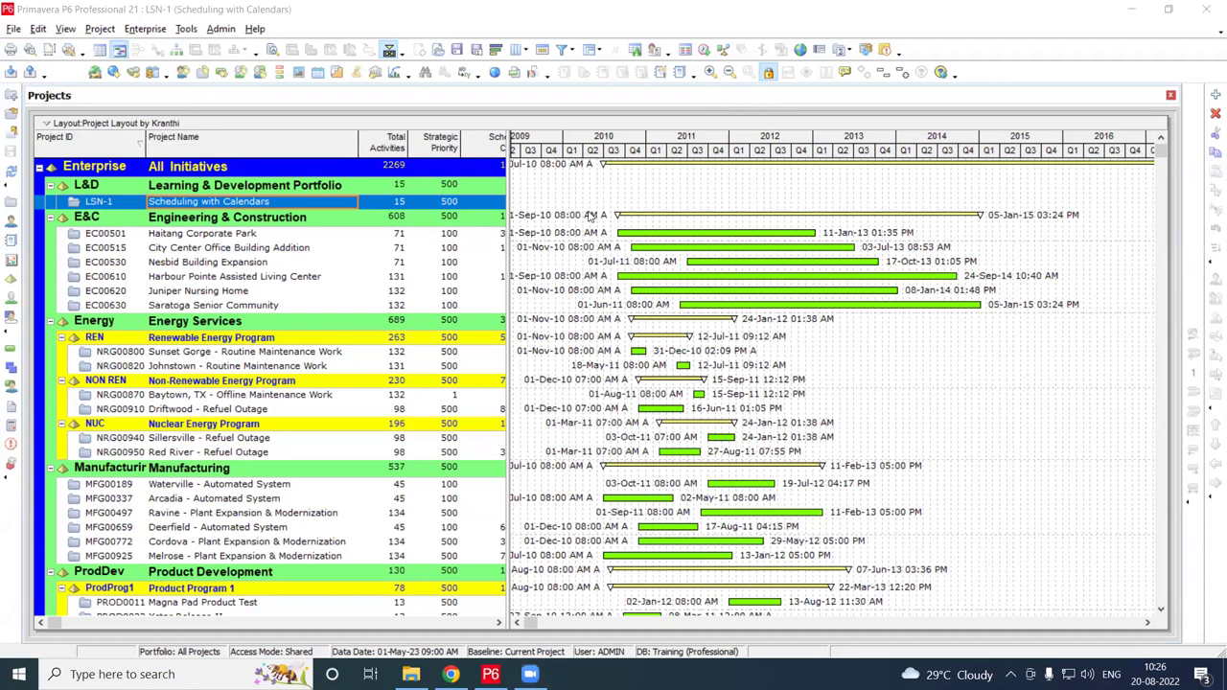
Switch to File Explorer and open the Primavera_Notes Word document from WORKAREA > Primavera > Documents on the D: drive
key("alt+Tab")
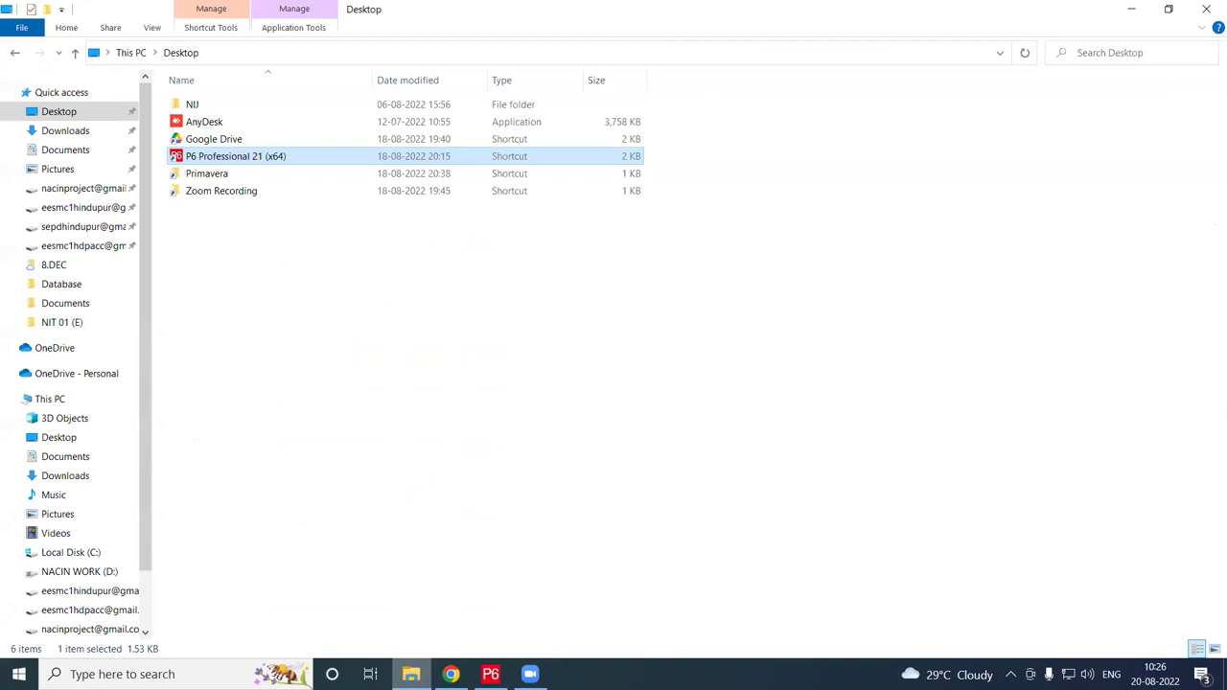
left_click(15, 573)
left_click(75, 610)
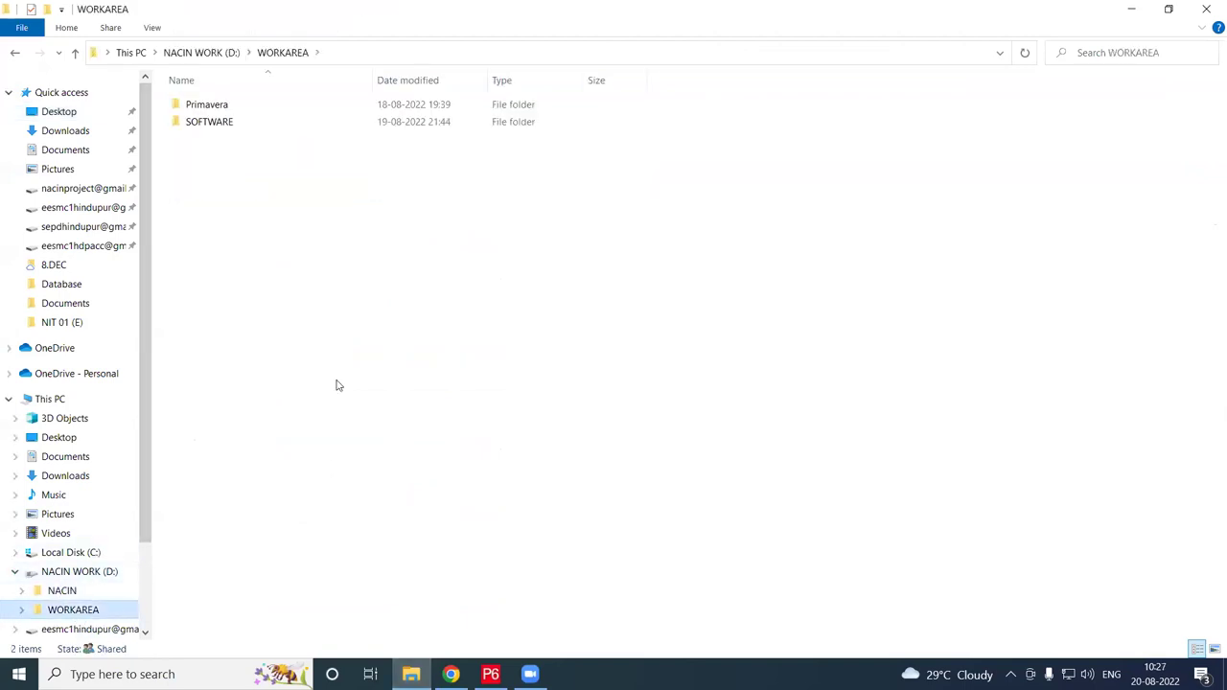
left_click(226, 112)
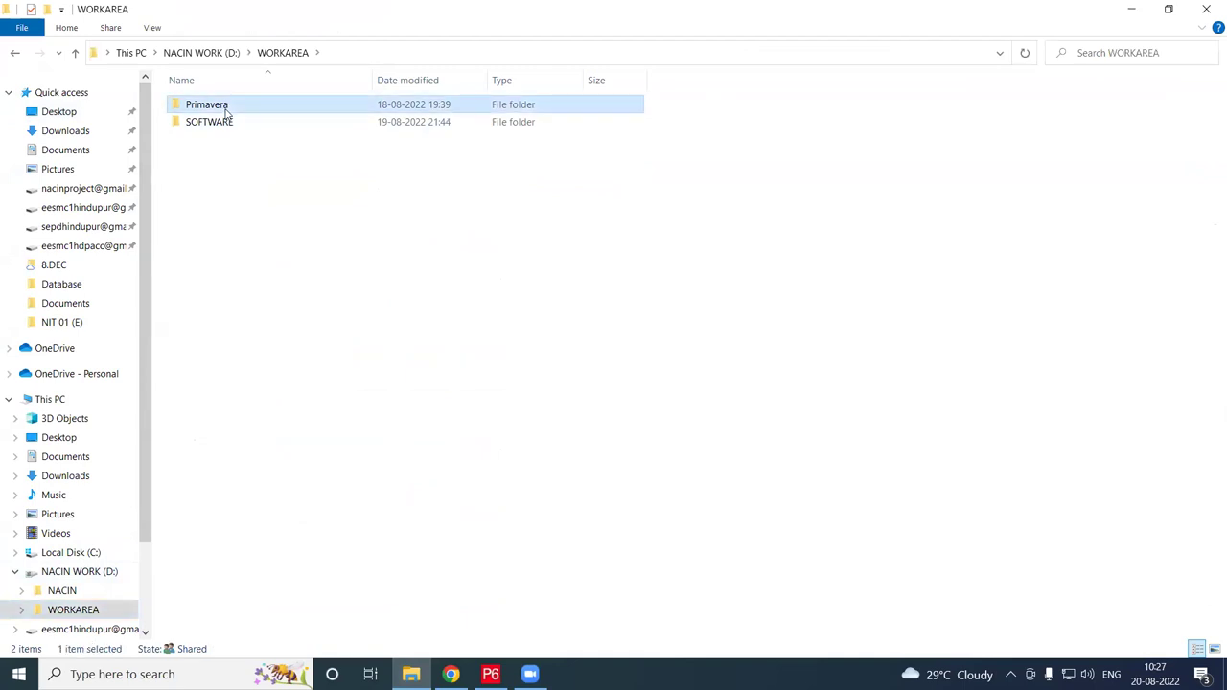
double_click(231, 111)
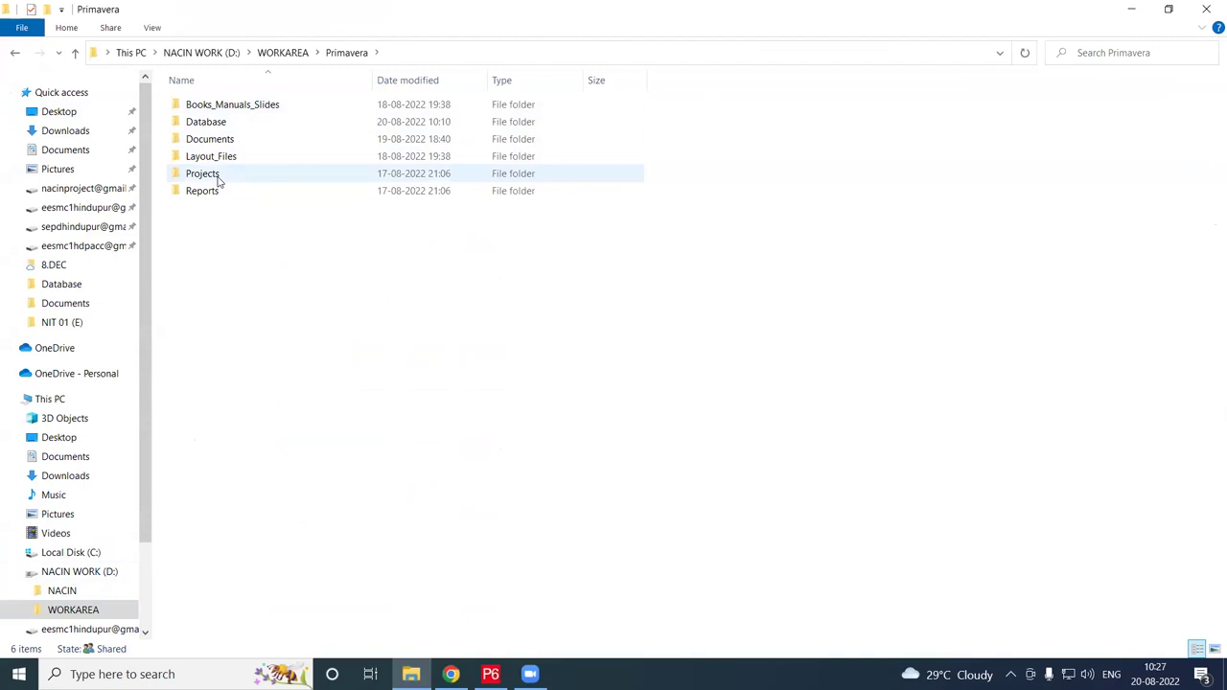
double_click(223, 141)
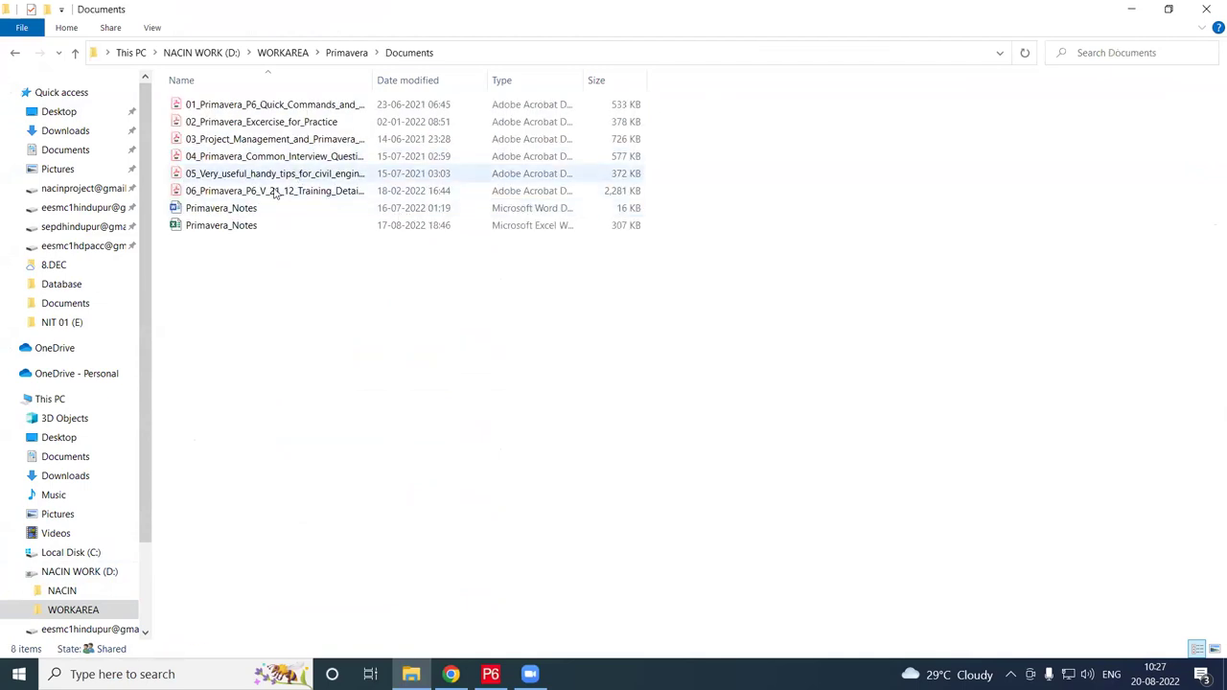
double_click(246, 211)
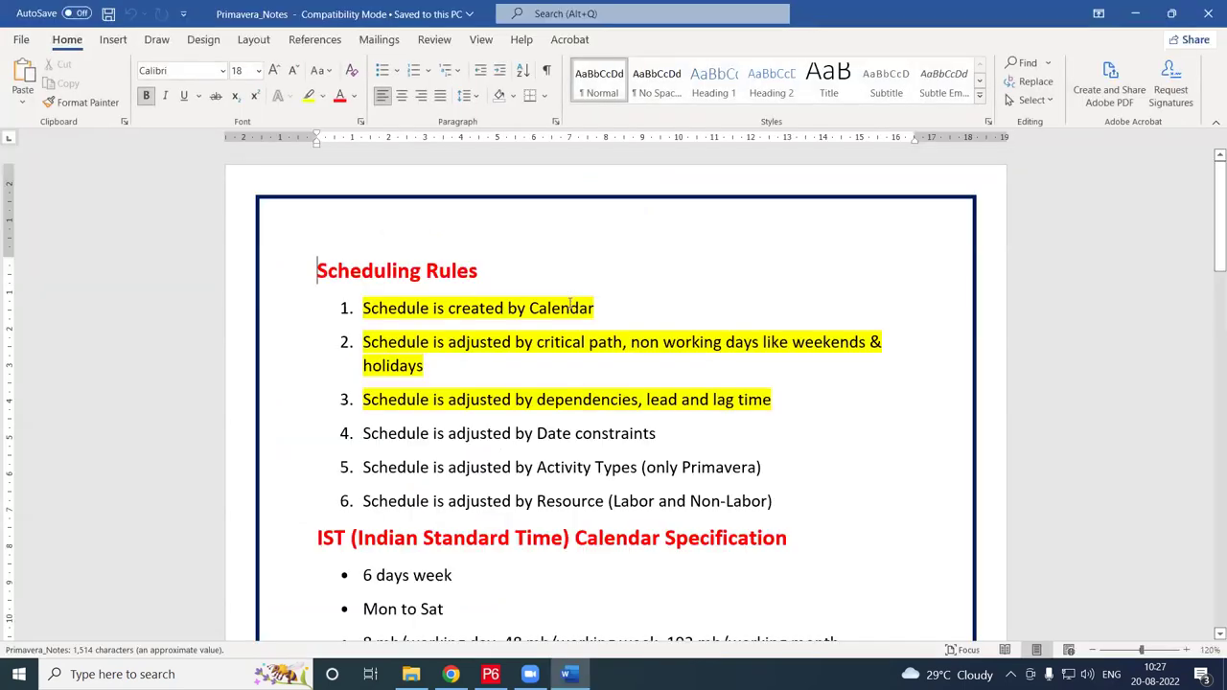
left_click(520, 308)
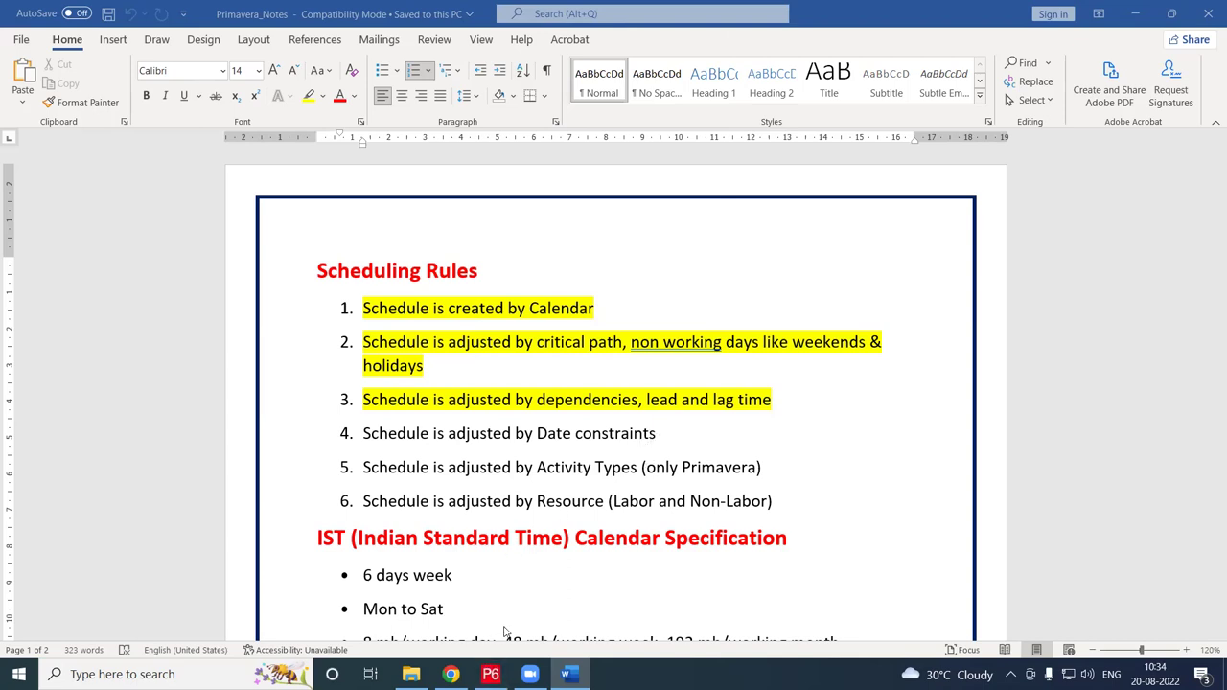
Switch back to Primavera P6 with the notes minimized and open the LSN-1 Scheduling with Calendars project
left_click(490, 674)
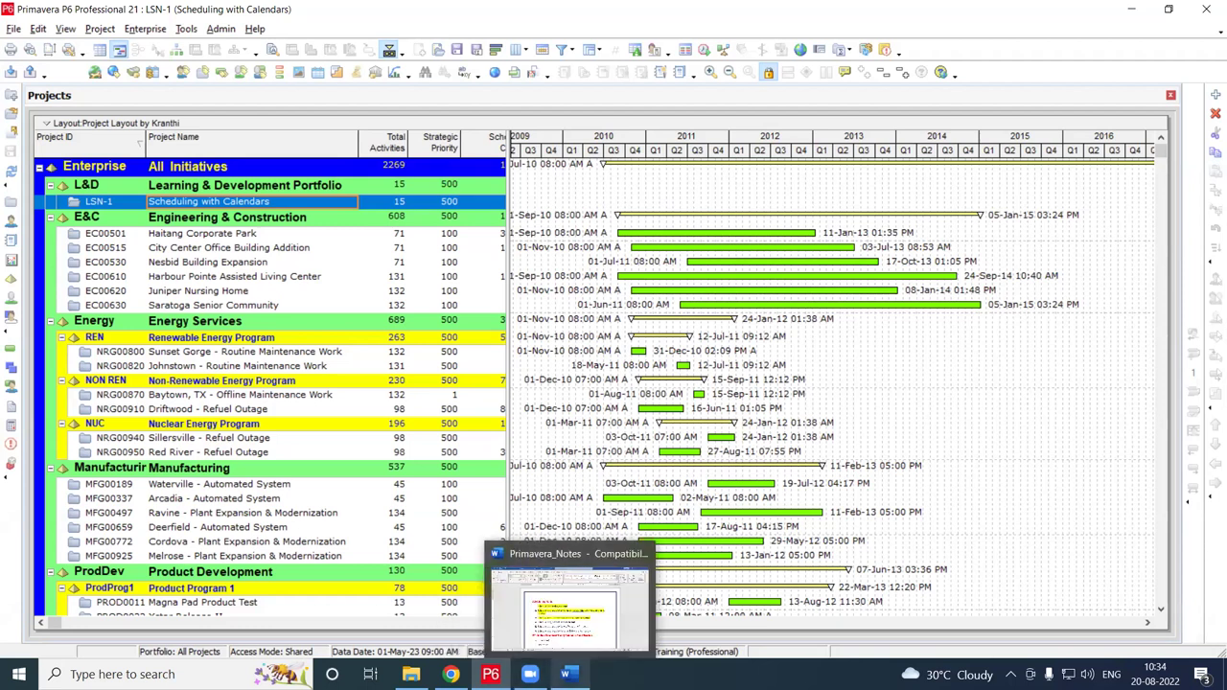
left_click(566, 674)
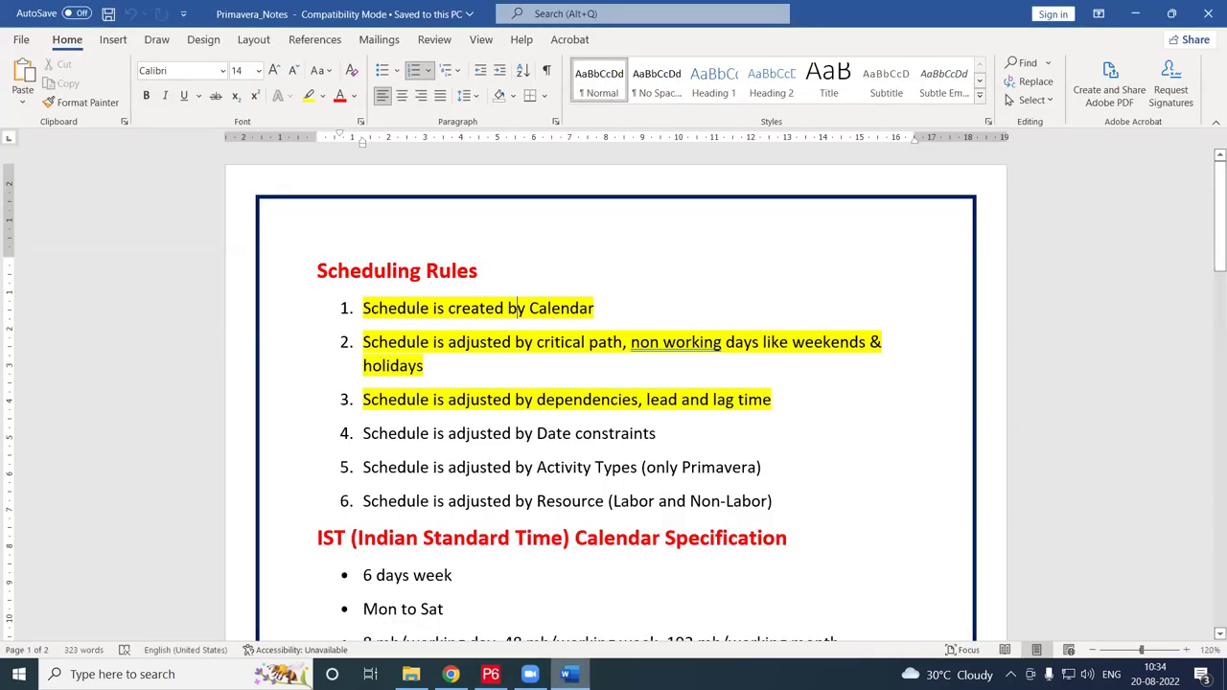
left_click(1135, 13)
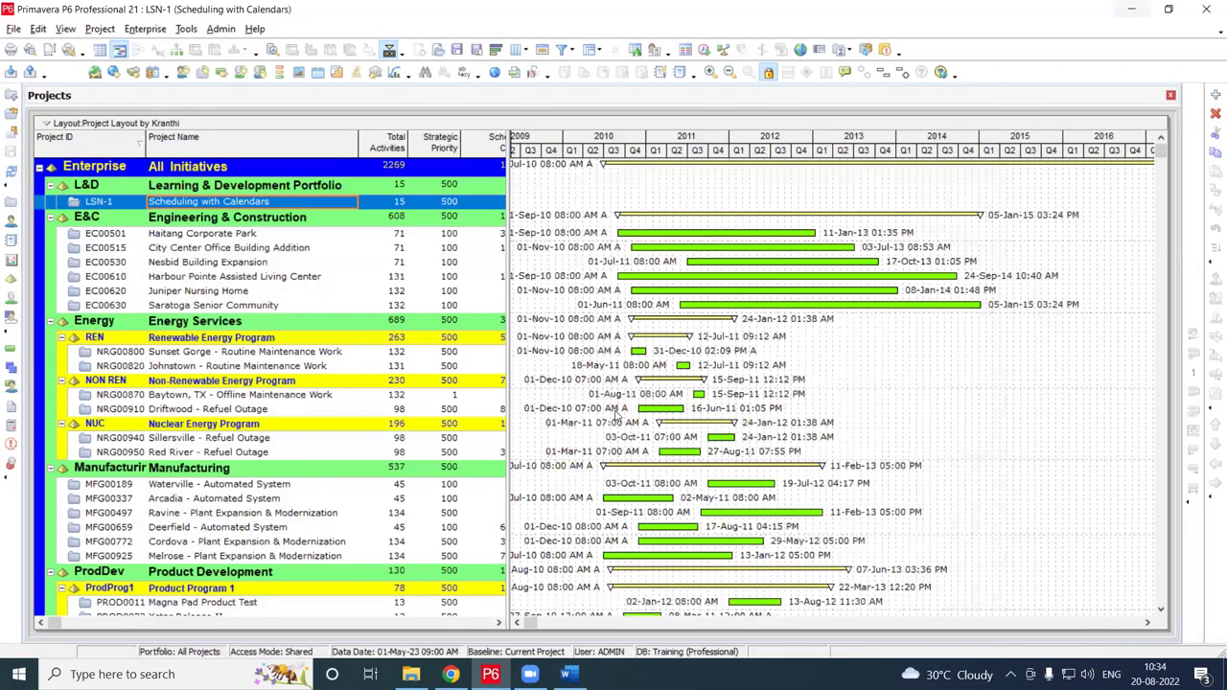
right_click(260, 203)
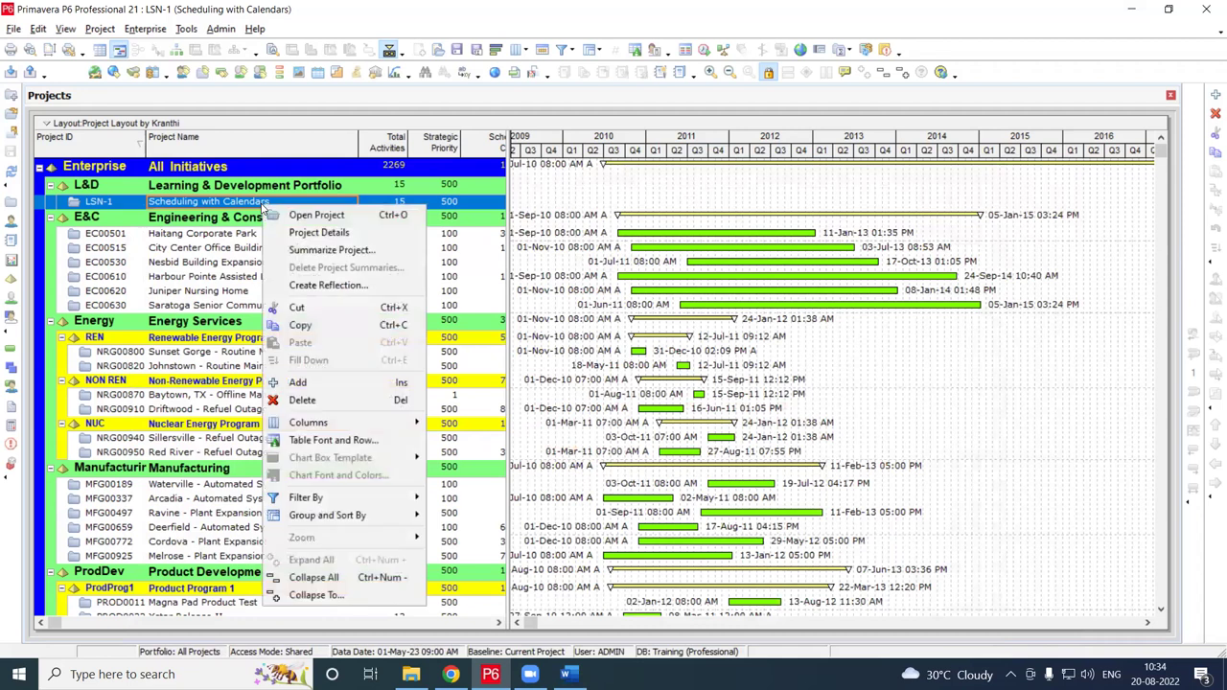
left_click(299, 216)
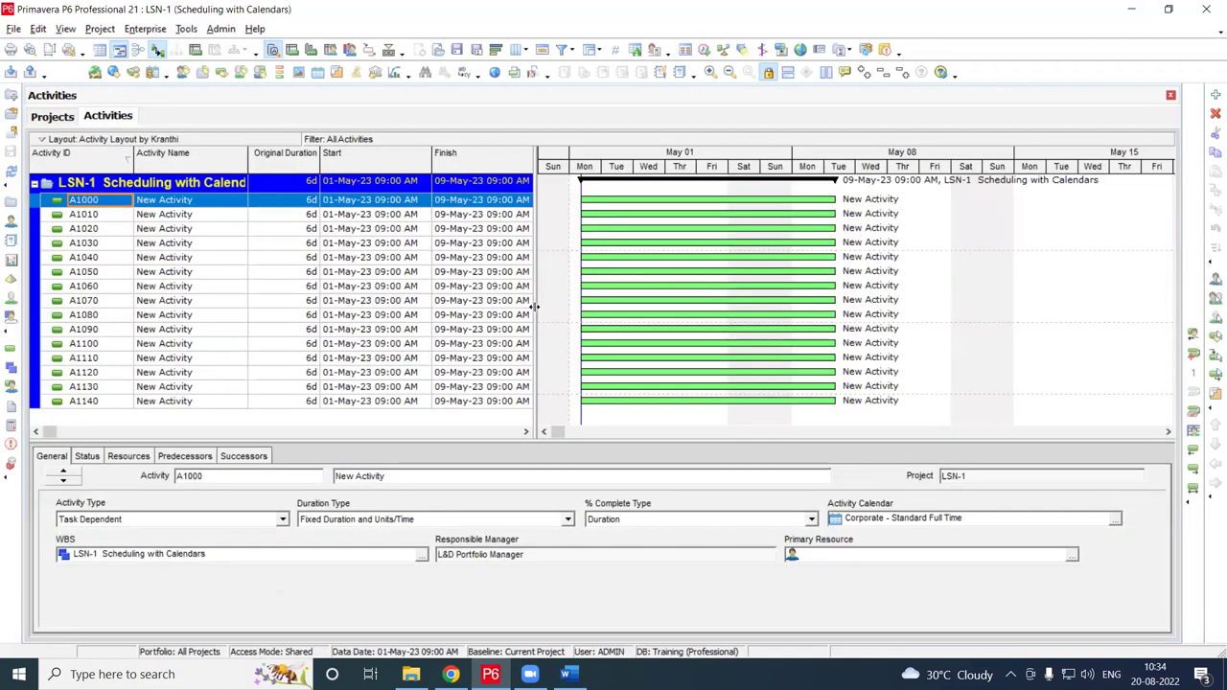
Widen the activity table and compress the Gantt timescale so several more weeks fit in view
left_click_drag(535, 305, 614, 296)
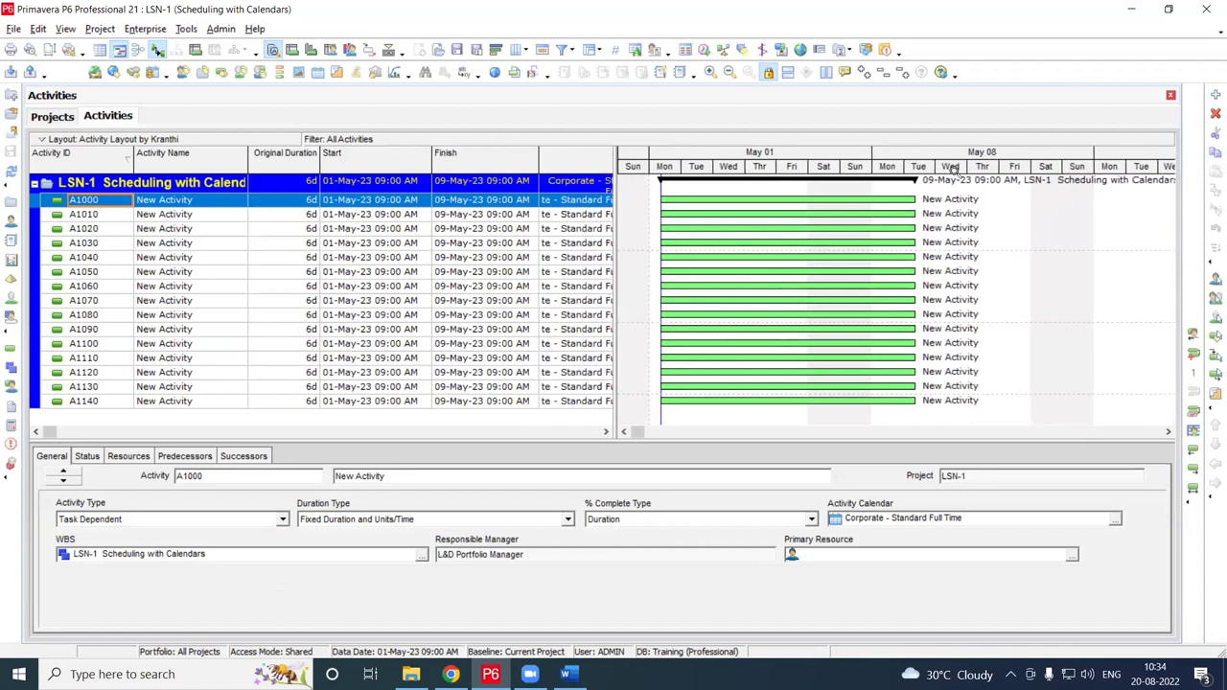
left_click_drag(1012, 167, 767, 172)
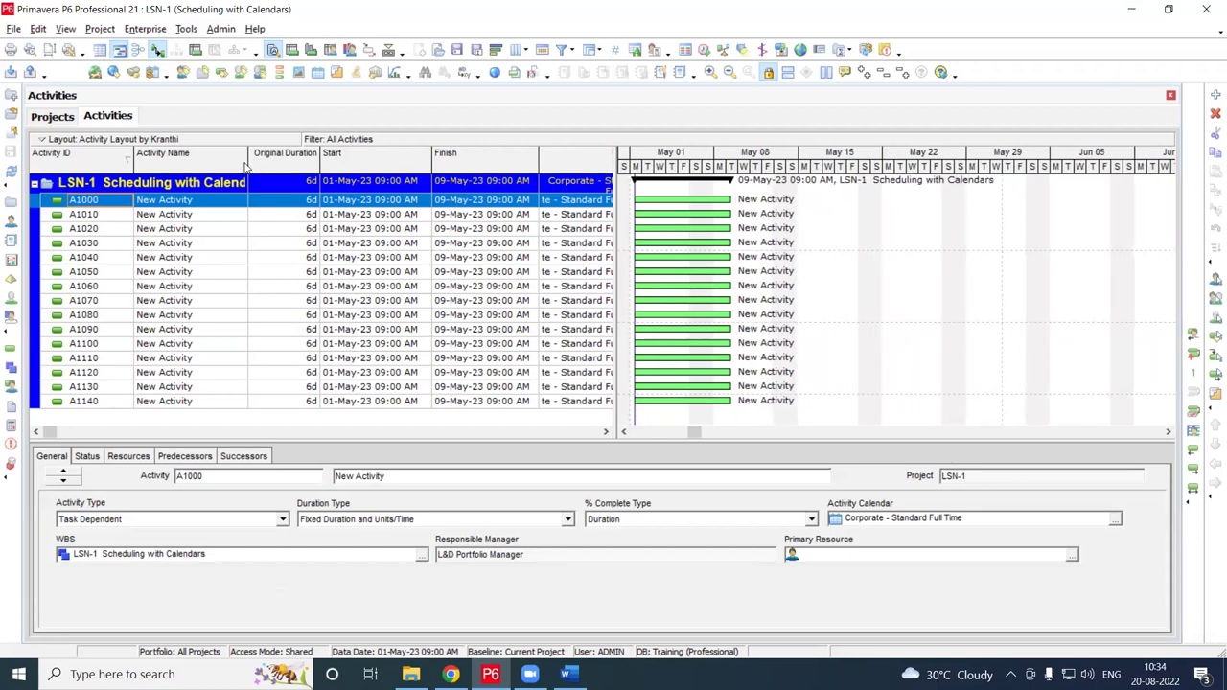
Narrow the Activity Name and Original Duration columns and widen the Calendar column to fit the full calendar names
left_click_drag(248, 162, 199, 153)
left_click_drag(273, 162, 248, 160)
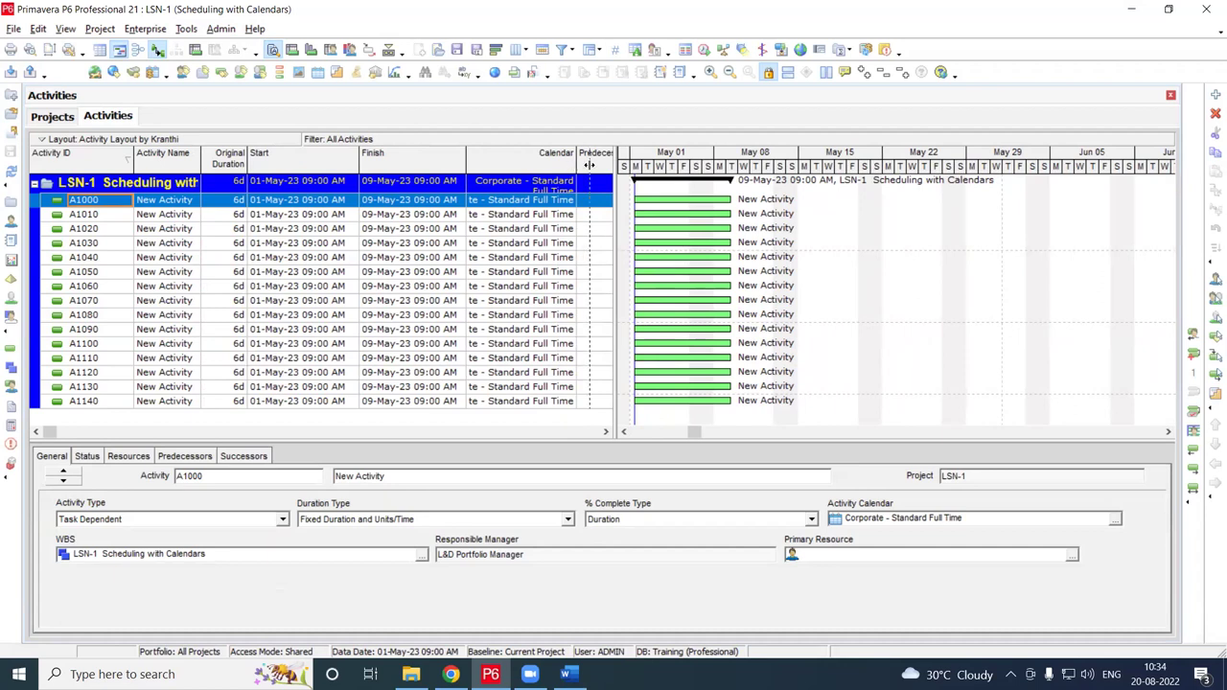
left_click_drag(580, 165, 599, 166)
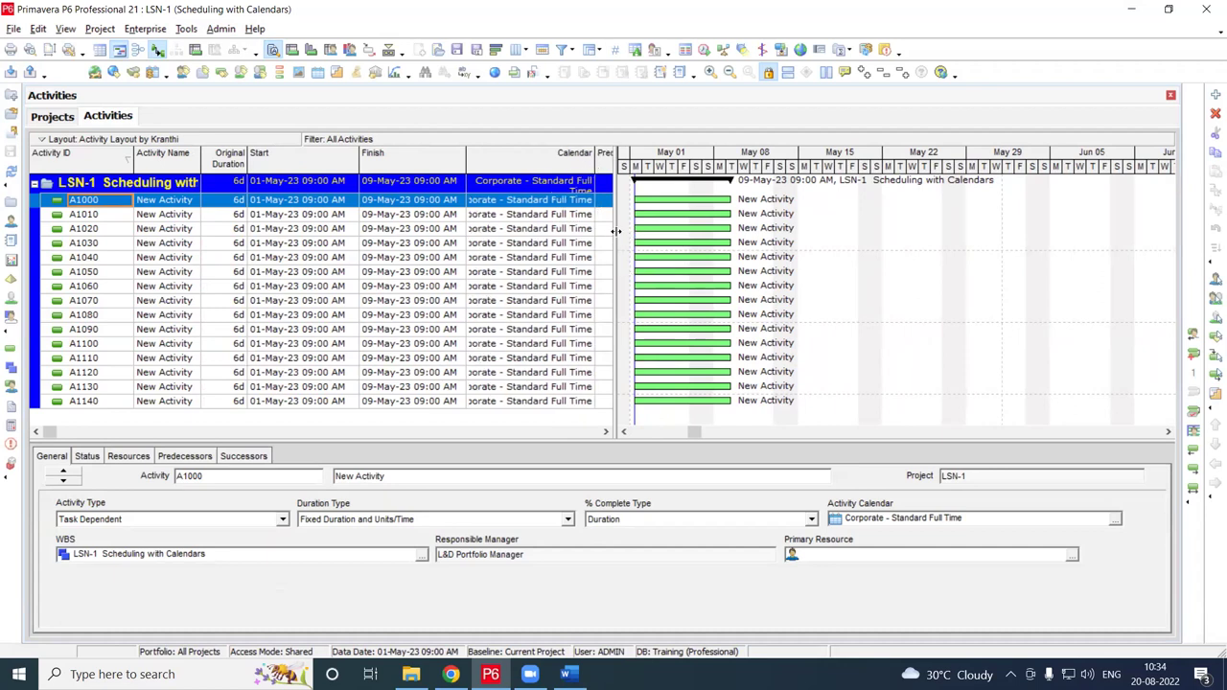
left_click_drag(617, 230, 657, 228)
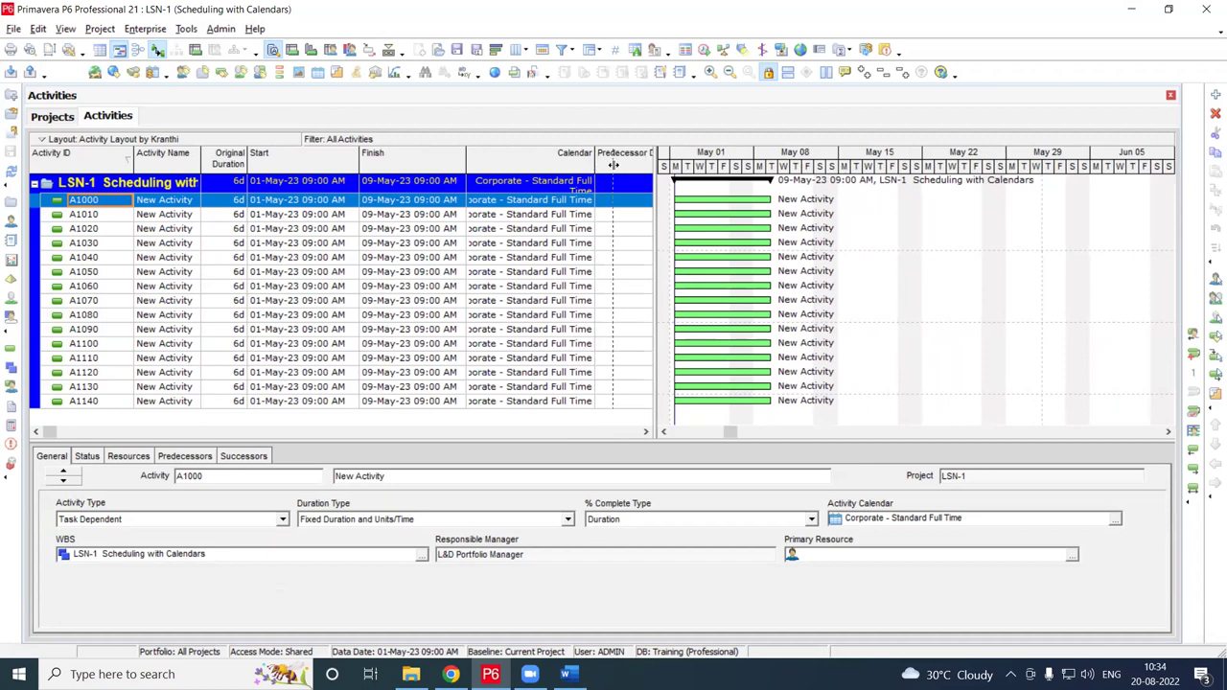
left_click_drag(613, 164, 634, 167)
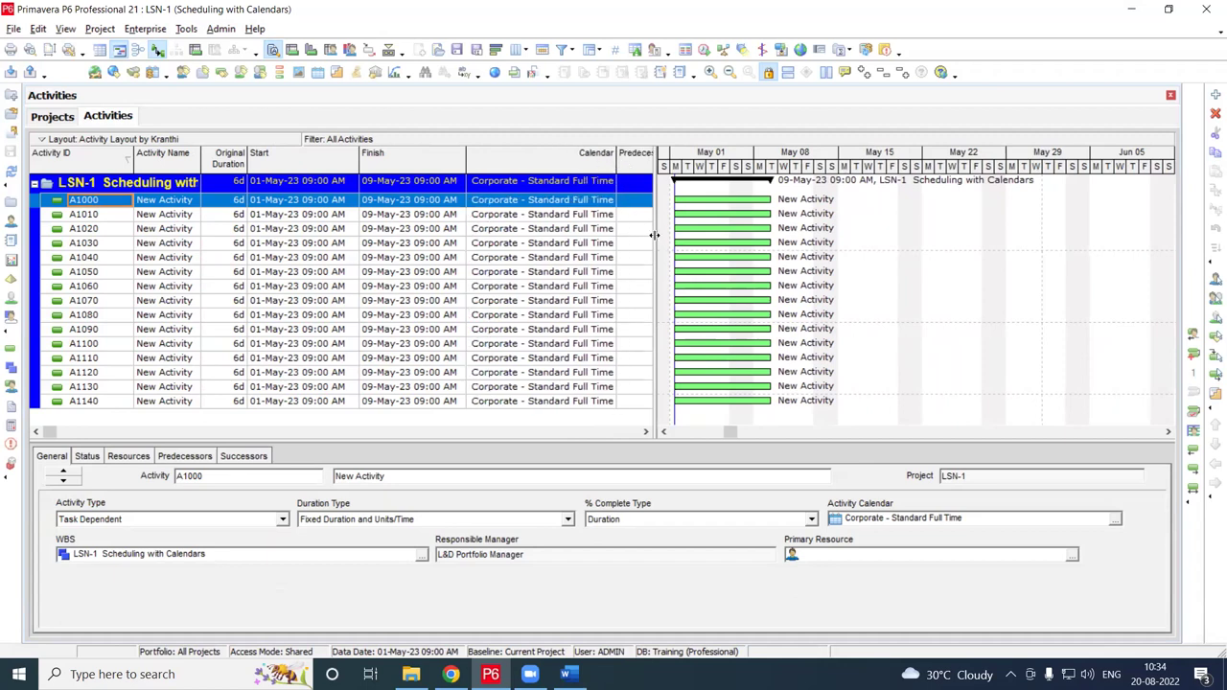
left_click_drag(653, 234, 624, 226)
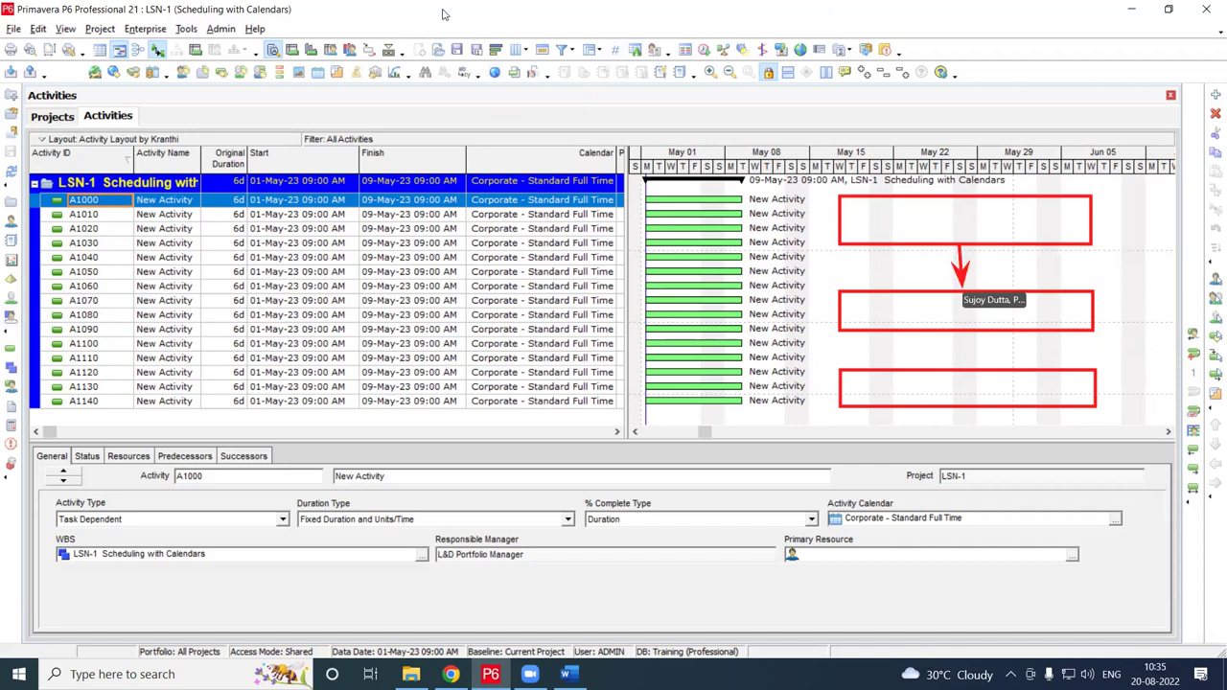
Look at LSN-1 in the project list, and return to its activities
left_click(52, 116)
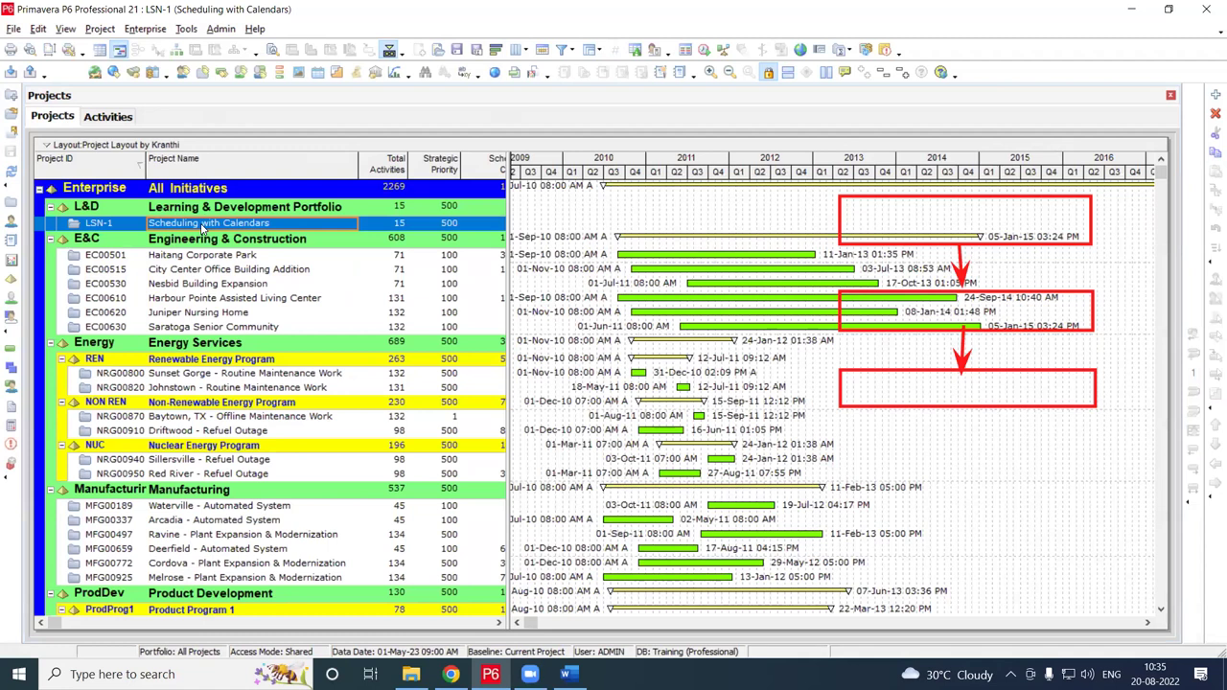
left_click(104, 117)
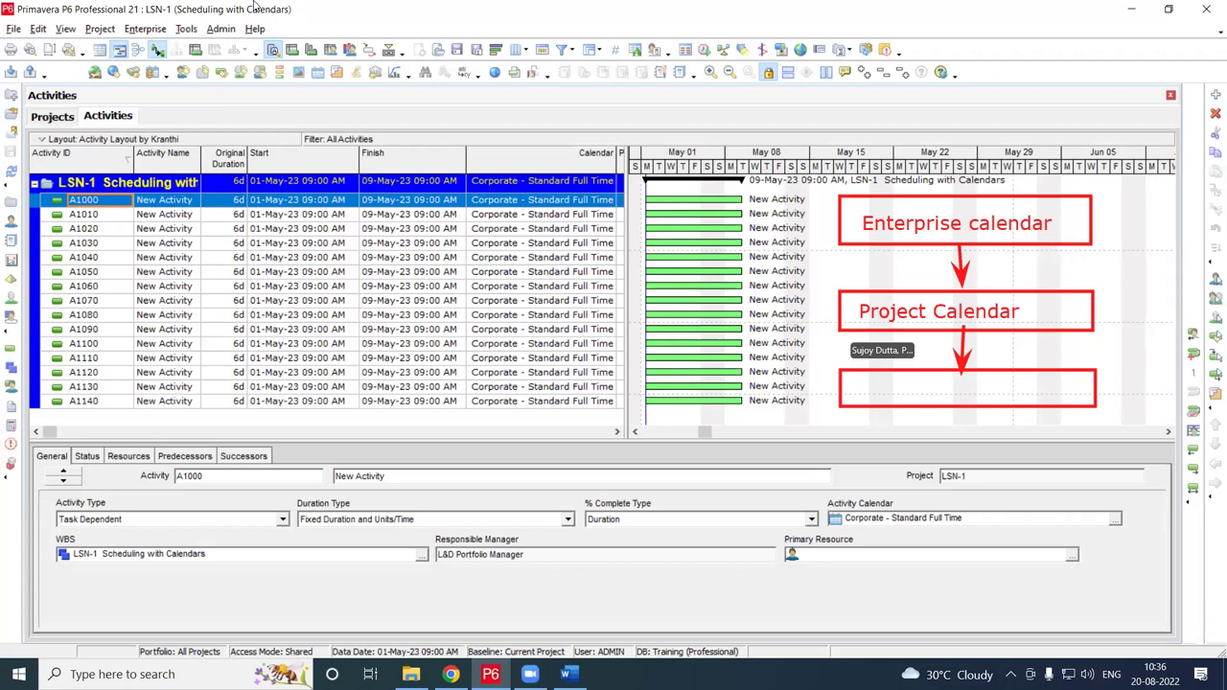
left_click(836, 333)
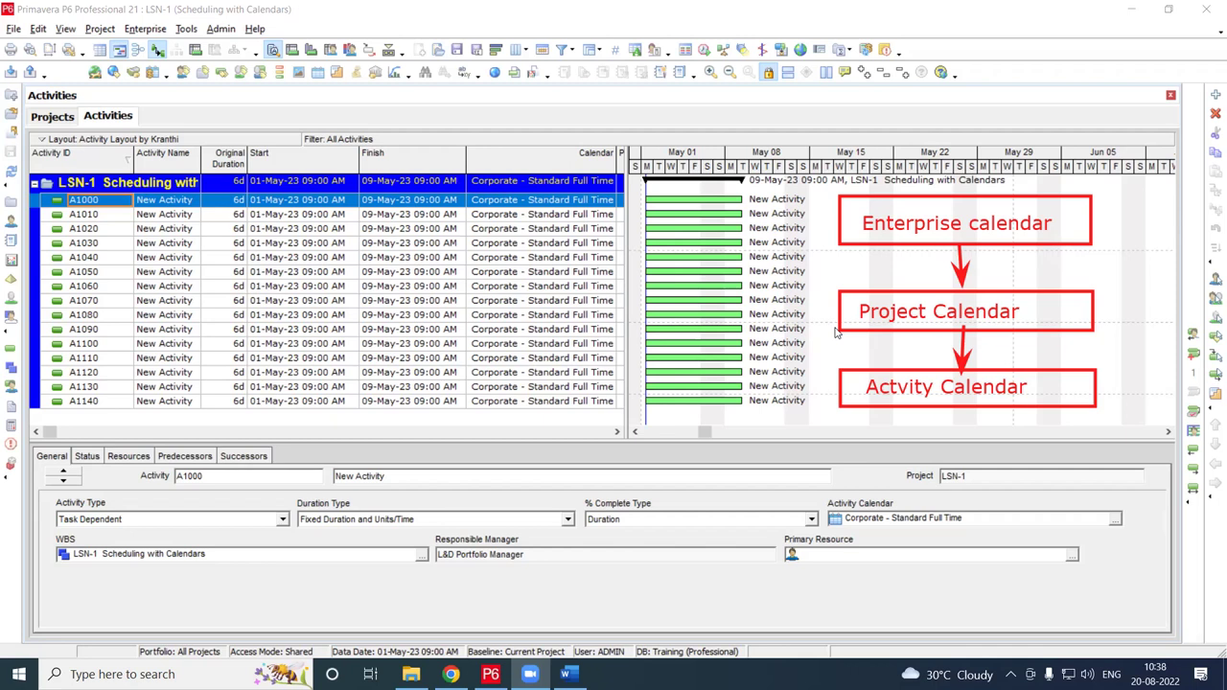
Show the project details for LSN-1 and examine the default calendar for new activities
left_click(53, 116)
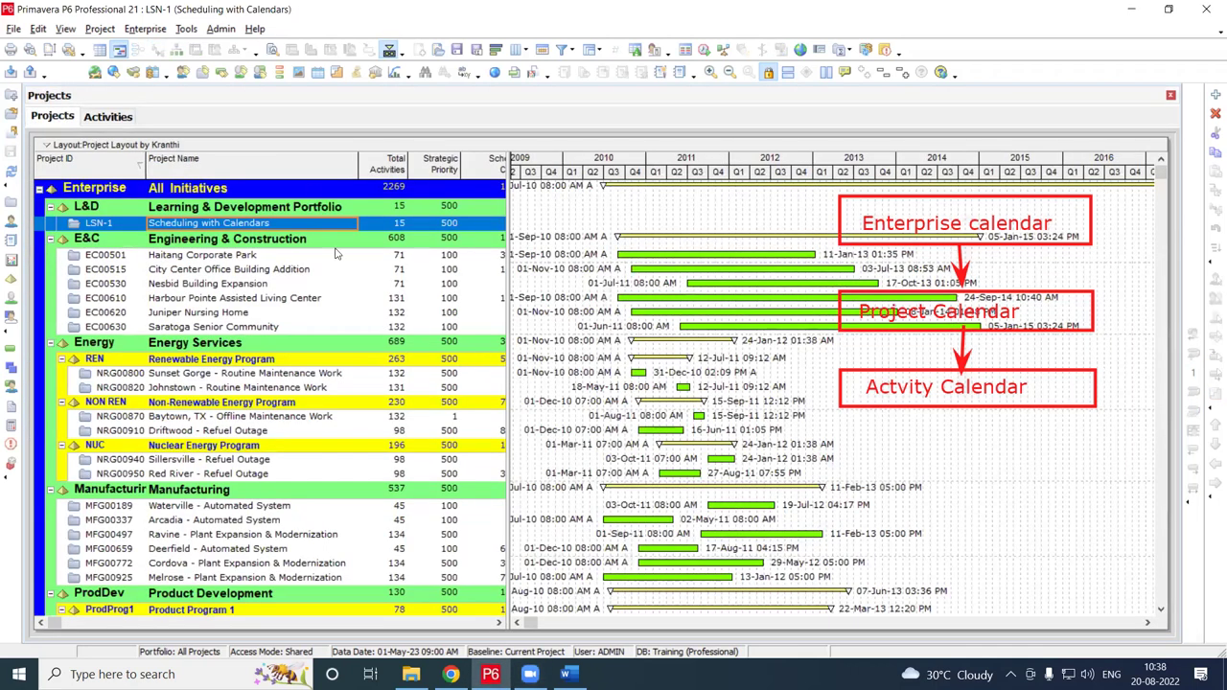
left_click(273, 49)
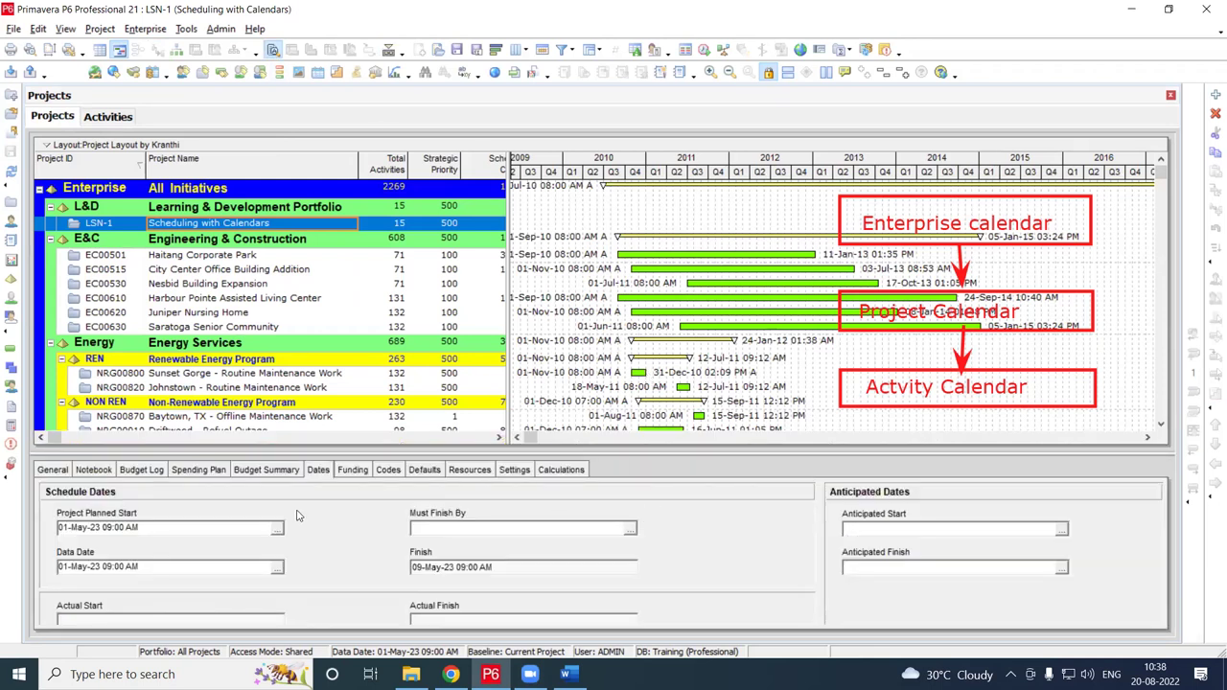
left_click(426, 469)
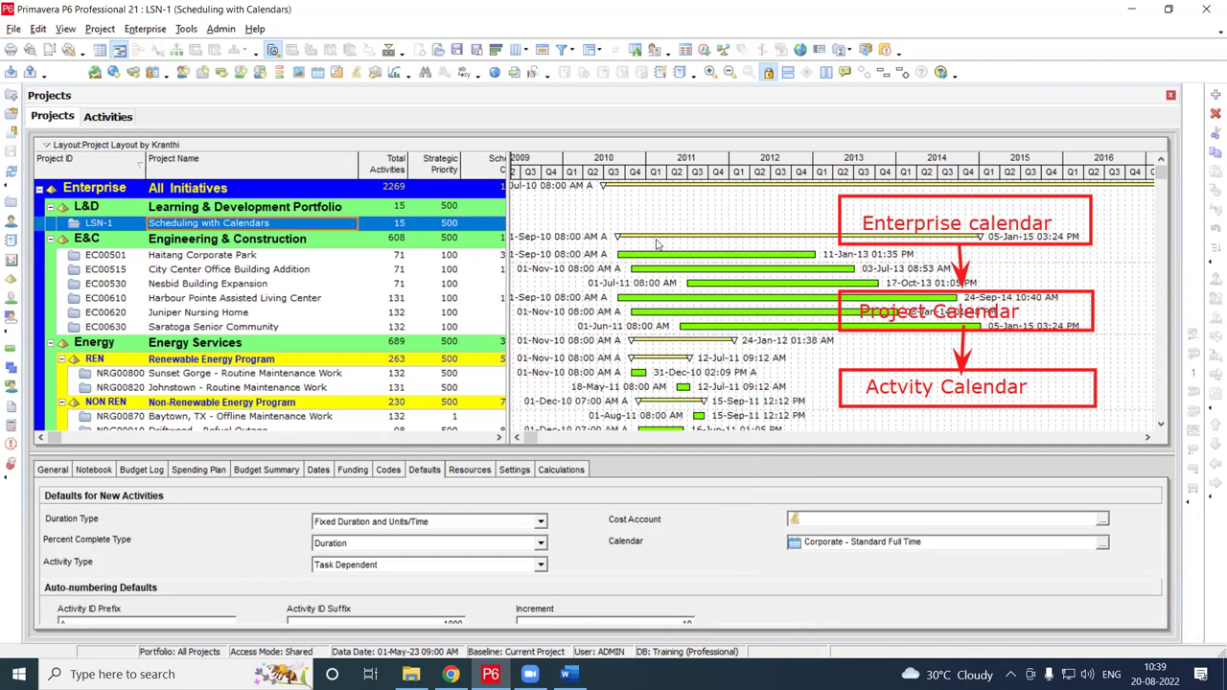
Return to the LSN-1 activities, widen the activity table slightly and open the enterprise Calendars list
left_click(109, 116)
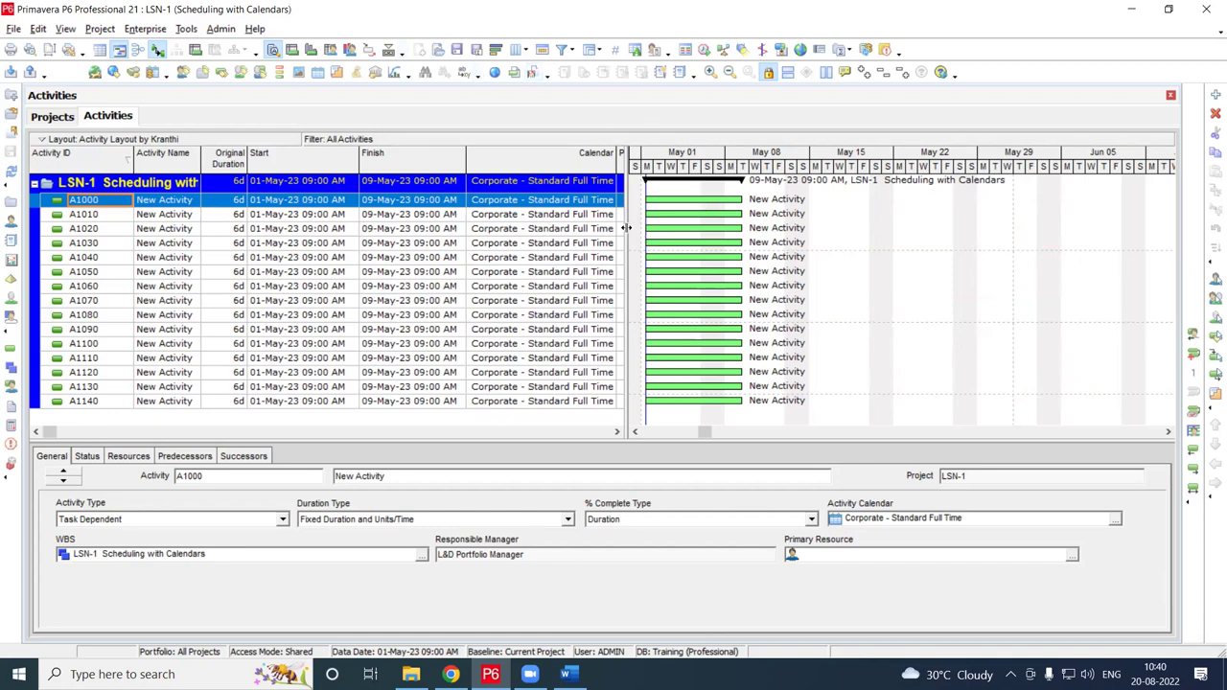
left_click_drag(626, 229, 633, 228)
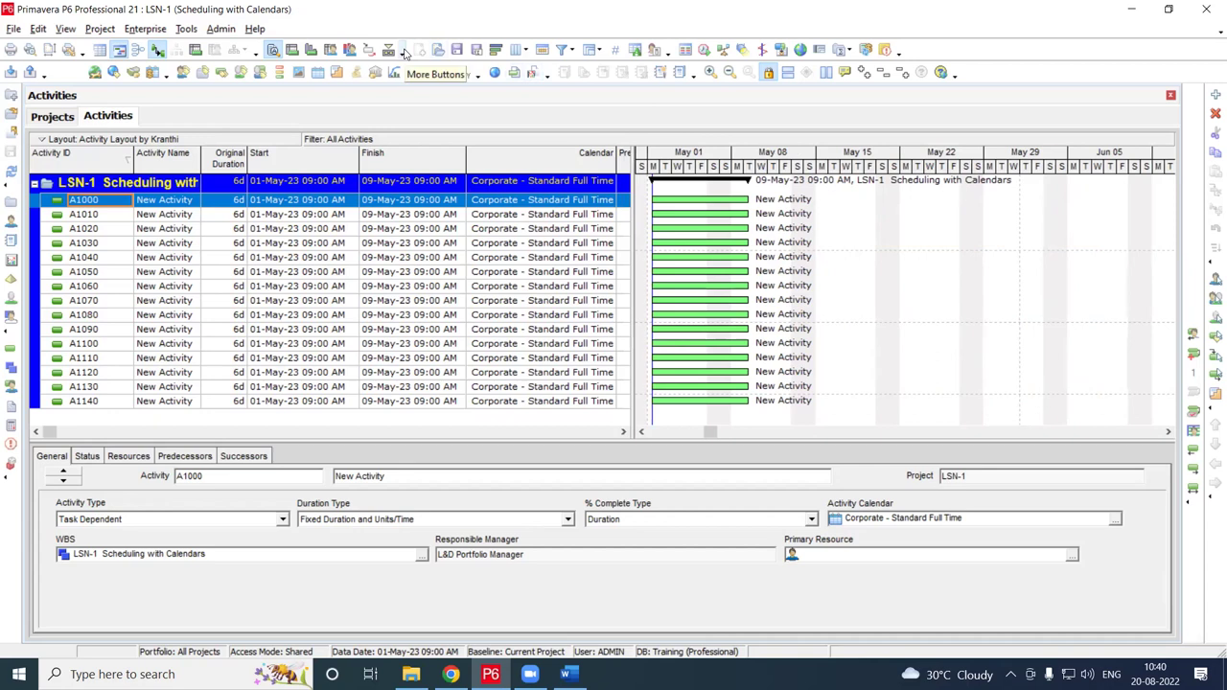
left_click(147, 30)
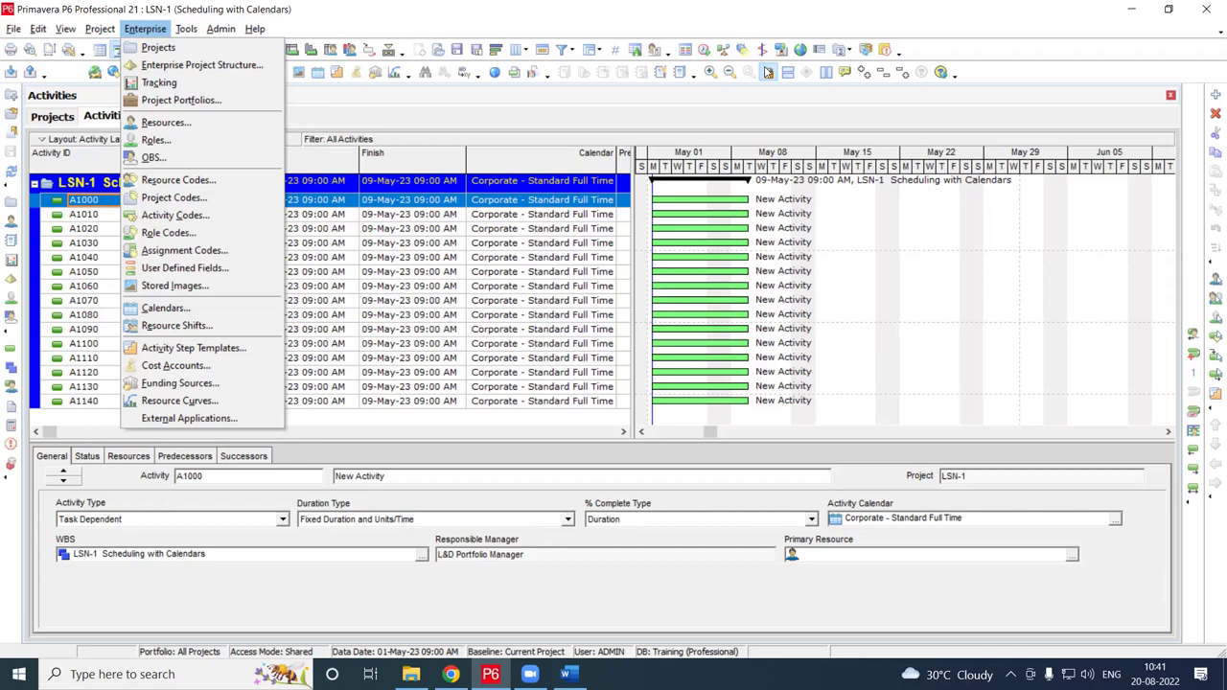
left_click(171, 309)
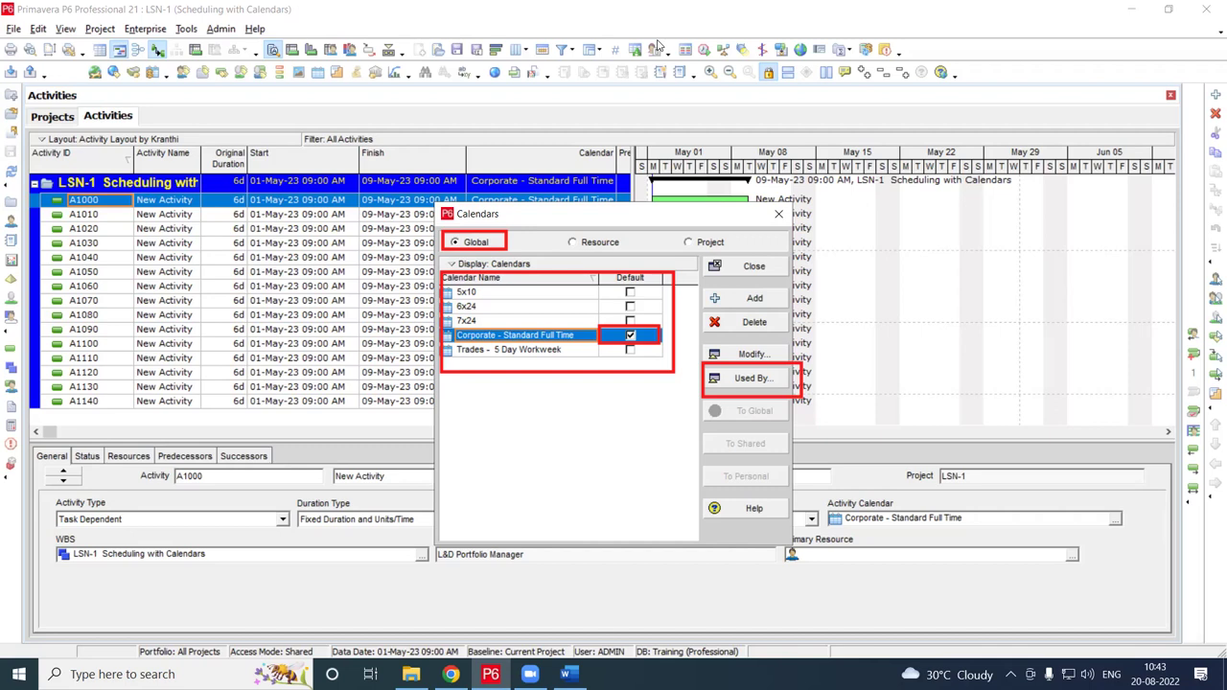
Examine which projects use the Corporate - Standard Full Time calendar, enlarging the list window and its Project column
left_click(758, 378)
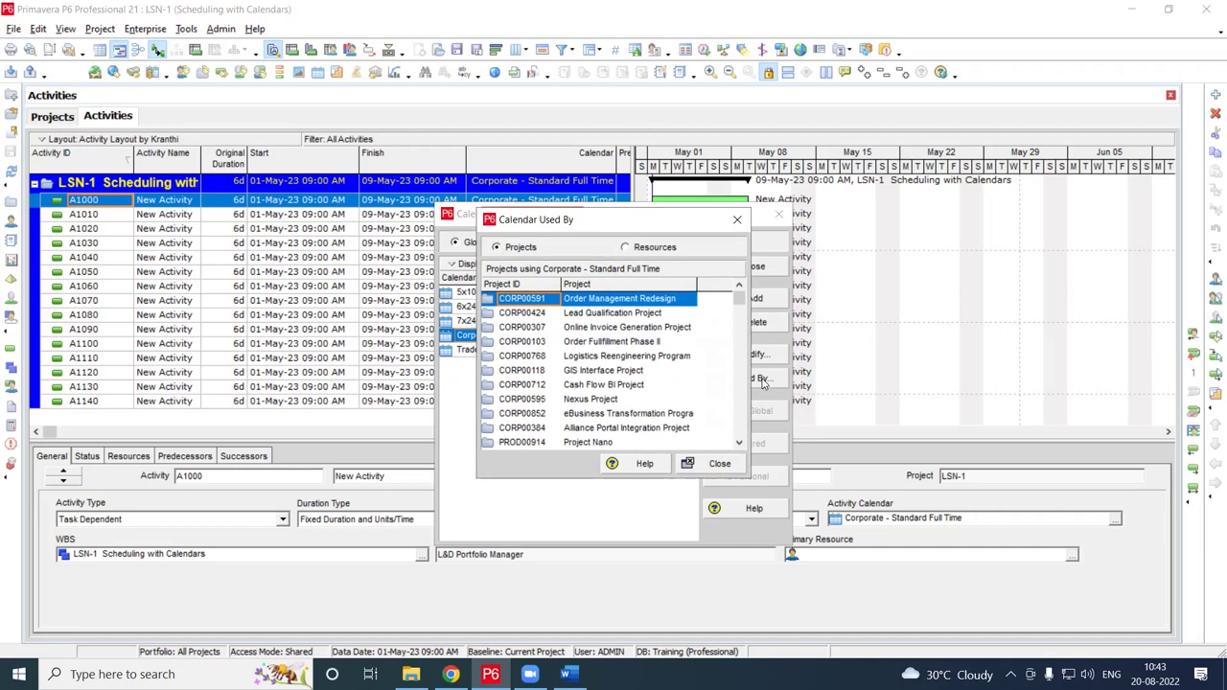
left_click_drag(697, 478, 697, 639)
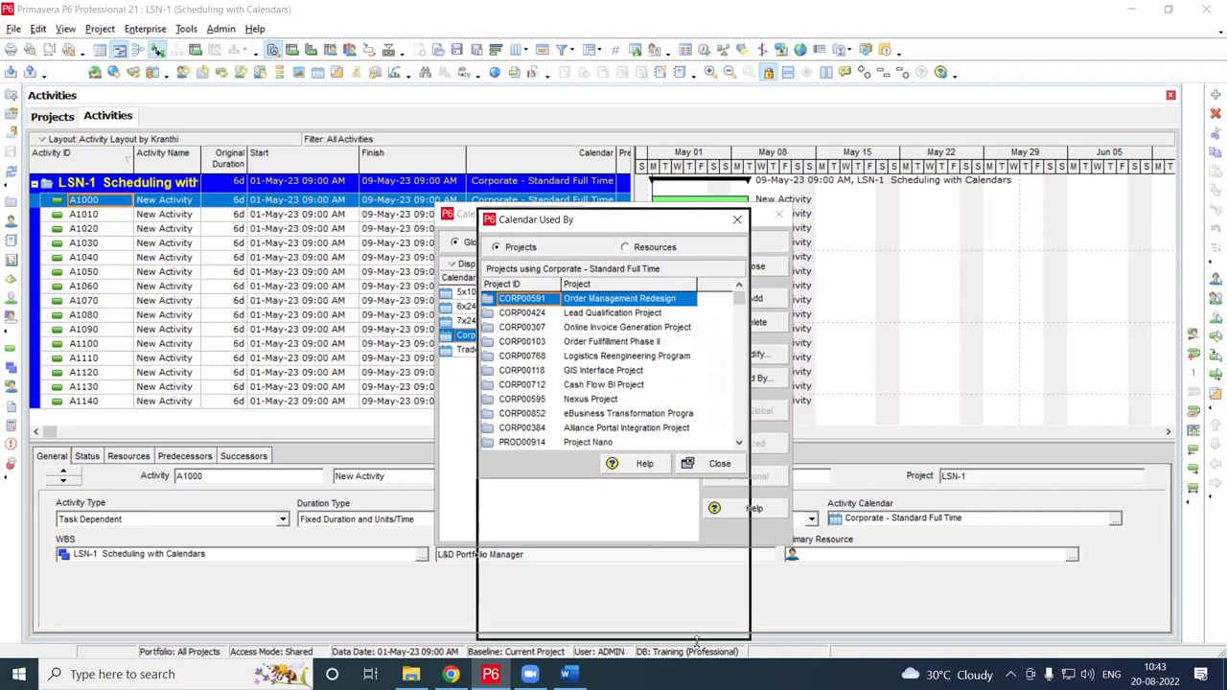
left_click_drag(624, 221, 624, 175)
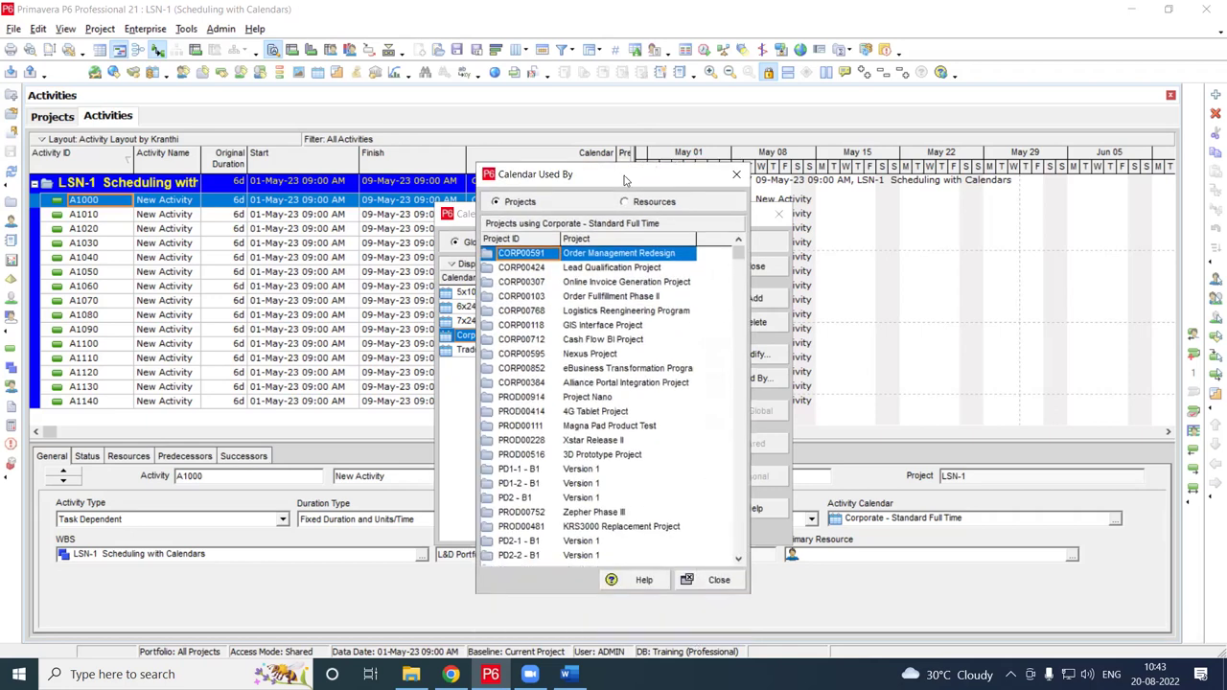
left_click_drag(752, 342, 803, 342)
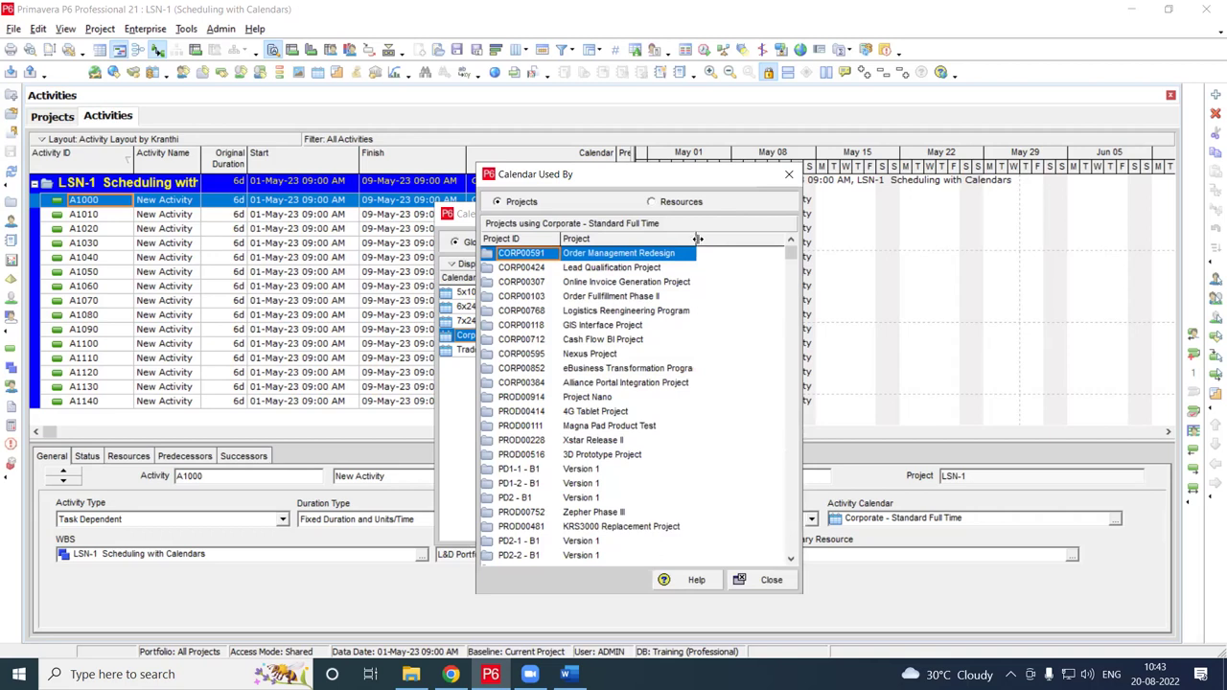
left_click_drag(696, 239, 725, 239)
left_click(608, 296)
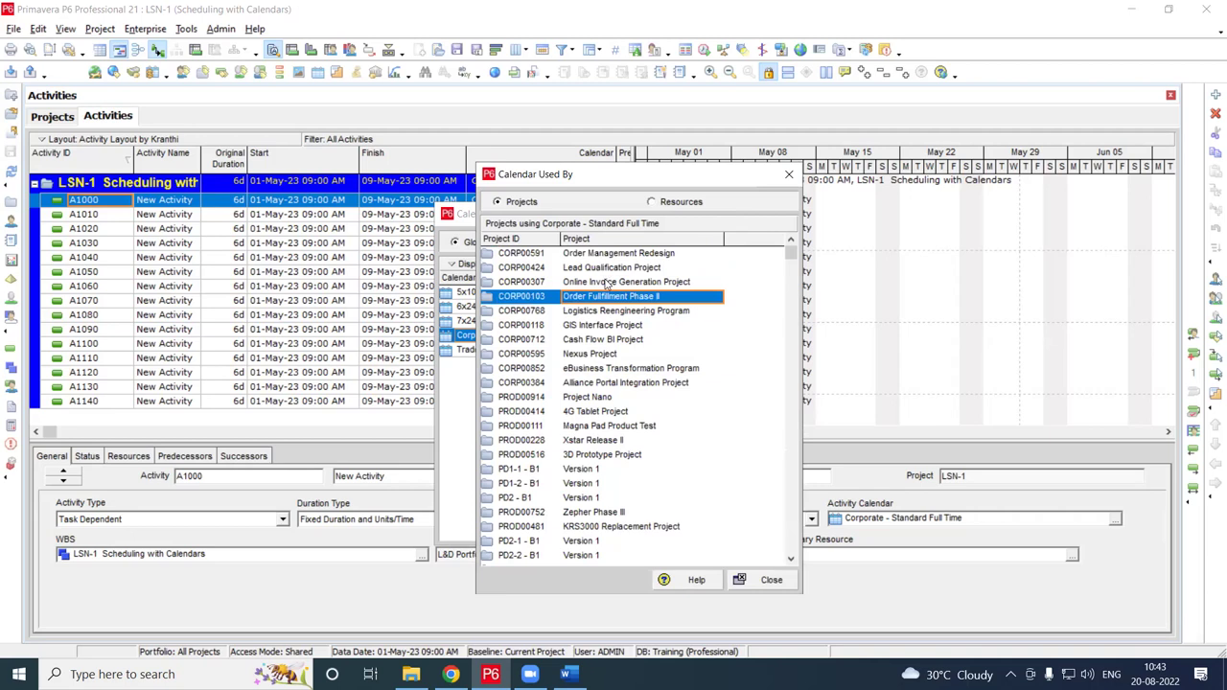
left_click(614, 428)
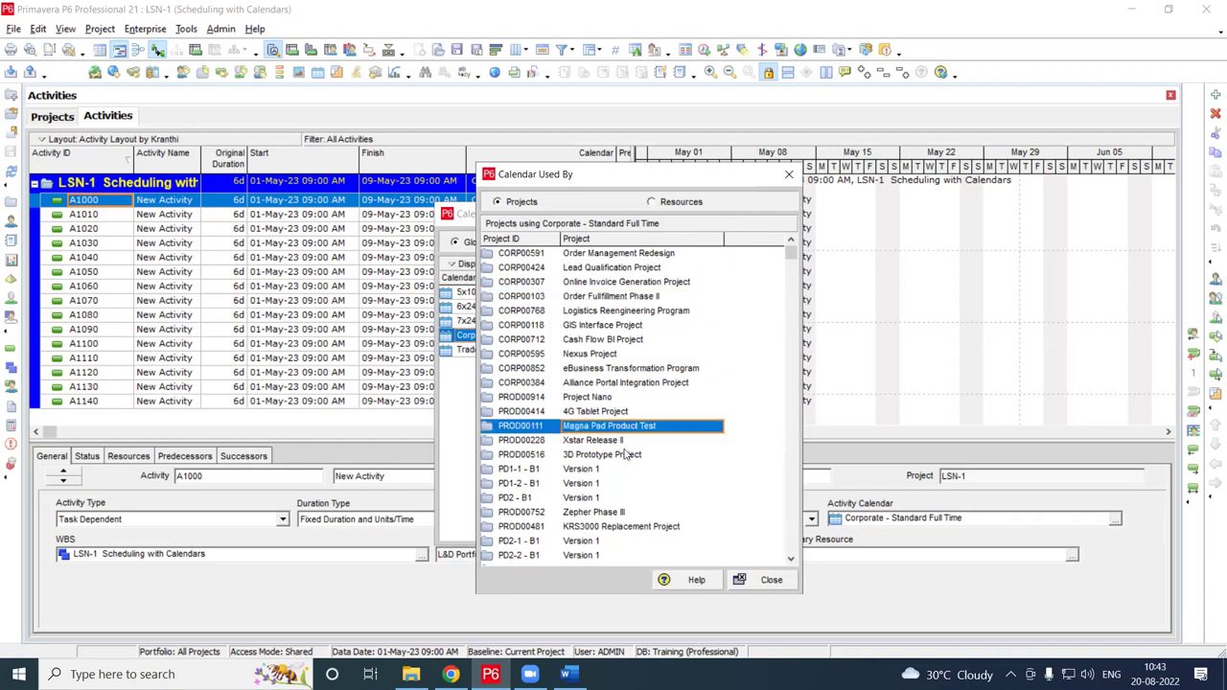
Locate LSN-1 among the projects using the Corporate - Standard Full Time calendar, and close the usage list
scroll(625, 455, "down", 2)
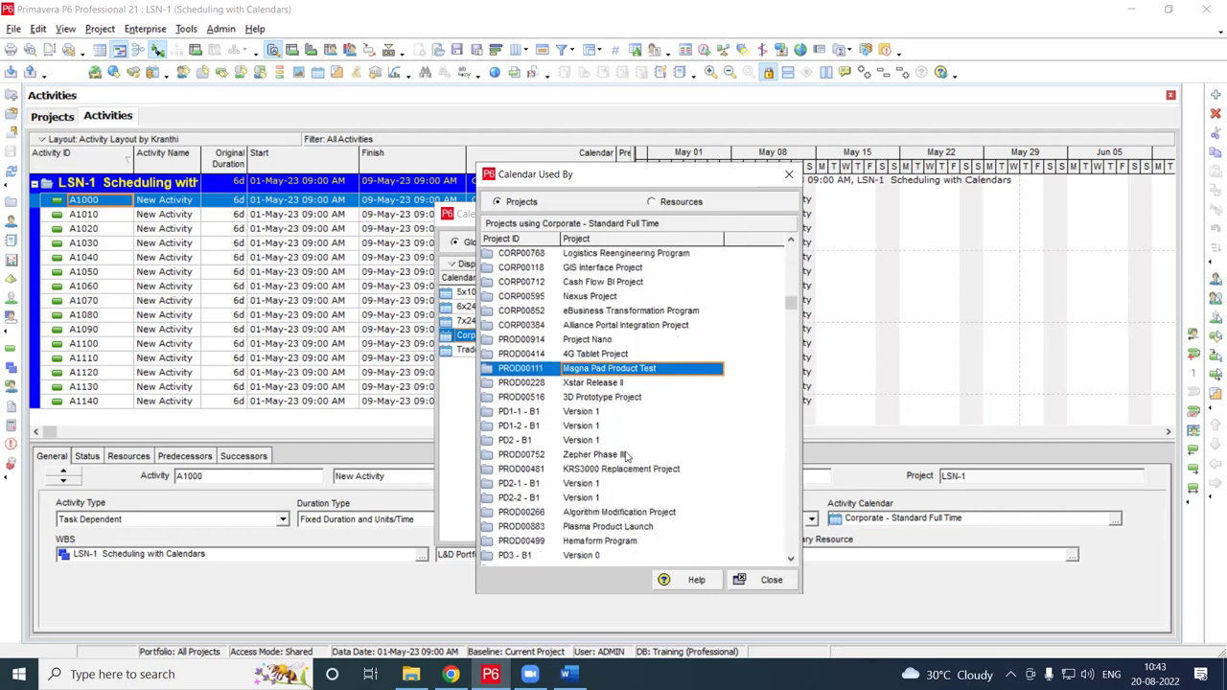
scroll(625, 456, "down", 5)
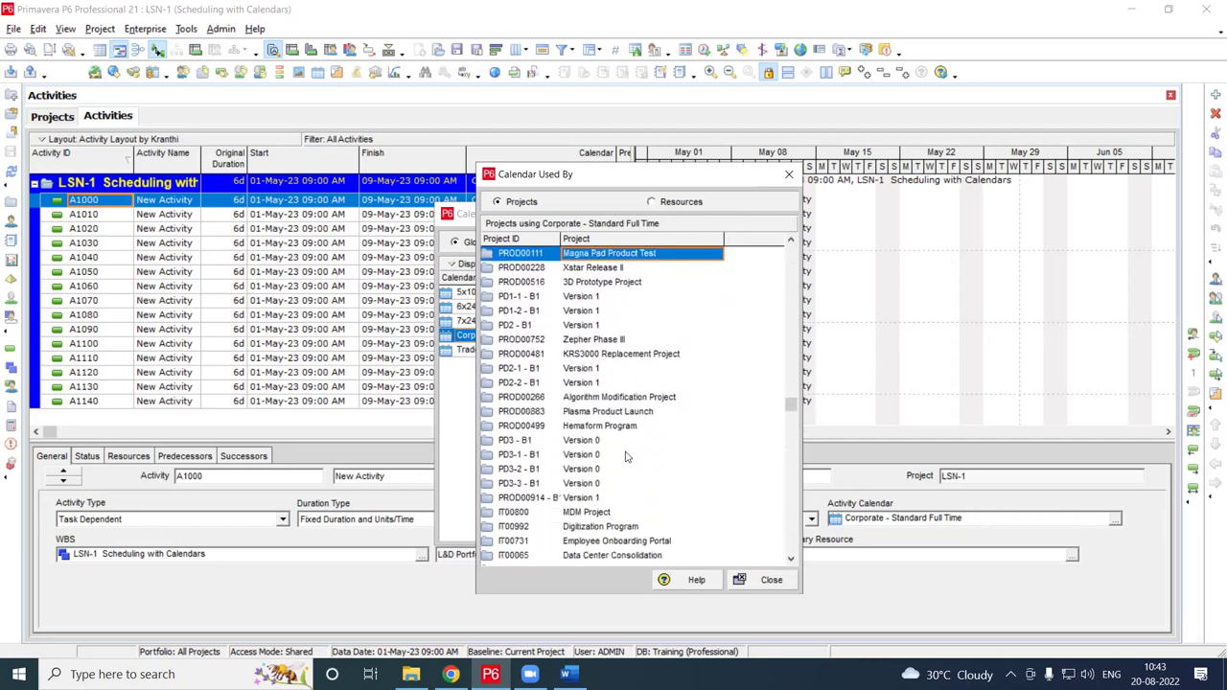
left_click_drag(792, 433, 791, 545)
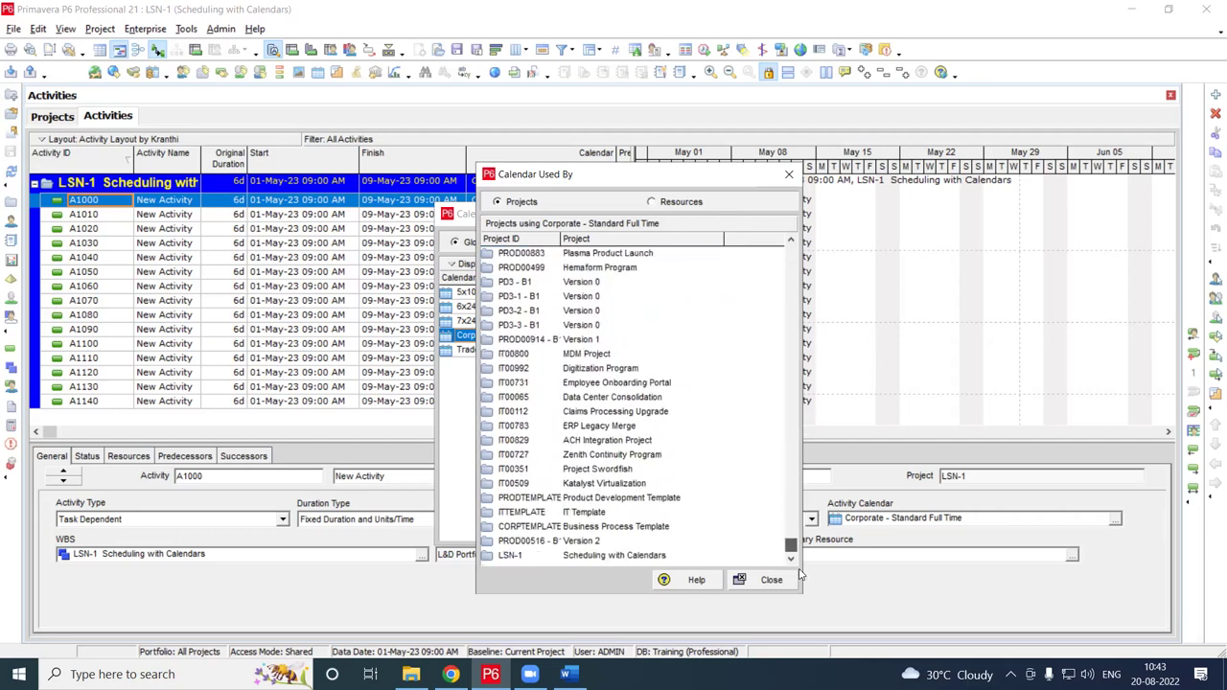
left_click(652, 557)
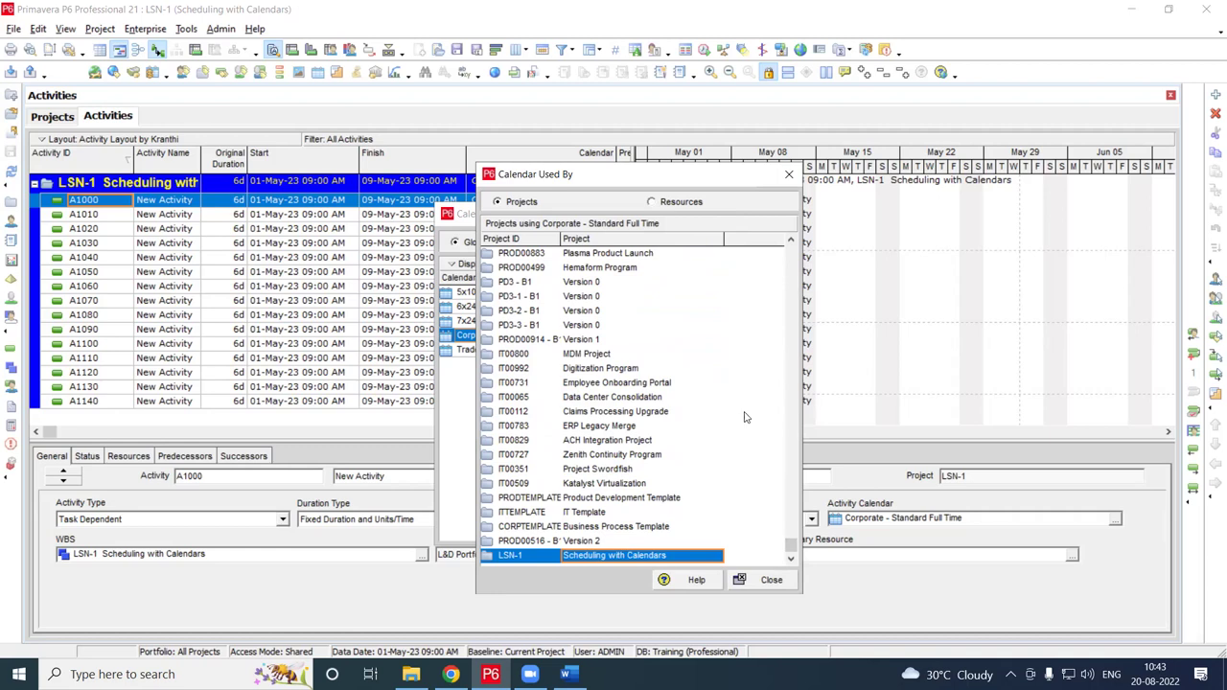
left_click(773, 582)
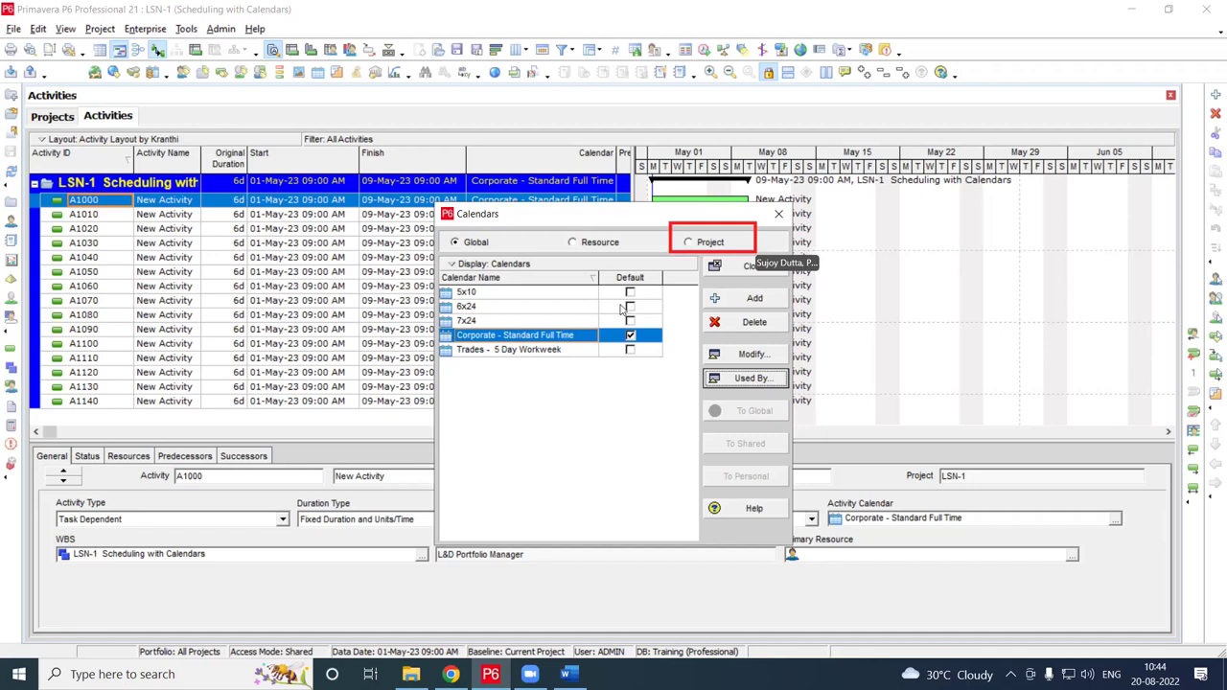
Look at the project calendars, narrowing the name column, and list all resource calendars
left_click(690, 243)
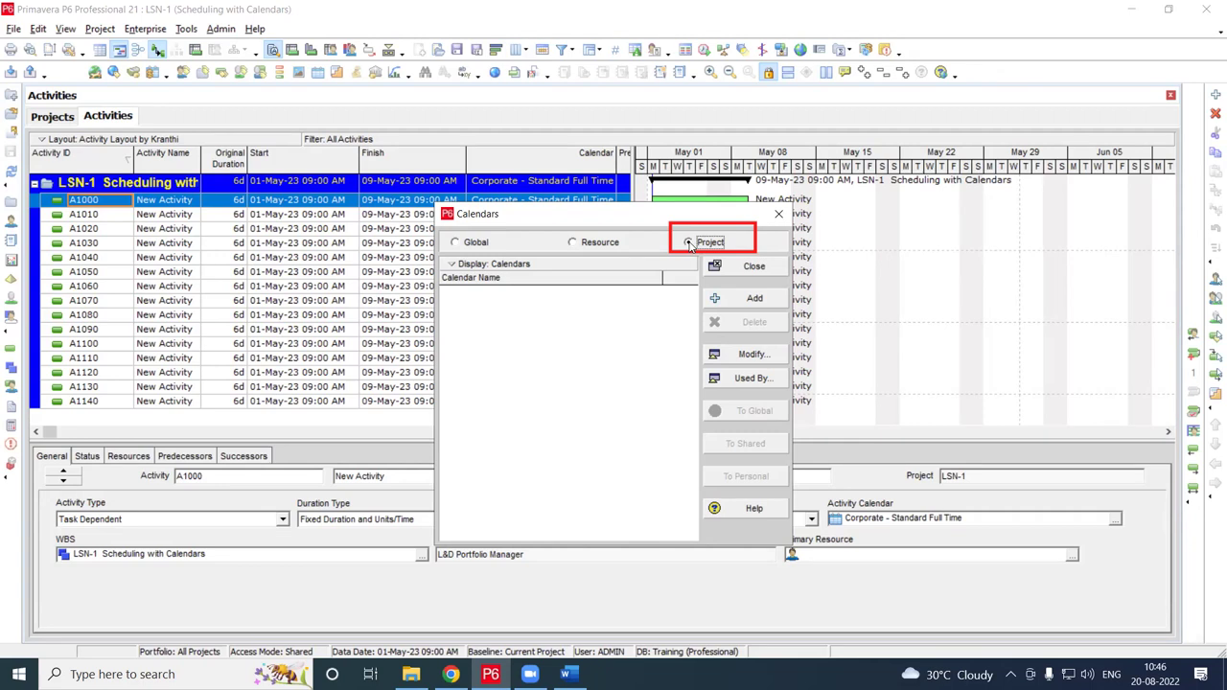
left_click_drag(662, 277, 615, 277)
left_click(575, 243)
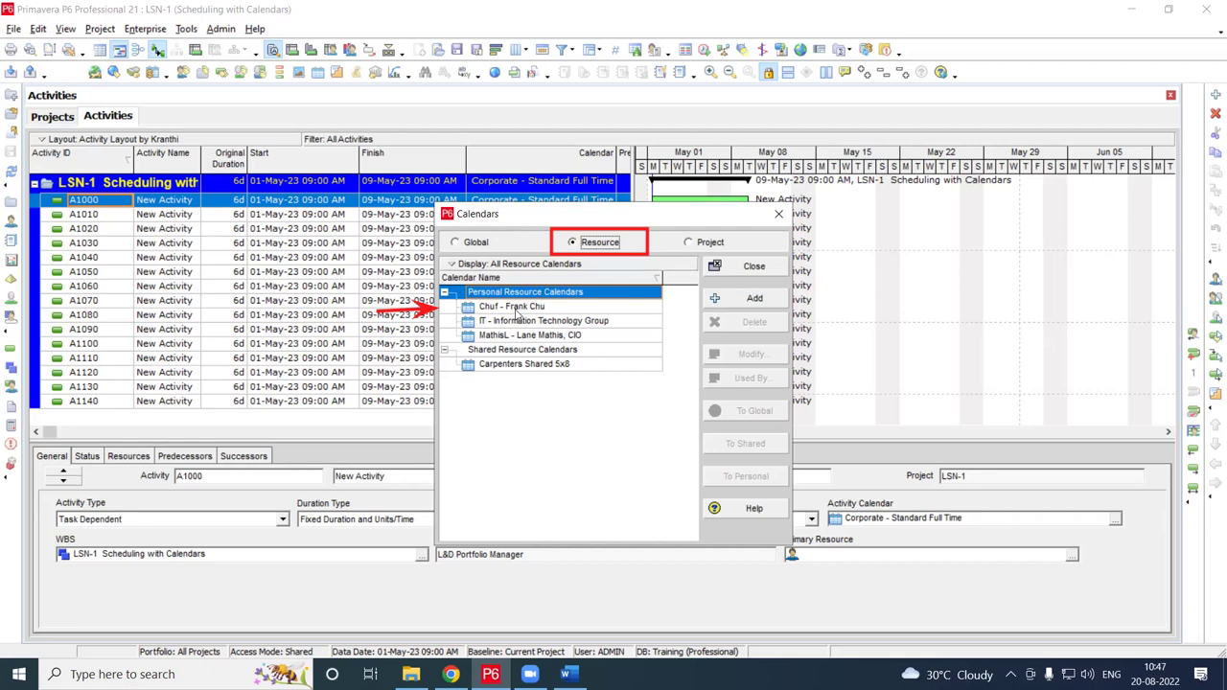
Examine which resources use the first personal resource calendar and the CIO's personal calendar
left_click(514, 309)
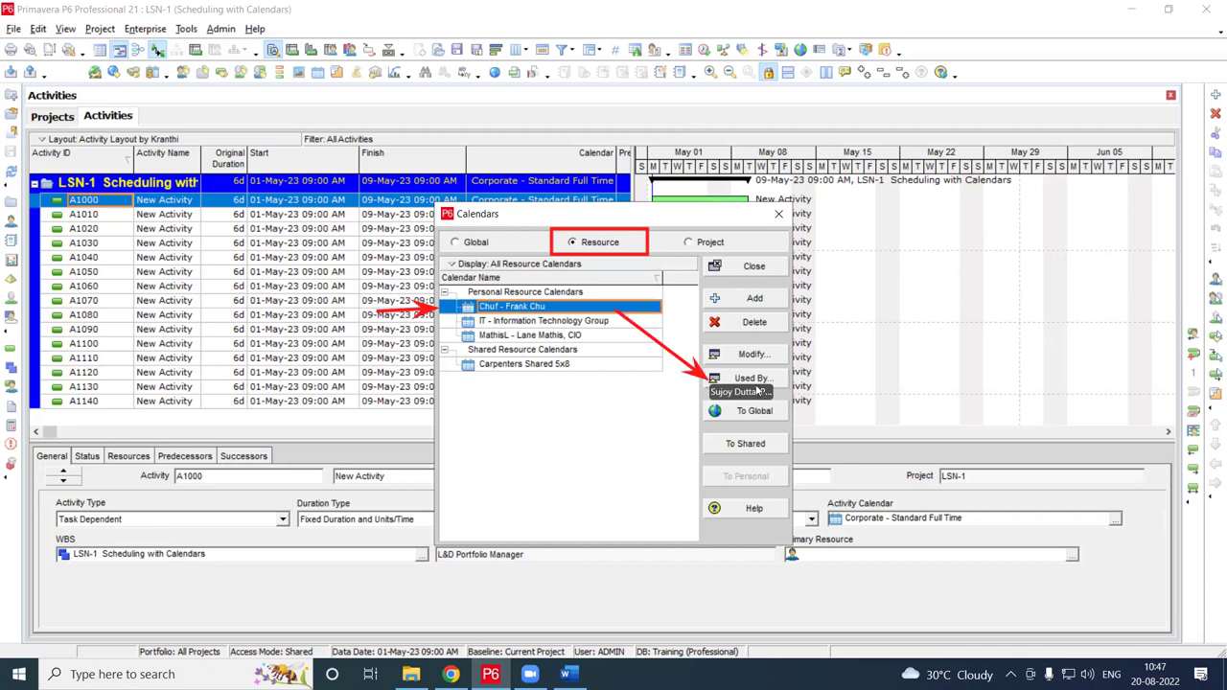
left_click(757, 381)
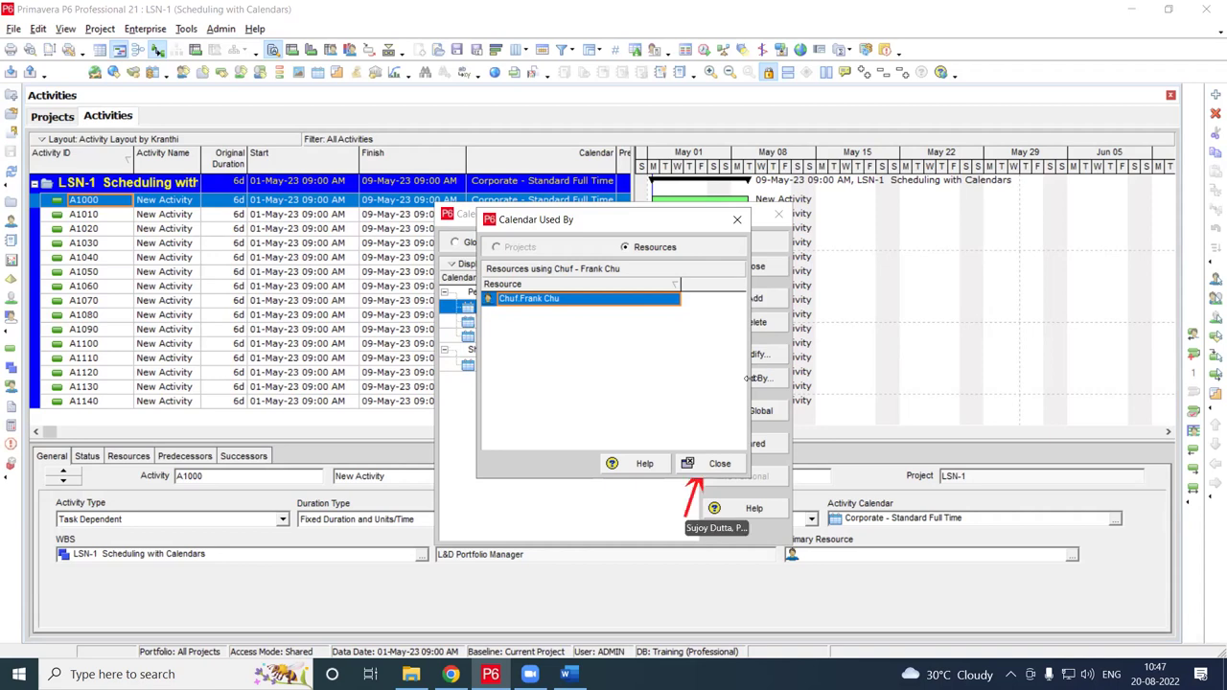
left_click(706, 464)
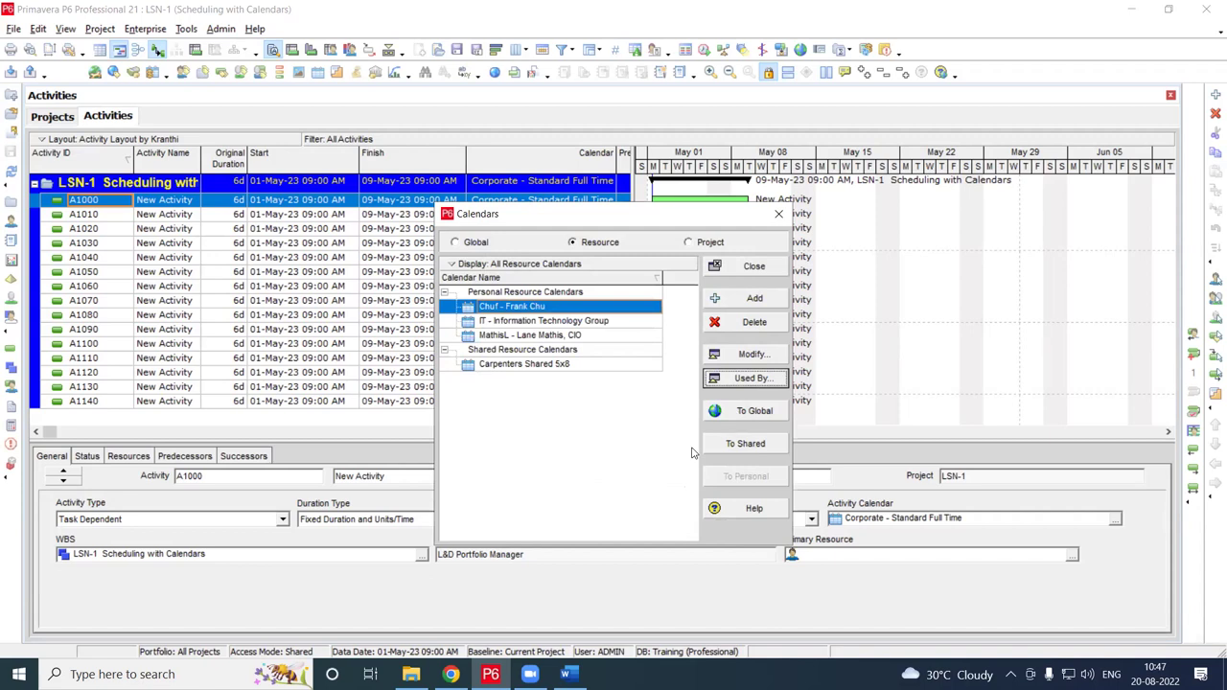
left_click(552, 335)
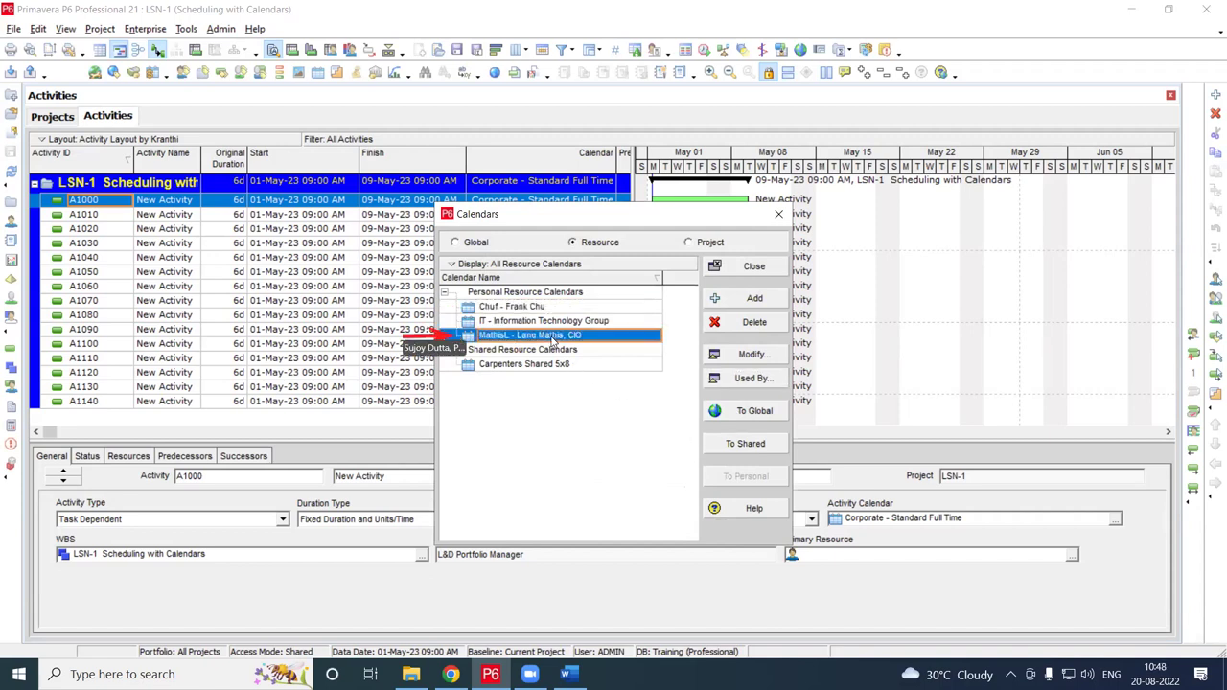
left_click(764, 379)
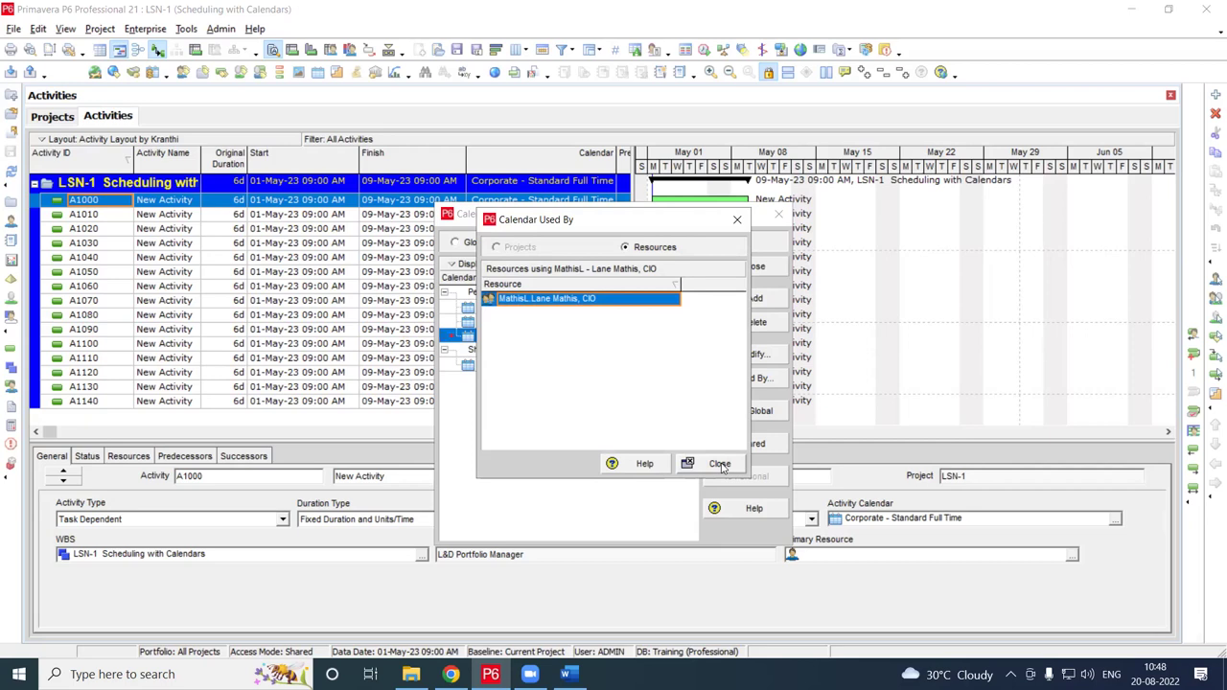
left_click(720, 464)
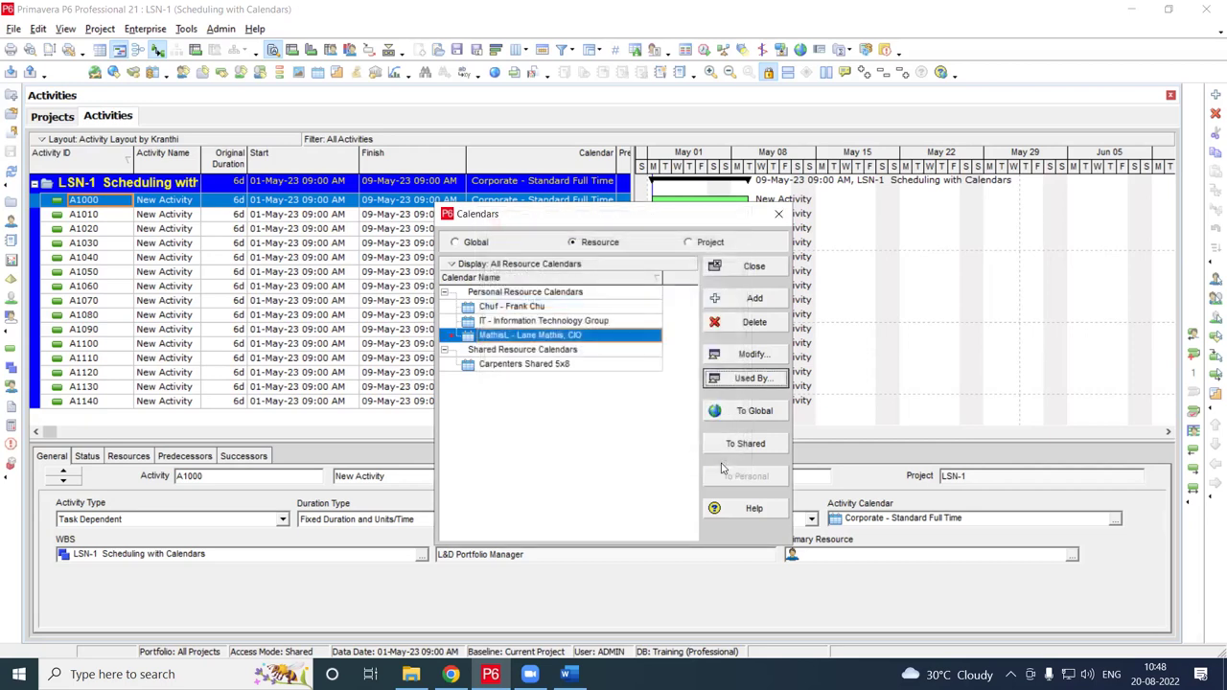
Examine which resources use the Carpenters Shared 5x8 calendar among the shared resource calendars
left_click(503, 351)
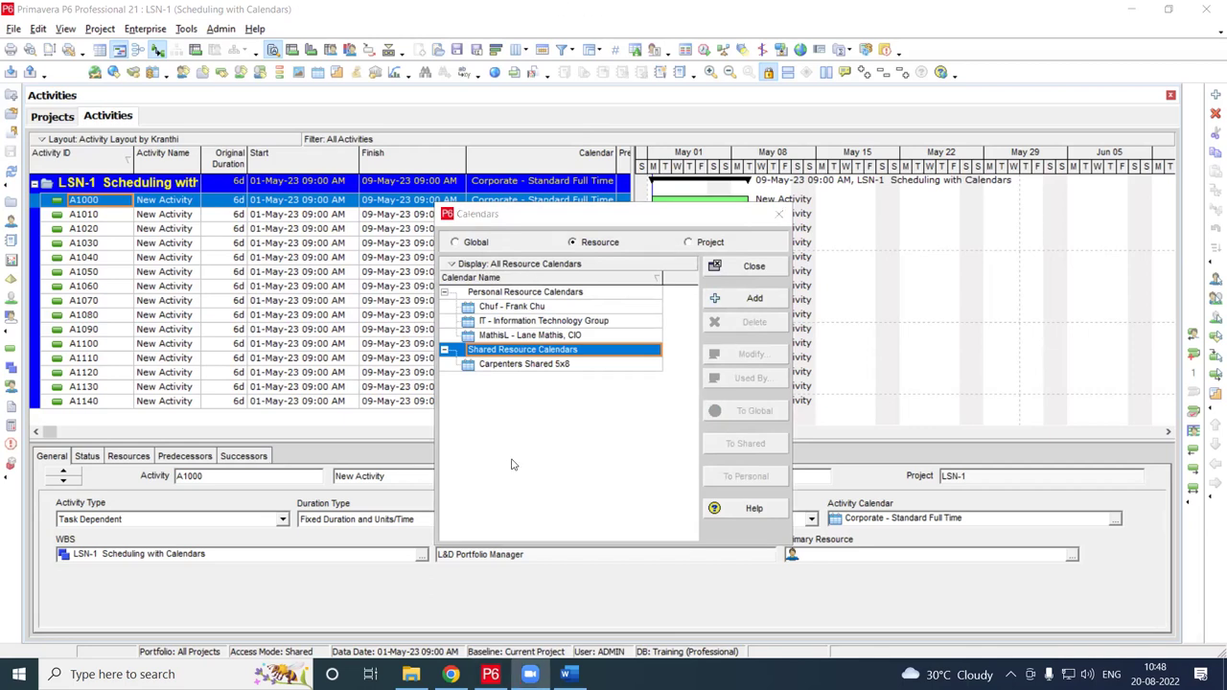
left_click(556, 366)
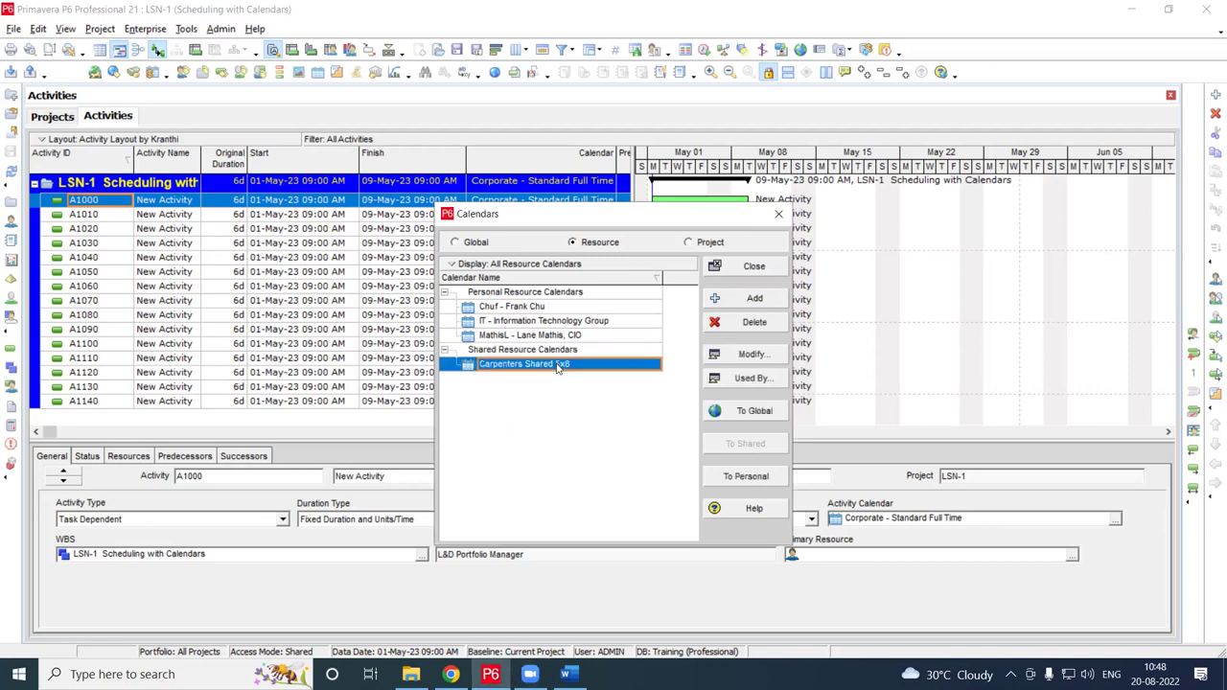
left_click(751, 379)
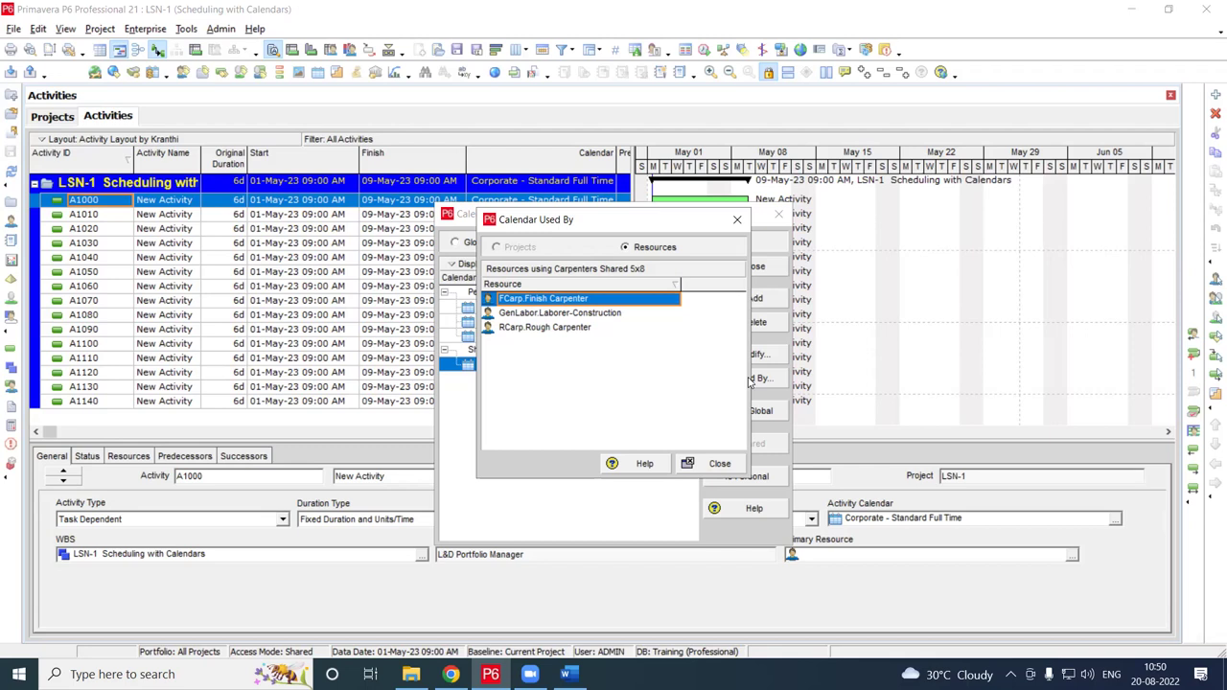
left_click(719, 464)
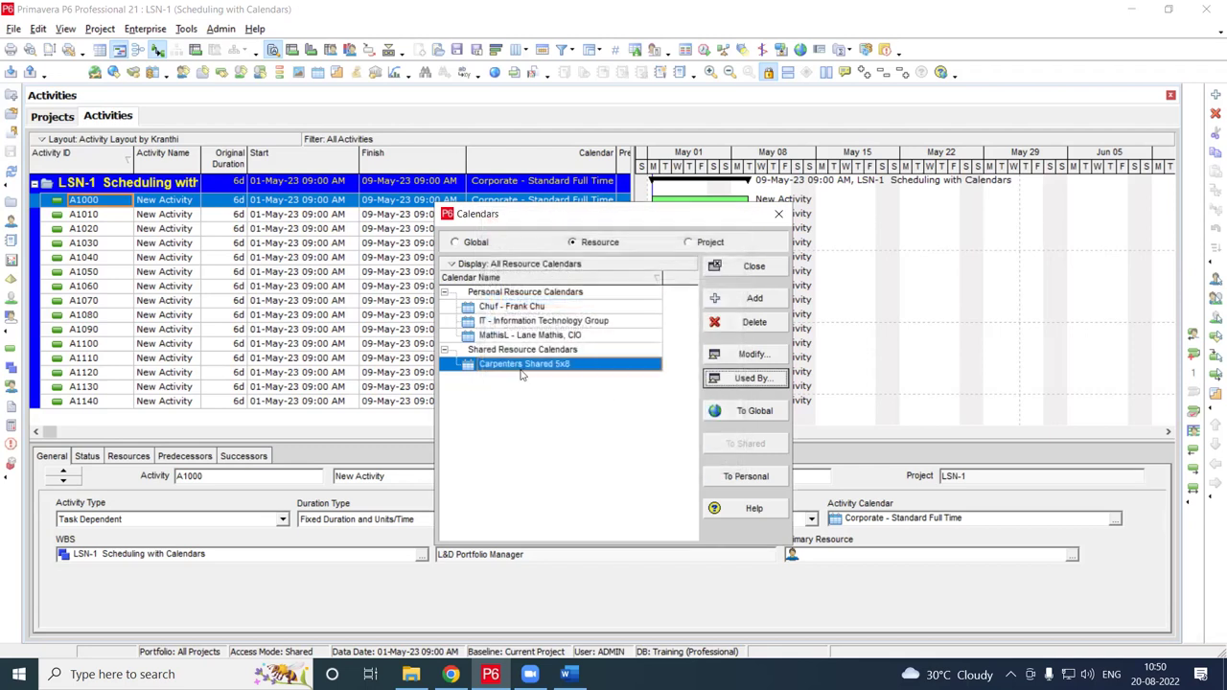
Switch the Calendars list back to global calendars, close it and hide the activity details
left_click(456, 242)
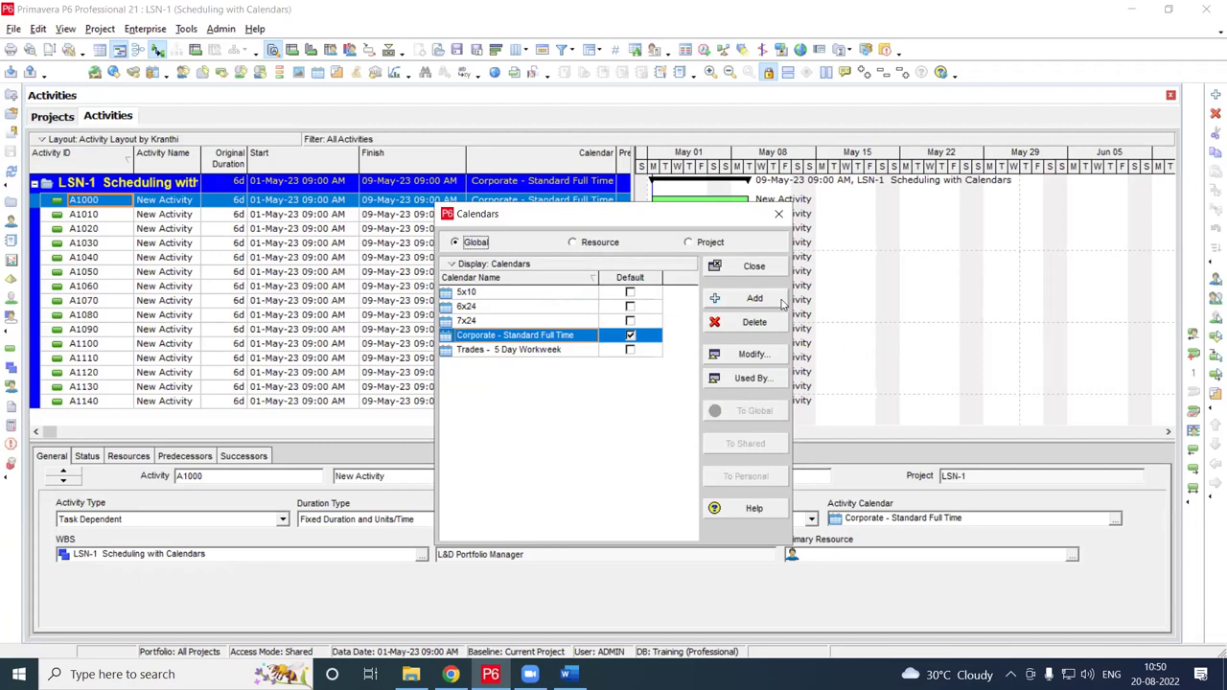
left_click(753, 266)
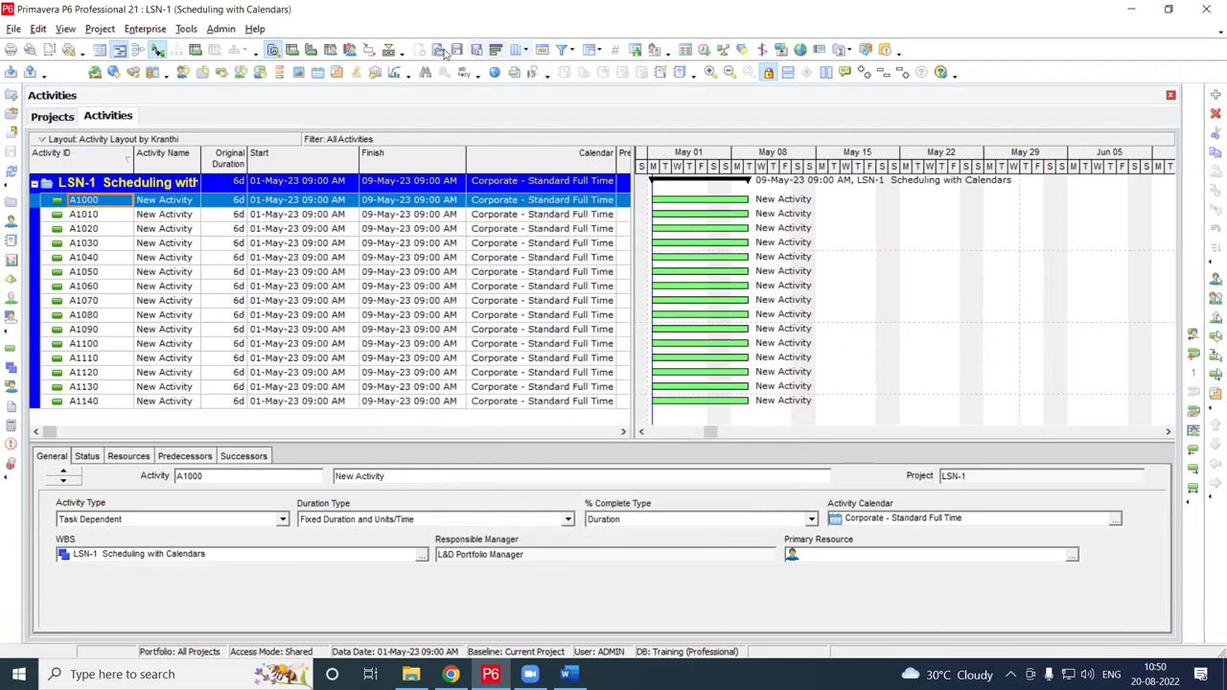
left_click(389, 53)
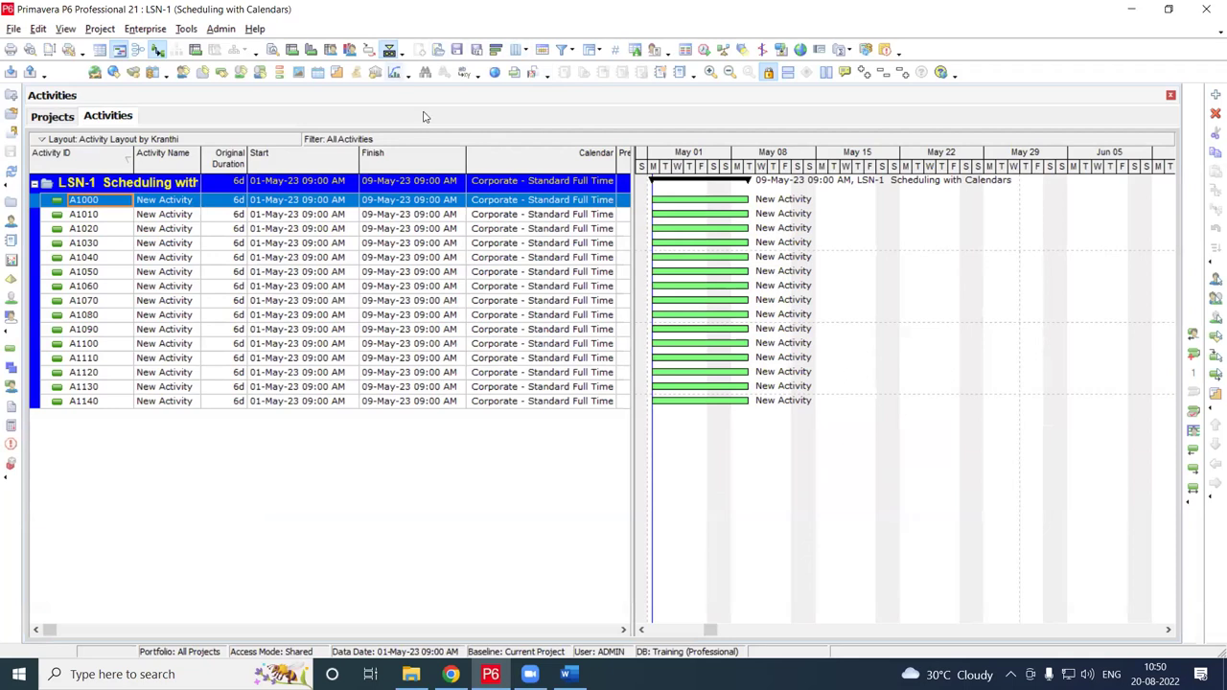
Set the original duration of activity A1140 to 4h
left_click(234, 401)
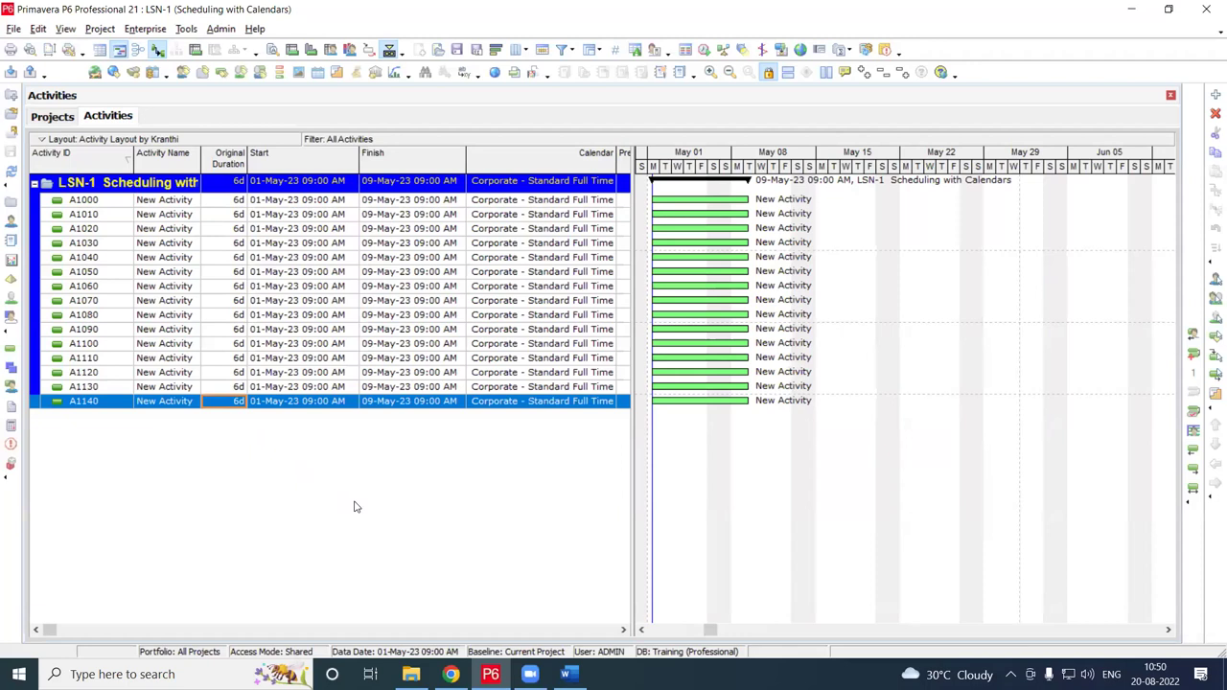
type("4h")
key("Return")
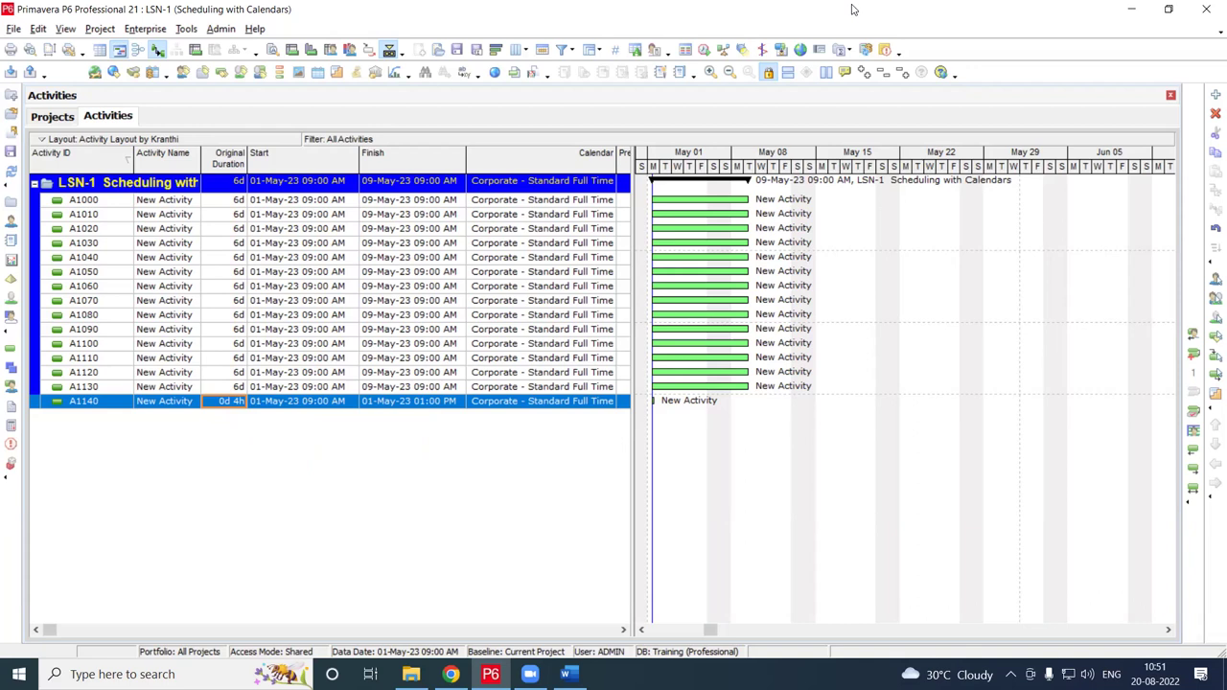
Change the original duration of activity A1140 to 8h
type("8")
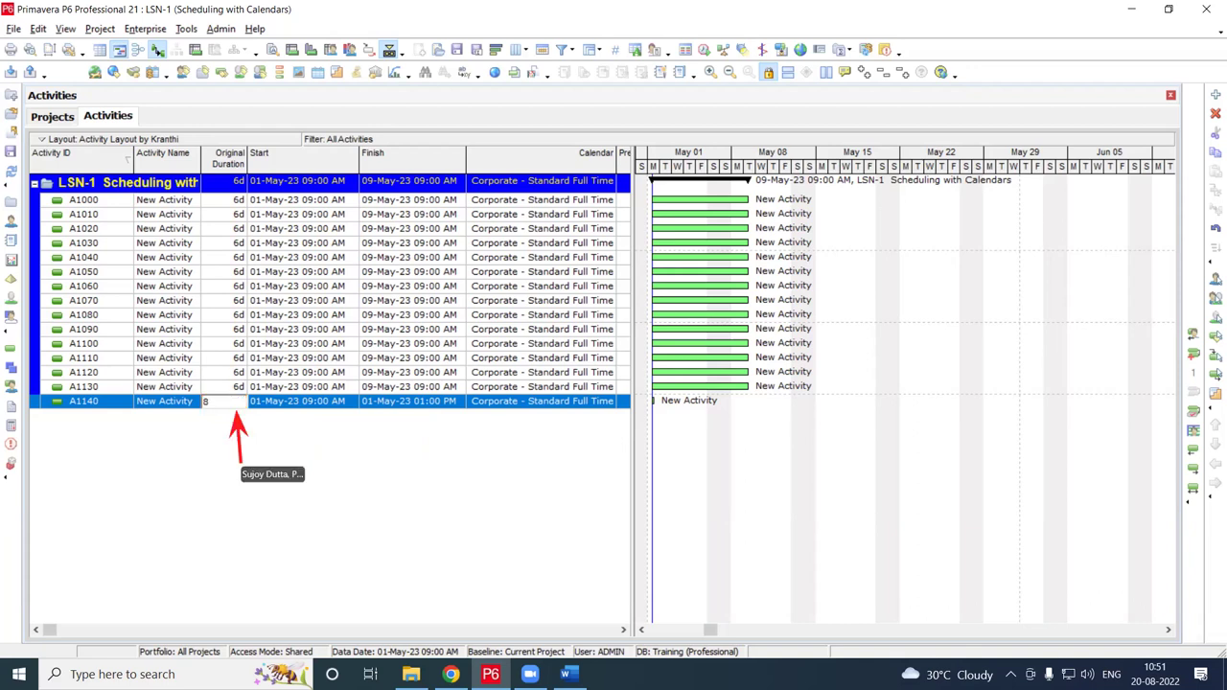
type("h")
key("Return")
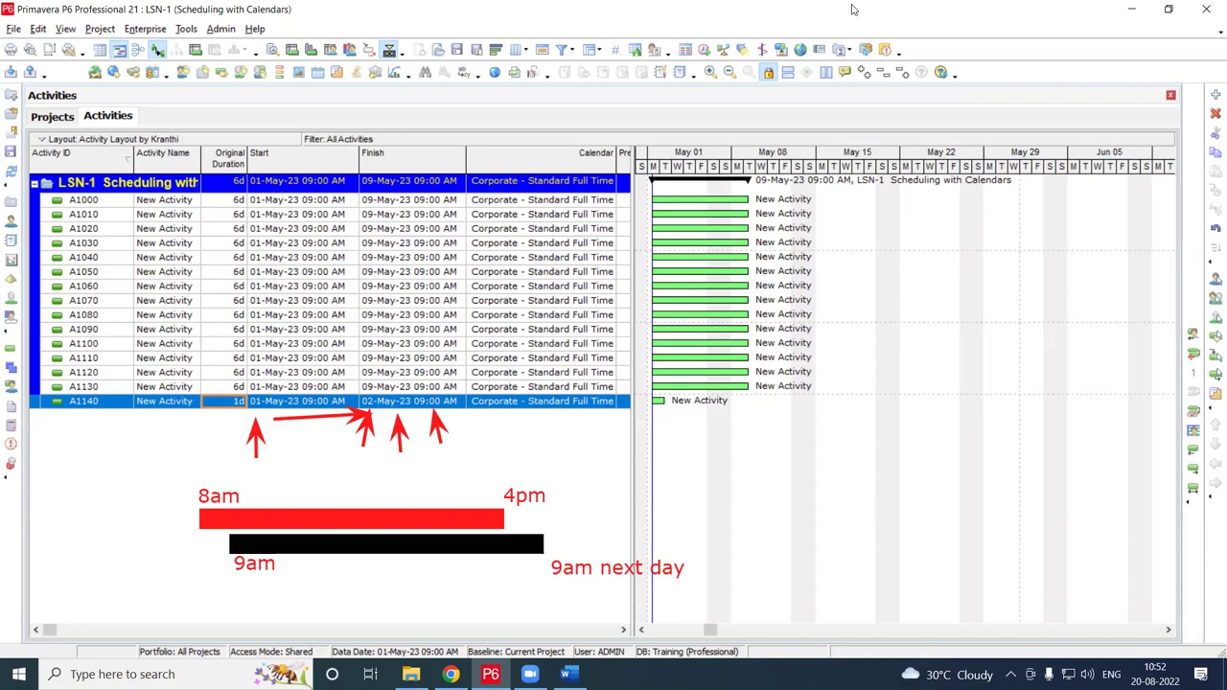
Examine the planned start and data date in LSN-1's schedule dates, and return to the project's activities
left_click(55, 119)
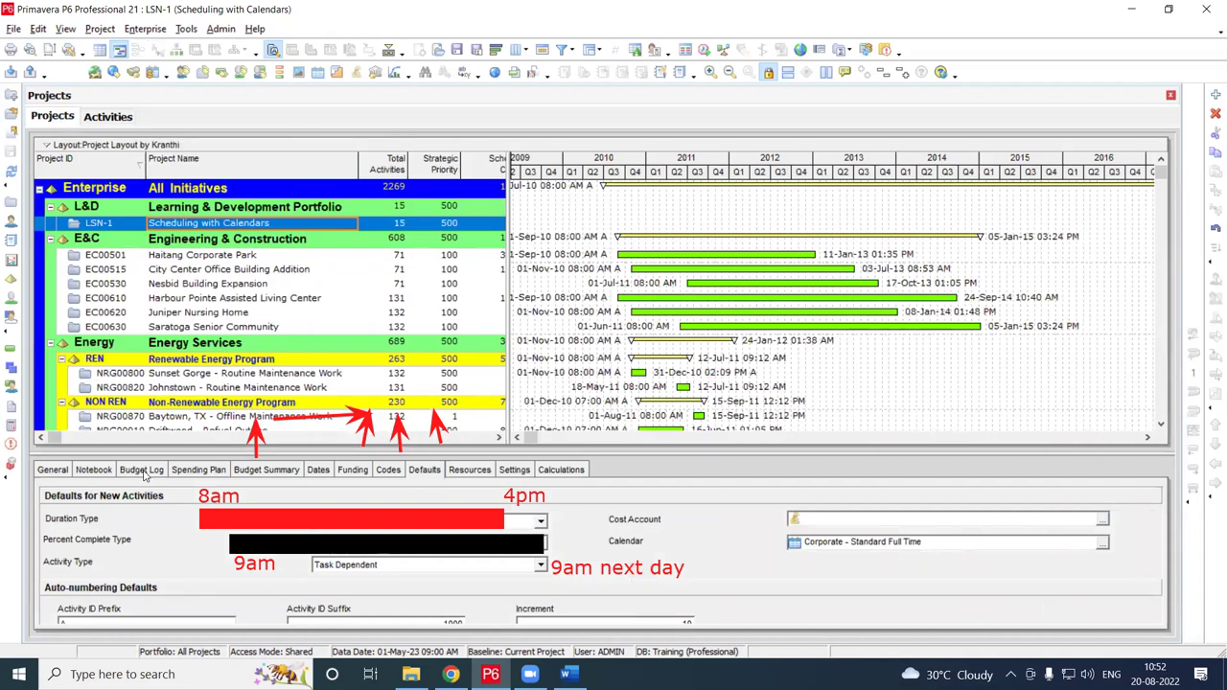
left_click(317, 470)
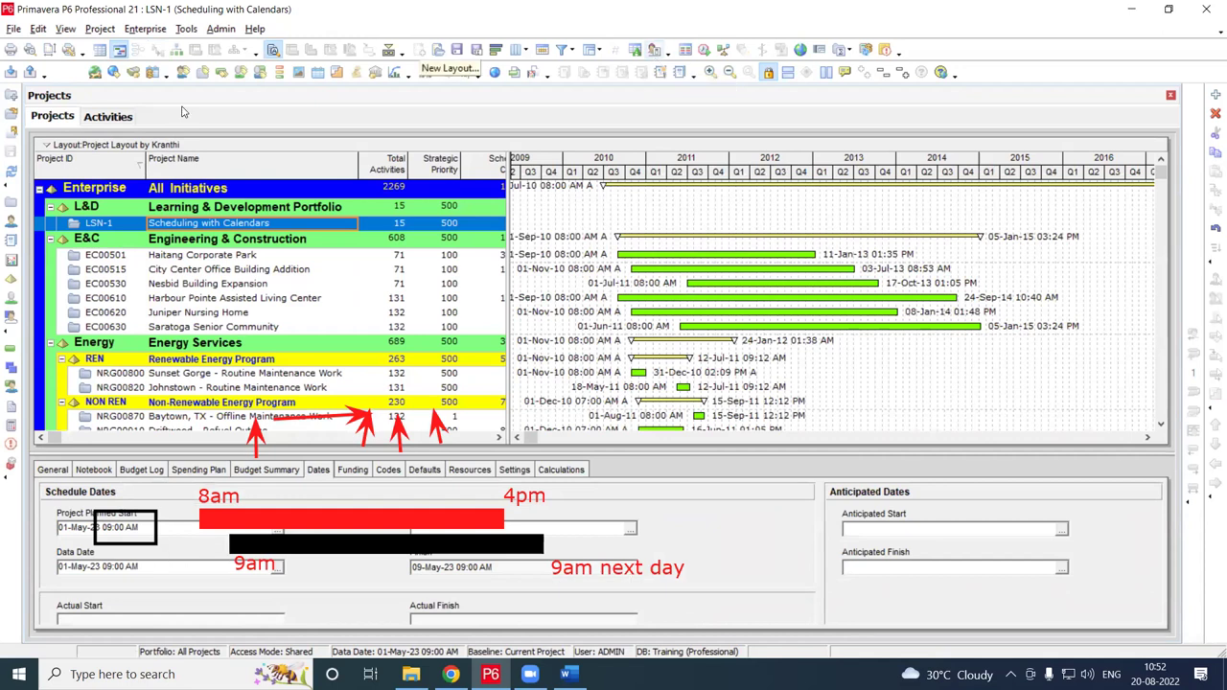
left_click(110, 119)
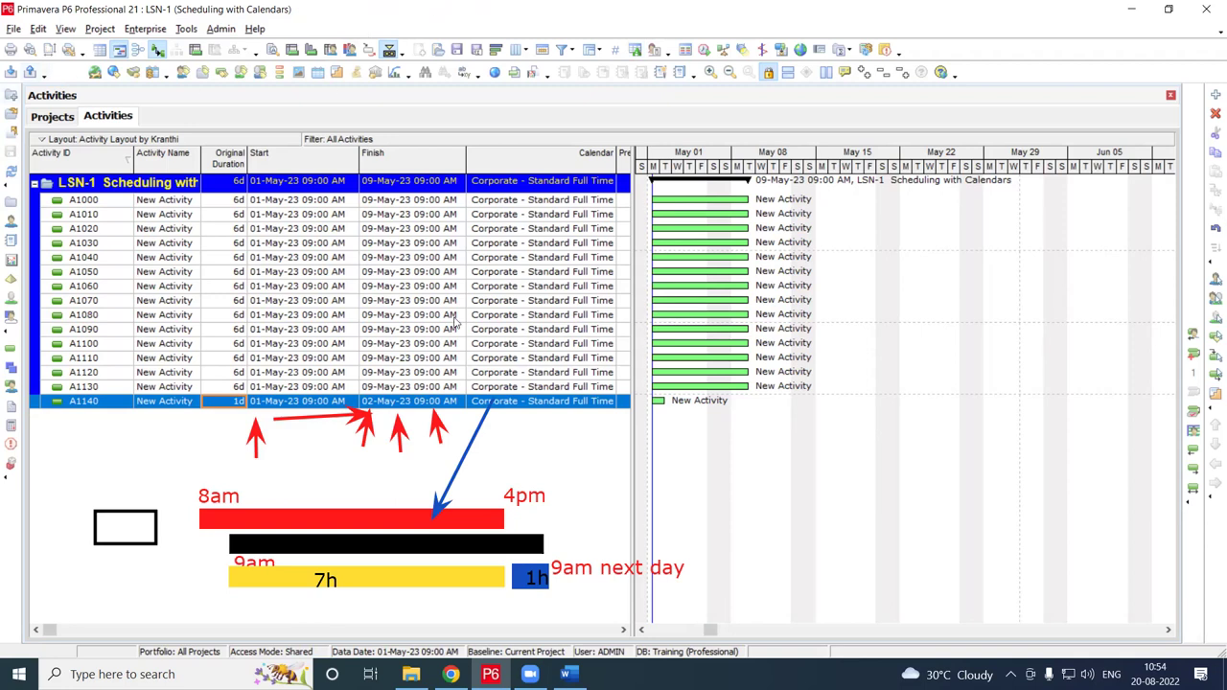
key("Escape")
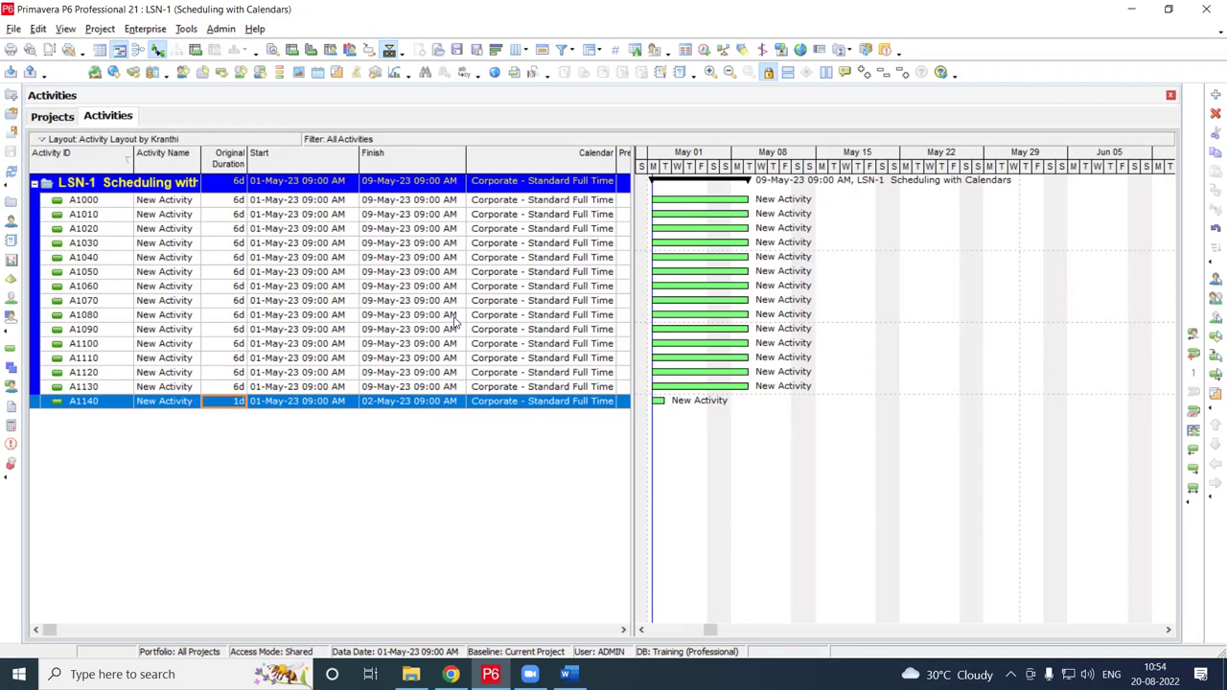
left_click(62, 121)
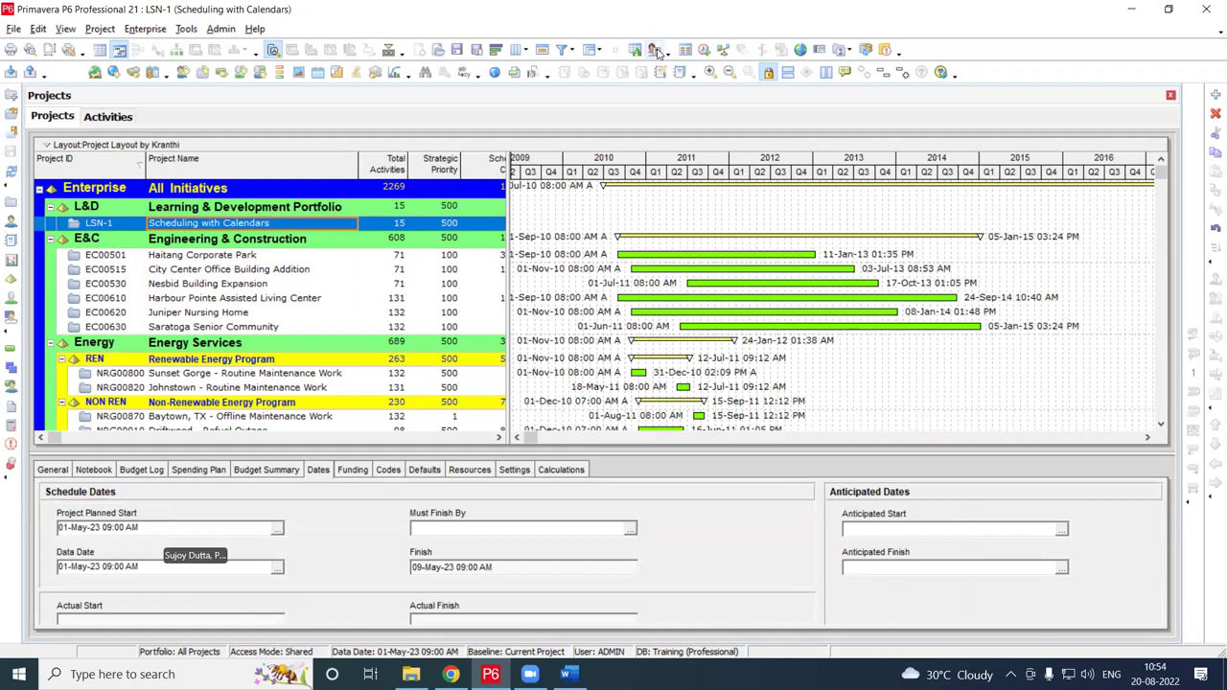
left_click(109, 117)
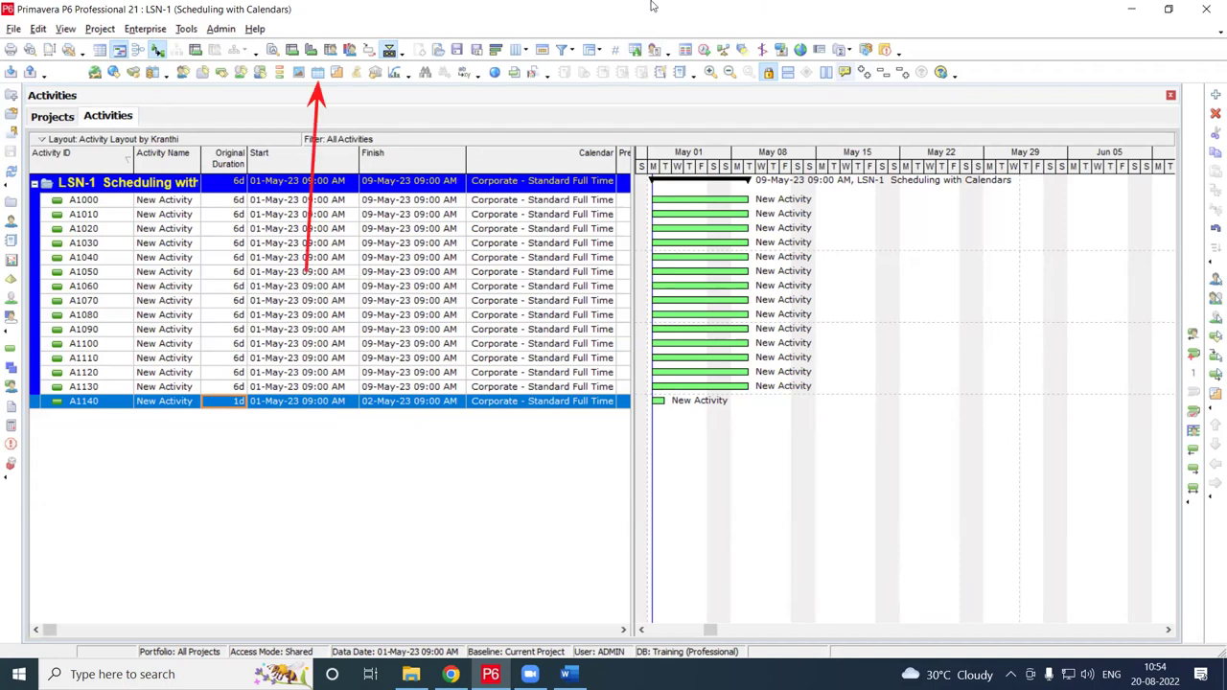
Open the global Corporate - Standard Full Time calendar for modification and examine its hours per time period without changing them
left_click(319, 74)
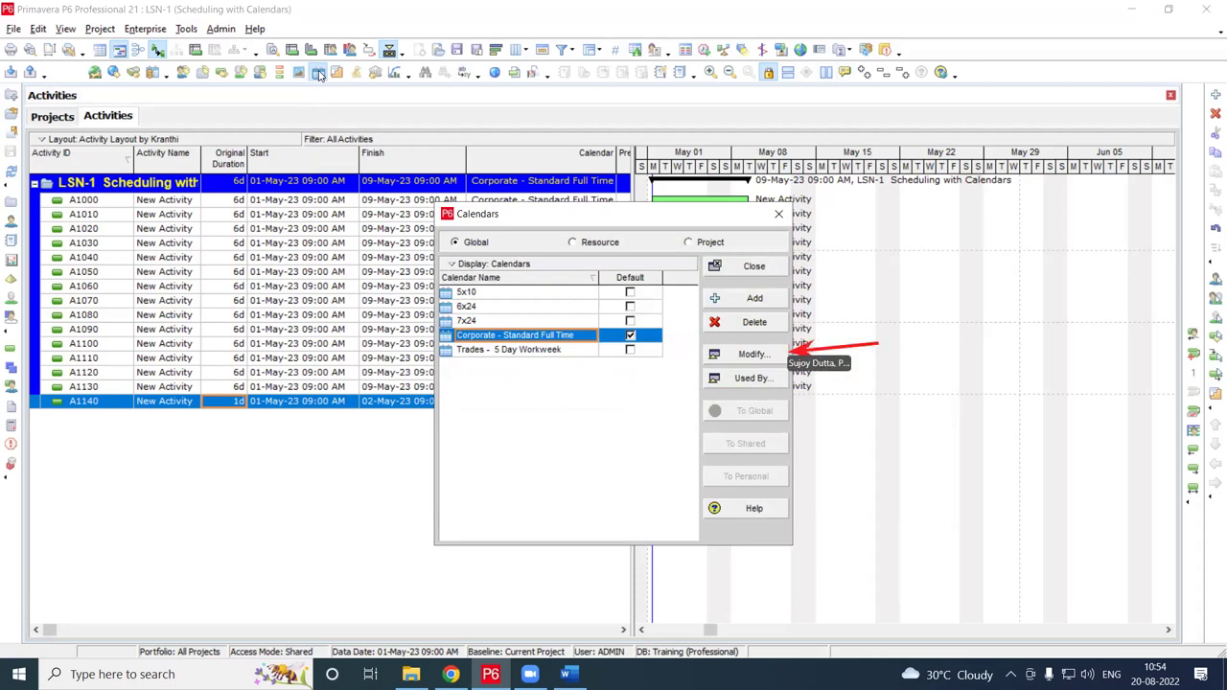
left_click(767, 360)
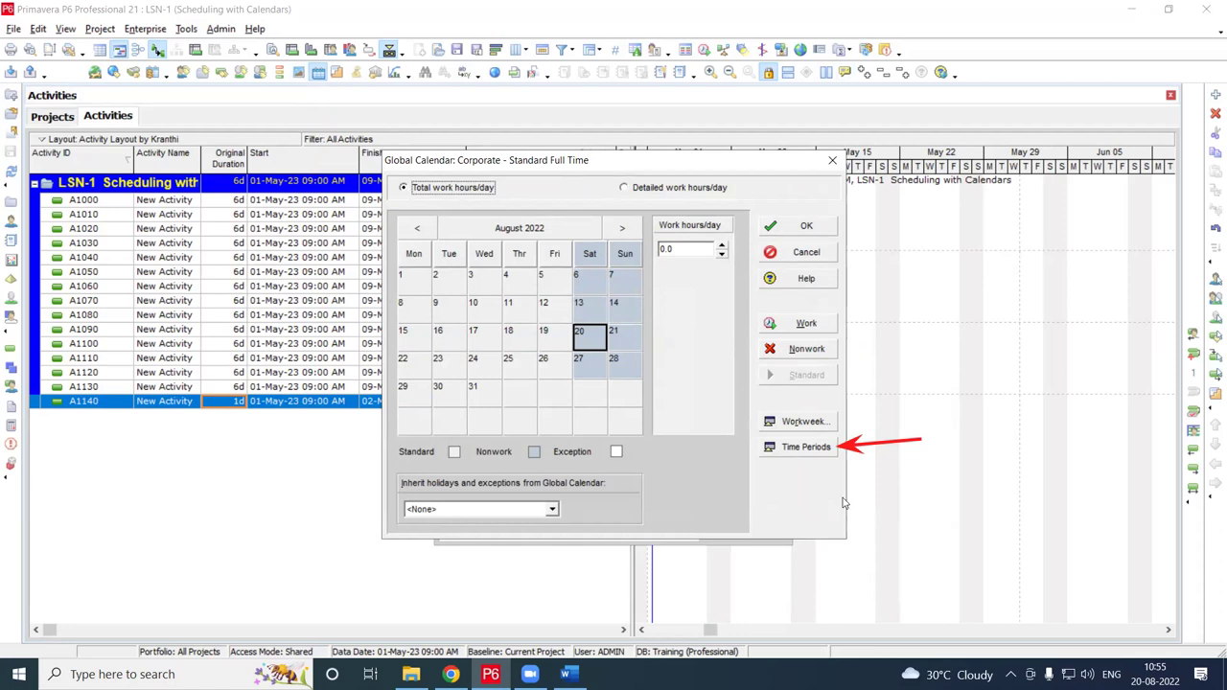
left_click(815, 449)
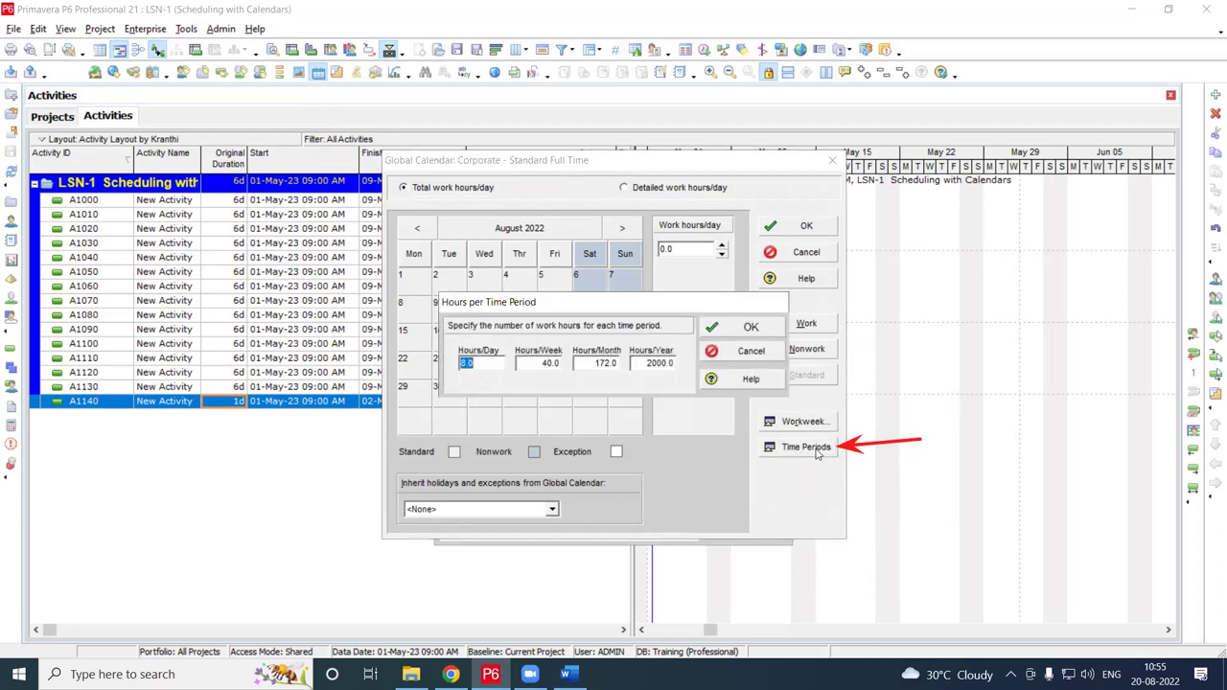
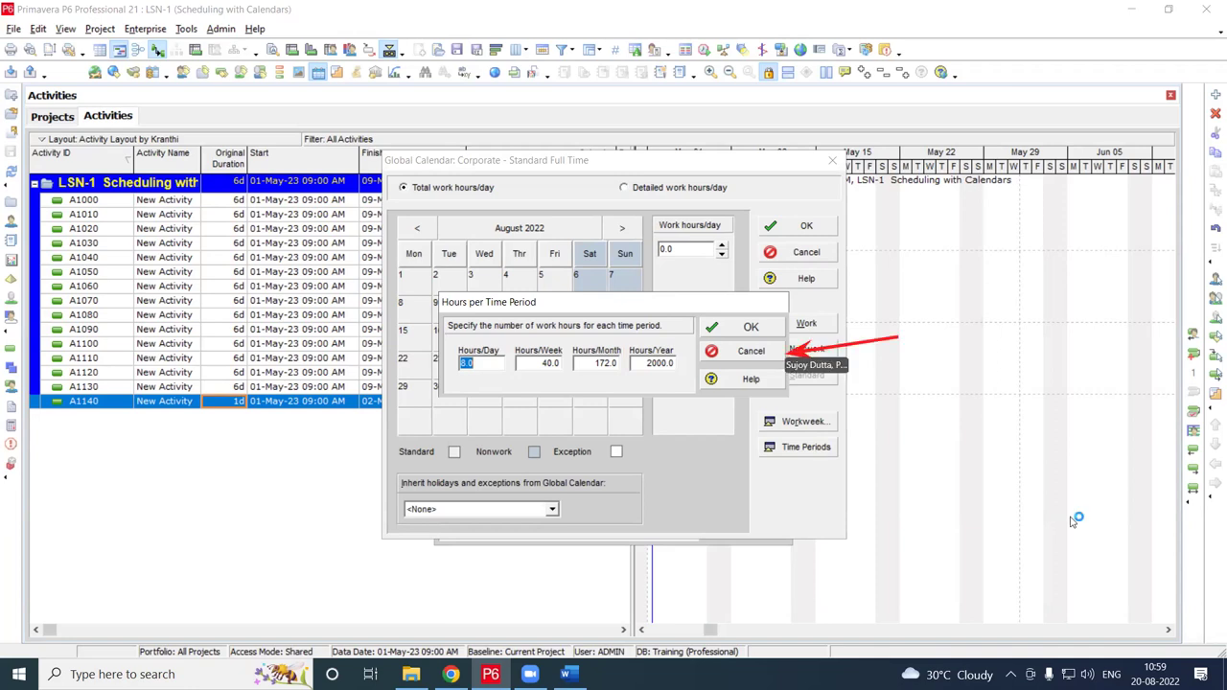
left_click(746, 352)
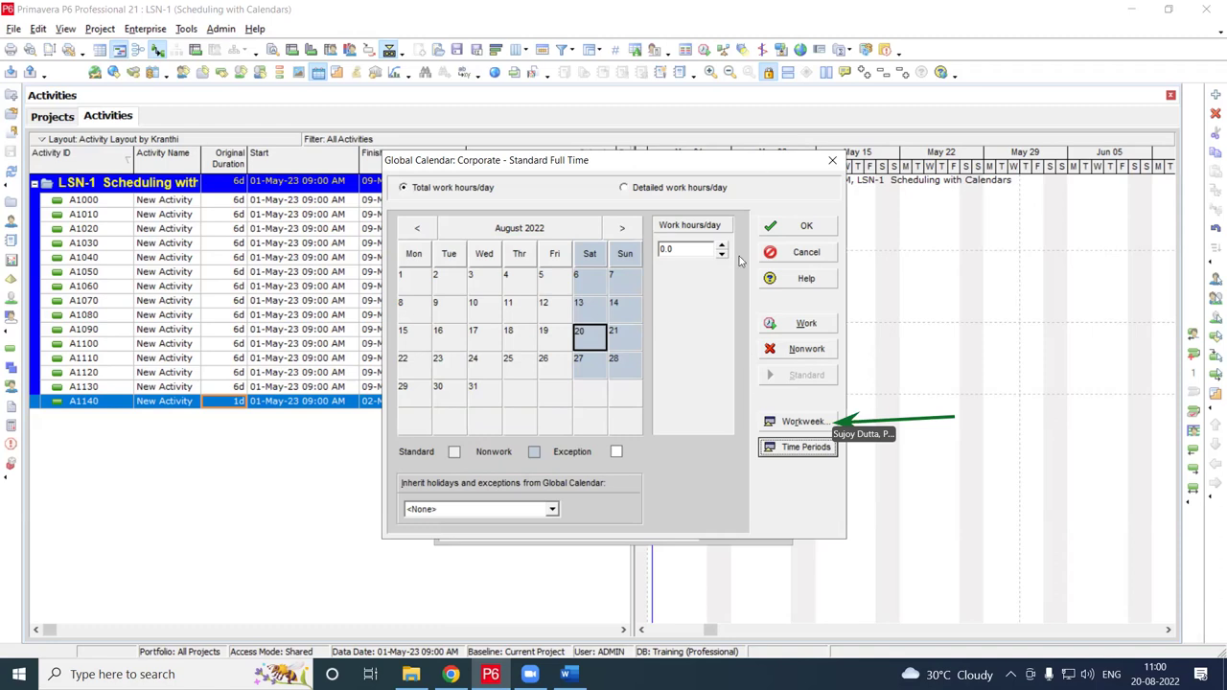
Examine the standard weekly work hours of the Corporate - Standard Full Time calendar in total hours per day, and leave without changes
left_click(800, 423)
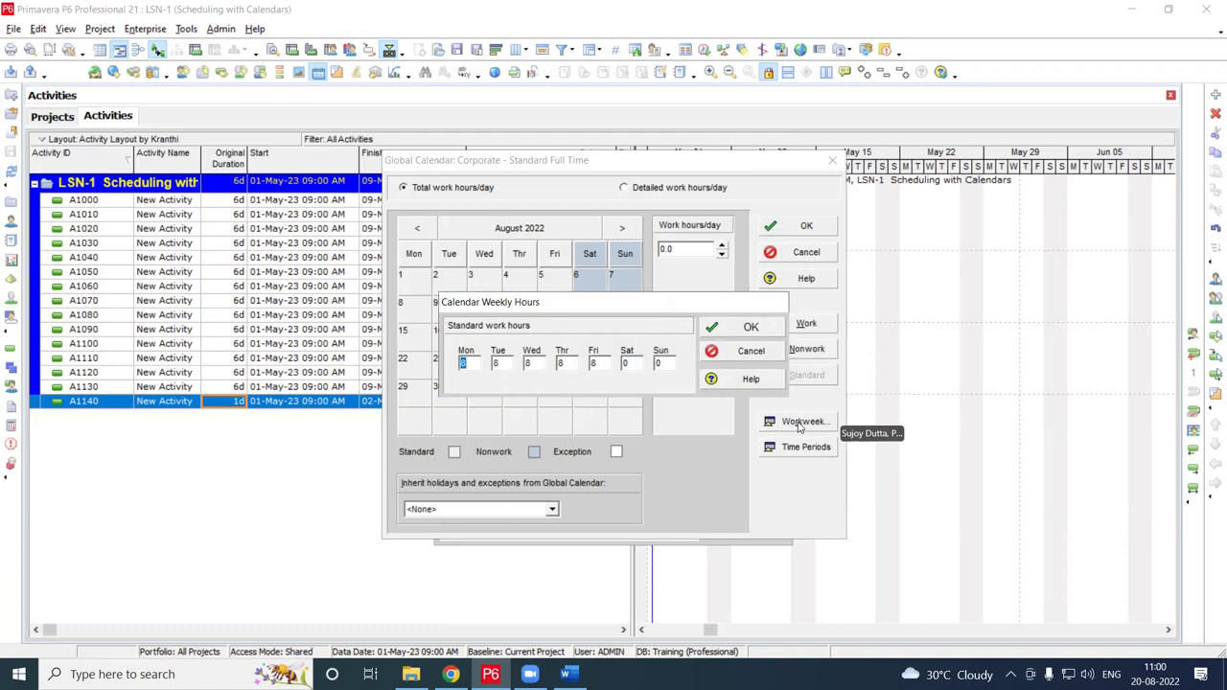
left_click_drag(634, 305, 592, 414)
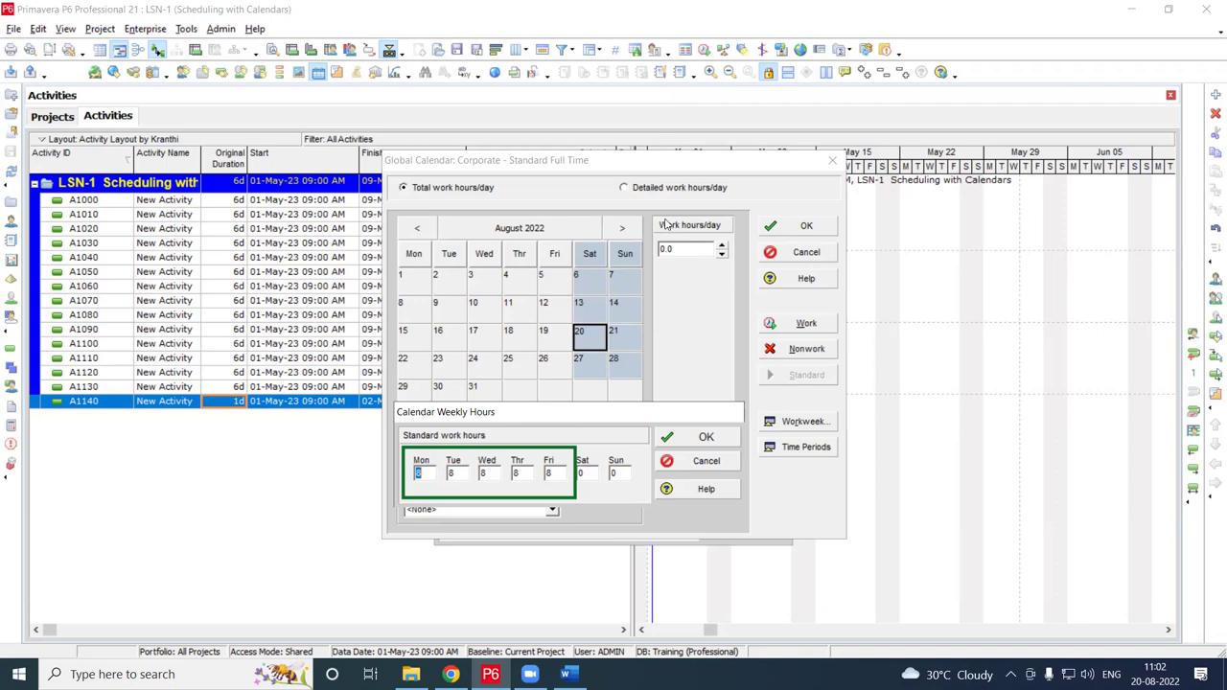
left_click(706, 462)
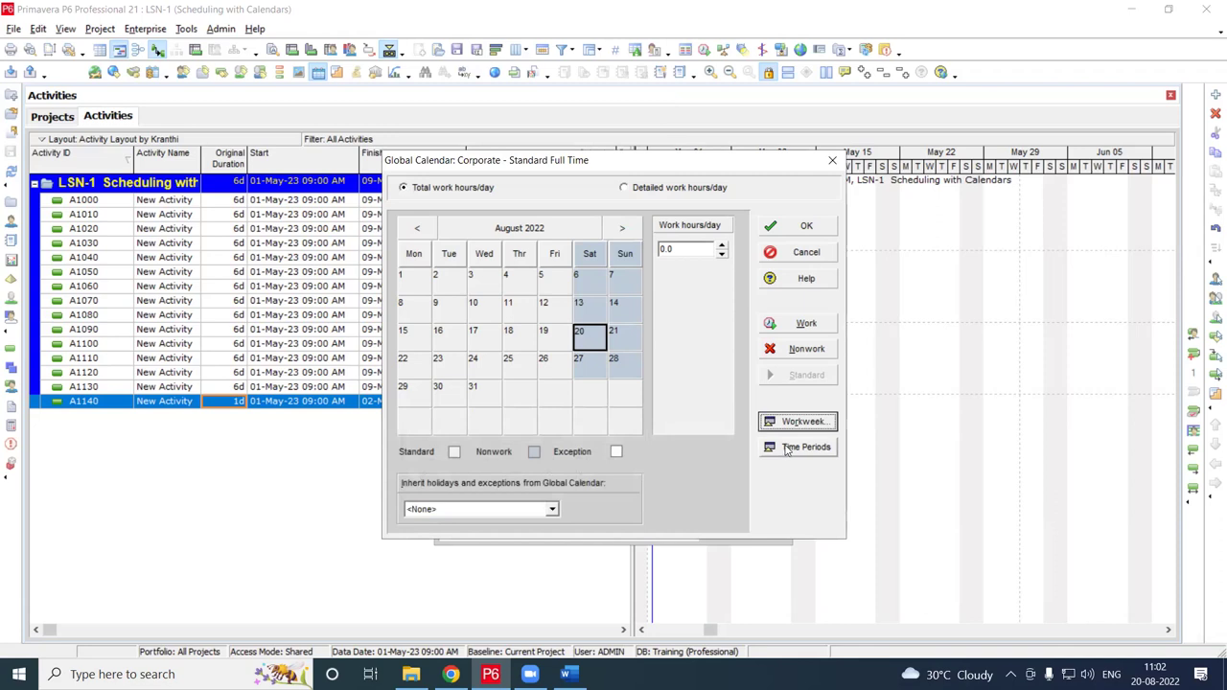
Switch the calendar to detailed work hours per day and examine the standard workweek's hourly slots for each day from Monday to Sunday
left_click(625, 188)
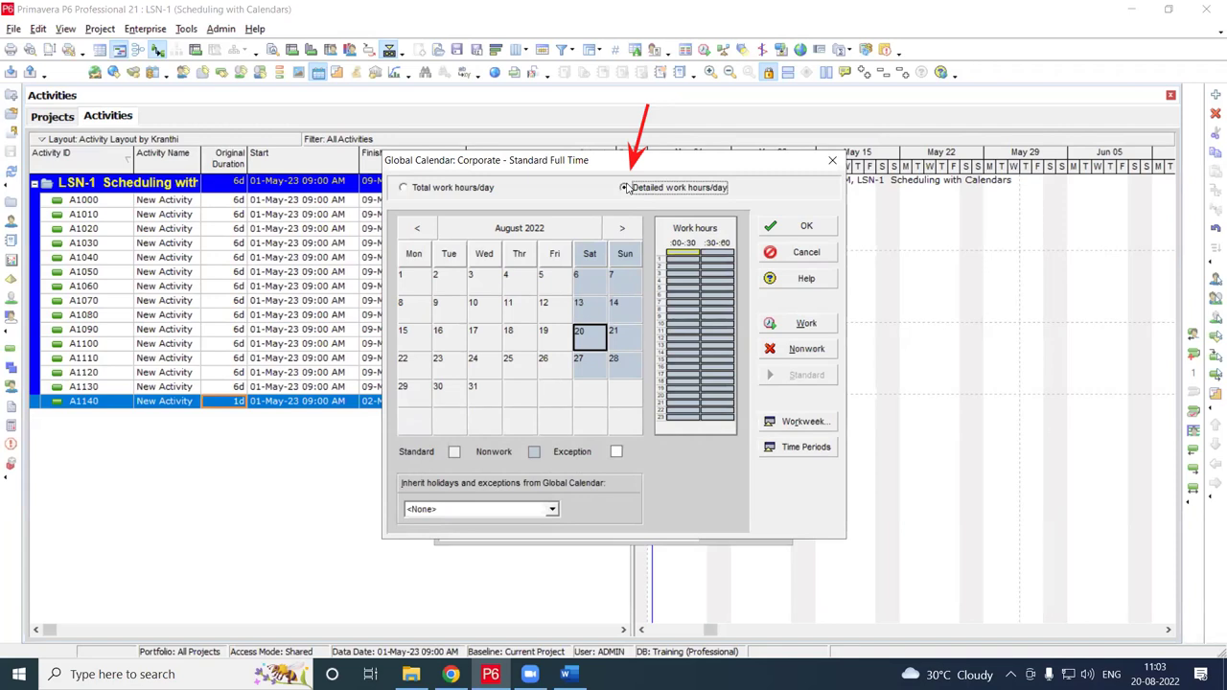
left_click(777, 422)
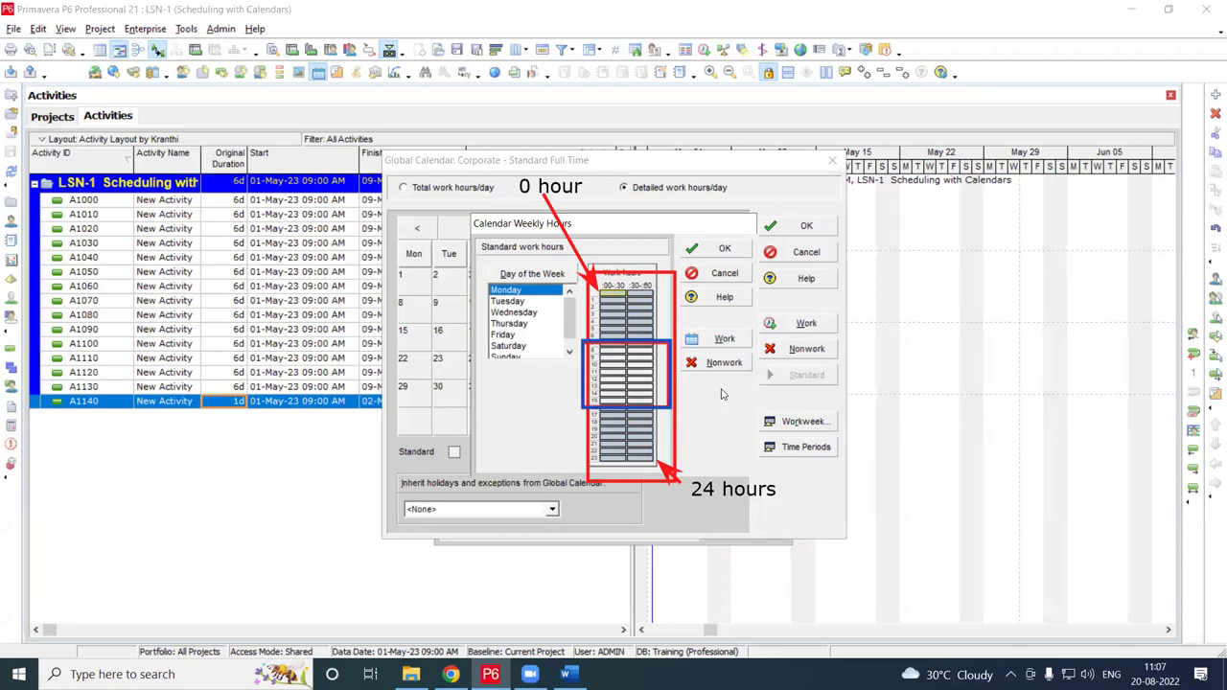
left_click(525, 302)
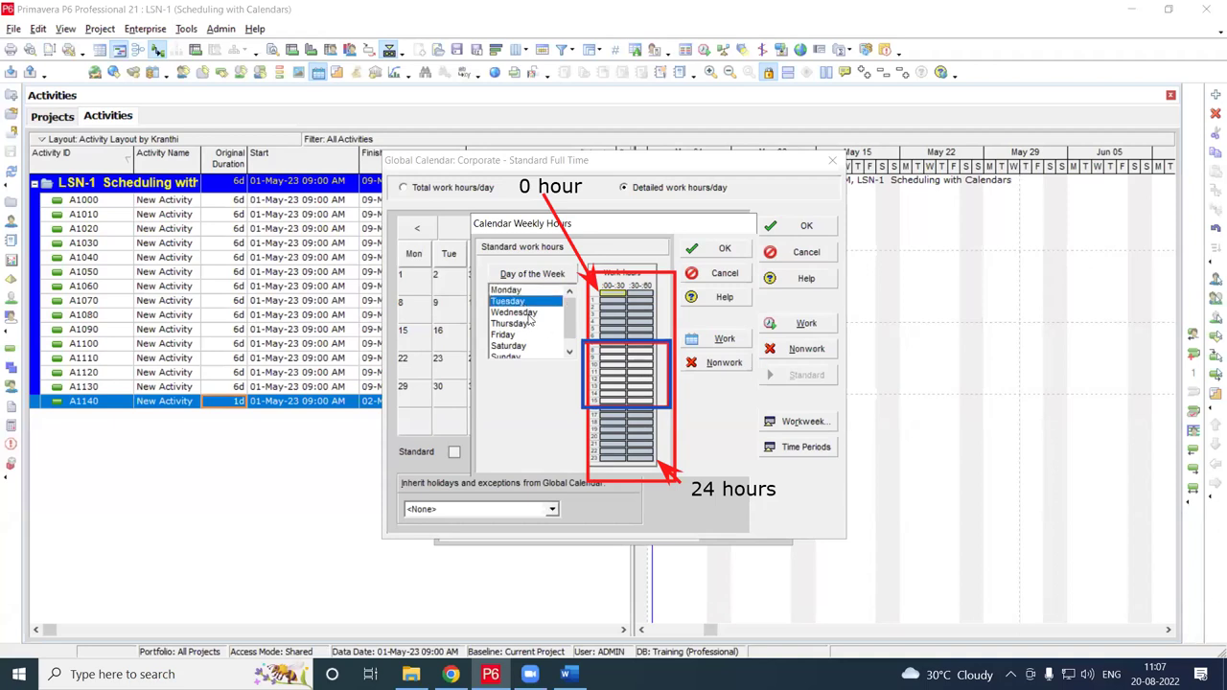
left_click(527, 314)
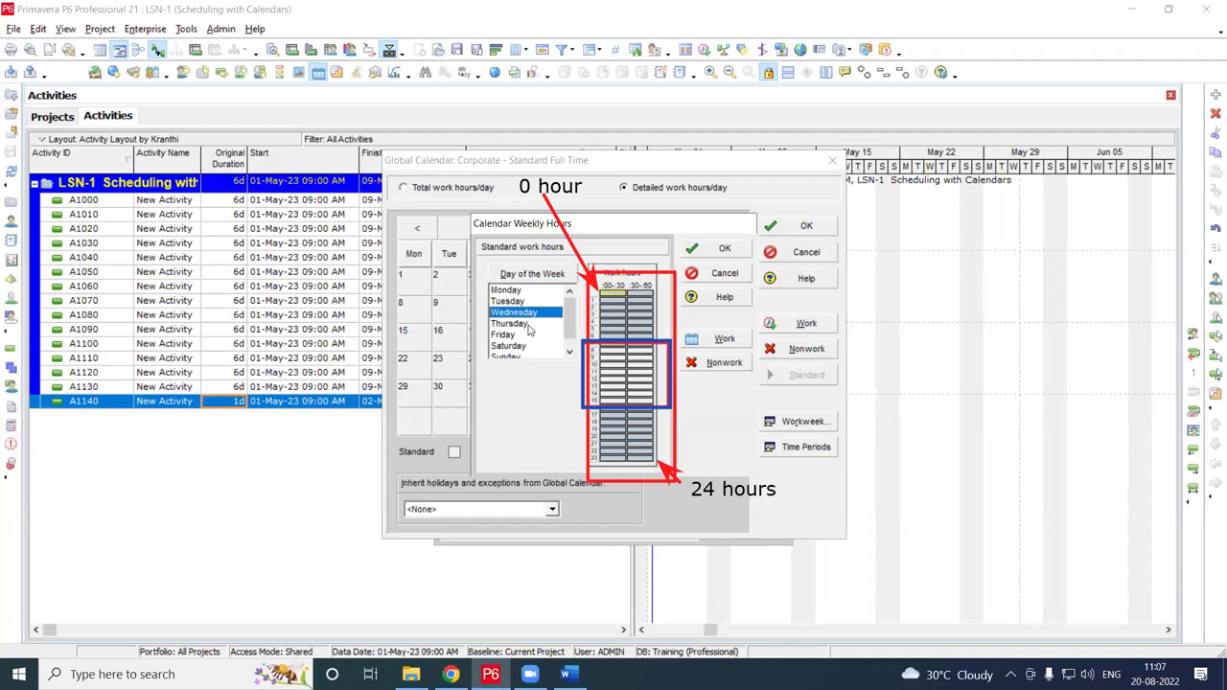
left_click(529, 325)
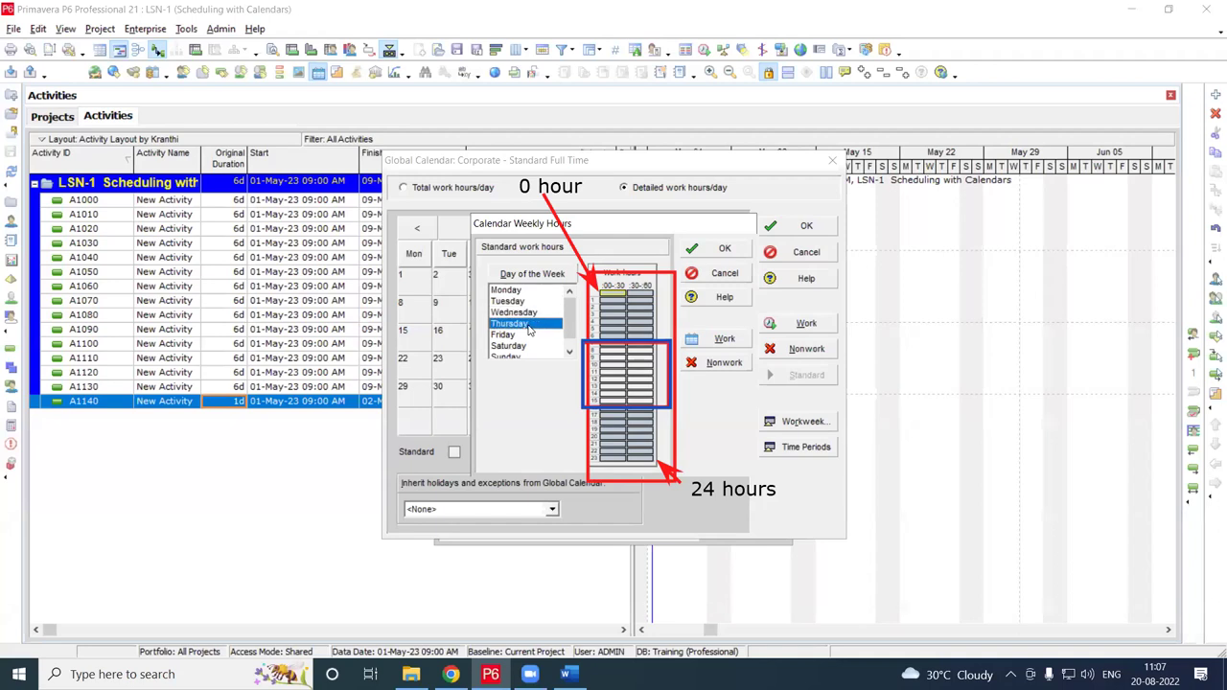
left_click(526, 336)
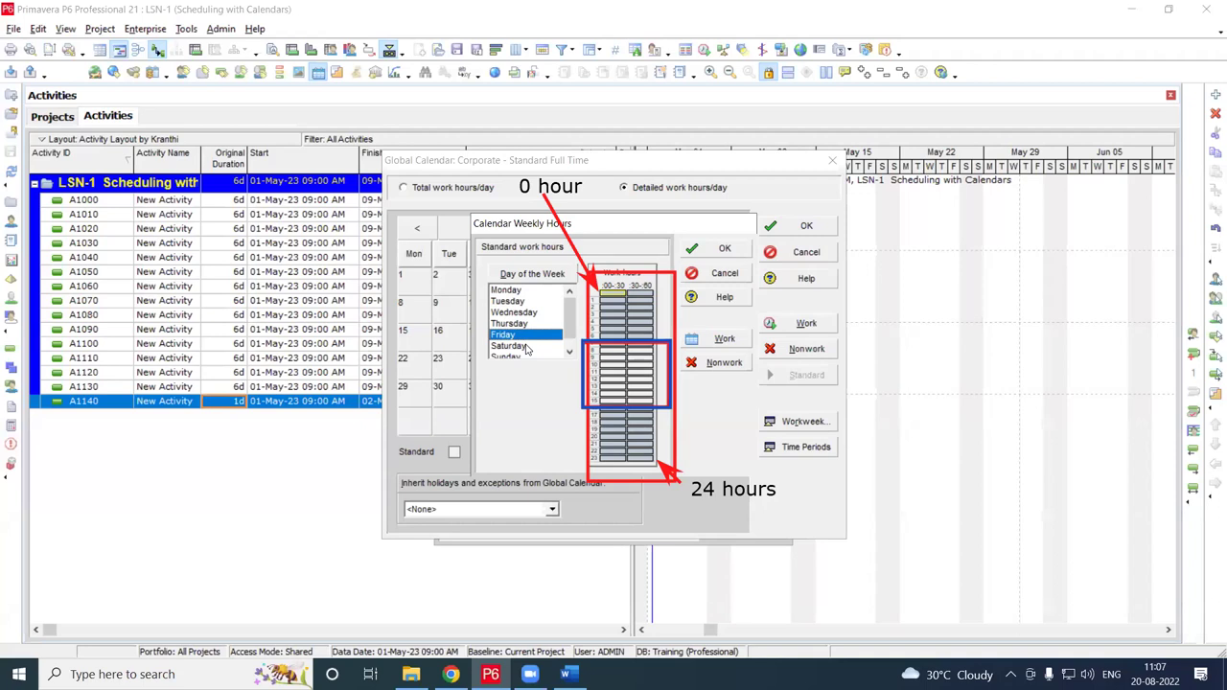
left_click(526, 346)
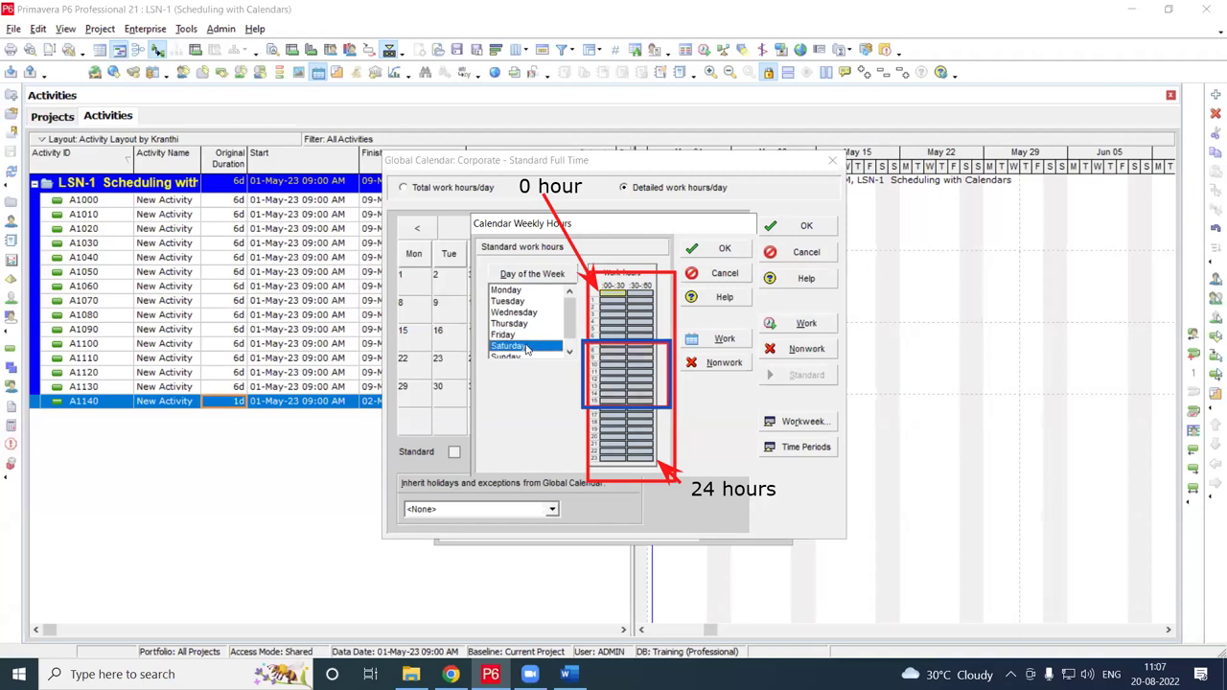
scroll(527, 349, "down", 1)
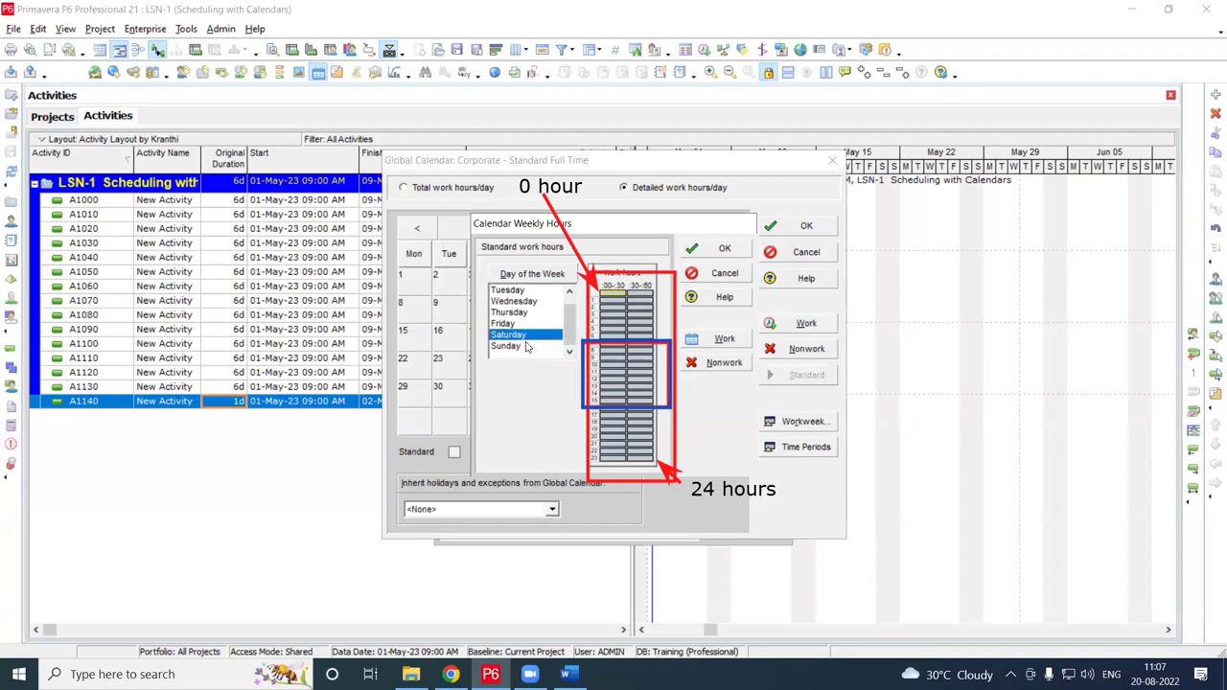
left_click(526, 347)
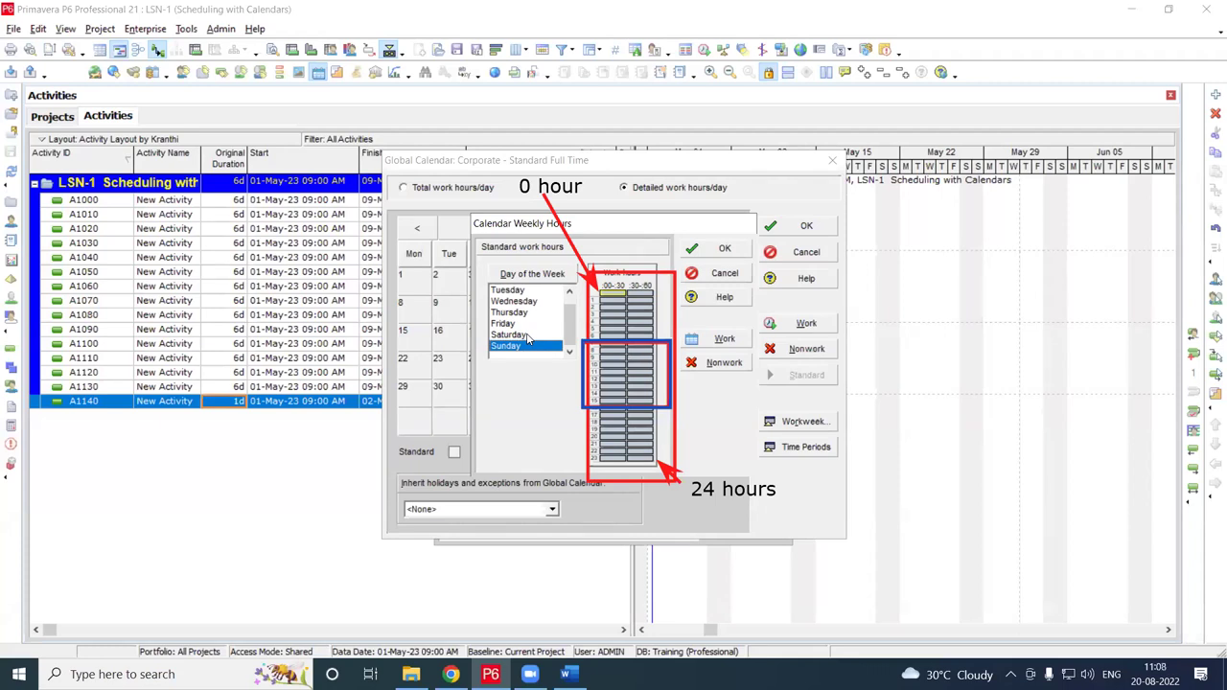
left_click(569, 291)
left_click(508, 290)
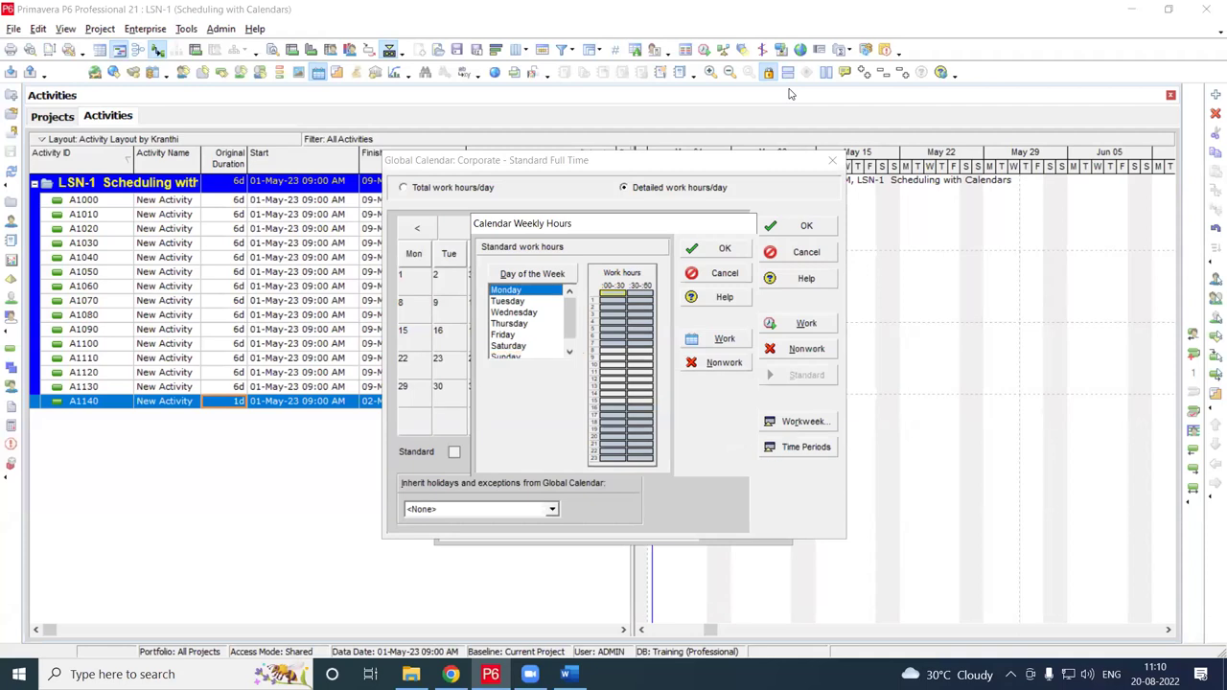
left_click(713, 274)
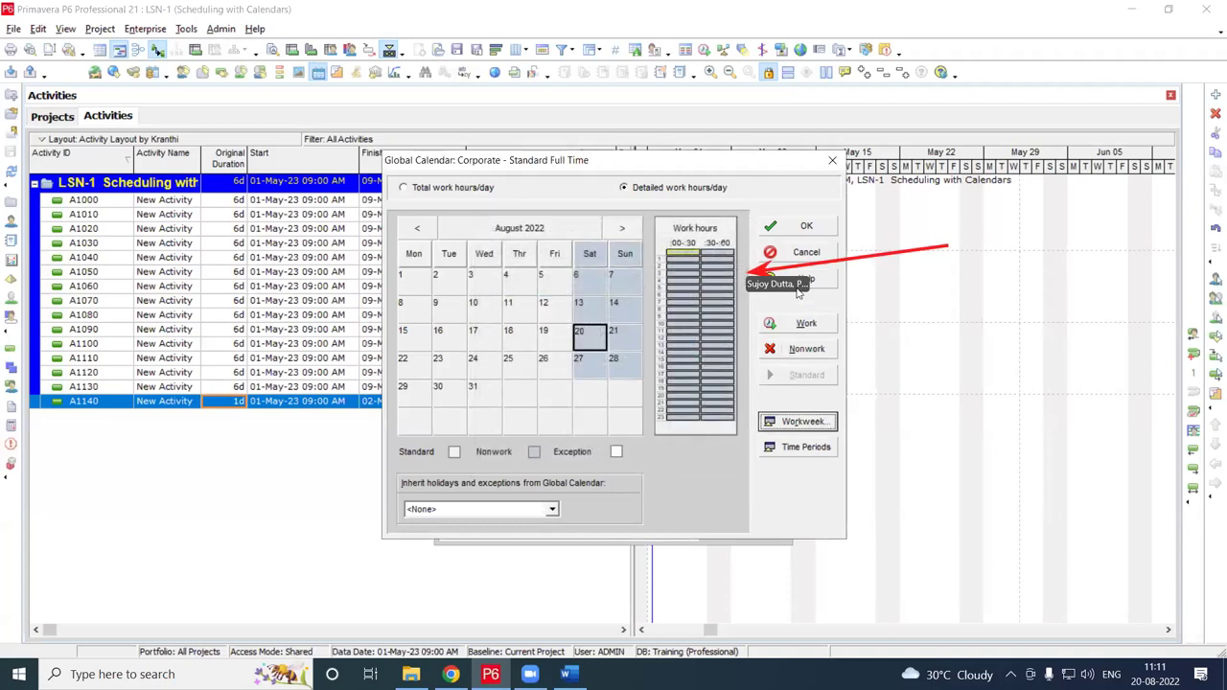
Discard the changes to the Corporate - Standard Full Time calendar and close the calendars list
left_click(804, 254)
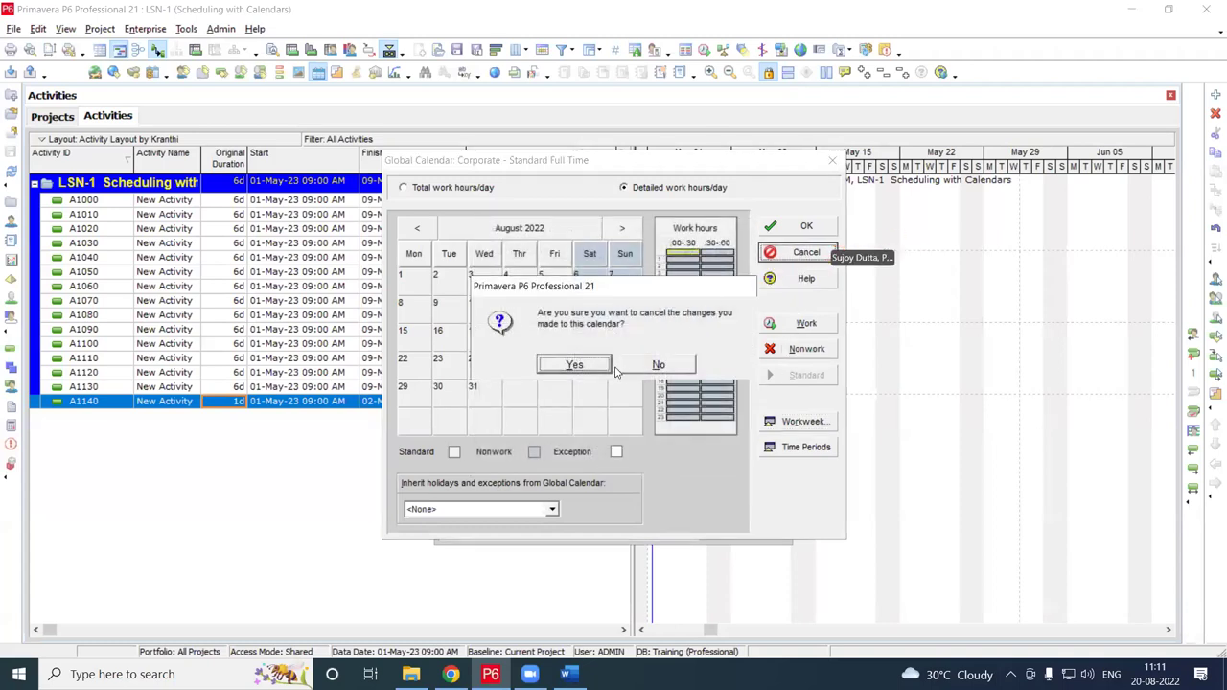
left_click(647, 367)
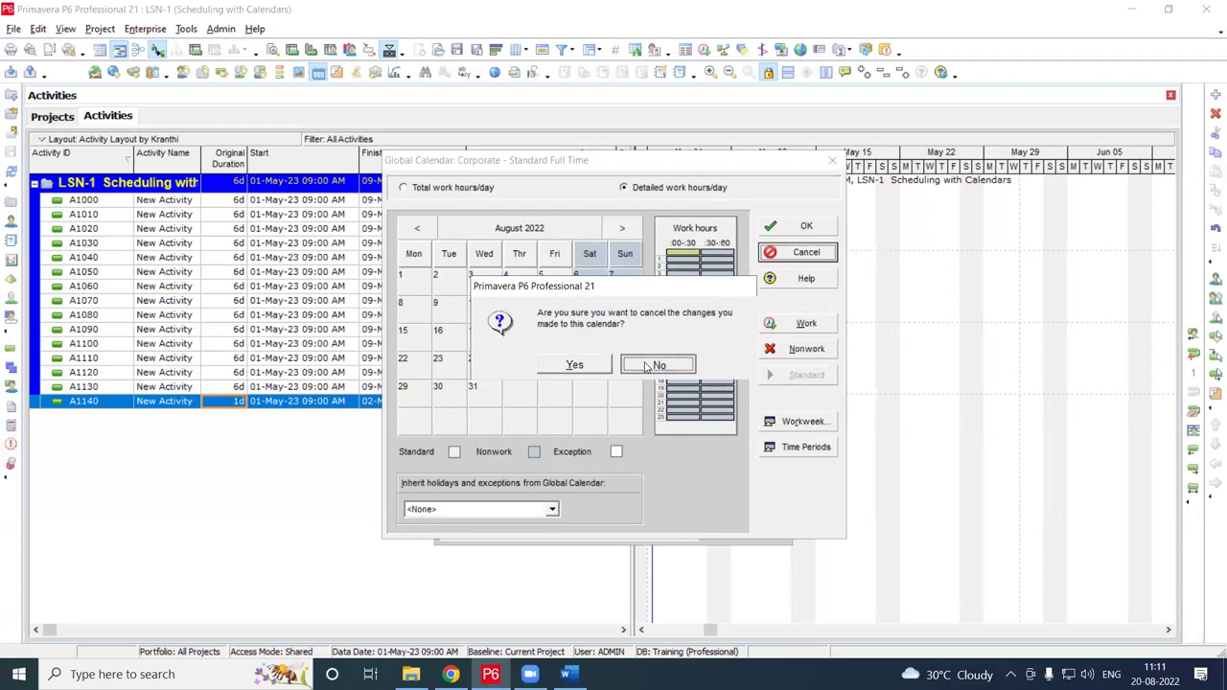
left_click(575, 366)
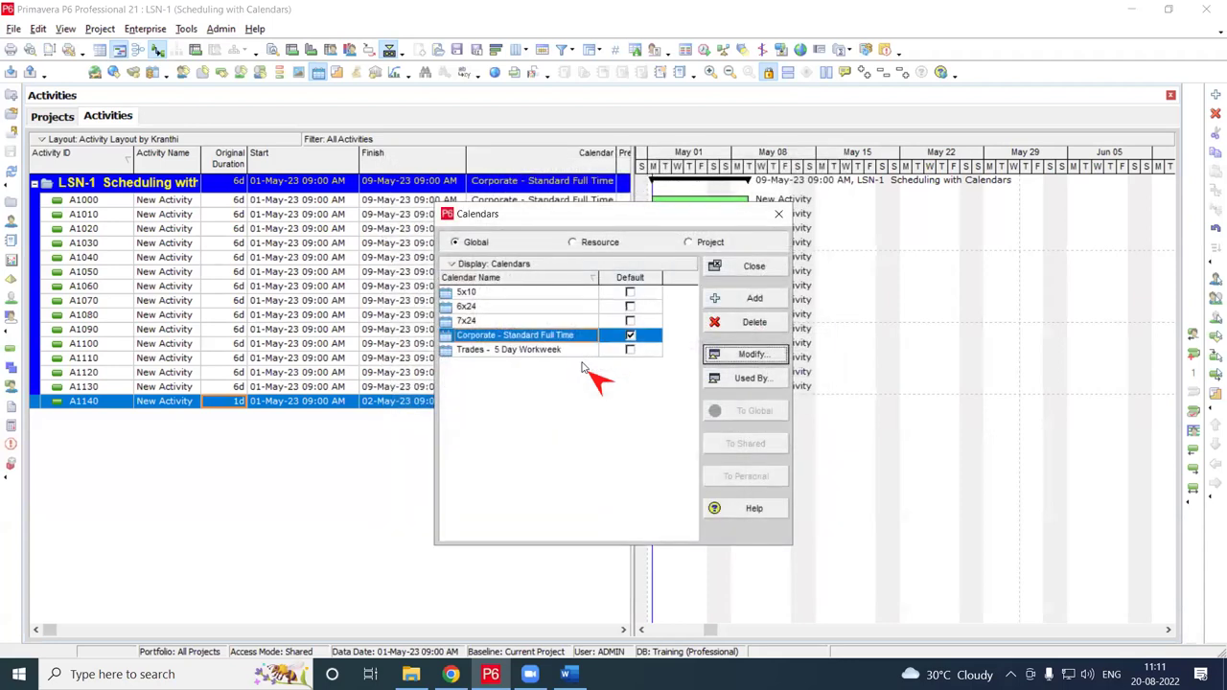
left_click(754, 268)
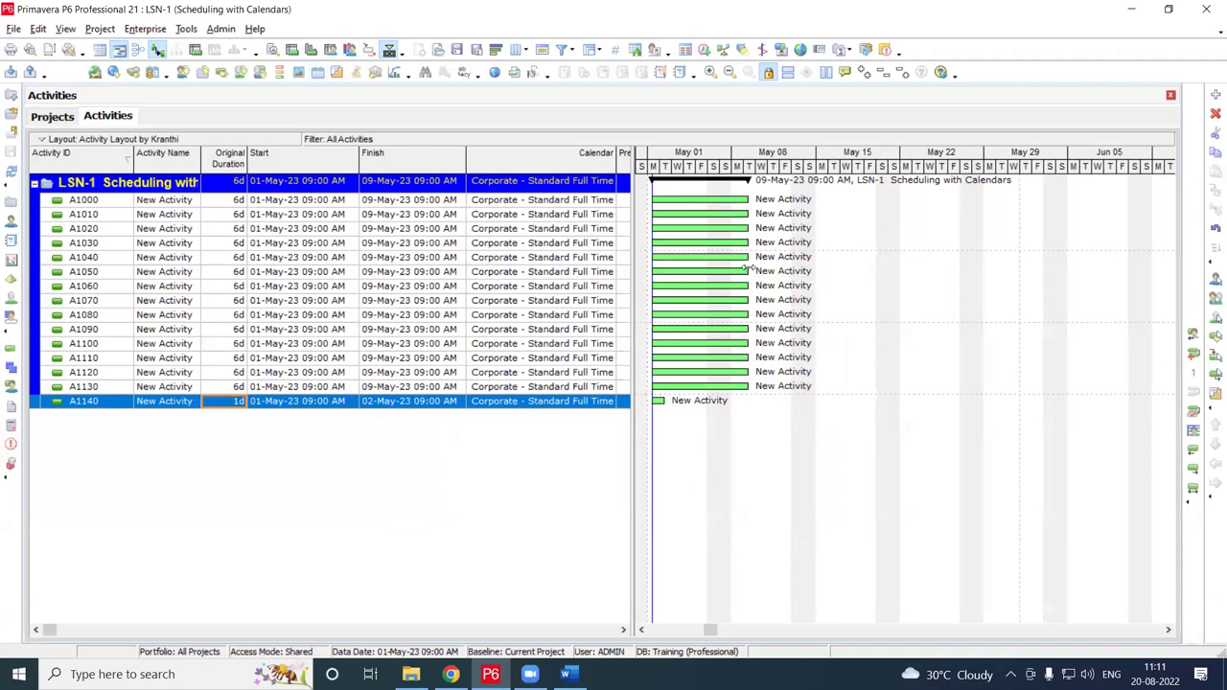
Switch to the Primavera_Notes Word document and examine the man-hours per working period in its IST Calendar Specification
left_click(1132, 10)
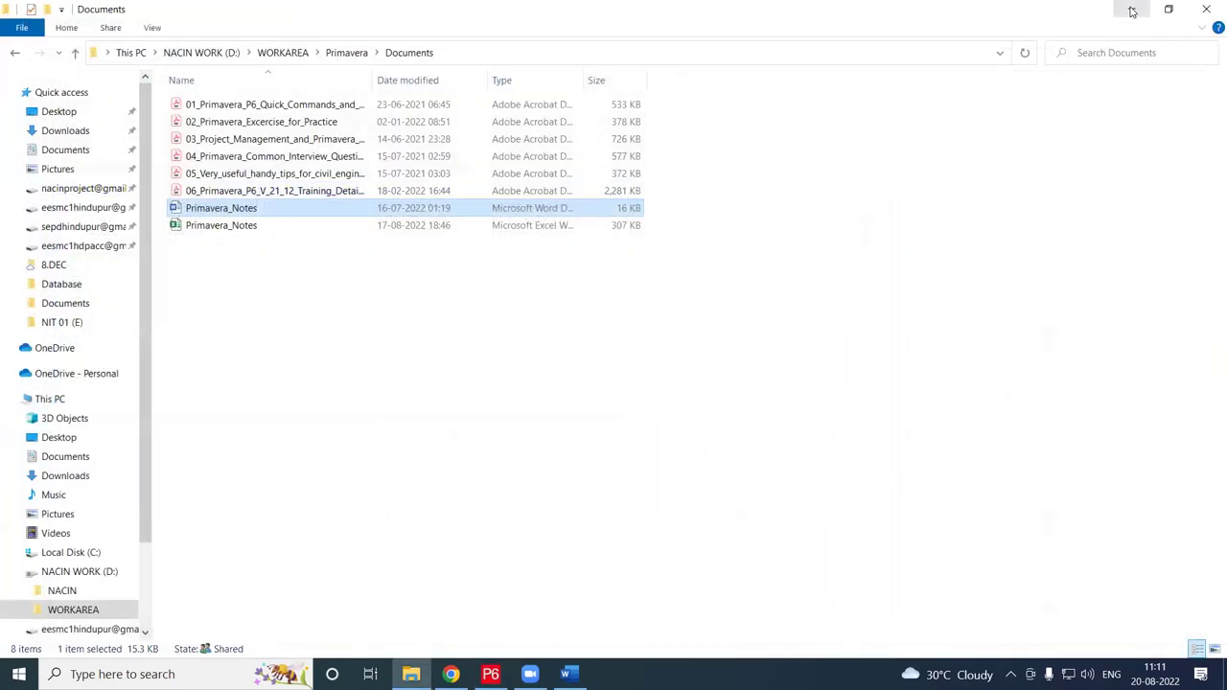
double_click(251, 209)
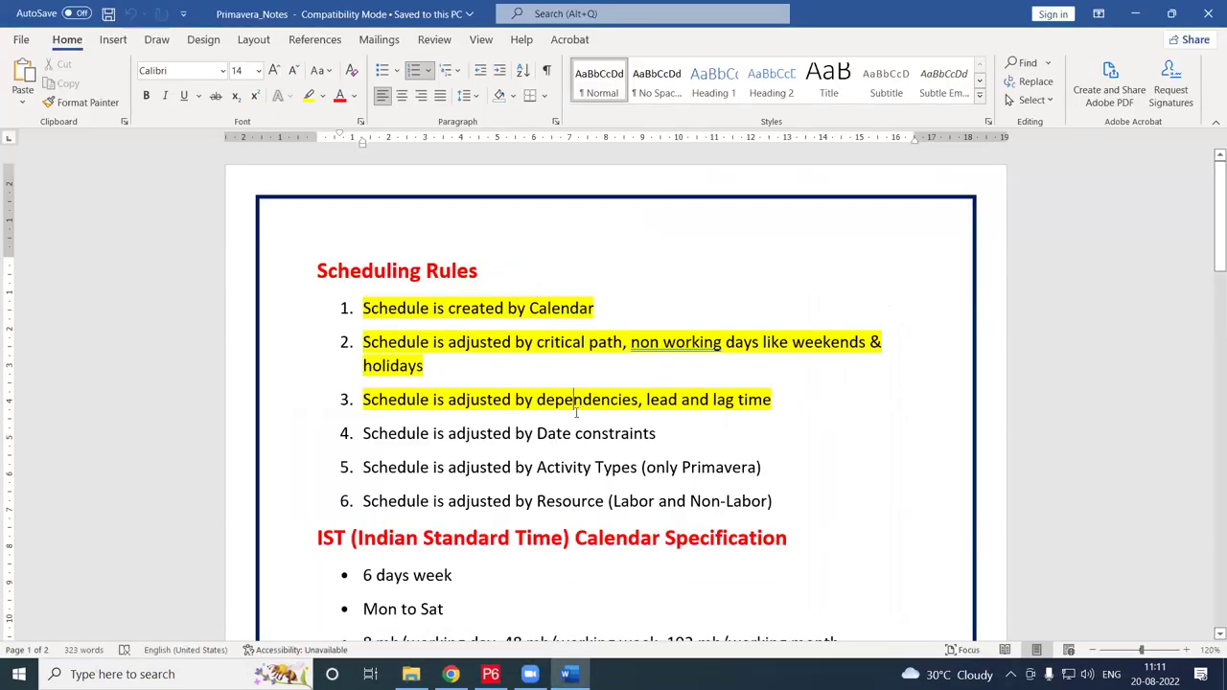
scroll(579, 410, "down", 6)
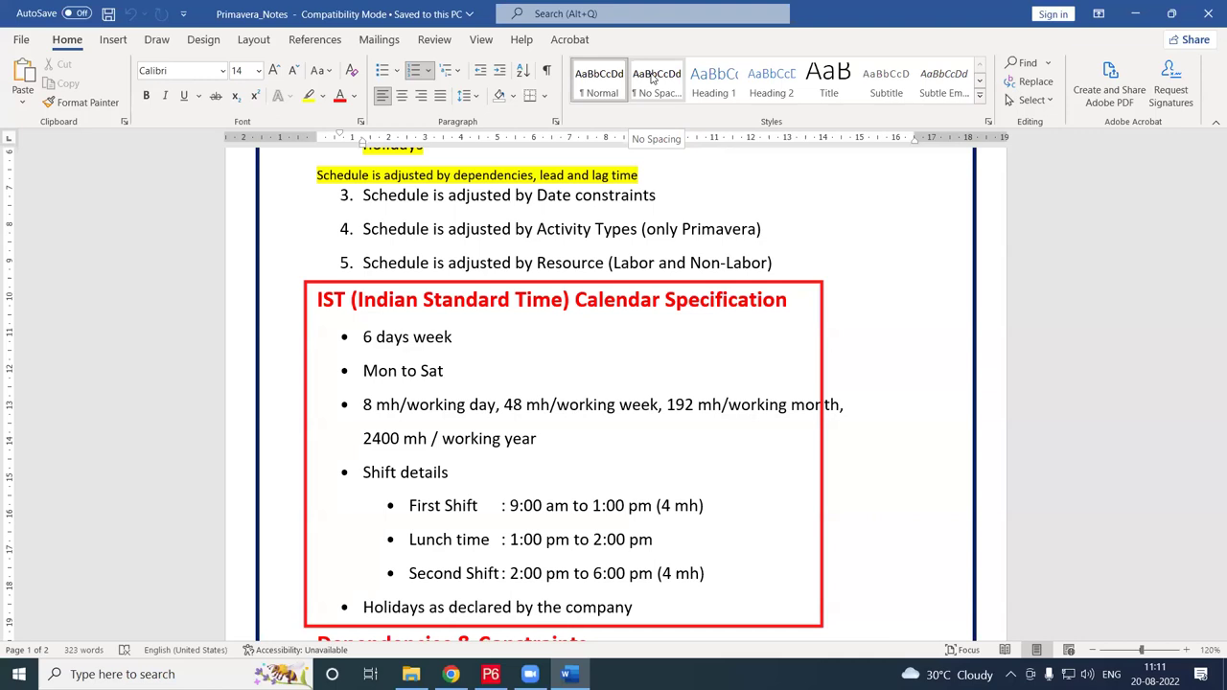
scroll(396, 272, "down", 1)
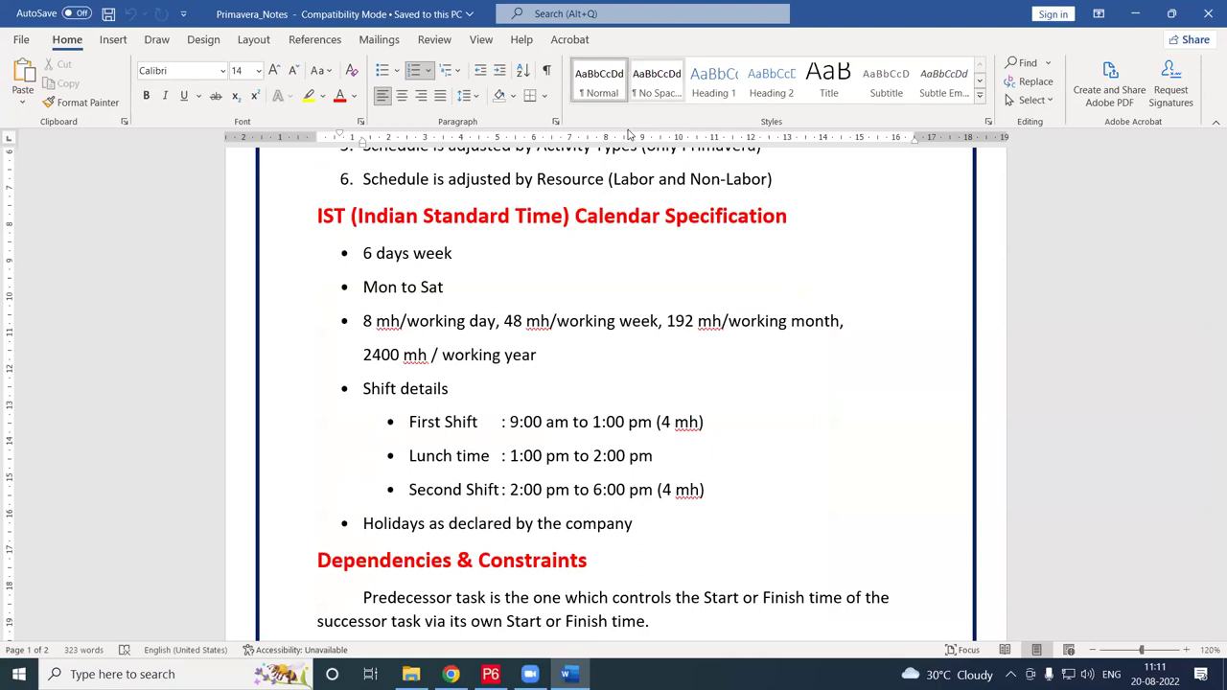
left_click_drag(366, 326, 597, 359)
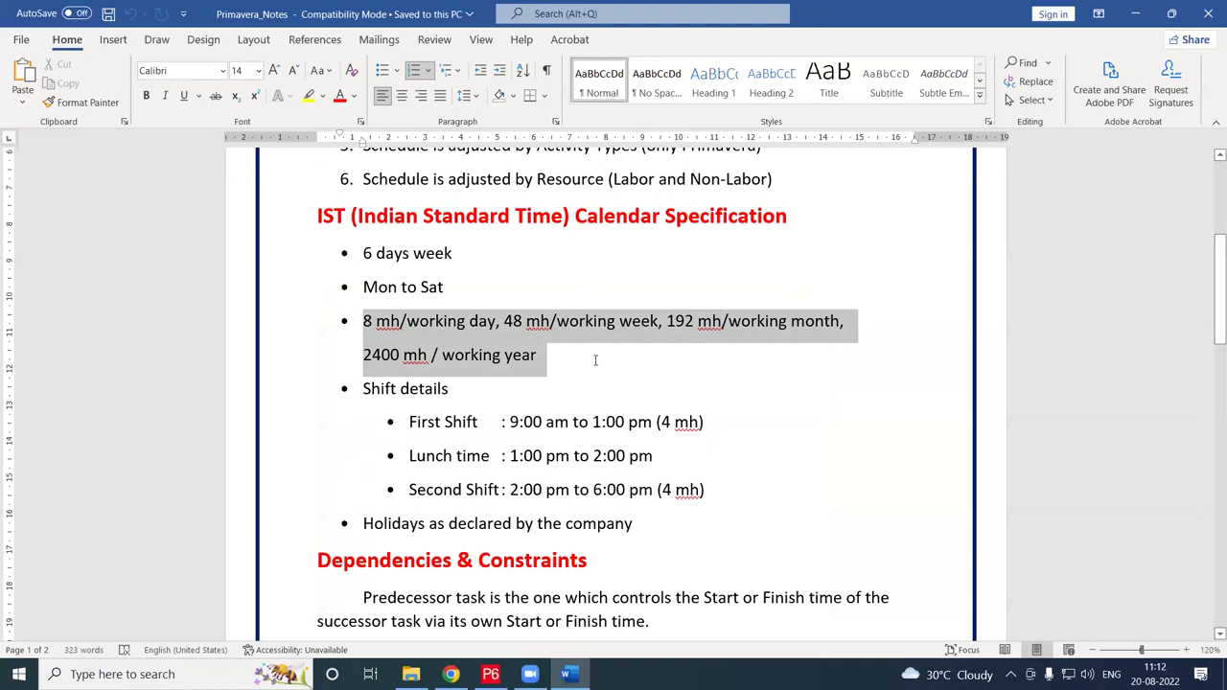
left_click_drag(594, 361, 595, 366)
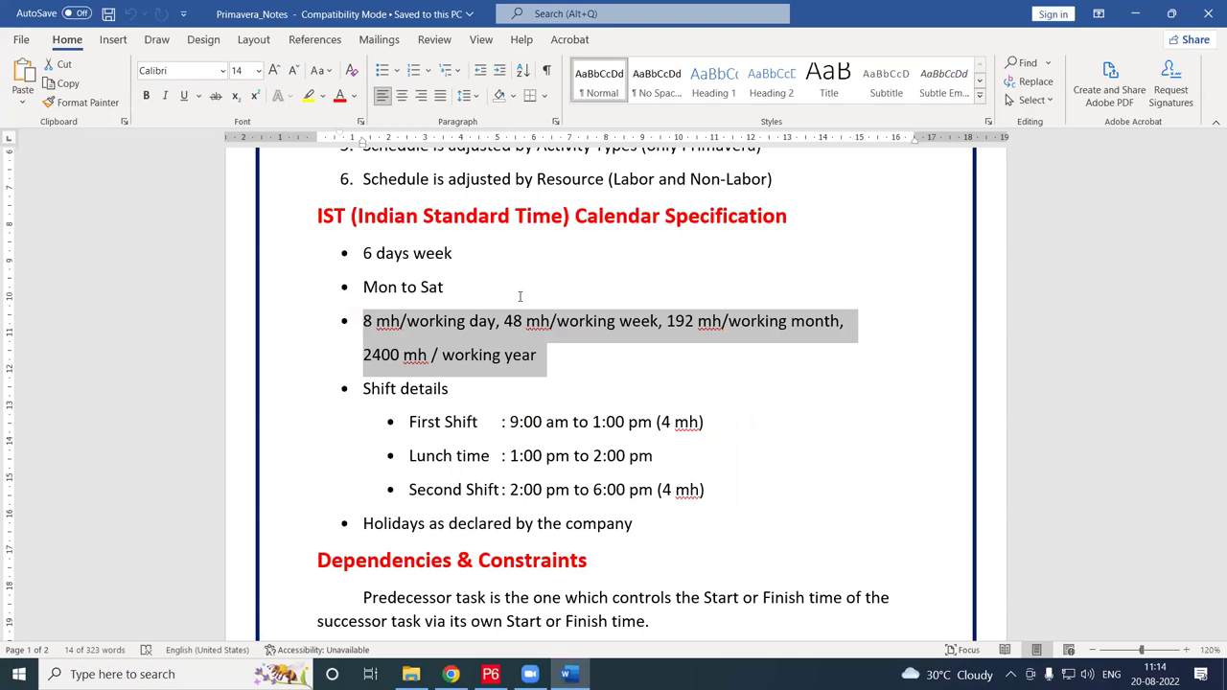
Add "( 1 hour)" after the Lunch time entry in the shift details and save the document
left_click(659, 458)
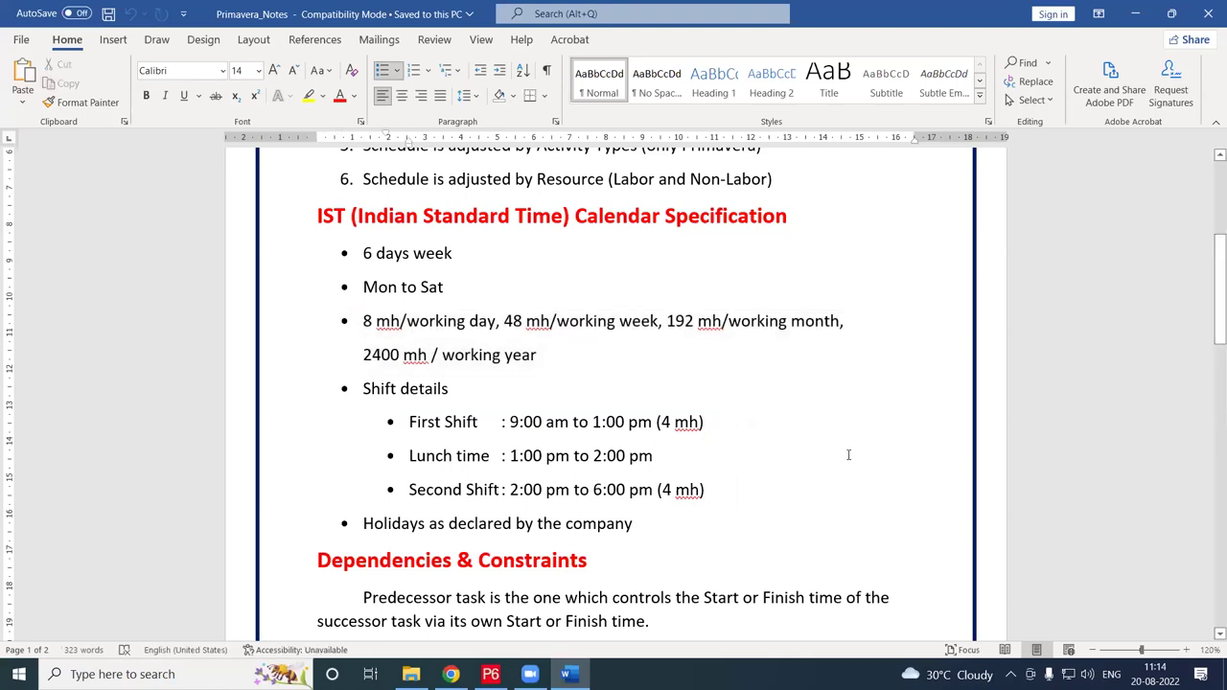
type("( 1")
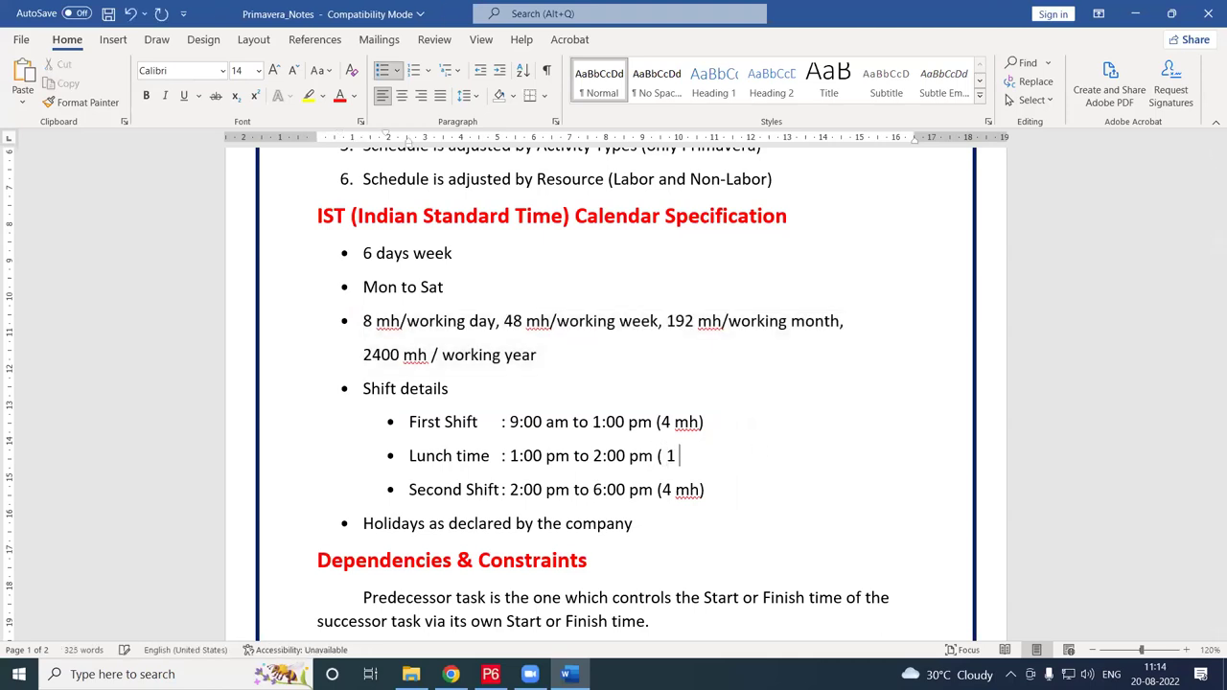
type(" hour(")
key("BackSpace")
type(")")
key("ctrl+s")
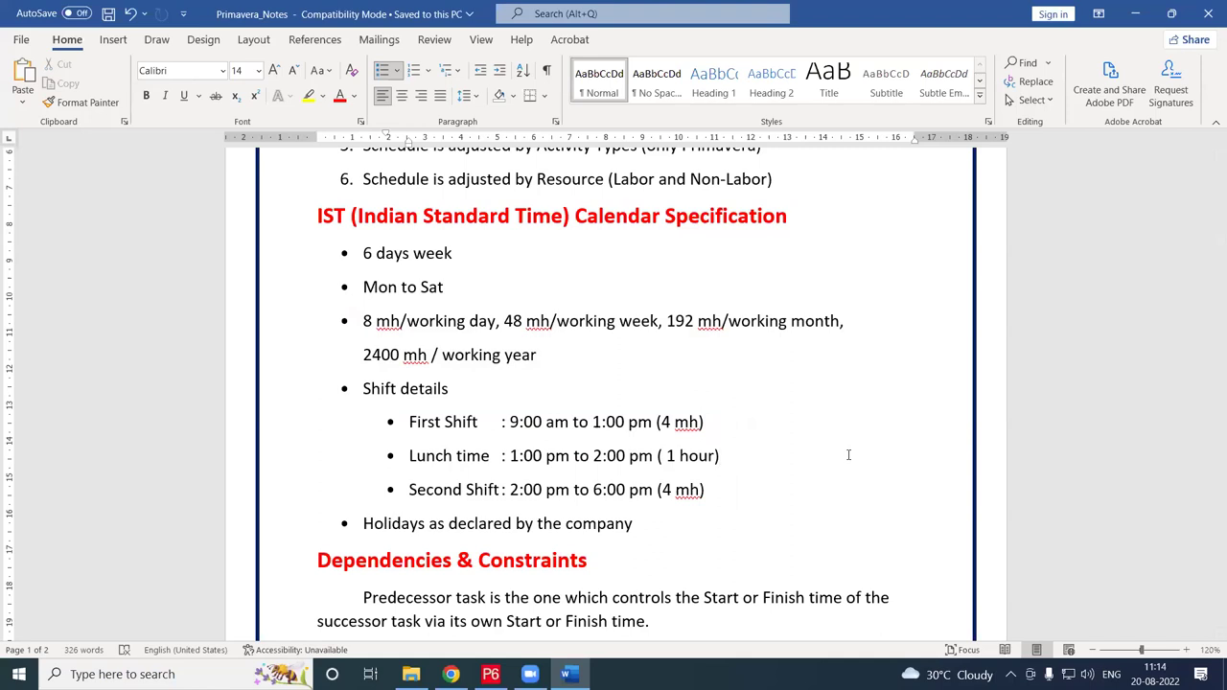
Expand the abbreviation "mh" to "man hour" in the First Shift entry of the shift details
key("Up")
key("Left")
key("Left")
type("an")
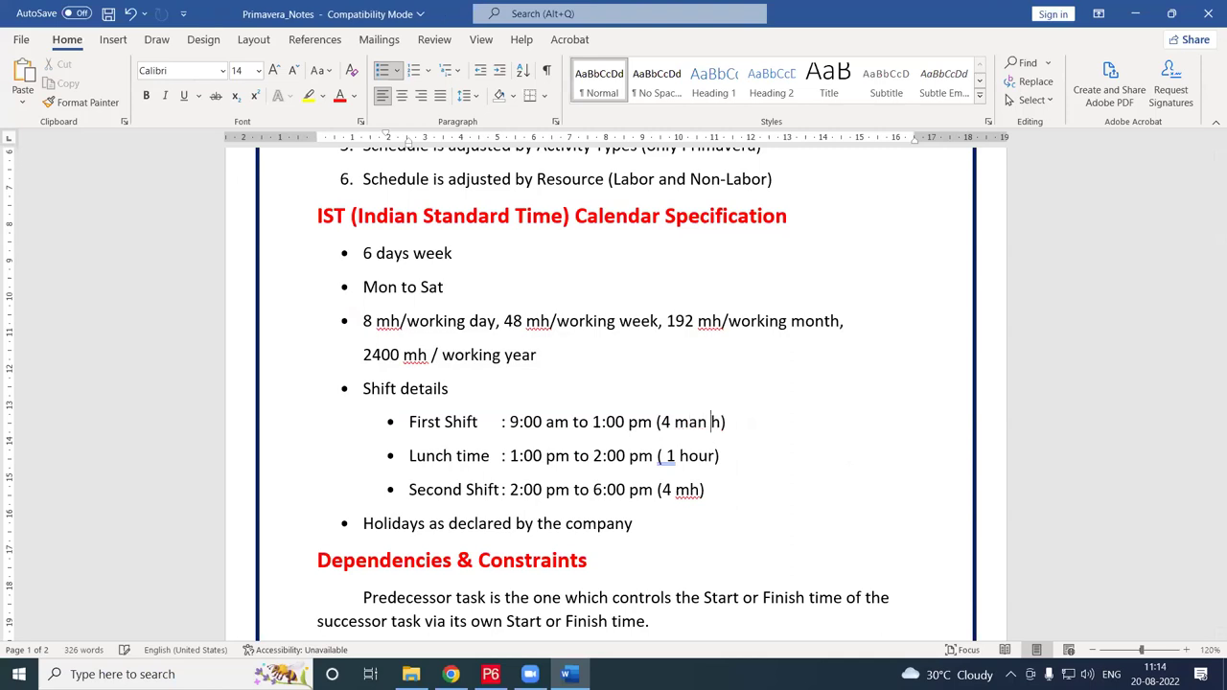
key("Right")
type("our")
key("Left")
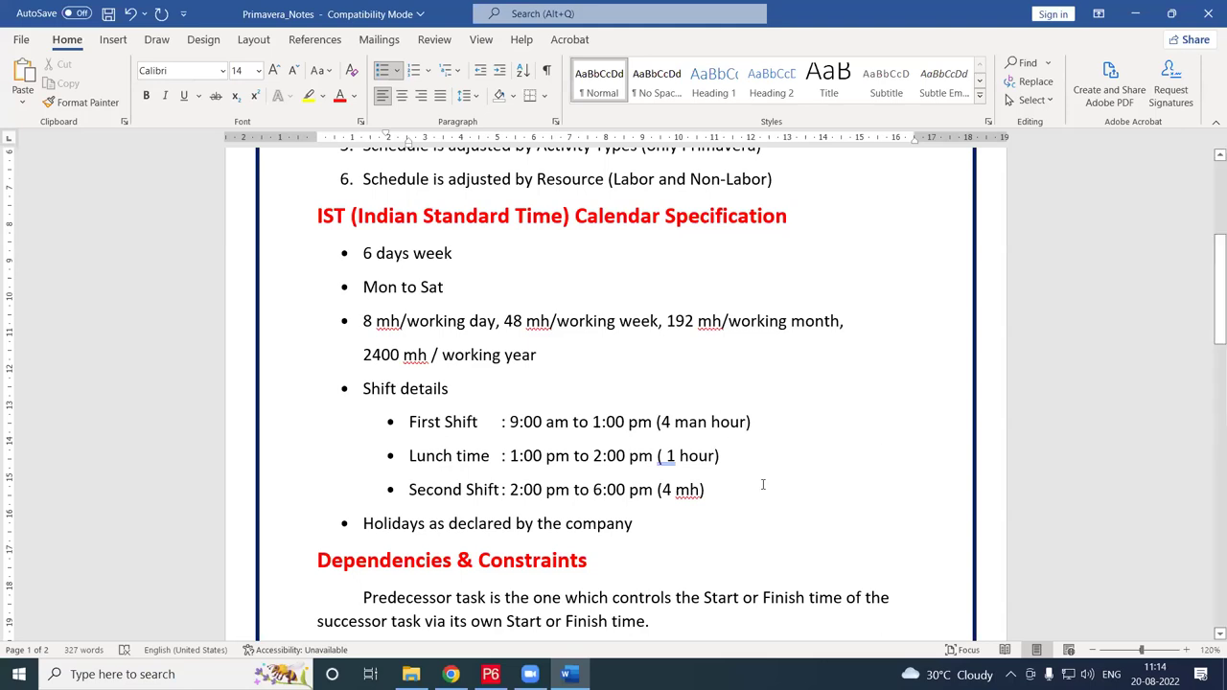
Expand "mh" to "man hour" in the Second Shift entry and save the document
left_click(691, 490)
type("an")
left_click(725, 490)
type("our")
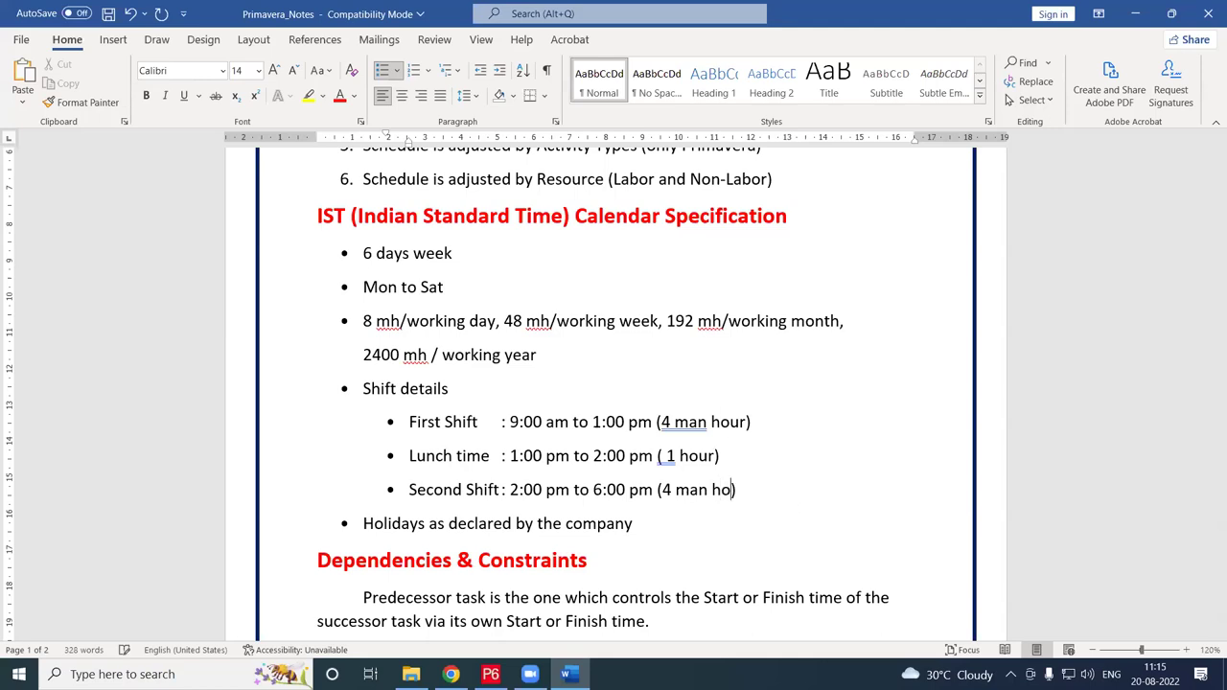
key("ctrl+s")
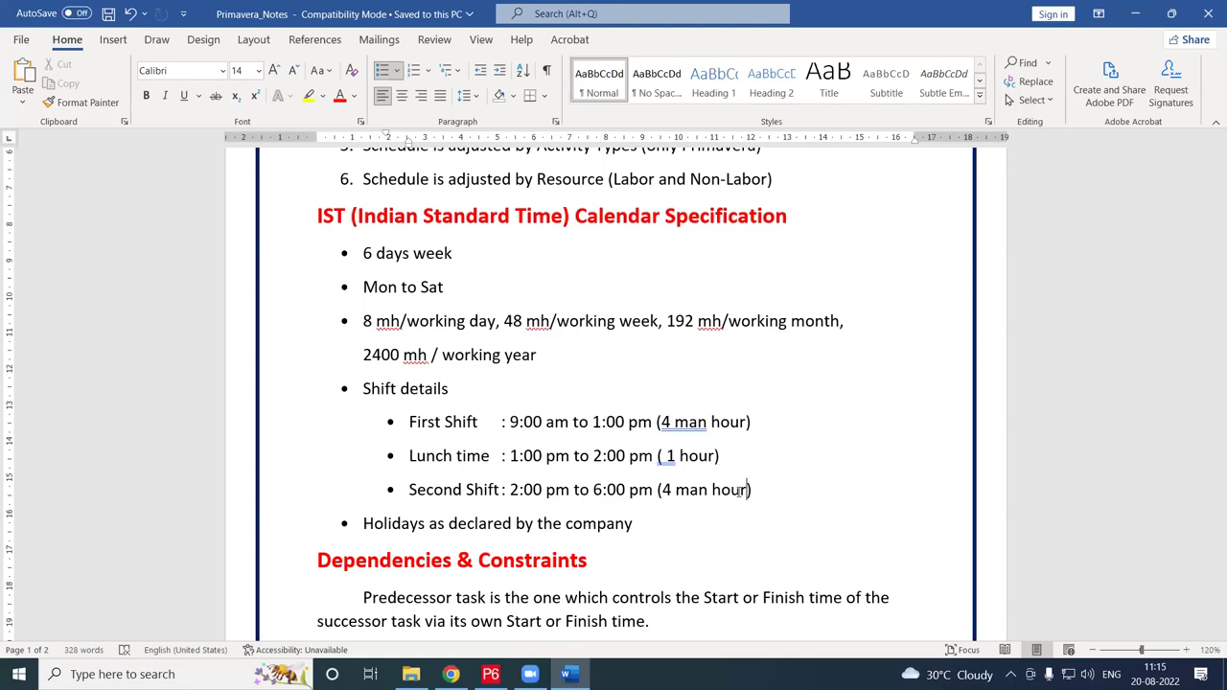
Remove the extra space inside the bracket before "1 hour" in the Lunch time entry
left_click(694, 458)
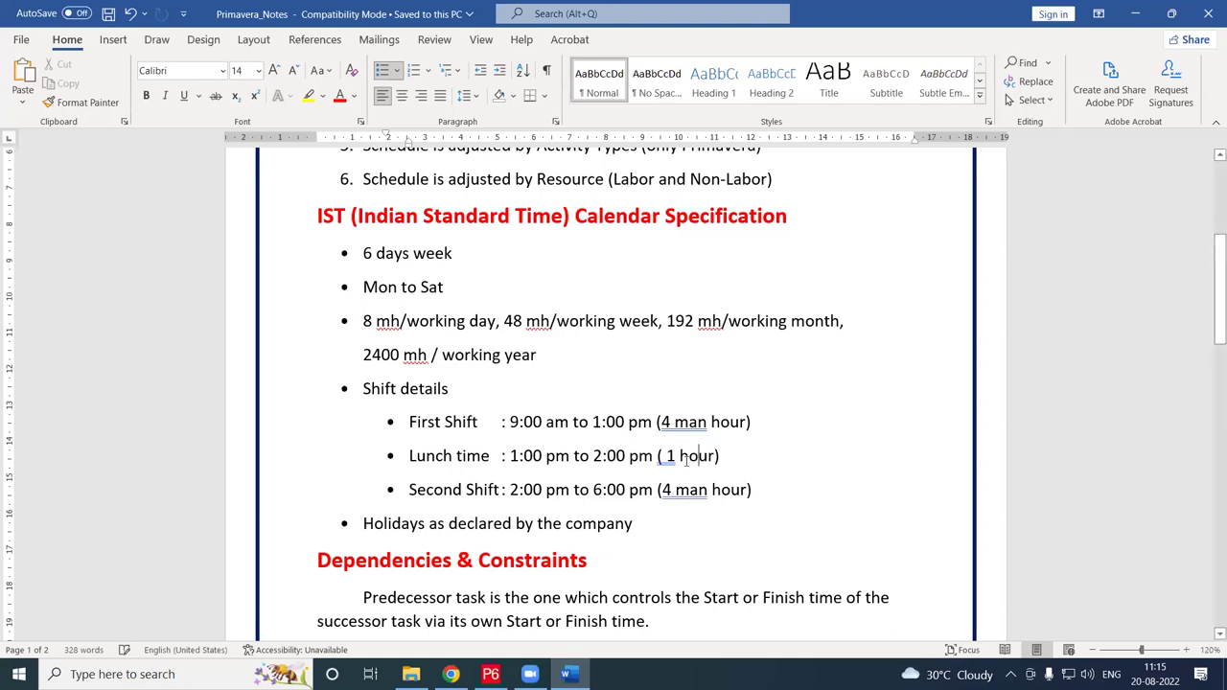
left_click_drag(508, 458, 756, 459)
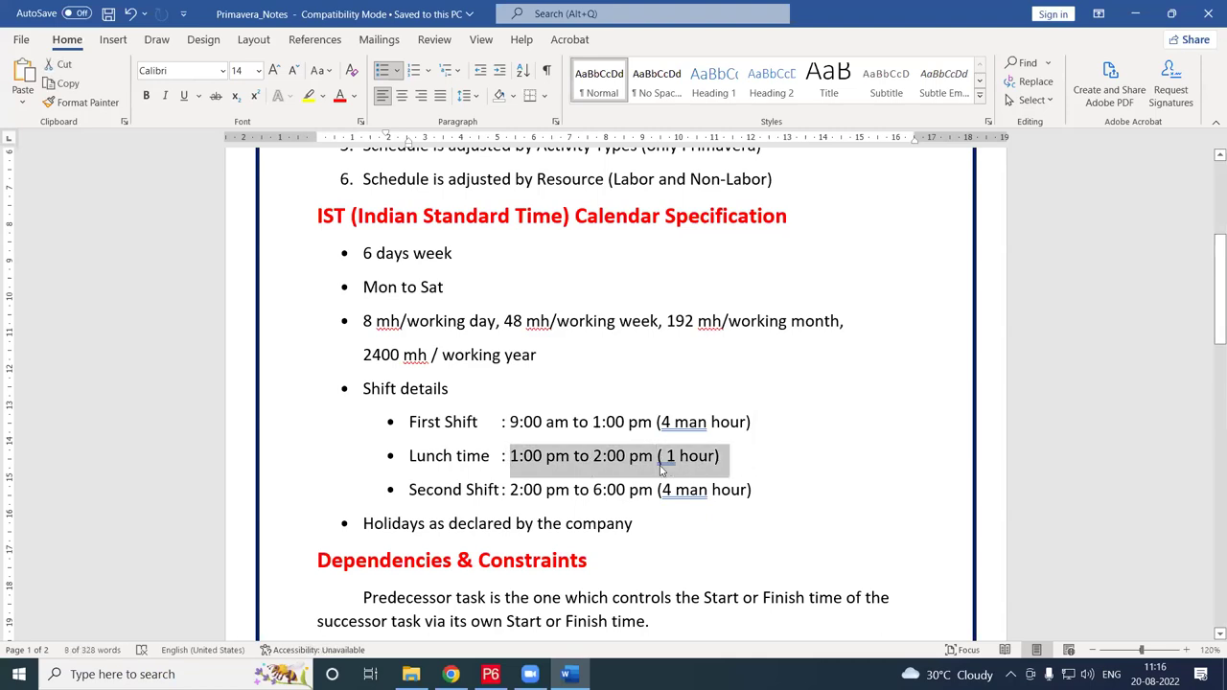
left_click(754, 466)
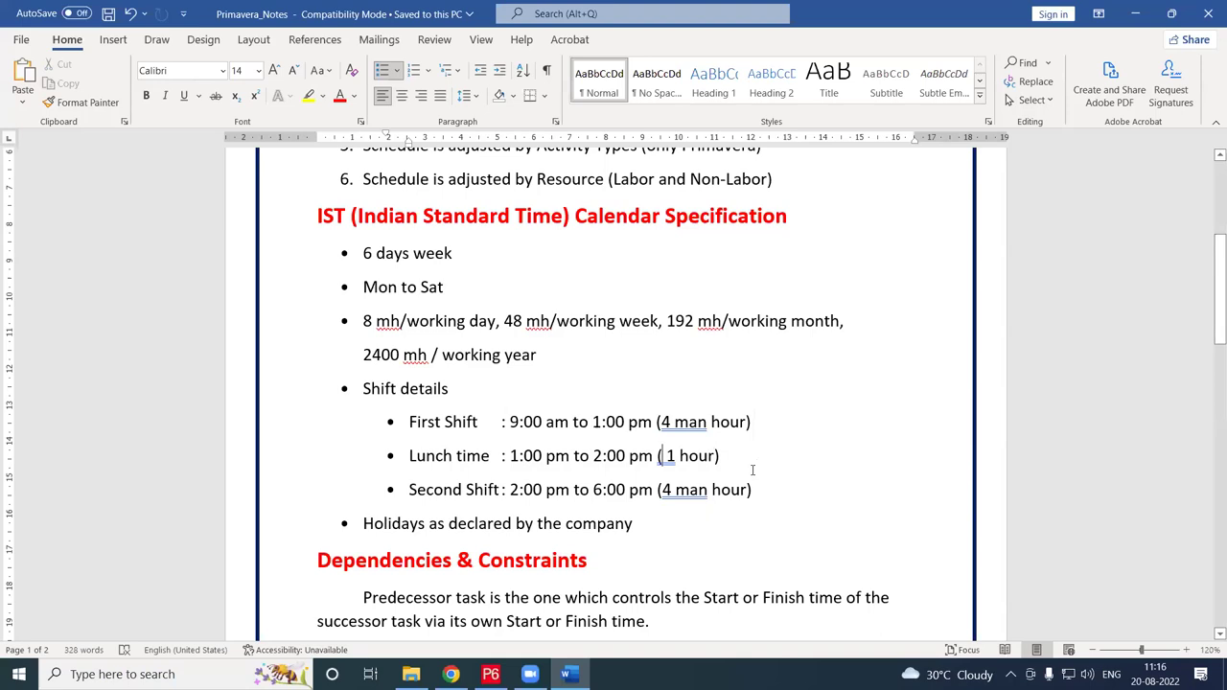
key("Delete")
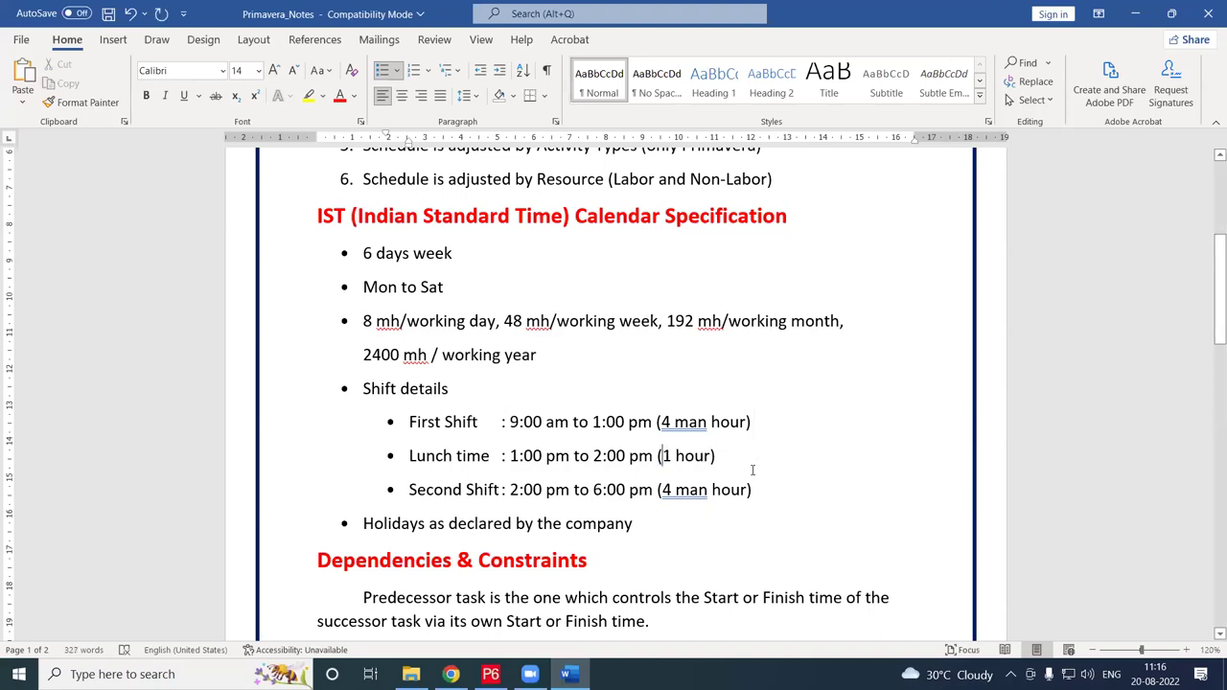
Save the notes document and switch to Primavera P6 Professional
key("ctrl+s")
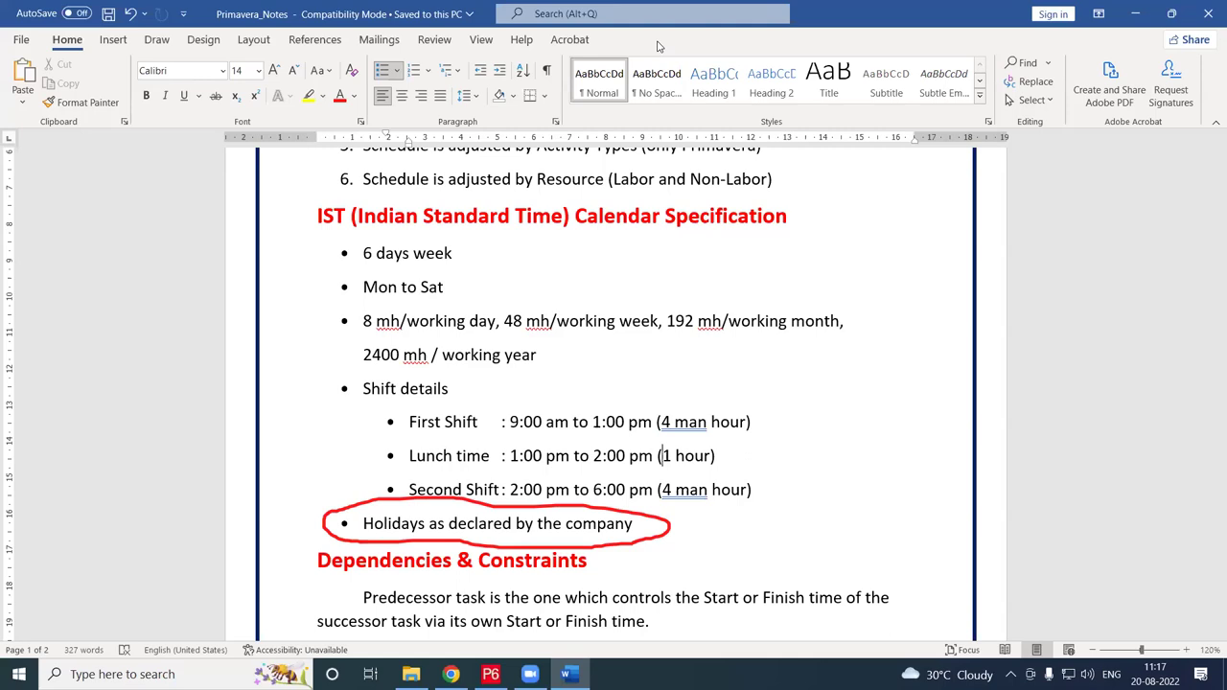
key("Escape")
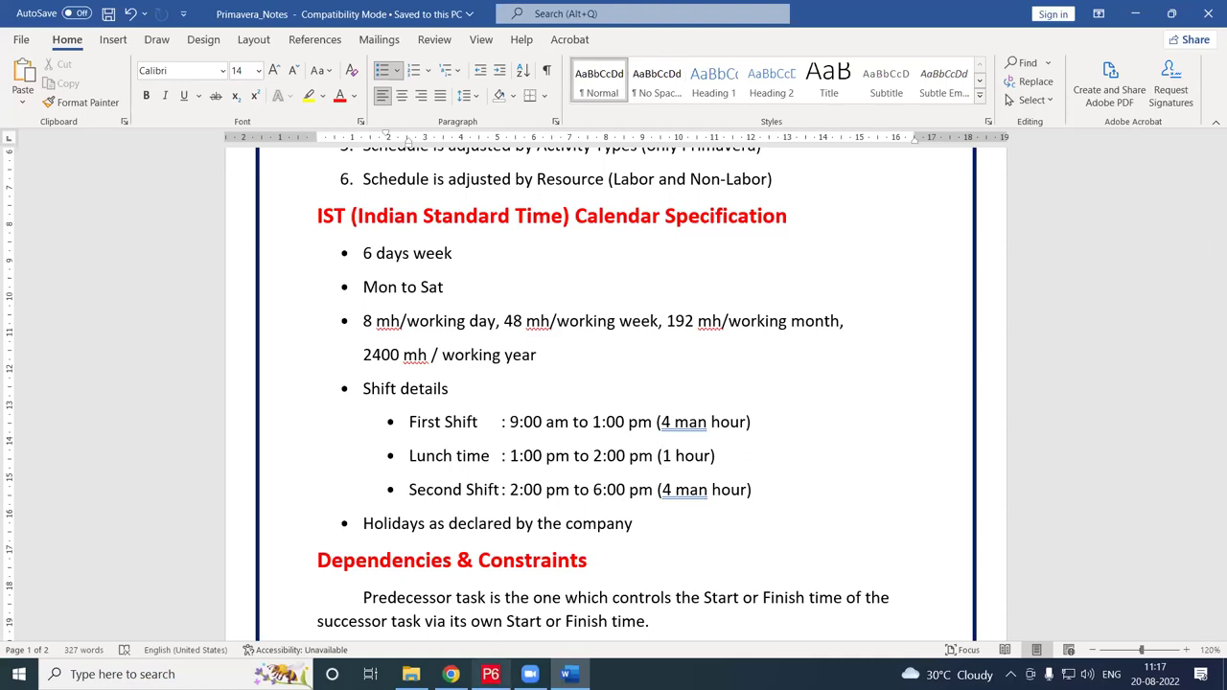
key("alt+Tab")
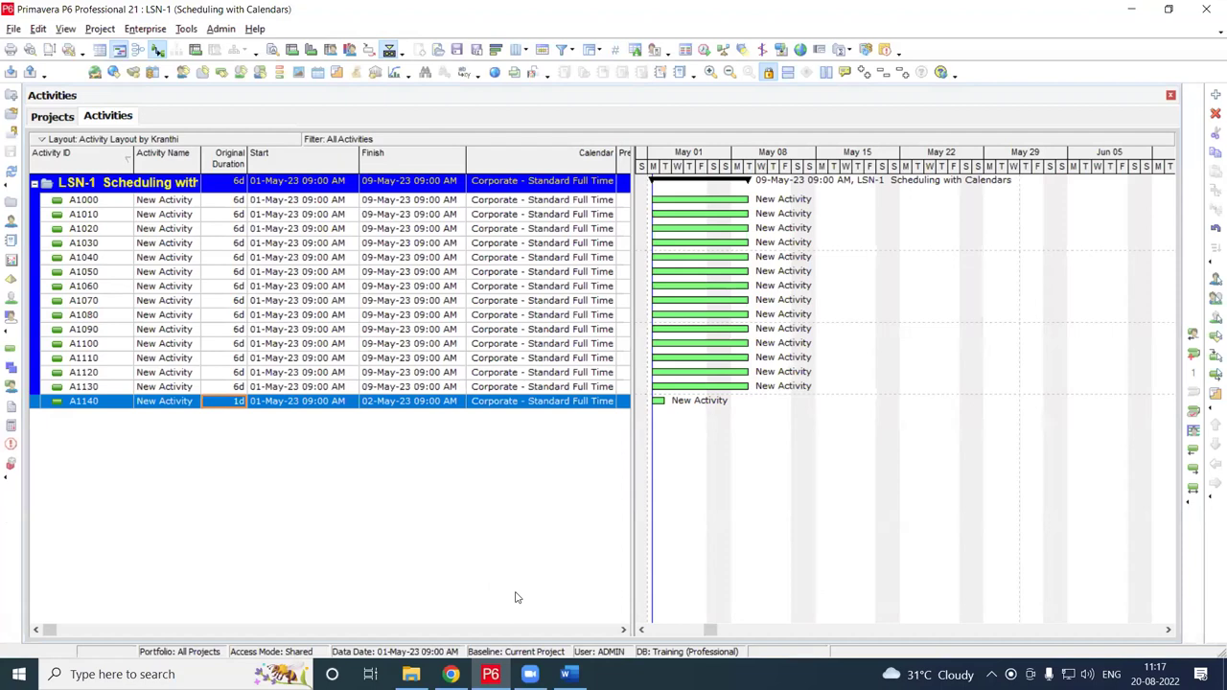
Add a new global calendar copied from the Corporate - Standard Full Time calendar
left_click_drag(317, 236, 317, 87)
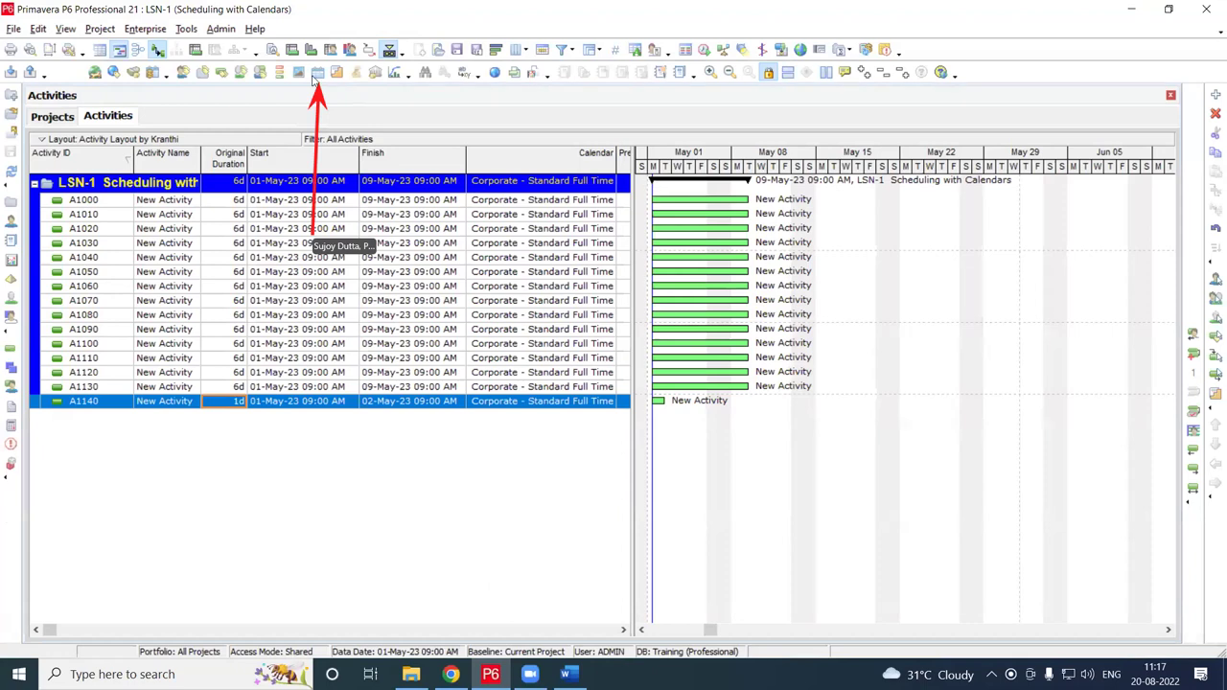
left_click(317, 74)
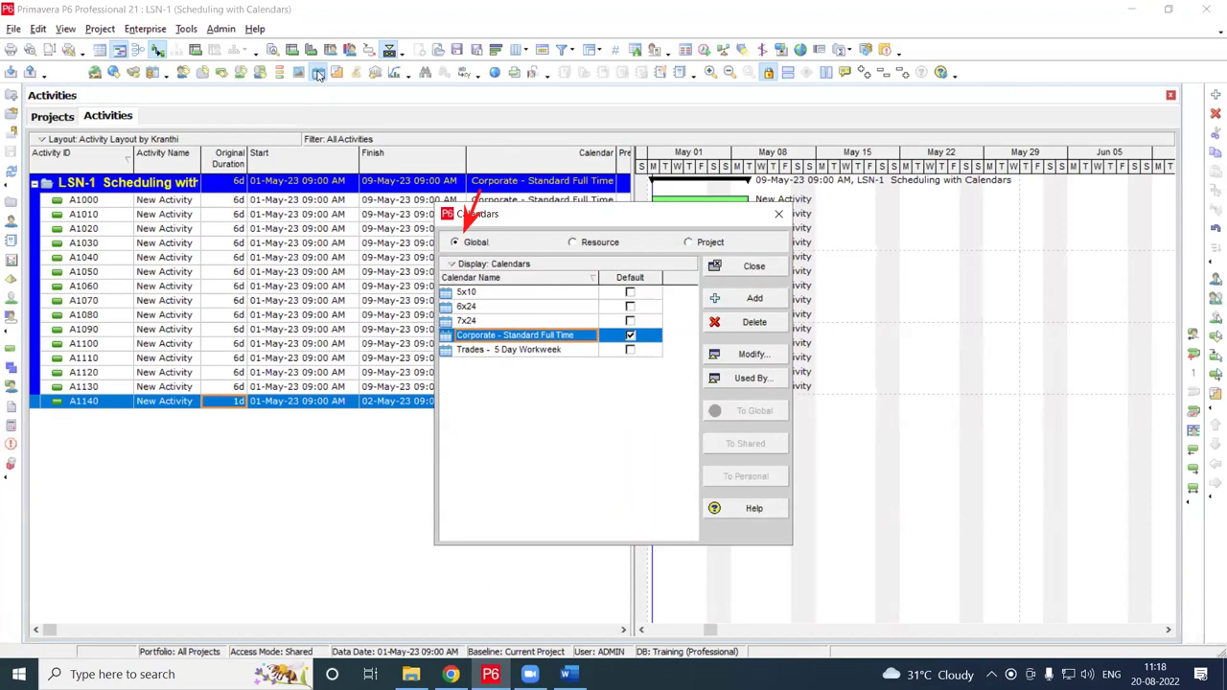
left_click(468, 245)
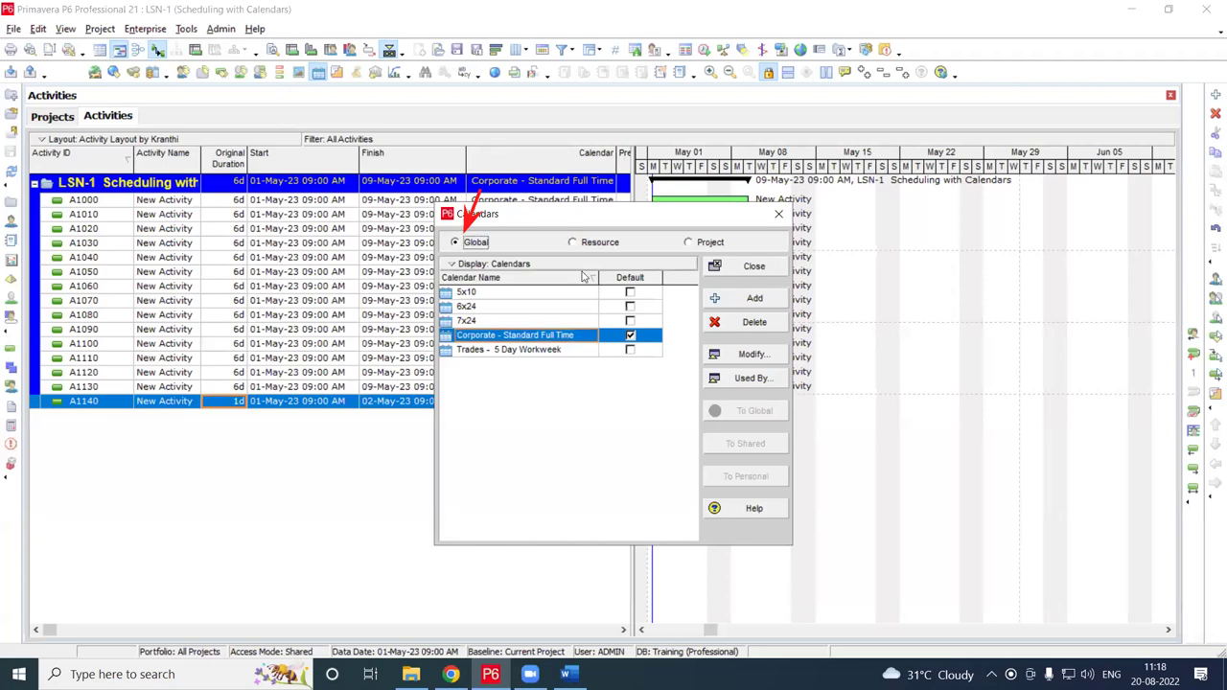
left_click(756, 300)
left_click_drag(256, 96, 360, 153)
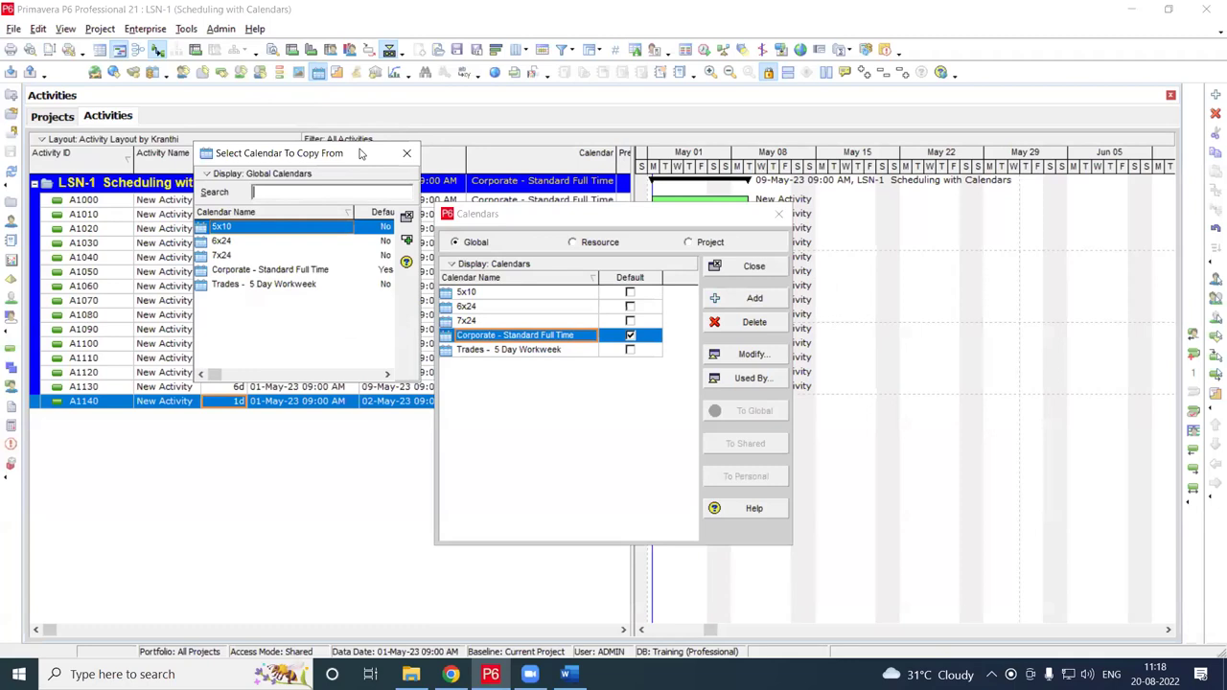
left_click_drag(420, 334, 450, 357)
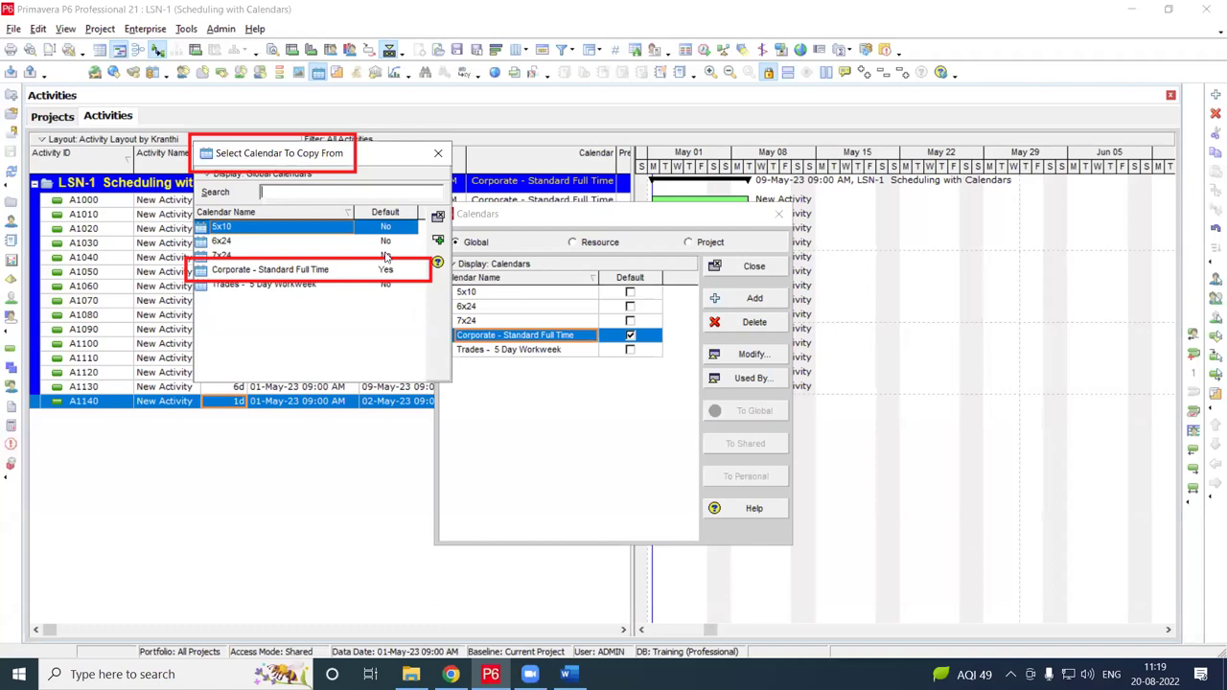
left_click(310, 271)
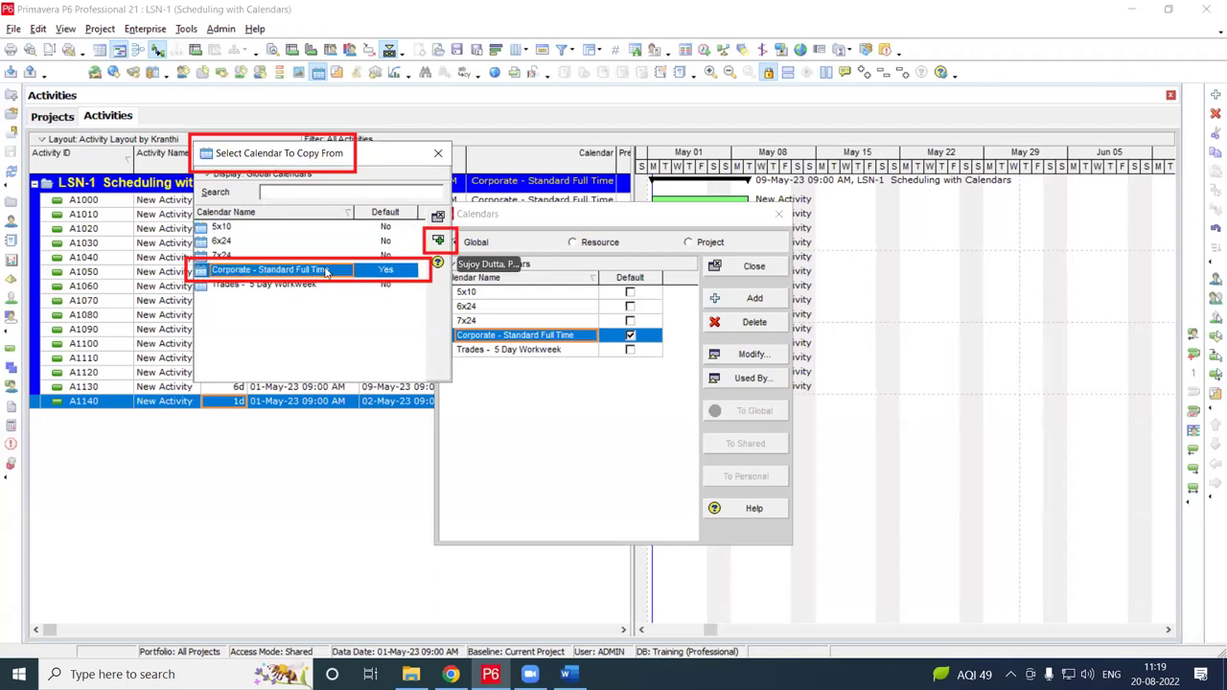
left_click(439, 242)
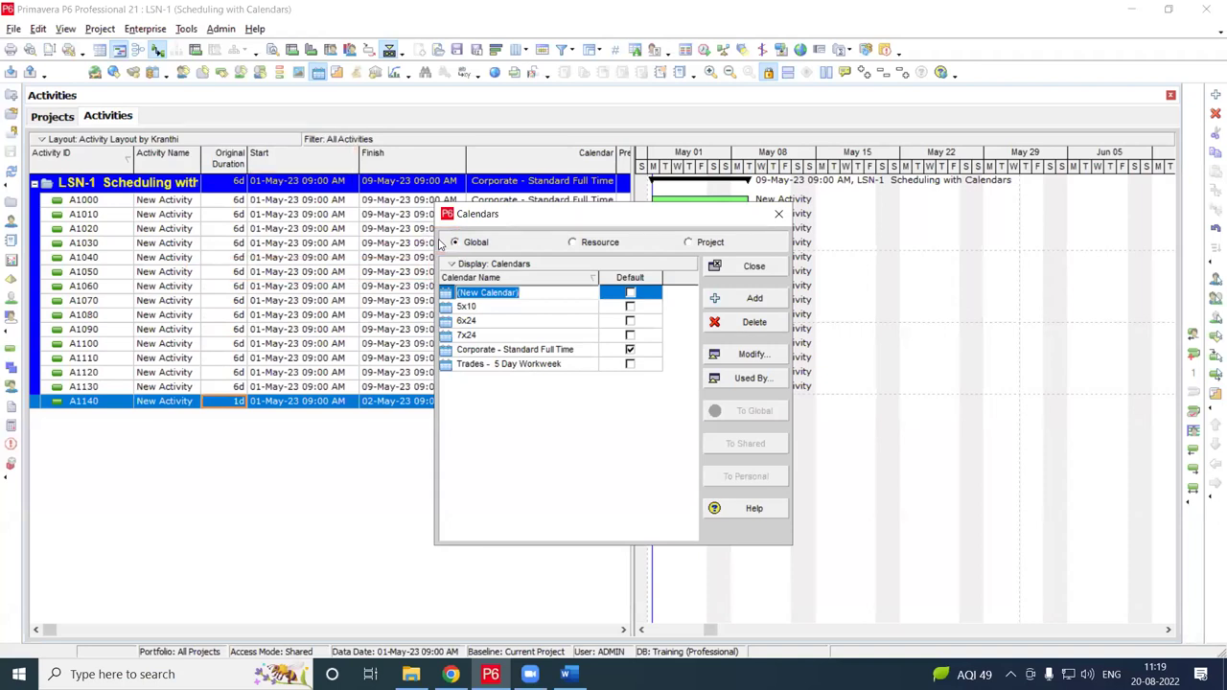
Name the new global calendar IST and make it the default calendar
left_click(535, 294)
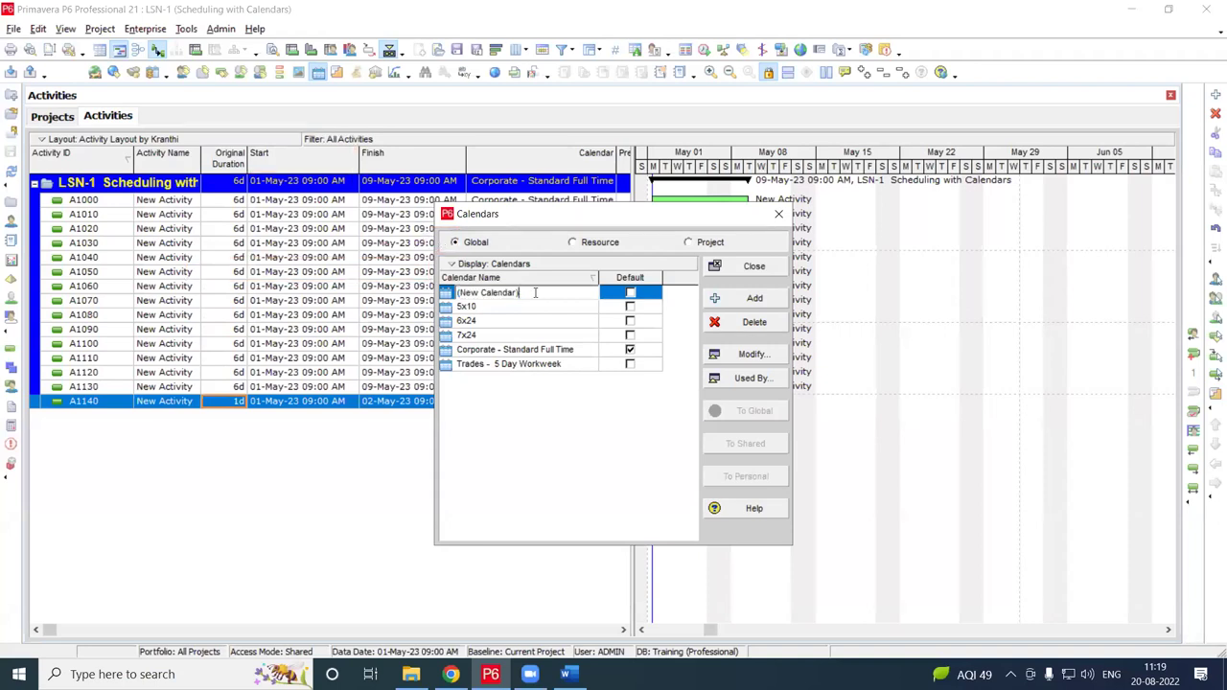
left_click_drag(539, 293, 271, 294)
type("IST")
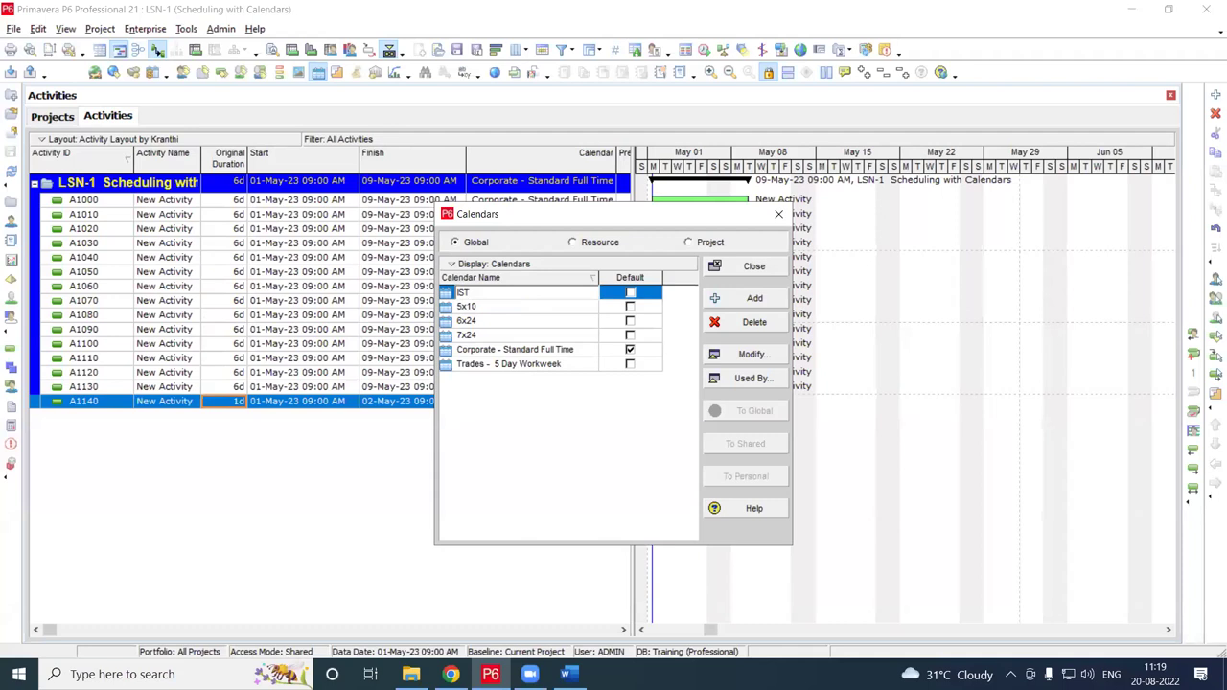
key("Return")
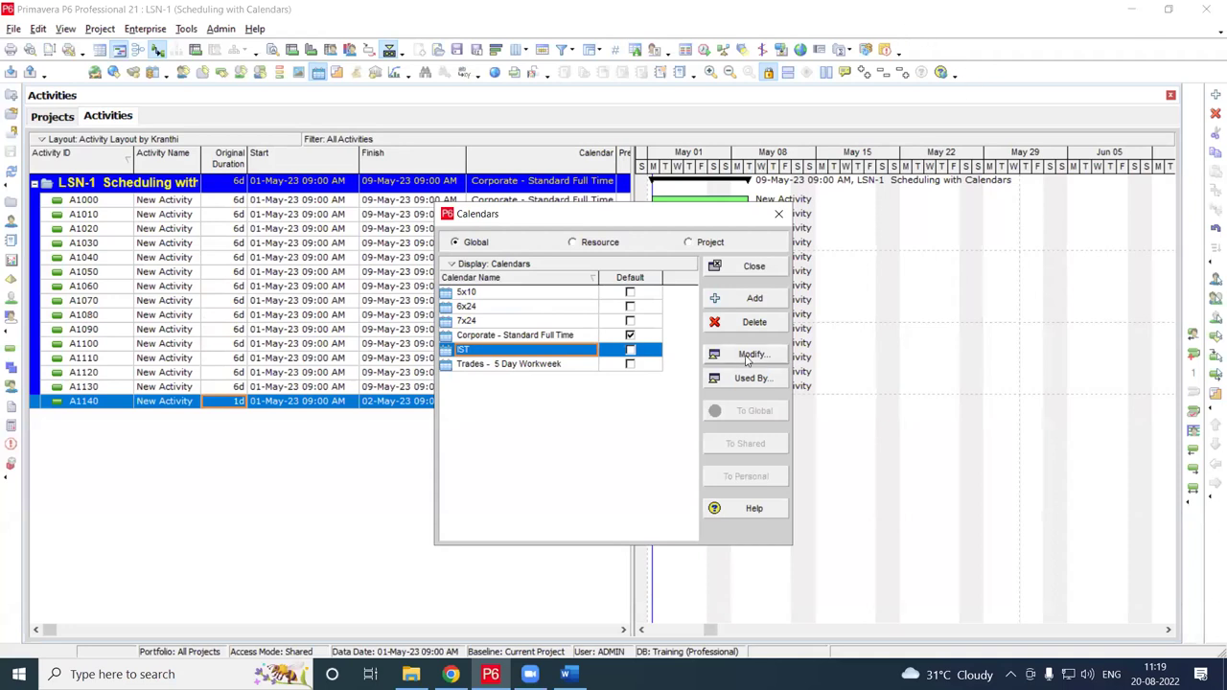
left_click(631, 353)
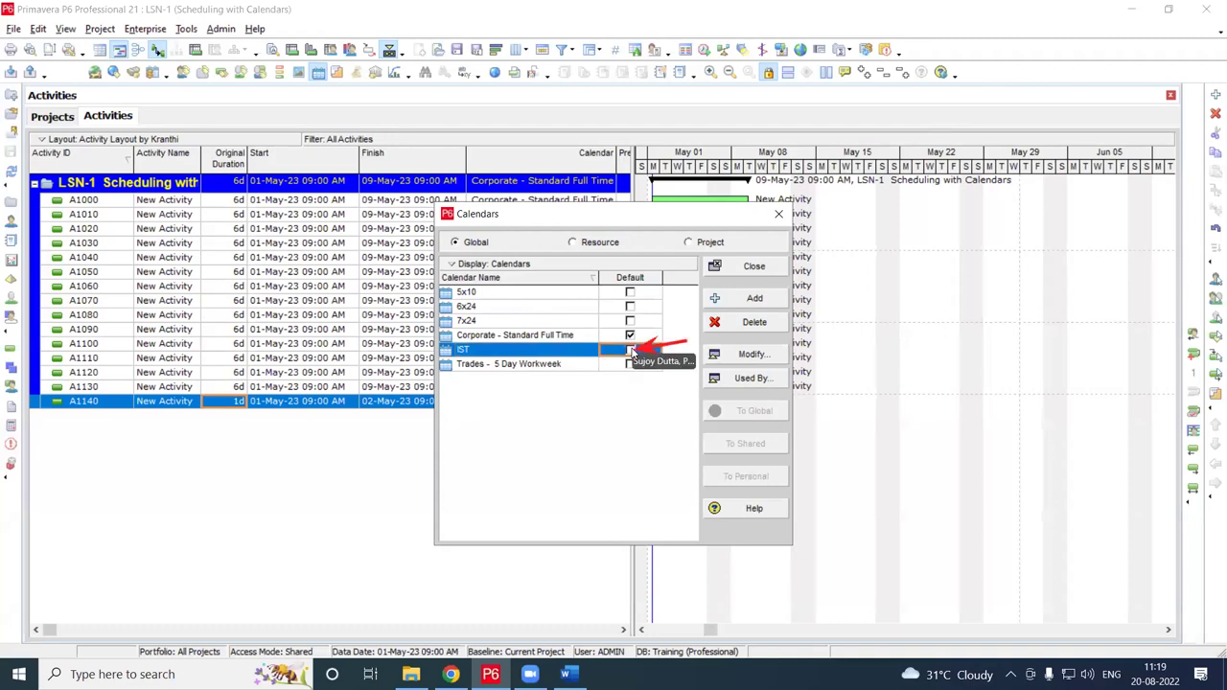
left_click(630, 351)
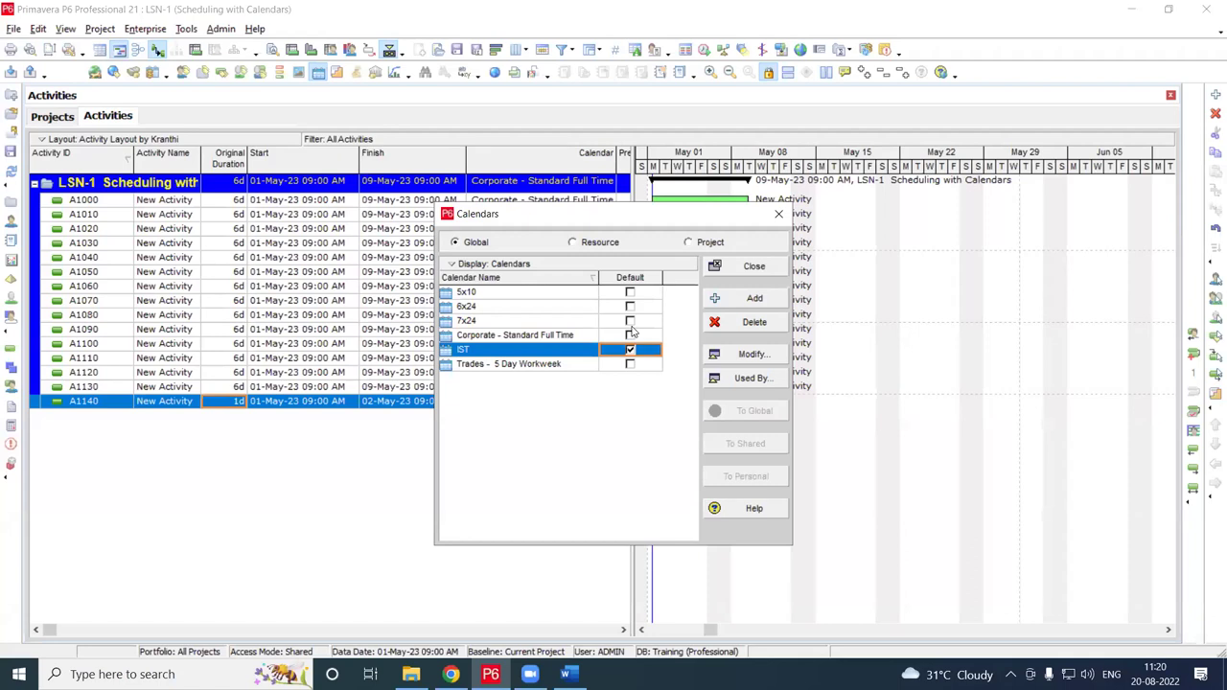
Open the IST calendar for modification and set its time period to 48 hours per week
left_click(753, 354)
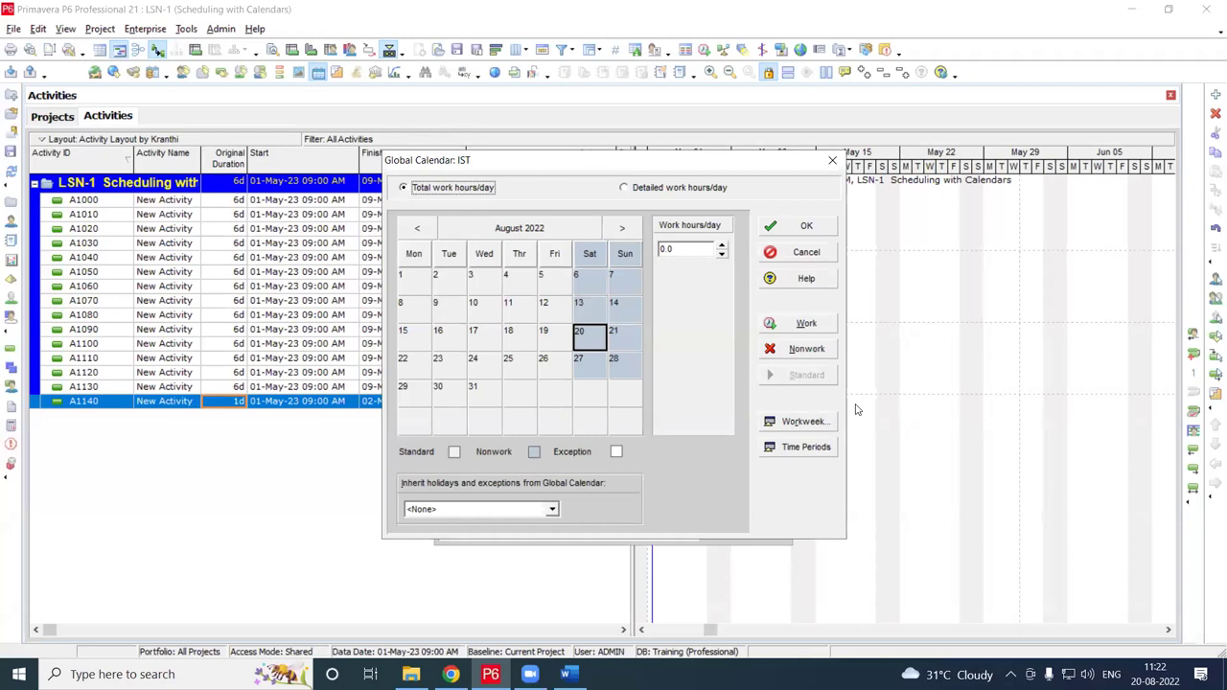
left_click(818, 447)
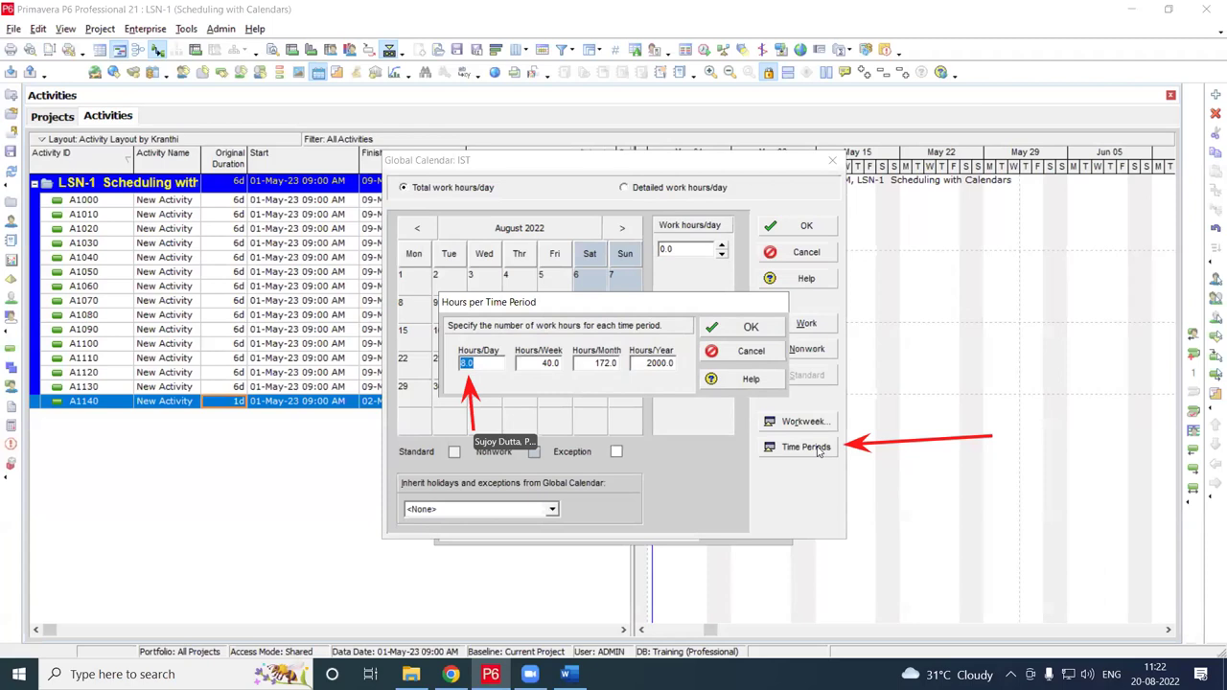
key("Tab")
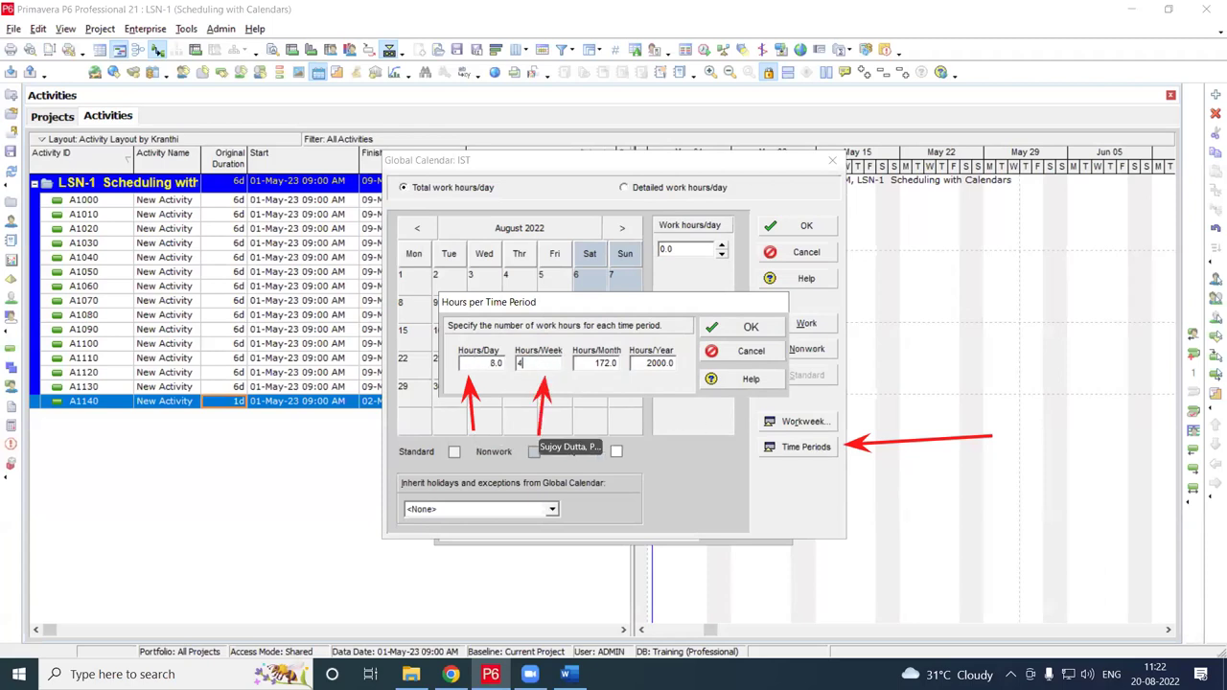
key("Return")
key("Return")
left_click(544, 363)
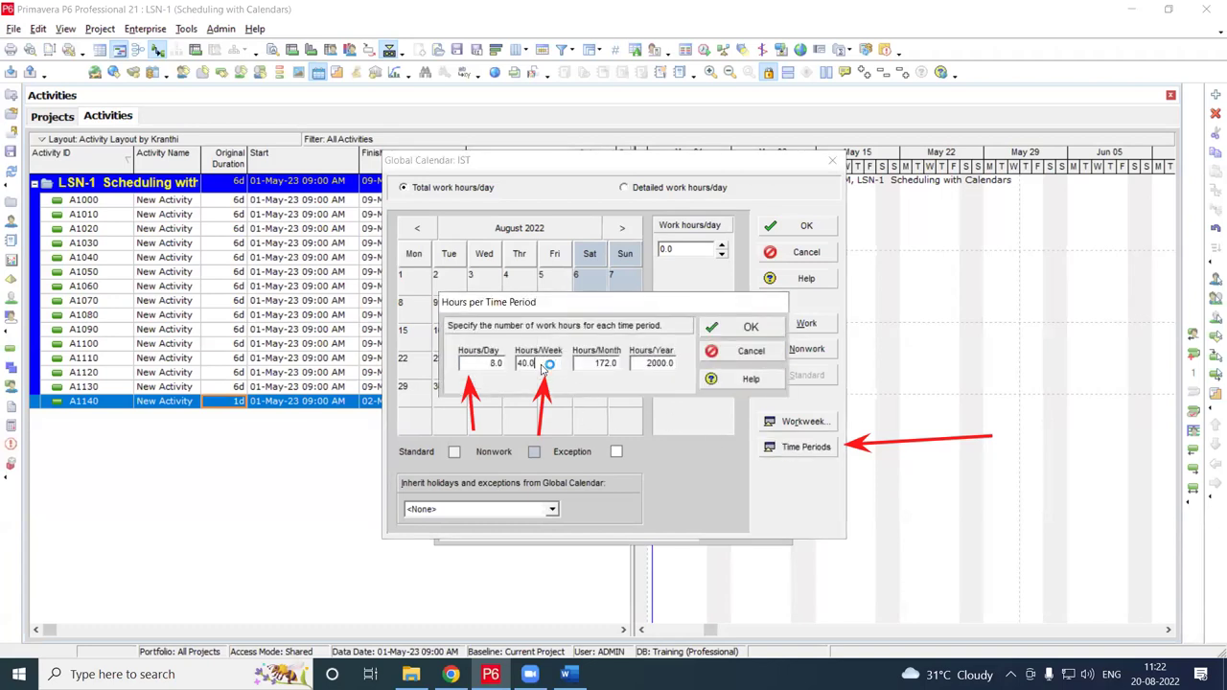
left_click_drag(545, 365, 509, 370)
type("48")
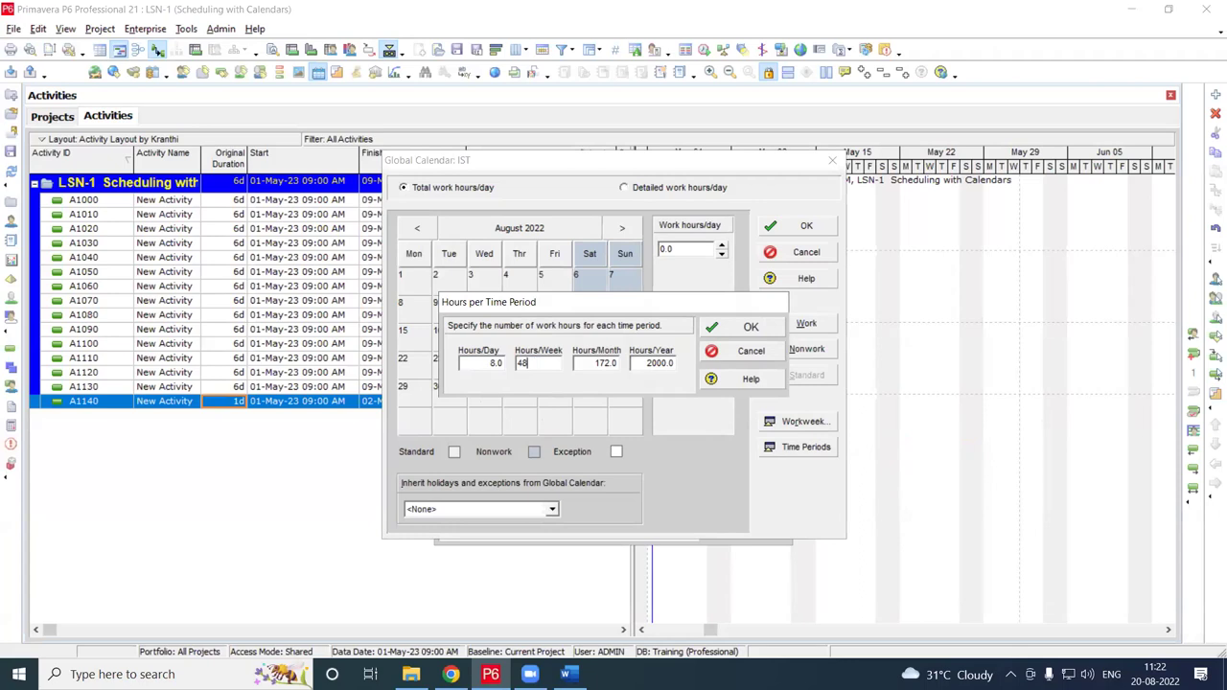
Set the IST calendar's time periods to 192 hours per month and 2400 hours per year, and accept them
left_click(576, 364)
type("192")
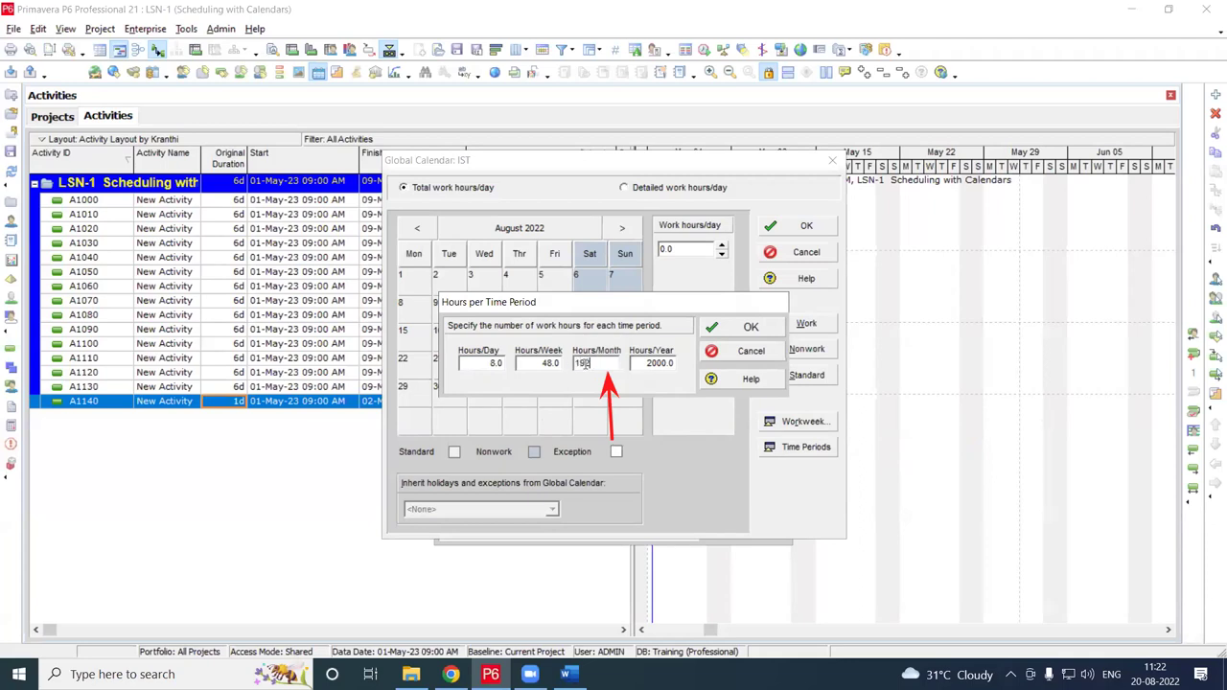
key("Tab")
type("2400")
left_click(772, 331)
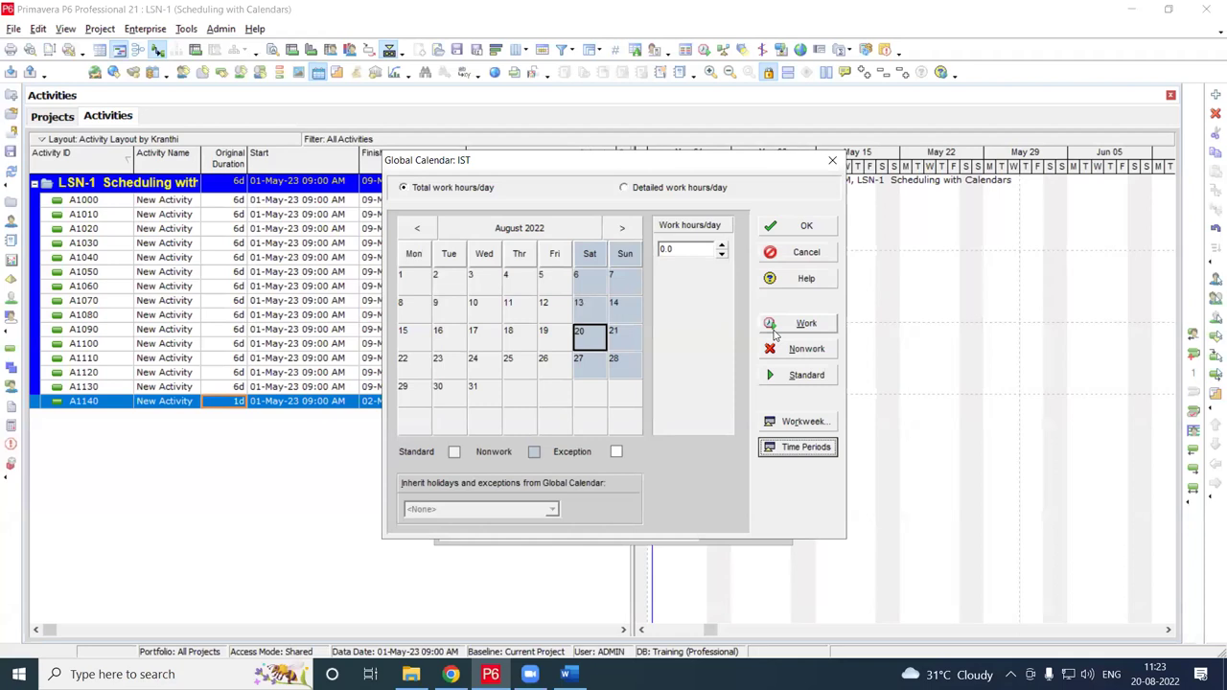
Set Saturday's standard work hours to 8 in the IST calendar's workweek
left_click(810, 423)
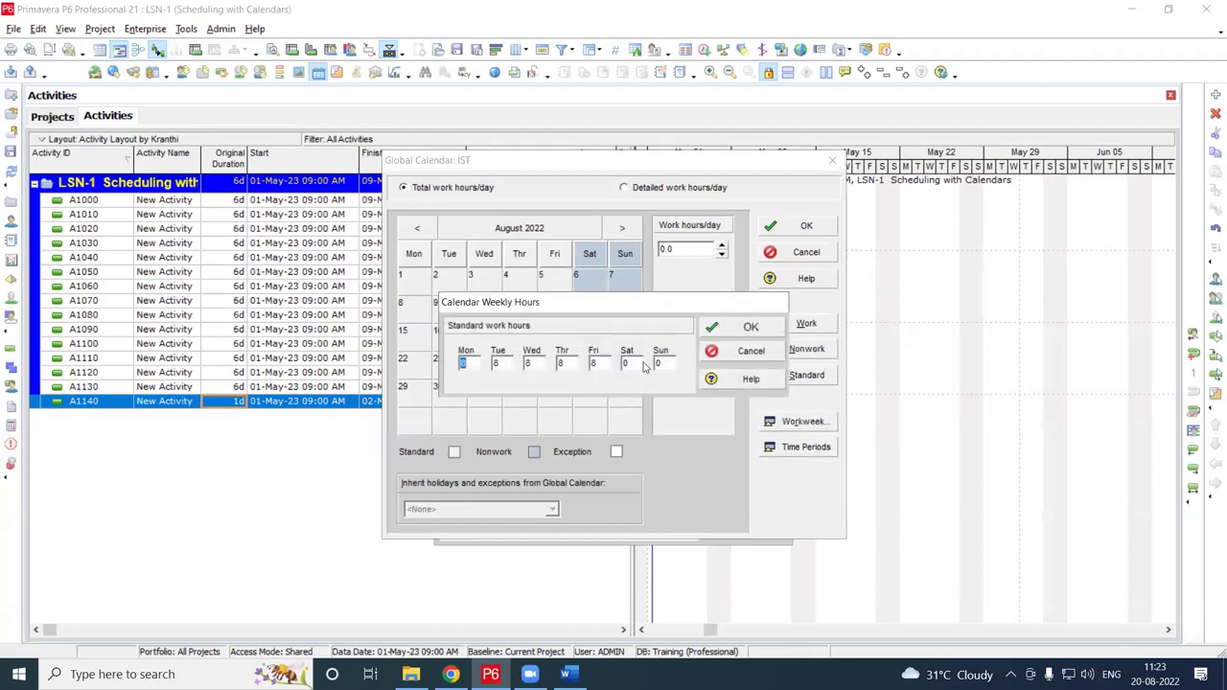
left_click_drag(612, 306, 577, 404)
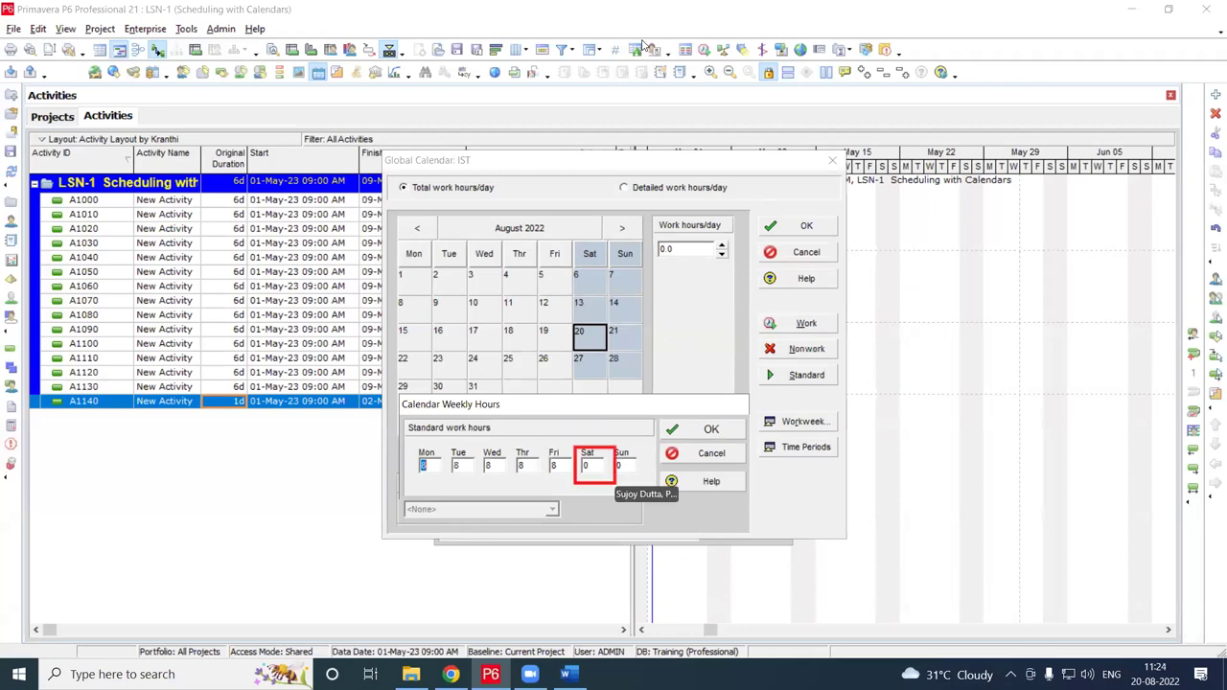
left_click(594, 464)
type("8")
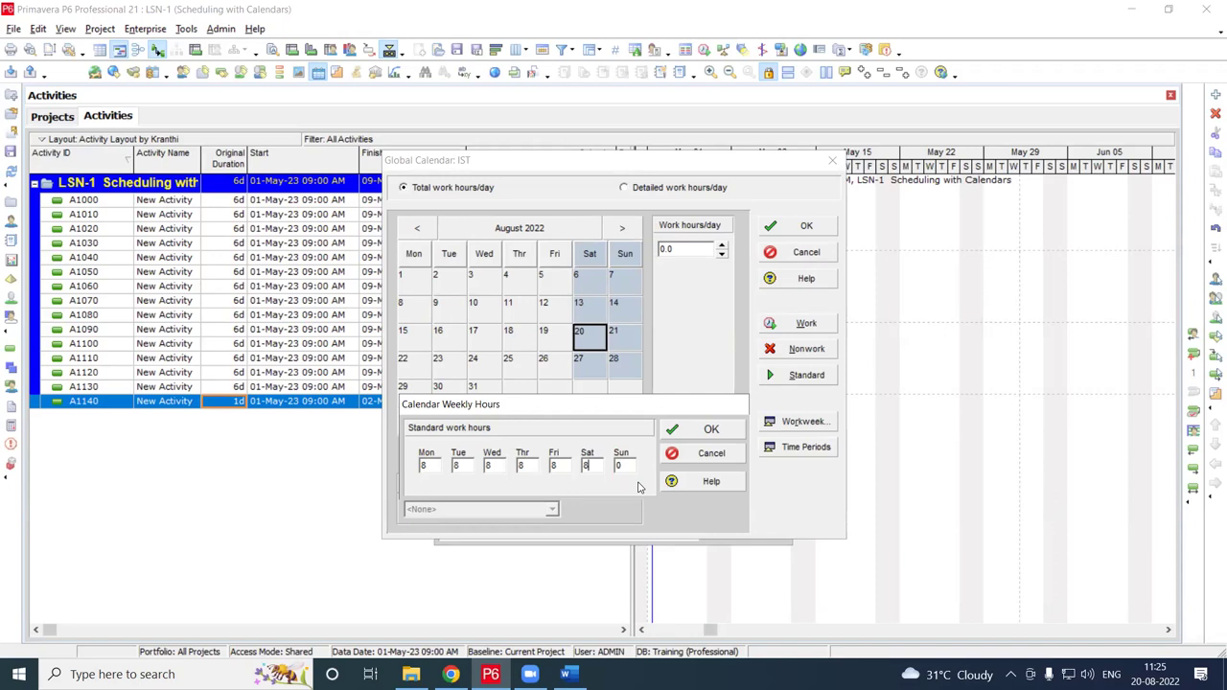
left_click(723, 437)
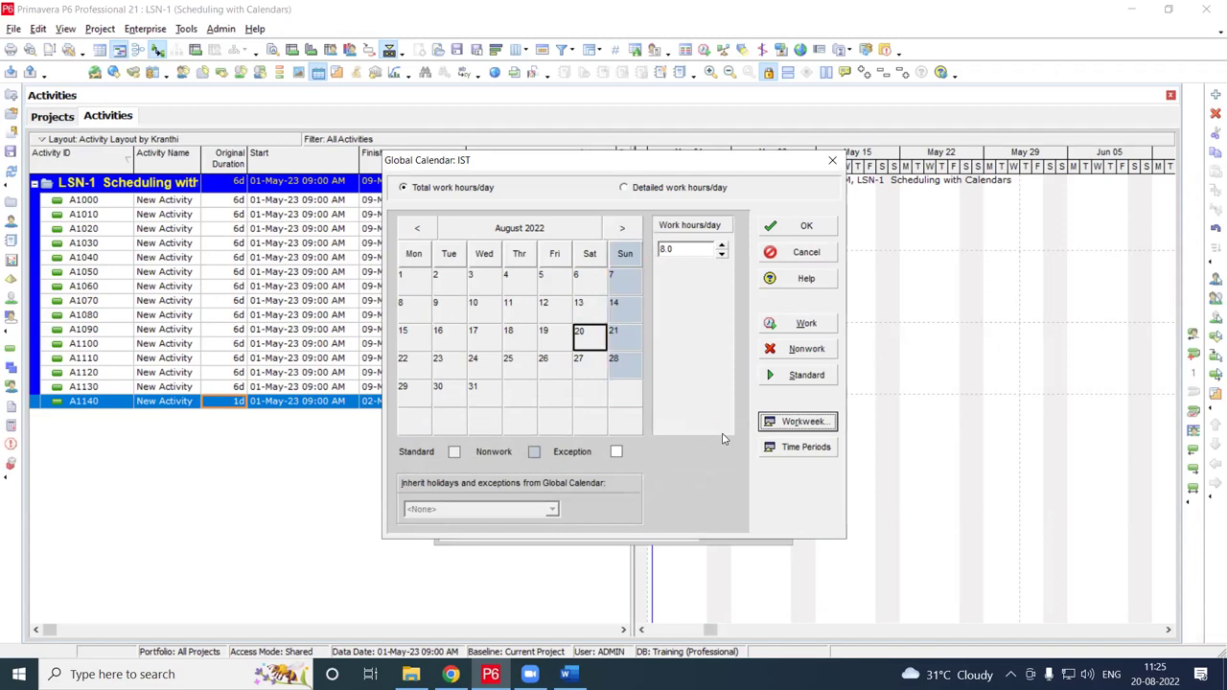
Check the daily work hours on Sunday 7 and Monday 8 August 2022, and switch the calendar to detailed work hours per day
left_click(624, 278)
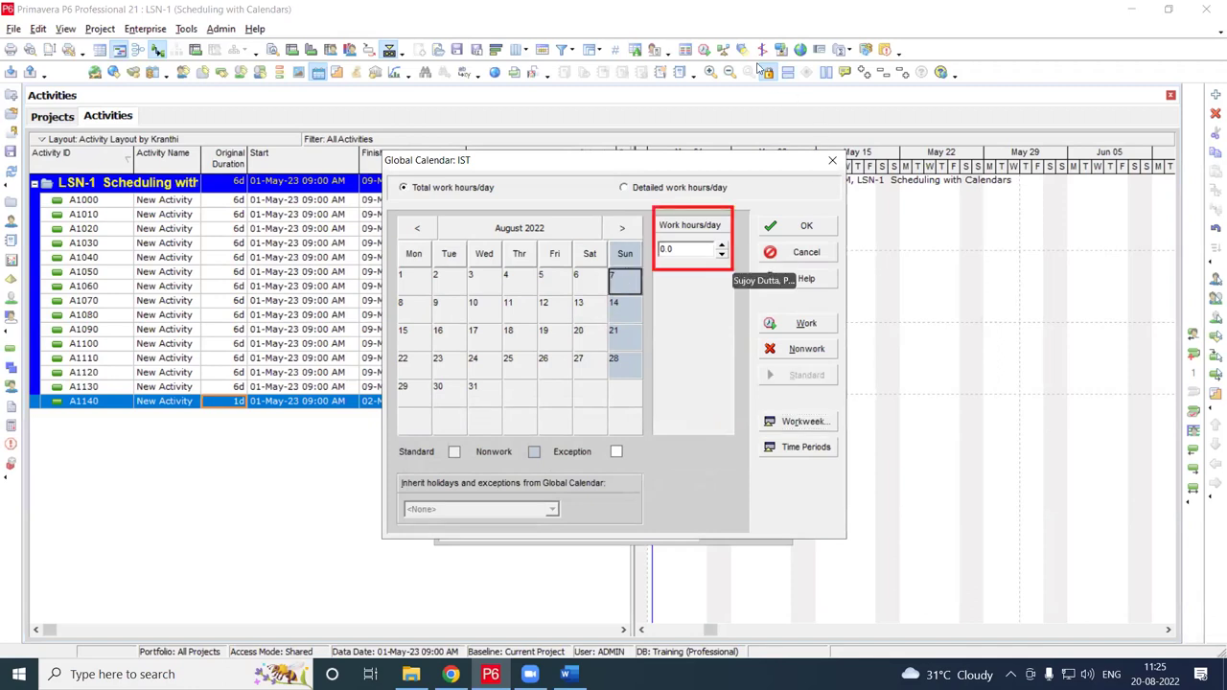
left_click(419, 313)
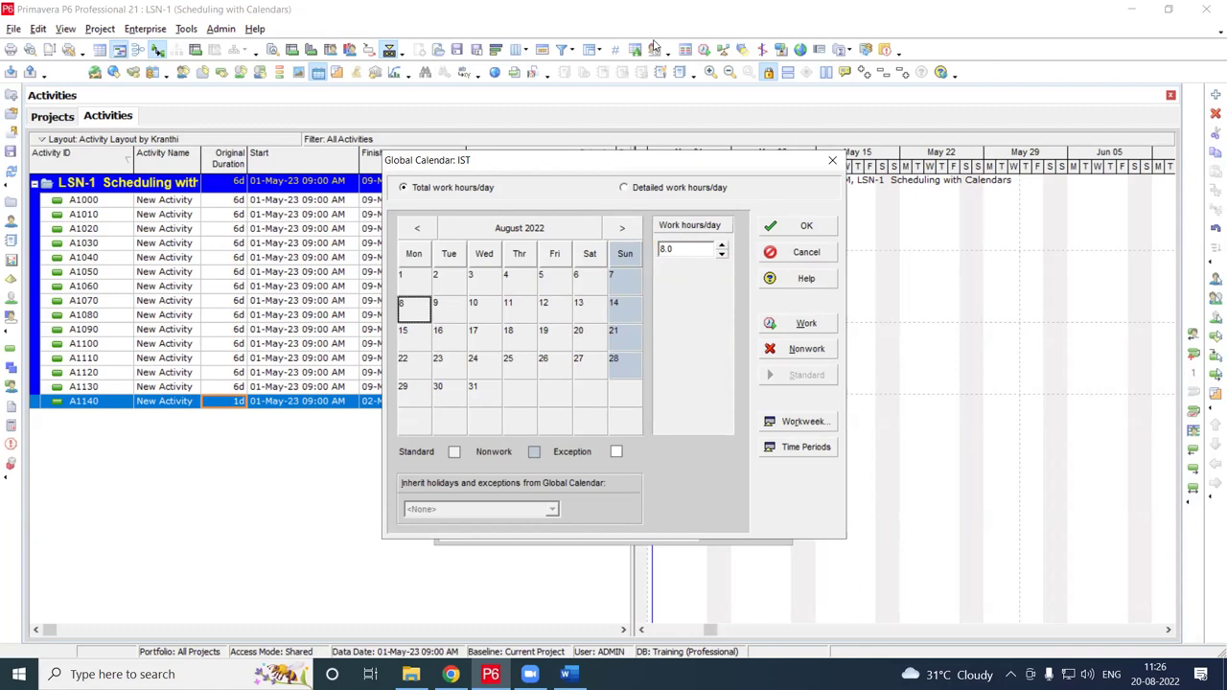
left_click(625, 189)
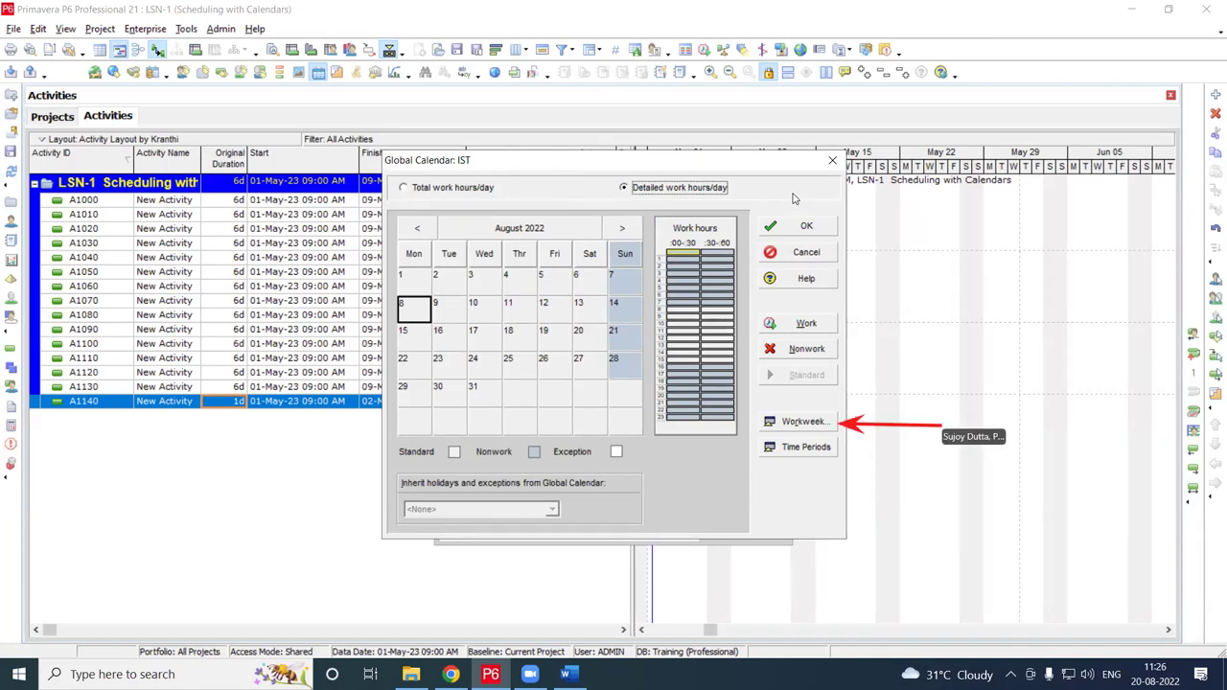
Mark the hour from 8:00 to 9:00 as nonwork for Monday through Saturday in the IST calendar's workweek
left_click(801, 423)
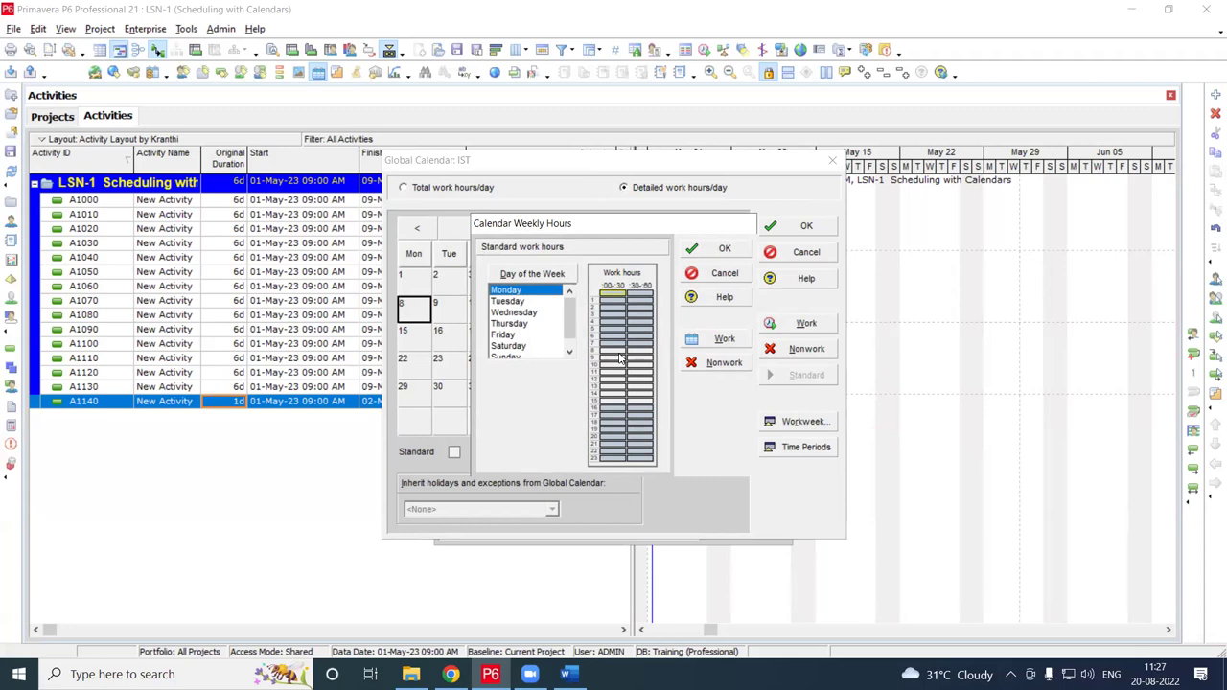
left_click(508, 301, "ctrl")
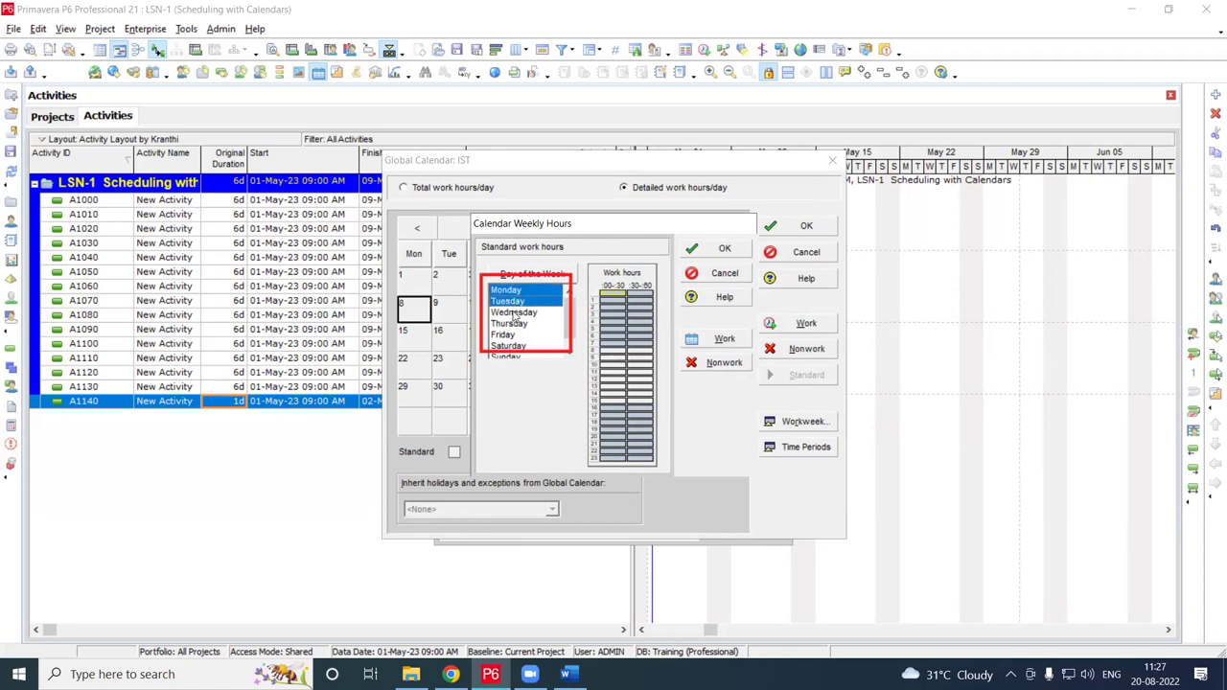
left_click(515, 312, "shift")
left_click(513, 290, "shift")
left_click(516, 312, "shift")
left_click(516, 291)
left_click(516, 301, "shift")
left_click(516, 313, "shift")
left_click(516, 324, "shift")
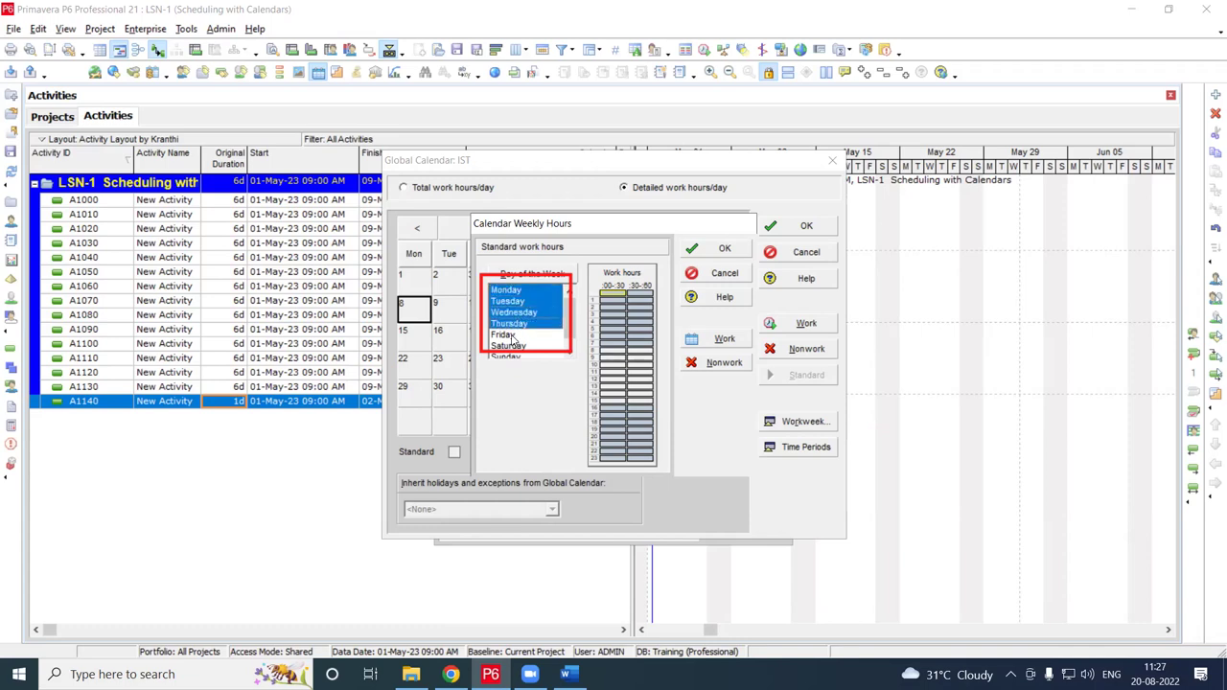
left_click(513, 336, "shift")
left_click(516, 346, "shift")
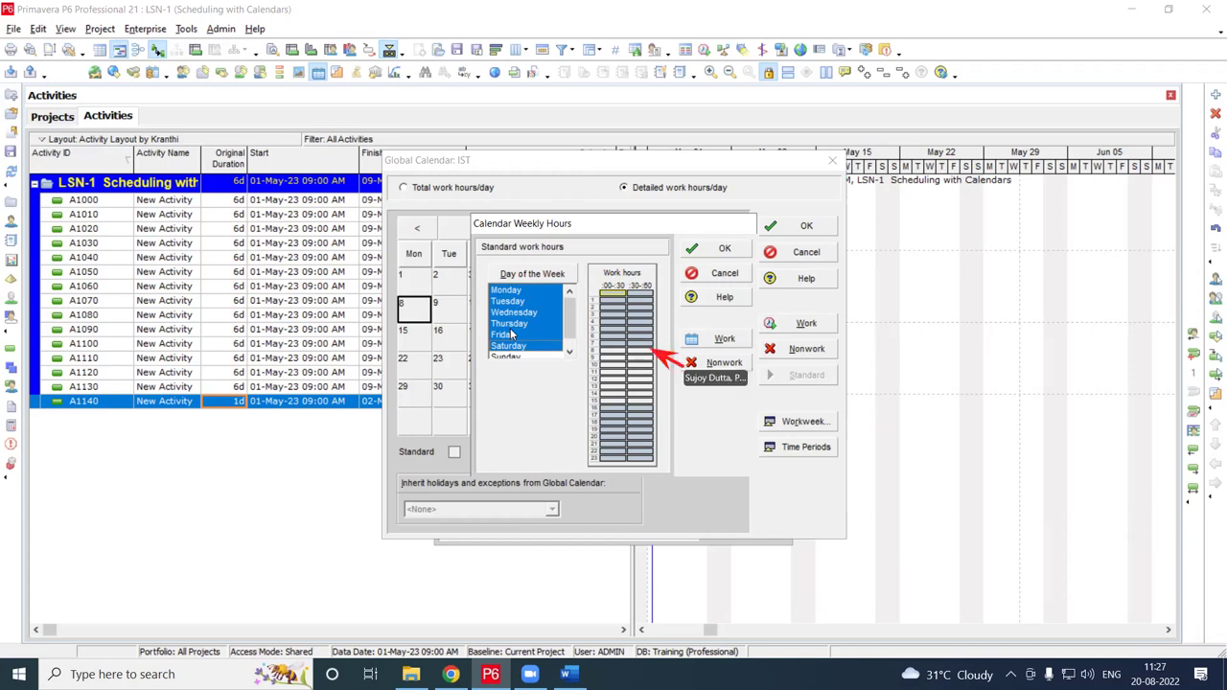
left_click(615, 355)
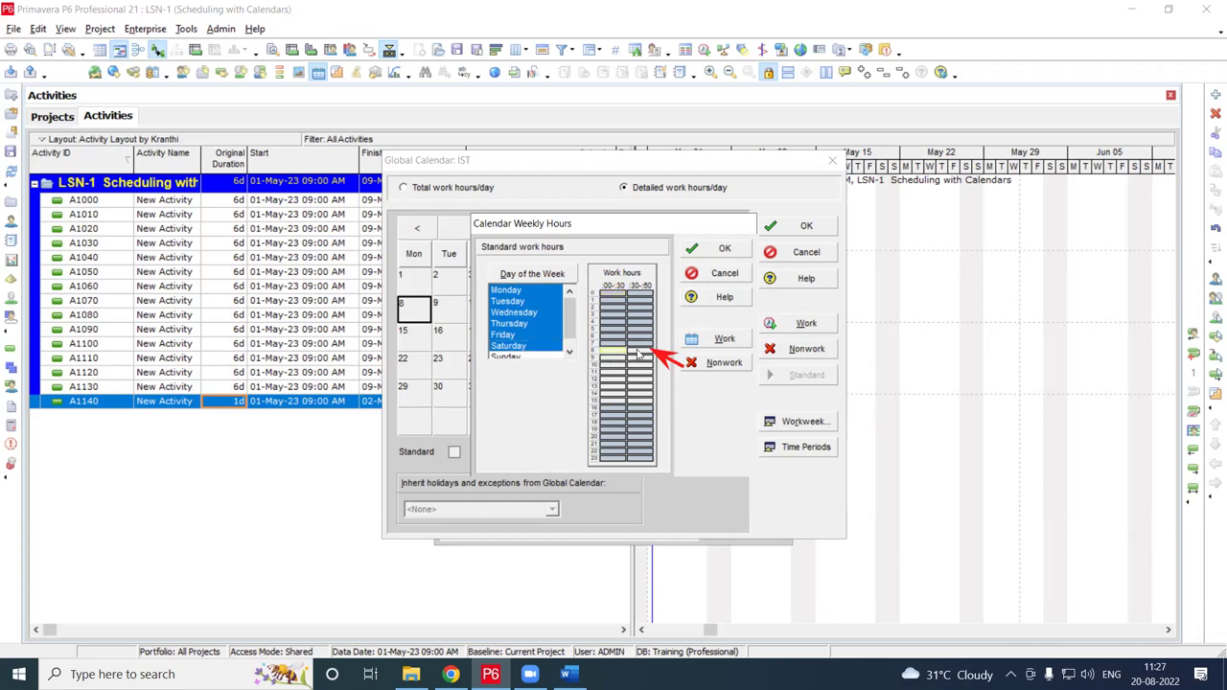
left_click(640, 354)
left_click(615, 354)
left_click(714, 362)
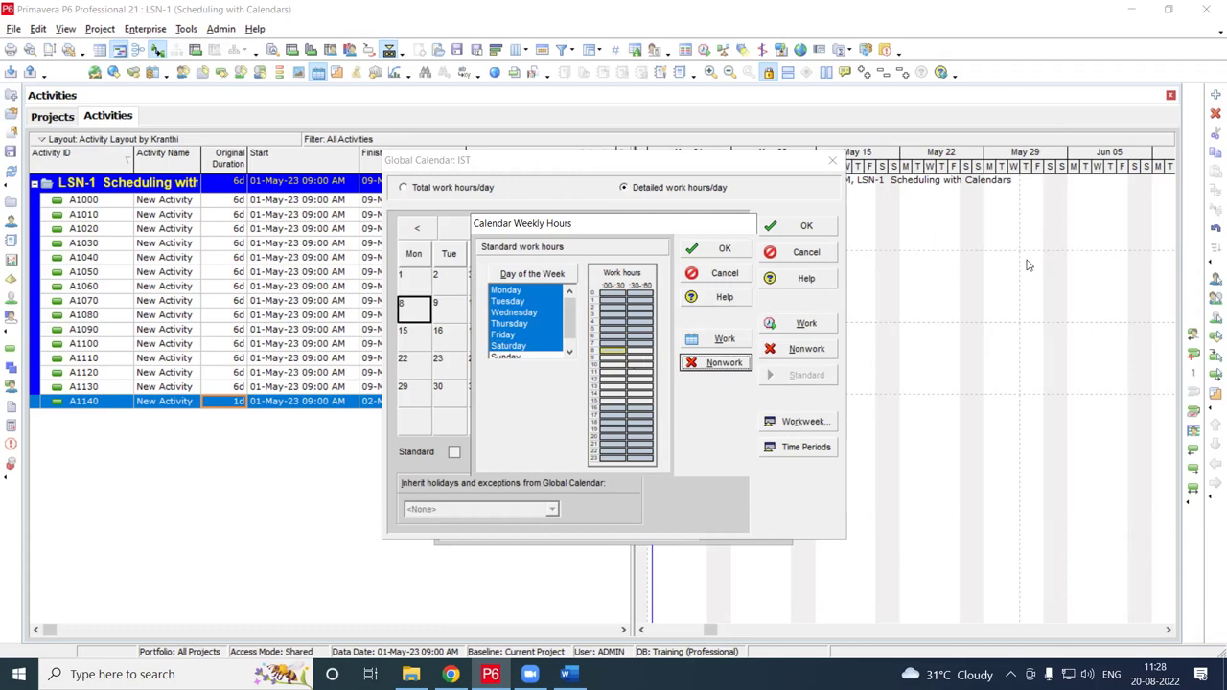
Mark 8:30 to 9:00 and 13:00 to 14:00 as nonwork for Monday through Saturday in the IST workweek
left_click(647, 351)
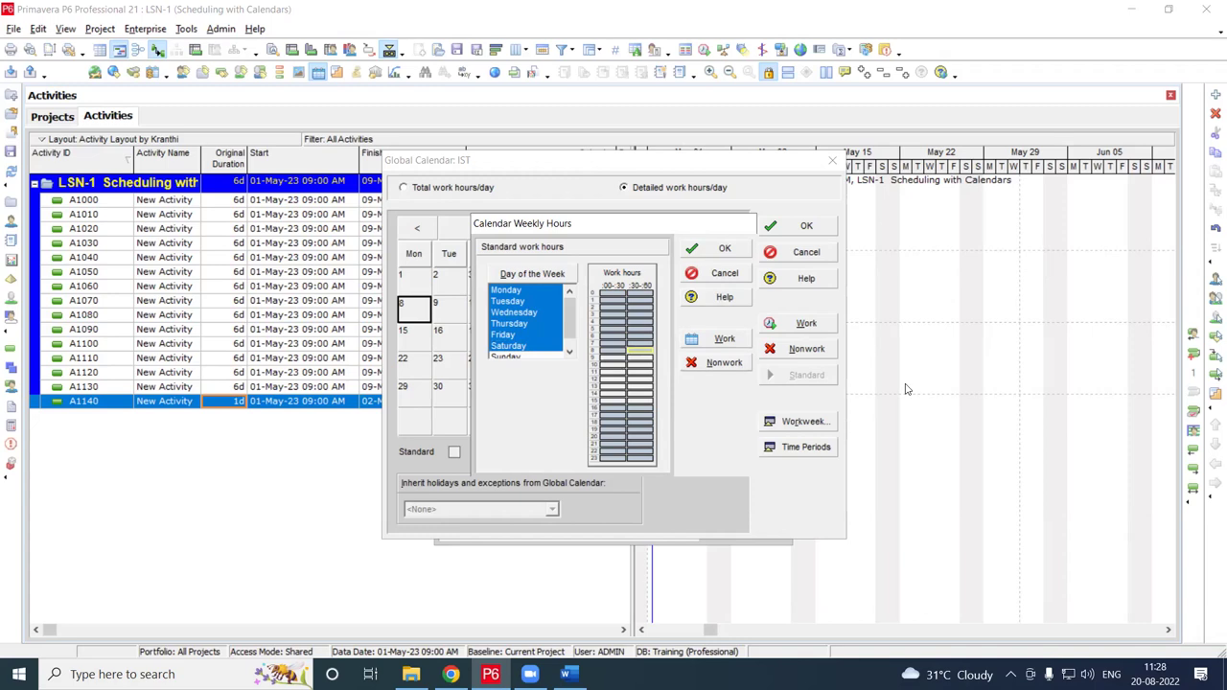
key("alt+n")
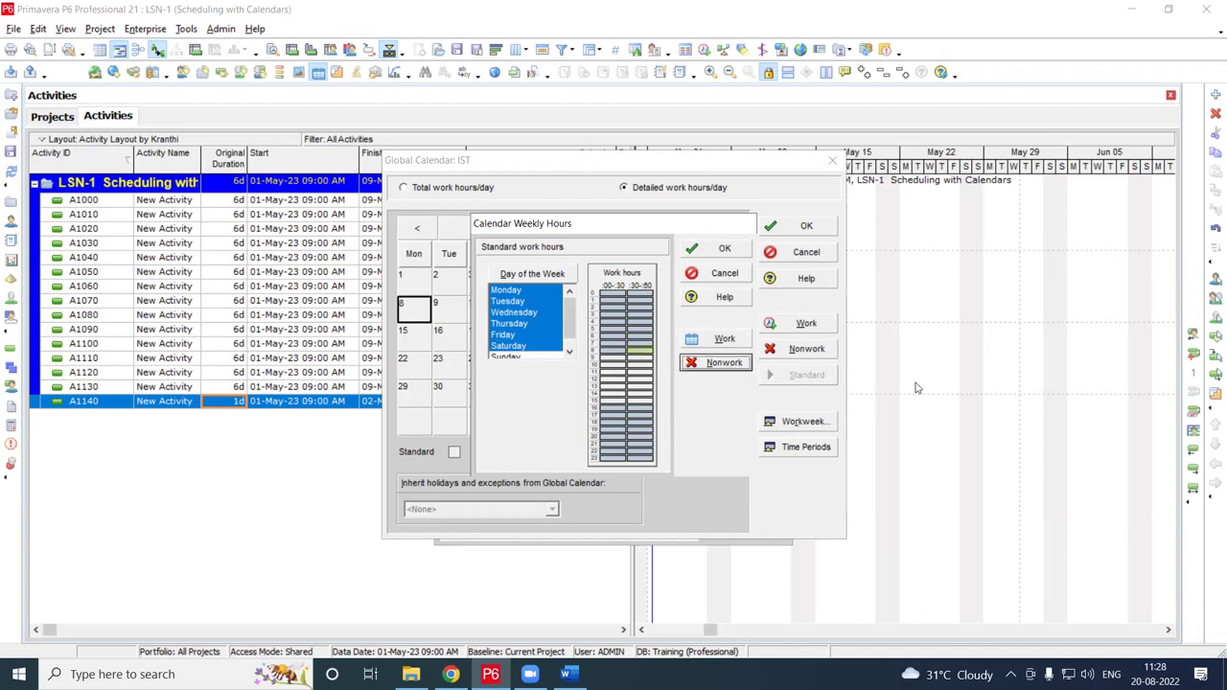
left_click(610, 390)
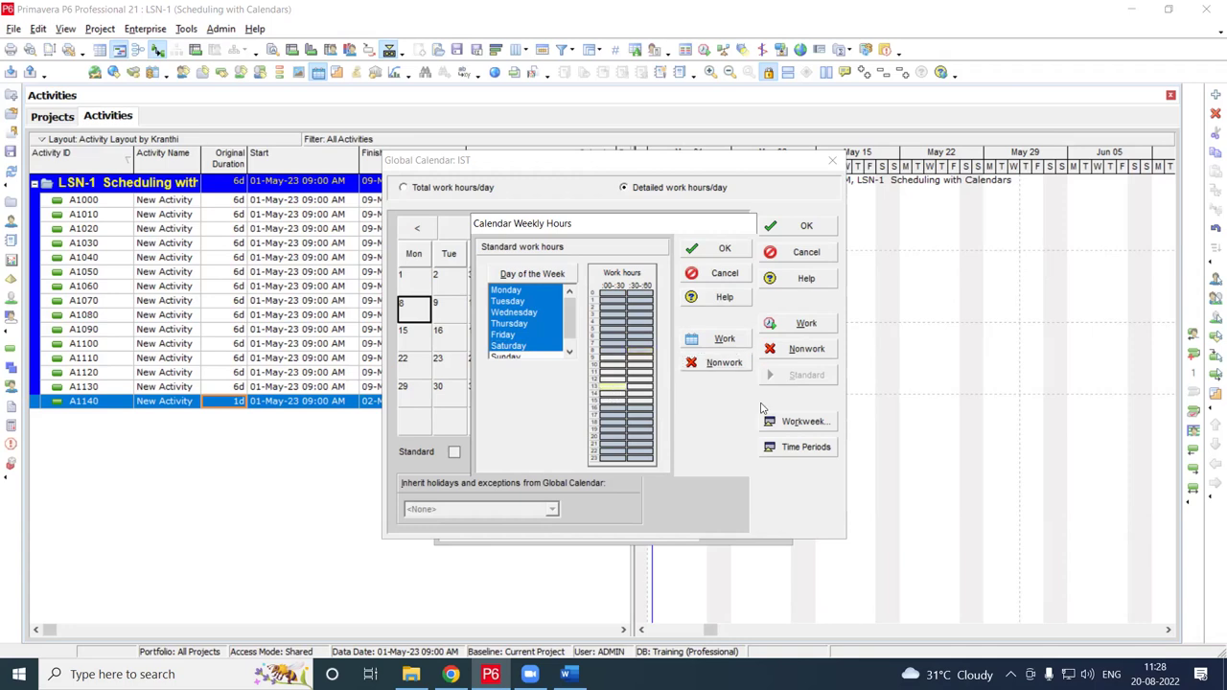
left_click(718, 365)
left_click(719, 365)
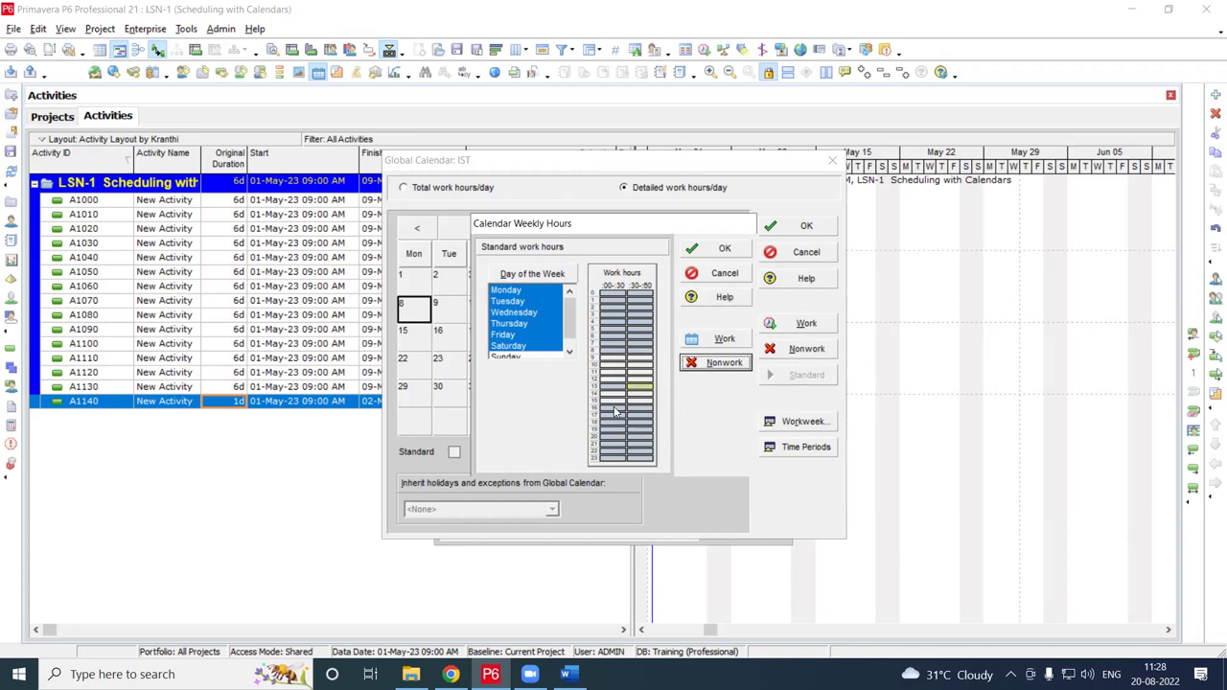
Mark 16:00 to 18:00 as work for Monday through Saturday and accept the IST calendar's weekly hours
left_click(615, 409)
left_click(721, 340)
left_click(641, 411)
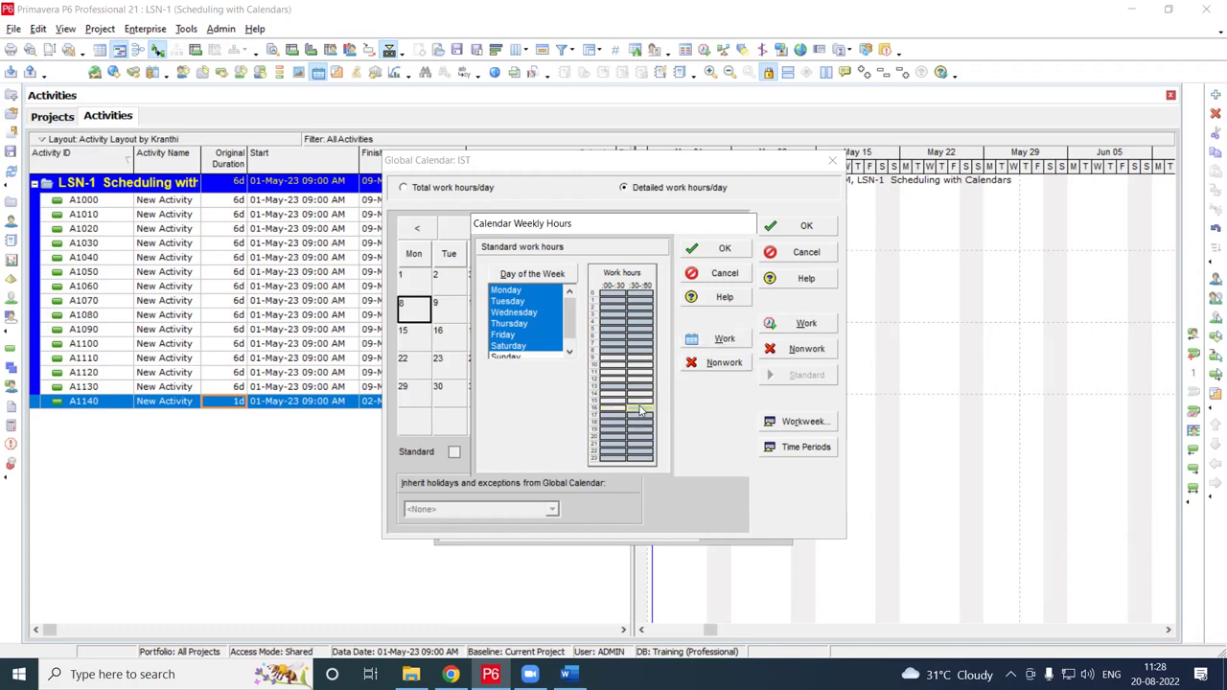
left_click(724, 340)
left_click(622, 418)
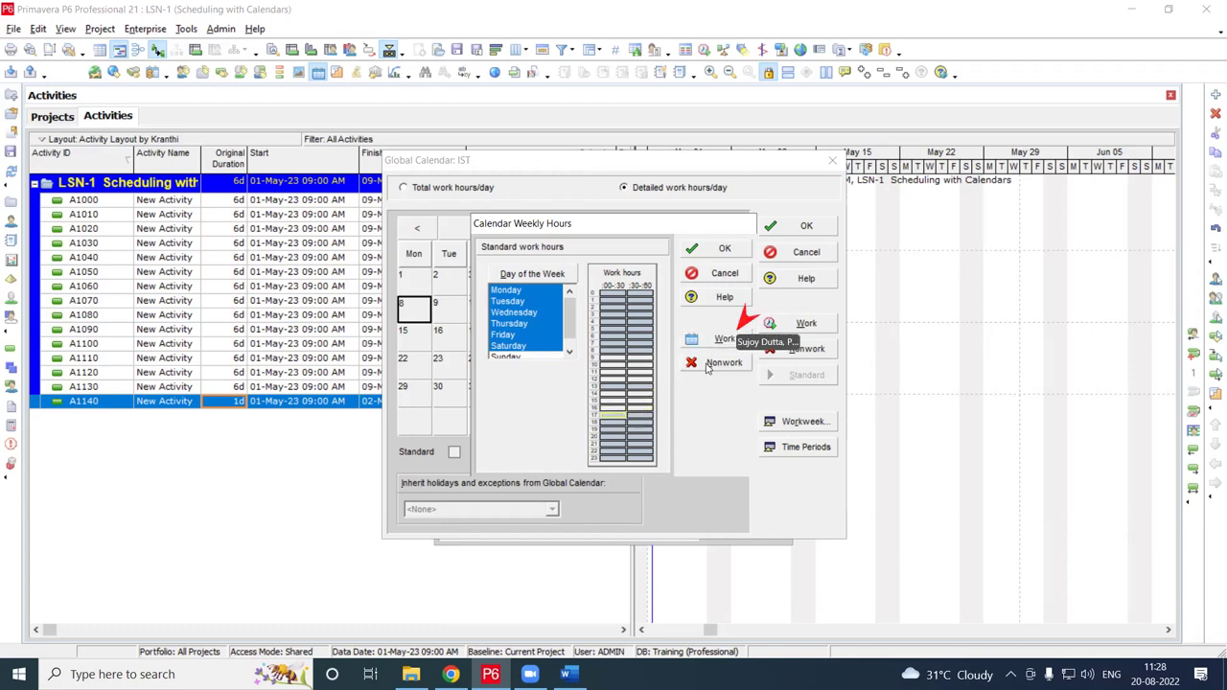
left_click(720, 340)
left_click(645, 419)
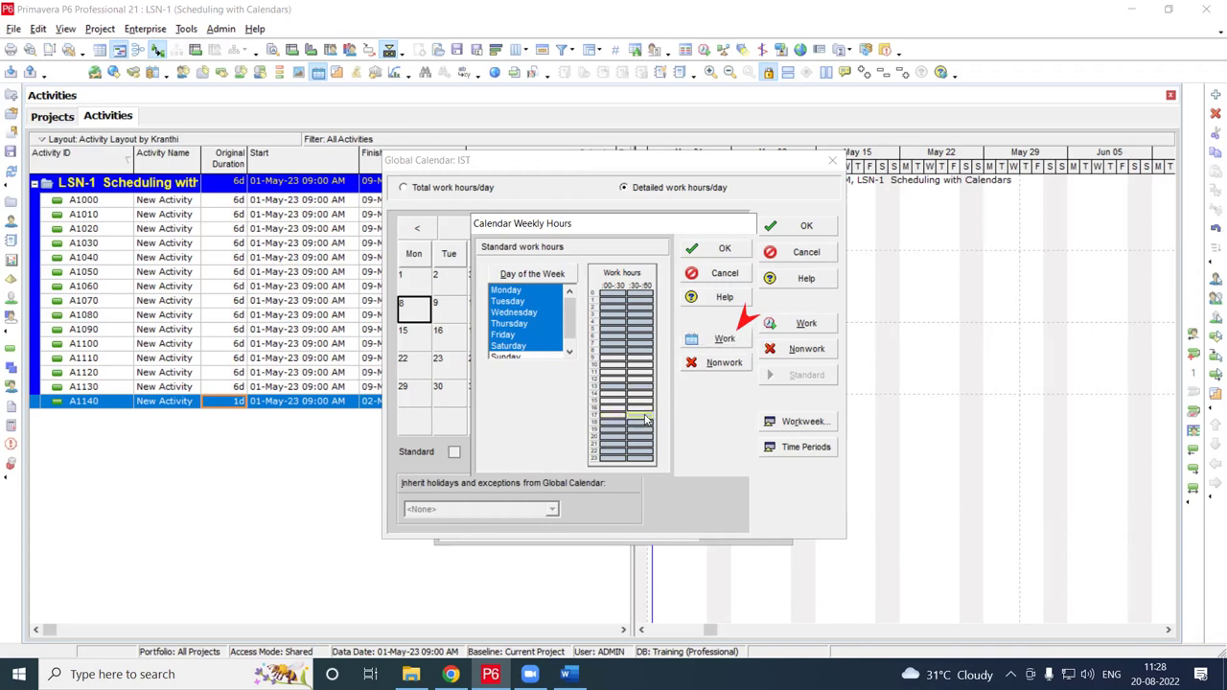
left_click(710, 344)
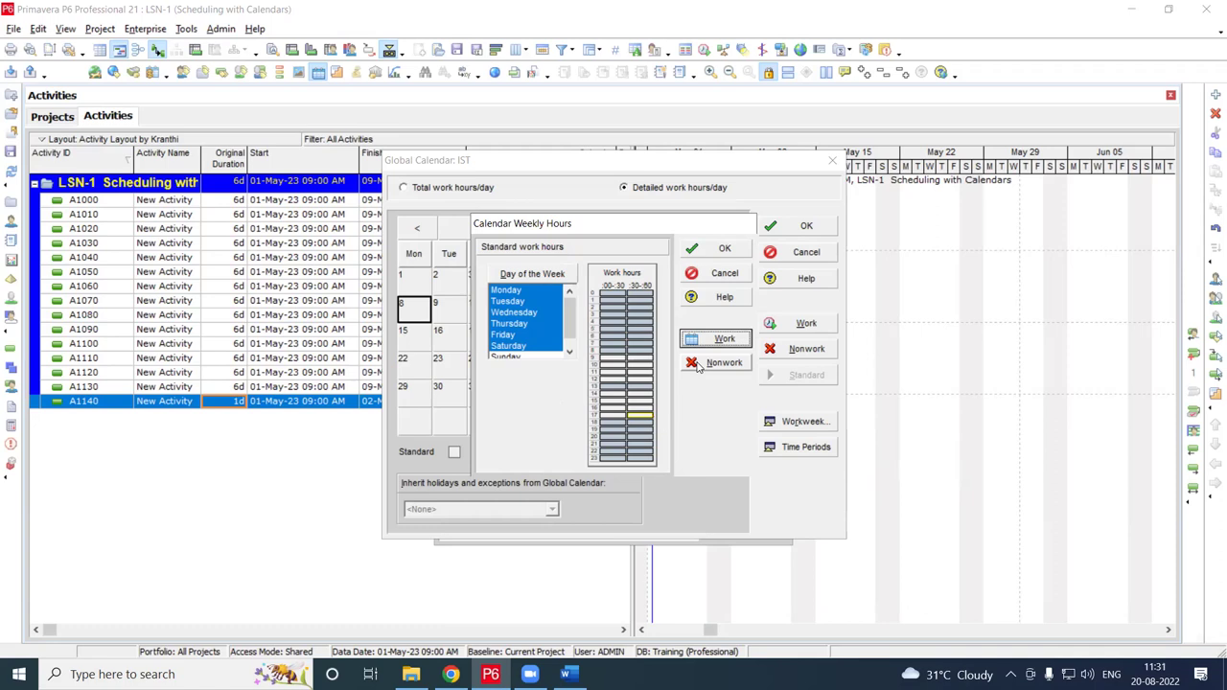
left_click(724, 248)
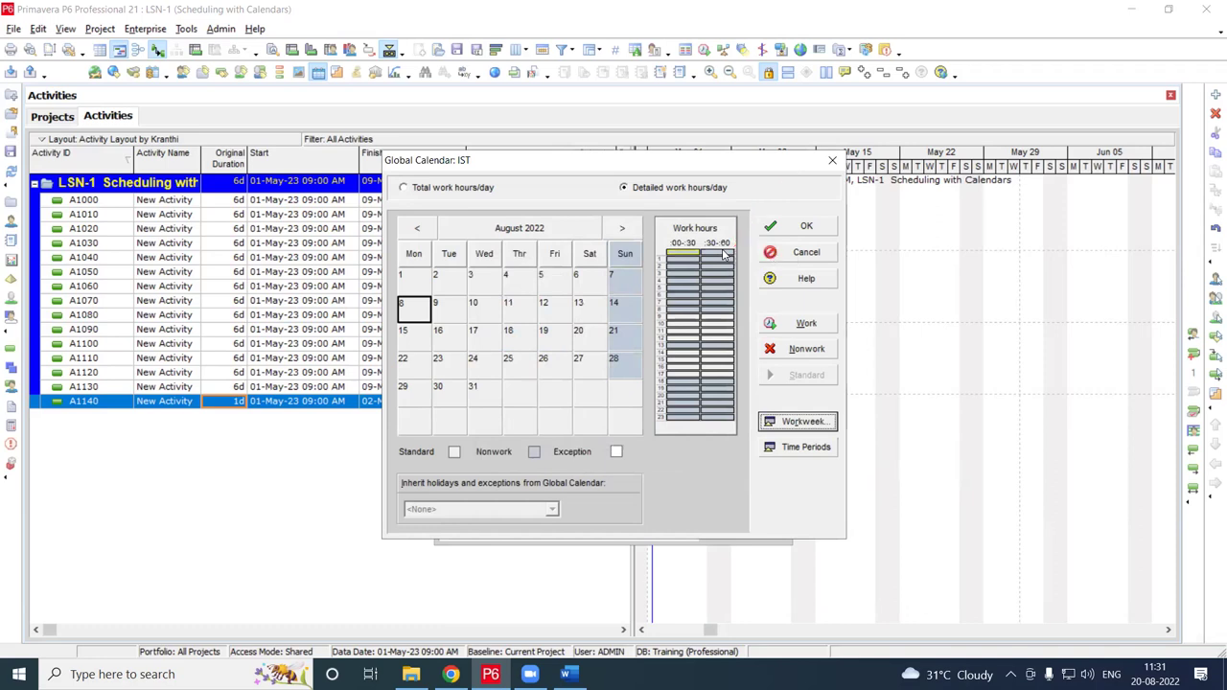
Review the detailed work hours for each day from 1 to 7 August 2022, and accept and close the IST calendar
left_click(408, 285)
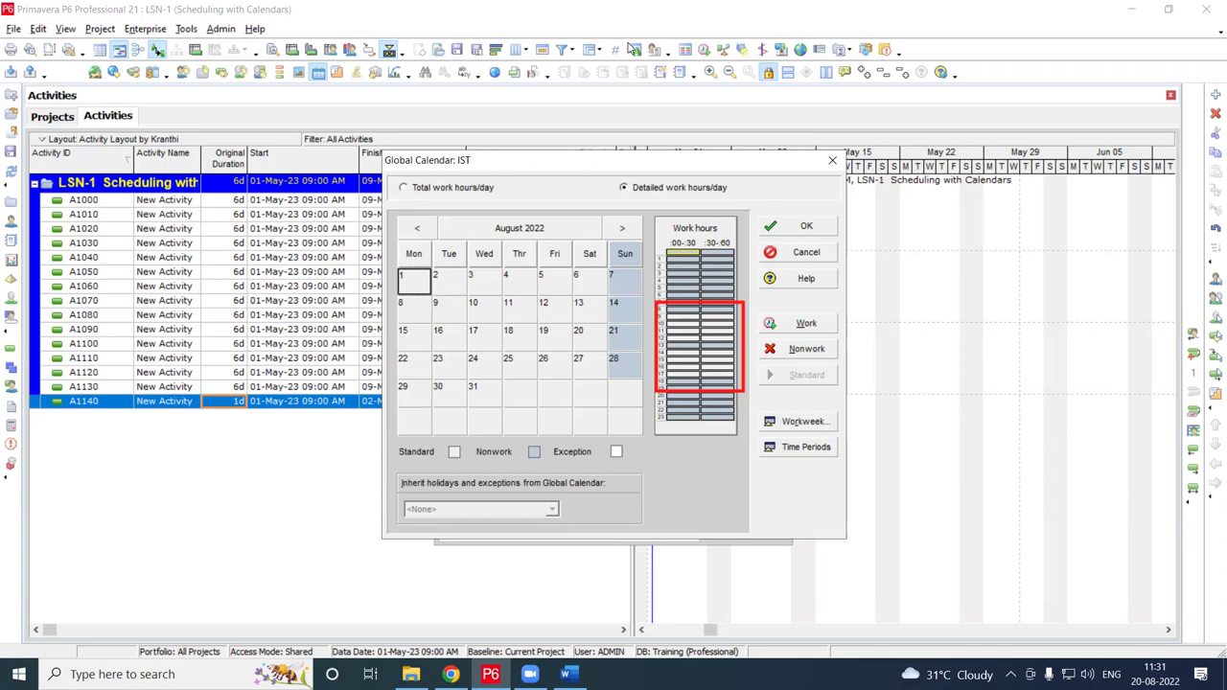
left_click(448, 254)
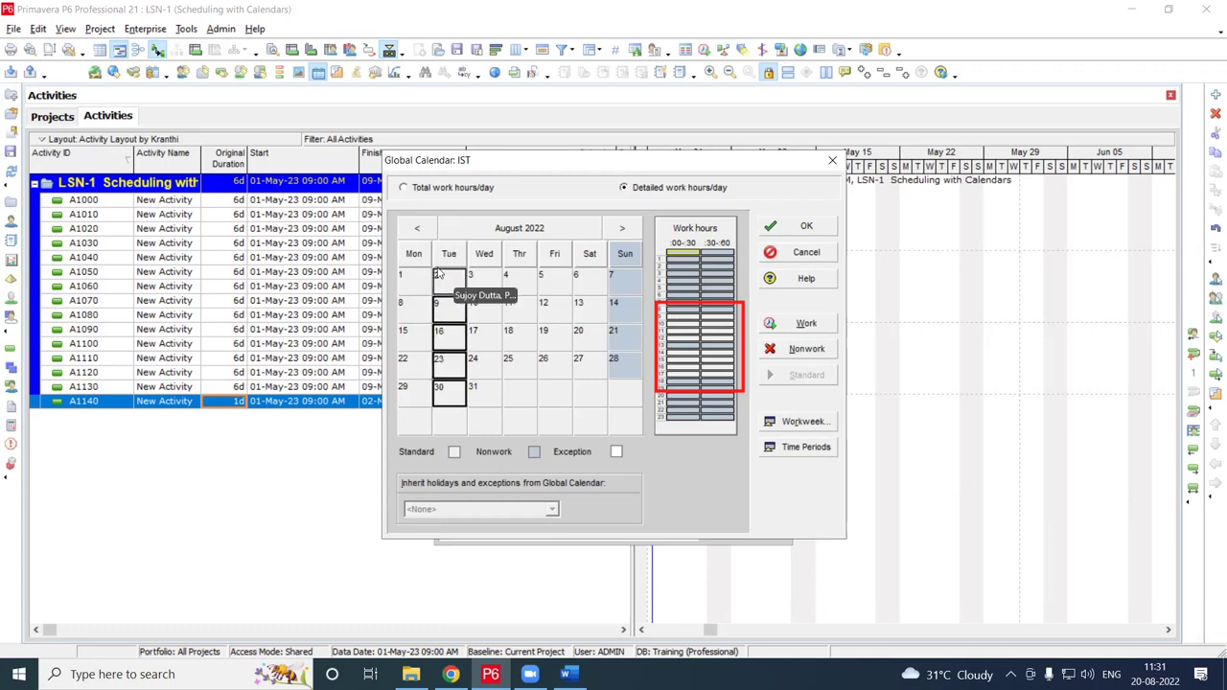
left_click(440, 277)
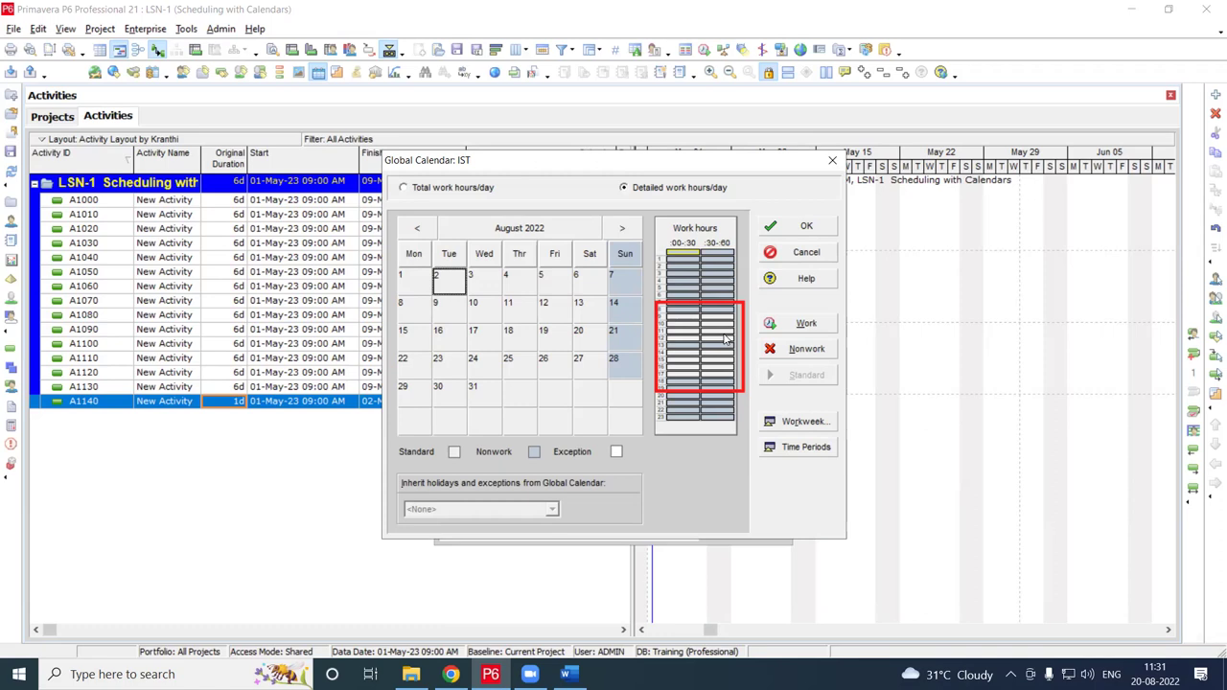
left_click(494, 290)
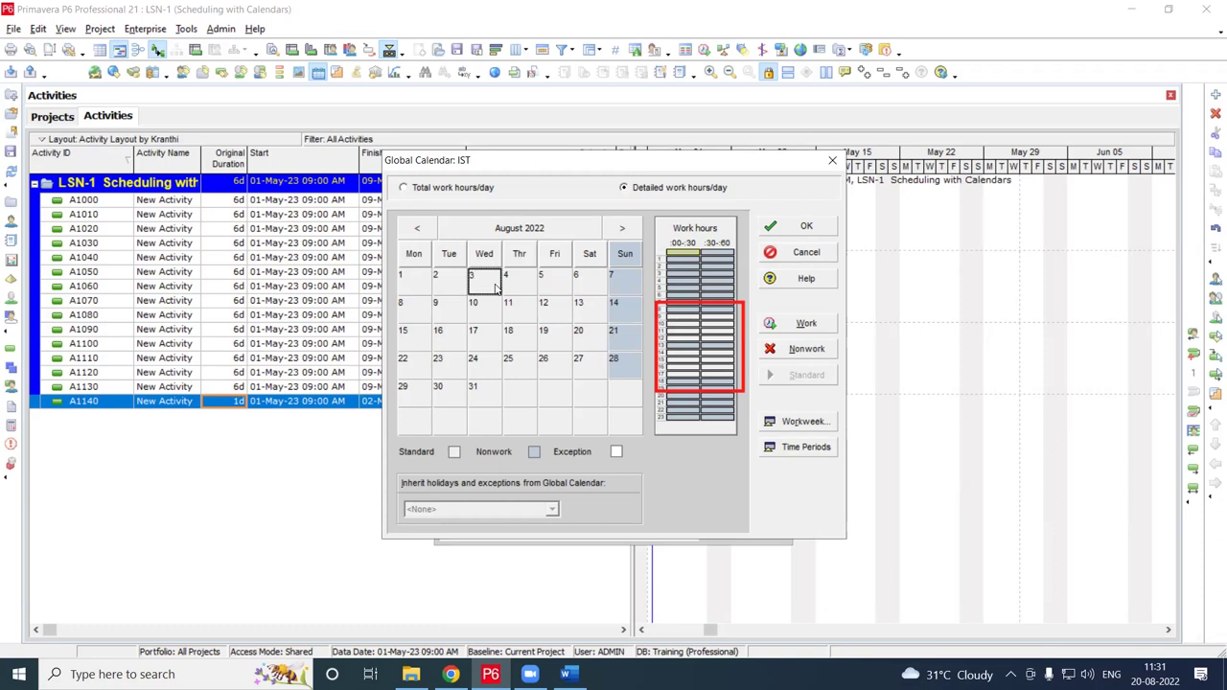
left_click(514, 290)
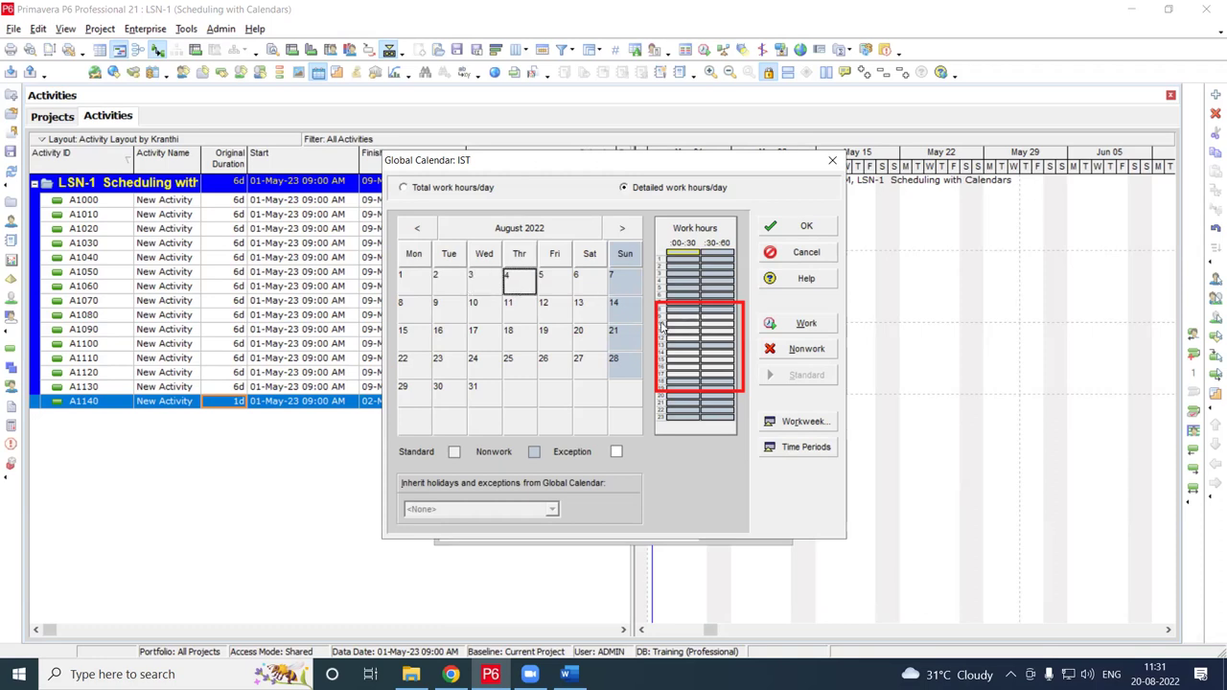
left_click(562, 291)
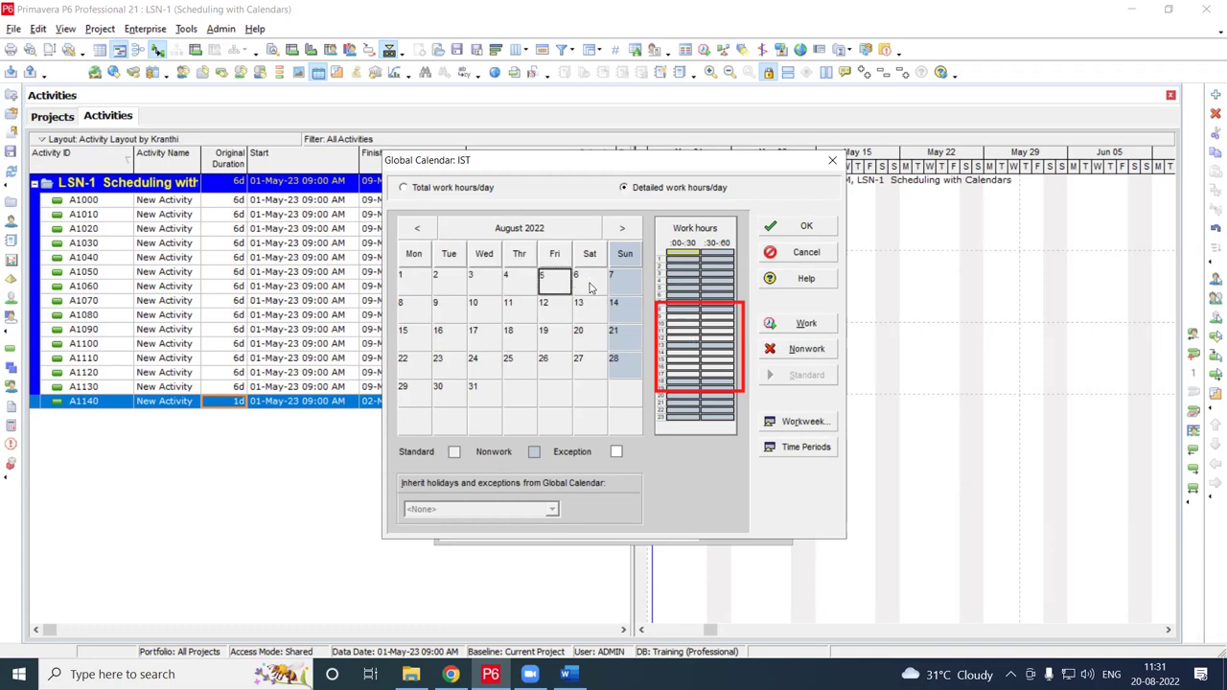
left_click(592, 288)
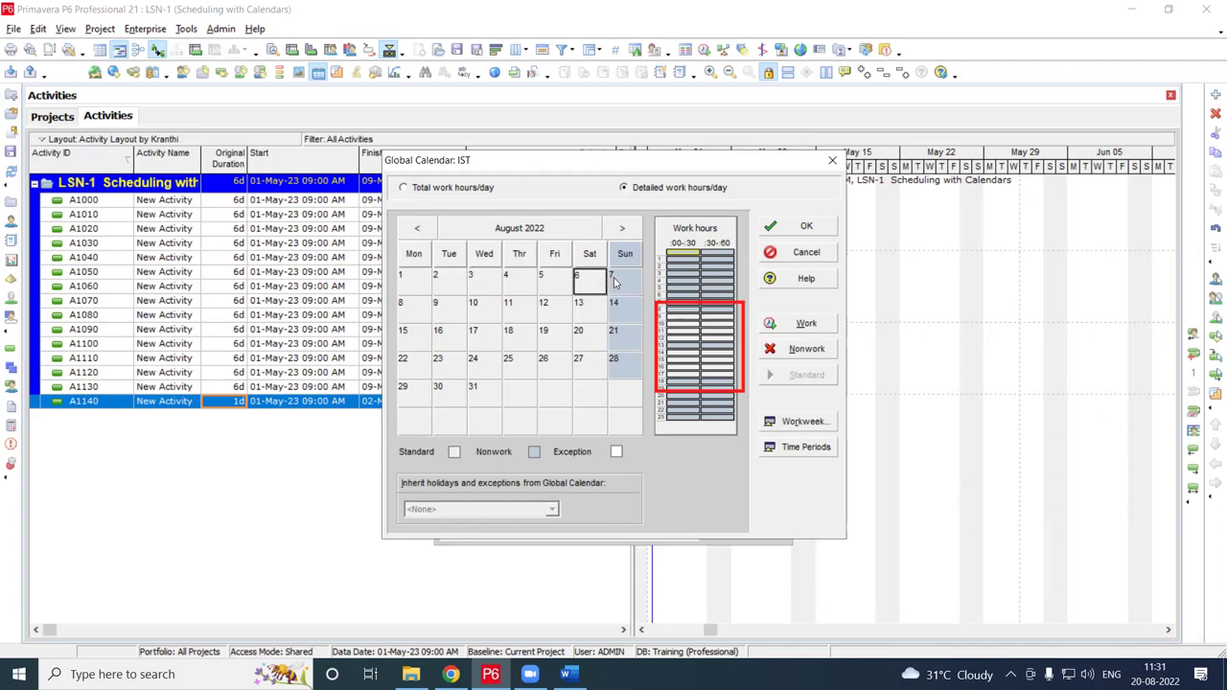
left_click(614, 281)
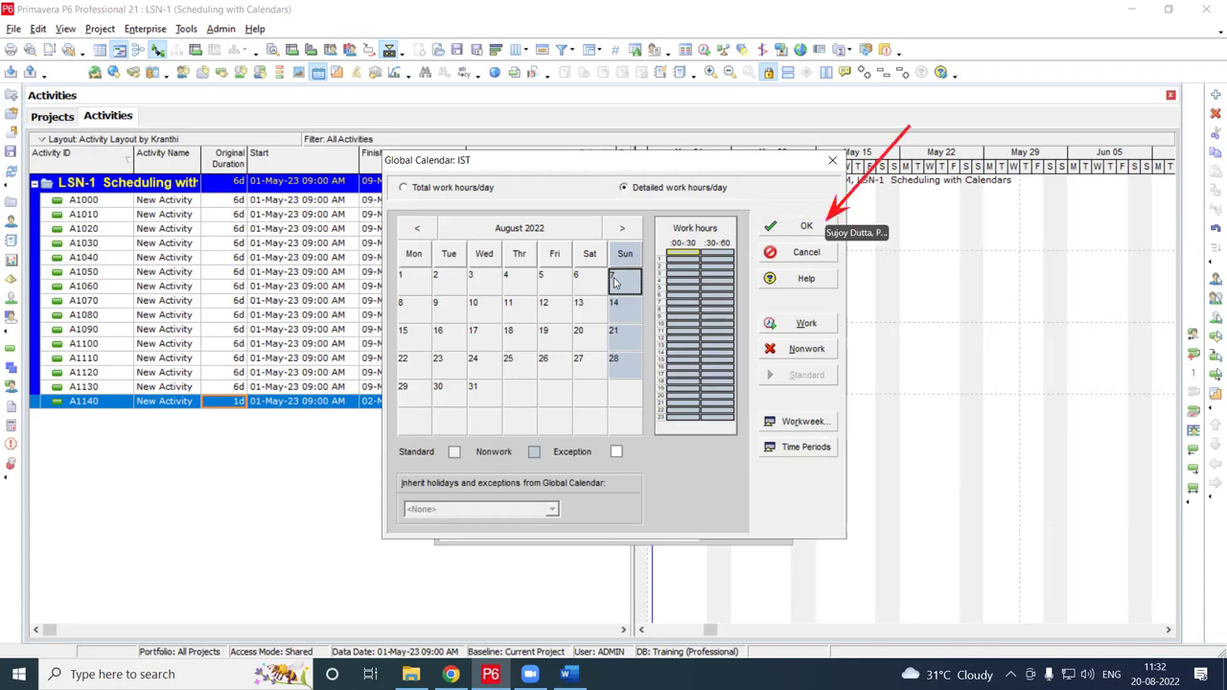
left_click(806, 229)
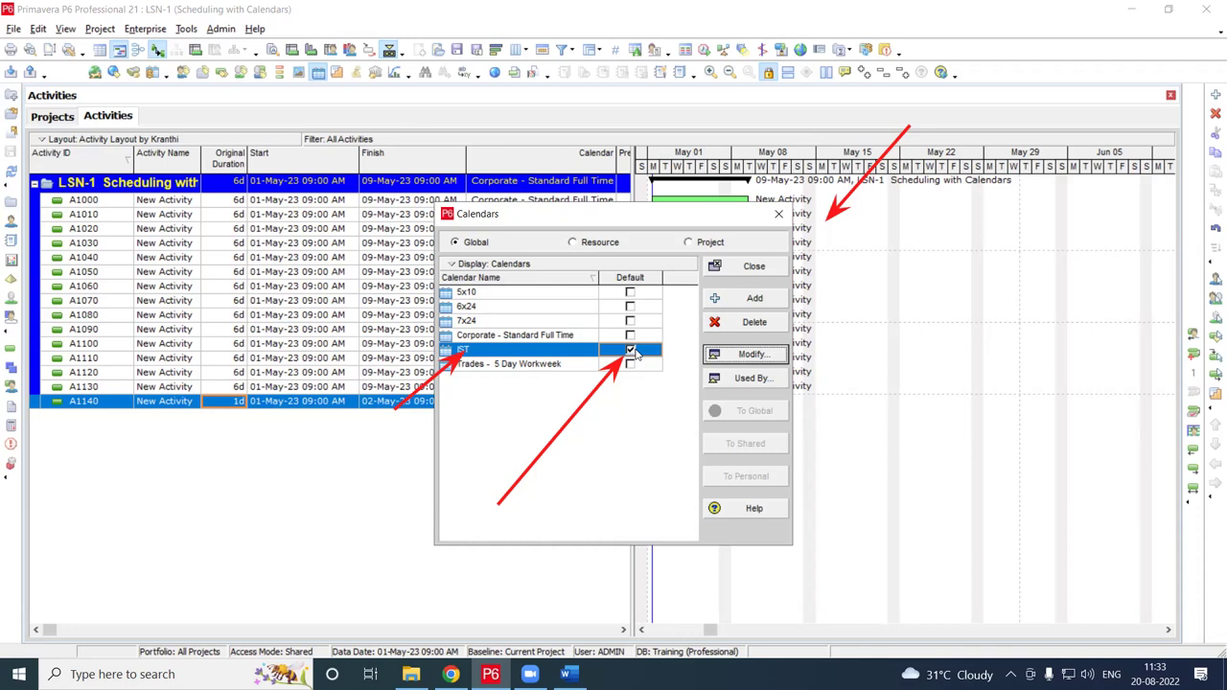
left_click(754, 267)
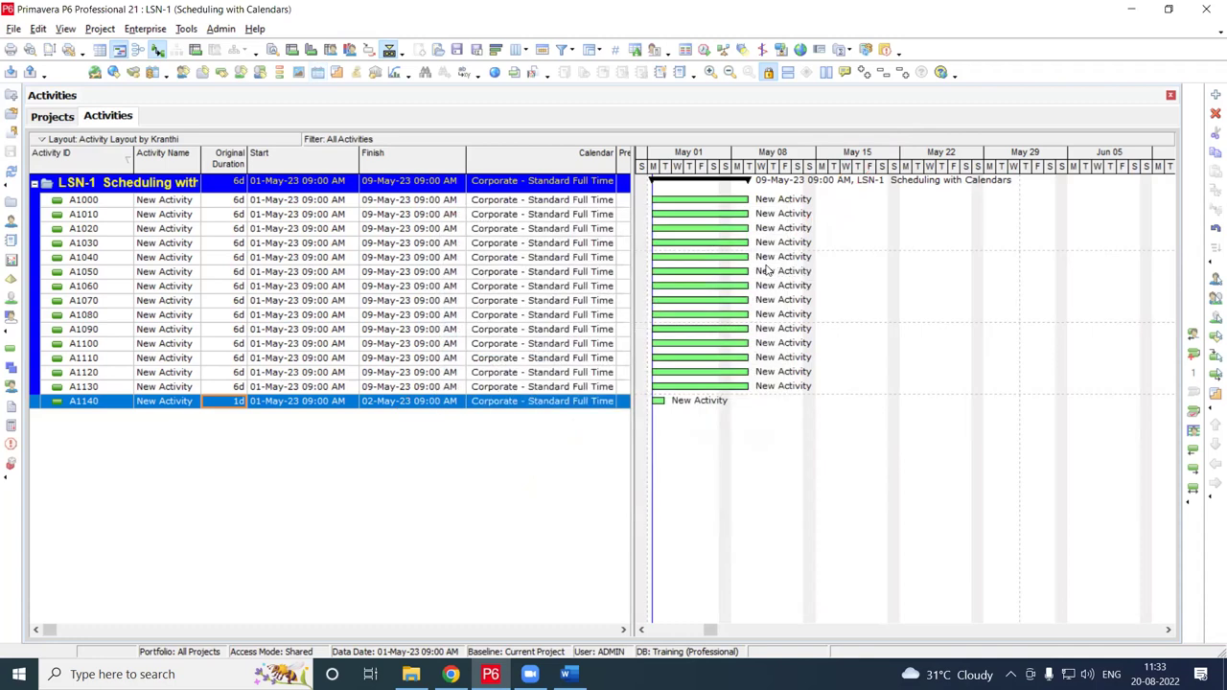
Set IST as the default calendar for new activities in the LSN-1 Scheduling with Calendars project
left_click(53, 116)
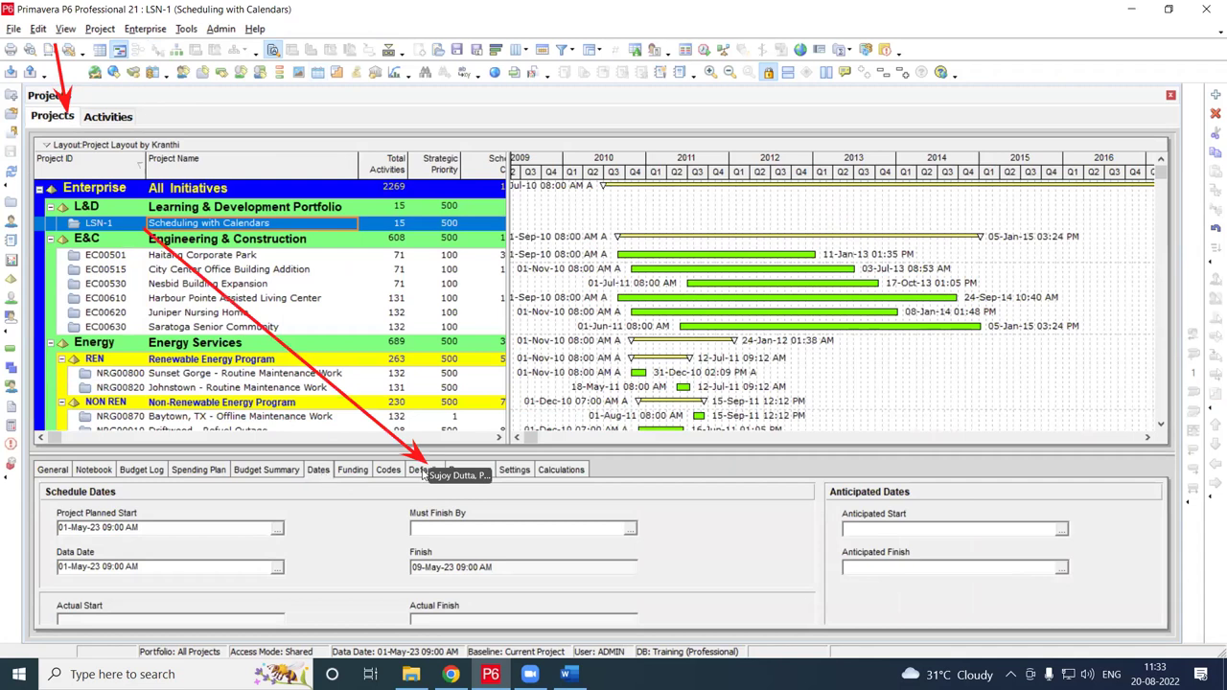
left_click(424, 471)
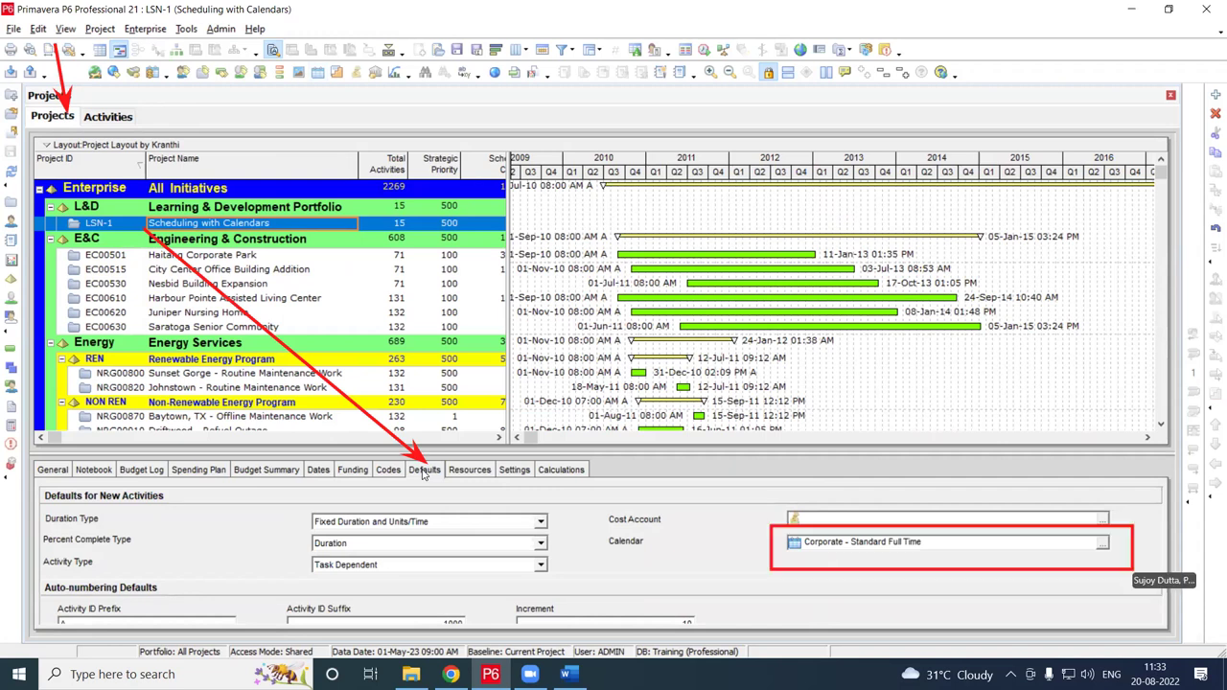
left_click(1103, 543)
left_click(526, 368)
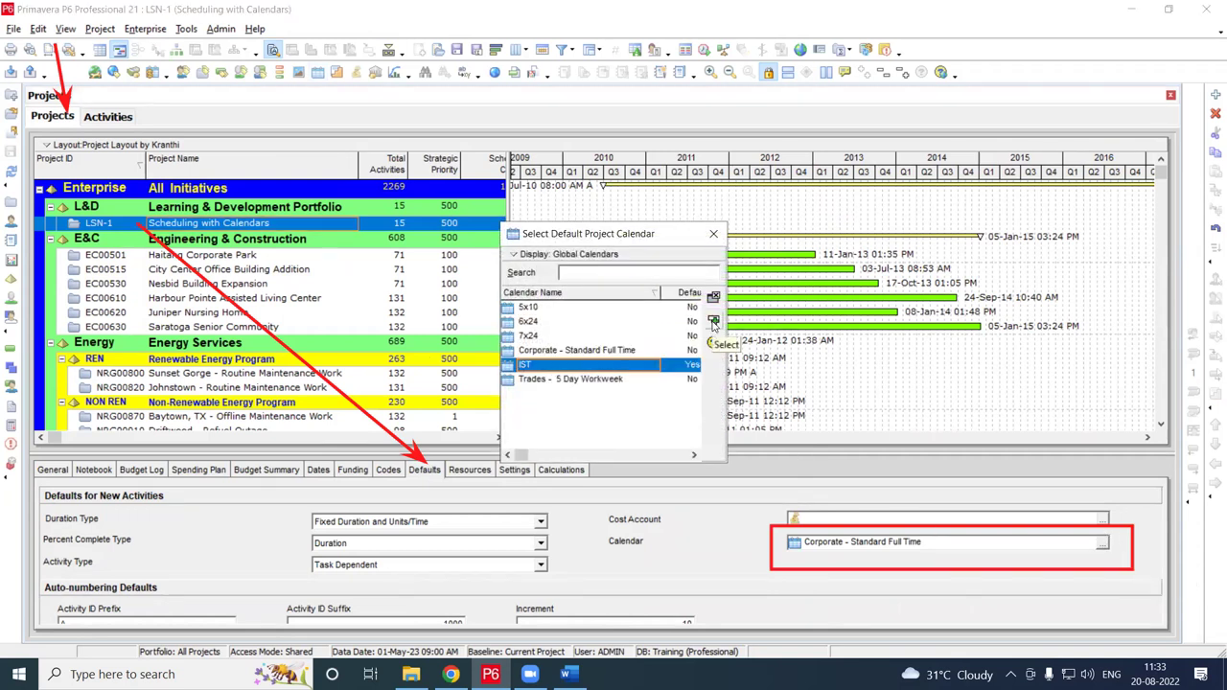
left_click(714, 324)
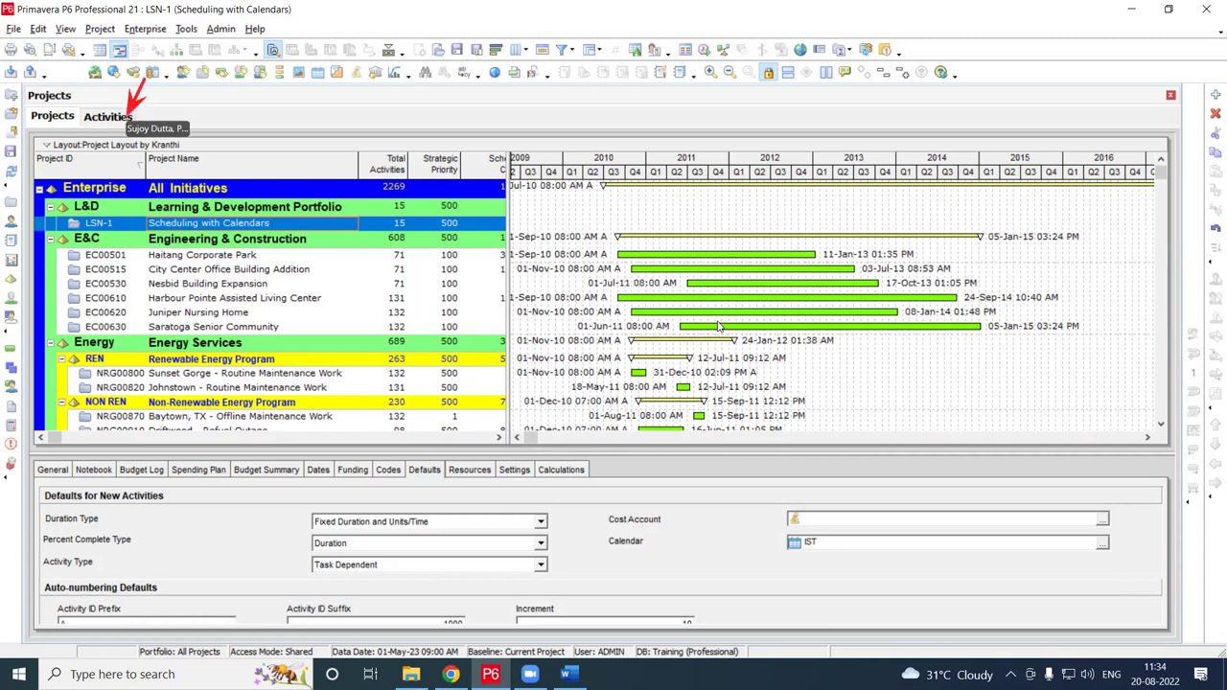
Add a new activity with the default name to the LSN-1 project and widen the Gantt chart's timescale
left_click(107, 116)
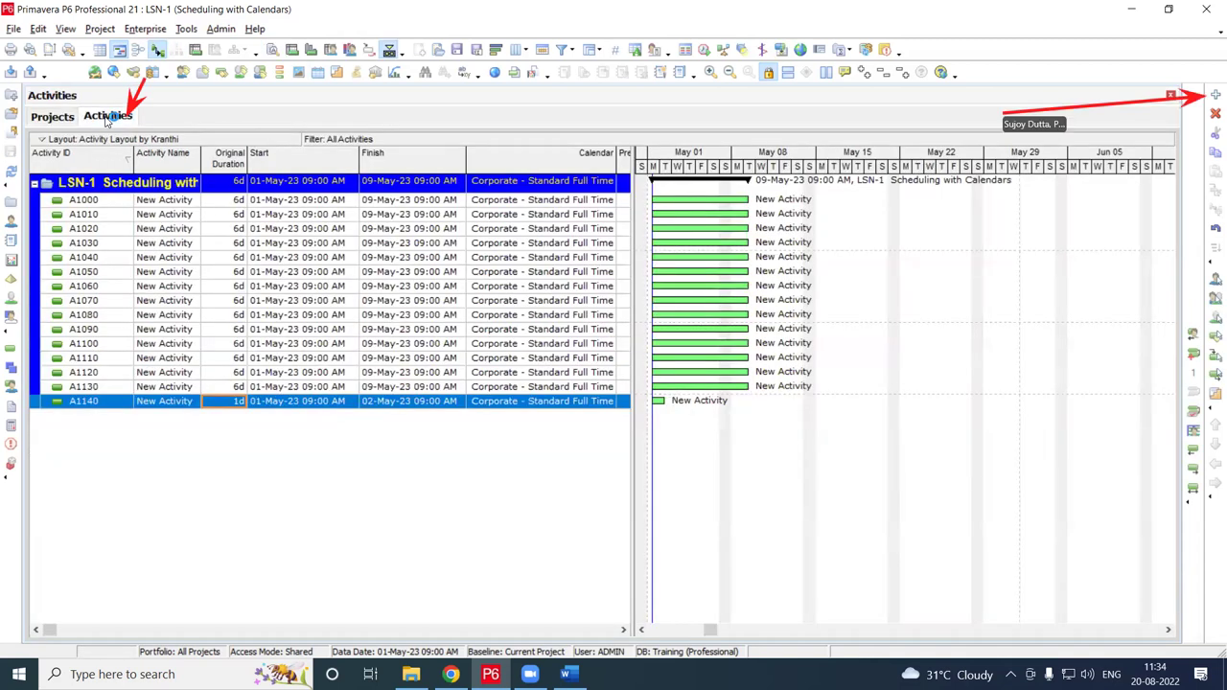
left_click(1214, 96)
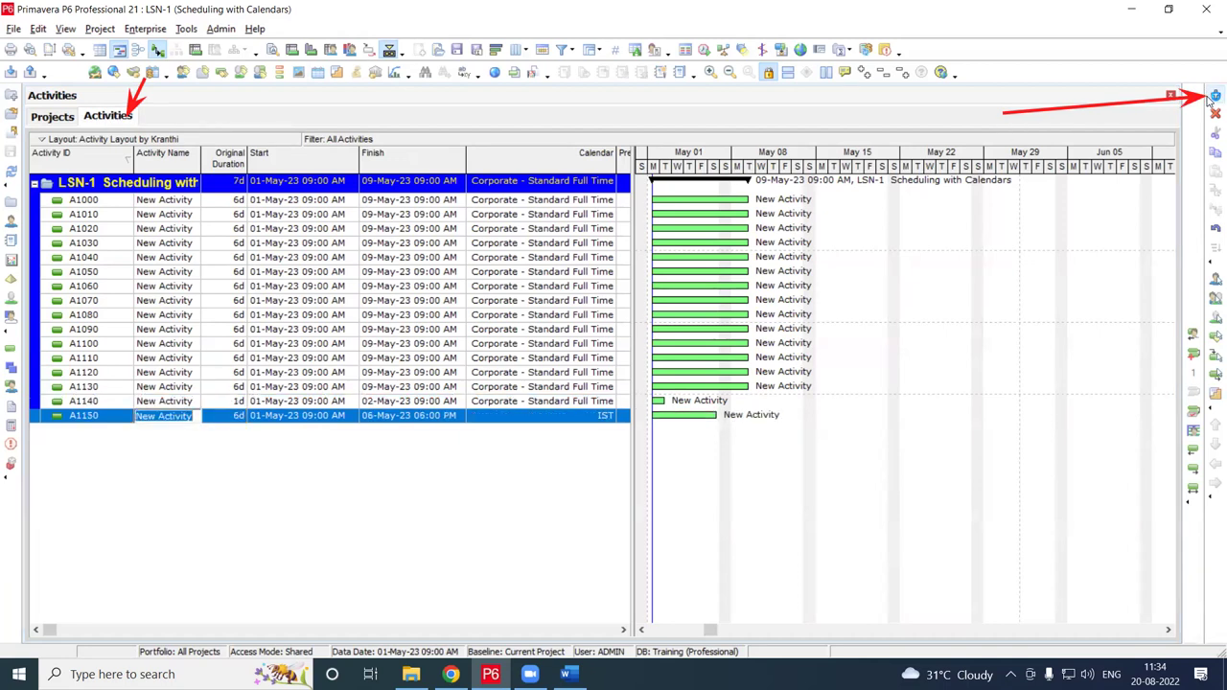
key("Return")
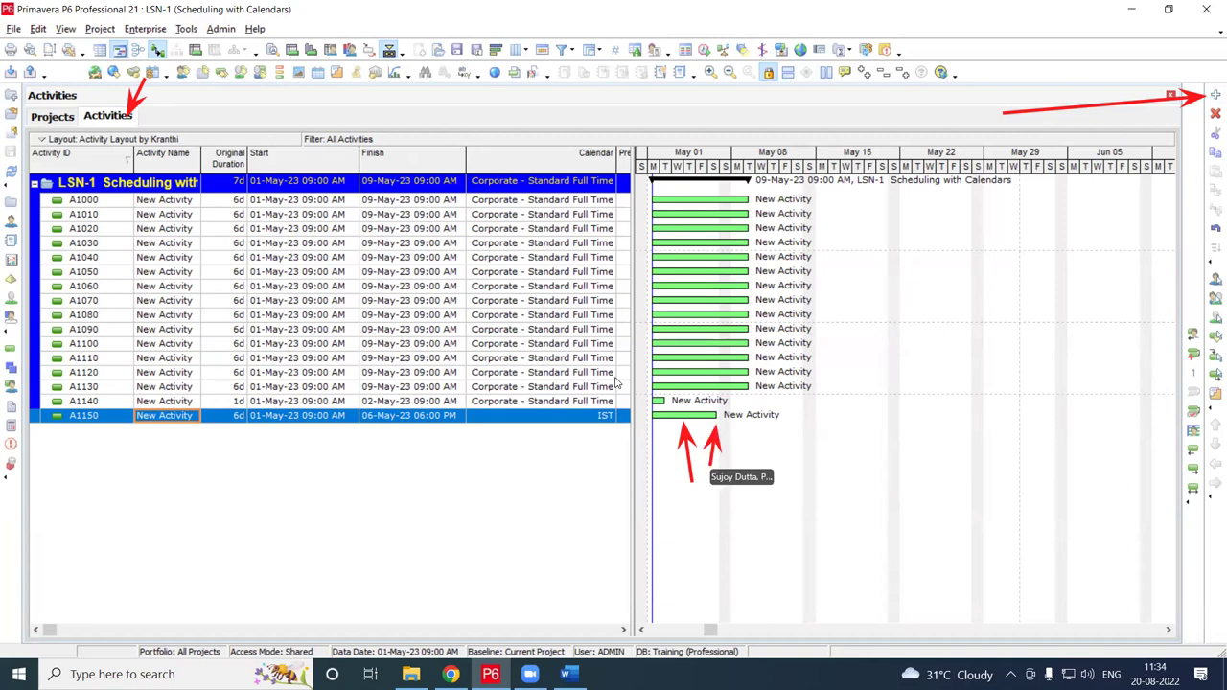
left_click_drag(714, 171, 762, 169)
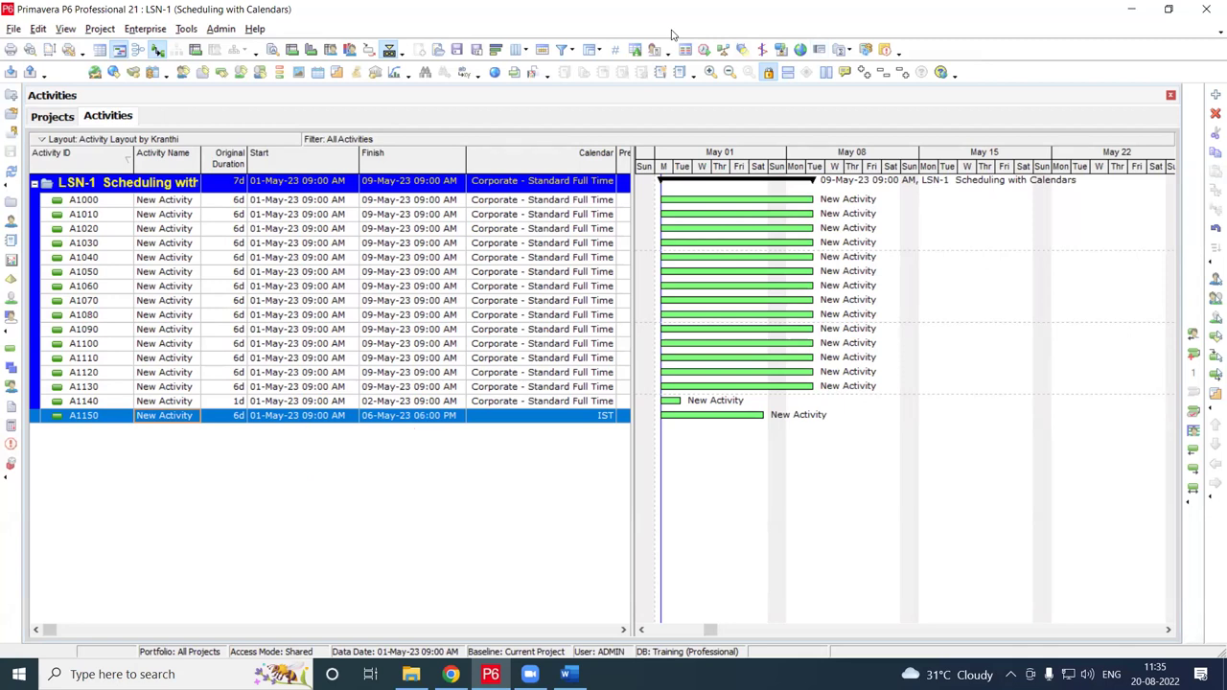
Add another activity to the LSN-1 project and enter an original duration of 1w
left_click(1214, 95)
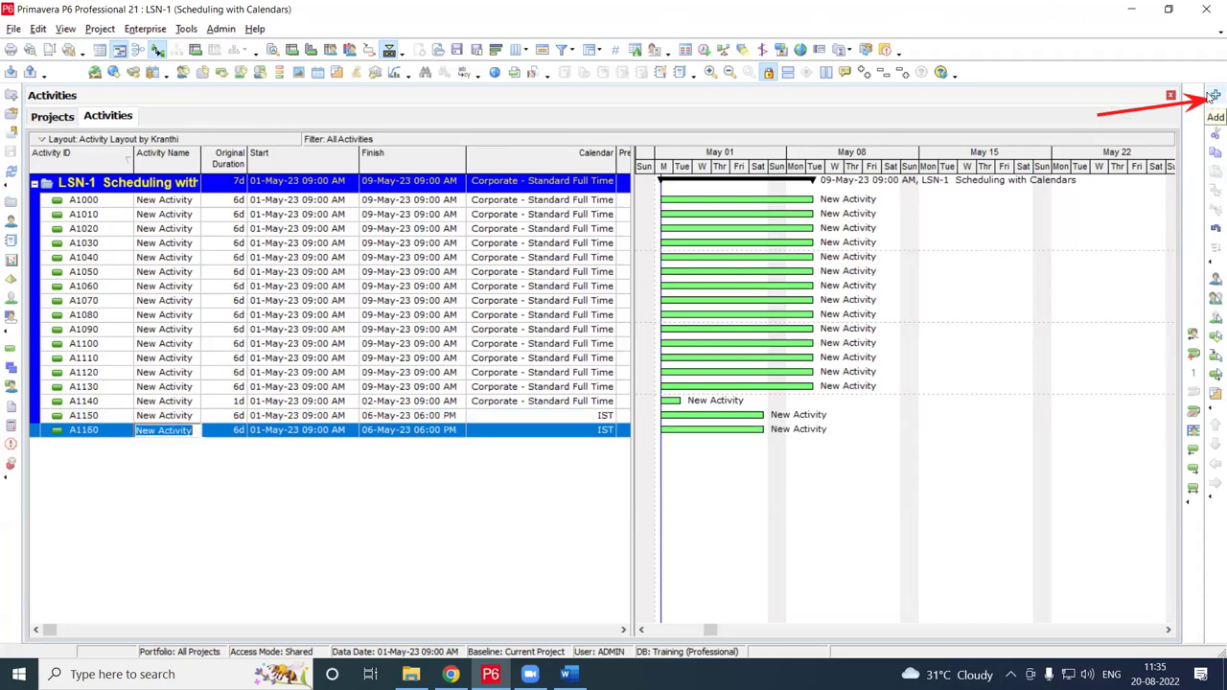
left_click(233, 432)
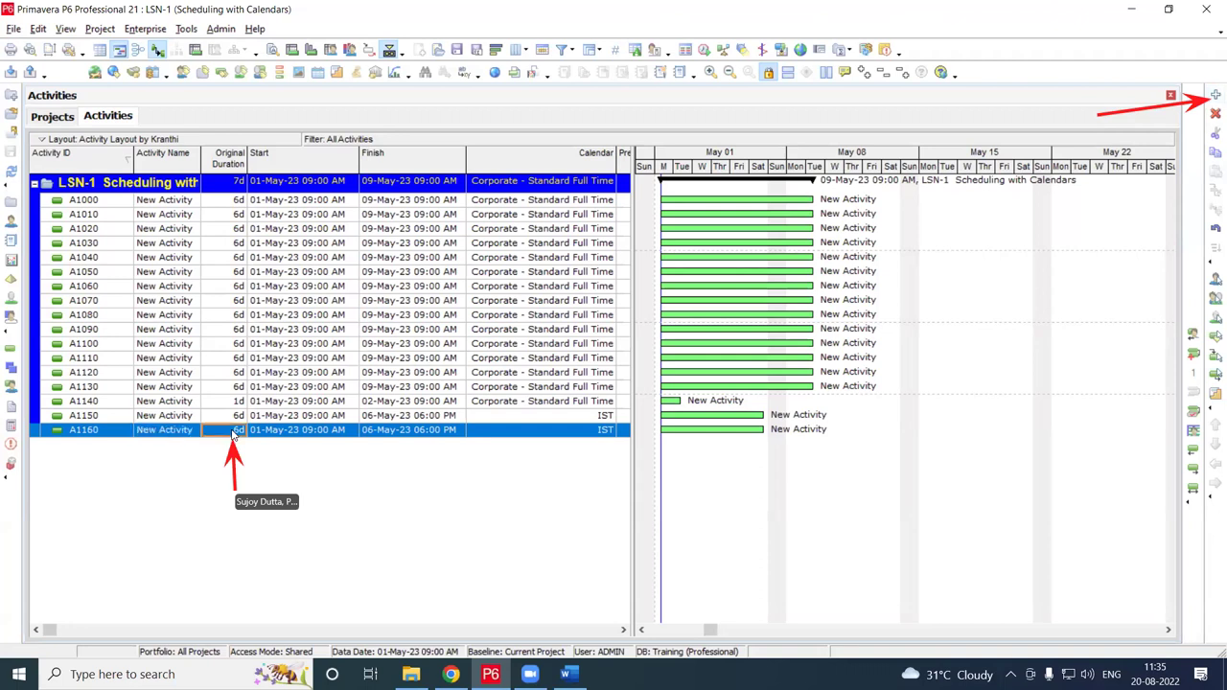
type("1w")
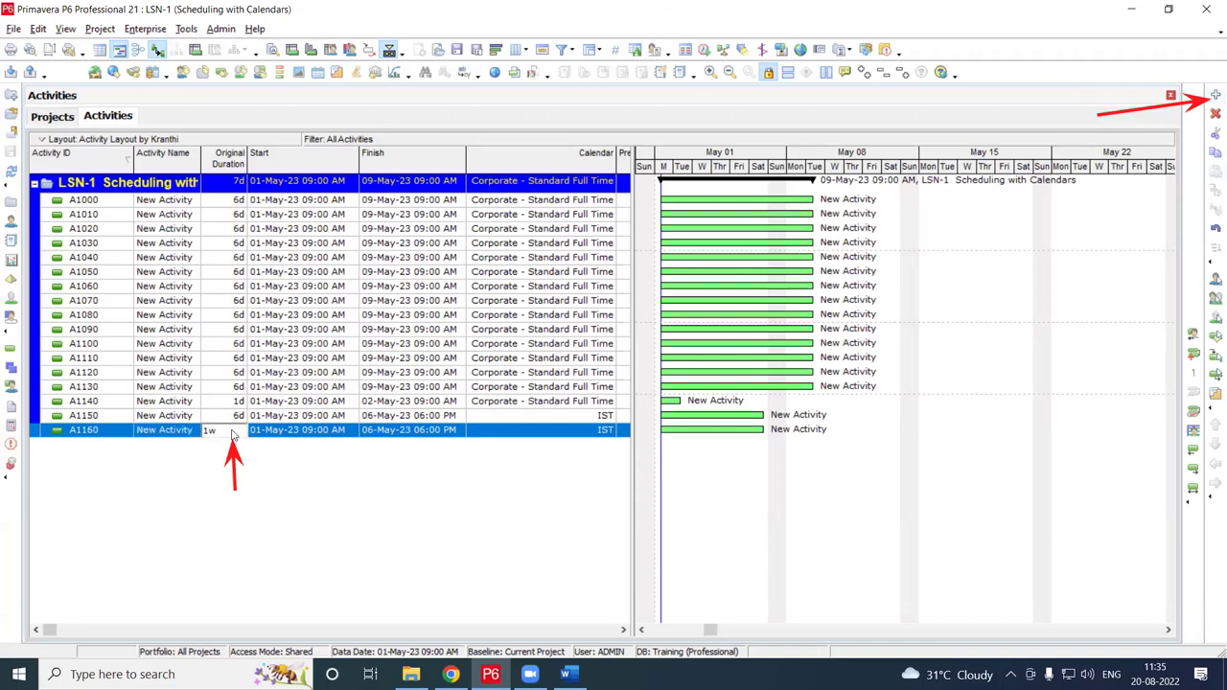
key("Return")
Narrow the Activity ID column, and compress the Gantt chart's timescale while giving the chart area slightly more width
left_click_drag(133, 160, 116, 161)
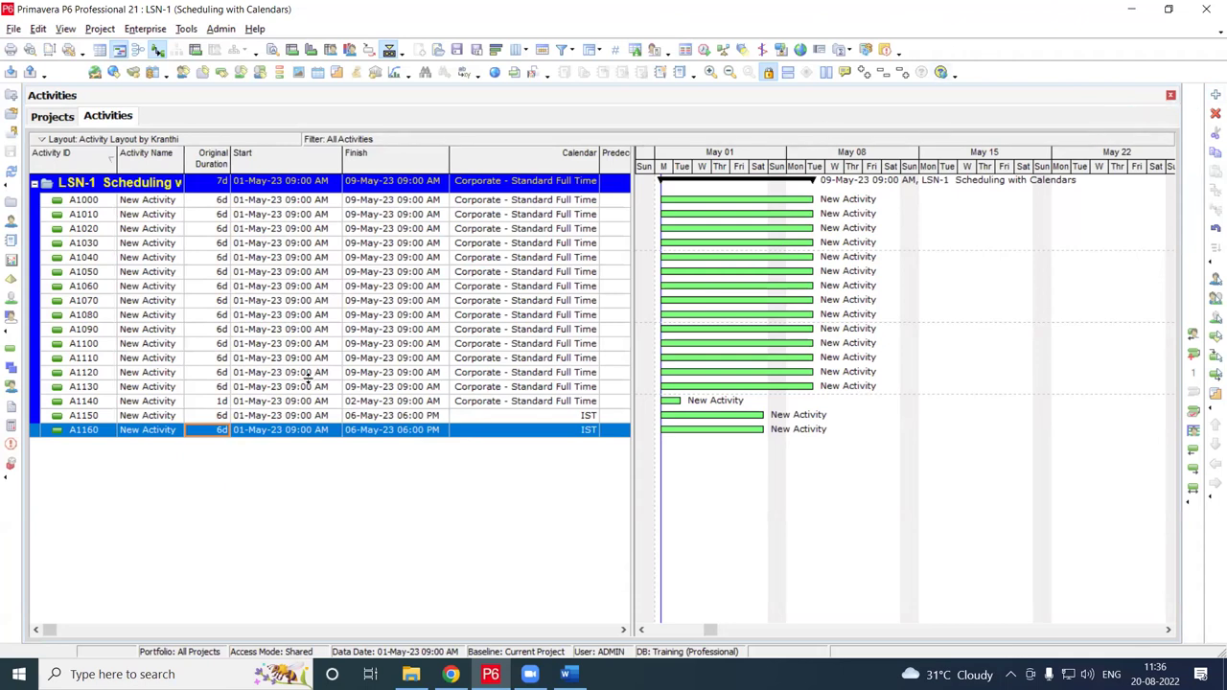
left_click_drag(775, 170, 750, 171)
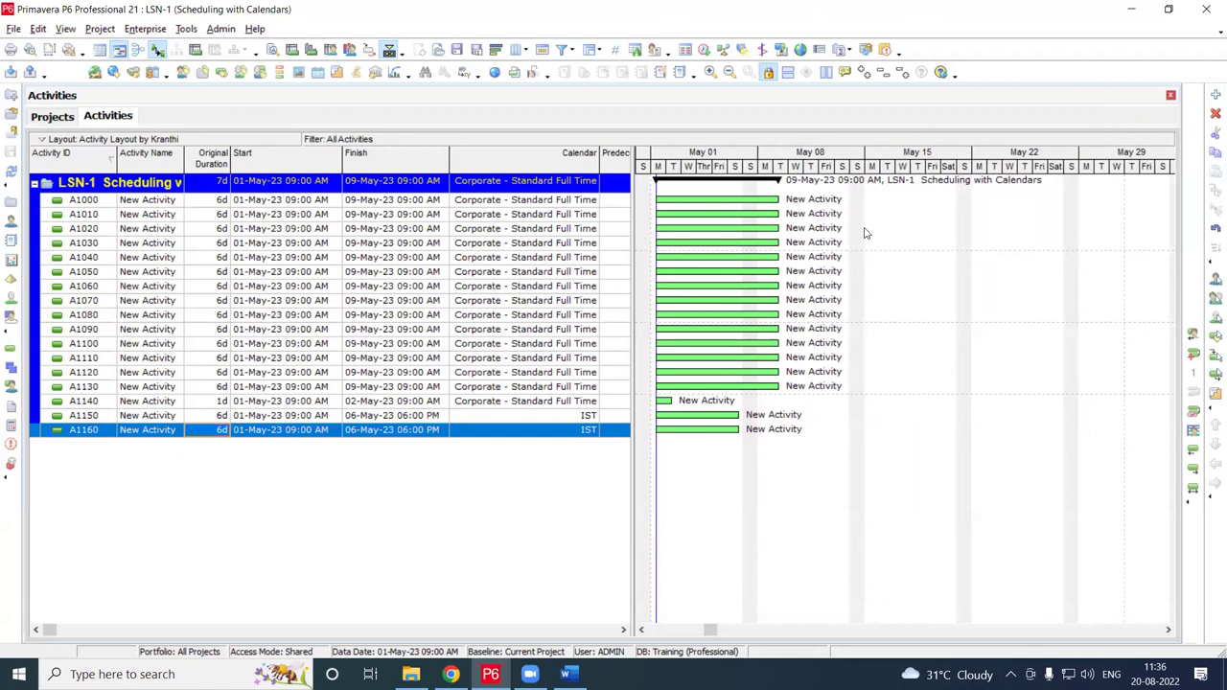
mouse_move(633, 231)
left_mouse_down()
mouse_move(604, 232)
mouse_move(617, 231)
left_mouse_up()
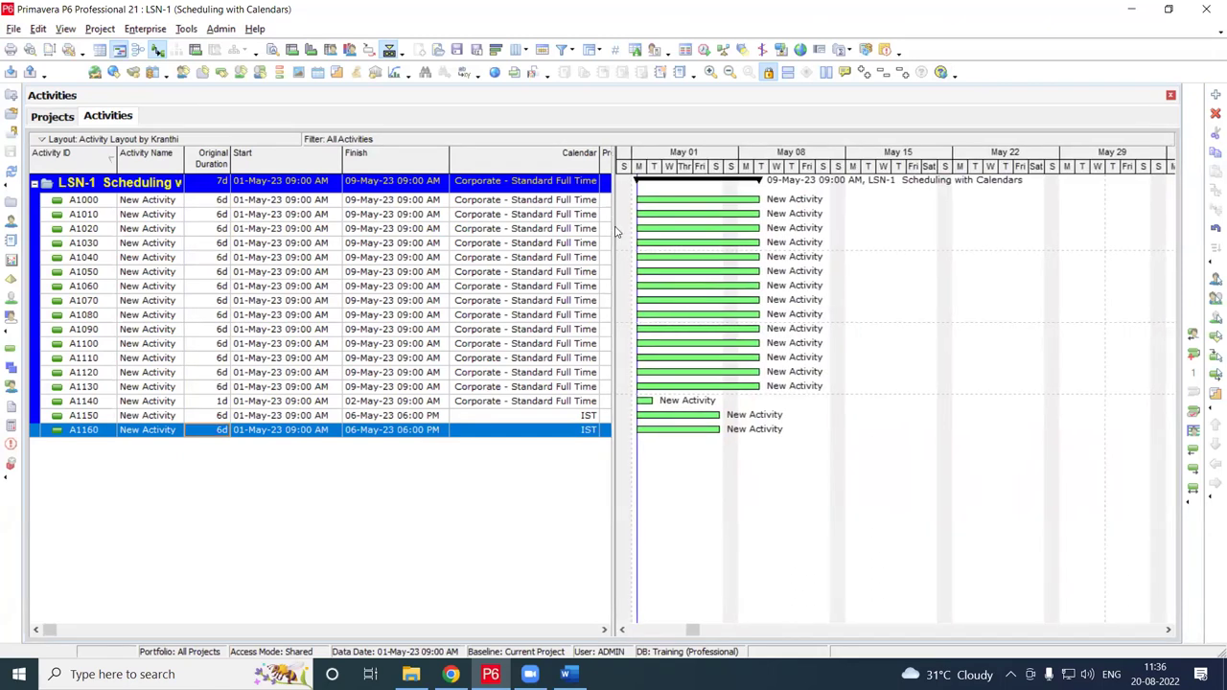
Add a new activity with the default name to the LSN-1 project and set its original duration to 1m
left_click(1214, 95)
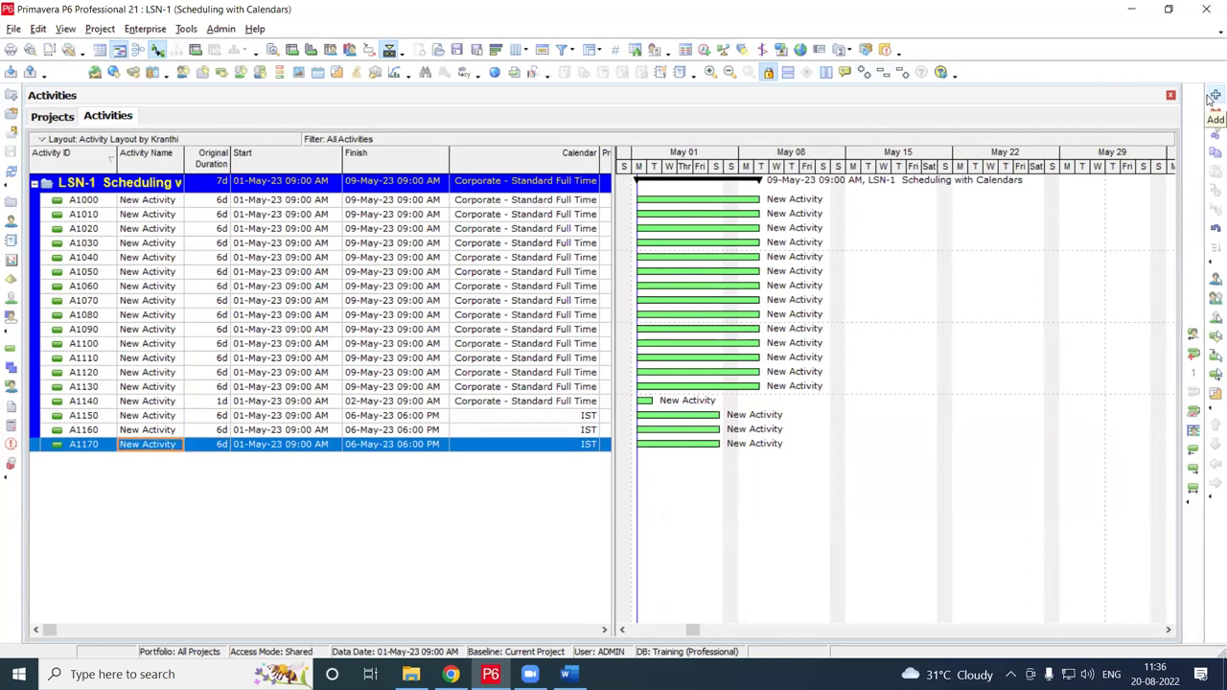
left_click(216, 446)
type("24")
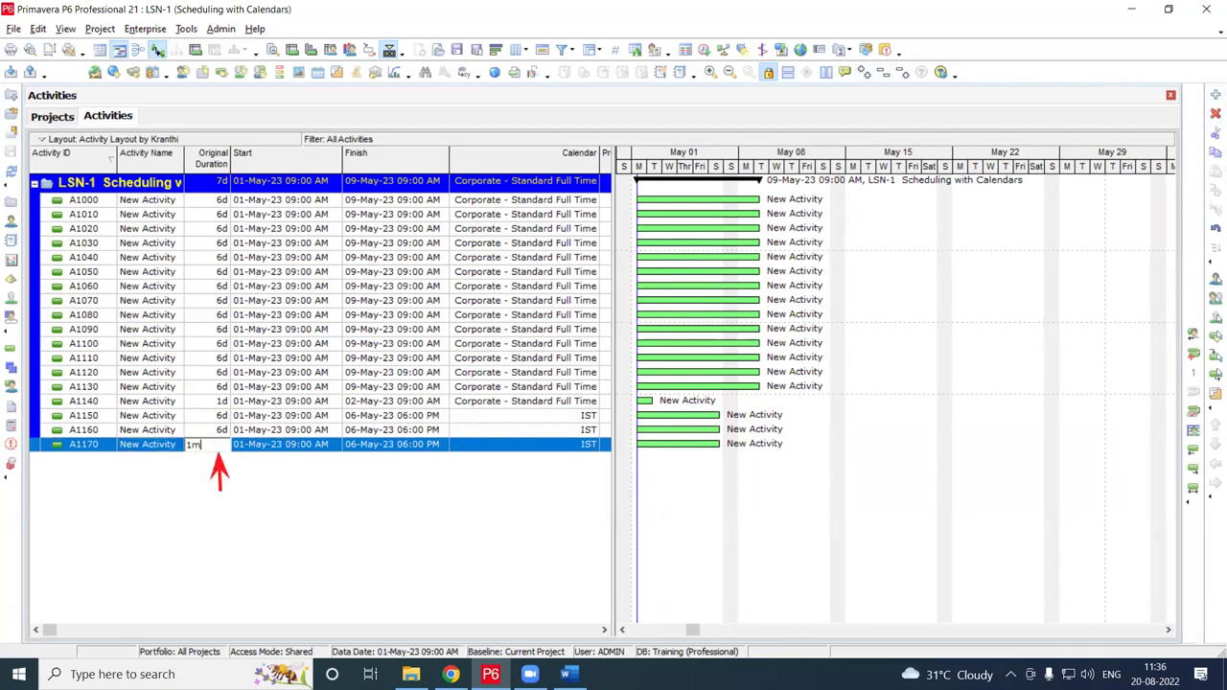
key("Return")
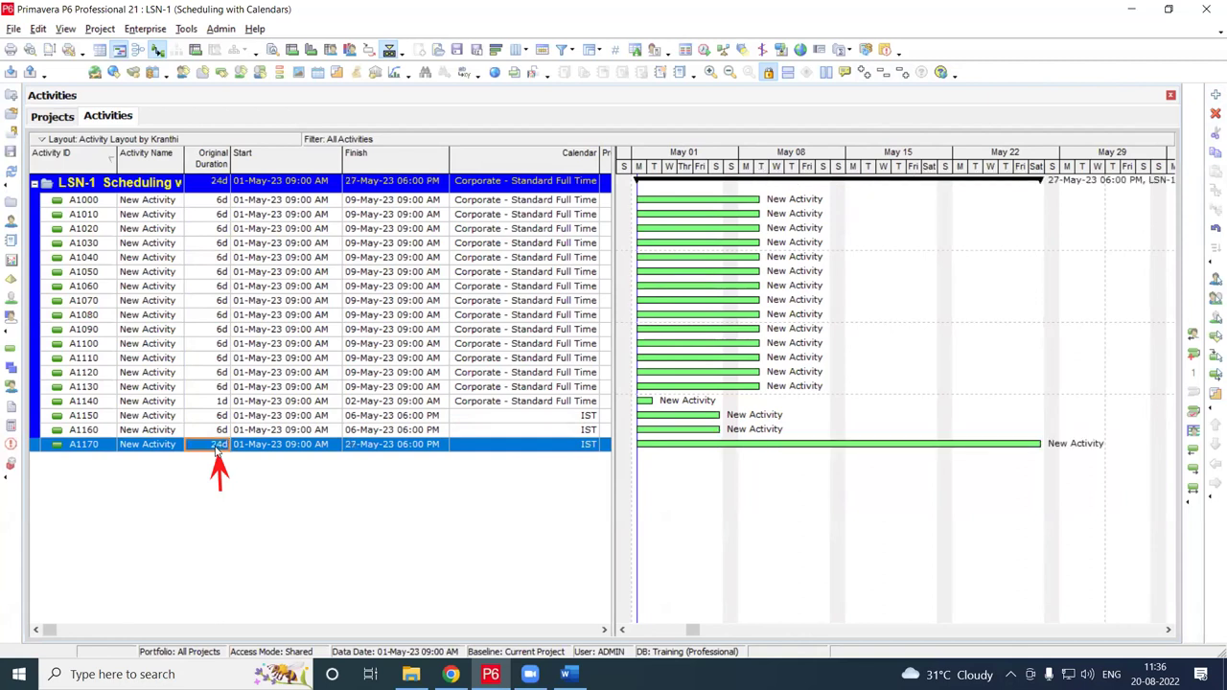
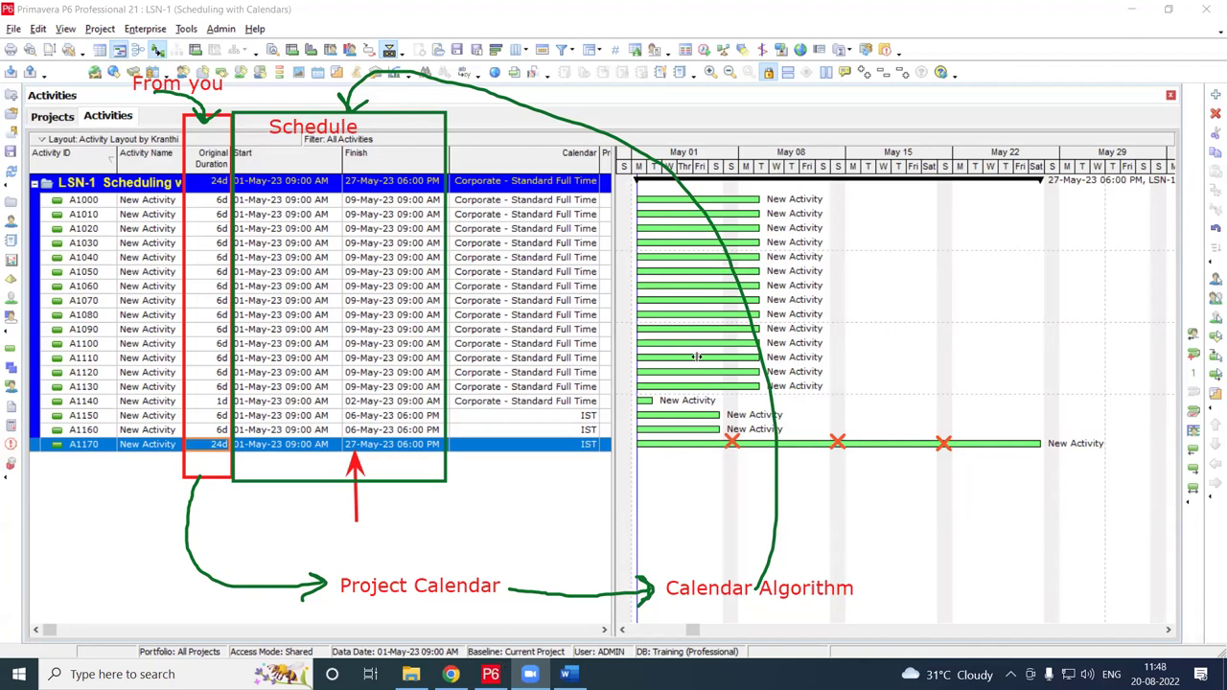
Check the project planned start and data date of LSN-1, keeping 01-May-23 09:00 AM, and return to its activities
key("Escape")
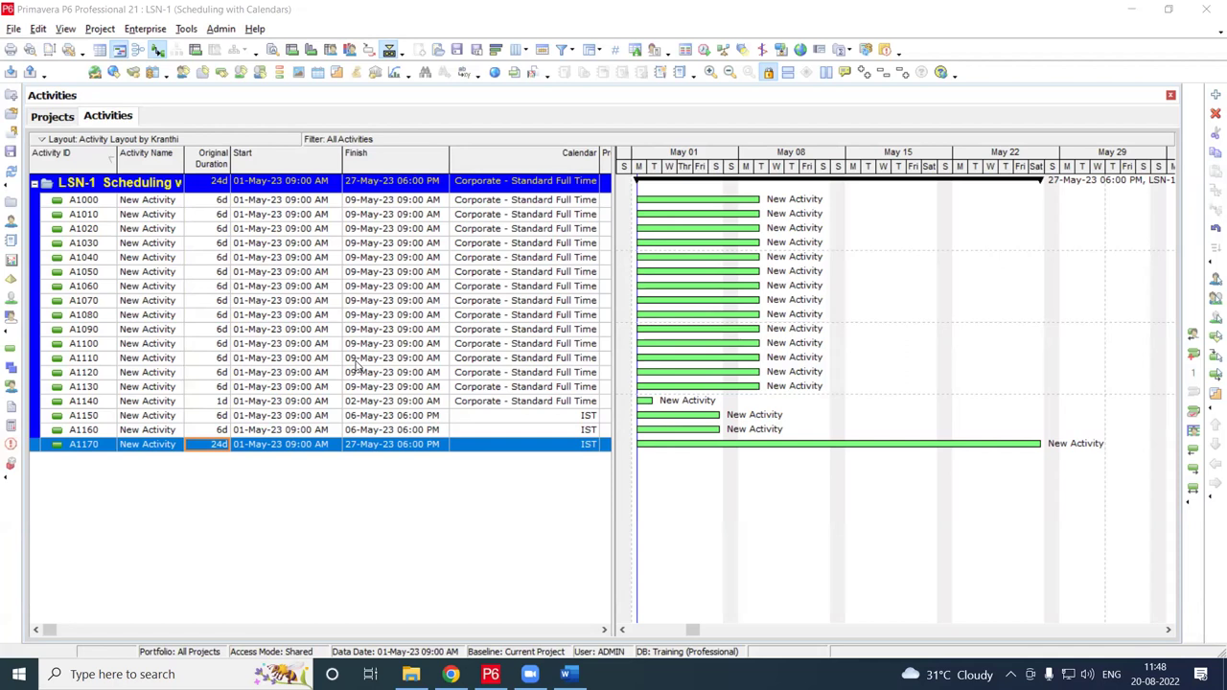
left_click(53, 117)
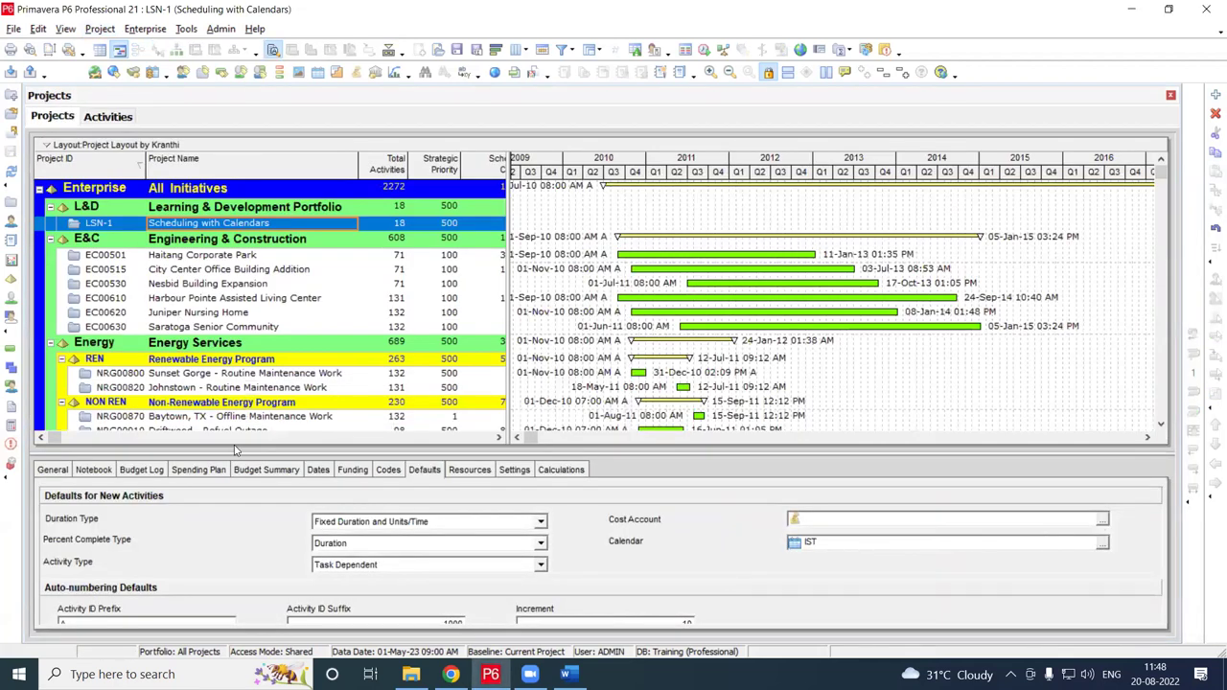
left_click(320, 470)
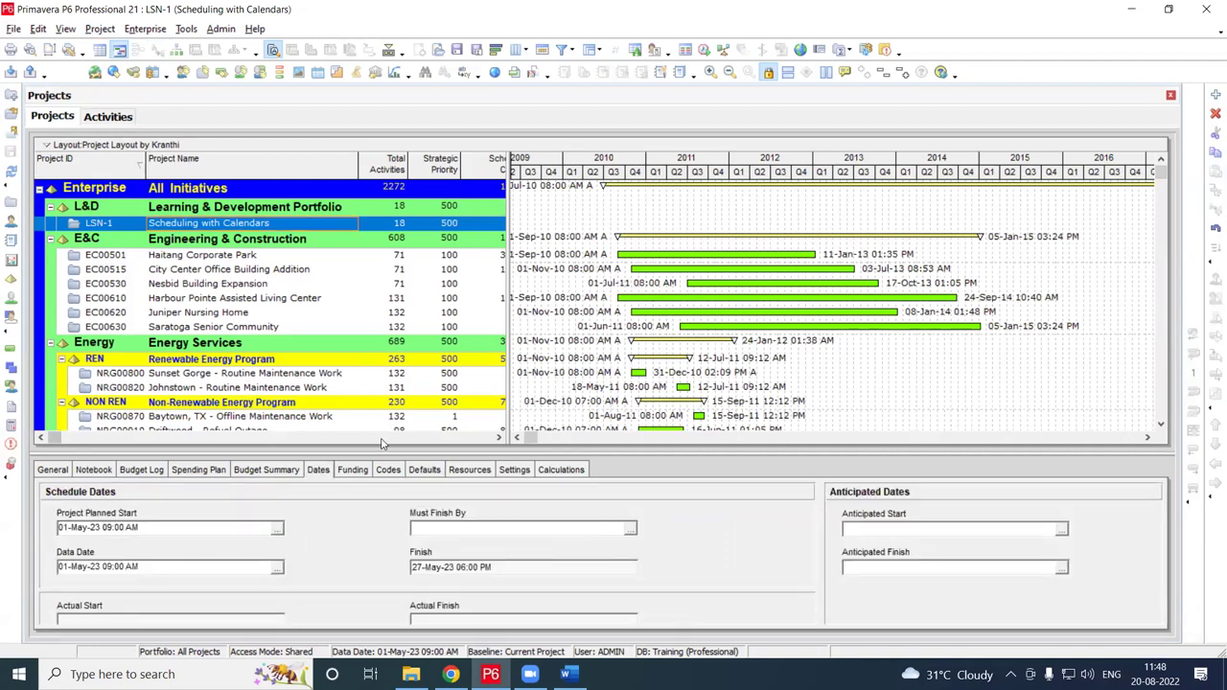
left_click(279, 531)
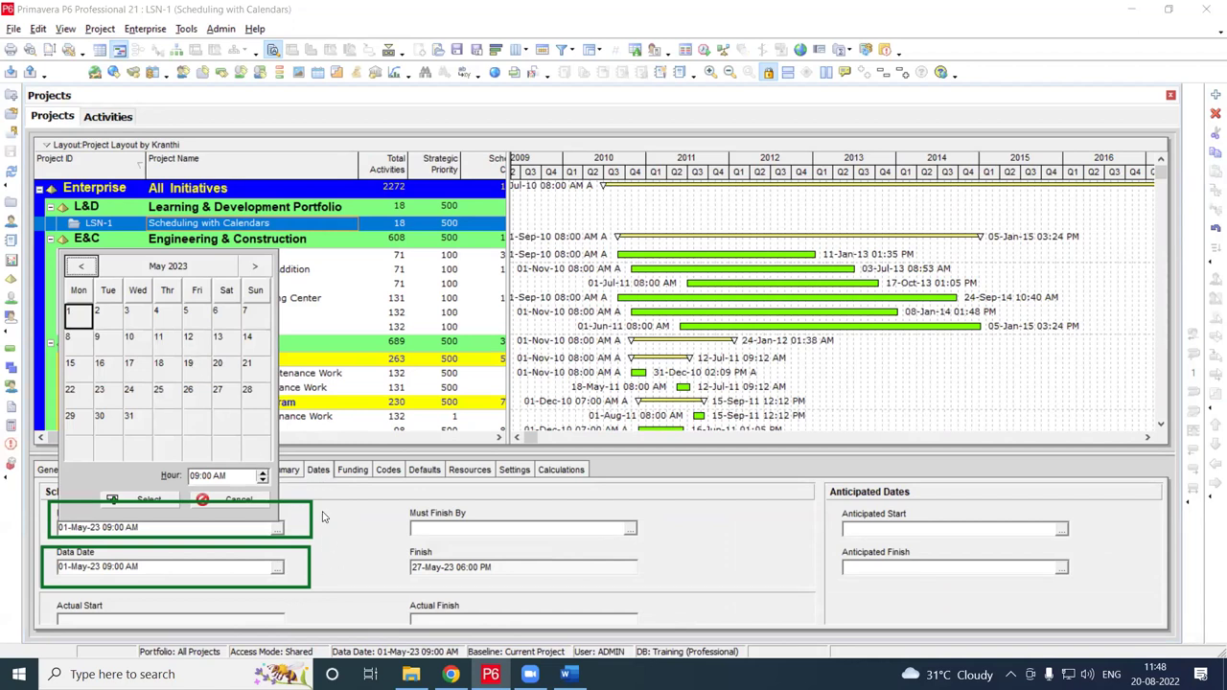
left_click(159, 499)
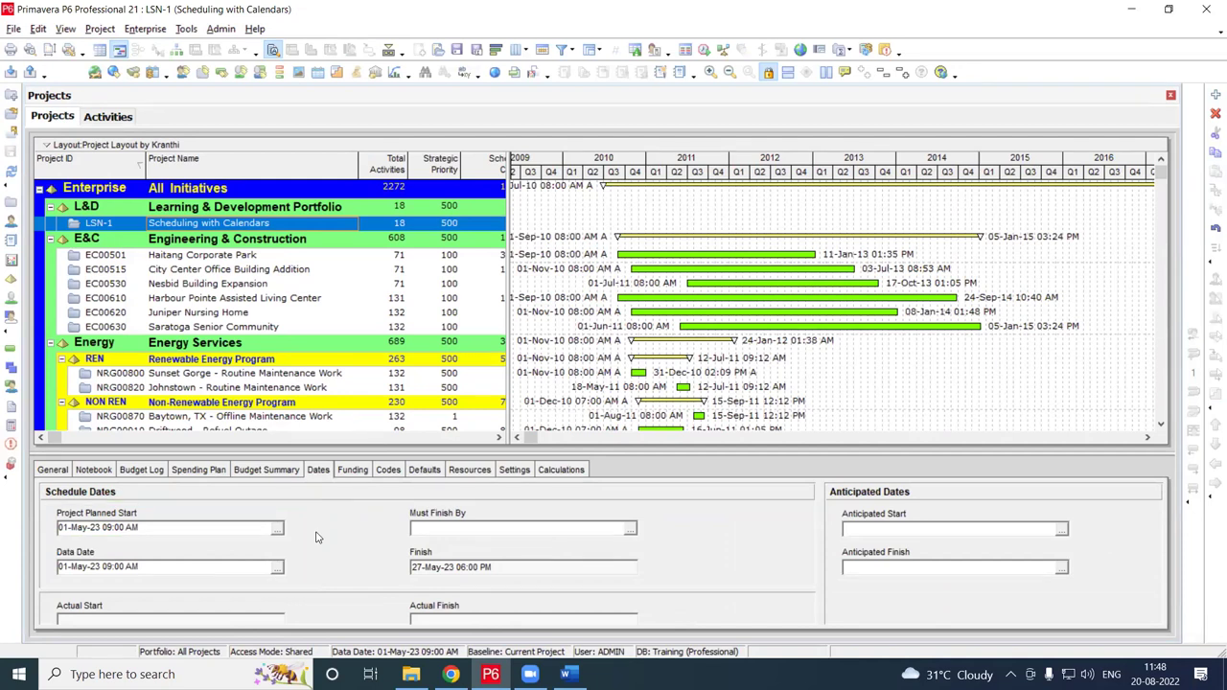
left_click(108, 117)
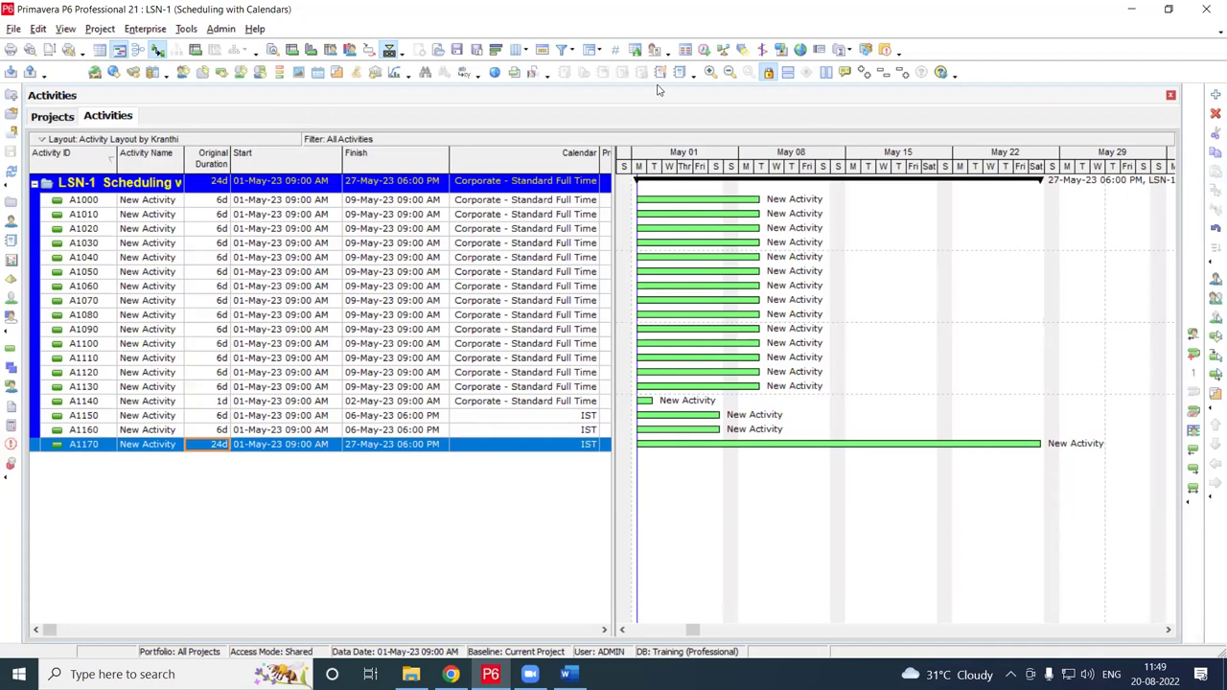
Add another activity with the default name to the LSN-1 project and enter an original duration of 1y
left_click(1213, 97)
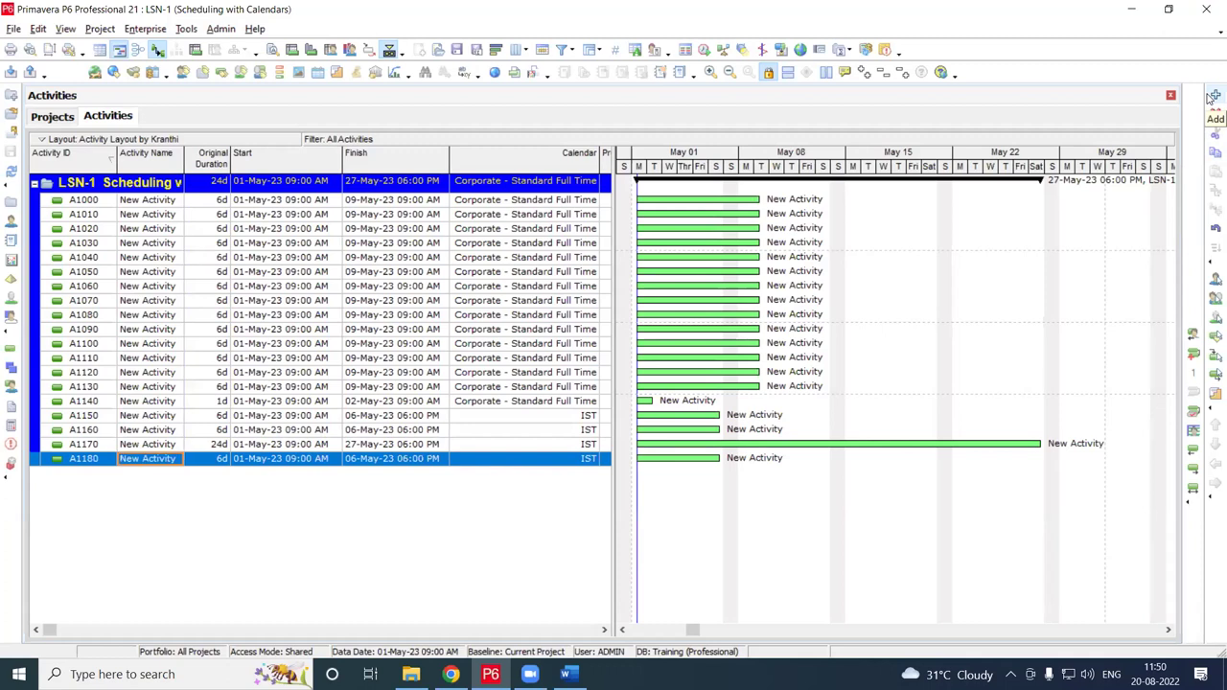
left_click(217, 461)
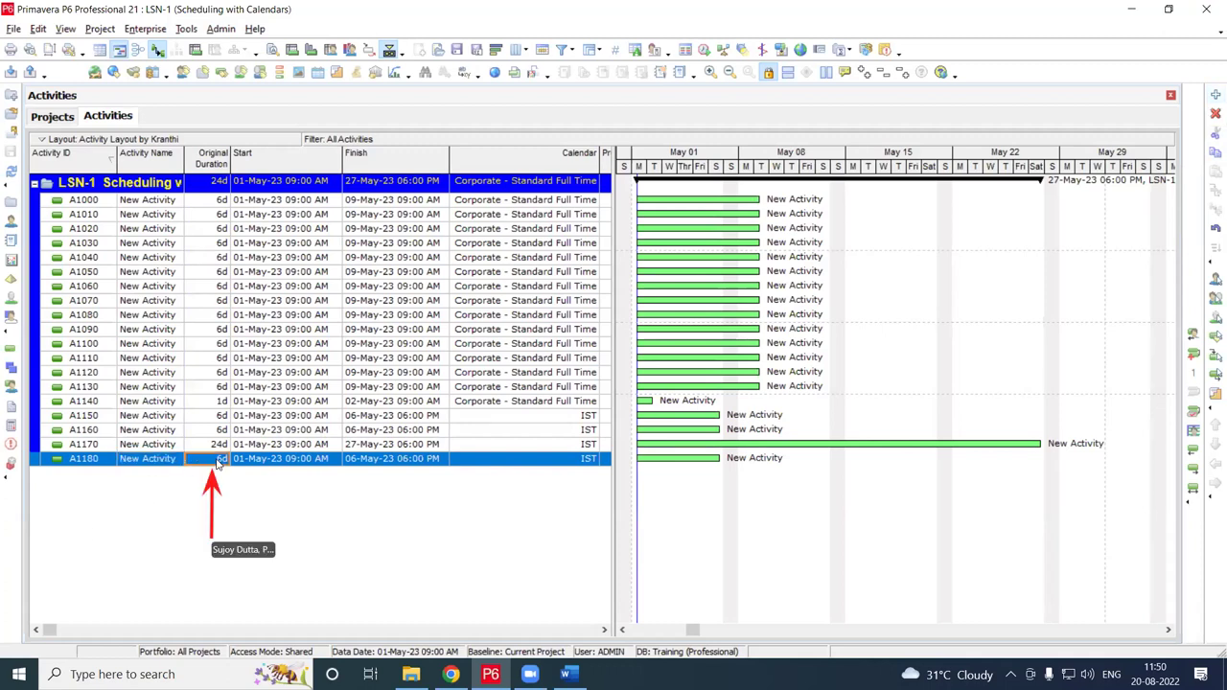
type("1y")
key("Return")
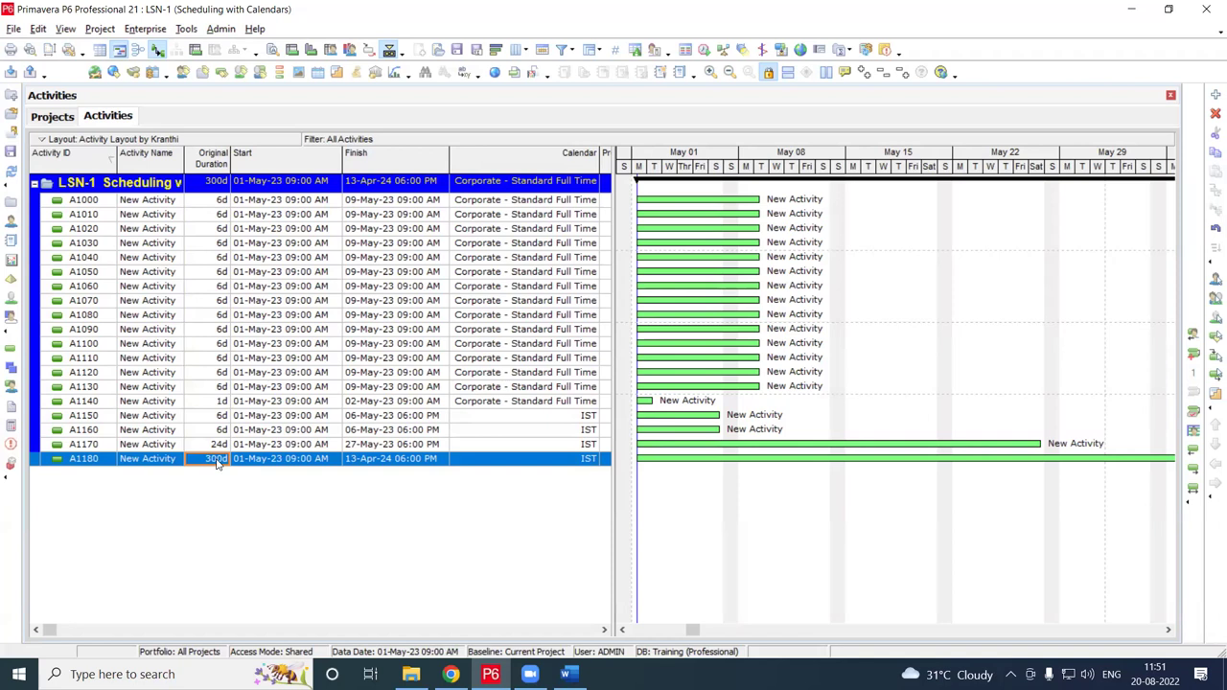
Try original durations of 365 and 350 days for the last activity, A1180
type("365")
key("Return")
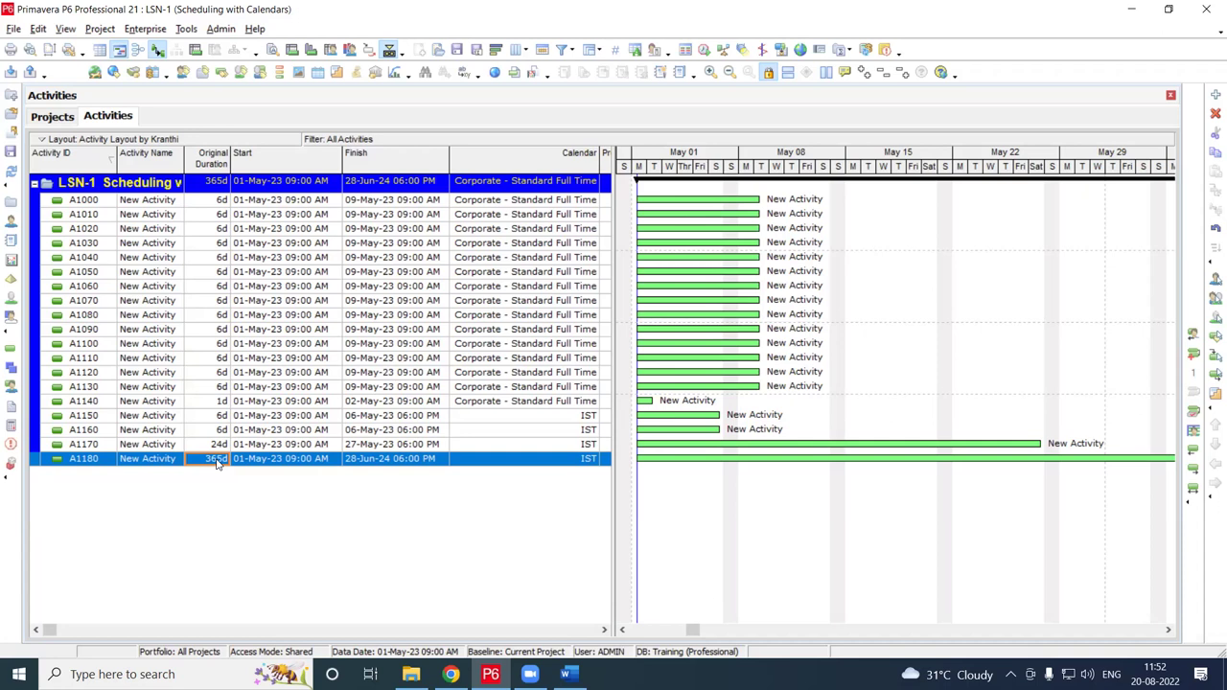
left_click(224, 462)
double_click(224, 461)
type("350")
key("Return")
Try original durations of 330 and 325 days for activity A1180, and keep the activity instead of deleting it
left_click(222, 462)
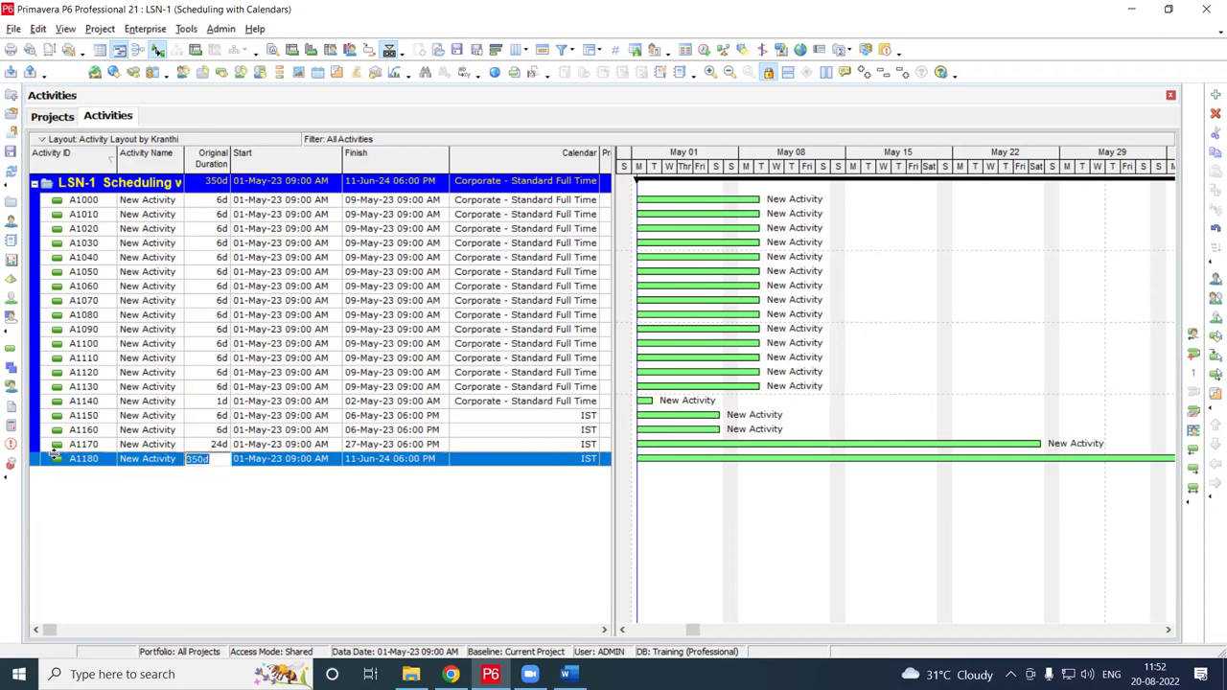
type("330")
key("Return")
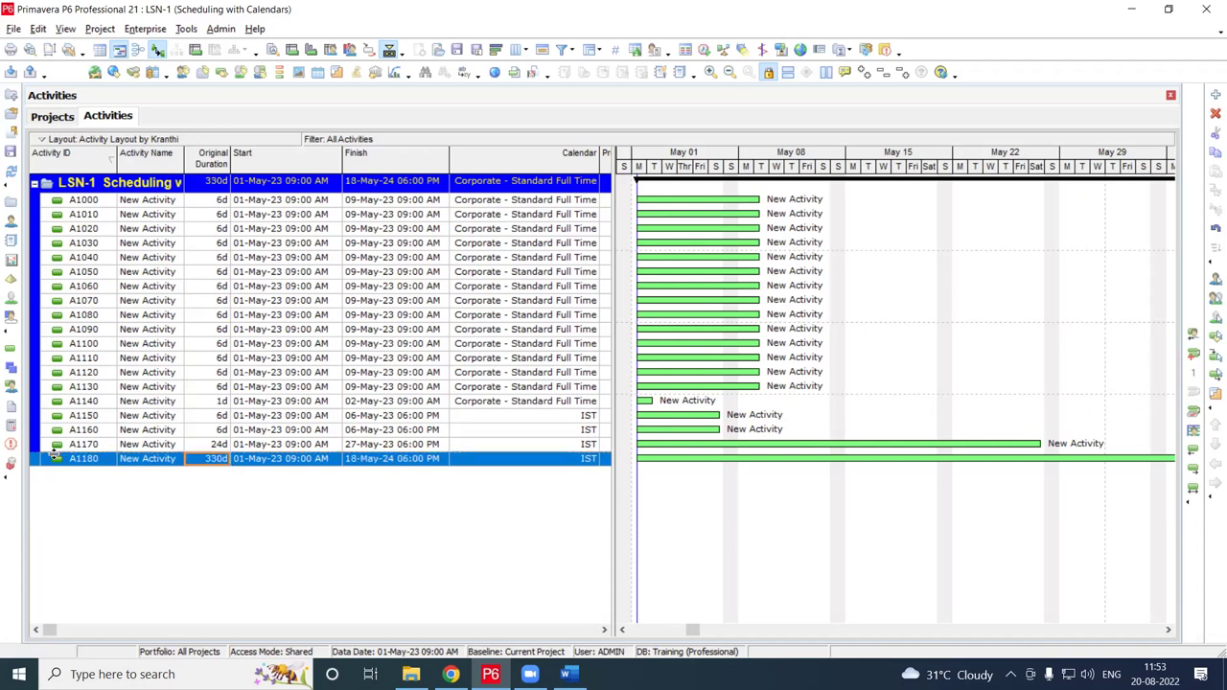
left_click(223, 460)
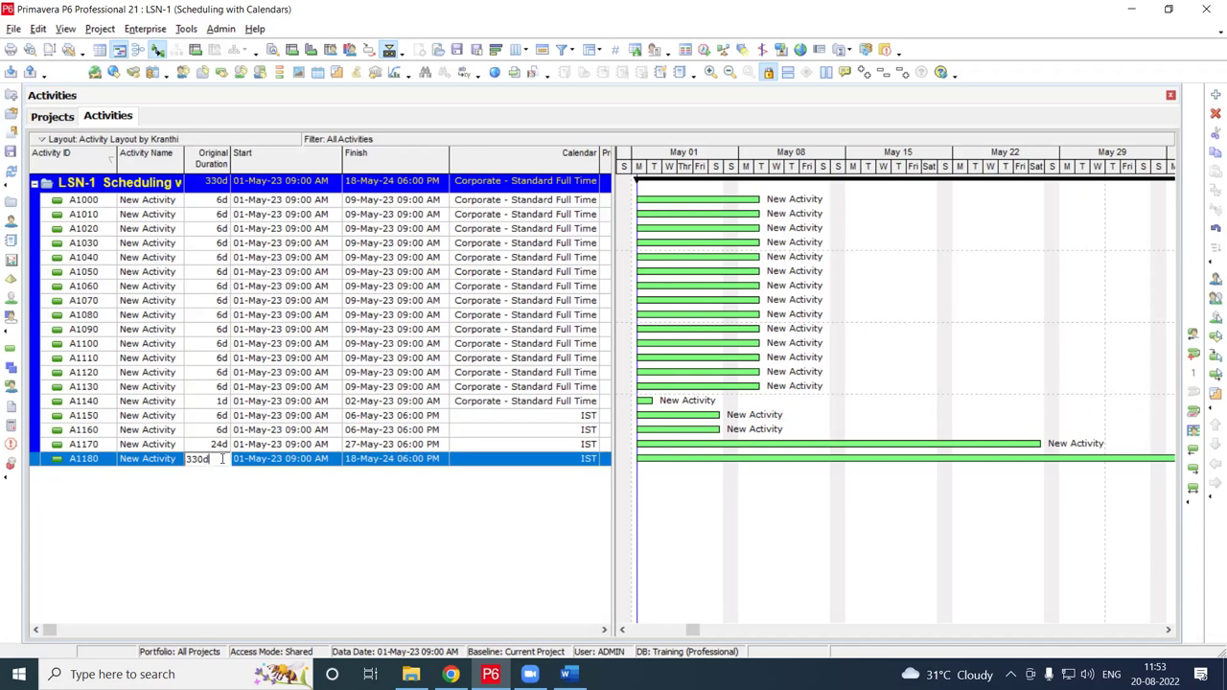
key("BackSpace")
key("BackSpace")
key("BackSpace")
type("25")
key("Return")
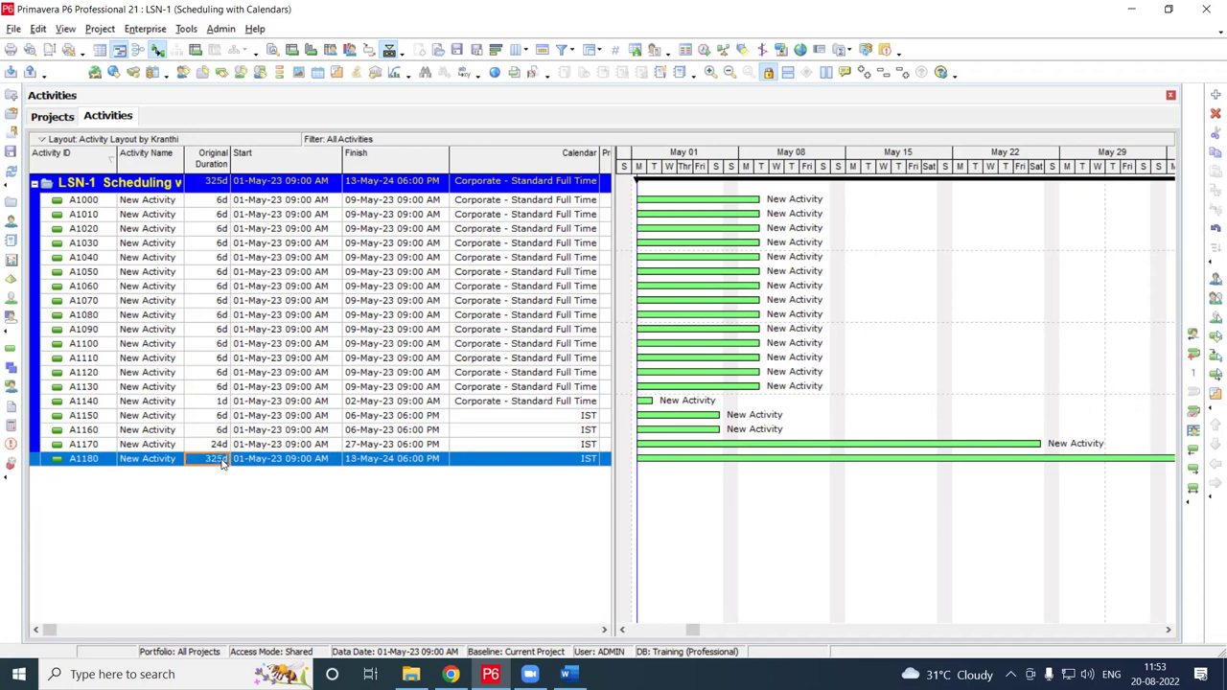
left_click(1214, 114)
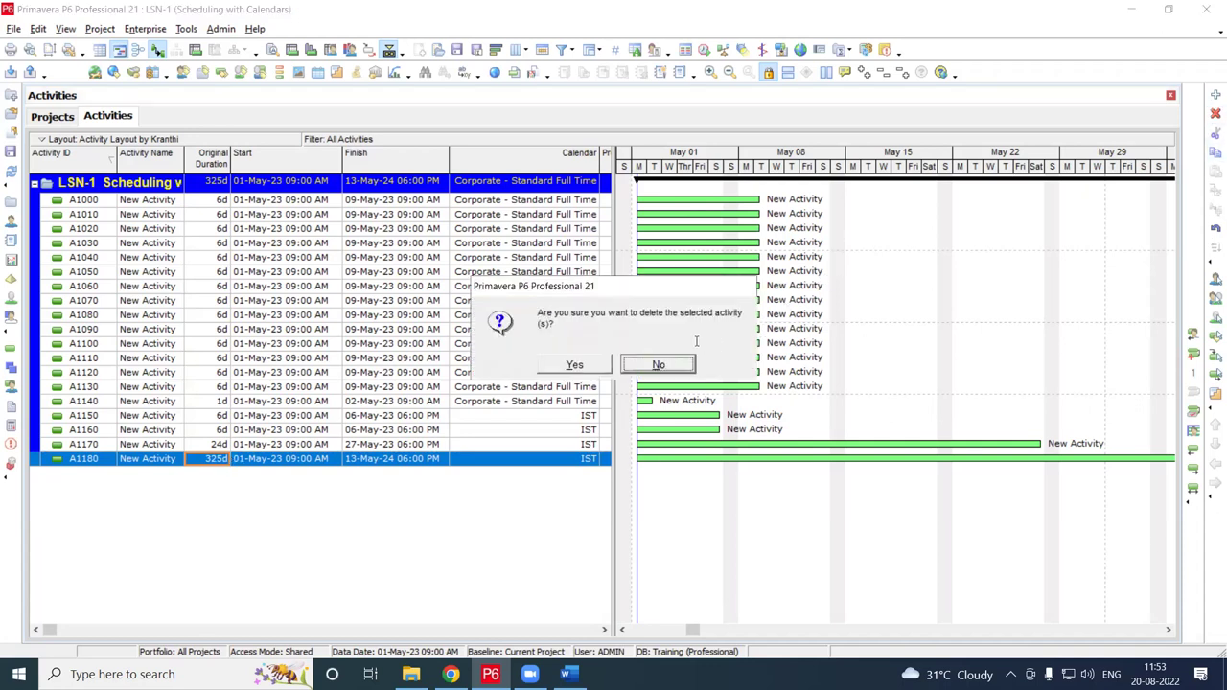
left_click(676, 364)
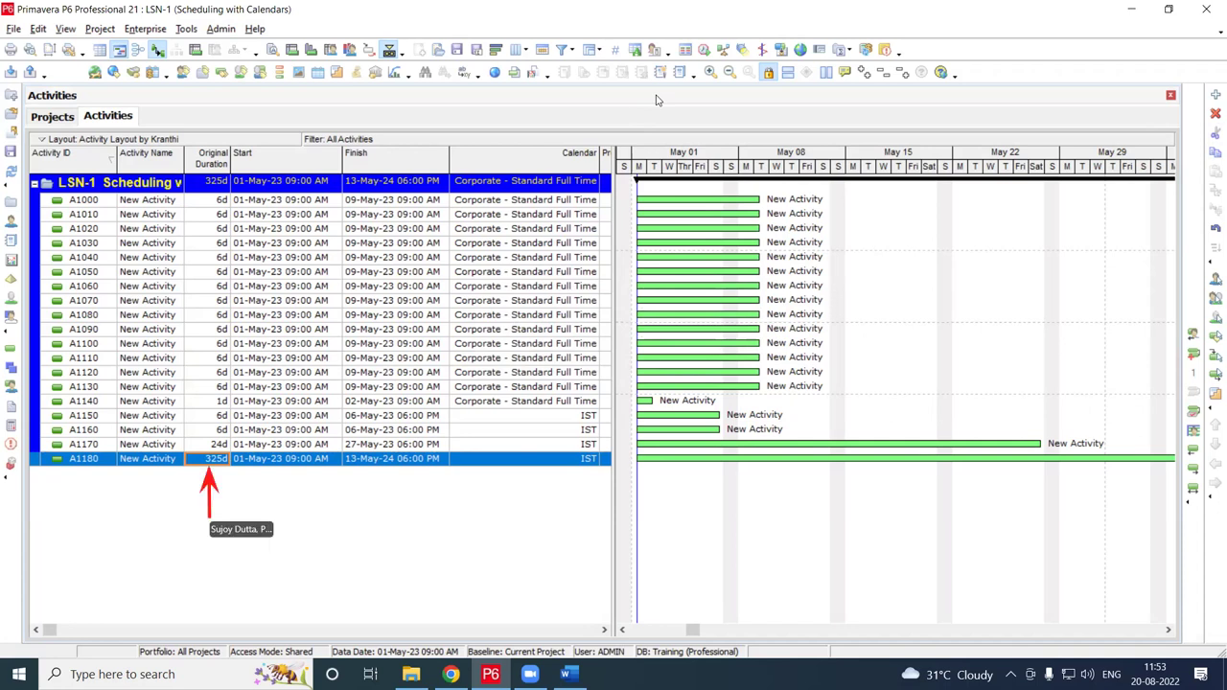
Set the original duration of activity A1180 to 4h and inspect its bar on an expanded Gantt timescale
left_click(216, 459)
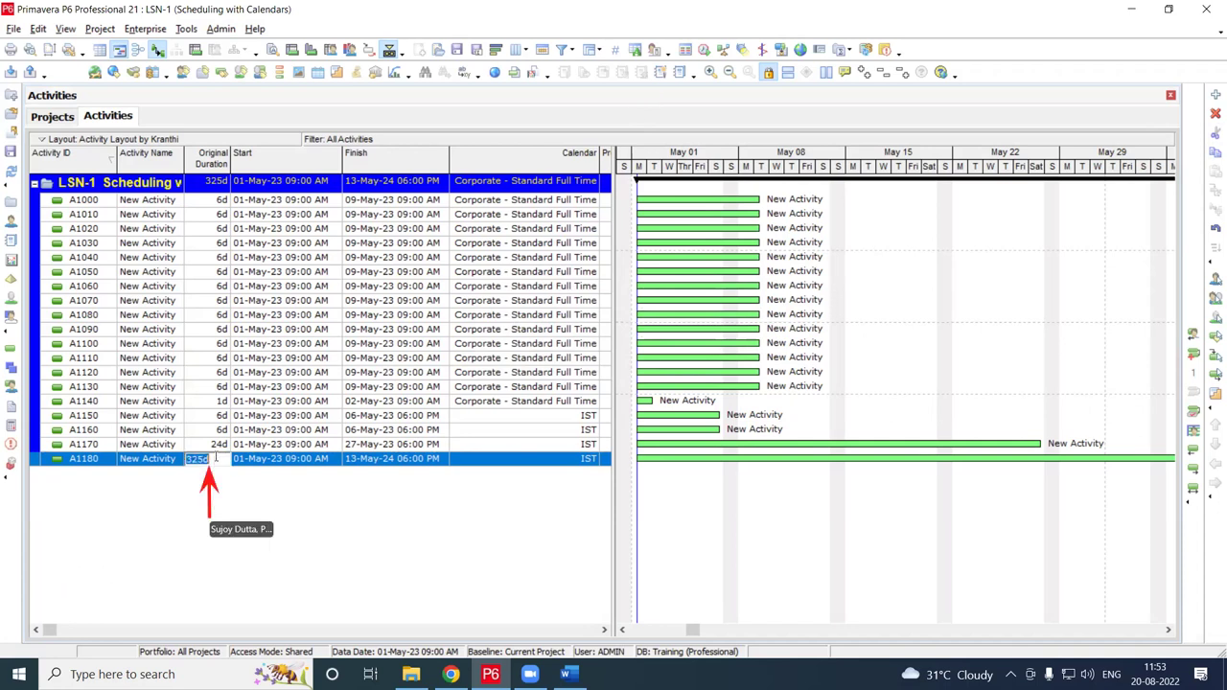
type("4")
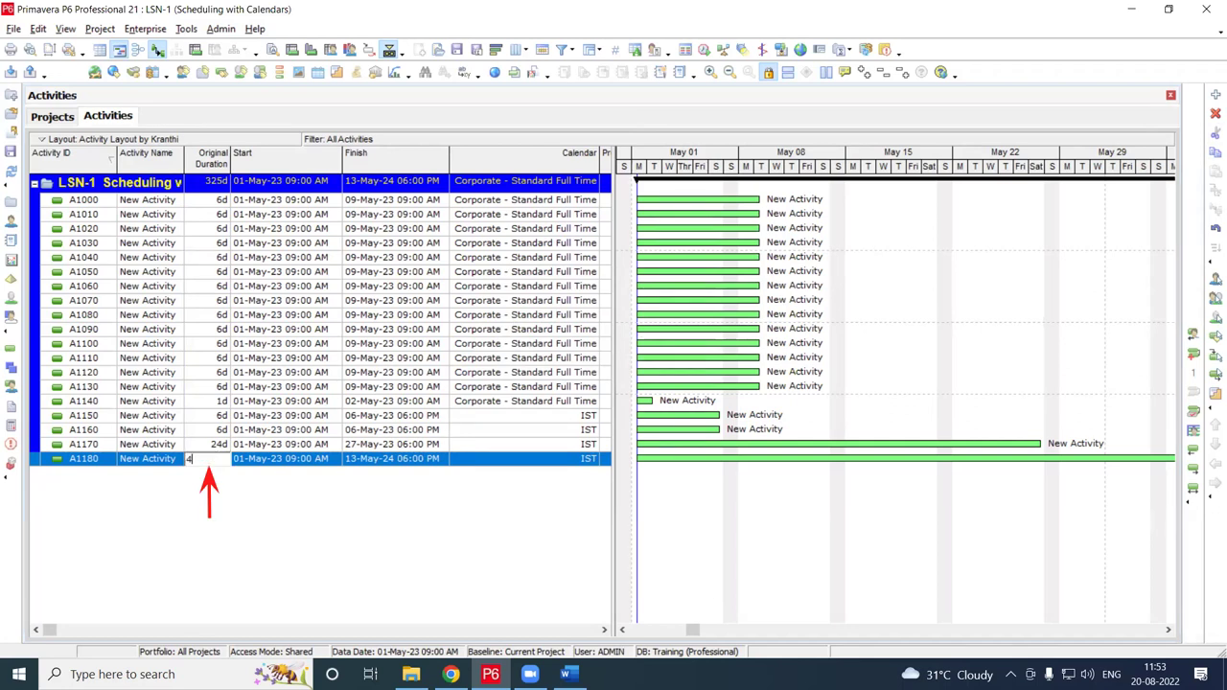
type("h")
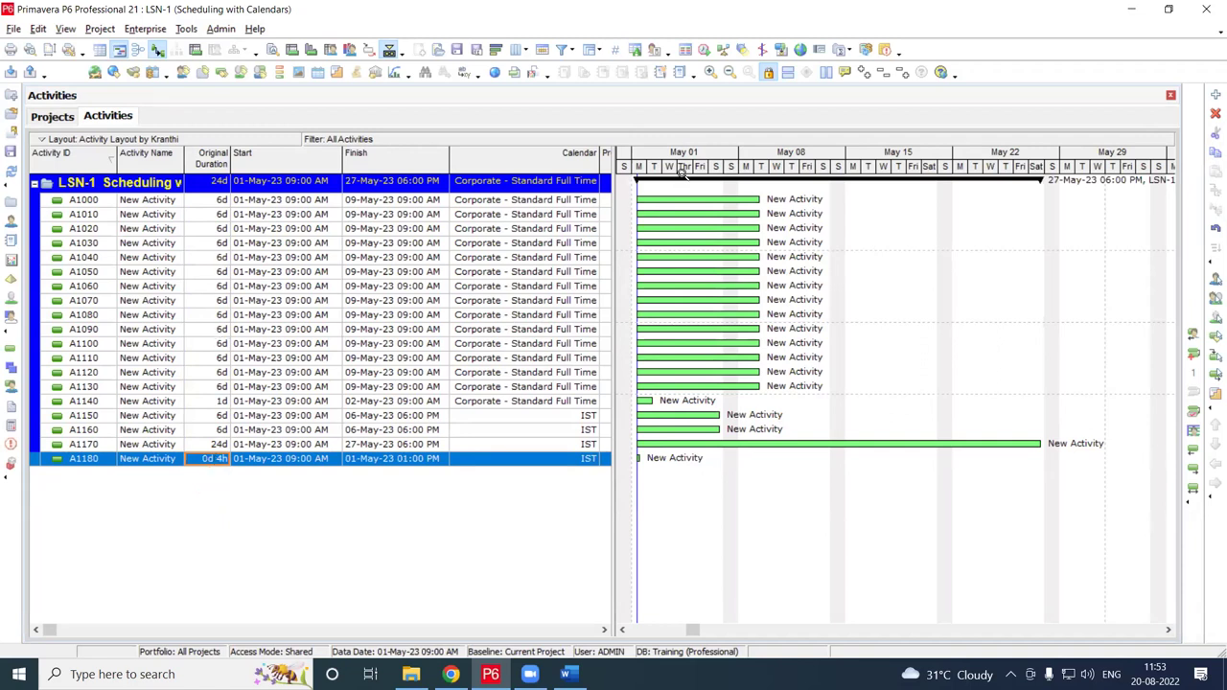
left_click_drag(687, 173, 784, 171)
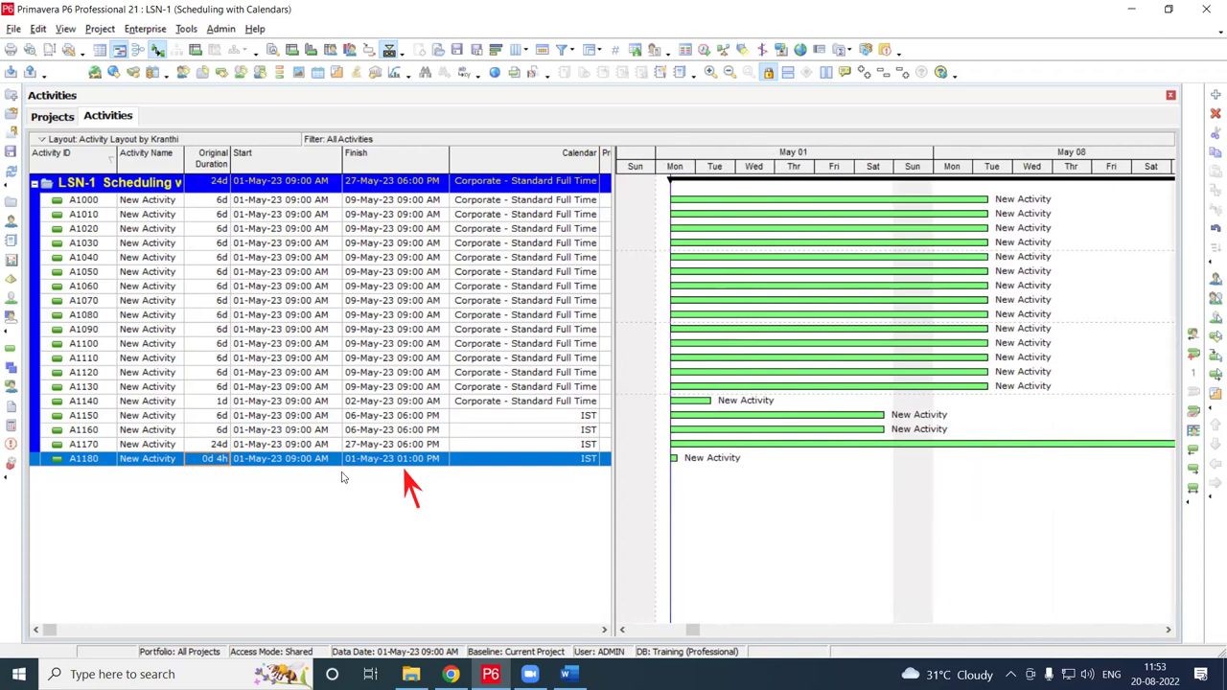
left_click_drag(886, 171, 706, 169)
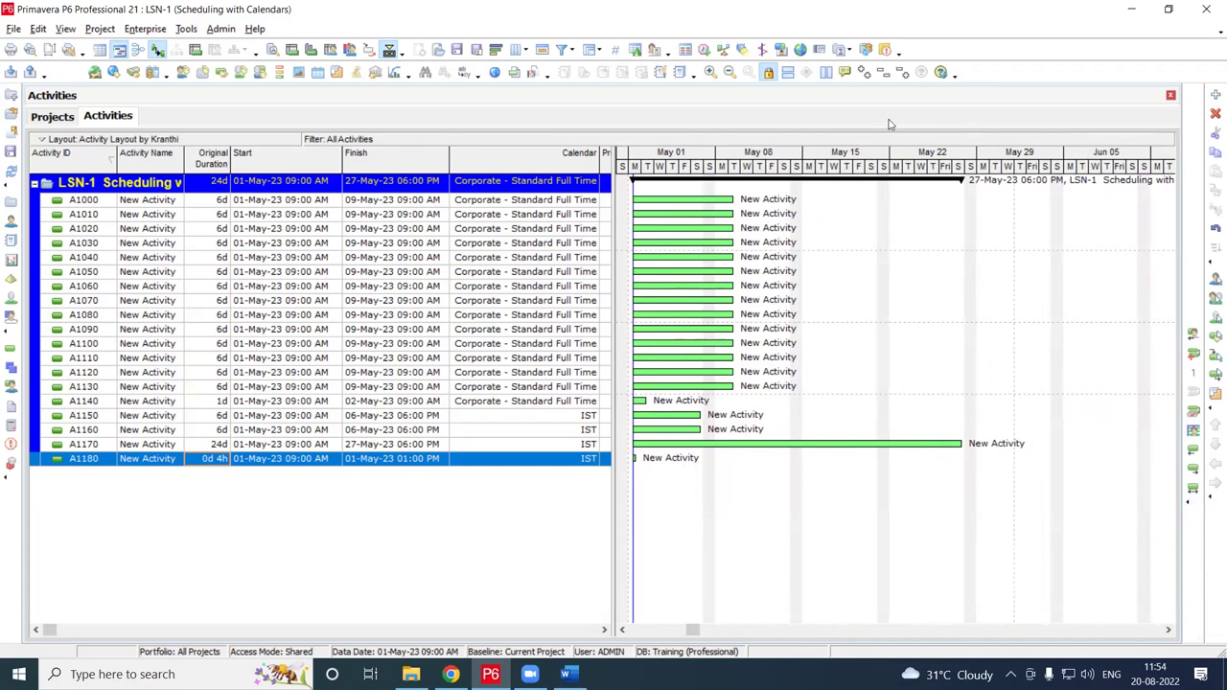
Add a new activity below A1180 and set its original duration to 5h
left_click(1216, 94)
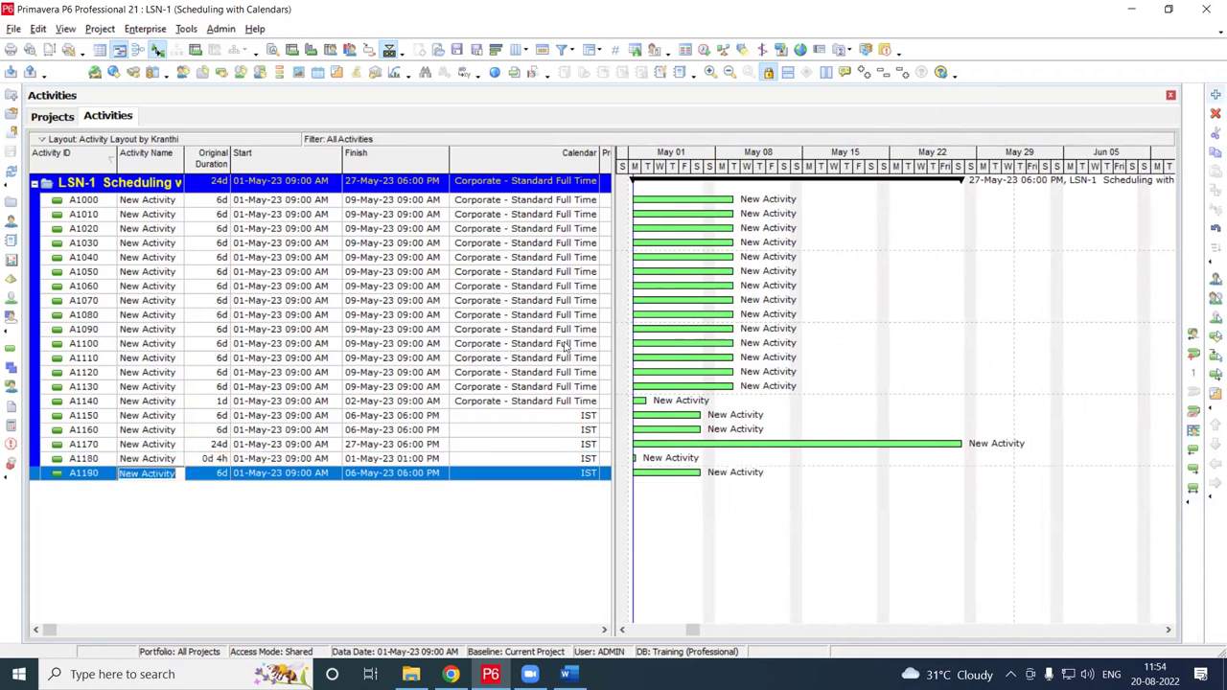
left_click(217, 474)
type("5")
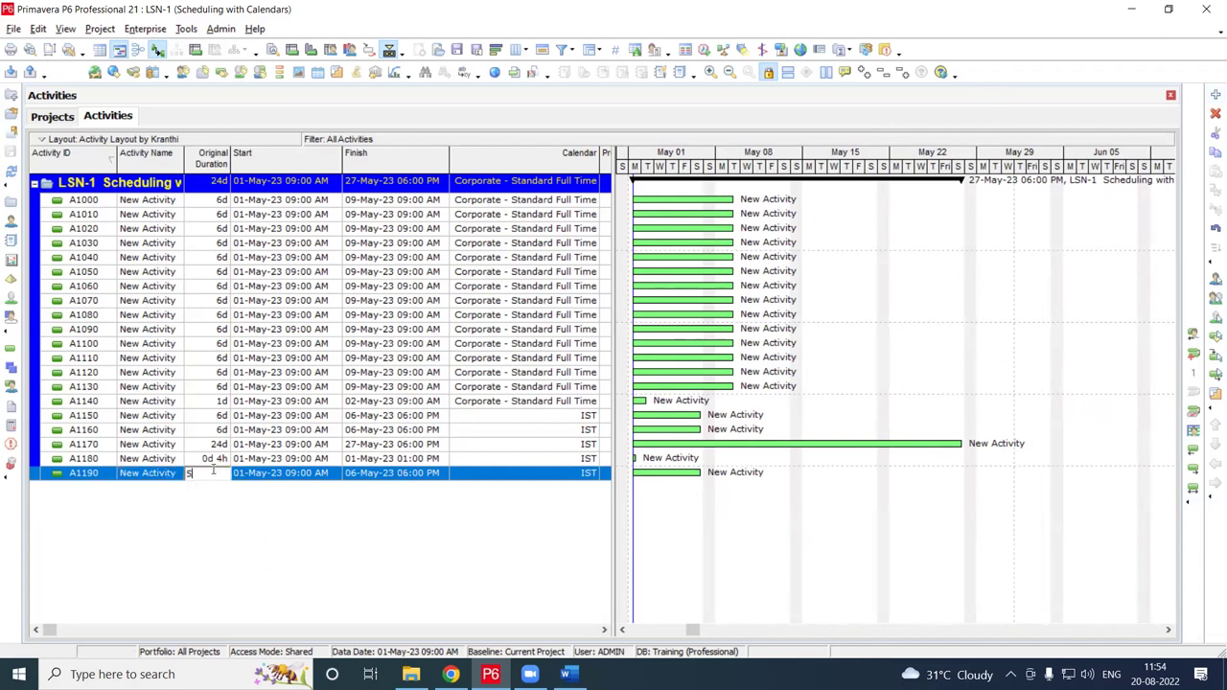
type("h")
key("Return")
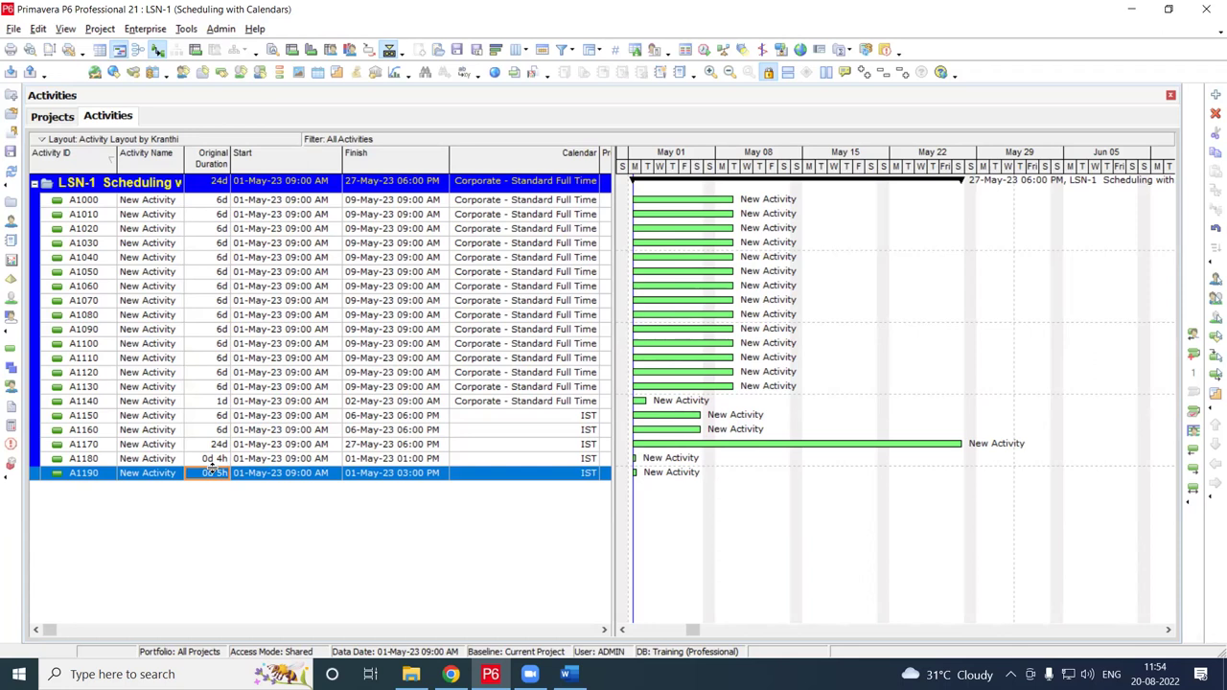
Add a new activity below A1190 and set its original duration to 22h
left_click(1215, 96)
left_click(217, 491)
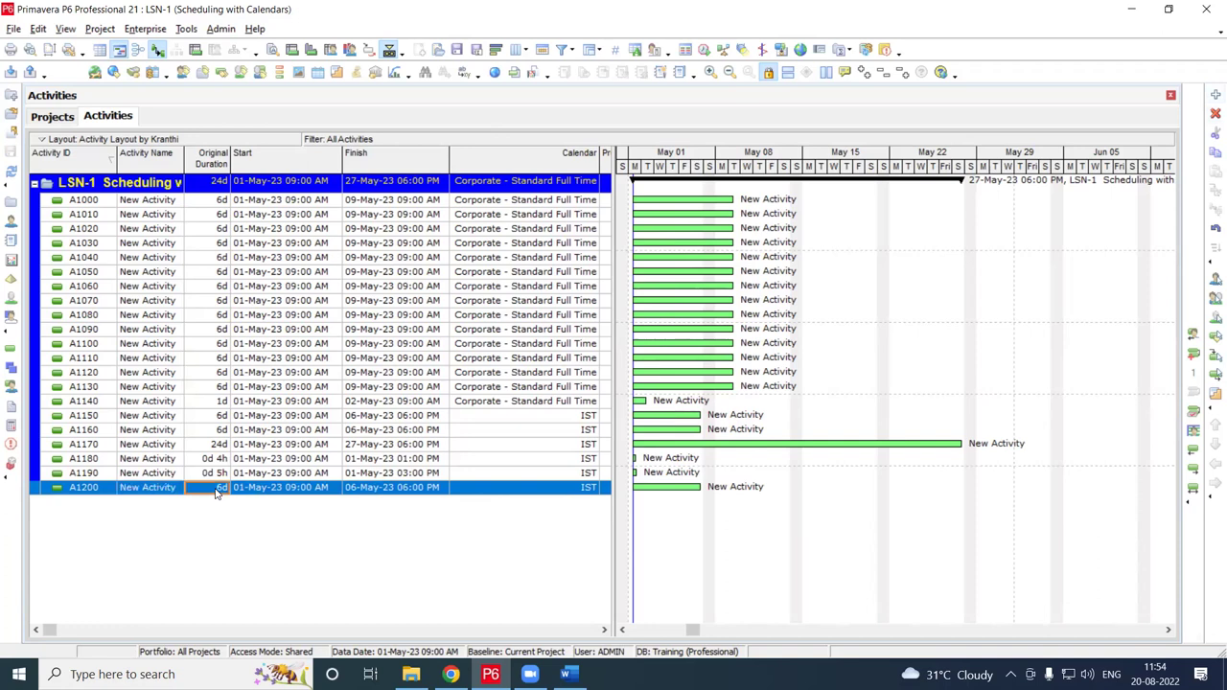
type("22h")
key("Return")
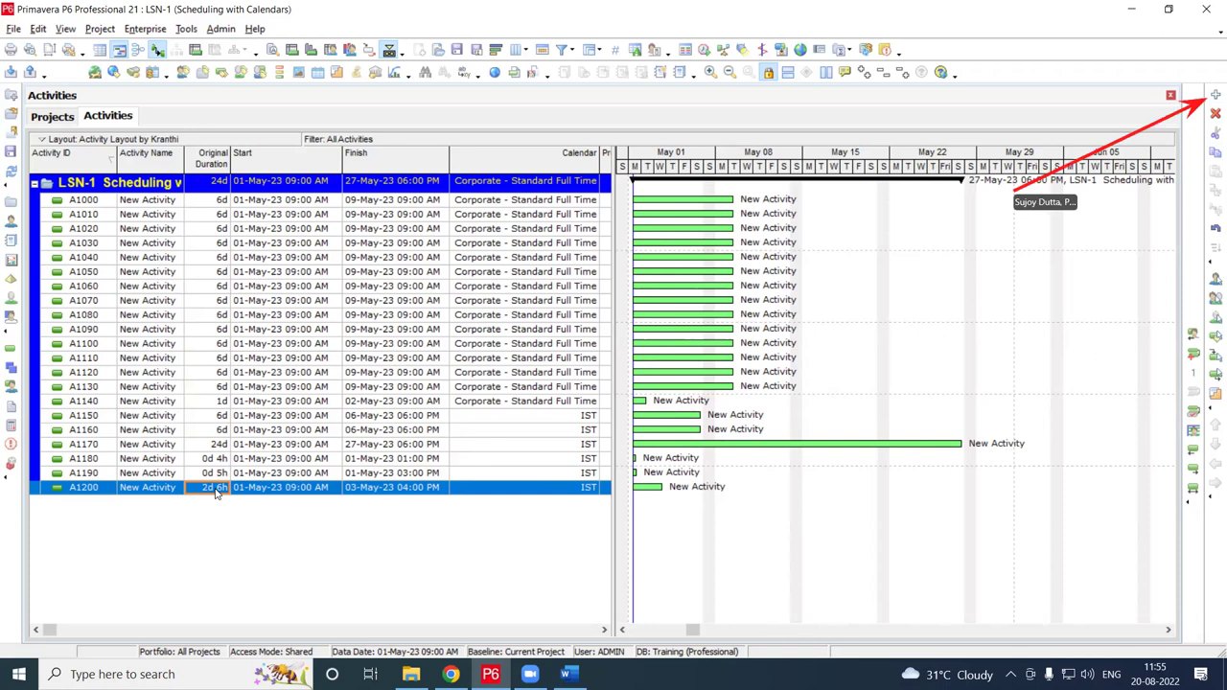
Add a new activity below A1200 and set its original duration to 1.5d
left_click(1215, 94)
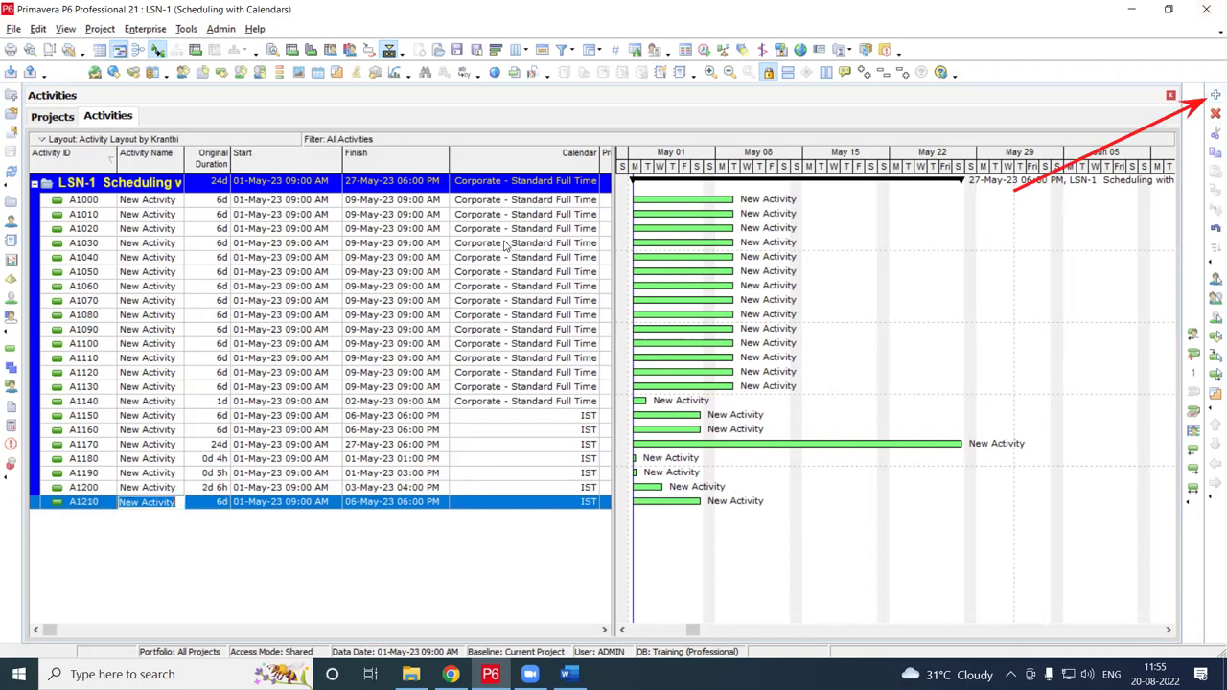
left_click(216, 502)
type("1.5d")
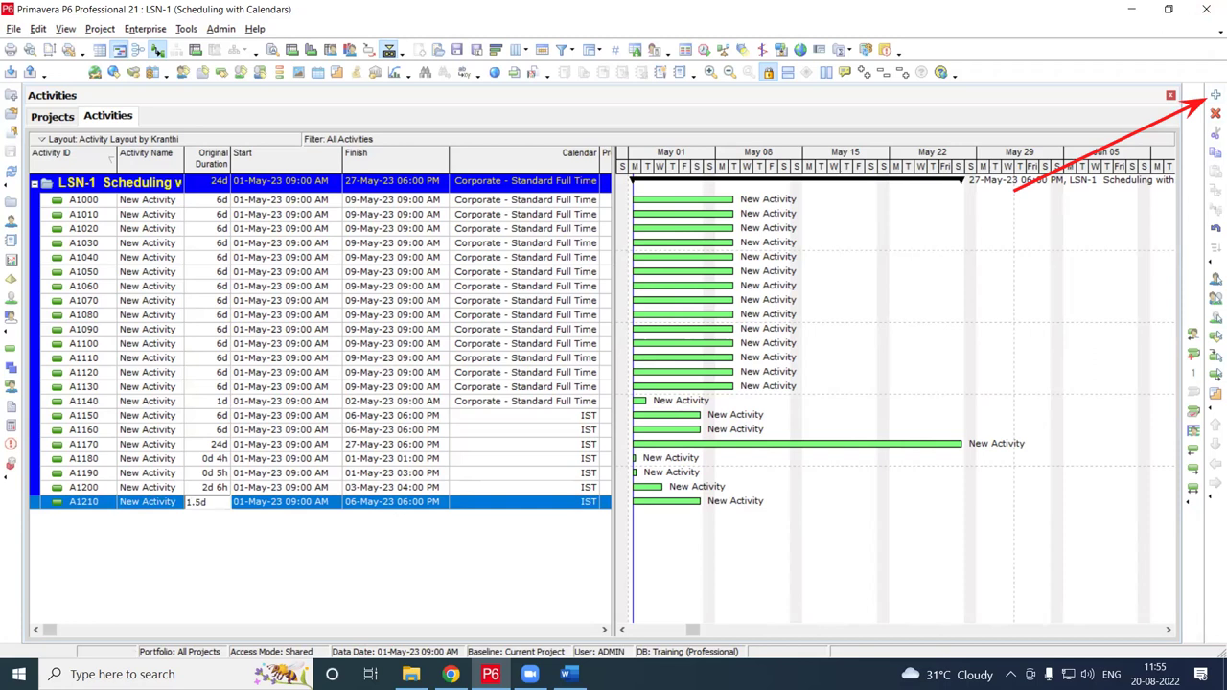
key("Return")
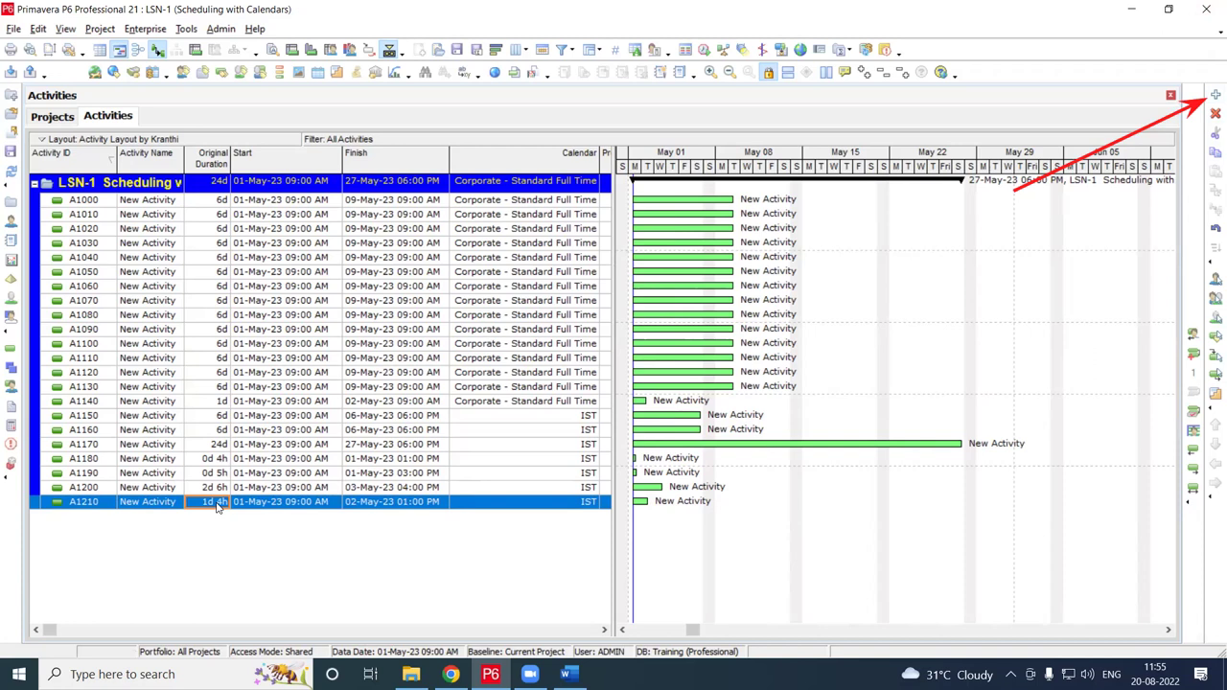
key("Insert")
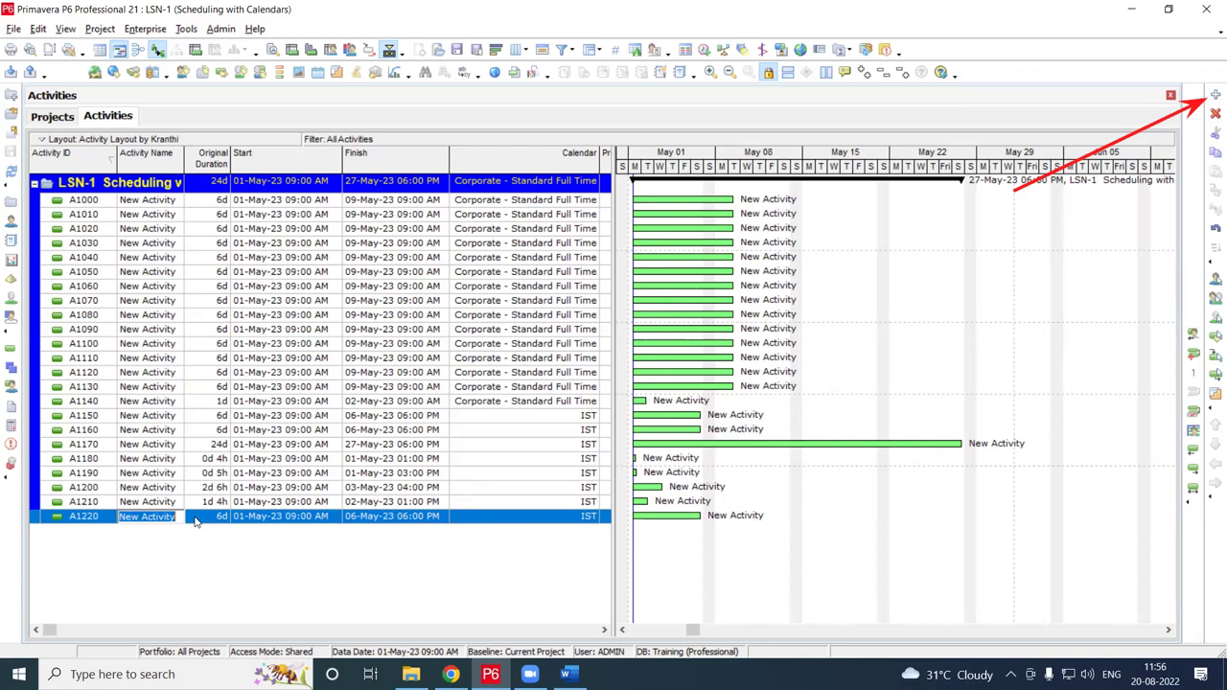
key("Delete")
left_click(143, 537)
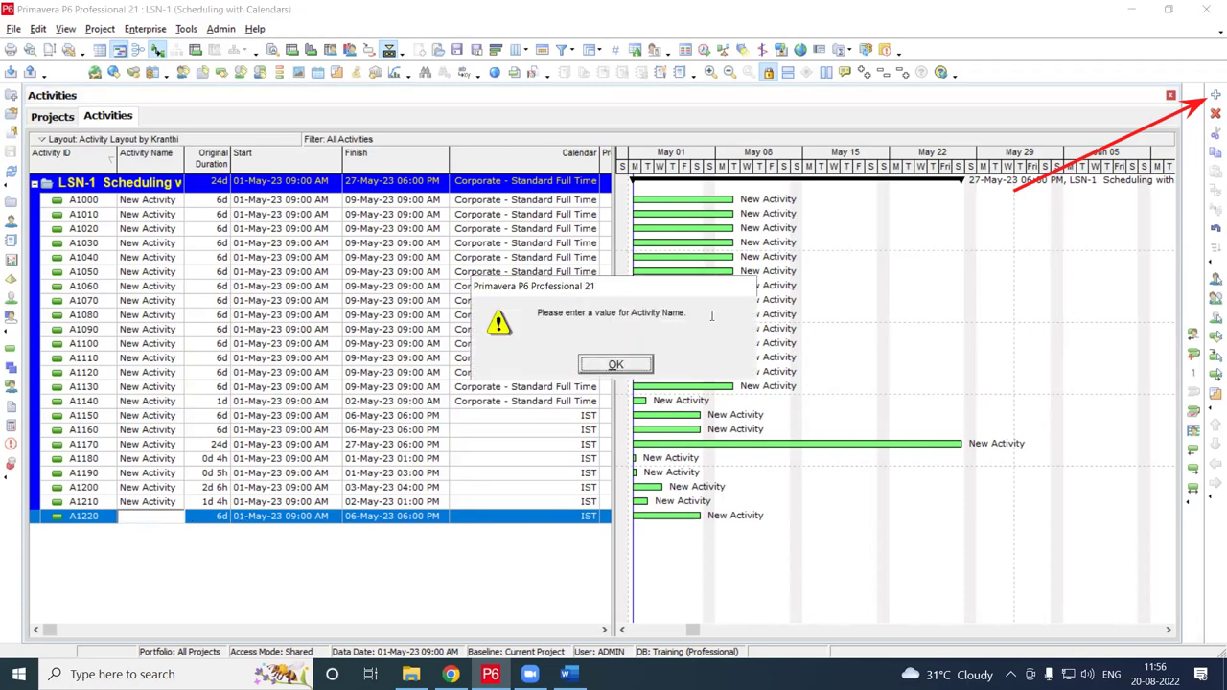
left_click(627, 366)
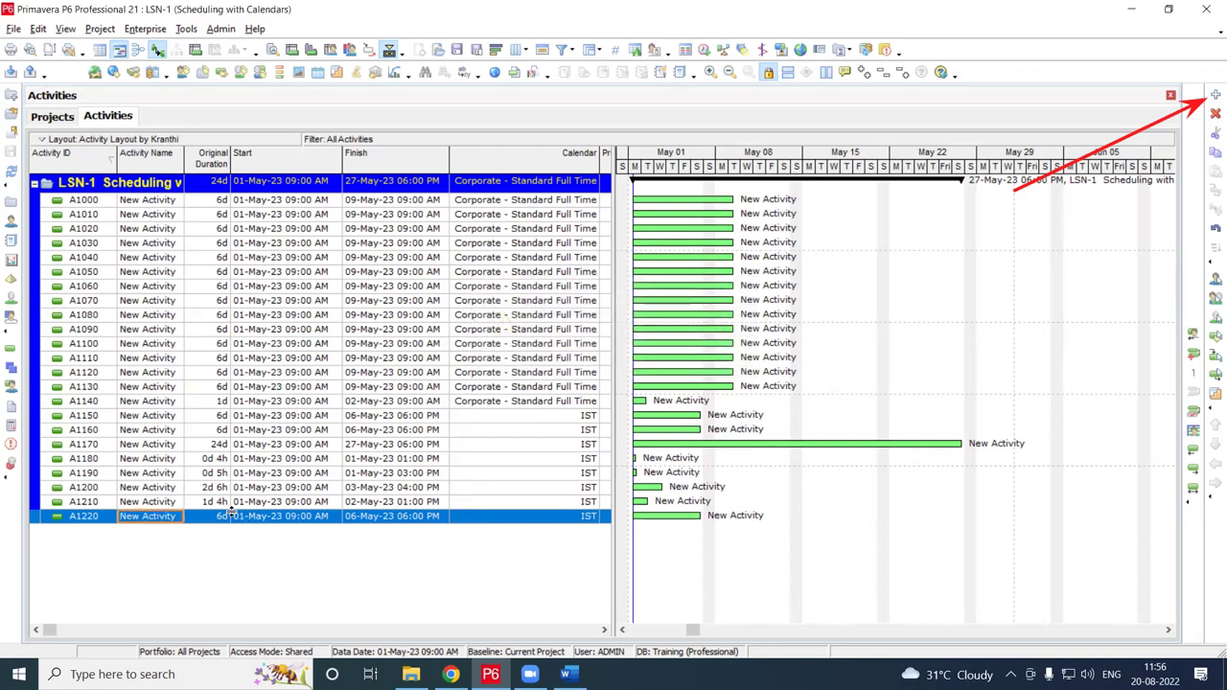
key("Delete")
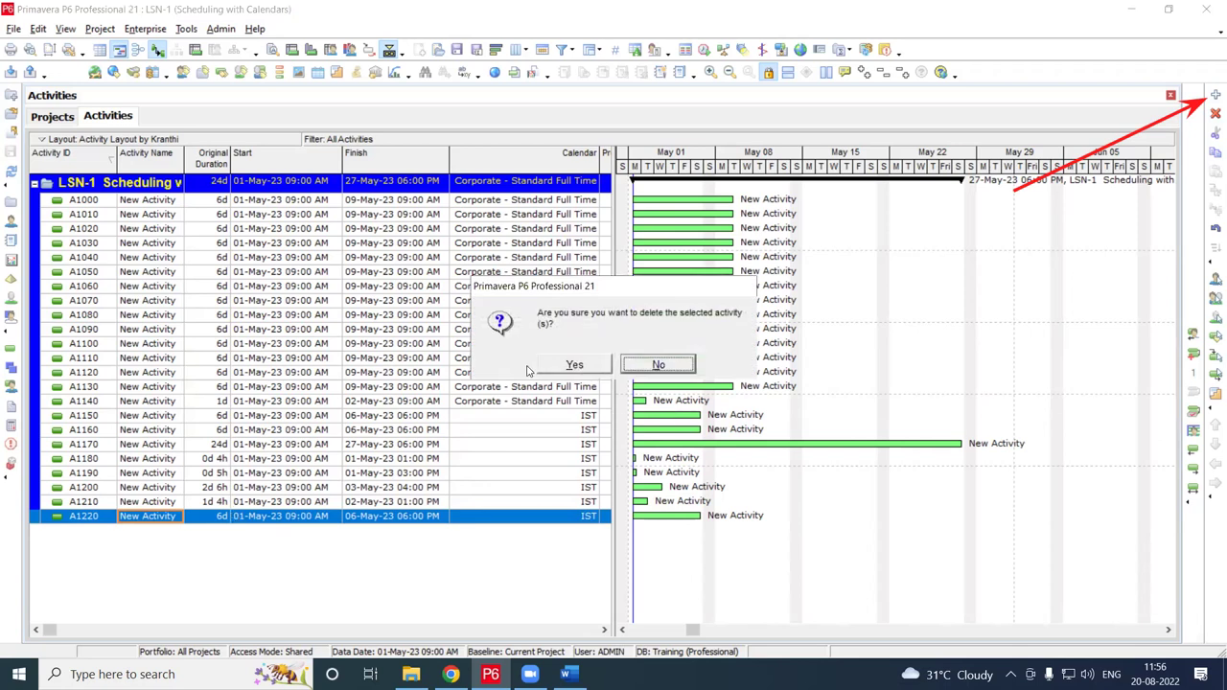
left_click(568, 369)
left_click(215, 507)
left_click(215, 507)
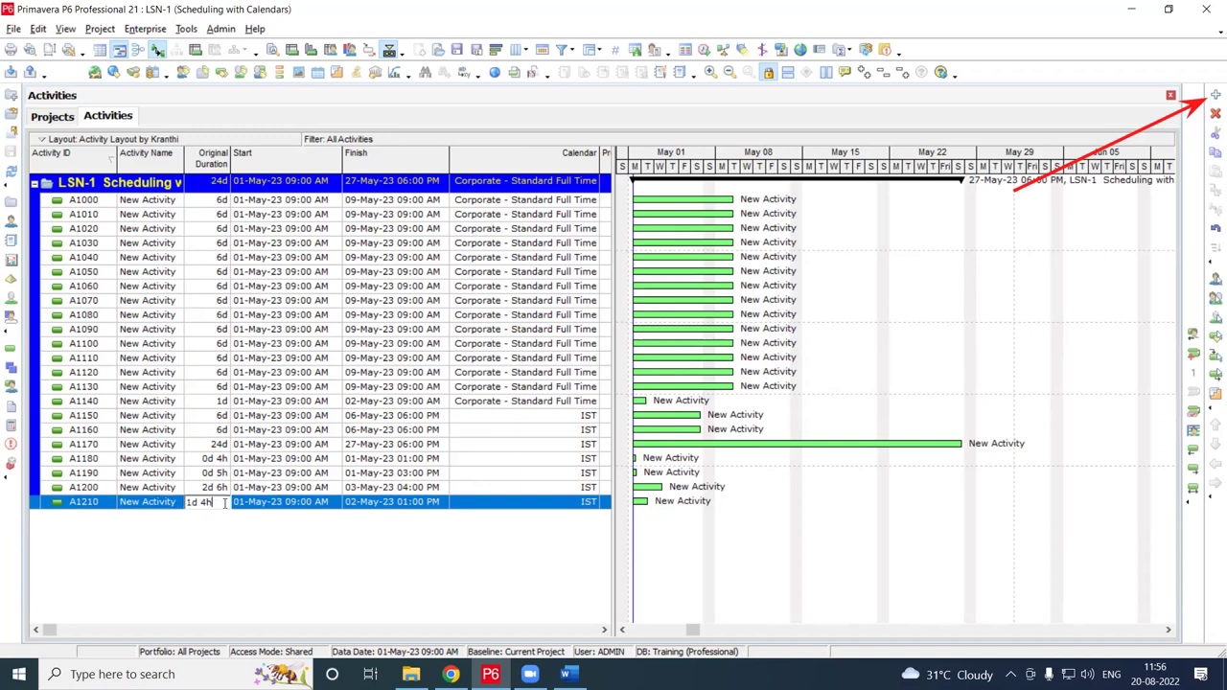
key("Return")
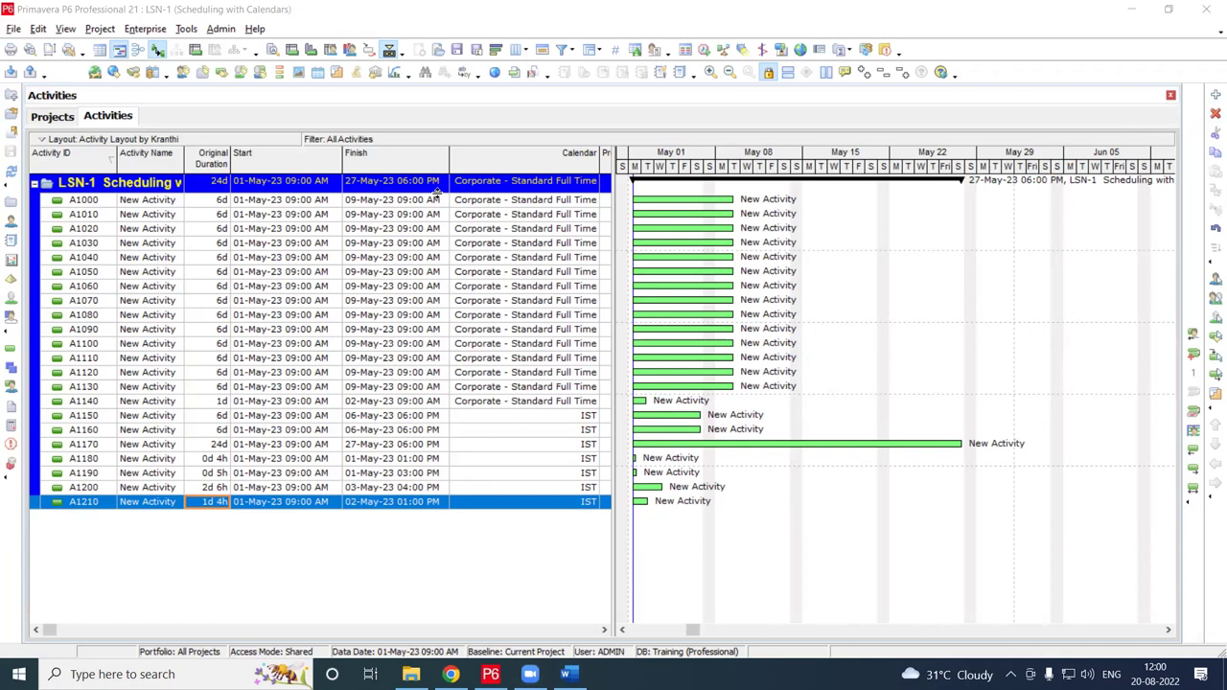
Assign the global IST calendar to activity A1140 in place of its corporate calendar
left_click(536, 406)
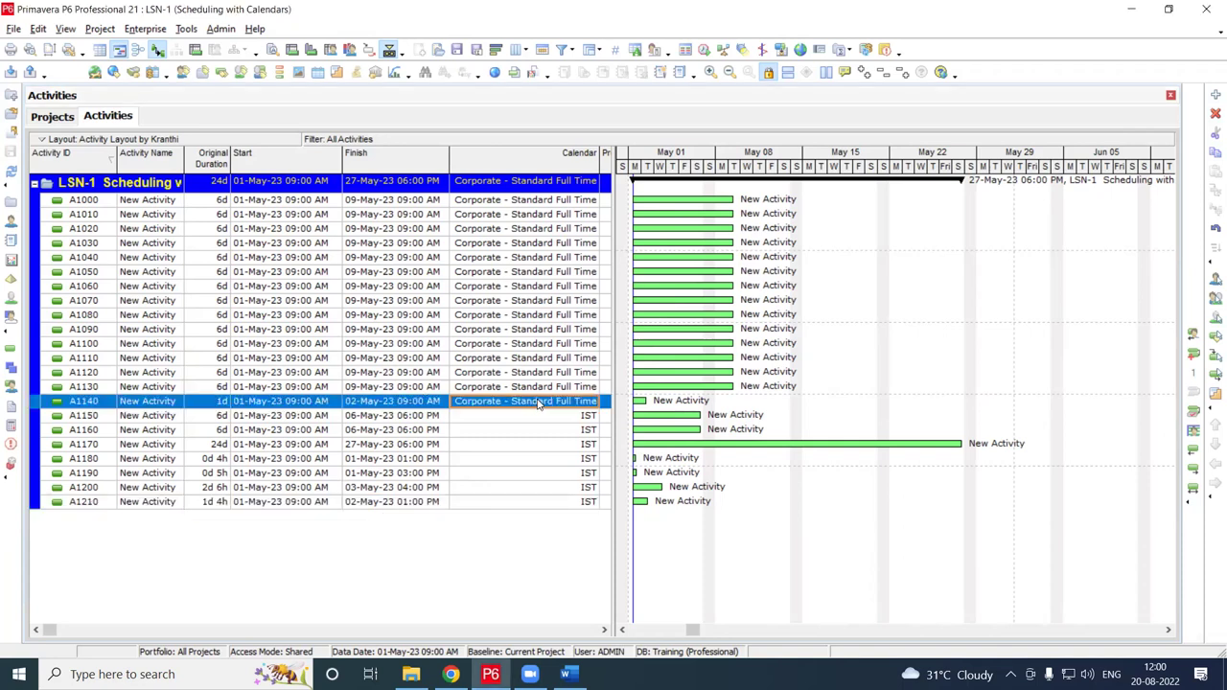
double_click(536, 405)
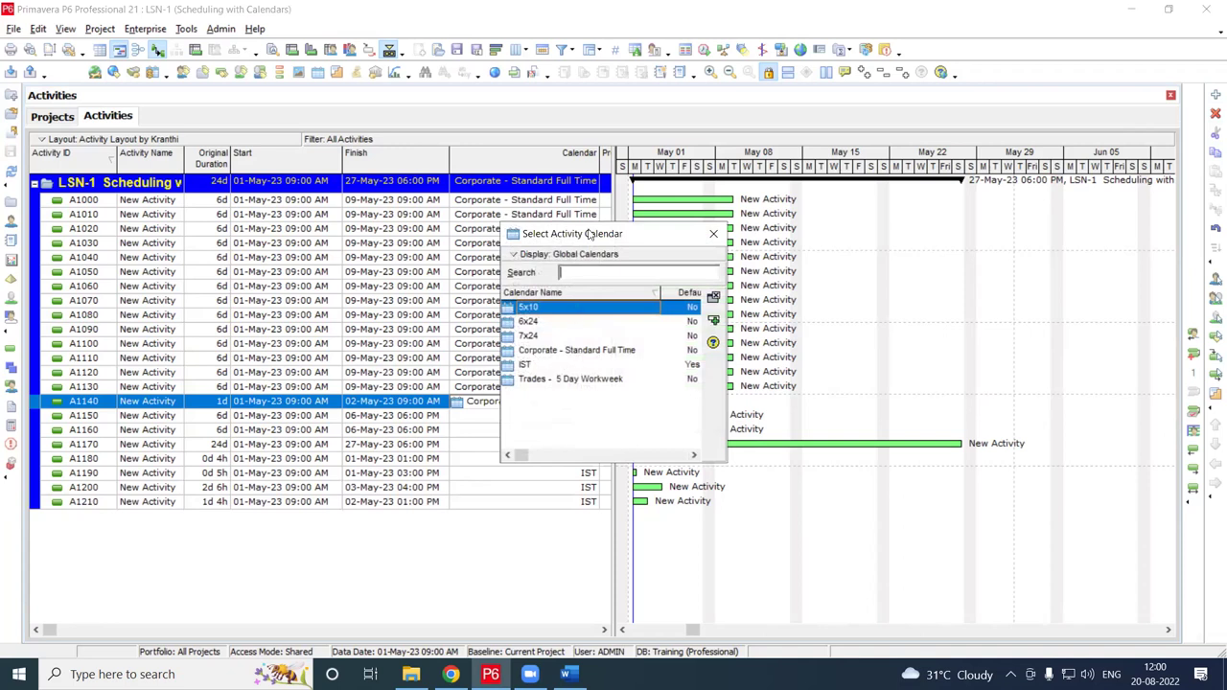
left_click_drag(607, 238, 472, 196)
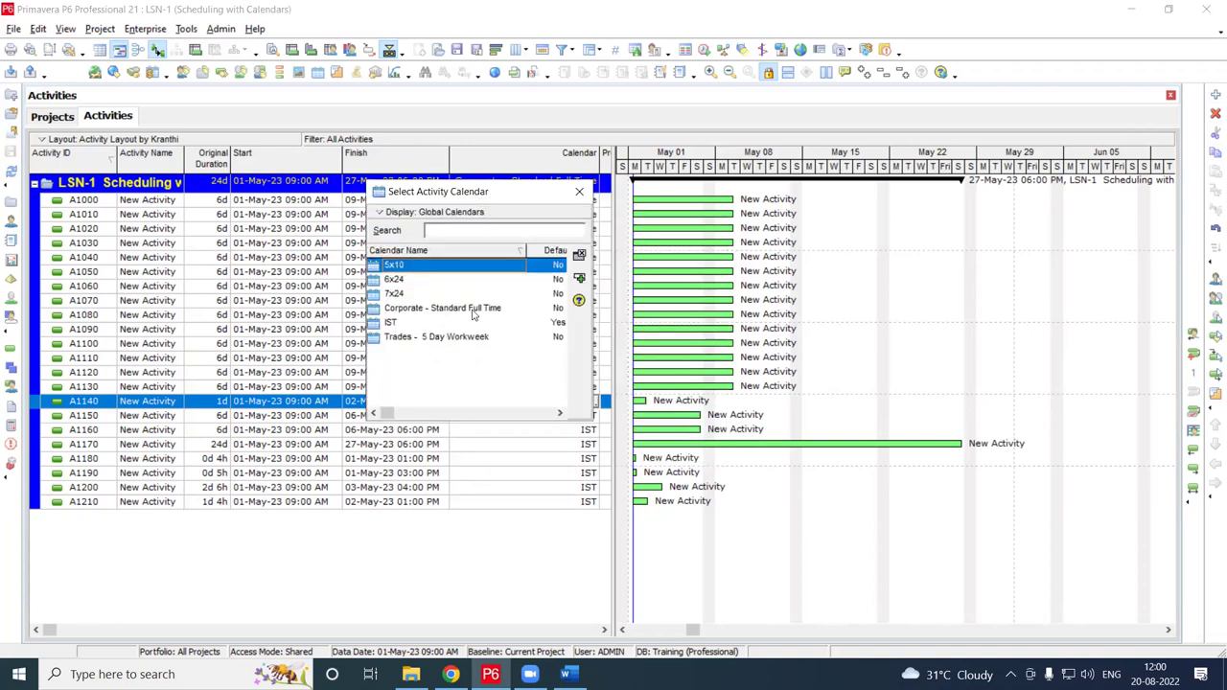
left_click(410, 324)
left_click(578, 299)
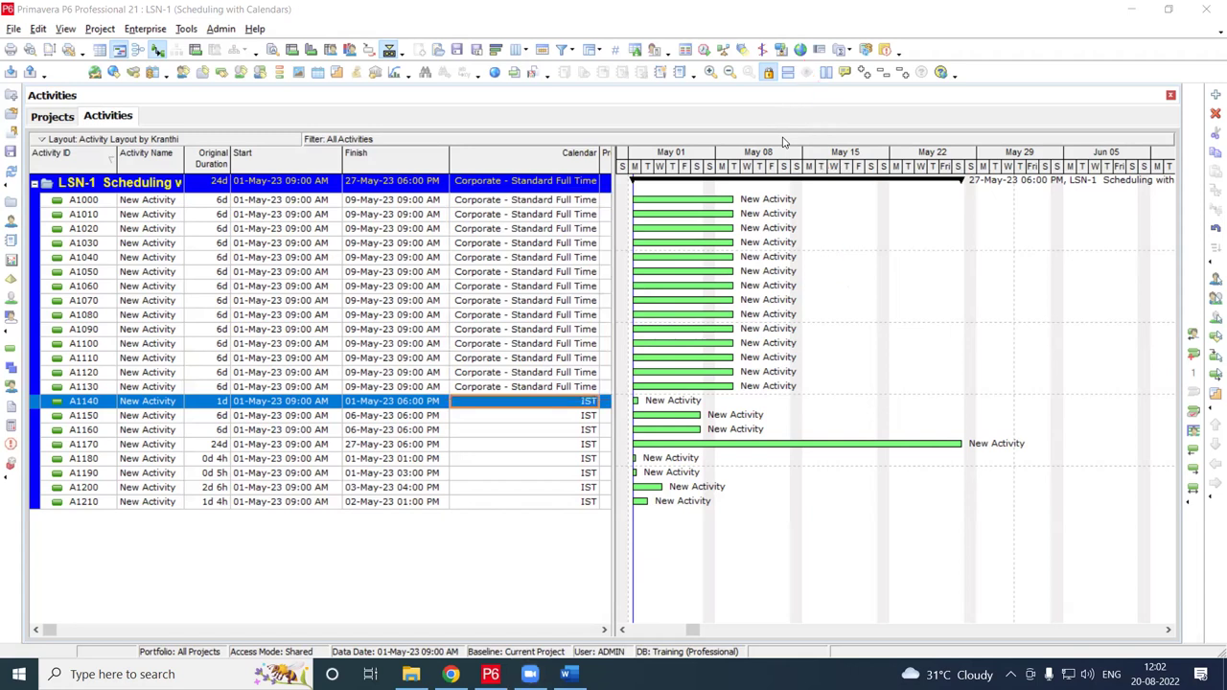
Create a blank global change and reopen its definition for modification without adding any rules
left_click(801, 49)
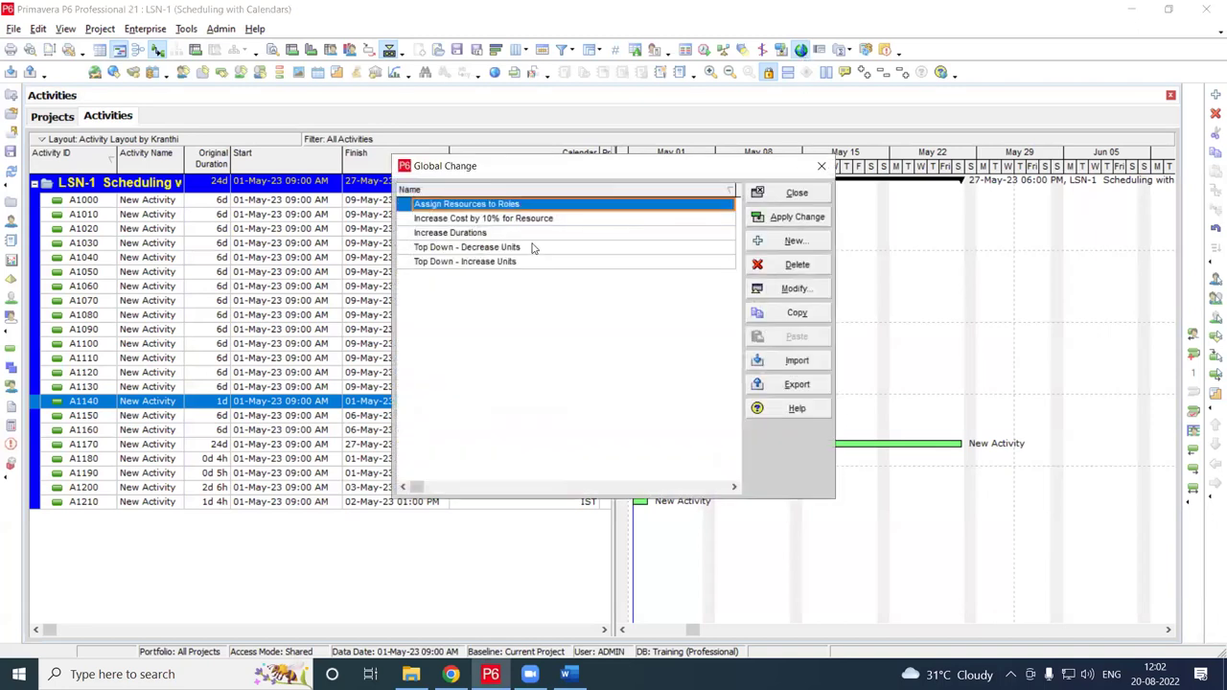
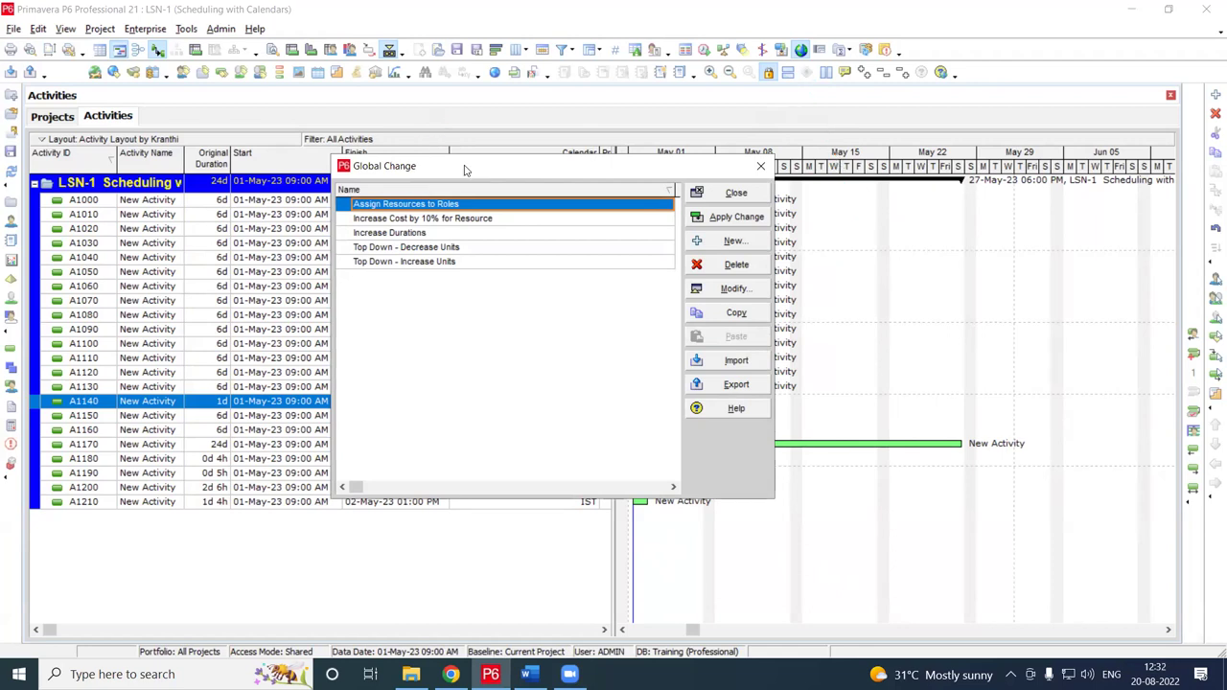
left_click(698, 248)
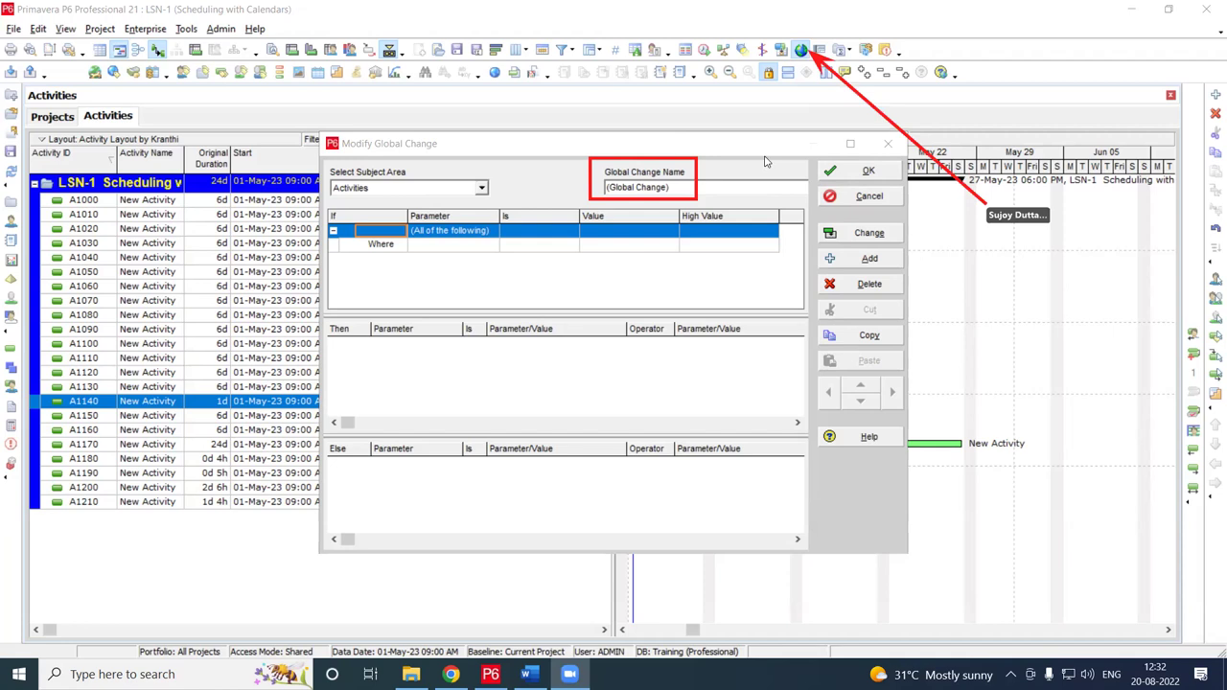
left_click(873, 197)
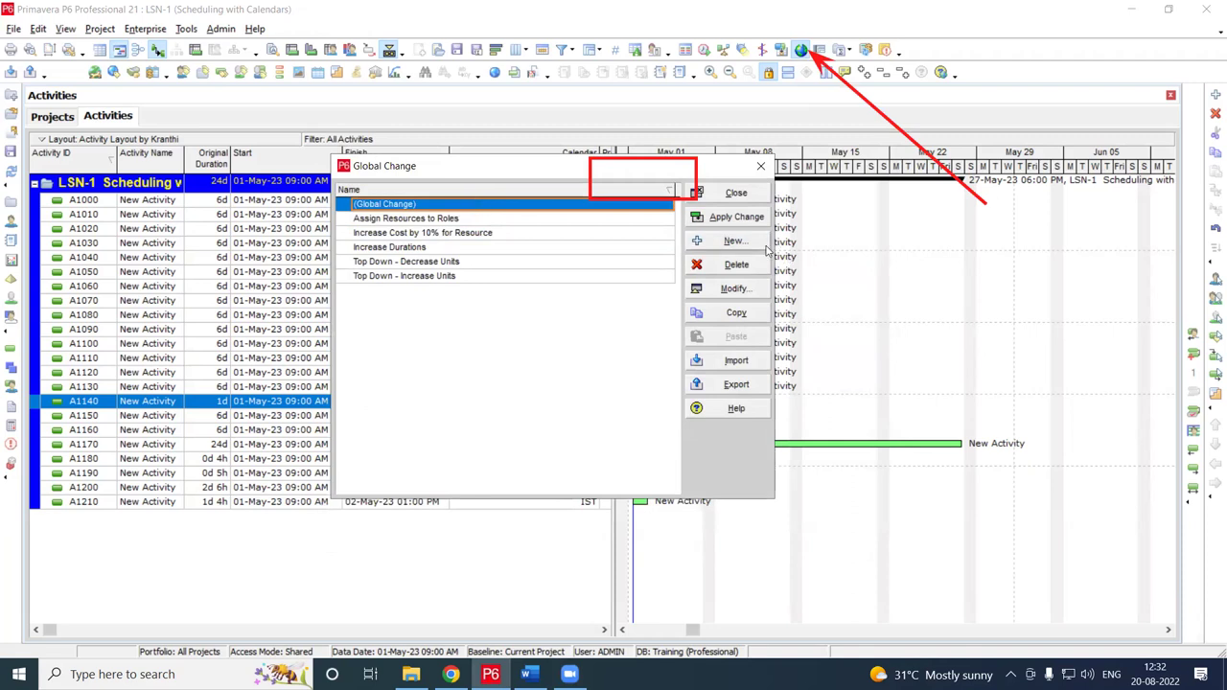
left_click(750, 287)
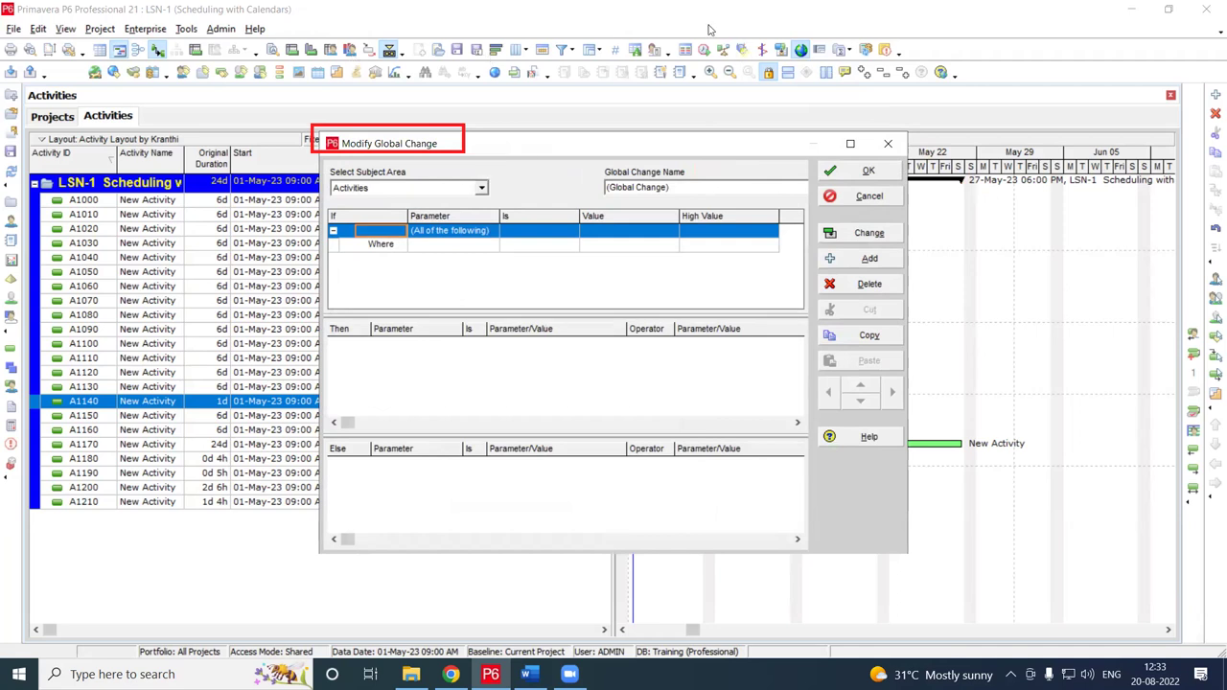
left_click(869, 195)
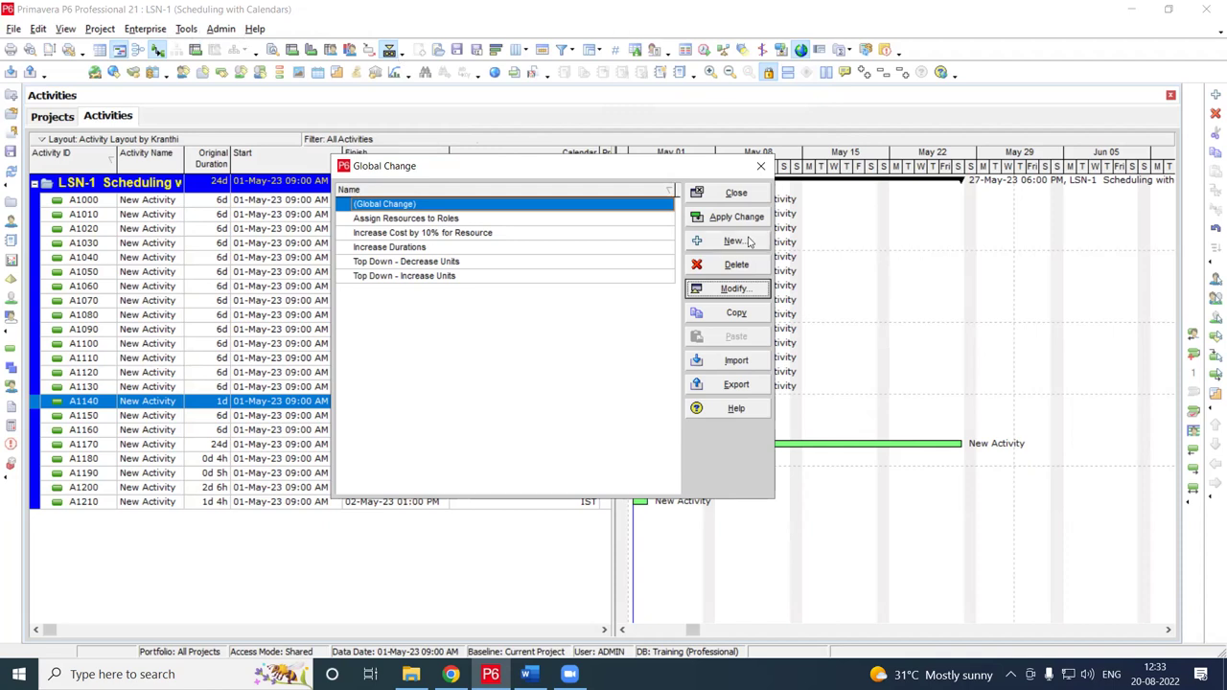
Close the list of global changes, bring it up again from the activities view, and close it
key("Escape")
left_click(186, 29)
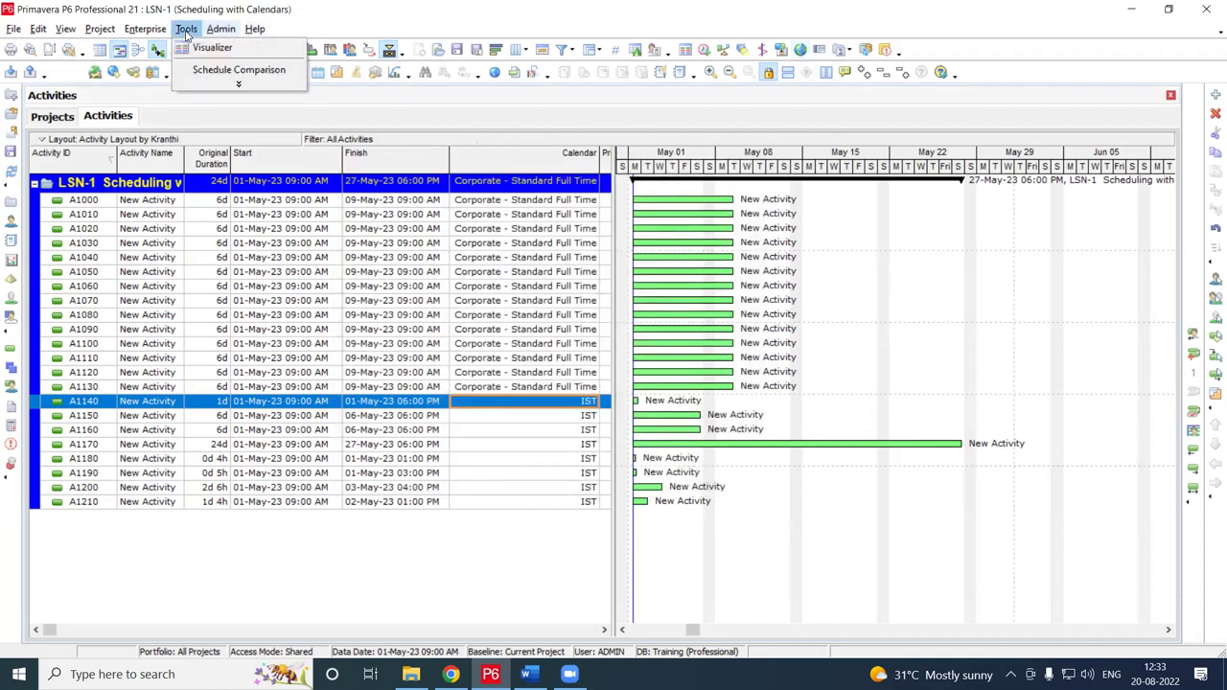
left_click(224, 84)
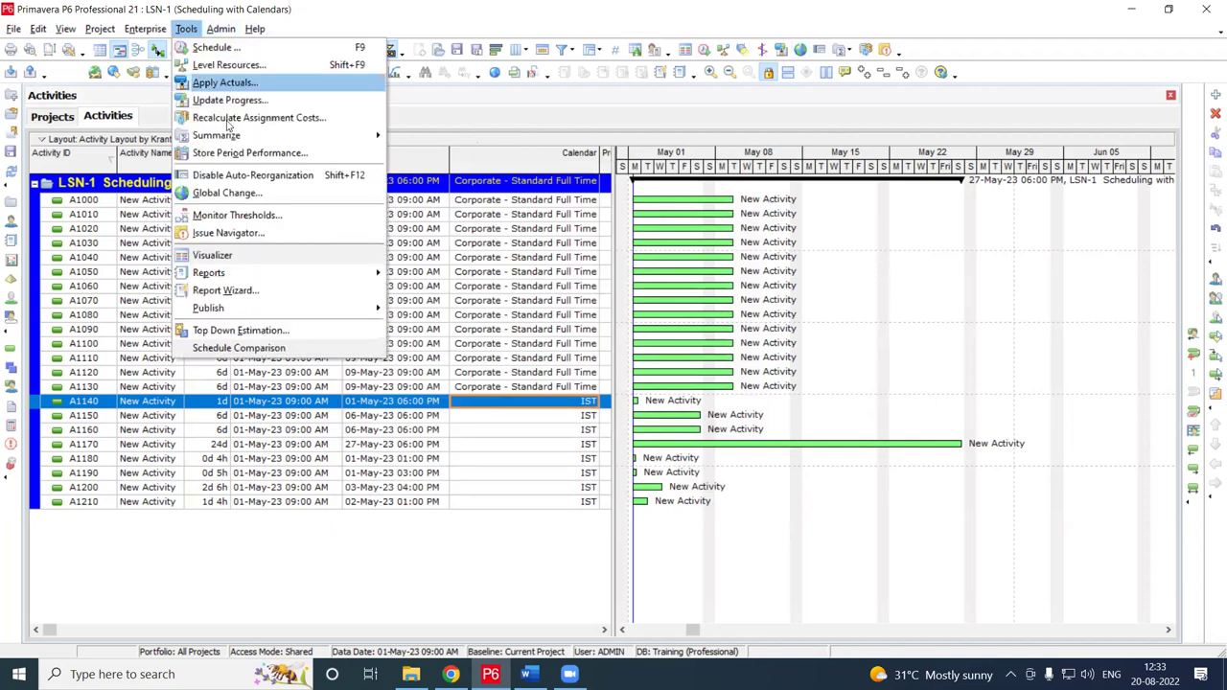
left_click(230, 193)
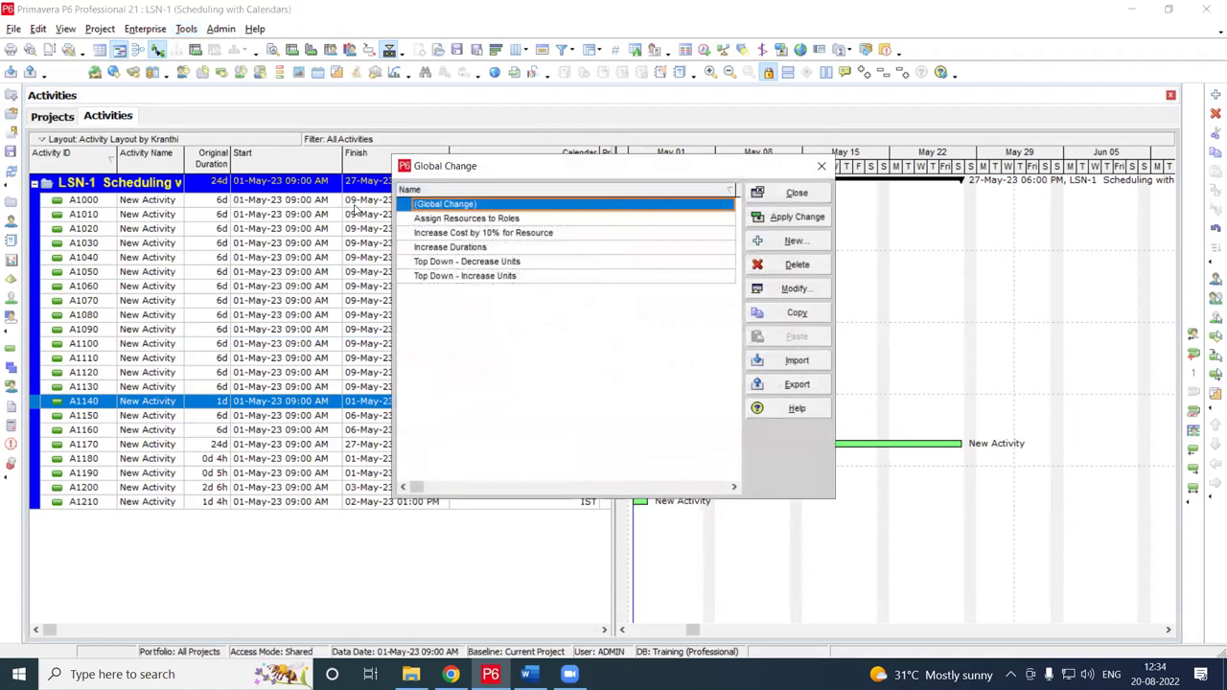
left_click(821, 166)
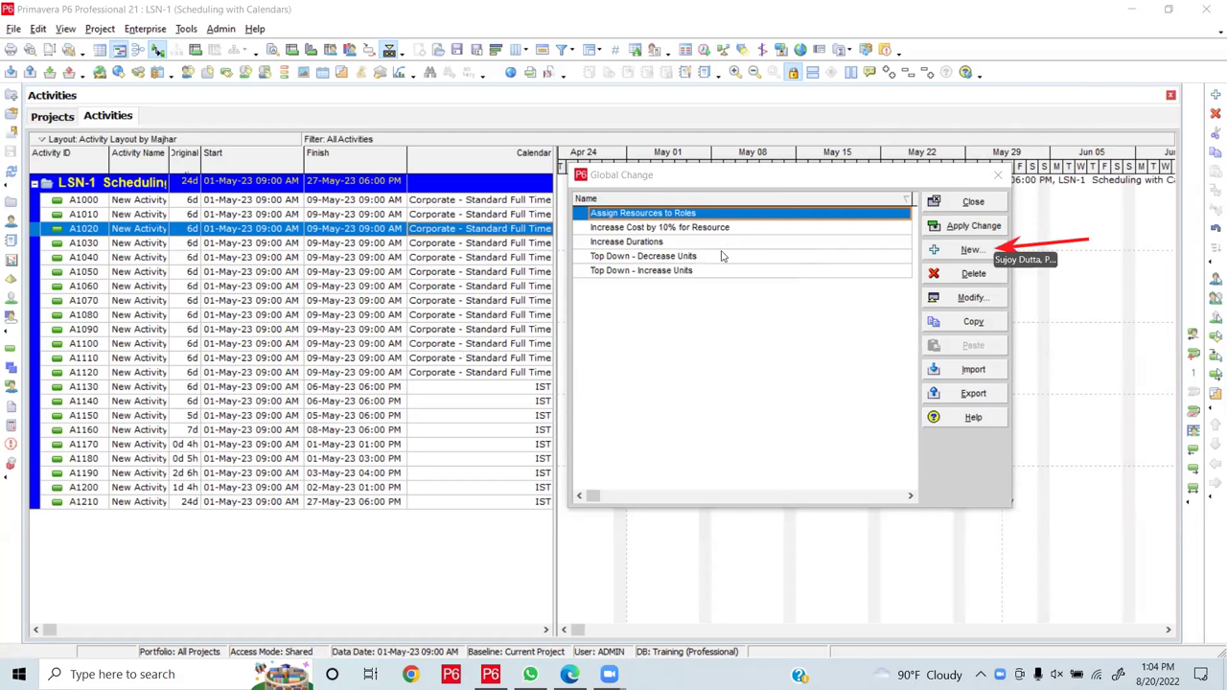
Create a new global change named "Apply IST Calendar"
left_click(960, 251)
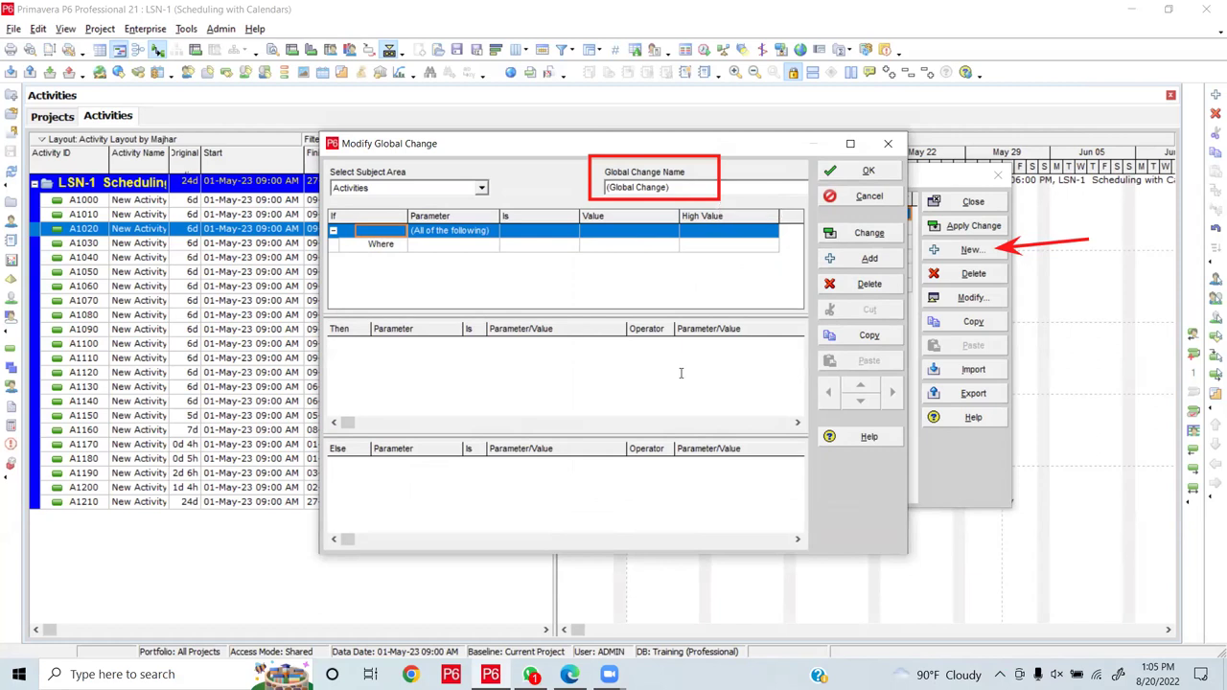
left_click_drag(670, 187, 604, 185)
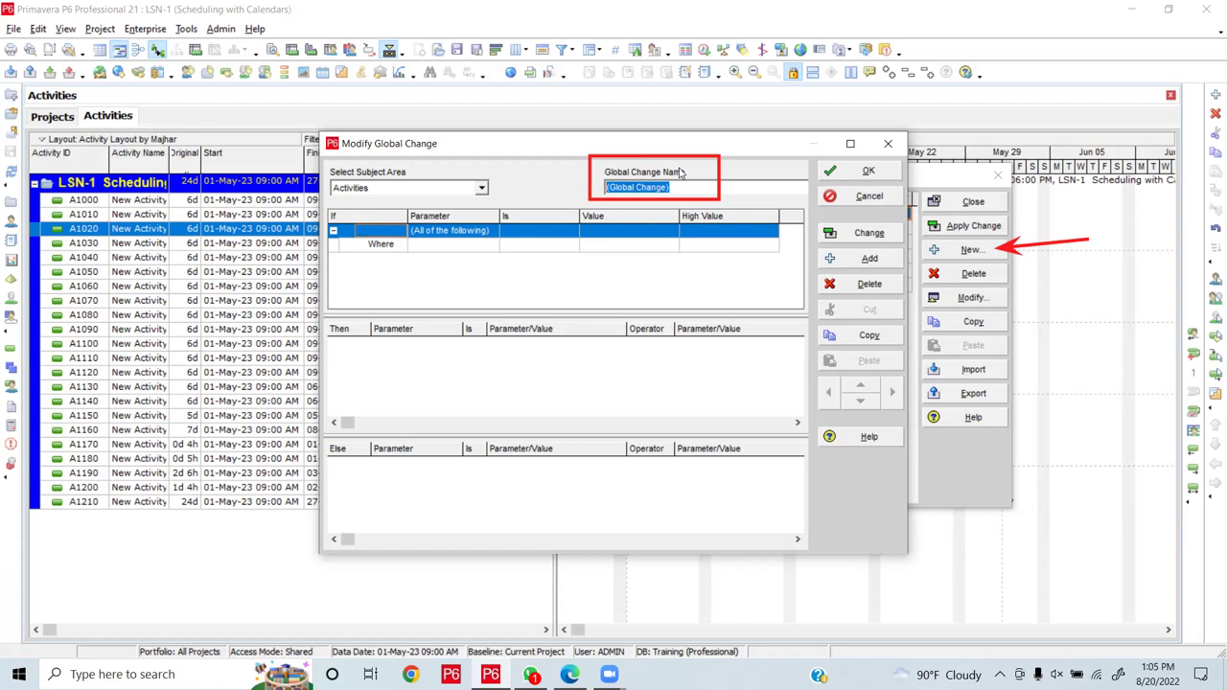
type("App")
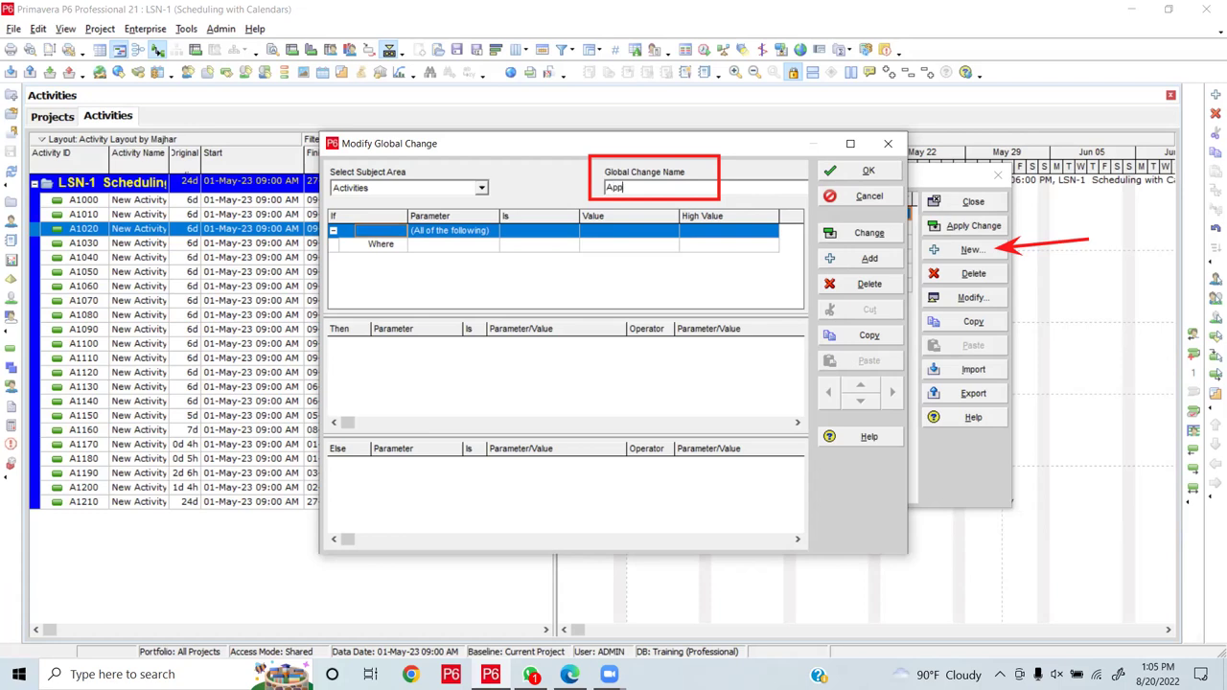
type("ly (ST Calendar")
left_click(786, 74)
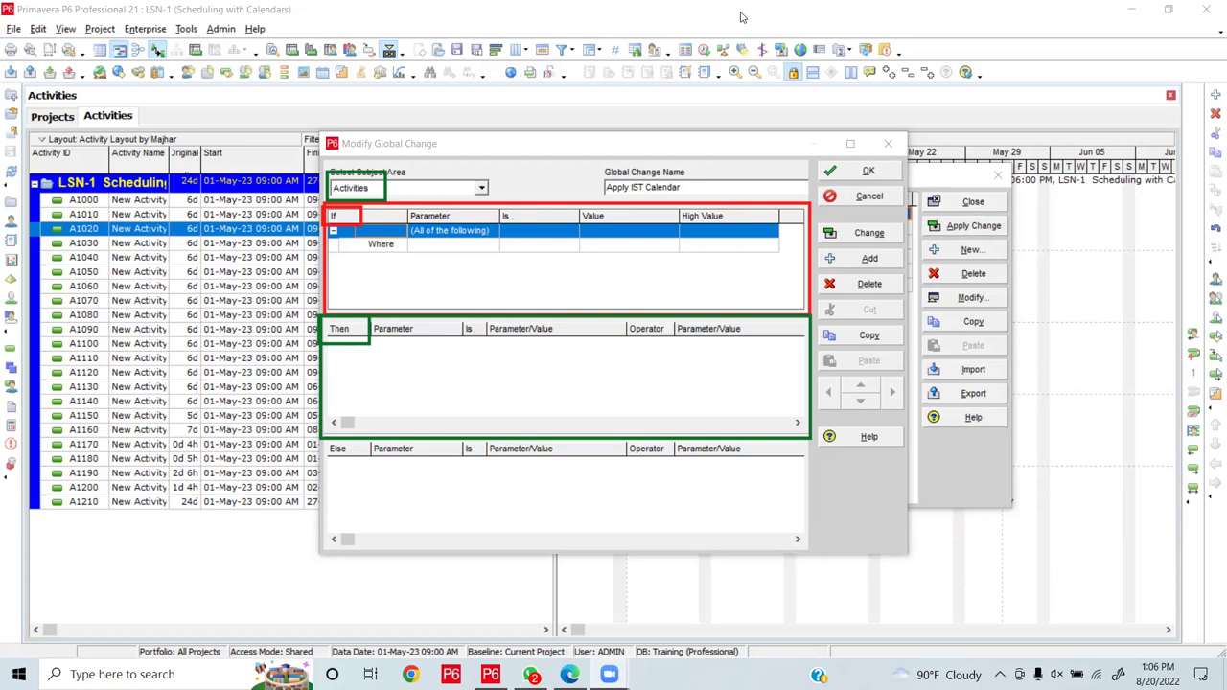
In the global change's If section, set the condition's parameter to Calendar and its comparison to "is not equal to"
left_click(444, 247)
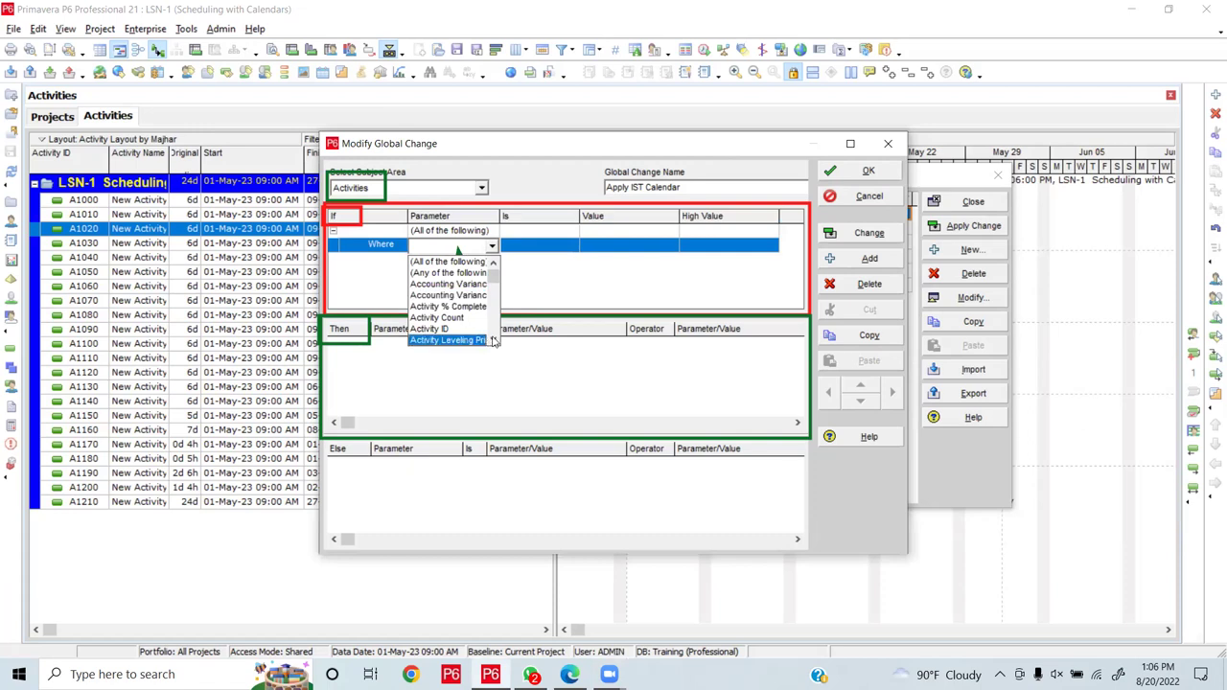
scroll(493, 340, "down", 5)
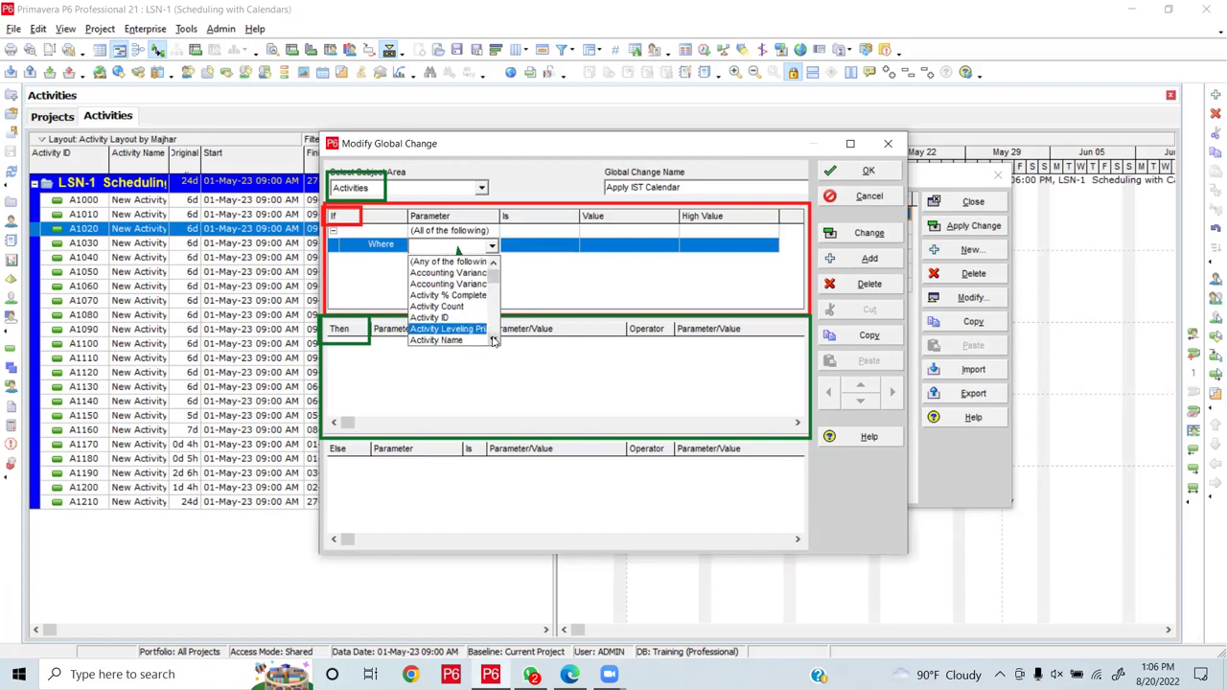
scroll(492, 340, "down", 2)
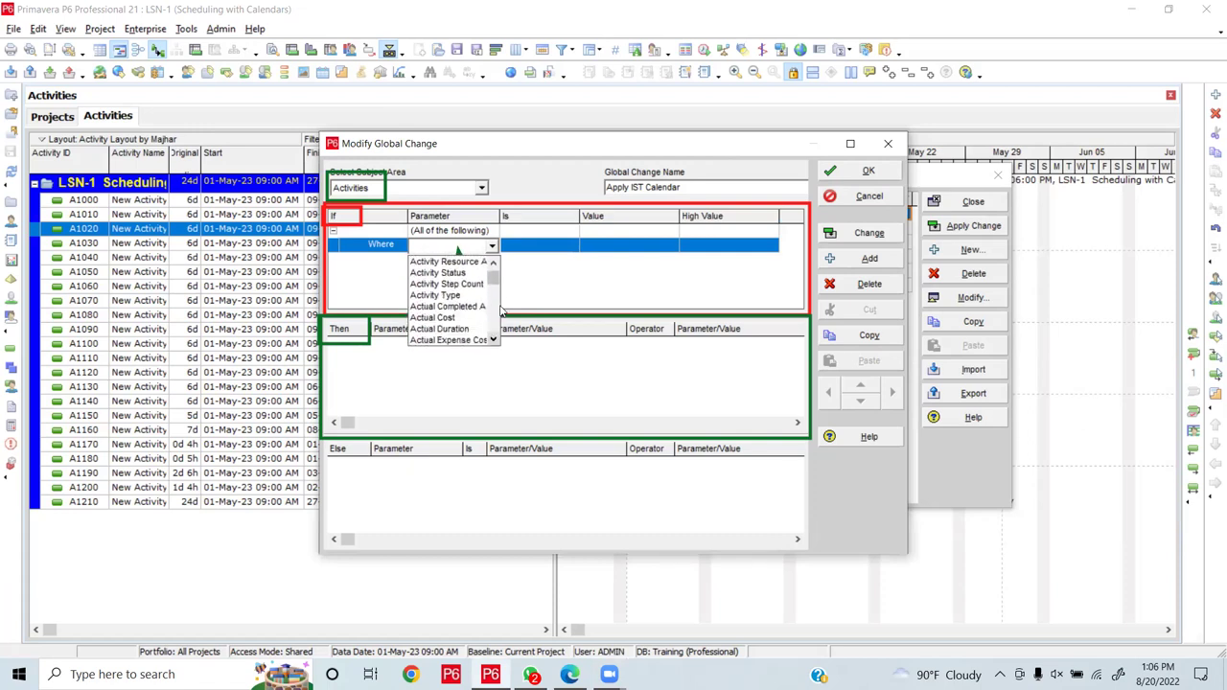
scroll(489, 287, "down", 2)
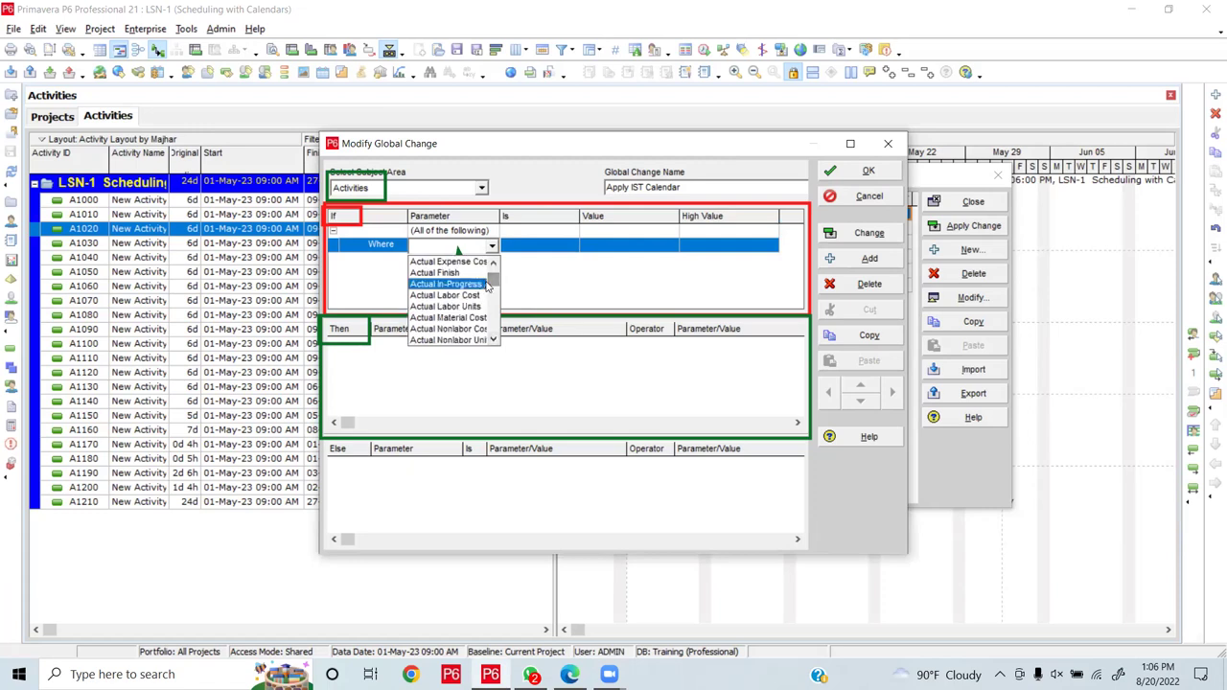
key("c")
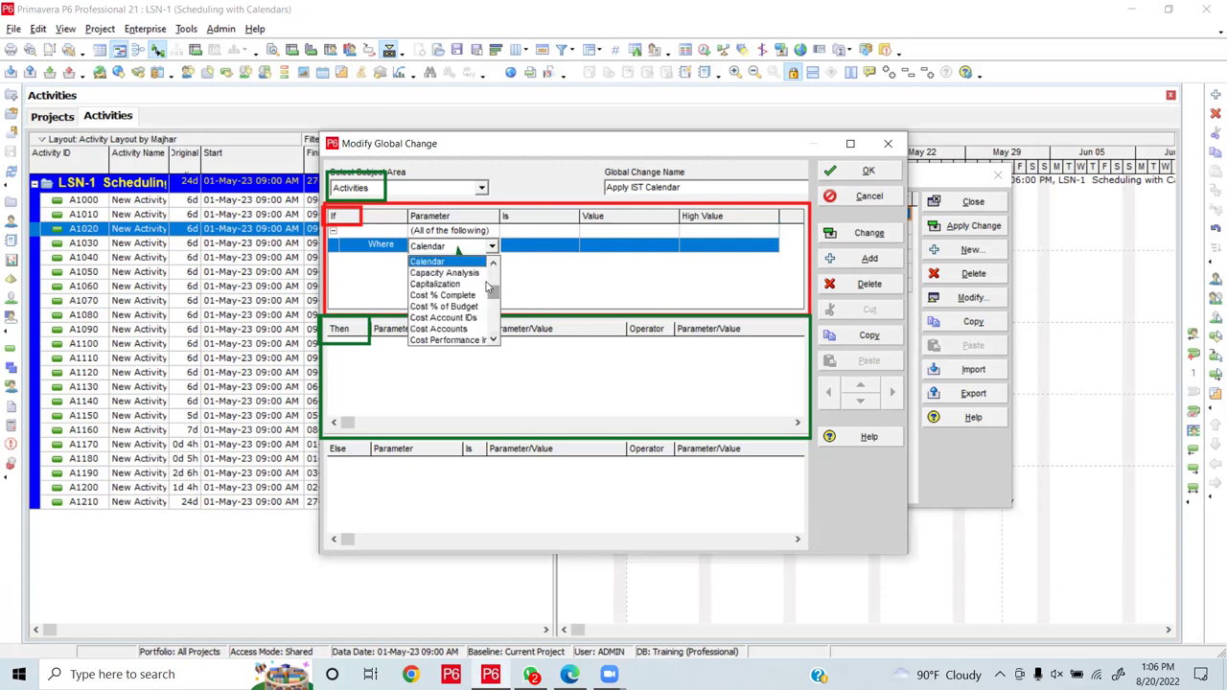
left_click(422, 263)
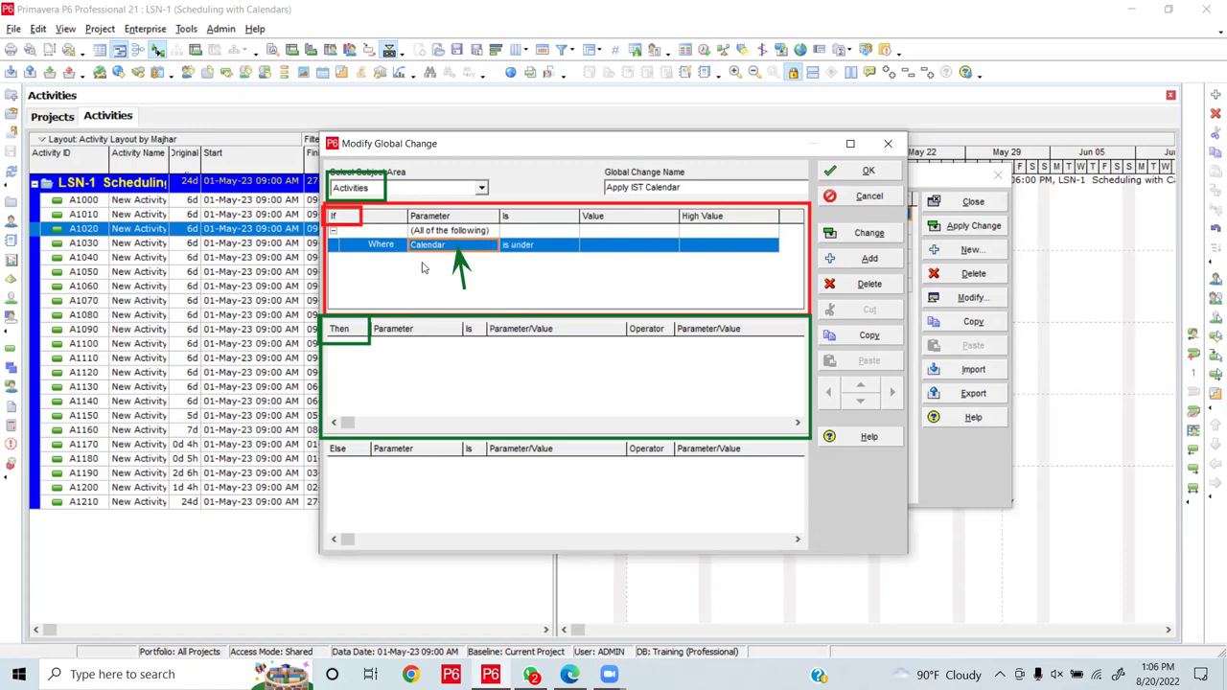
left_click(550, 249)
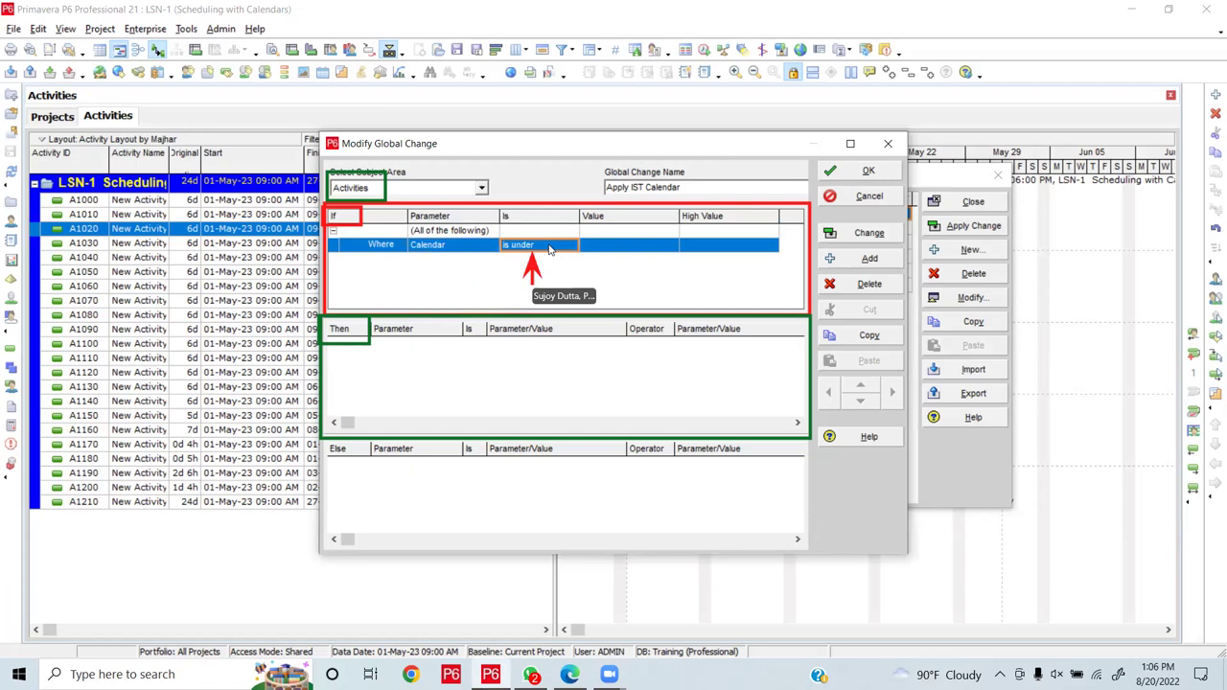
left_click(550, 248)
left_click(547, 276)
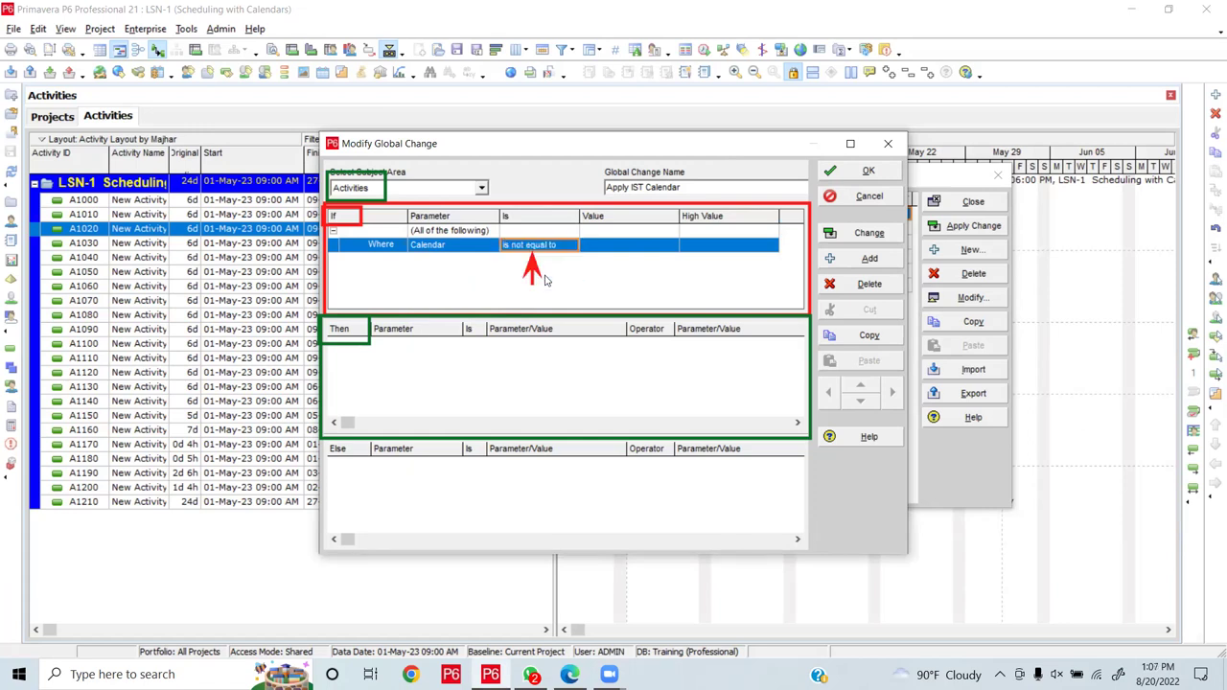
Set the value of the If section's Calendar condition to the IST calendar
left_click(607, 247)
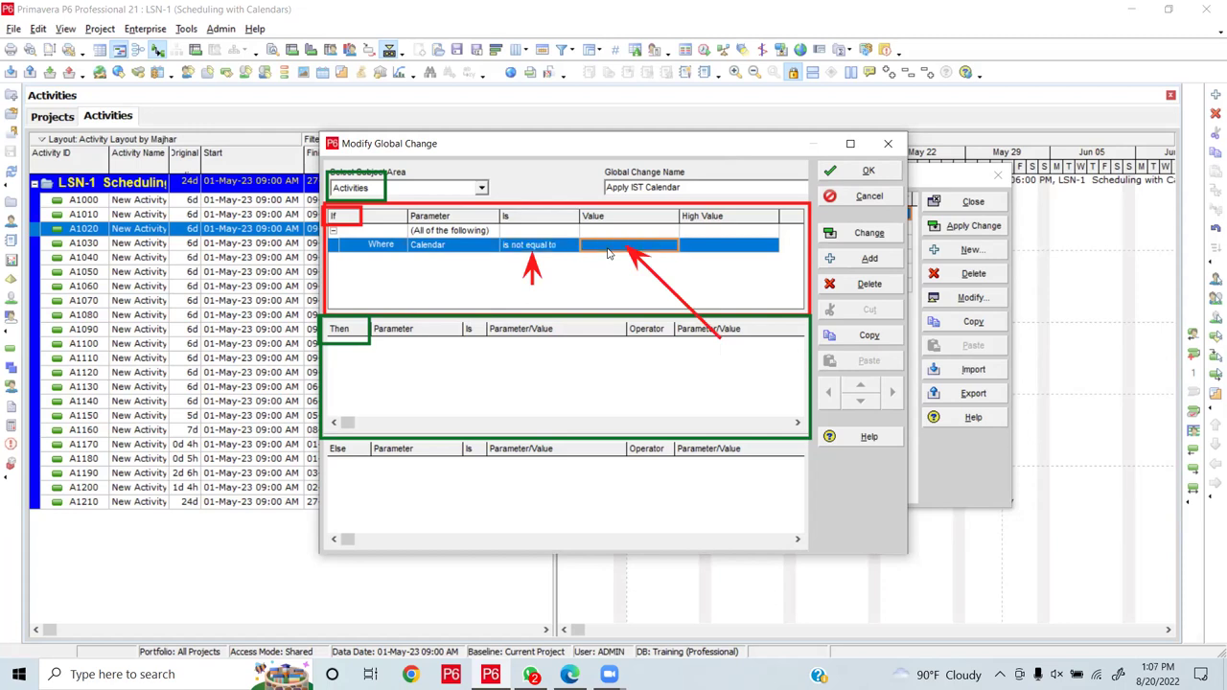
left_click(607, 247)
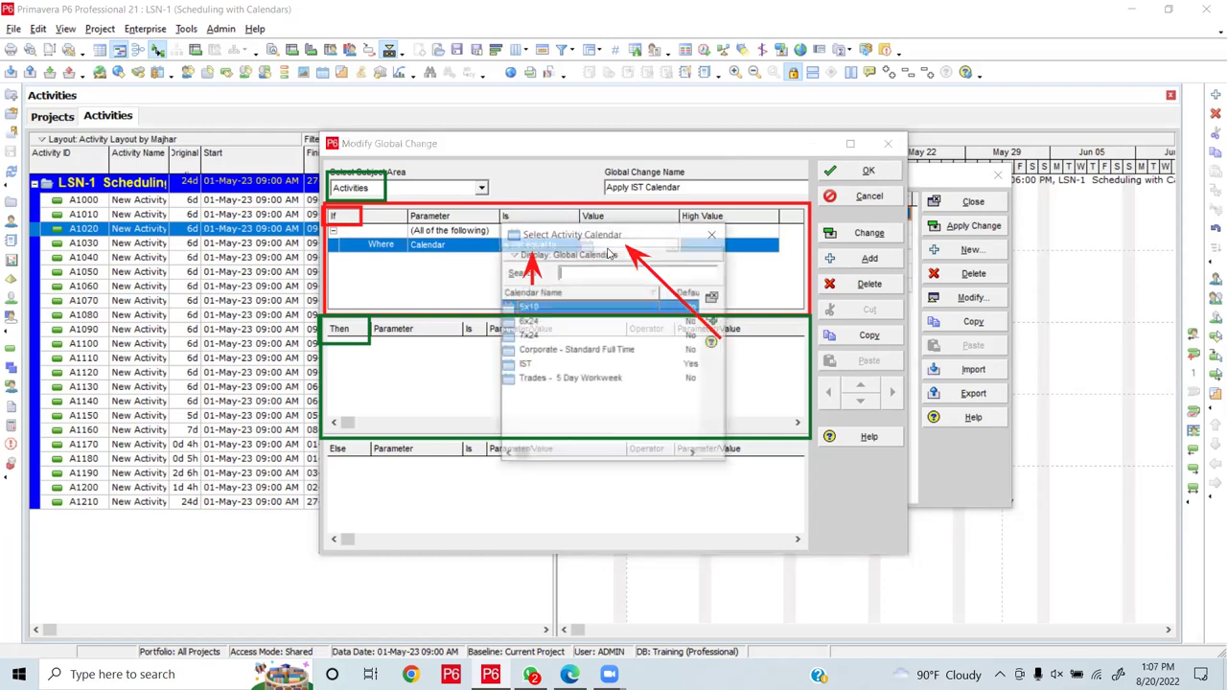
left_click(538, 367)
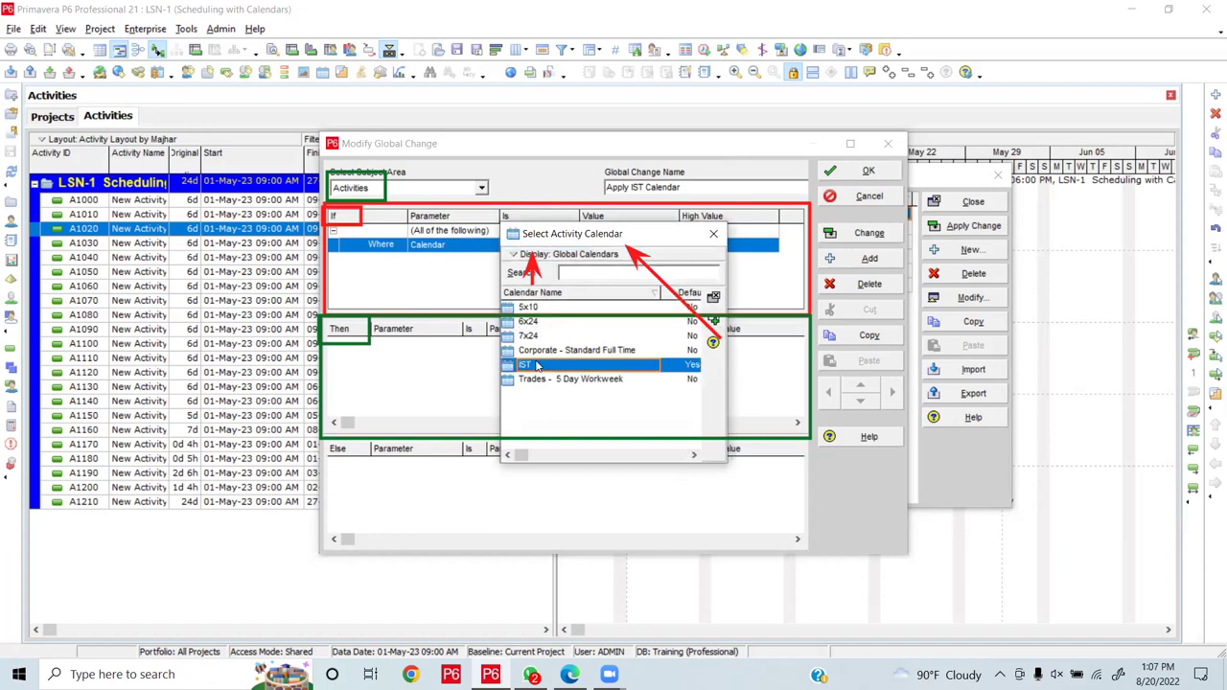
double_click(538, 366)
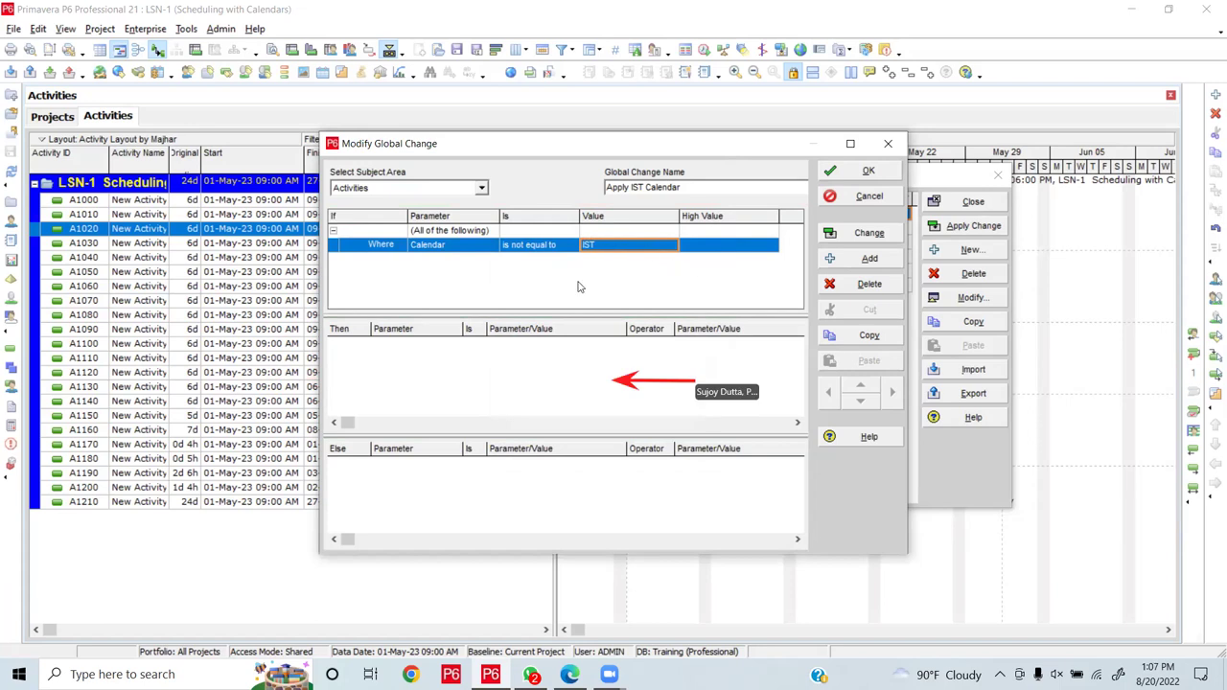
Add a Then statement that sets the Calendar parameter to IST, and save the "Apply IST Calendar" global change
left_click(548, 384)
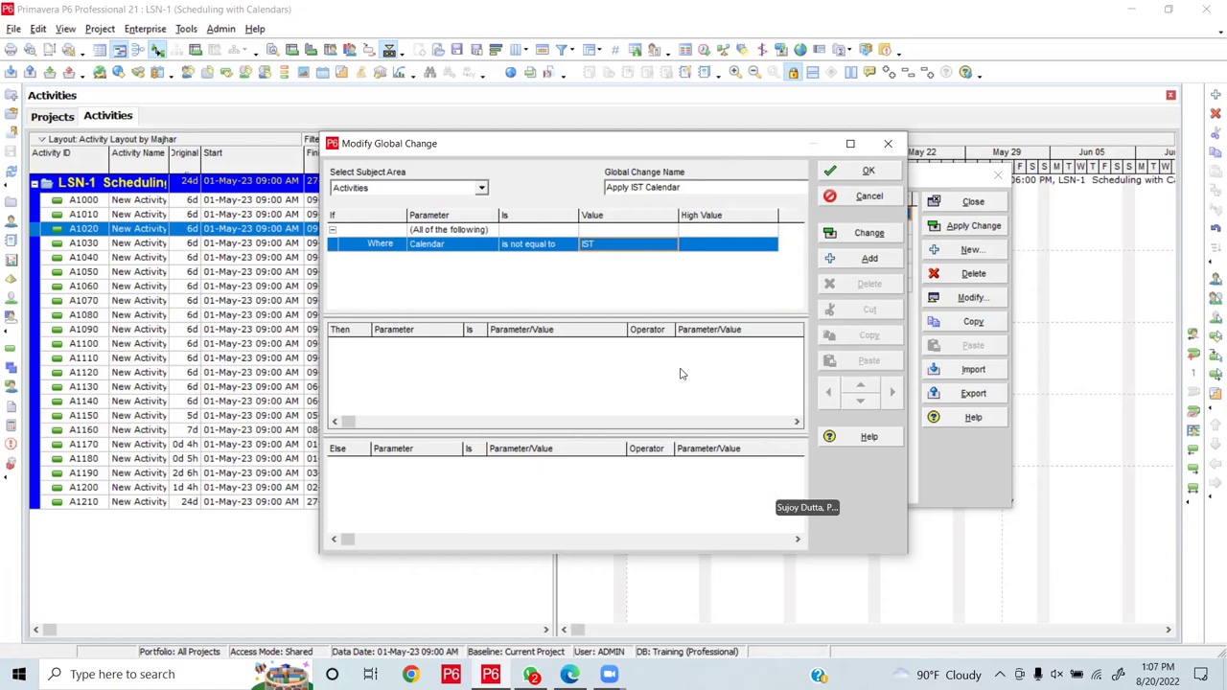
left_click(503, 278)
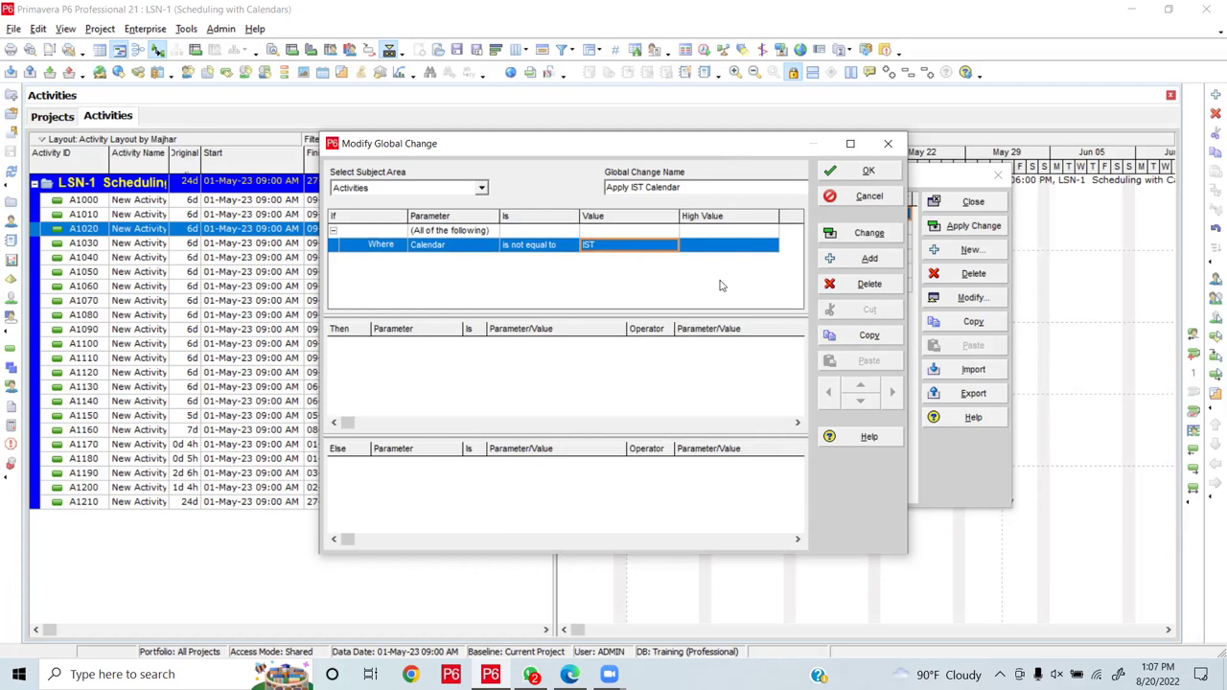
left_click(613, 379)
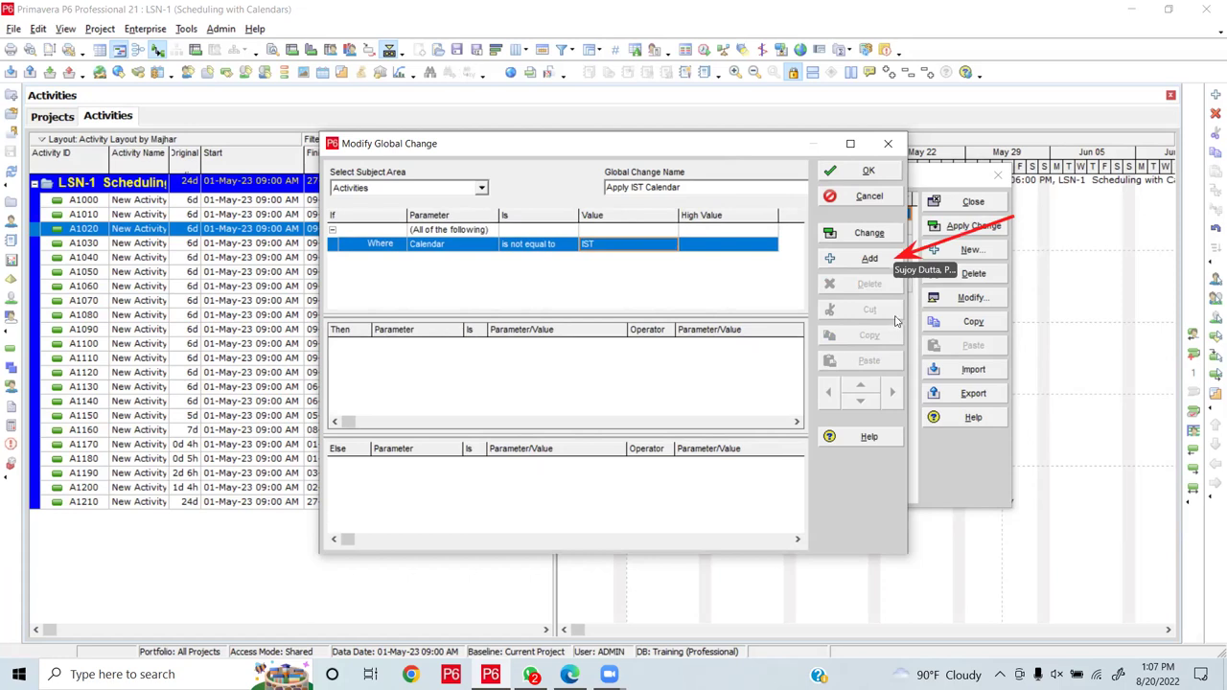
left_click(869, 261)
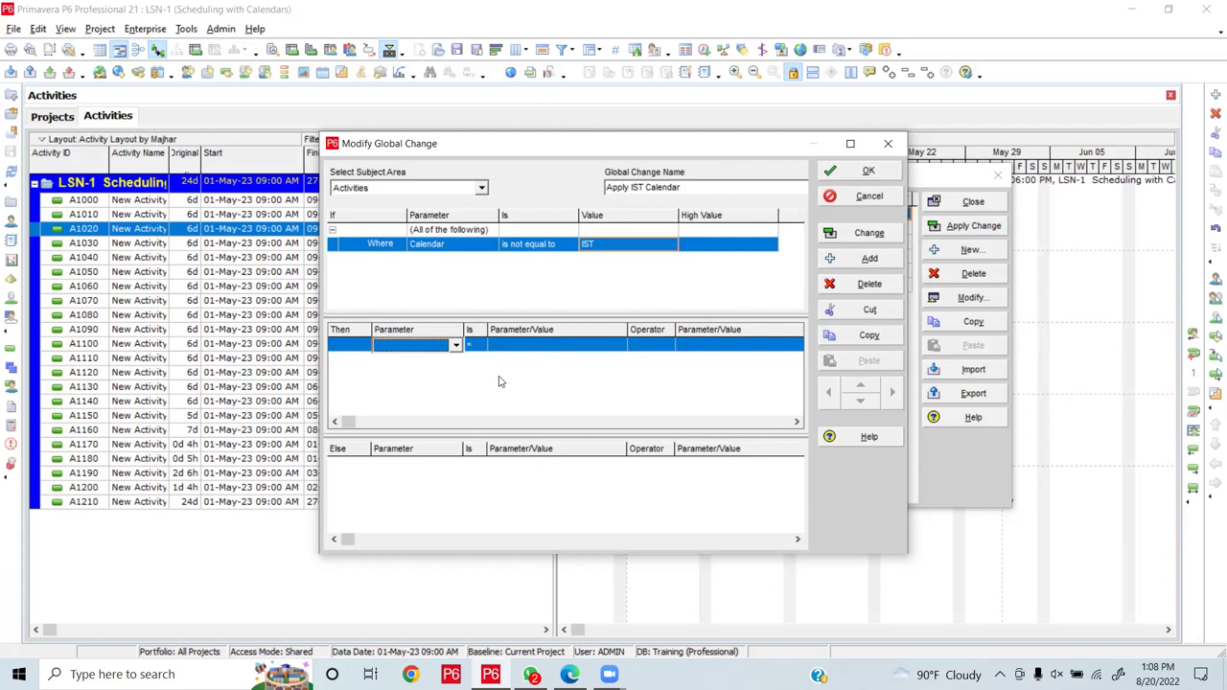
left_click(456, 347)
key("c")
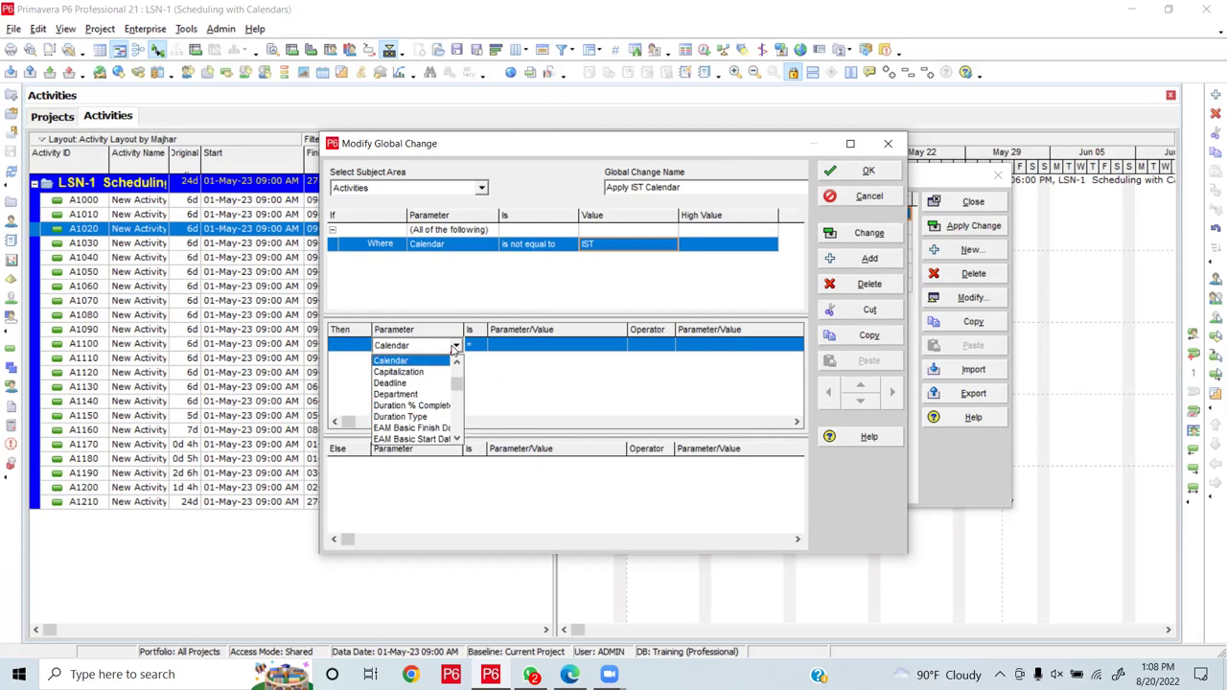
left_click(418, 363)
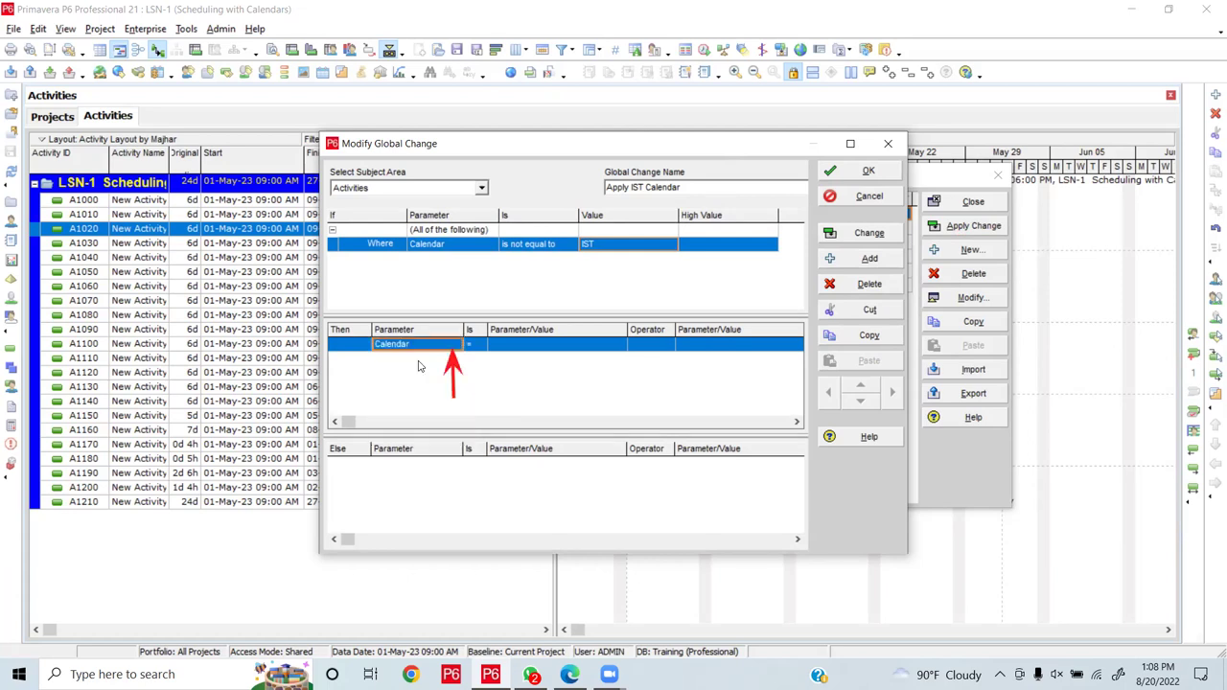
double_click(541, 351)
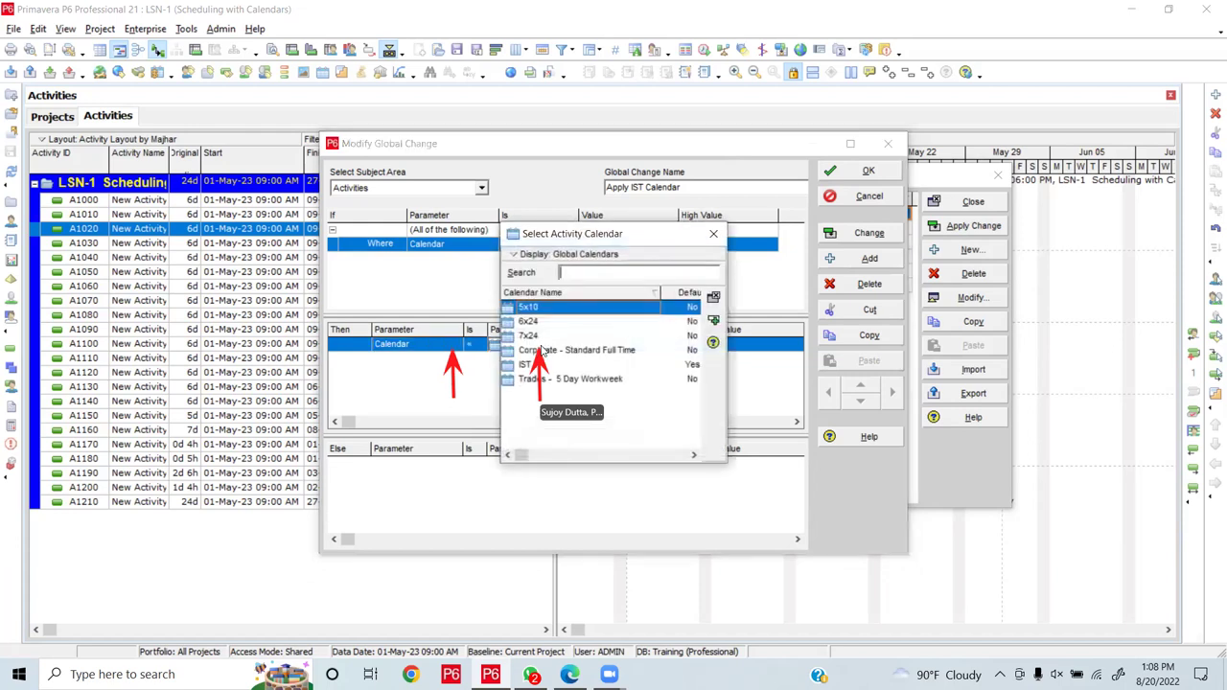
double_click(527, 367)
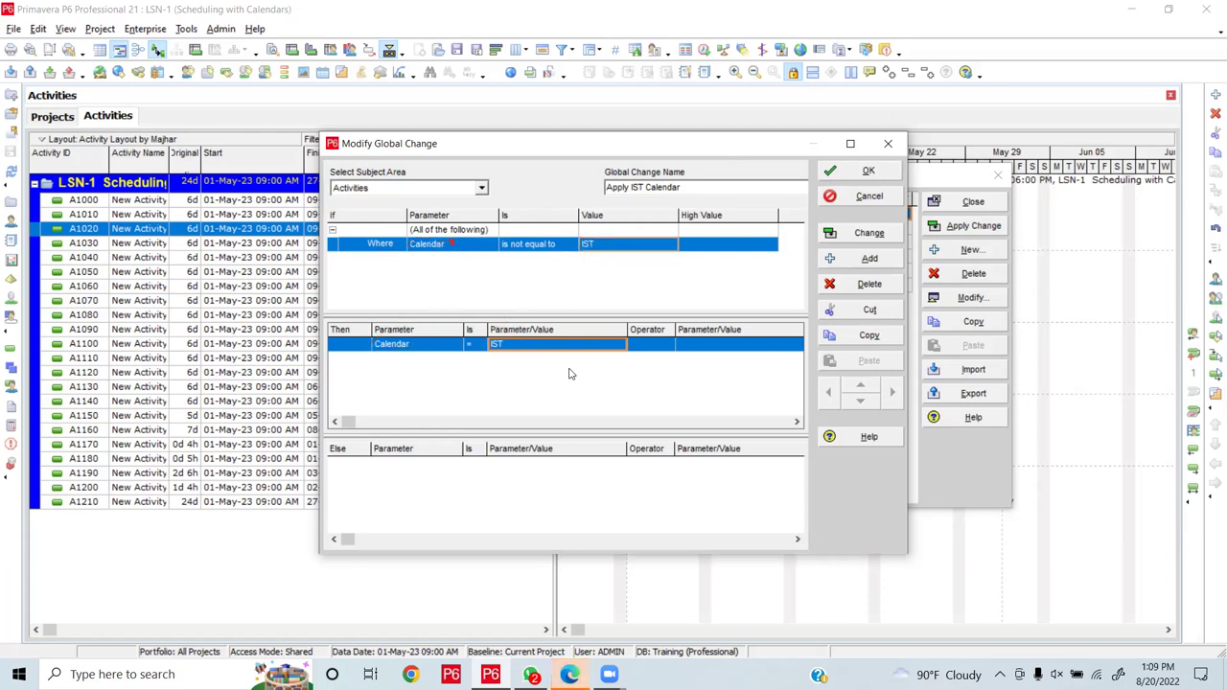
left_click(868, 169)
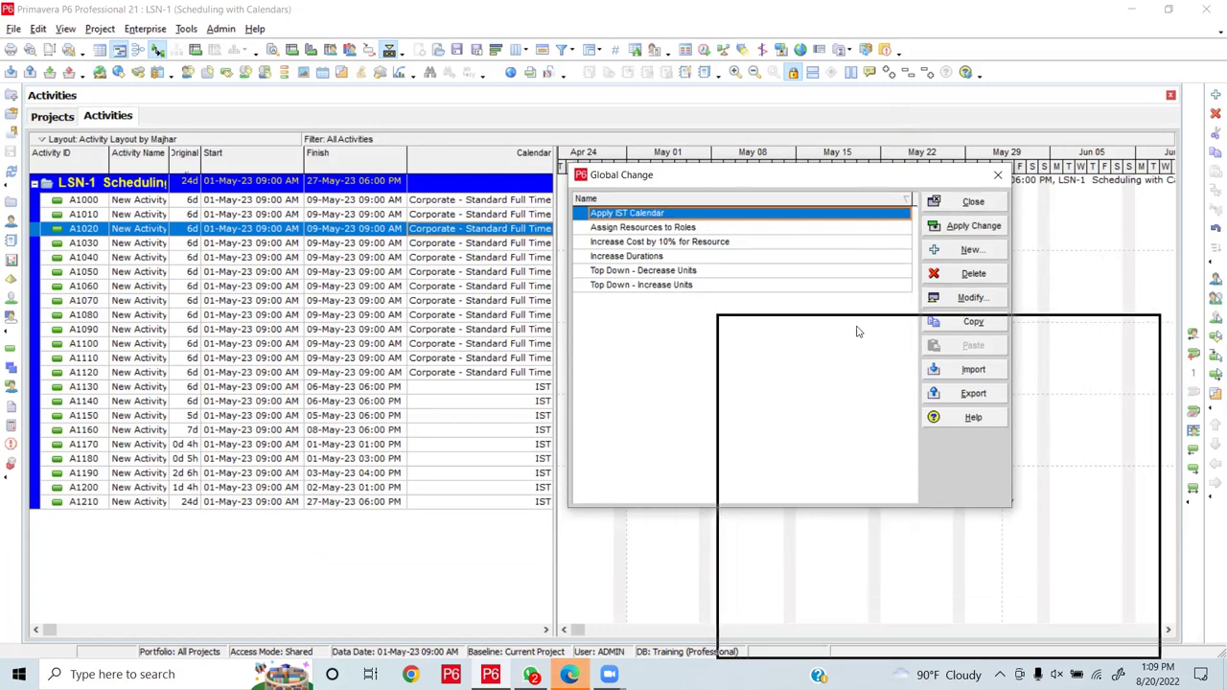
Move the Global Change window clear of the activity table and run "Apply IST Calendar", committing the changes without saving the log file
left_click_drag(844, 175, 996, 325)
left_click_drag(1160, 469, 1099, 463)
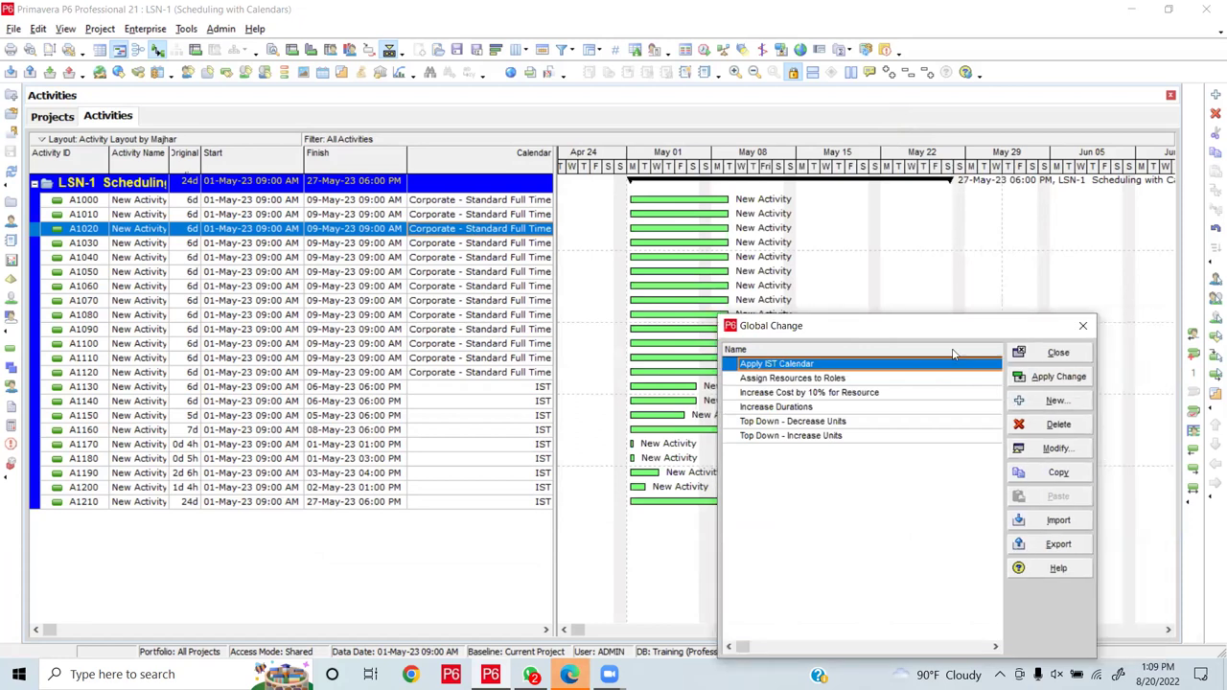
left_click_drag(943, 332, 1012, 341)
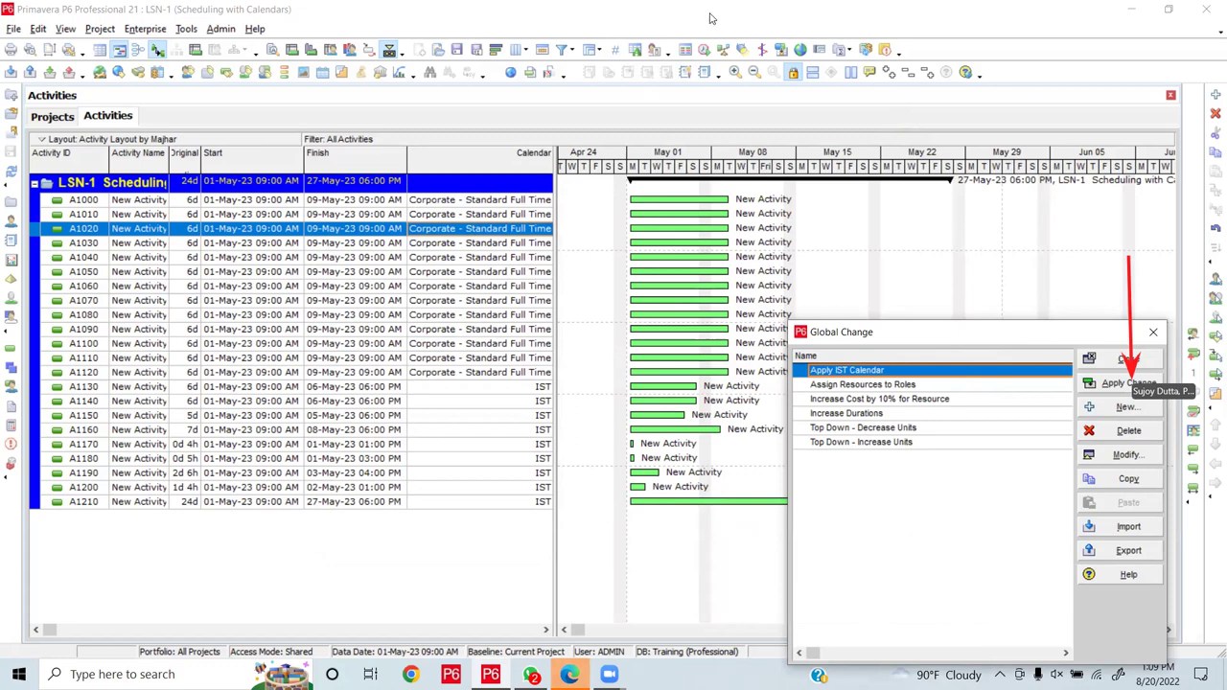
left_click(1122, 383)
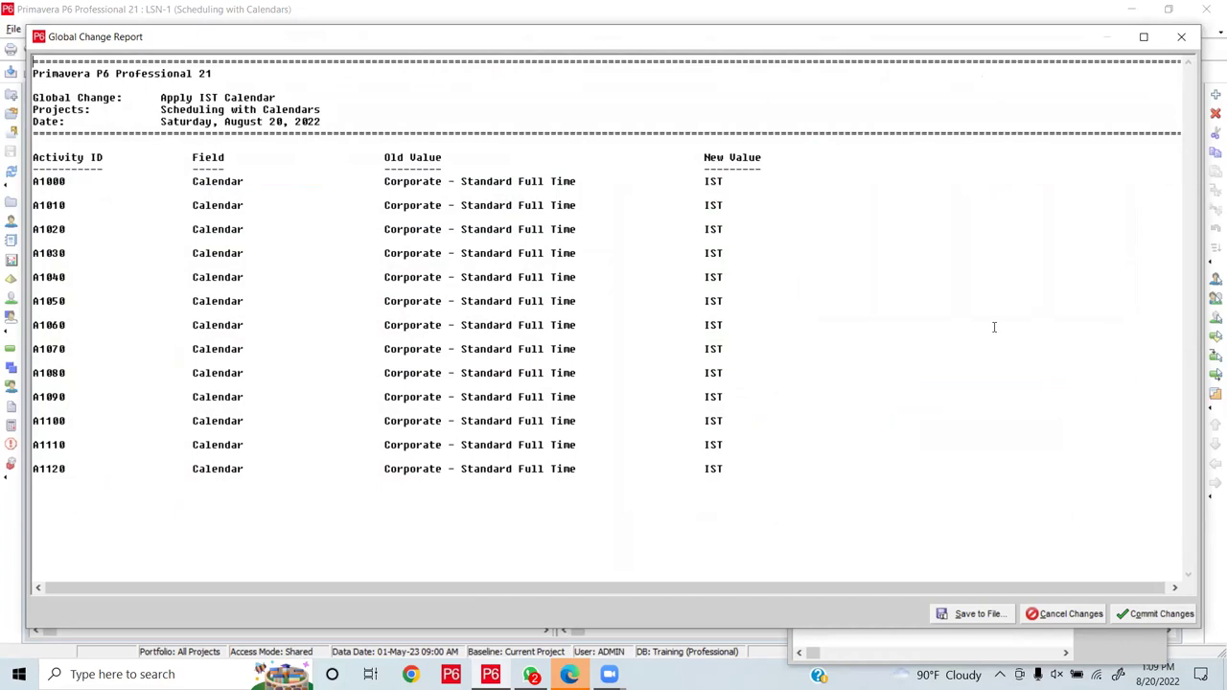
left_click(1141, 617)
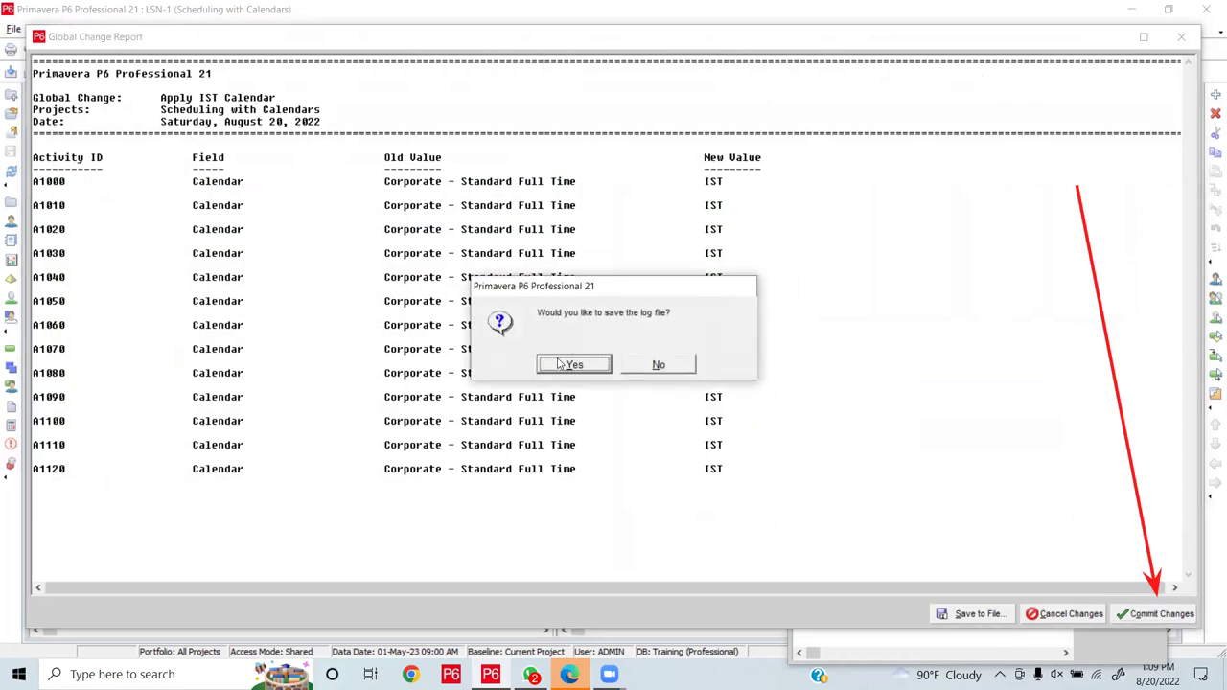
left_click(658, 368)
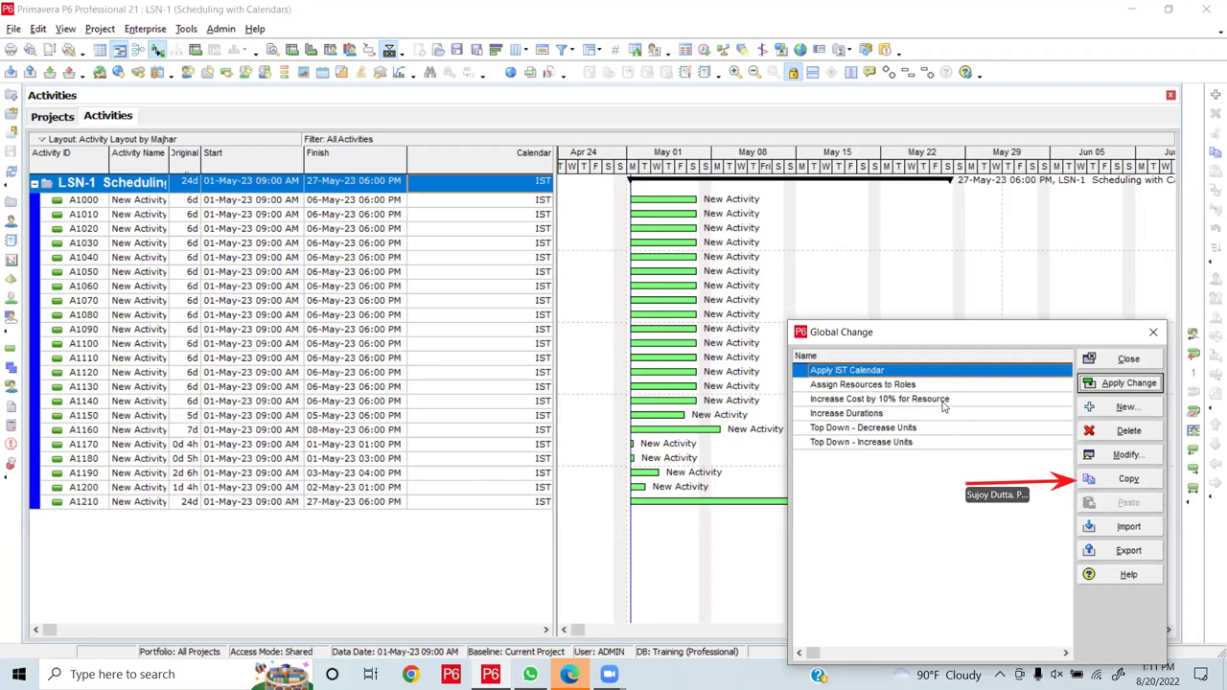
Duplicate the "Apply IST Calendar" global change and rename the copy "Apply Corporate Calendar"
left_click(1135, 481)
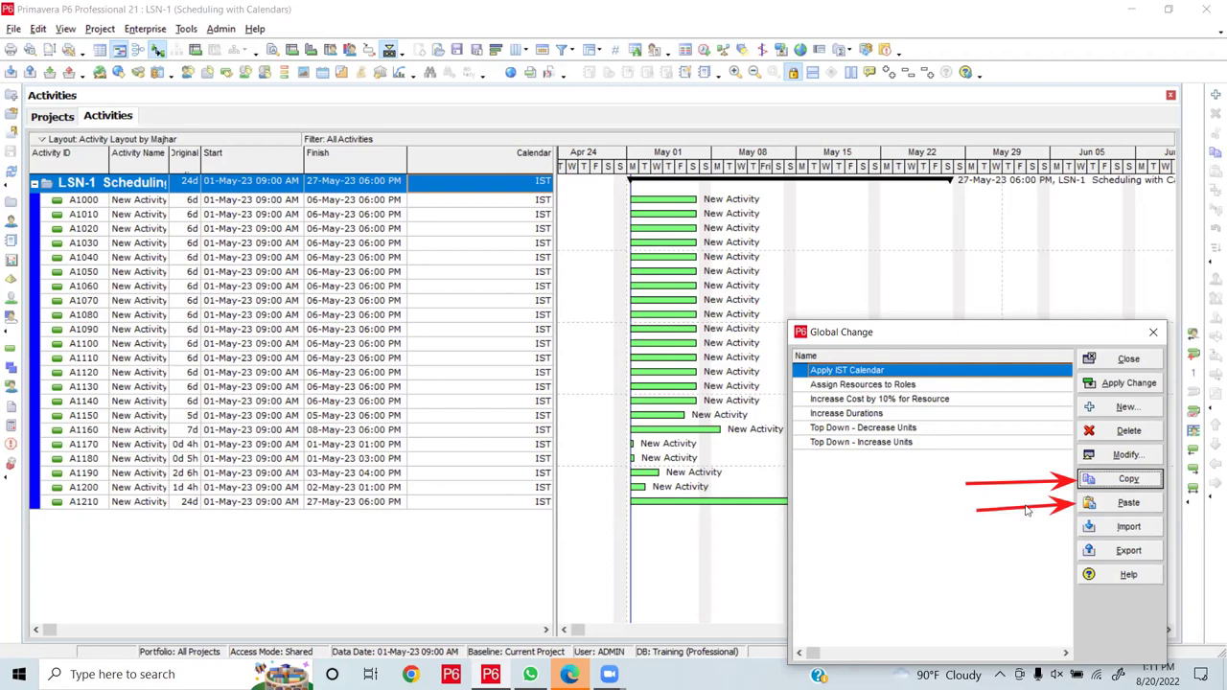
left_click(1117, 505)
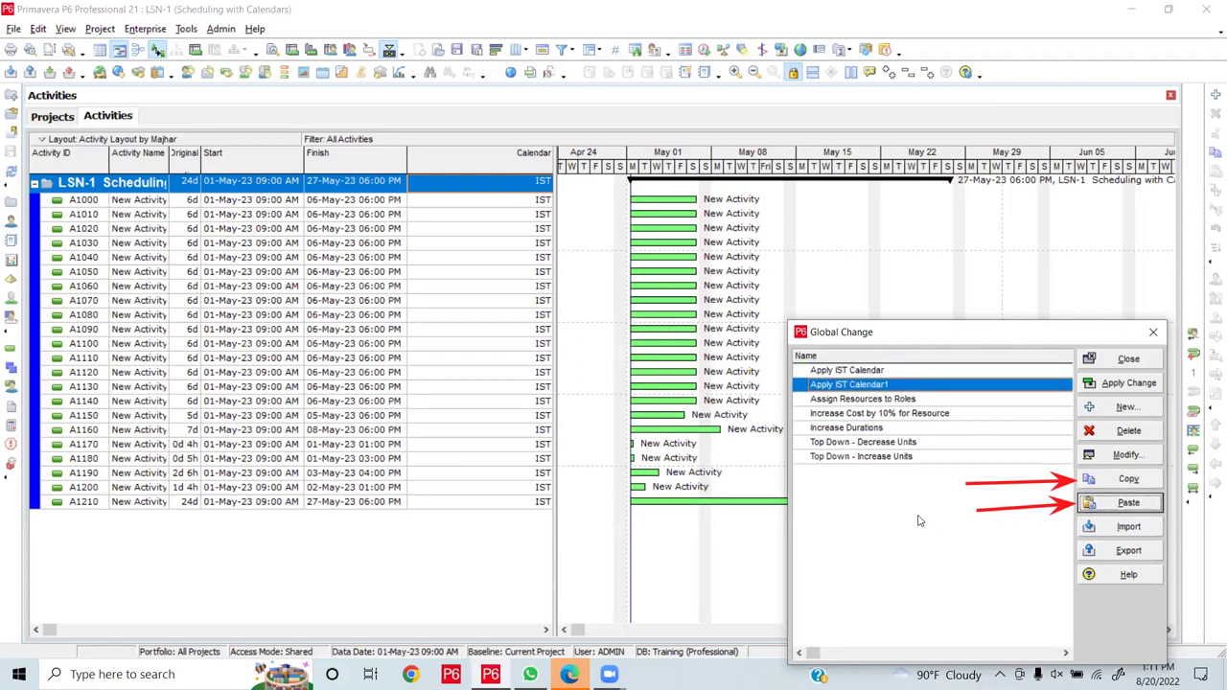
left_click(909, 388)
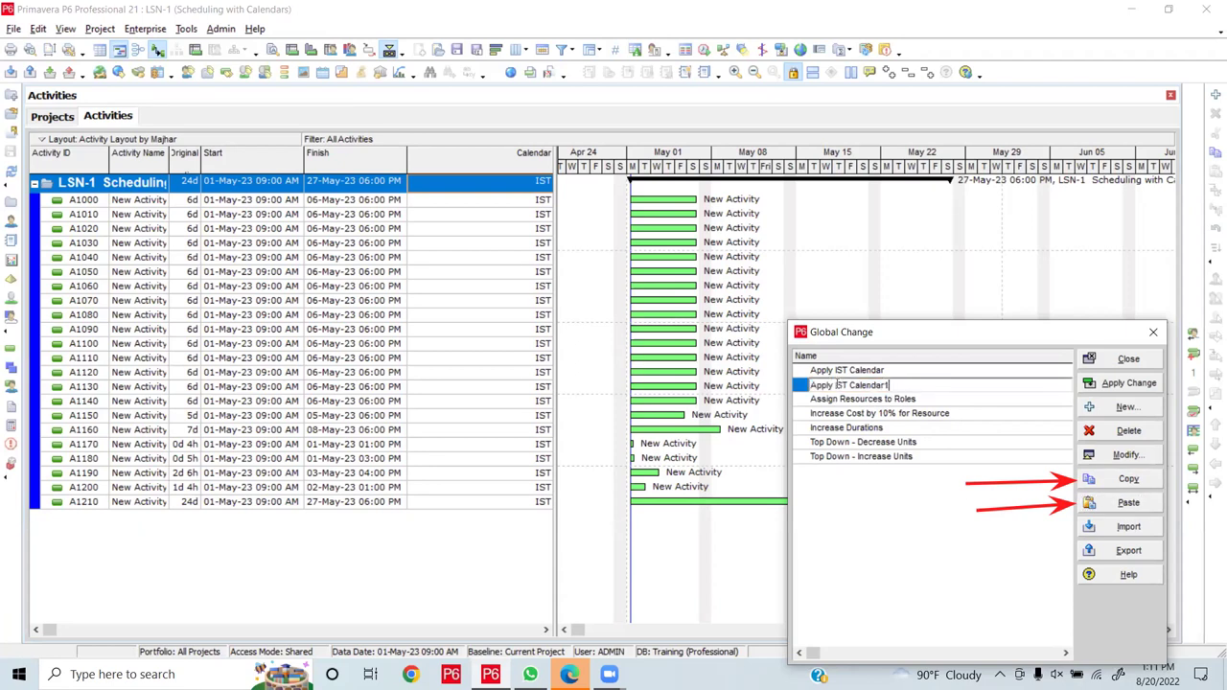
left_click_drag(834, 384, 959, 384)
key("BackSpace")
type("Corpo")
type("rate")
type(" Cale")
type("lendar")
left_click(959, 388)
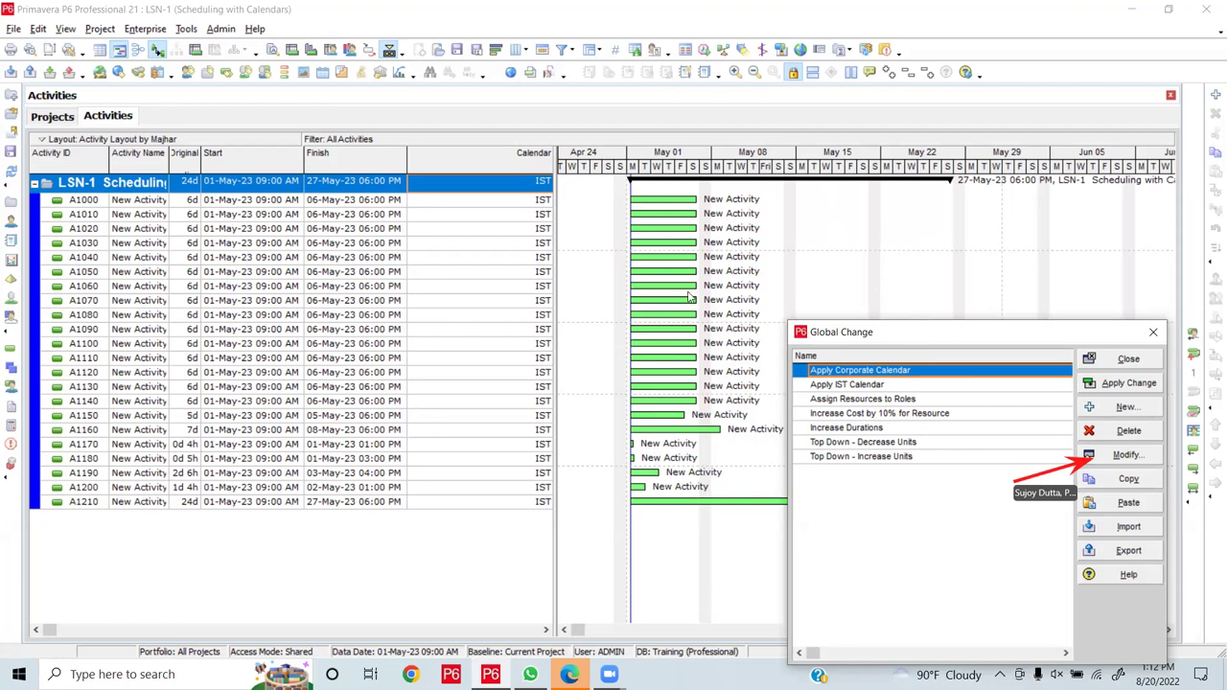
Modify "Apply Corporate Calendar" so both its If value and its Then value are "Corporate - Standard Full Time", and save it
left_click(1122, 456)
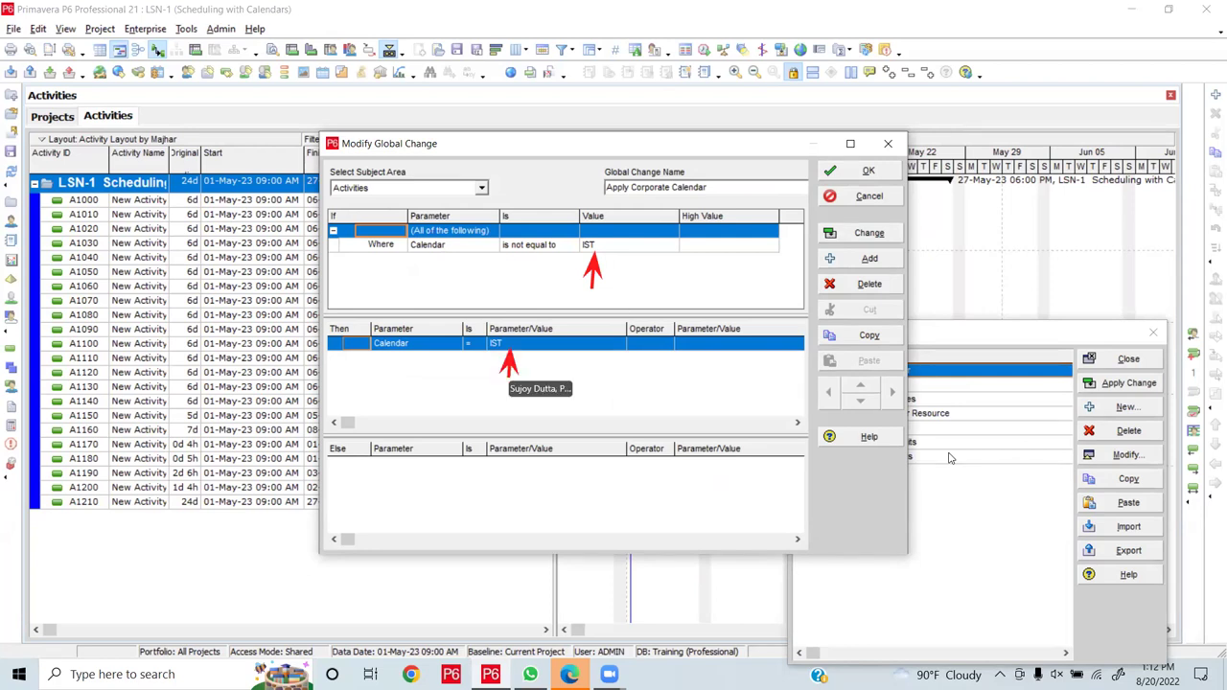
left_click(644, 245)
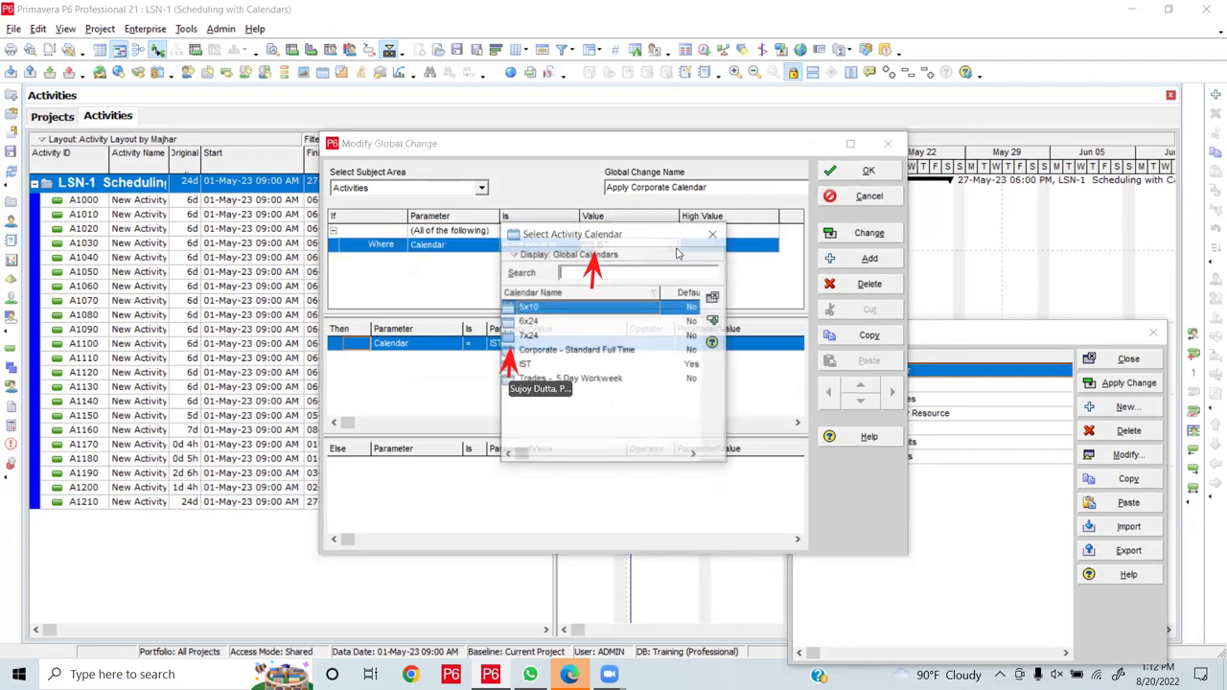
double_click(594, 351)
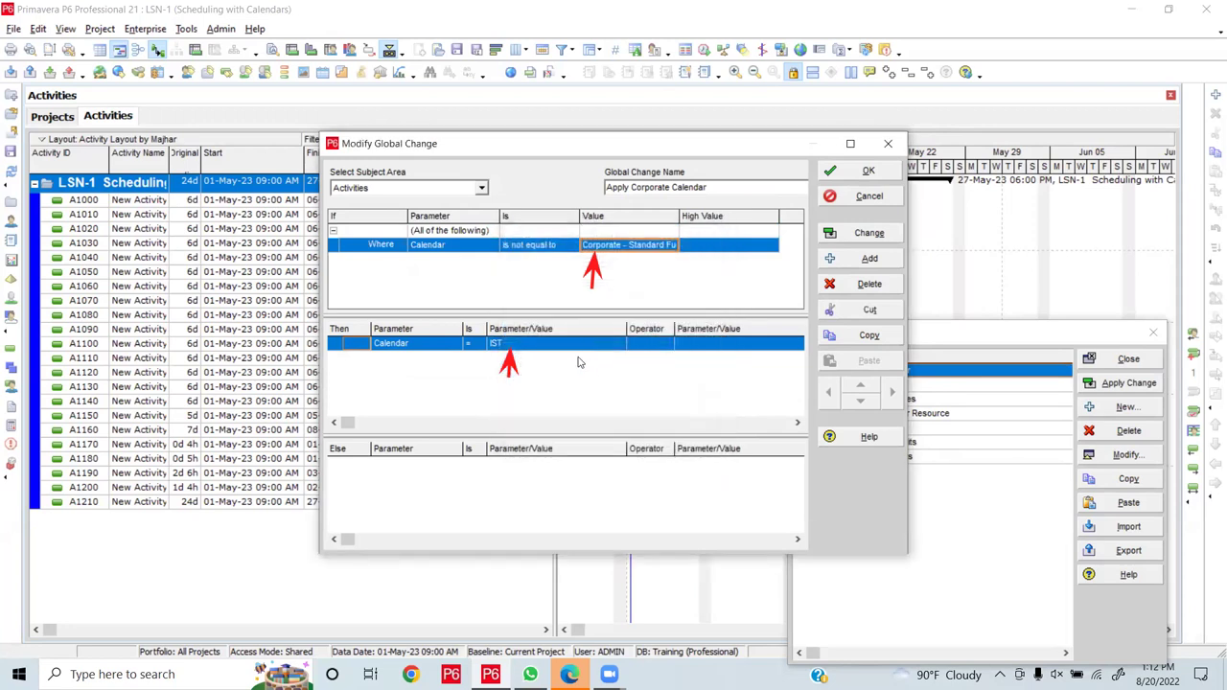
left_click(564, 351)
left_click(566, 352)
double_click(566, 356)
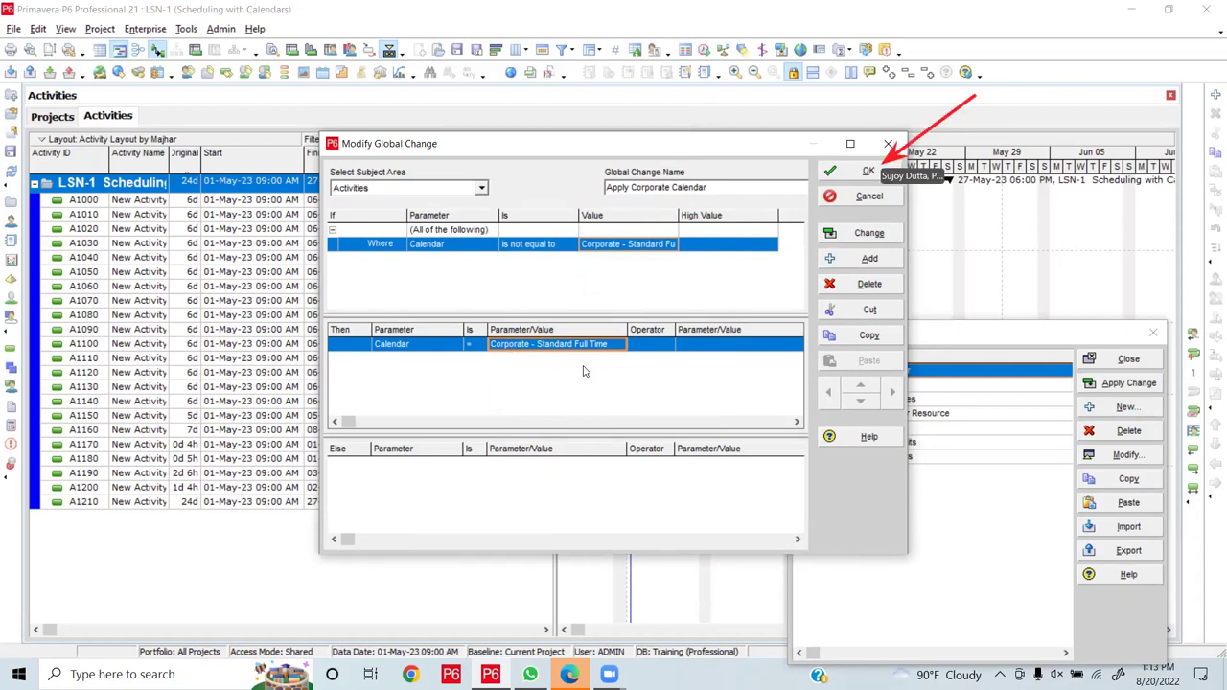
left_click(865, 172)
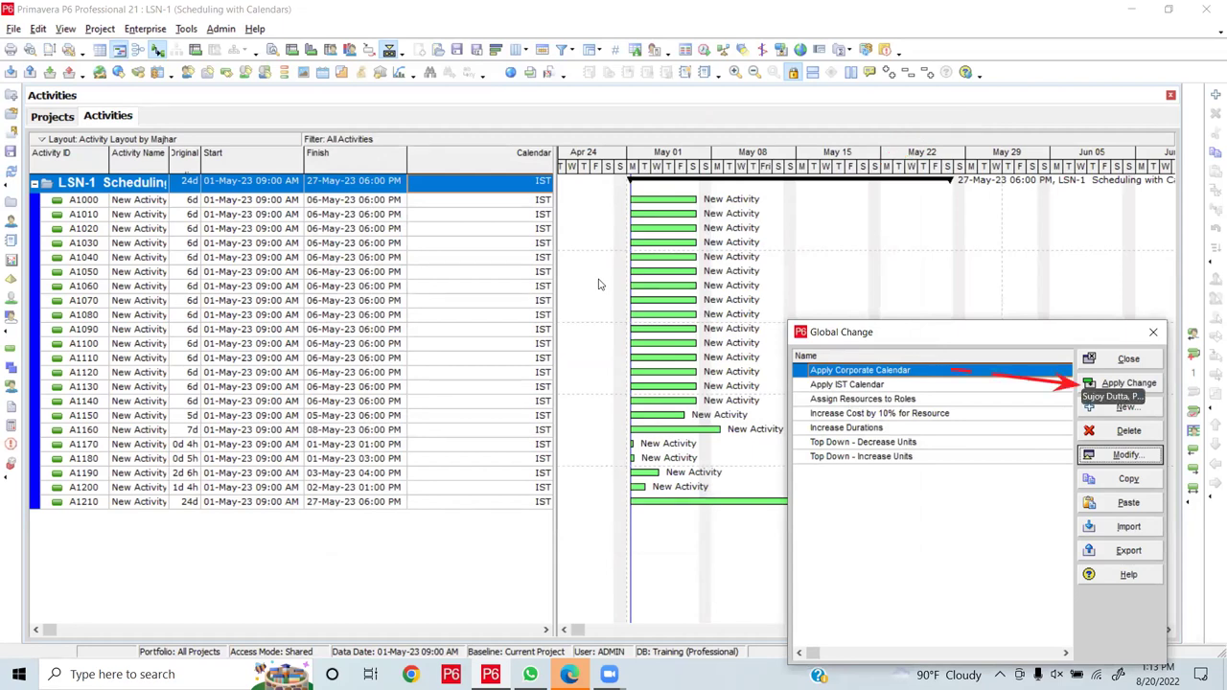
Run the "Apply Corporate Calendar" global change and commit its changes without saving the log file
left_click(1143, 382)
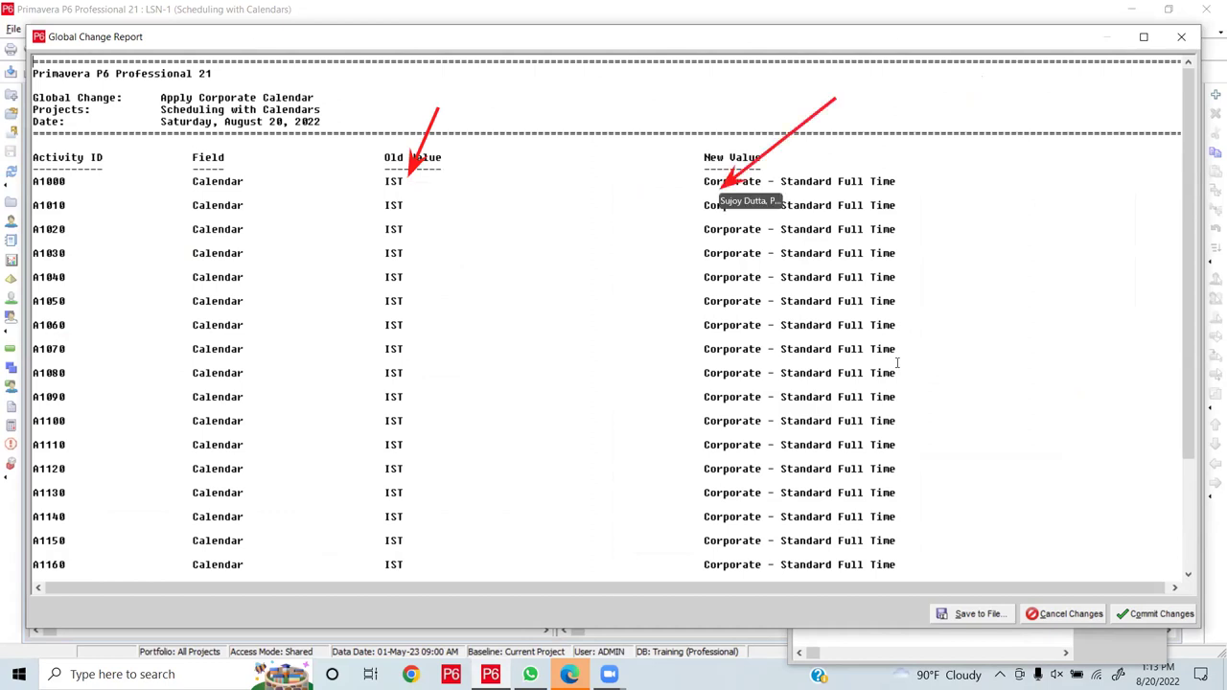
left_click(1144, 617)
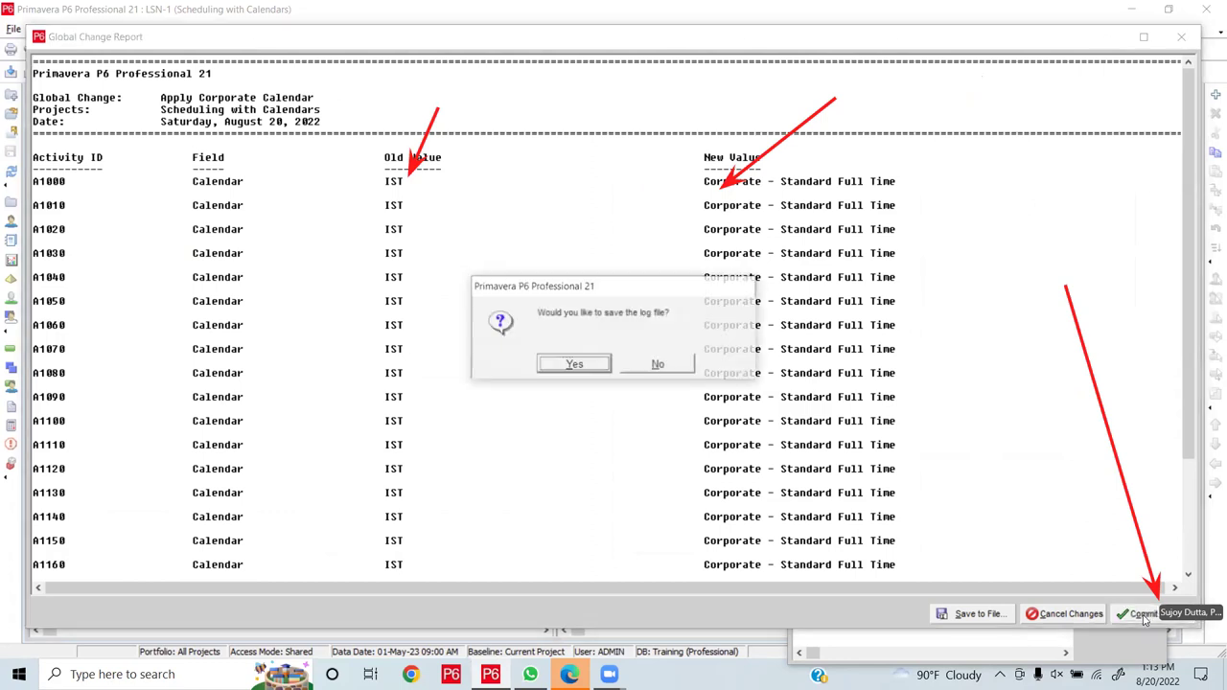
left_click(680, 366)
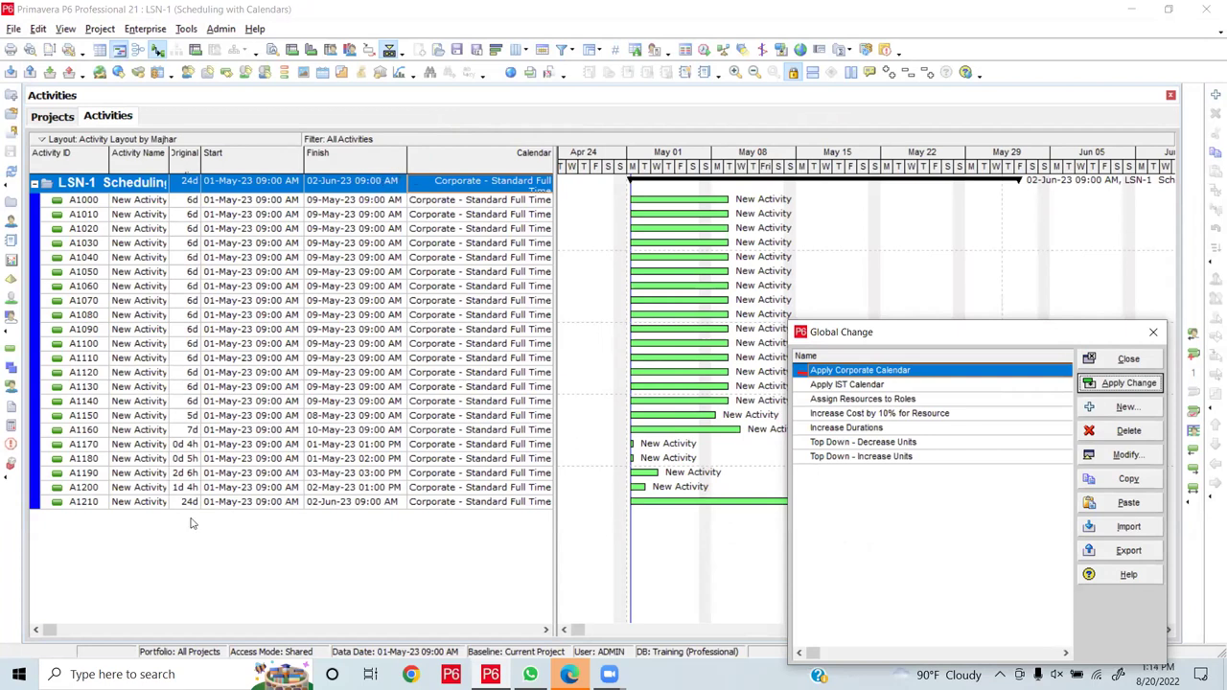
Reapply the "Apply IST Calendar" global change, commit it without saving the log file, and close the list of global changes
left_click(874, 387)
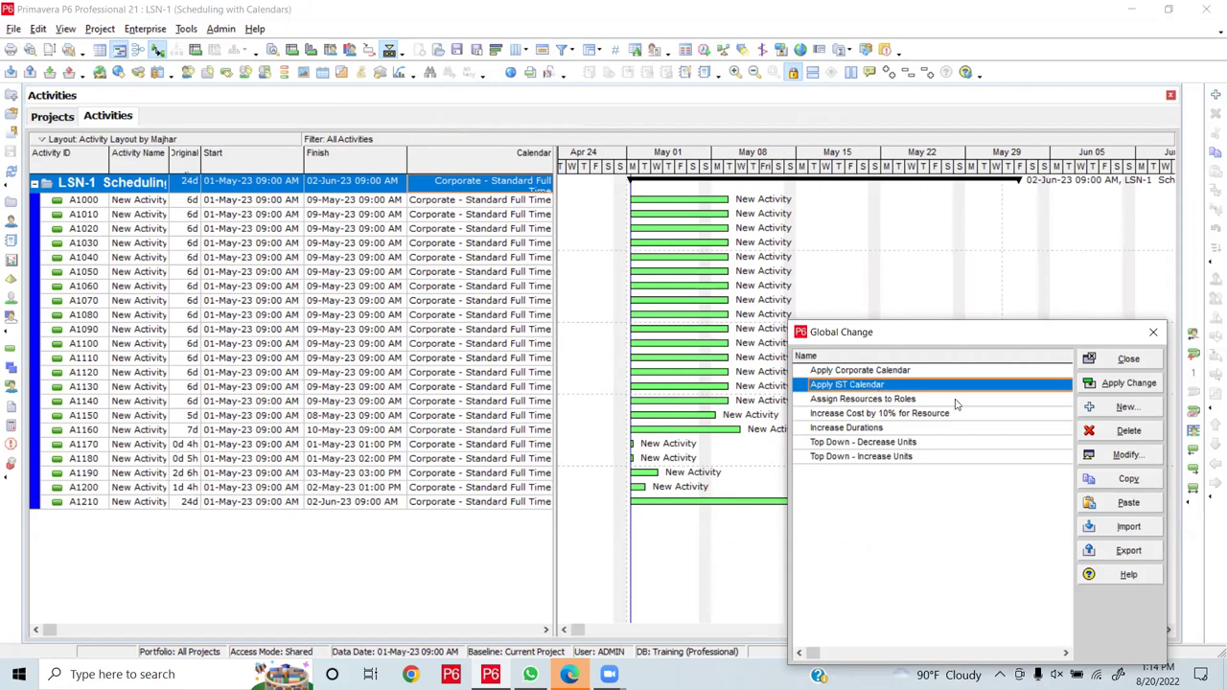
left_click(1141, 385)
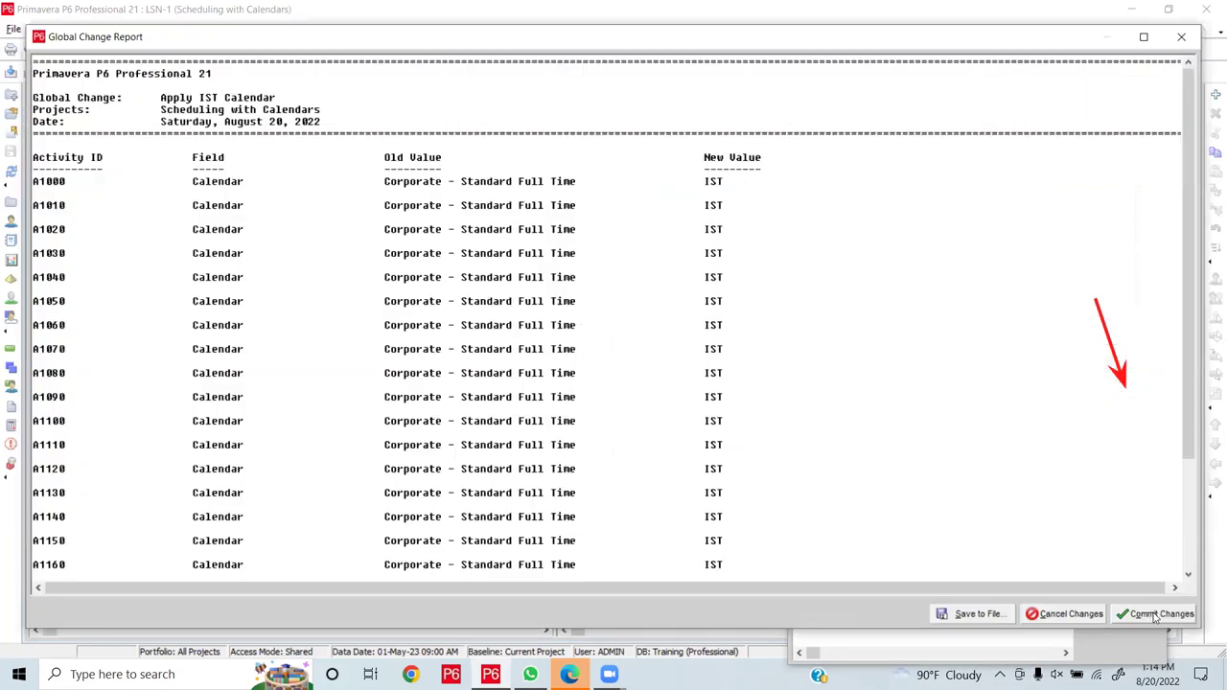
left_click(1155, 616)
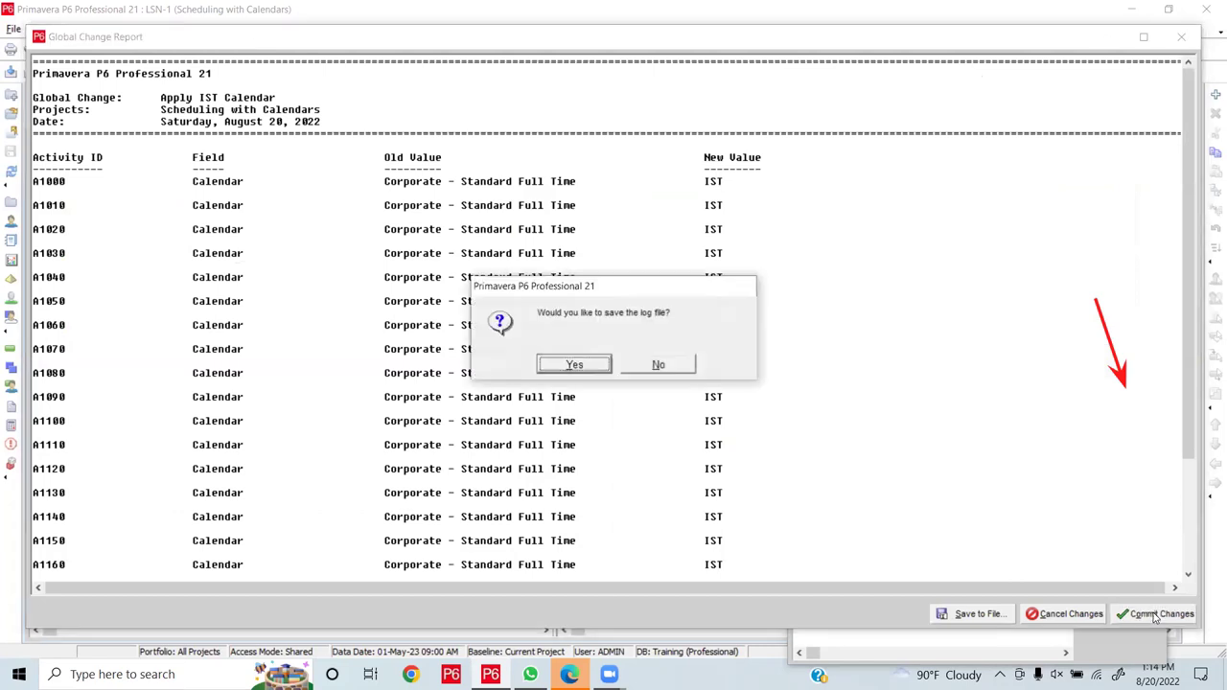
left_click(659, 365)
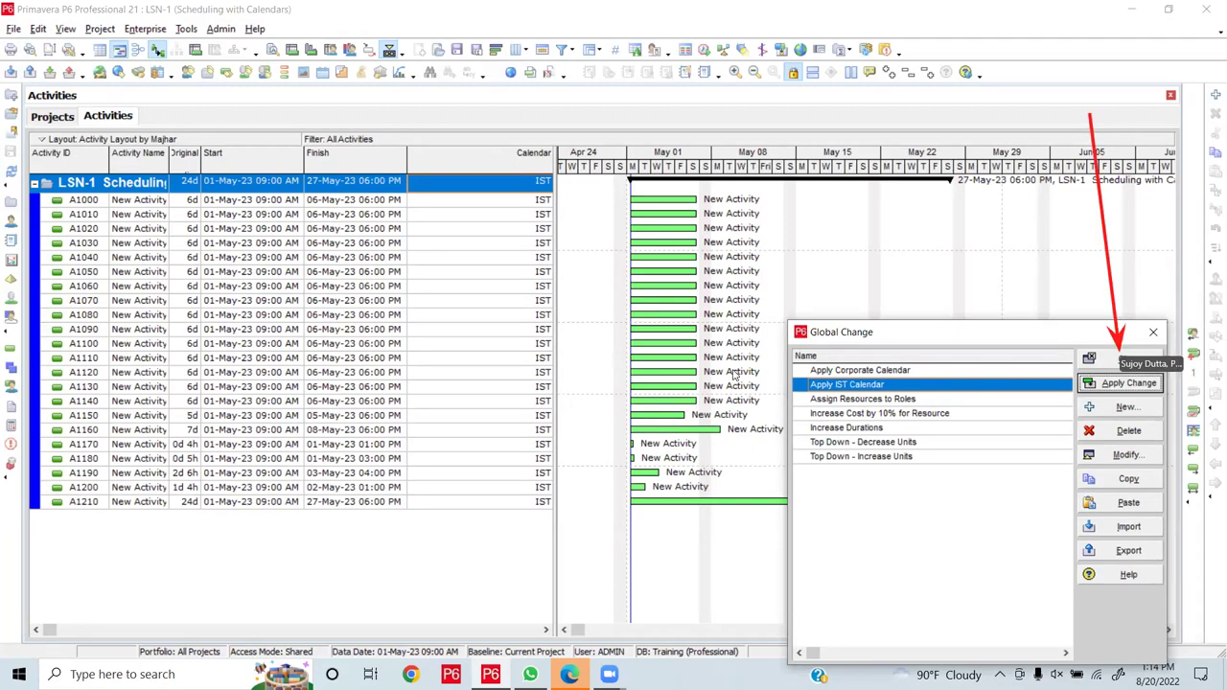
left_click(1118, 363)
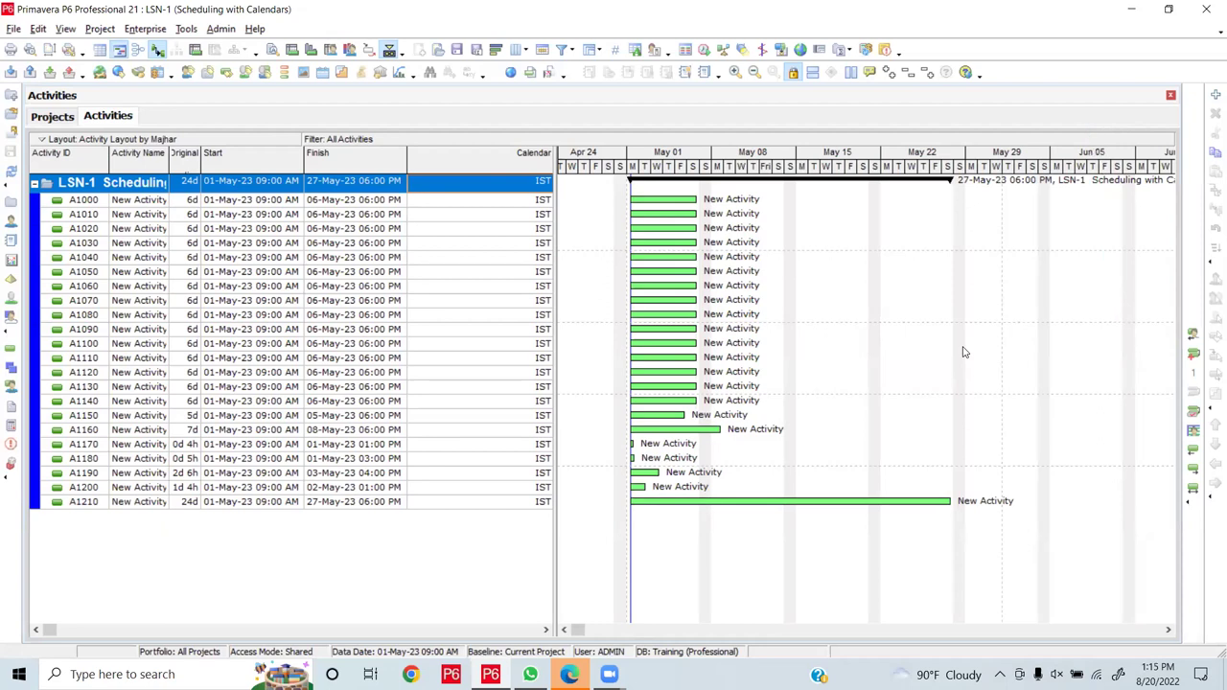
Rename activity A1000 as "task" and fill that name down through activity A1210
left_click_drag(170, 157, 197, 159)
left_click(150, 202)
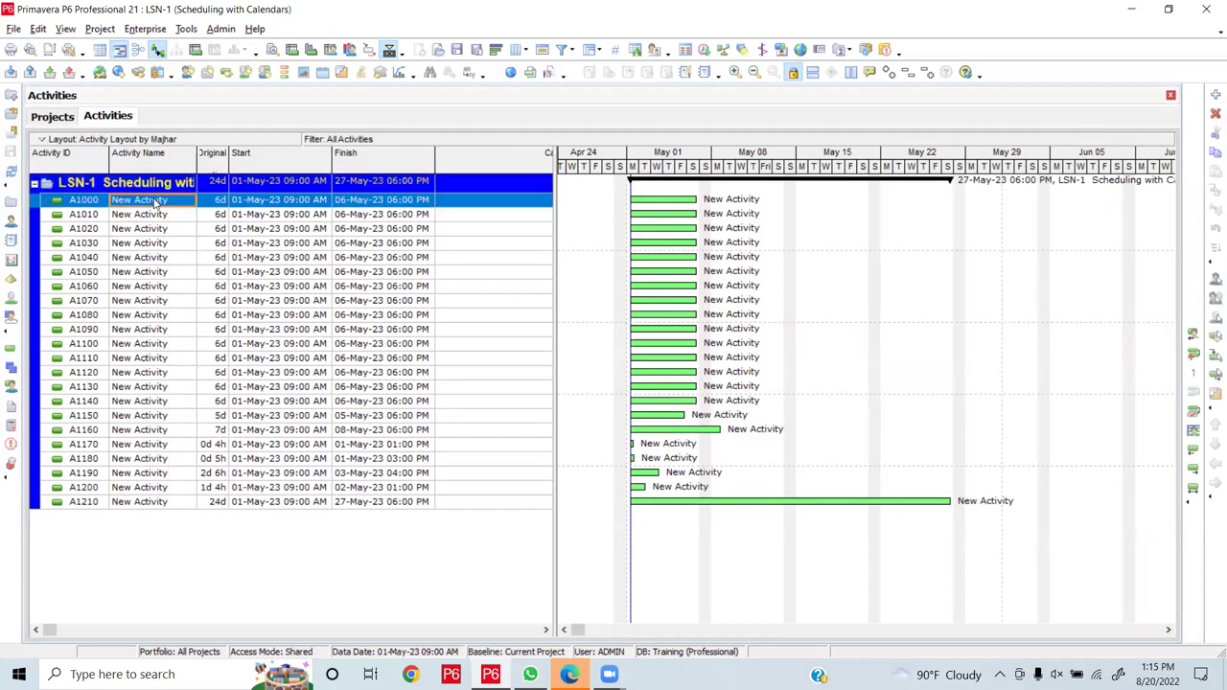
type("task")
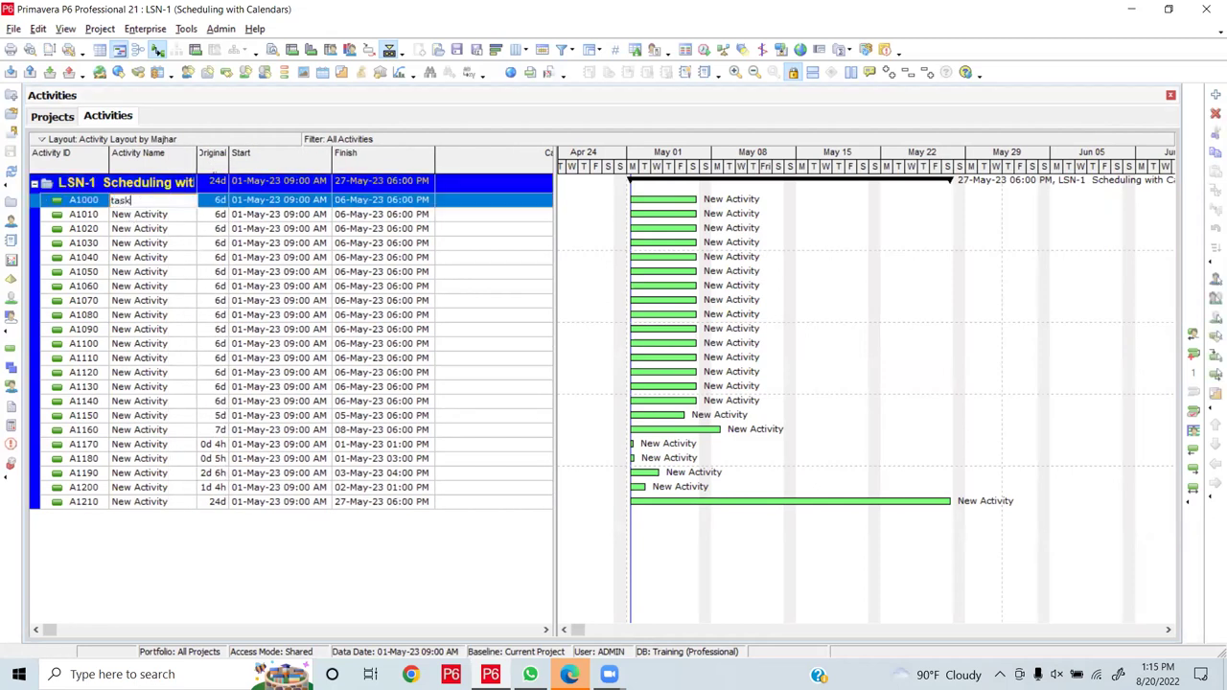
key("Return")
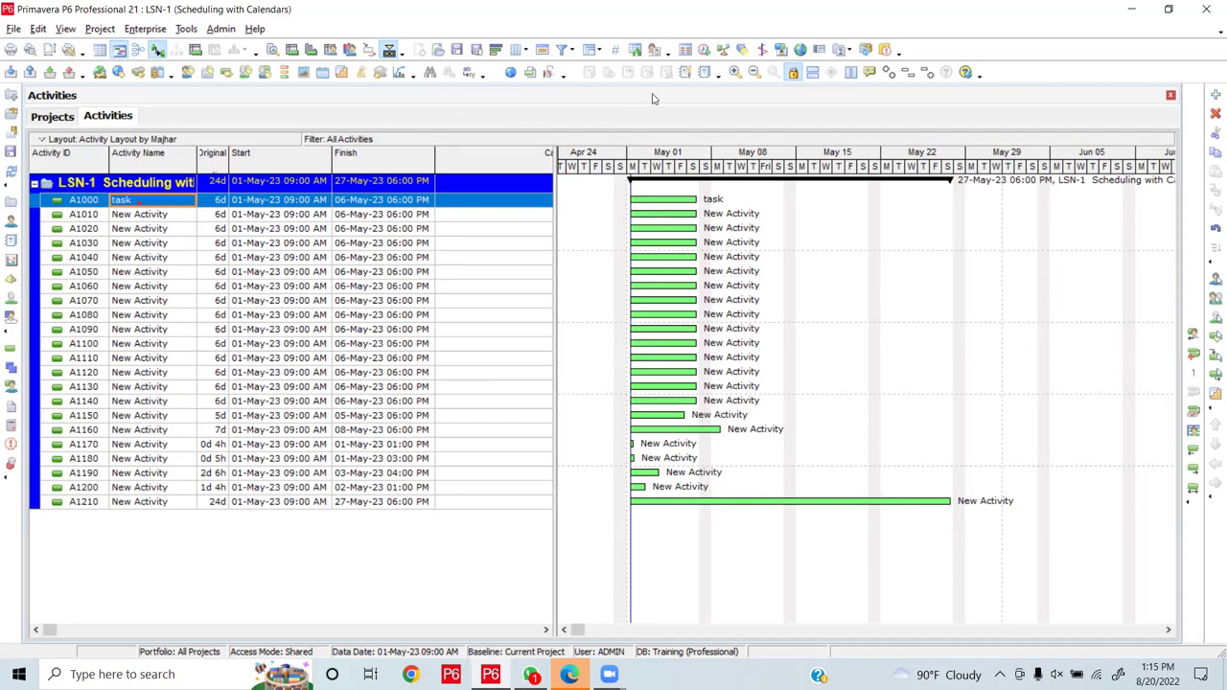
left_click(142, 502, "shift")
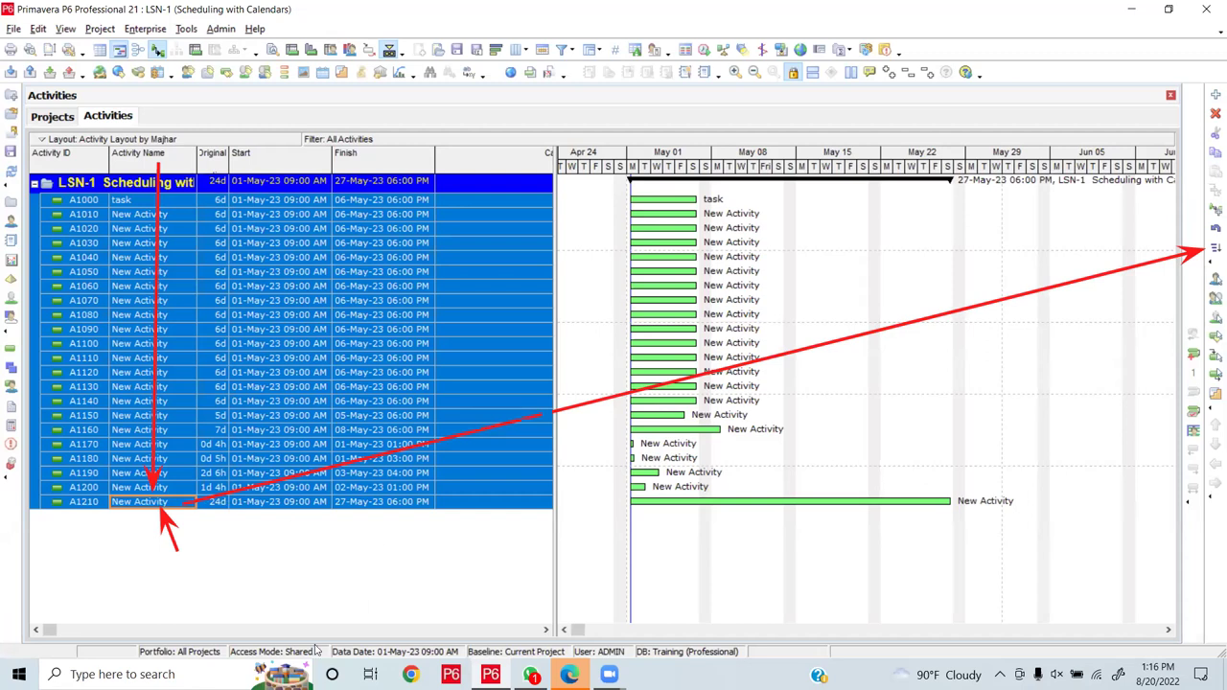
left_click(1212, 248)
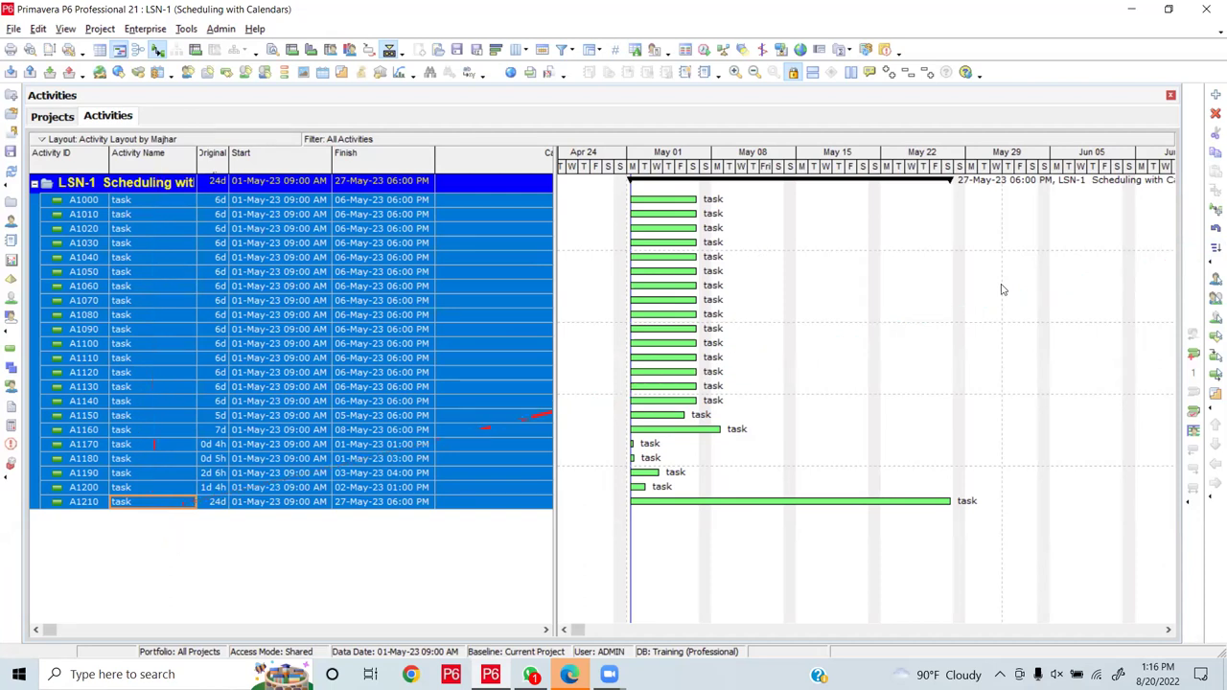
Widen the Original Duration column and fill A1000's duration down through activity A1210
left_click_drag(230, 159, 253, 163)
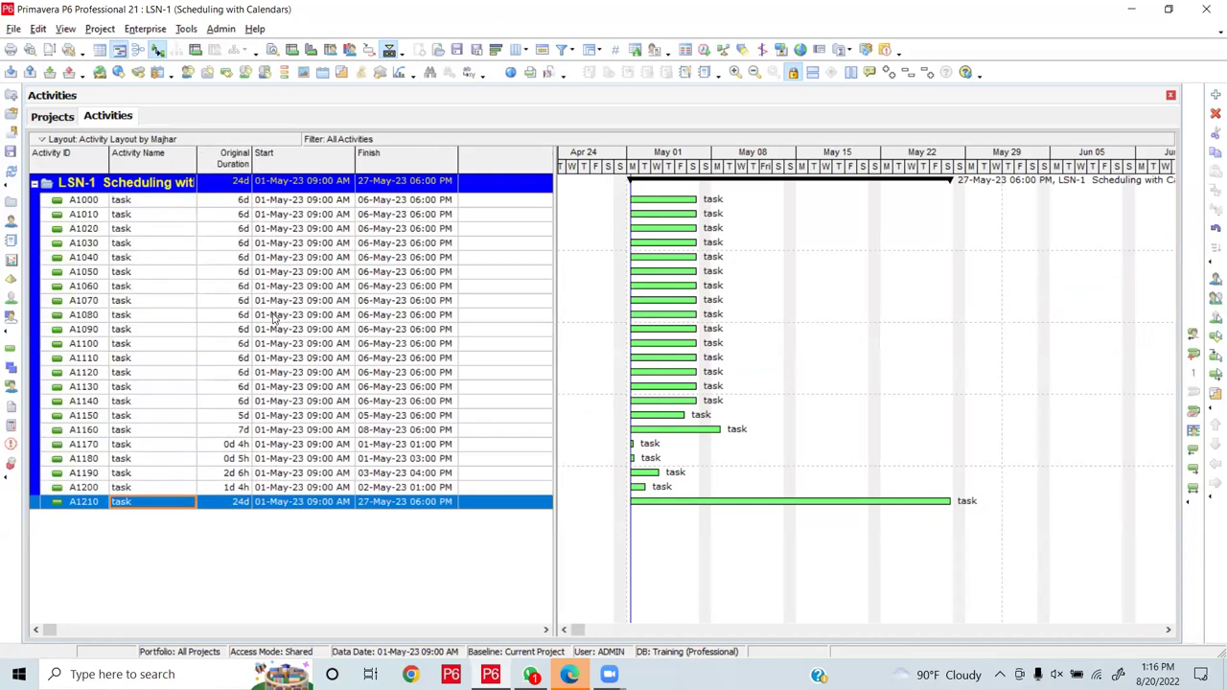
left_click(240, 203)
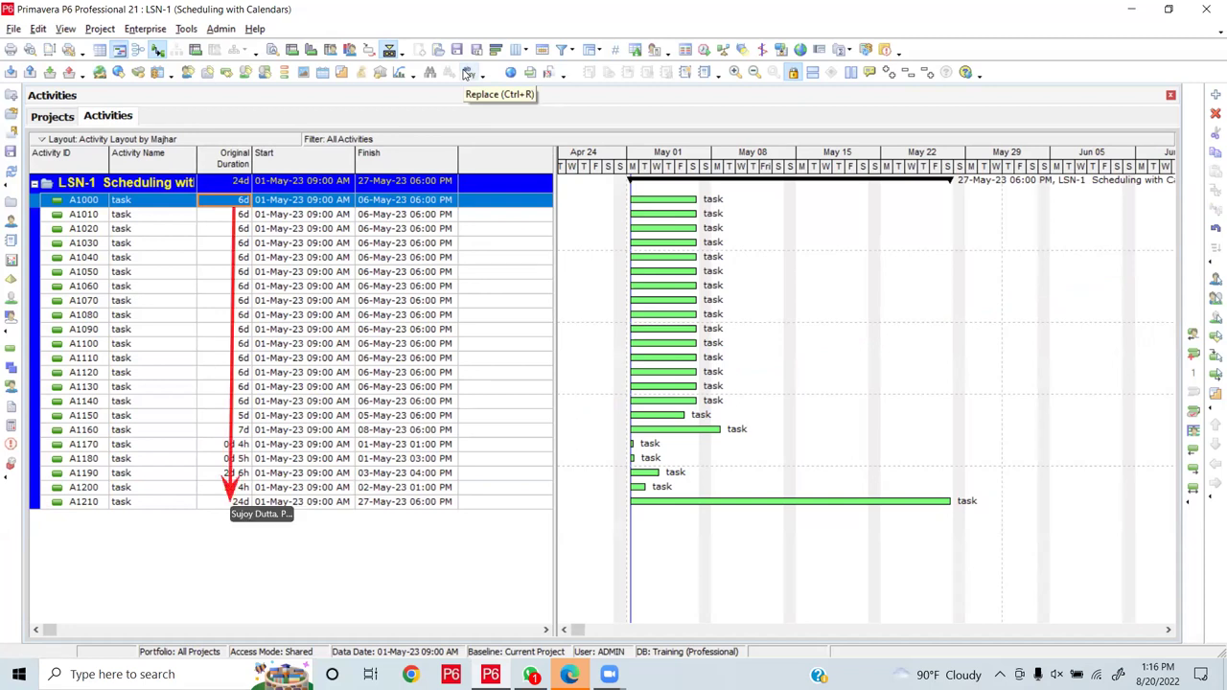
left_click(240, 202)
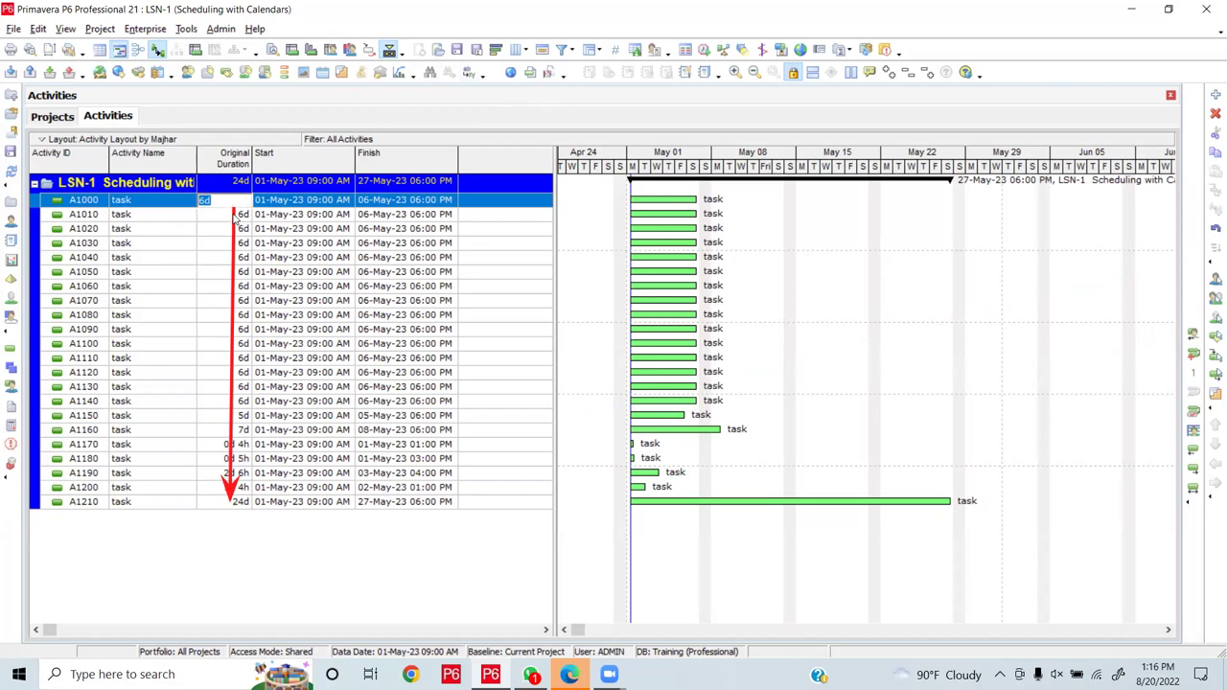
left_click(245, 199)
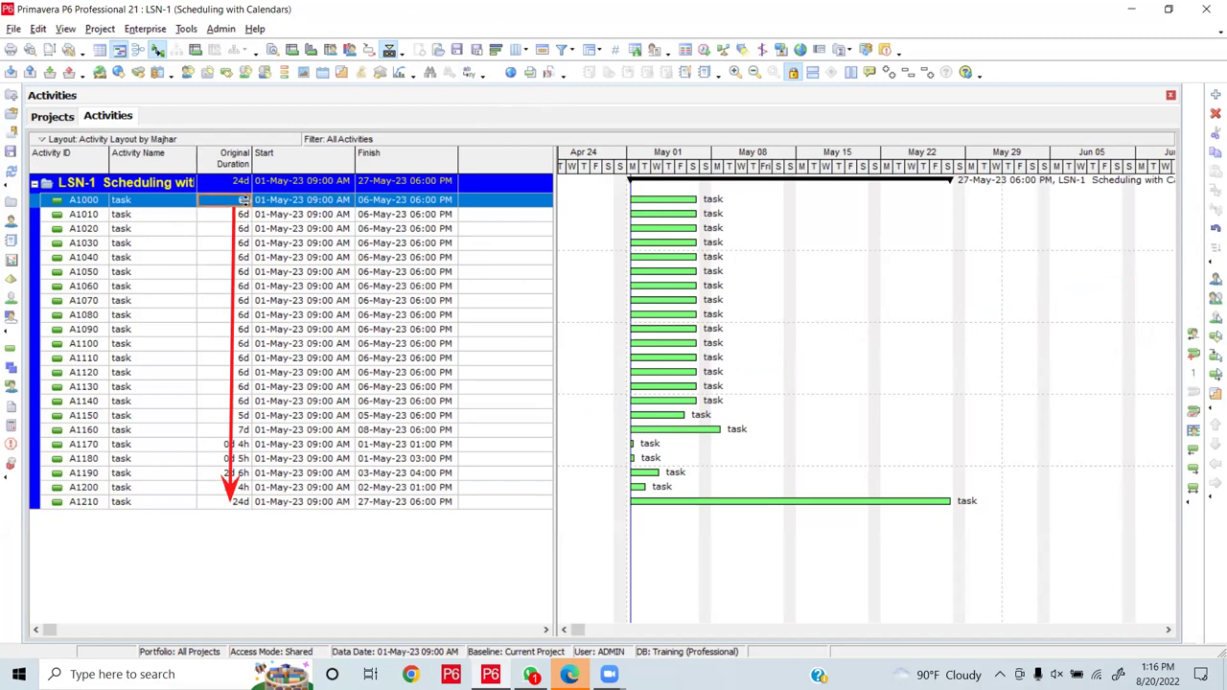
left_click(221, 505, "shift")
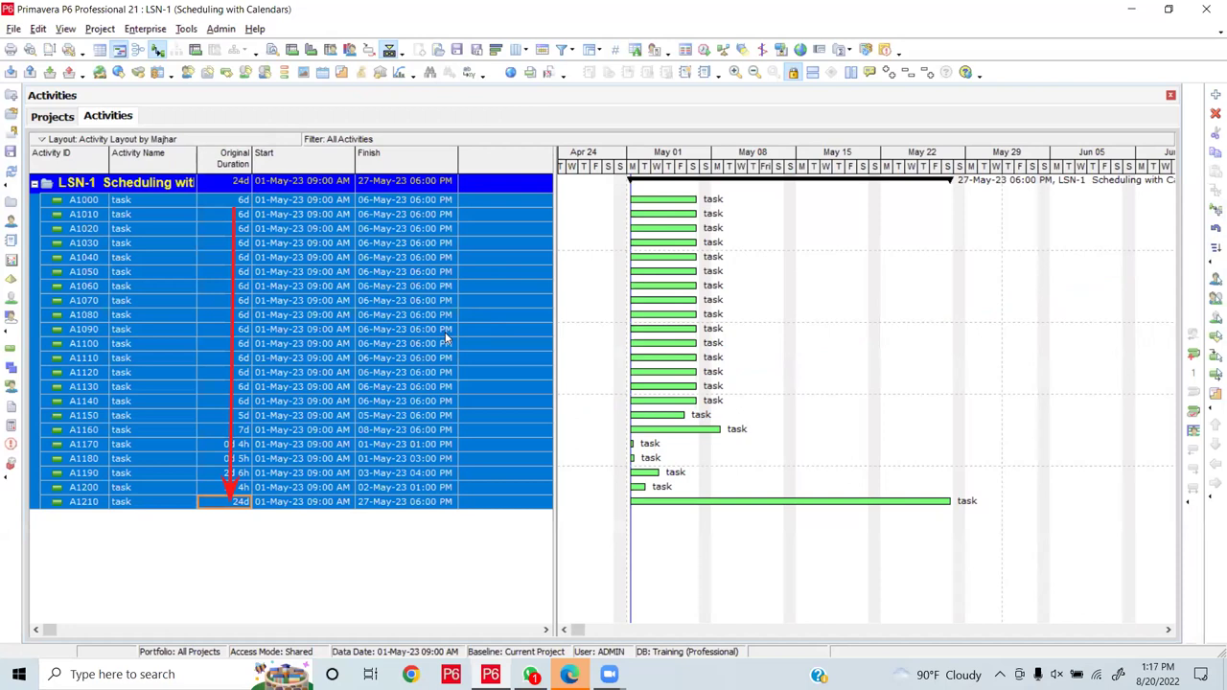
left_click(1213, 248)
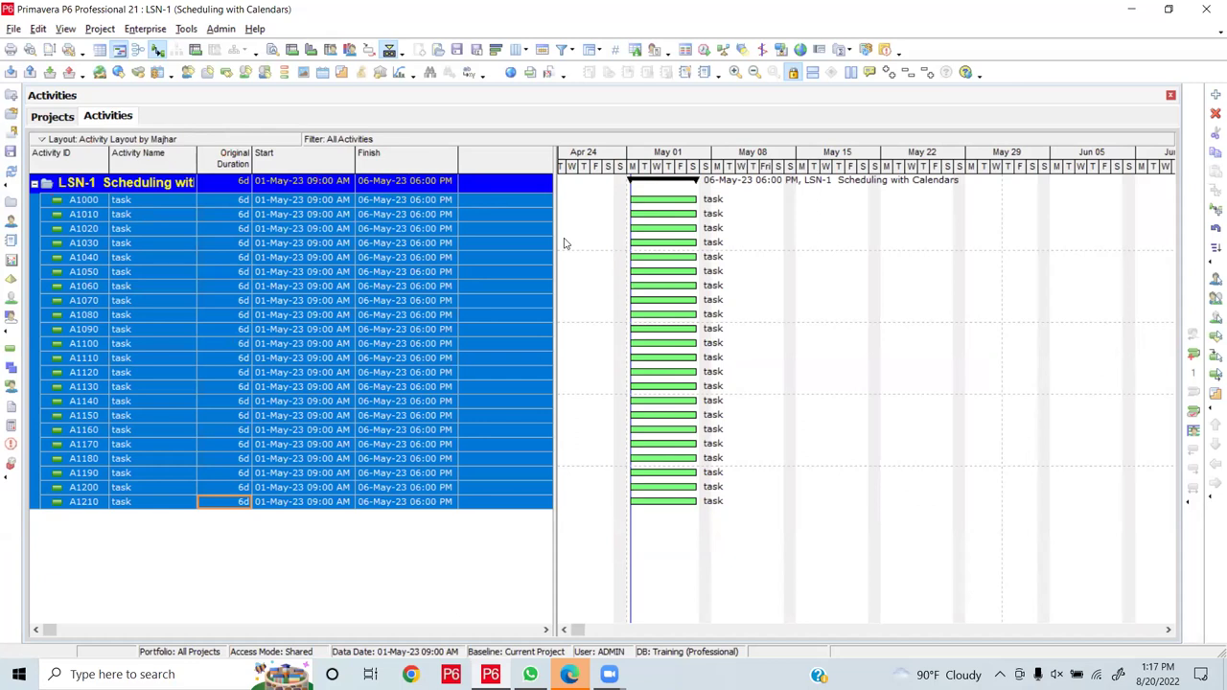
Widen the Activity ID column and change the last activity's ID from A1210 to A1005
key("Home")
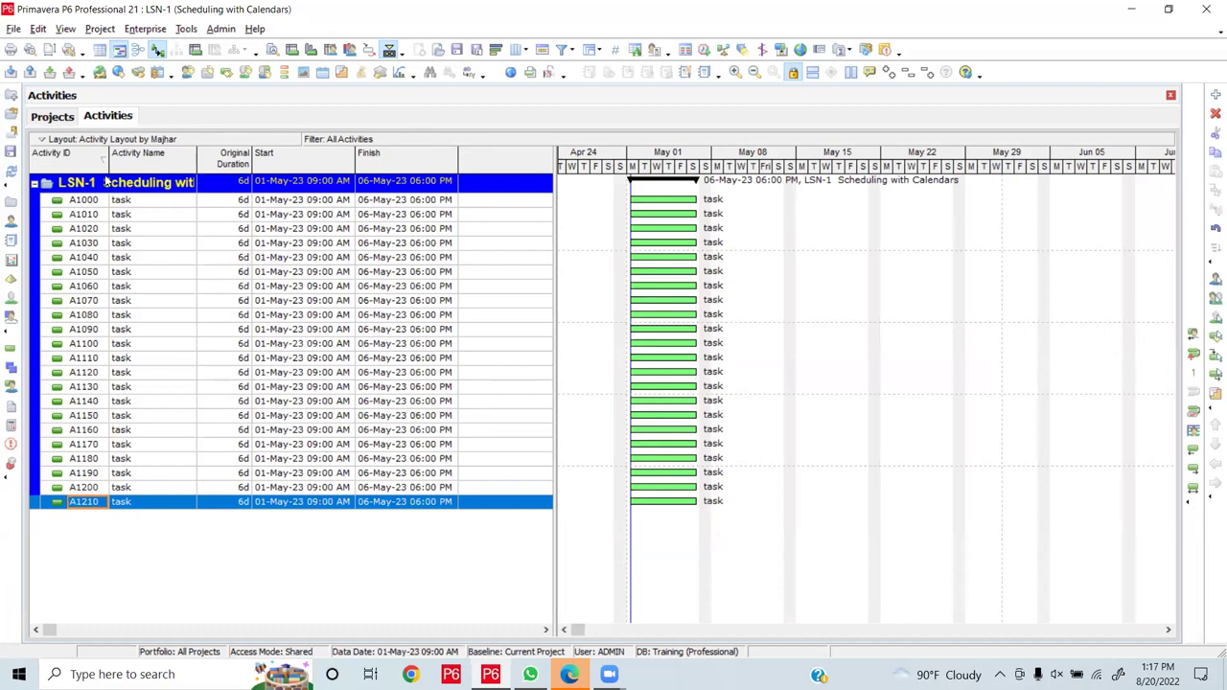
left_click_drag(108, 159, 126, 159)
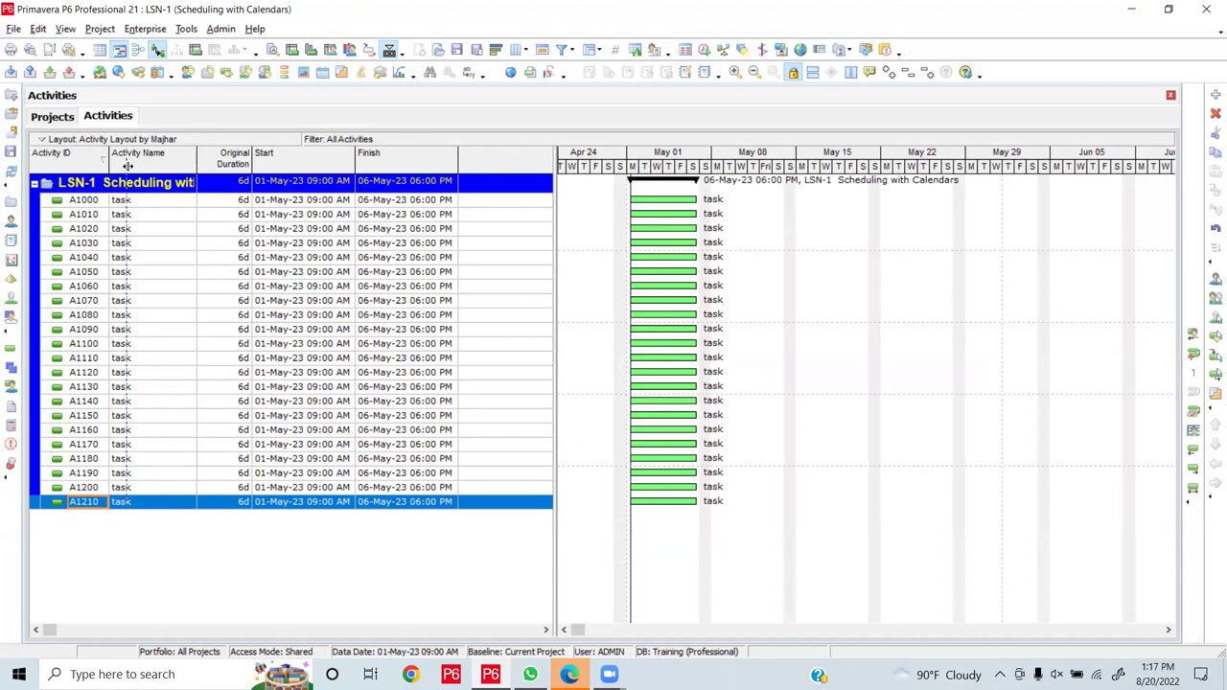
left_click(106, 503)
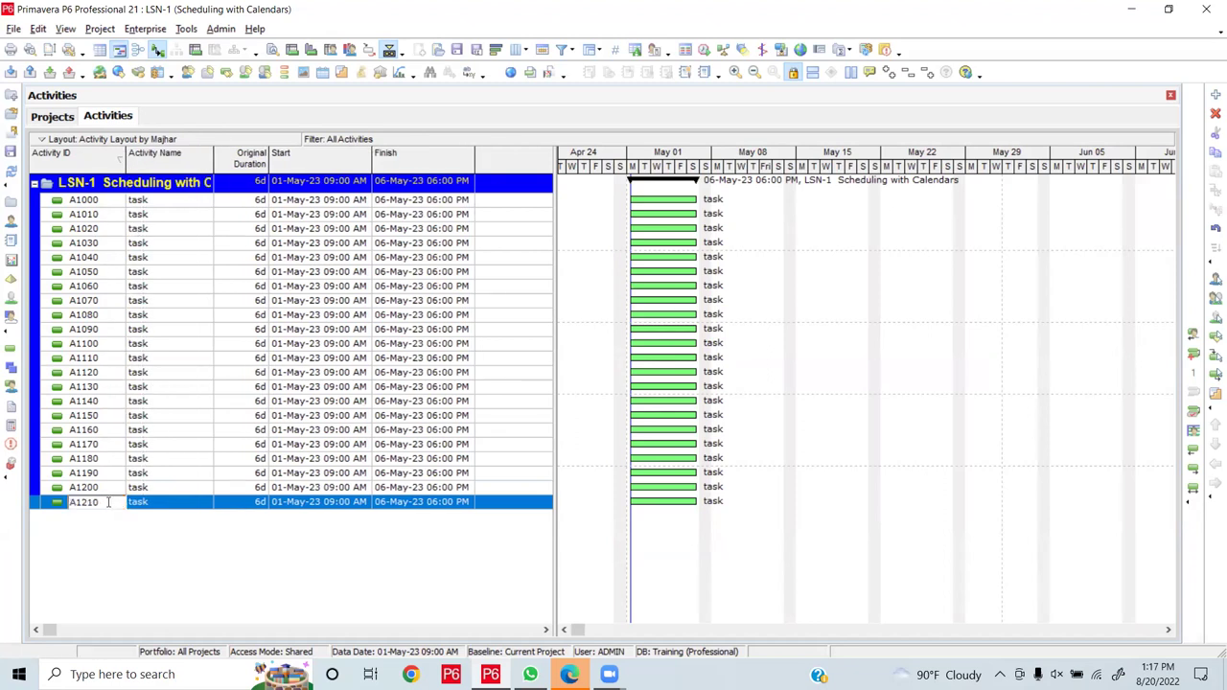
key("BackSpace")
key("BackSpace")
key("BackSpace")
type("005")
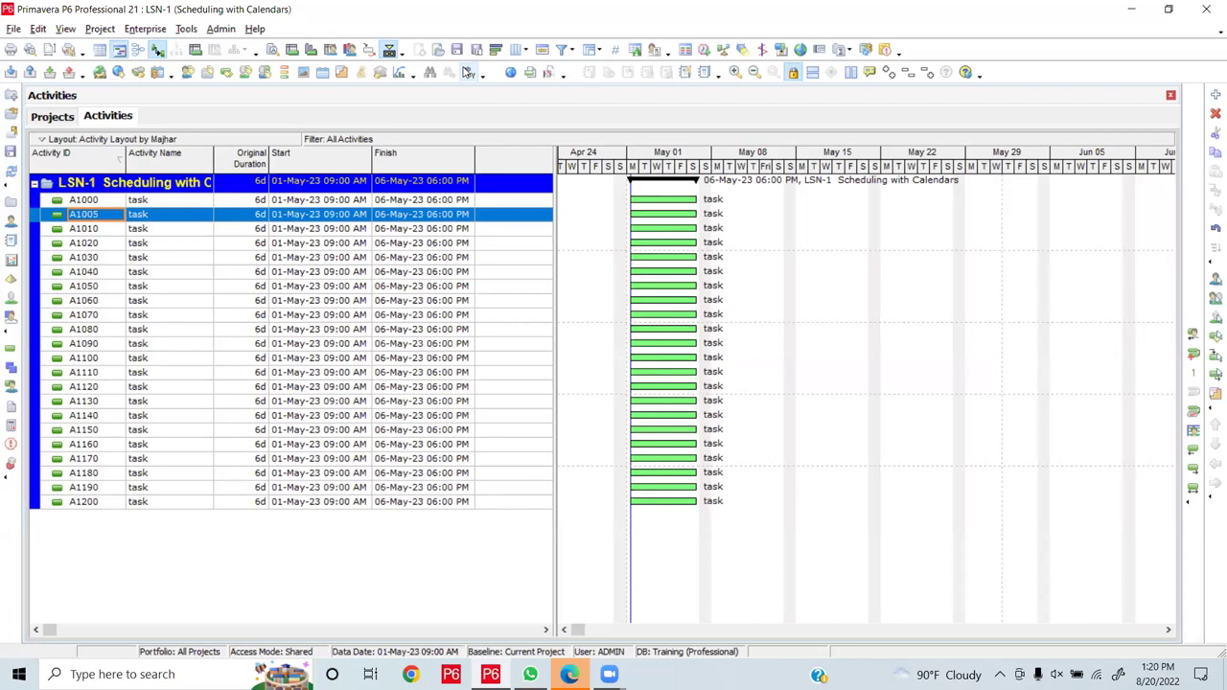
Change the ID of activity A1005 back to A1210
left_click(106, 216)
key("BackSpace")
key("BackSpace")
key("BackSpace")
type("210")
key("Return")
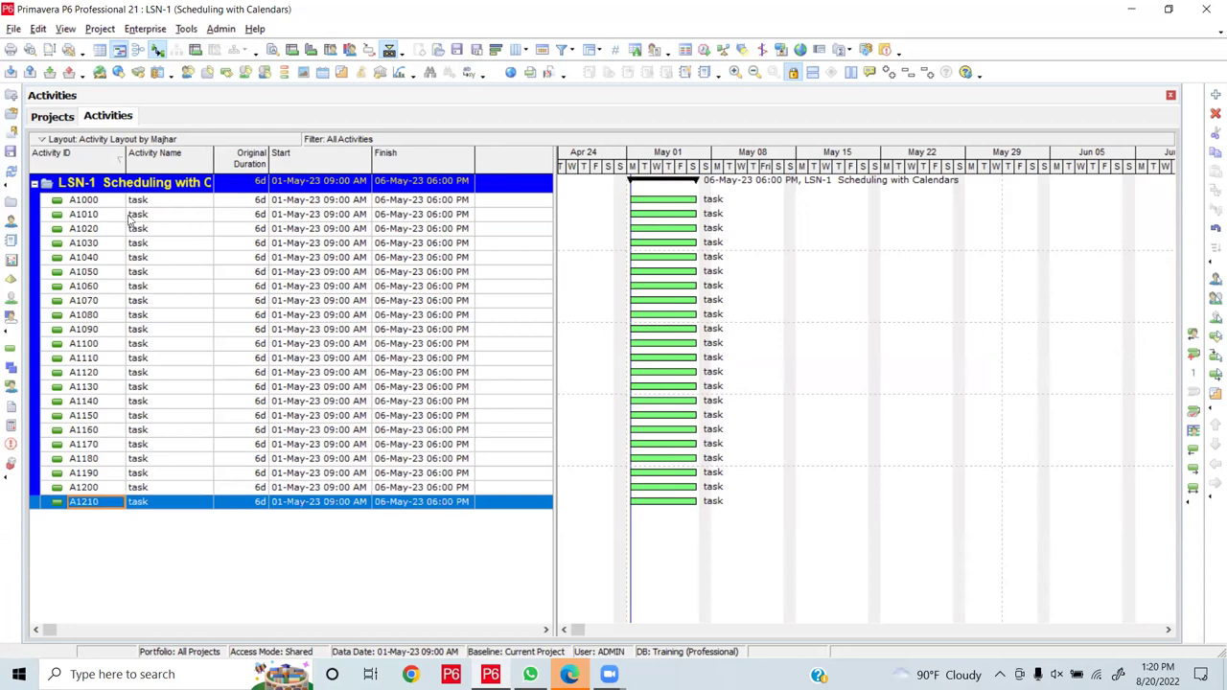
Examine LSN-1's auto-numbering defaults for new activities, and return to its activities
left_click(53, 117)
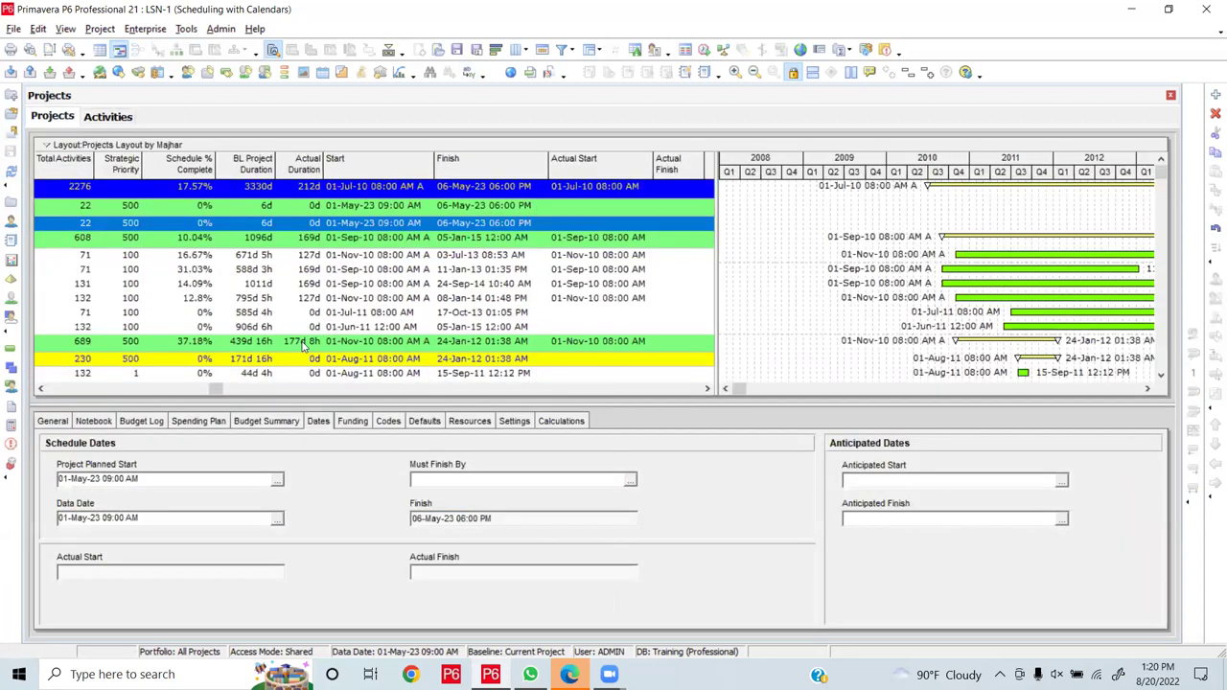
left_click(425, 425)
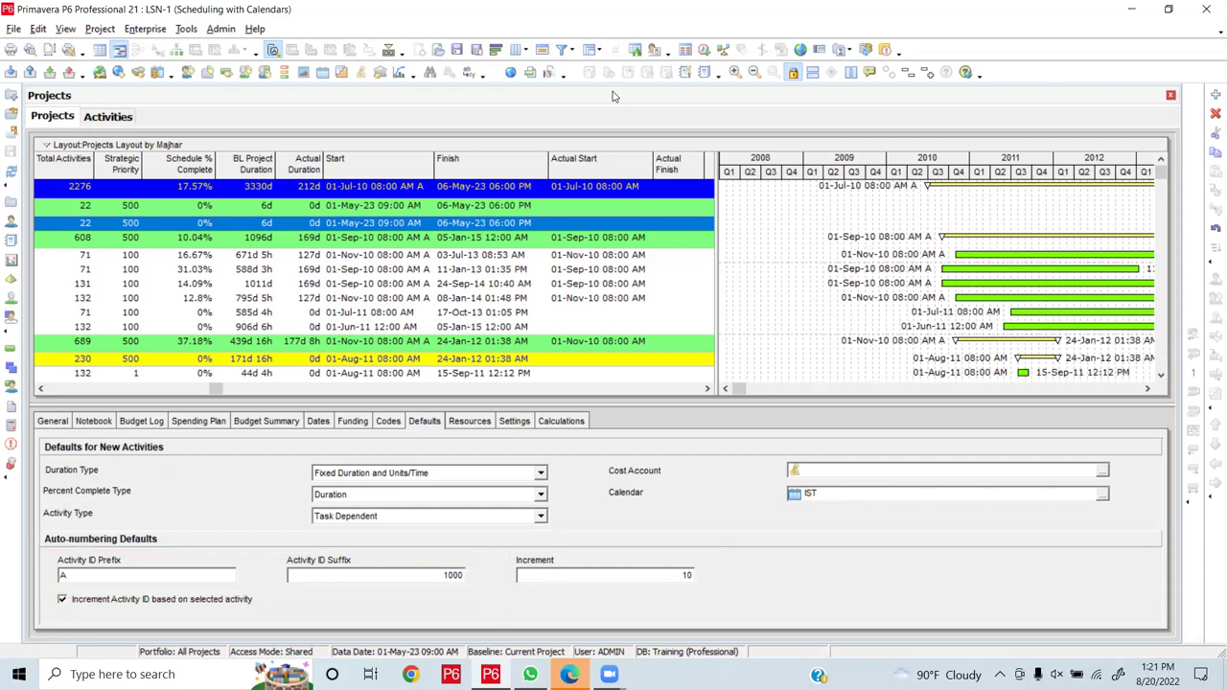
left_click(106, 118)
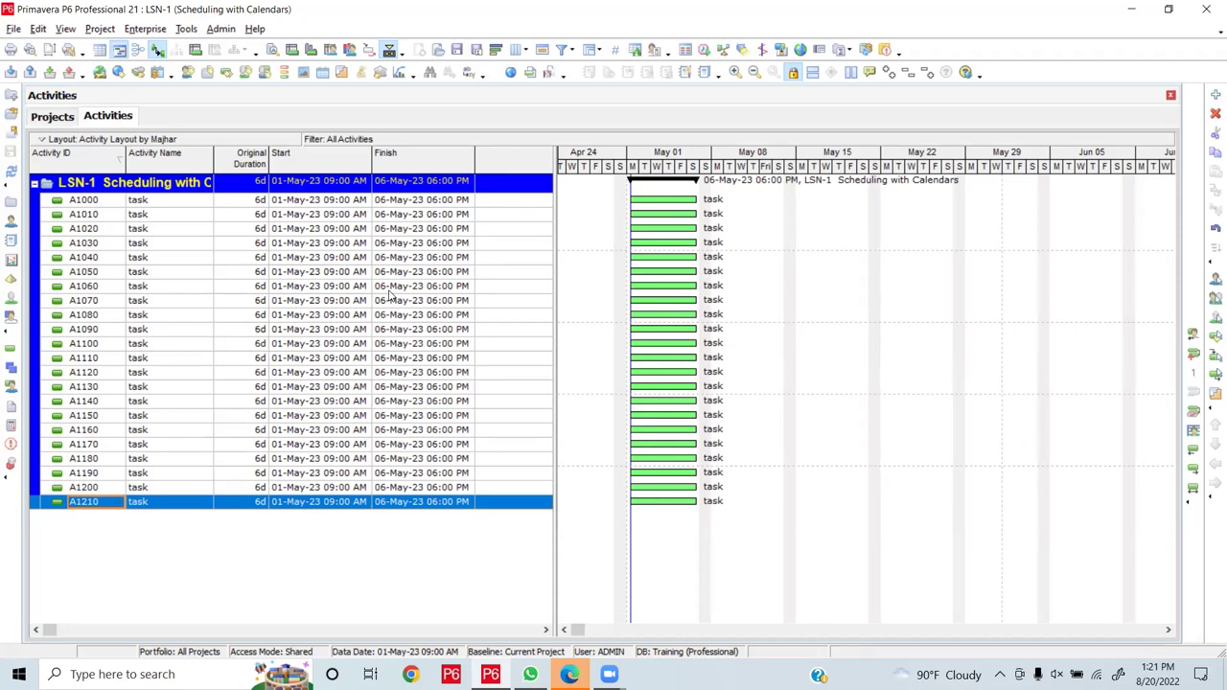
Narrow the Activity Name and Calendar columns and widen the activity table enough to show the Calendar column
left_click_drag(211, 159, 194, 159)
left_click_drag(556, 259, 777, 271)
left_click_drag(603, 160, 541, 160)
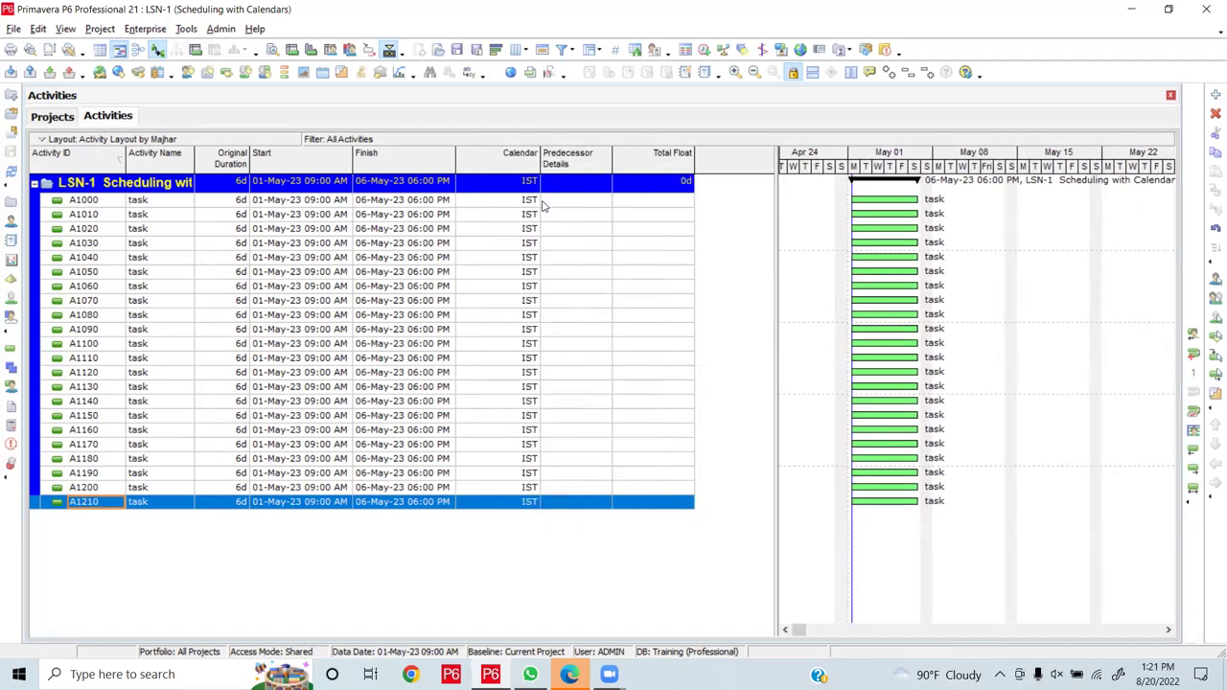
left_click_drag(778, 263, 591, 260)
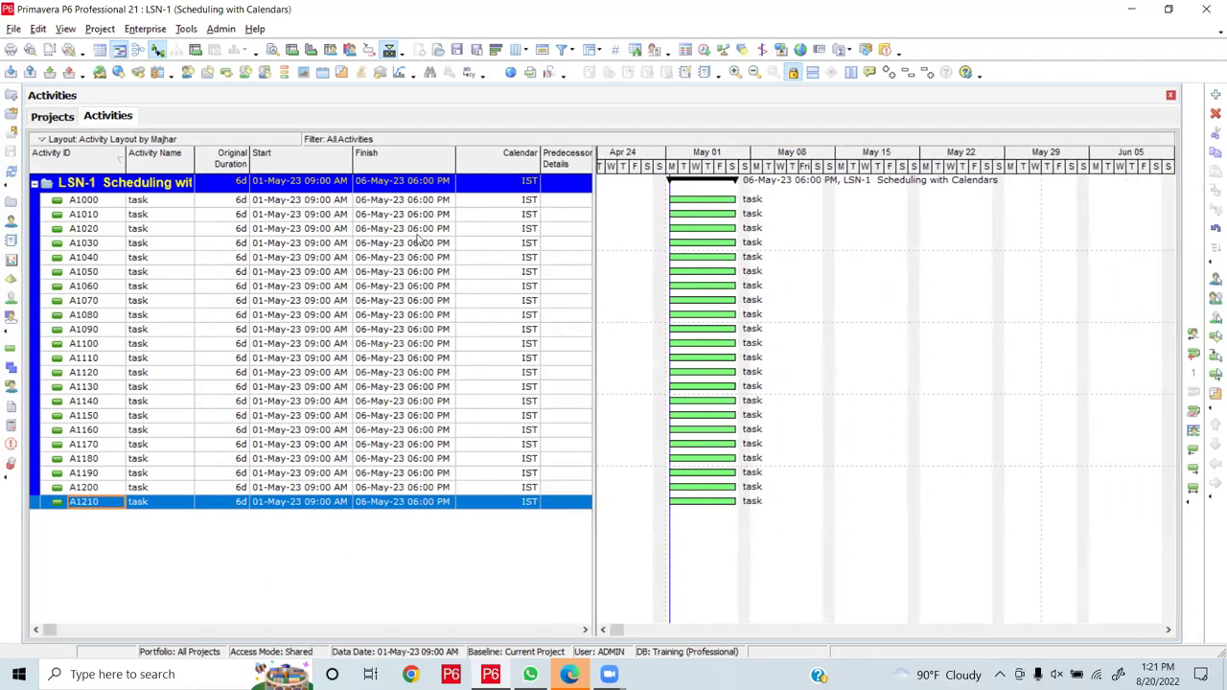
Show the activity details for A1000 and enlarge the details area
left_click(205, 204)
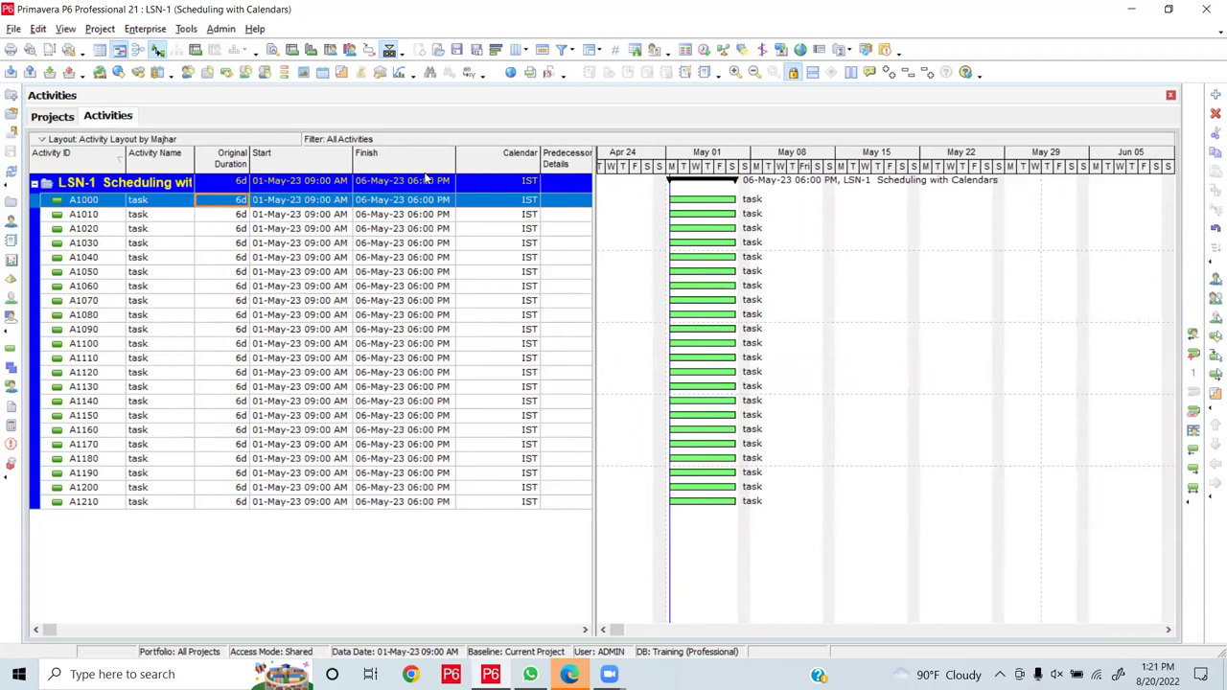
left_click(274, 50)
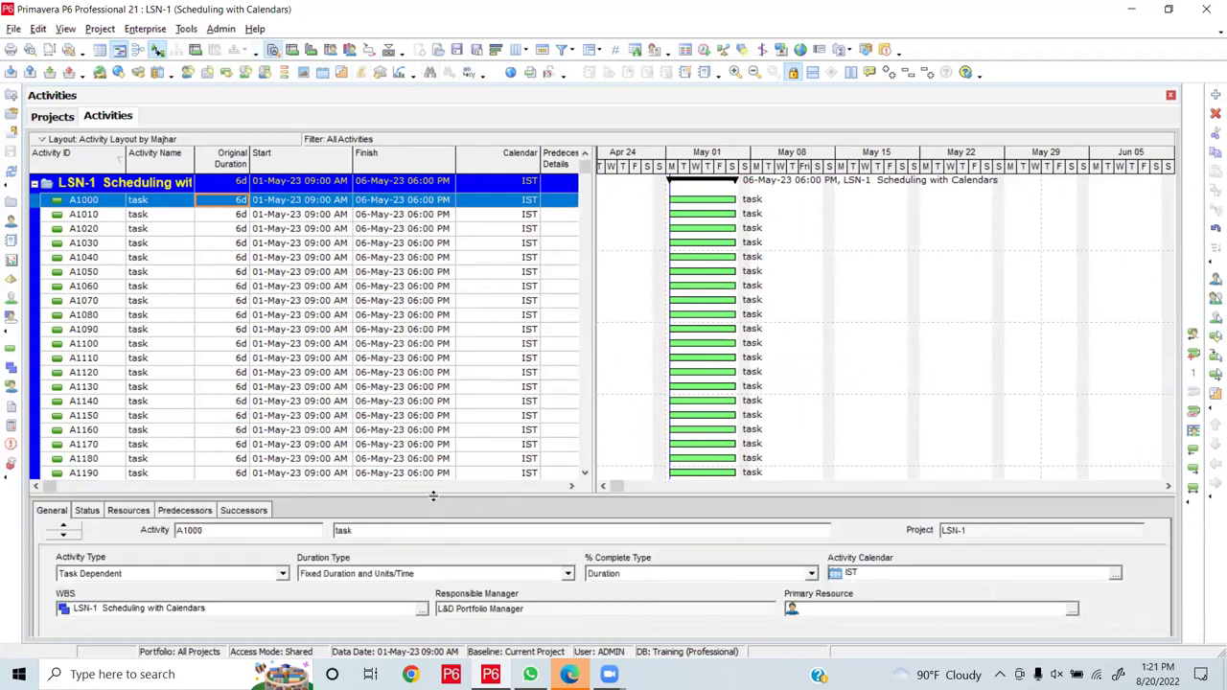
left_click_drag(433, 495, 429, 410)
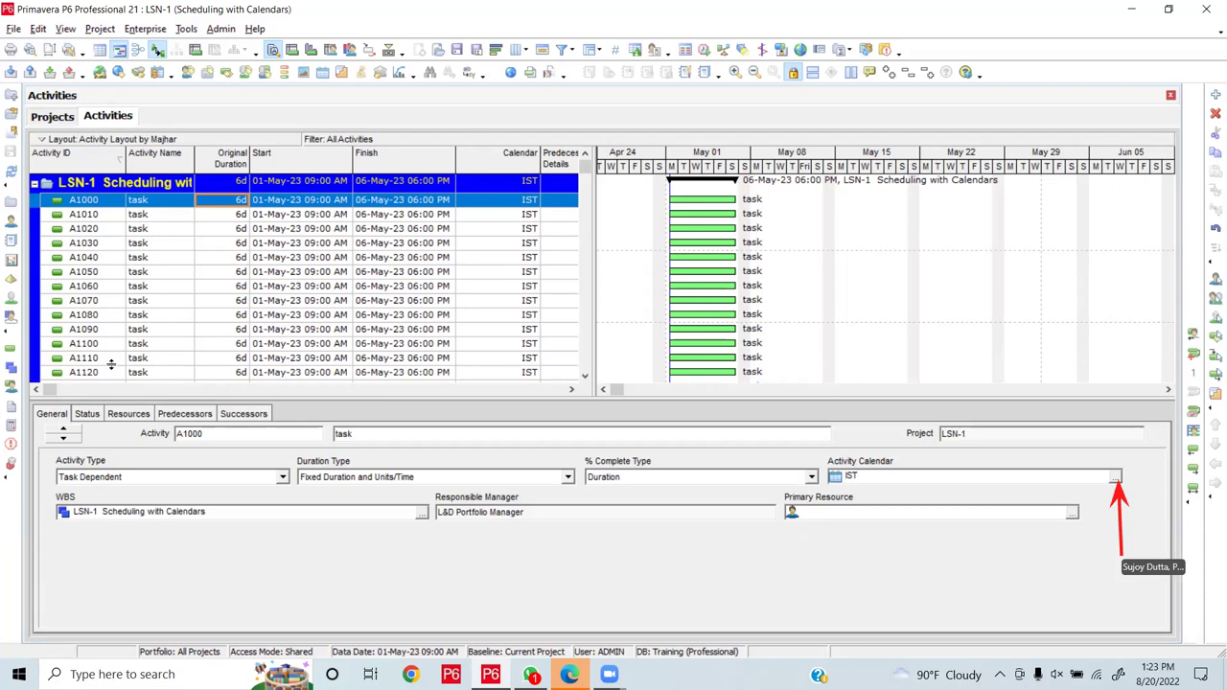
Switch activity A1000's calendar to Corporate - Standard Full Time, and set it back to IST
left_click(1118, 480)
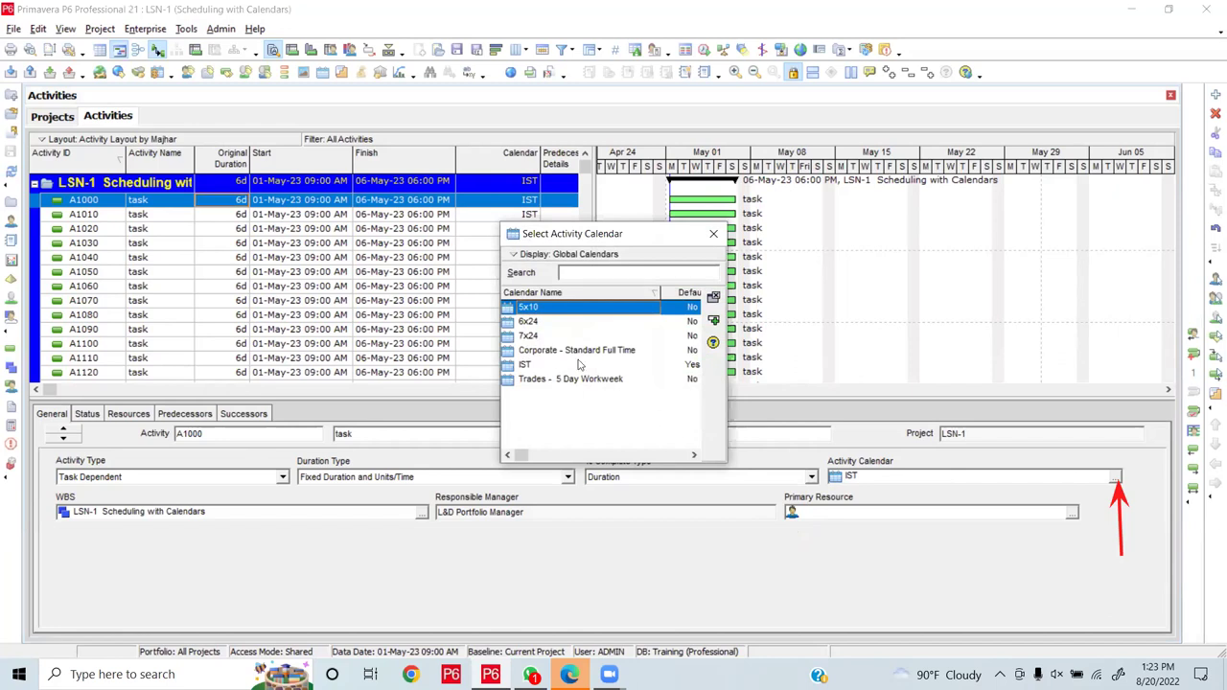
left_click(581, 351)
double_click(581, 351)
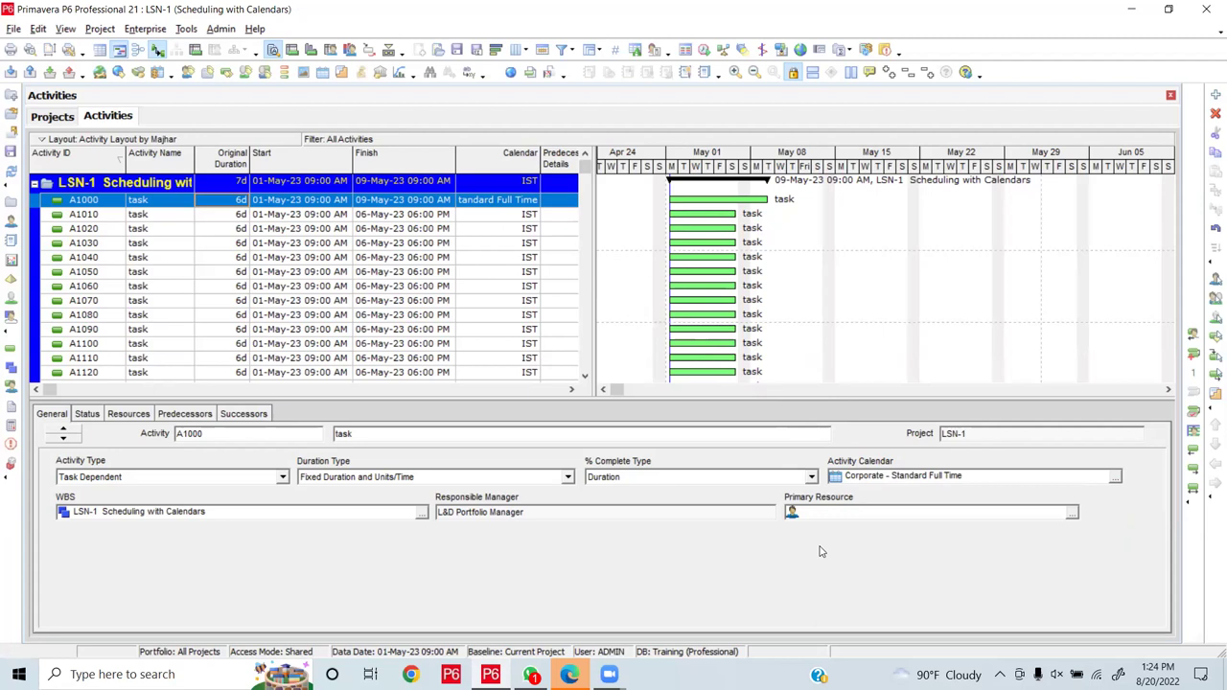
left_click(1115, 477)
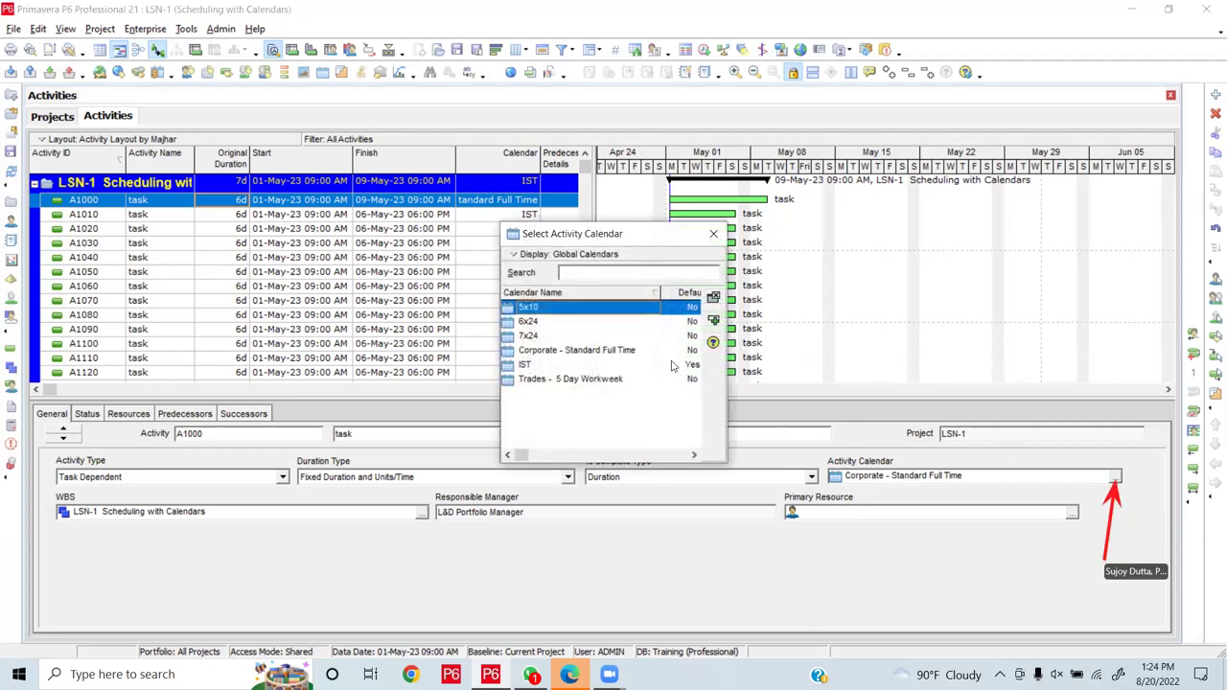
double_click(562, 366)
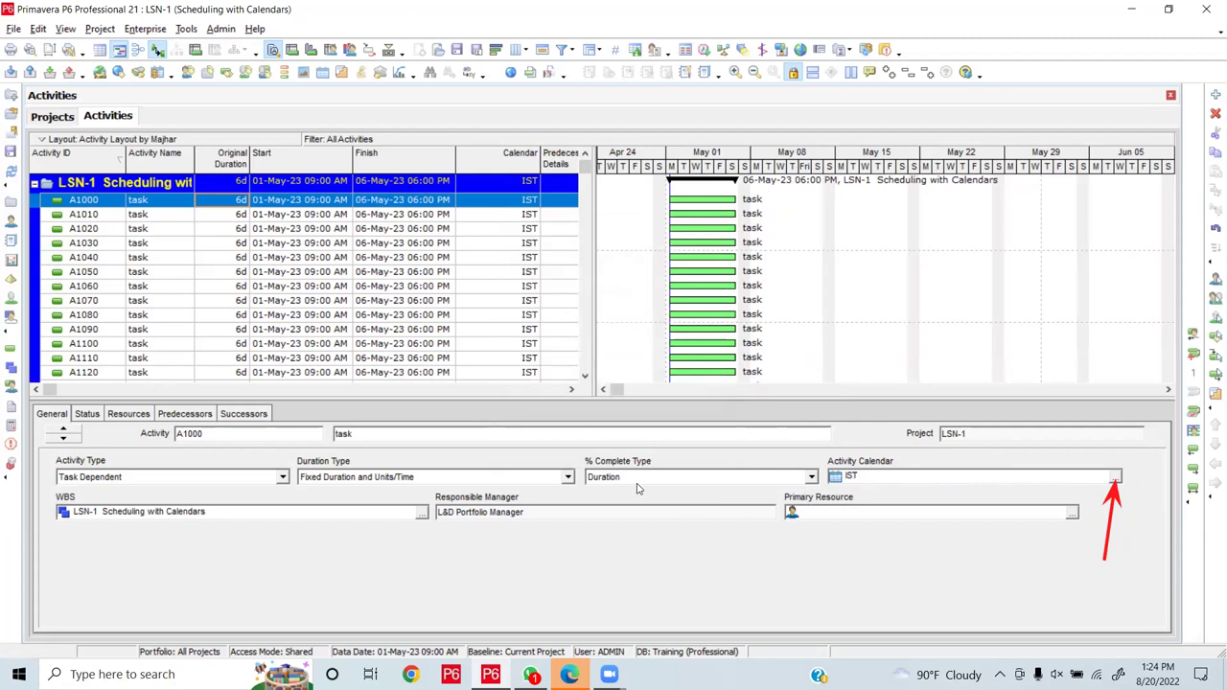
Close the LSN-1 project and review the list of global calendars
key("ctrl+w")
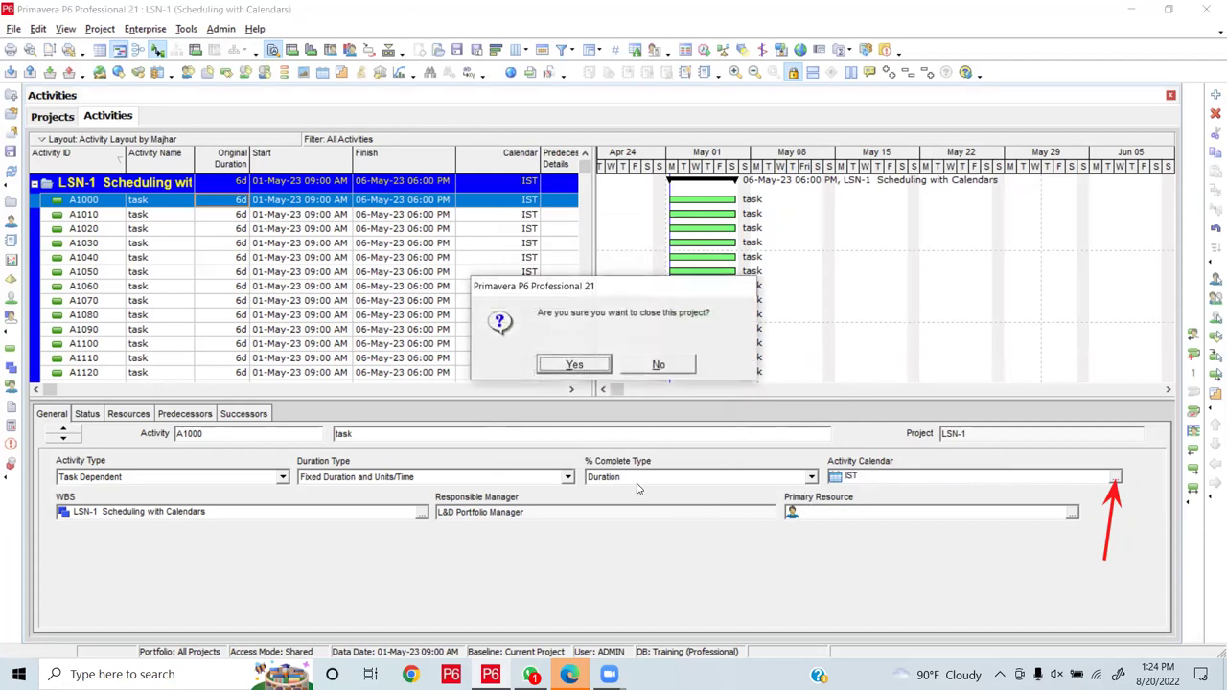
left_click(576, 365)
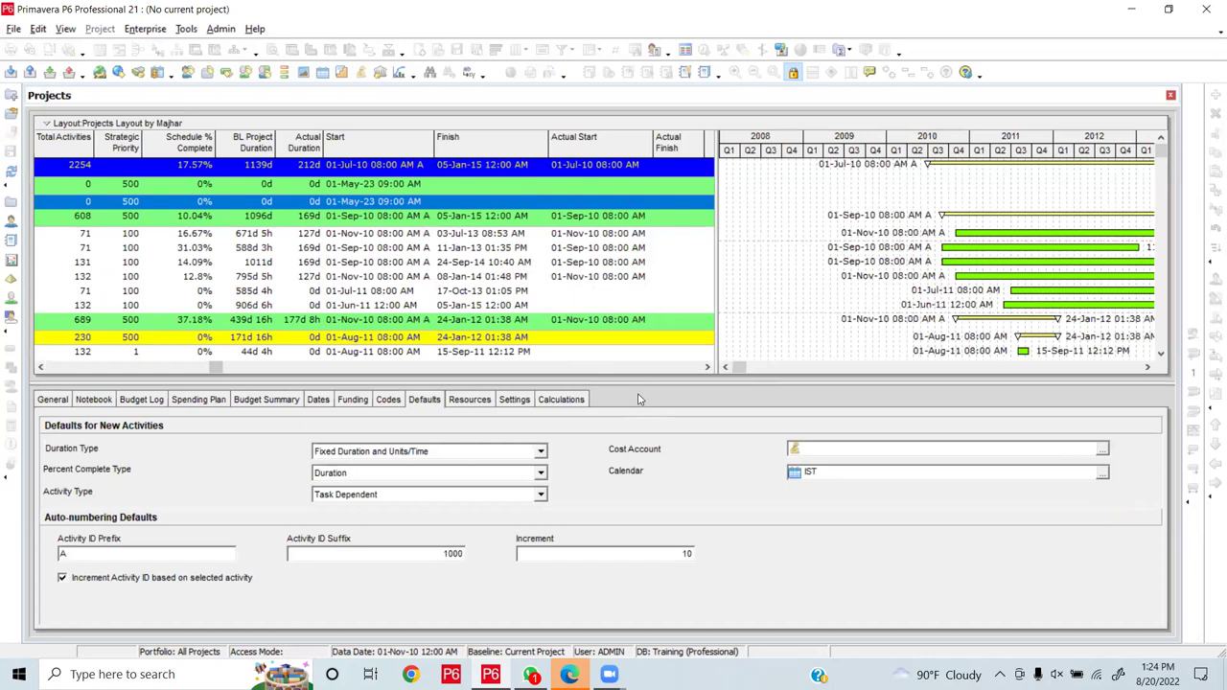
left_click(40, 367)
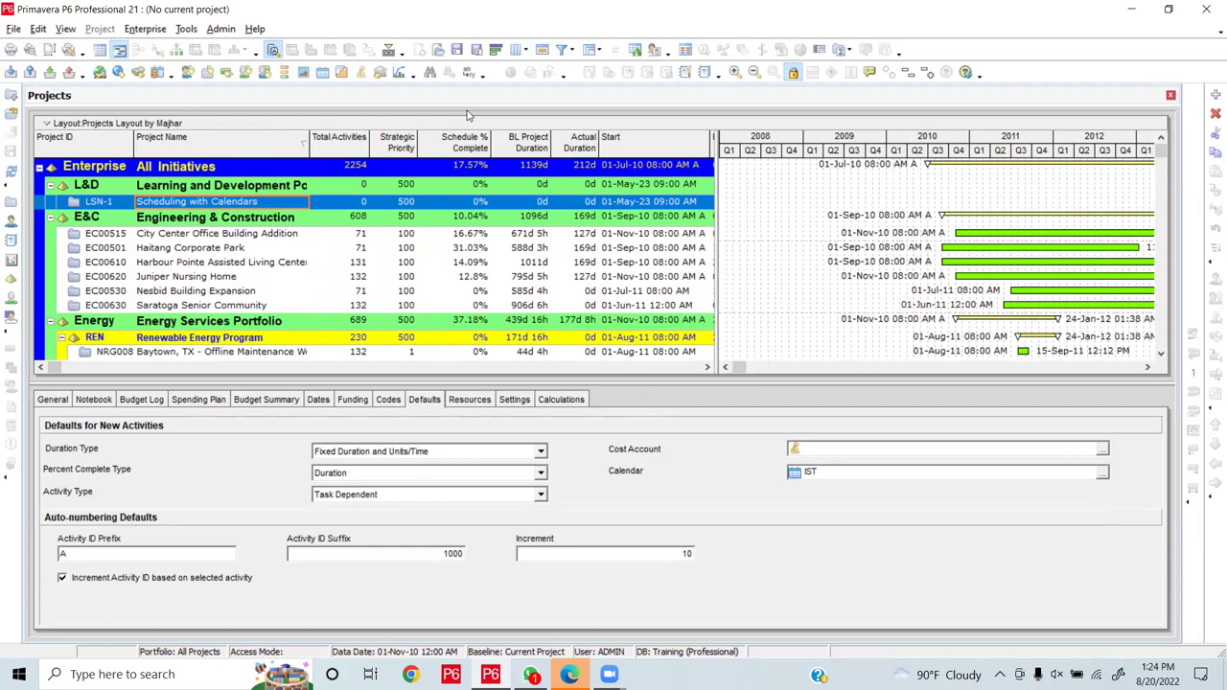
left_click(322, 72)
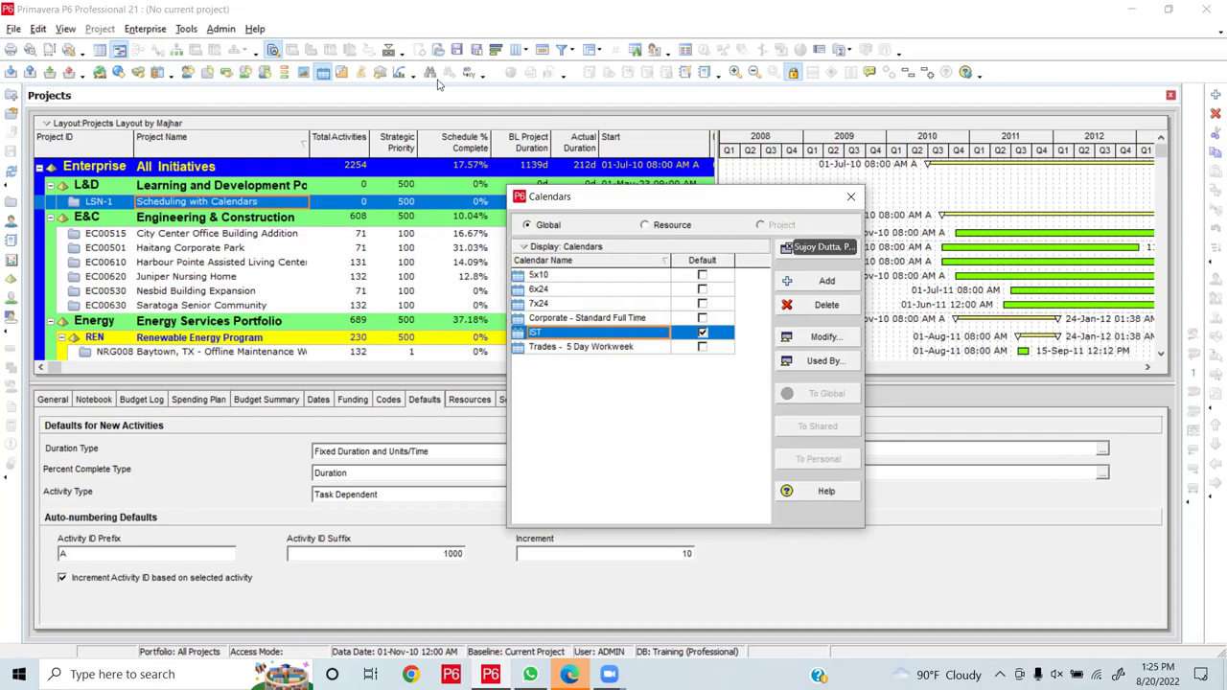
left_click(852, 198)
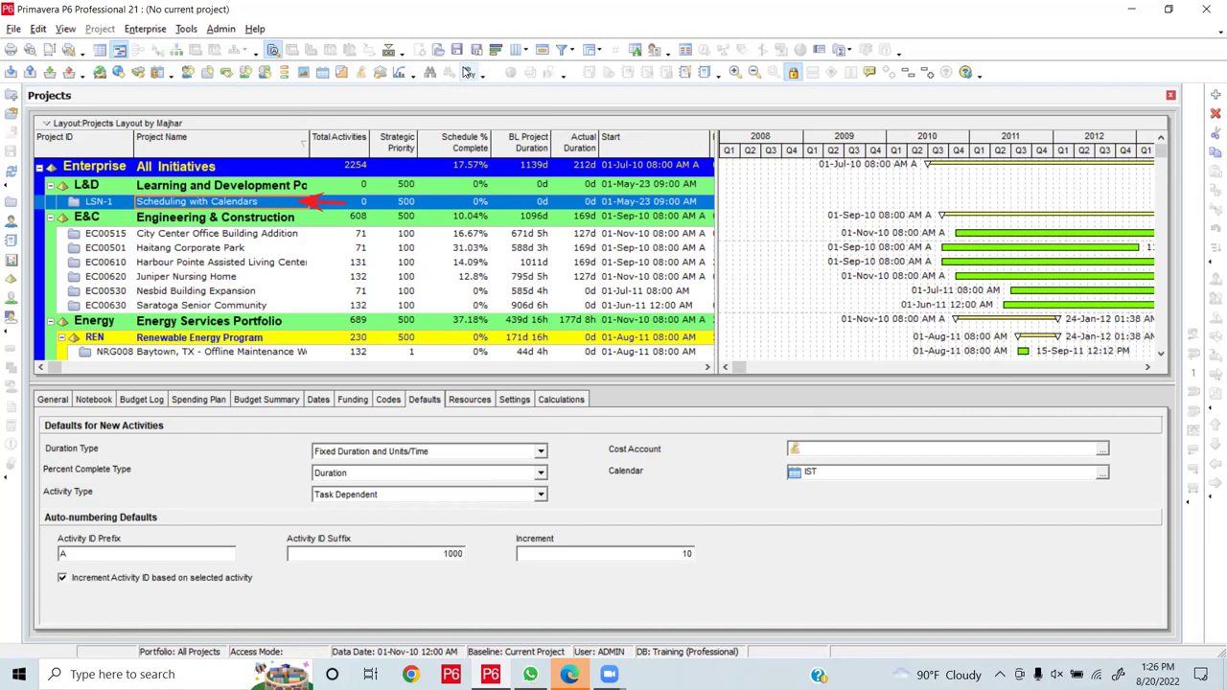
Copy the LSN-1 project and paste it under the L&D portfolio, accepting the default project, WBS and activity copy options
right_click(234, 203)
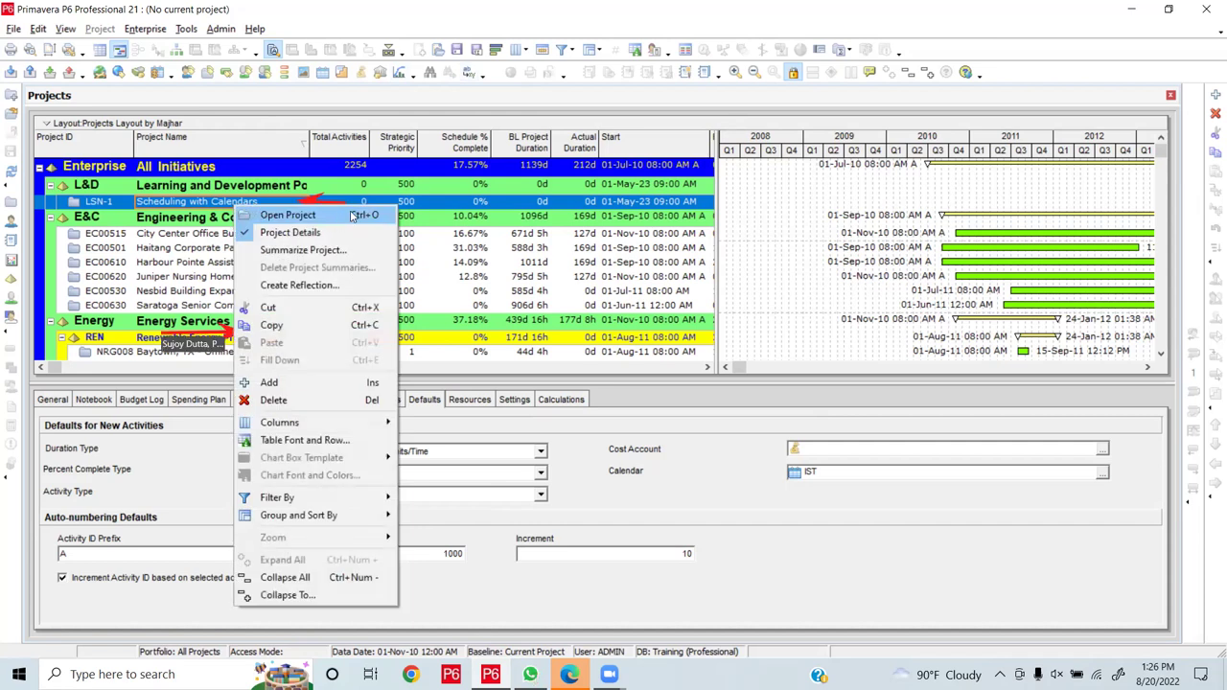
left_click(300, 327)
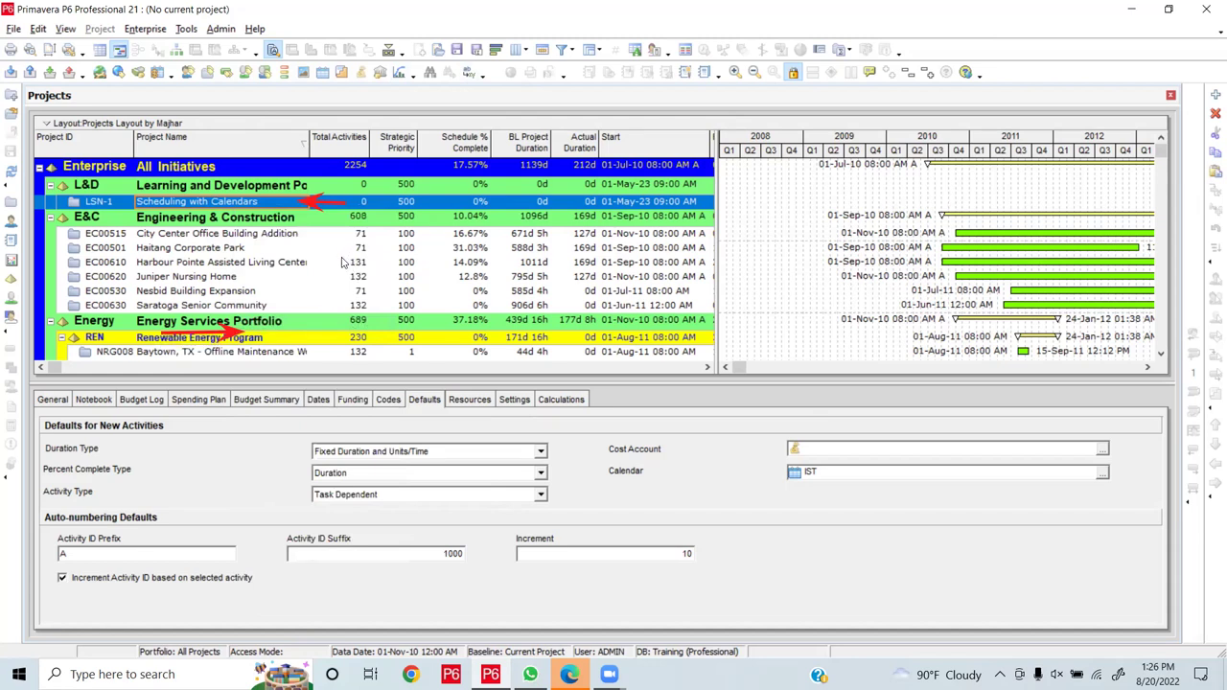
left_click(273, 188)
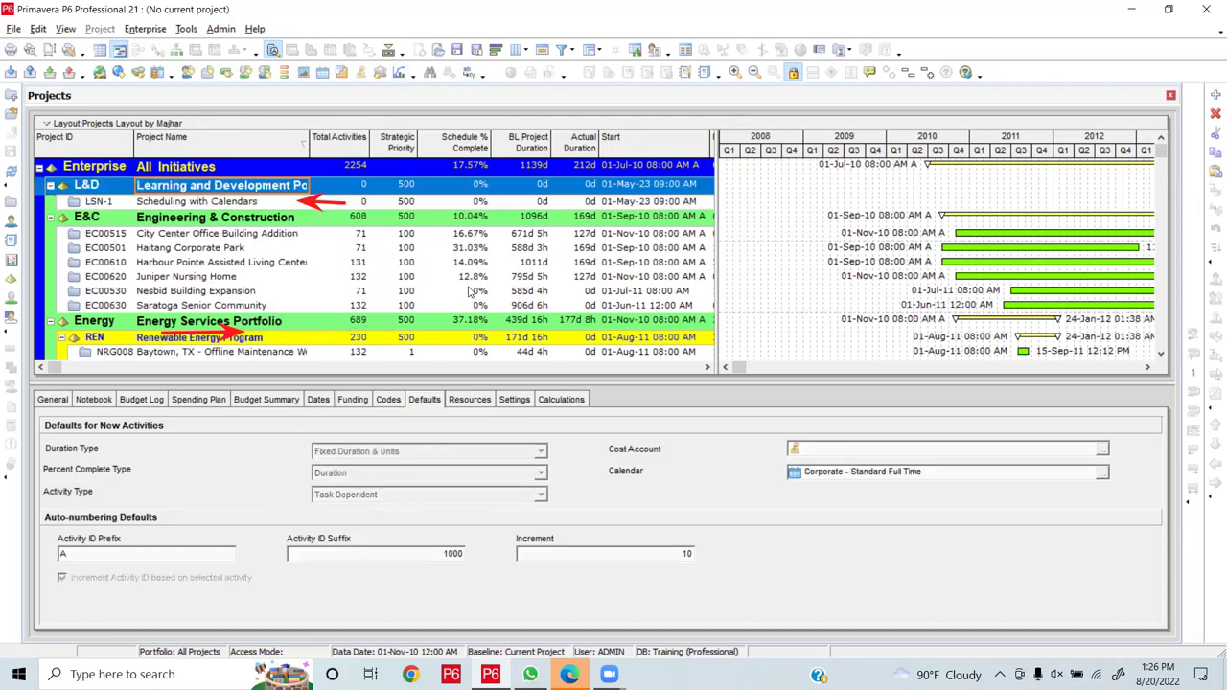
right_click(267, 192)
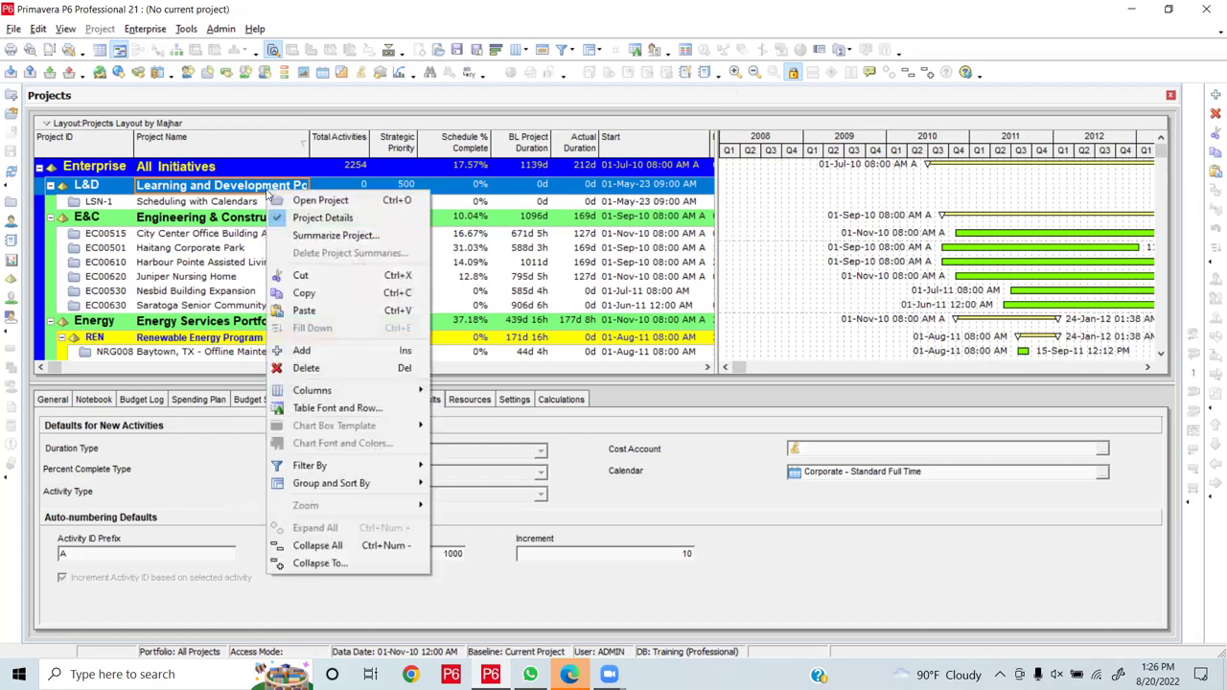
left_click(381, 312)
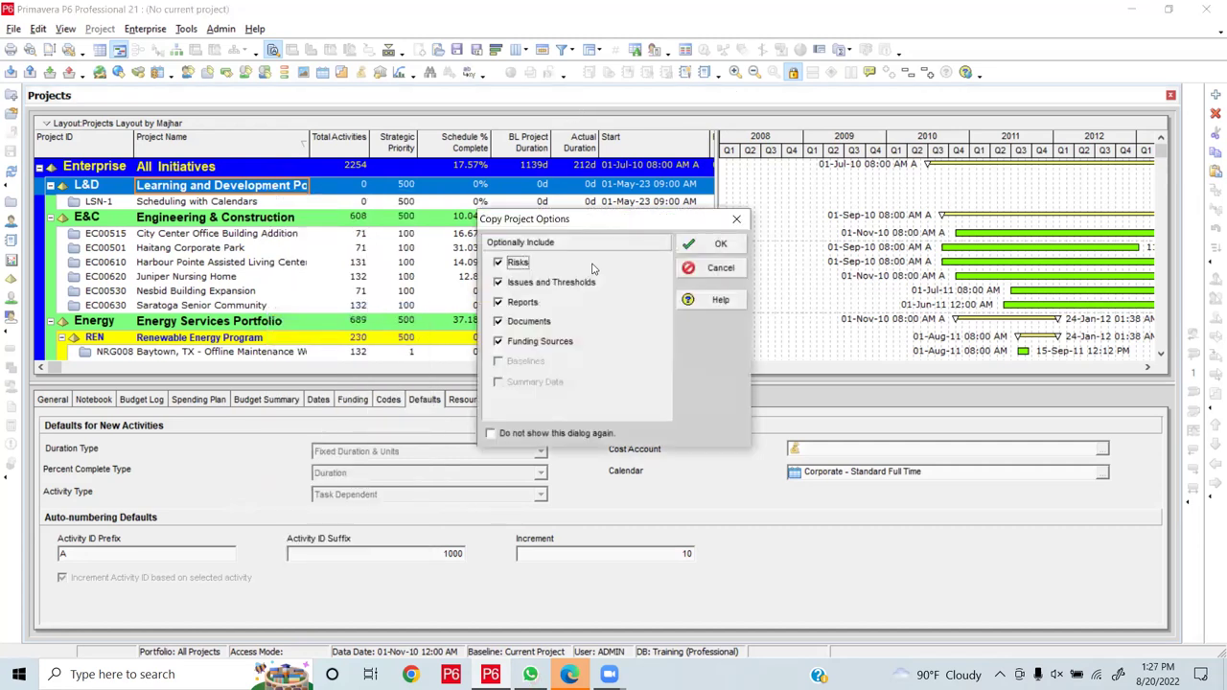
left_click(698, 245)
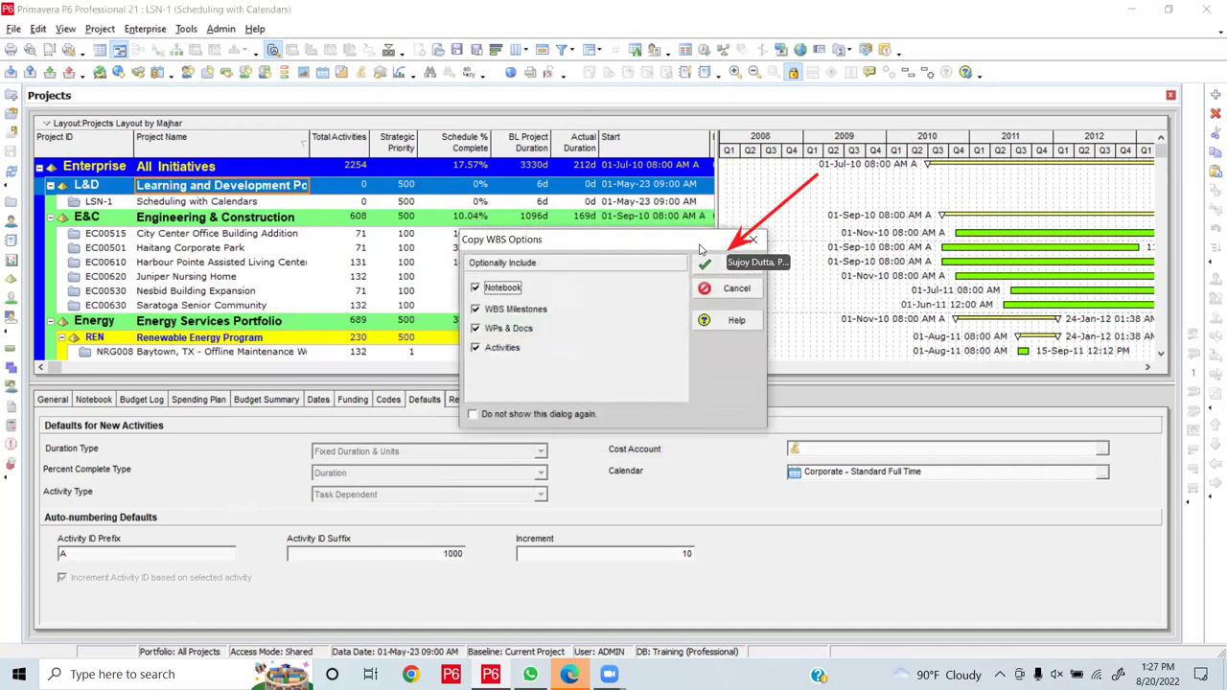
left_click(709, 263)
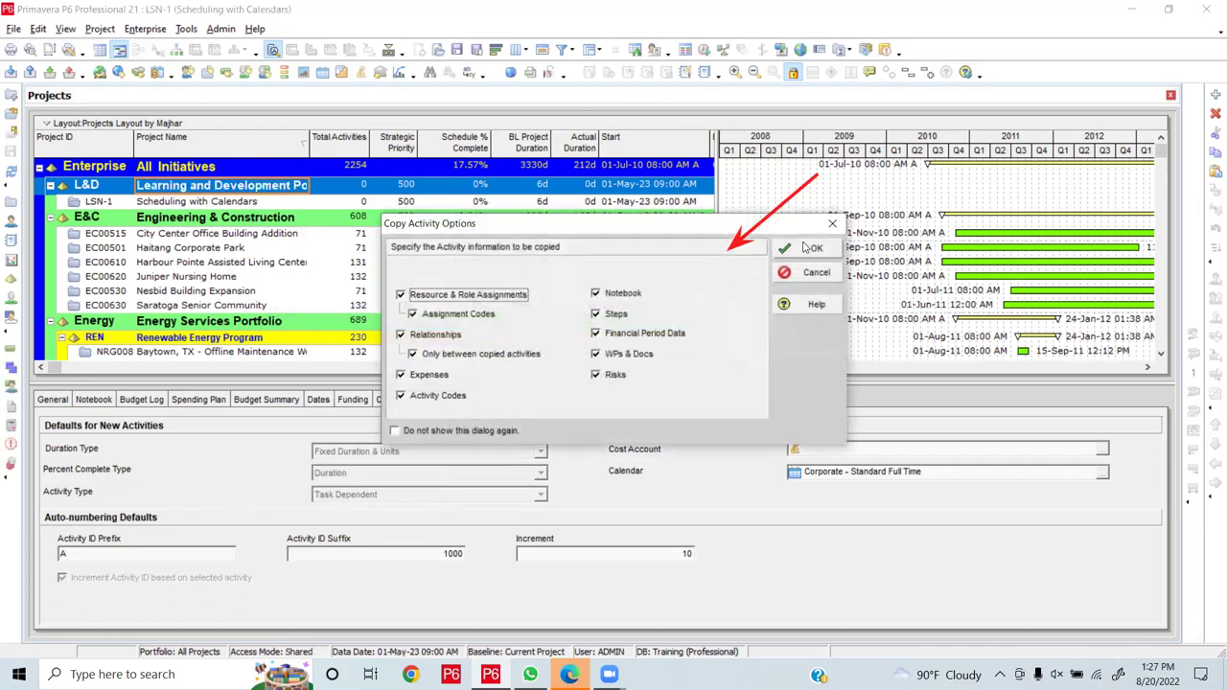
left_click(814, 249)
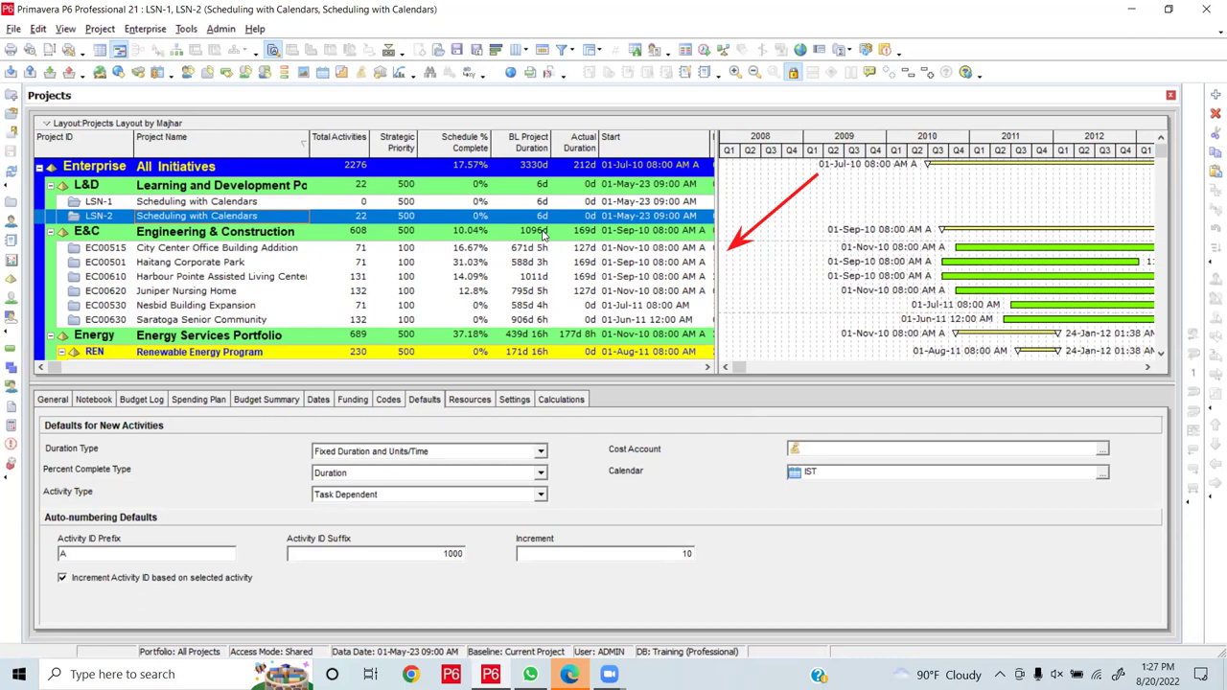
Rename the LSN-2 project as Critical Path and Holidays
left_click(282, 216)
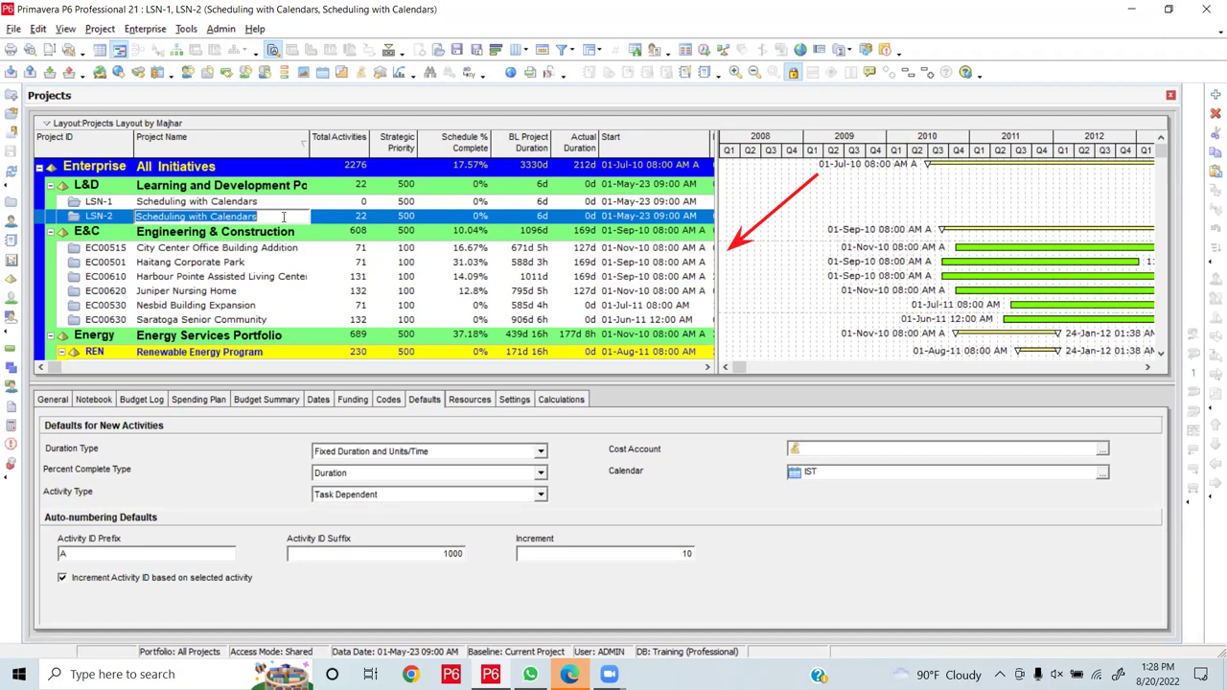
type("Critica")
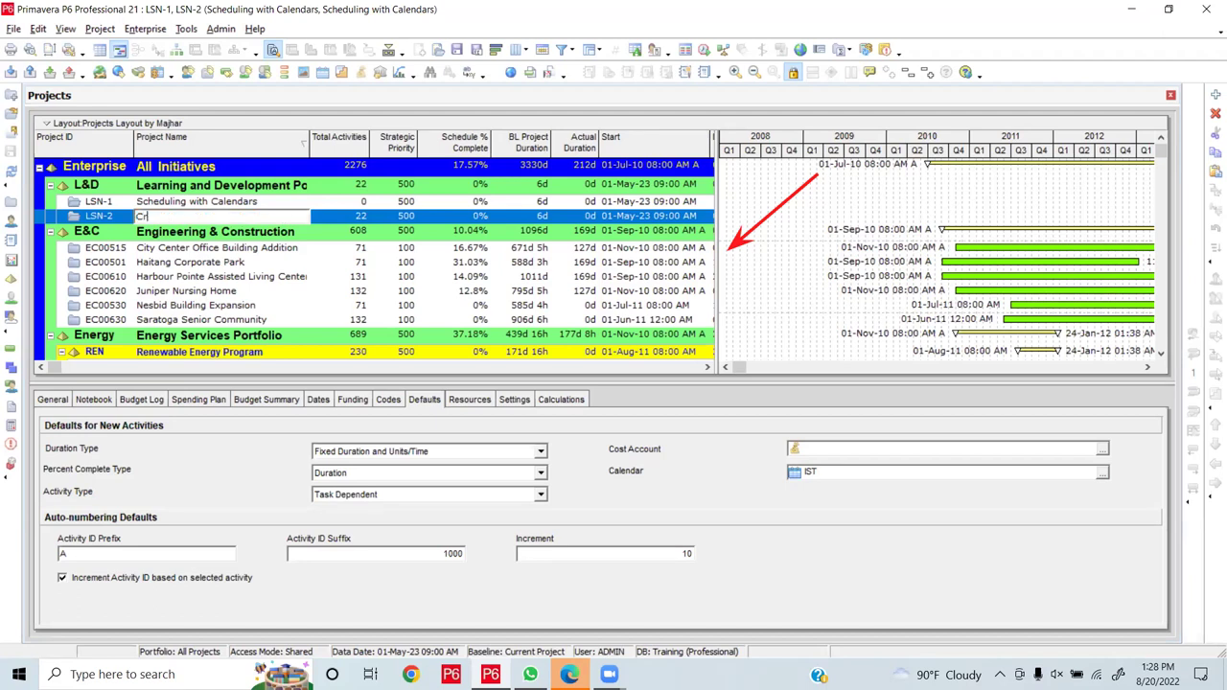
type("l Path and Holidays")
key("Return")
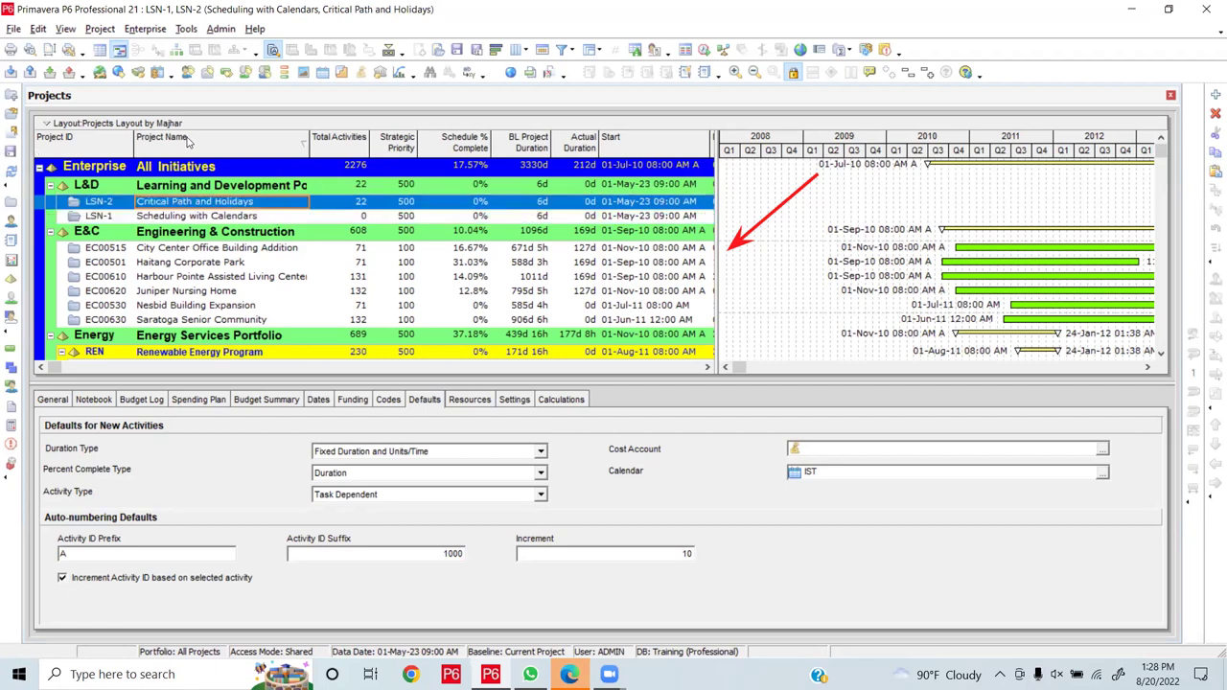
Sort the projects by Project ID in ascending order and open the LSN-2 project
left_click(91, 146)
left_click(91, 145)
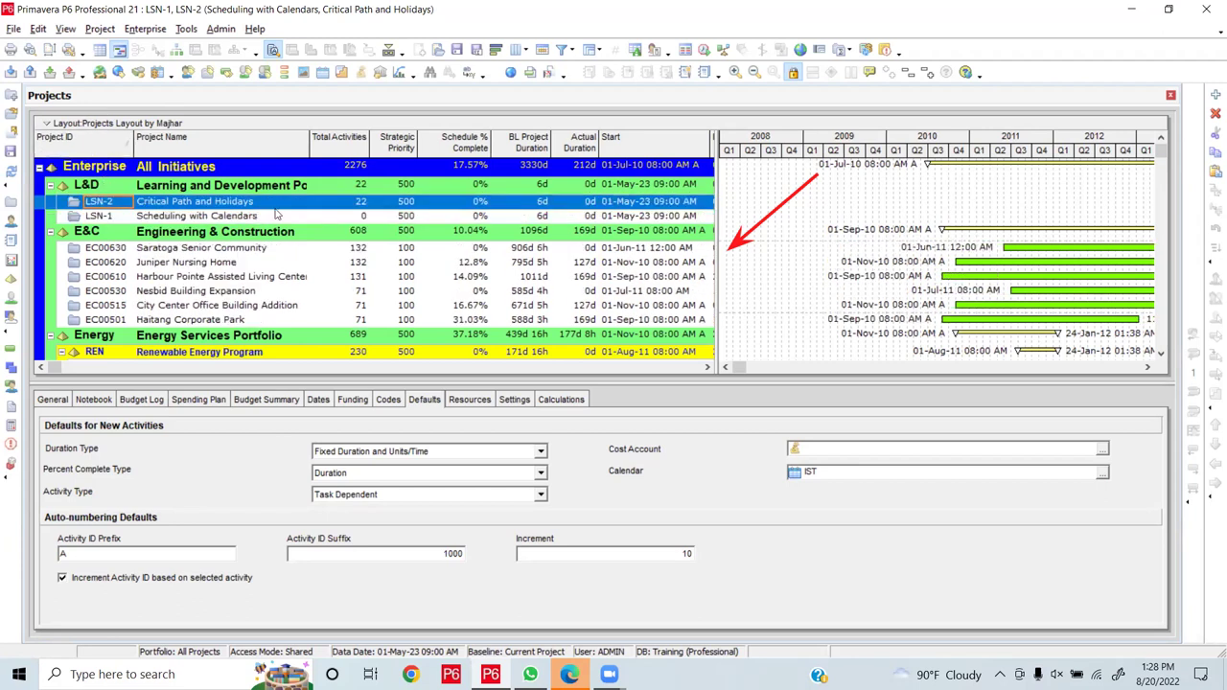
left_click(91, 146)
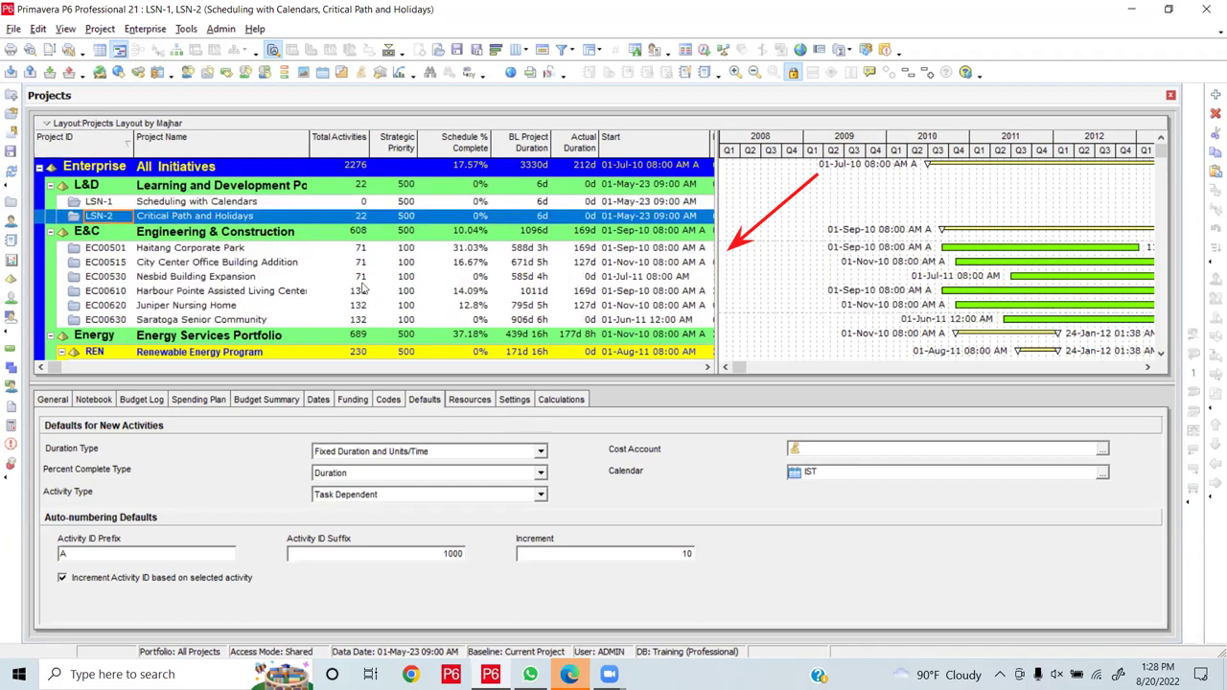
right_click(285, 224)
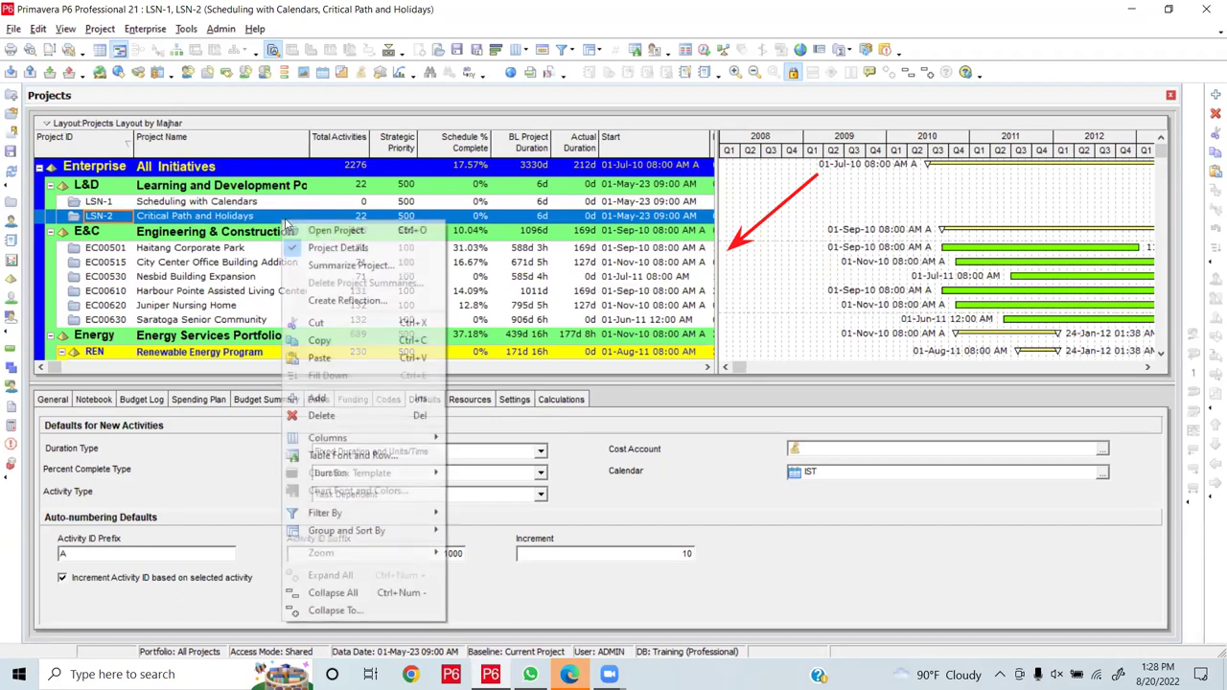
left_click(333, 231)
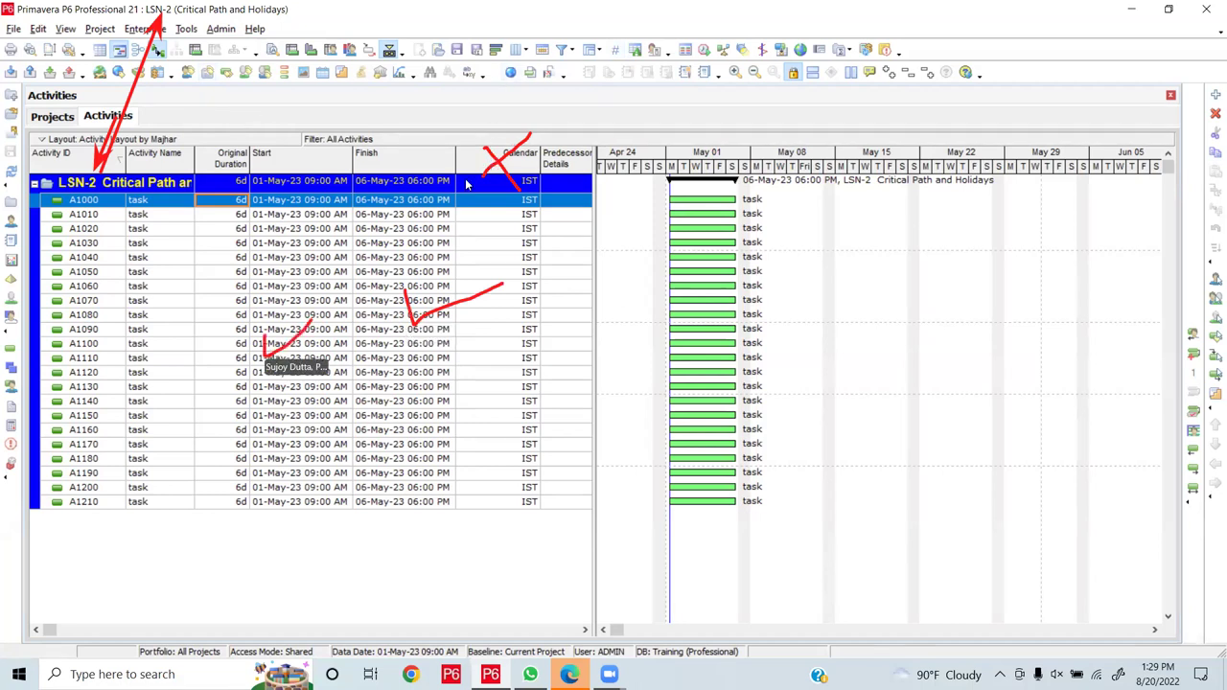
Remove the Calendar column from the activity table's displayed columns
right_click(303, 286)
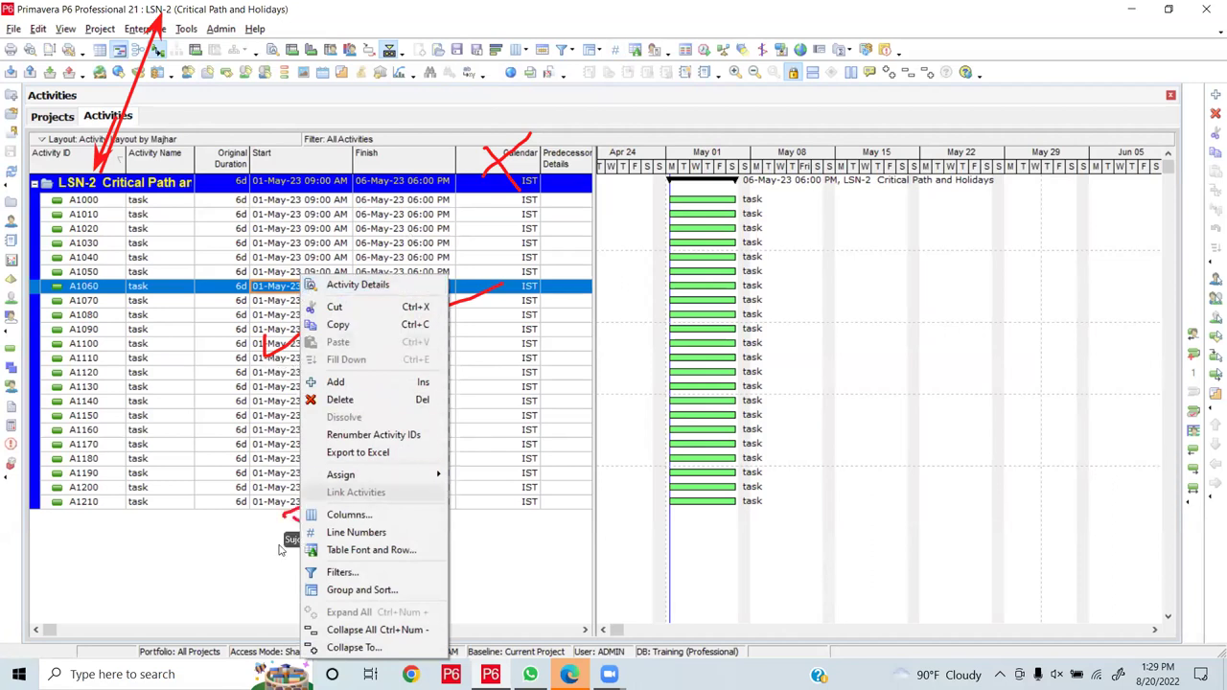
left_click(331, 516)
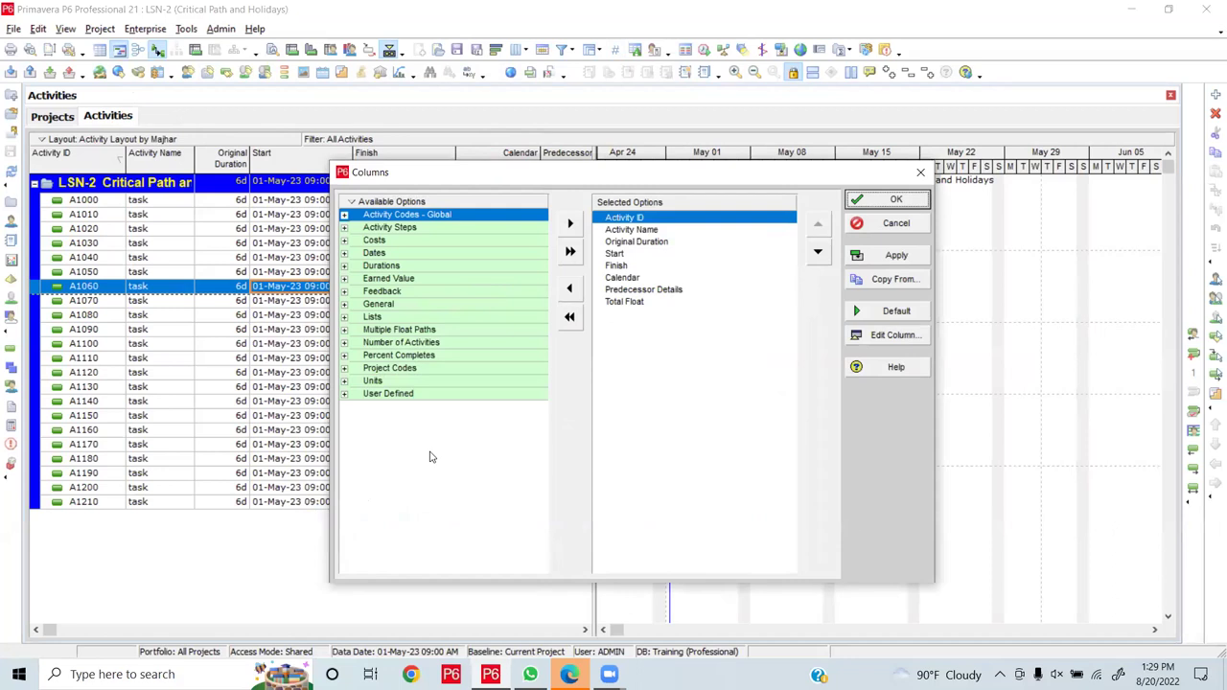
left_click(631, 280)
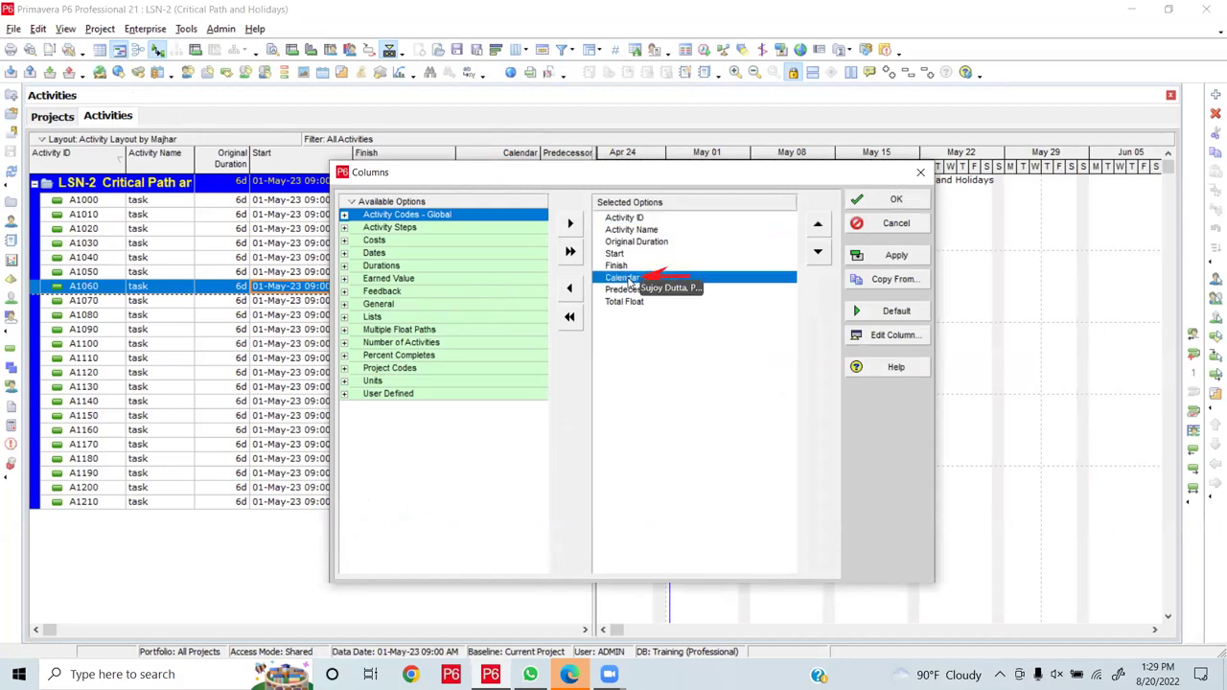
left_click(569, 288)
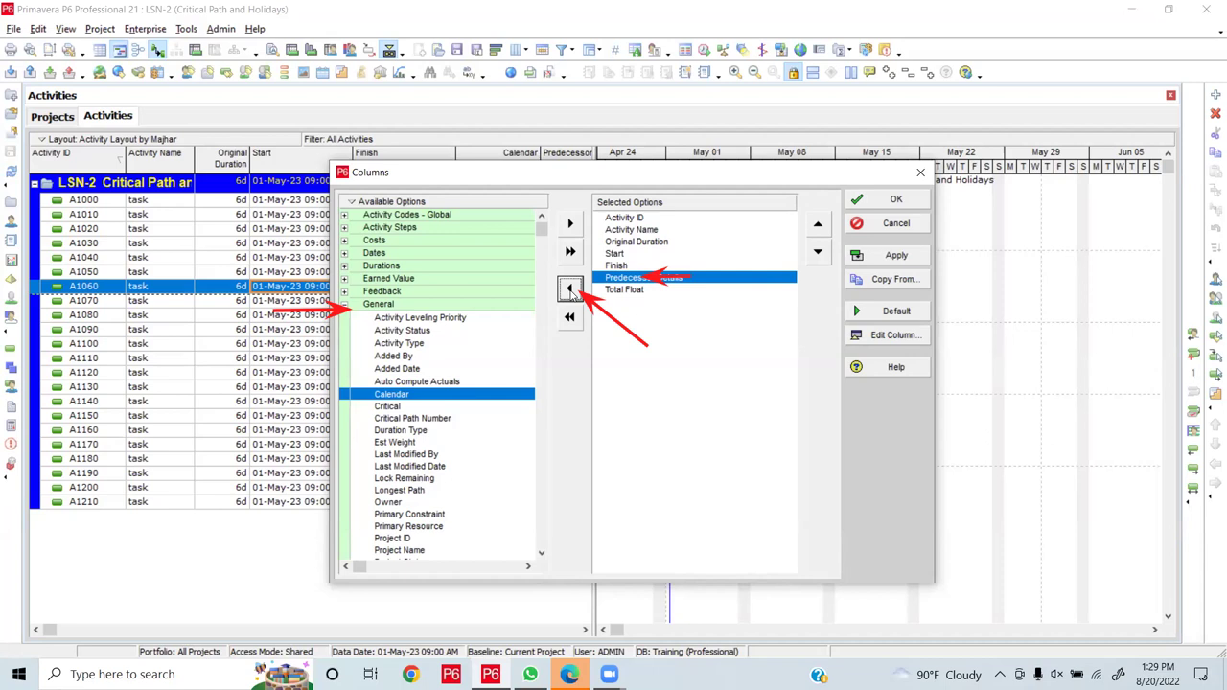
right_click(343, 207)
left_click(394, 223)
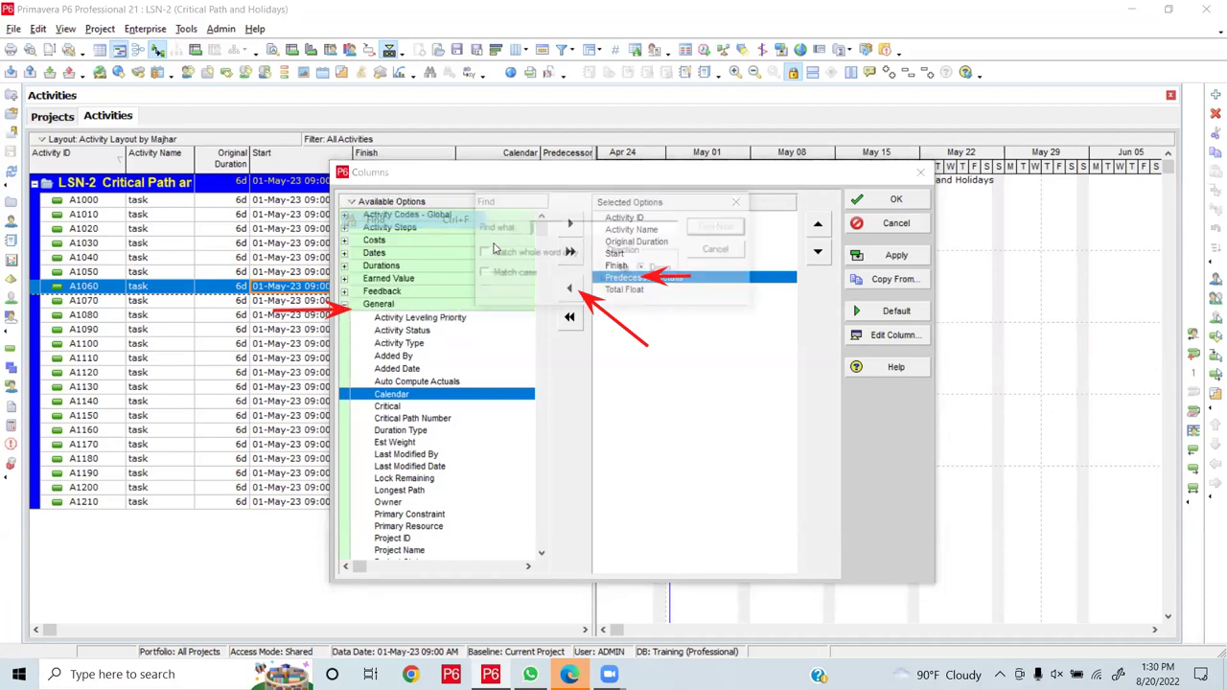
left_click(719, 250)
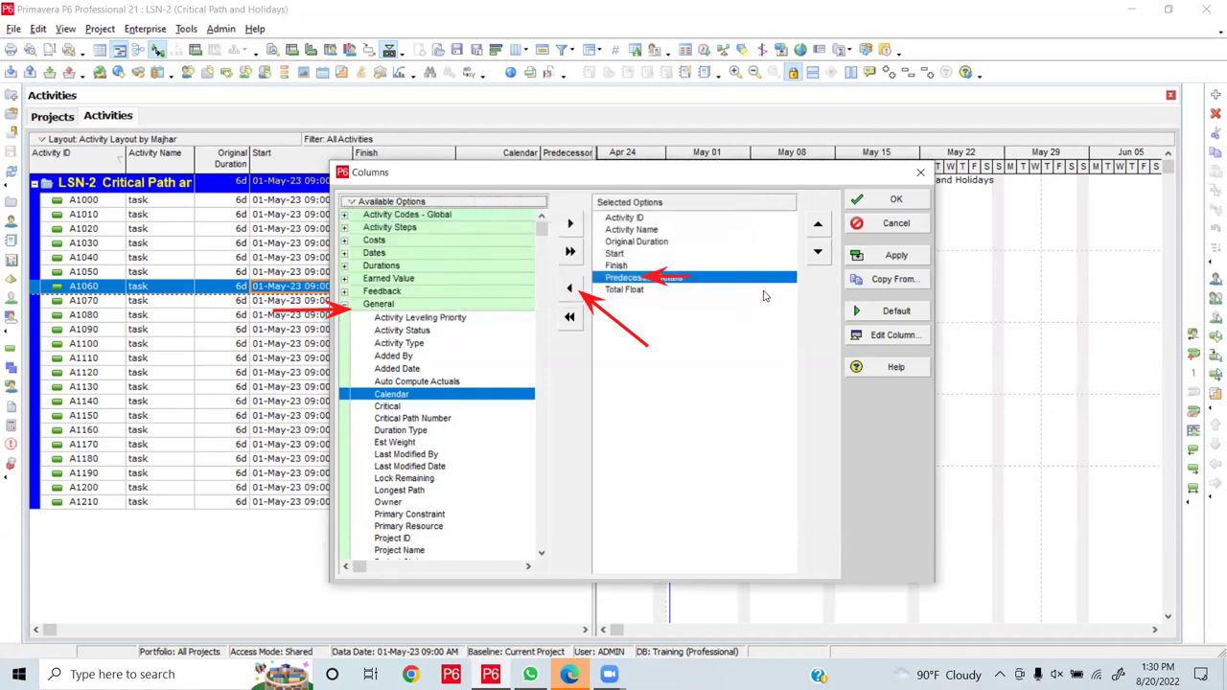
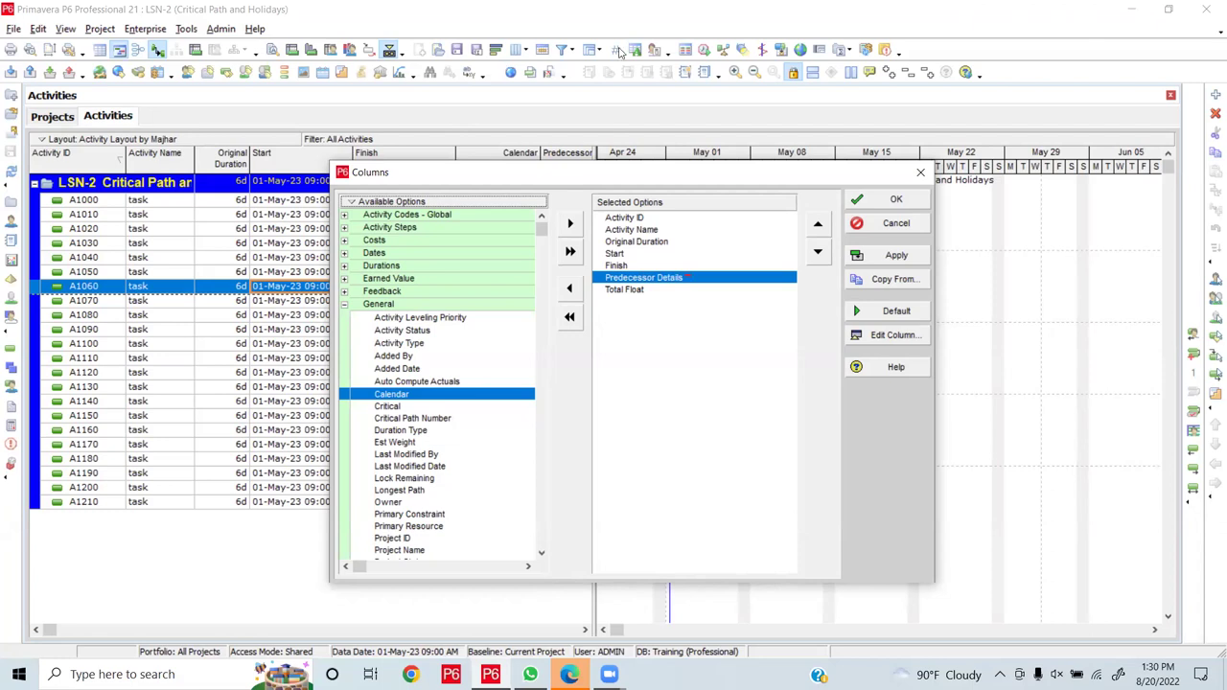
left_click(895, 201)
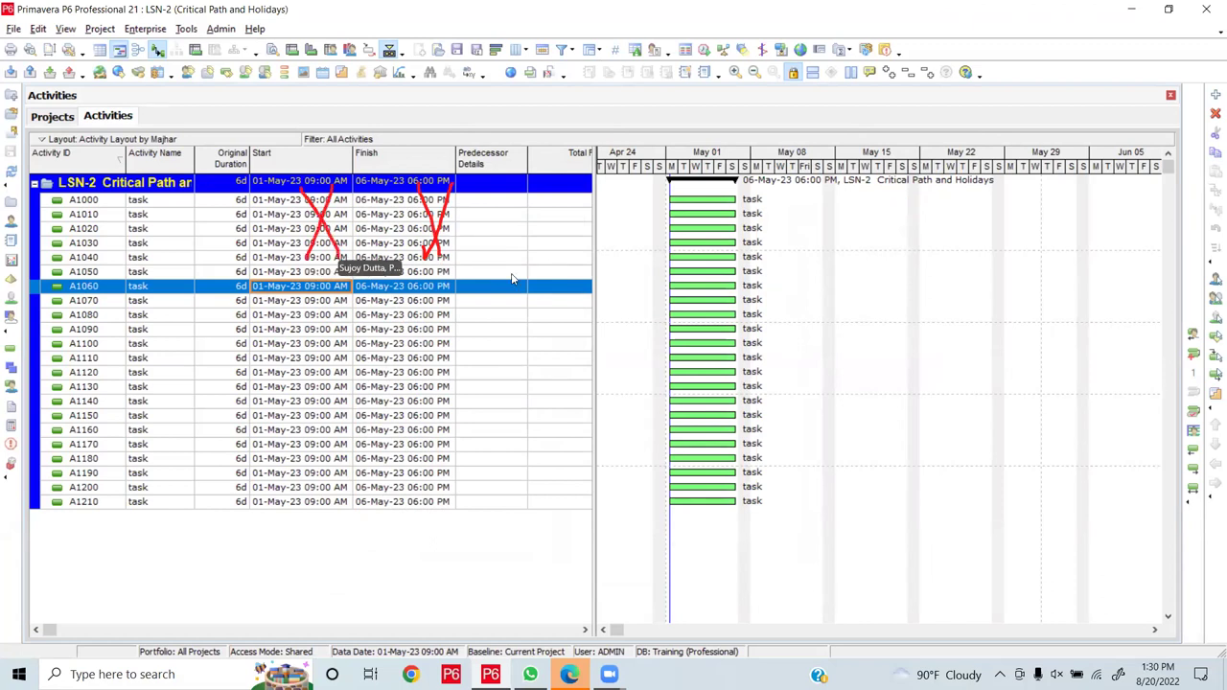
Set the date format in the user preferences to Do not show time
right_click(420, 243)
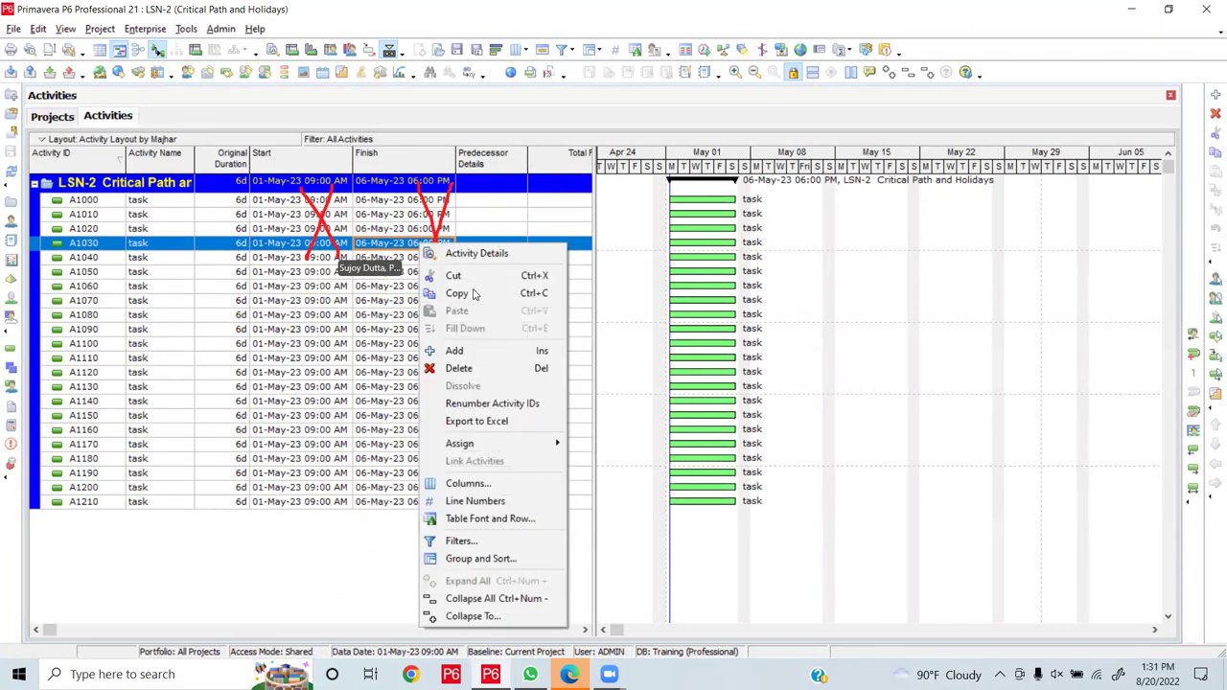
left_click(573, 107)
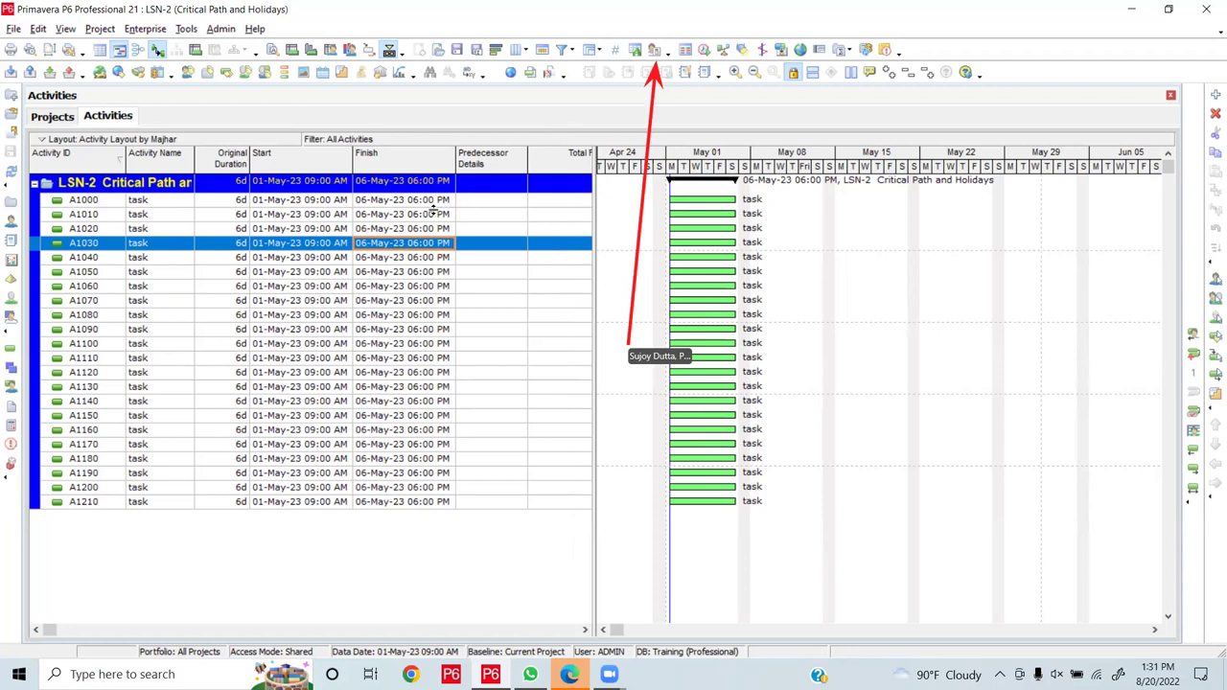
left_click(655, 49)
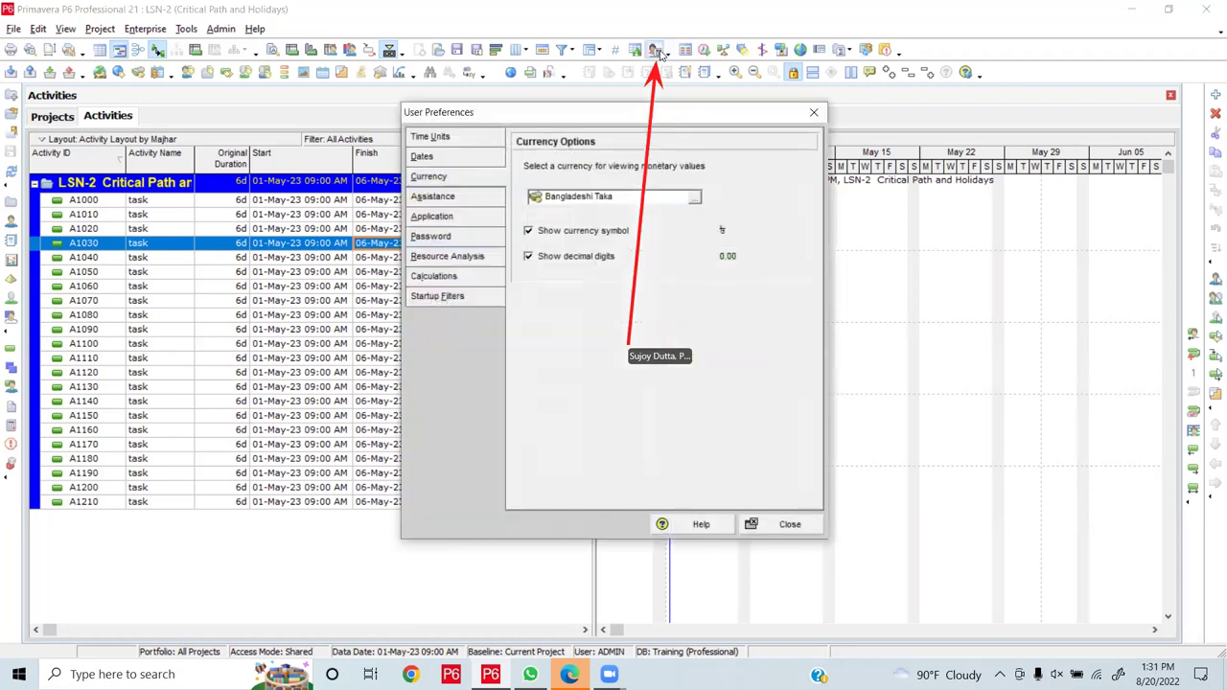
left_click(463, 159)
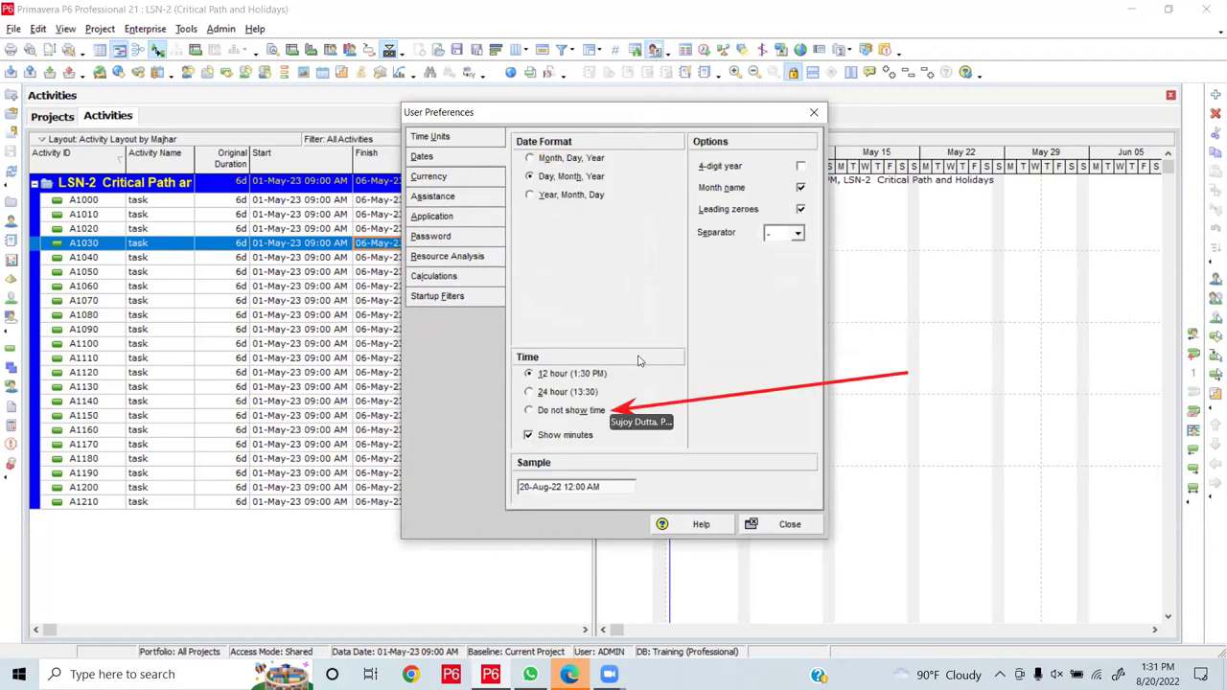
left_click(530, 412)
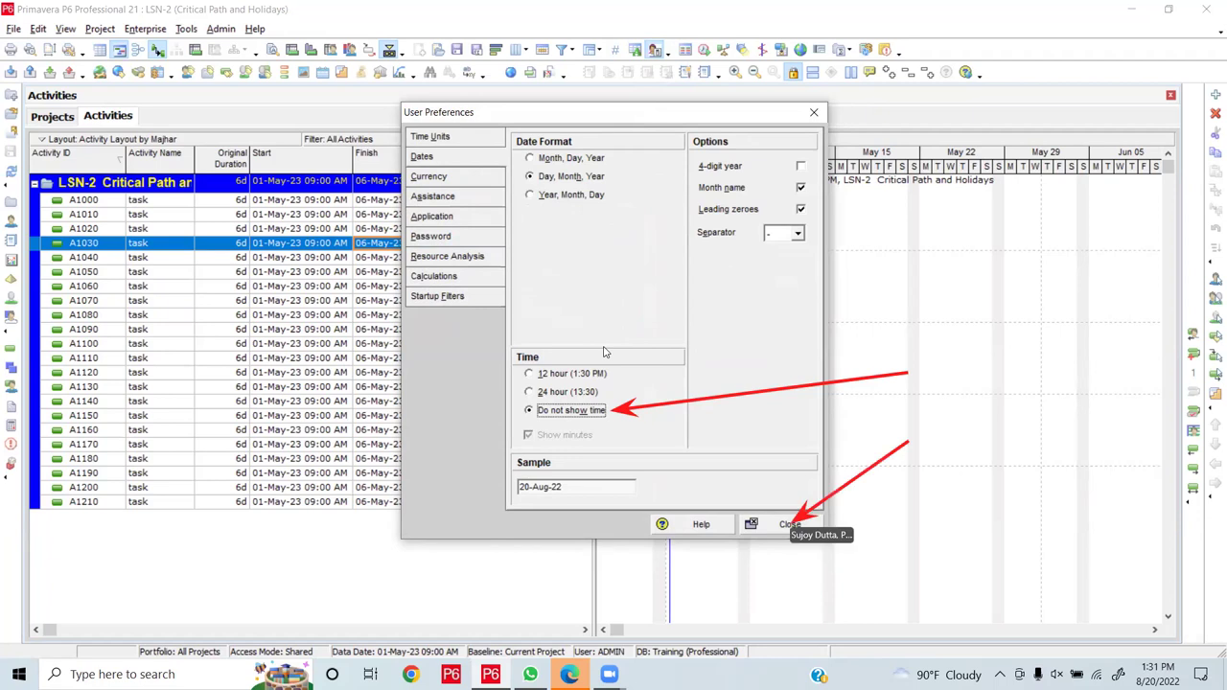
left_click(782, 526)
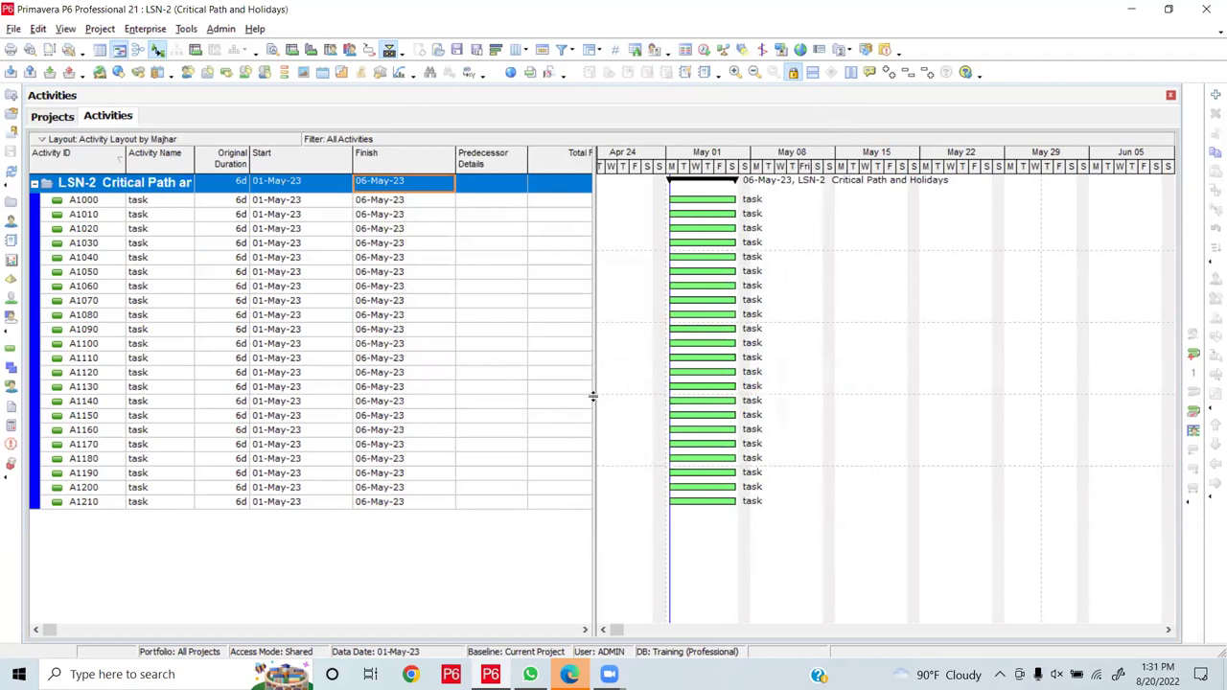
Narrow the Start and Finish columns, and enlarge the Gantt chart area and its timescale
left_click_drag(352, 157, 313, 157)
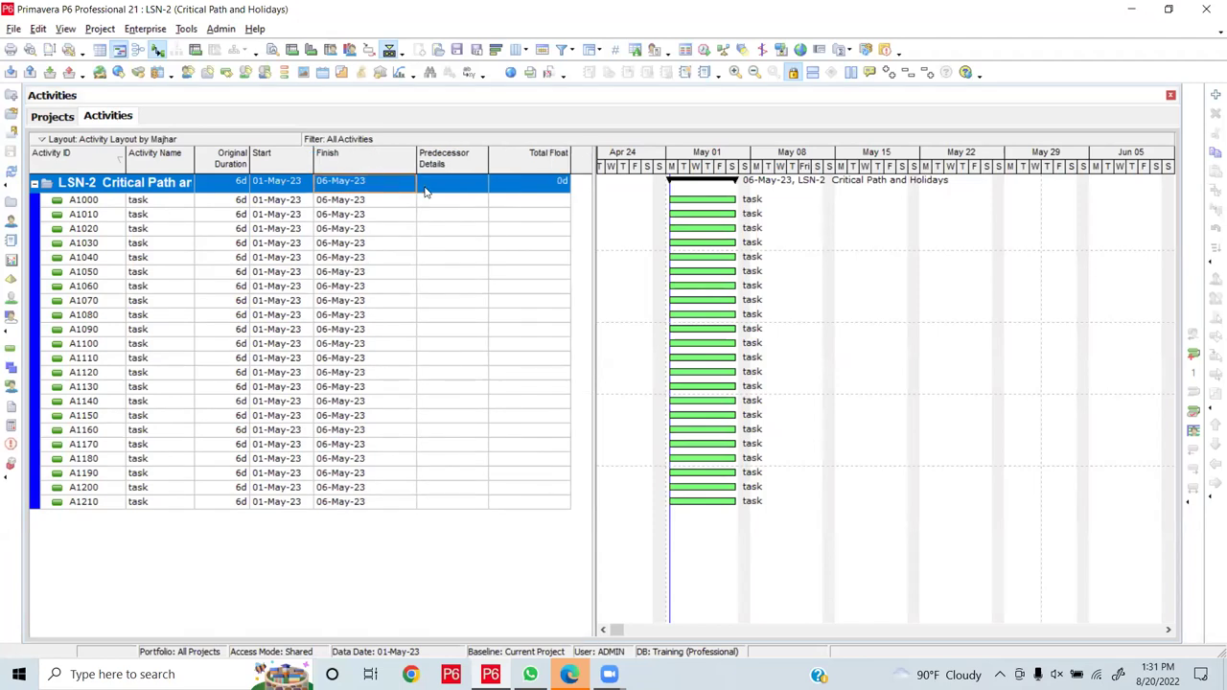
left_click_drag(416, 158, 381, 159)
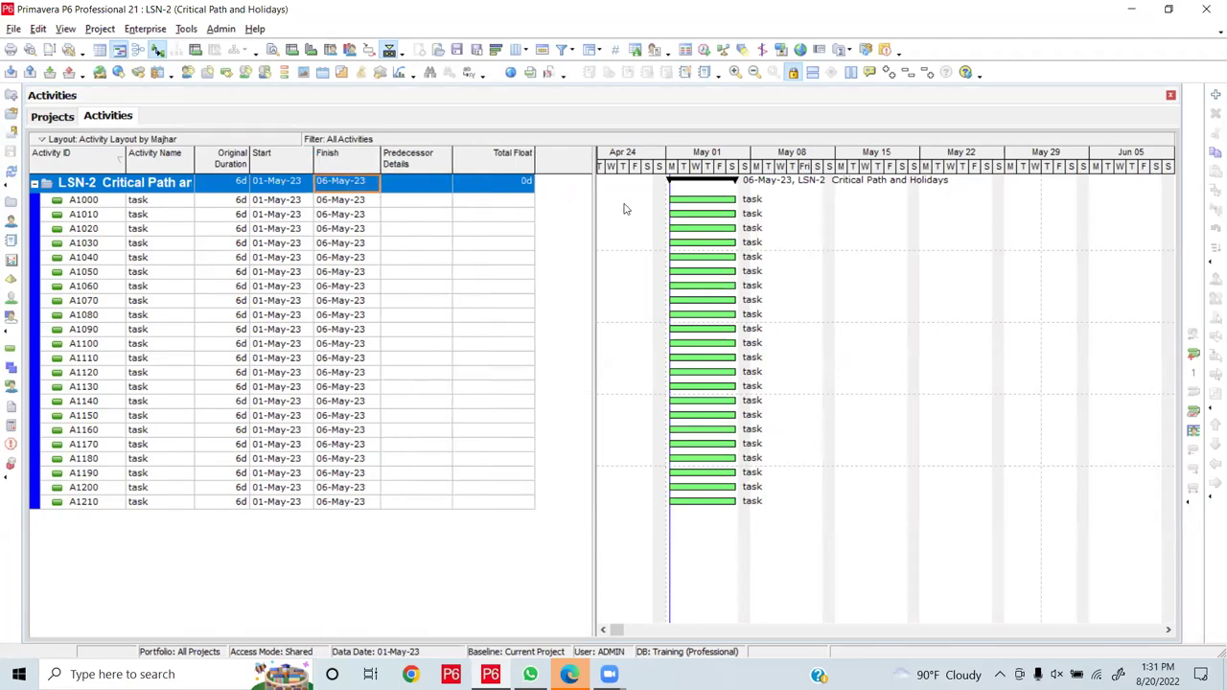
left_click_drag(595, 199, 527, 188)
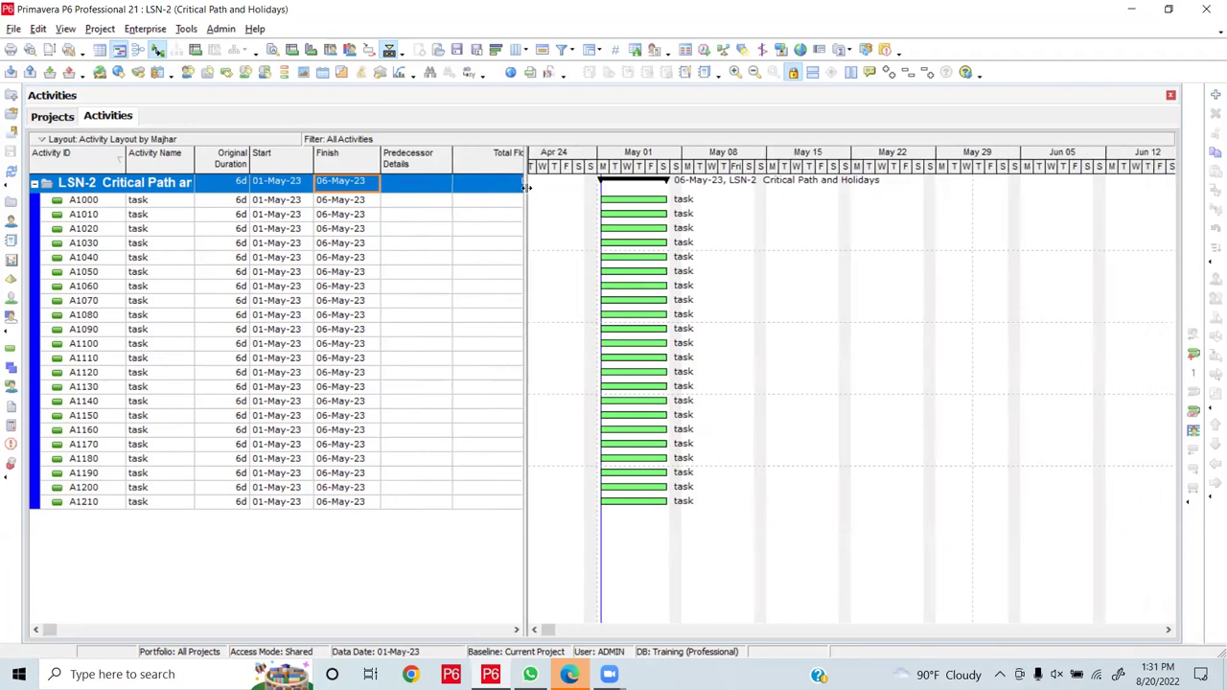
left_click_drag(527, 187, 483, 188)
left_click(498, 211)
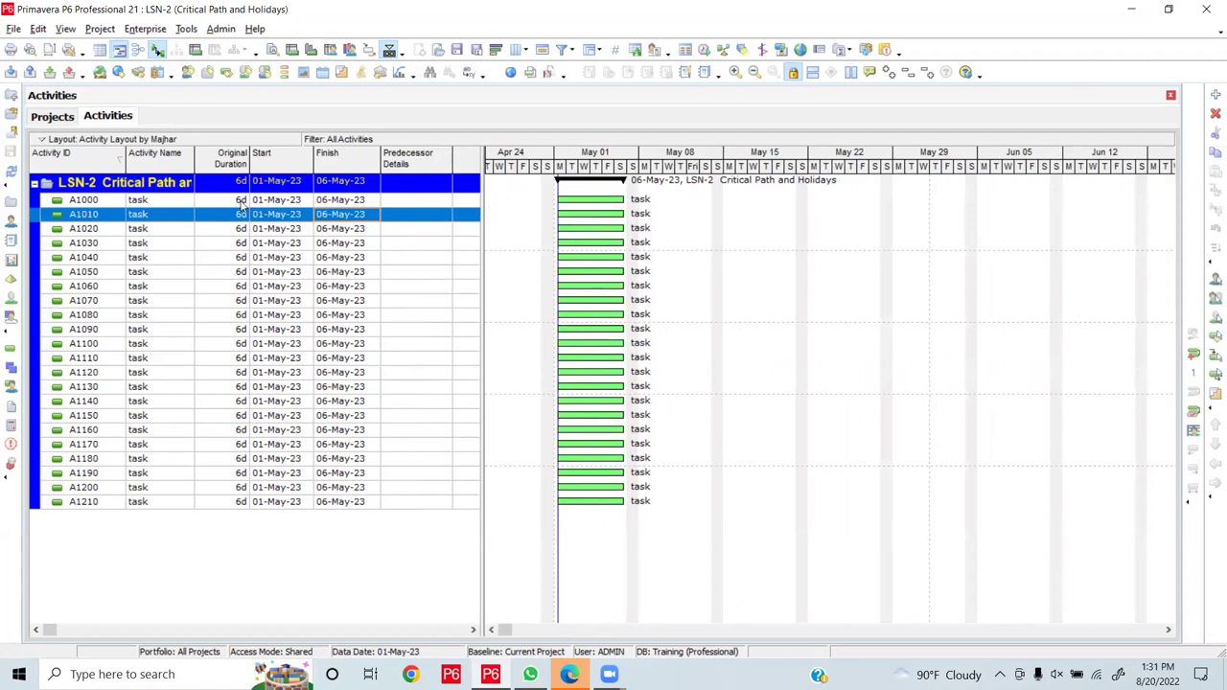
mouse_move(610, 154)
left_mouse_down()
mouse_move(600, 159)
mouse_move(614, 161)
left_mouse_up()
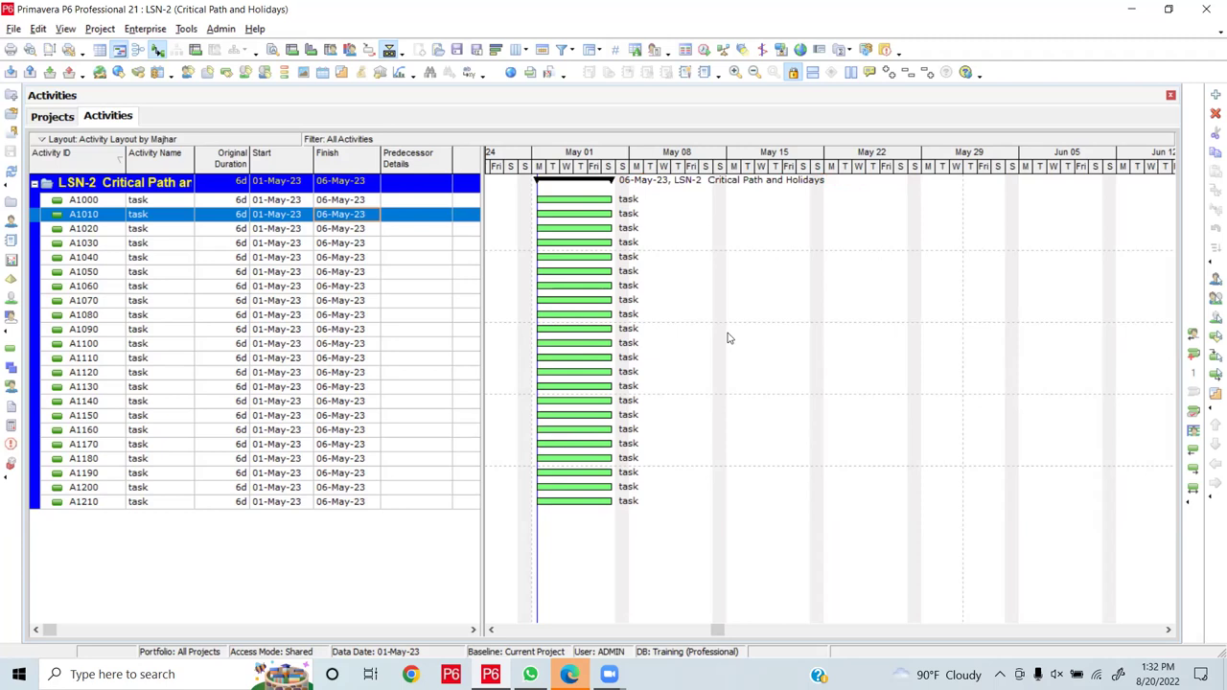
Set the original duration of activity A1210 to 12d and of activity A1120 to 3w
double_click(240, 502)
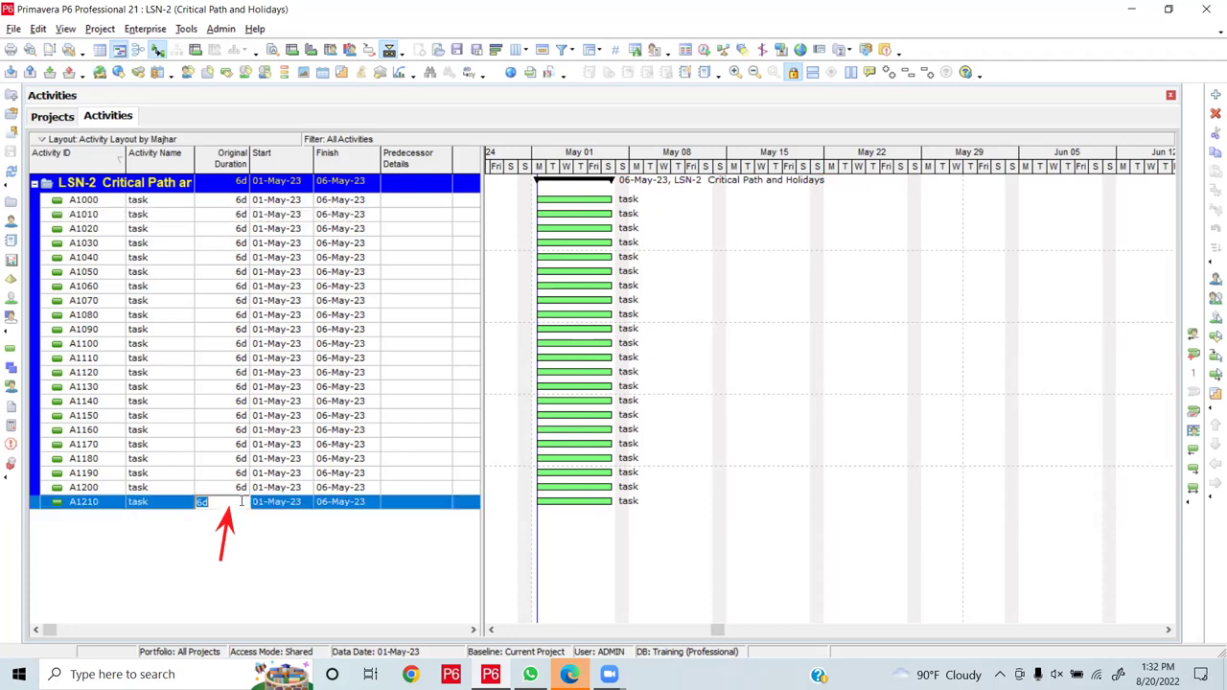
type("12d")
key("Return")
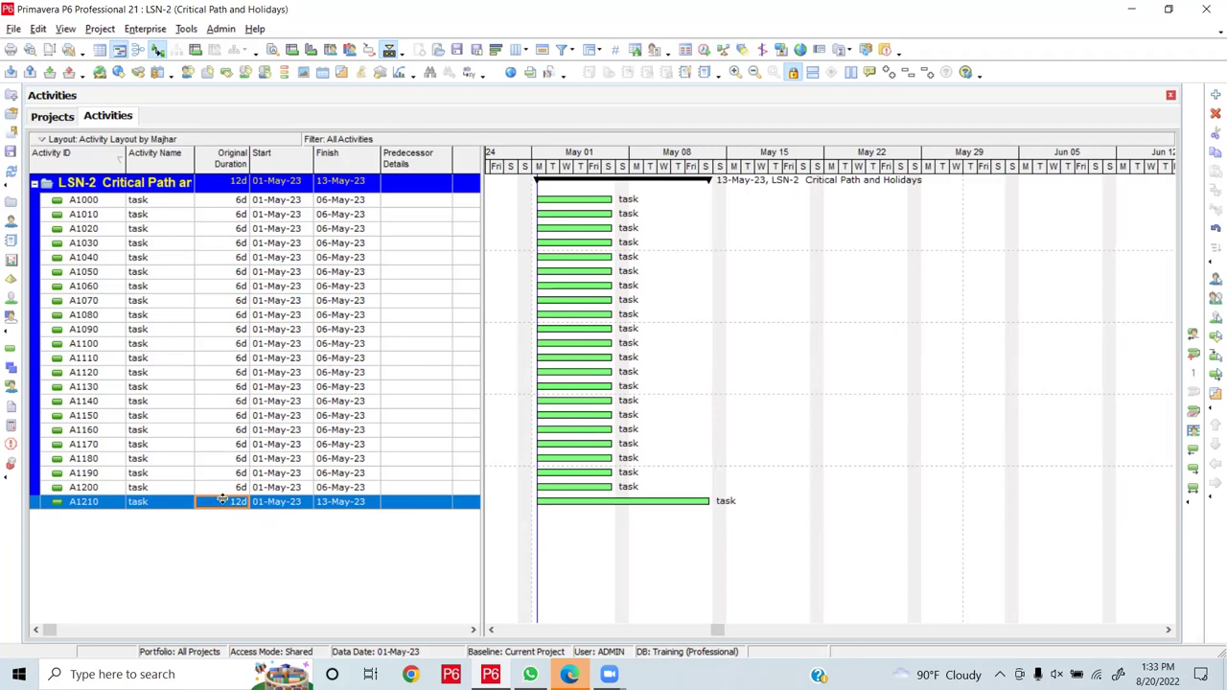
left_click(236, 373)
type("3w")
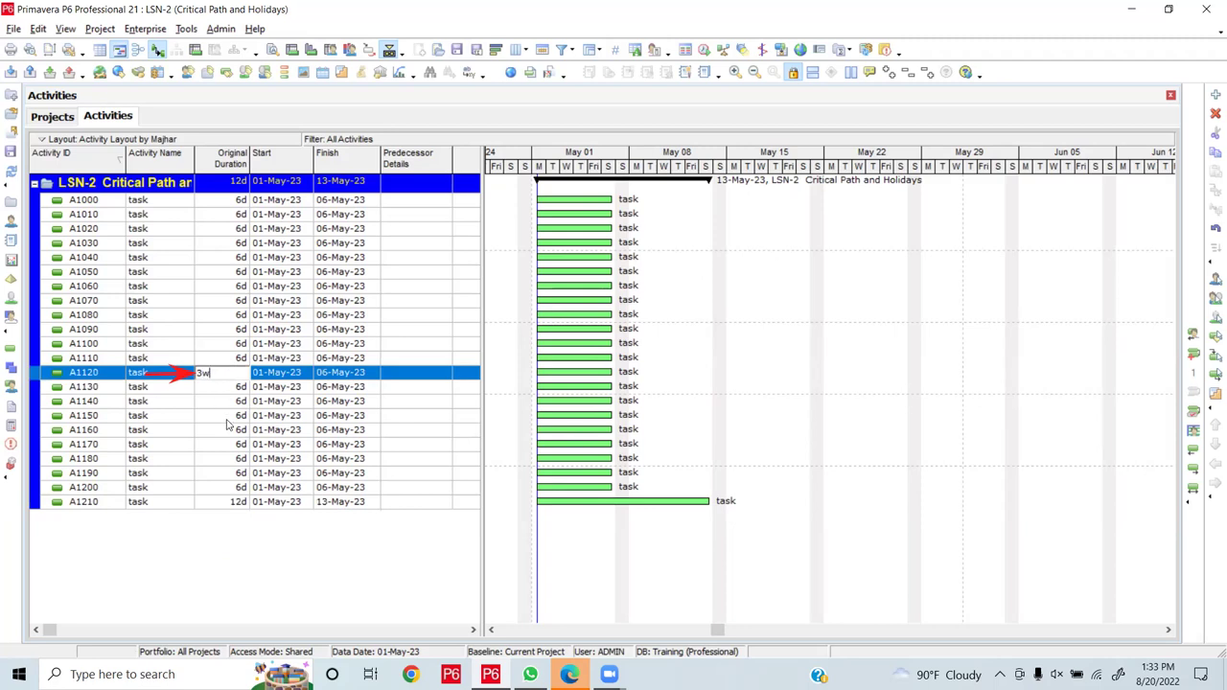
key("Return")
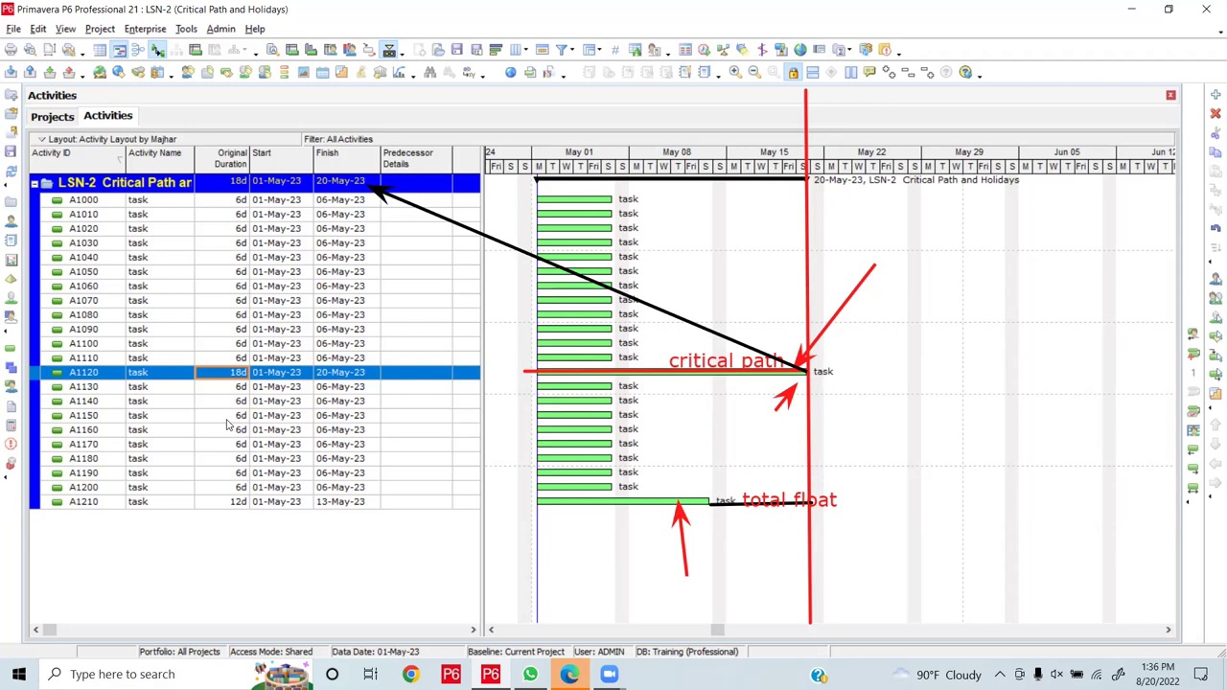
key("ctrl+shift+F")
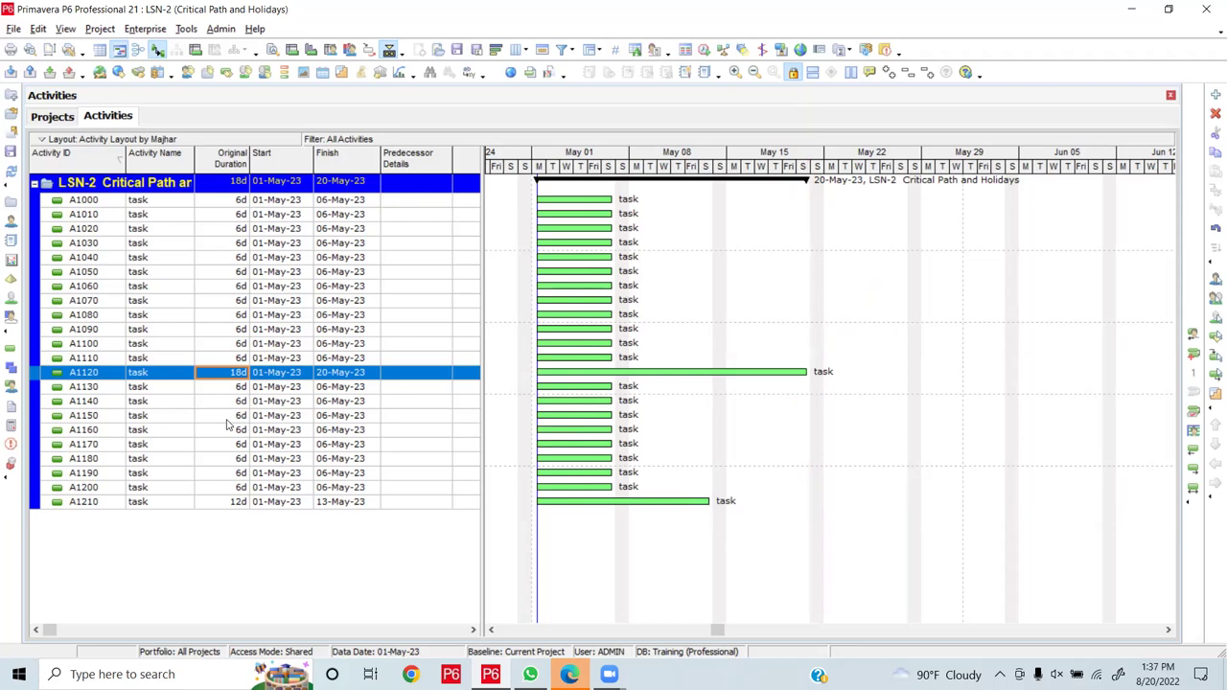
Reveal the Total Float column, narrow it, and fit the activity table's width to its columns
left_click_drag(483, 275, 567, 275)
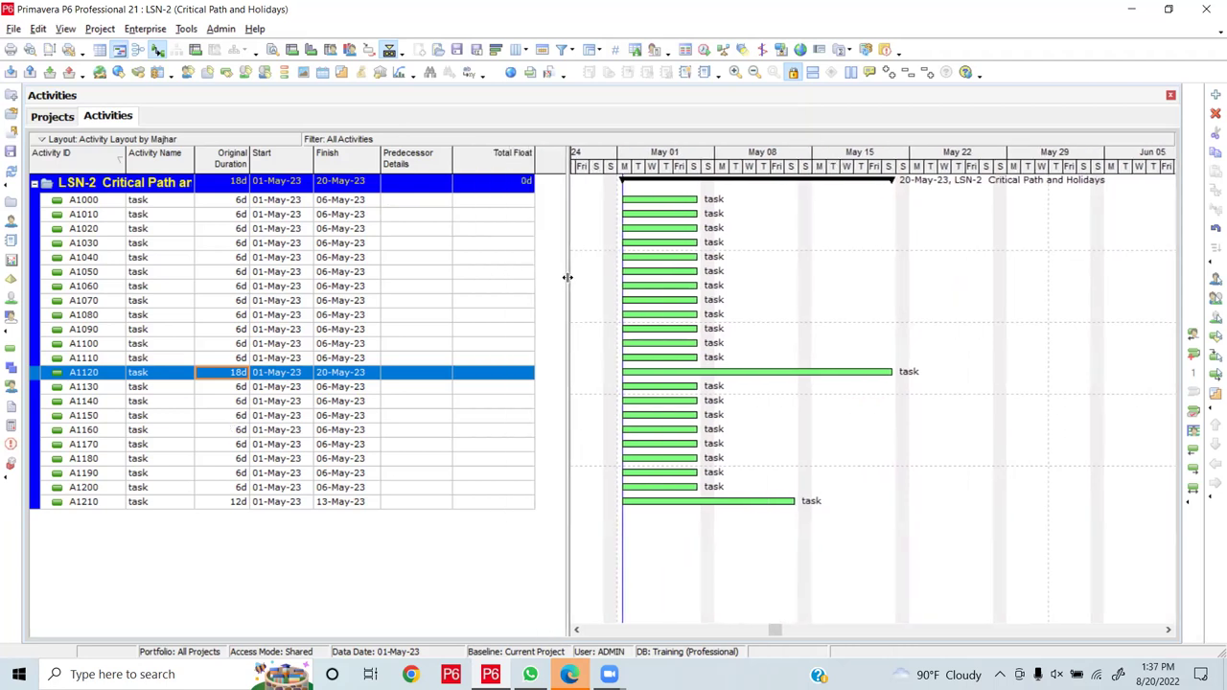
left_click_drag(534, 158, 501, 159)
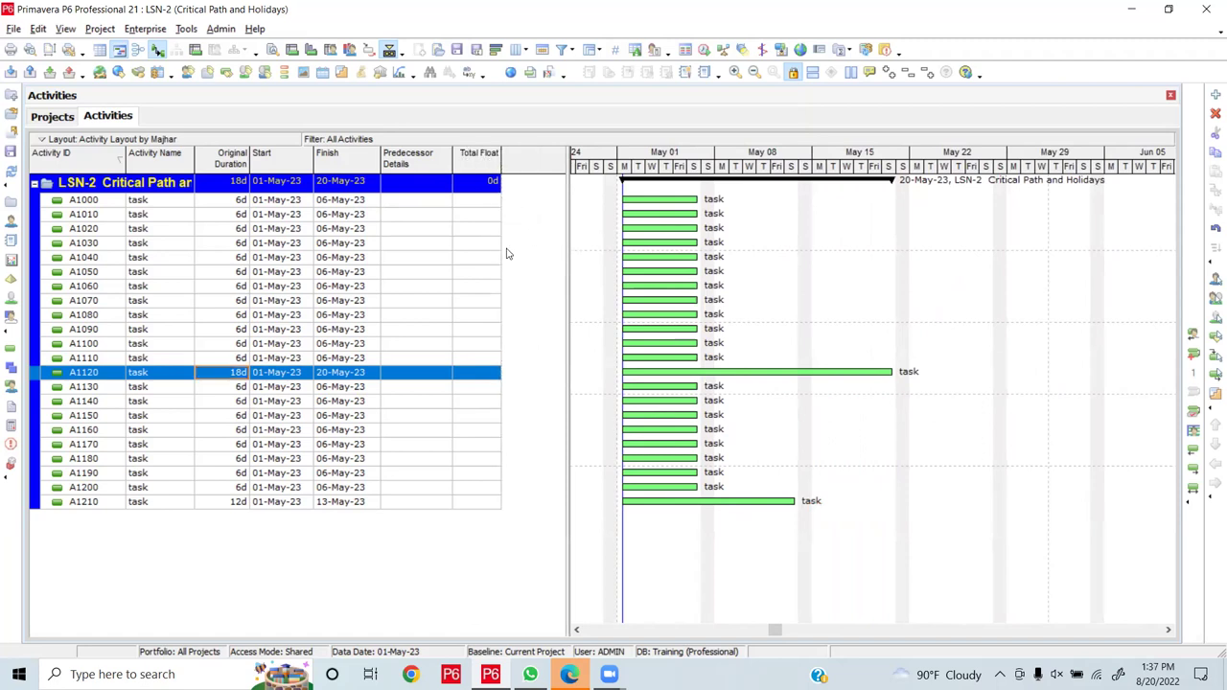
left_click_drag(567, 249, 503, 245)
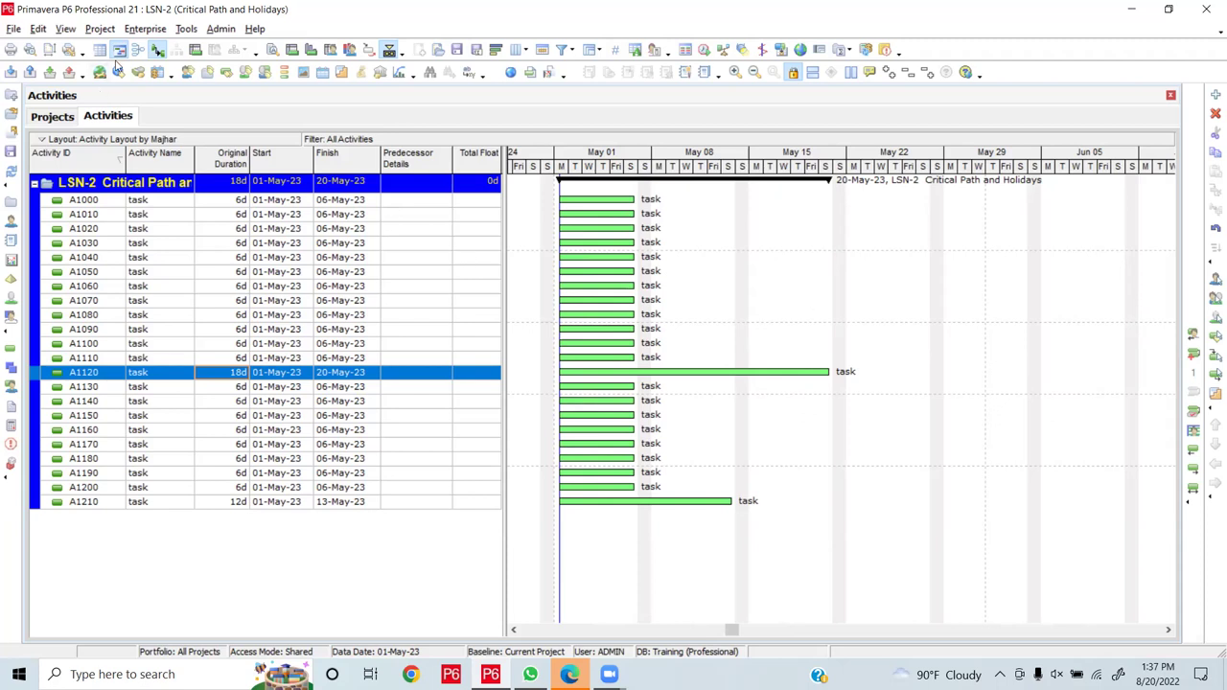
Link activities A1020, A1030 and A1040 in sequence with finish-to-start relationships
left_click(151, 229)
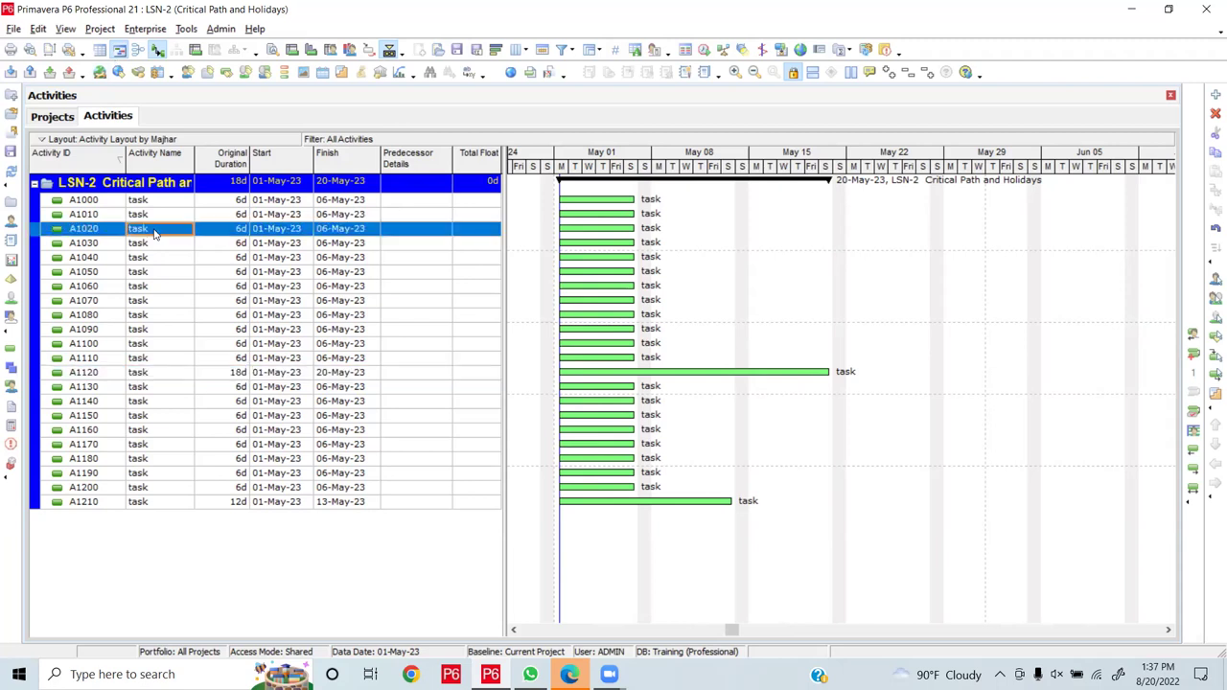
key("shift+Down")
key("shift+Down")
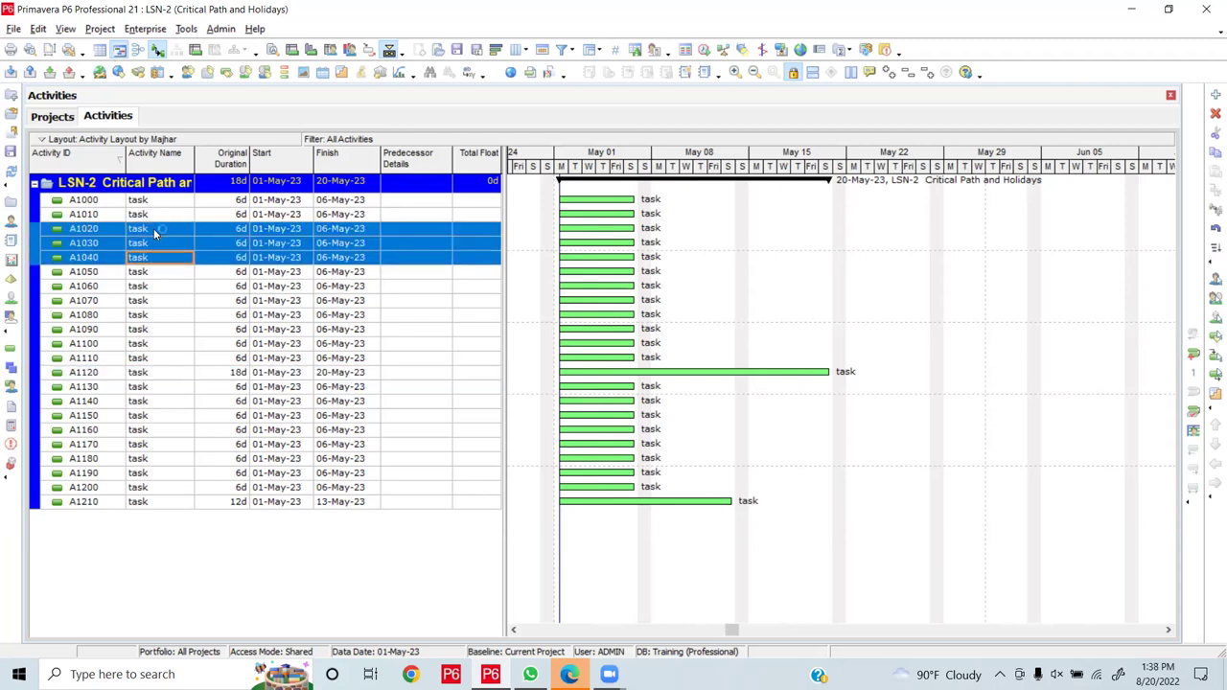
right_click(158, 235)
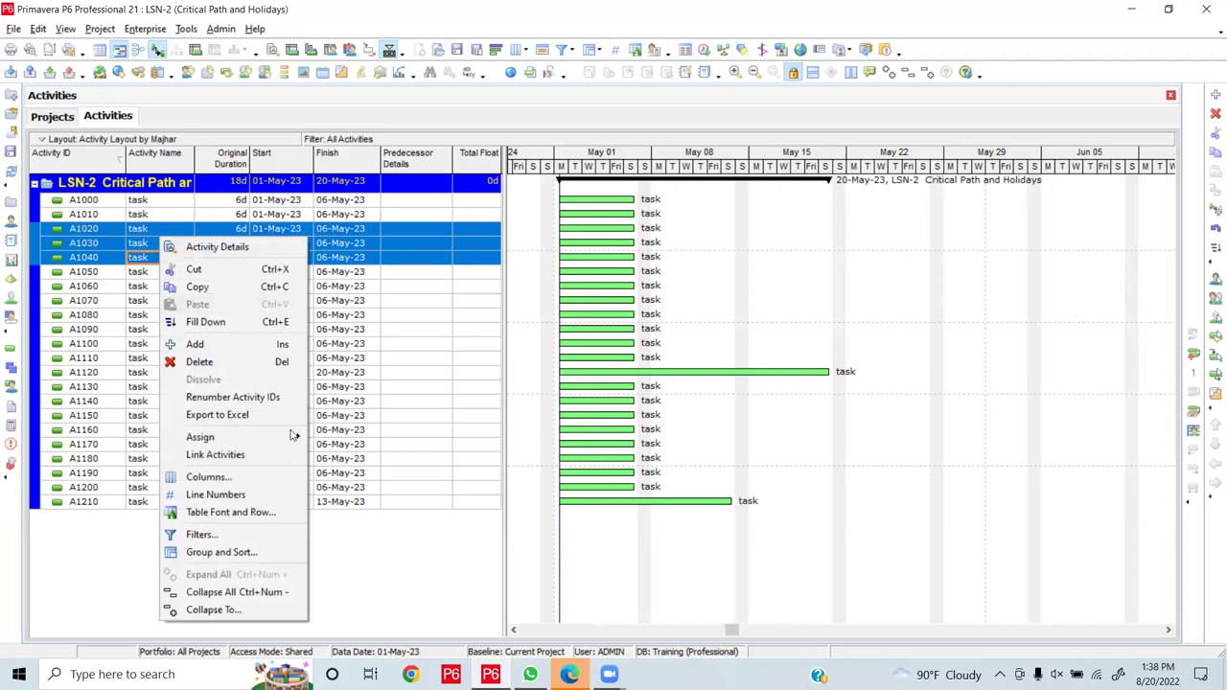
left_click(221, 456)
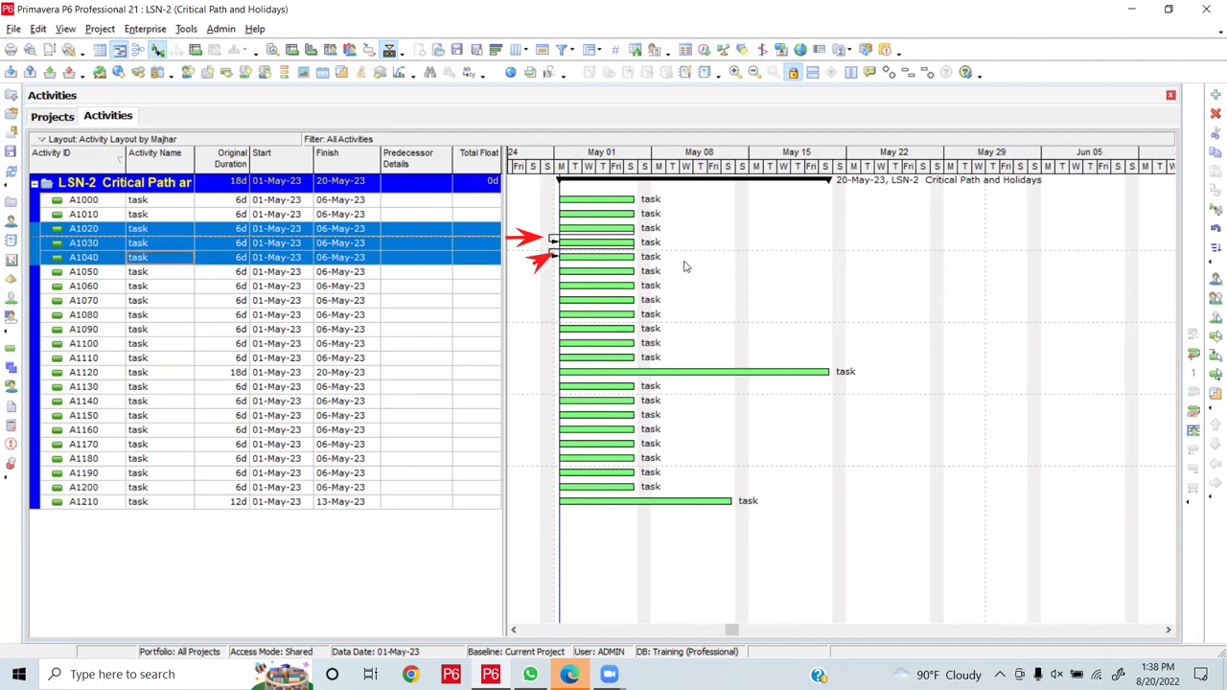
left_click(404, 280)
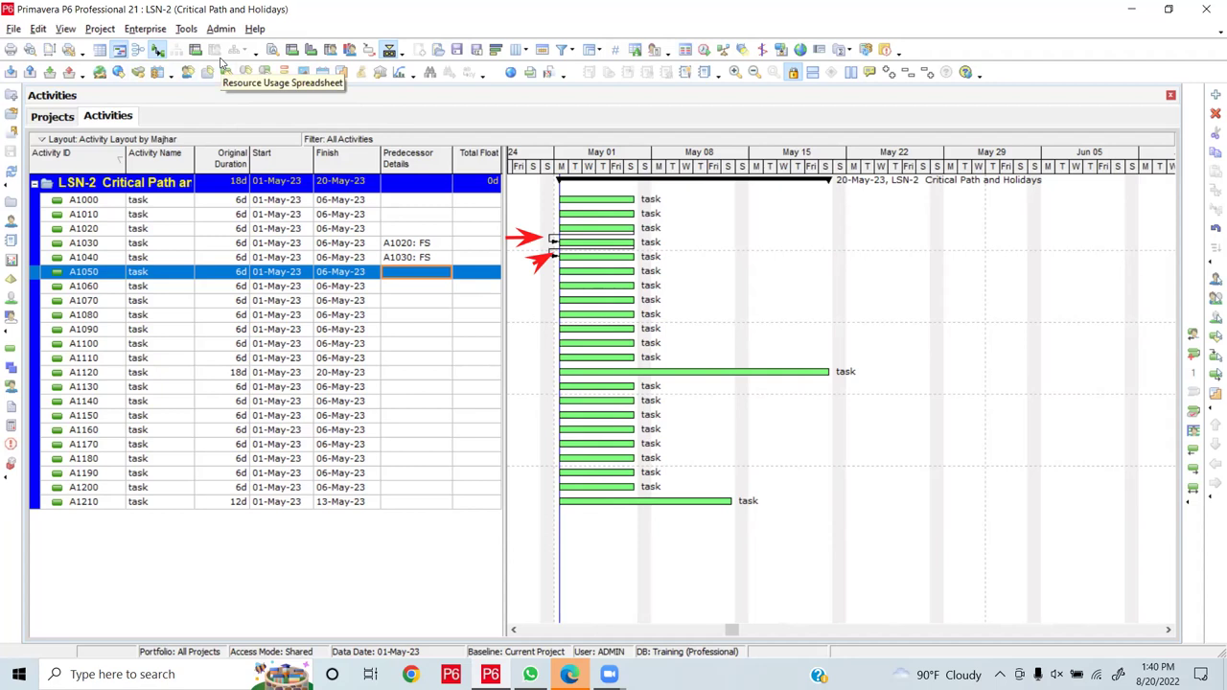
Schedule the project using its own data date of 01-May-23
left_click(704, 50)
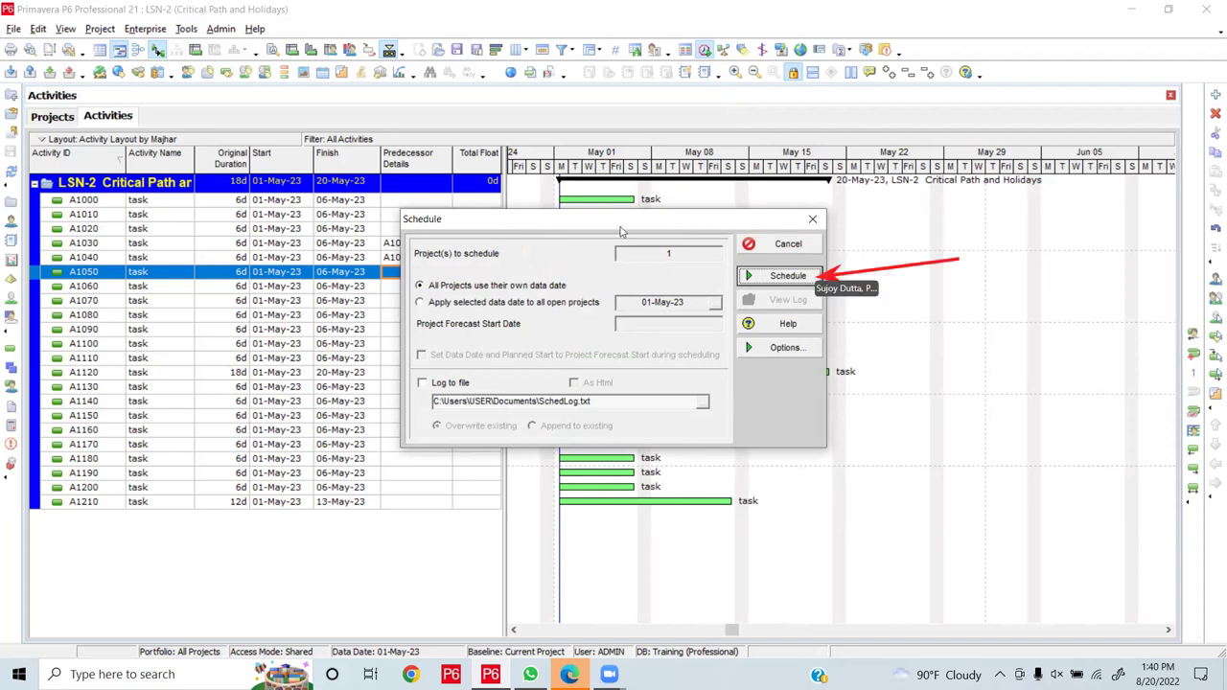
left_click(764, 280)
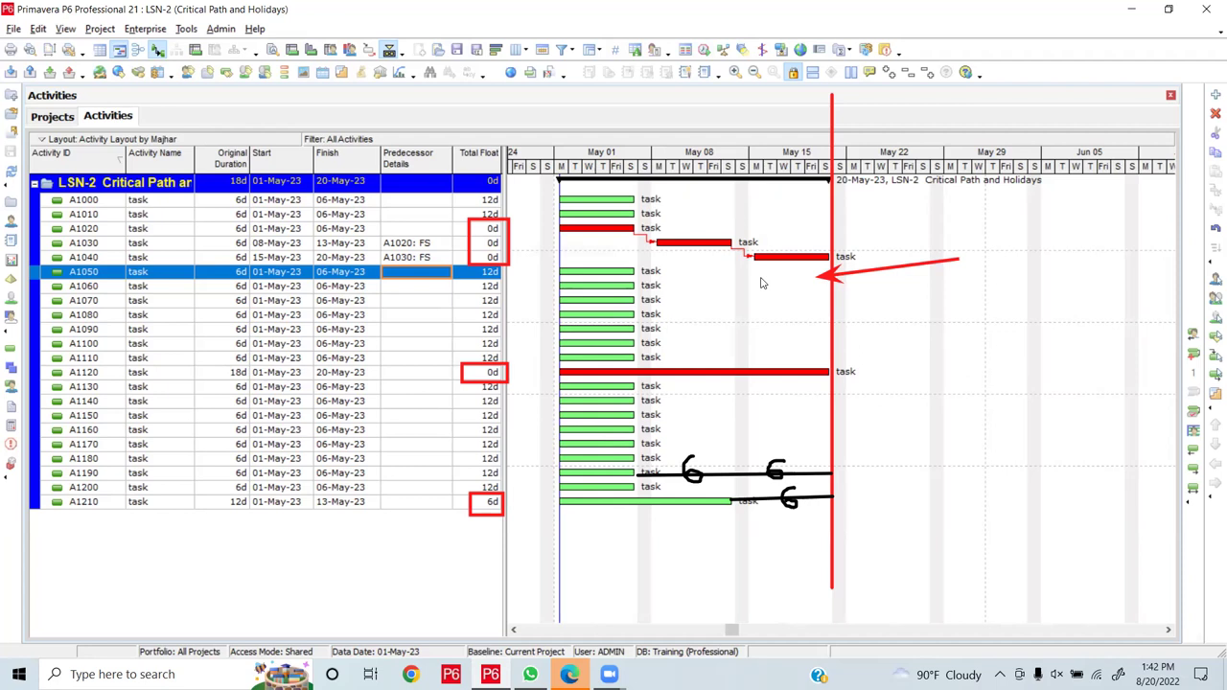
key("Escape")
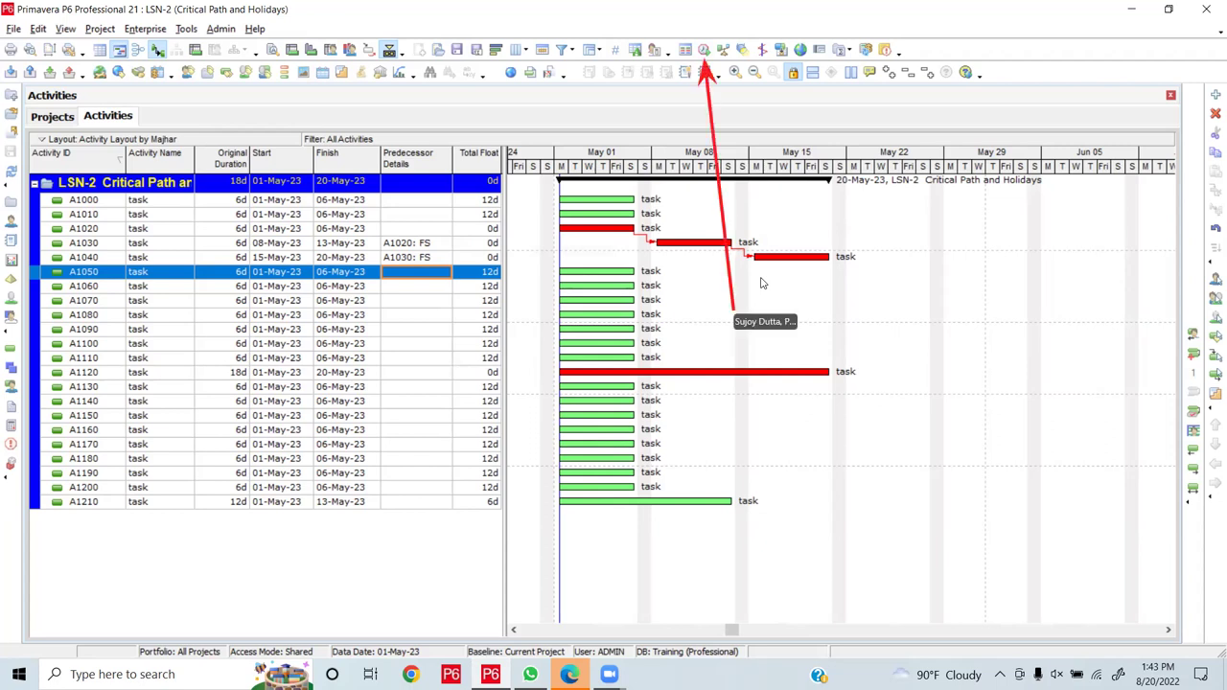
Enable automatic scheduling when a change affects dates, save the scheduling settings for LSN-2, and reschedule the project
left_click(705, 50)
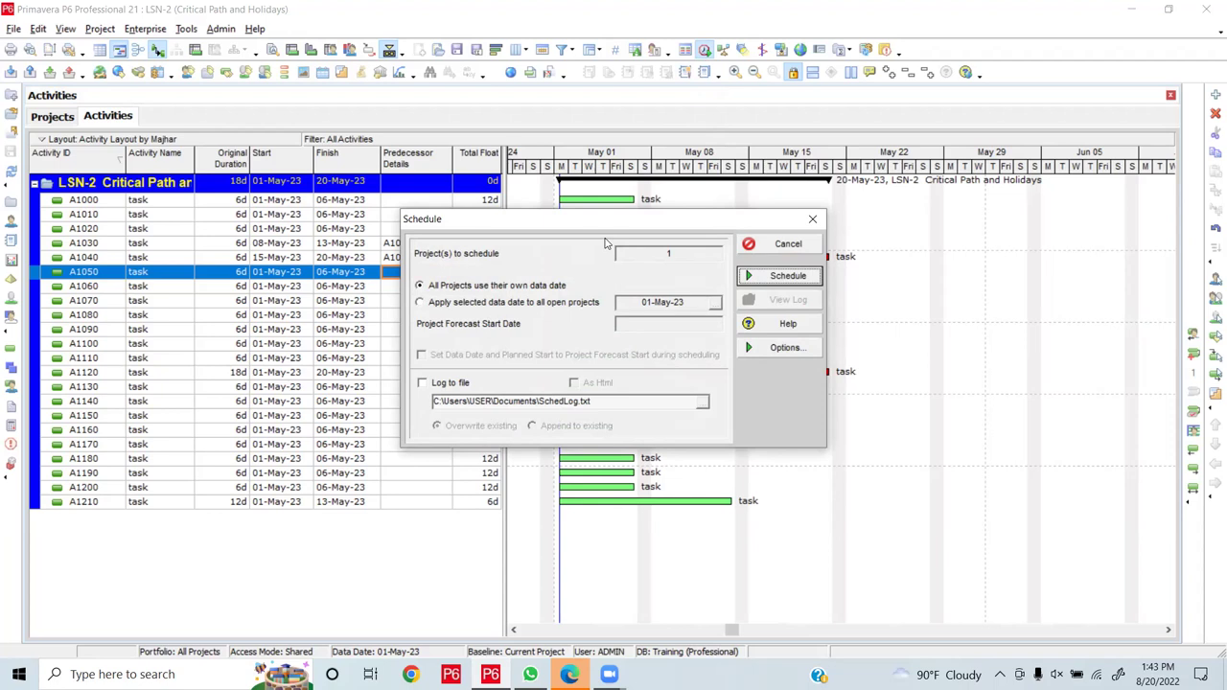
left_click(798, 352)
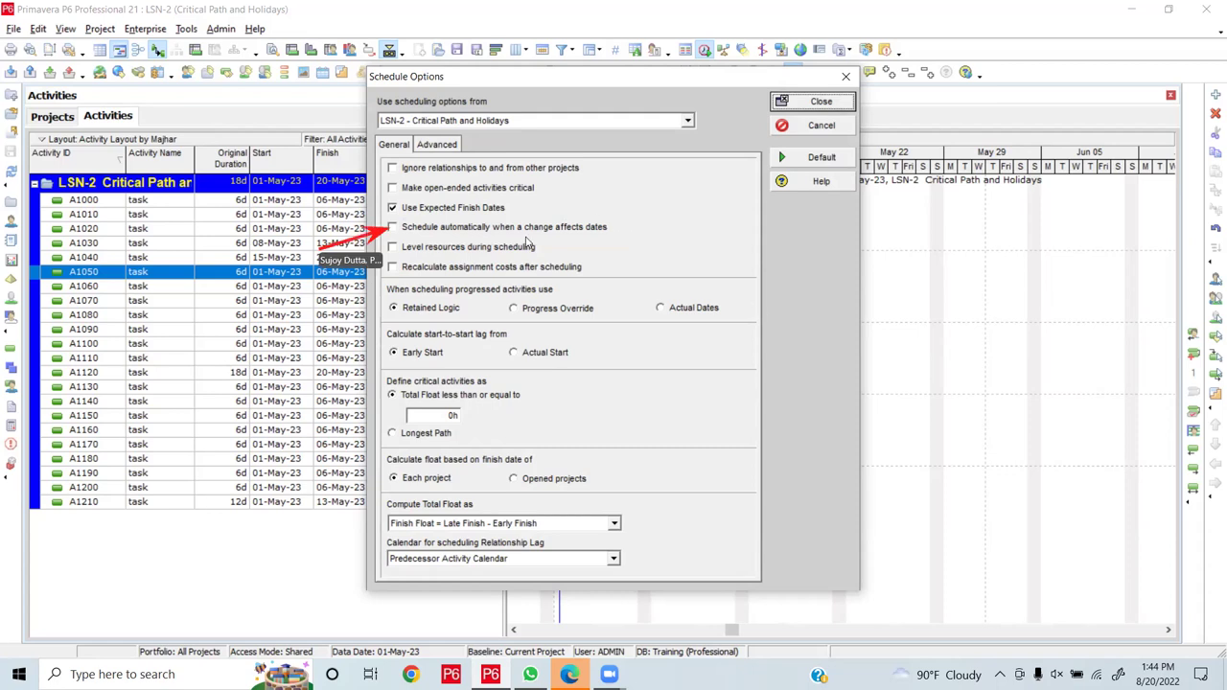
left_click(393, 228)
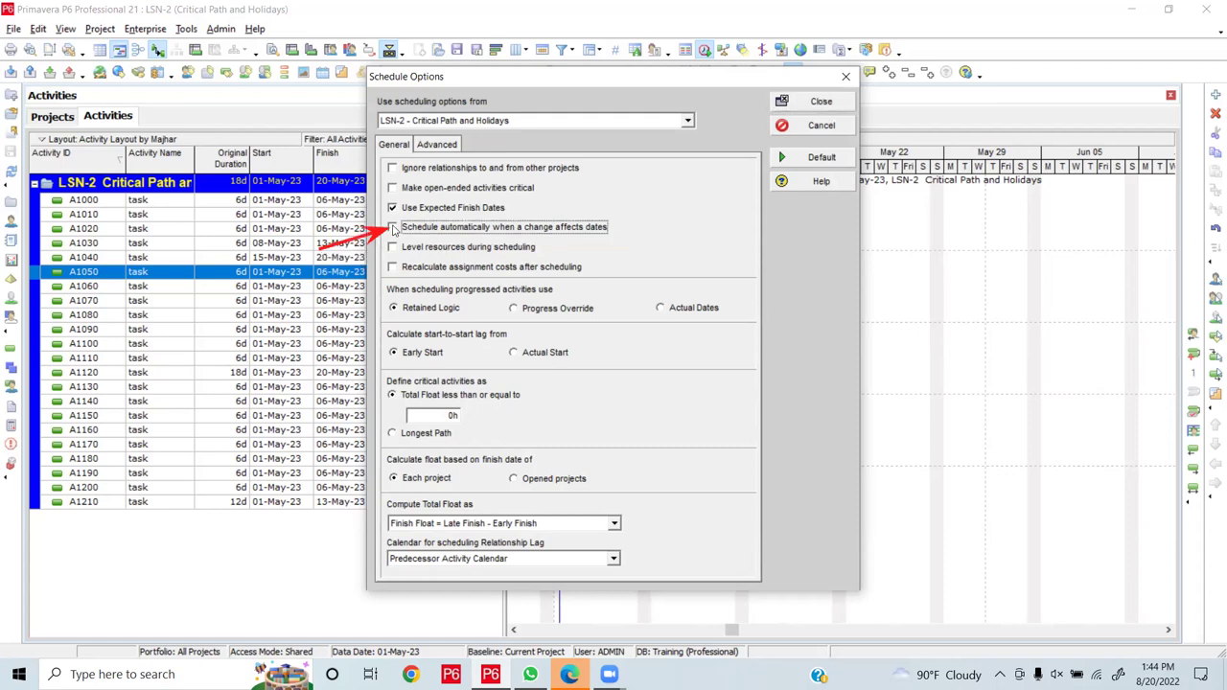
left_click(393, 229)
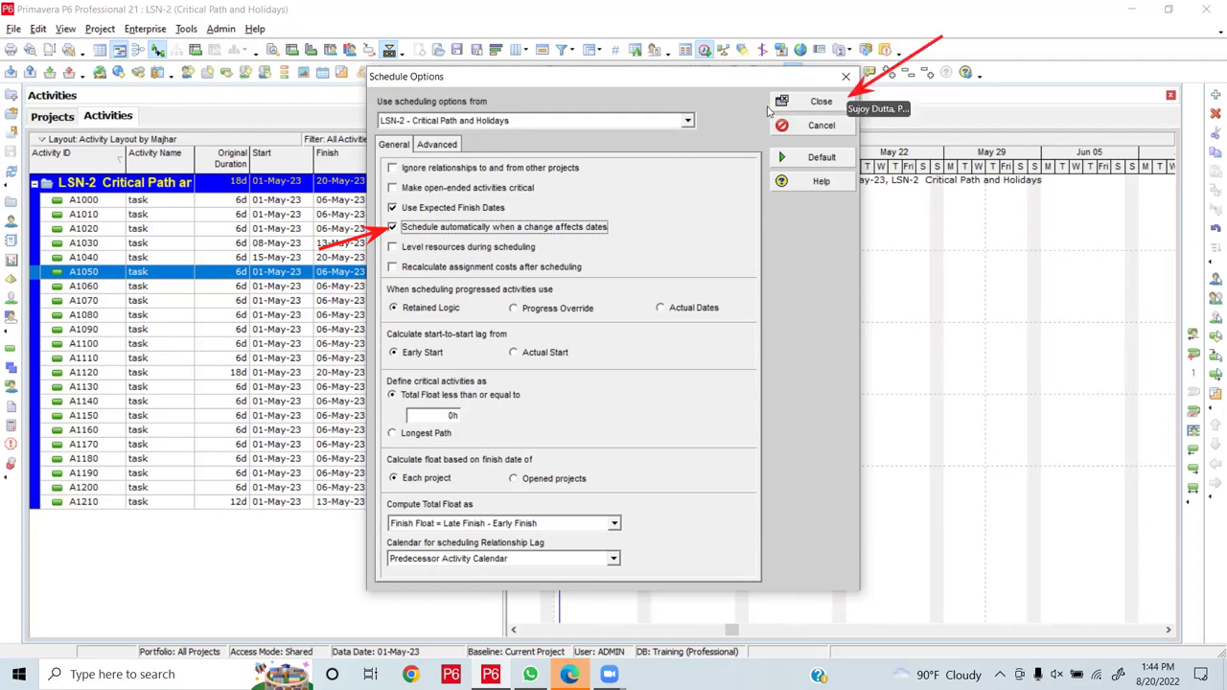
left_click(835, 104)
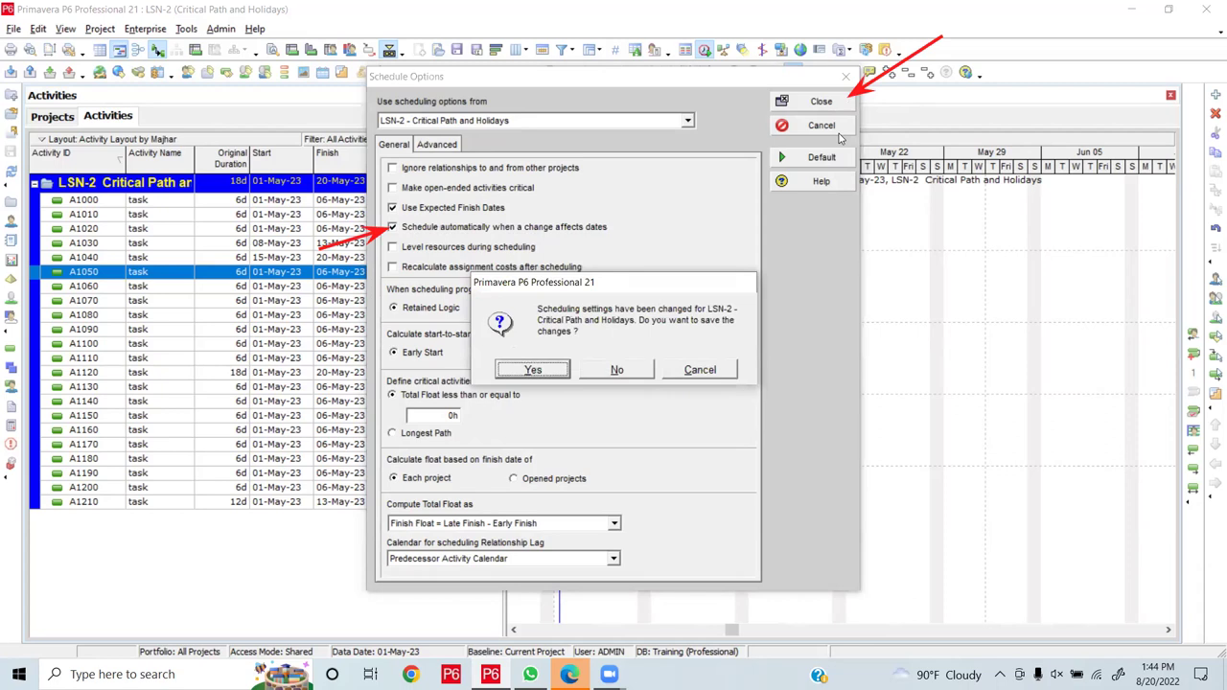
left_click(555, 368)
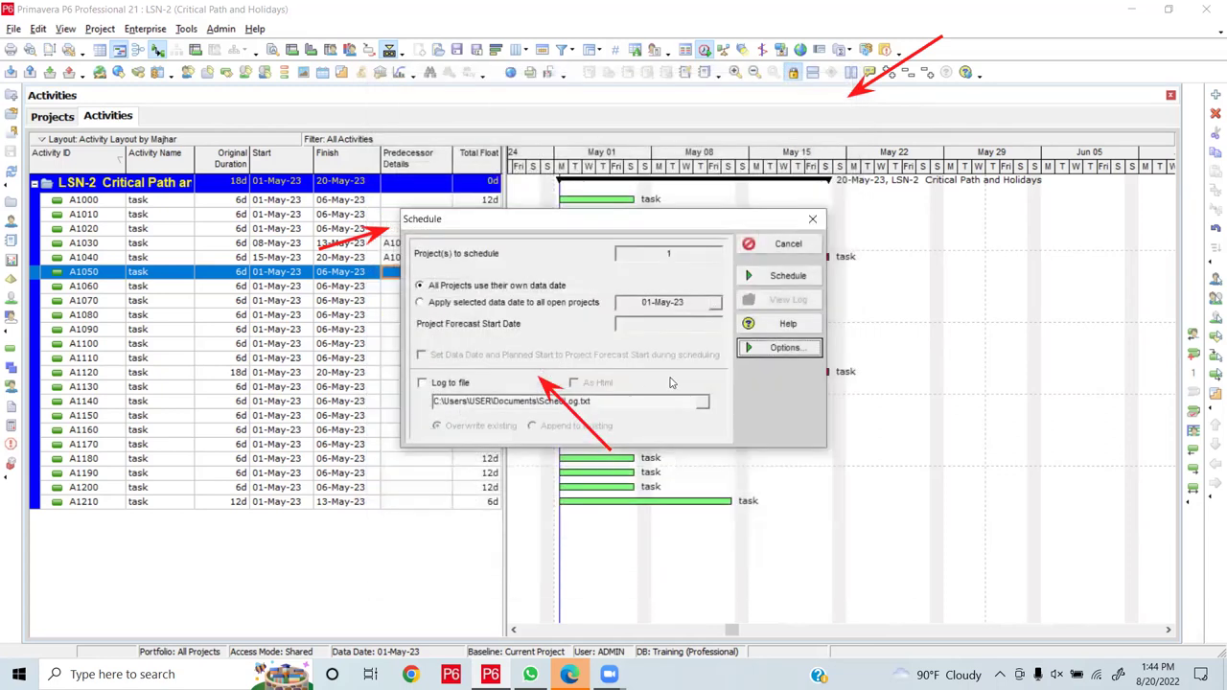
left_click(786, 277)
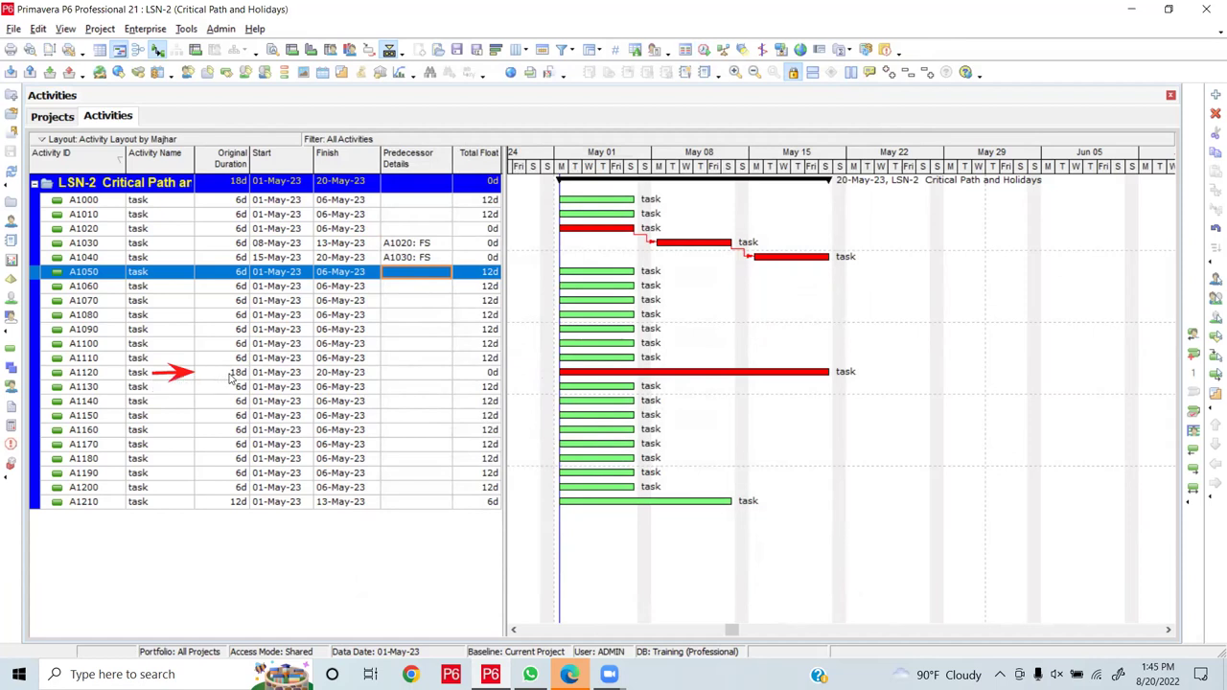
Set the original duration of activity A1120 to 15d
left_click(231, 378)
left_click(235, 376)
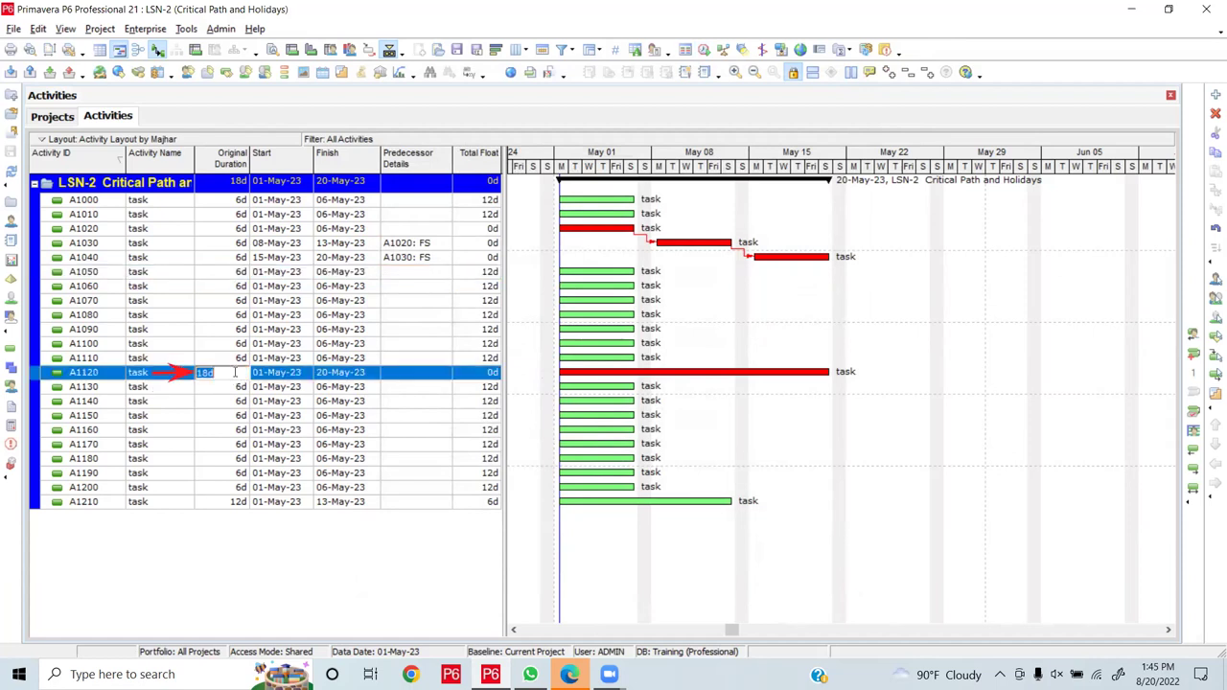
key("BackSpace")
type("15d")
key("Return")
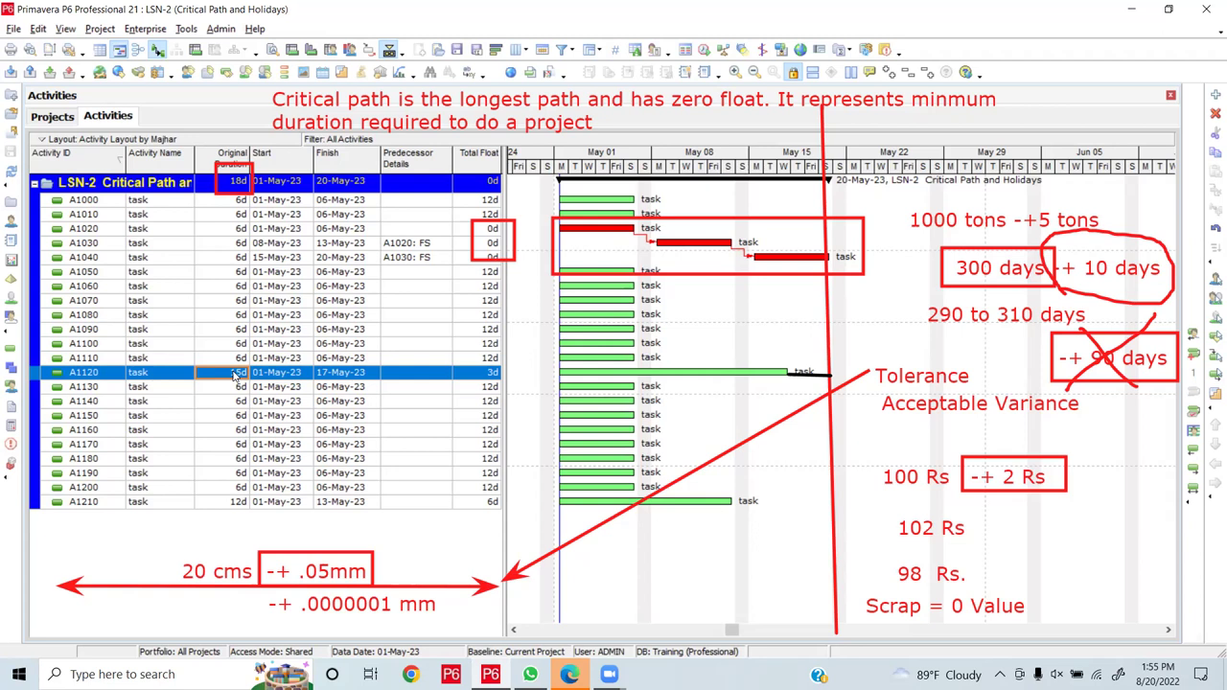
key("ctrl+z")
key("ctrl+z")
key("ctrl+z")
key("ctrl+z")
key("ctrl+z")
key("ctrl+z")
key("ctrl+z")
key("ctrl+z")
key("ctrl+z")
key("ctrl+z")
key("ctrl+z")
key("ctrl+z")
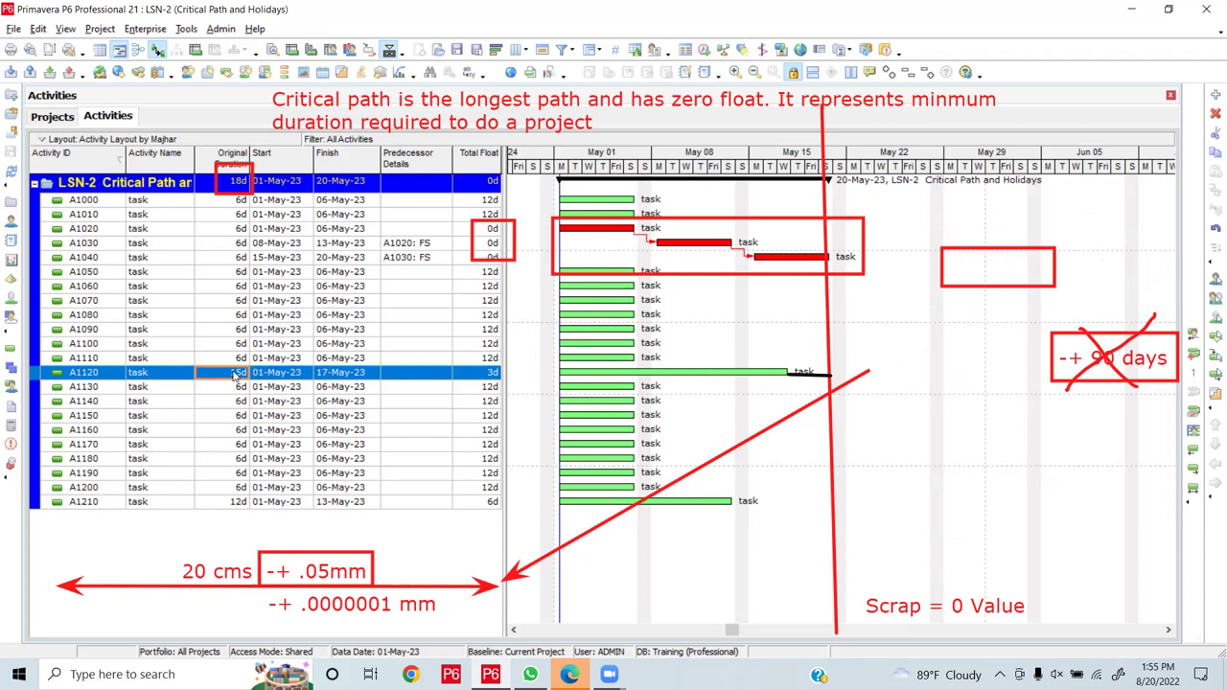
key("ctrl+z")
key("ctrl+z")
key("ctrl+z")
key("ctrl+z")
key("ctrl+z")
key("ctrl+z")
key("ctrl+z")
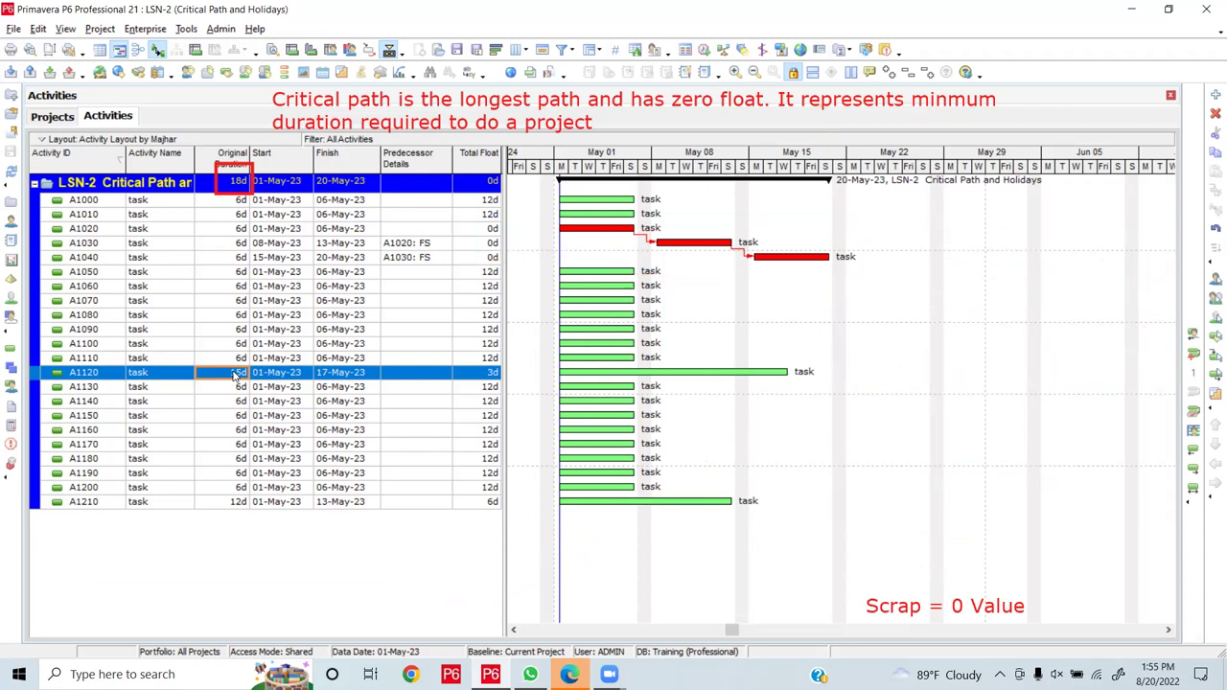
key("ctrl+z")
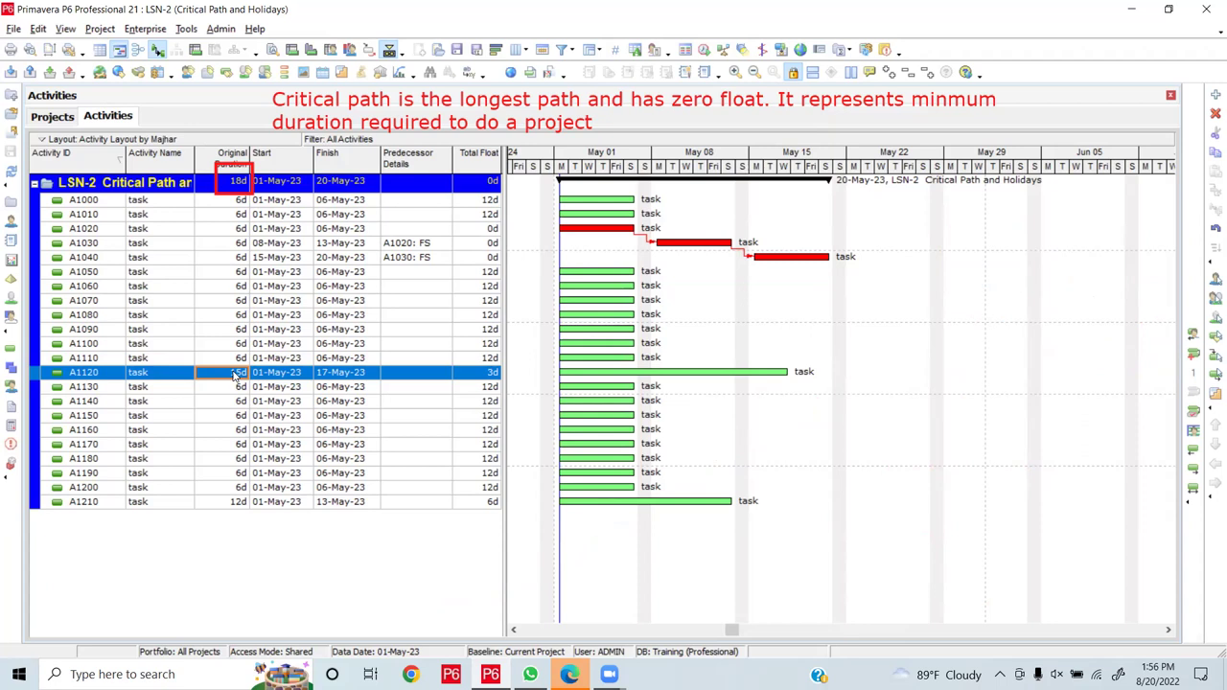
Set the original durations of activities A1120 and A1190 to 18 days each
left_click(219, 375)
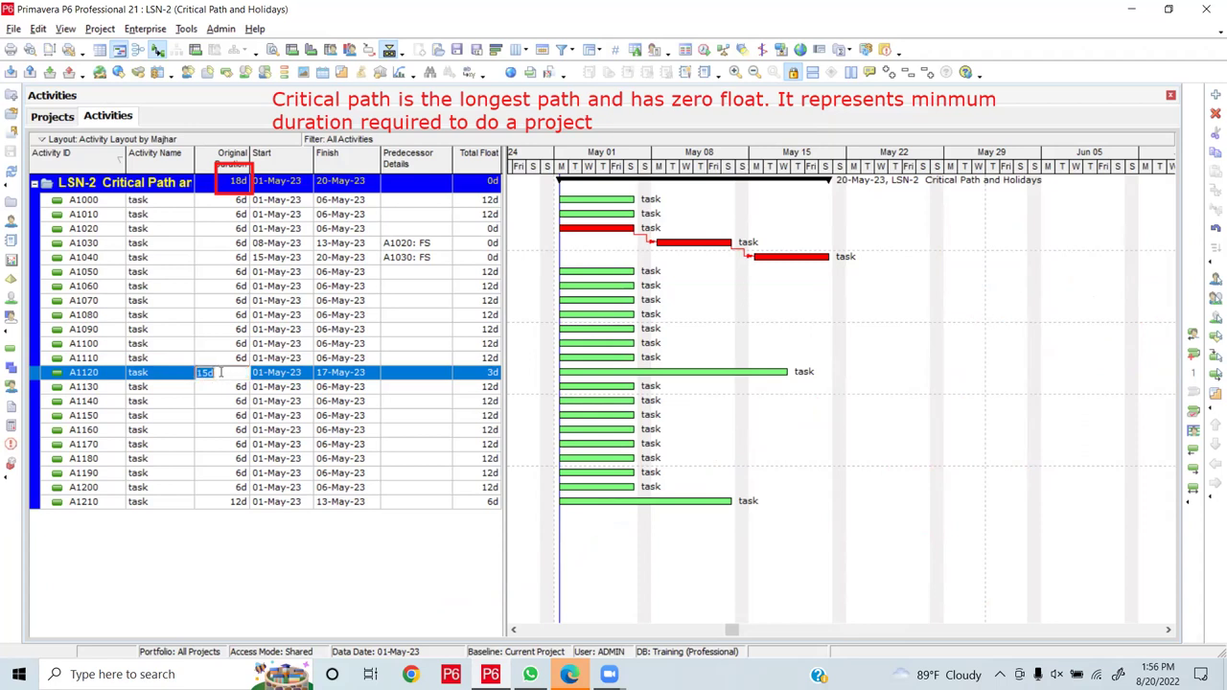
type("18")
key("Return")
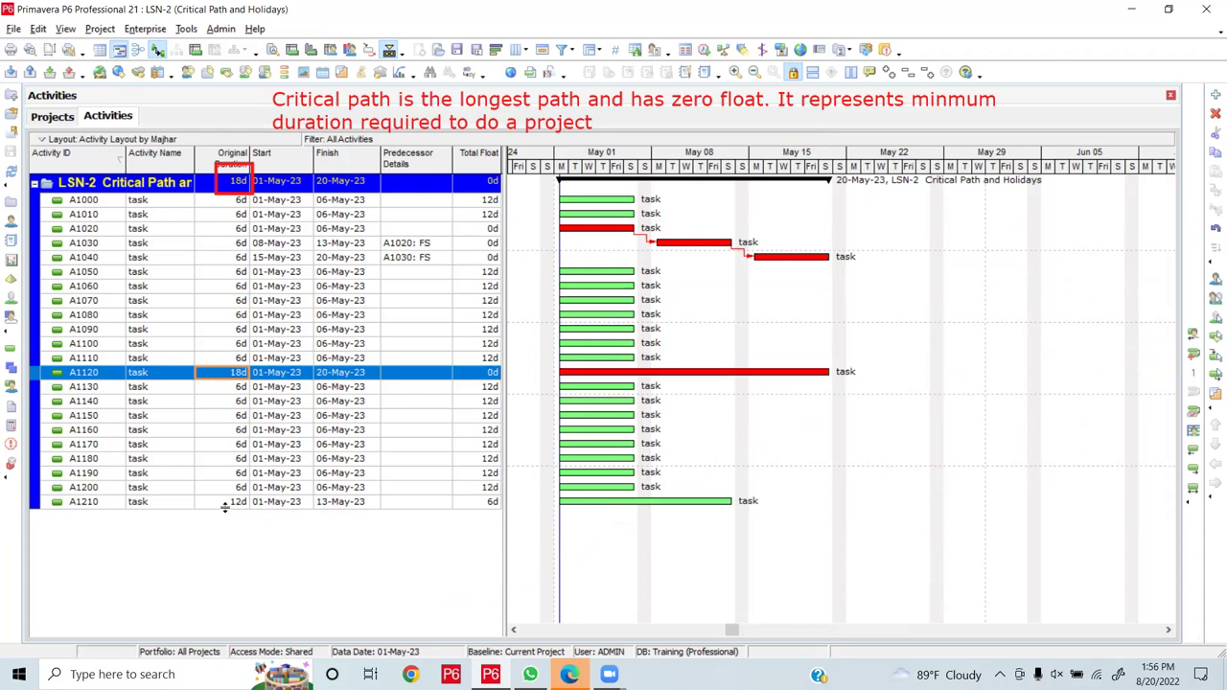
left_click(221, 476)
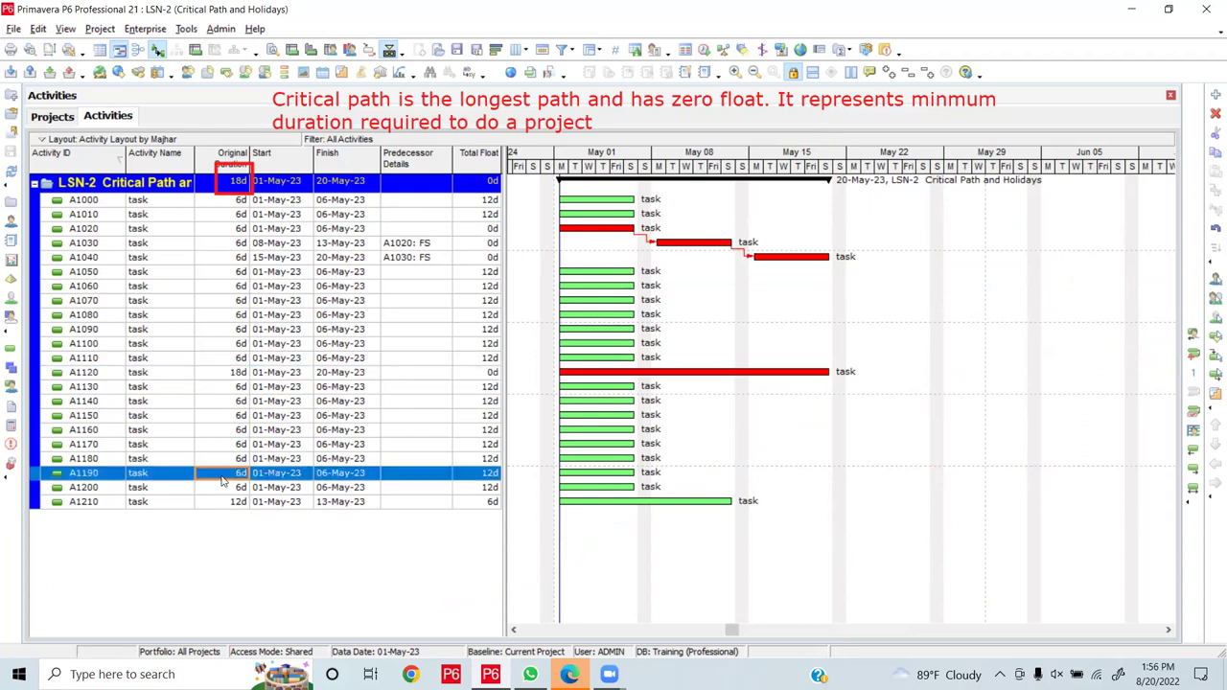
left_click(221, 477)
type("18")
key("Return")
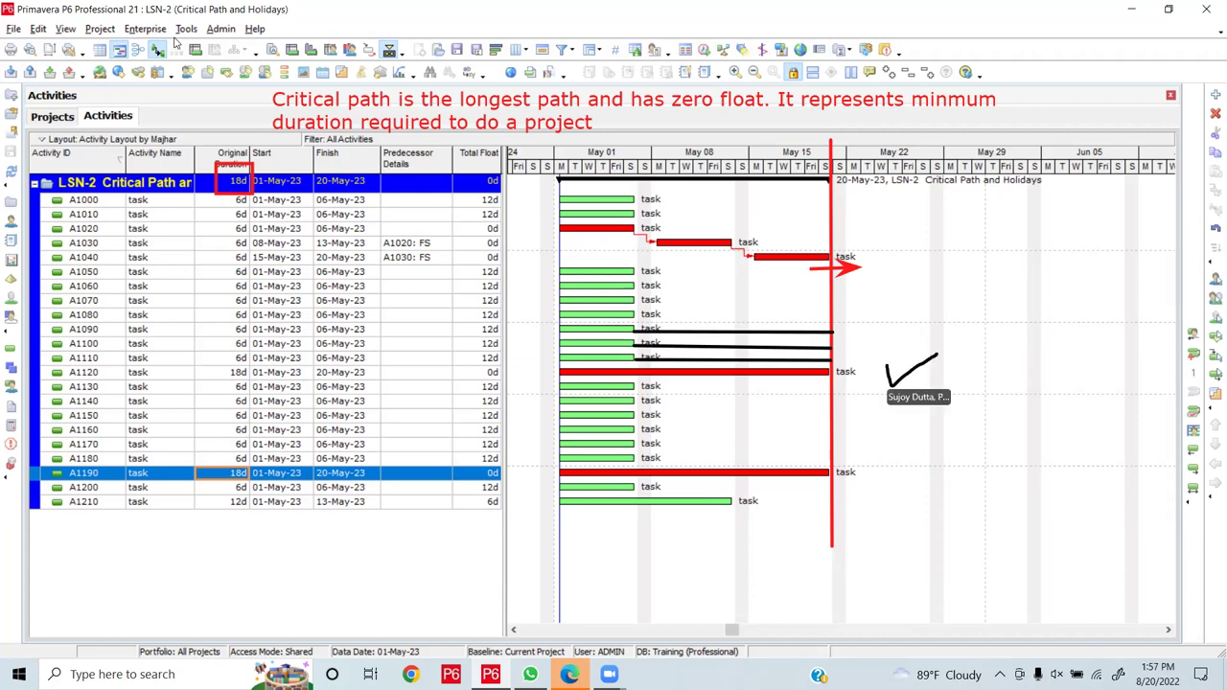
Display the Float bar and the Neg Float bar in the Gantt chart's bar settings
right_click(887, 362)
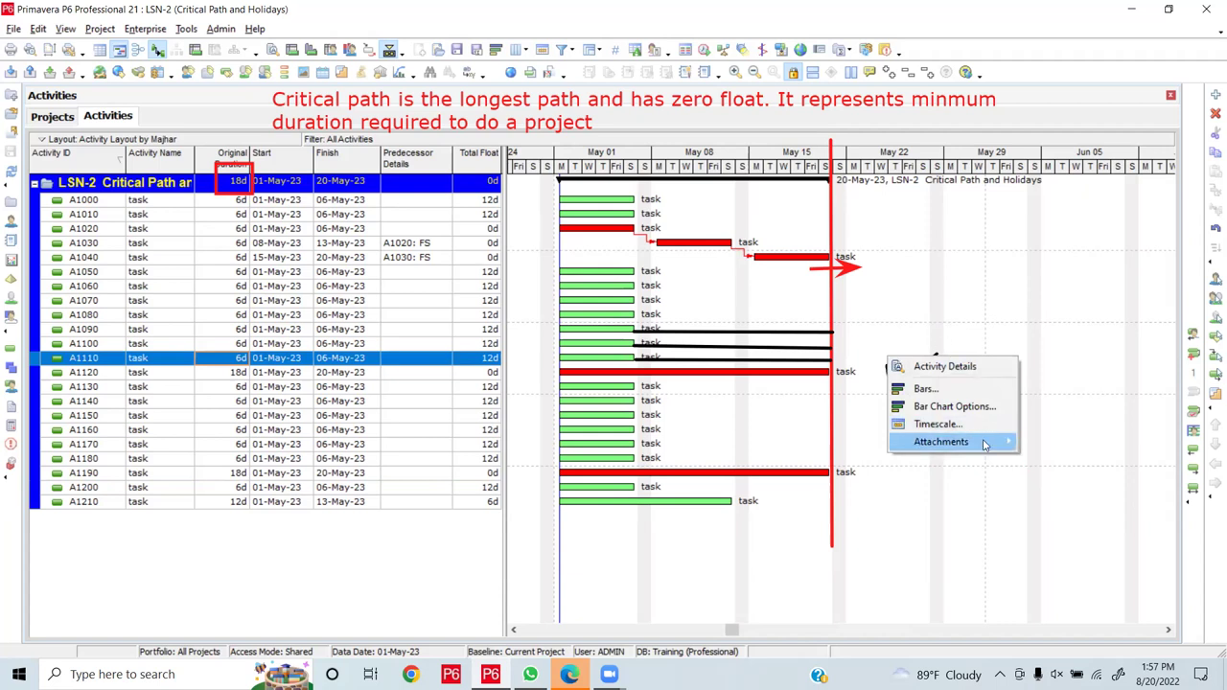
left_click(956, 391)
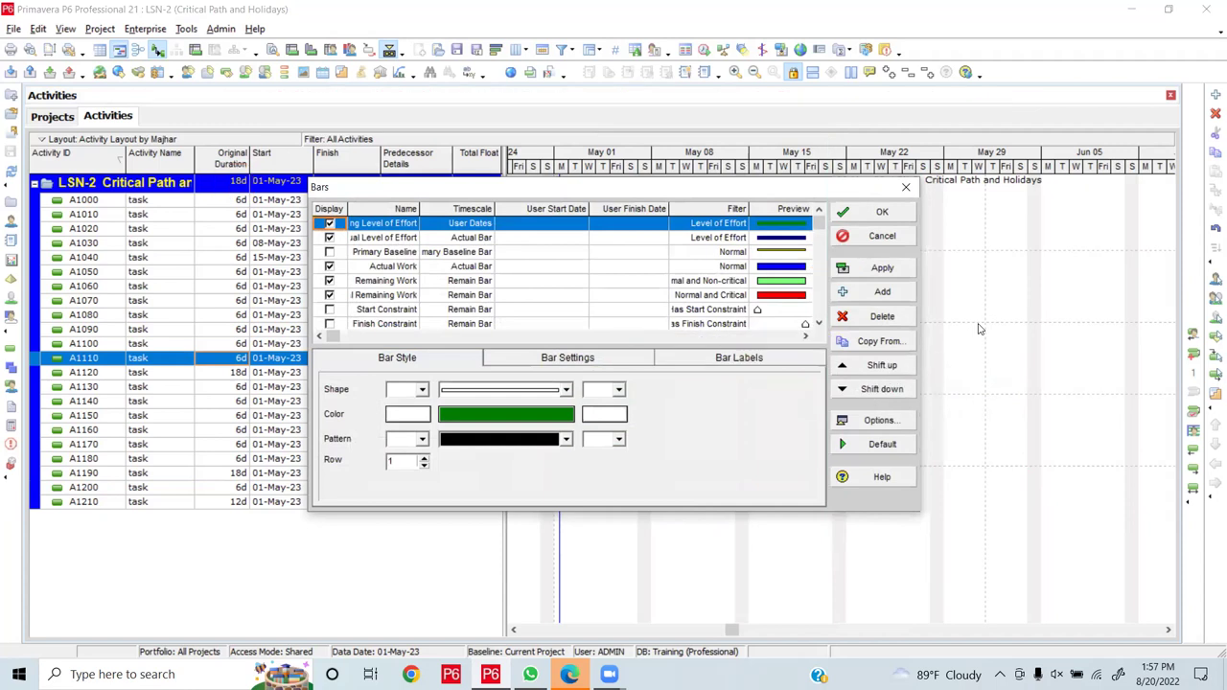
scroll(837, 324, "down", 3)
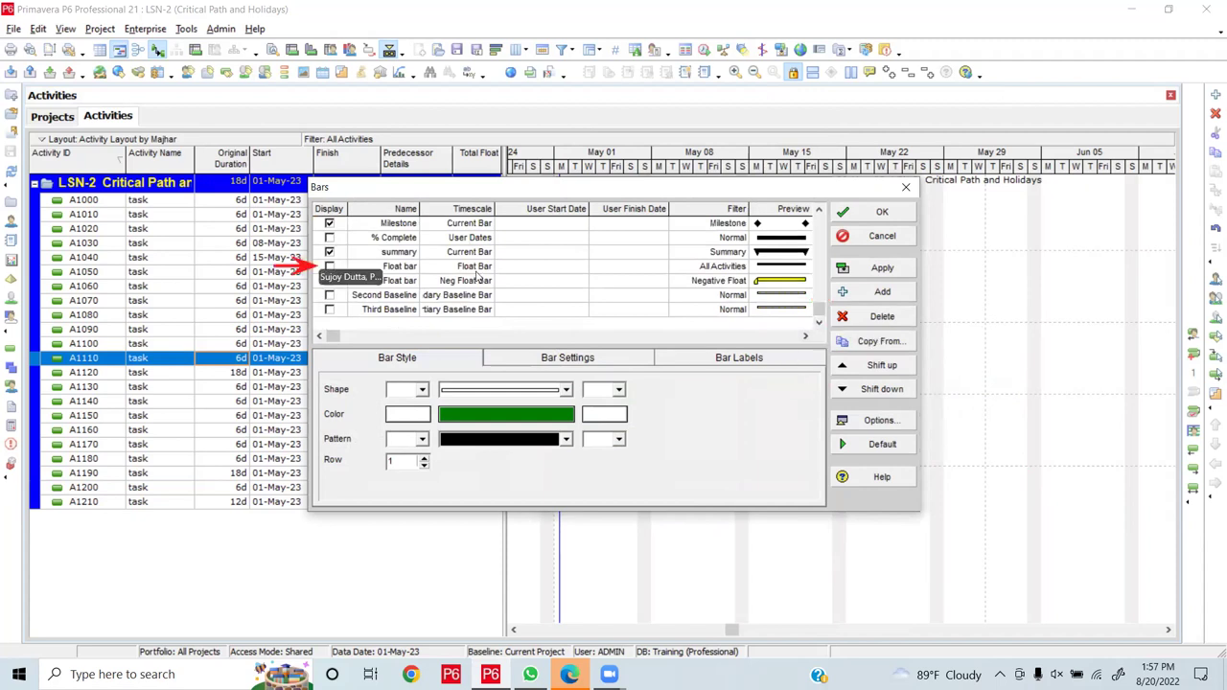
left_click(328, 267)
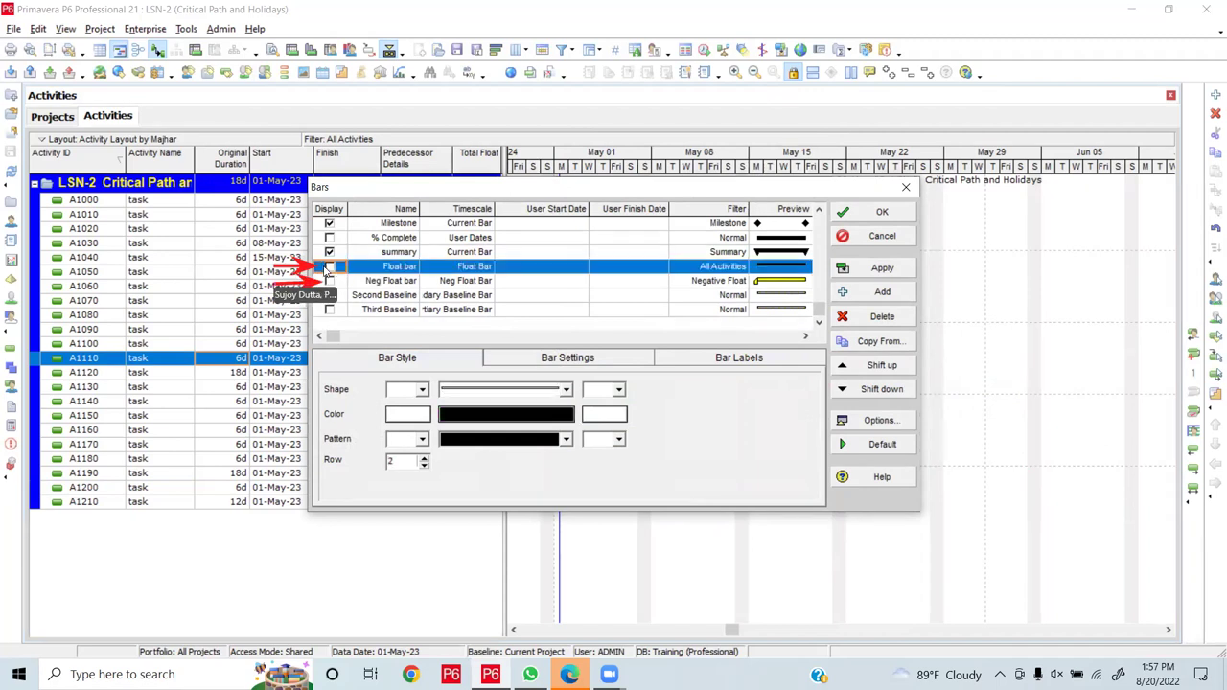
left_click(331, 281)
left_click(330, 281)
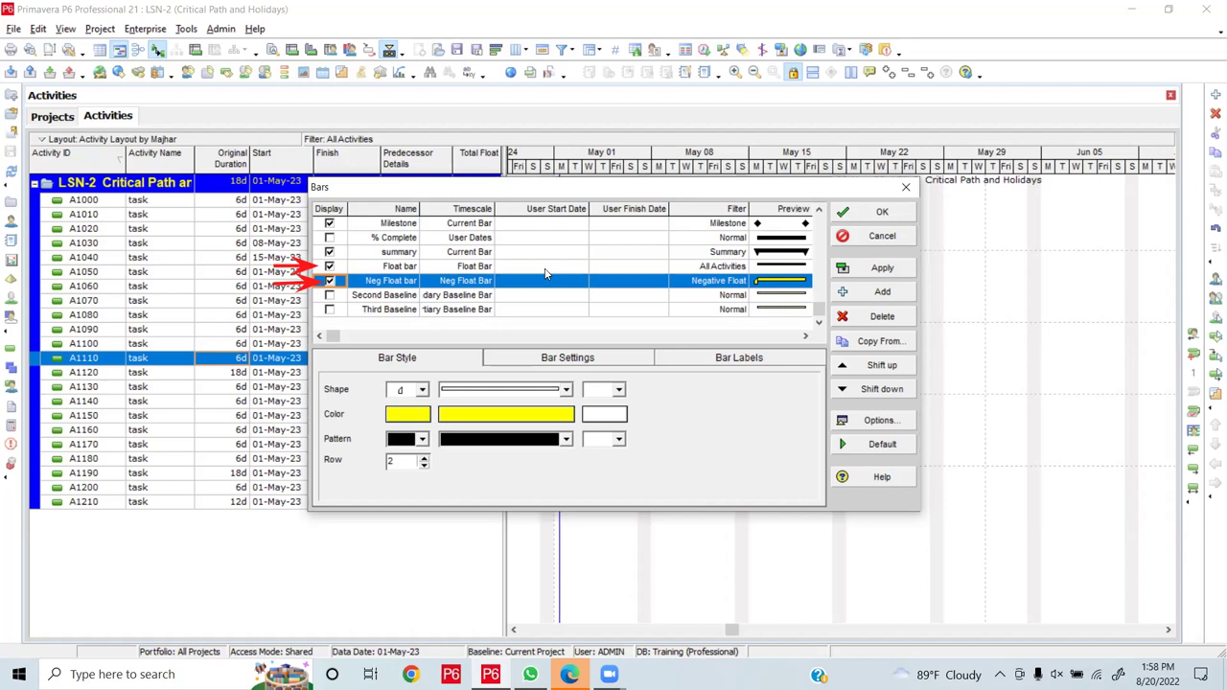
left_click(883, 211)
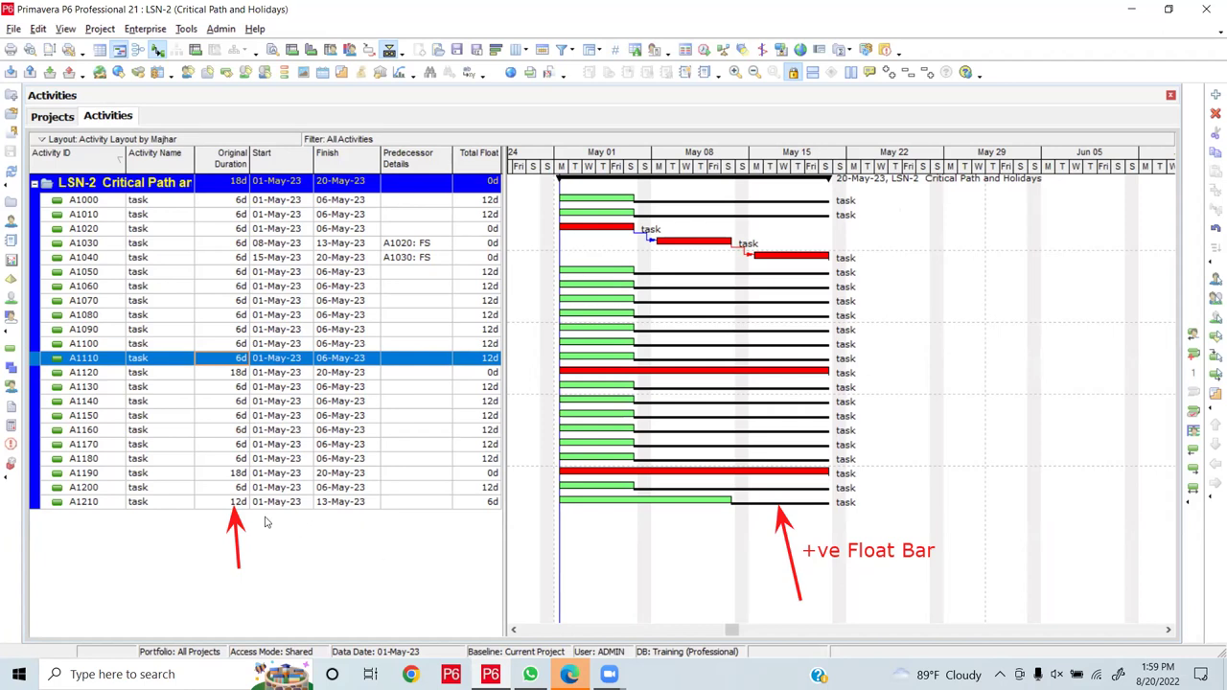
Set the original duration of activity A1210 to 50d
double_click(232, 503)
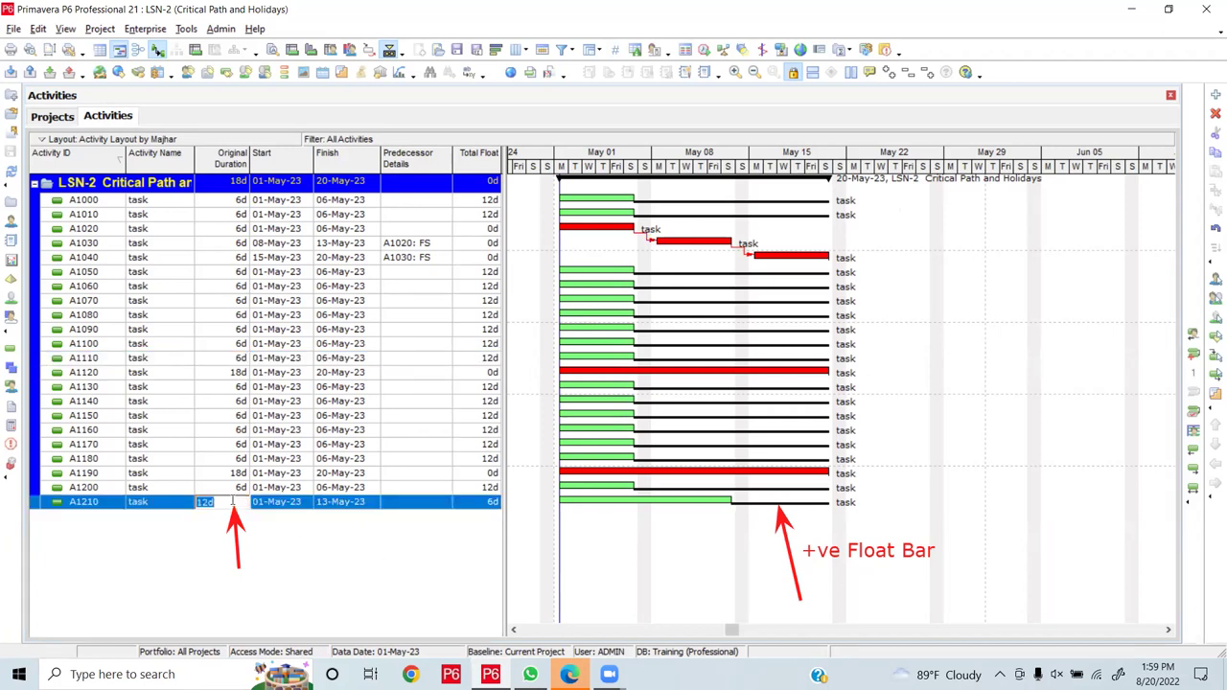
type("50d")
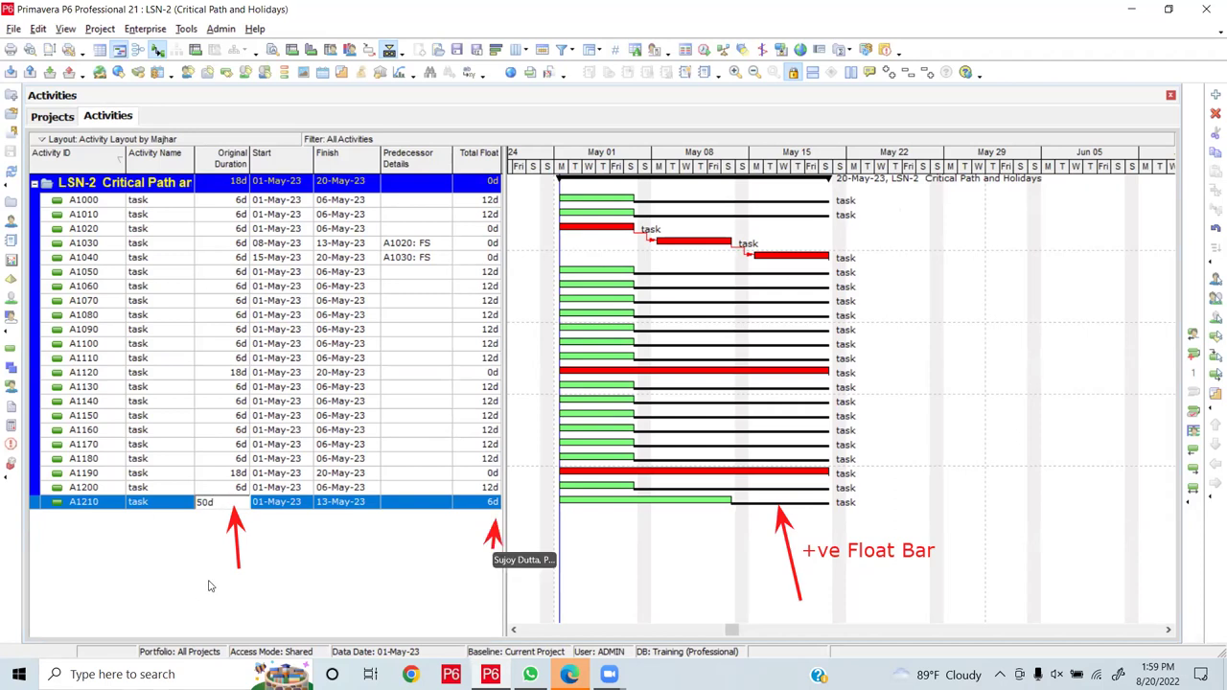
key("Return")
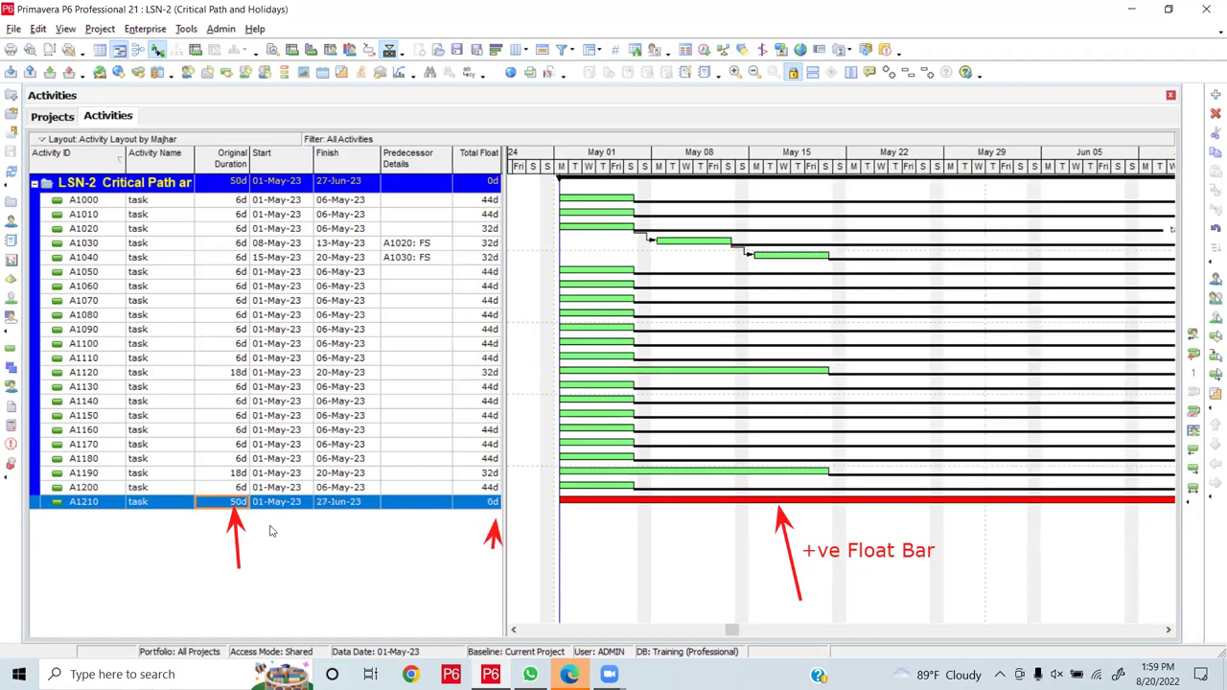
Set the original duration of activity A1210 to 15d
left_click(232, 503)
key("BackSpace")
key("BackSpace")
key("BackSpace")
type("15d")
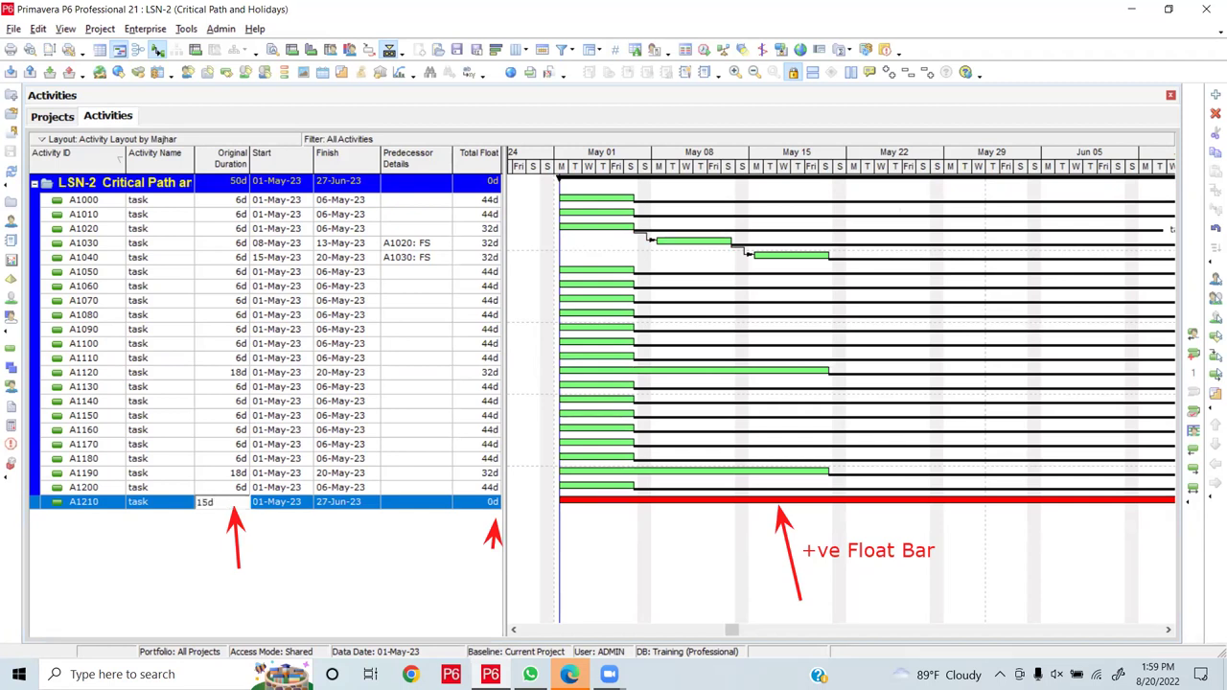
key("Return")
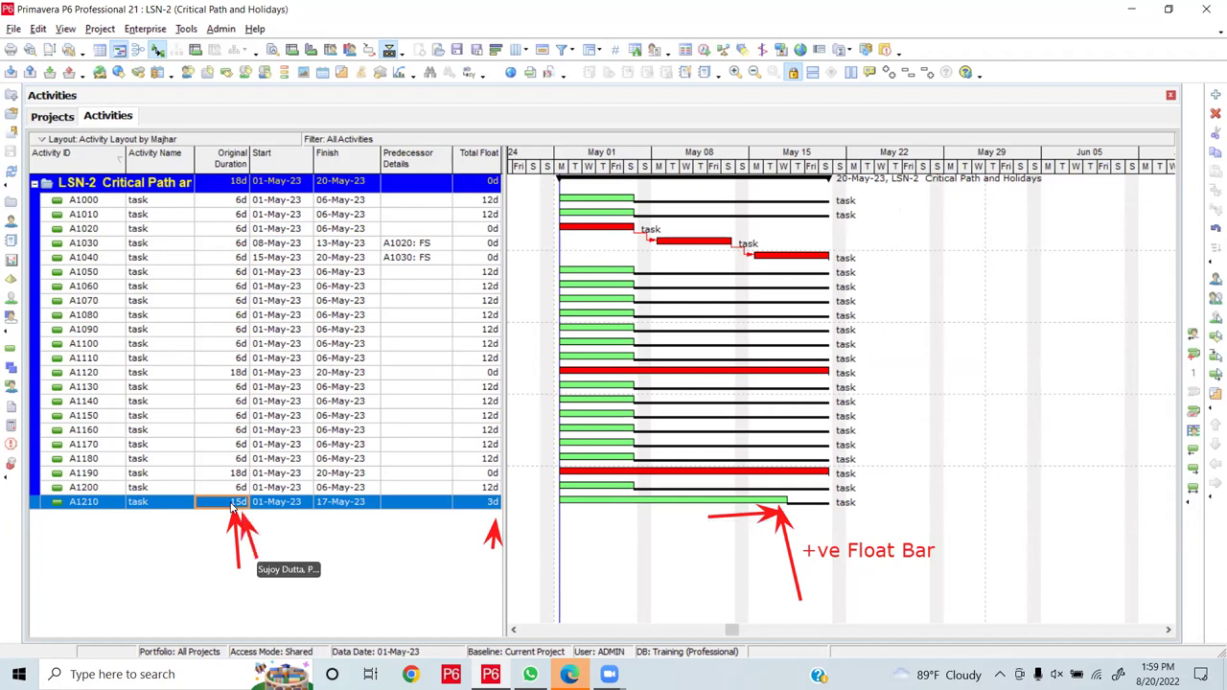
Set the original duration of activity A1210 to 17d
left_click(230, 508)
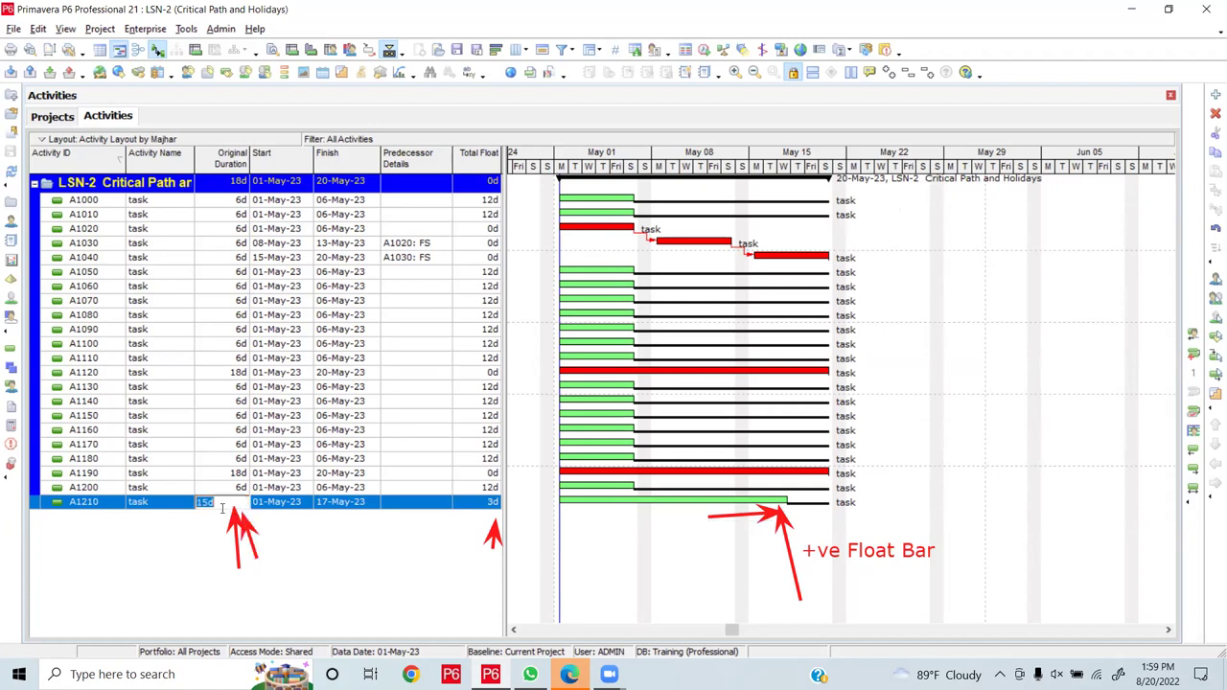
left_click(222, 508)
key("BackSpace")
type("7")
key("Return")
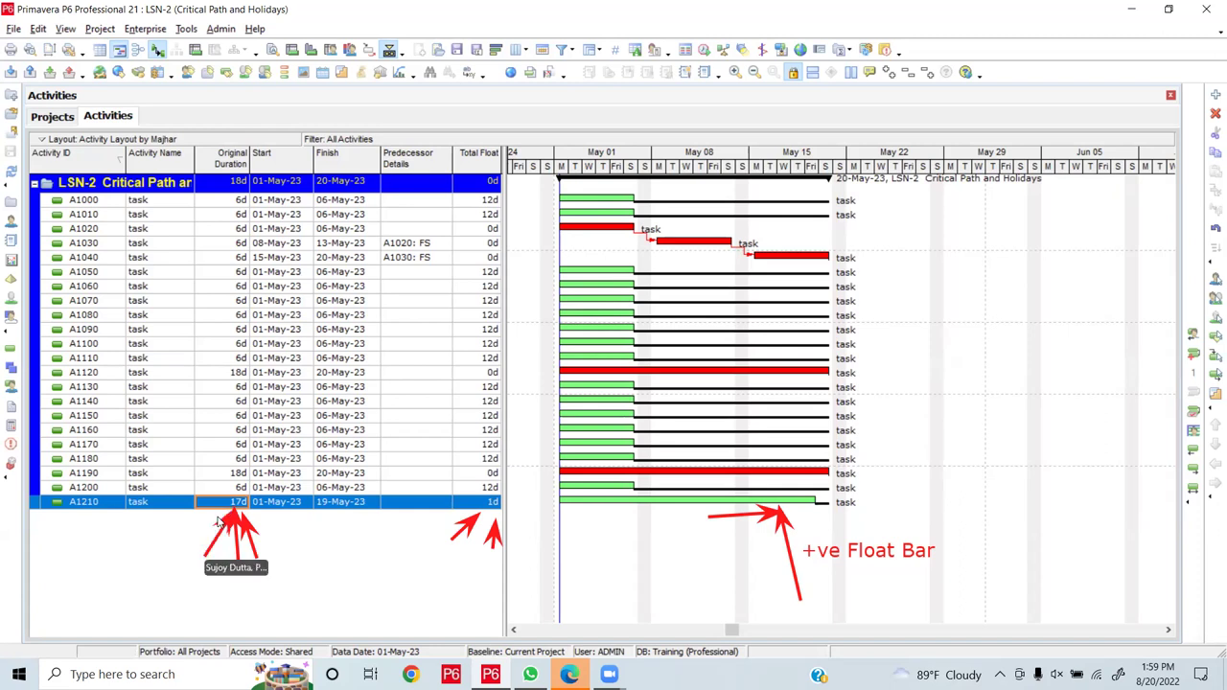
Set the original duration of activity A1210 to 18d
left_click(210, 504)
left_click(208, 505)
key("BackSpace")
type("8")
key("Return")
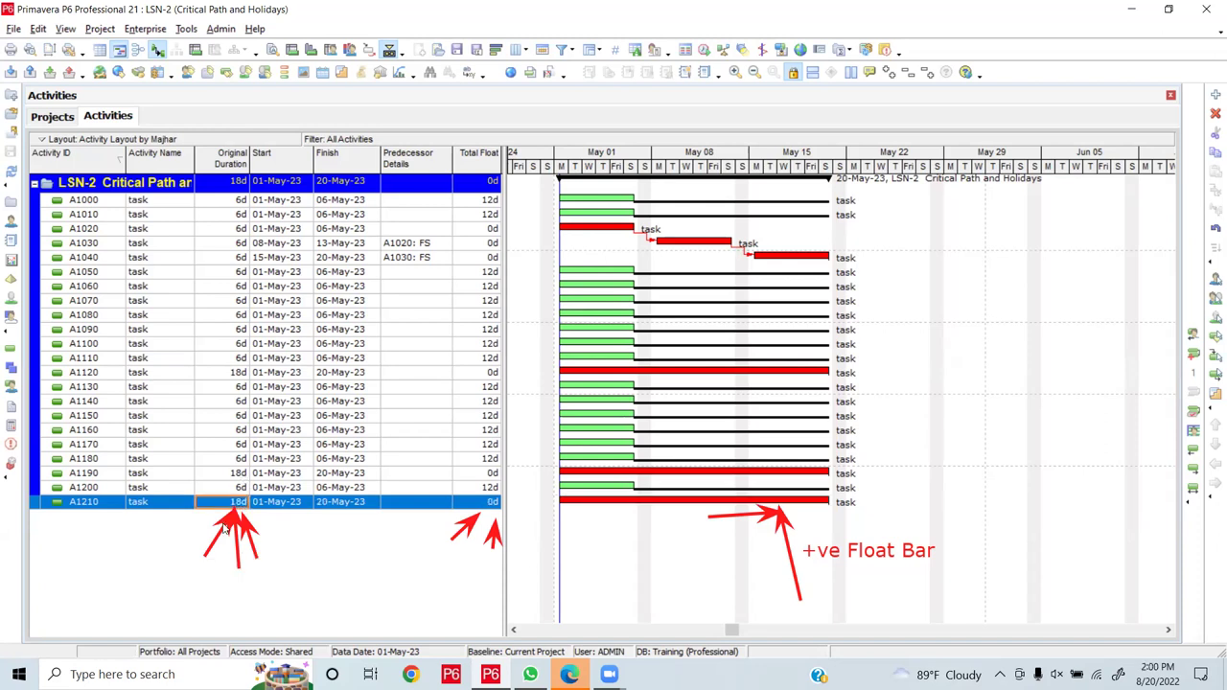
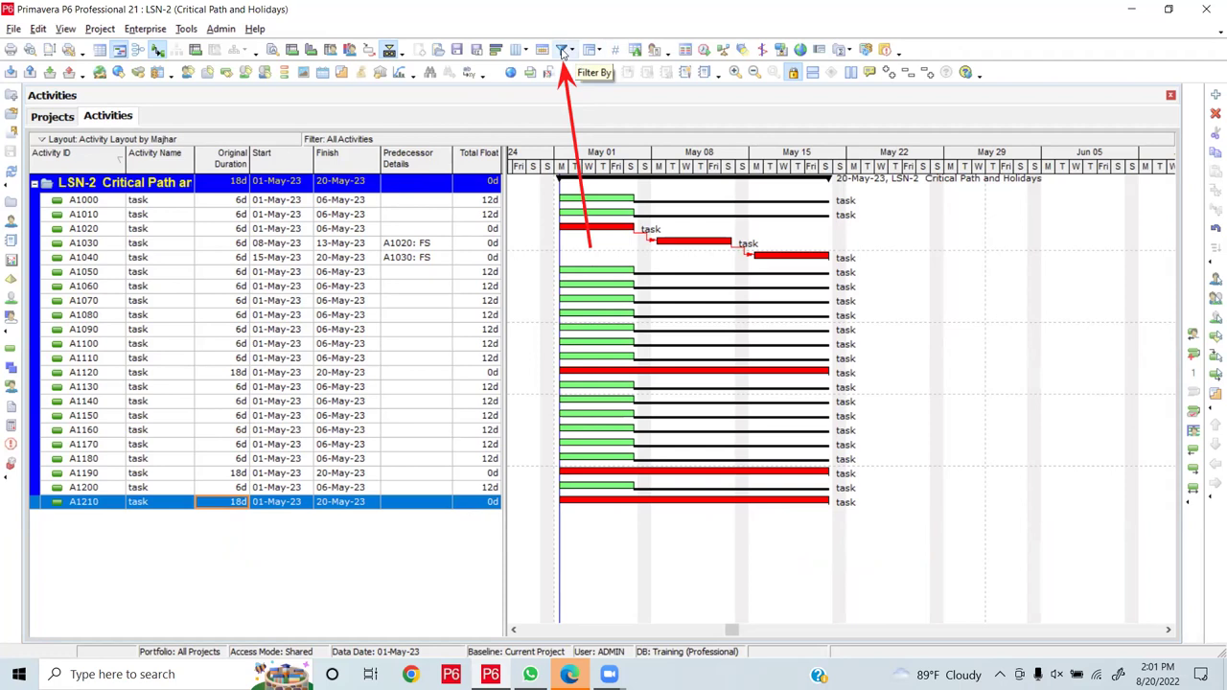
Filter the activity layout with the default Critical filter, replacing the activities shown
left_click(563, 50)
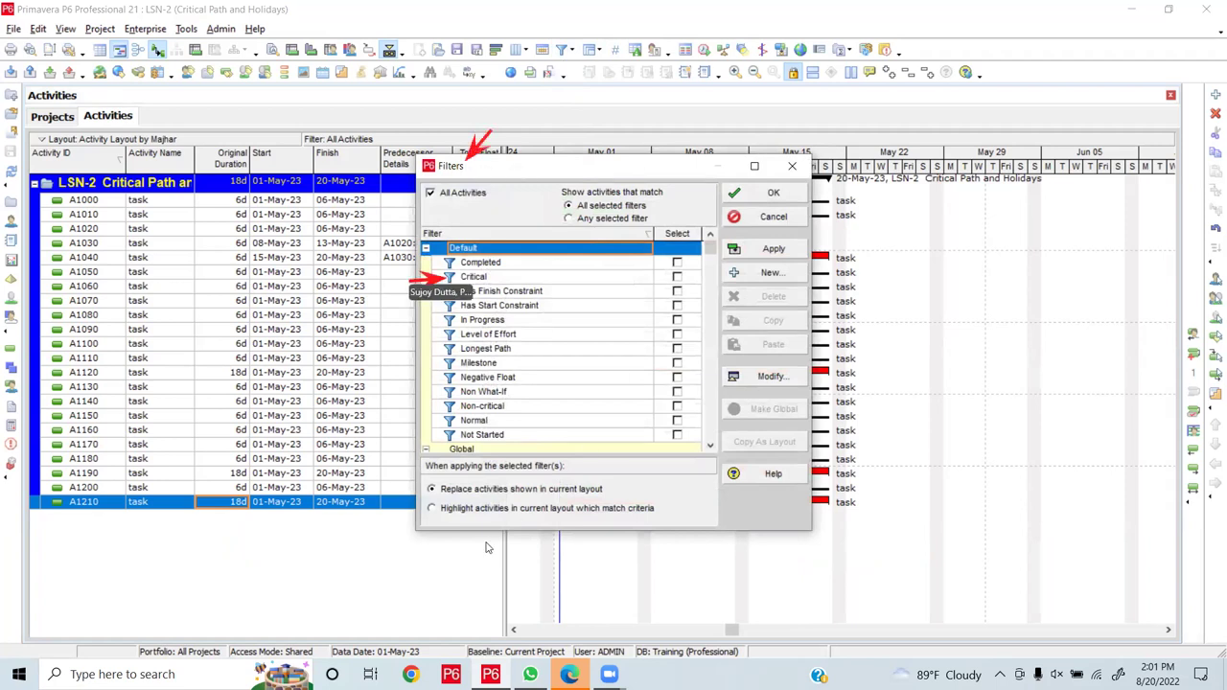
left_click(677, 277)
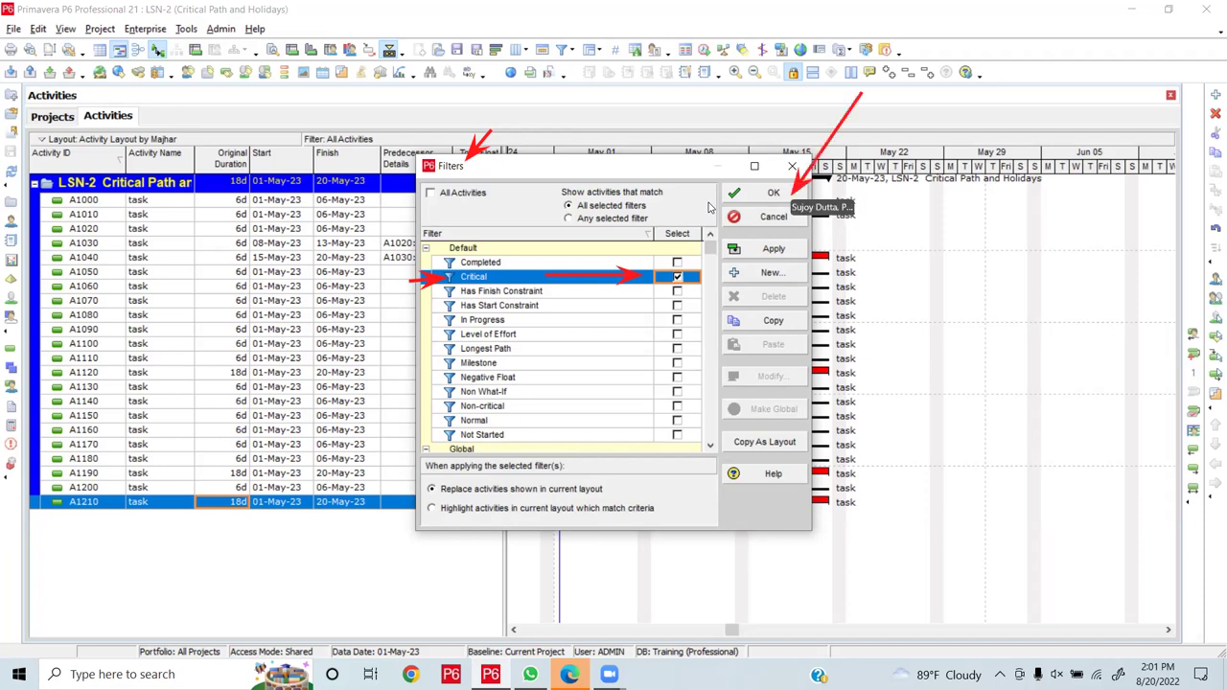
left_click(774, 195)
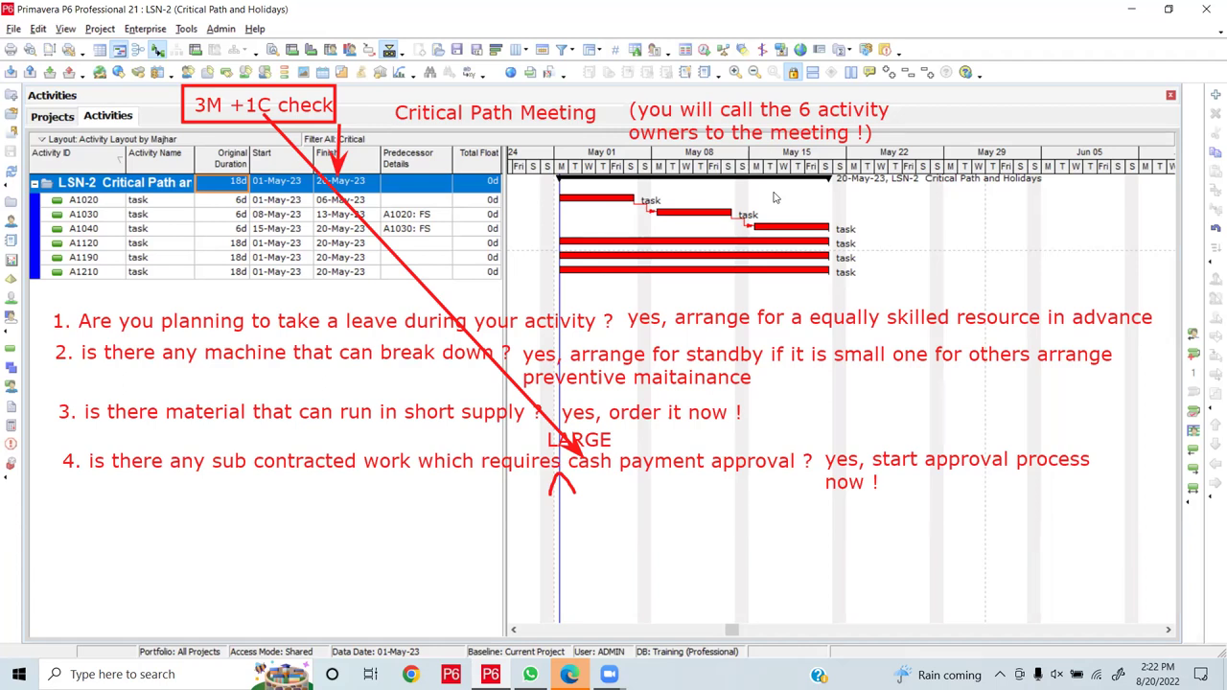
key("Escape")
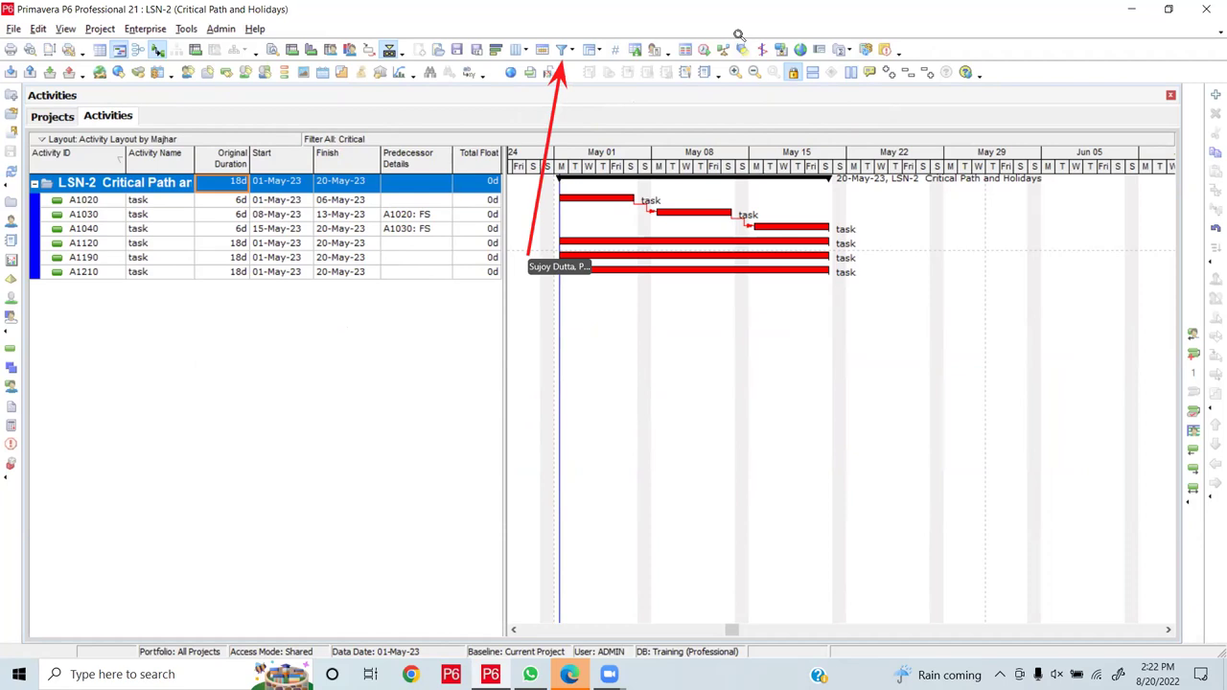
Replace the Critical filter with All Activities so the layout lists every activity in the project
left_click(562, 50)
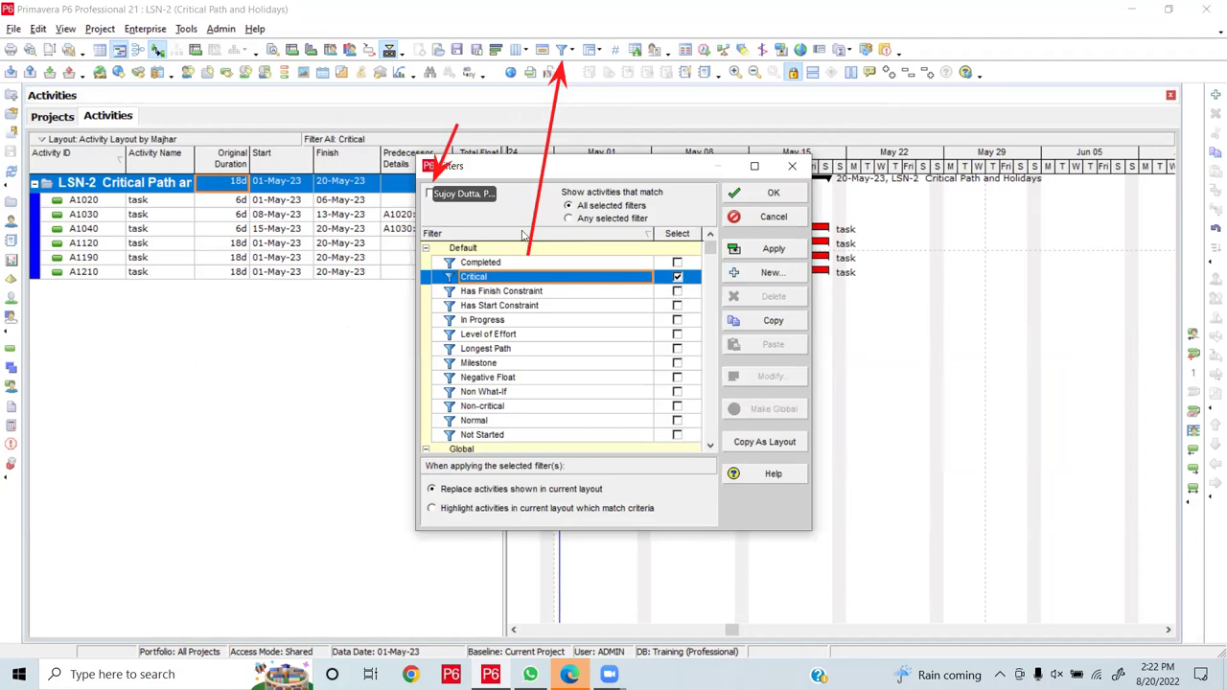
left_click(431, 195)
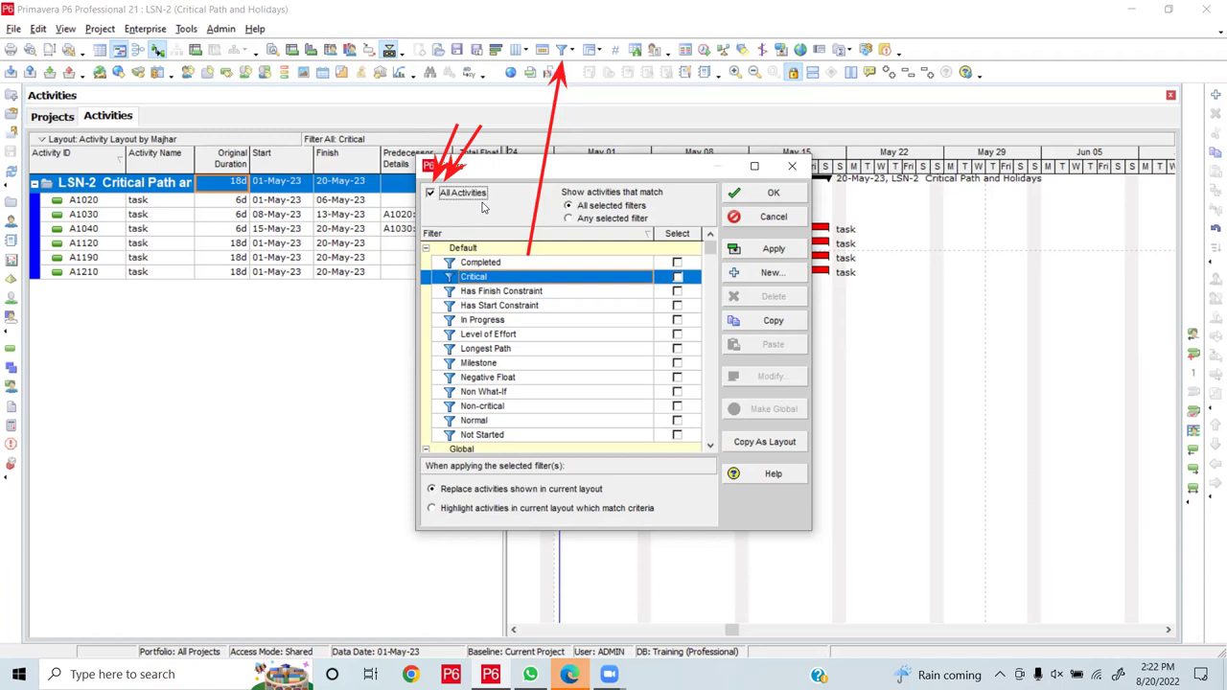
left_click(753, 196)
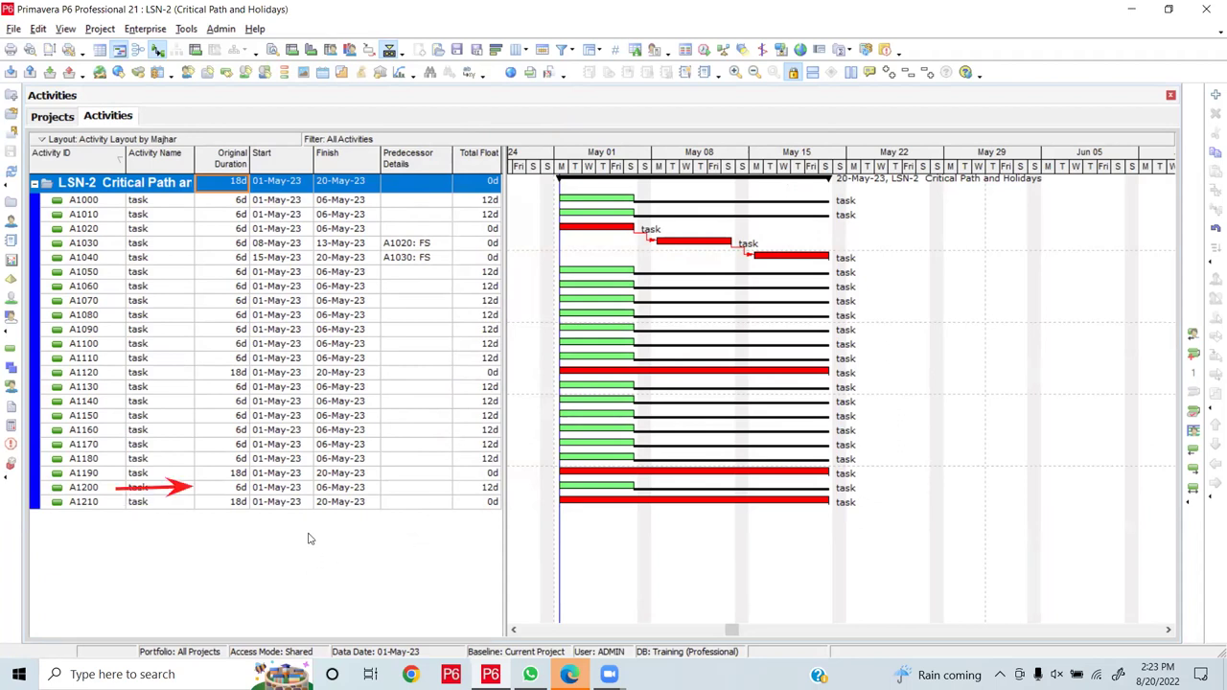
Set the original duration of activity A1200 to 15 days
left_click_drag(237, 481, 240, 490)
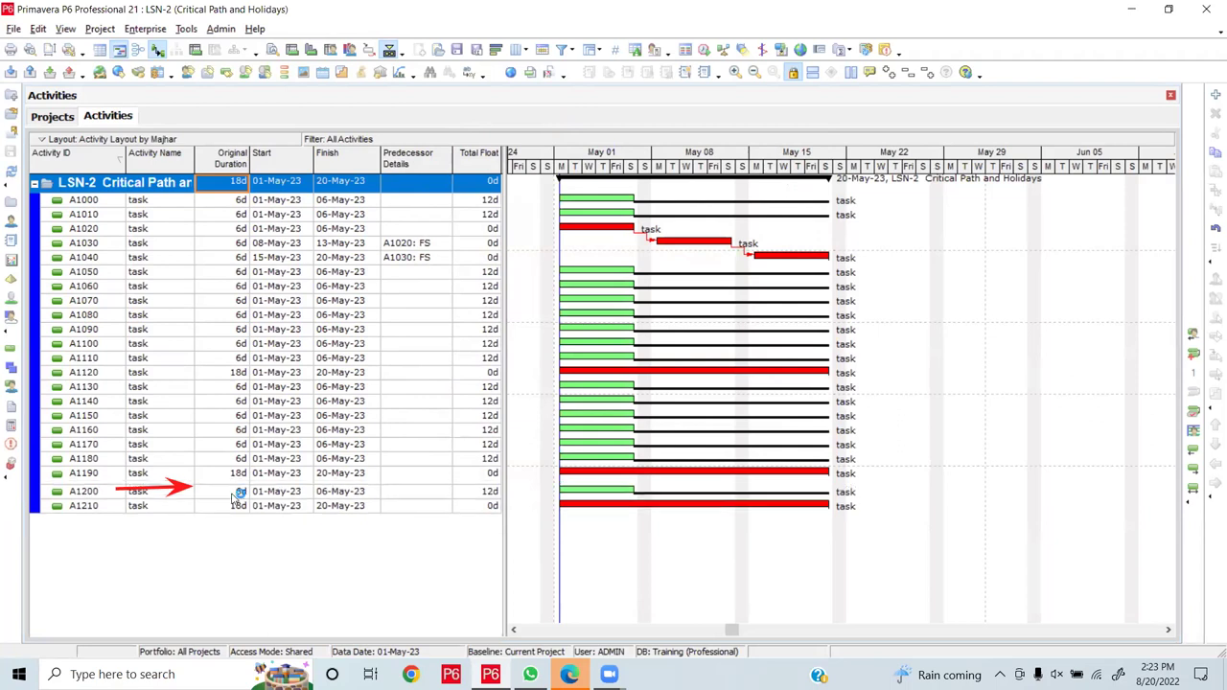
left_click(240, 490)
left_click(237, 491)
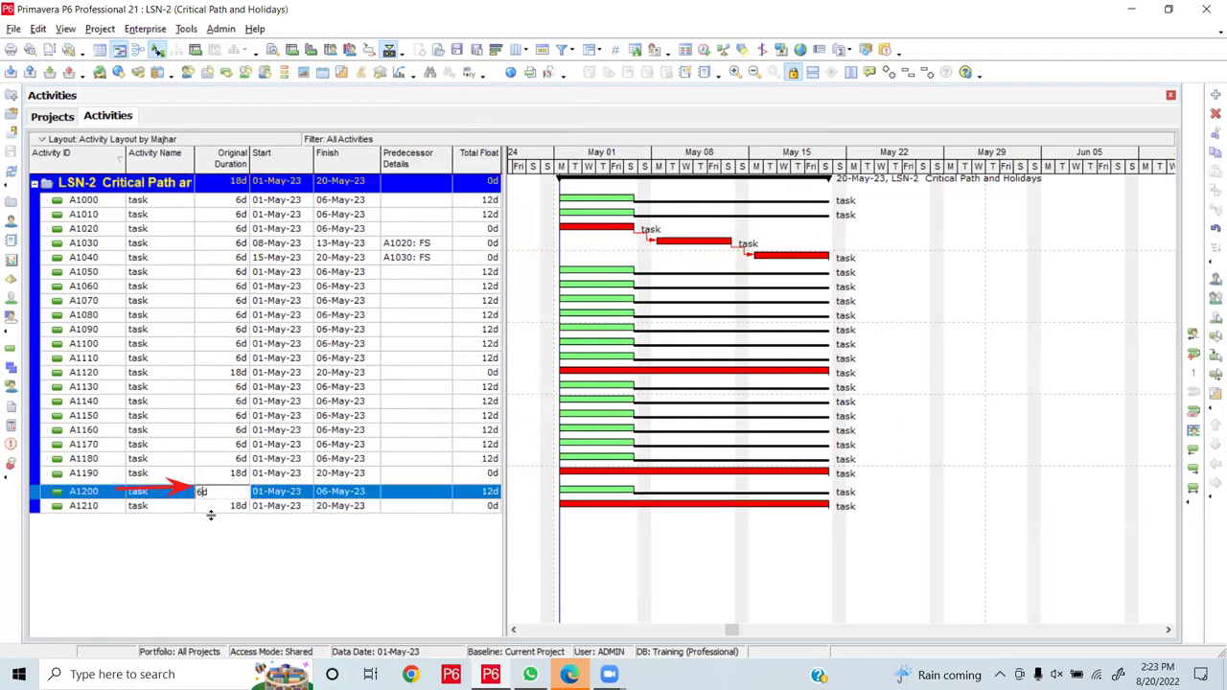
key("BackSpace")
key("BackSpace")
type("15")
key("Return")
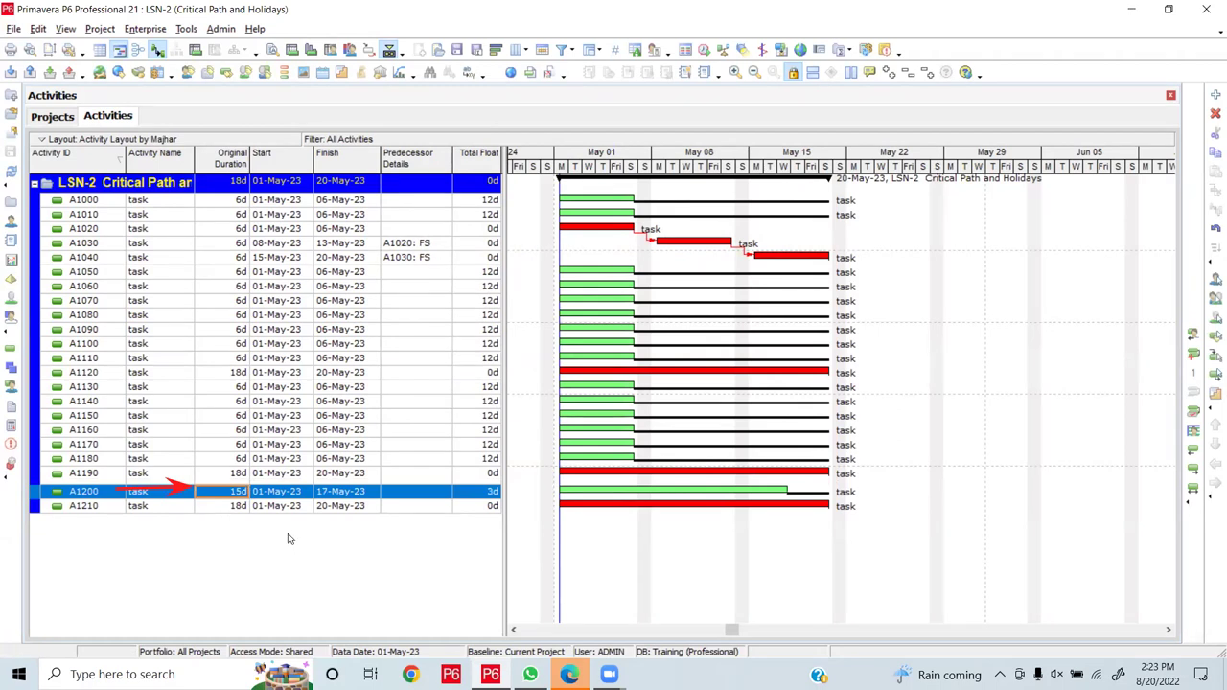
Set the original duration of activity A1070 to 15 days
left_click(241, 300)
left_click(241, 300)
key("Home")
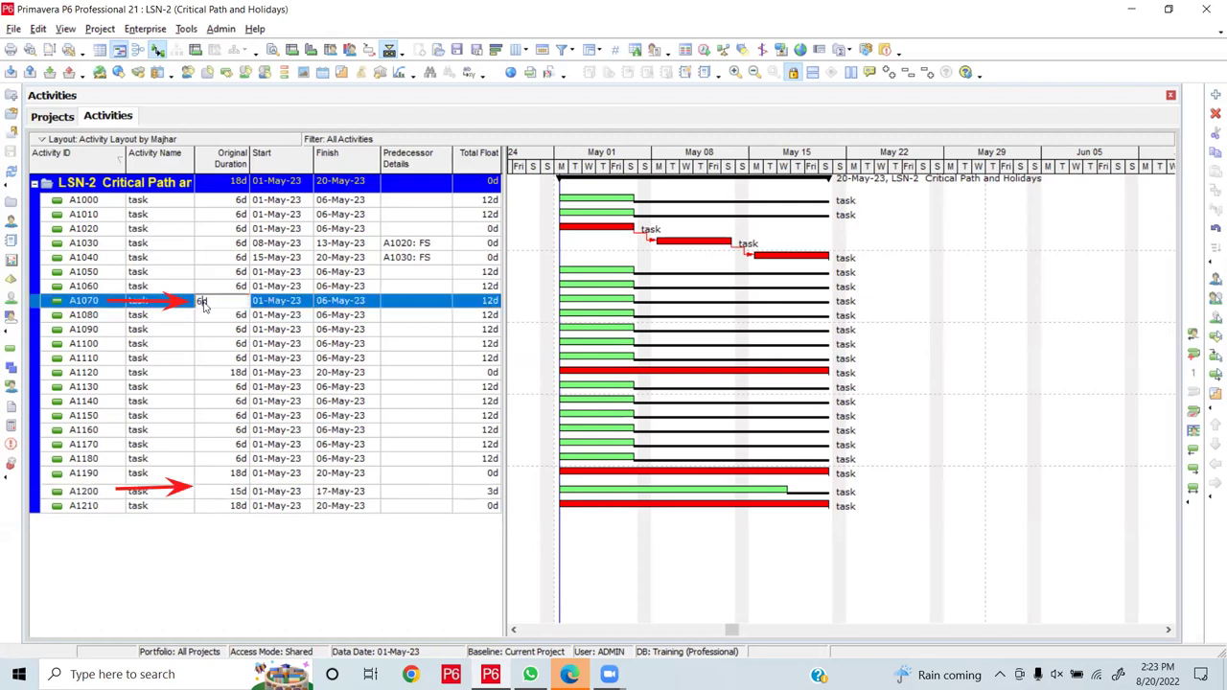
key("Delete")
type("15")
key("Return")
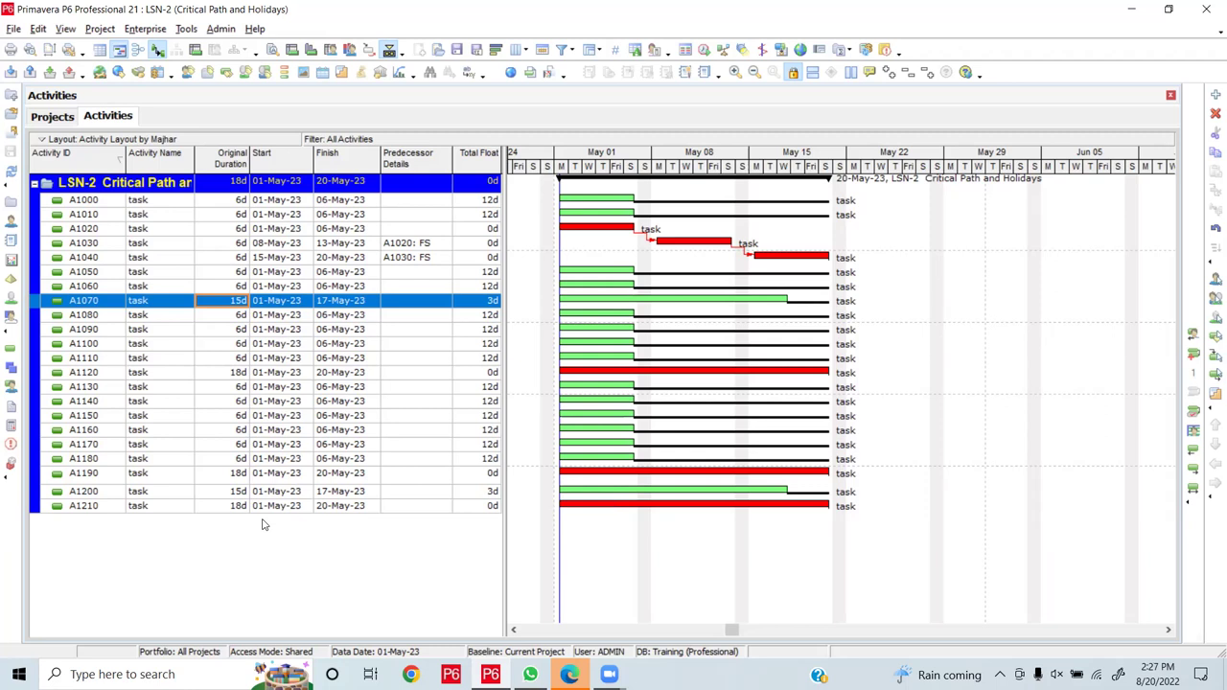
Define critical activities as total float less than or equal to 3d, save the scheduling settings and reschedule the project
left_click(703, 50)
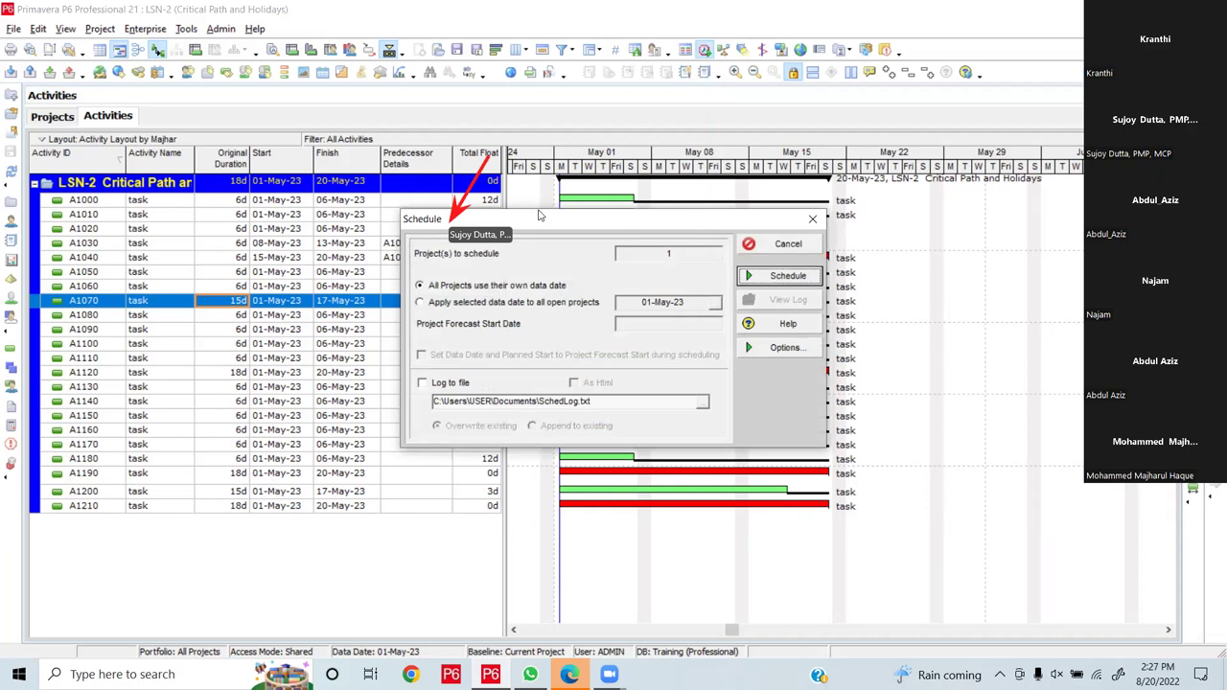
left_click(776, 350)
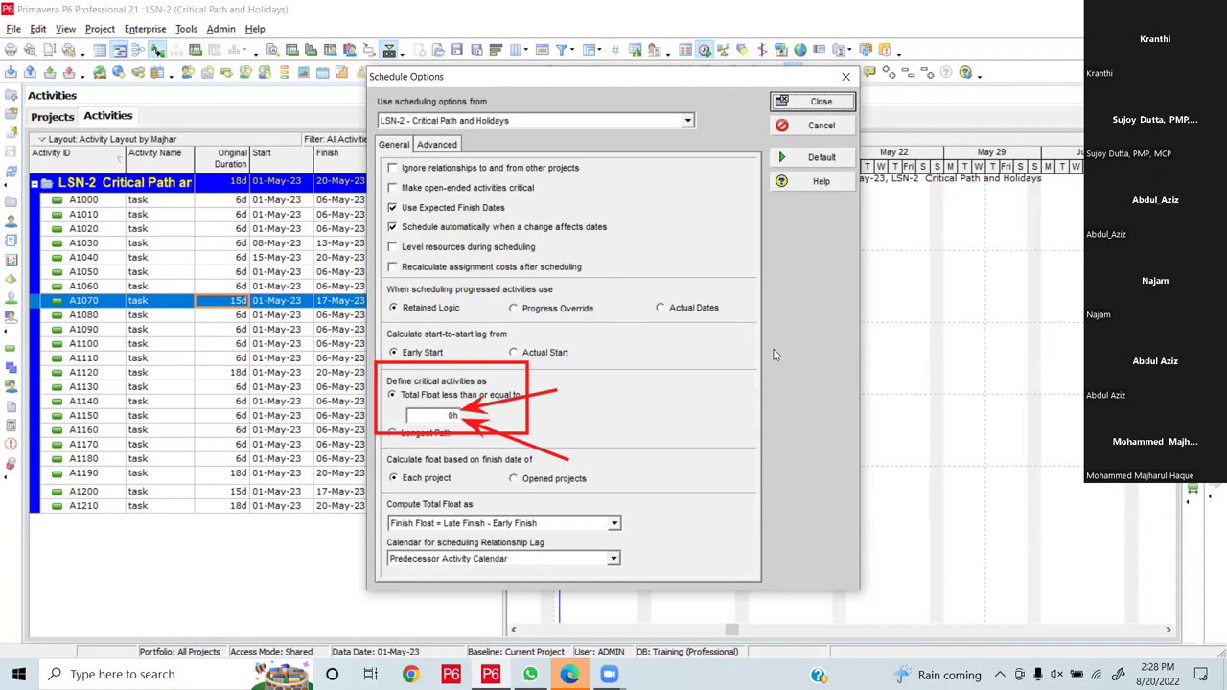
left_click(457, 414)
key("BackSpace")
key("BackSpace")
type("3d")
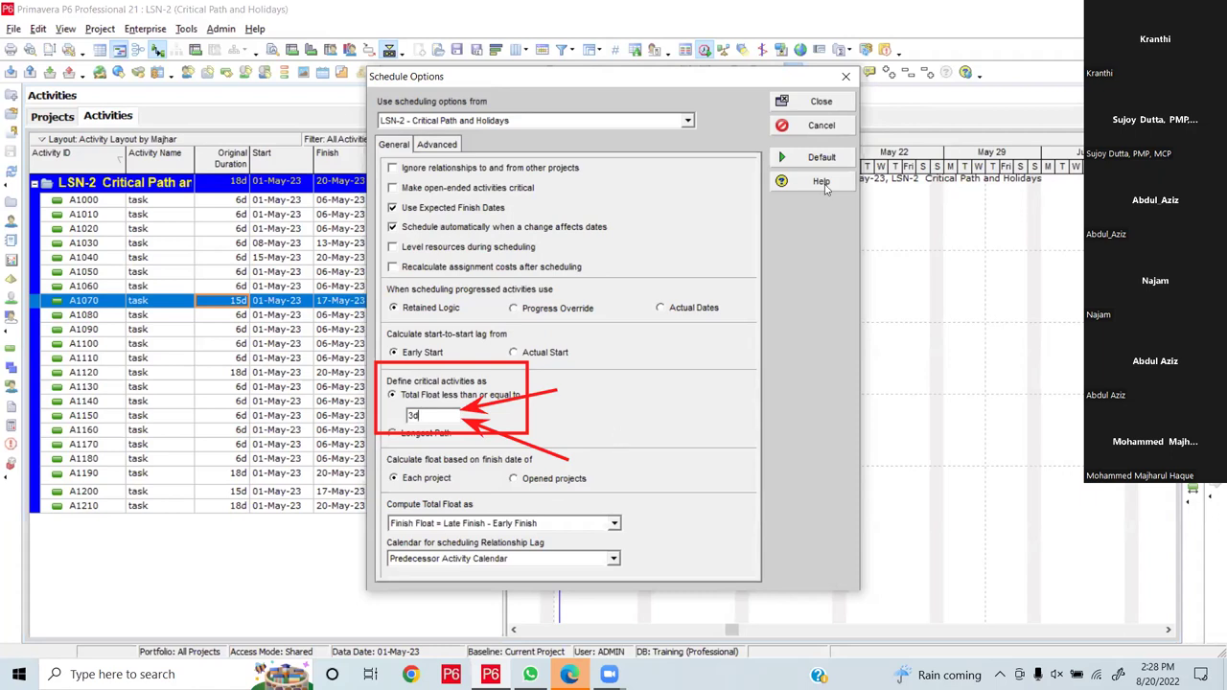
left_click(832, 102)
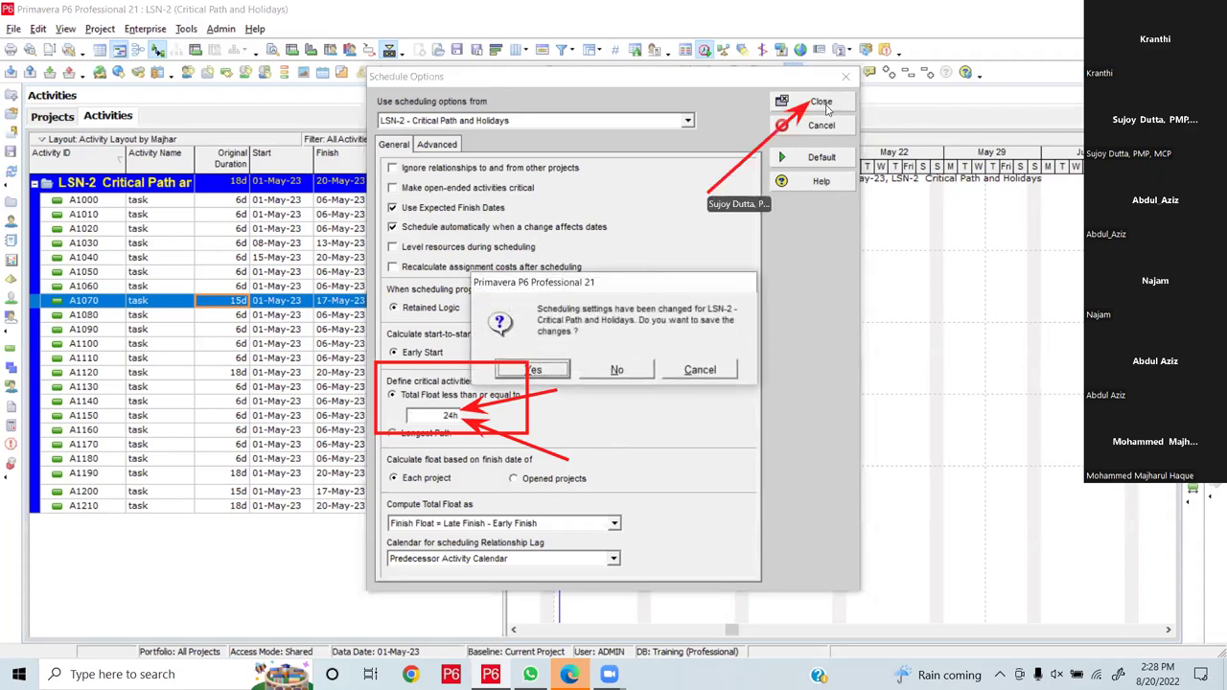
left_click(554, 373)
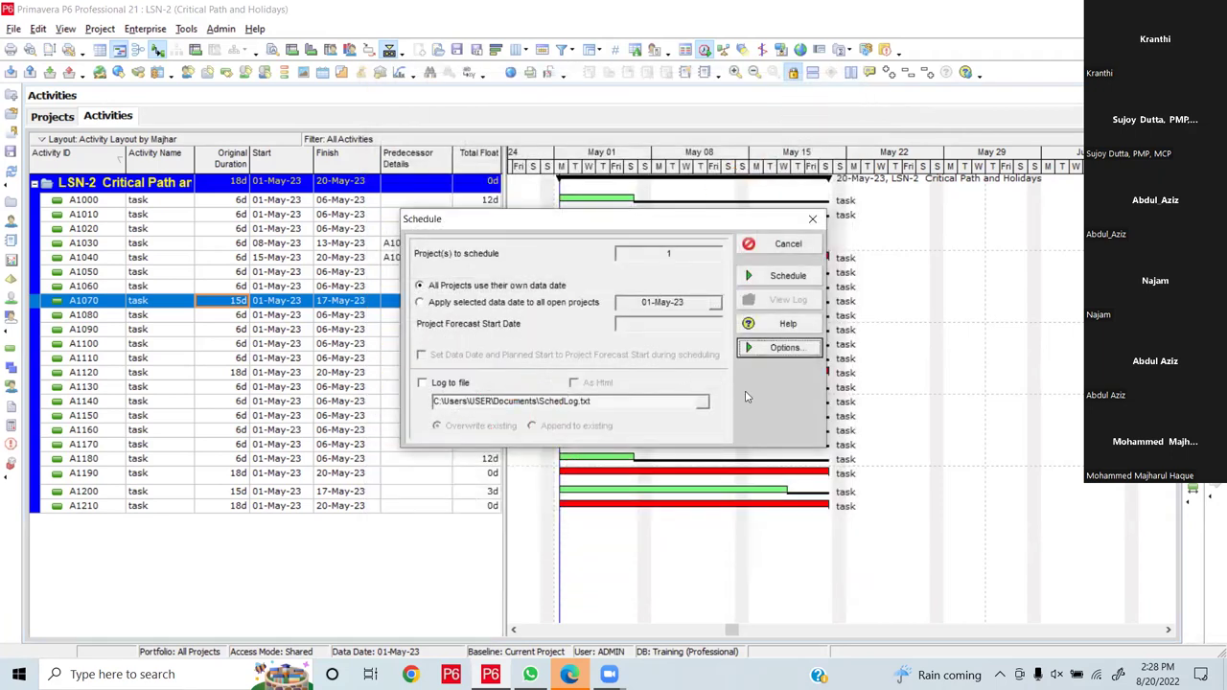
left_click(775, 276)
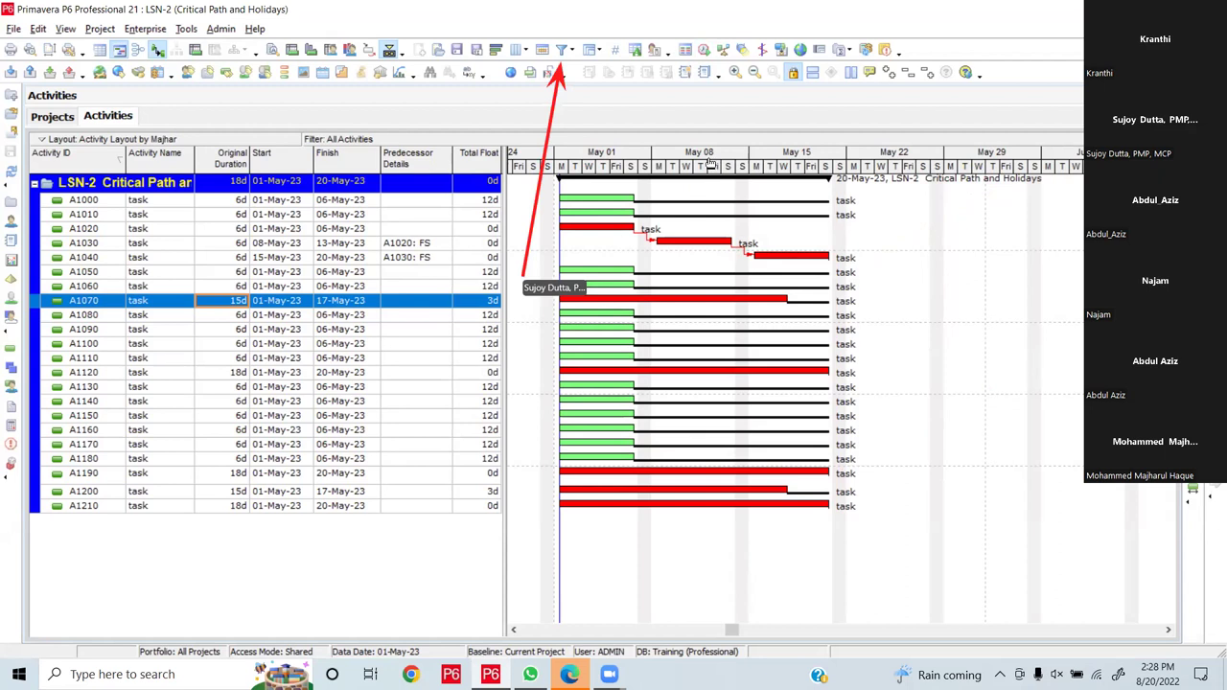
Filter the activity layout with the default Critical filter
left_click(561, 50)
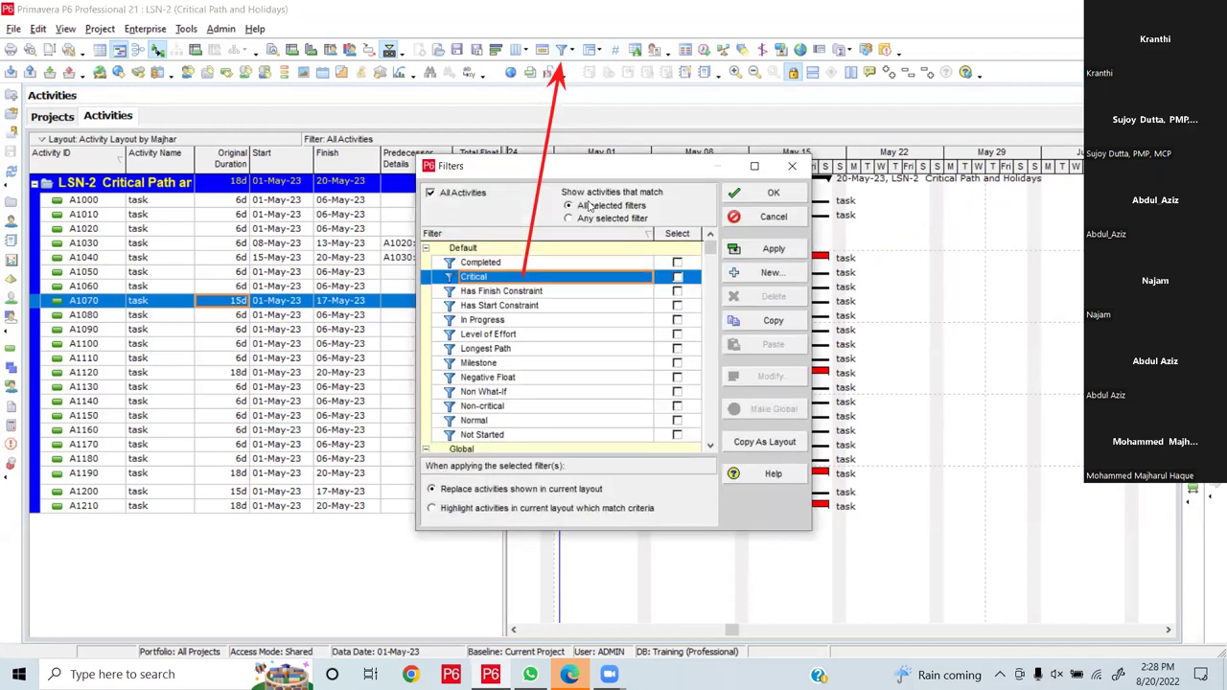
left_click(677, 277)
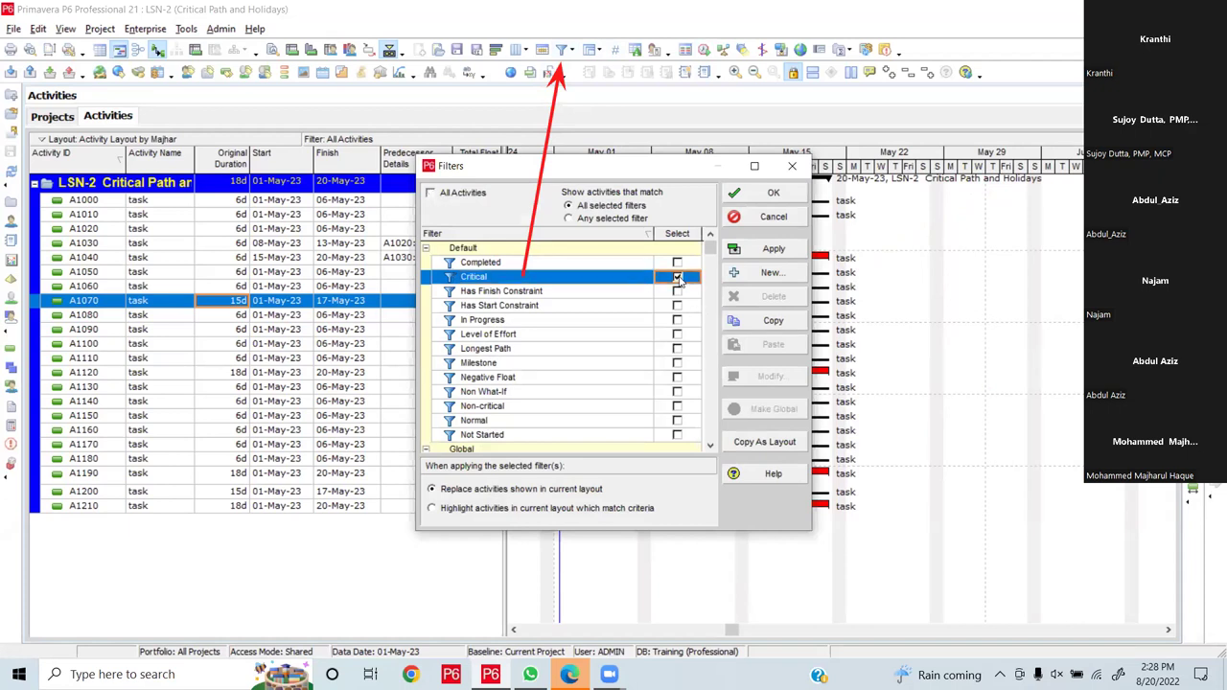
left_click(767, 195)
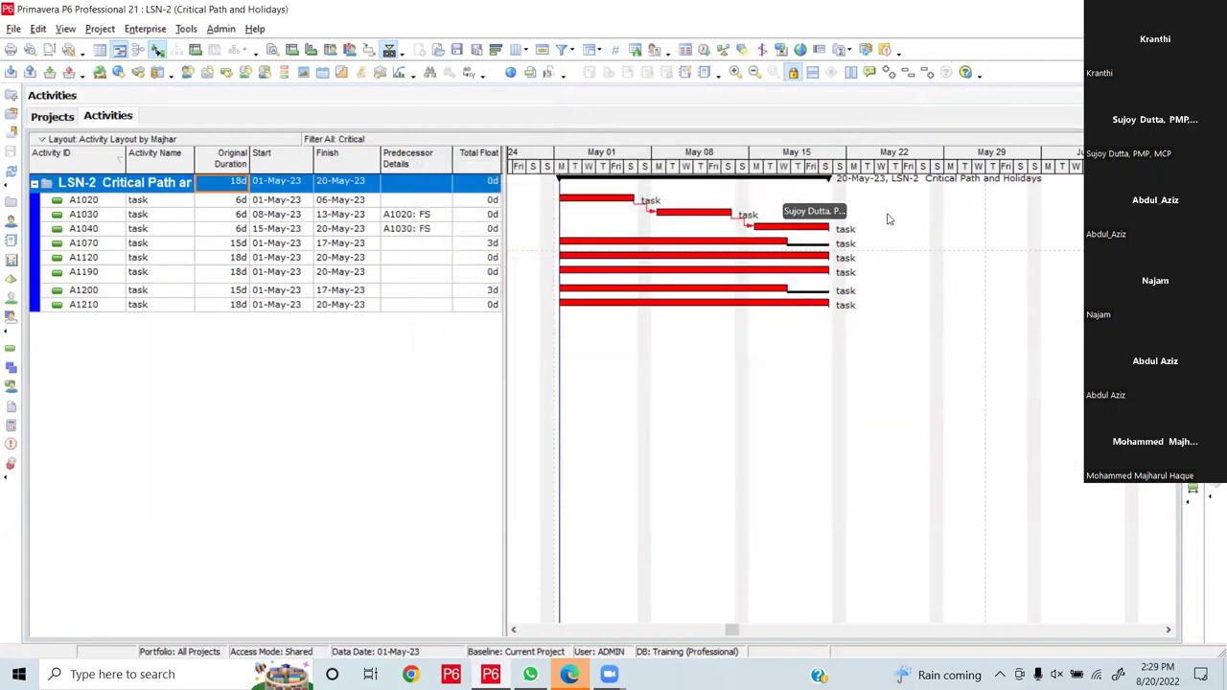
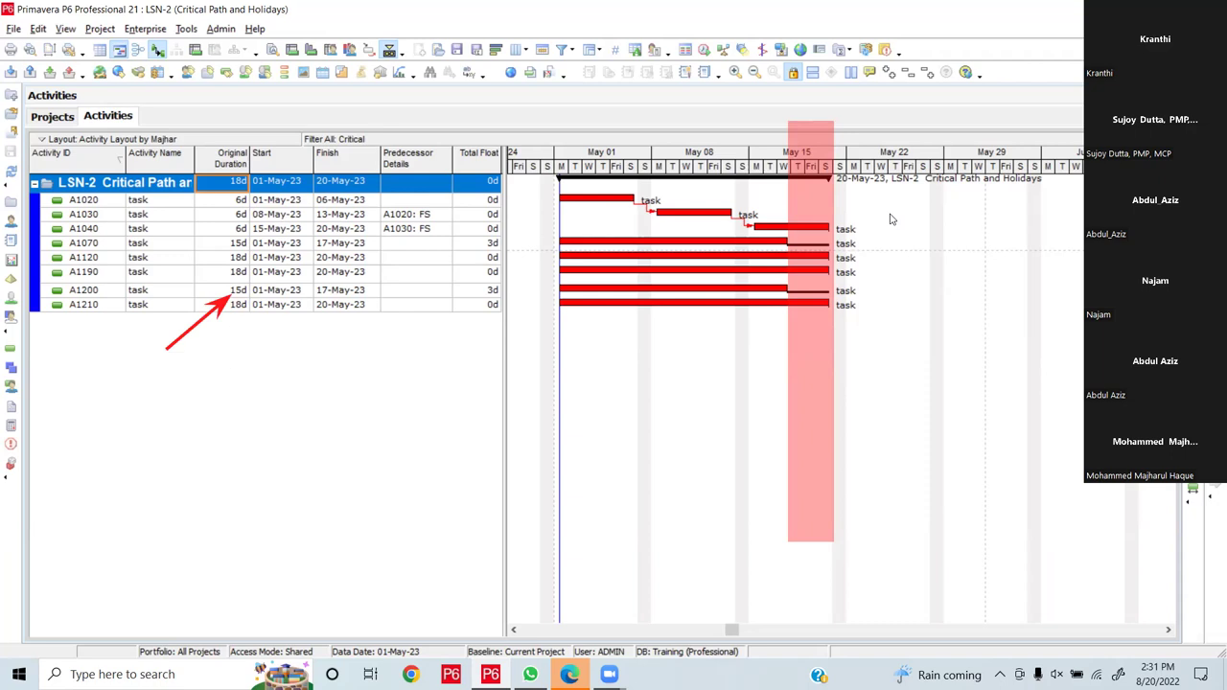
Set the original duration of activity A1200 to 14 days
left_click(240, 294)
left_click(240, 293)
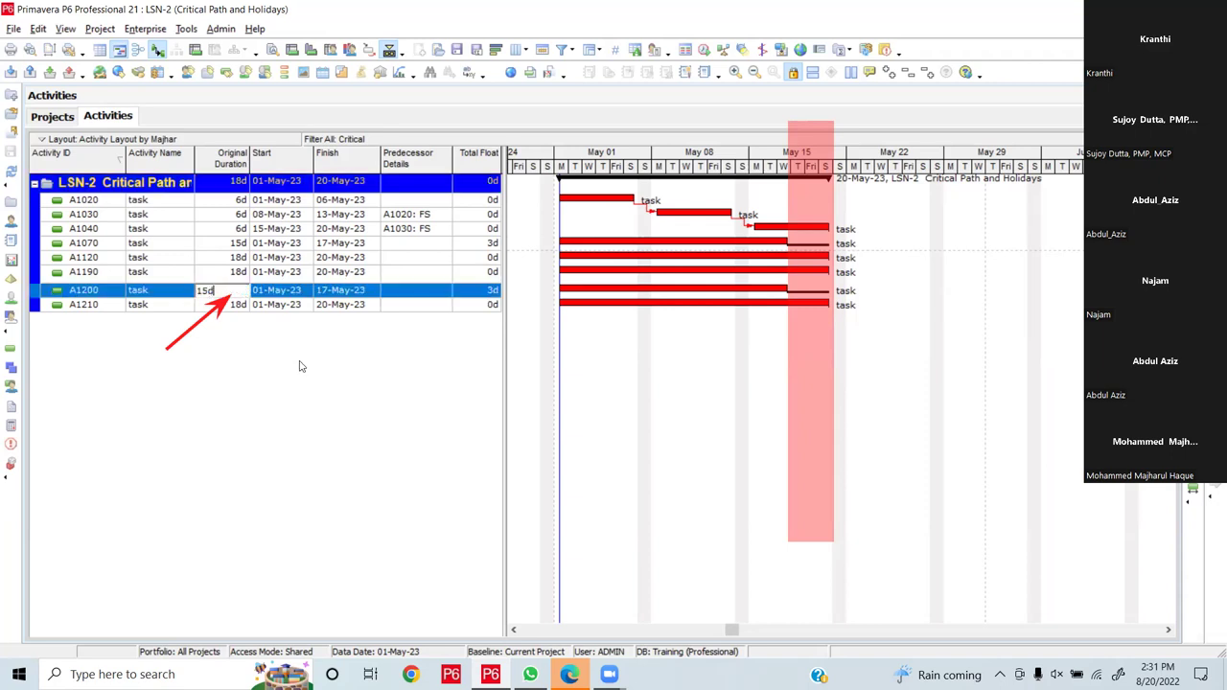
key("BackSpace")
key("BackSpace")
key("BackSpace")
type("14")
key("Return")
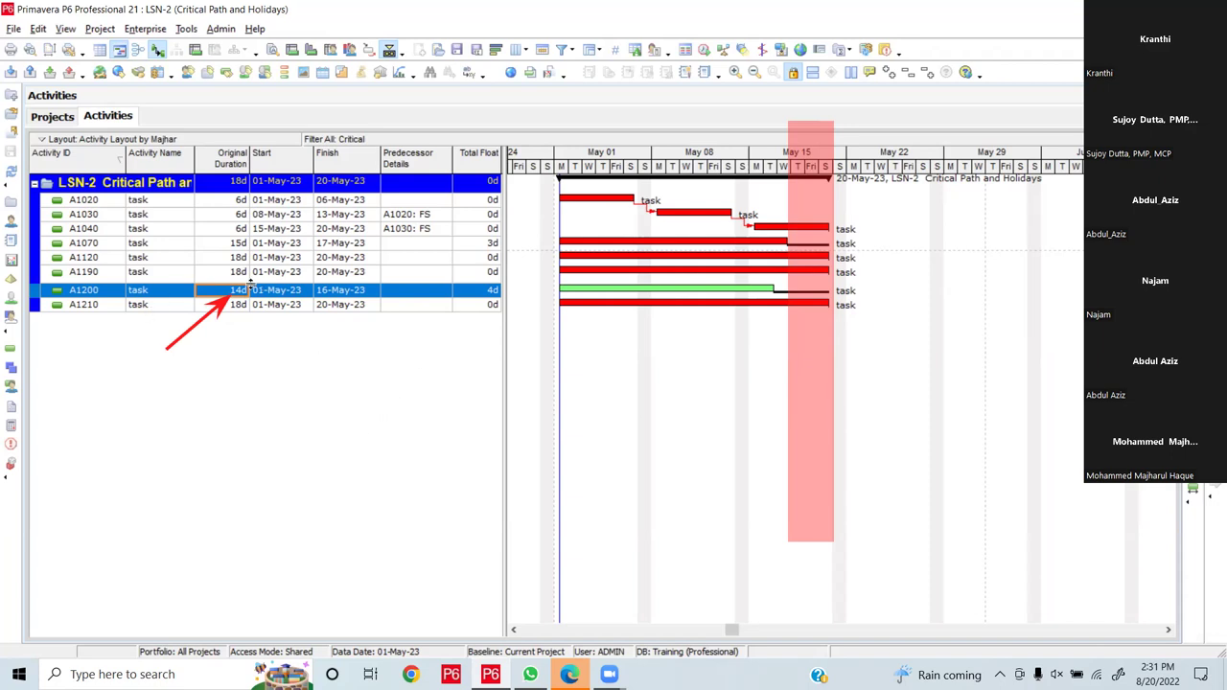
Restore the original duration of activity A1200 to 15 days
left_click(243, 299)
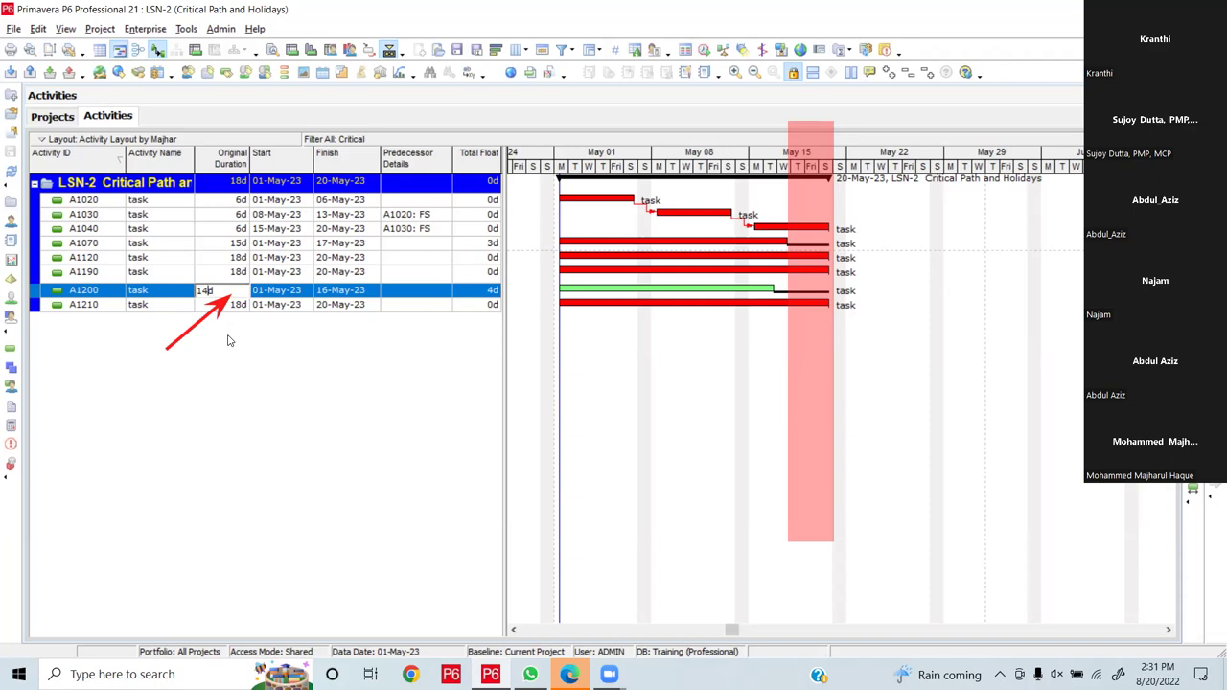
type("15")
key("Return")
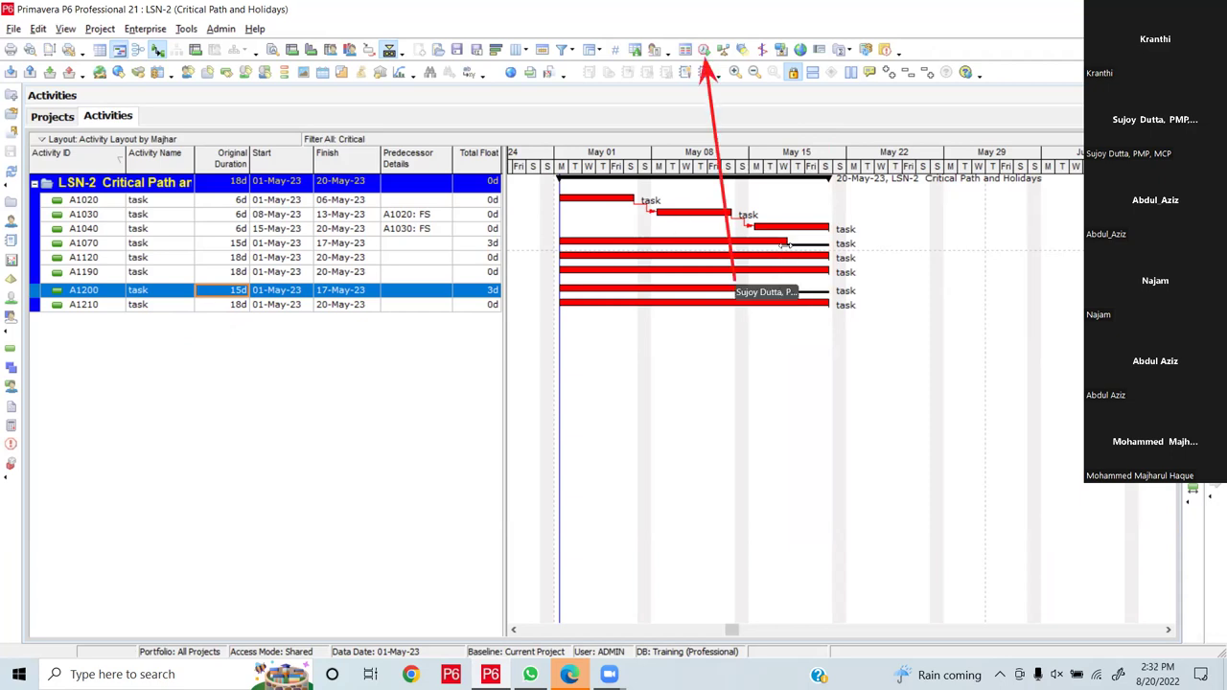
Set the critical activity threshold to a total float of 0h, save the scheduling settings and reschedule the project
left_click(704, 50)
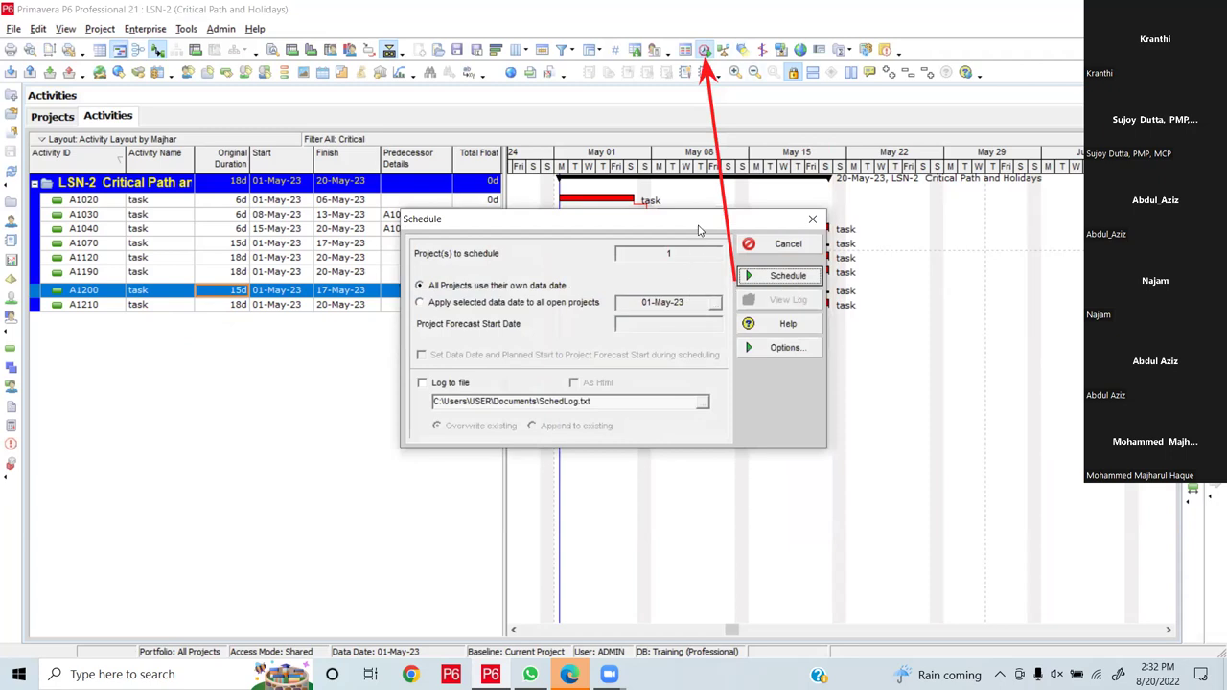
left_click(784, 347)
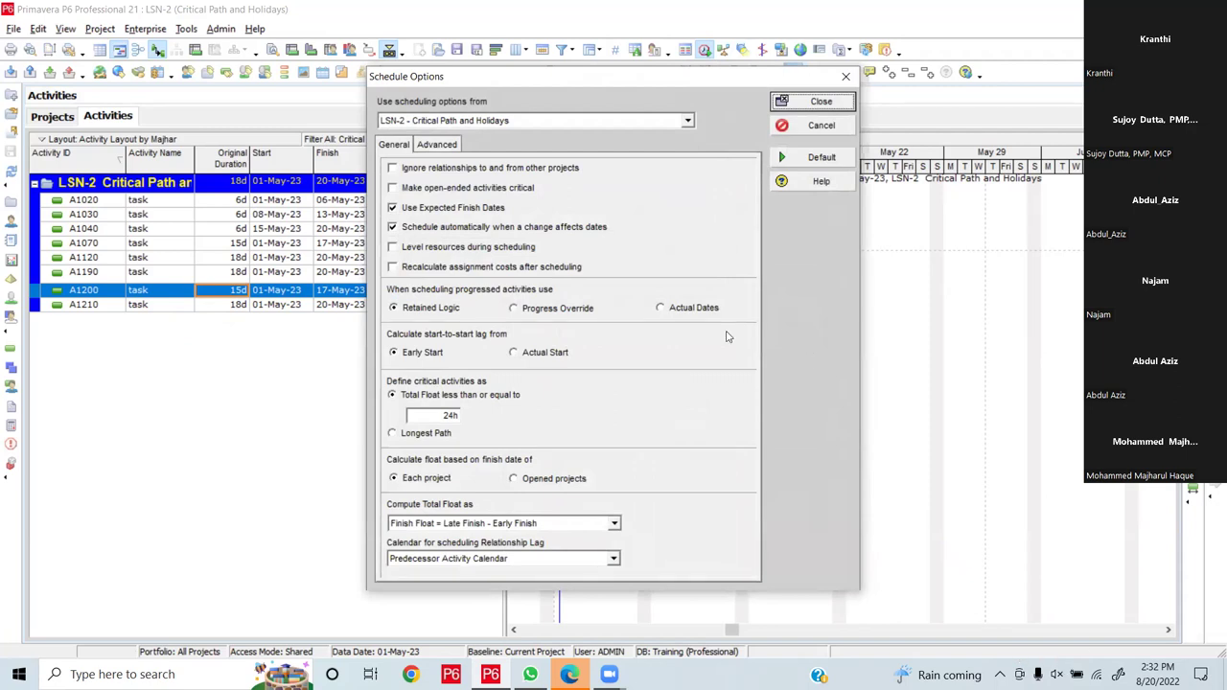
left_click(456, 414)
key("BackSpace")
key("BackSpace")
key("BackSpace")
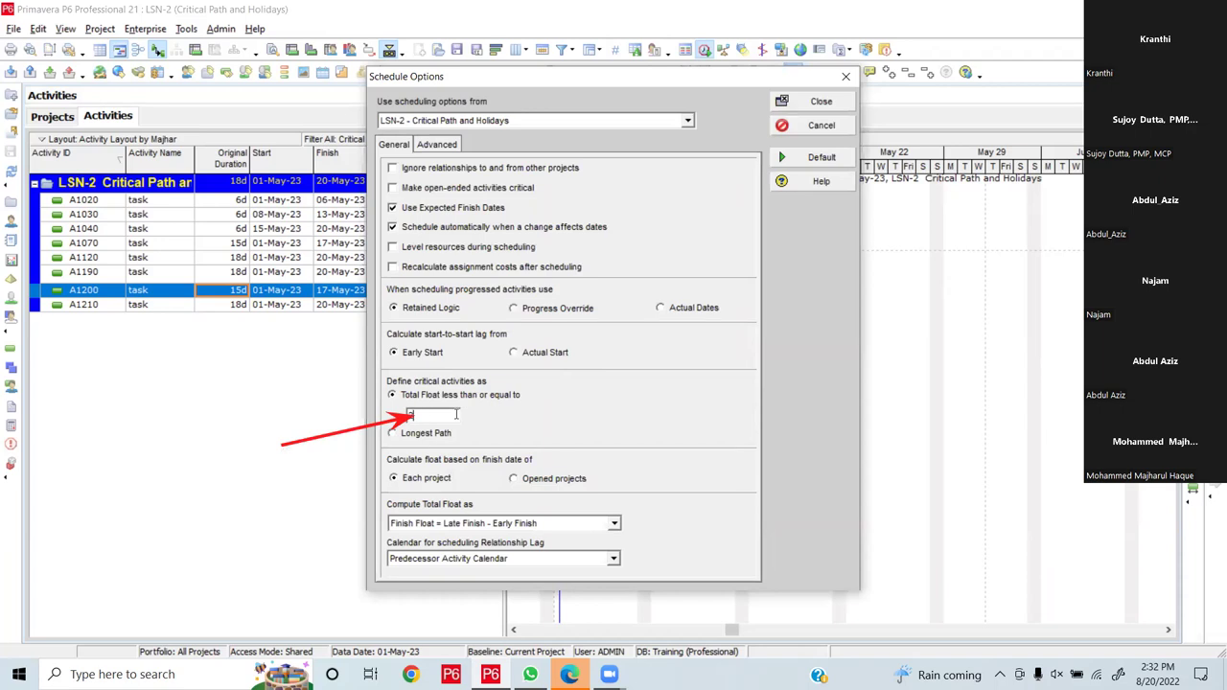
type("0")
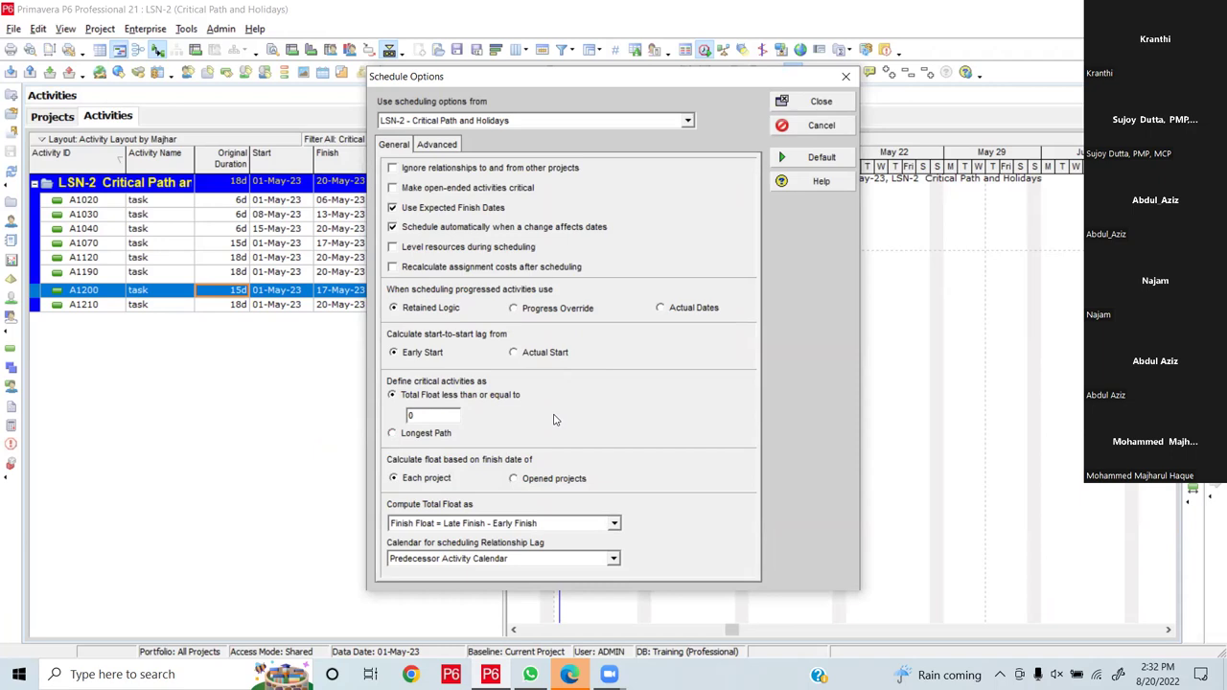
type("h")
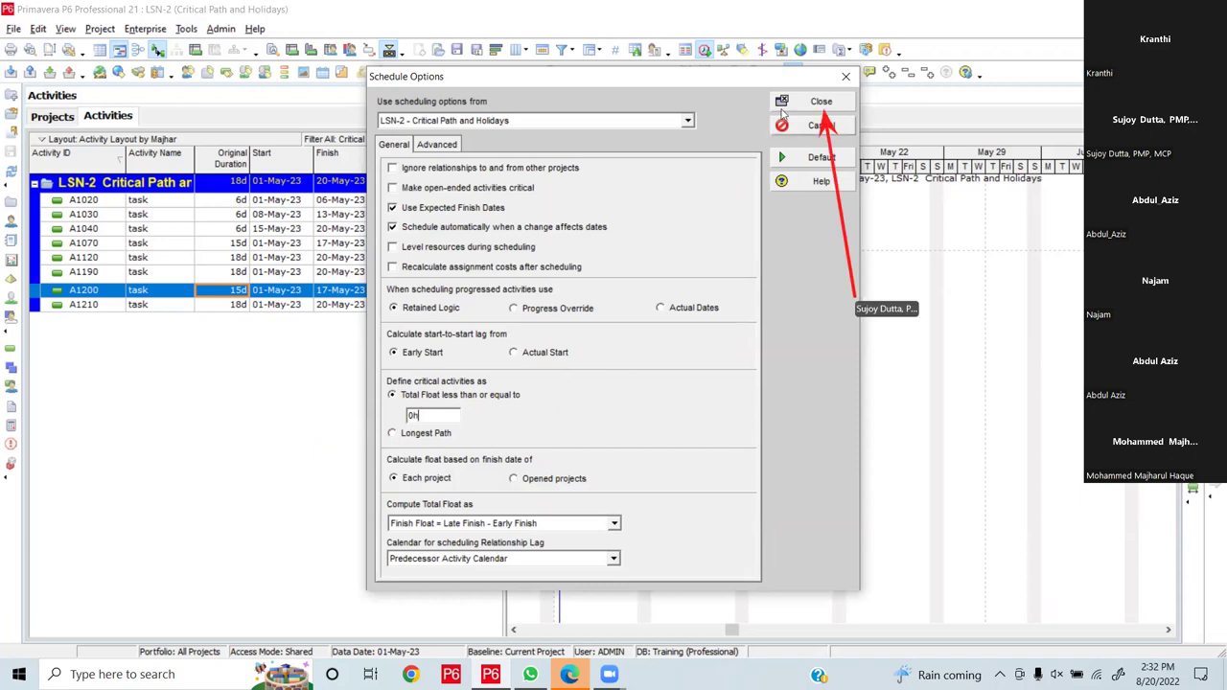
left_click(823, 102)
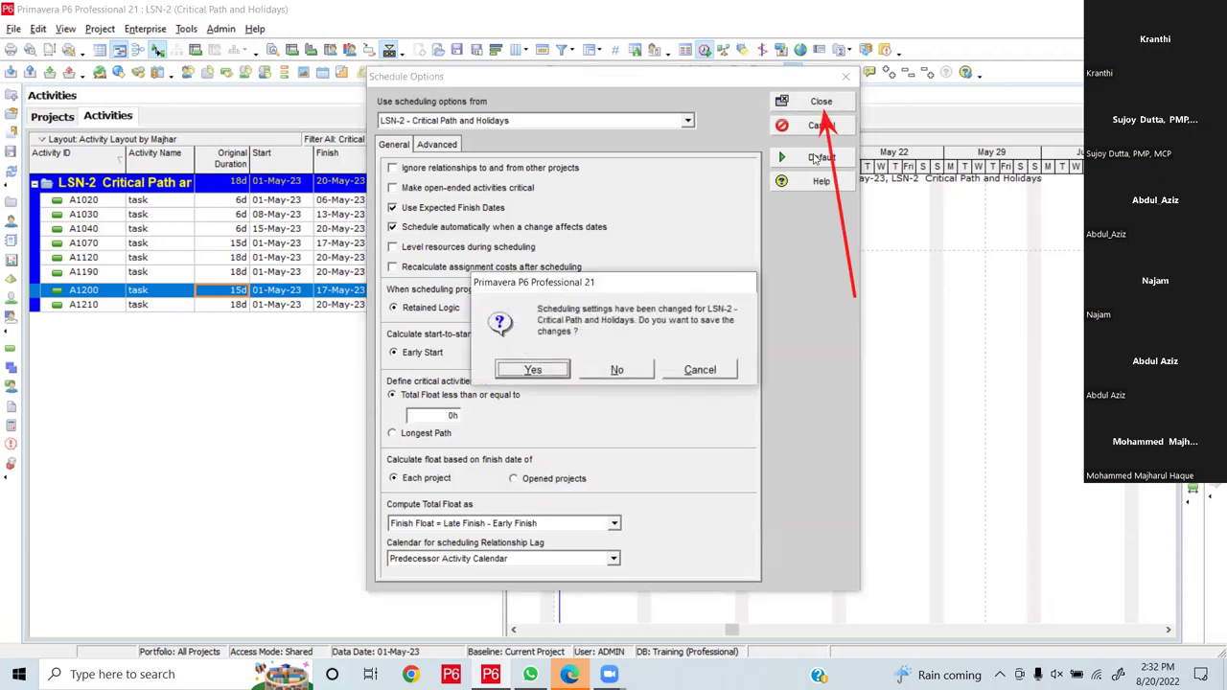
left_click(534, 371)
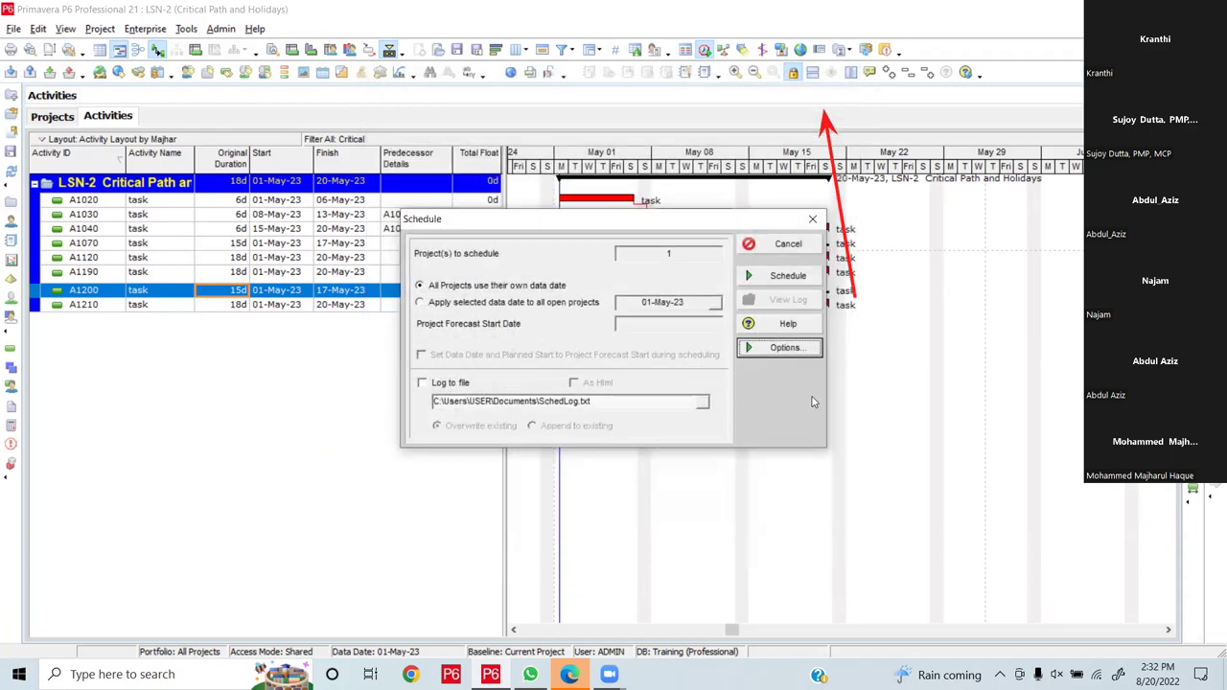
left_click(801, 277)
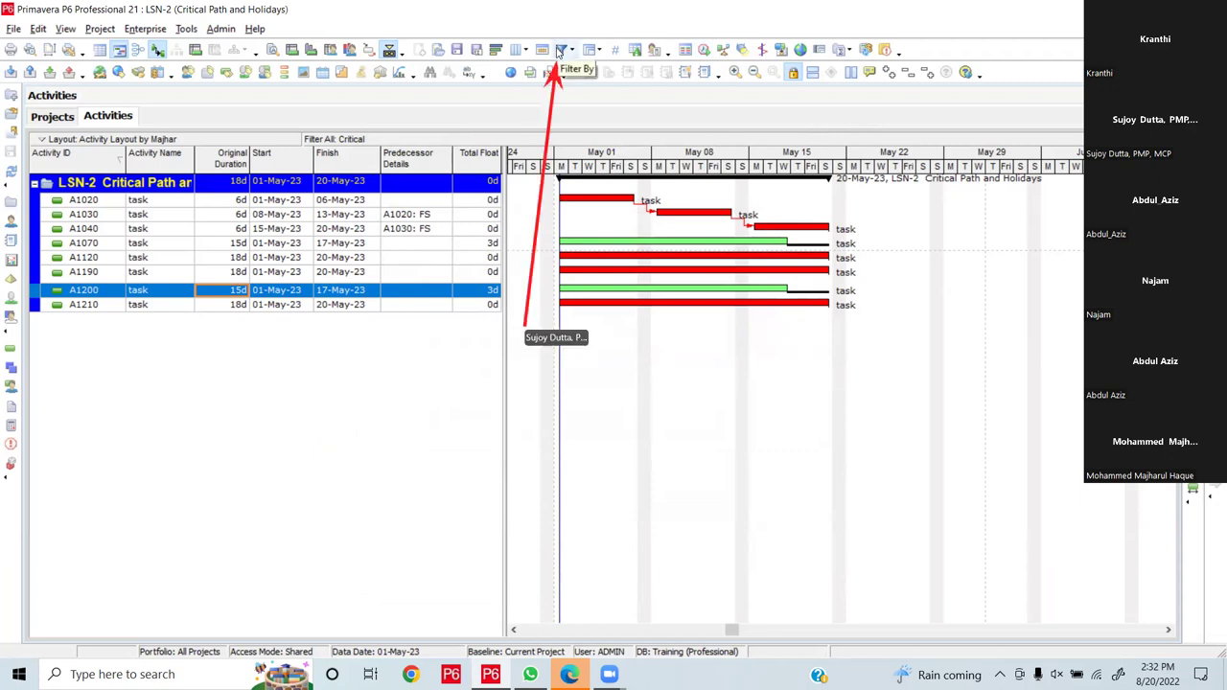
Clear the Critical filter and apply All Activities to the layout again
left_click(560, 50)
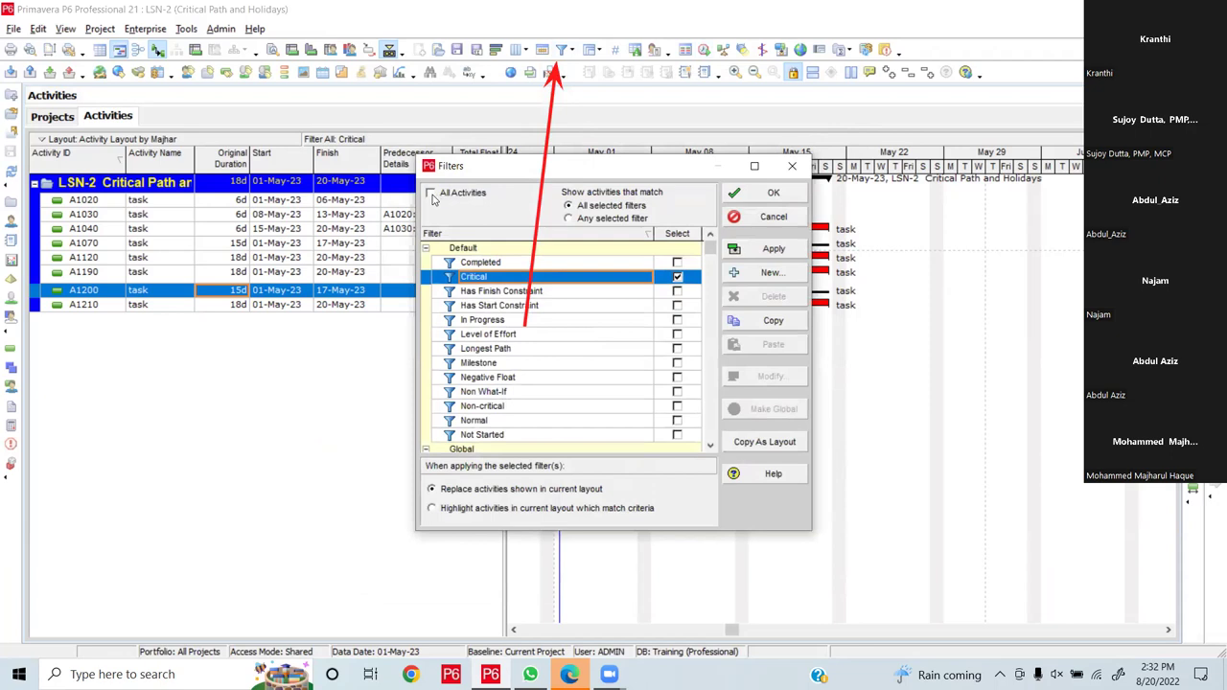
left_click(431, 195)
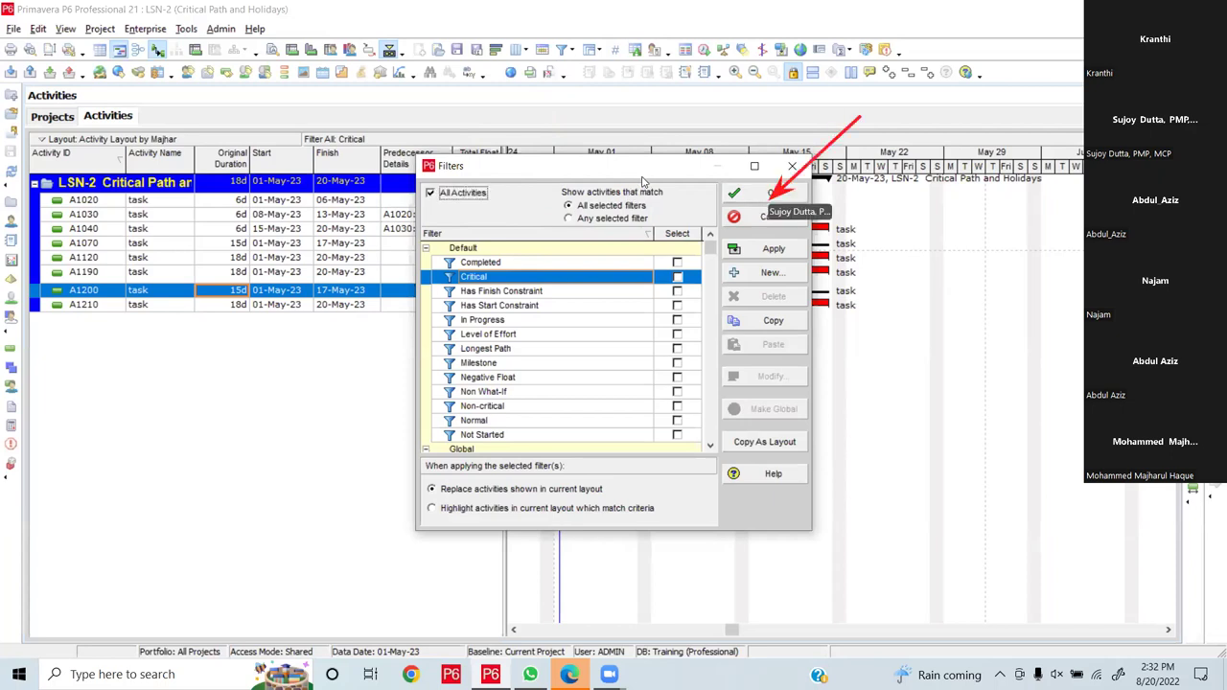
left_click(758, 194)
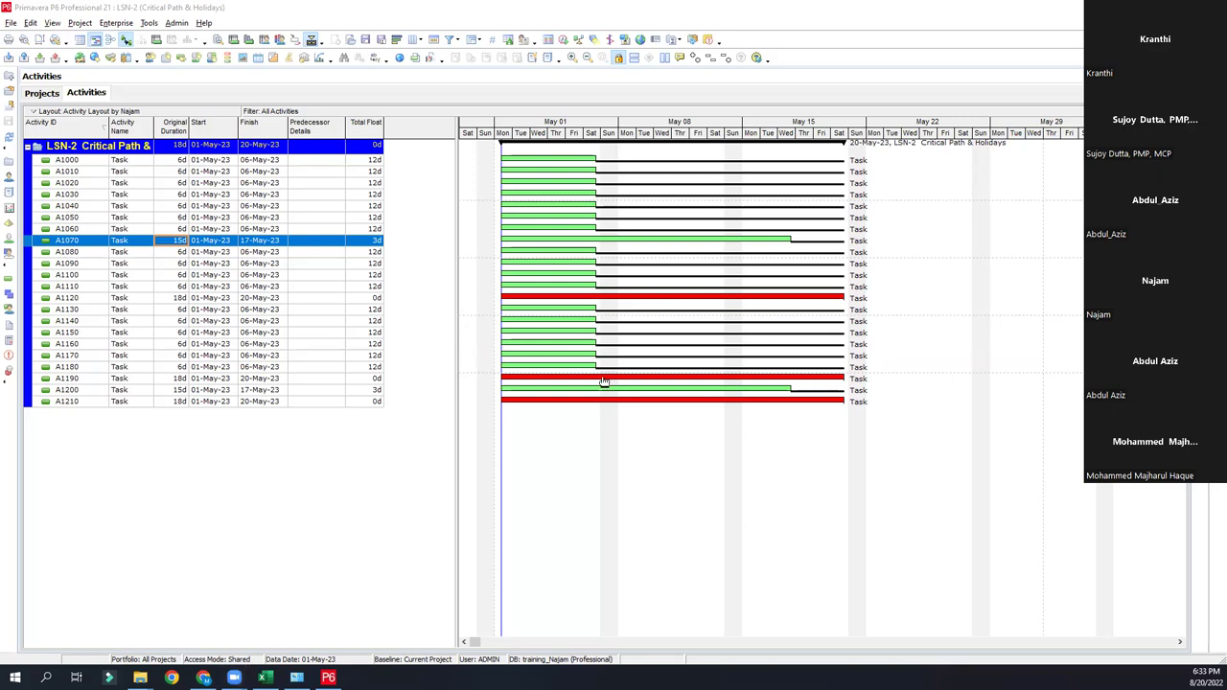
Set the critical activity threshold to a total float of 3d in the scheduling options and leave scheduling without recalculating
left_click(564, 41)
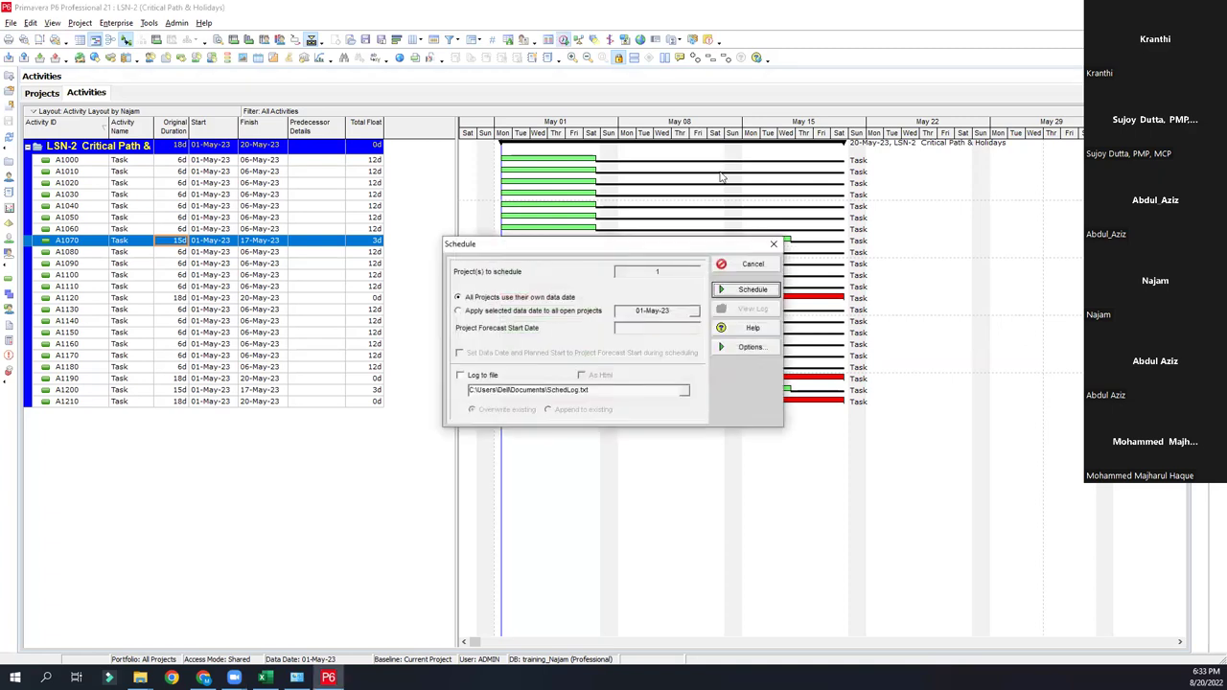
left_click(772, 351)
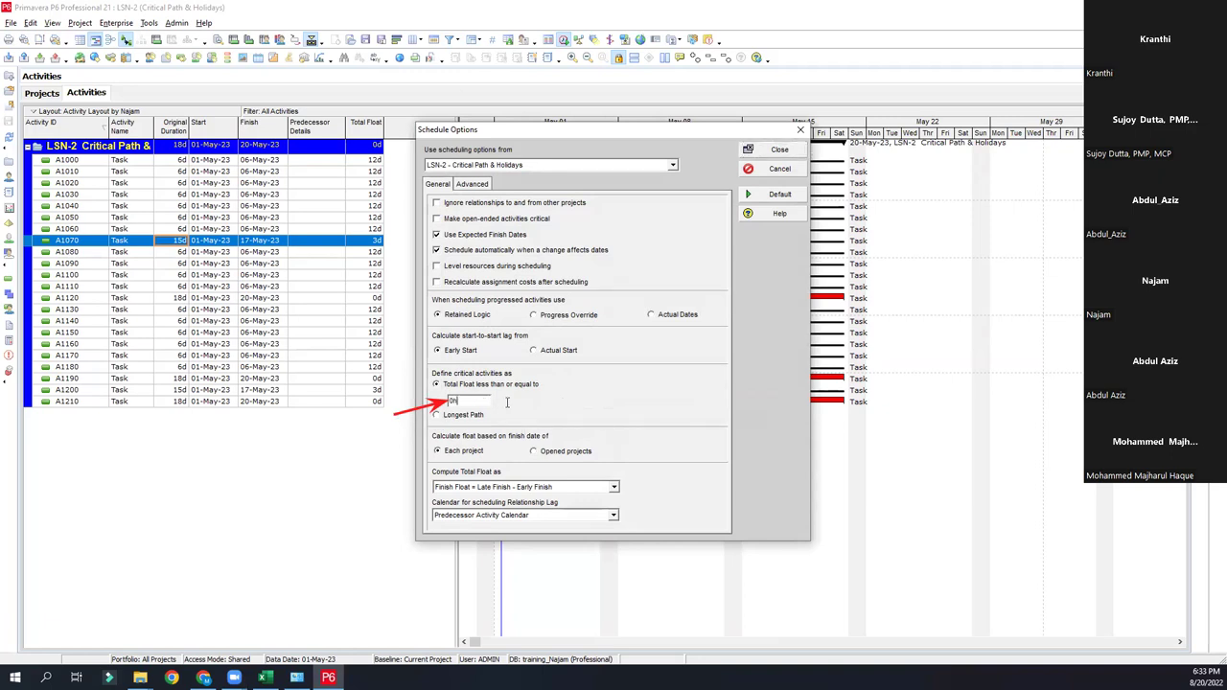
left_click_drag(511, 403, 410, 403)
type("3d")
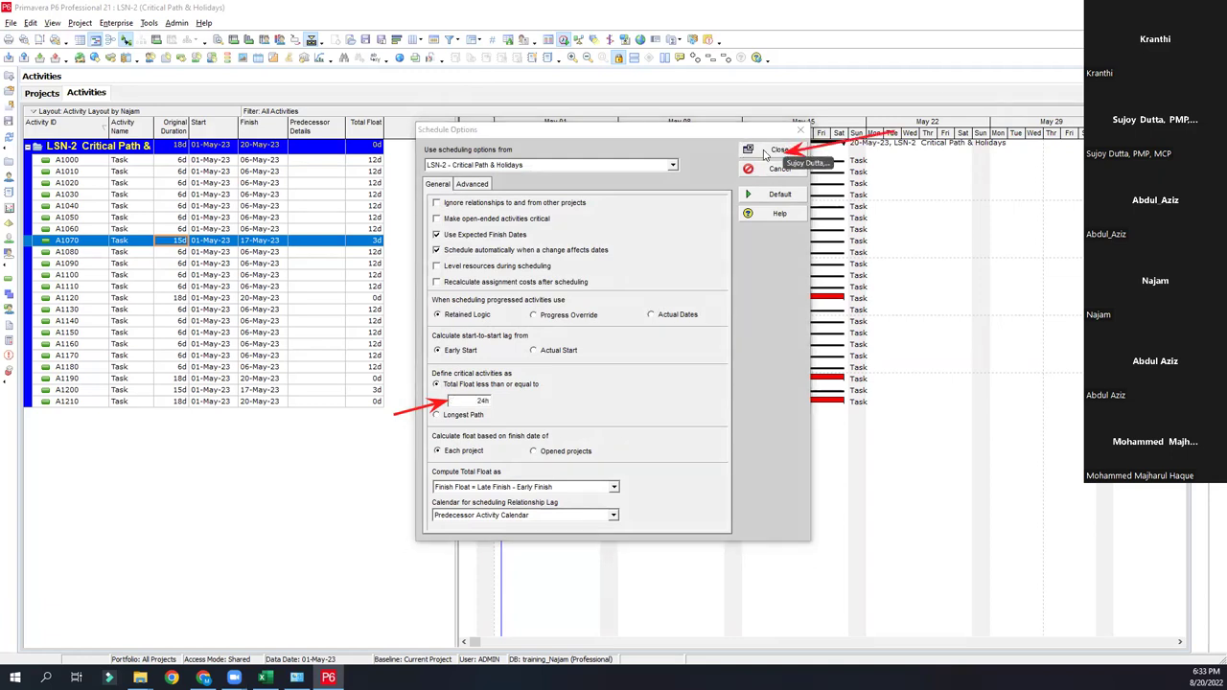
left_click(778, 150)
left_click(786, 262)
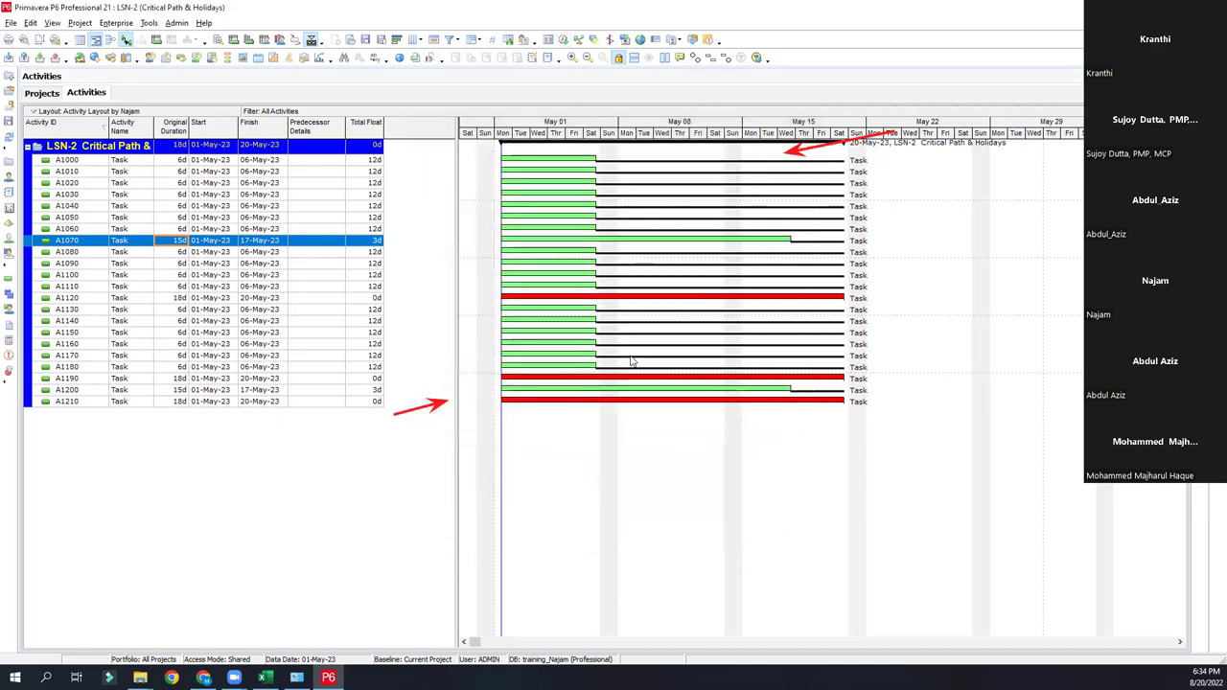
Check the critical activity float threshold in the scheduling options and reschedule the project
left_click(563, 41)
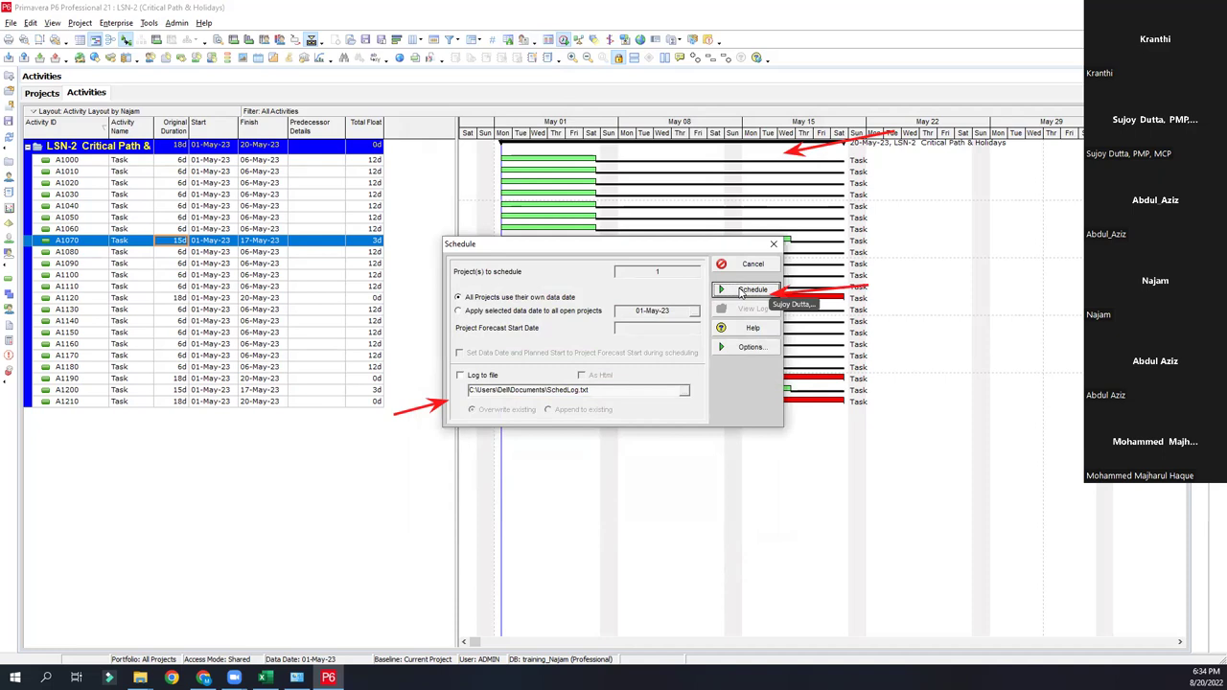
left_click(750, 346)
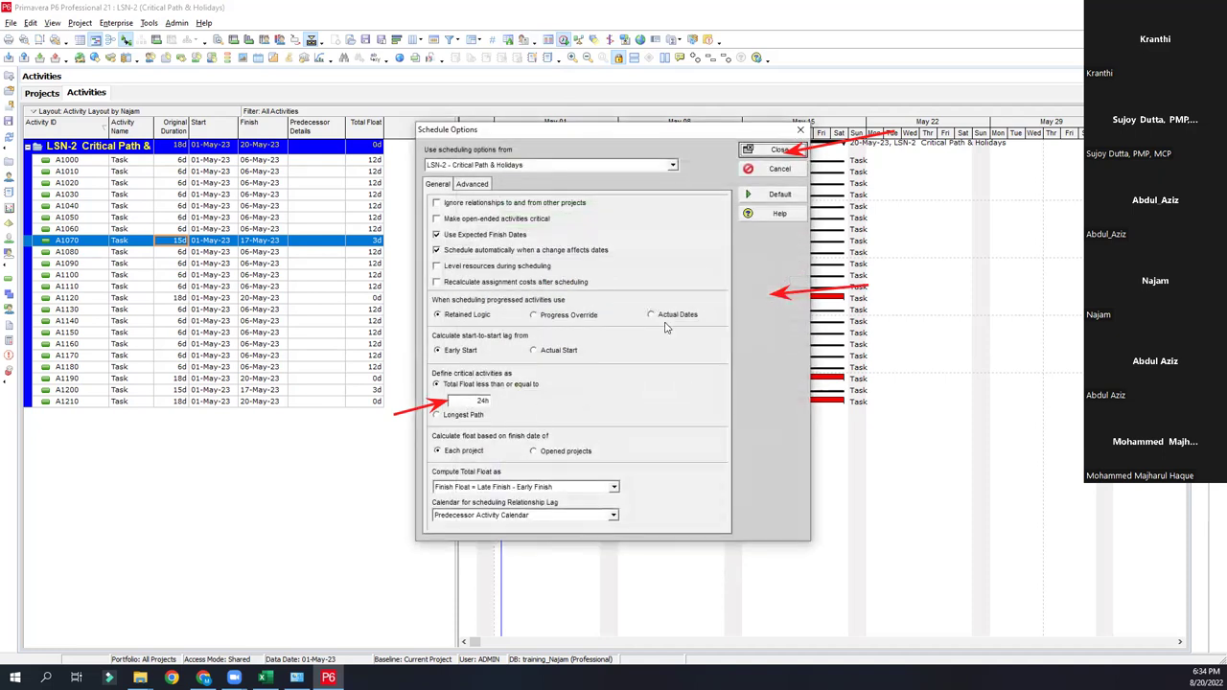
left_click(779, 149)
left_click(753, 289)
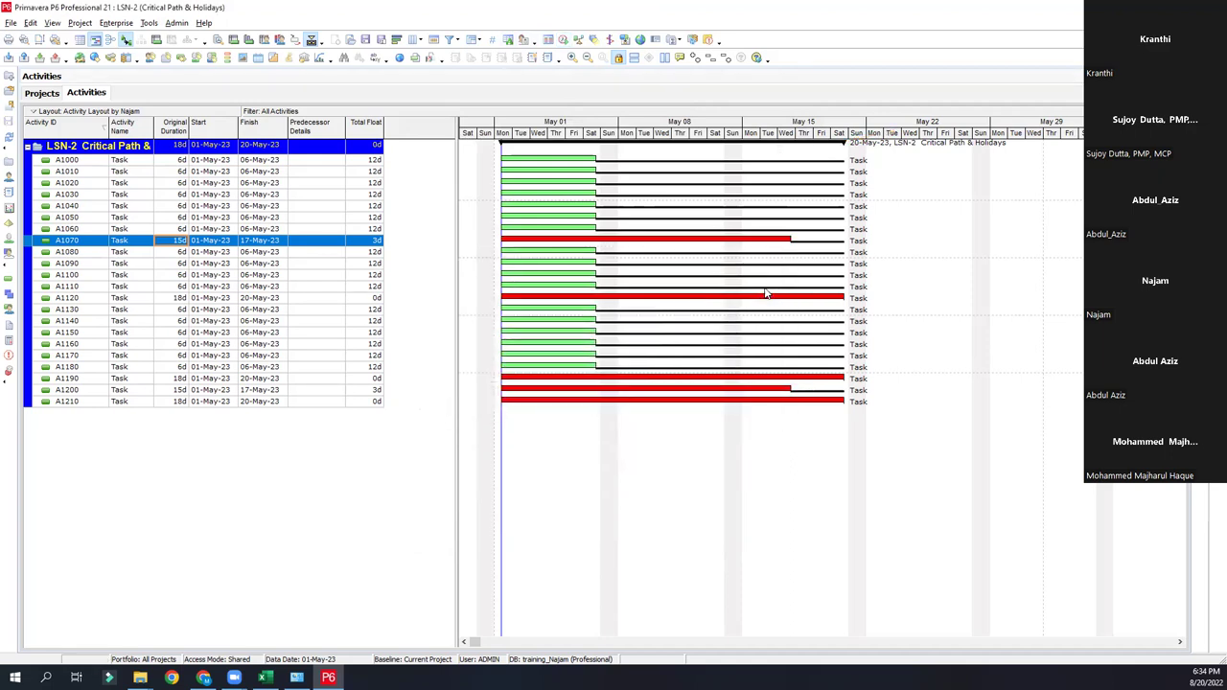
Set the original duration of activity A1200 to 14 days
left_click(182, 393)
left_click(182, 393)
left_click(165, 391)
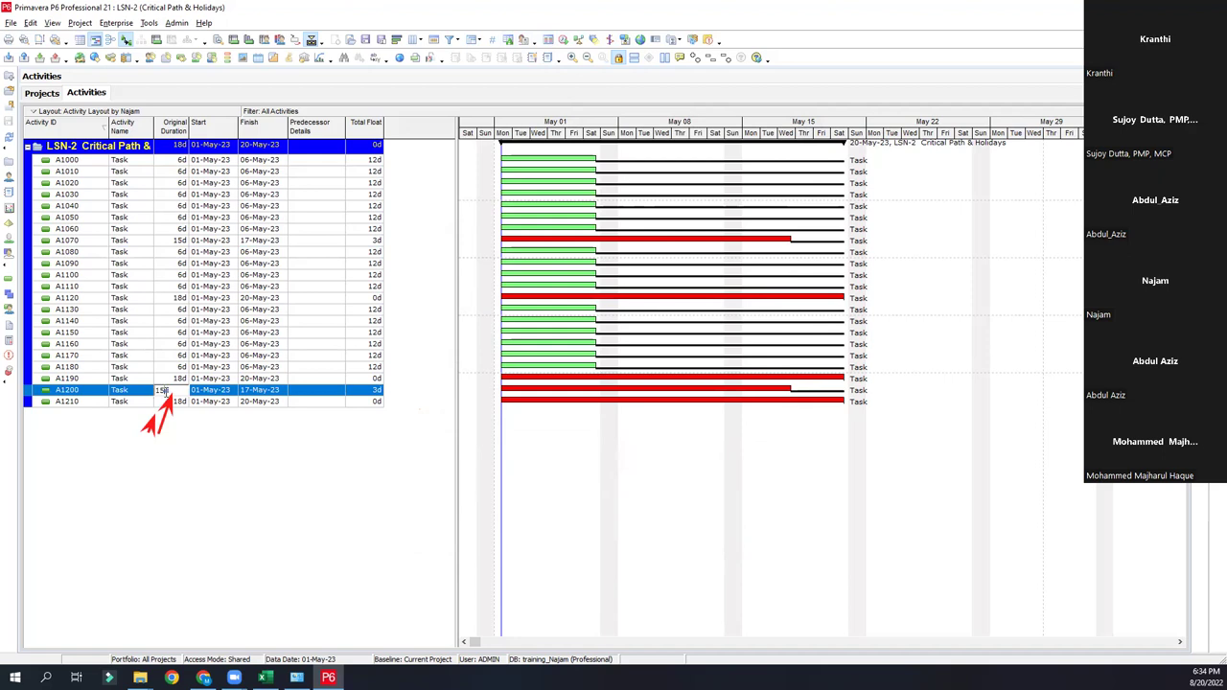
key("BackSpace")
type("4")
key("Return")
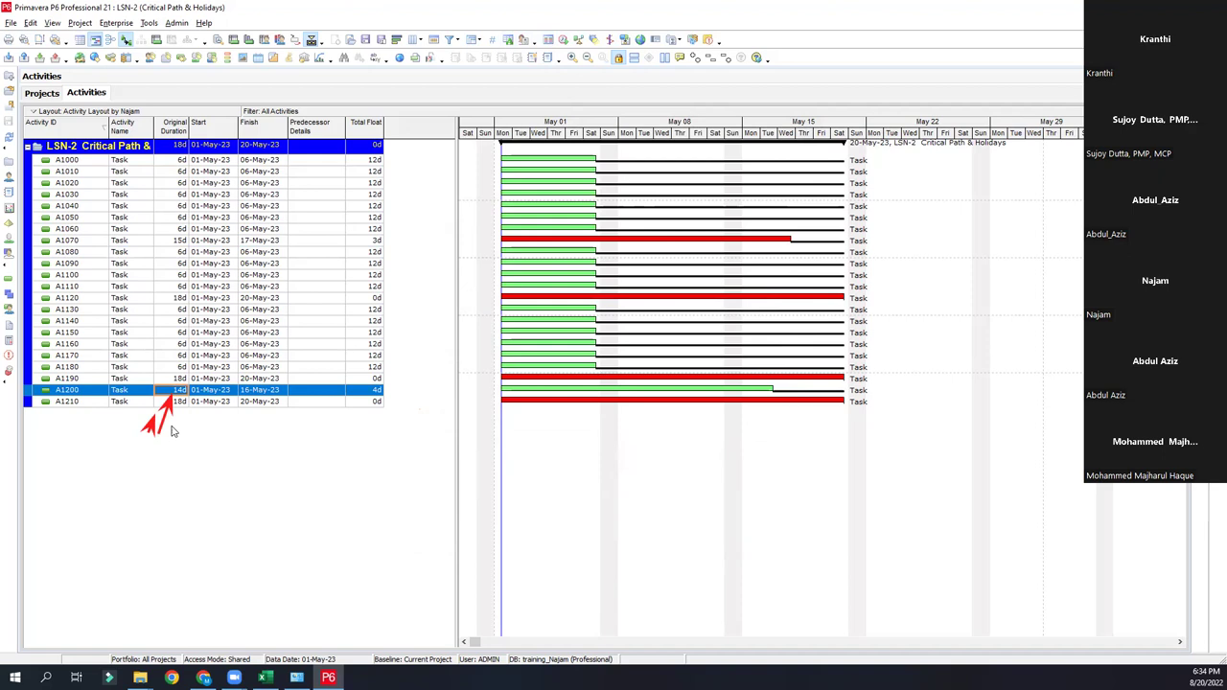
Set the original duration of activity A1200 to 16 days
left_click(165, 391)
left_click(165, 391)
key("BackSpace")
type("5")
key("Return")
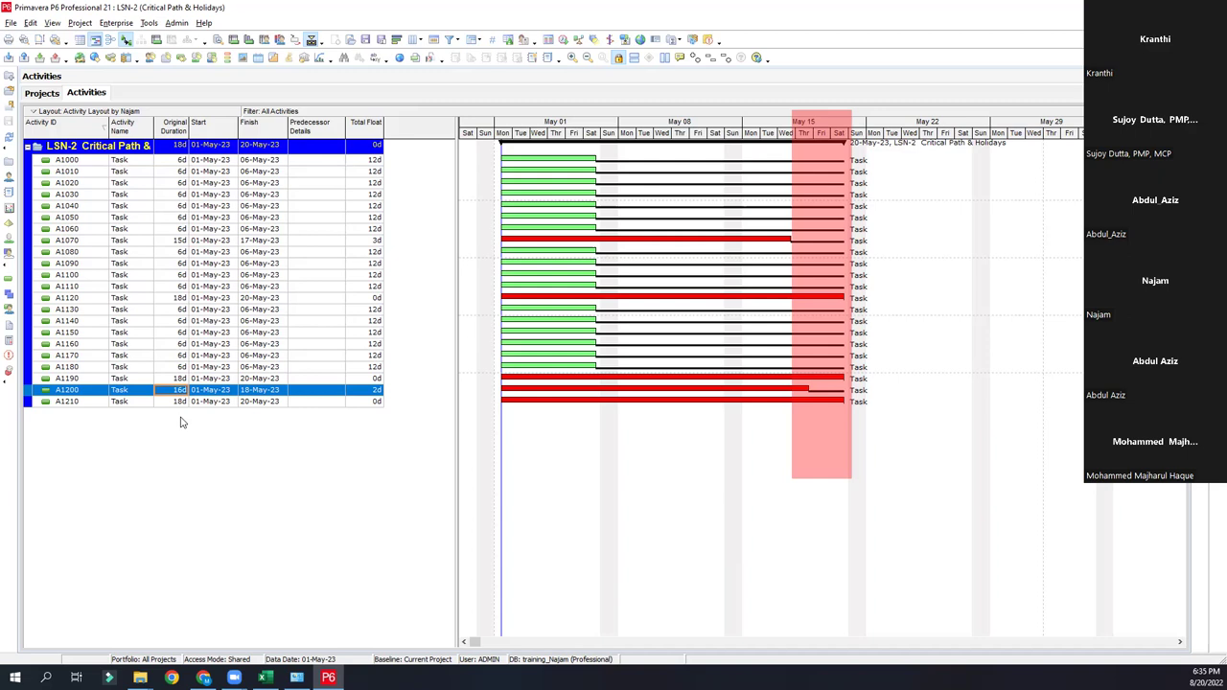
Set the critical activity threshold back to a total float of 0h, save the scheduling options and reschedule the project
left_click(564, 48)
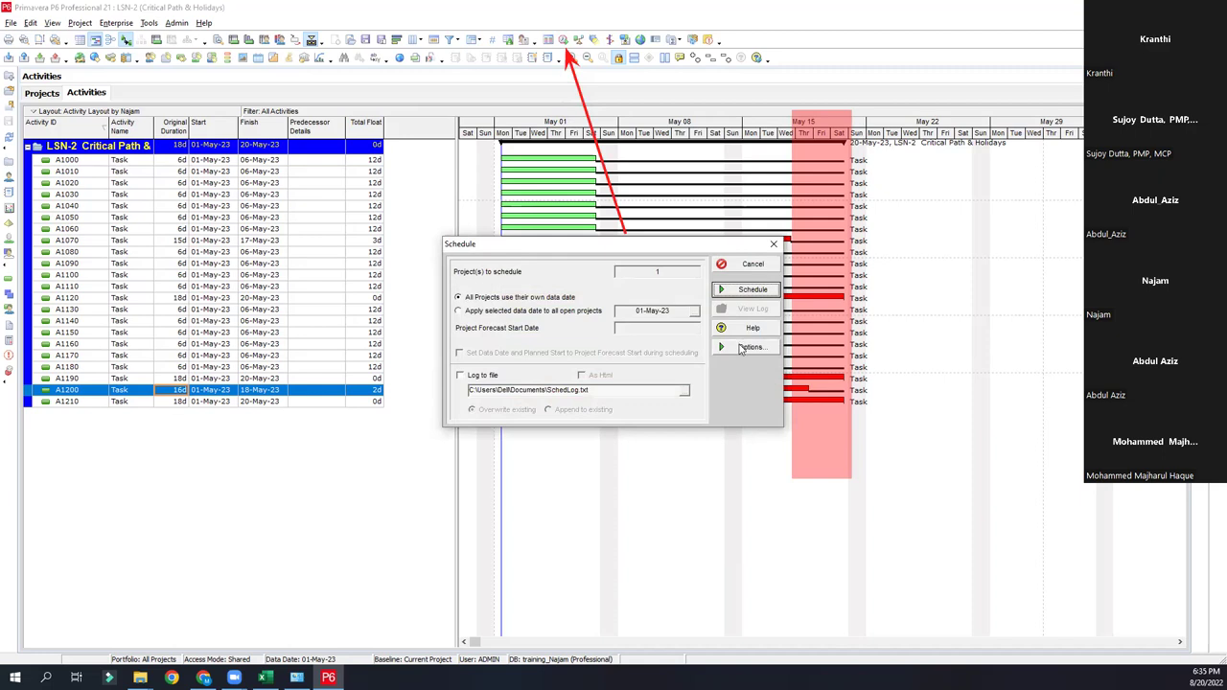
left_click(748, 347)
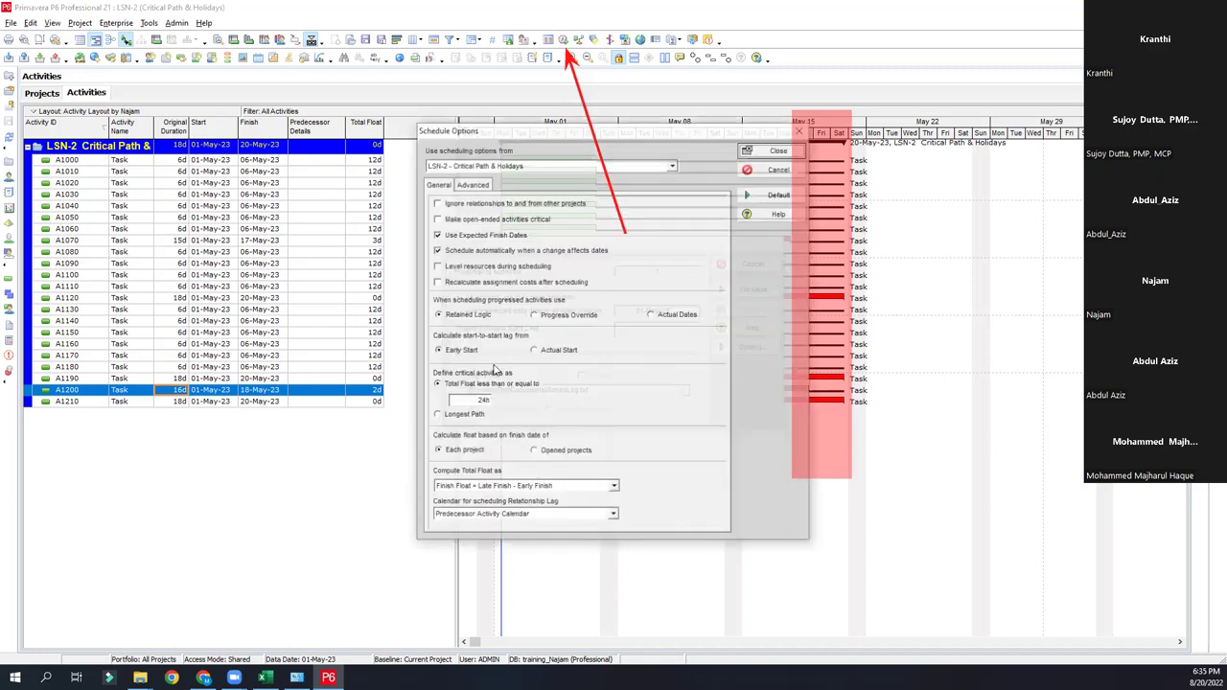
double_click(476, 400)
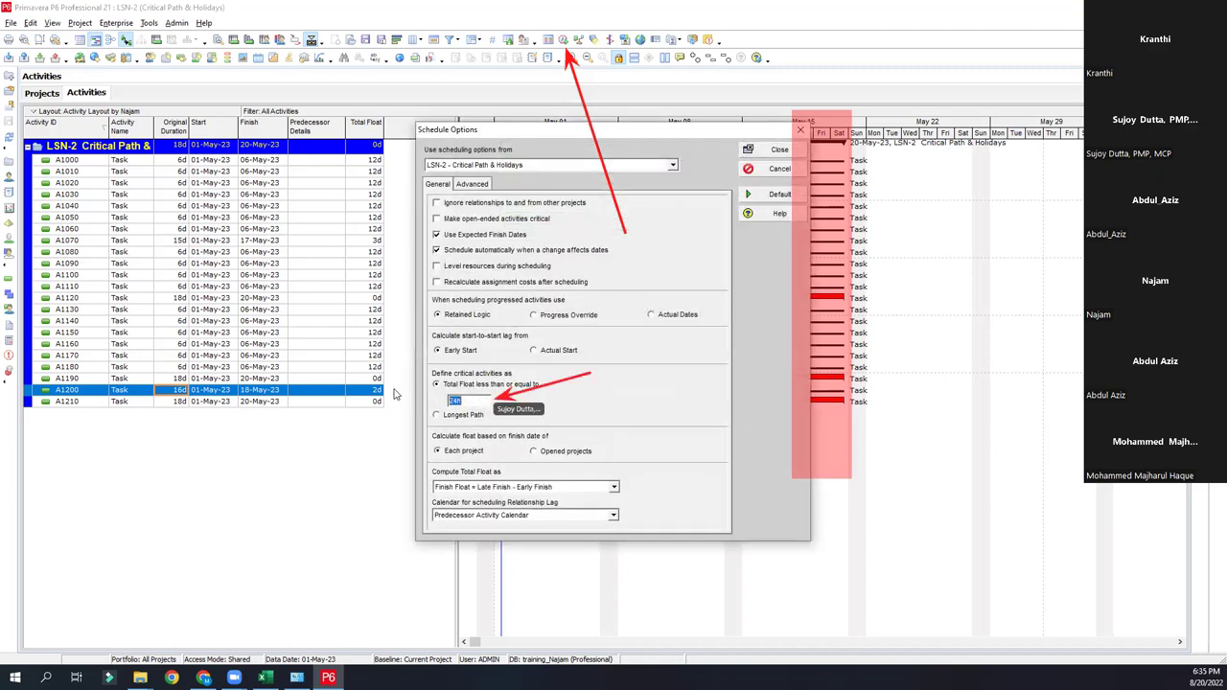
type("0h")
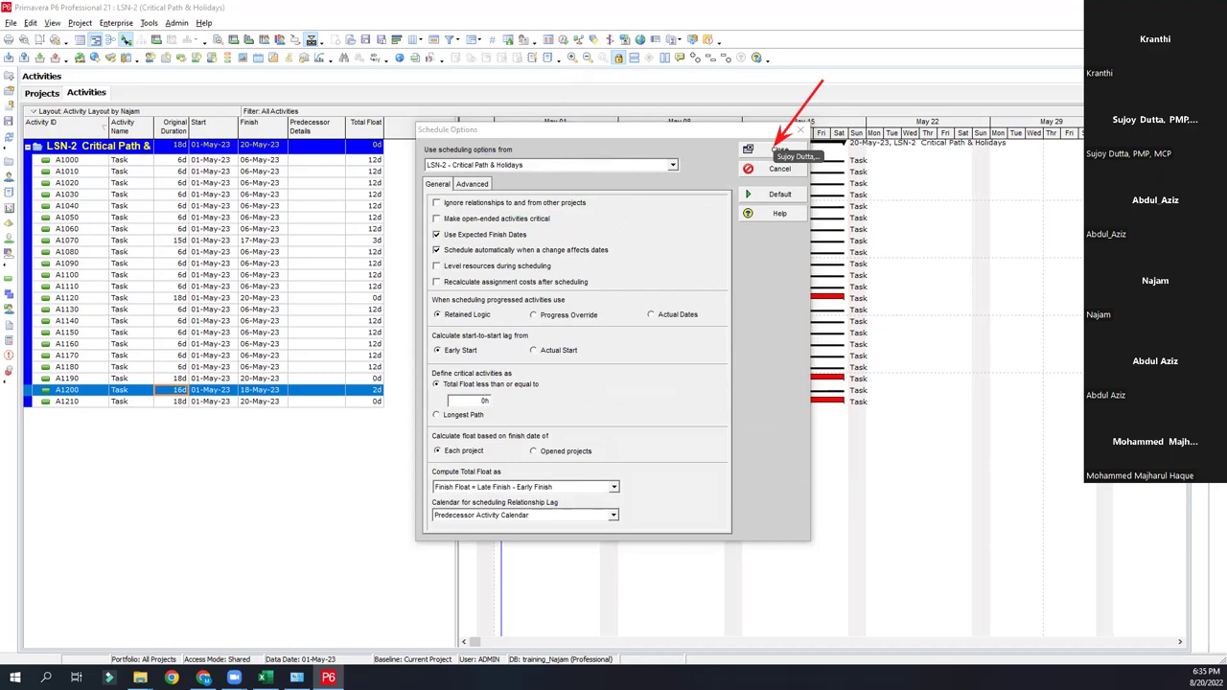
left_click(780, 150)
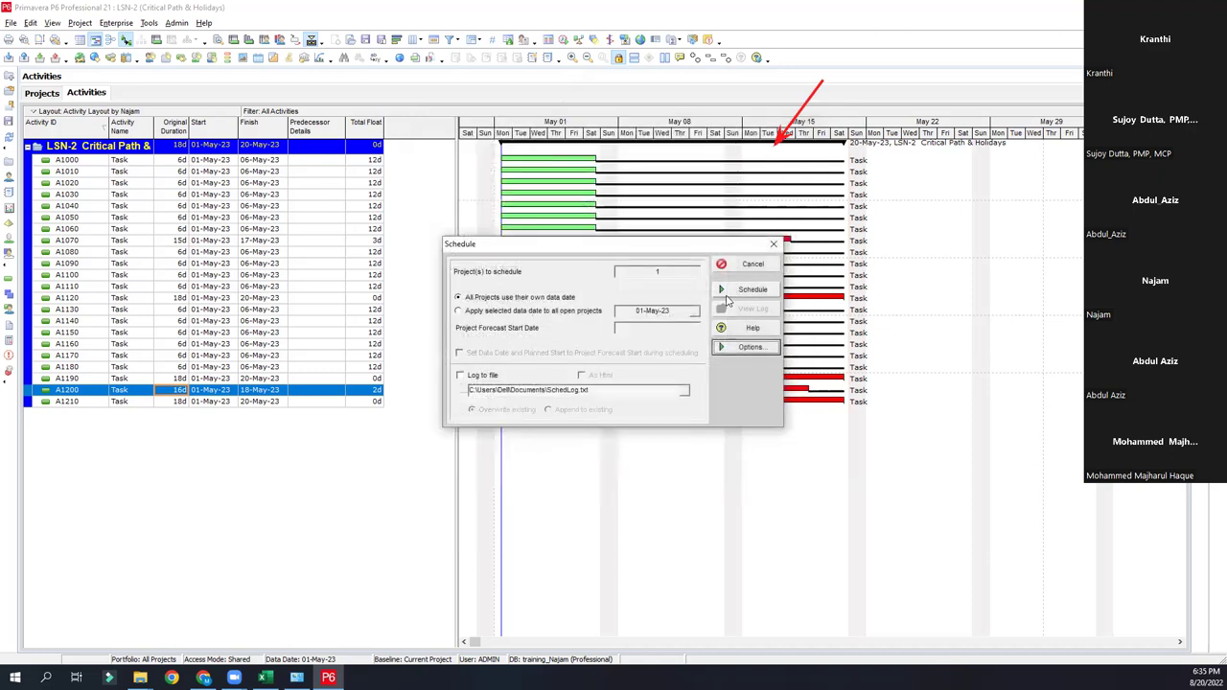
left_click(734, 291)
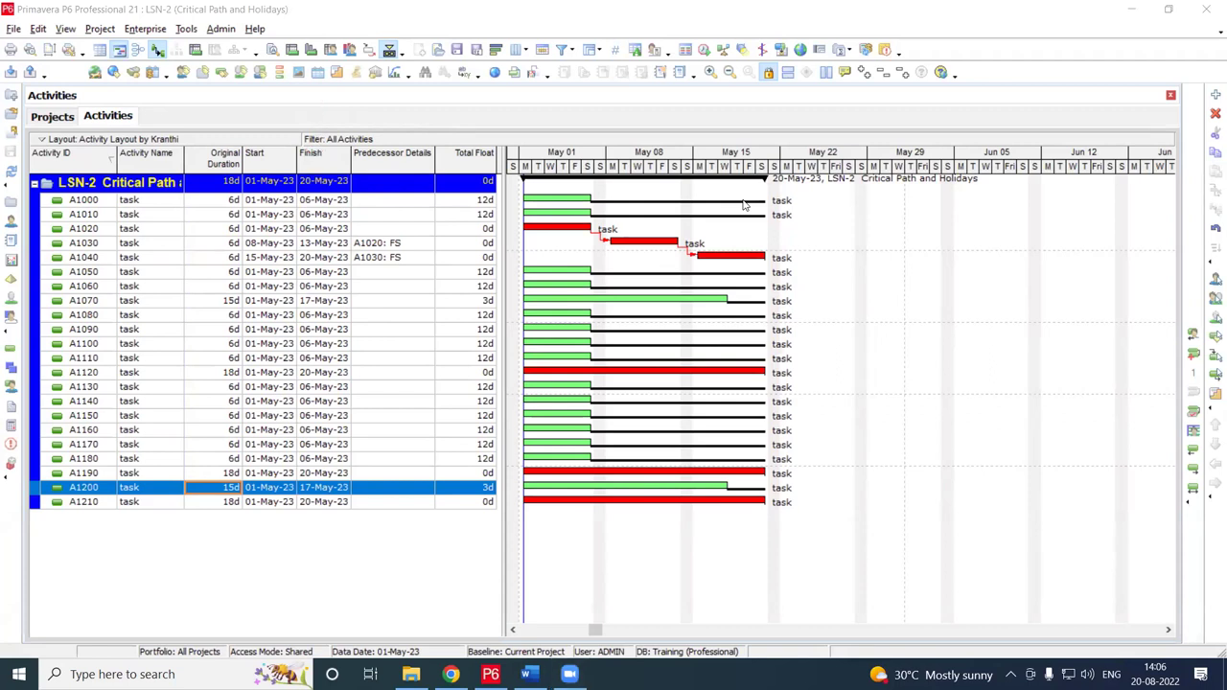
Widen the Gantt chart's timescale so that the individual weekdays are easier to read
left_click_drag(642, 171, 711, 169)
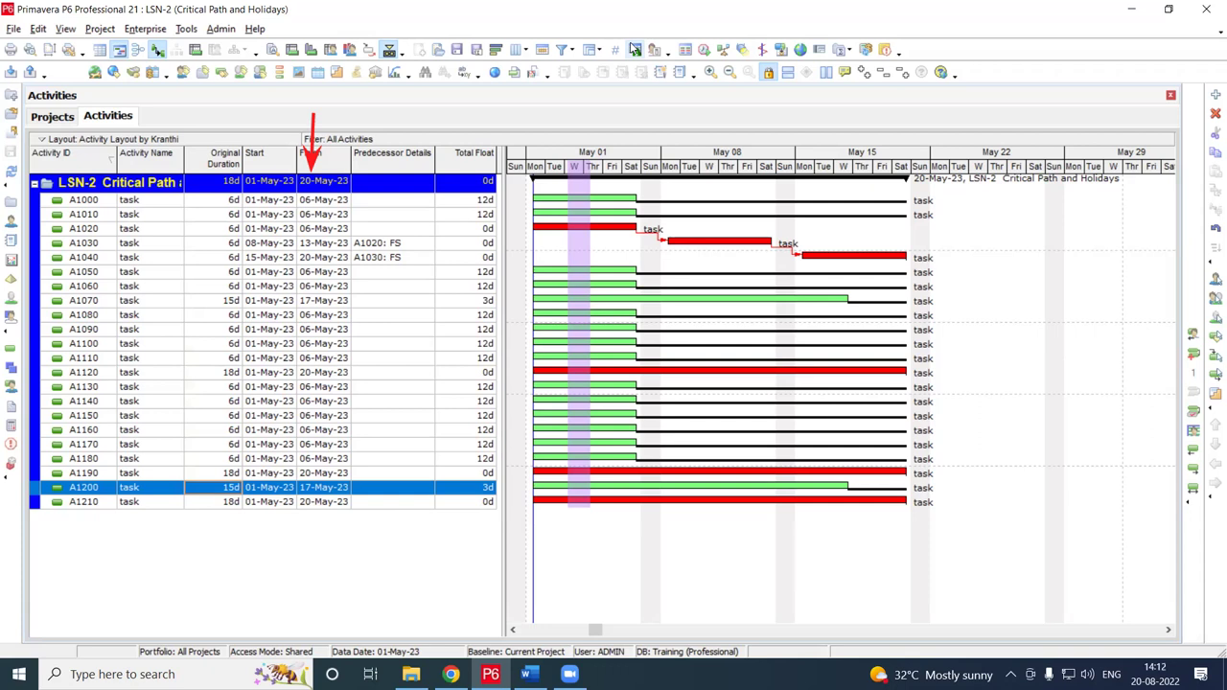
left_click(635, 48)
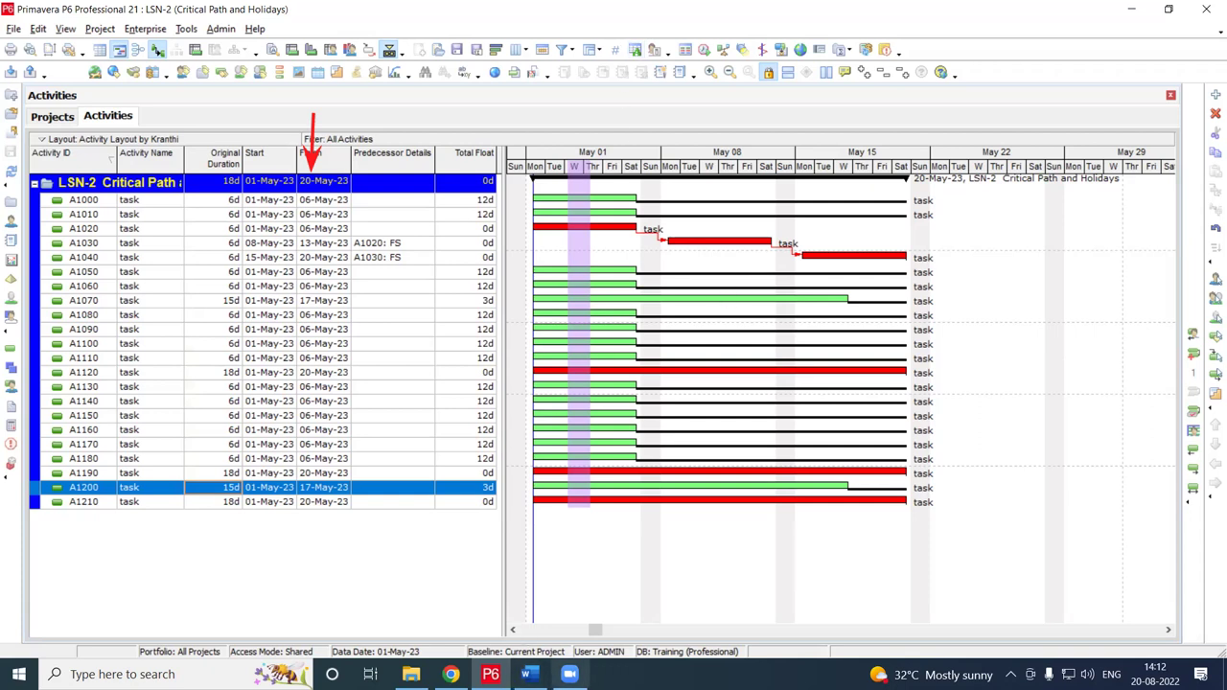
left_click(570, 675)
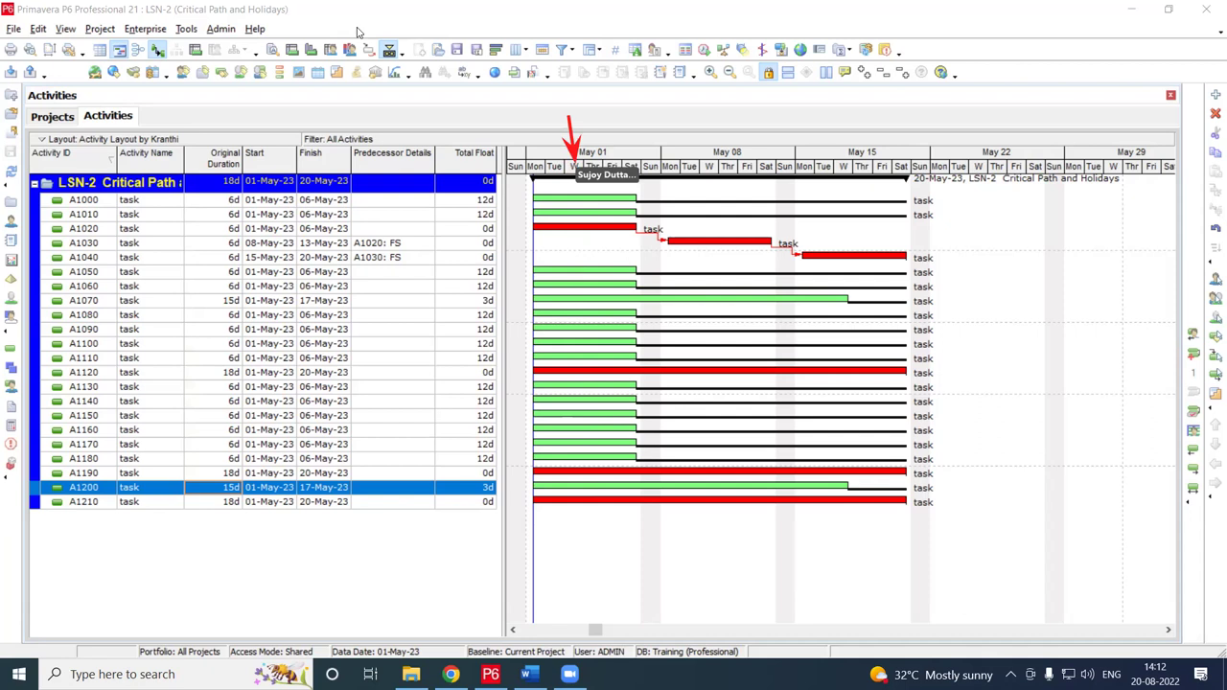
Try marking 3 May 2023 as nonwork in the global calendar IST and discard the calendar changes
left_click(318, 73)
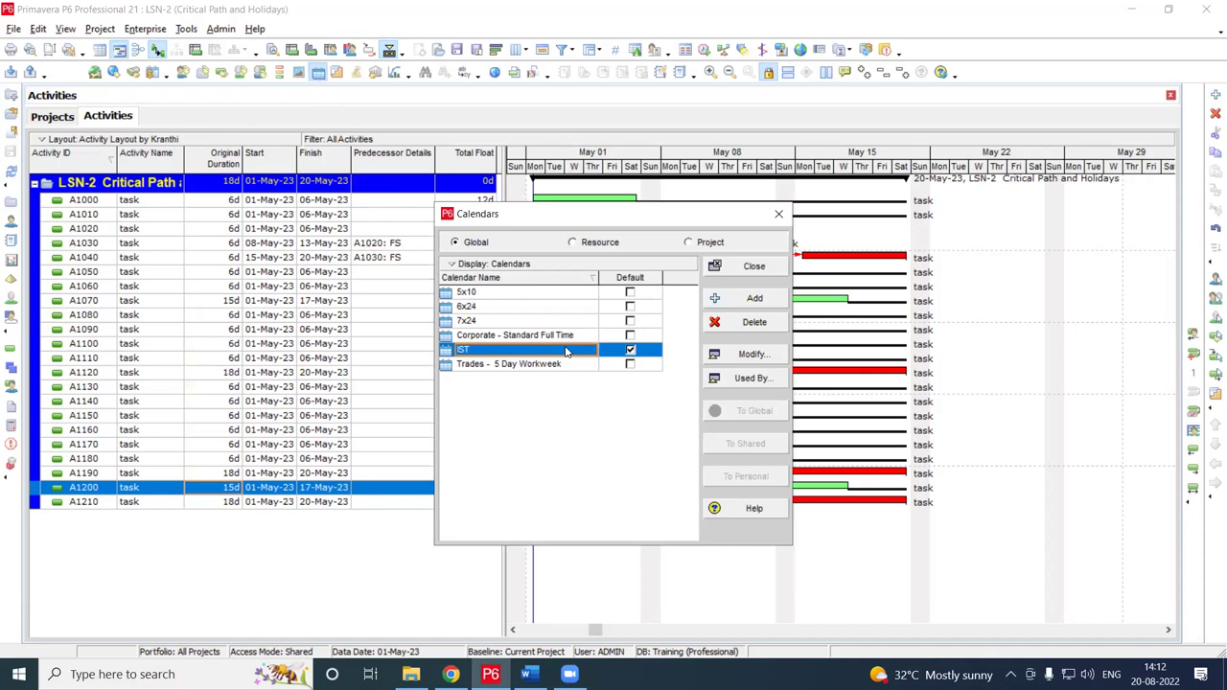
left_click(746, 356)
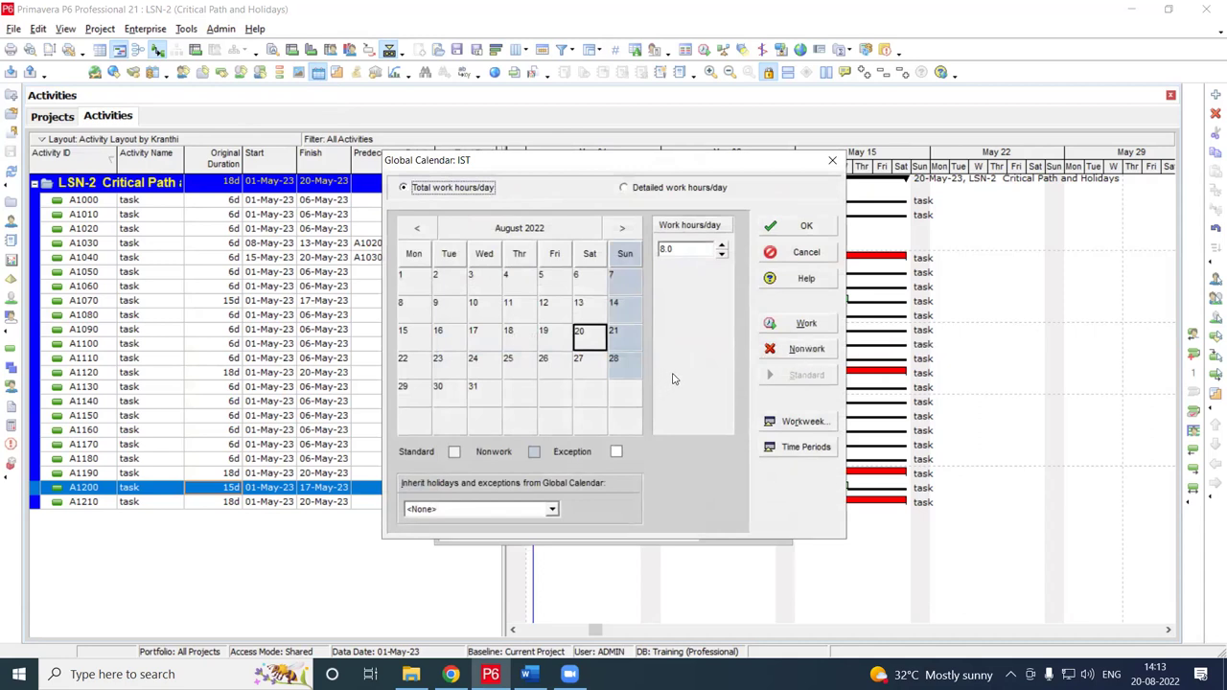
left_click(624, 230)
left_click(624, 230)
left_click(558, 229)
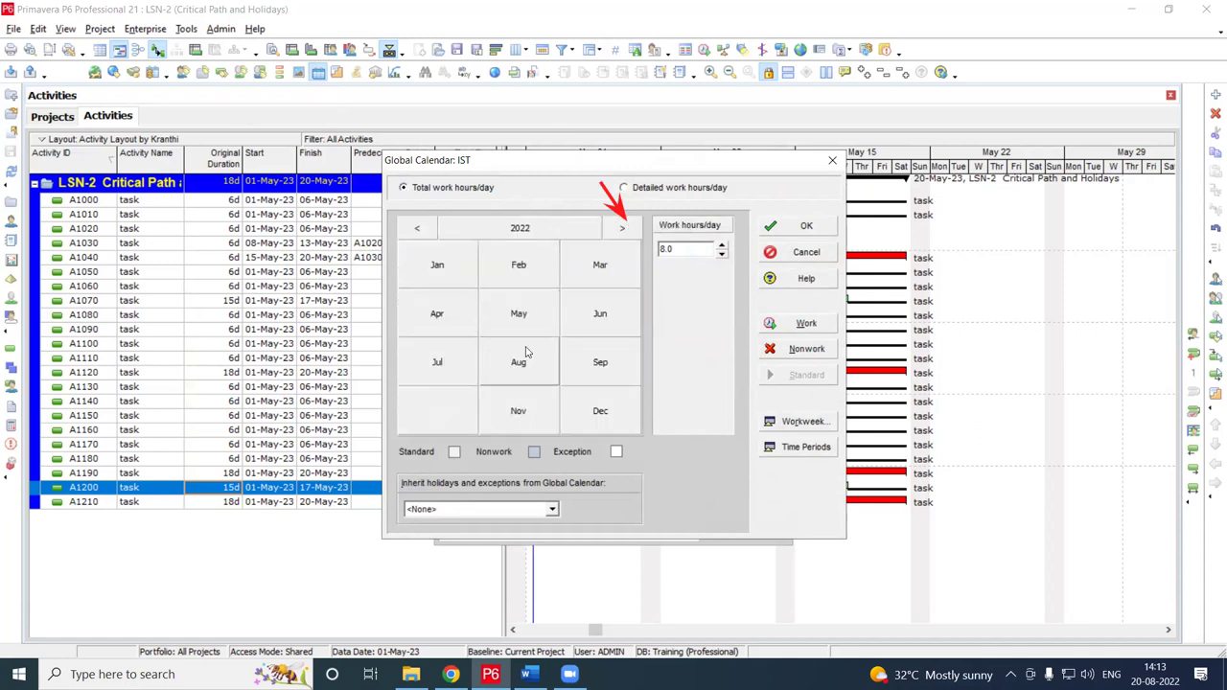
left_click(541, 231)
left_click(541, 230)
left_click(623, 228)
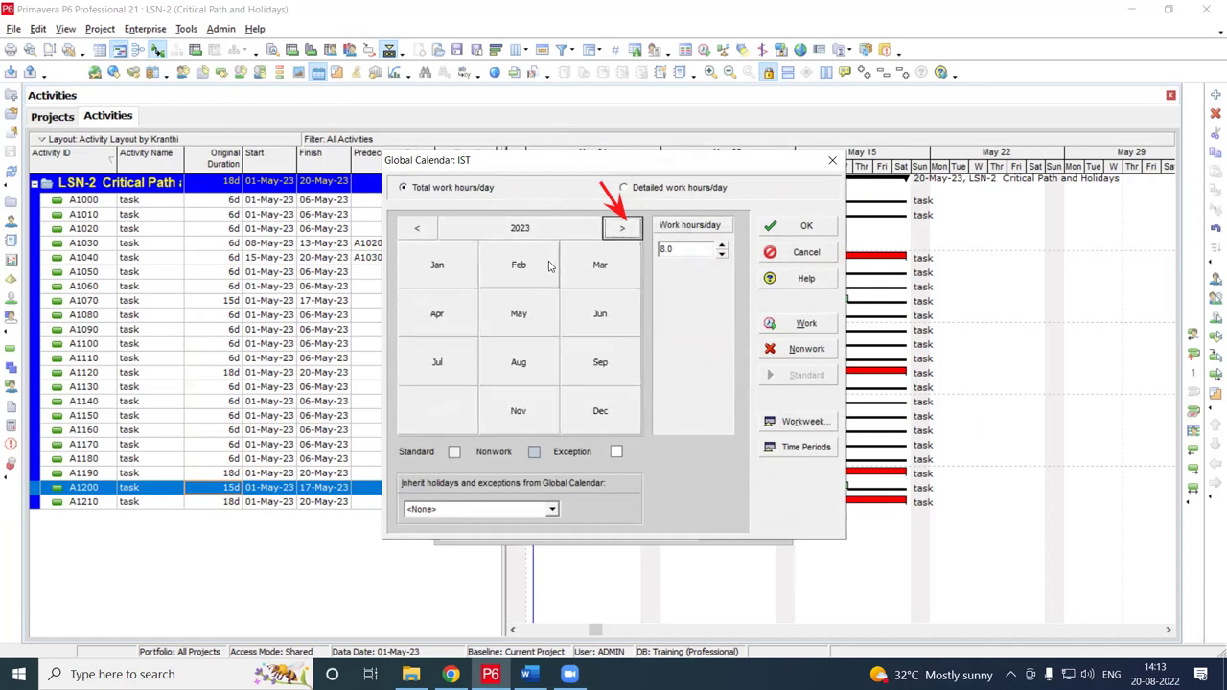
left_click(519, 316)
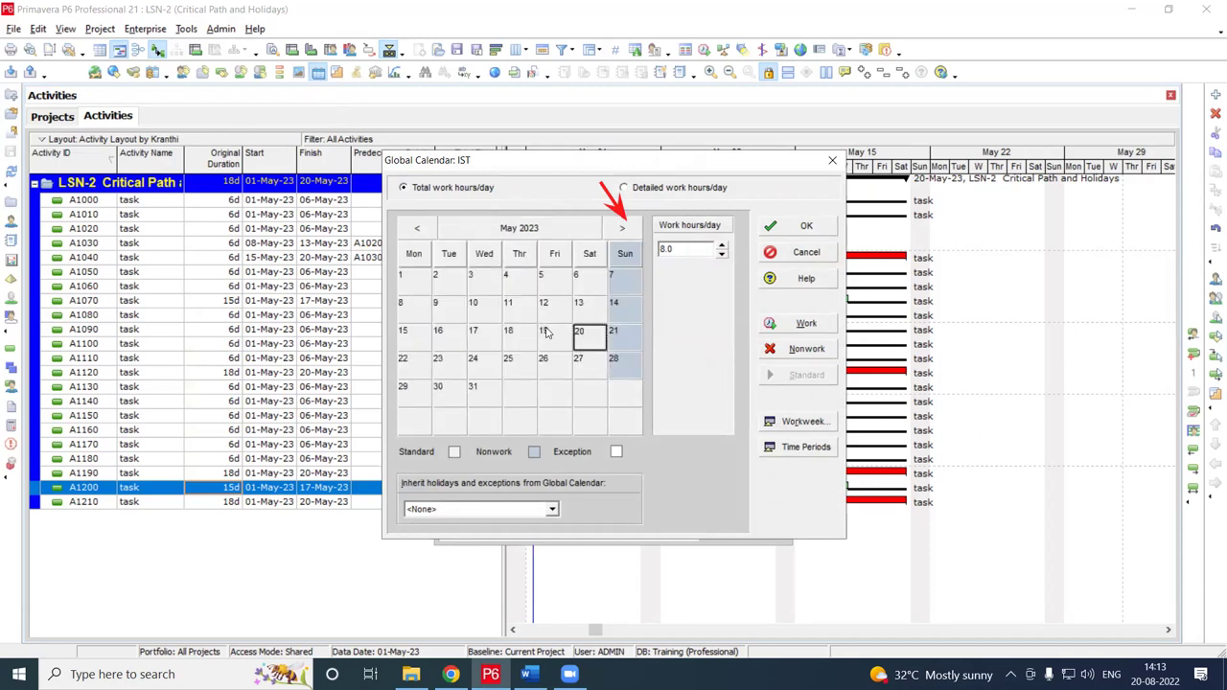
left_click(480, 280)
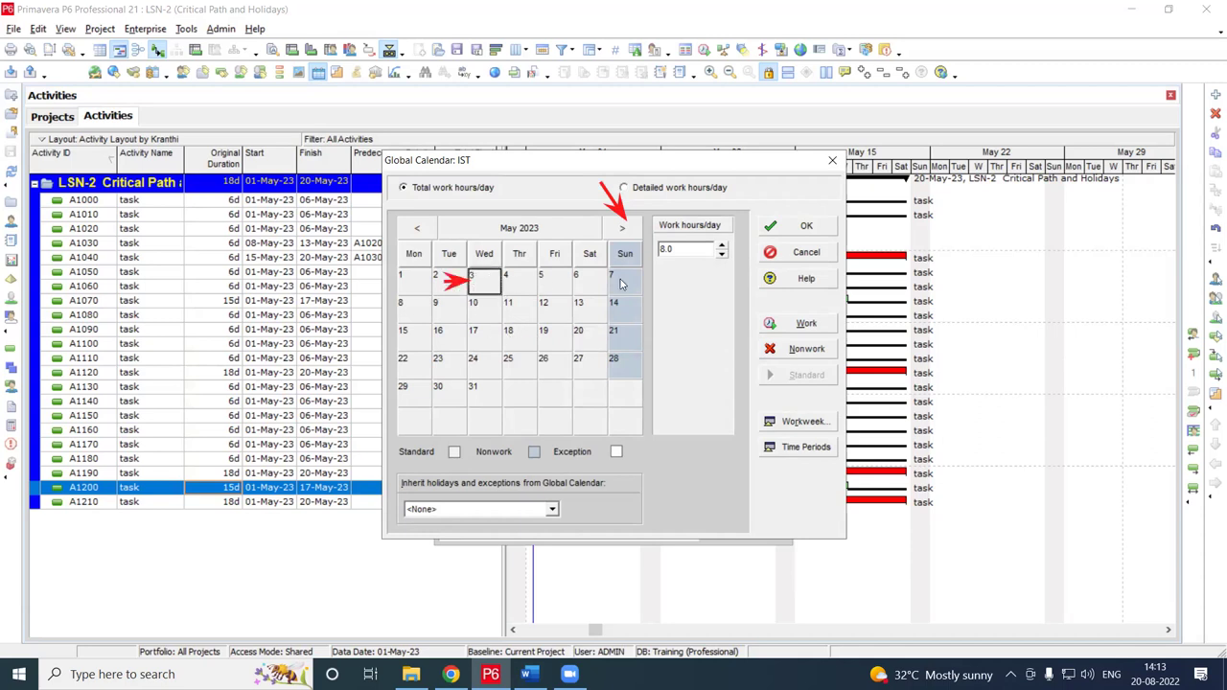
left_click(799, 351)
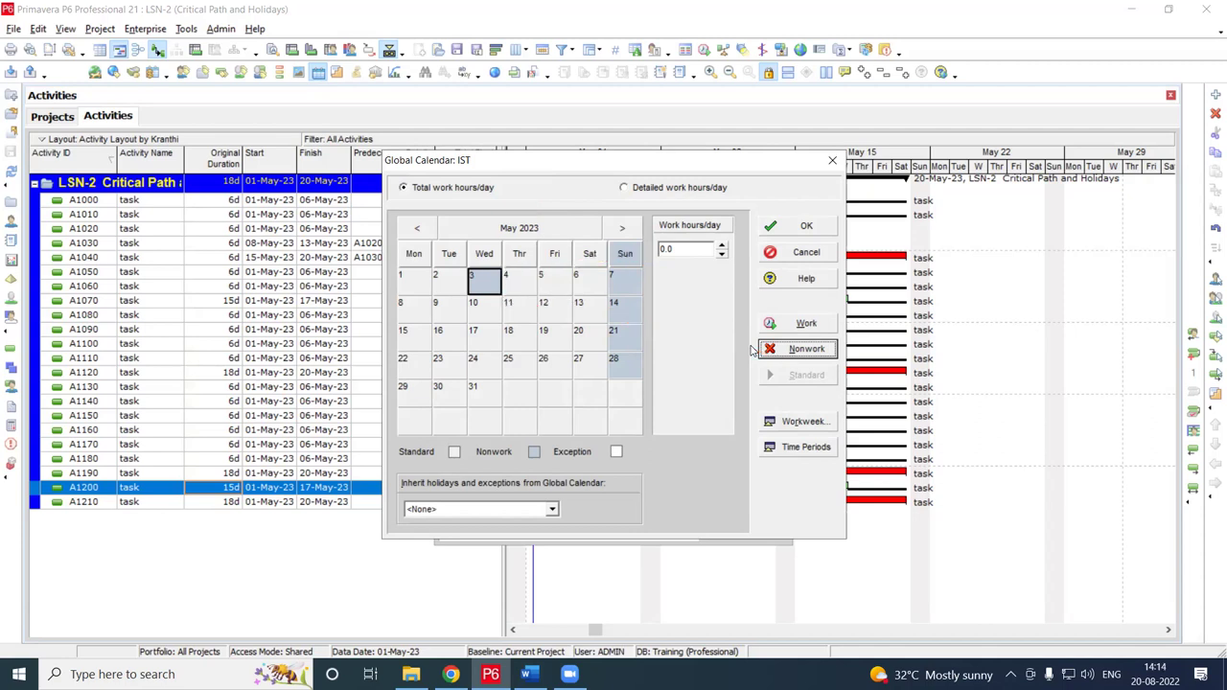
left_click(808, 253)
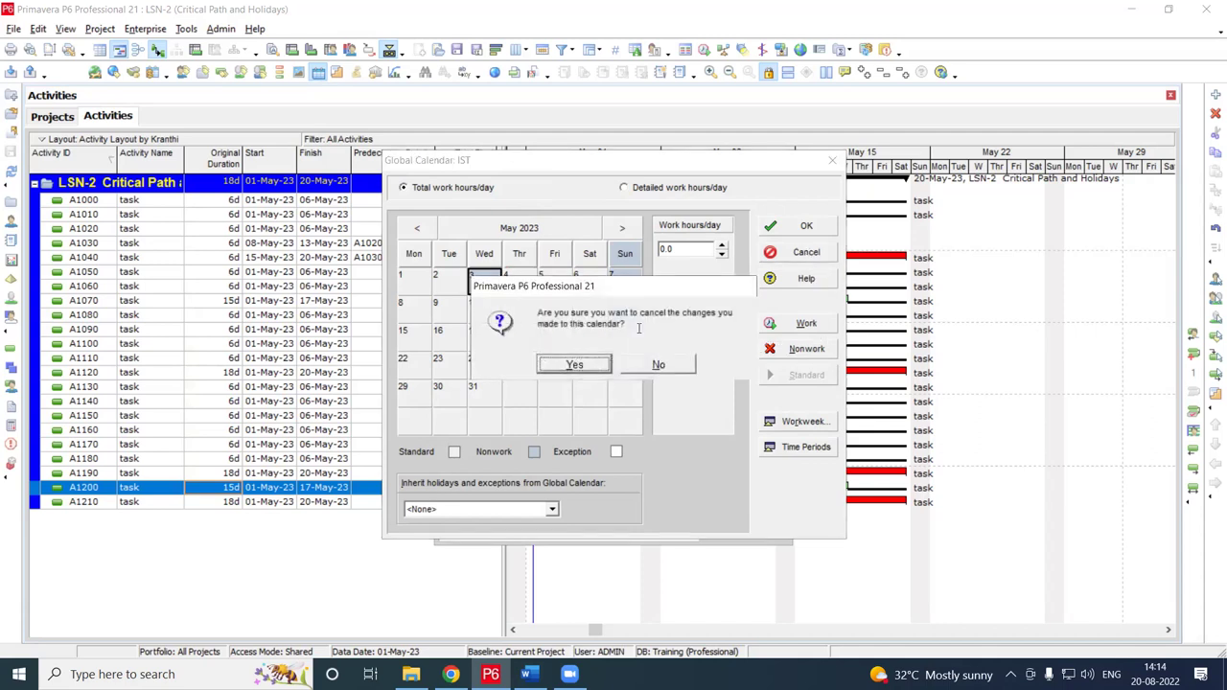
left_click(588, 369)
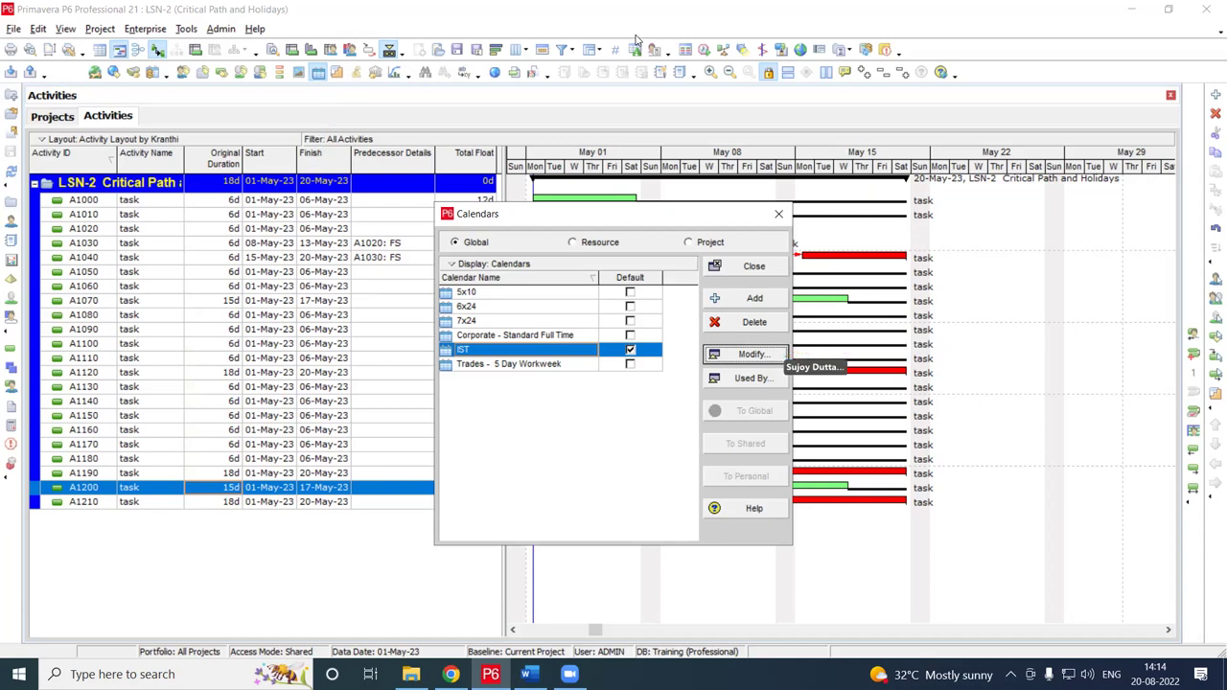
Mark 3 May 2023 as nonwork in the global calendar IST, save it and close the calendar list
left_click(737, 356)
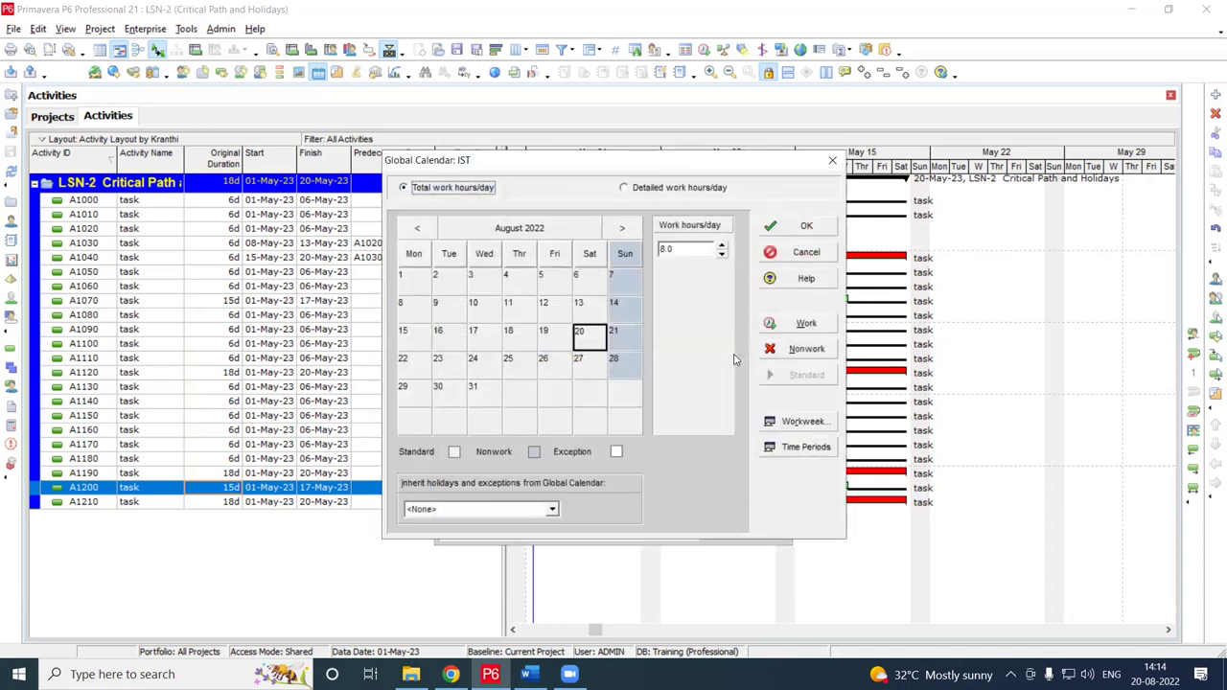
left_click(622, 229)
left_click(623, 229)
left_click(623, 228)
left_click(622, 228)
left_click(622, 231)
left_click(622, 231)
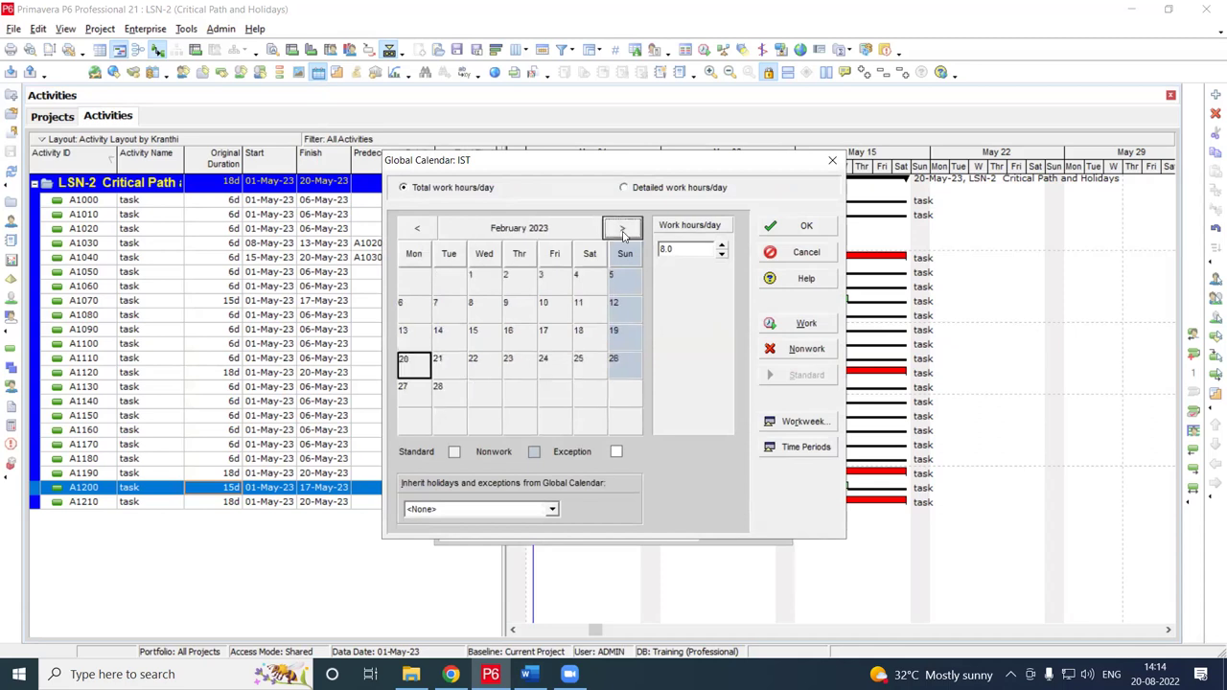
left_click(623, 230)
left_click(623, 230)
left_click(623, 230)
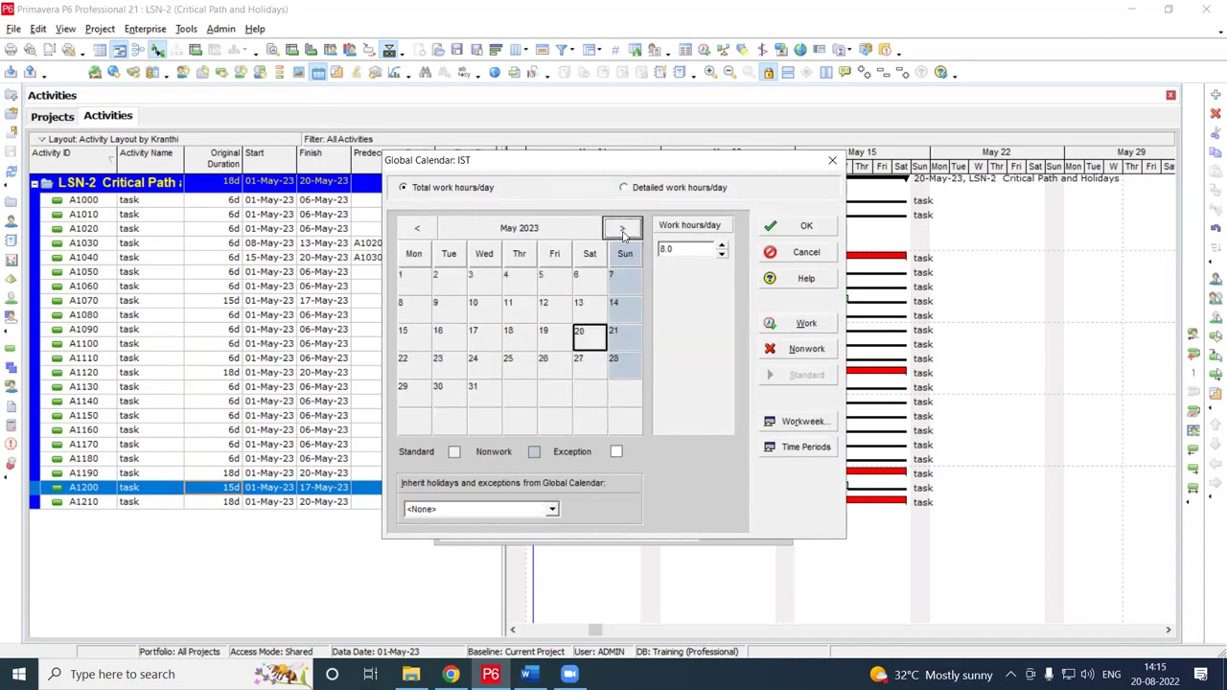
left_click(473, 280)
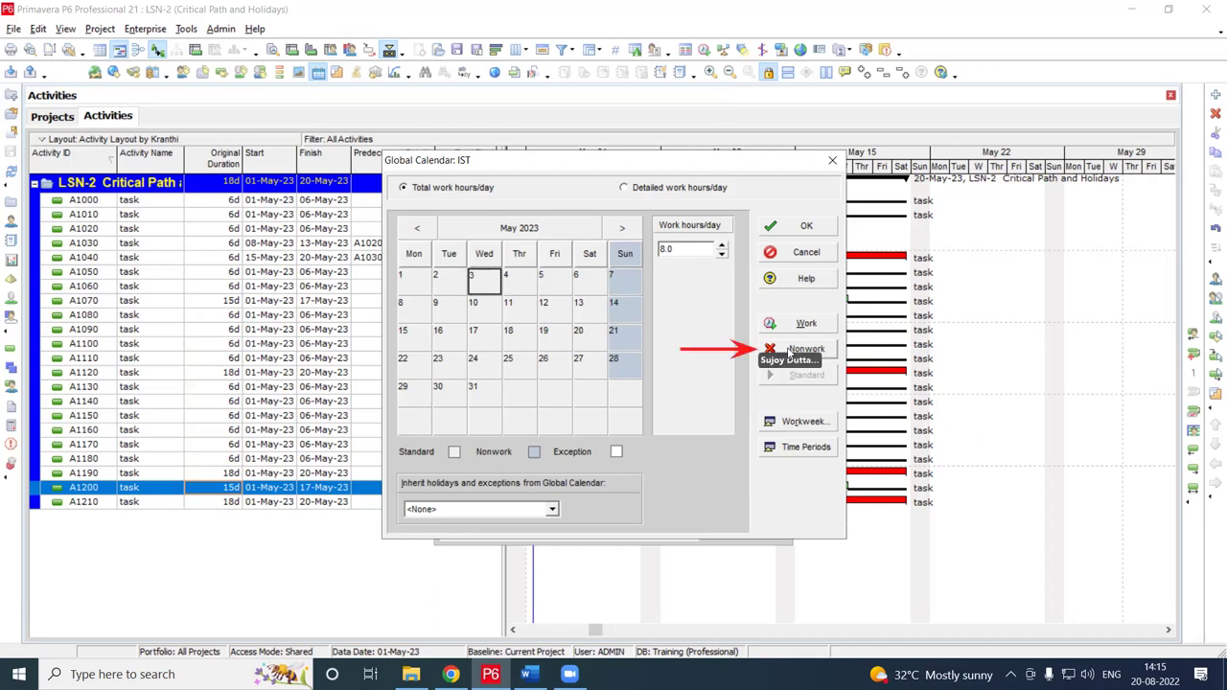
left_click(789, 353)
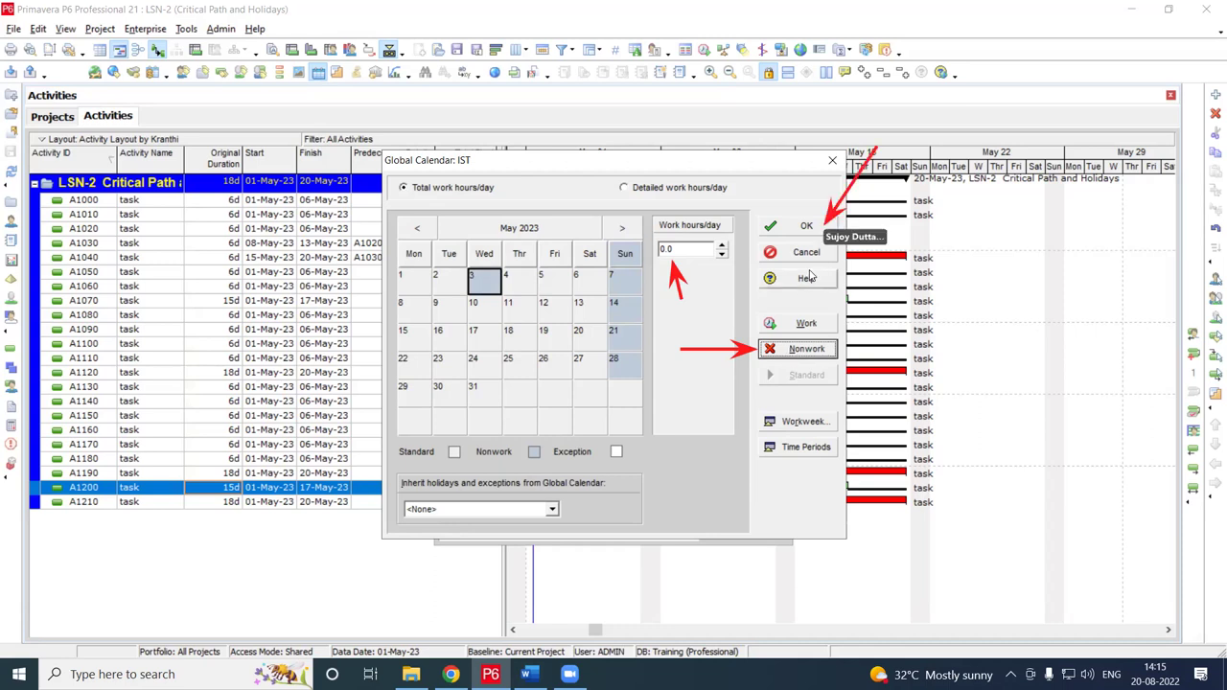
left_click(801, 227)
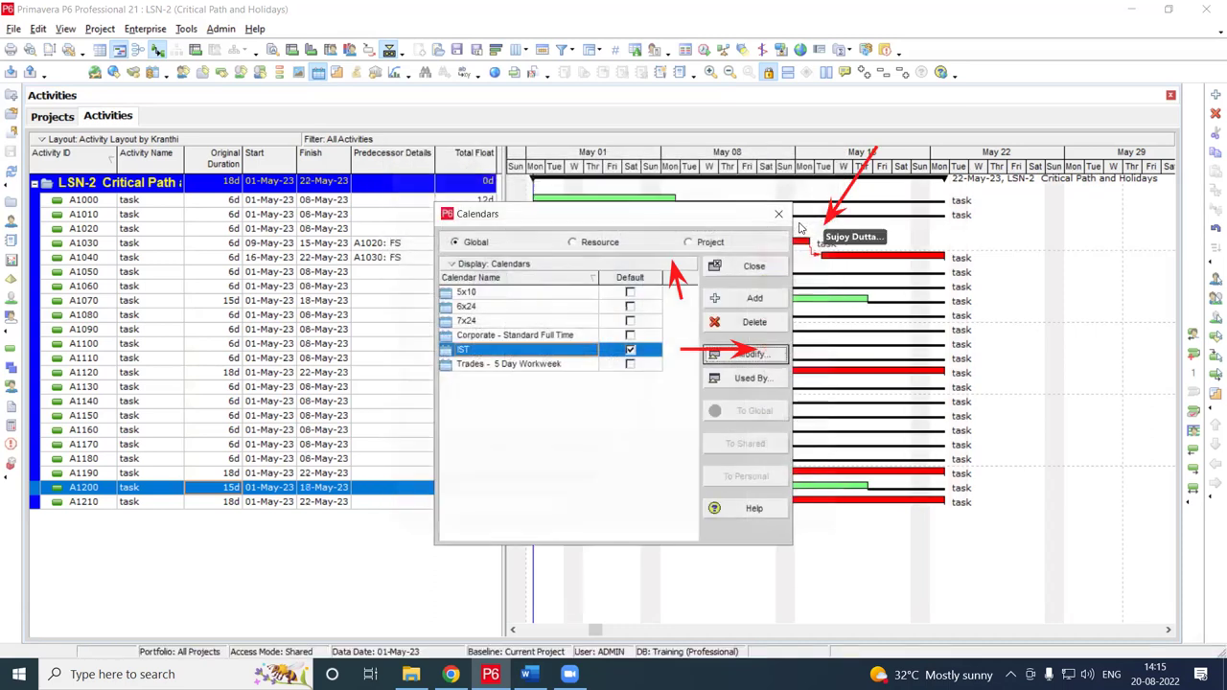
left_click(749, 269)
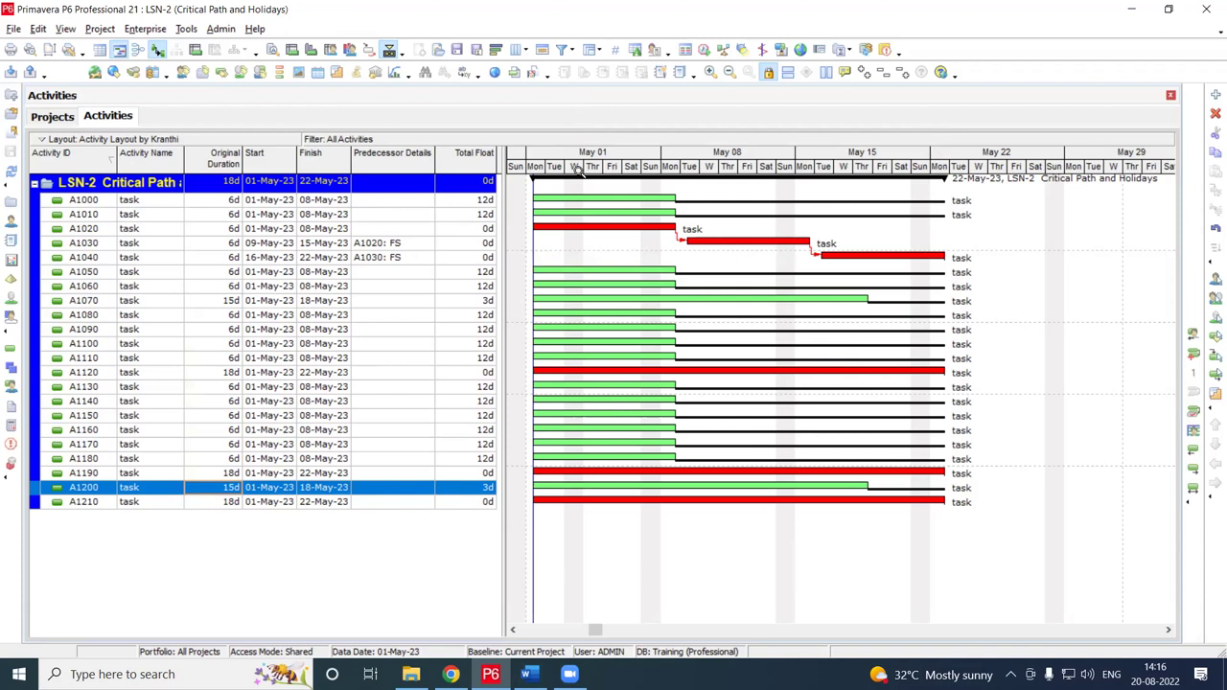
Add the General Notes topic to the notebook of project LSN-2, leaving its note empty, and close the topic list
left_click(52, 116)
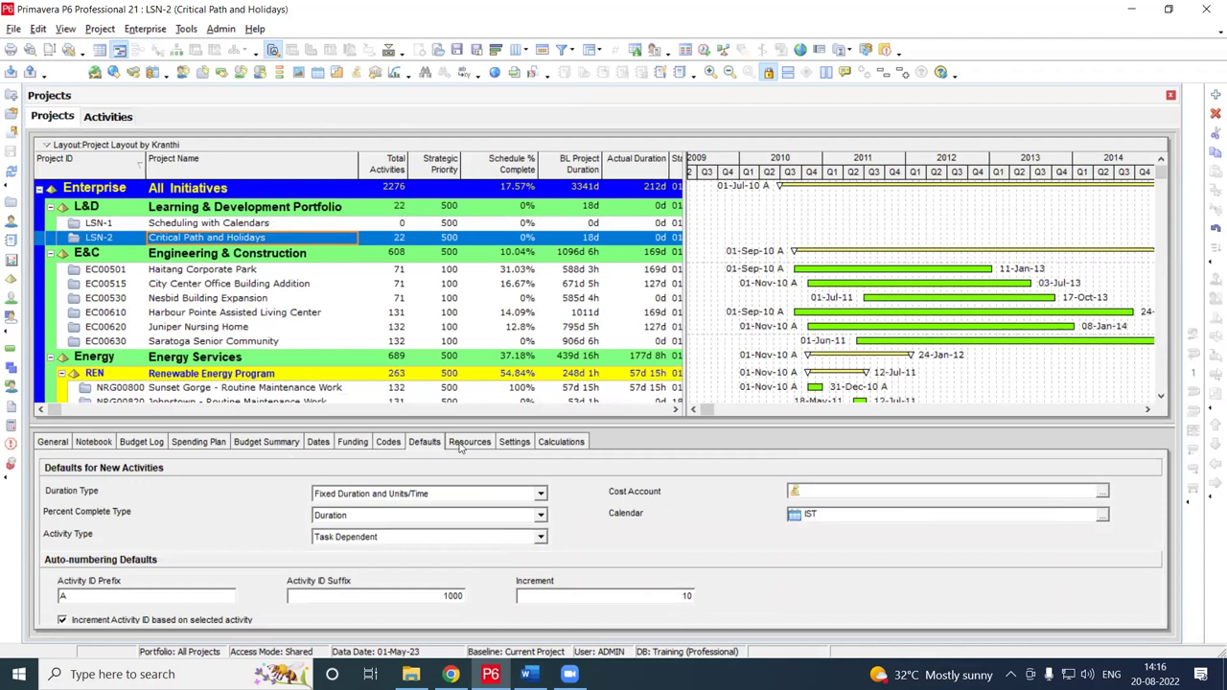
left_click(99, 443)
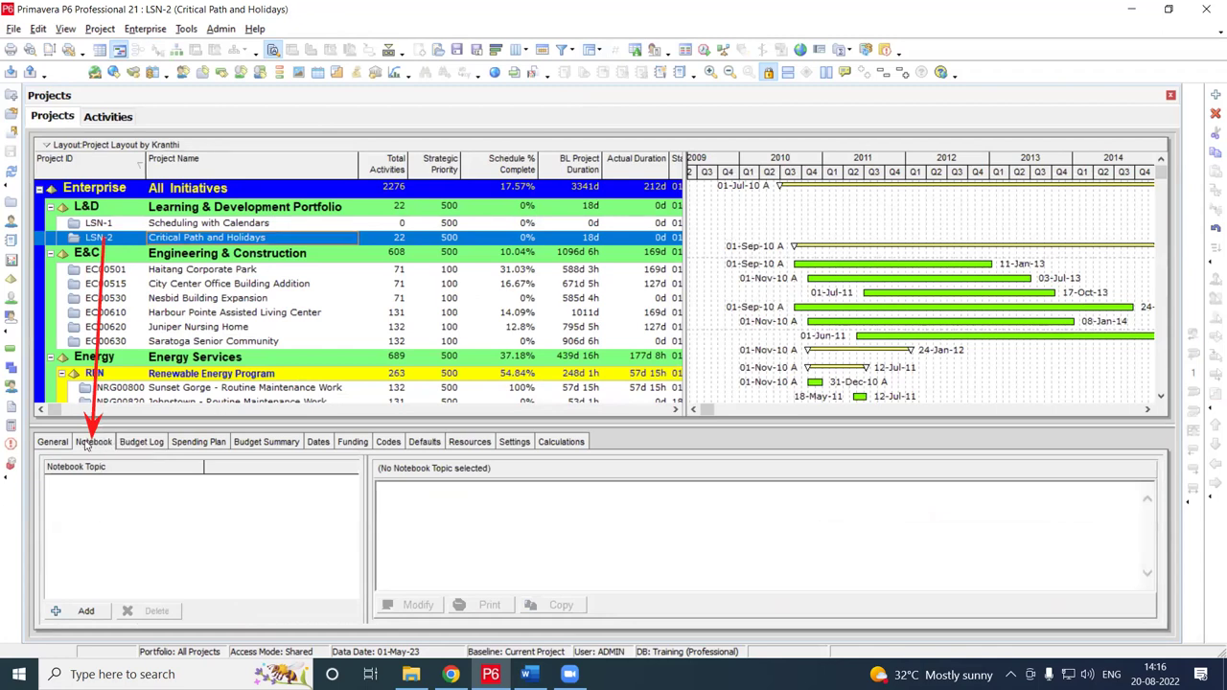
left_click(82, 611)
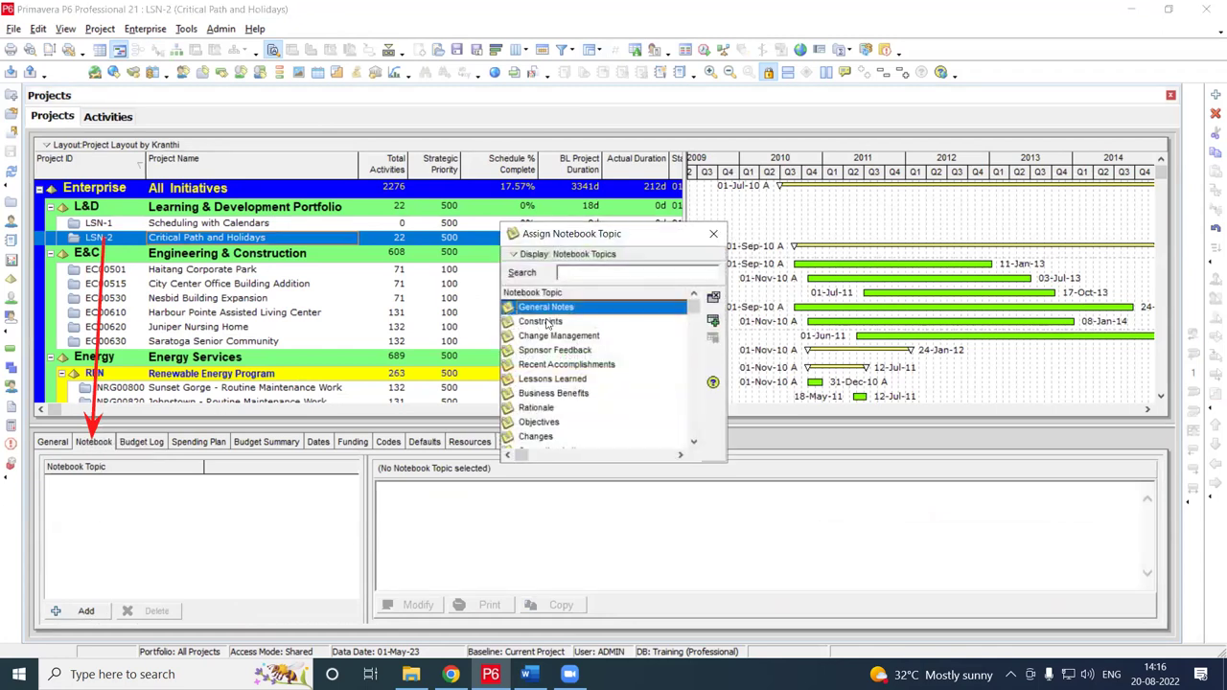
left_click(713, 320)
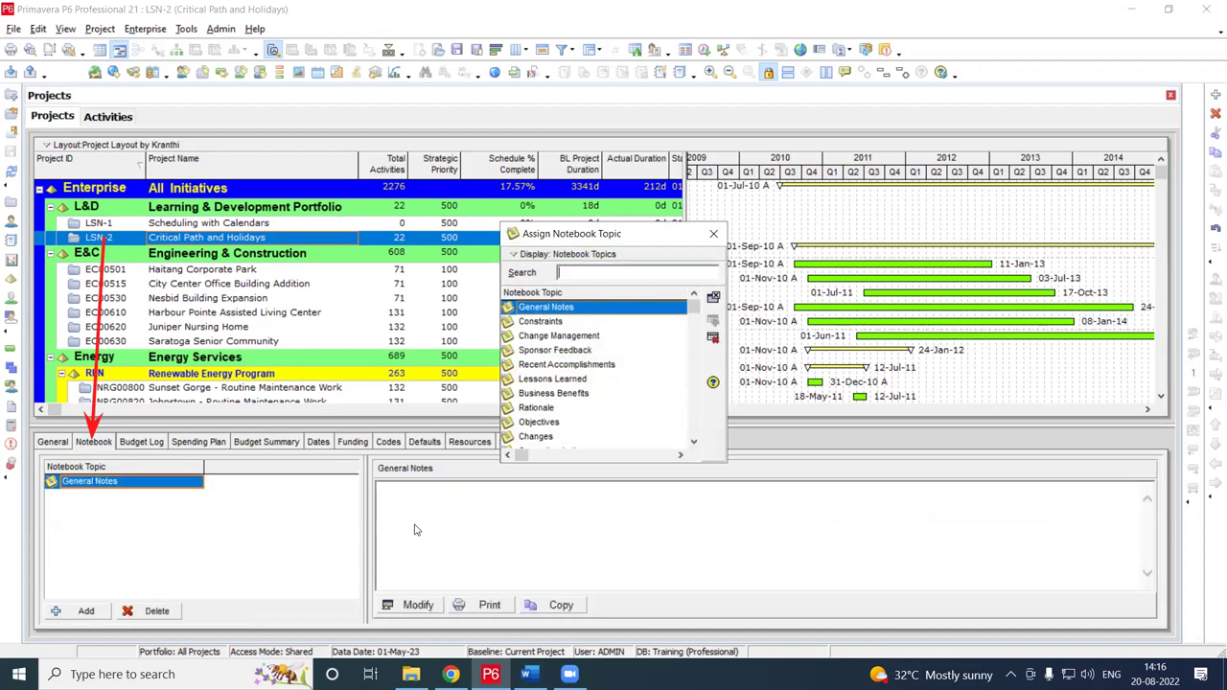
left_click(418, 605)
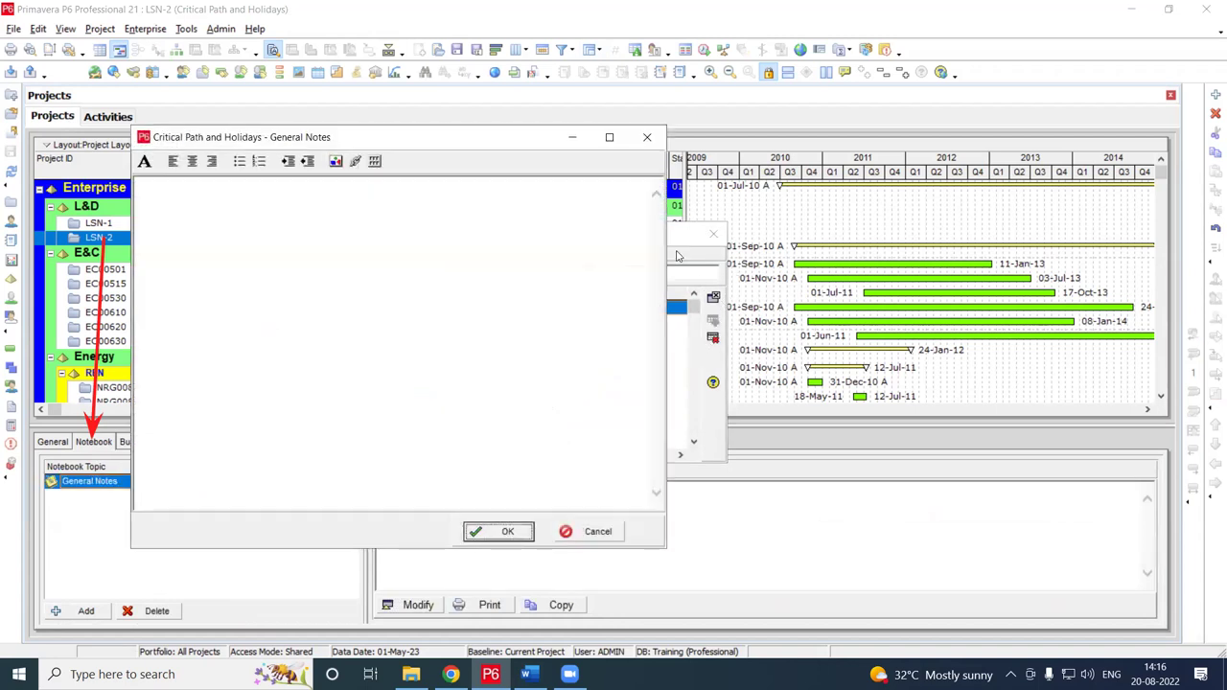
left_click(593, 531)
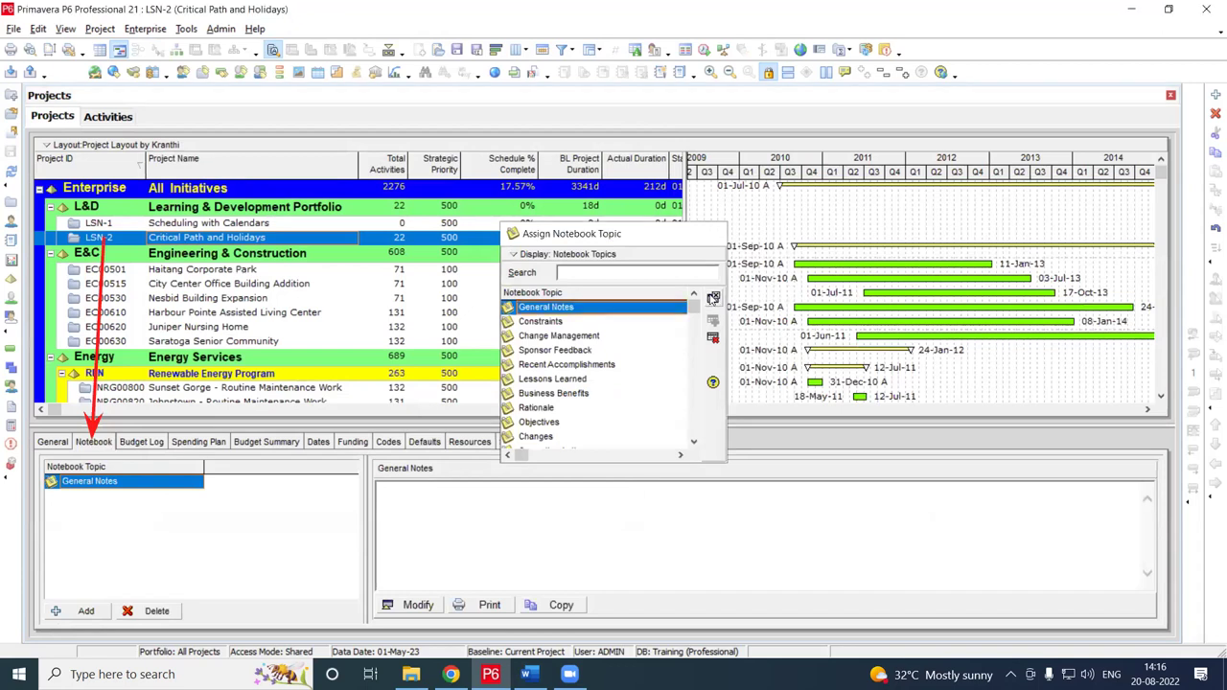
left_click(713, 298)
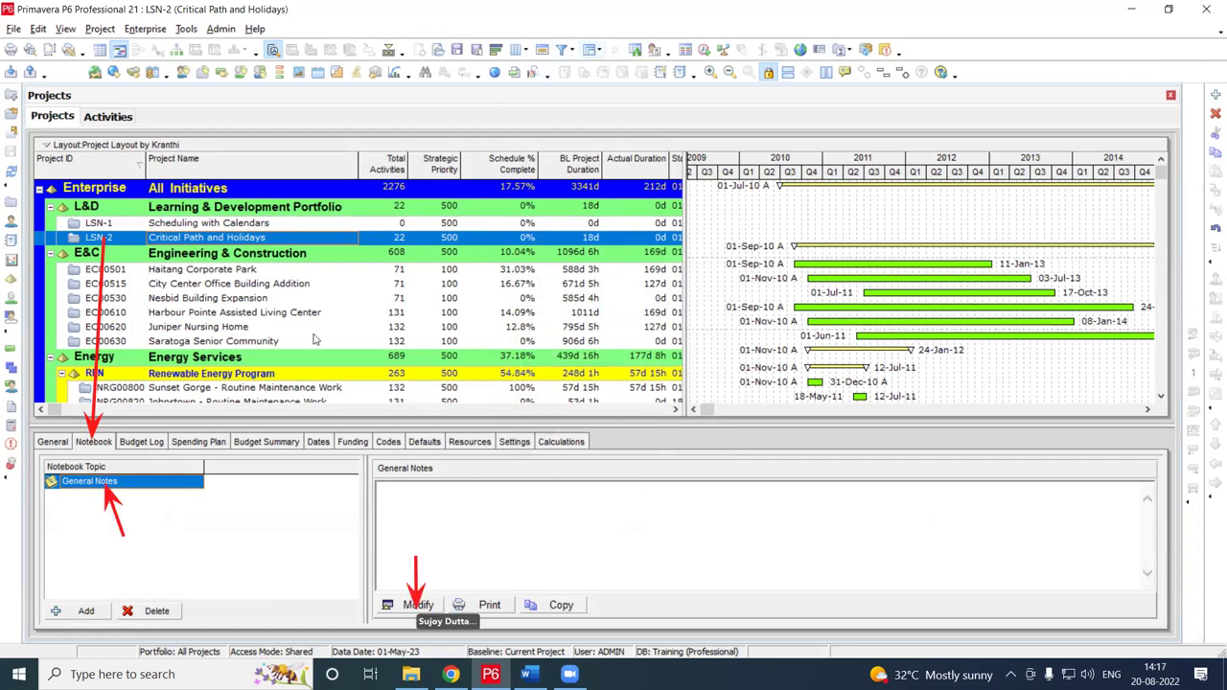
Start the project's General Notes with the heading "List of Holidays applied in this project"
left_click(420, 607)
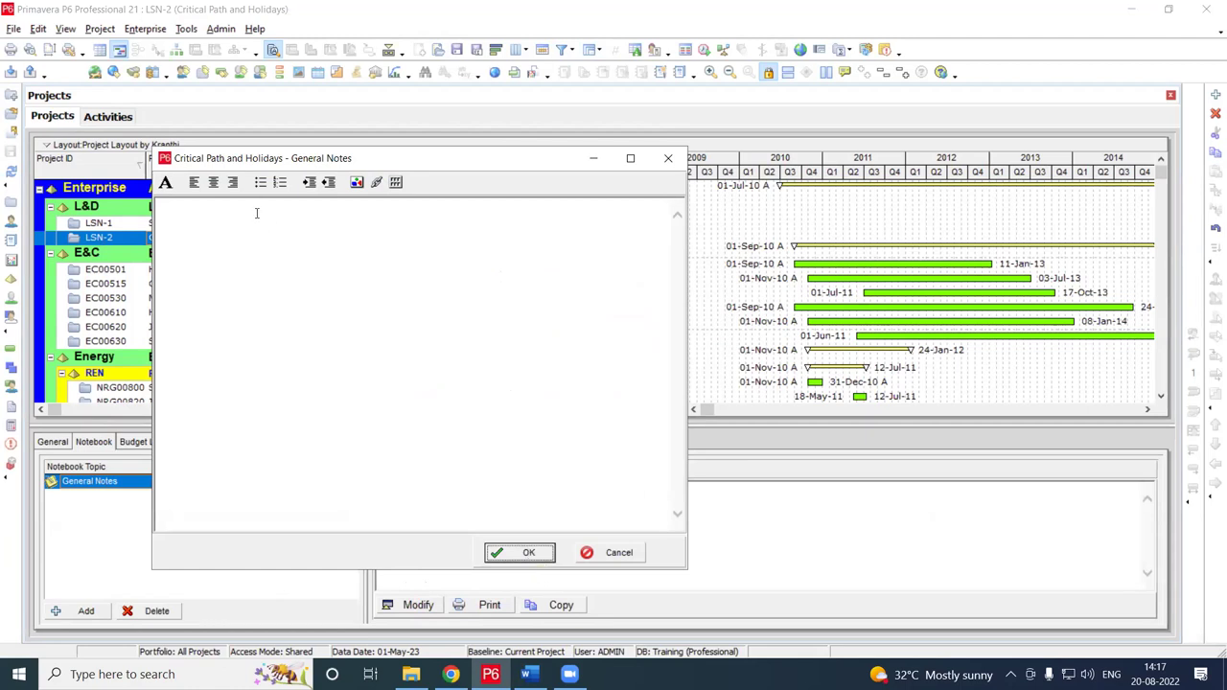
left_click(228, 227)
type("List of Holidays ")
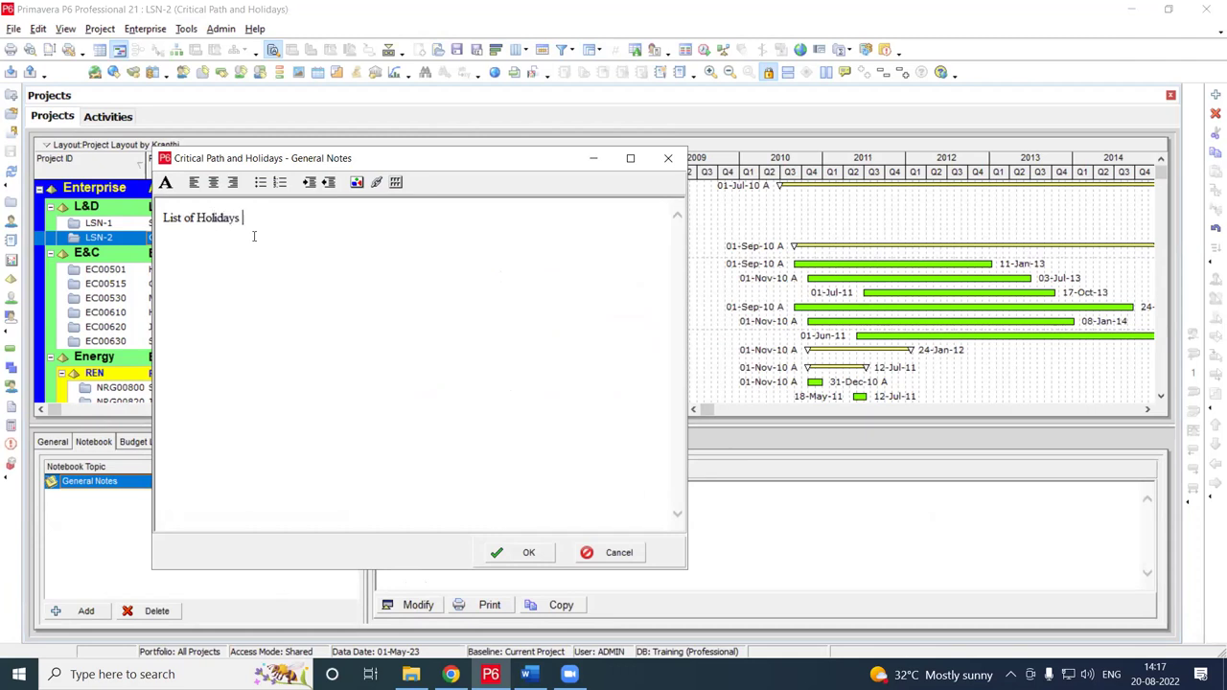
type("applied in this project")
key("Return")
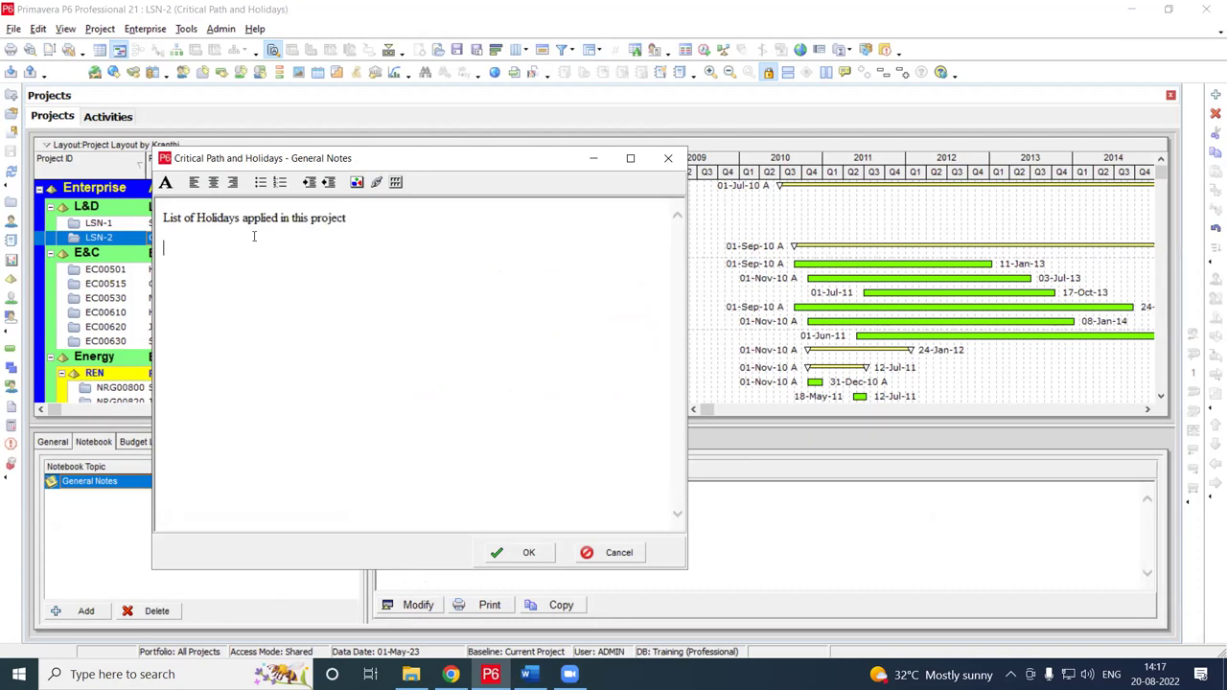
Add a numbered list with "Holiday1 date", "Holiday 2 date" and "Holiday 3 dd/mm/yy" below the heading and save the note
left_click(281, 182)
type("Holiday1  date")
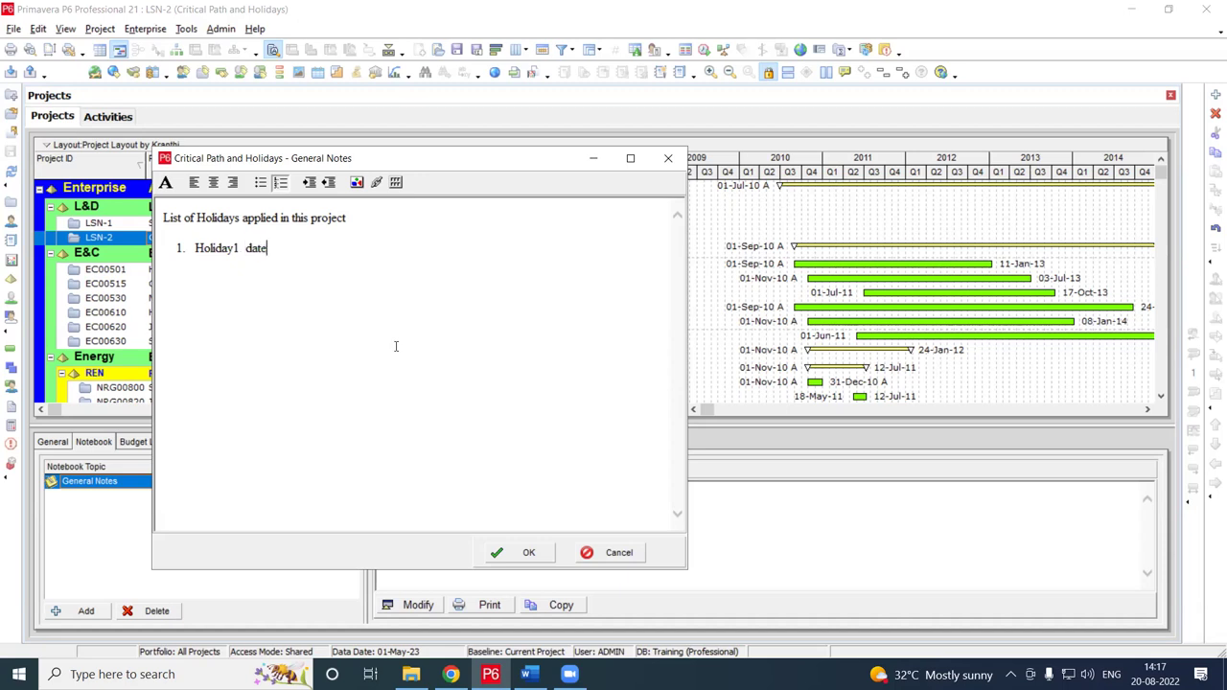
key("Return")
type("Holiday 2 date")
key("Return")
type("Holiday 3")
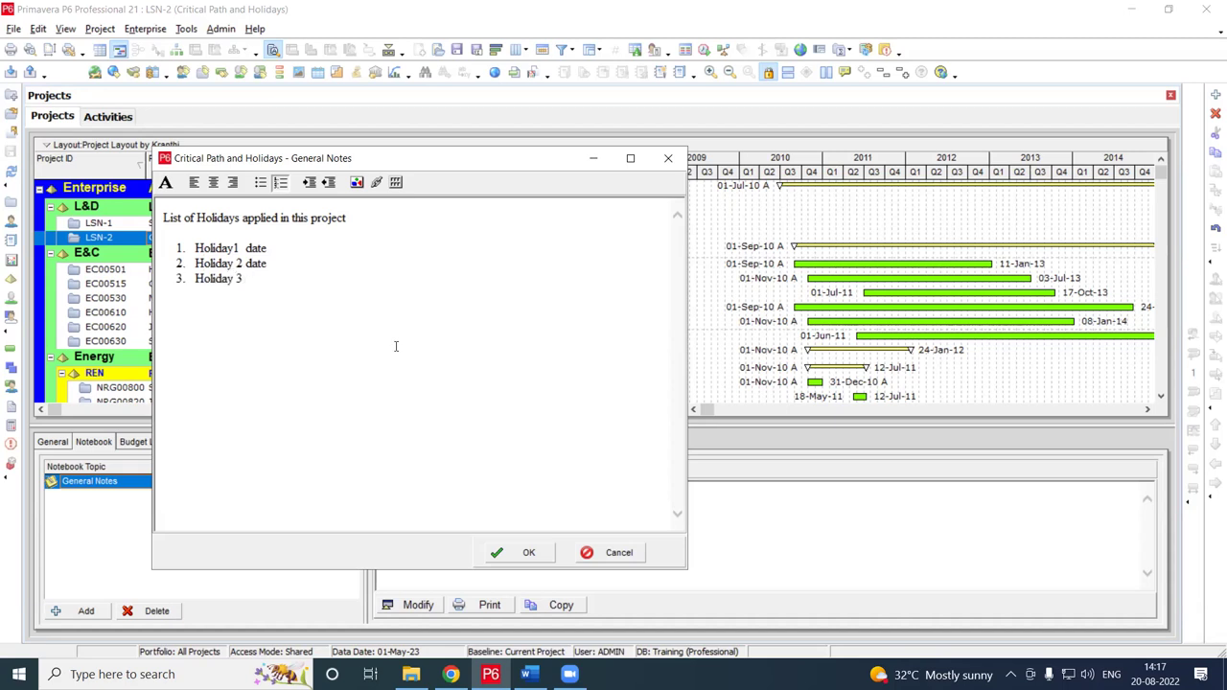
type("  dd/mm/yy")
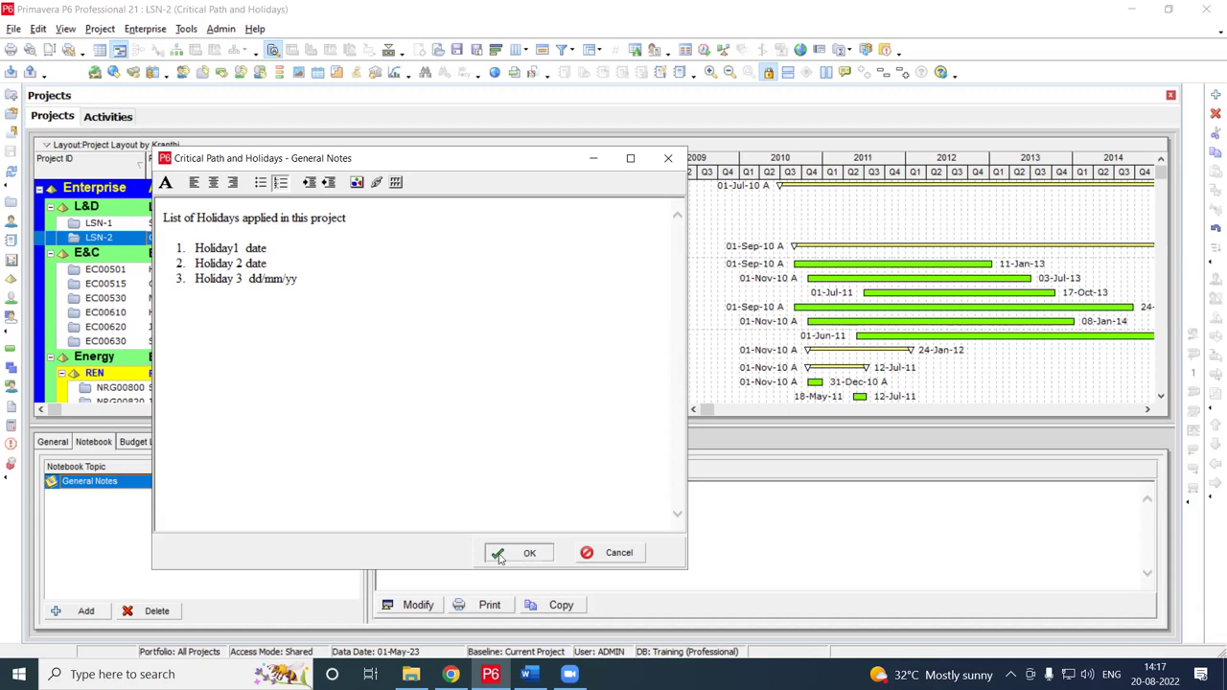
left_click(529, 552)
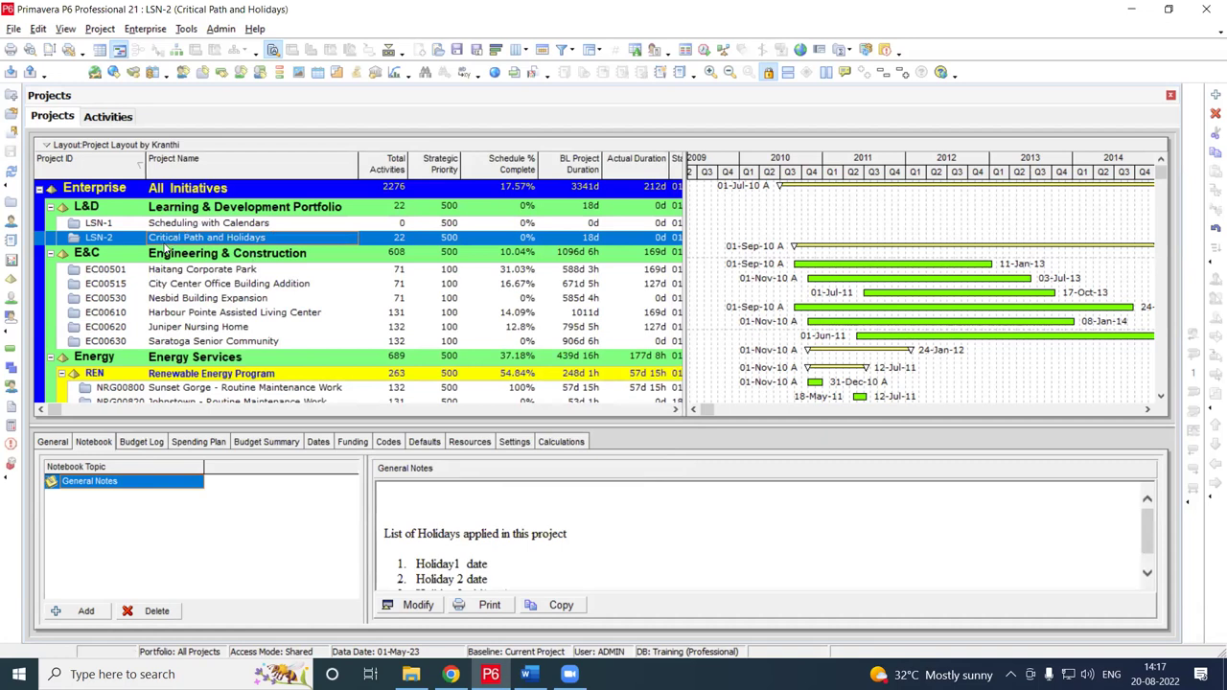
Return to the activities, reset 3 May 2023 to standard in the global calendar IST with detailed work hours shown, save and close the calendars
left_click(111, 117)
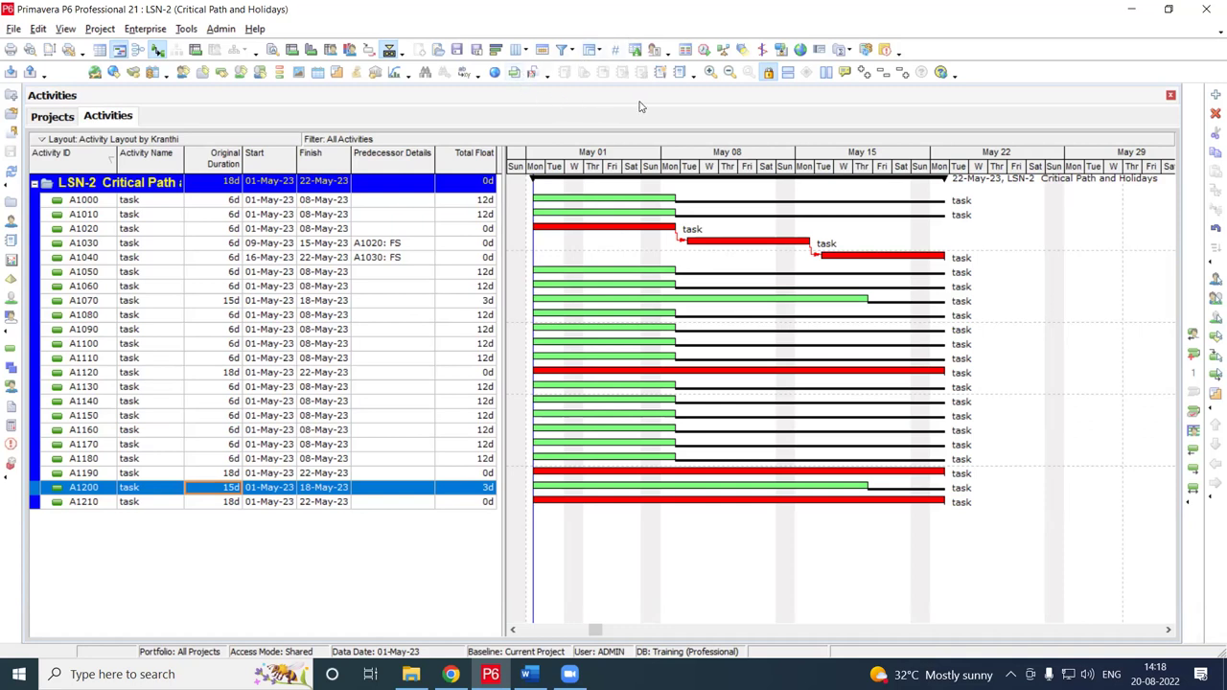
left_click(318, 74)
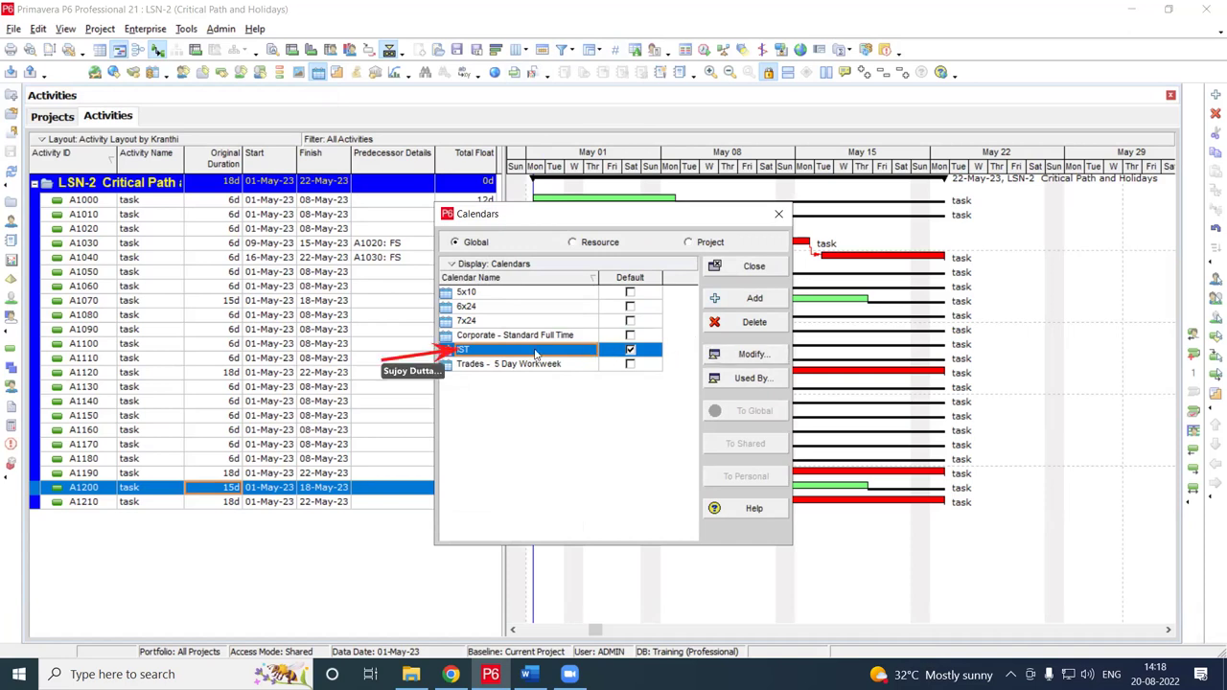
left_click(738, 355)
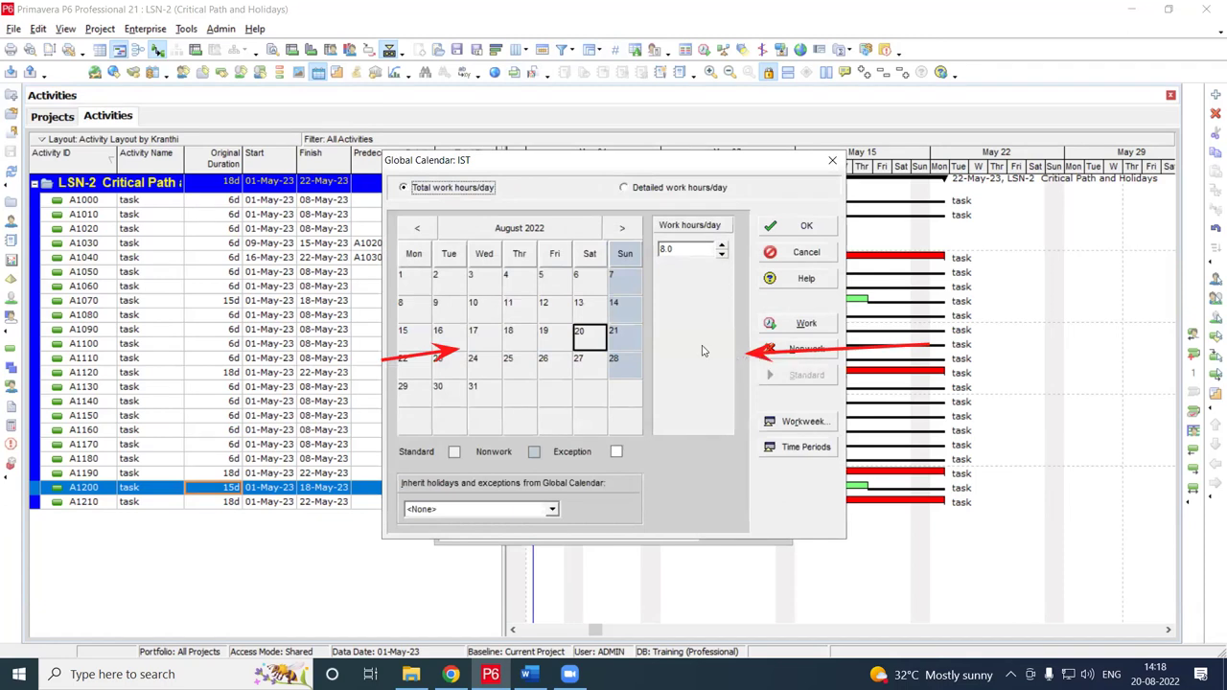
left_click(518, 234)
left_click(622, 227)
left_click(519, 314)
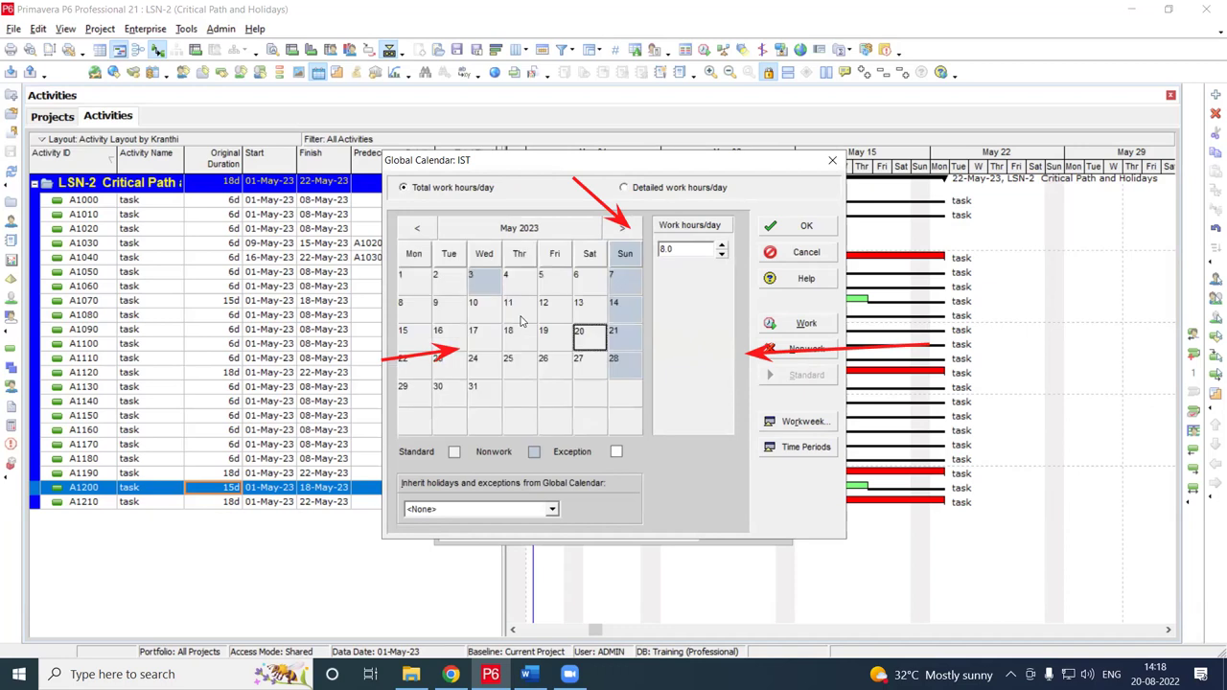
left_click(484, 280)
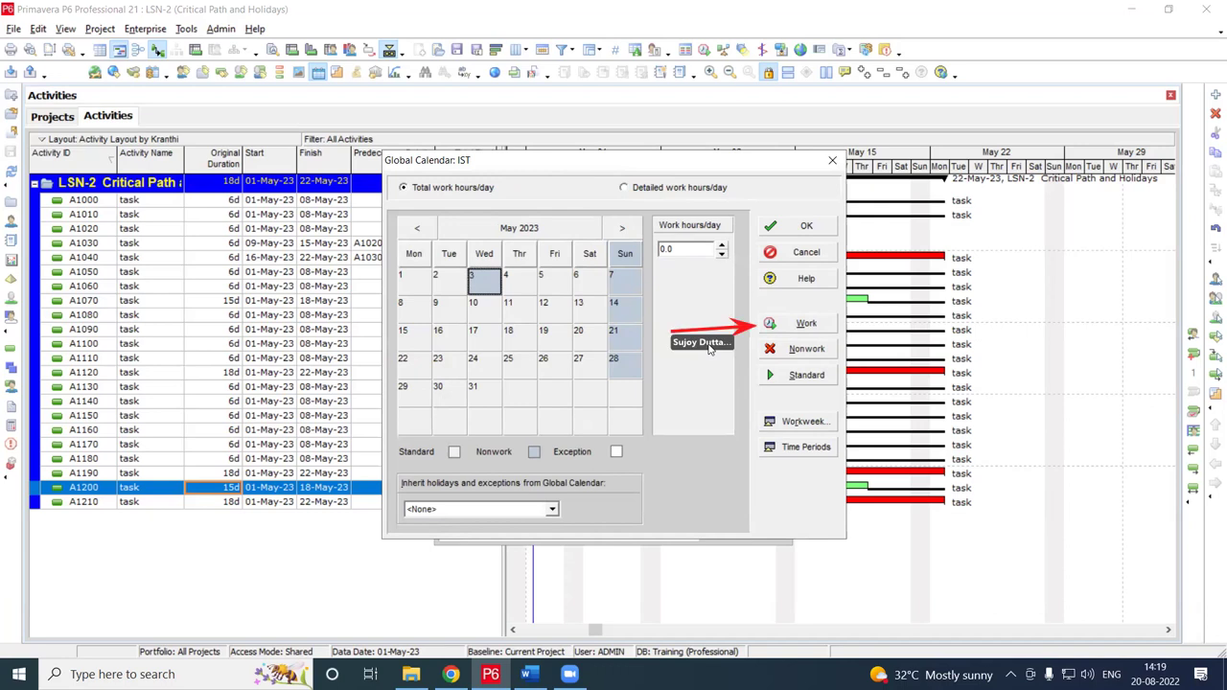
left_click(624, 187)
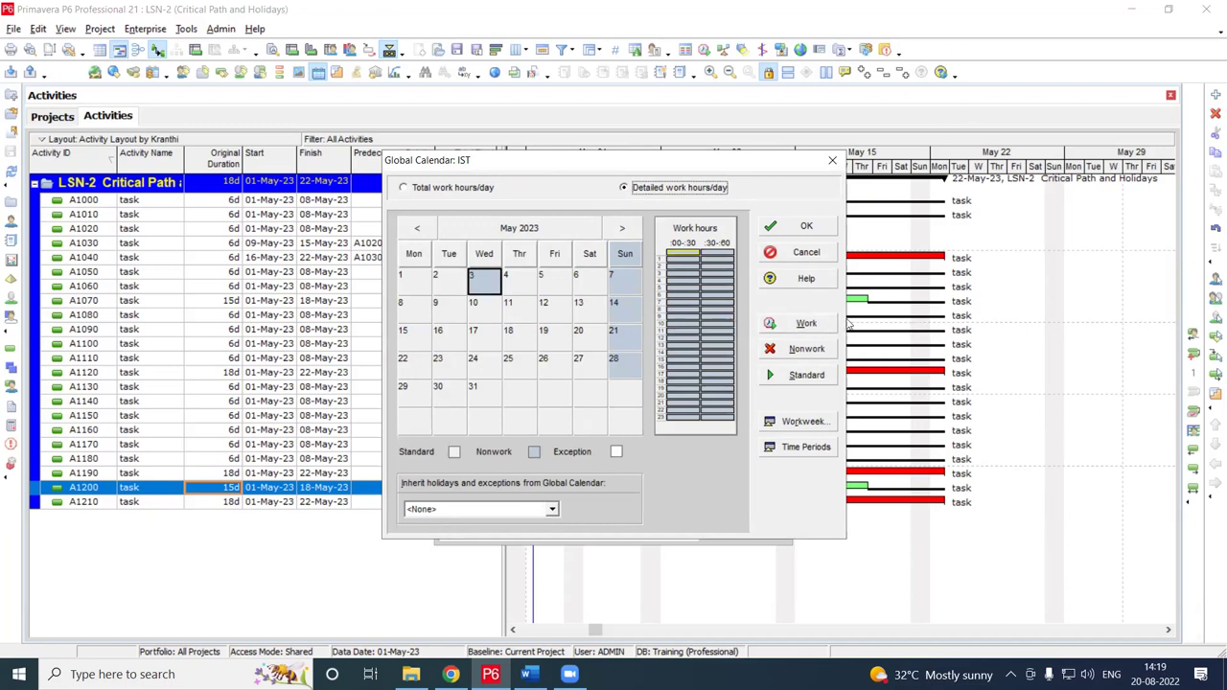
left_click(819, 327)
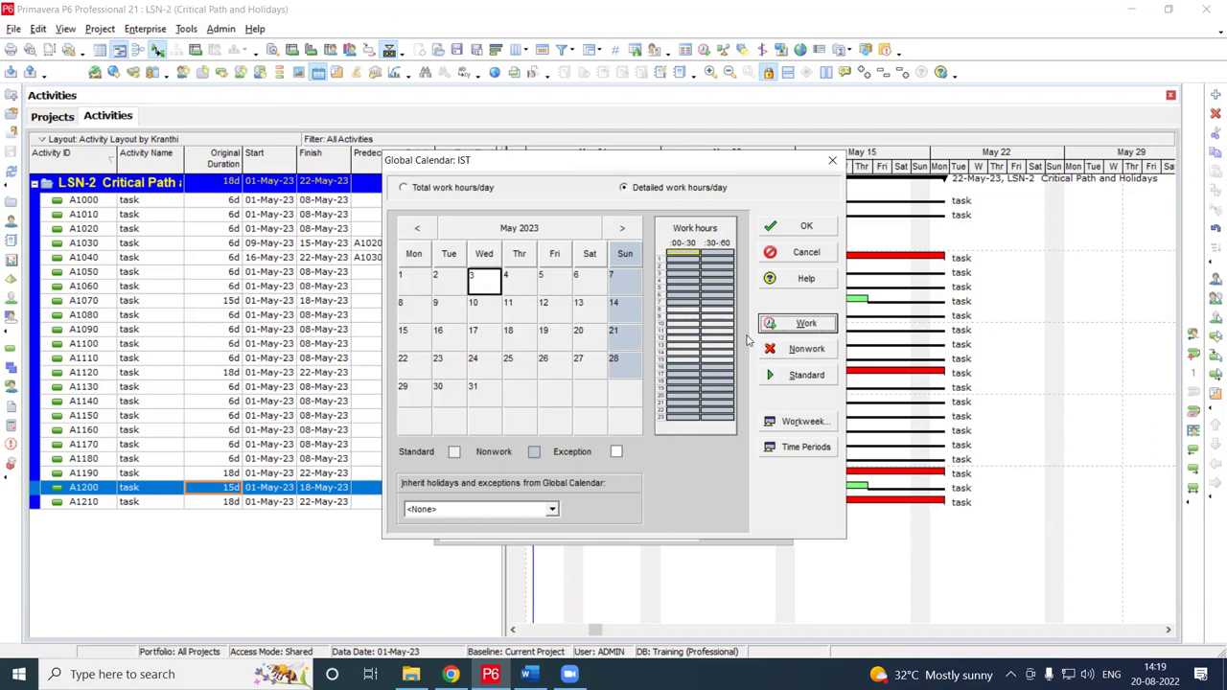
left_click(779, 377)
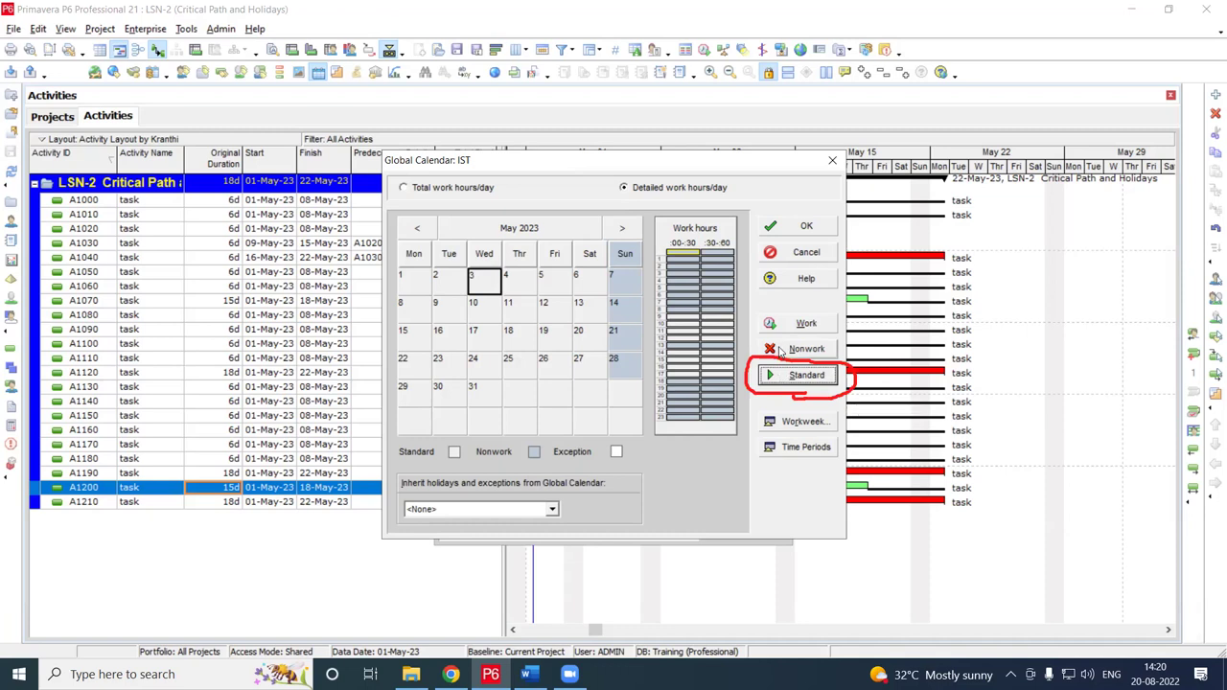
left_click(804, 228)
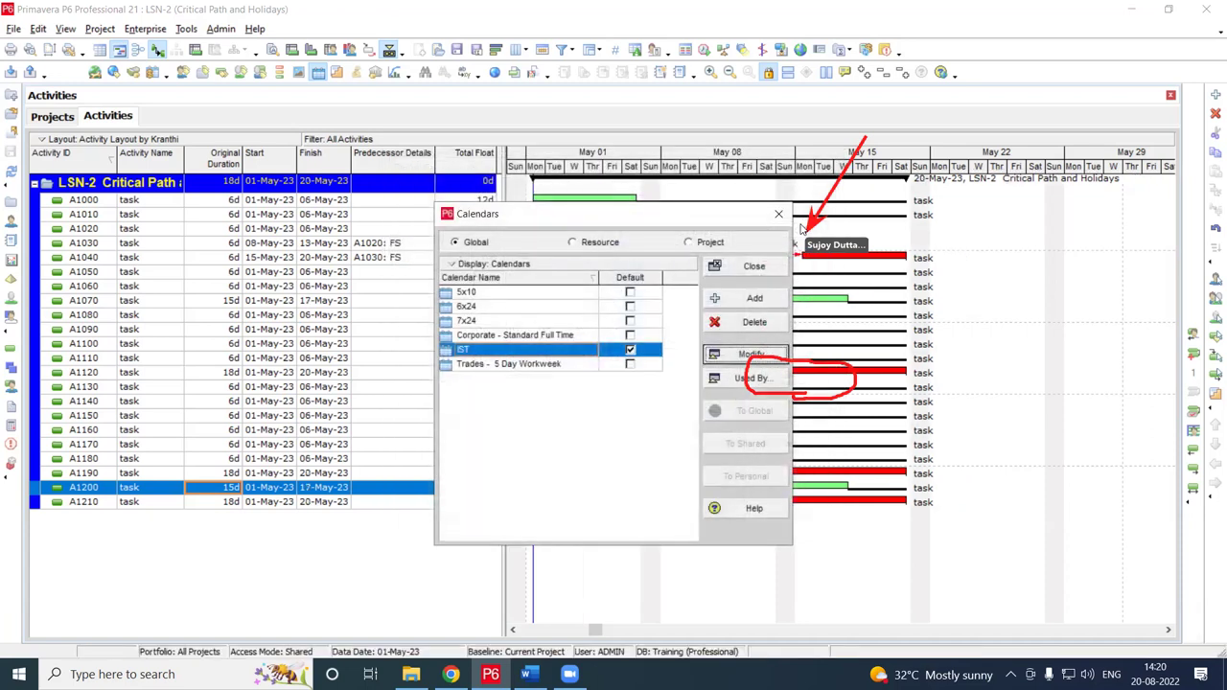
left_click(752, 268)
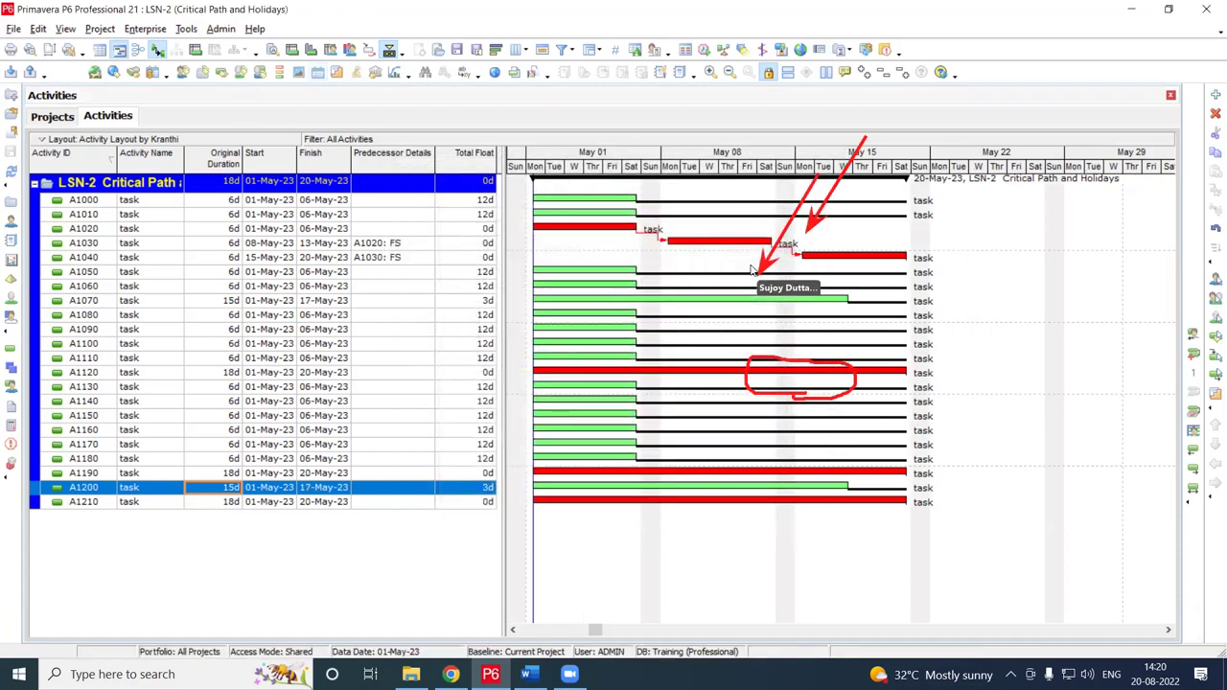
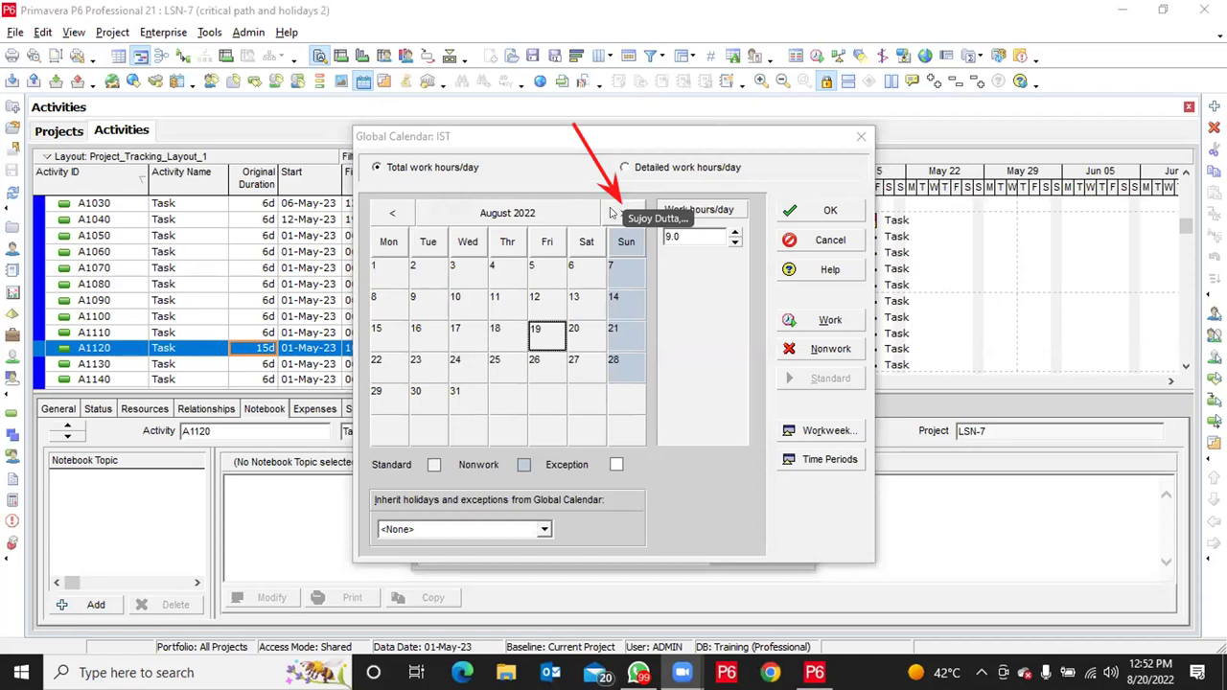
Mark 3 May 2023 as nonwork in the global calendar IST and save the calendar
left_click(614, 213)
left_click(614, 213)
left_click(614, 213)
left_click(614, 213)
left_click(613, 213)
left_click(613, 212)
left_click(614, 213)
left_click(614, 213)
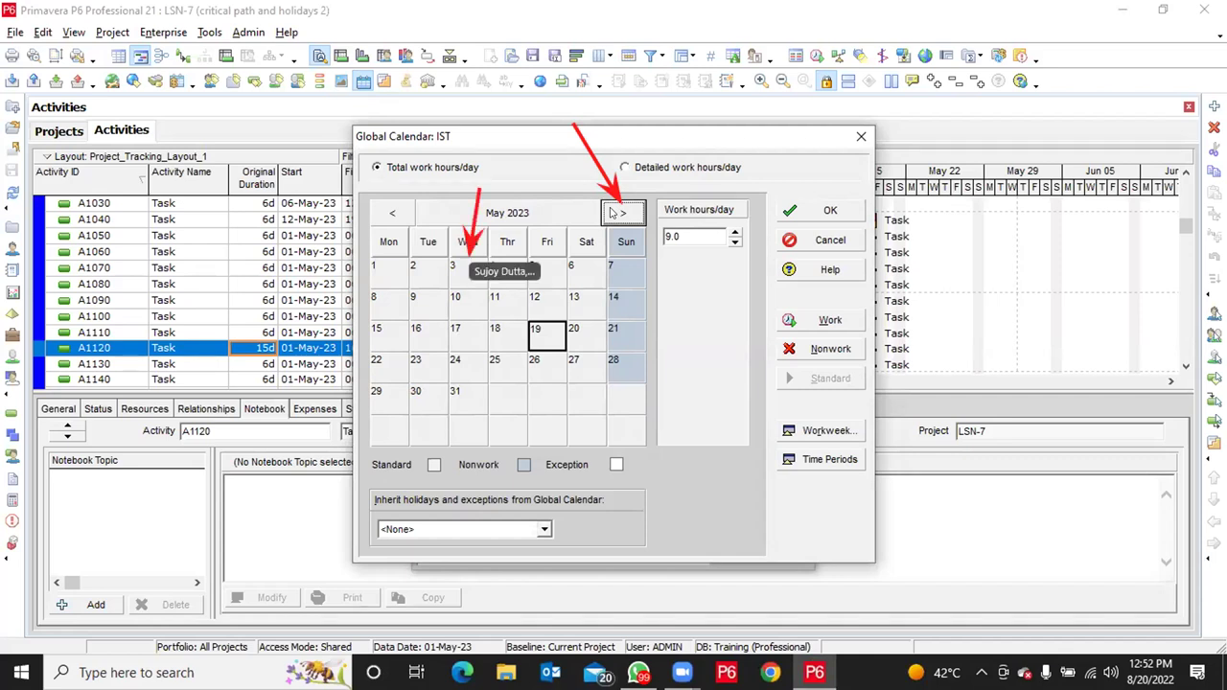
left_click(451, 277)
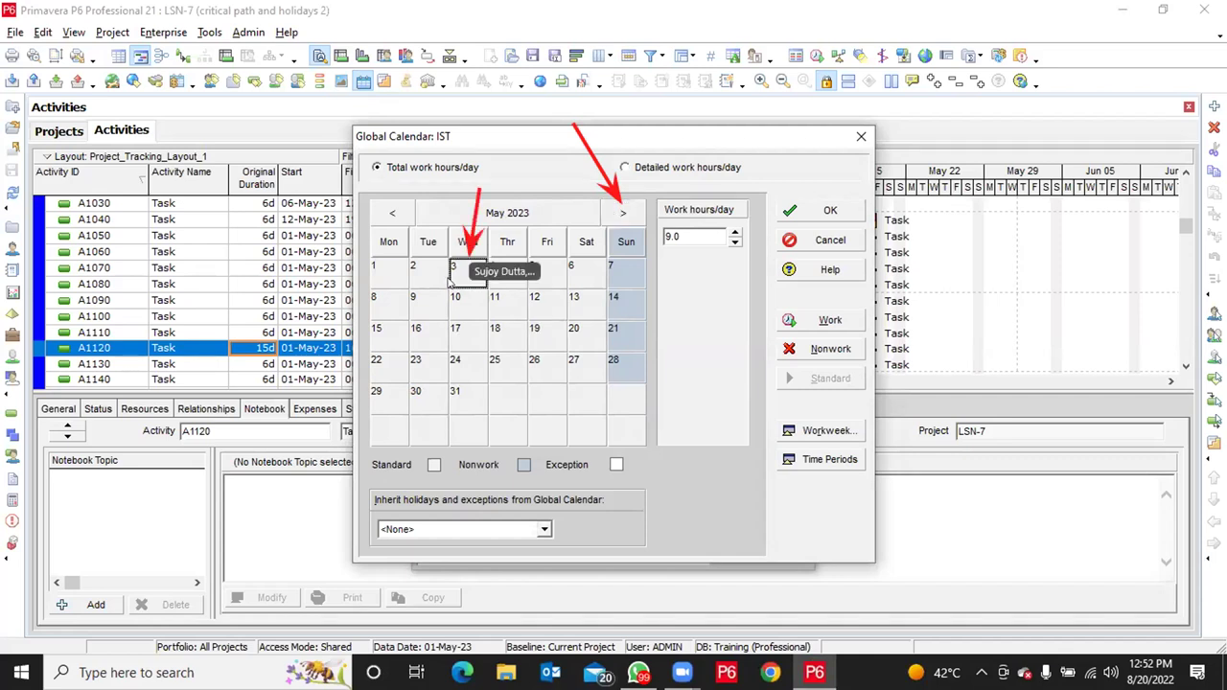
left_click_drag(958, 328, 868, 357)
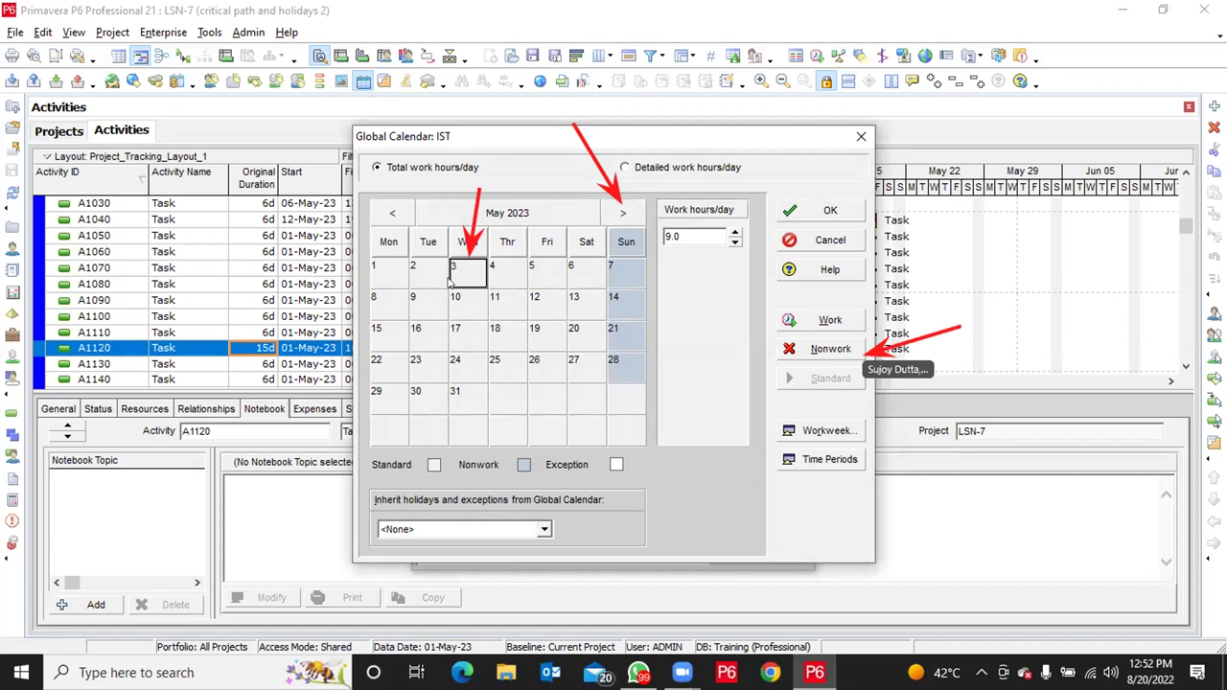
left_click(796, 351)
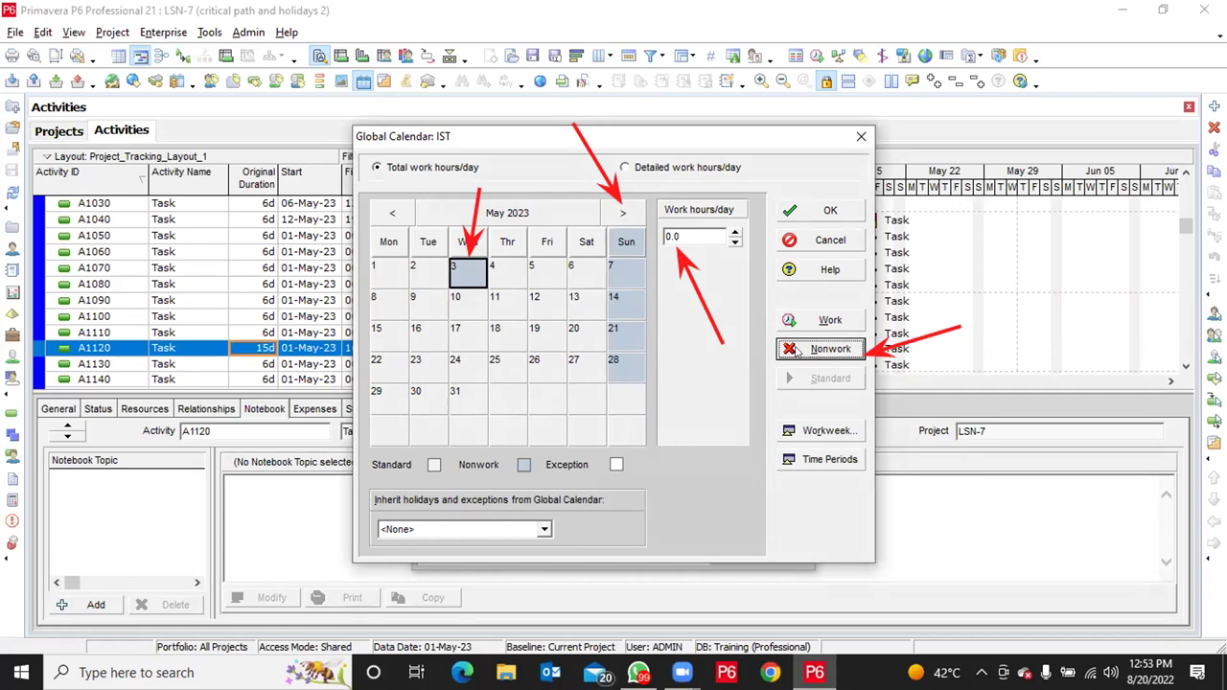
left_click(823, 211)
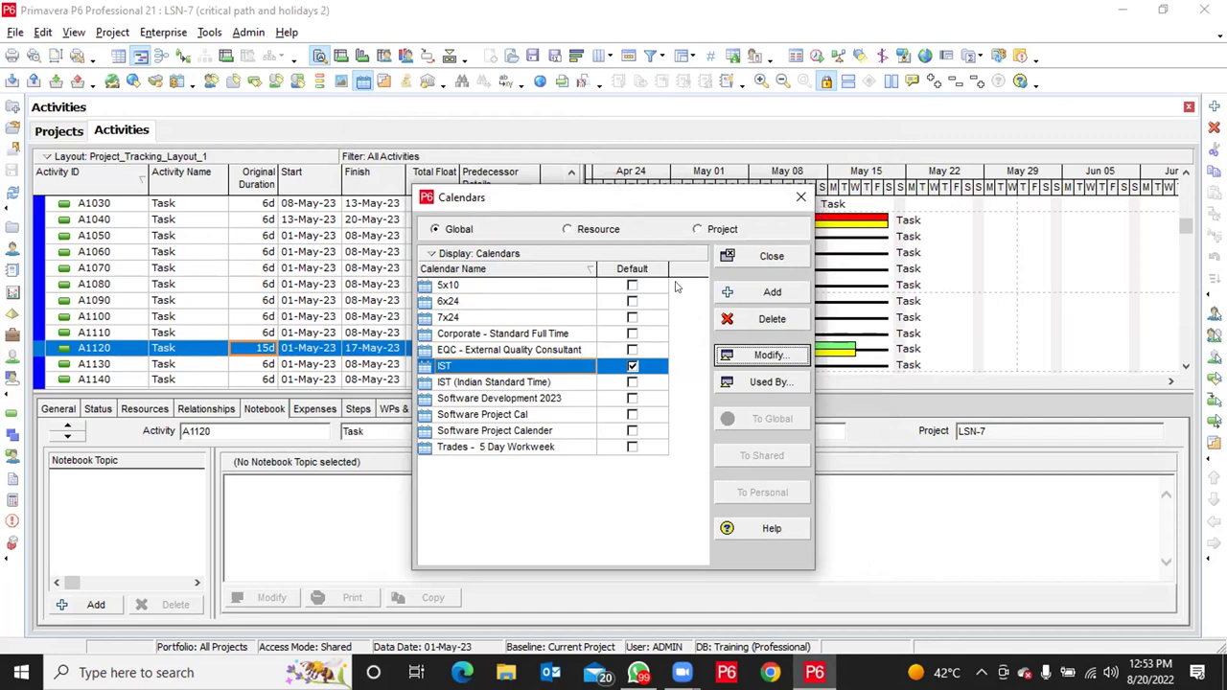
Reopen the global calendar IST and examine its hours per time period without changing them
left_click(763, 355)
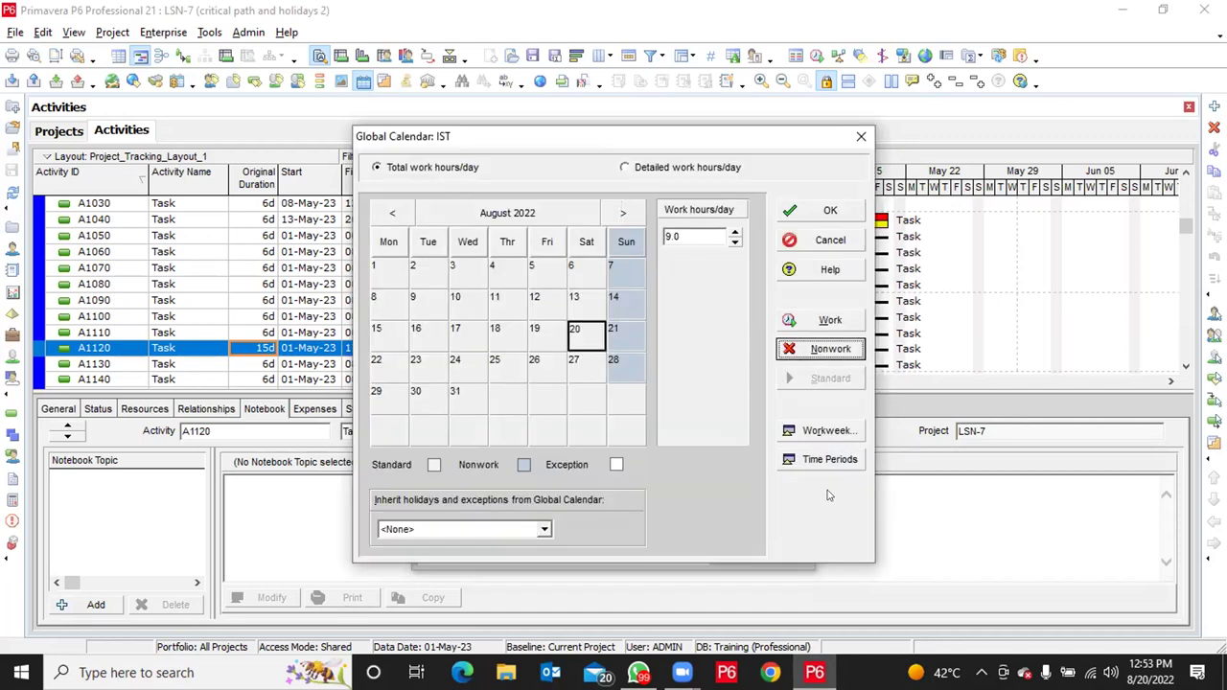
left_click(835, 462)
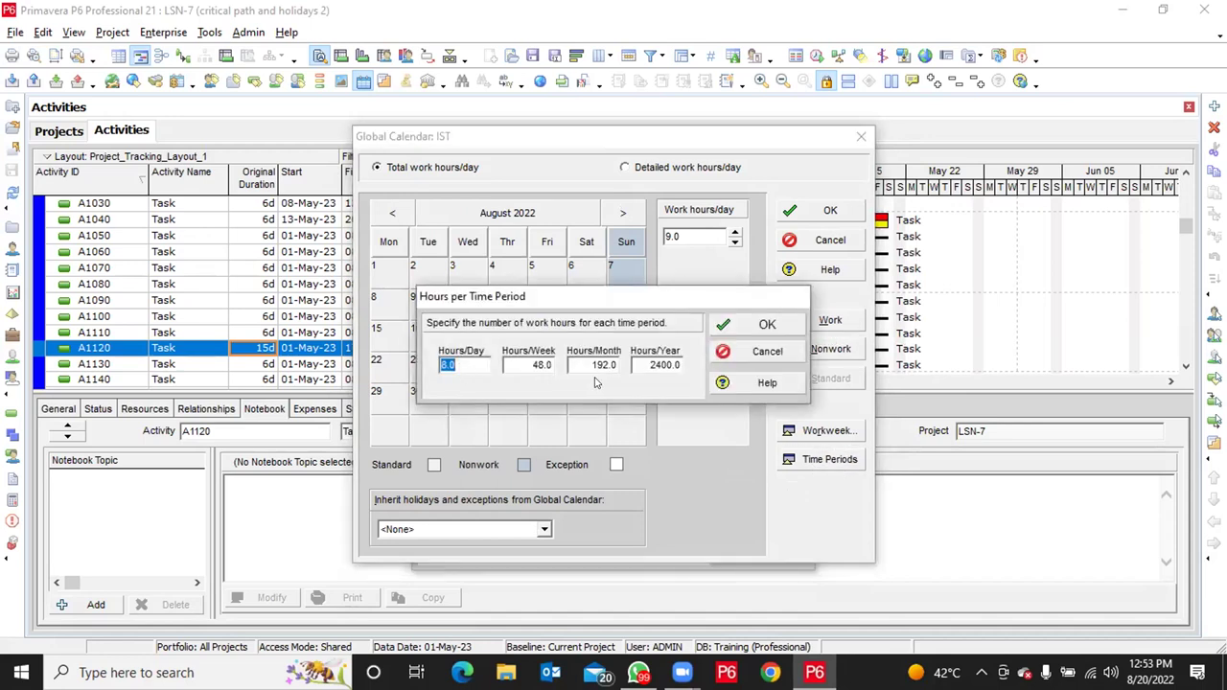
left_click(768, 351)
Set the calendar's standard weekly work hours to 8 for each day from Monday to Saturday
left_click(829, 431)
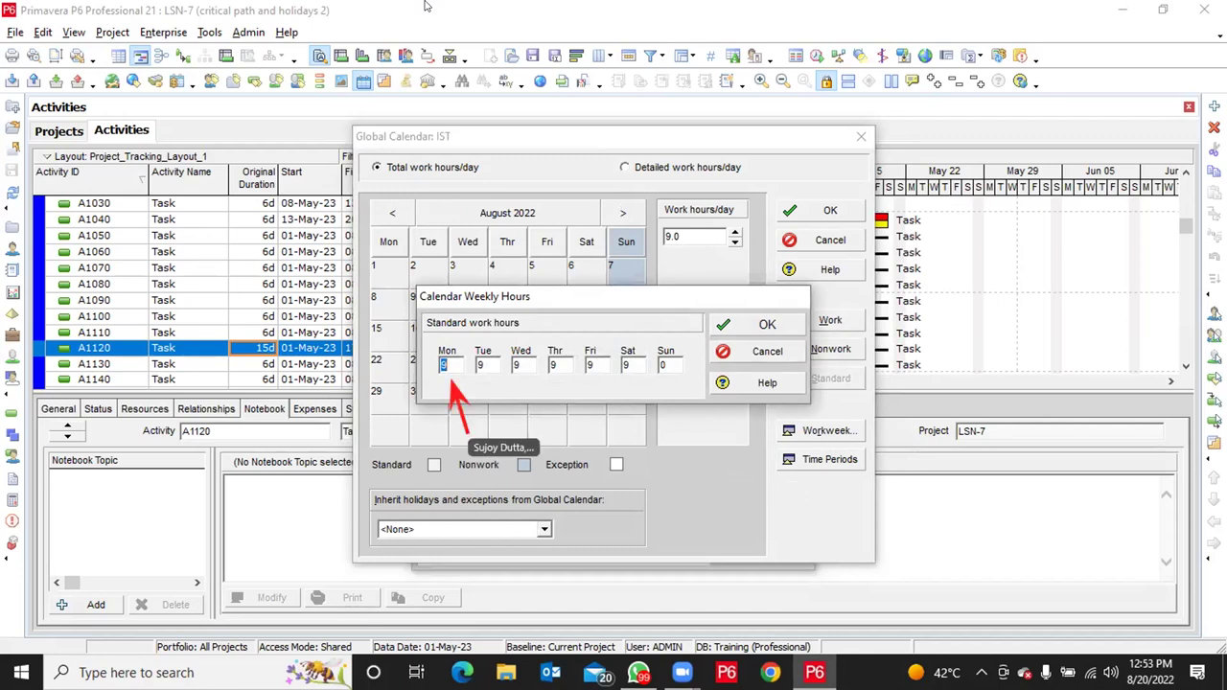
type("8")
key("Tab")
type("8")
key("Tab")
type("8")
key("Tab")
type("8")
key("Tab")
type("8")
key("Tab")
type("8")
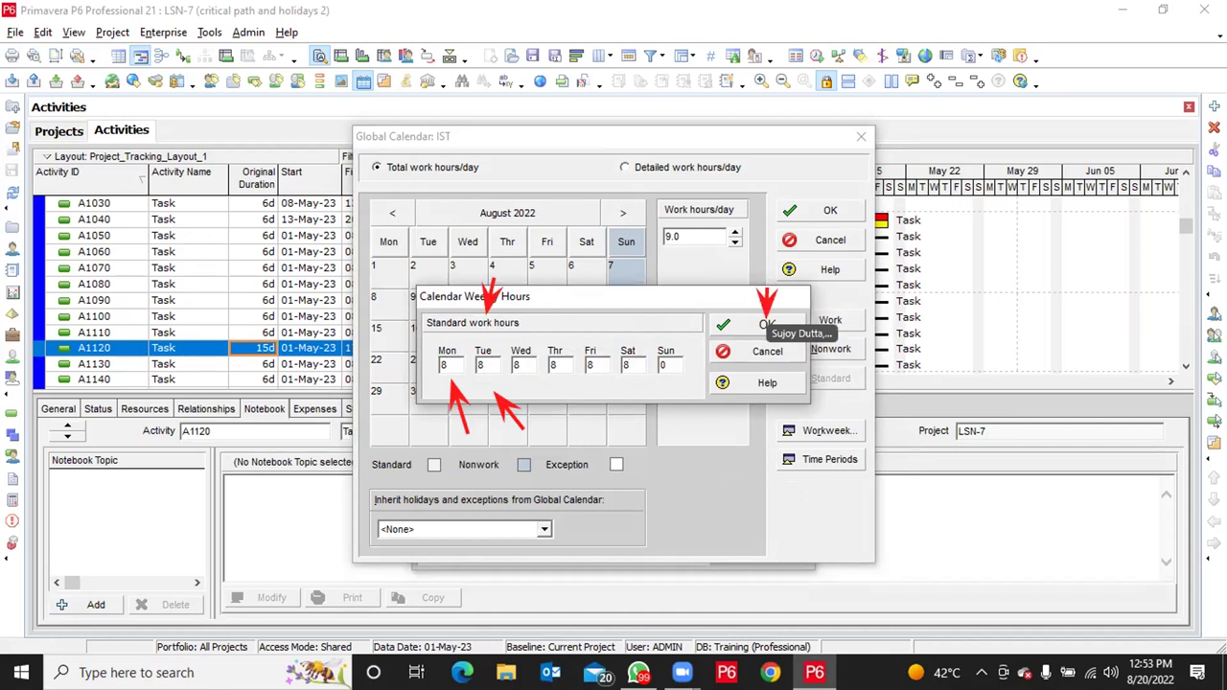
left_click(729, 326)
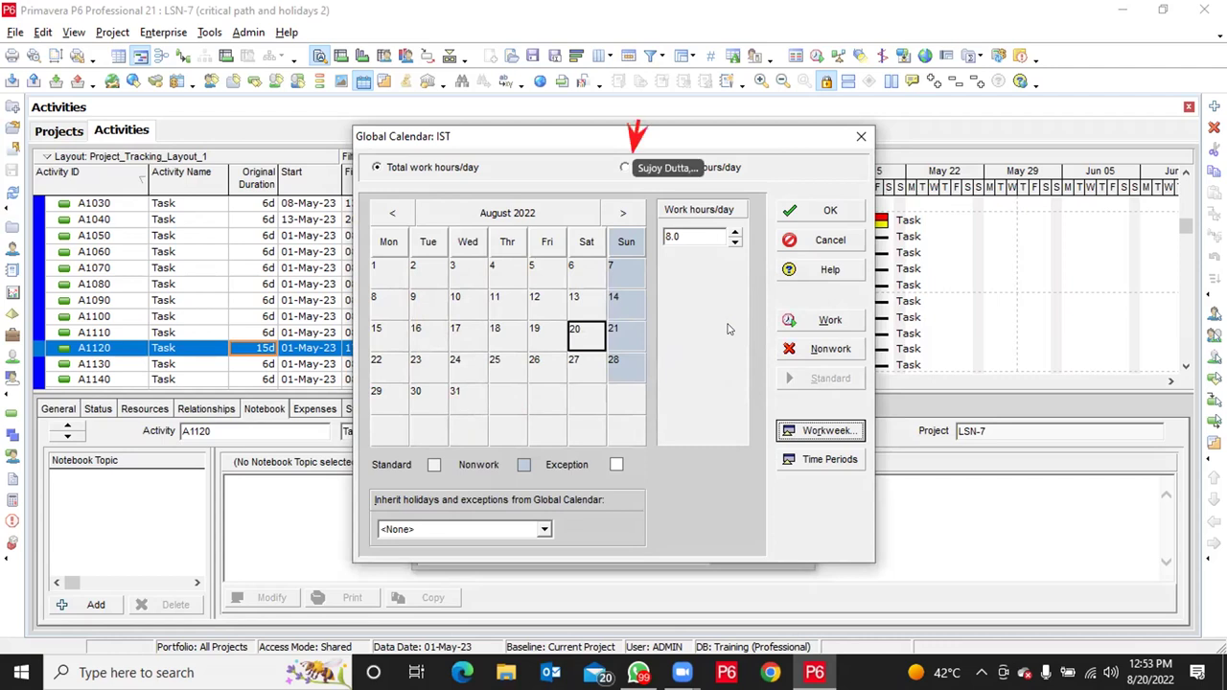
Show detailed work hours in the global calendar IST and examine the weekly work hours of each day from Monday to Sunday
left_click(625, 167)
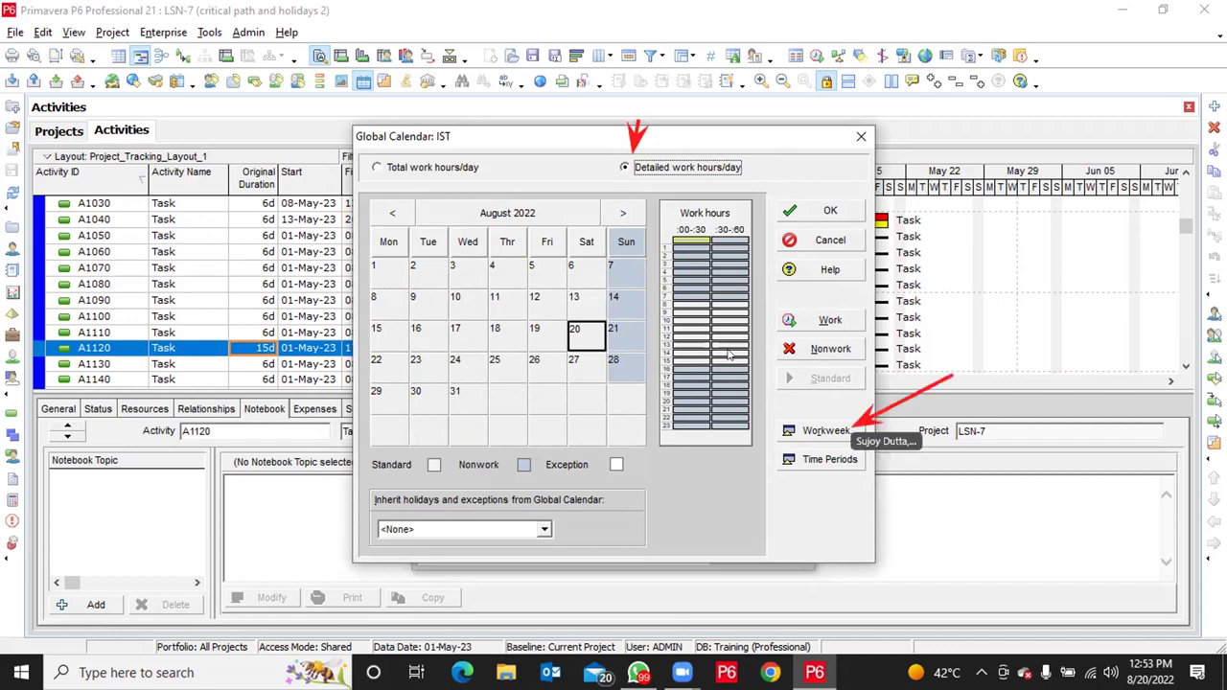
left_click(787, 431)
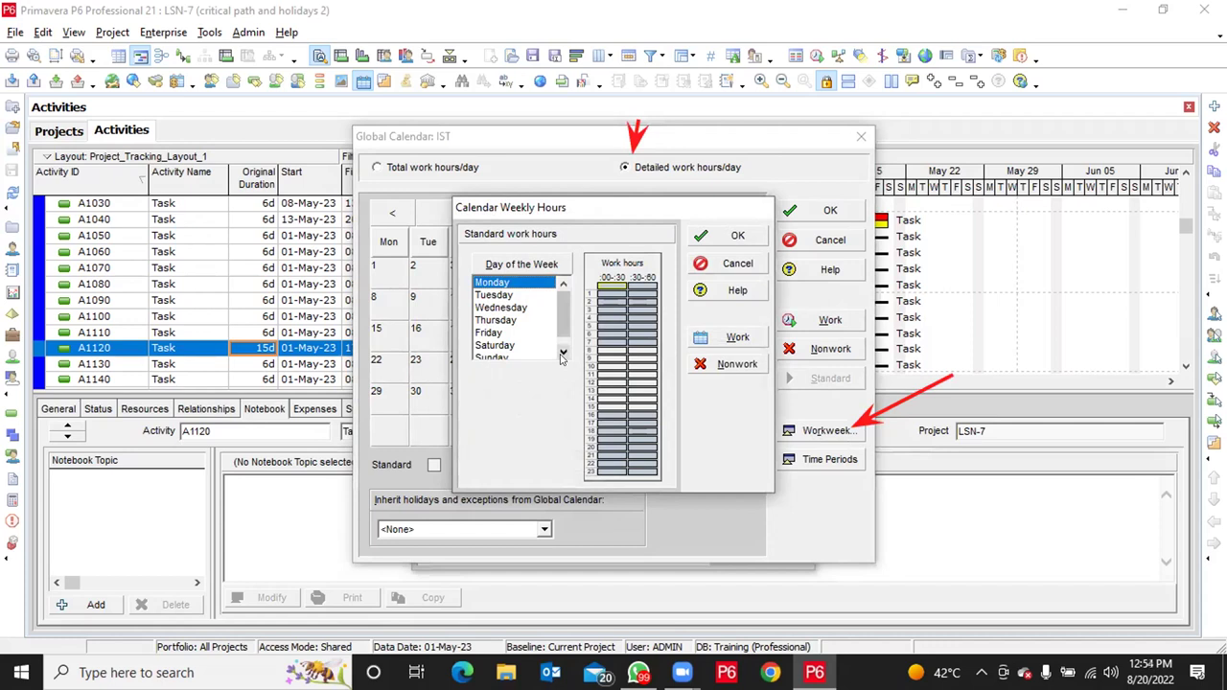
left_click(498, 298)
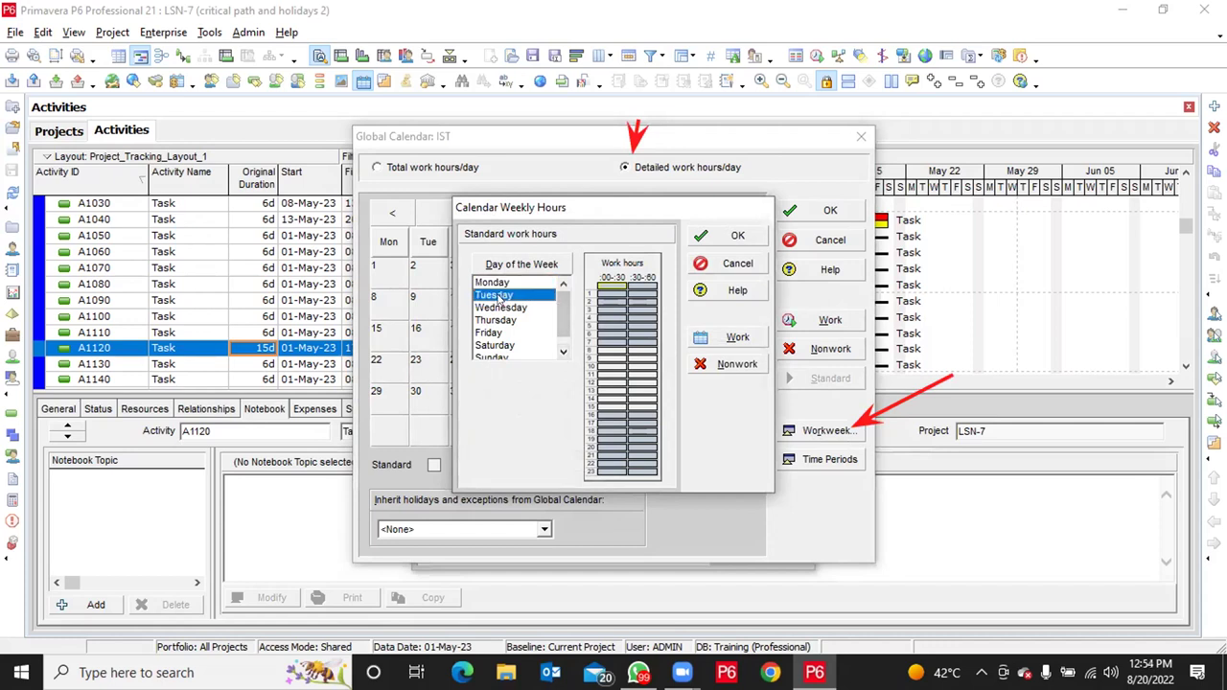
left_click(503, 308)
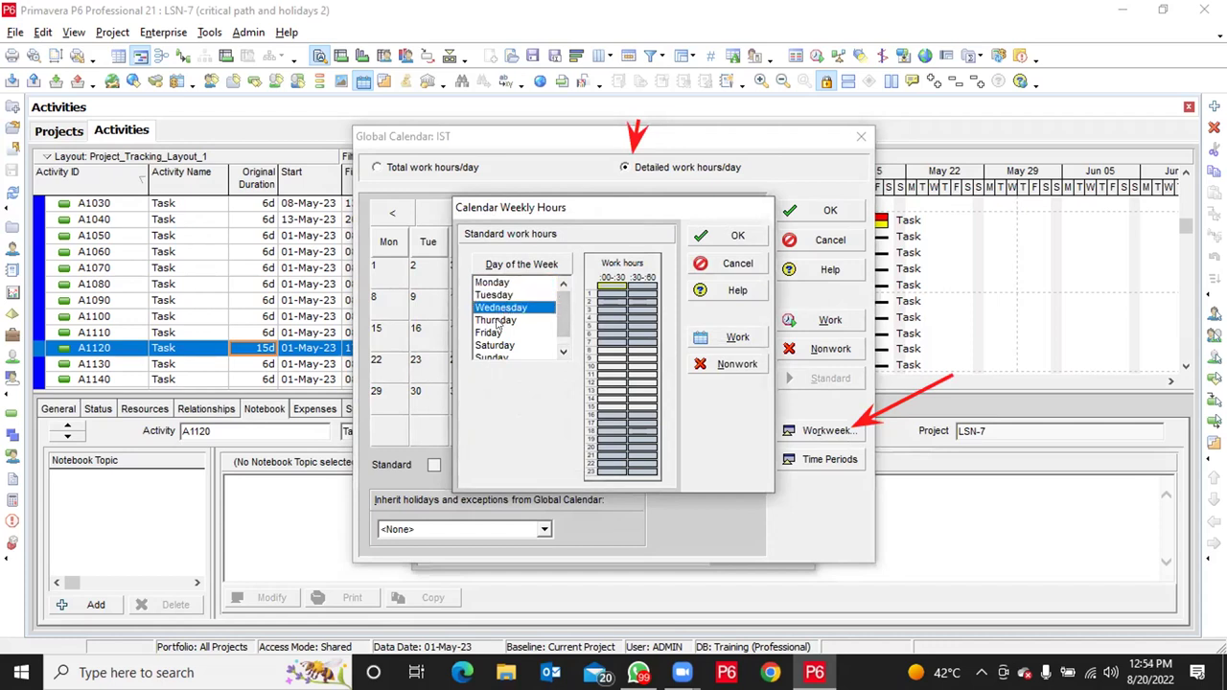
left_click(498, 323)
left_click(495, 335)
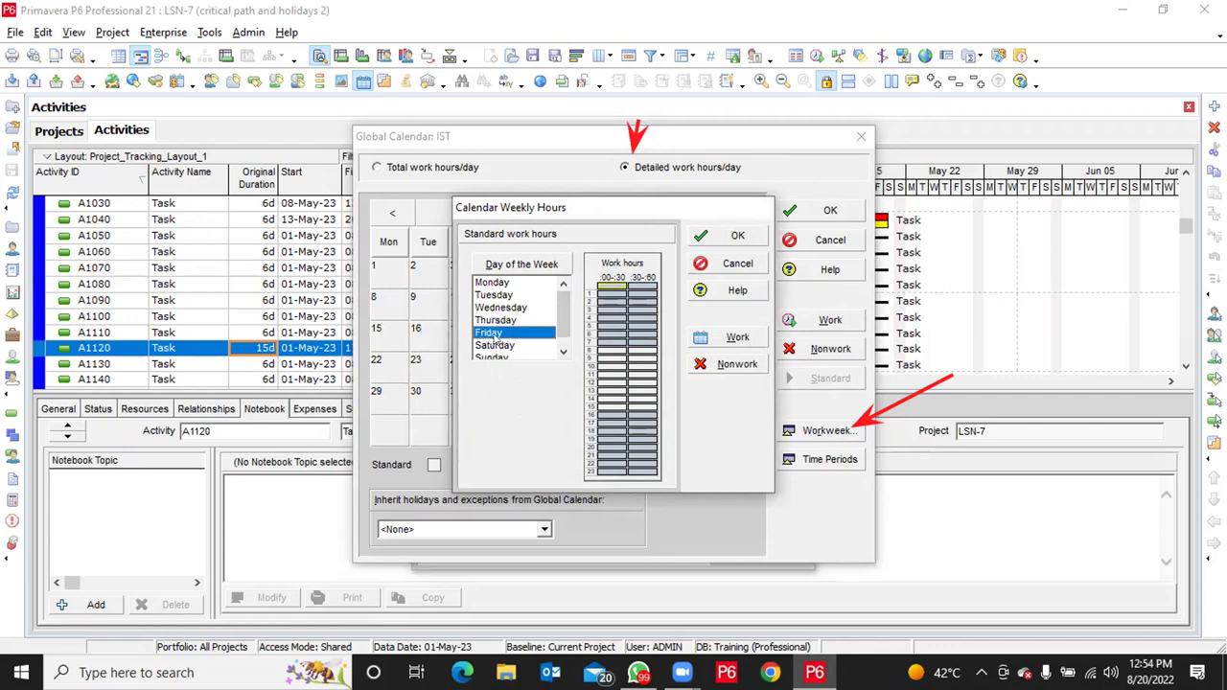
left_click(496, 346)
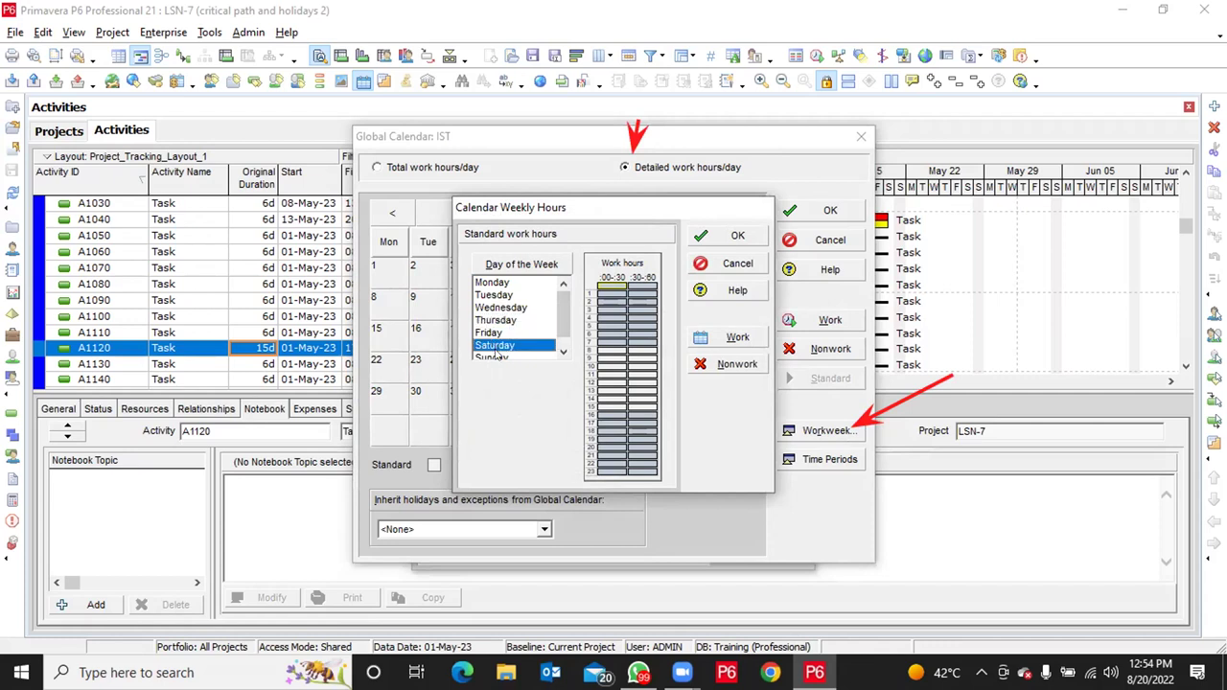
left_click(498, 354)
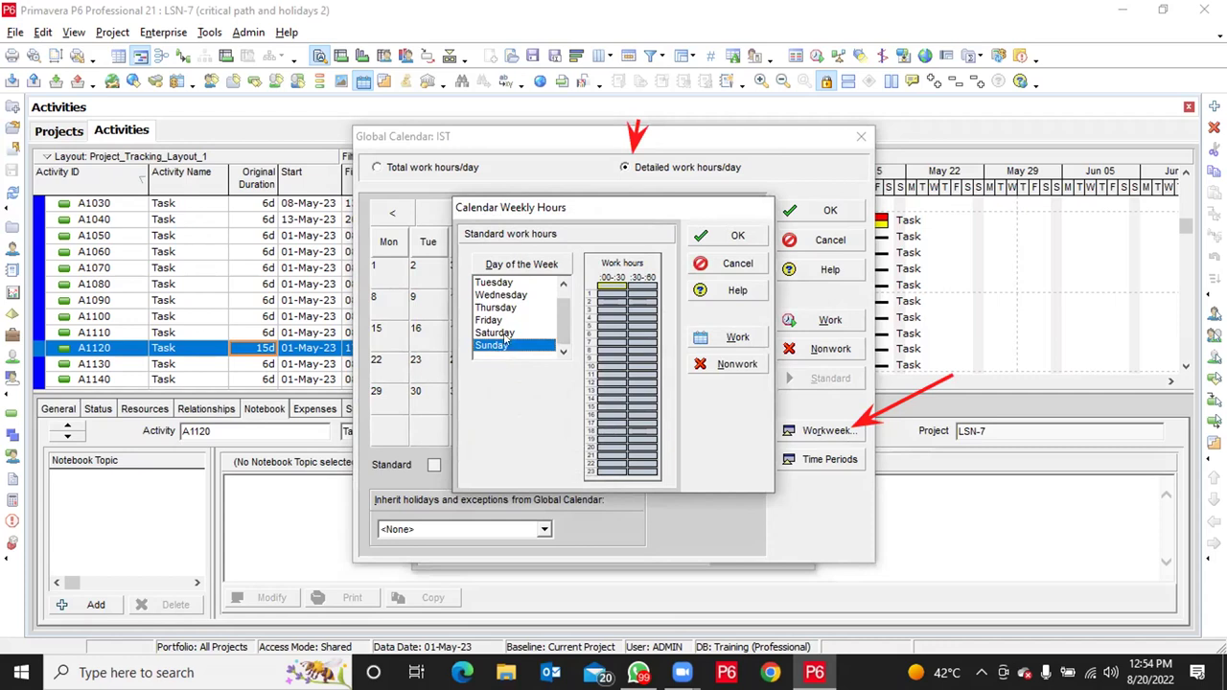
left_click(509, 332)
scroll(562, 328, "up", 1)
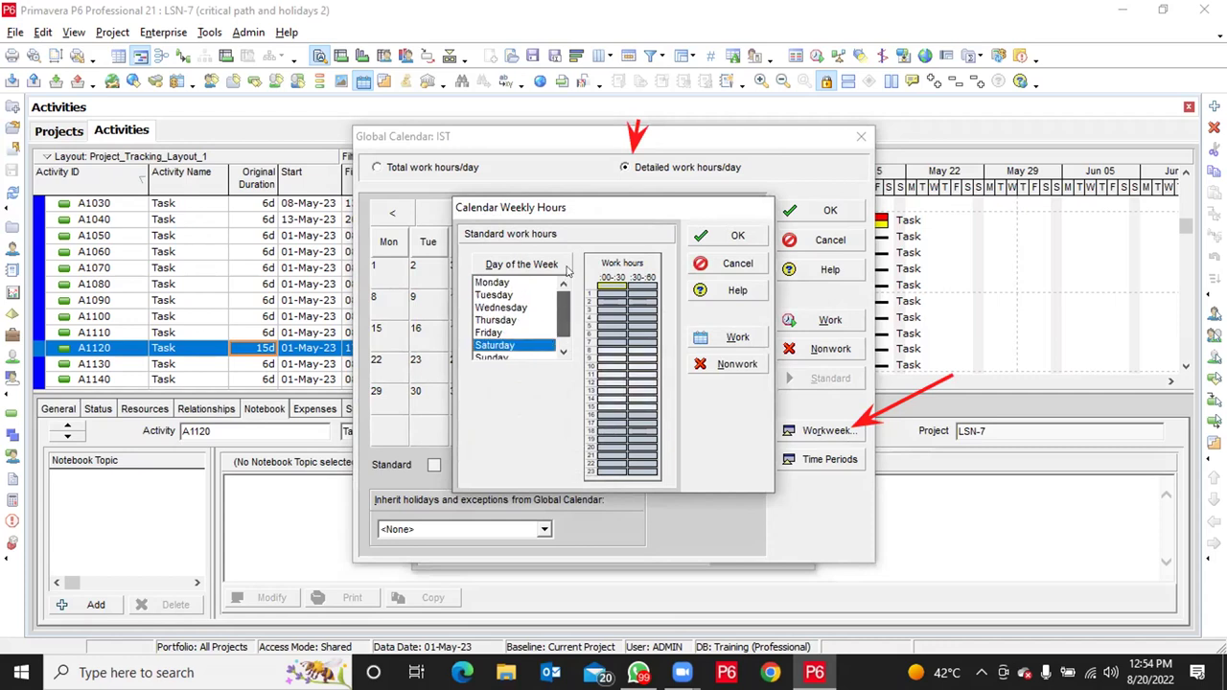
Set 8:00 to 9:00 as nonwork in the standard weekly hours for Monday through Saturday
left_click(506, 282)
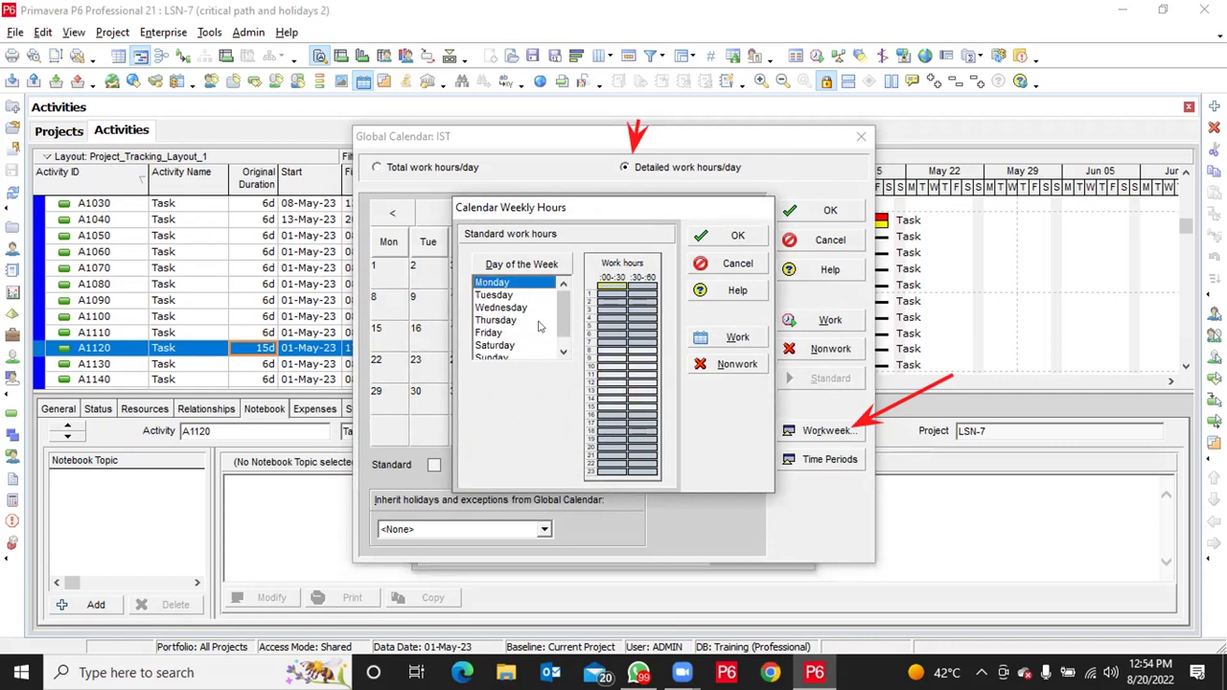
key("shift+Down")
key("shift+Down")
key("shift+Down")
key("shift+Down")
key("shift+Down")
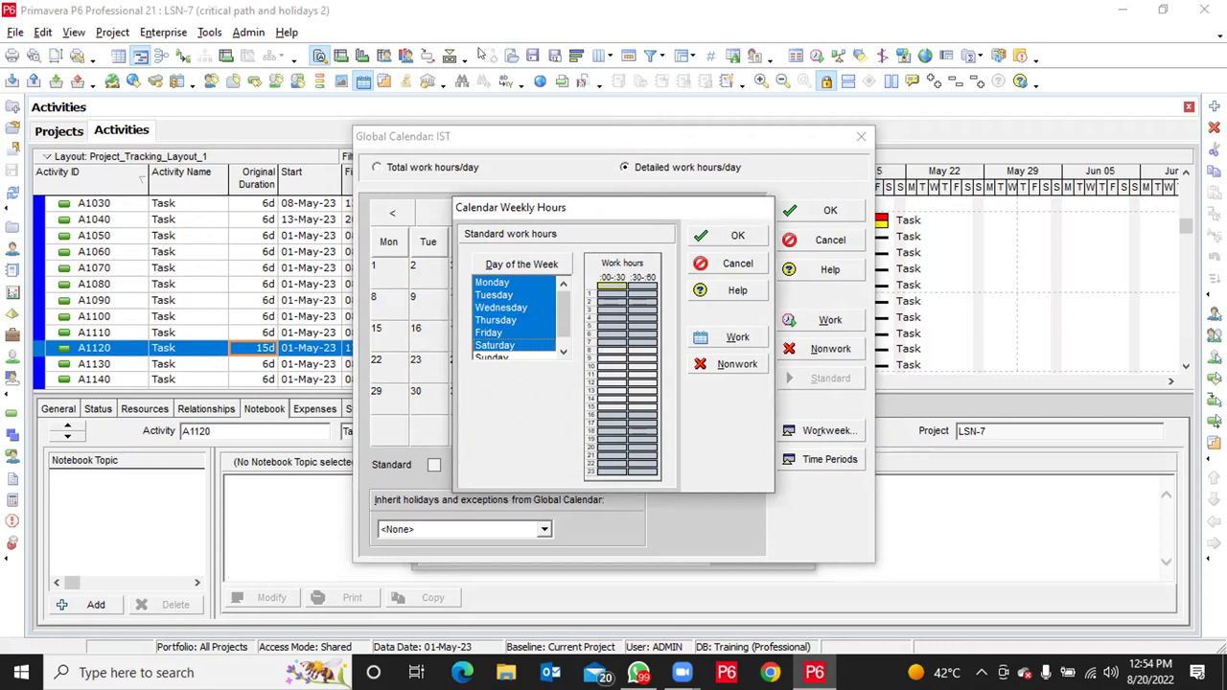
left_click(610, 351)
left_click(713, 362)
left_click(713, 362)
left_click(701, 366)
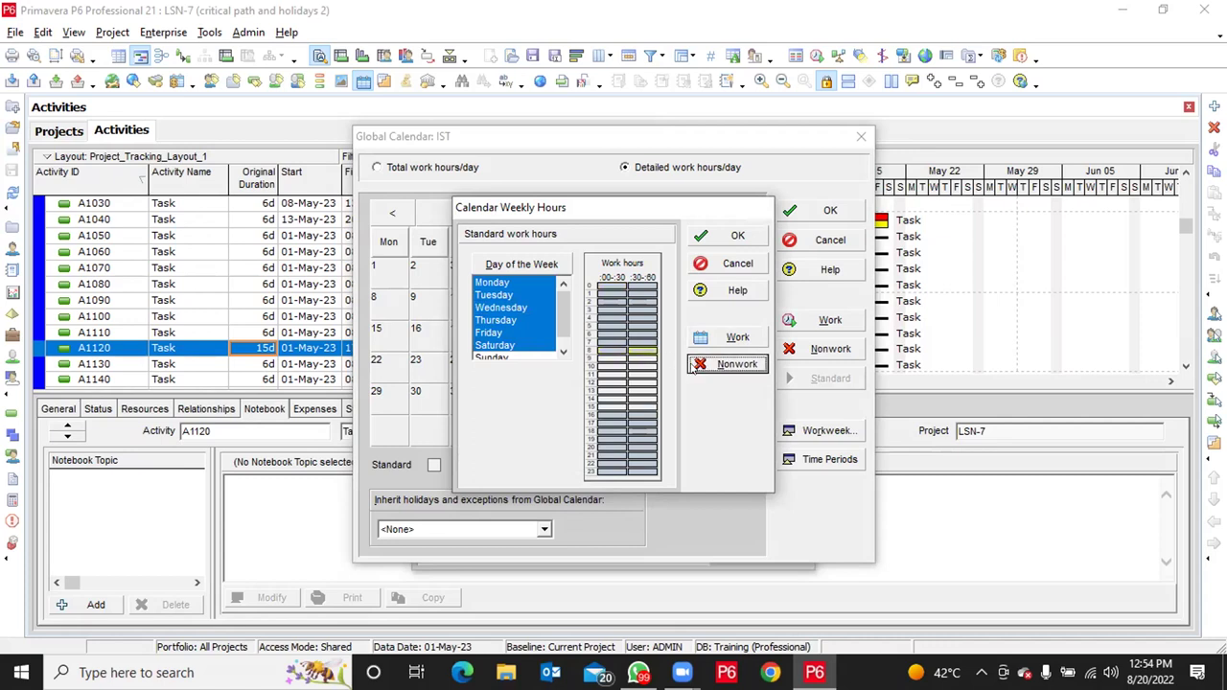
Set the 13:00 to 14:00 lunch hour as nonwork for the selected days Monday to Saturday
left_click(607, 393)
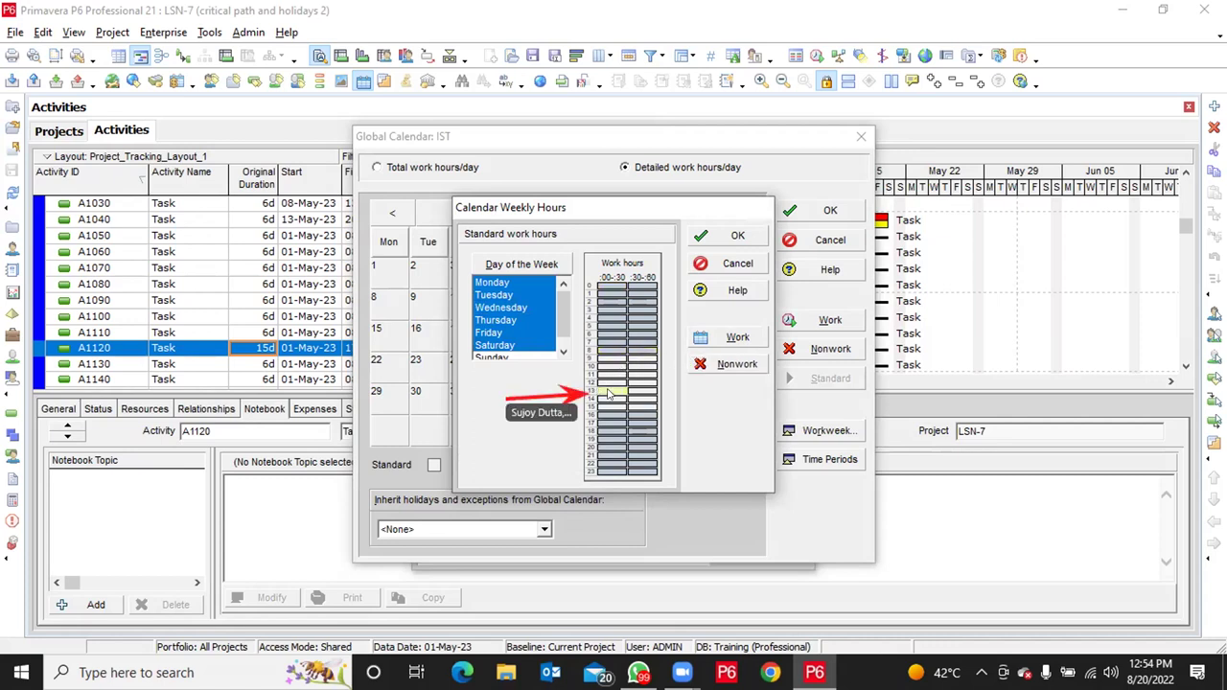
left_click(721, 363)
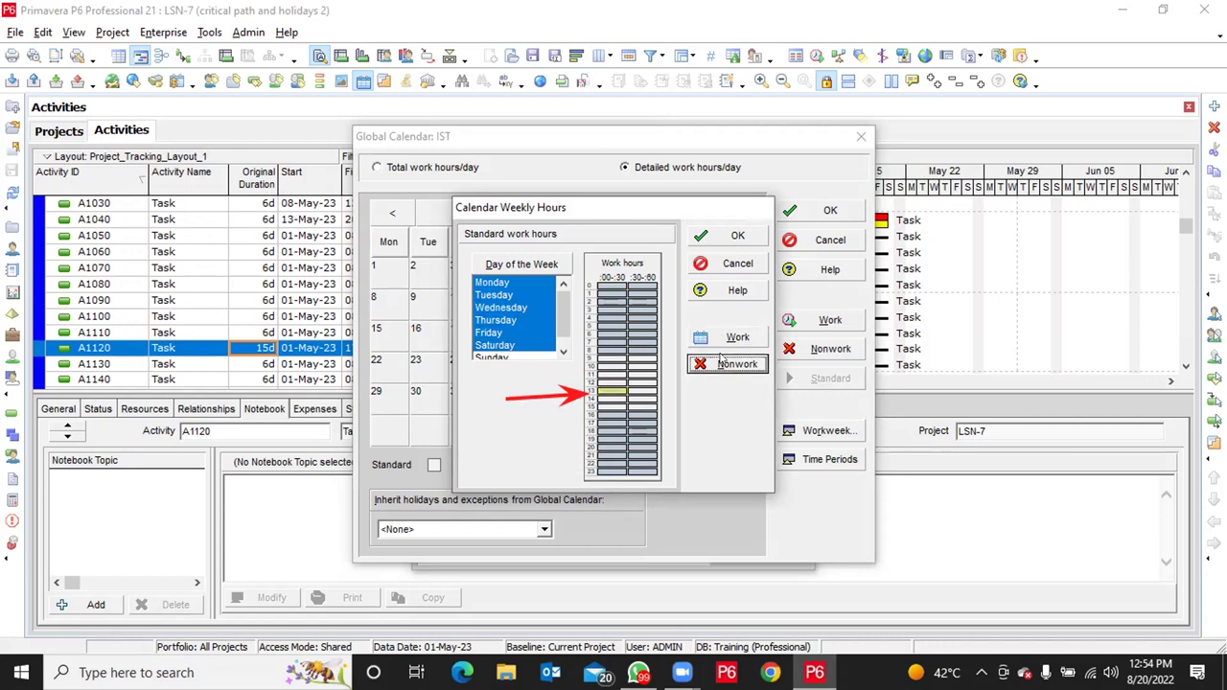
left_click(641, 393)
left_click(723, 367)
Set 16:00 to 18:00 as work time for Monday to Saturday and confirm the weekly hours
left_click(608, 416)
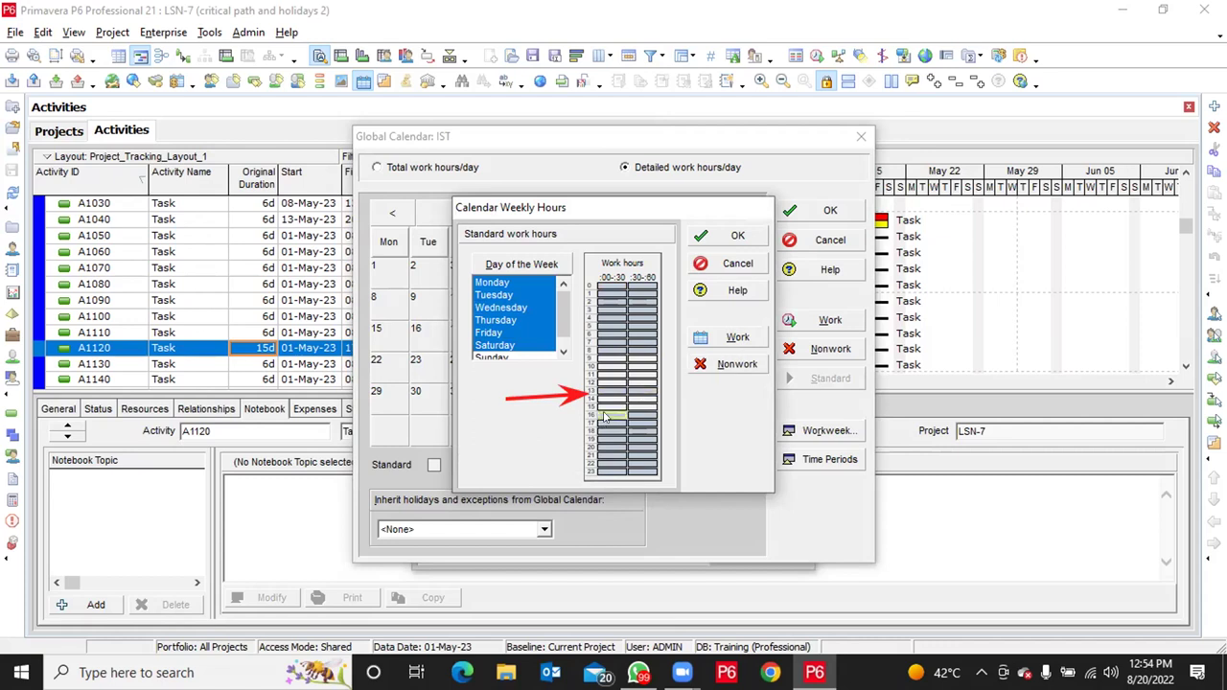
left_click(737, 339)
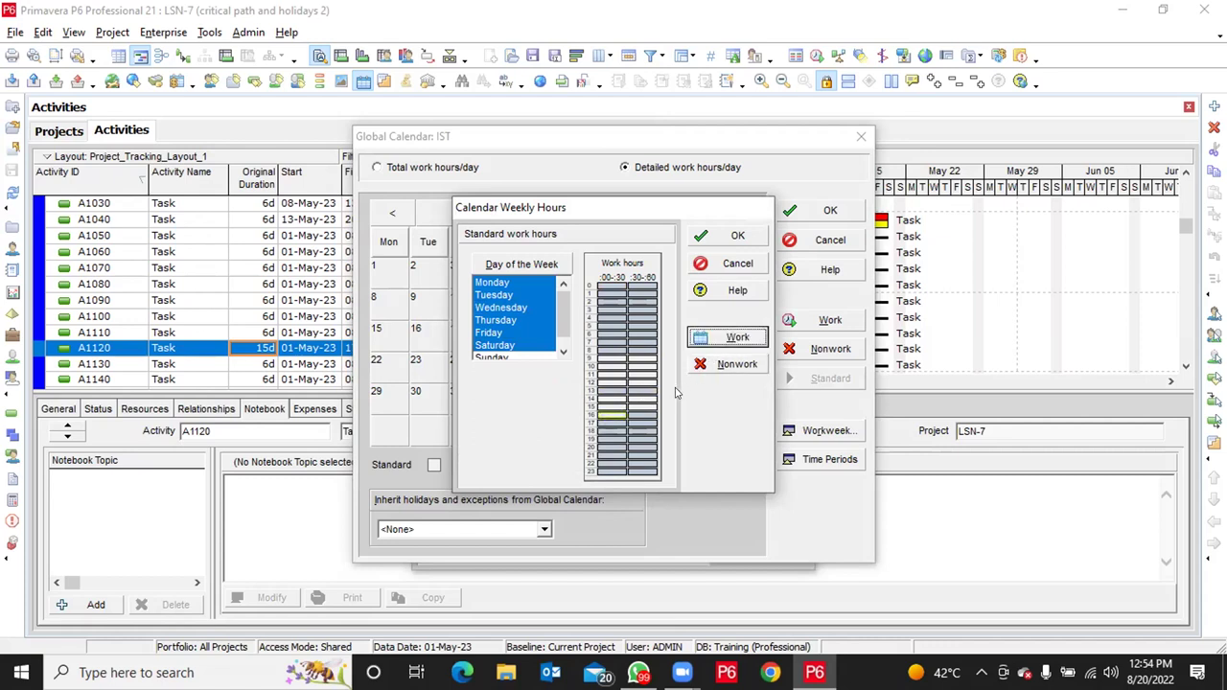
left_click(635, 415)
left_click(737, 338)
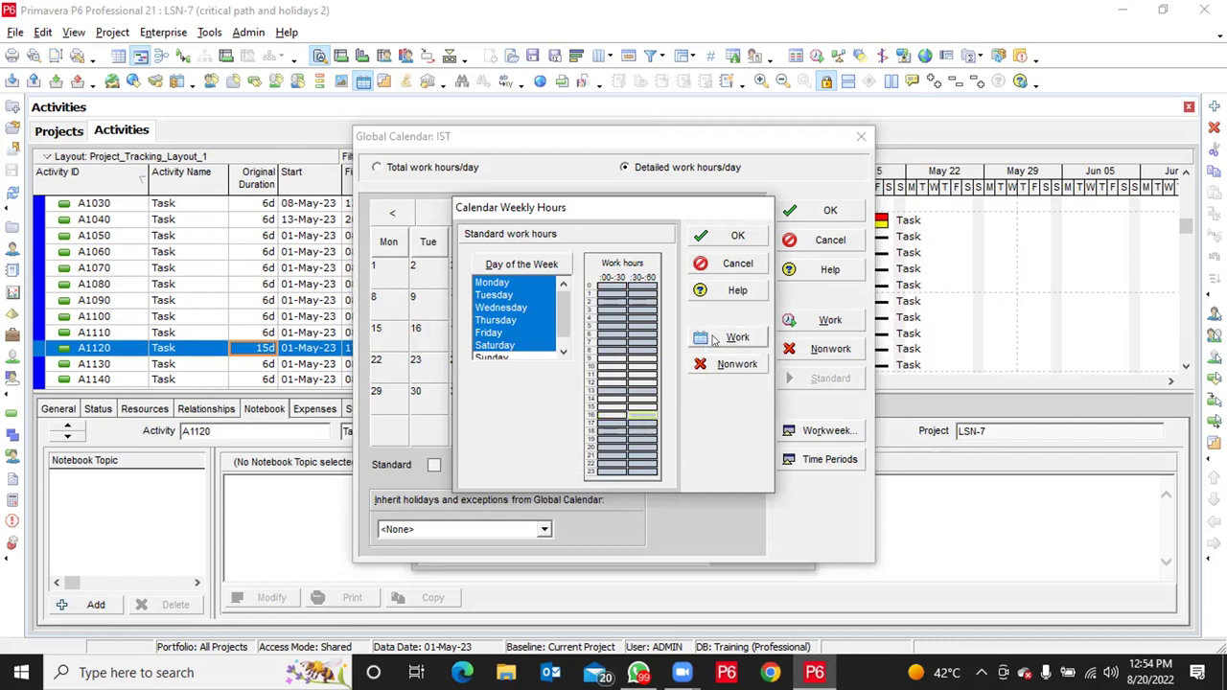
left_click(608, 423)
left_click(738, 338)
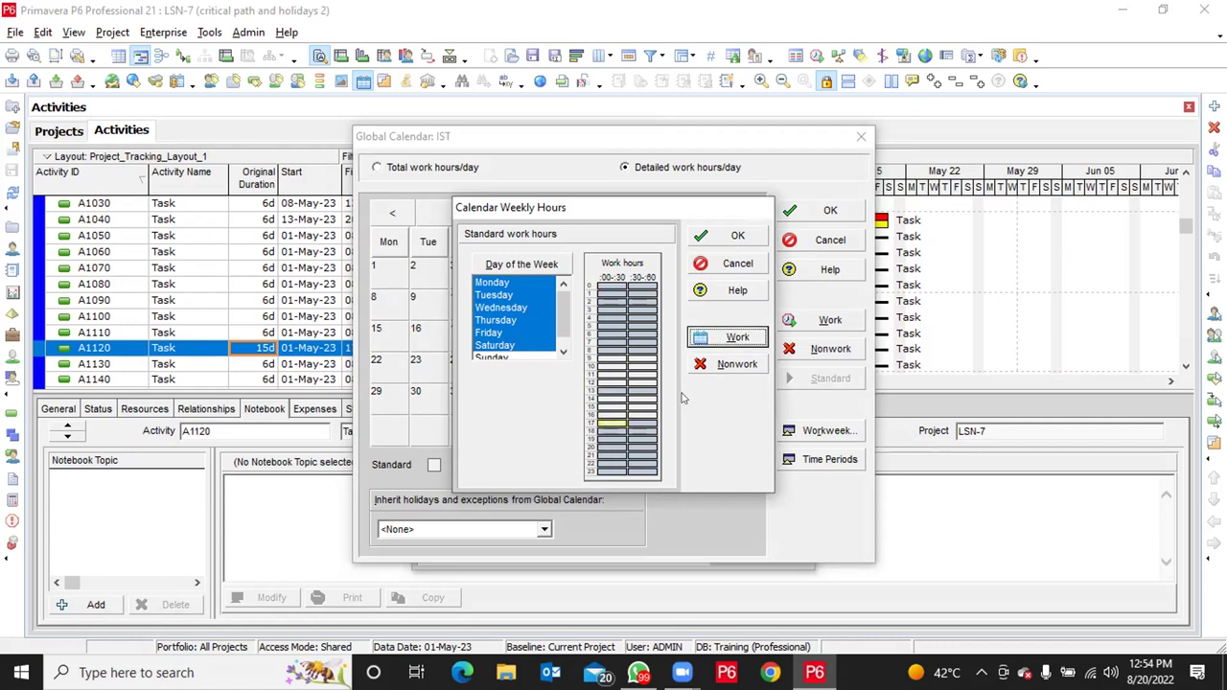
left_click(644, 422)
left_click(737, 337)
left_click(735, 237)
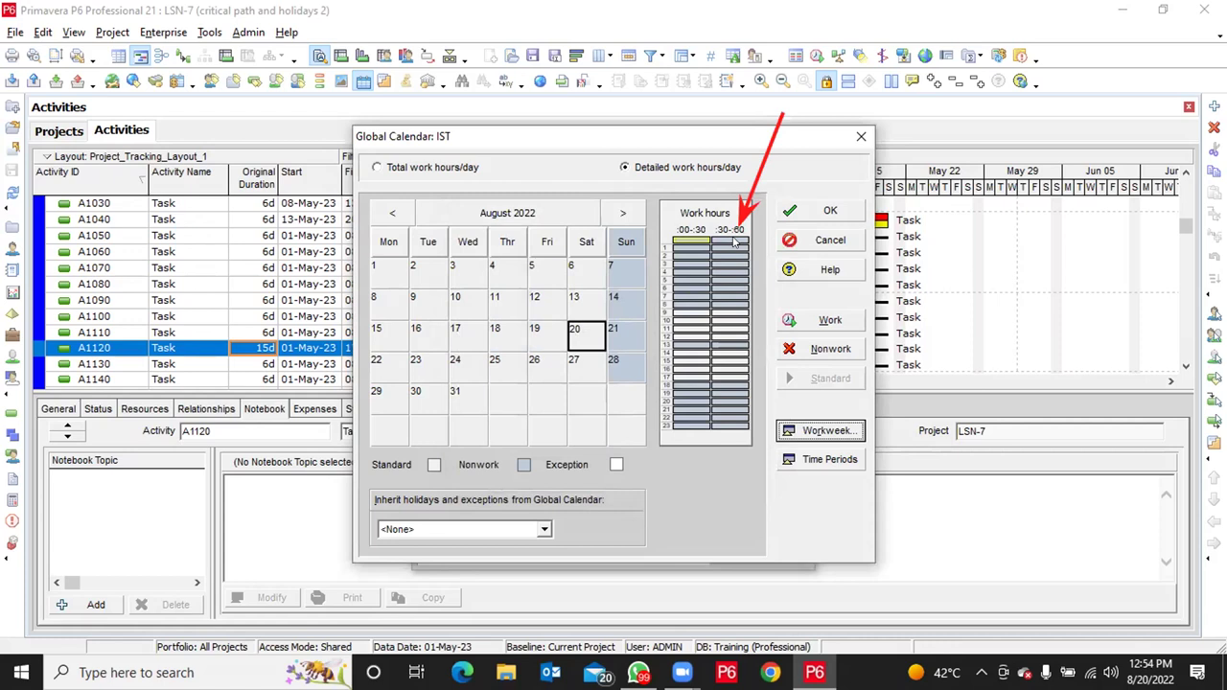
Check the detailed work hours of each day from 1 to 7 August 2022, and save the calendar IST
left_click(381, 270)
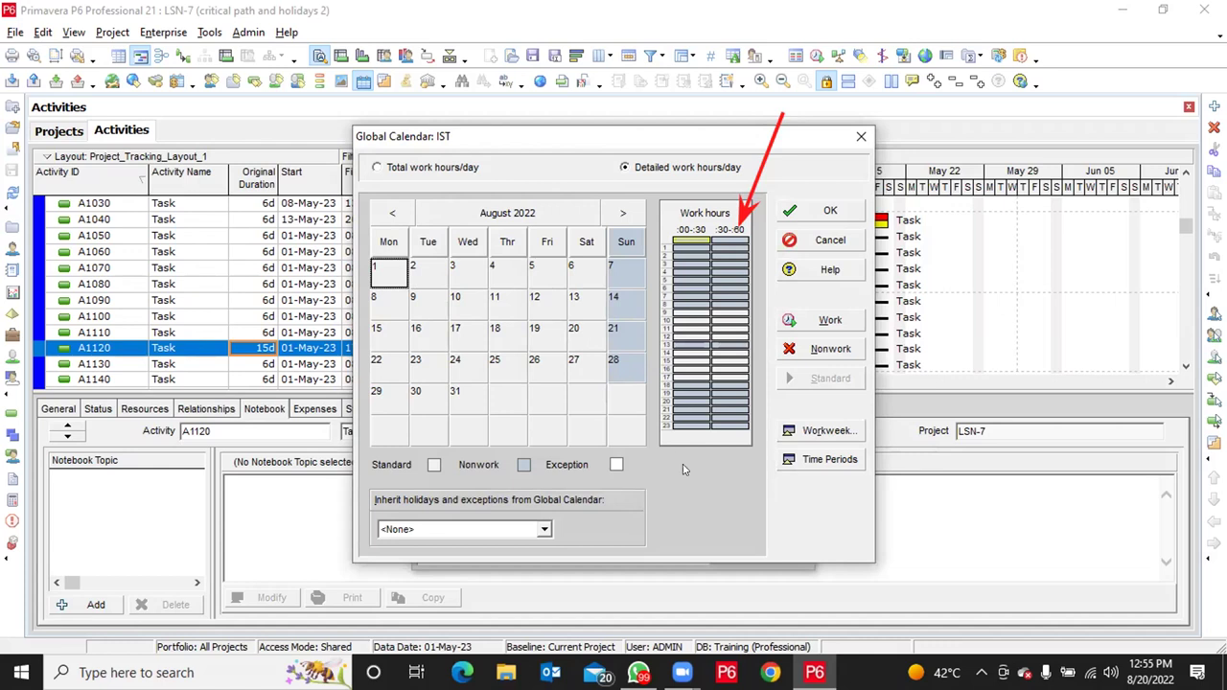
left_click(419, 278)
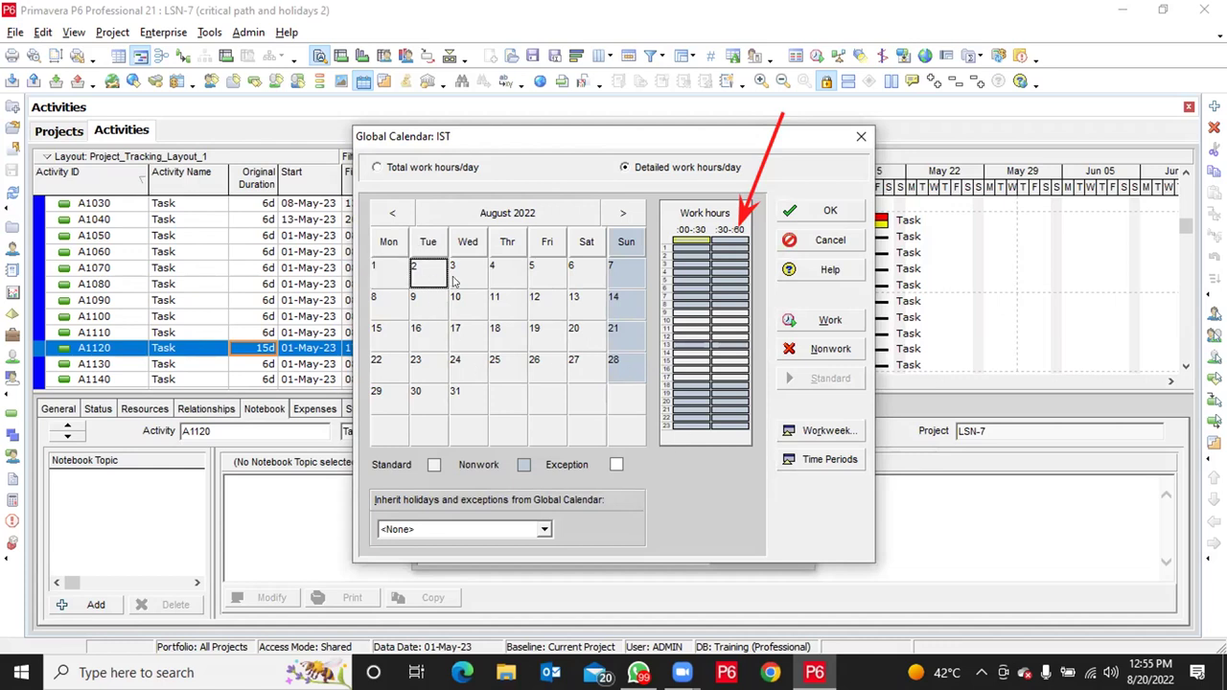
left_click(455, 281)
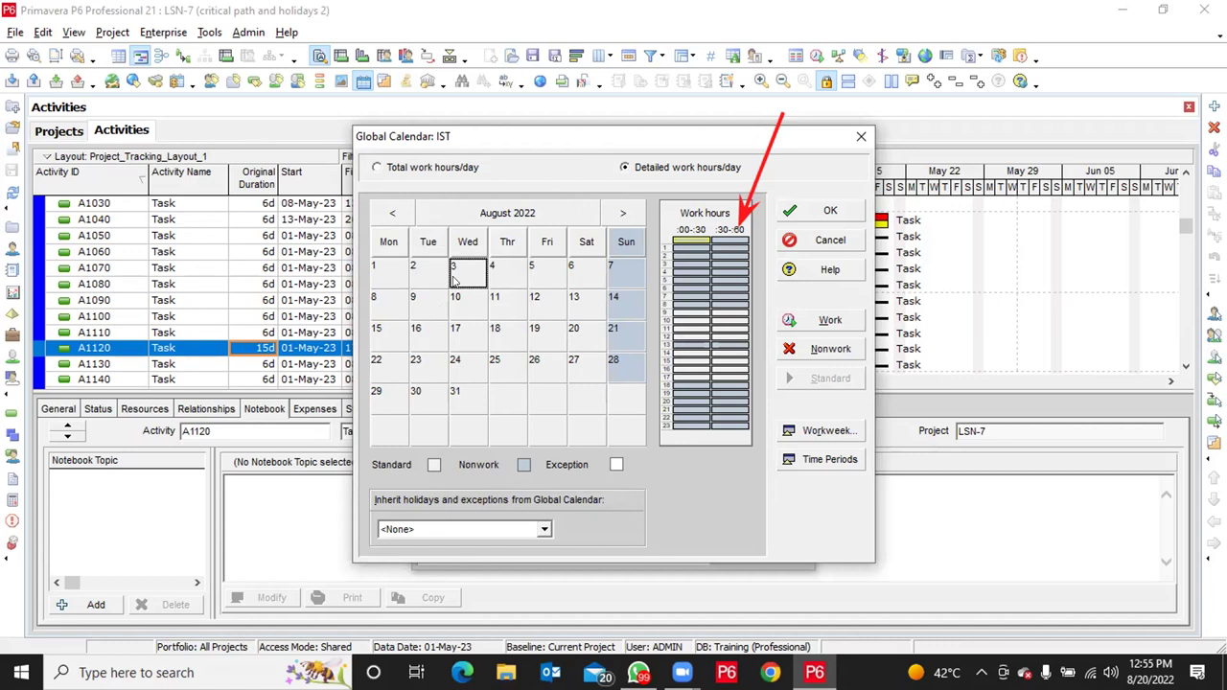
left_click(506, 280)
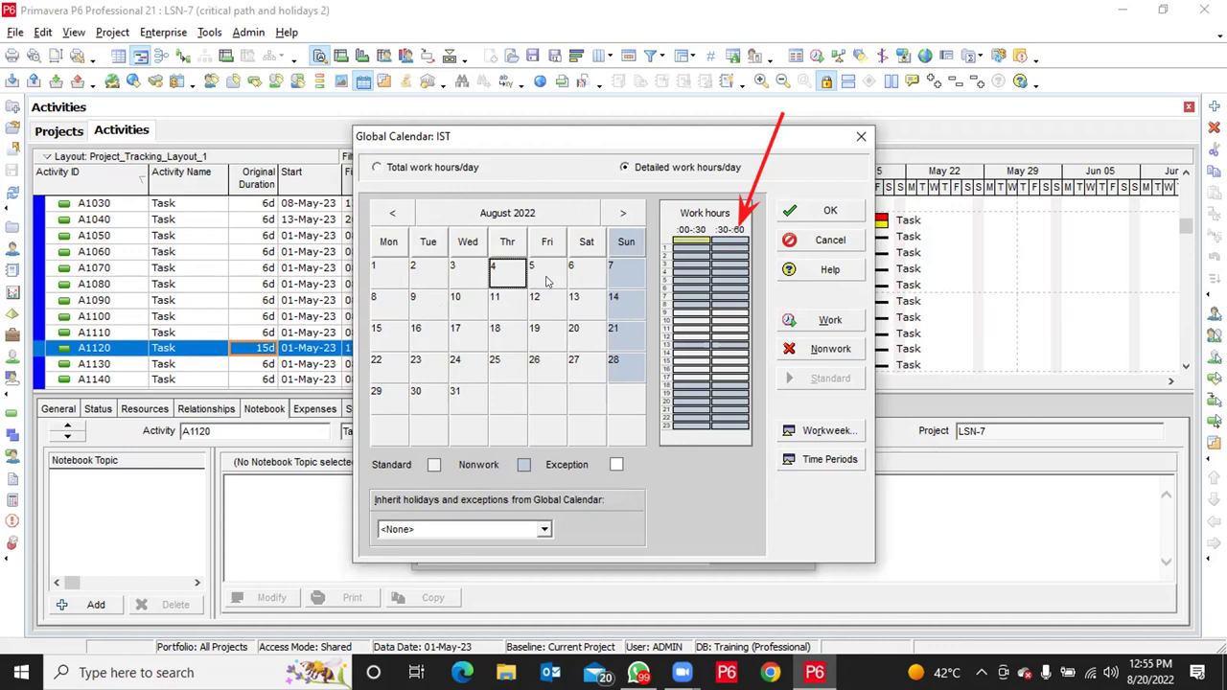
left_click(548, 281)
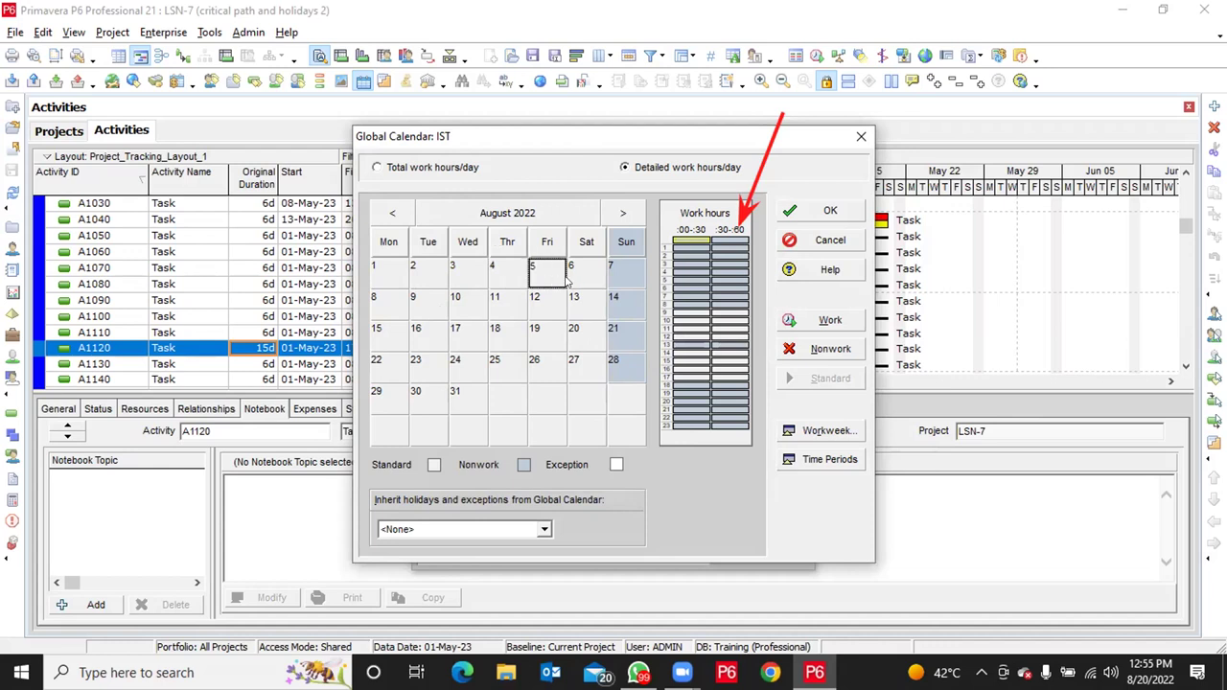
left_click(575, 280)
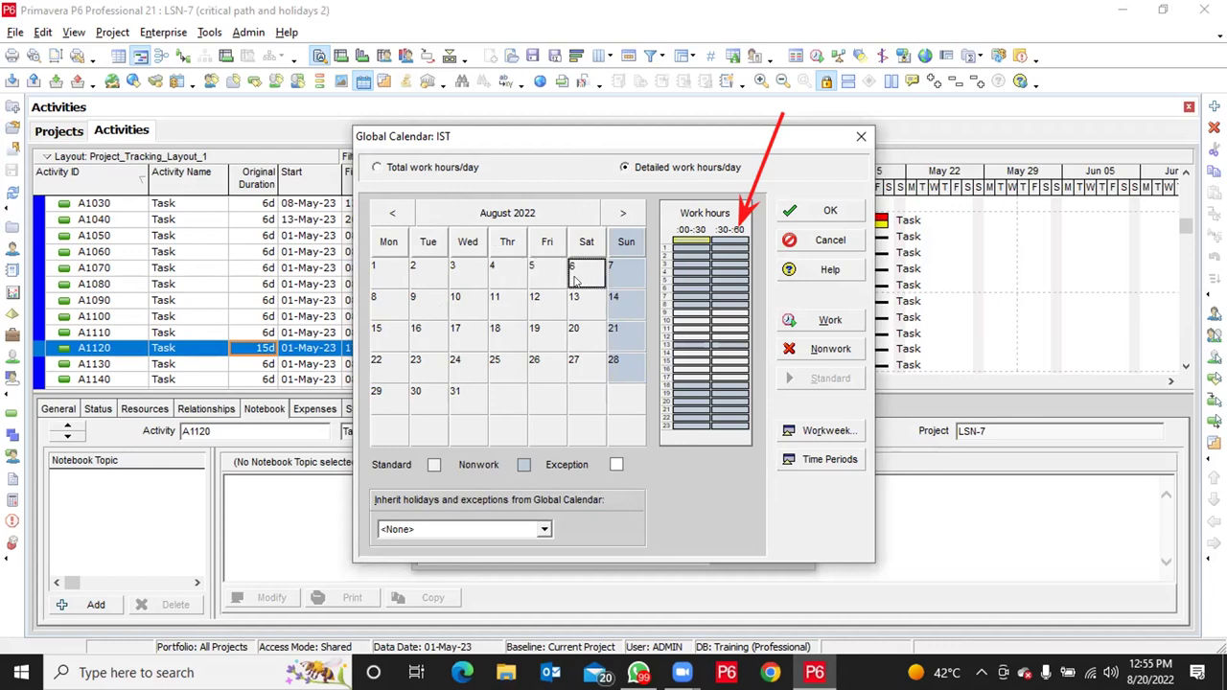
left_click(628, 273)
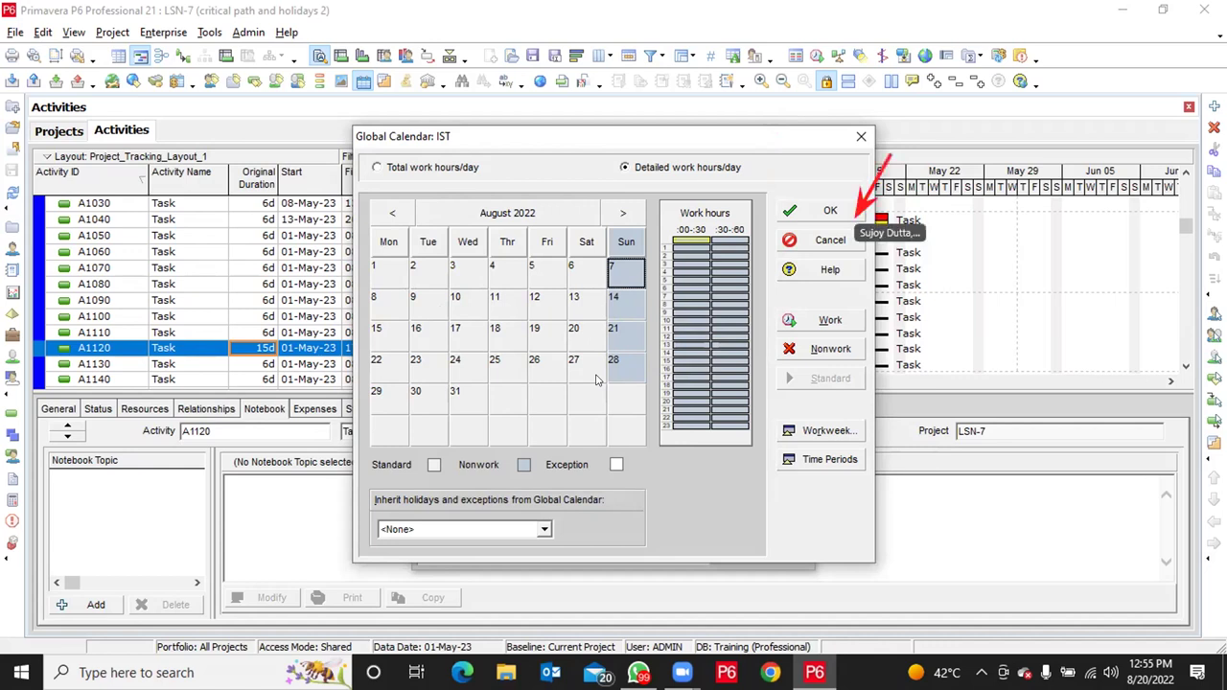
left_click(805, 213)
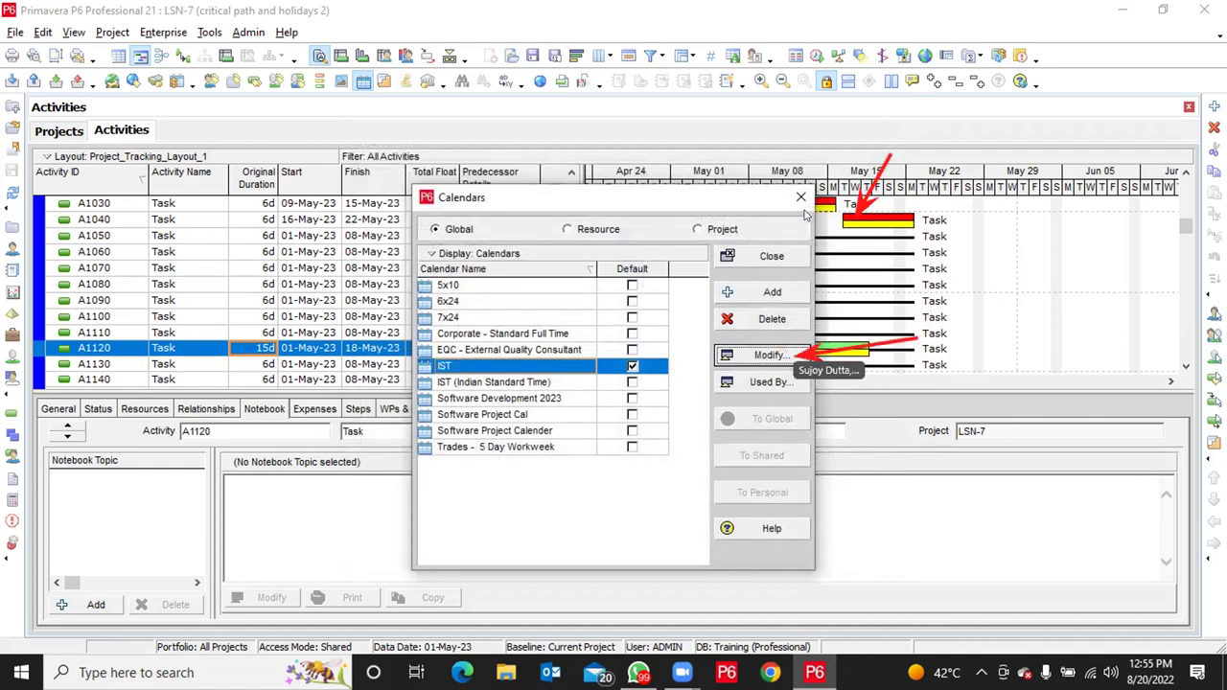
Reopen the global calendar IST, show detailed work hours for 3 May 2023 and mark that day as work
left_click(727, 356)
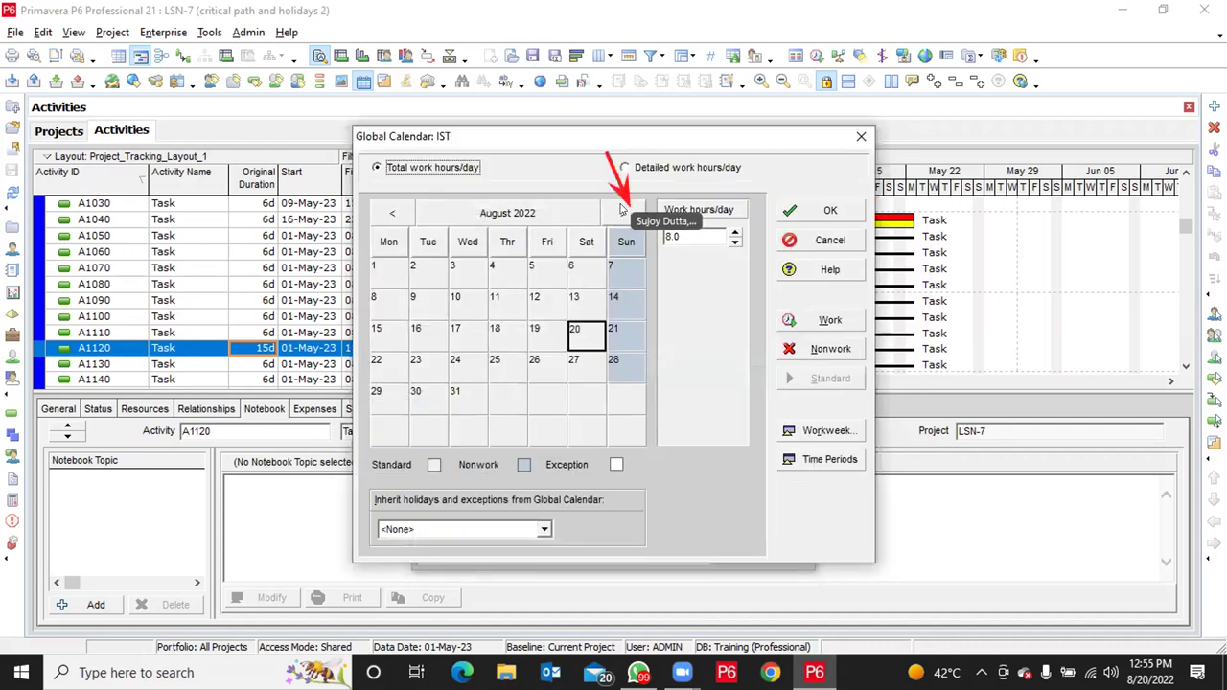
left_click_drag(621, 208, 623, 209)
left_click(466, 269)
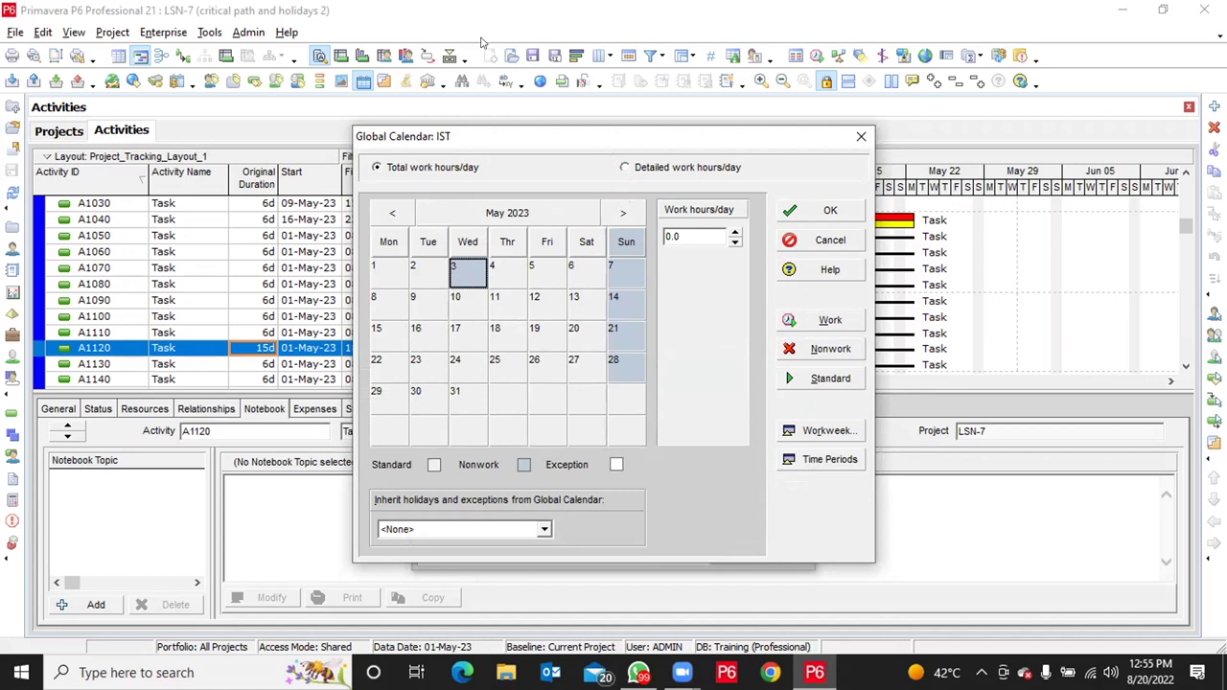
left_click(624, 167)
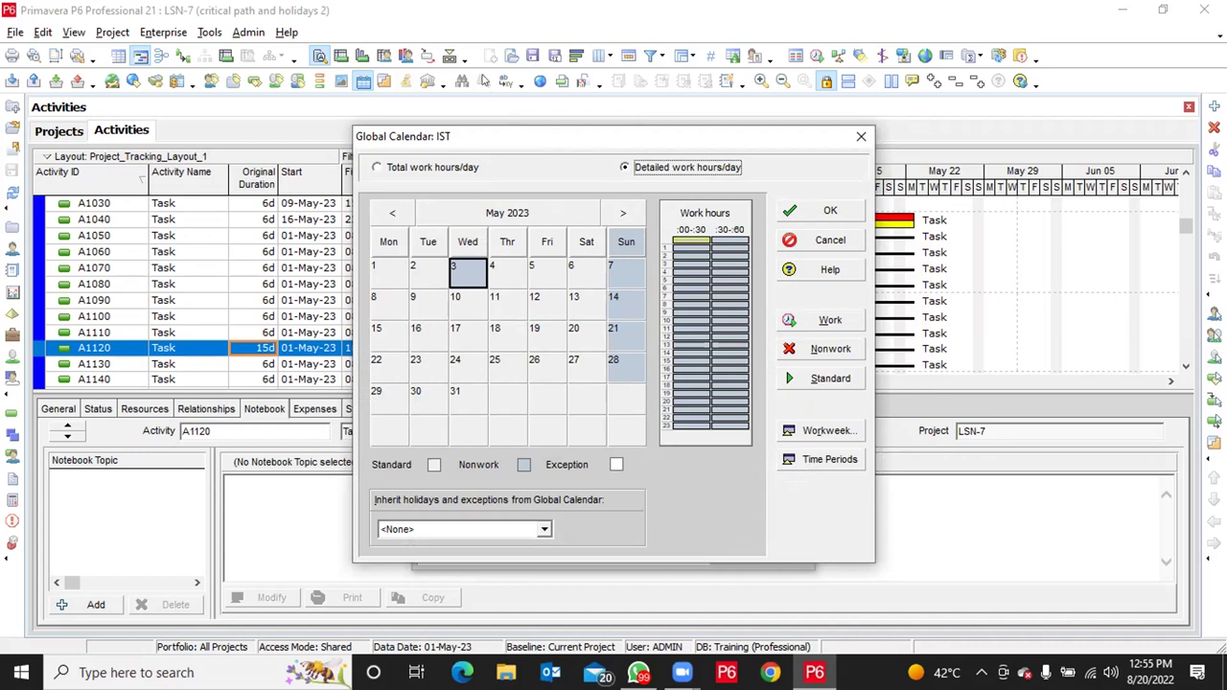
left_click(830, 322)
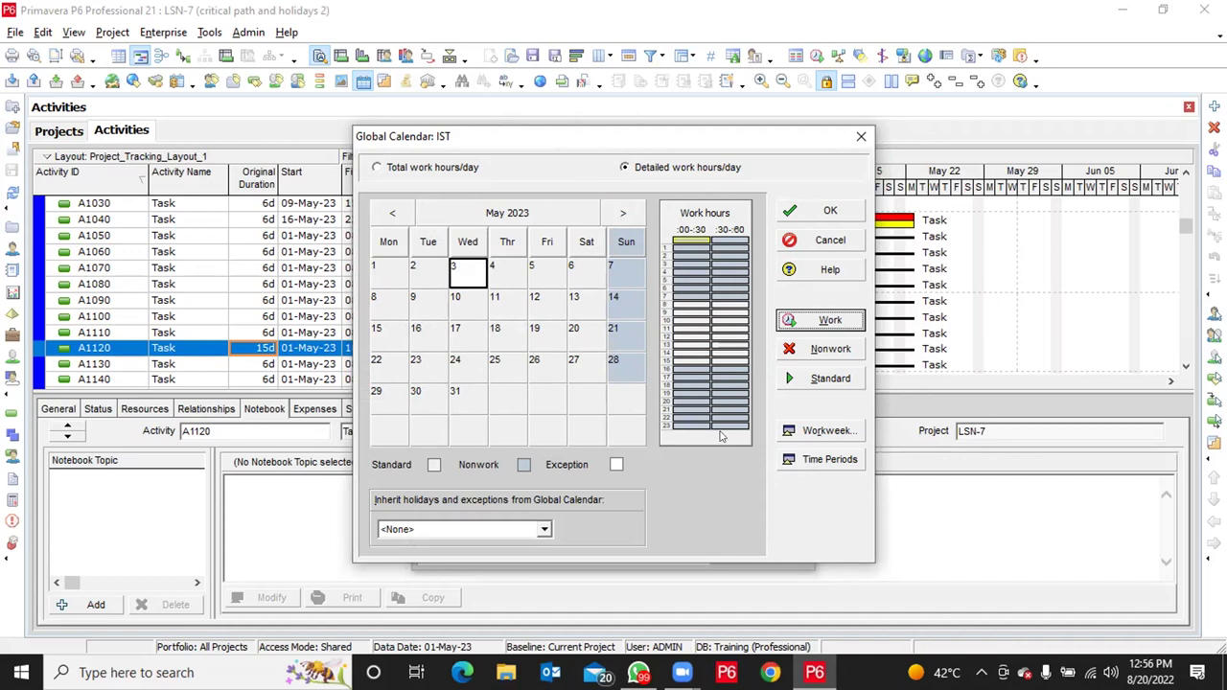
Reset 3 May 2023 to the standard work hours, save the calendar and close the calendars
left_click(813, 380)
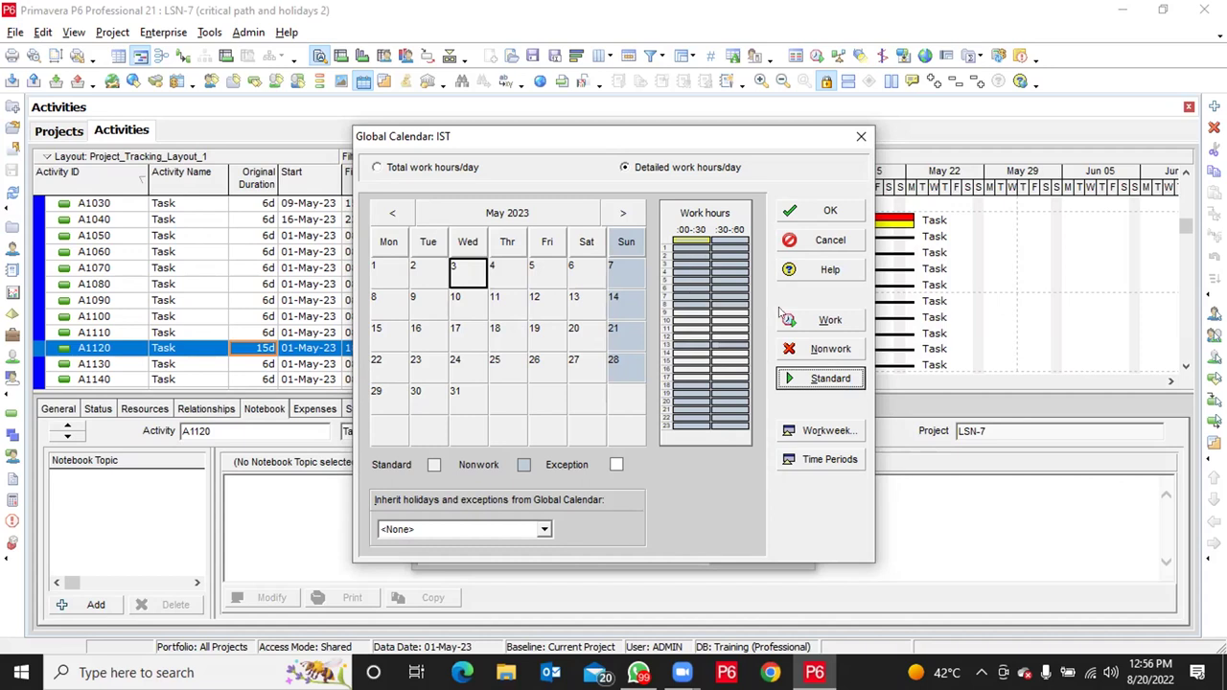
left_click(850, 213)
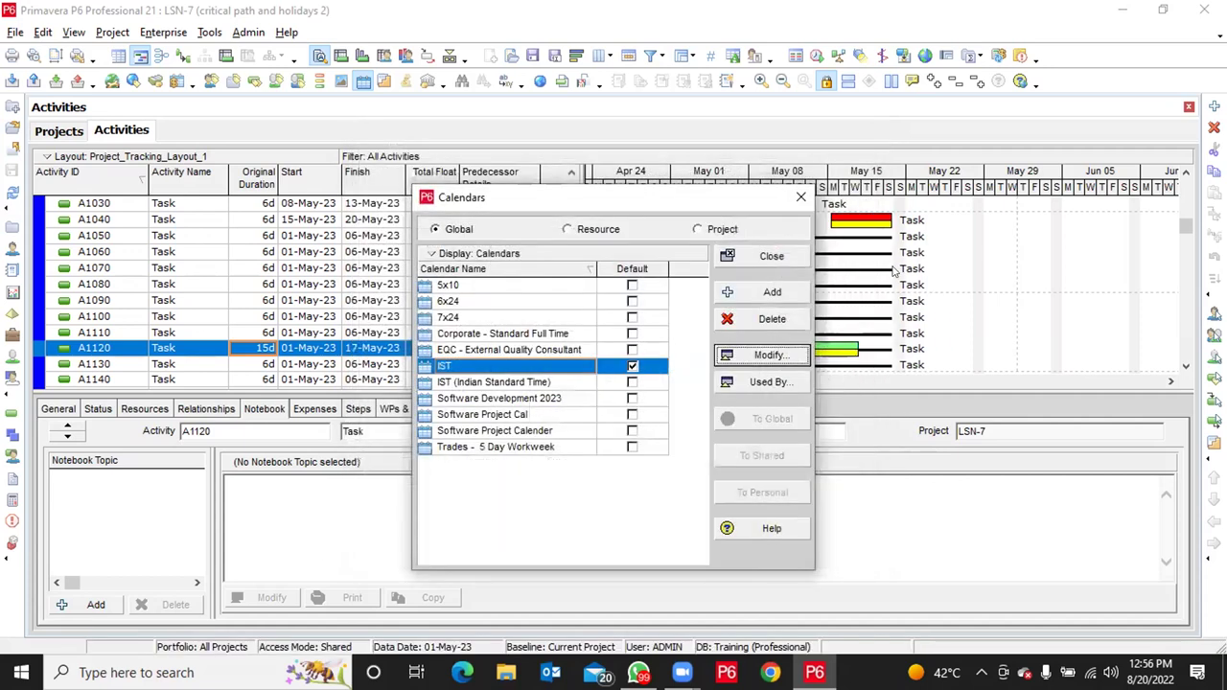
left_click(773, 257)
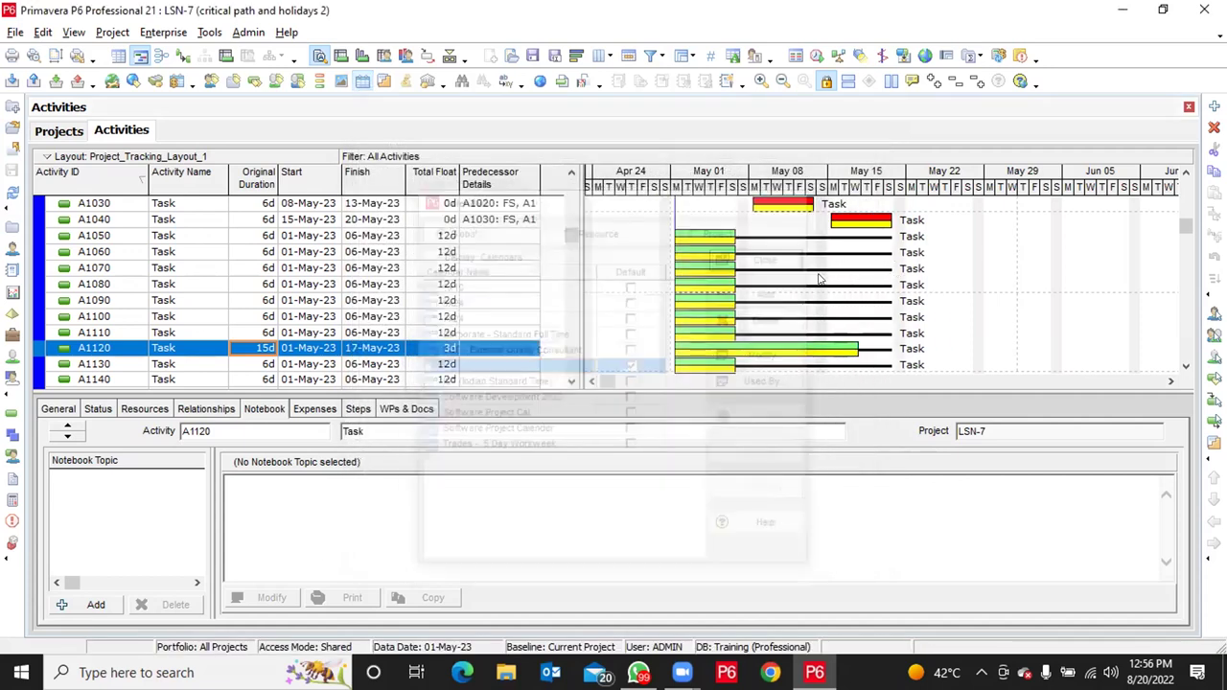
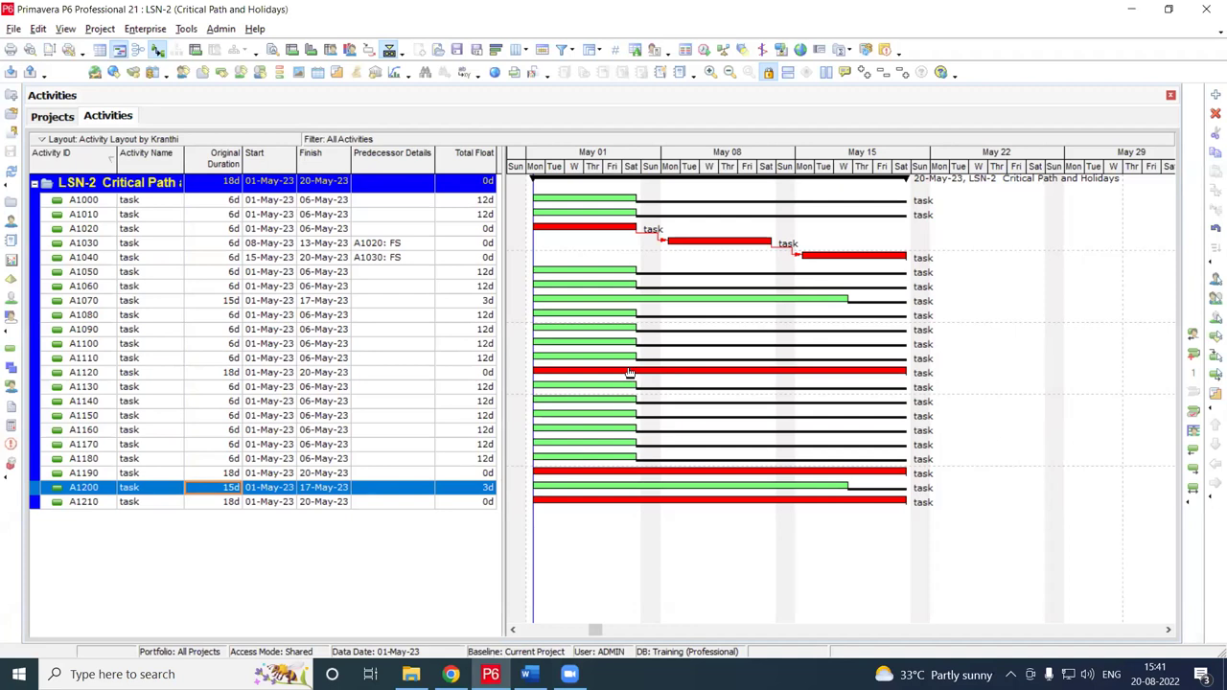
Close the project LSN-2 and consult the Scheduling Rules in the Primavera_Notes document in Word
key("ctrl+w")
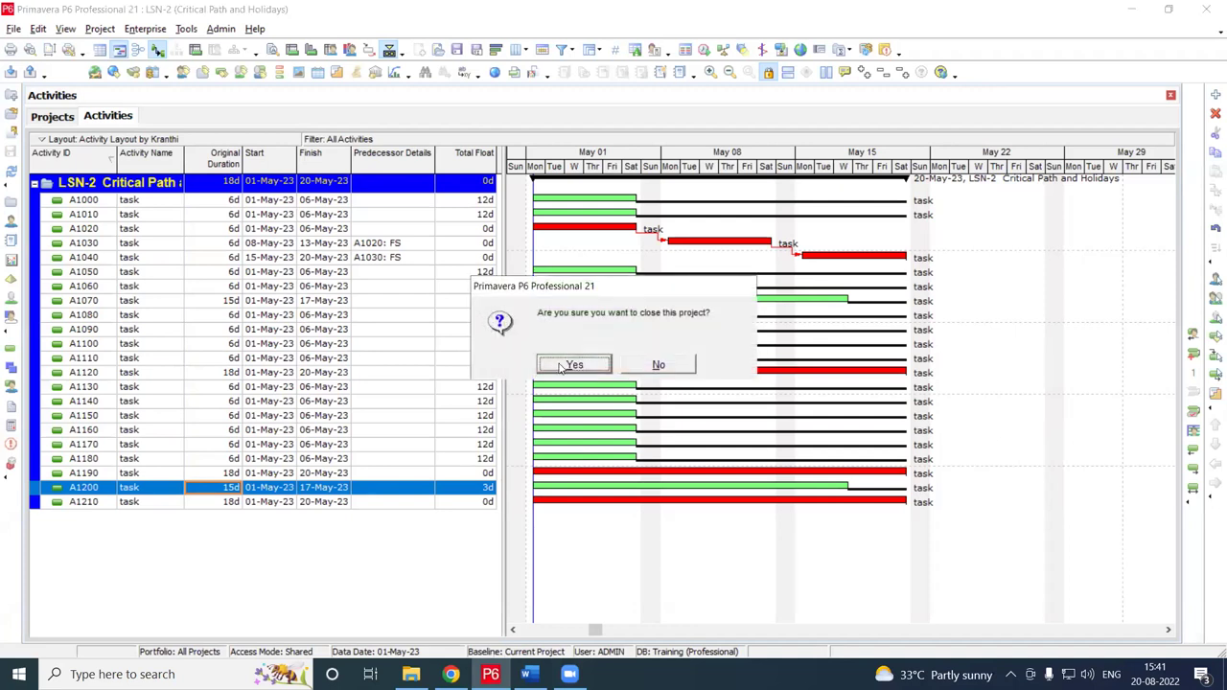
left_click(573, 365)
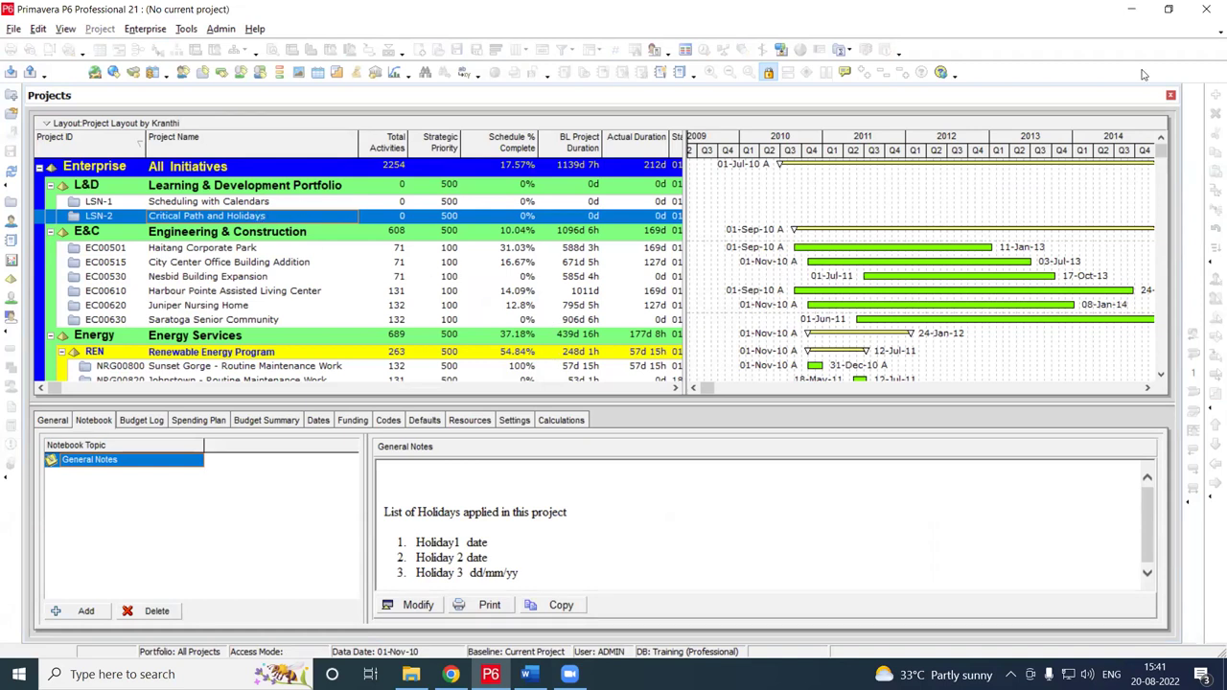
left_click(526, 674)
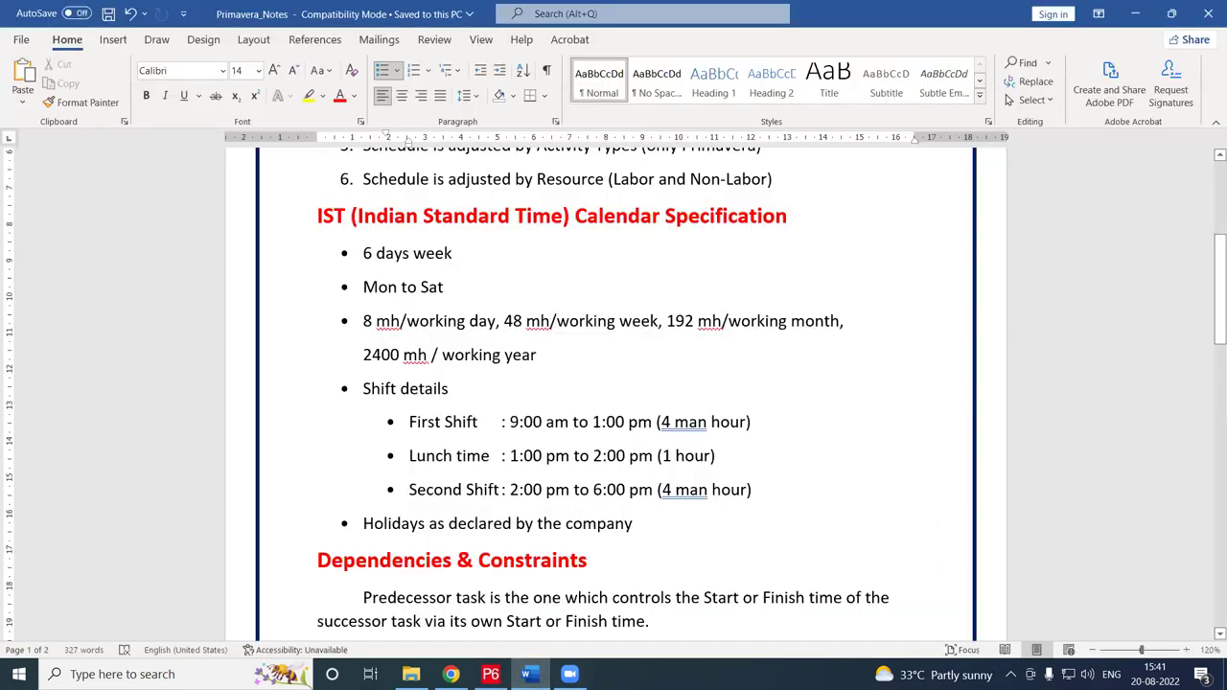
left_click(513, 379)
scroll(538, 438, "up", 5)
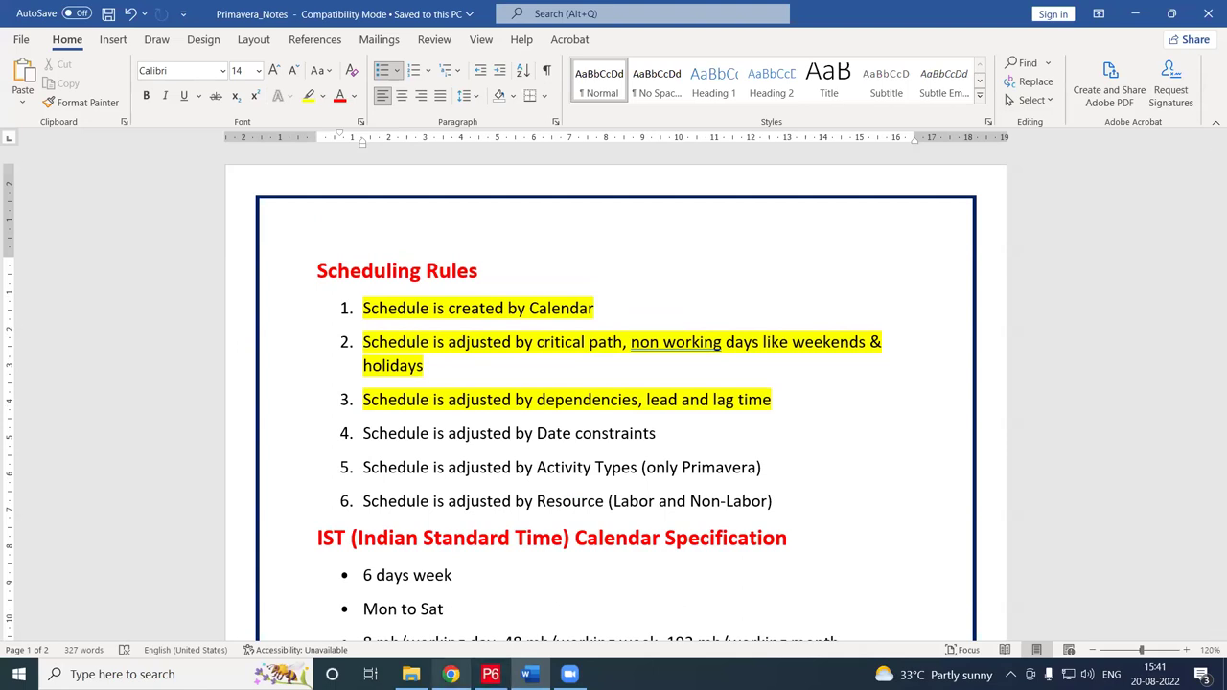
mouse_move(451, 674)
Return to Primavera P6 and paste the copied project into the Learning & Development Portfolio, accepting all the copy options
left_click(491, 675)
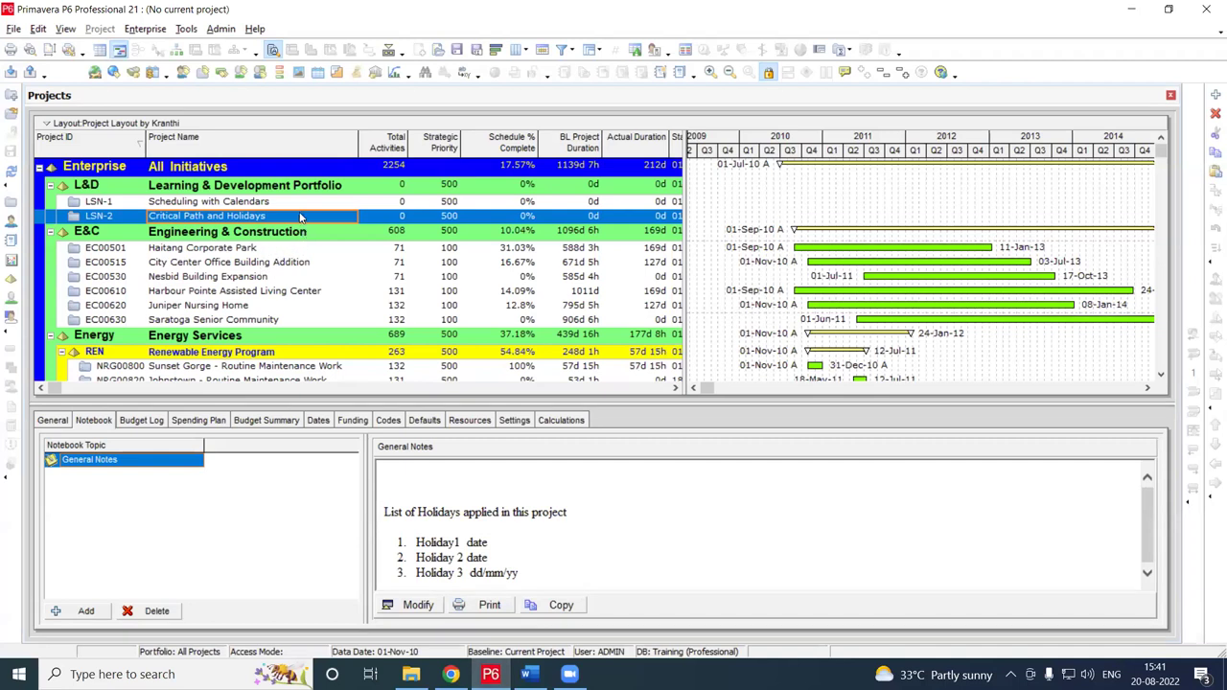
left_click(282, 189)
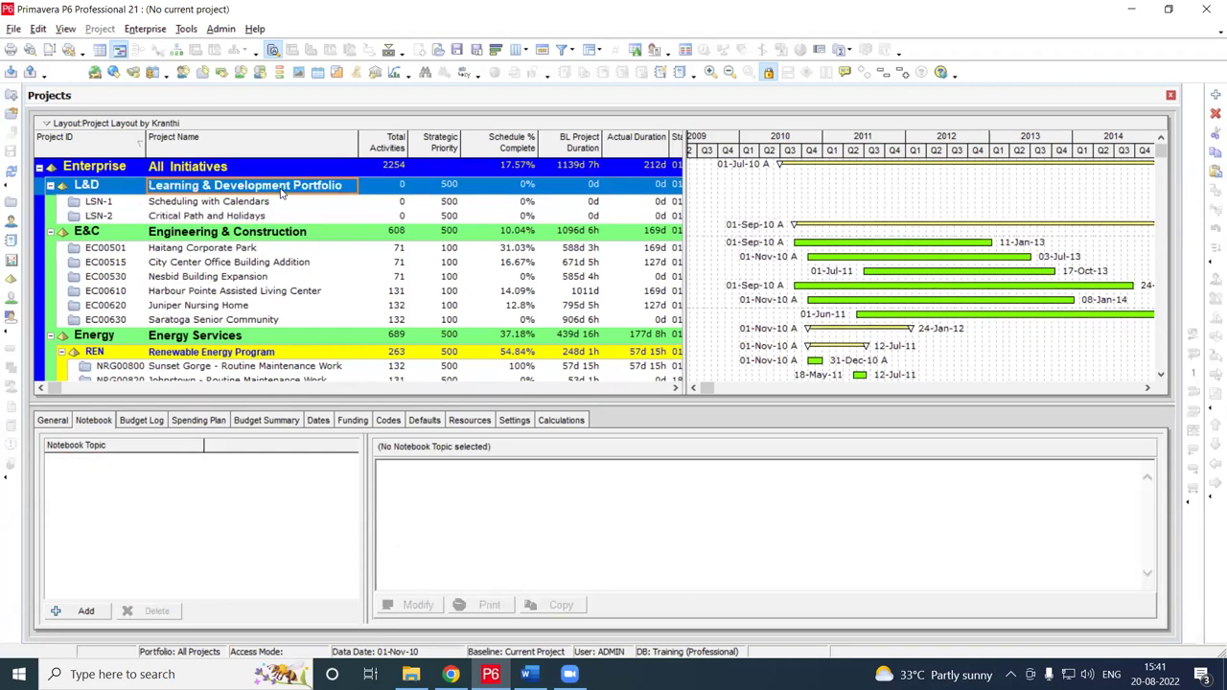
key("ctrl+v")
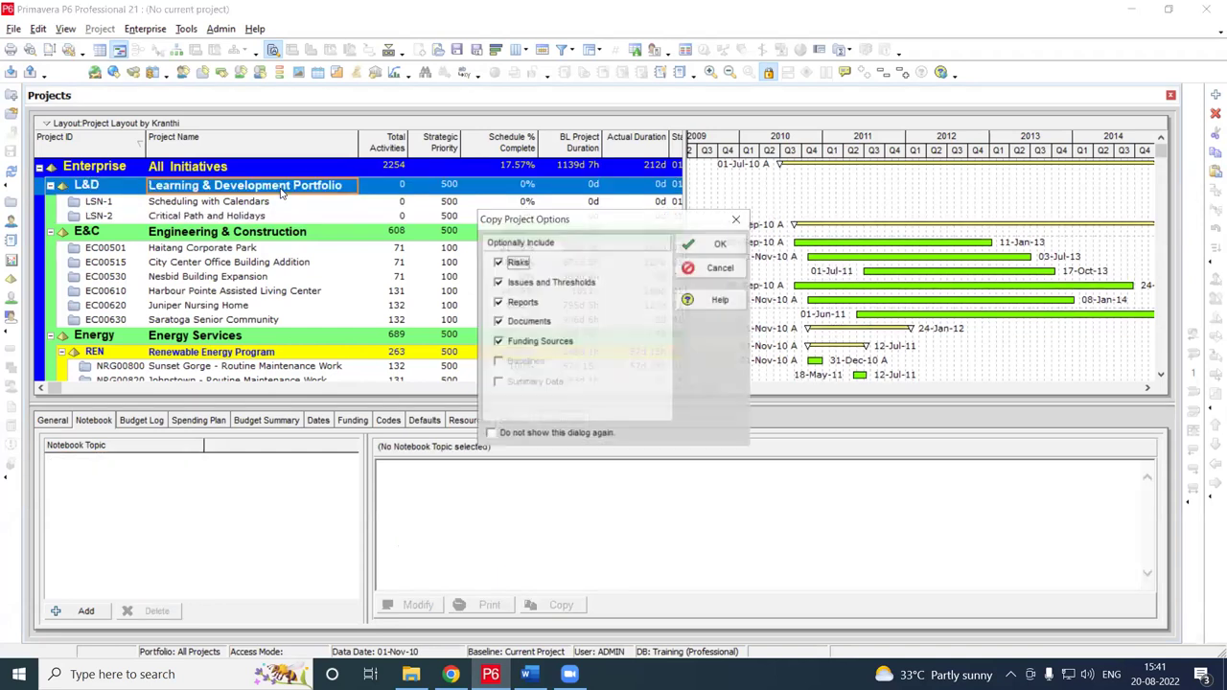
left_click(720, 243)
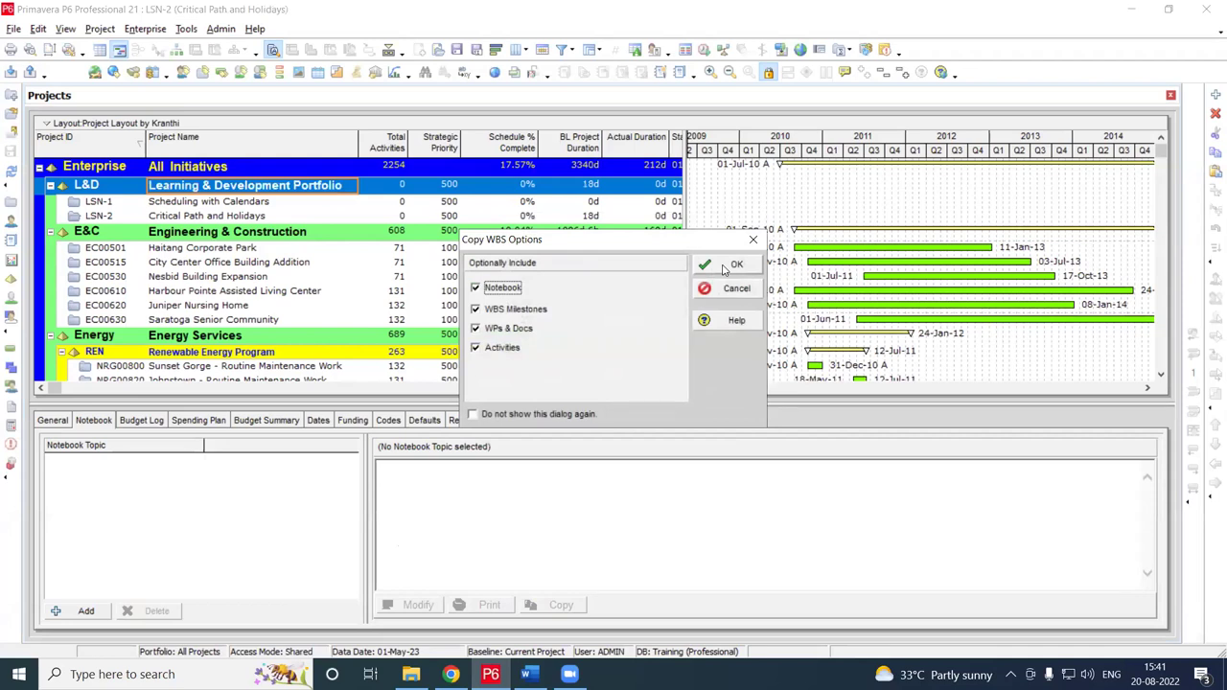
left_click(726, 267)
left_click(811, 248)
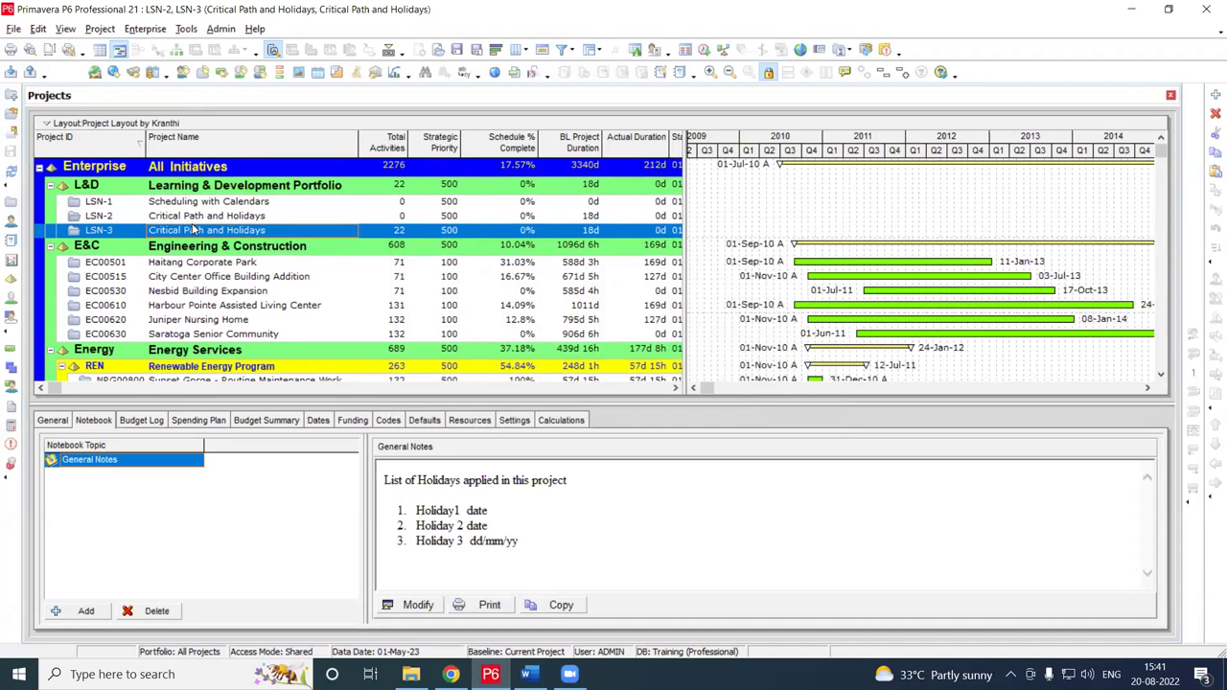
Rename the project LSN-3 as Dependencies & Relationships
left_click(277, 230)
left_click_drag(277, 230, 131, 233)
type("Dep")
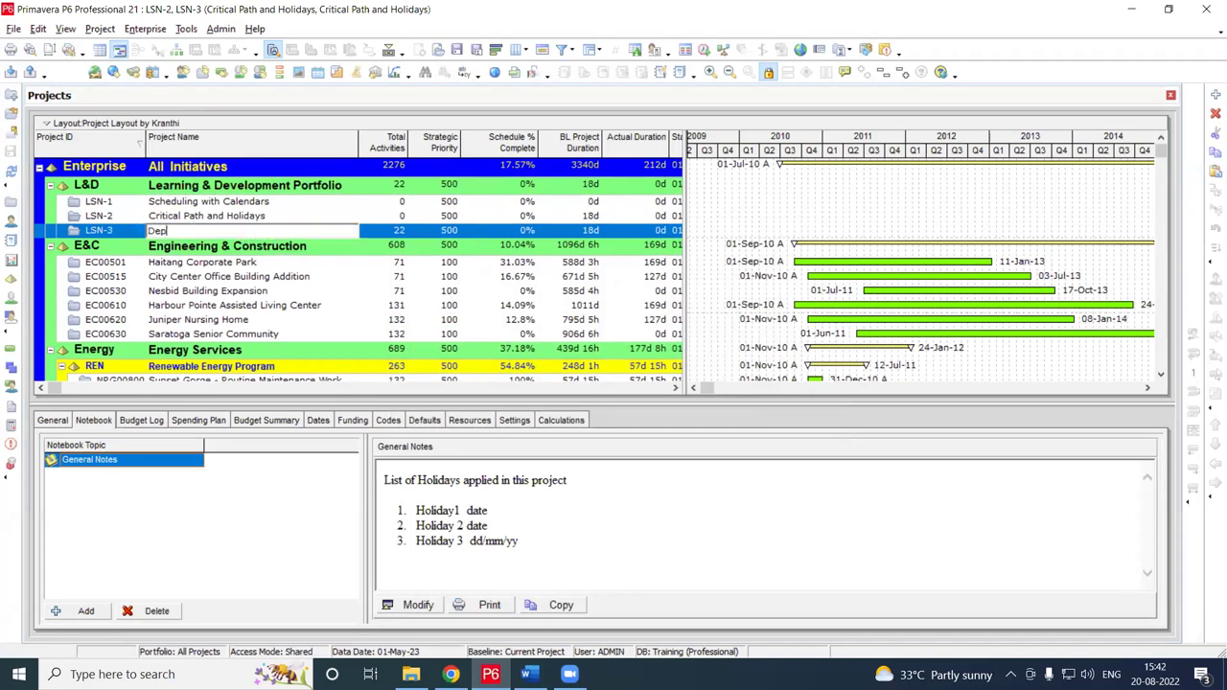
type("endencies & Relationships")
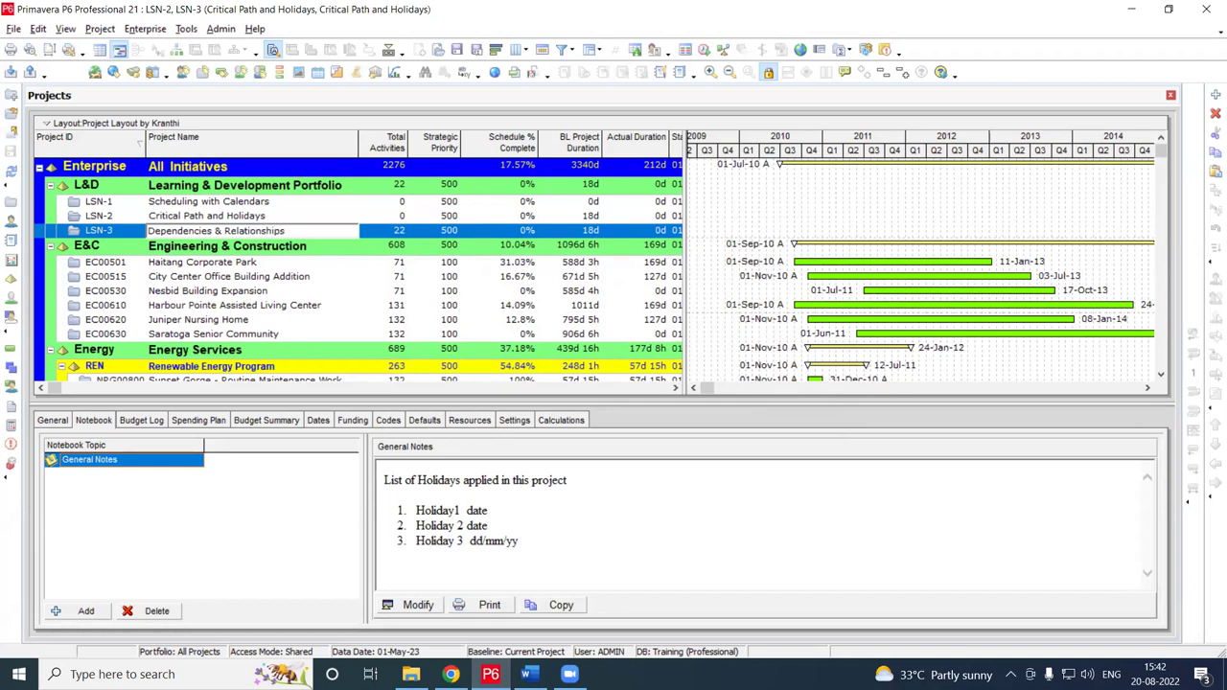
key("Return")
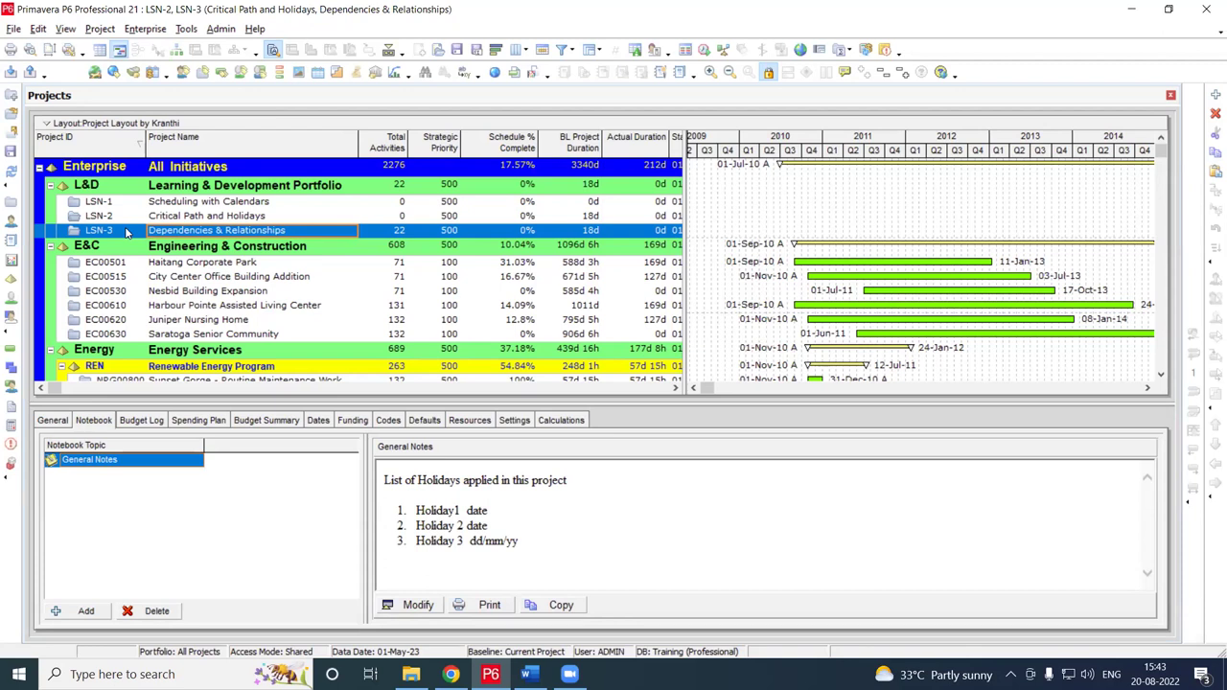
Open project LSN-3 and fill the 6d original duration of A1000 down through activity A1210
right_click(126, 232)
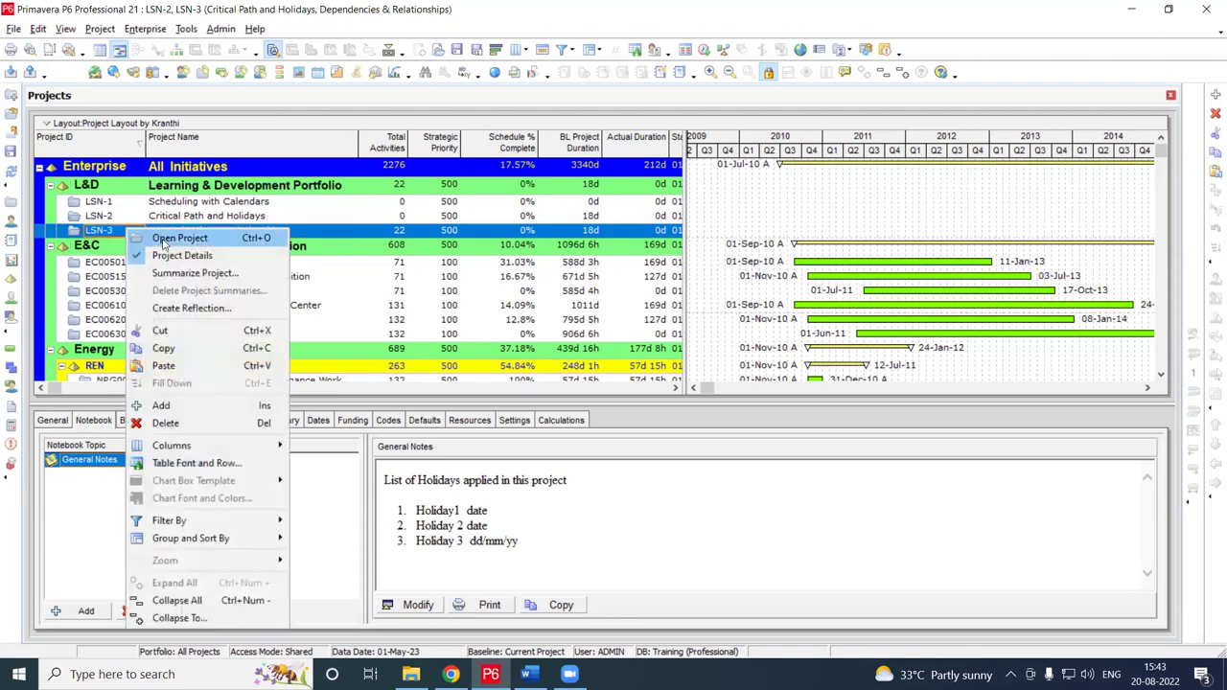
left_click(164, 240)
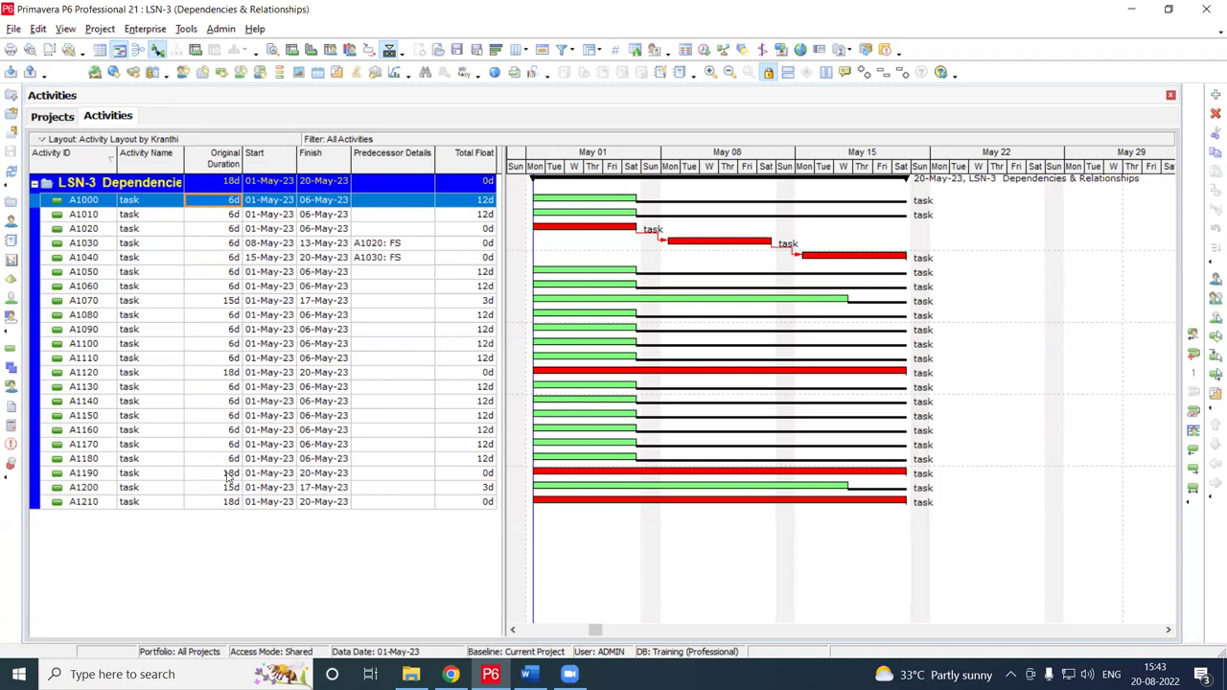
left_click(228, 502, "shift")
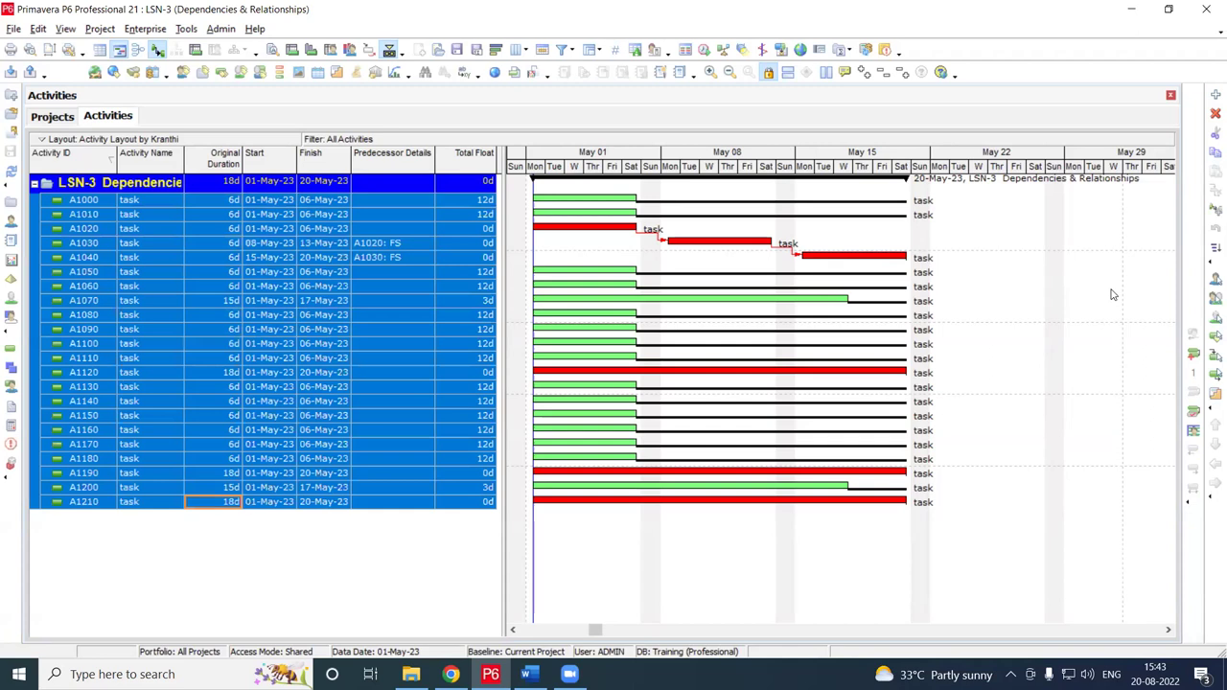
left_click(1211, 249)
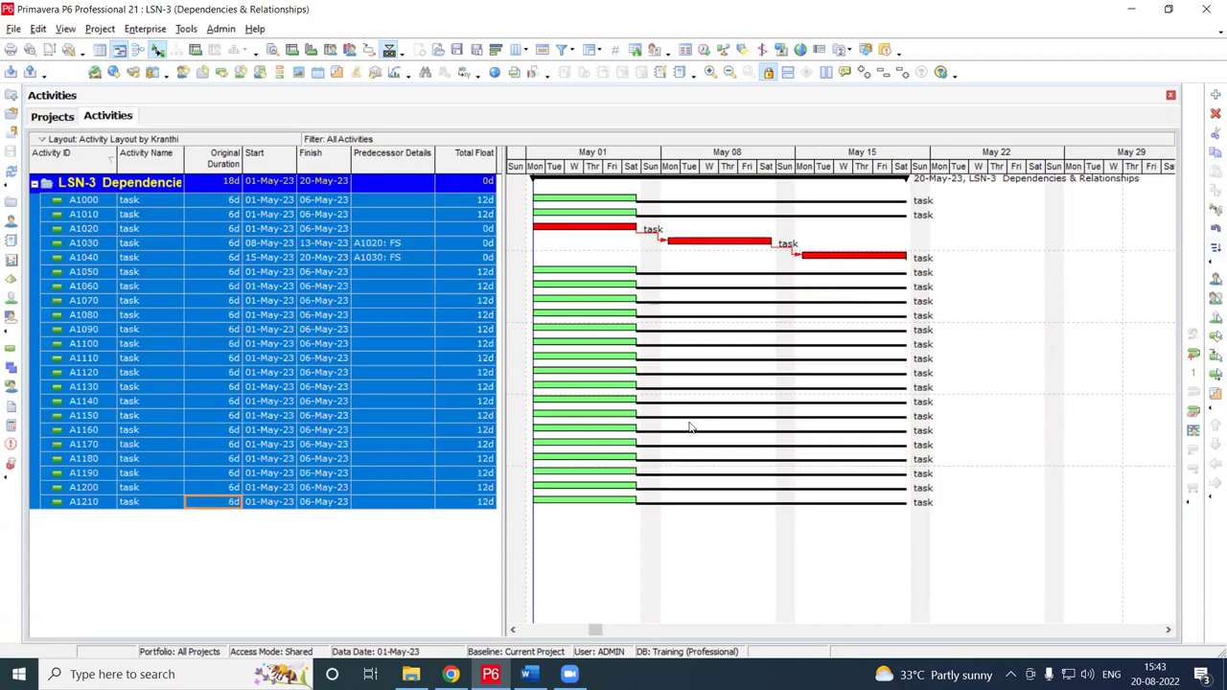
key("Down")
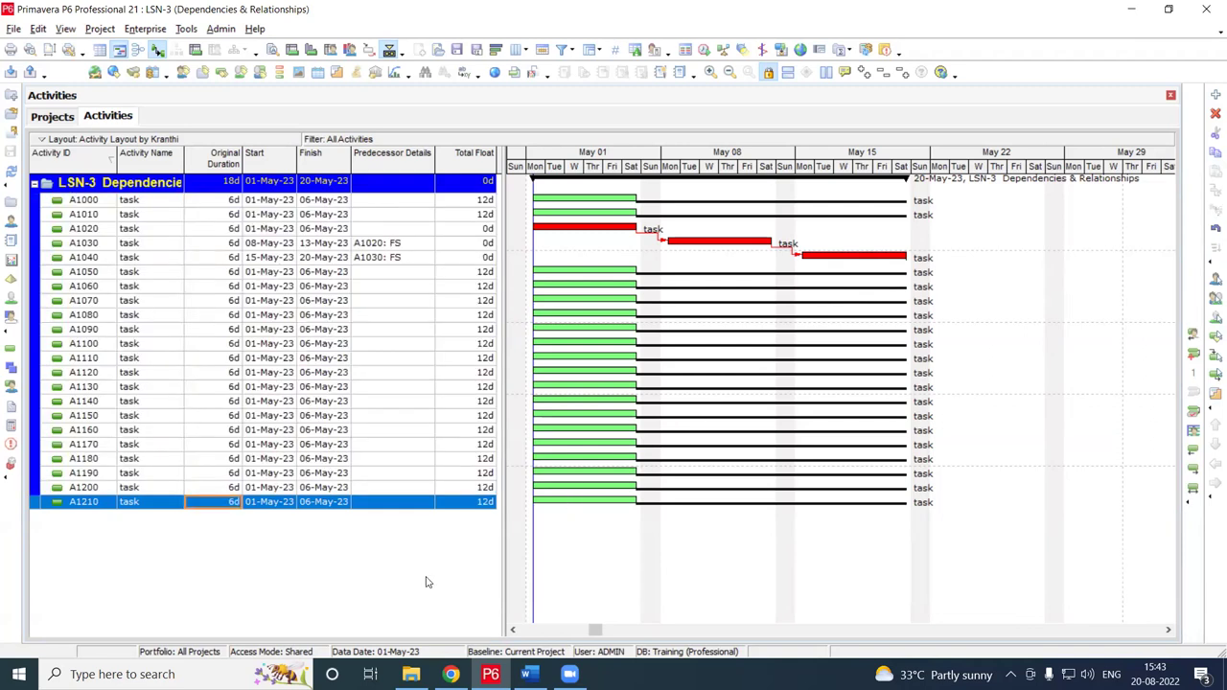
Open the WBS of project LSN-3 and adjust the widths of the WBS code and total activities columns
left_click(11, 367)
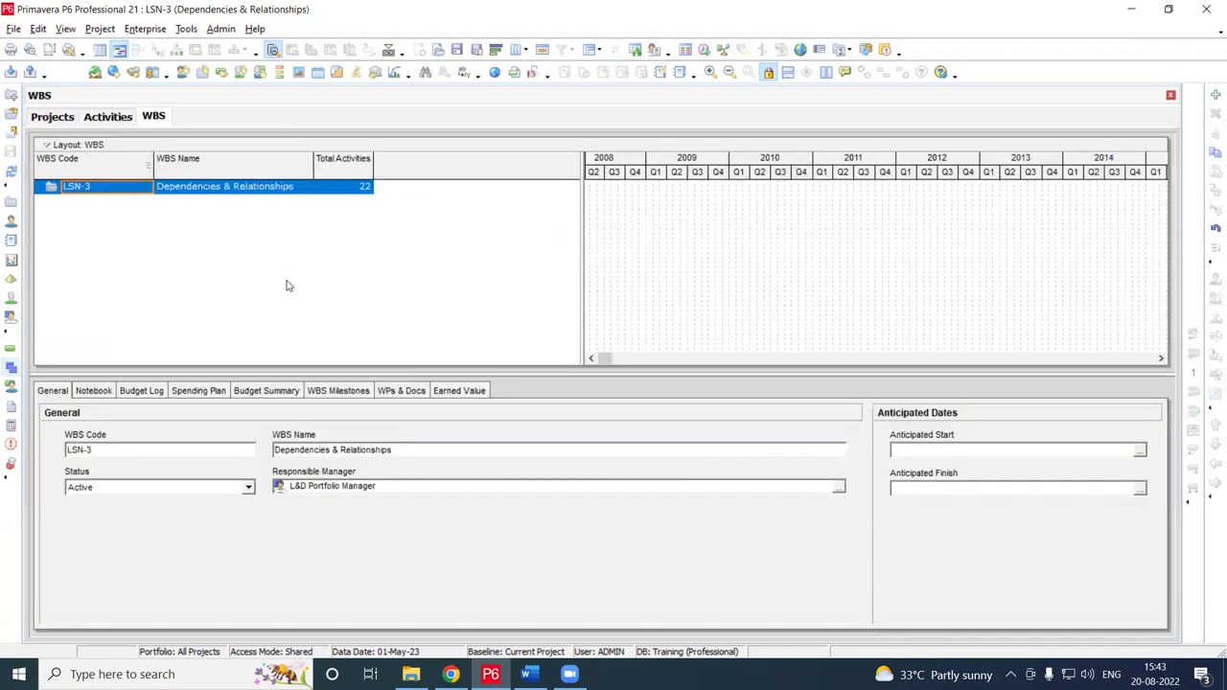
left_click_drag(370, 169, 383, 165)
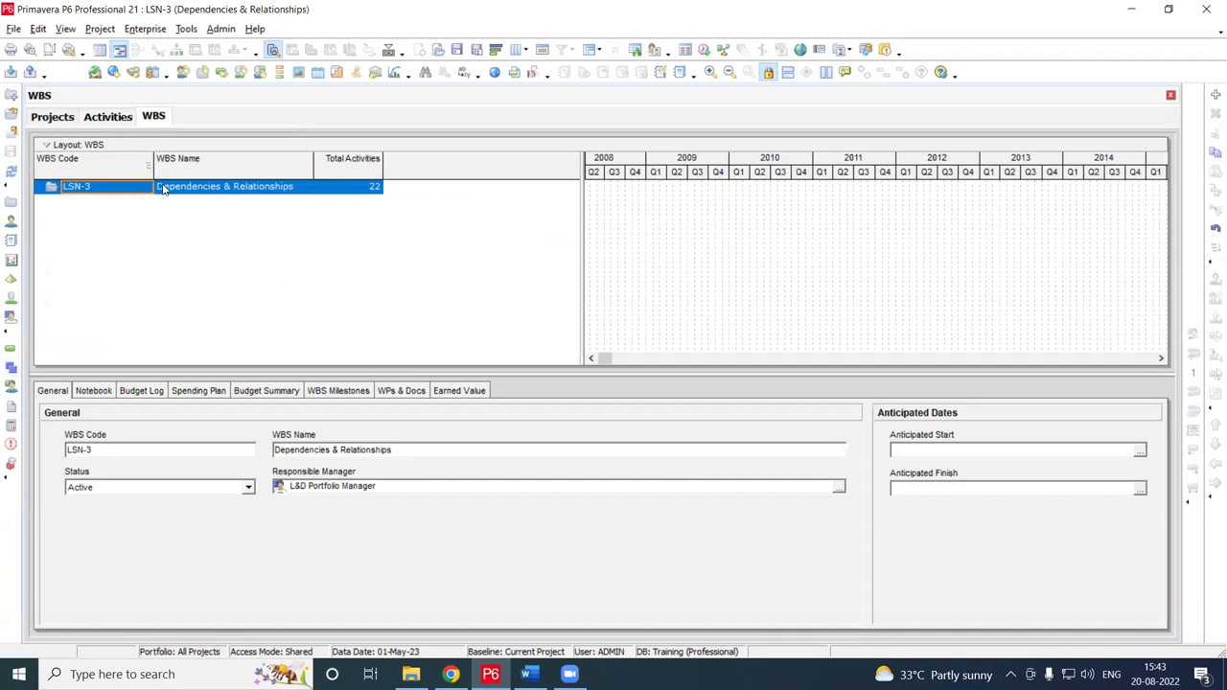
left_click_drag(148, 165, 136, 165)
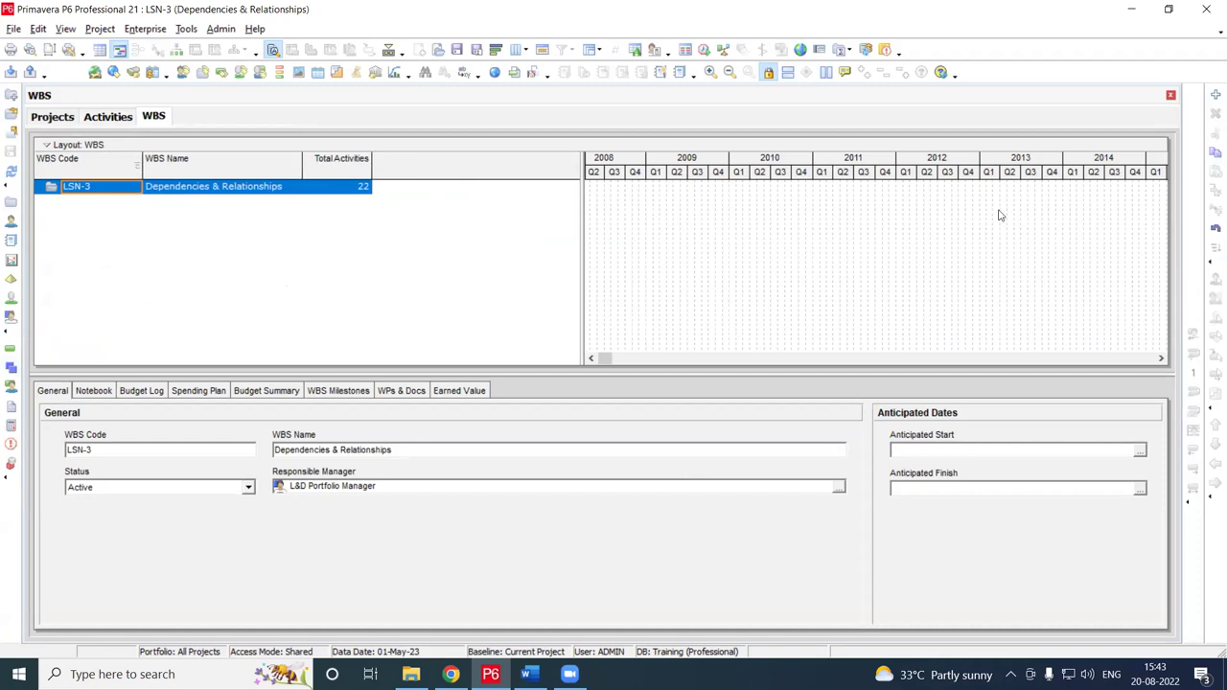
Add a WBS element named Finish to Start under LSN-3
left_click(1215, 94)
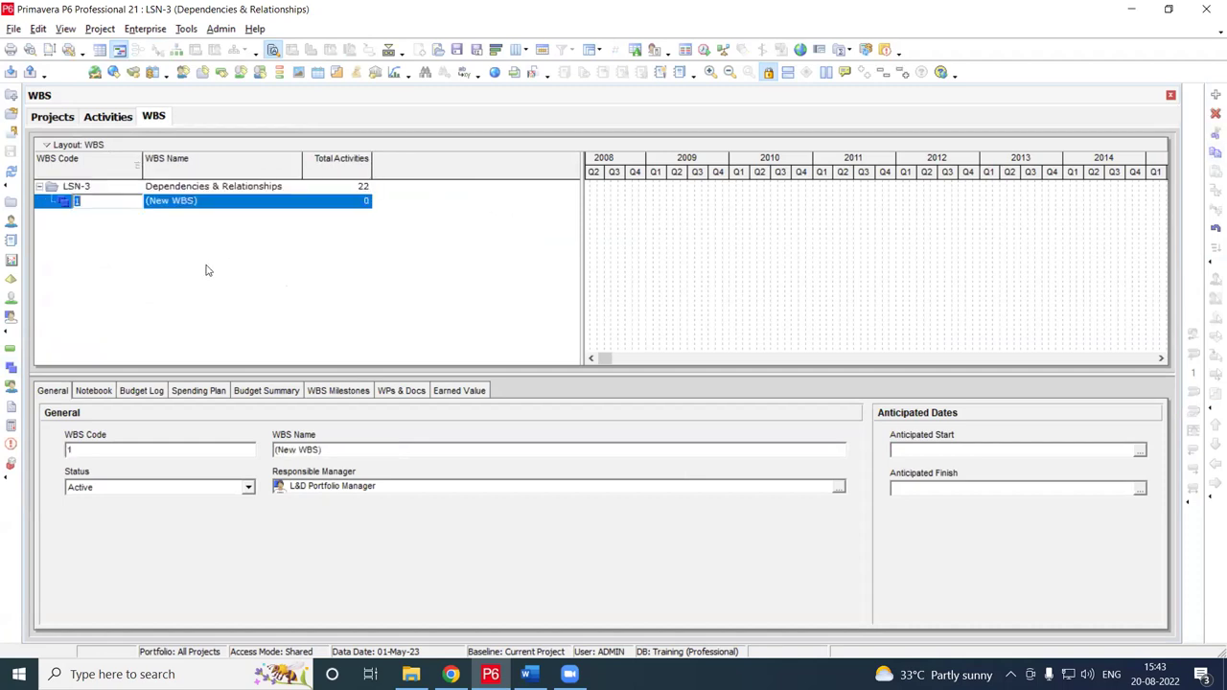
left_click(236, 202)
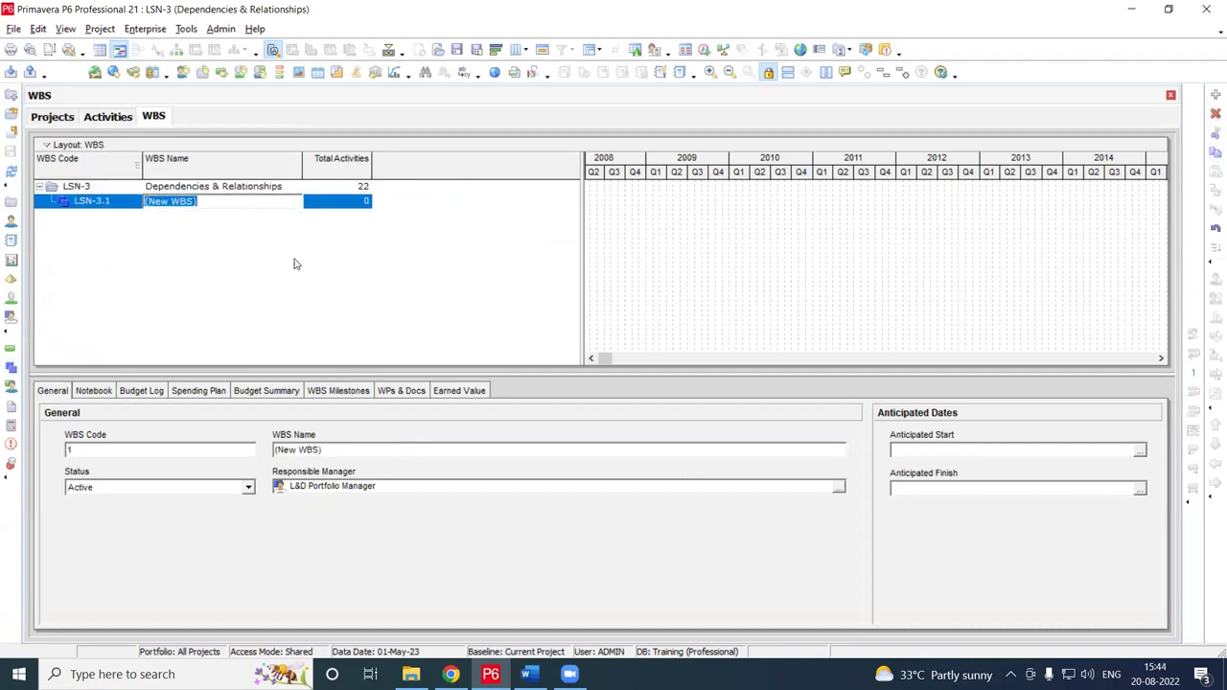
type("Finsh")
key("BackSpace")
key("BackSpace")
key("BackSpace")
type("ish to Start")
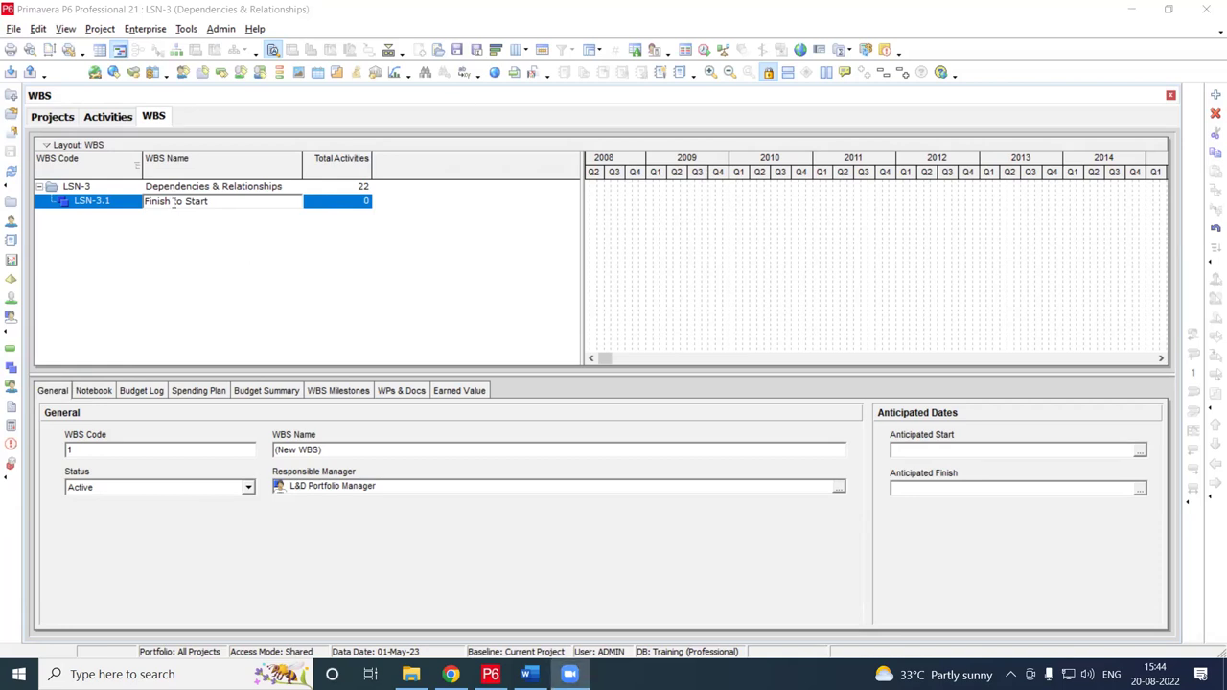
Add a second WBS element under LSN-3 and name it Start to Start
key("Up")
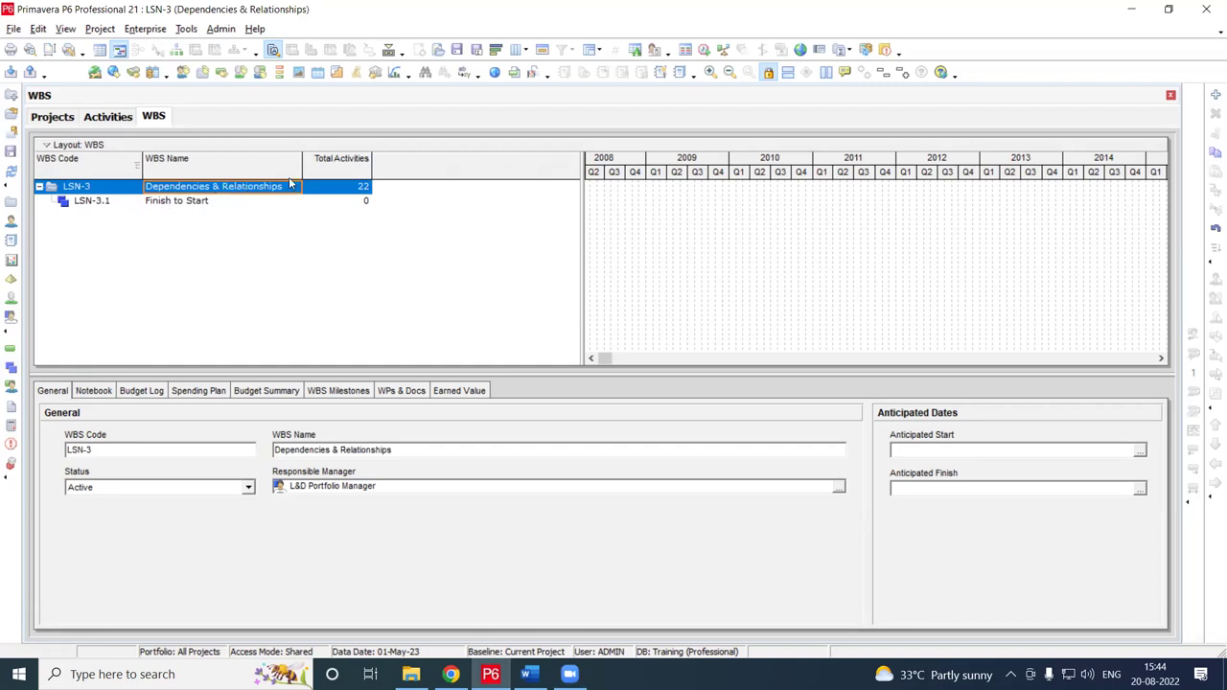
left_click(1215, 94)
left_click(204, 216)
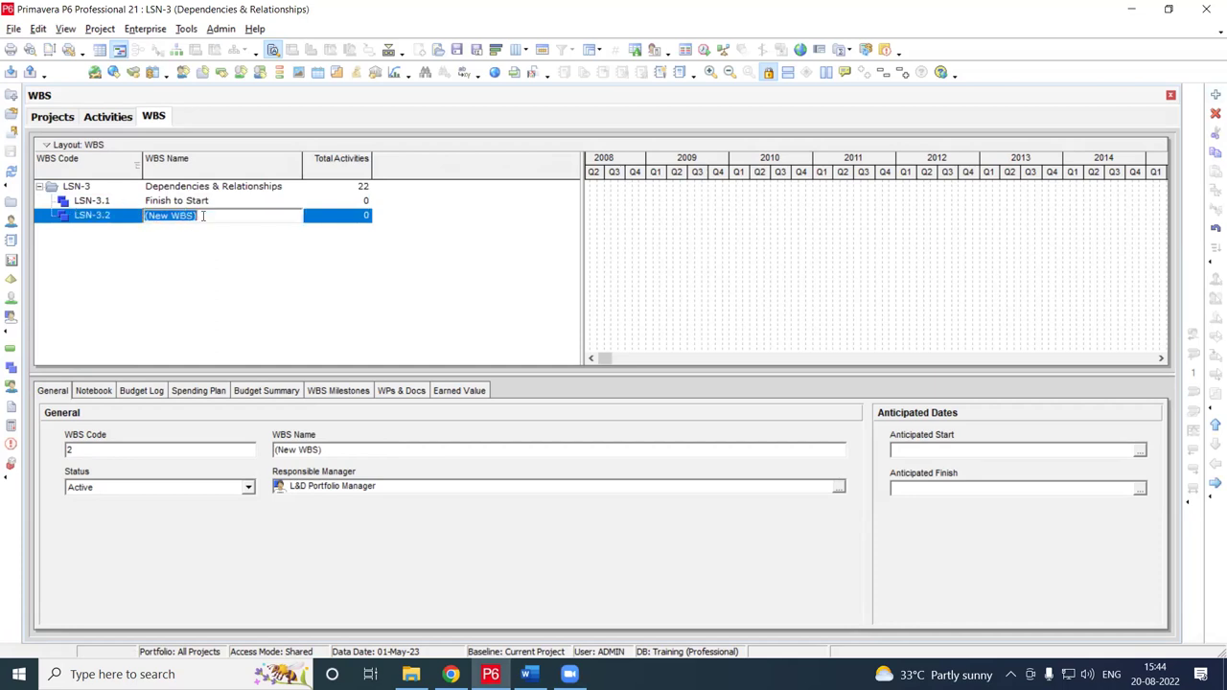
type("Start tio Start")
key("Return")
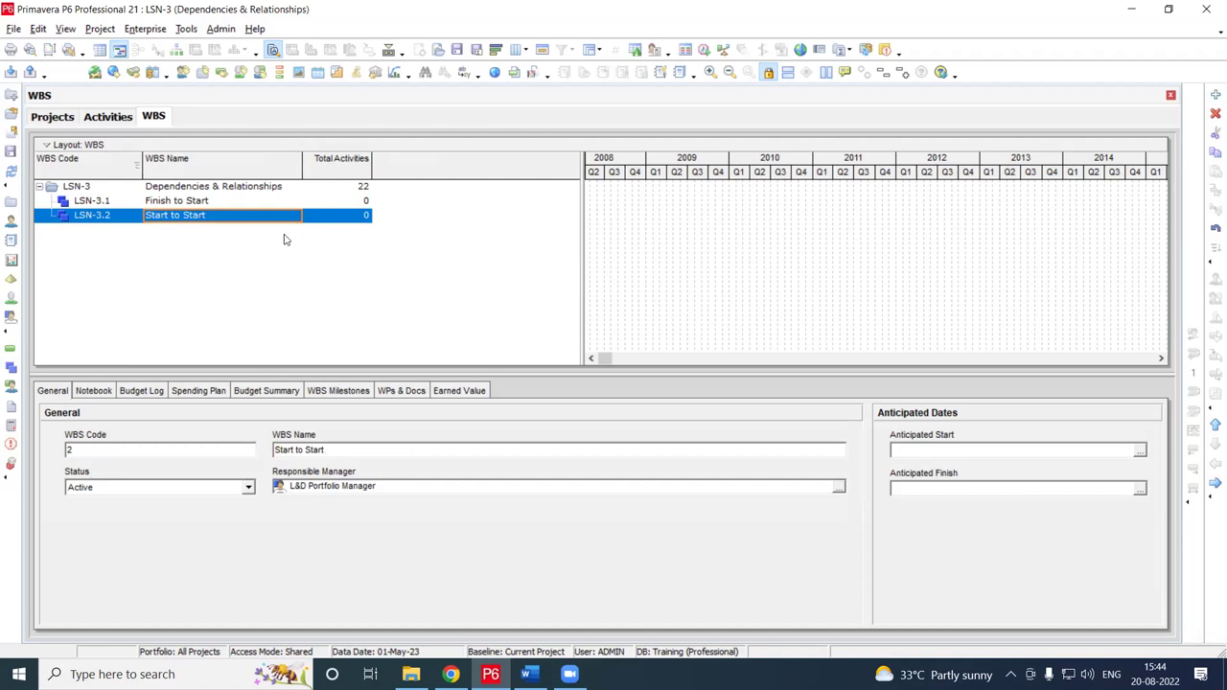
Add a third WBS element under LSN-3 and name it Finish to Finish
left_click(260, 190)
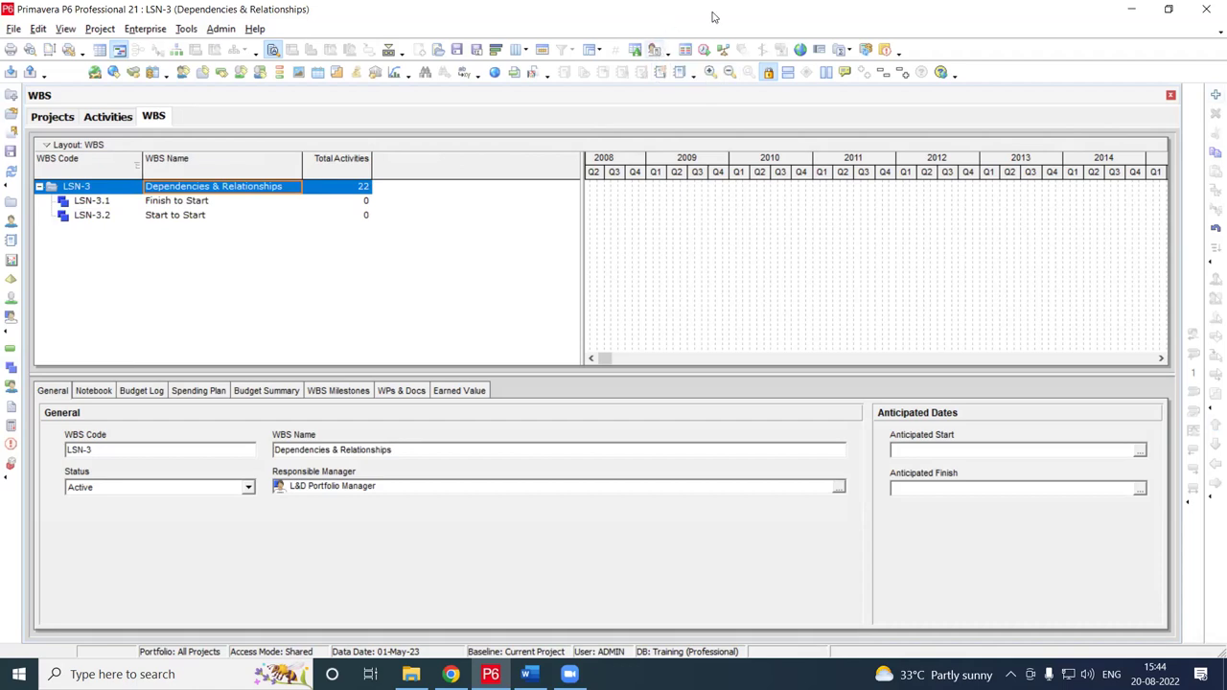
left_click(1214, 96)
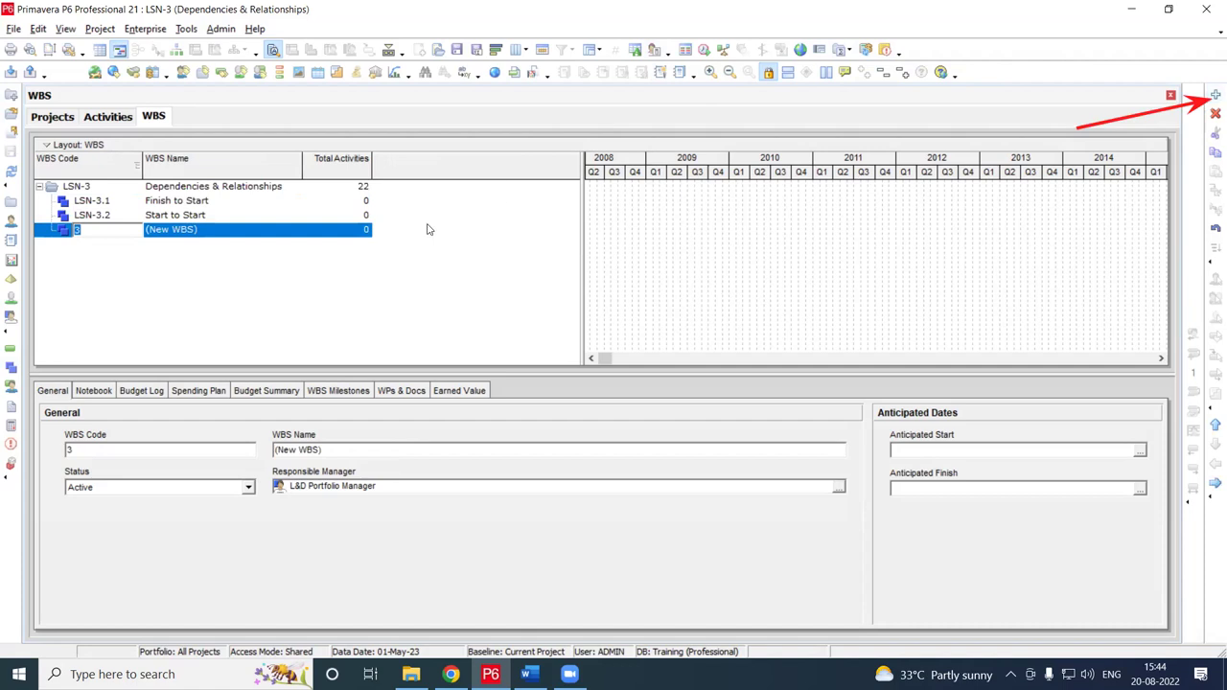
left_click(201, 230)
type("Fin")
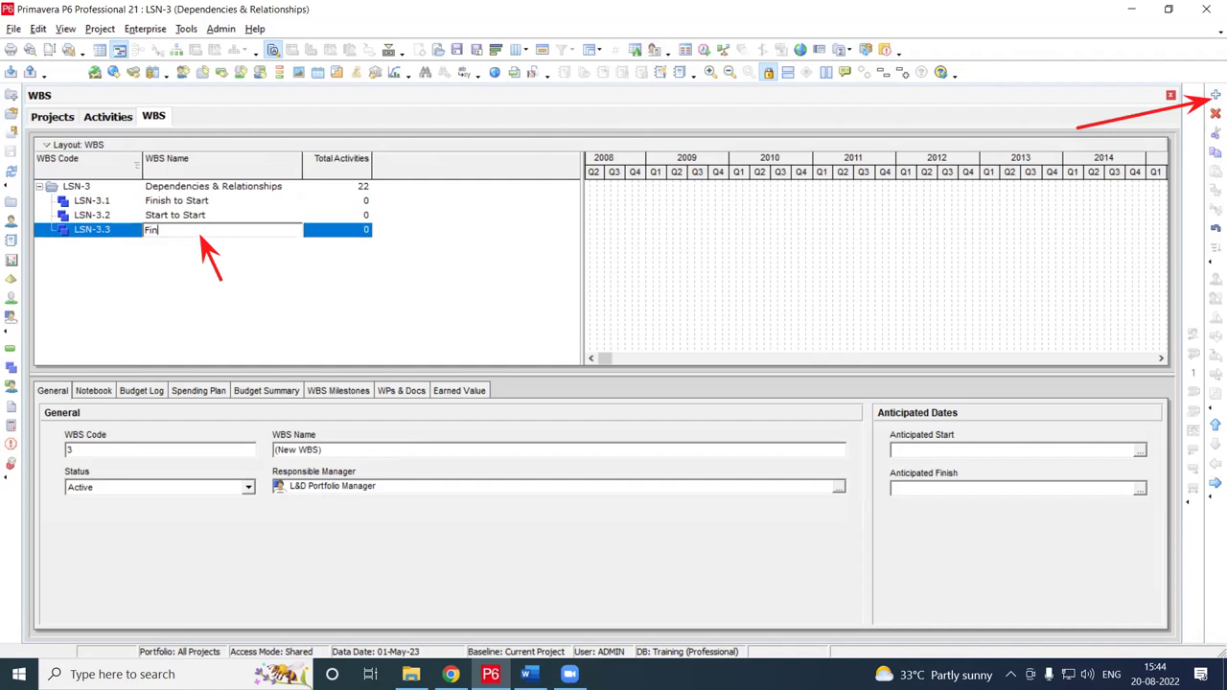
type("sish to Finish")
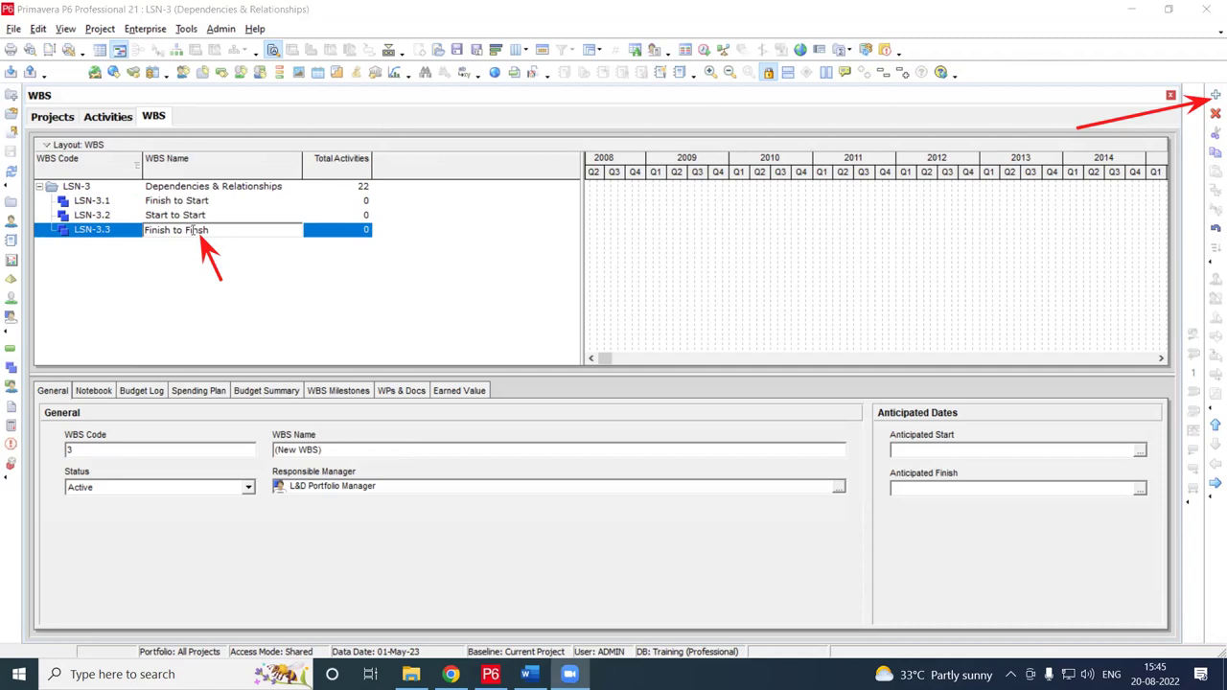
left_click(196, 230)
type("i")
Add a fourth WBS element under LSN-3 and name it Start to Finish
left_click(257, 189)
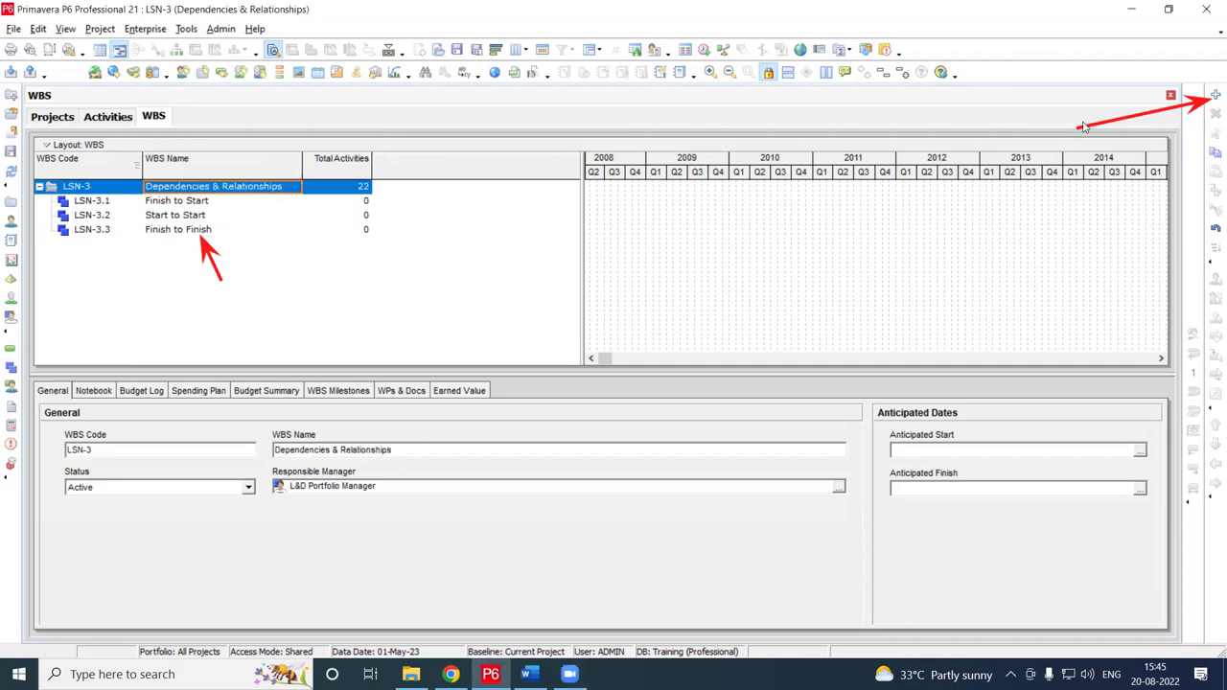
key("Insert")
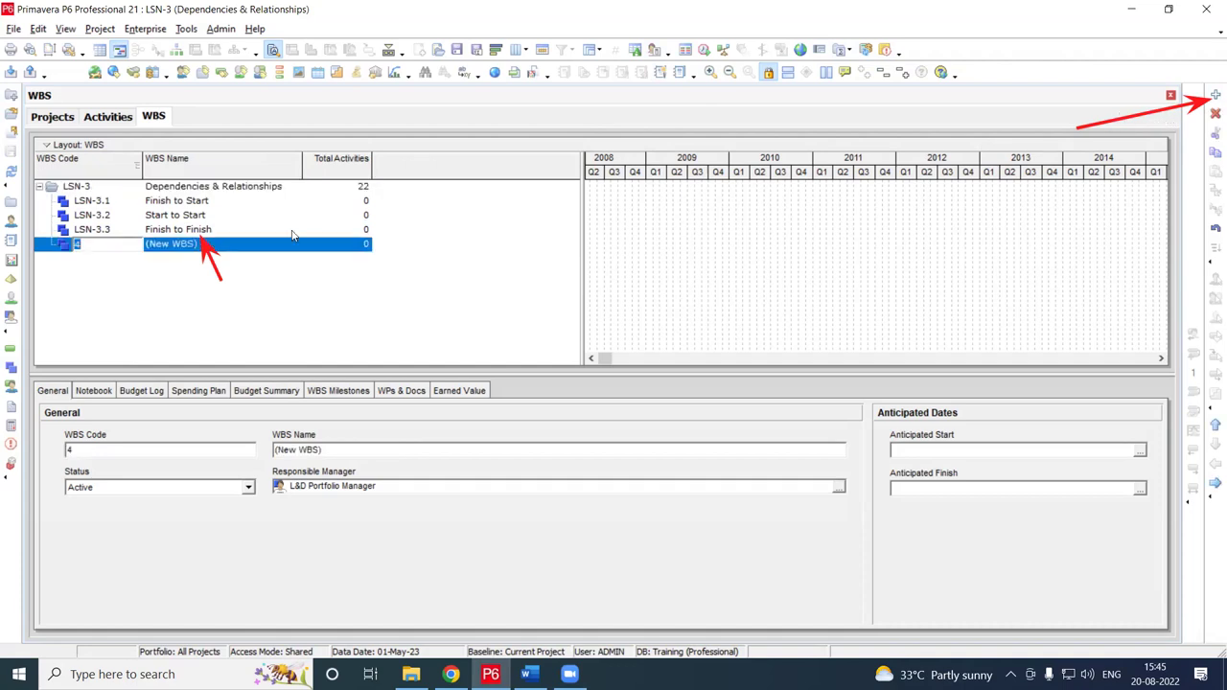
left_click(228, 247)
left_click_drag(228, 248, 141, 242)
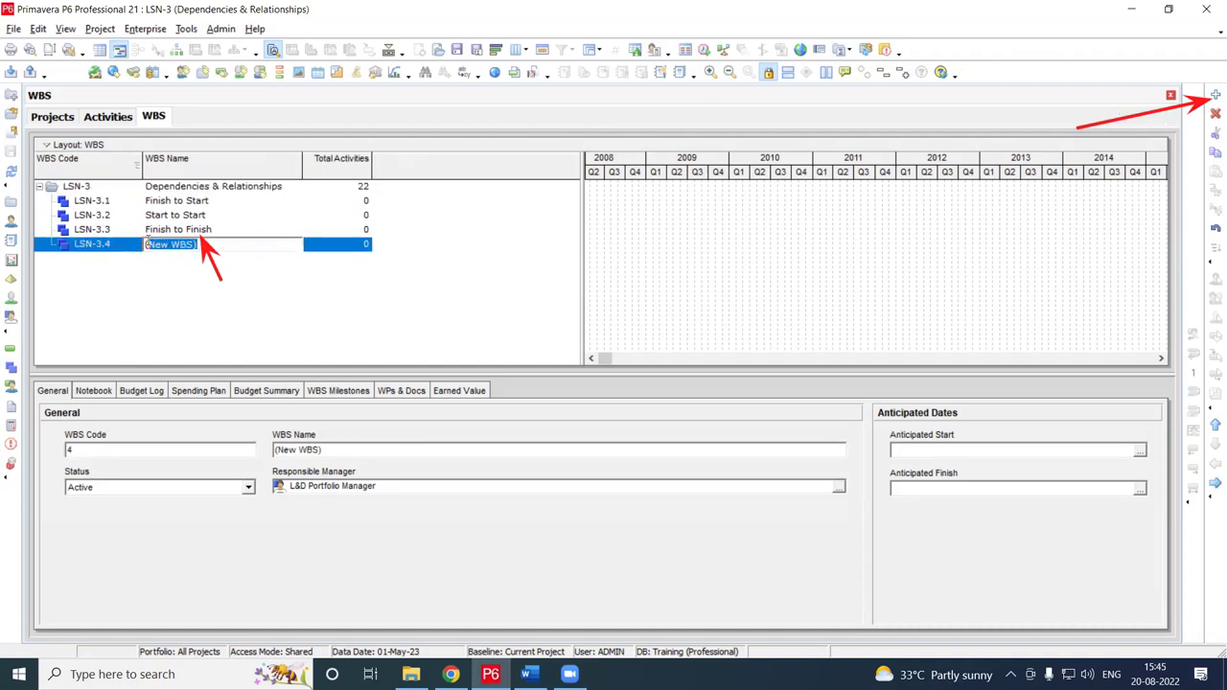
type("Start to Finis")
key("BackSpace")
type("ish")
key("Return")
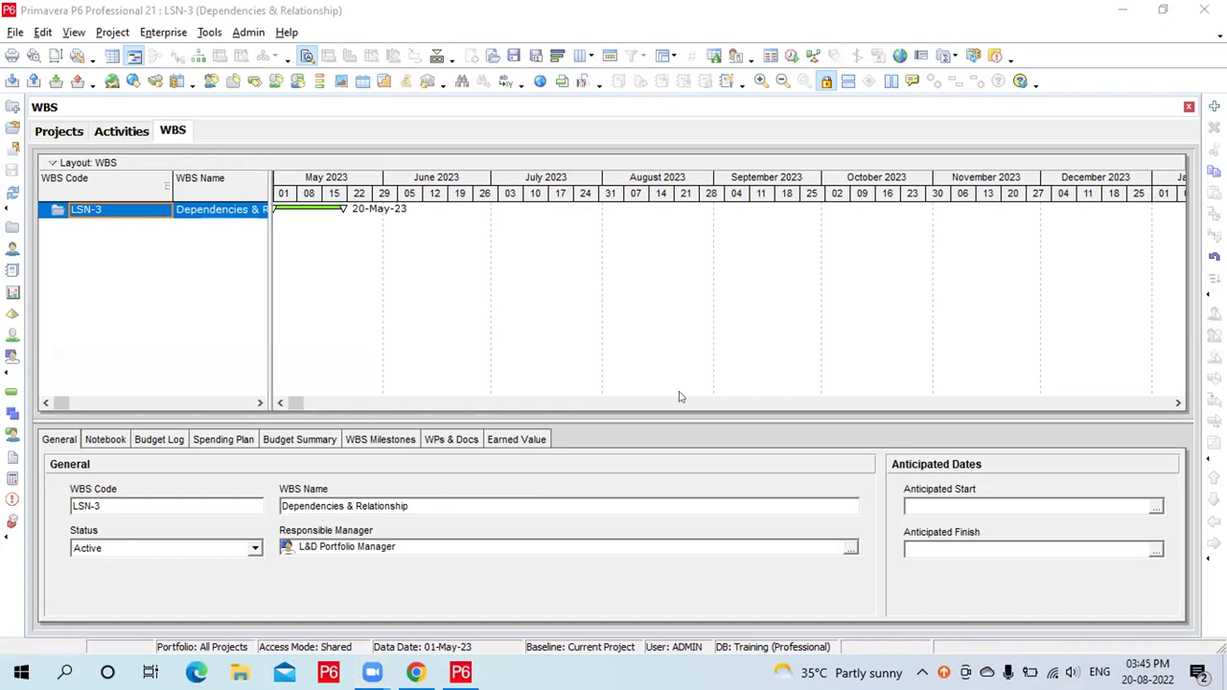
Widen the WBS table to show all its columns and add a WBS element named Finish to Start under LSN-3
left_click_drag(270, 254, 430, 253)
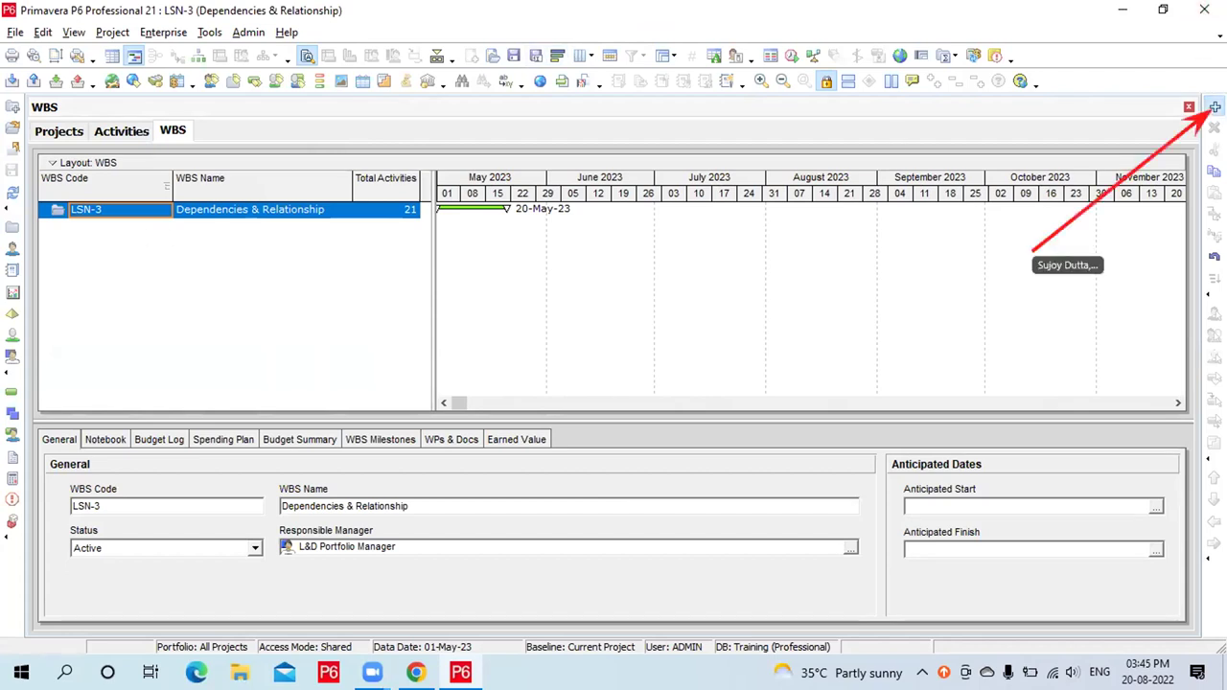
left_click(1214, 107)
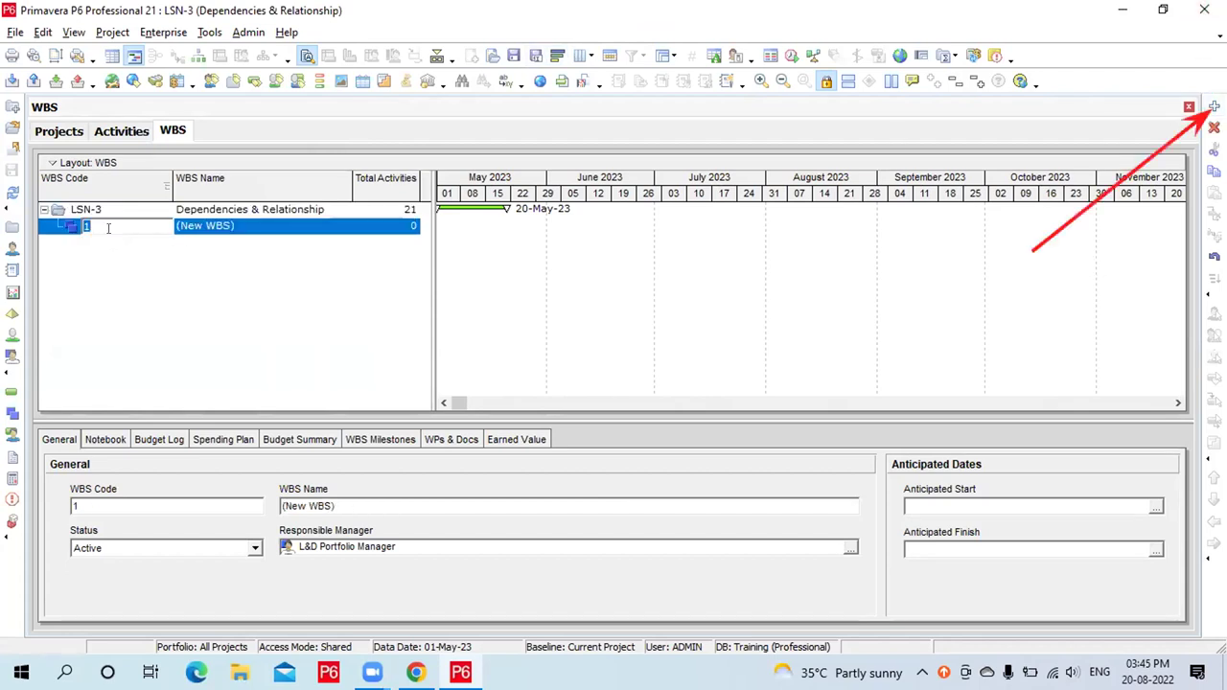
key("Return")
left_click(255, 225)
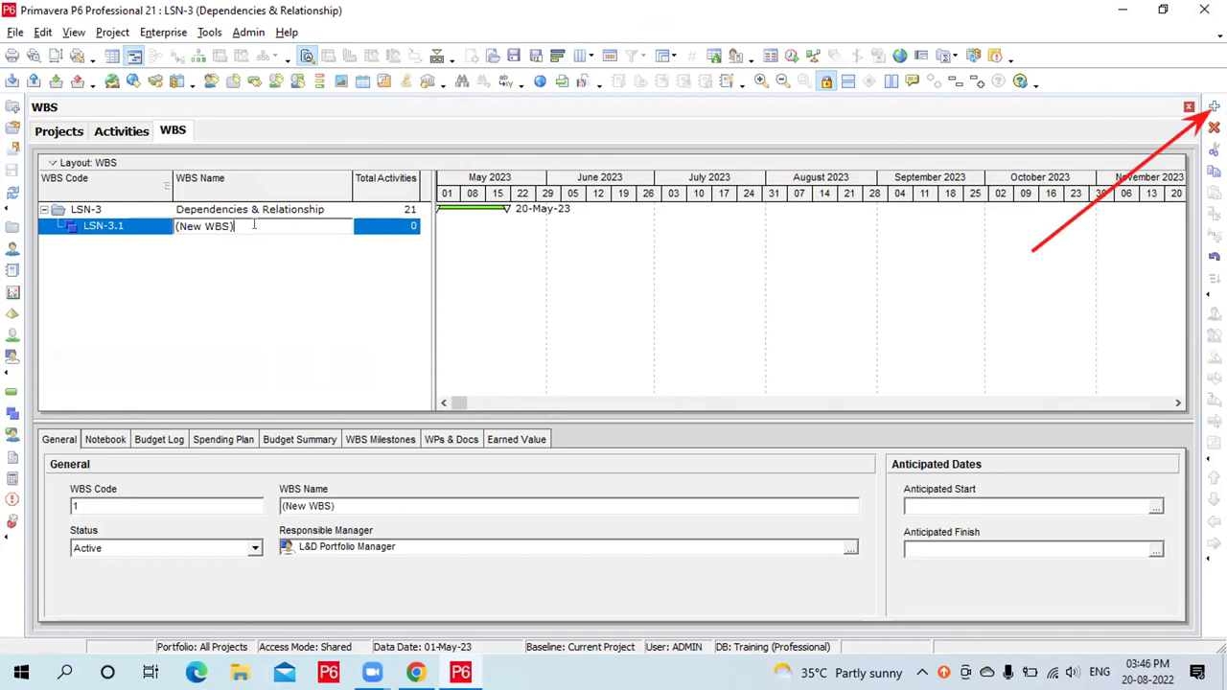
key("BackSpace")
key("BackSpace")
key("BackSpace")
key("BackSpace")
key("BackSpace")
key("BackSpace")
key("BackSpace")
key("BackSpace")
key("BackSpace")
type("Fini")
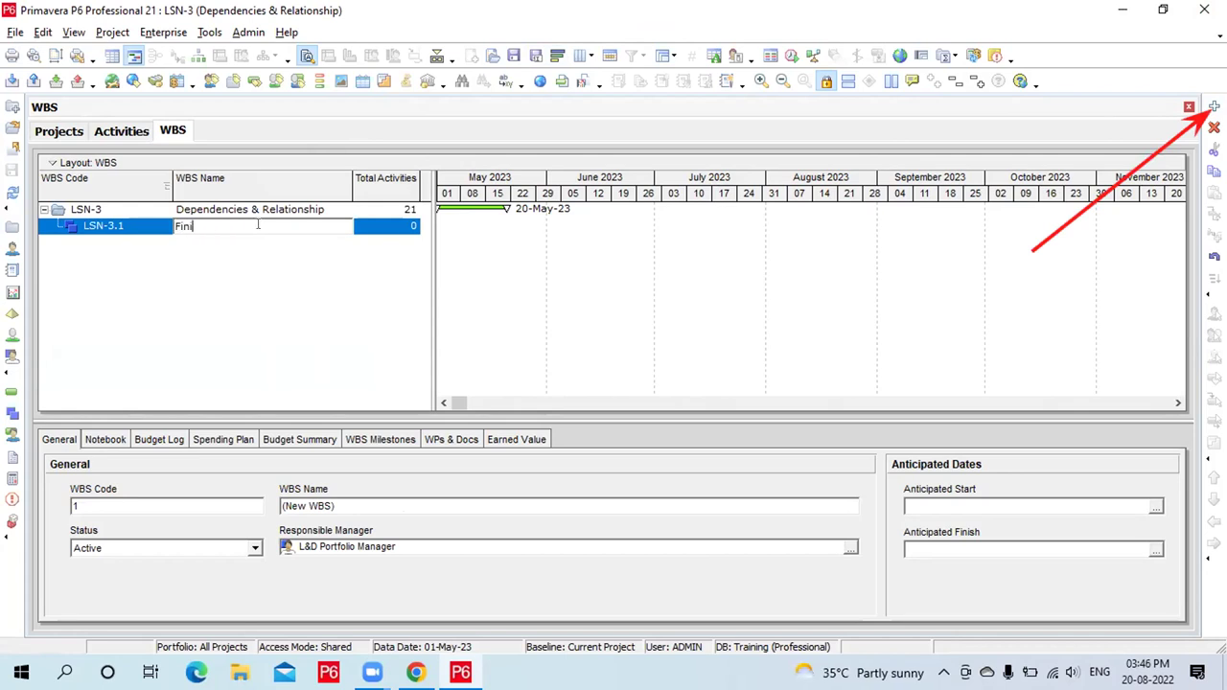
type("sh to Start")
key("Return")
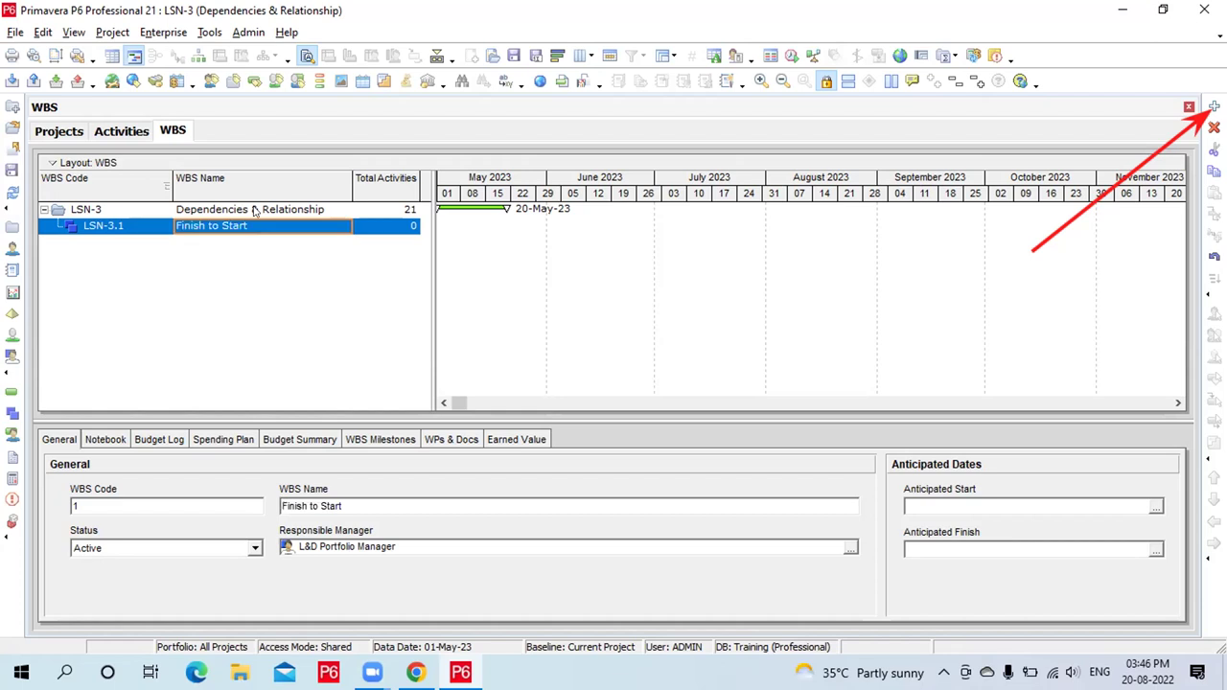
Add a WBS element named Start to Start, outdented to the same level as Finish to Start
left_click(257, 210)
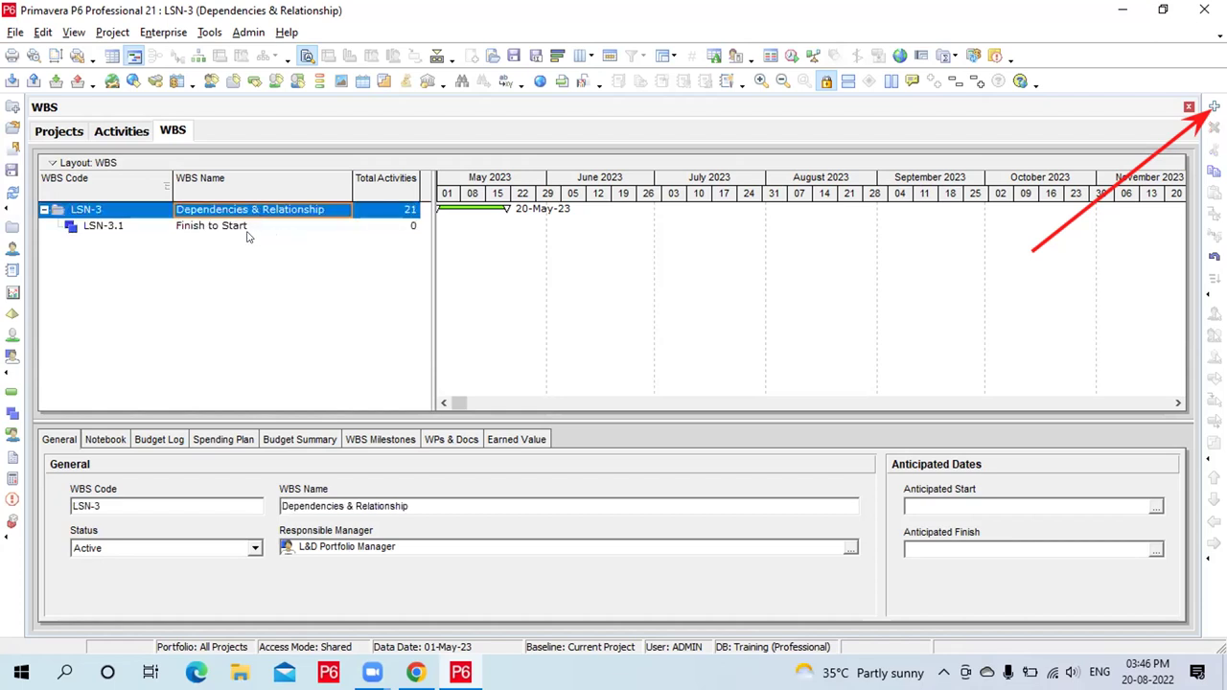
left_click(203, 226)
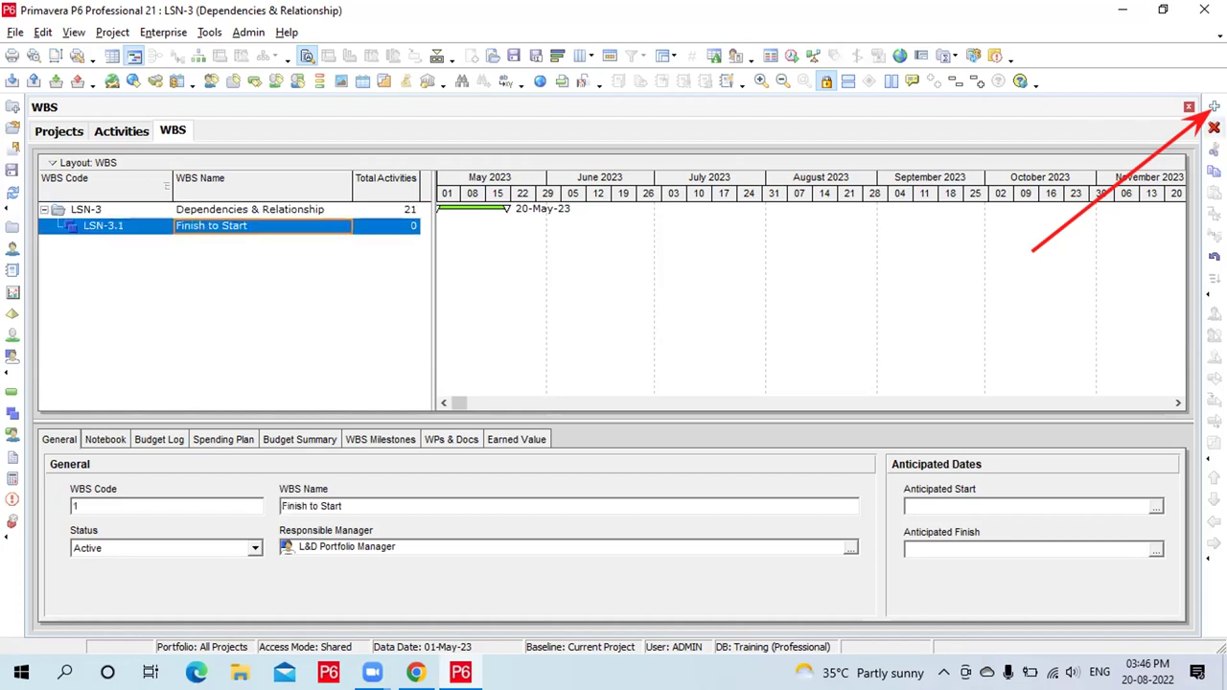
left_click(1210, 108)
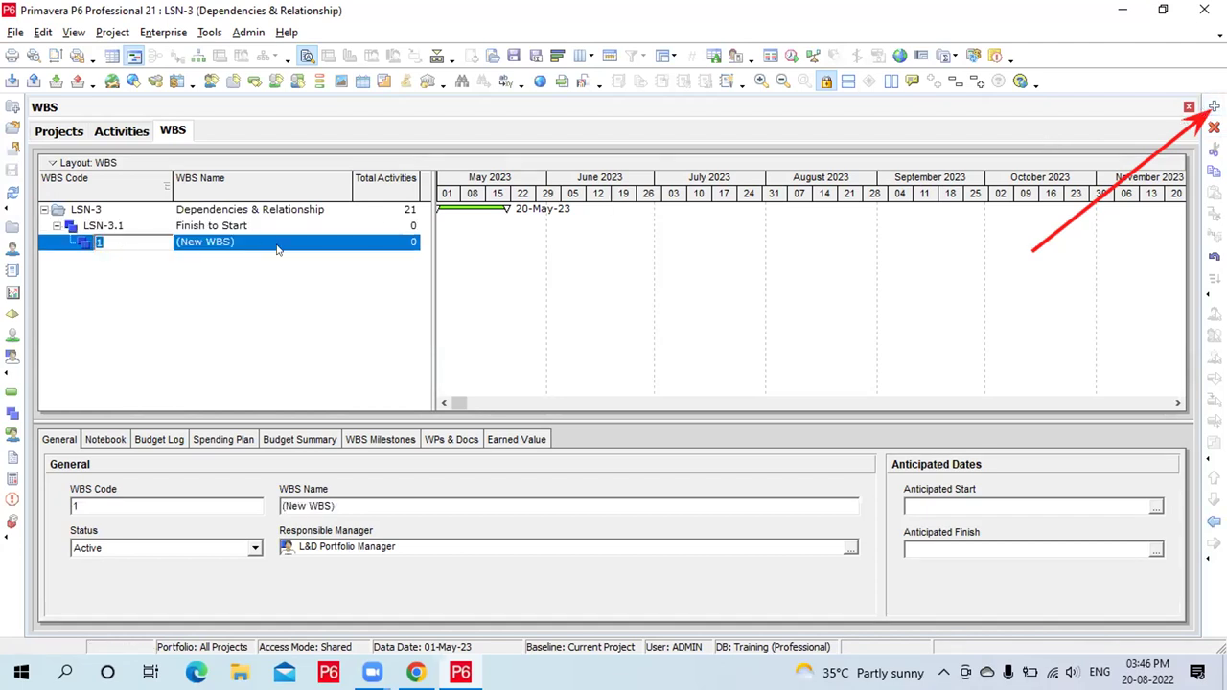
left_click(1214, 523)
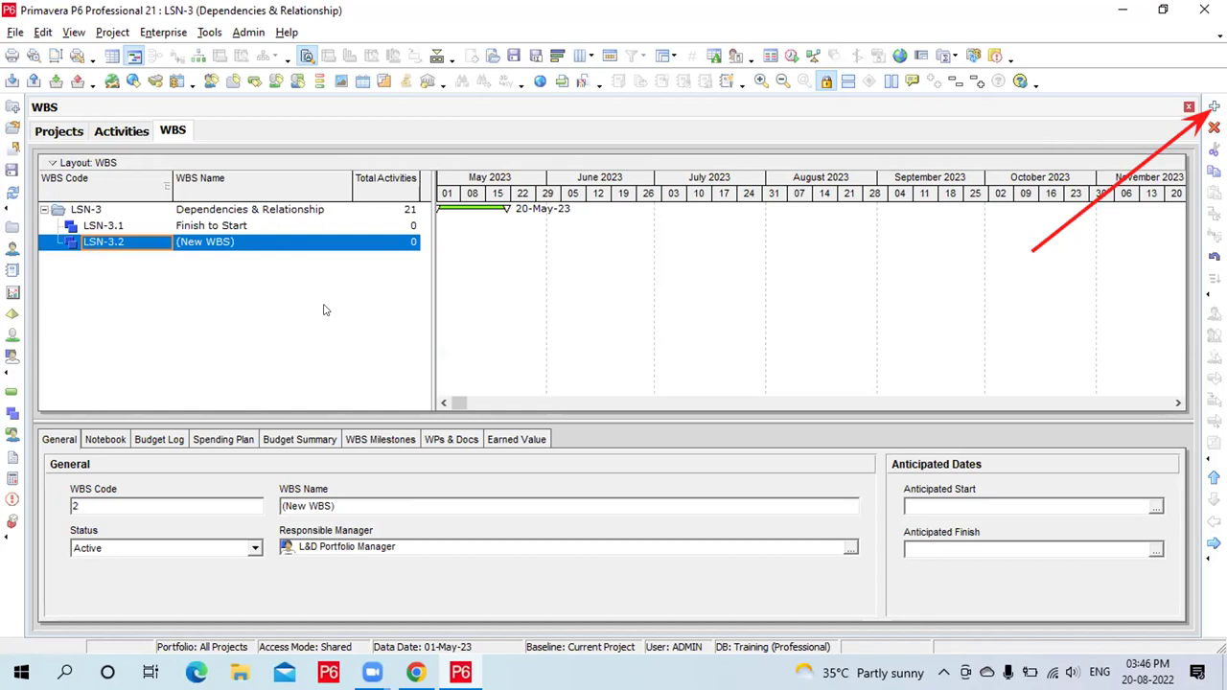
key("Tab")
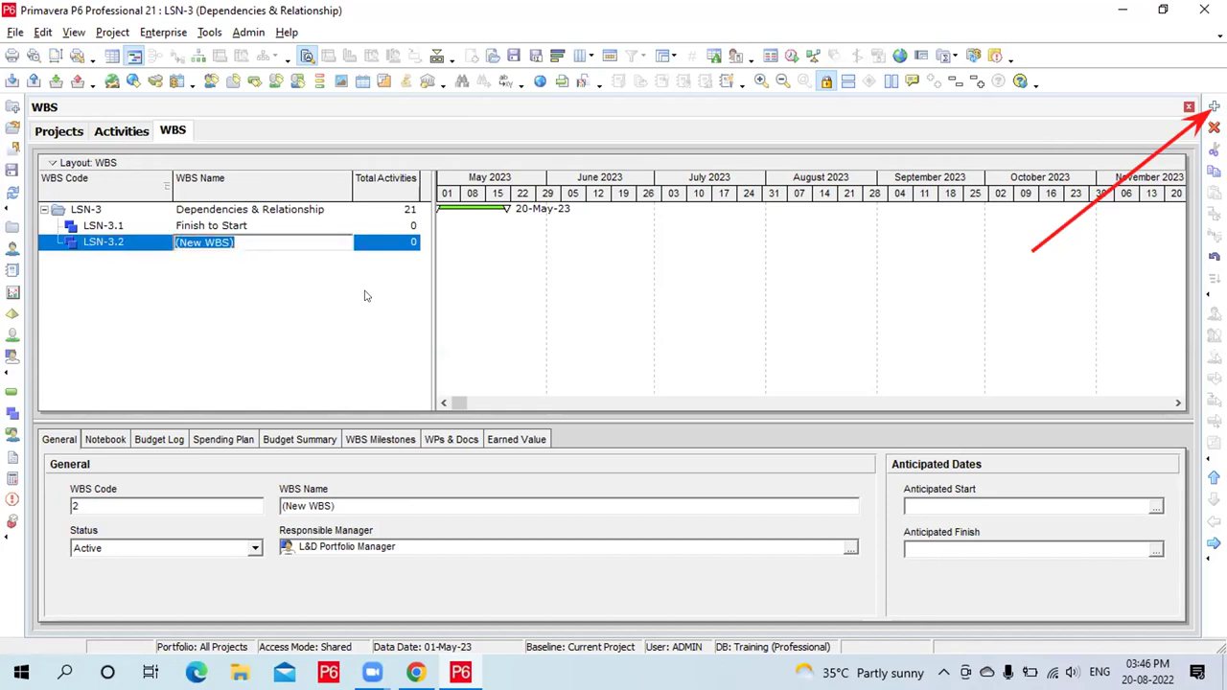
type("S")
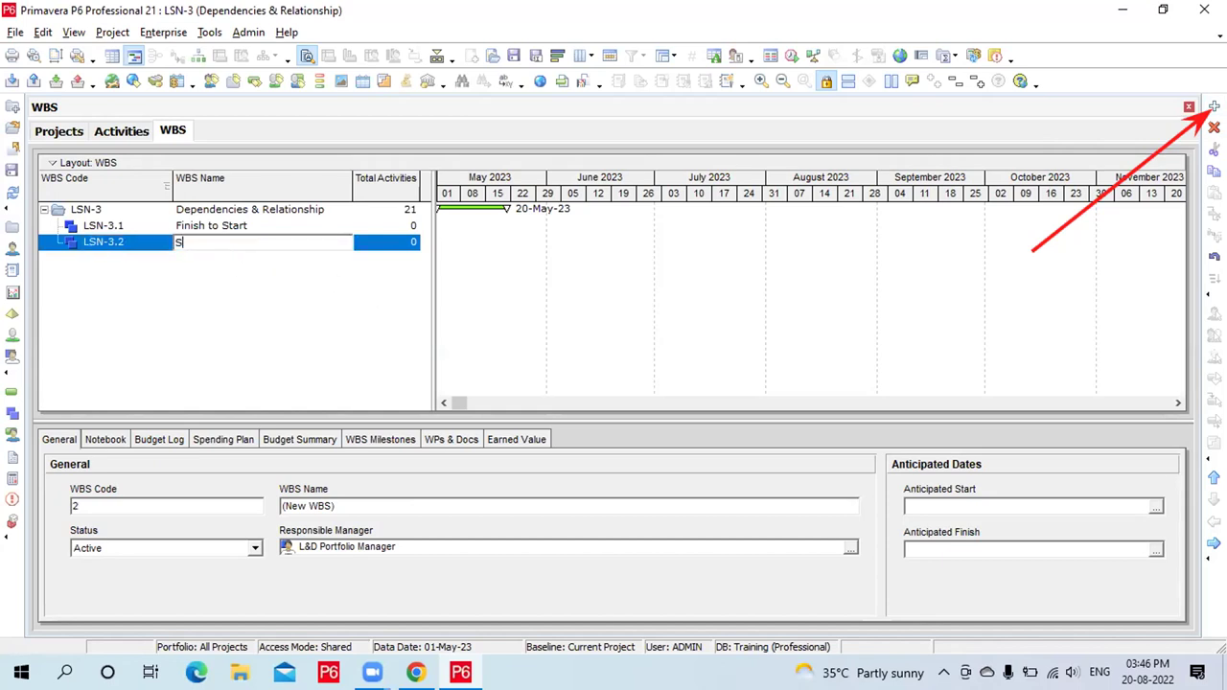
type("tart to Start")
Add a third WBS element directly under LSN-3 and name it Finish to Finish
left_click(280, 210)
left_click(280, 210)
left_click(1214, 106)
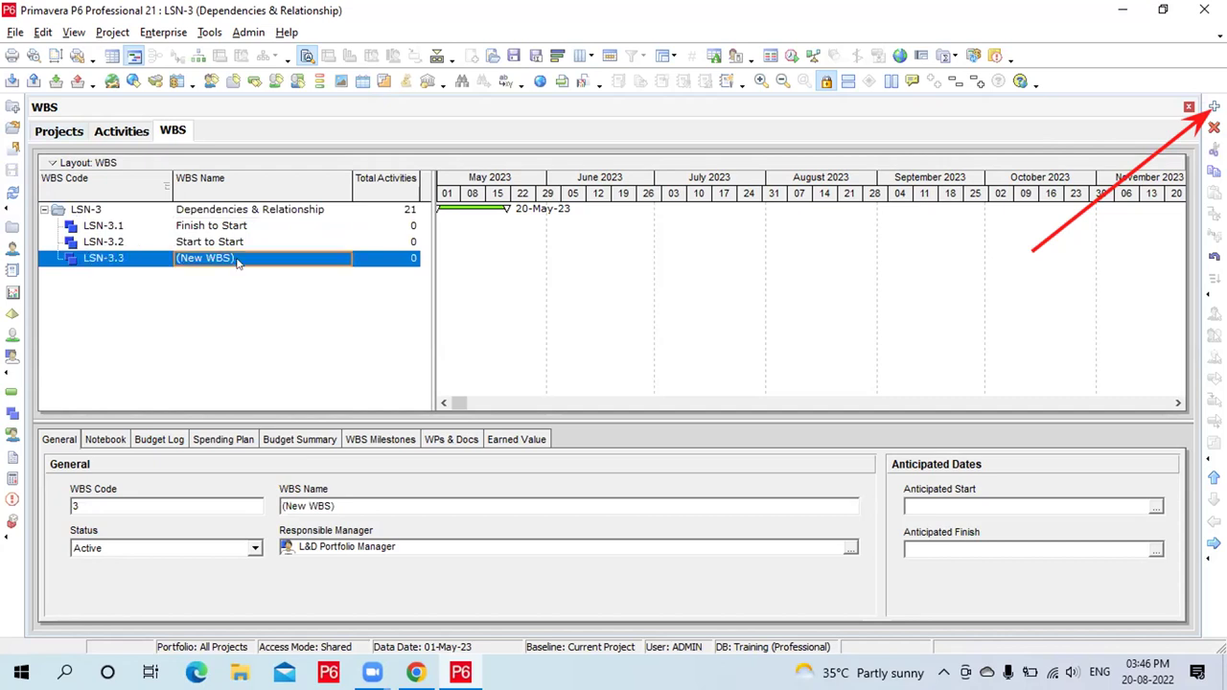
left_click(238, 261)
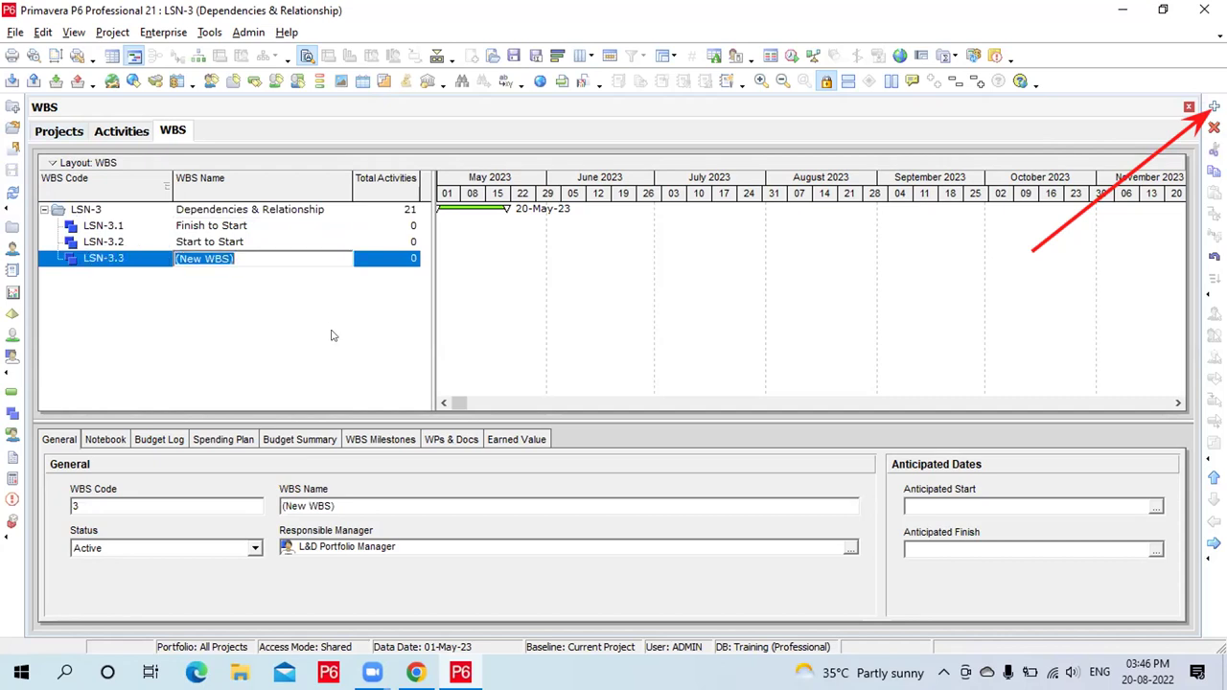
type("Finish ")
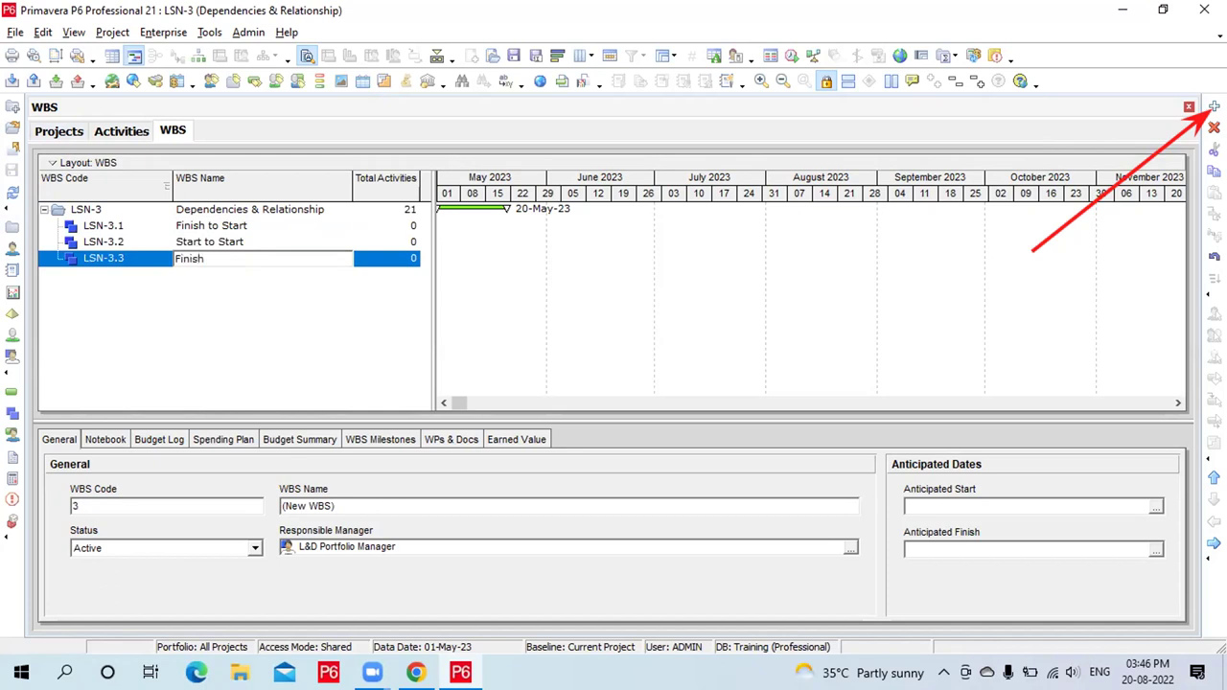
type("to Finish")
Add a fourth WBS element directly under LSN-3 and name it Start to Finish
left_click(284, 208)
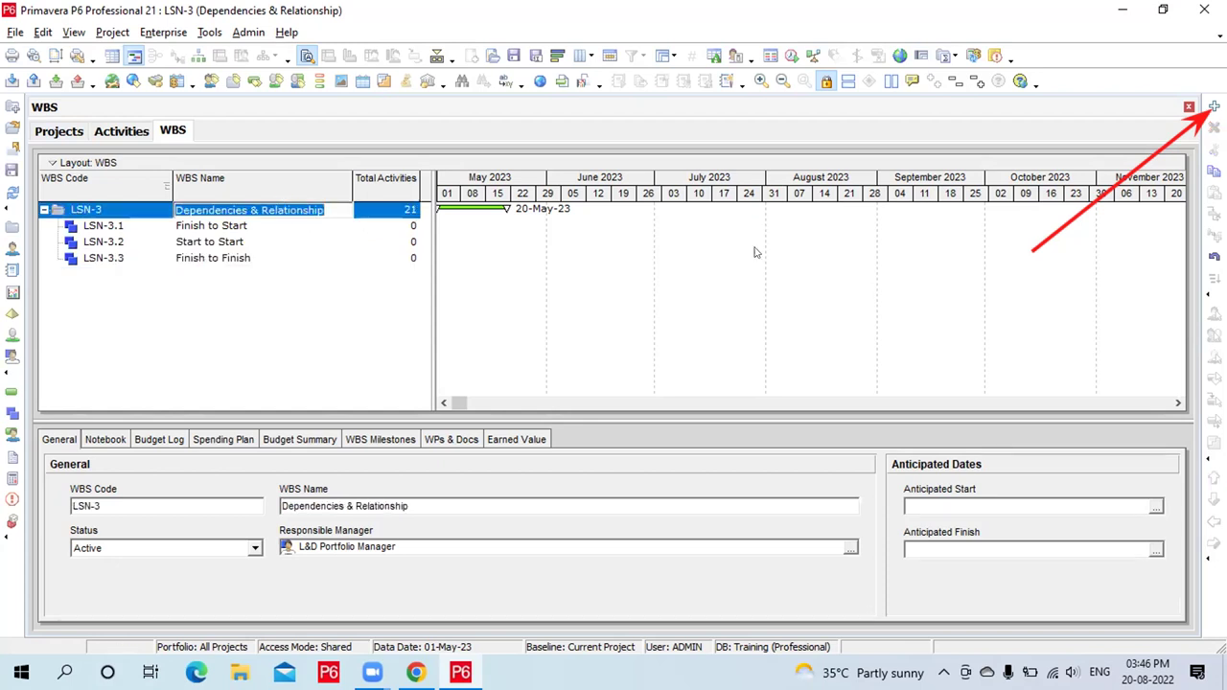
left_click(1212, 106)
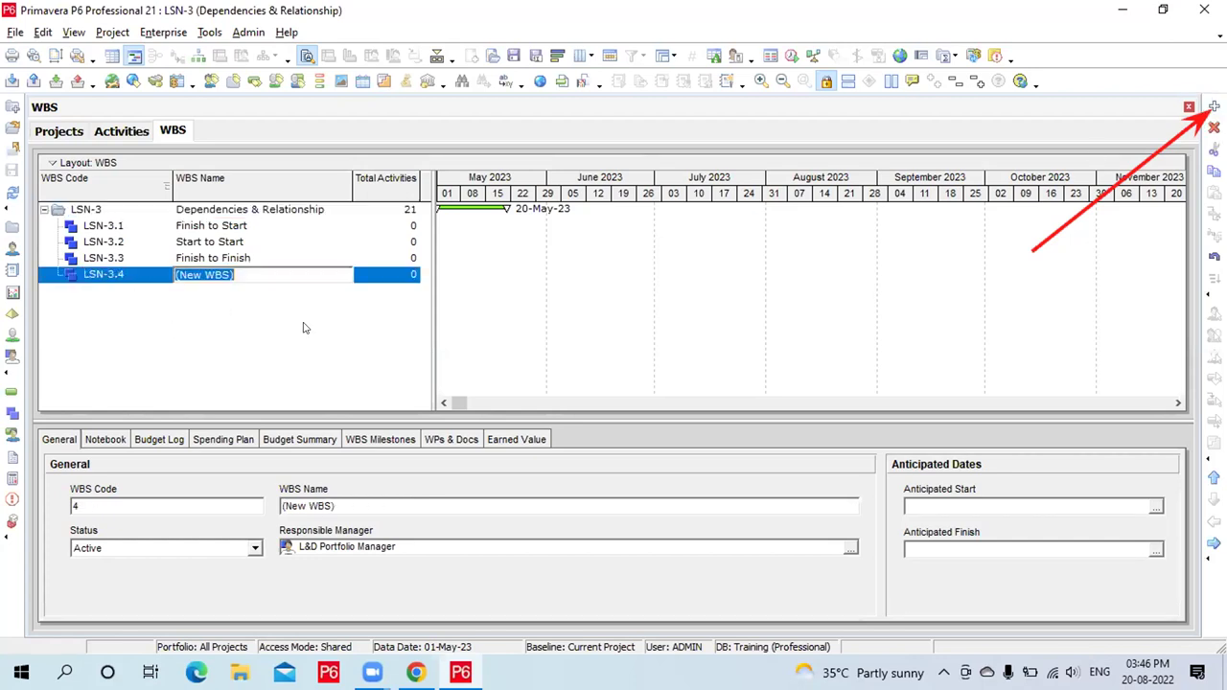
type("S")
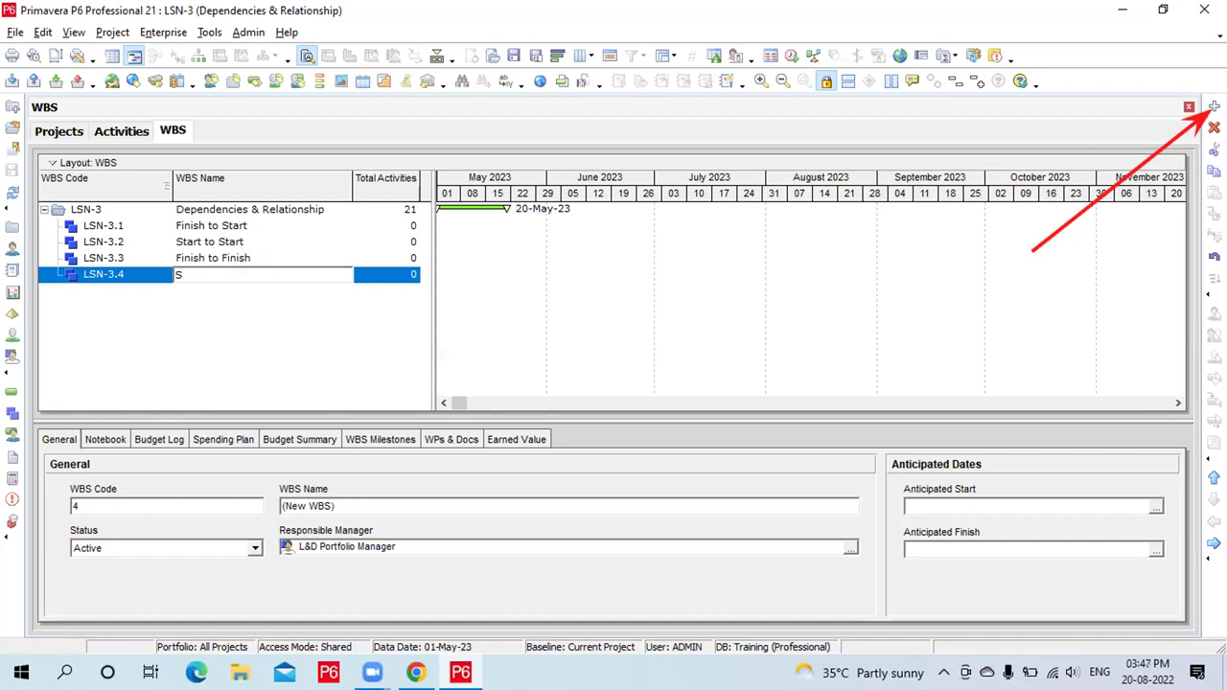
type("tart to Finish")
left_click(303, 328)
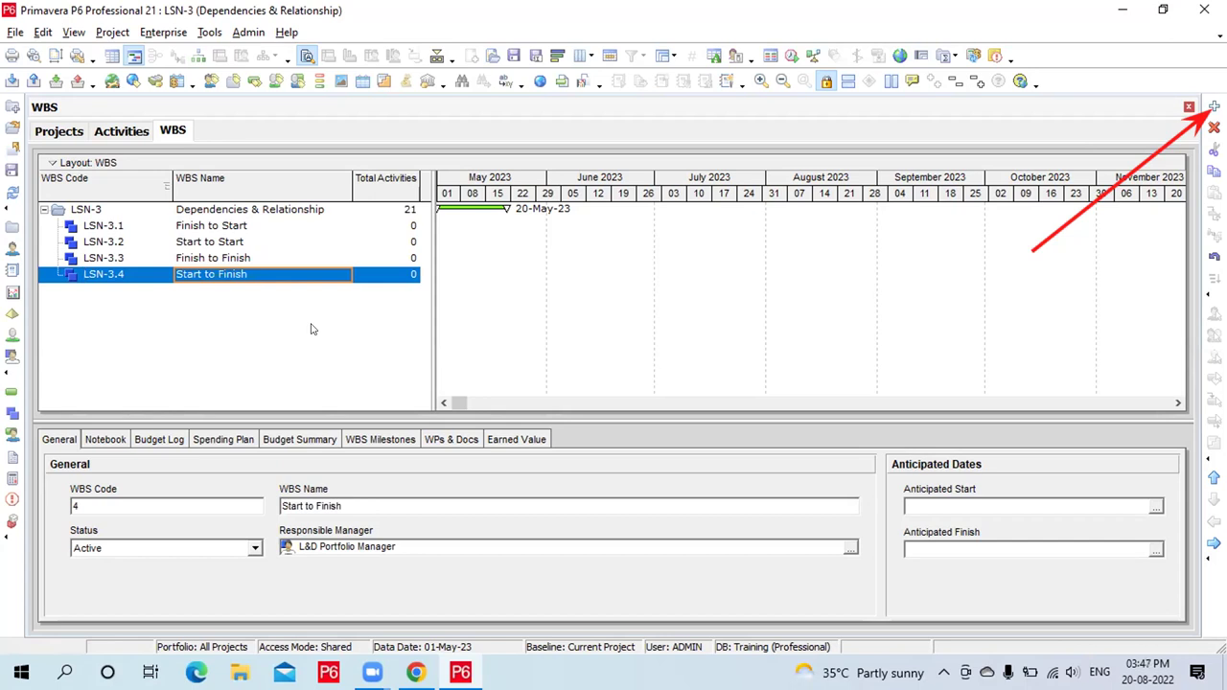
Show the activity list of the LSN-3 project, grouped by its WBS
left_click(122, 131)
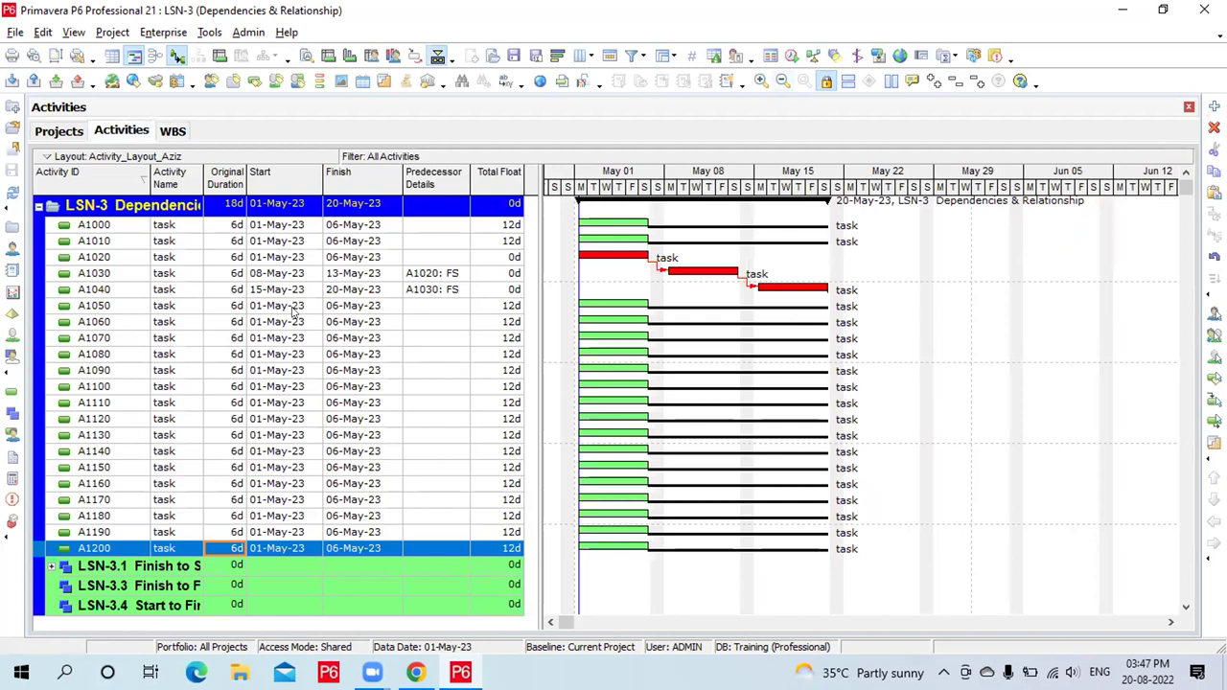
left_click(174, 227)
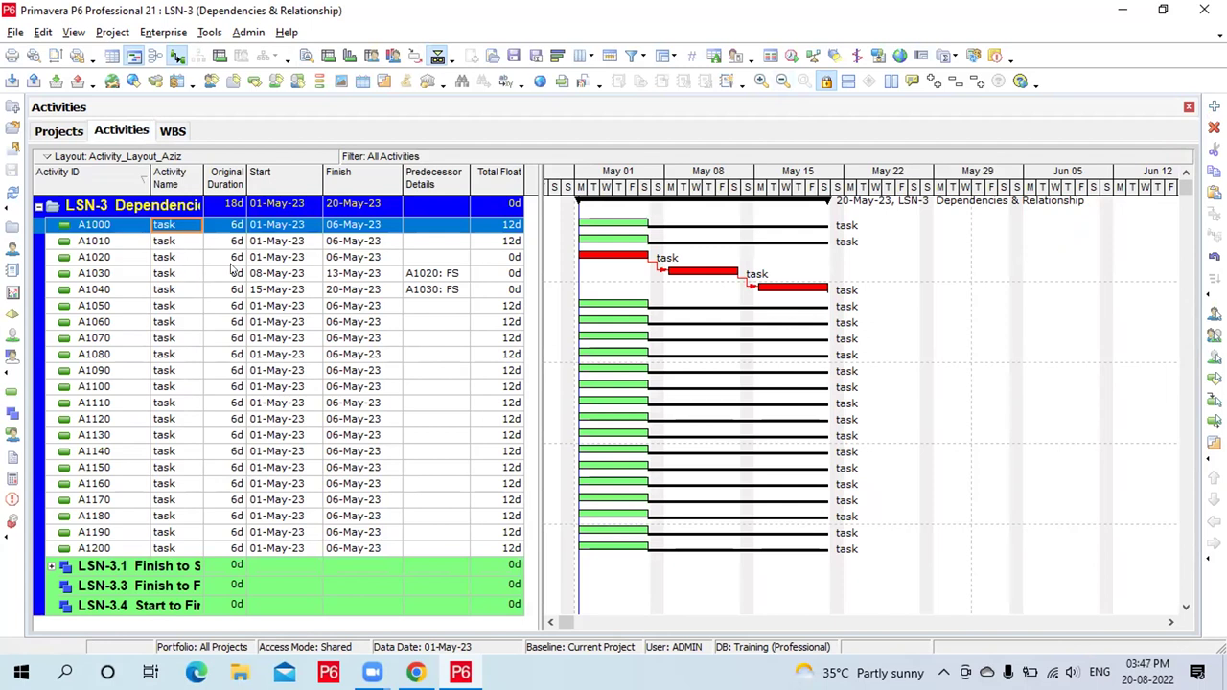
left_click(177, 227)
key("Tab")
left_click(172, 277)
Move activities A1000 to A1030 from the LSN-3 level into the LSN-3.2 Start to Start WBS
left_click(187, 227)
key("shift+Down")
key("shift+Down")
key("shift+Down")
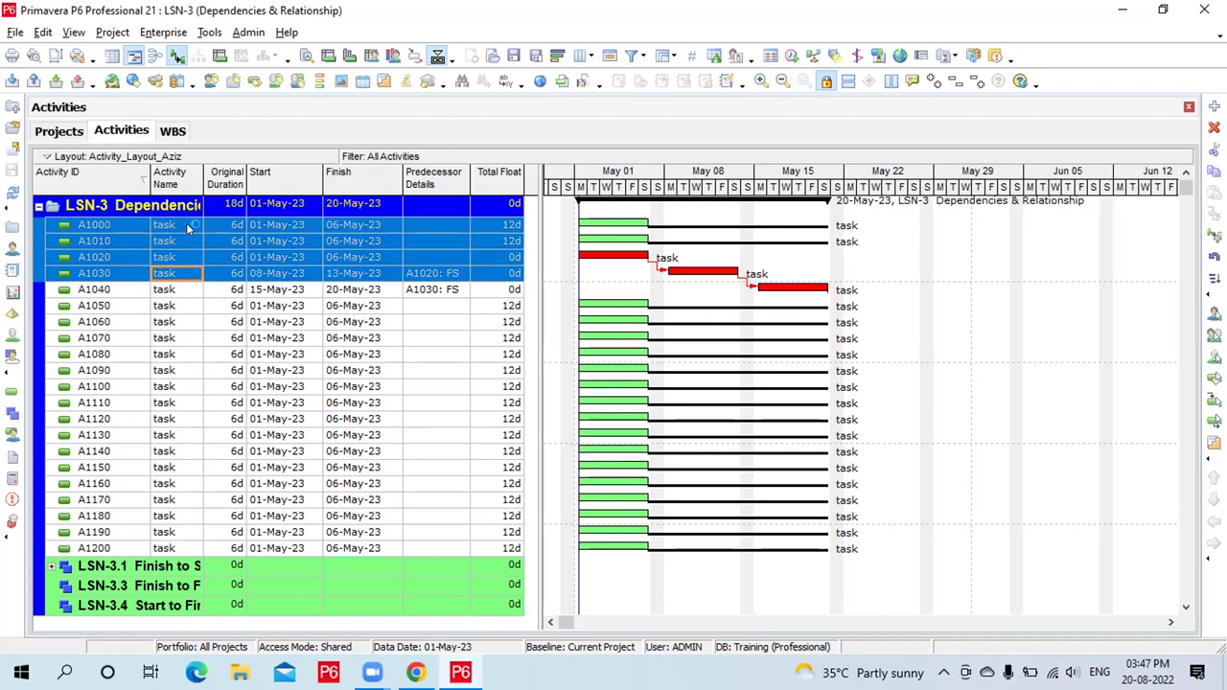
left_click(49, 567)
left_click(50, 567)
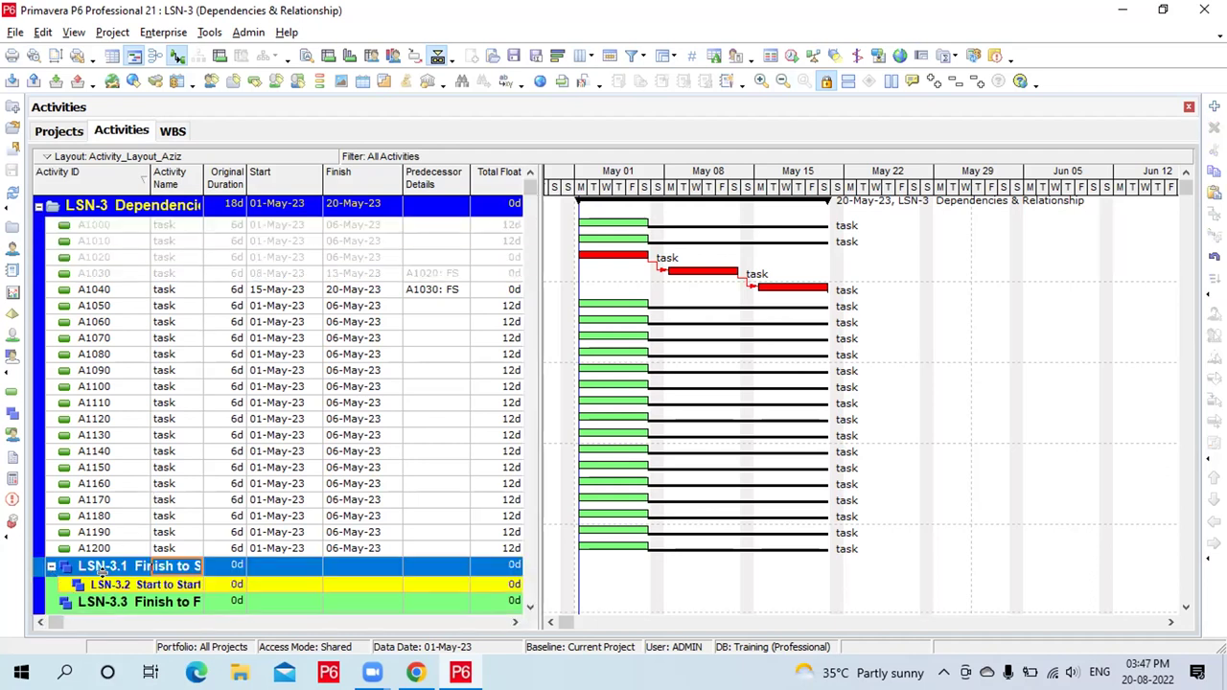
scroll(127, 575, "down", 1)
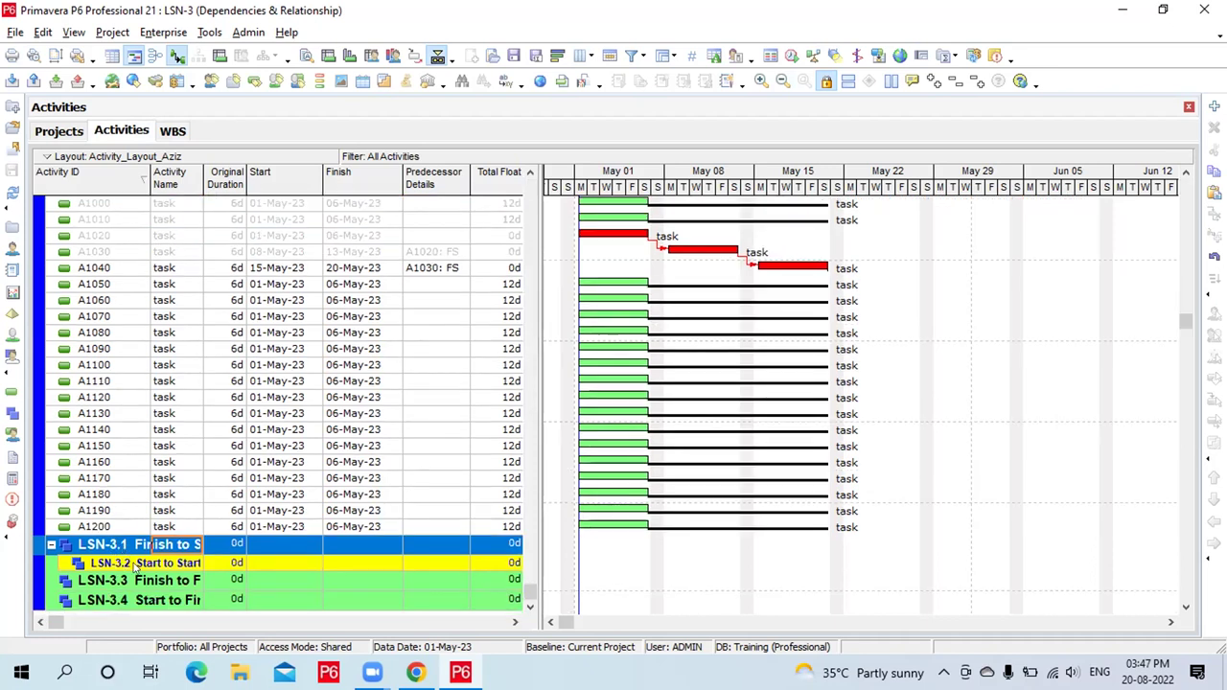
left_click(134, 564)
key("ctrl+v")
left_click(132, 564)
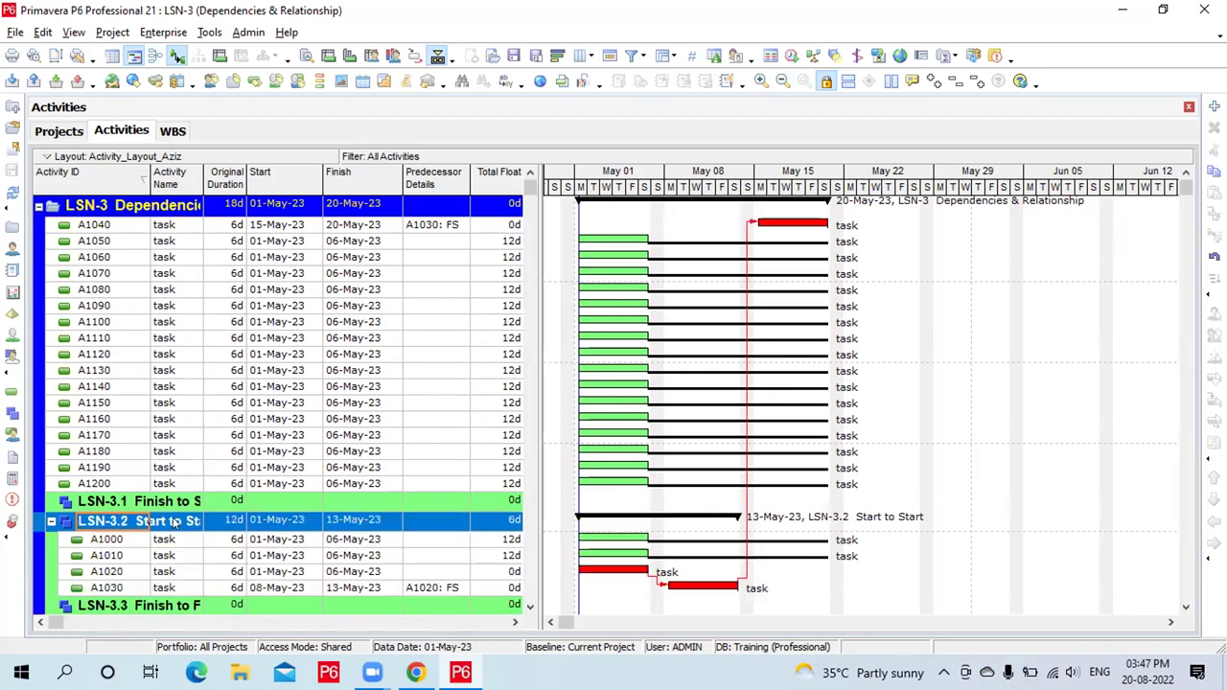
Move activities A1000 to A1030 into the LSN-3.1 Finish to Start WBS and widen the Activity Name column
left_click(141, 540)
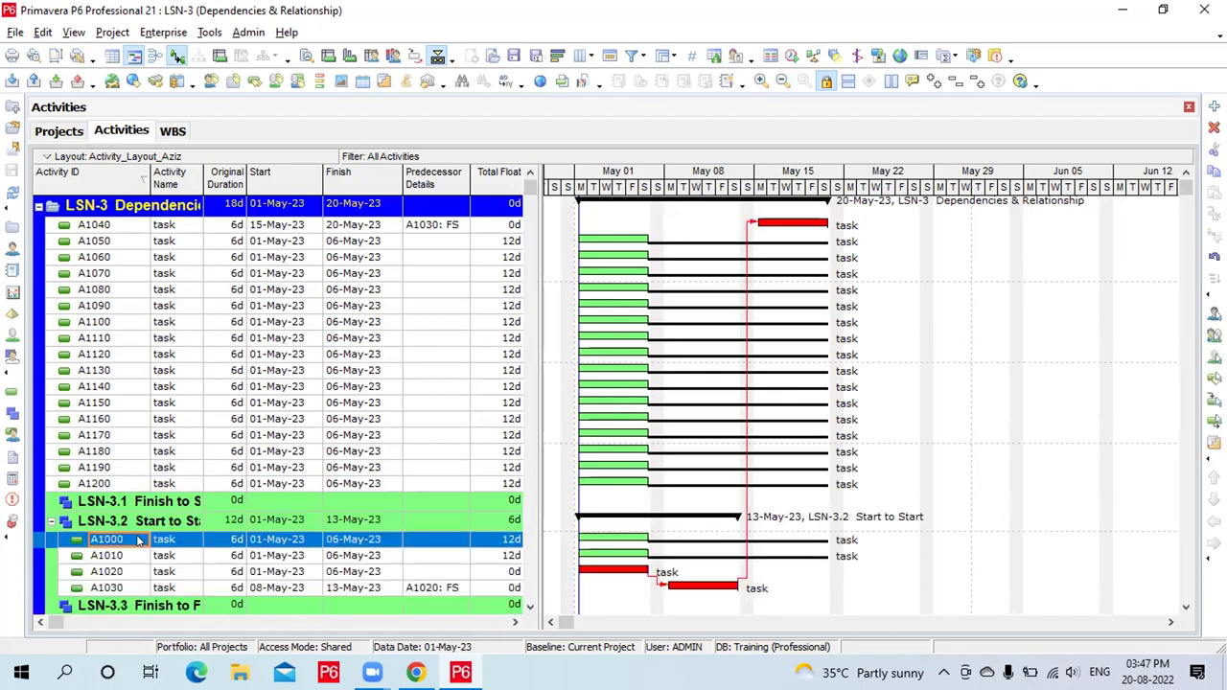
left_click(122, 588, "shift")
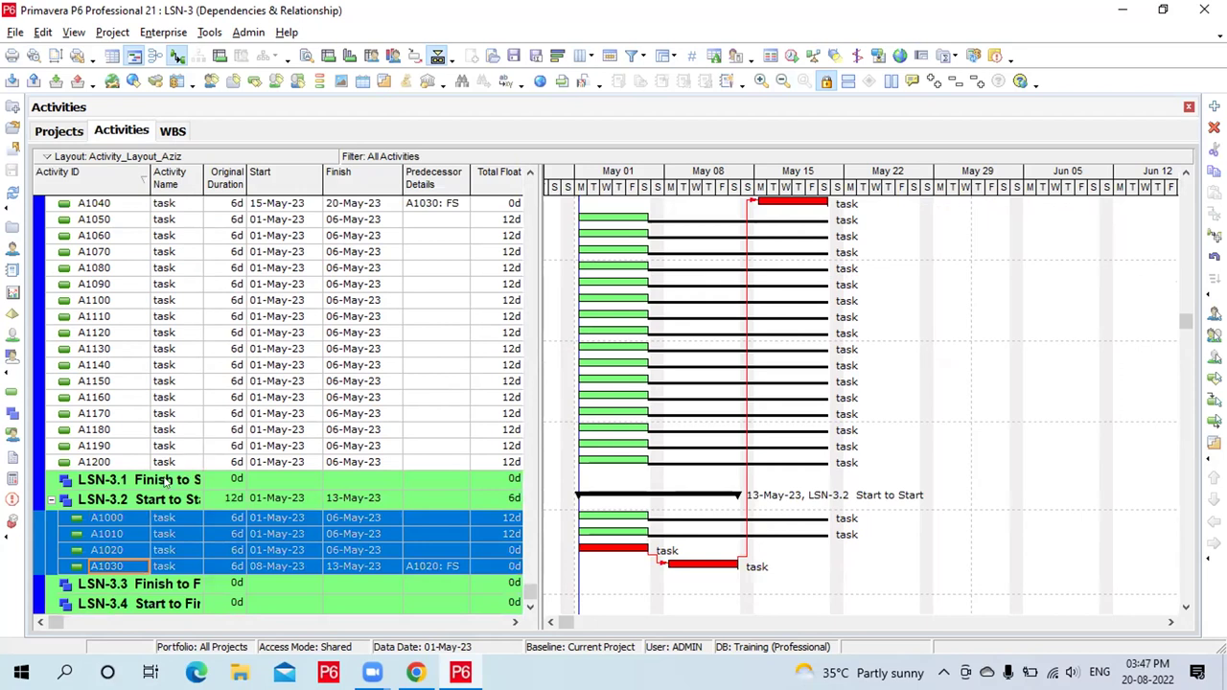
key("ctrl+x")
left_click(168, 482)
key("ctrl+v")
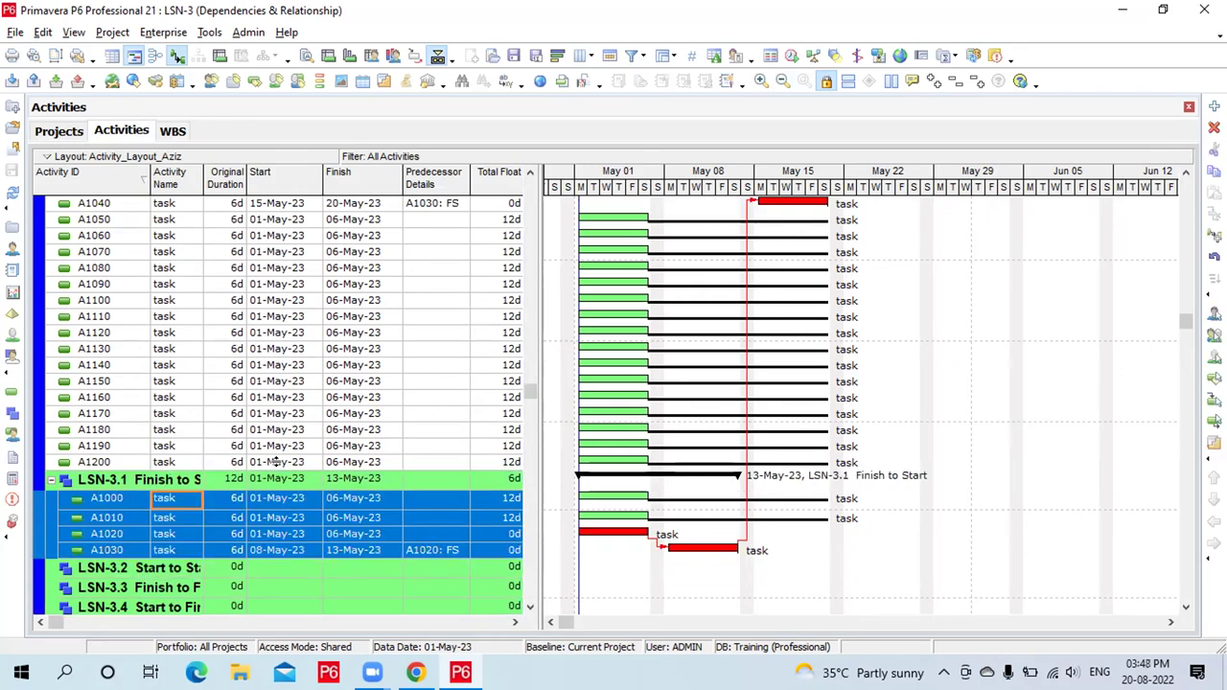
left_click_drag(199, 171, 298, 172)
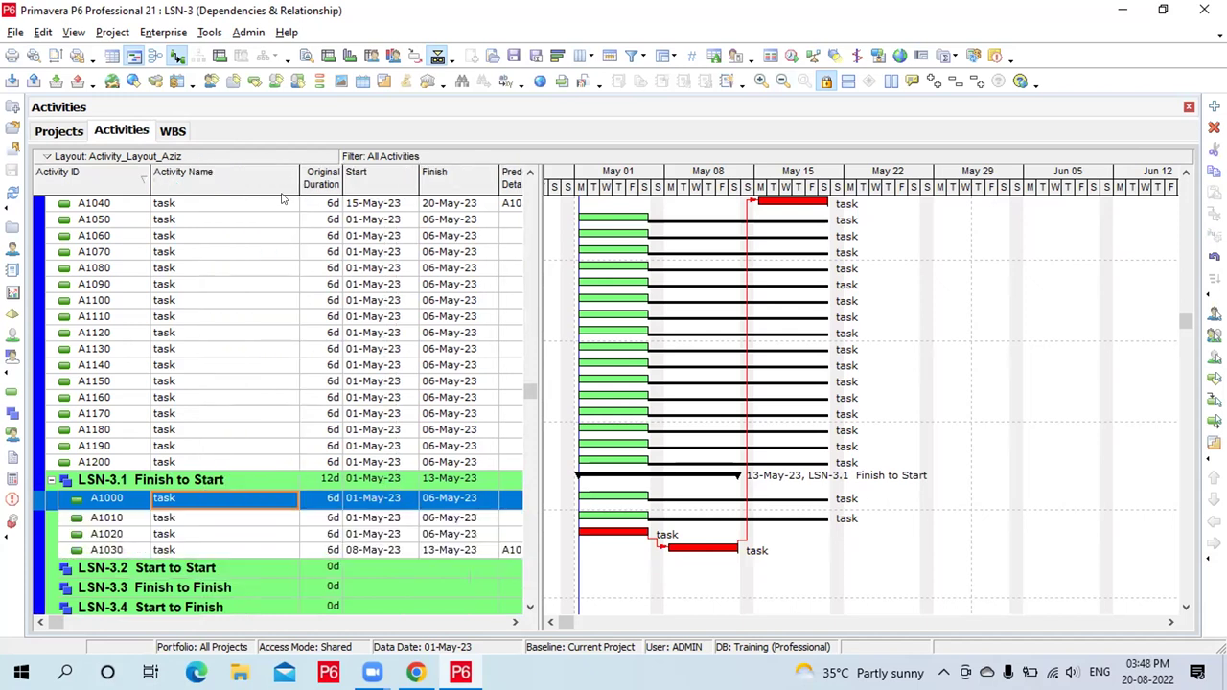
Move activities A1040 and A1050 from the LSN-3 level into the LSN-3.2 Start to Start WBS
left_click(222, 207)
scroll(274, 305, "up", 1)
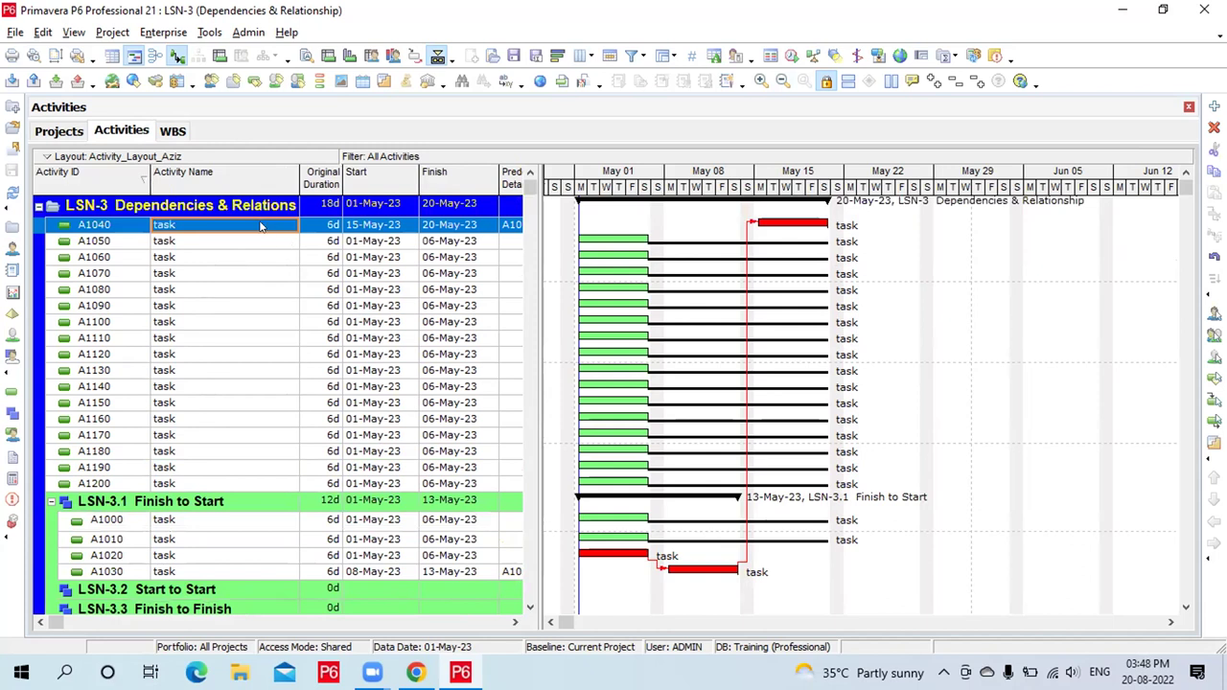
key("shift+Down")
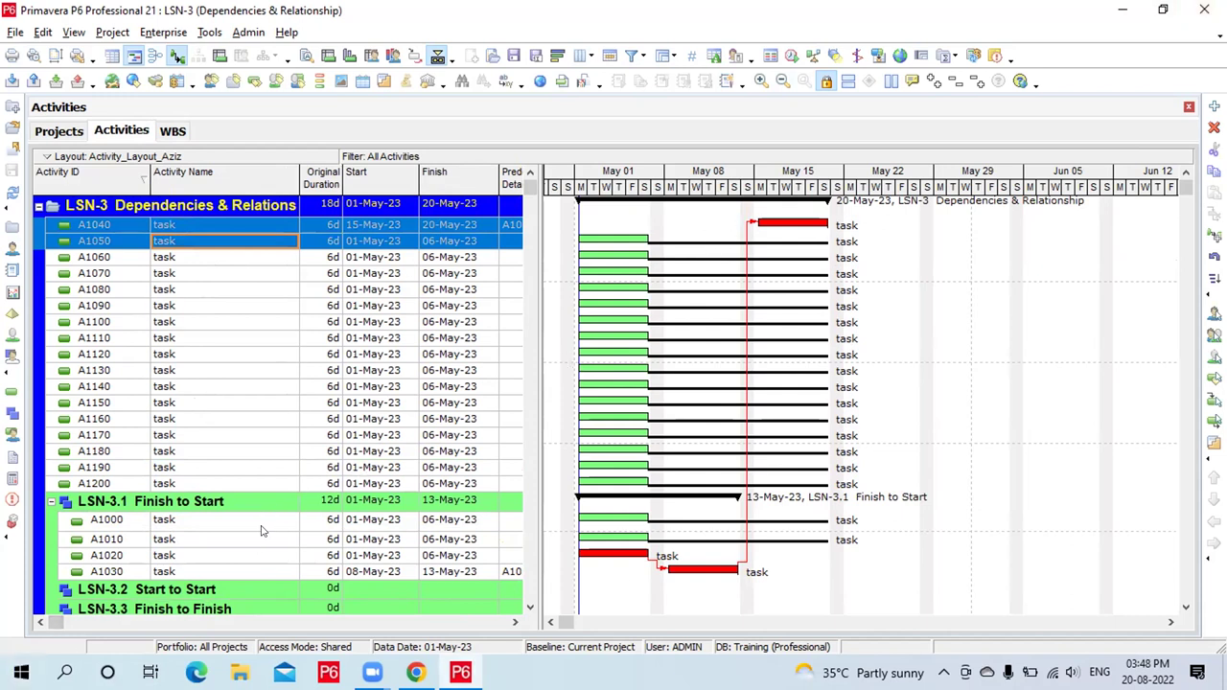
left_click(182, 593)
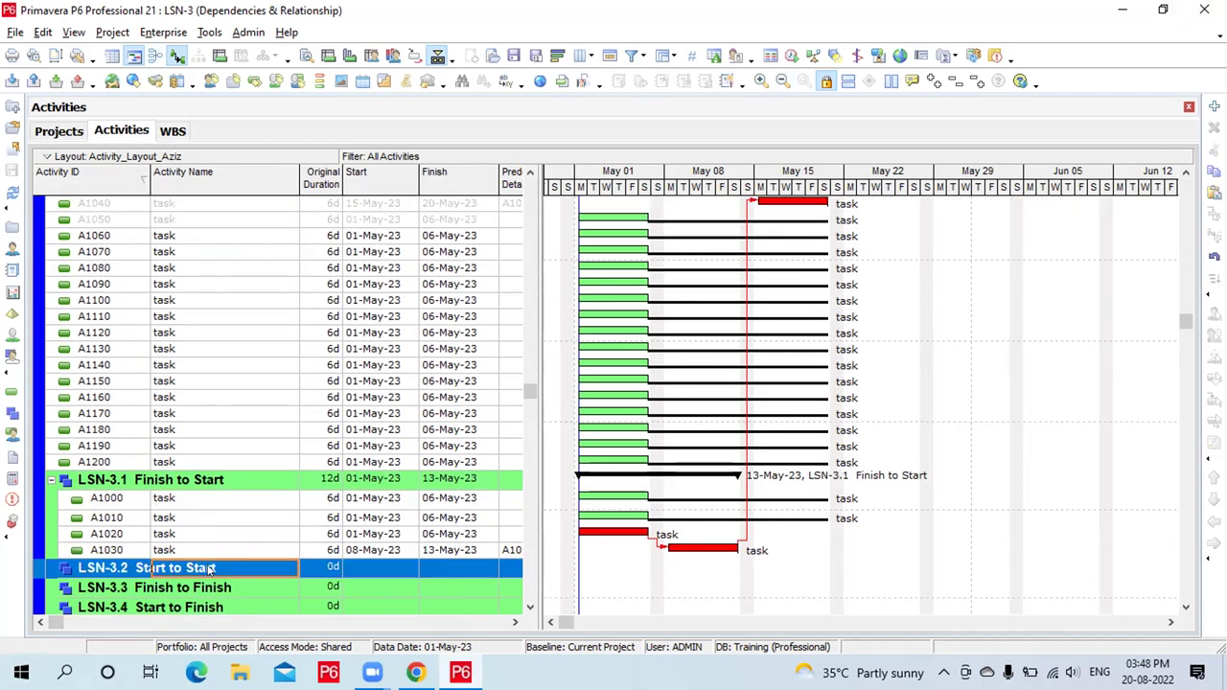
key("ctrl+v")
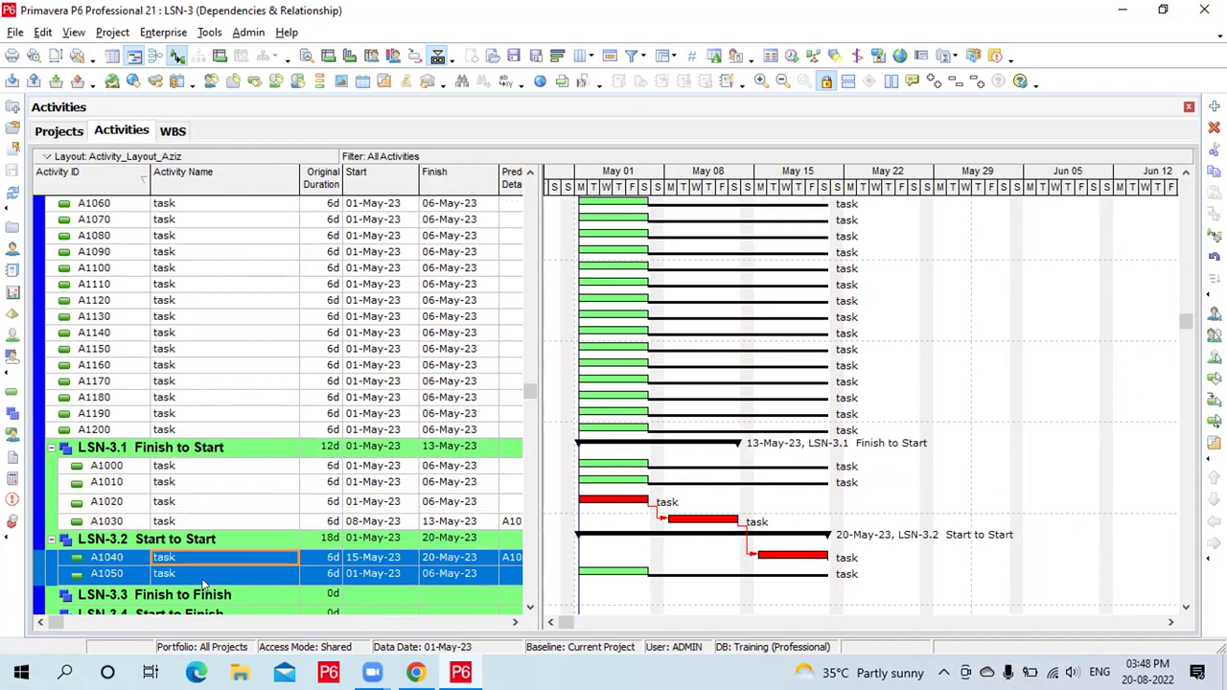
Move activities A1060 and A1070 from the LSN-3 level into the LSN-3.3 Finish to Finish WBS and expand it
scroll(155, 323, "down", 1)
scroll(155, 324, "up", 2)
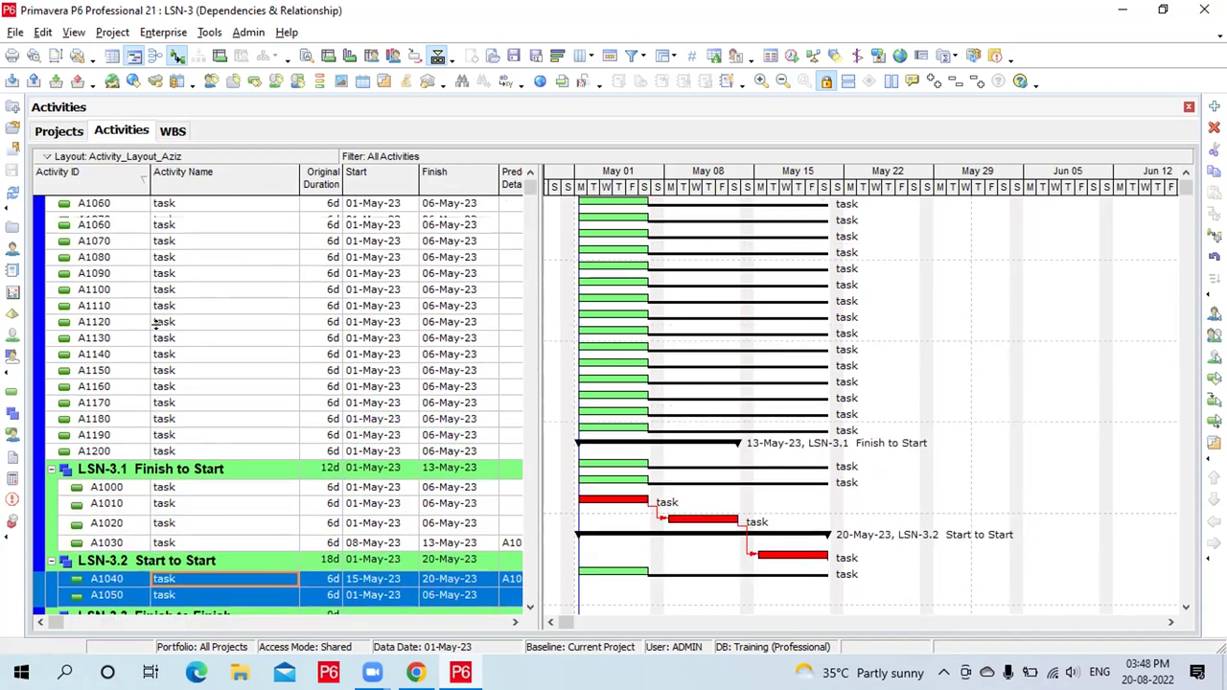
scroll(154, 324, "up", 1)
left_click(175, 221)
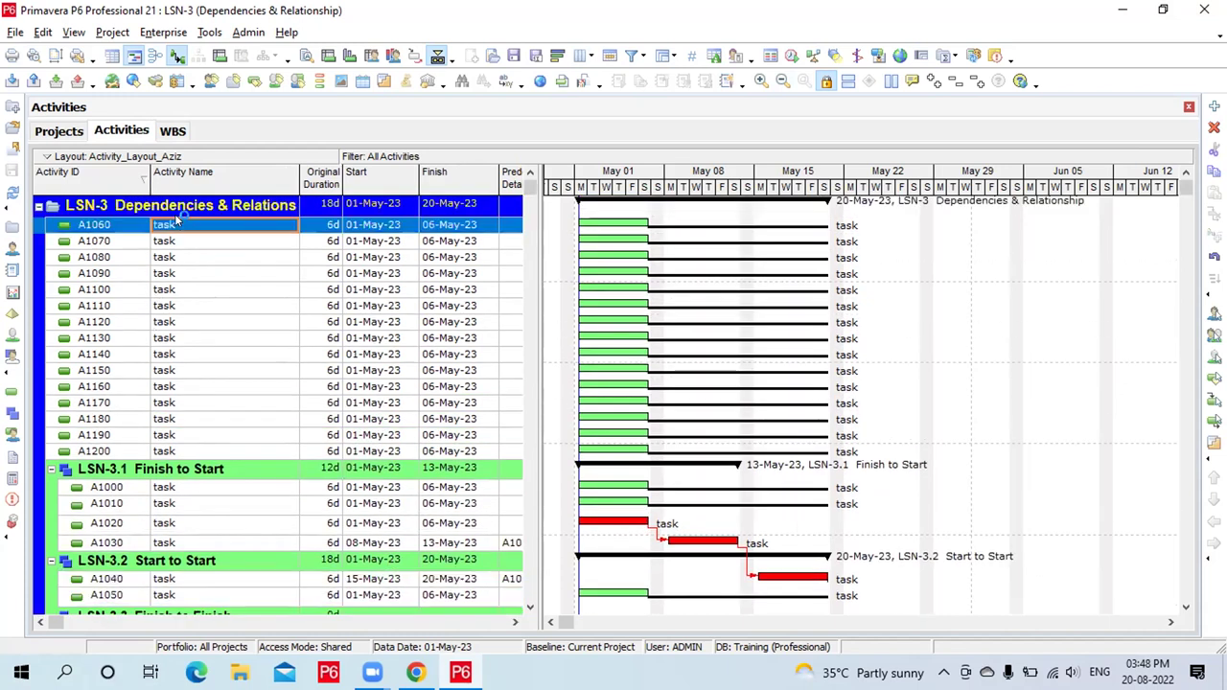
key("shift+Down")
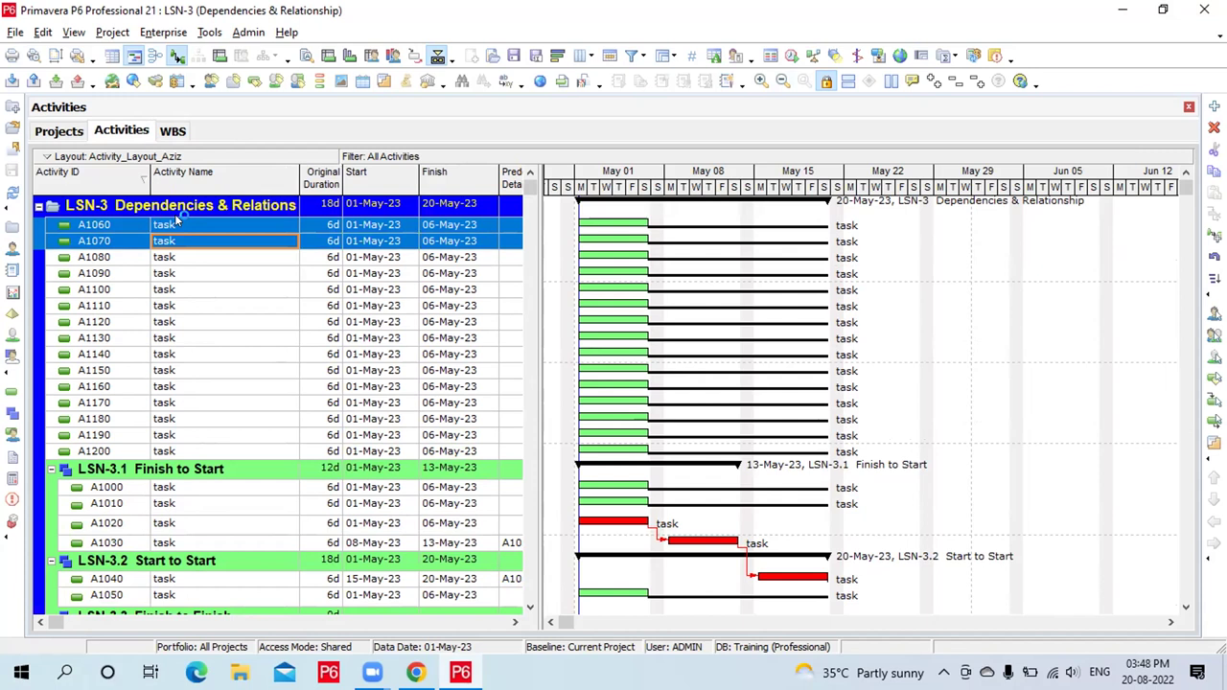
scroll(372, 470, "down", 2)
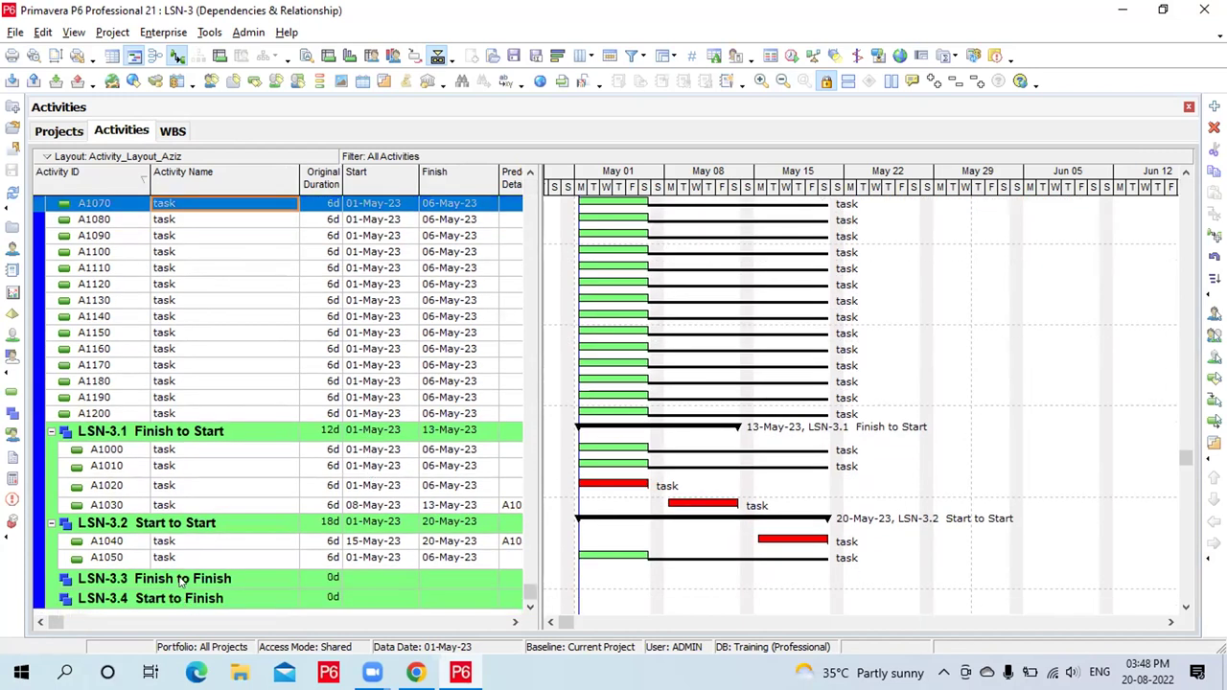
left_click(182, 581)
key("ctrl+v")
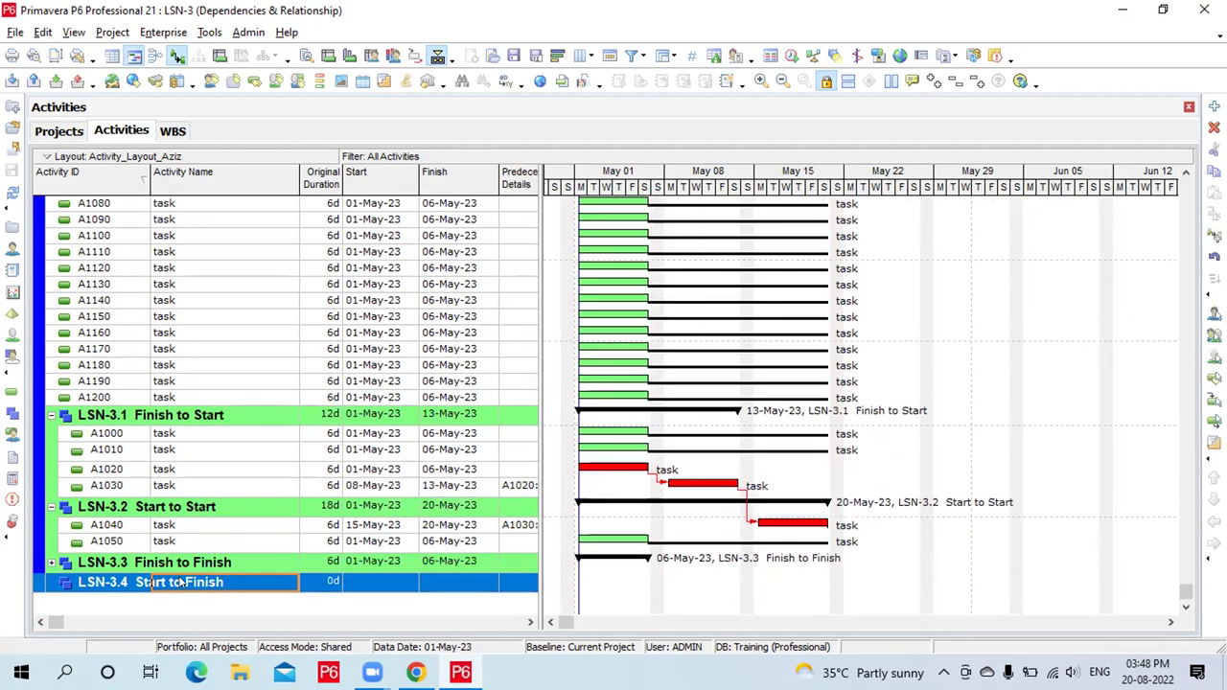
left_click(77, 585)
left_click(46, 565)
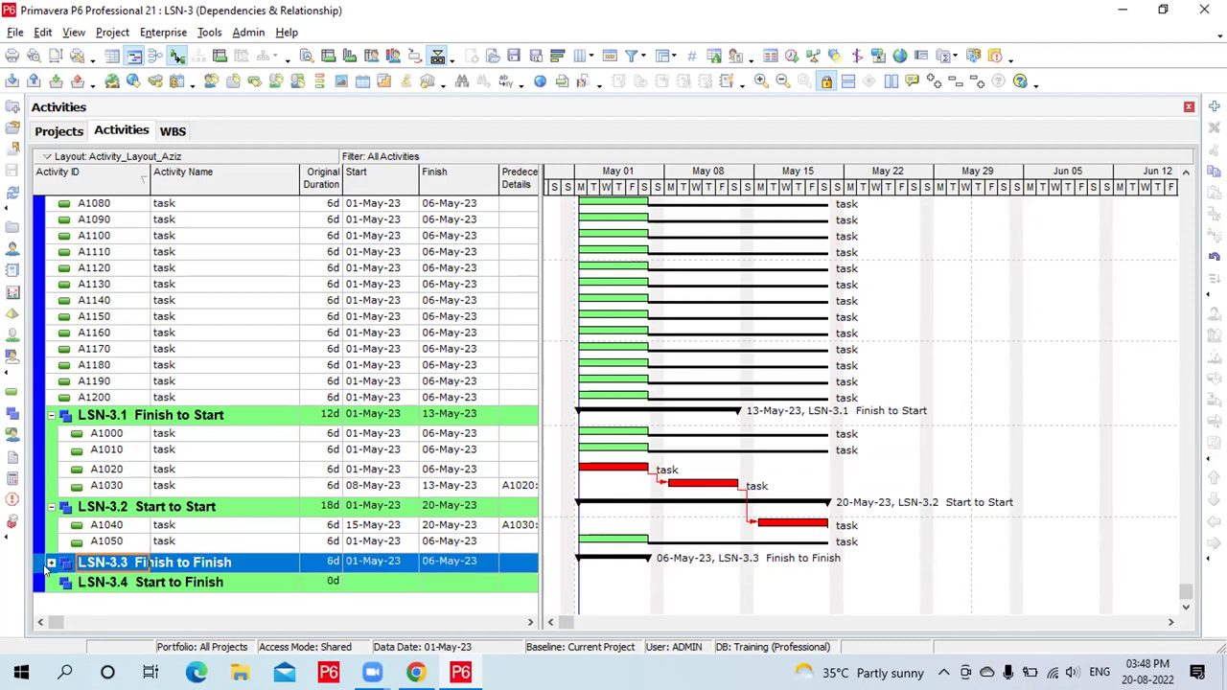
left_click(51, 564)
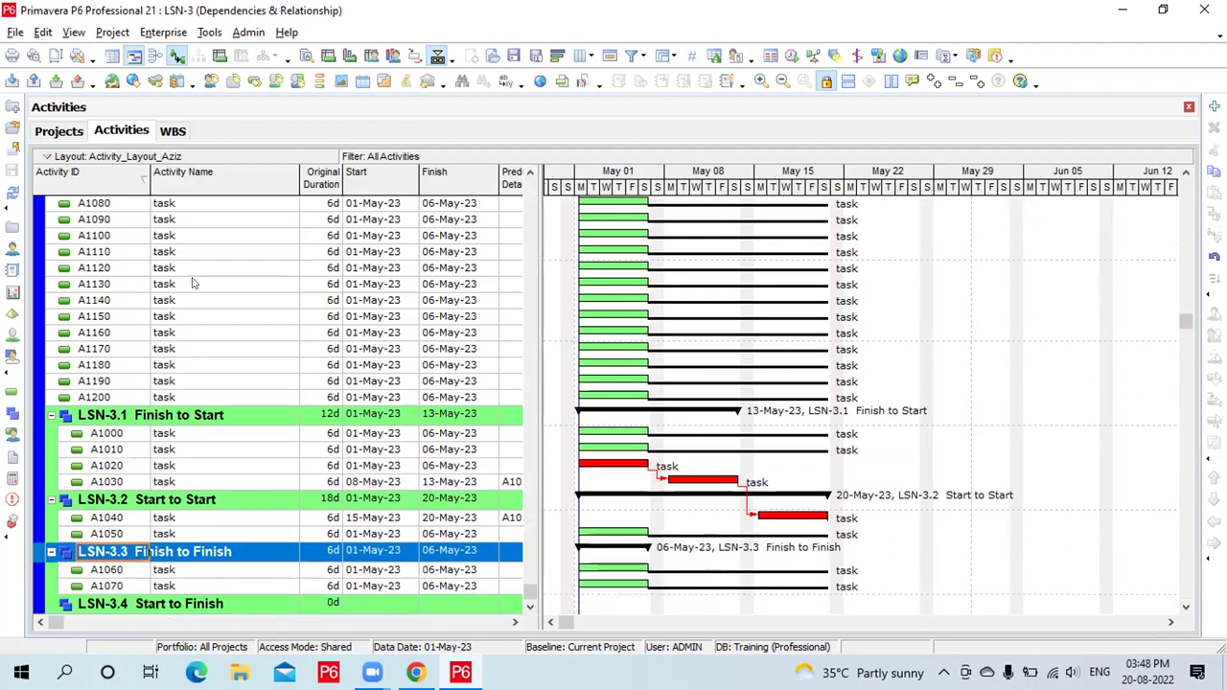
Move activities A1080 and A1090 from the LSN-3 level into the LSN-3.4 Start to Finish WBS and expand it
left_click(176, 203)
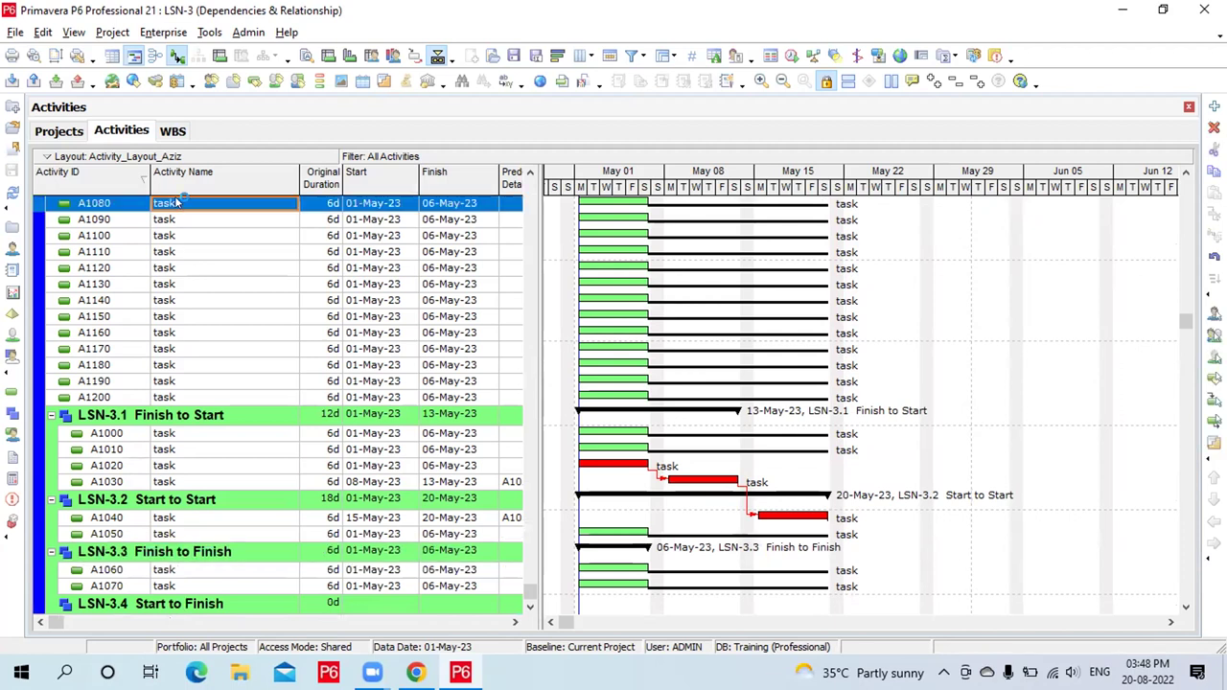
key("shift+Down")
key("ctrl+x")
left_click(147, 605)
key("ctrl+v")
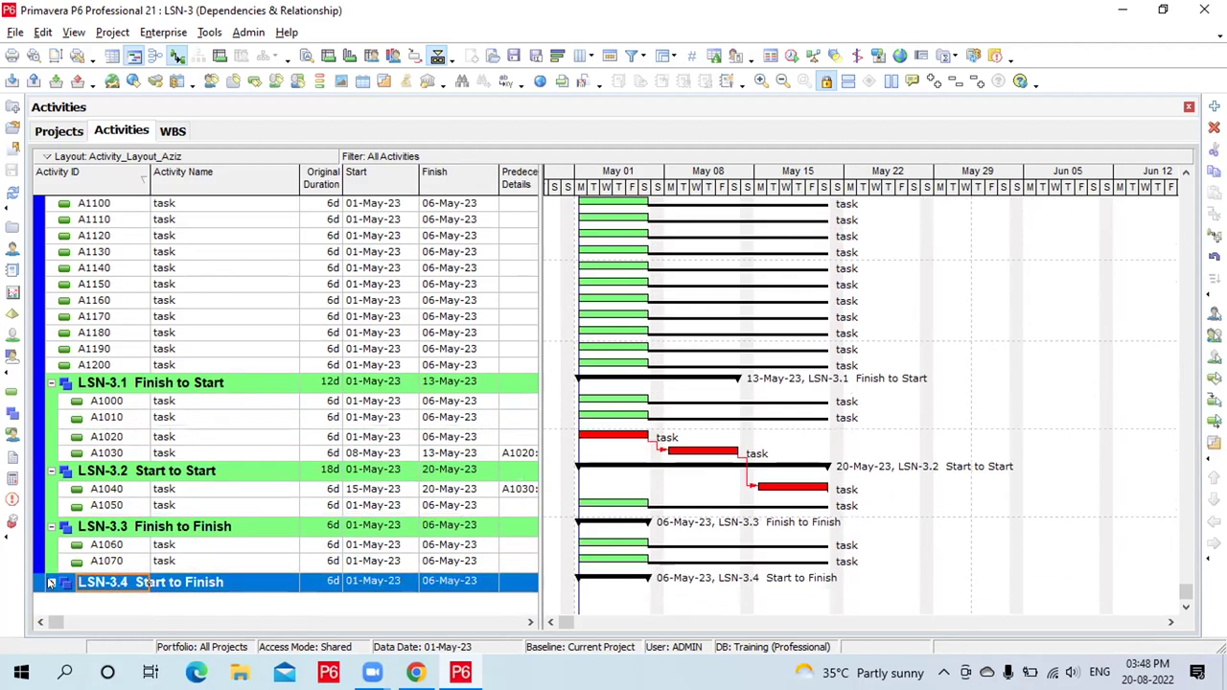
left_click(51, 583)
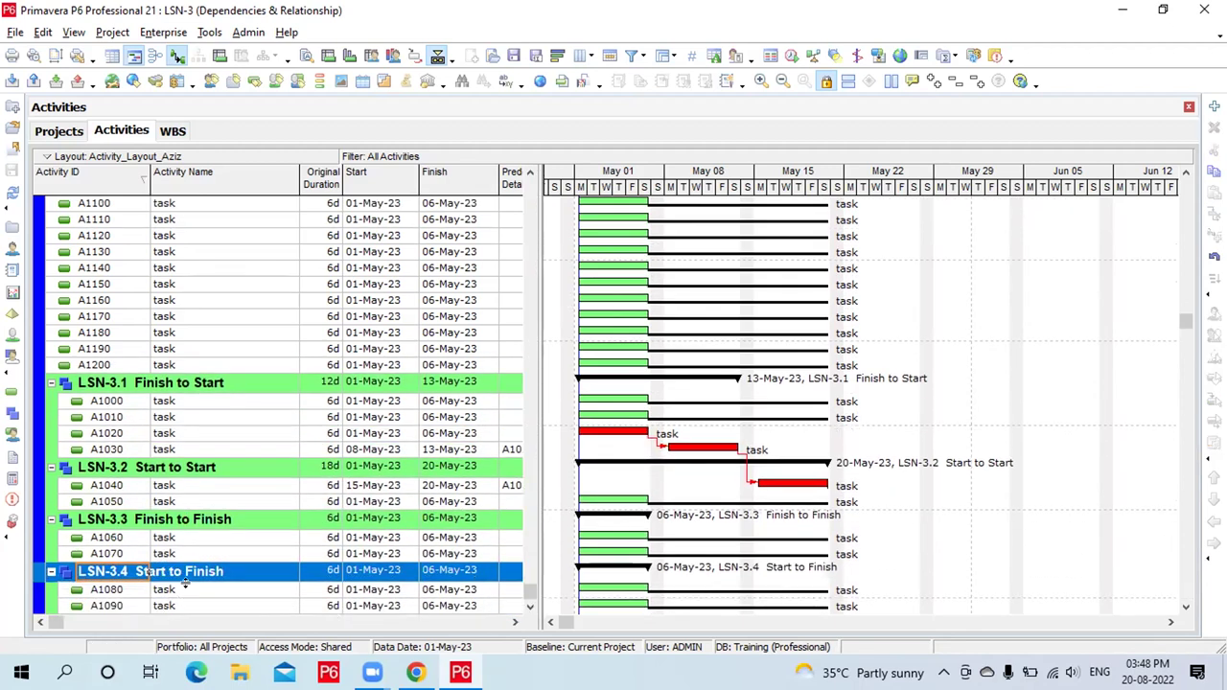
scroll(237, 253, "up", 1)
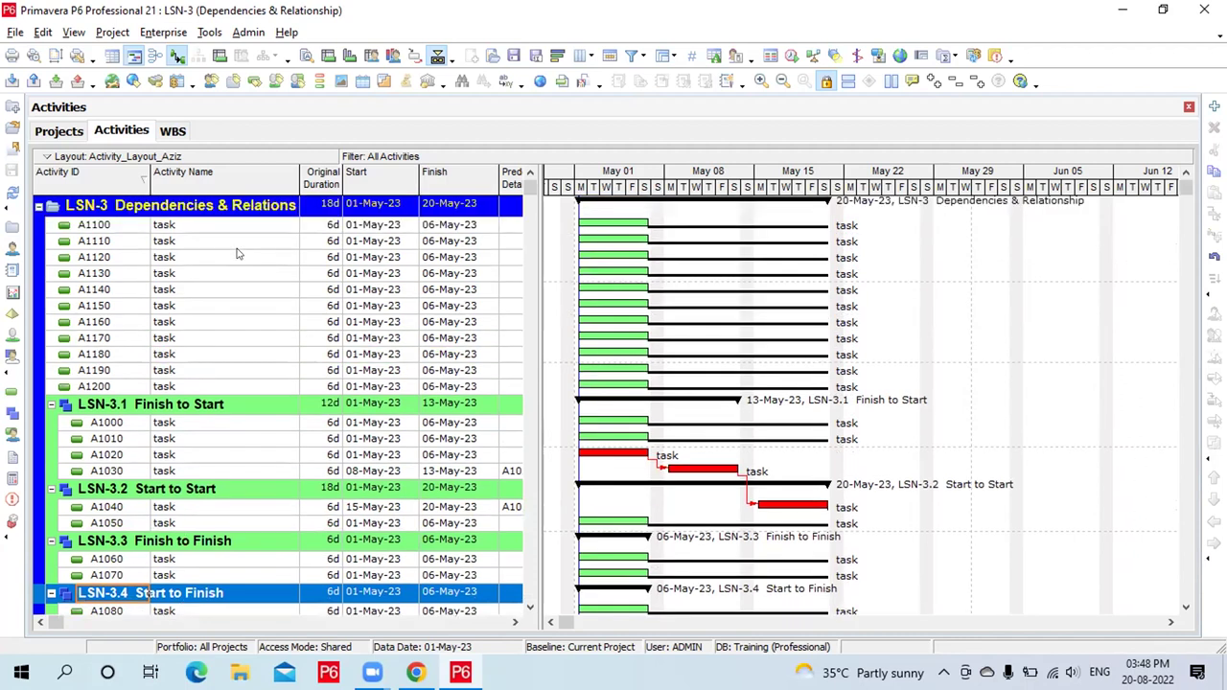
left_click(235, 226)
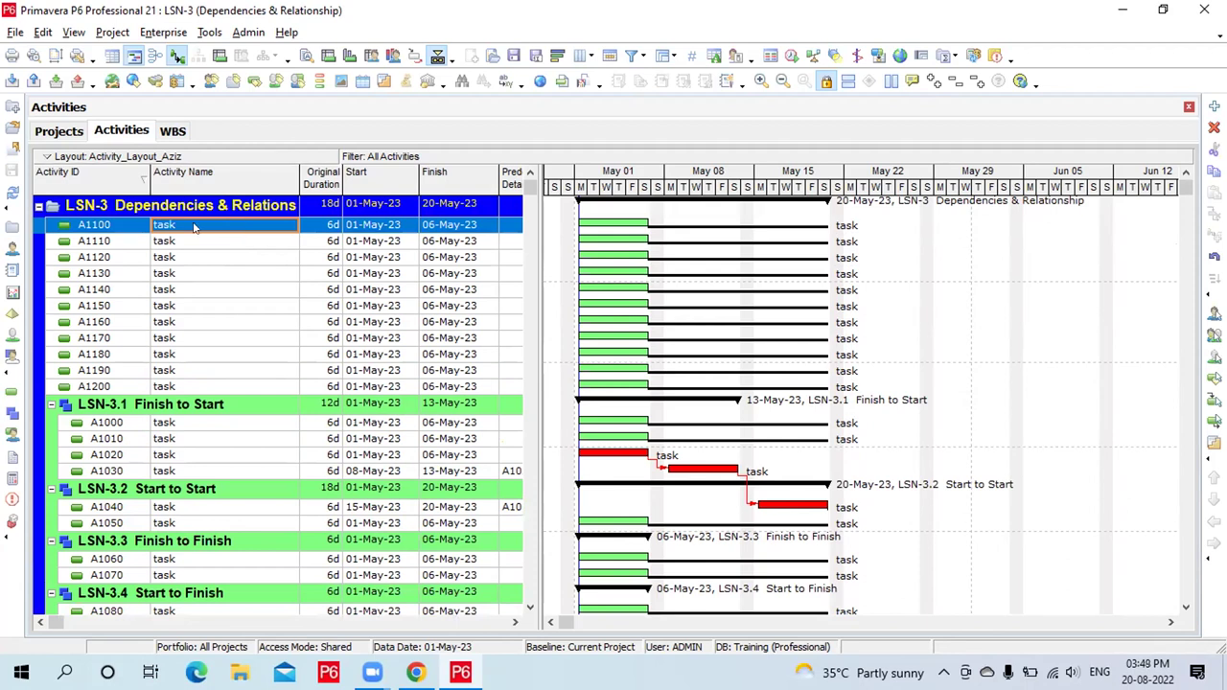
key("shift+Down")
key("shift+Down")
key("shift+Down")
key("shift+Down")
key("shift+Down")
key("shift+Down")
key("shift+Down")
key("shift+Down")
key("shift+Down")
key("shift+Down")
key("shift+Down")
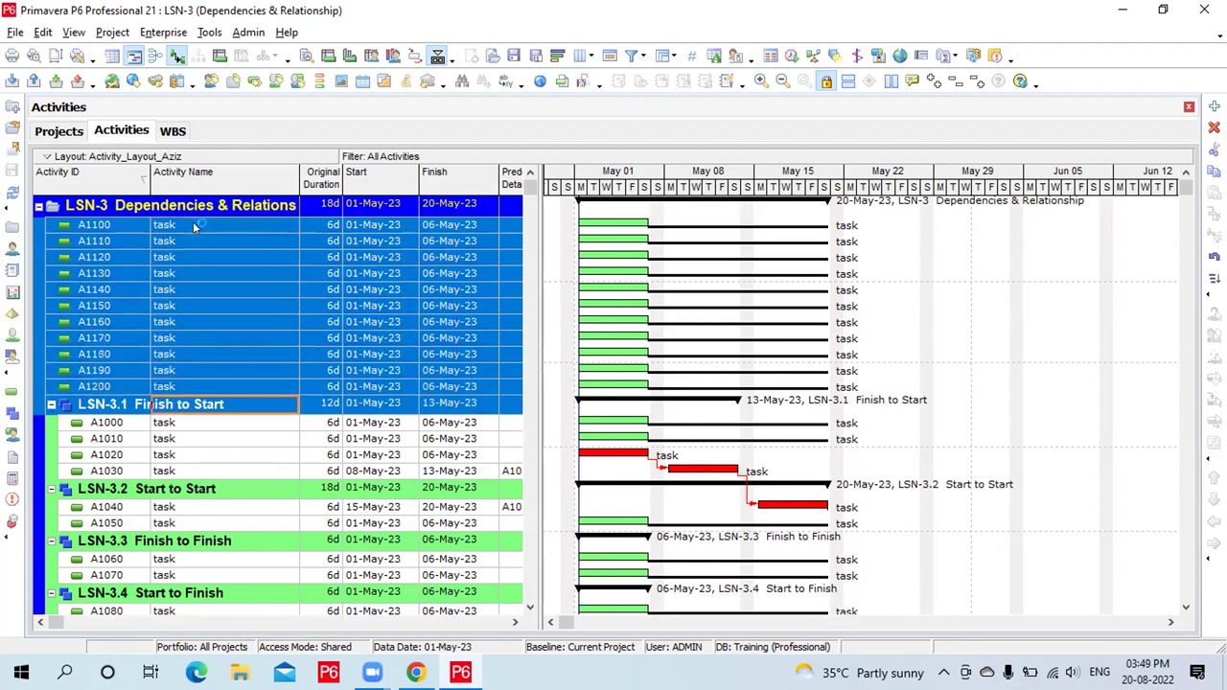
key("shift+Up")
key("shift+Up")
key("shift+Up")
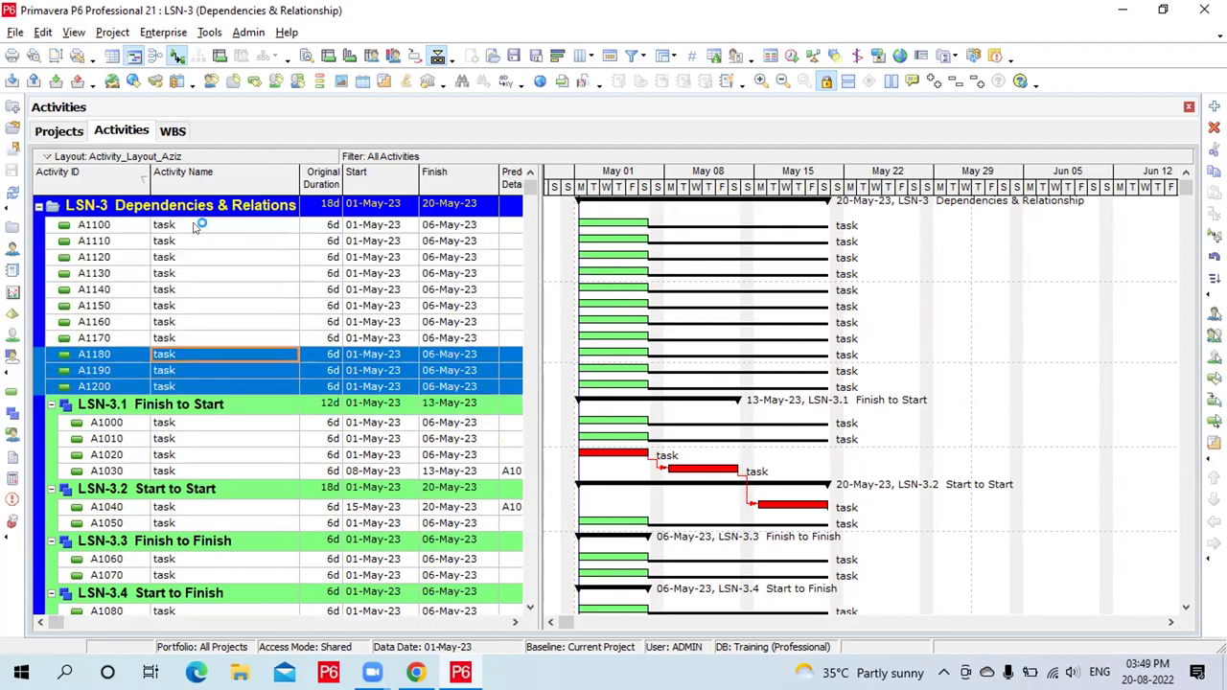
Delete the unassigned activities A1100 to A1200 directly under the LSN-3 level
left_click(191, 226)
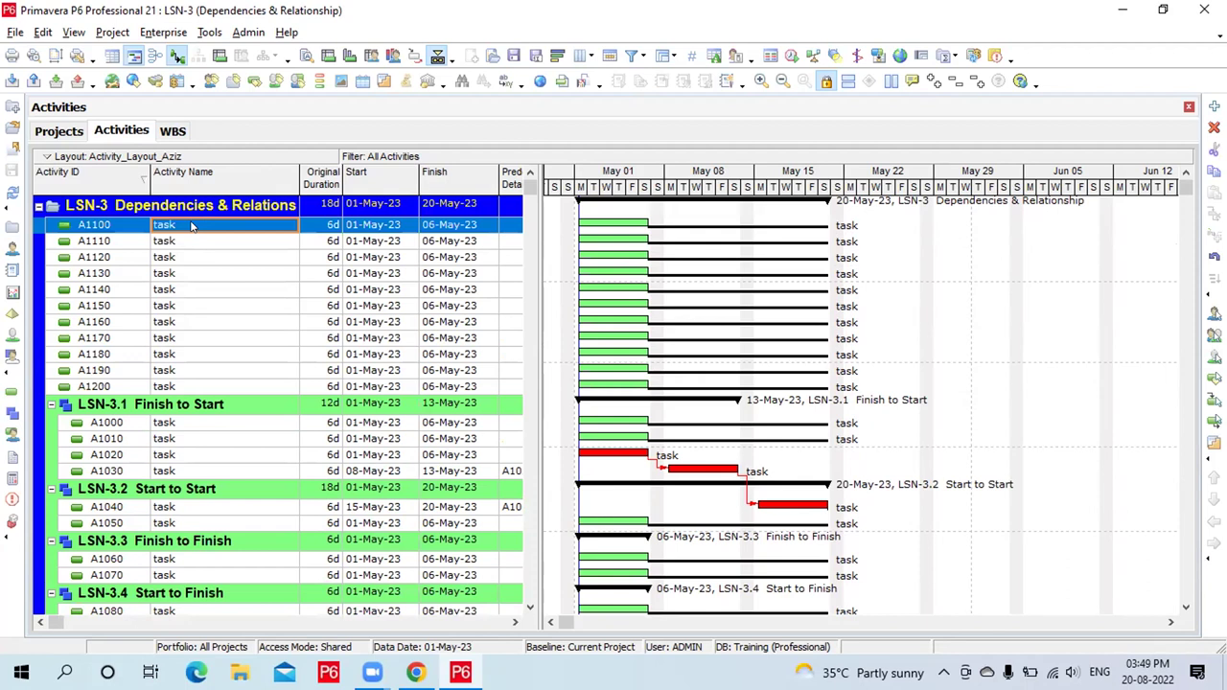
key("shift+Down")
key("shift+Down")
key("shift+Down")
key("shift+Down")
key("shift+Down")
key("shift+Down")
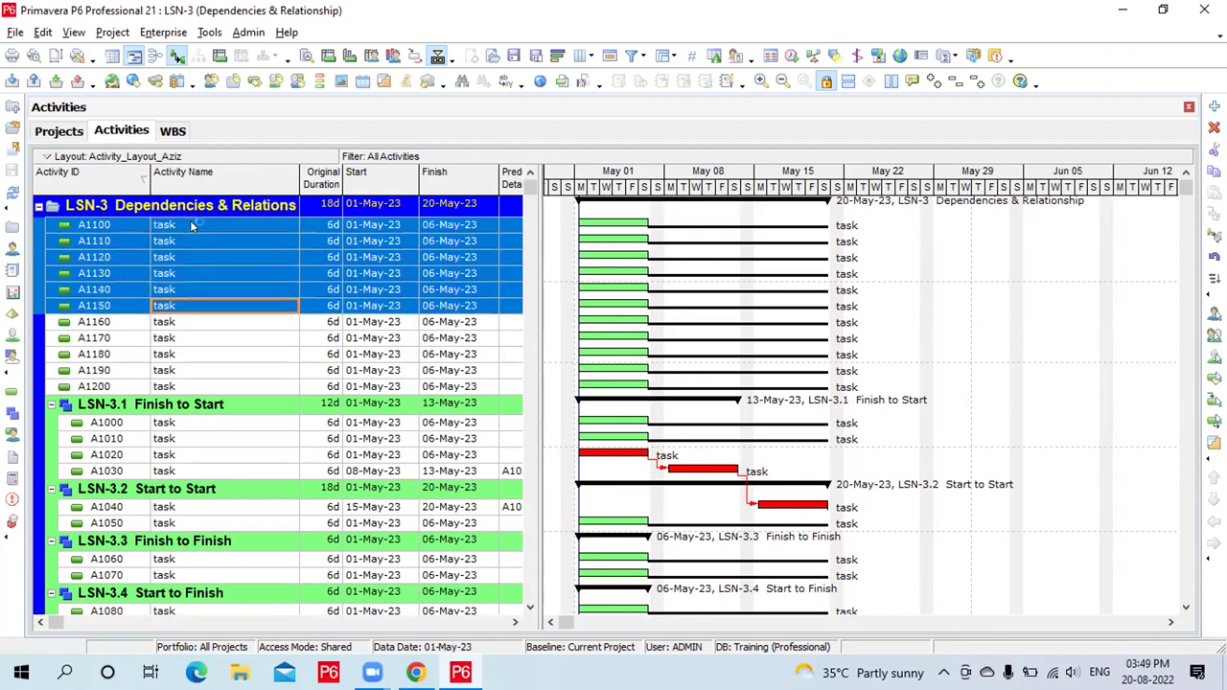
key("shift+Down")
key("shift+Down")
key("shift+Down")
key("shift+Down")
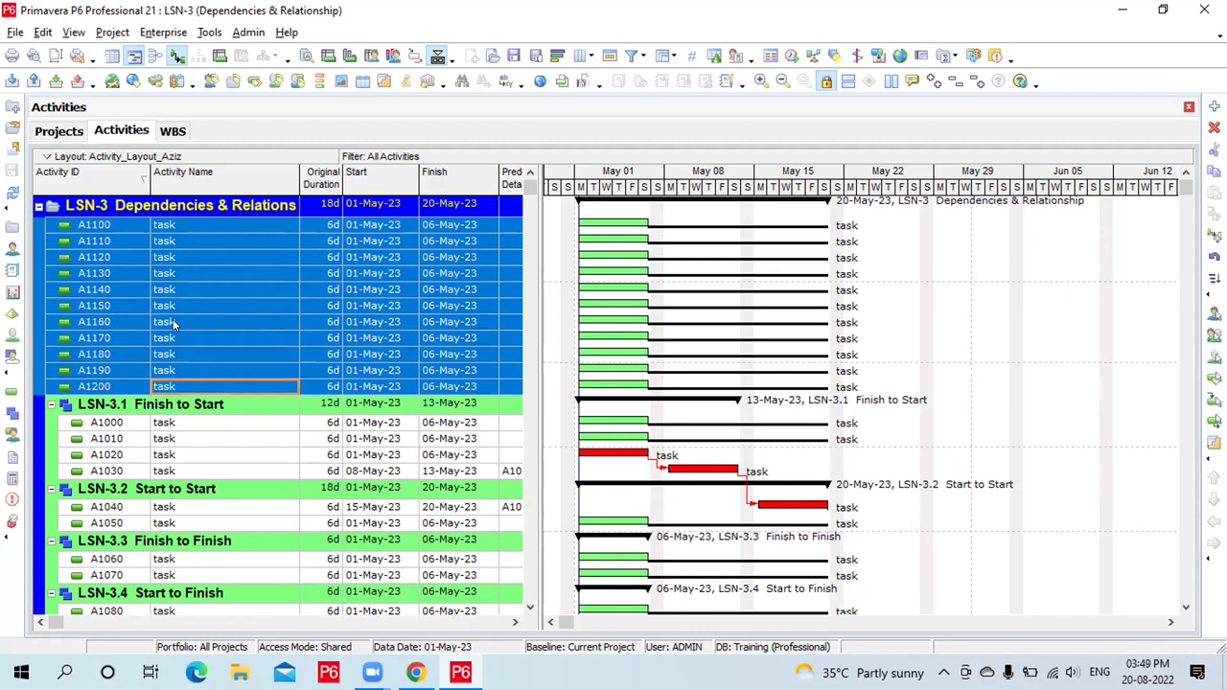
key("Delete")
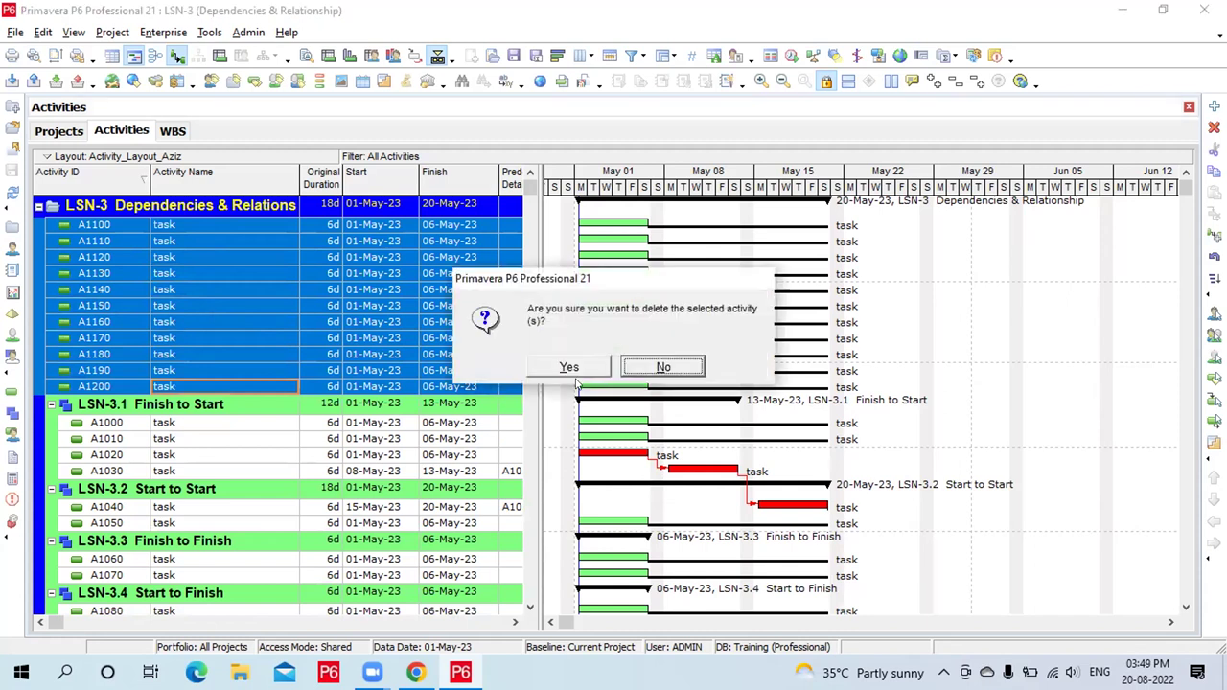
left_click(590, 371)
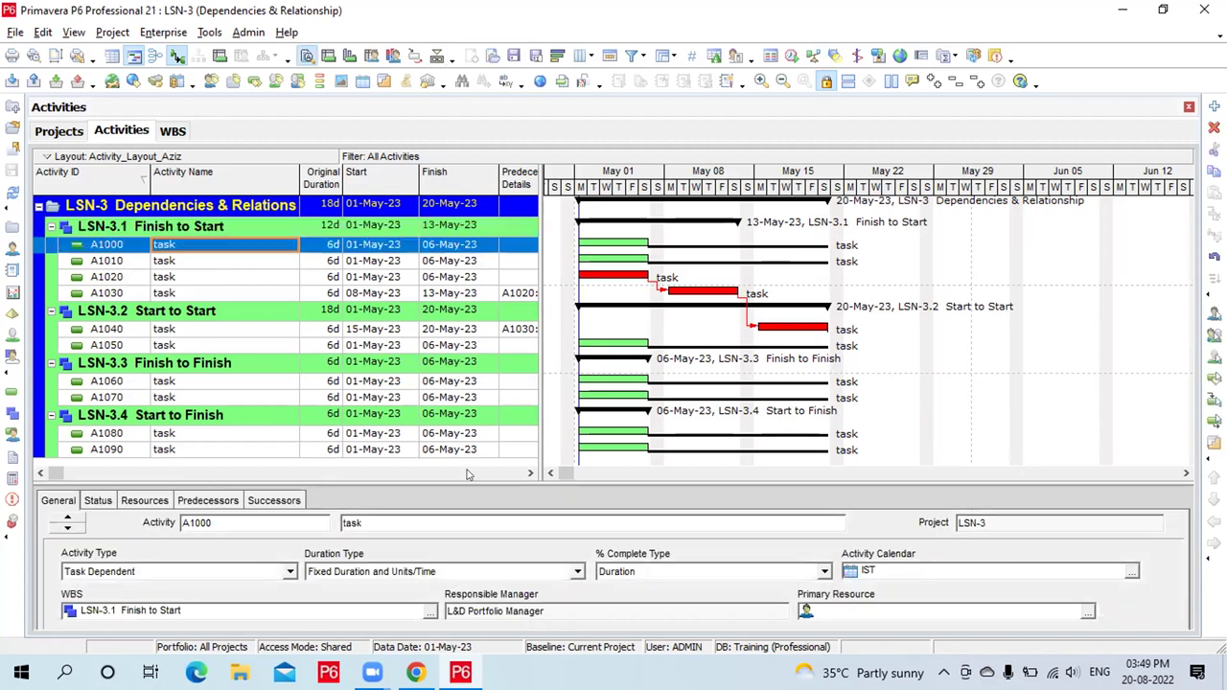
Enlarge the activity details area beneath the activity table
left_click_drag(413, 475, 418, 430)
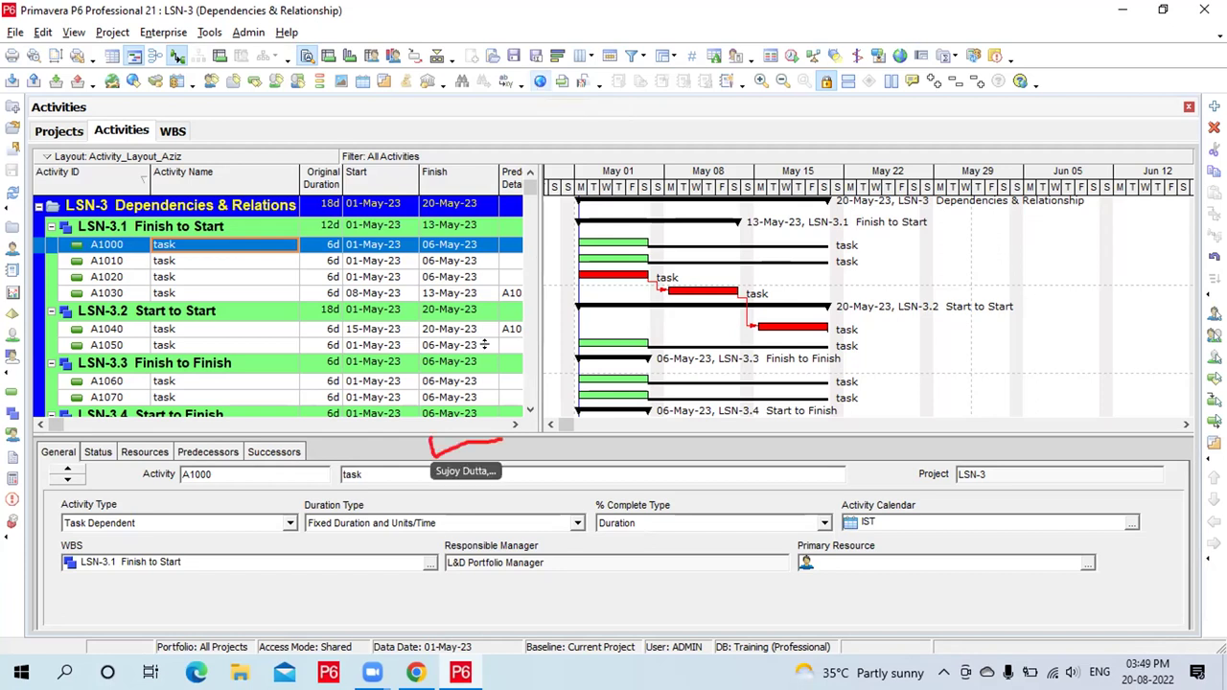
right_click(436, 444)
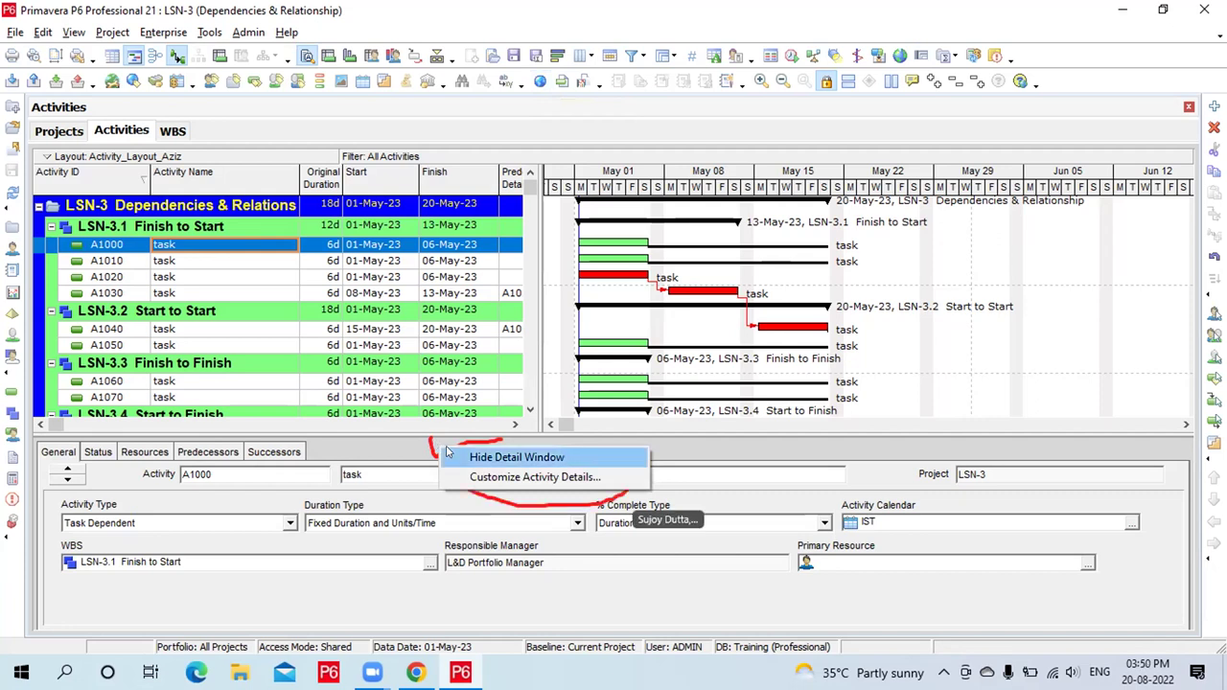
left_click(494, 477)
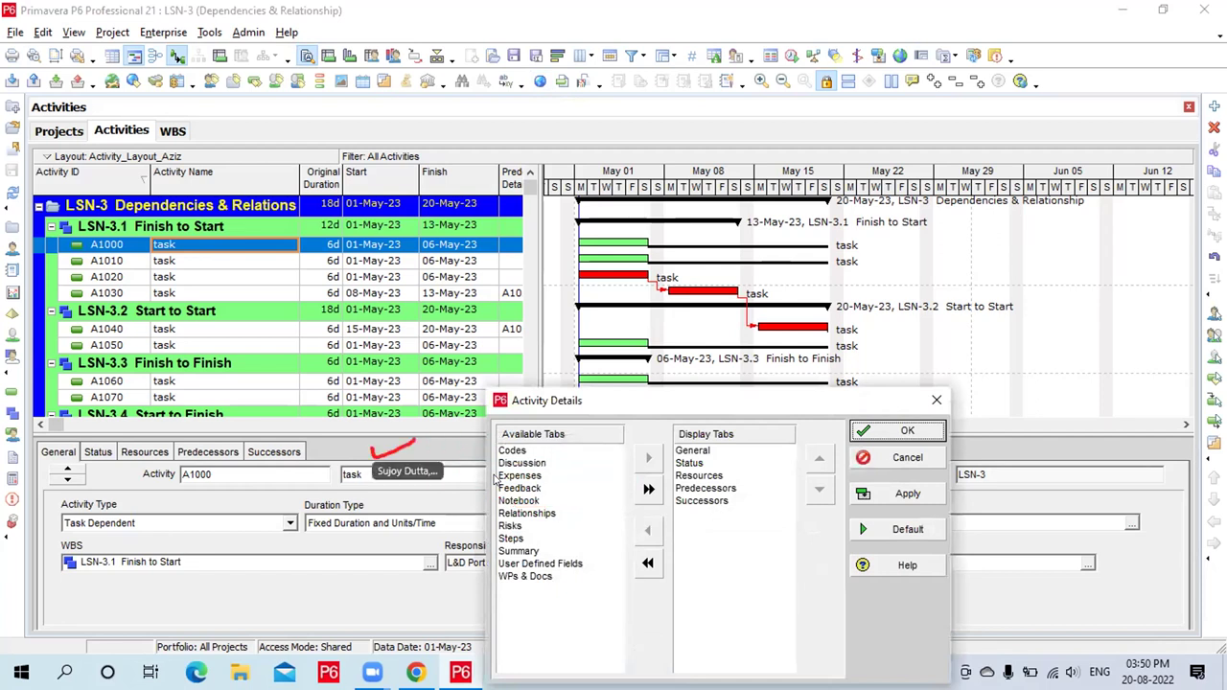
left_click(937, 402)
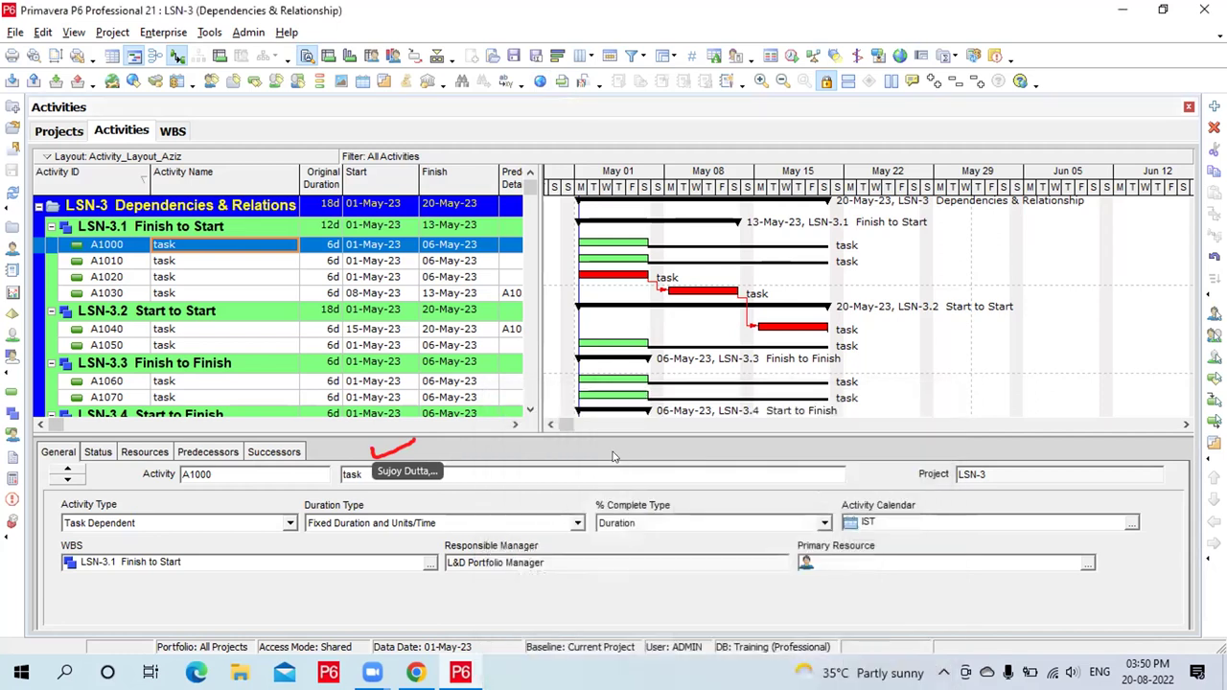
Customize the activity details so that Predecessors and Successors are removed from the displayed tabs
right_click(505, 443)
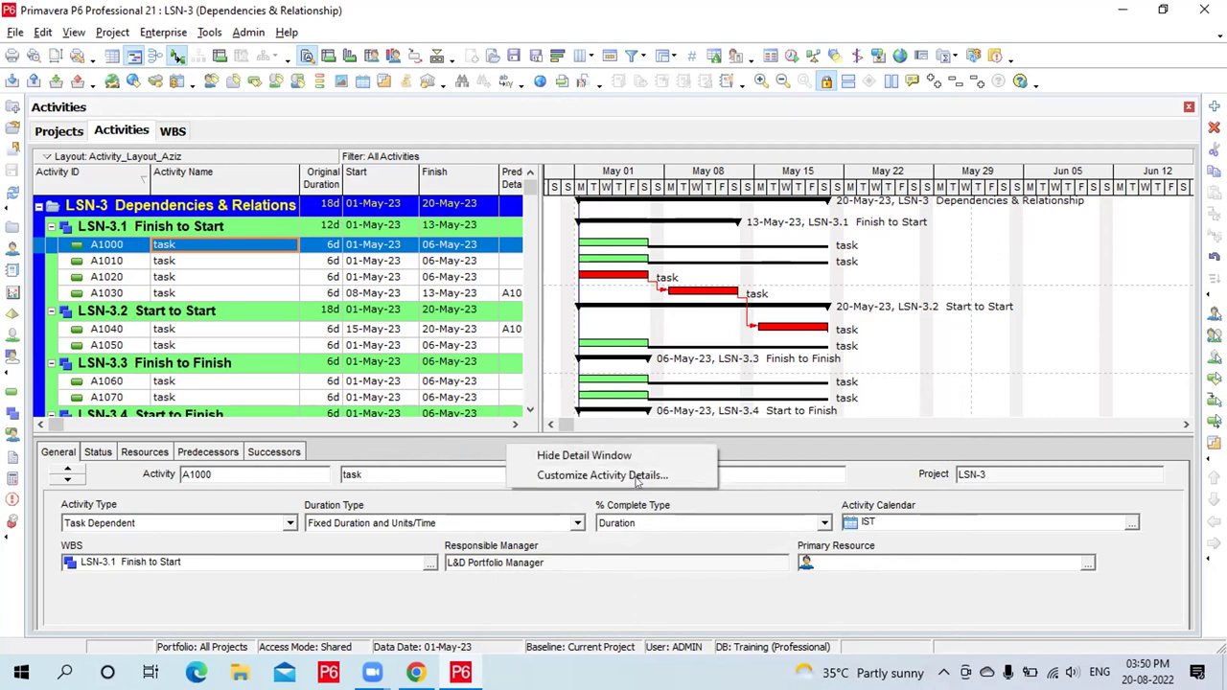
left_click(595, 475)
left_click_drag(699, 410, 570, 153)
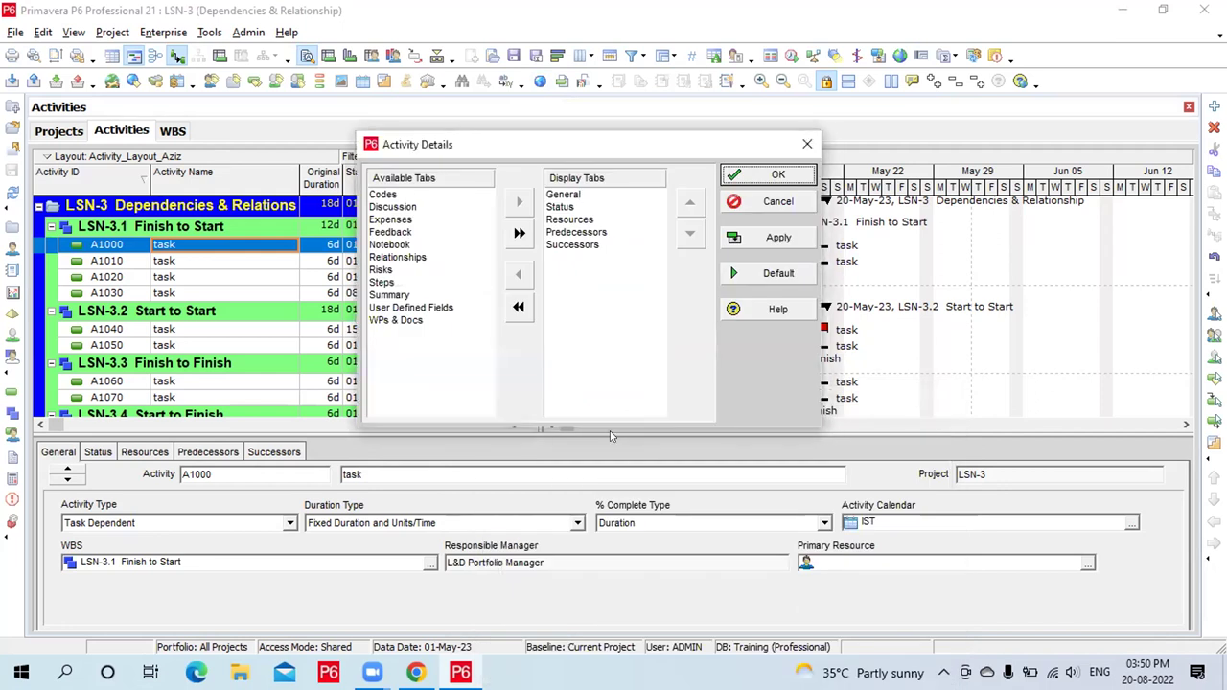
left_click(581, 236)
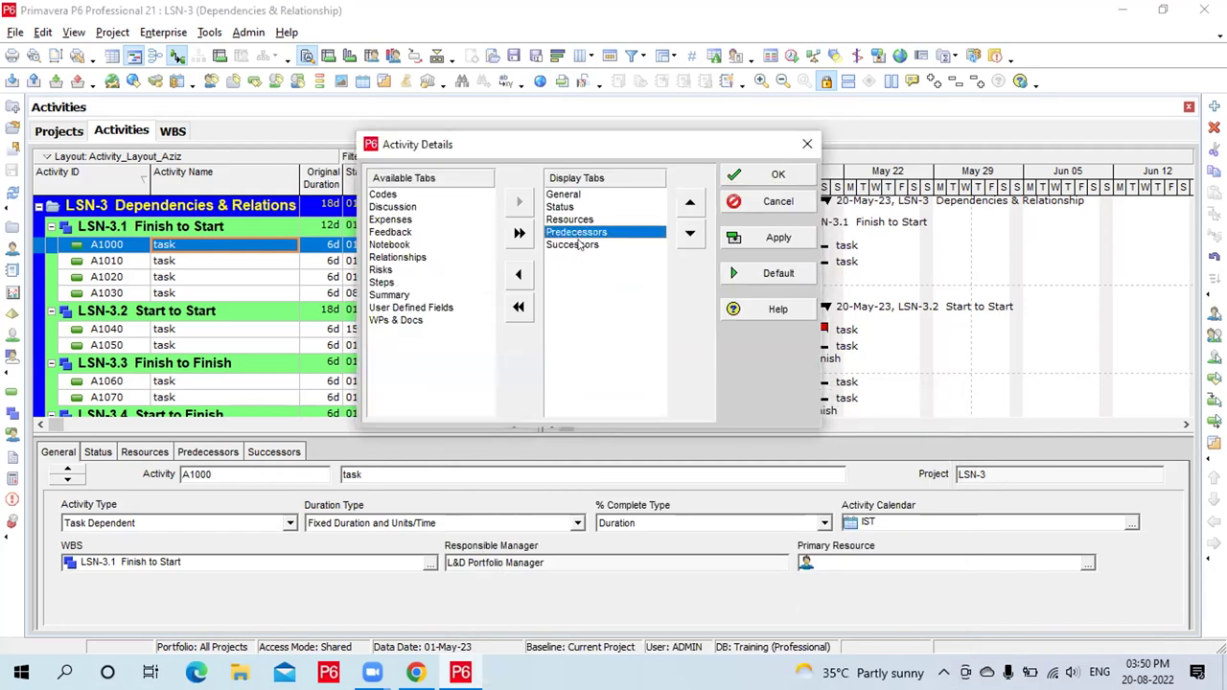
left_click(577, 245, "shift")
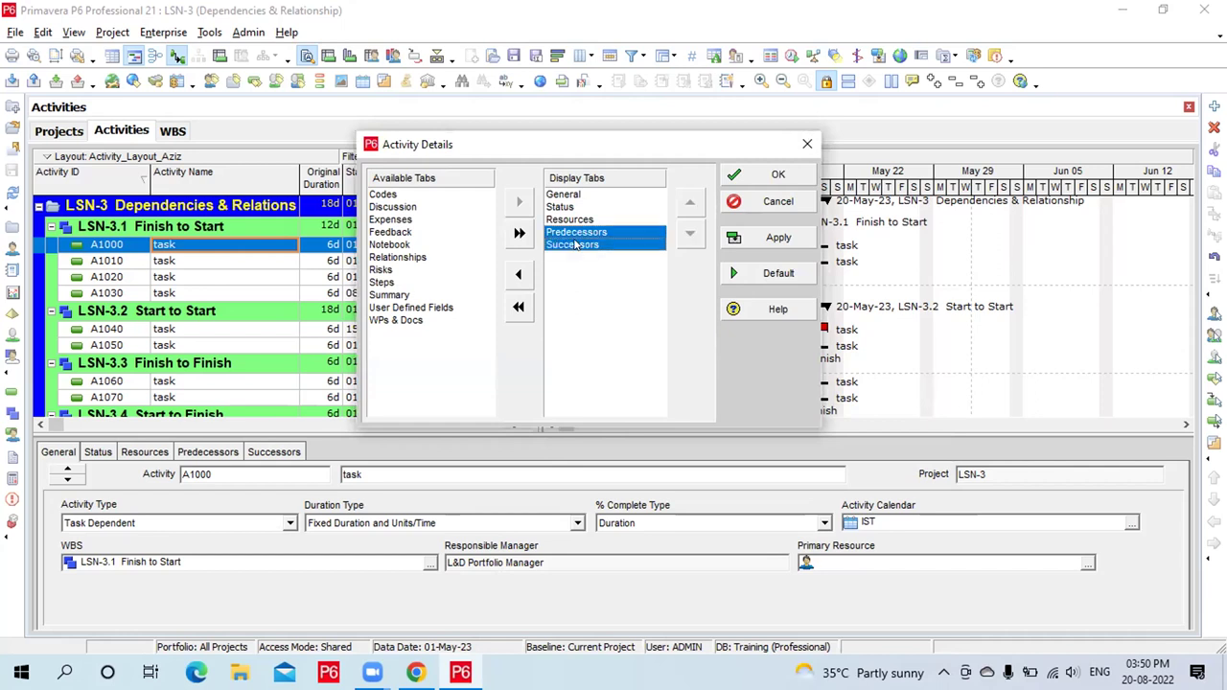
left_click(519, 276)
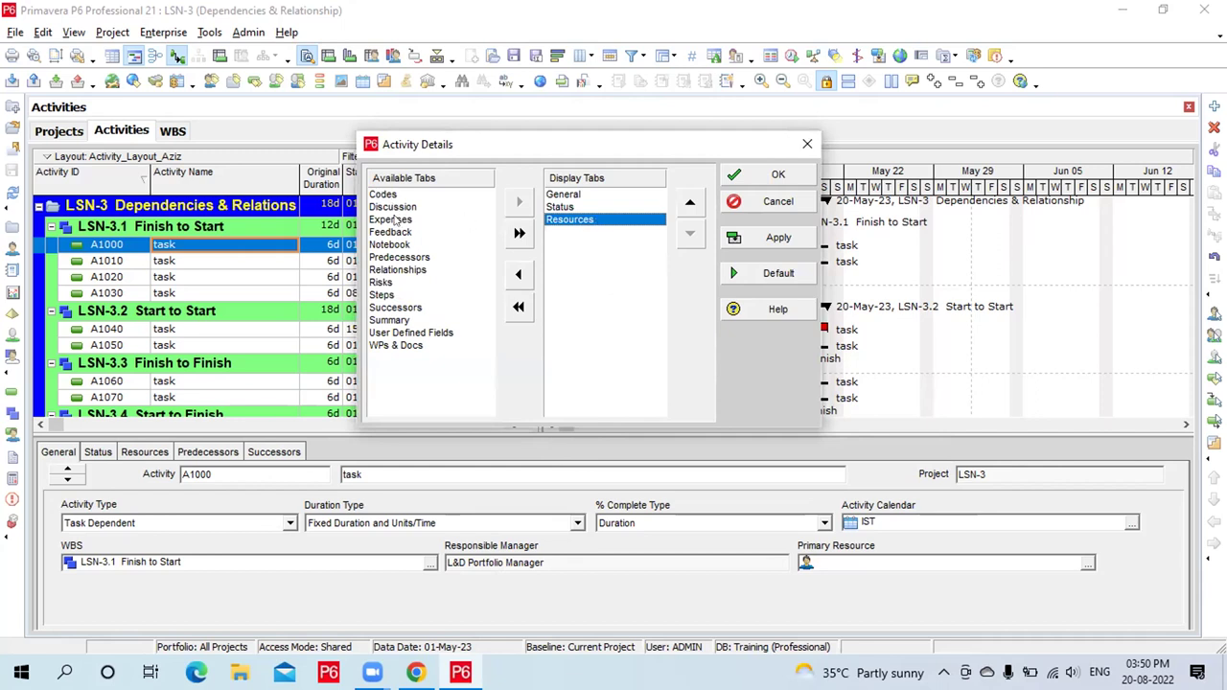
Add Expenses, Notebook, Relationships and WPs & Docs to the displayed activity detail tabs
left_click(396, 219)
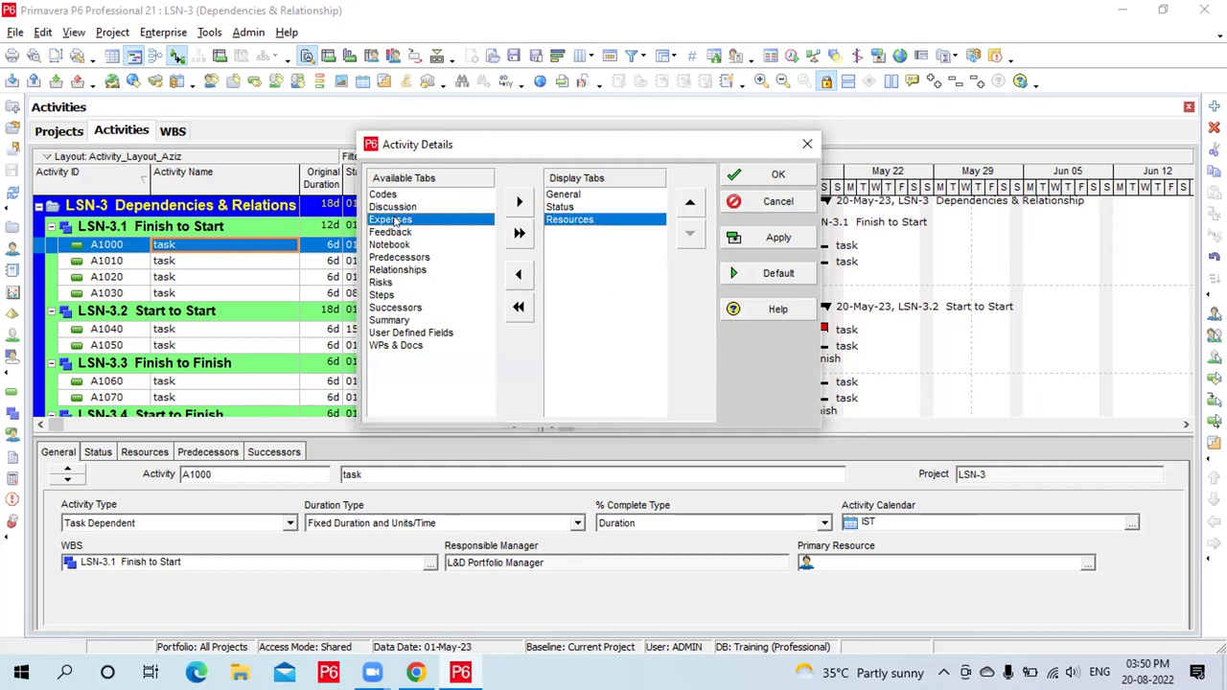
left_click(518, 203)
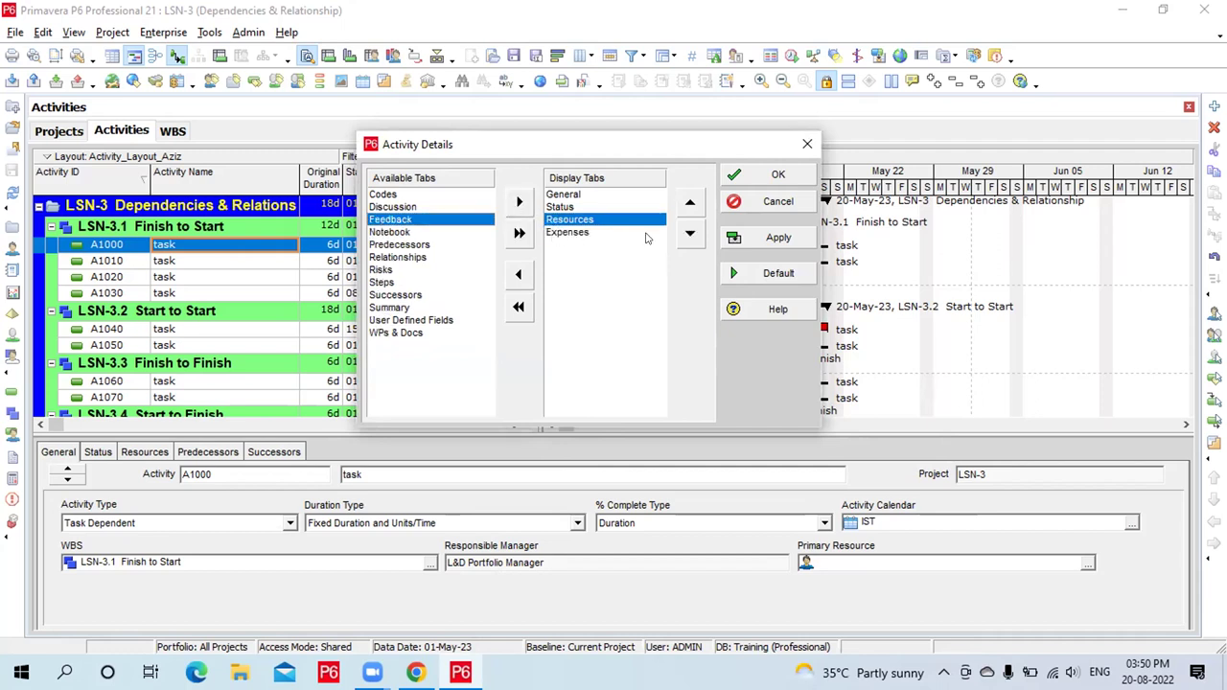
left_click(393, 233)
left_click(520, 202)
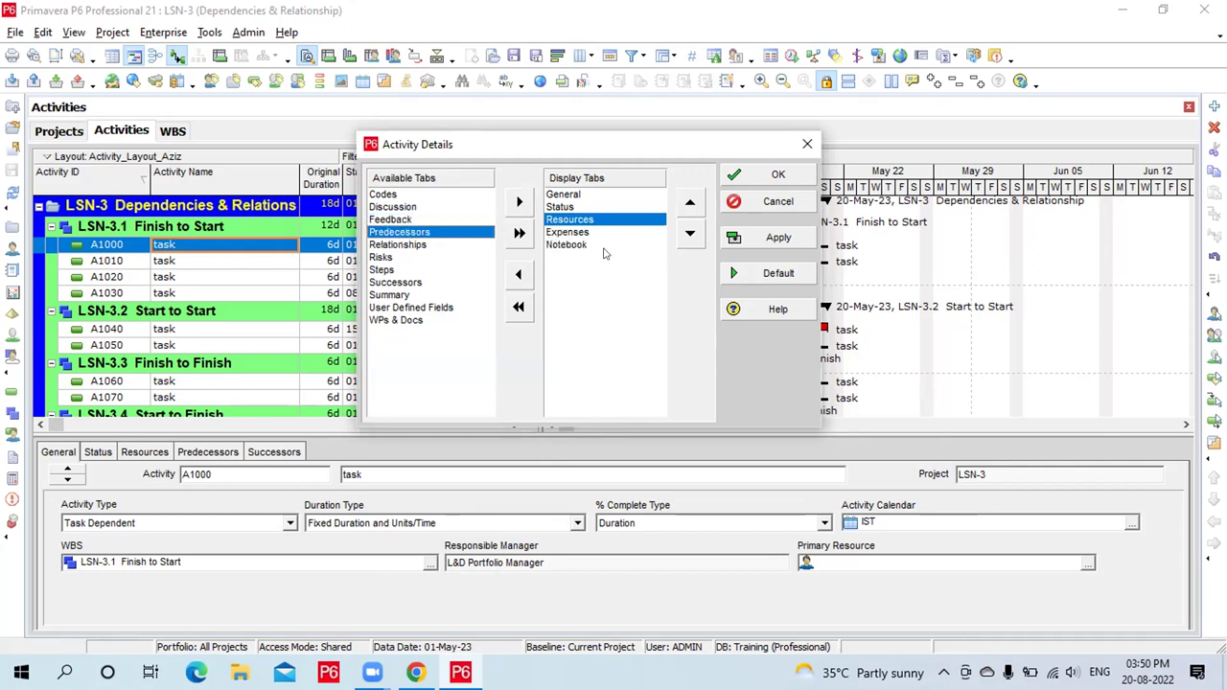
left_click(397, 245)
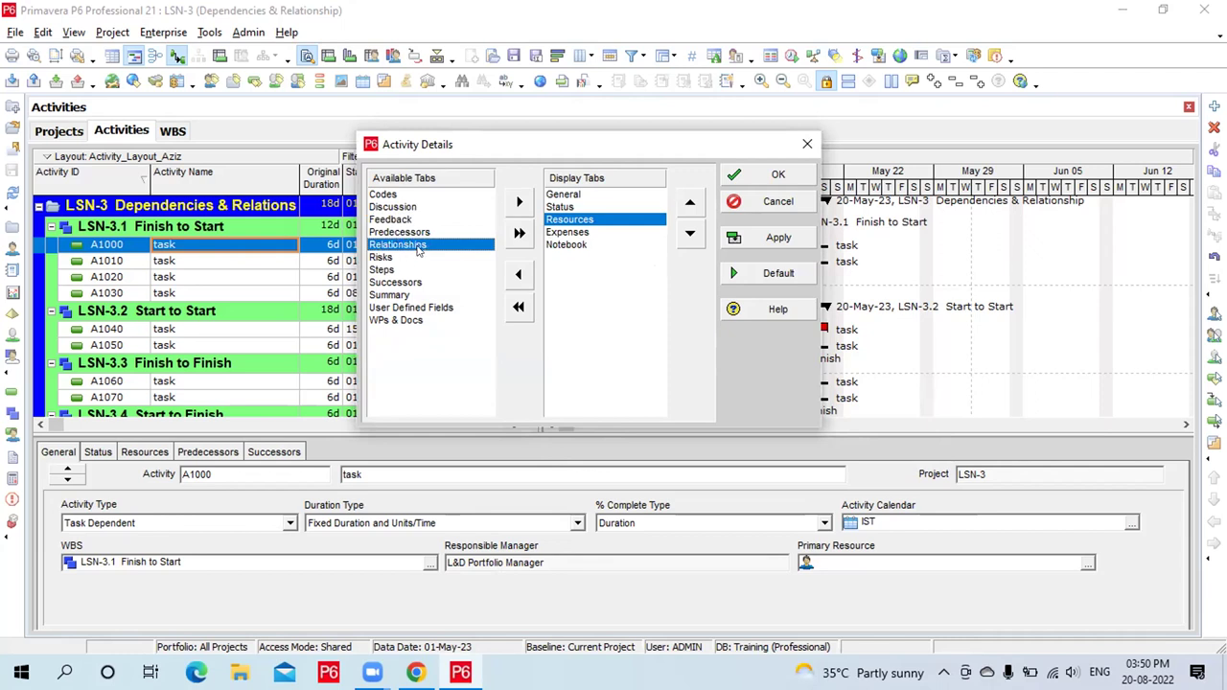
left_click(518, 204)
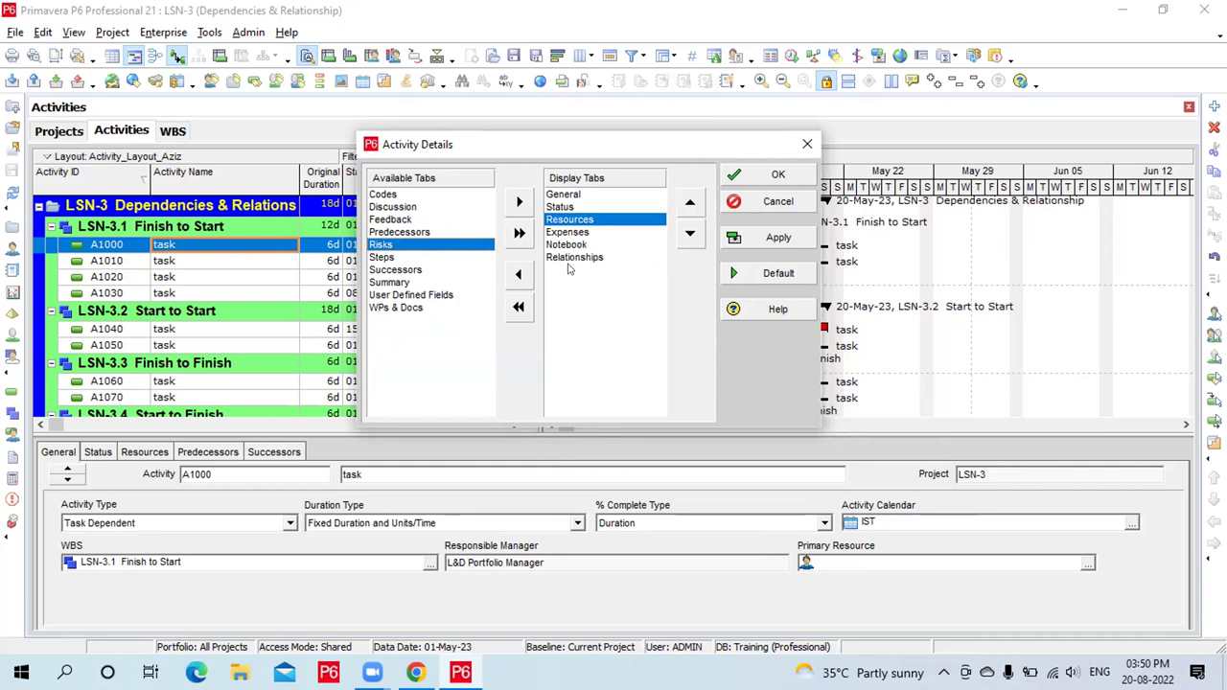
left_click(410, 309)
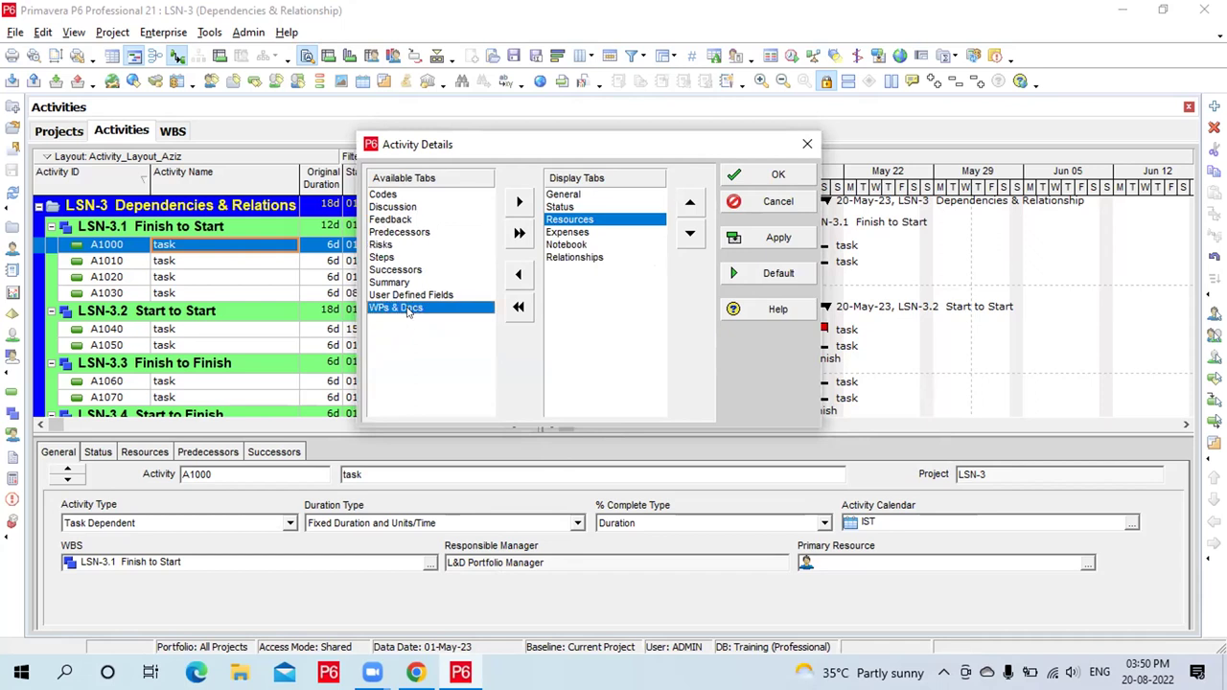
left_click(520, 203)
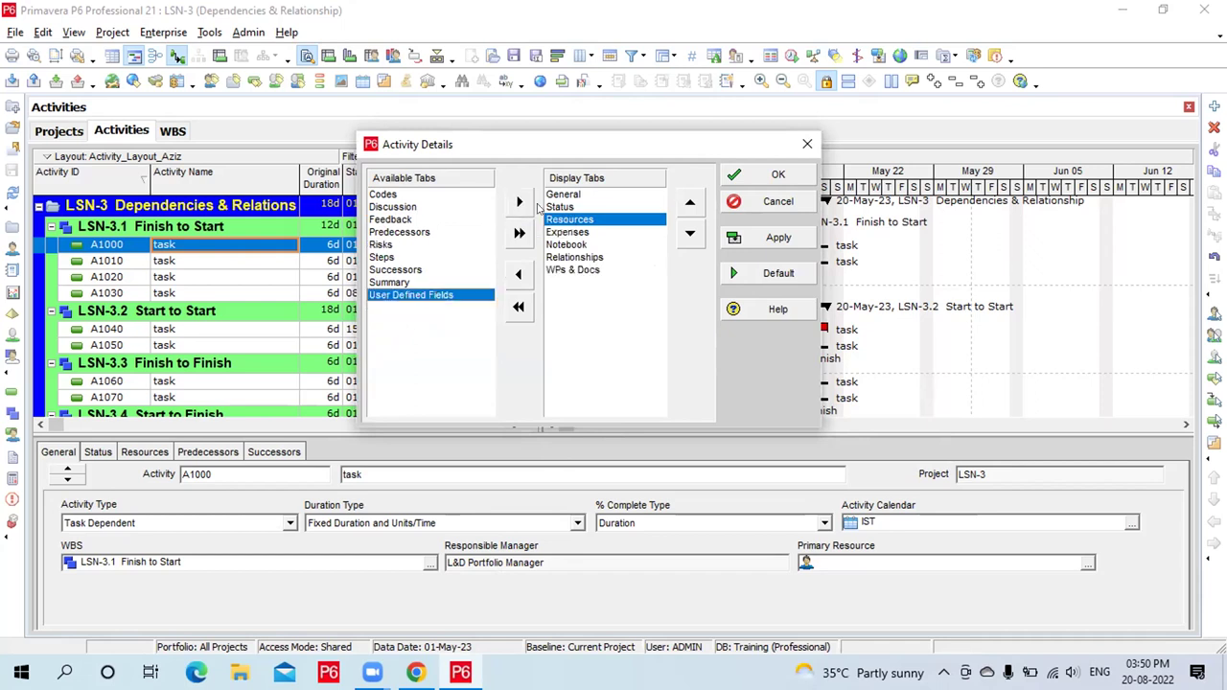
Reorder the displayed tabs so that Notebook comes directly after Relationships
left_click(568, 246)
left_click(689, 233)
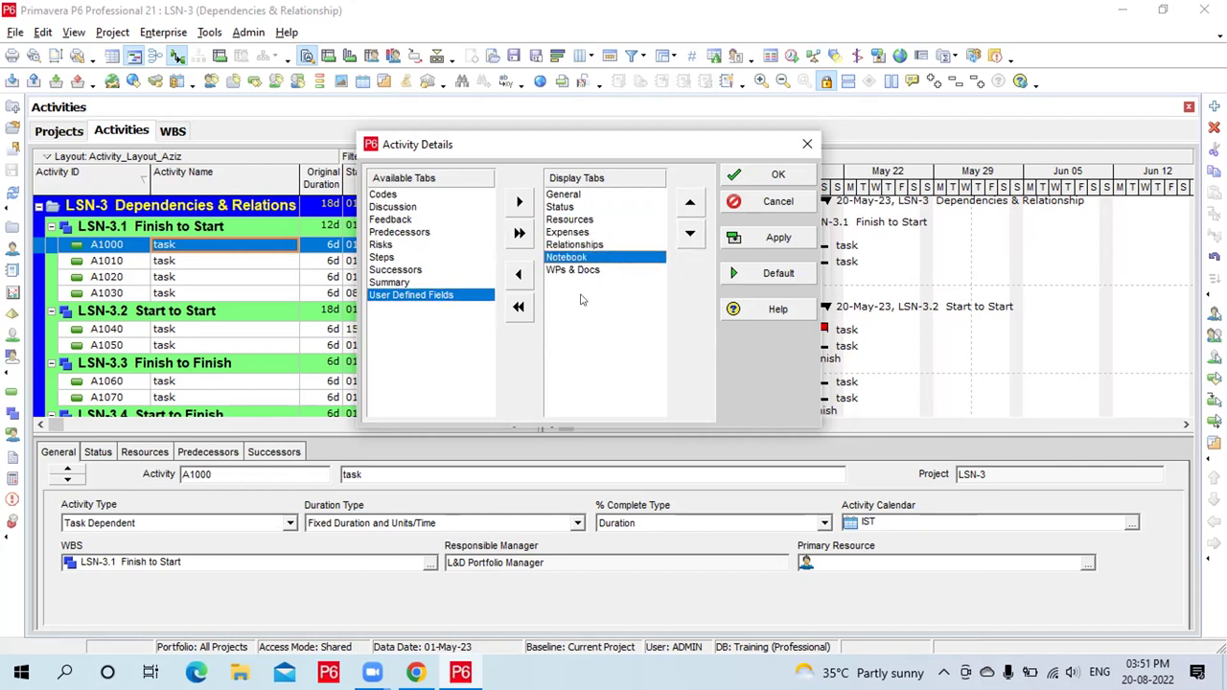
left_click(574, 271)
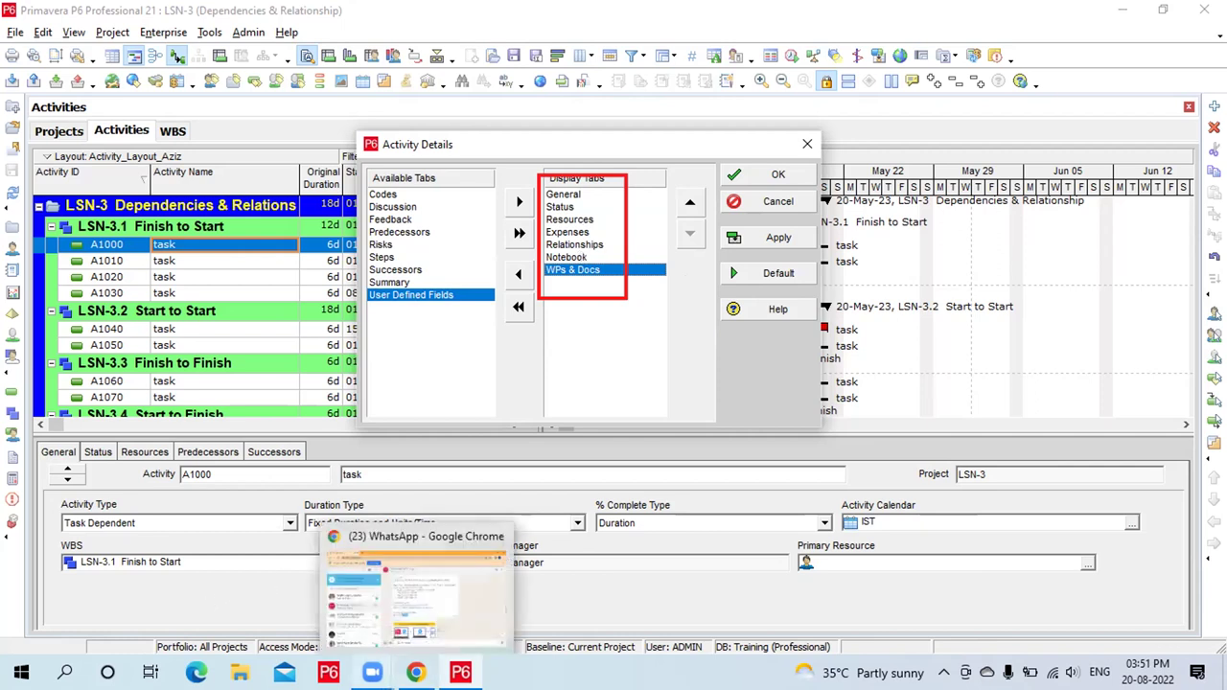
mouse_move(372, 674)
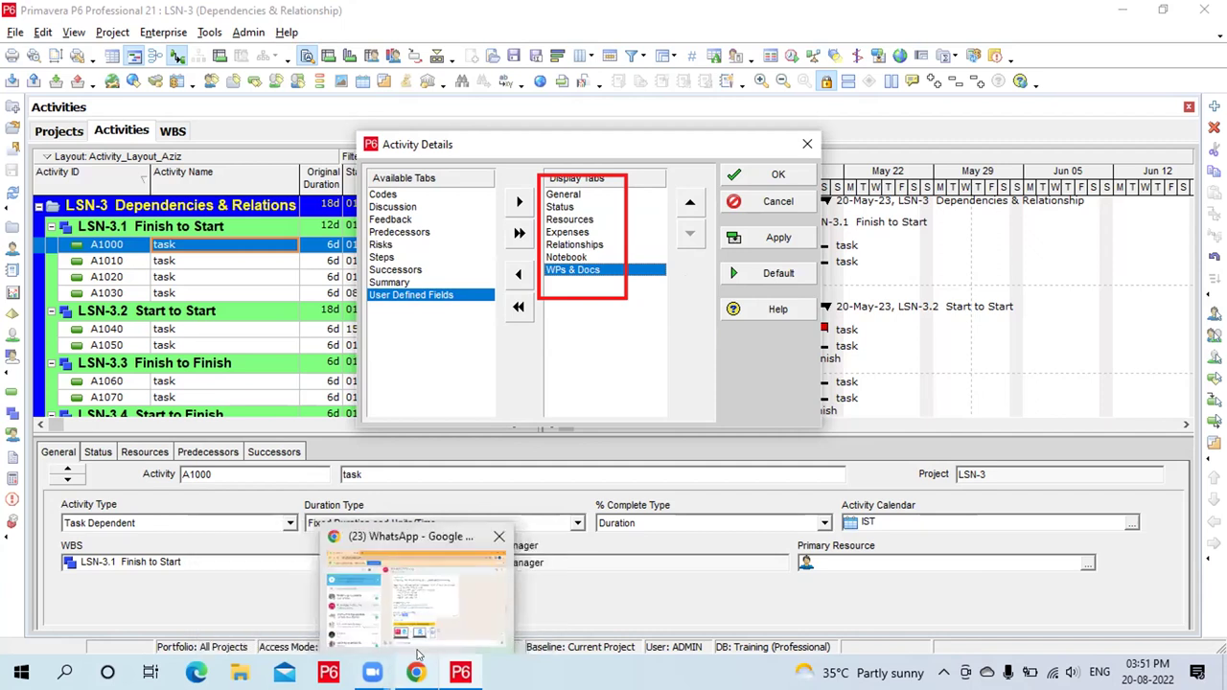
left_click(366, 618)
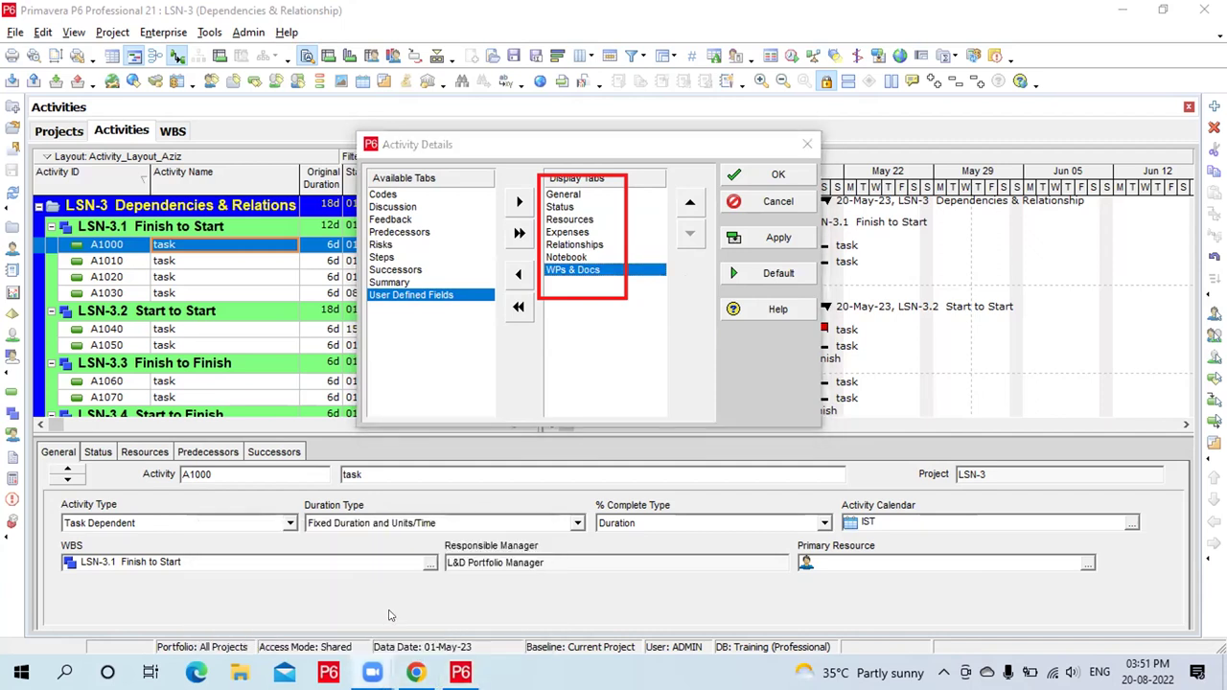
mouse_move(372, 673)
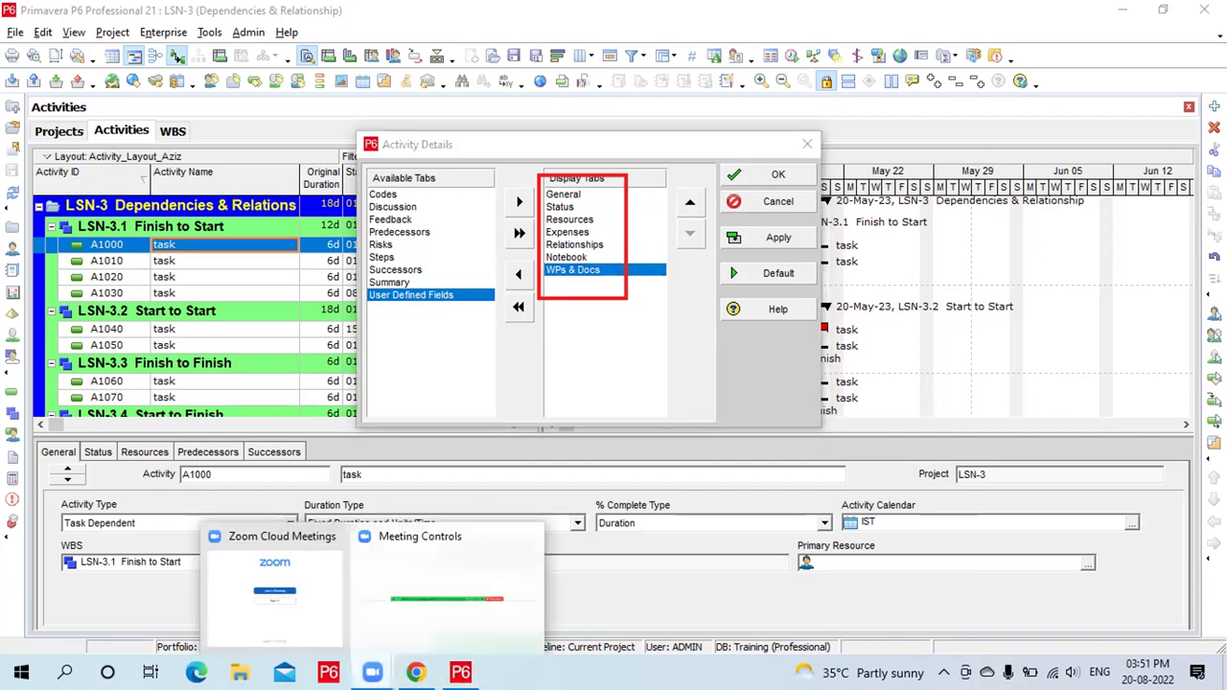
left_click(403, 630)
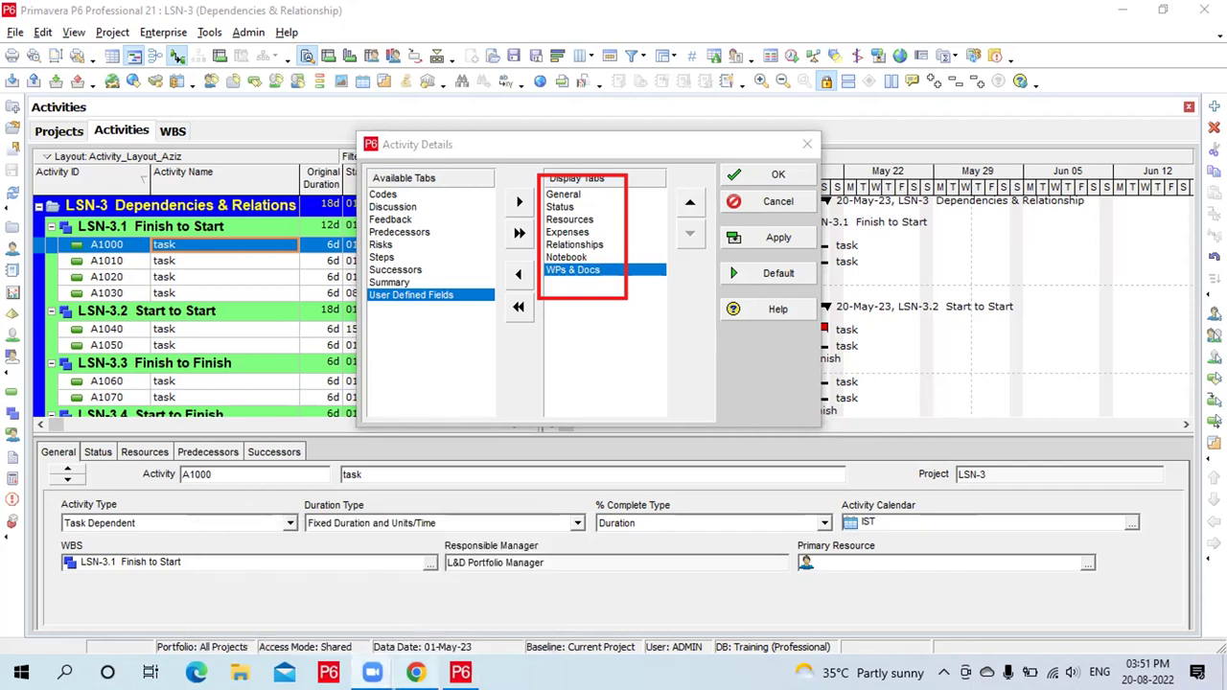
mouse_move(416, 673)
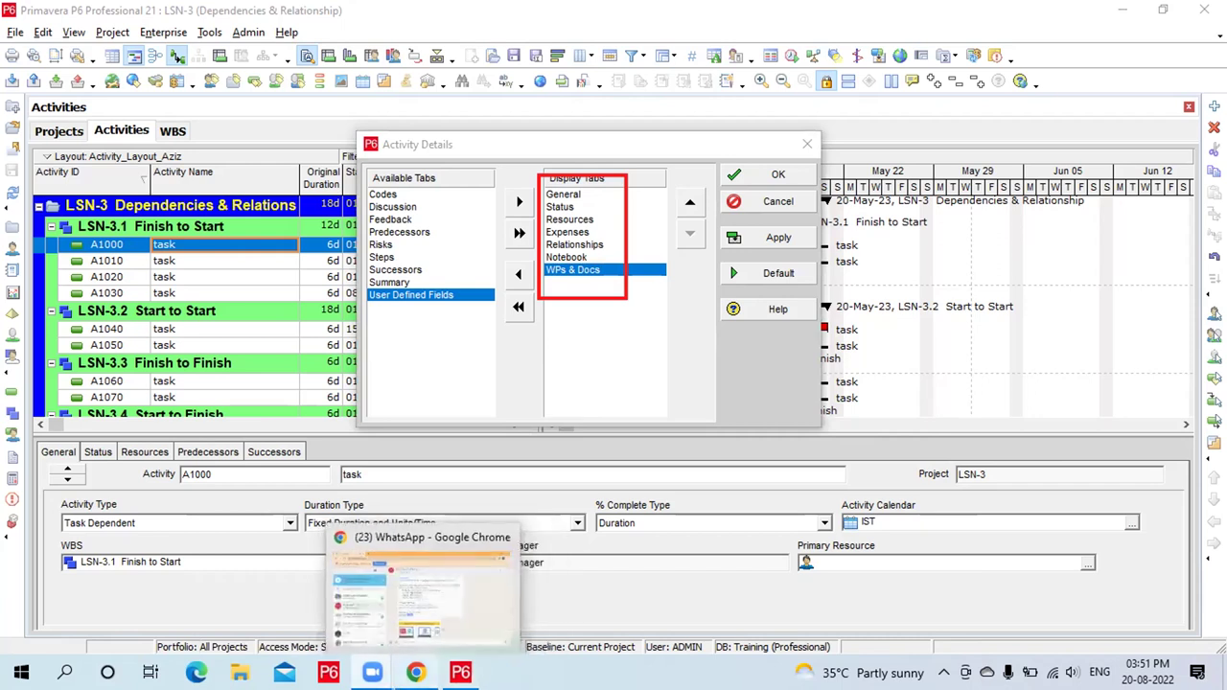
mouse_move(372, 673)
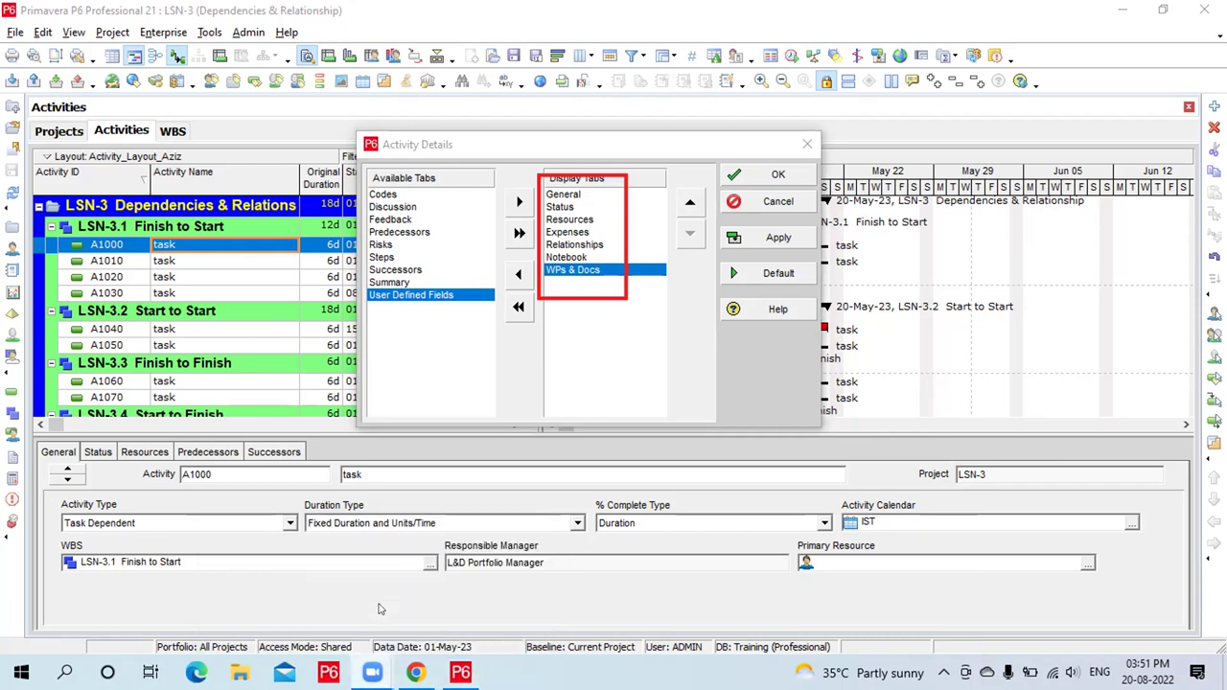
Confirm the customized detail tabs, show activity A1000's Relationships details and enlarge the details area
left_click(604, 409)
left_click(757, 173)
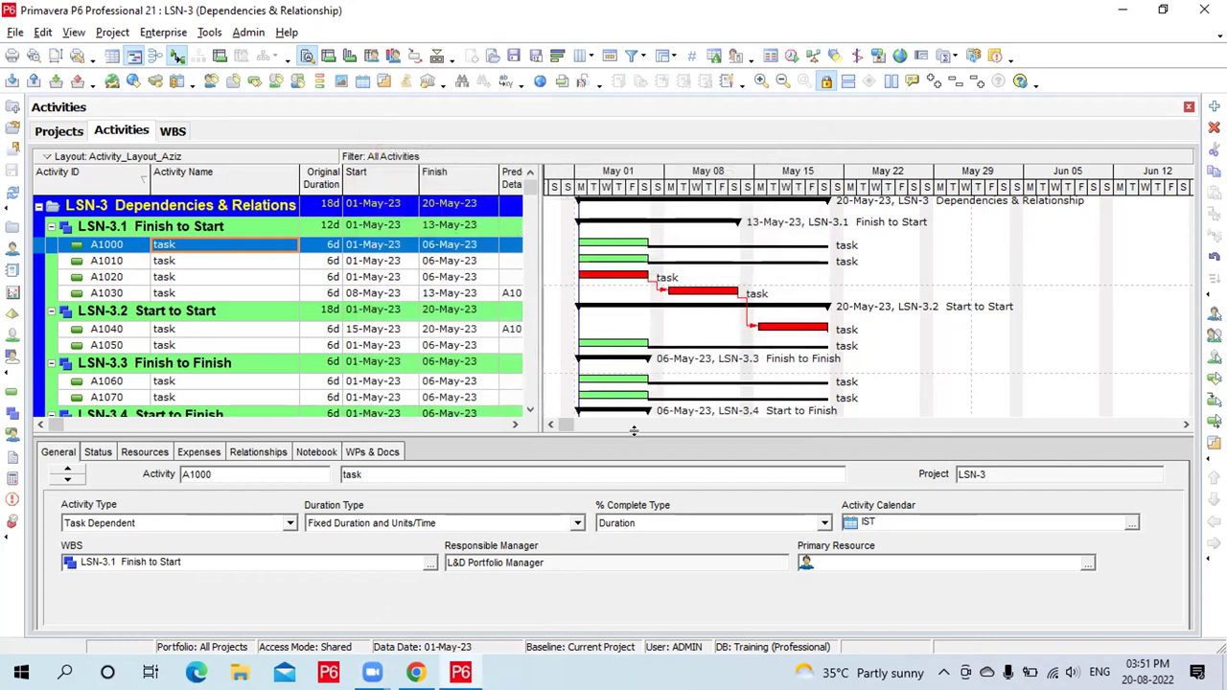
left_click(259, 453)
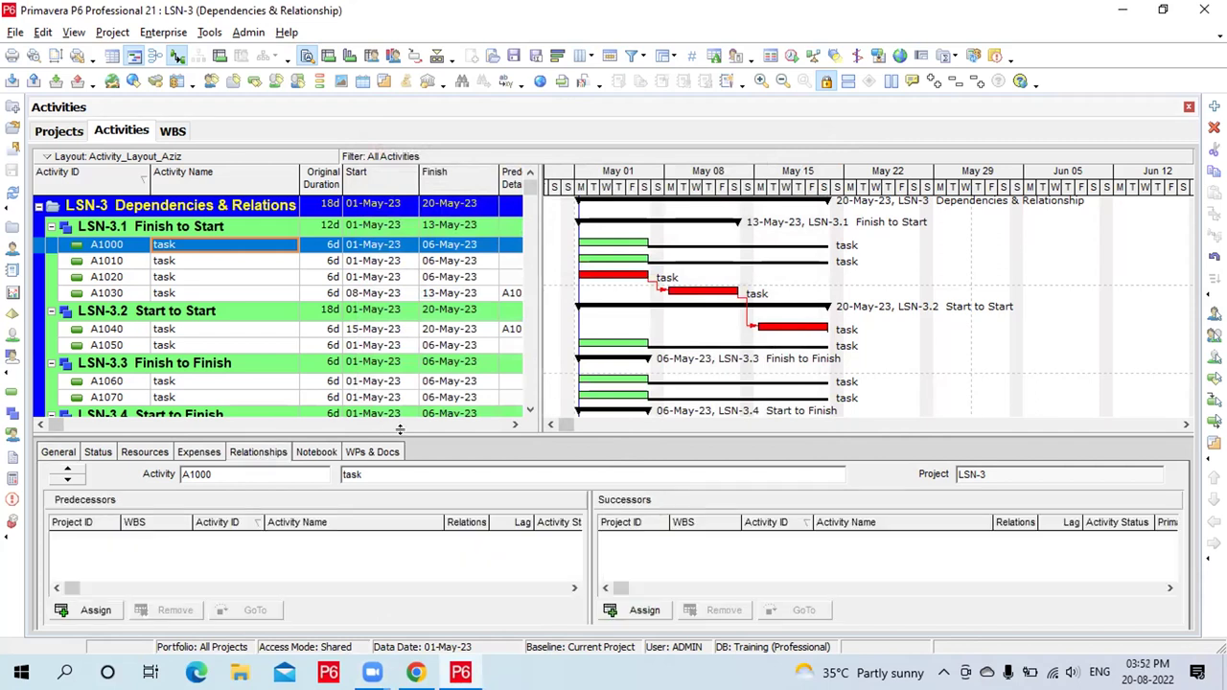
left_click_drag(401, 430, 405, 388)
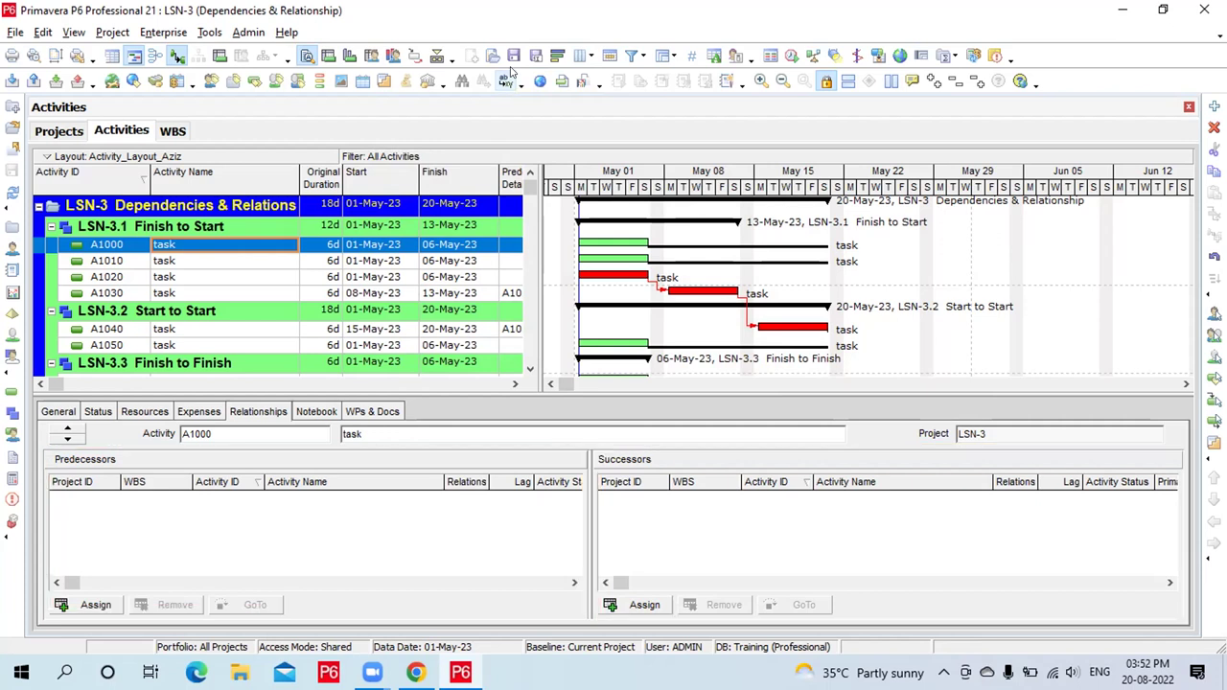
Remove the successor relationships from A1020 to A1030 and from A1030 to A1040
left_click(261, 280)
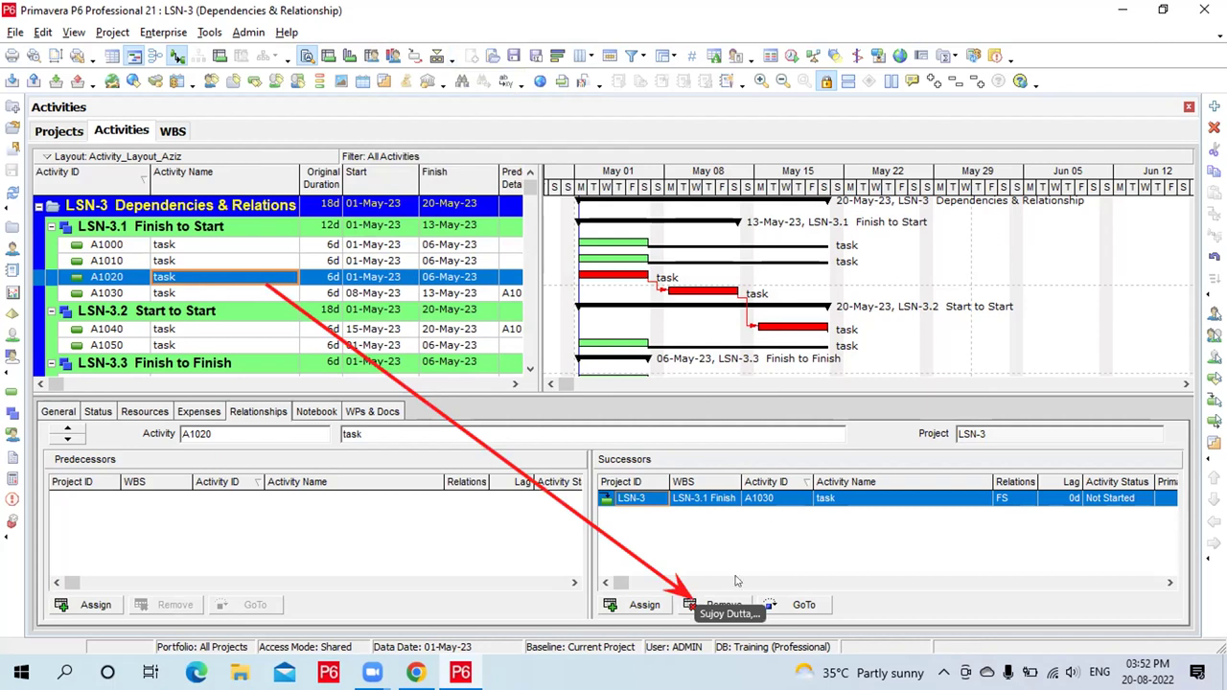
left_click(710, 605)
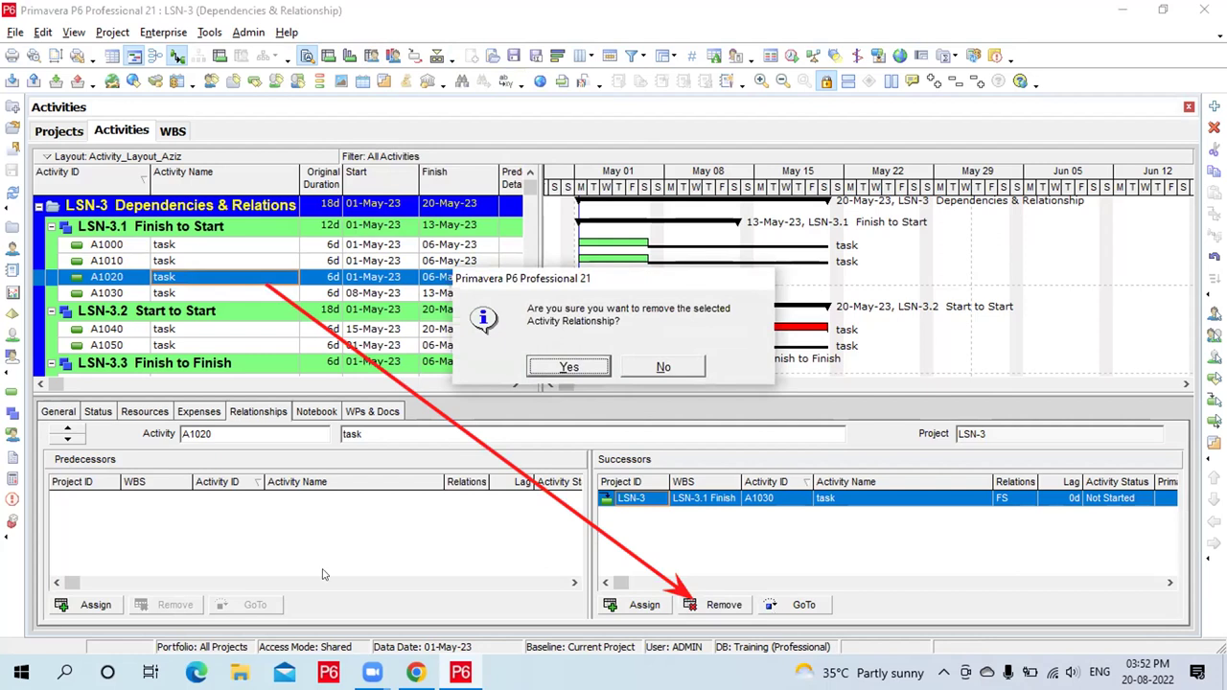
left_click(569, 368)
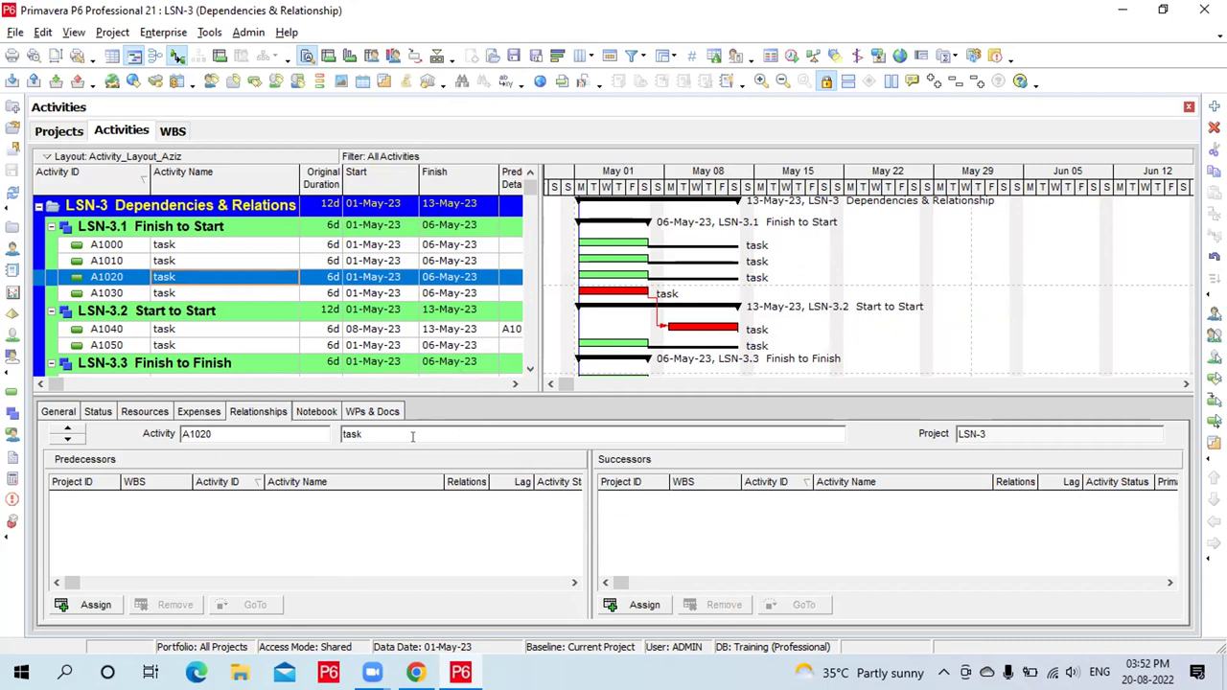
left_click(178, 295)
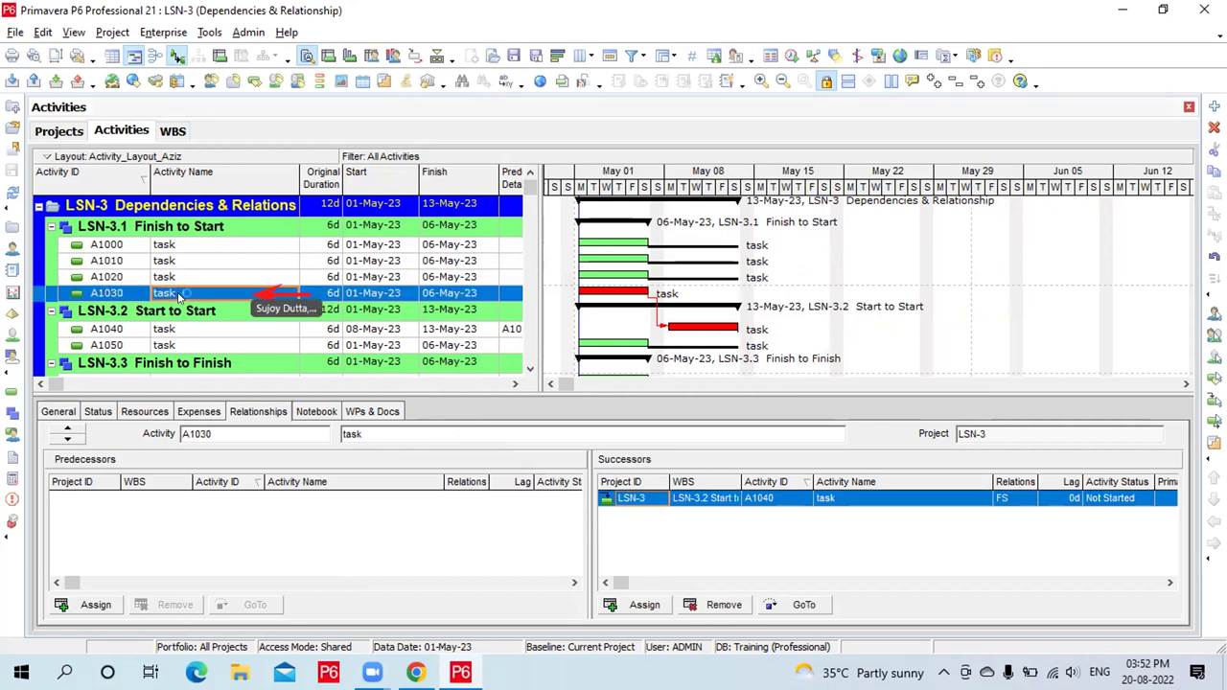
left_click(707, 608)
left_click(587, 367)
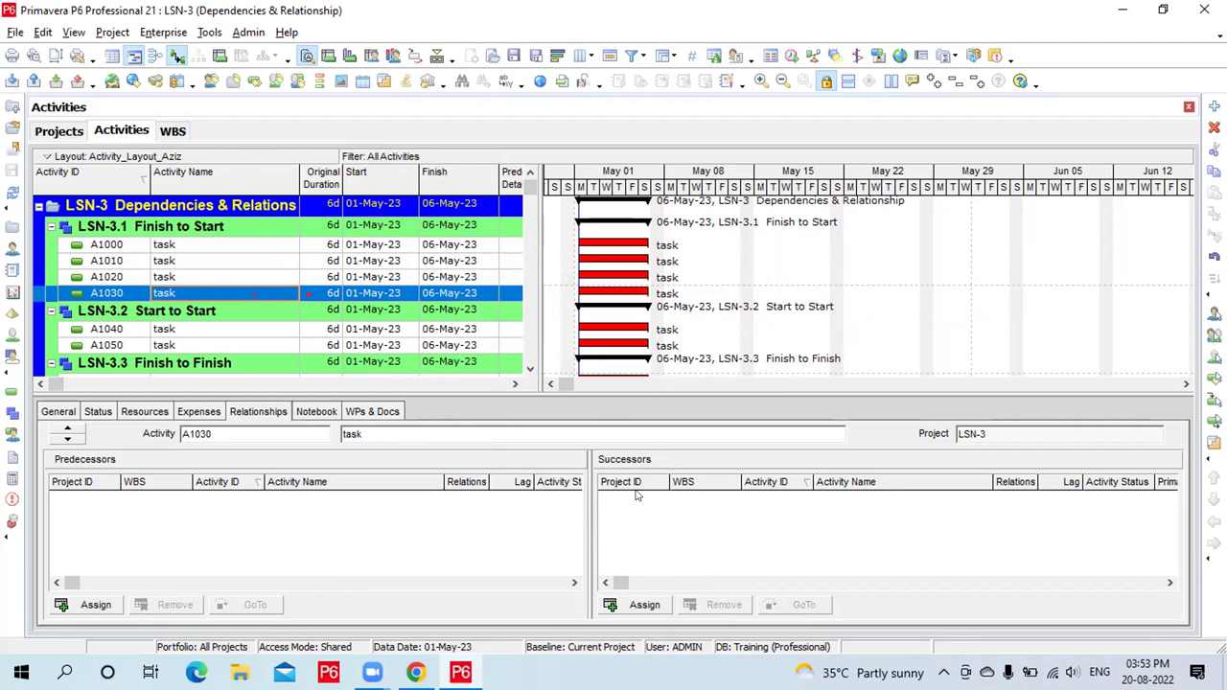
Hide the activity details area and widen the Gantt chart timescale slightly
left_click(437, 55)
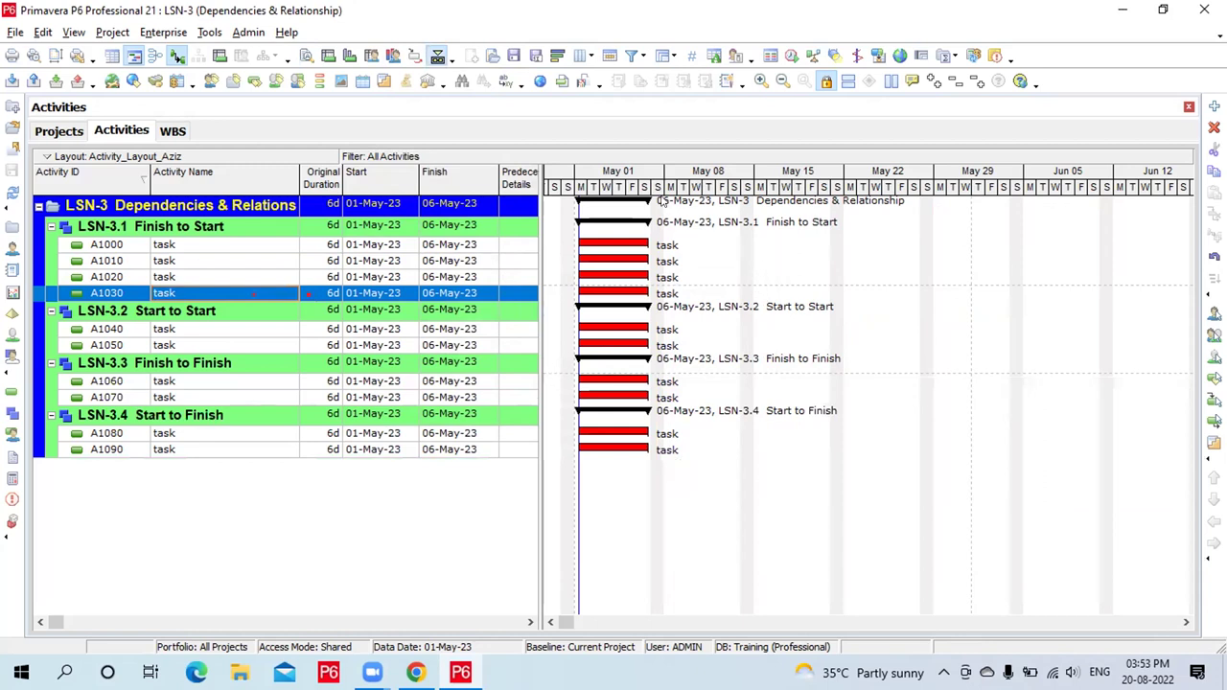
left_click_drag(650, 185, 671, 187)
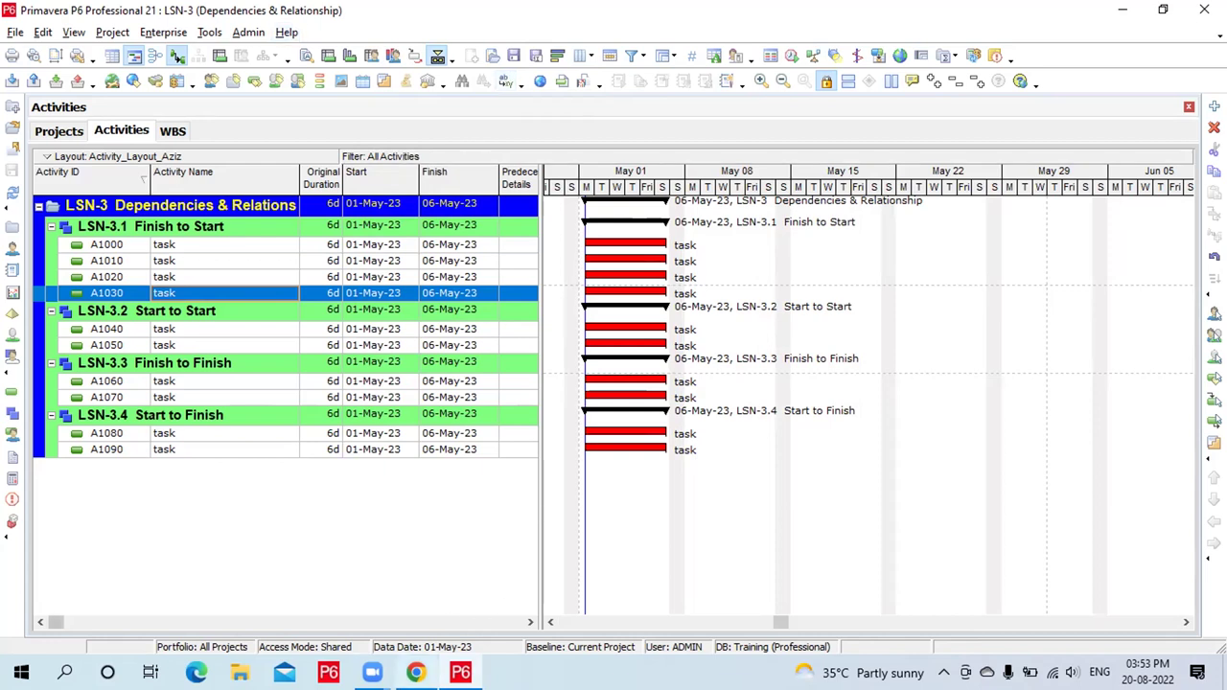
Open the Primavera_Notes Excel workbook from D:\WORKAREA\Primavera\Documents in Excel and enable editing
left_click(239, 672)
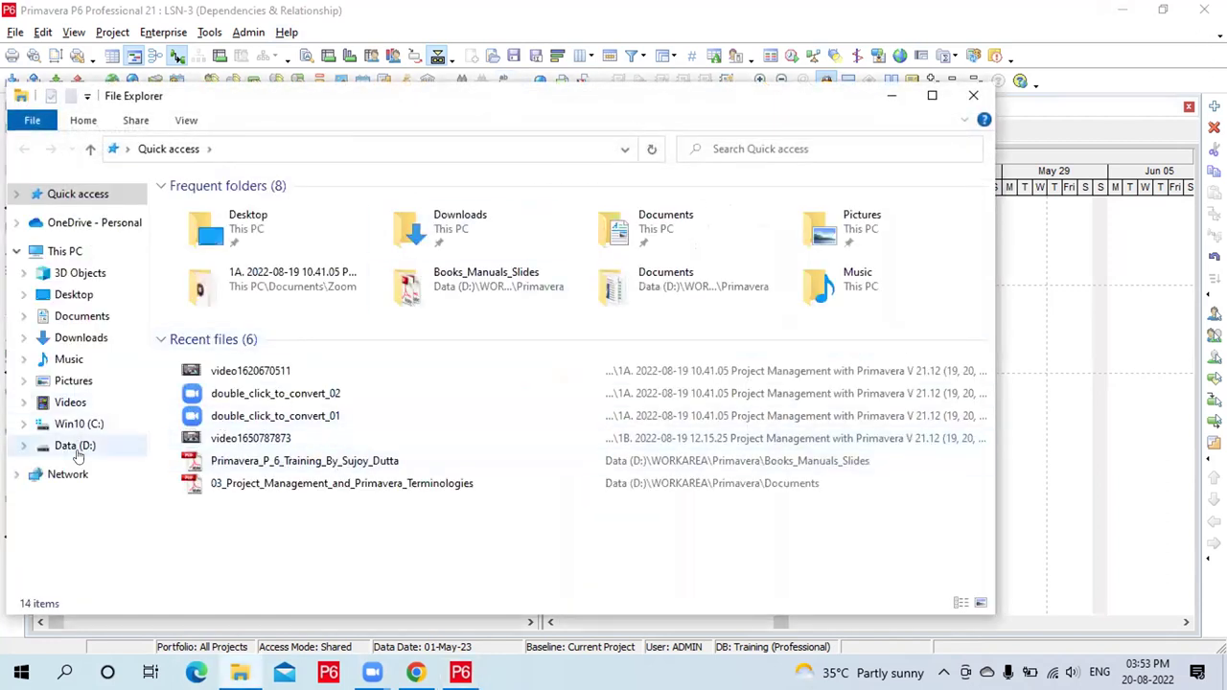
left_click(23, 446)
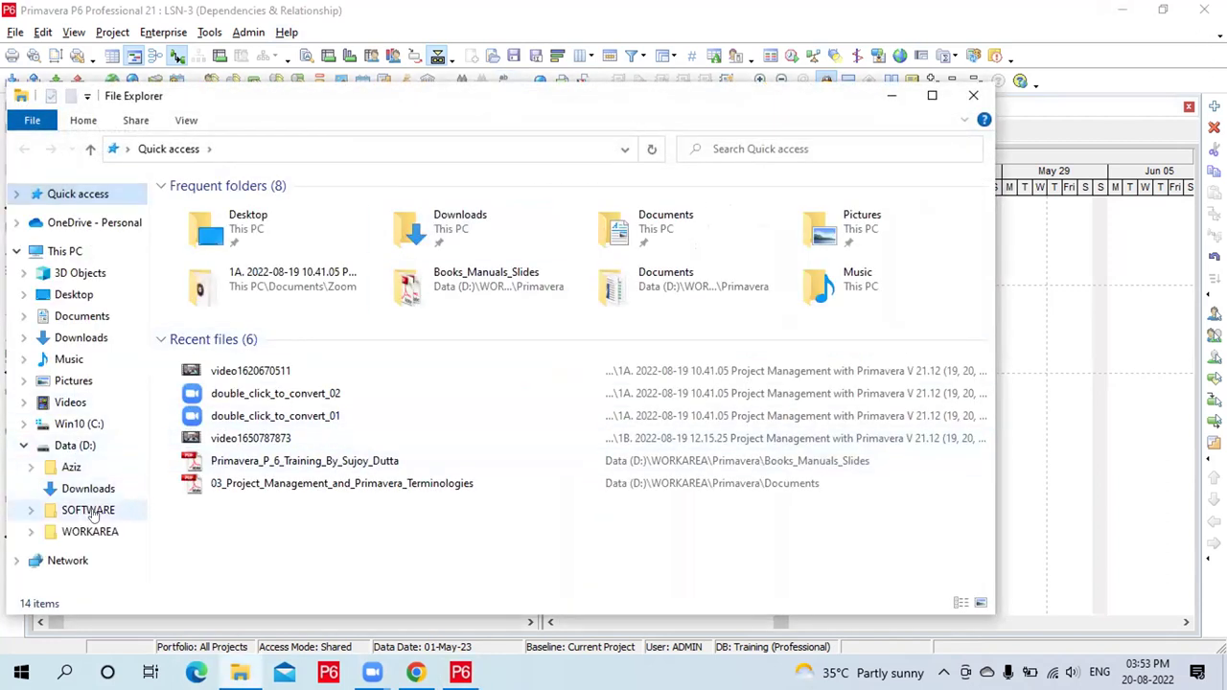
left_click(31, 532)
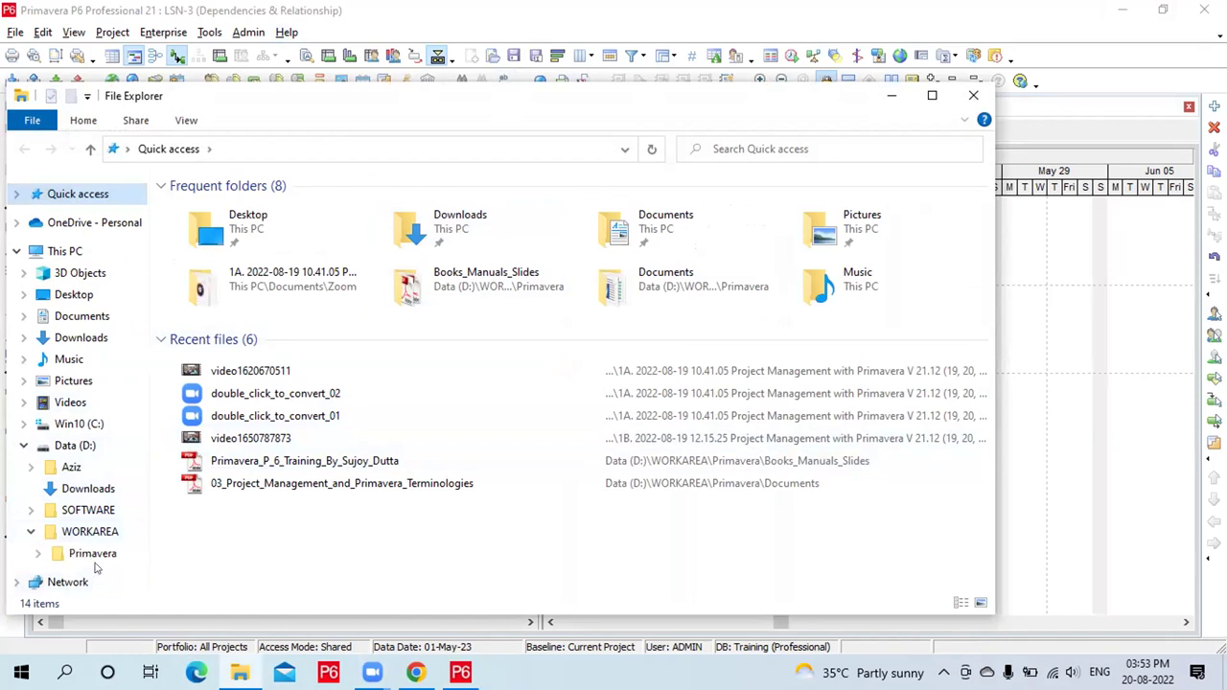
left_click(37, 553)
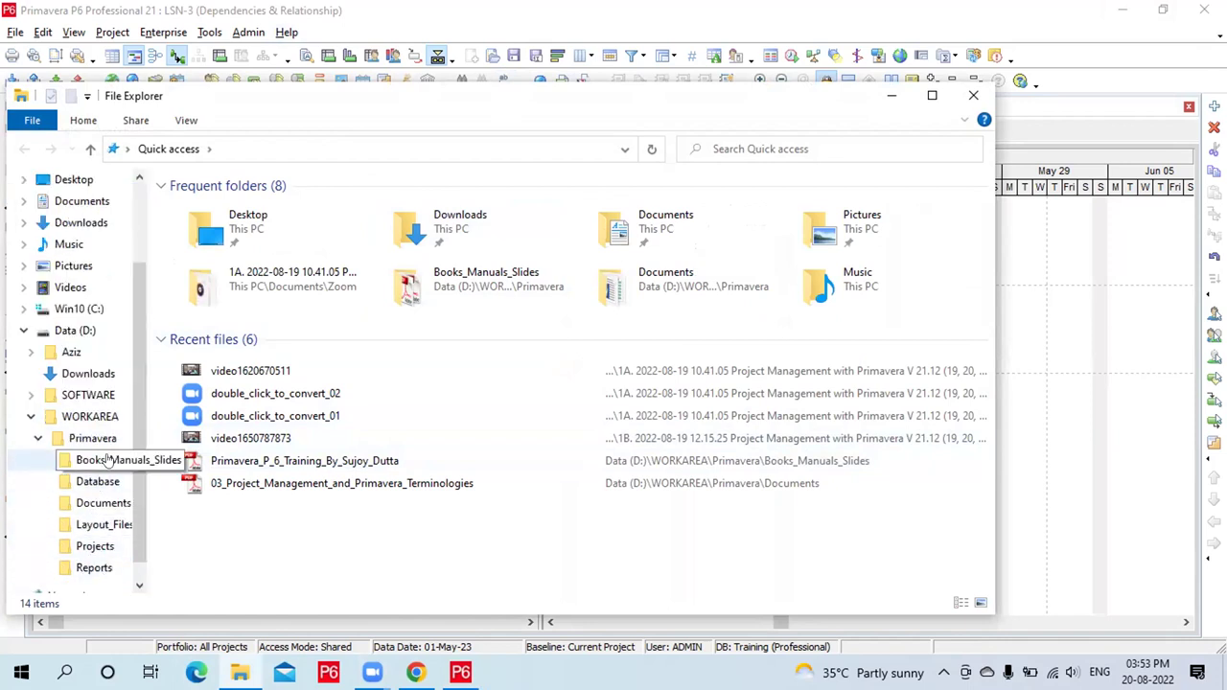
left_click(101, 503)
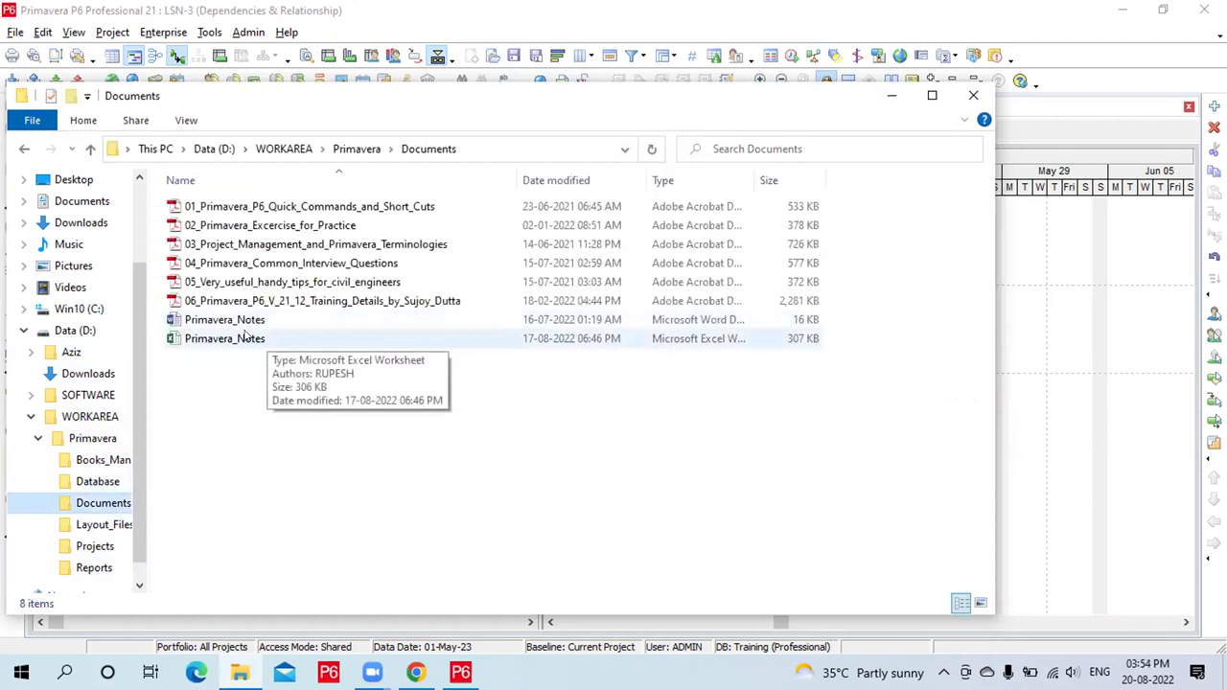
double_click(247, 342)
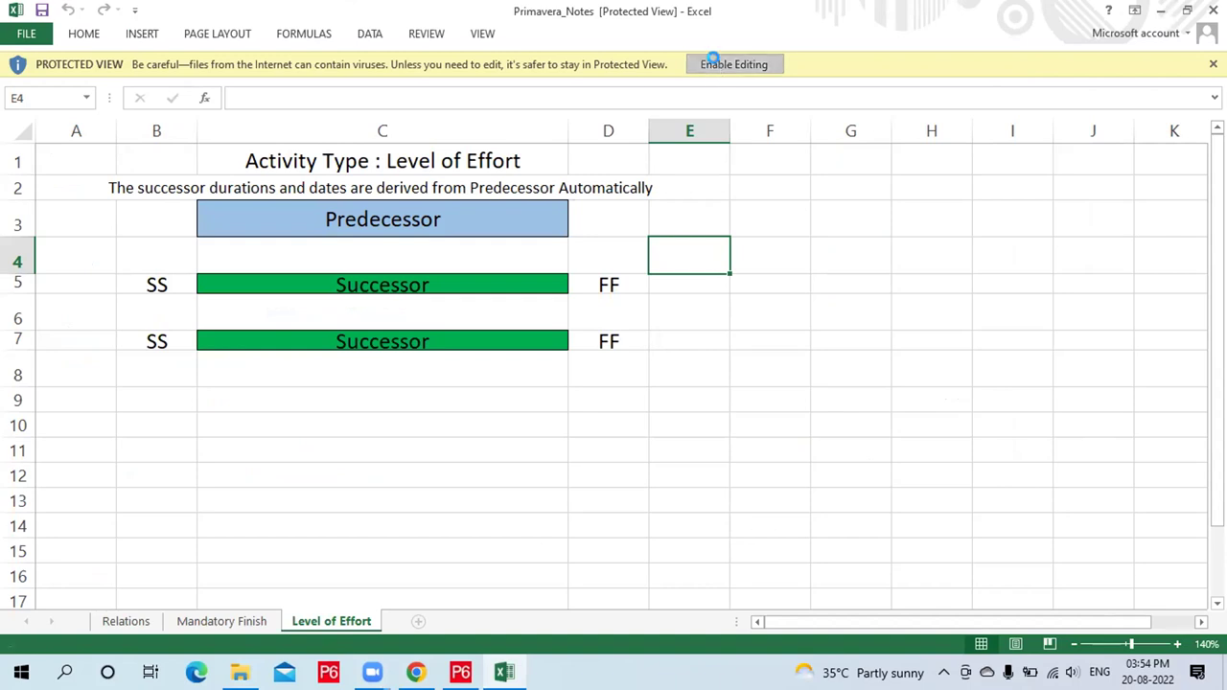
left_click(715, 64)
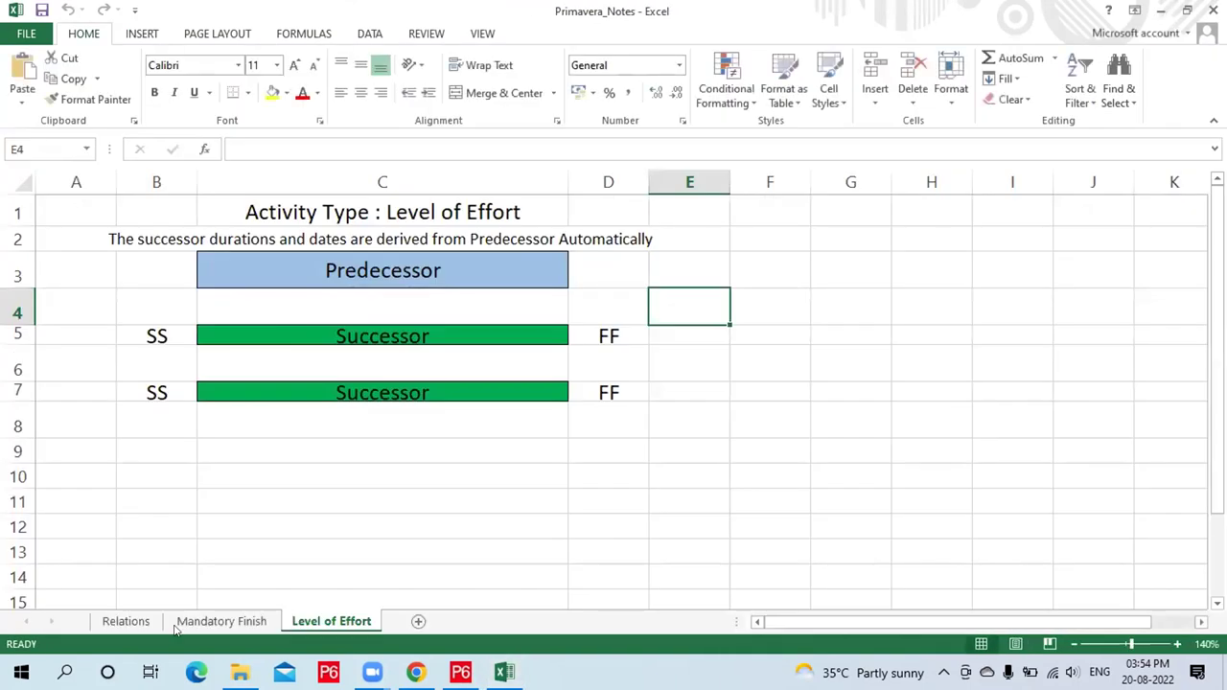
Examine the Predecessor (Boss) cell and the predecessor task definition on the Relations sheet
left_click(126, 621)
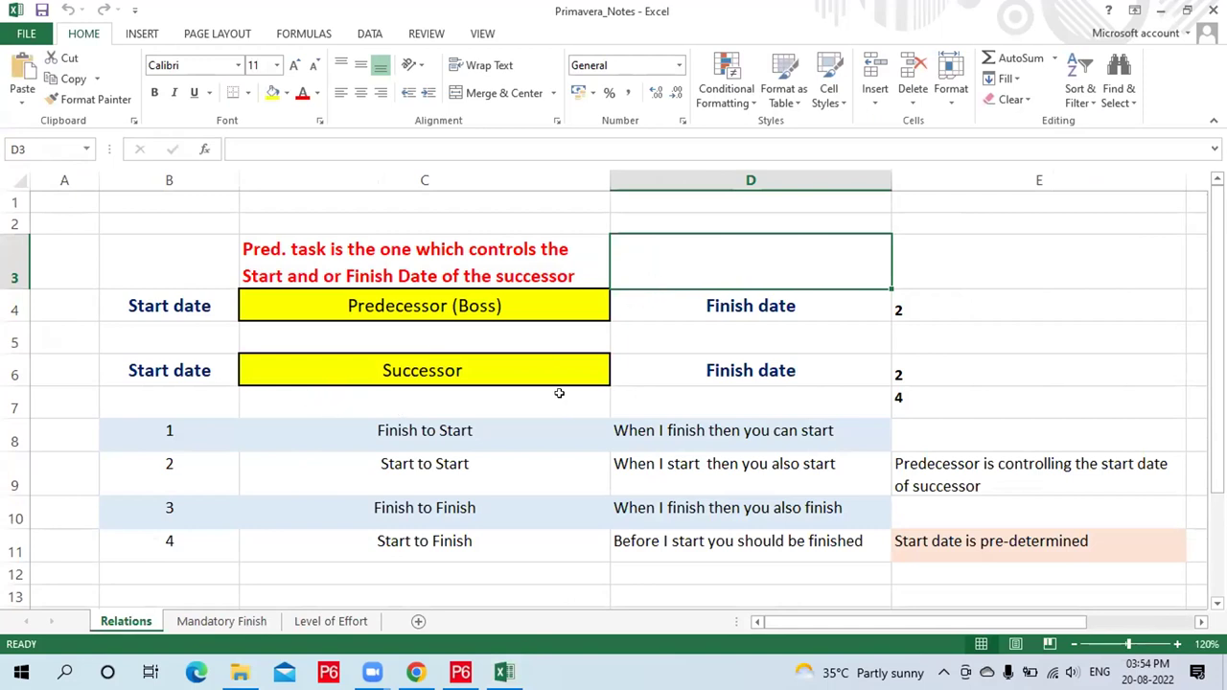
left_click(408, 304)
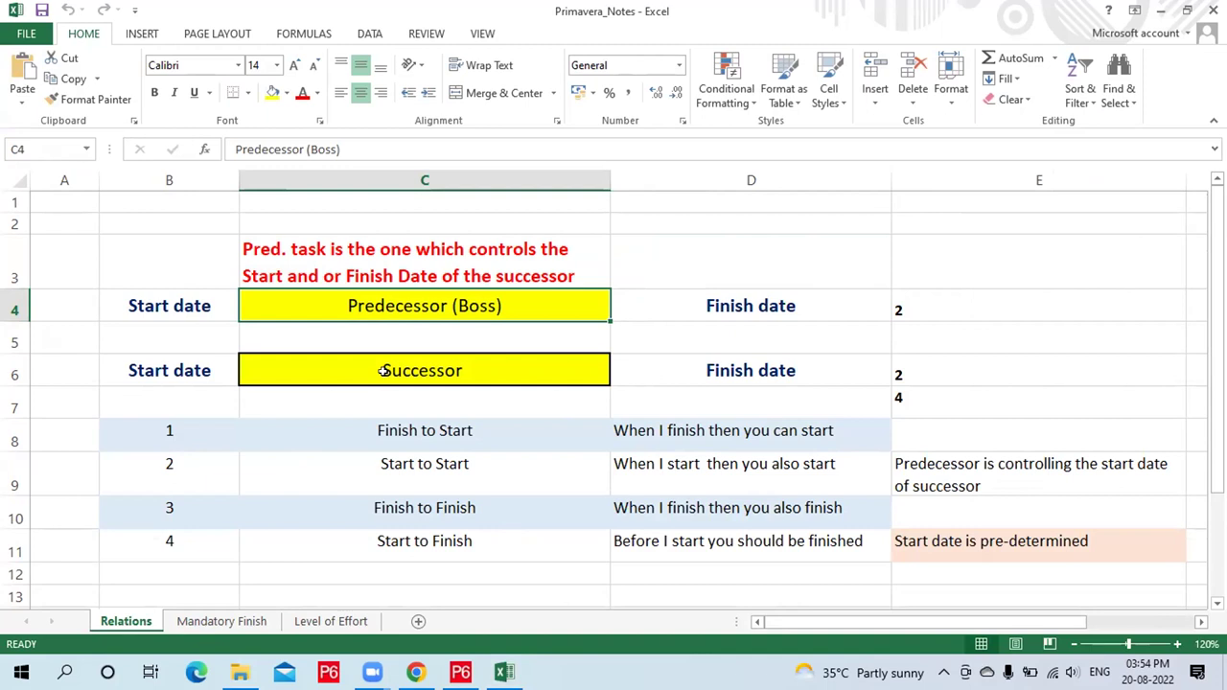
left_click(414, 255)
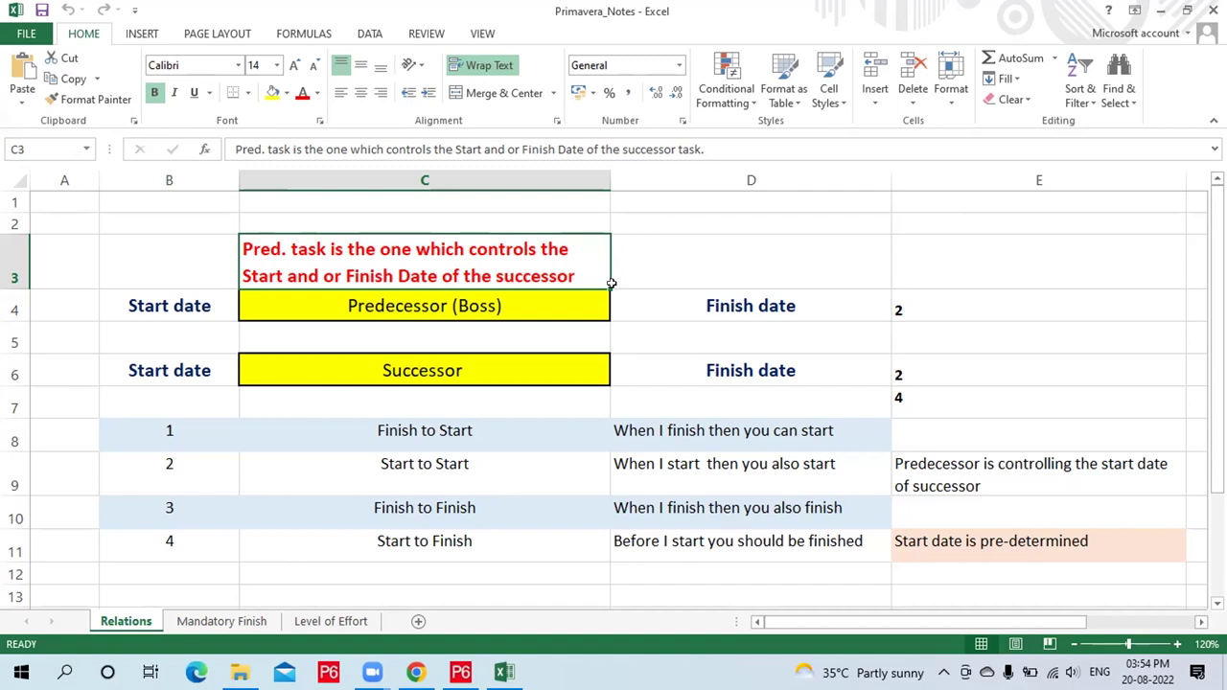
Enter X in cell E5, between the two numbers beside the predecessor and successor rows of the Relations sheet
left_click(521, 307)
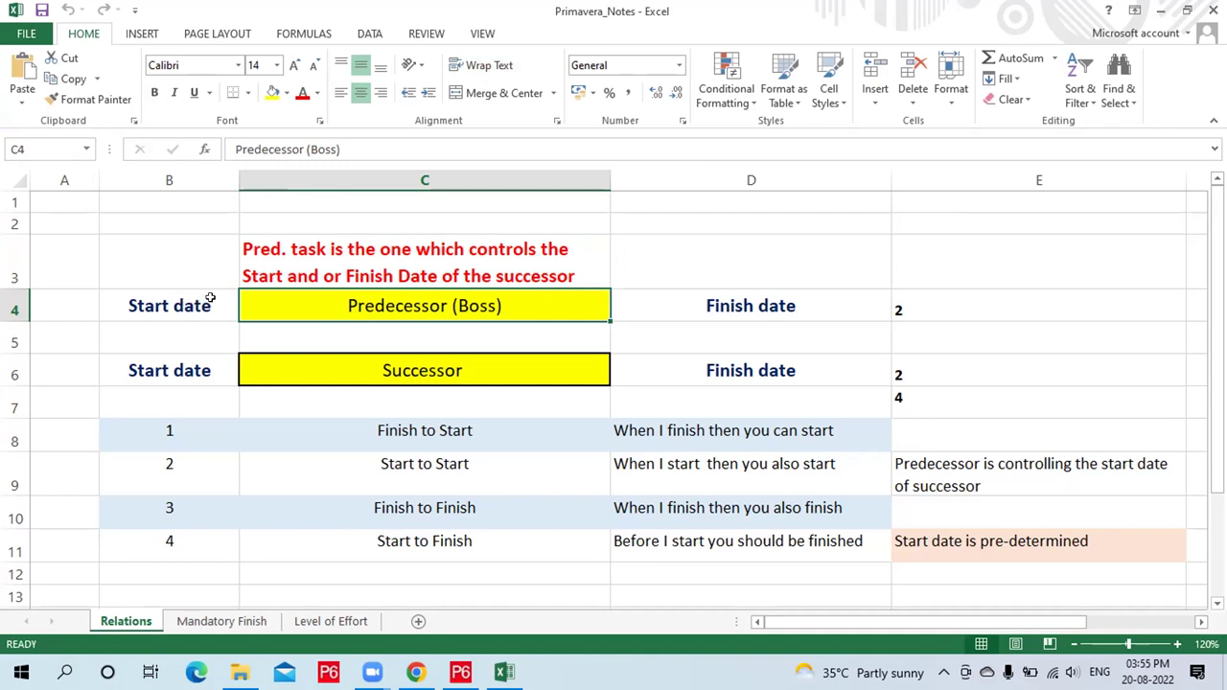
left_click(929, 340)
type("X")
key("Return")
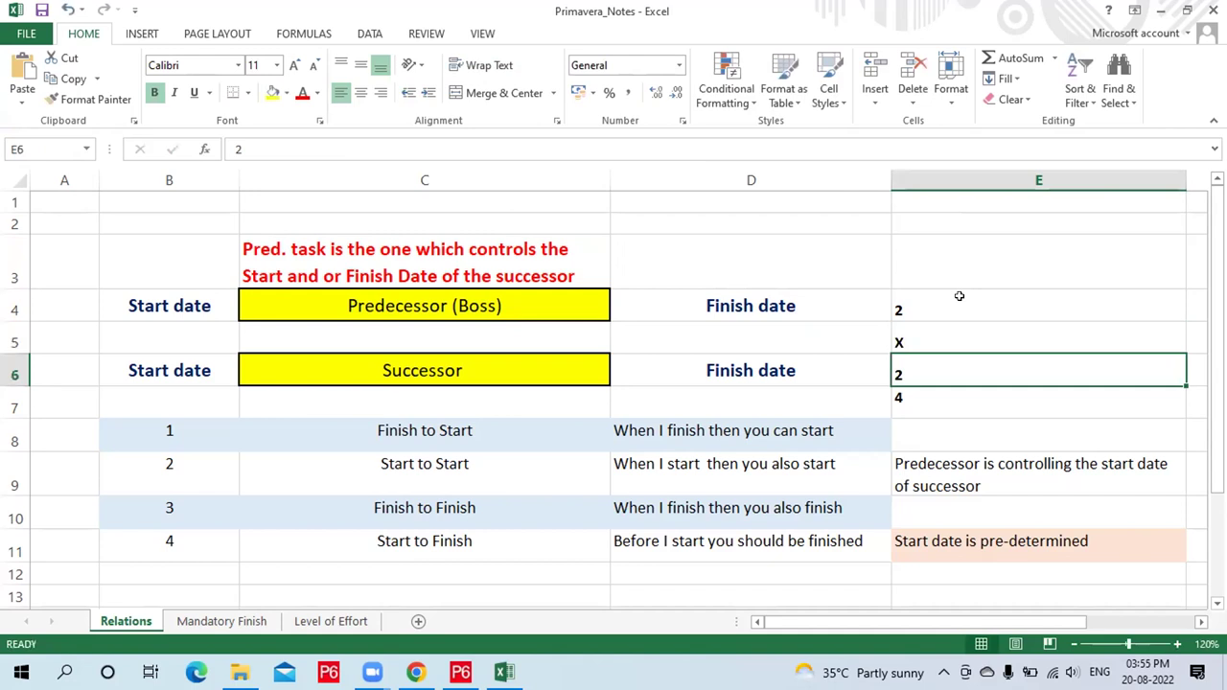
Inspect the multiplication formula in cell E7 of the Relations sheet
left_click(923, 401)
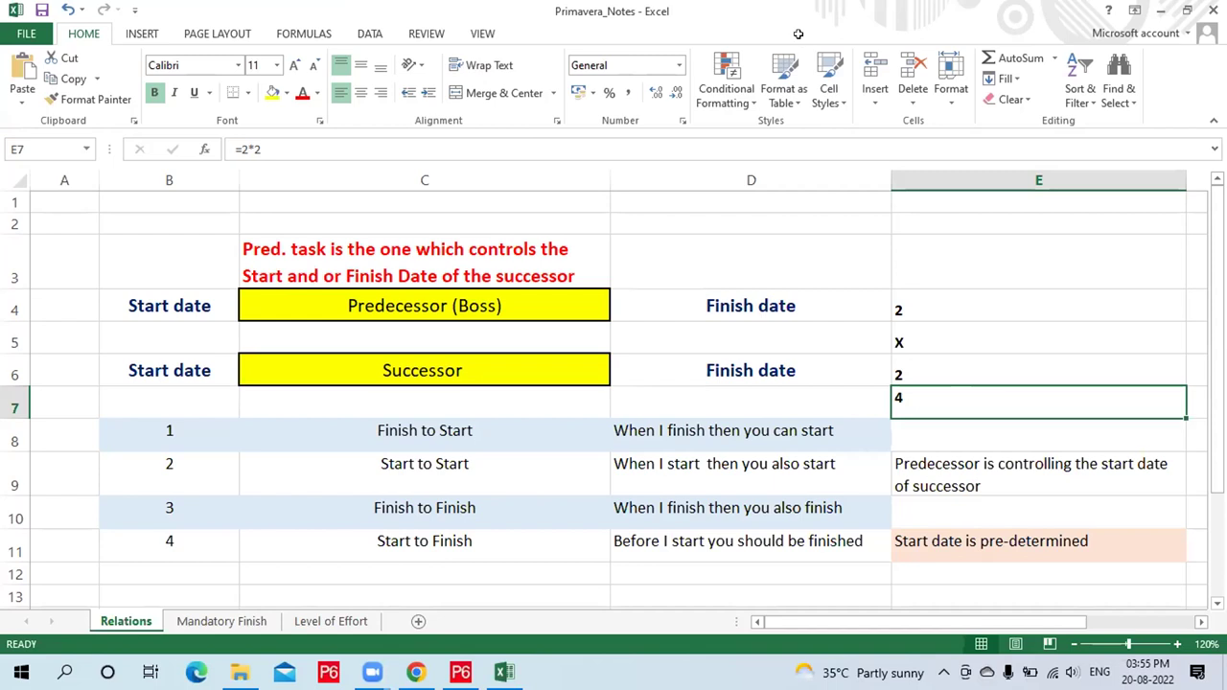
key("F2")
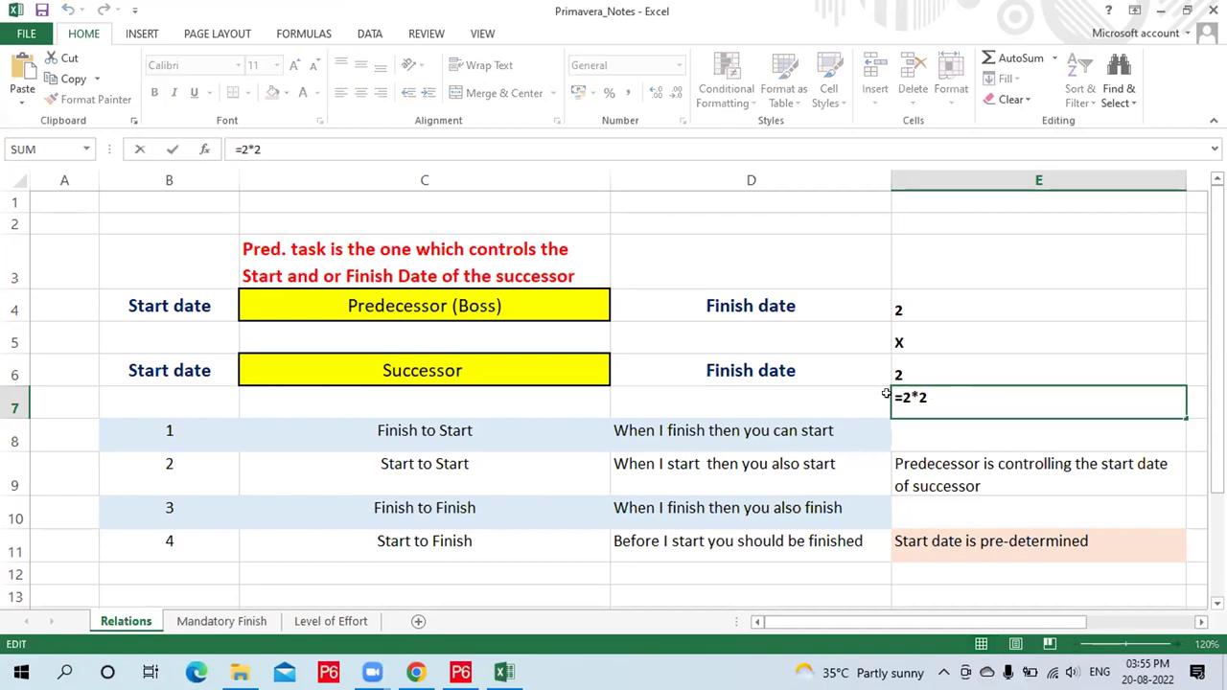
left_click(956, 343)
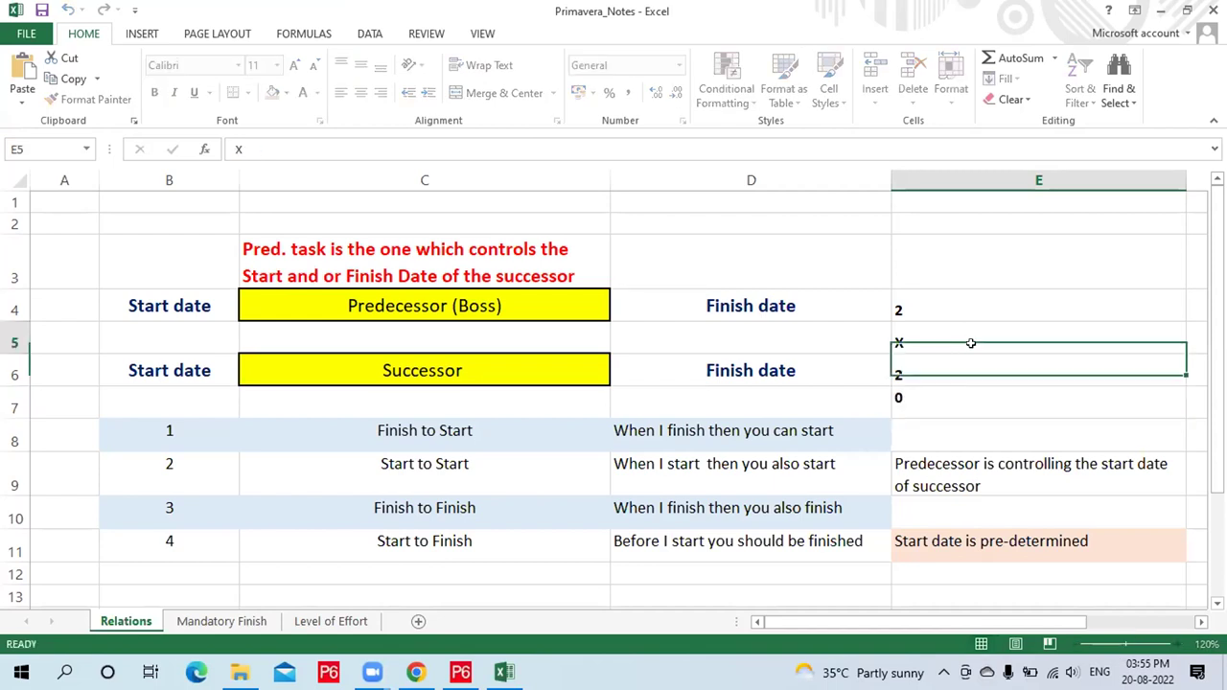
left_click(916, 399)
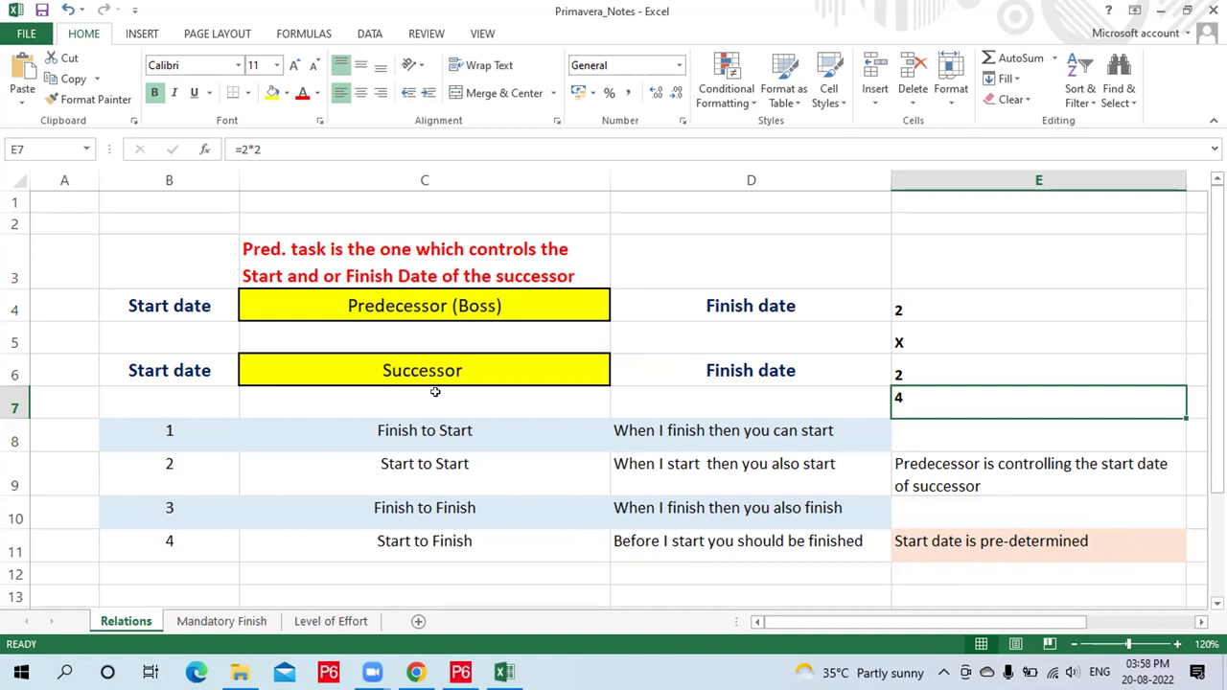
Highlight the Finish to Start row, minimize the workbook and close the Documents folder window to return to Primavera P6
left_click(14, 434)
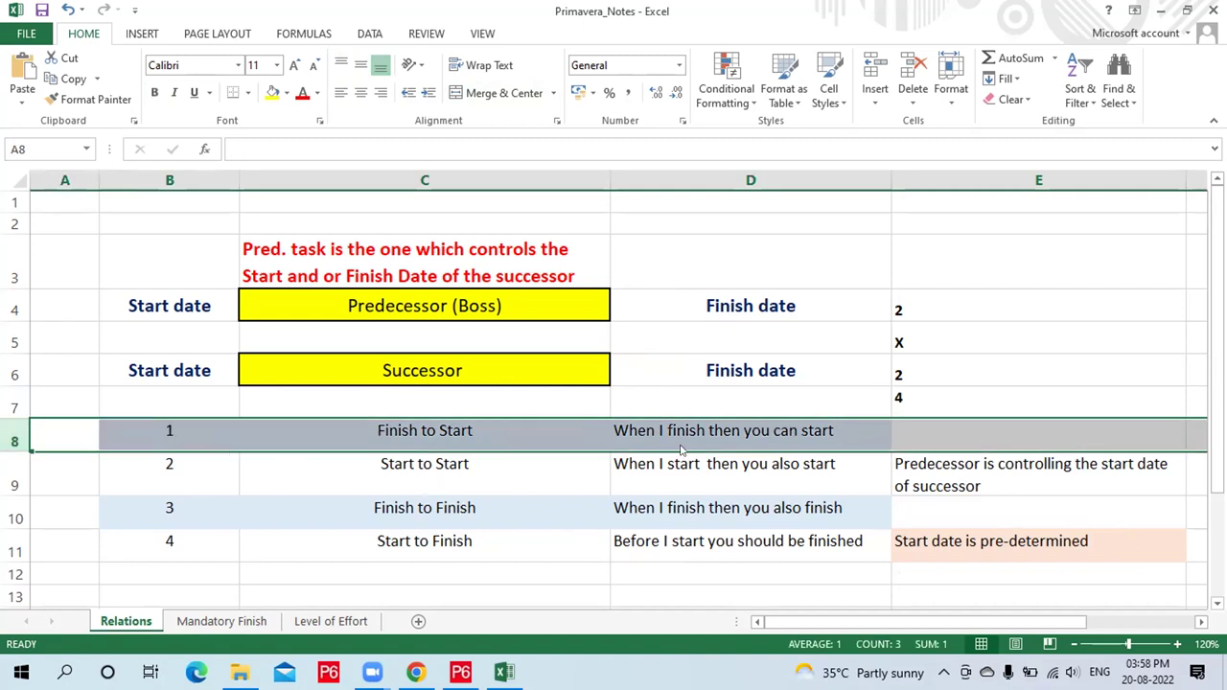
left_click(1160, 10)
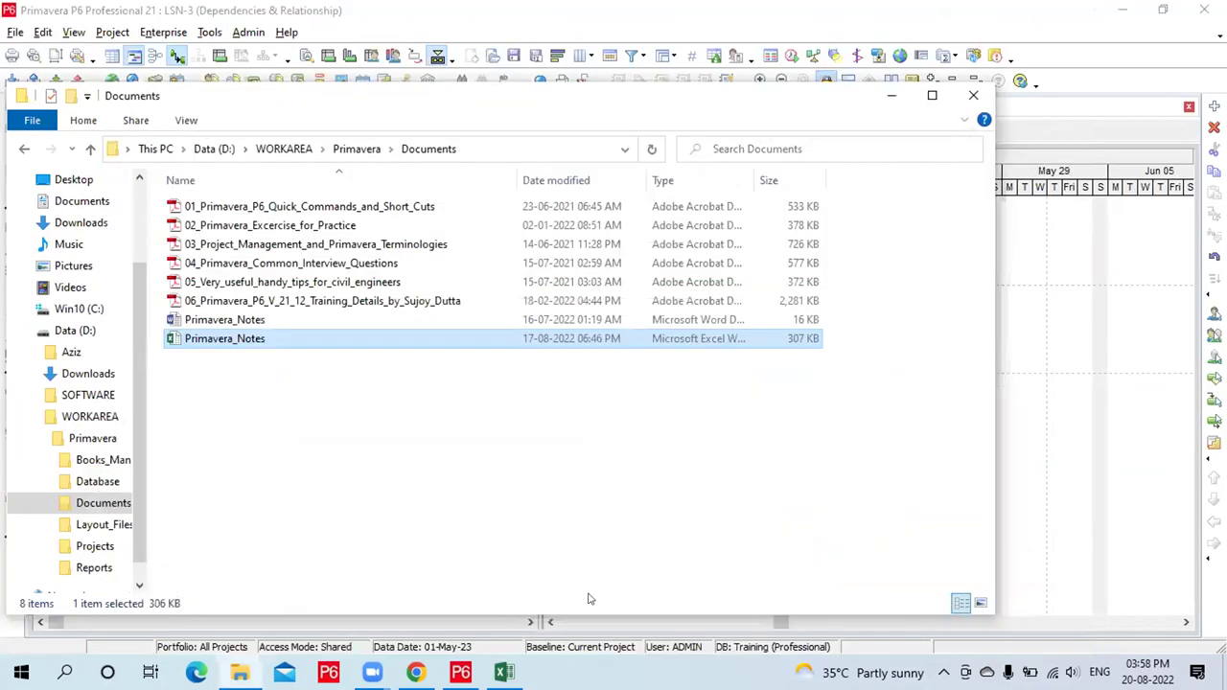
left_click(977, 98)
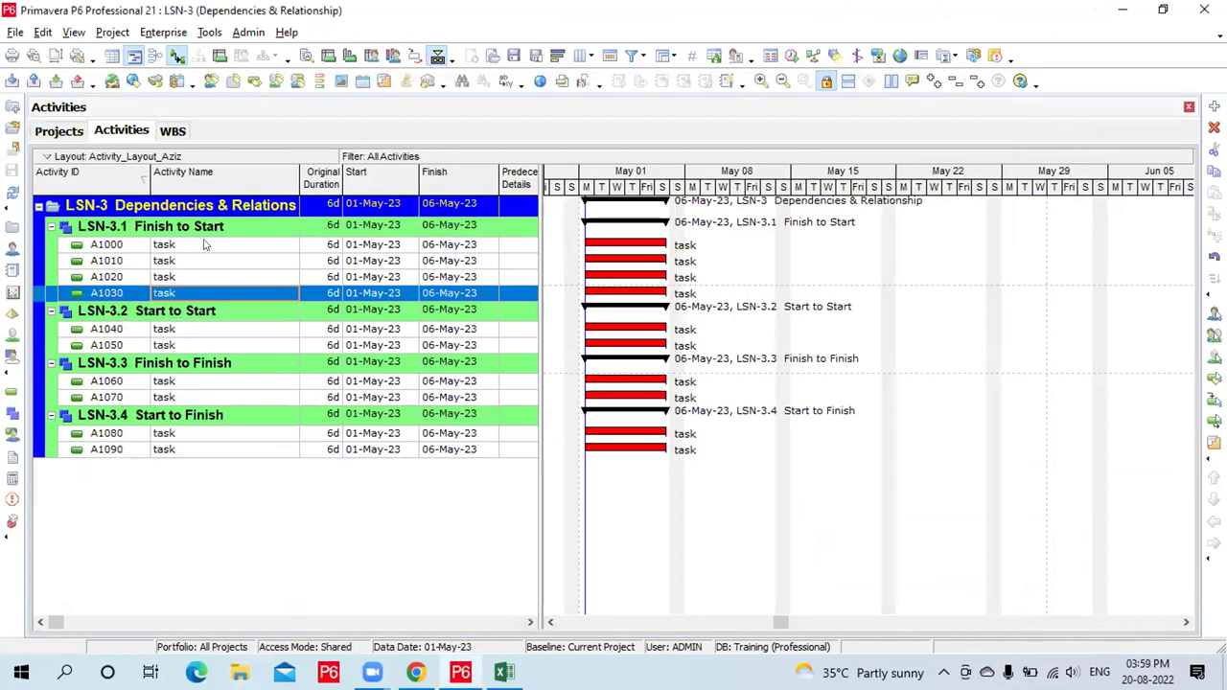
Rename activity A1000 under Finish to Start as Excavation
left_click(205, 247)
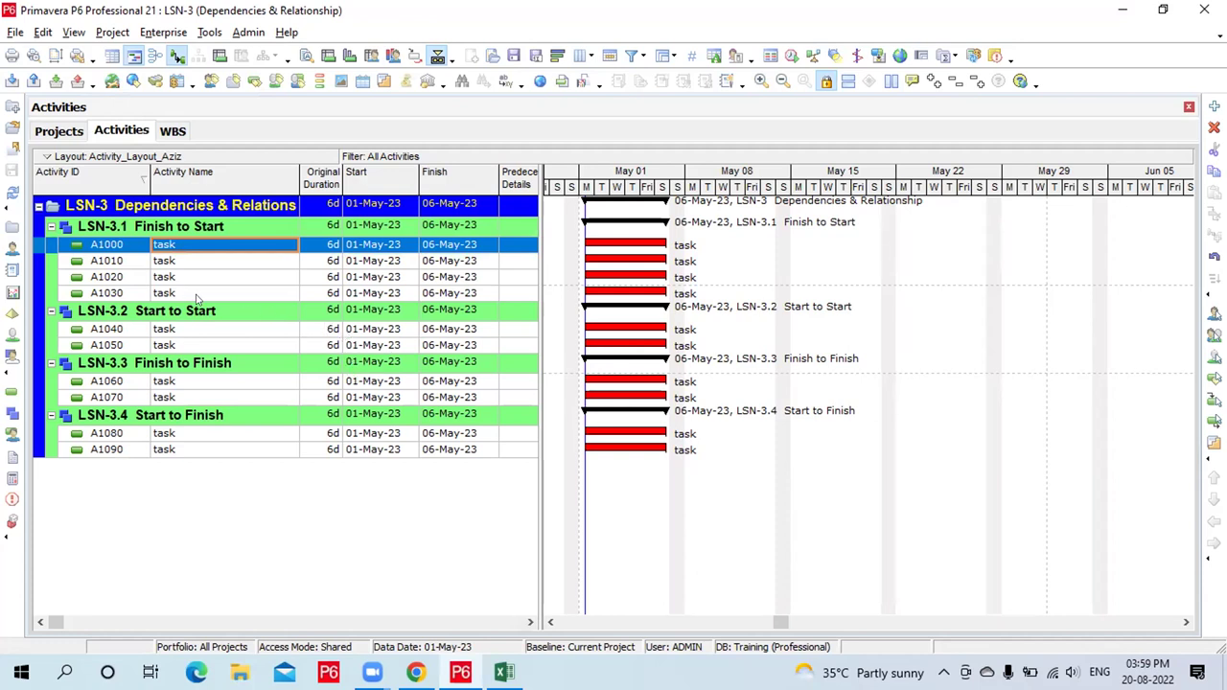
left_click(197, 245)
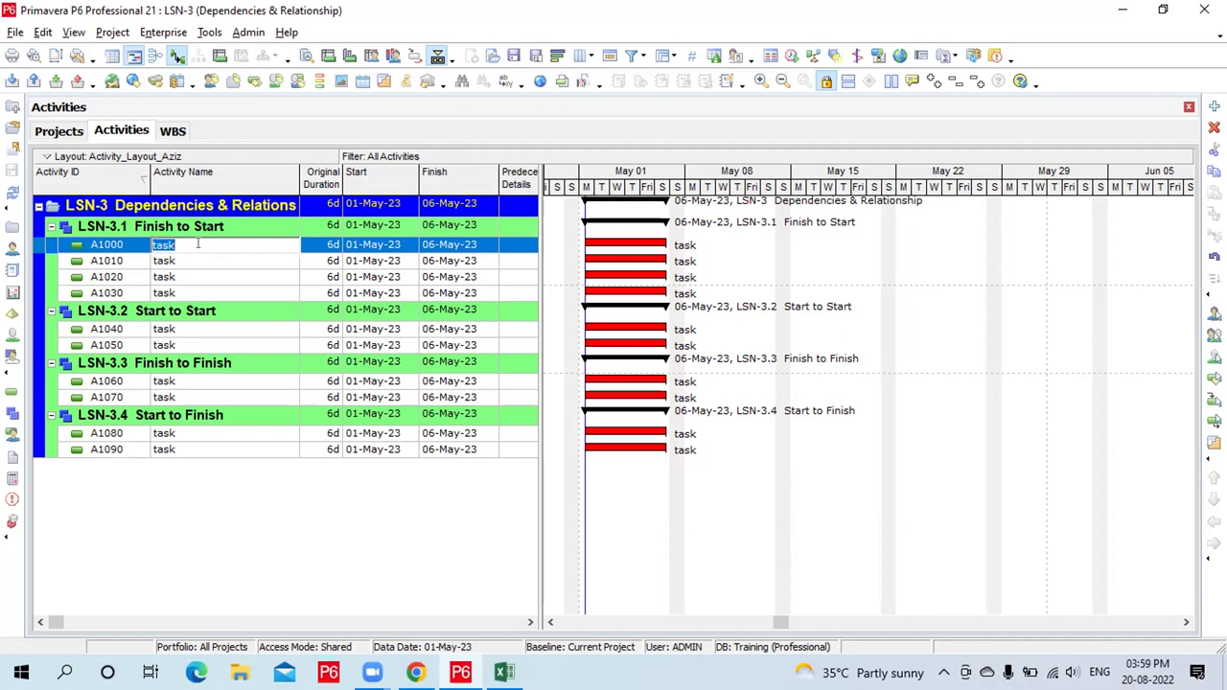
type("Exac")
key("BackSpace")
key("BackSpace")
type("cavation")
key("Return")
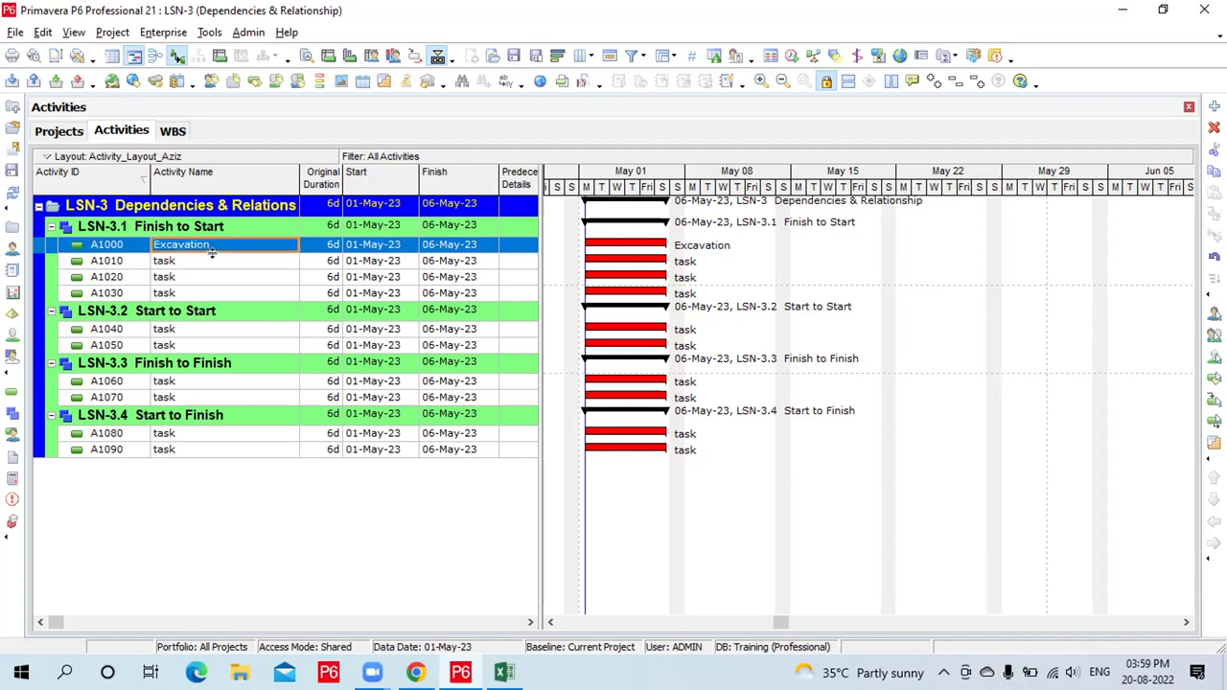
Rename activity A1010 as PCC and activity A1020 as Reinforcement
left_click(217, 263)
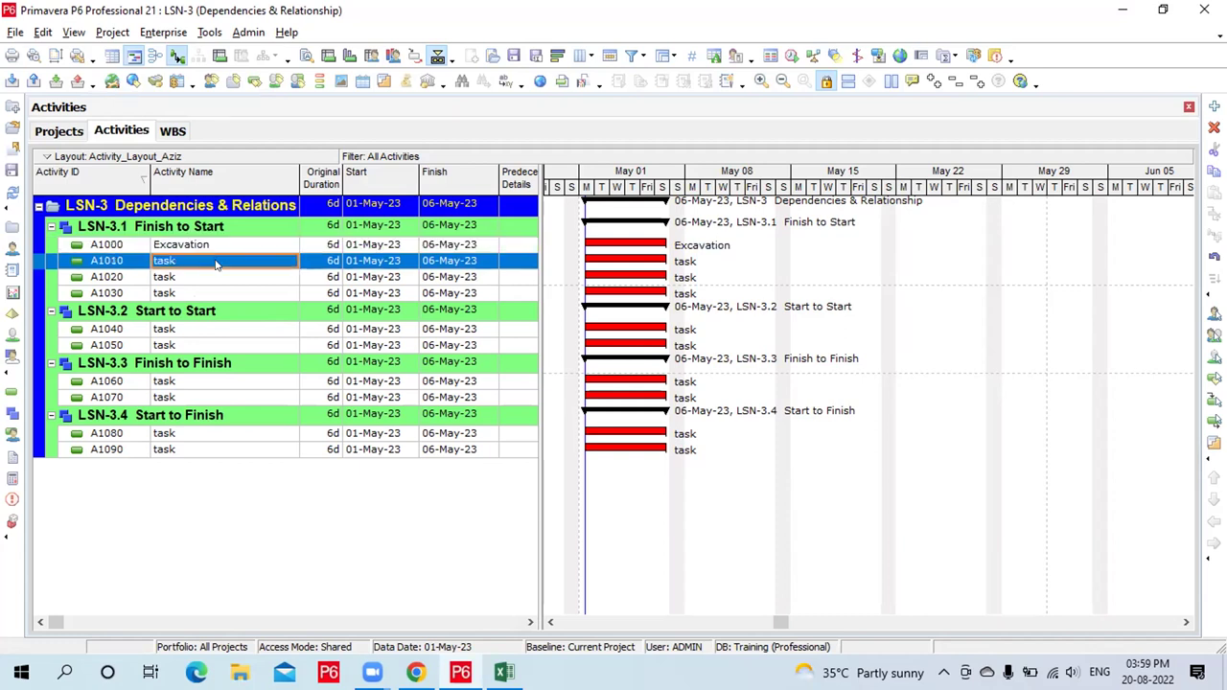
left_click(213, 259)
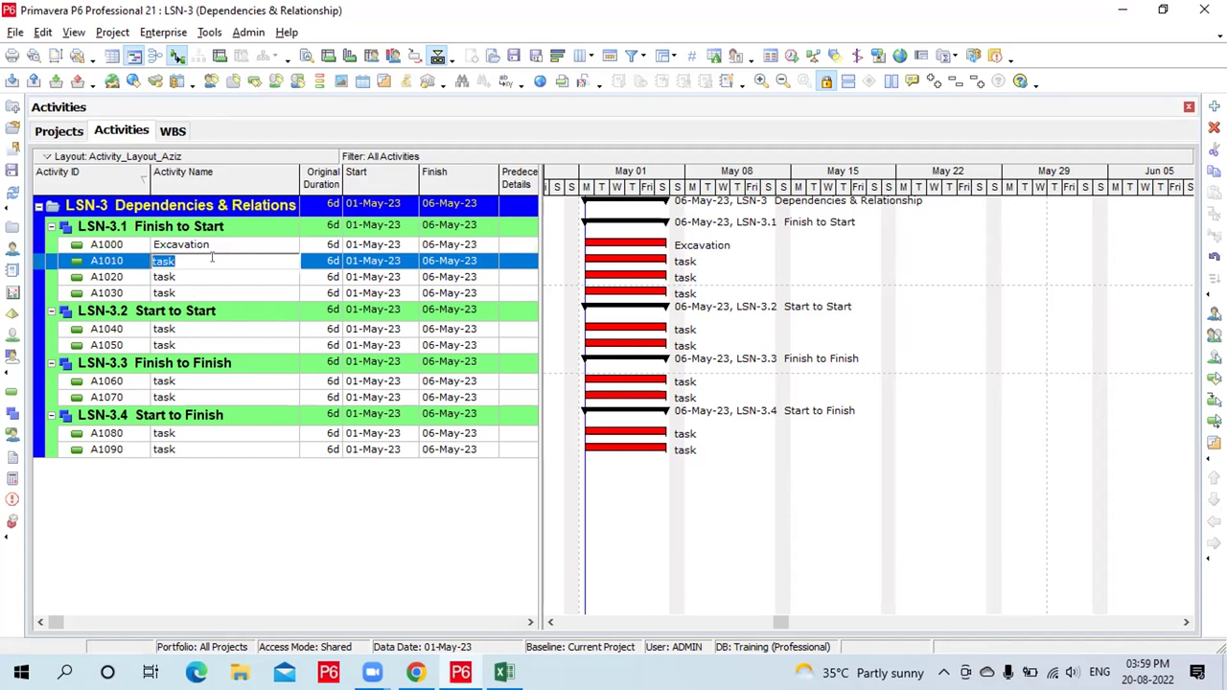
type("PCC")
key("Return")
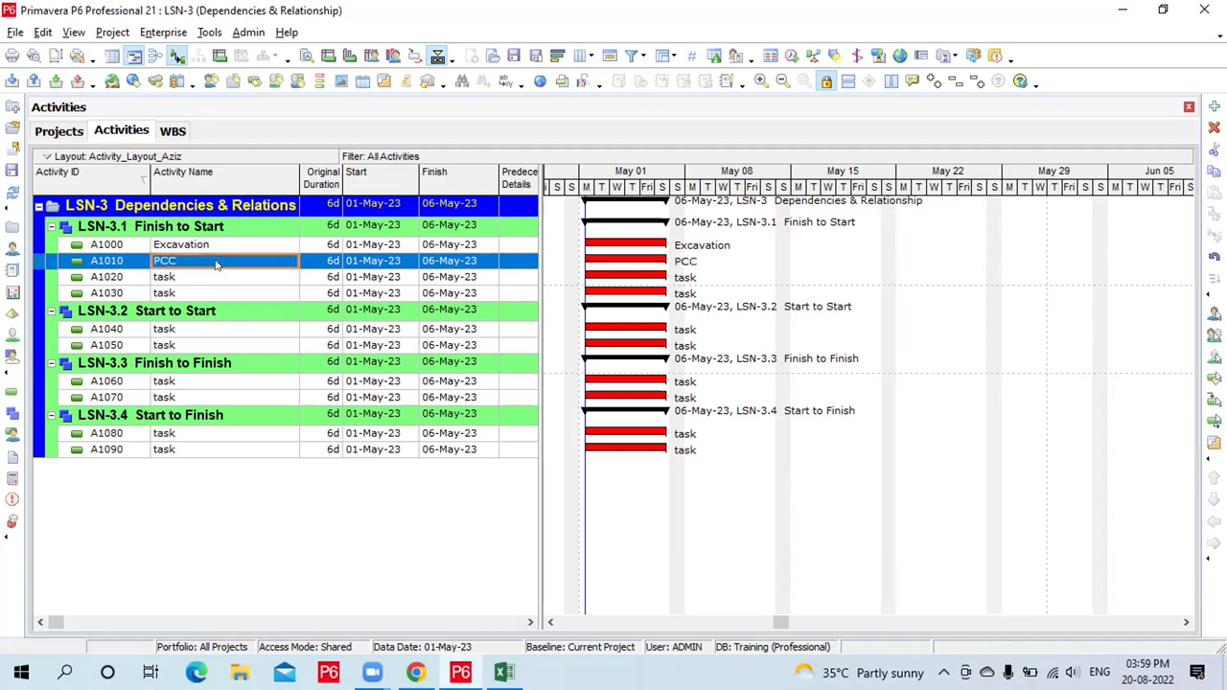
left_click(204, 278)
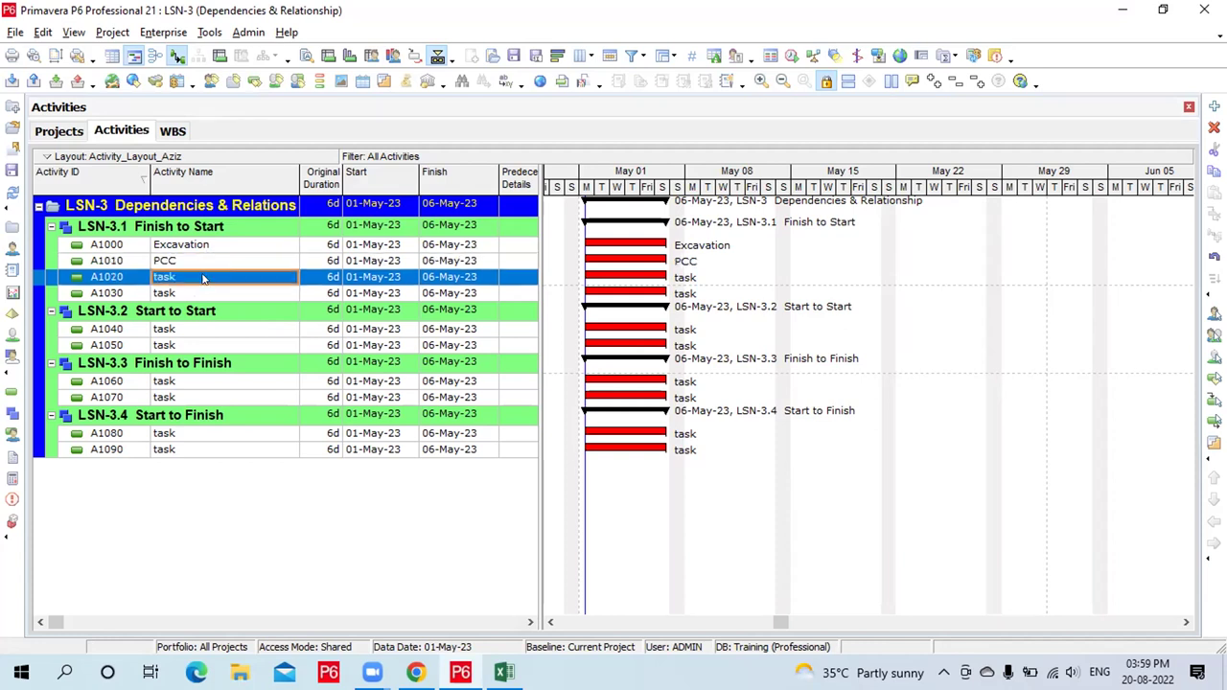
left_click(199, 274)
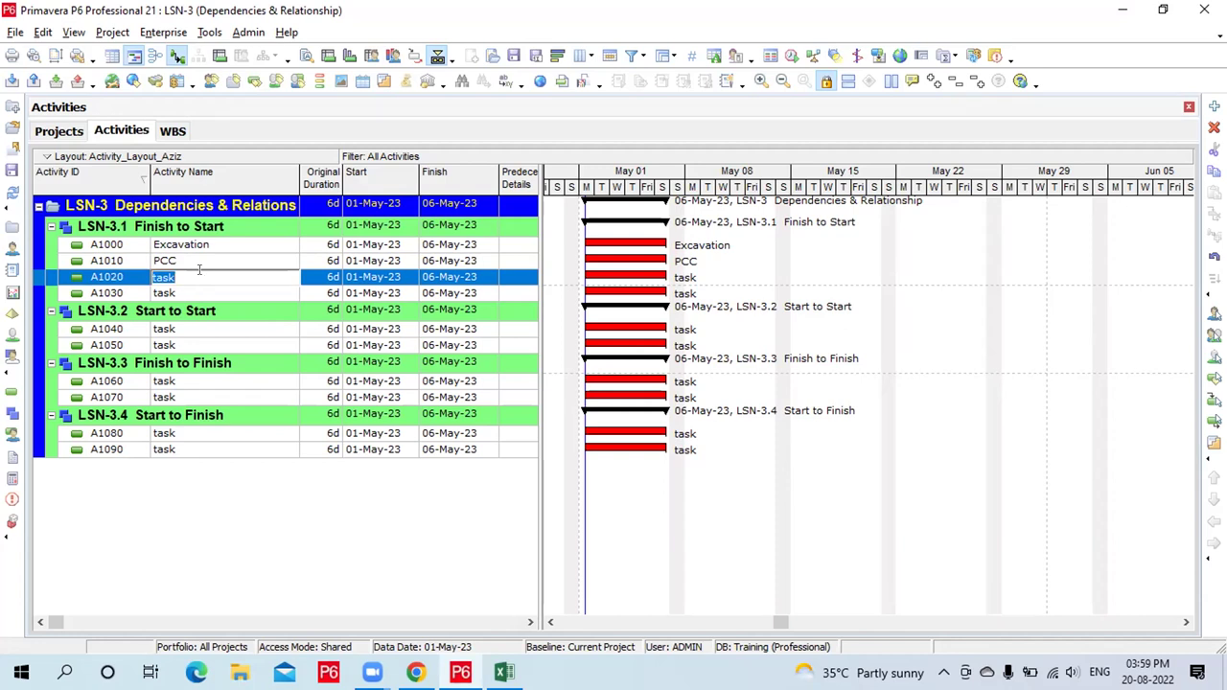
type("Reinforcement")
key("Return")
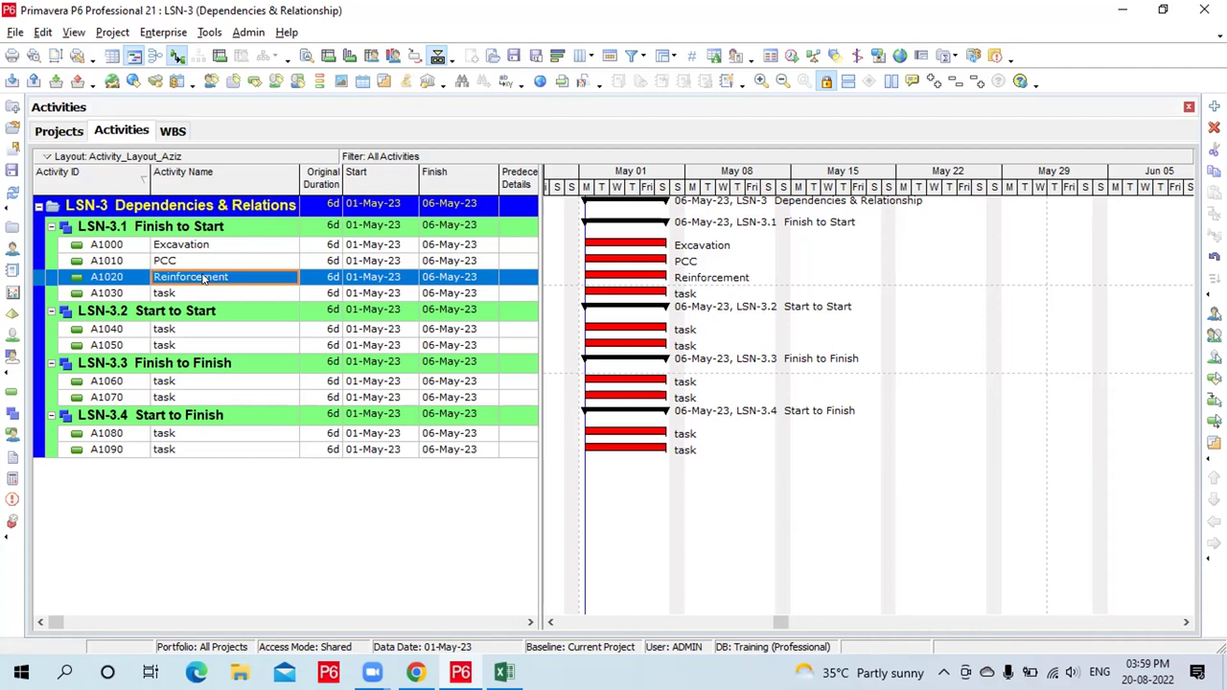
Rename activity A1030 under Finish to Start as Shuttering
left_click(209, 288)
left_click(209, 287)
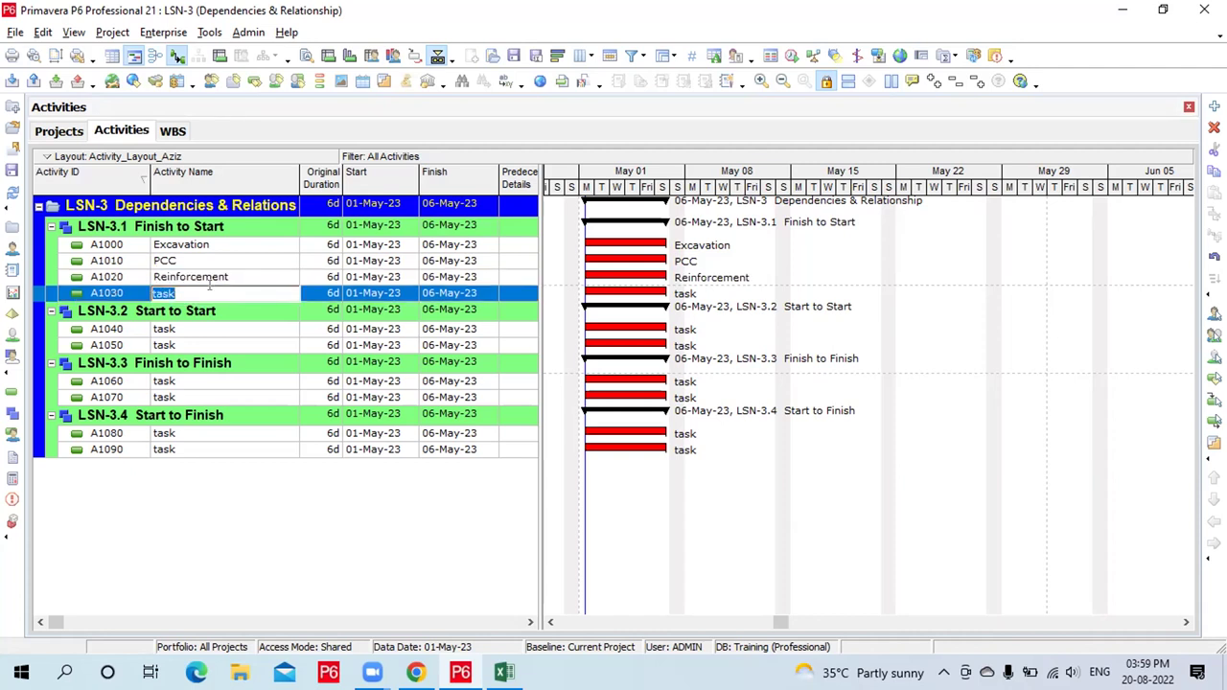
type("Shuttering")
key("Return")
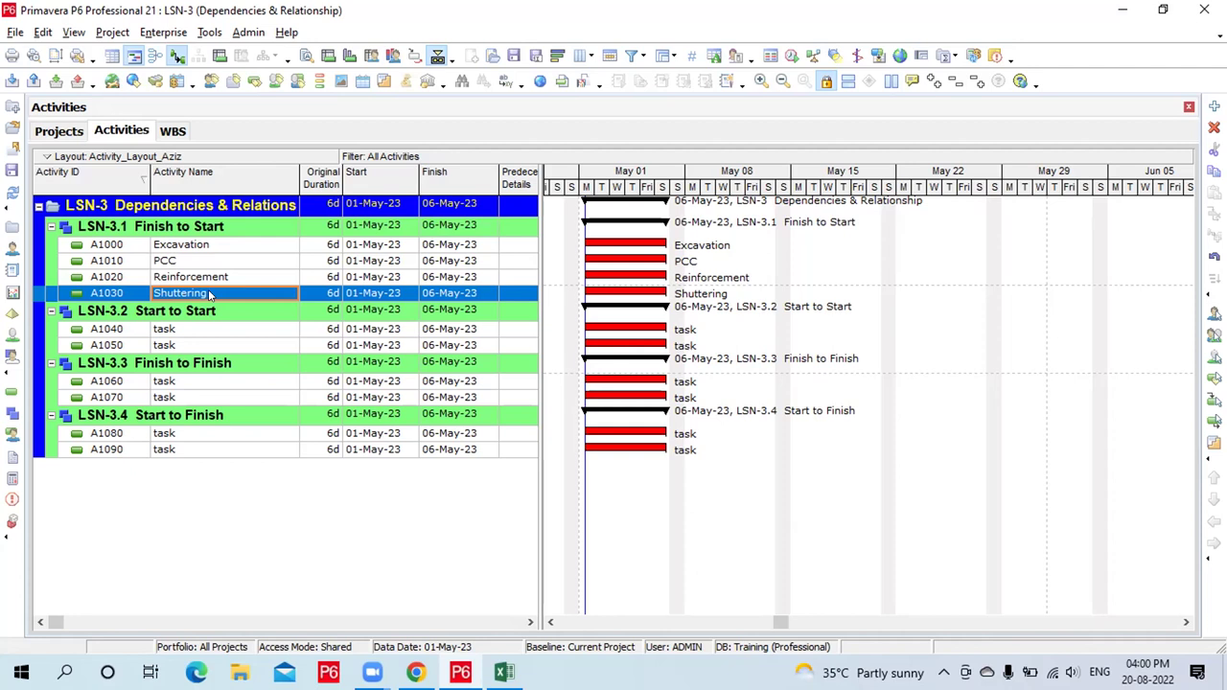
Show the activity details for Excavation (A1000), then open its Assign Successors dialog and enlarge it clear of the activity names
left_click(235, 245)
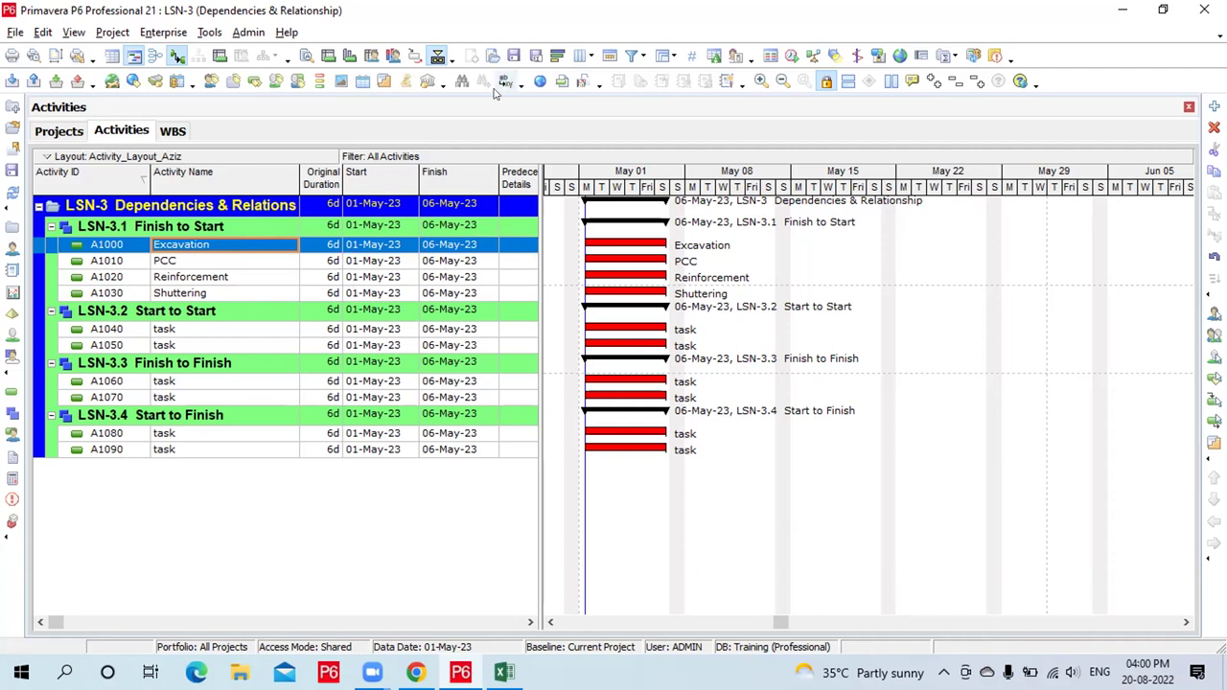
left_click(307, 55)
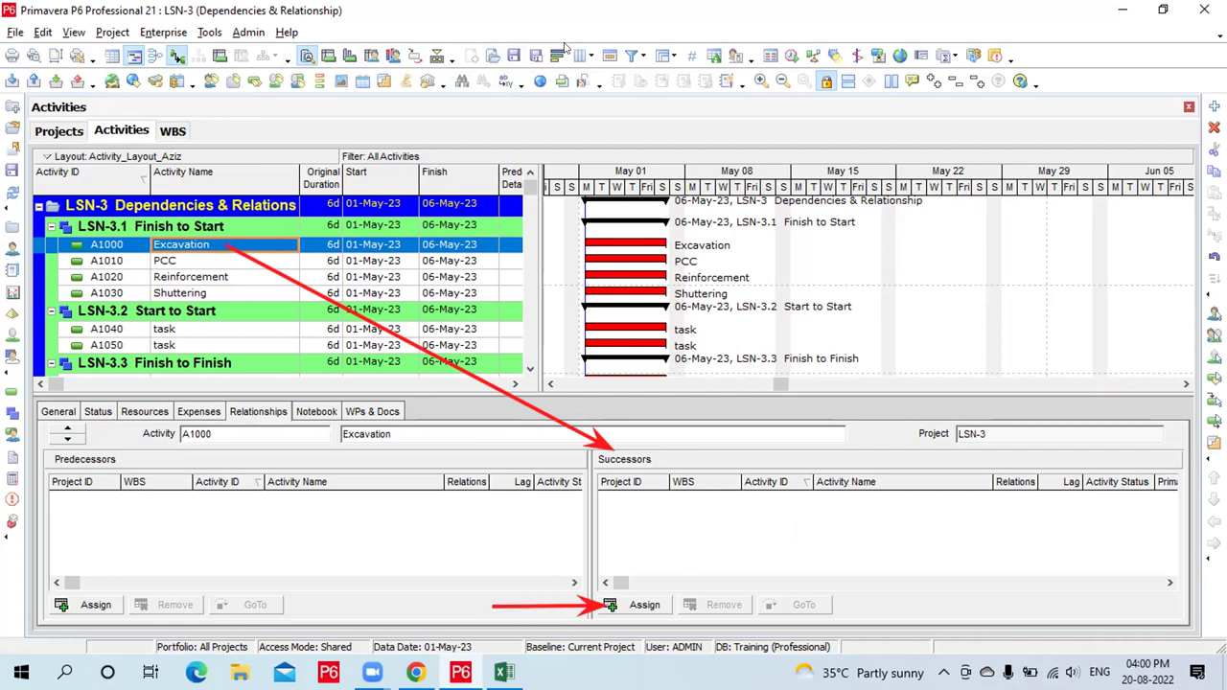
left_click(649, 606)
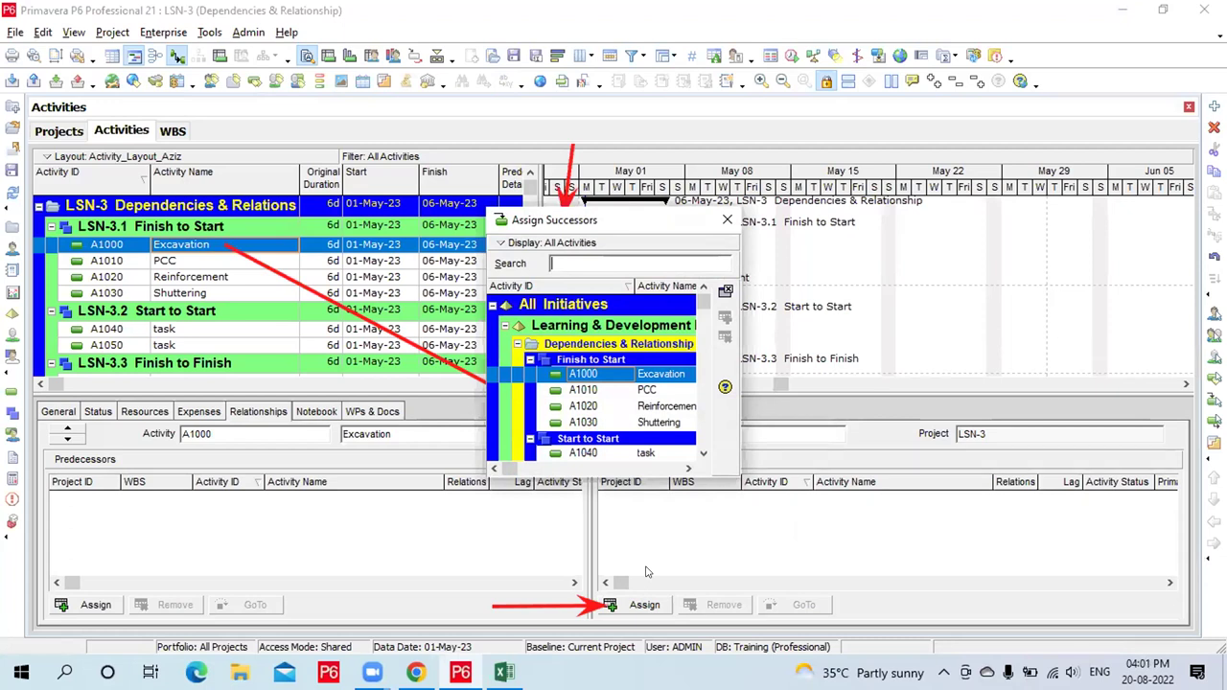
left_click_drag(629, 224, 756, 159)
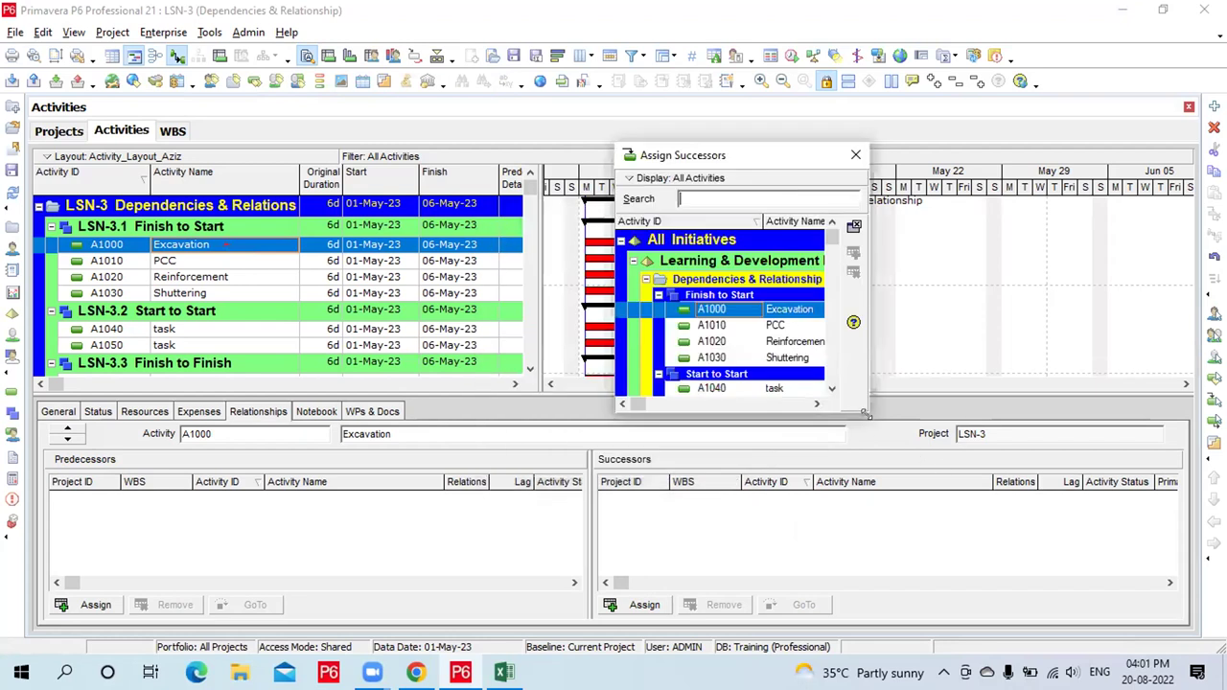
left_click_drag(868, 411, 950, 495)
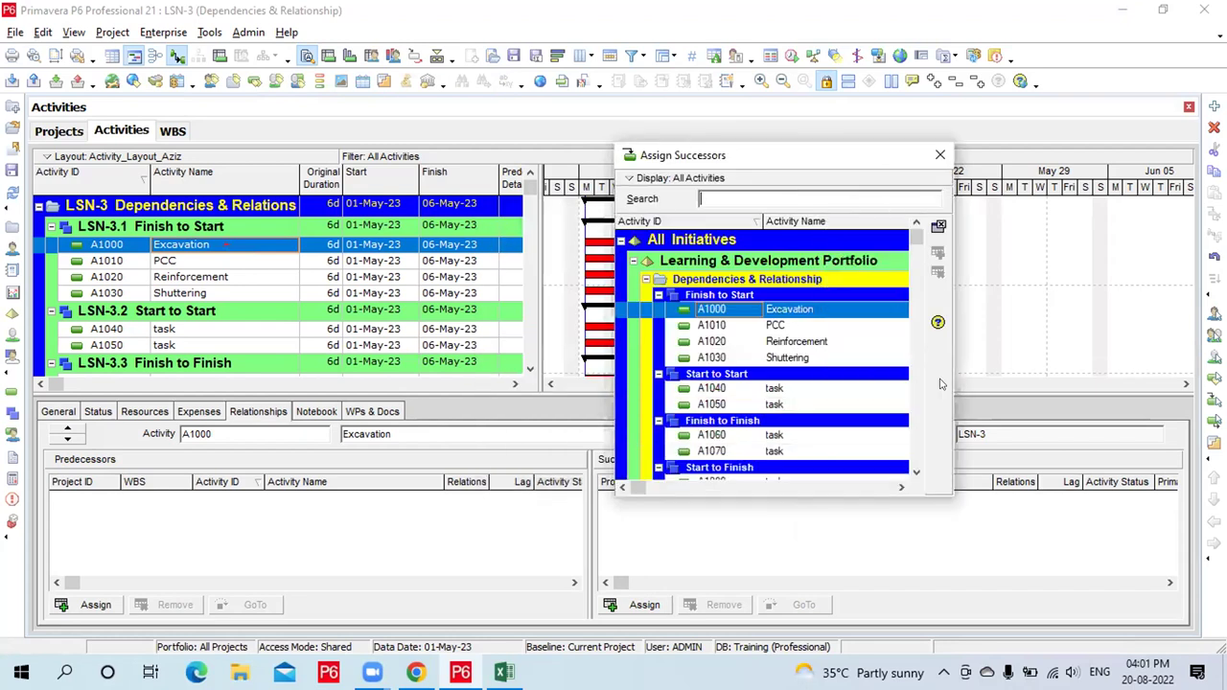
left_click_drag(843, 158, 848, 142)
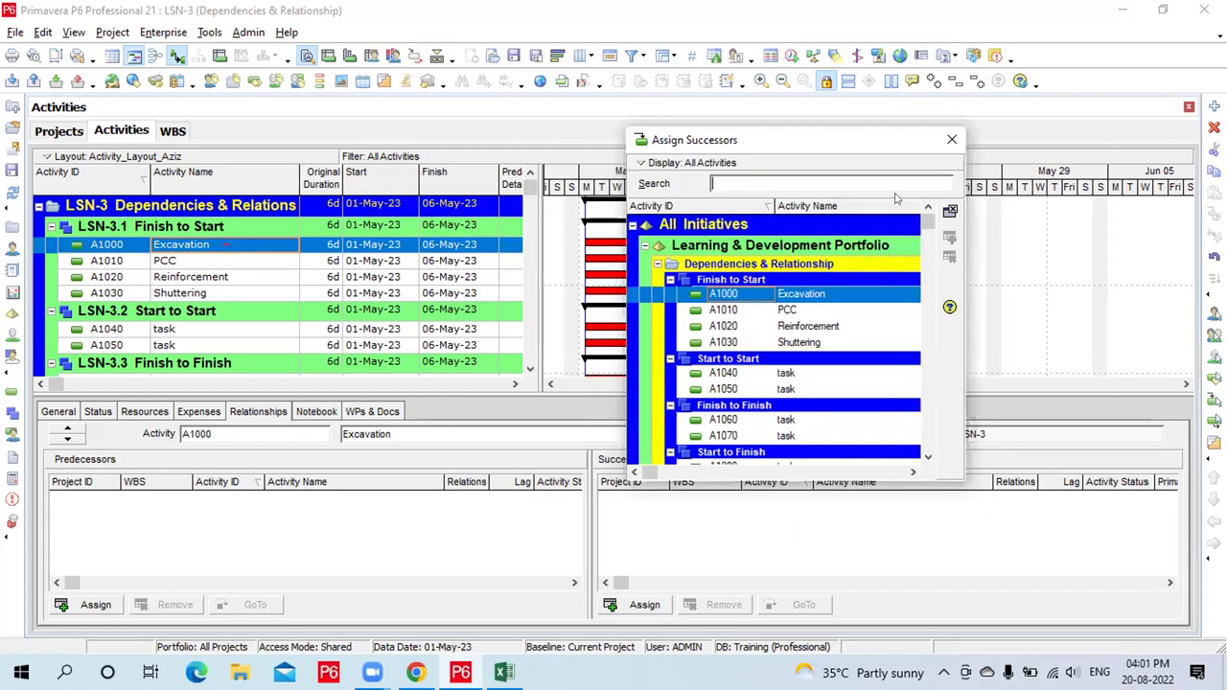
left_click_drag(958, 476, 997, 477)
left_click_drag(857, 477, 853, 504)
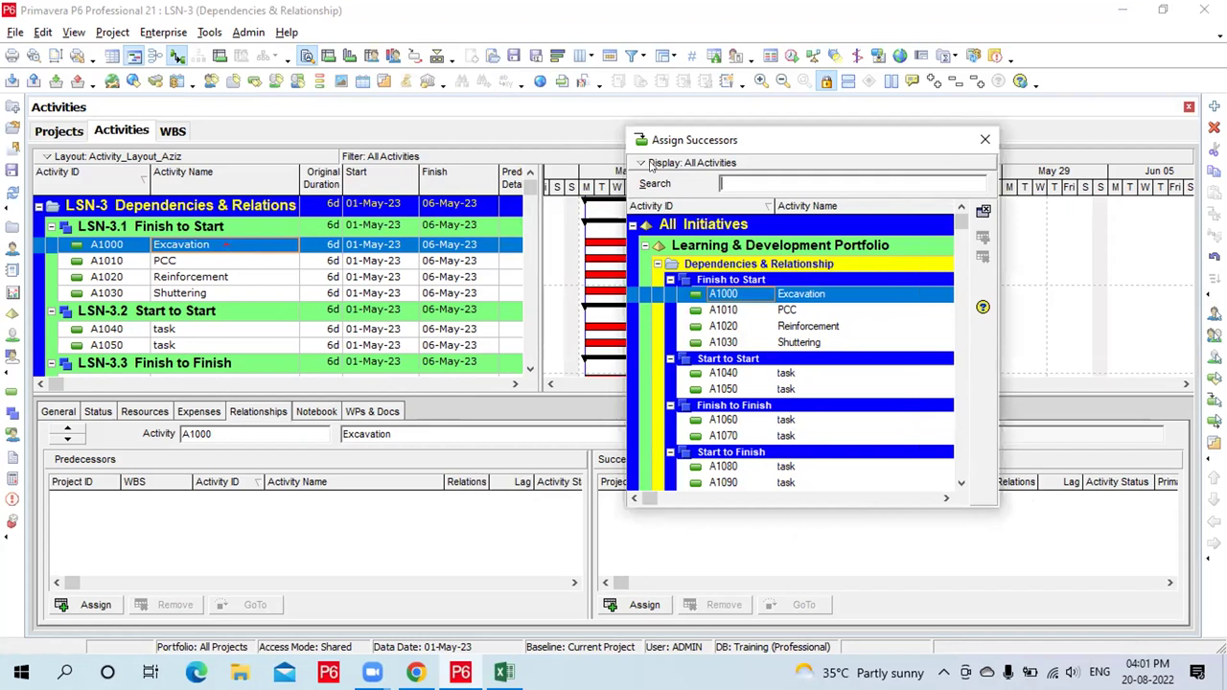
Set the Assign Successors list font to Verdana Regular, size 9, and widen the dialog slightly
left_click(656, 165)
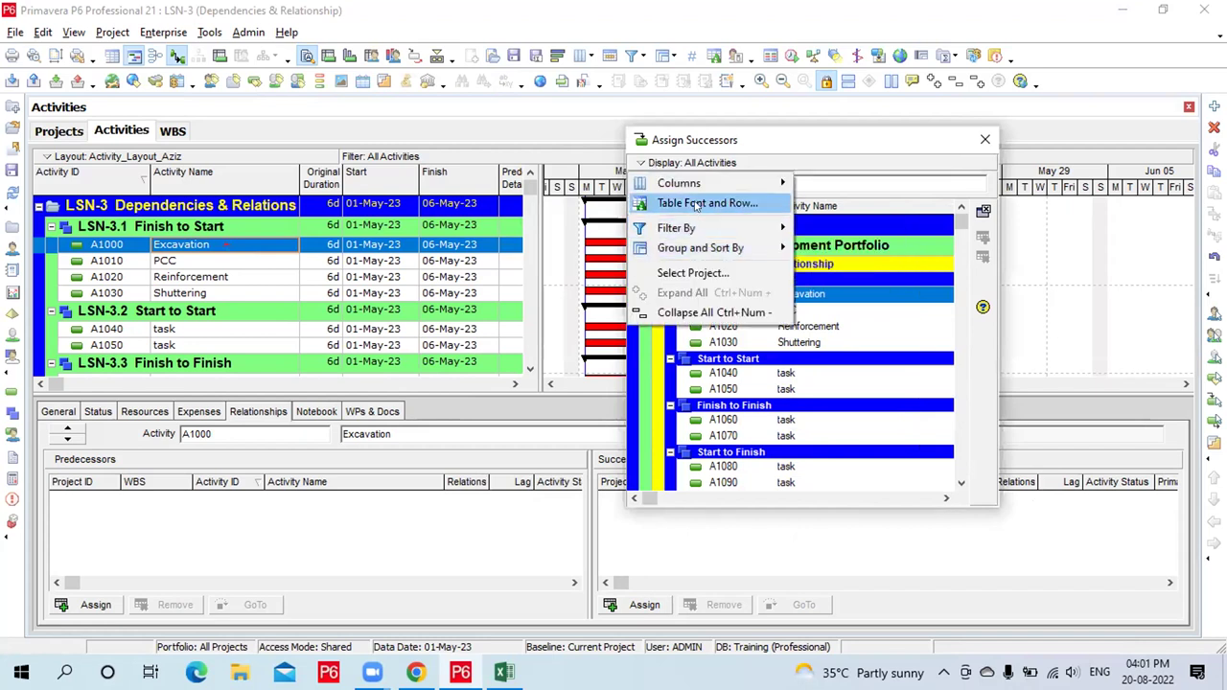
left_click(700, 203)
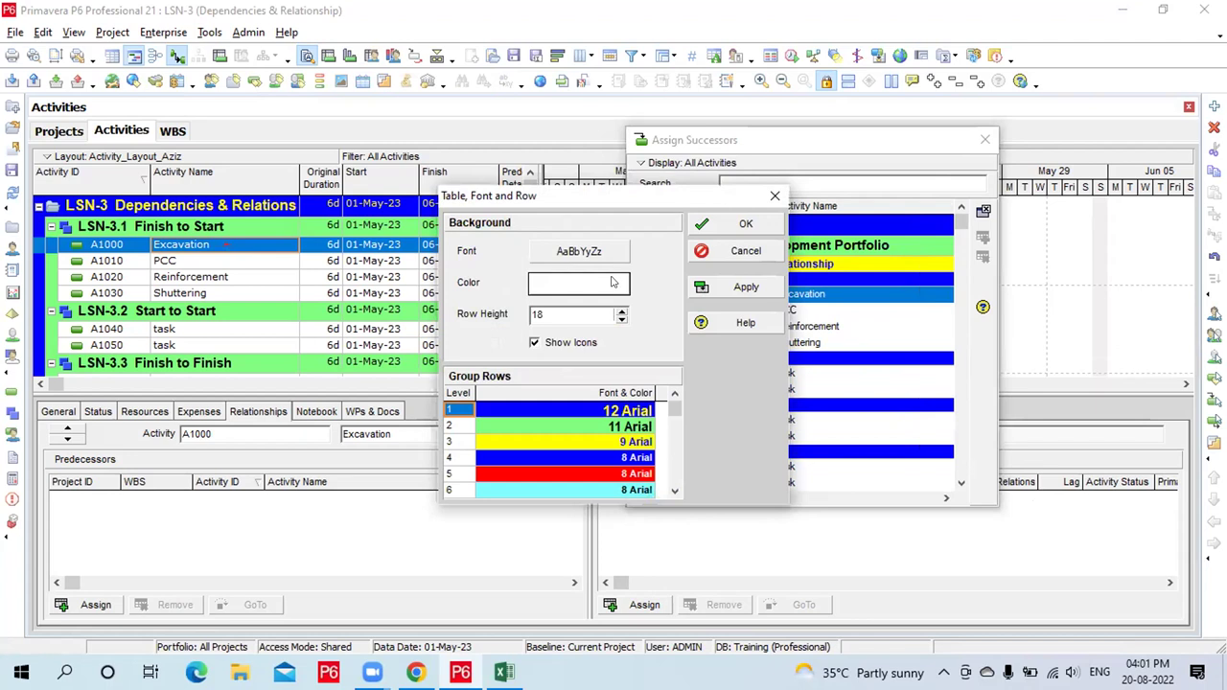
left_click(593, 248)
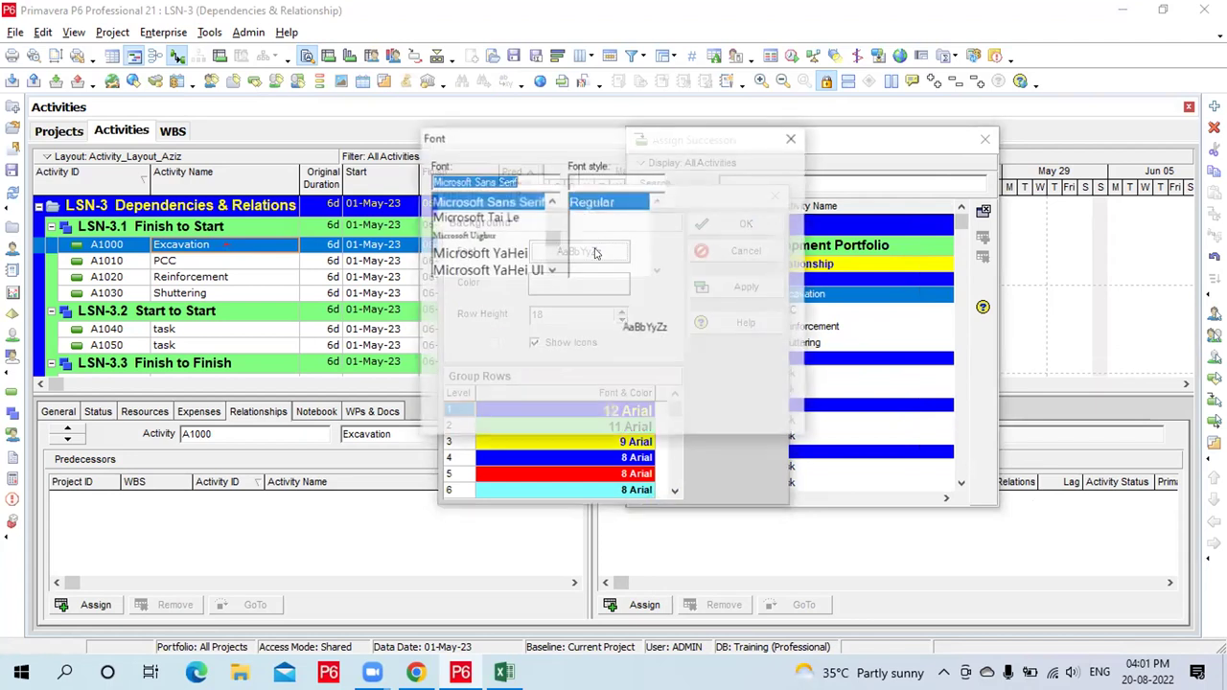
type("verda")
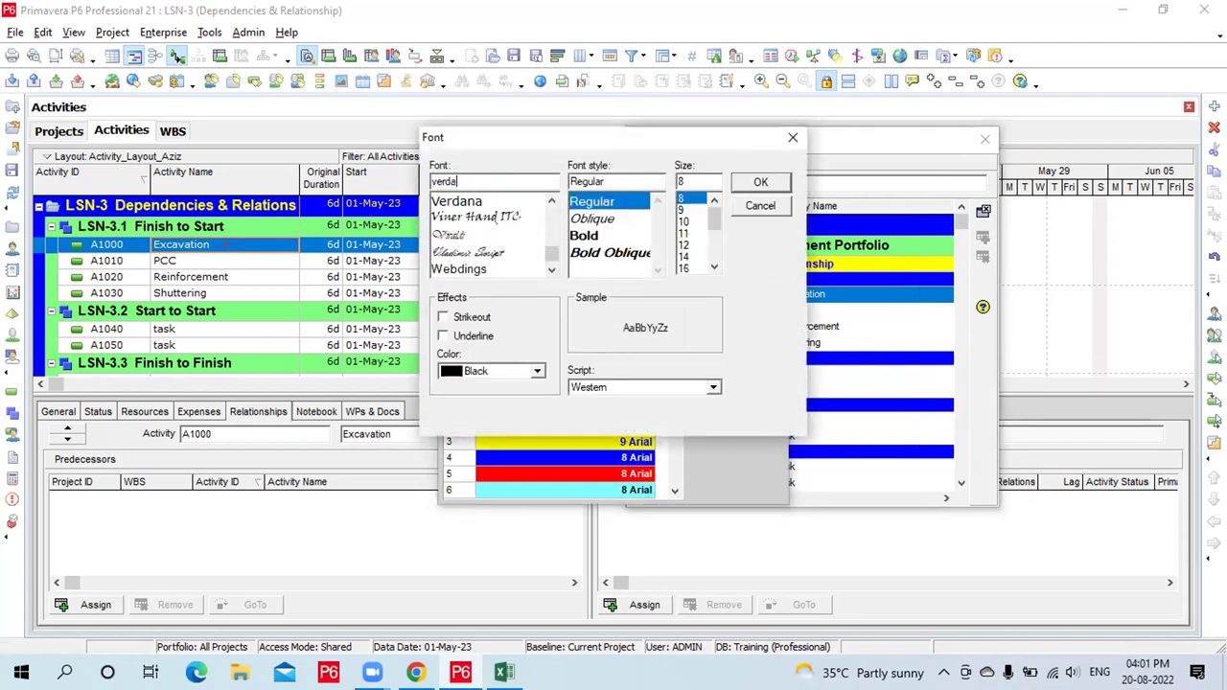
left_click(511, 206)
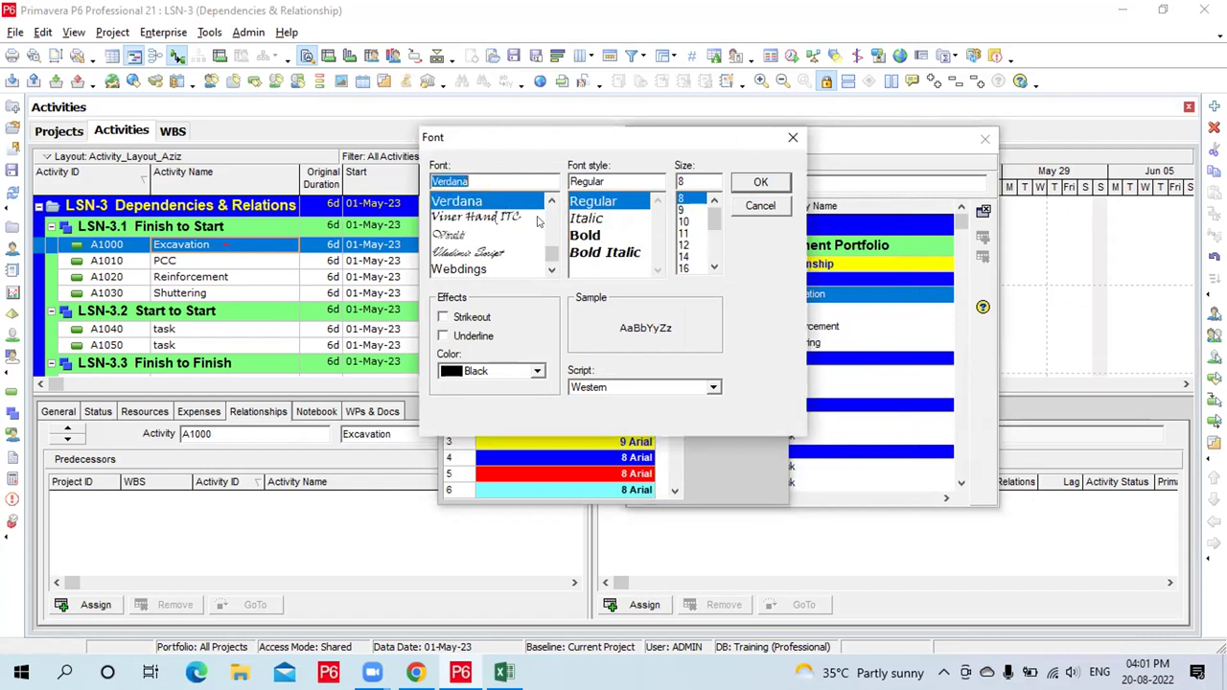
left_click(685, 211)
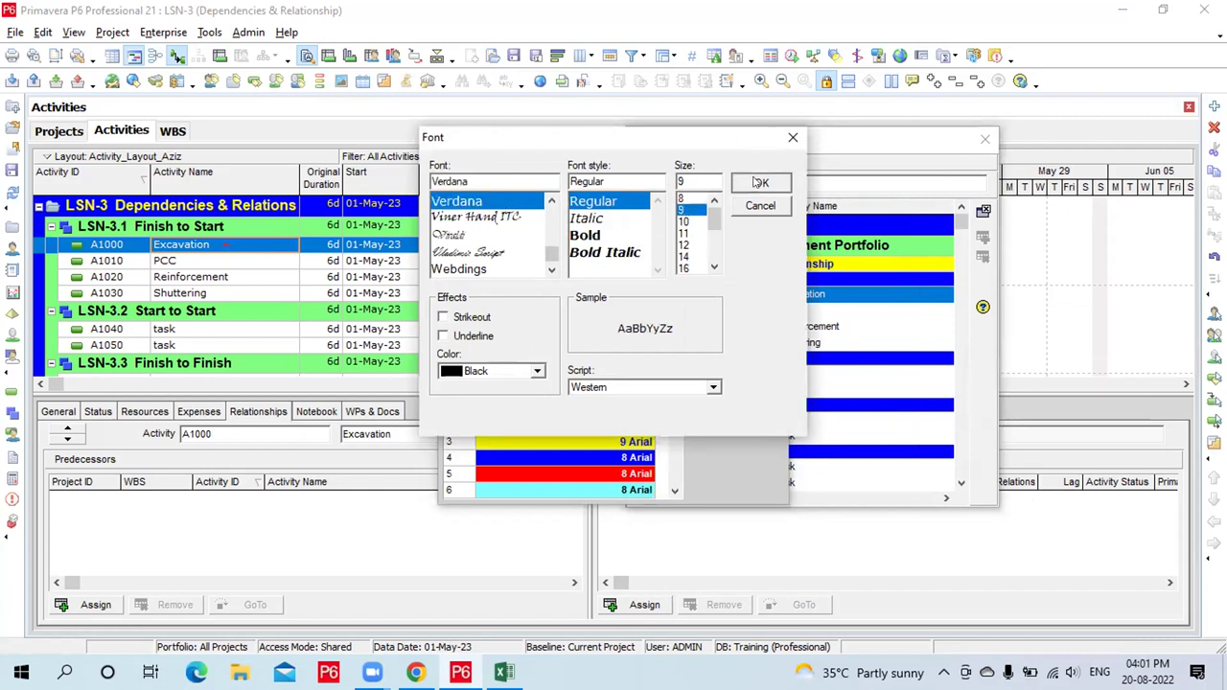
left_click(754, 182)
left_click(729, 224)
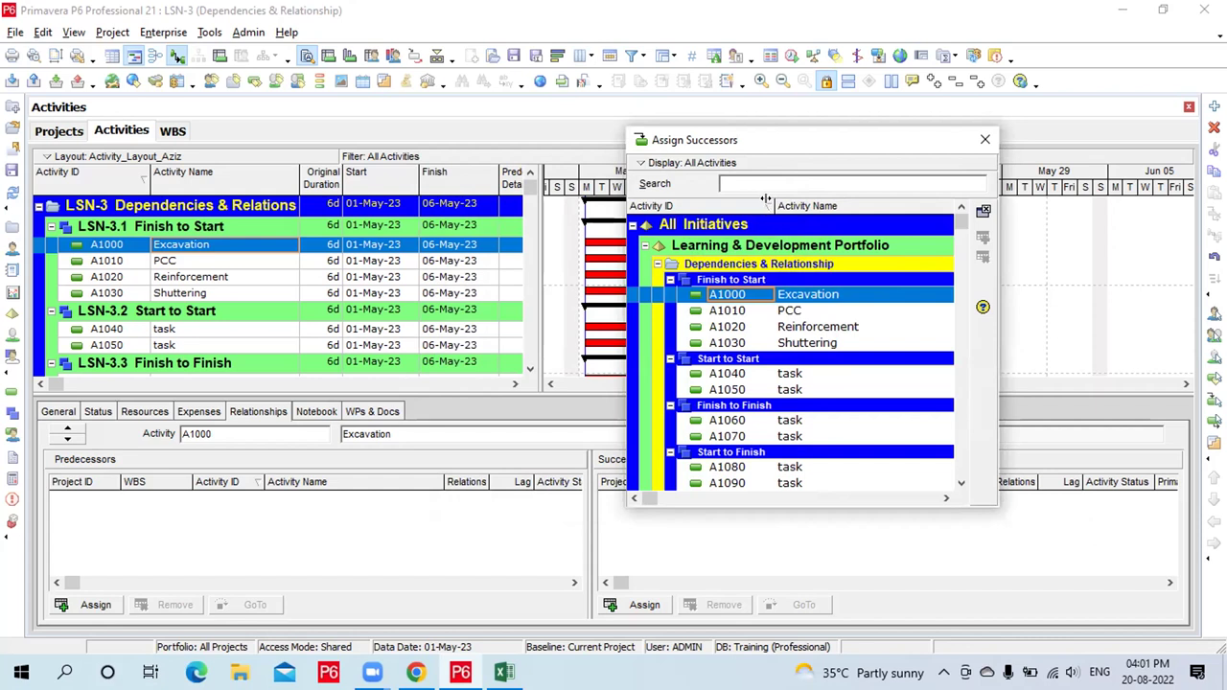
left_click_drag(767, 199, 767, 198)
left_click_drag(999, 311, 1019, 310)
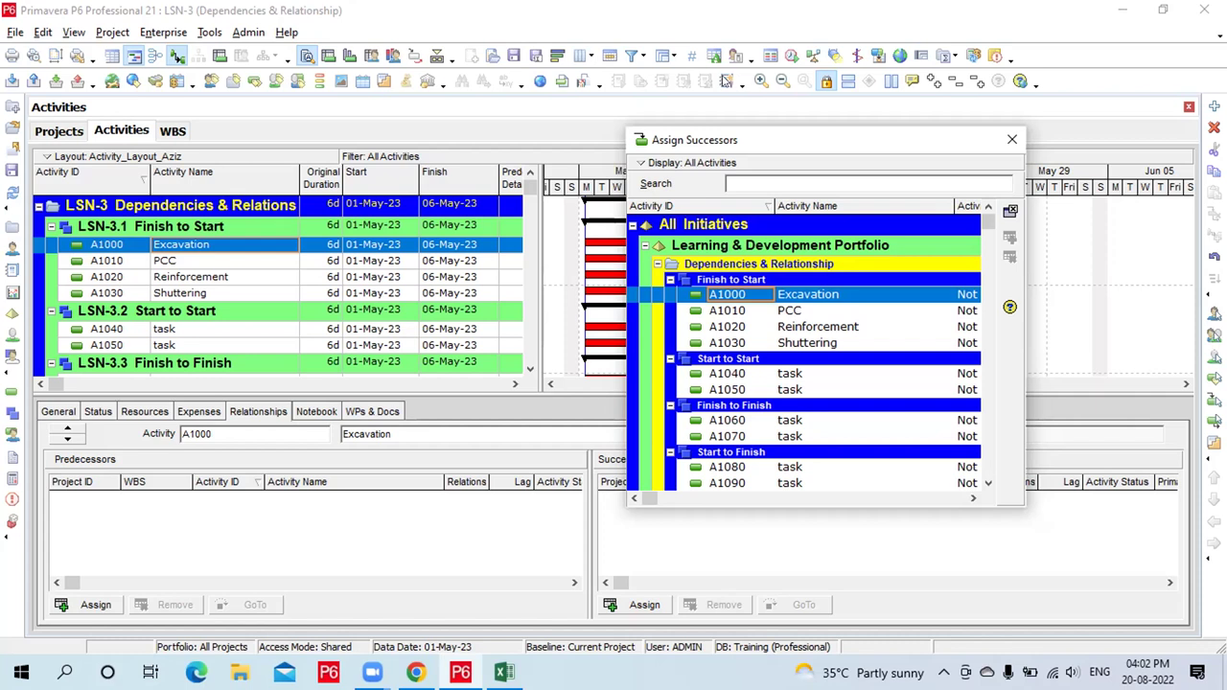
Assign PCC (A1010) as the successor of Excavation, close the dialog and widen the Gantt chart timescale slightly
left_click(780, 311)
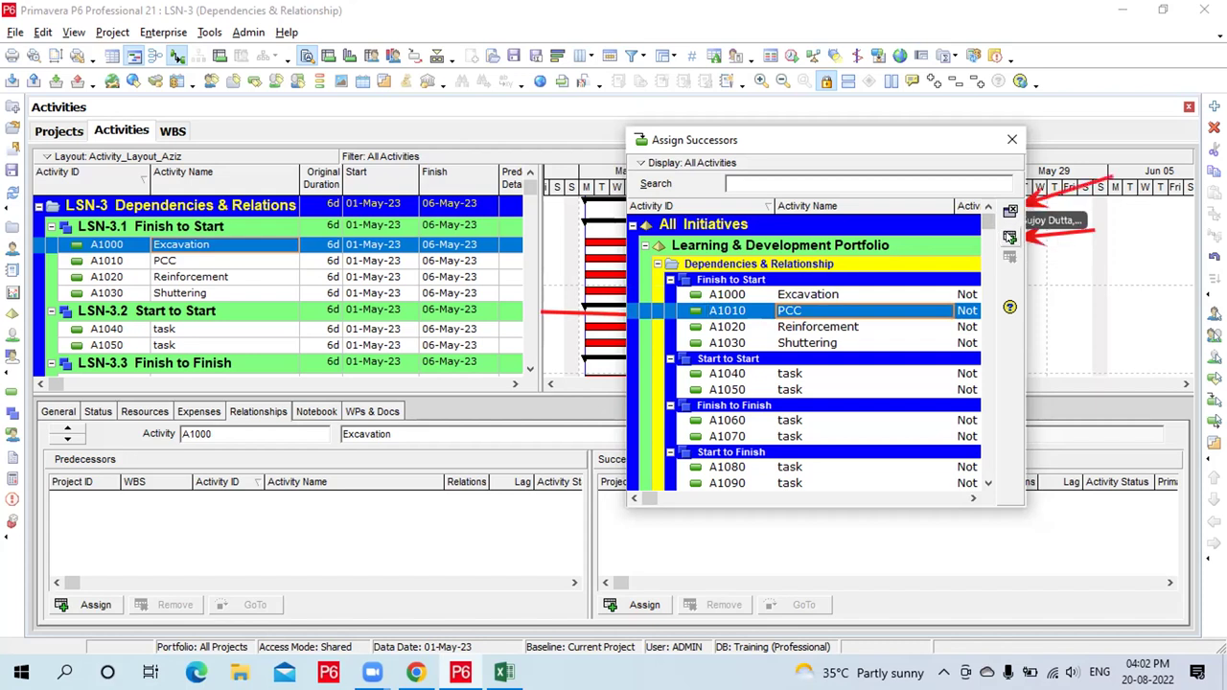
left_click(1010, 237)
left_click(1007, 209)
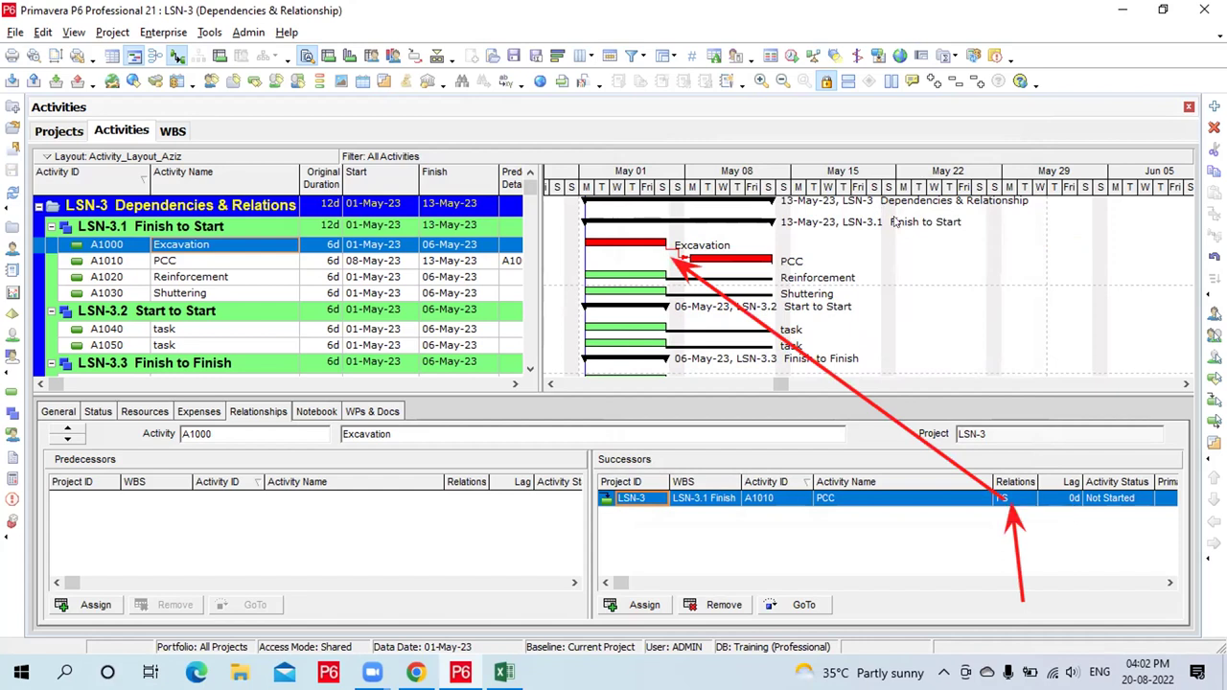
left_click_drag(675, 189, 691, 189)
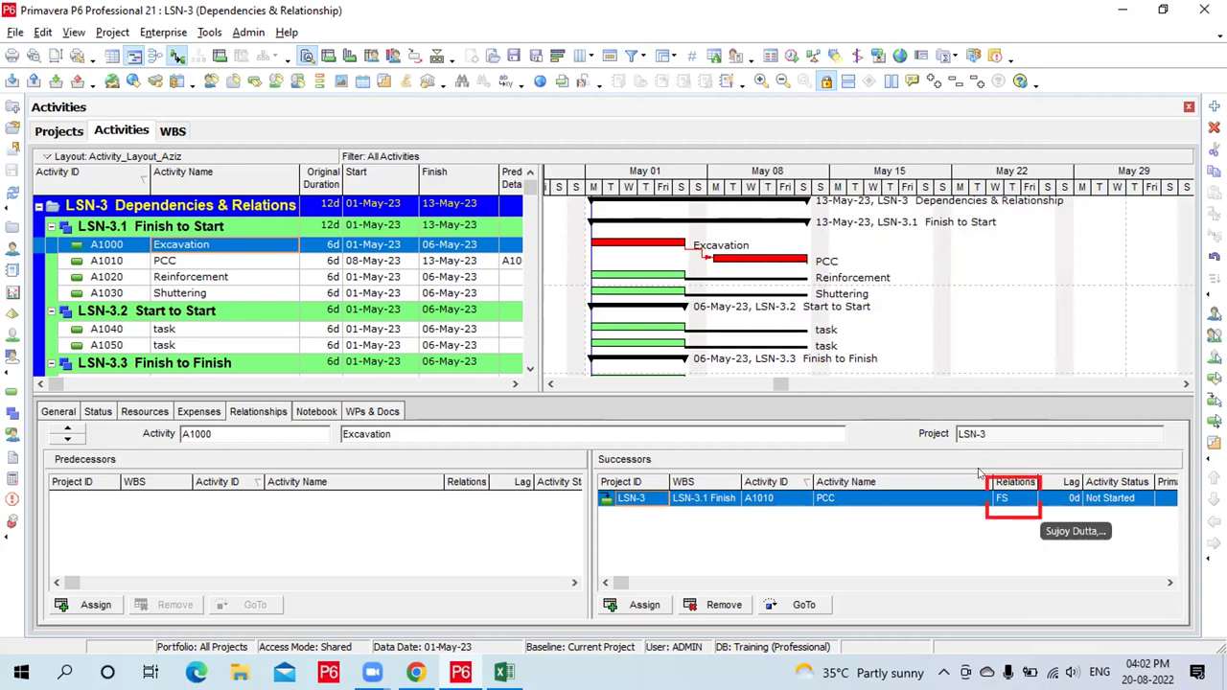
Select FS as the relationship type for Excavation's successor PCC
left_click(1014, 497)
left_click(1014, 498)
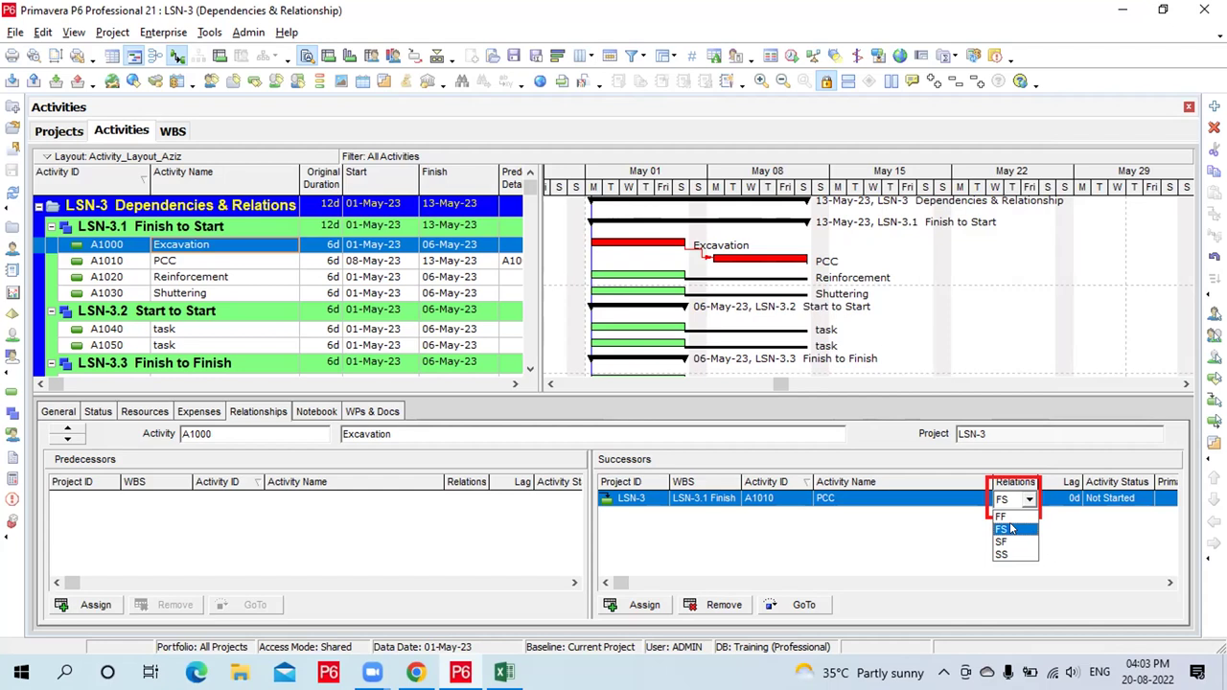
left_click(1011, 528)
left_click(1030, 500)
left_click(1002, 529)
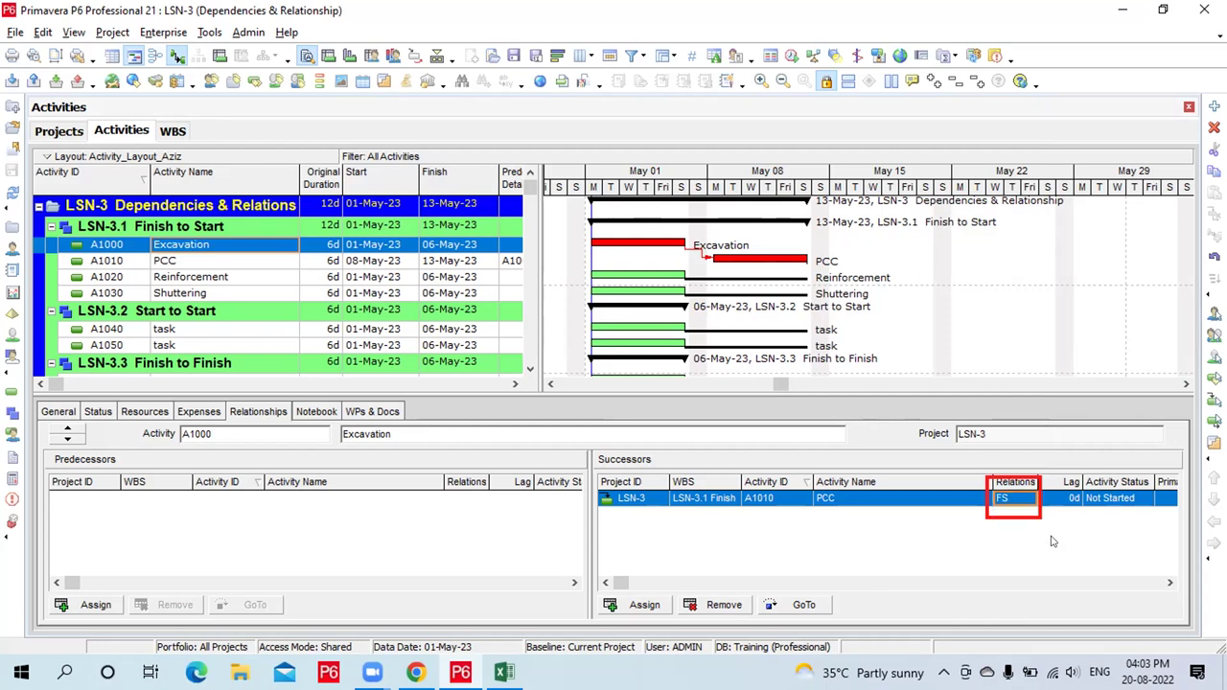
Assign Reinforcement (A1020) as the successor of PCC (A1010) and close the Assign Successors dialog
left_click(285, 261)
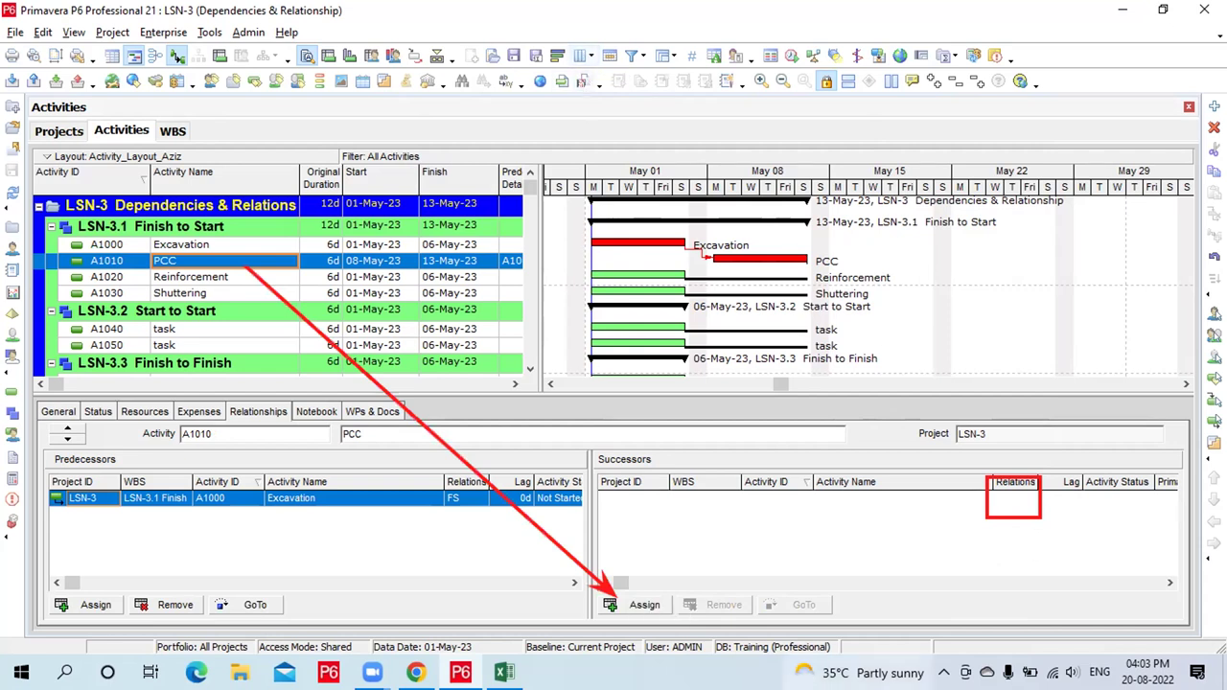
left_click(641, 605)
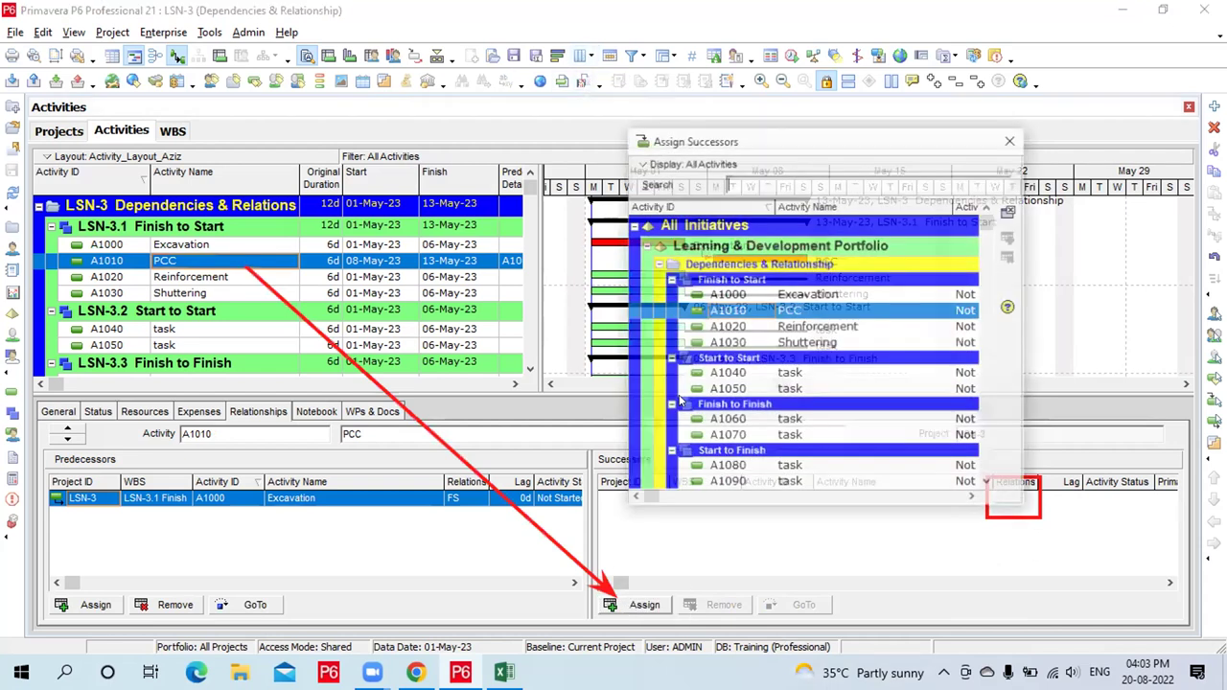
left_click(751, 329)
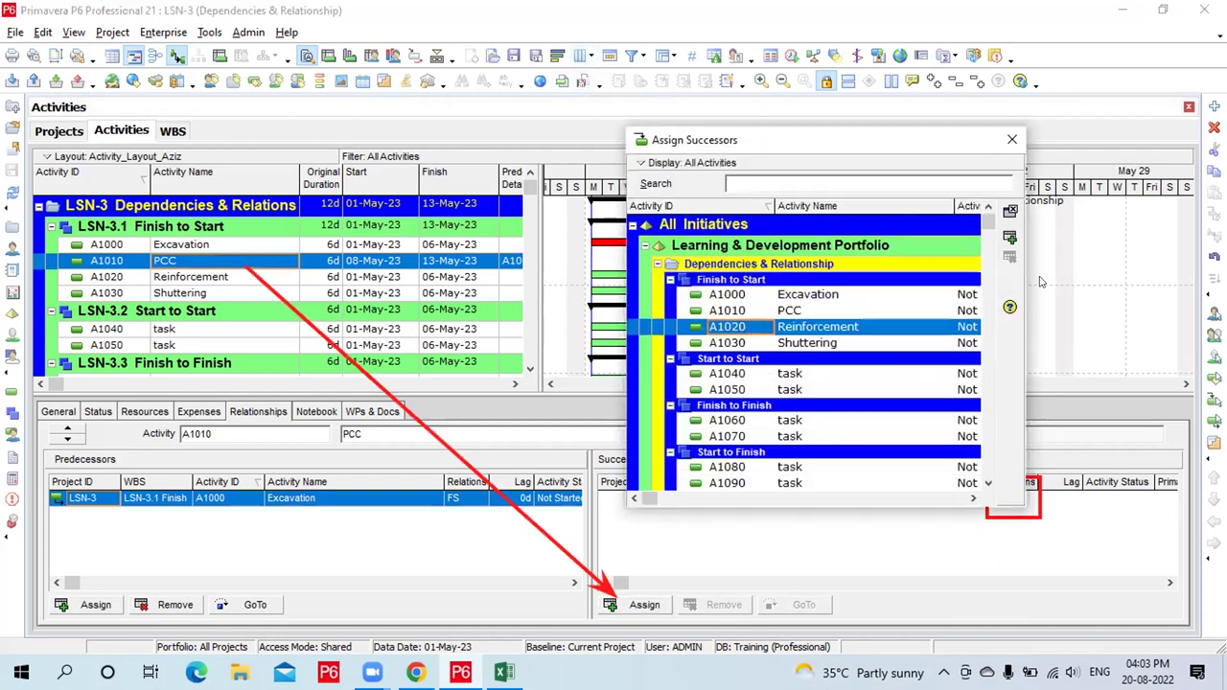
left_click(1011, 237)
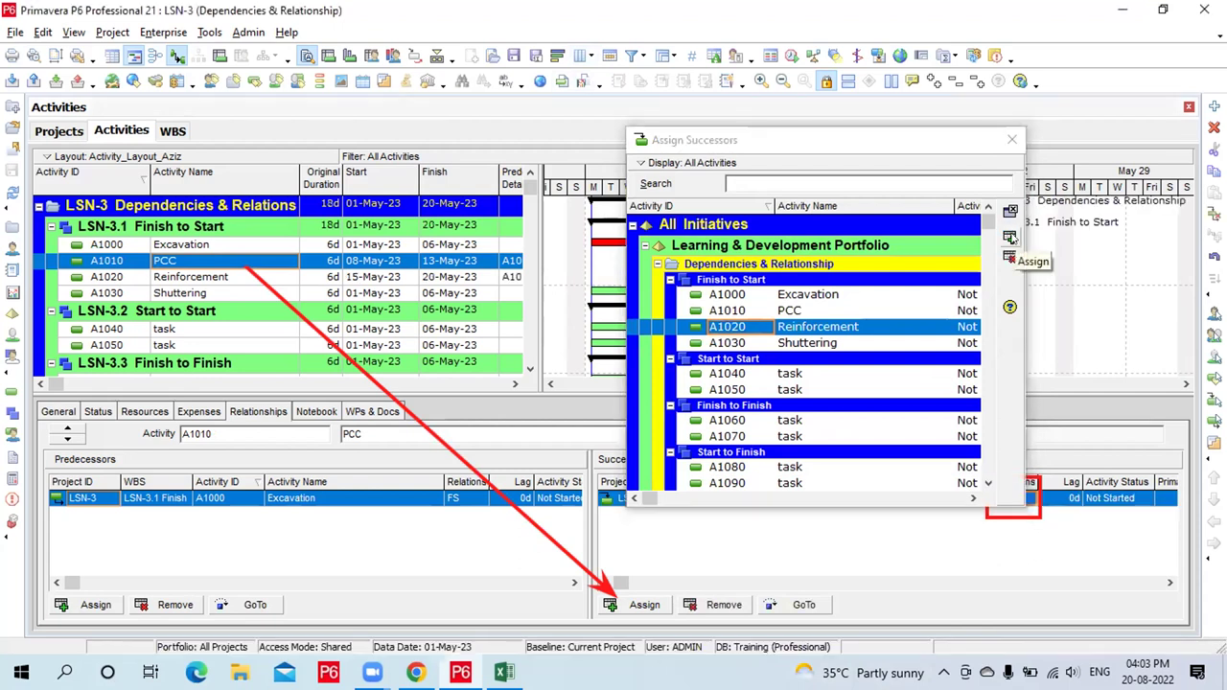
left_click(1011, 211)
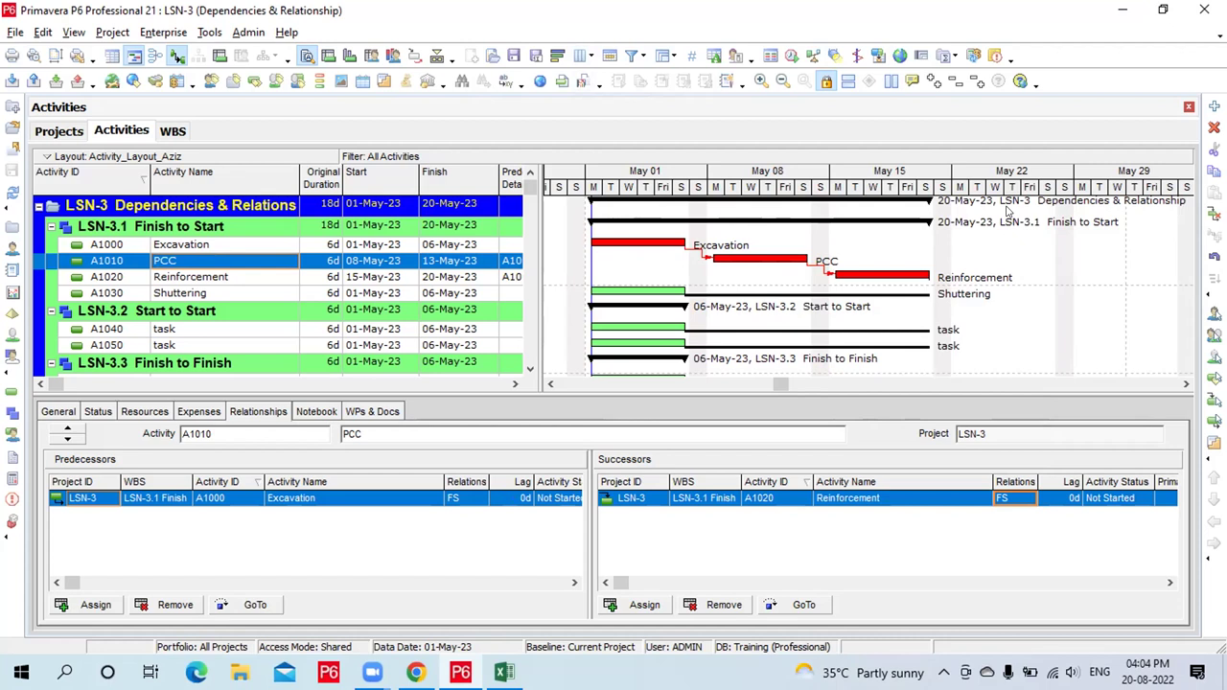
Open the Assign Predecessors dialog for Shuttering (A1030), move it higher and enlarge it to show more activities
left_click(238, 293)
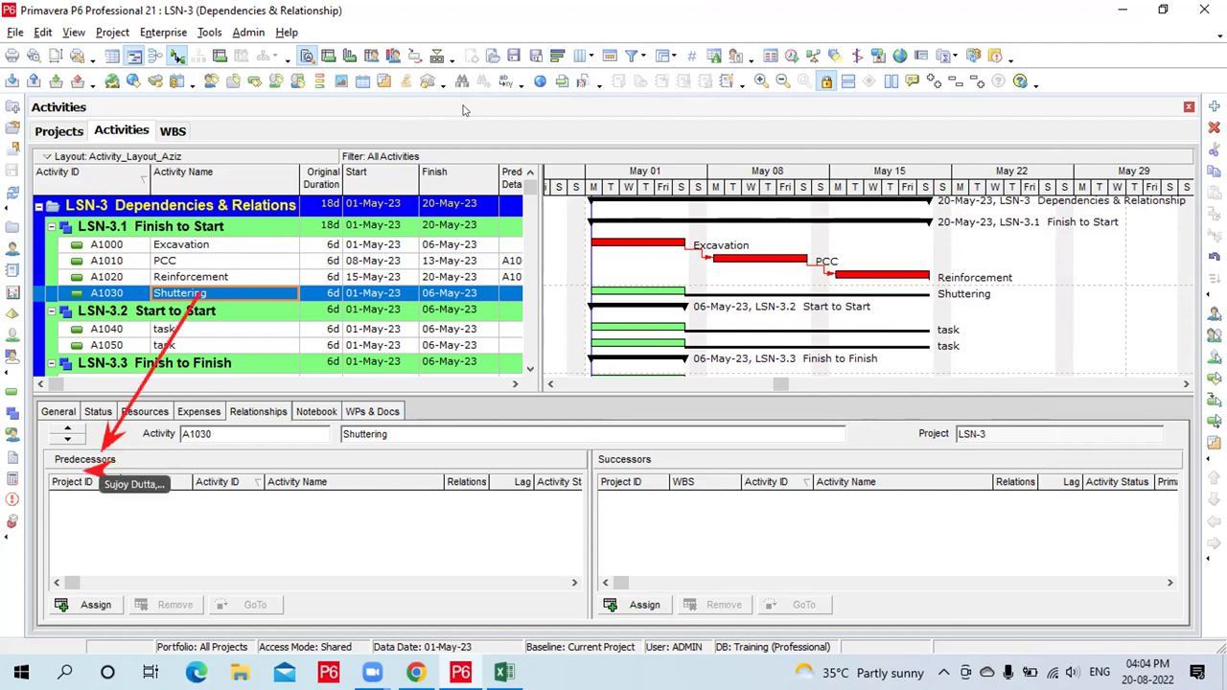
left_click(75, 612)
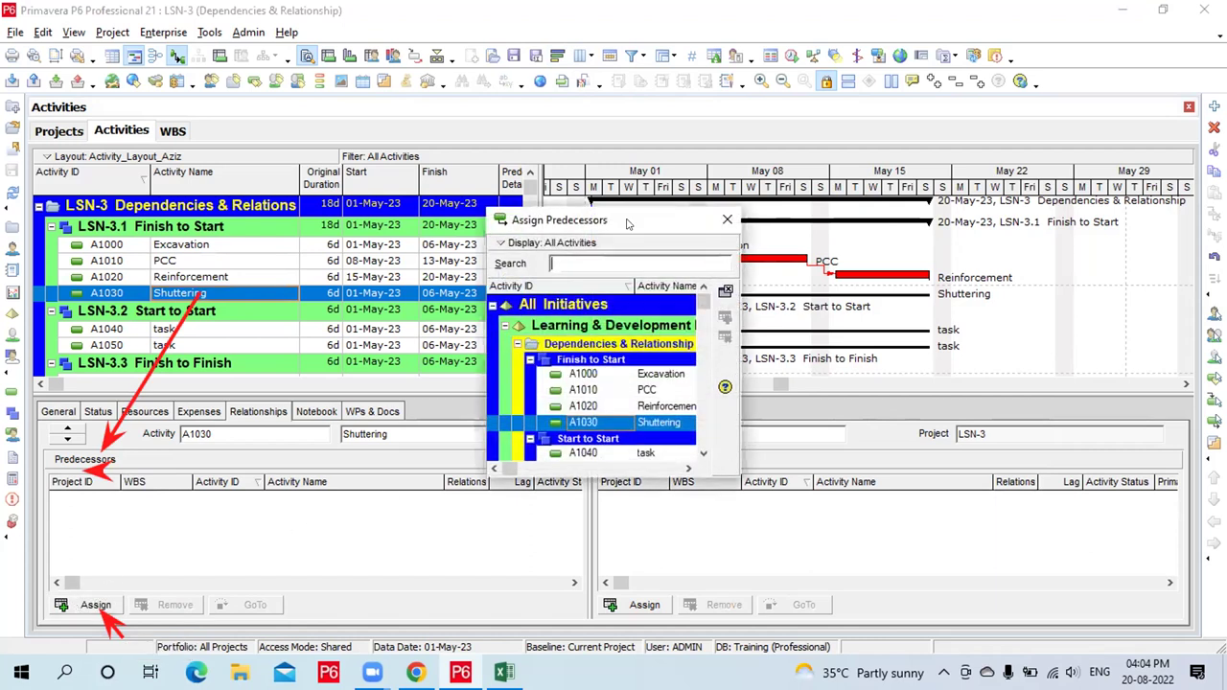
left_click_drag(631, 222, 632, 168)
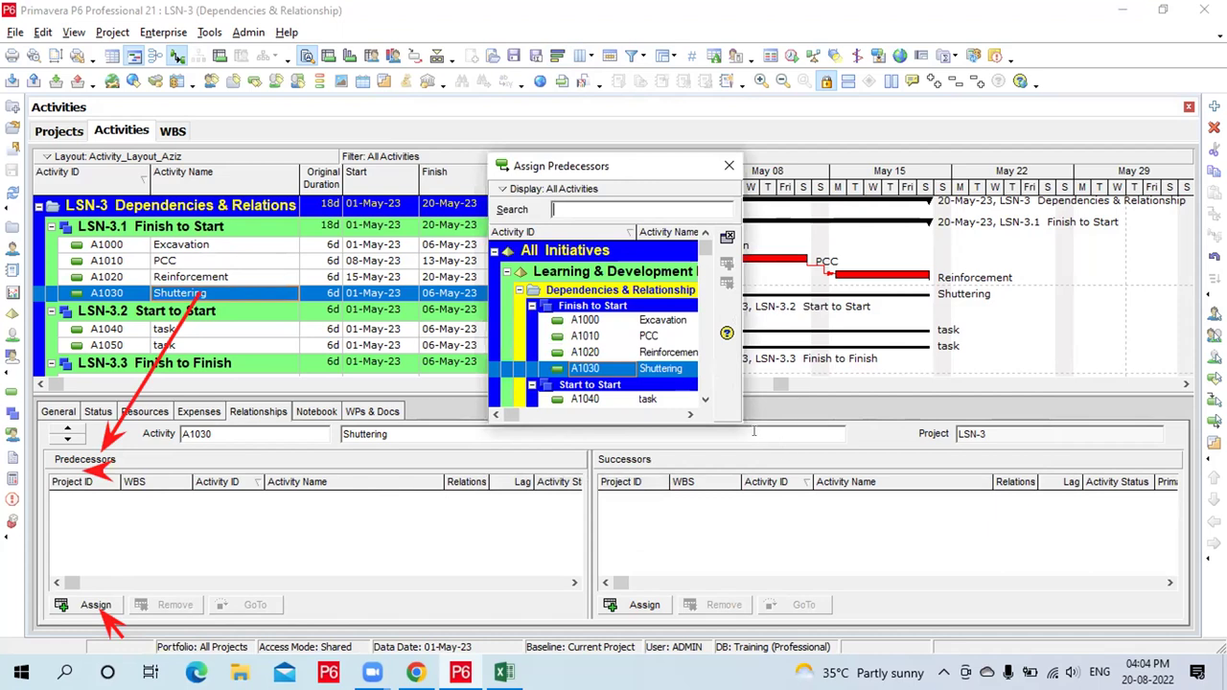
left_click_drag(741, 422, 839, 497)
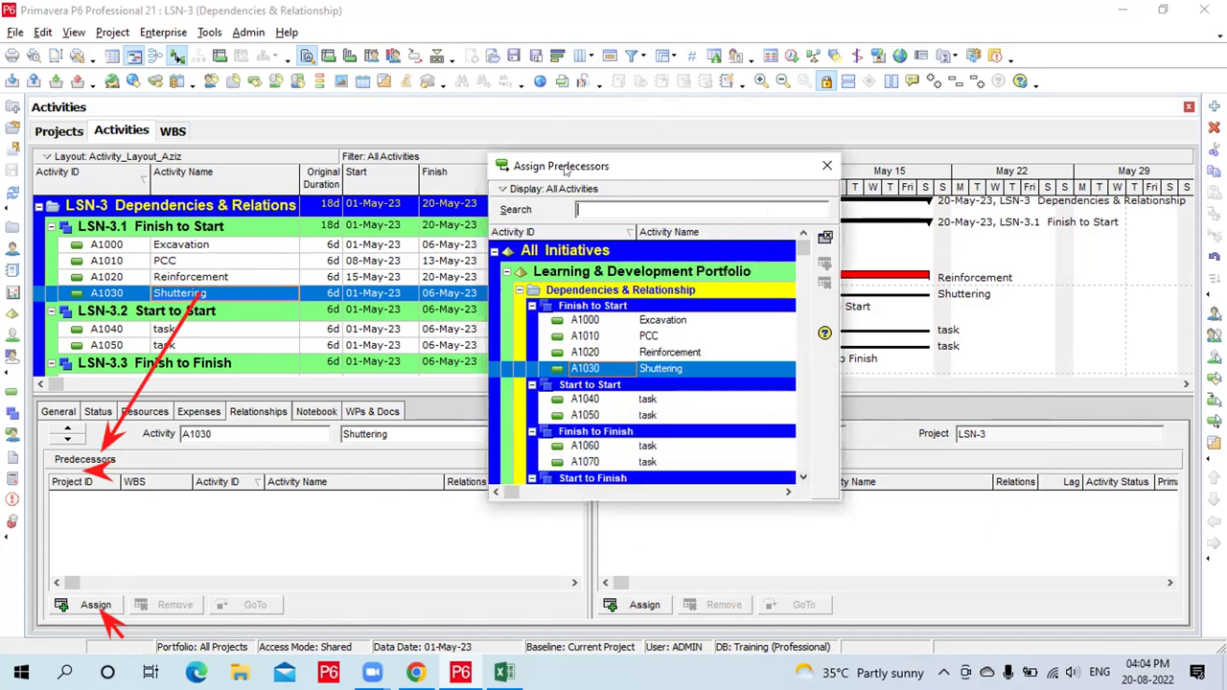
Set the Assign Predecessors list font to Verdana Regular, size 9
left_click(539, 188)
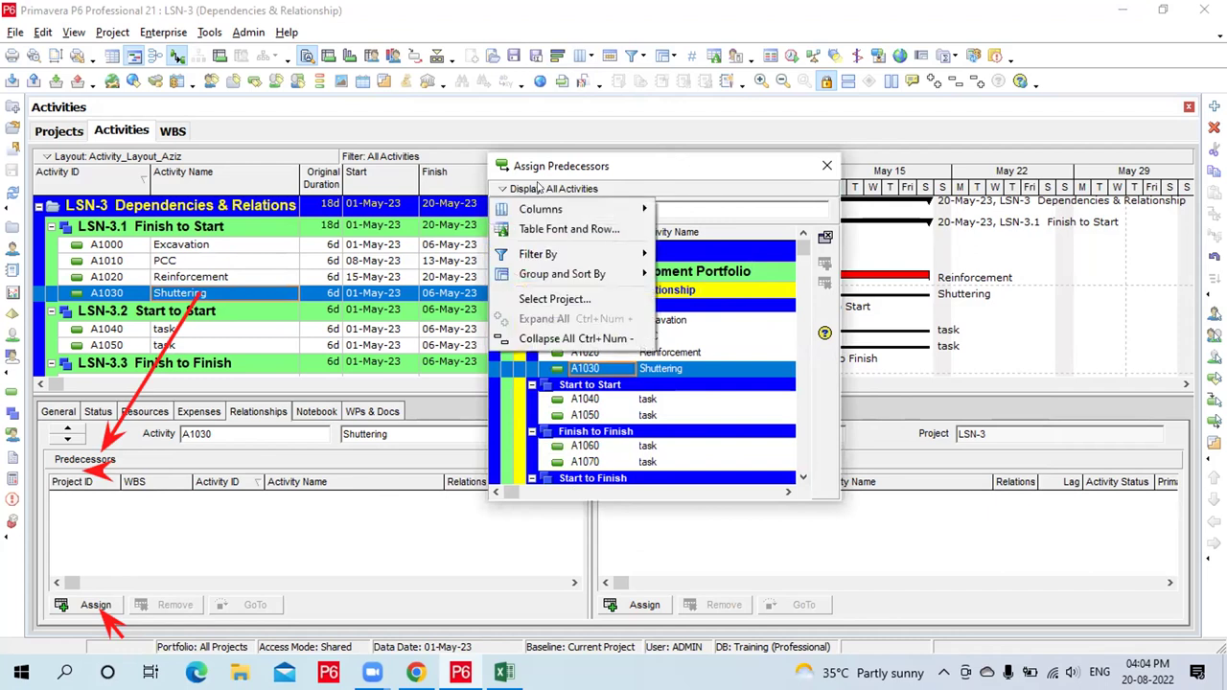
left_click(557, 230)
left_click(547, 247)
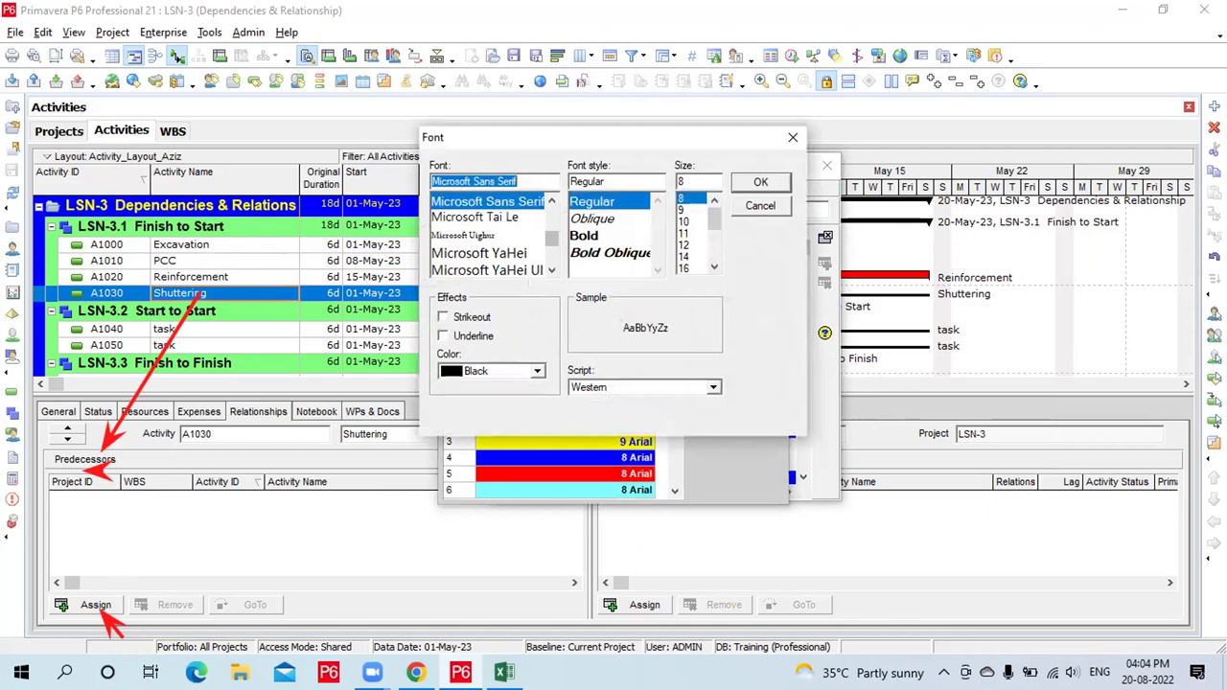
type("verda")
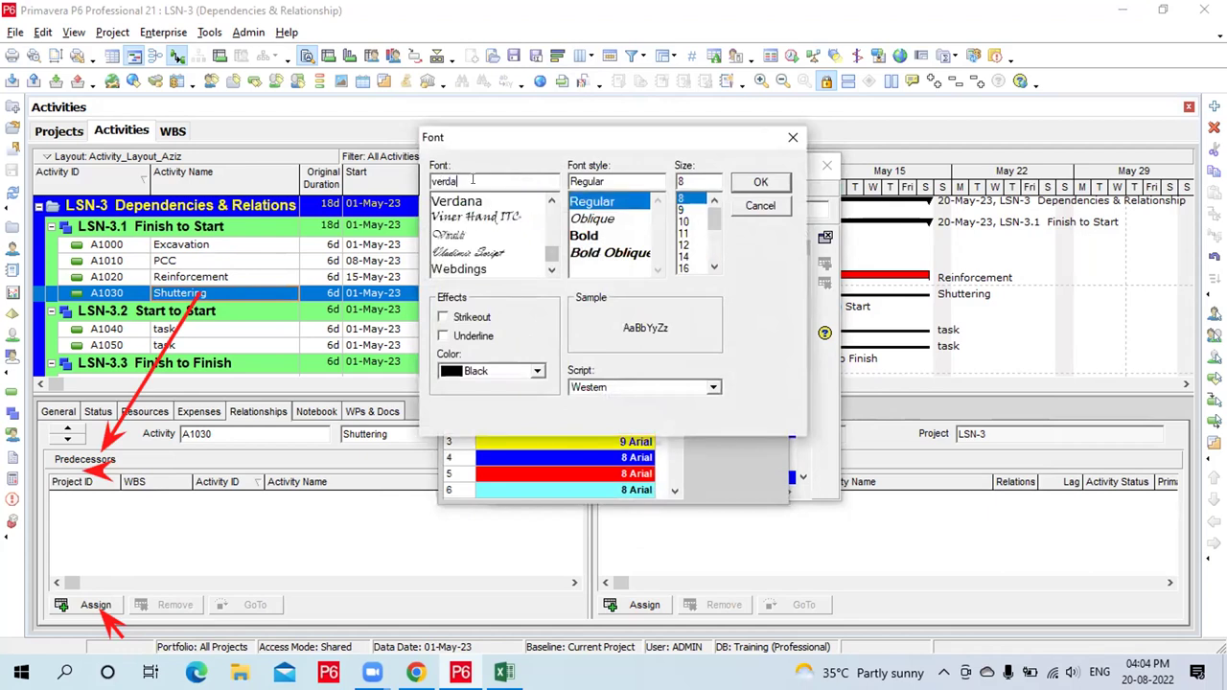
left_click(470, 201)
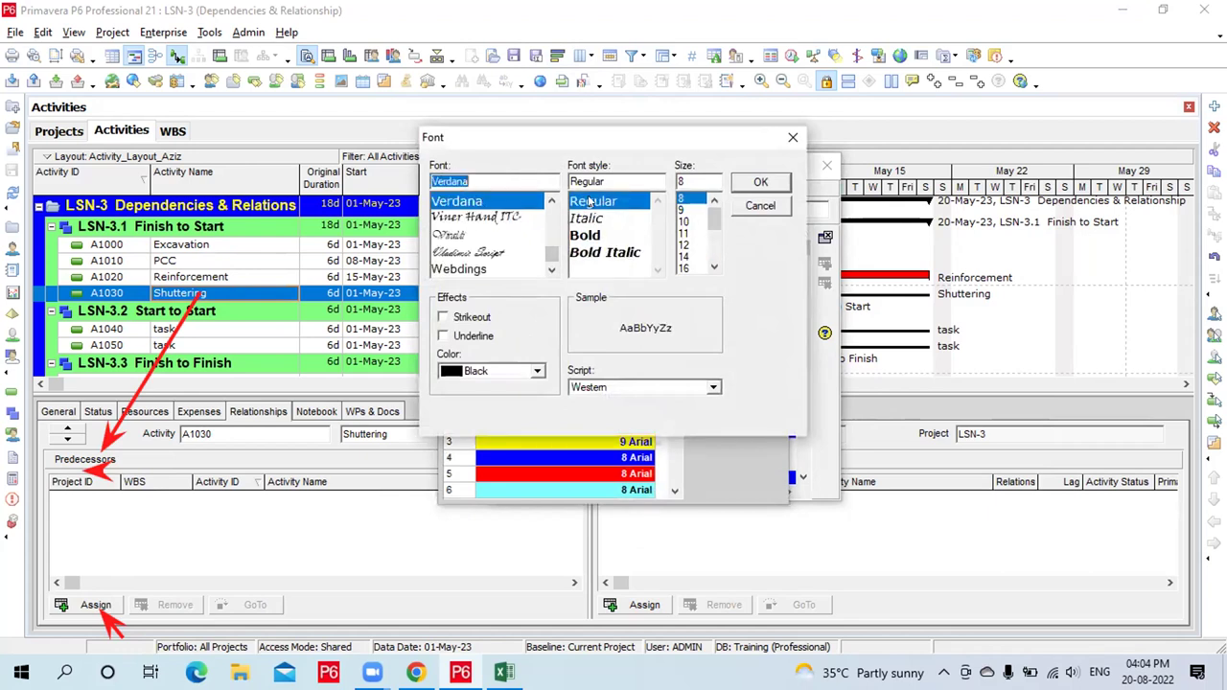
left_click(685, 210)
left_click(761, 181)
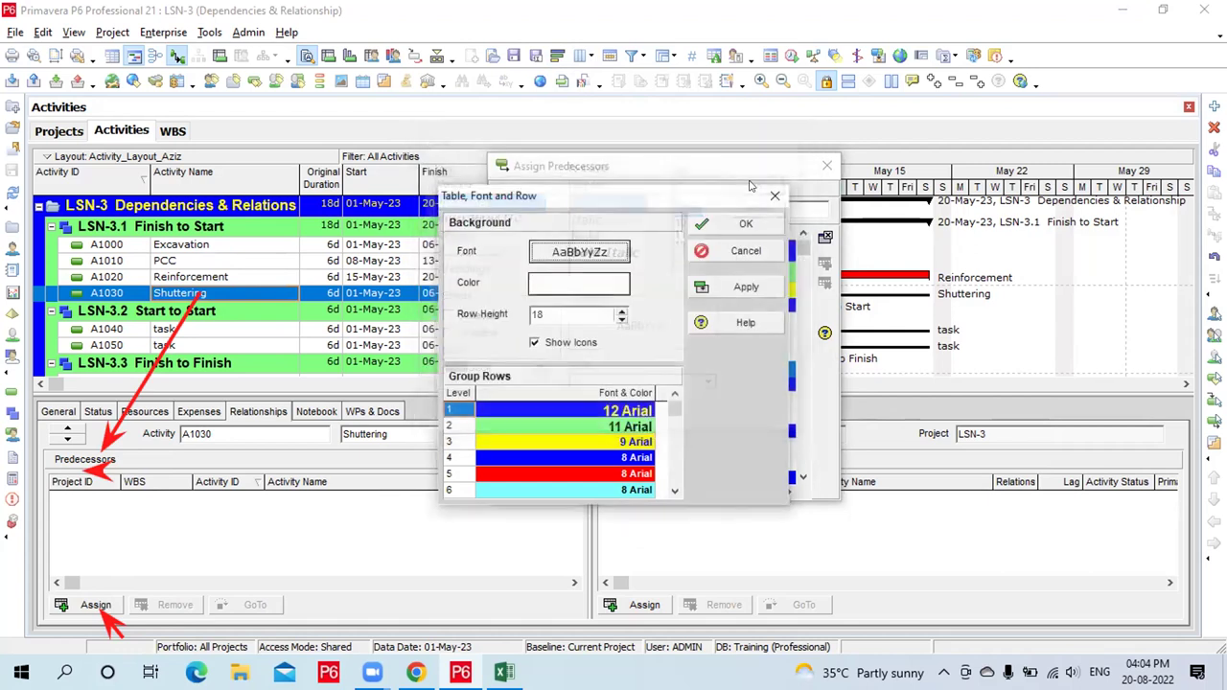
left_click(741, 225)
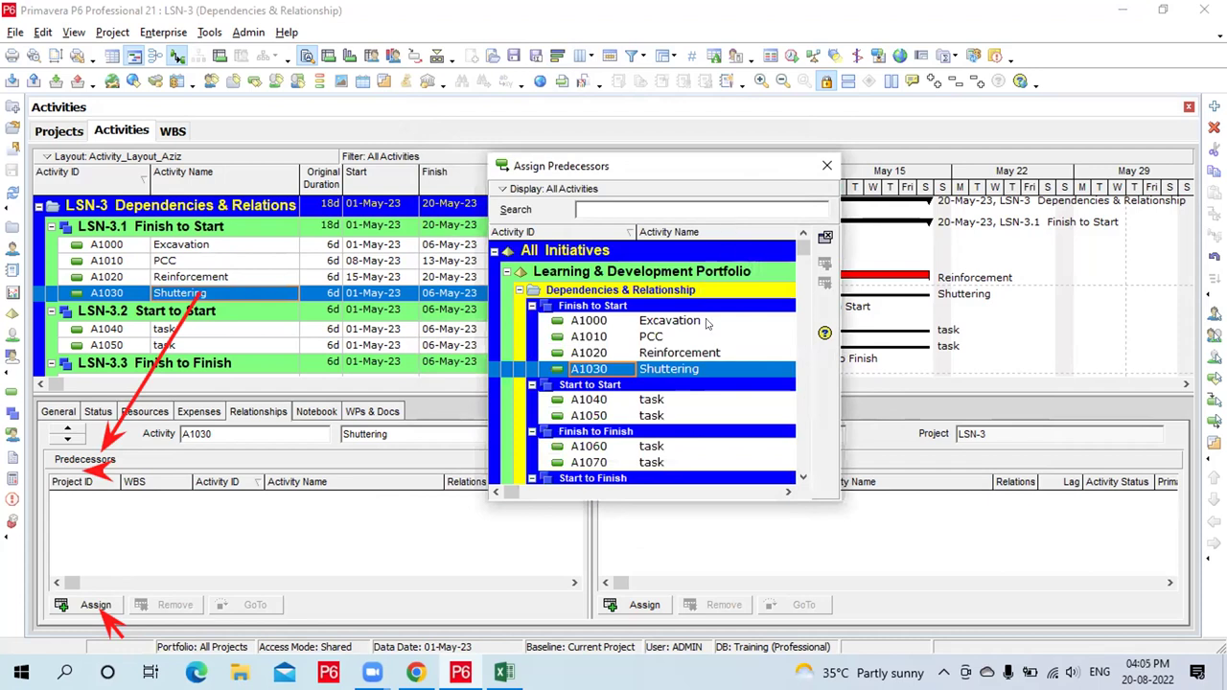
Assign Reinforcement (A1020) as the predecessor of Shuttering and close the Assign Predecessors dialog
left_click(682, 354)
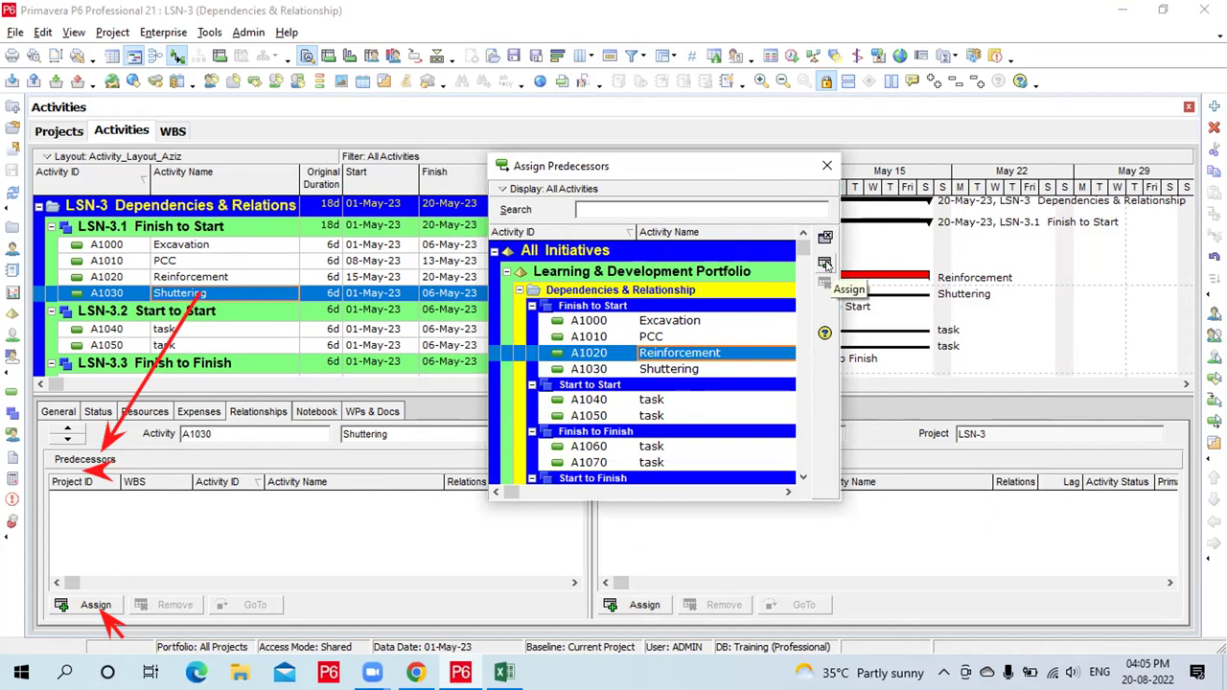
left_click(826, 264)
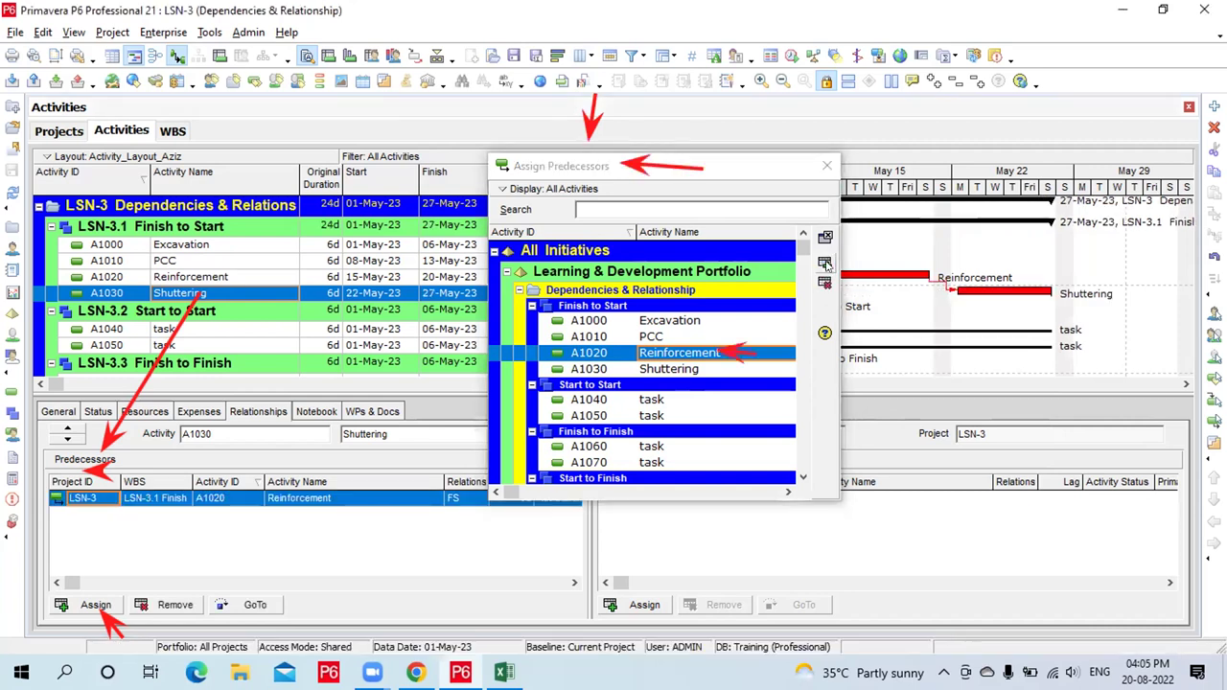
left_click(826, 237)
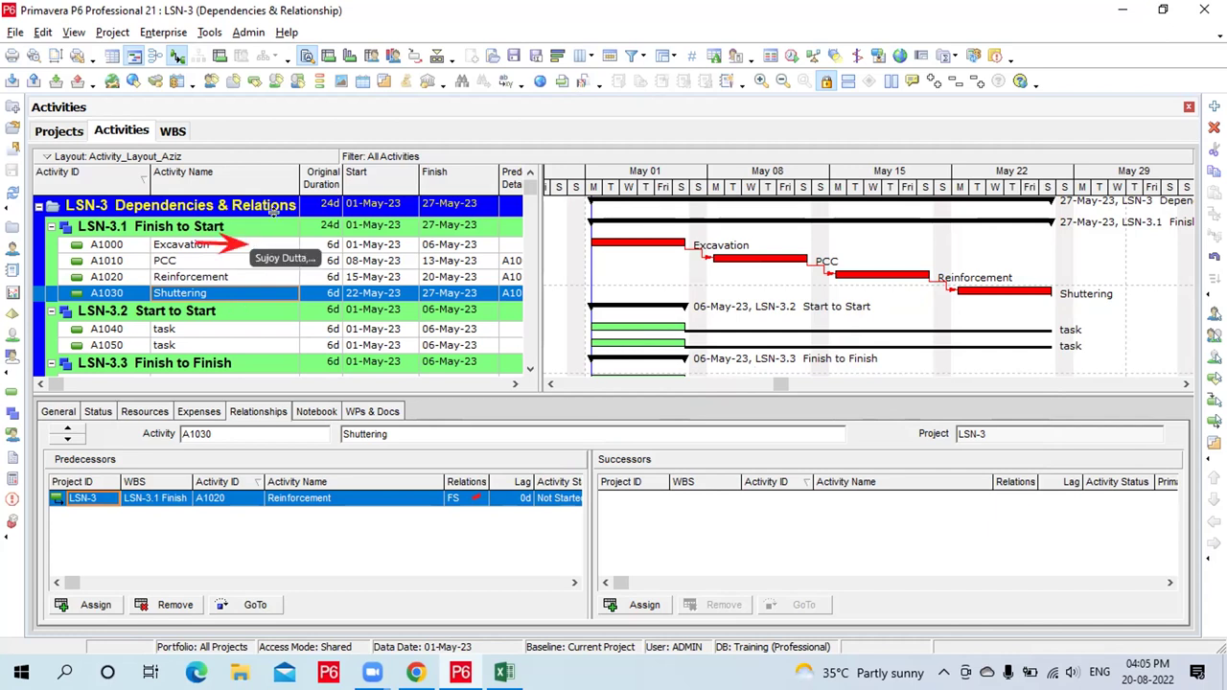
Set the original duration of Excavation (A1000) to 10 days
left_click(333, 245)
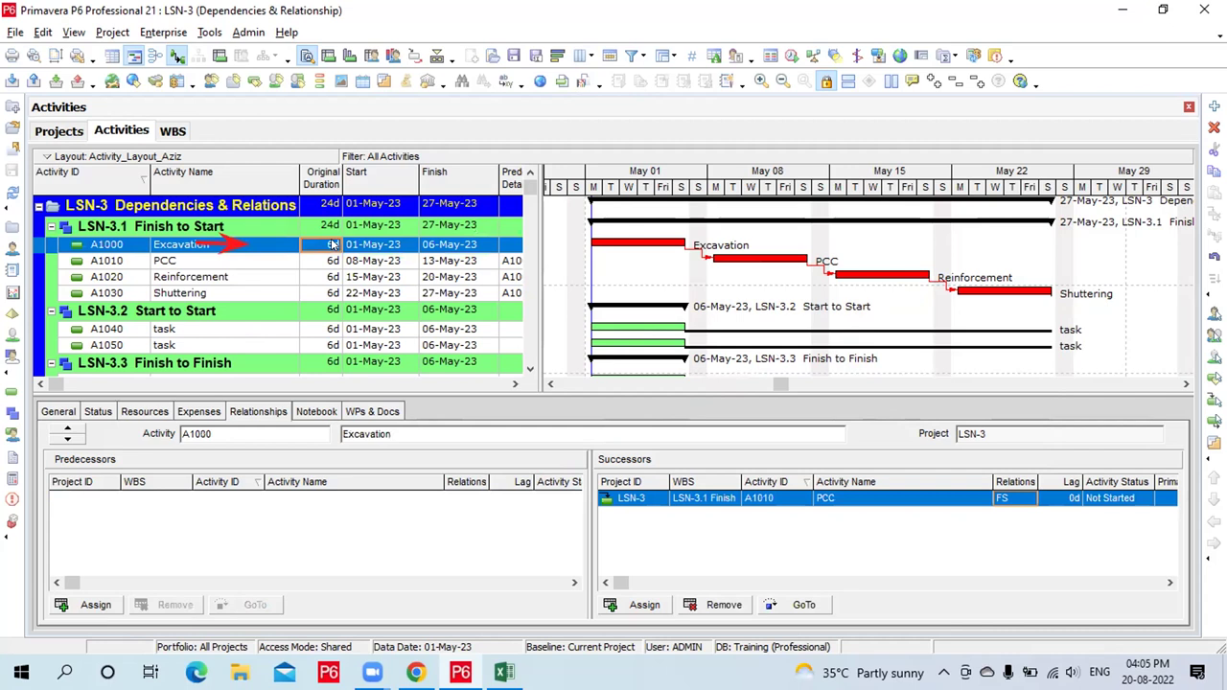
left_click(332, 246)
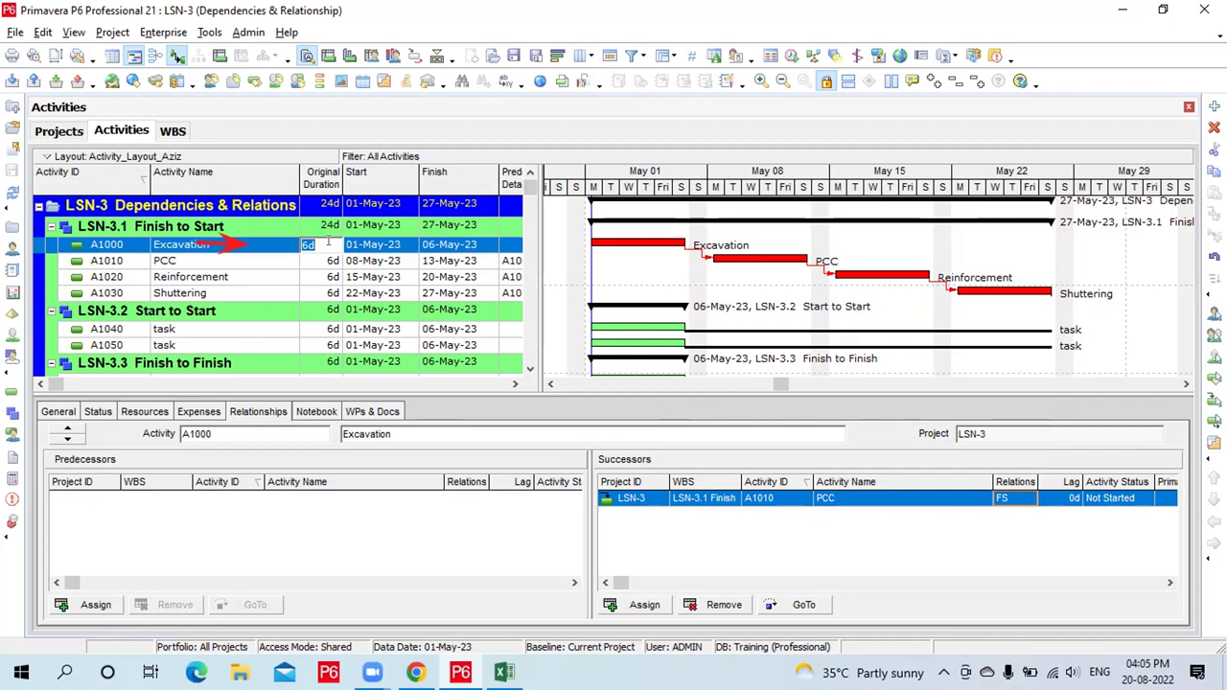
type("10")
key("Return")
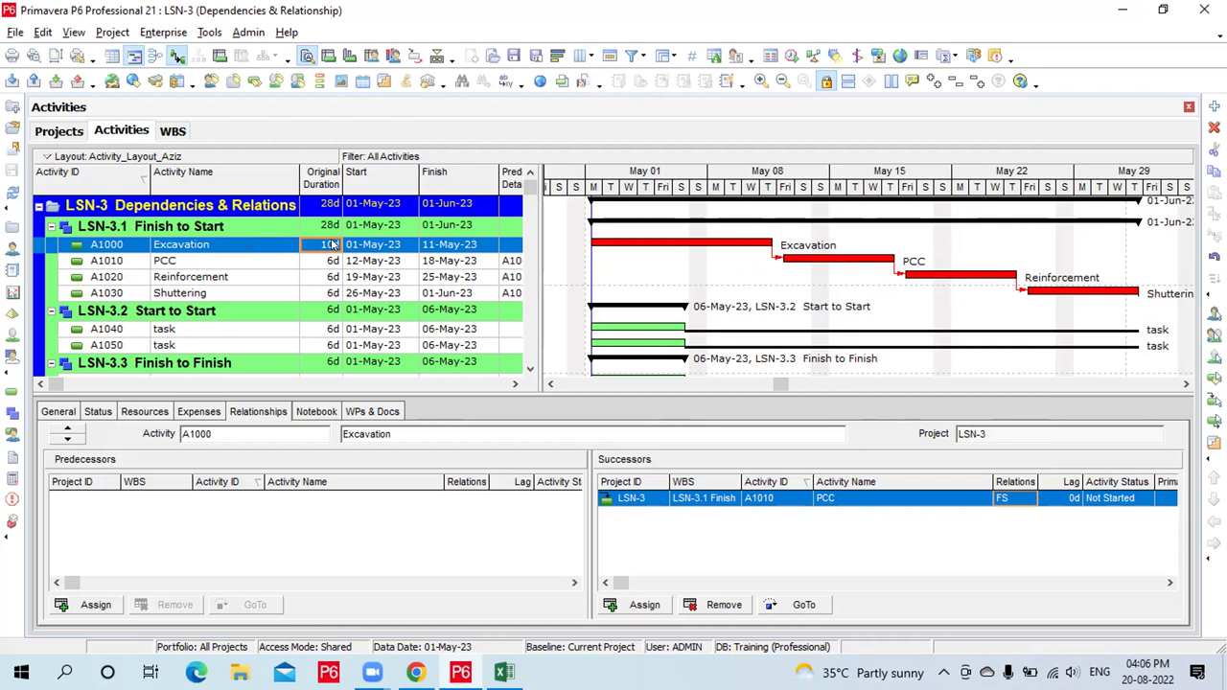
Shorten Excavation's original duration to 4 days
left_click(329, 244)
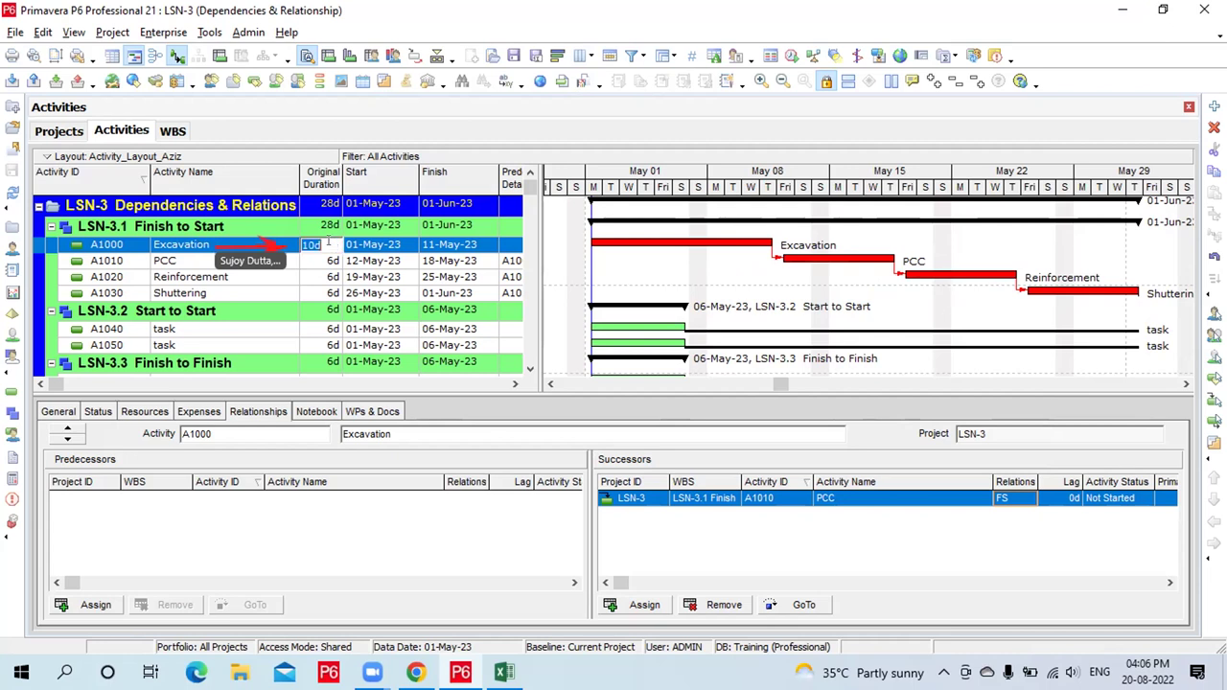
type("4d")
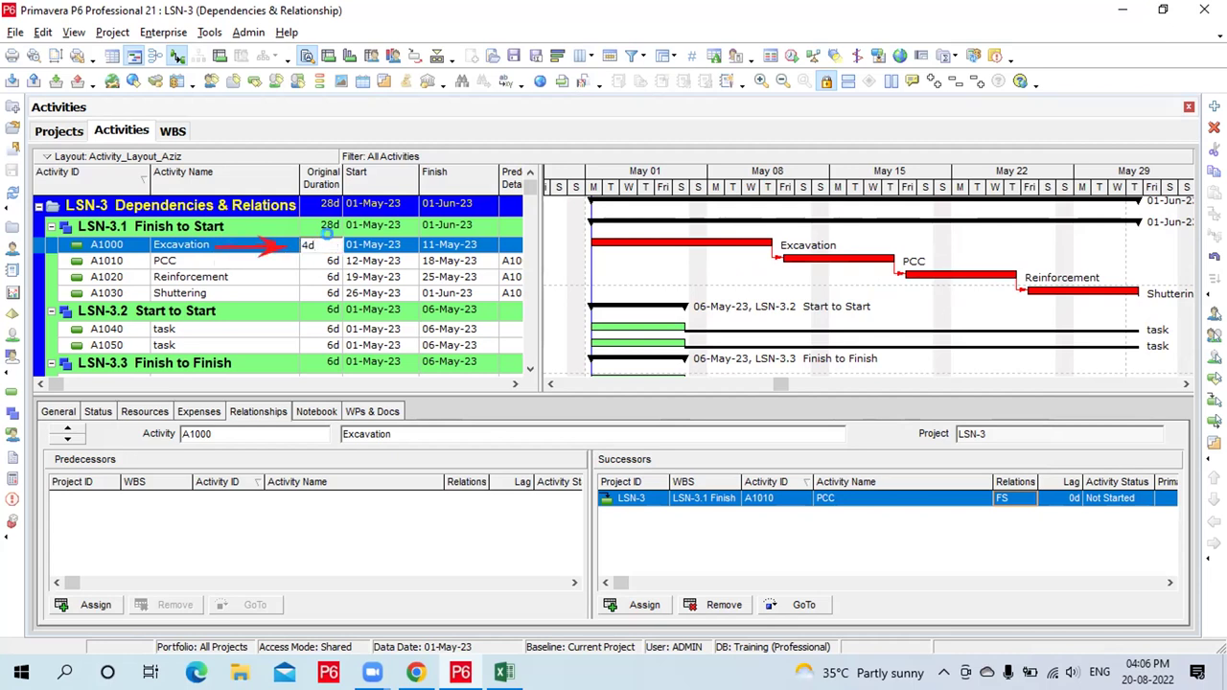
key("Return")
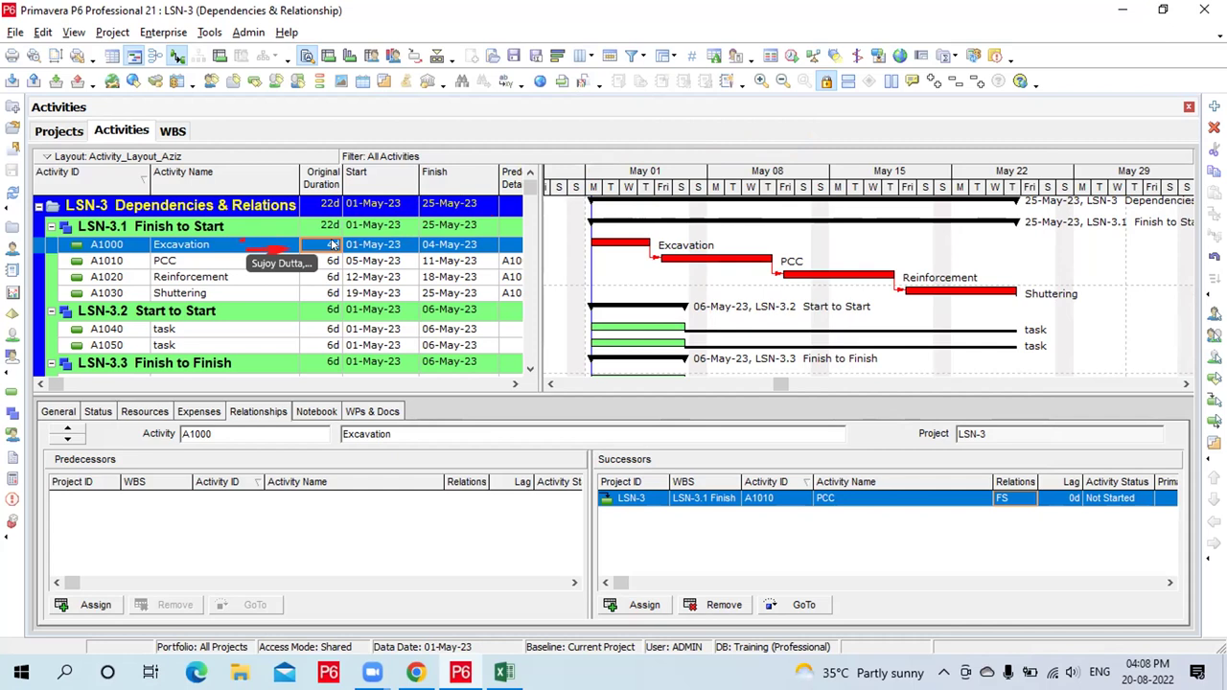
Restore Excavation's original duration to 6 days
left_click(331, 245)
type("6")
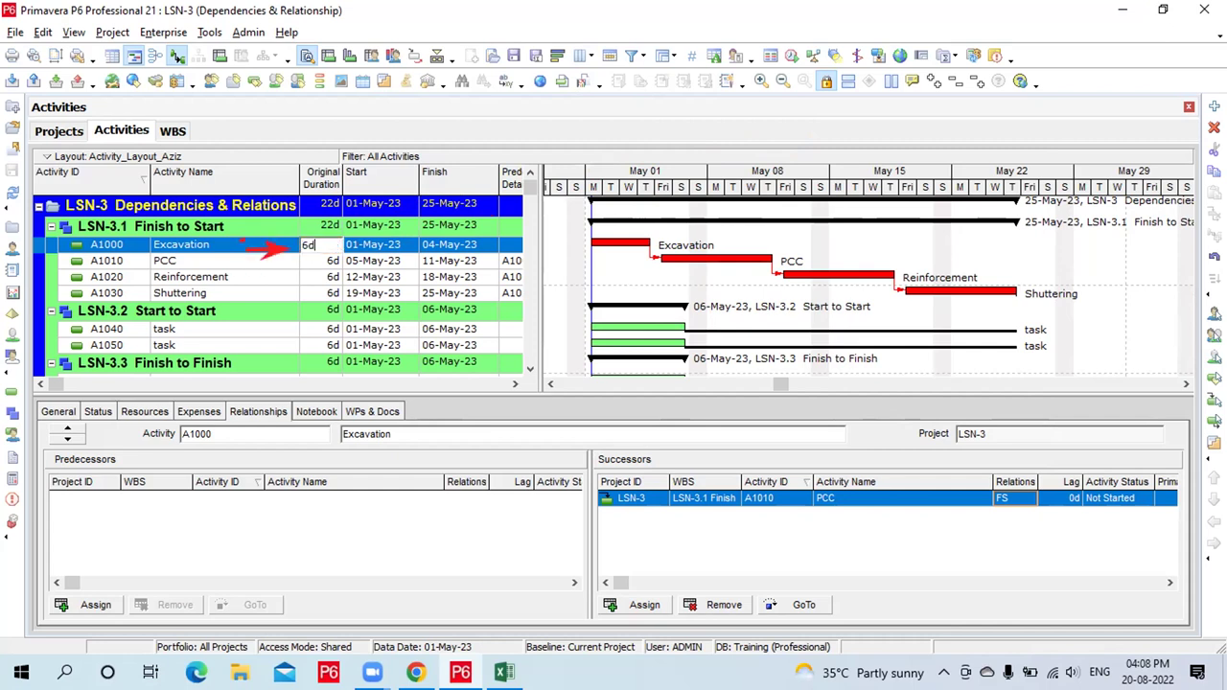
key("Return")
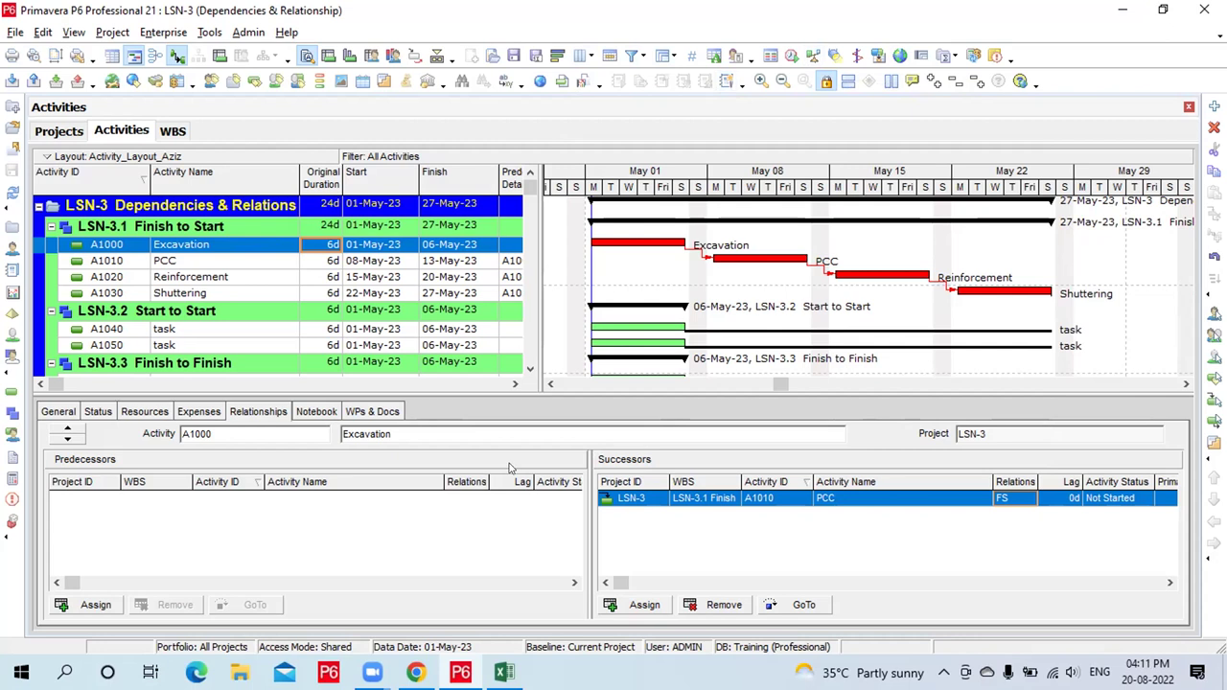
Hide the activity details and collapse the LSN-3.1 Finish to Start group
left_click(437, 55)
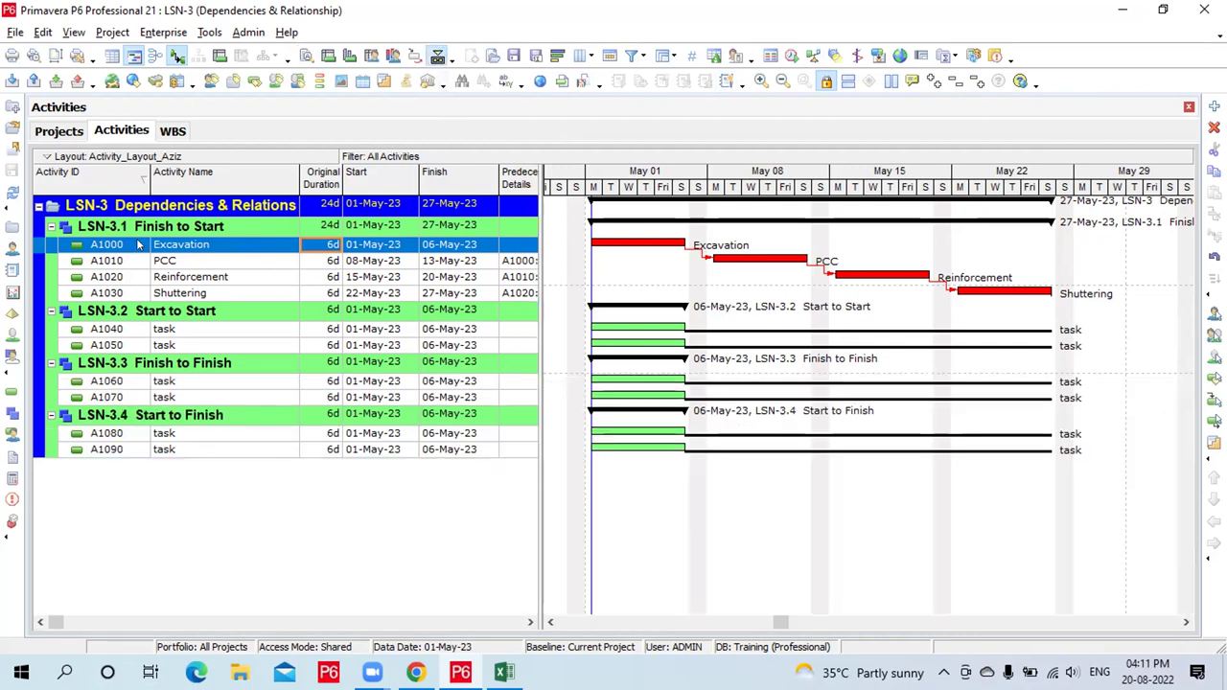
left_click(49, 226)
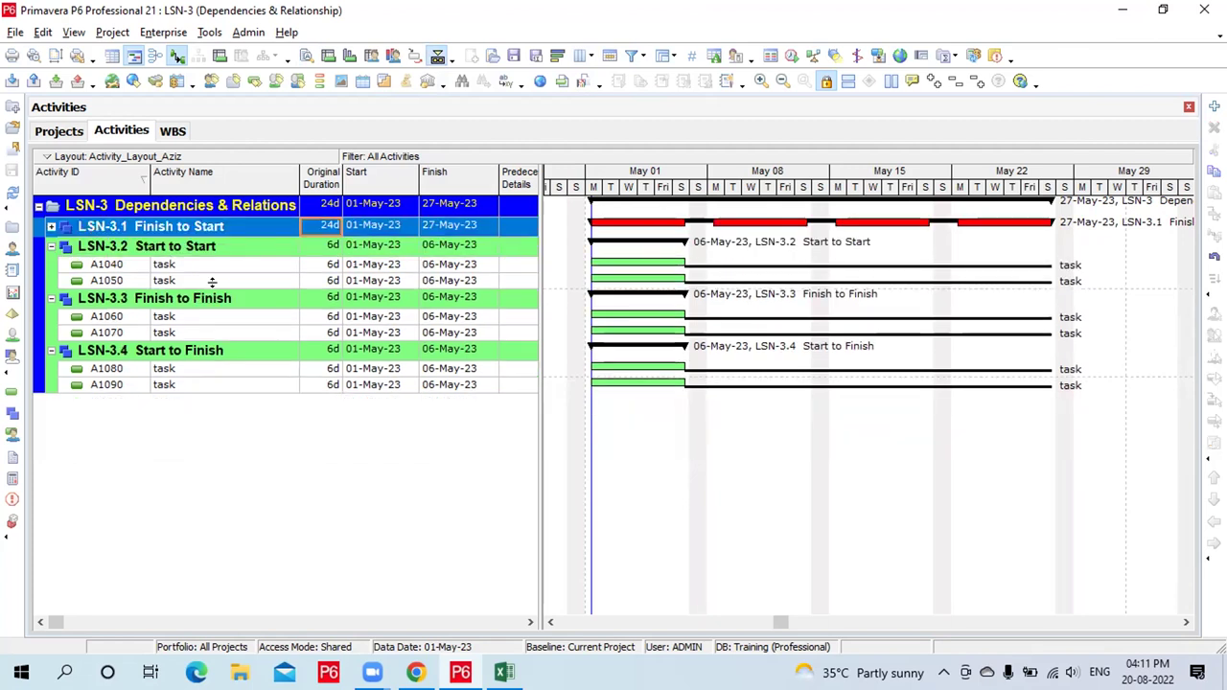
Rename activity A1040 to Software Testing and set its original duration to 2w (12 days)
left_click(194, 268)
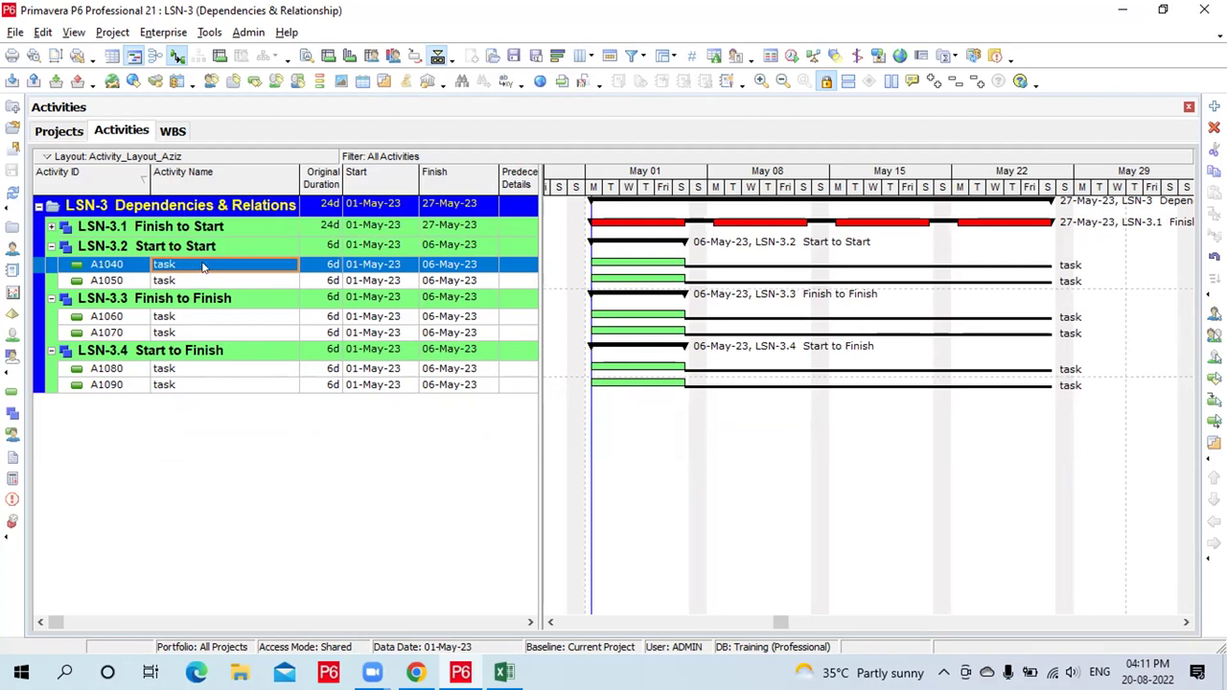
left_click(202, 267)
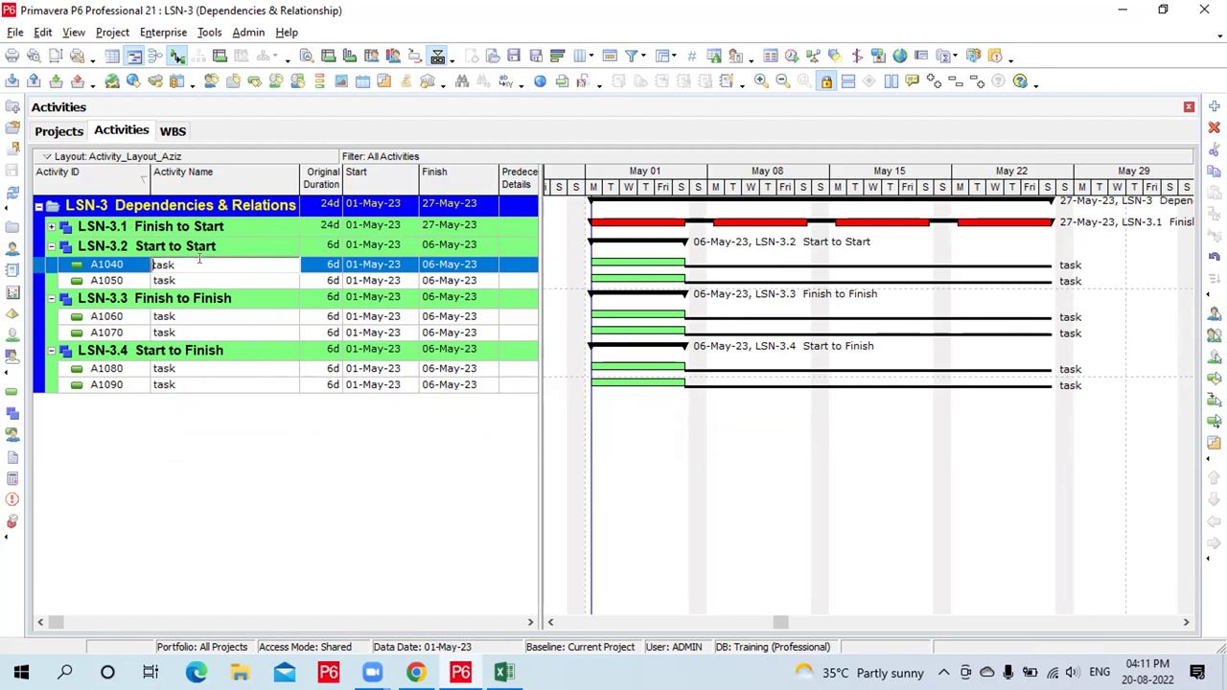
type("Software Testing")
key("Return")
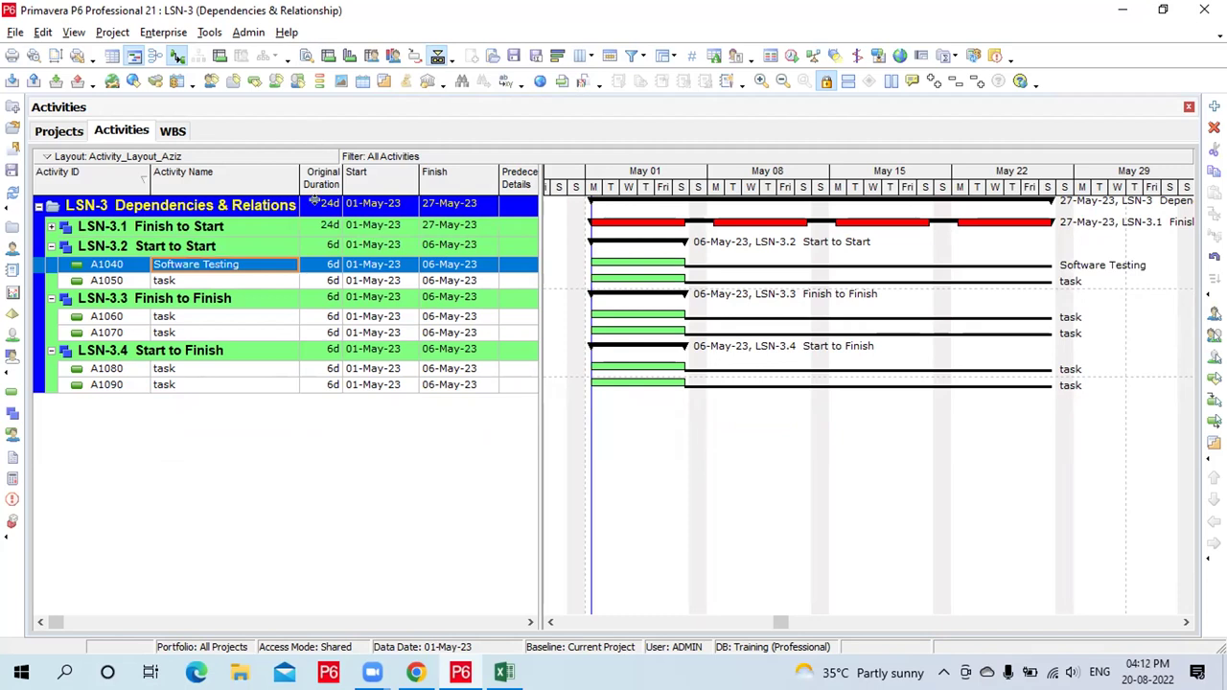
left_click(309, 268)
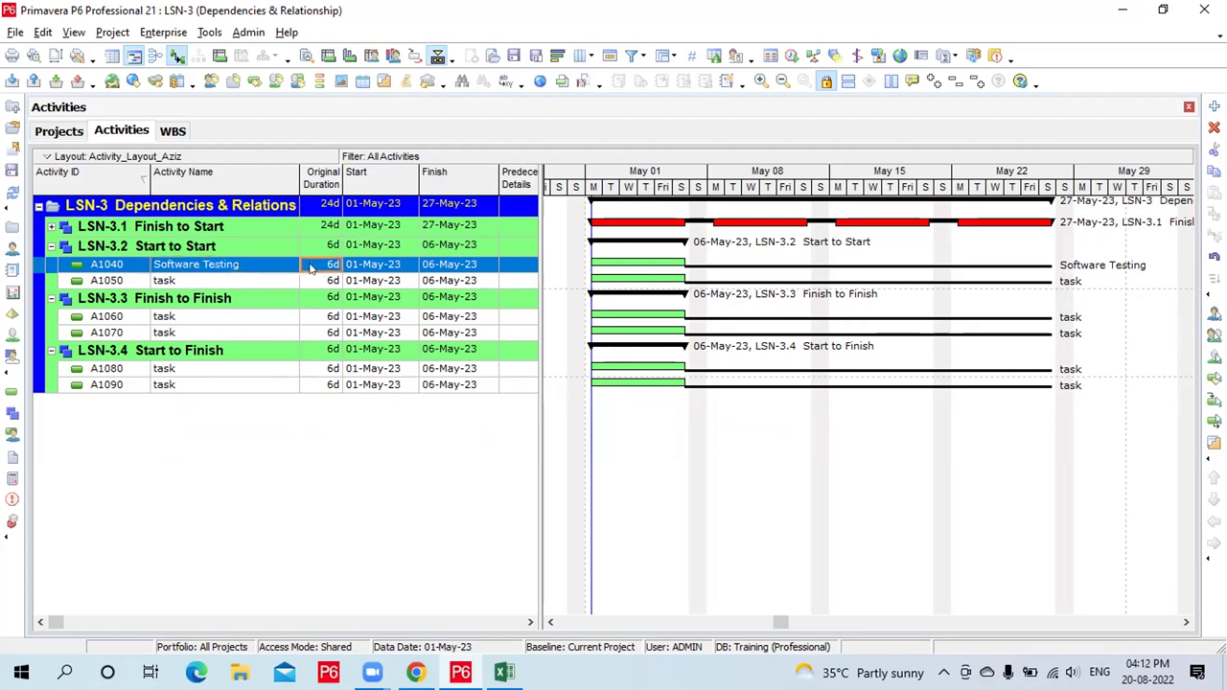
left_click(310, 268)
type("12")
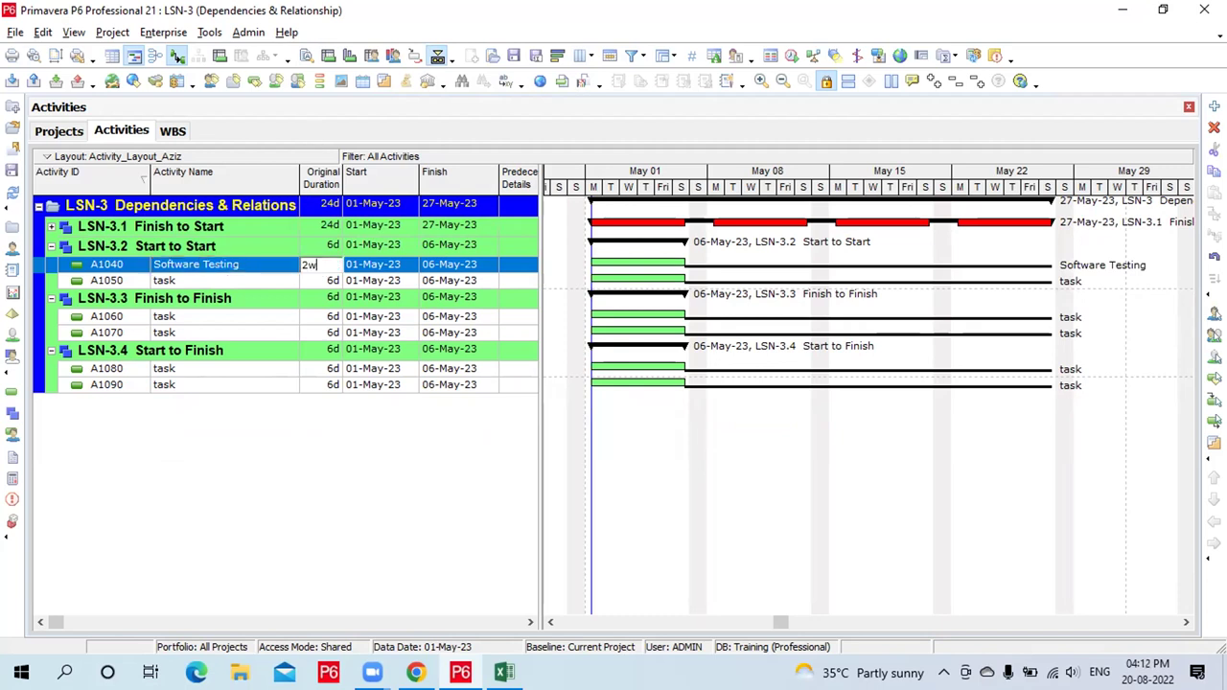
key("Return")
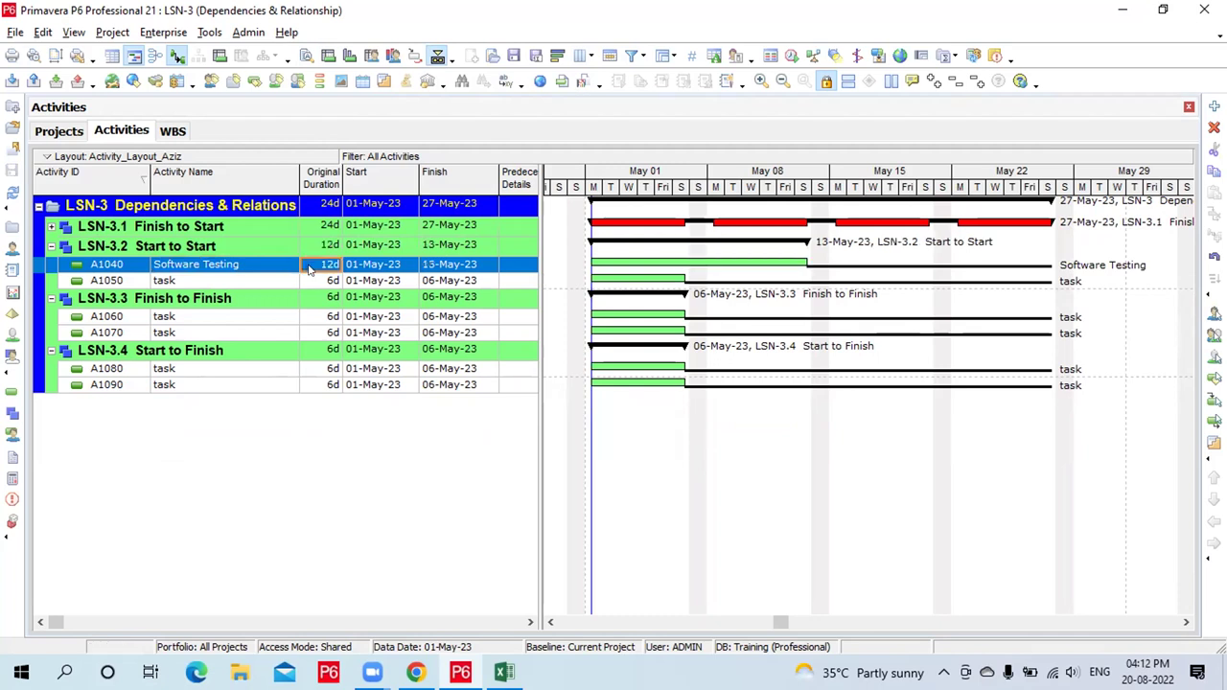
Rename activity A1050 to Defects Fixing and set its original duration to 2w
left_click(249, 284)
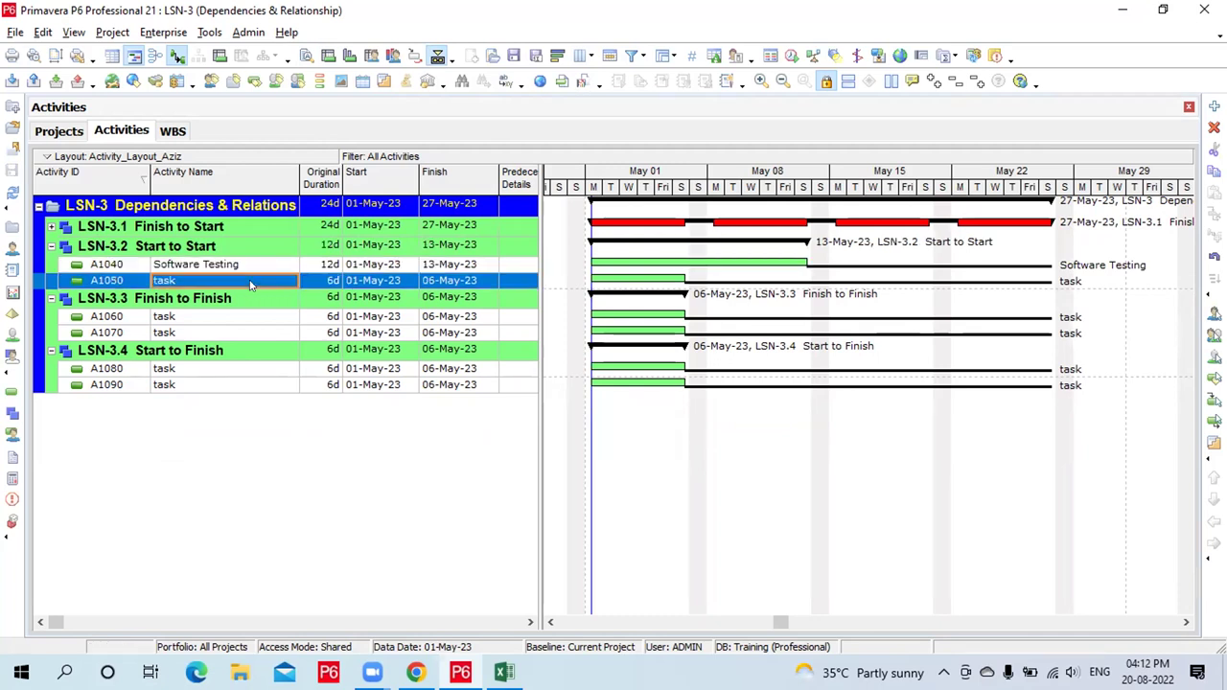
type("Defects Fixing")
key("Return")
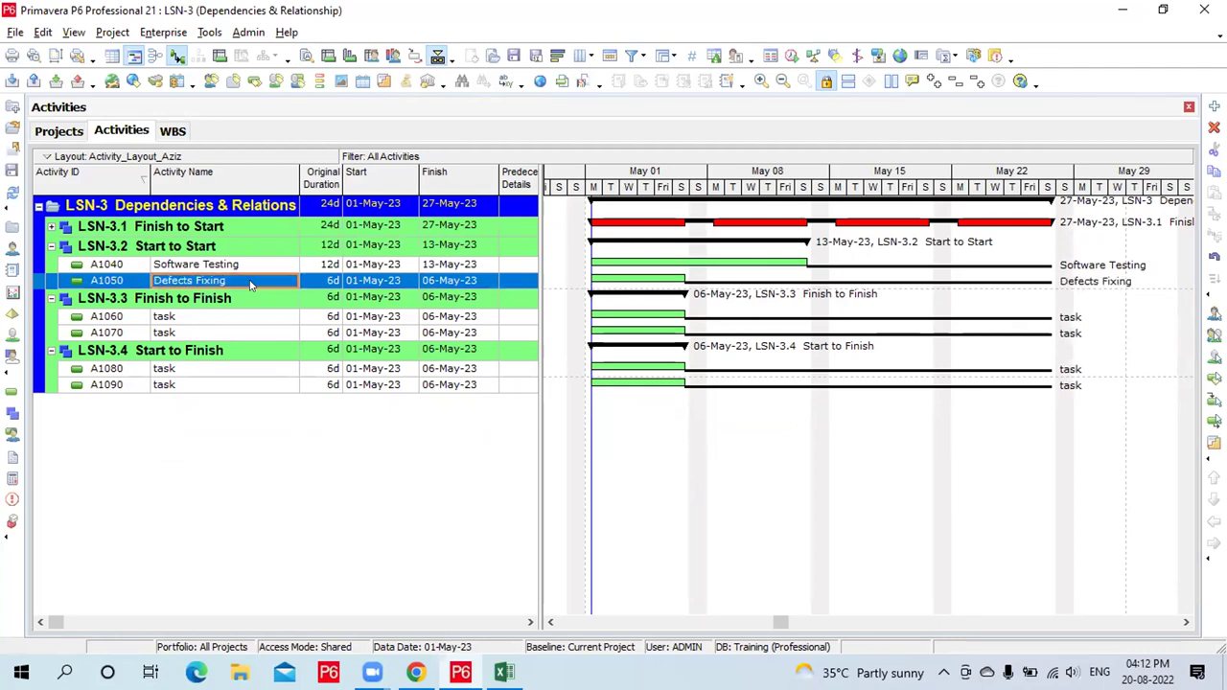
left_click(323, 281)
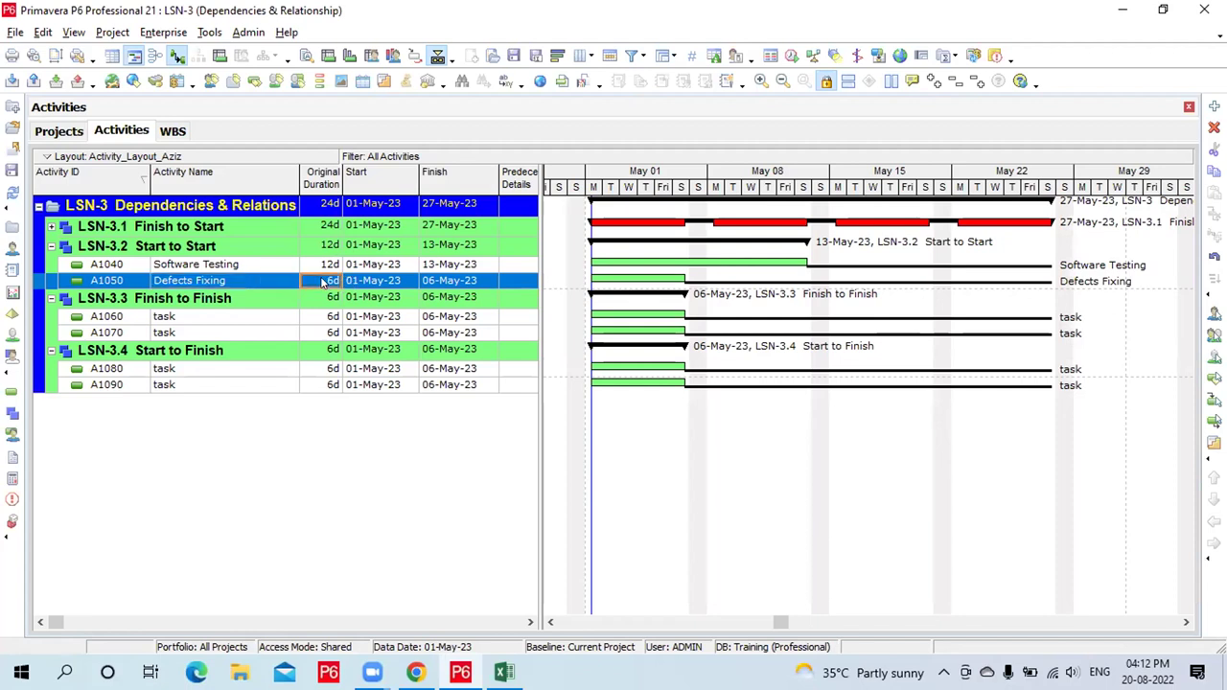
type("2w")
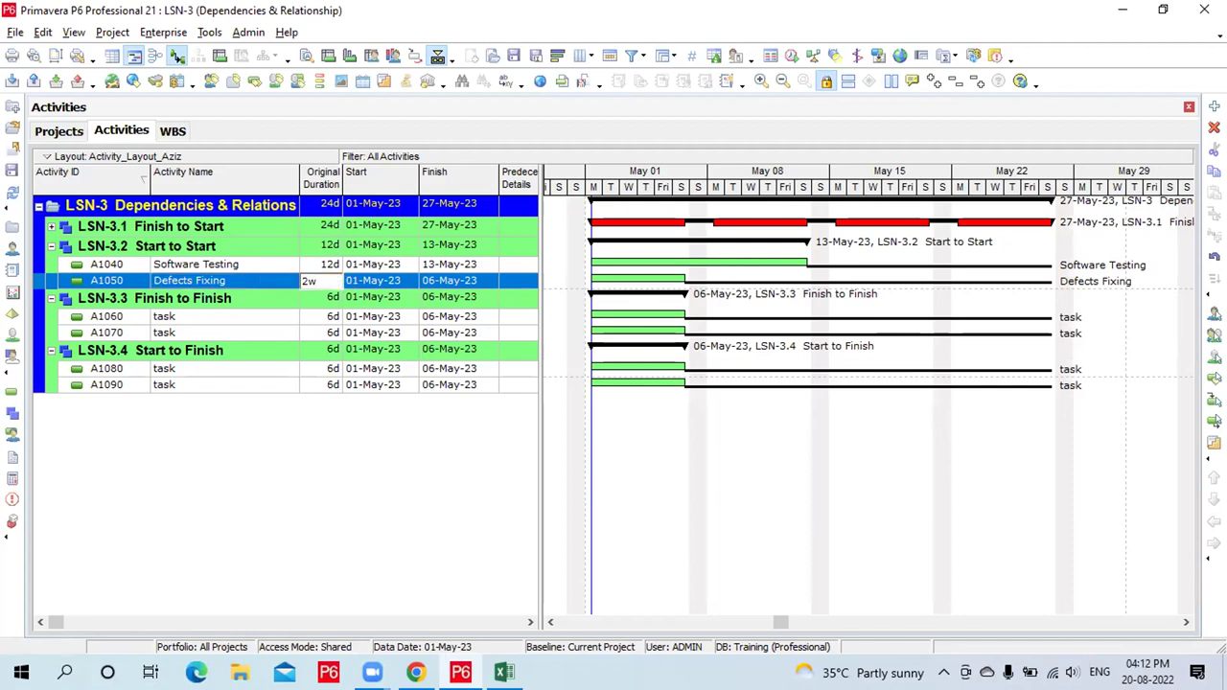
key("Return")
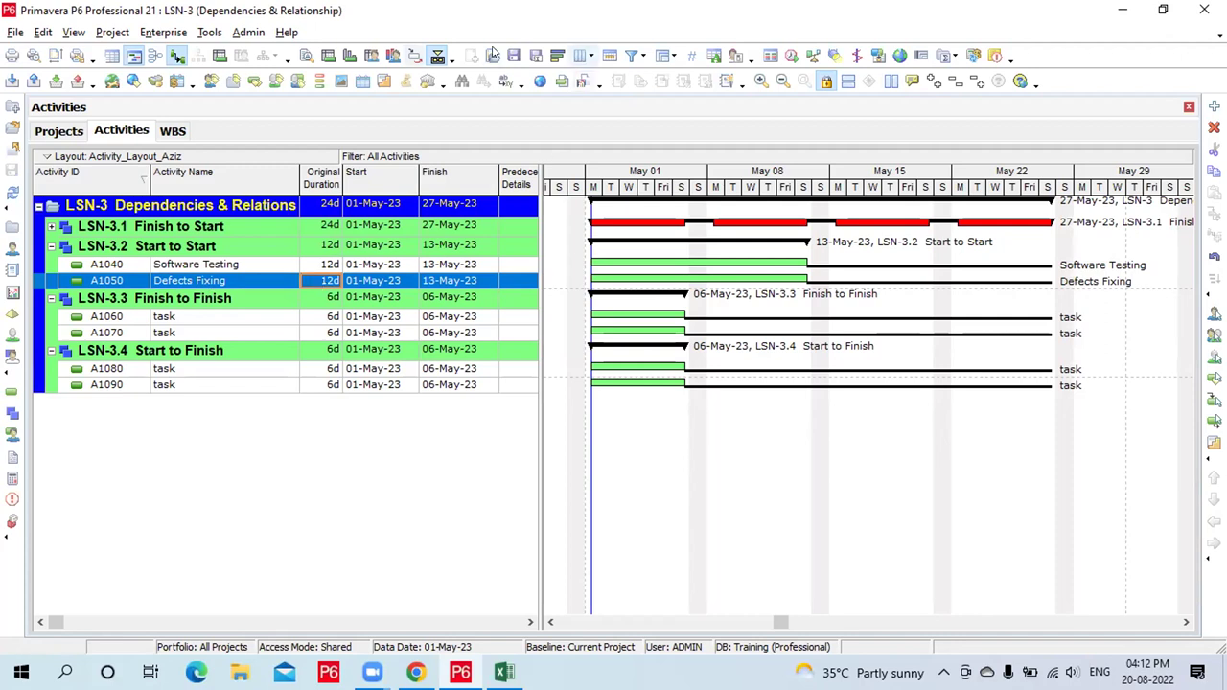
Show the activity details and assign Software Testing (A1040) as the predecessor of Defects Fixing (A1050)
left_click(307, 55)
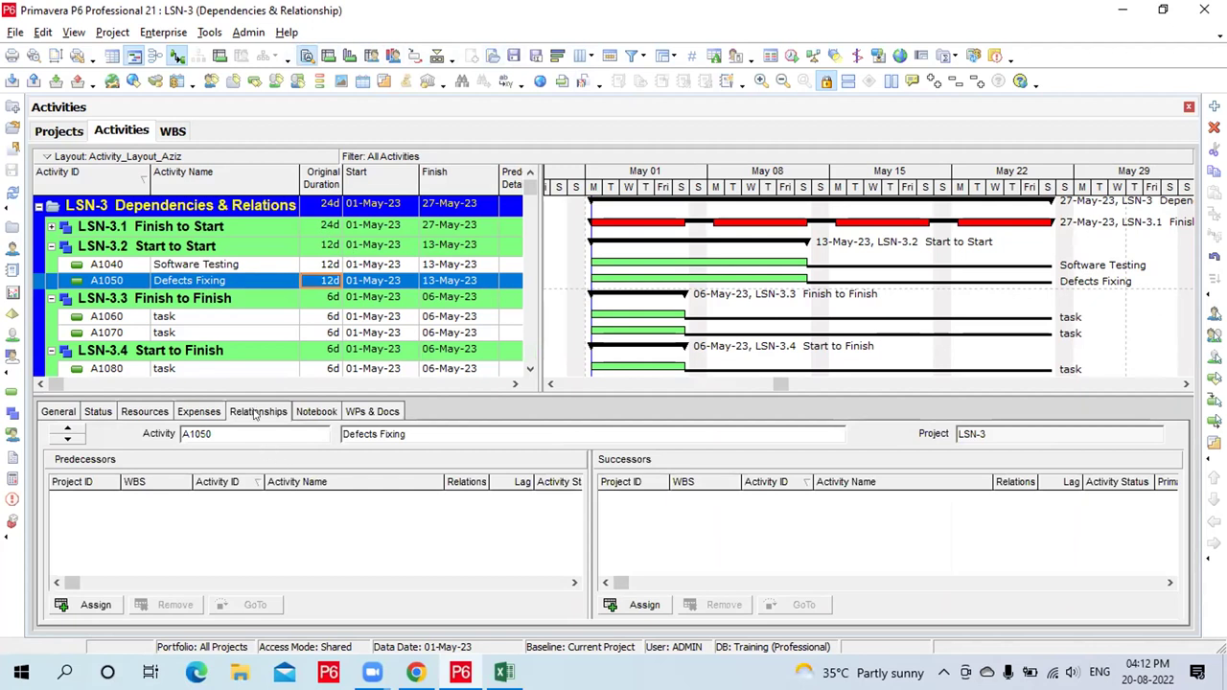
left_click(638, 605)
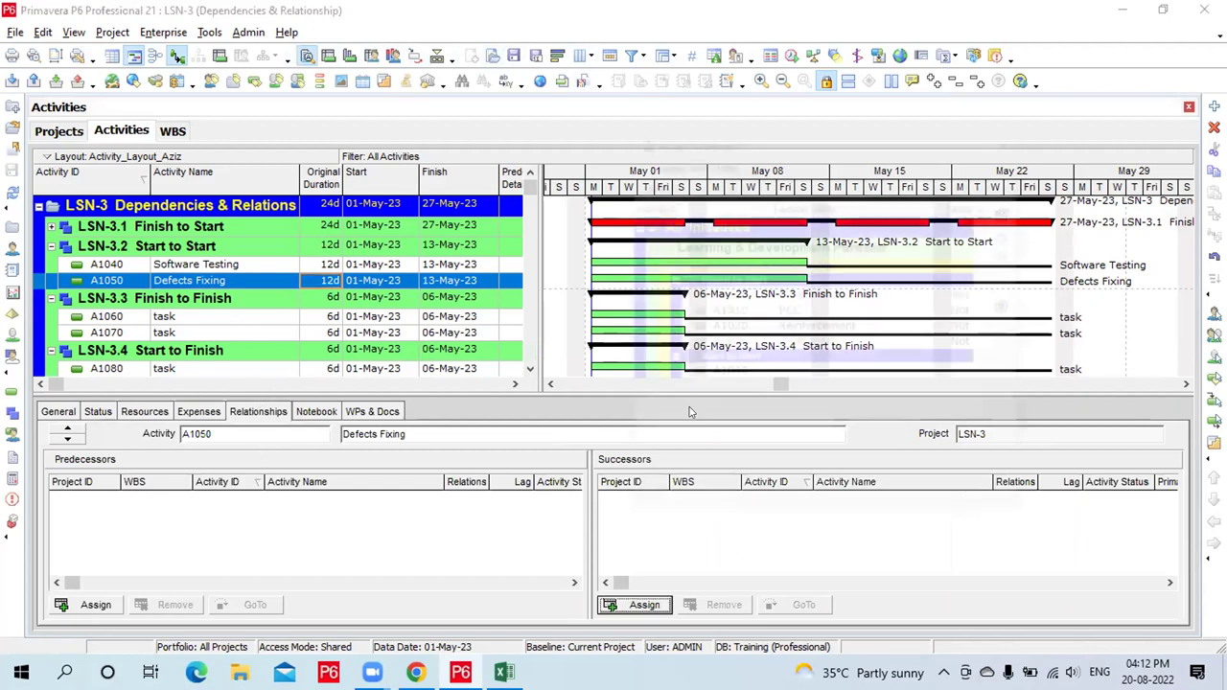
left_click(1008, 135)
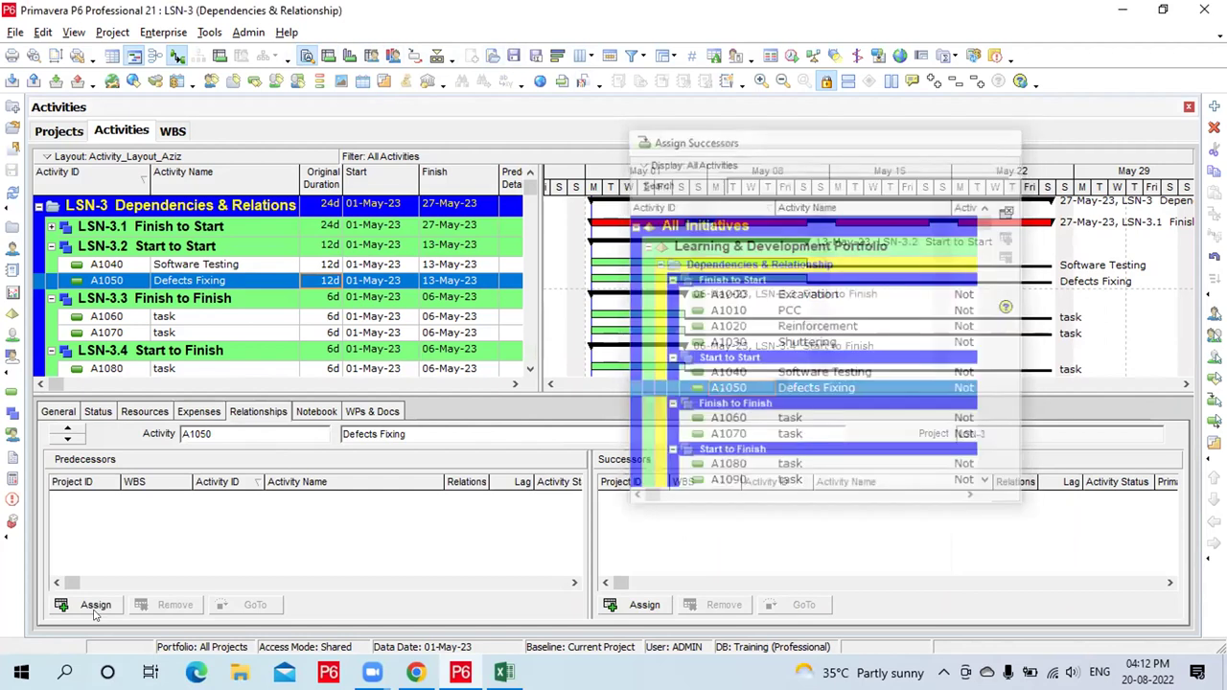
left_click(96, 605)
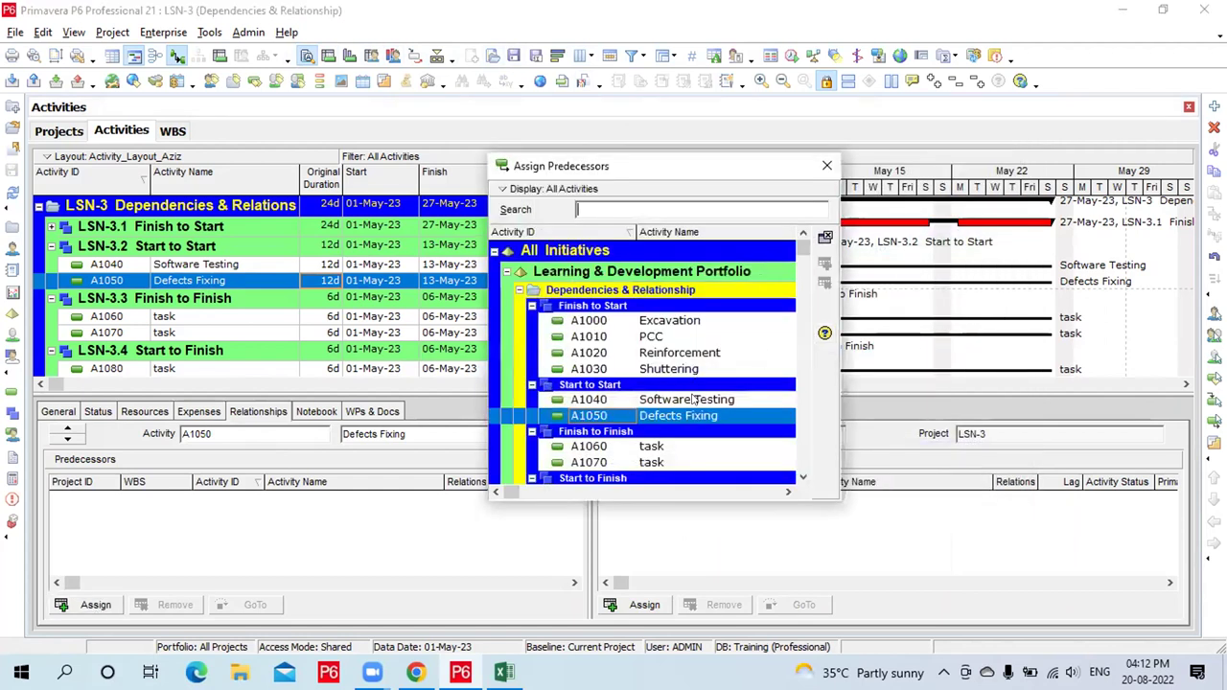
left_click(736, 402)
left_click(825, 261)
left_click(827, 165)
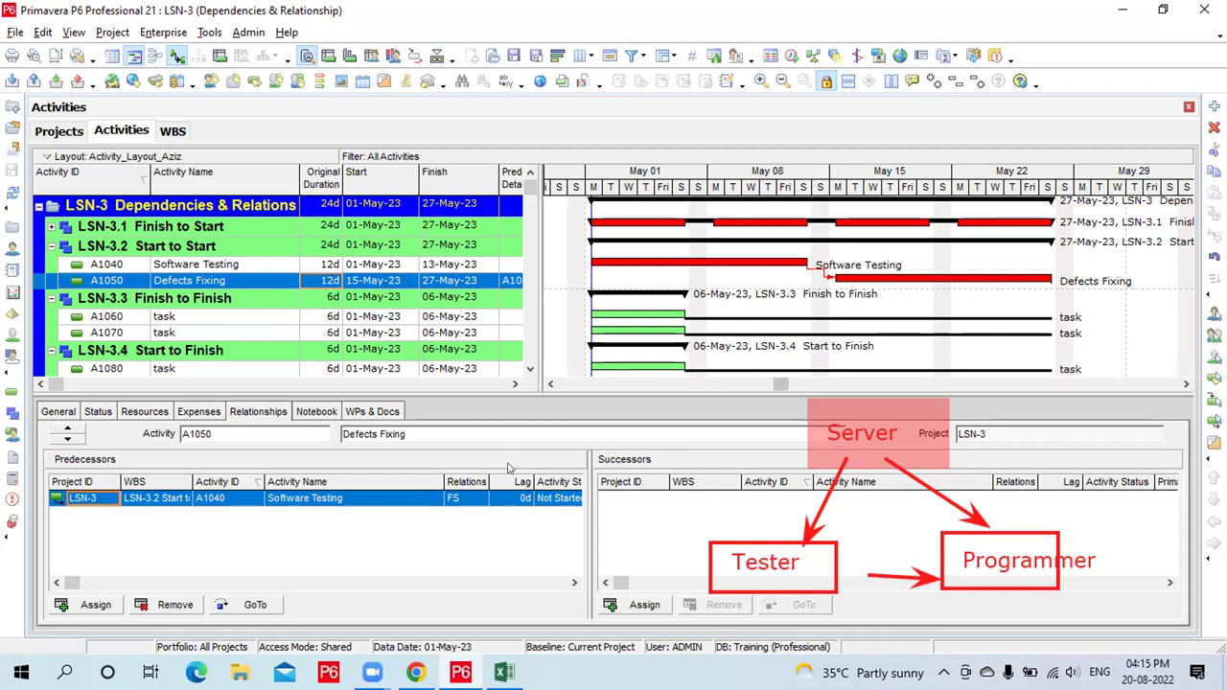
Change the relationship type between Software Testing and Defects Fixing to Start to Start (SS)
left_click(467, 499)
left_click(478, 499)
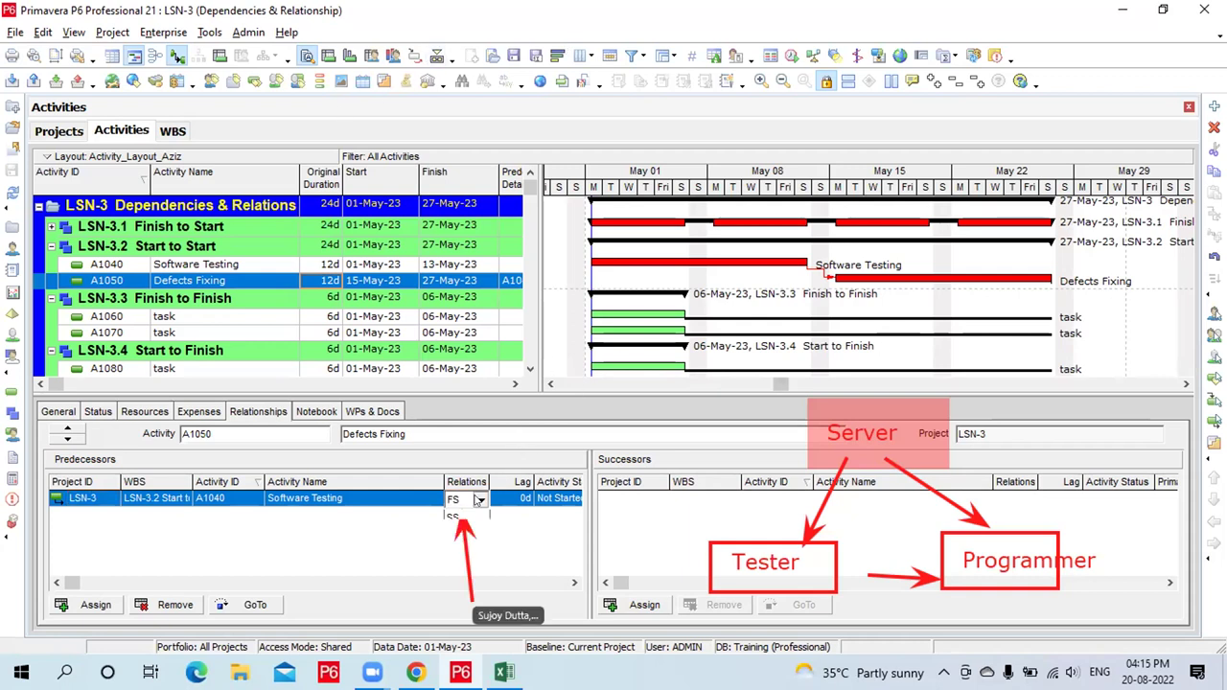
left_click(469, 553)
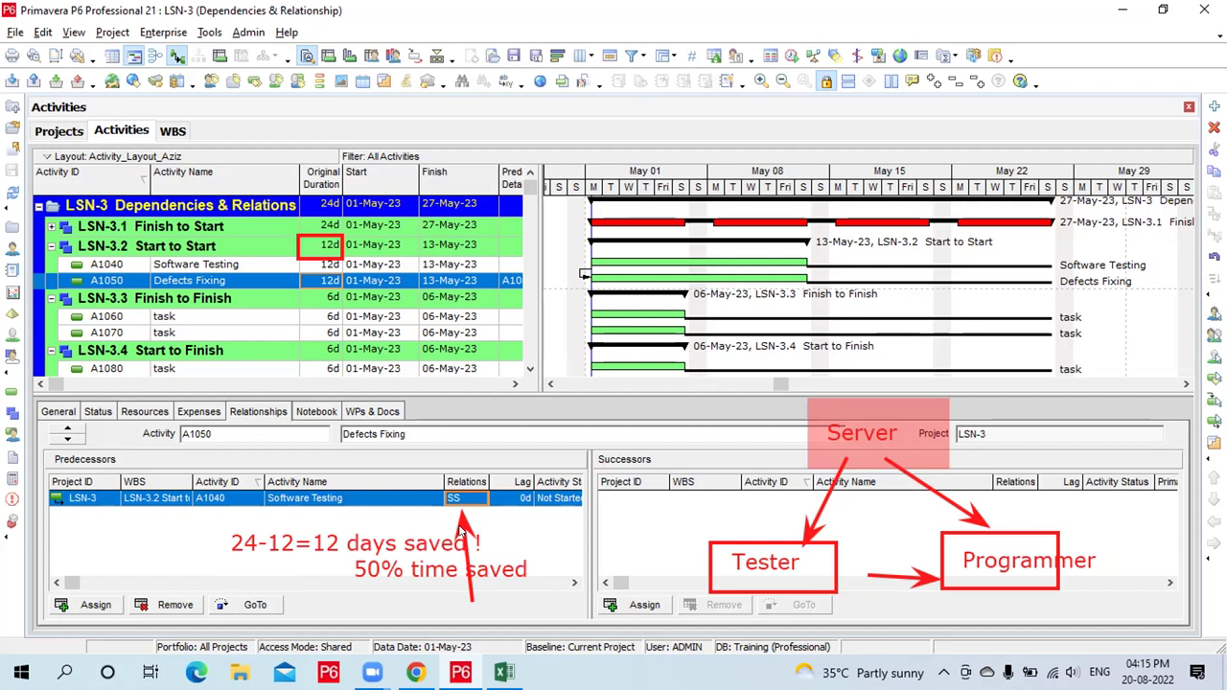
key("Escape")
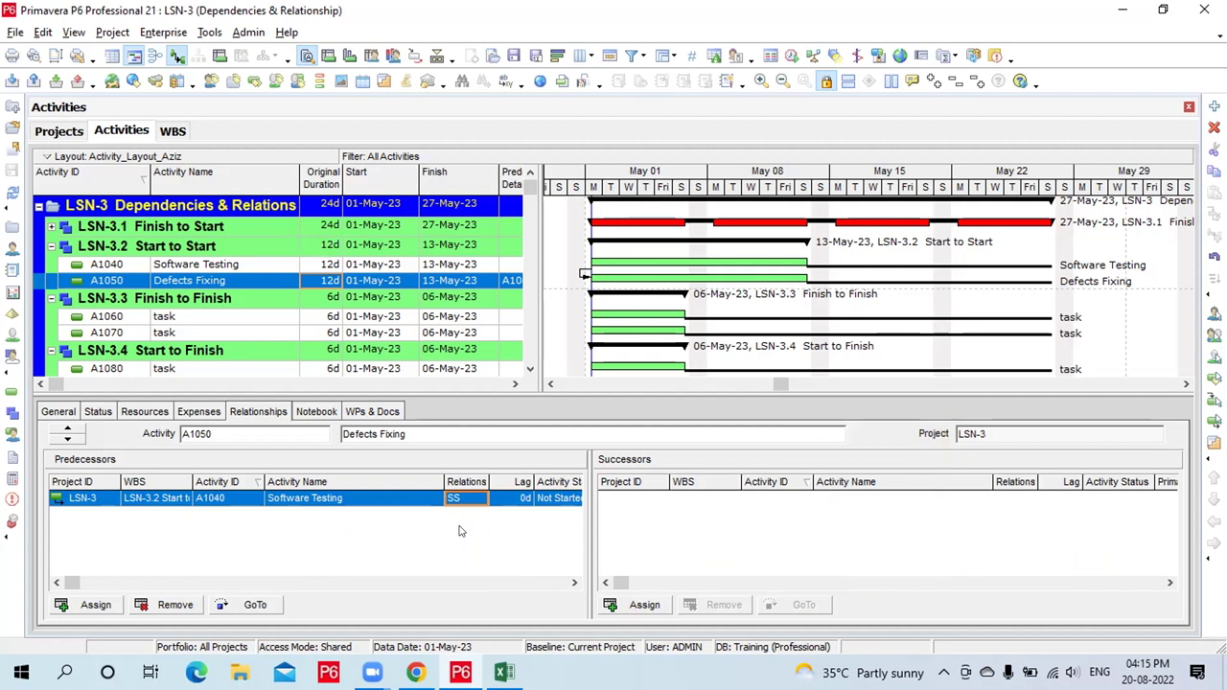
Set Software Testing's start to 08-May-23, accepting the Start On or After constraint and suppressing further confirmation requests
left_click(240, 268)
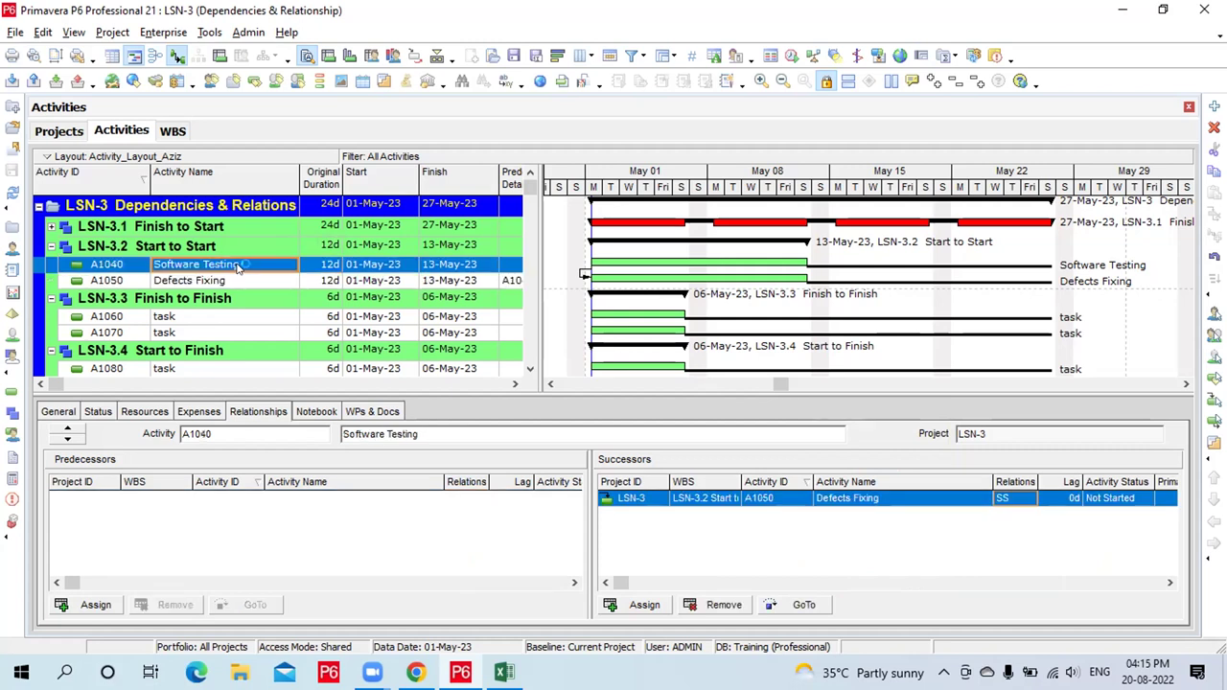
left_click(407, 264)
left_click(407, 269)
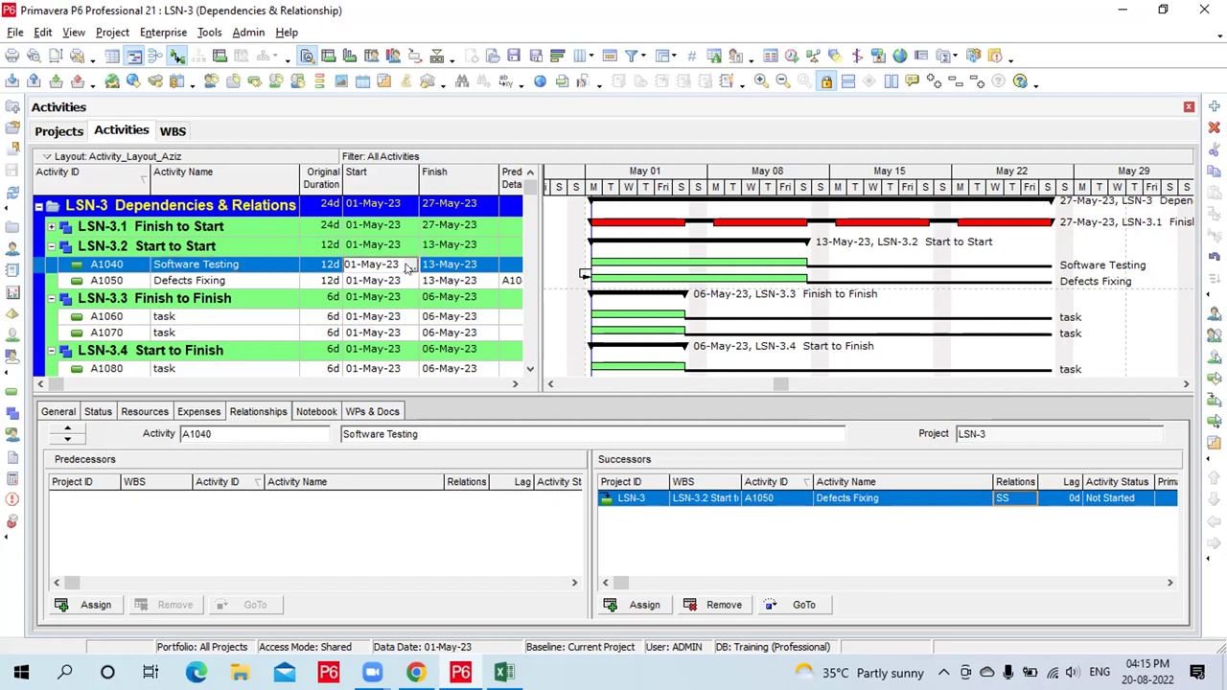
left_click(407, 267)
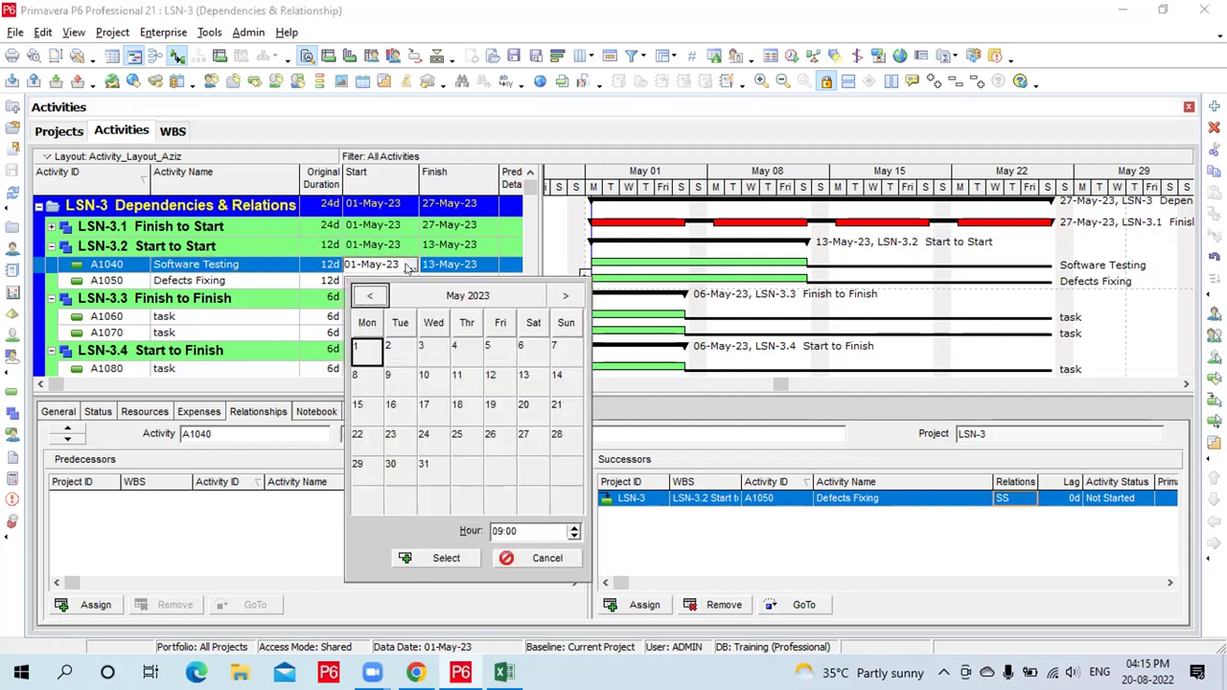
left_click(364, 380)
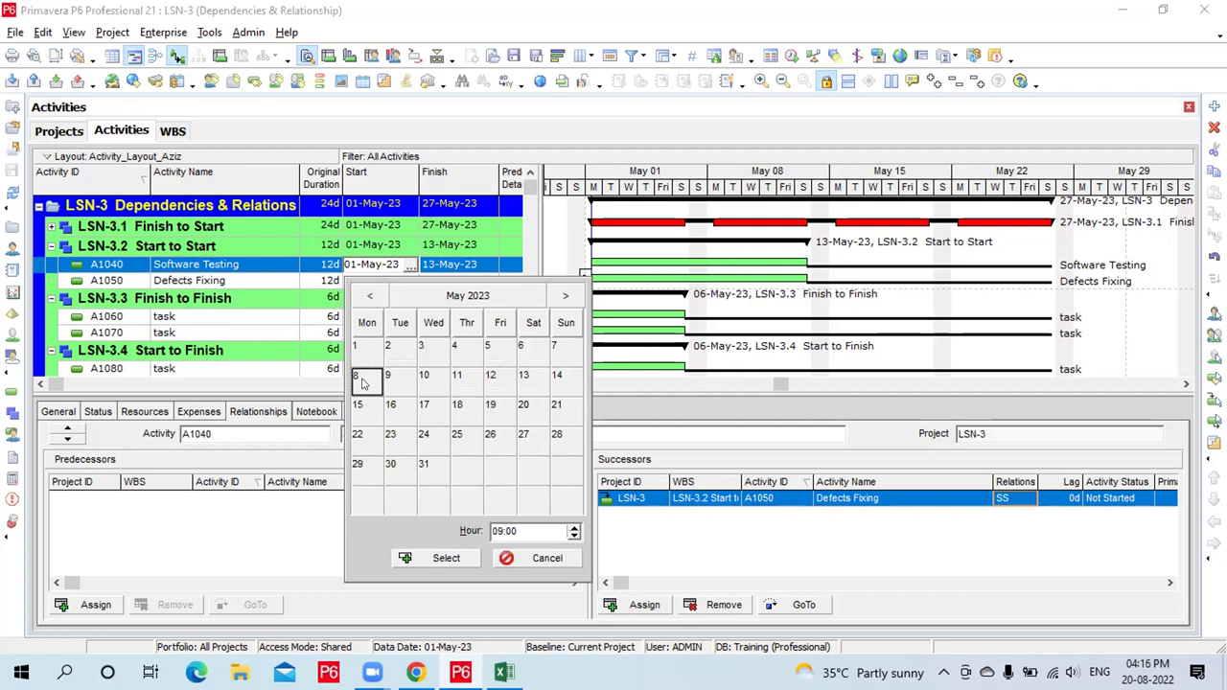
left_click(448, 557)
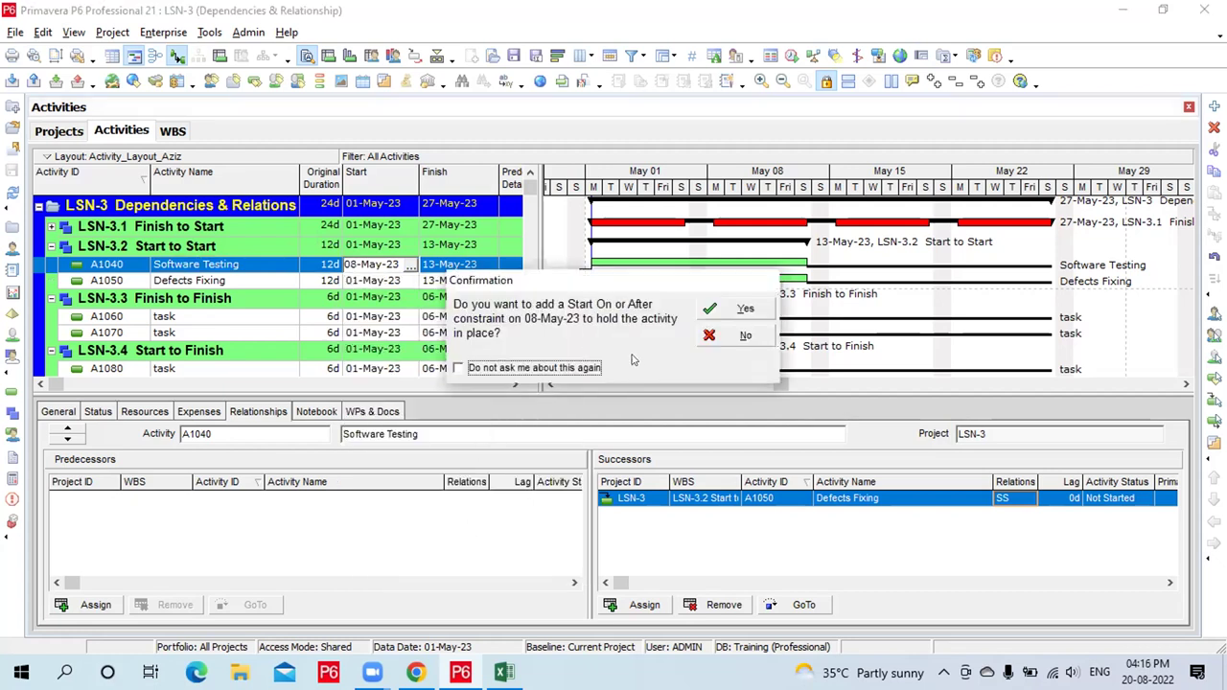
left_click(506, 370)
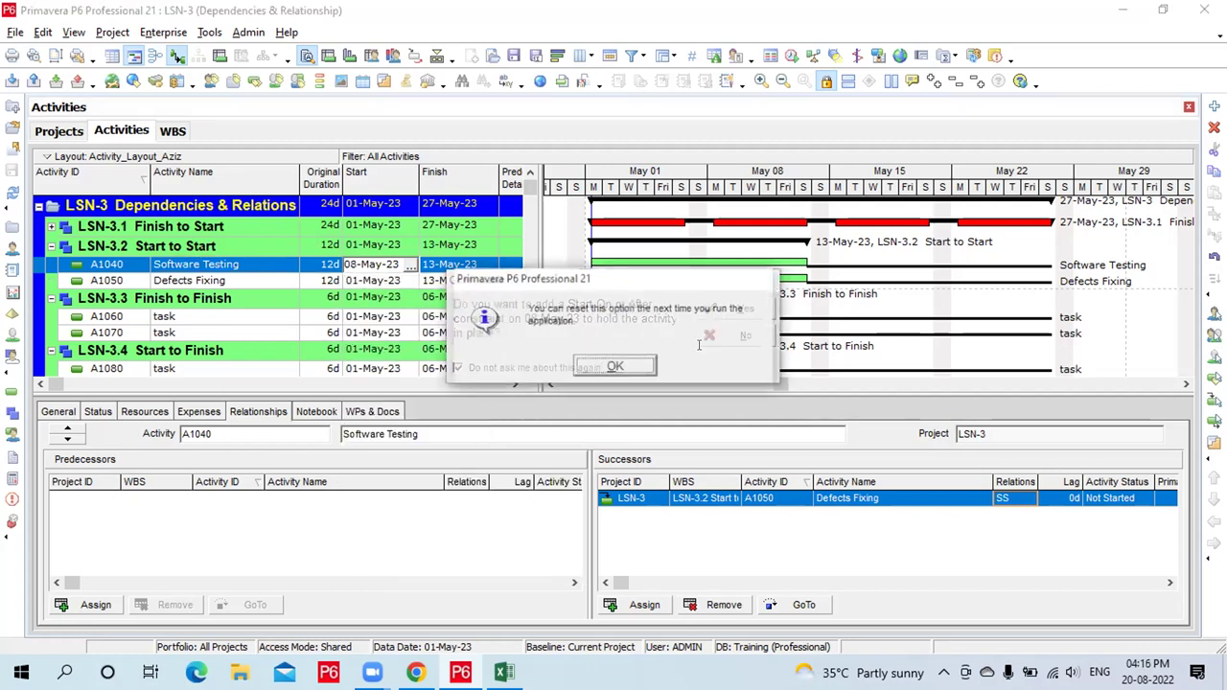
left_click(612, 367)
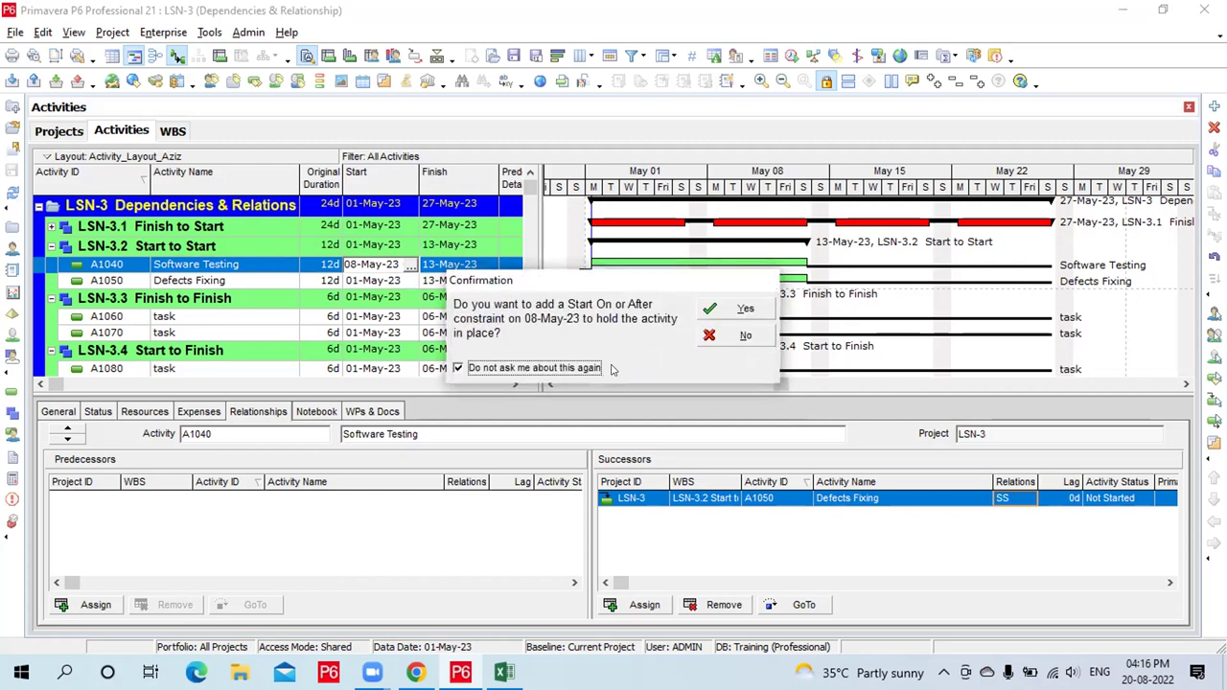
left_click(738, 309)
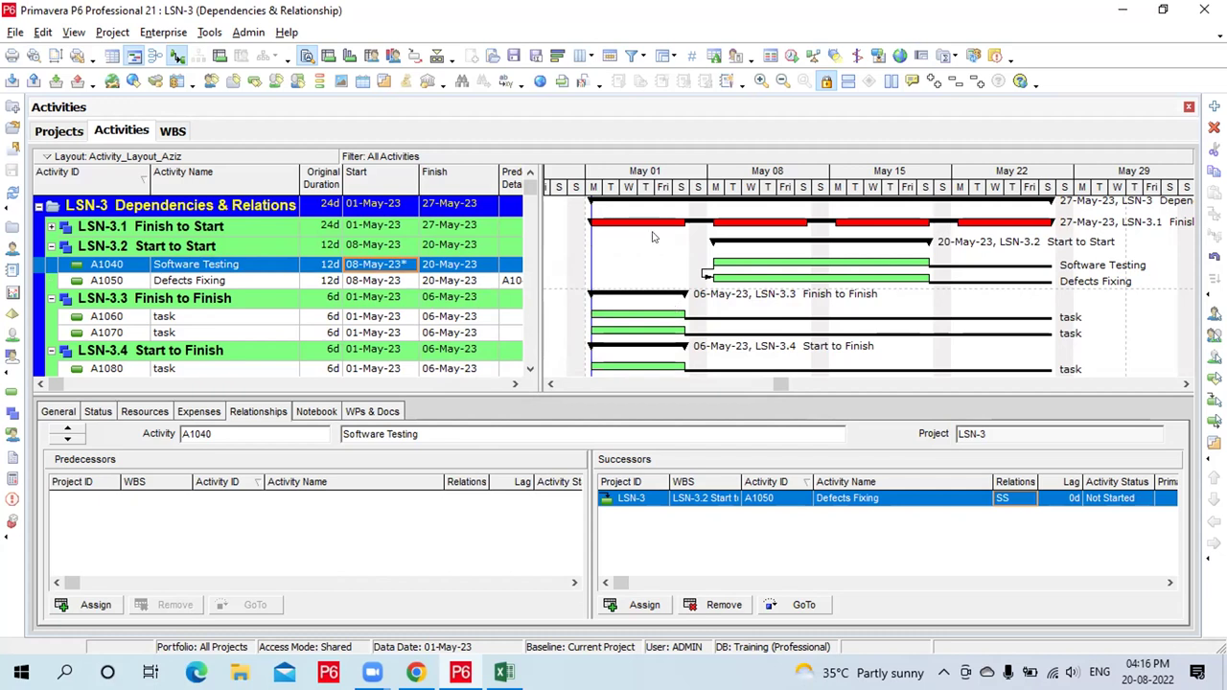
Move Software Testing's start date to 15-May-23
left_click(408, 269)
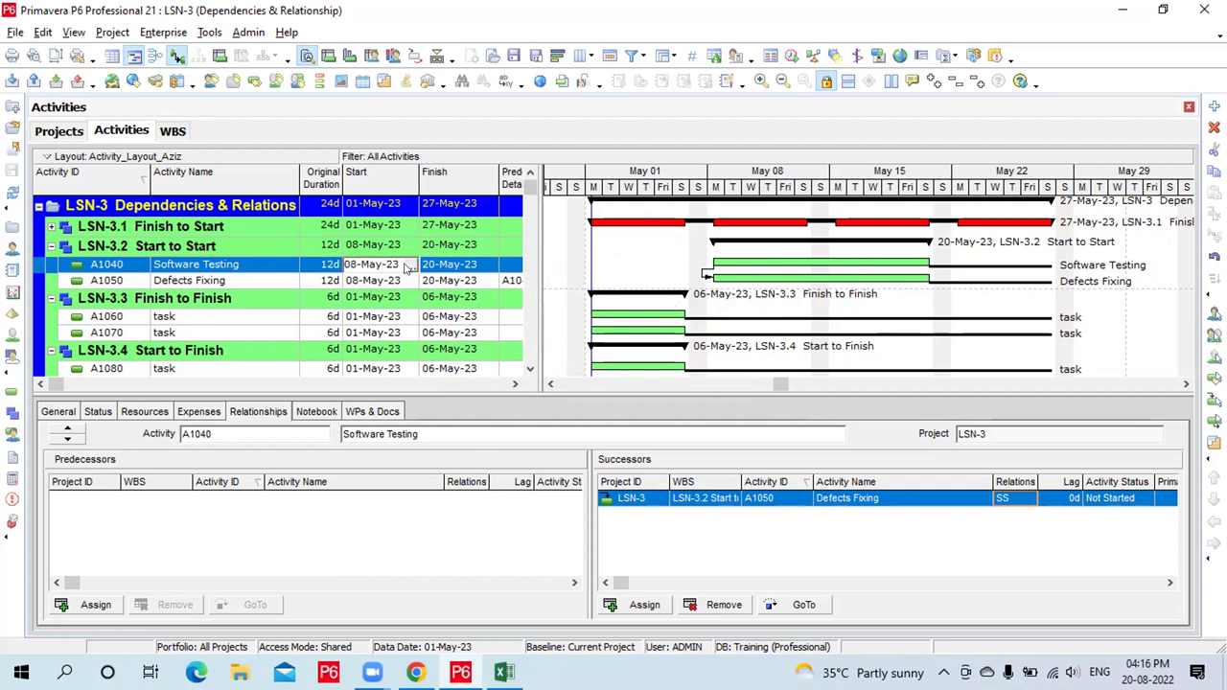
left_click(409, 267)
left_click(366, 419)
left_click(458, 559)
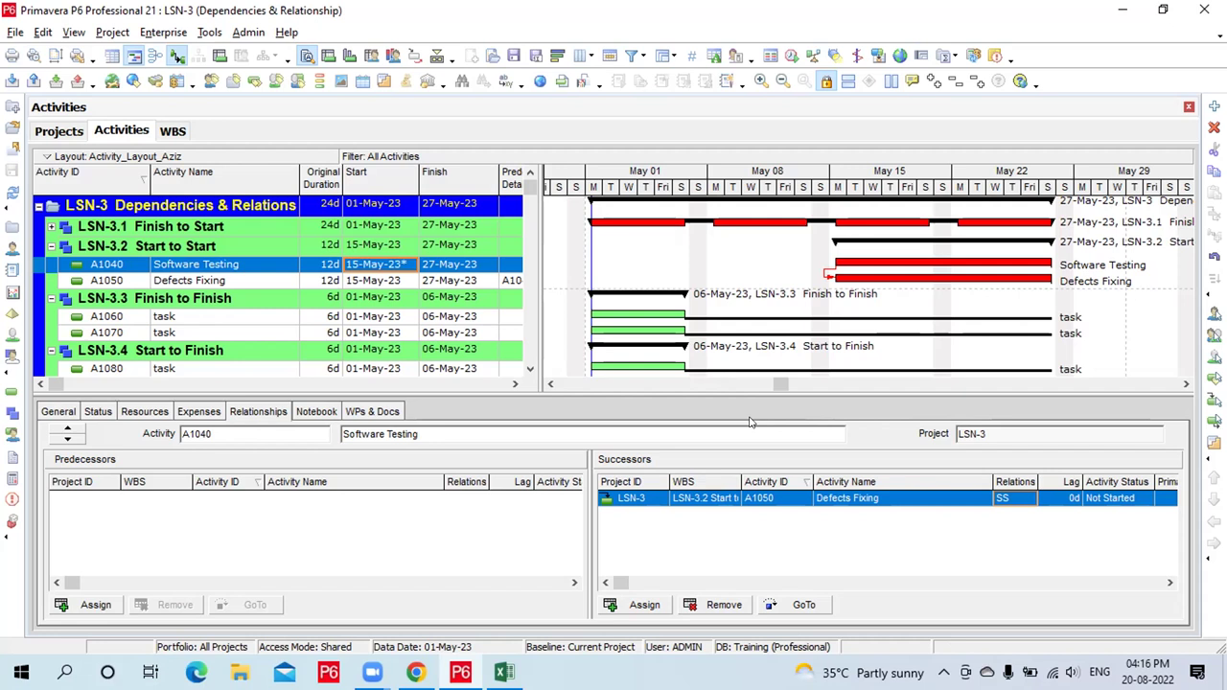
Move Software Testing's start date to 22-May-23
left_click(395, 270)
left_click(408, 267)
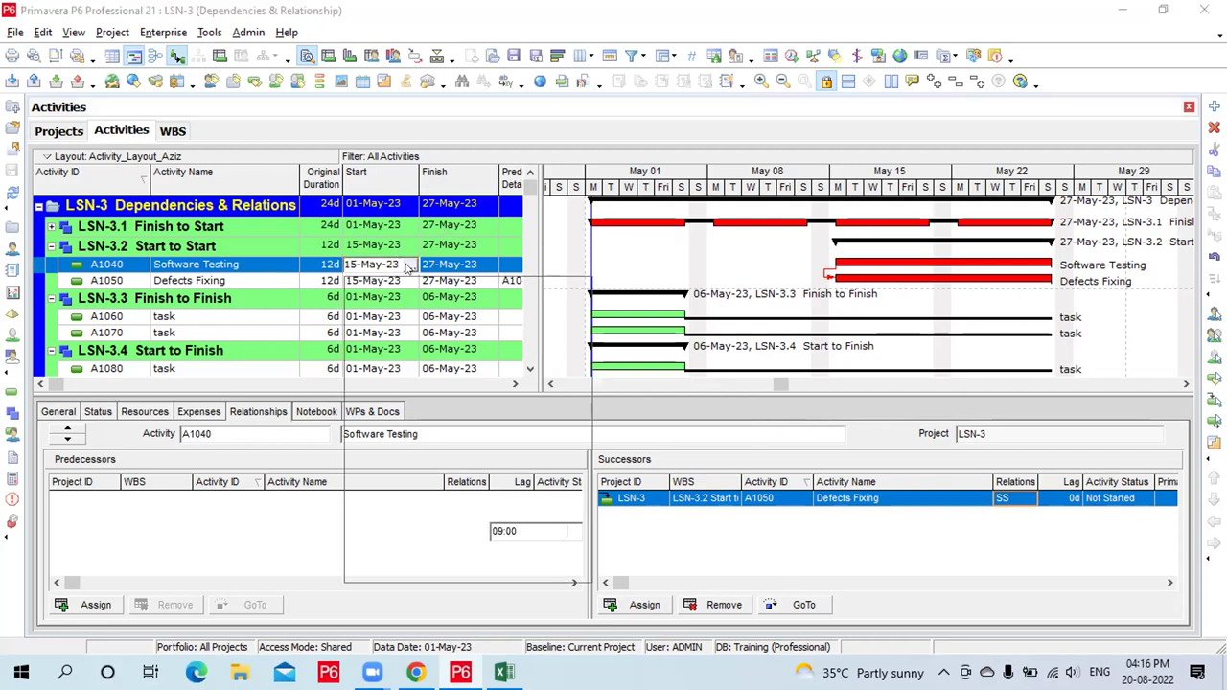
left_click(363, 440)
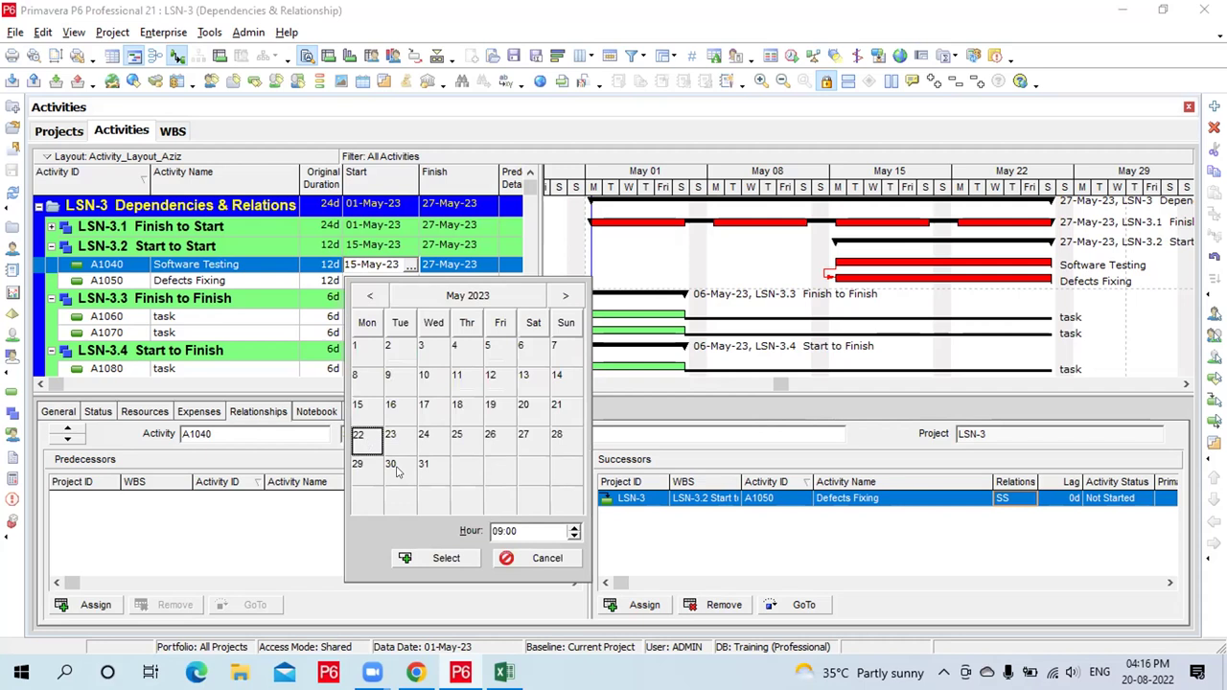
left_click(439, 558)
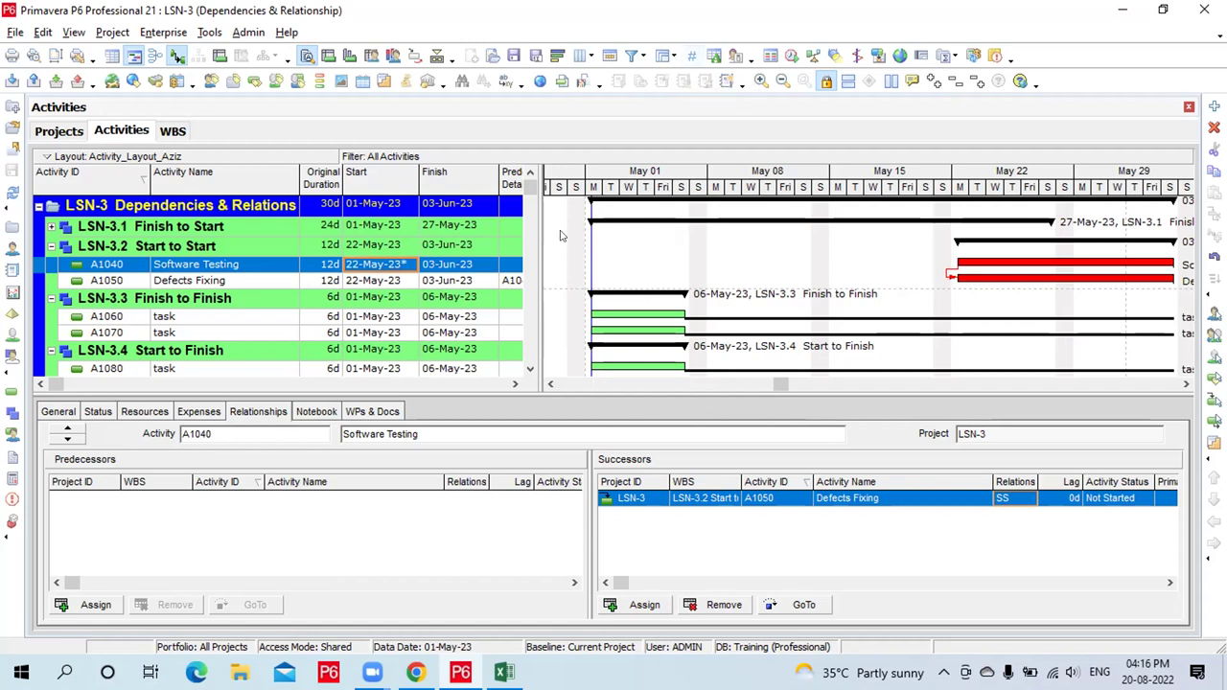
Remove the Start On or After constraint from Software Testing by setting its primary constraint to None
left_click(101, 412)
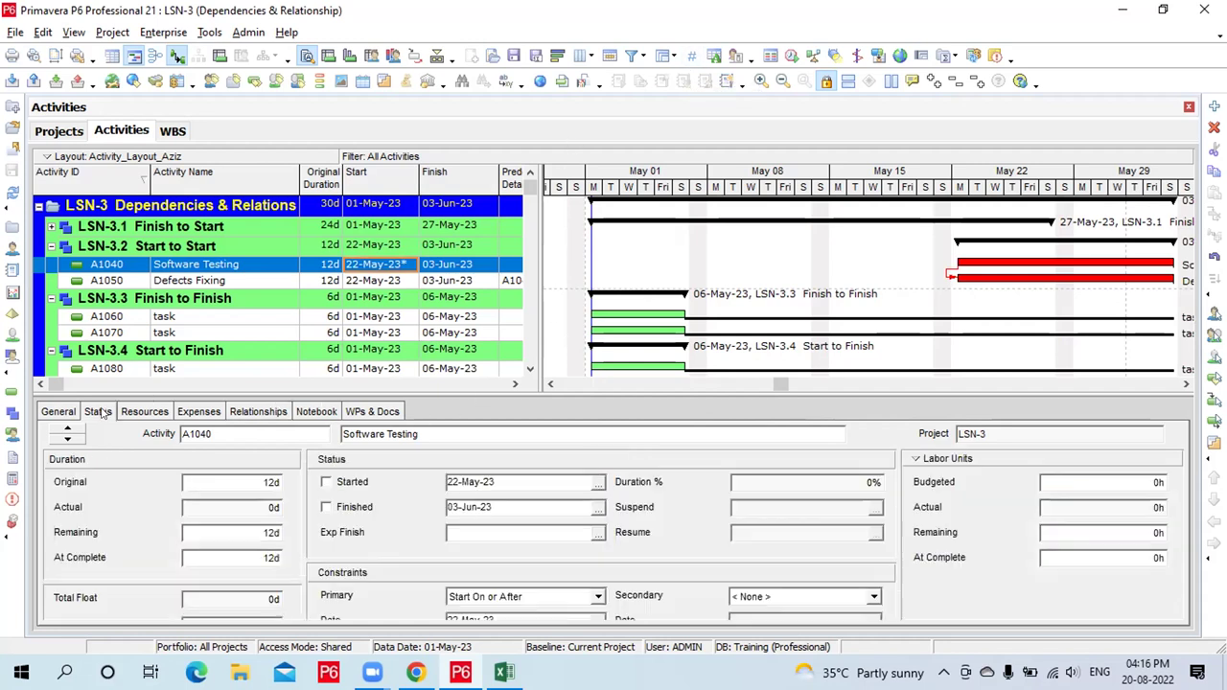
left_click(599, 597)
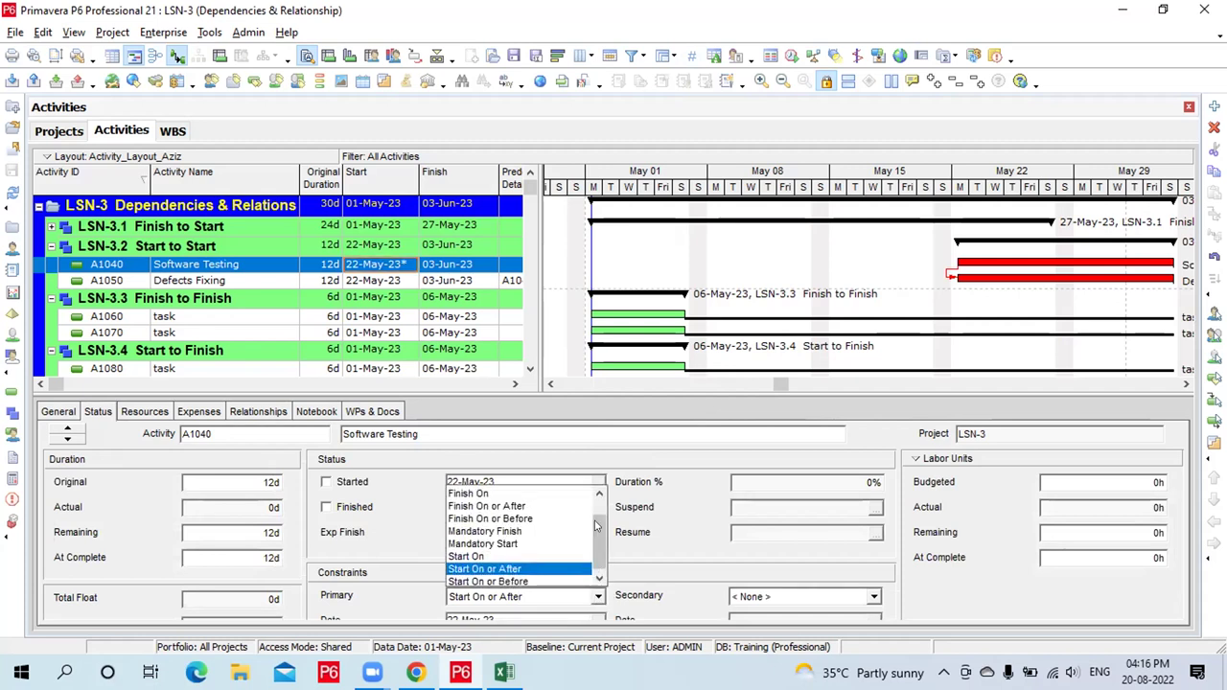
scroll(575, 546, "up", 1)
left_click(493, 492)
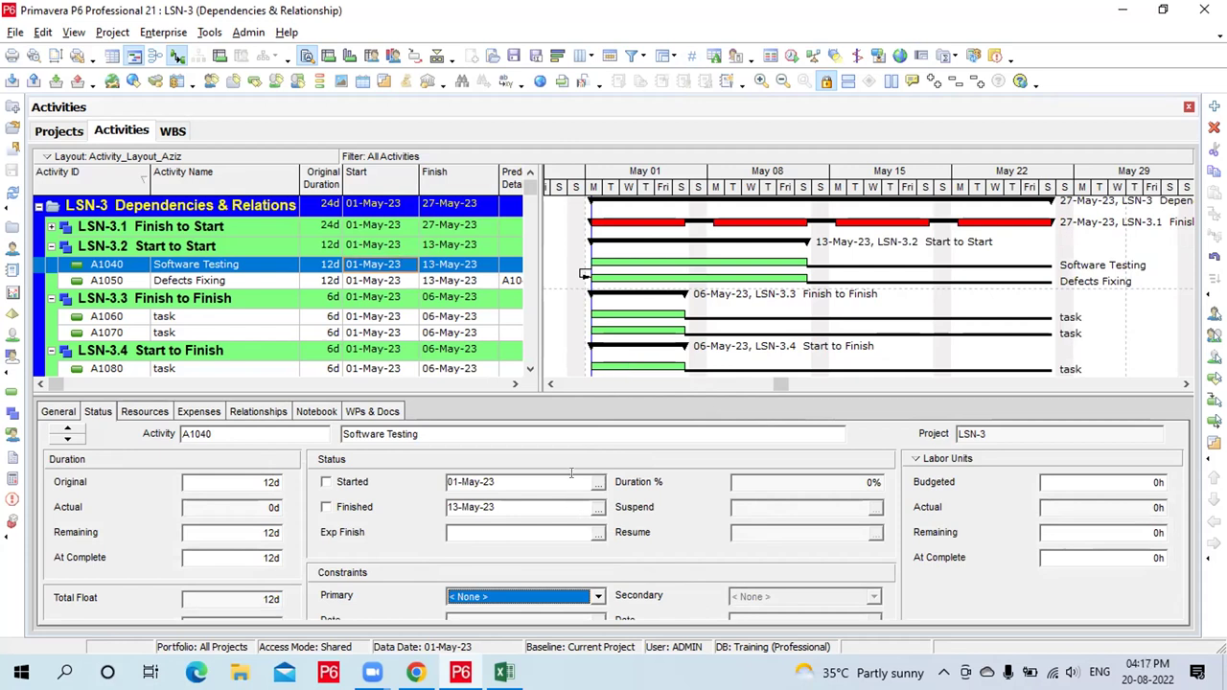
Examine the predecessor and successor relationships of Software Testing and of PCC in the Finish to Start group
left_click(268, 411)
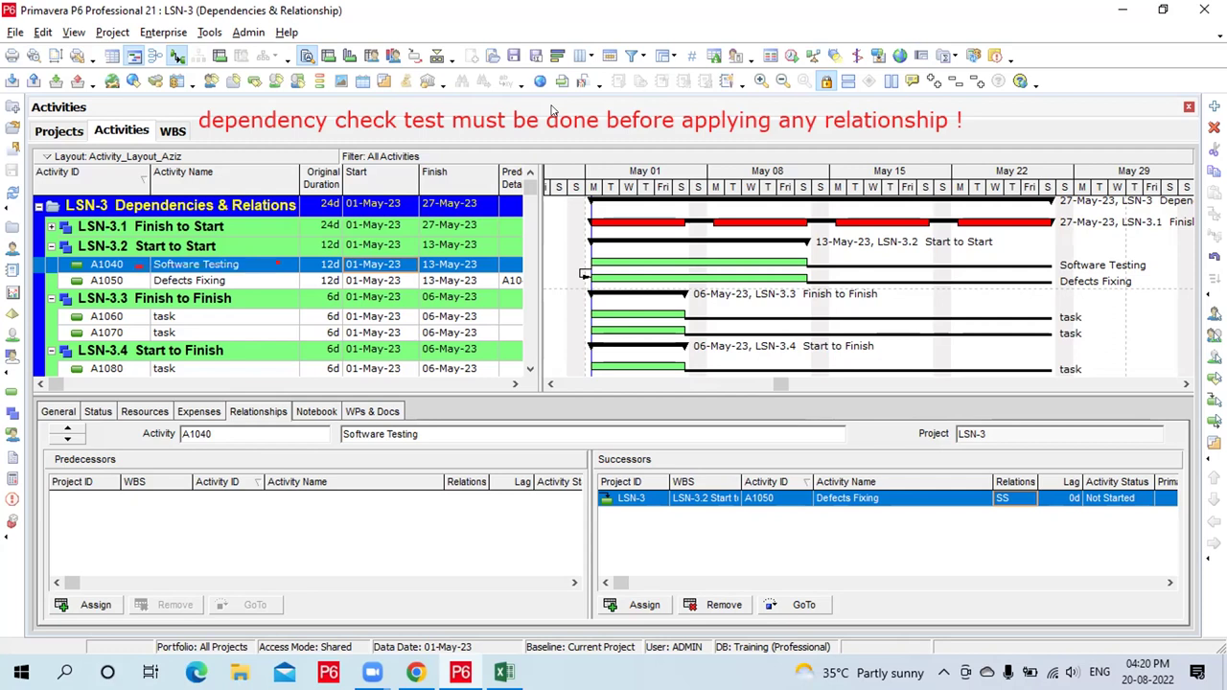
left_click(50, 226)
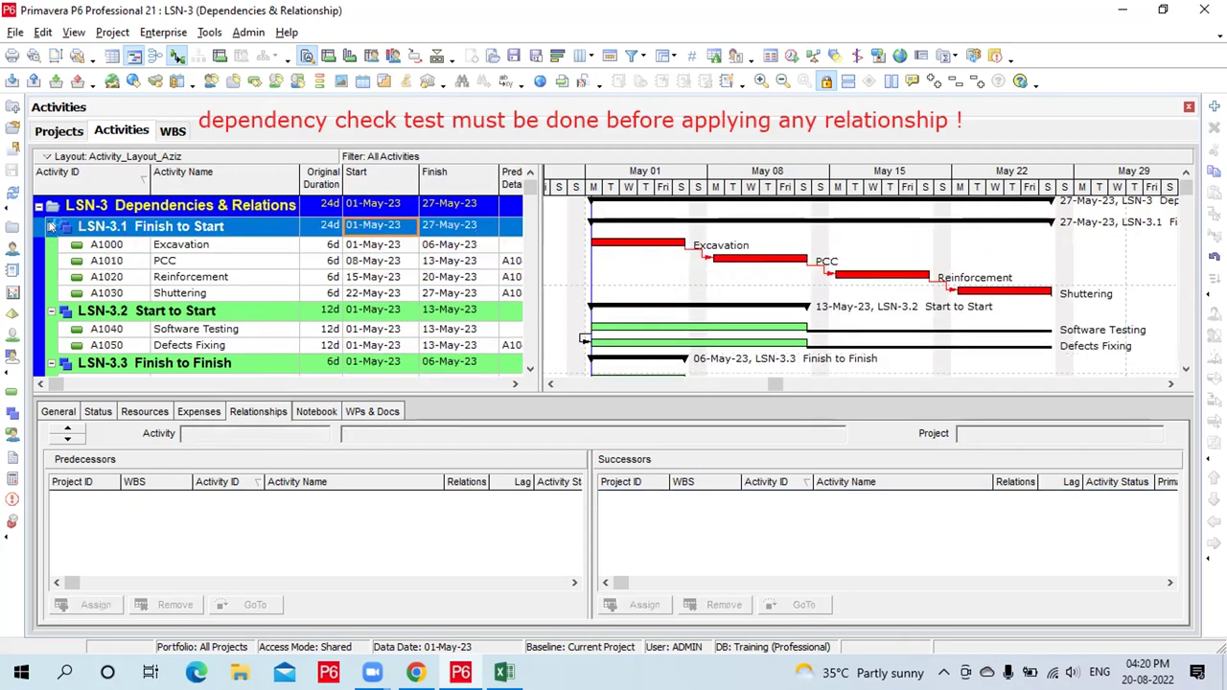
left_click(174, 261)
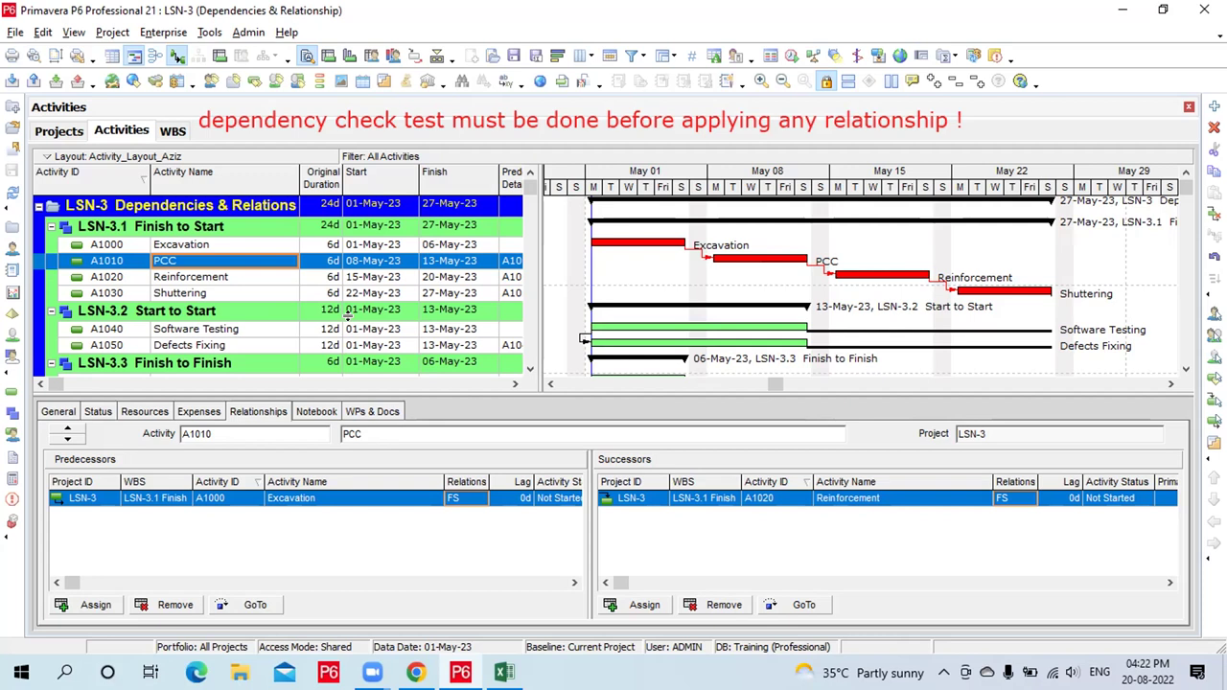
left_click(52, 227)
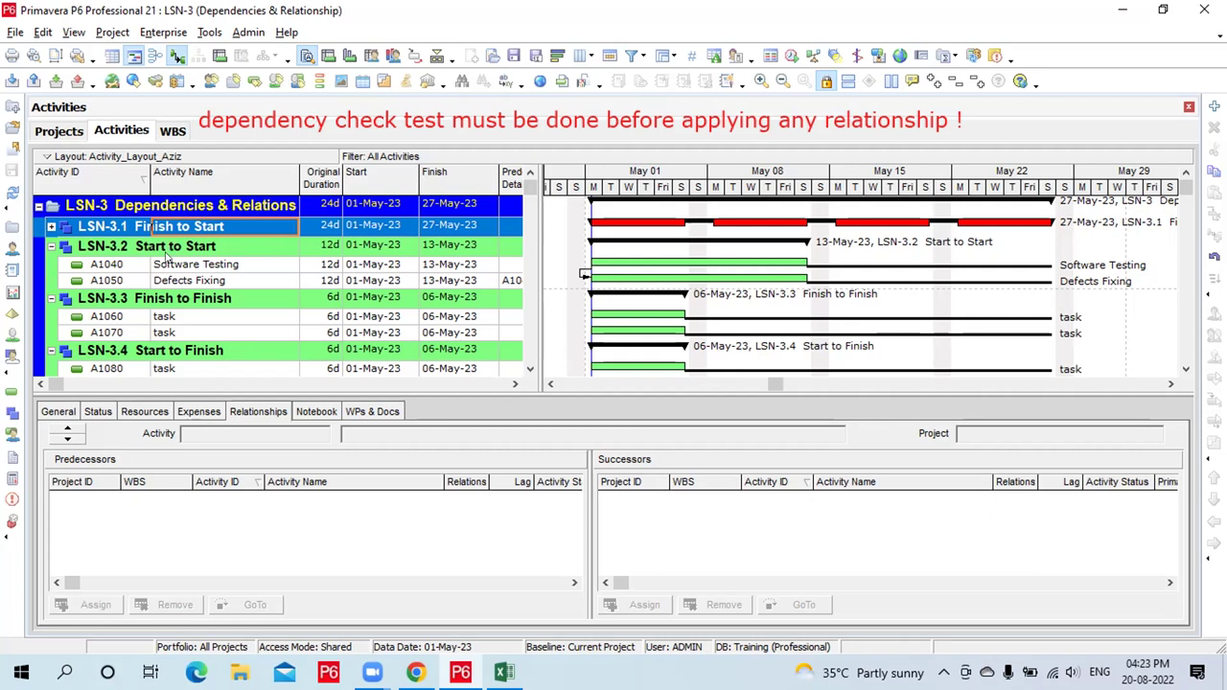
Rename the Software Testing activity in the Start to Start group as P
left_click(220, 266)
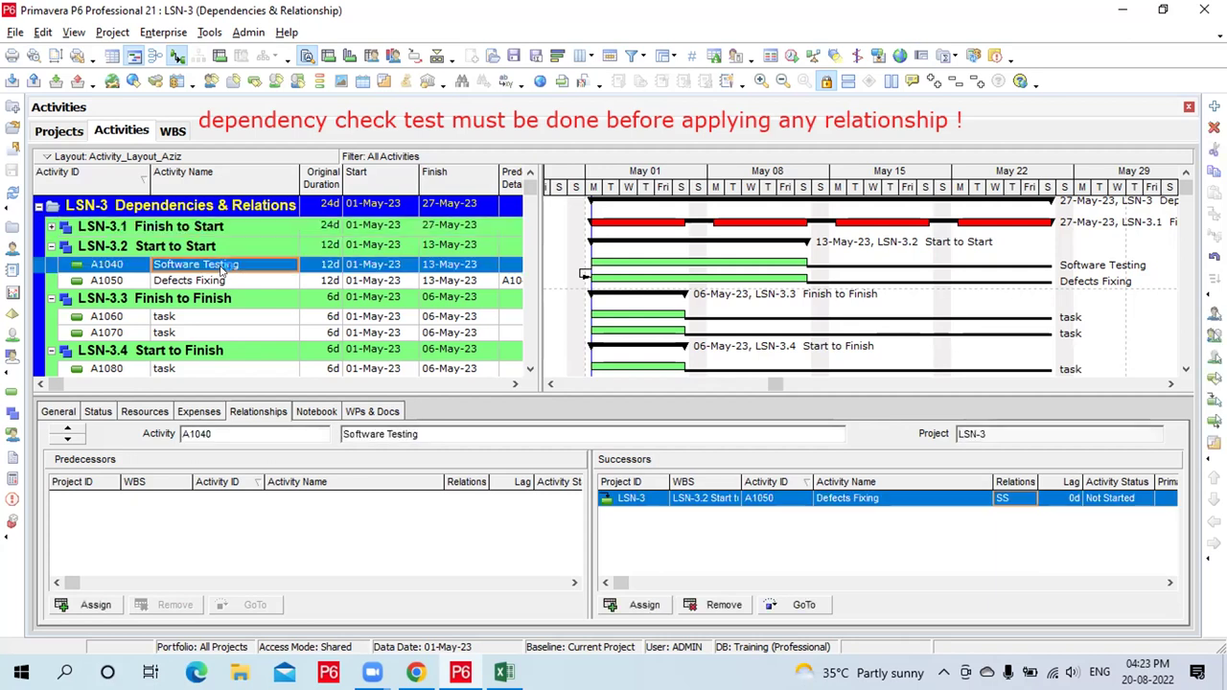
left_click(222, 266)
left_click_drag(257, 266, 259, 267)
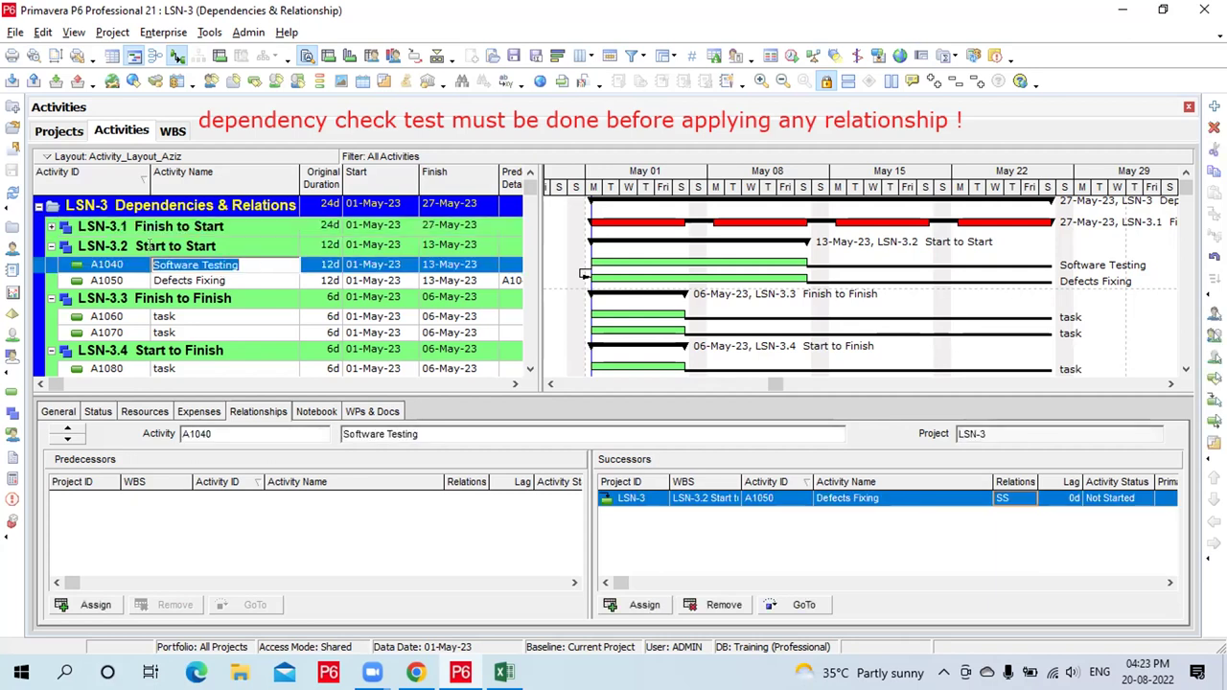
type("P")
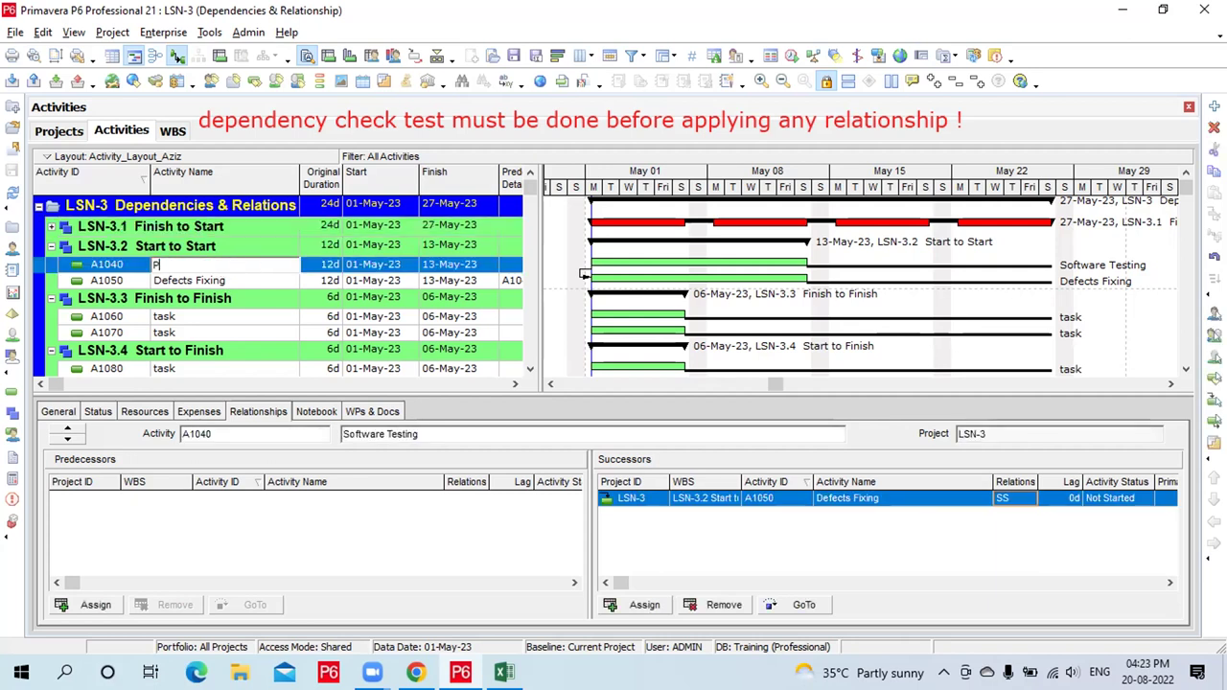
key("Return")
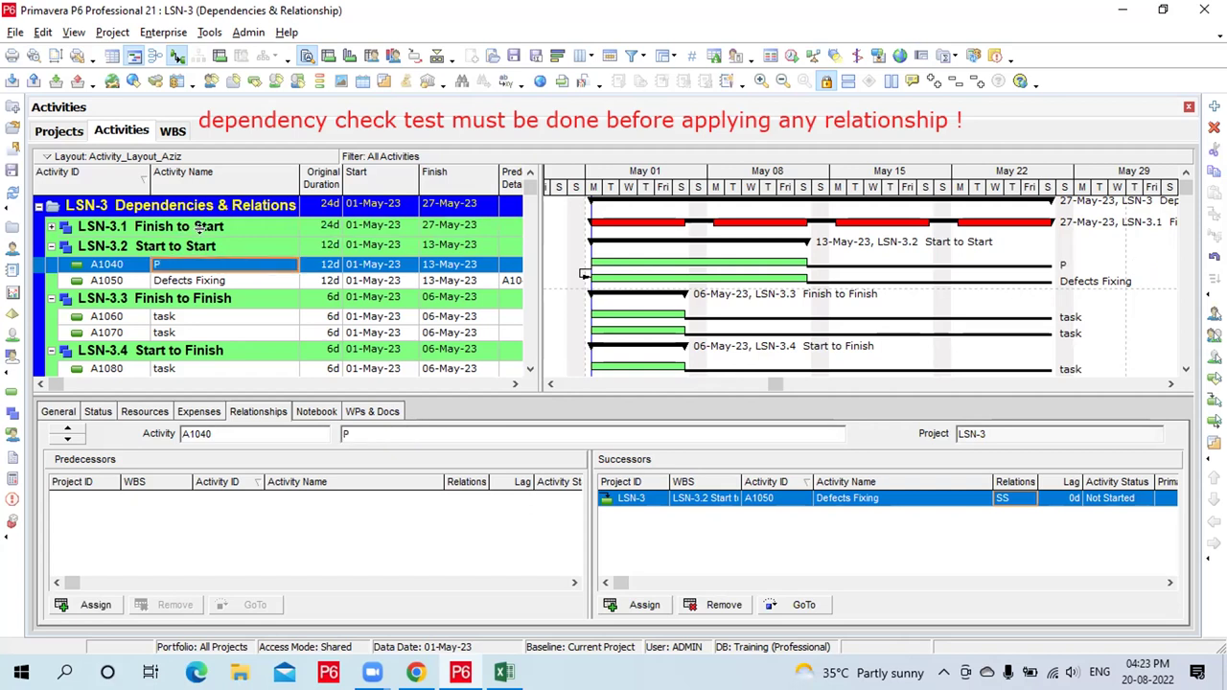
Rename the Defects Fixing activity in the Start to Start group as S
left_click(236, 280)
left_click(236, 280)
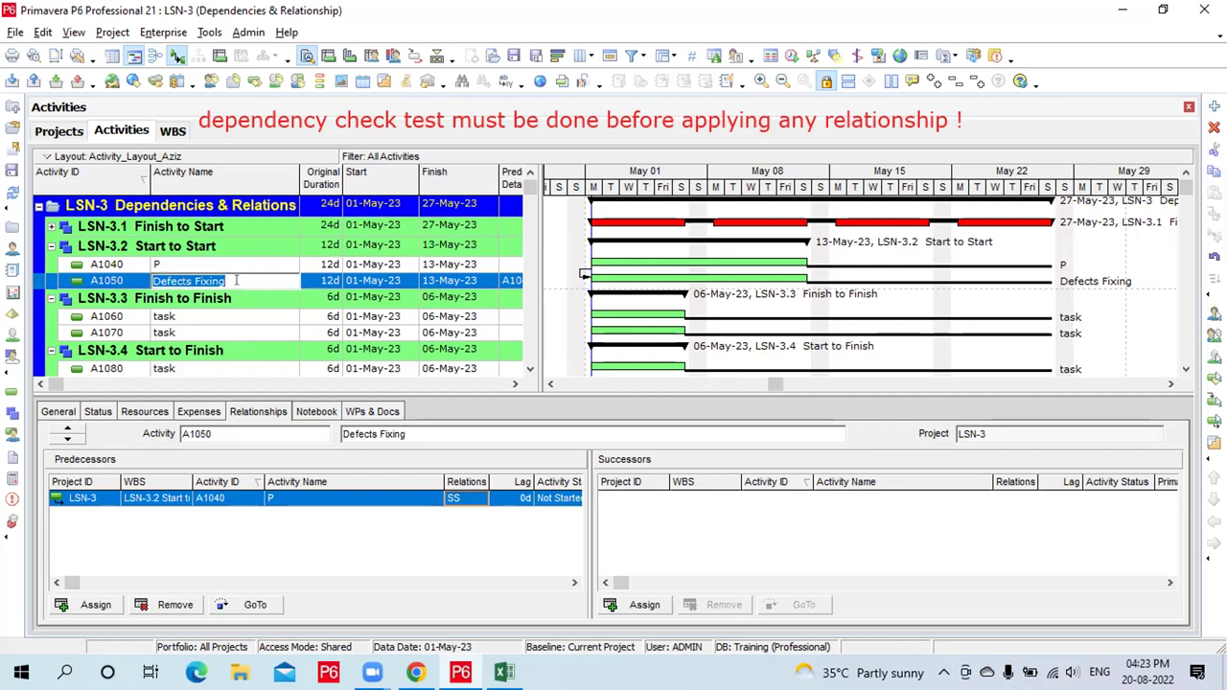
type("S")
key("Return")
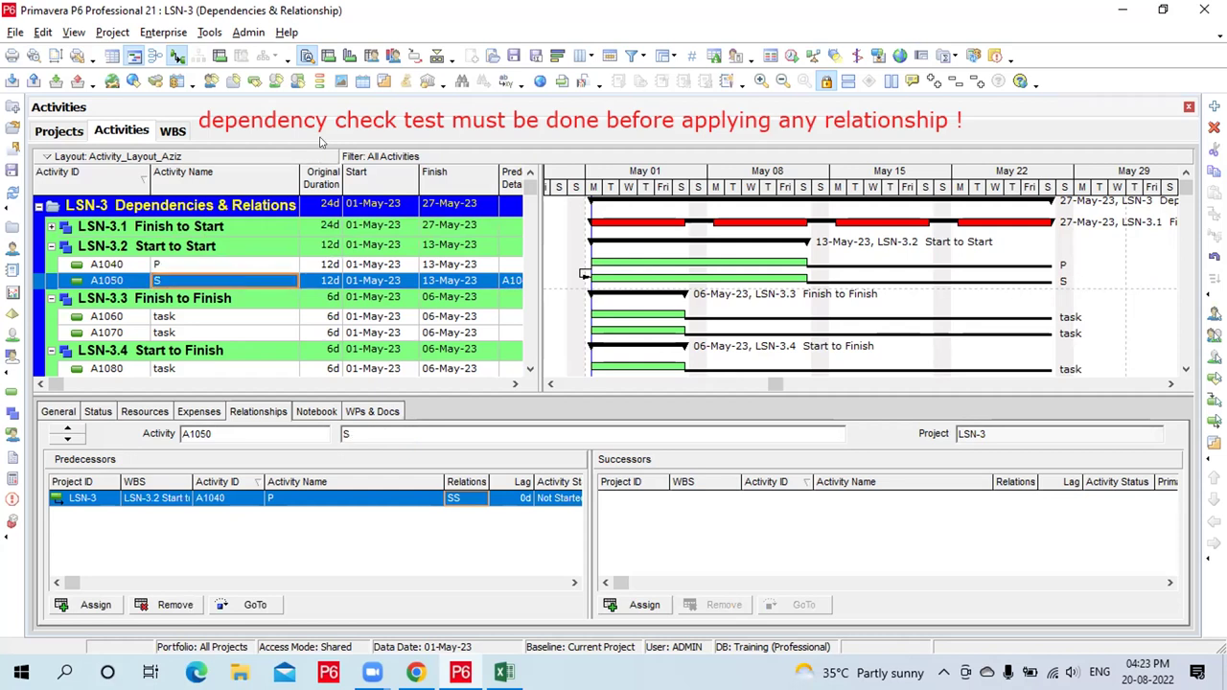
left_click(240, 268)
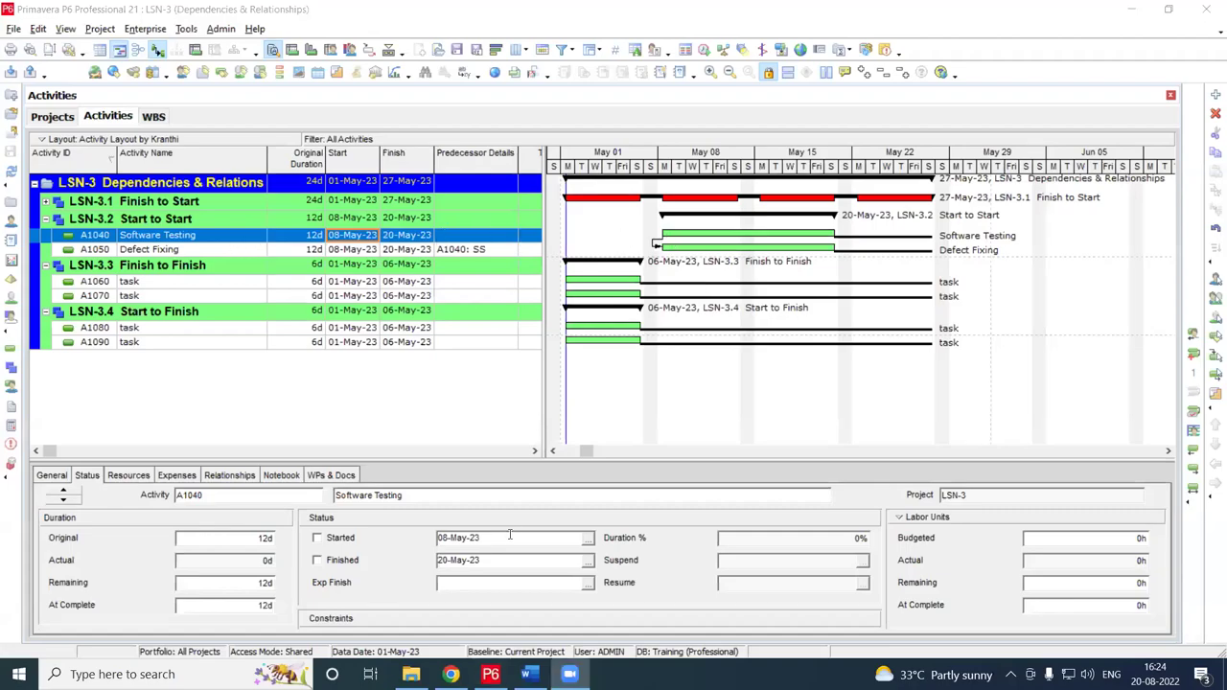
left_click(371, 241)
left_click(373, 238)
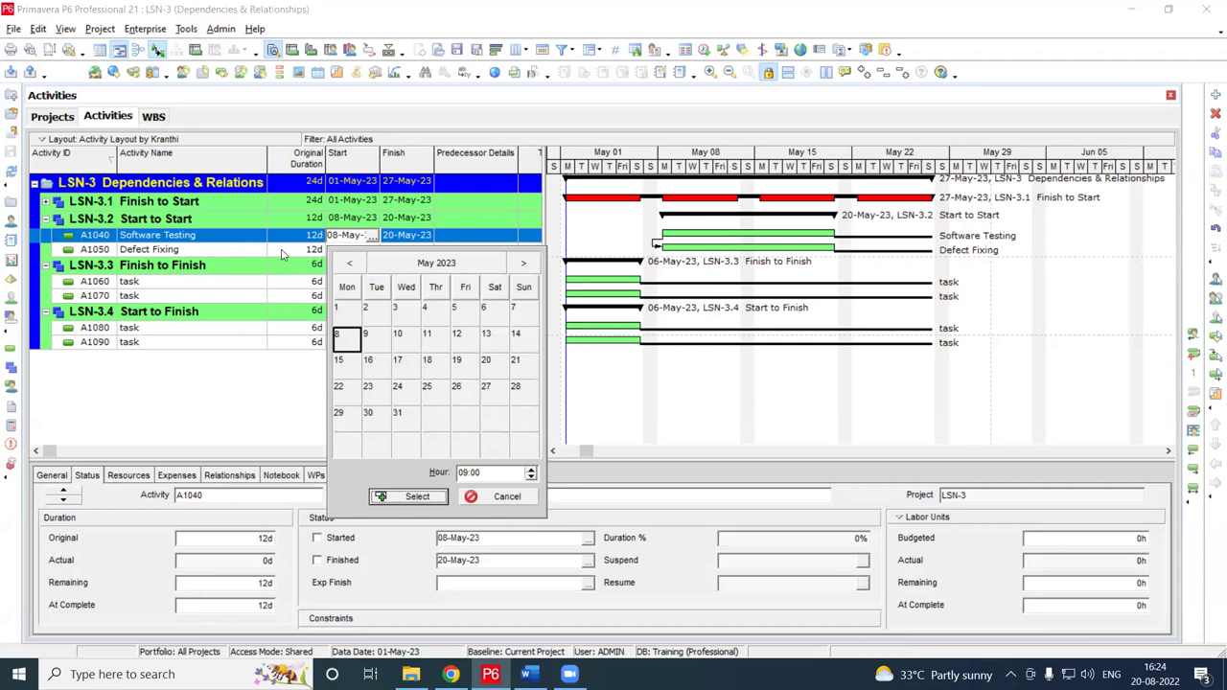
left_click(518, 496)
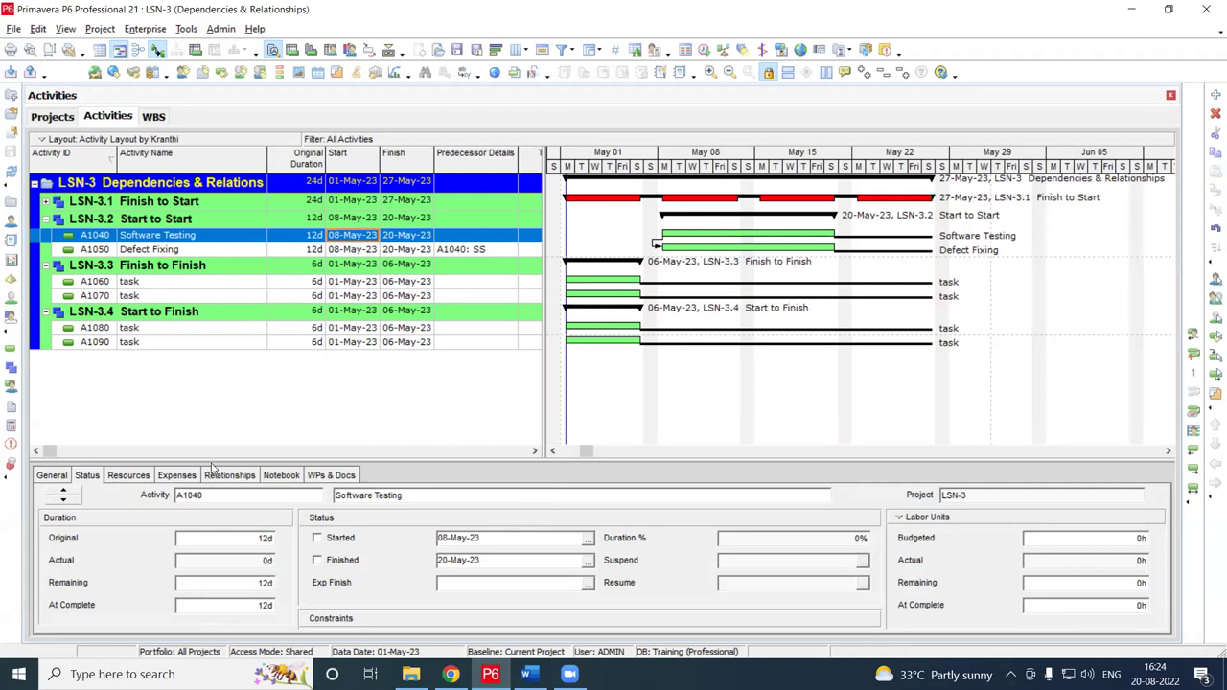
Remove the Start On or After constraint from Software Testing by setting its primary constraint to None
left_click_drag(213, 464, 213, 436)
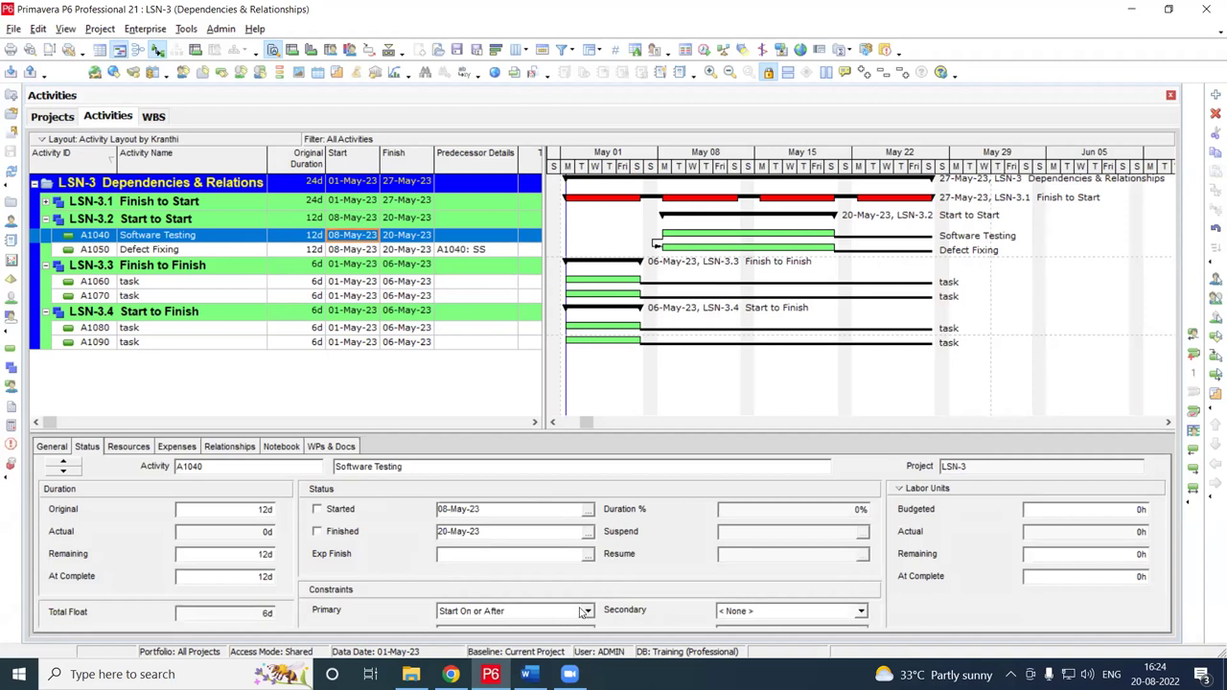
left_click(587, 611)
scroll(585, 567, "up", 3)
left_click(462, 518)
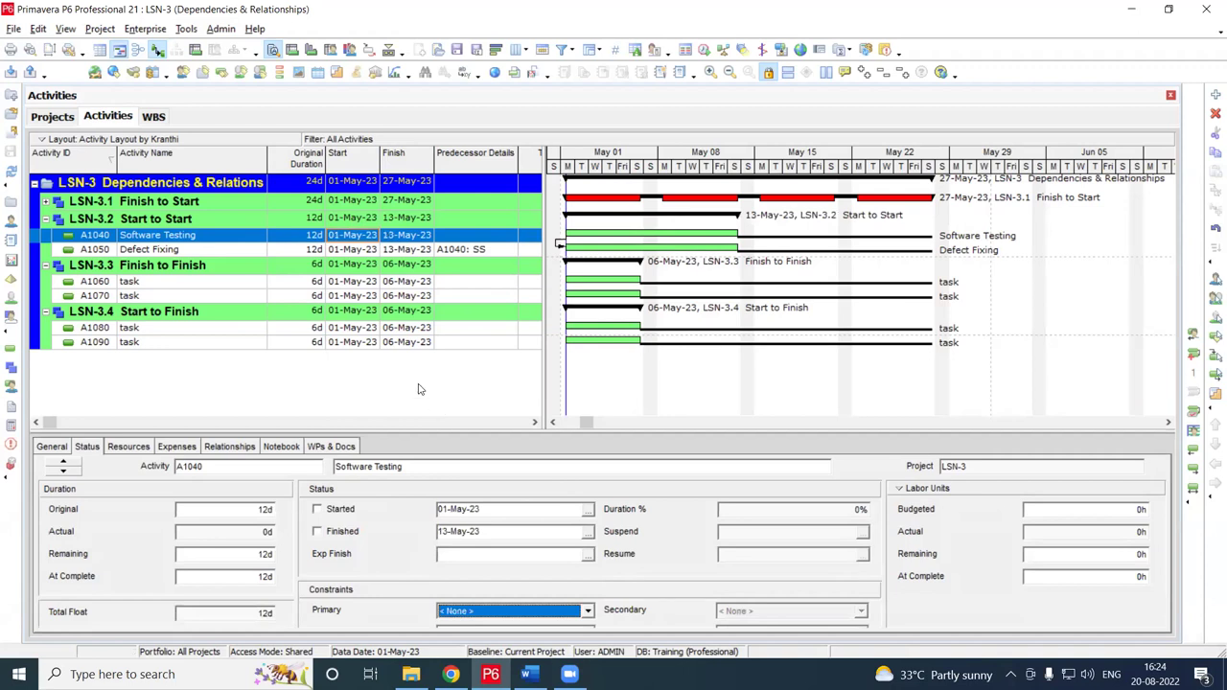
Rename the Start to Start activities, with A1040 as P and A1050 as S
left_click(196, 236)
type("P")
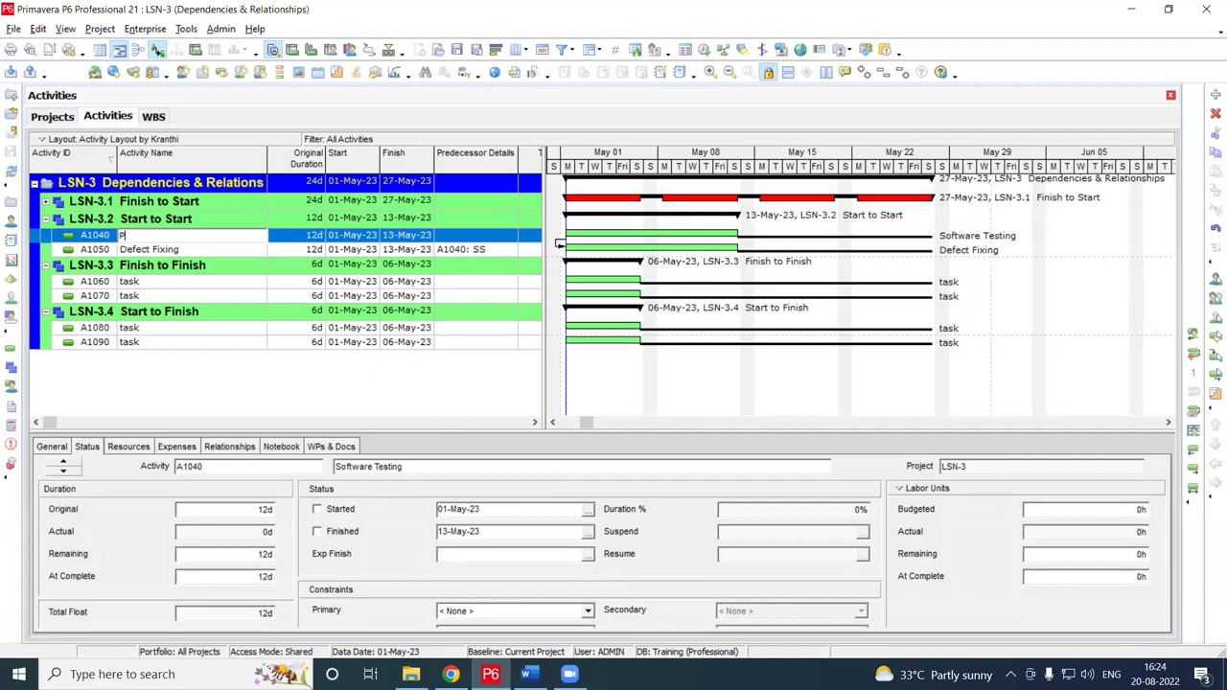
left_click(217, 253)
type("S")
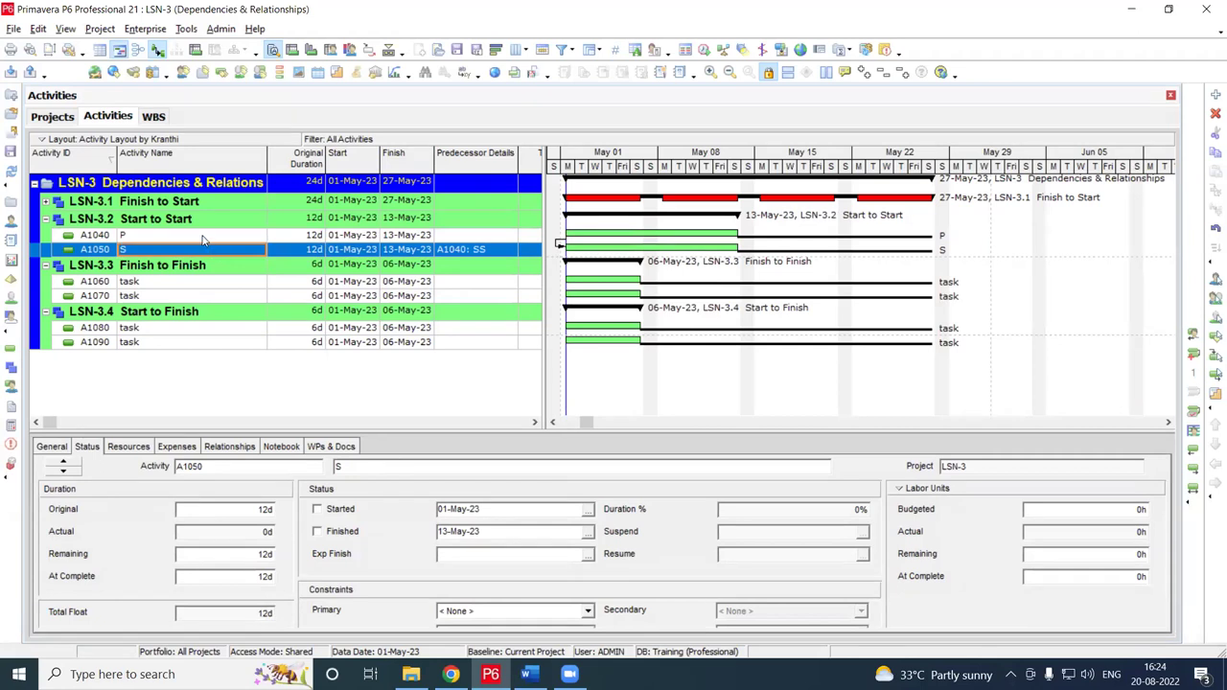
Rename activity A1040 in the Start to Start group as Structural Drwaings
left_click(203, 237)
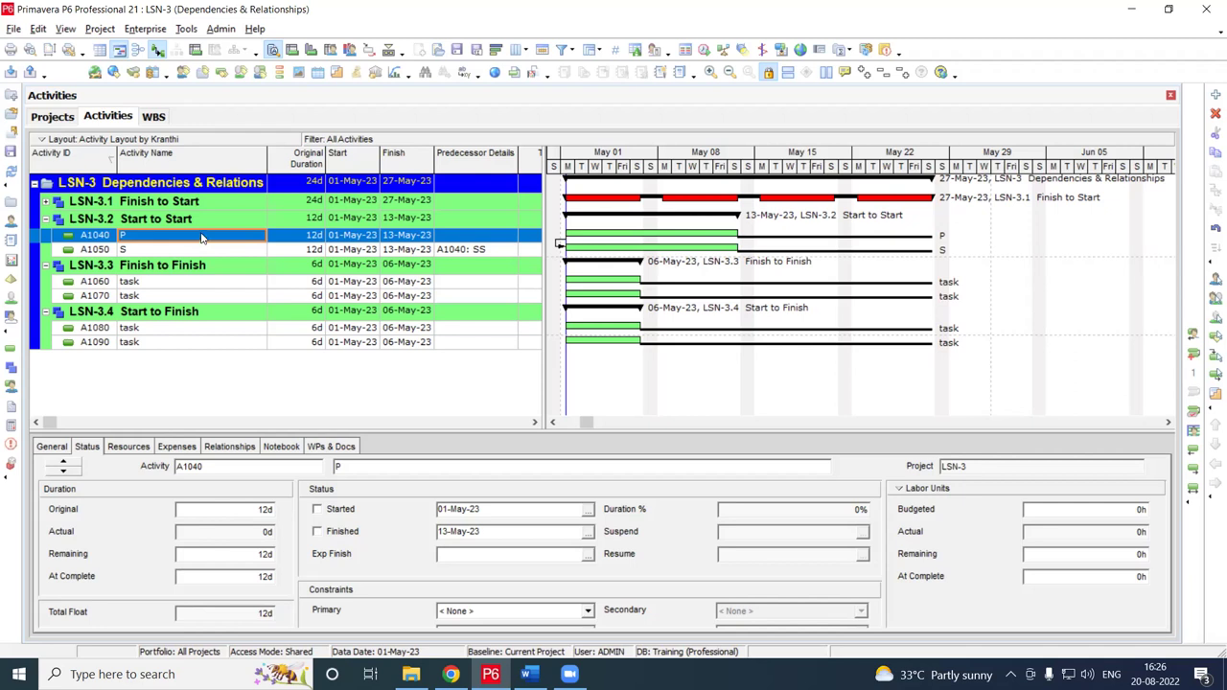
left_click(201, 235)
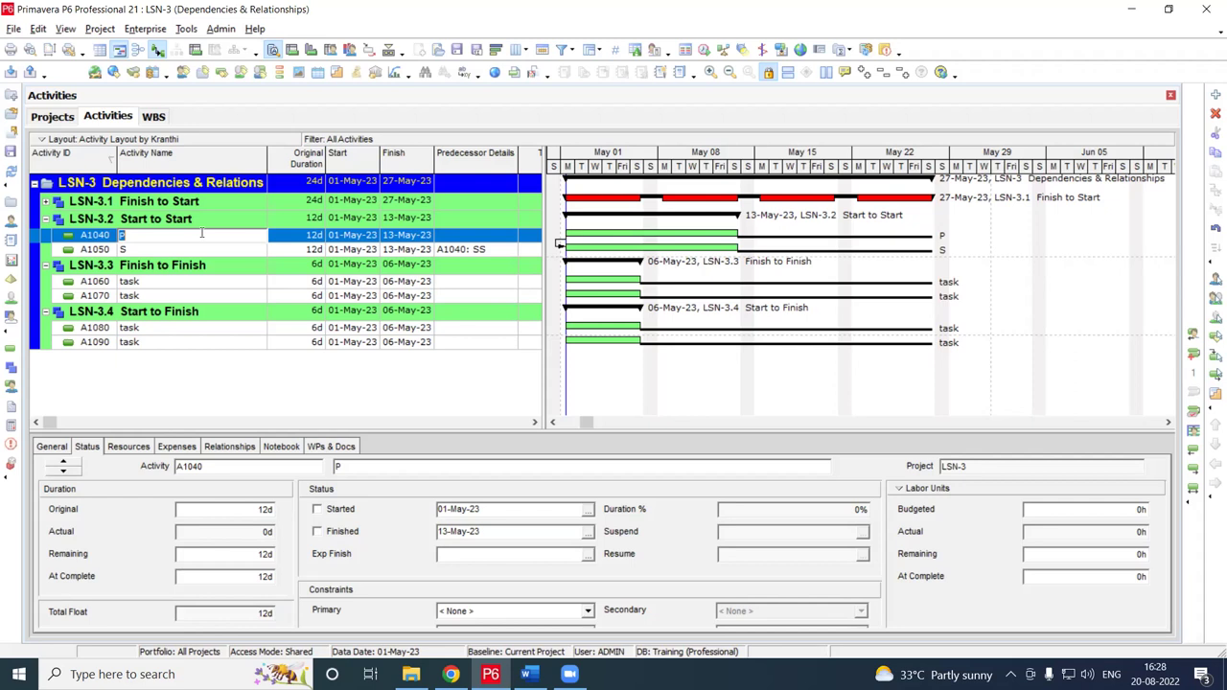
left_click(188, 234)
key("BackSpace")
type("Structural Drwaings")
key("Return")
Rename activity A1050 in the Start to Start group as Plumbing Drwaings
left_click(213, 252)
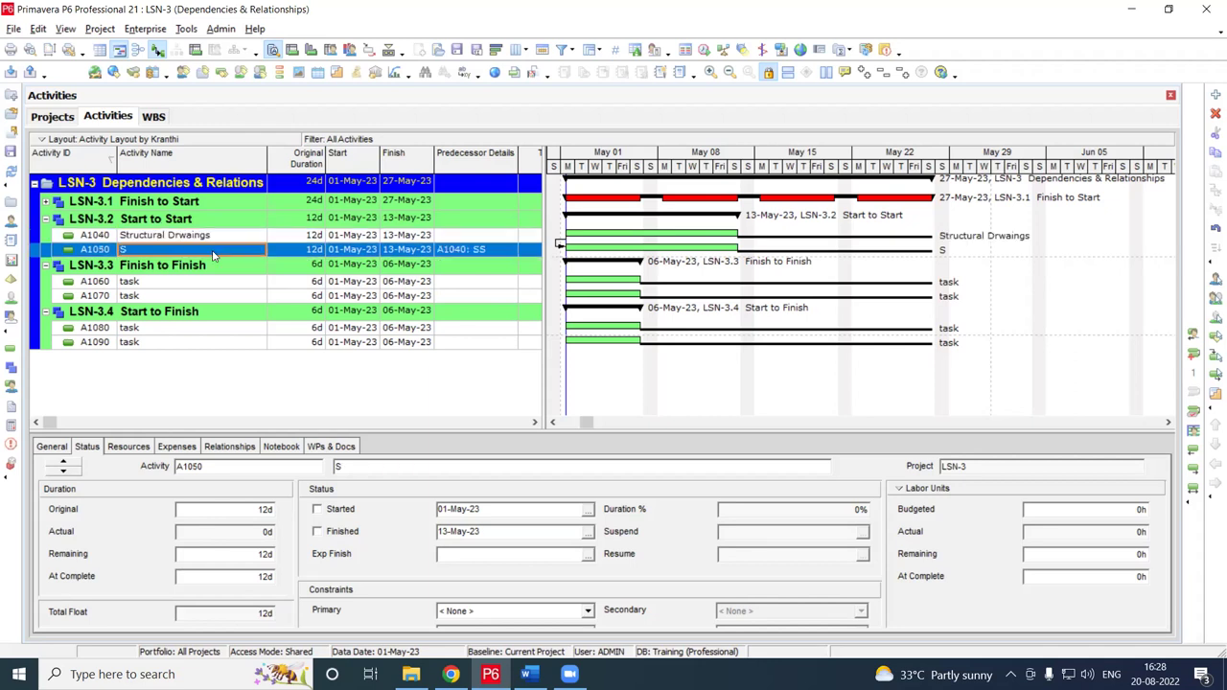
type("Plu,b")
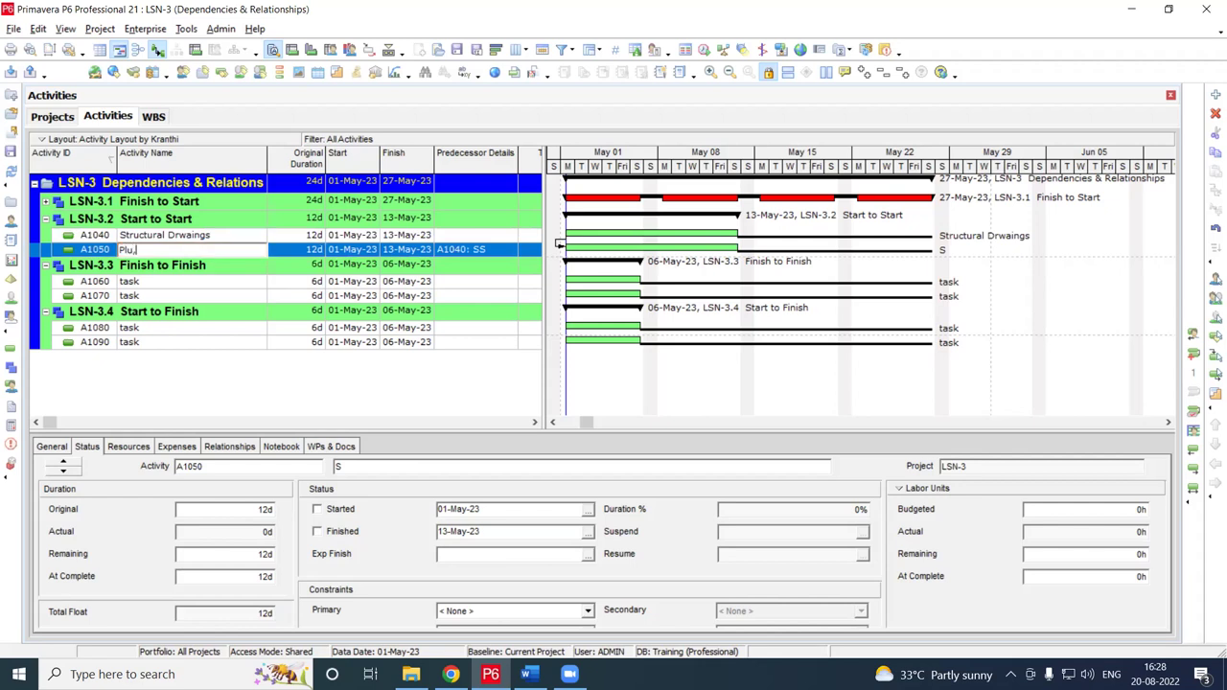
key("BackSpace")
key("BackSpace")
key("BackSpace")
type("u,")
key("BackSpace")
type("mbing Drwaings")
key("Return")
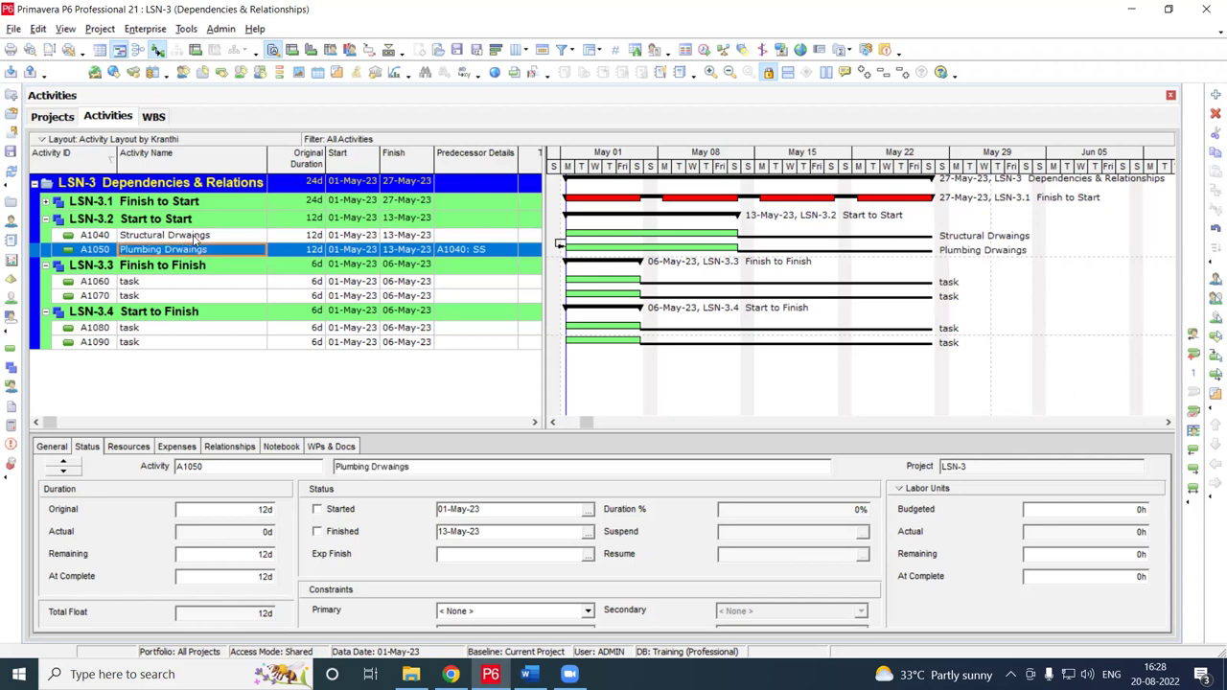
Insert the missing "a" before the "w" in activity A1040's name, Structural Drwaings
left_click(198, 235)
left_click(177, 236)
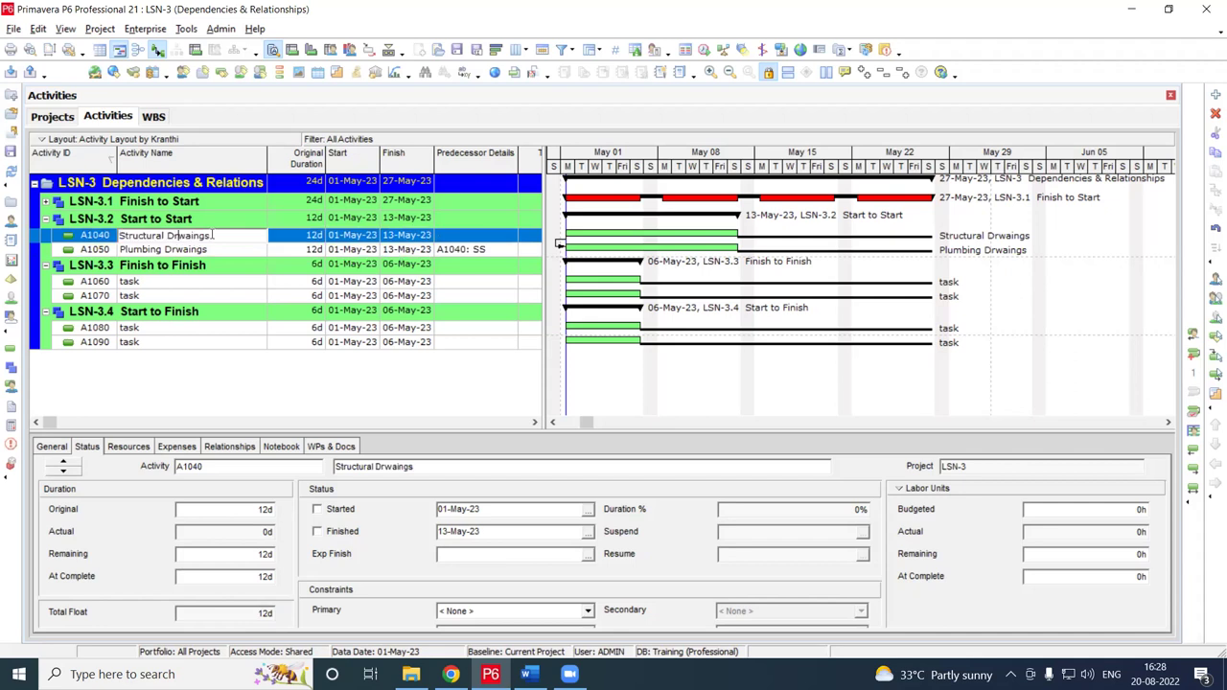
type("a")
key("Return")
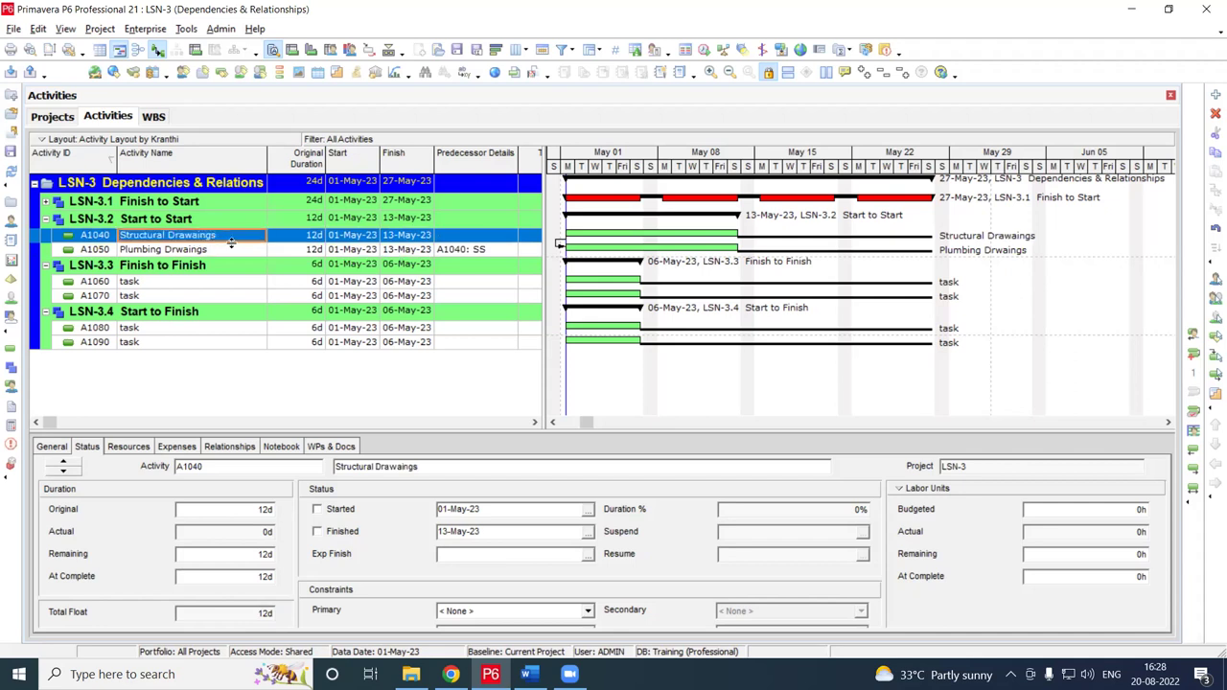
Correct the name of activity A1050 to Plumbing Drawings
left_click(191, 251)
left_click(192, 250)
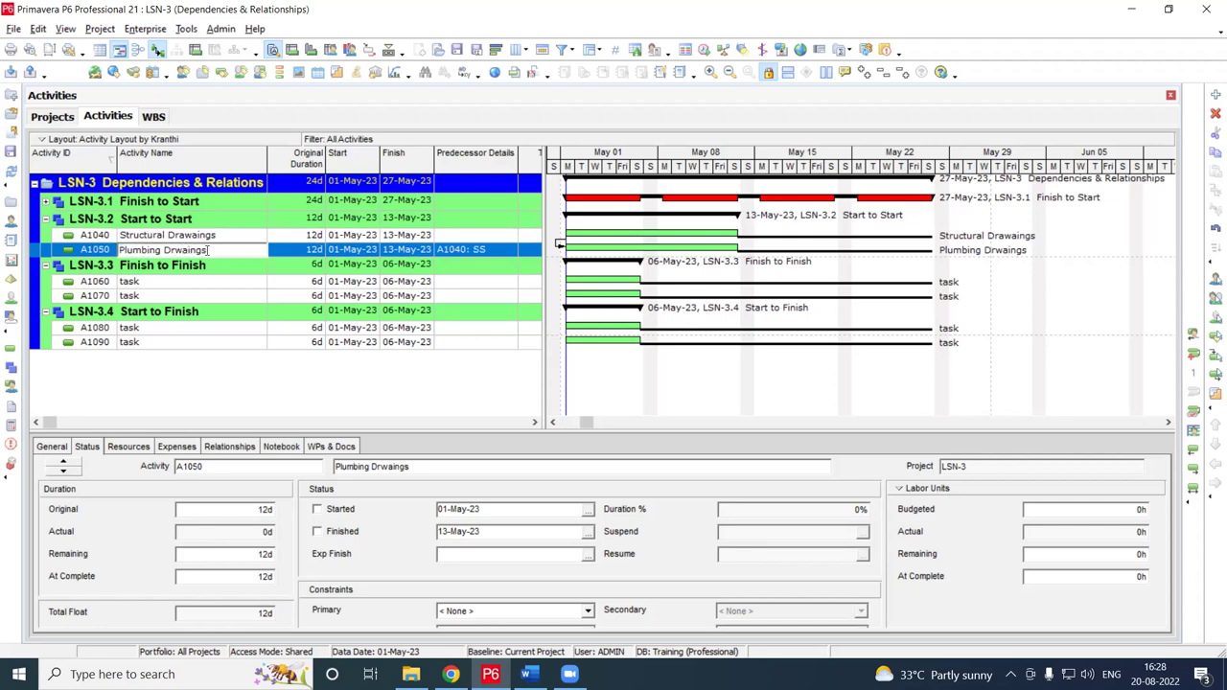
key("BackSpace")
type("a")
key("Return")
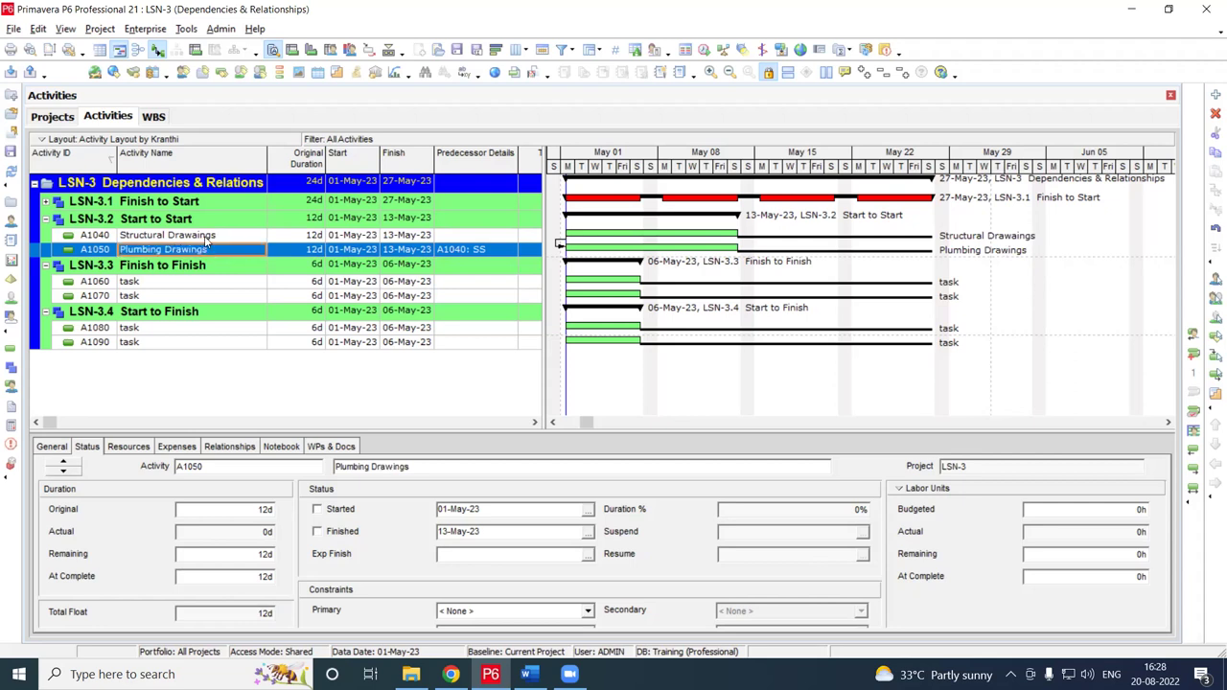
Remove the surplus letters from activity A1040's name so that it reads Structural Drawings
left_click(198, 236)
left_click_drag(199, 236, 191, 236)
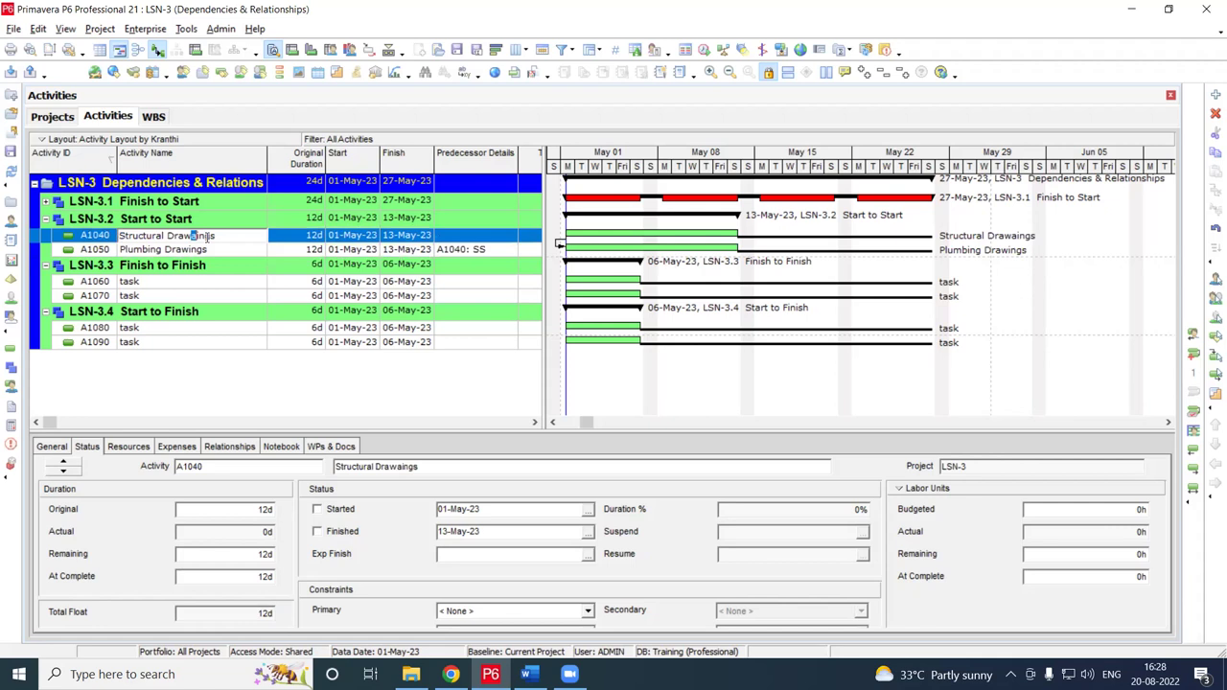
key("Delete")
key("Return")
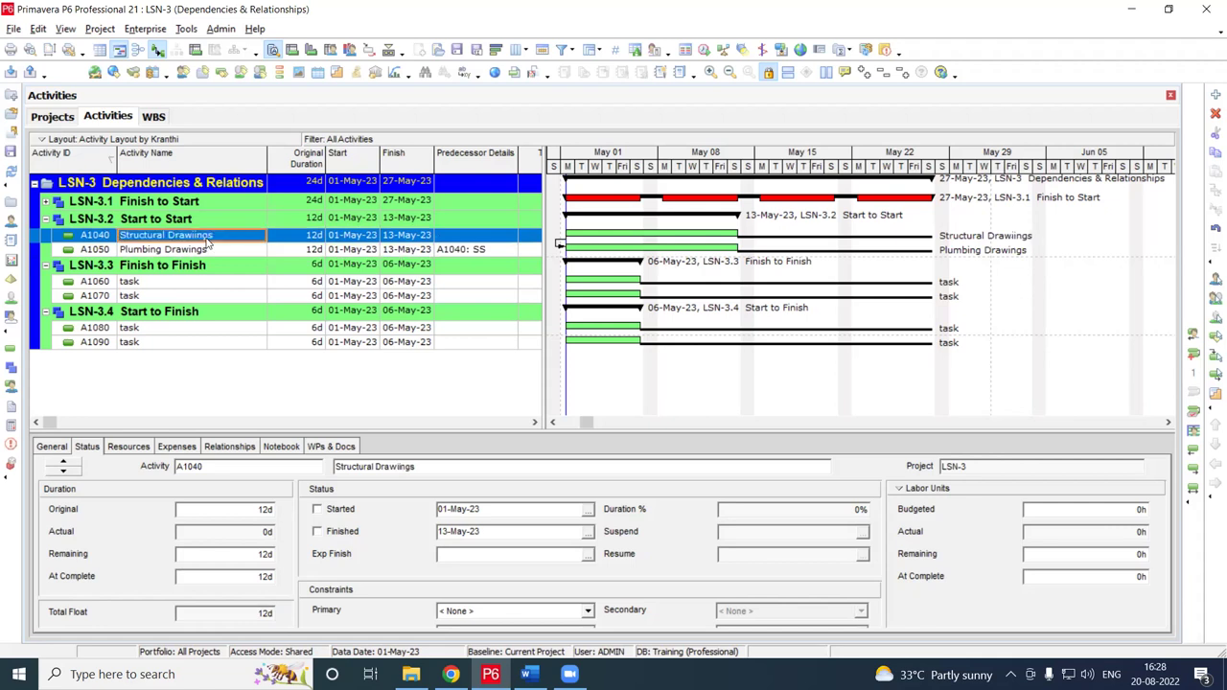
left_click(206, 241)
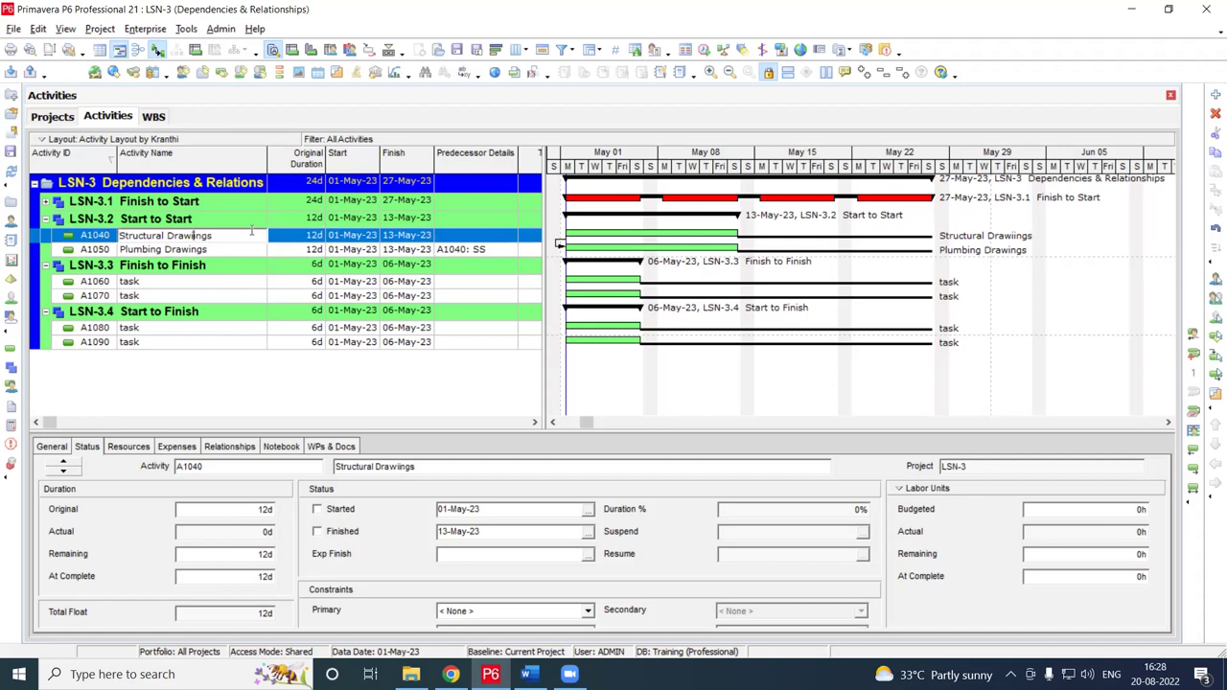
key("Delete")
key("Return")
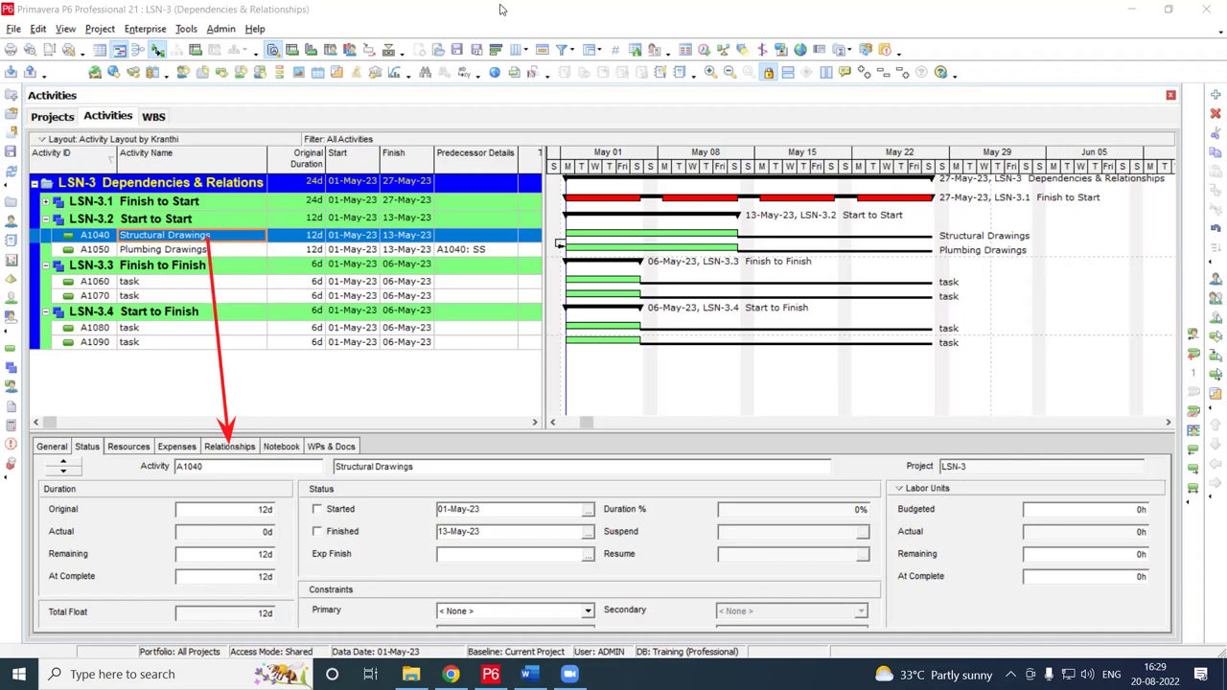
Set a 2d lag on the start-to-start relationship from Structural Drawings to its successor Plumbing Drawings
left_click(237, 450)
left_click_drag(488, 430, 493, 385)
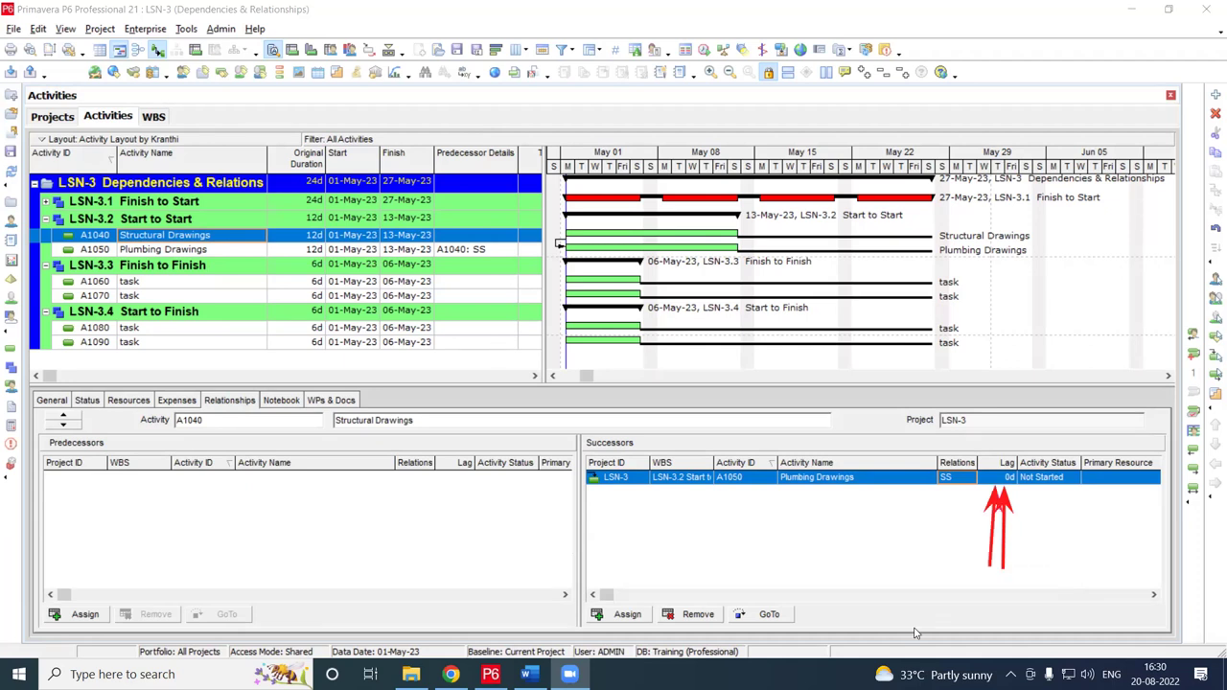
left_click(1008, 478)
type("2d")
key("Return")
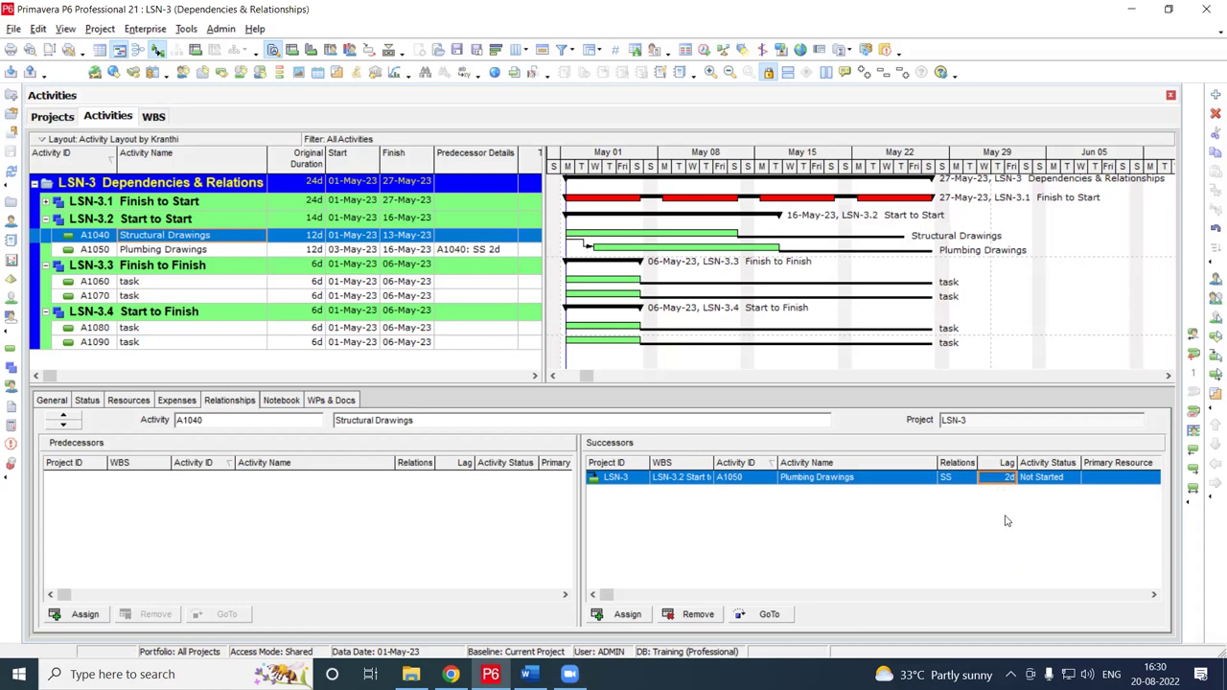
left_click_drag(608, 173, 659, 170)
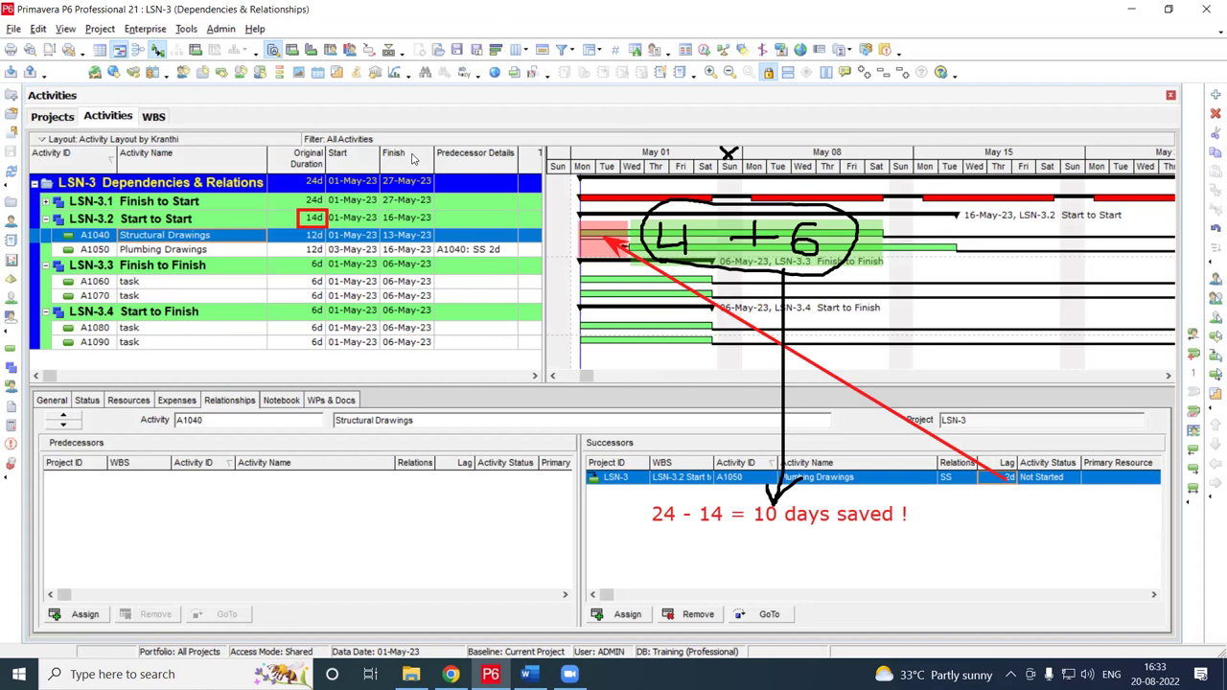
key("Escape")
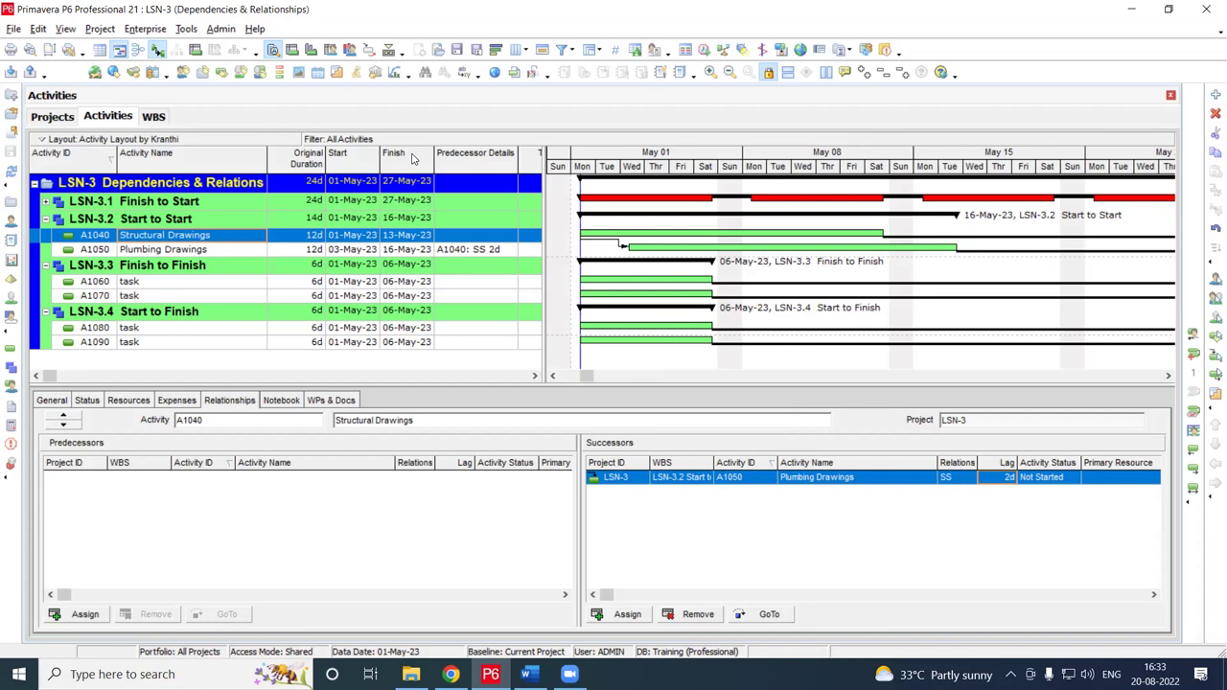
Rename activity A1060 under Finish to Finish as "software development"
left_click(184, 282)
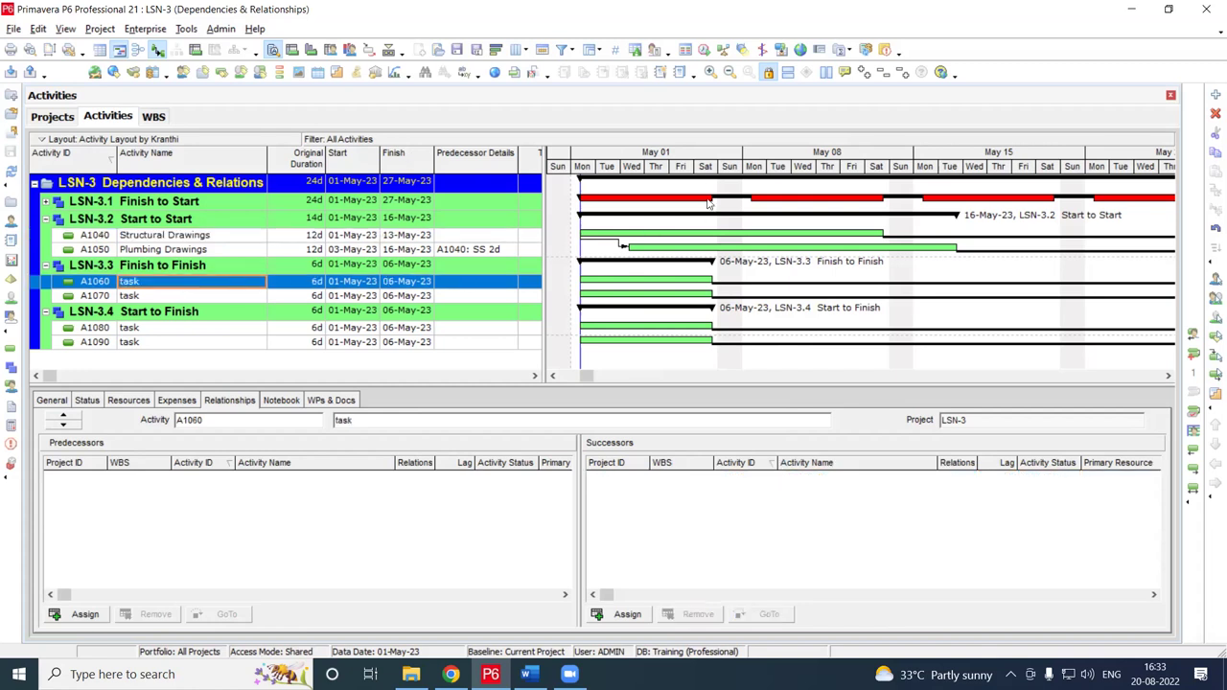
left_click_drag(719, 173, 657, 187)
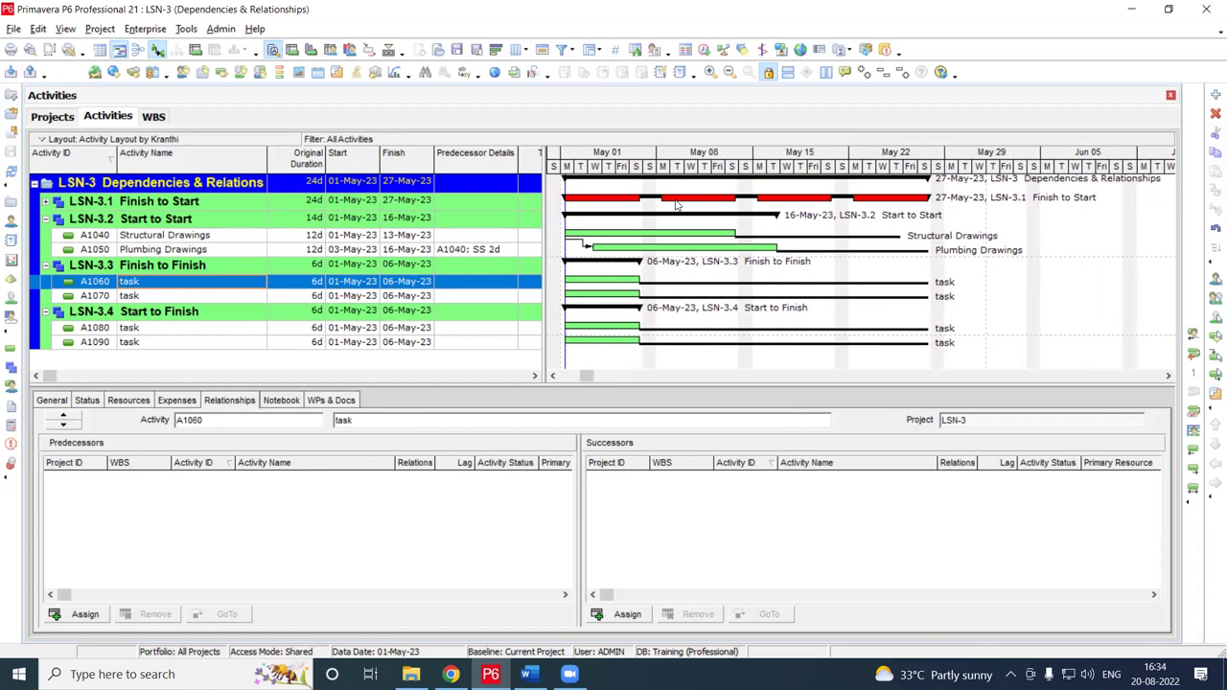
left_click(197, 281)
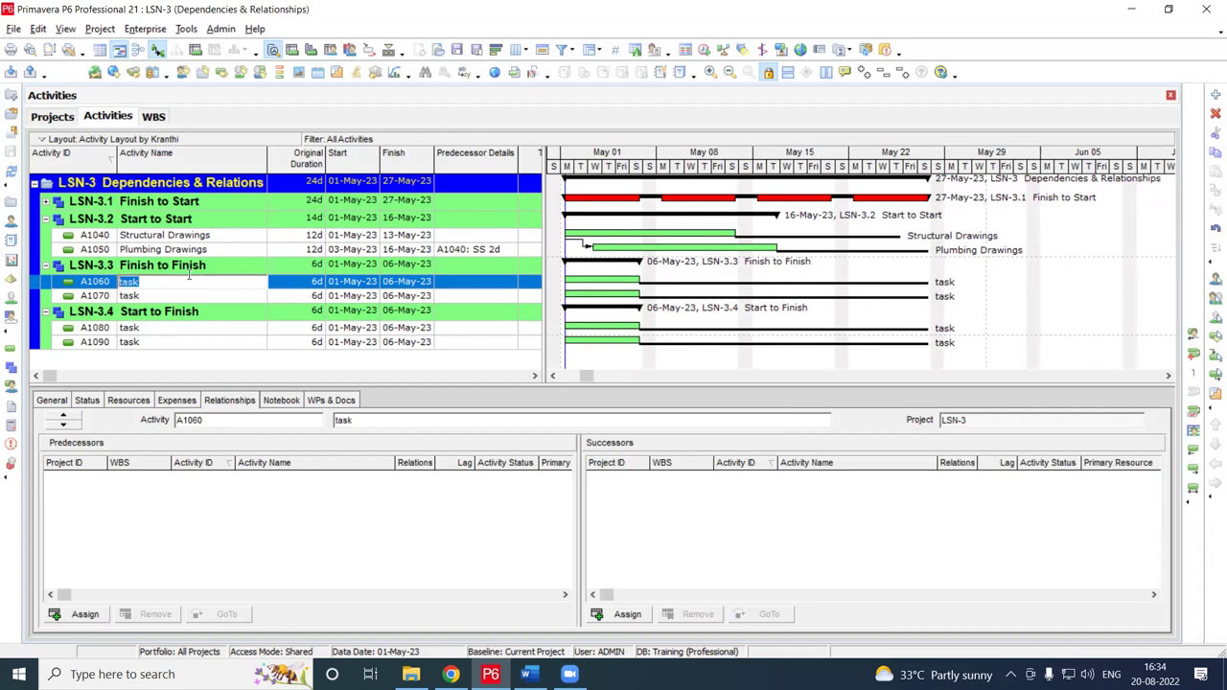
type("softw")
type("are development")
key("Return")
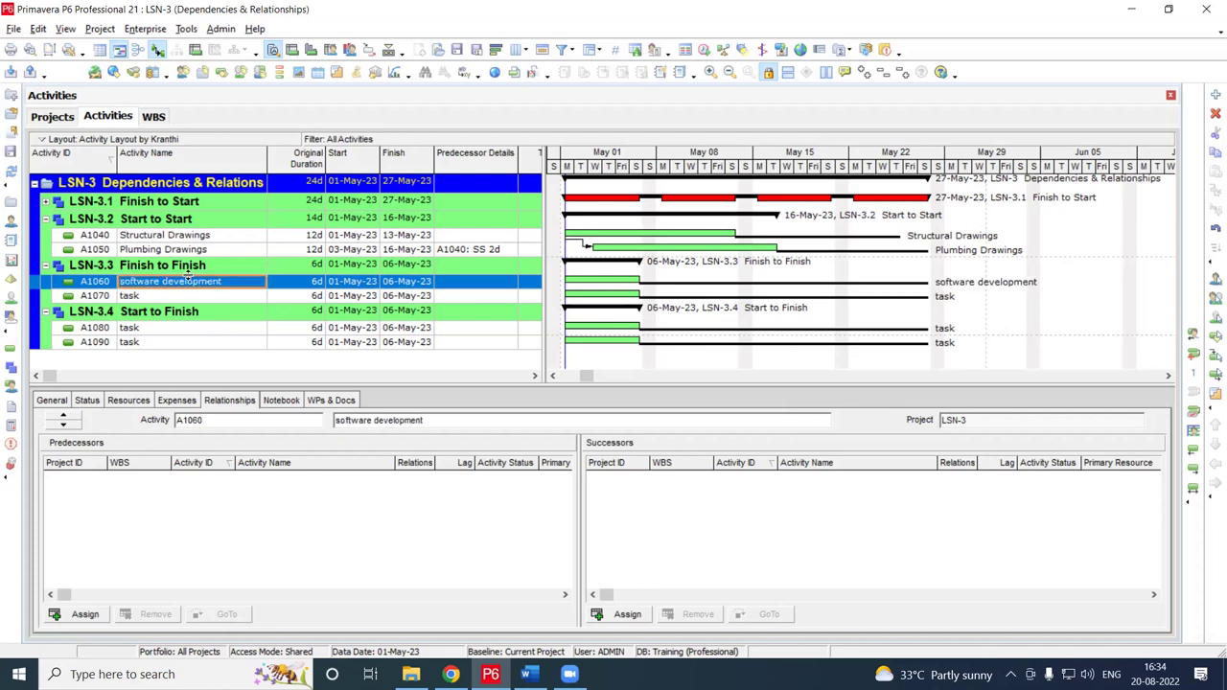
Set the original duration of the software development activity to 4 weeks (4w)
left_click(298, 284)
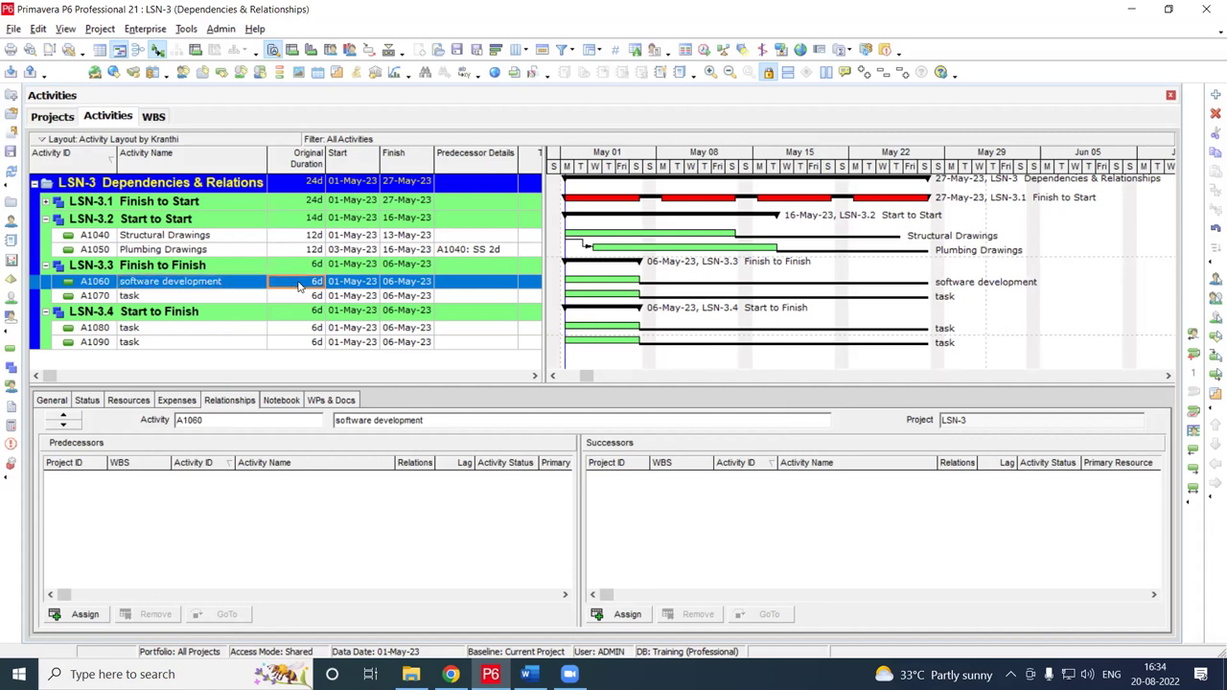
type("4w")
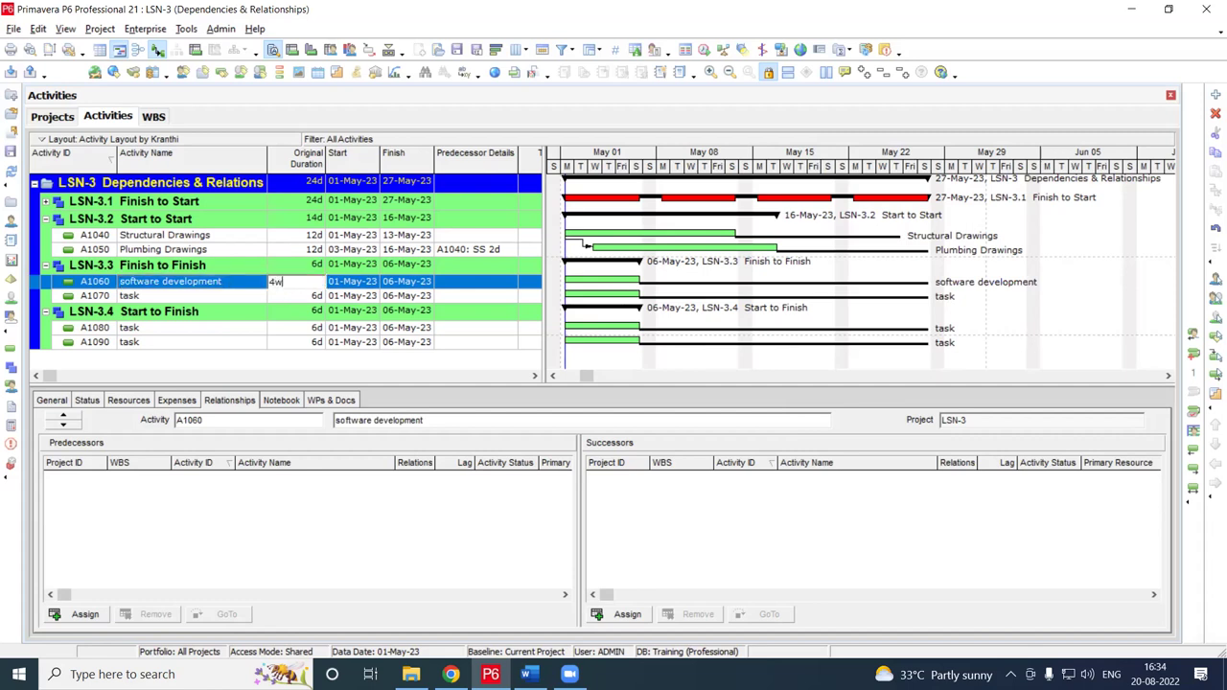
key("Return")
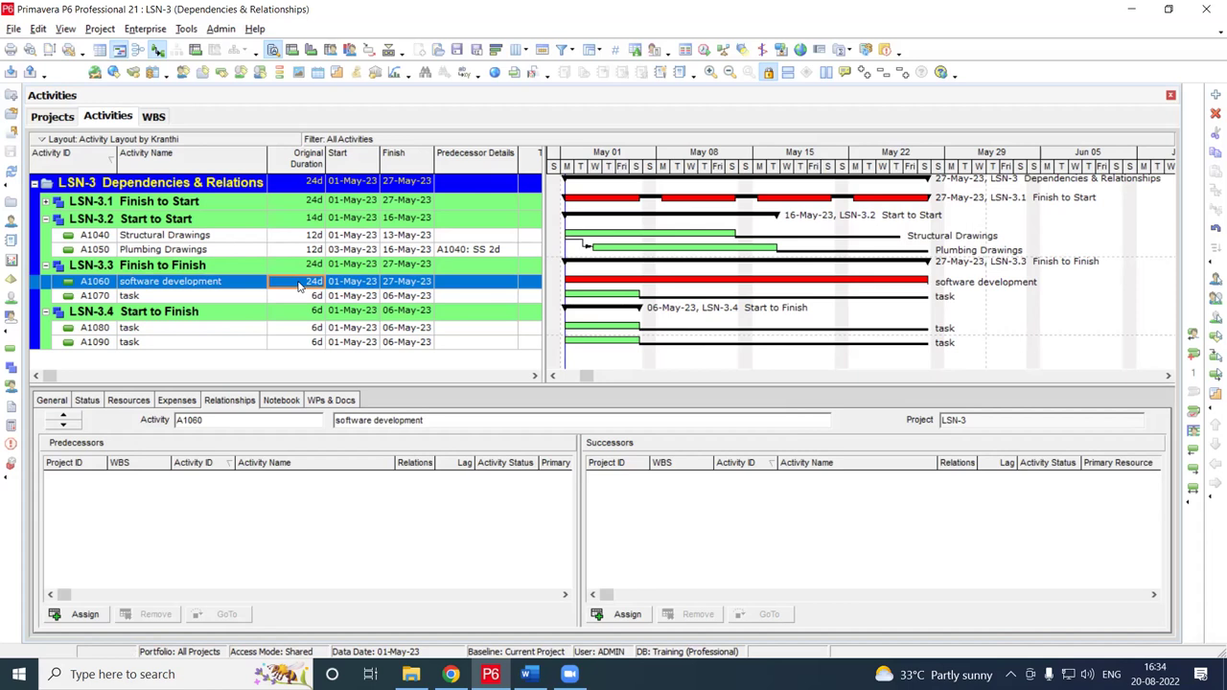
Rename activity A1070 under Finish to Finish as "Write uSer Manual"
left_click(244, 300)
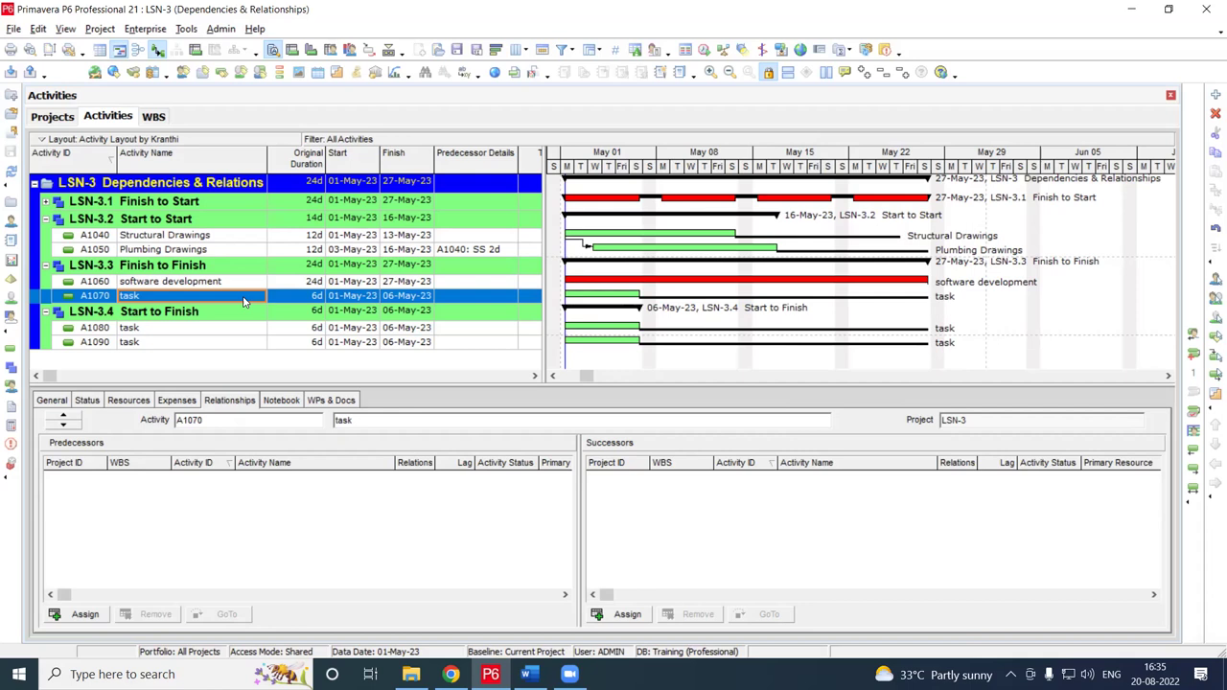
type("Write ")
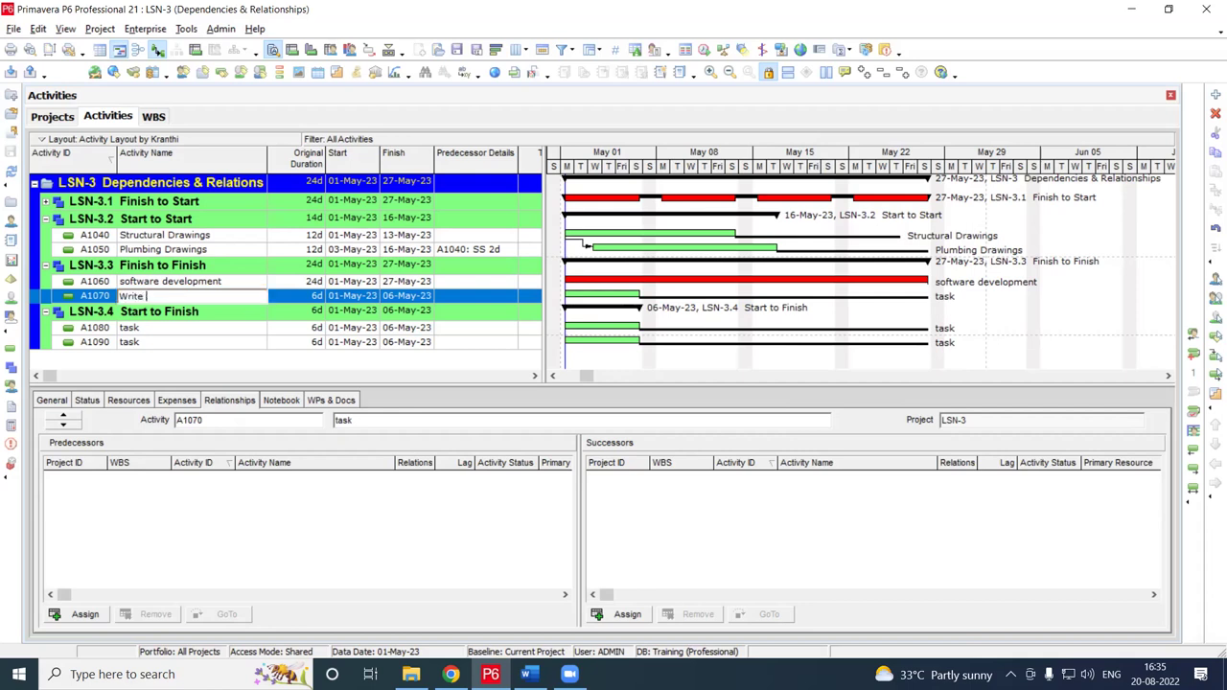
type("uSer Manual")
key("Return")
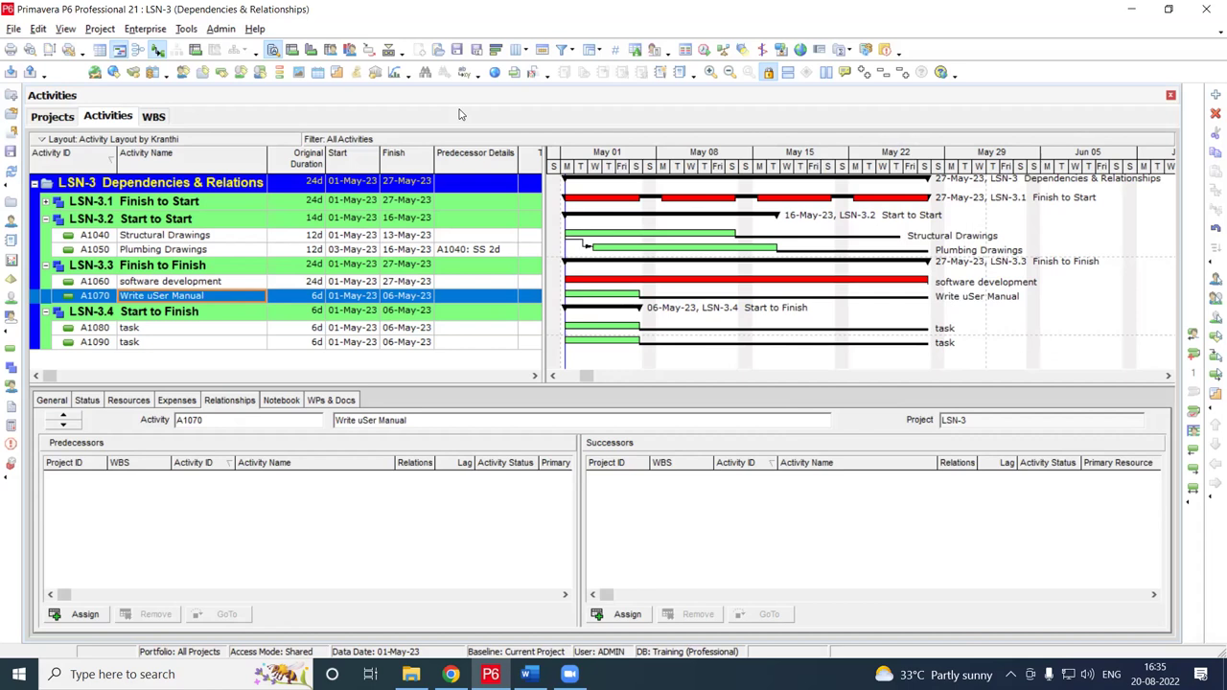
Assign software development (A1060) as predecessor of Write uSer Manual with a finish-to-finish (FF) relationship
left_click(84, 614)
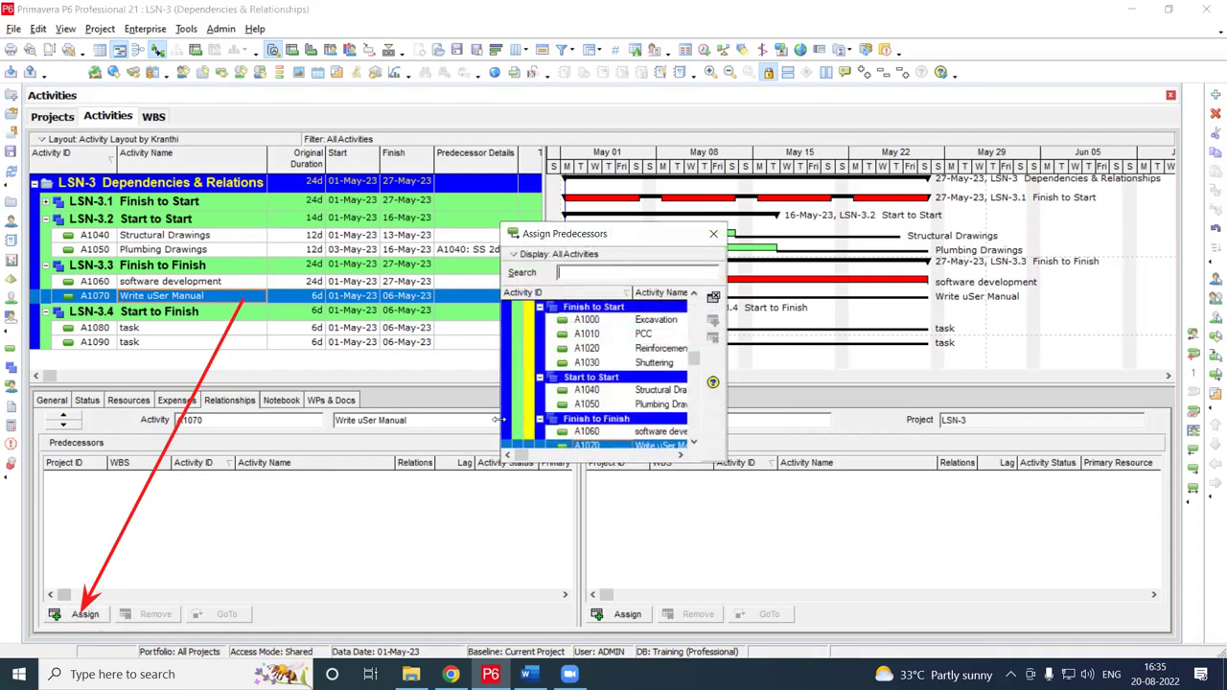
left_click(646, 432)
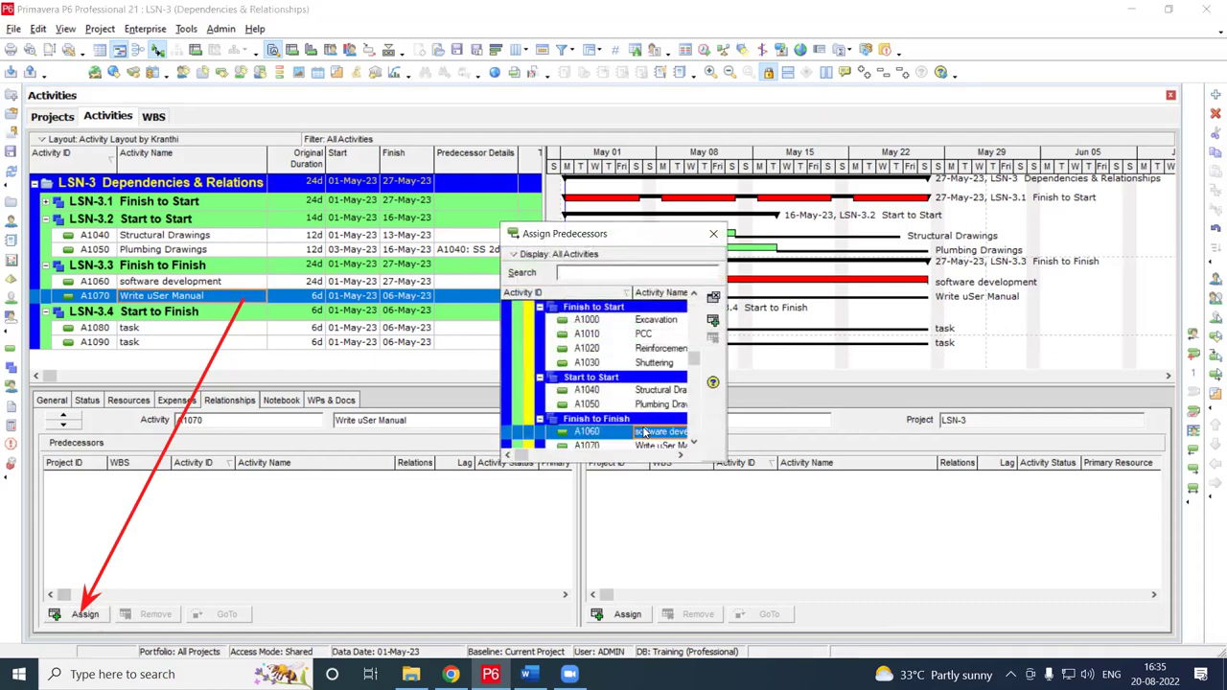
left_click(714, 320)
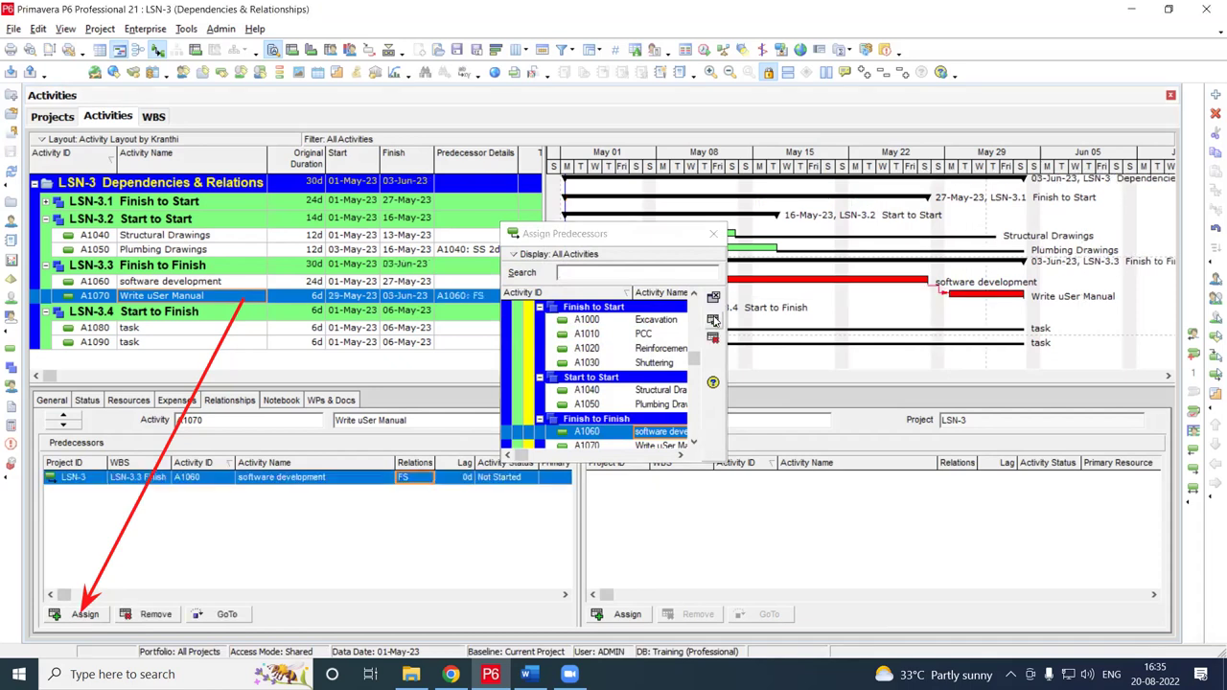
left_click(713, 235)
left_click(426, 478)
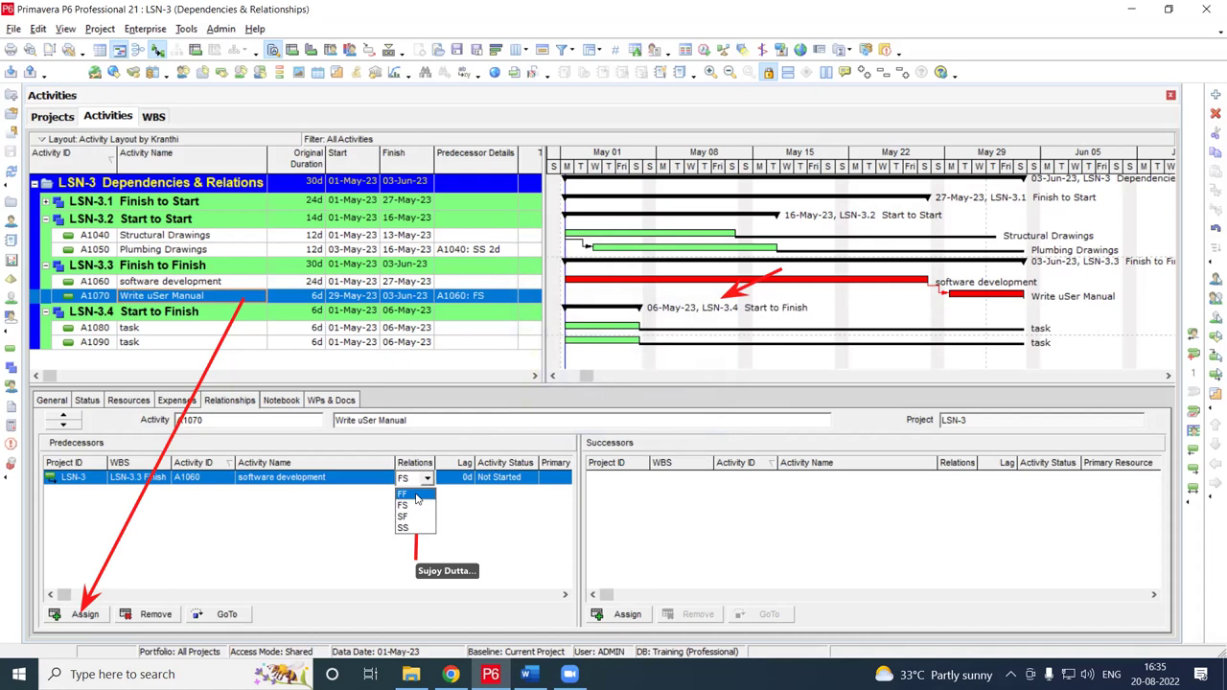
left_click(417, 495)
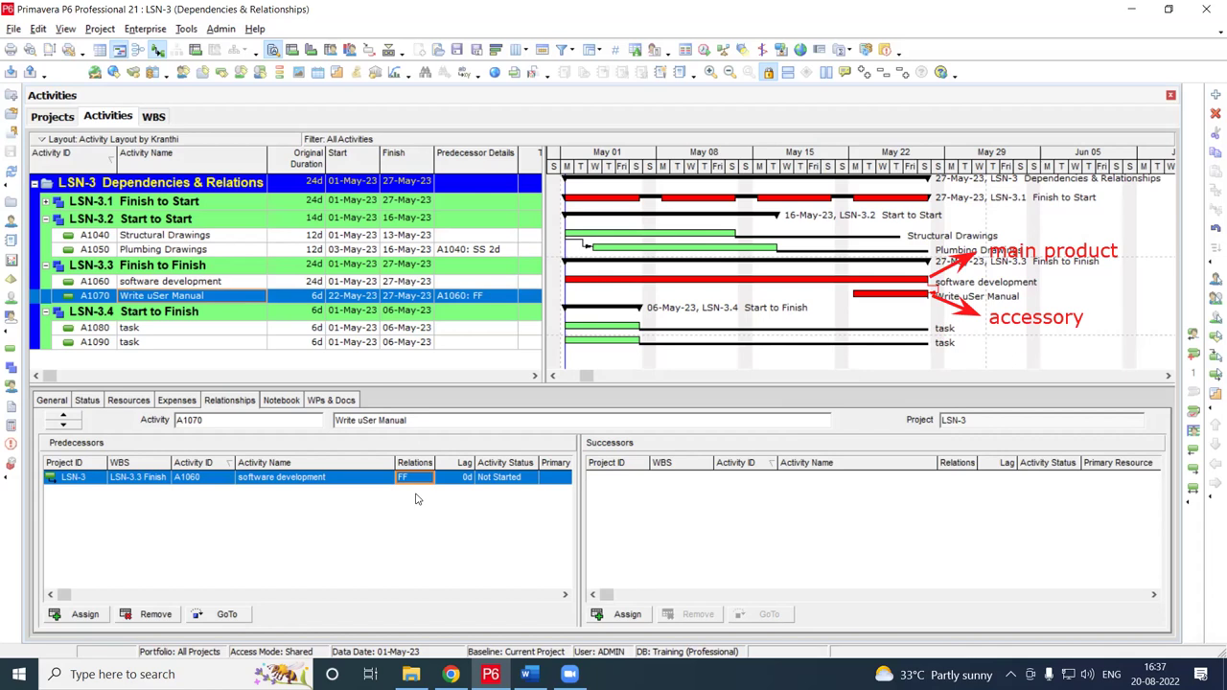
Set the original duration of the Write uSer Manual activity to 10 days
left_click(305, 299)
type("10")
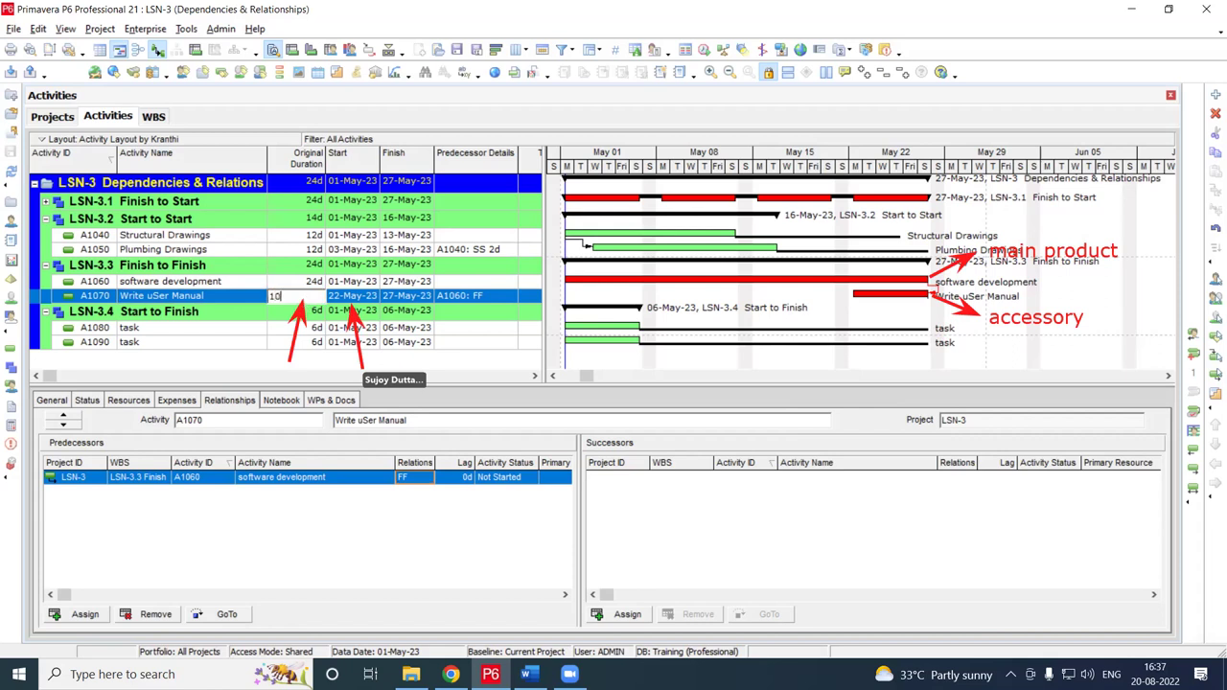
key("Return")
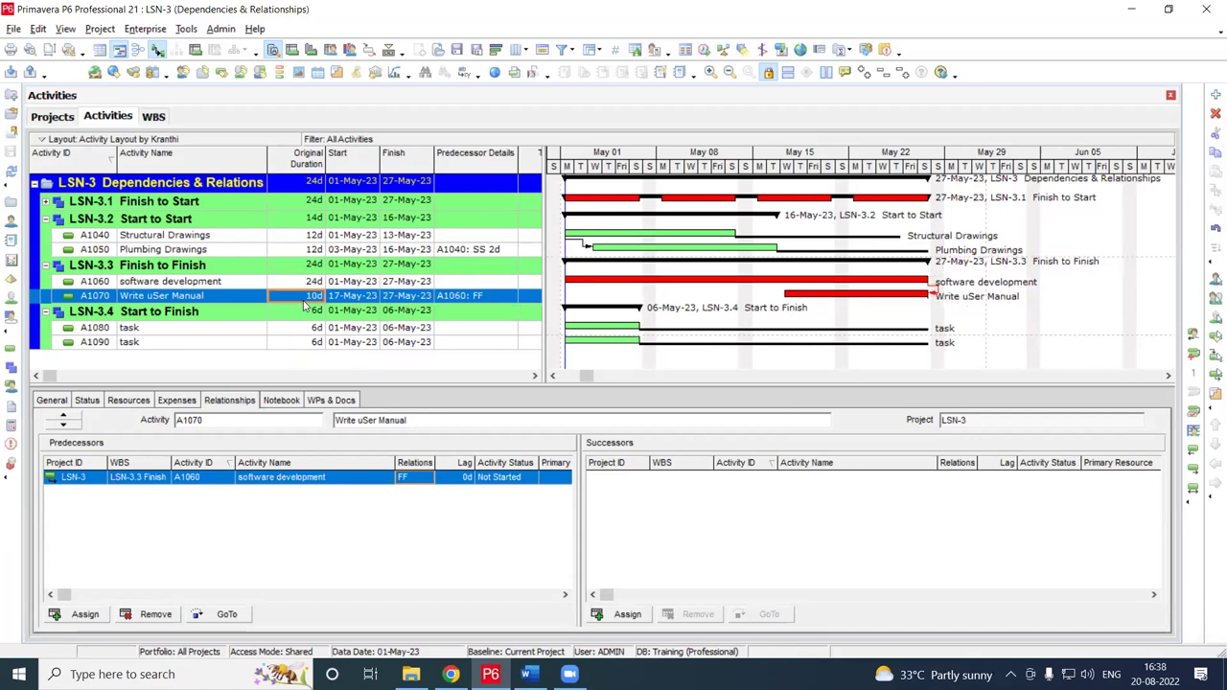
Try an original duration of 30 days for software development and restore it to 24 days
left_click_drag(268, 223, 287, 278)
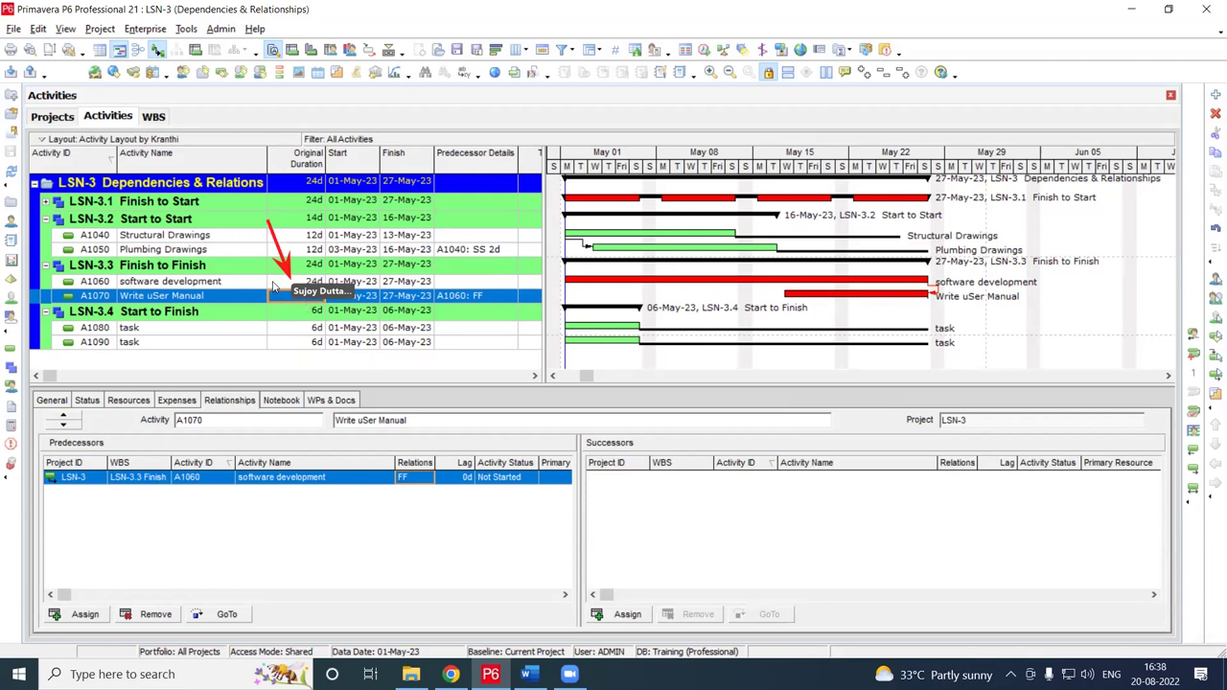
left_click(278, 283)
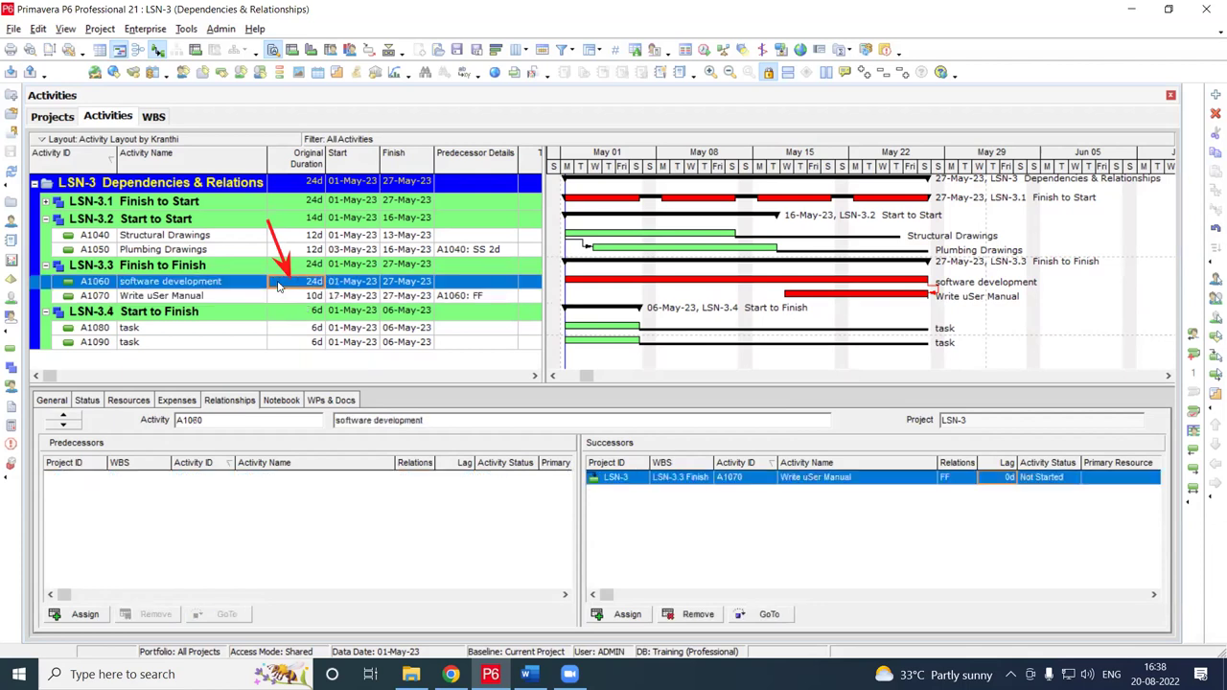
type("30")
key("Return")
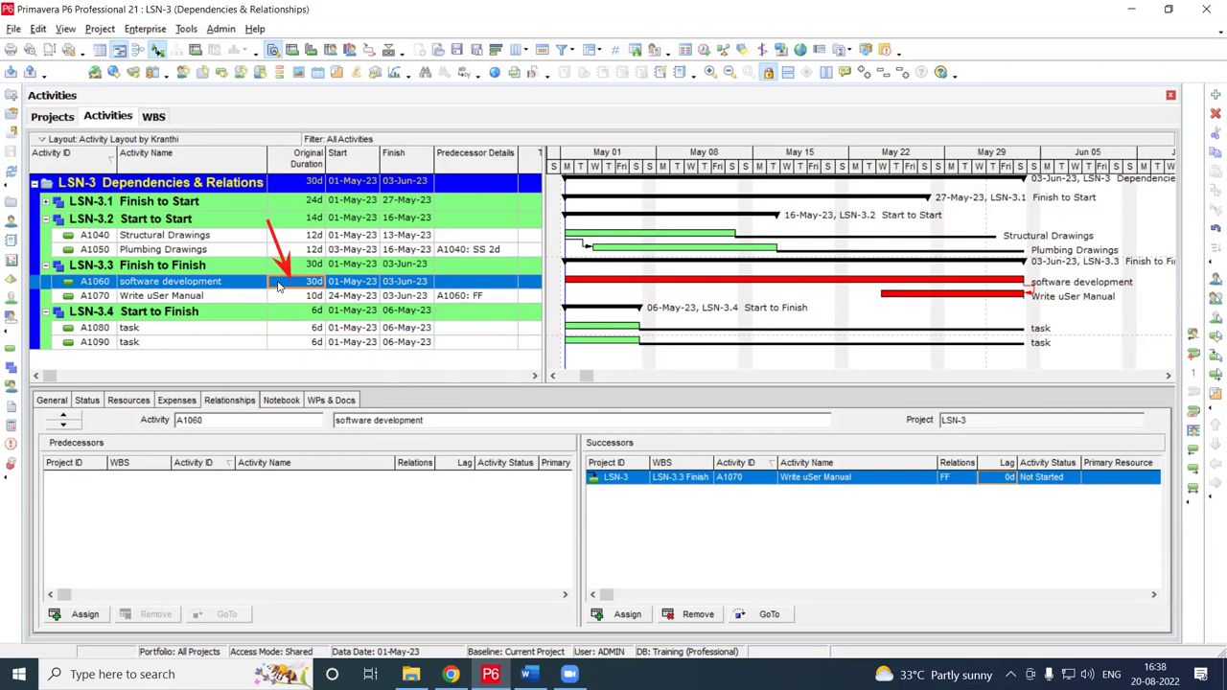
type("24")
key("Return")
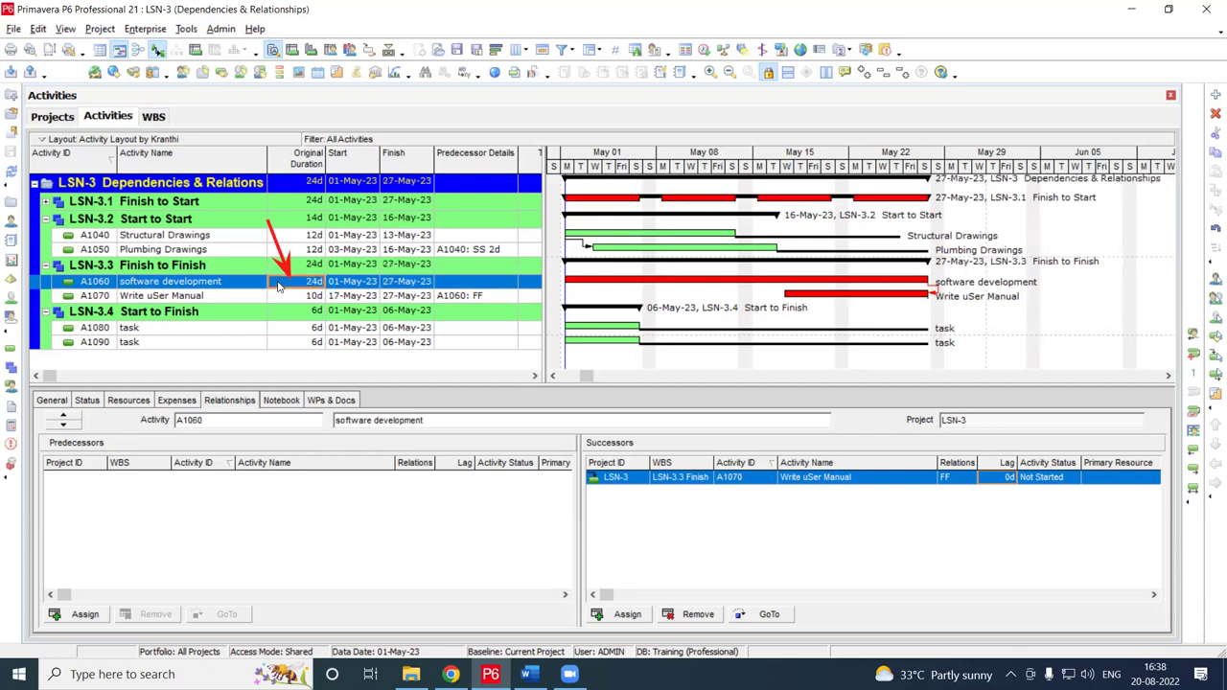
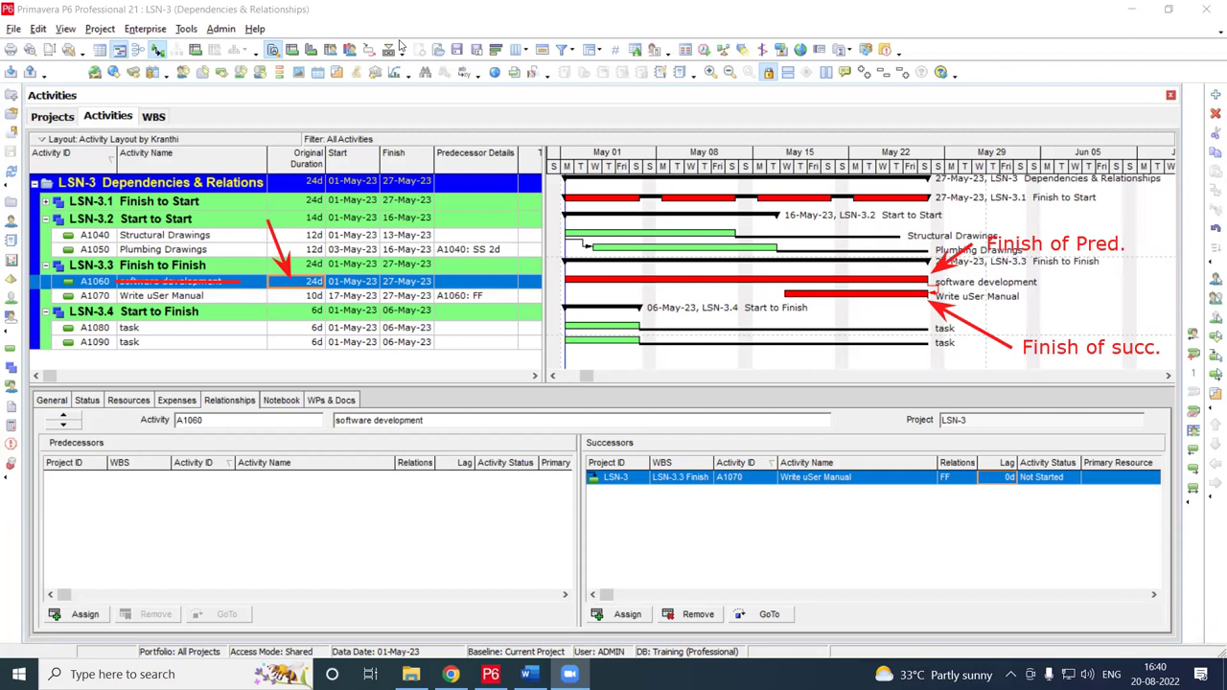
key("Escape")
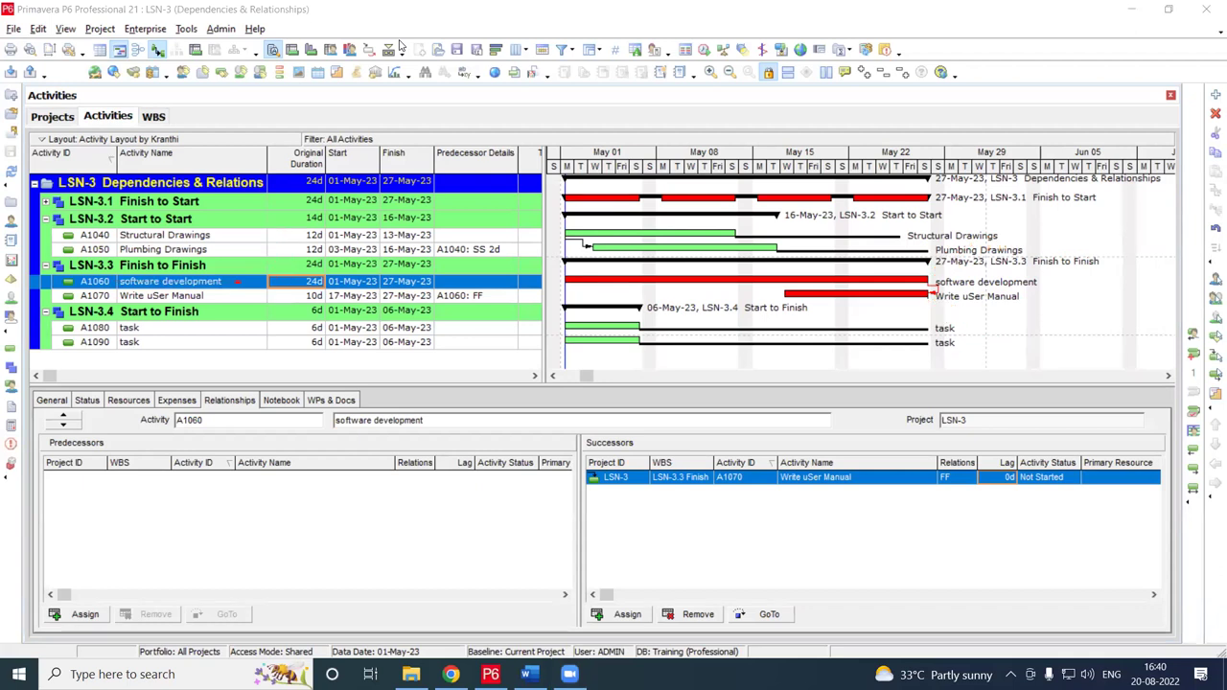
Rename activity A1060 as "P" and activity A1070 as "S" under Finish to Finish
left_click(239, 284)
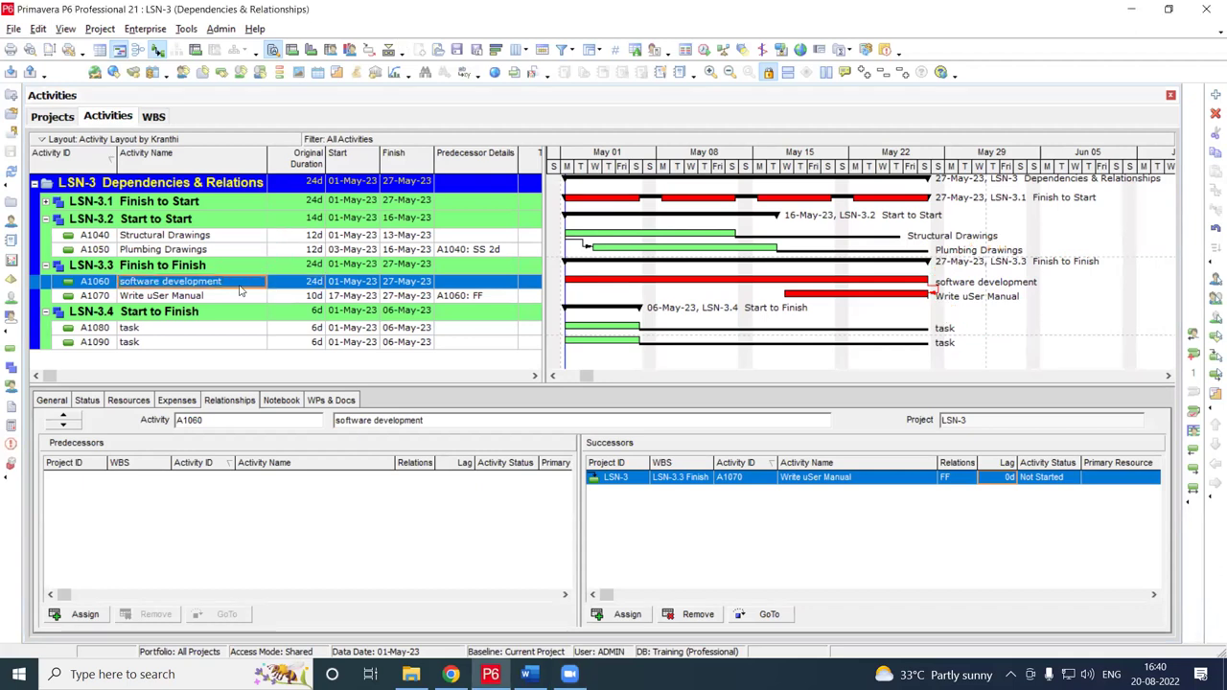
left_click(241, 285)
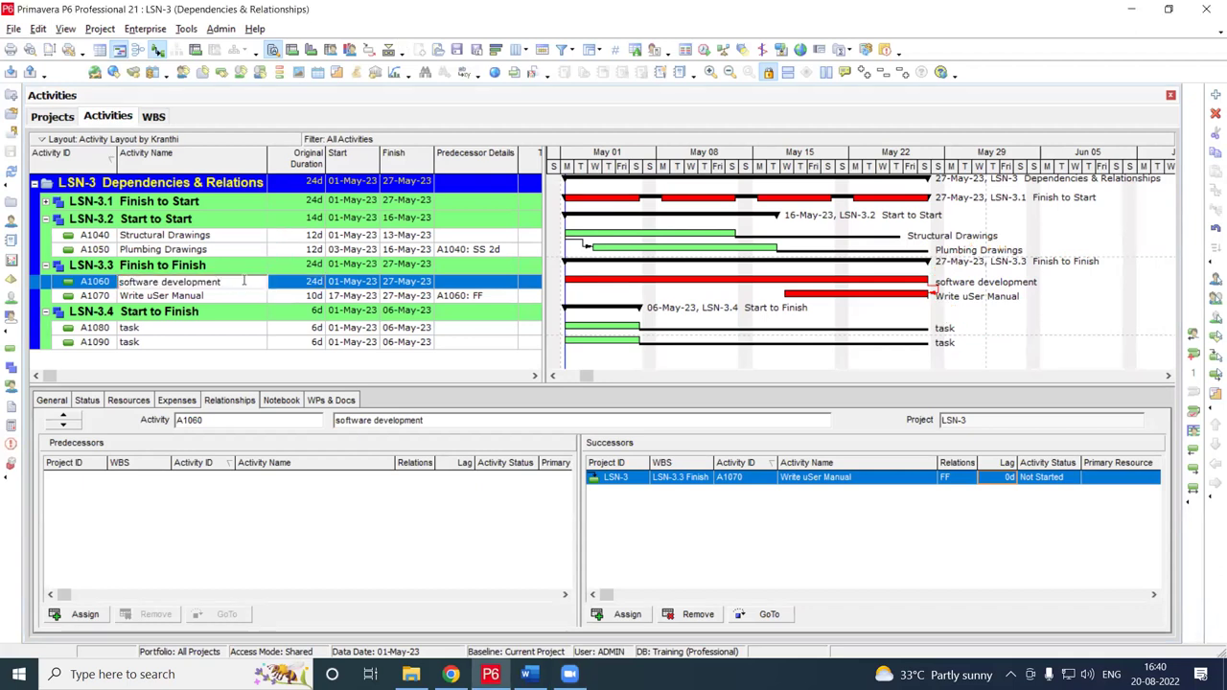
type("P")
key("Return")
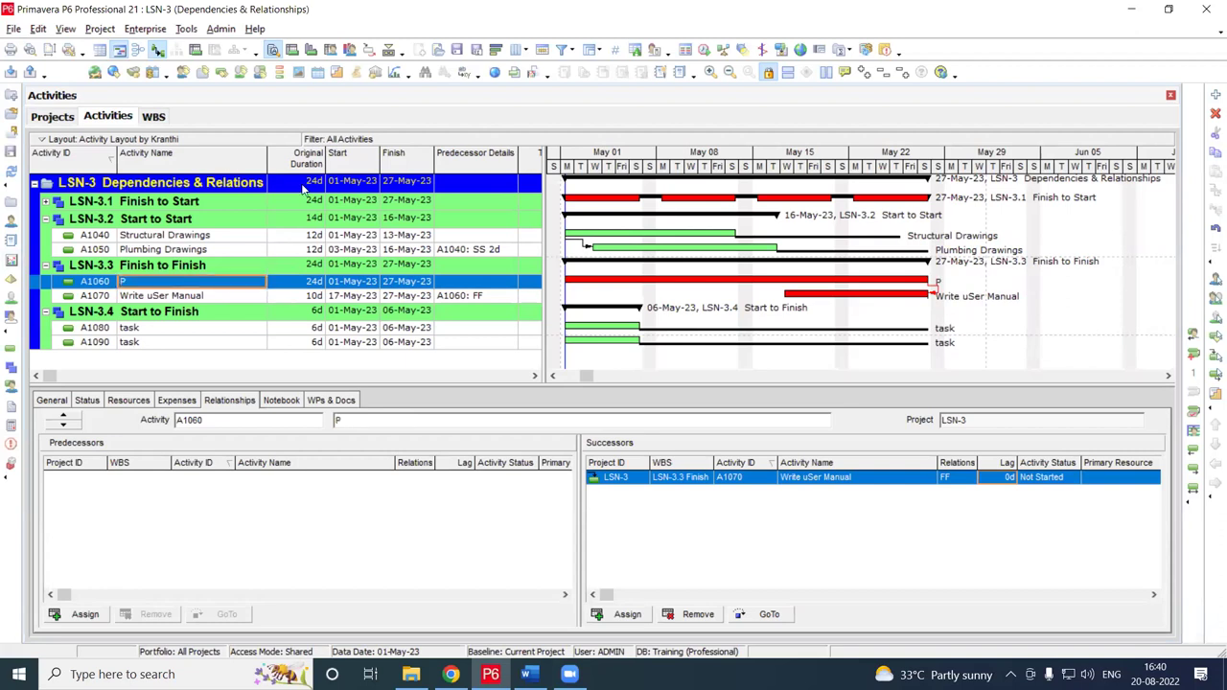
double_click(222, 297)
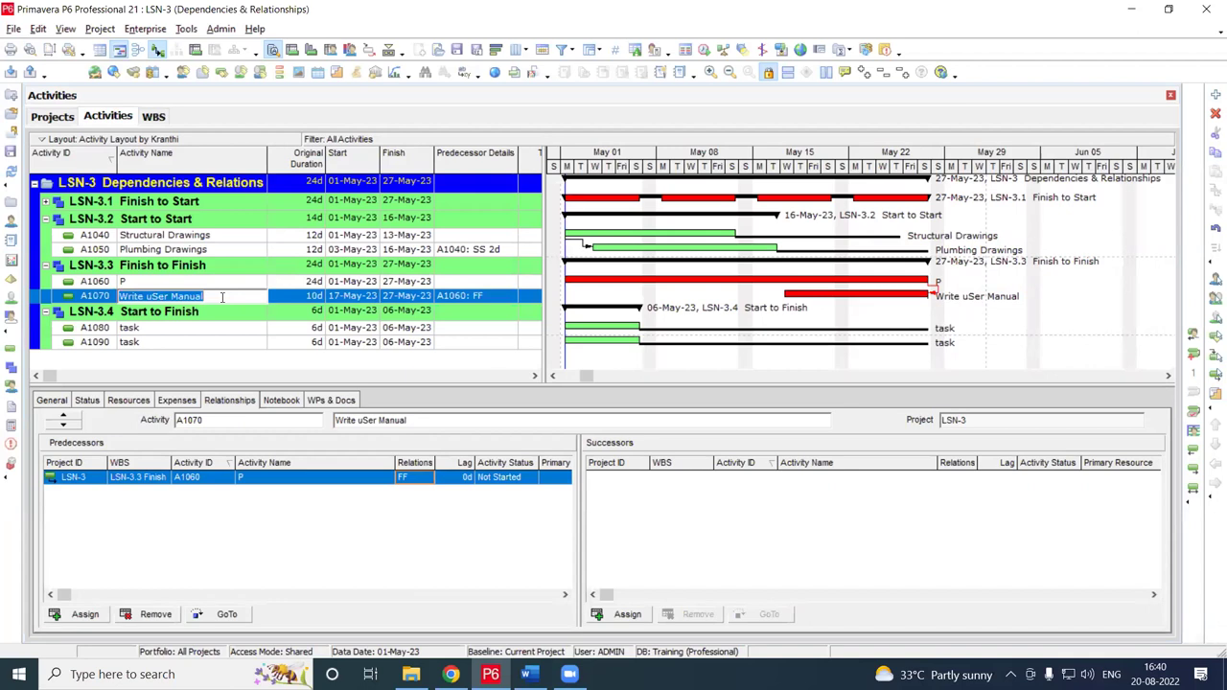
type("S")
key("Return")
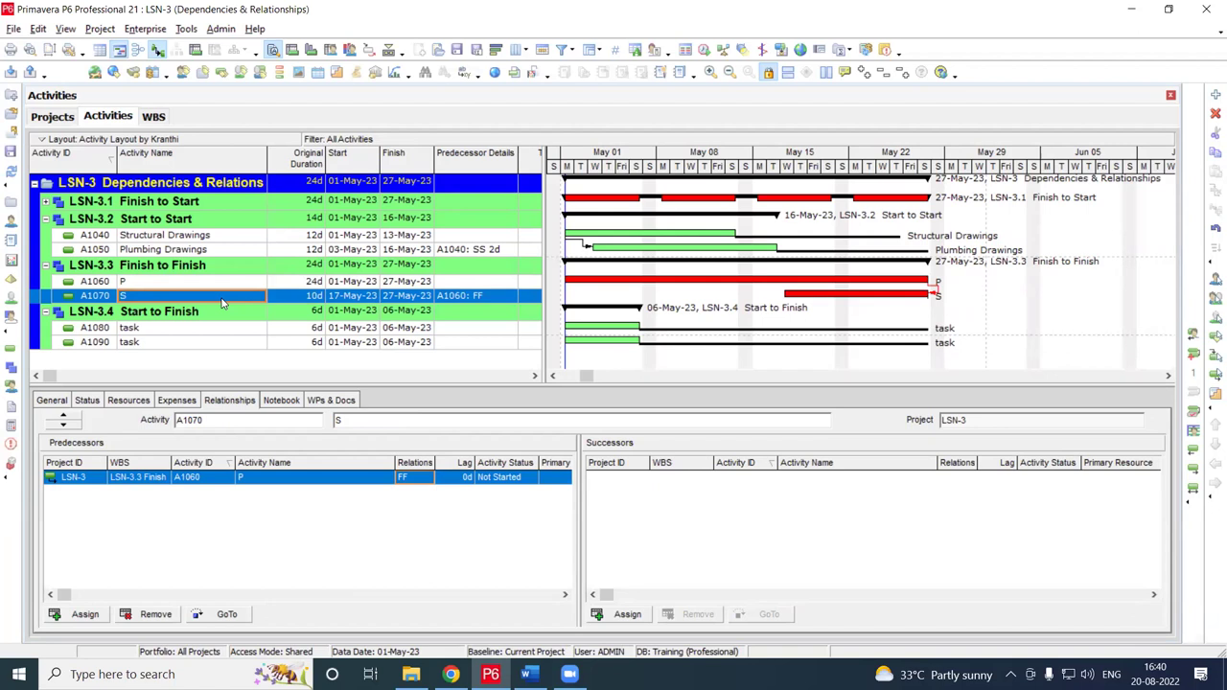
Rename activity A1060 under Finish to Finish as "Erection of Manuf. Plants"
left_click(217, 284)
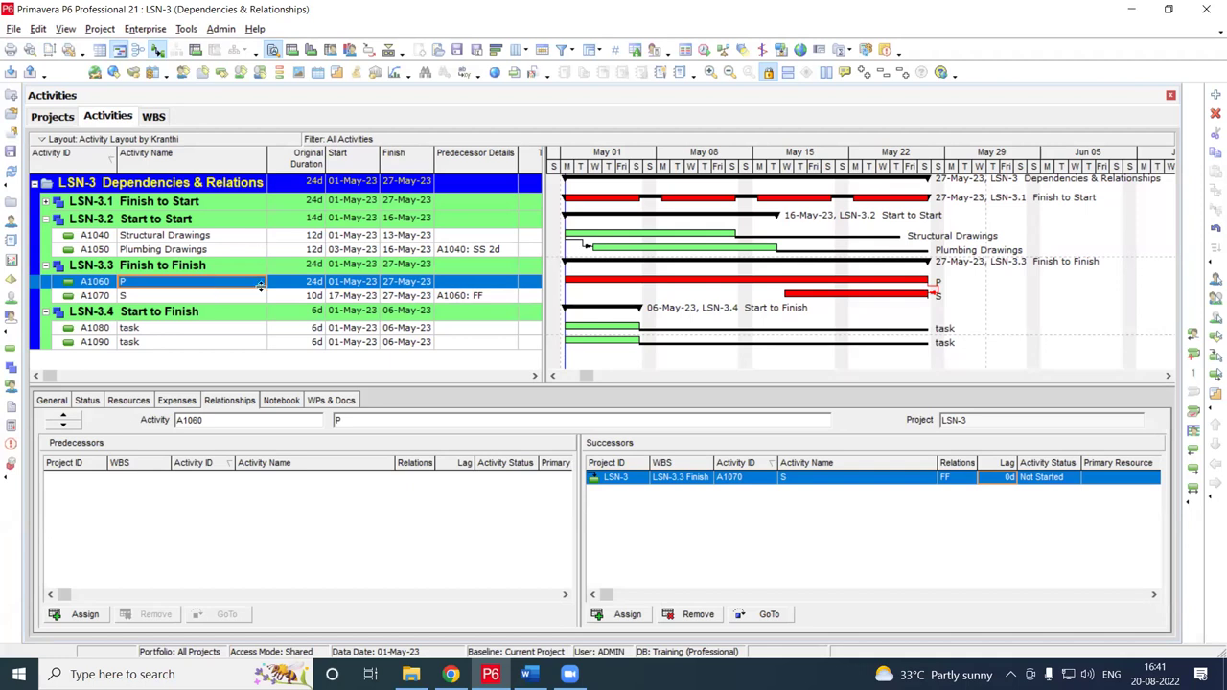
left_click(220, 281)
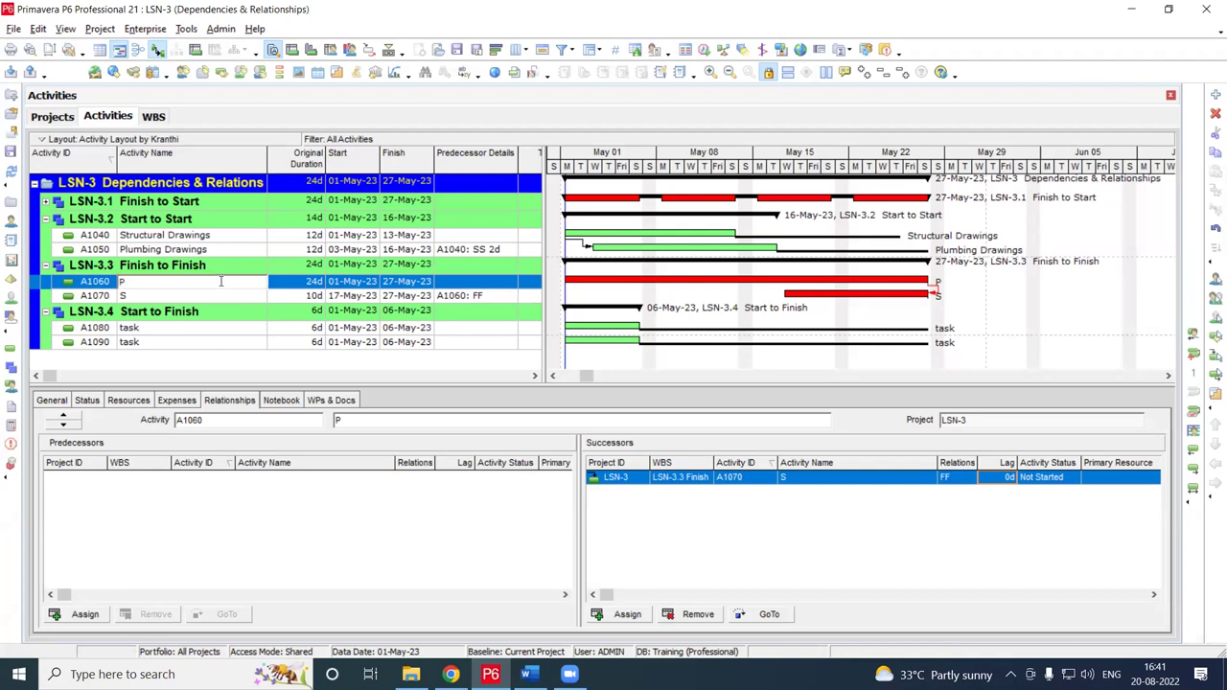
key("BackSpace")
type("Erection of Manuf. Plants")
key("Return")
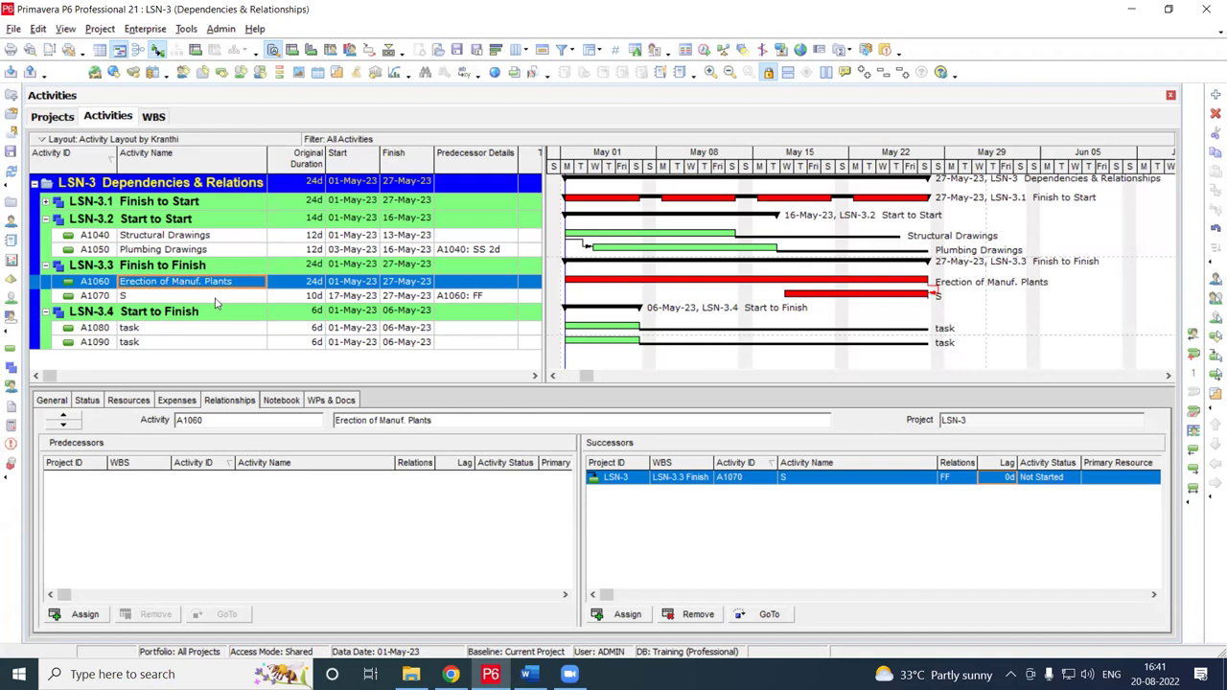
Rename activity A1070 under Finish to Finish as "Handover of SOP"
left_click(216, 299)
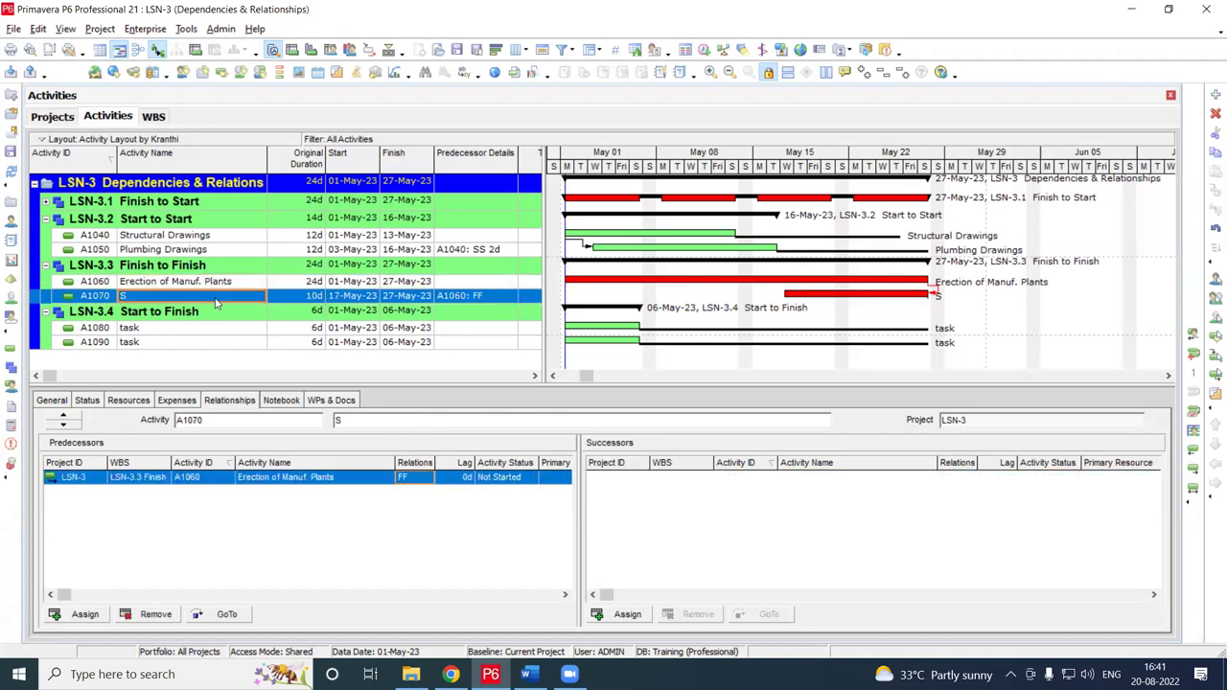
type("Hanover ")
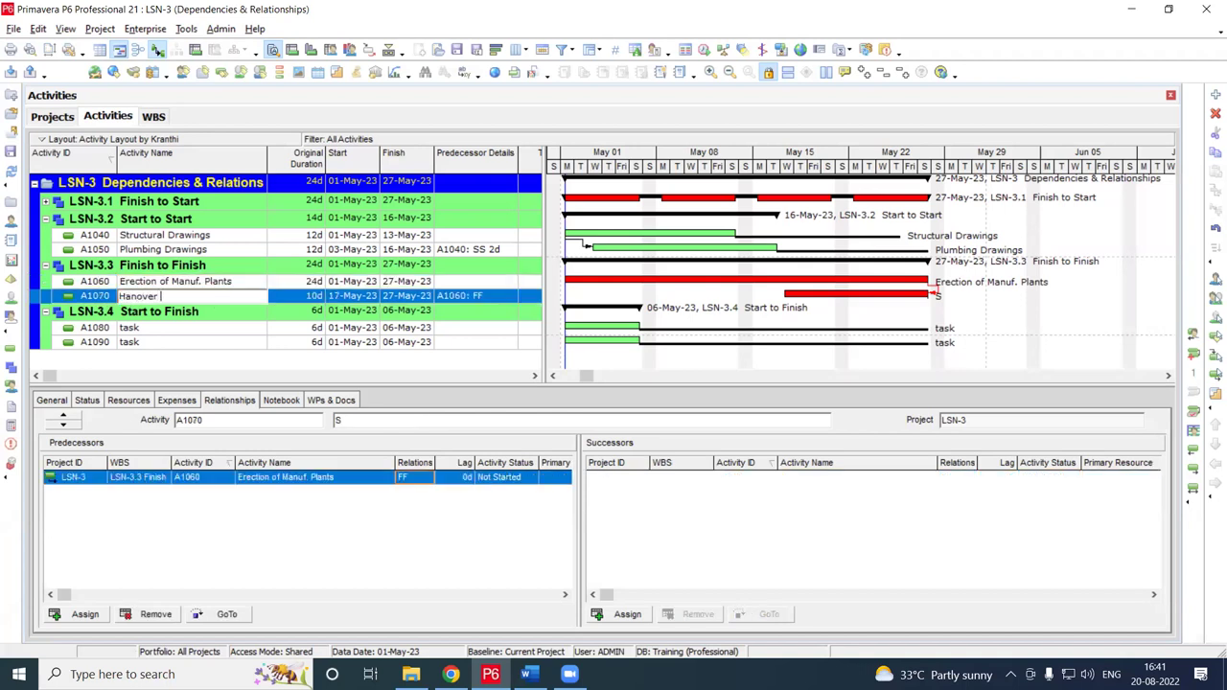
type("of SOP")
key("Return")
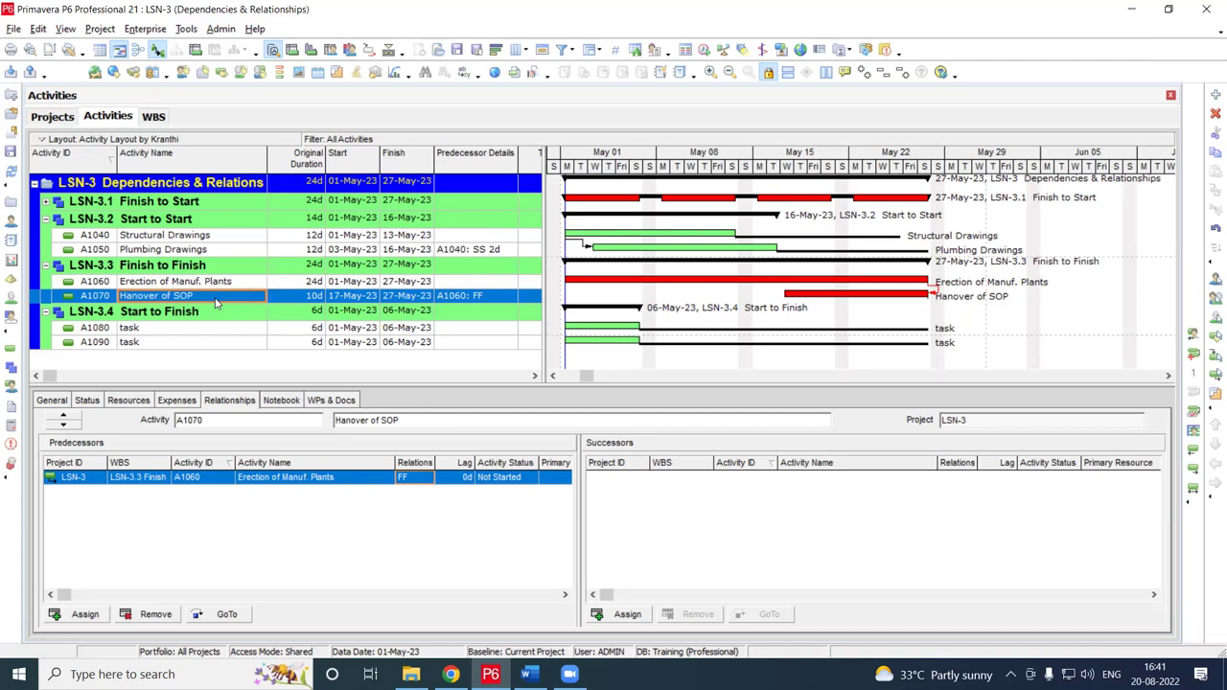
left_click(158, 303)
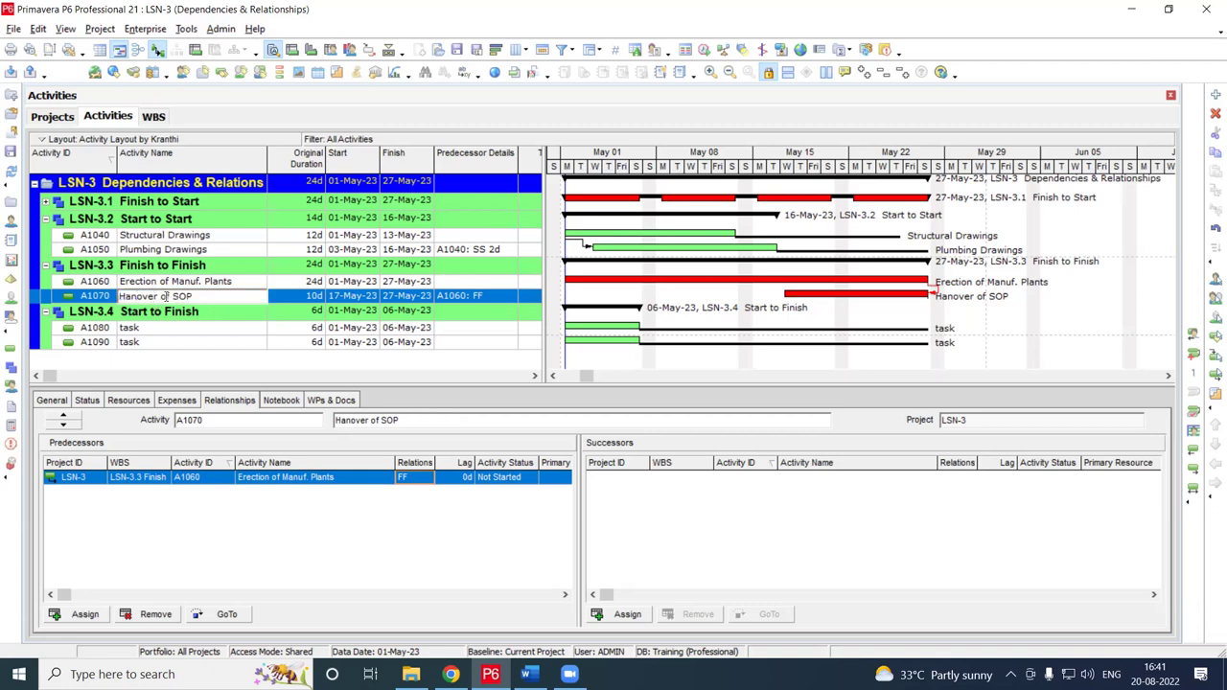
type("d")
key("Return")
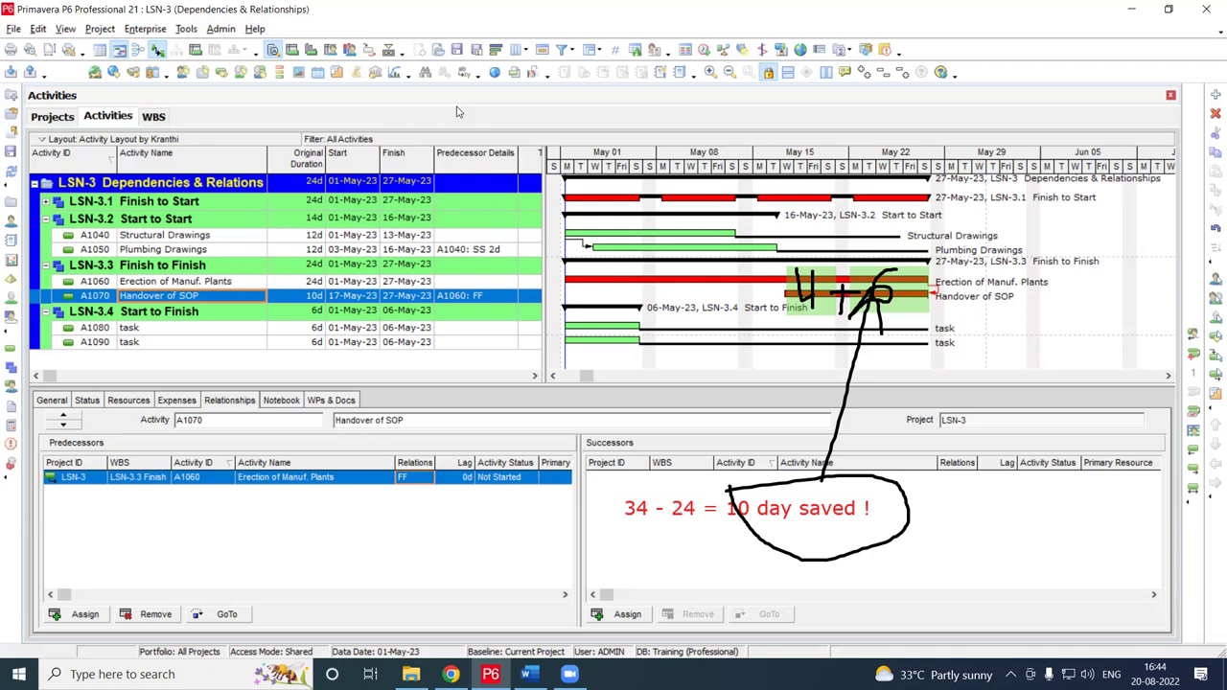
Switch to the Primavera_Notes document in Word and go to its Start to Finish Situation section
key("Escape")
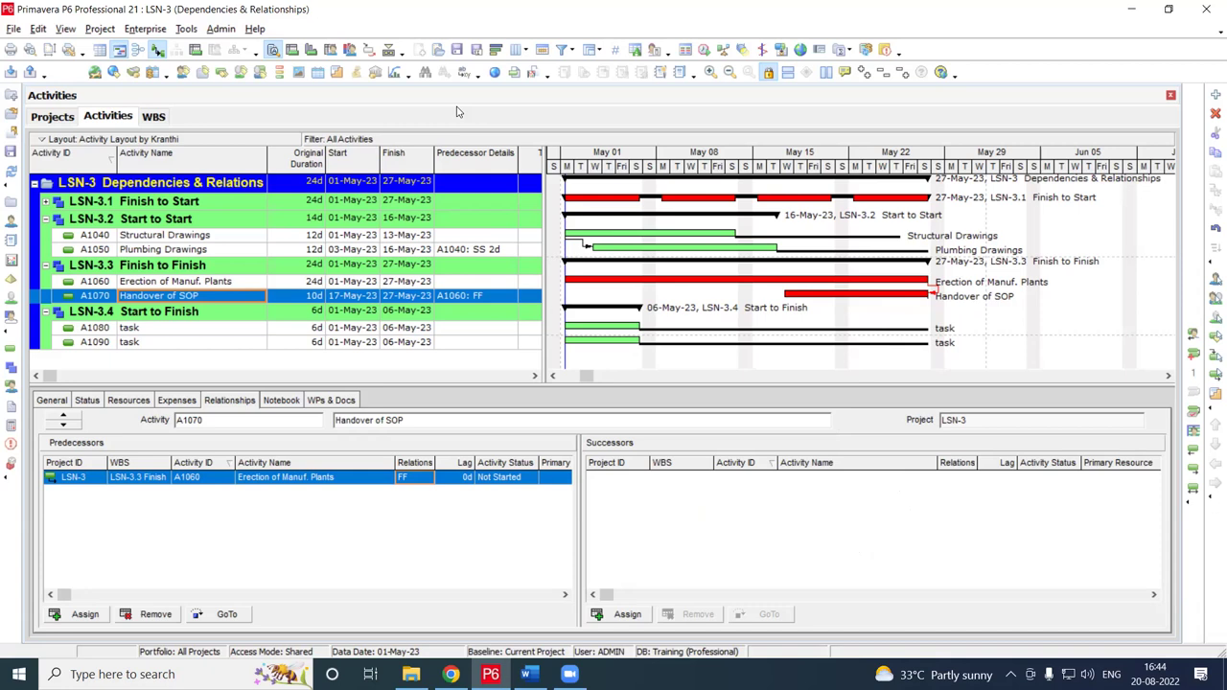
key("alt+Tab")
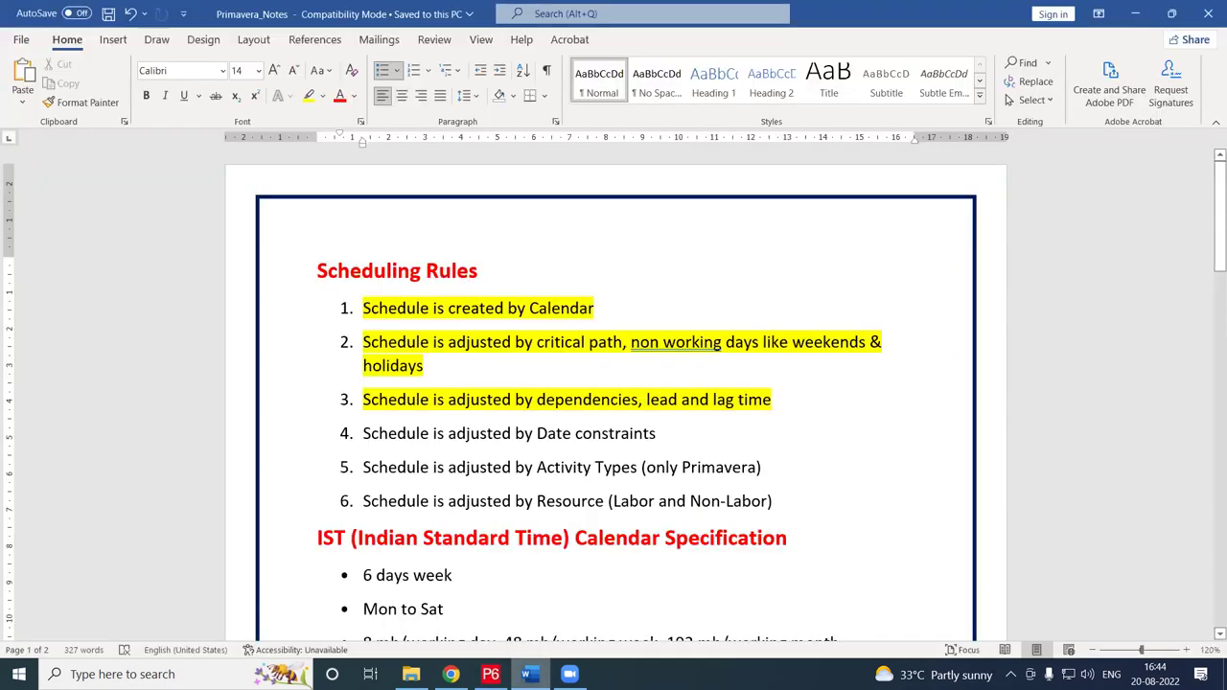
key("alt+Tab")
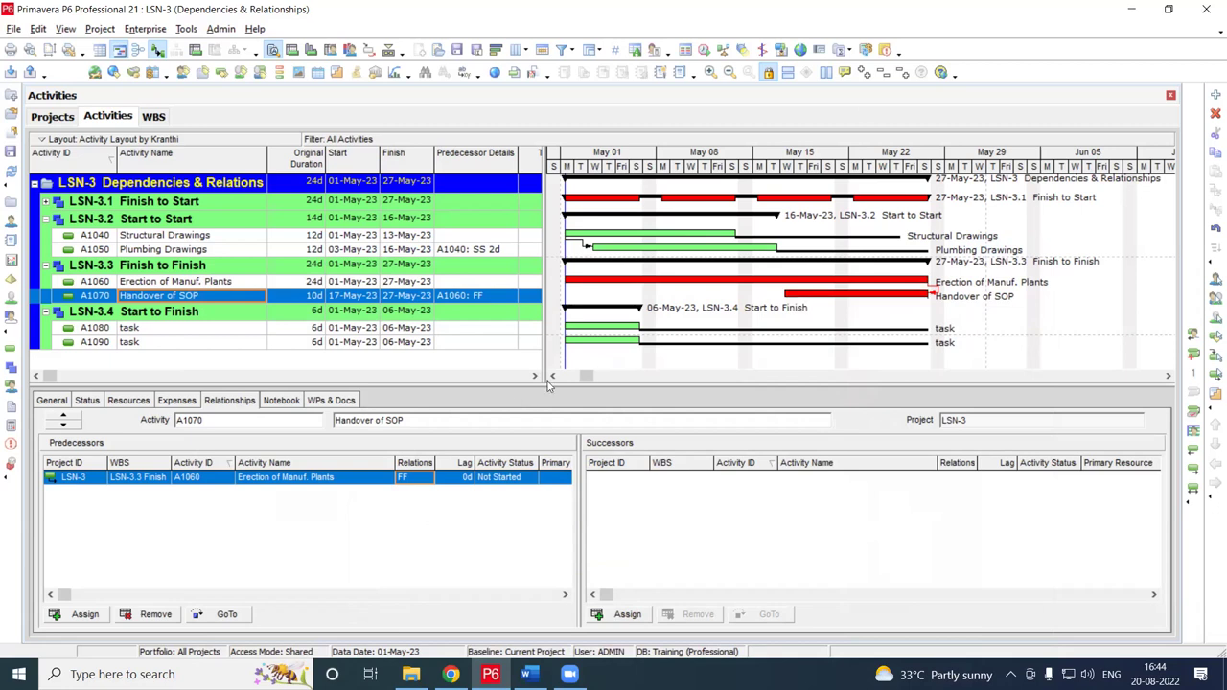
left_click(1132, 8)
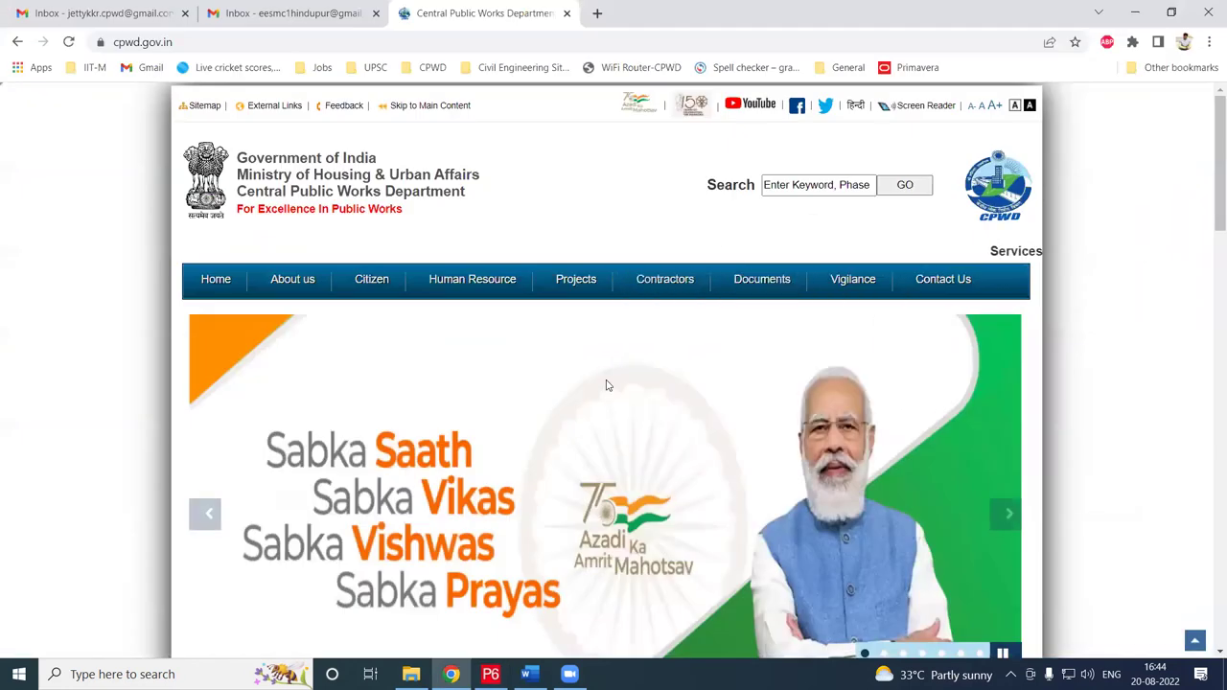
left_click(1134, 12)
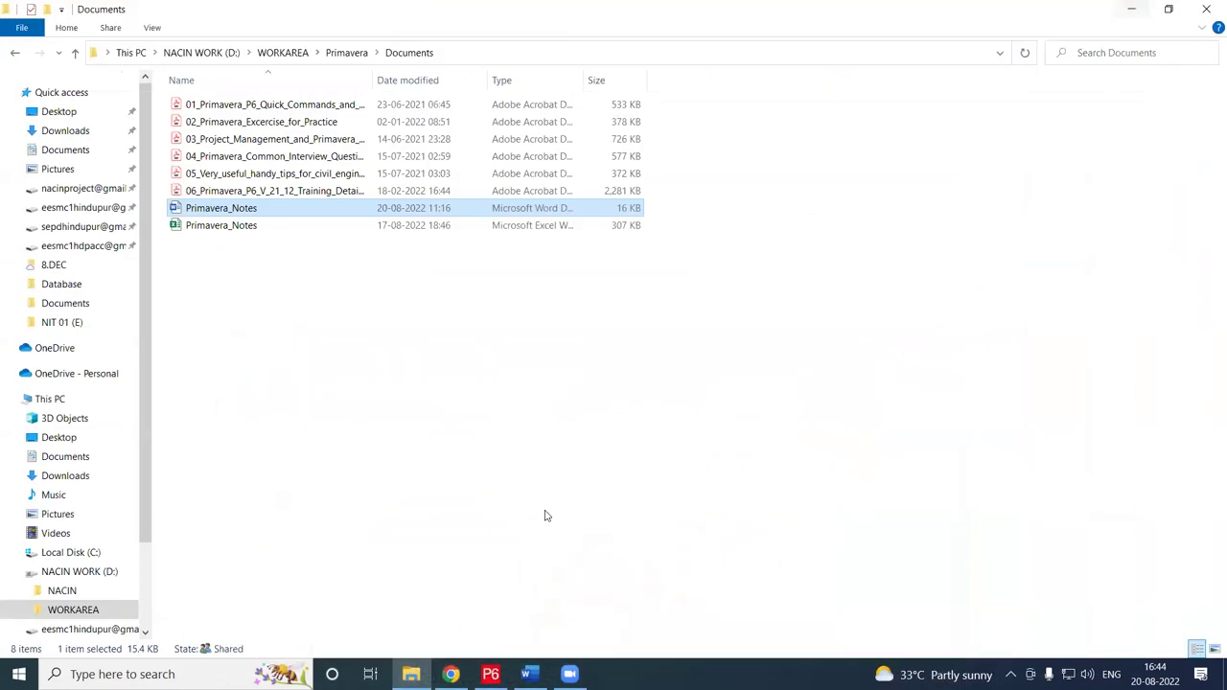
double_click(259, 211)
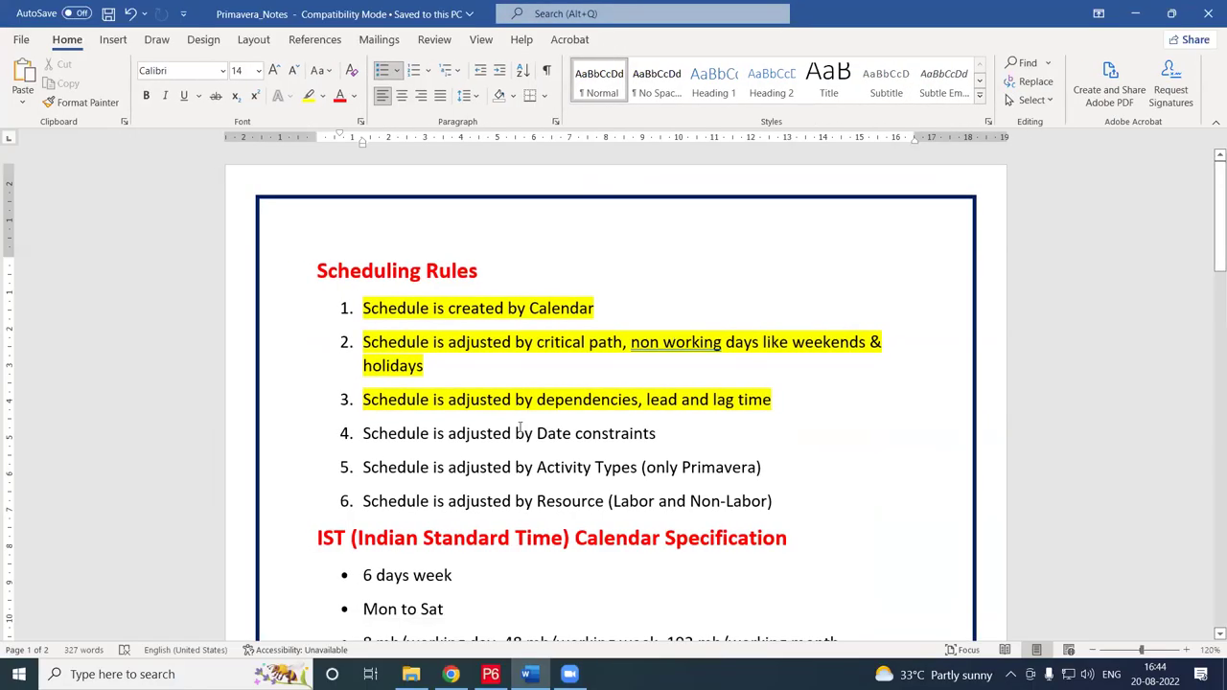
scroll(537, 436, "down", 6)
scroll(561, 443, "down", 10)
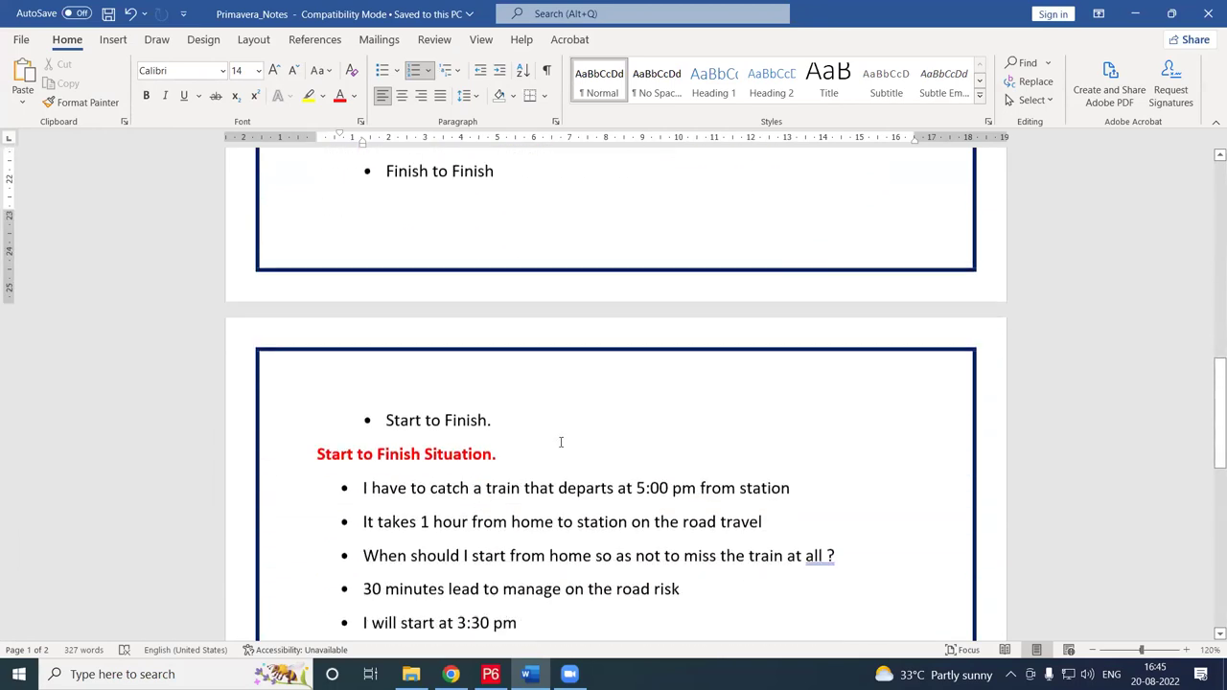
scroll(561, 442, "down", 3)
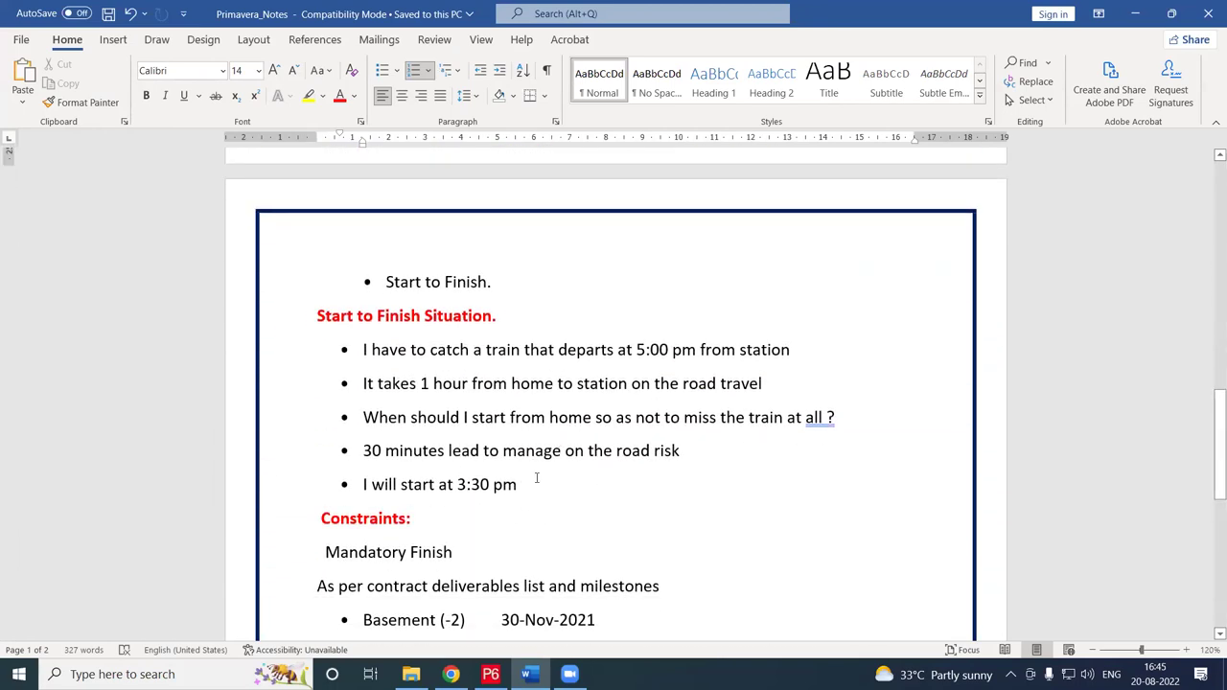
Delete the last two bullets of the Start to Finish Situation, about the 30 minutes lead and starting at 3:30 pm
left_click_drag(537, 478, 361, 418)
left_click(537, 508)
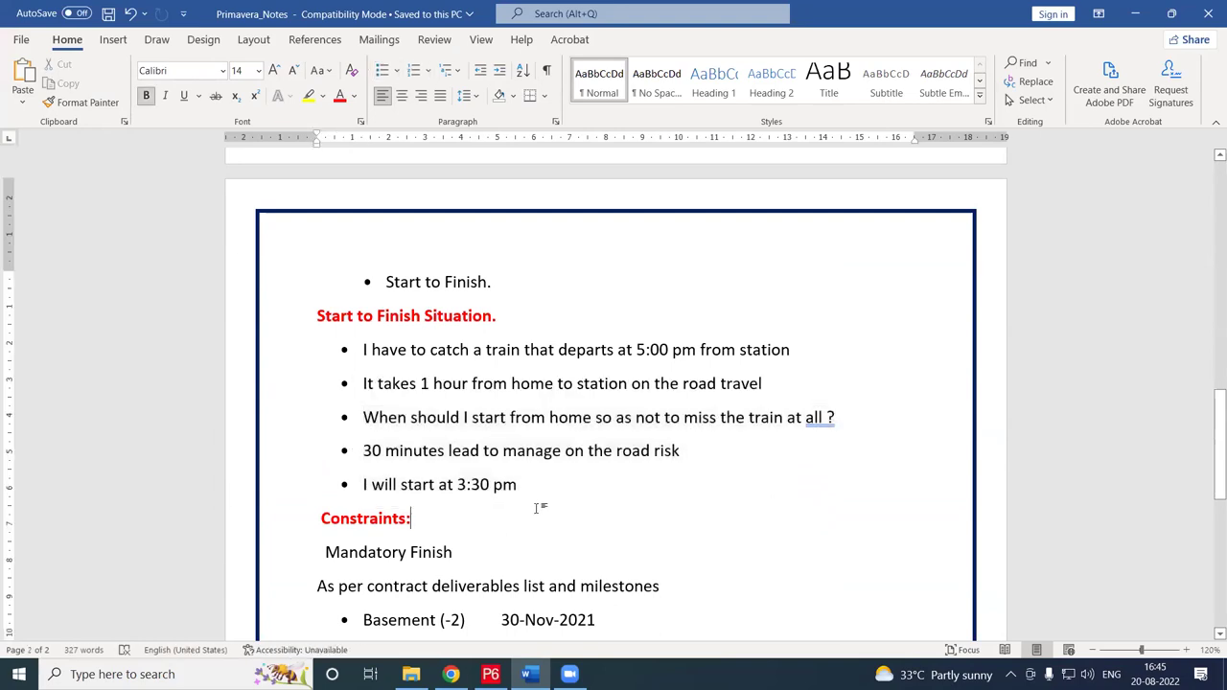
left_click_drag(518, 485, 316, 447)
key("Delete")
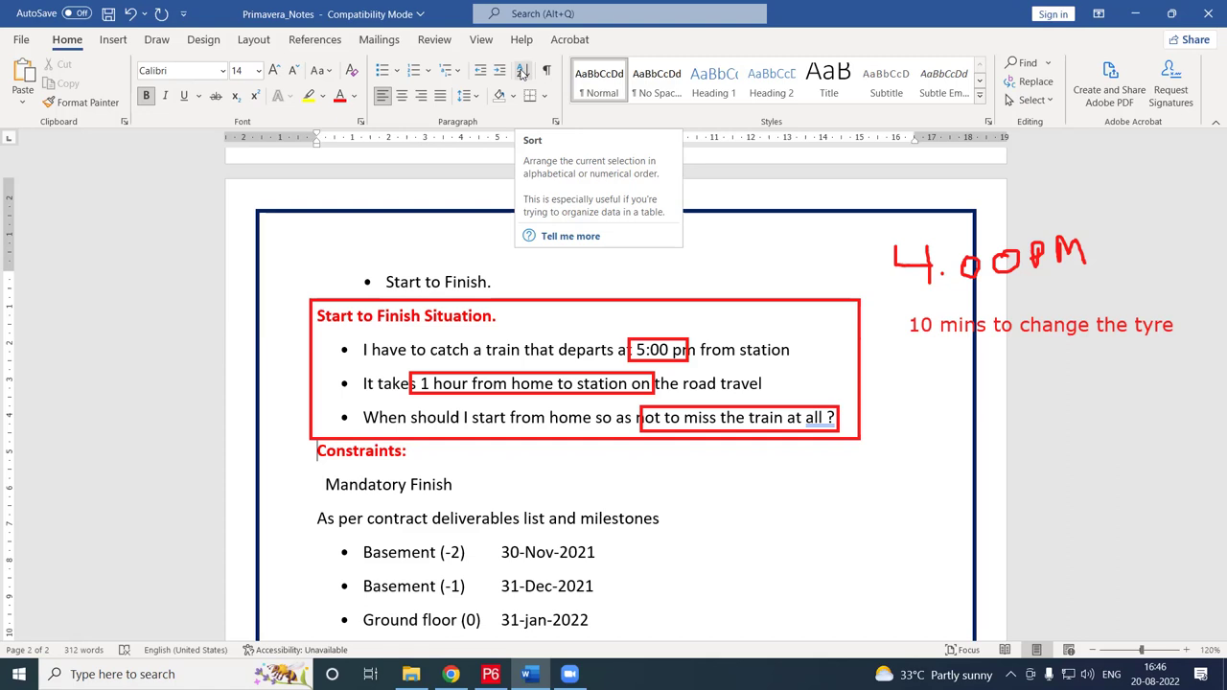
Handwrite 4.00 PM beside the Start to Finish Situation notes and clear the screen annotations
left_click_drag(901, 251, 929, 280)
key("ctrl+z")
key("ctrl+z")
key("ctrl+z")
key("ctrl+z")
key("ctrl+z")
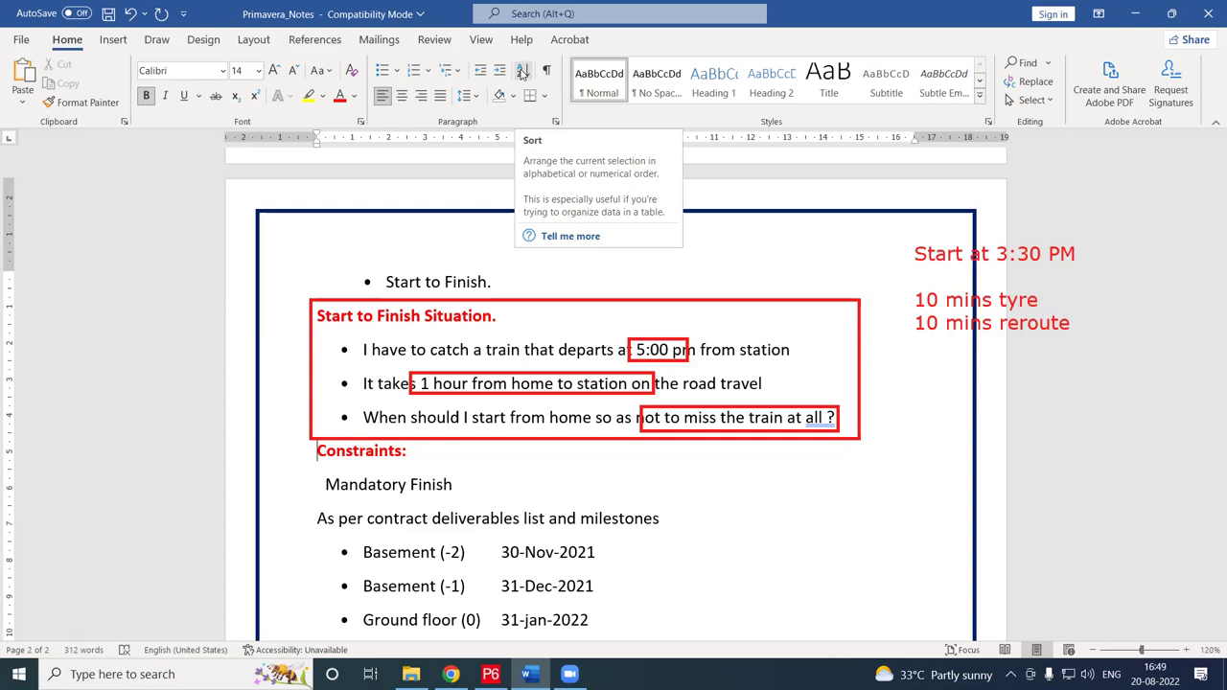
key("Escape")
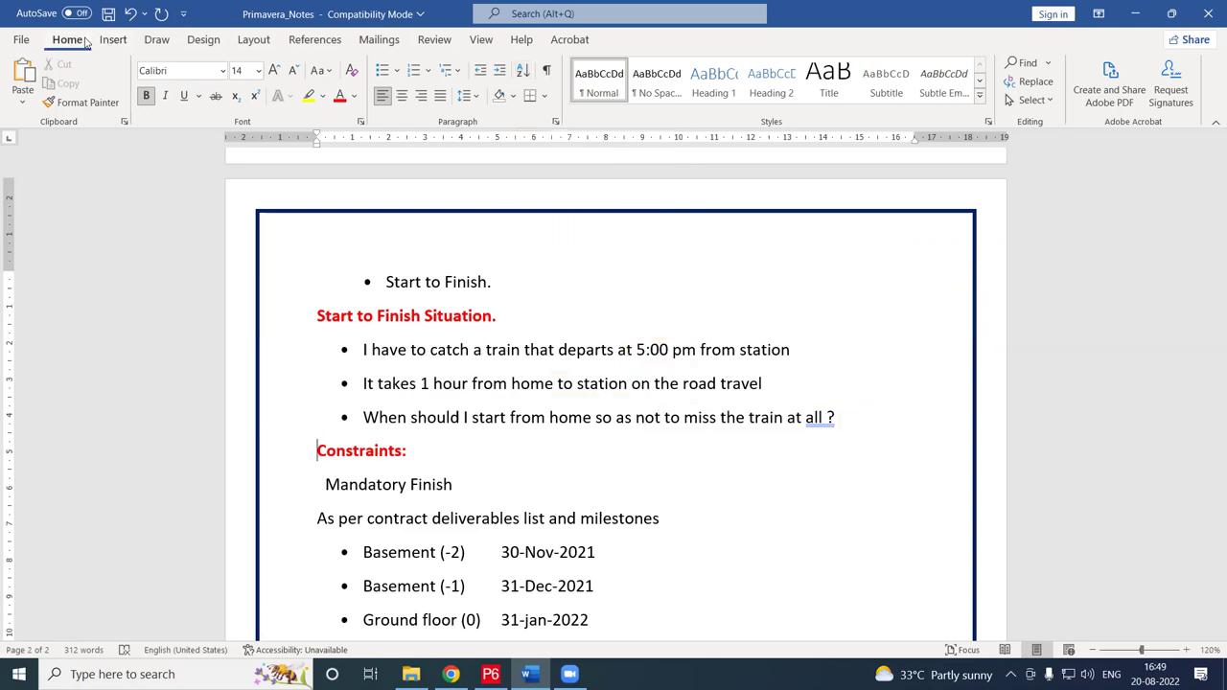
Undo the deletion of the two Start to Finish Situation bullets and remove the red mark around 5:00 pm
left_click(132, 14)
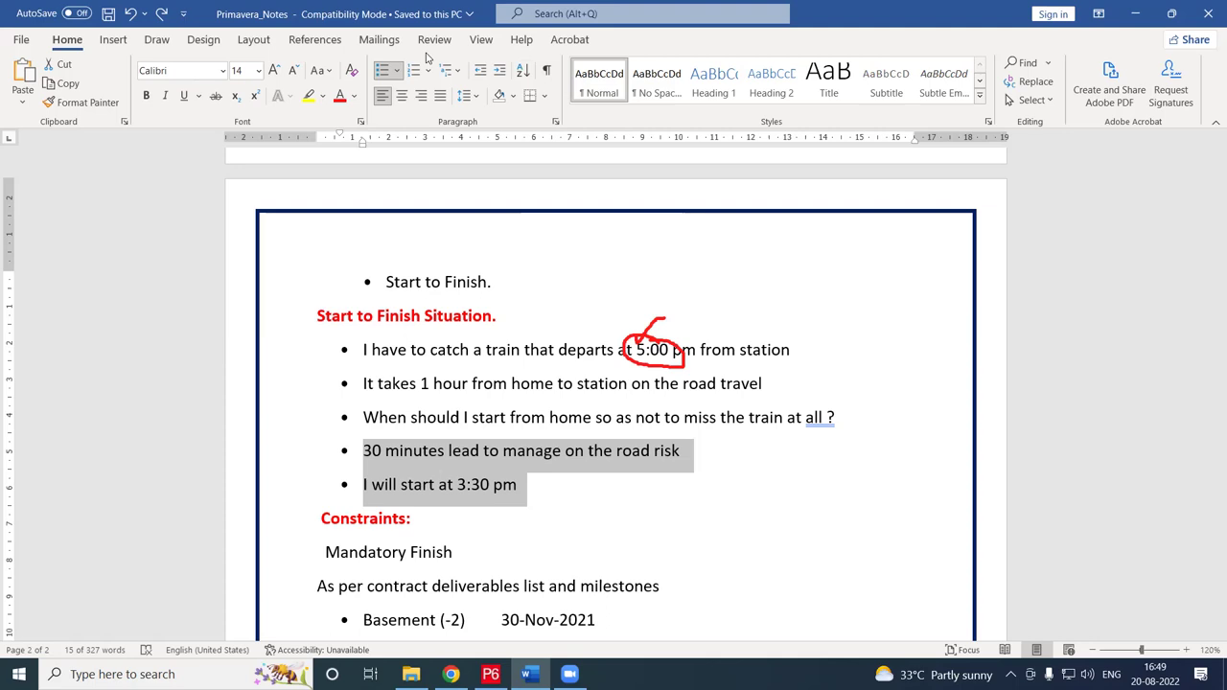
key("ctrl+z")
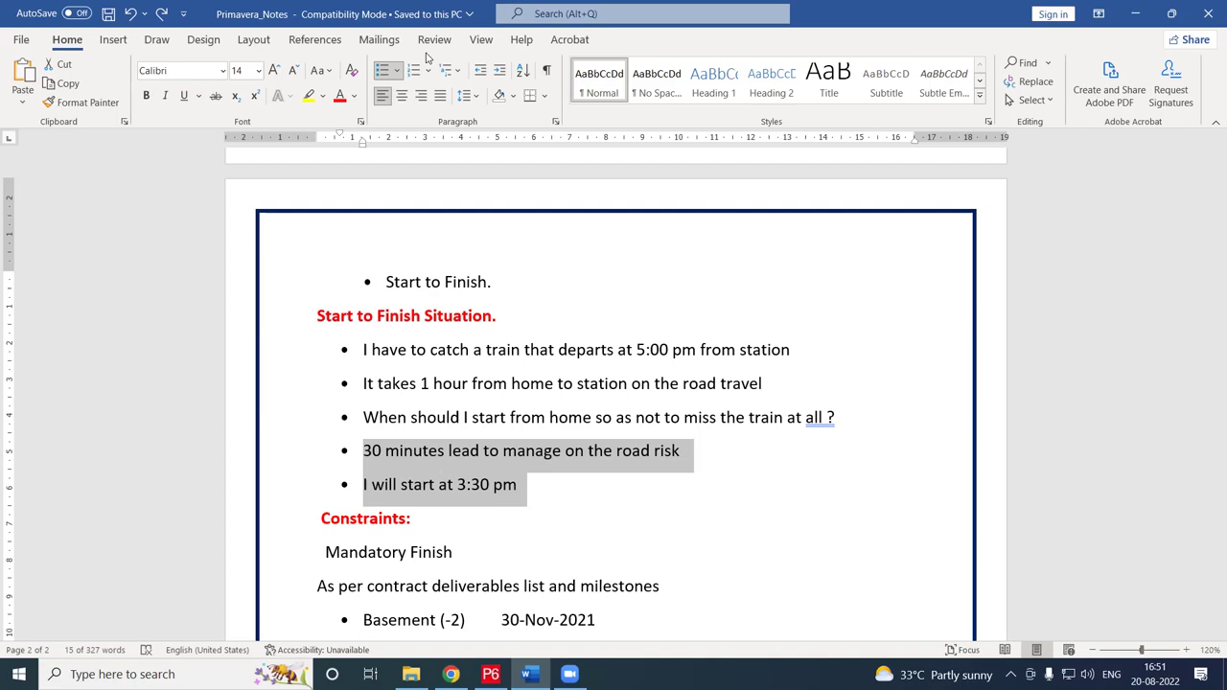
Handwrite an underlined 5.15 pm above the Start to Finish Situation bullets and clear the annotation
mouse_move(705, 276)
left_mouse_down()
mouse_move(738, 266)
mouse_move(764, 305)
left_mouse_up()
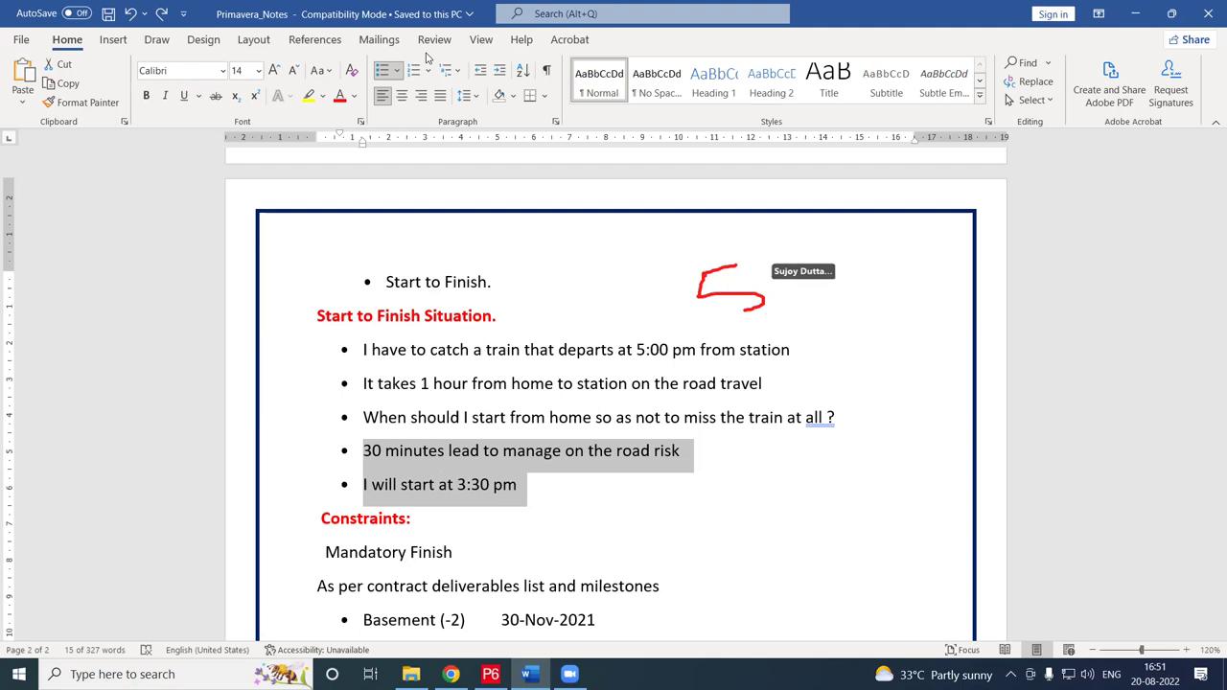
left_click(781, 287)
mouse_move(802, 256)
left_mouse_down()
mouse_move(812, 288)
mouse_move(837, 250)
mouse_move(814, 288)
mouse_move(860, 299)
mouse_move(906, 282)
left_mouse_up()
left_click_drag(735, 333, 945, 301)
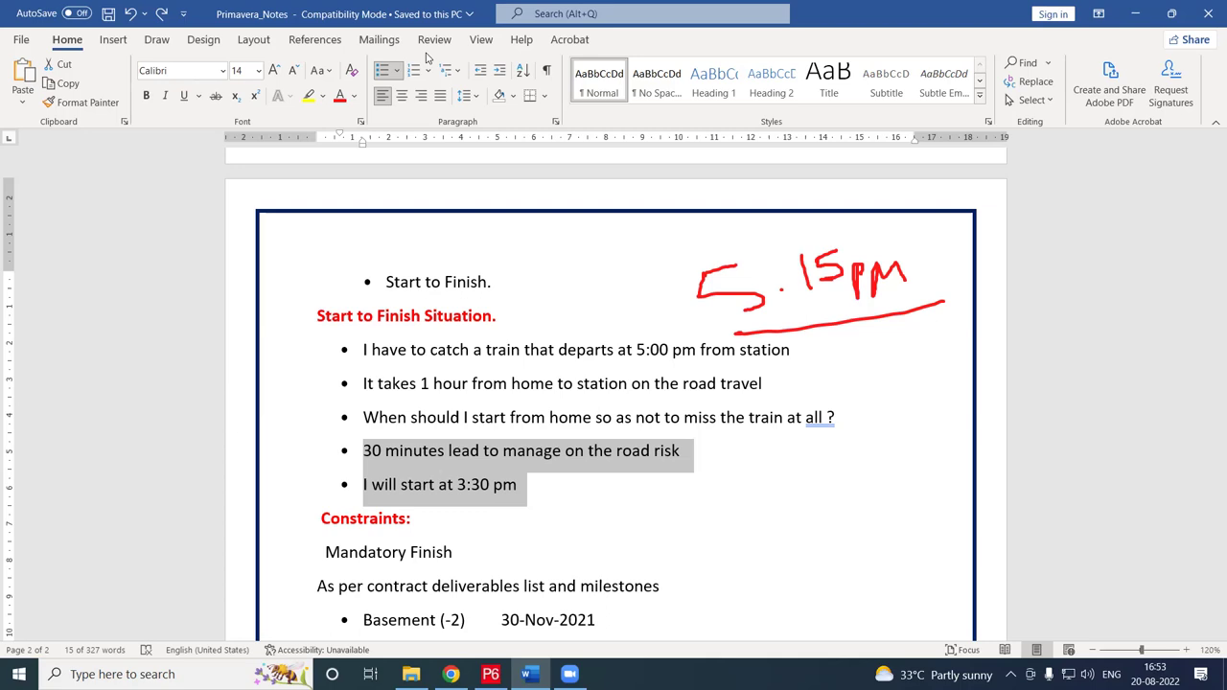
key("Escape")
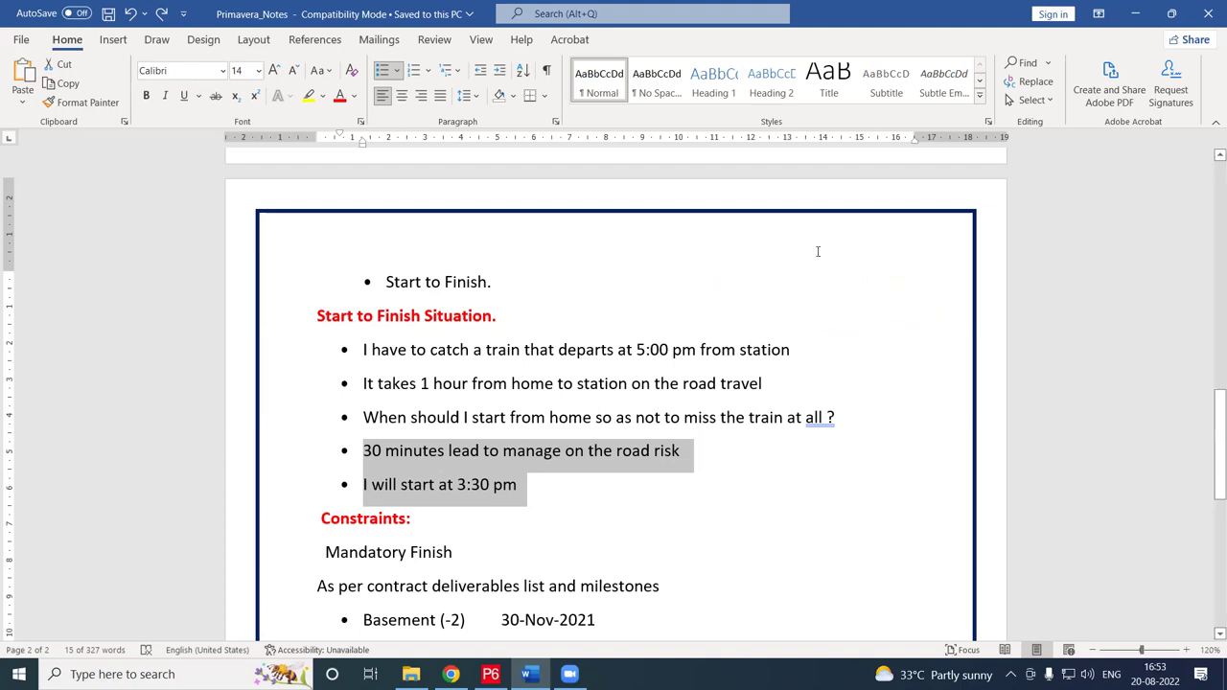
Add an unbulleted line "Reasons :" below the "I will start at 3:30 pm" bullet
left_click(550, 490)
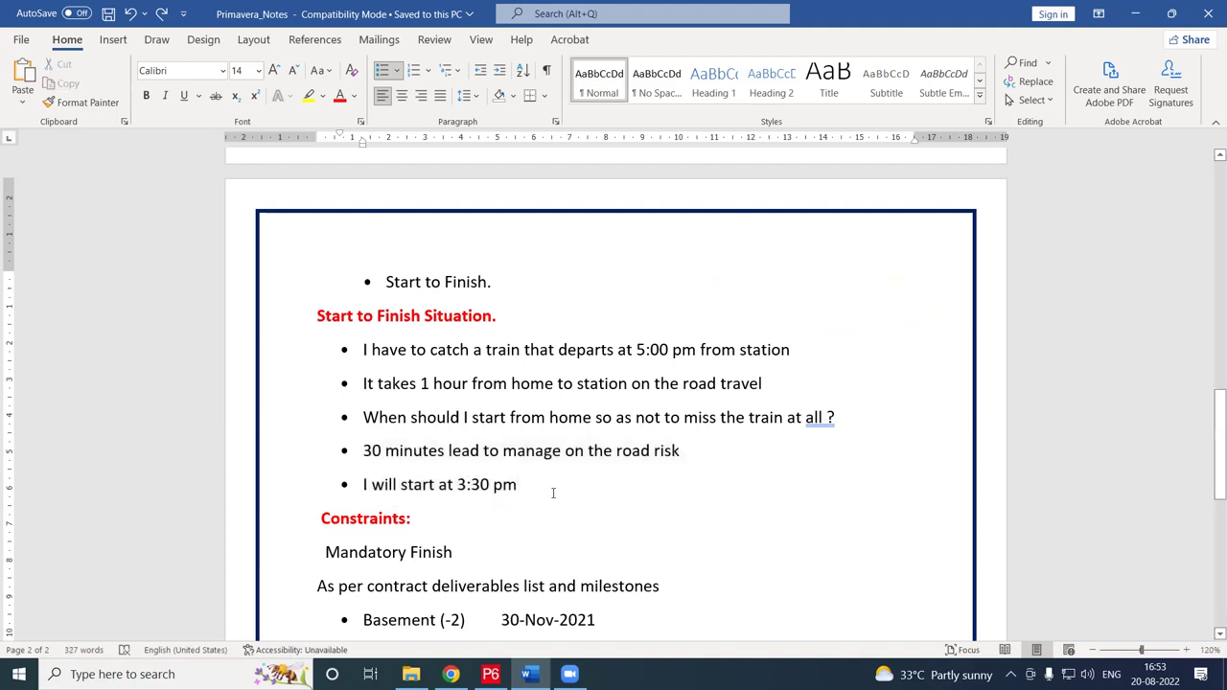
key("Return")
key("Return")
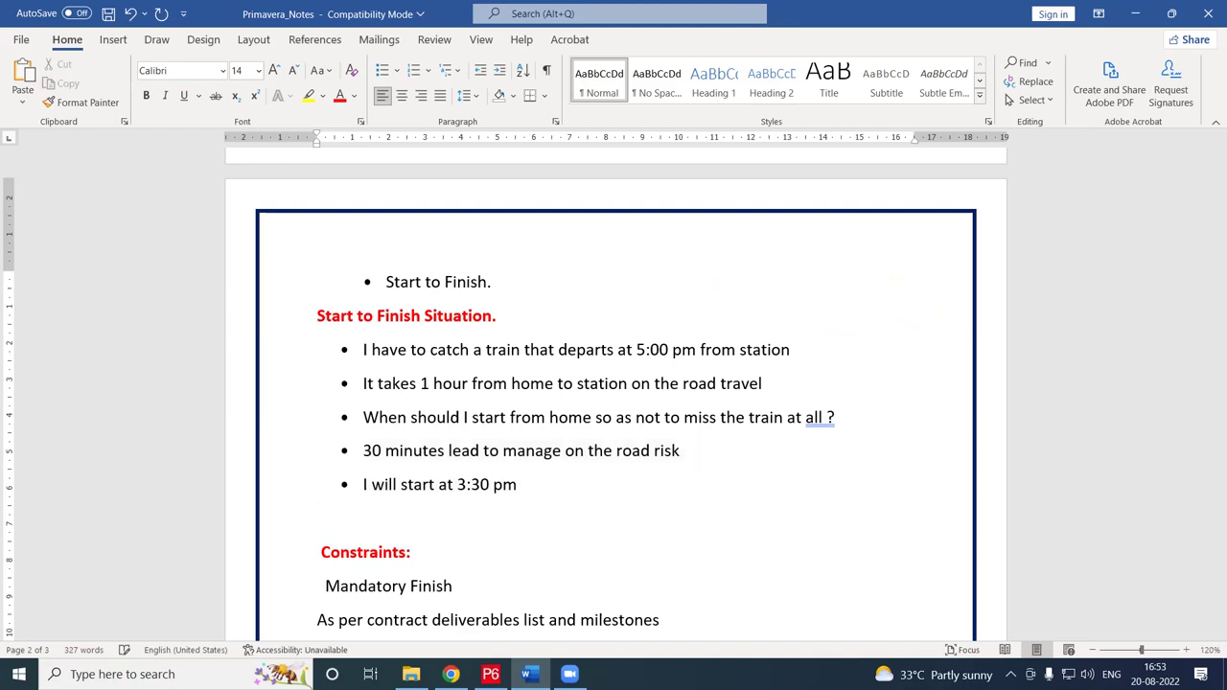
type("Reasons :")
key("Return")
Add "High Value Resource Constraint" as the first item of a numbered list below "Reasons :"
type("1.  ")
type("R")
key("BackSpace")
type("Resource")
key("Home")
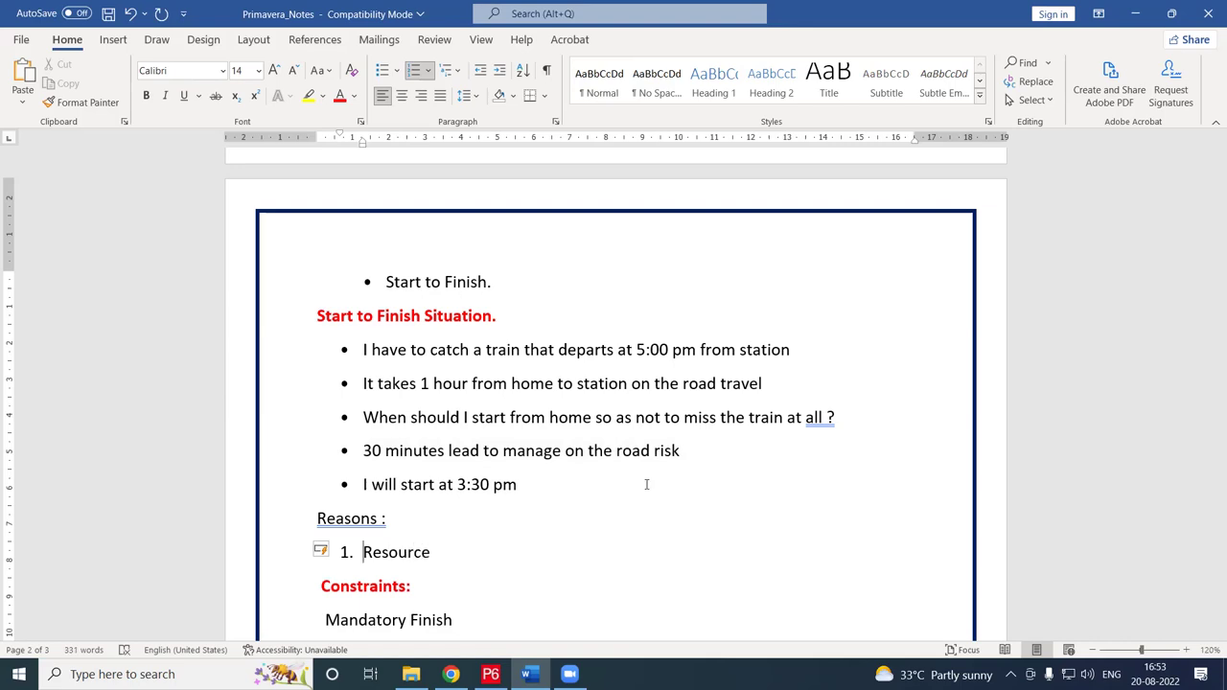
type("High Val")
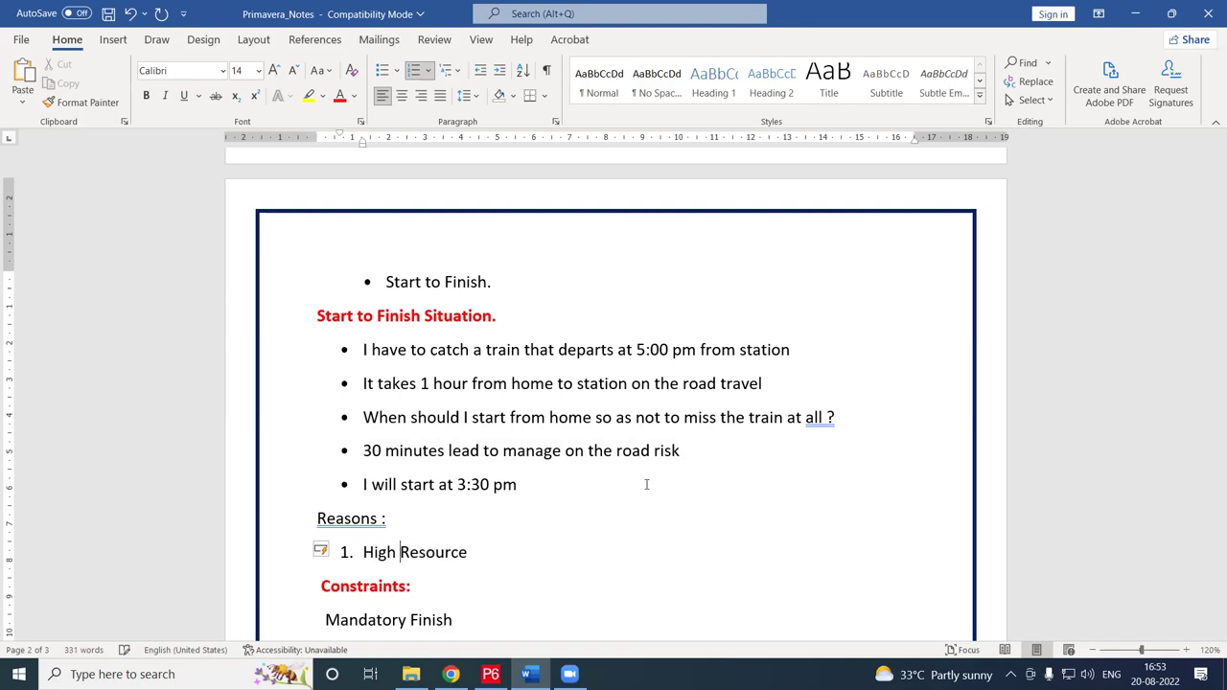
type("ue")
key("End")
type("Con")
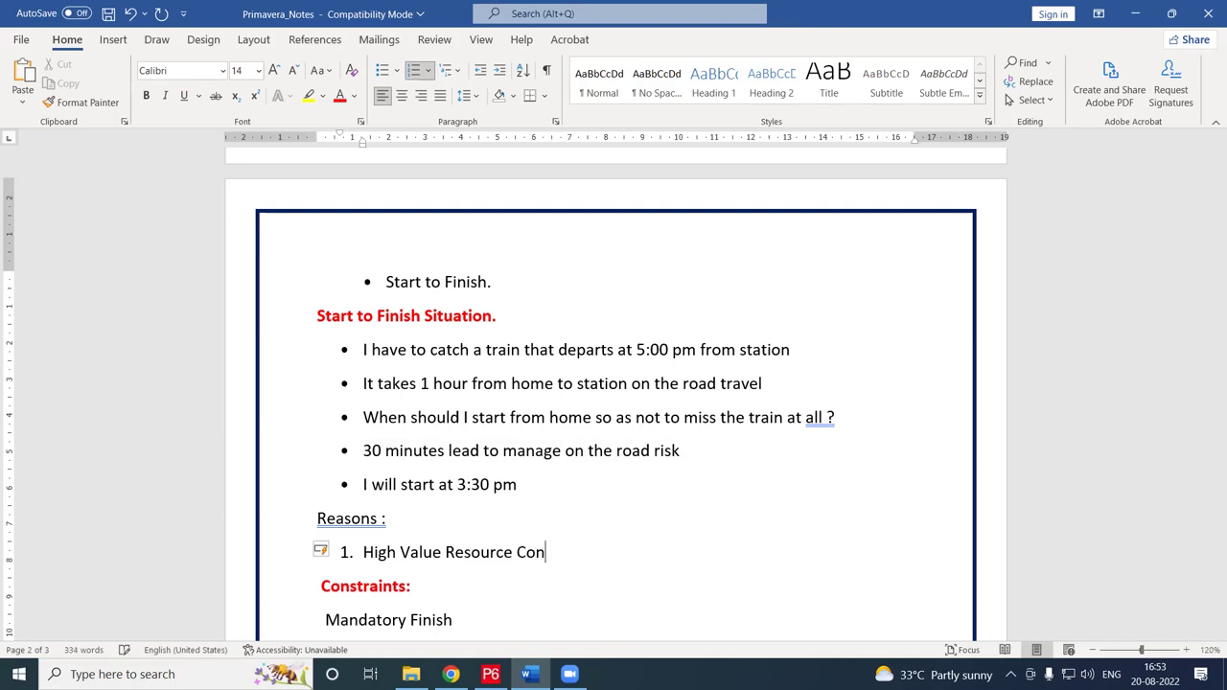
type("straint")
Add the second numbered reason "Special request from client to deliver a component earlier than normal schedule." and save the document
key("Return")
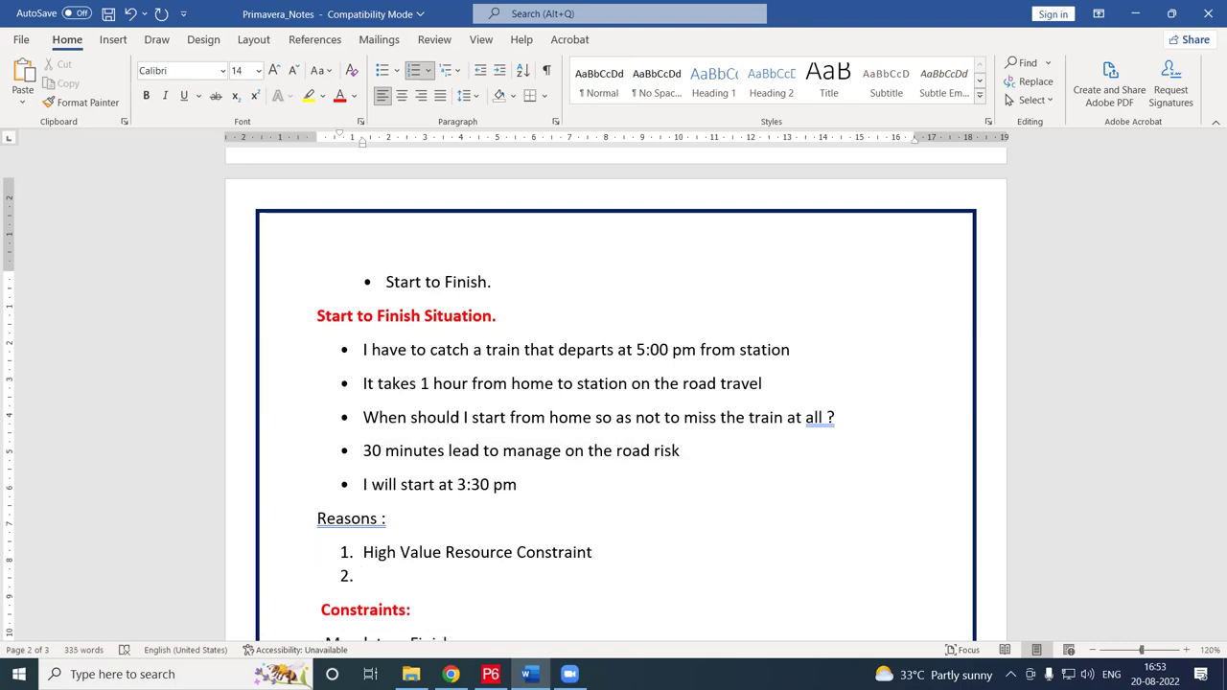
type("s")
key("BackSpace")
type("special request")
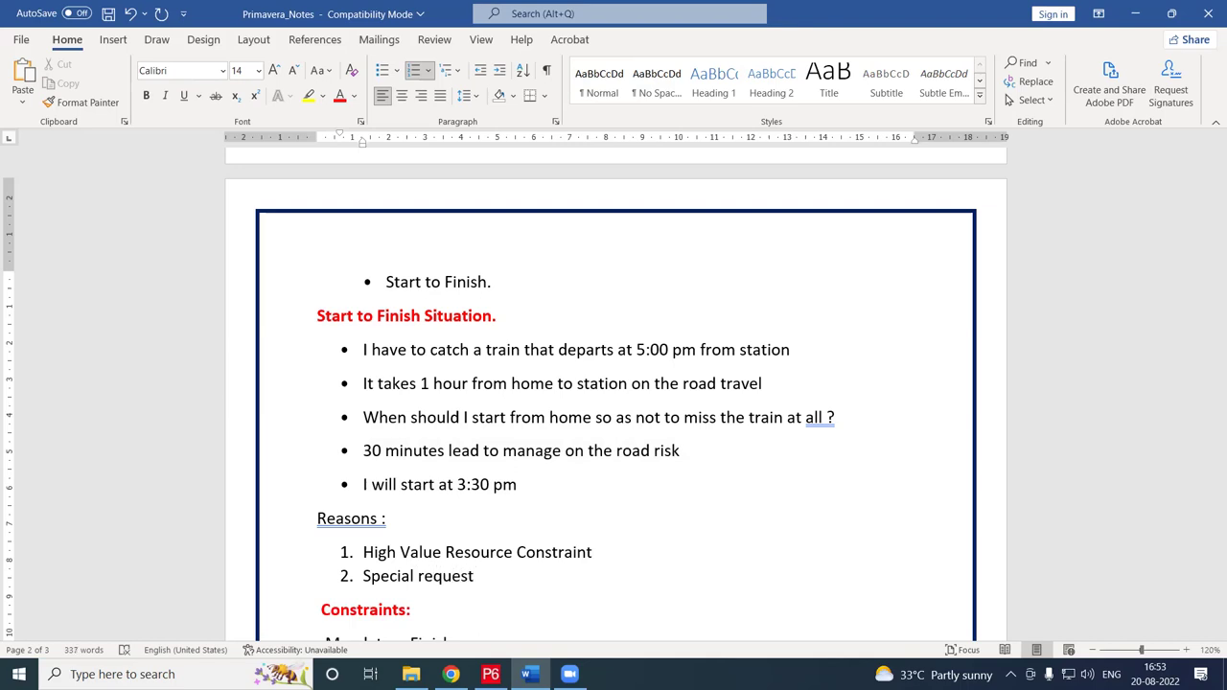
type(" from  client to deliver ")
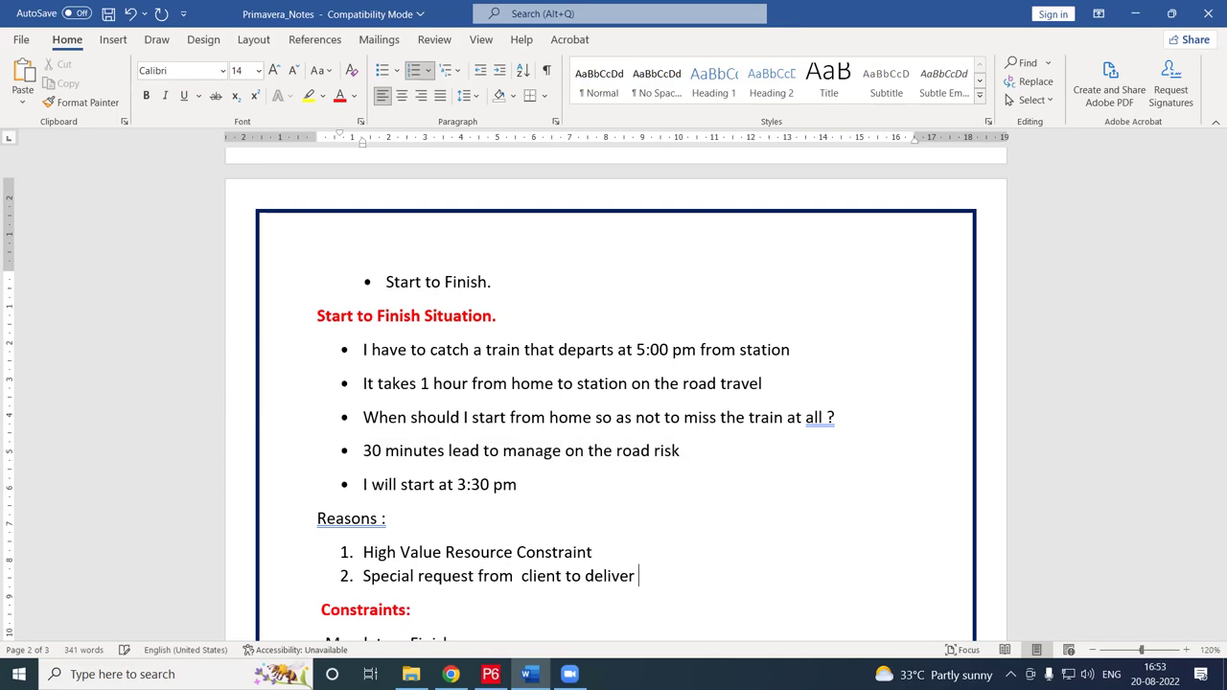
type("a component ")
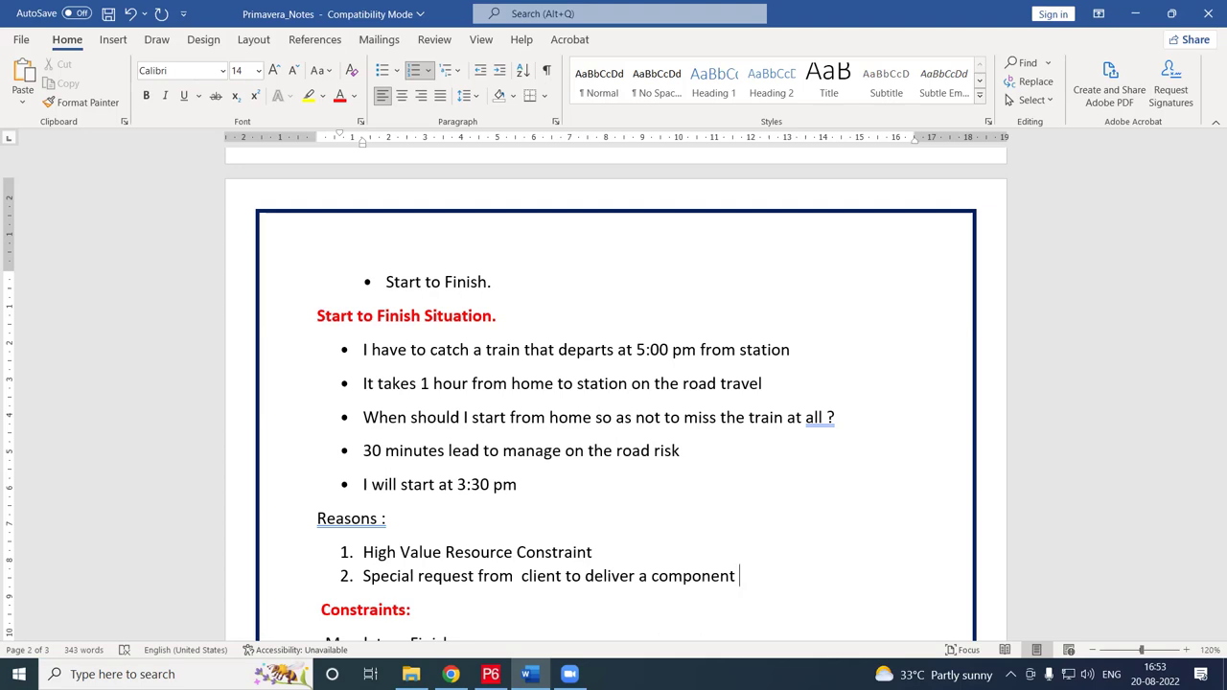
type("earlier than n")
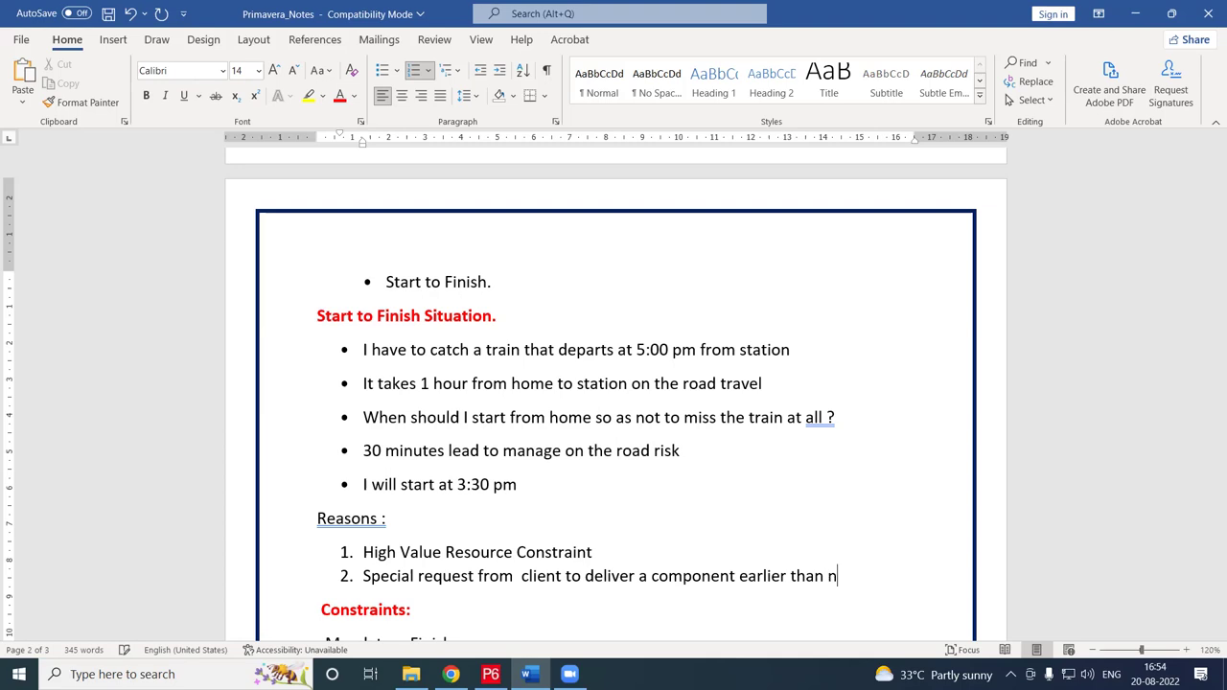
type("ormal schedule")
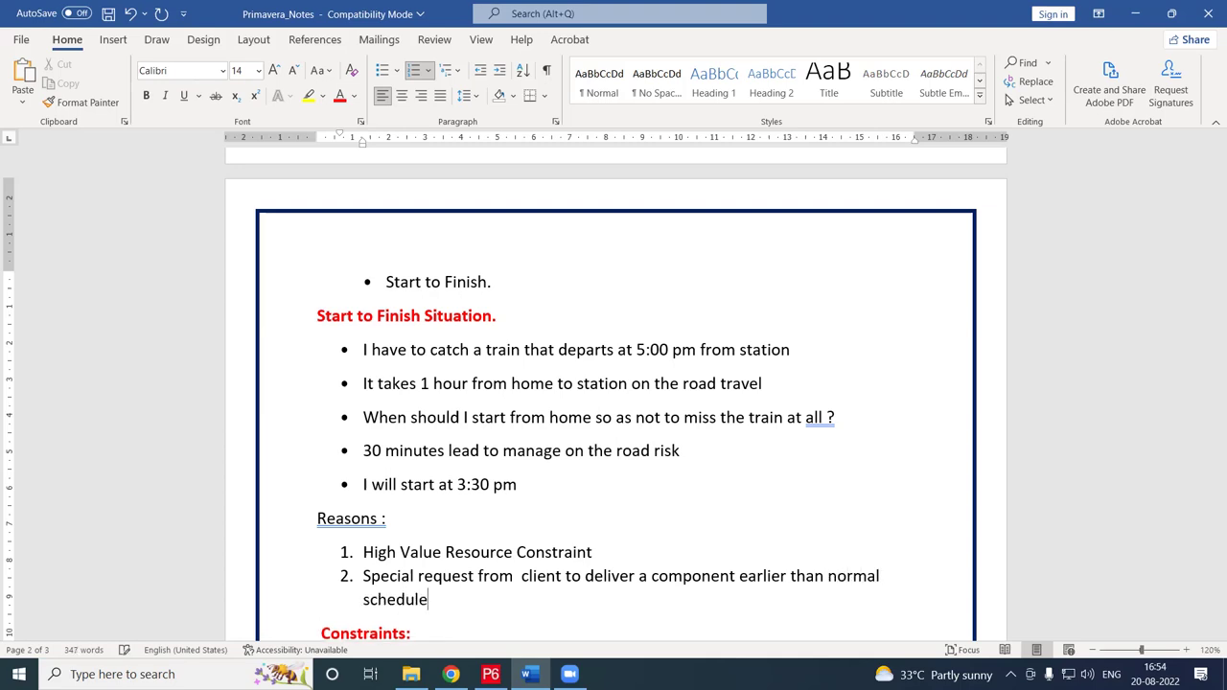
type(".")
key("ctrl+s")
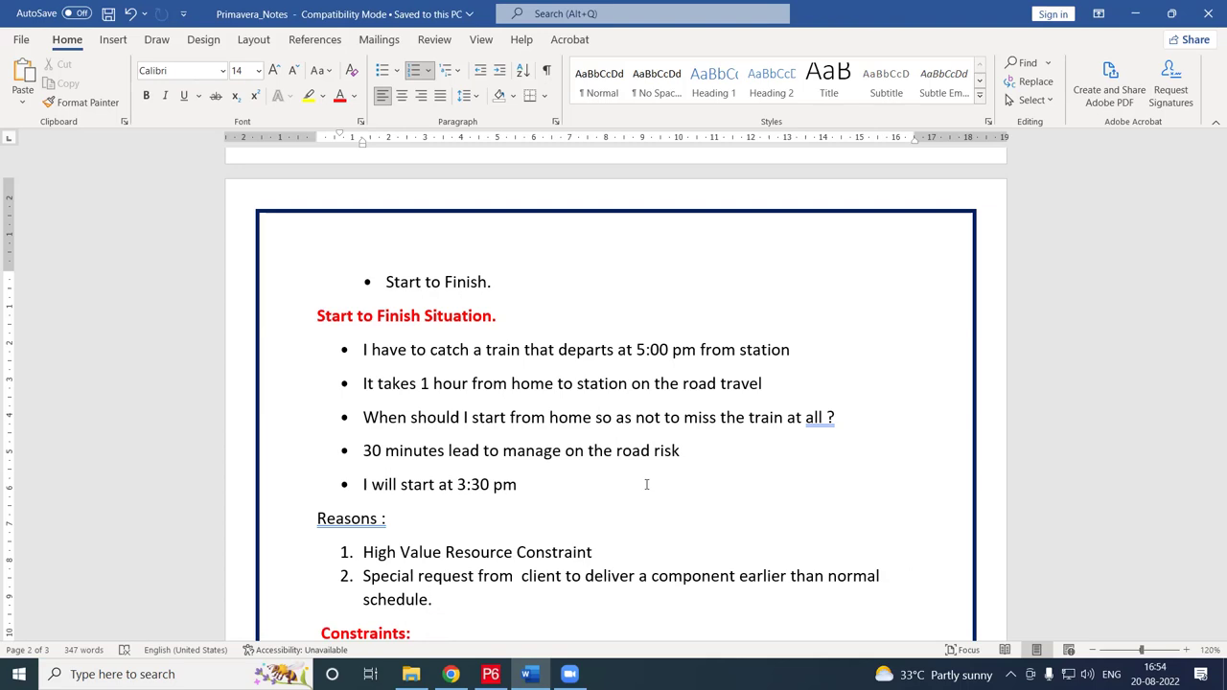
Add "Etc." as the third numbered reason and save the document
key("Return")
type("Etc.")
key("ctrl+s")
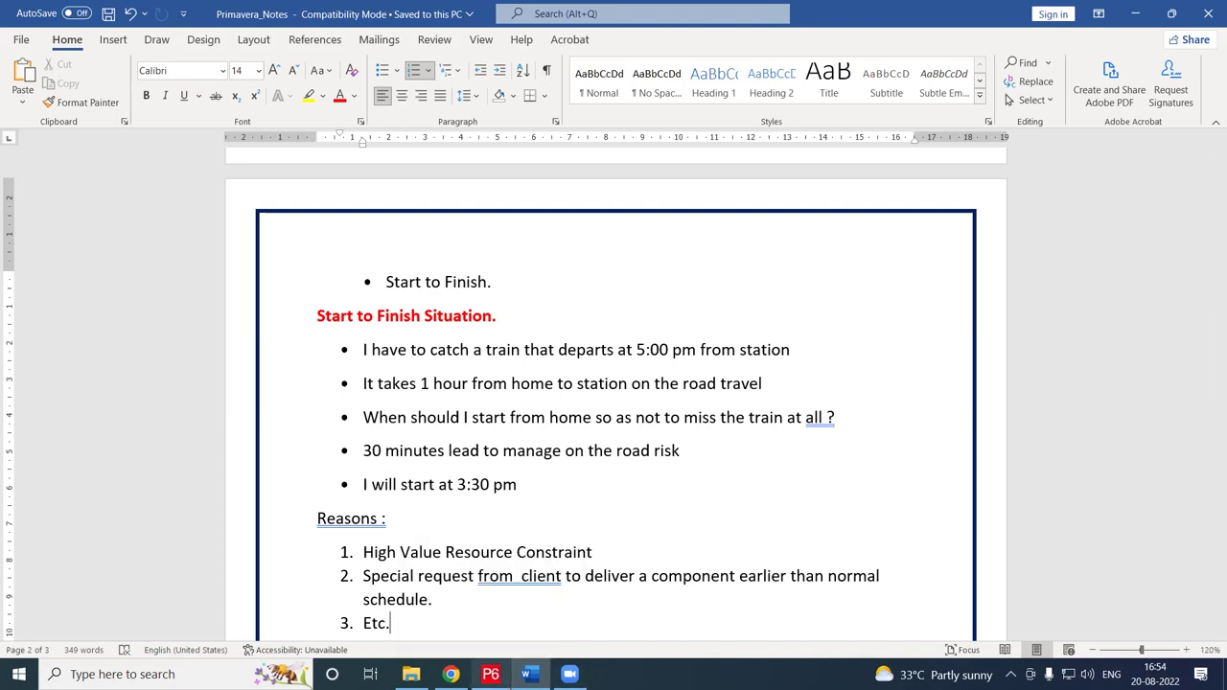
Switch to Primavera P6 and rename activity A1080 under Start to Finish as "Activate 5G signal"
left_click(490, 674)
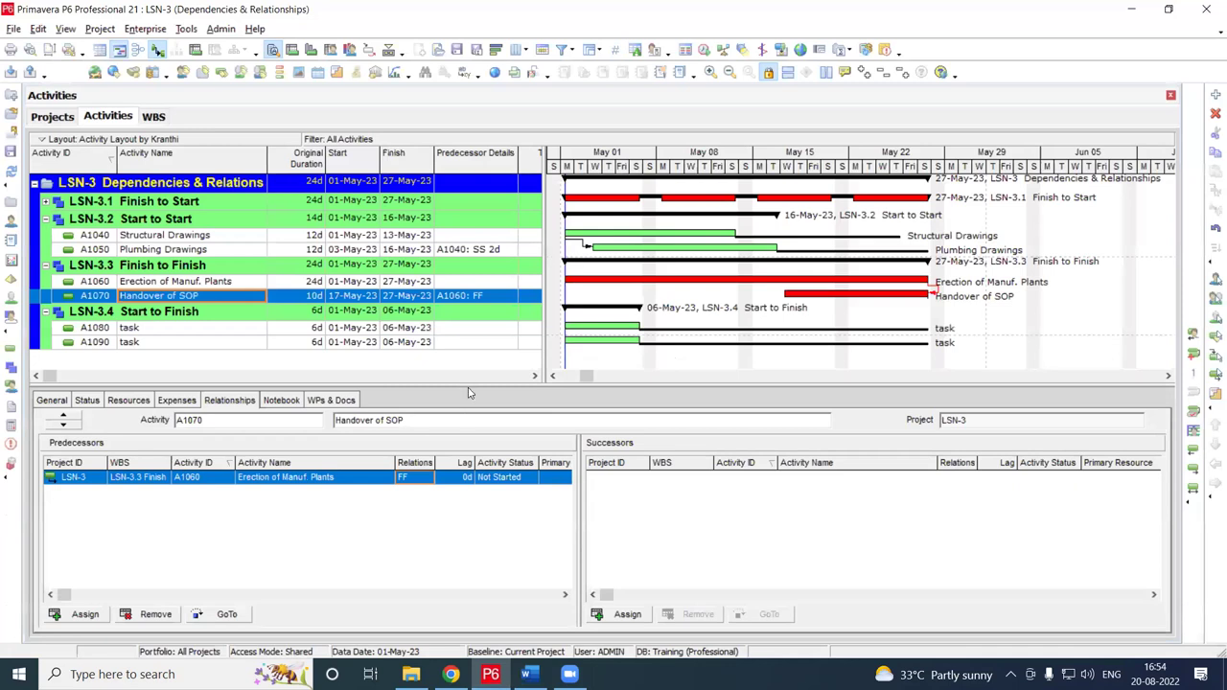
left_click_drag(468, 384, 491, 431)
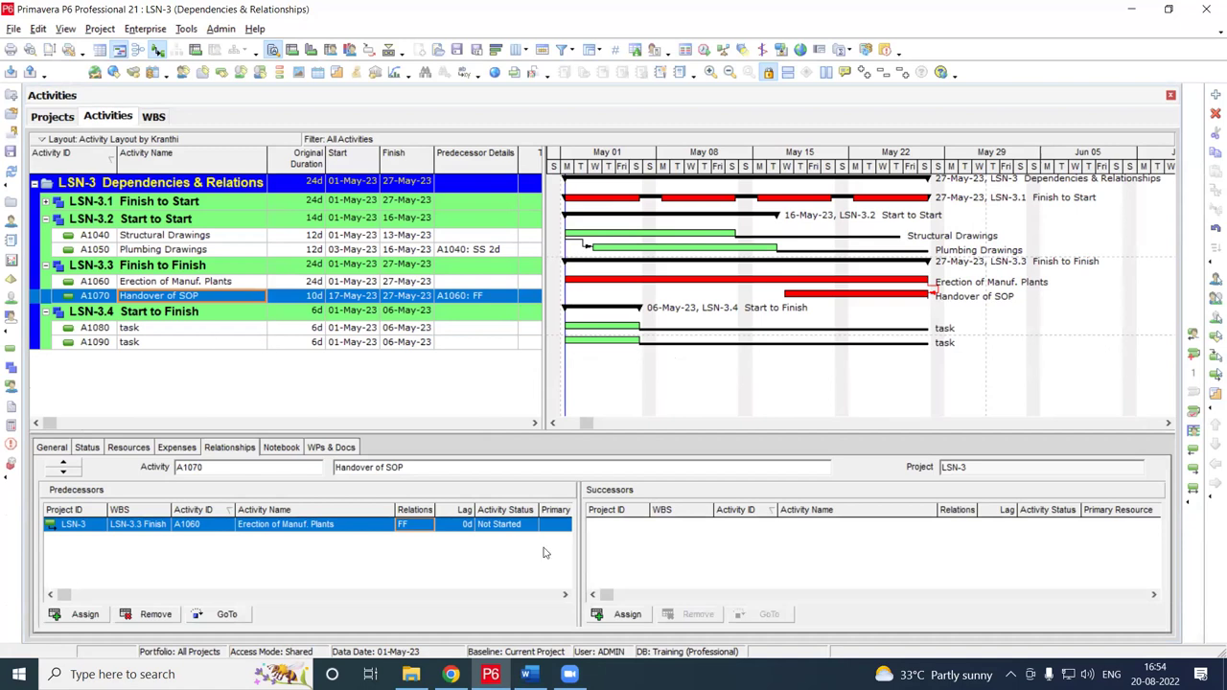
left_click(221, 328)
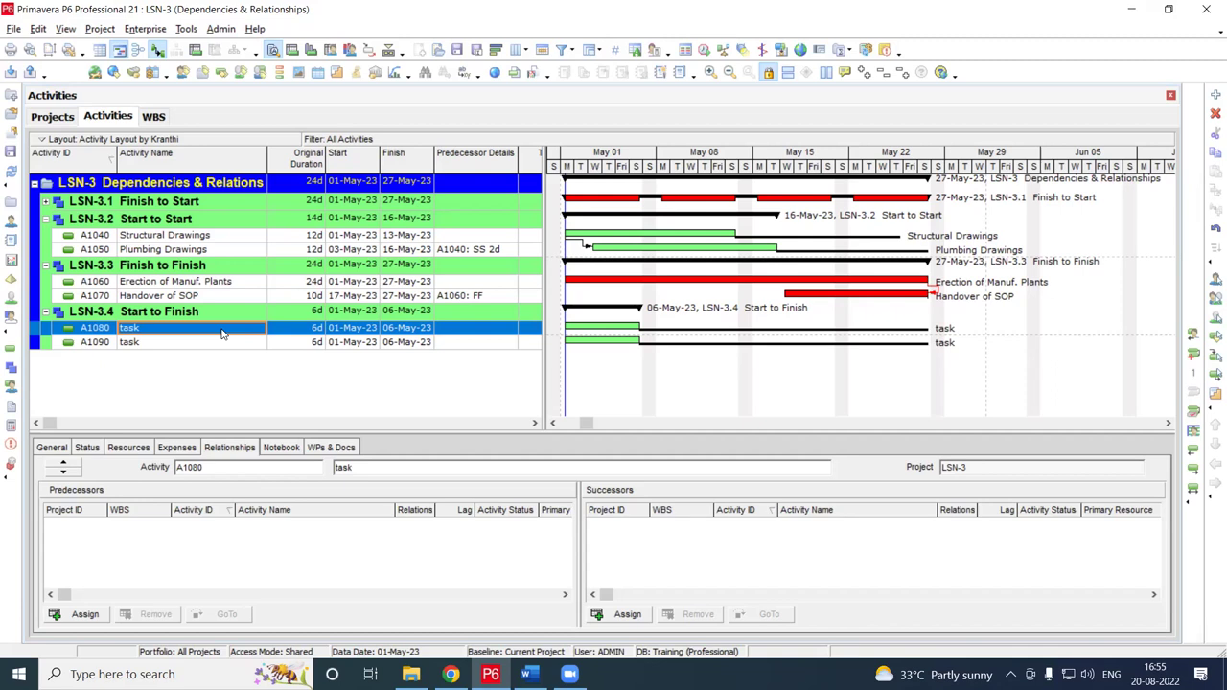
type("Activate ")
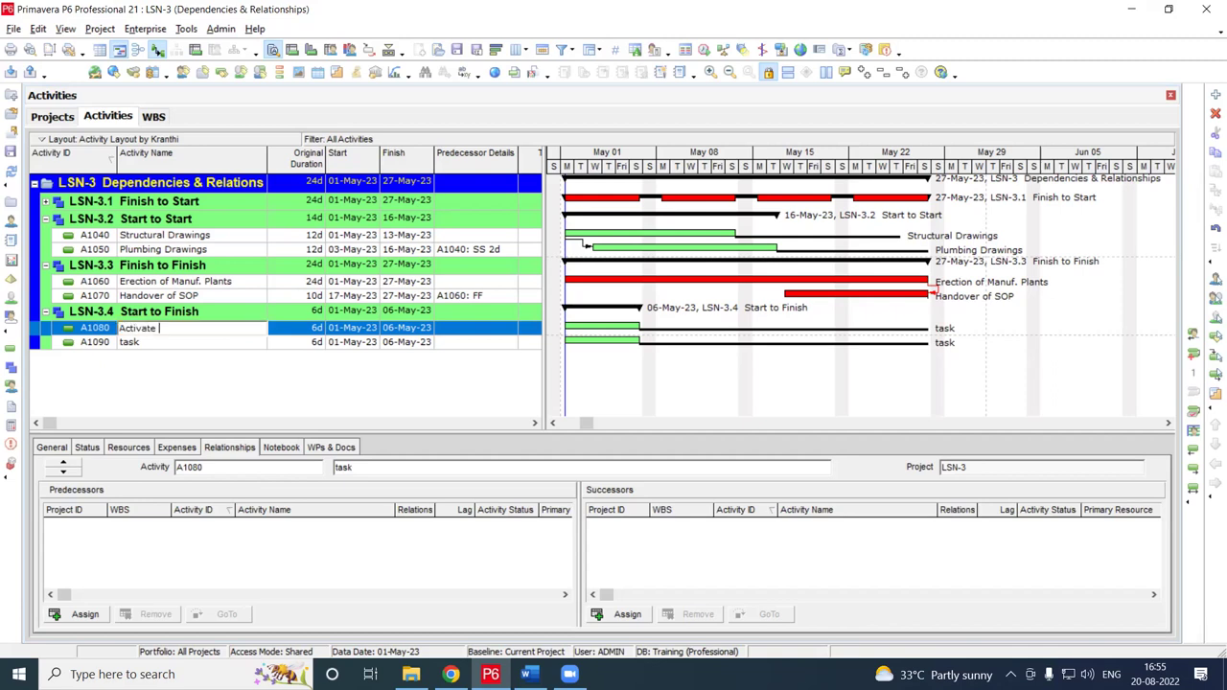
type("5G signal")
key("Return")
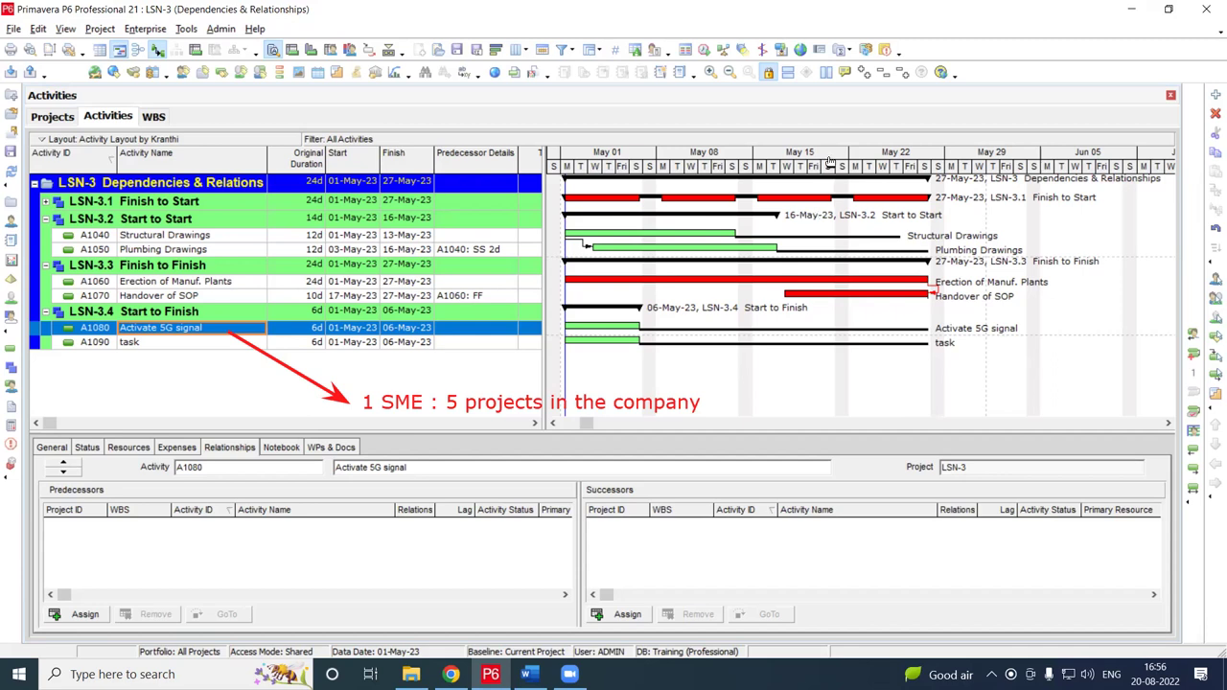
Give the Activate 5G signal activity a Mandatory Start primary constraint dated 19-May-23
left_click_drag(833, 167, 890, 168)
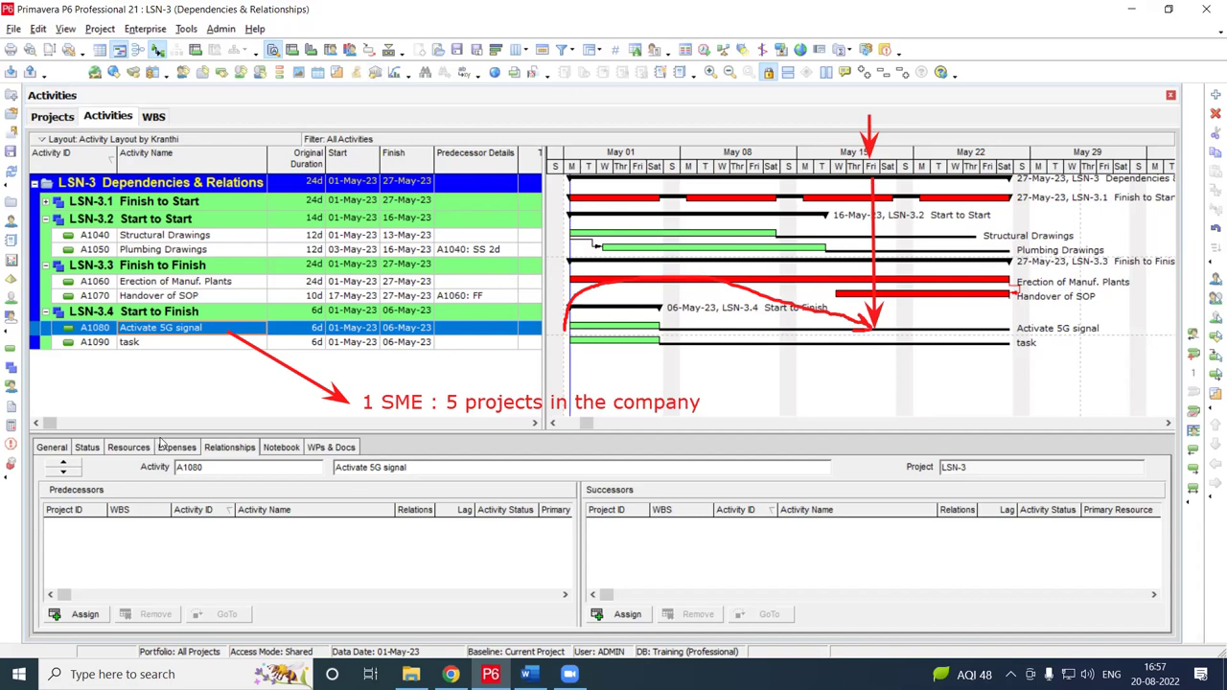
left_click(87, 447)
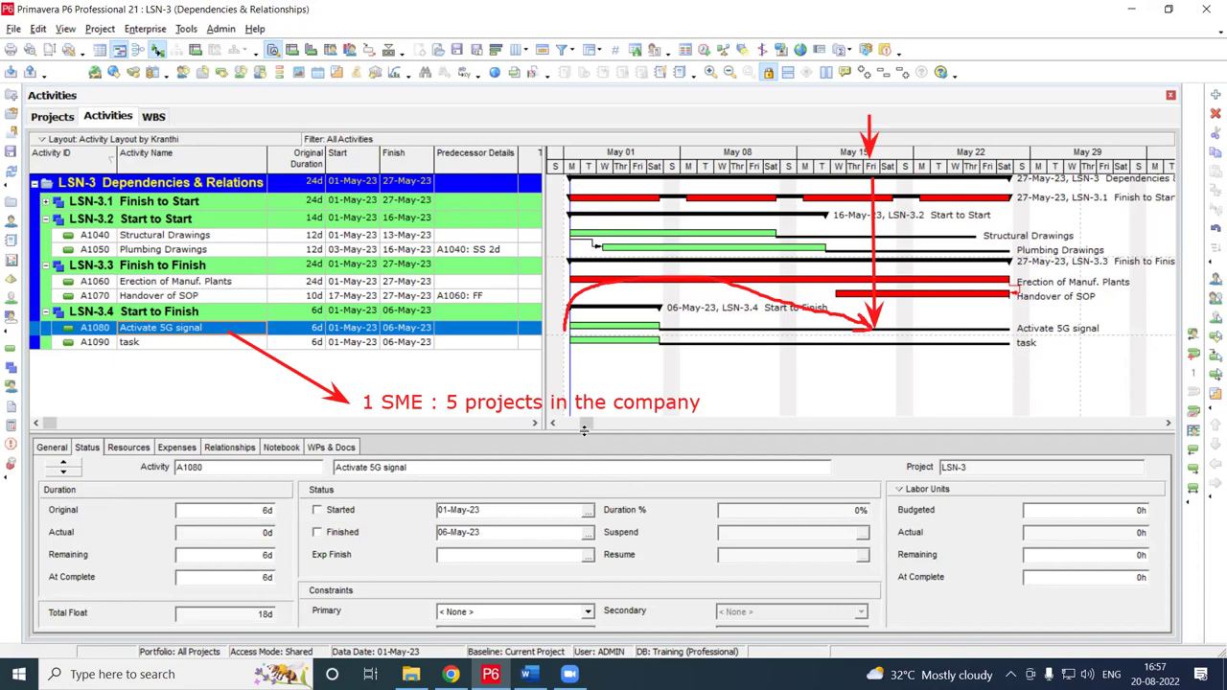
left_click_drag(584, 431, 584, 398)
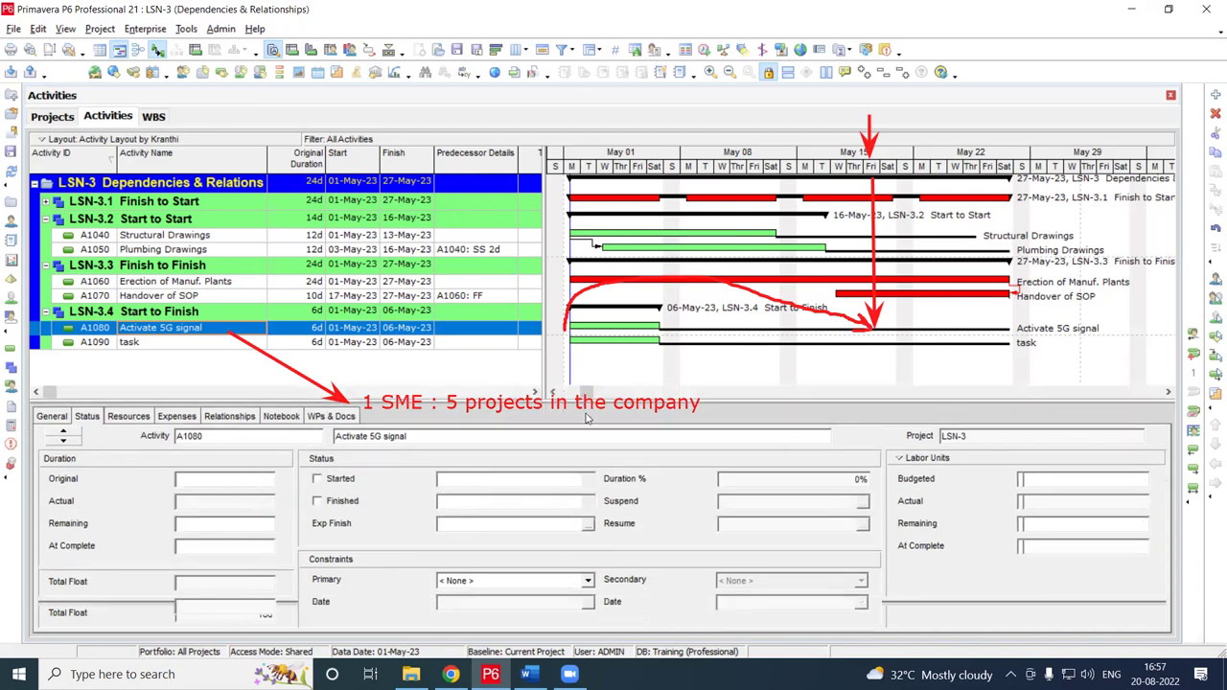
left_click(588, 582)
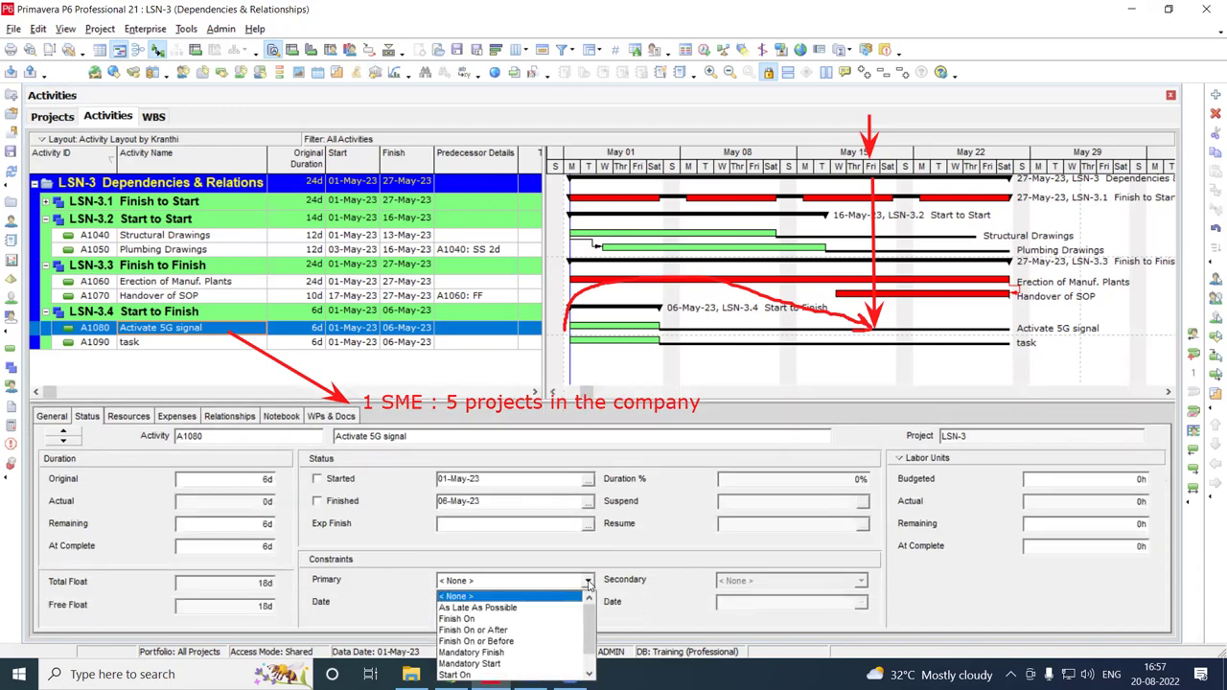
left_click(499, 664)
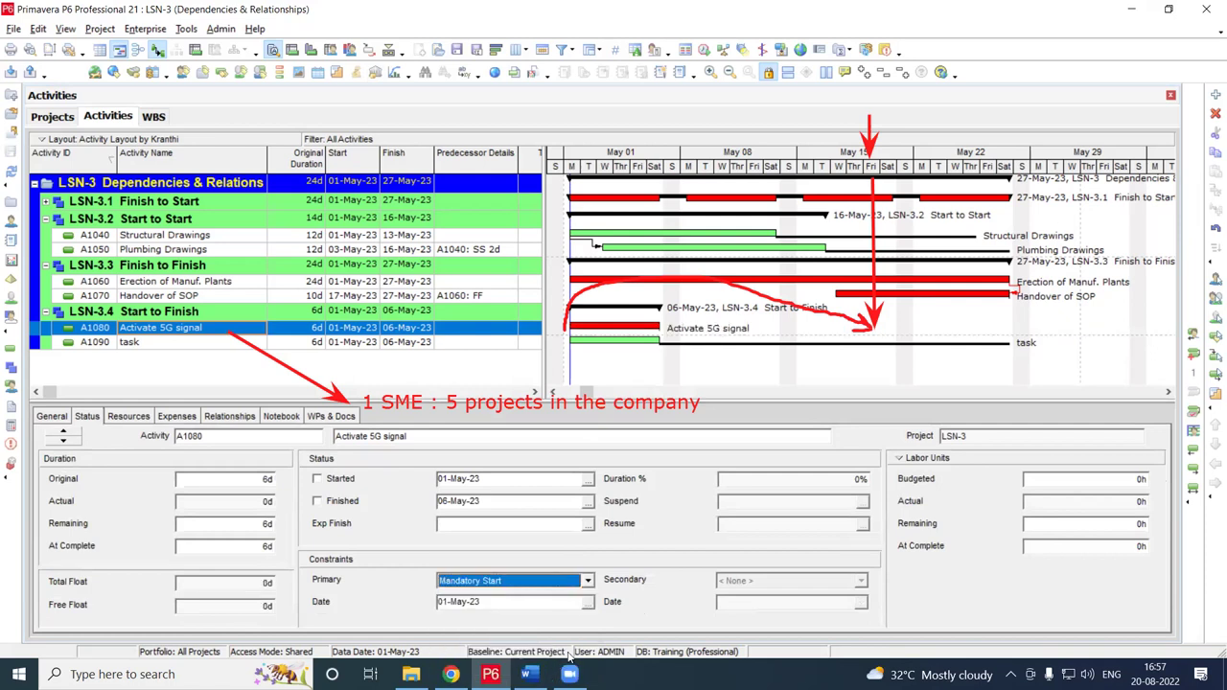
left_click(588, 604)
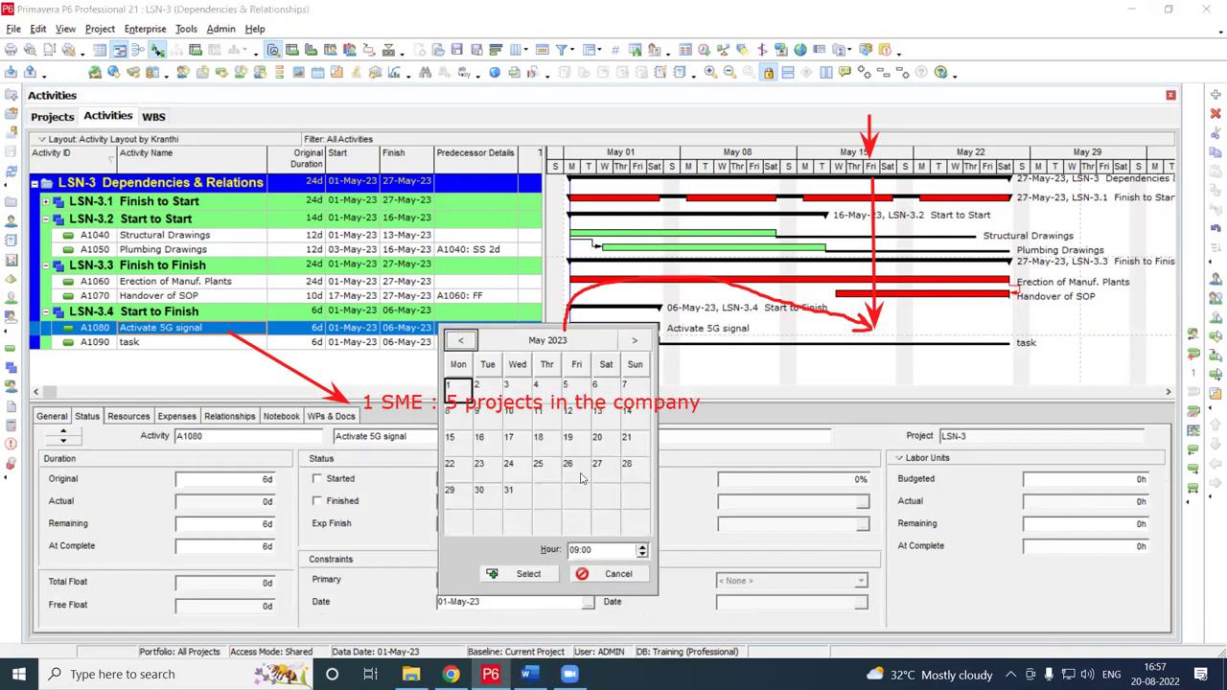
left_click(569, 442)
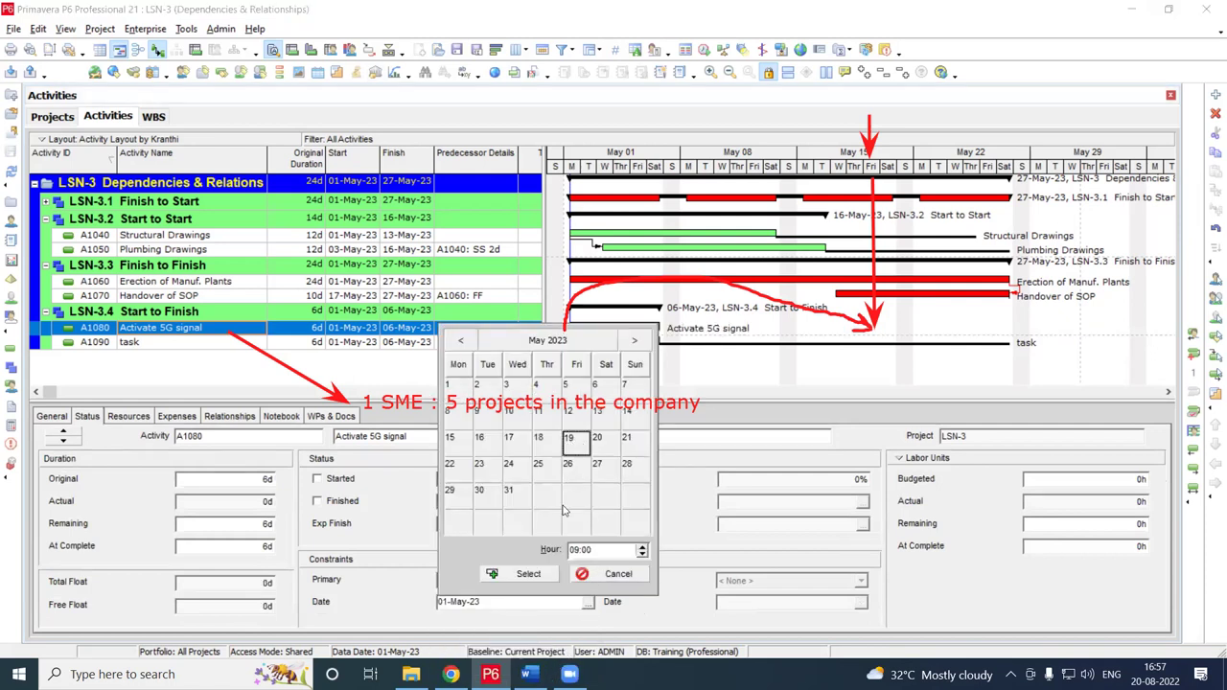
left_click(533, 577)
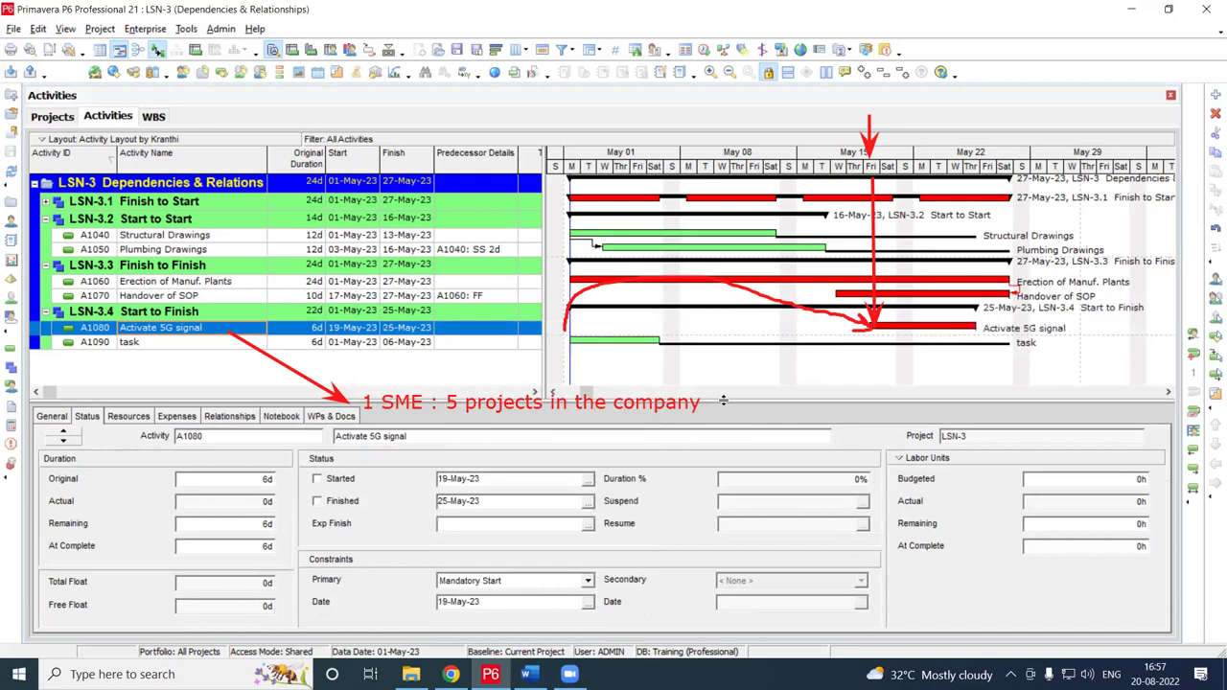
Enlarge the activity table and Gantt area, widen the Start column to fit the full dates, and clear the screen annotations
left_click_drag(721, 401, 731, 473)
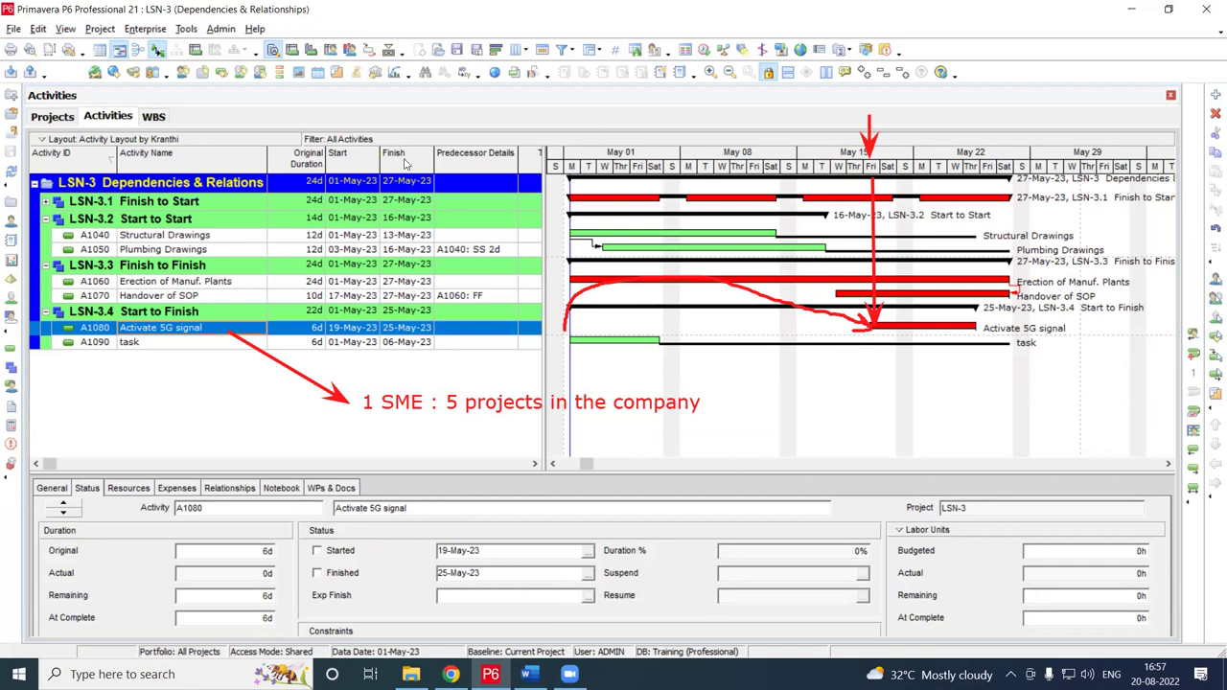
left_click_drag(381, 156, 396, 156)
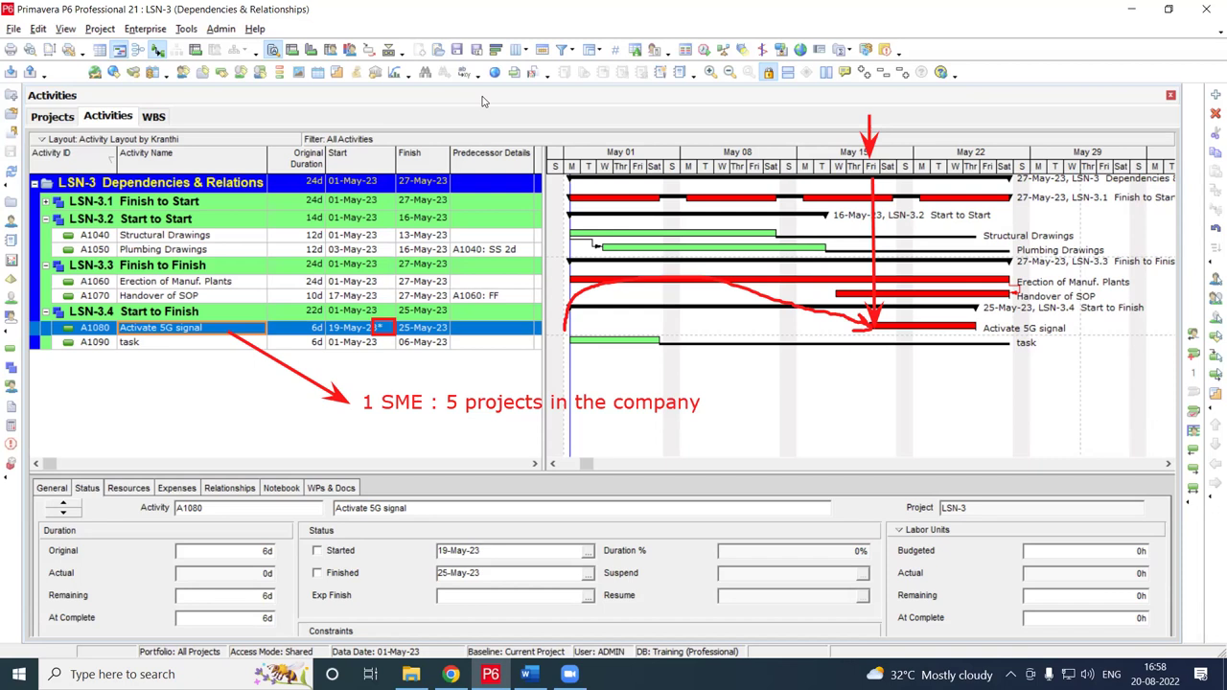
key("Escape")
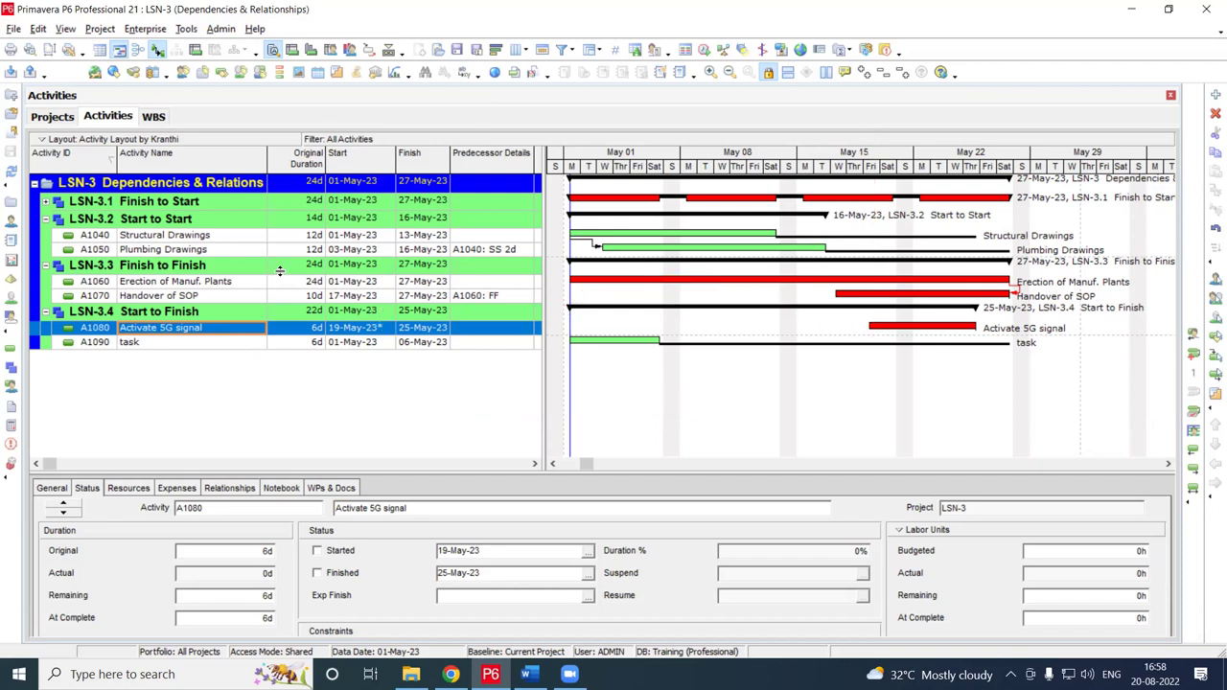
Rename activity A1090 under Start to Finish as "Install HW, FW & SW"
left_click(183, 350)
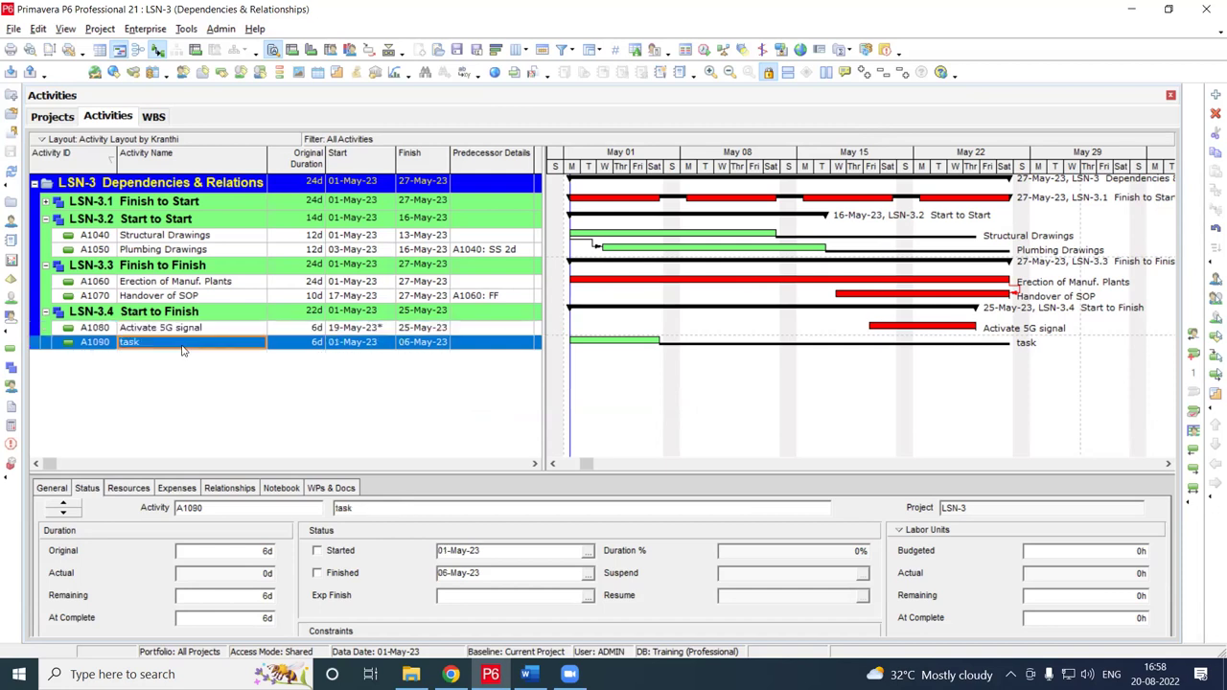
left_click(184, 348)
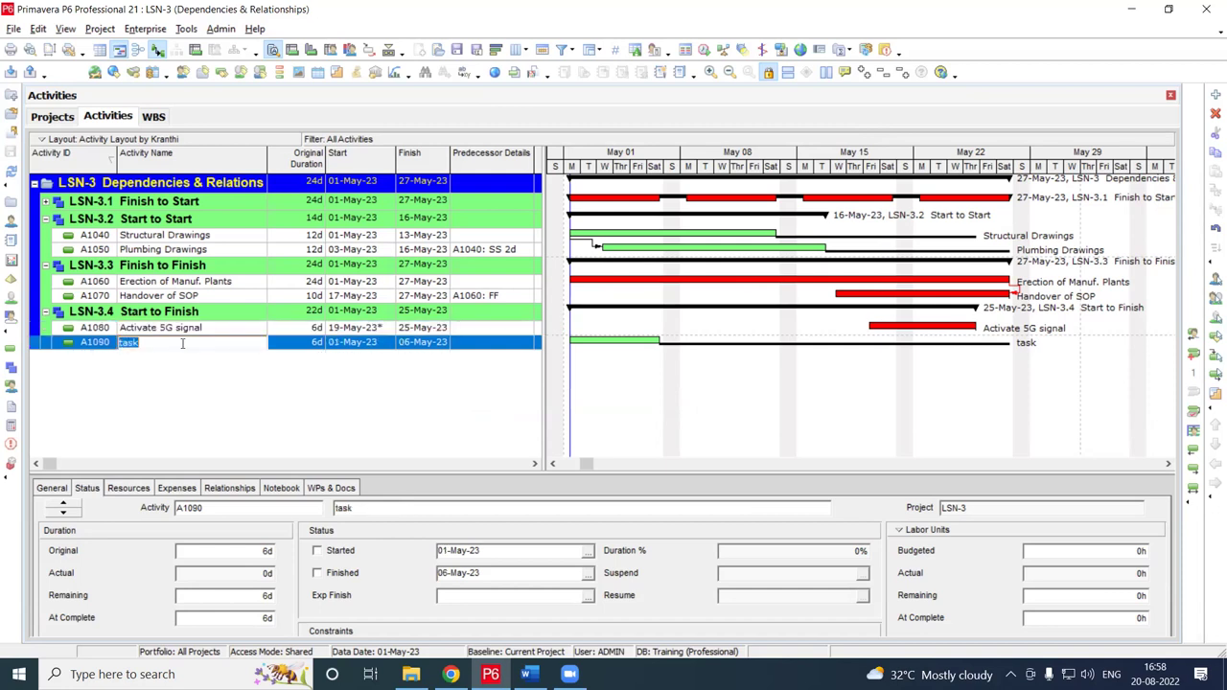
type("Install HW, FW & SW")
key("Return")
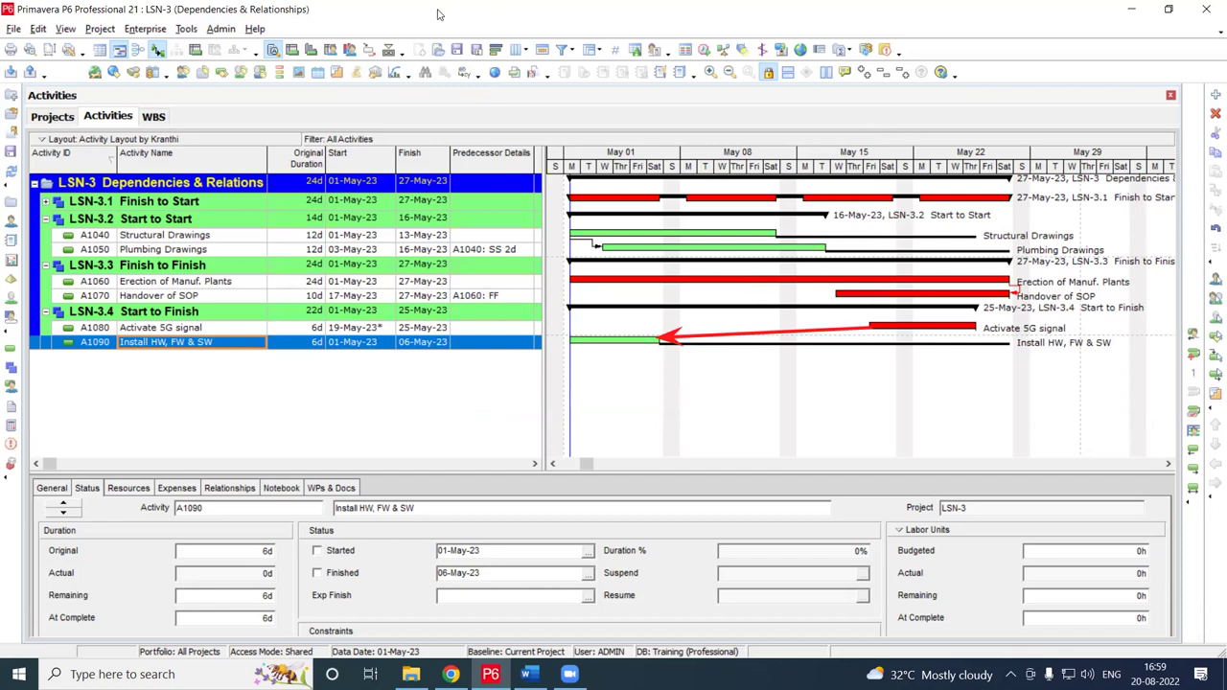
Open predecessor assignment for the Install HW, FW & SW activity and enlarge the Assign Predecessors dialog
left_click(228, 488)
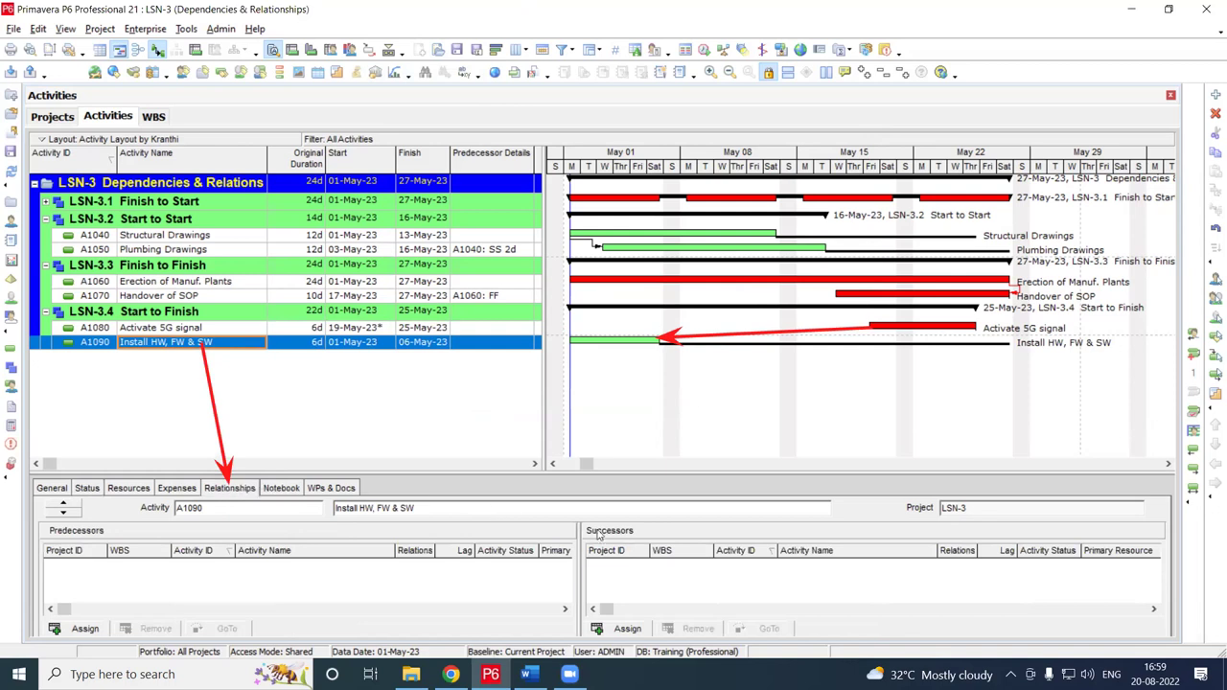
left_click(84, 630)
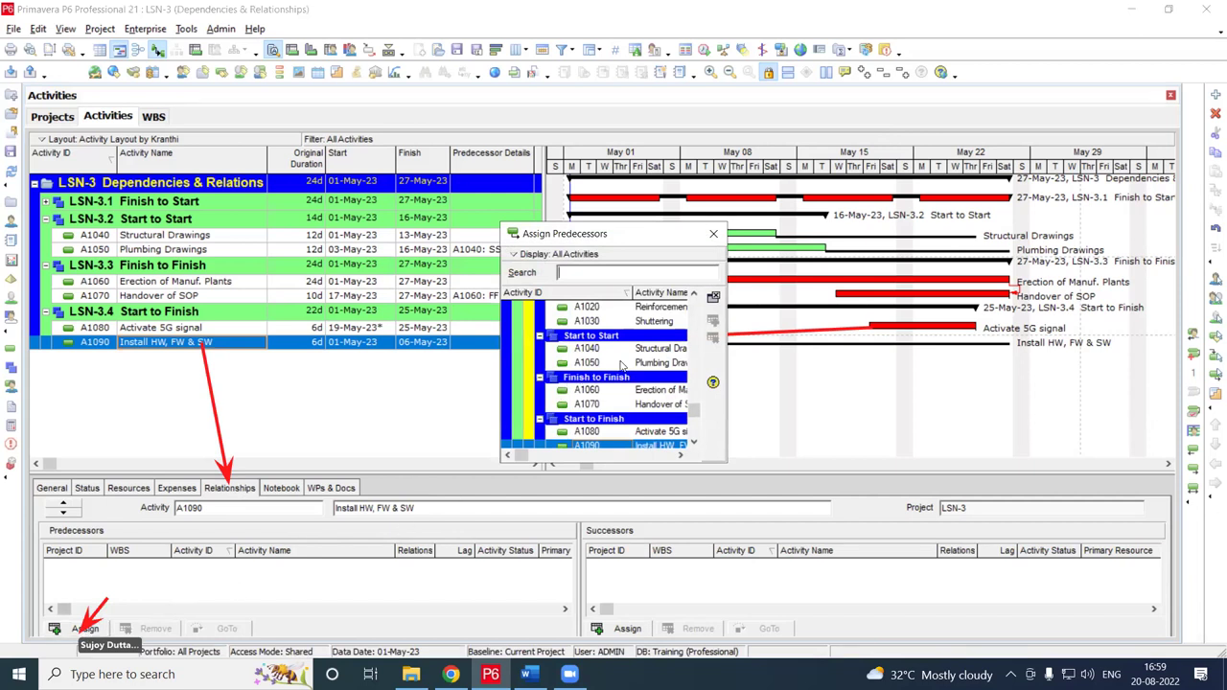
left_click_drag(723, 463, 758, 494)
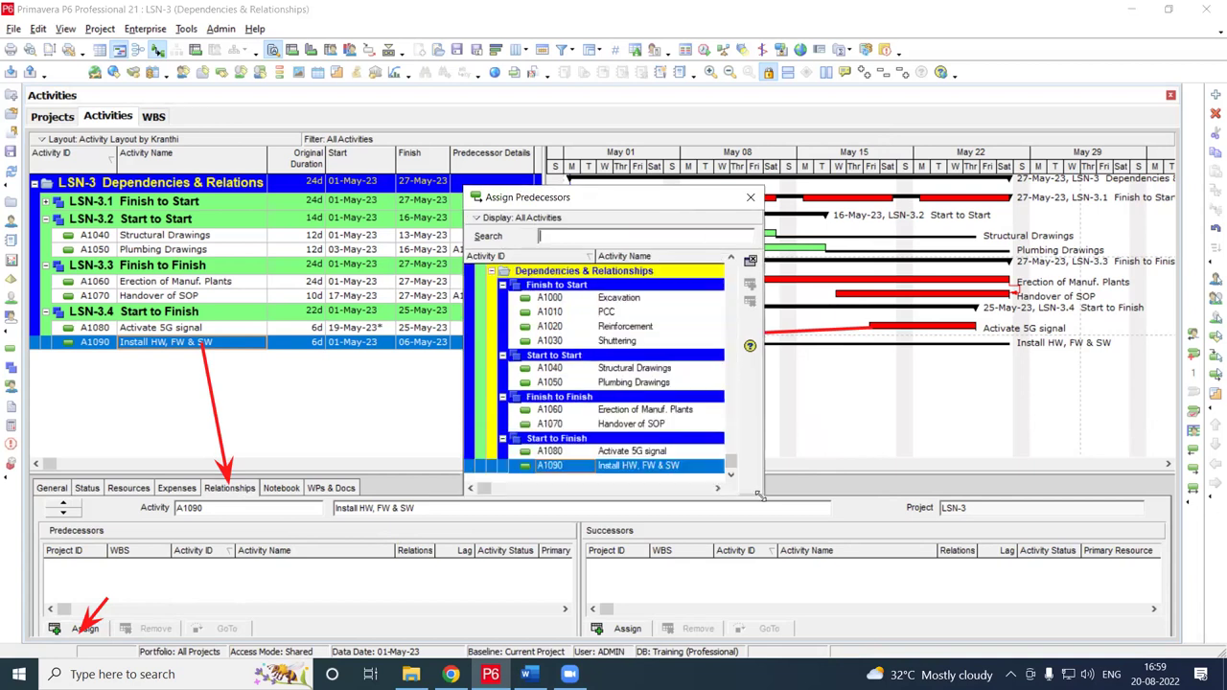
Change the table font of the Assign Predecessors list to Verdana Regular and apply it
left_click(518, 217)
left_click(535, 253)
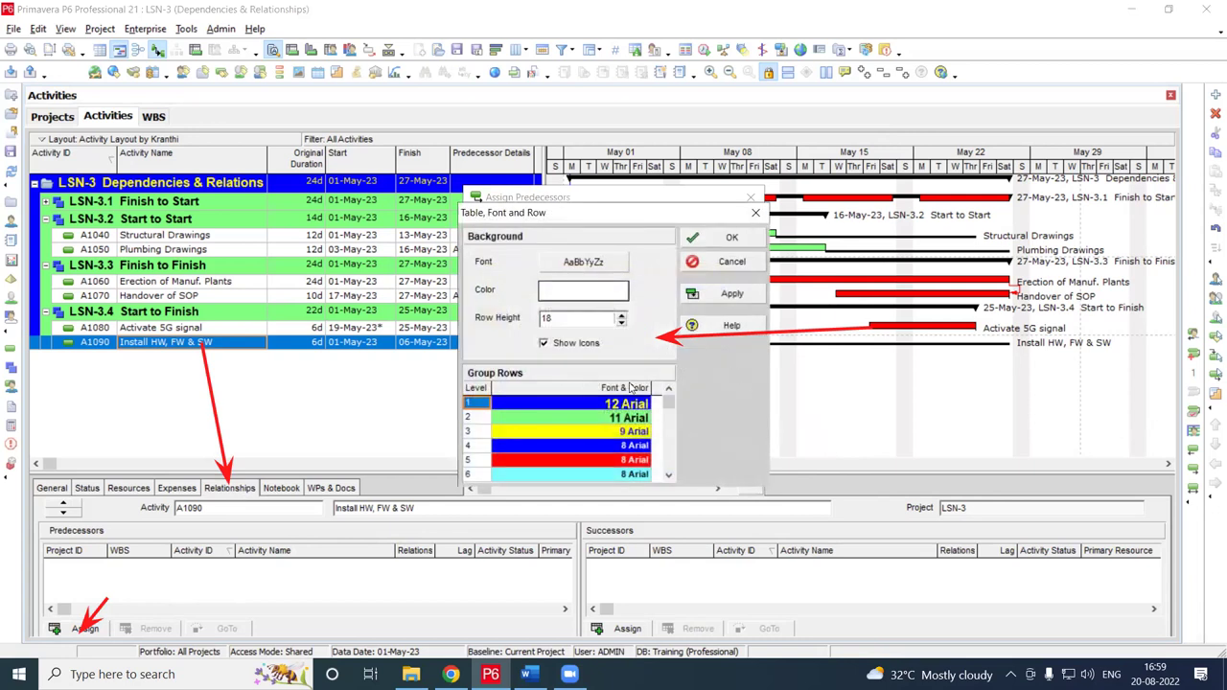
left_click(583, 261)
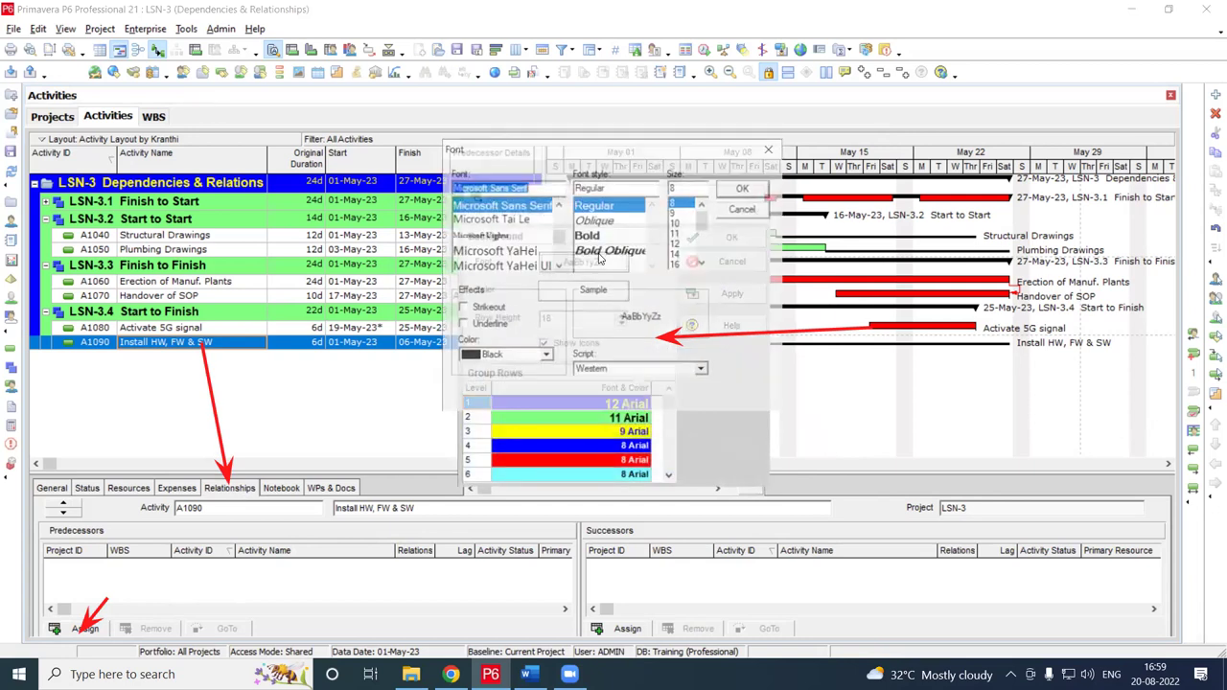
type("c")
key("BackSpace")
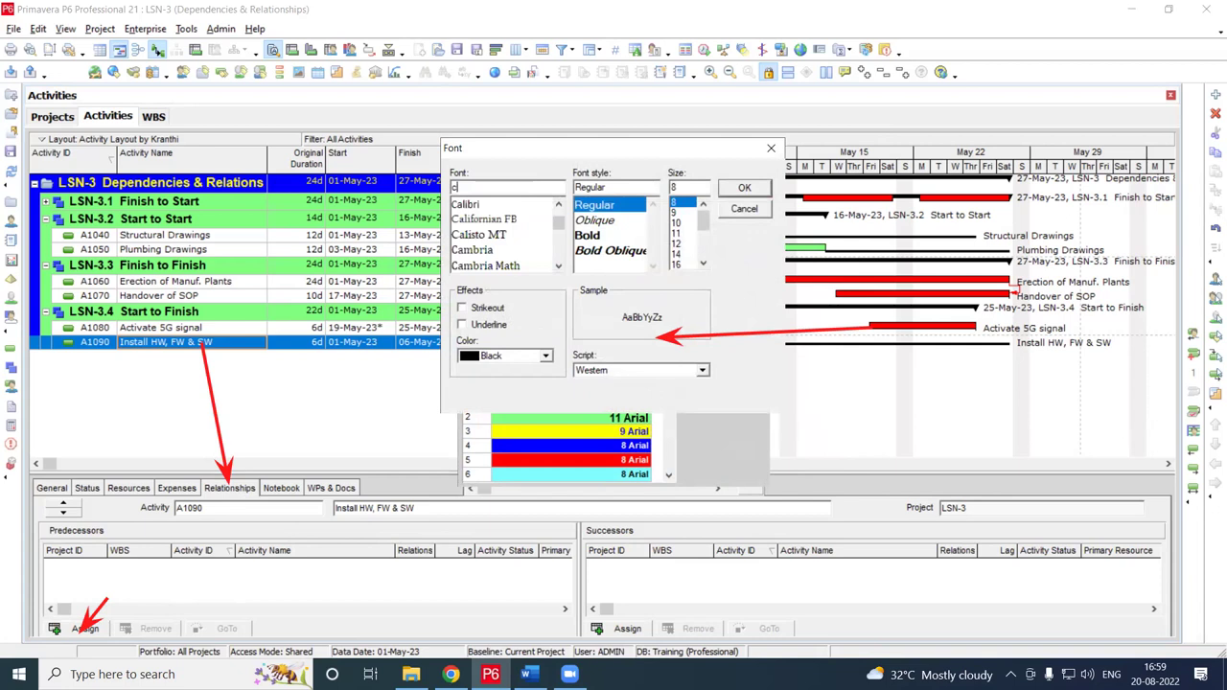
type("vw")
key("BackSpace")
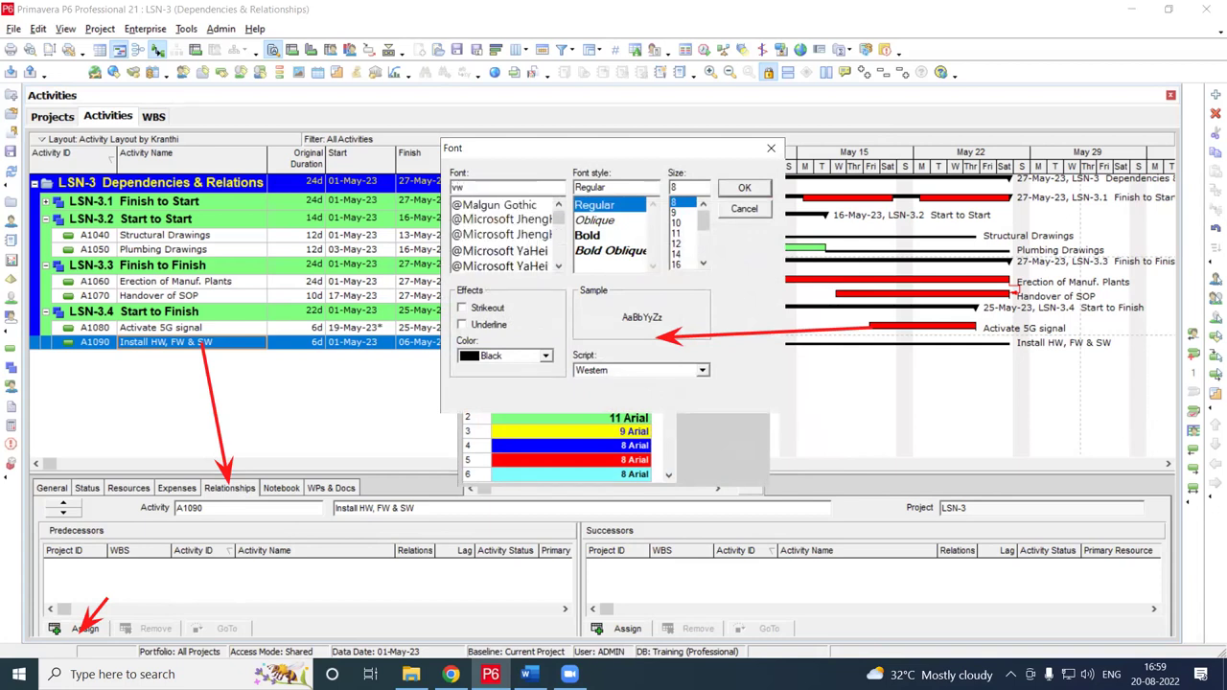
type("e")
left_click(482, 205)
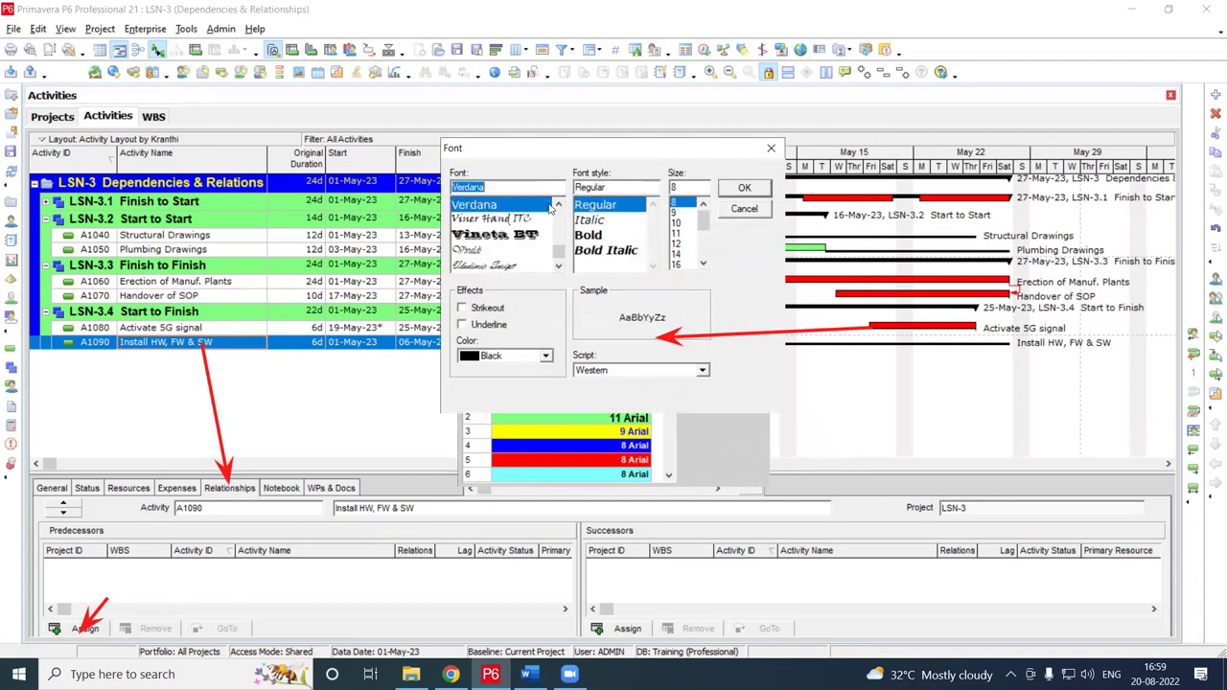
left_click(676, 212)
left_click(756, 190)
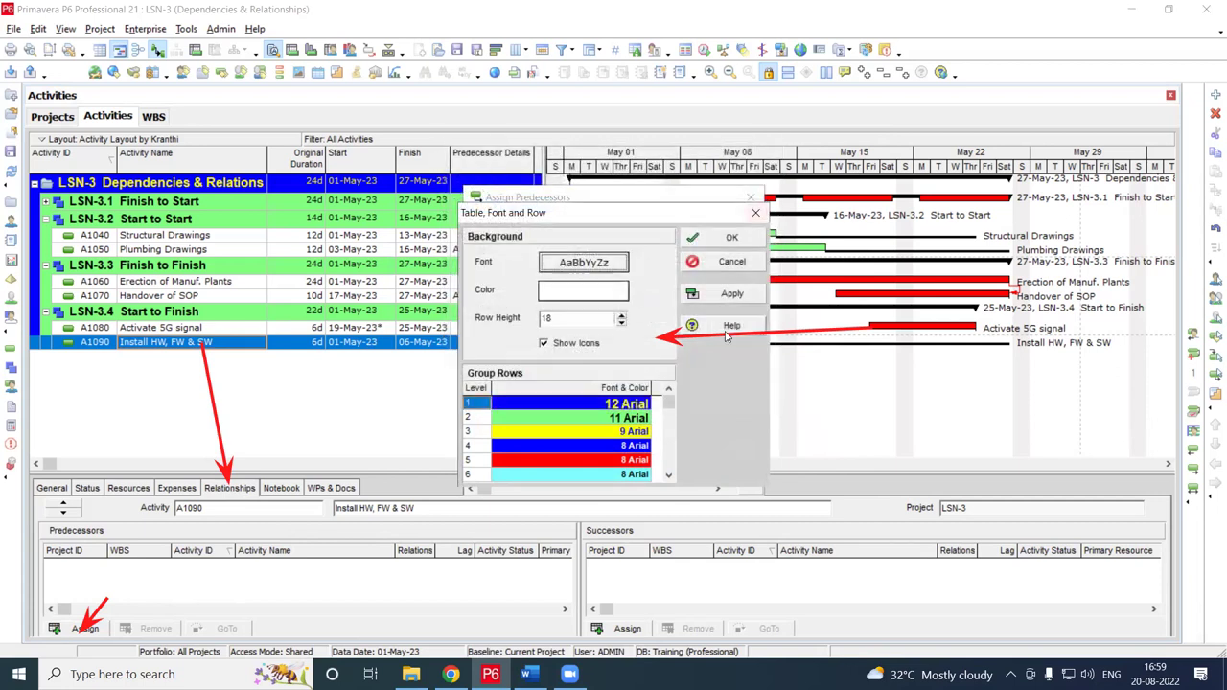
left_click(711, 240)
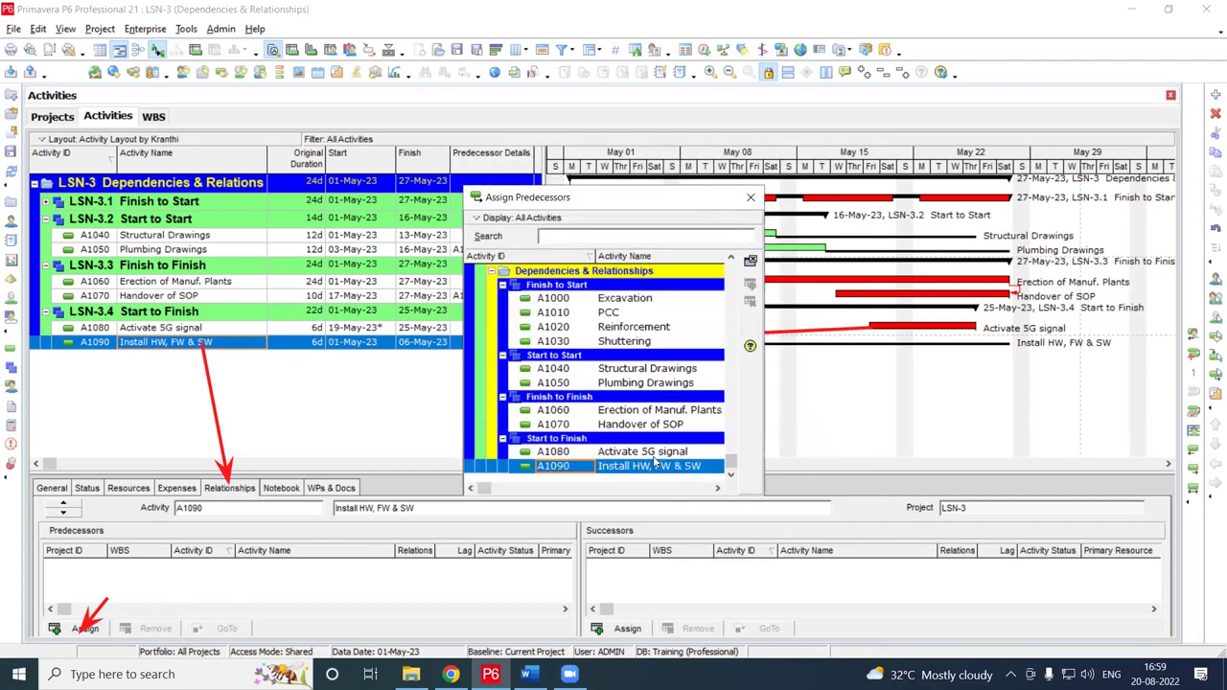
Assign Activate 5G signal as predecessor of Install HW, FW & SW with an SF relationship, closing the Assign Predecessors dialog
left_click(652, 456)
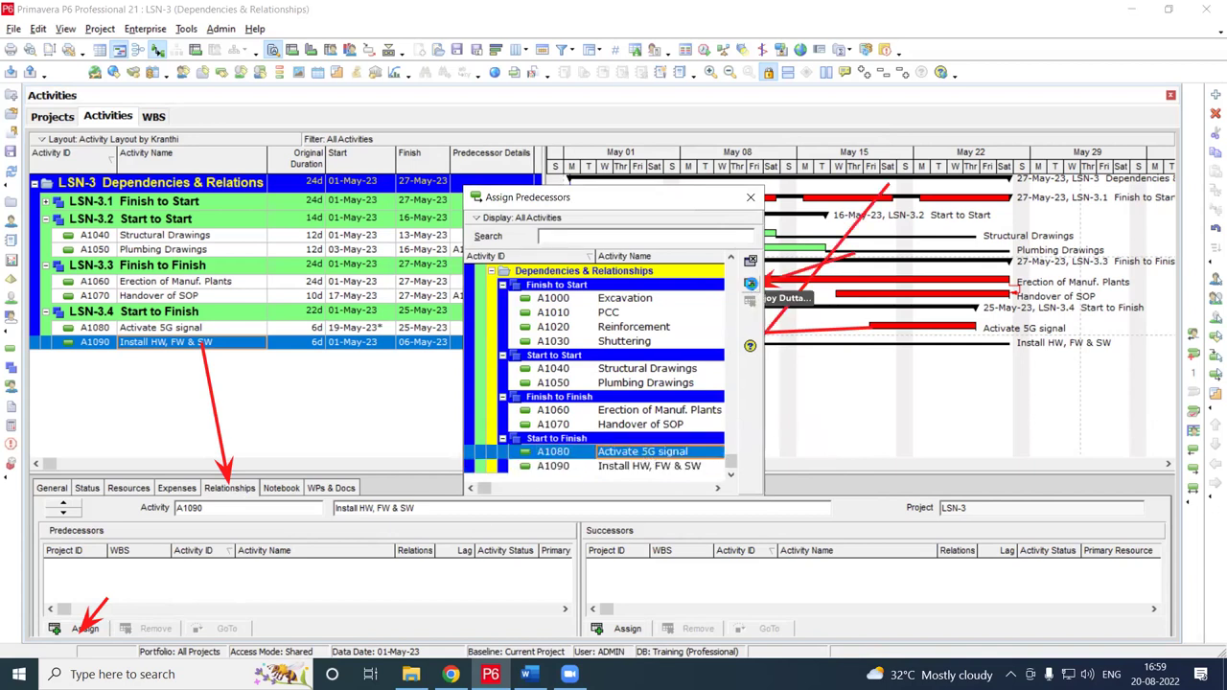
left_click(751, 285)
left_click(422, 567)
left_click(428, 569)
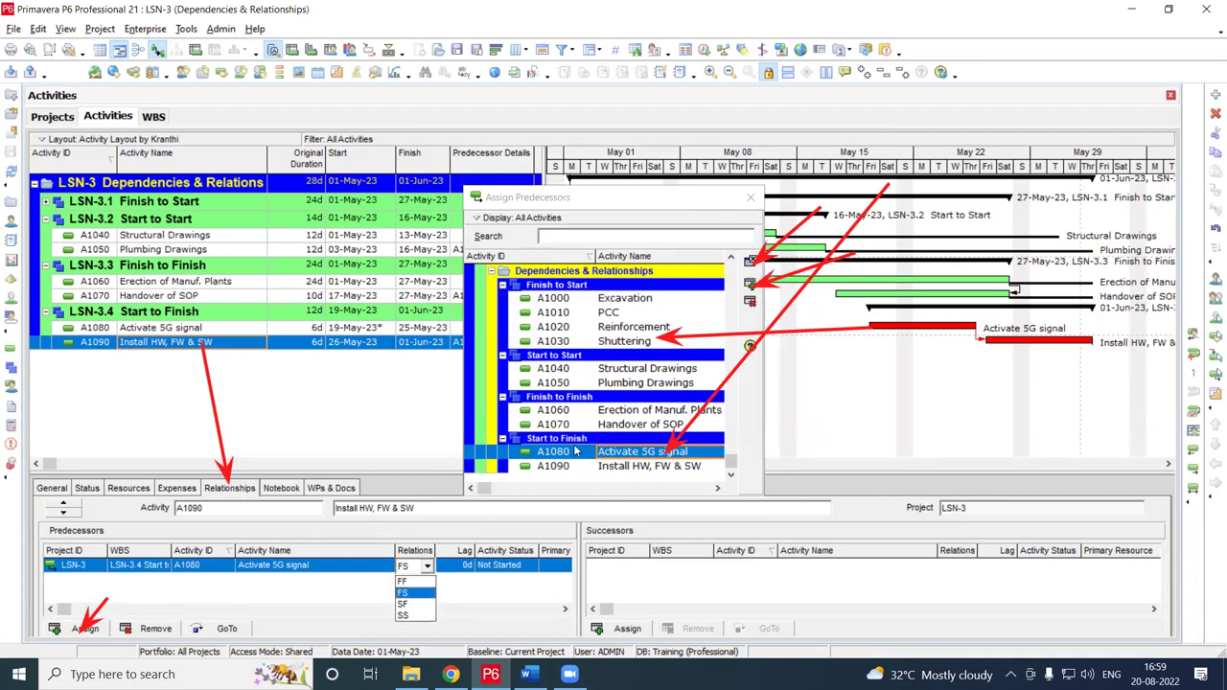
key("Escape")
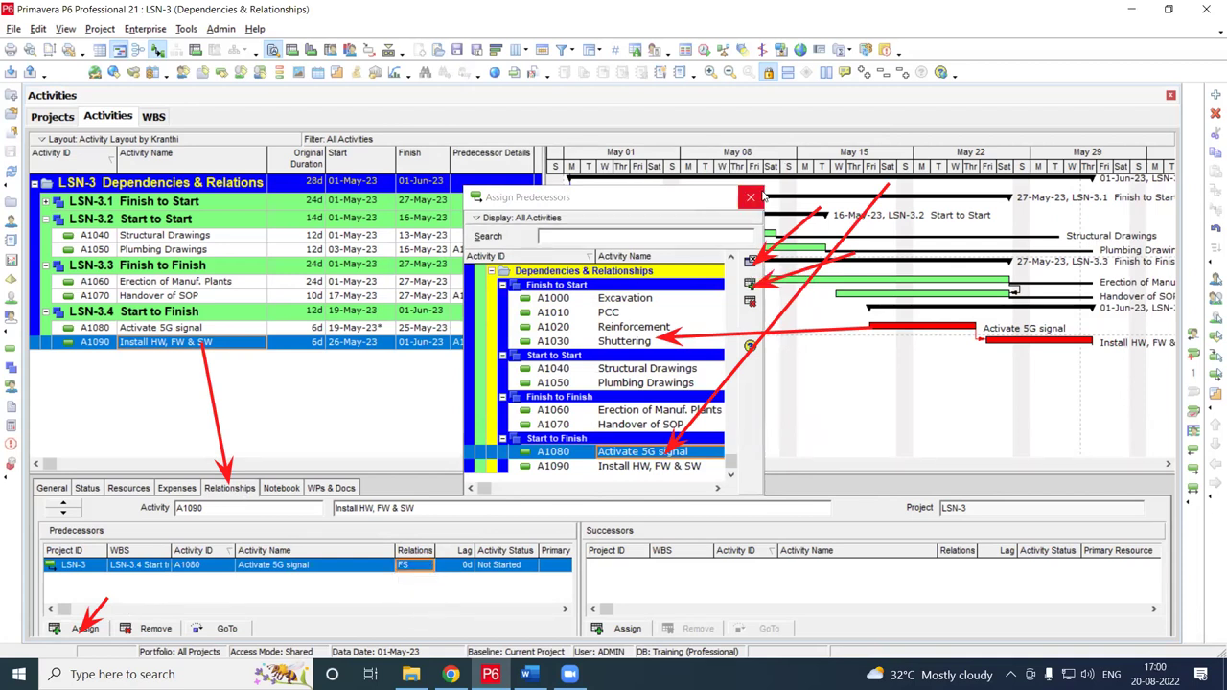
left_click(751, 197)
left_click(426, 568)
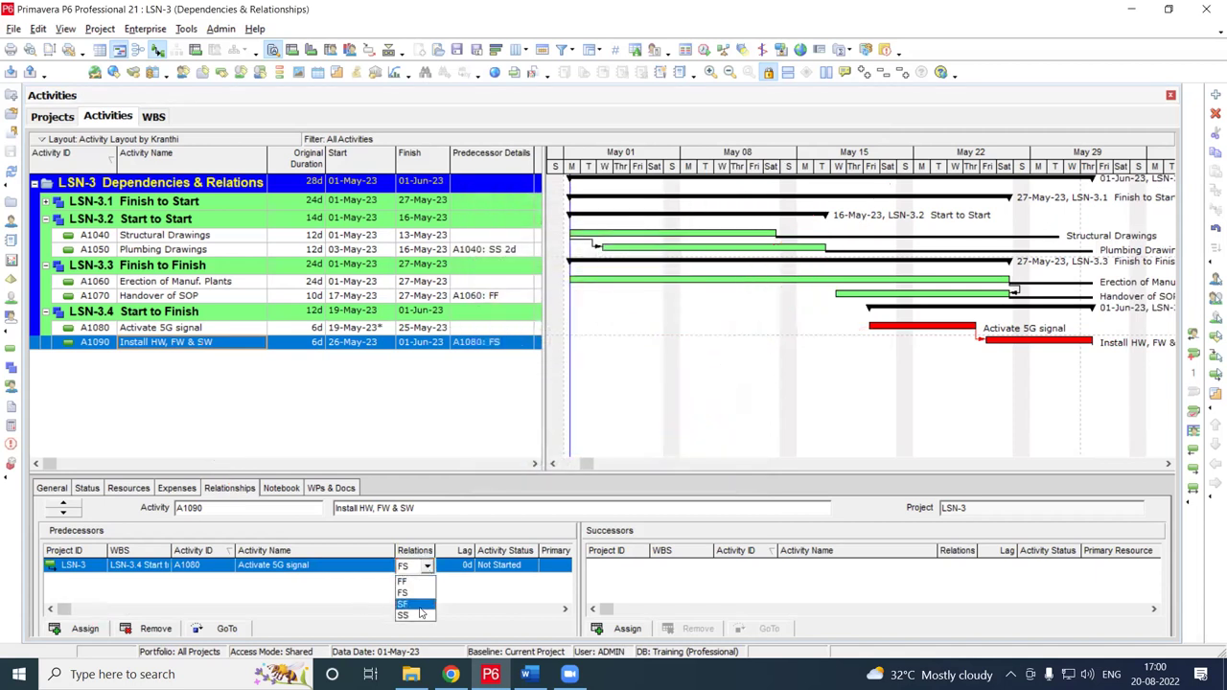
left_click(419, 606)
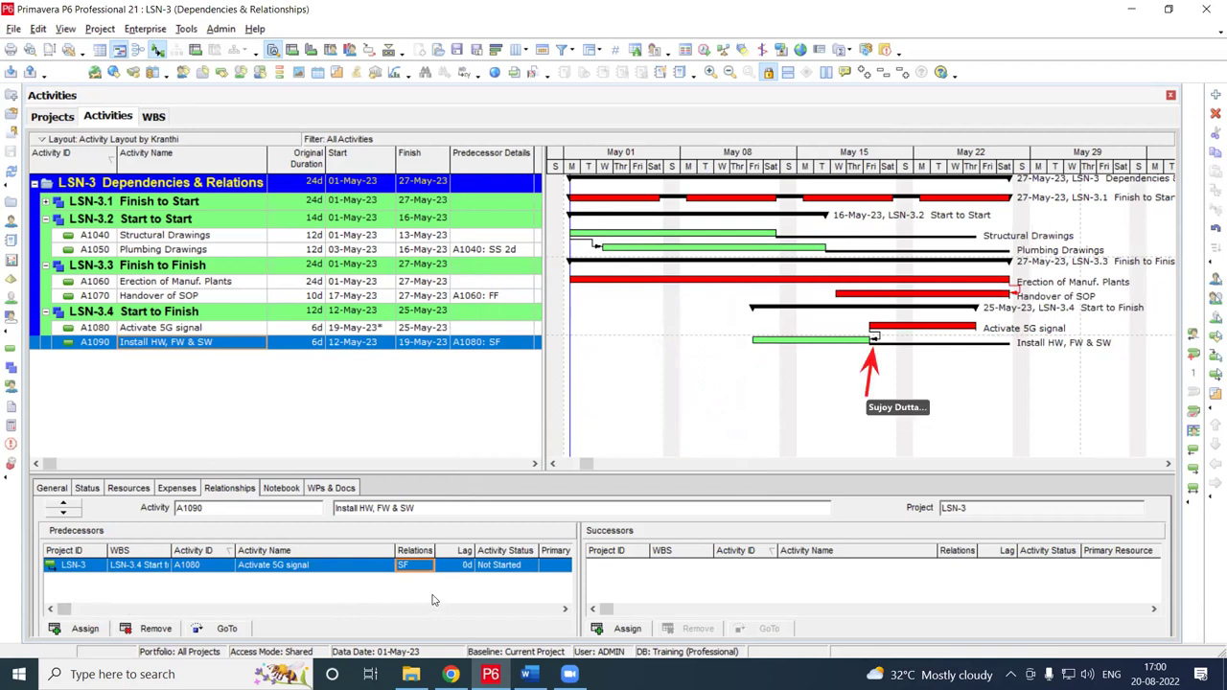
Enlarge the activity details area and set the lag of the Activate 5G signal predecessor relationship to -3 days
left_click(465, 565)
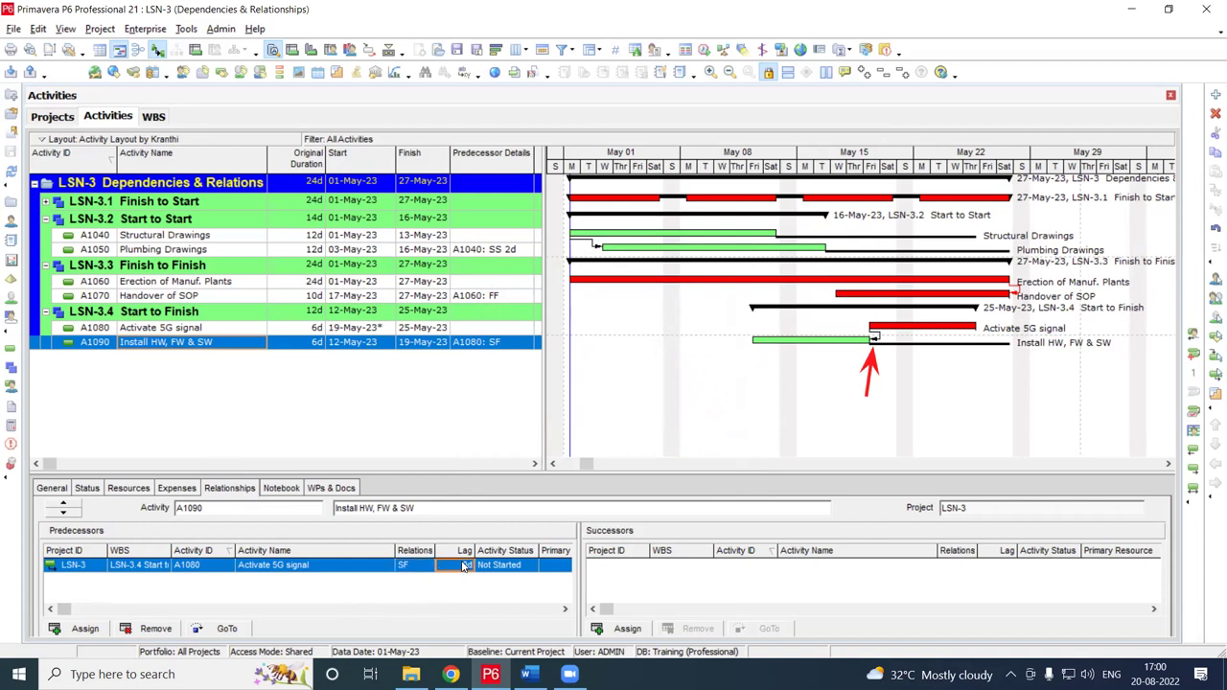
left_click_drag(532, 470, 532, 390)
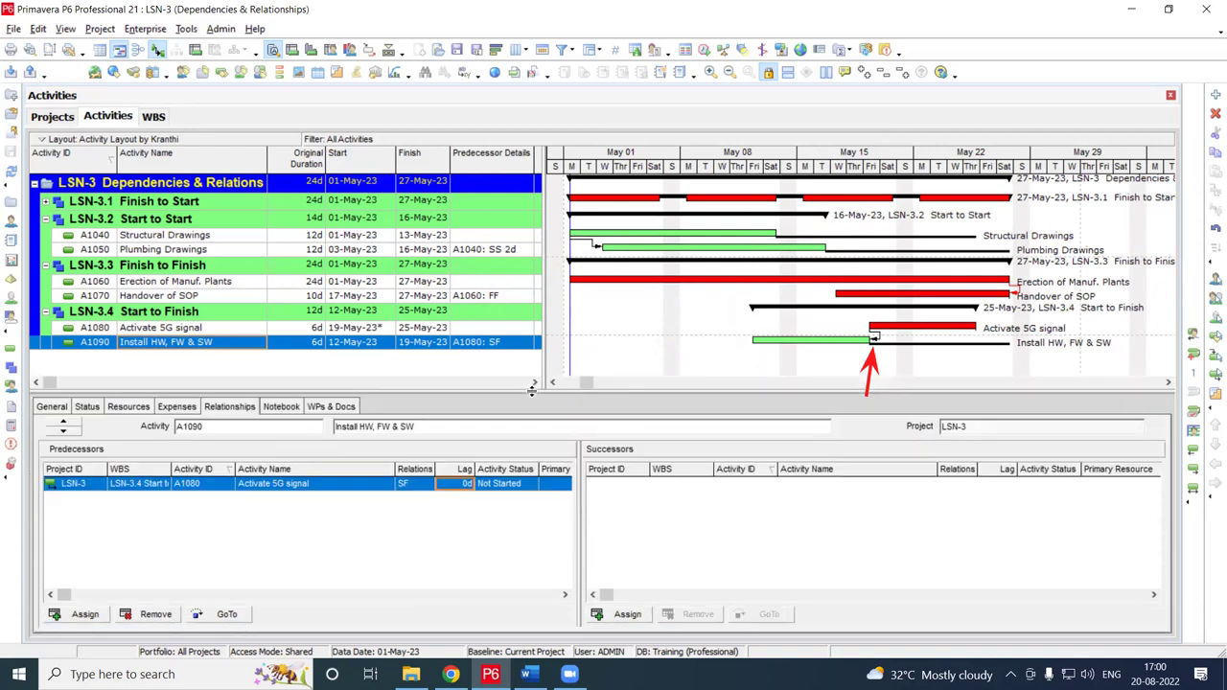
left_click(463, 485)
left_click(463, 486)
key("BackSpace")
key("BackSpace")
type("-3")
left_click(497, 522)
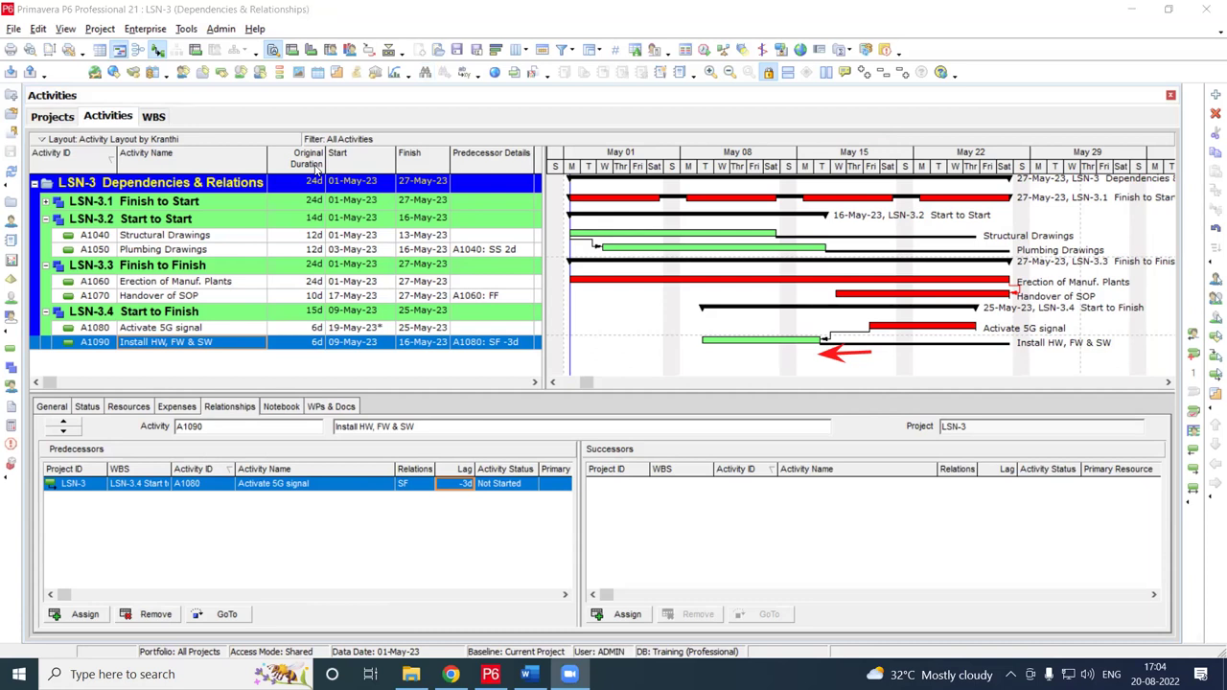
Add a Constraints notebook topic to the Activate 5G signal activity
left_click(230, 328)
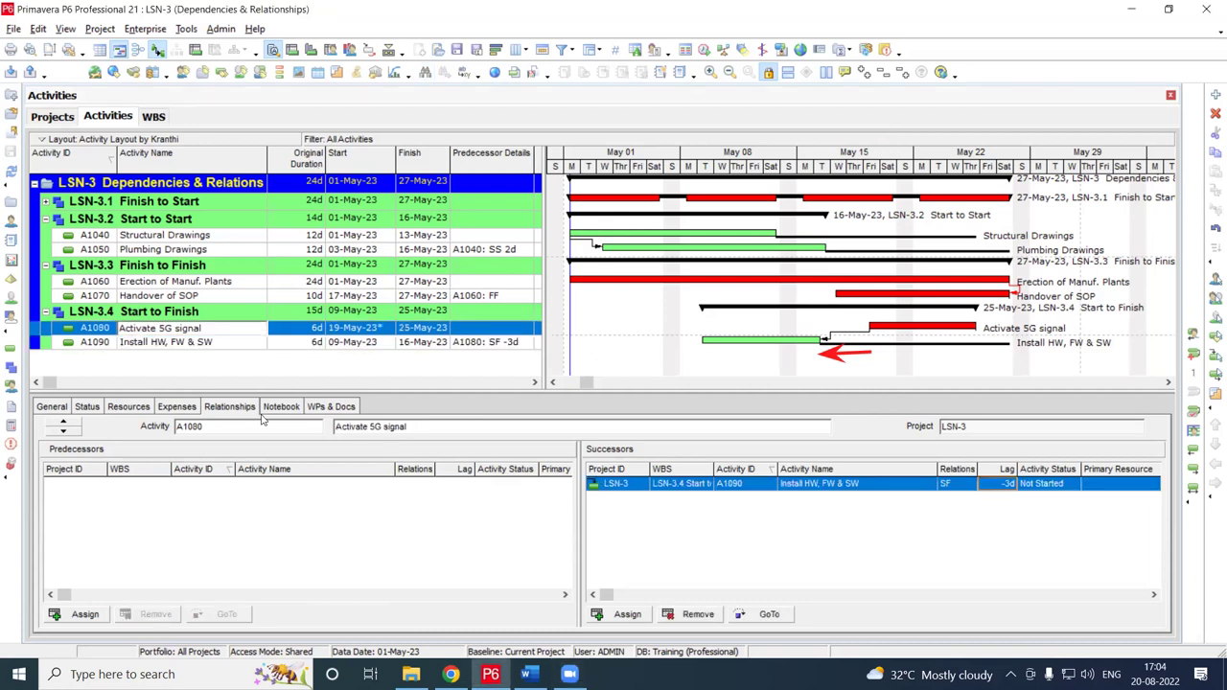
left_click(290, 407)
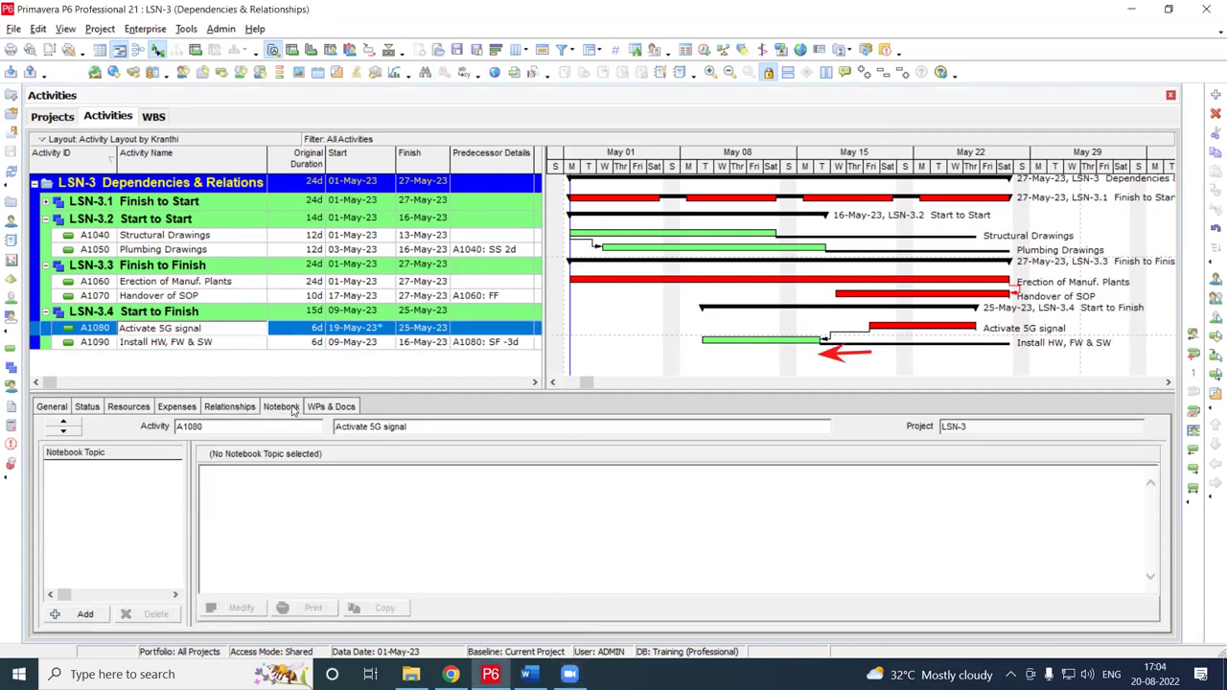
left_click(301, 374)
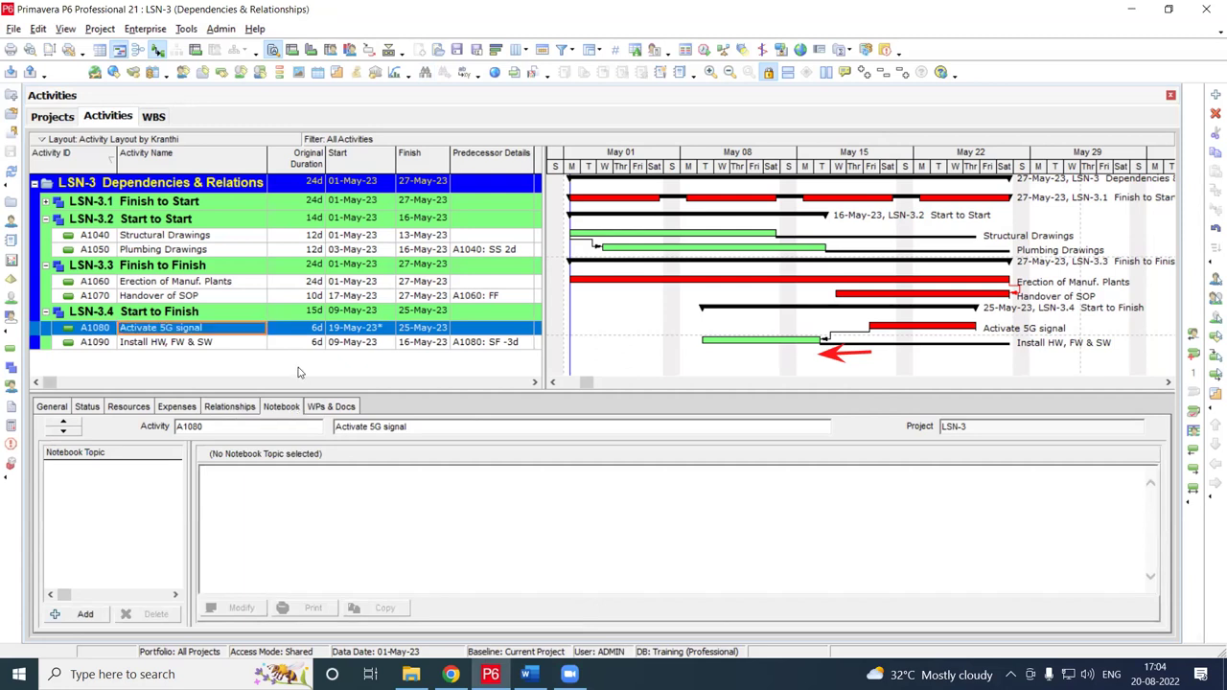
left_click(79, 614)
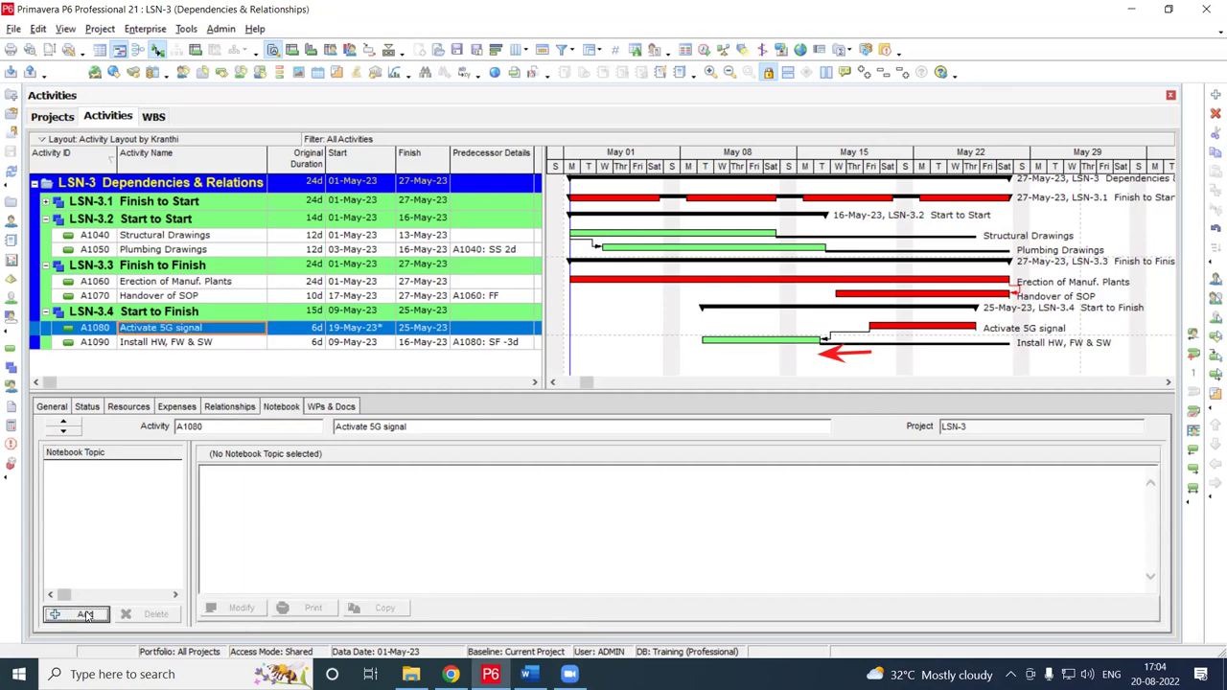
left_click(550, 325)
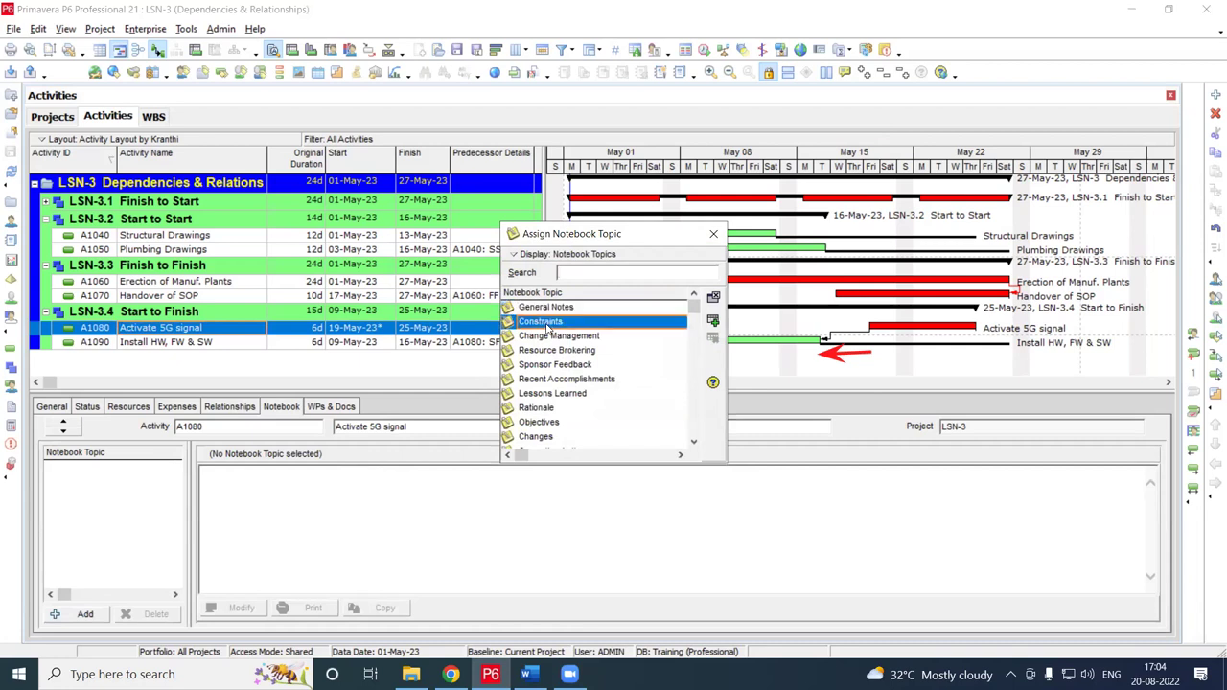
left_click(714, 324)
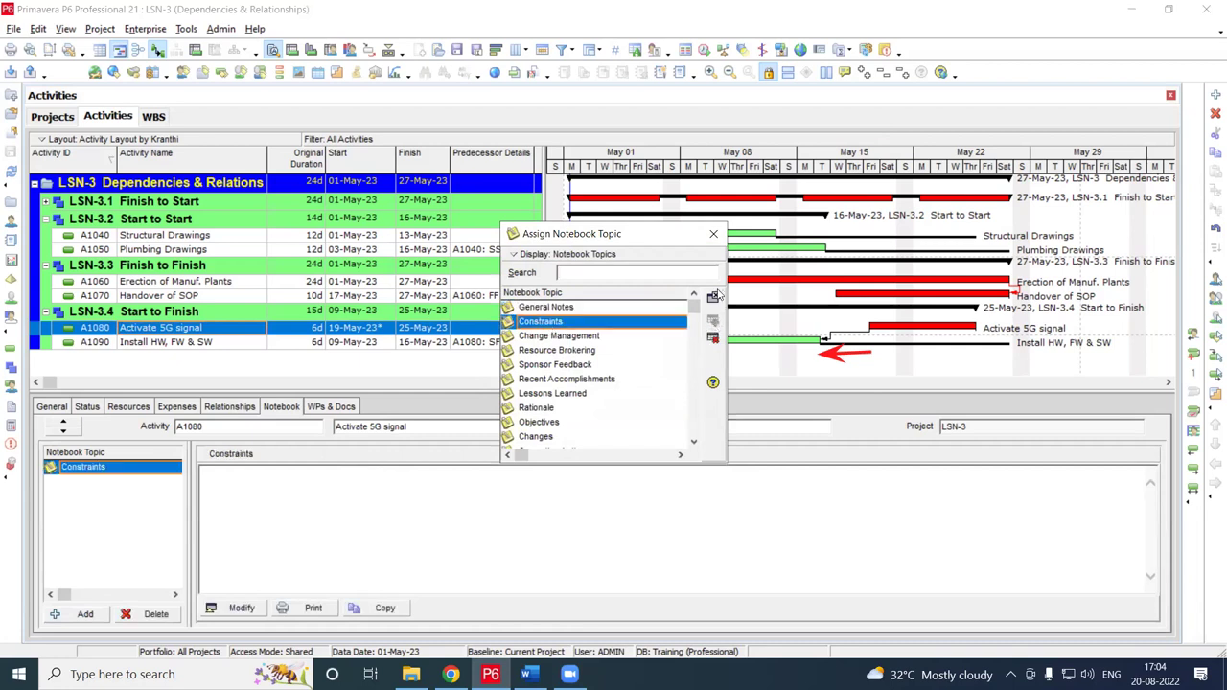
left_click(714, 297)
Write "Due to High Value Resource (SME) constraint" in the Constraints note of Activate 5G signal
left_click(241, 610)
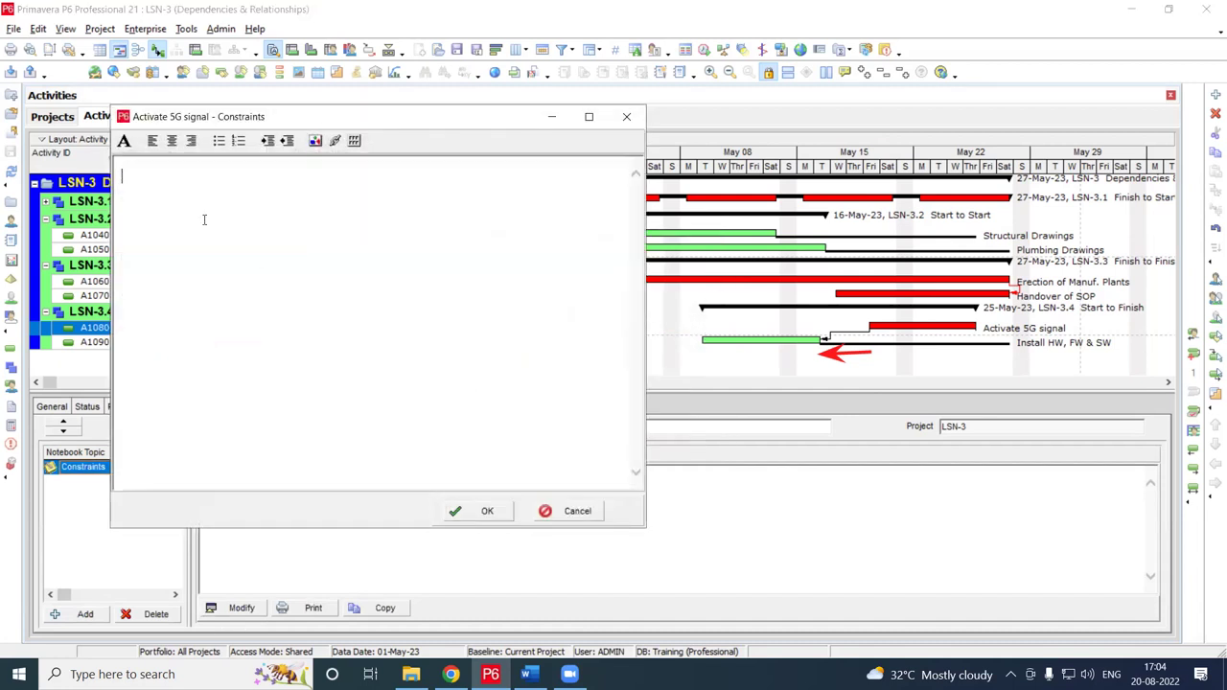
type("Due to High Value Resource")
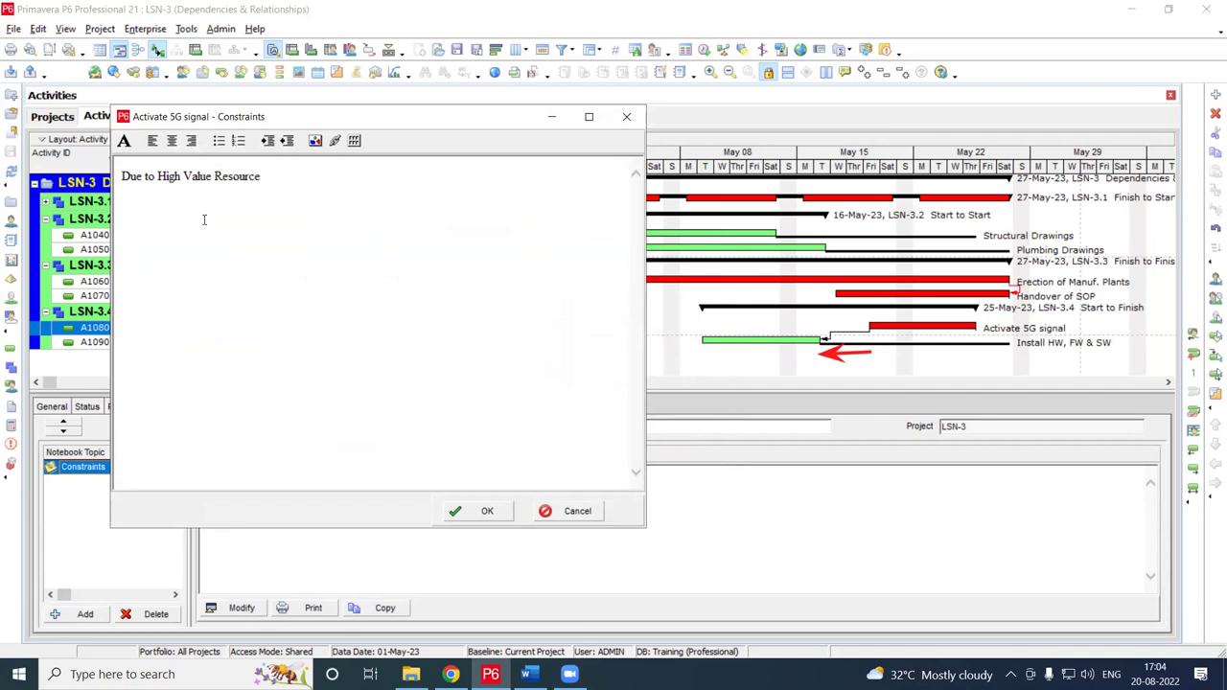
type("(SME) constraint")
left_click(474, 511)
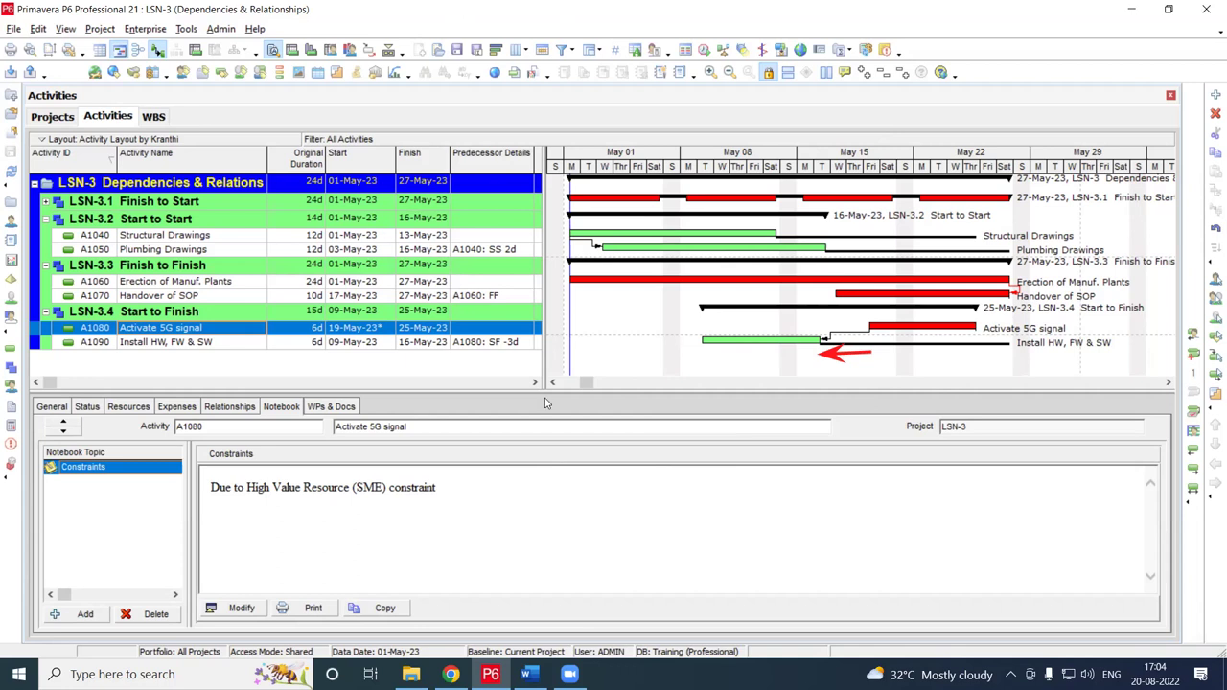
Hide the activity details and widen the table to show the Total Float column, with all WBS groups expanded
left_click(389, 51)
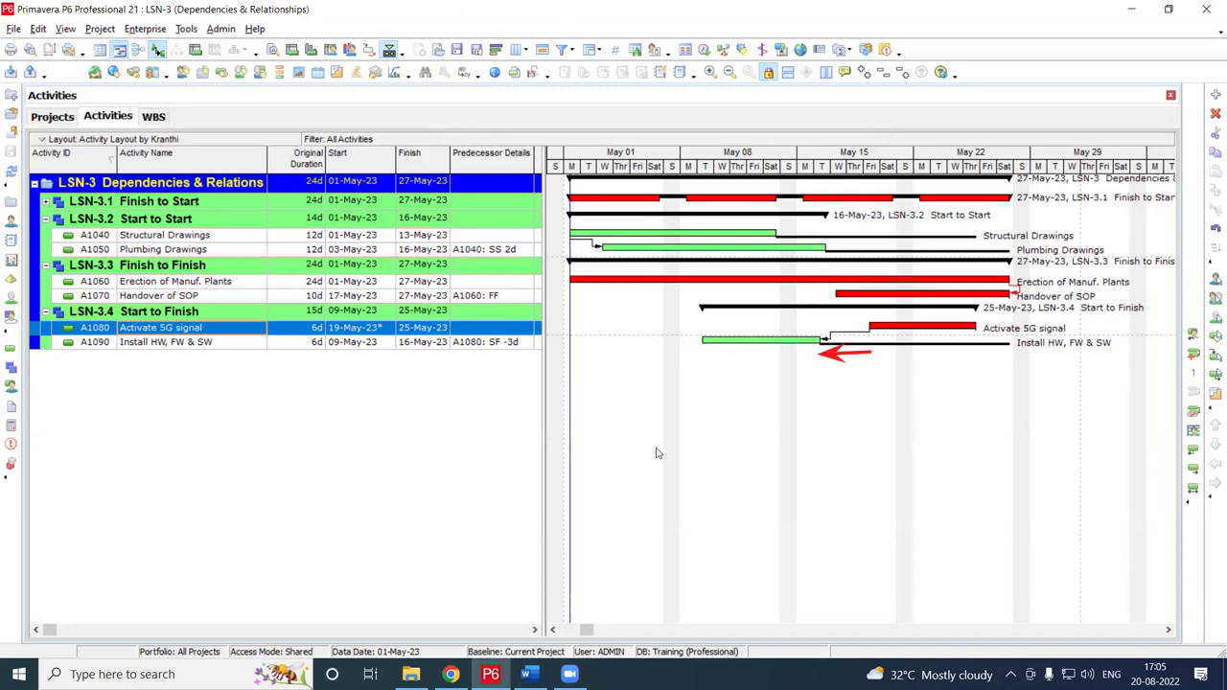
left_click_drag(544, 408, 619, 404)
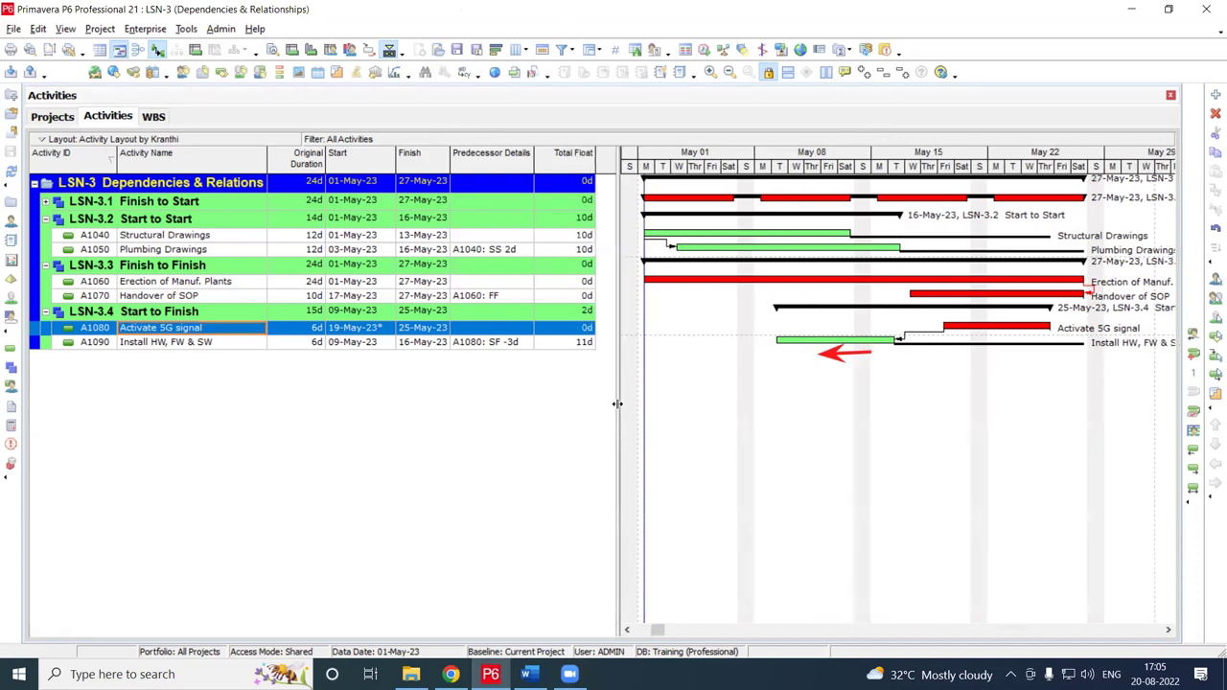
left_click(865, 74)
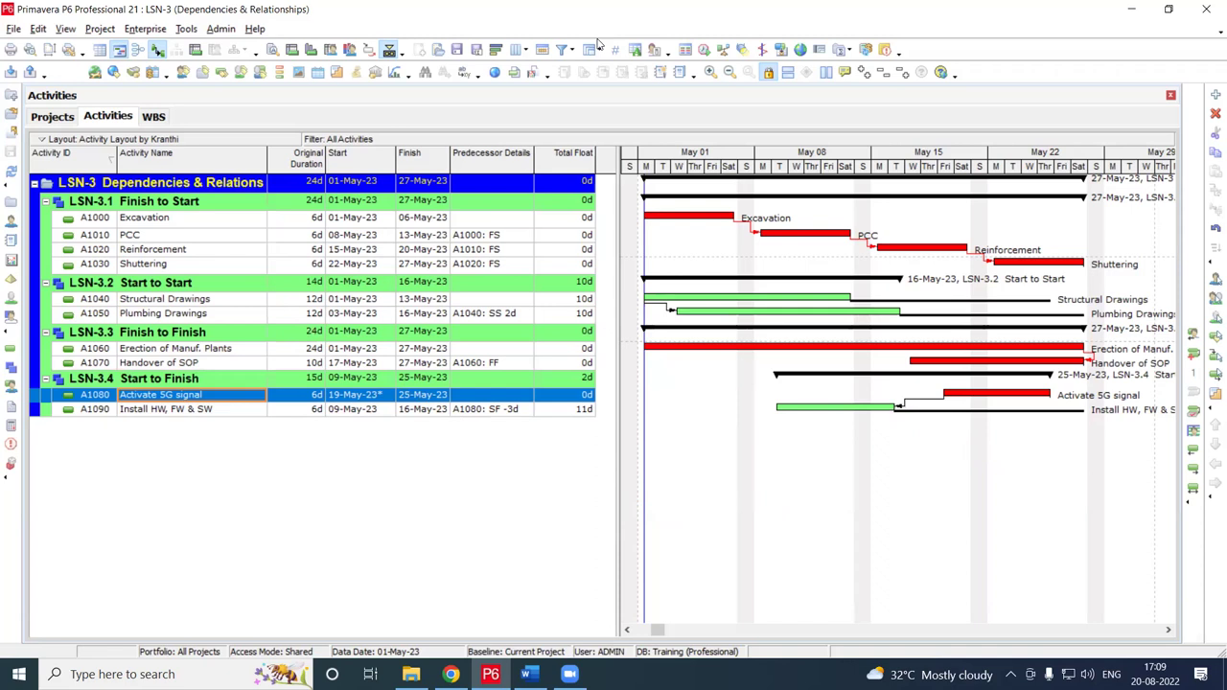
Switch to the Primavera_Notes document in Word and highlight the numbered Reasons under Start to Finish Situation
left_click(527, 674)
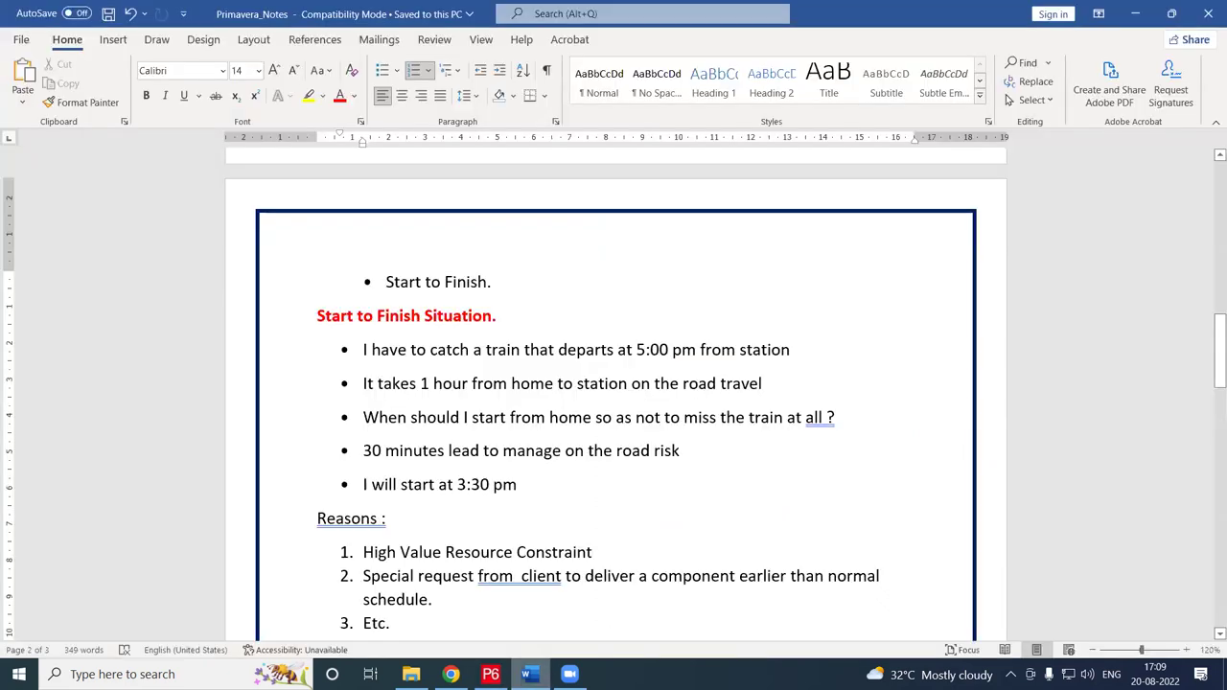
left_click(493, 488)
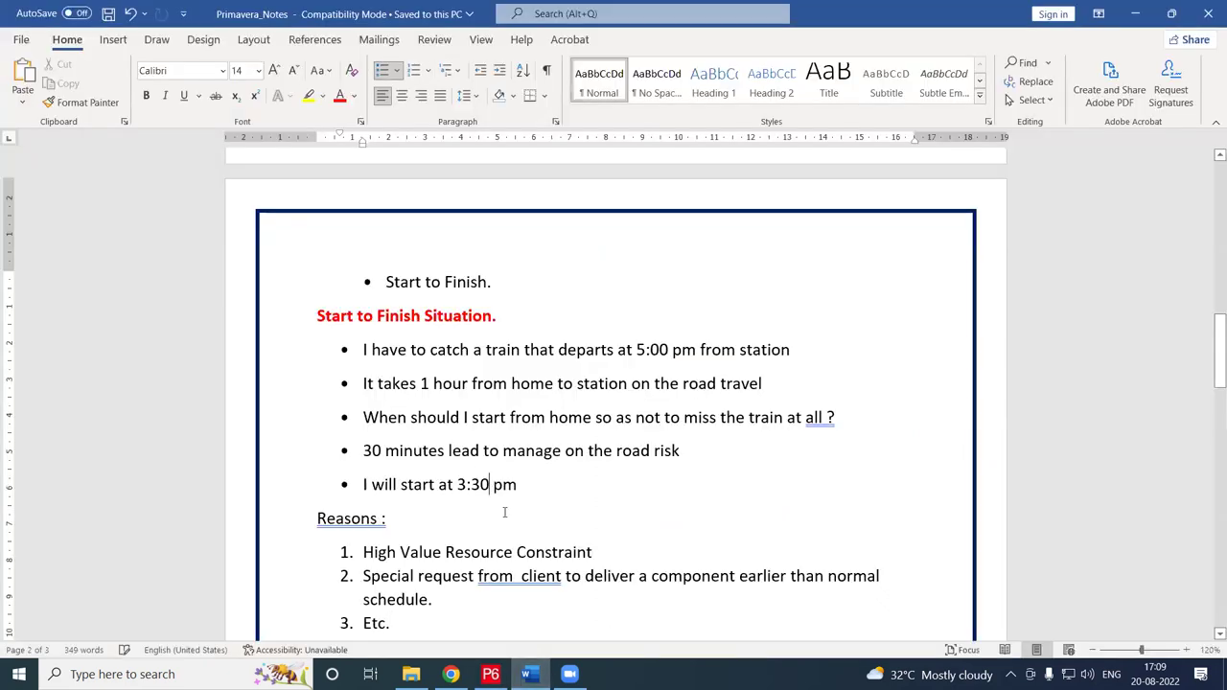
scroll(501, 509, "down", 3)
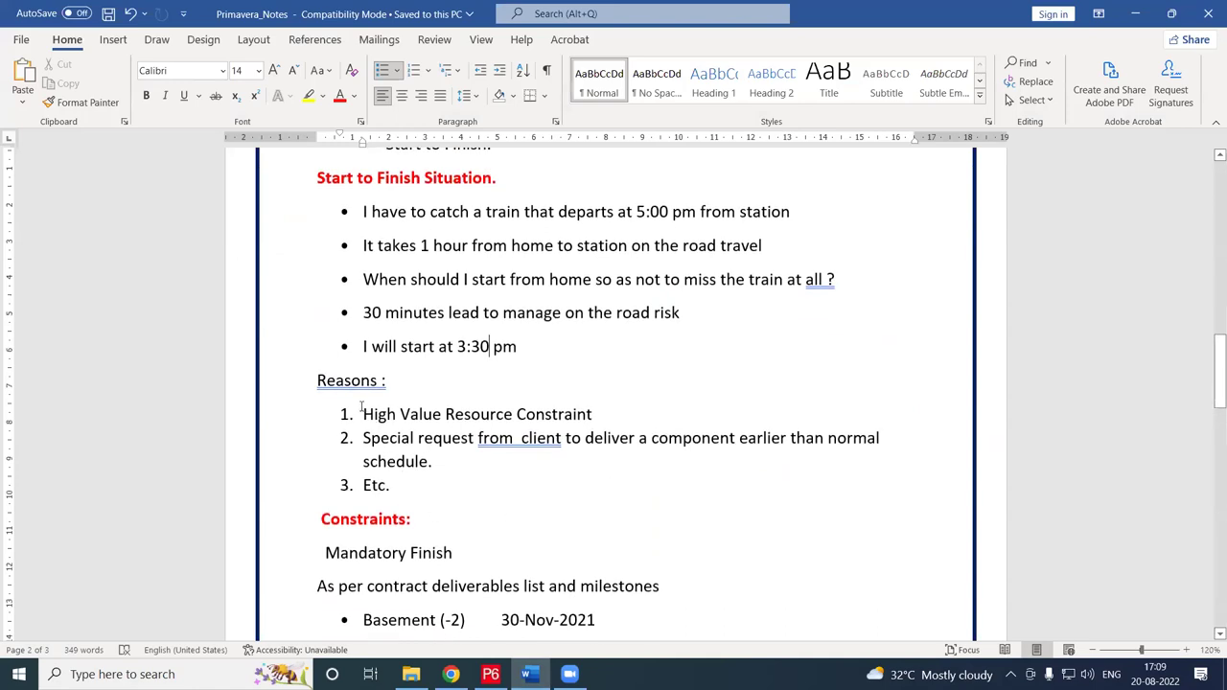
left_click_drag(362, 414, 432, 482)
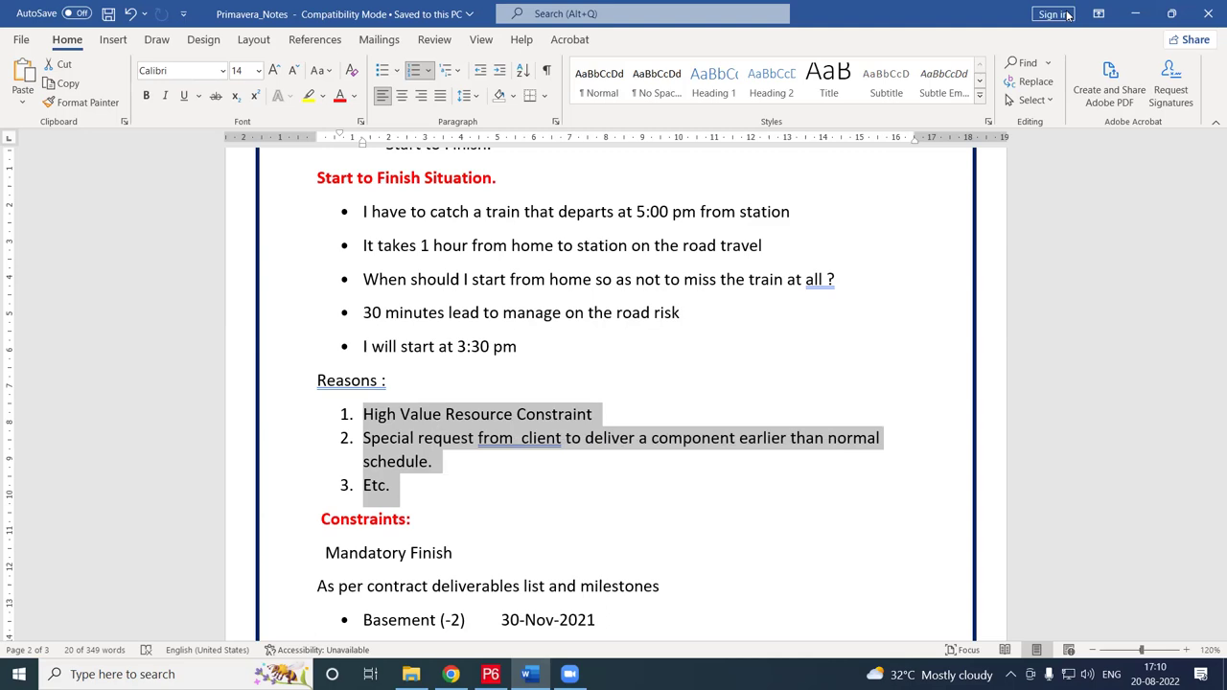
Switch back to Primavera P6, close the LSN-3 project, and select Dependencies & Relationships under the Learning & Development Portfolio
left_click(490, 674)
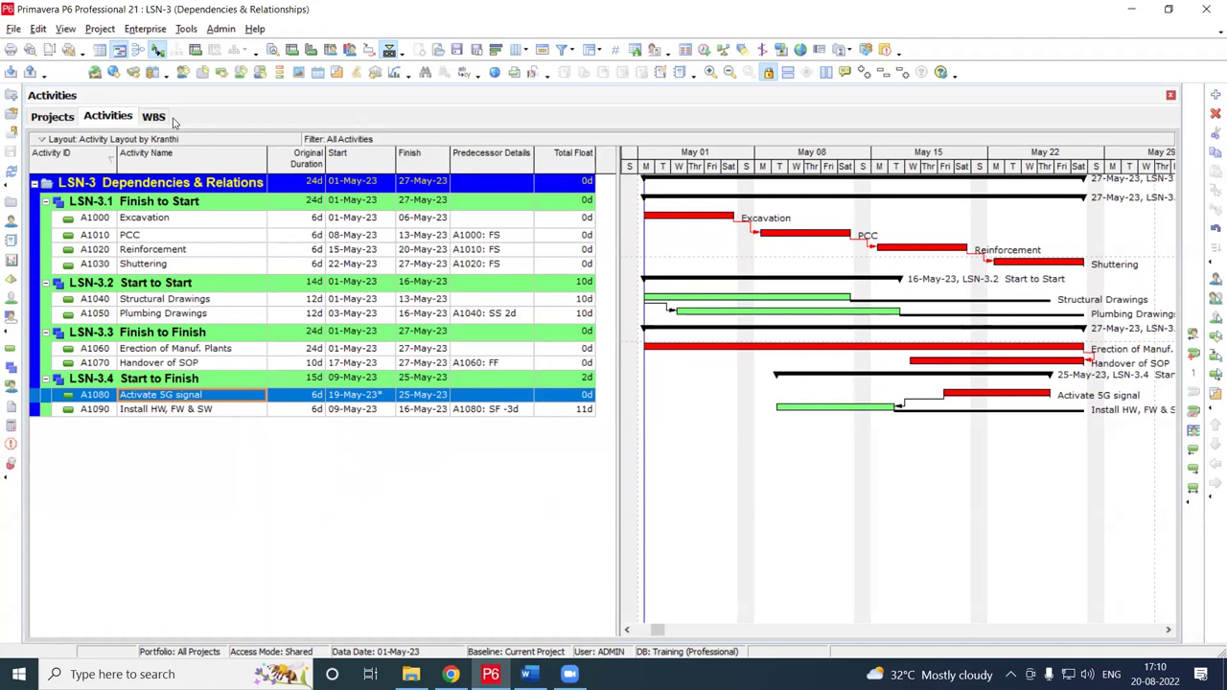
key("ctrl+w")
left_click(566, 363)
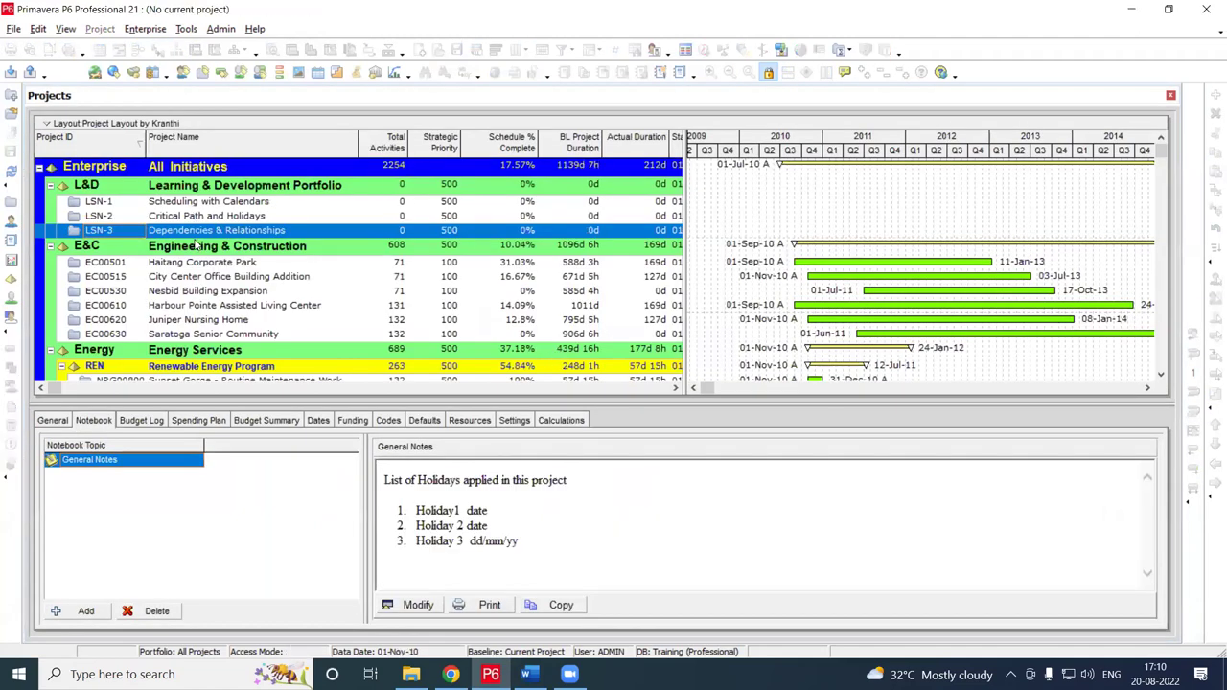
left_click(228, 187)
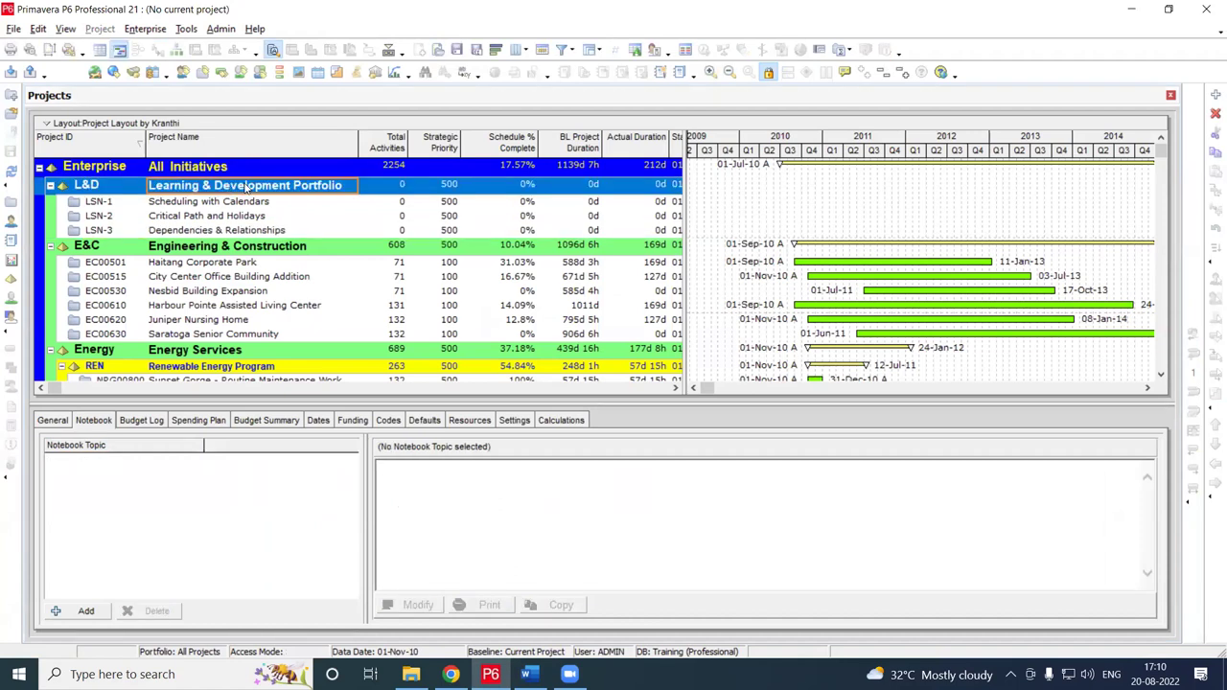
left_click(322, 231)
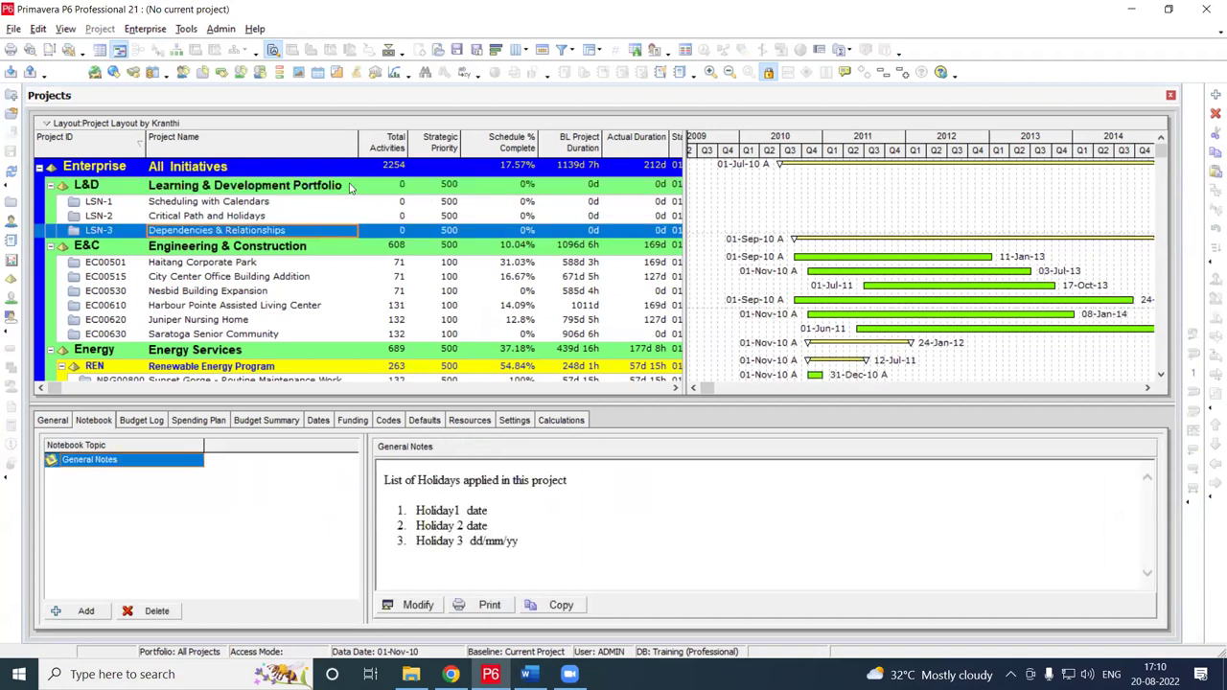
Copy the LSN-3 project into the Learning & Development Portfolio, accepting the default project and WBS copy options
left_click(351, 188)
key("ctrl+c")
key("ctrl+v")
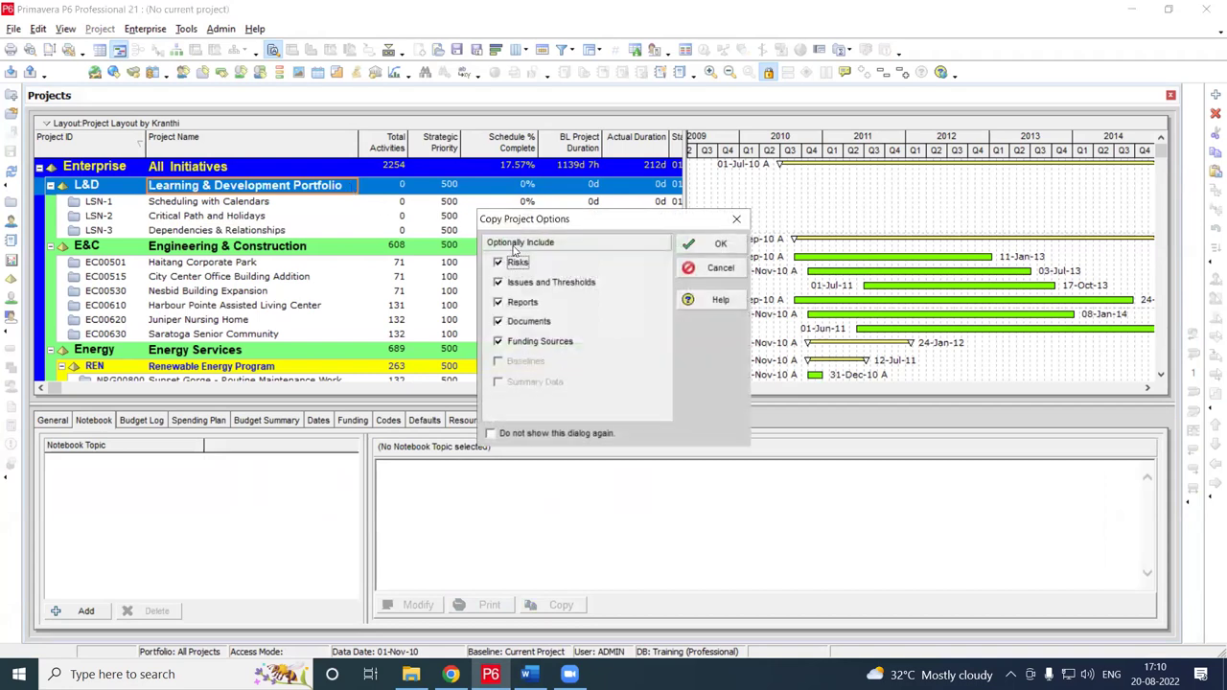
left_click(721, 245)
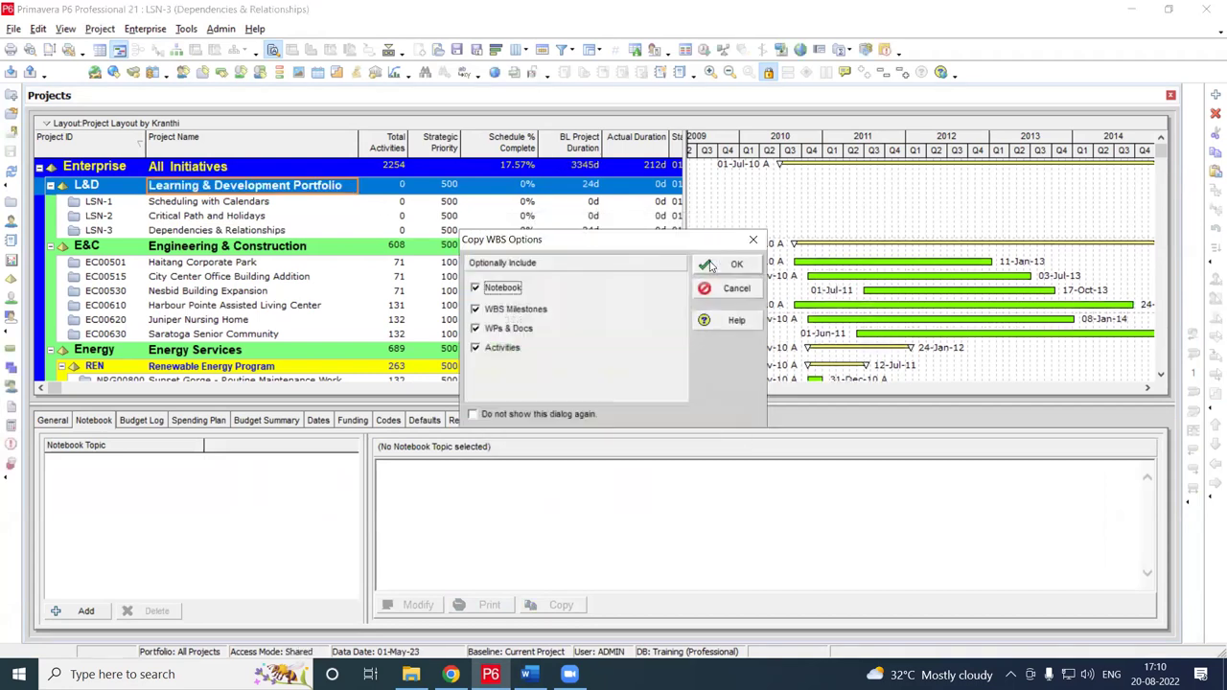
left_click(710, 266)
left_click(811, 250)
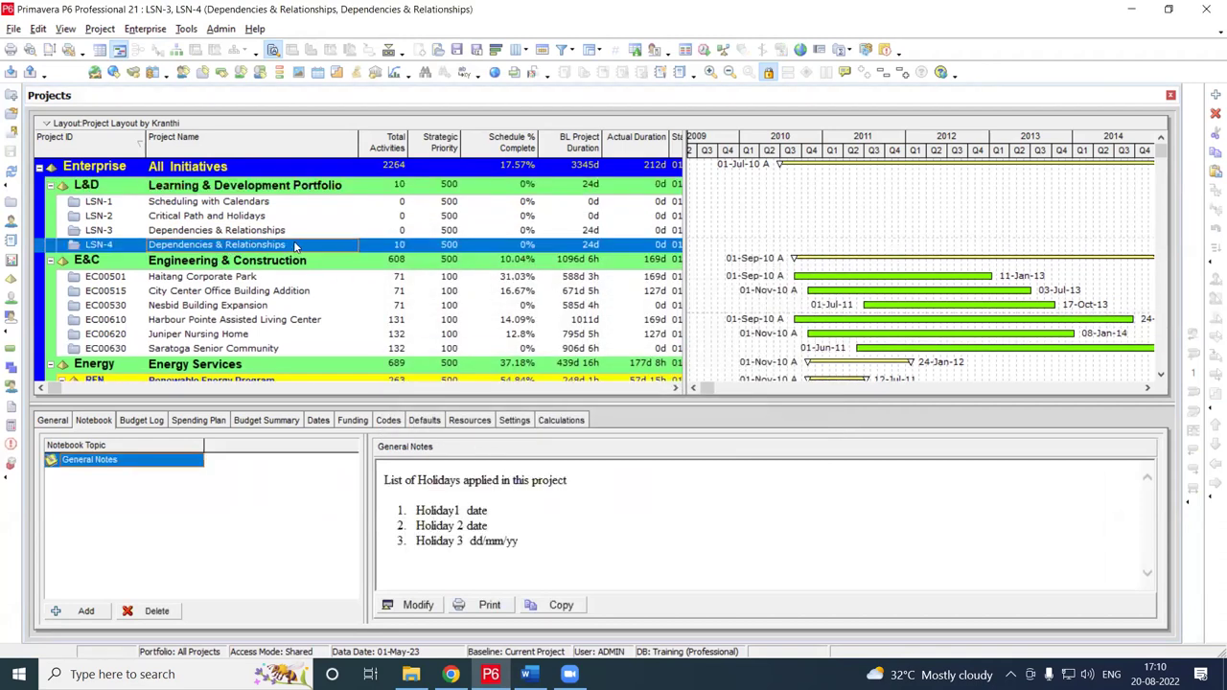
Rename the copied LSN-4 project as "Date Constriants"
left_click(300, 244)
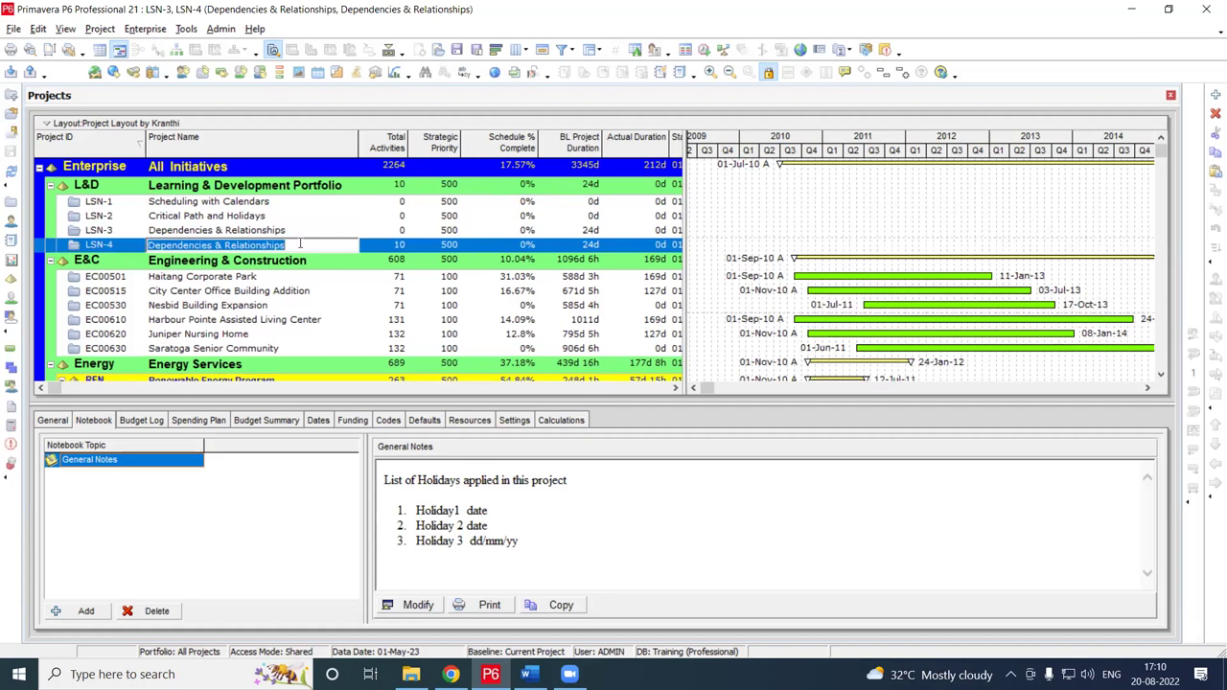
type("Dat")
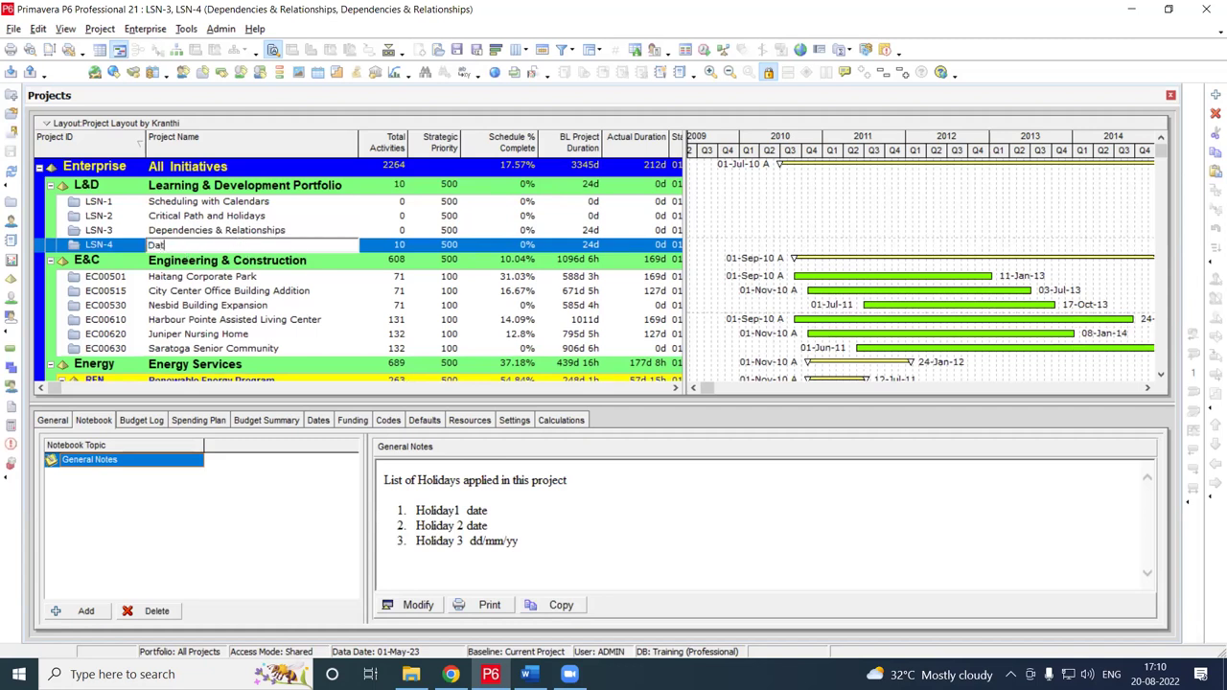
type("e Constr")
type("ian")
type("ts")
key("Return")
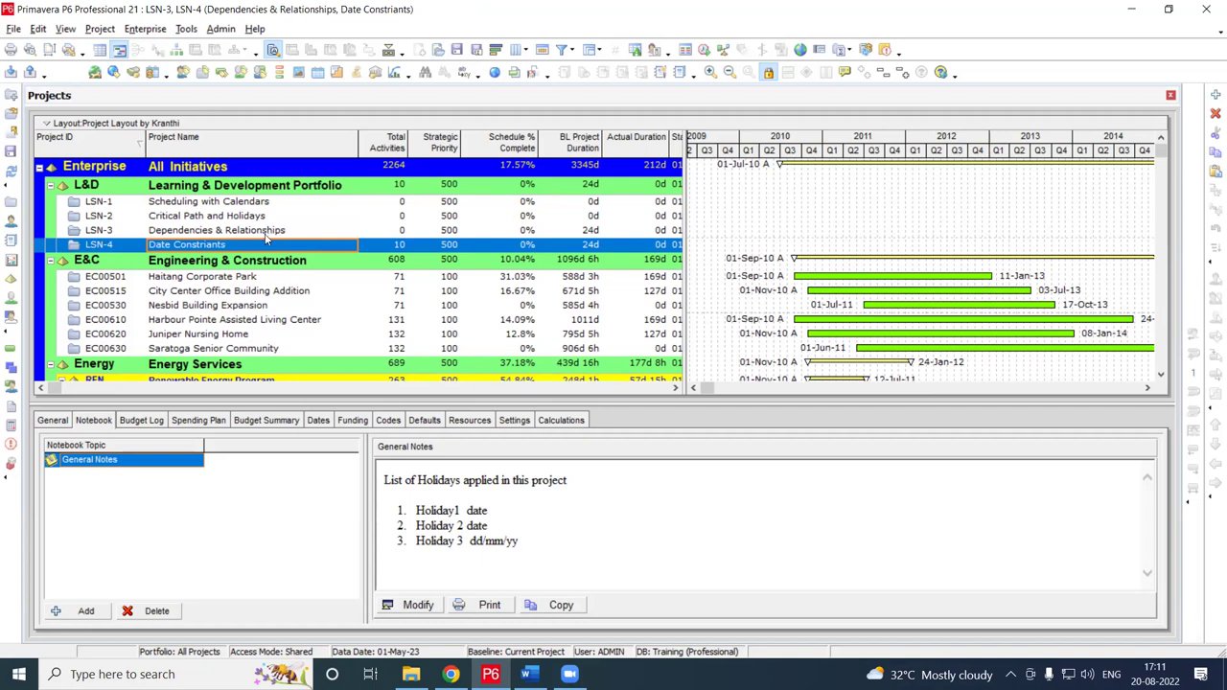
Open the LSN-4 project on its own and return to the project list
right_click(268, 243)
left_click(285, 252)
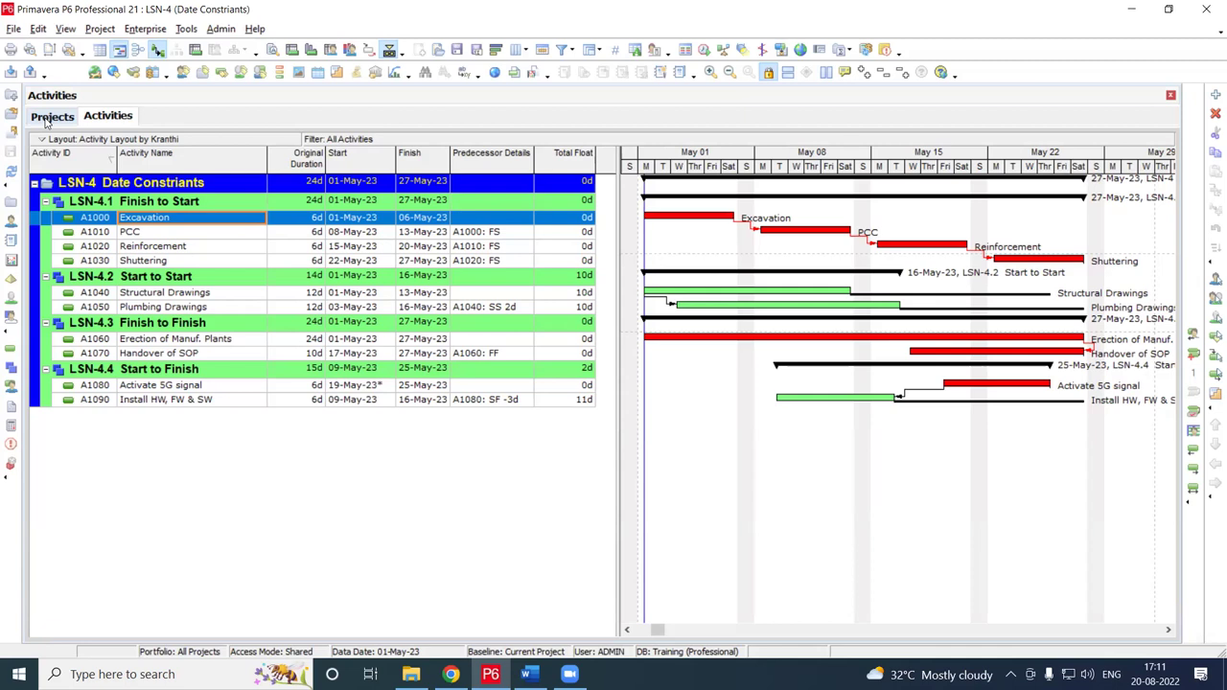
left_click(45, 118)
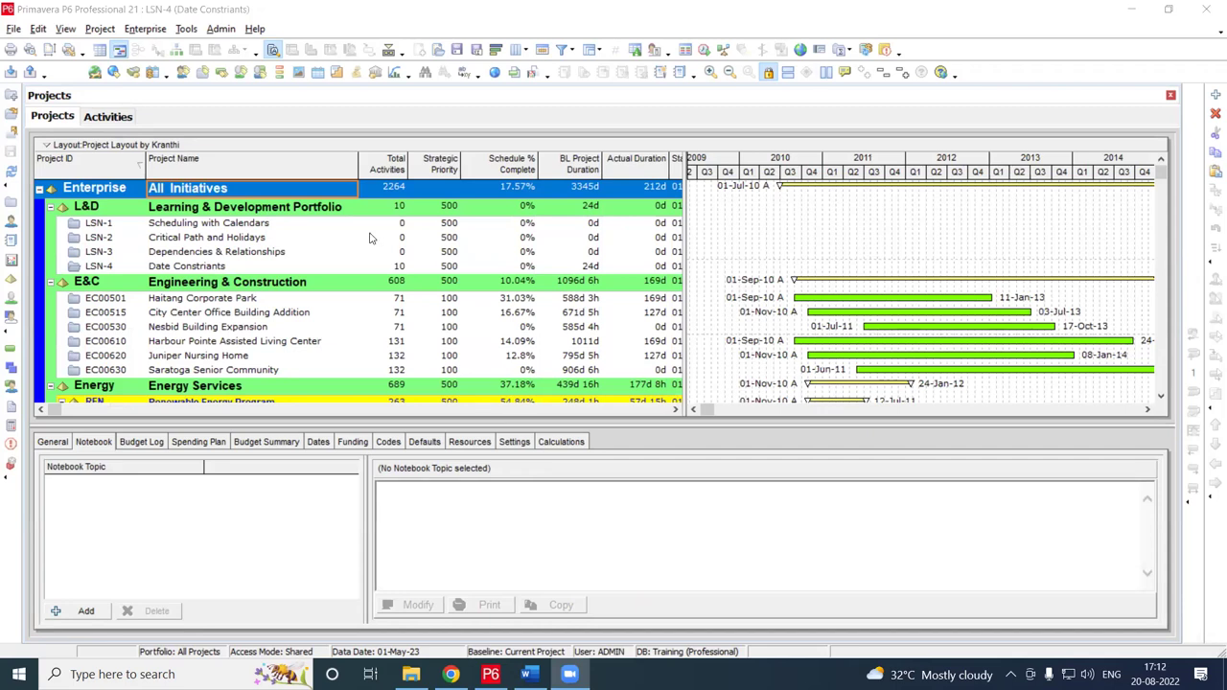
Switch to Primavera_Notes in Word, select "by Date constraints" in the fourth scheduling rule, and return to LSN-4 in Primavera P6
left_click(526, 674)
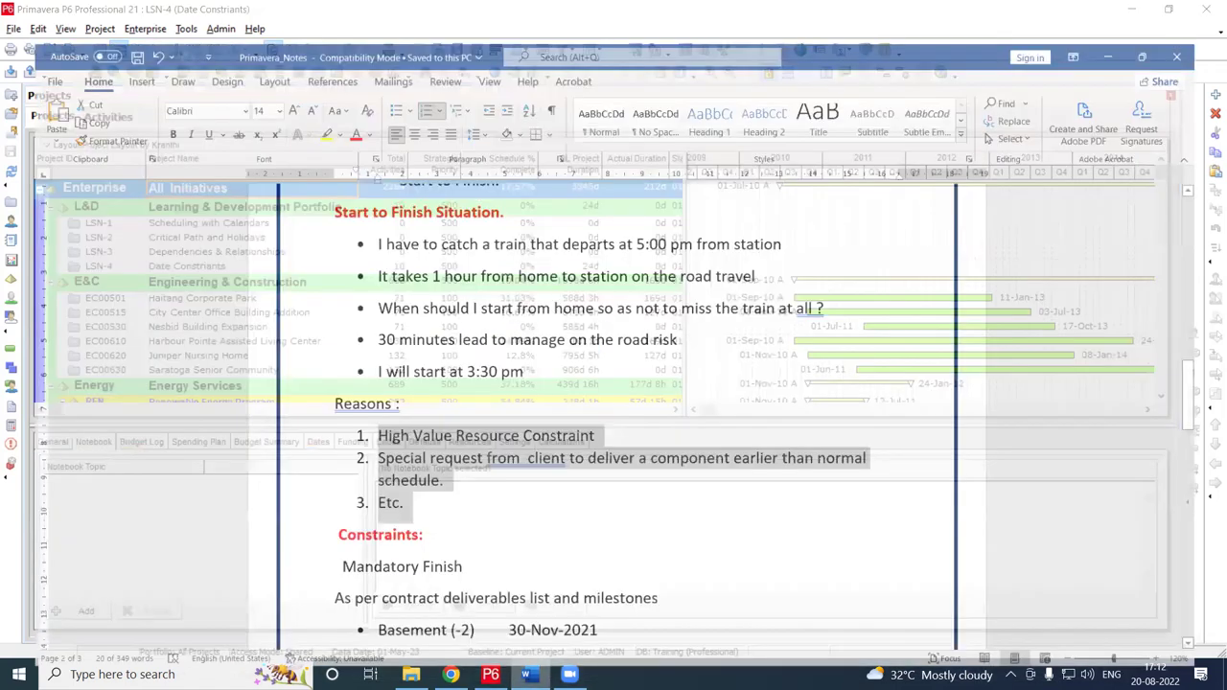
left_click(502, 440)
scroll(508, 438, "up", 7)
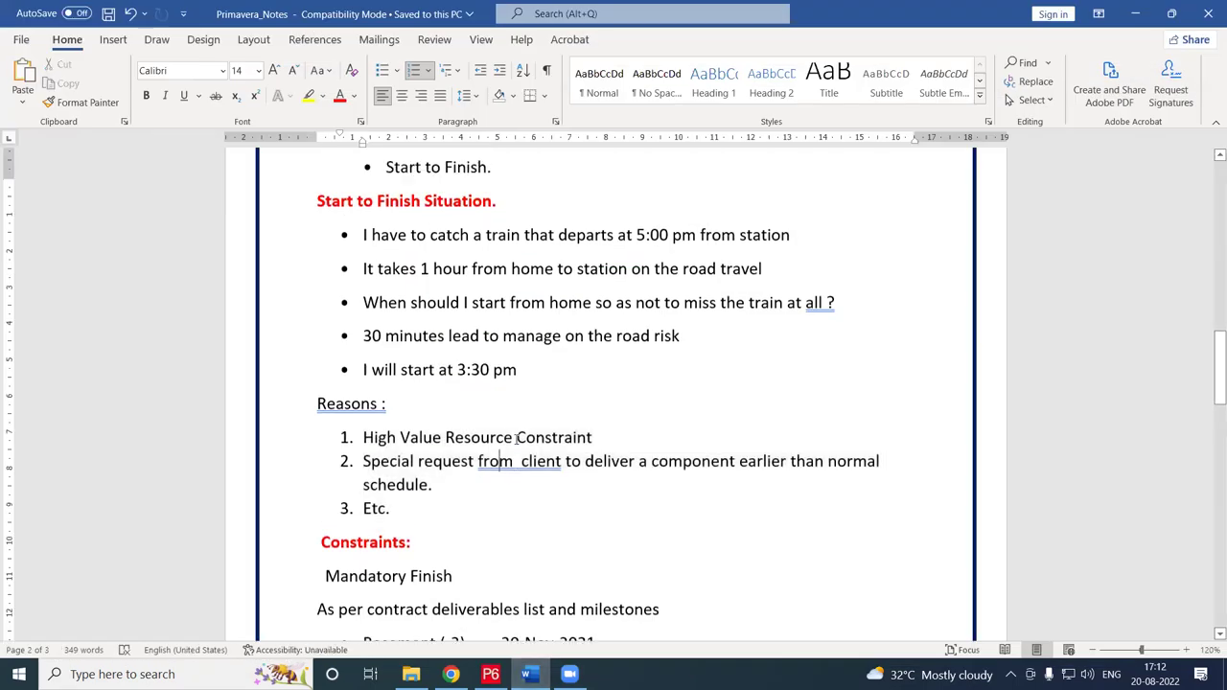
scroll(516, 437, "up", 7)
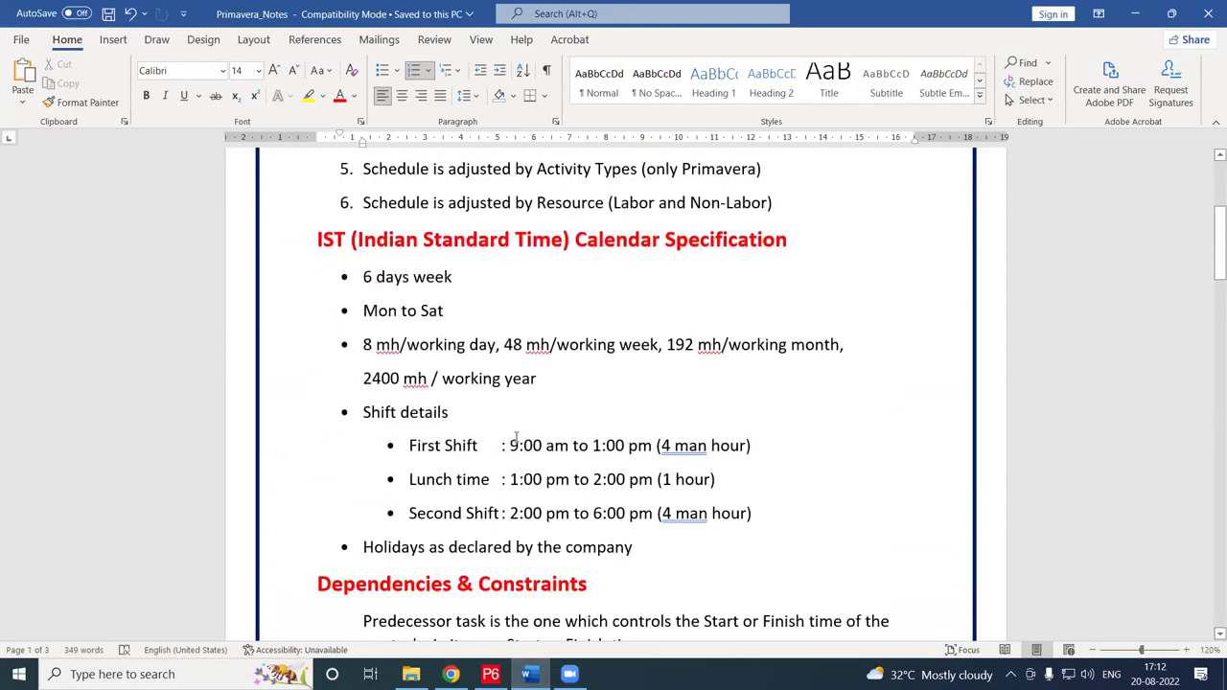
scroll(516, 437, "up", 1)
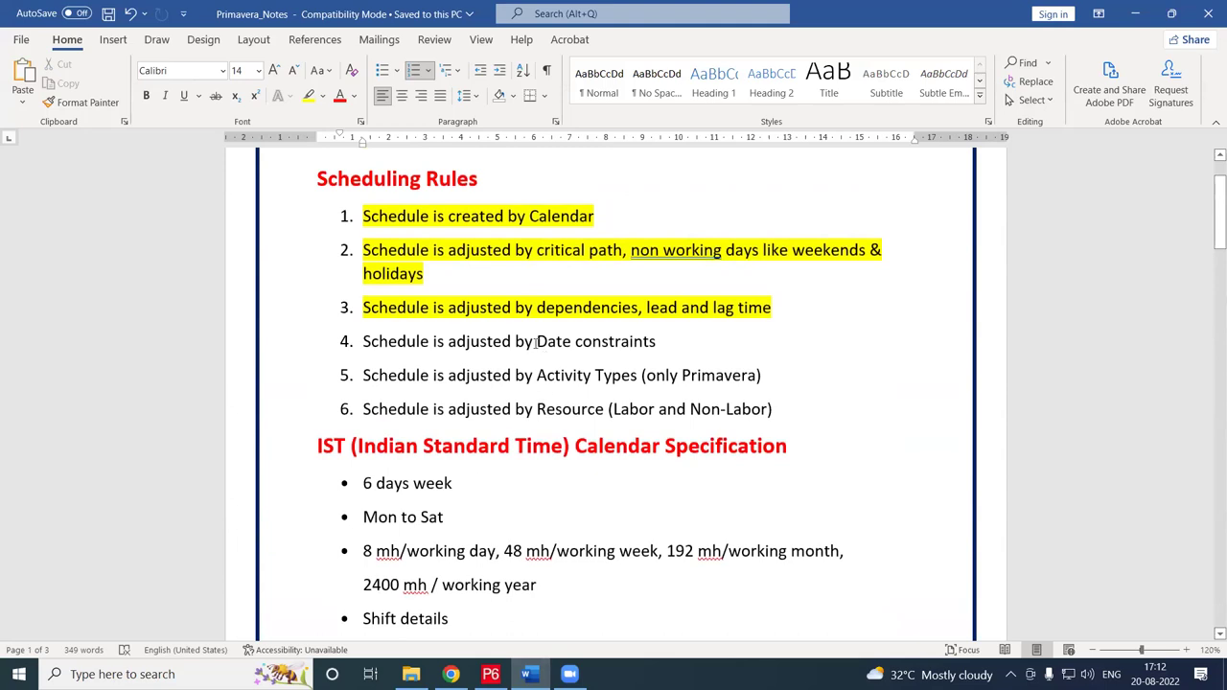
left_click_drag(535, 342, 680, 353)
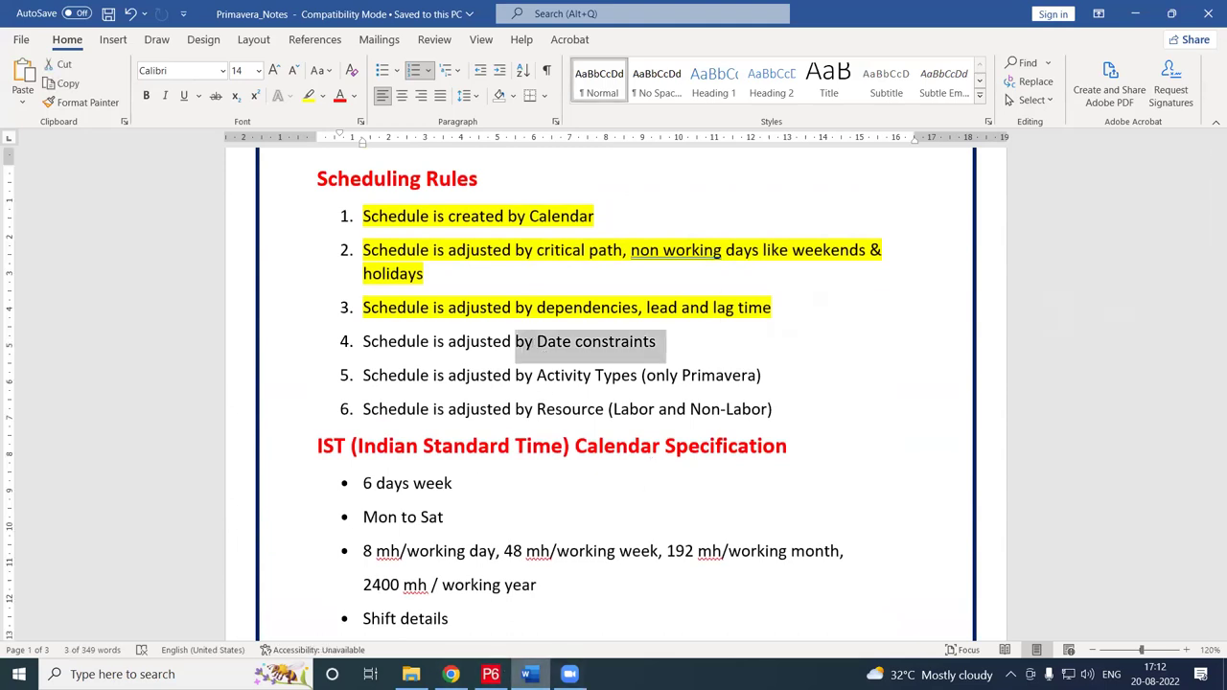
left_click(491, 674)
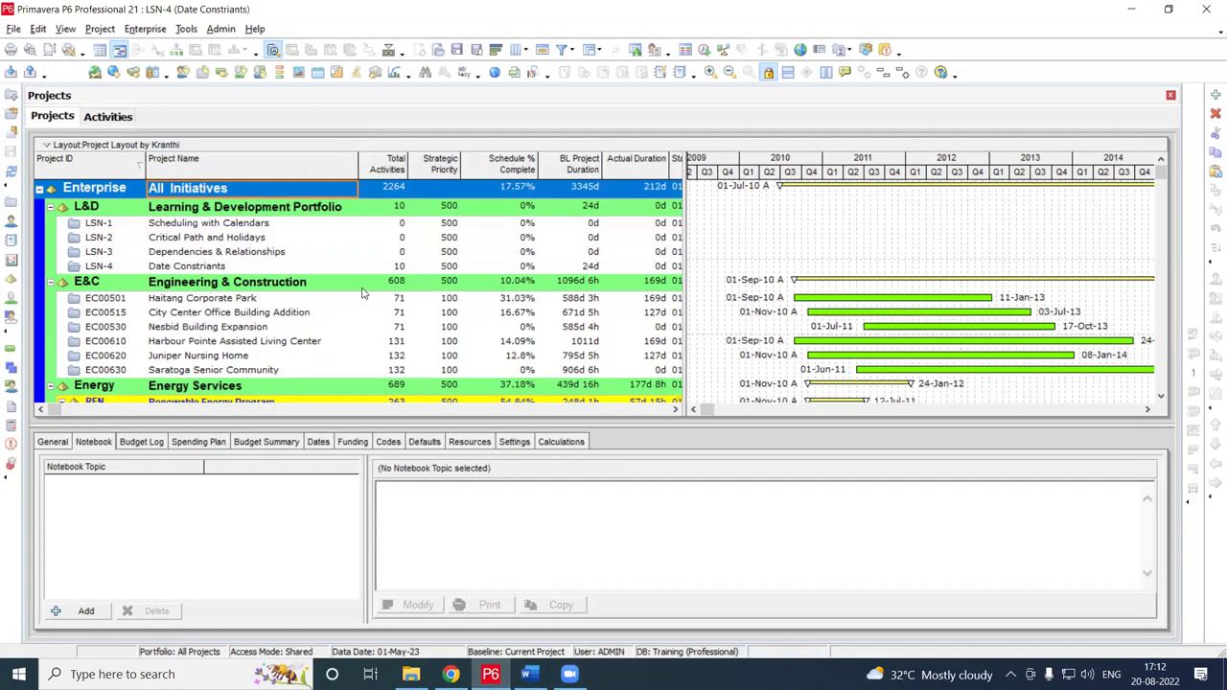
left_click(219, 268)
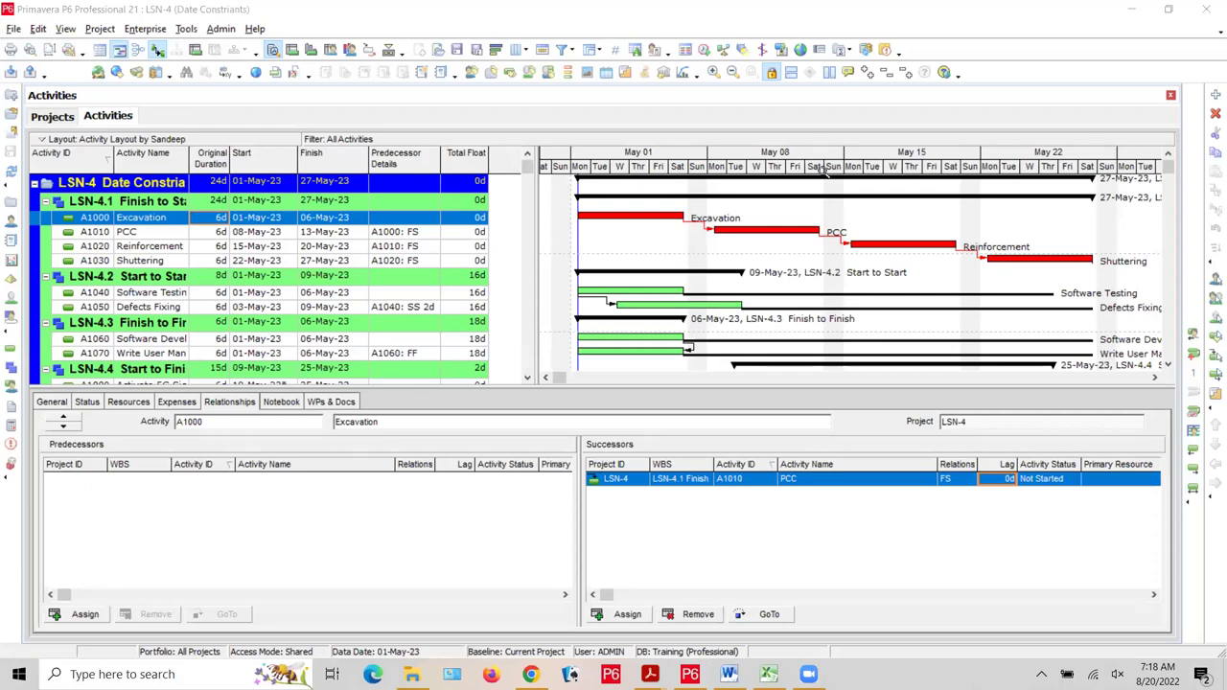
Compress the Gantt chart timescale and correct the LSN-4 project name to Date Constraints in the project list
mouse_move(824, 171)
left_mouse_down()
mouse_move(728, 167)
mouse_move(801, 176)
left_mouse_up()
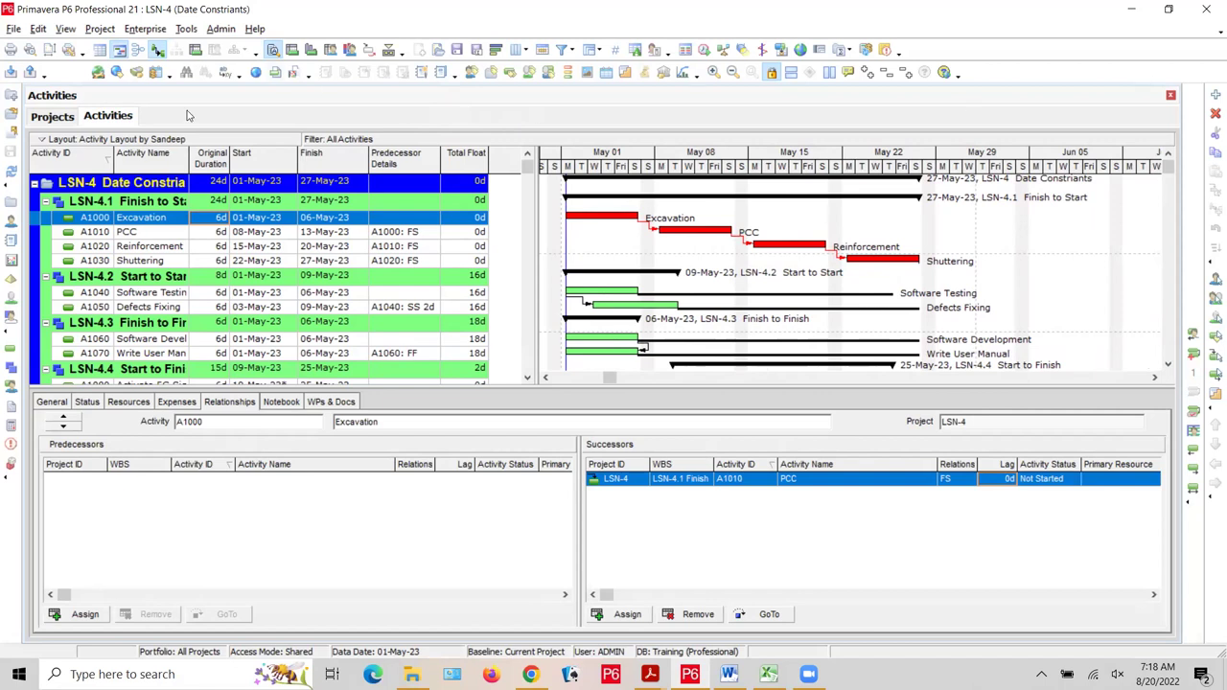
left_click(60, 120)
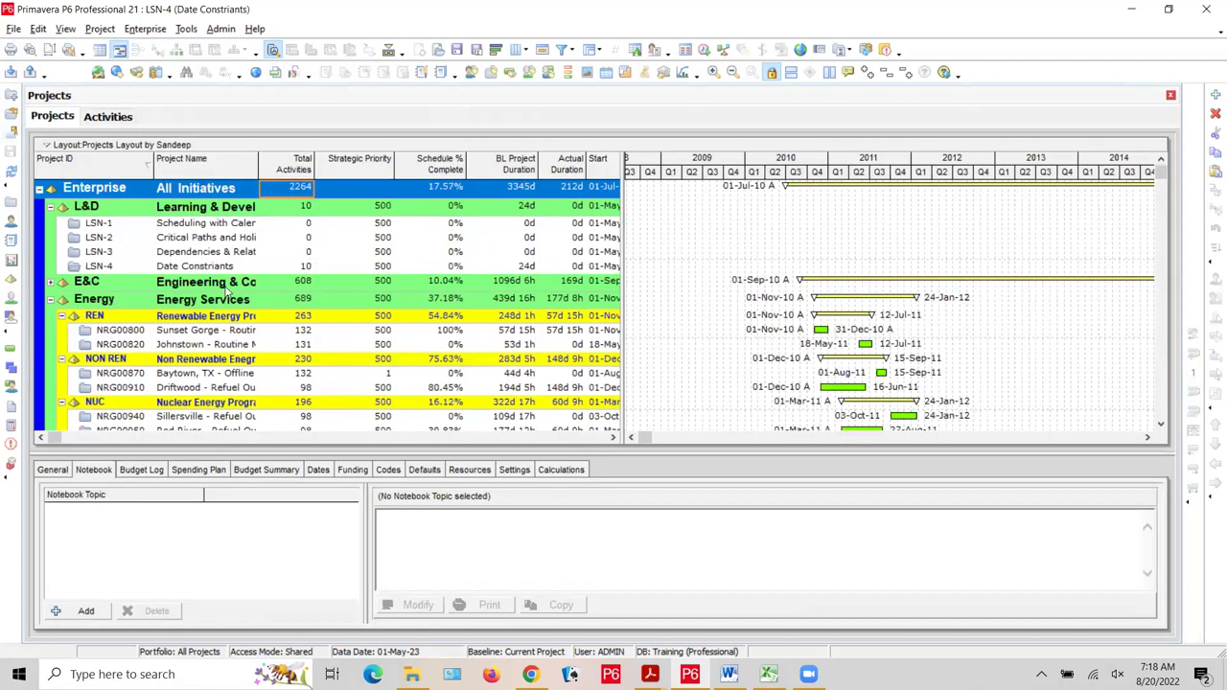
left_click(221, 268)
left_click(215, 268)
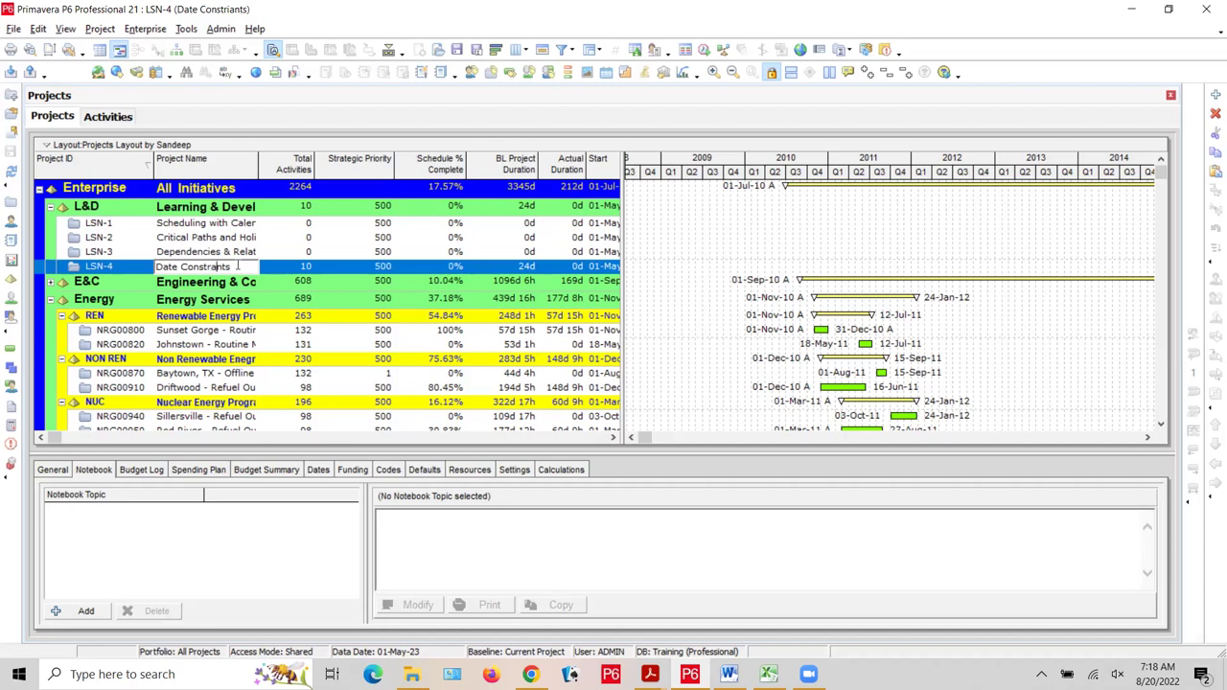
key("Return")
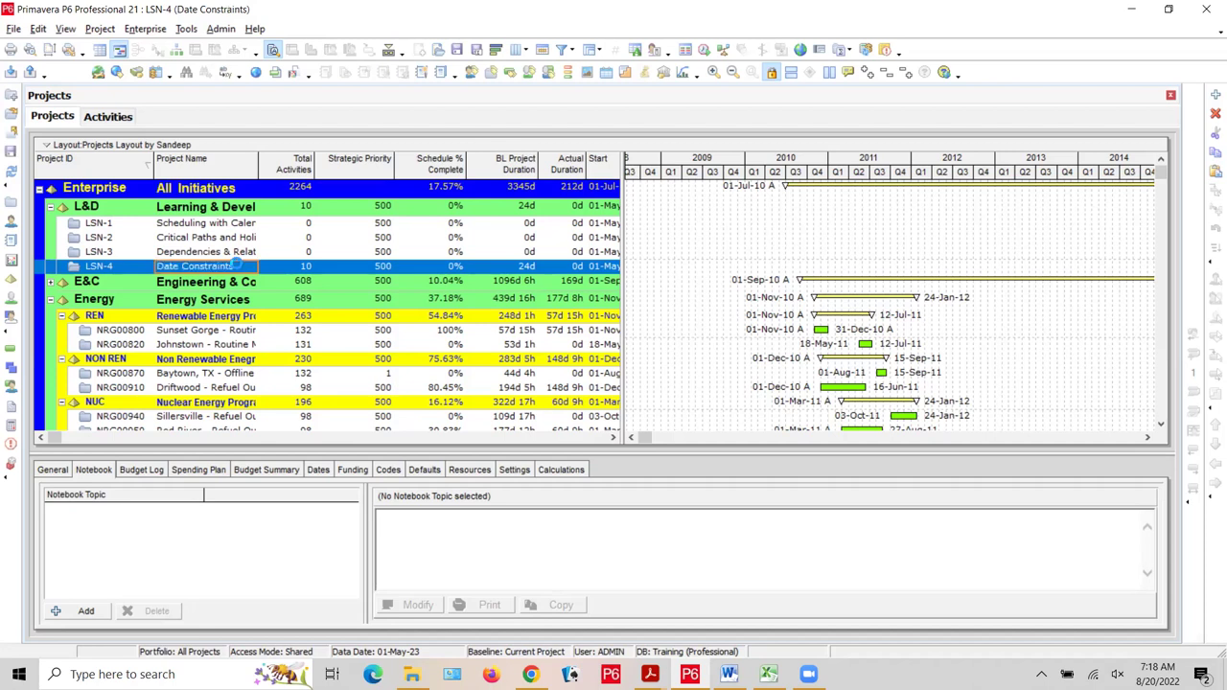
Return to the LSN-4 activities and widen the Activity Name column so the full names fit
left_click(114, 118)
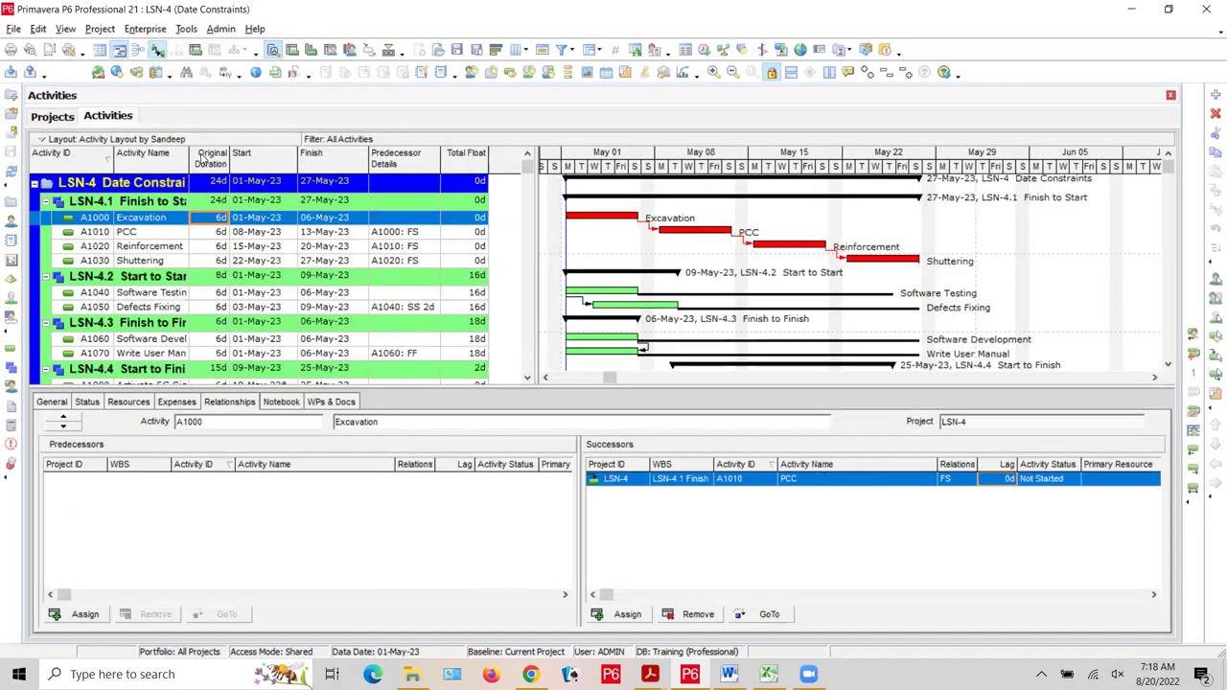
left_click_drag(195, 157, 249, 156)
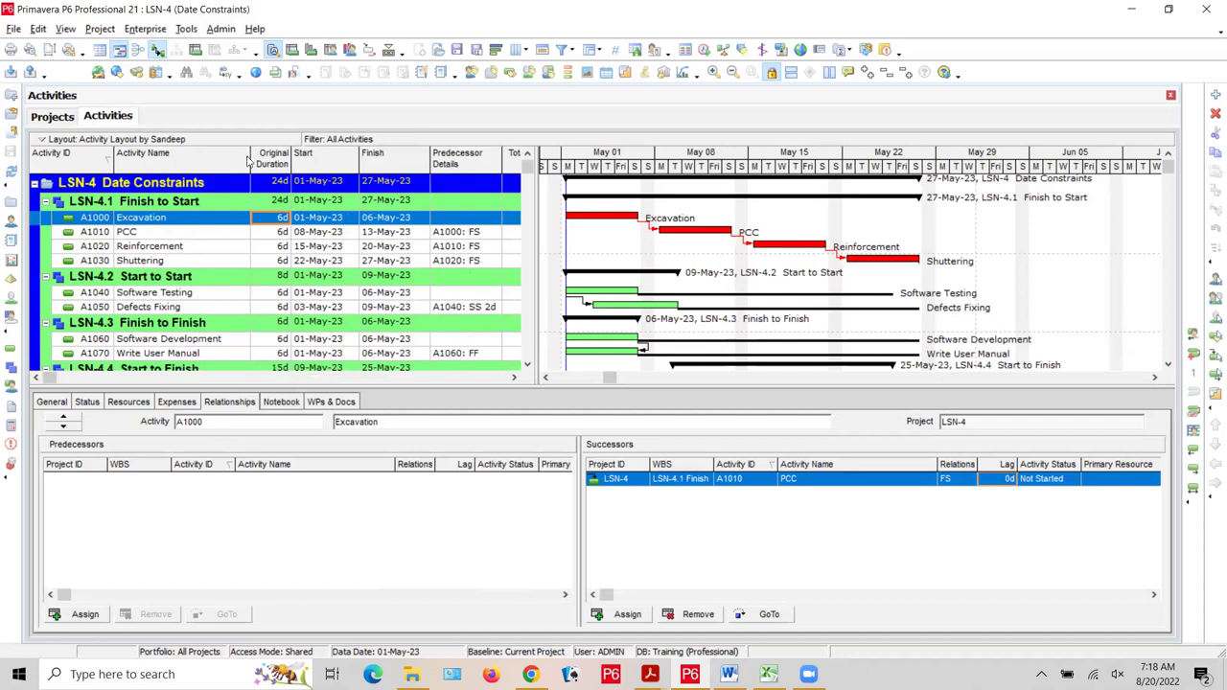
Delete the four WBS elements LSN-4.1 to LSN-4.4 with their assigned activities, using the Delete Element(s) option
left_click(10, 370)
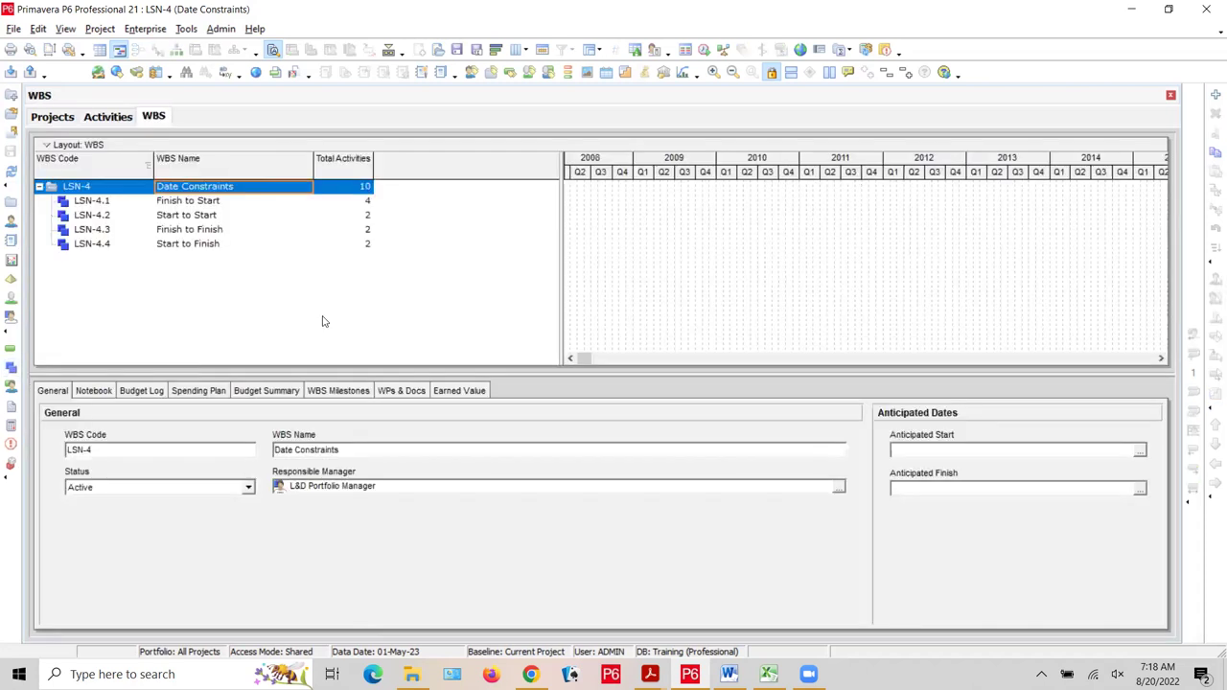
left_click(223, 202)
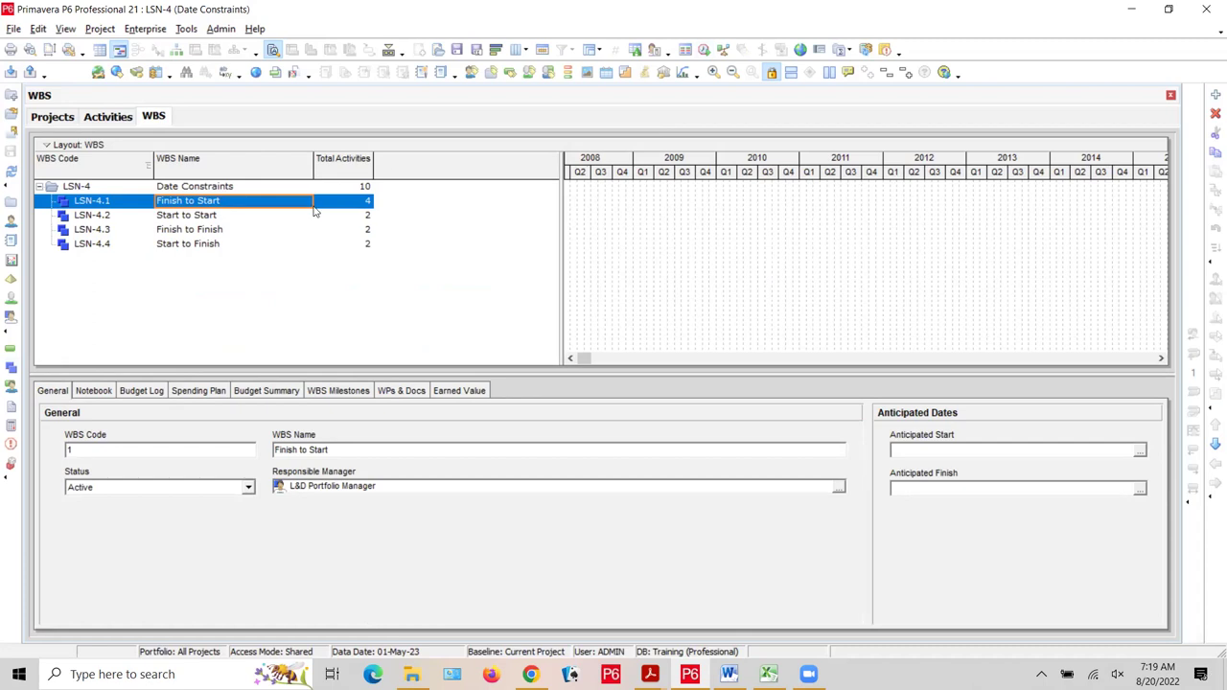
left_click(204, 247, "shift")
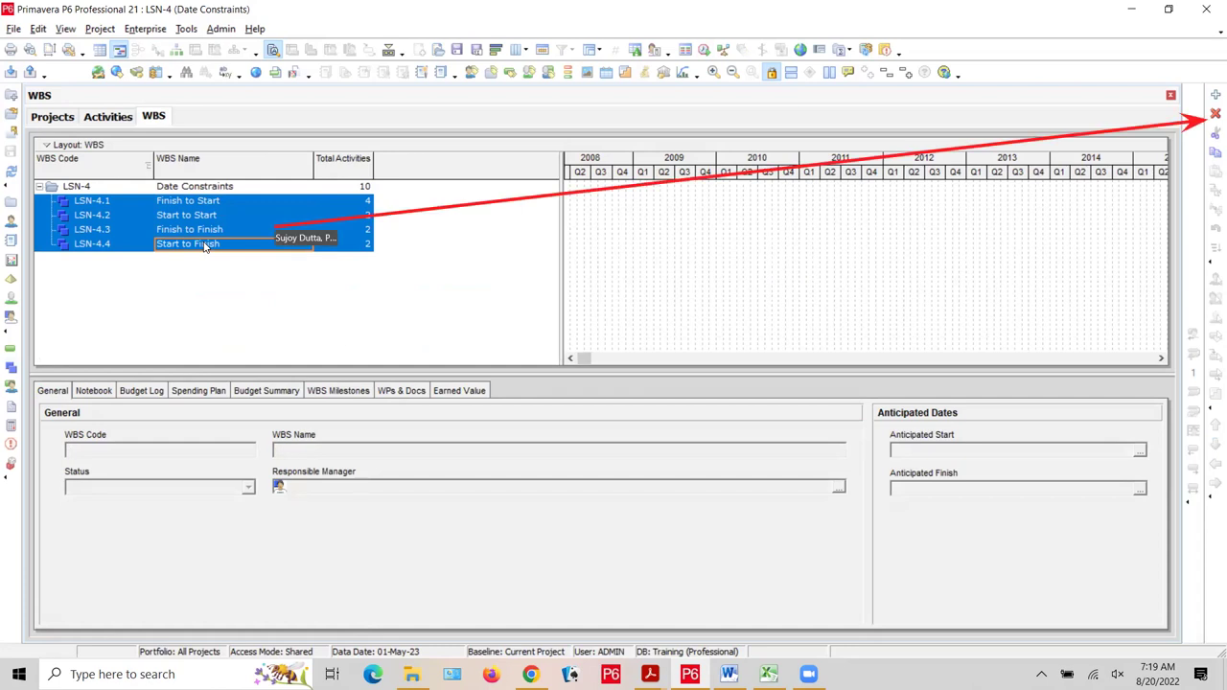
left_click(1215, 115)
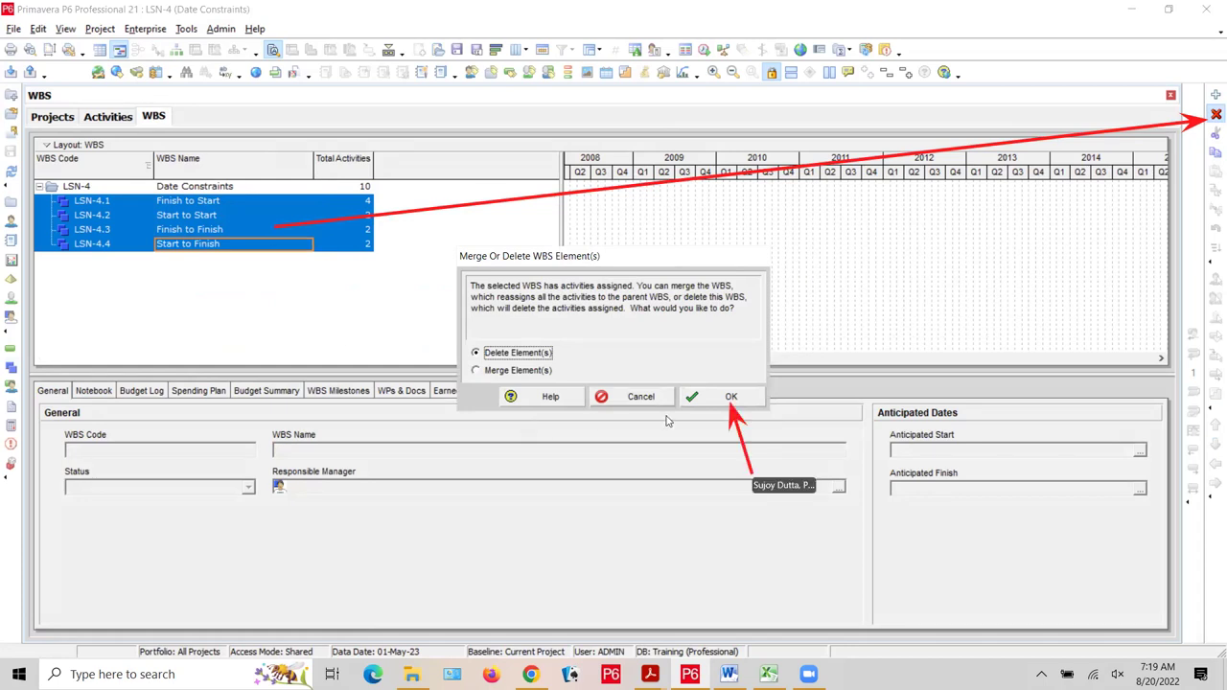
left_click(750, 403)
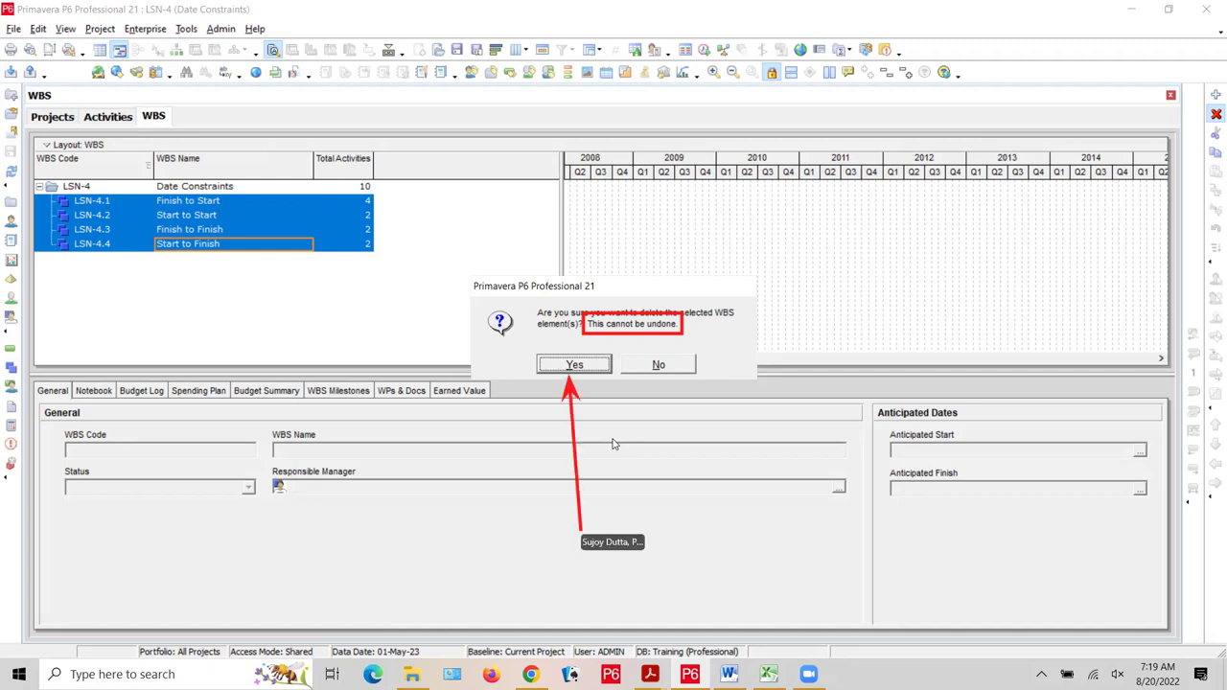
left_click(570, 369)
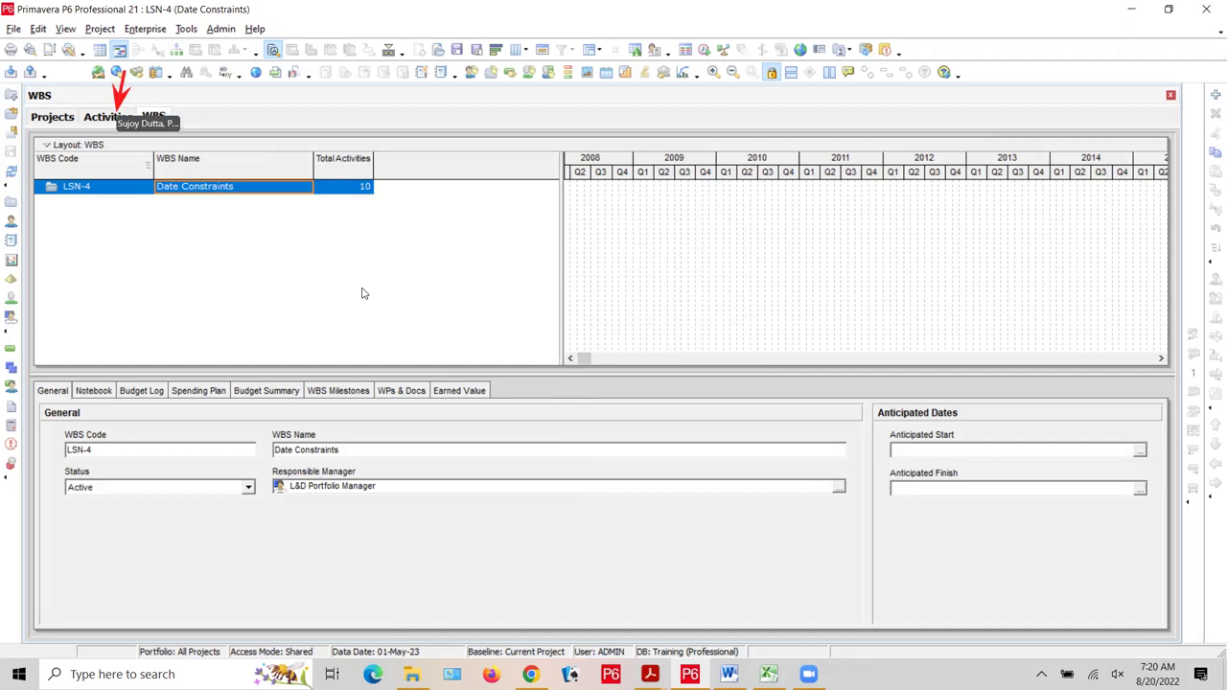
Hide the activity details in the Activities view and widen the table to show the full Total Float column
left_click(99, 116)
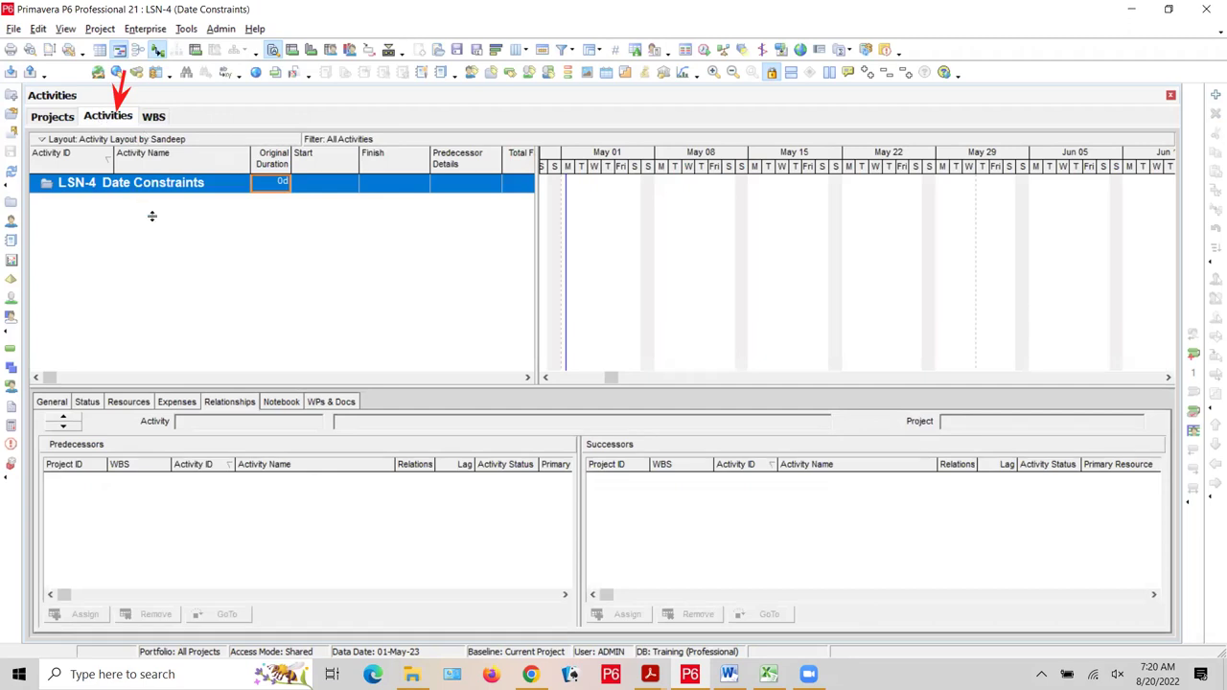
left_click(389, 49)
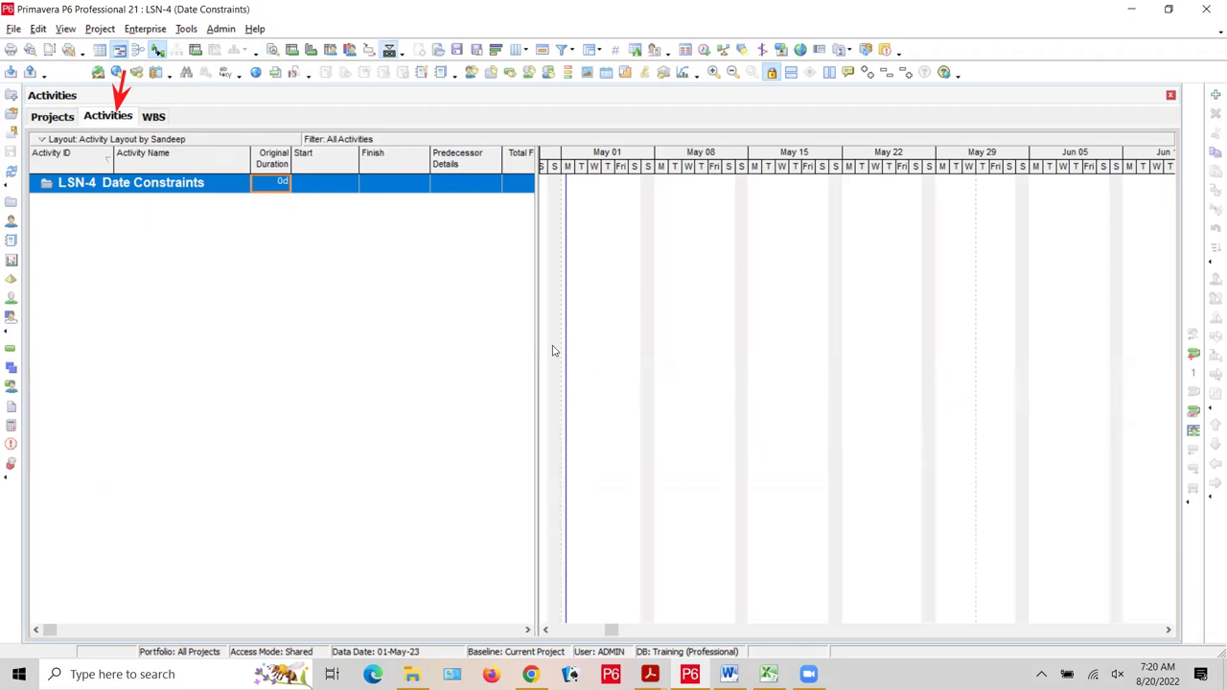
left_click_drag(537, 340, 606, 342)
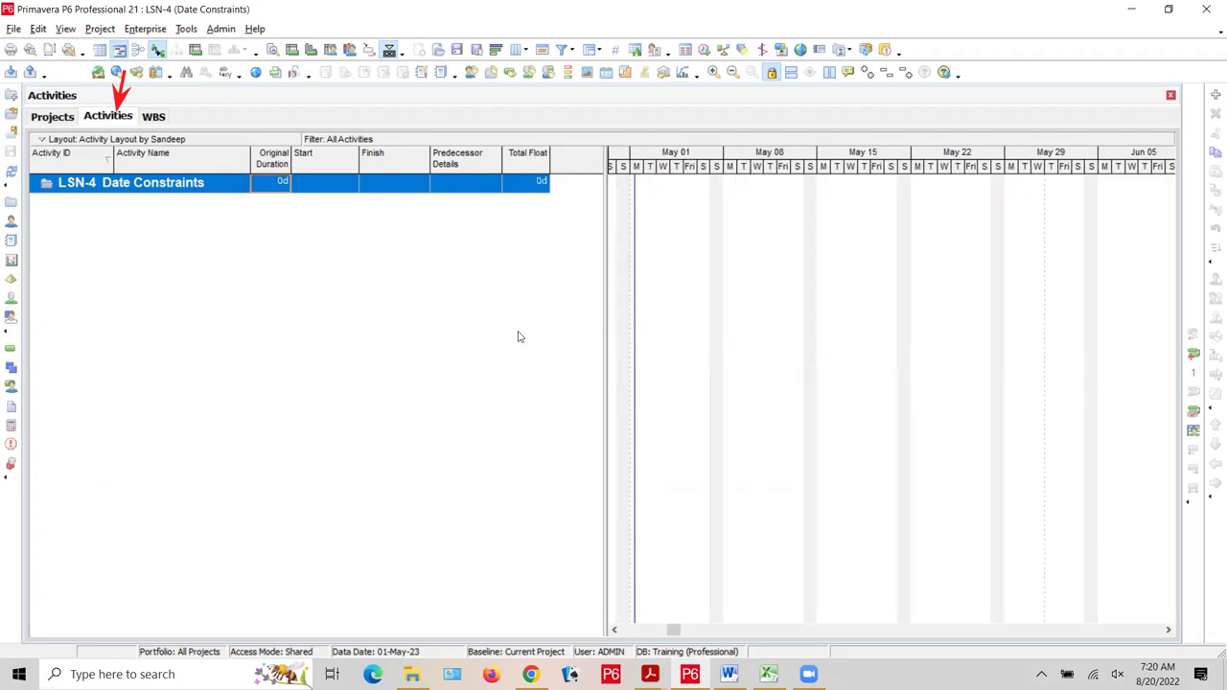
Add nine new activities, A1000 to A1080, directly under LSN-4 Date Constraints, keeping the default names
left_click(182, 185)
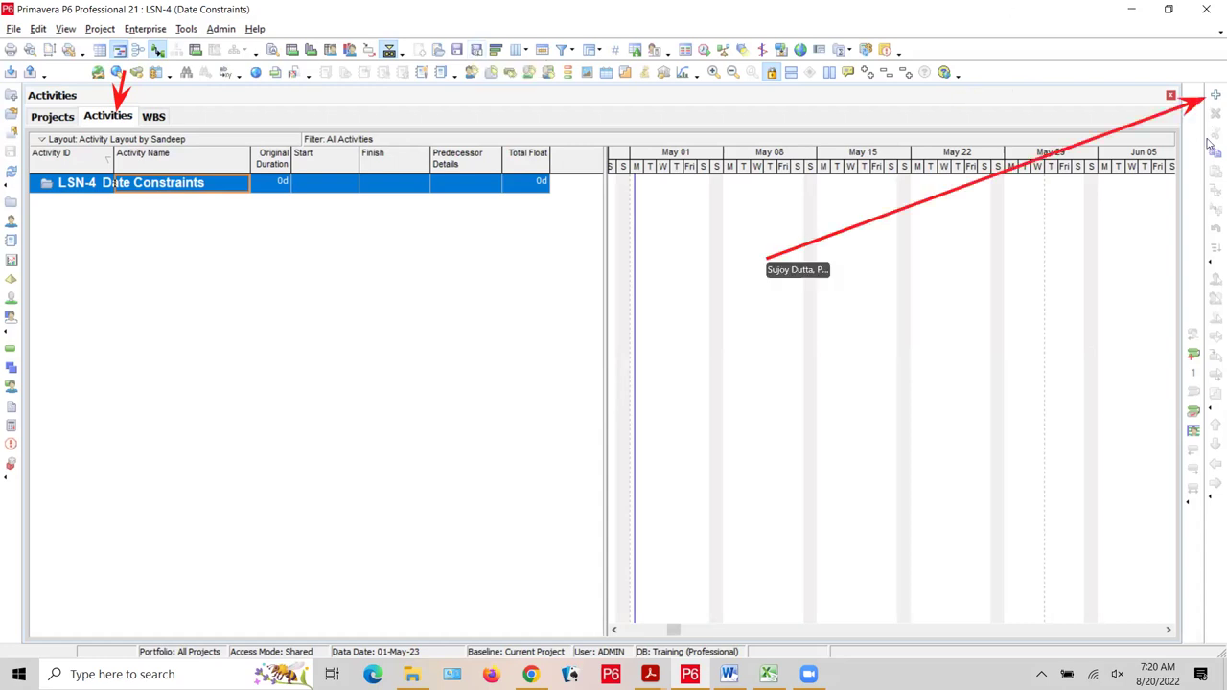
left_click(1214, 96)
left_click(1214, 96)
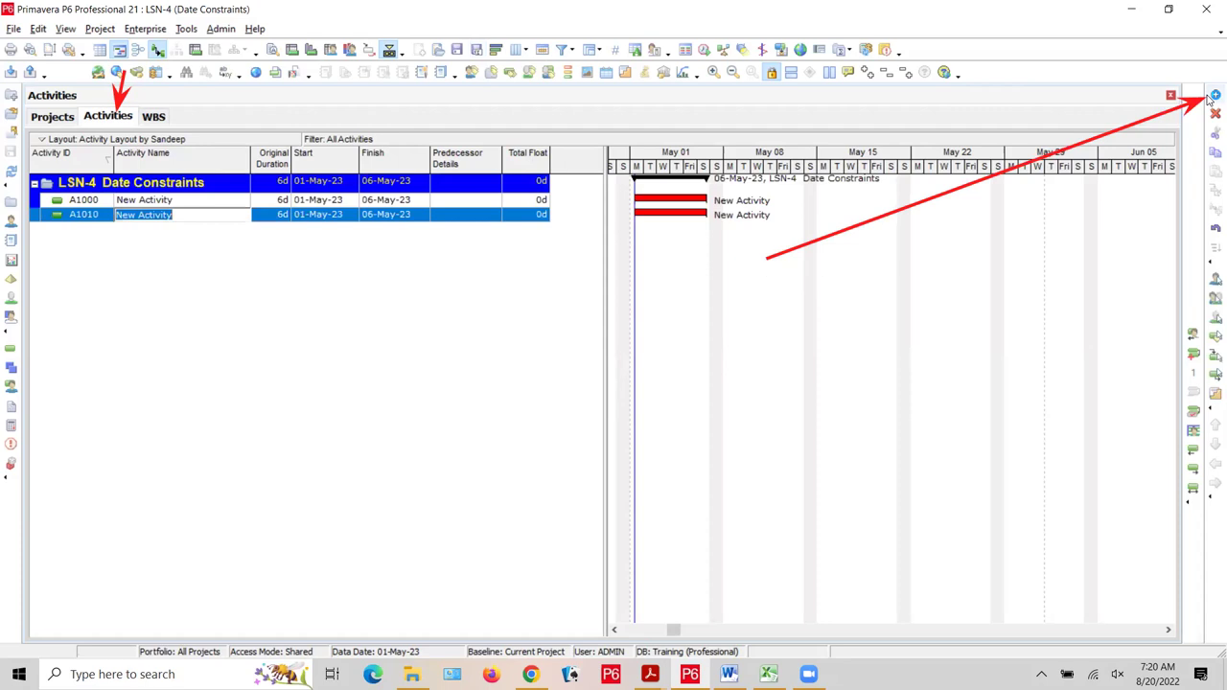
left_click(1214, 95)
left_click(1214, 96)
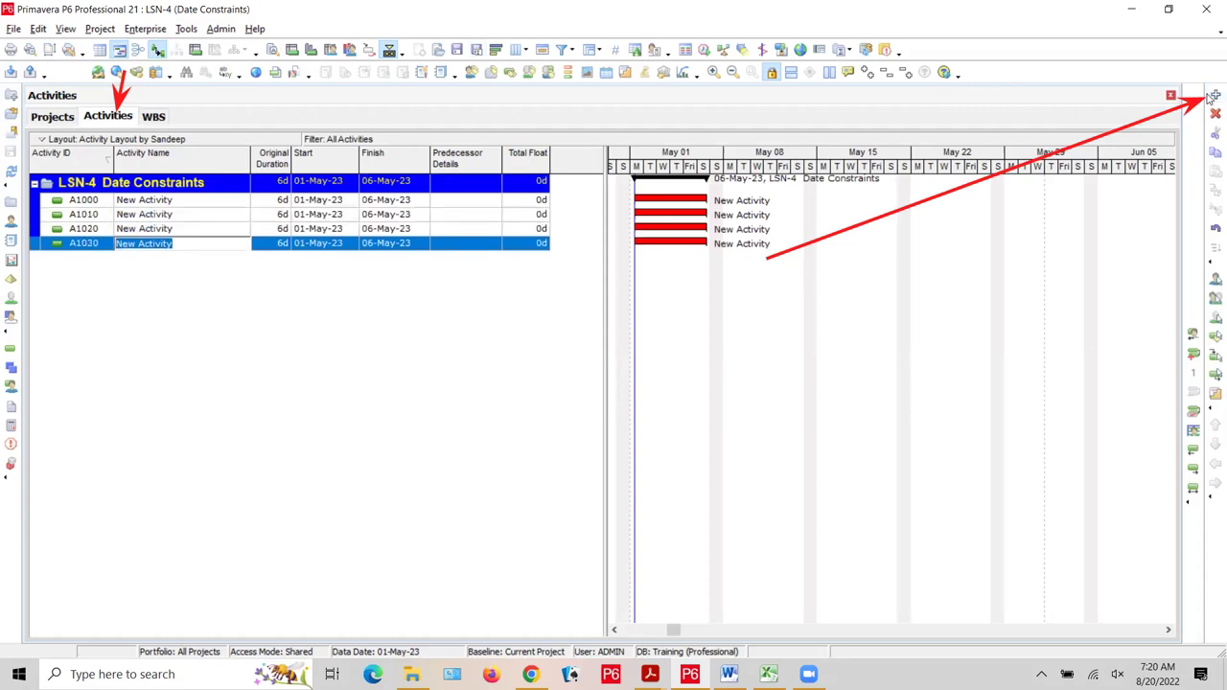
left_click(1214, 96)
left_click(1214, 96)
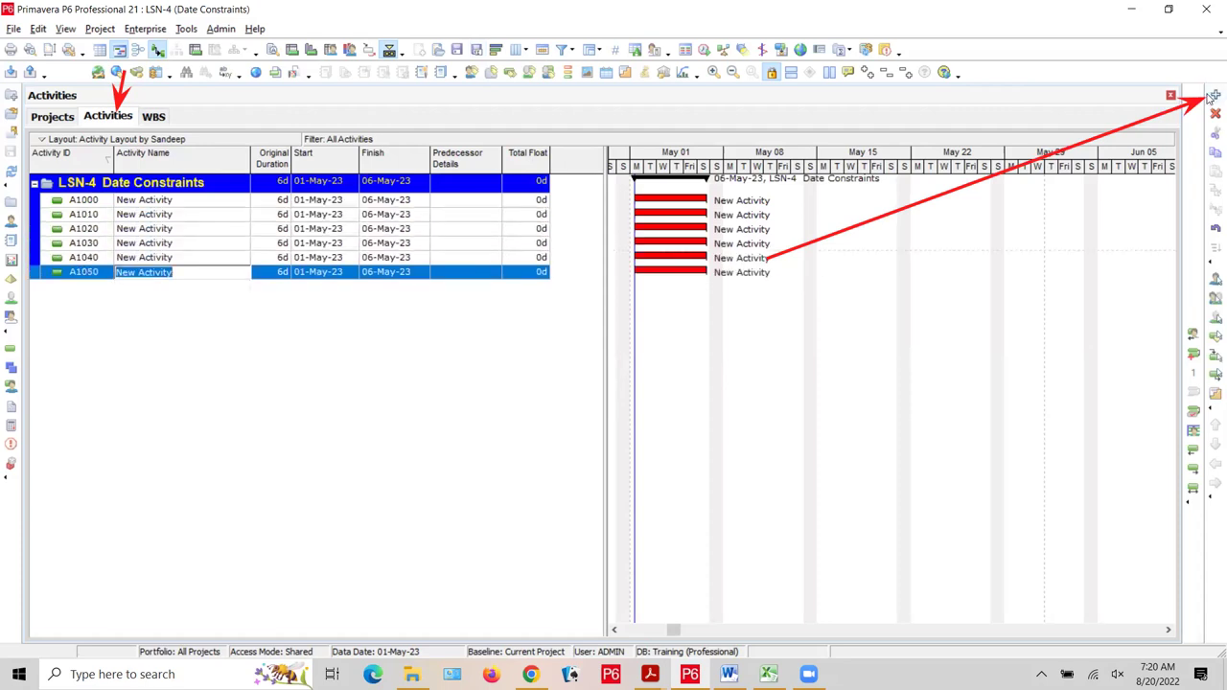
left_click(1214, 96)
left_click(1214, 96)
left_click(1214, 96)
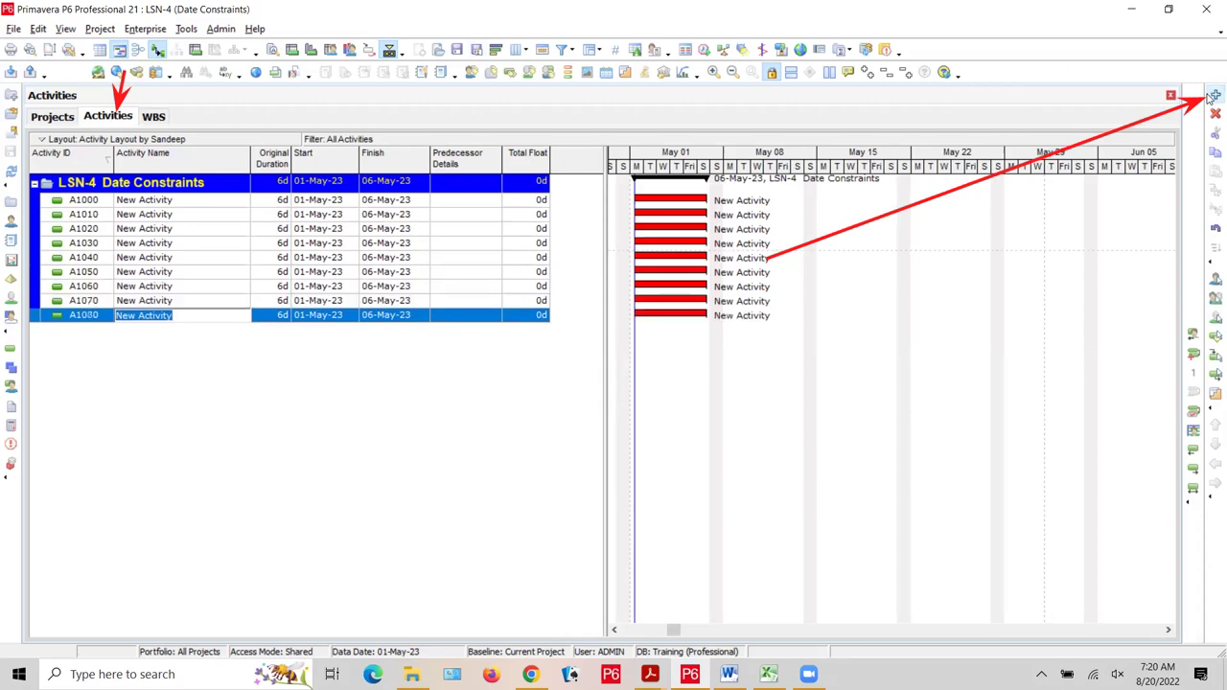
Add two more default-named activities, A1090 and A1100, at the end of the LSN-4 Date Constraints list
left_click(1214, 96)
left_click(1214, 96)
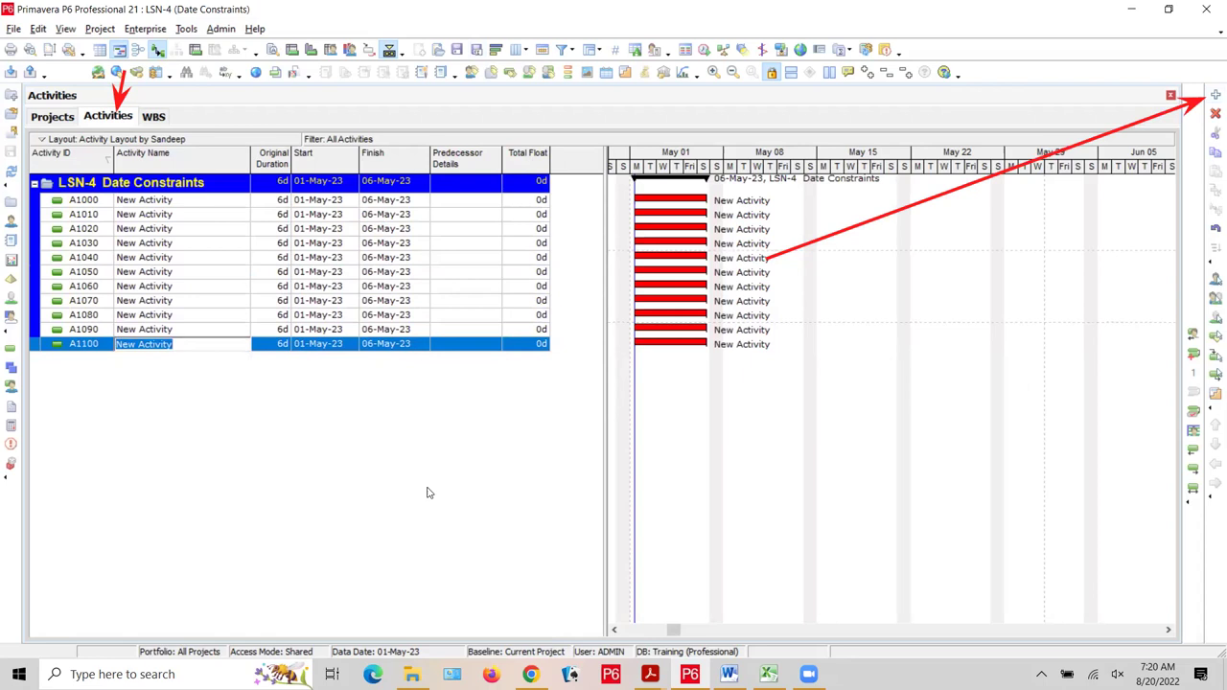
Delete all eleven activities, A1000 to A1100, one at a time from the first row, confirming each deletion
left_click(232, 205)
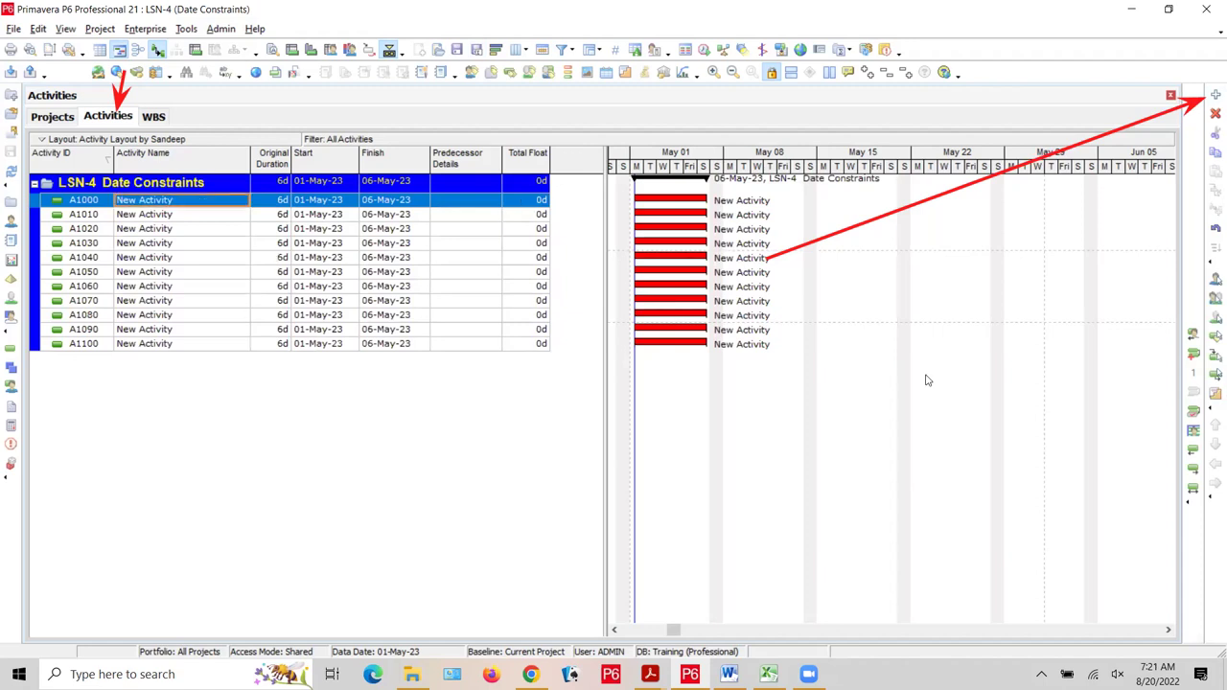
left_click(1213, 113)
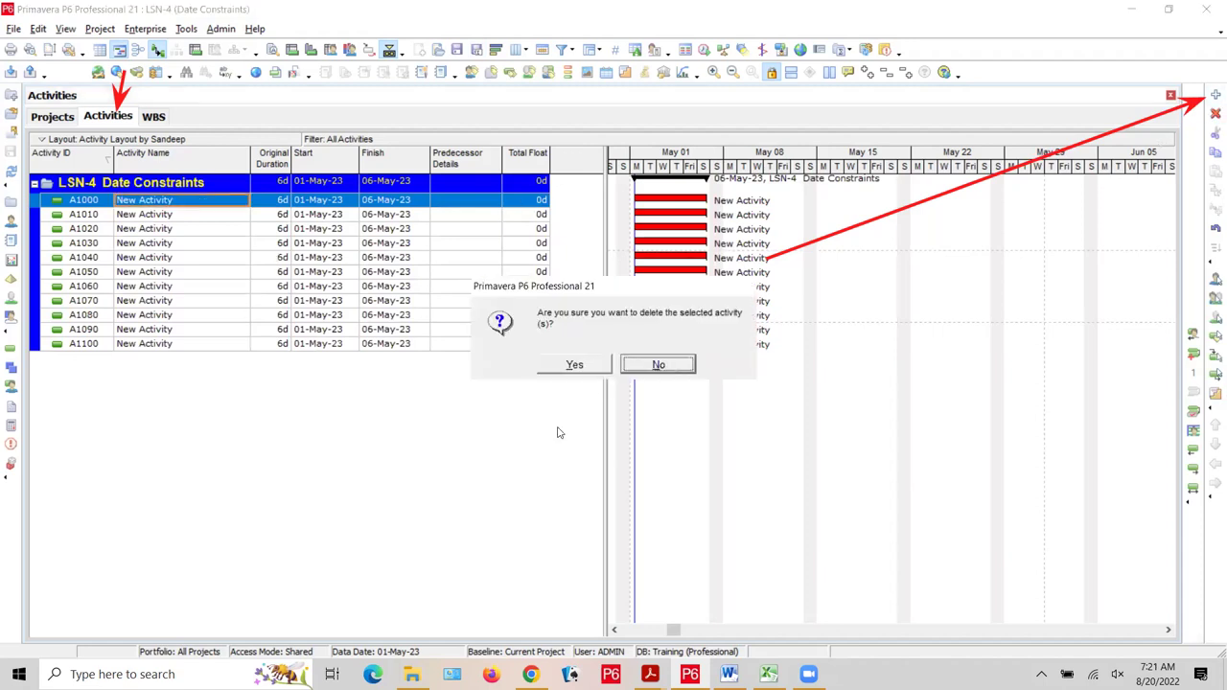
left_click(592, 363)
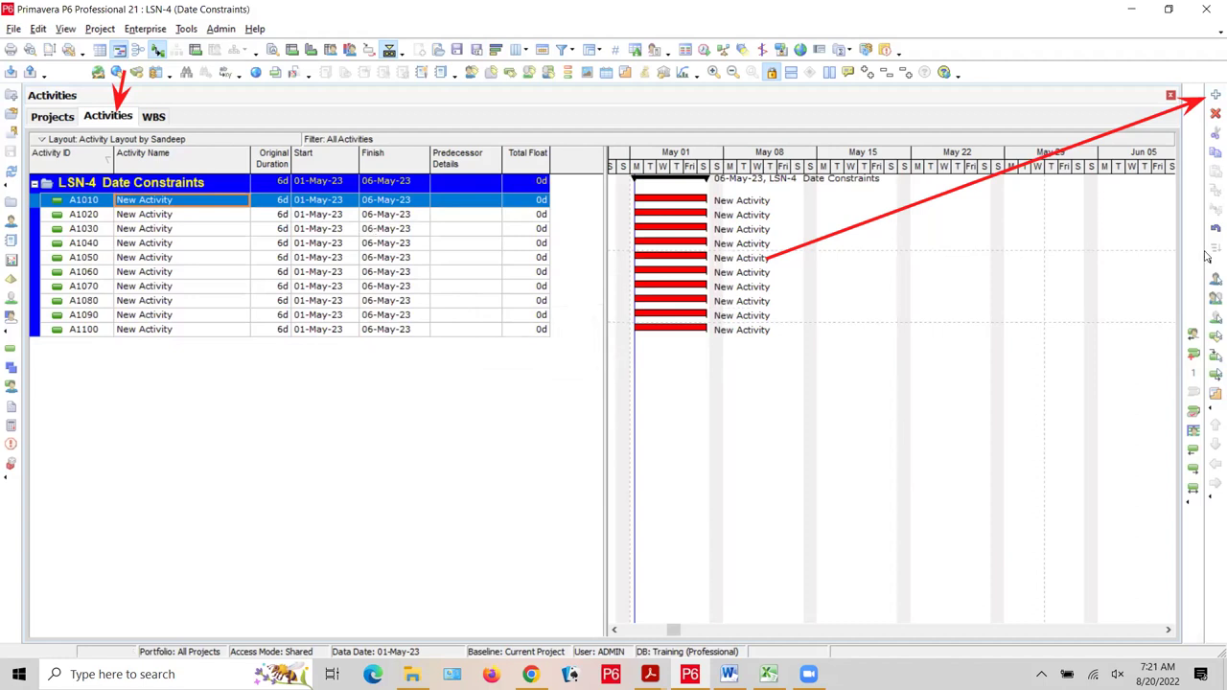
left_click(1215, 114)
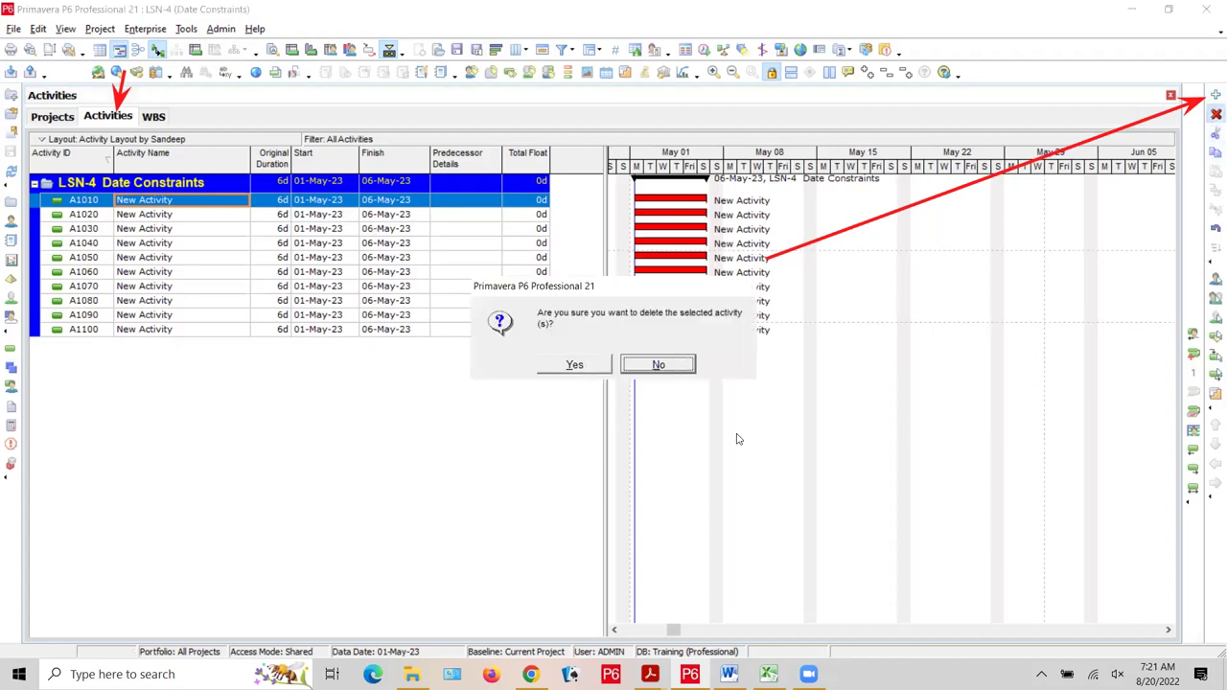
left_click(572, 366)
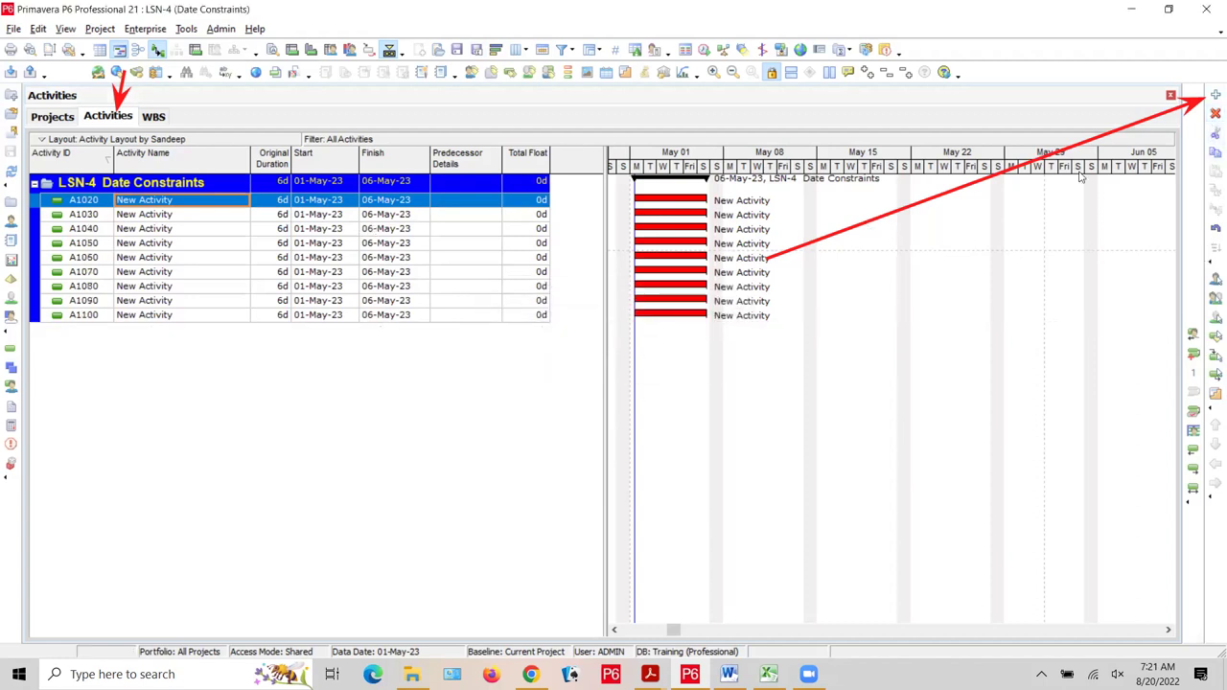
left_click(1213, 114)
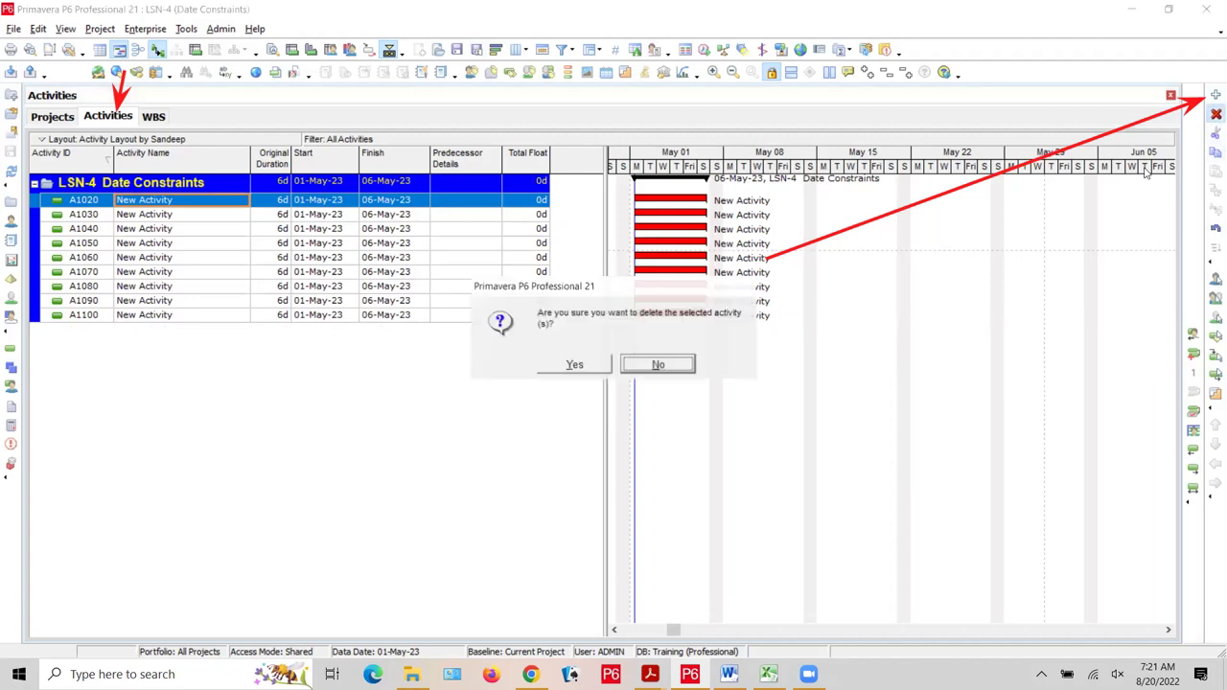
left_click(575, 366)
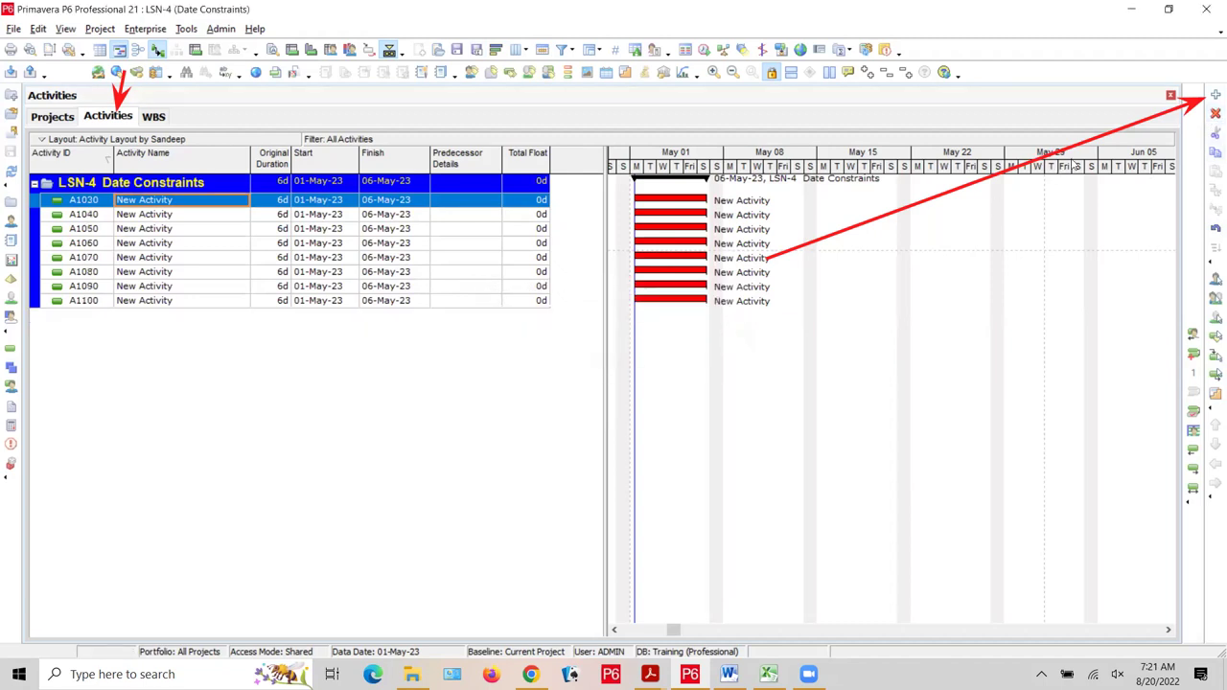
left_click(1213, 114)
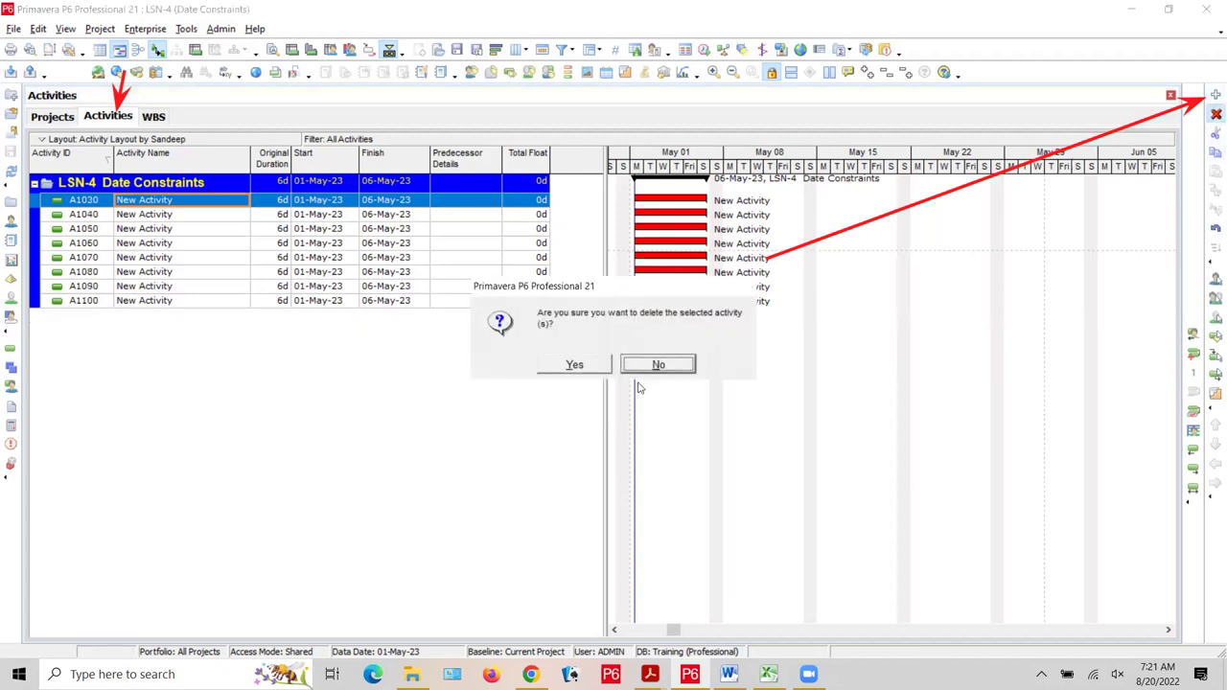
left_click(578, 366)
left_click(1213, 114)
left_click(575, 365)
left_click(1213, 114)
left_click(575, 365)
left_click(1215, 114)
left_click(575, 365)
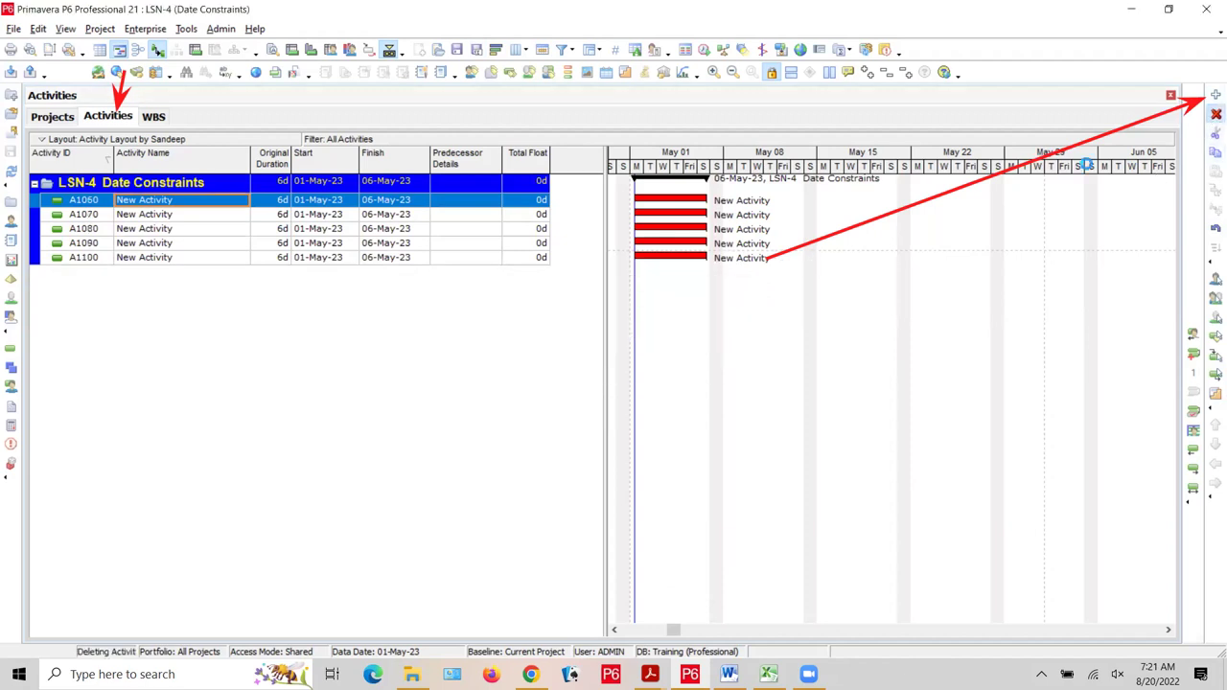
left_click(1215, 114)
left_click(575, 365)
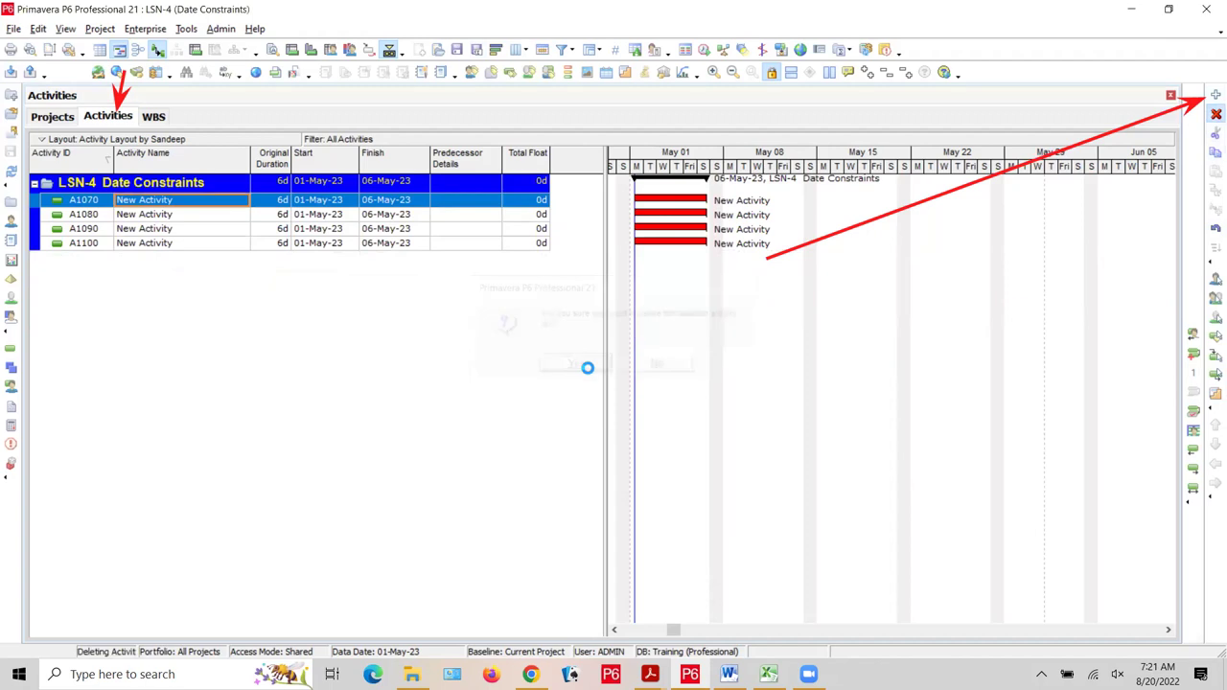
left_click(1215, 114)
left_click(590, 364)
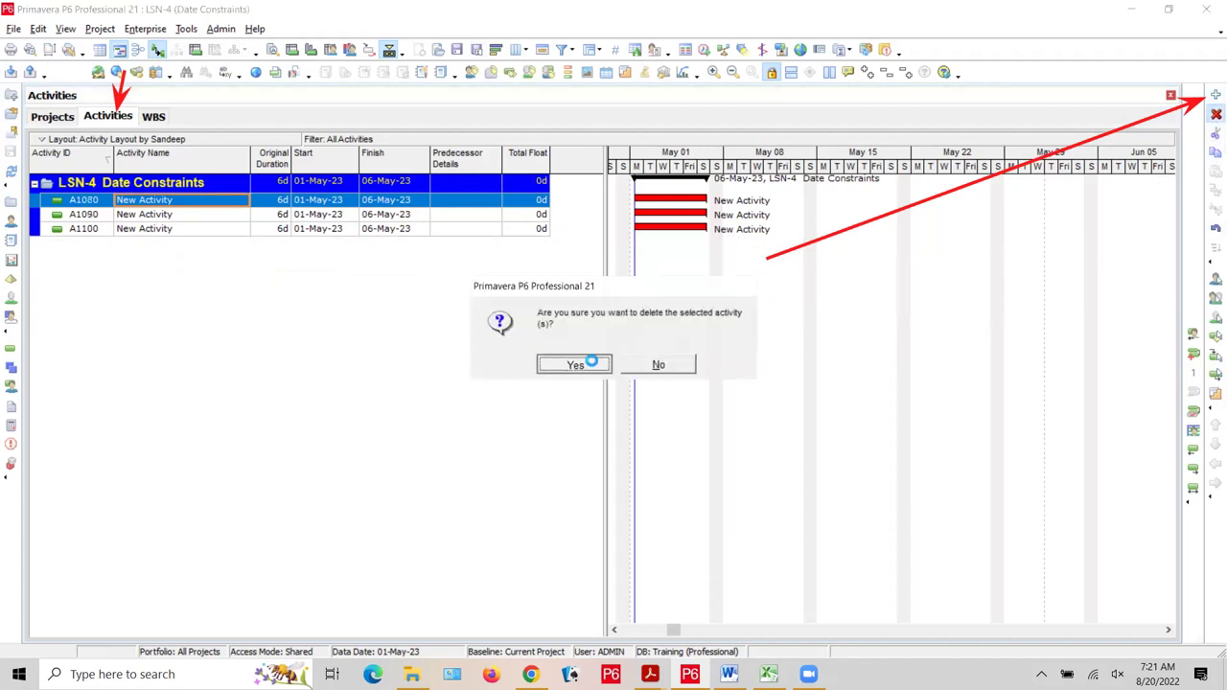
left_click(1215, 114)
left_click(605, 364)
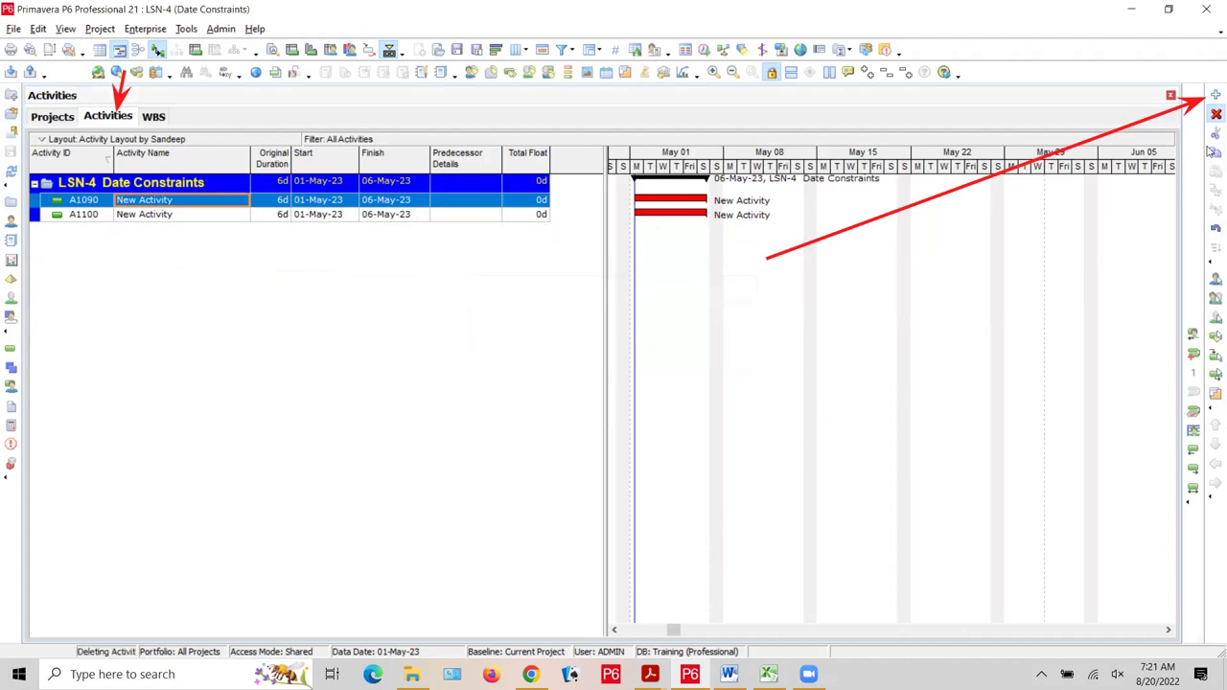
left_click(1215, 114)
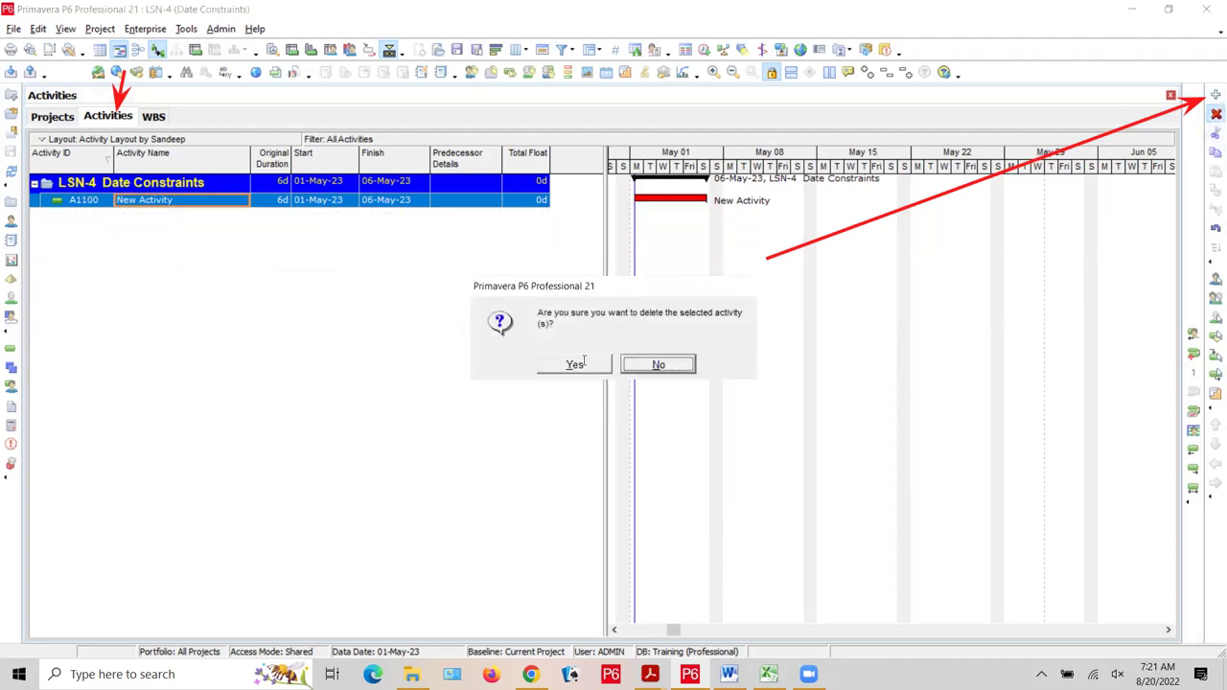
left_click(584, 363)
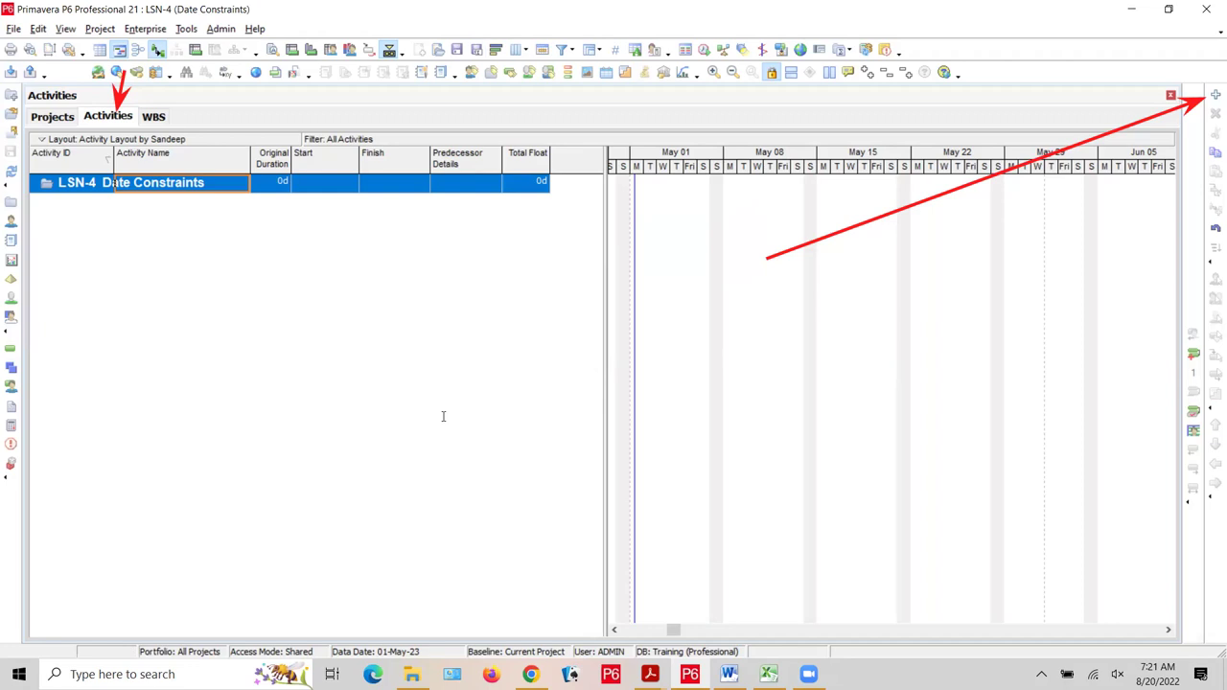
Undo the activity deletions one by one until A1000 to A1100 are all restored
key("Insert")
key("Insert")
key("Insert")
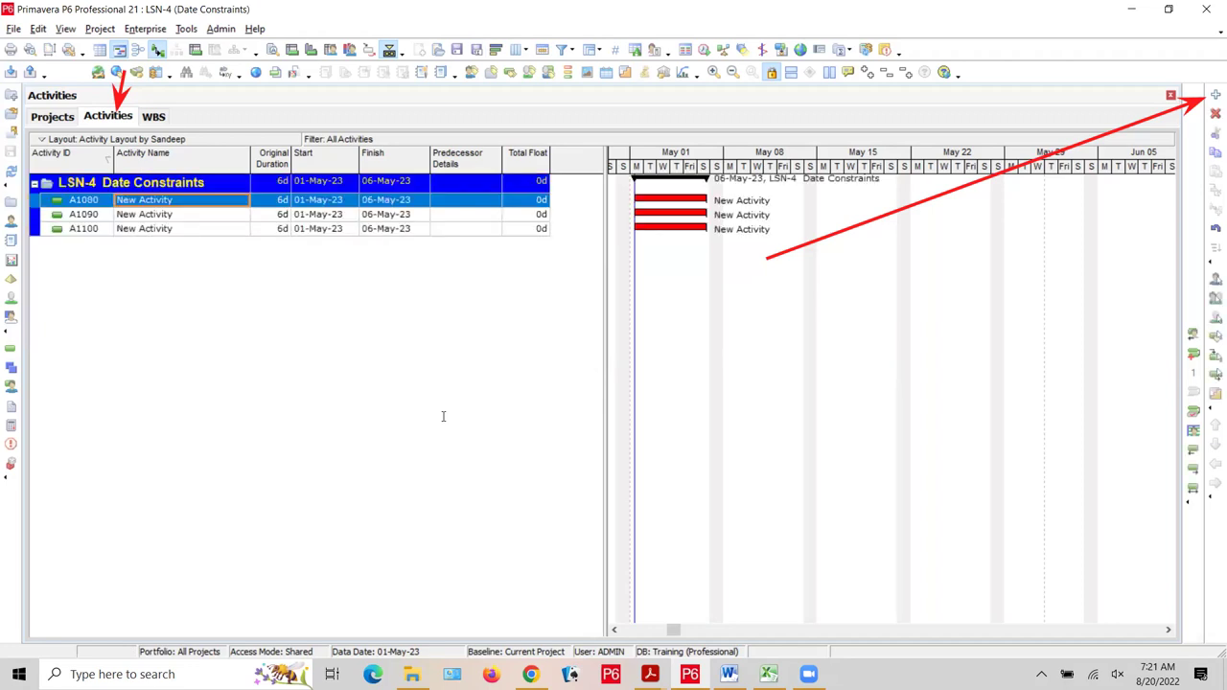
key("Insert")
key("Insert")
key("Insert")
key("Insert")
key("Insert")
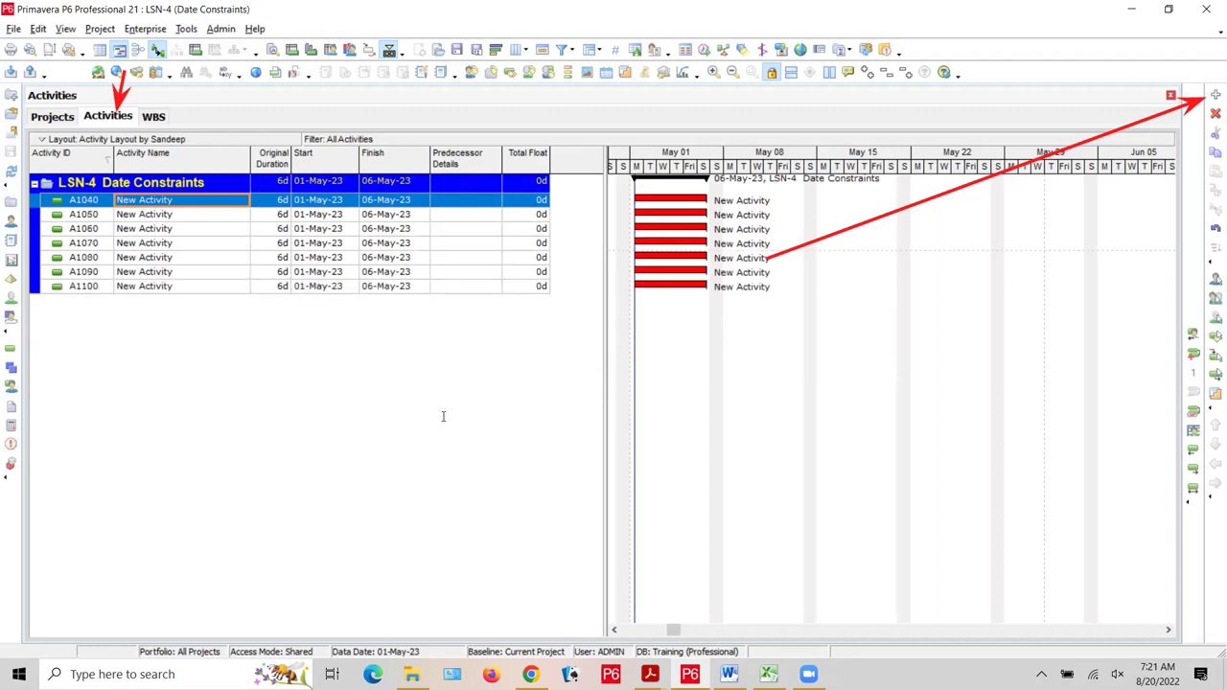
key("Insert")
key("Insert")
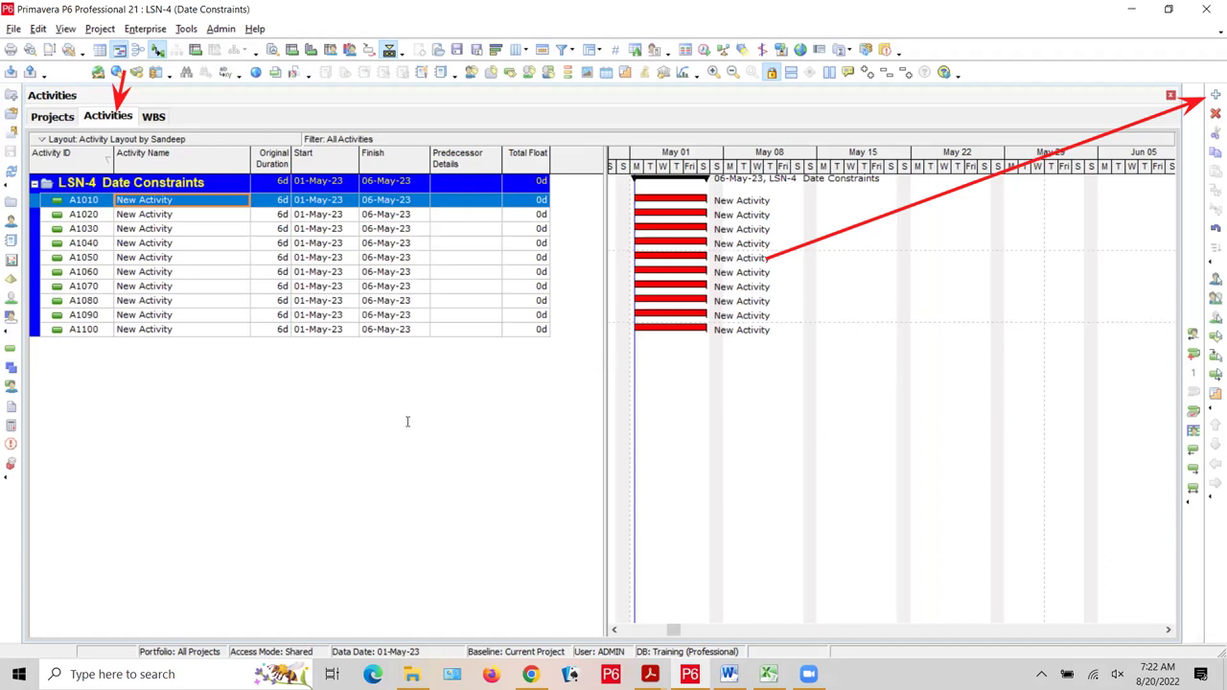
key("Insert")
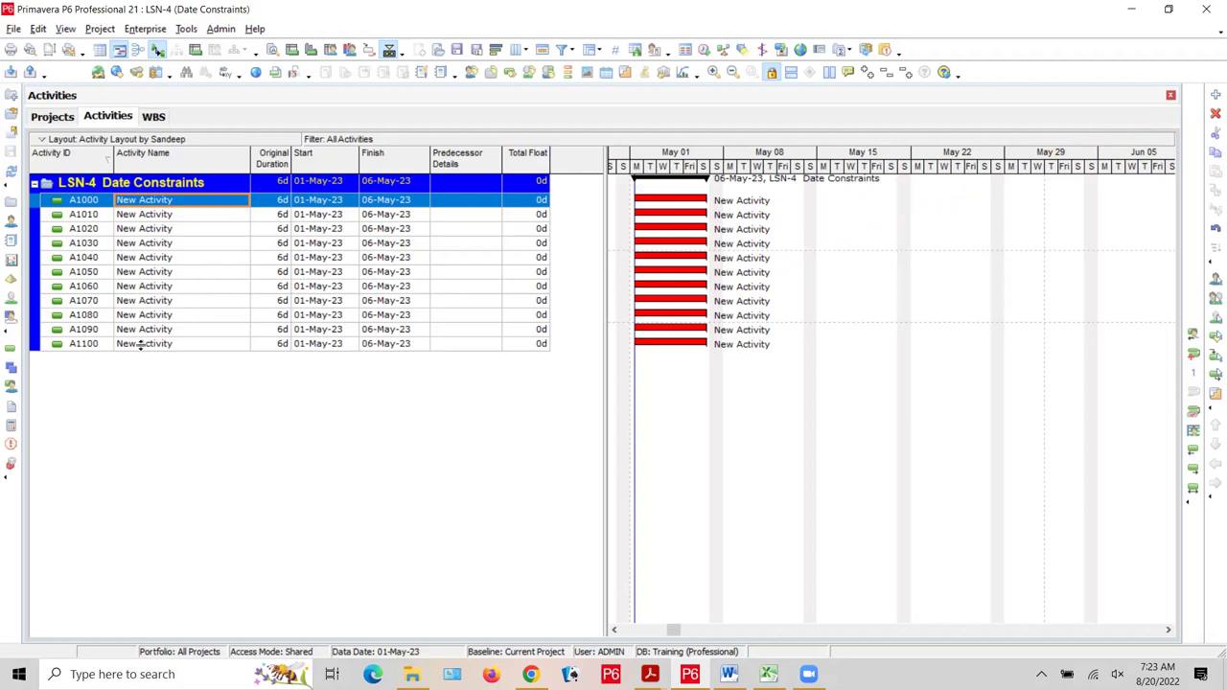
Add six more activities, A1110 to A1160, after A1100, keeping the default names
left_click(83, 346)
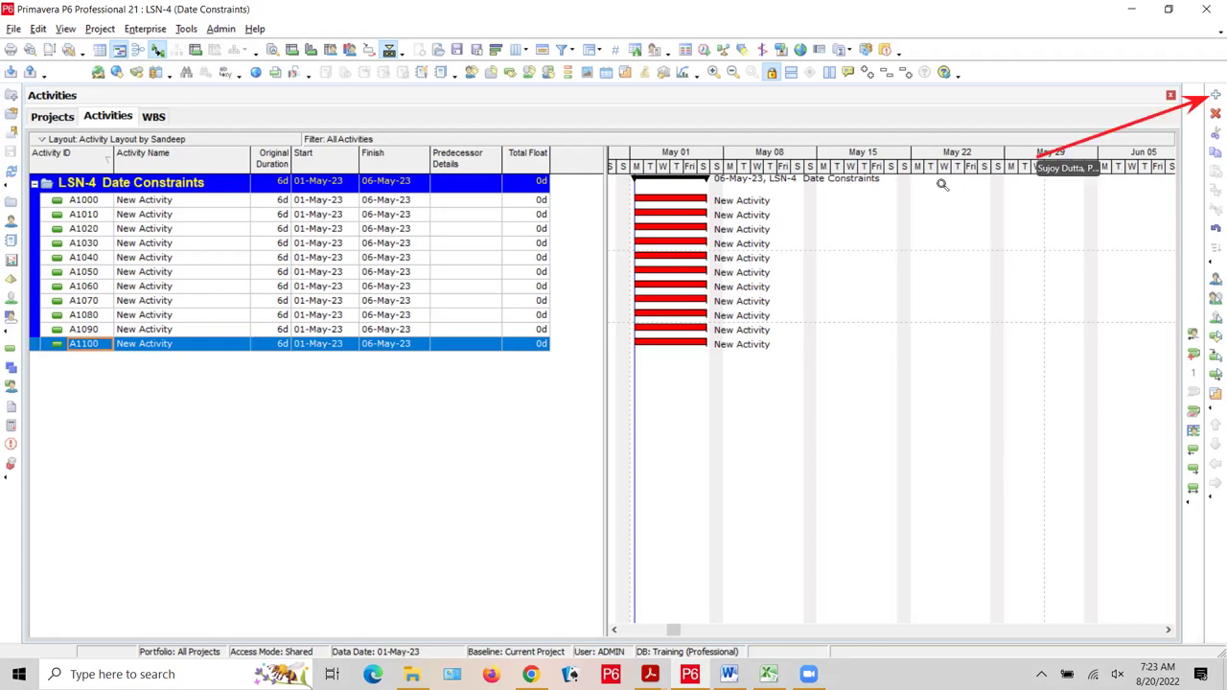
left_click(1215, 95)
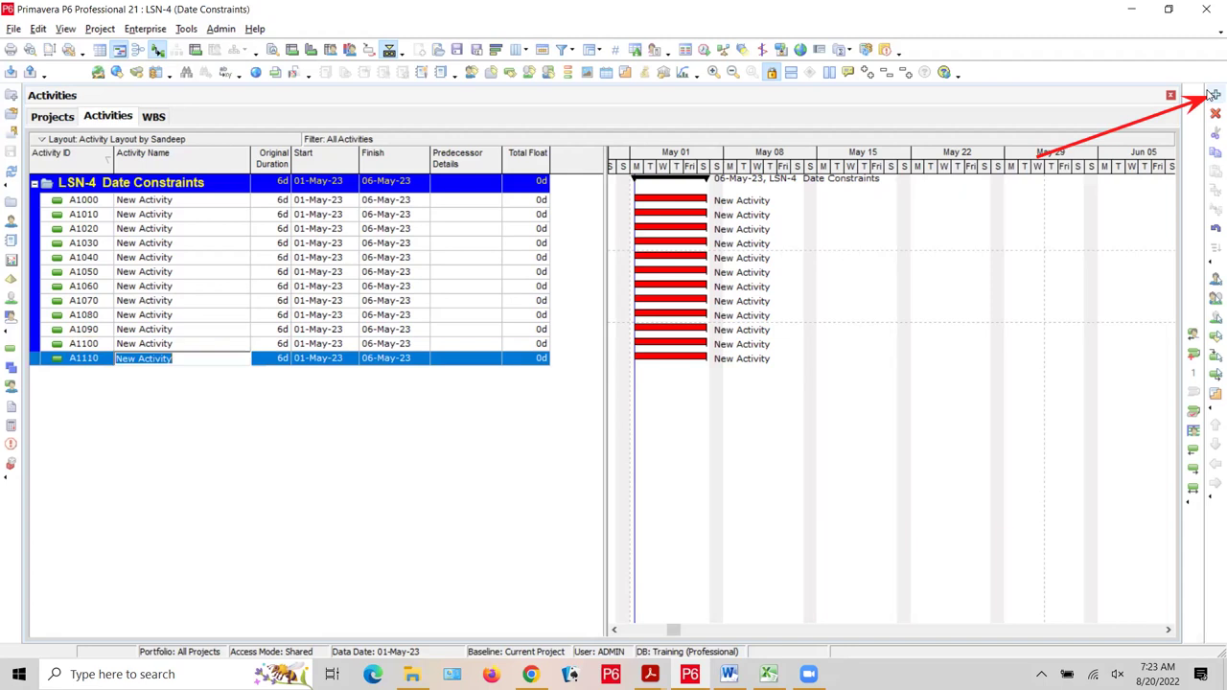
left_click(1215, 95)
left_click(1214, 95)
left_click(1215, 95)
left_click(1215, 95)
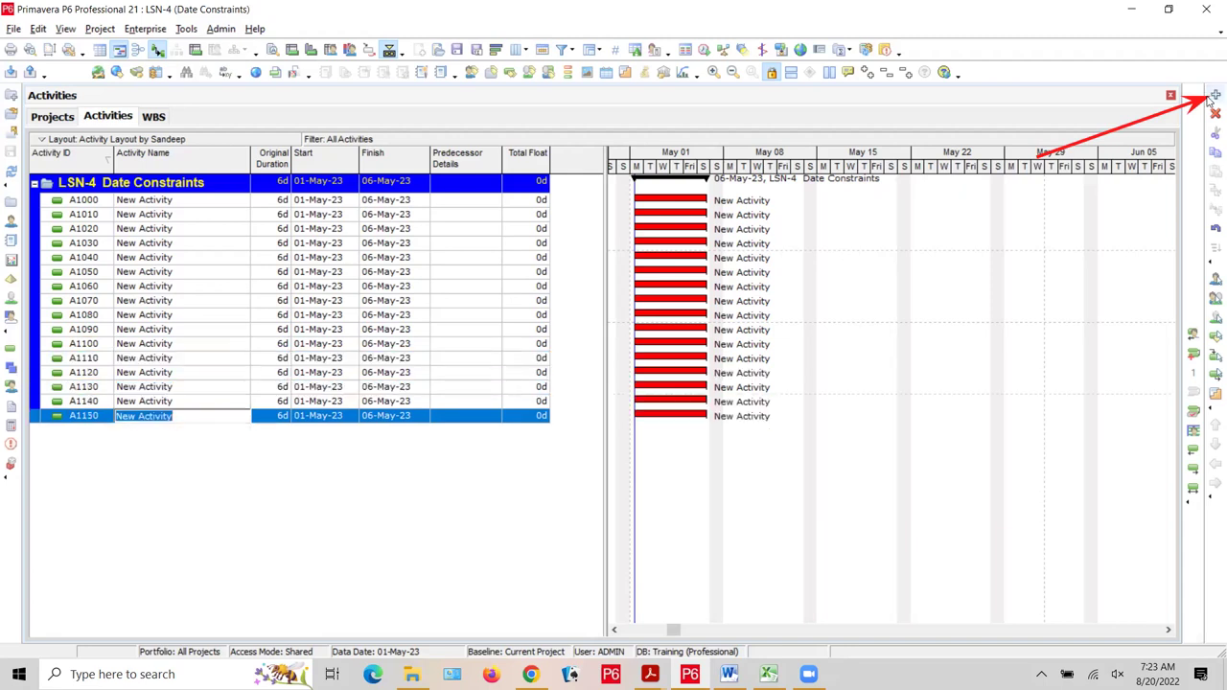
left_click(1214, 96)
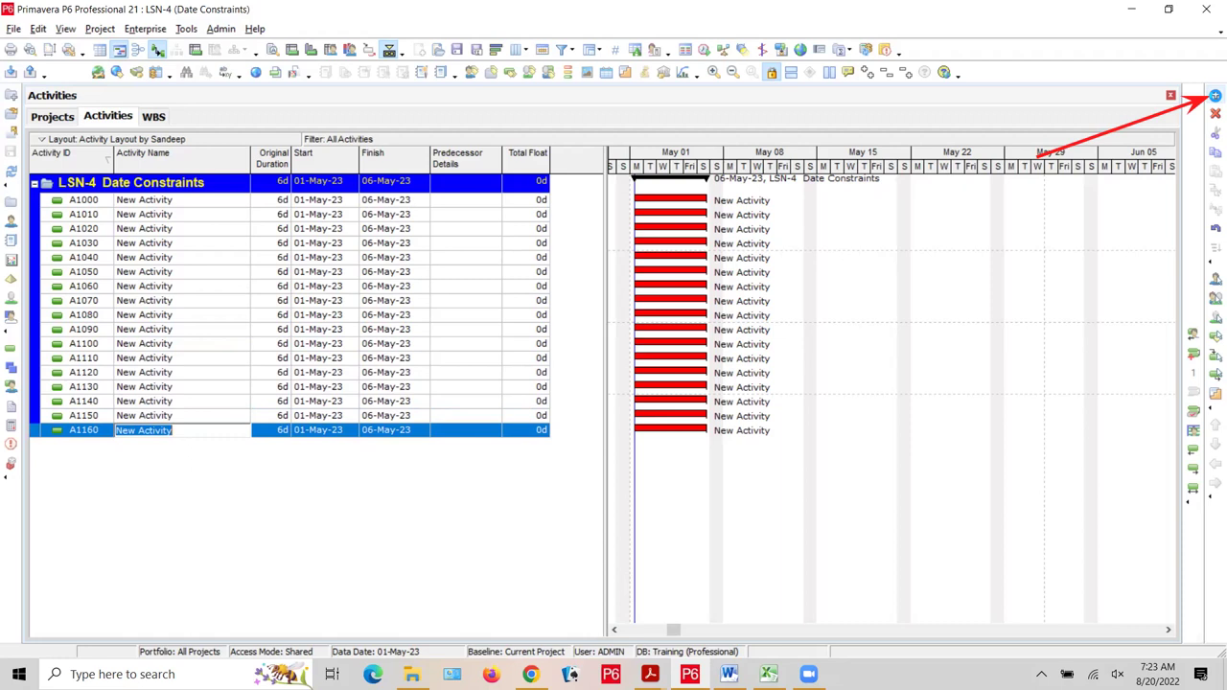
left_click(1215, 95)
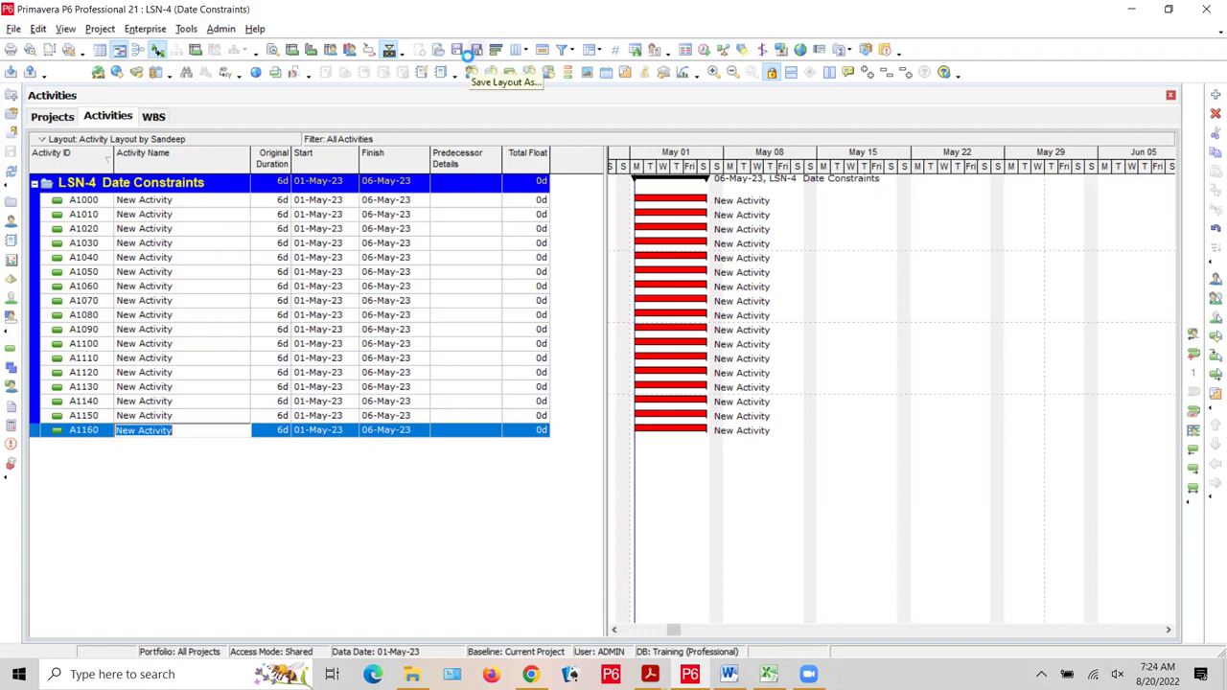
In the WBS view, add element LSN-4.1 under Date Constraints and name it "Start on or after"
left_click(178, 119)
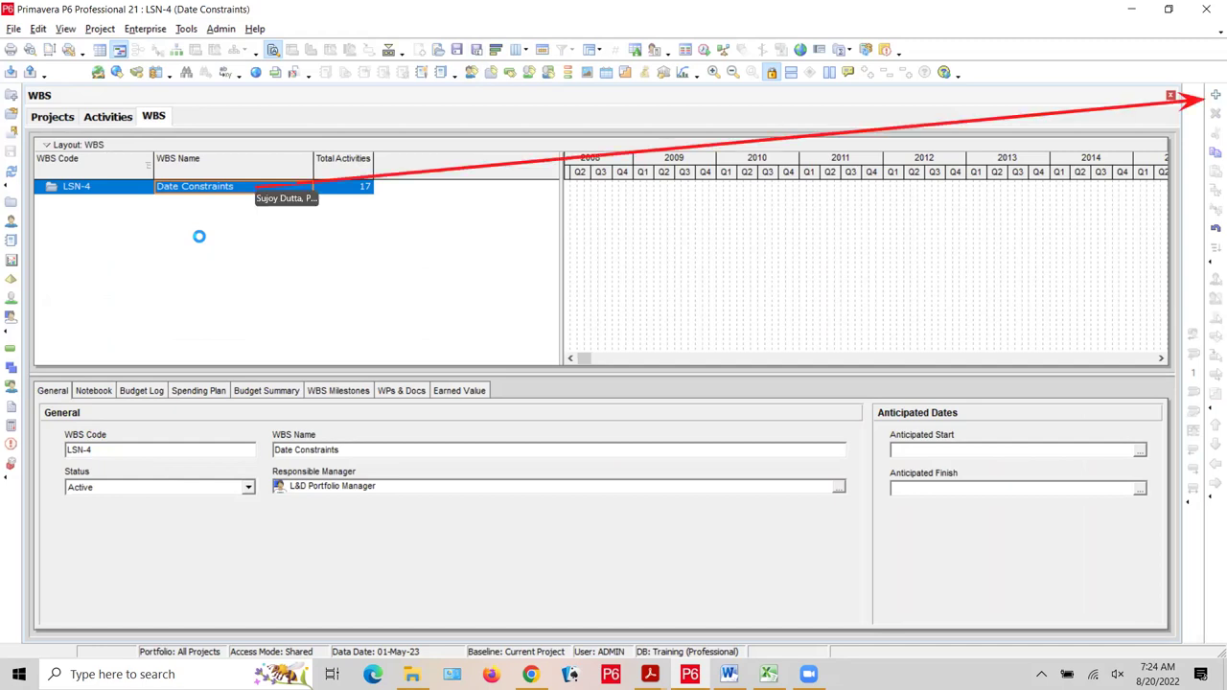
left_click(1213, 93)
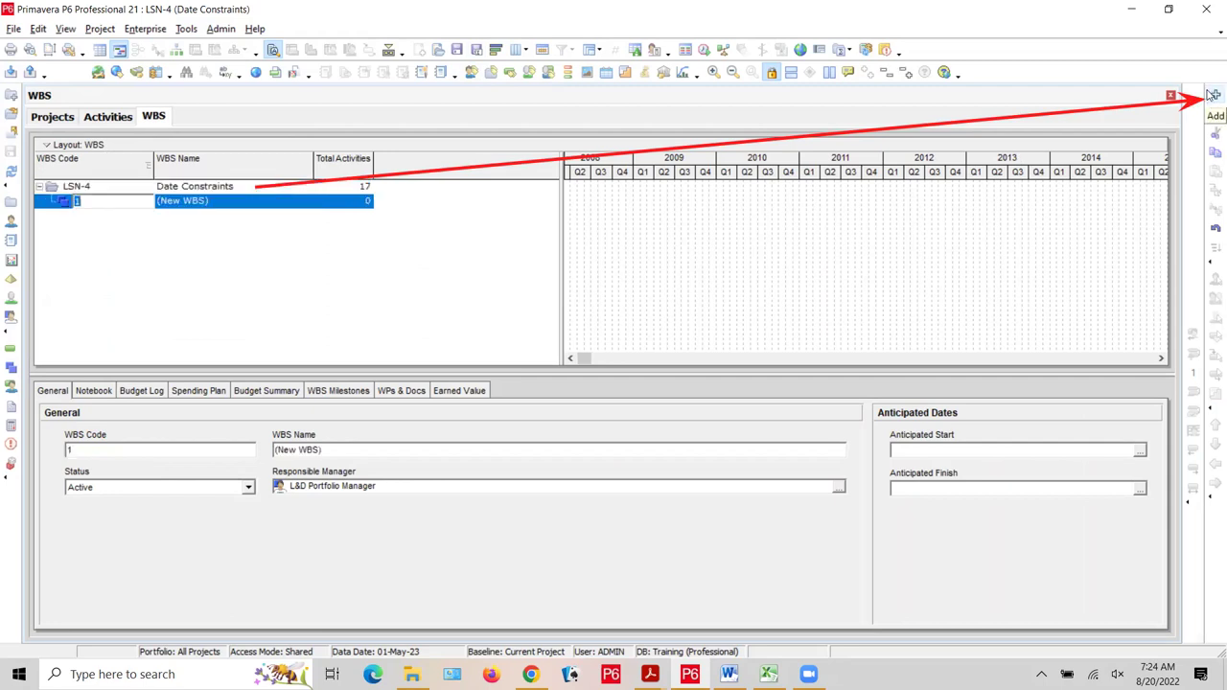
key("Return")
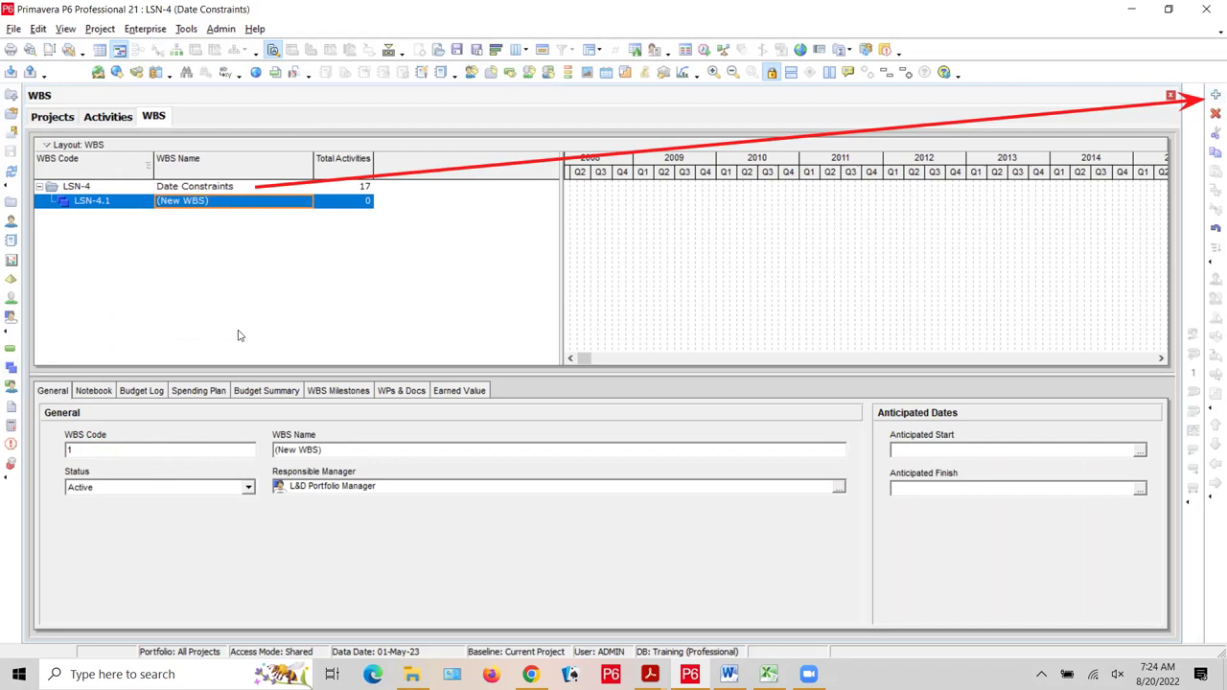
left_click(229, 197)
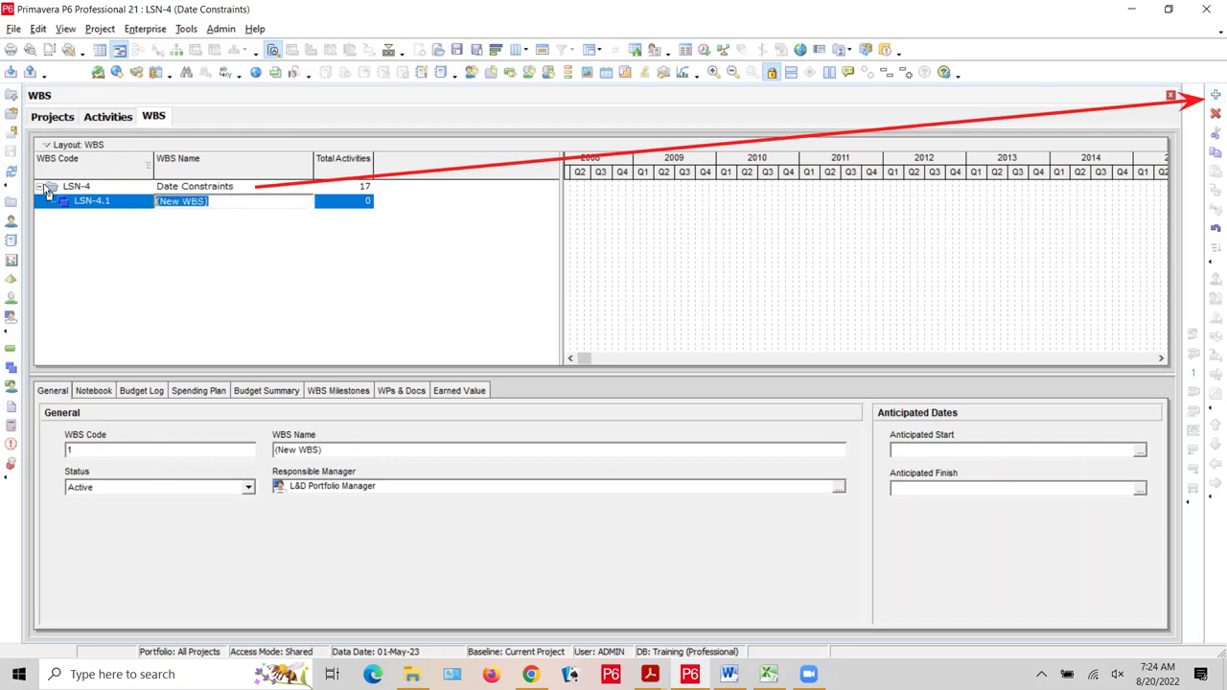
key("Return")
key("F2")
key("BackSpace")
type("Start on or after")
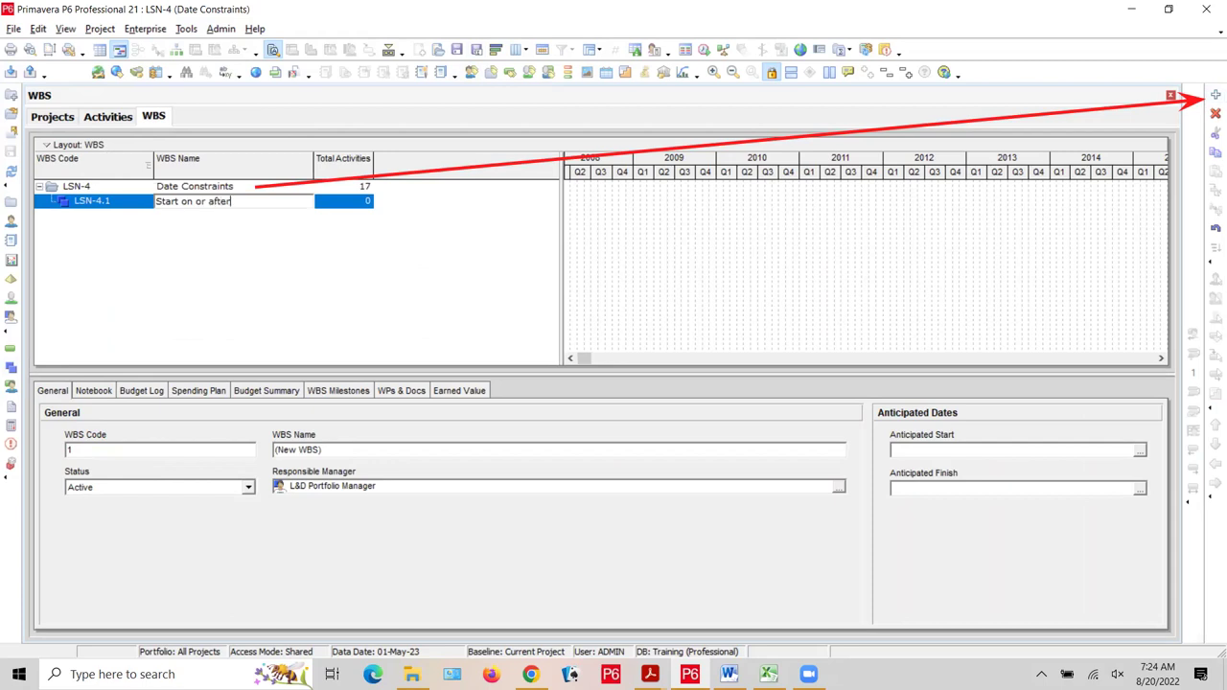
left_click(257, 208)
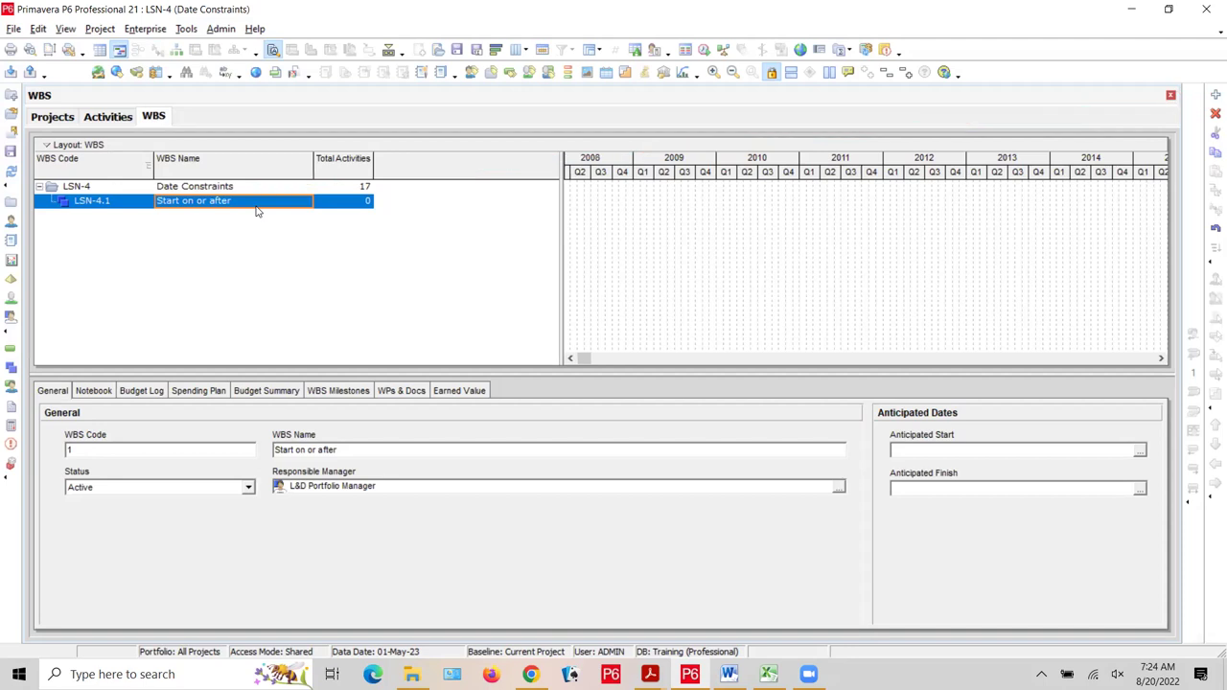
Add a second WBS element, LSN-4.2, directly under Date Constraints and name it "Finish on or before"
left_click(257, 189)
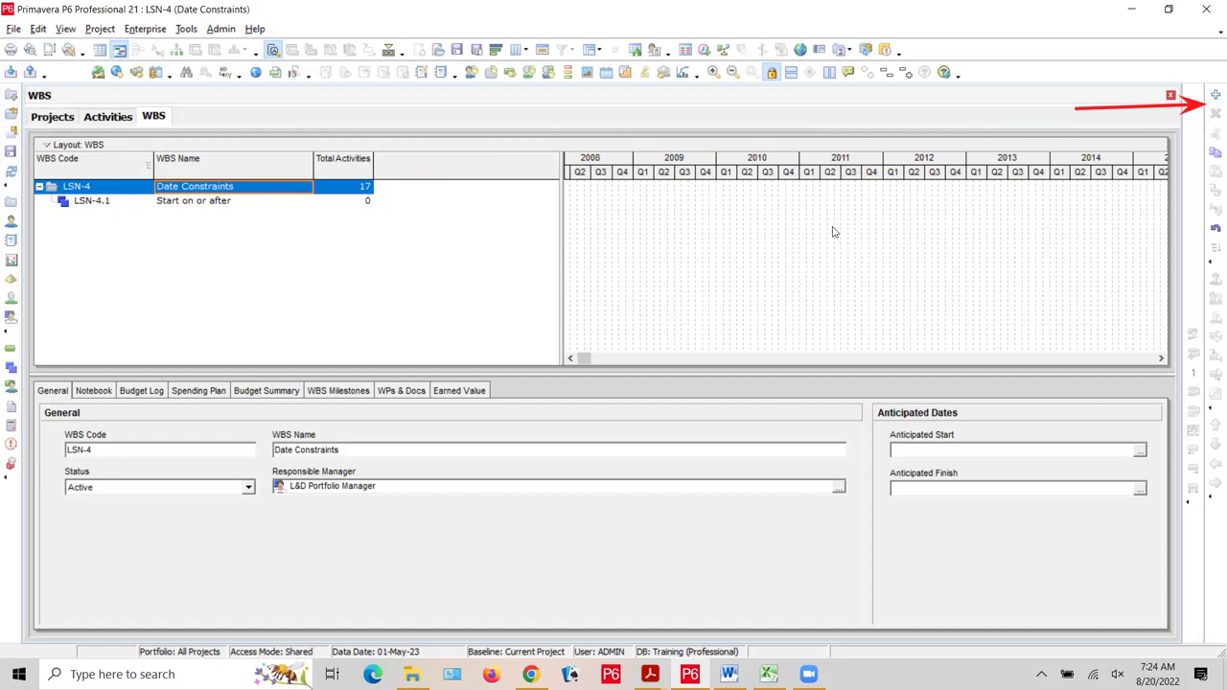
left_click(1214, 97)
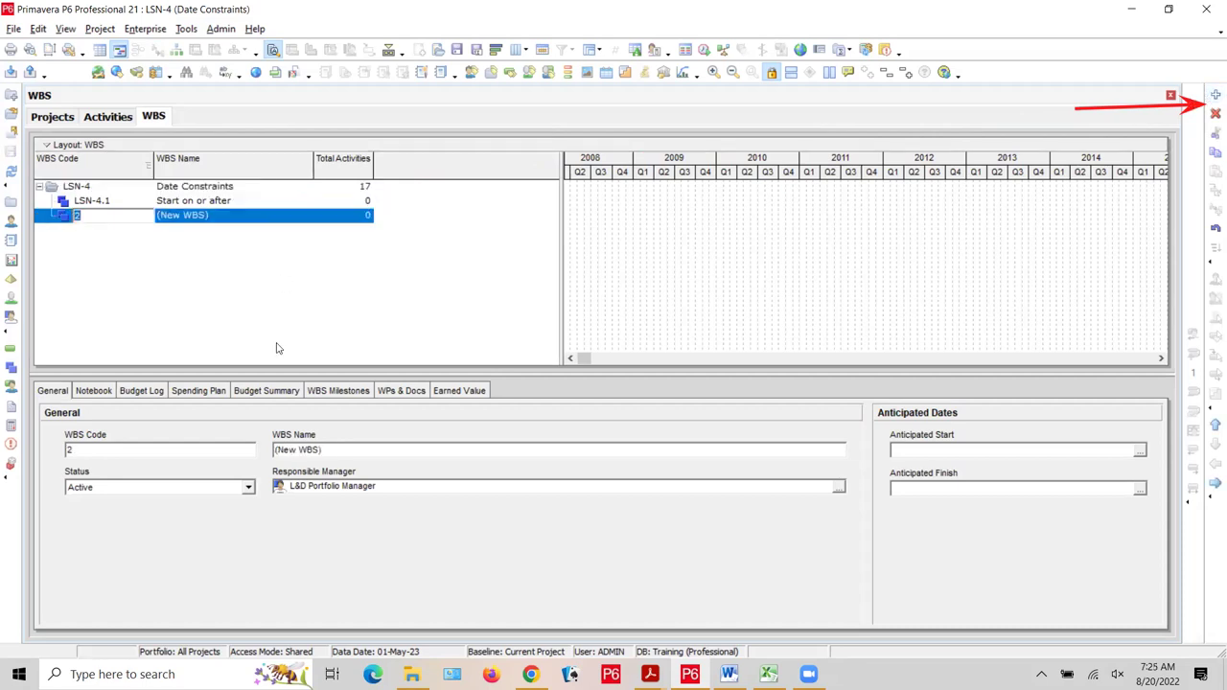
left_click(227, 222)
left_click(227, 225)
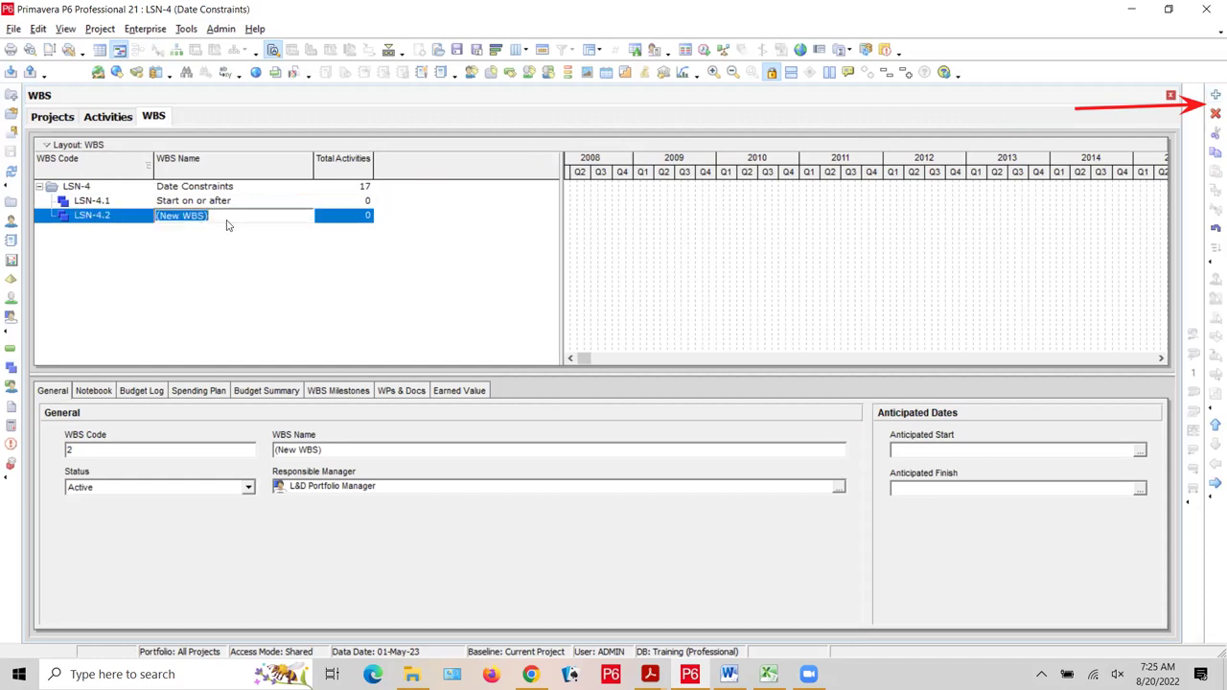
key("BackSpace")
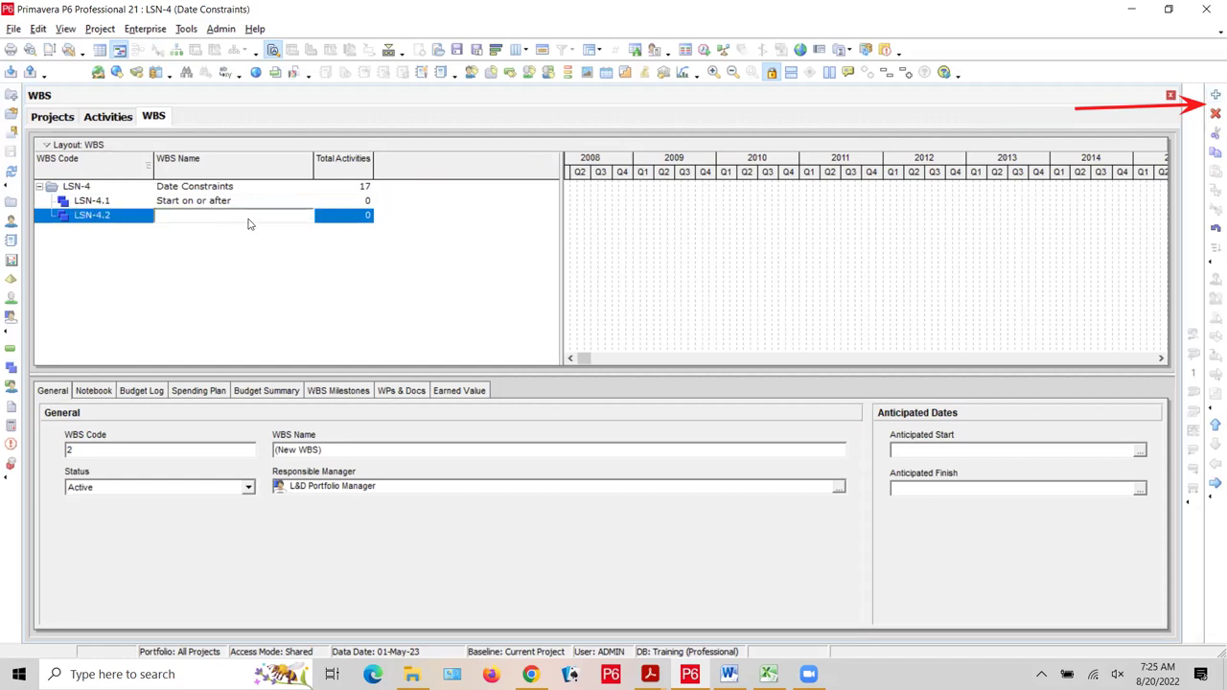
type("Finish on or before")
key("Return")
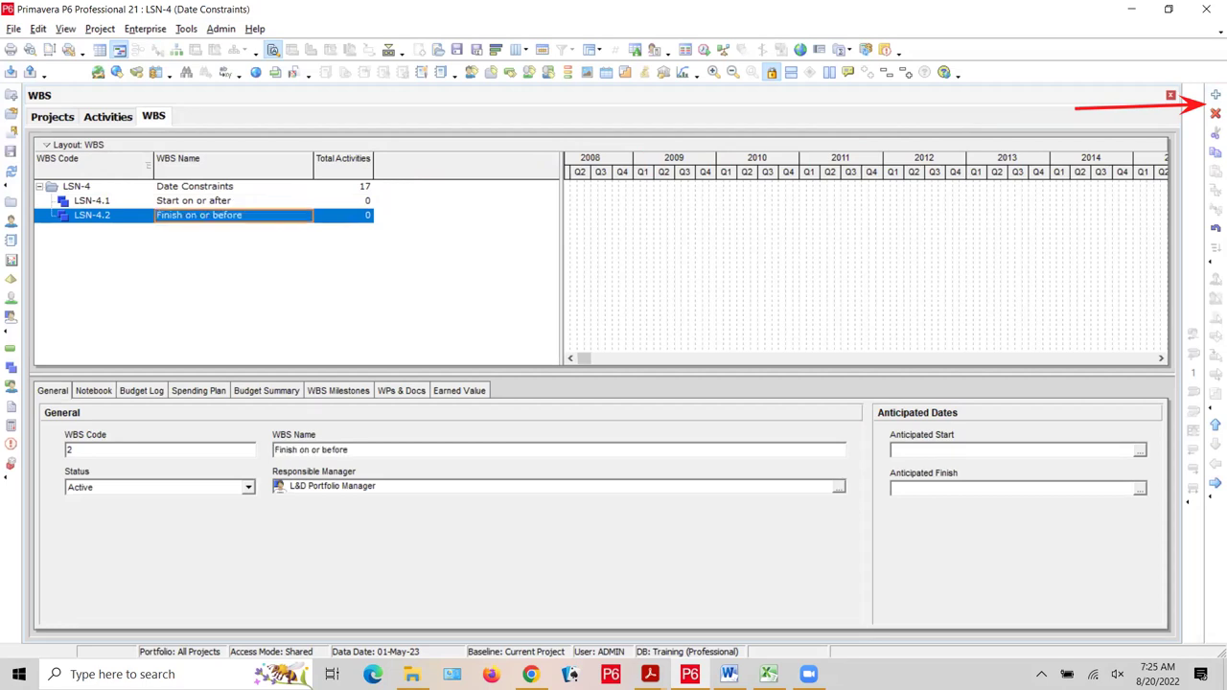
Add a third WBS element, LSN-4.3, directly under Date Constraints and name it "Mandatory finish"
left_click(219, 191)
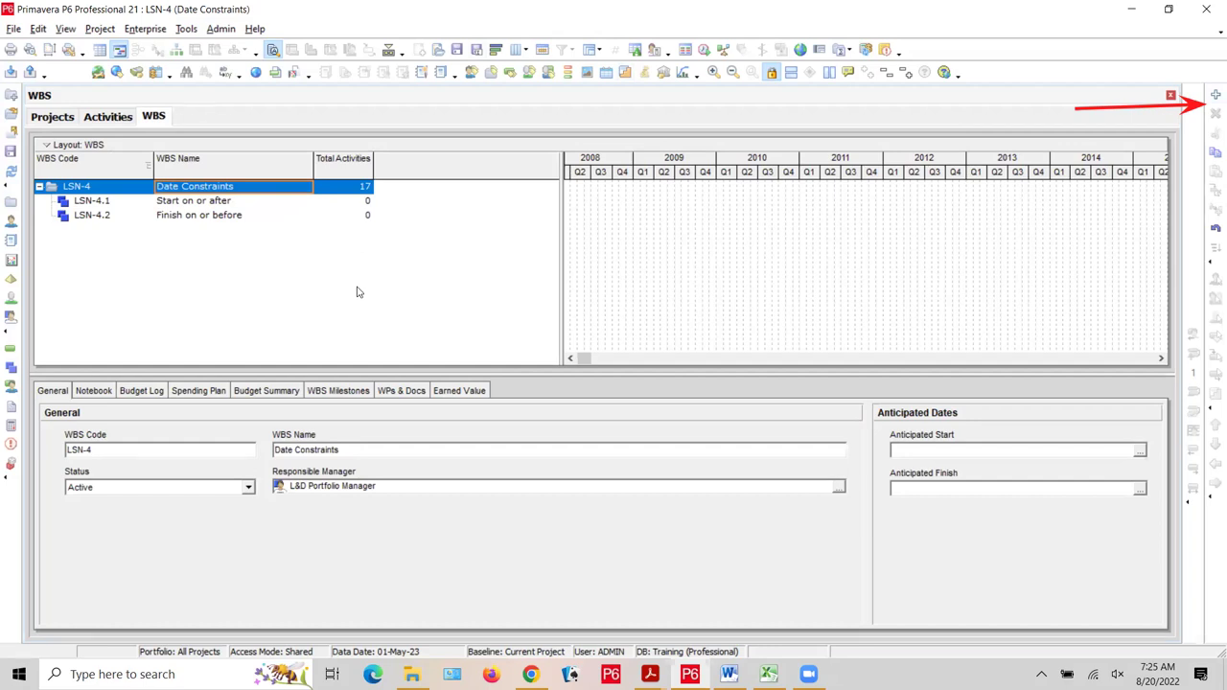
left_click(1214, 96)
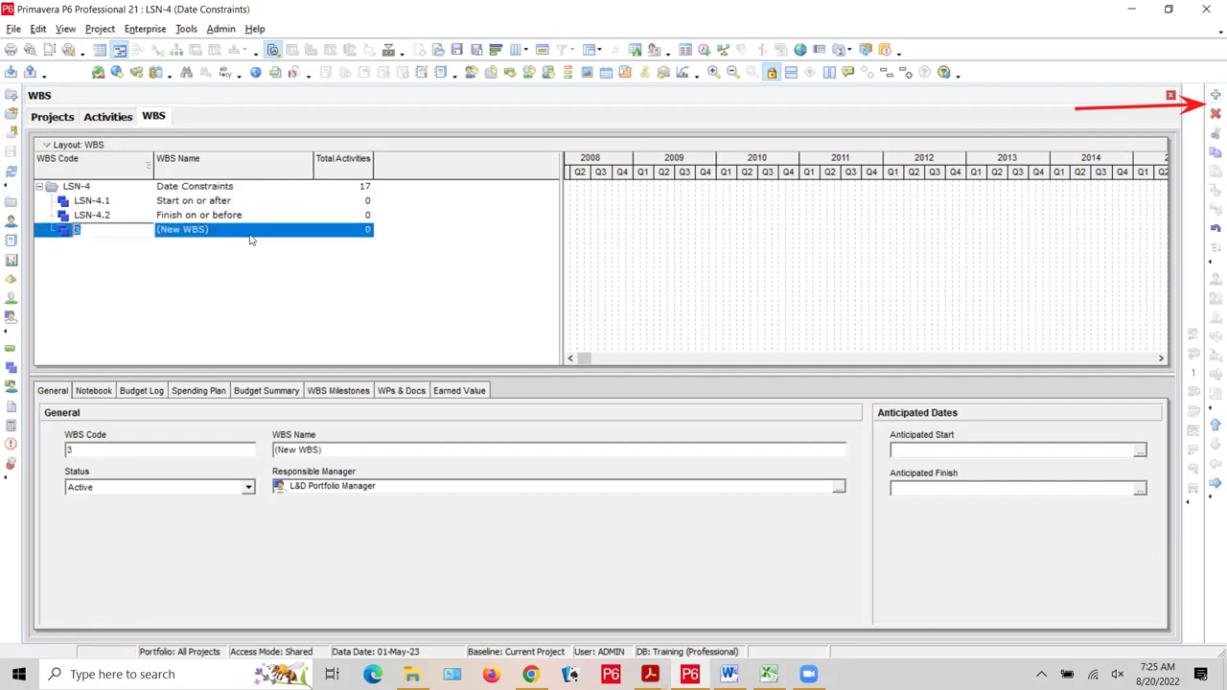
left_click(245, 228)
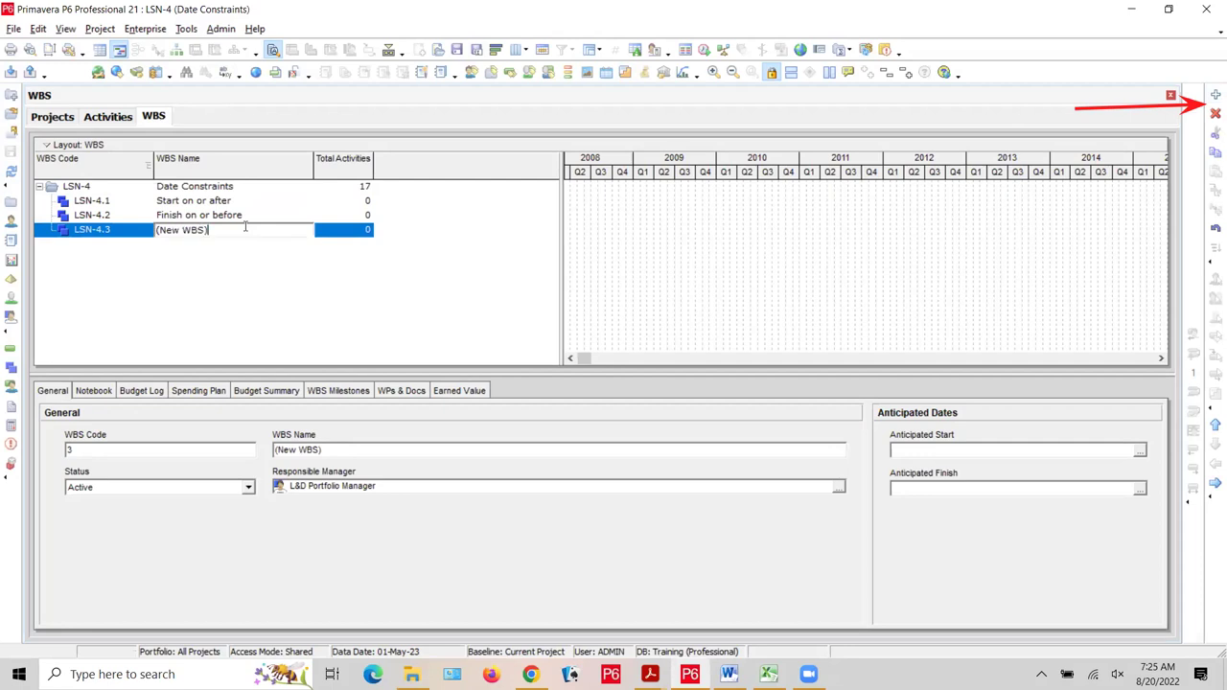
key("BackSpace")
key("BackSpace")
key("BackSpace")
key("BackSpace")
key("BackSpace")
key("BackSpace")
key("BackSpace")
key("BackSpace")
key("BackSpace")
type("Mando")
key("BackSpace")
type("atory finish")
key("Return")
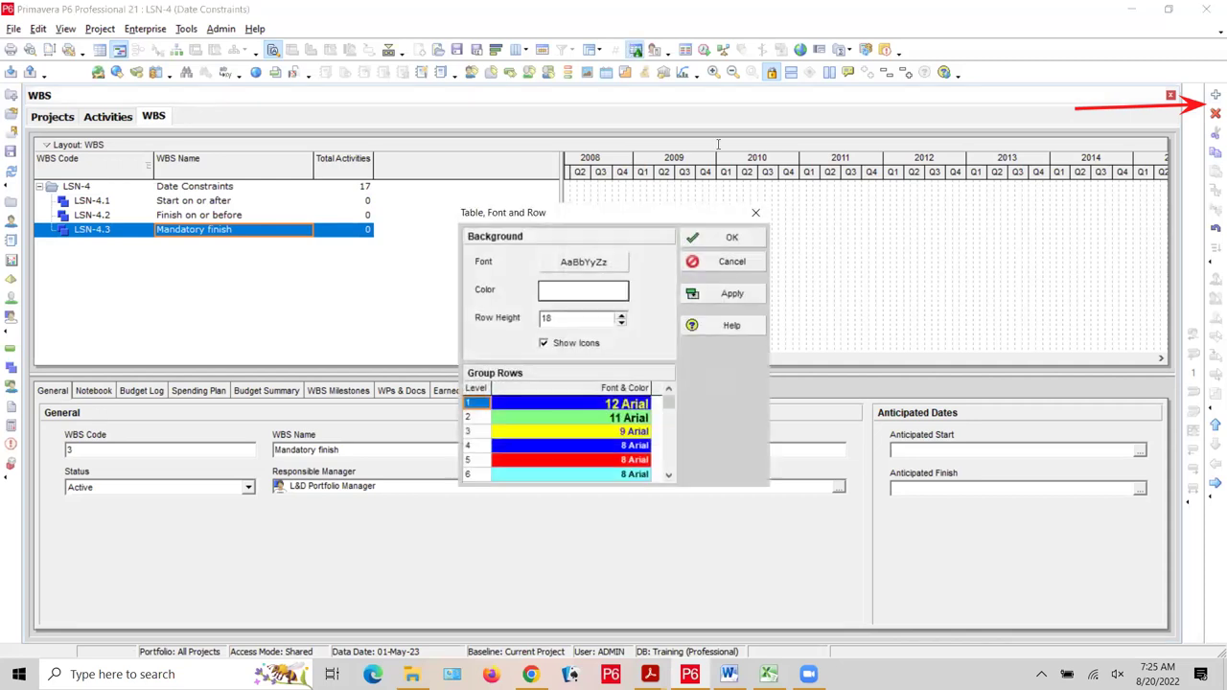
Increase the font size of the WBS table and apply the new table formatting
left_click(616, 270)
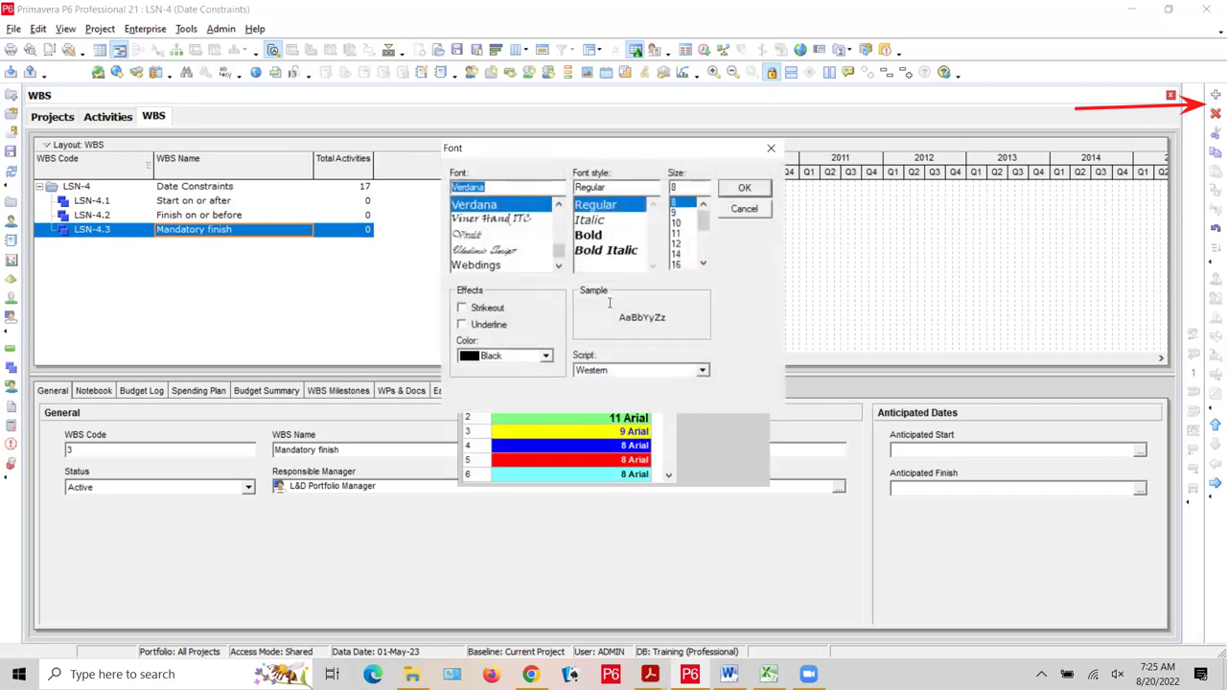
left_click(677, 222)
left_click(744, 188)
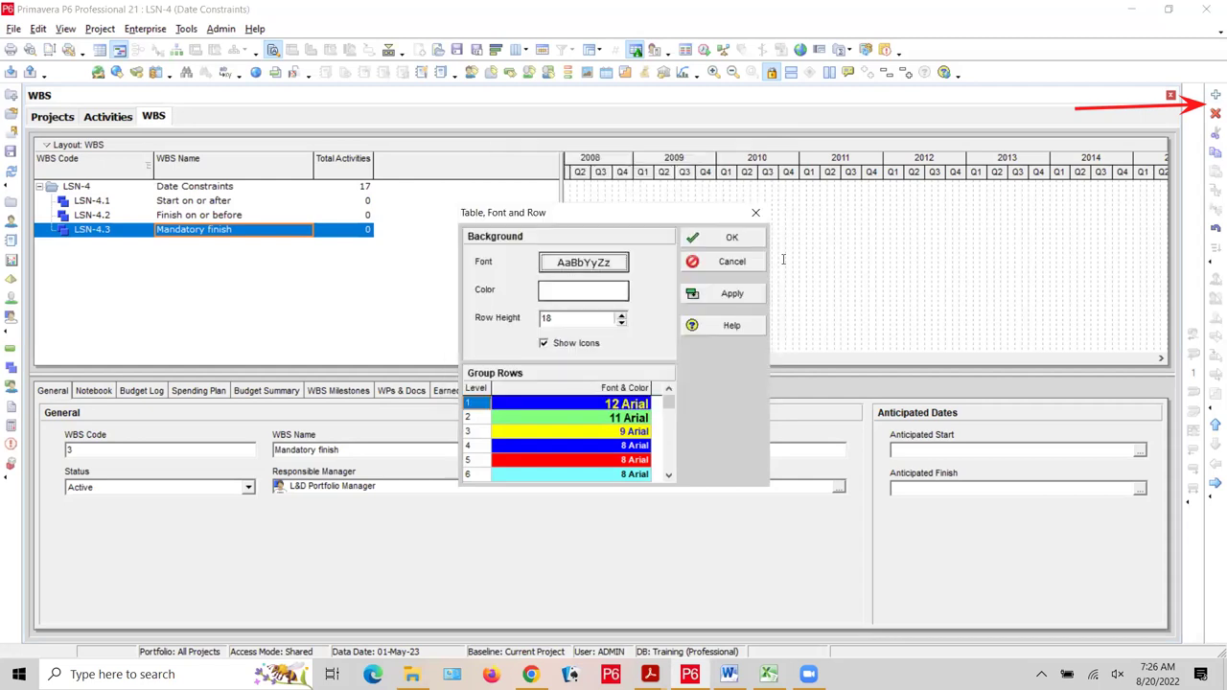
left_click(734, 240)
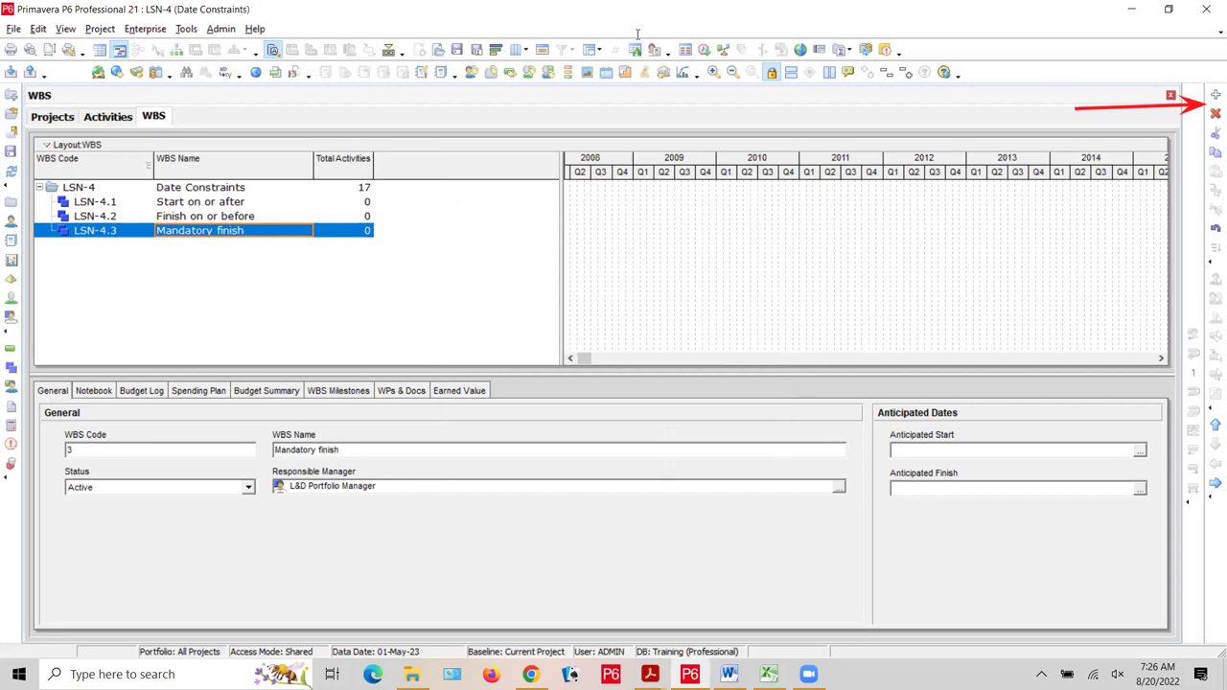
Add a fourth WBS element, LSN-4.4, directly under Date Constraints and name it "As late as possible"
left_click(243, 189)
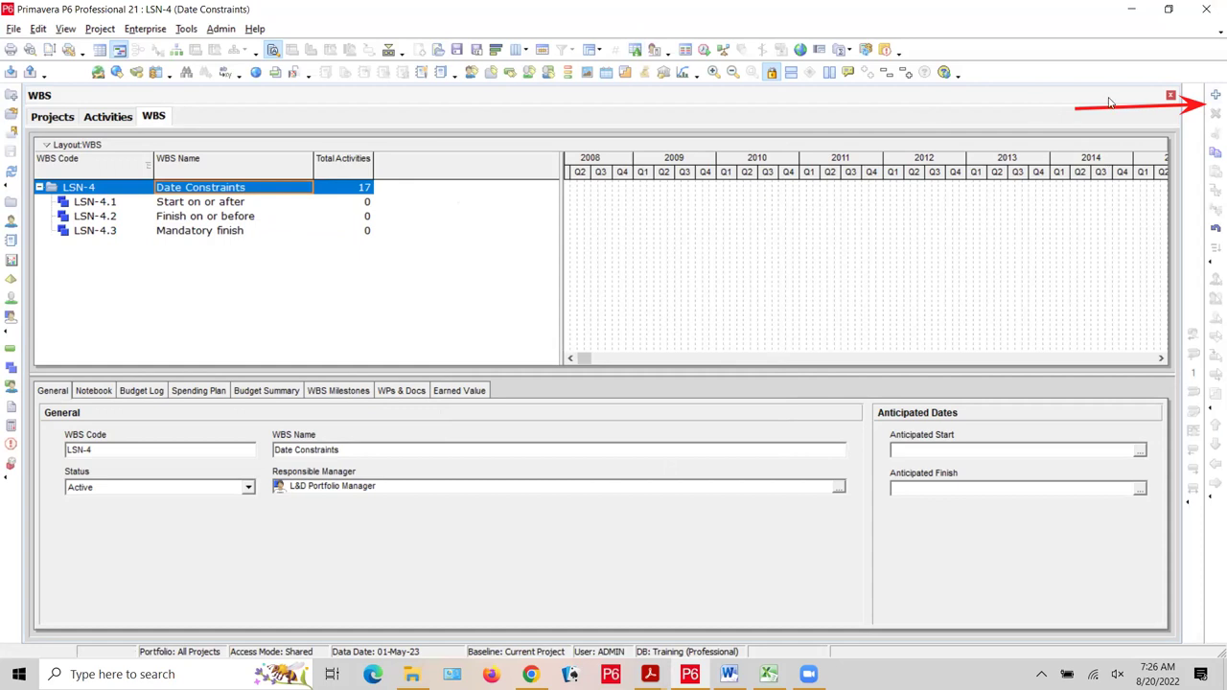
left_click(1213, 96)
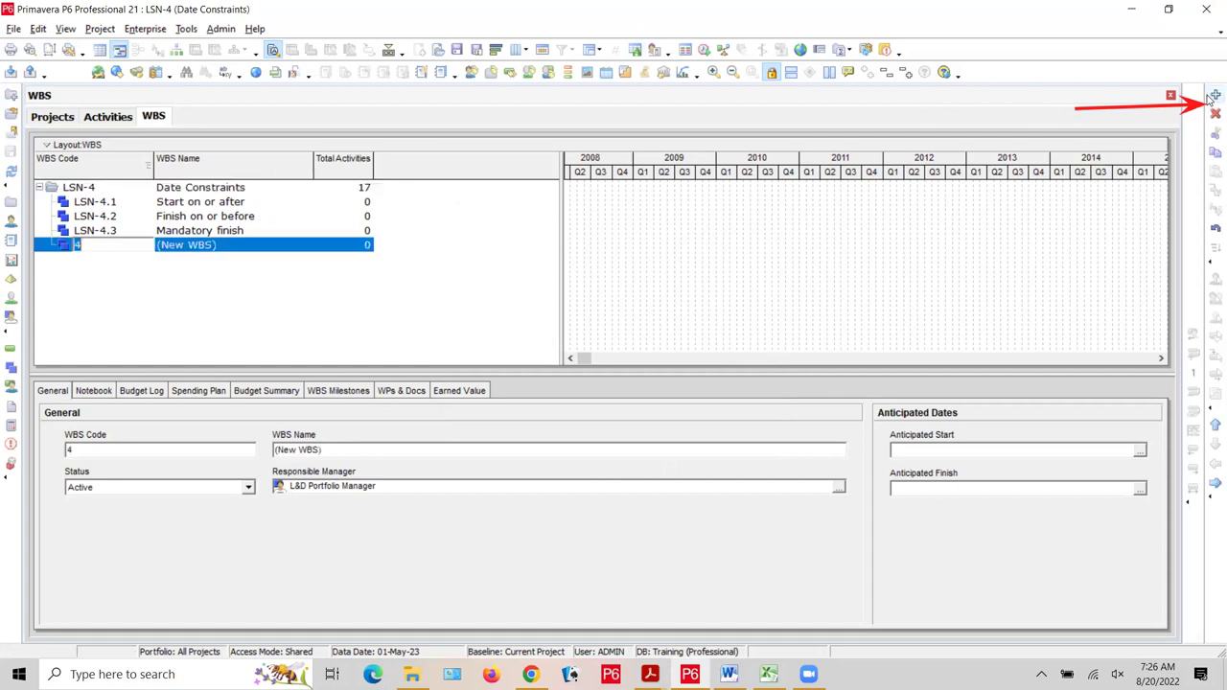
left_click(219, 245)
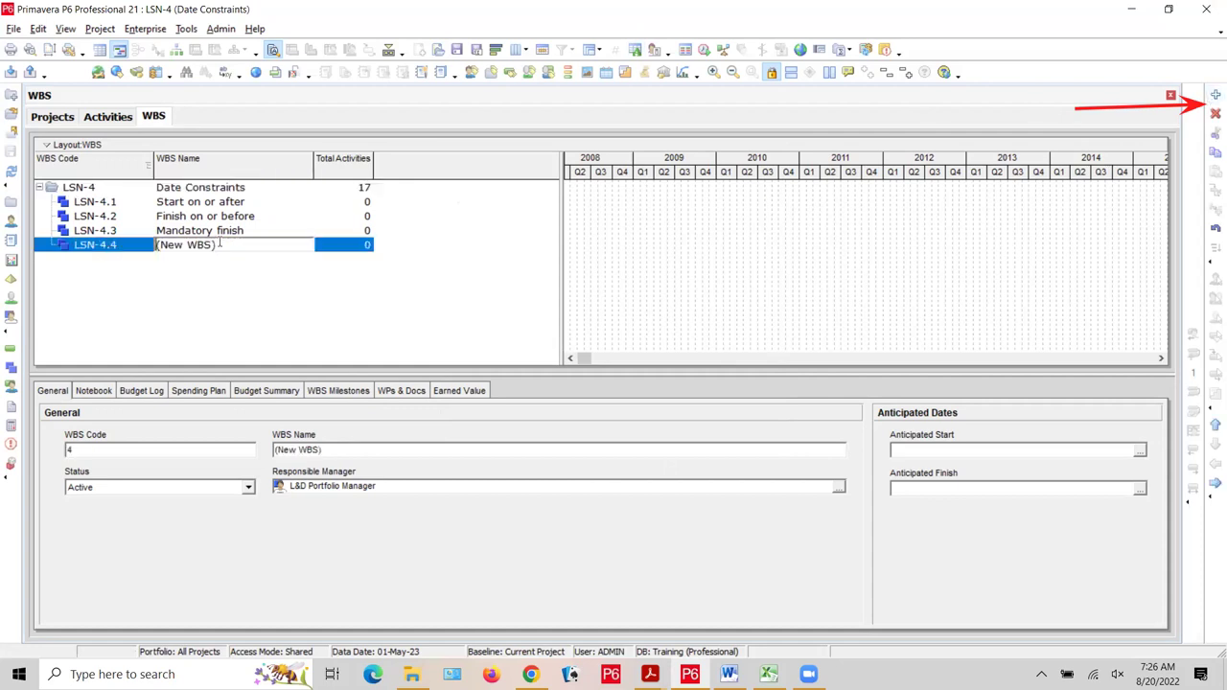
double_click(220, 244)
left_click(221, 246)
key("BackSpace")
key("BackSpace")
key("BackSpace")
key("BackSpace")
key("BackSpace")
key("BackSpace")
key("BackSpace")
key("BackSpace")
key("BackSpace")
type("As late as possible")
key("Return")
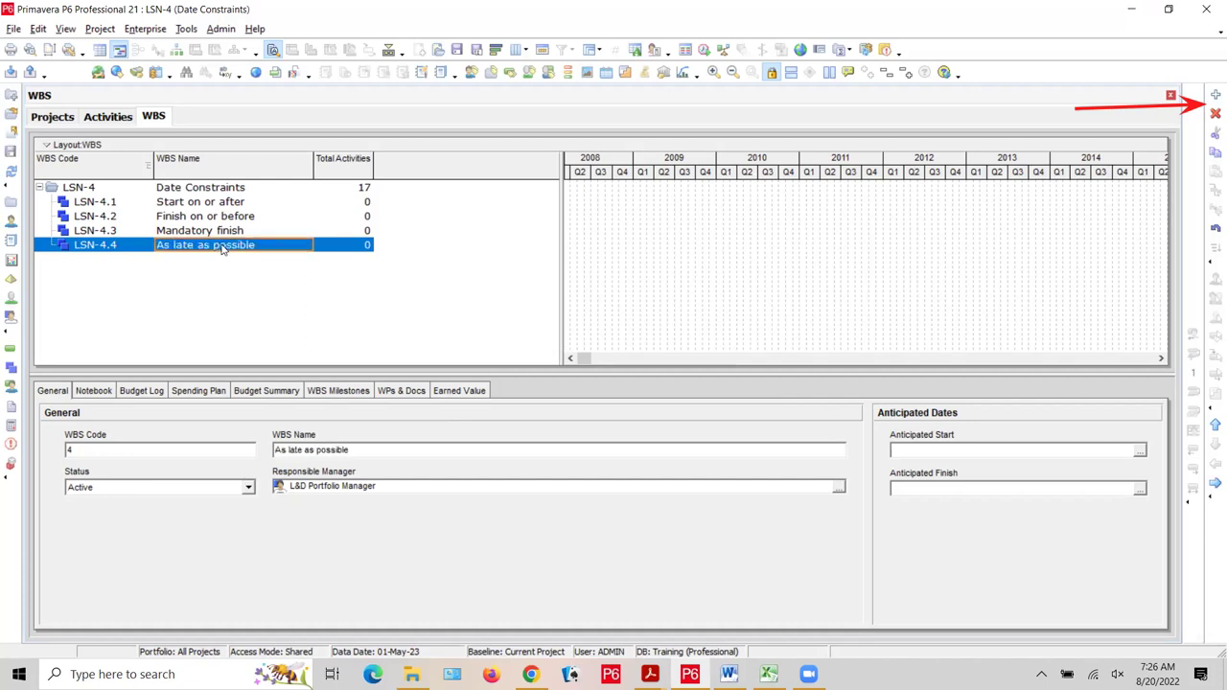
Add a fifth WBS element, LSN-4.5, directly under Date Constraints and name it "Primary and secondary constraint"
left_click(246, 192)
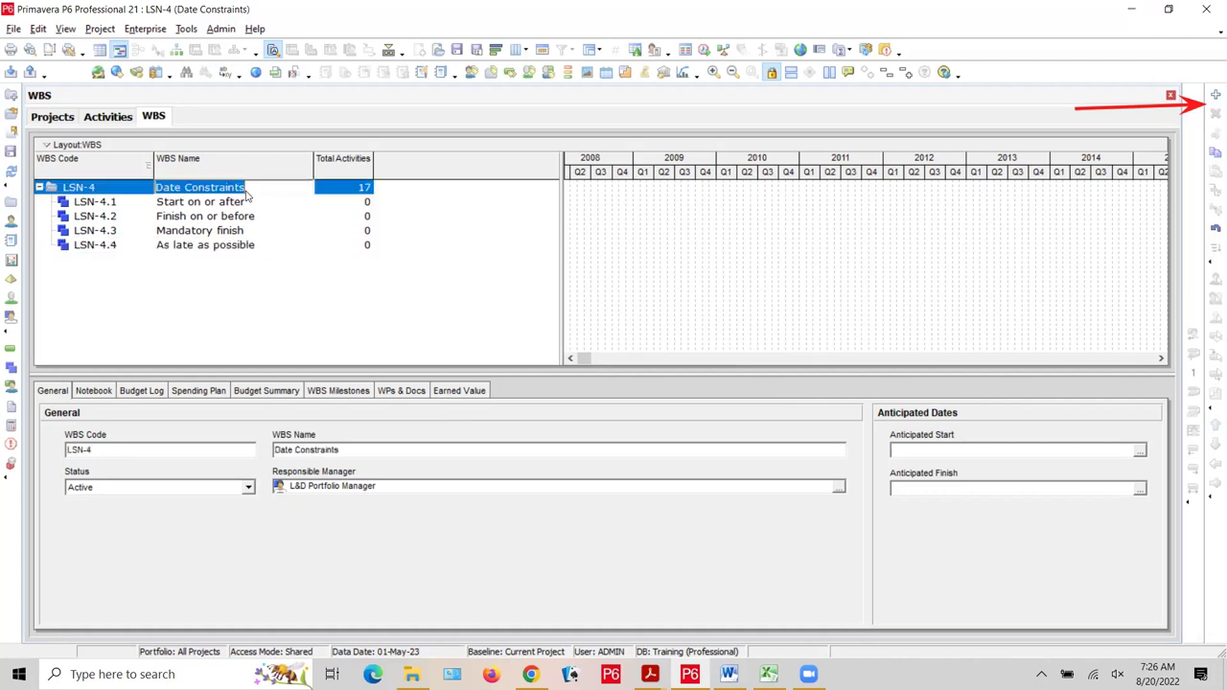
left_click(339, 196)
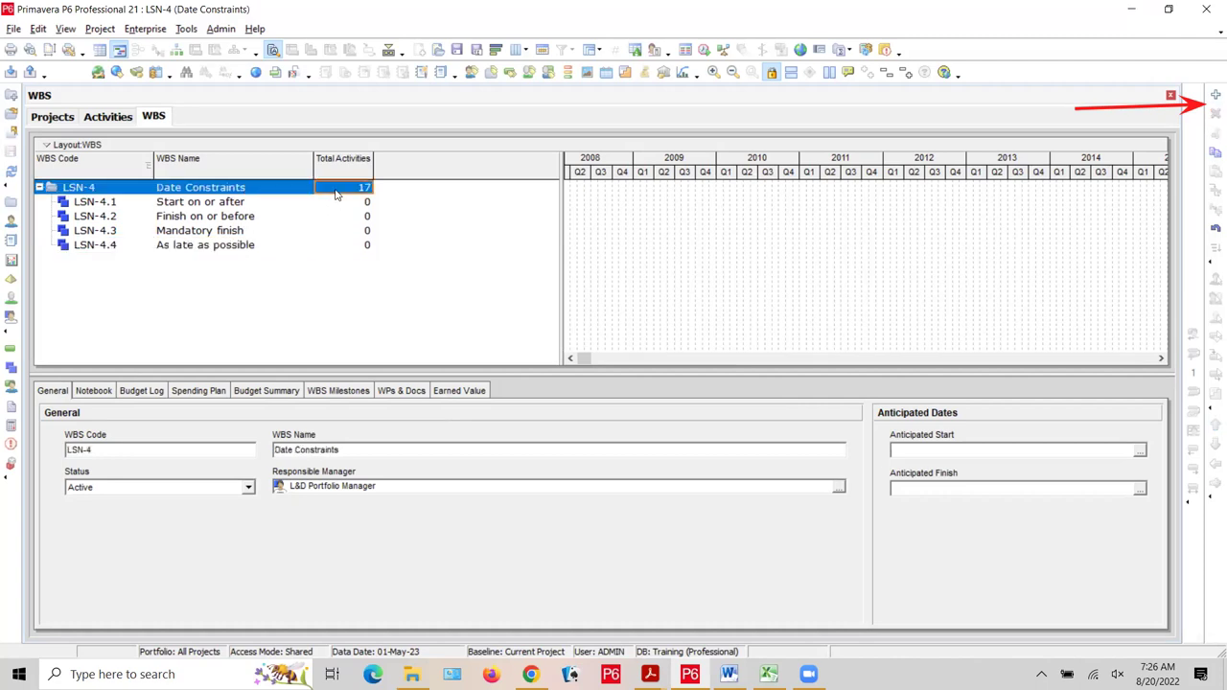
left_click(1215, 94)
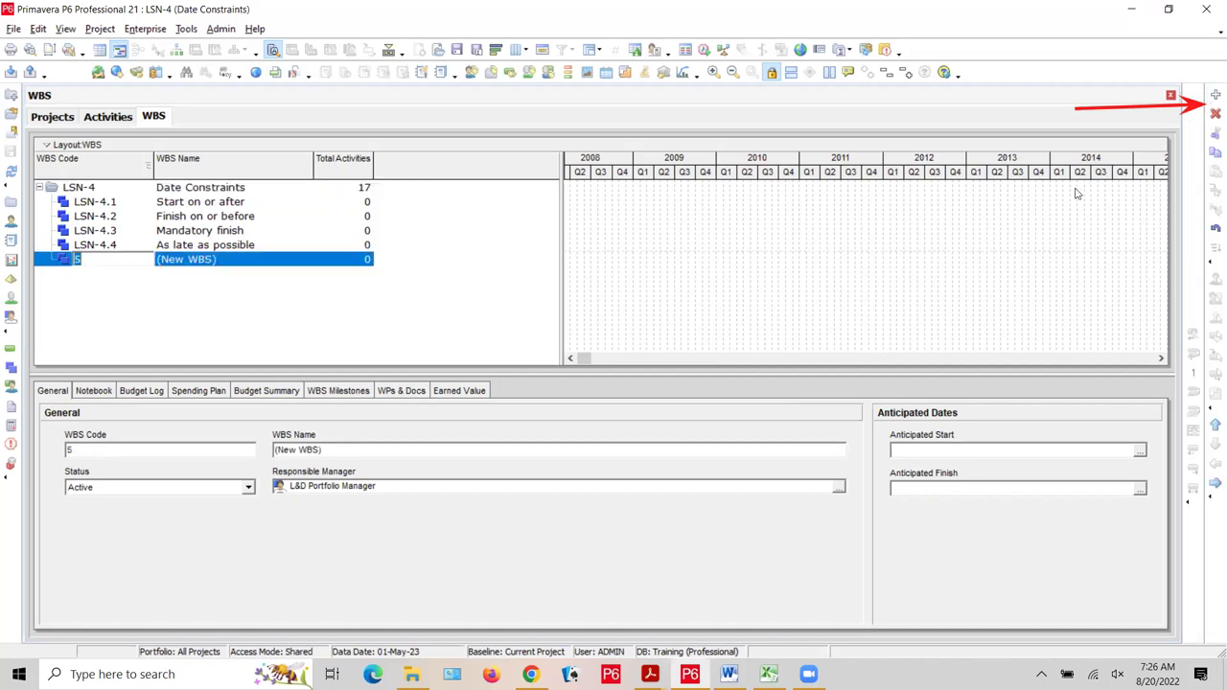
left_click(226, 261)
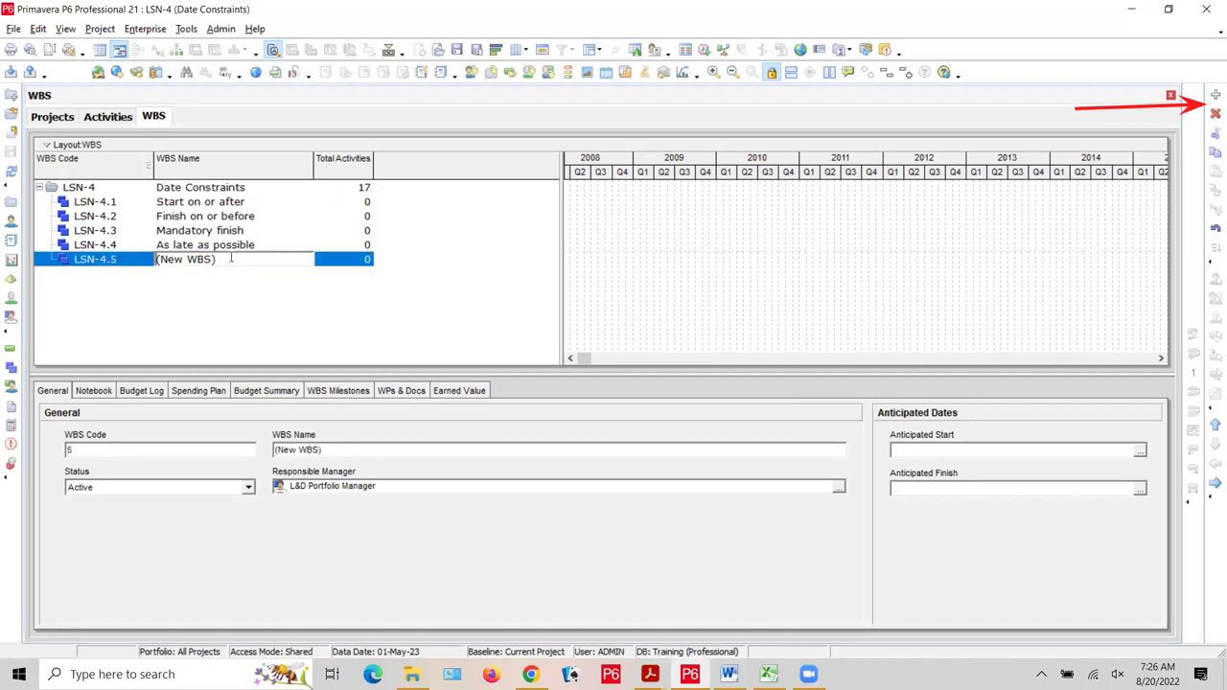
left_click_drag(230, 259, 161, 261)
key("BackSpace")
key("BackSpace")
type("Primary and secondary cons")
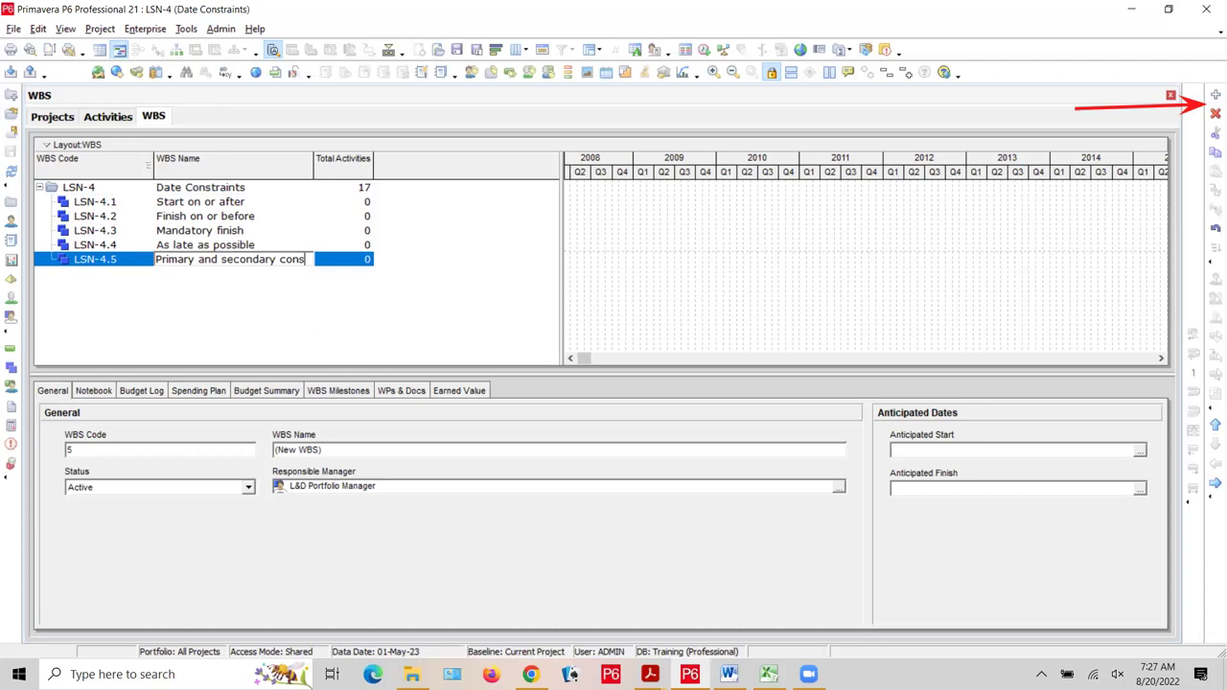
type("traint")
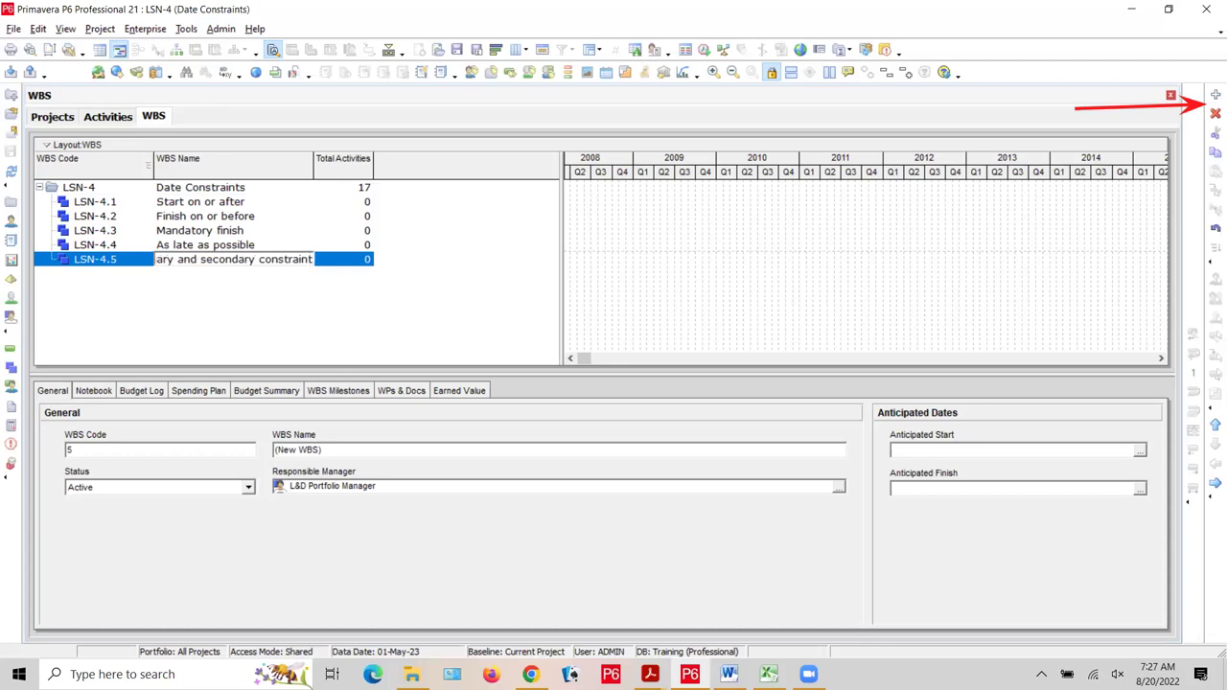
key("Return")
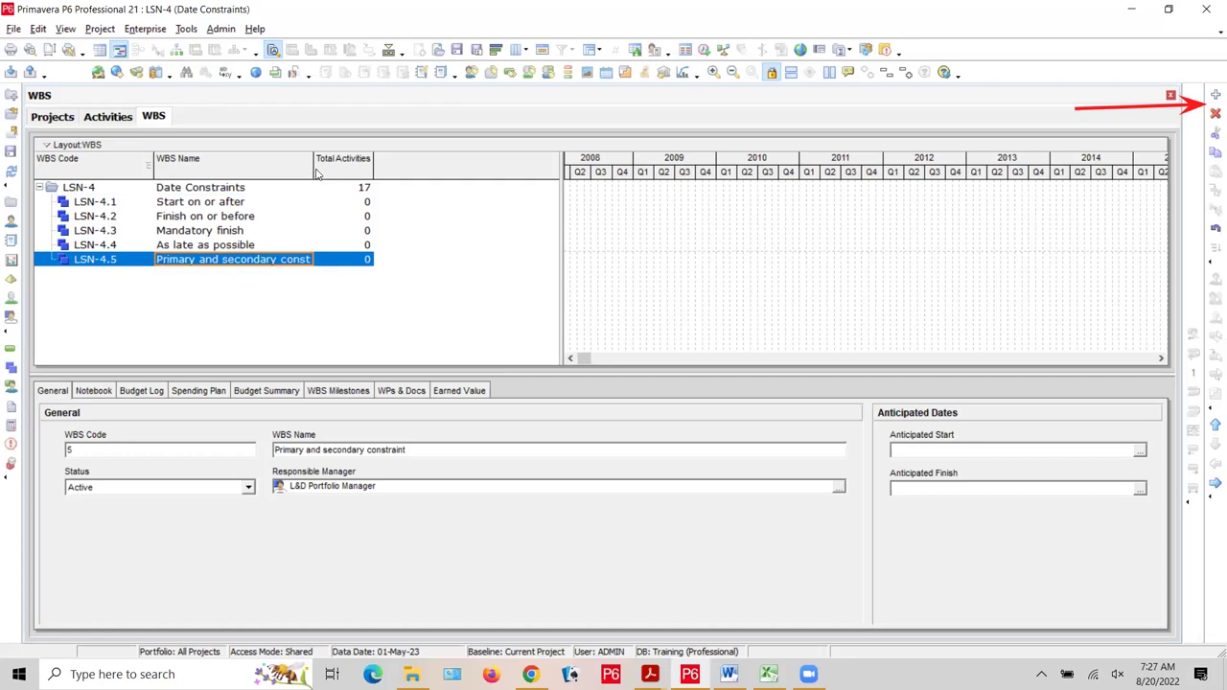
Widen the WBS Name column until the full name of element LSN-4.5 fits with room to spare
left_click_drag(314, 173, 375, 174)
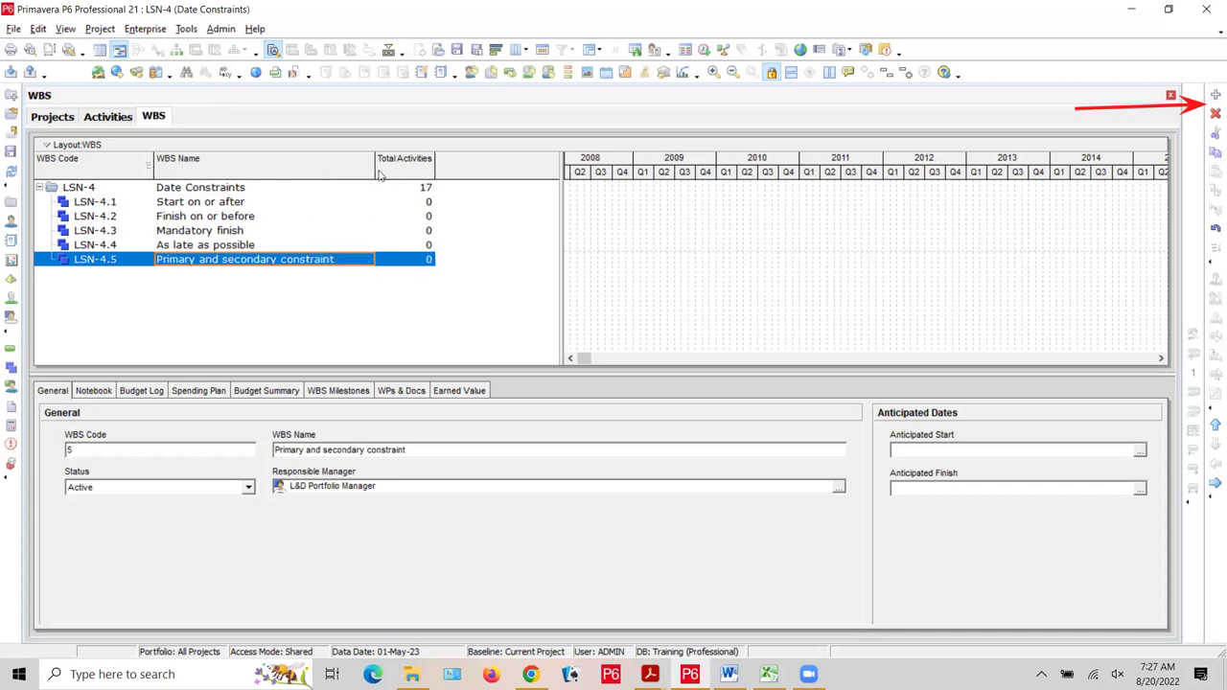
left_click_drag(378, 170, 399, 168)
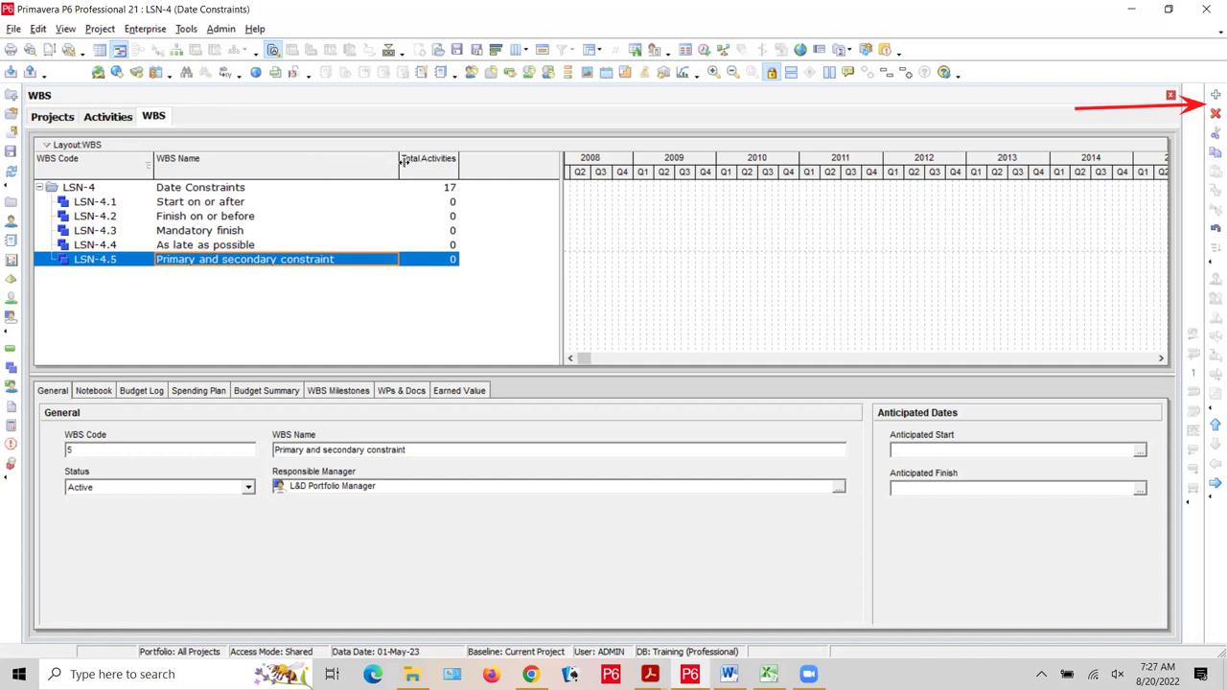
left_click_drag(402, 161, 424, 174)
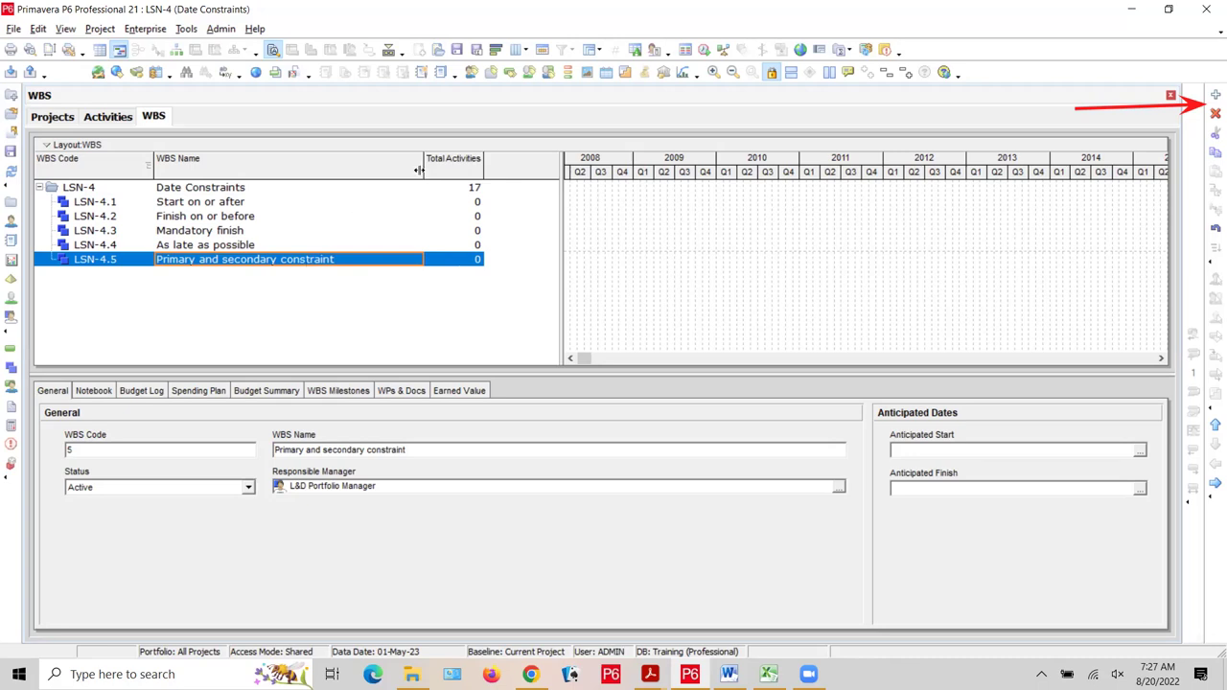
left_click_drag(425, 163, 427, 162)
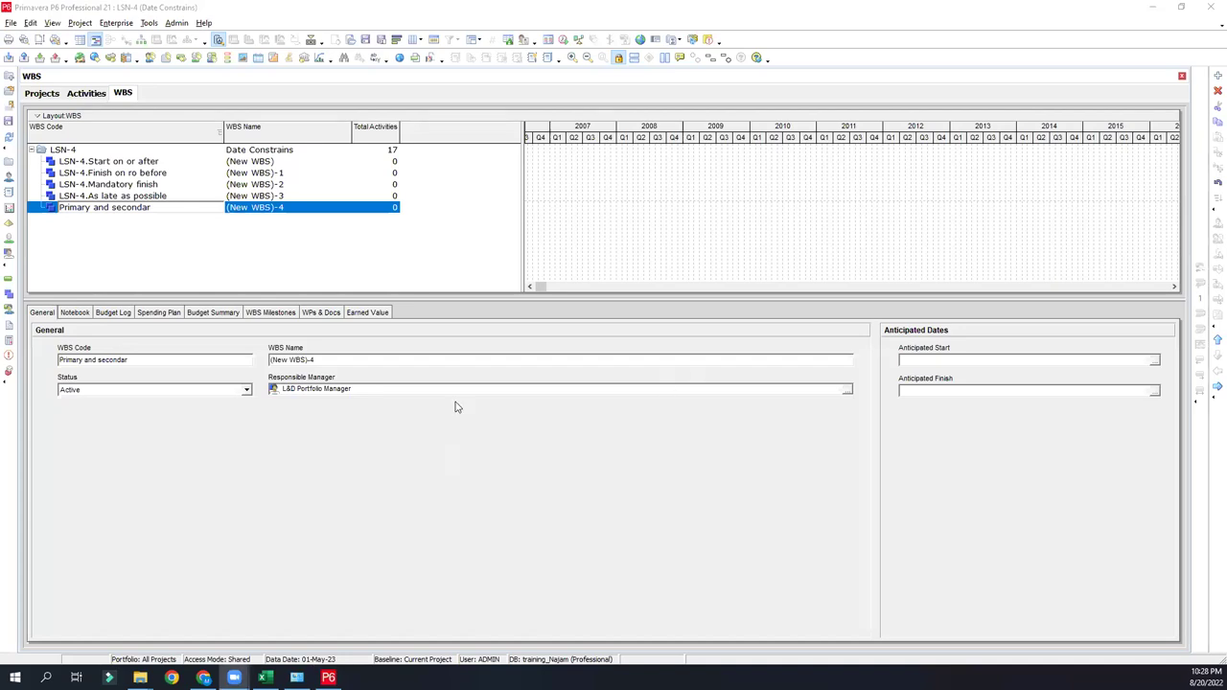
Sort the WBS by code and move the text "As late as possible" from that element's code to its name, giving it code 1
left_click(170, 134)
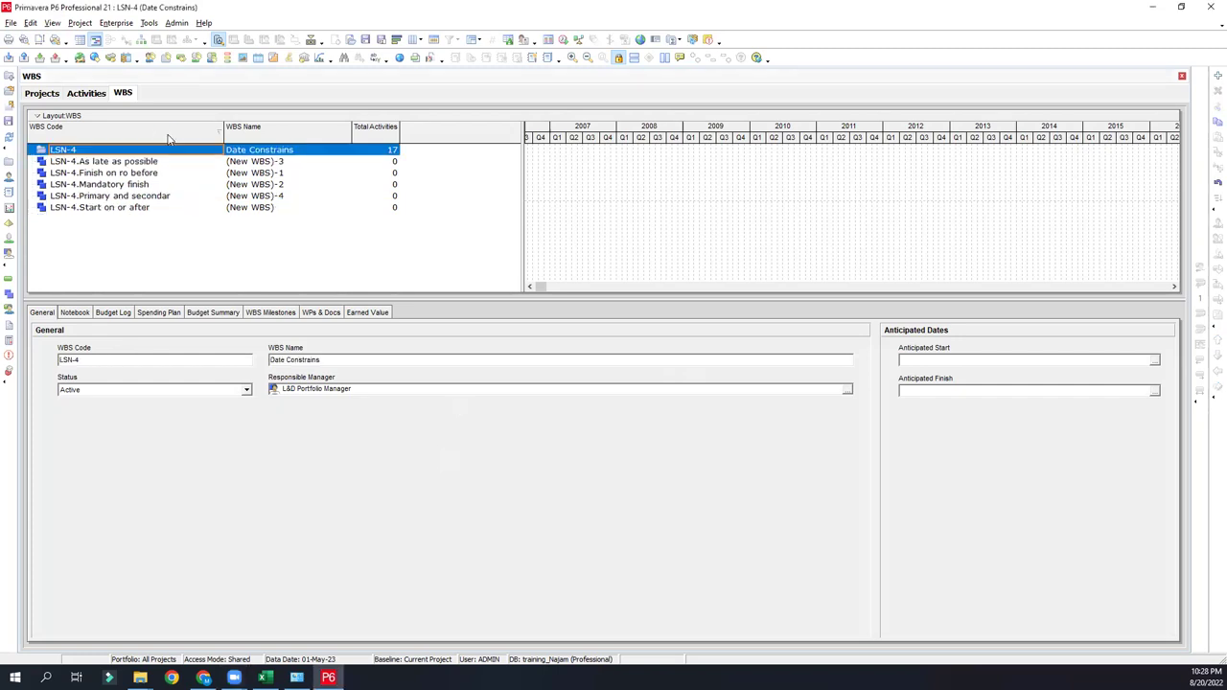
double_click(158, 162)
key("ctrl+c")
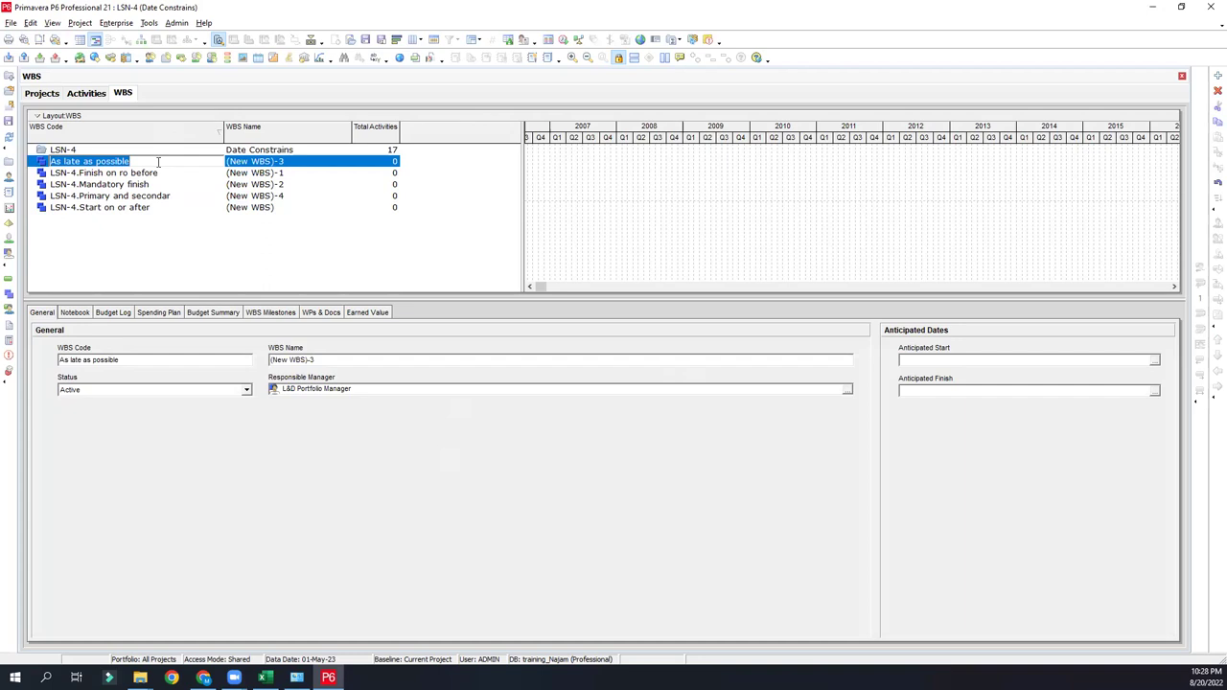
key("BackSpace")
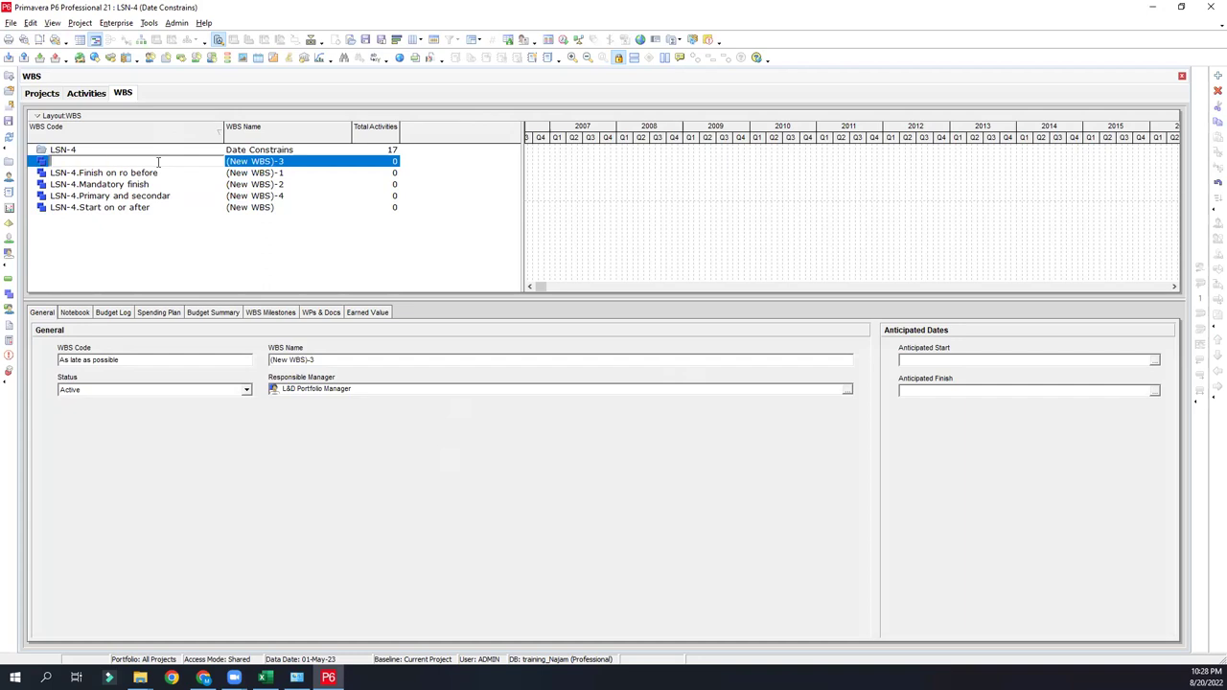
type("1")
left_click(293, 162)
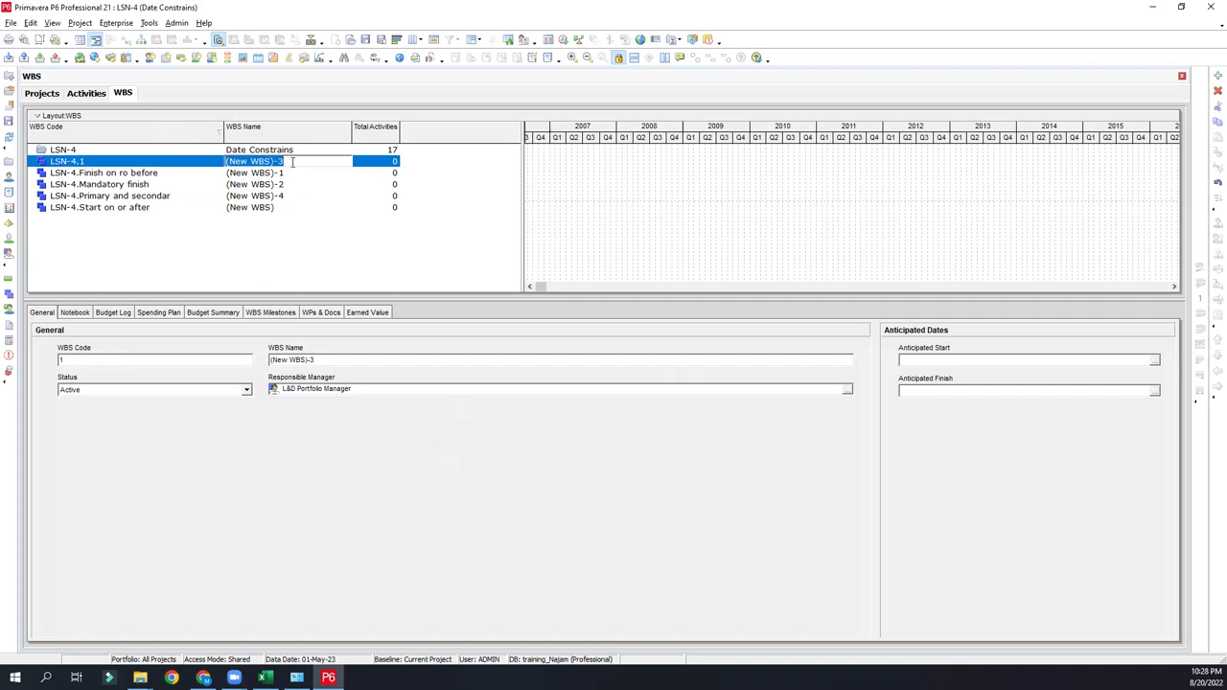
key("ctrl+v")
key("Return")
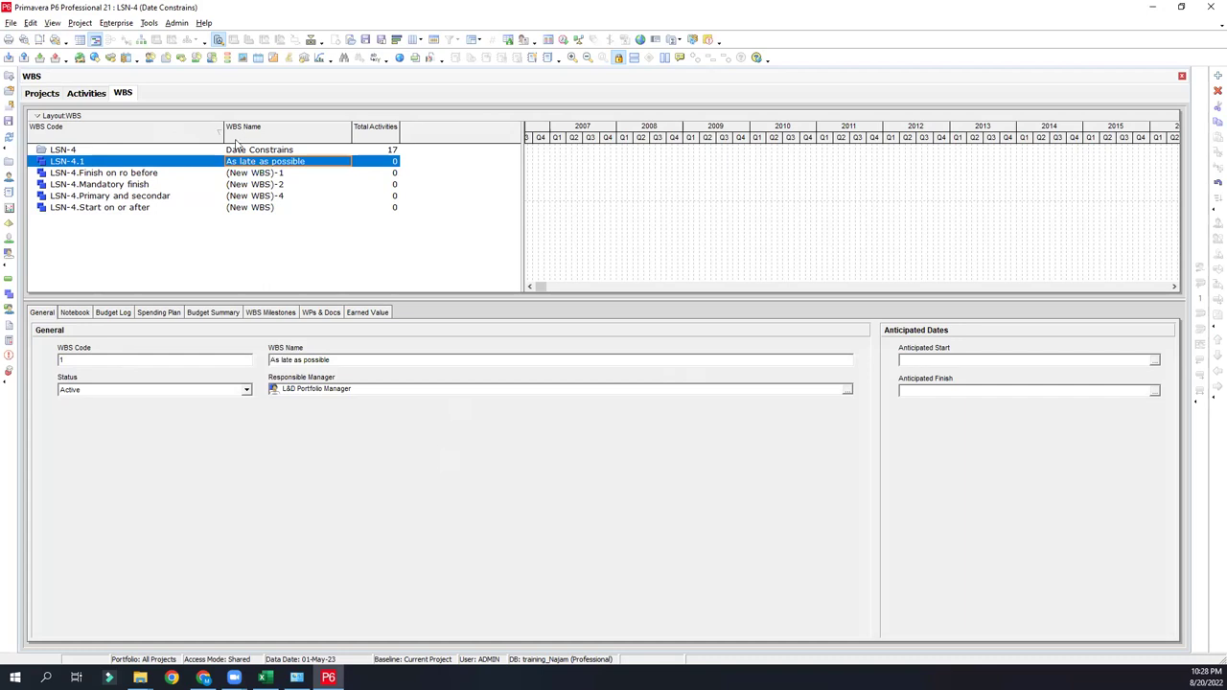
left_click_drag(222, 129, 179, 130)
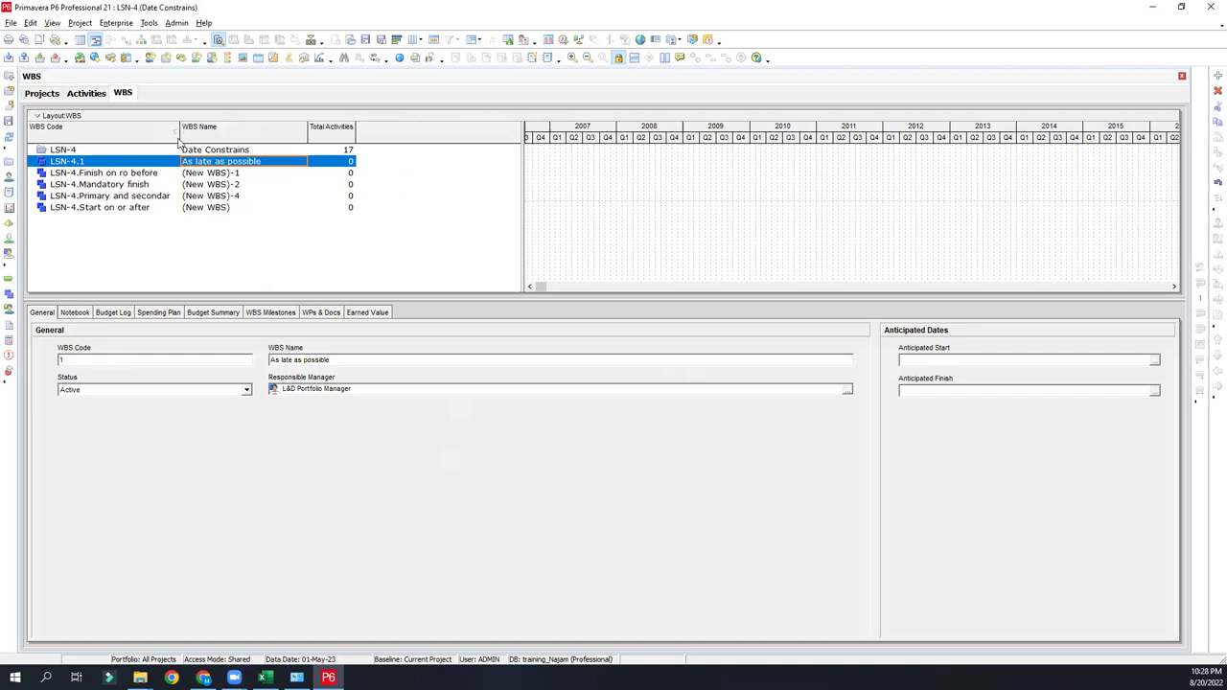
Move the text "Finish on ro before" from that element's WBS code to its WBS name, replacing the code with 2
double_click(110, 174)
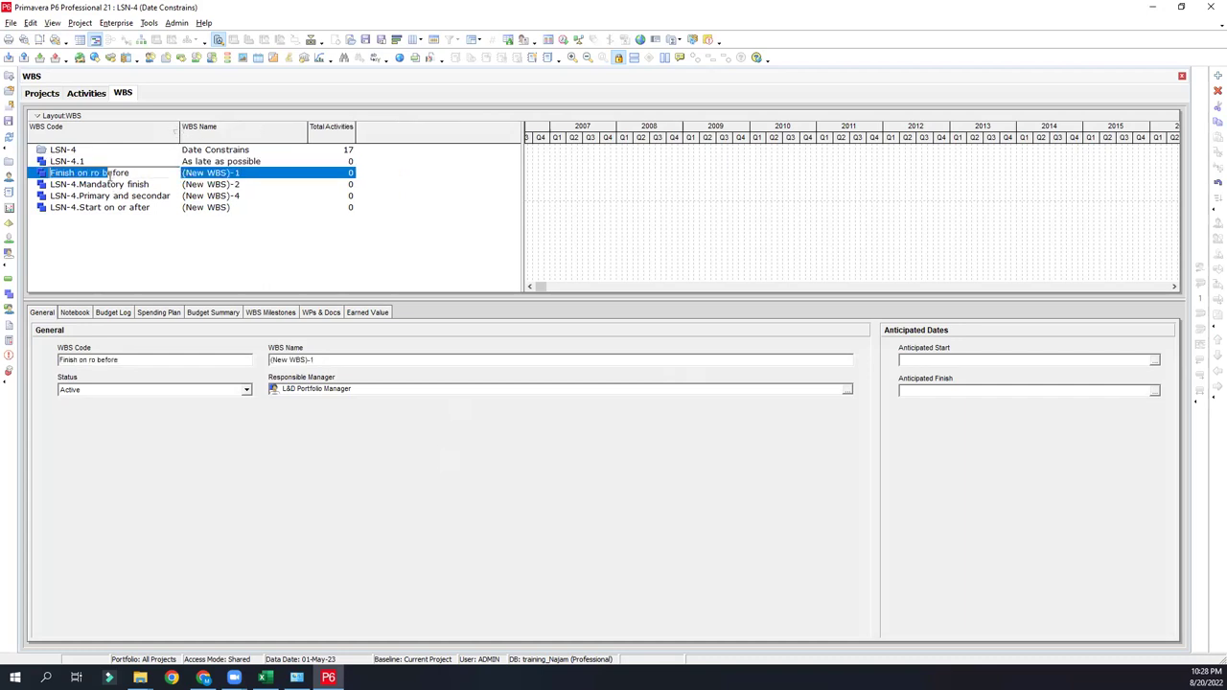
left_click(160, 176)
key("ctrl+a")
key("ctrl+c")
key("BackSpace")
type("2")
left_click(330, 247)
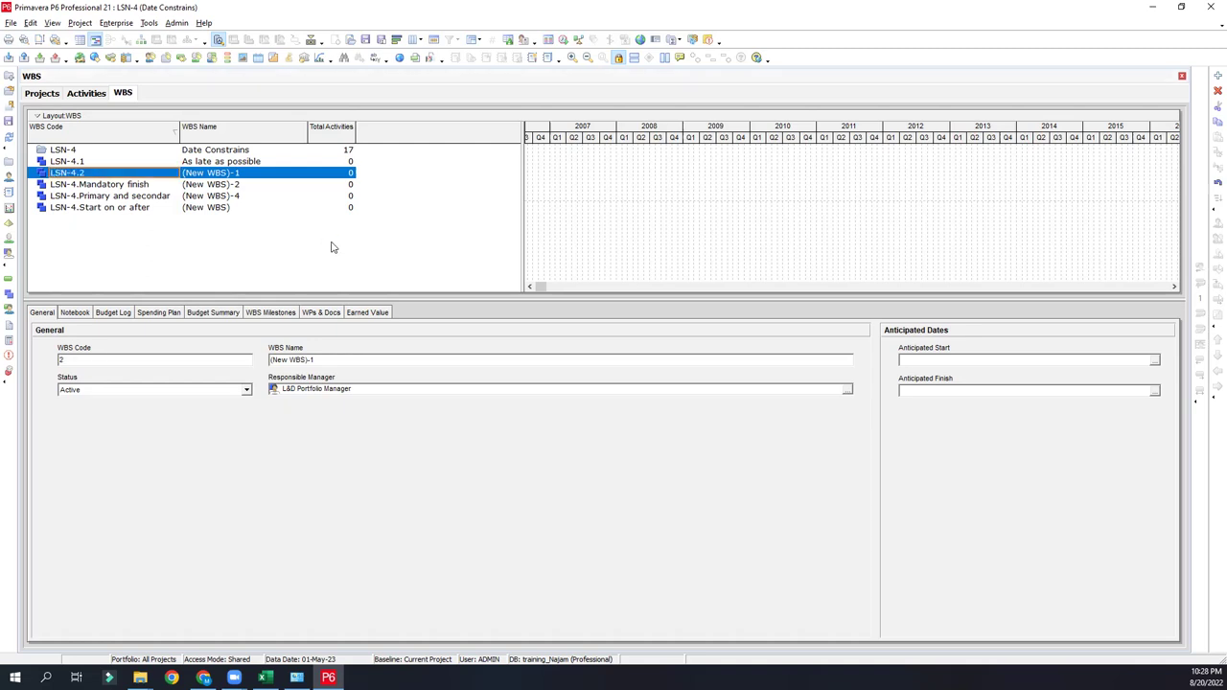
left_click(262, 174)
key("ctrl+a")
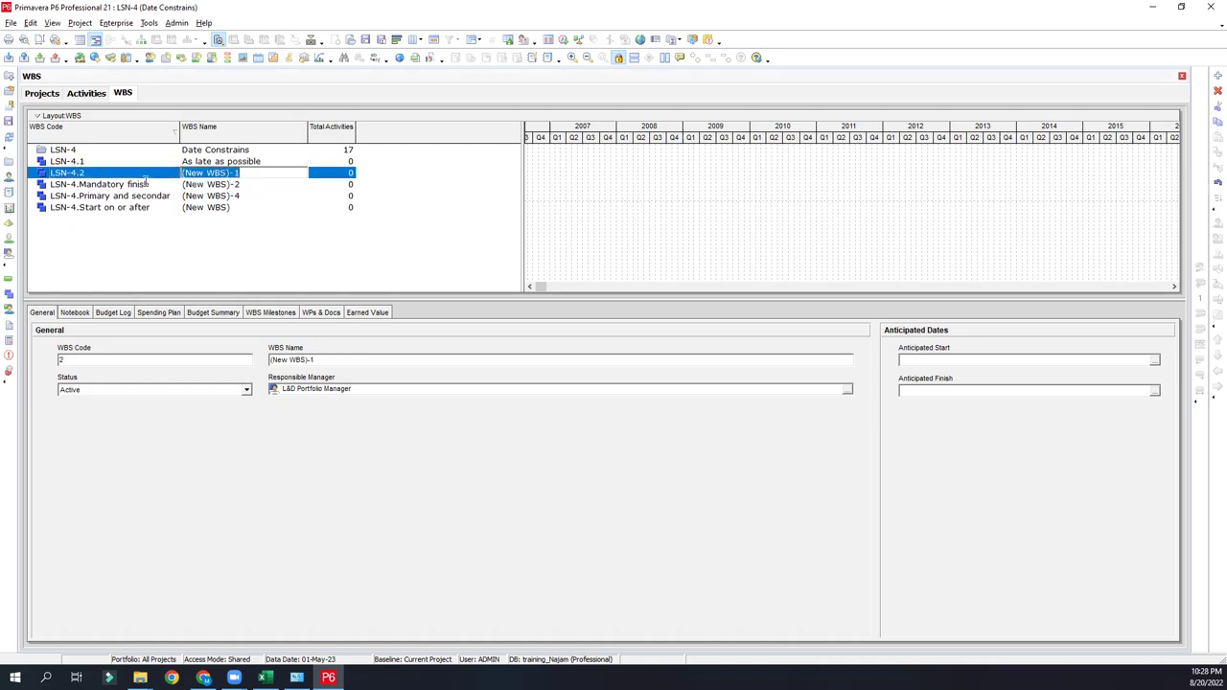
key("ctrl+v")
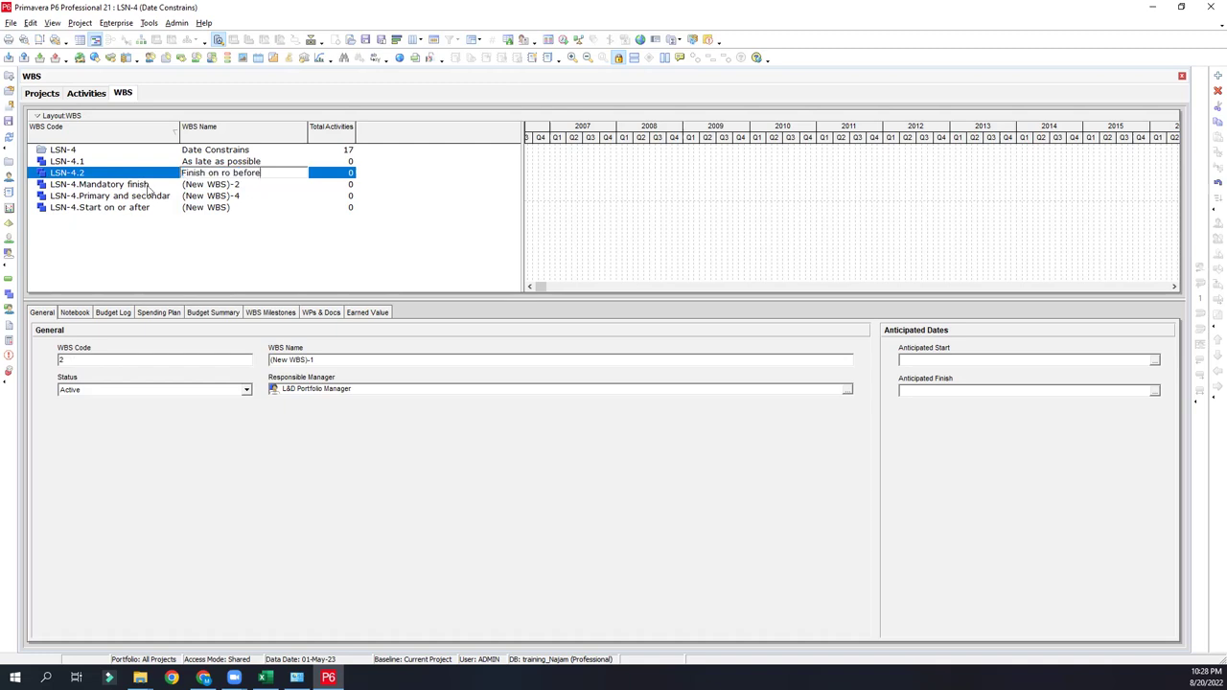
Replace the "Mandatory finish" text in that element's WBS code with 3
left_click(119, 185)
left_click(119, 184)
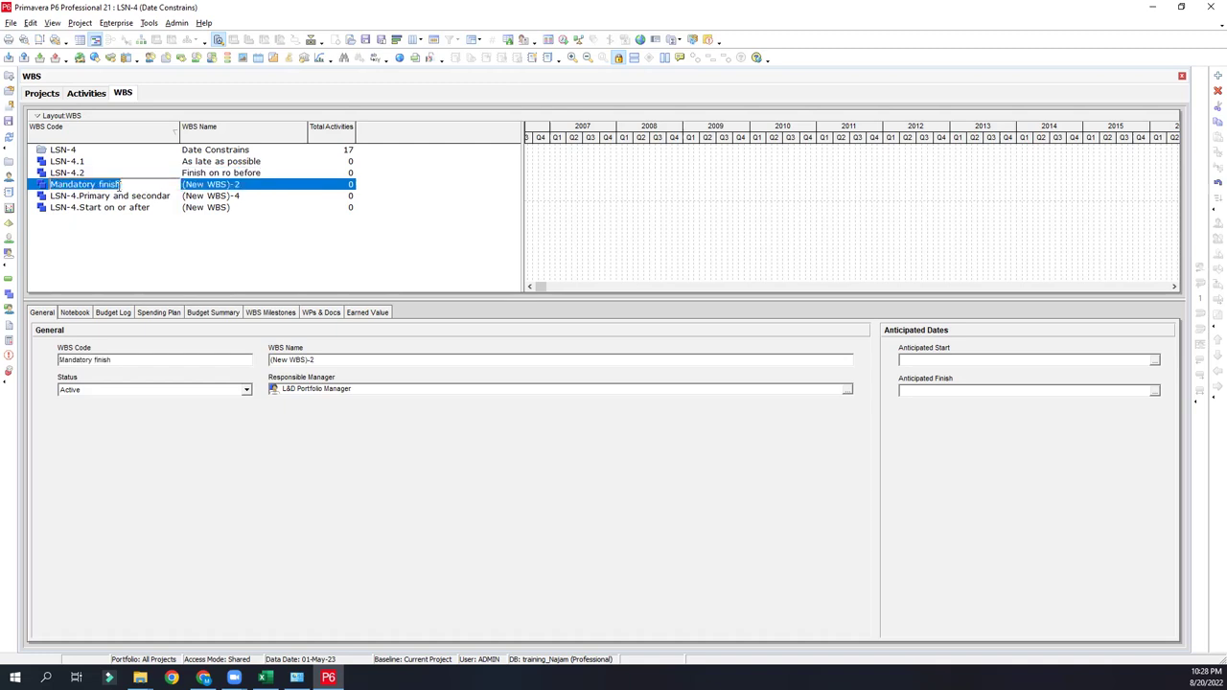
type("3")
key("Return")
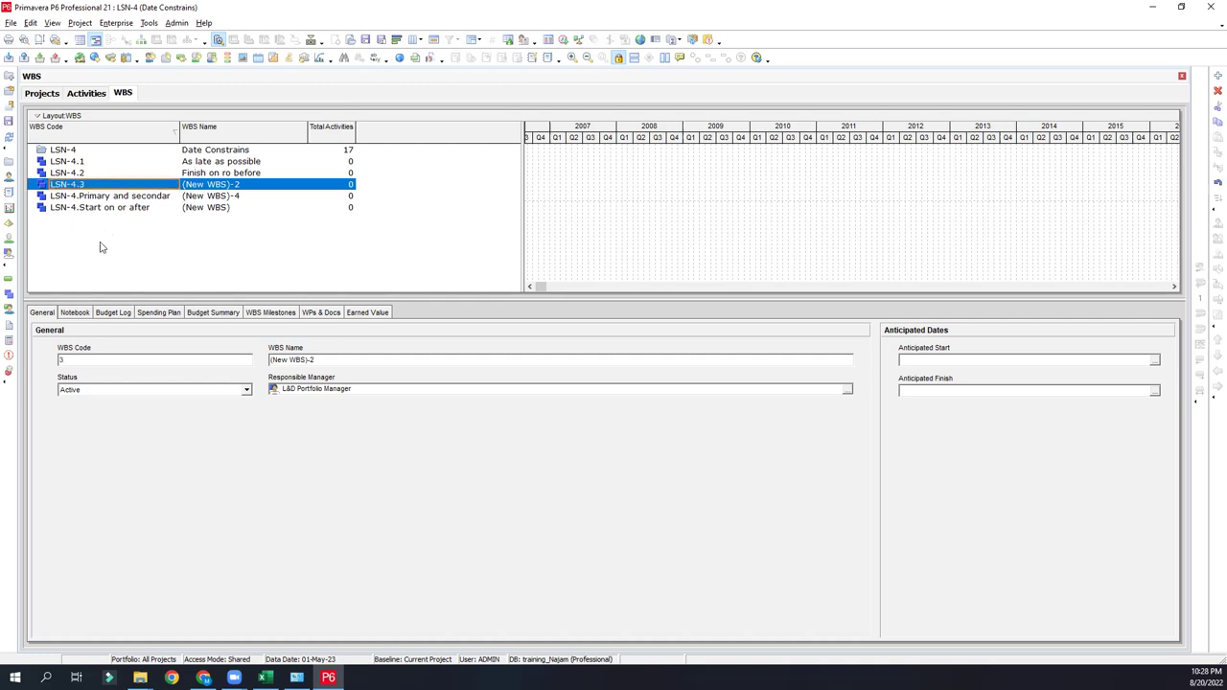
left_click(218, 186)
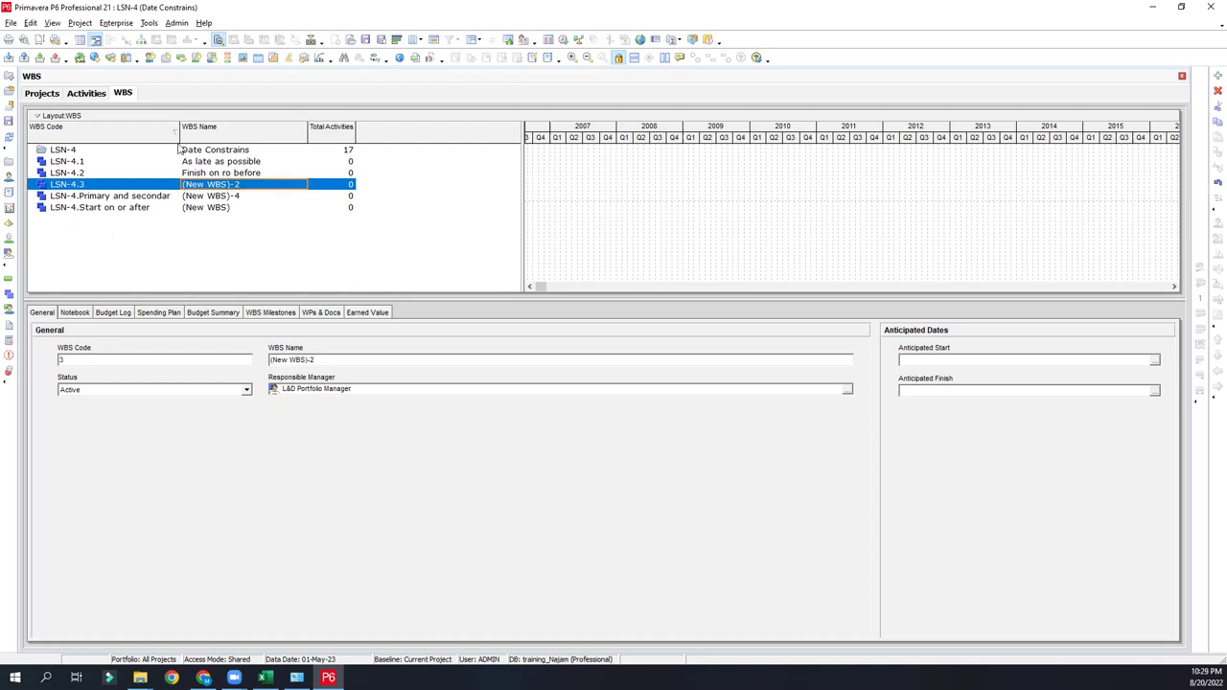
left_click(204, 187)
left_click_drag(212, 186, 189, 198)
Copy the text "Primary and secondar" from that element's WBS code and try to leave the code blank
left_click(125, 198)
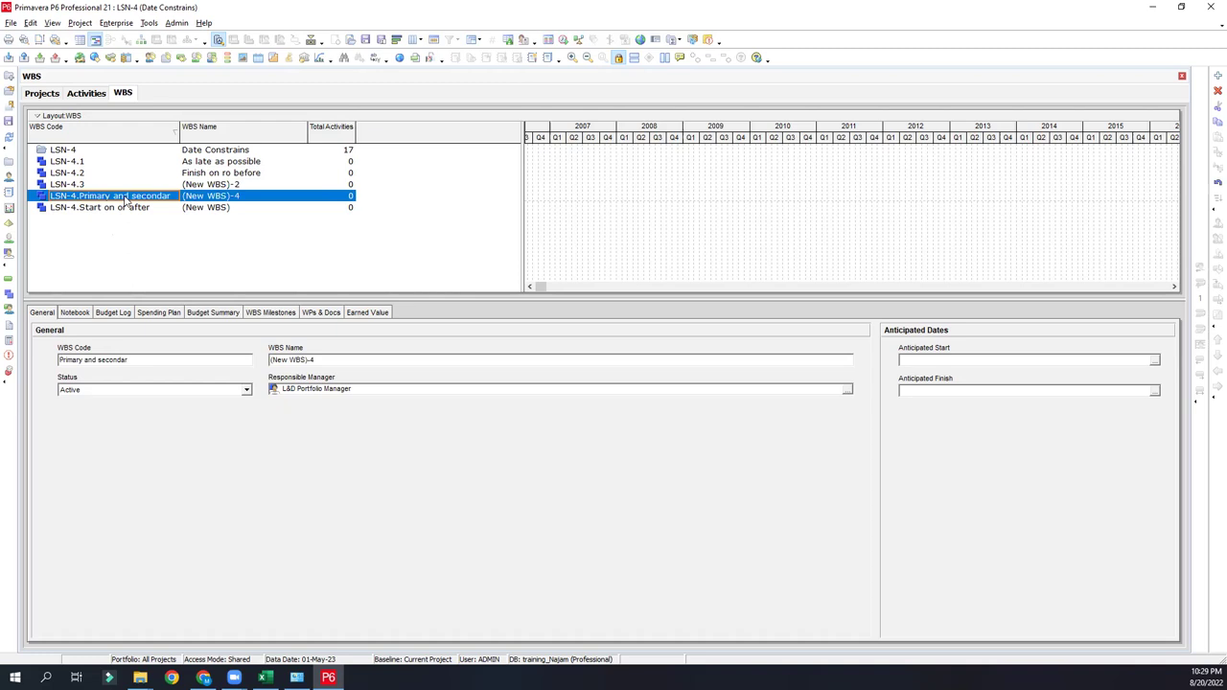
left_click(125, 199)
key("ctrl+a")
key("ctrl+c")
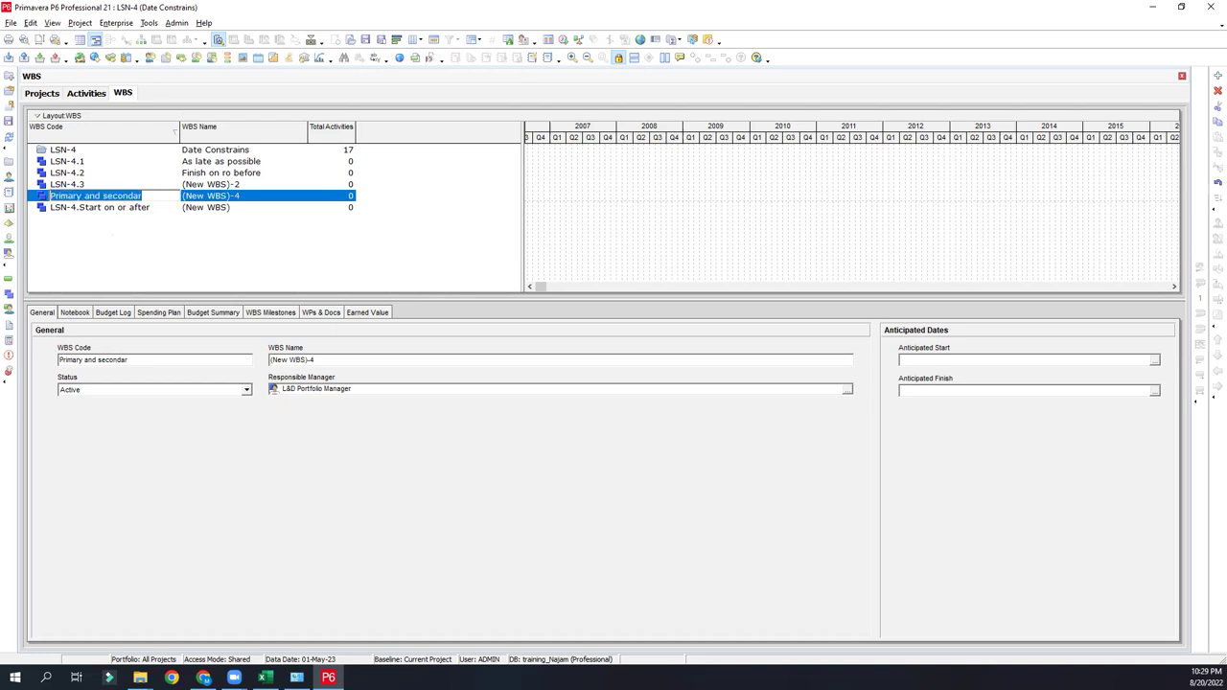
key("BackSpace")
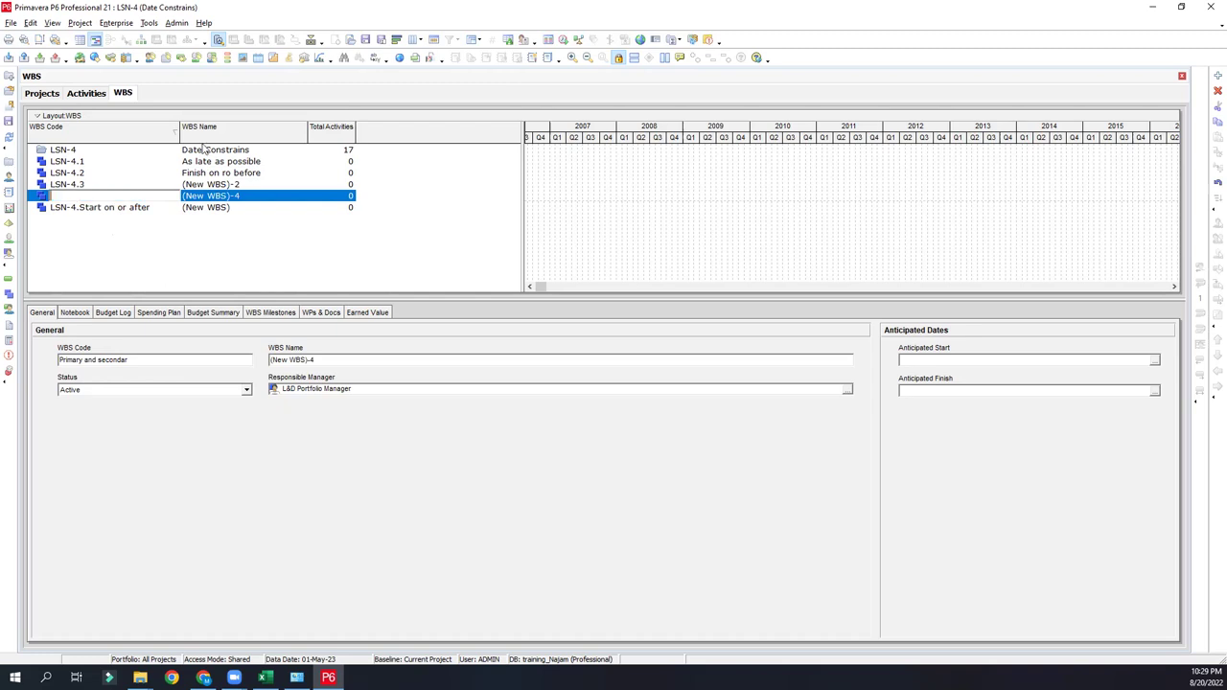
left_click(249, 192)
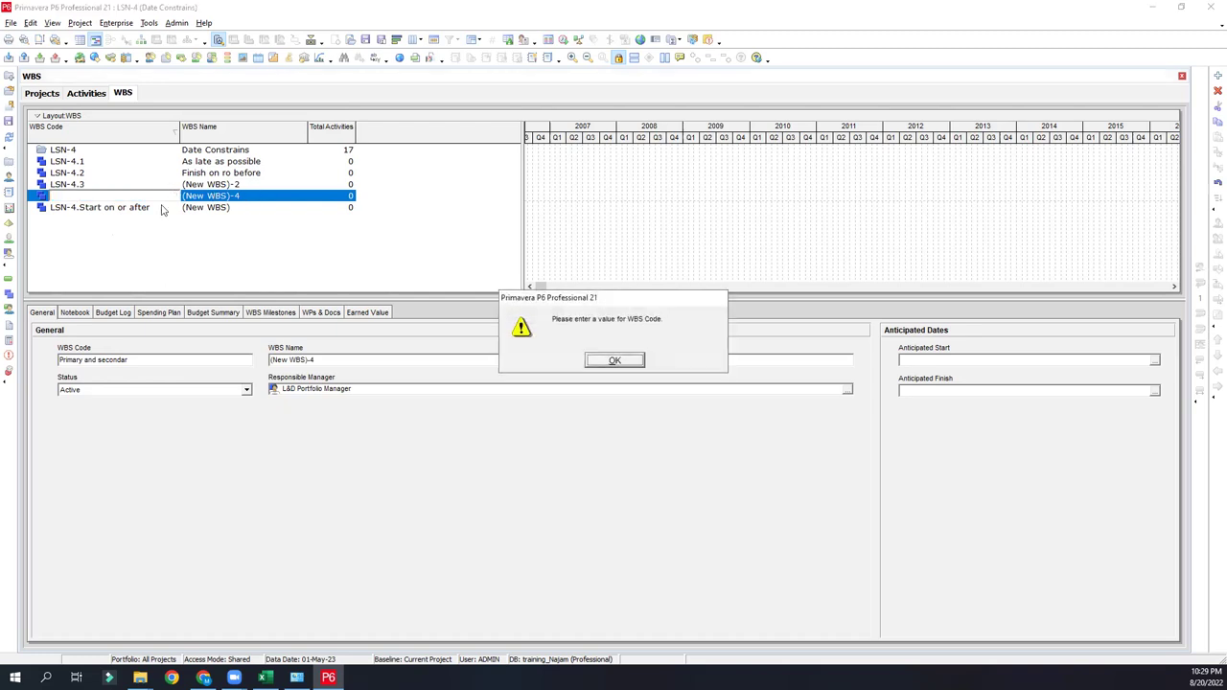
left_click(105, 200)
Replace the placeholder WBS name of element LSN-4.3 with "Mandatory Finish"
left_click(238, 182)
left_click(251, 185)
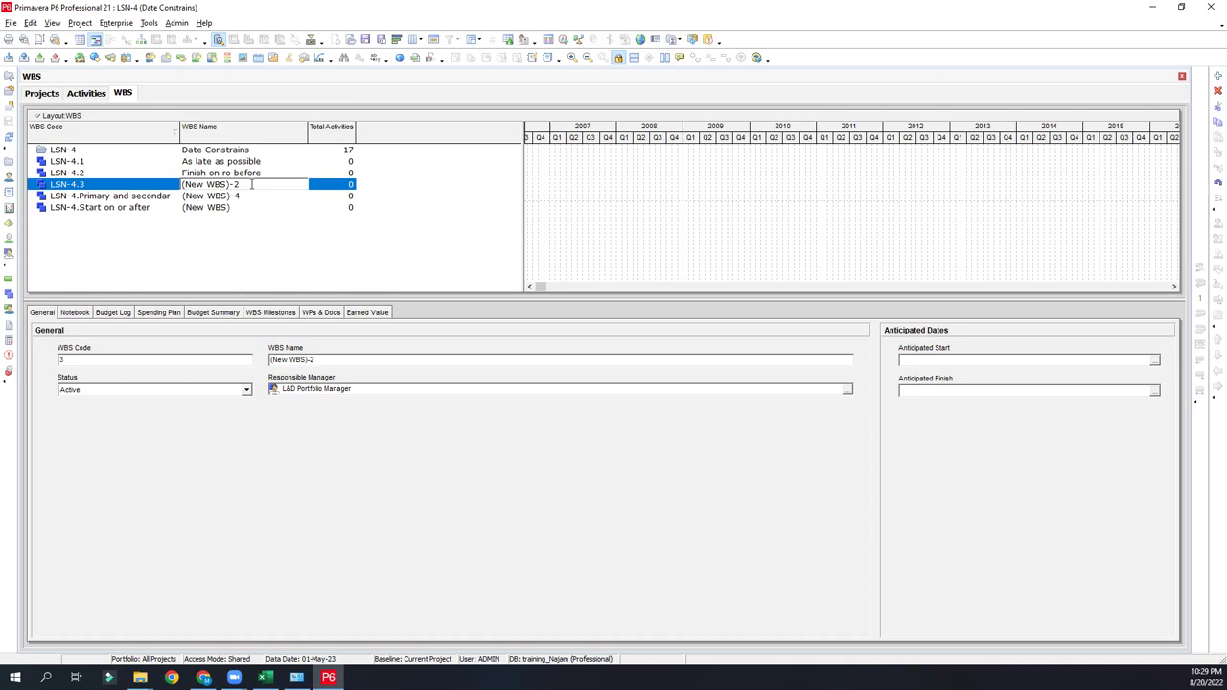
key("BackSpace")
key("BackSpace")
key("BackSpace")
key("BackSpace")
key("BackSpace")
key("BackSpace")
key("BackSpace")
key("BackSpace")
key("BackSpace")
key("BackSpace")
key("BackSpace")
key("ctrl+v")
key("ctrl+a")
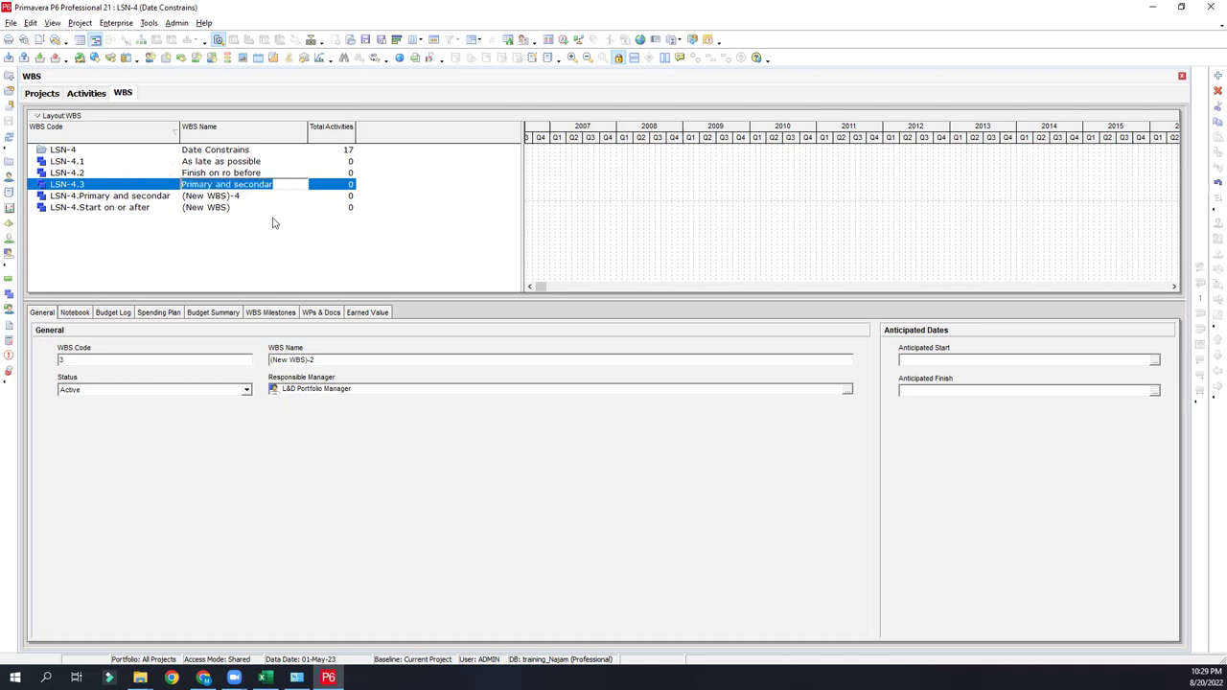
type("Manadt")
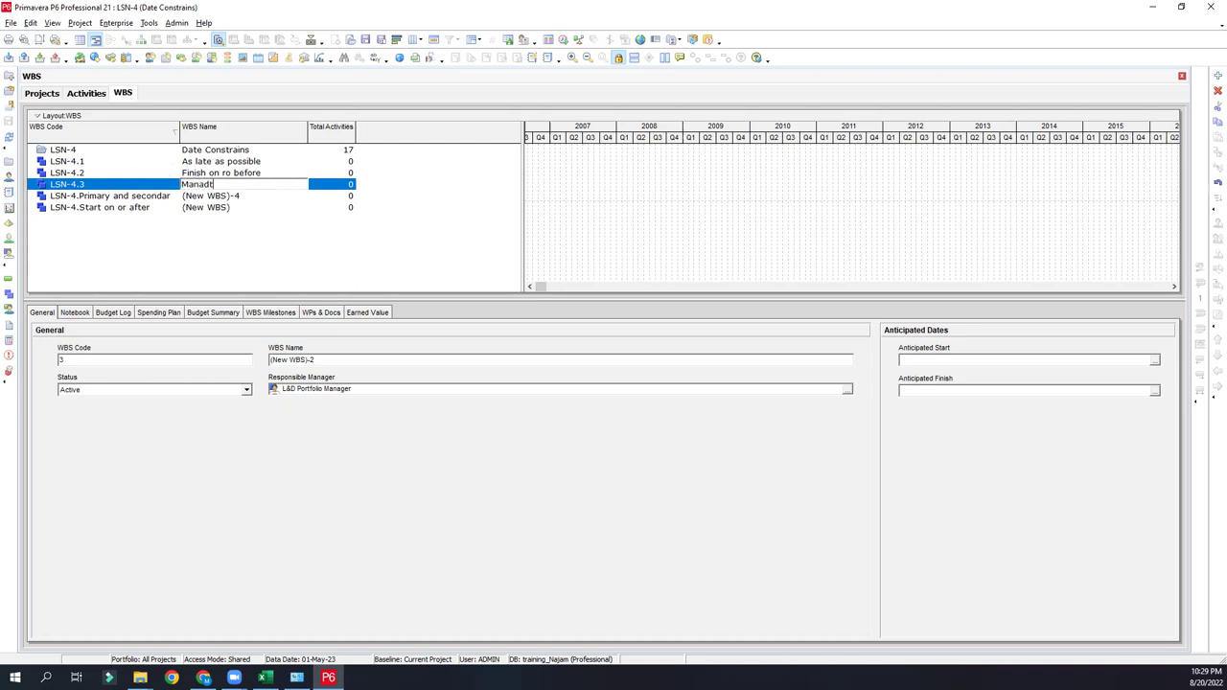
key("BackSpace")
key("BackSpace")
type("datory Finish")
left_click(272, 222)
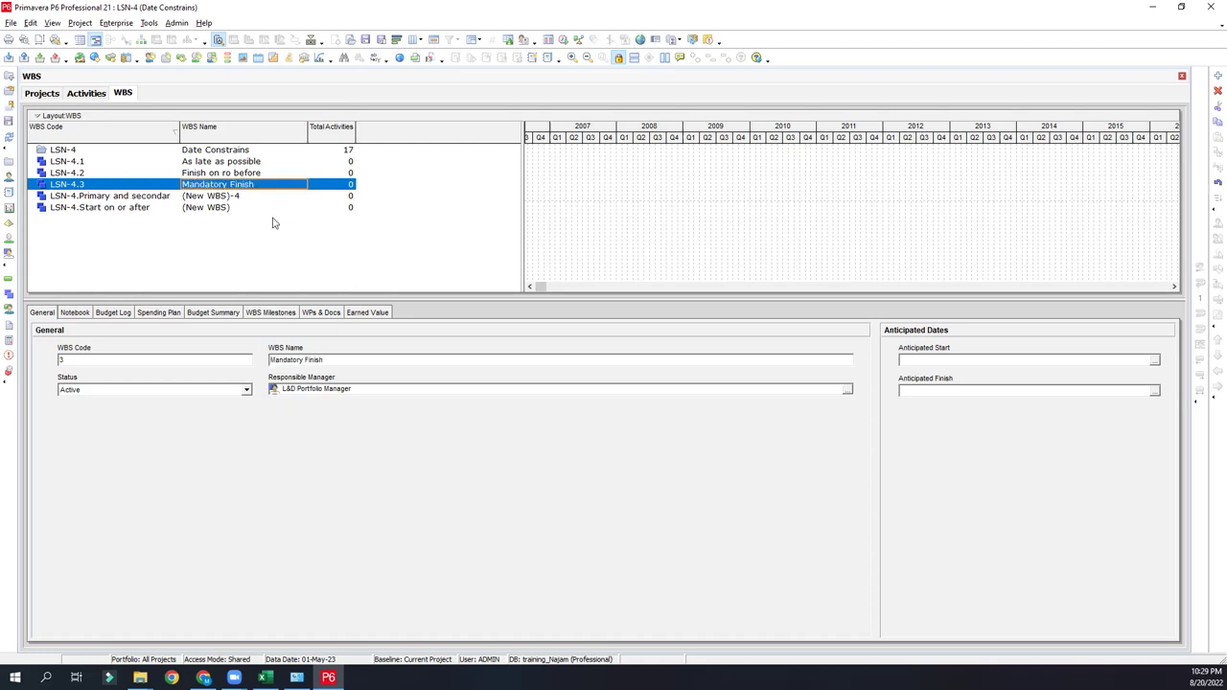
Cycle the sorting on WBS code until the elements are back in hierarchical order under the Date Constrains project
left_click(149, 198)
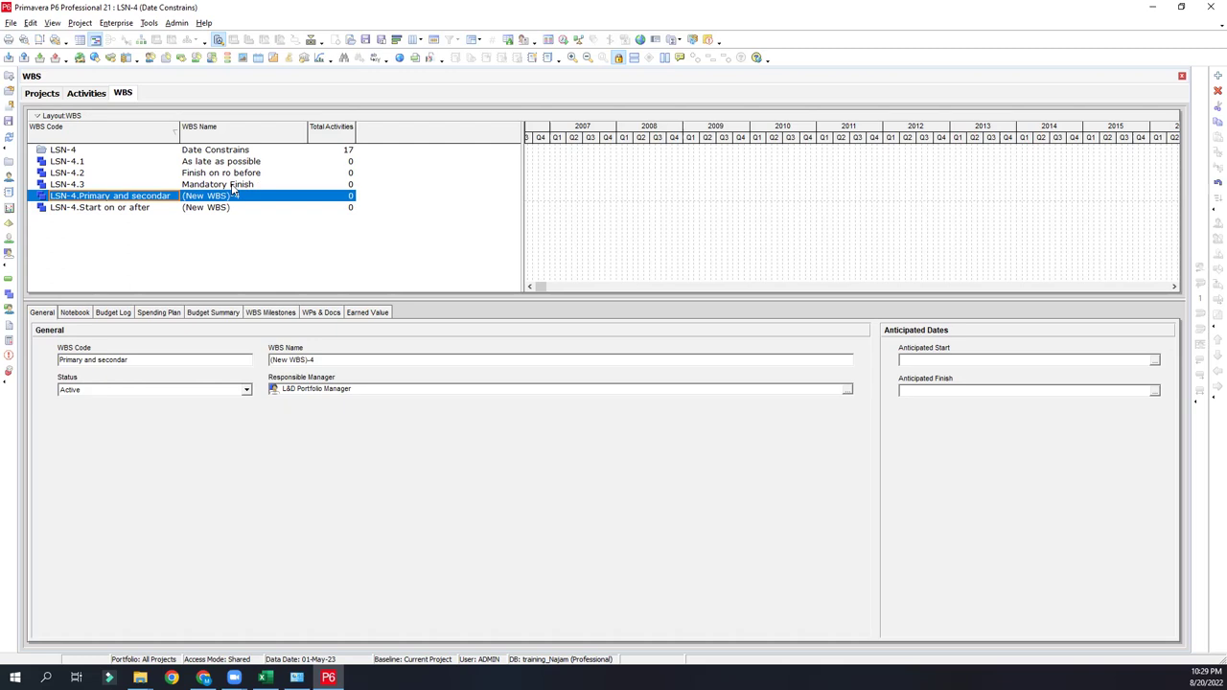
left_click(129, 134)
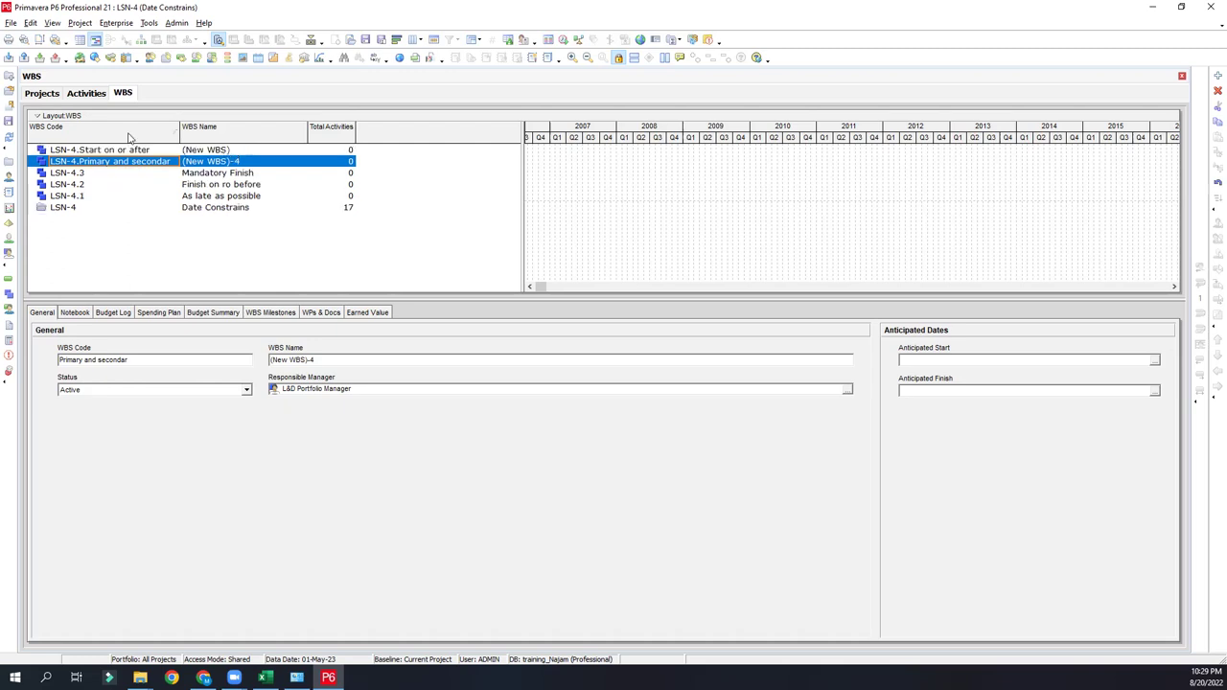
left_click(129, 134)
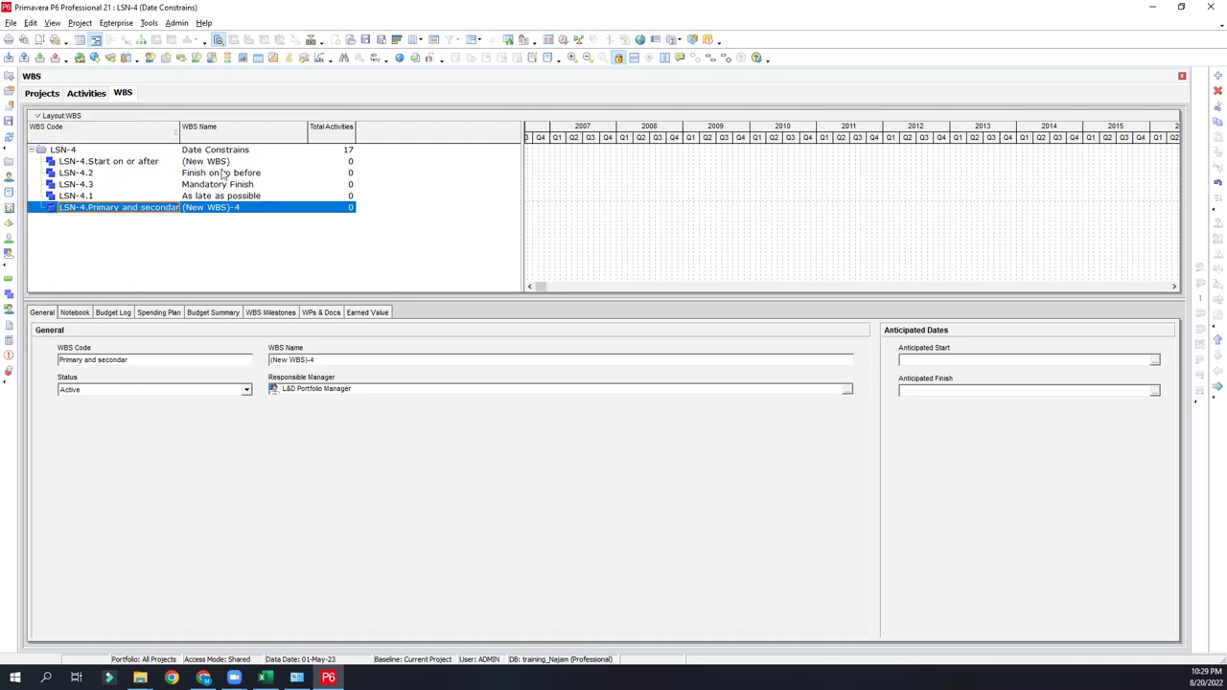
left_click(93, 198)
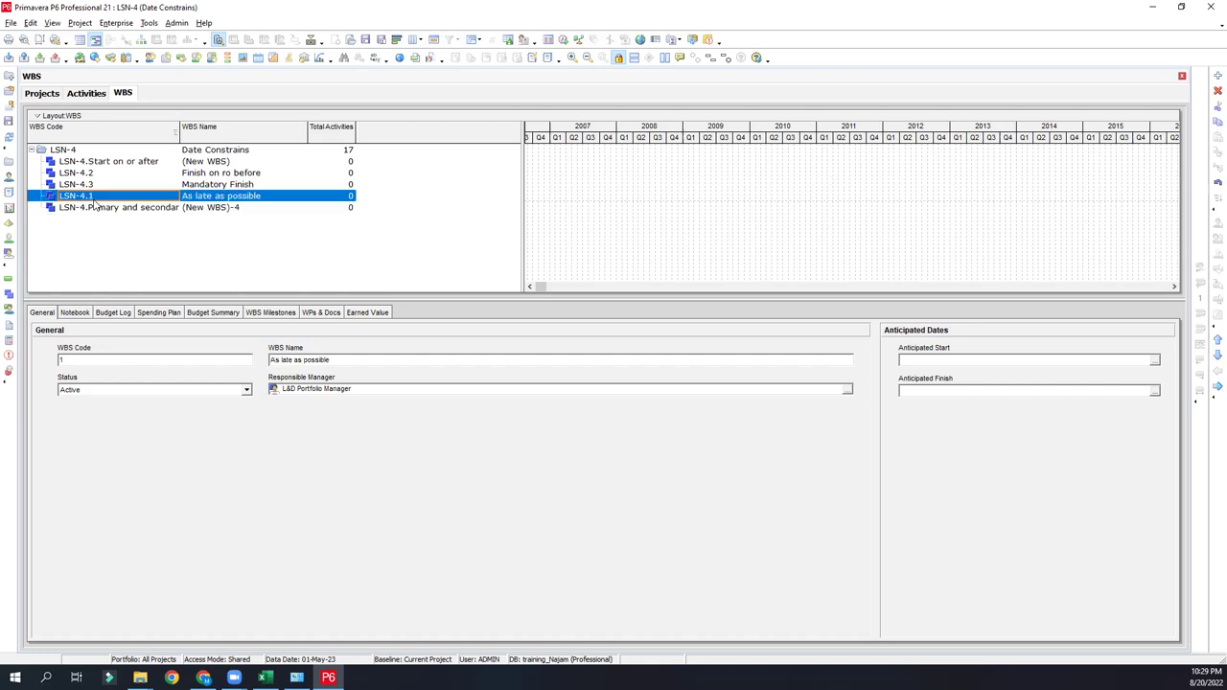
left_click(227, 210)
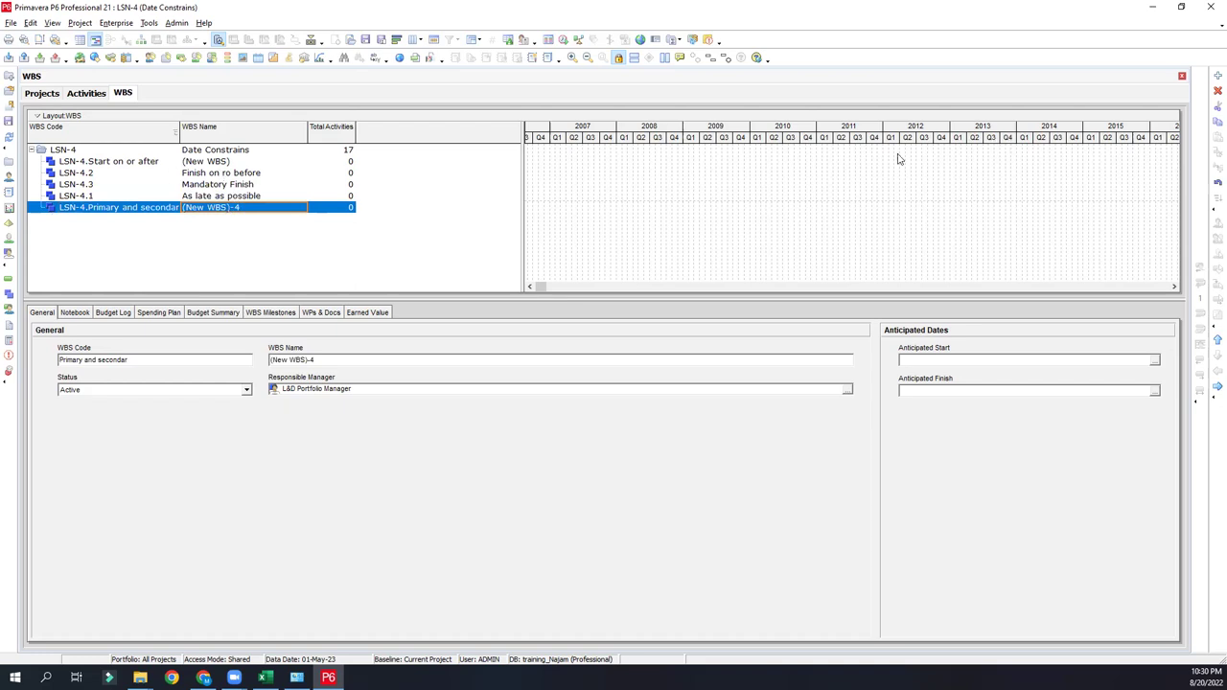
left_click(140, 198)
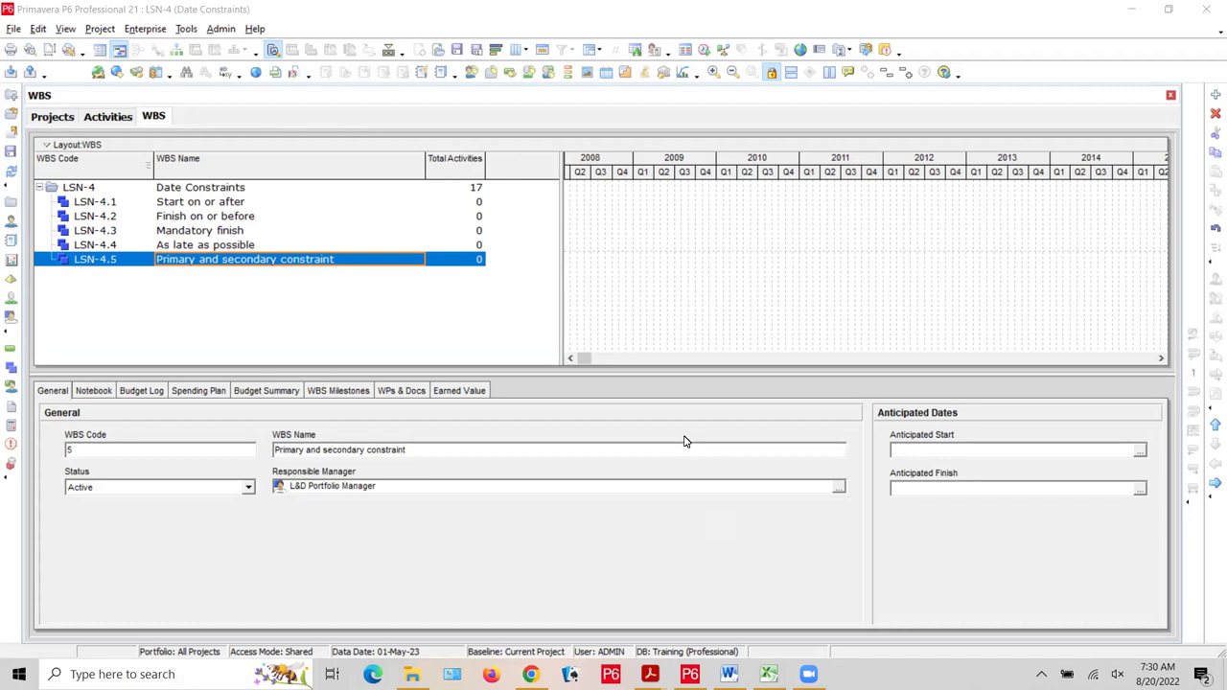
Show the project's activities and move A1000 and A1010 into the WBS element LSN-4.1 Start on or after
left_click(228, 203)
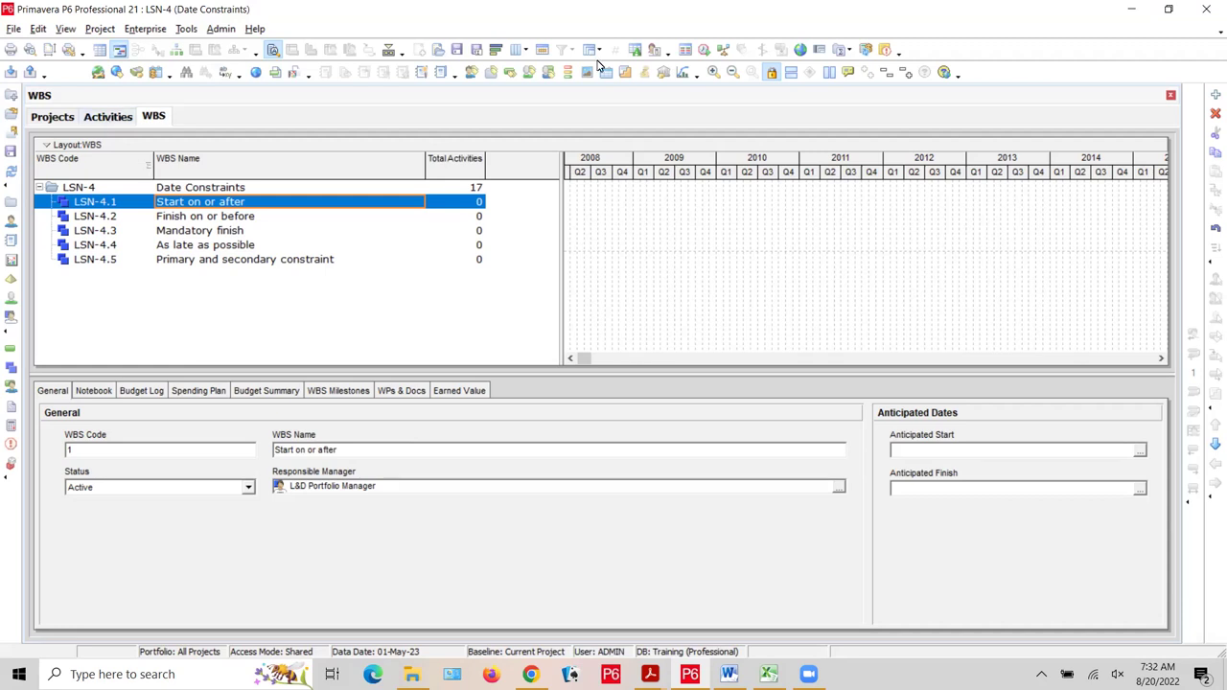
left_click(105, 119)
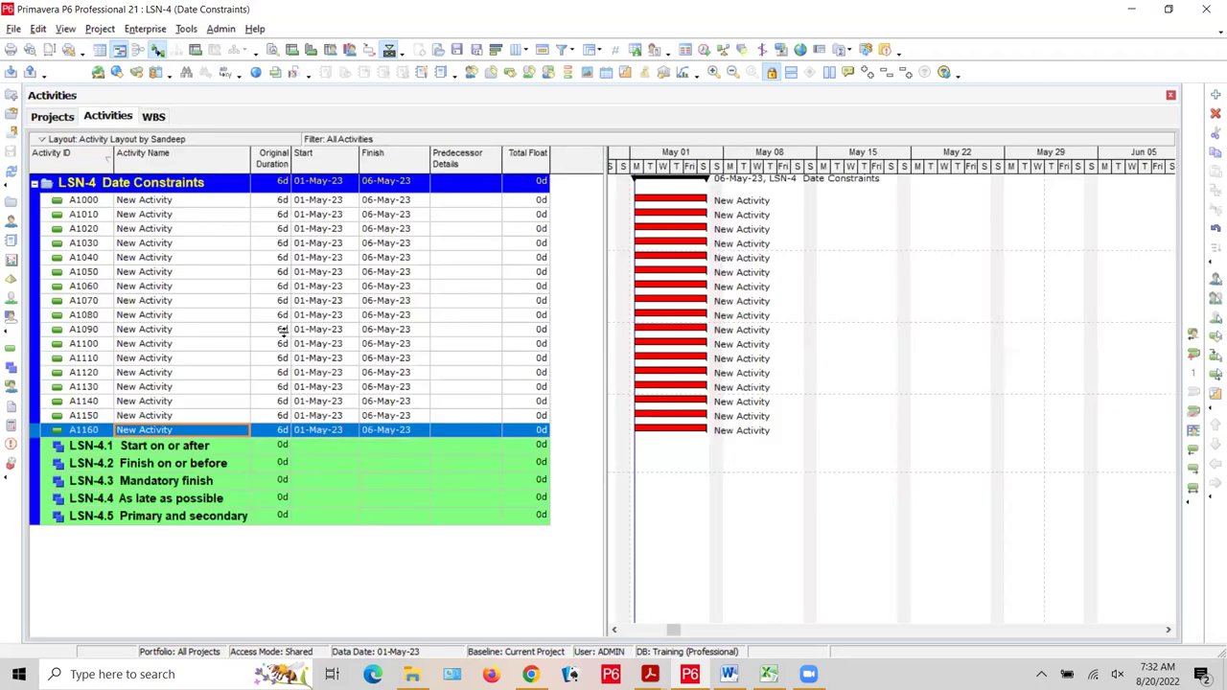
left_click(286, 203)
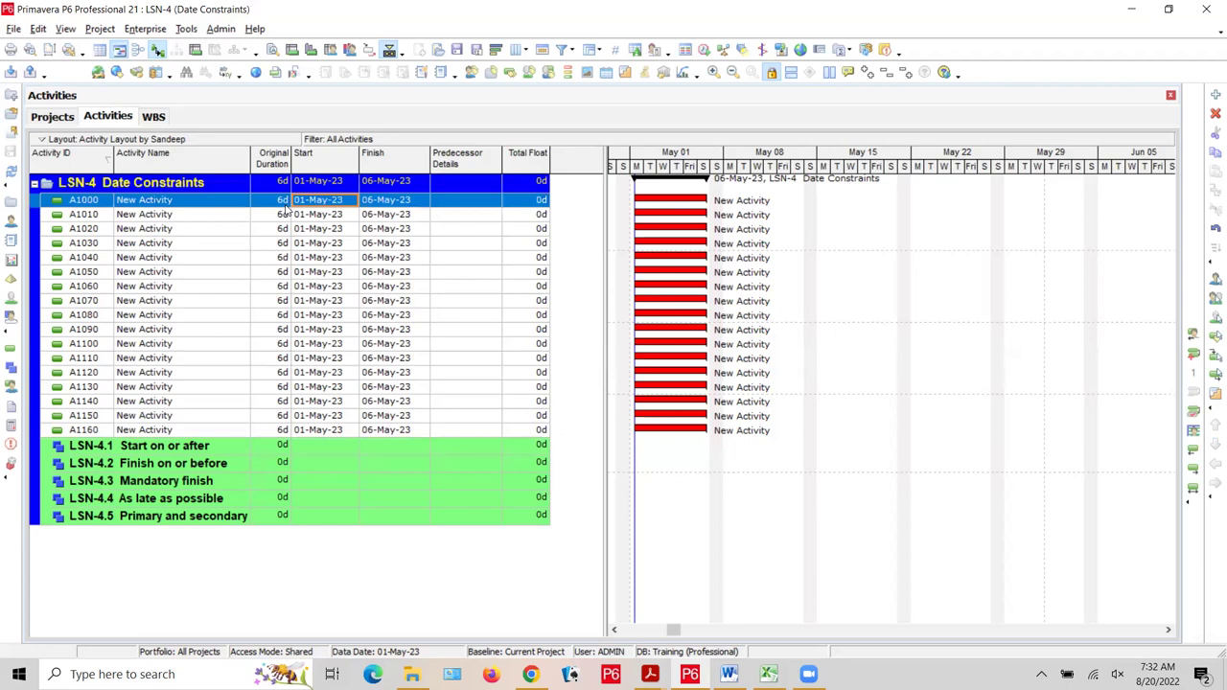
left_click(307, 216, "ctrl")
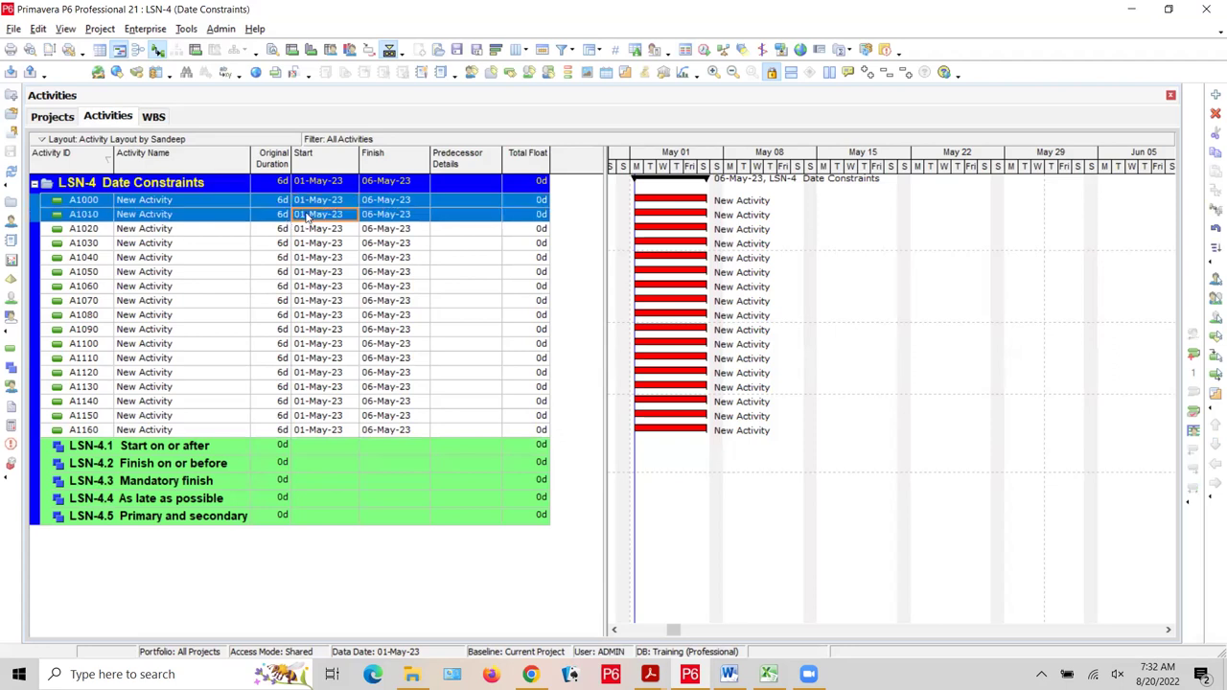
key("ctrl+x")
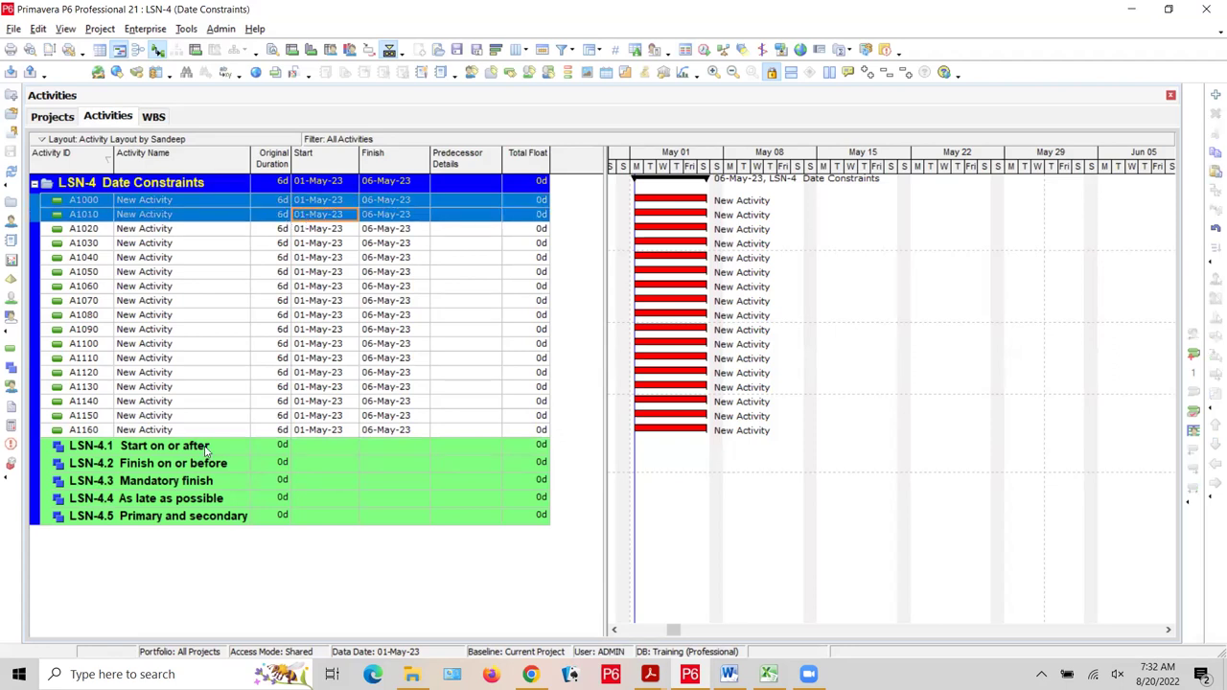
left_click(205, 449)
key("ctrl+v")
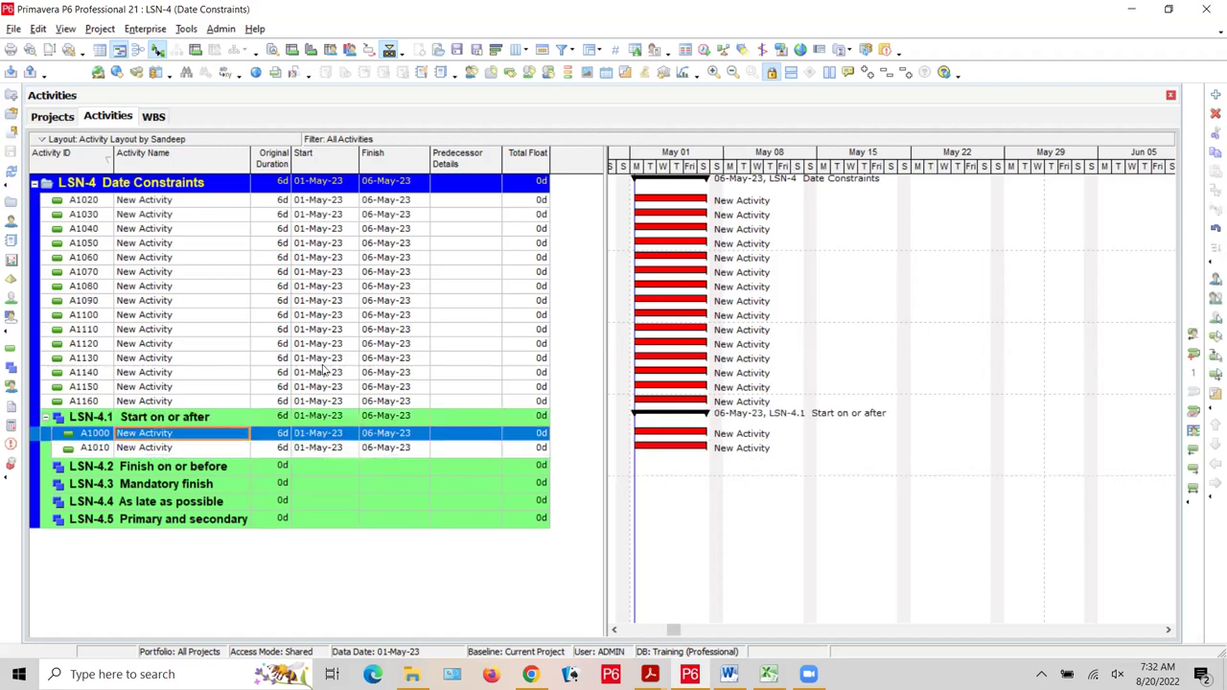
Move activities A1020 and A1030 into the WBS element LSN-4.2 Finish on or before
left_click(327, 202)
key("Right")
key("Down")
key("Down")
key("Down")
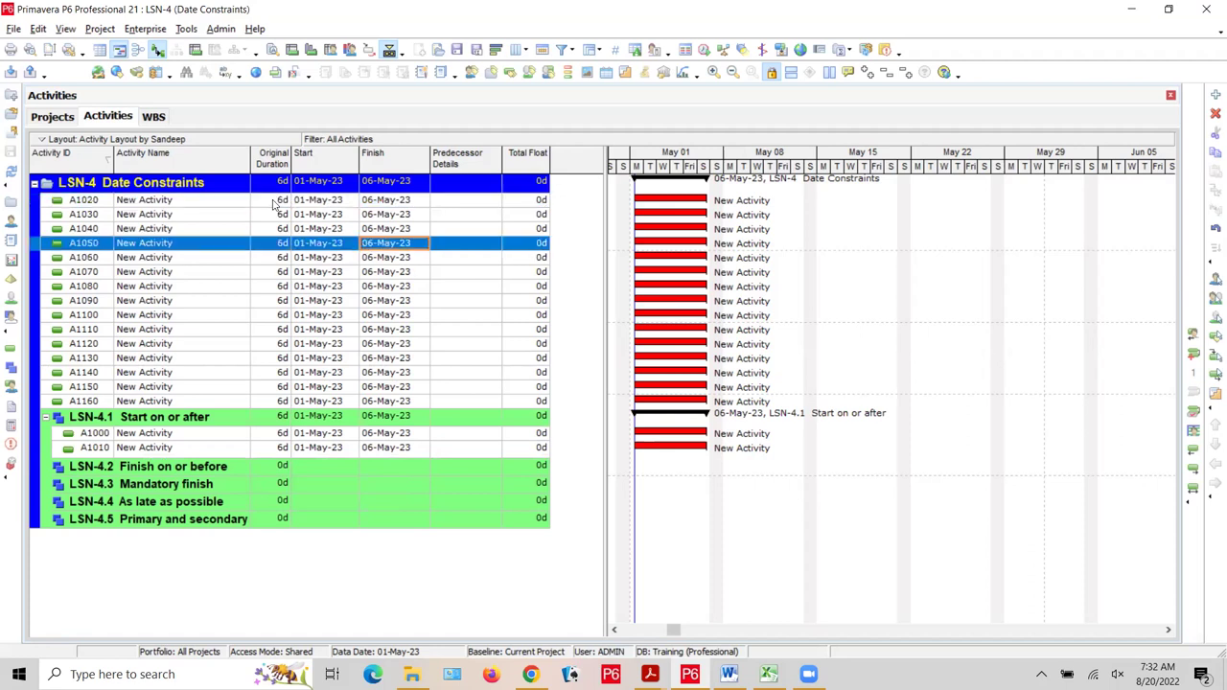
left_click(276, 202)
key("shift+Down")
key("ctrl+x")
left_click(236, 468)
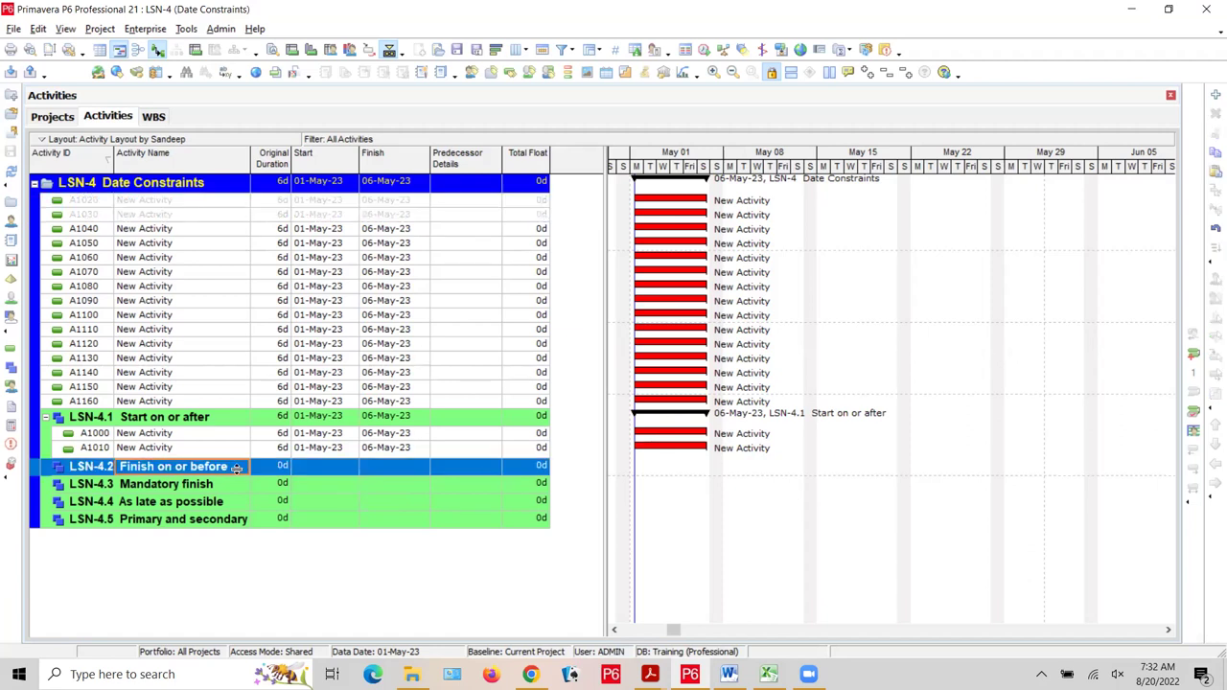
key("ctrl+v")
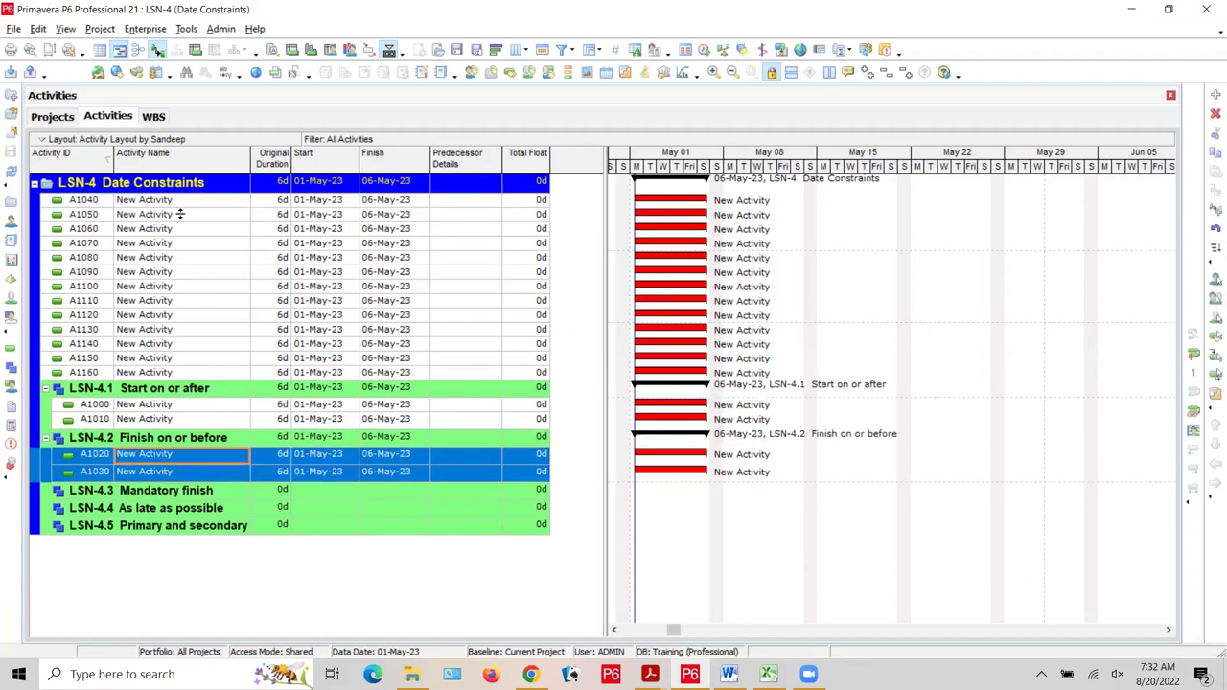
Move the eight activities A1040 through A1110 into the WBS element LSN-4.3 Mandatory finish
left_click(357, 198)
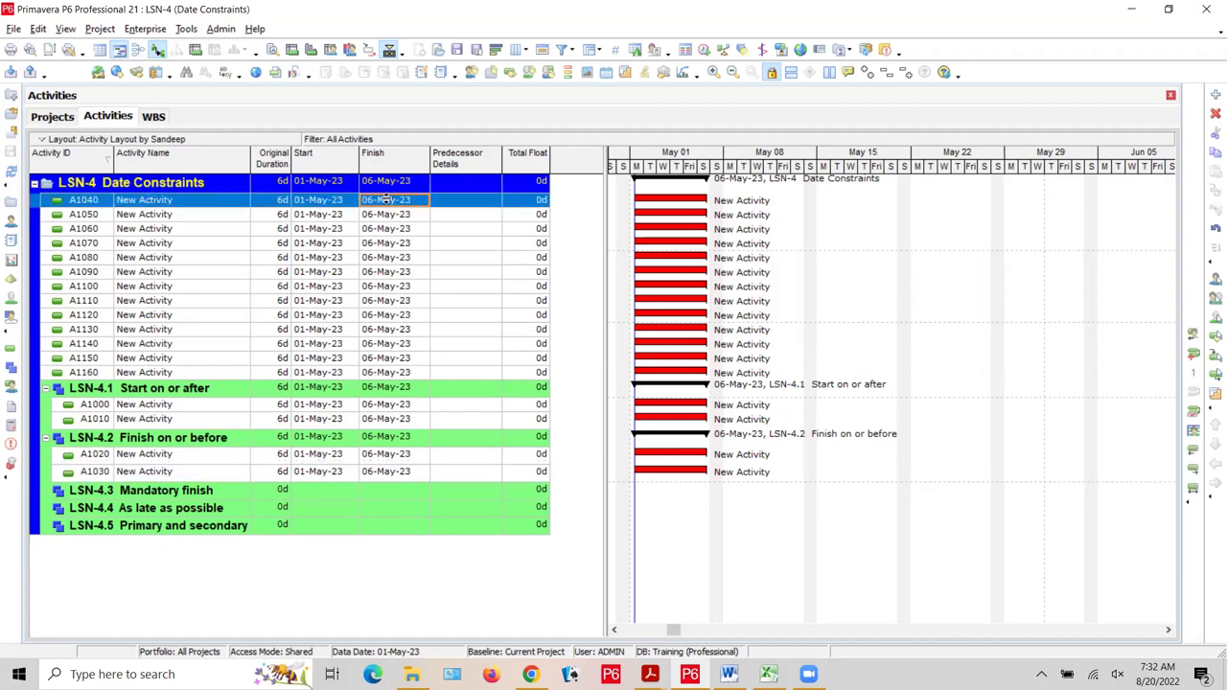
left_click_drag(385, 199, 384, 215)
left_click_drag(381, 234, 378, 300)
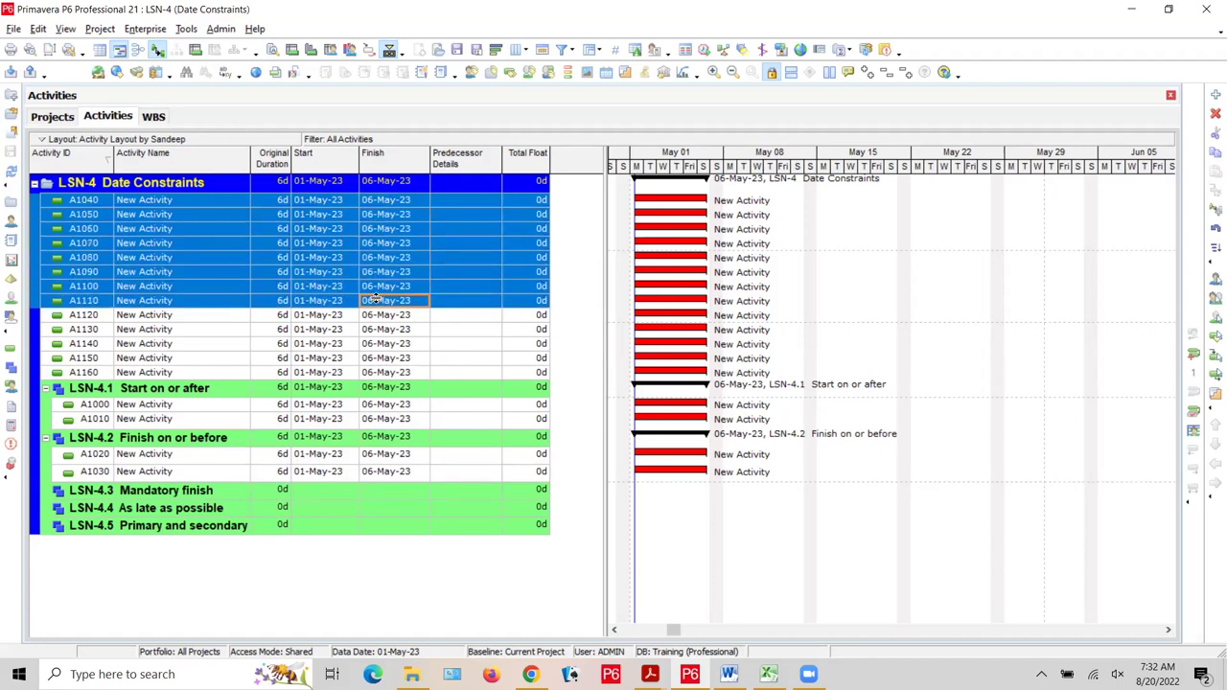
left_click(251, 489)
key("ctrl+v")
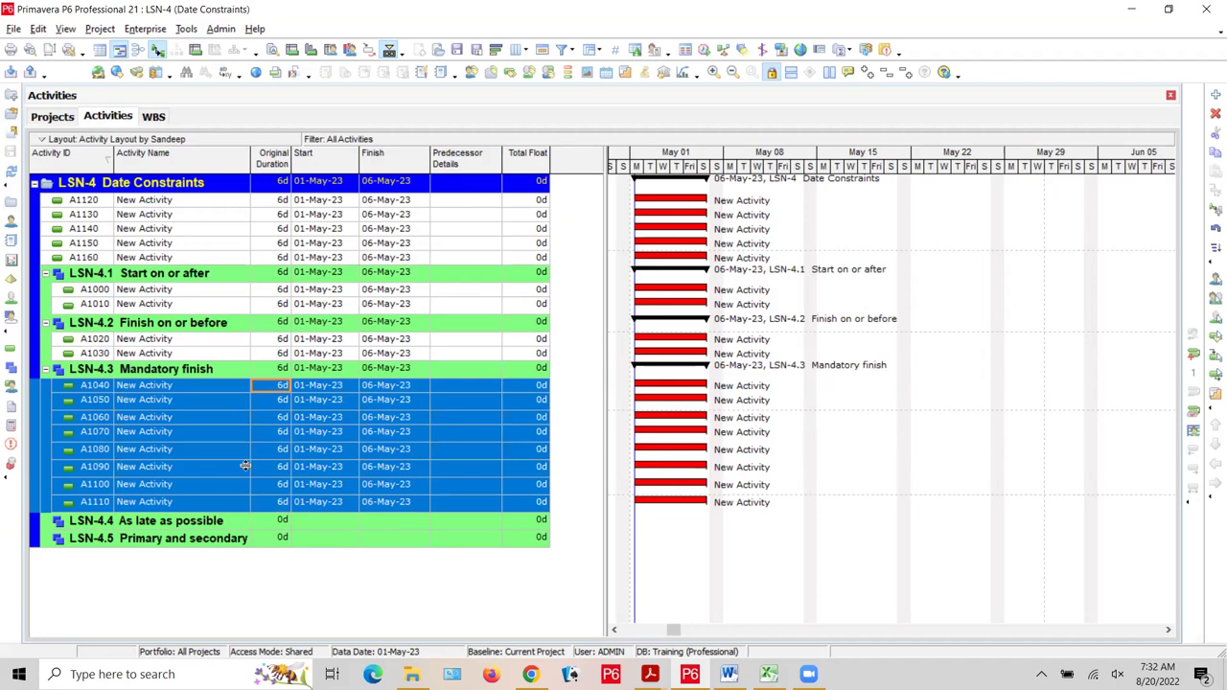
Move activity A1120 into the WBS element LSN-4.4 As late as possible
left_click(334, 201)
key("ctrl+x")
left_click(254, 526)
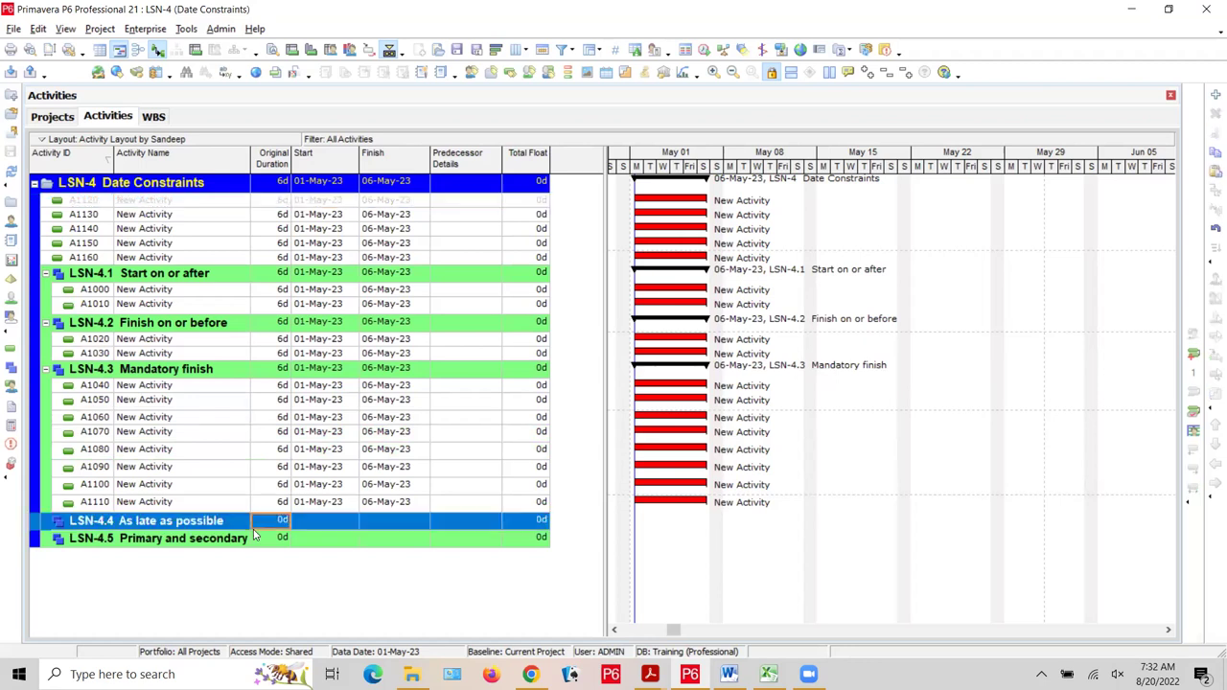
key("ctrl+v")
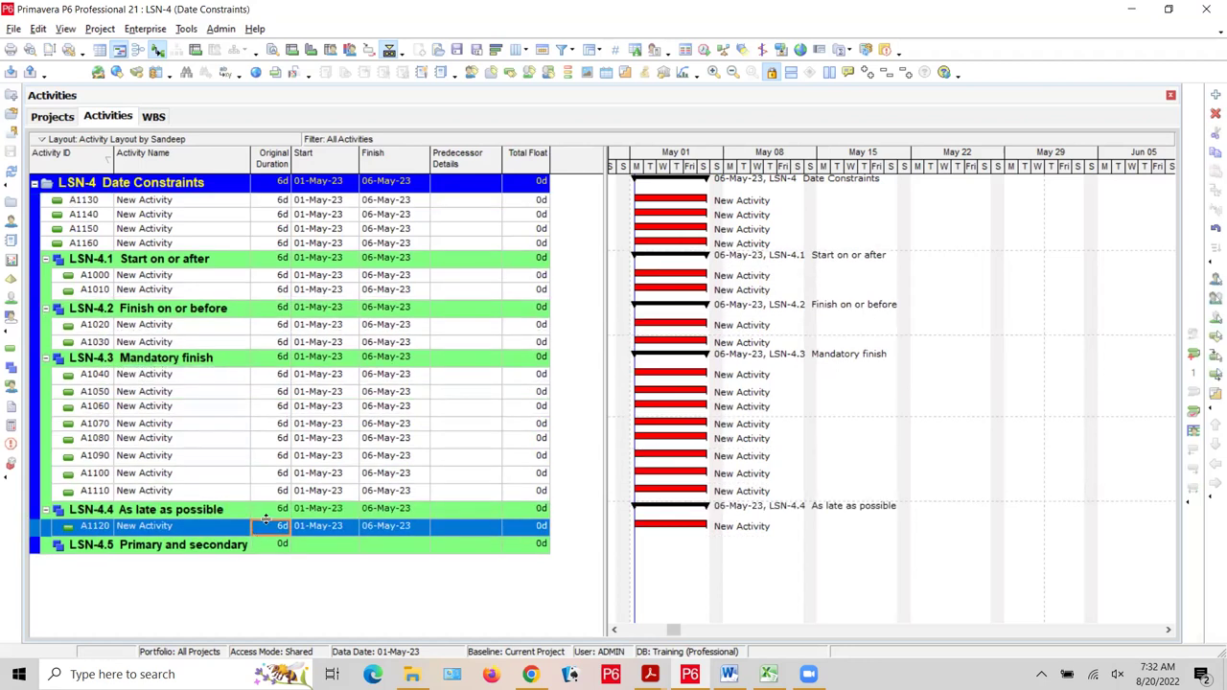
Move activities A1130 and A1140 into the WBS element LSN-4.5 Primary and secondary constraint
left_click(401, 205)
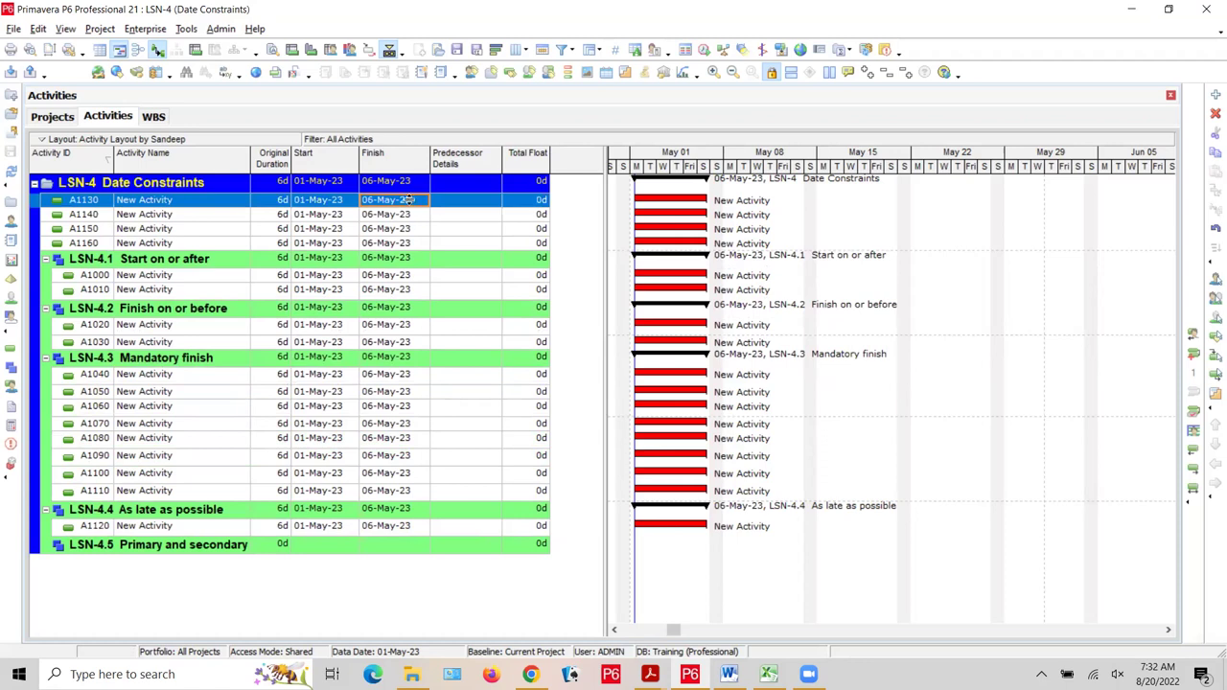
key("shift+Down")
left_click_drag(407, 198, 297, 548)
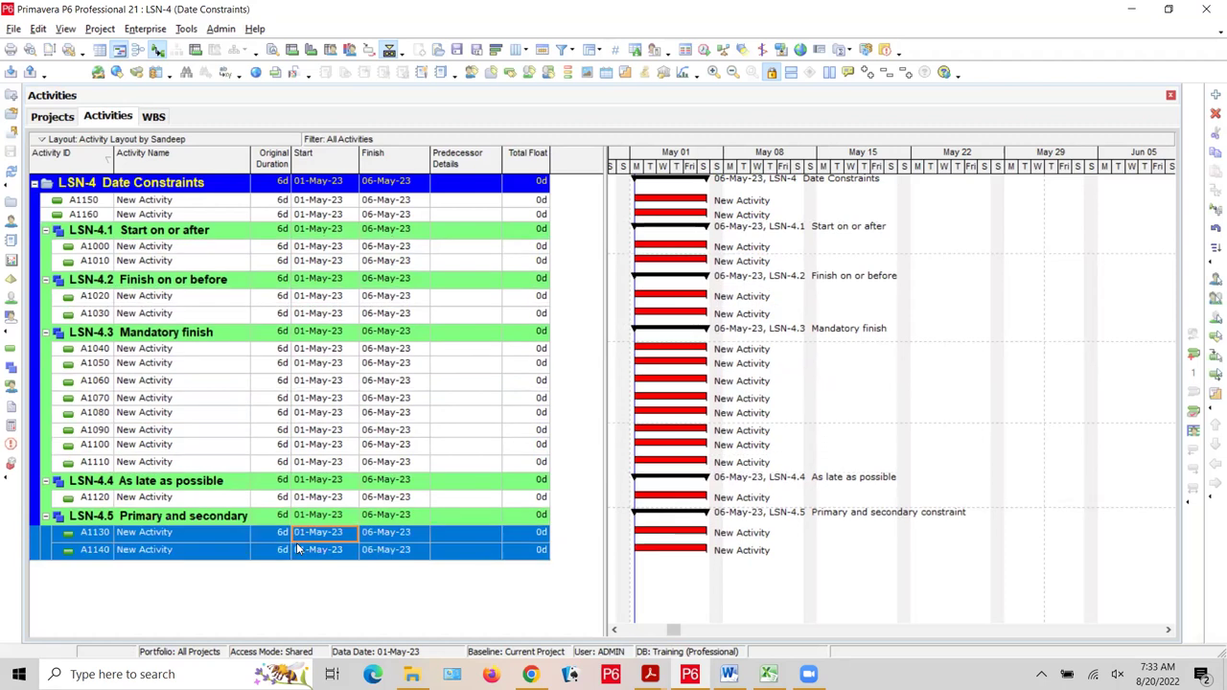
Delete the leftover activities A1150 and A1160 from the LSN-4 project level
left_click(354, 199)
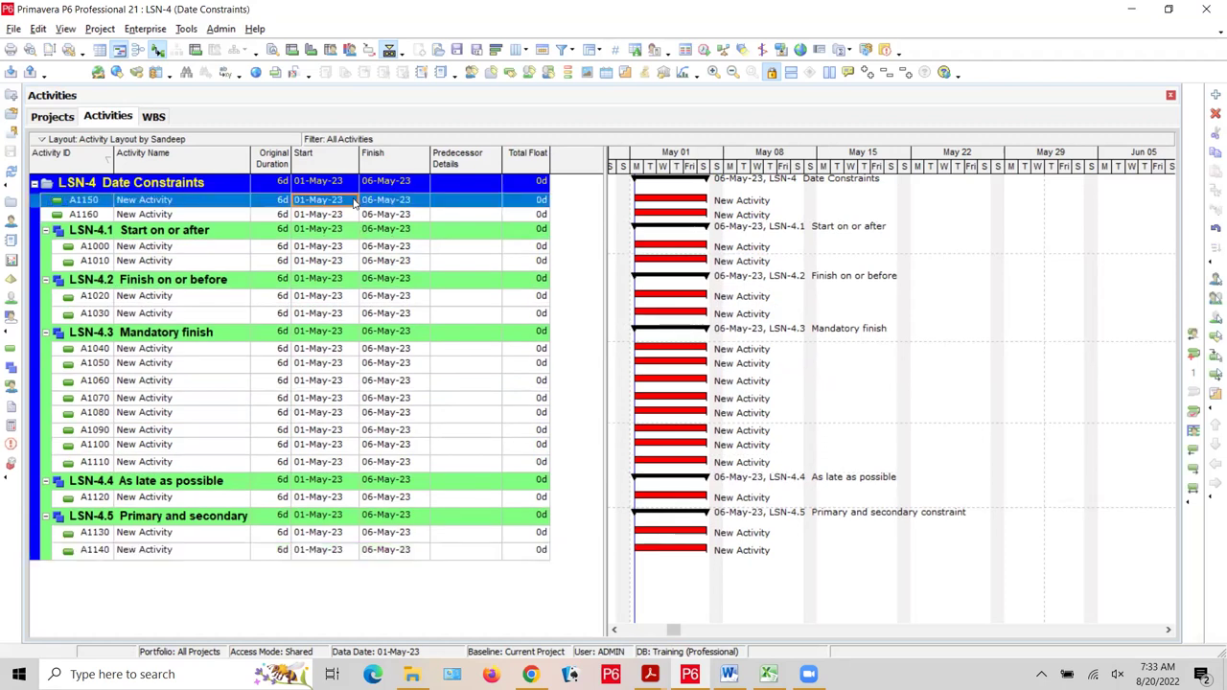
key("shift+Down")
key("Delete")
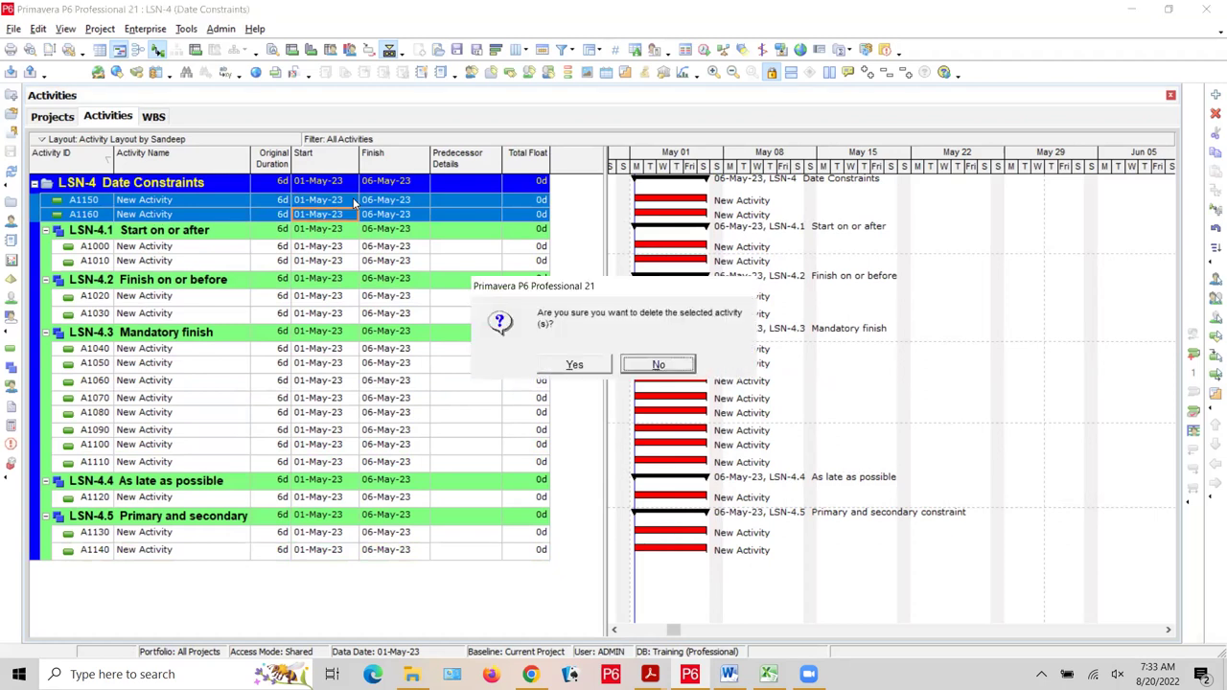
left_click(575, 363)
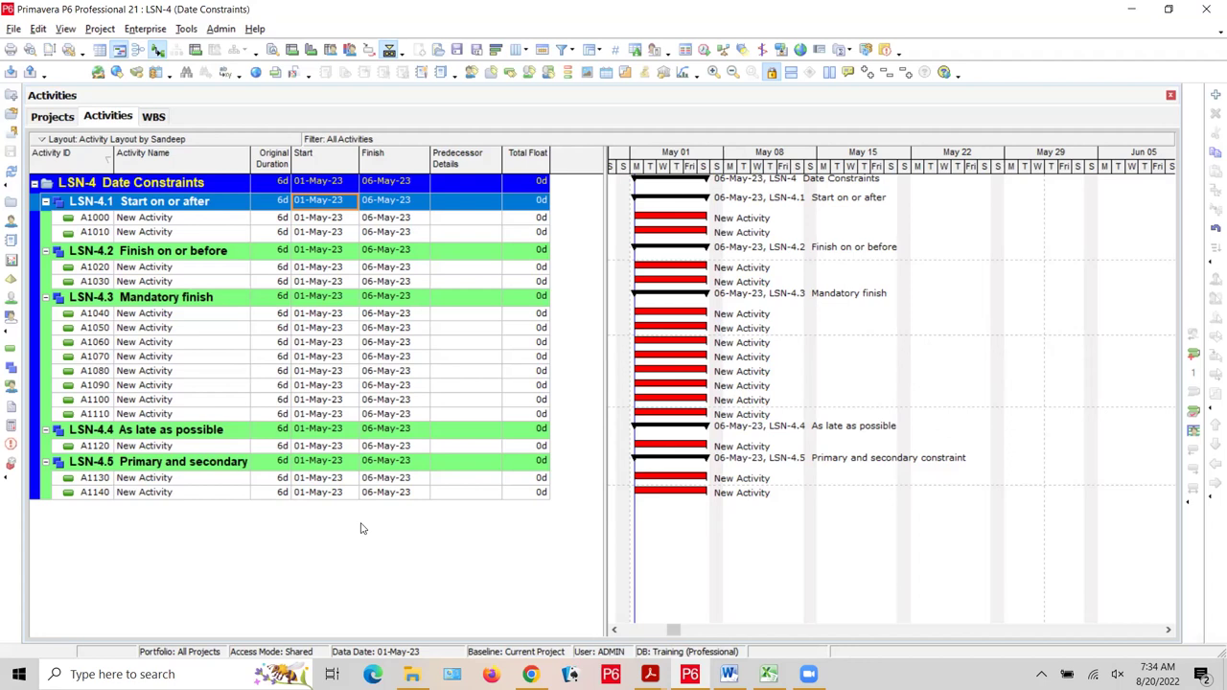
Rename activity A1000 under LSN-4.1 Start on or after as Task
left_click(192, 217)
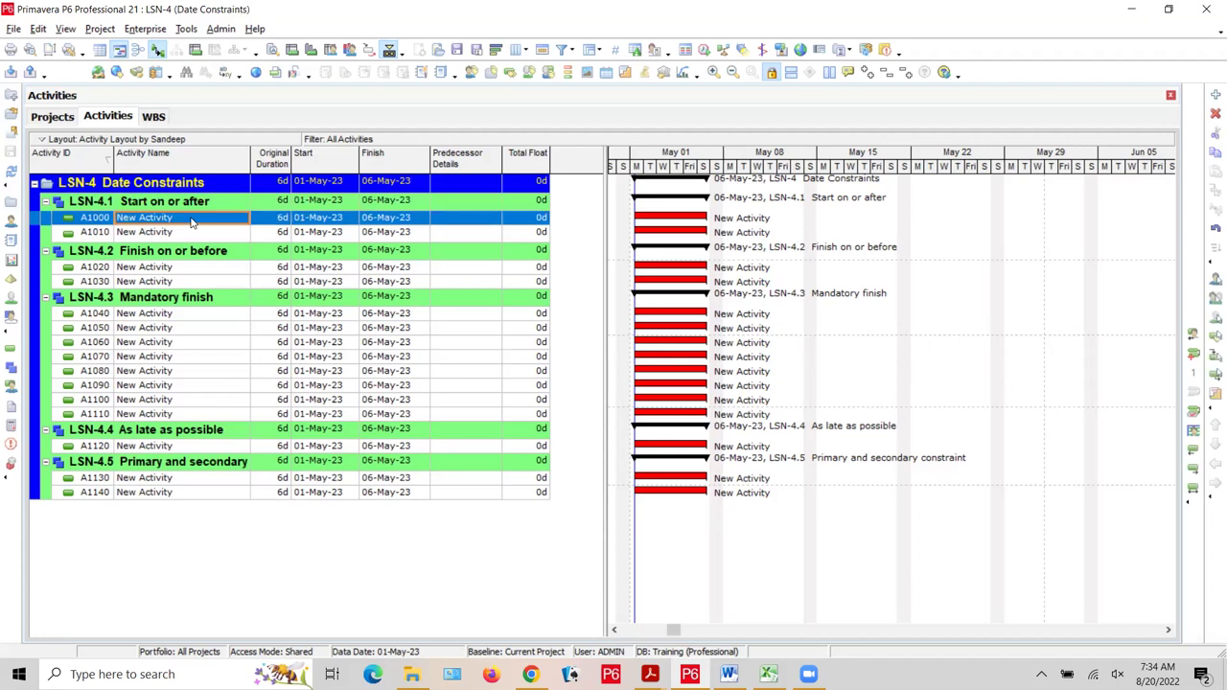
left_click(189, 220)
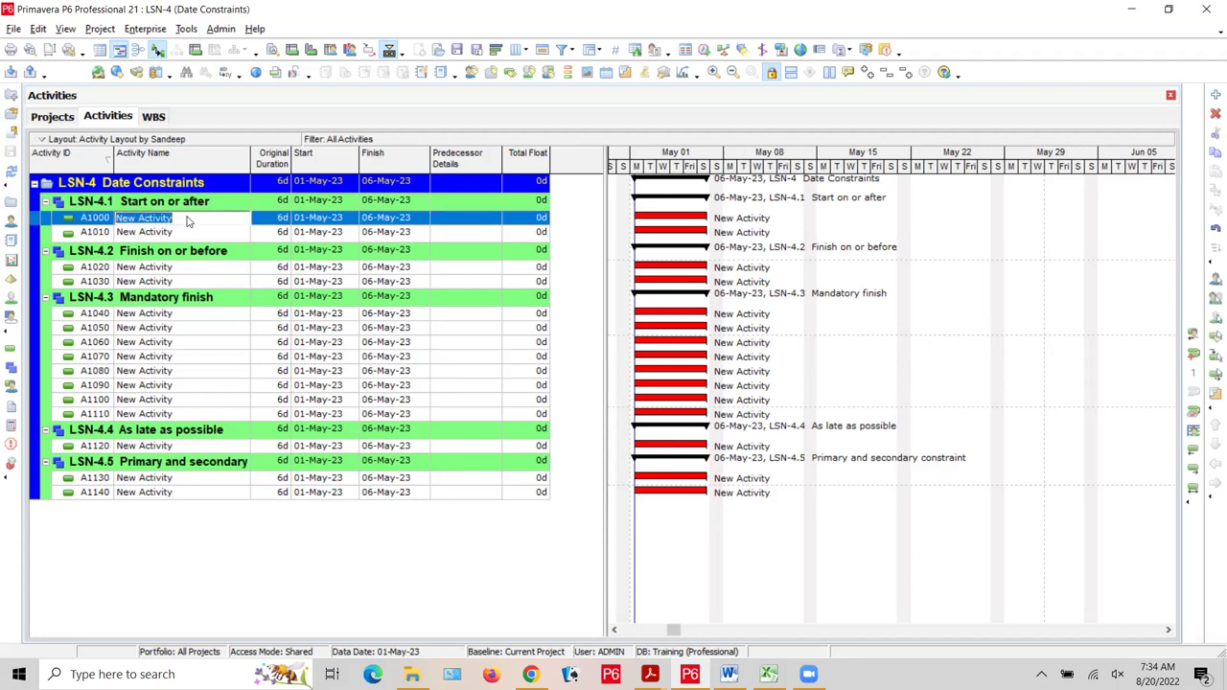
type("Task")
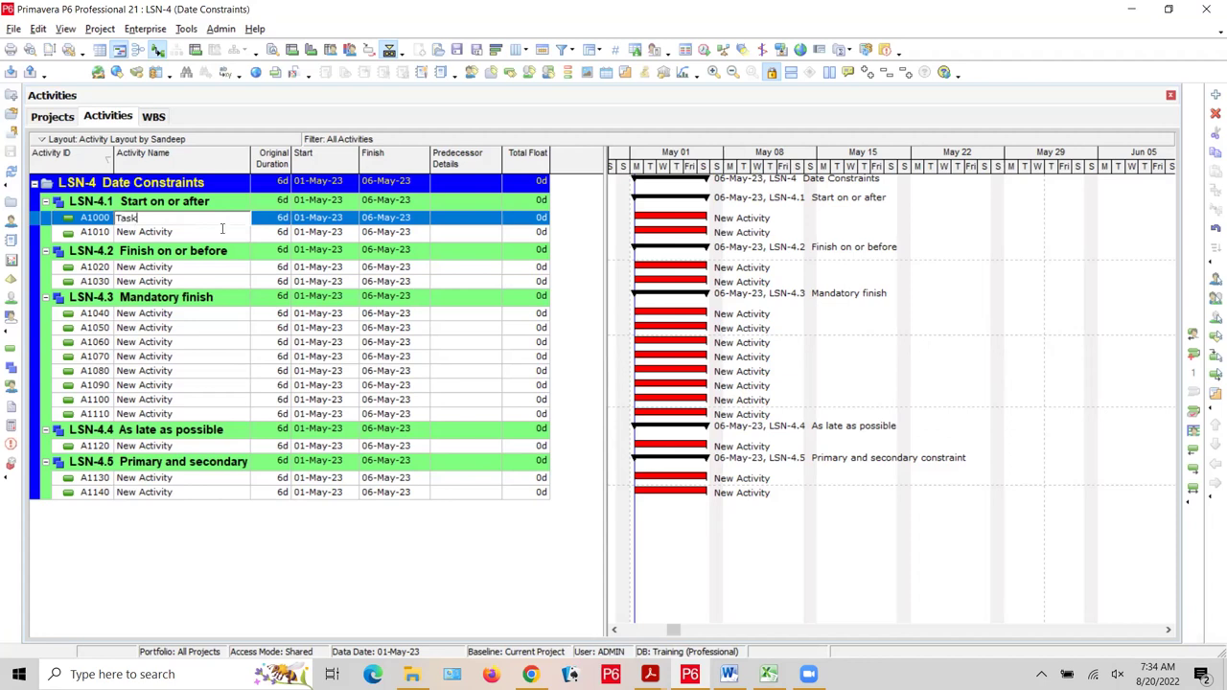
left_click(222, 252)
Fill the name Task down from activity A1000 to all activities through A1140
left_click(211, 217)
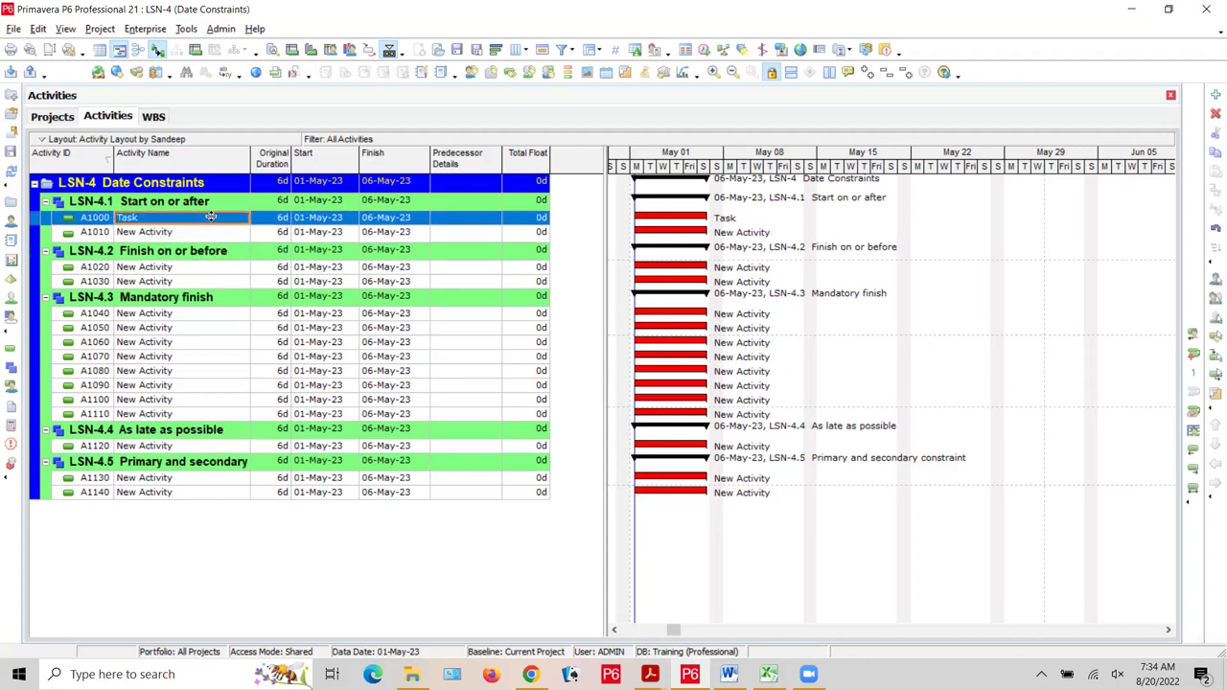
key("shift+Down")
key("ctrl+shift+End")
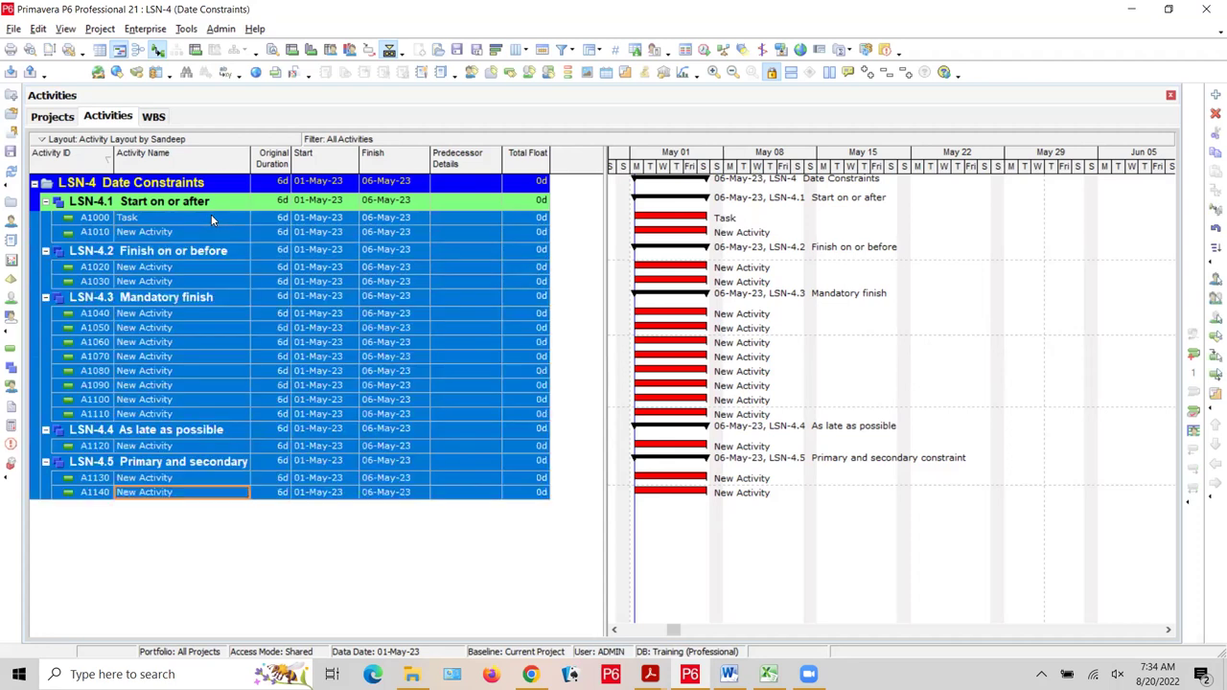
left_click(1214, 247)
left_click(384, 572)
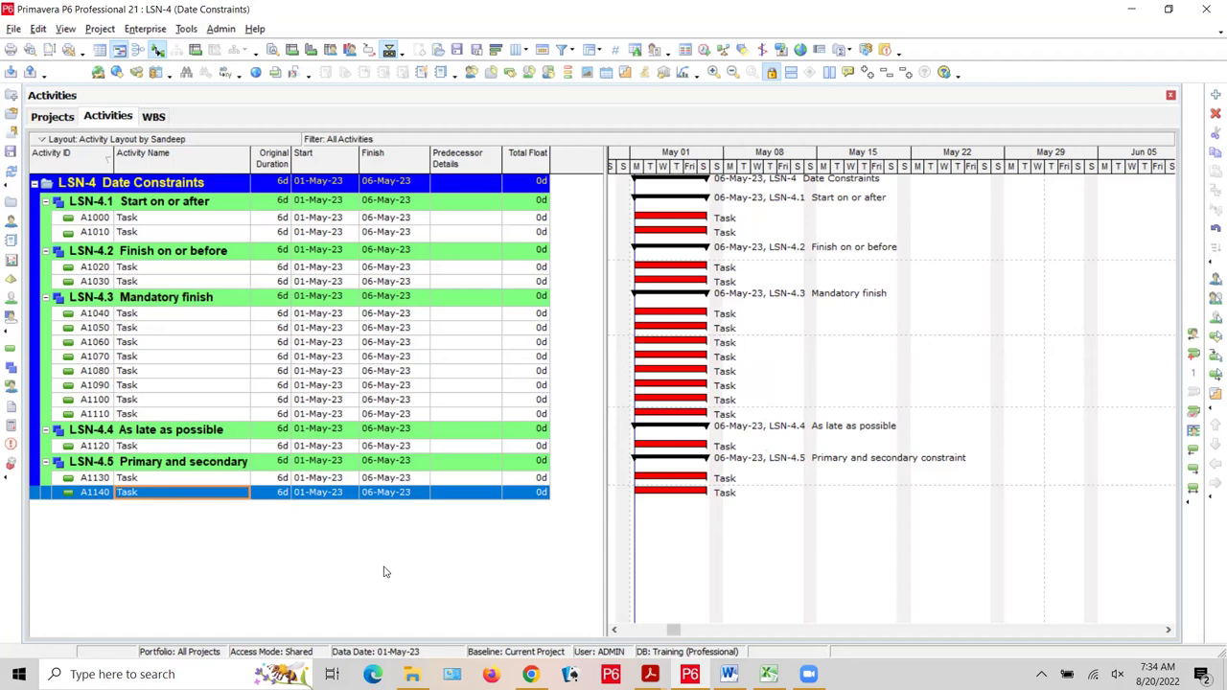
Rename activity A1000 as Task1 and activity A1010 as Task2
left_click(195, 219)
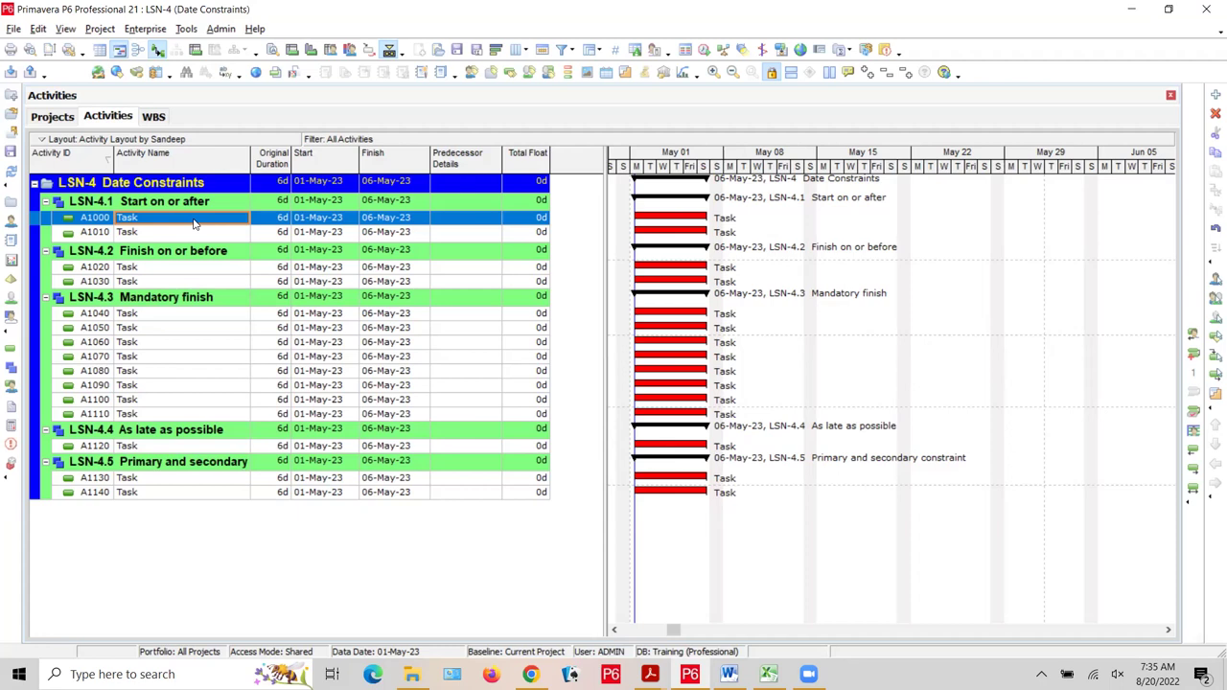
left_click(192, 223)
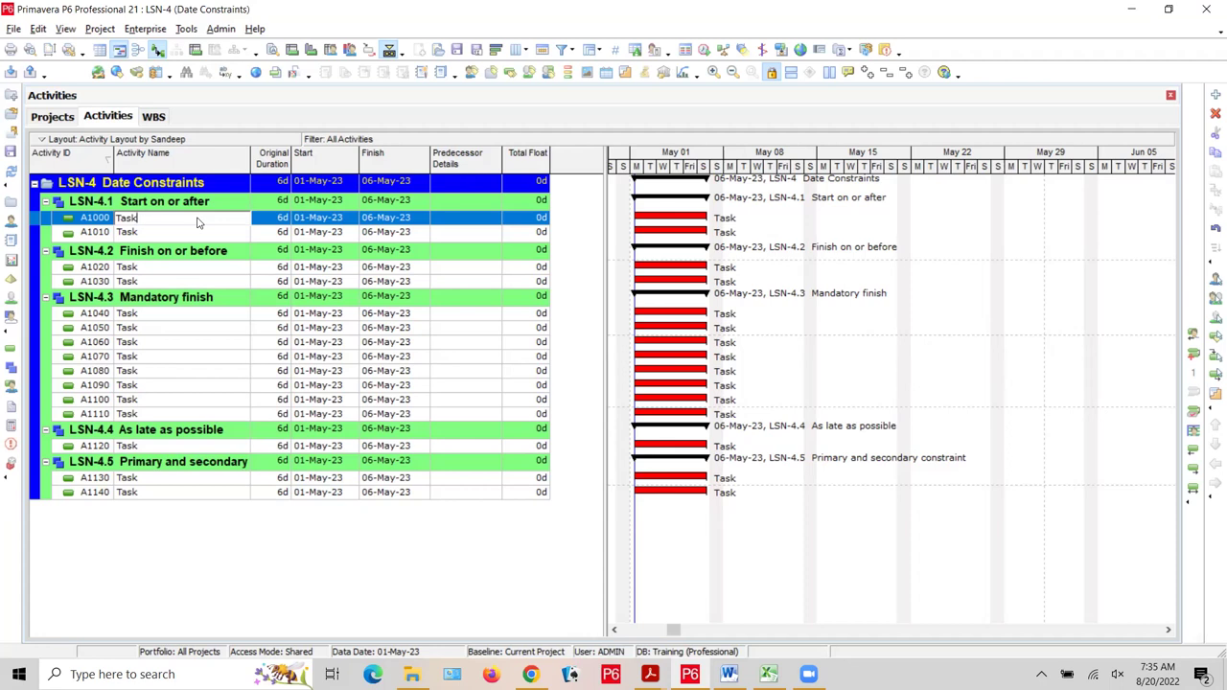
type("1")
left_click(167, 230)
left_click(166, 229)
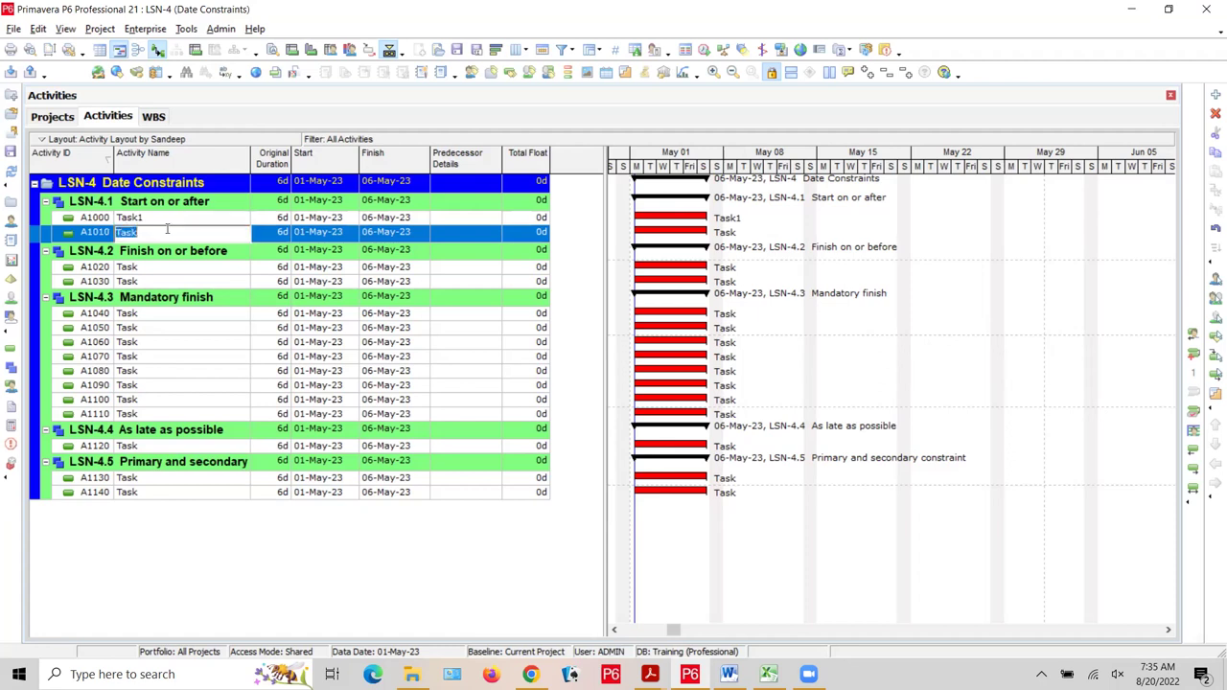
type("2")
key("Return")
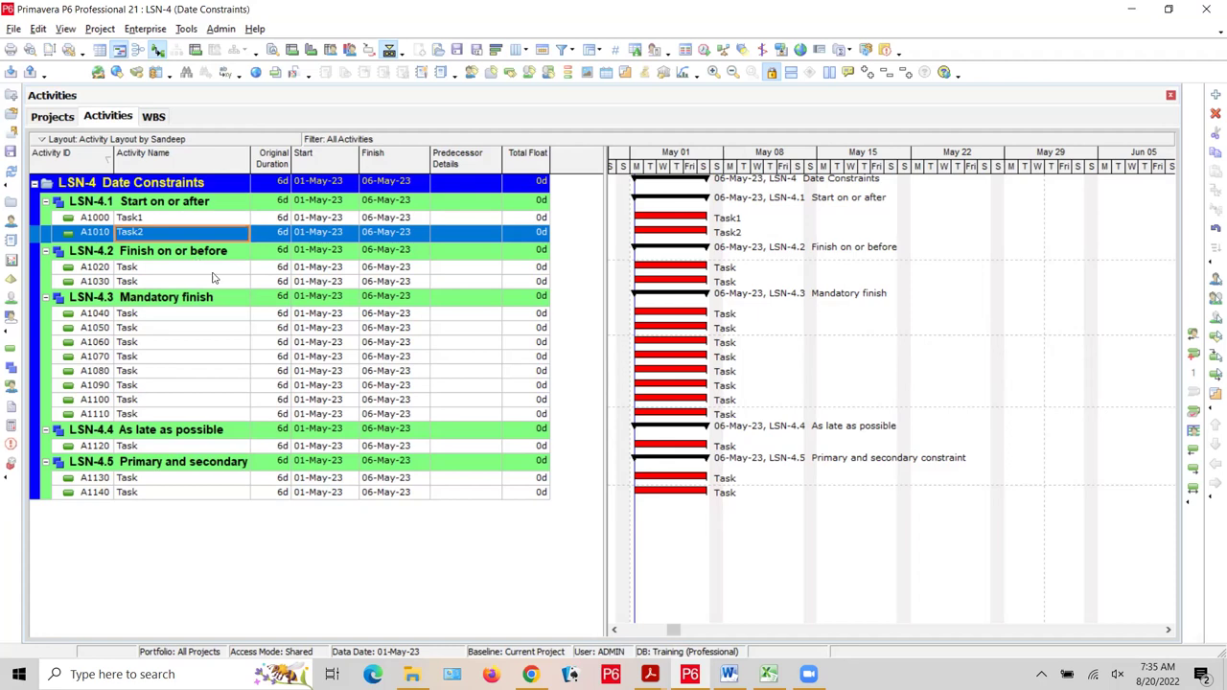
Link activities Task1 and Task2 under LSN-4.1 with a finish-to-start relationship
left_click(162, 221)
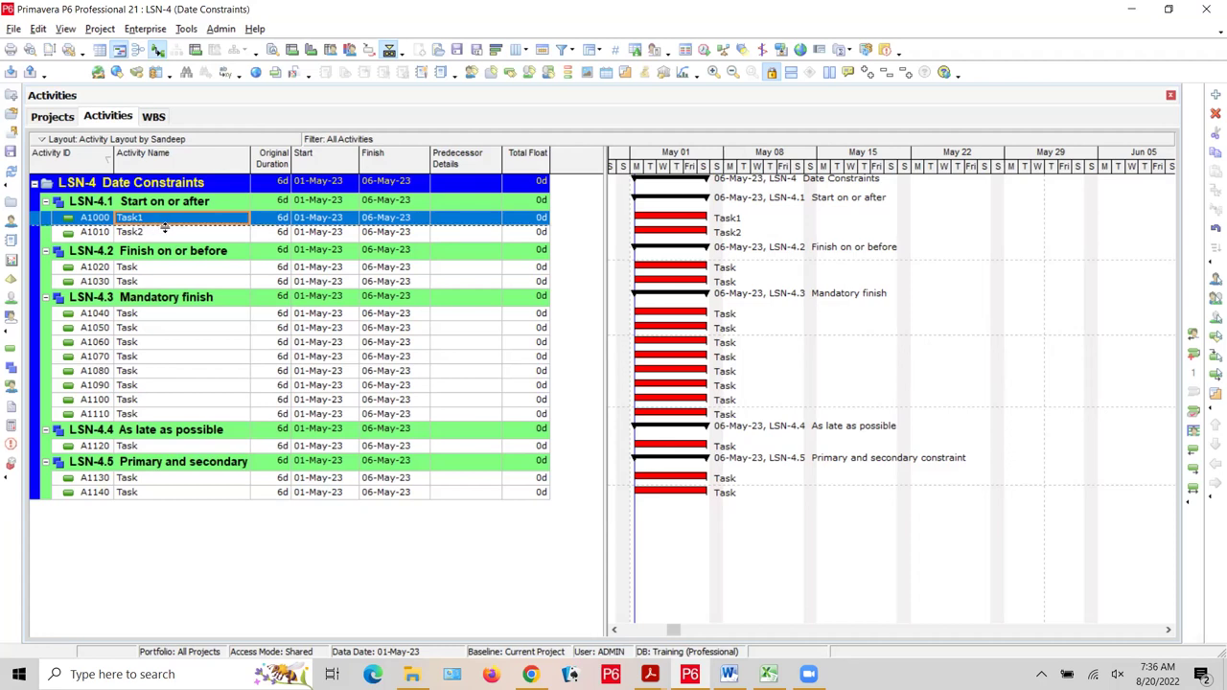
left_click(168, 232, "shift")
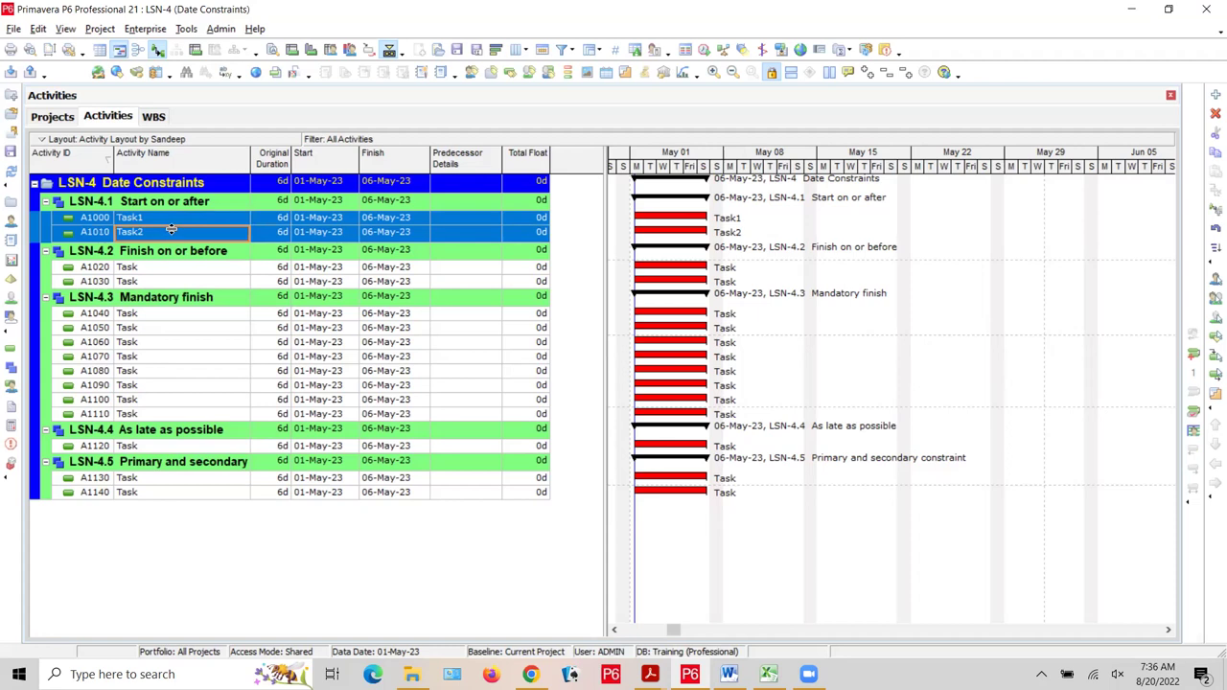
right_click(175, 224)
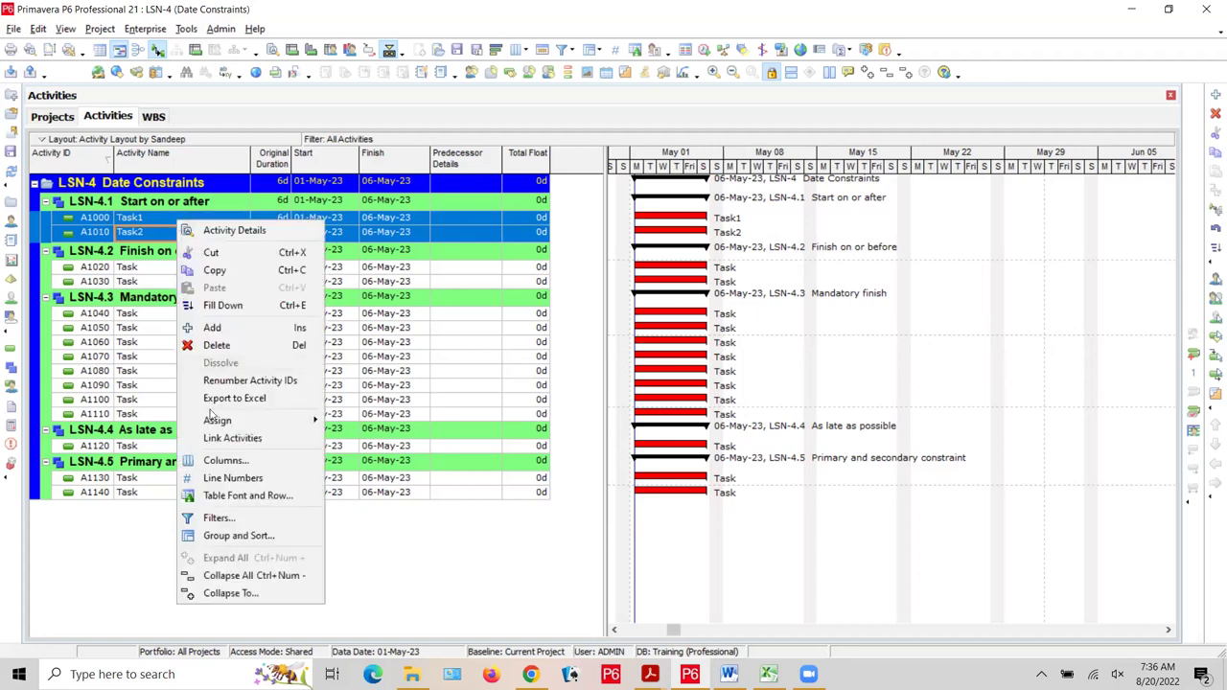
left_click(227, 438)
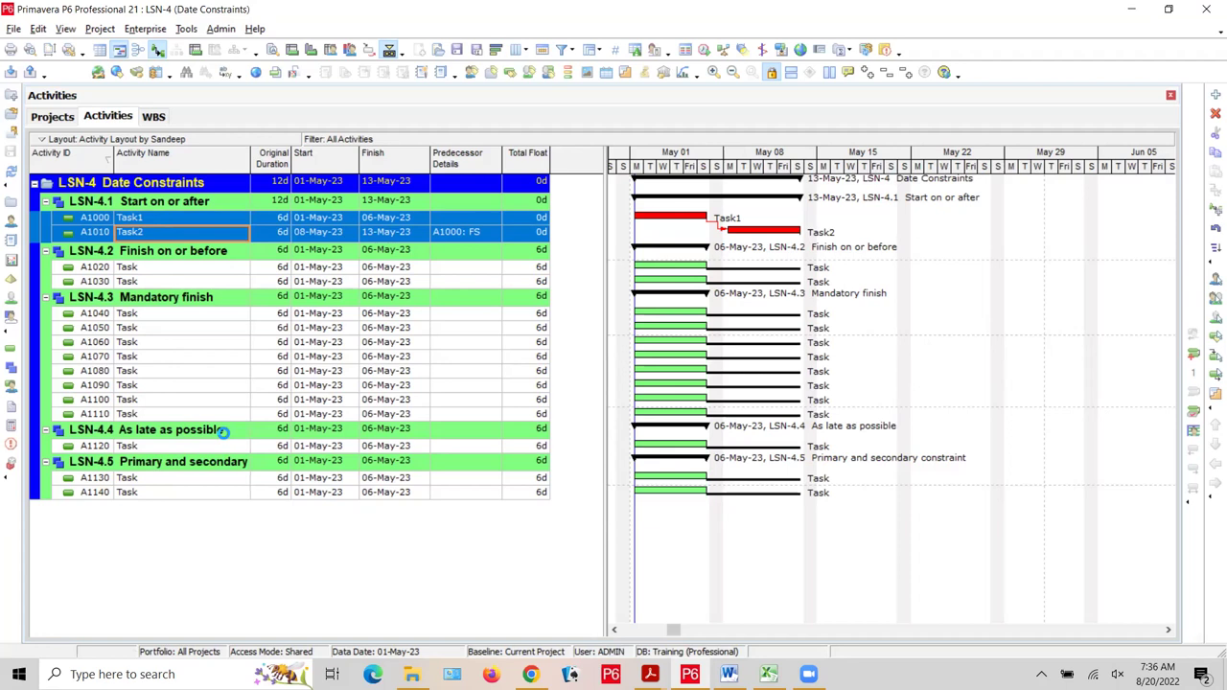
left_click(956, 263)
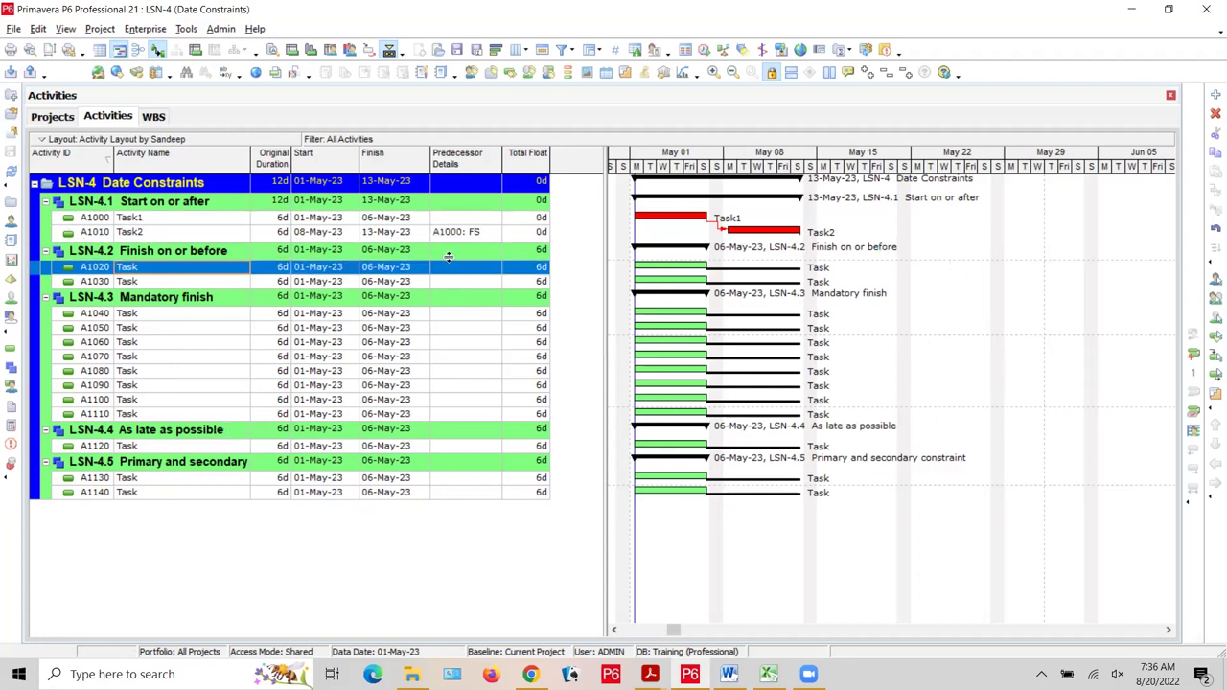
Widen the Gantt chart area up to the Total Float column and slightly stretch its timescale
left_click(212, 222)
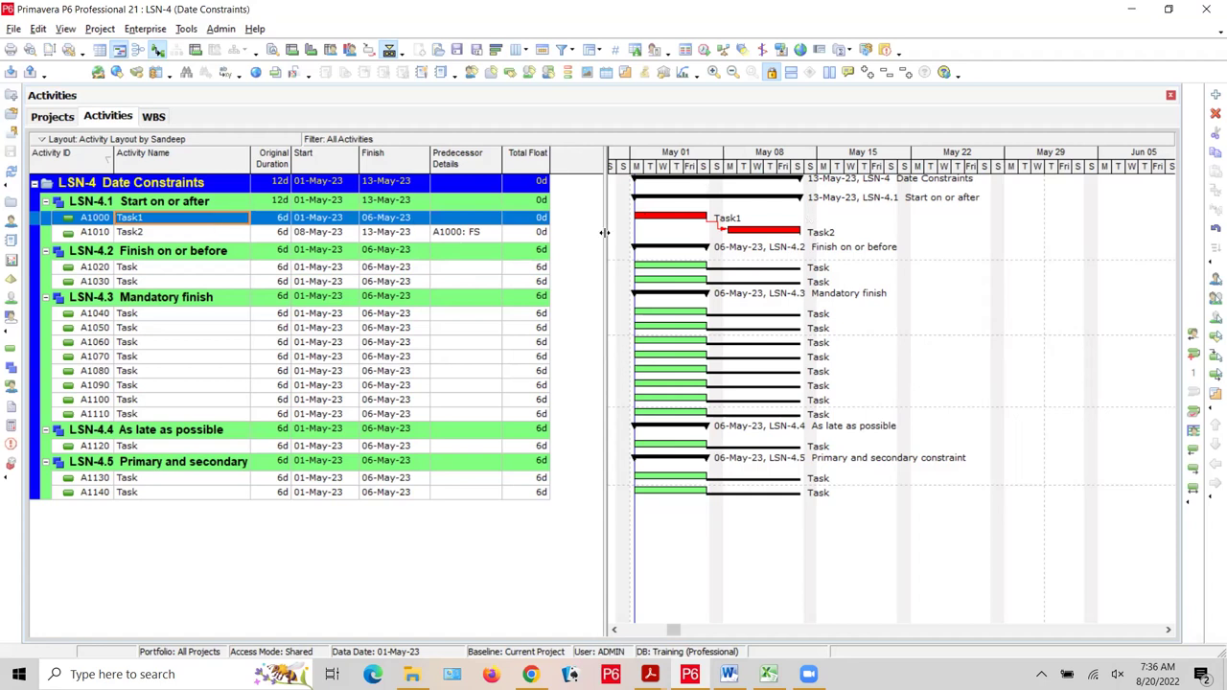
left_click_drag(604, 232, 554, 226)
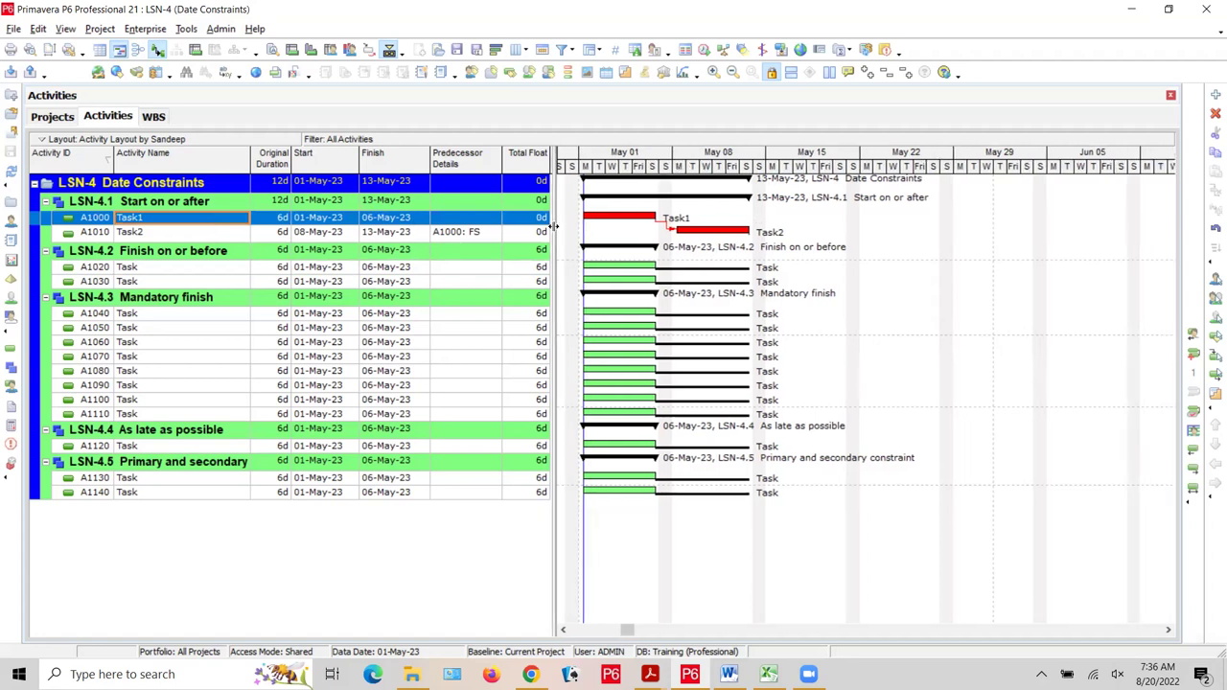
mouse_move(659, 173)
left_mouse_down()
mouse_move(683, 172)
mouse_move(672, 156)
left_mouse_up()
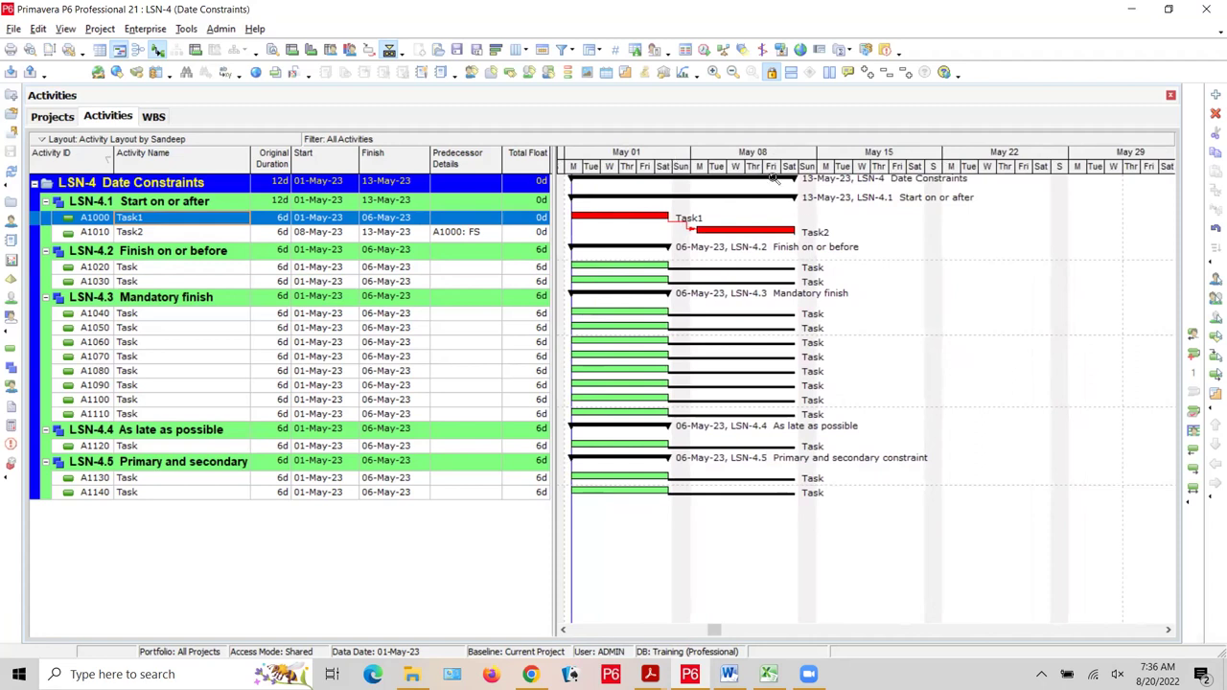
left_click_drag(751, 170, 735, 169)
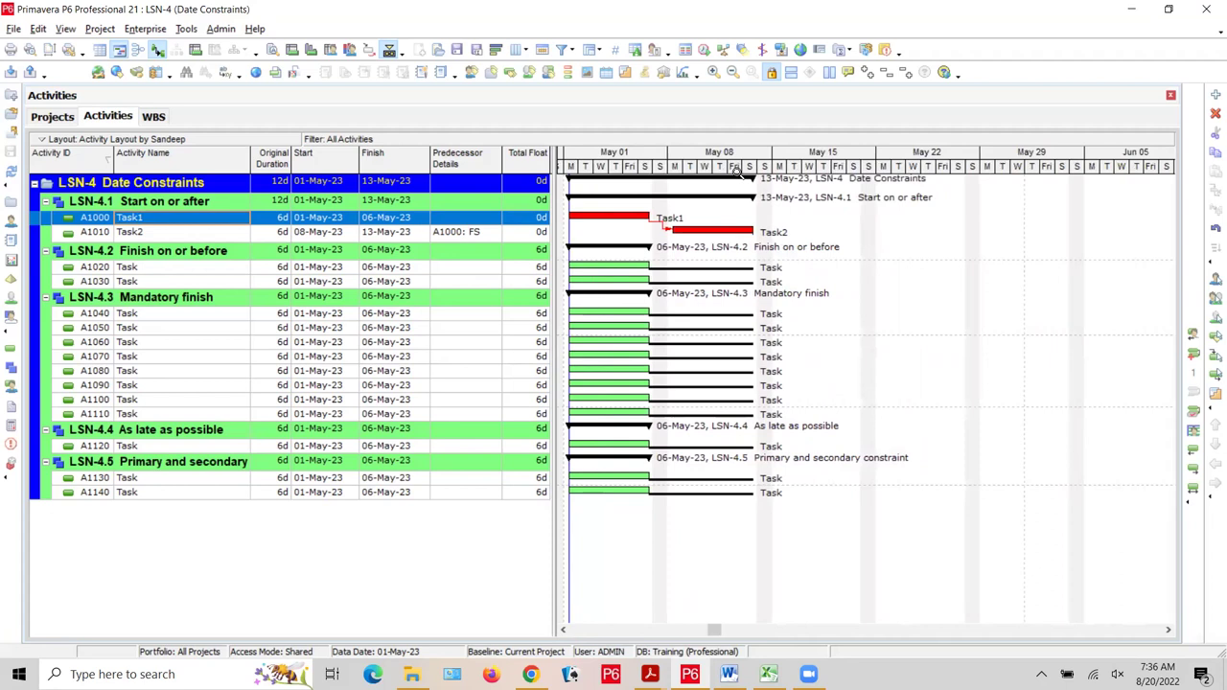
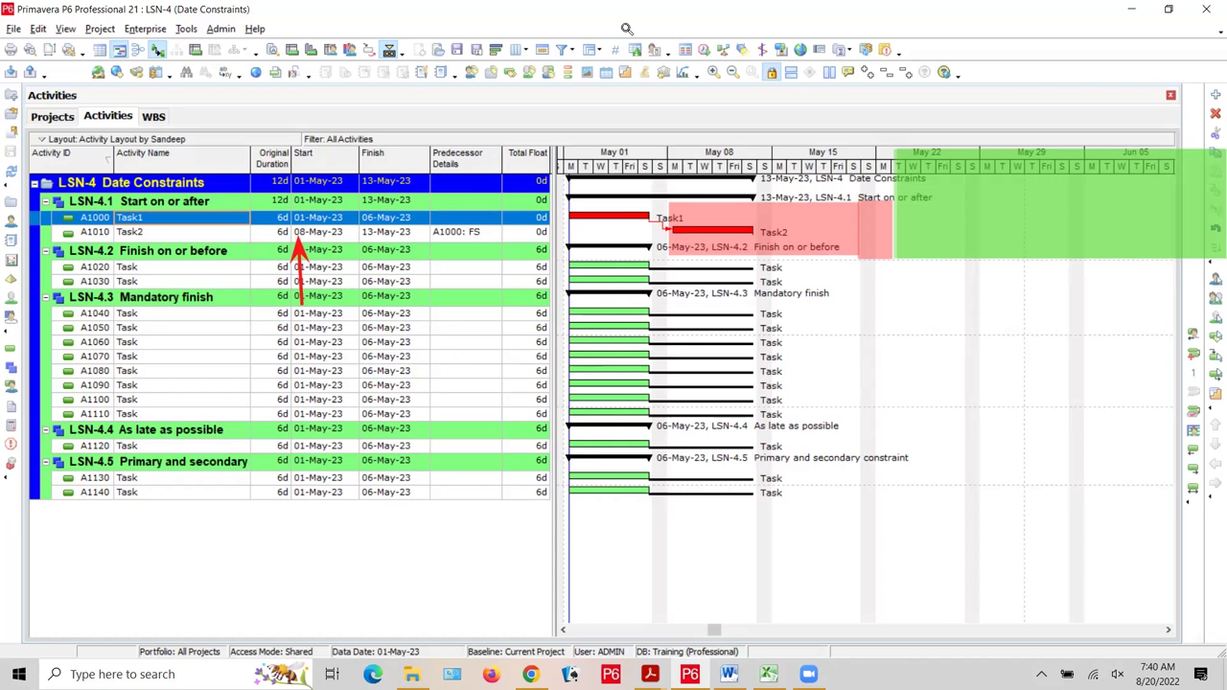
left_click_drag(668, 223, 901, 236)
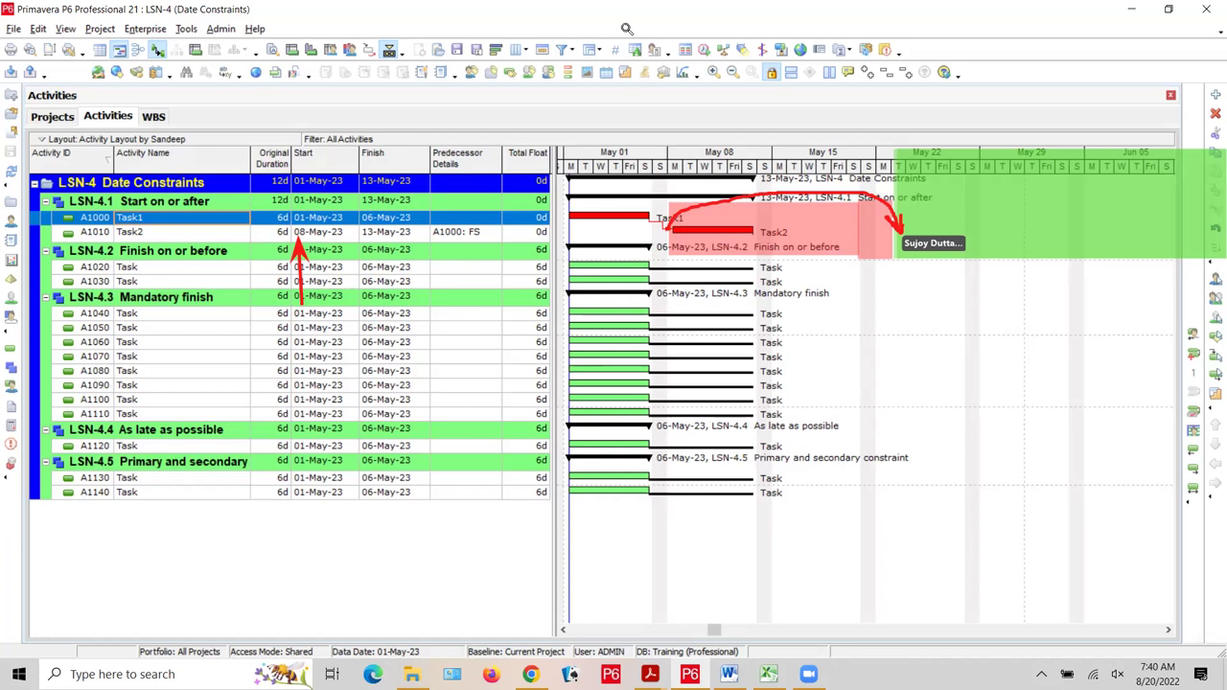
left_click_drag(214, 191, 115, 214)
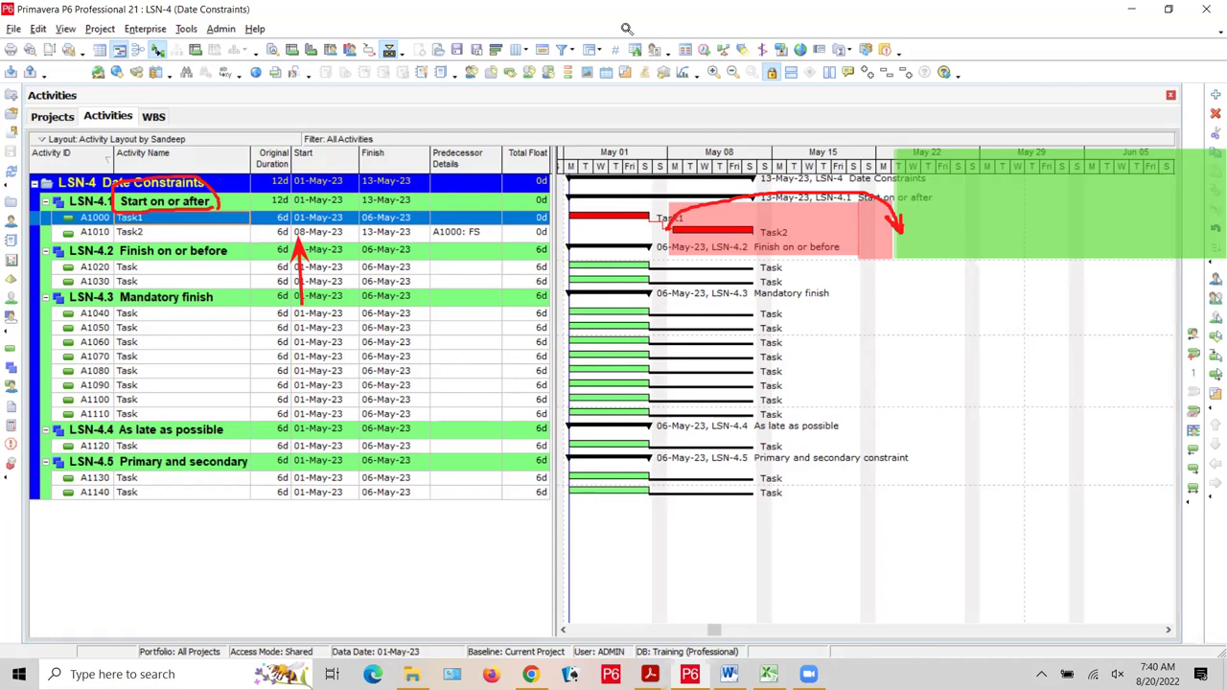
left_click_drag(184, 196, 892, 219)
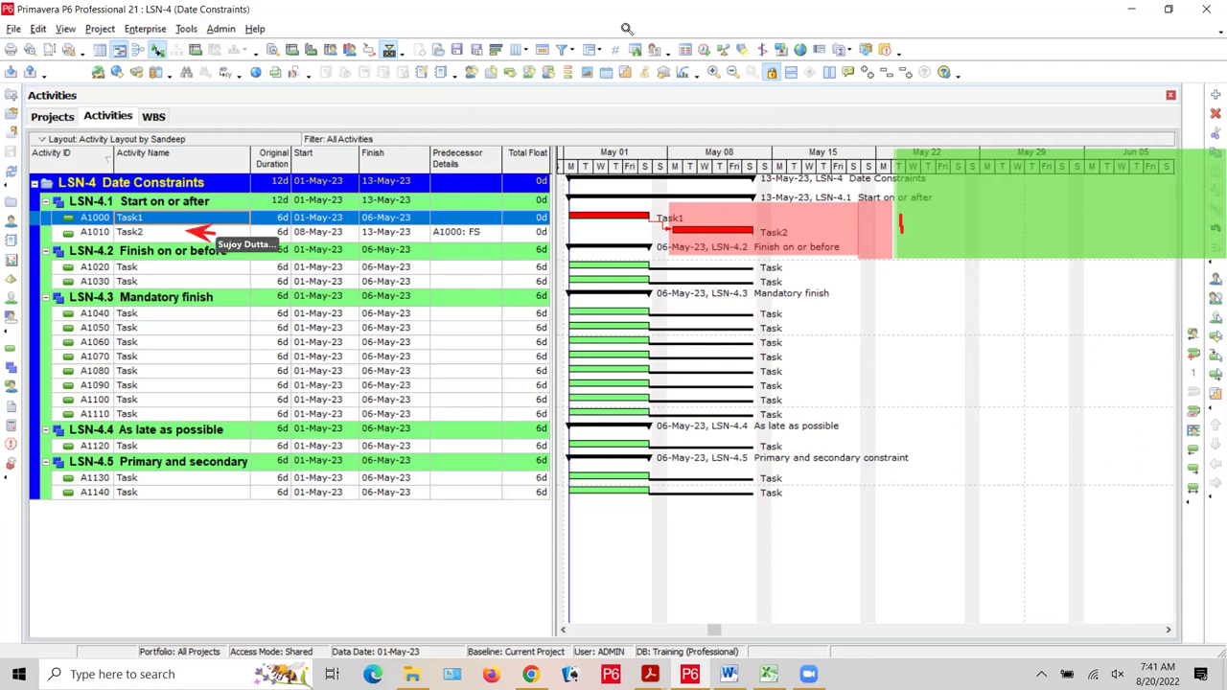
Show the status details of activity A1010 Task2 and set its primary constraint to Start On or After
left_click(278, 236)
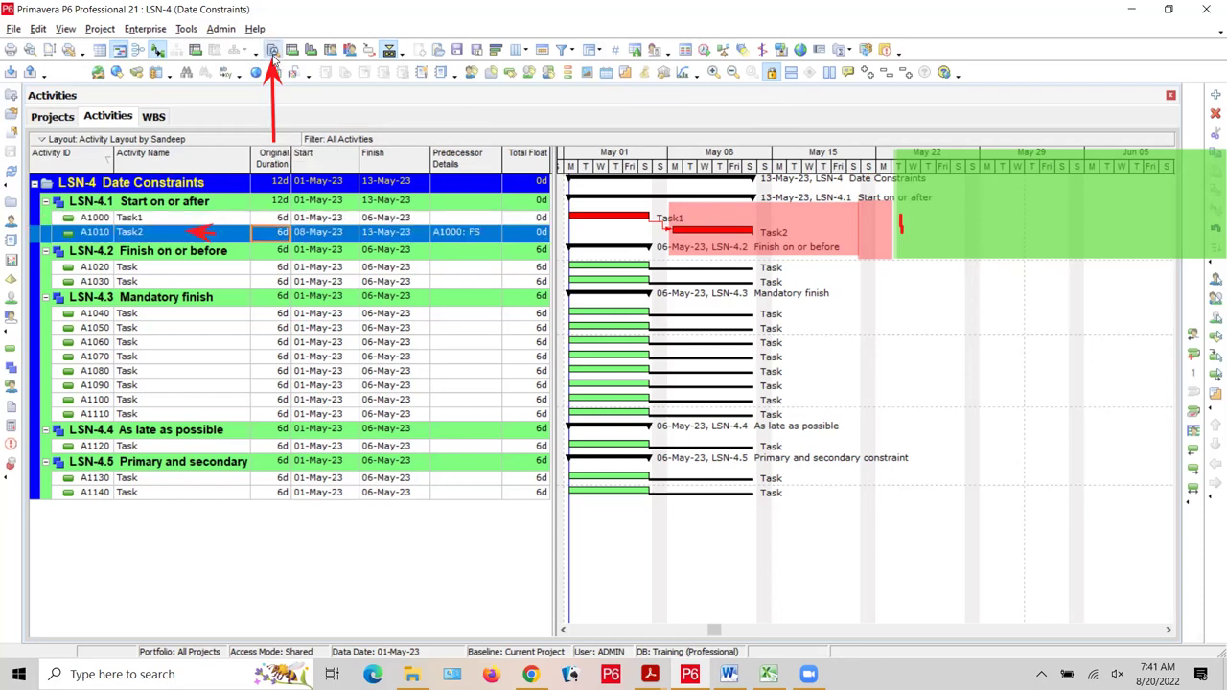
left_click(273, 51)
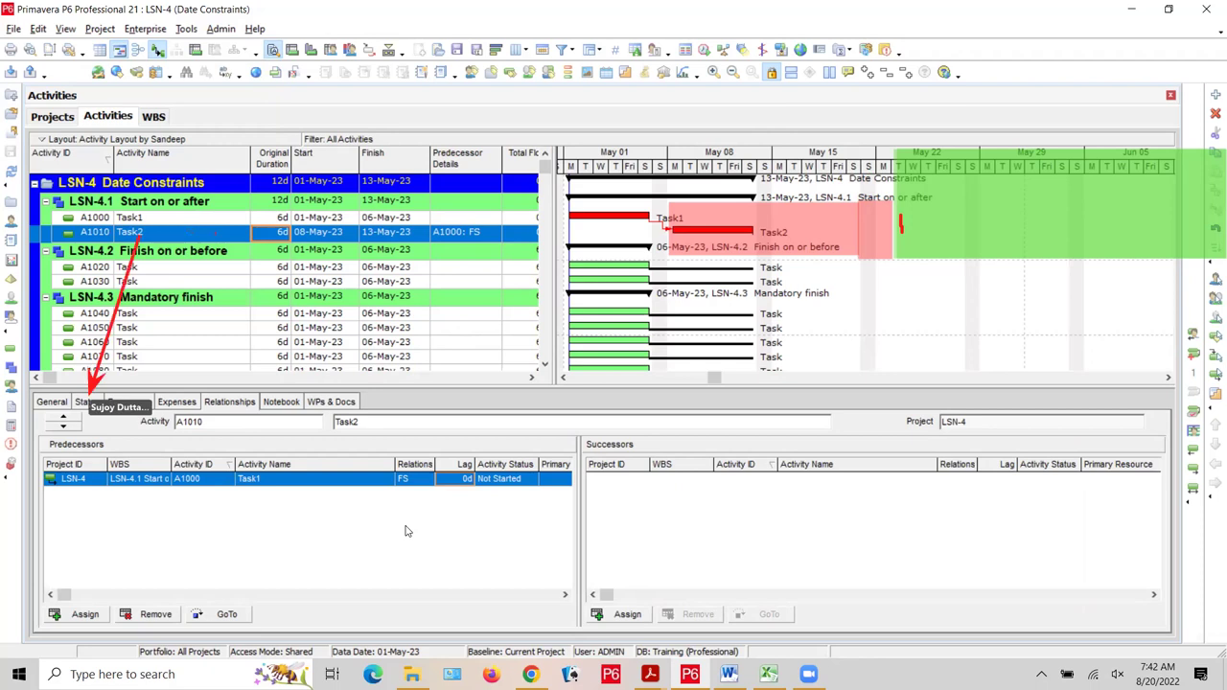
left_click(87, 402)
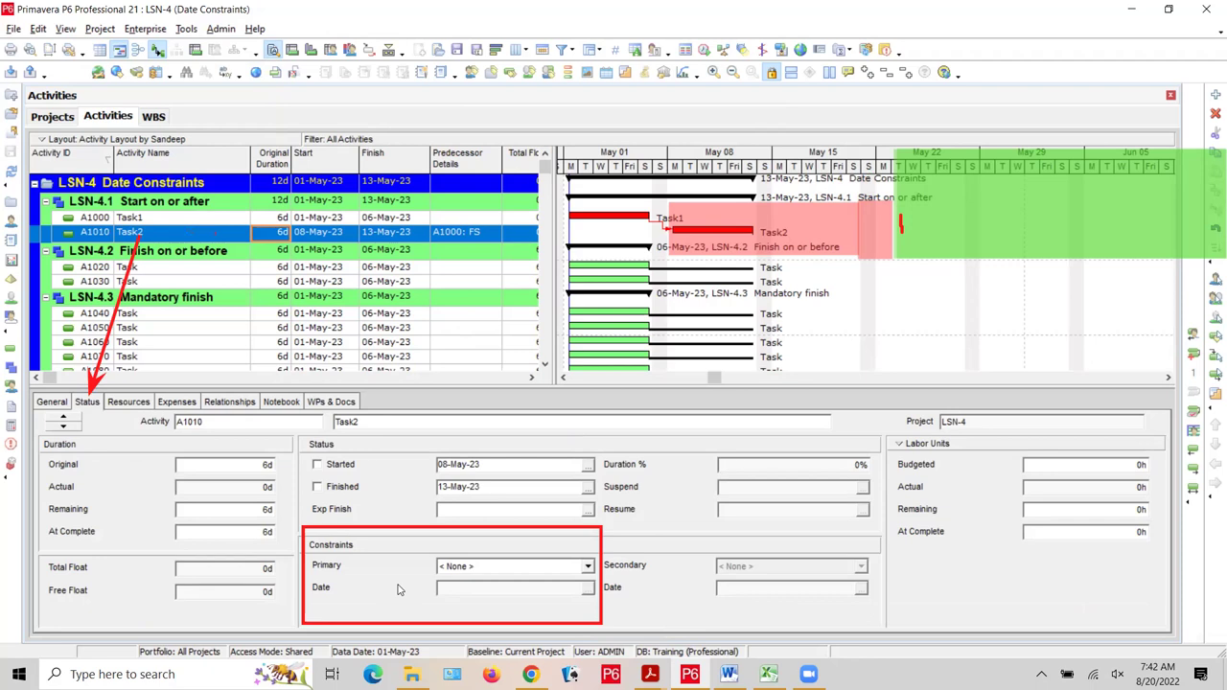
left_click(588, 566)
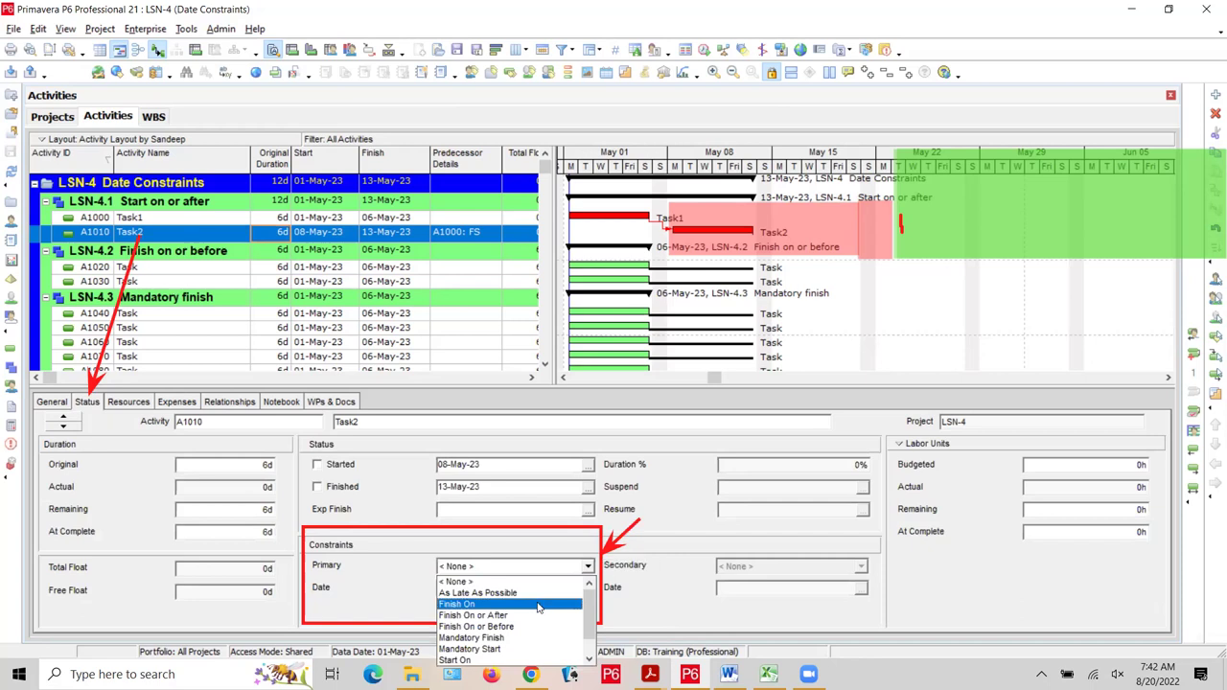
scroll(538, 608, "down", 2)
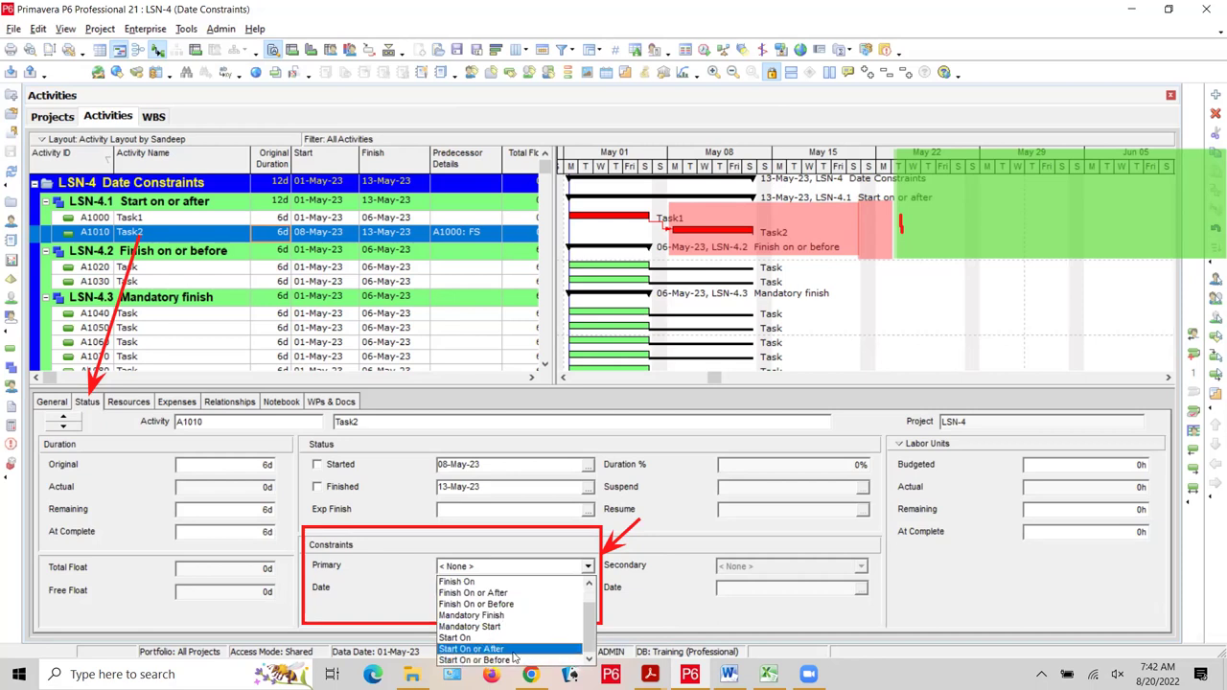
left_click(508, 649)
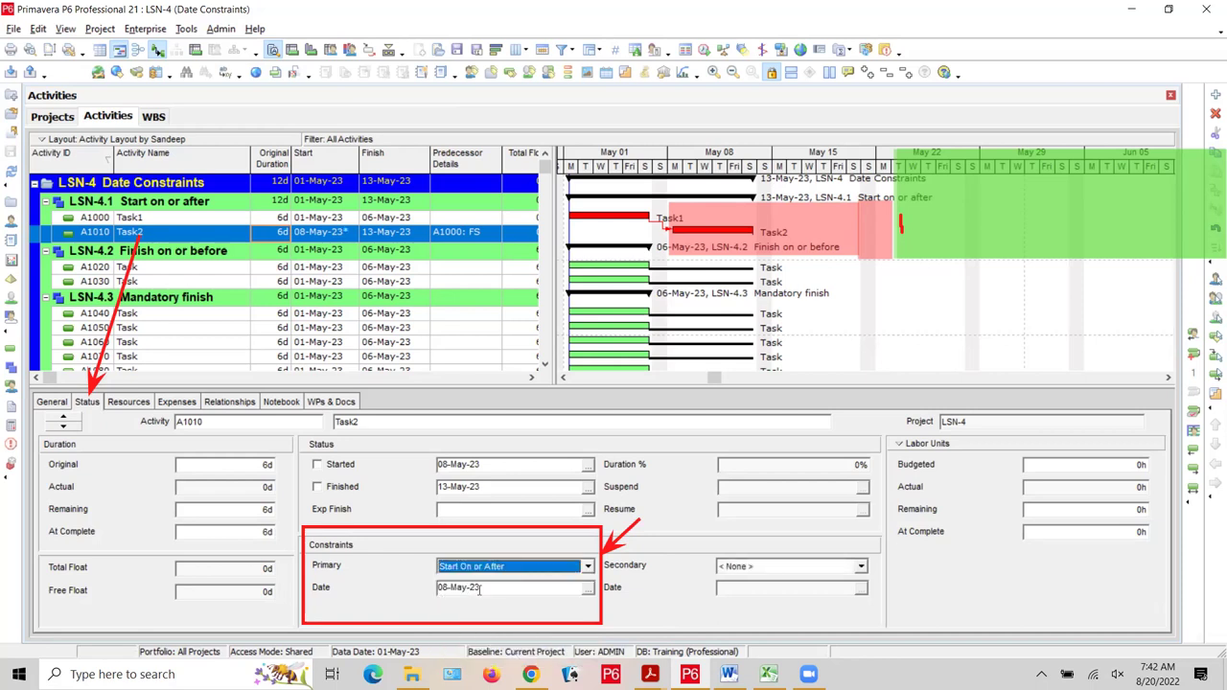
Set the primary constraint date of activity A1010 Task2 to 23-May-23
left_click(588, 588)
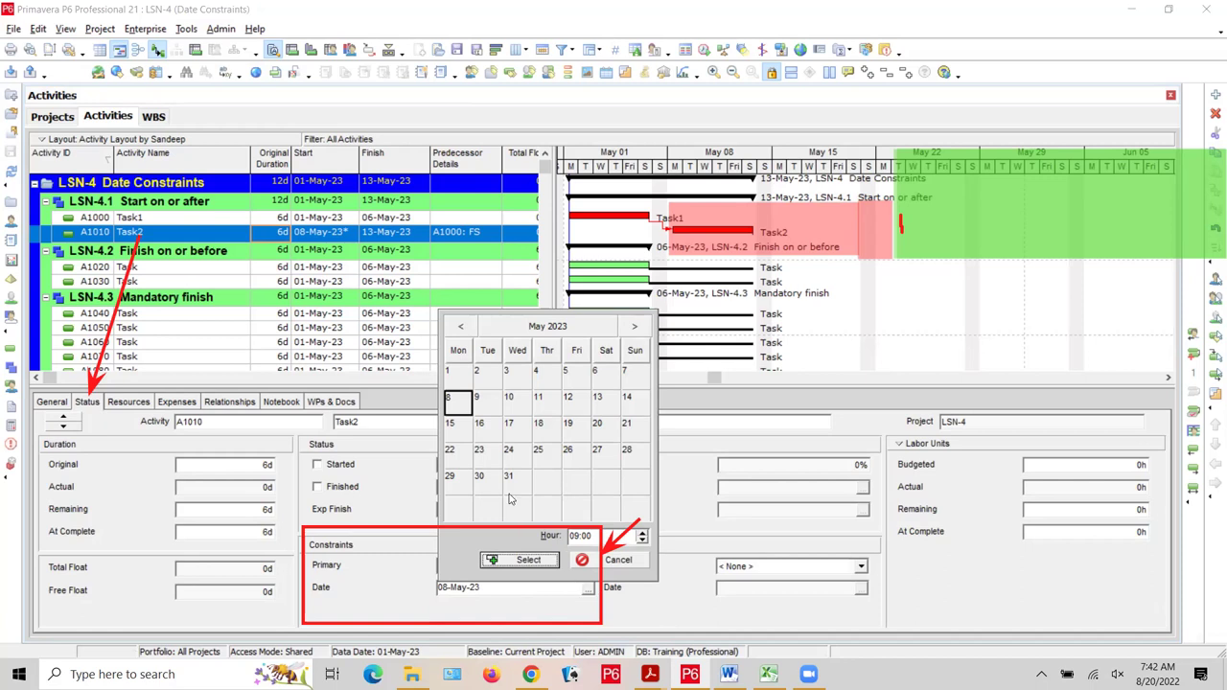
left_click(486, 454)
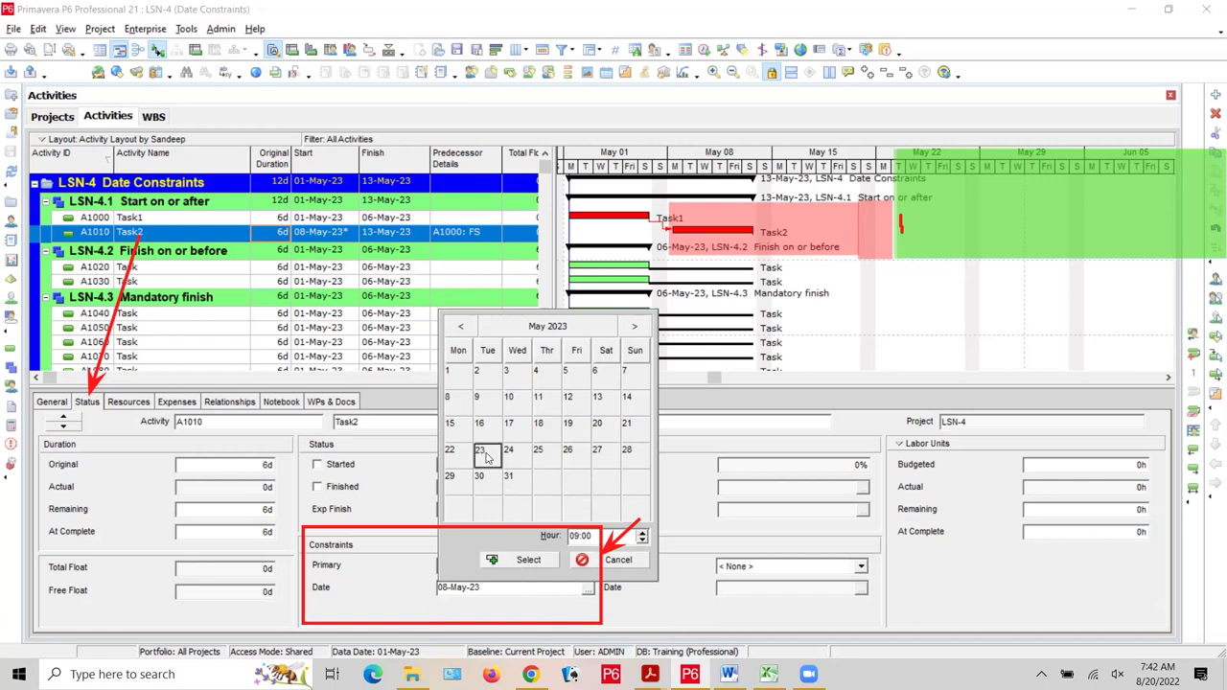
left_click(523, 560)
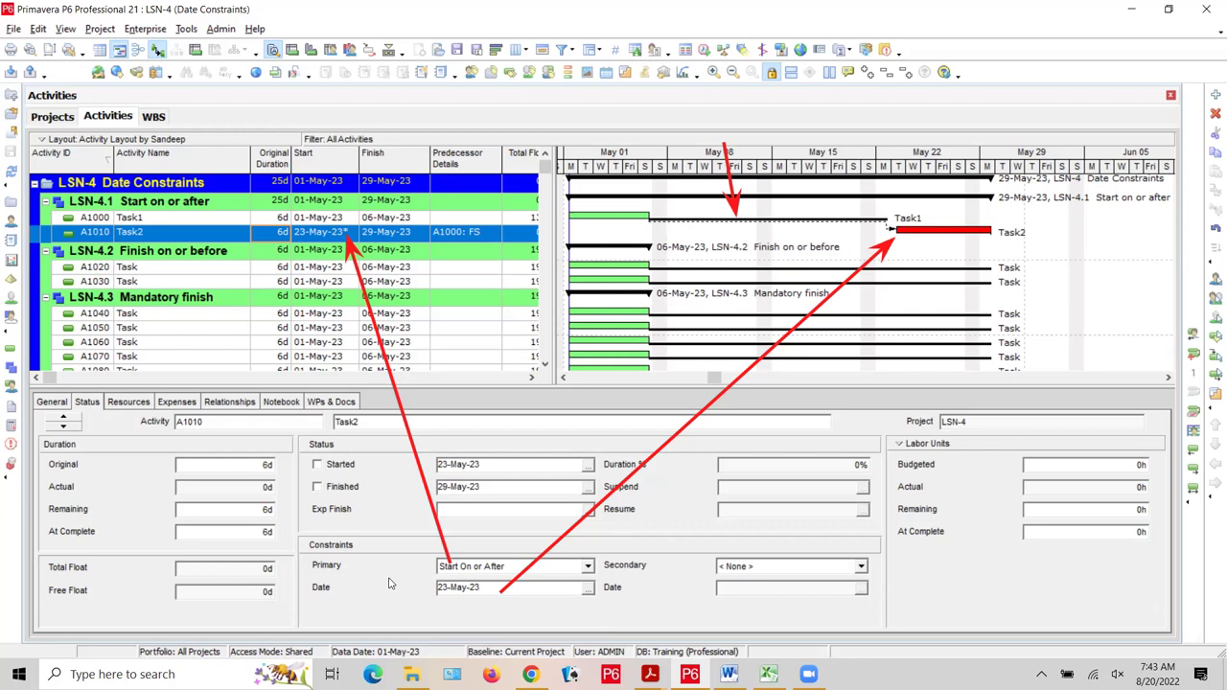
Widen the activity table to show the full Total Float column and set activity A1010 Task2's primary constraint to None
left_click_drag(554, 220, 584, 219)
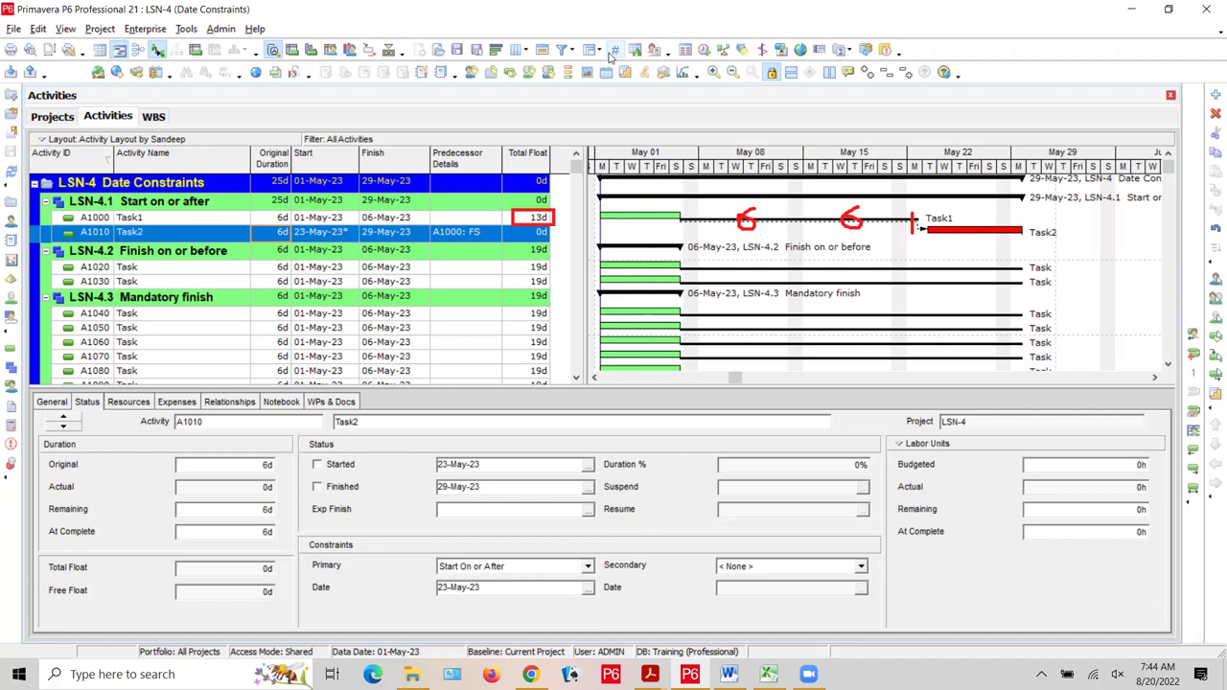
key("Escape")
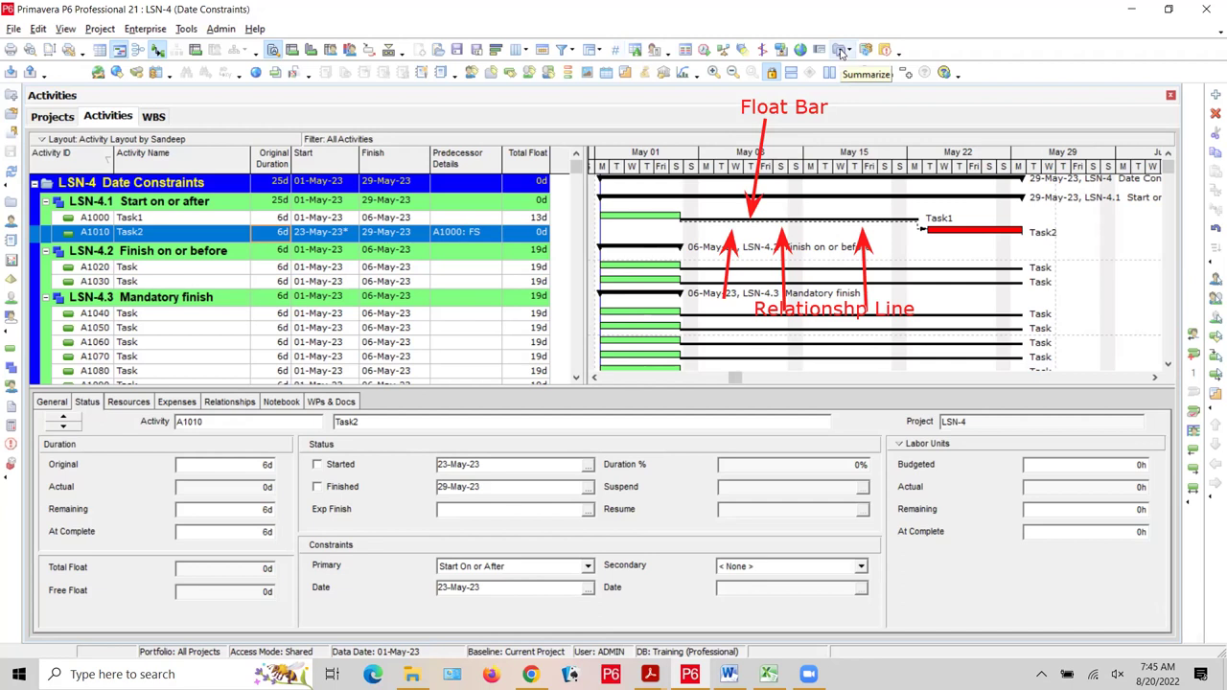
left_click(588, 567)
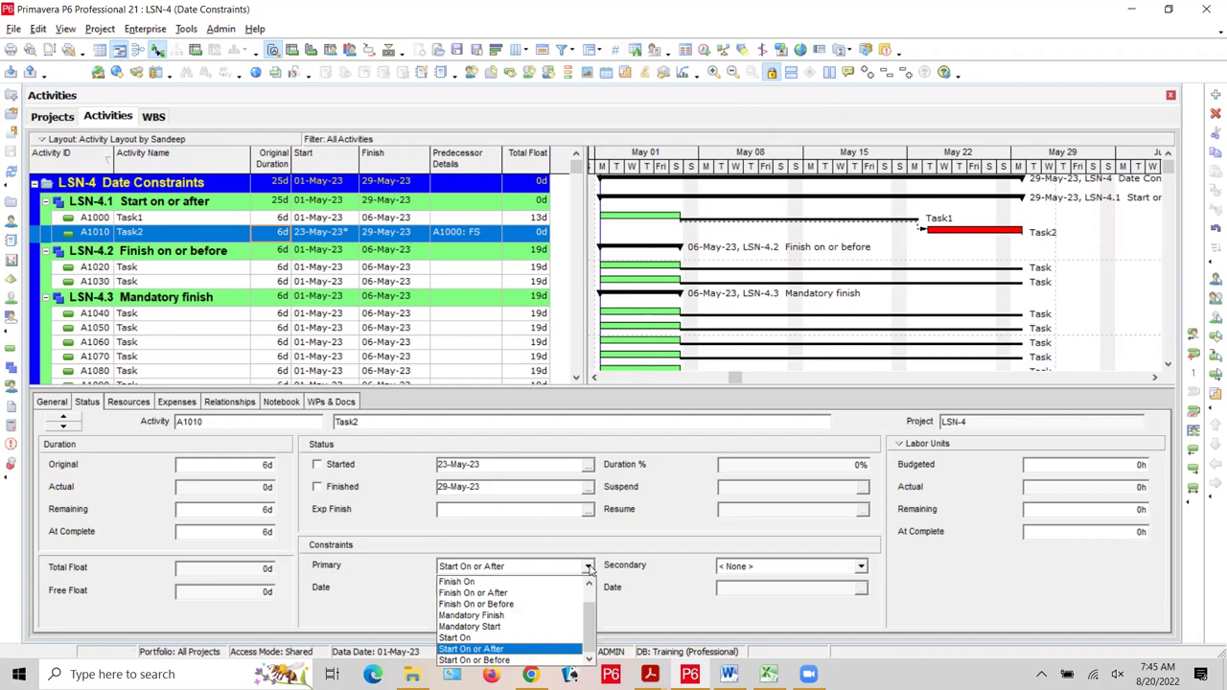
scroll(592, 619, "up", 1)
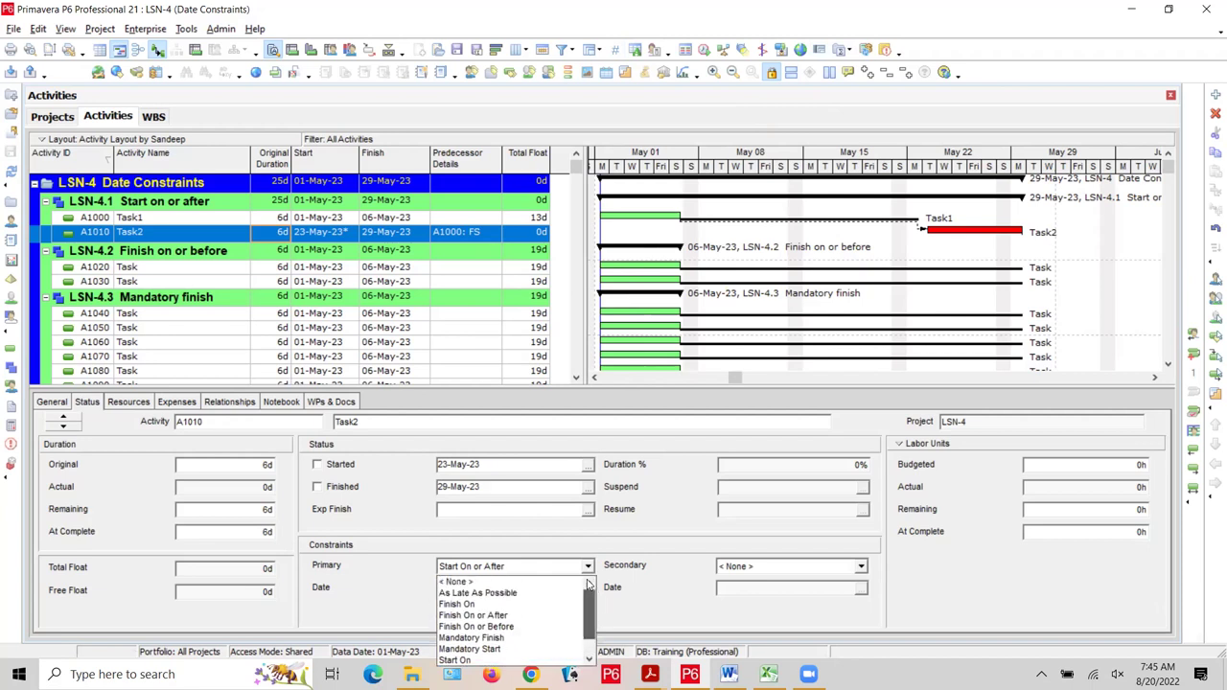
left_click(501, 582)
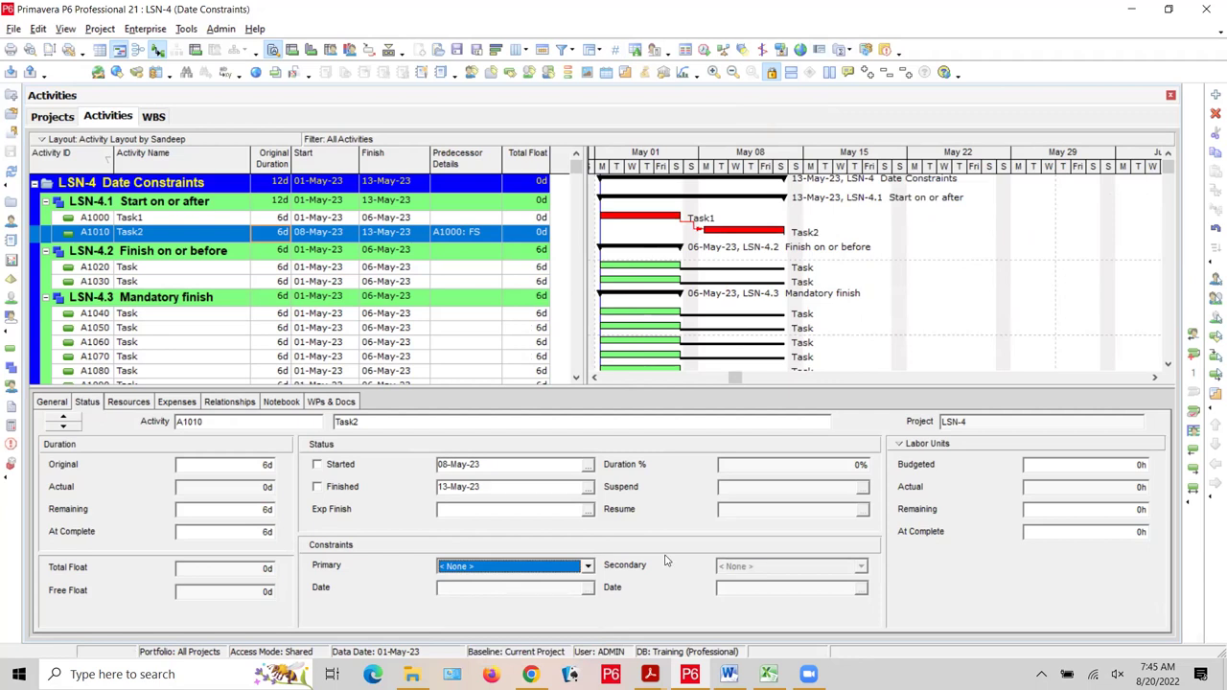
Try an original duration of 8 days on activity A1000 Task1 and restore it to 6 days
left_click(269, 231)
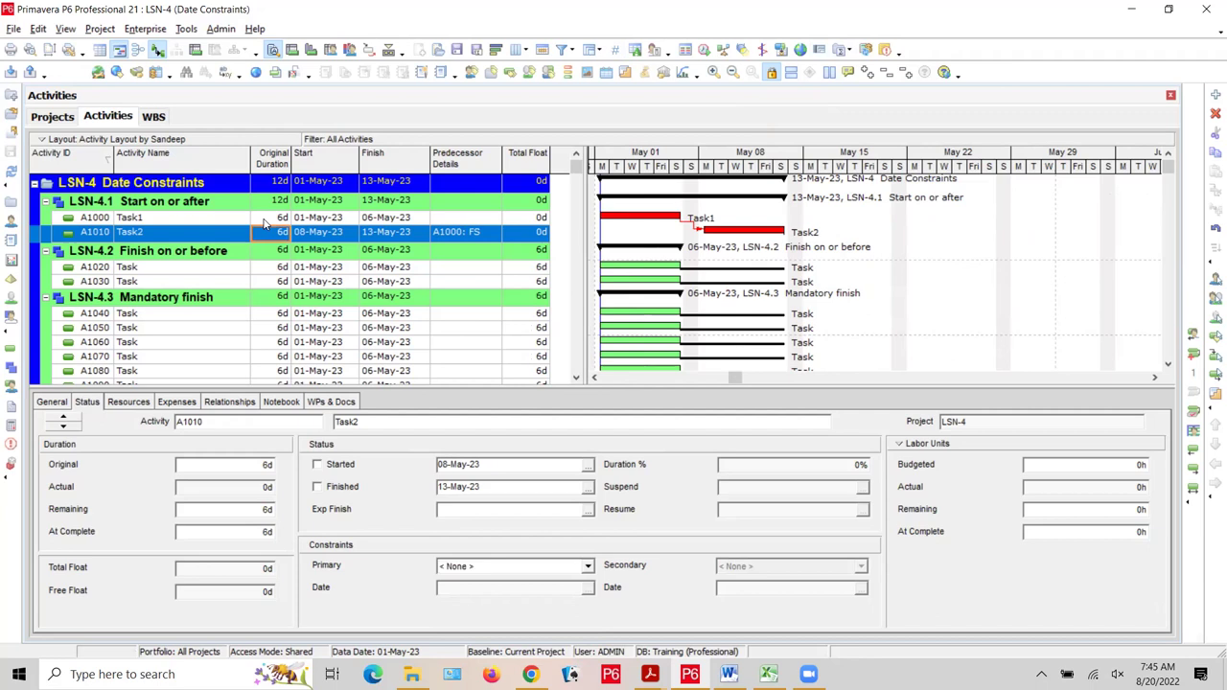
left_click(266, 220)
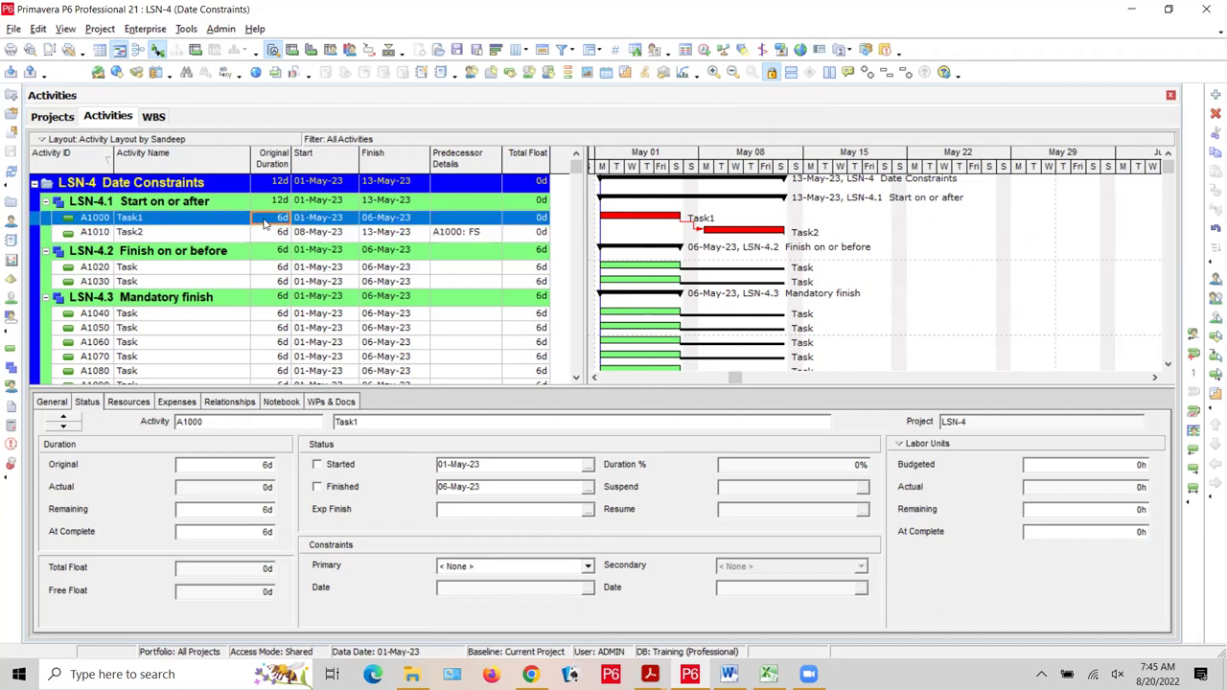
type("8")
key("Return")
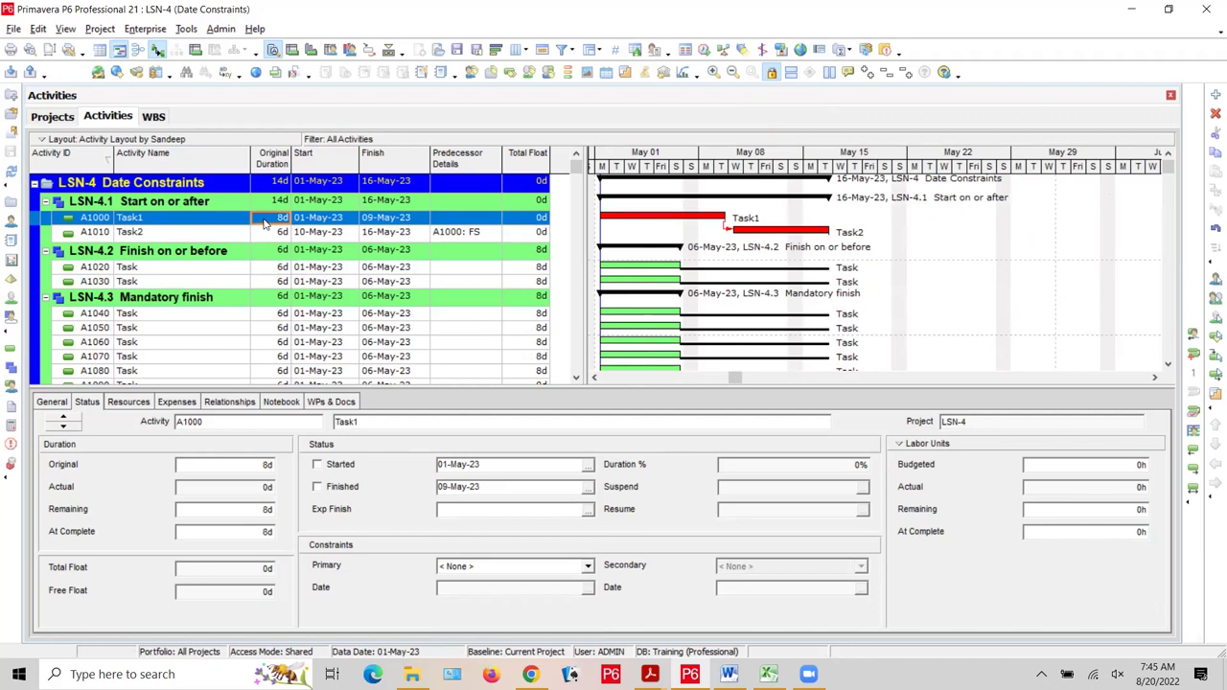
type("6")
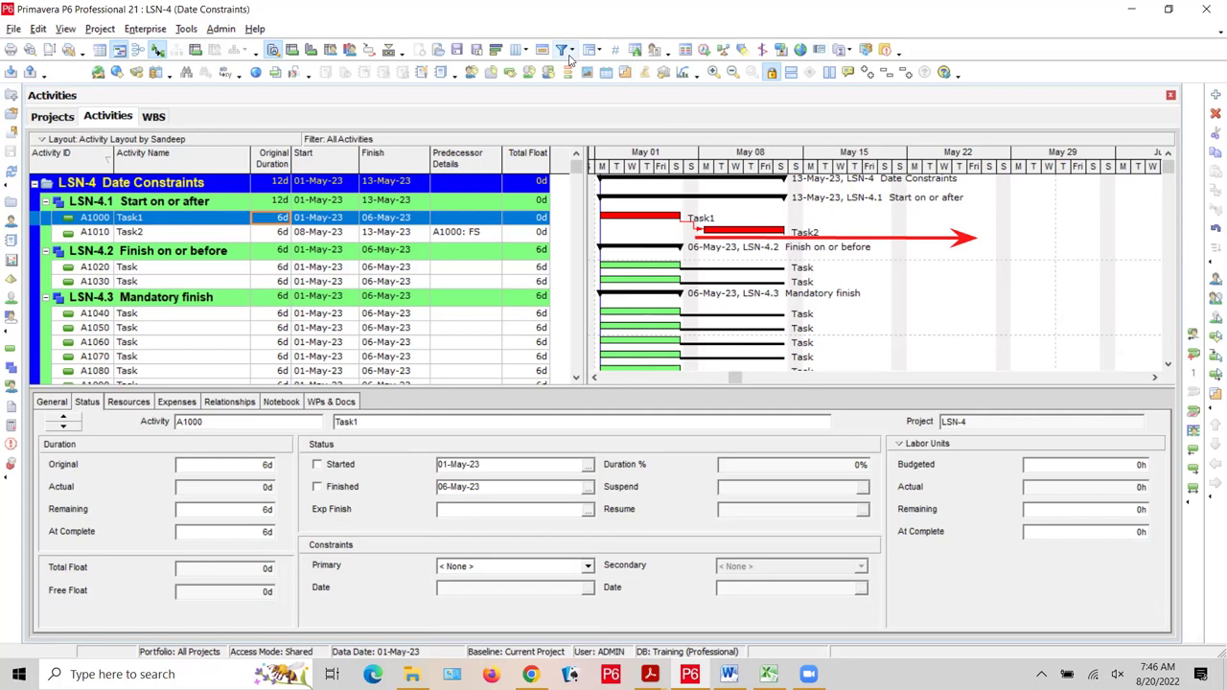
left_click(588, 567)
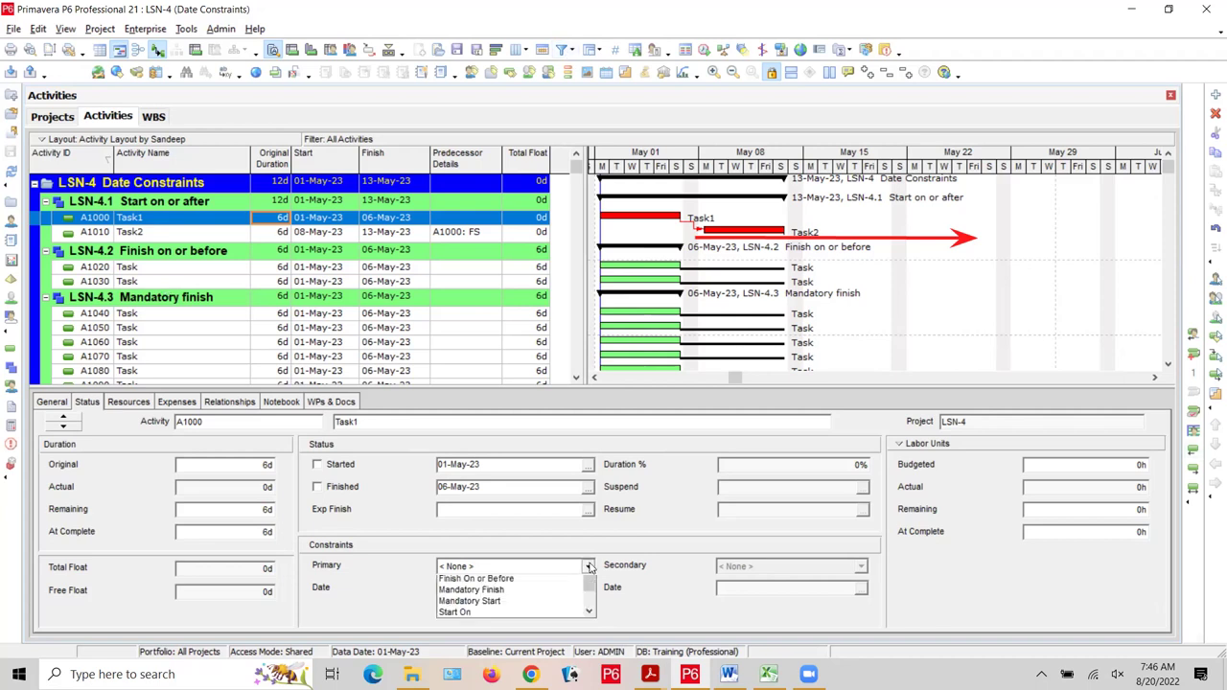
left_click(224, 237)
left_click(221, 234)
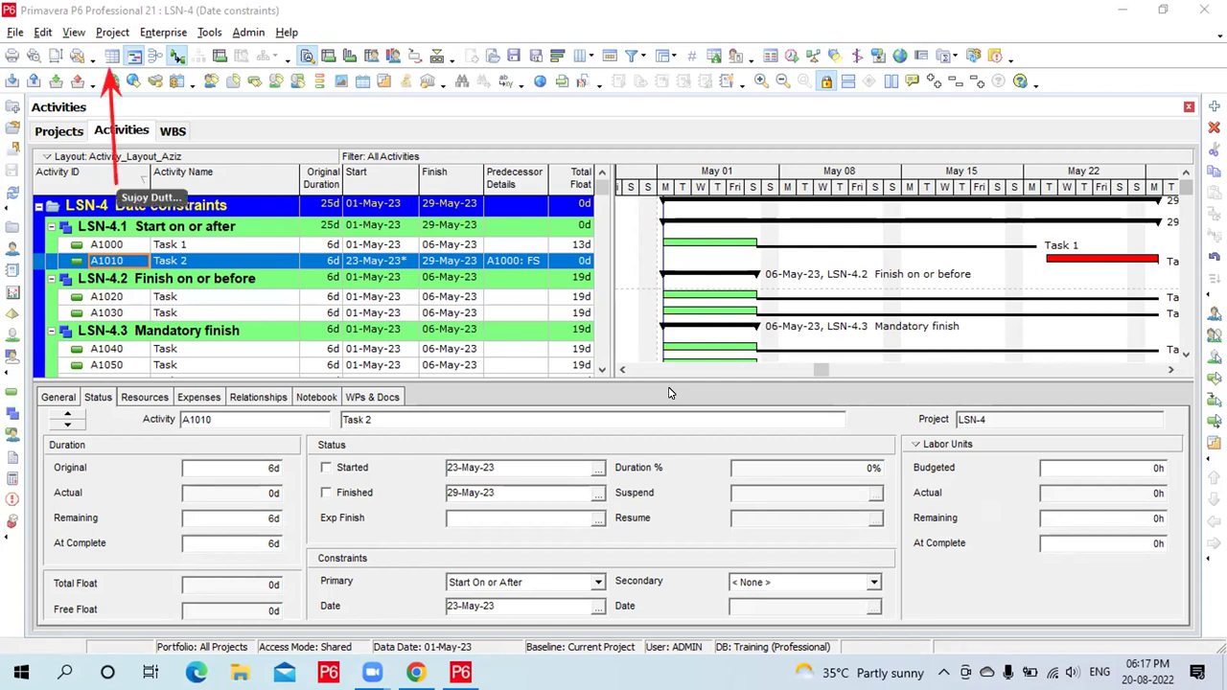
Show only the activity table without the Gantt chart and bring the Gantt chart back
left_click(112, 56)
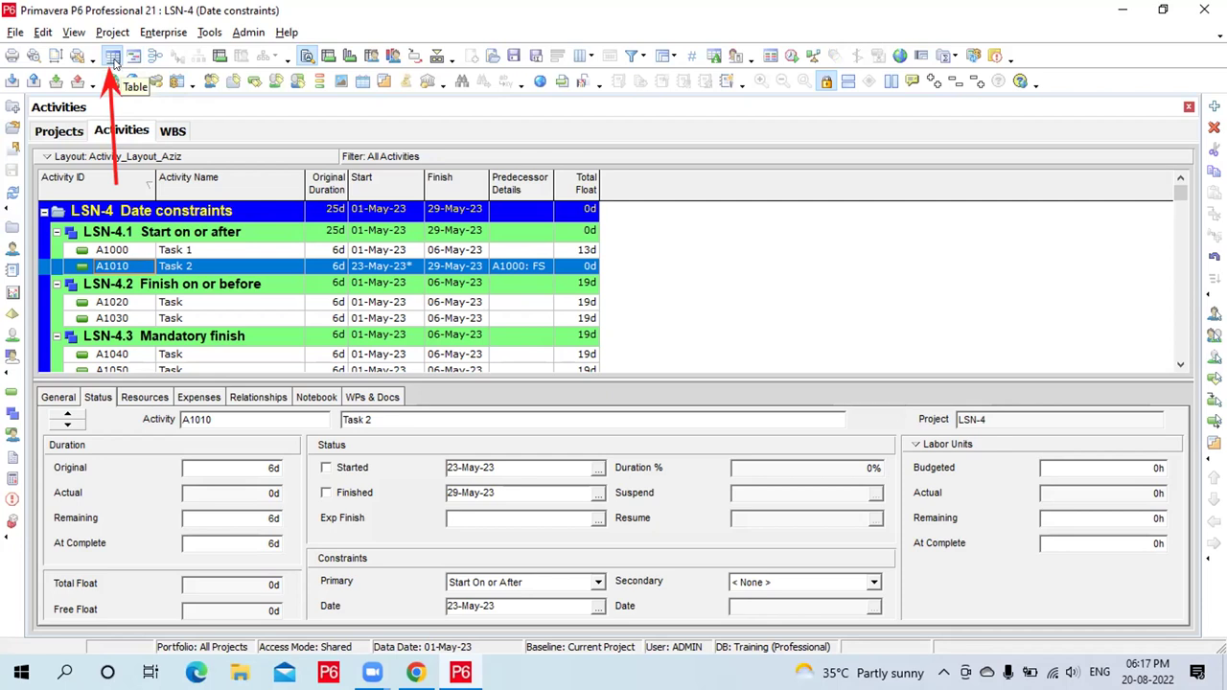
left_click(134, 58)
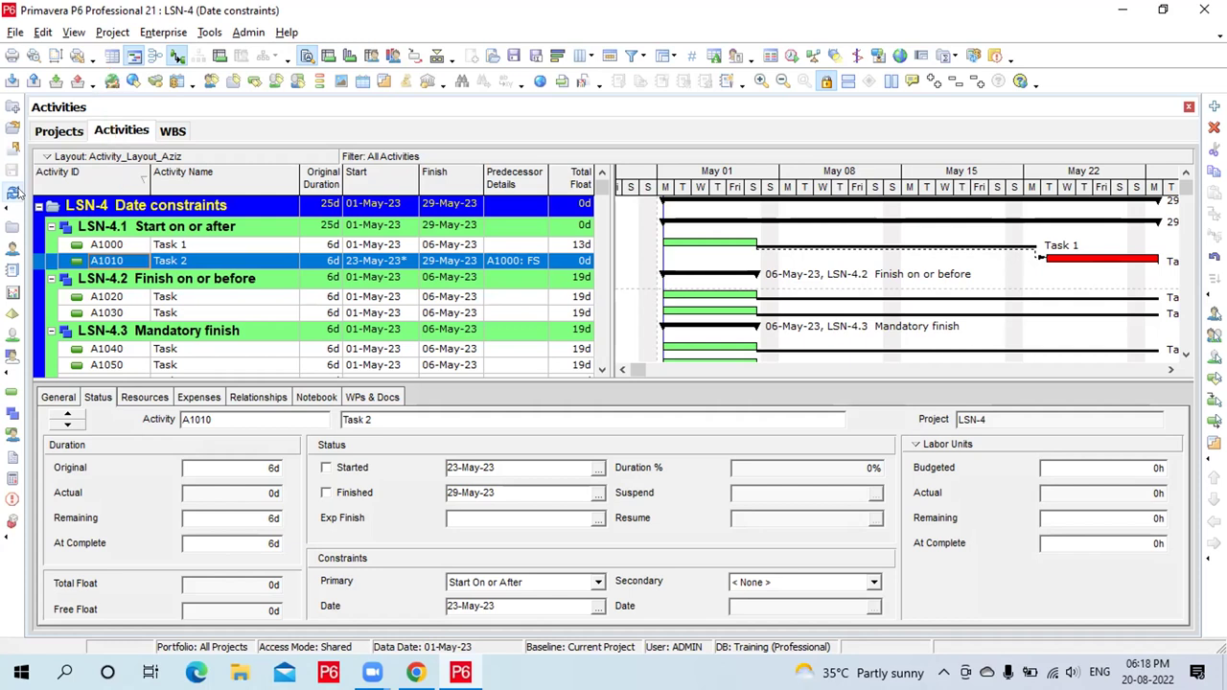
Enlarge the table and Gantt area, and tighten the Activity Name column, table width and timescale to fit the bars through 29-May-23
left_click_drag(514, 374, 512, 413)
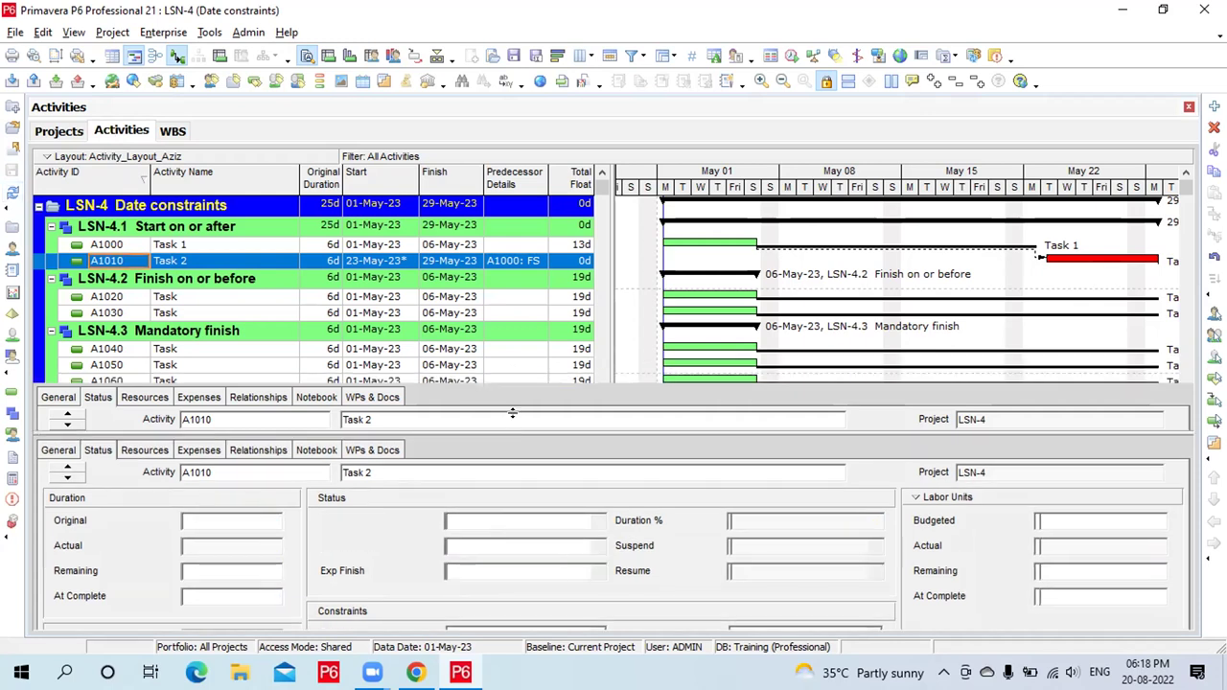
left_click_drag(1043, 187, 997, 185)
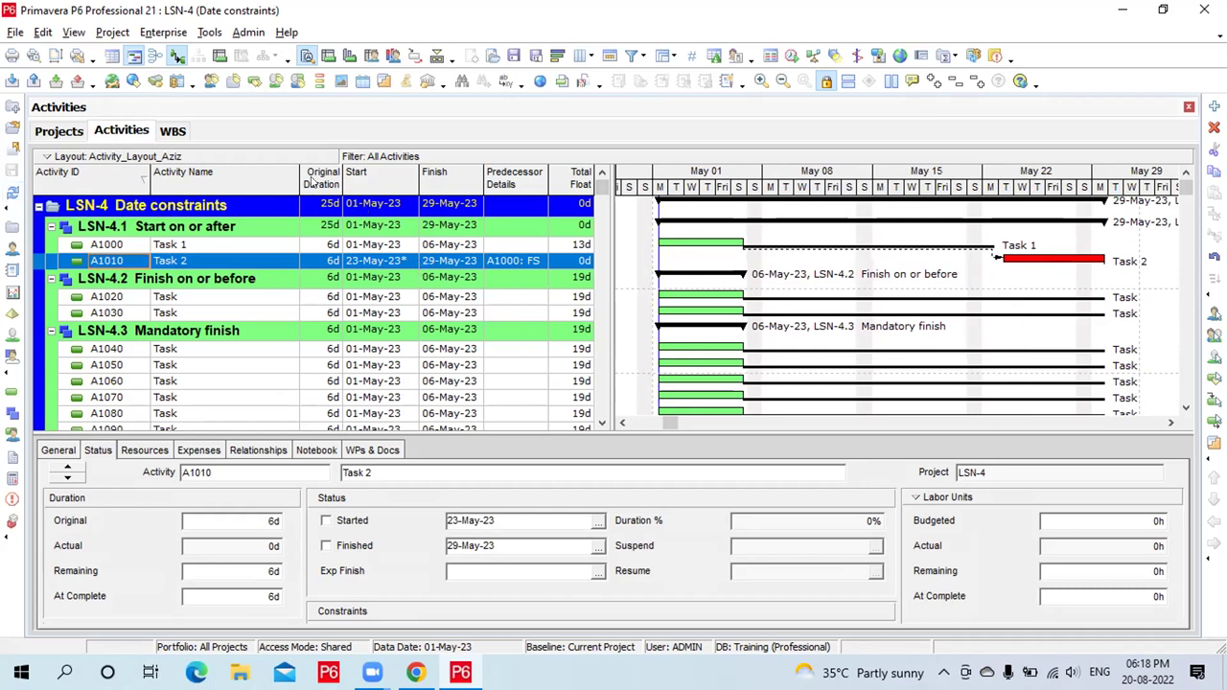
left_click_drag(289, 173, 259, 174)
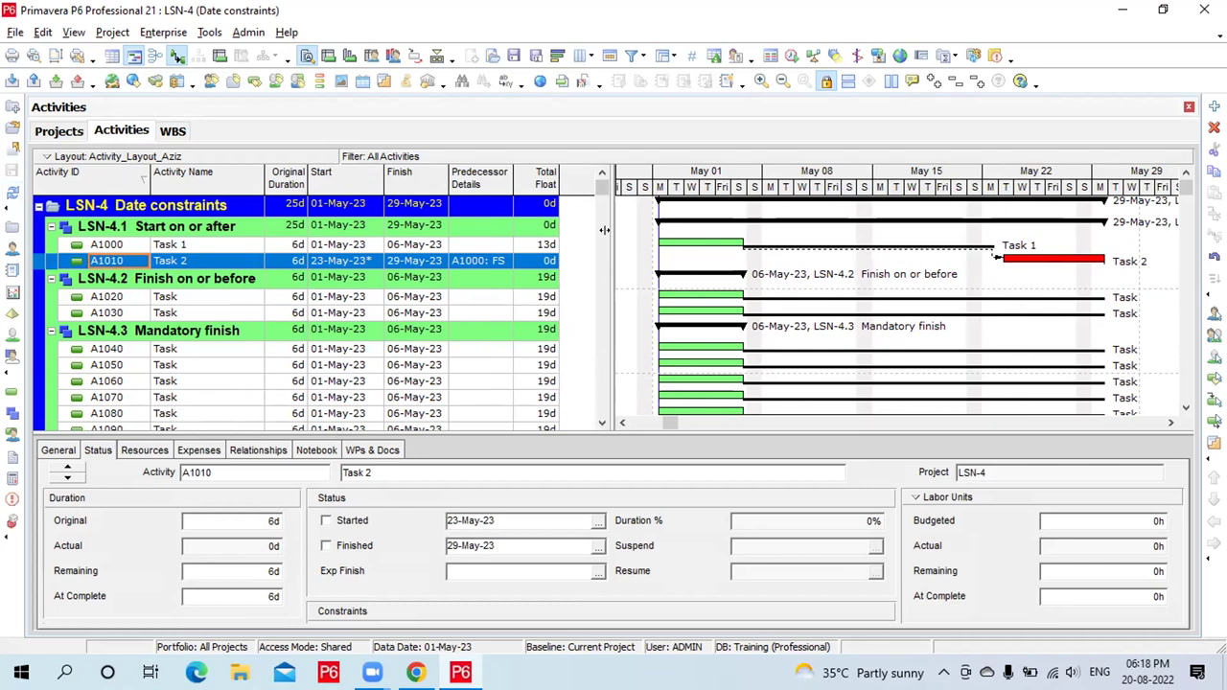
left_click_drag(605, 230, 576, 226)
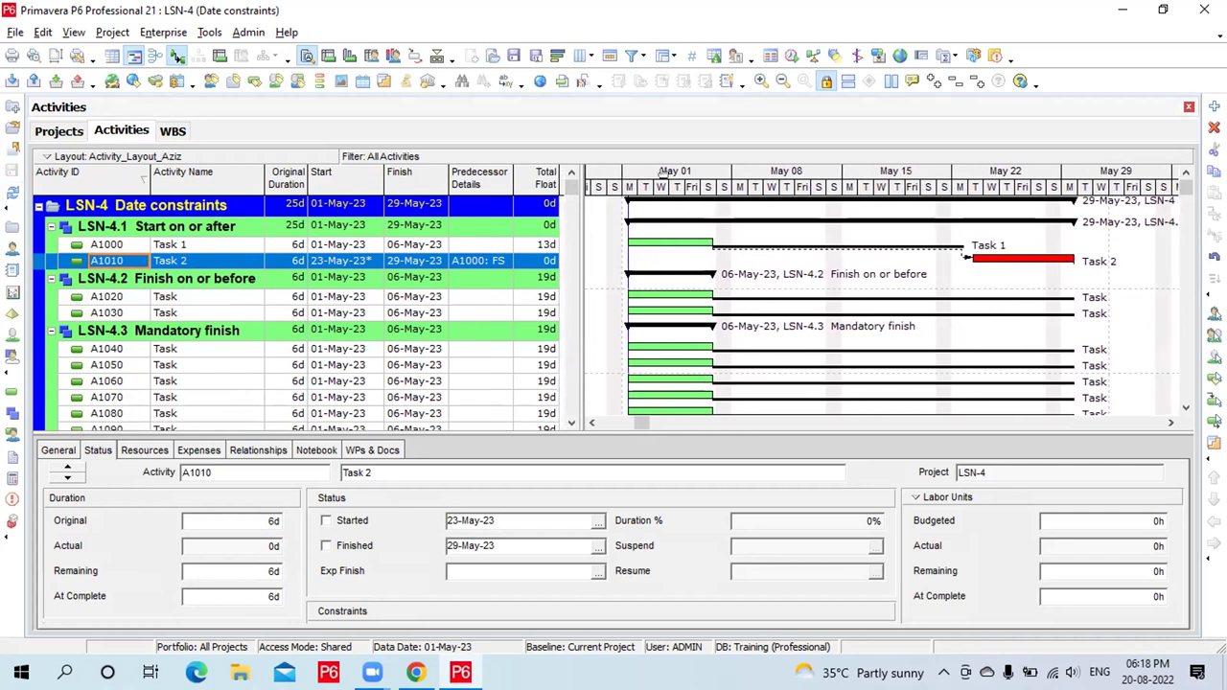
left_click_drag(674, 171, 650, 171)
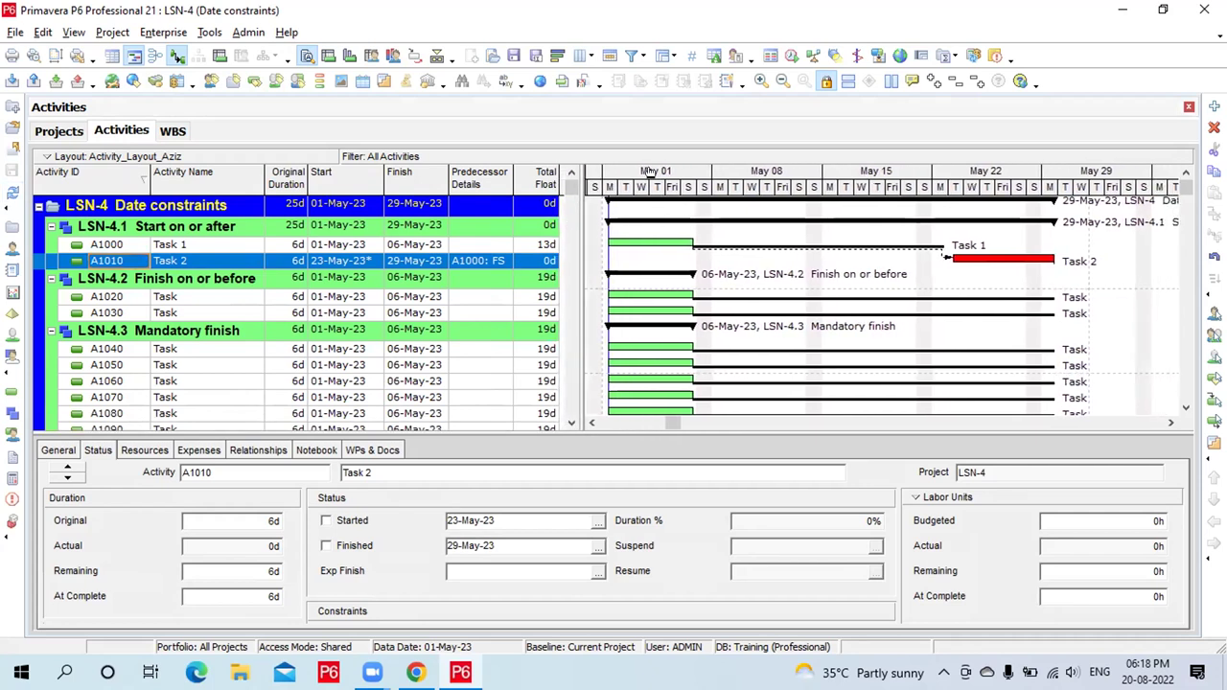
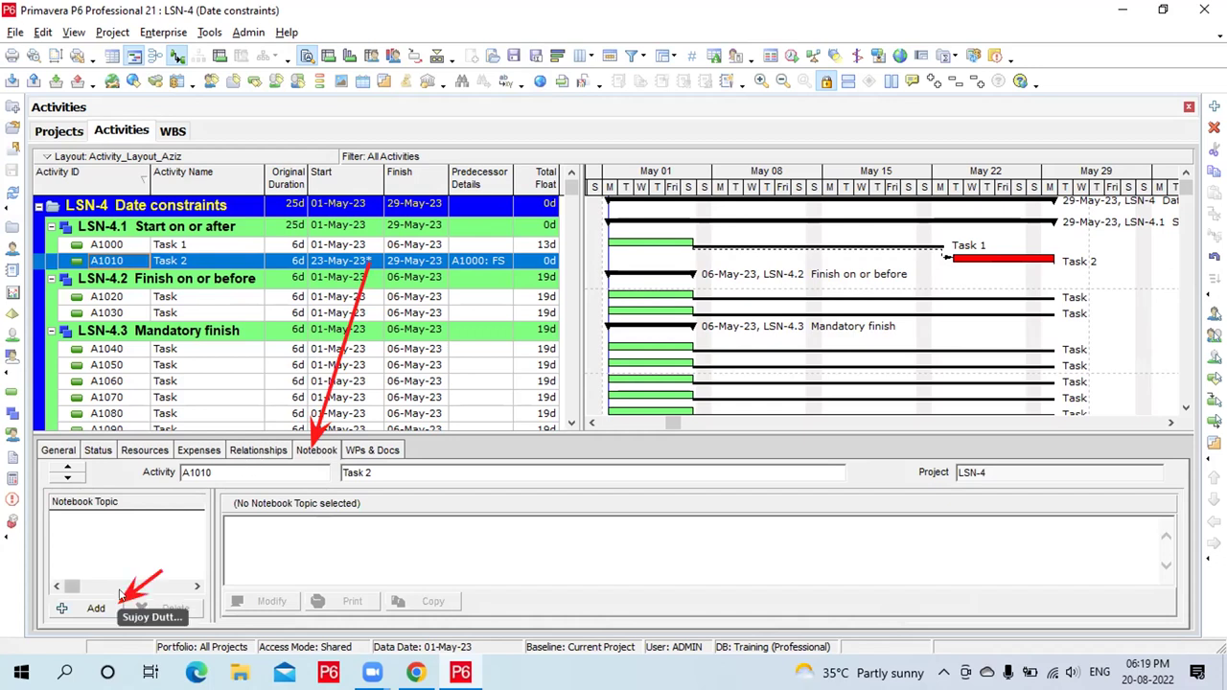
Assign the Constraints notebook topic to activity A1010 Task 2
left_click(93, 609)
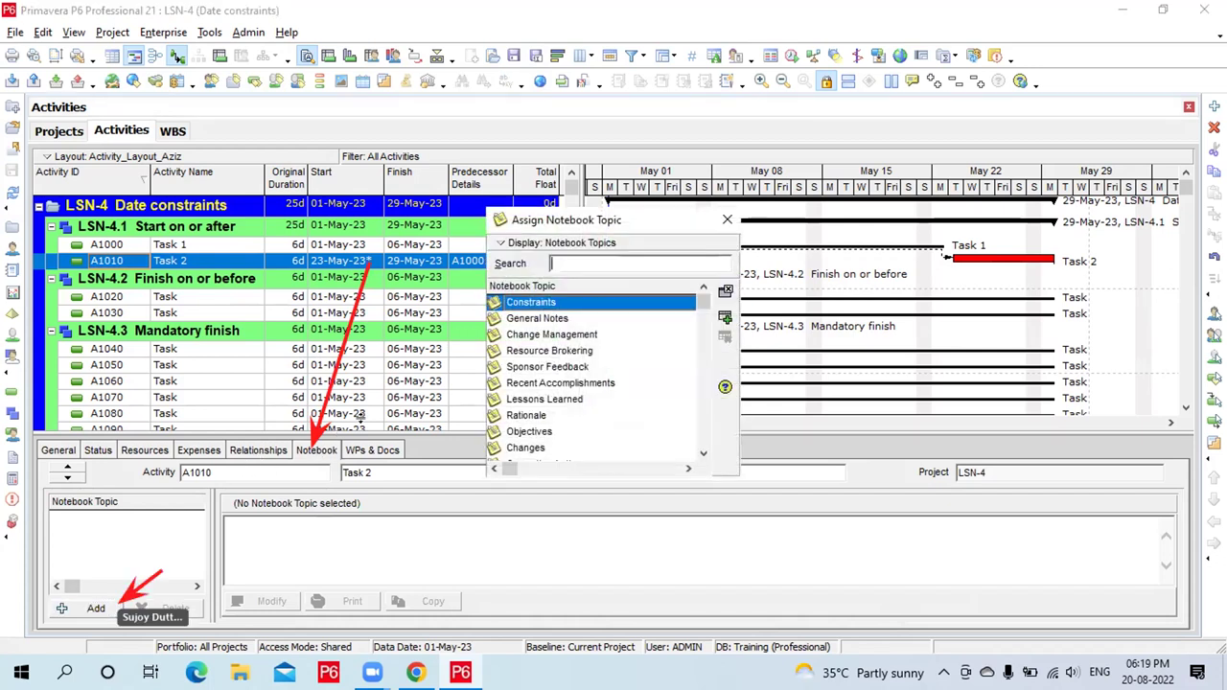
left_click(597, 302)
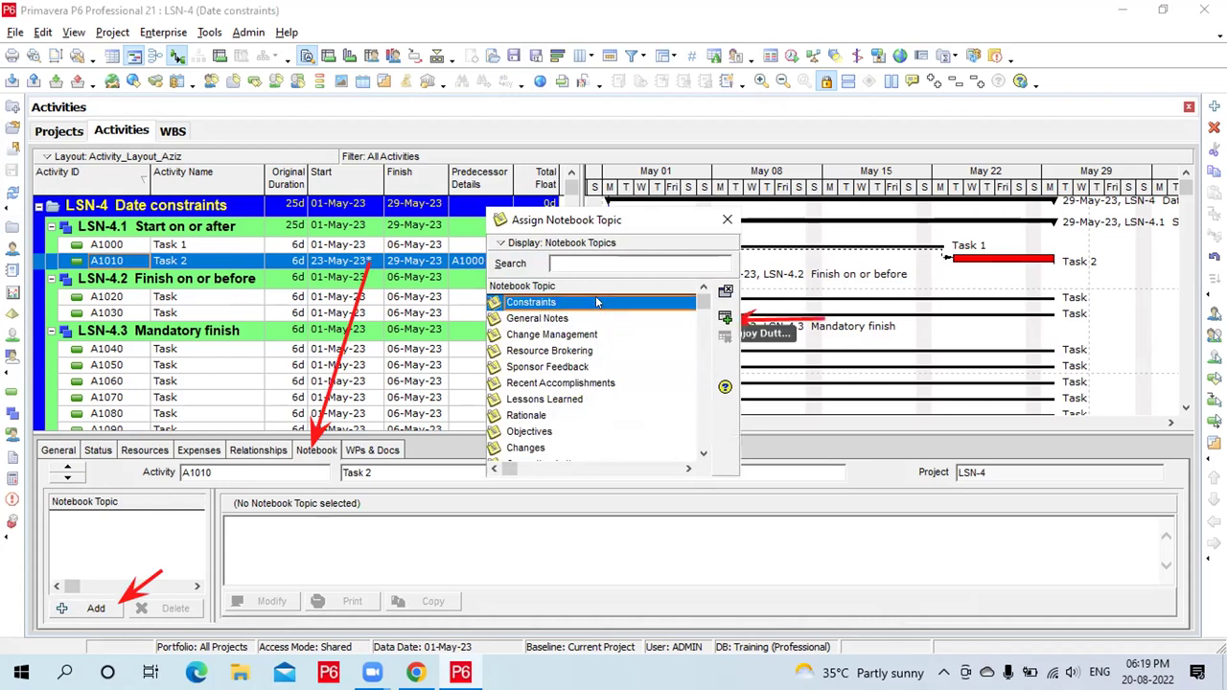
double_click(597, 302)
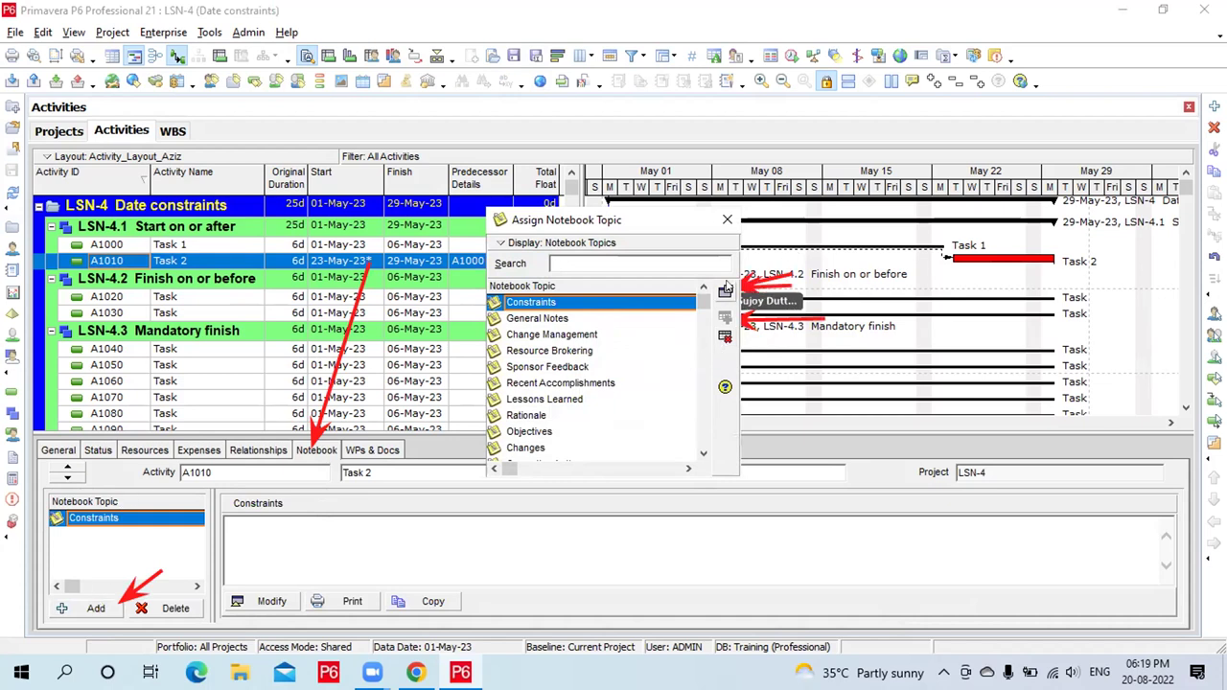
left_click(727, 219)
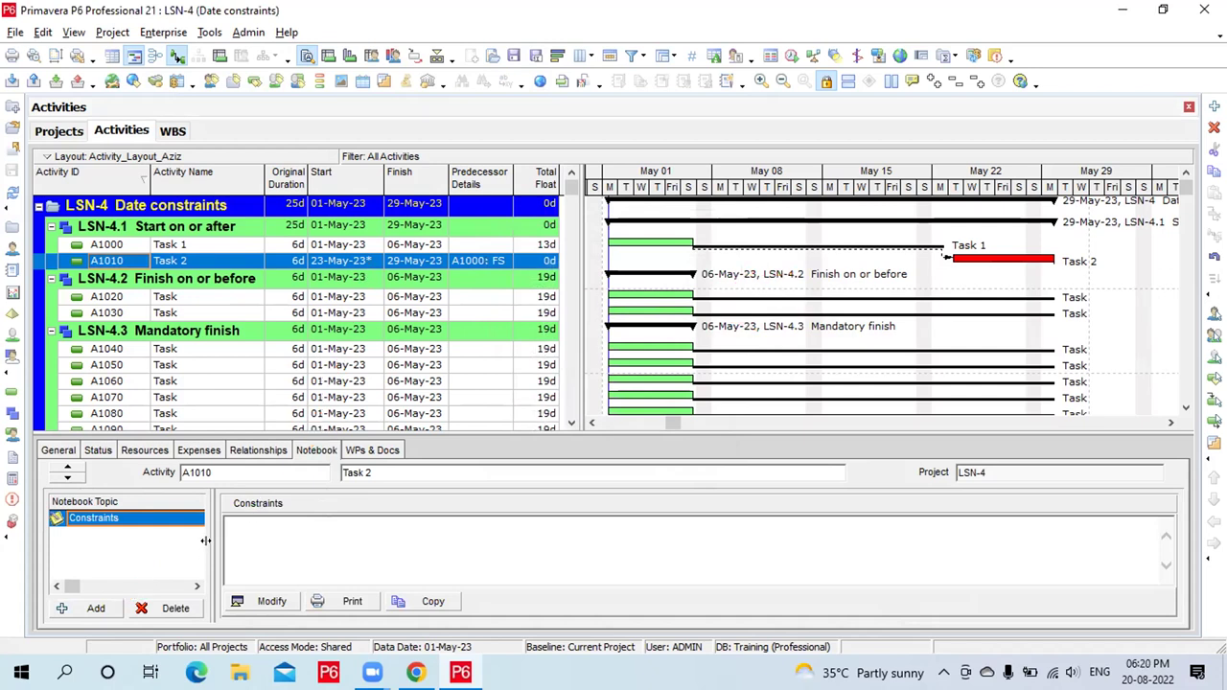
Write the Constraints note for Task 2: "Resource assigned to Task 2 would be available from 23rd May onwards"
left_click(272, 601)
left_click(356, 144)
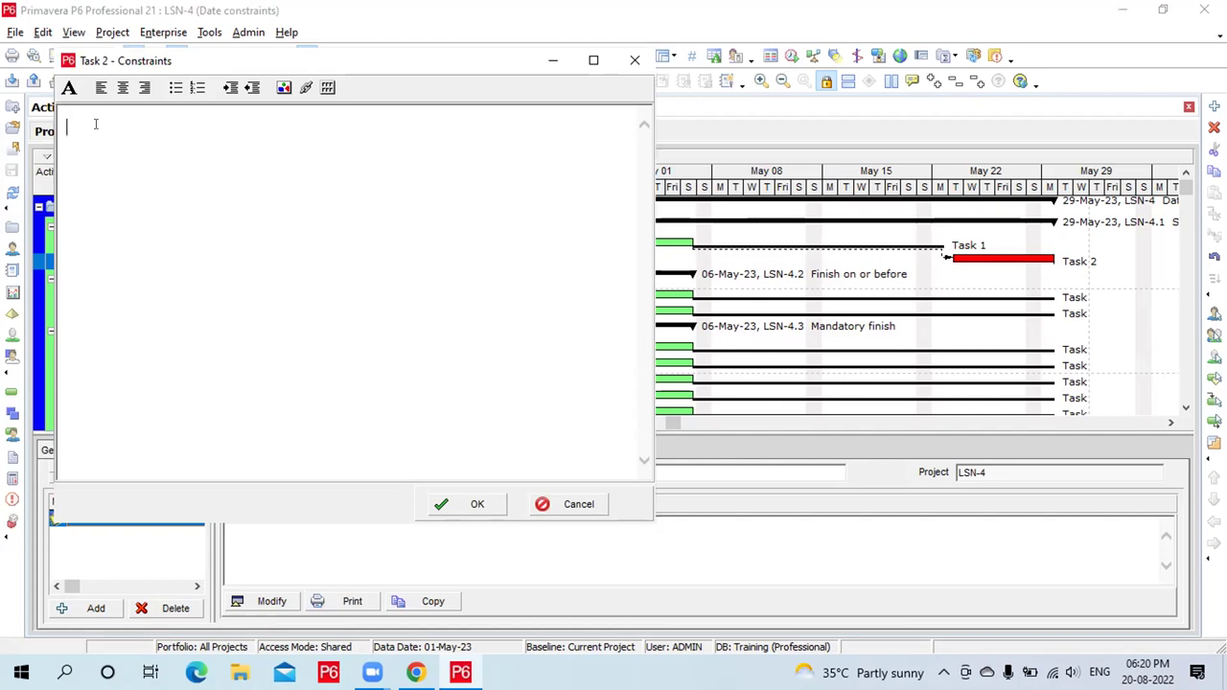
type("Resource a")
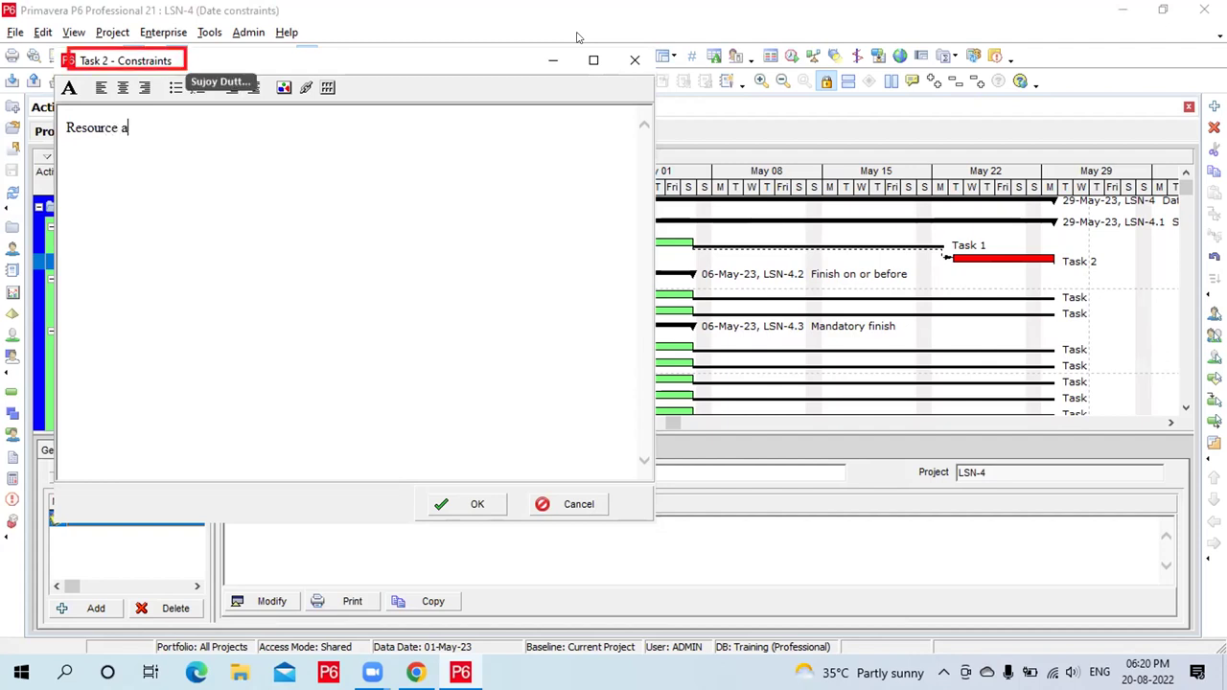
type("ssign")
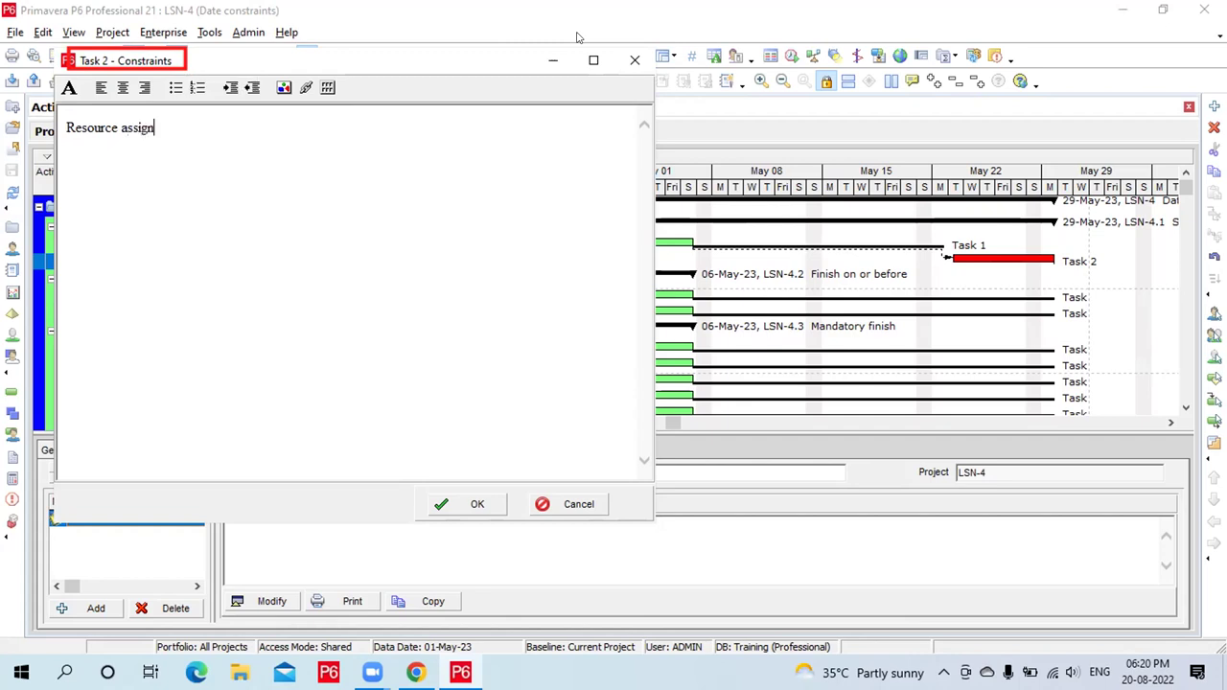
type("ed to")
type(" N")
type("ode")
type(" 2")
key("BackSpace")
key("BackSpace")
key("BackSpace")
key("BackSpace")
key("BackSpace")
key("BackSpace")
type("Task 2")
type("would be ")
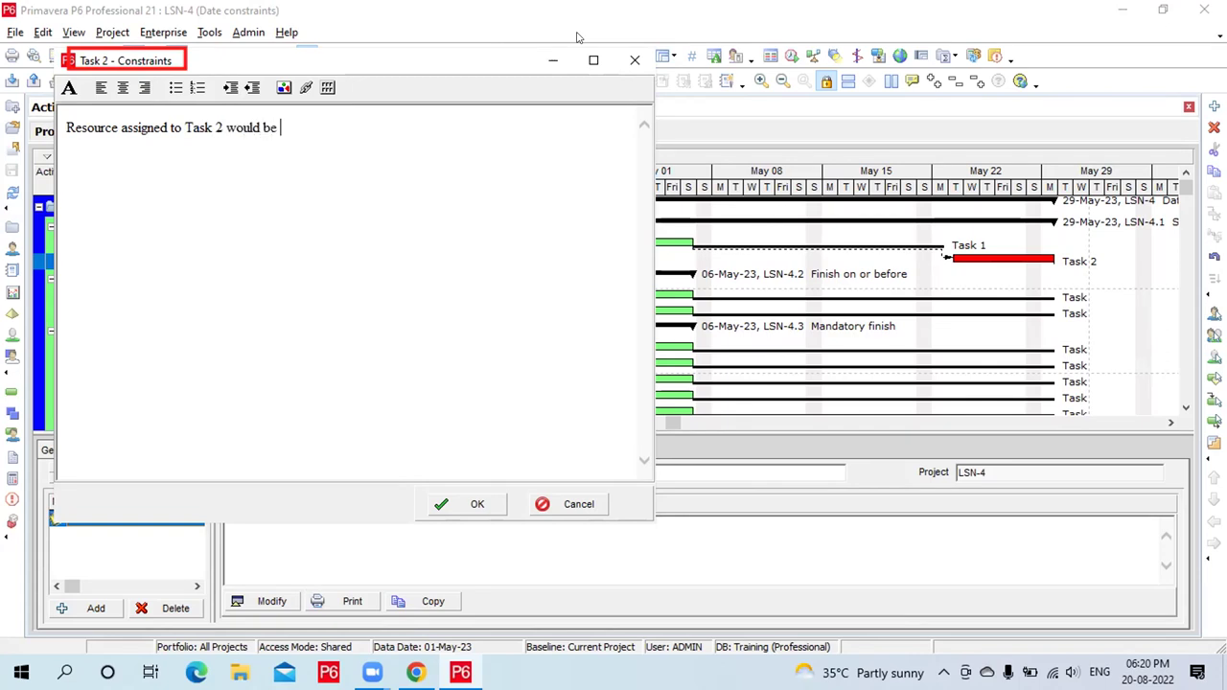
type("available from 23rd")
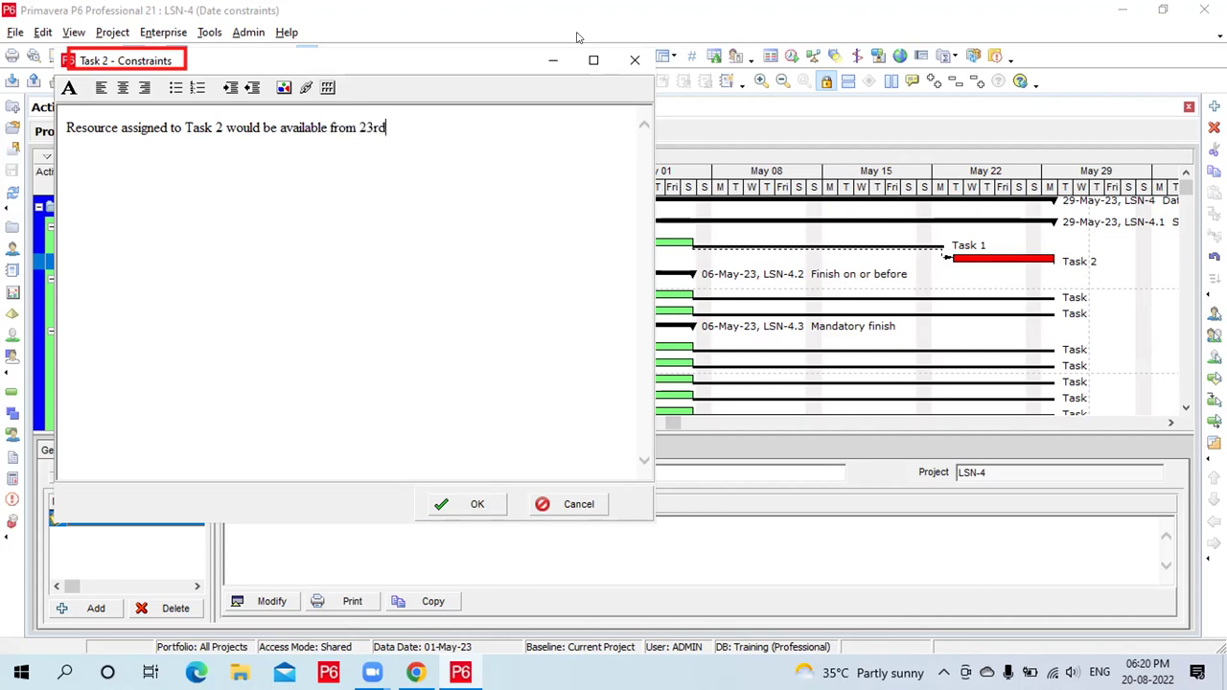
type(" May onwards")
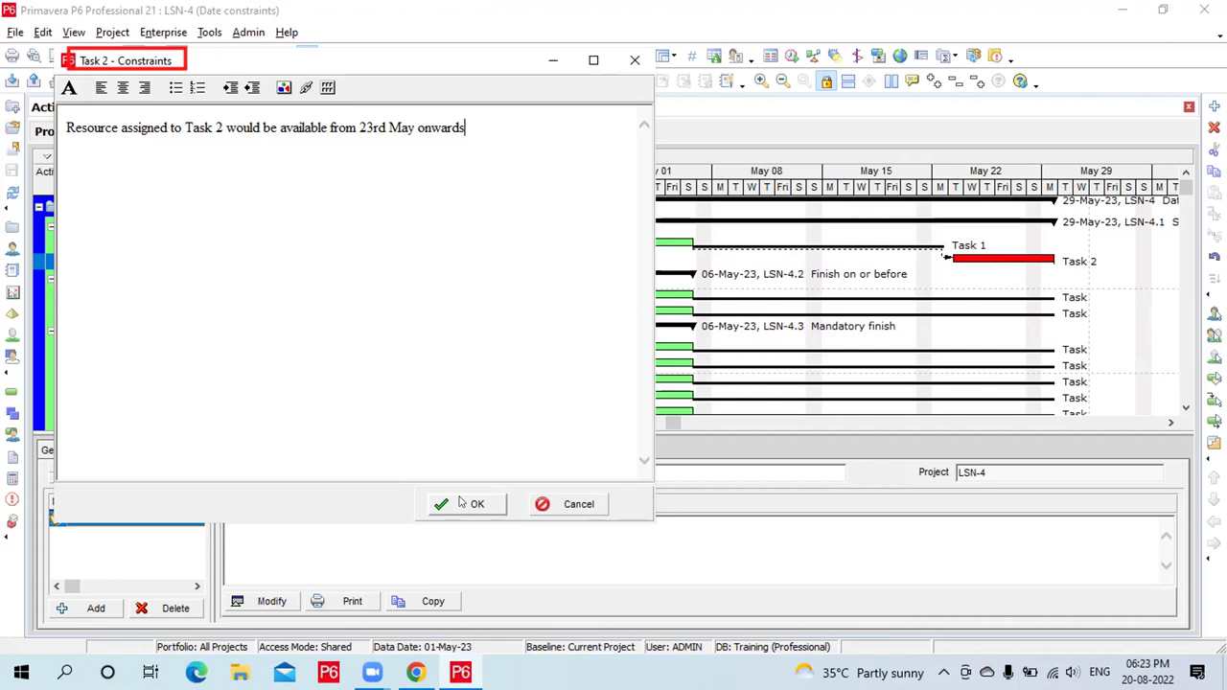
left_click(477, 504)
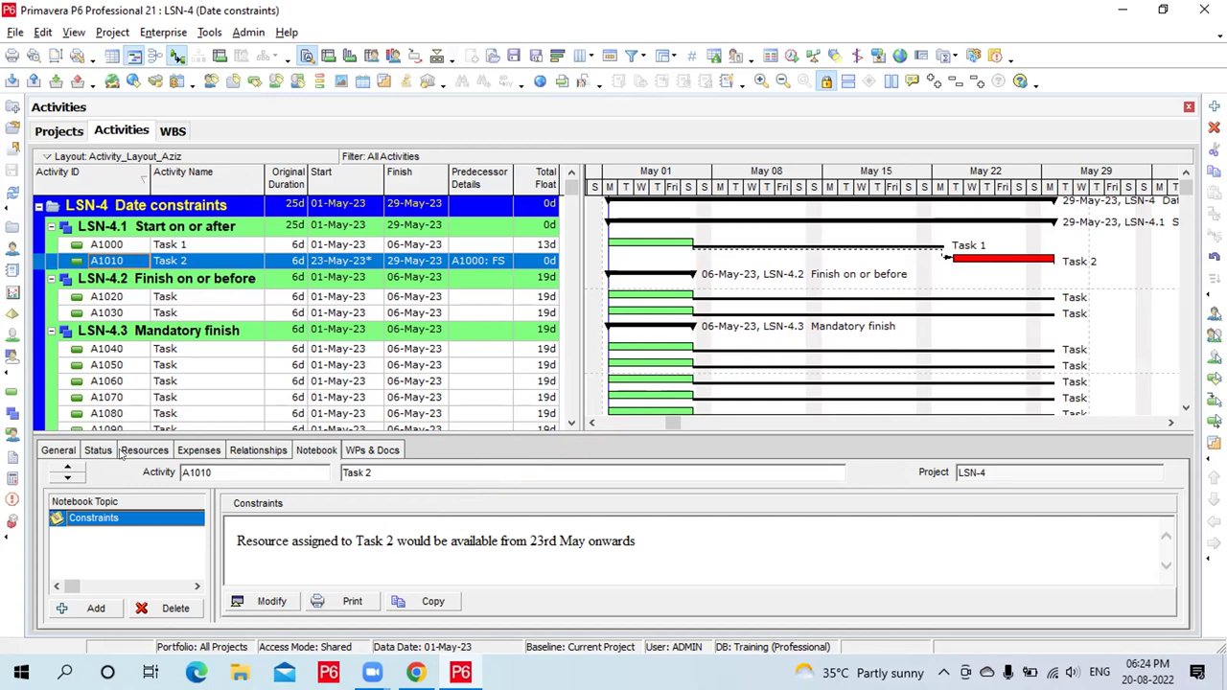
View the general details of activity A1010 Task 2 and return to its Constraints note
left_click(59, 451)
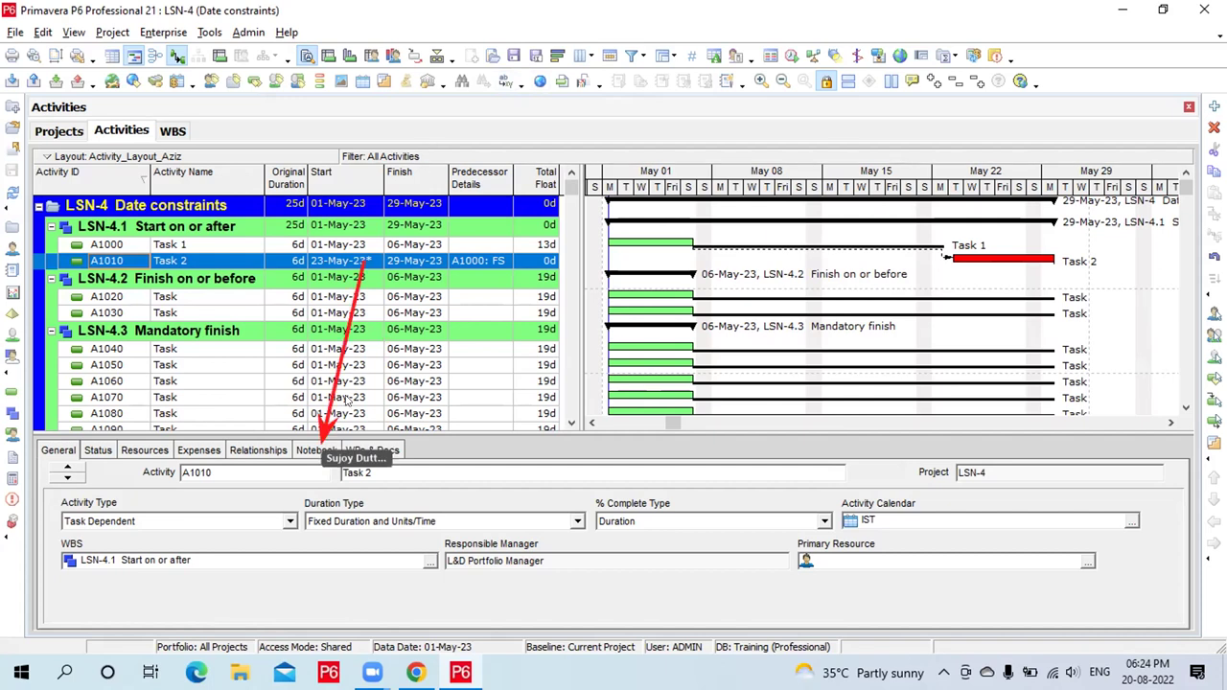
left_click(325, 450)
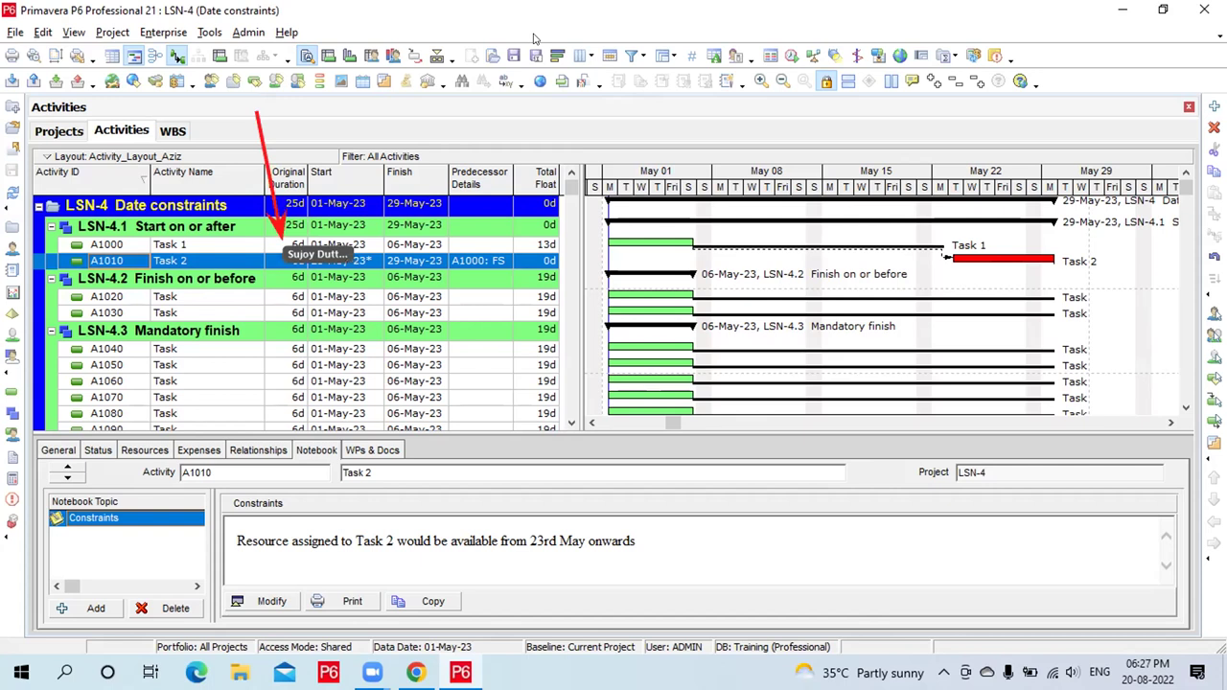
Set the original duration of activity A1000 Task 1 to 2 weeks
left_click(296, 245)
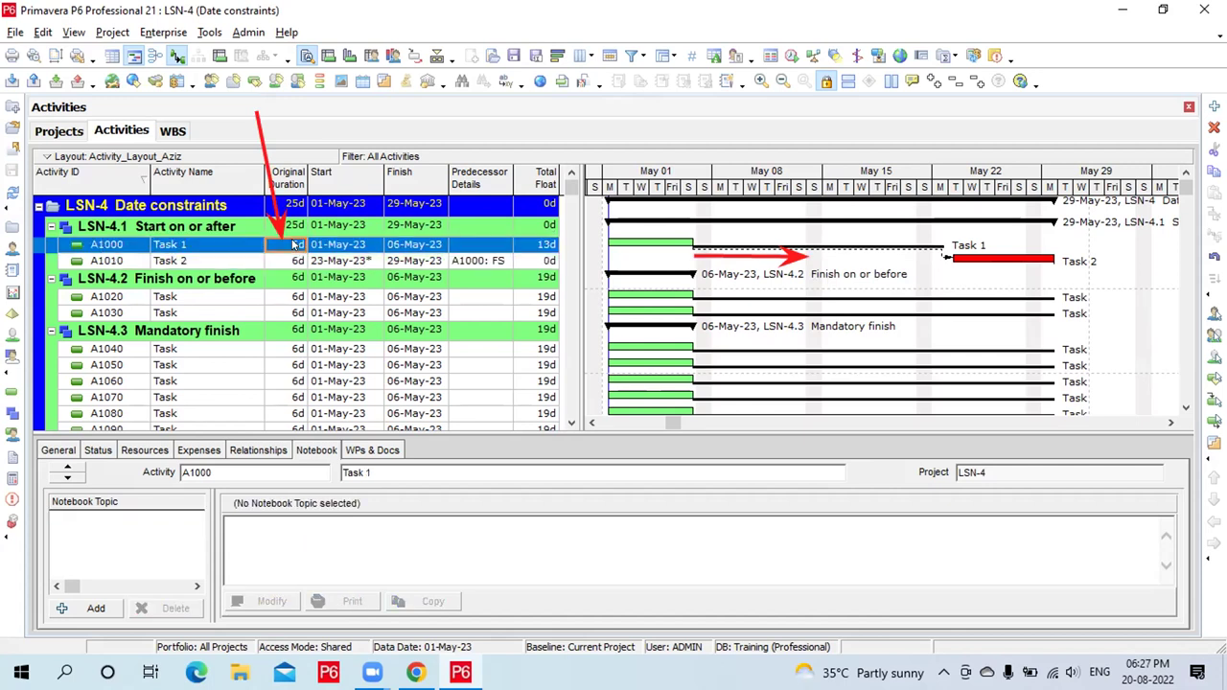
left_click(295, 245)
type("2w")
key("Return")
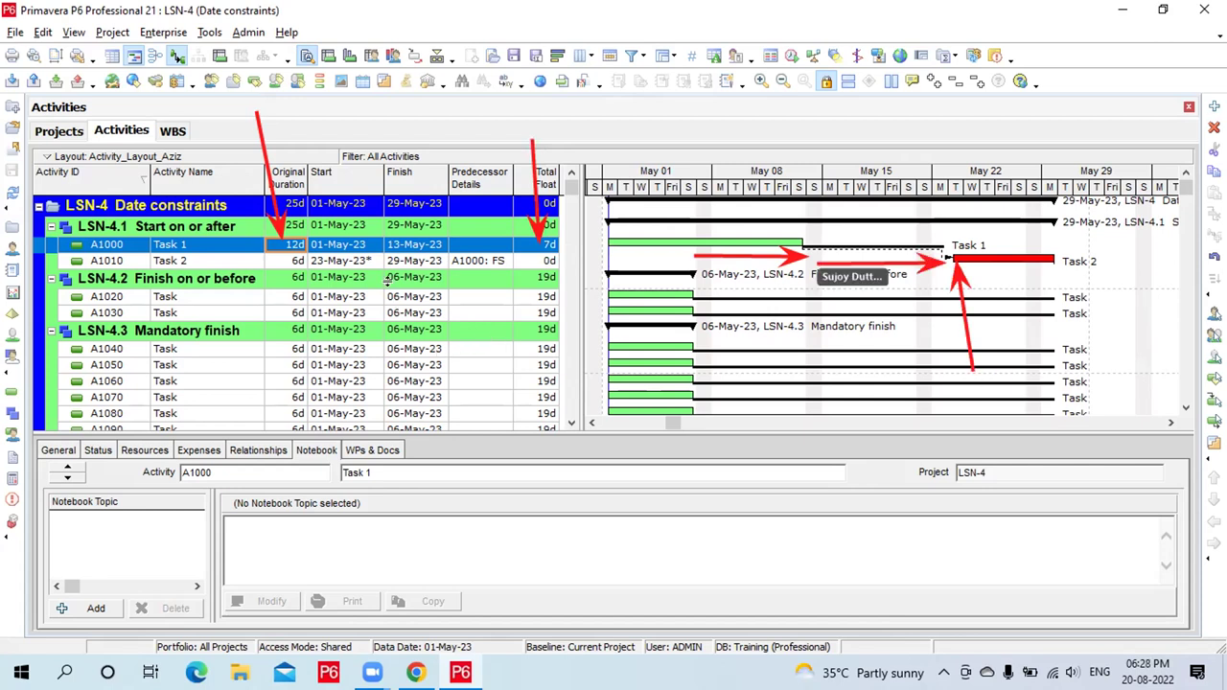
Set the original duration of activity A1000 Task 1 to 19 days
left_click(280, 246)
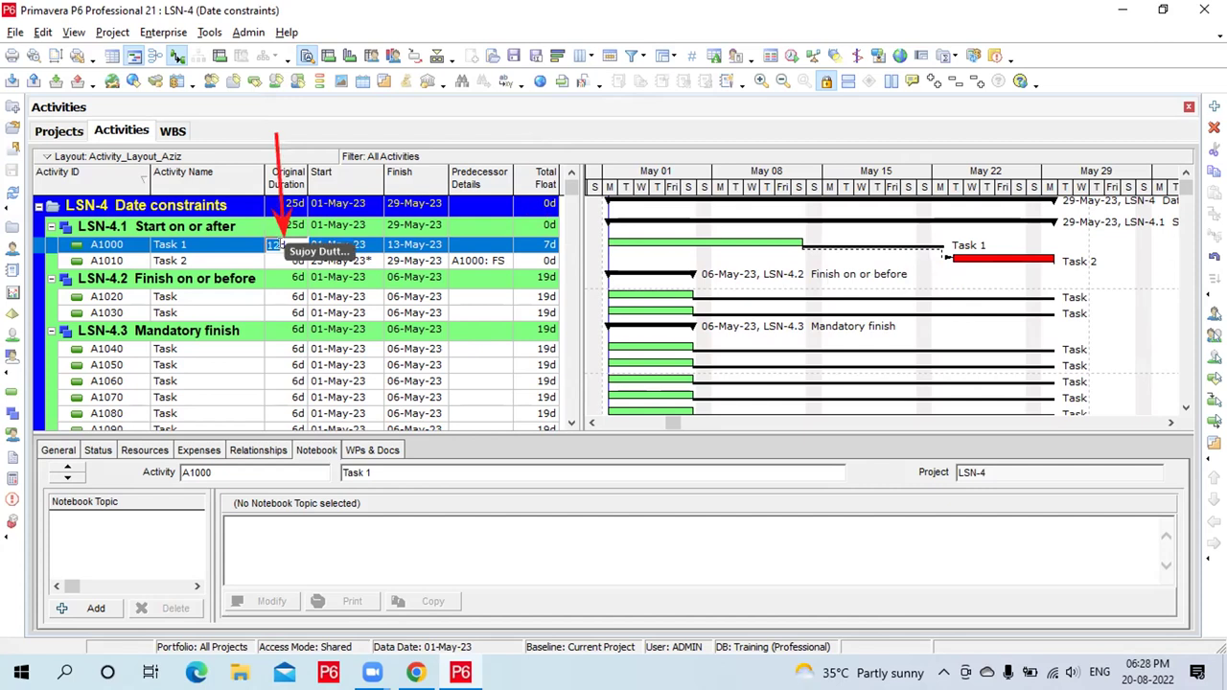
type("19")
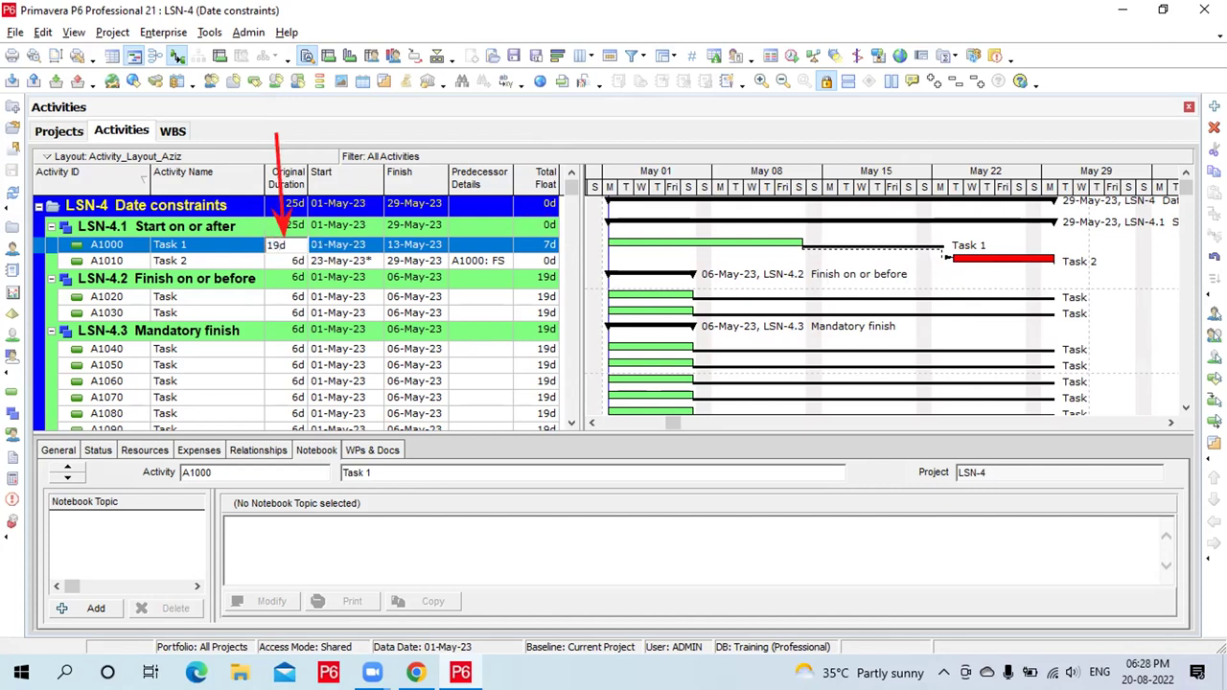
key("Return")
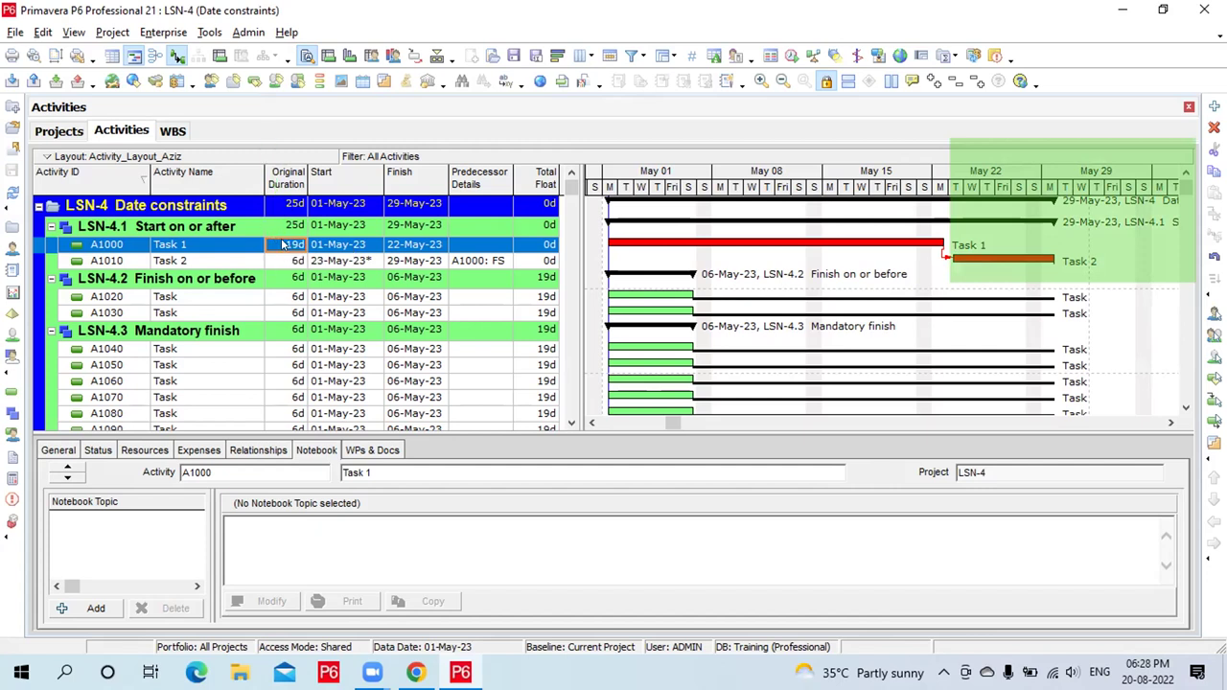
Extend the original duration of activity A1000 Task 1 to 24 days
type("4")
type("4")
key("Return")
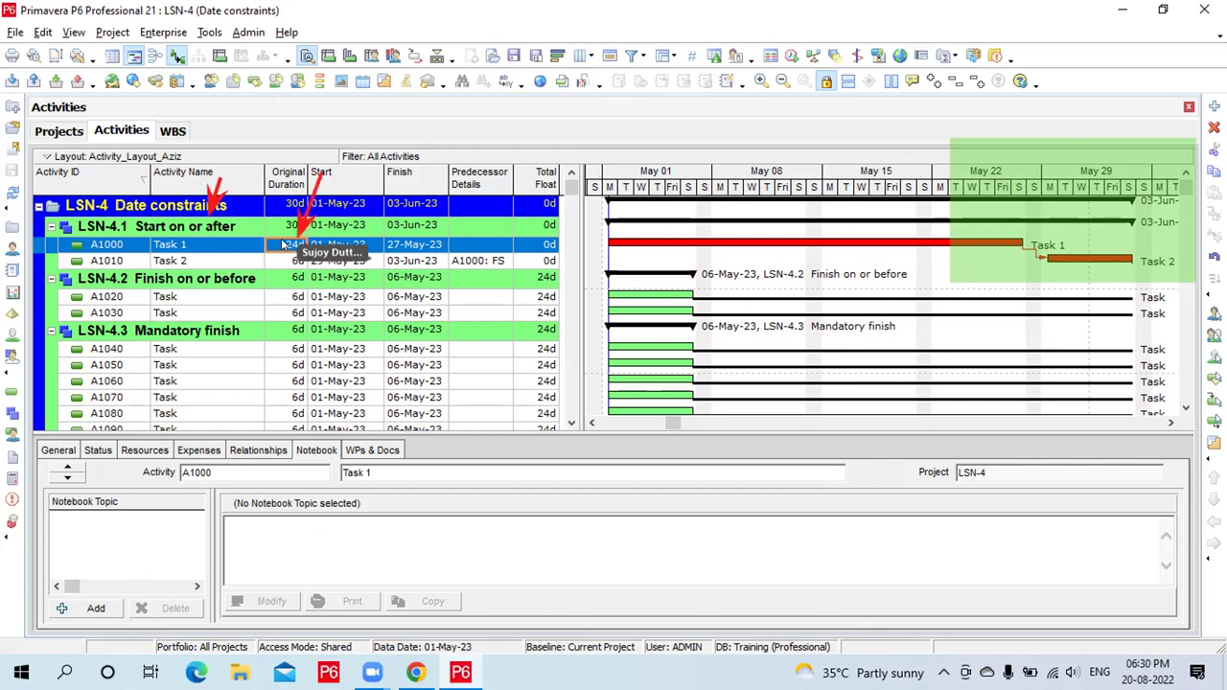
Shorten the original duration of activity A1000 Task 1 to 6 days
left_click(281, 238)
type("5d")
key("Return")
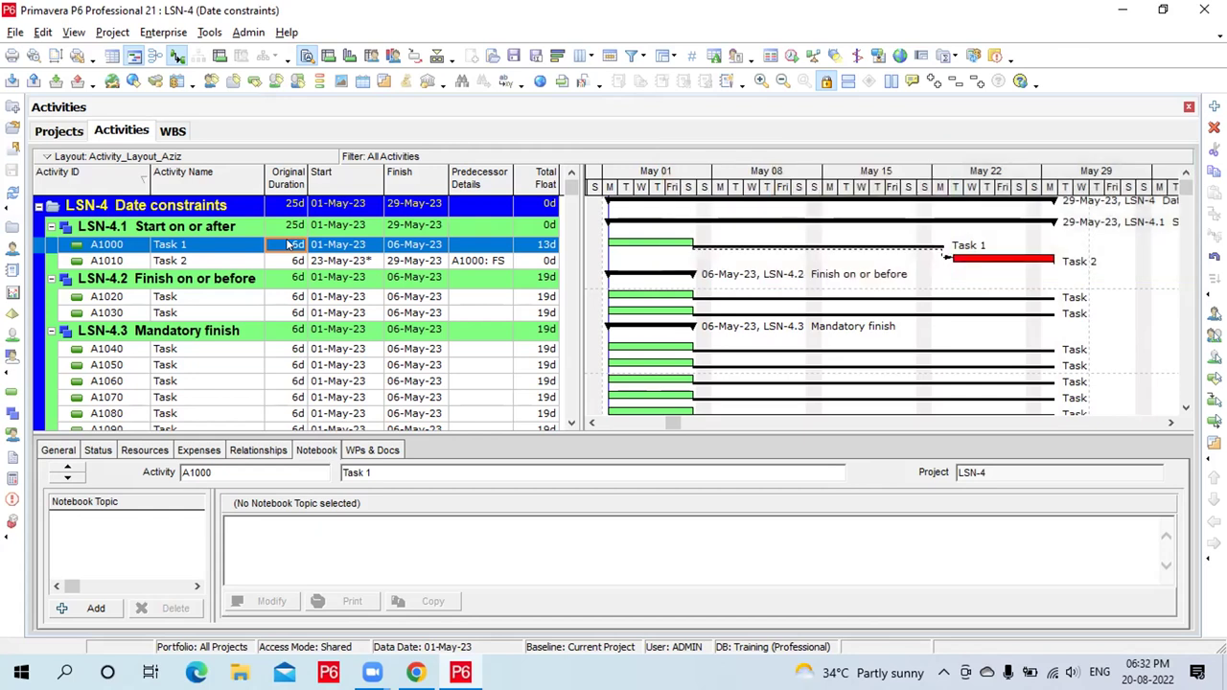
Rename activity A1020 under LSN-4.2 Finish on or before as "Task 3"
left_click(219, 297)
left_click(211, 296)
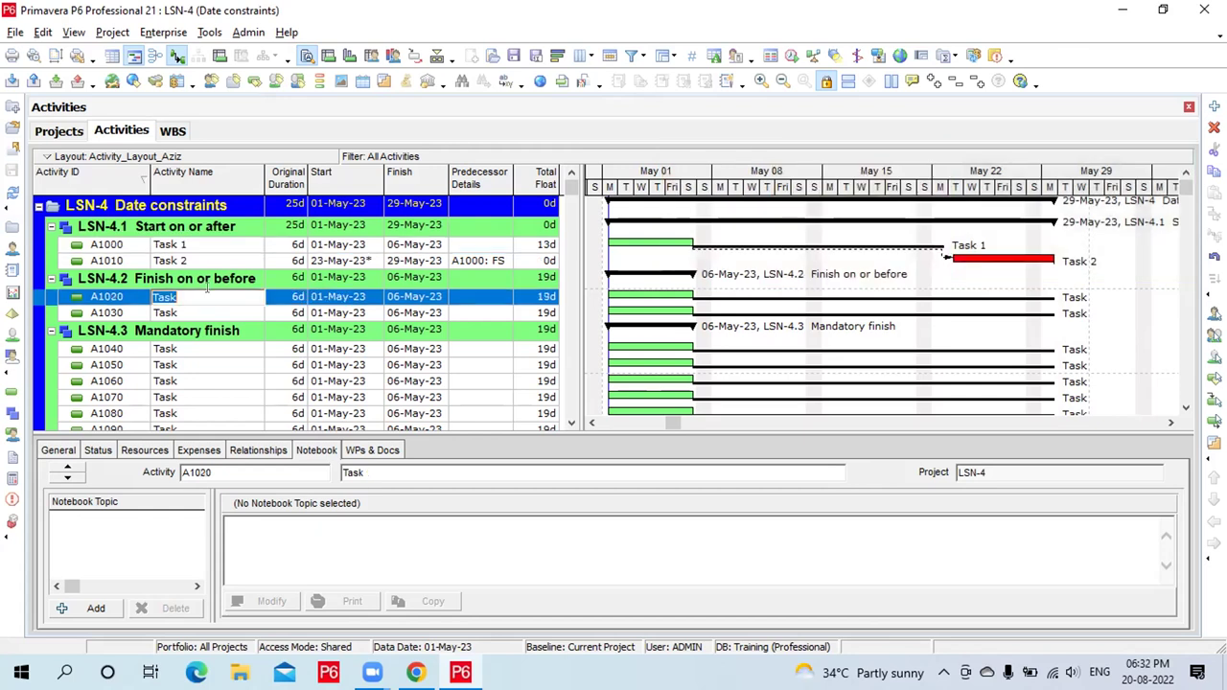
left_click(207, 290)
type("3")
key("Return")
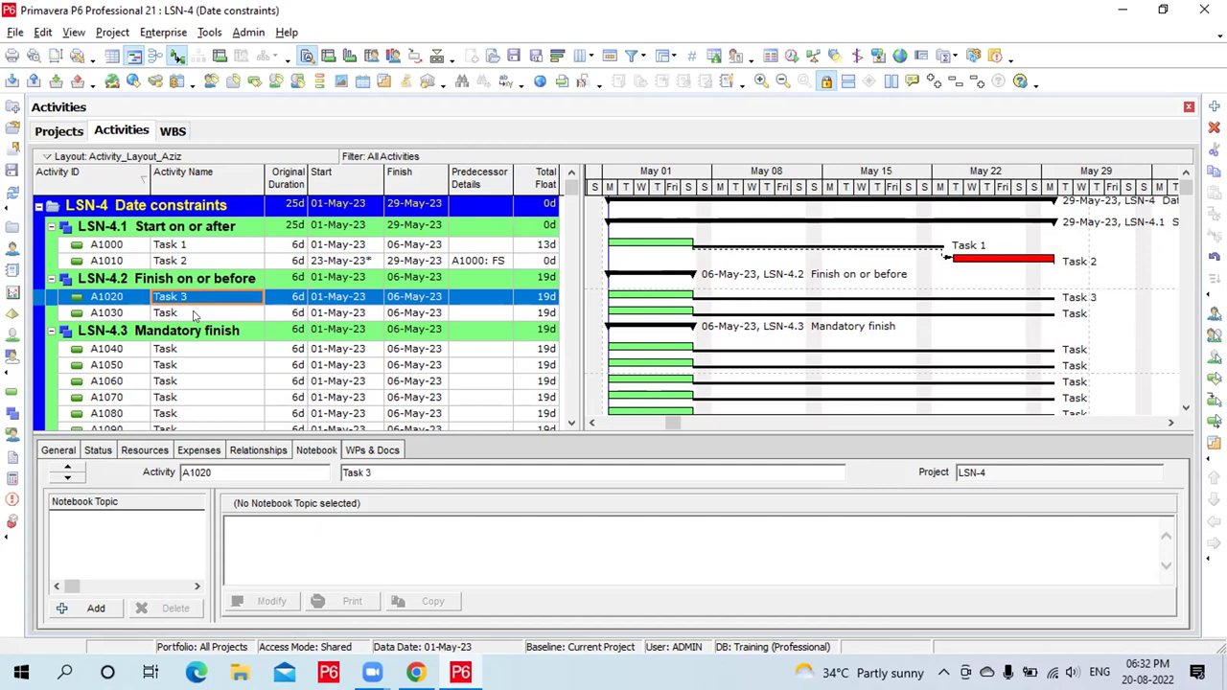
Rename activity A1030 under LSN-4.2 Finish on or before as "Task 4"
left_click(194, 314)
left_click(194, 314)
key("BackSpace")
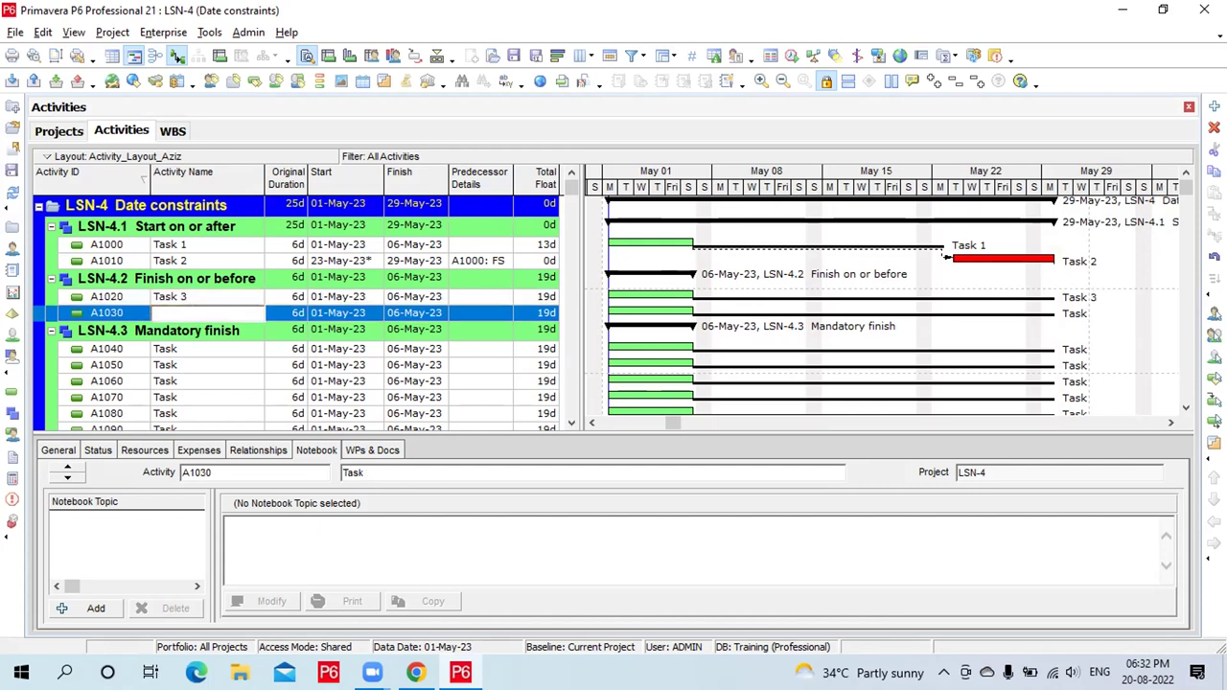
type("Task 4")
left_click(159, 313)
key("Return")
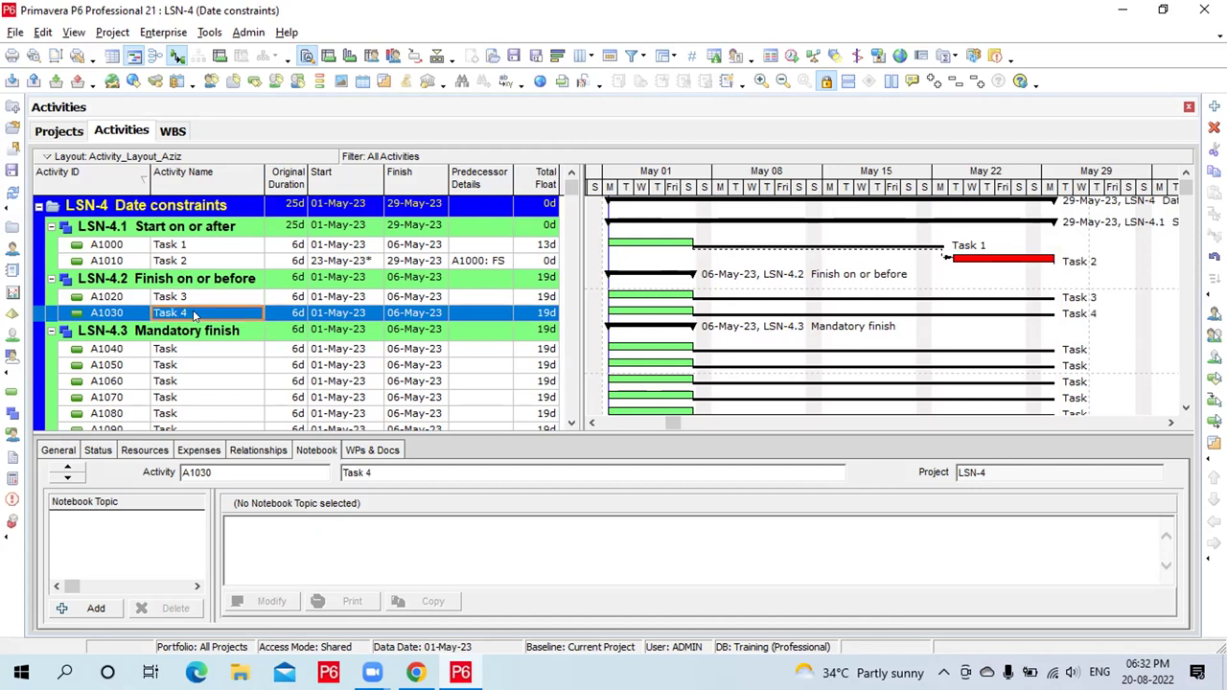
Link A1020 Task 3 to A1030 Task 4 with a finish-to-start relationship, making Task 3 the predecessor
left_click(282, 299)
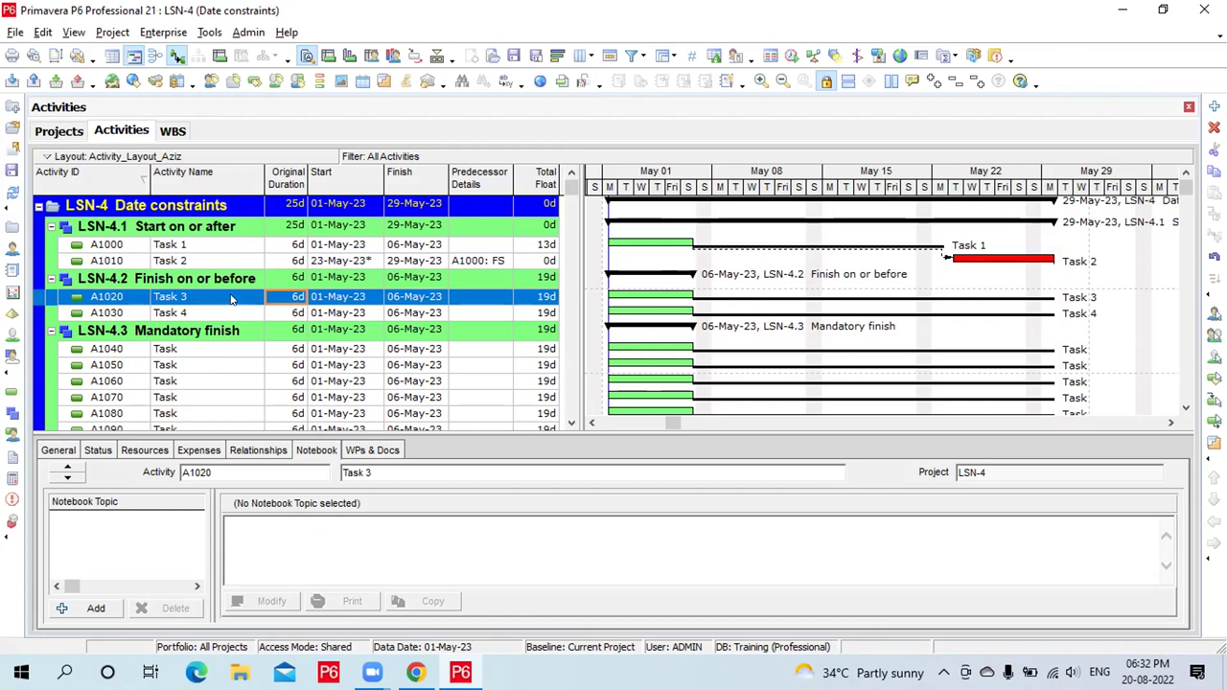
key("shift+Down")
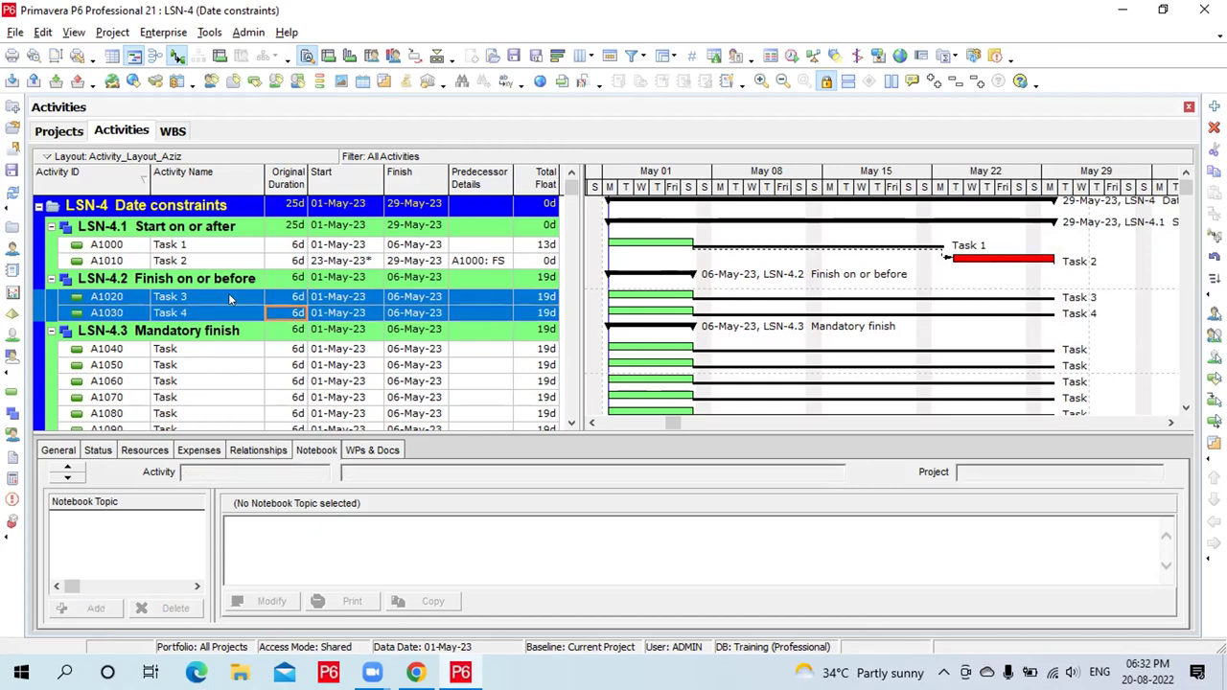
right_click(229, 293)
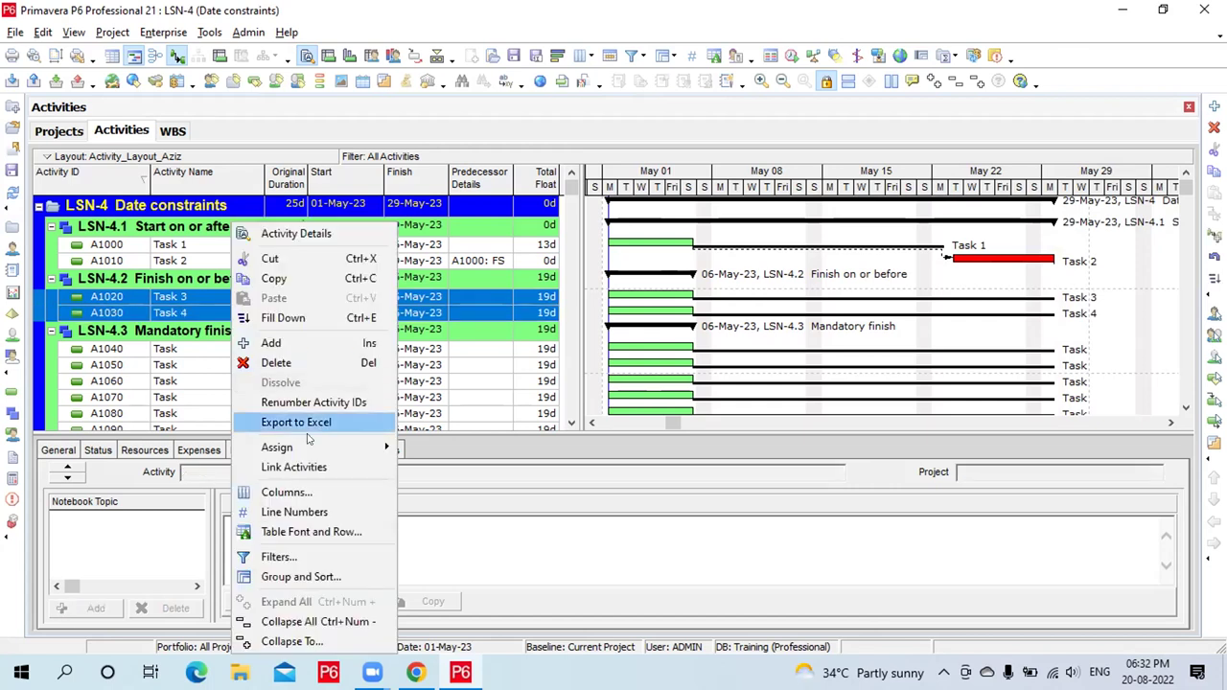
right_click(307, 516)
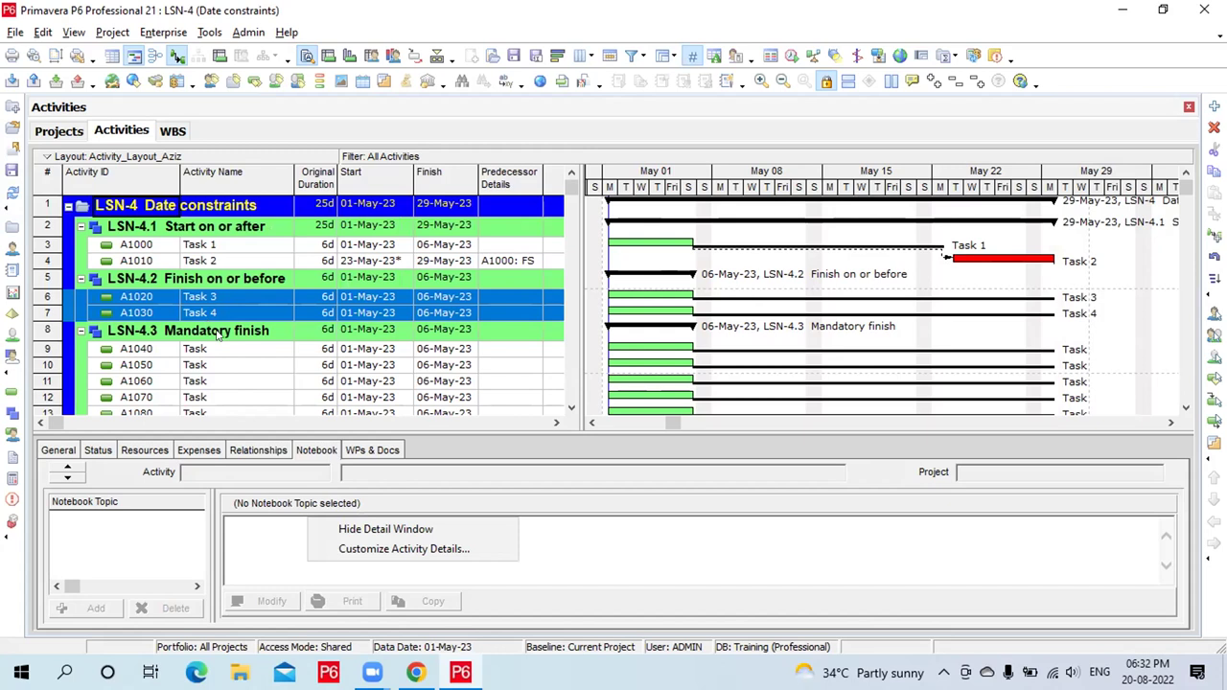
left_click(230, 289)
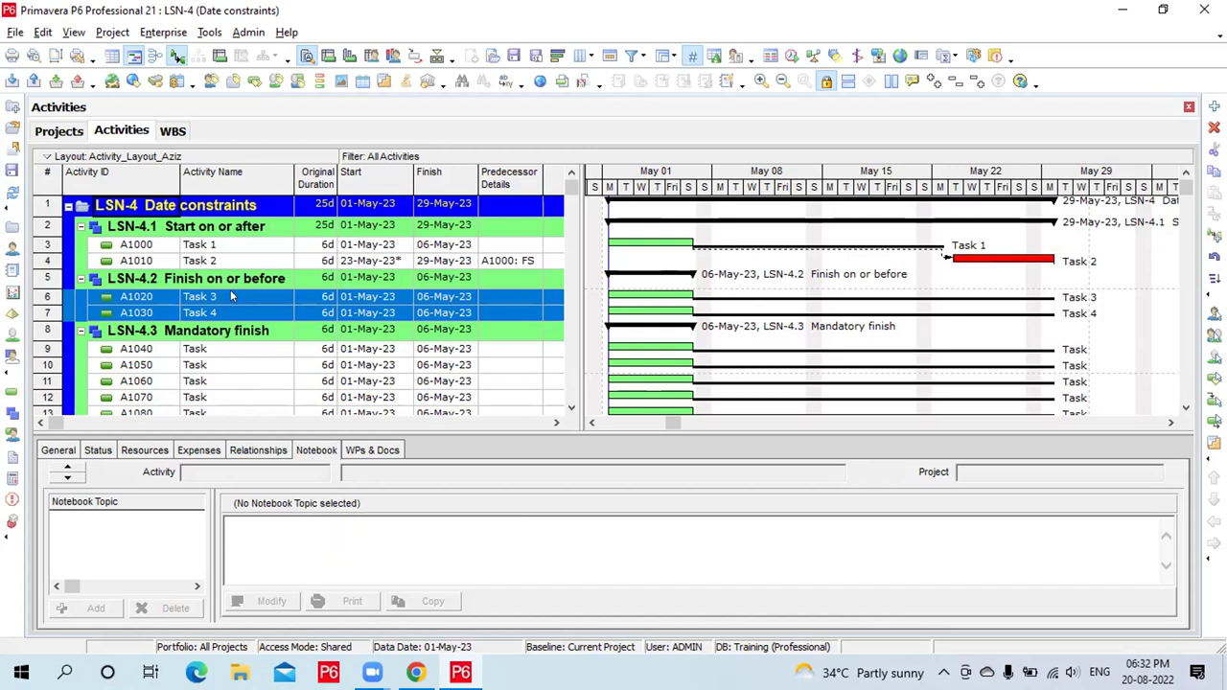
right_click(230, 290)
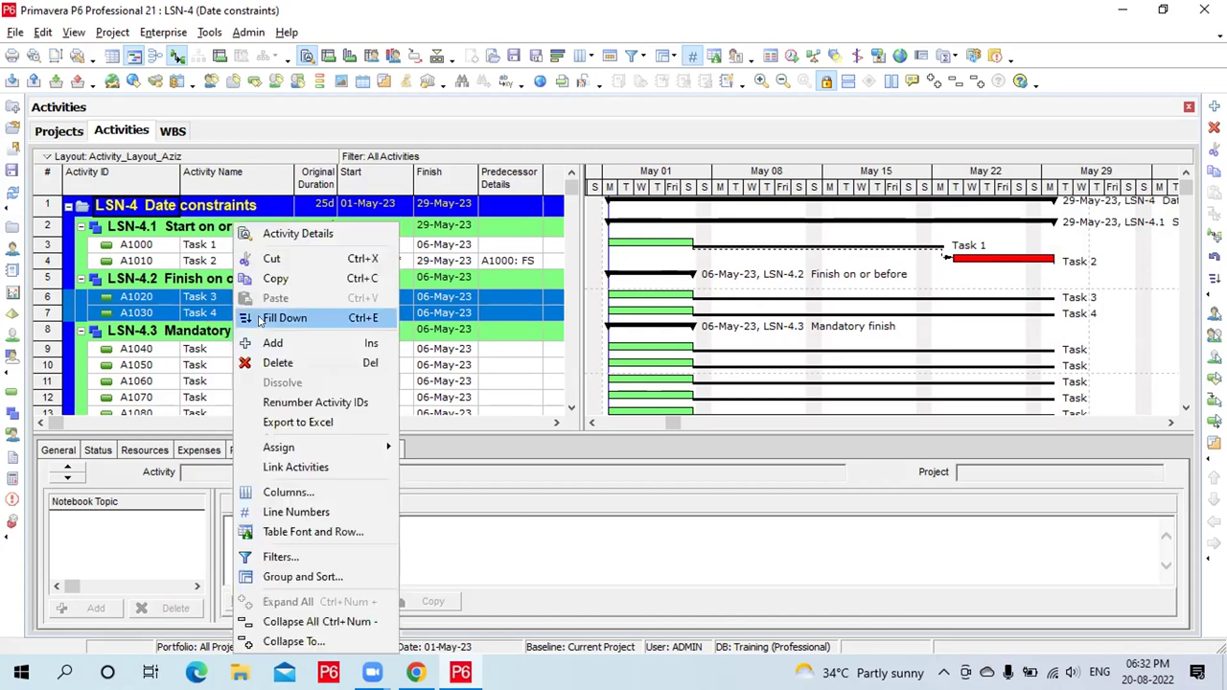
left_click(324, 468)
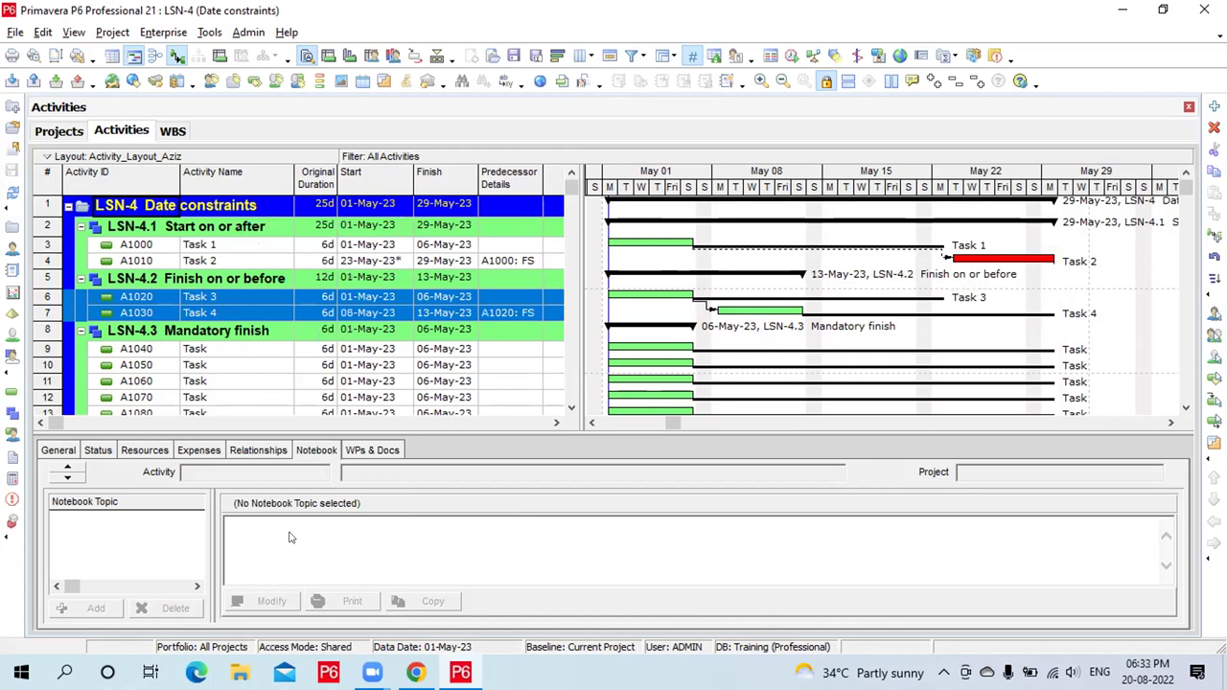
left_click(725, 340)
scroll(726, 340, "down", 2)
scroll(261, 307, "up", 2)
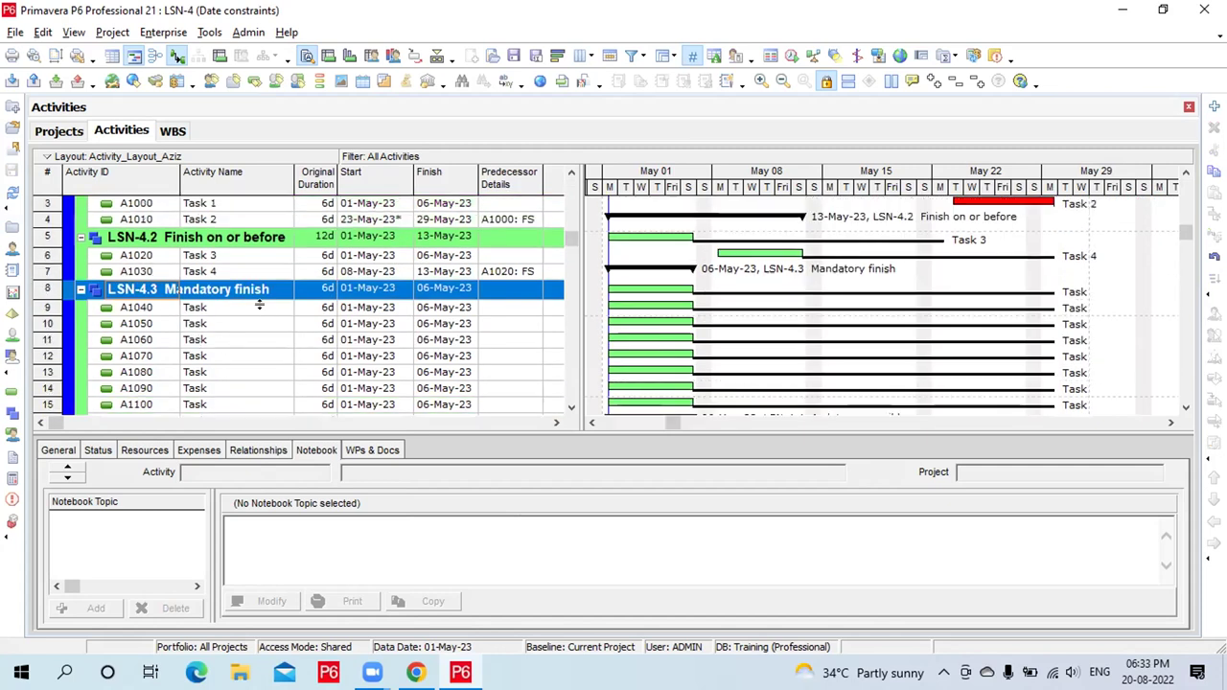
left_click(263, 298)
left_click(269, 315)
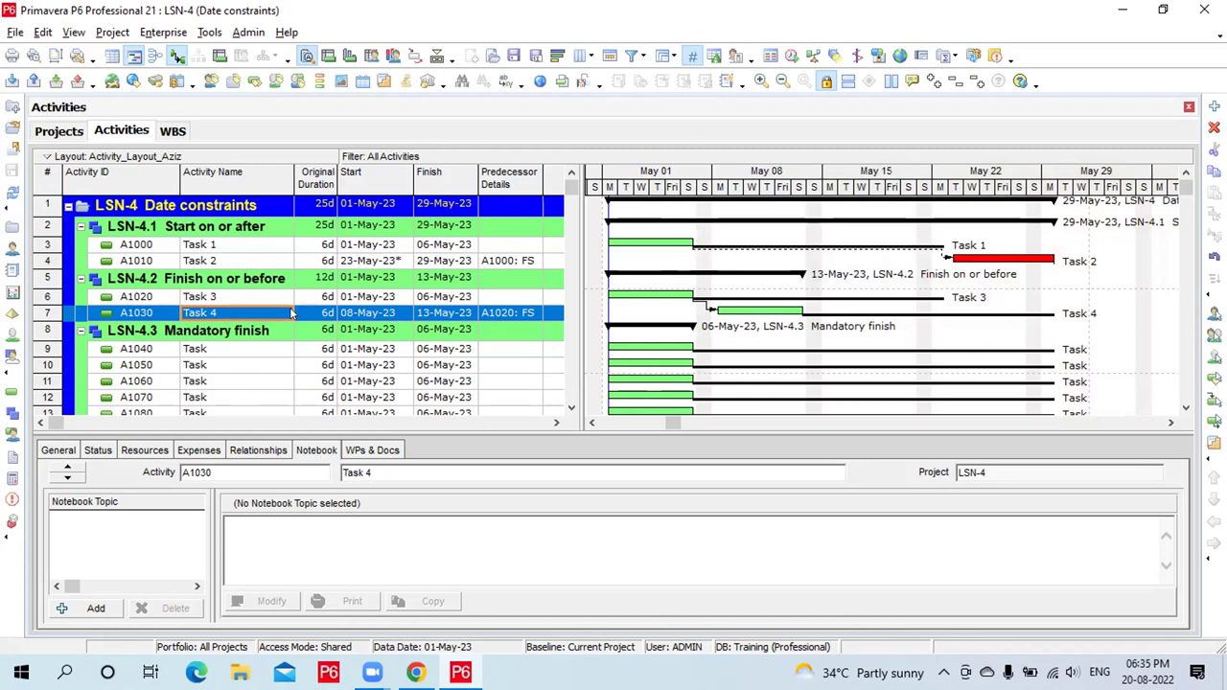
Set the user preferences to show times in 12-hour format with minutes, and widen the Finish column to fit them
left_click(735, 55)
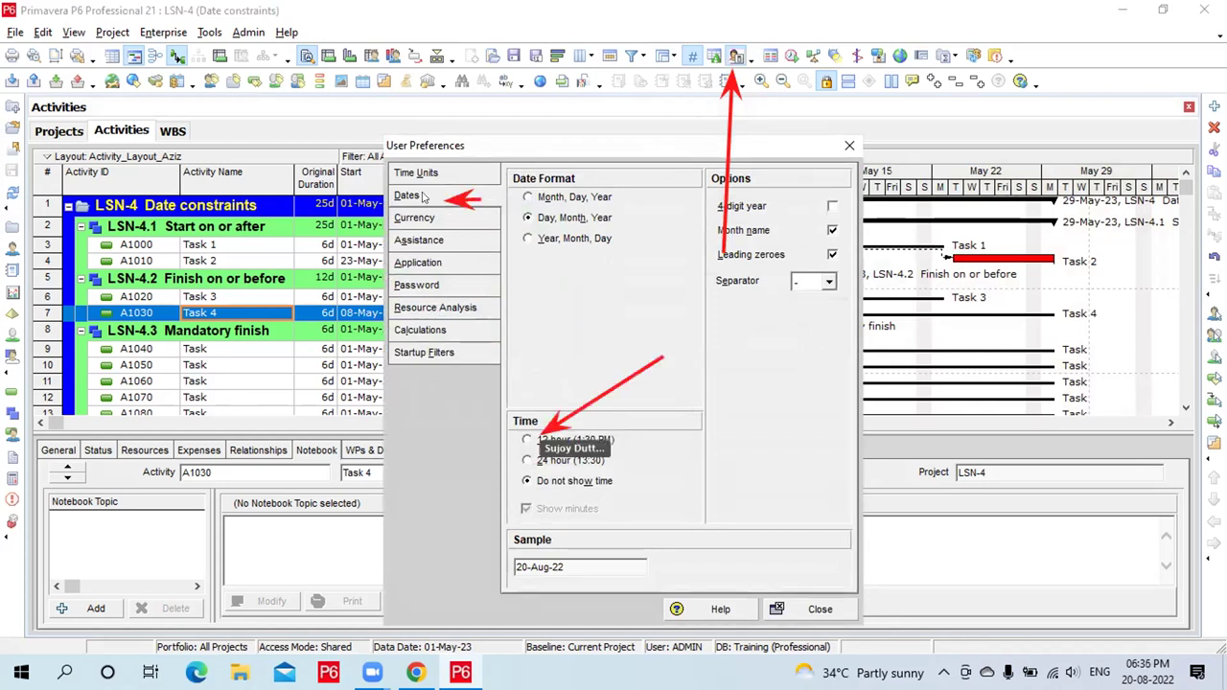
left_click(525, 438)
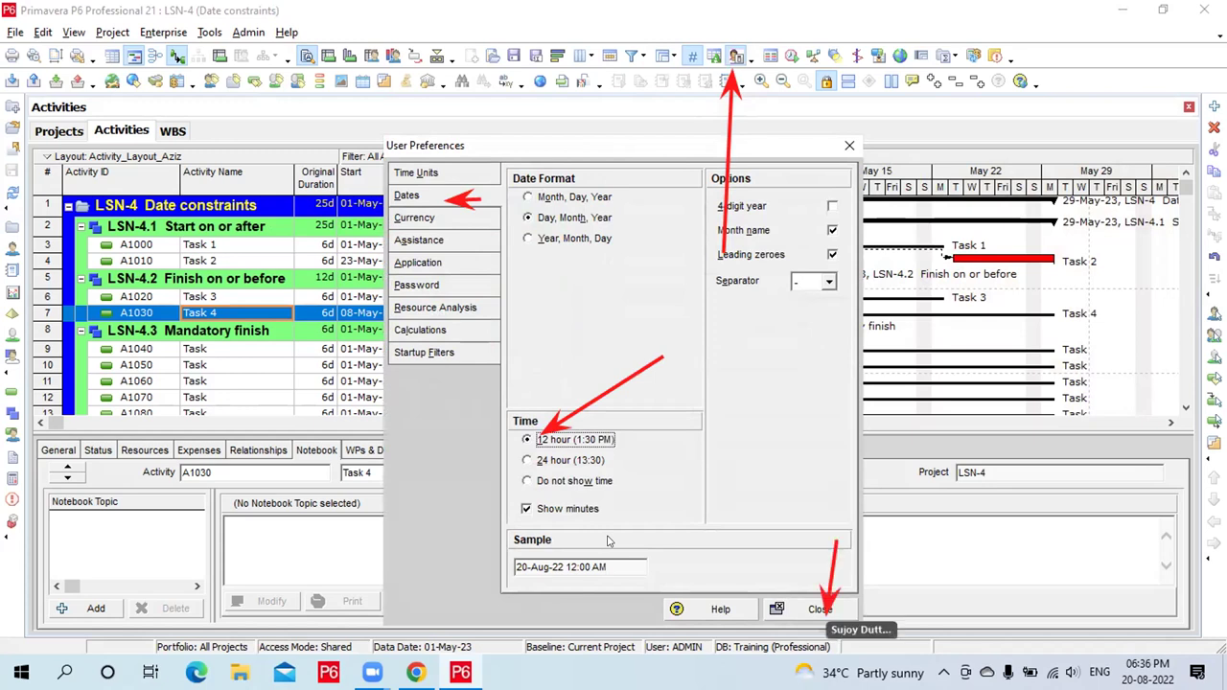
left_click(806, 604)
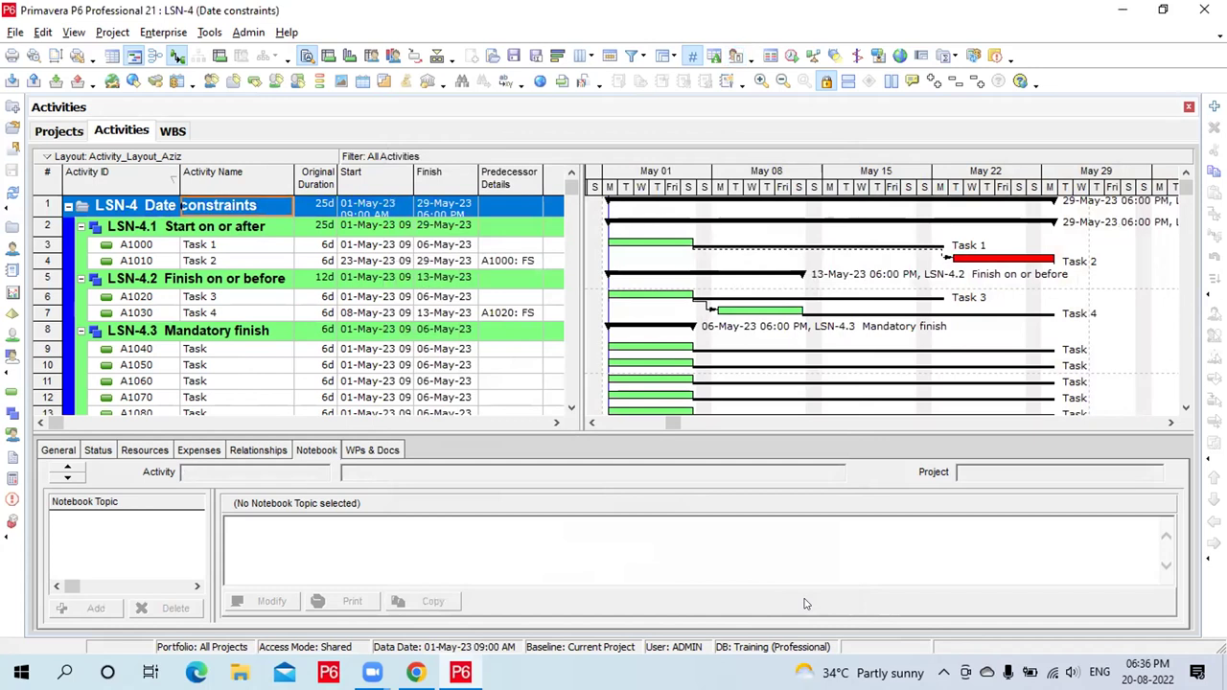
left_click_drag(471, 174, 532, 179)
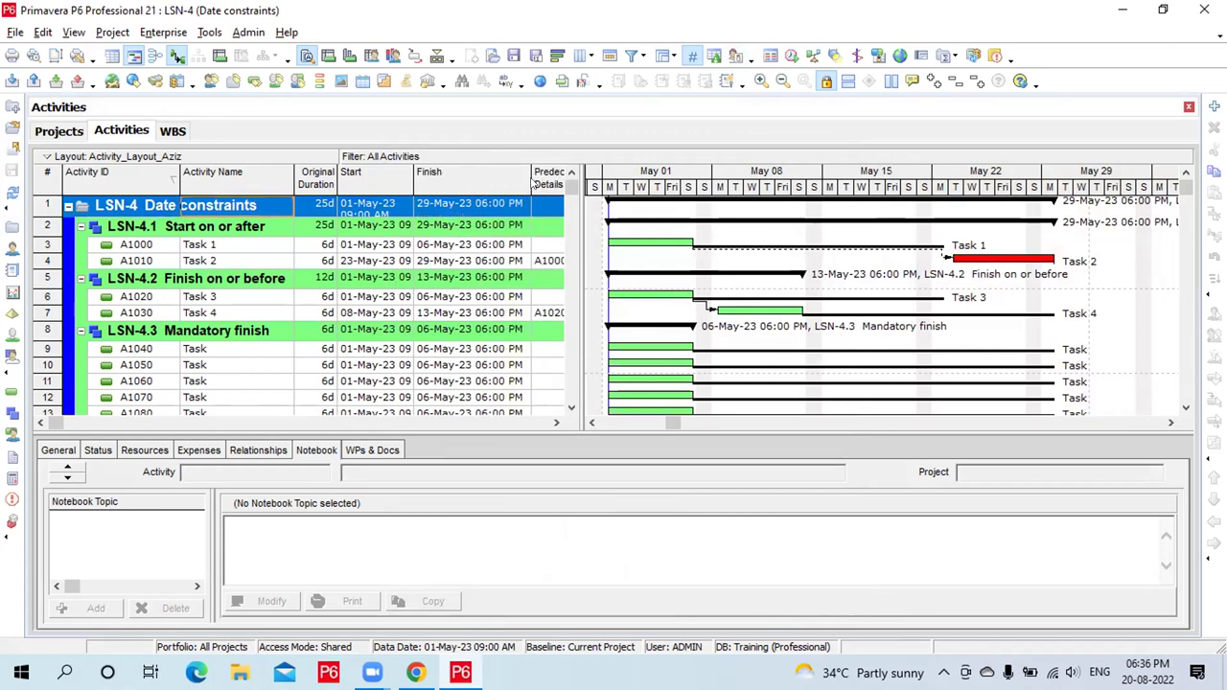
Show the status details of activity A1030 Task 4 and collapse the LSN-4.1 Start on or after group, keeping LSN-4.2 expanded
left_click(250, 314)
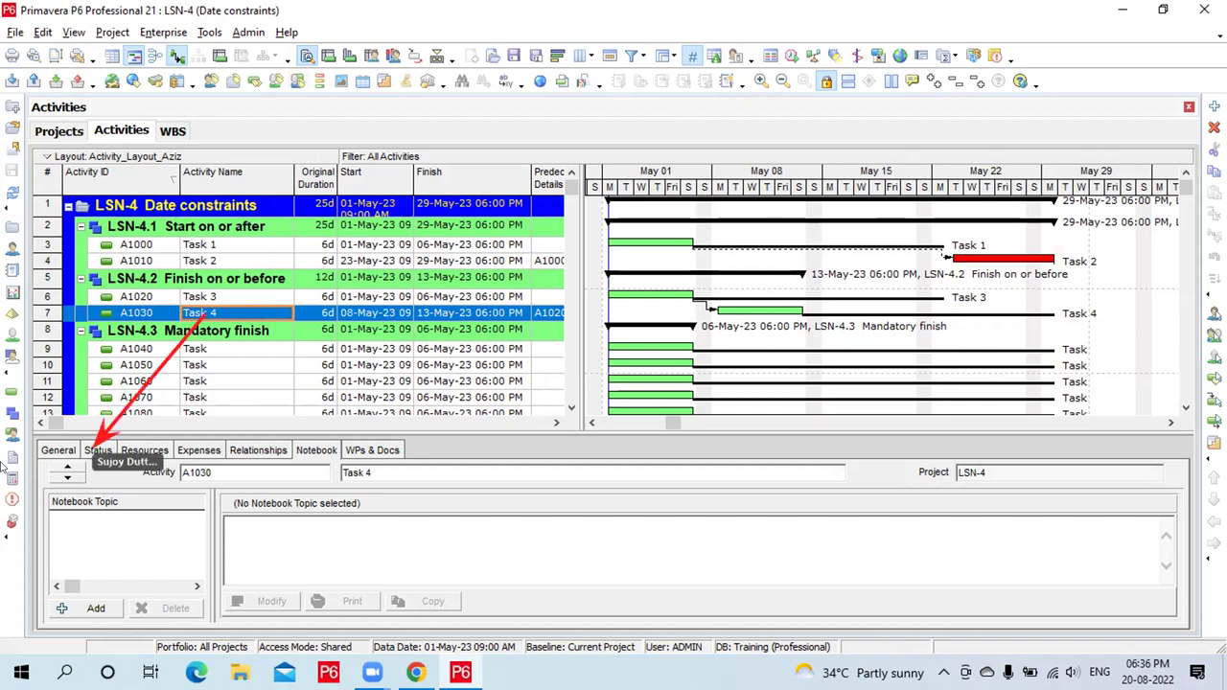
left_click(85, 452)
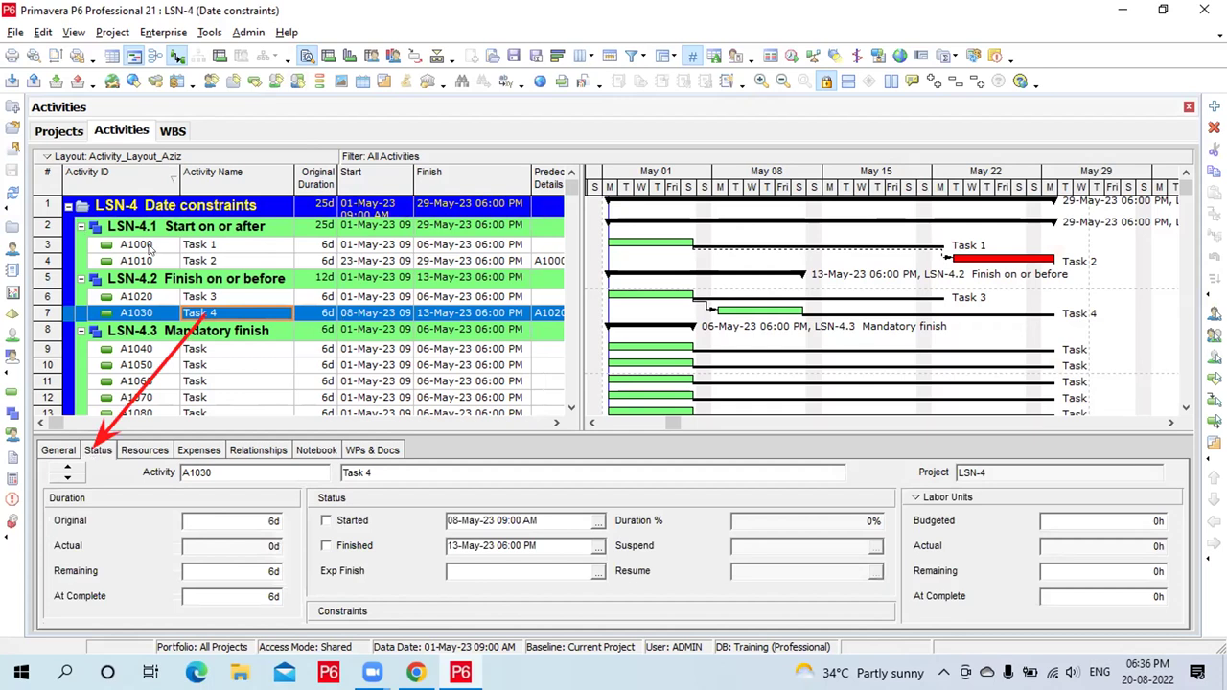
left_click(81, 226)
left_click(80, 246)
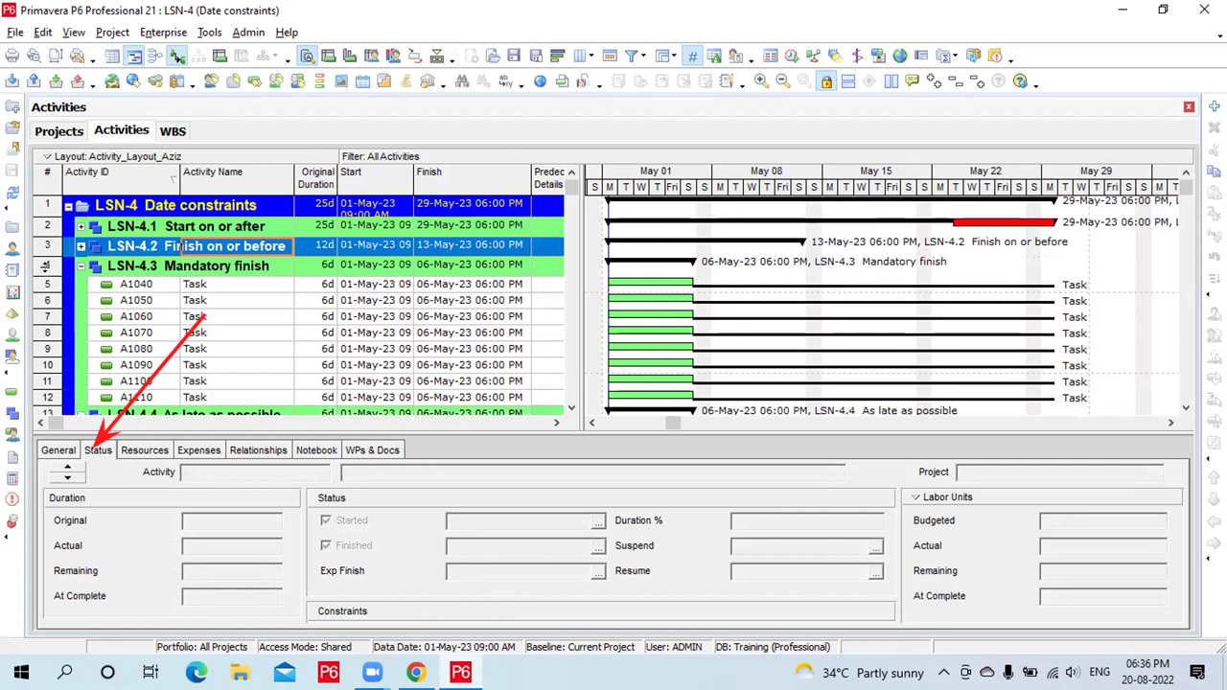
key("Up")
key("Up")
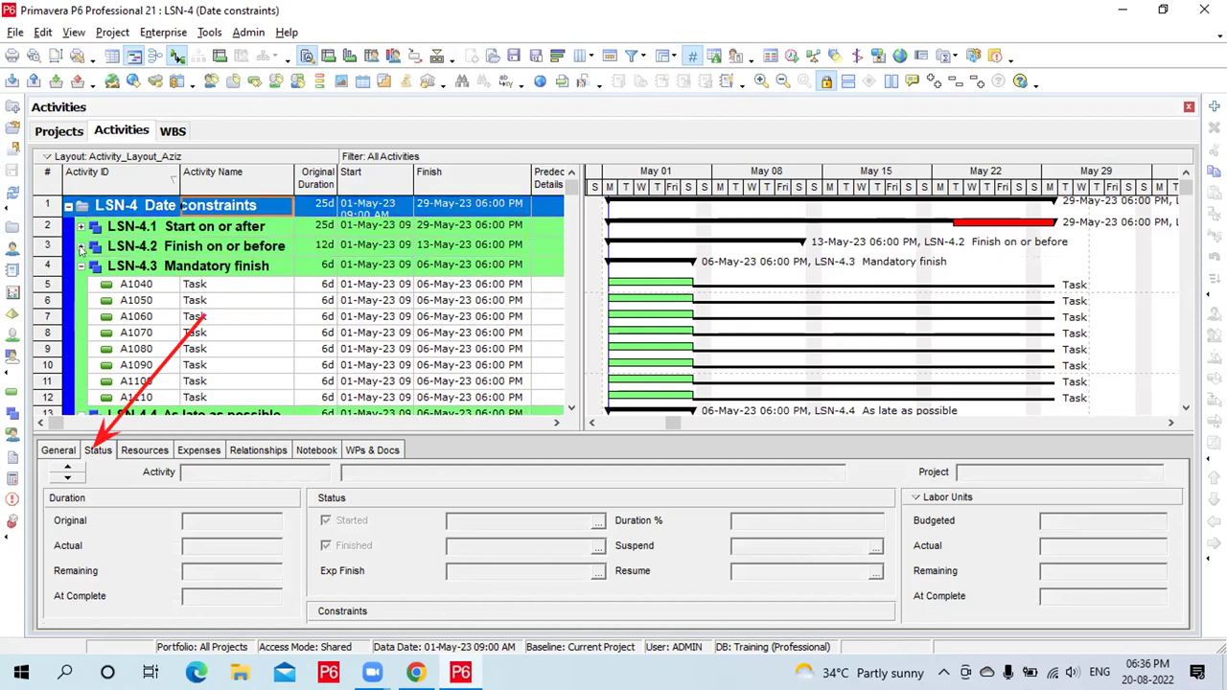
left_click(82, 246)
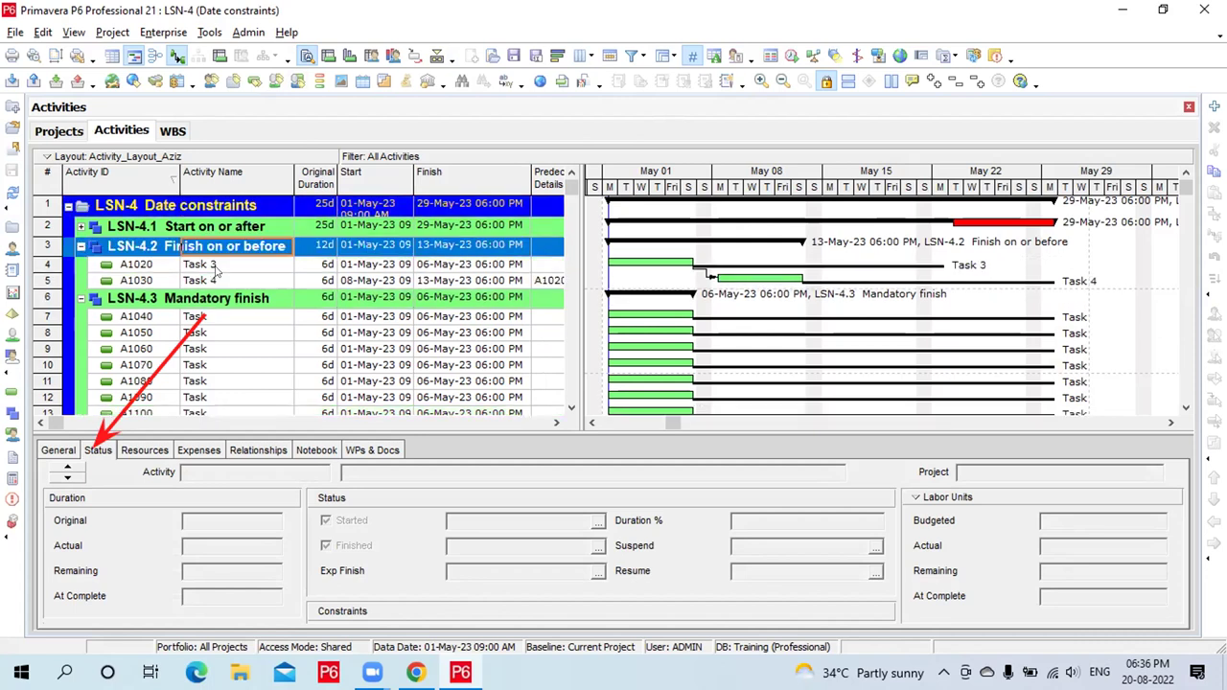
Apply a primary Finish On or Before constraint dated 20-May-23 06:00 PM to activity A1030 Task 4
left_click(223, 279)
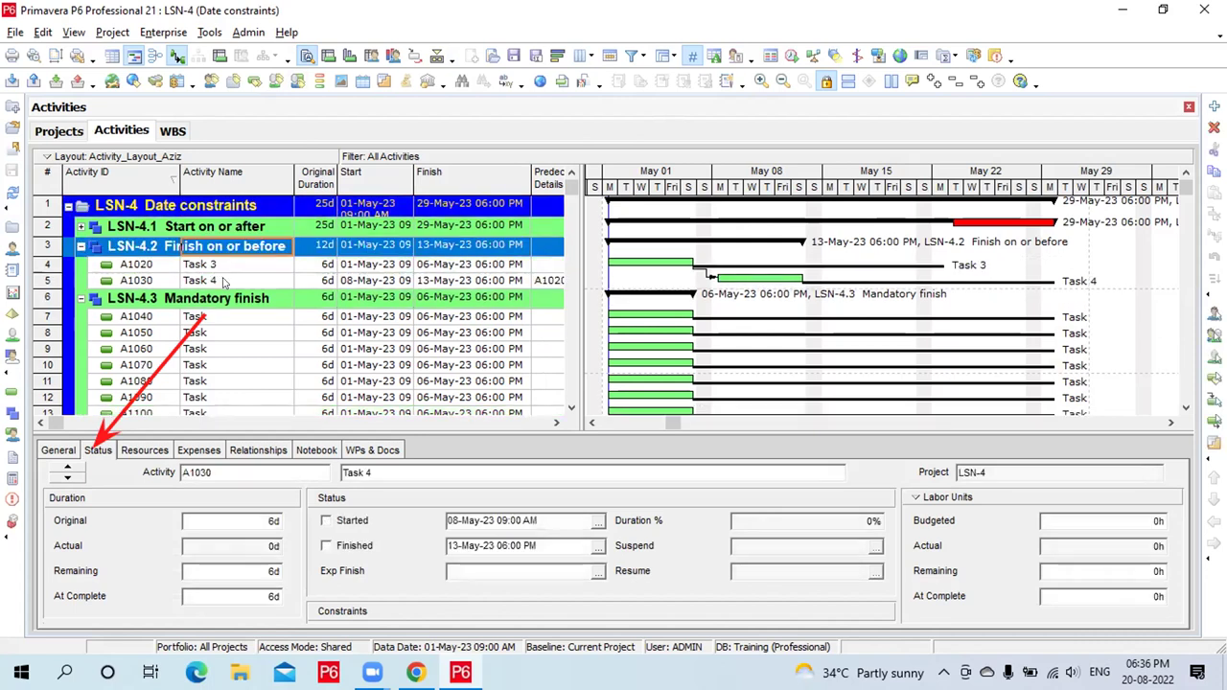
left_click_drag(386, 429, 390, 368)
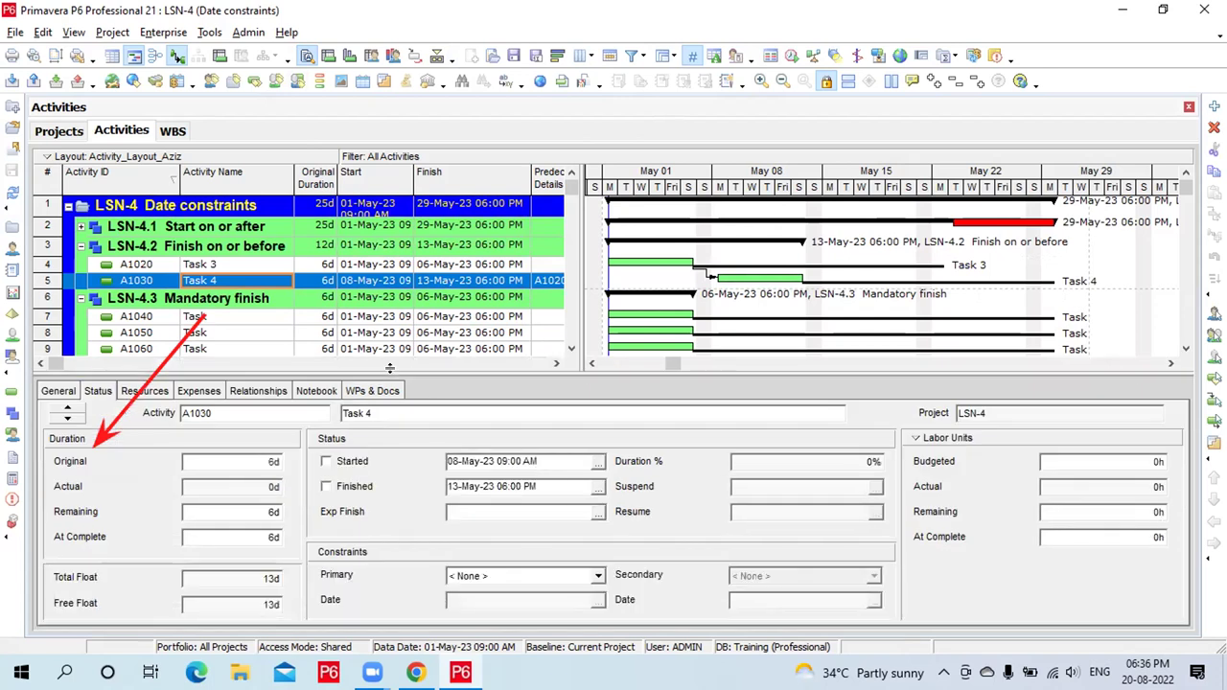
left_click_drag(391, 369, 391, 362)
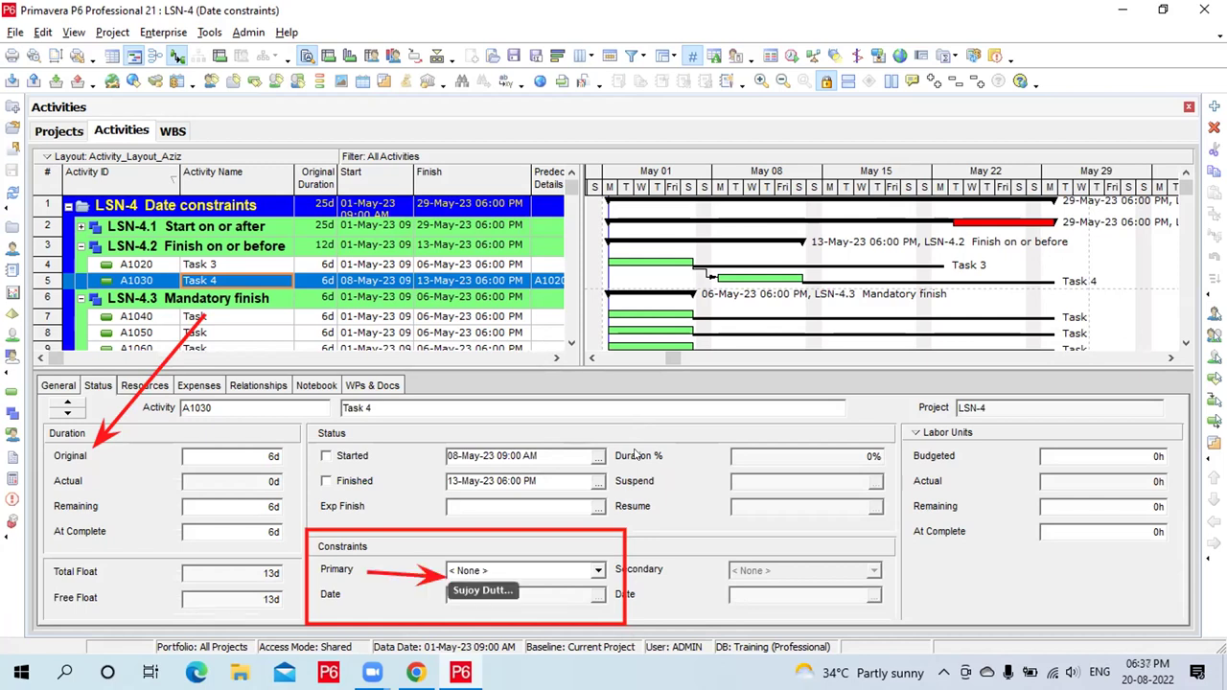
left_click(598, 571)
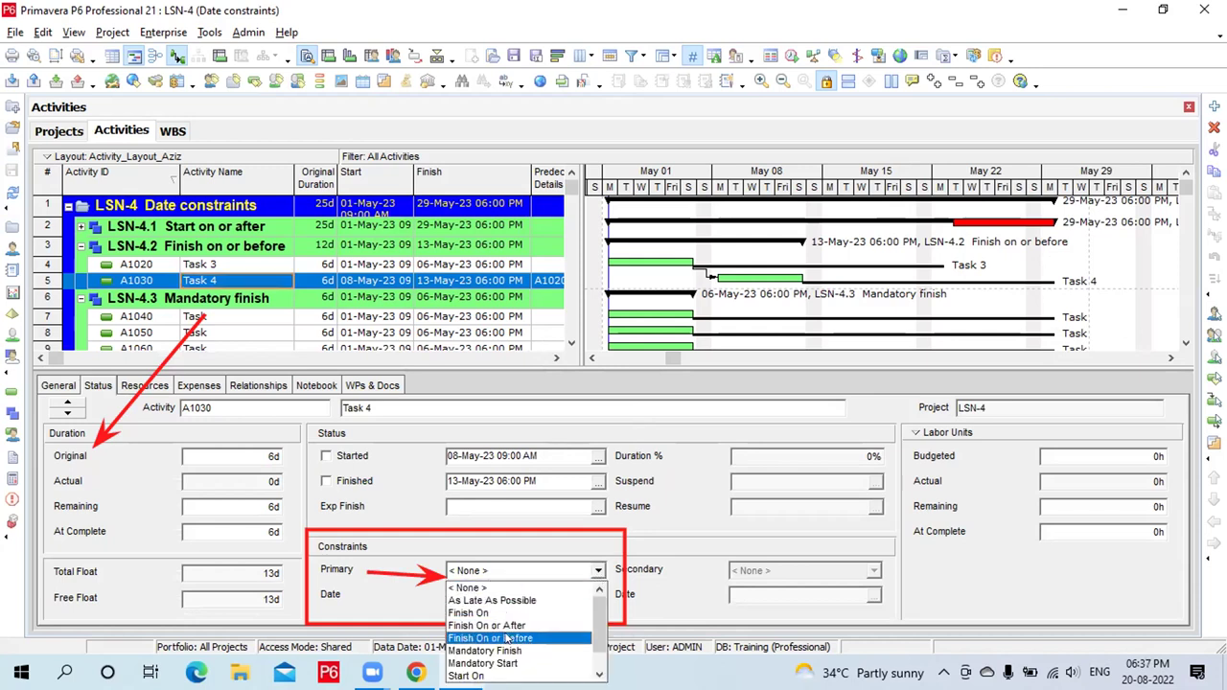
left_click(507, 638)
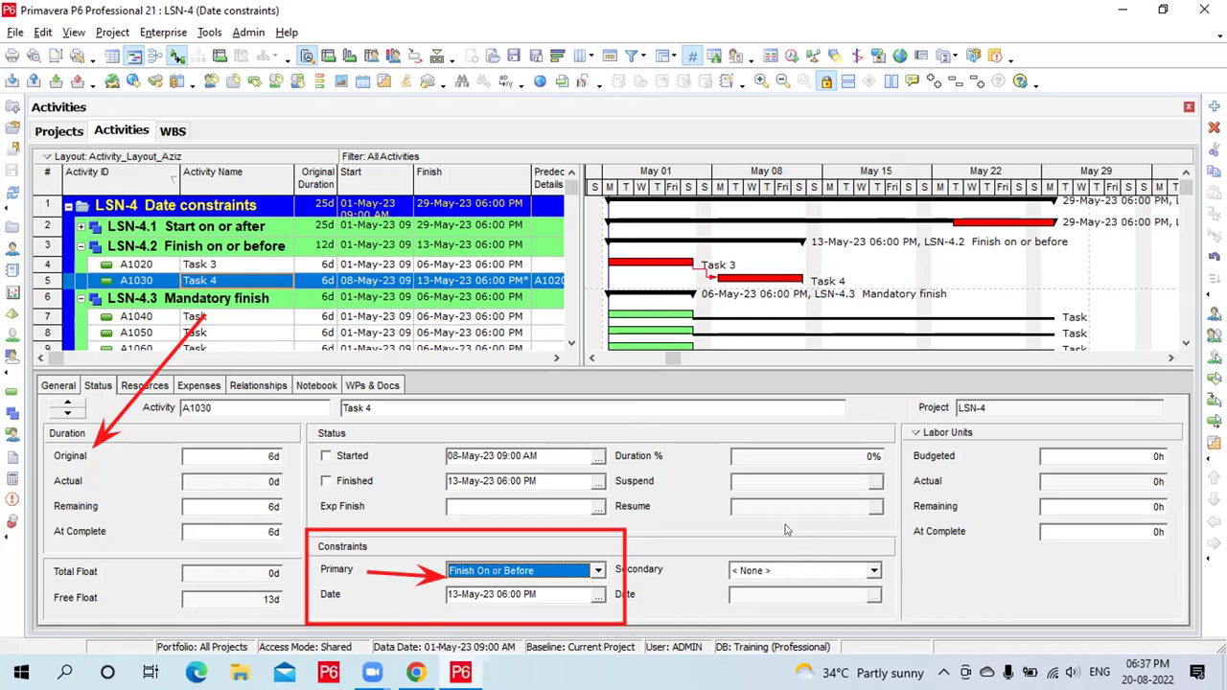
left_click(594, 596)
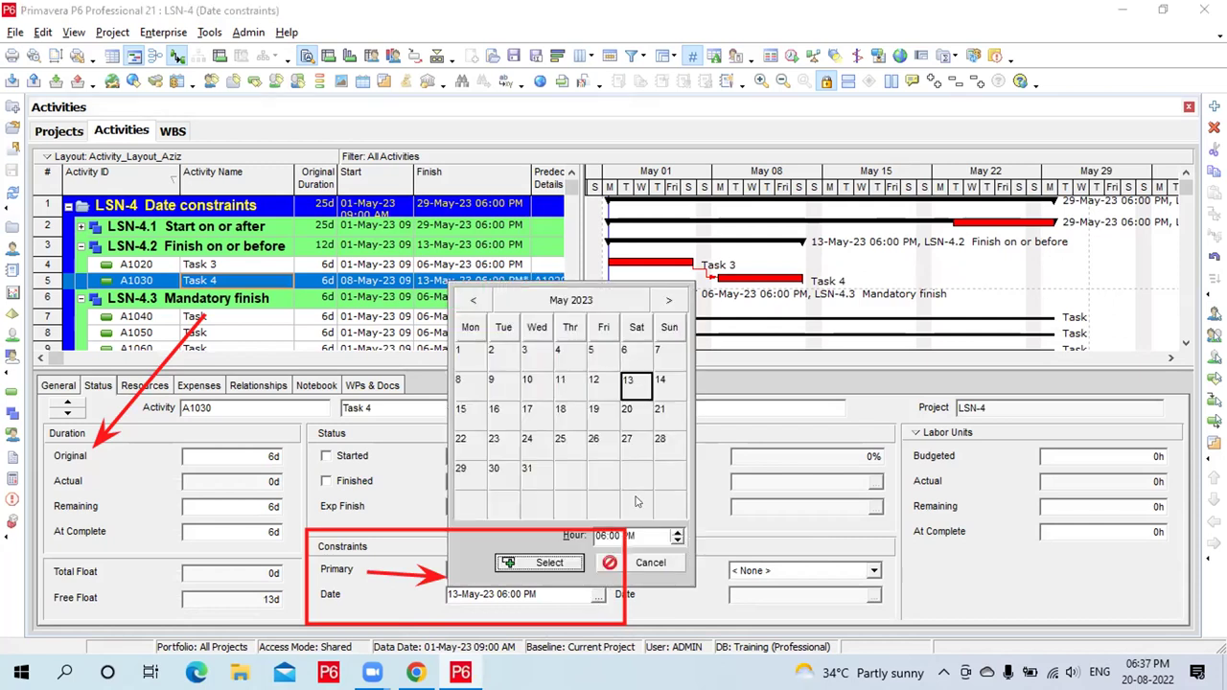
left_click(576, 559)
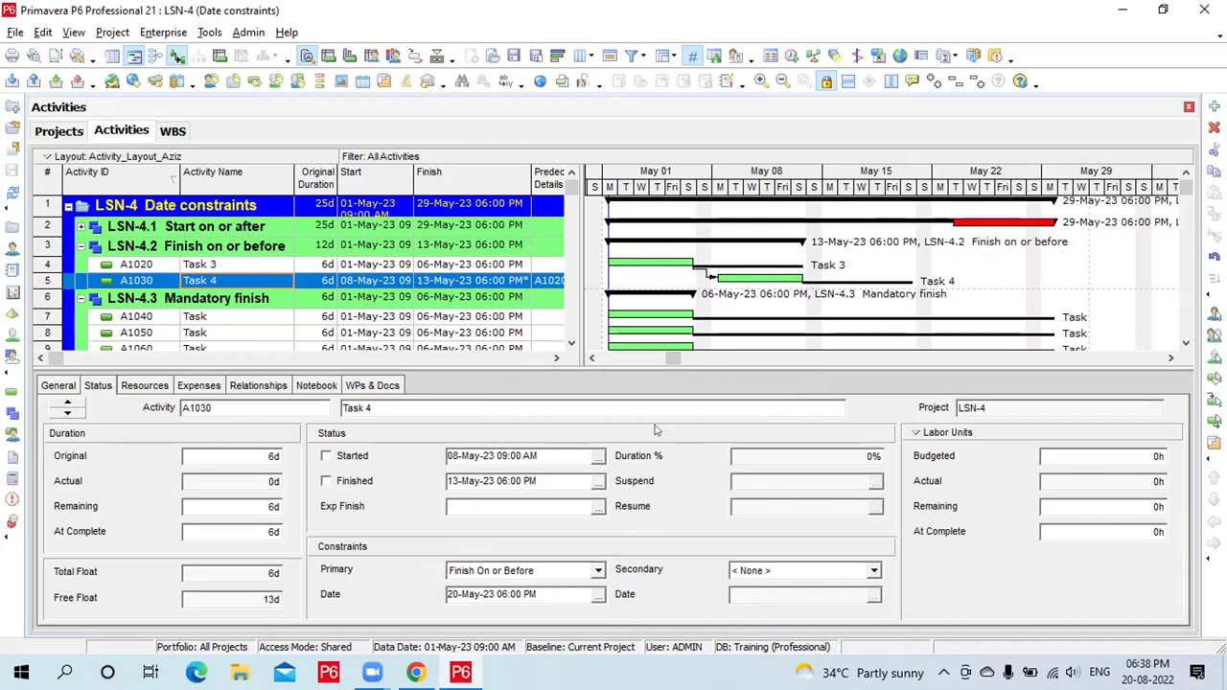
Assign the Constraints notebook topic to activity A1030 Task 4
left_click(307, 385)
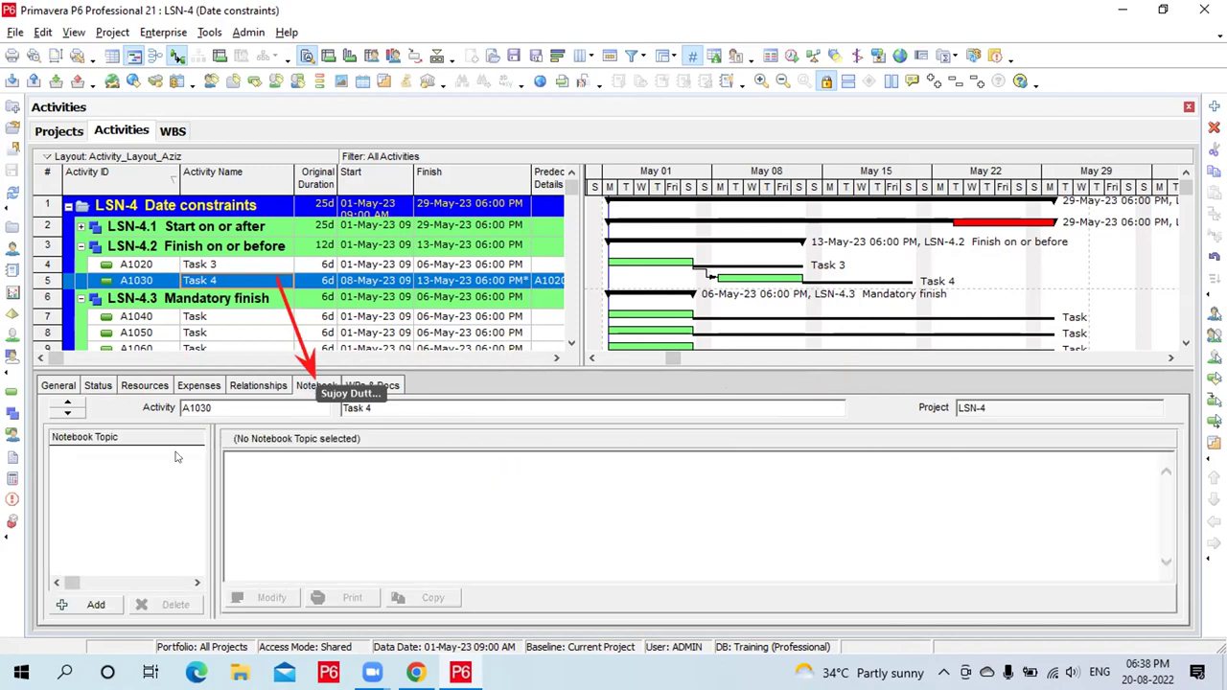
left_click(95, 606)
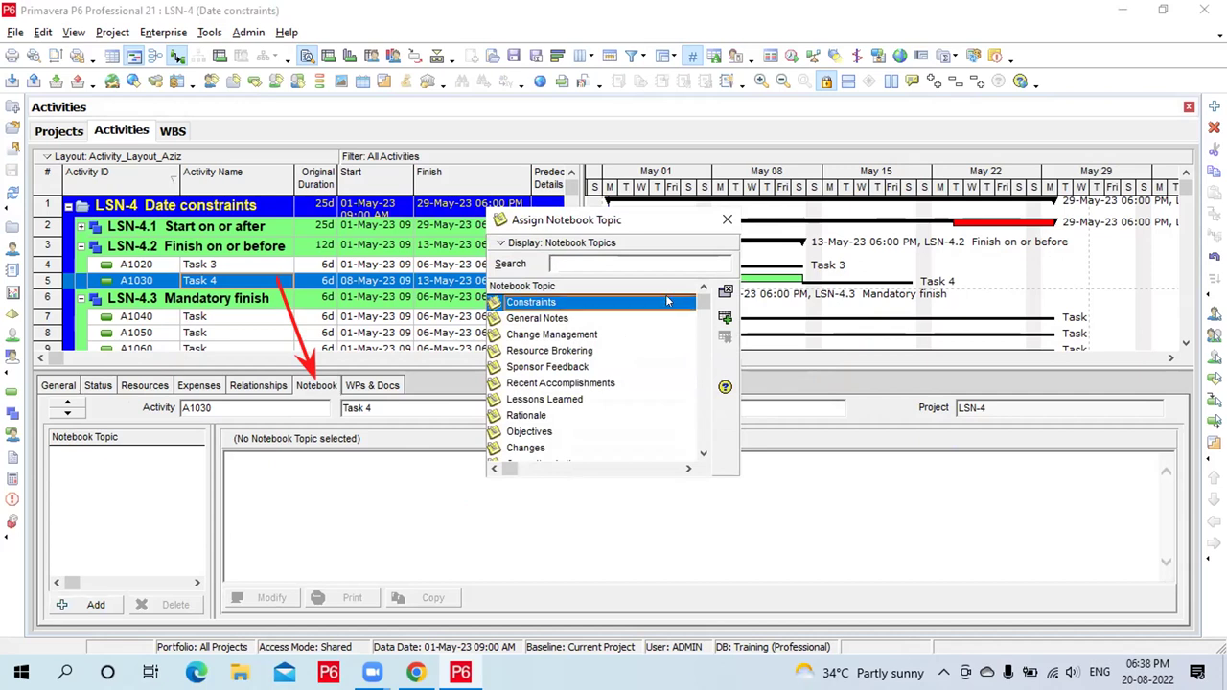
double_click(668, 302)
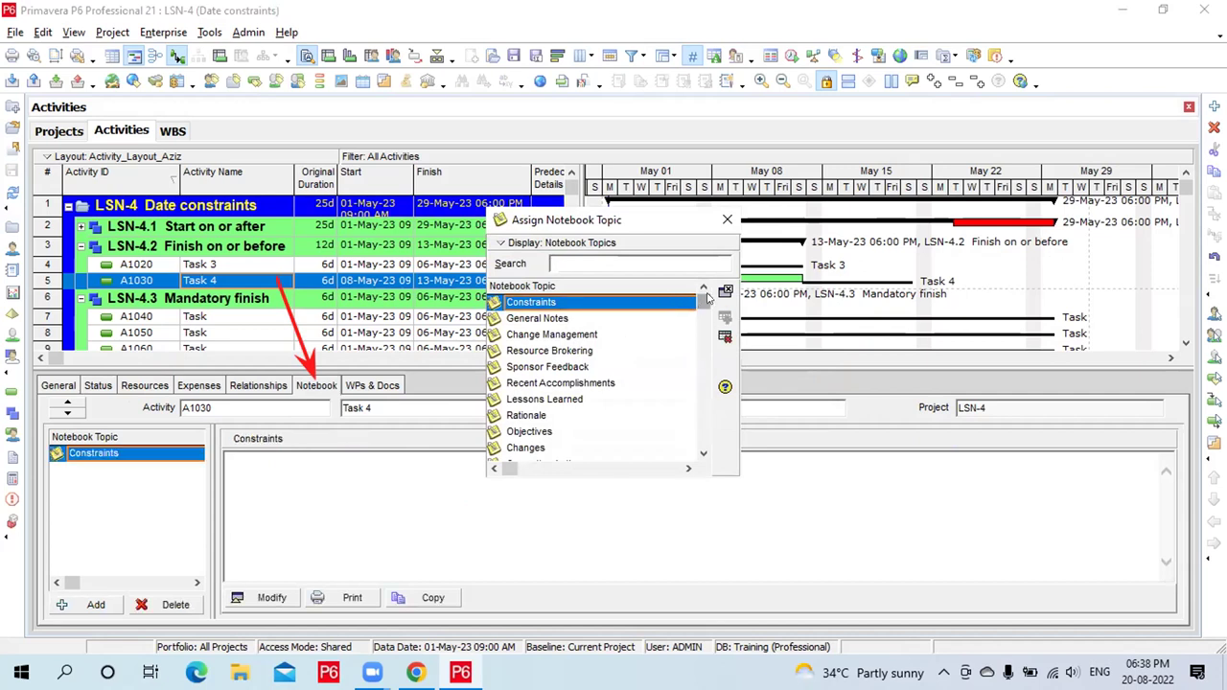
left_click(725, 291)
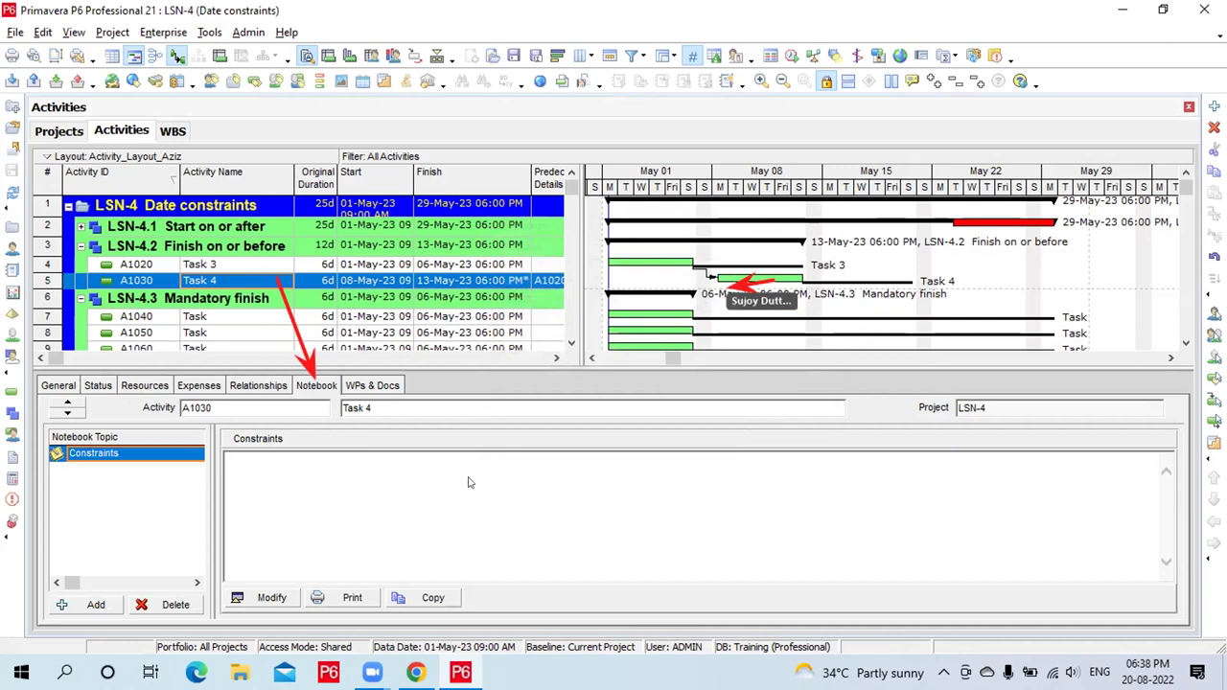
Begin Task 4's Constraints note with "The least date of the resource applied on task 4 is ending on 20th May 6PM"
left_click(272, 599)
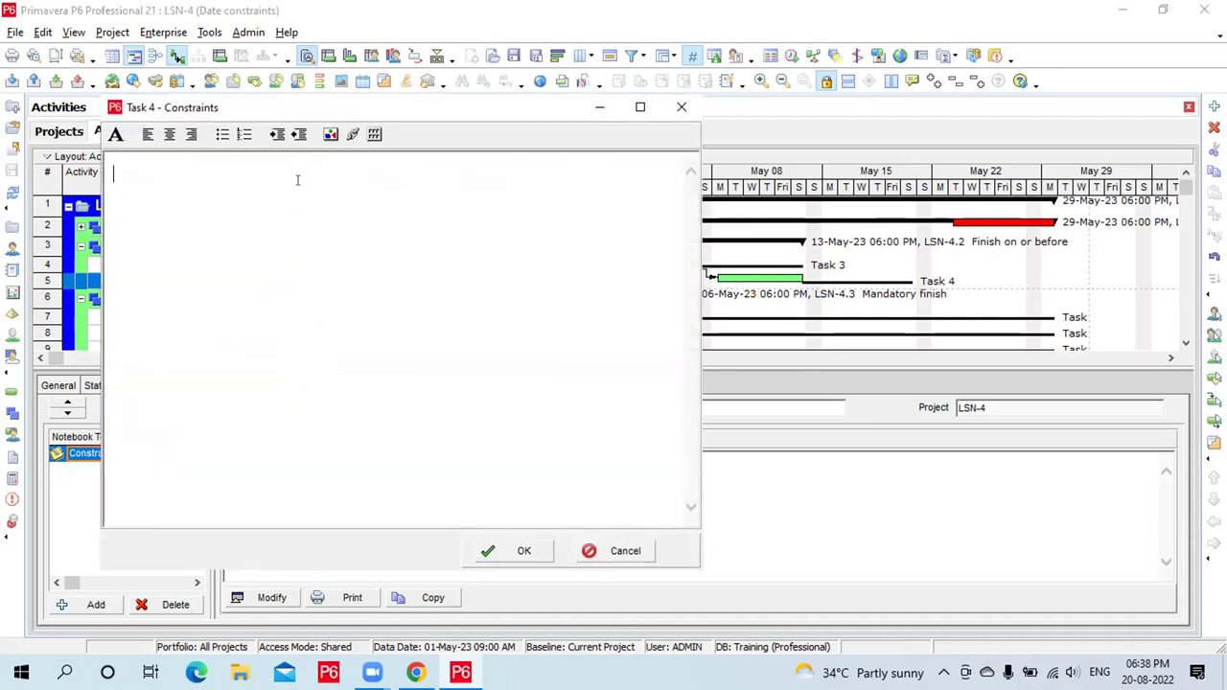
type("The least date of the reso")
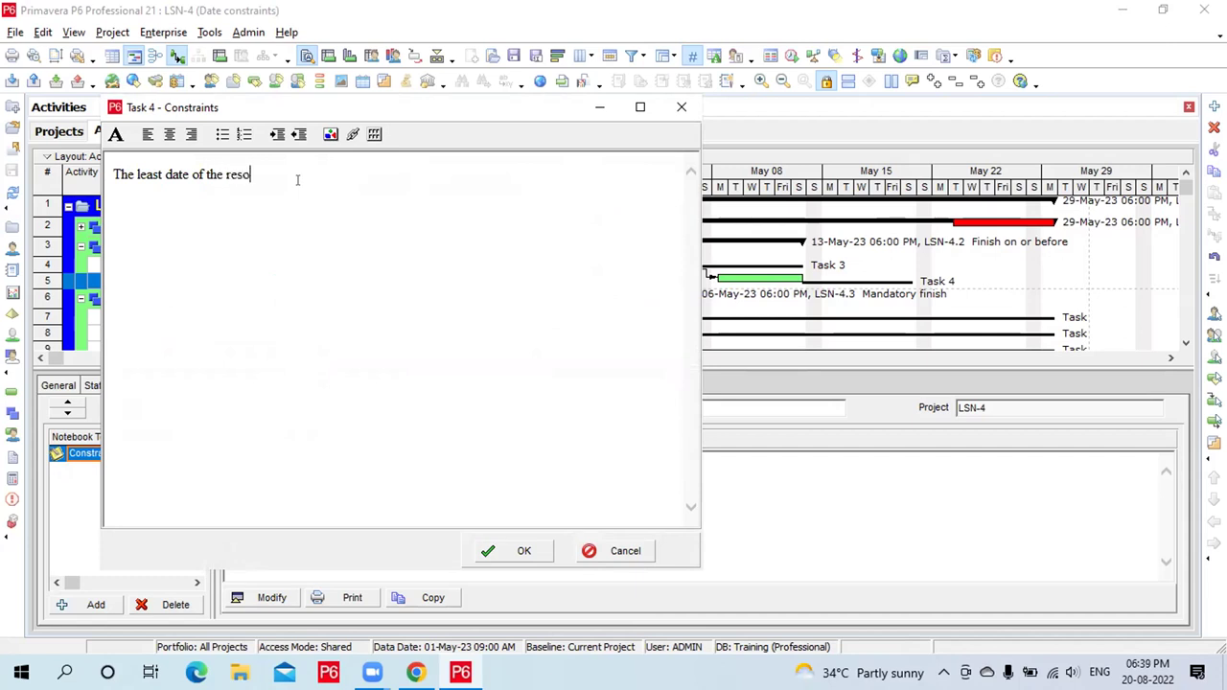
type("urce applied on task 4")
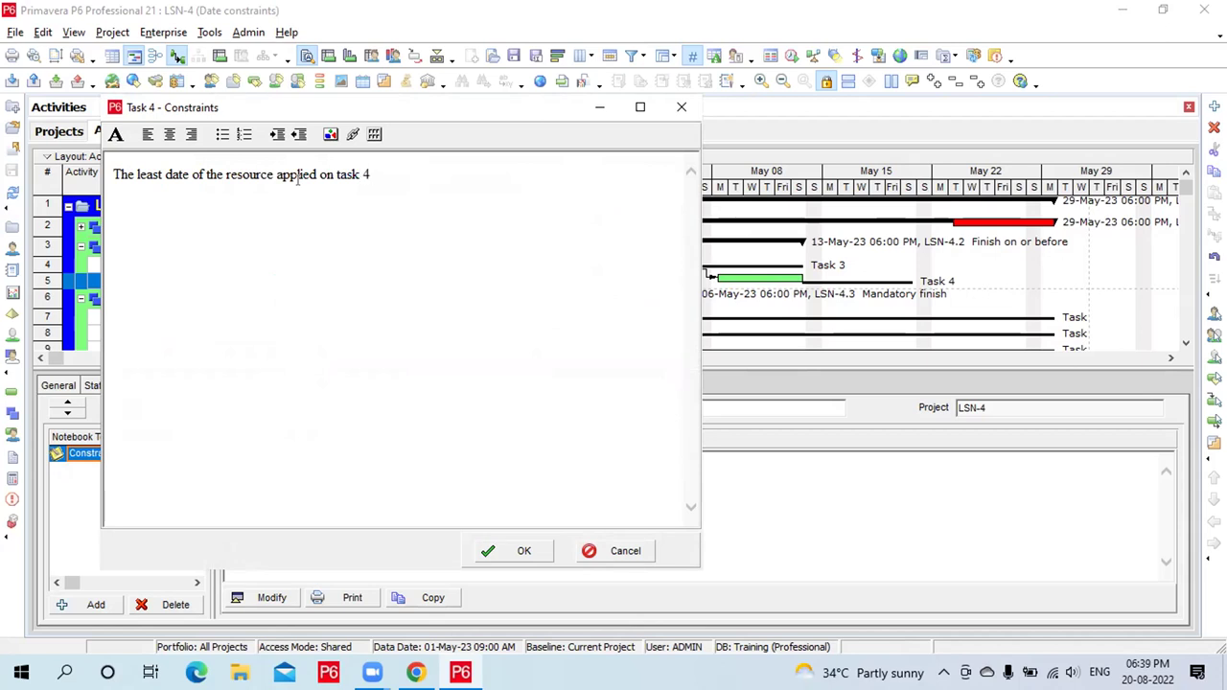
type(" is ending on 20th May 6PM")
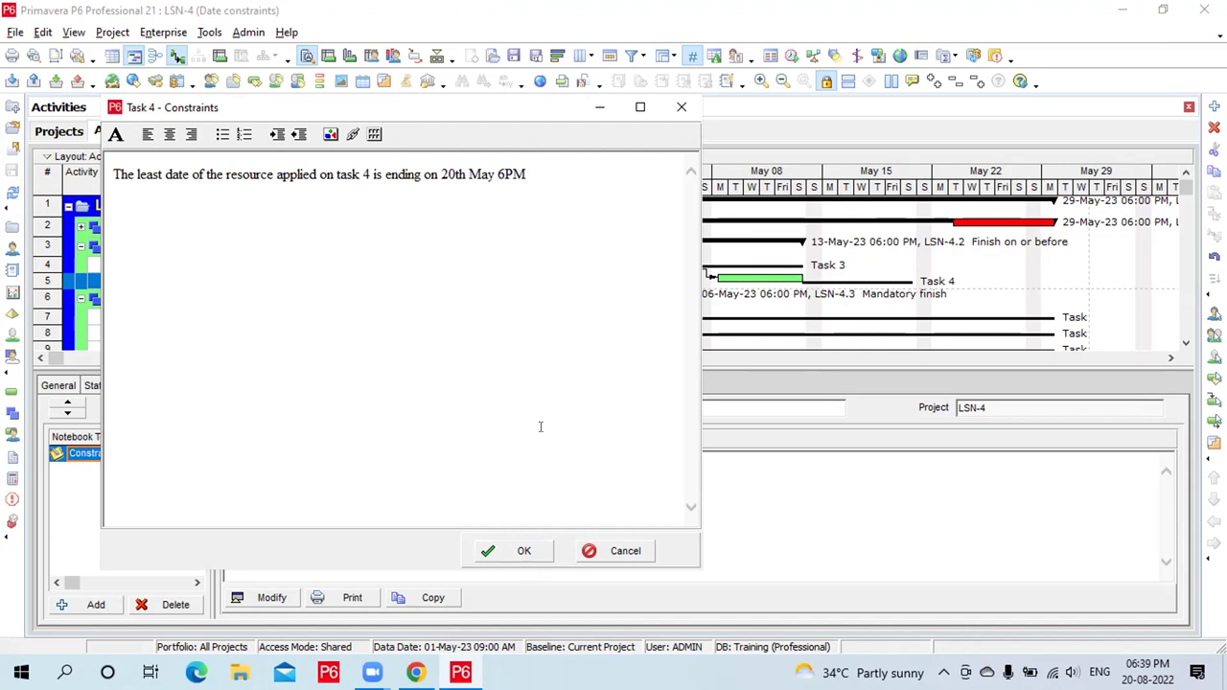
Continue the note with ". So all activities on this network path must be finished by the same date." and save it
type(". so")
key("BackSpace")
key("BackSpace")
type("So all")
type("ctivities on this")
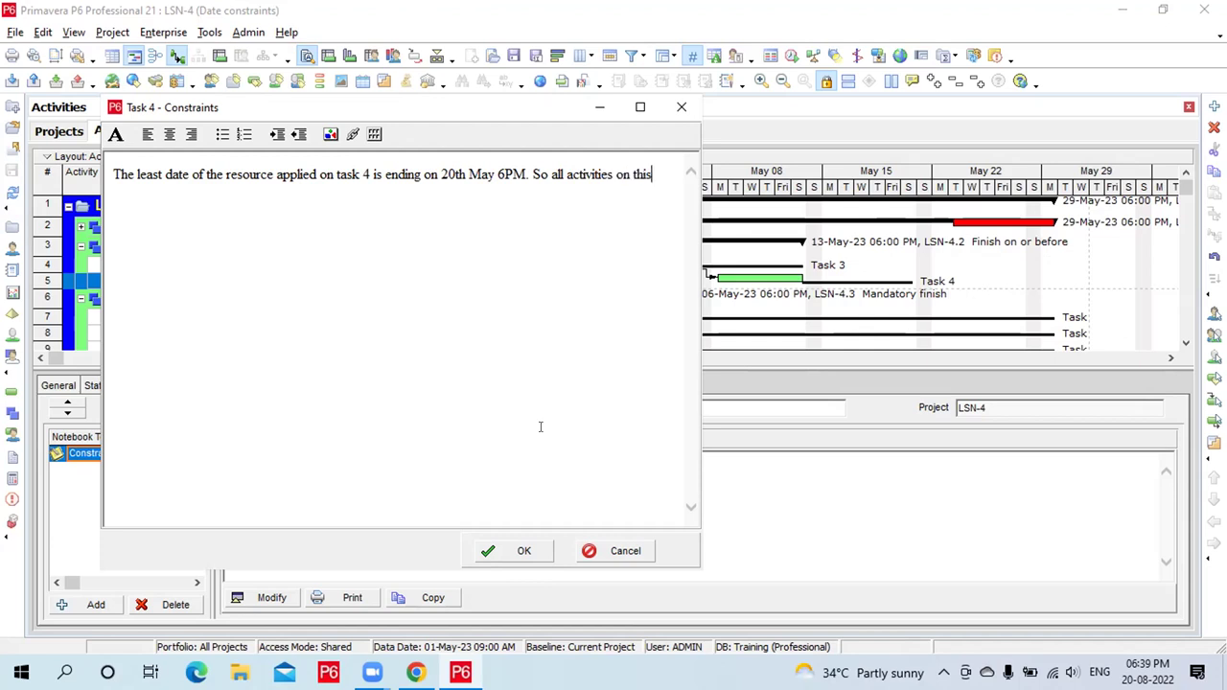
type(" network path must be finished by the ")
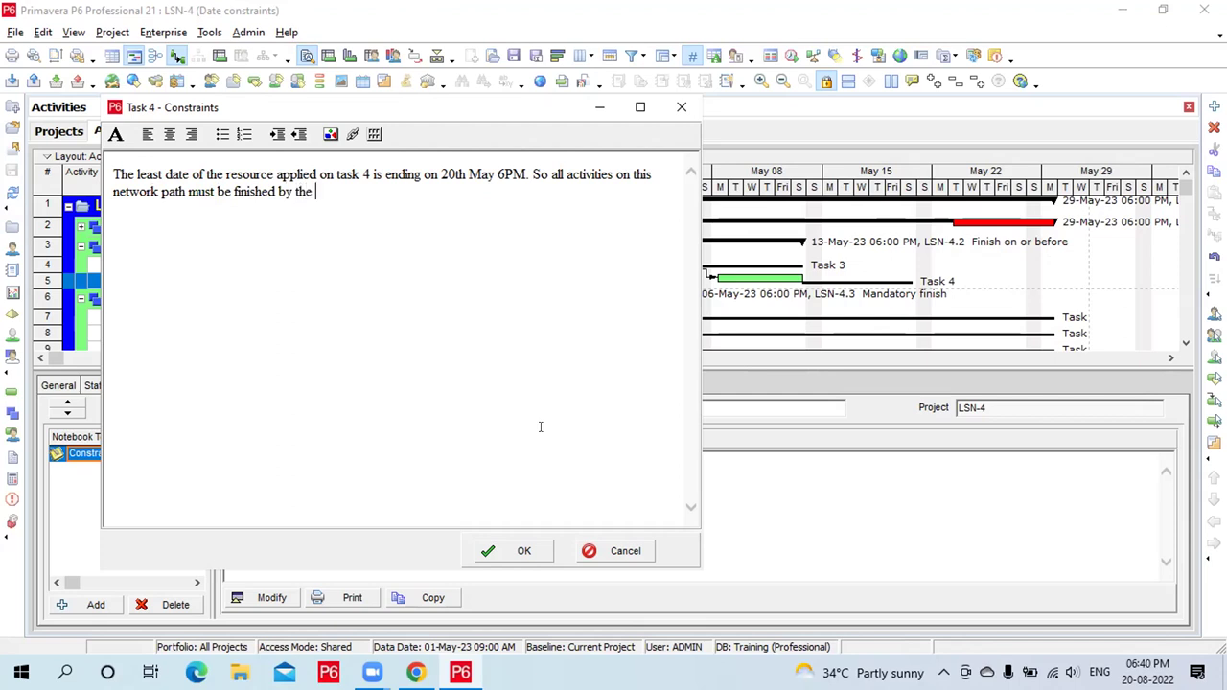
type("same date.")
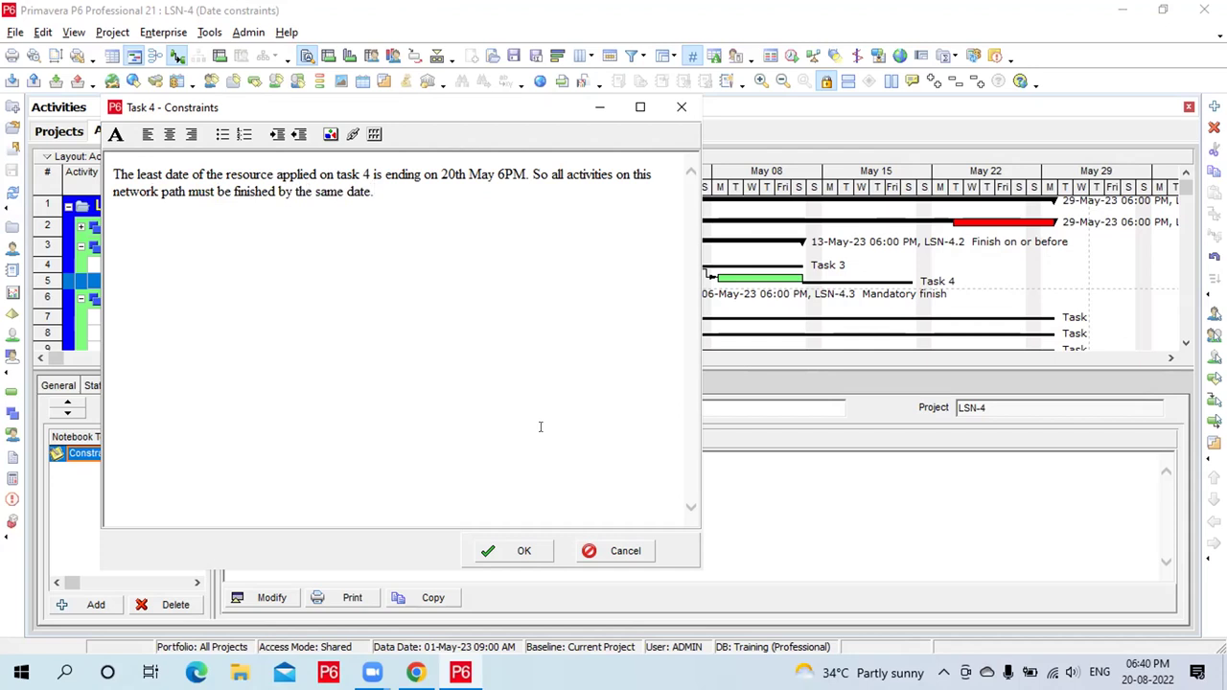
left_click(526, 551)
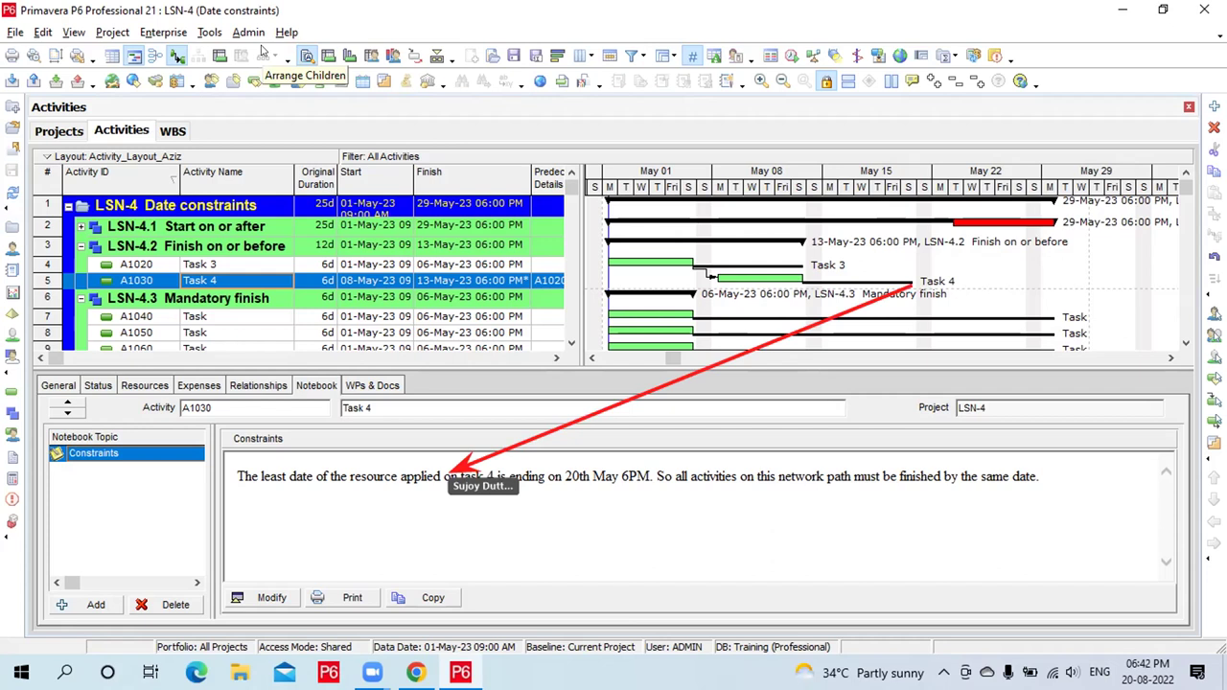
Correct the word "least" to "lease" in Task 4's Constraints note and save the change
left_click(274, 598)
left_click(186, 198)
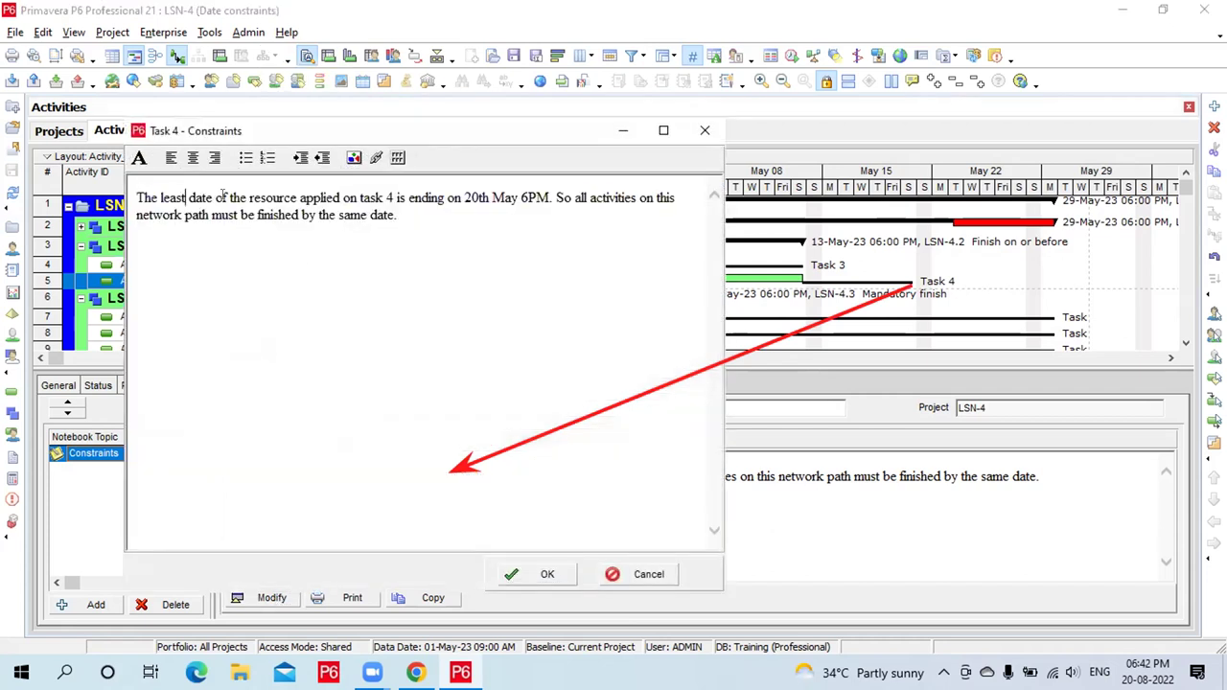
key("BackSpace")
type("e")
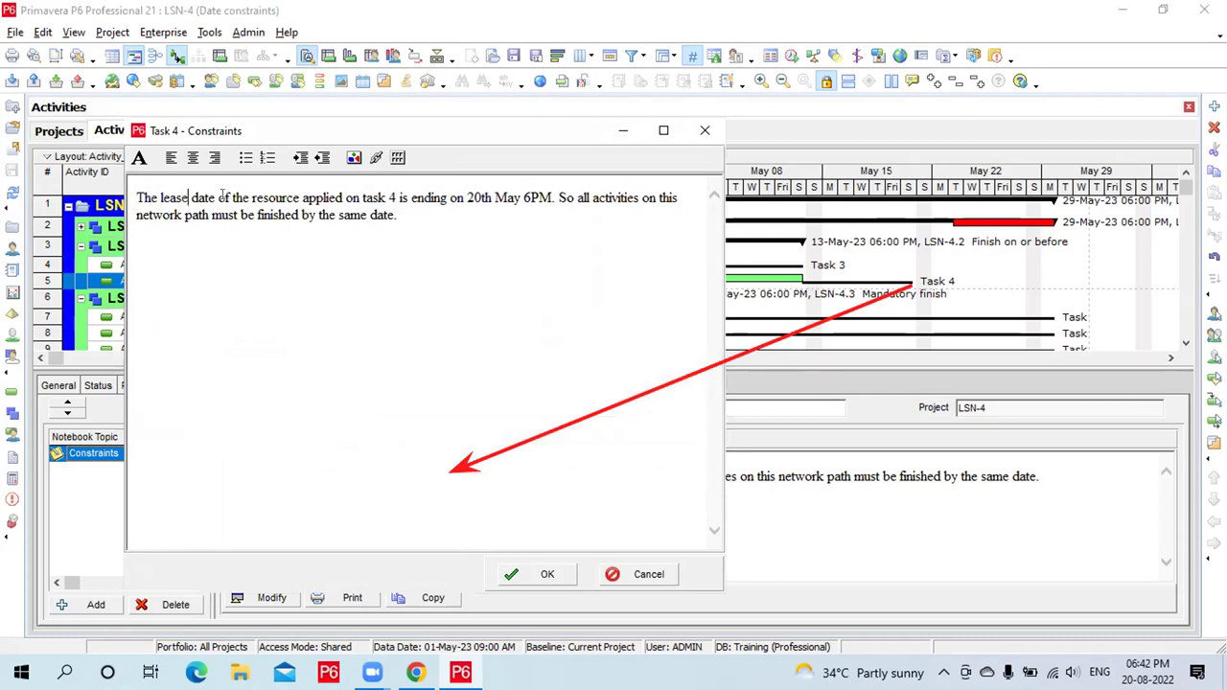
left_click(548, 575)
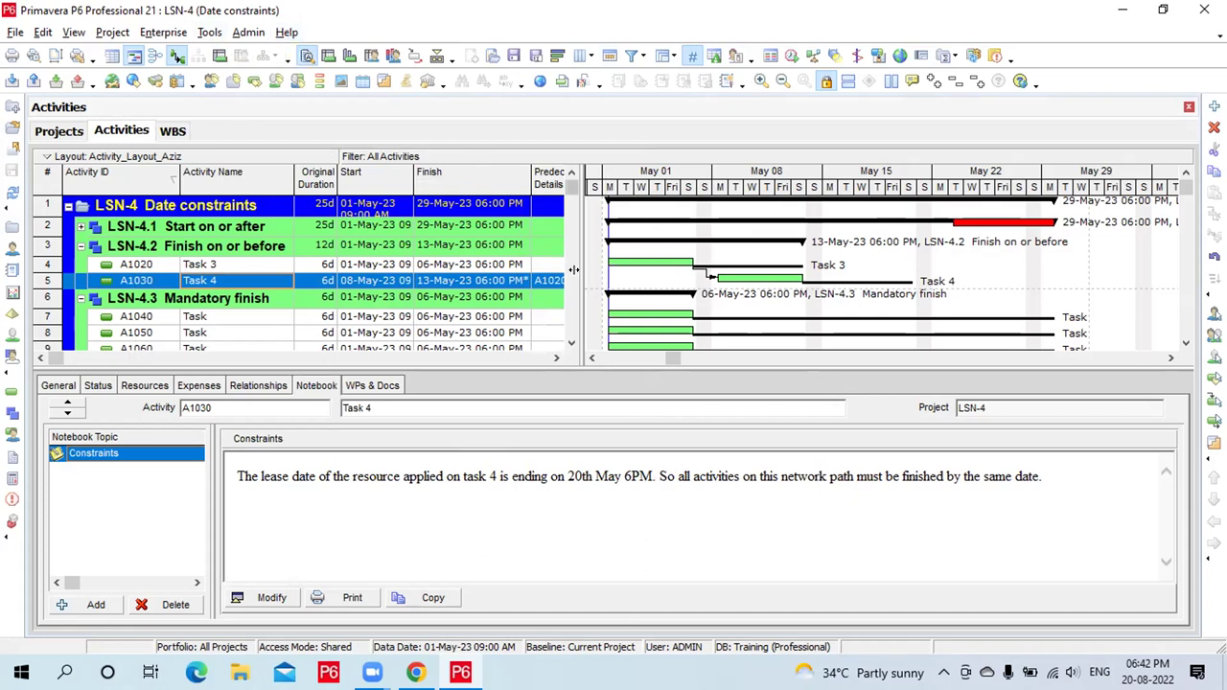
Widen the activity table to reveal the Total Float column and set the original duration of A1020 Task 3 to 10d
left_click_drag(578, 271, 681, 271)
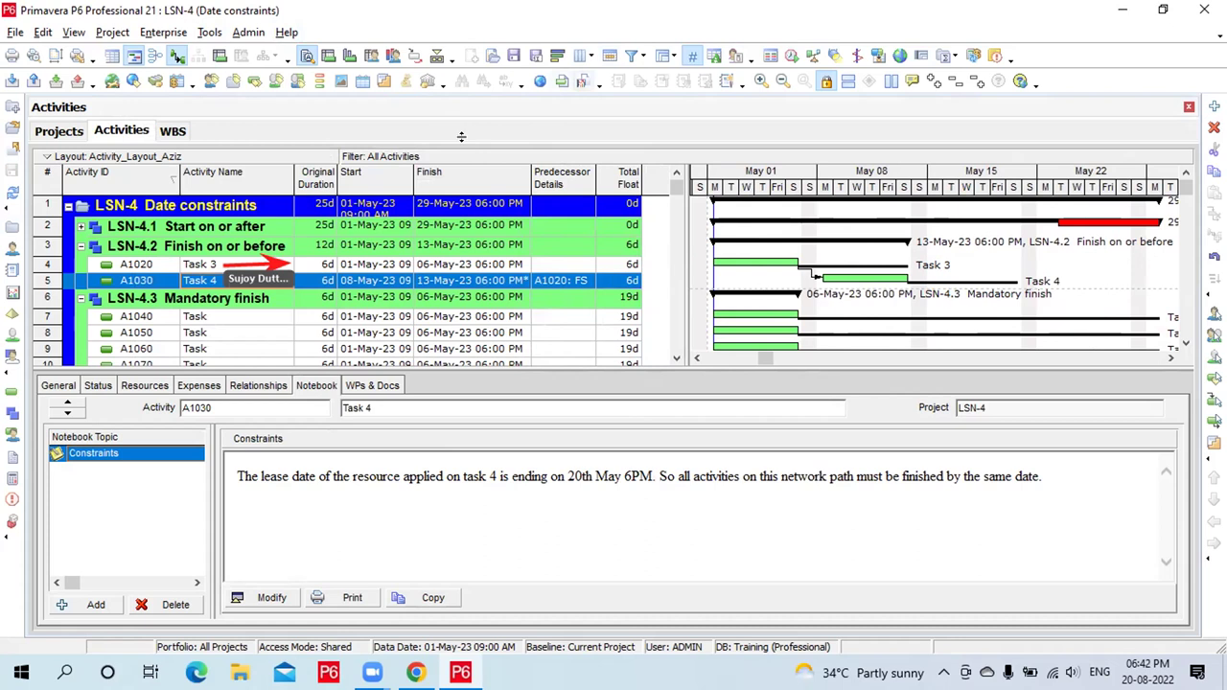
left_click(323, 266)
left_click(322, 265)
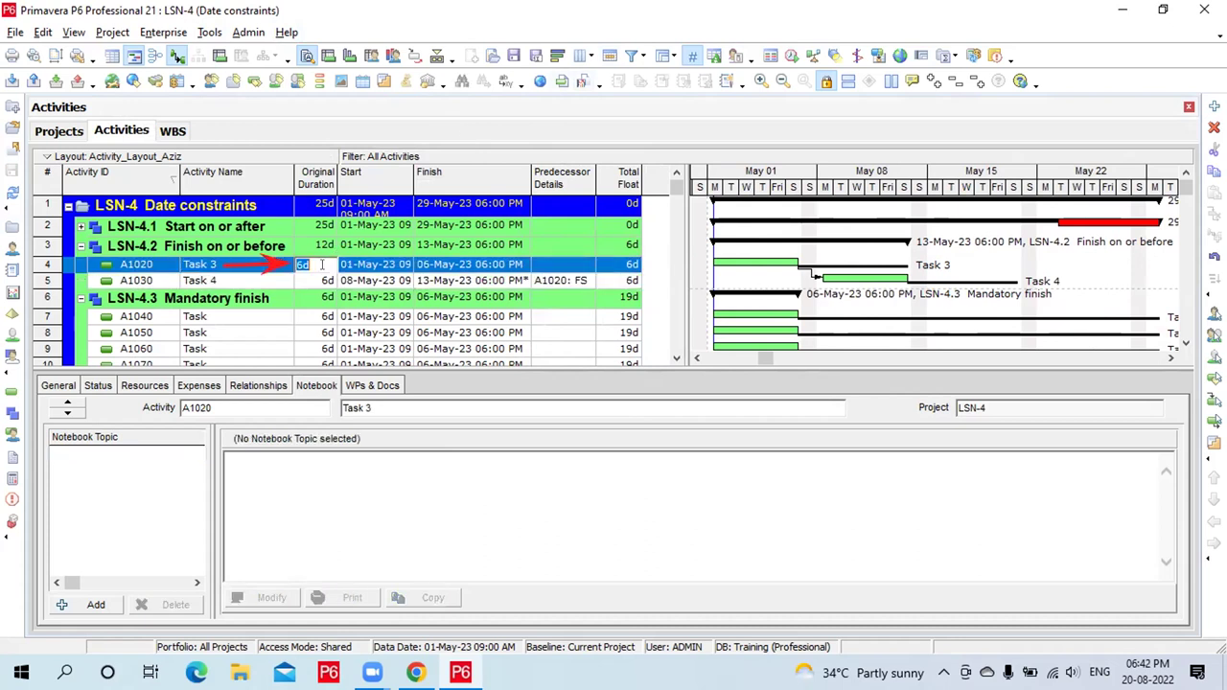
type("10d")
key("Return")
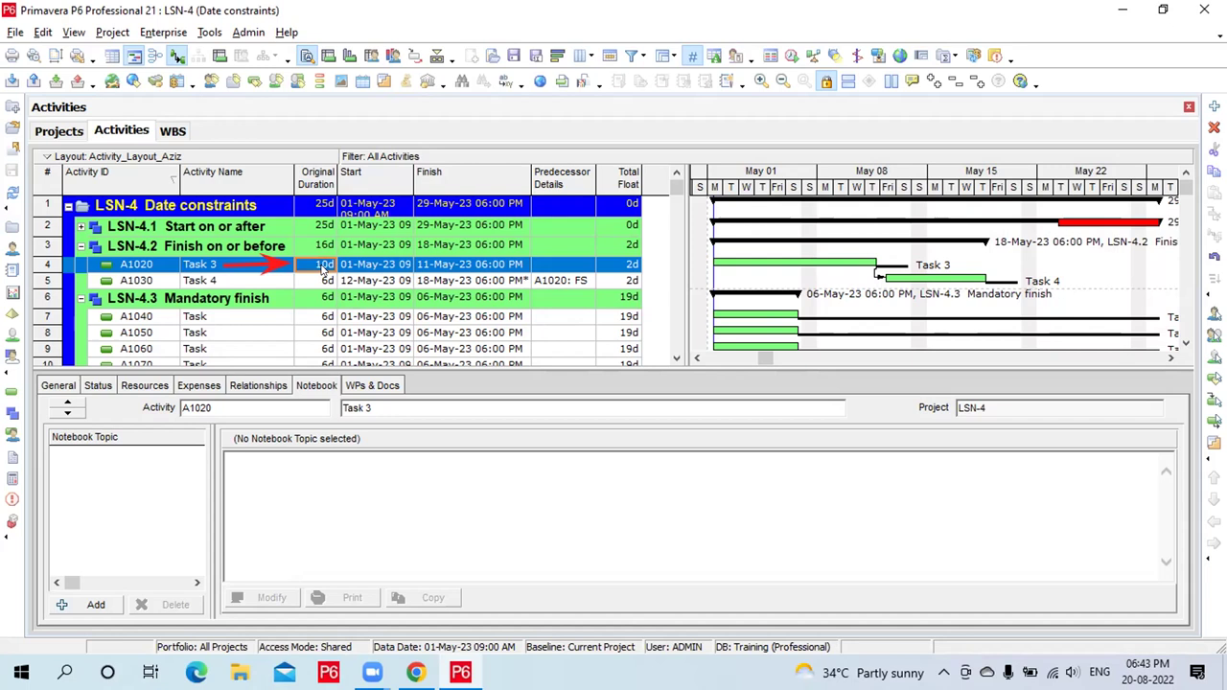
Set the original duration of Task 3 (A1020) to 12d
left_click(322, 268)
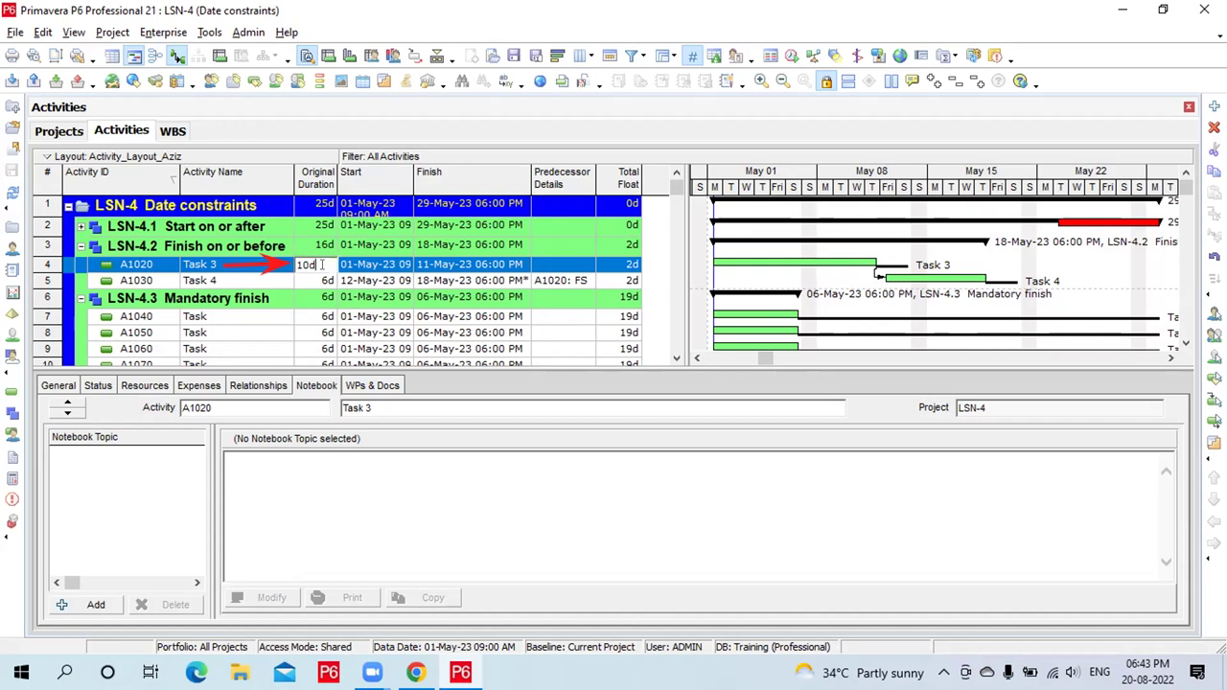
key("BackSpace")
key("BackSpace")
key("BackSpace")
type("12d")
key("Return")
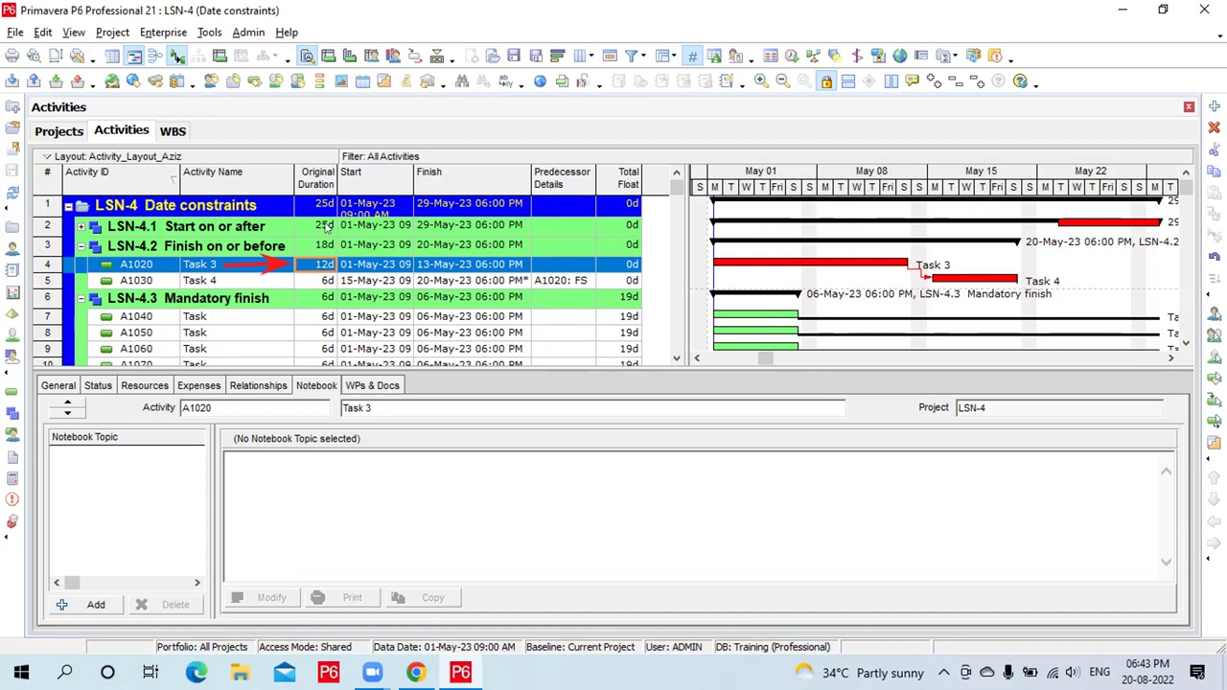
Show the Status details of Task 4 (A1030) to examine its primary constraint and date
left_click(289, 281)
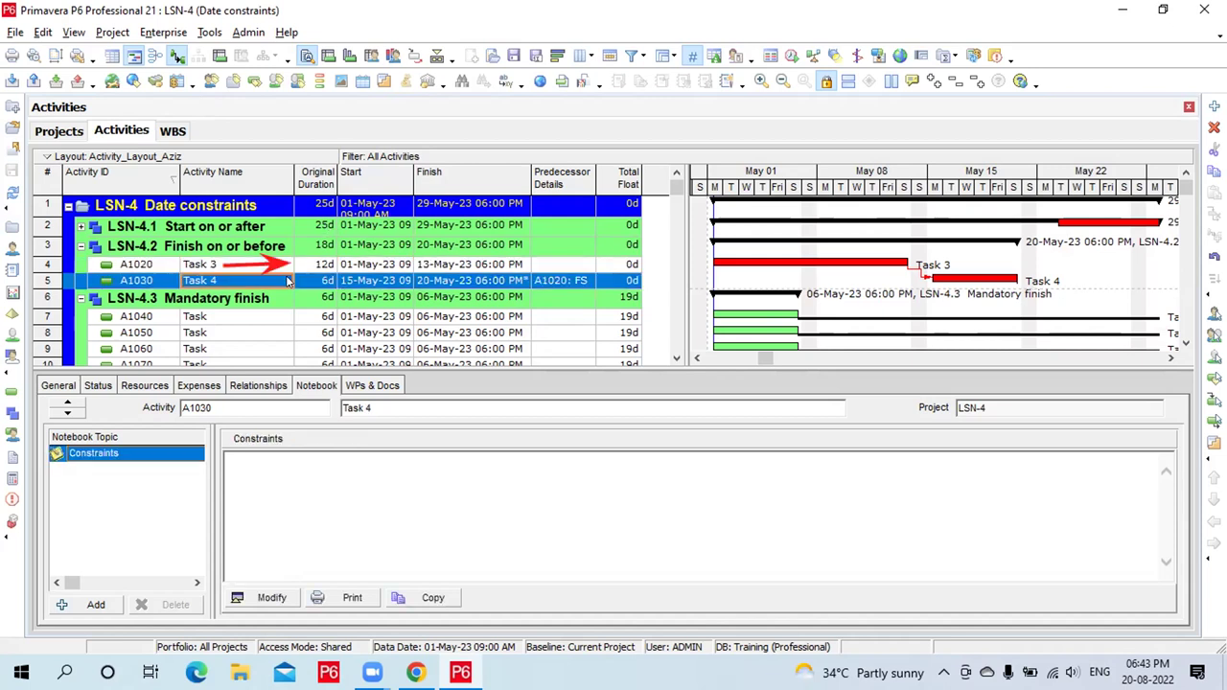
left_click(98, 386)
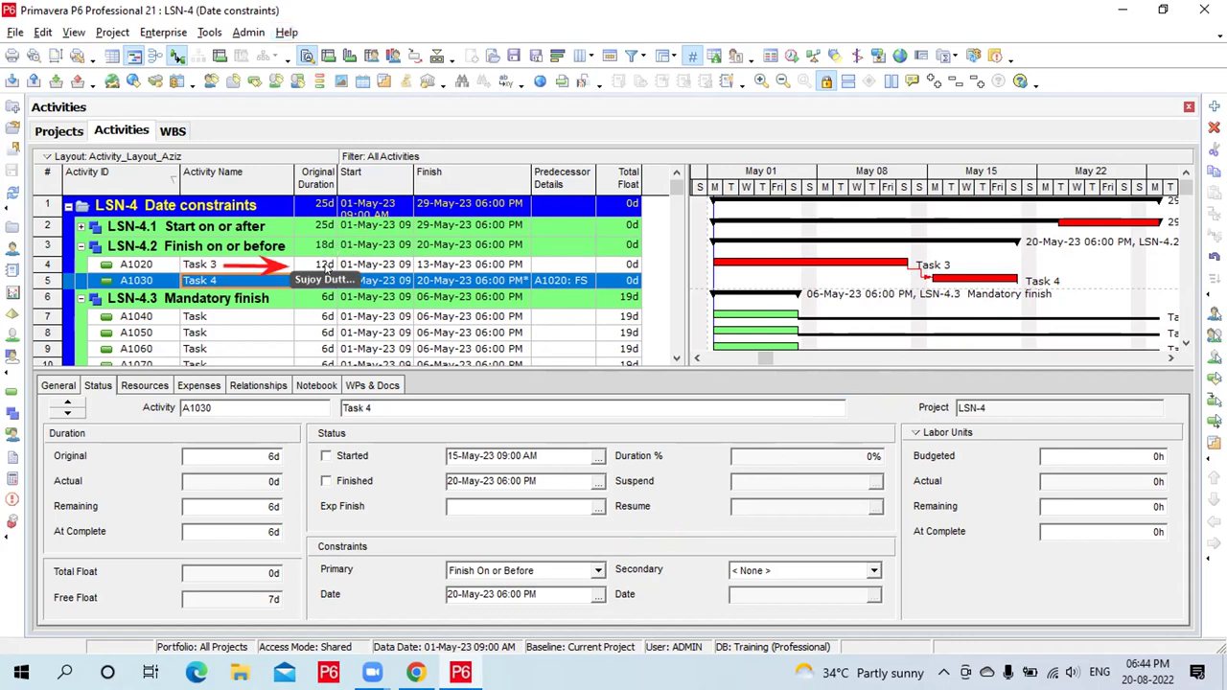
Set Task 3's original duration to 16d and select Task 4 to check its dates and float
left_click(326, 265)
left_click(326, 262)
type("16d")
key("Return")
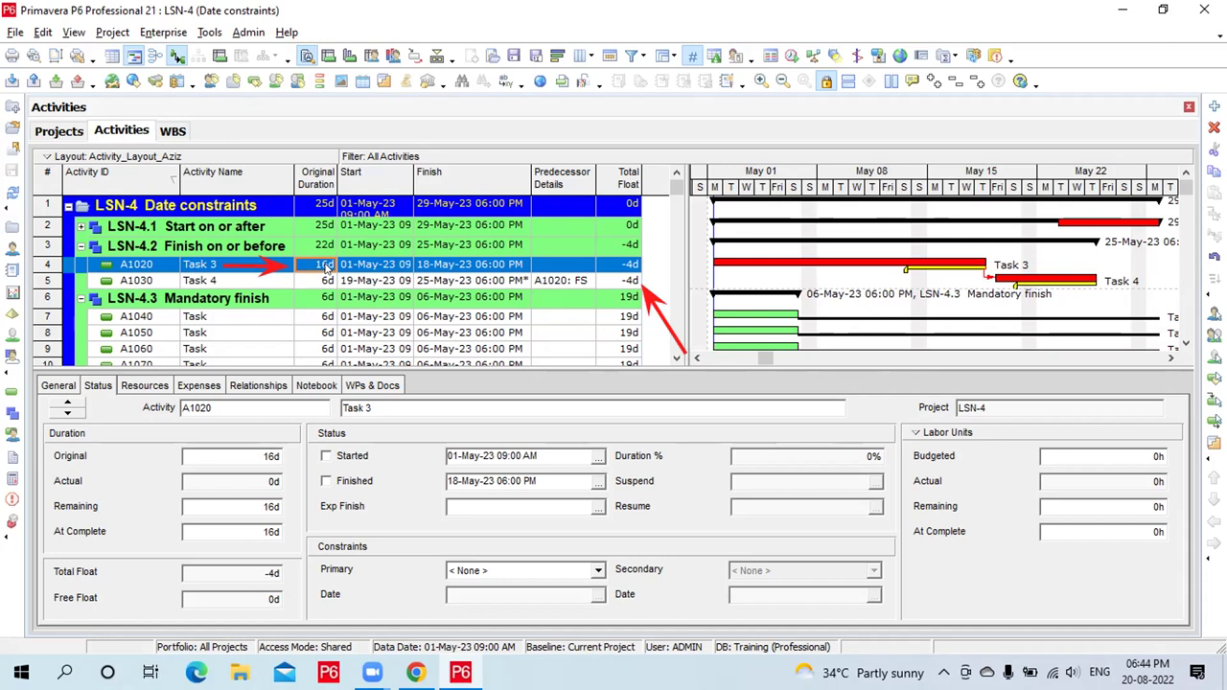
left_click(273, 280)
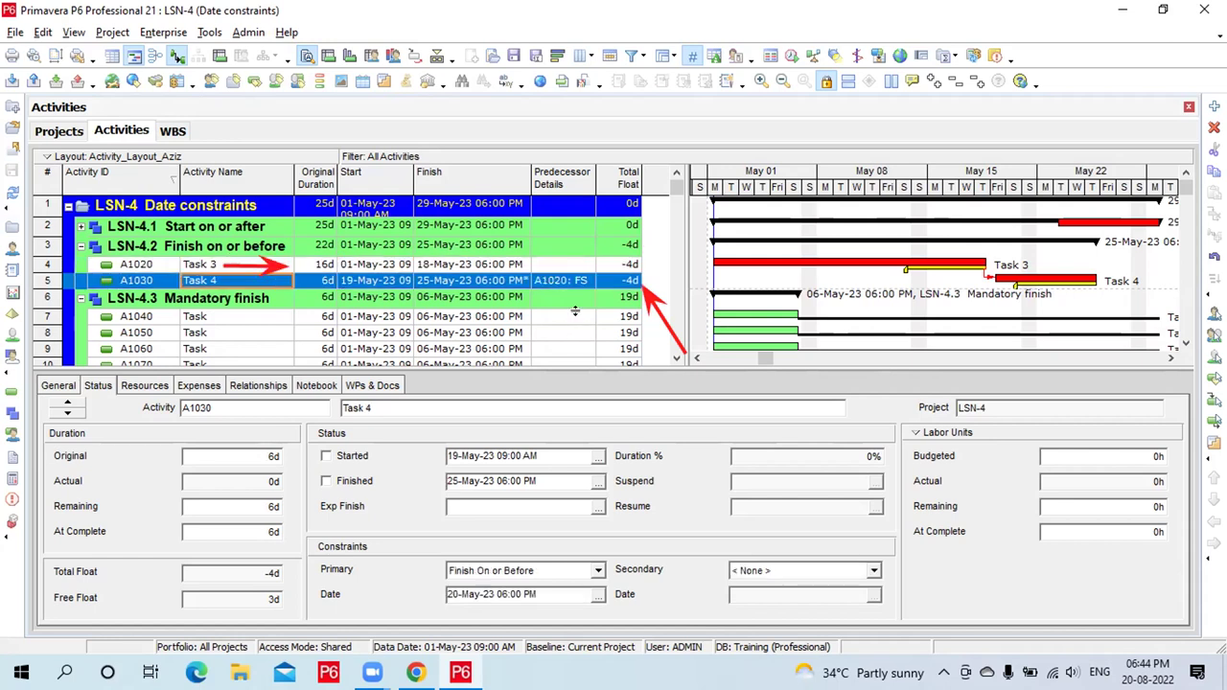
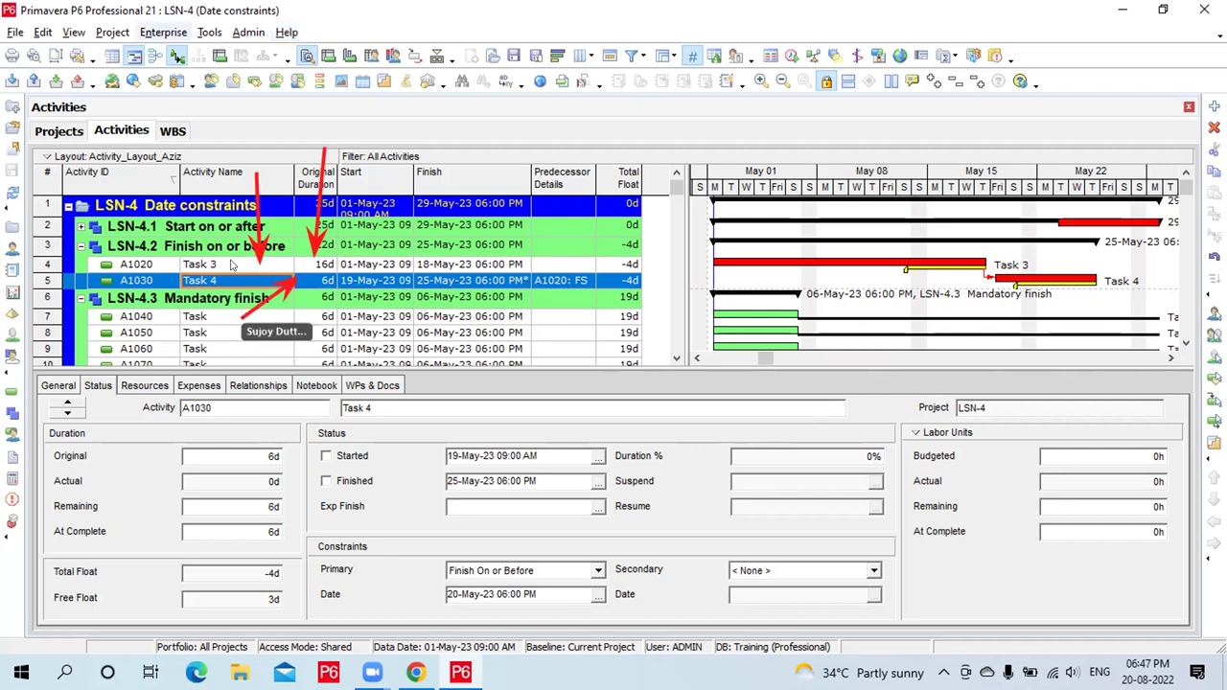
Reduce the original duration of Task 3 to 12d
left_click(322, 280)
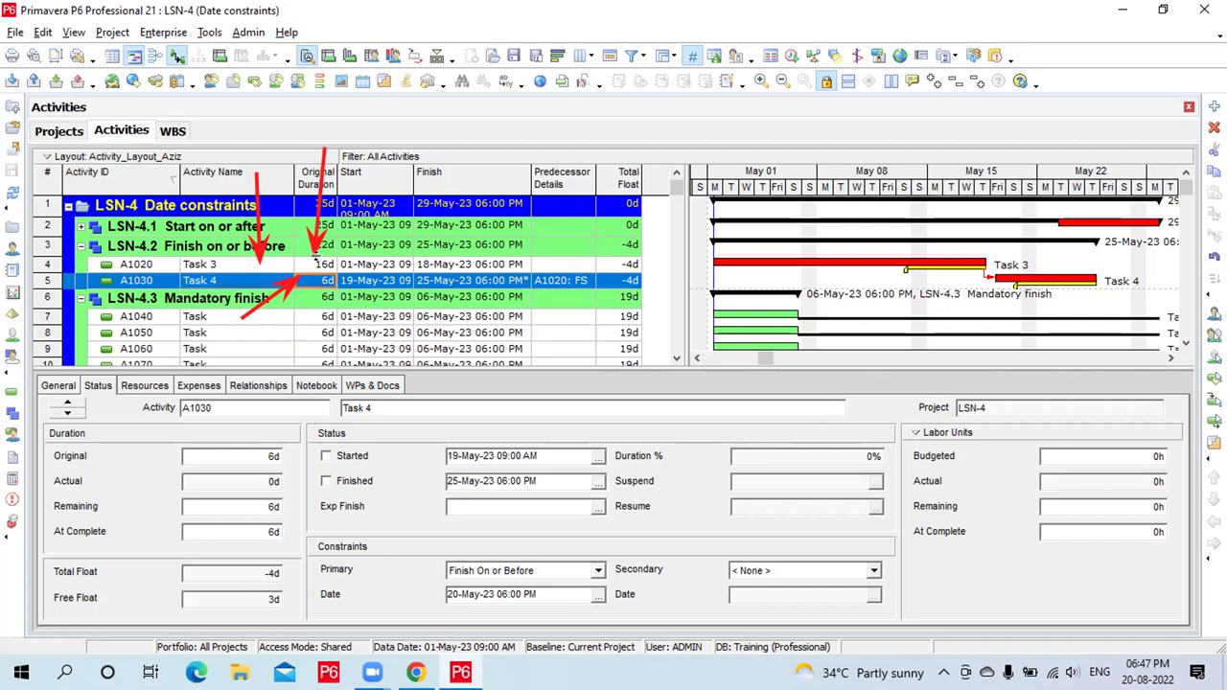
left_click(320, 267)
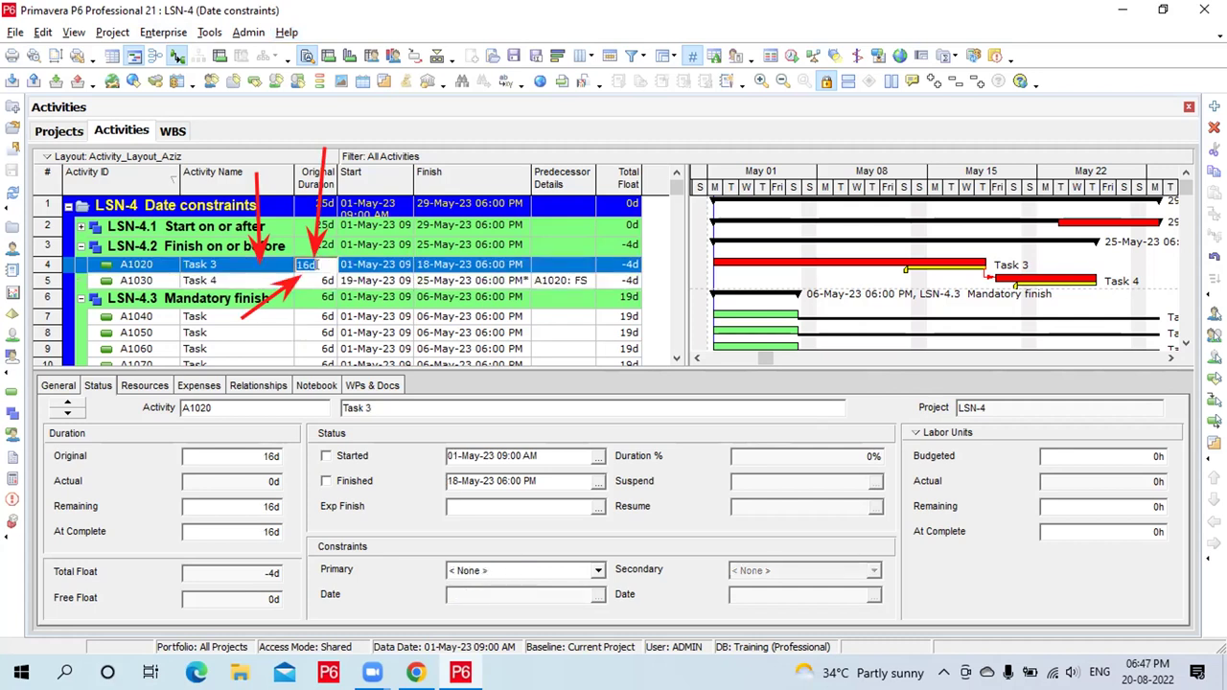
type("12")
key("Return")
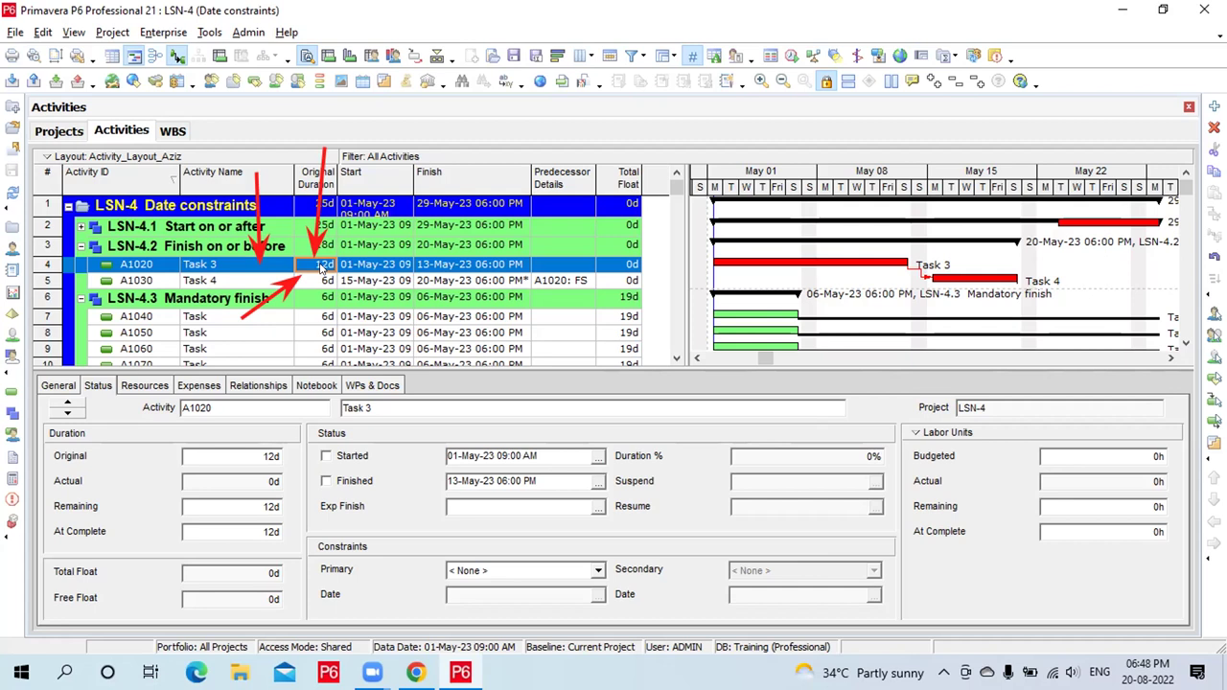
Set the original duration of Task 3 under Finish on or before to 10d
left_click(318, 265)
key("BackSpace")
key("BackSpace")
key("BackSpace")
type("10")
key("Return")
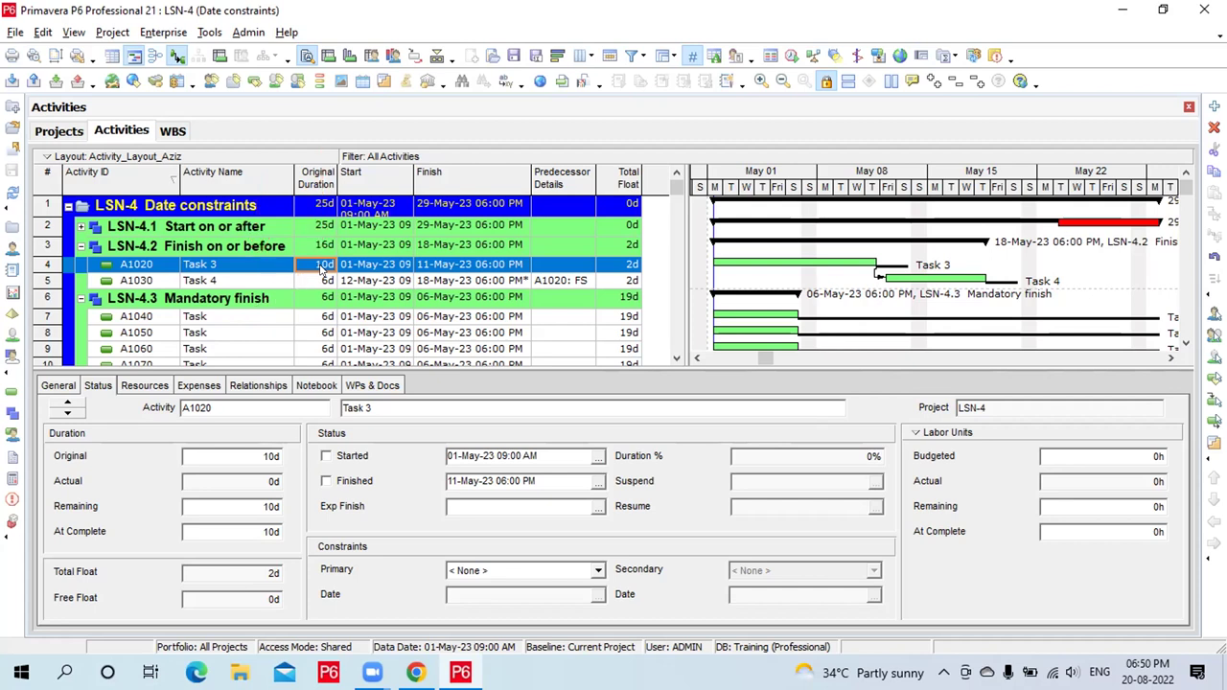
left_click(437, 54)
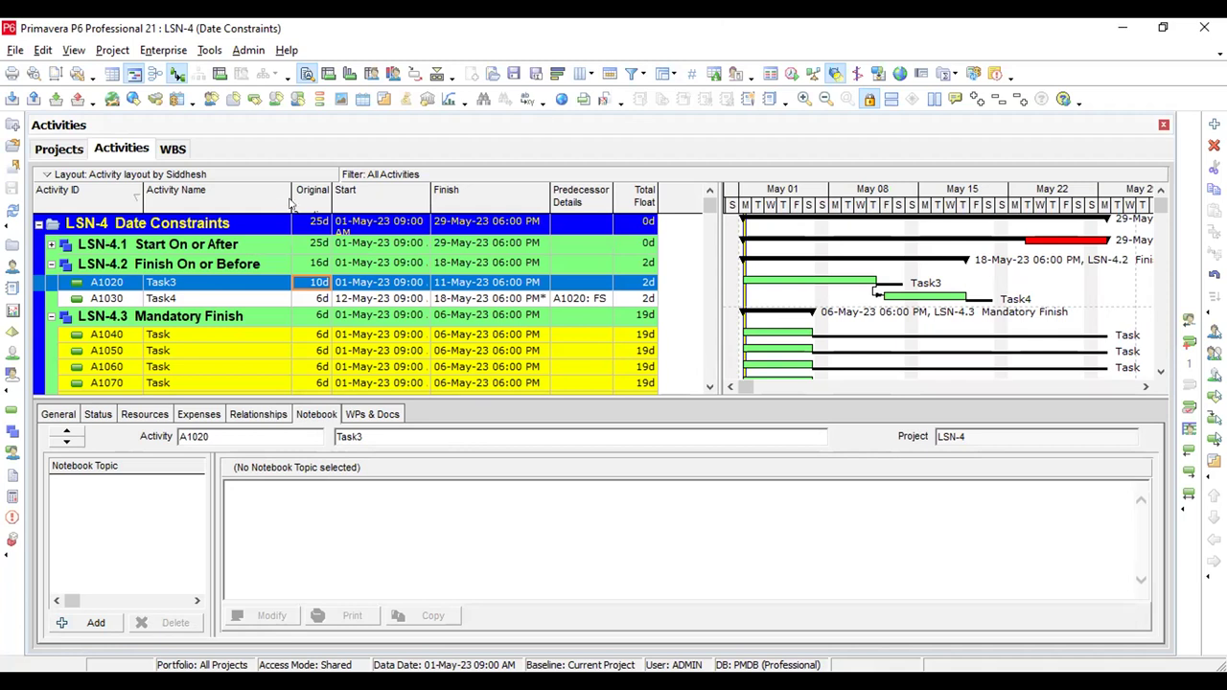
Expand all WBS groups and resize the activity table so the Original Duration heading fits and the Gantt chart gets more room
left_click(976, 99)
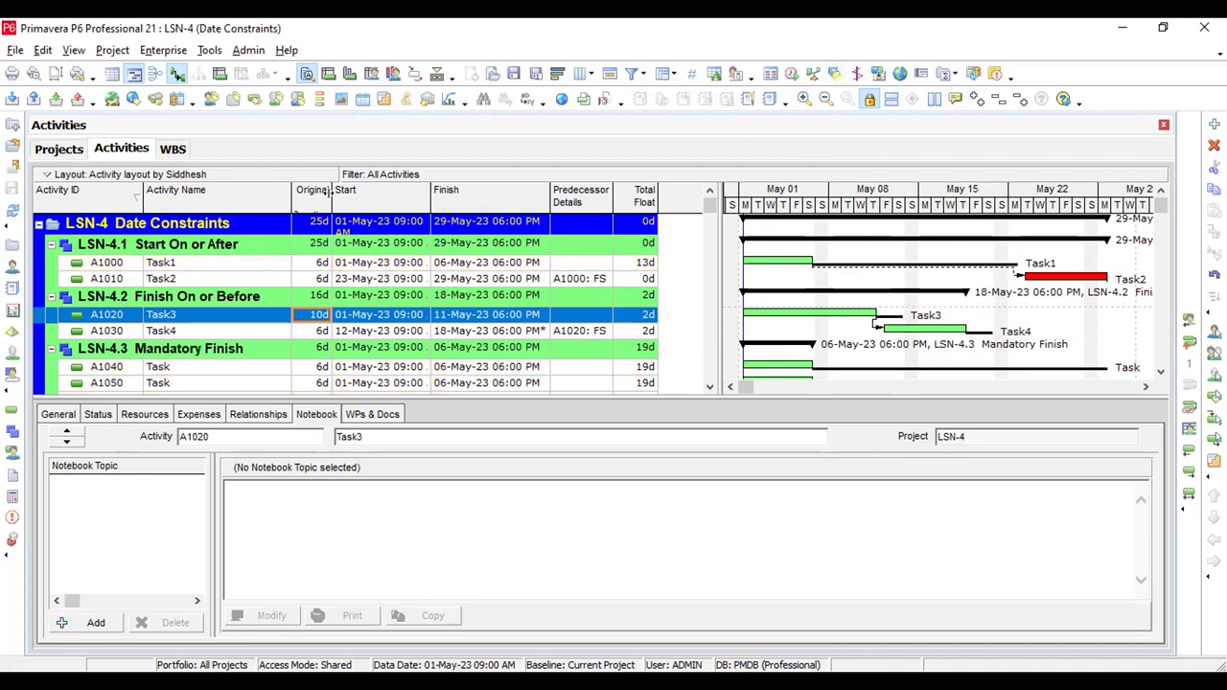
left_click_drag(329, 192, 265, 193)
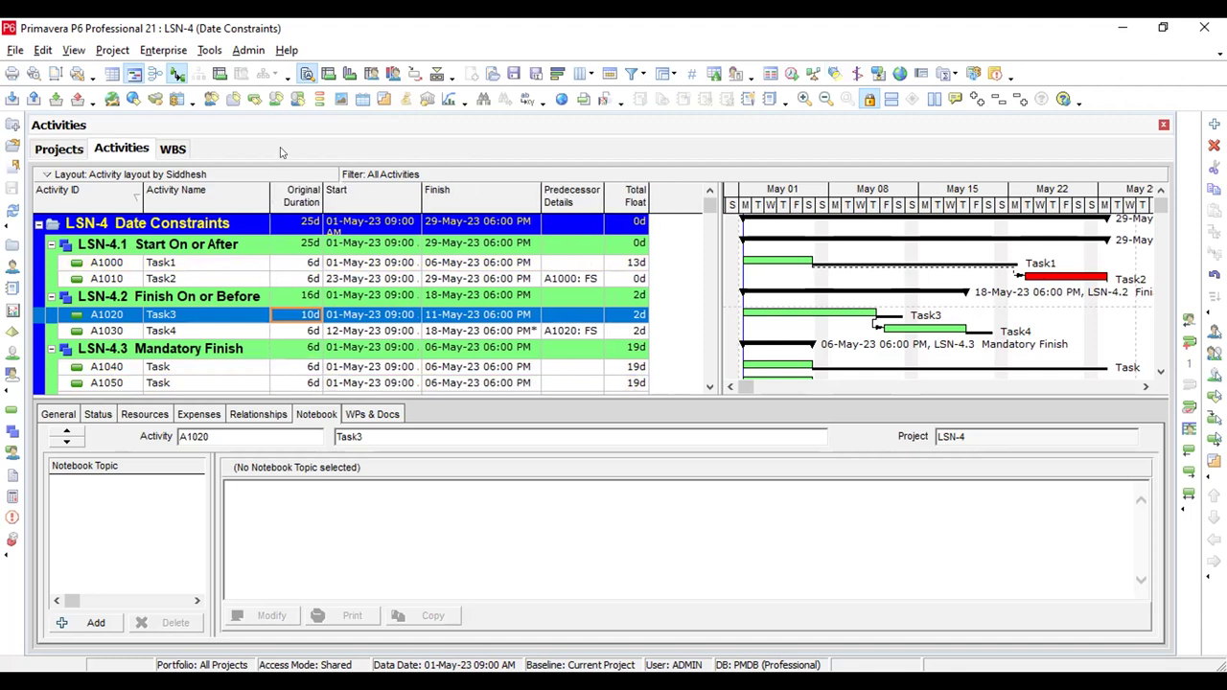
left_click(55, 414)
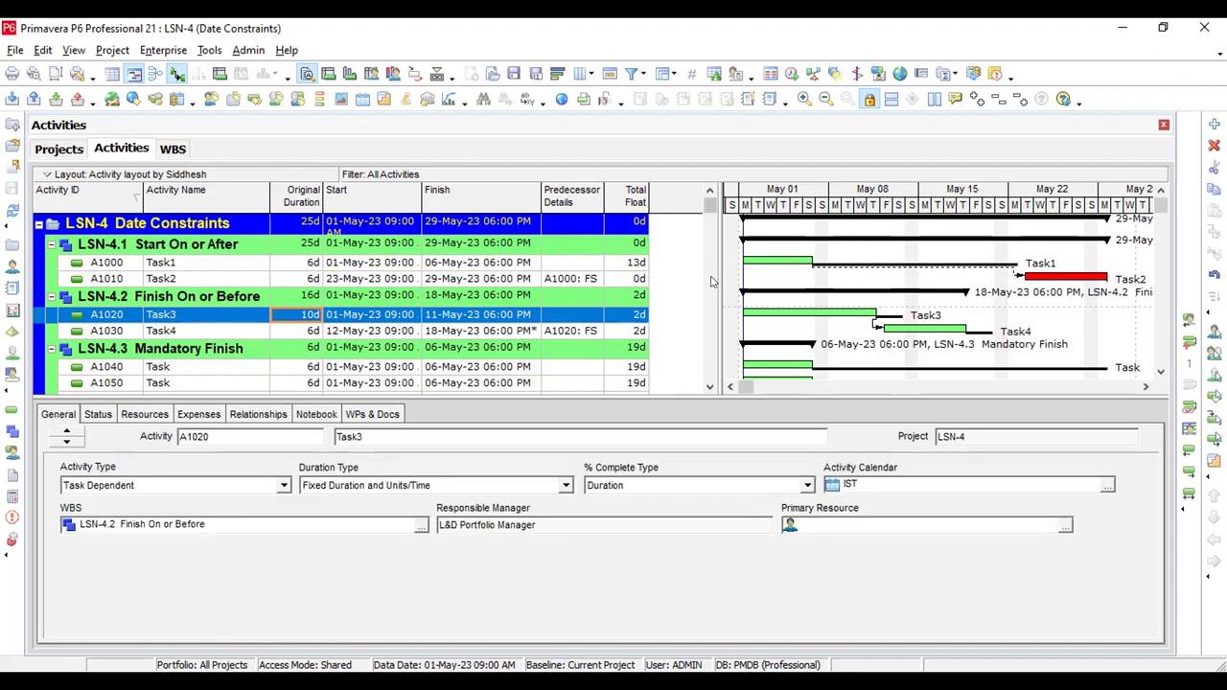
left_click_drag(714, 273, 663, 266)
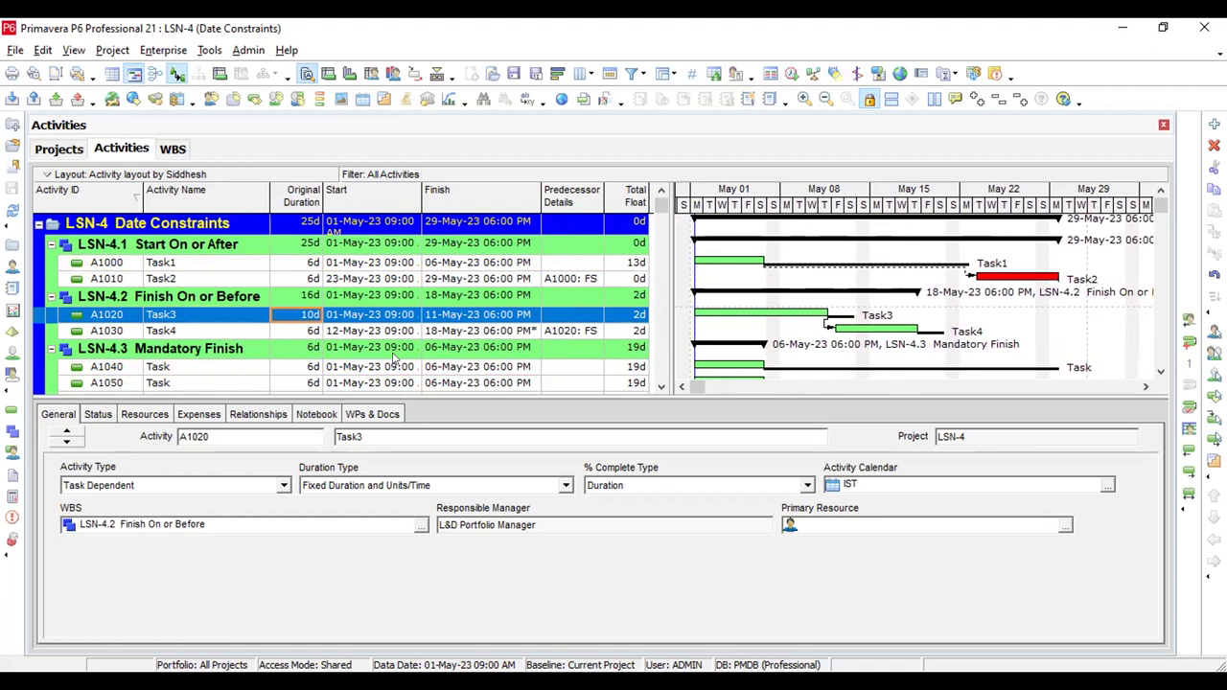
Collapse the LSN-4.1 Start On or After and LSN-4.2 Finish On or Before groups
left_click(51, 245)
left_click(50, 264)
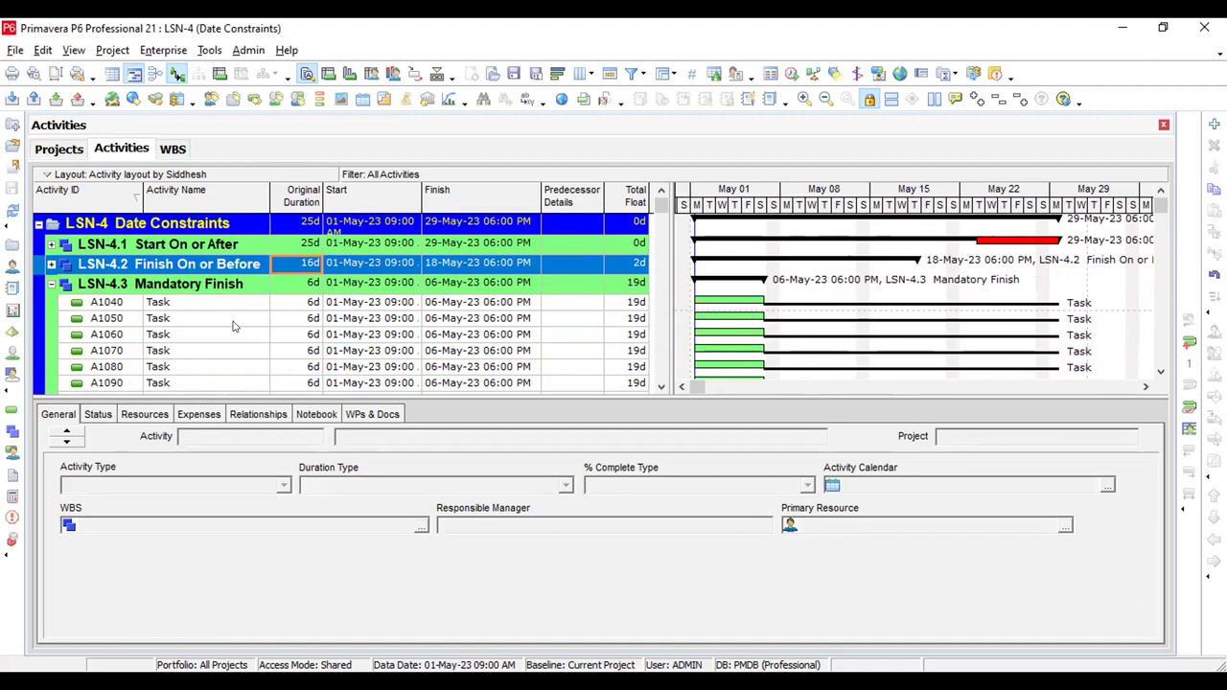
left_click(437, 73)
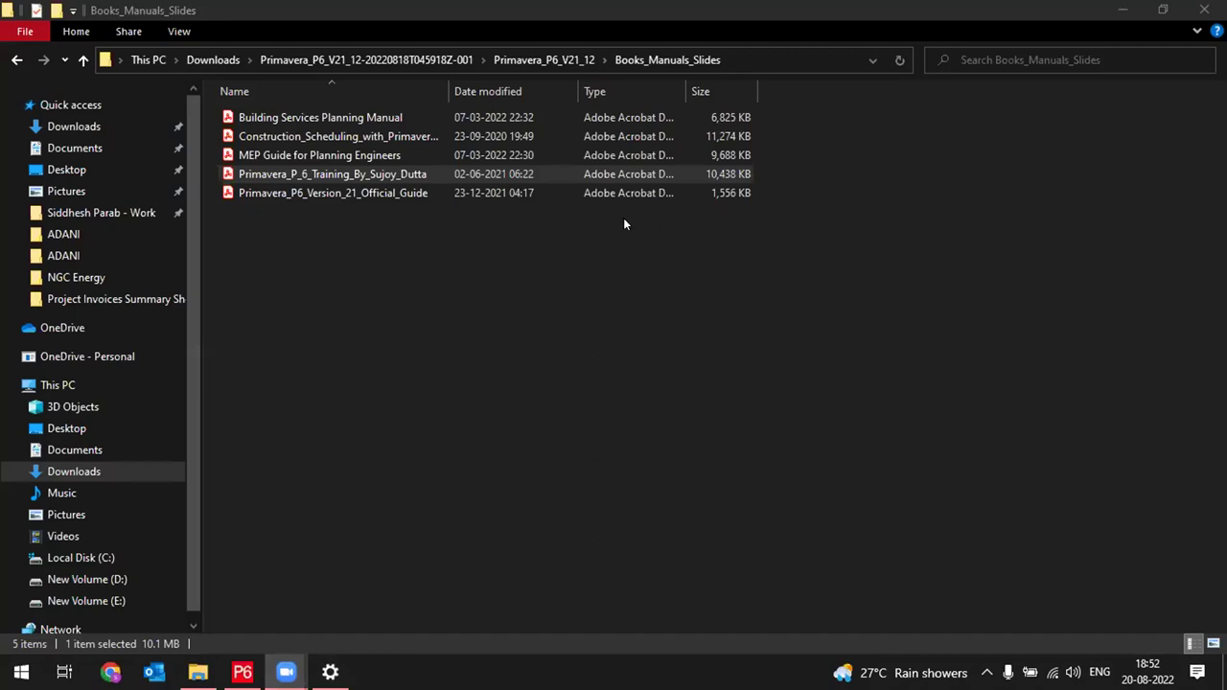
Switch to File Explorer, open the Primavera_Notes Excel workbook from the Primavera_P6_V21_12 Documents folder, and enable editing
left_click(535, 60)
double_click(281, 158)
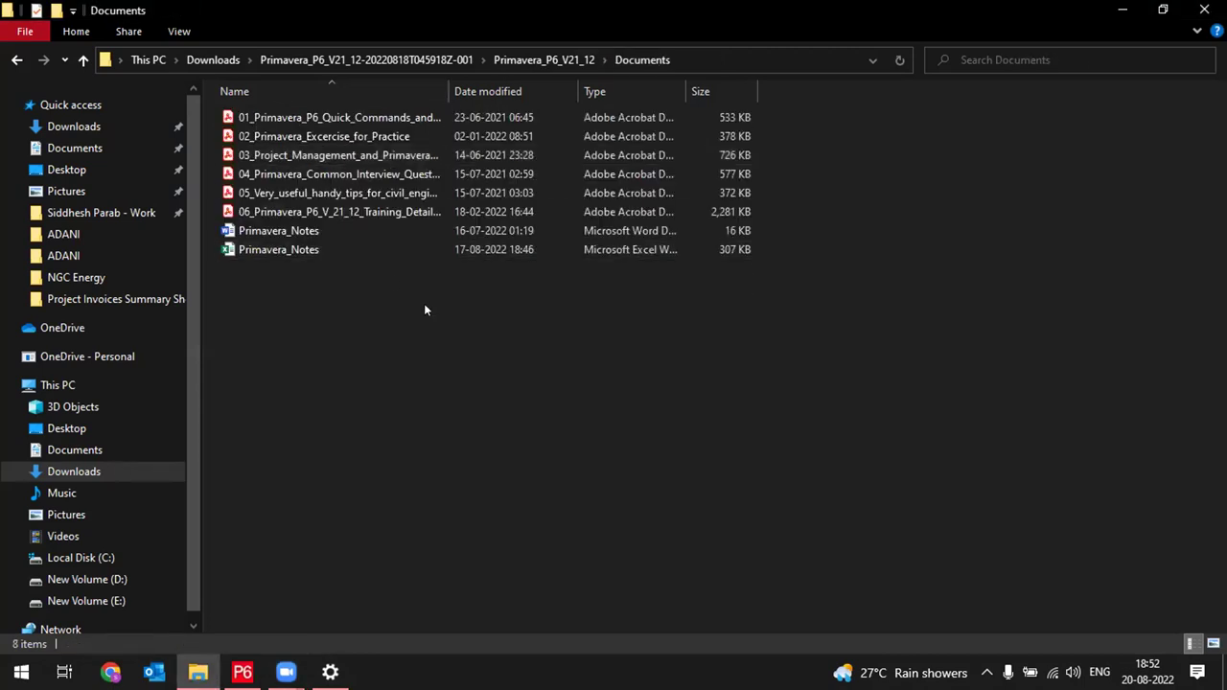
double_click(319, 249)
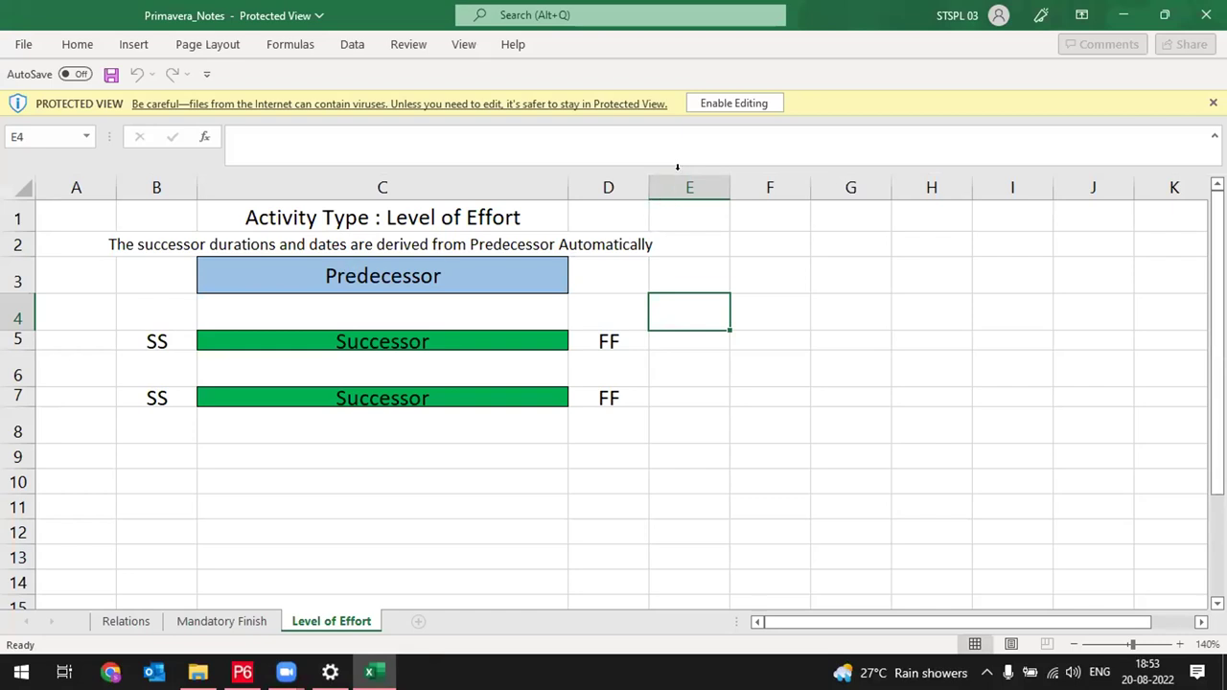
left_click(735, 103)
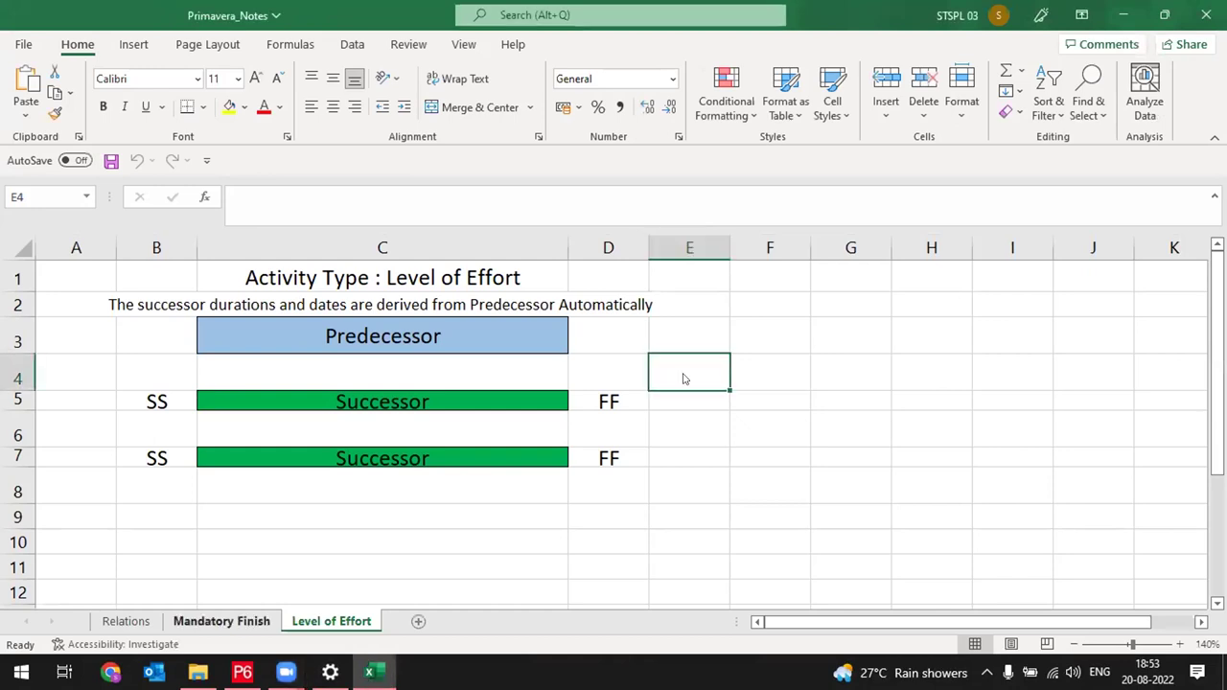
Show the Mandatory Finish sheet and reduce its zoom to 80%
key("ctrl+Page_Up")
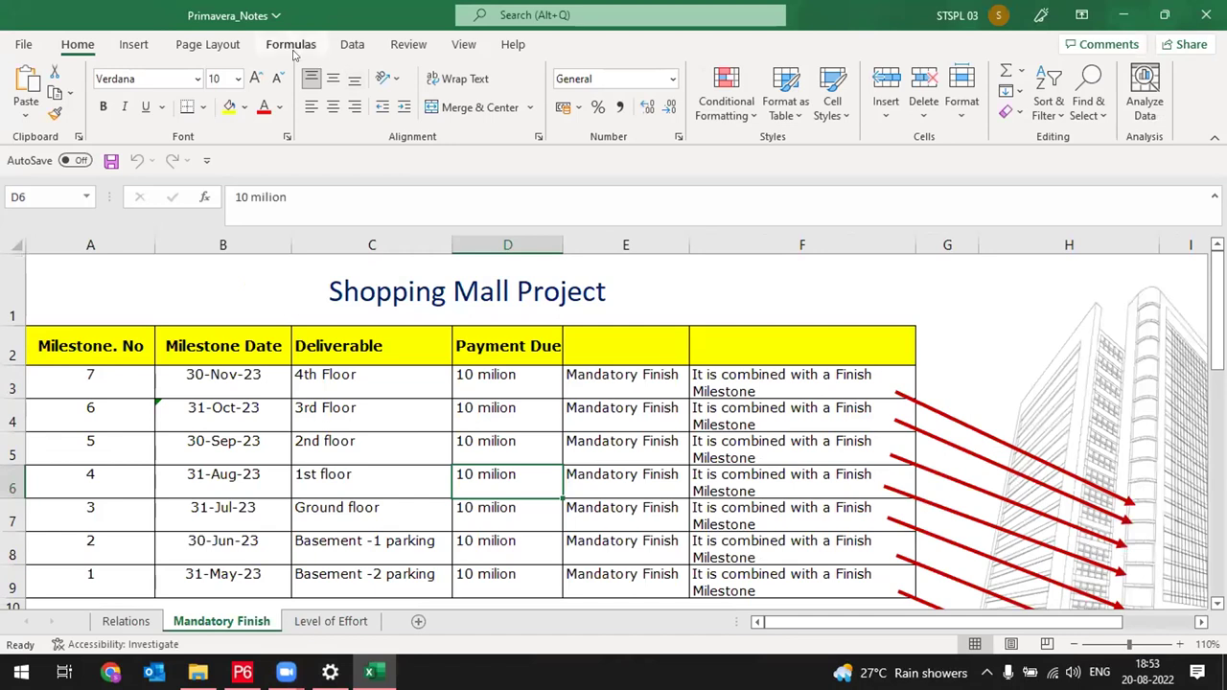
left_click(1074, 645)
left_click(1074, 645)
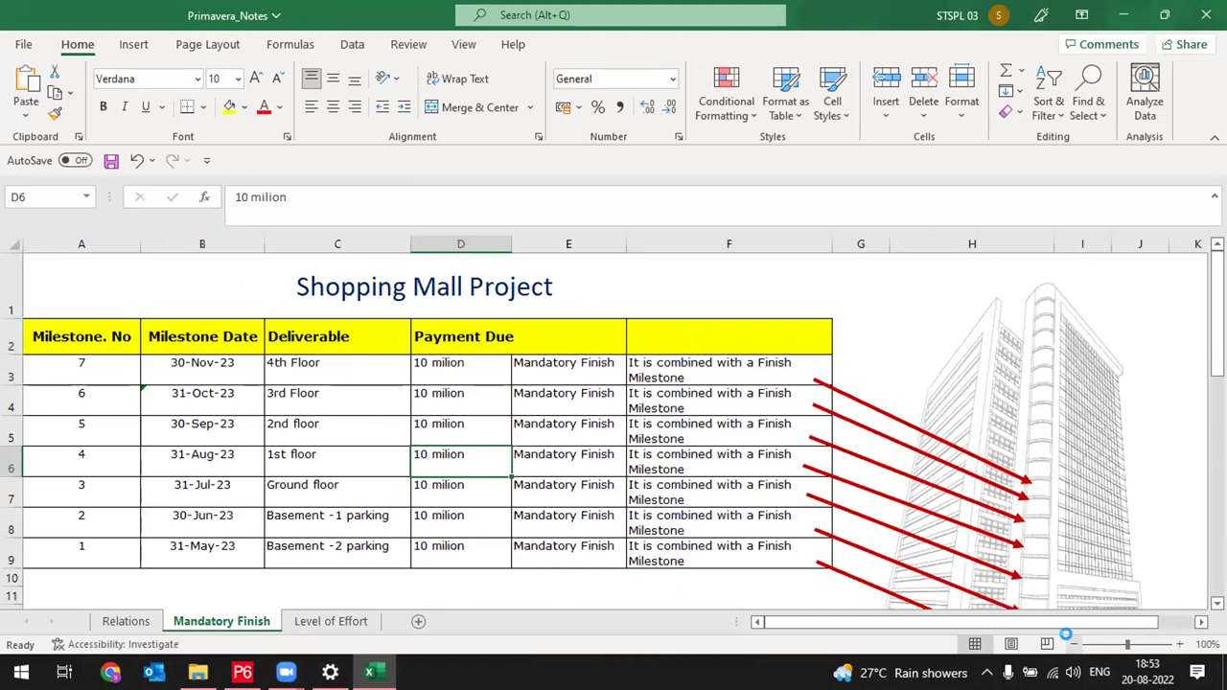
left_click(1074, 645)
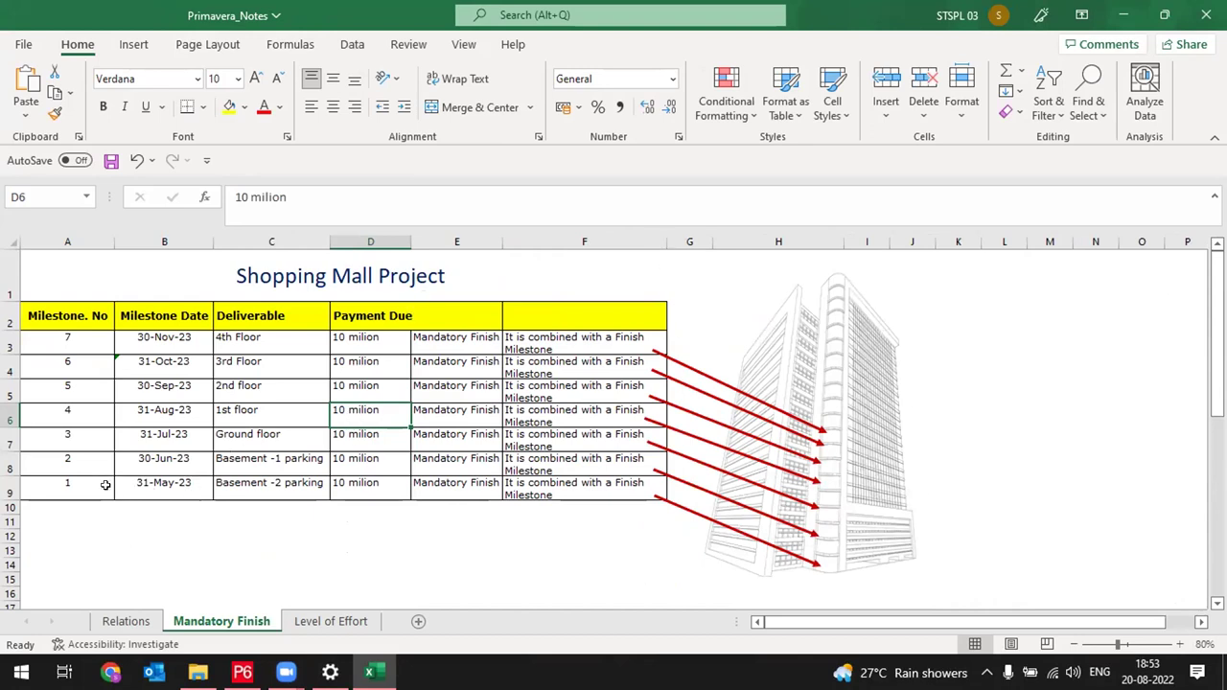
Examine the milestone 1 row, including its deliverable, payment due and constraint type
left_click(13, 487)
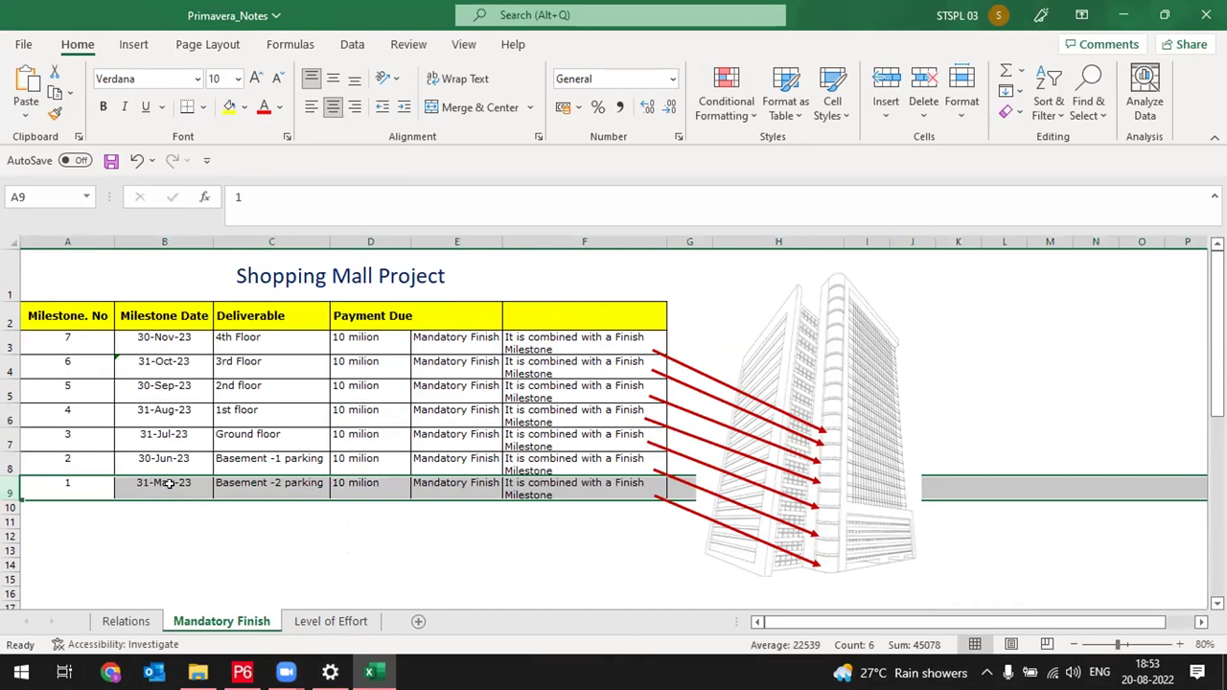
left_click(285, 489)
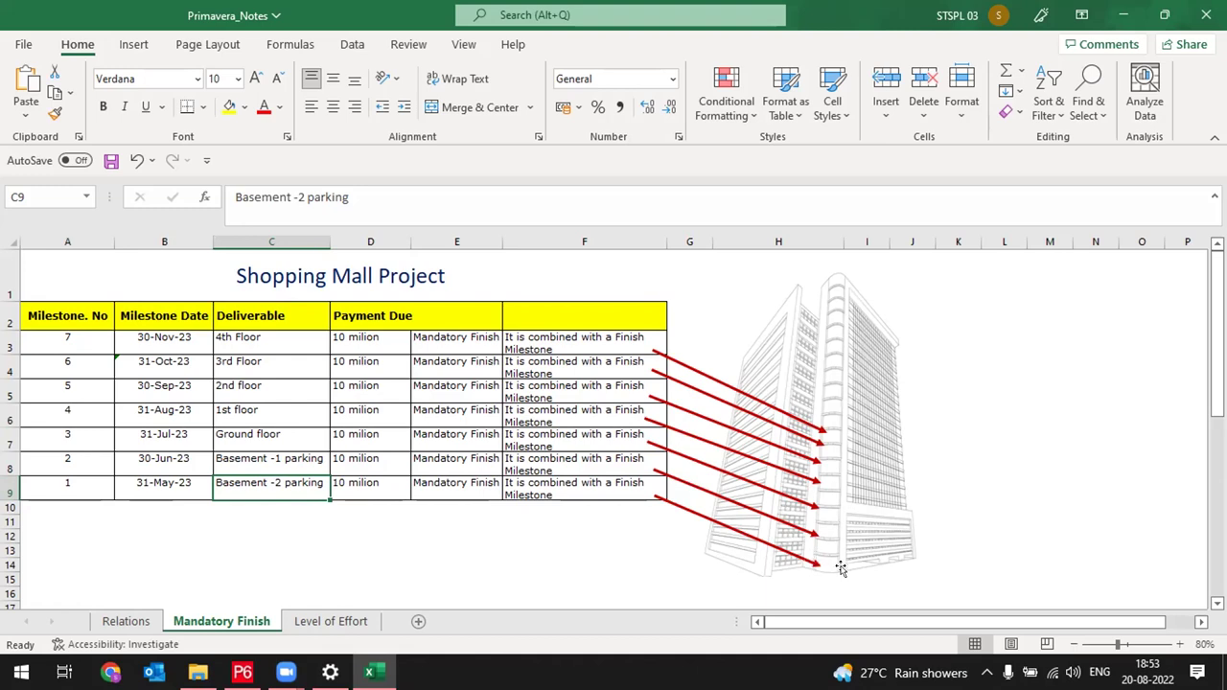
left_click(367, 486)
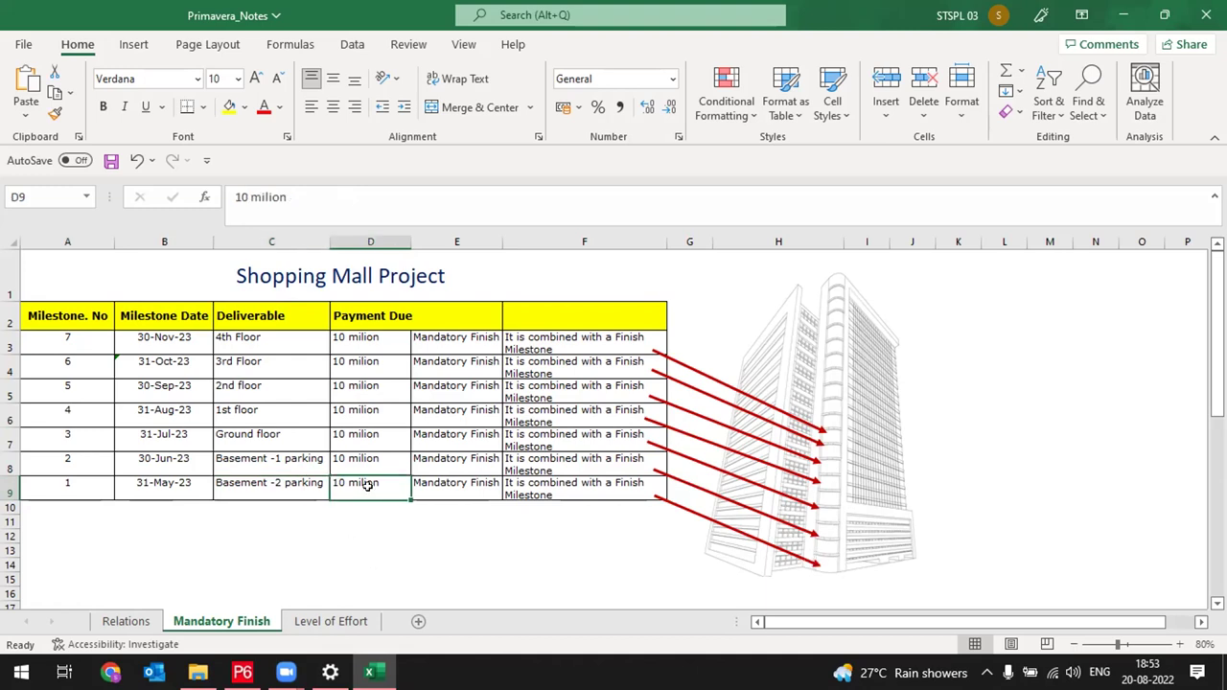
left_click(455, 489)
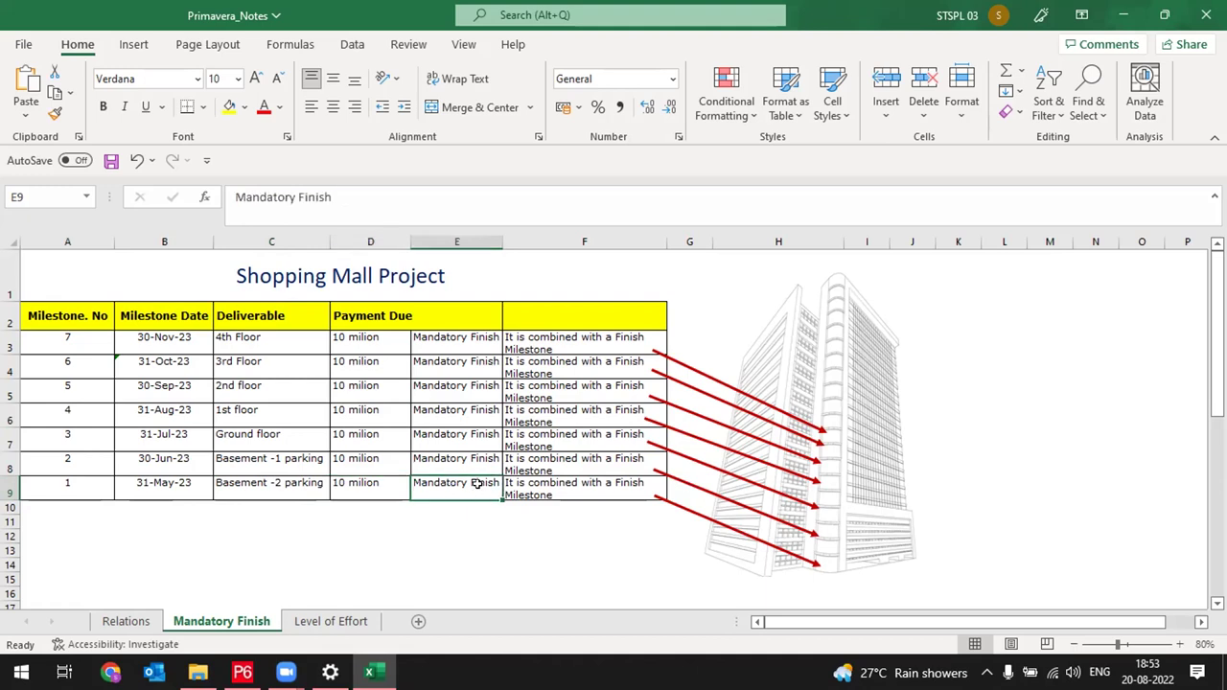
Widen columns E and D of the Shopping Mall Project table so their contents fit, and save the workbook
left_click(455, 314)
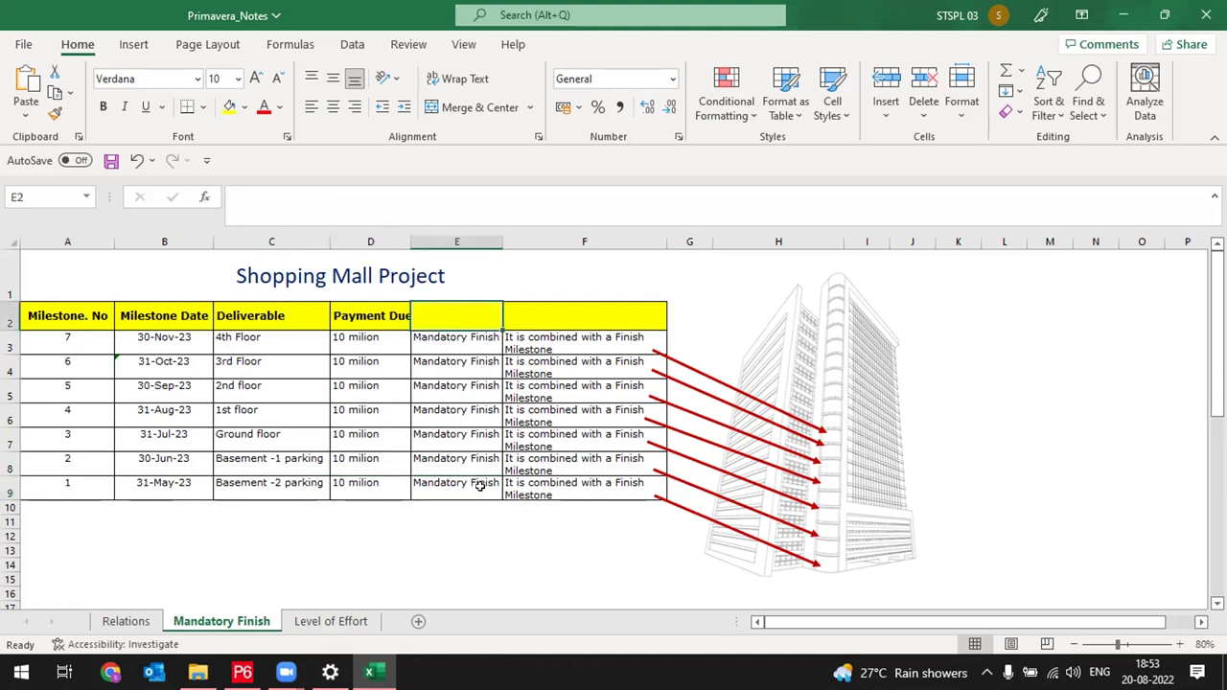
left_click_drag(500, 239, 532, 240)
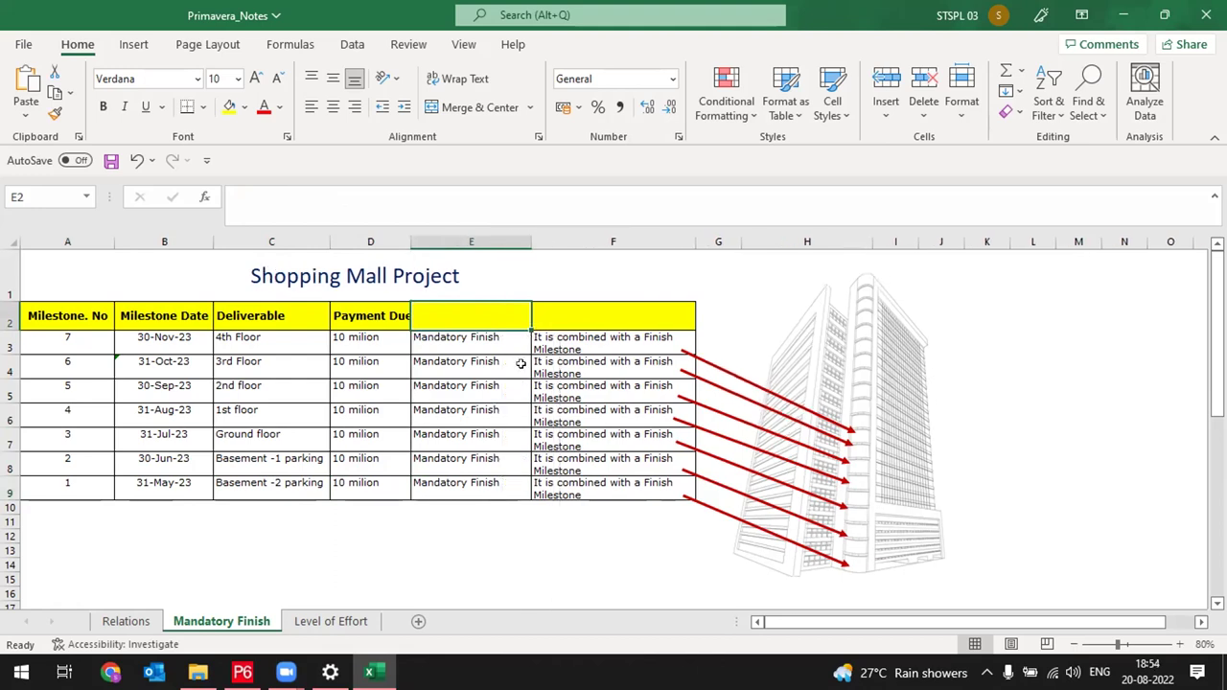
left_click_drag(401, 239, 412, 240)
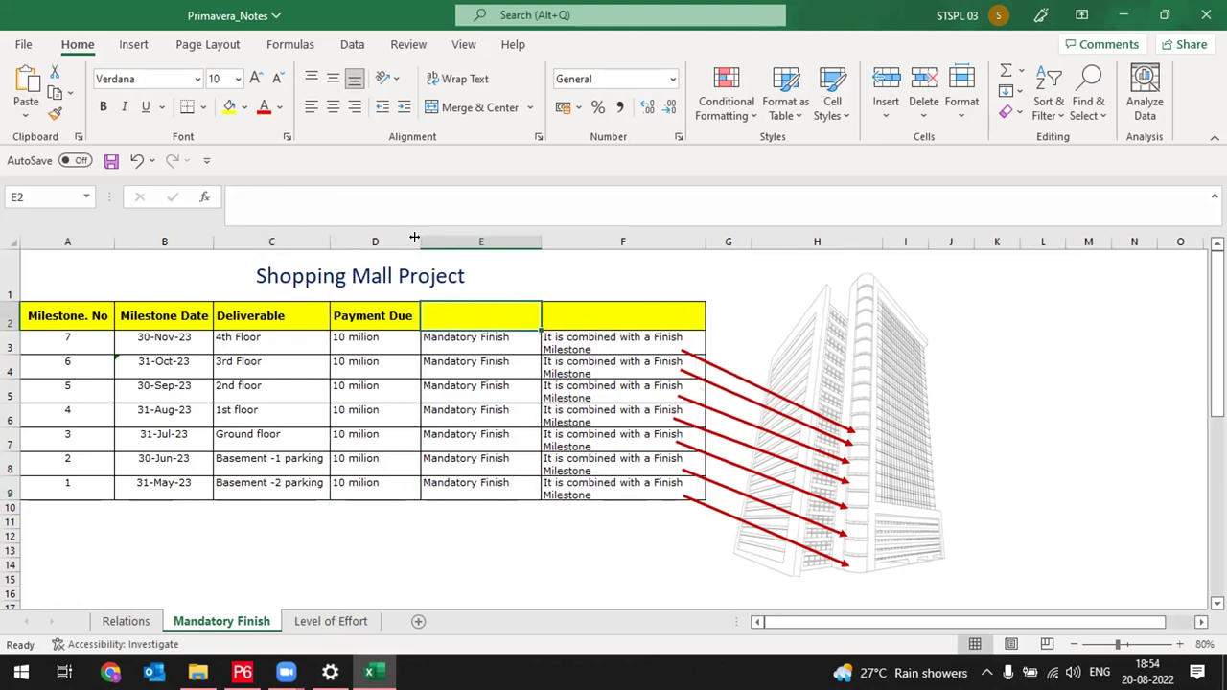
left_click(481, 485)
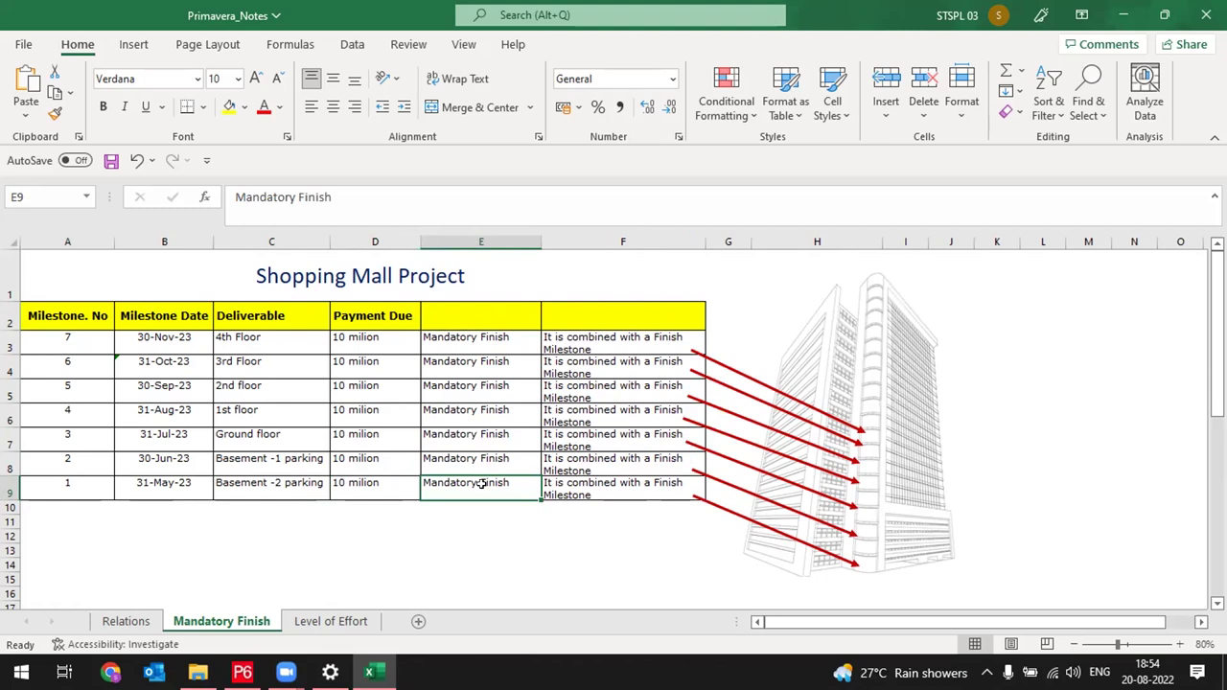
left_click(111, 161)
Examine the dates of milestones 1 and 2 and the milestone numbers in A3:A9
left_click(191, 484)
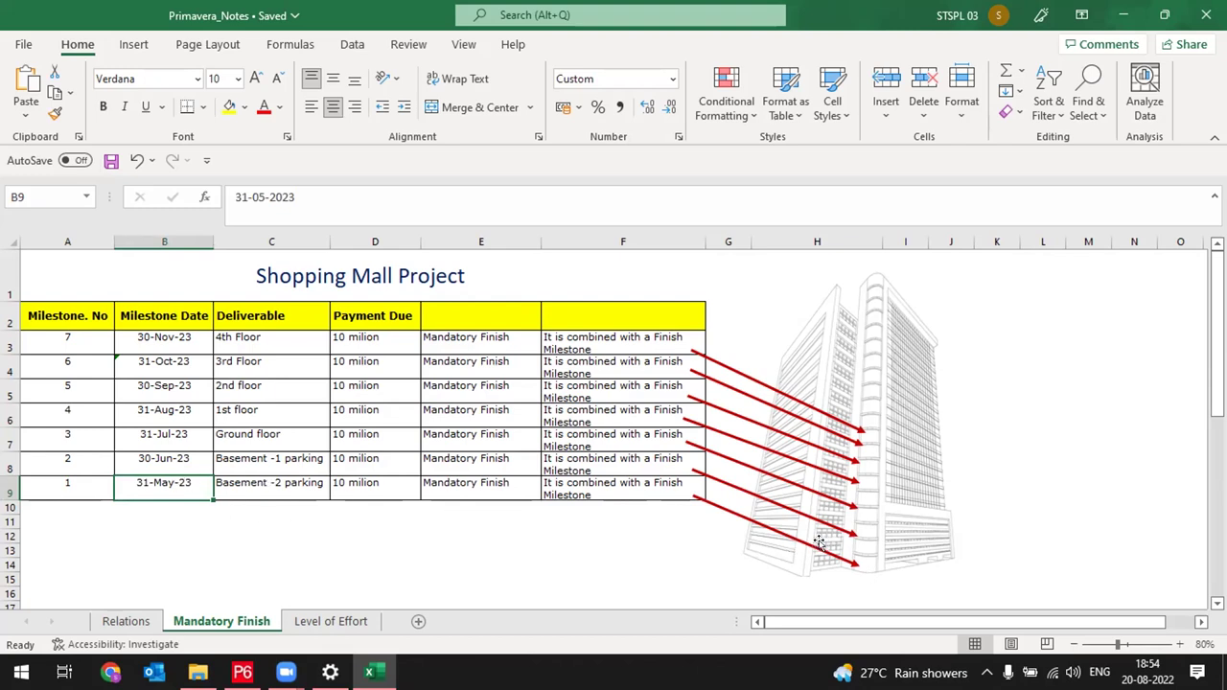
left_click(182, 458)
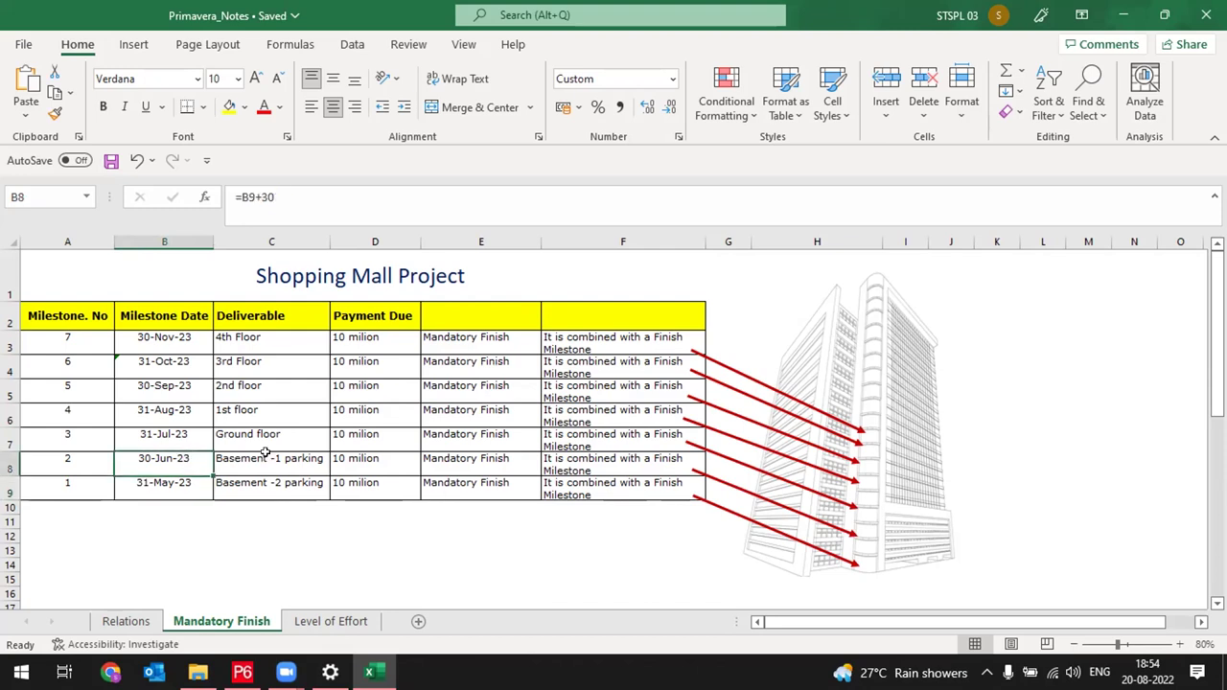
left_click_drag(75, 335, 68, 487)
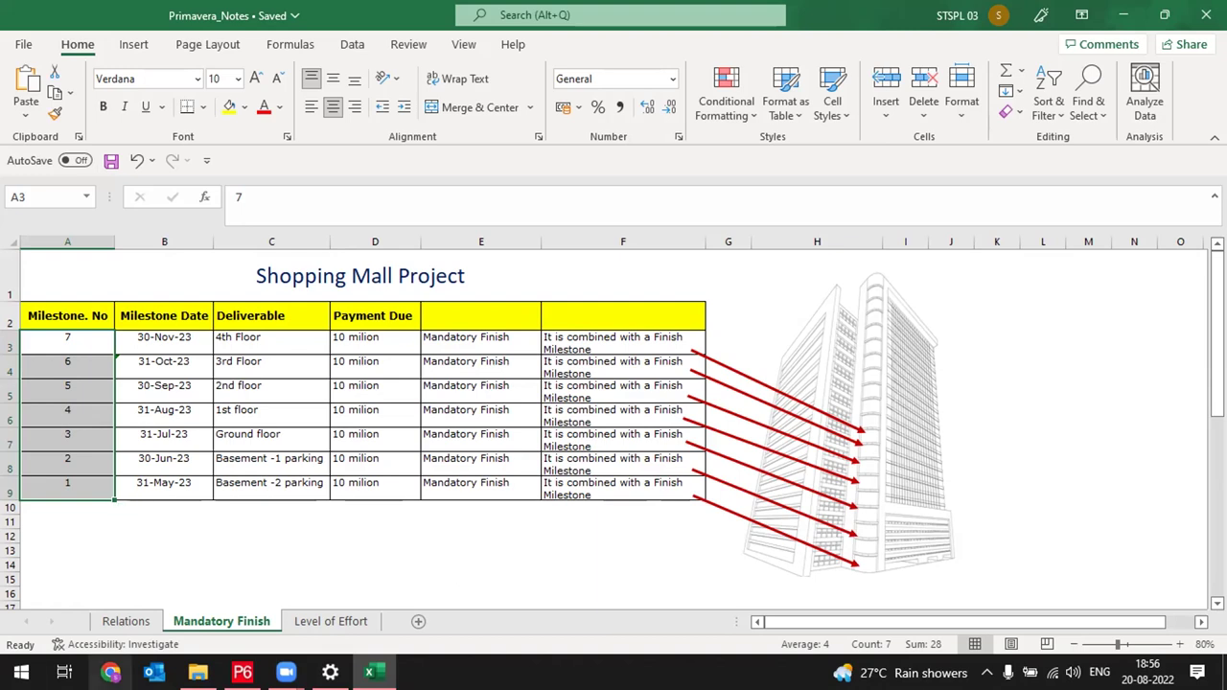
Switch from the milestone 1 row in Excel to Primavera P6 and rename activity A1110 as Basement -2 Complete
left_click(9, 481)
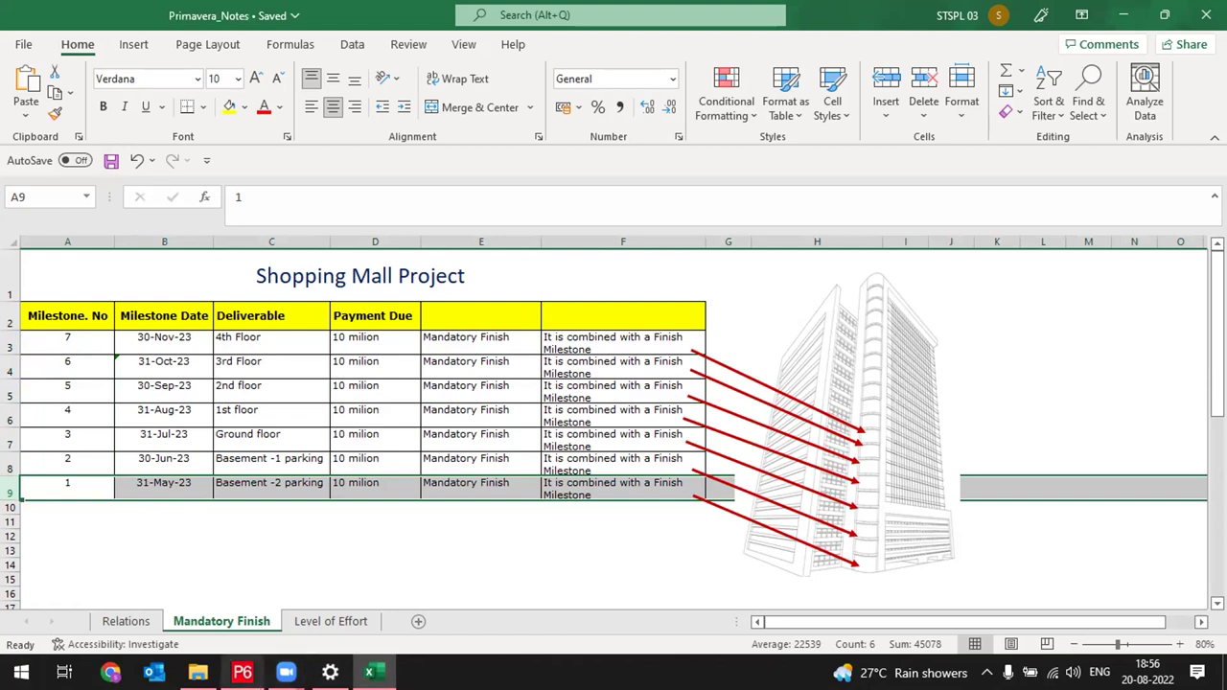
left_click(242, 672)
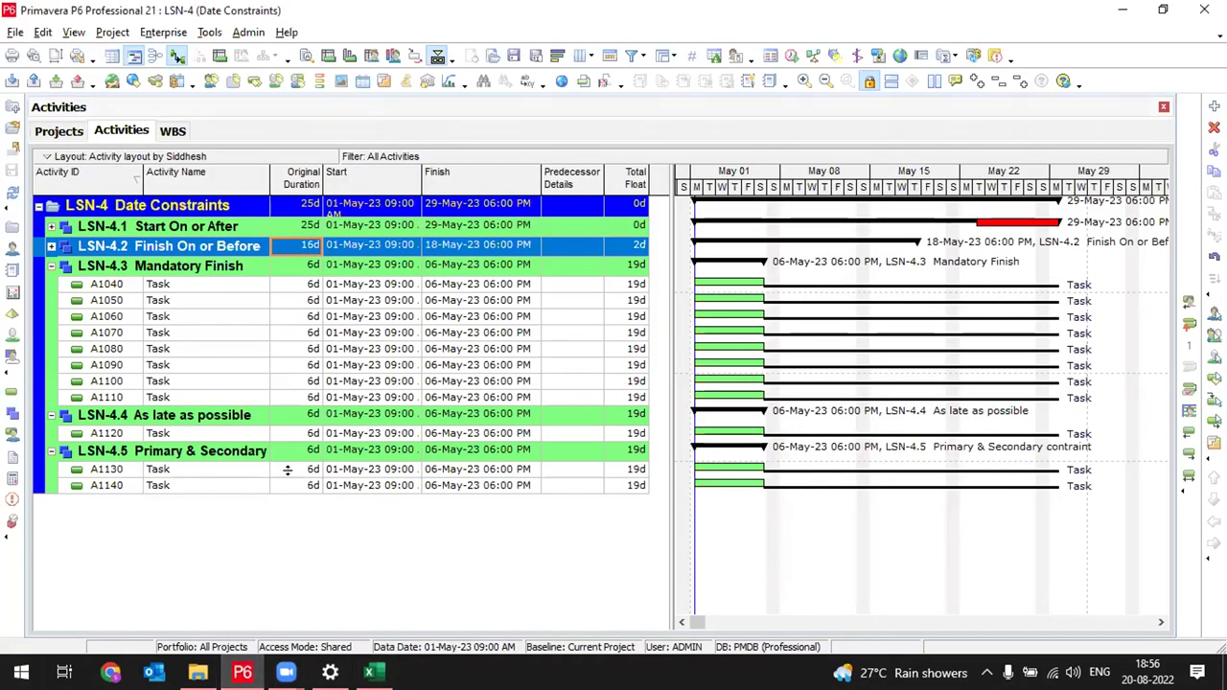
left_click(190, 397)
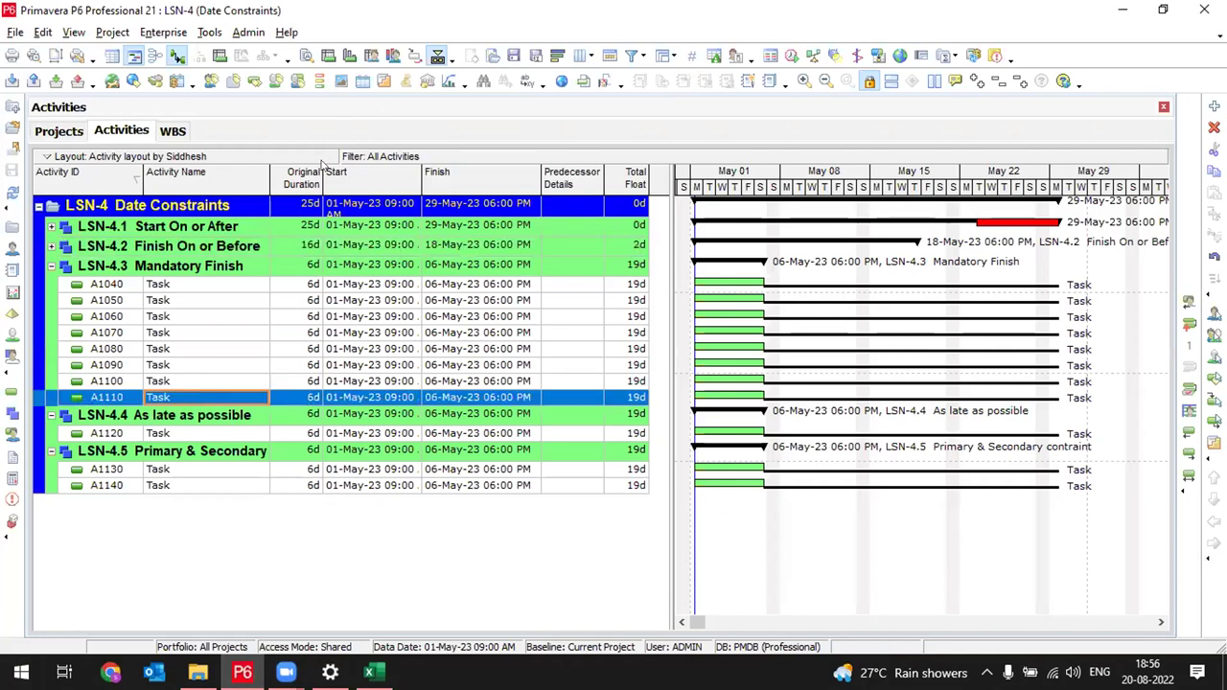
left_click(223, 396)
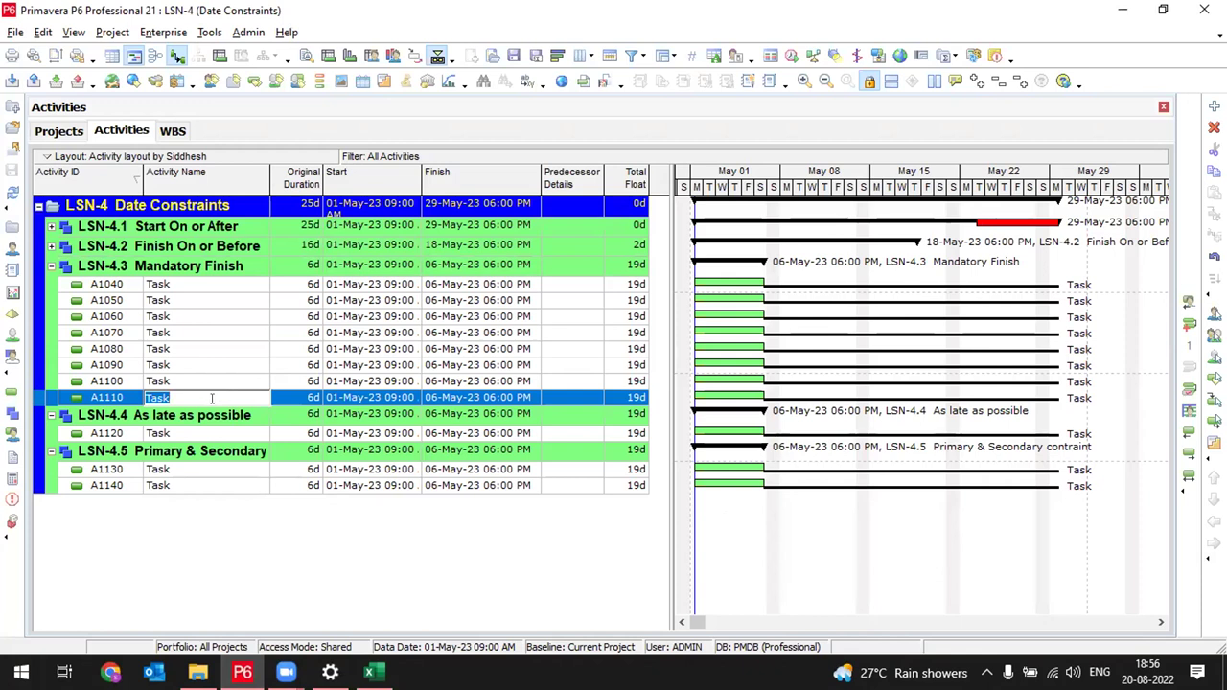
type("Basement -2 Complete")
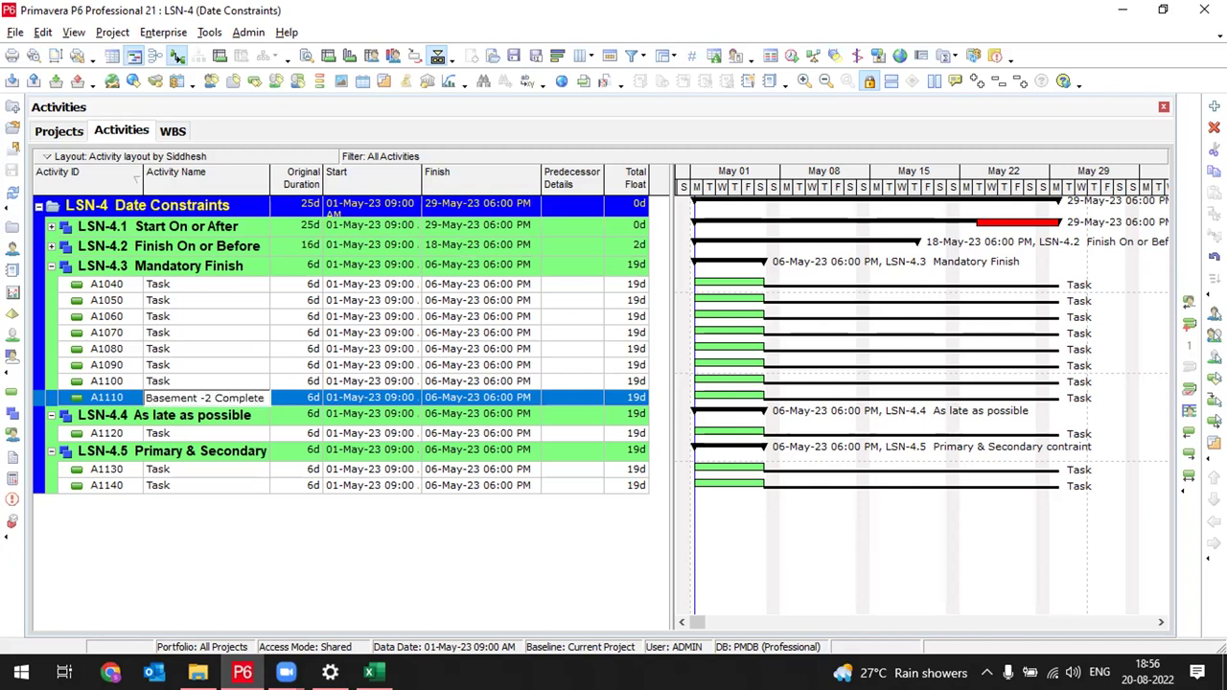
key("Return")
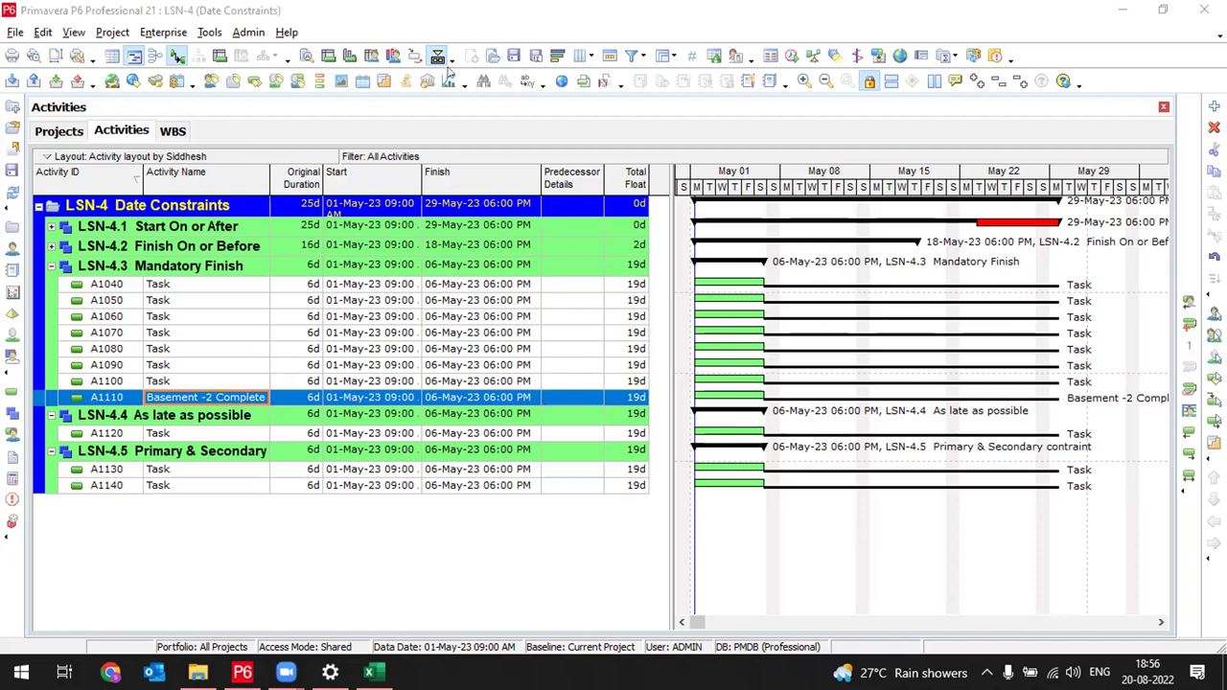
Display the activity details and set the activity type of A1110 to Finish Milestone
left_click(305, 56)
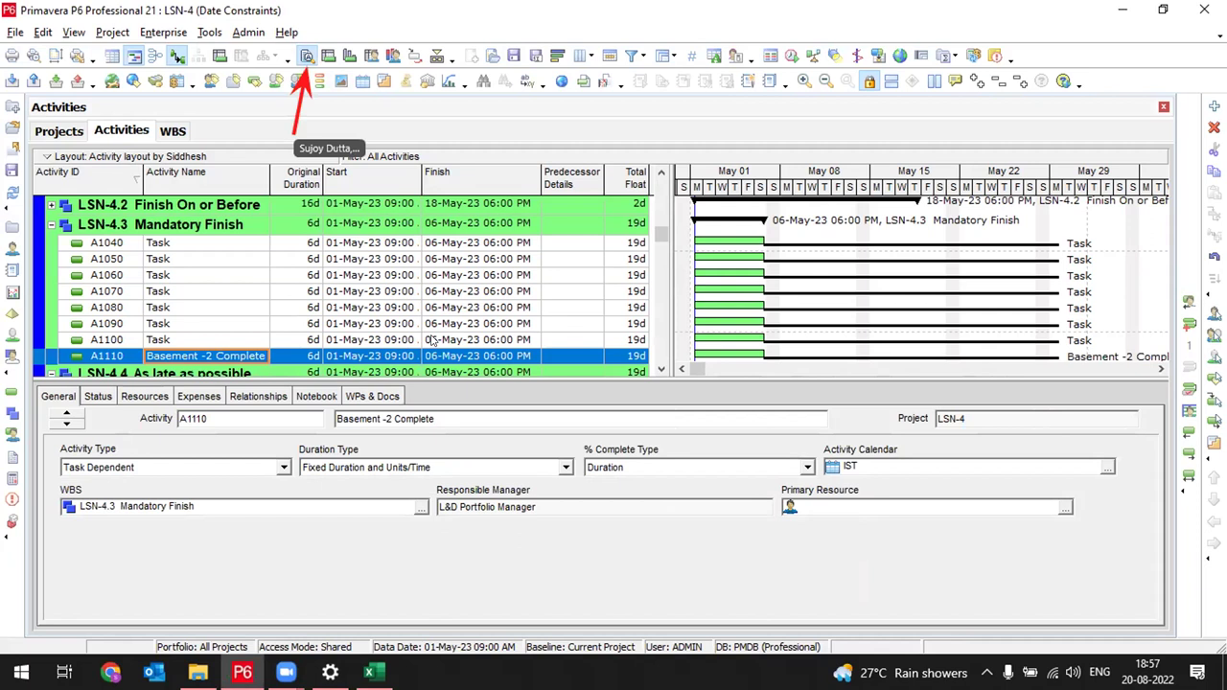
left_click(660, 368)
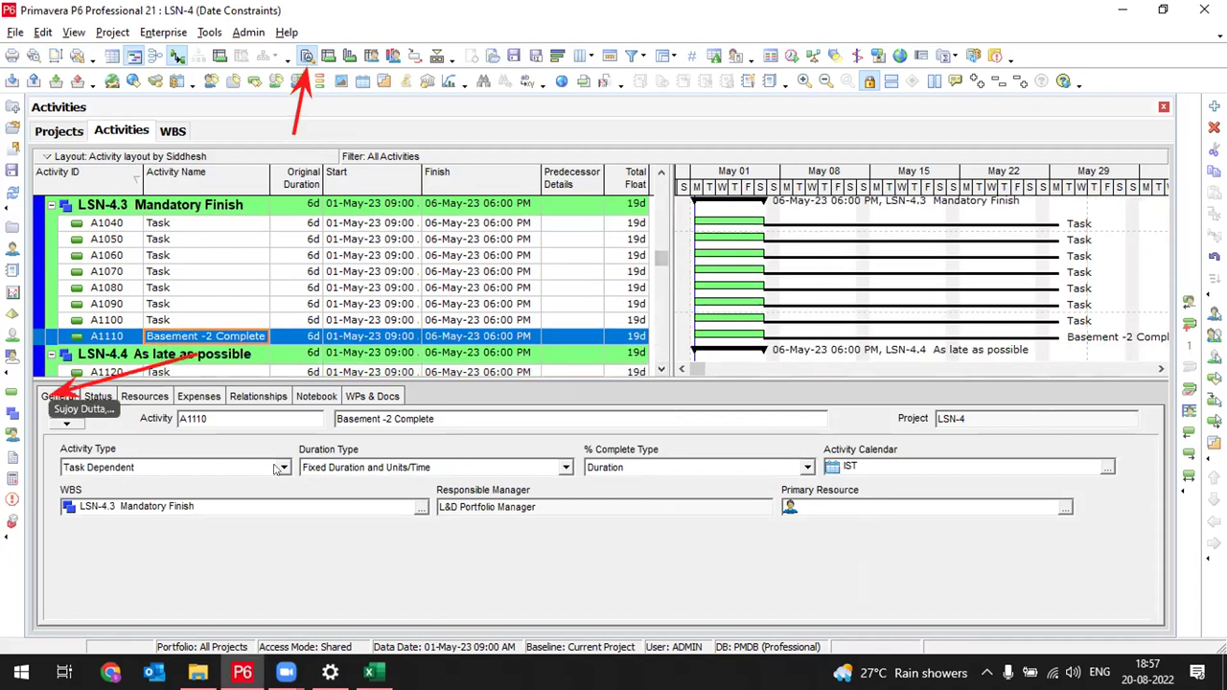
left_click(65, 397)
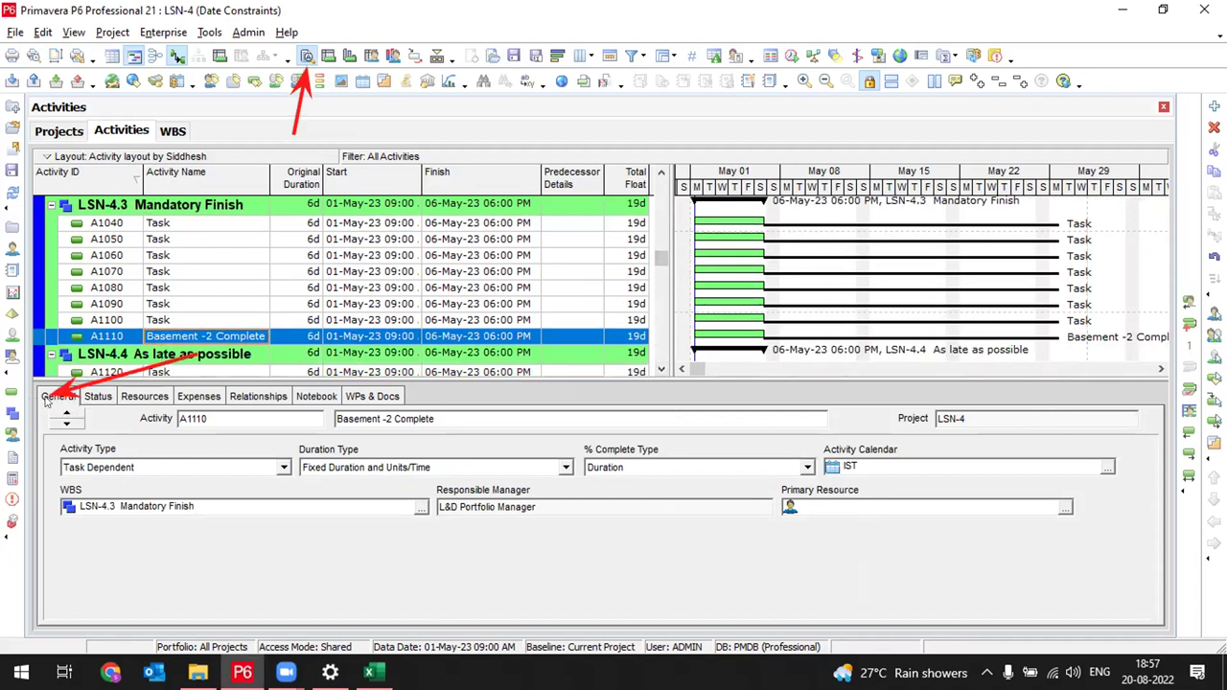
left_click(283, 468)
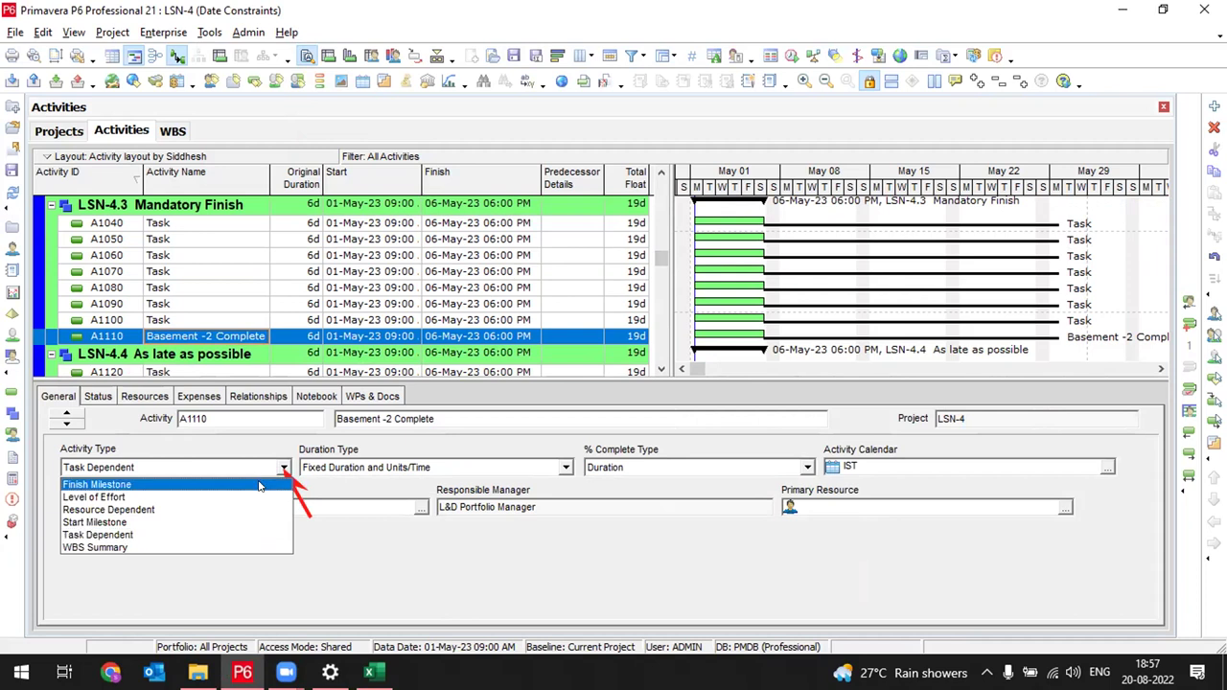
left_click(259, 485)
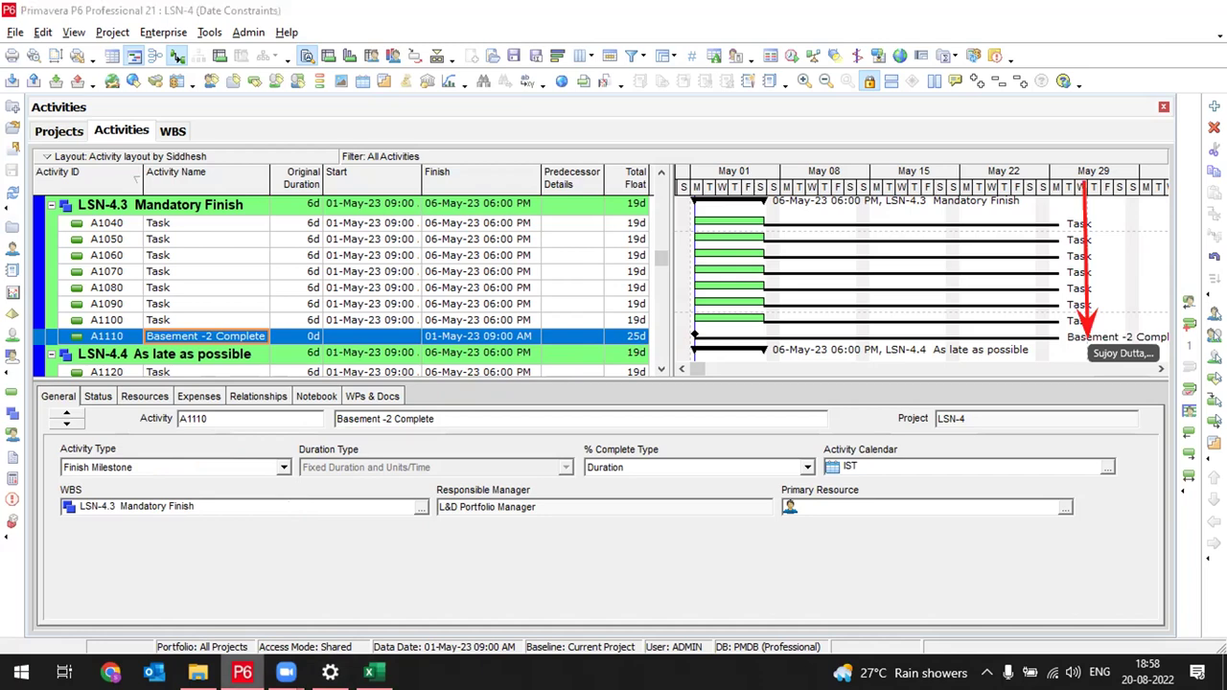
Check milestone 1 in the Excel table and assign Mandatory Finish as the primary constraint of A1110 in Primavera P6
left_click(369, 672)
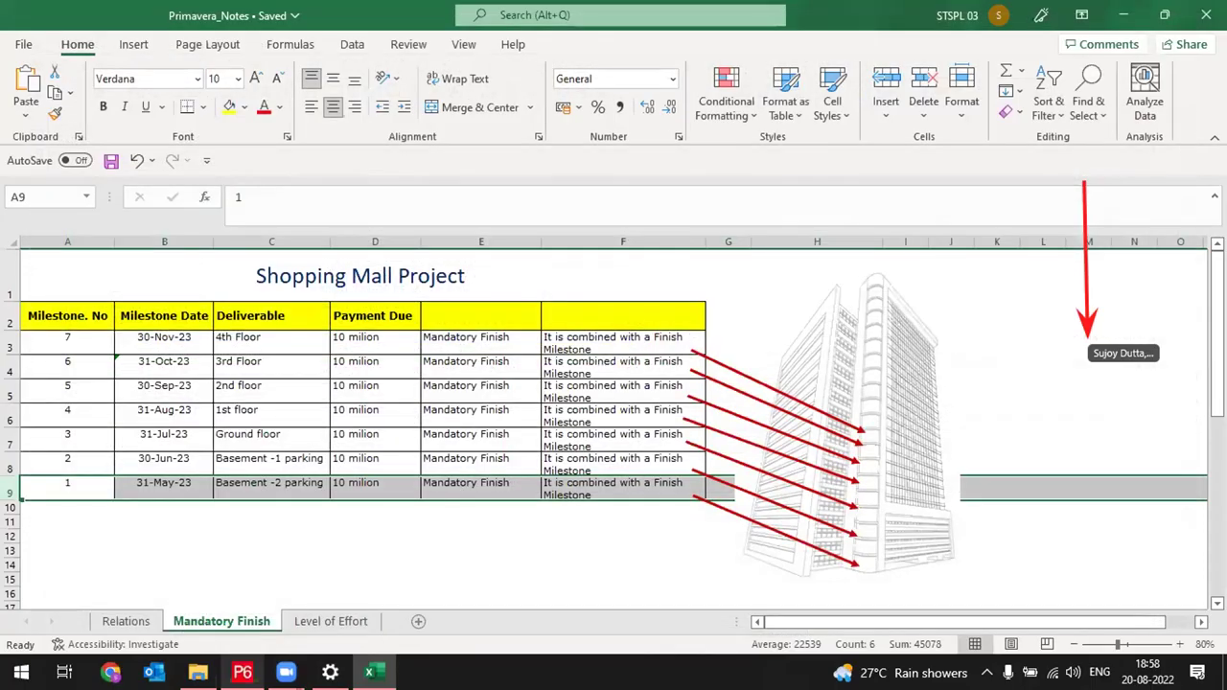
key("alt+Tab")
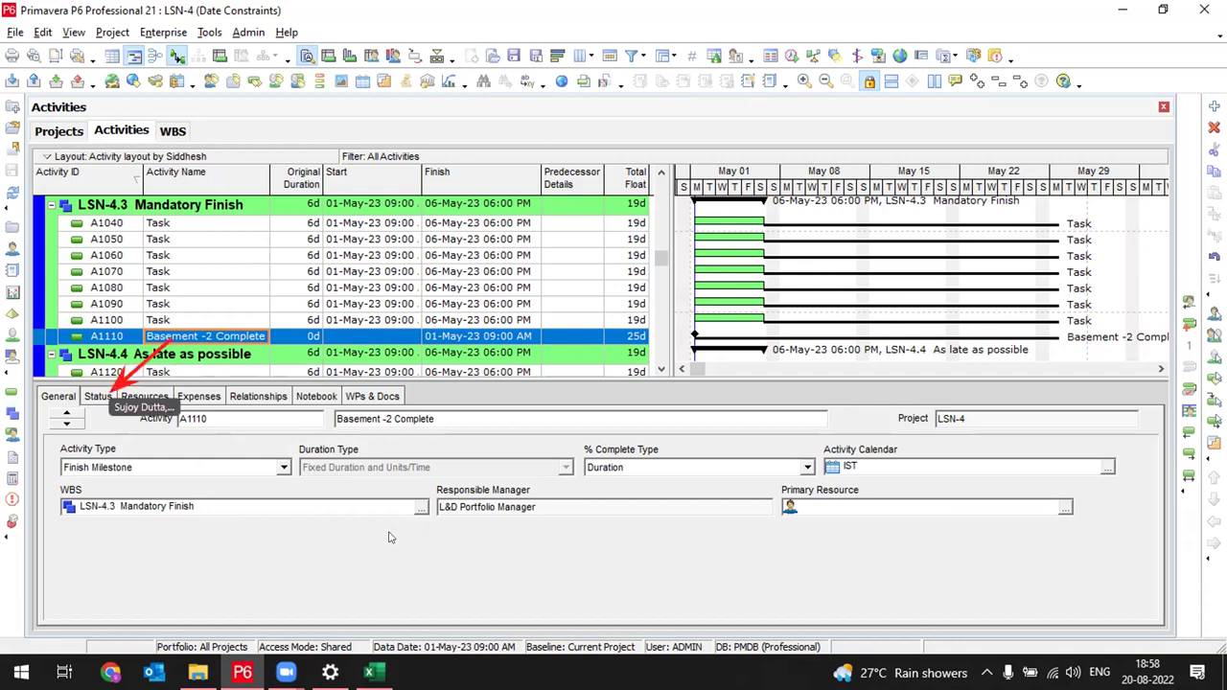
left_click(100, 396)
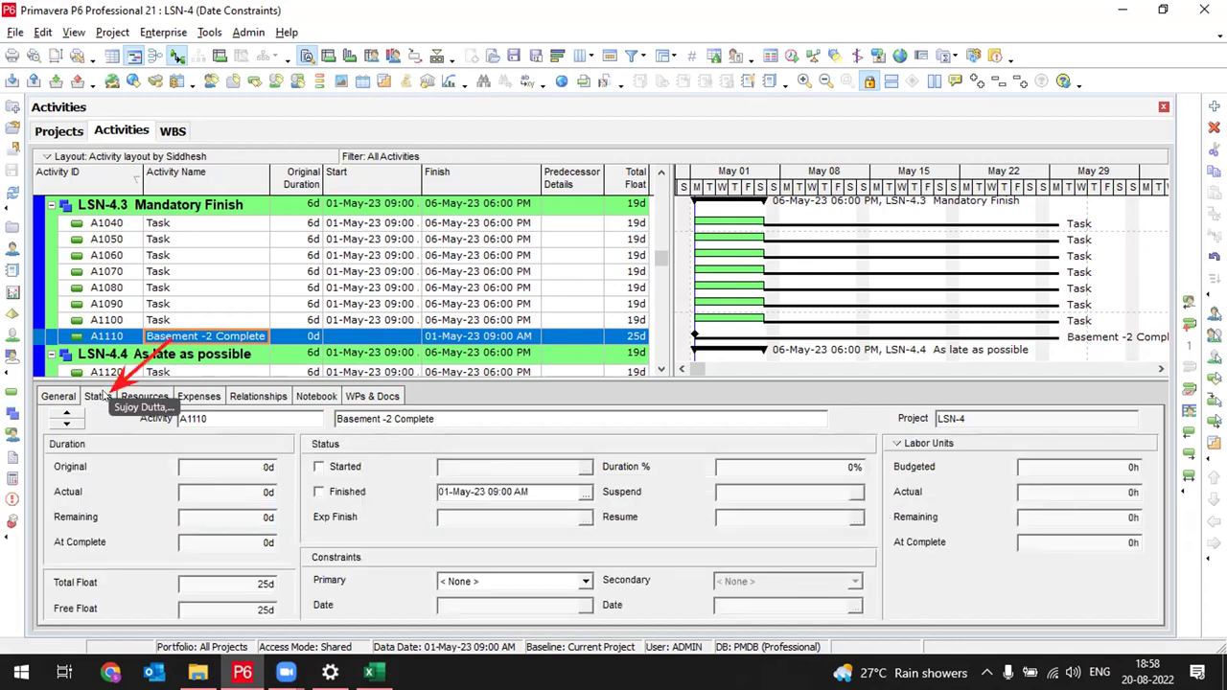
left_click(457, 582)
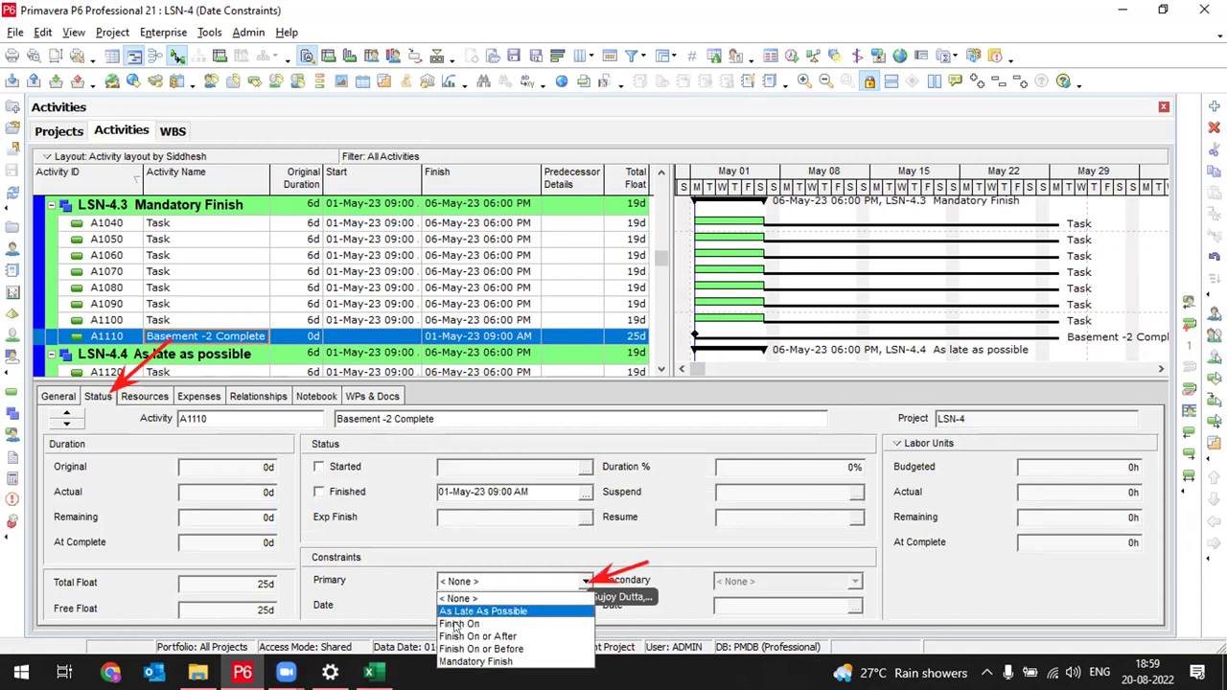
left_click(476, 661)
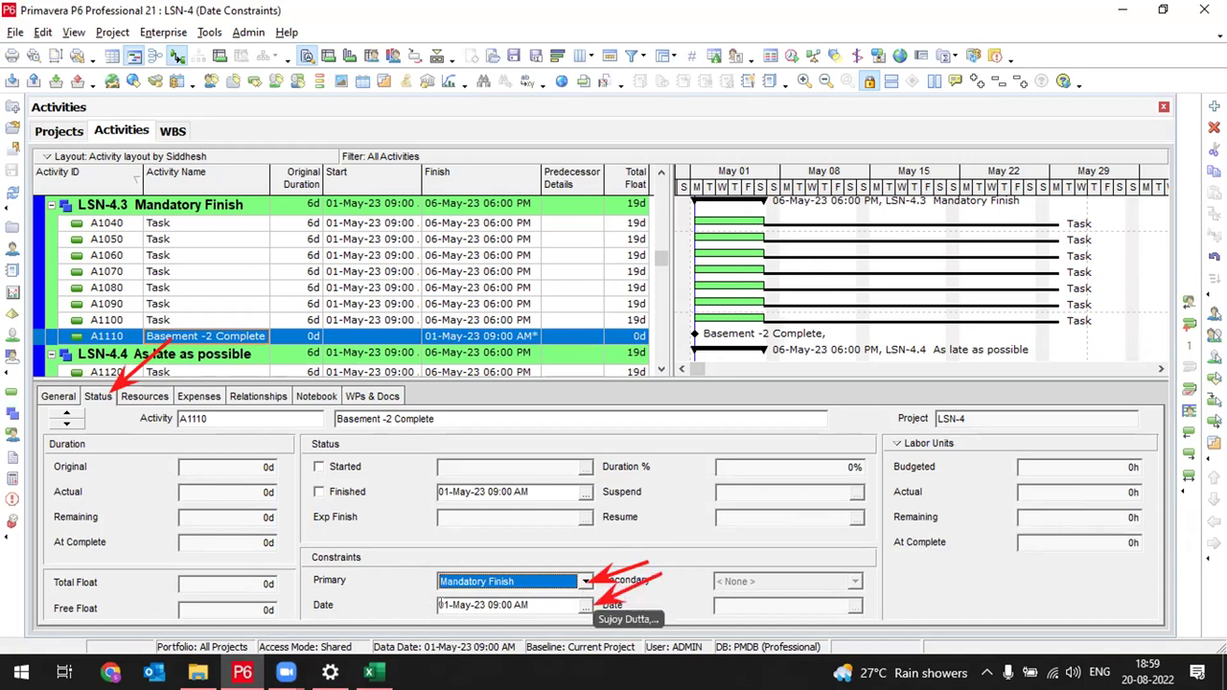
Set the Mandatory Finish constraint date of A1110 to 31-May-23 06:00 PM
left_click(585, 605)
left_click(527, 486)
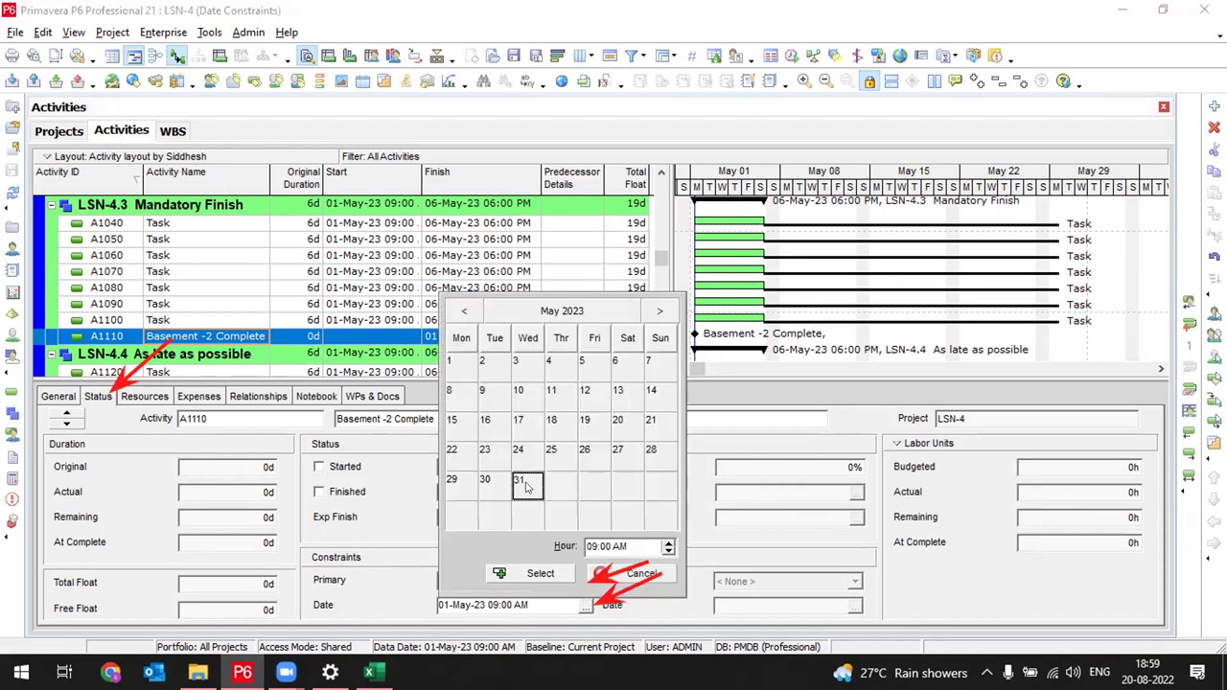
type("6")
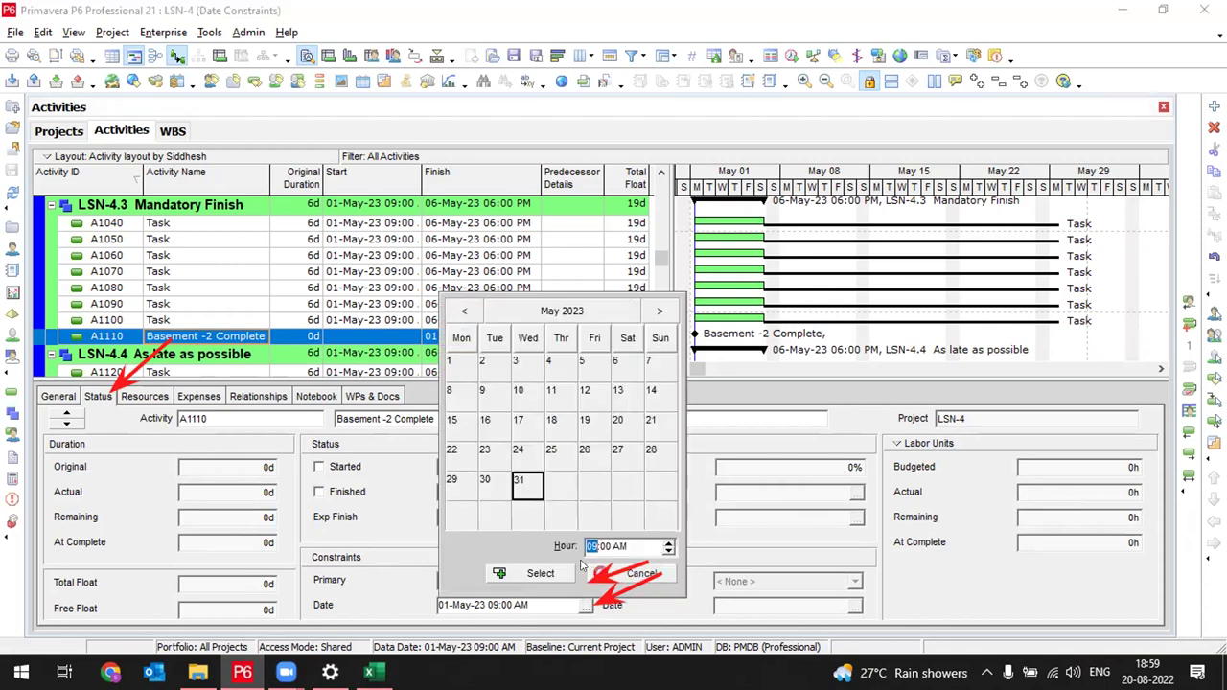
key("Right")
left_click(669, 553)
key("Right")
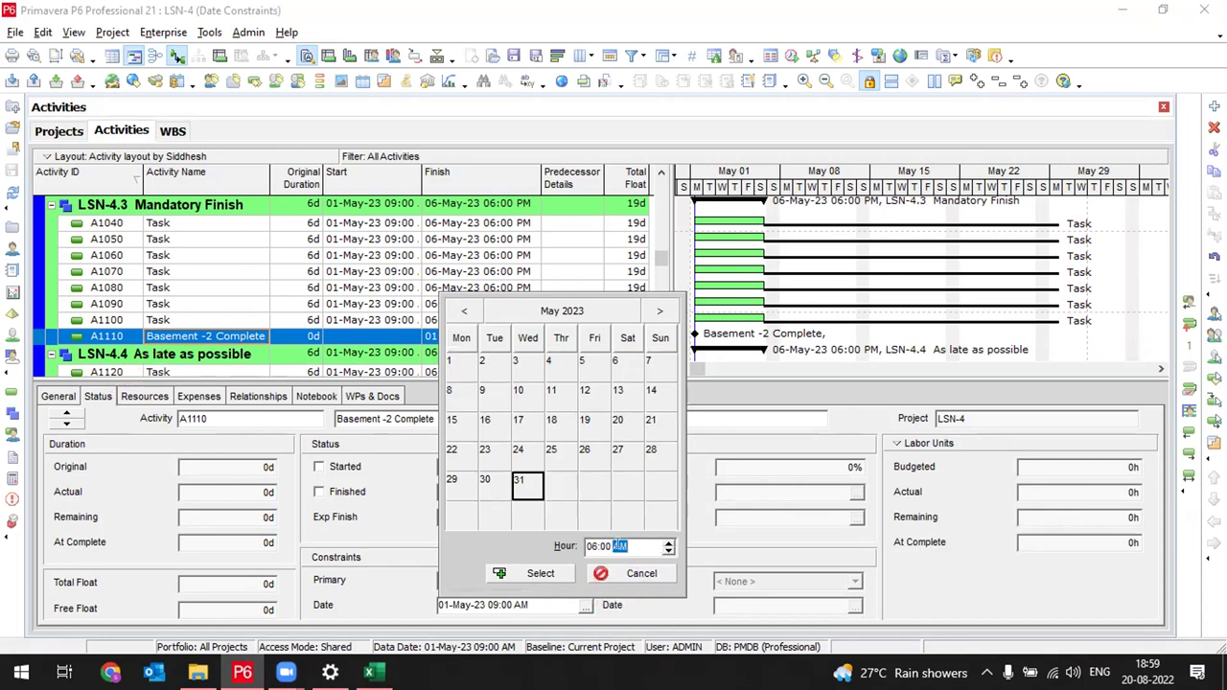
key("Left")
key("Up")
key("Right")
key("Left")
key("Down")
key("Right")
key("Left")
key("Right")
key("Left")
key("Left")
type("23")
left_click(539, 573)
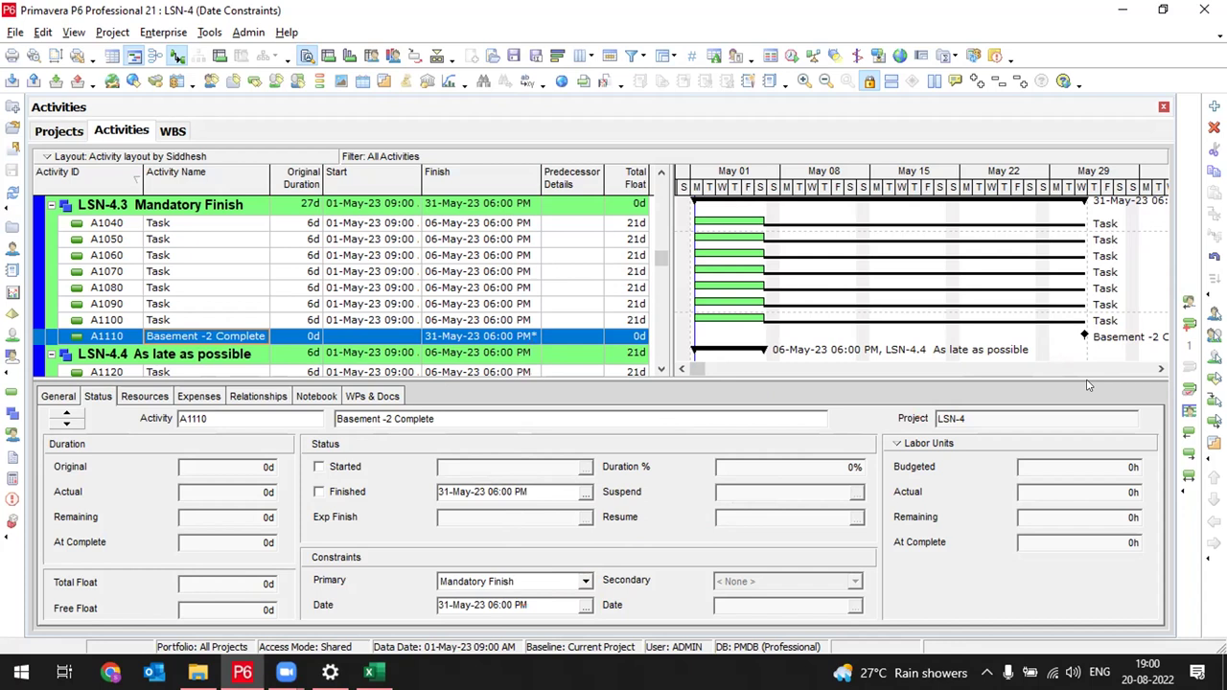
Rename activities A1040, A1050 and A1060 under Mandatory Finish as Task A, Task B and Task C
left_click(182, 224)
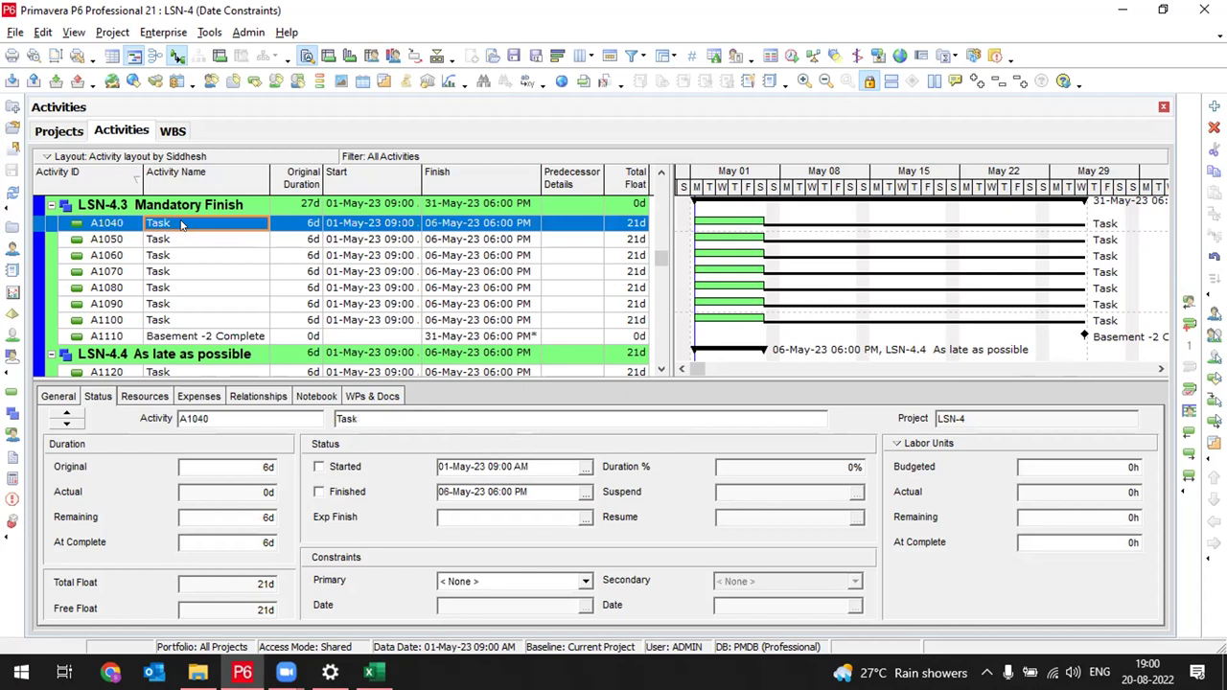
left_click(182, 224)
left_click(181, 223)
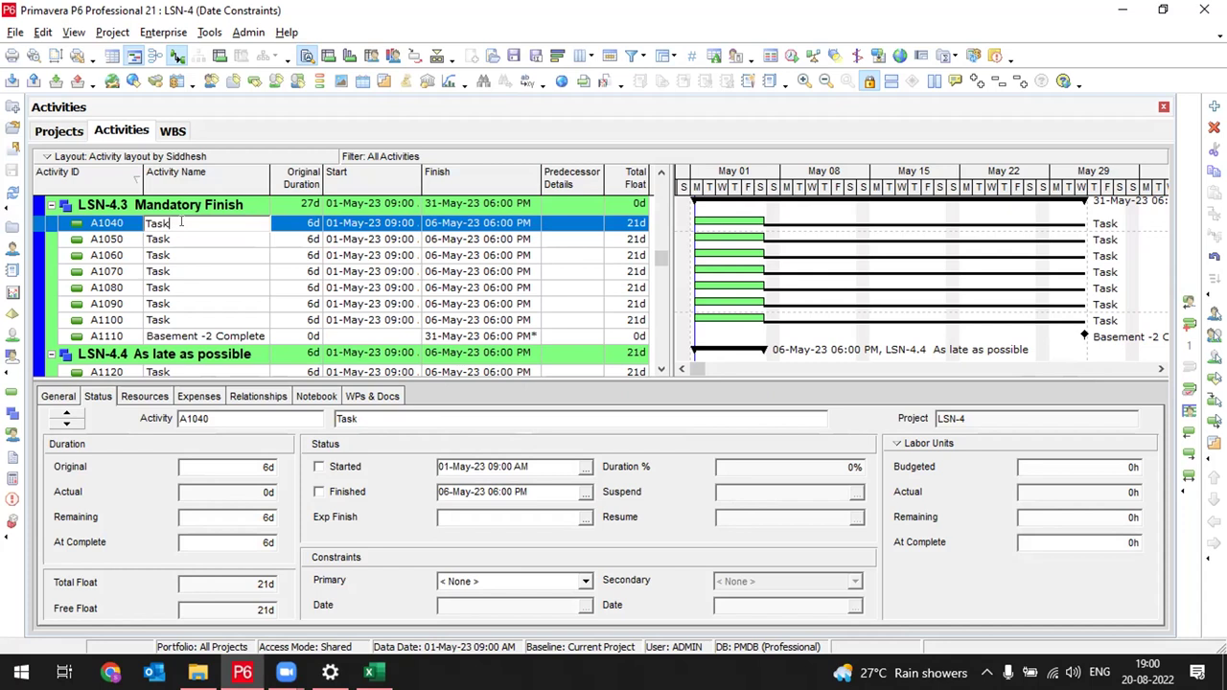
type("A")
key("Return")
left_click(193, 240)
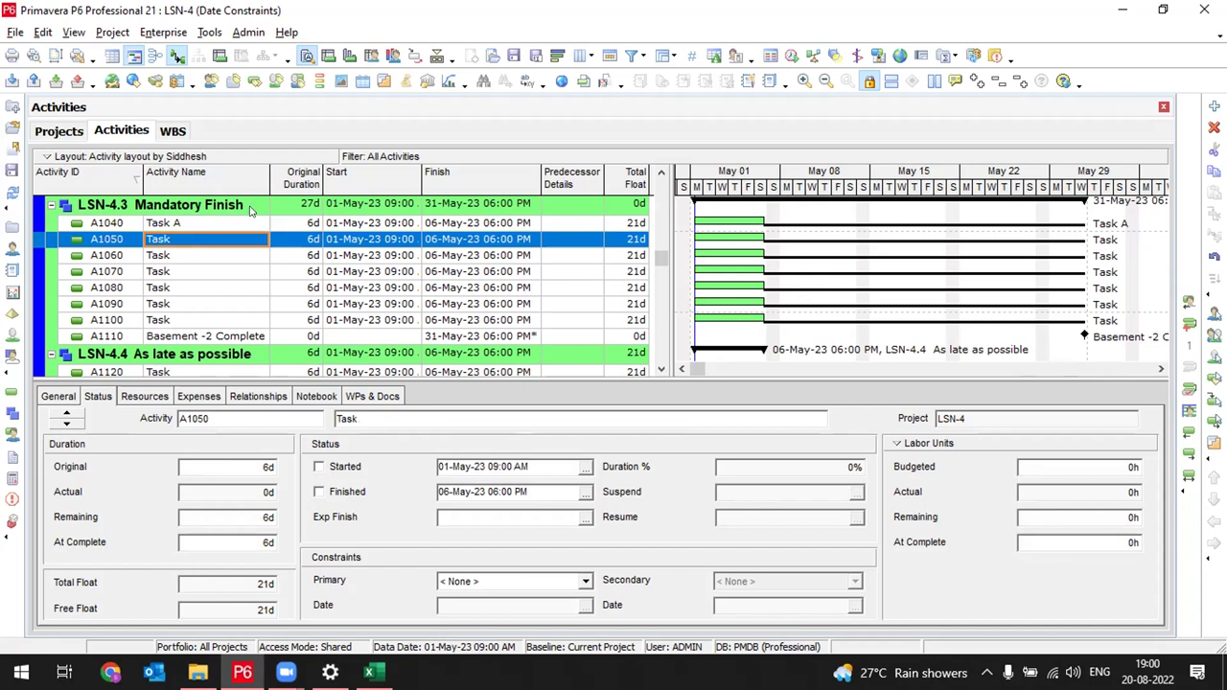
left_click(193, 239)
type("B")
key("Return")
left_click(187, 254)
type("C")
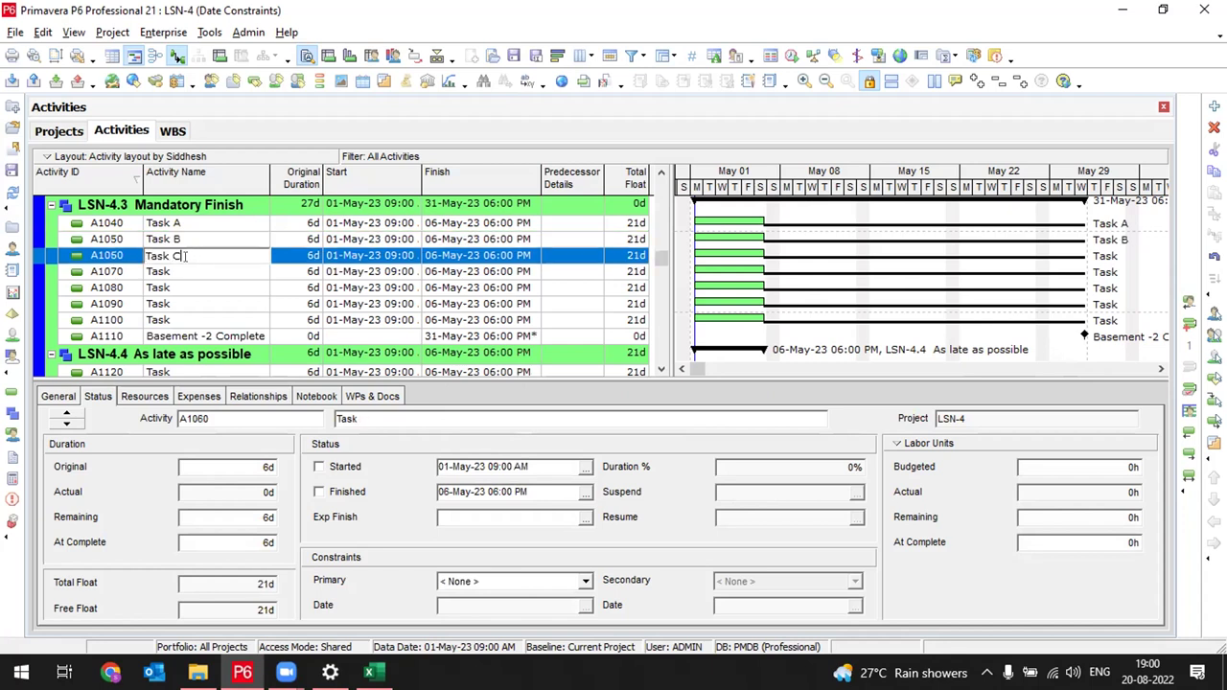
key("Return")
Rename activities A1070, A1080, A1090 and A1100 as Task D, Task E, Task F and Task G
left_click(189, 272)
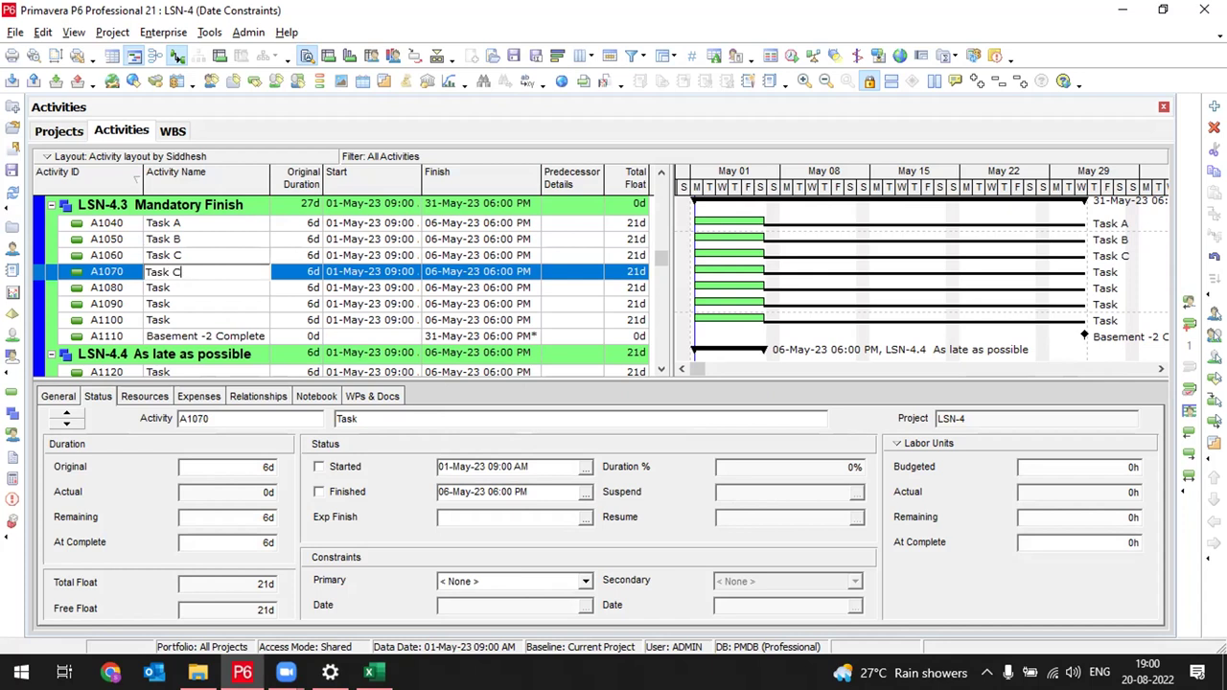
type("D")
key("Return")
left_click(178, 286)
type("E")
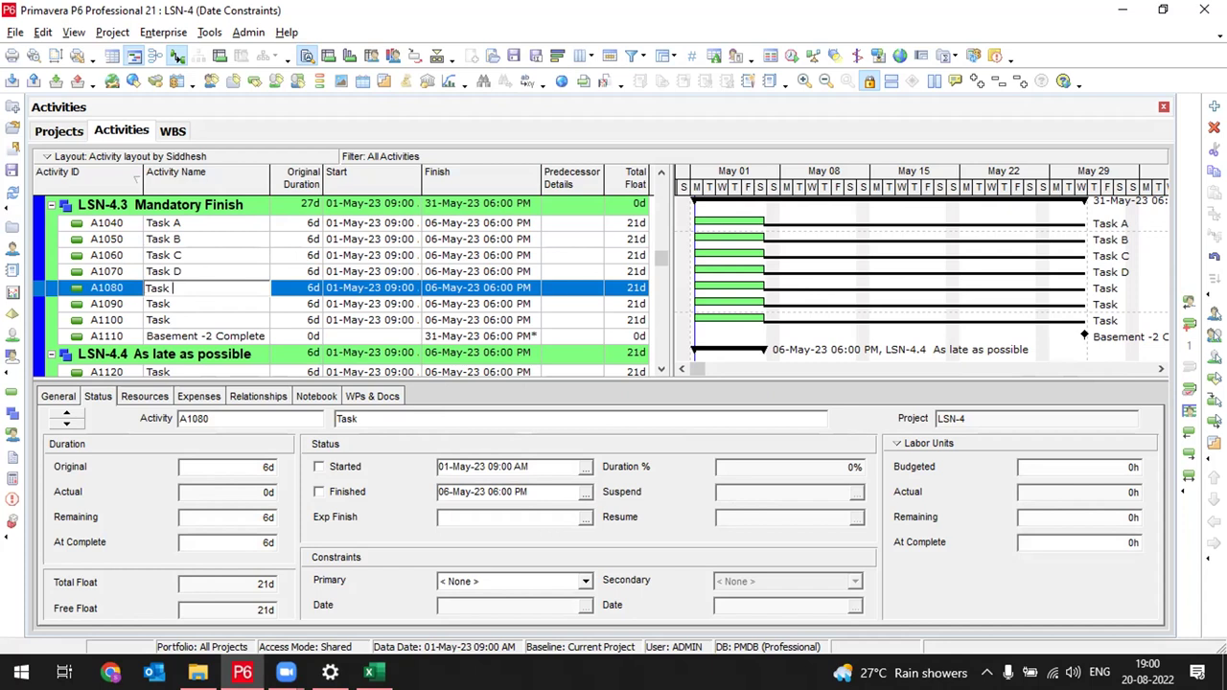
left_click(175, 306)
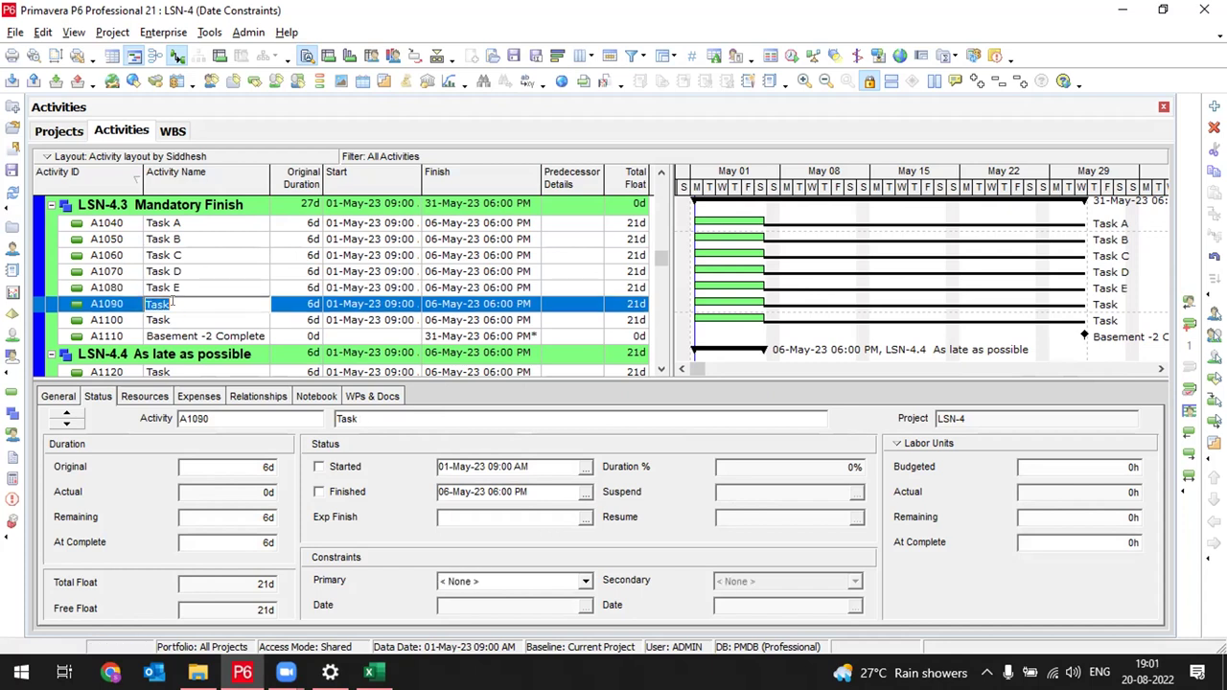
type("F")
left_click(182, 320)
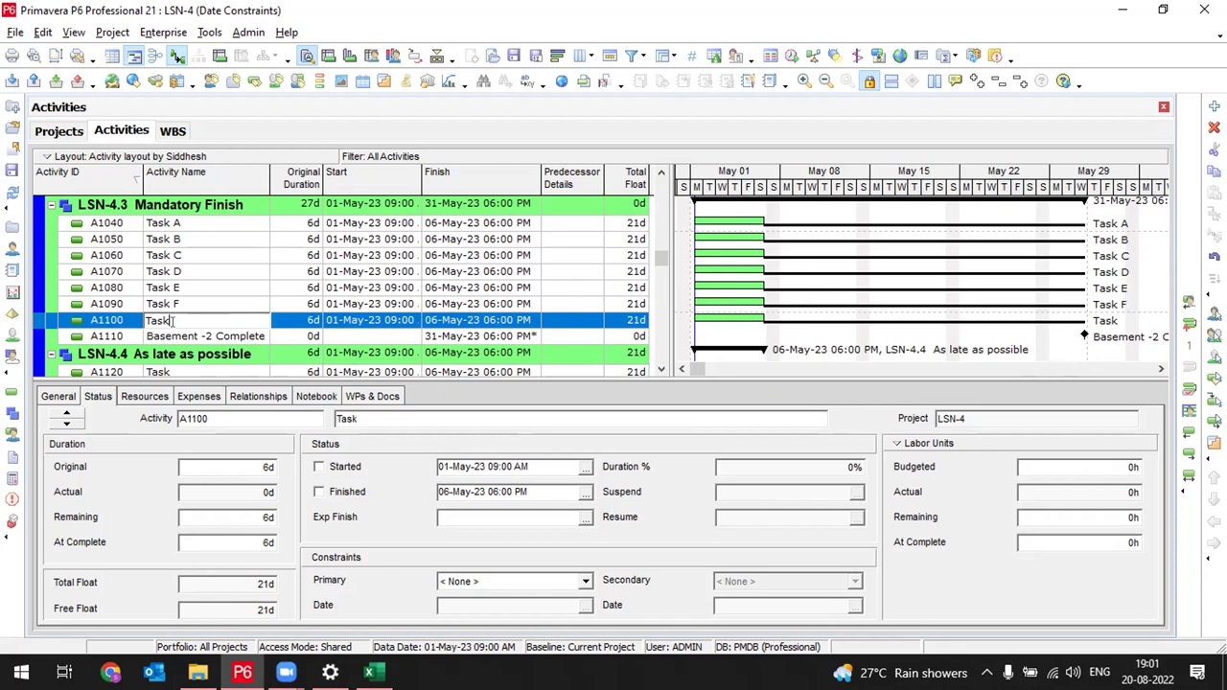
type("G")
key("Return")
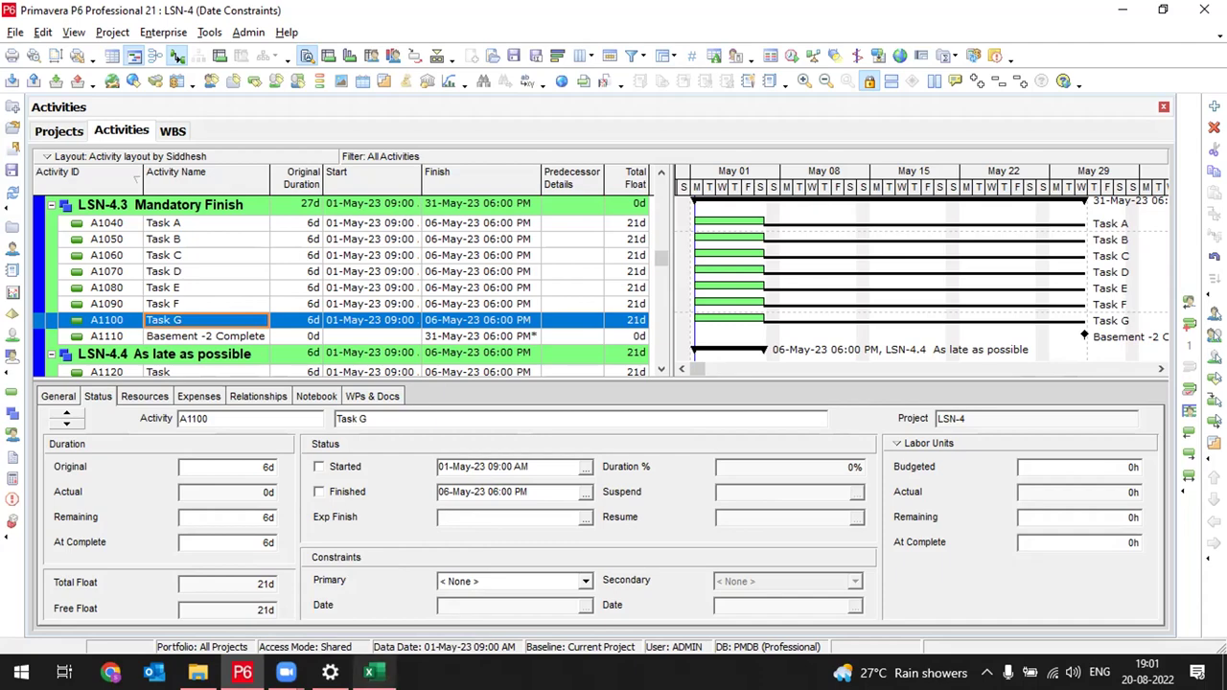
Switch to Excel and shift the building picture on the Mandatory Finish sheet rightward and slightly upward relative to the milestone arrows
left_click(370, 673)
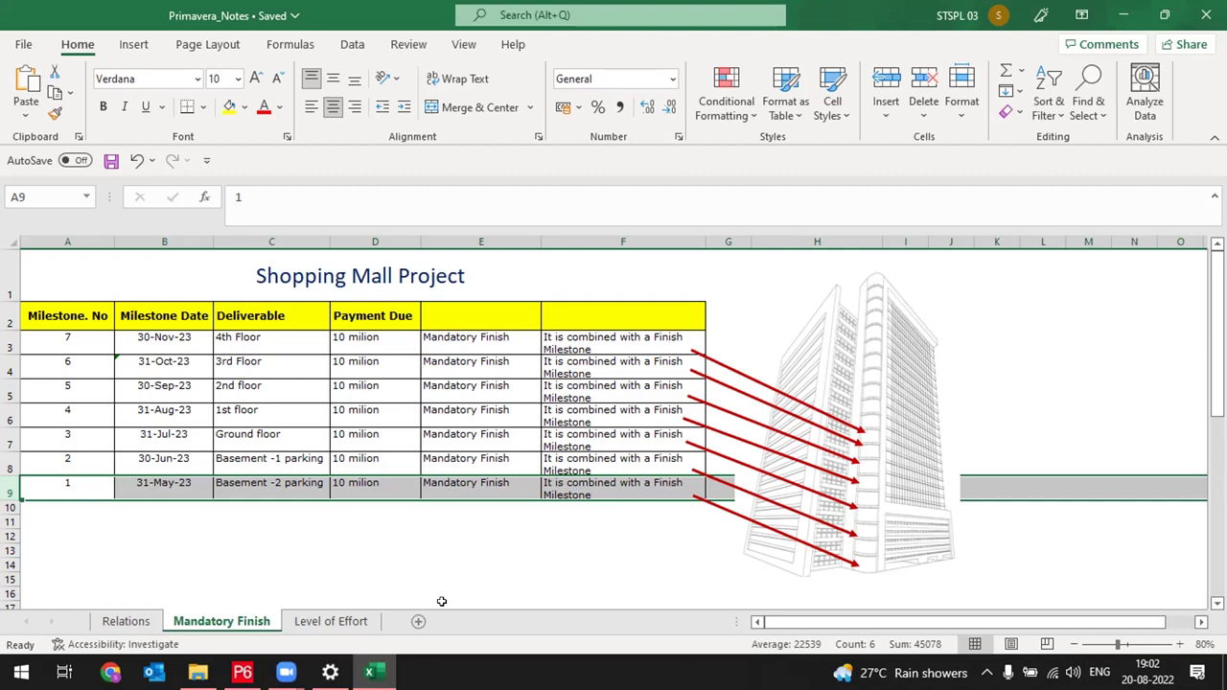
left_click(879, 380)
left_click_drag(876, 382, 911, 405)
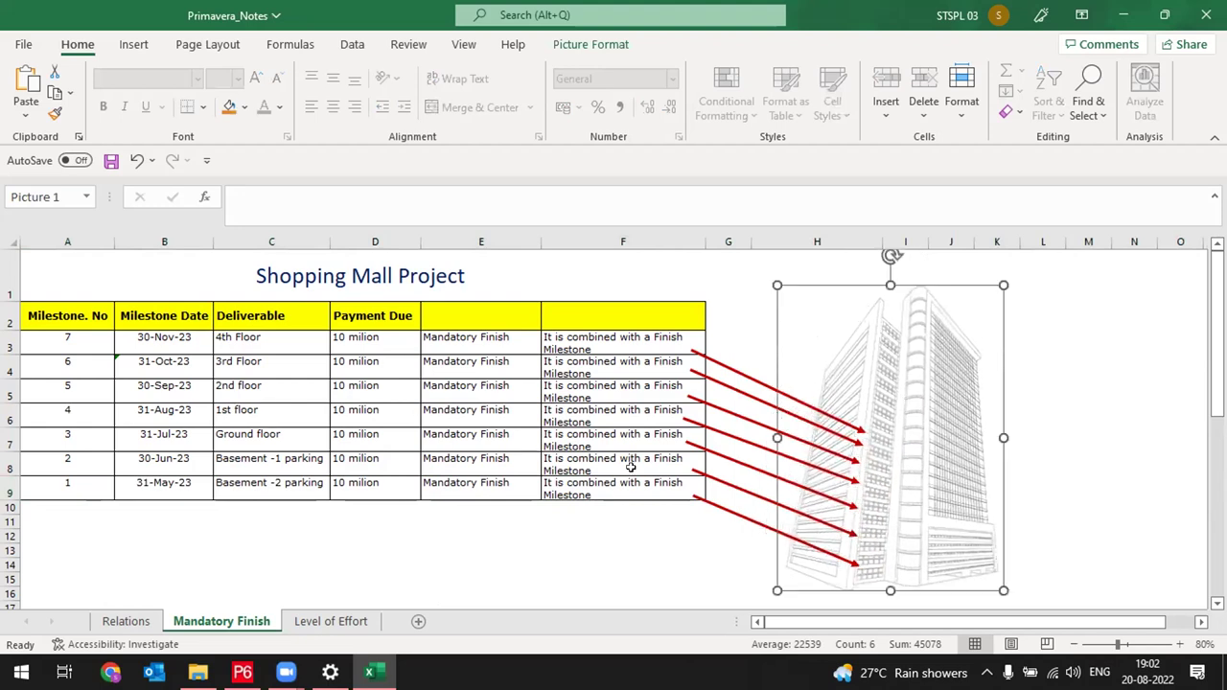
left_click(1142, 437)
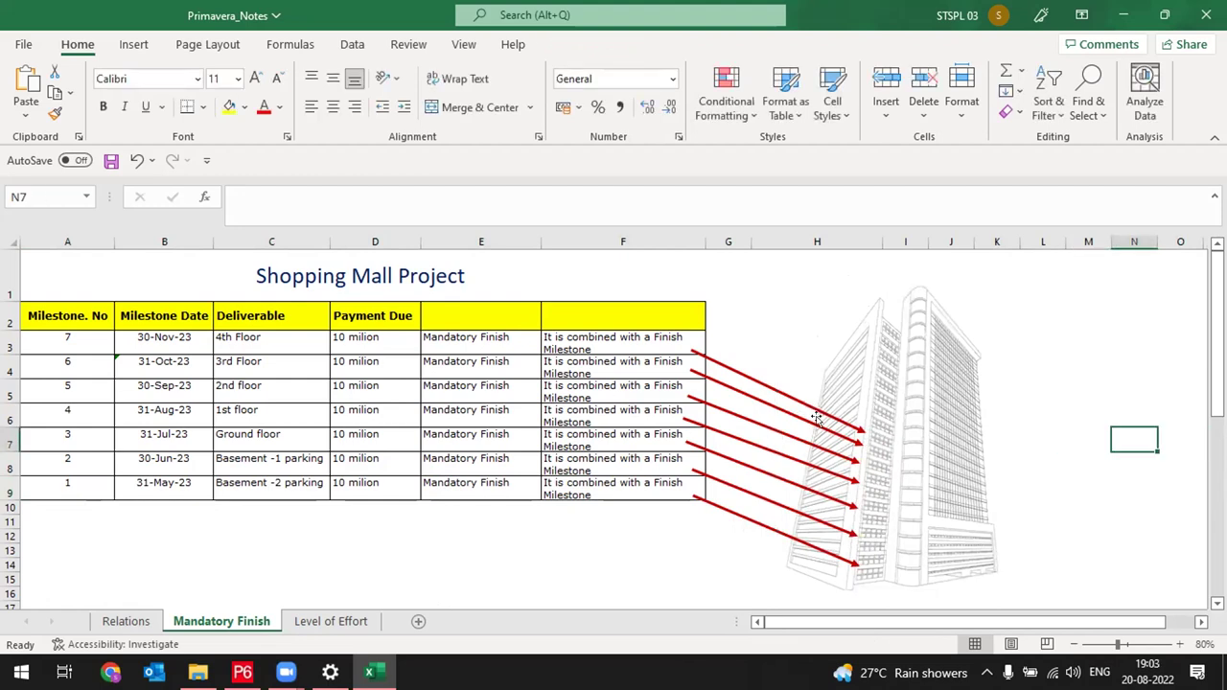
left_click(900, 413)
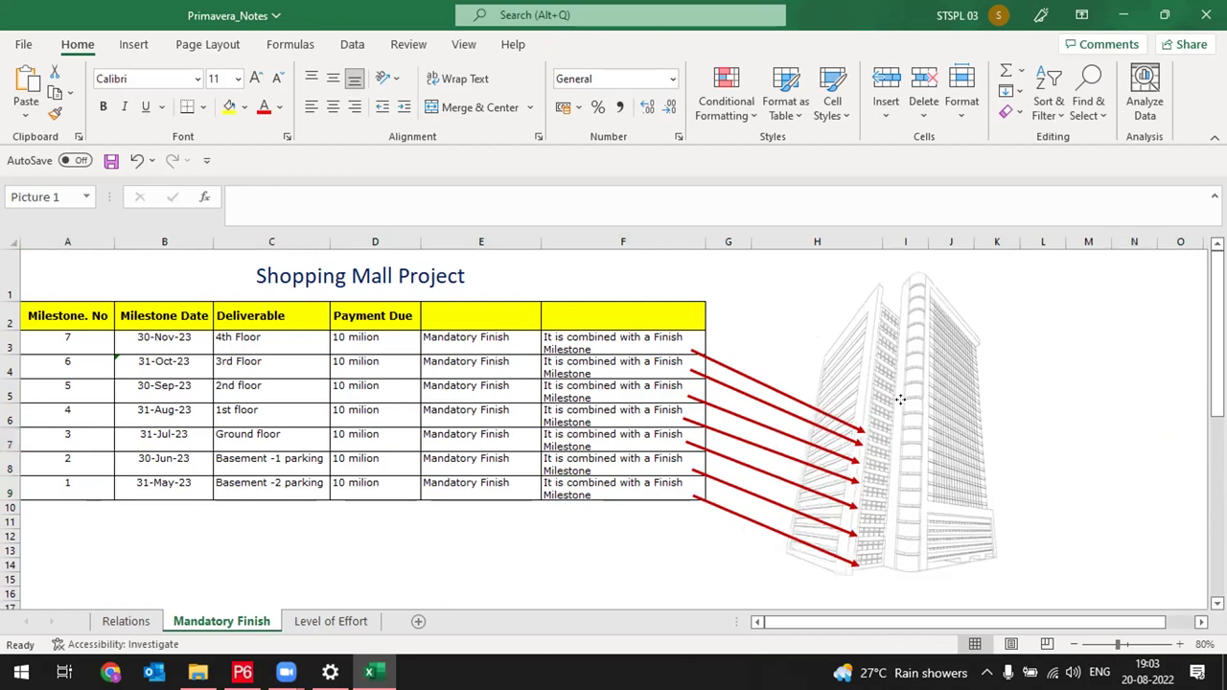
left_click(1055, 412)
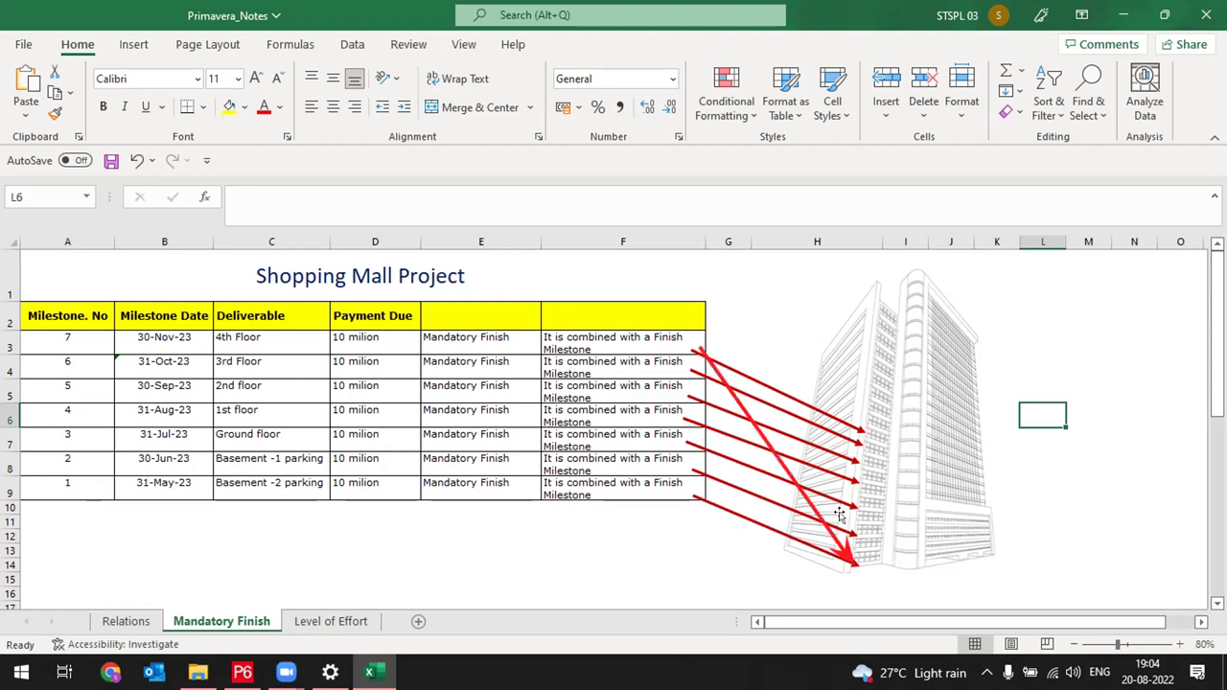
left_click_drag(788, 444, 815, 428)
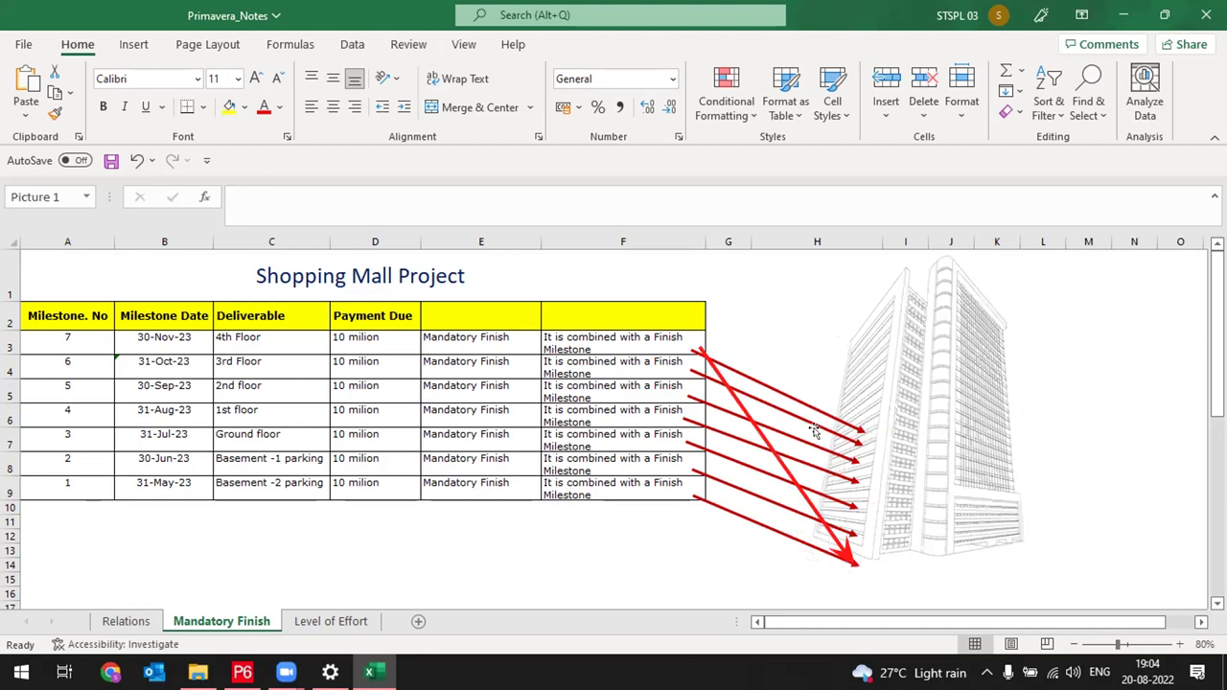
left_click(775, 428)
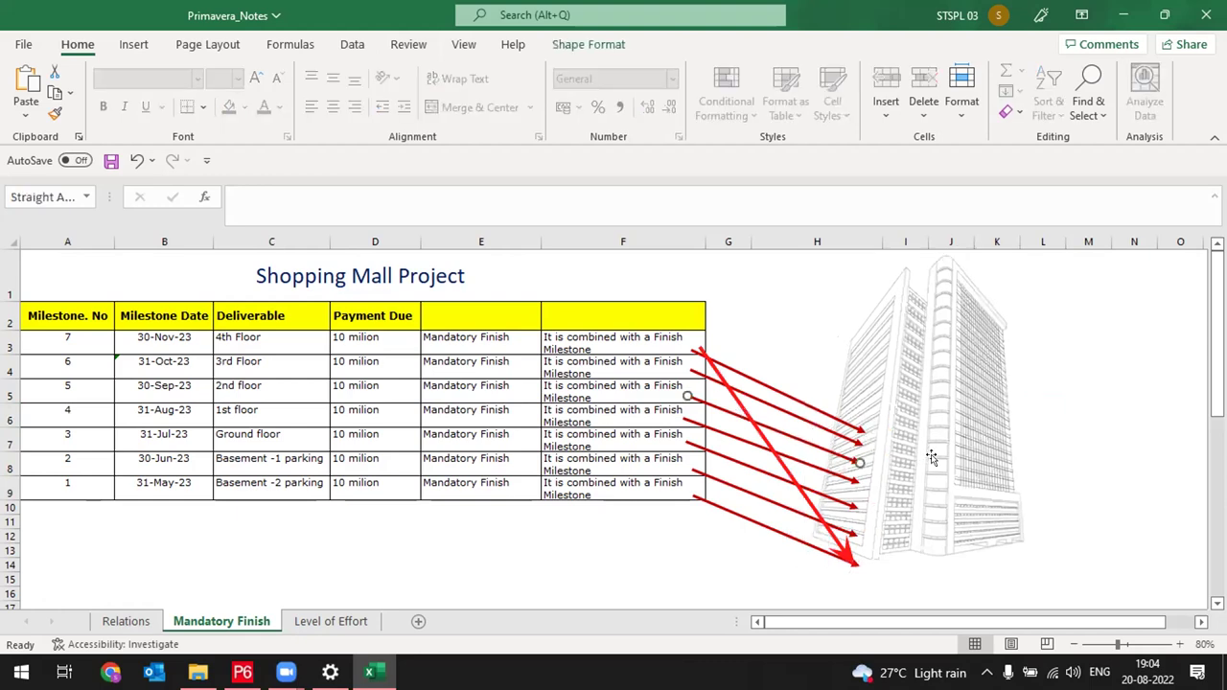
left_click_drag(934, 457, 926, 468)
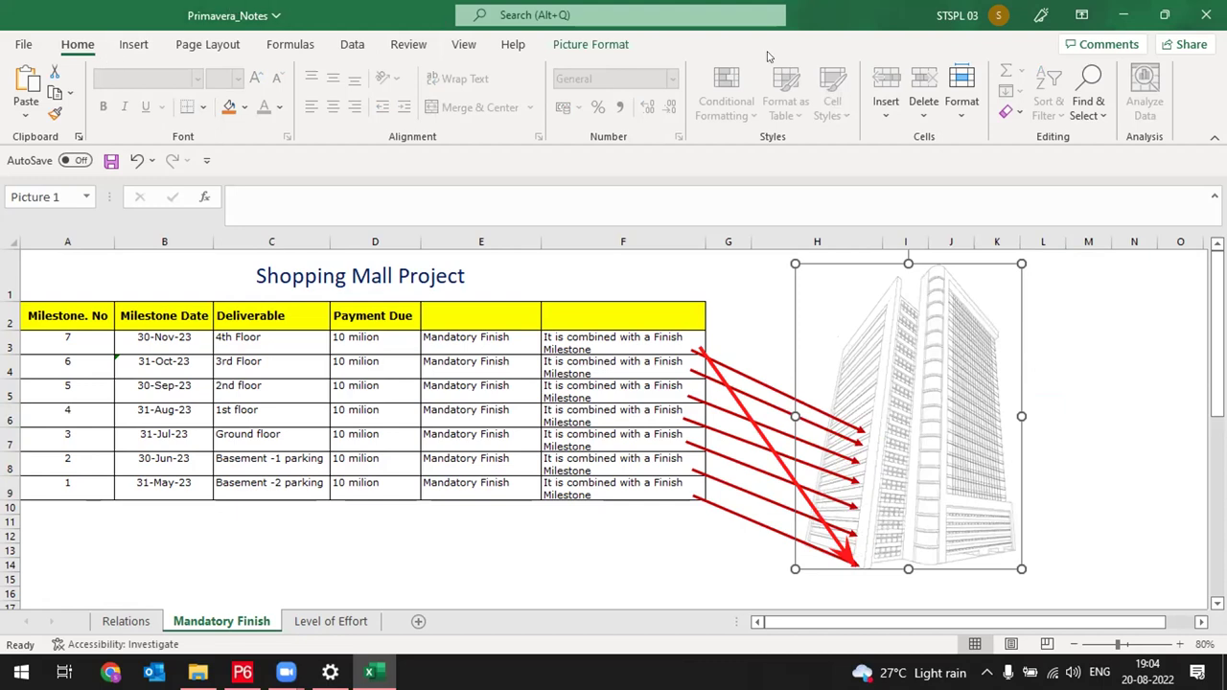
left_click(136, 161)
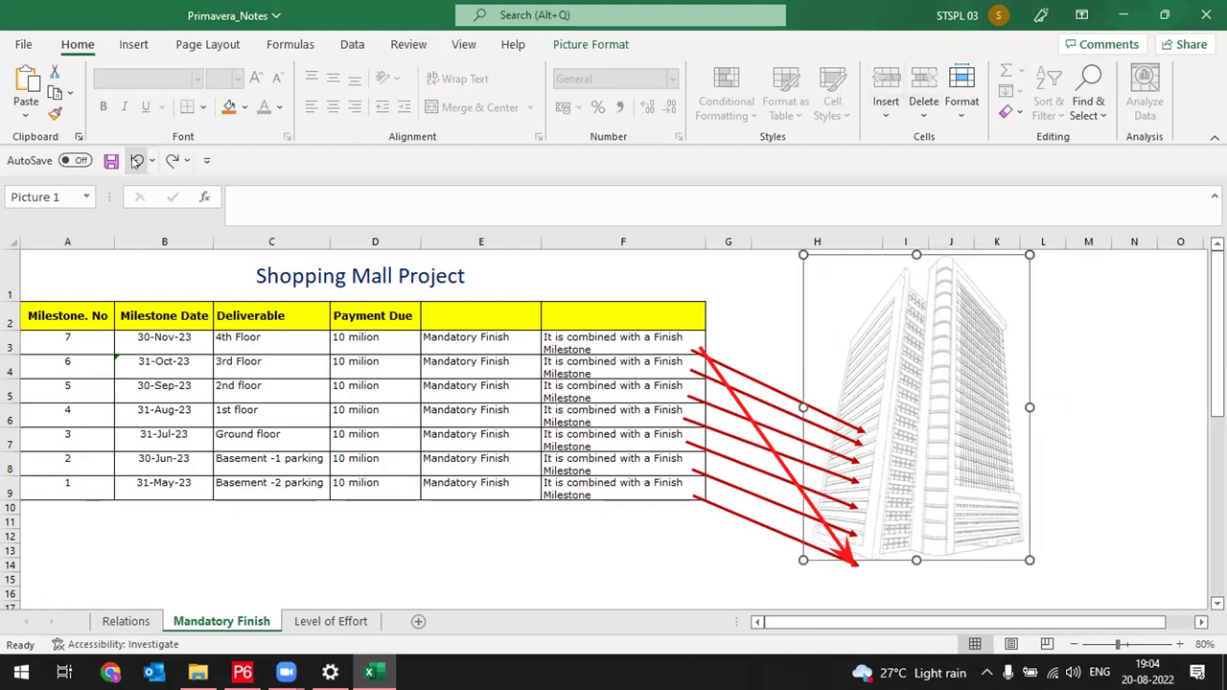
Undo the earlier moves of the building picture and the widening of column E on the Mandatory Finish sheet
left_click(136, 161)
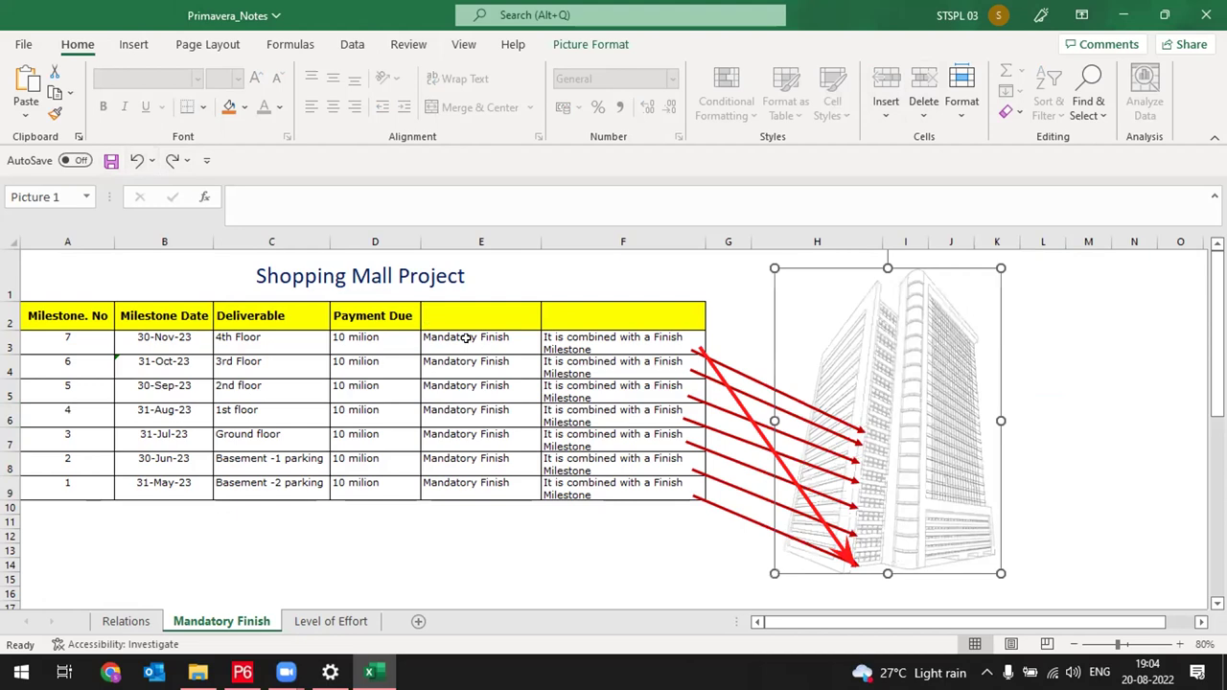
left_click(136, 161)
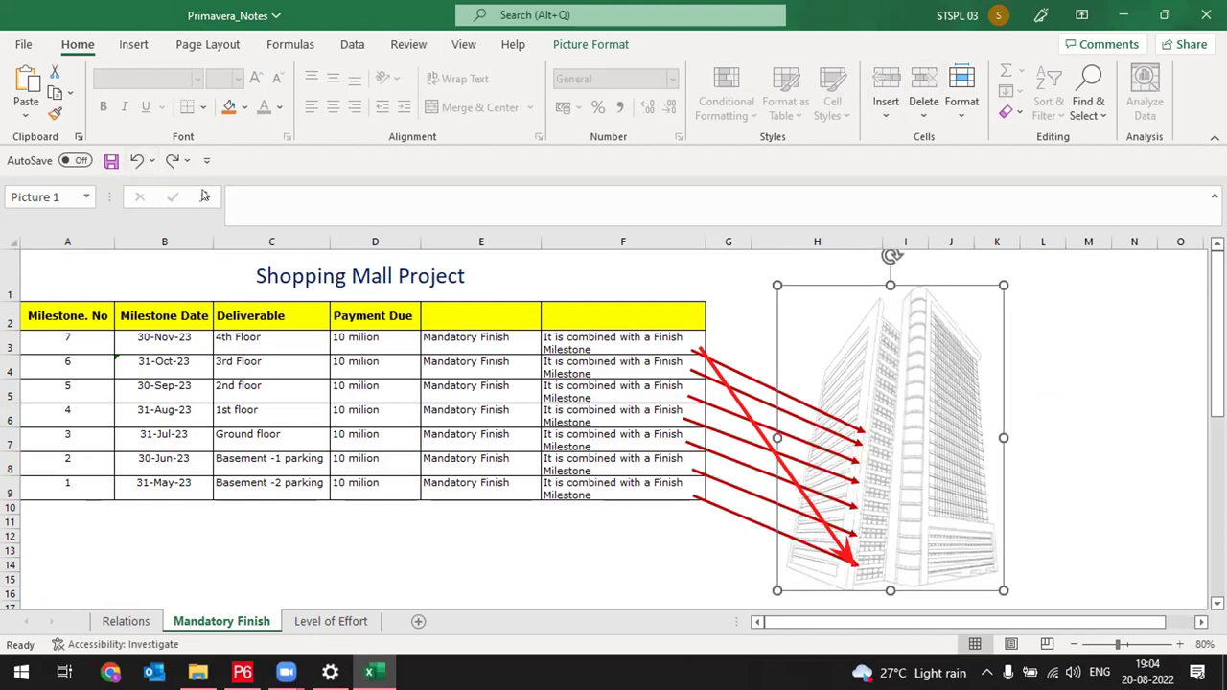
left_click(136, 161)
left_click(136, 161)
left_click(137, 161)
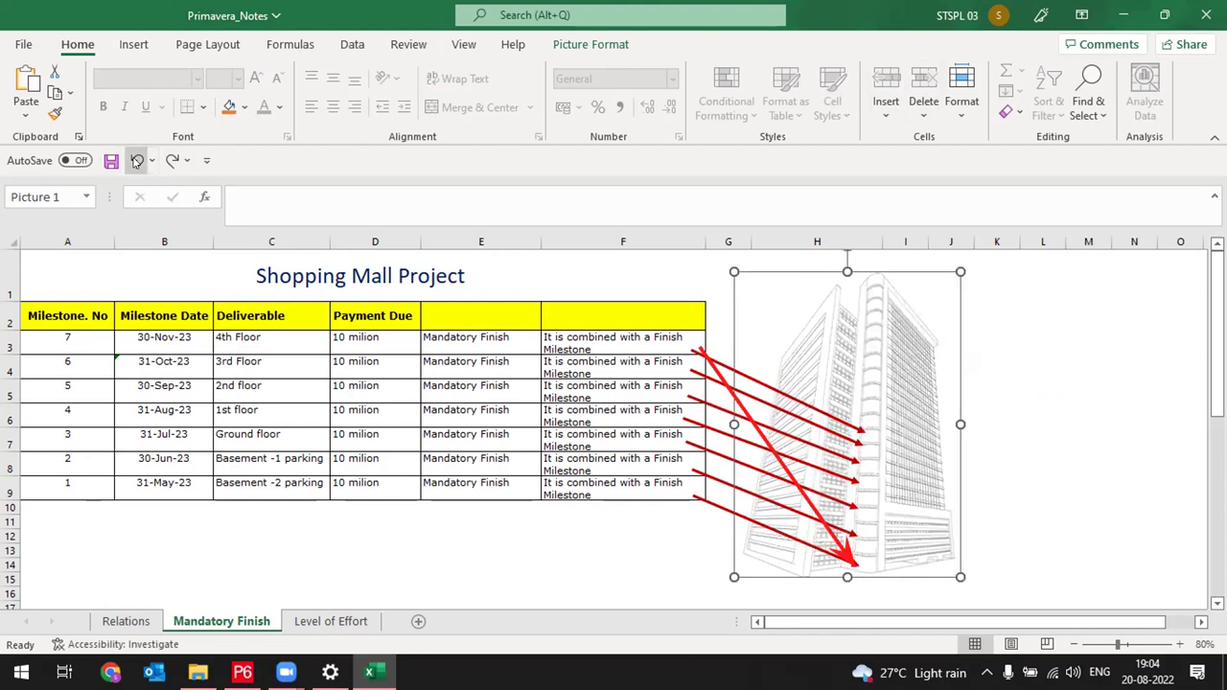
left_click(136, 161)
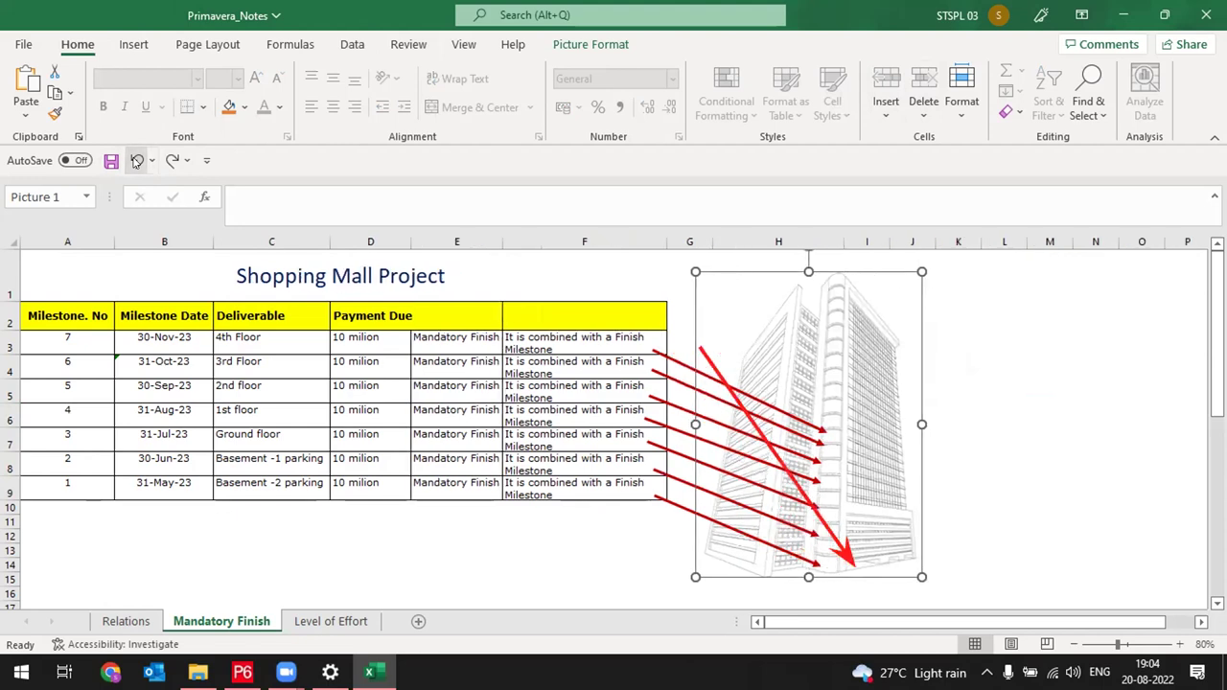
left_click(136, 161)
left_click(136, 161)
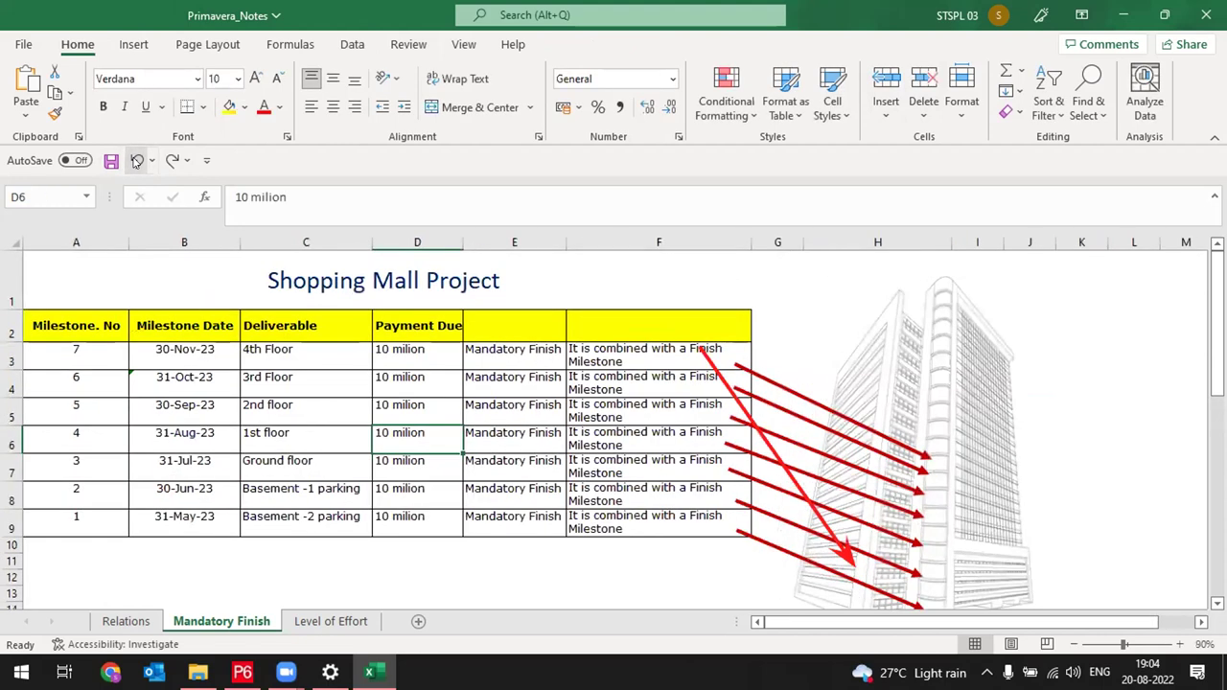
left_click(136, 161)
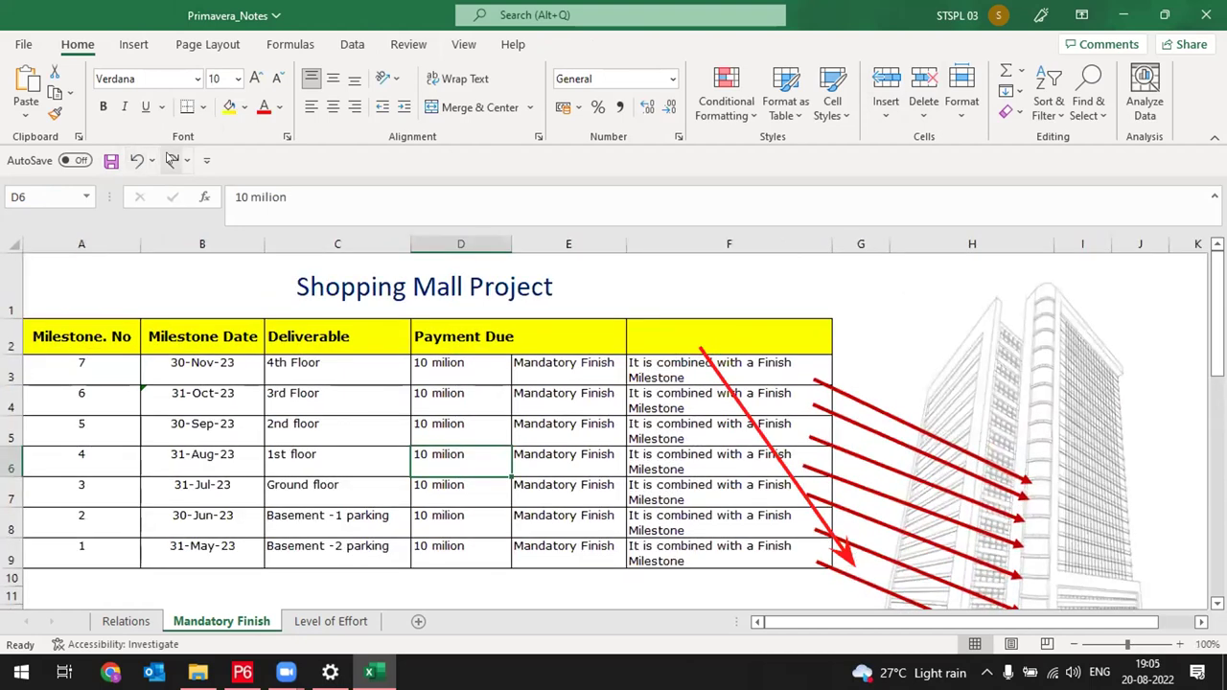
left_click(169, 161)
left_click(170, 161)
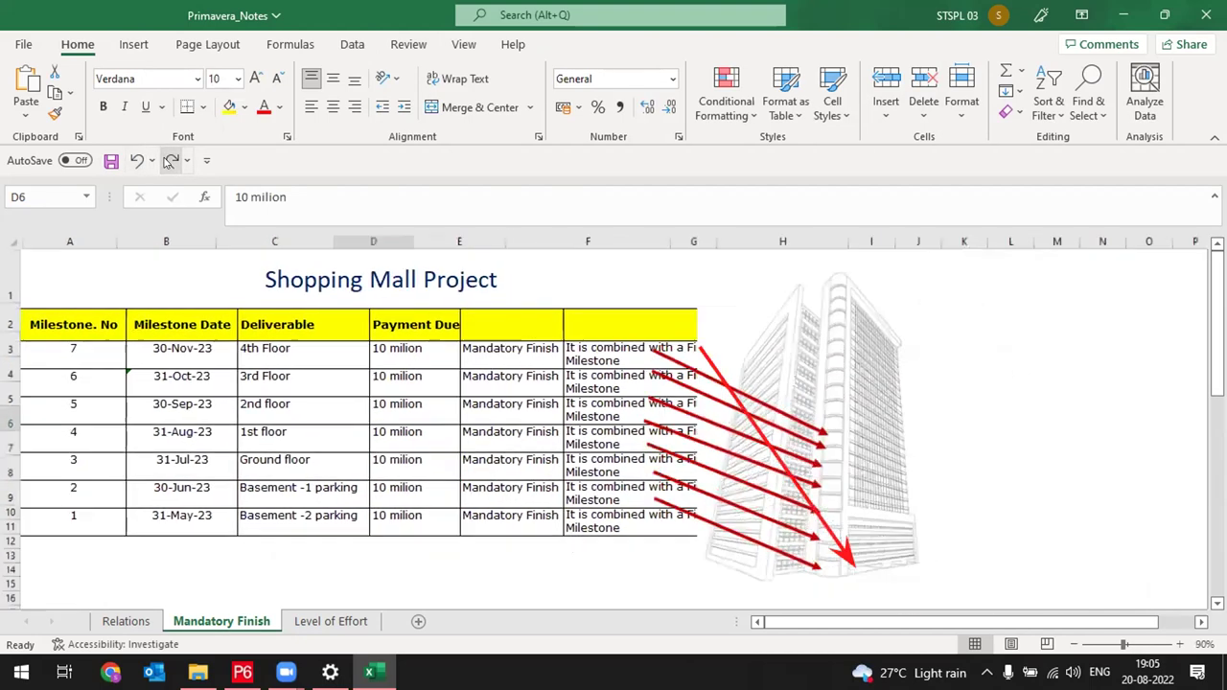
Move the building picture over columns H to K so the milestone arrowheads land on its floors, and save the workbook
left_click(785, 471)
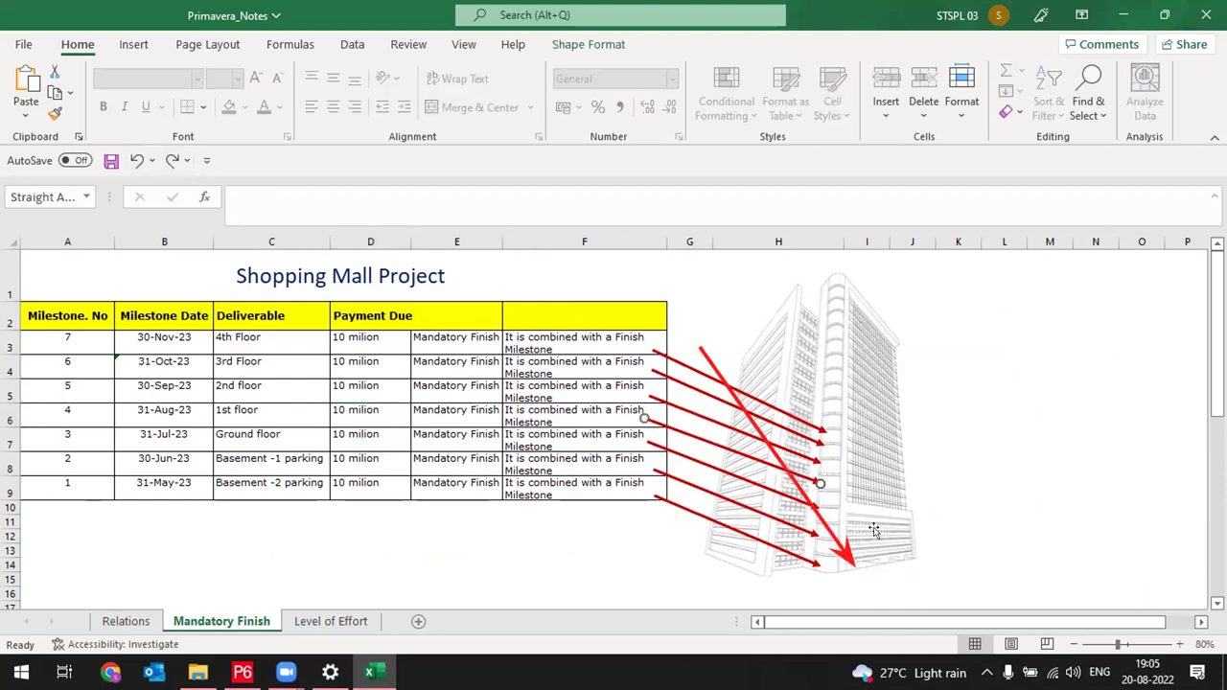
left_click(843, 555)
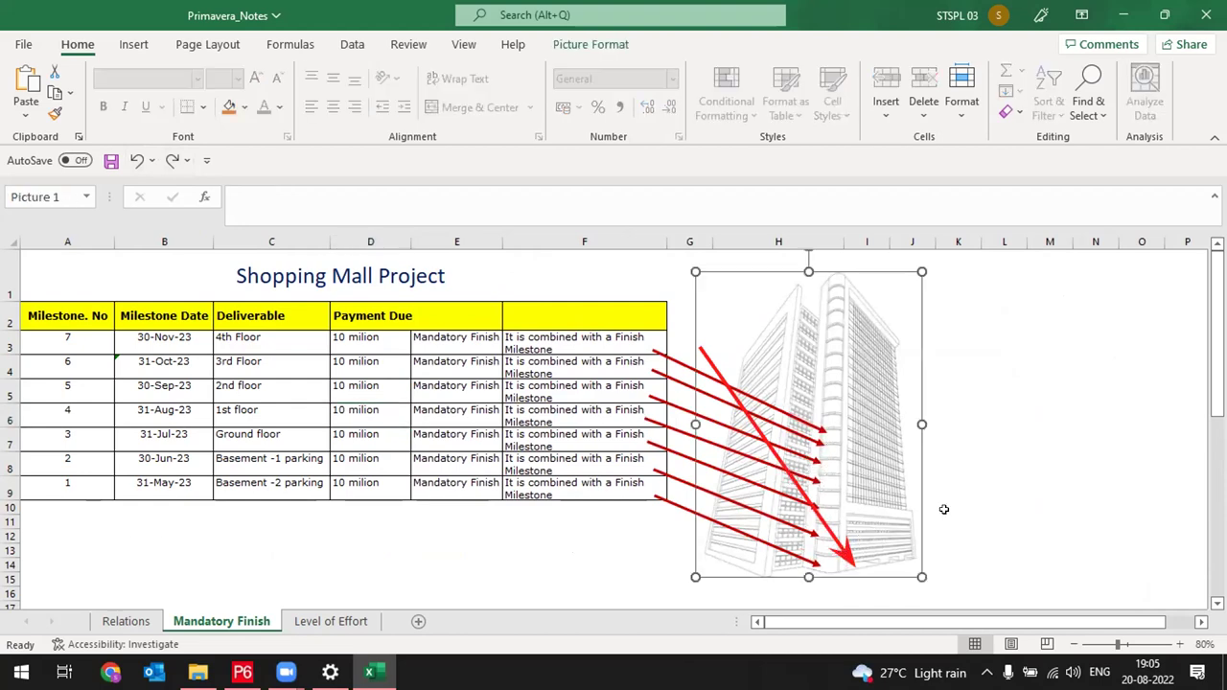
left_click(739, 403)
left_click_drag(857, 548, 1118, 456)
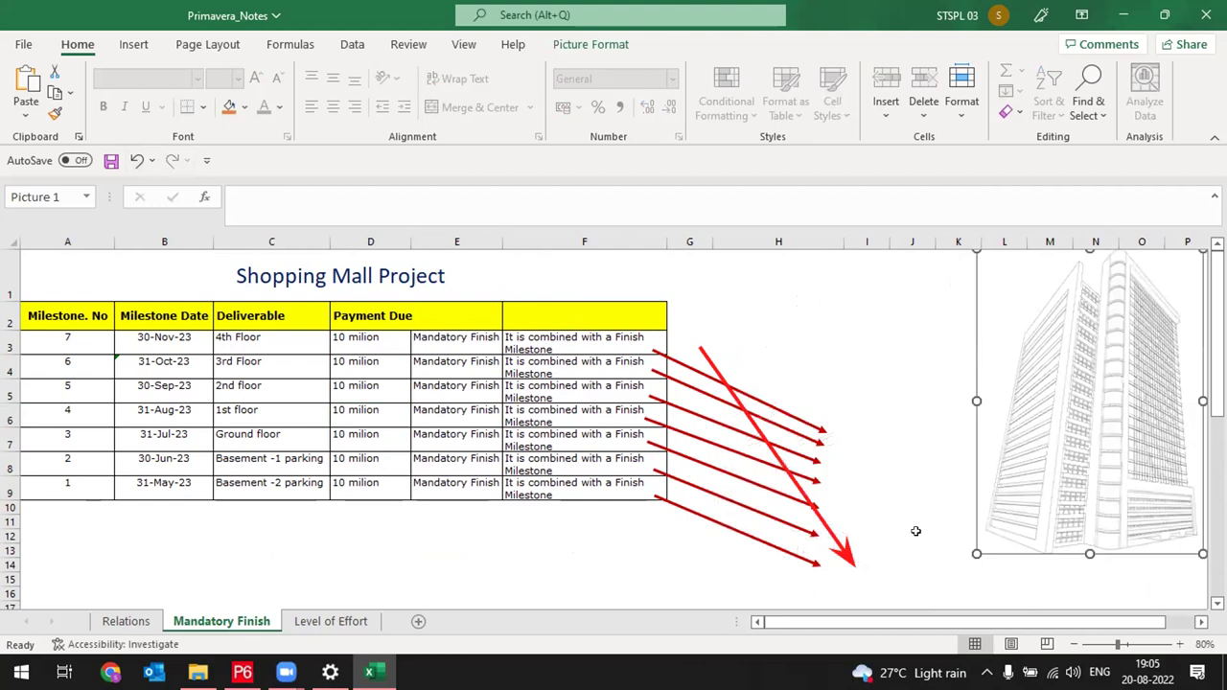
key("Escape")
left_click(1092, 416)
left_click_drag(1092, 416, 858, 443)
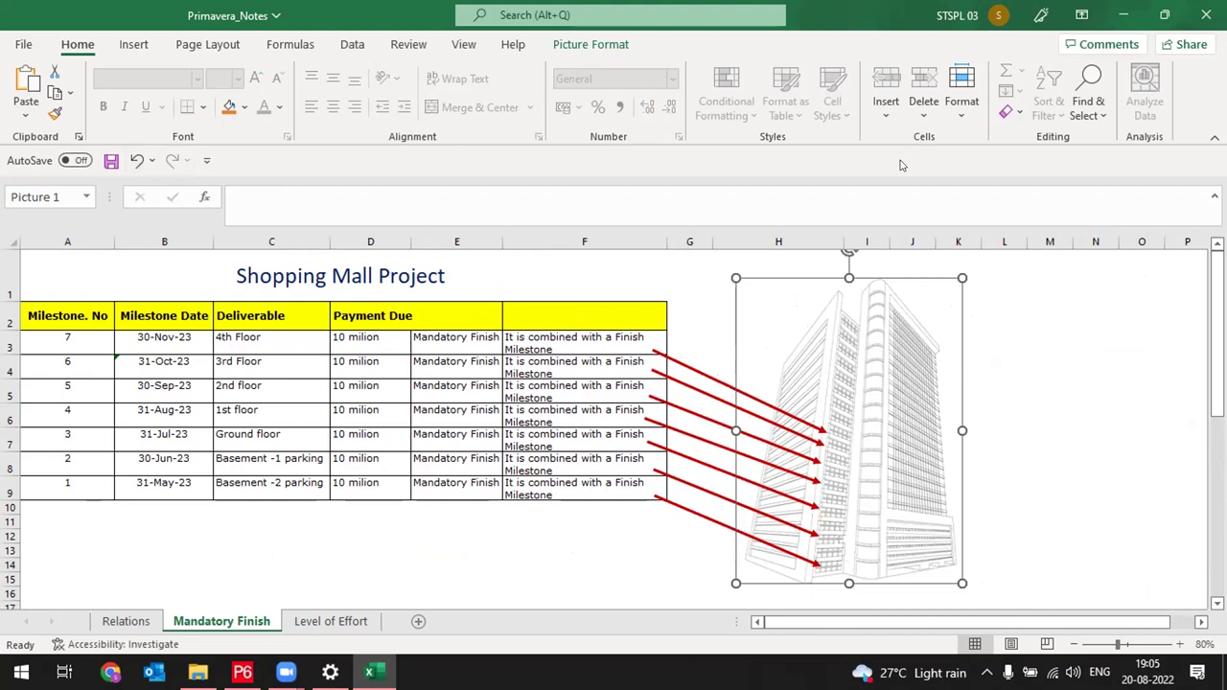
left_click(109, 161)
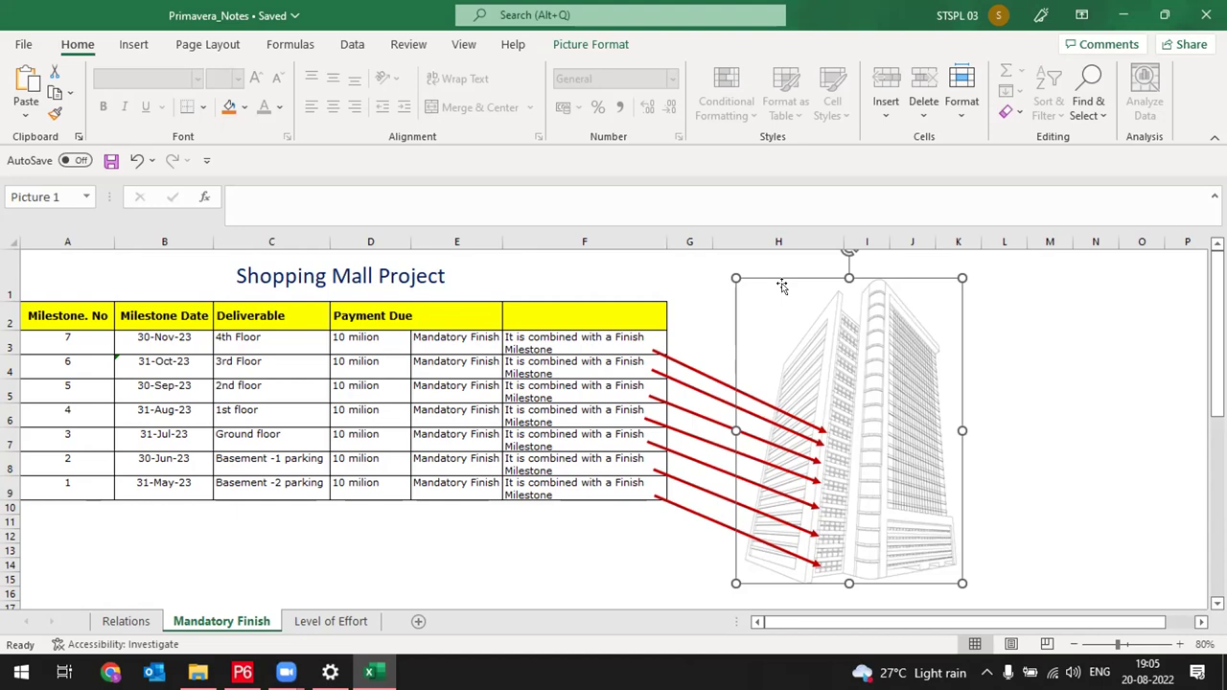
Switch to Primavera P6, hide the activity details pane and narrow the Activity Name column
left_click(243, 672)
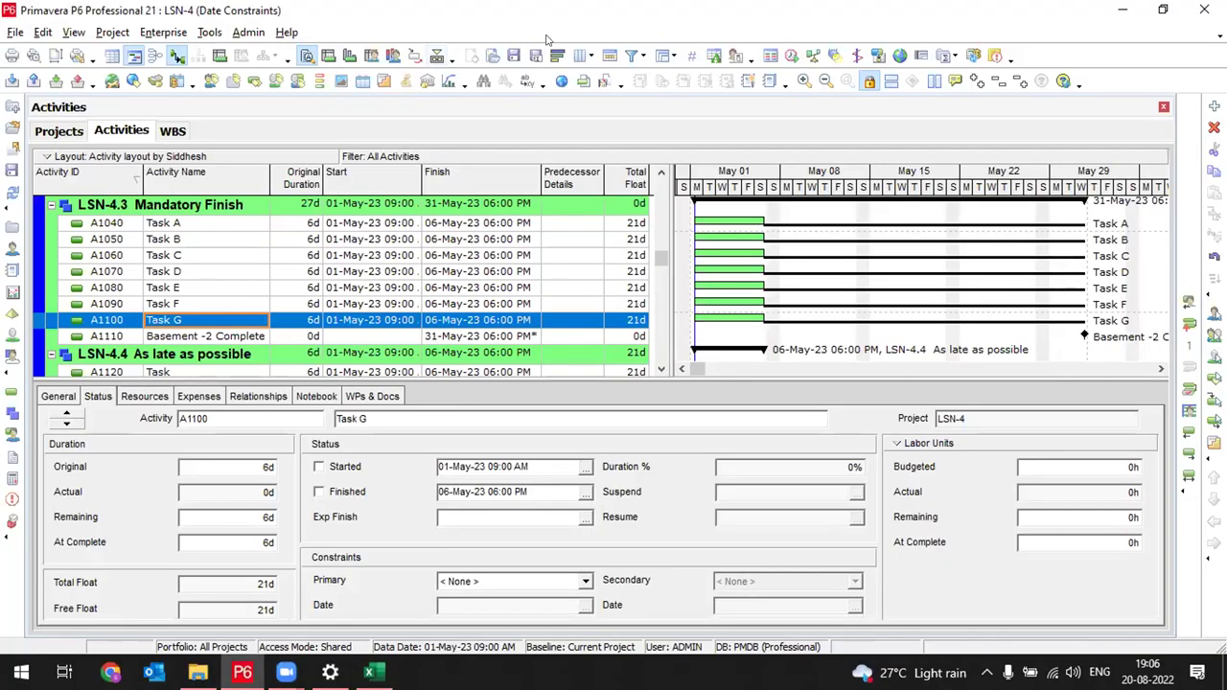
left_click(437, 56)
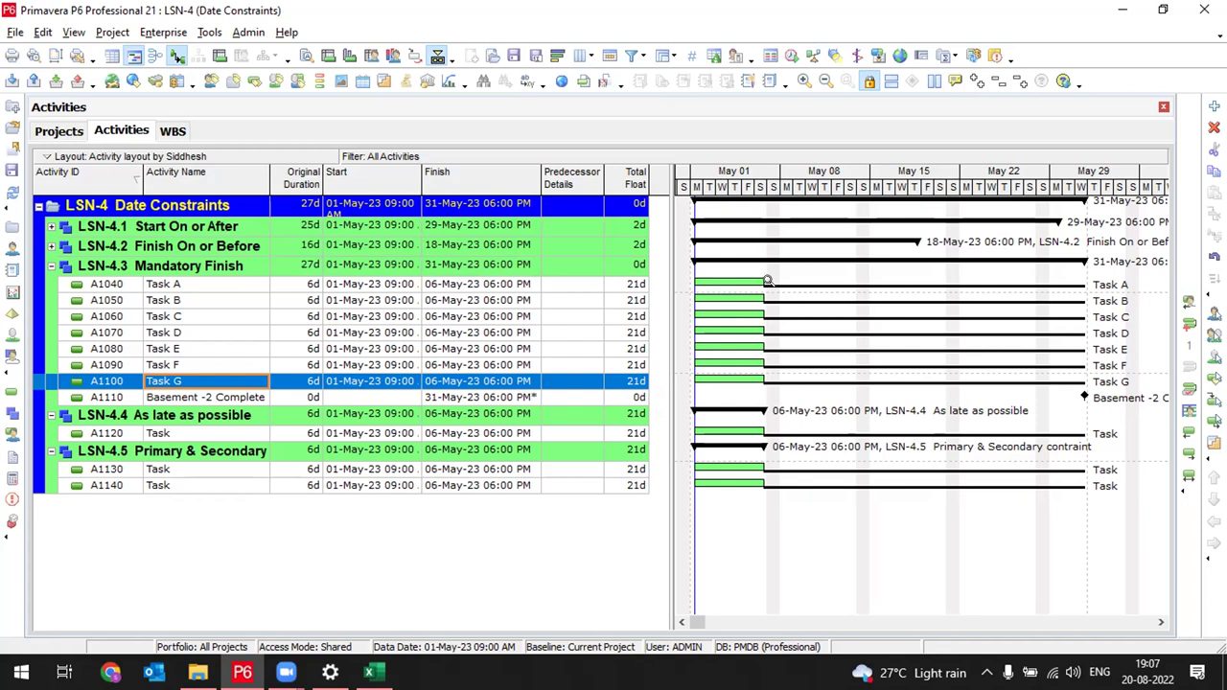
left_click_drag(268, 177, 219, 171)
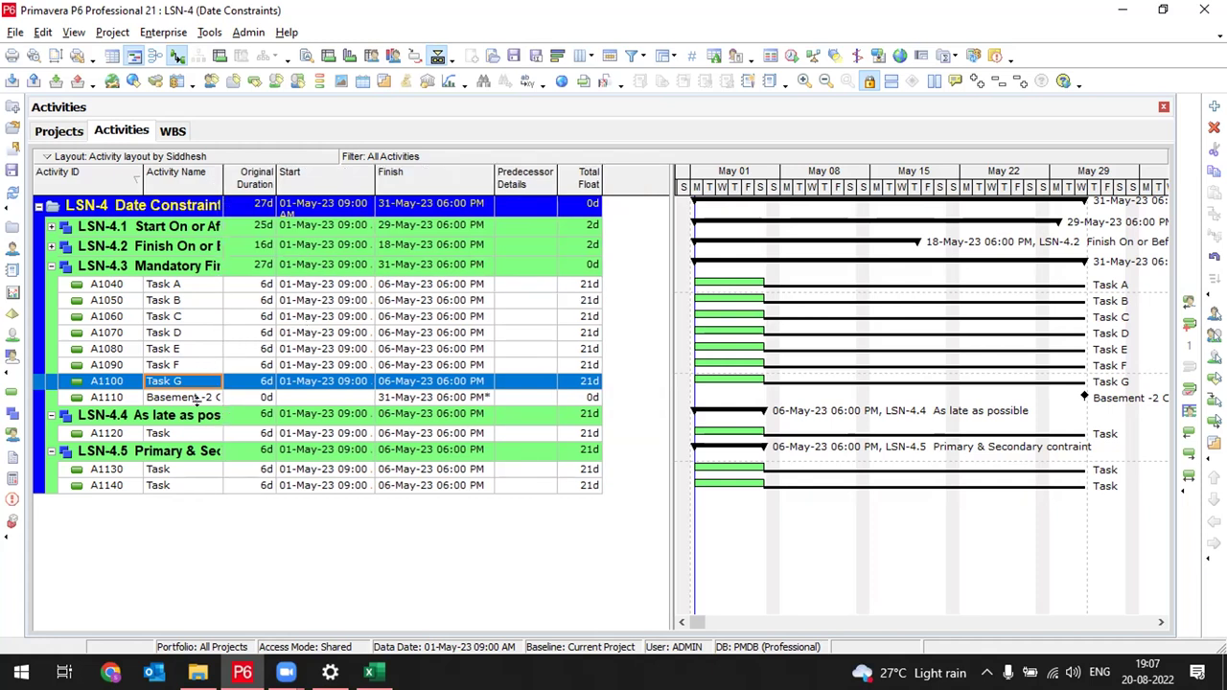
left_click_drag(222, 171, 233, 171)
Link activities A1040 through A1110 under Mandatory Finish in sequence
left_click(195, 285)
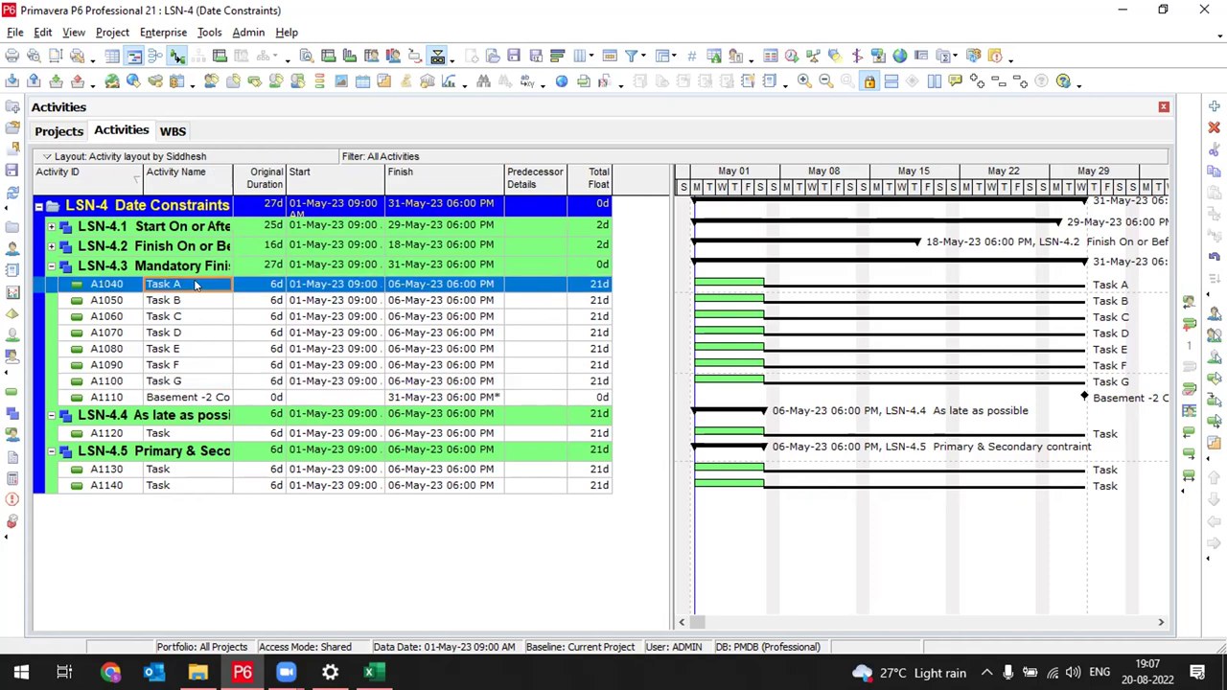
left_click(177, 398, "shift")
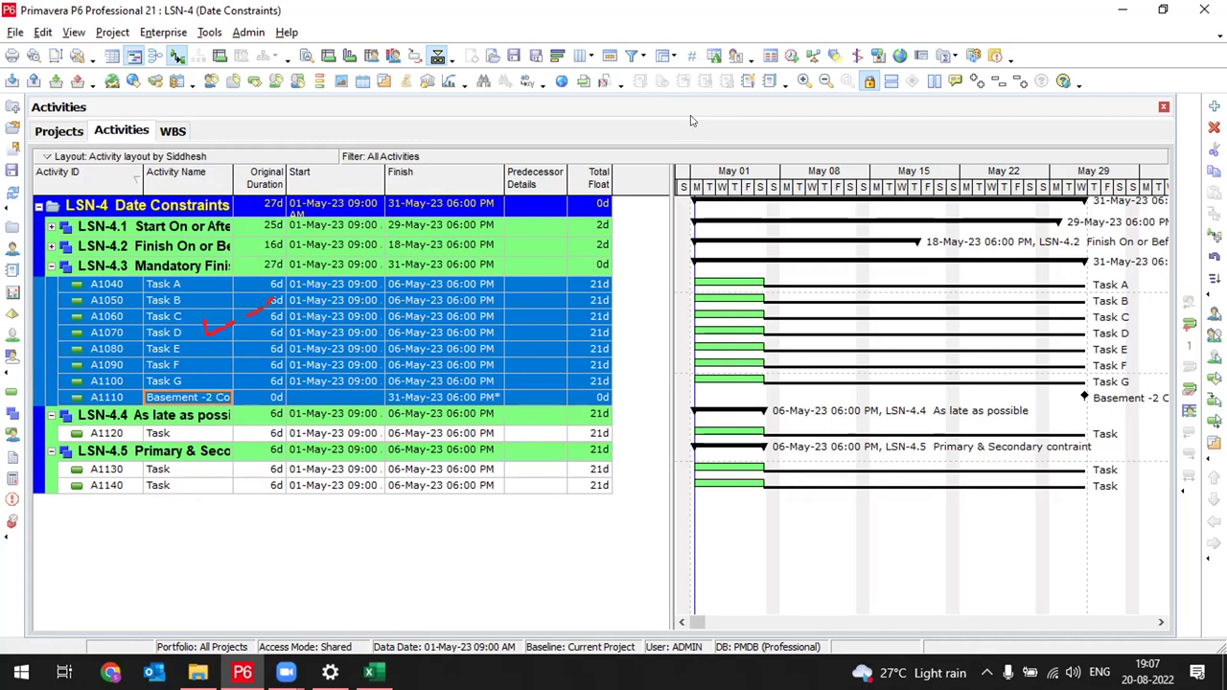
right_click(203, 327)
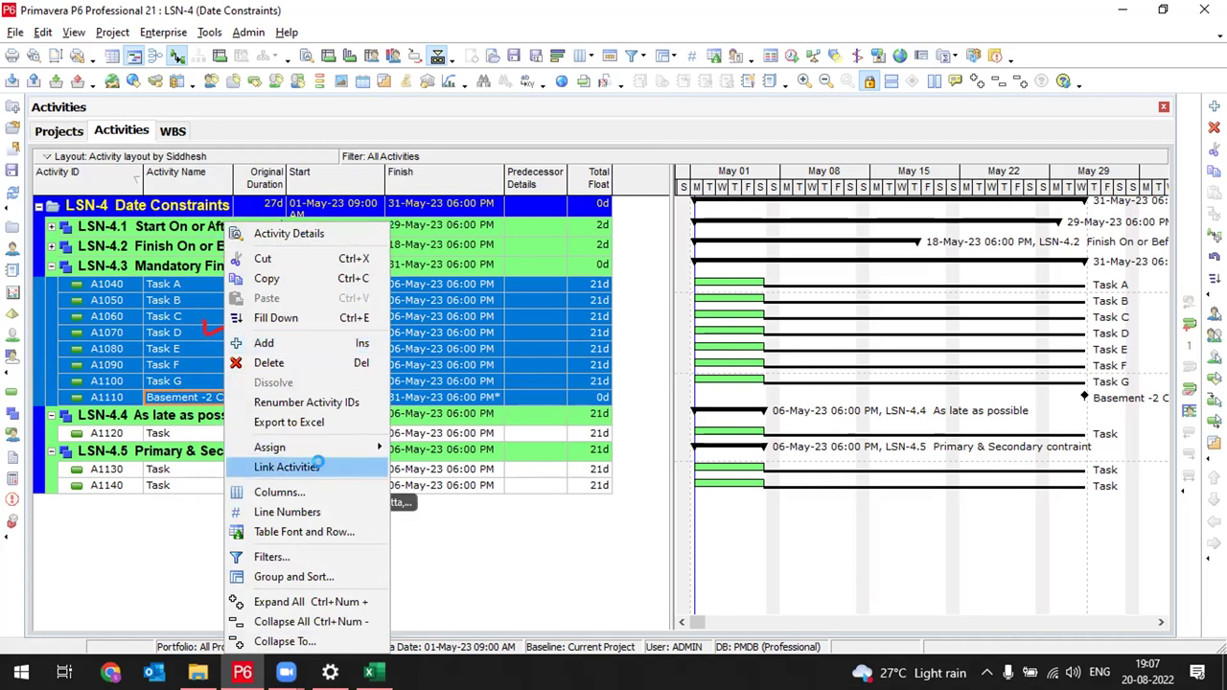
left_click(323, 467)
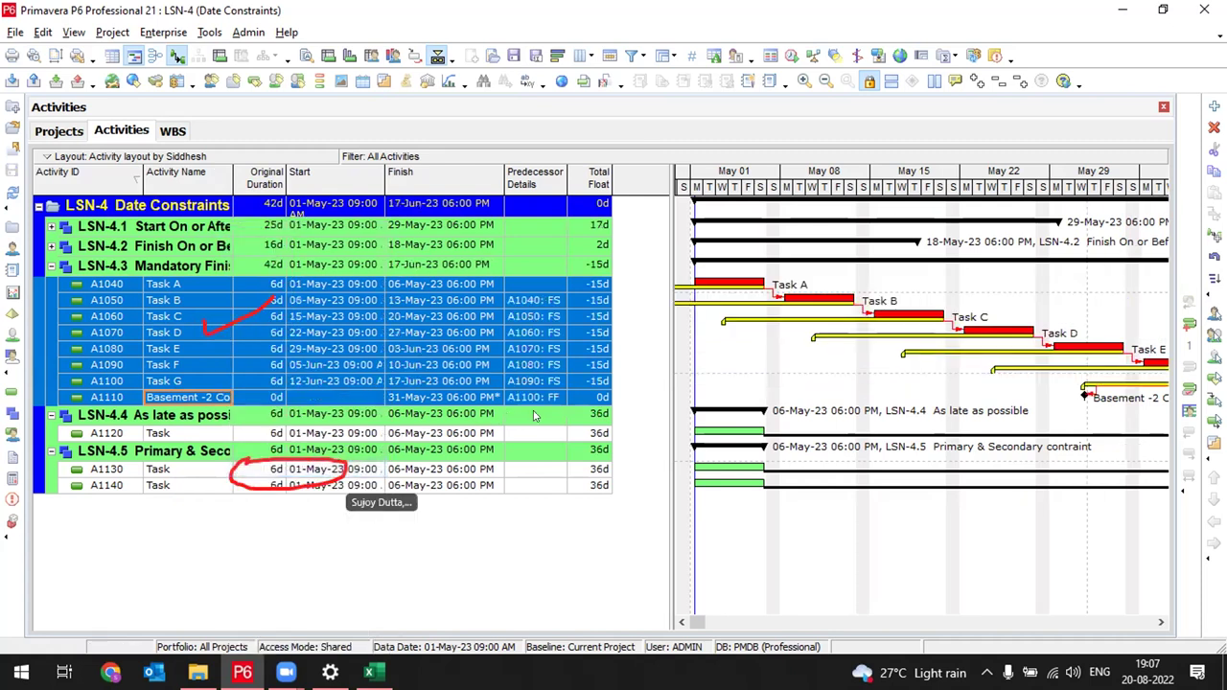
Enlarge the Gantt chart area and set its timescale to weeks with days, showing the linked task bars from May 01
left_click(825, 81)
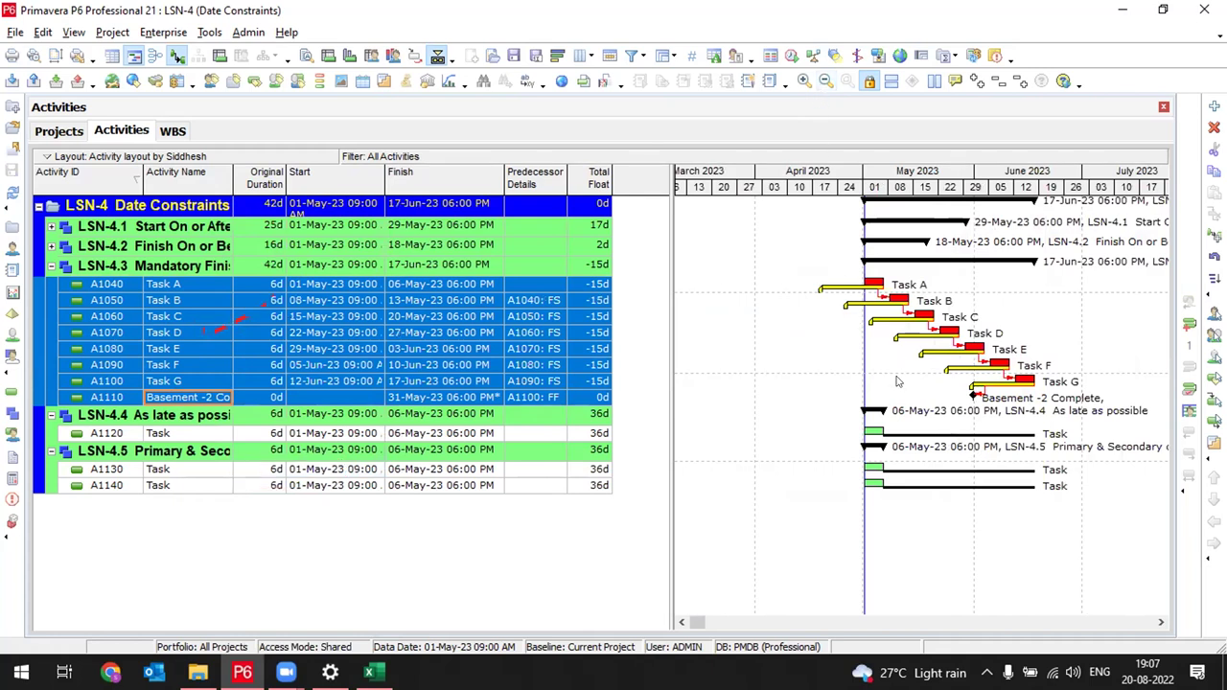
left_click_drag(667, 305, 499, 290)
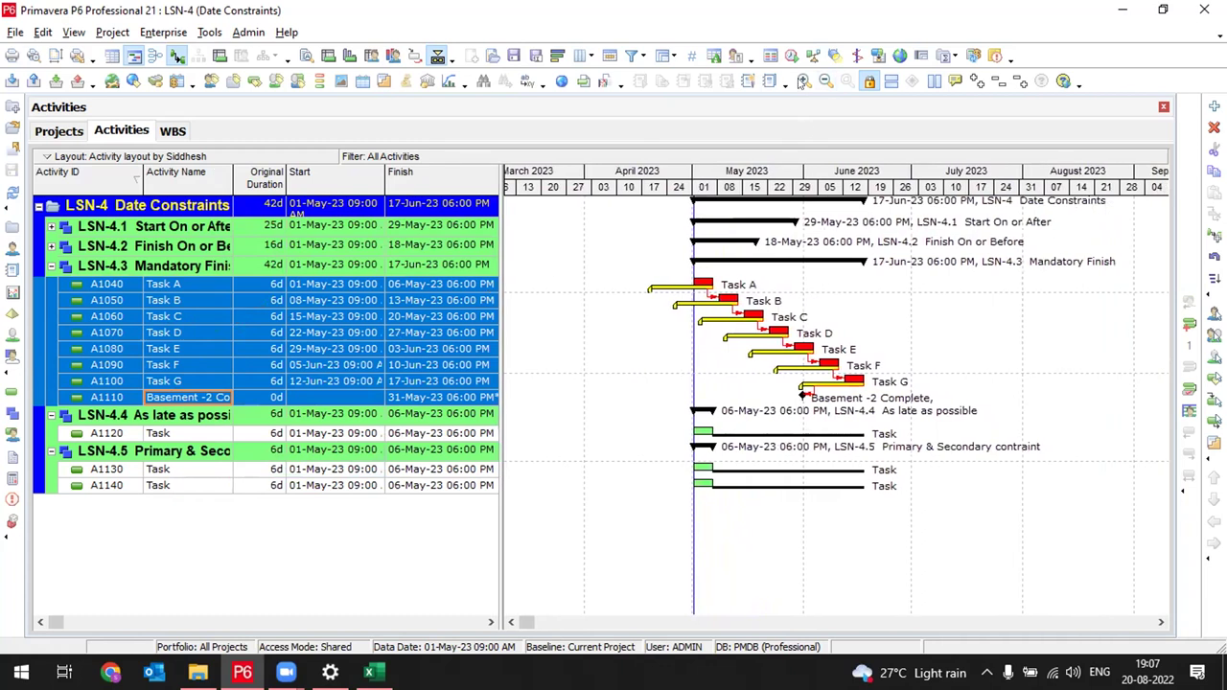
left_click(803, 81)
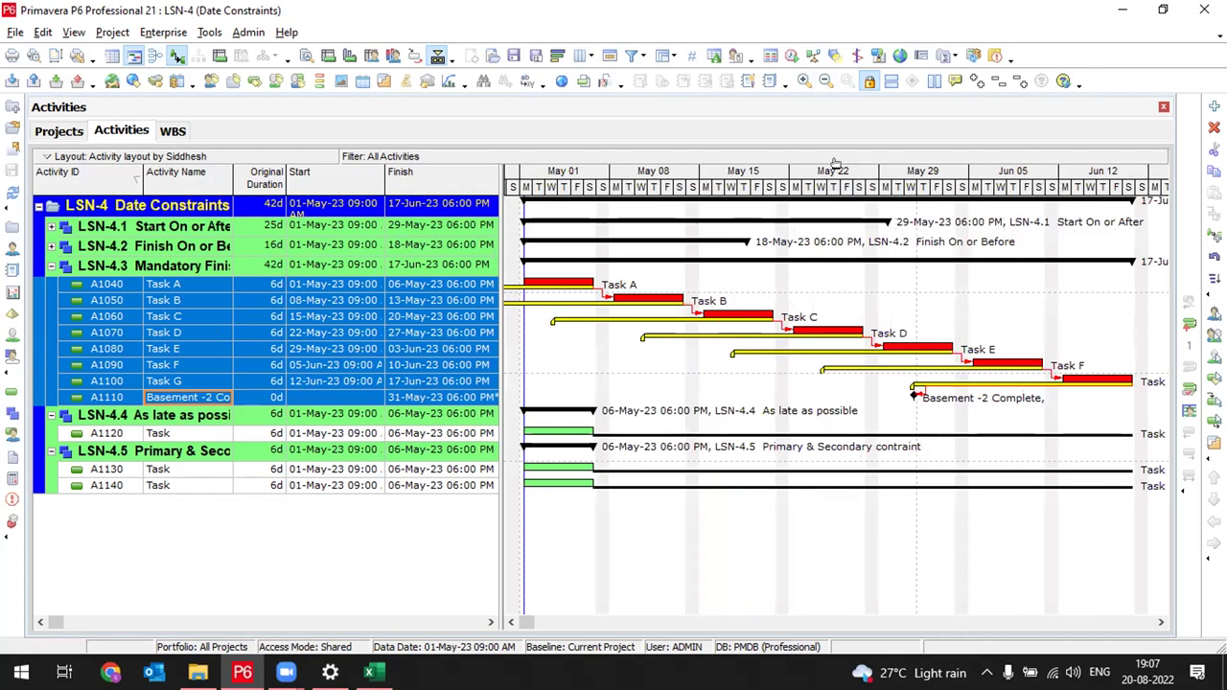
left_click_drag(834, 169, 857, 169)
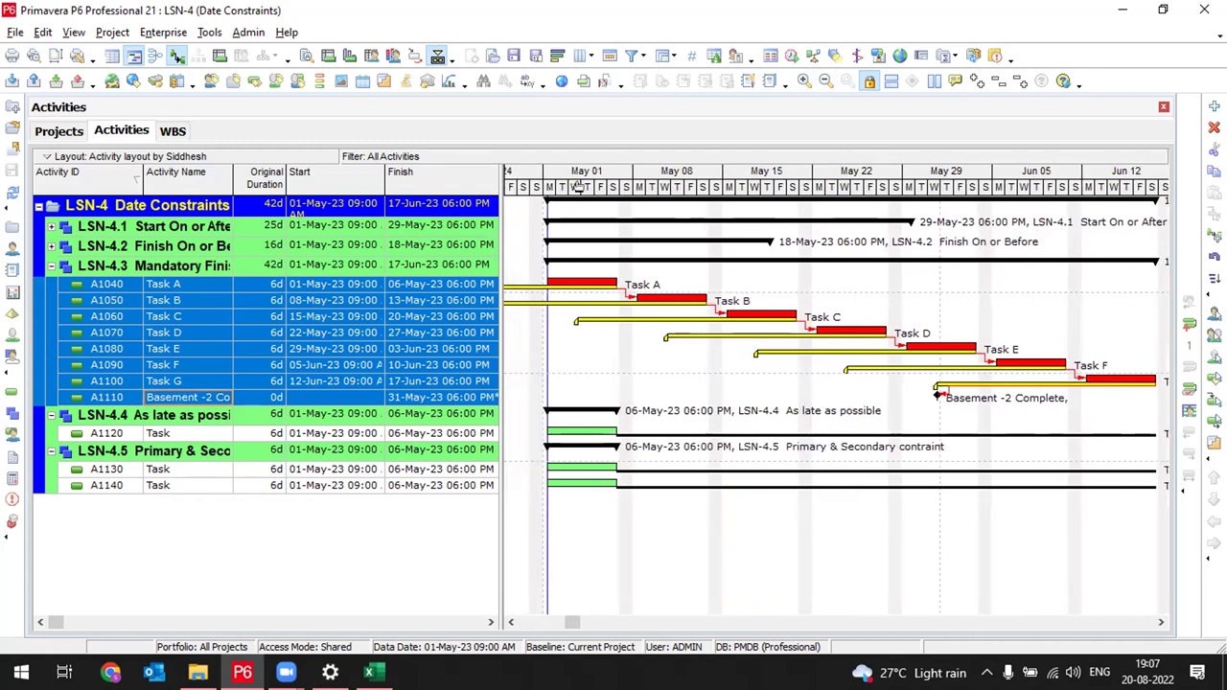
Narrow the Finish and Activity Name columns to fit Predecessor Details and Total Float beside the Gantt chart, and select A1110's finish date
left_click_drag(492, 184, 441, 173)
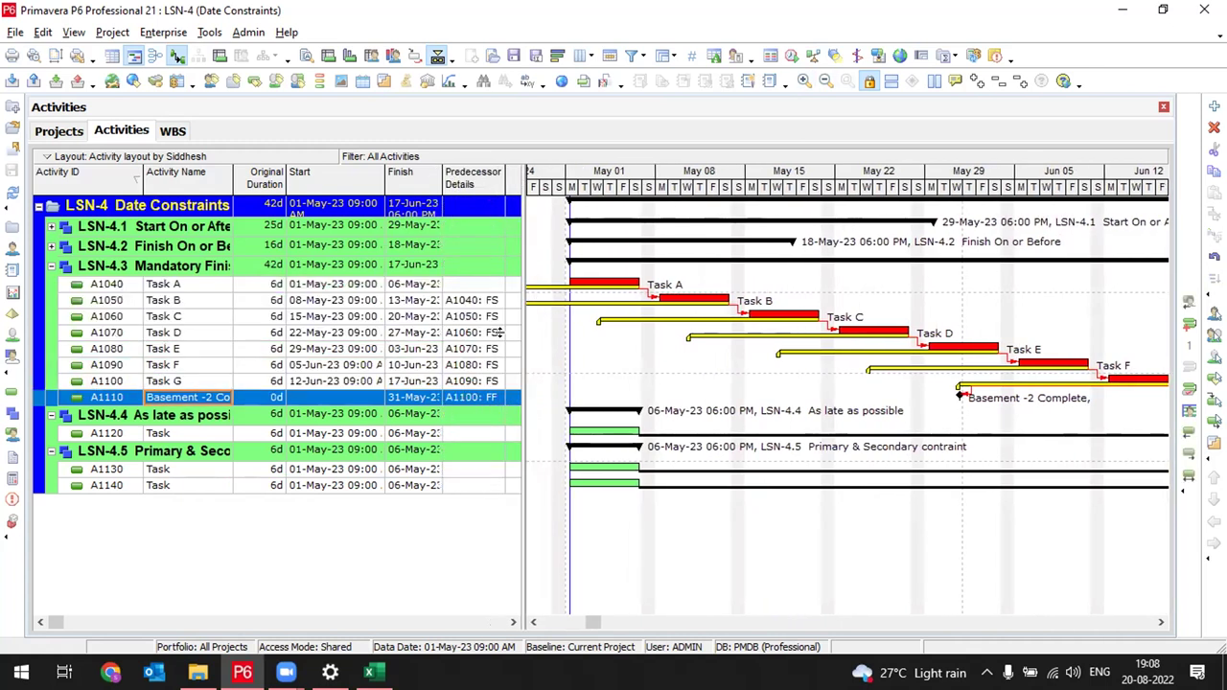
left_click_drag(232, 173, 204, 173)
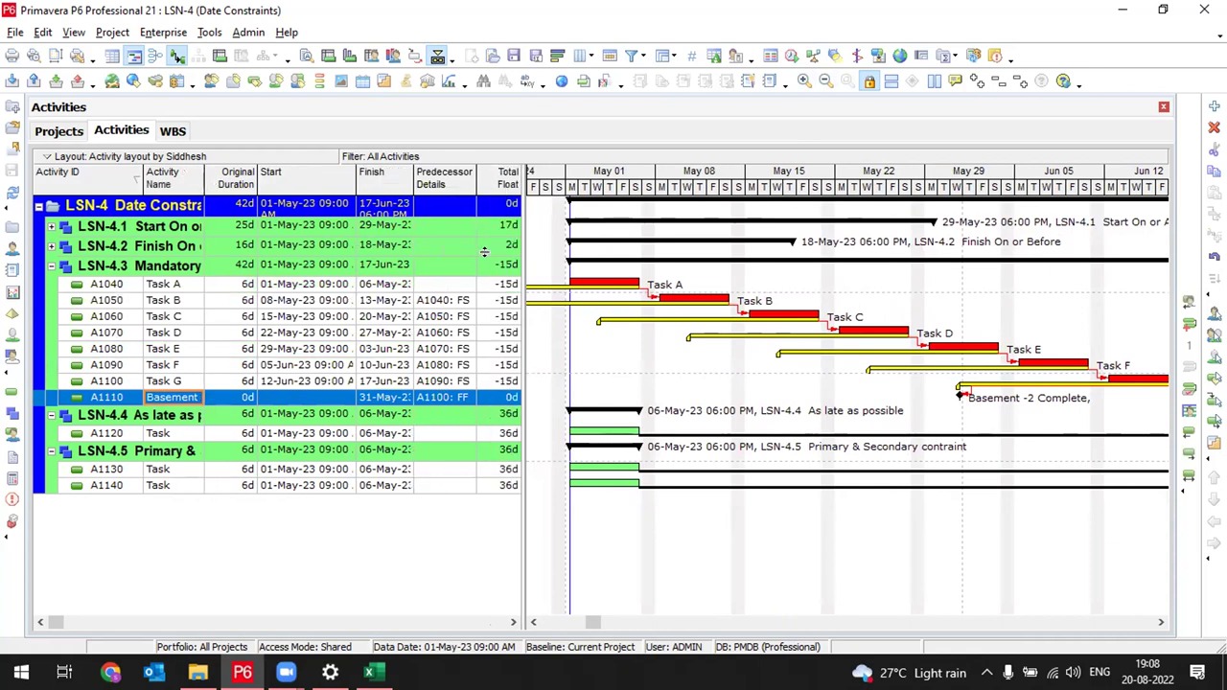
left_click(500, 300)
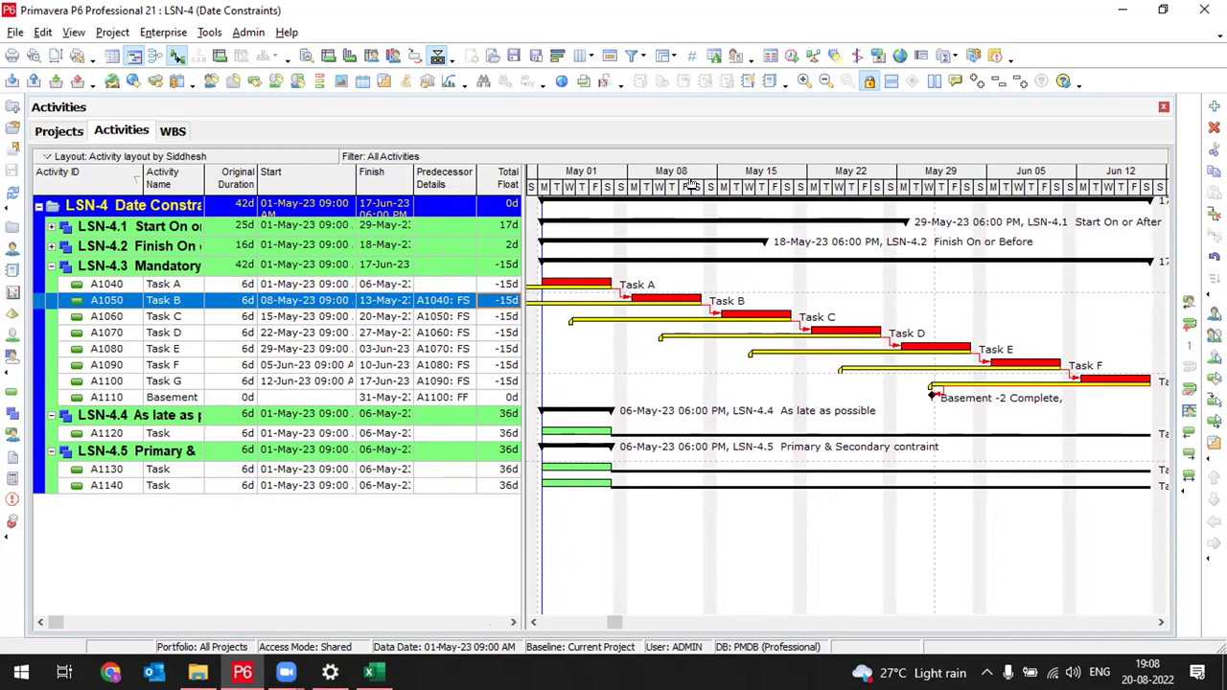
left_click(380, 397)
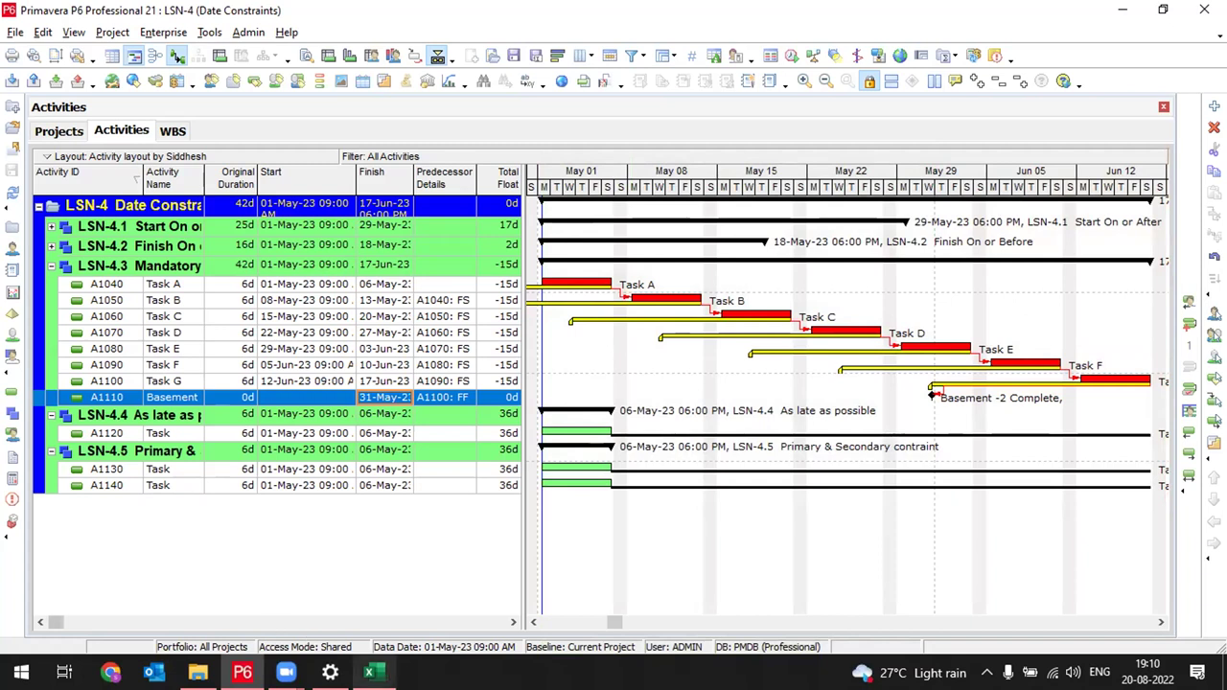
Open the Primavera_Notes Word document from the Documents folder, enable editing and go to its Constraints section on Mandatory Finish
left_click(197, 673)
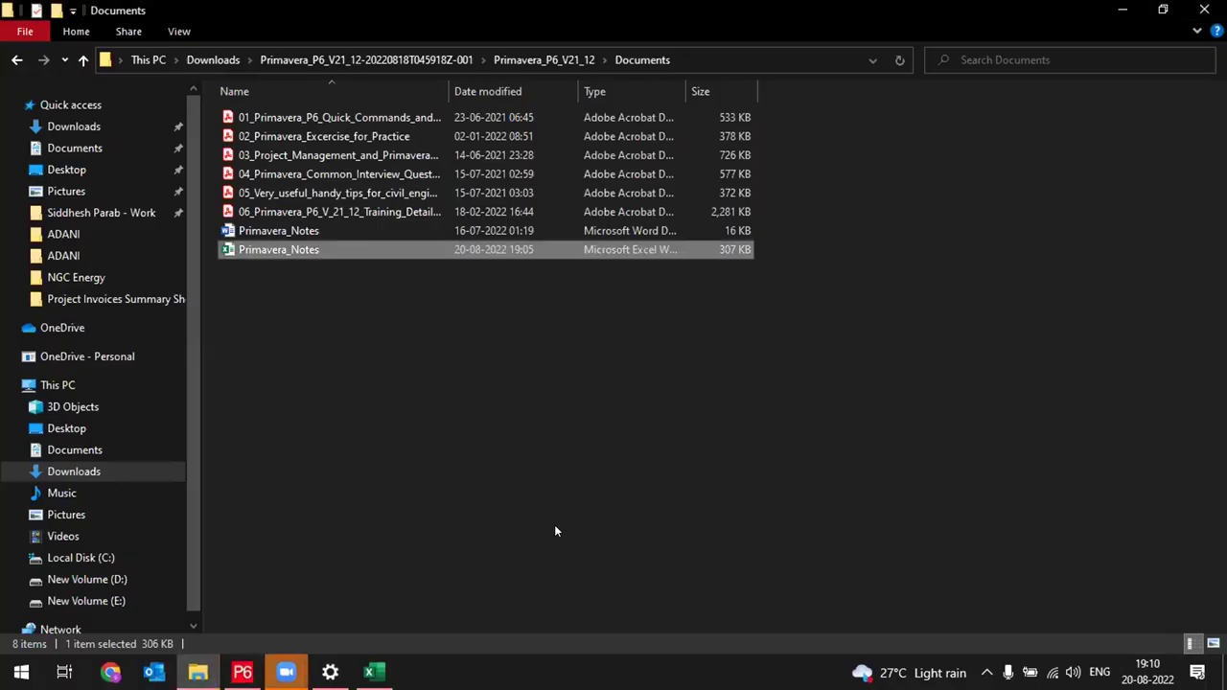
double_click(279, 231)
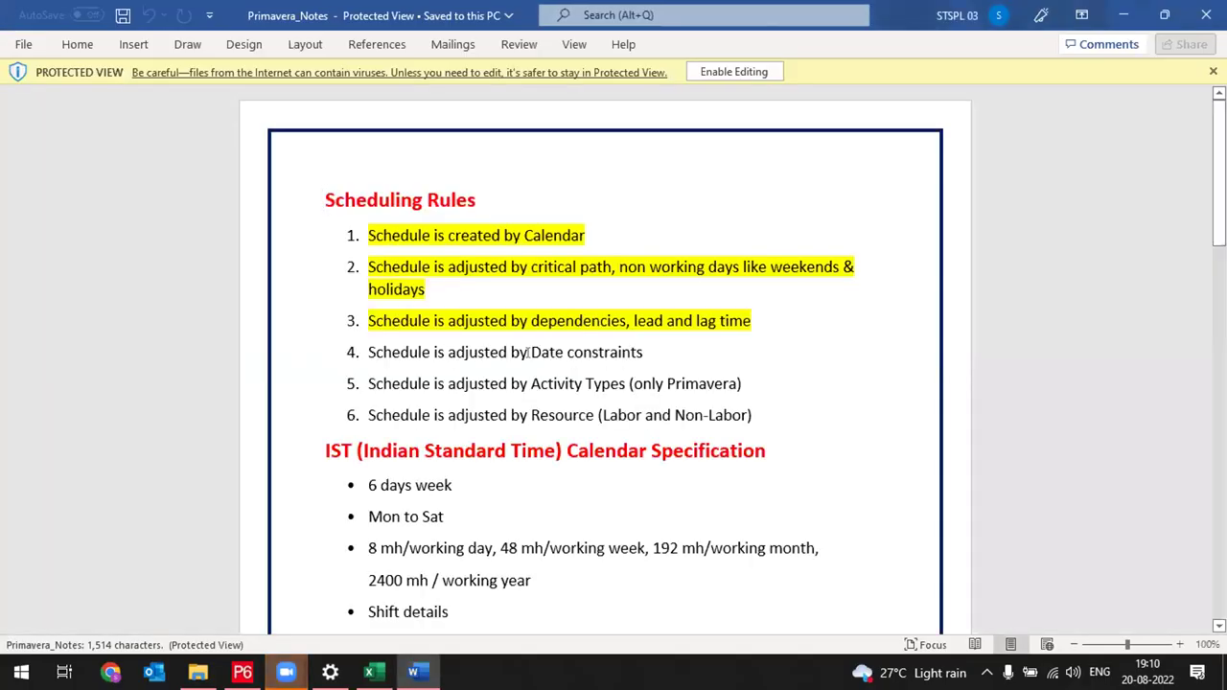
left_click(731, 72)
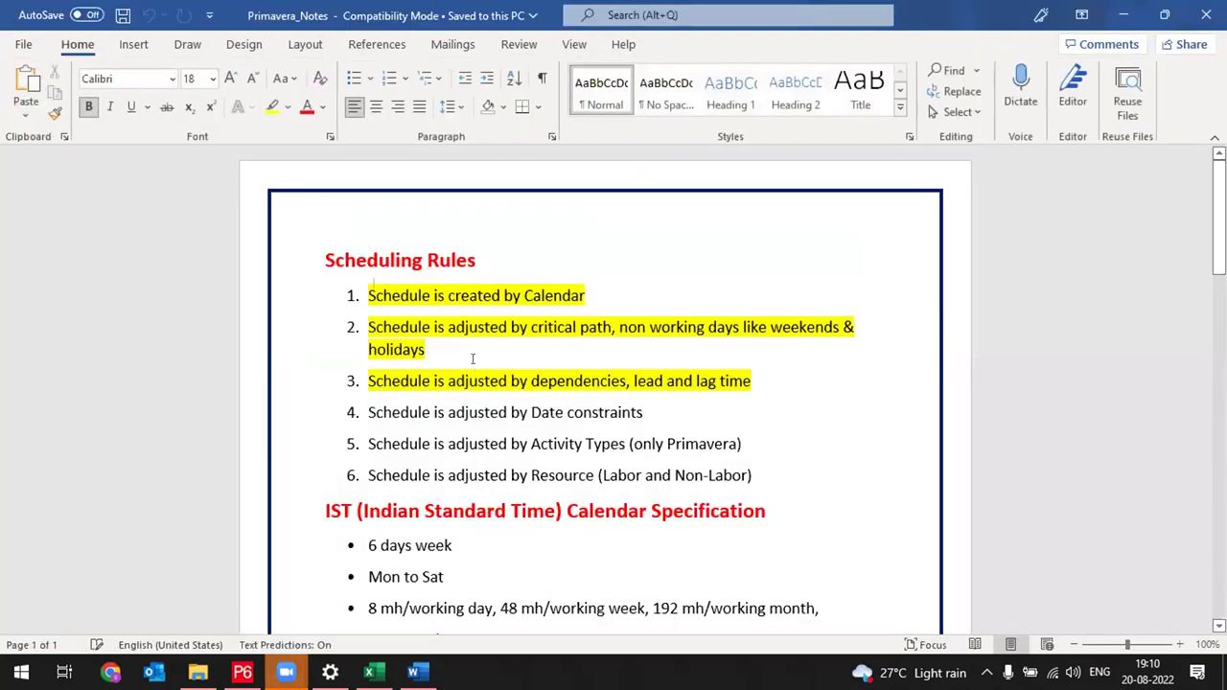
scroll(482, 365, "down", 10)
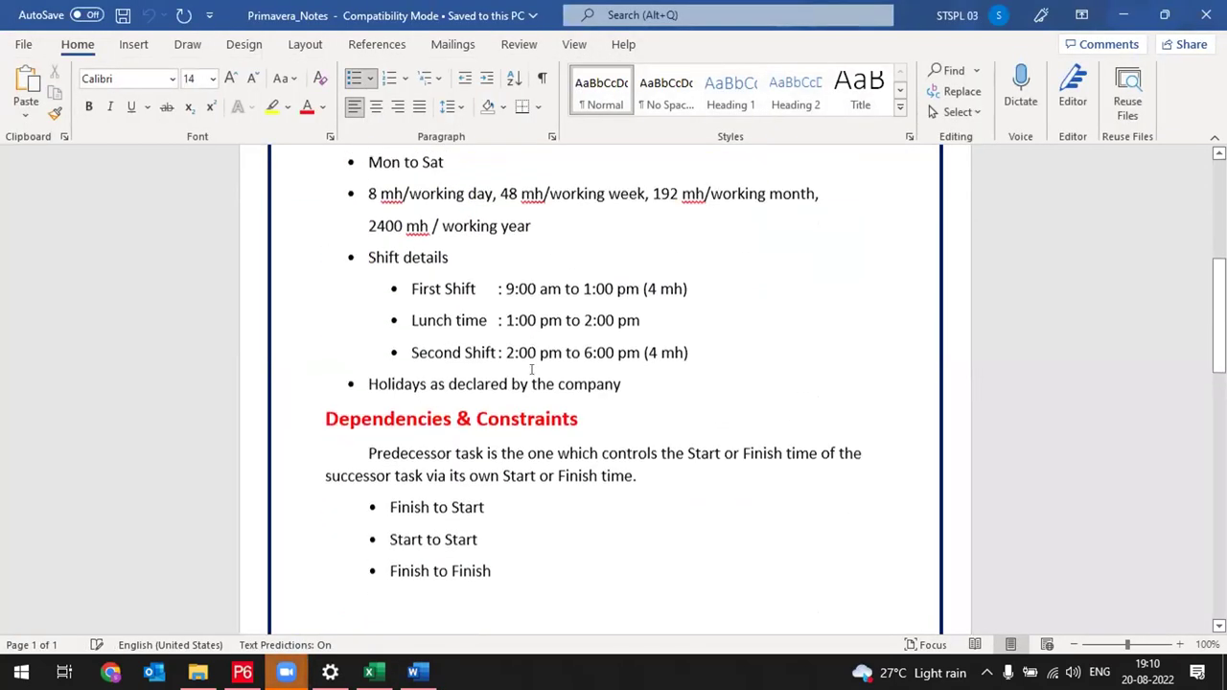
scroll(531, 369, "down", 10)
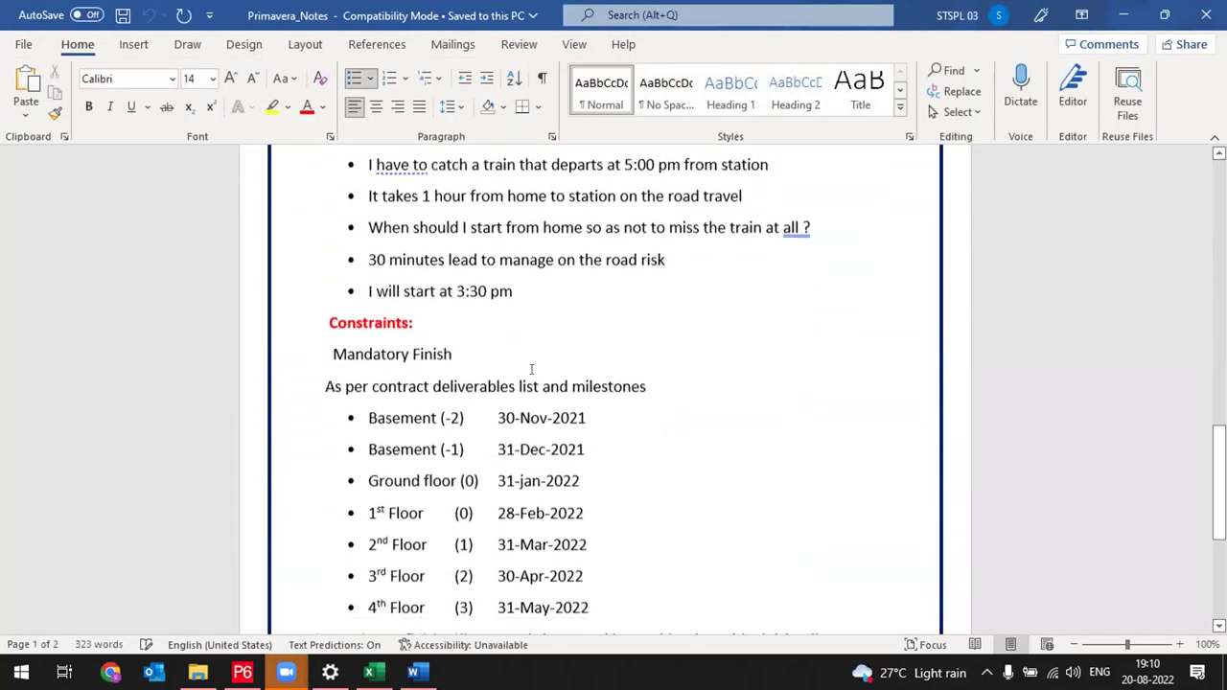
Highlight the Schedule Compression definition in the Word notes, enlarge the page to 120% and compare it with the Primavera P6 schedule
scroll(531, 369, "down", 5)
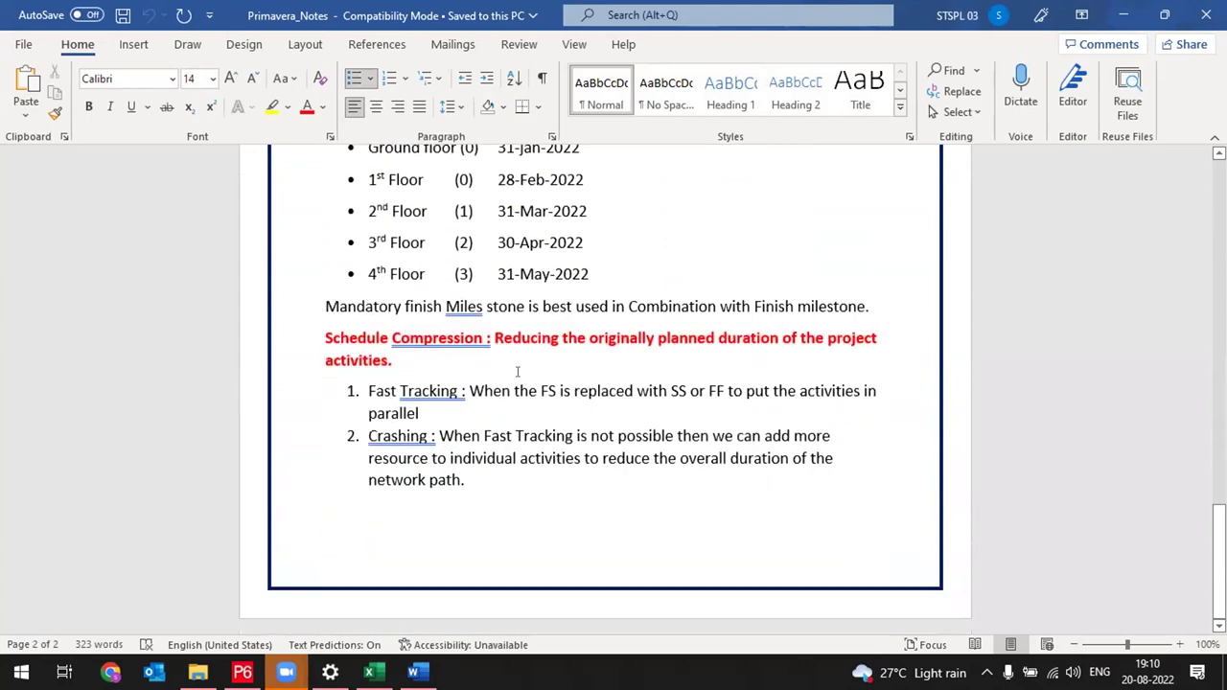
left_click_drag(394, 361, 315, 329)
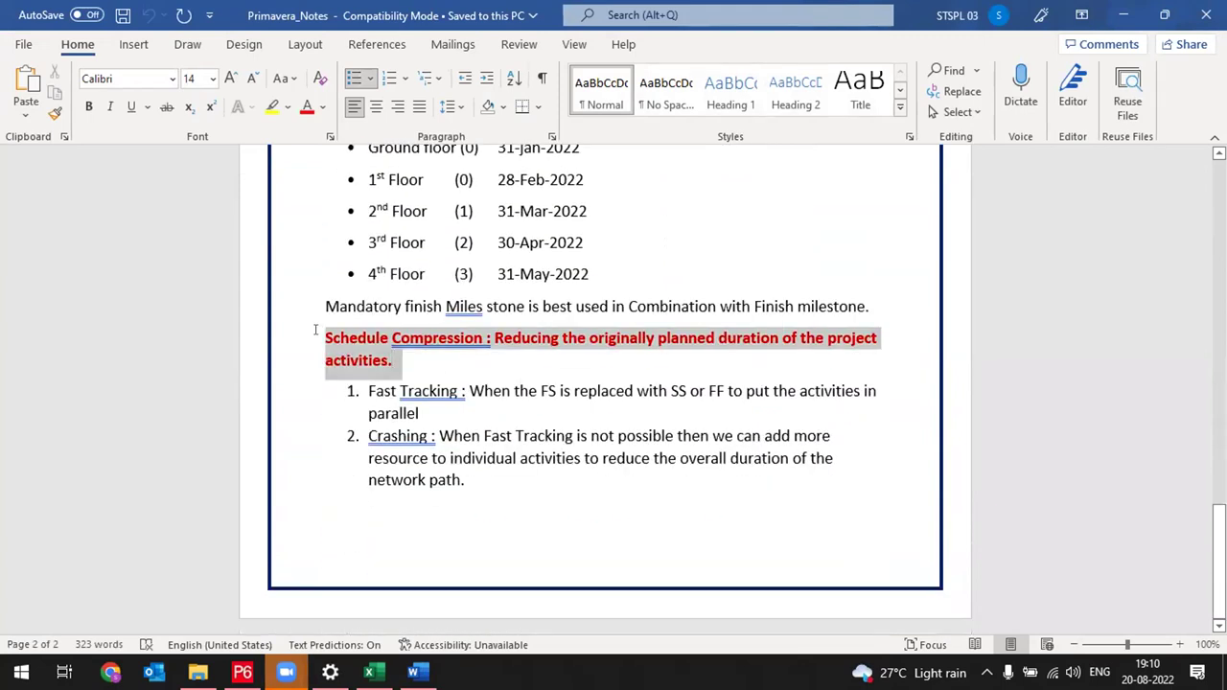
left_click(1177, 644)
left_click(1178, 644)
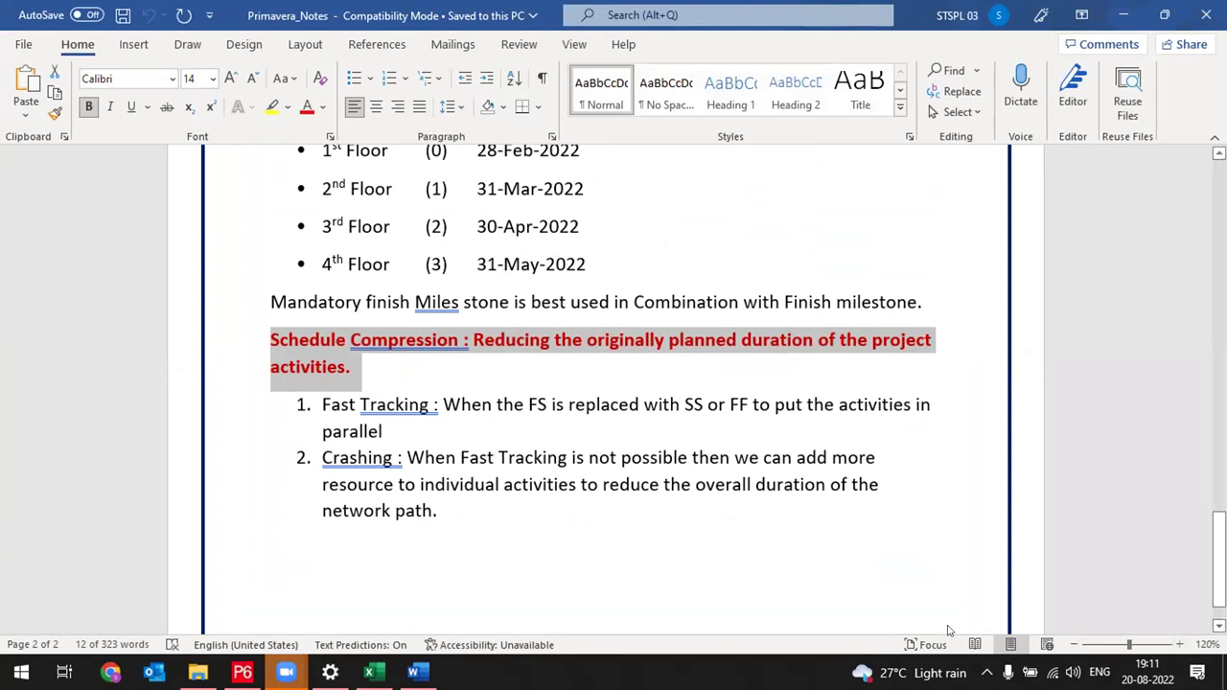
left_click(243, 672)
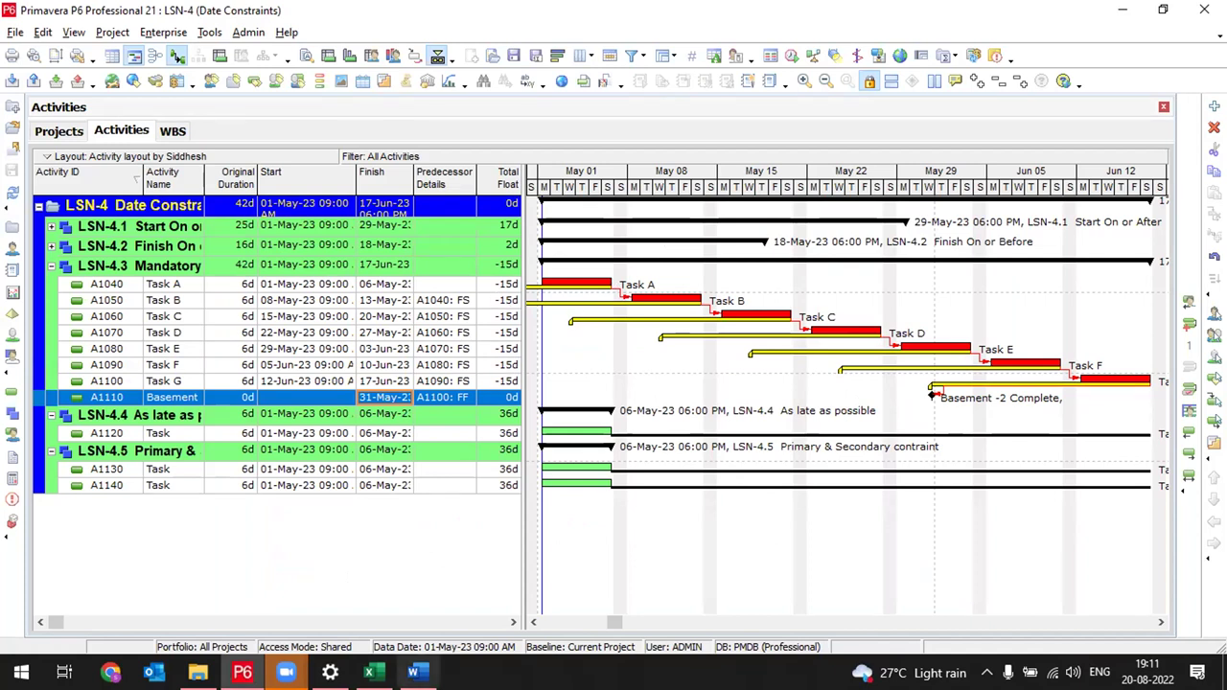
left_click(414, 673)
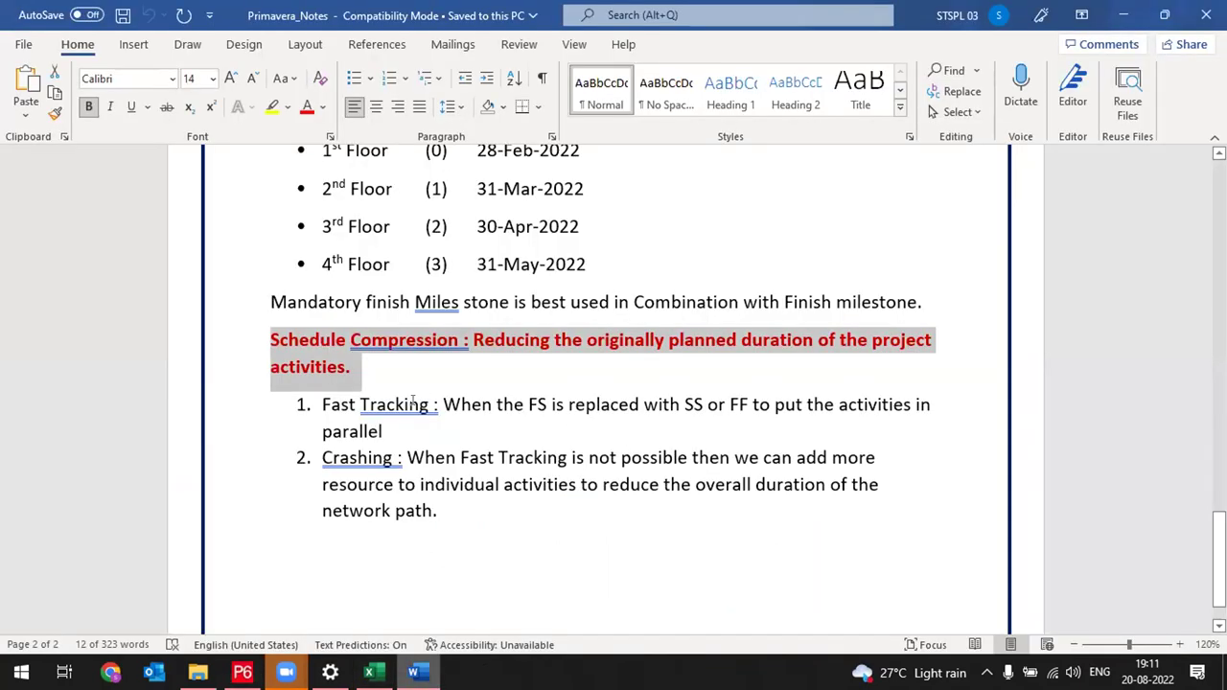
Complete the Fast Tracking note with "execution track.", save the document and highlight the Crashing definition
left_click_drag(391, 432, 326, 385)
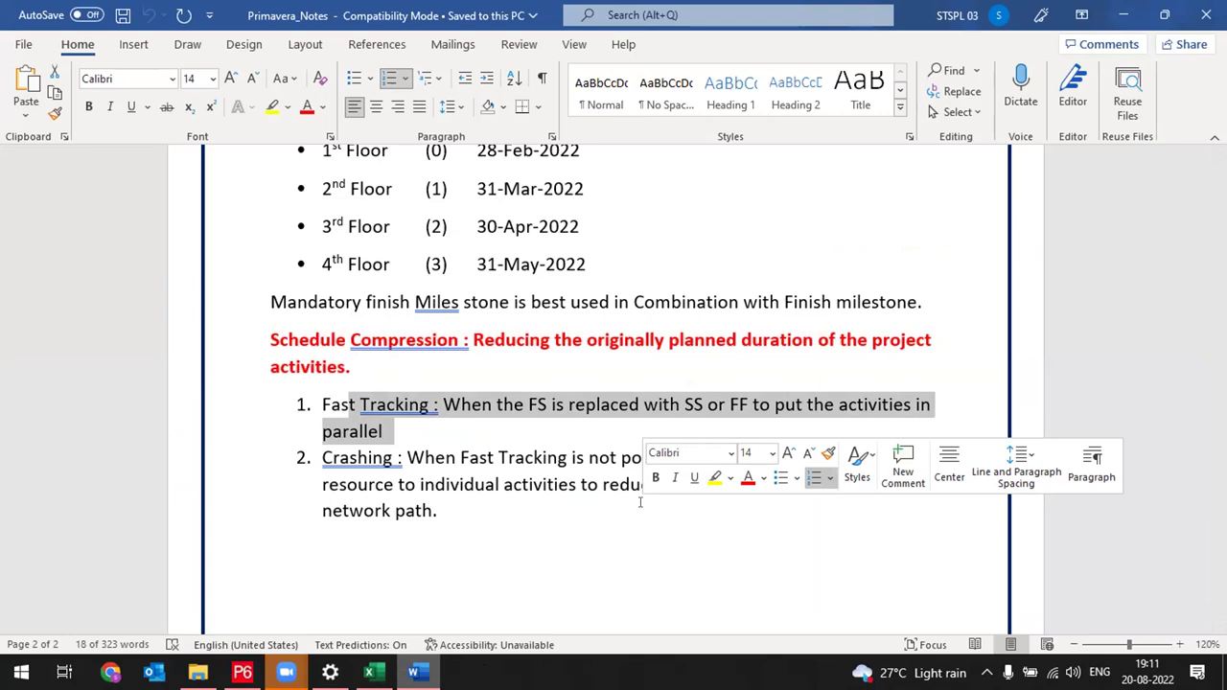
left_click(390, 435)
type("execution")
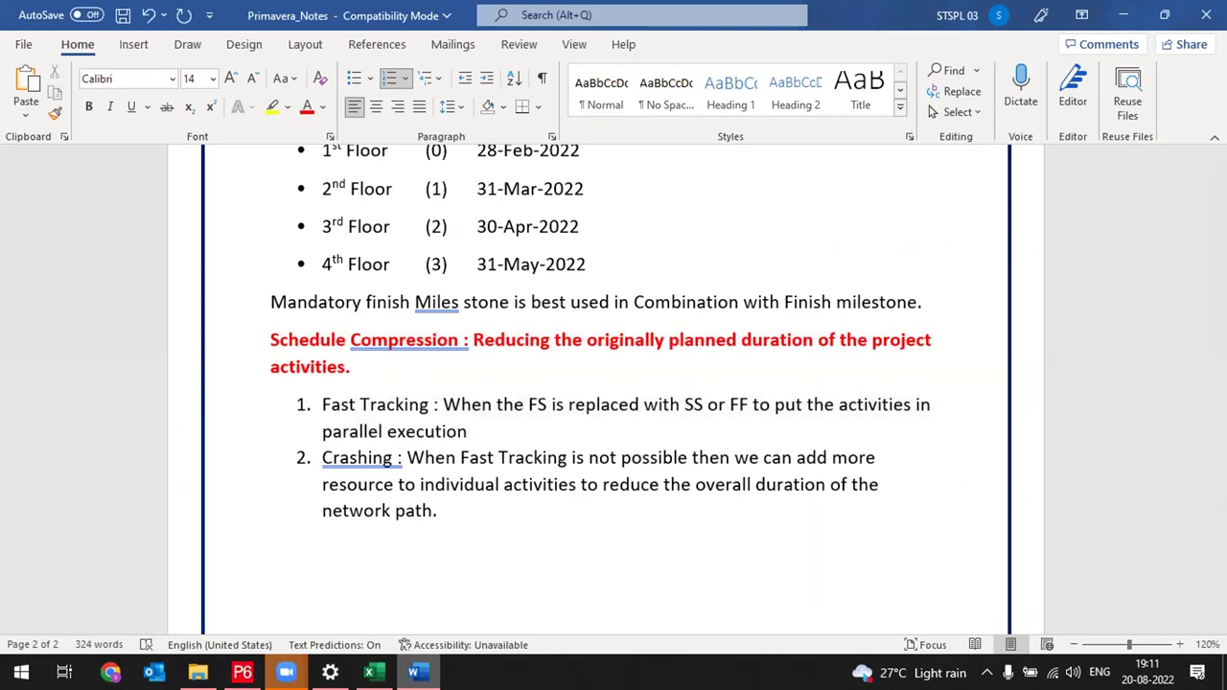
type(" track.")
key("ctrl+s")
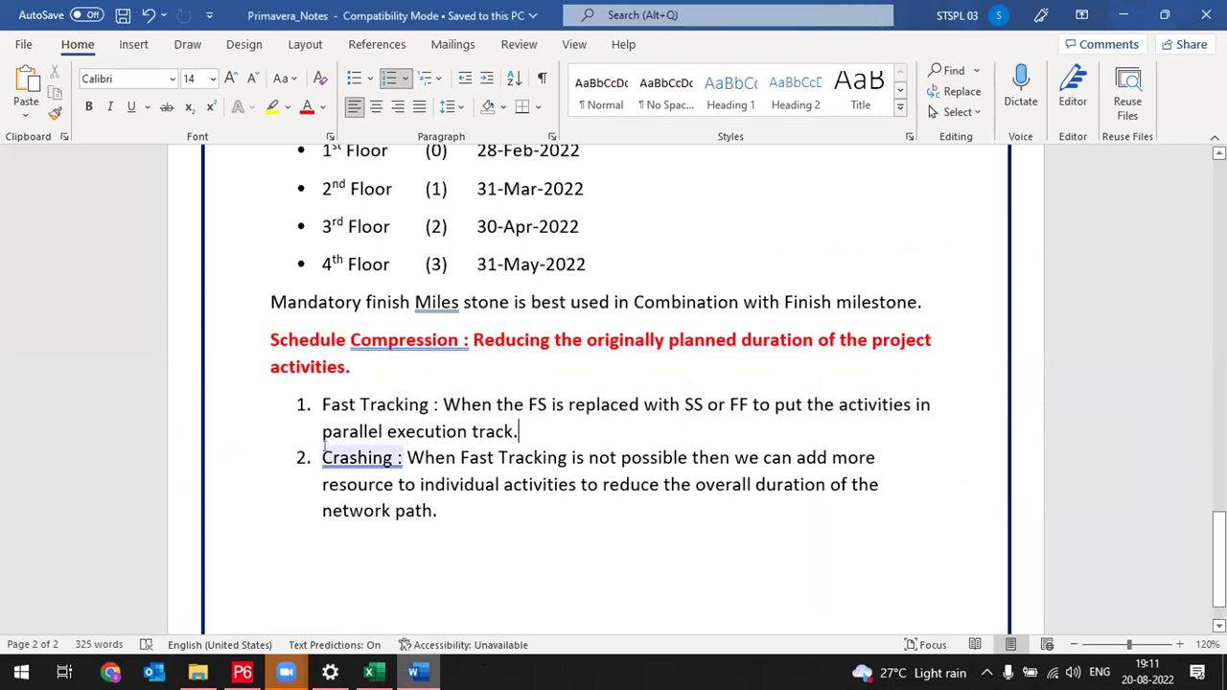
left_click_drag(319, 458, 442, 498)
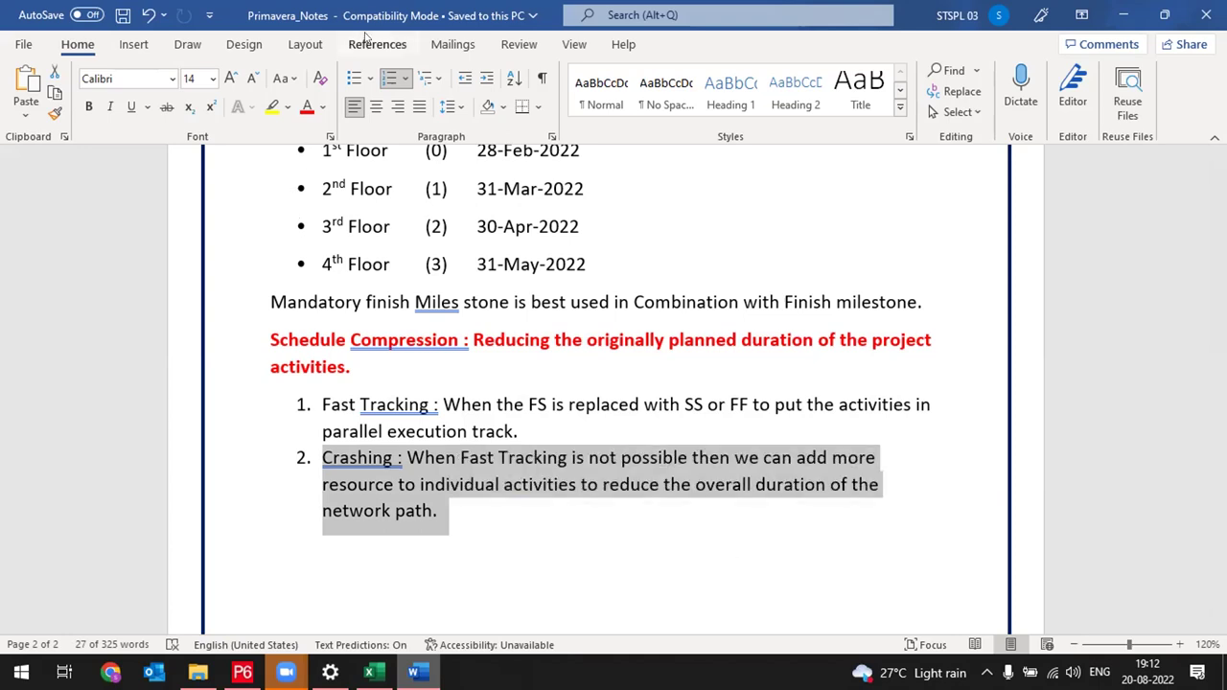
Switch to Primavera P6, show the relationship details of Task A (A1040) and enlarge the activity table down to A1110
key("alt+Tab")
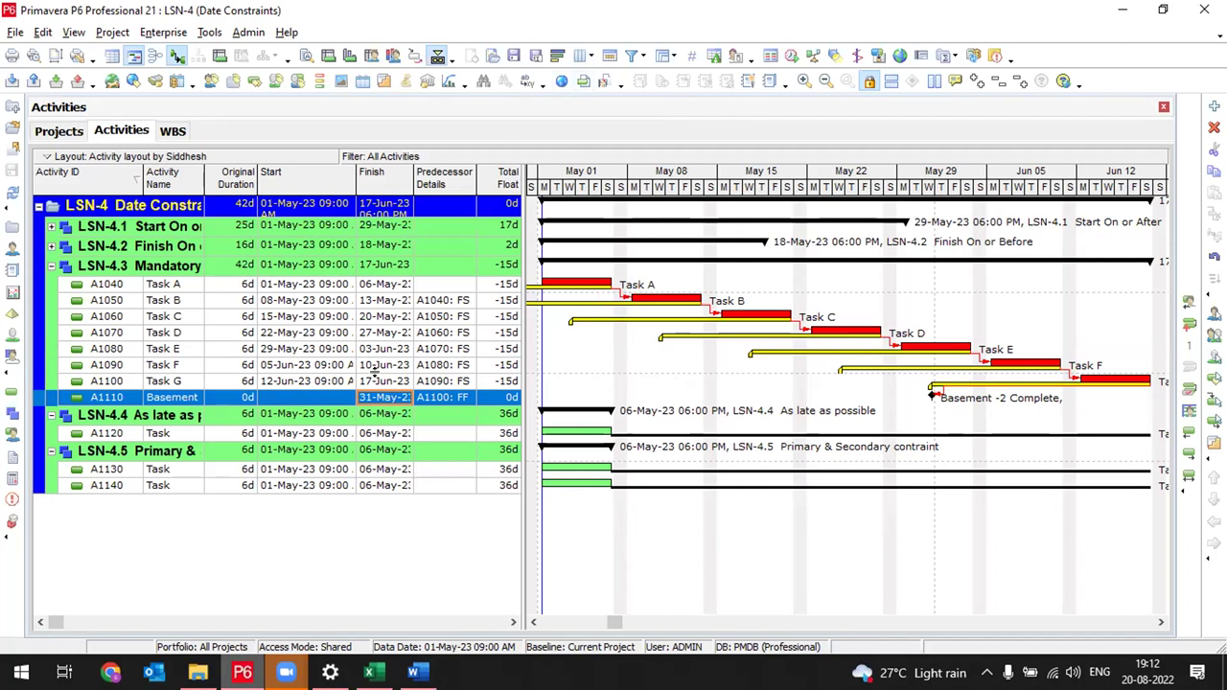
left_click(169, 285)
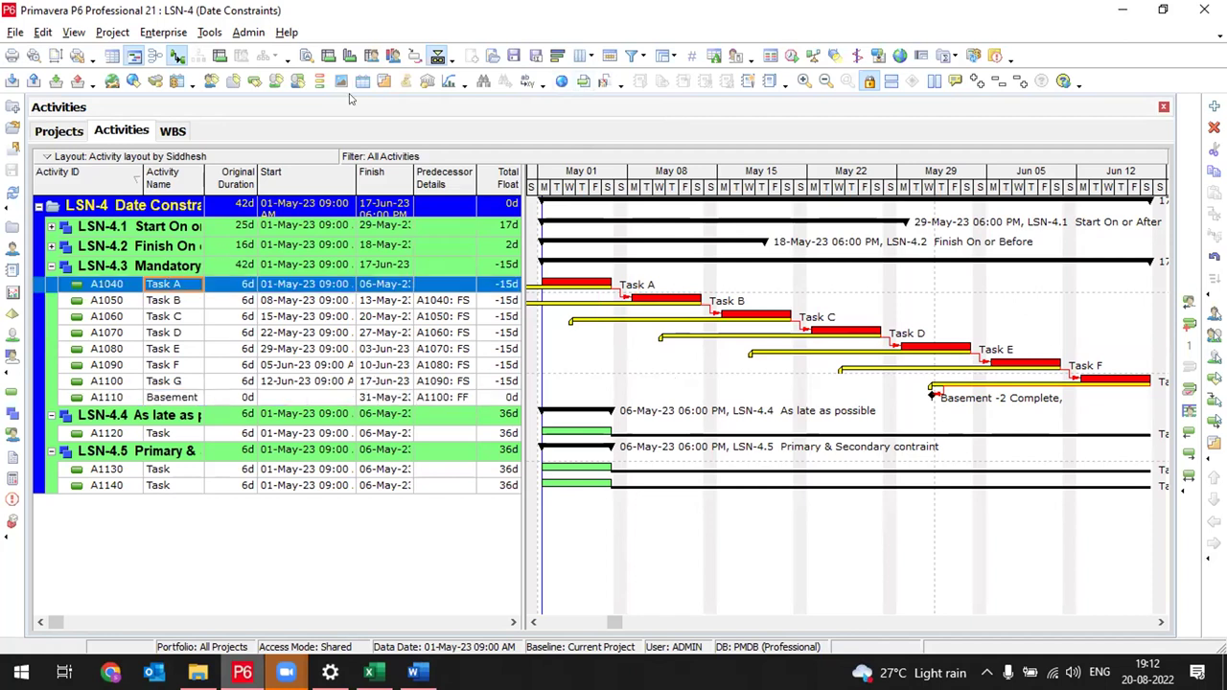
left_click(306, 54)
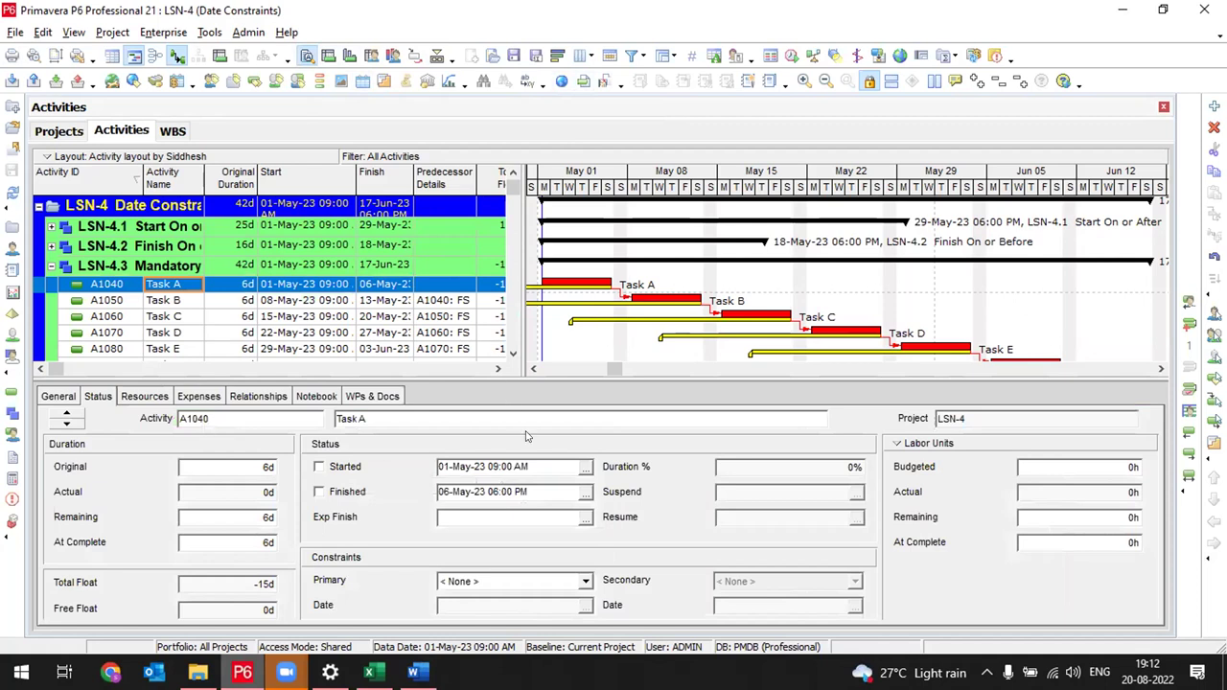
left_click_drag(419, 370, 431, 415)
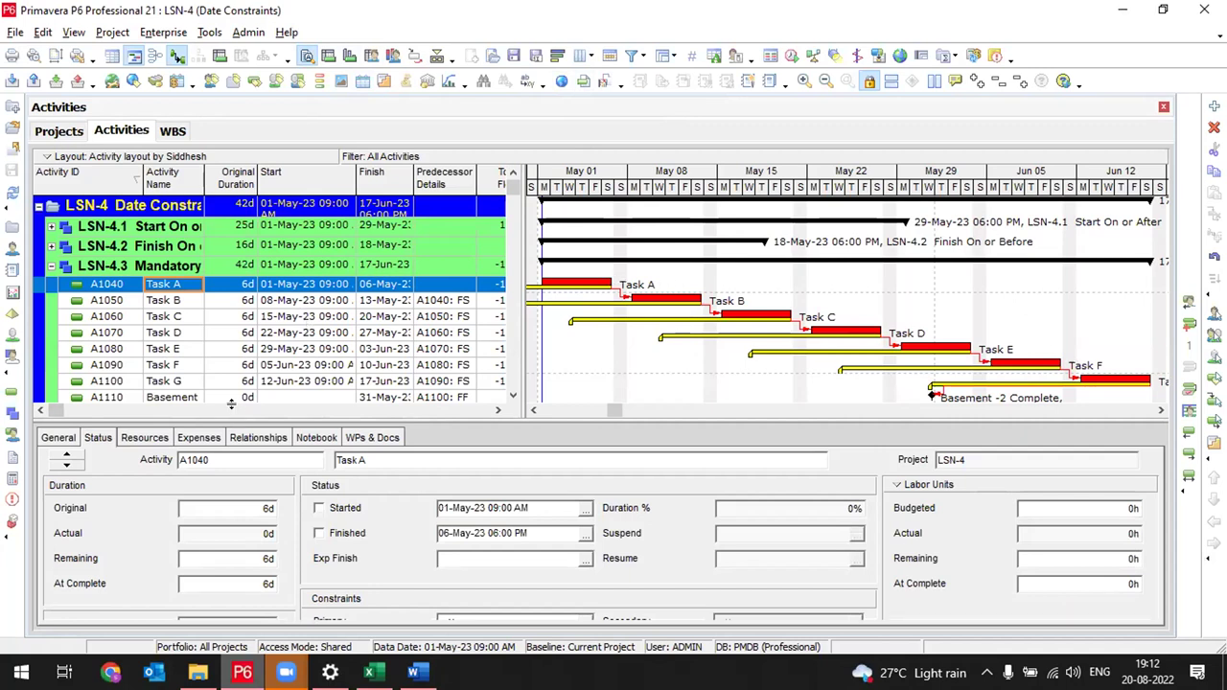
left_click(258, 437)
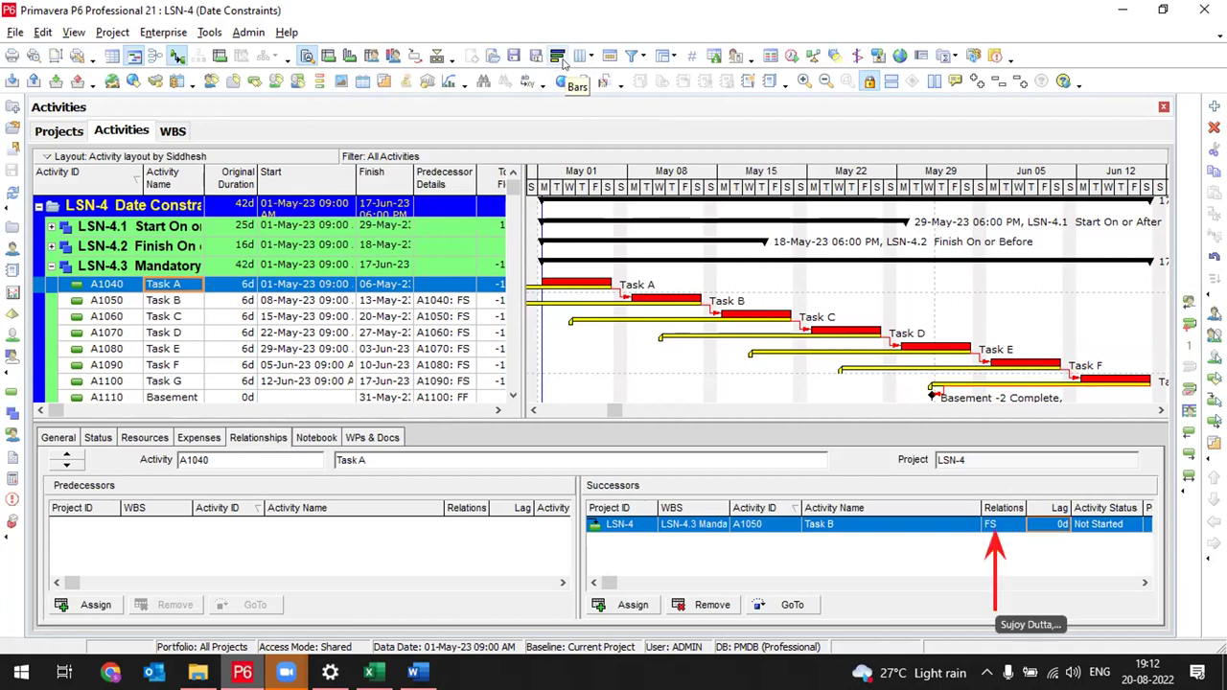
Change Task A's successor relationship to Task B to SS and widen the activity table to show Total Float
left_click(996, 525)
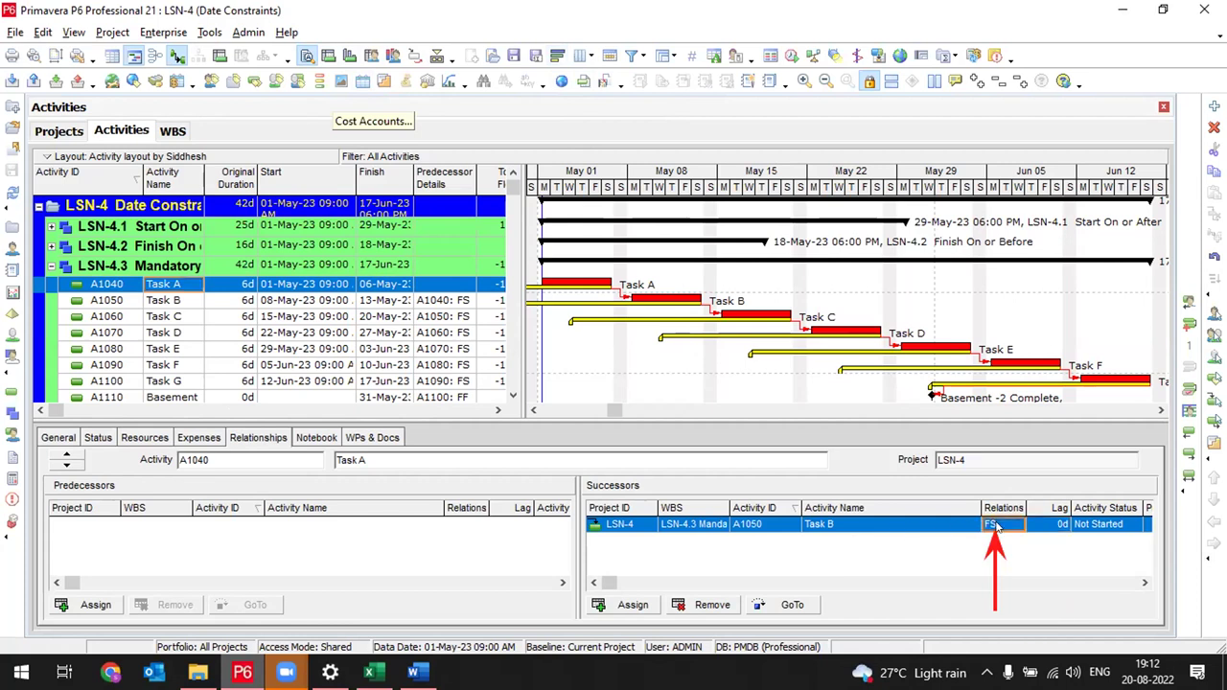
left_click(997, 526)
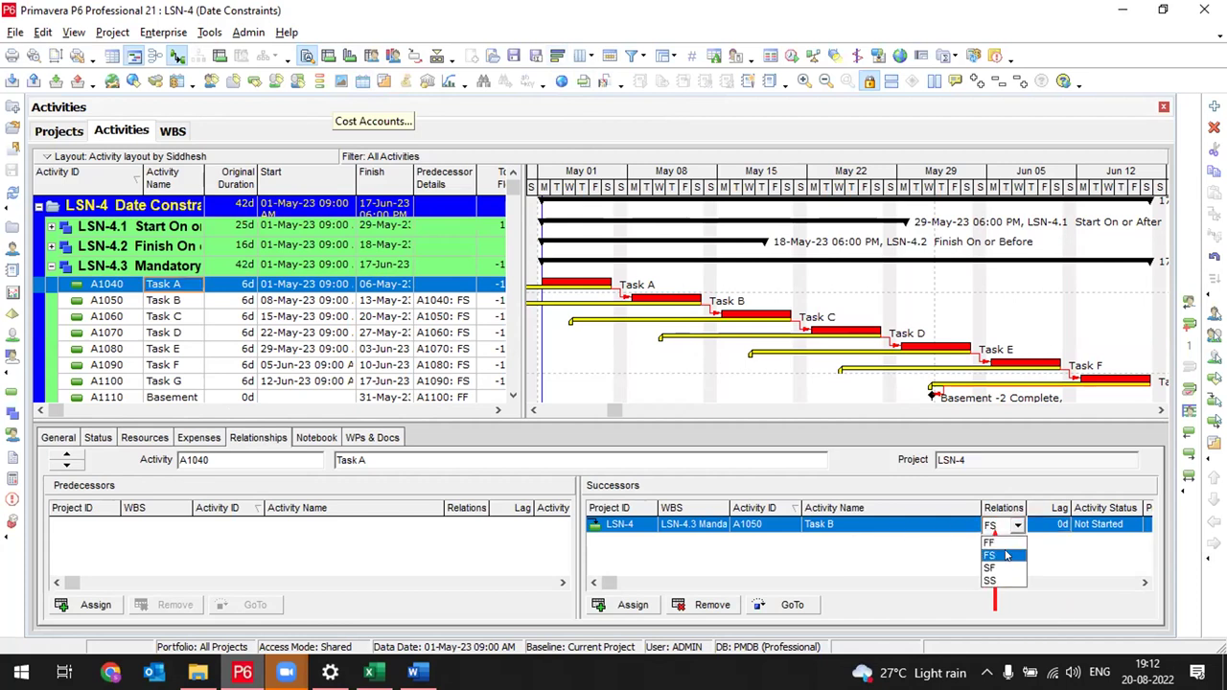
left_click(992, 581)
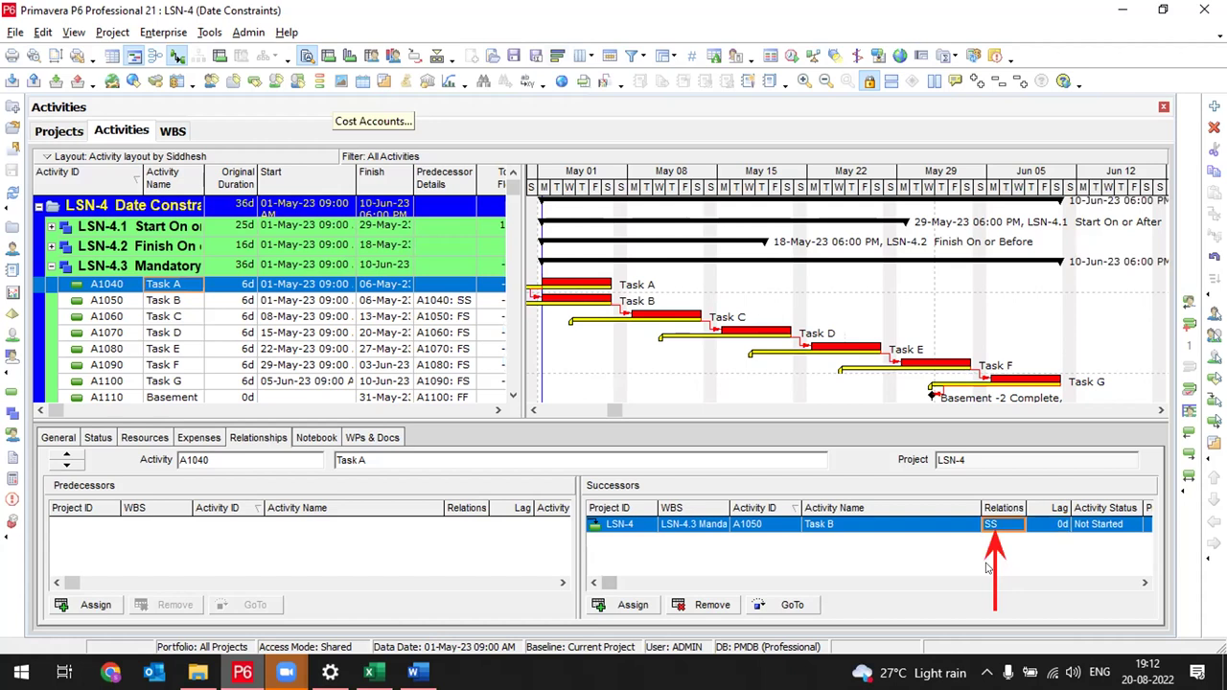
mouse_move(525, 219)
left_mouse_down()
mouse_move(565, 222)
mouse_move(530, 216)
left_mouse_up()
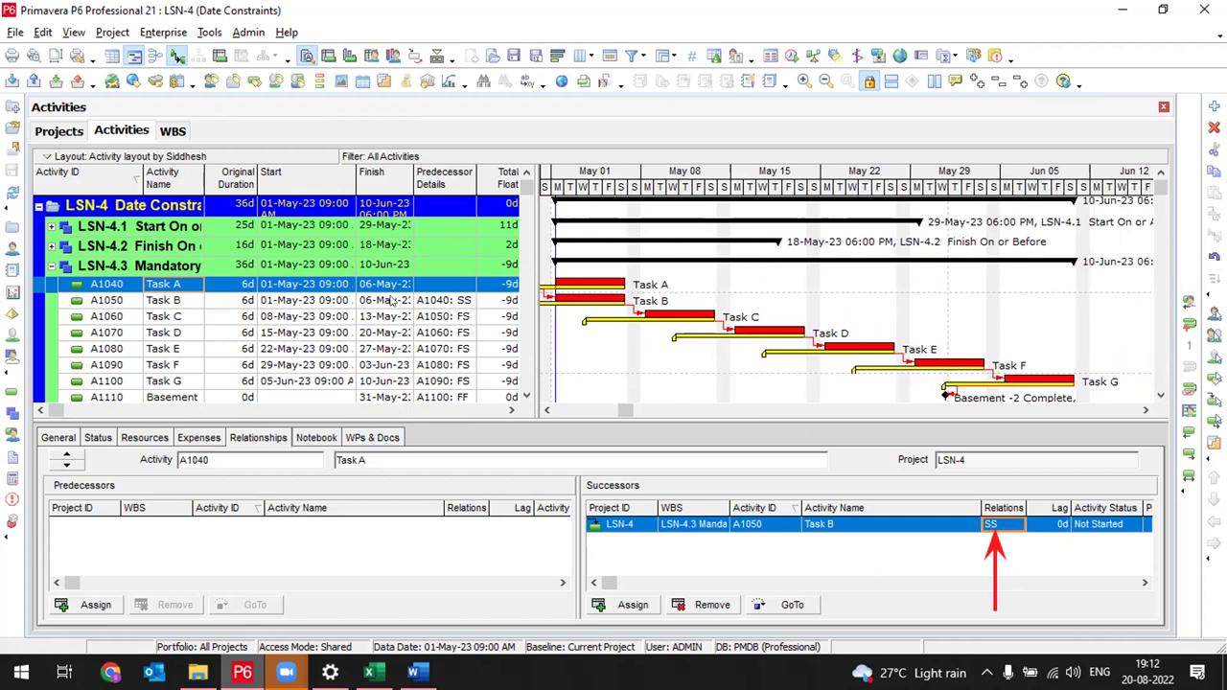
Change the predecessor relationship from Task C to Task D (A1070) to FF
left_click(391, 301)
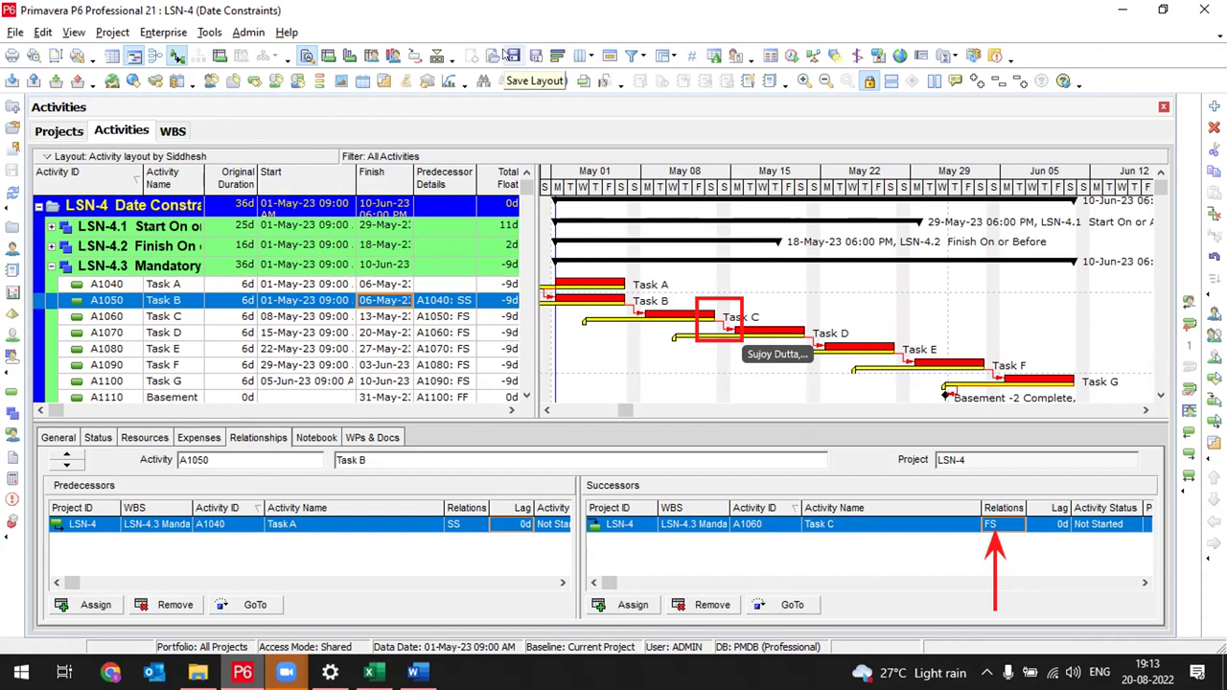
left_click(181, 332)
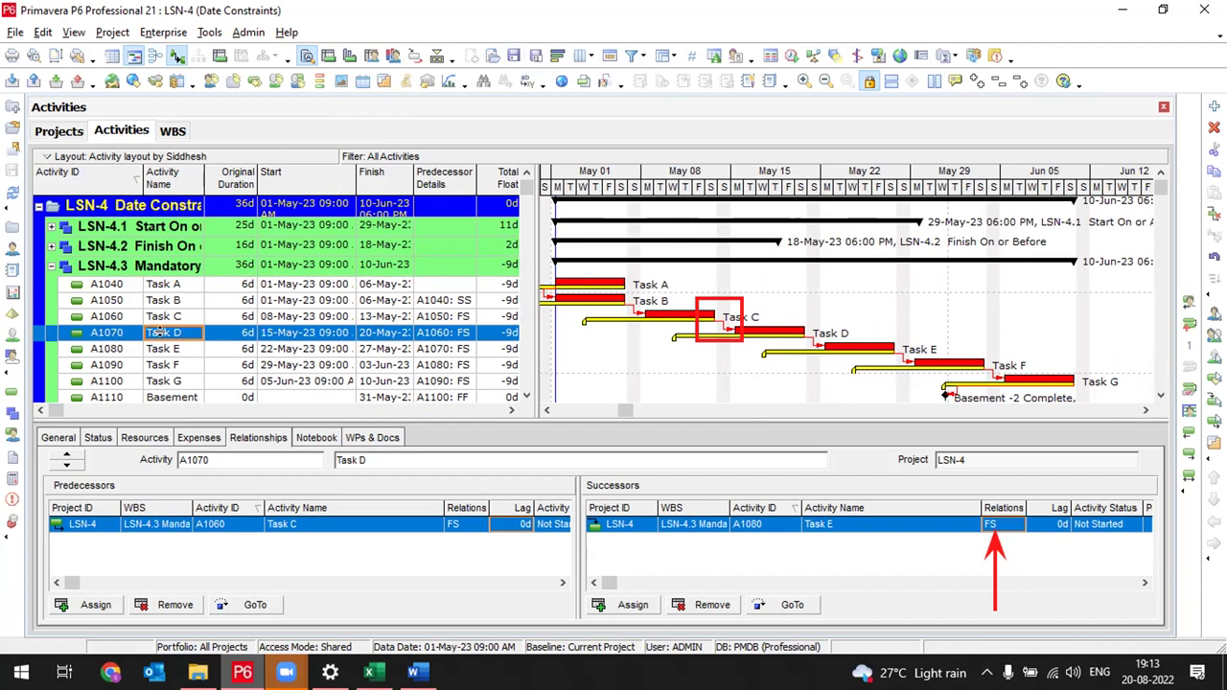
left_click(996, 525)
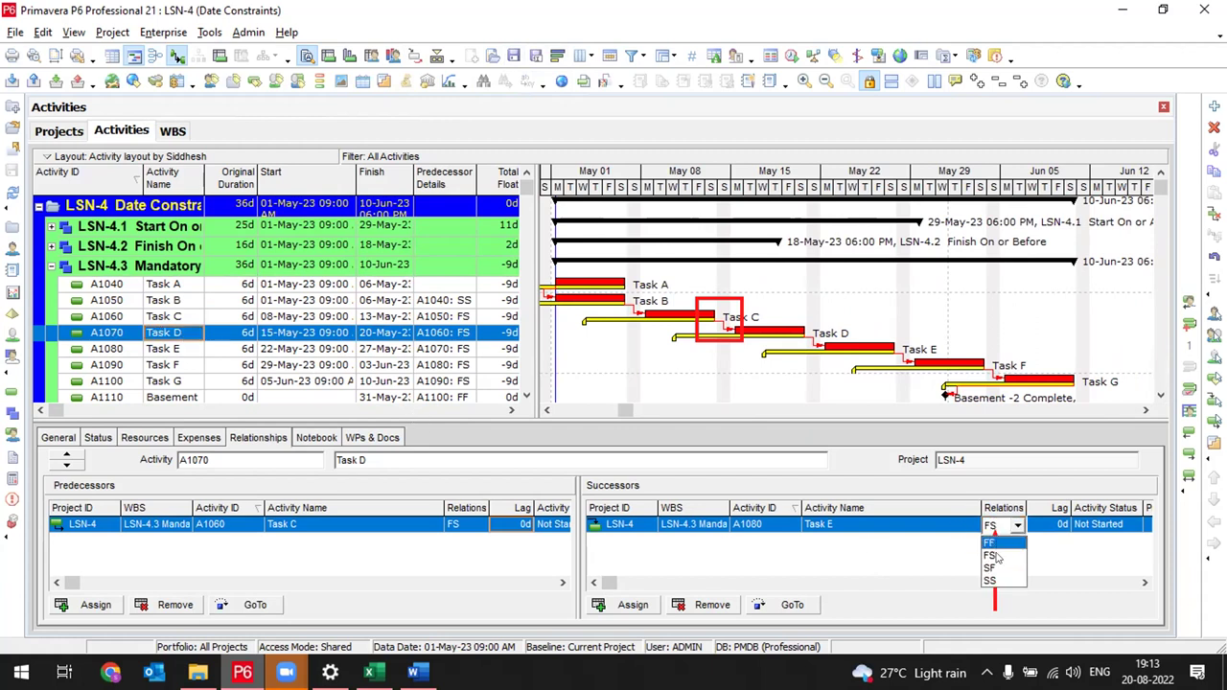
left_click(461, 529)
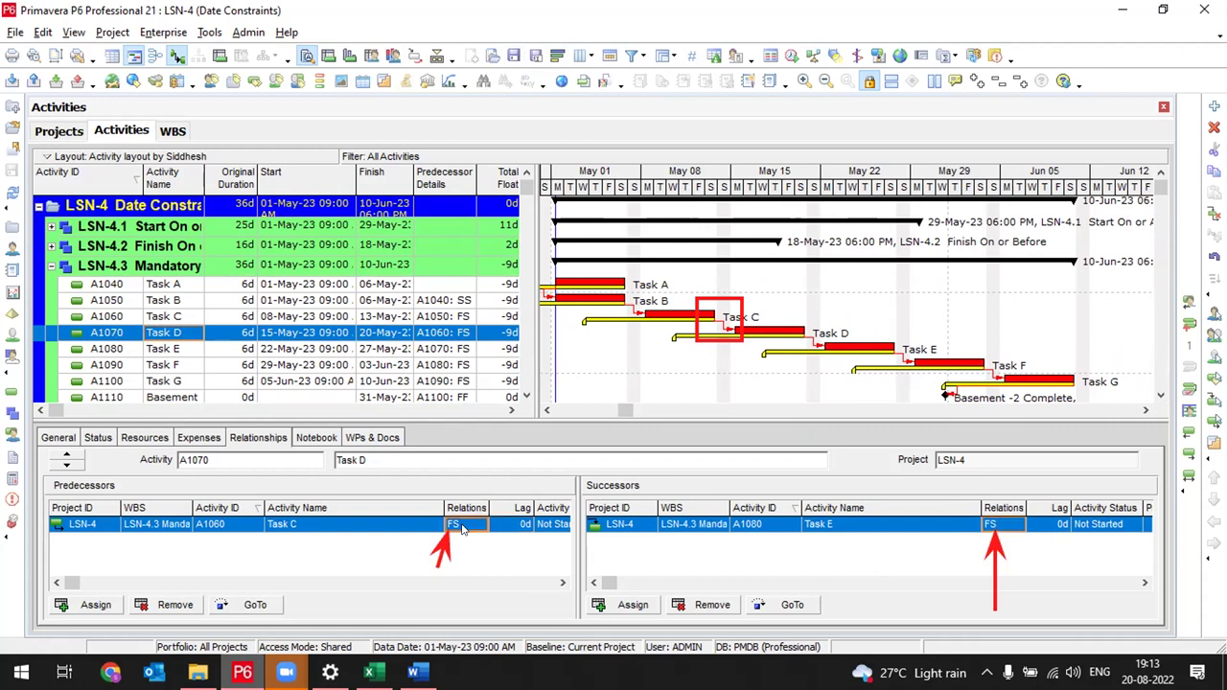
left_click(462, 529)
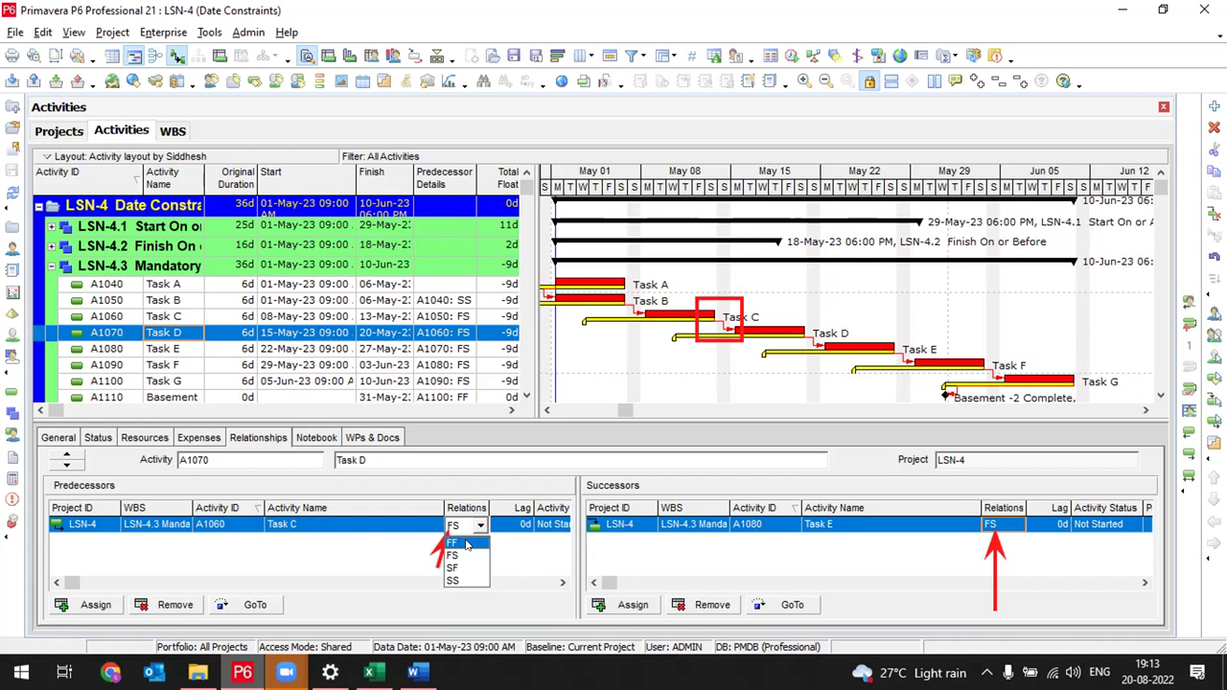
left_click(467, 544)
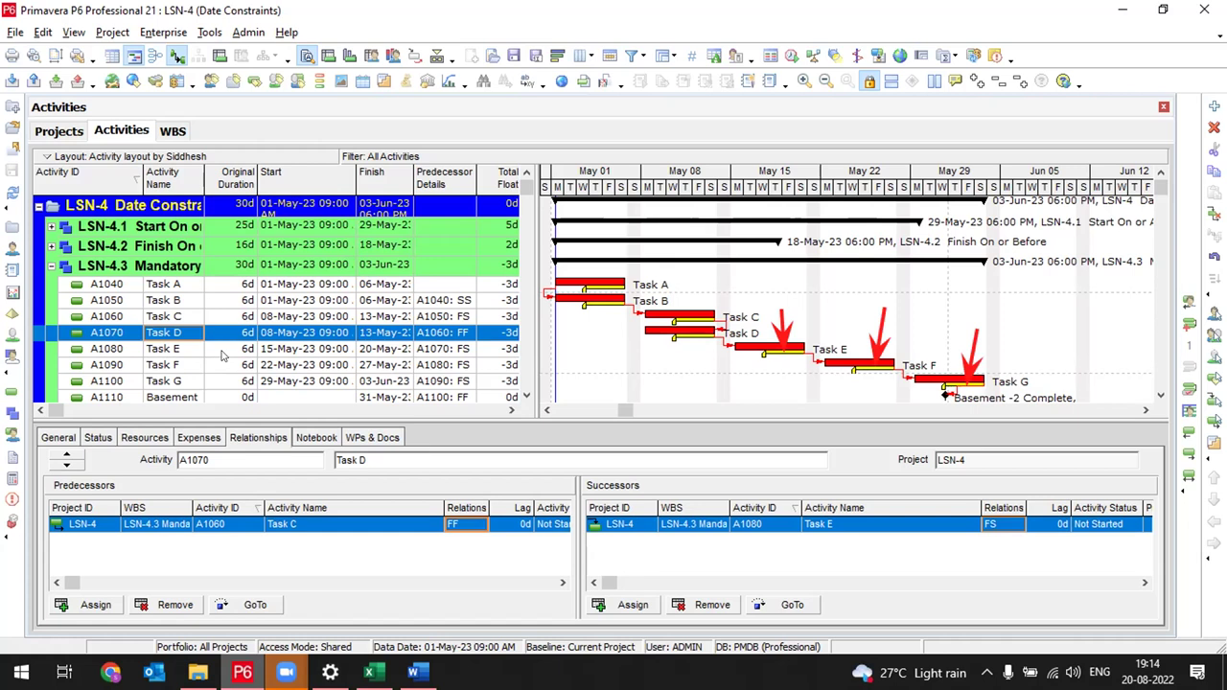
Set the original duration of Tasks E, G and F to 4 days each and widen the Activity Name column
left_click(221, 353)
type("4")
key("Return")
left_click(237, 381)
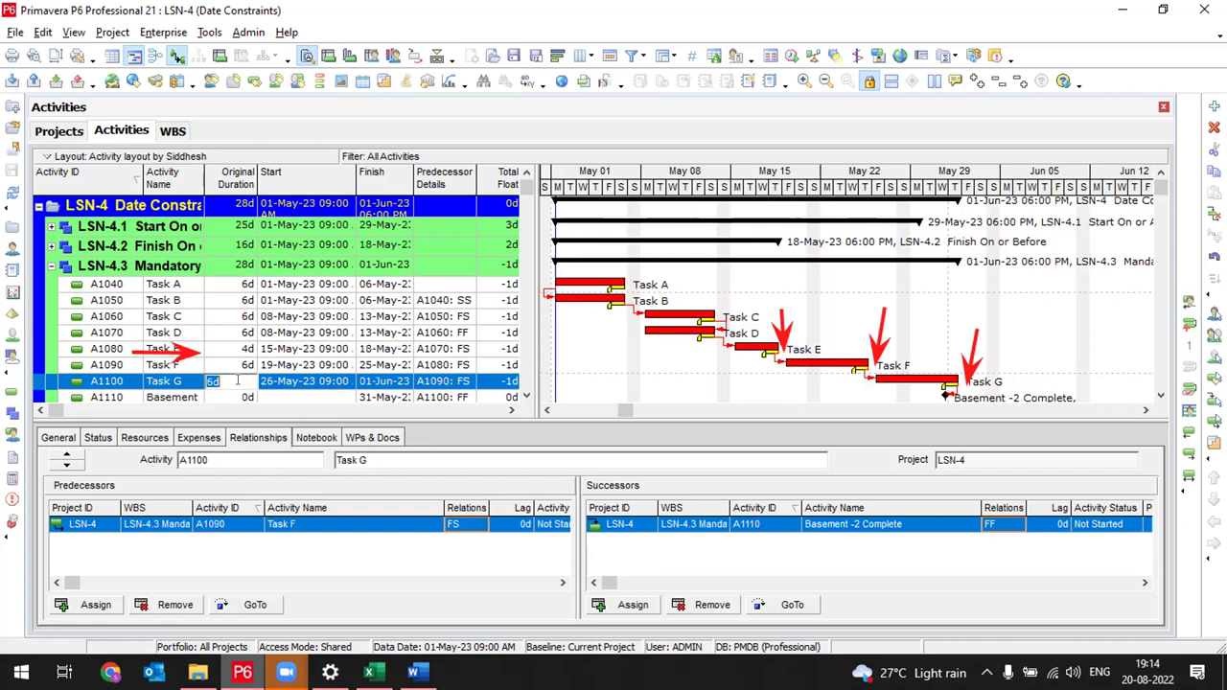
type("4")
key("Return")
left_click(242, 365)
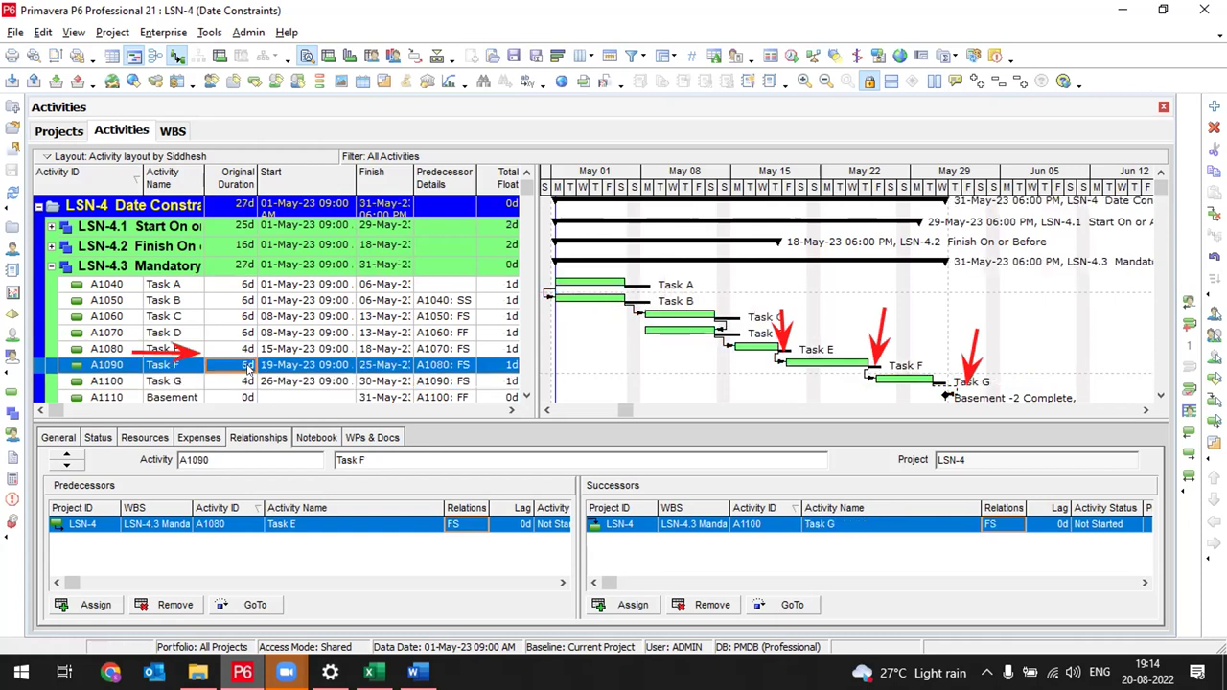
type("4")
key("Return")
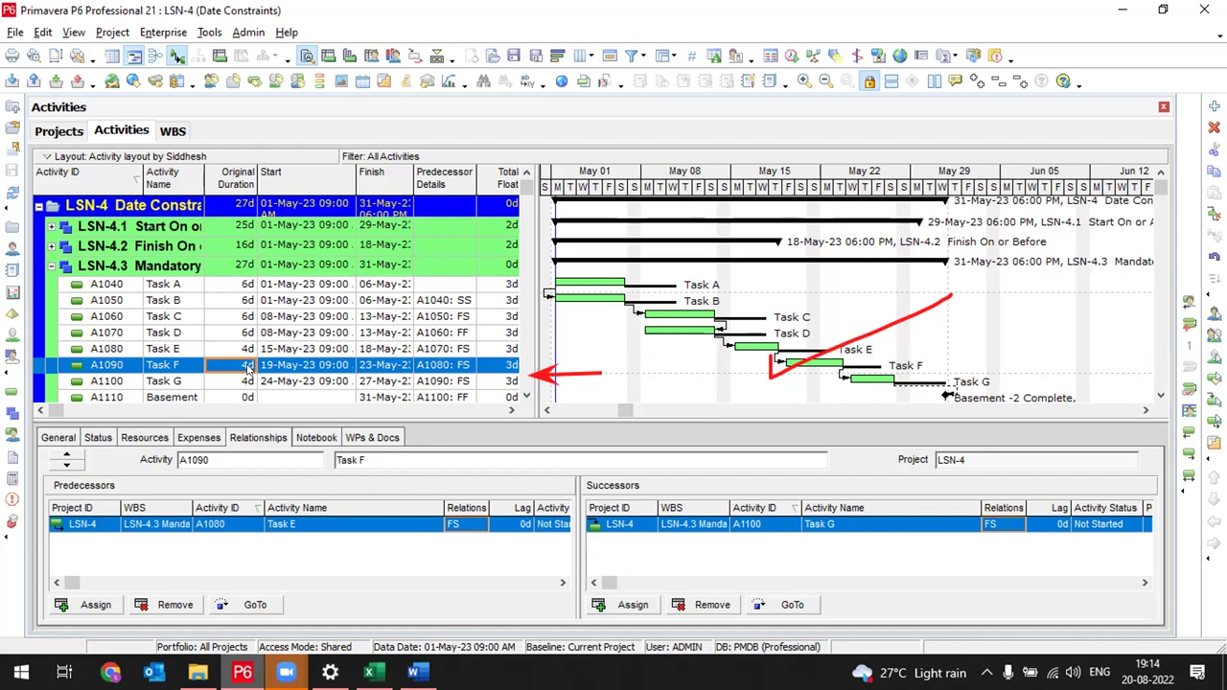
left_click_drag(204, 172, 218, 175)
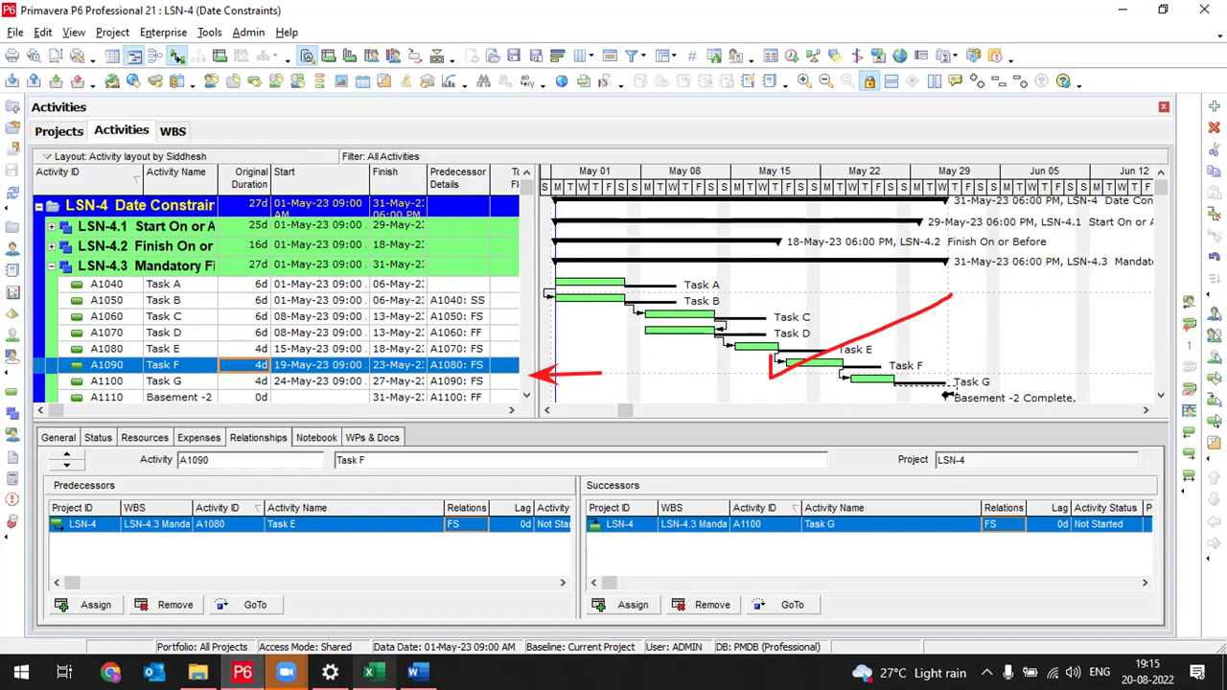
Switch to the Primavera_Notes Excel workbook and examine the Shopping Mall Project milestones on the Mandatory Finish sheet
left_click(369, 672)
left_click(506, 582)
key("alt+Tab")
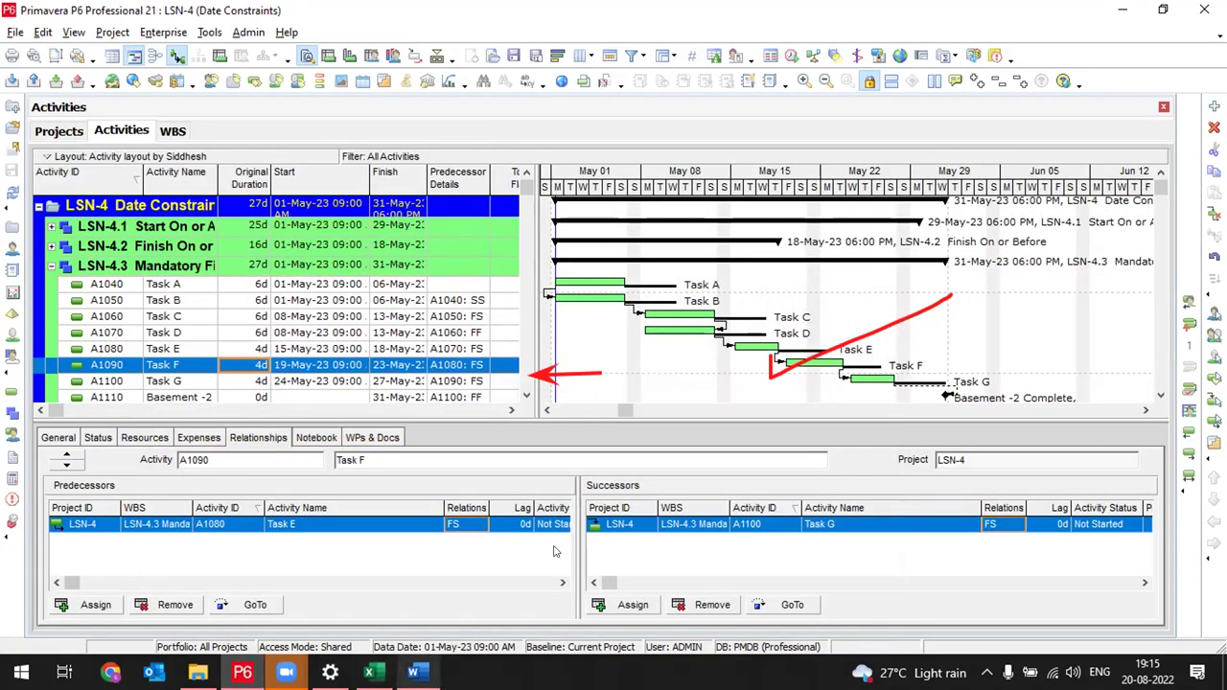
key("alt+Tab")
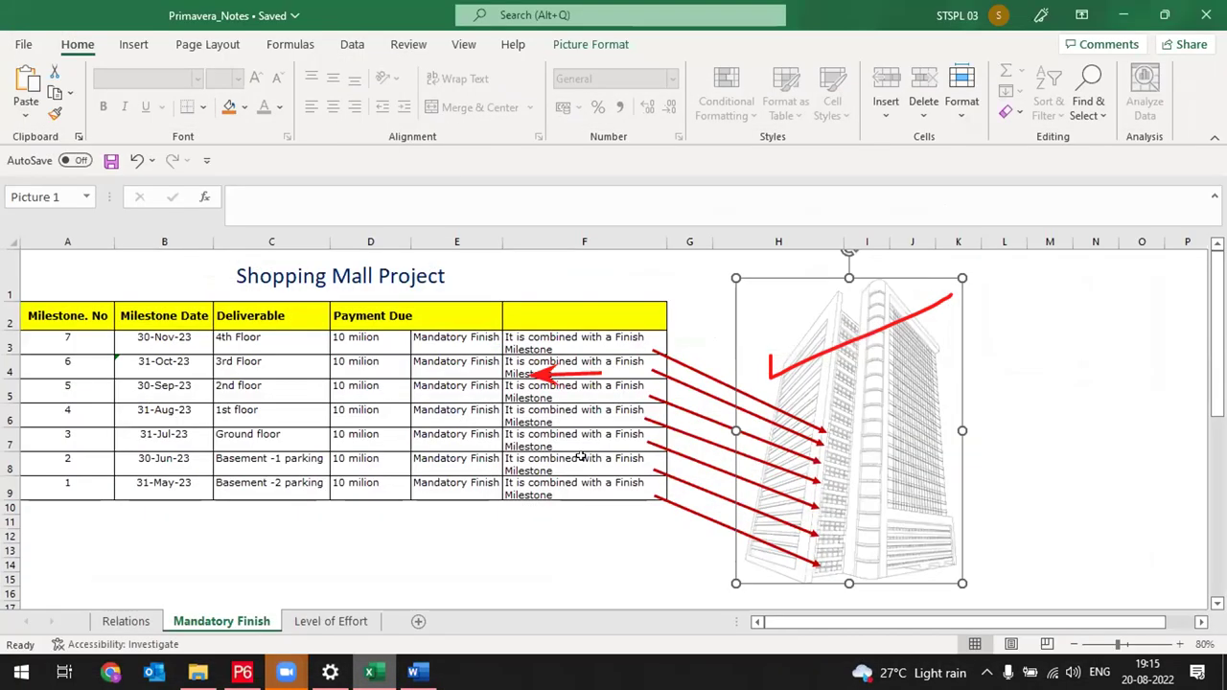
left_click(589, 562)
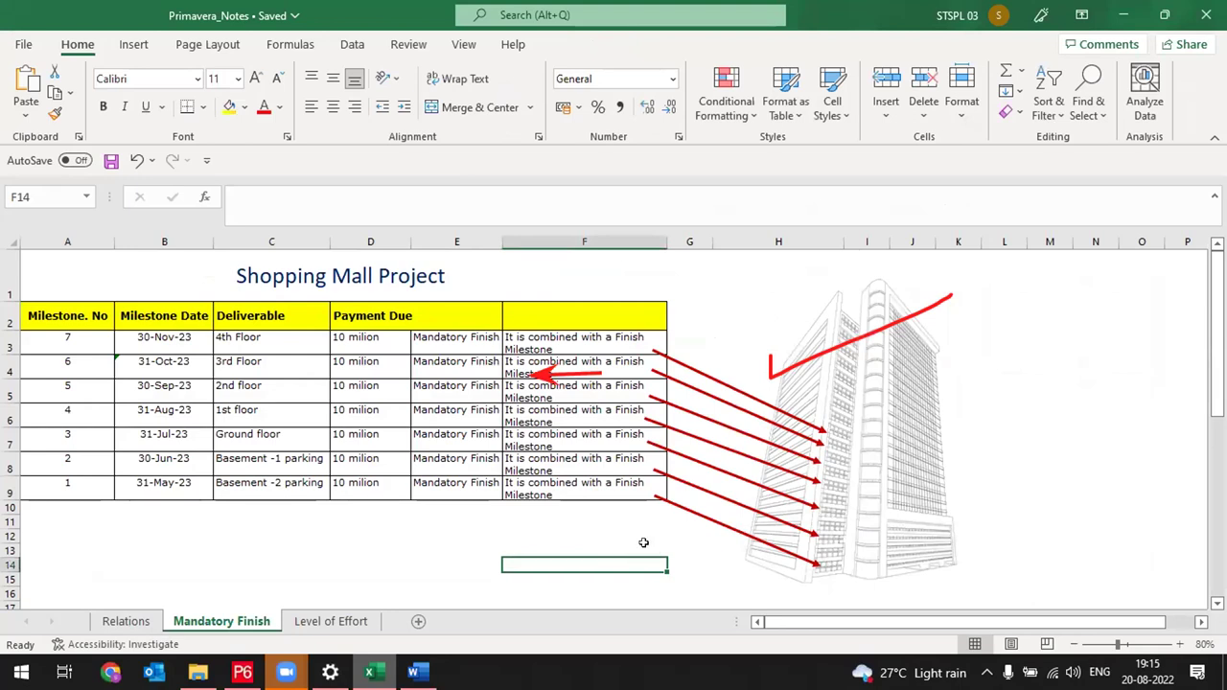
left_click(1050, 486)
left_click(1038, 543)
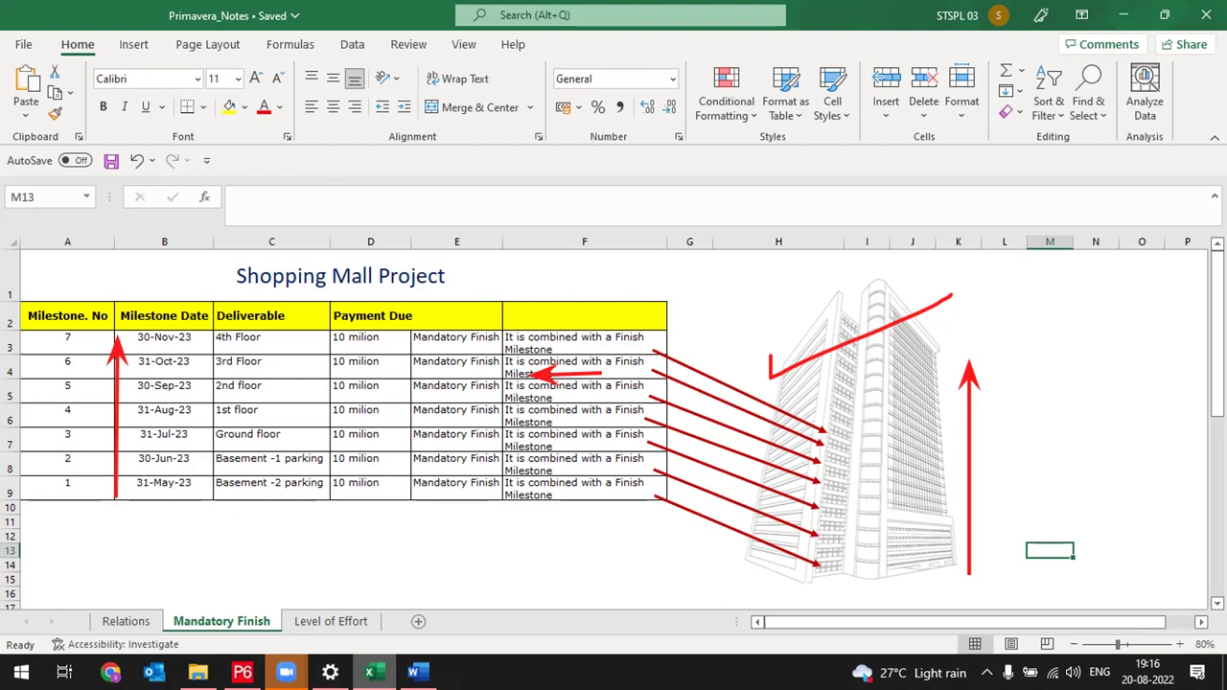
Check the task schedule in Primavera P6 against the Basement -2 parking milestone date in the Excel sheet
left_click(243, 672)
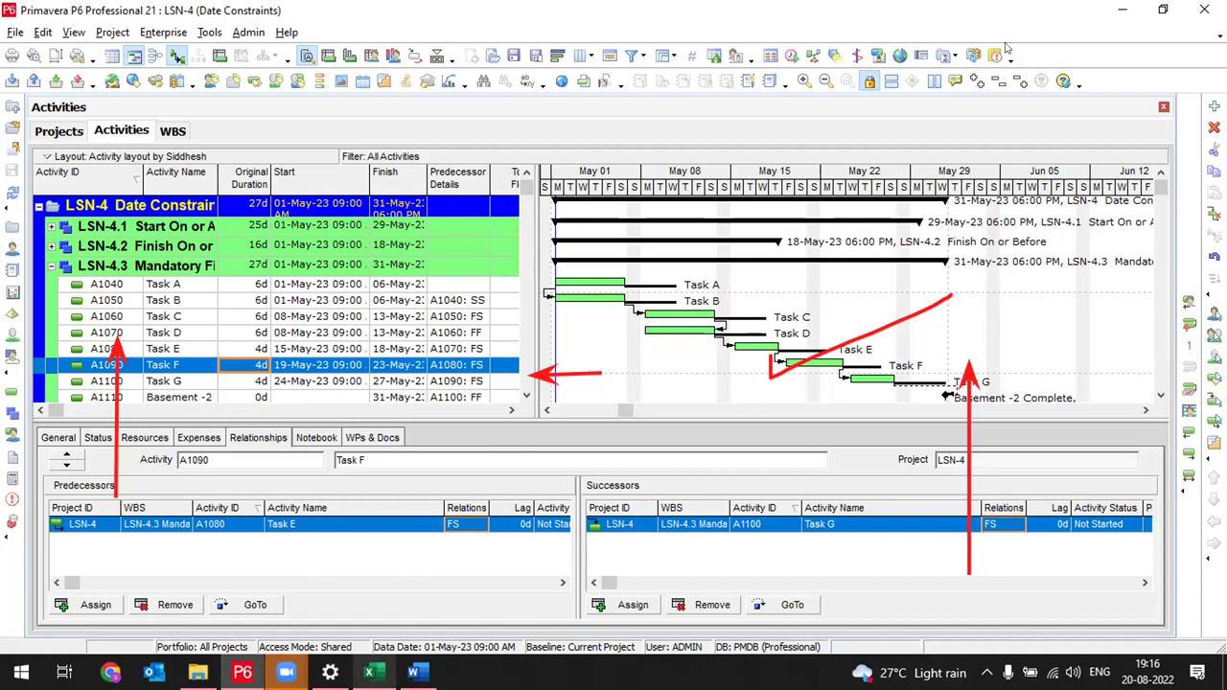
key("Escape")
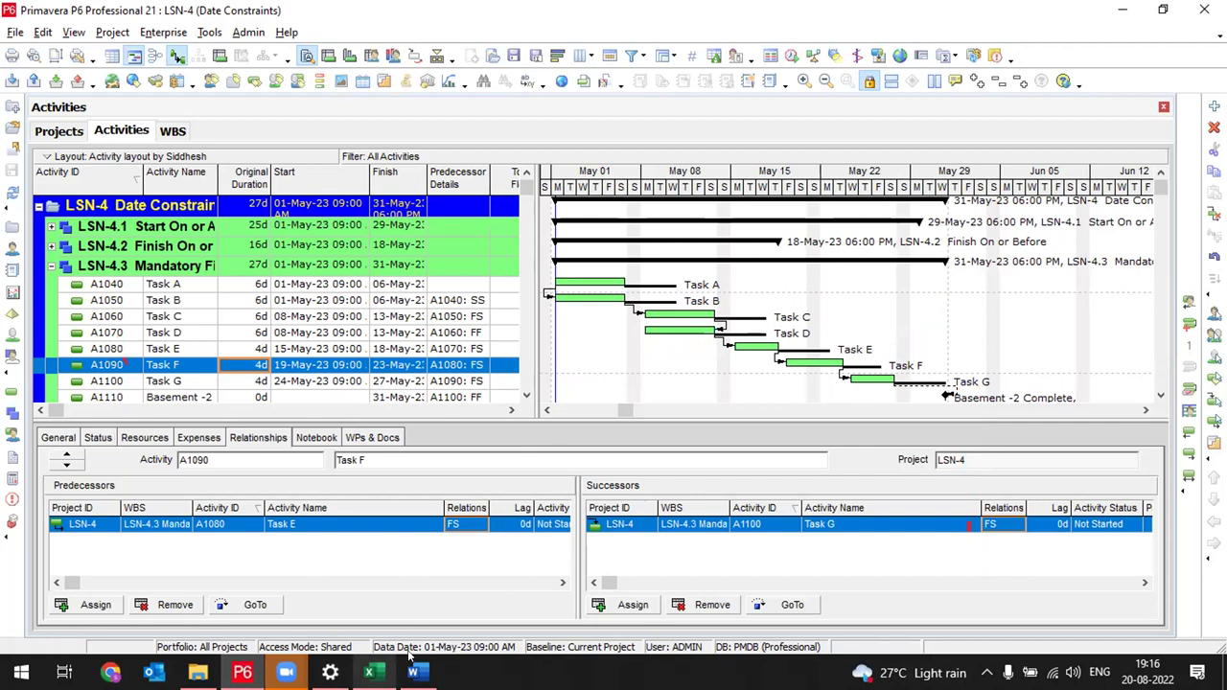
left_click(368, 673)
left_click(163, 486)
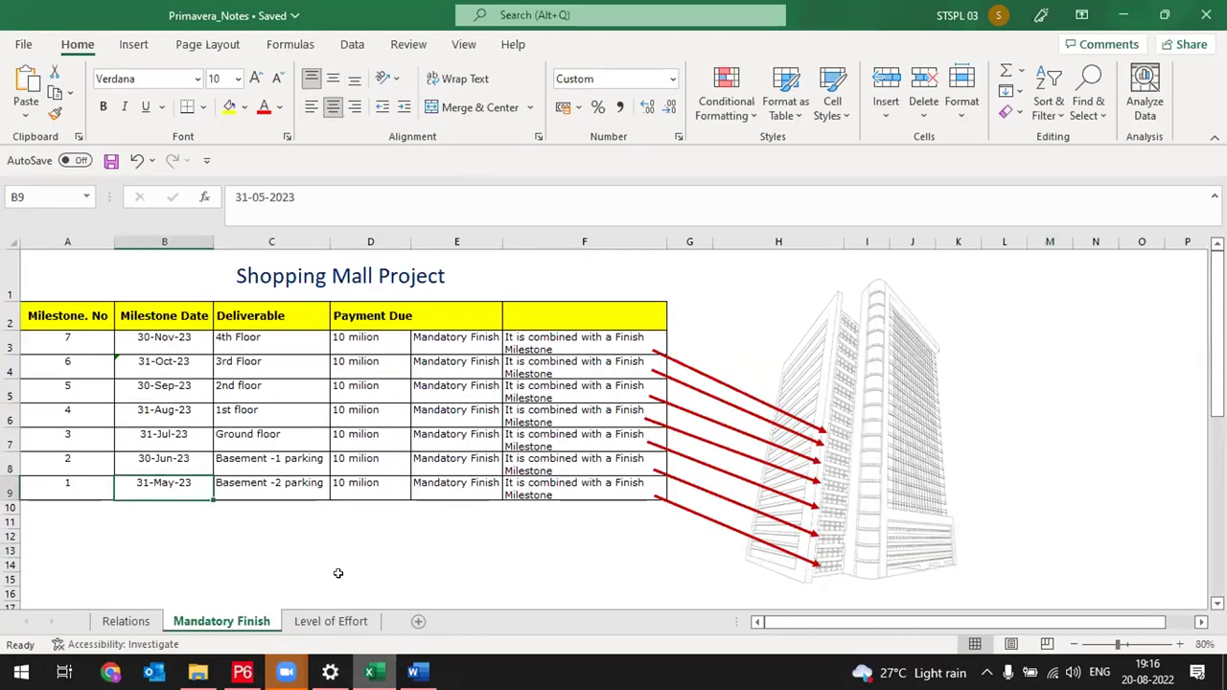
Check the Basement -2 parking and 4th Floor milestone dates on the Mandatory Finish sheet
left_click(11, 491)
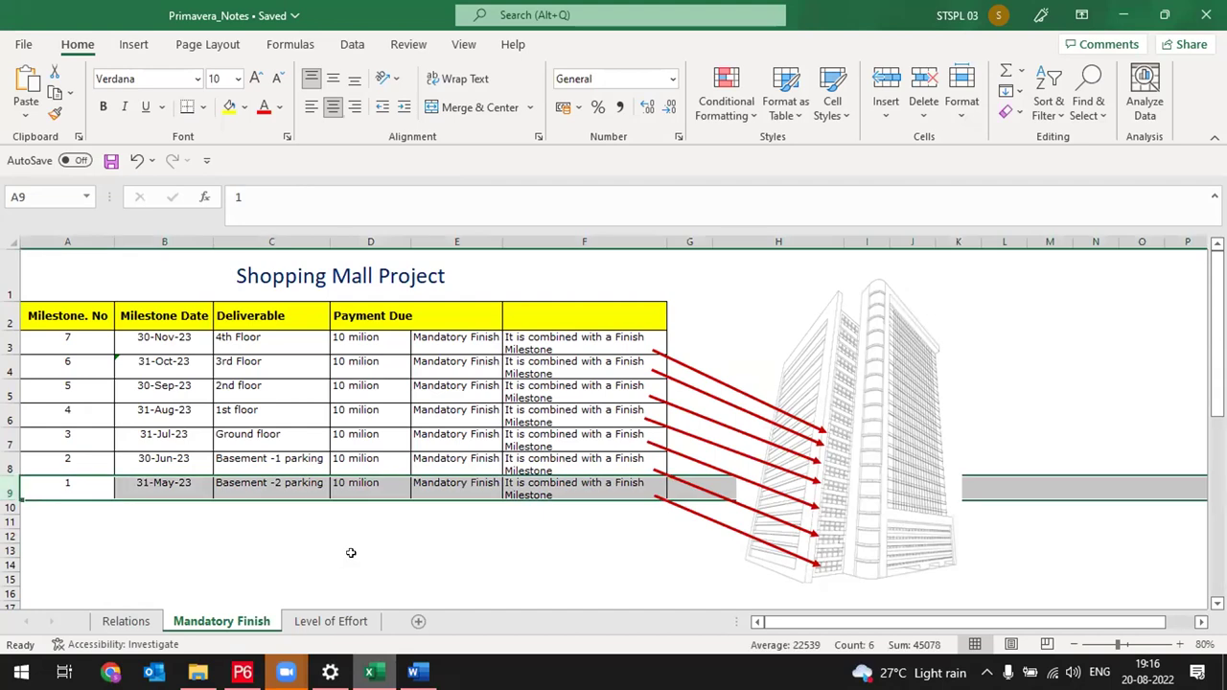
left_click(179, 482)
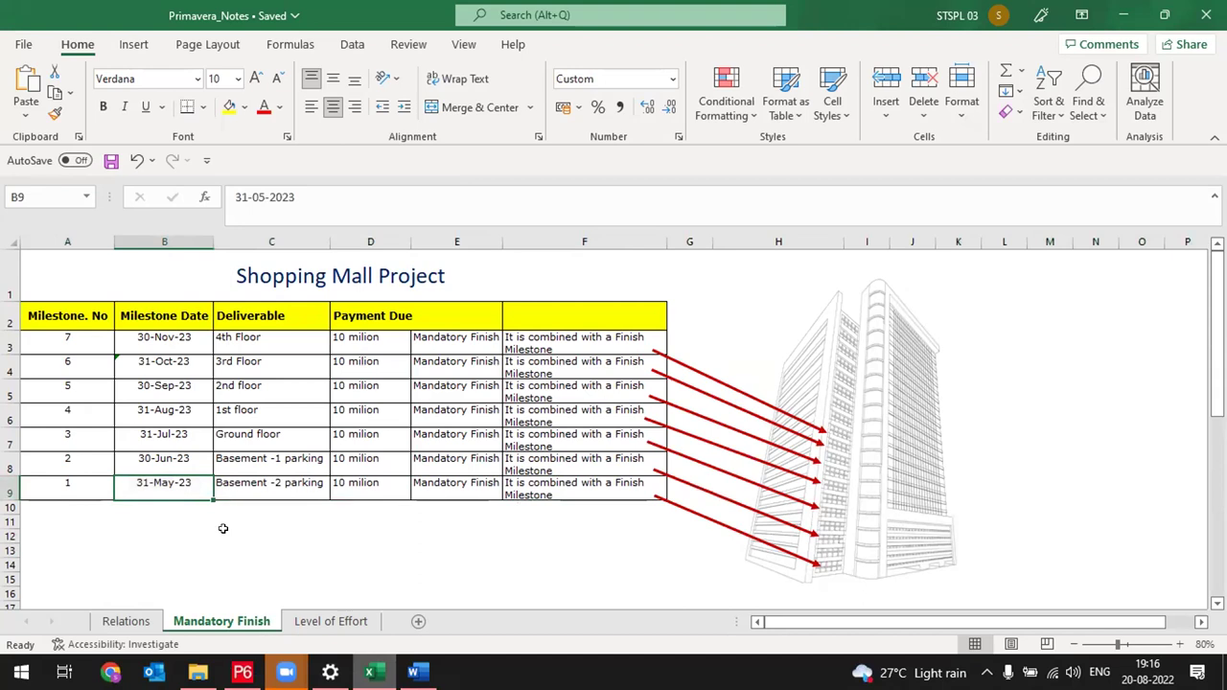
left_click(177, 343)
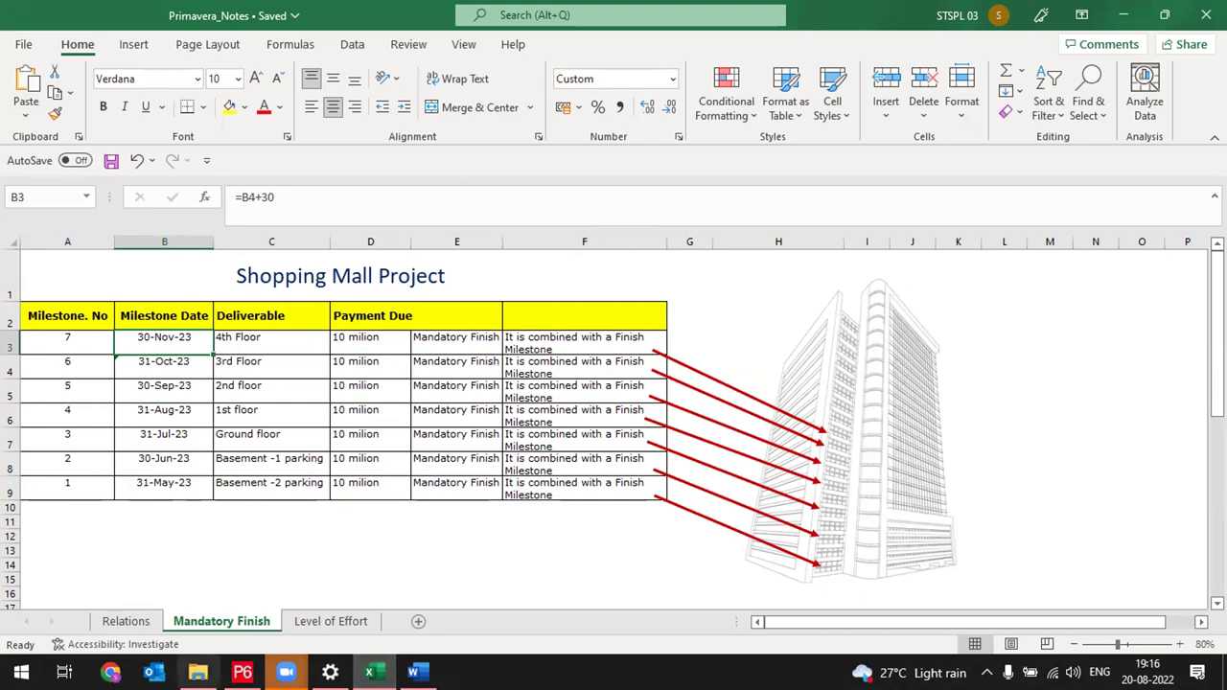
Switch to Primavera P6, hide the activity details and widen the Activity Name column to show the full names
left_click(243, 672)
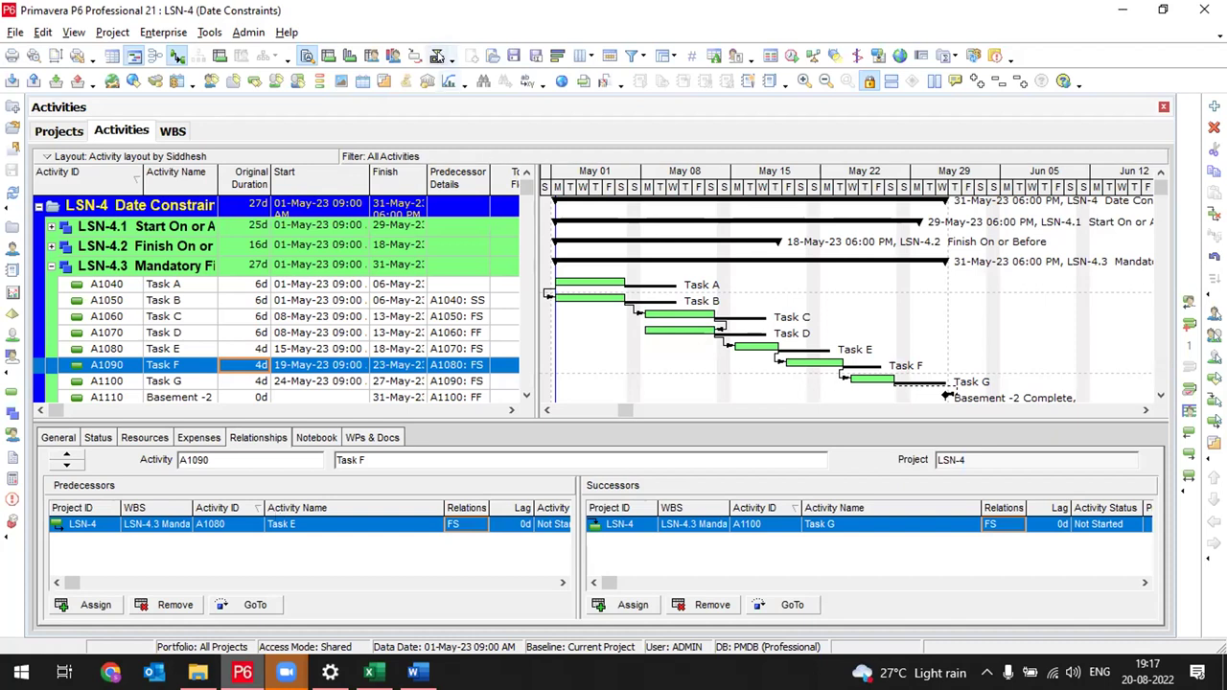
left_click(438, 56)
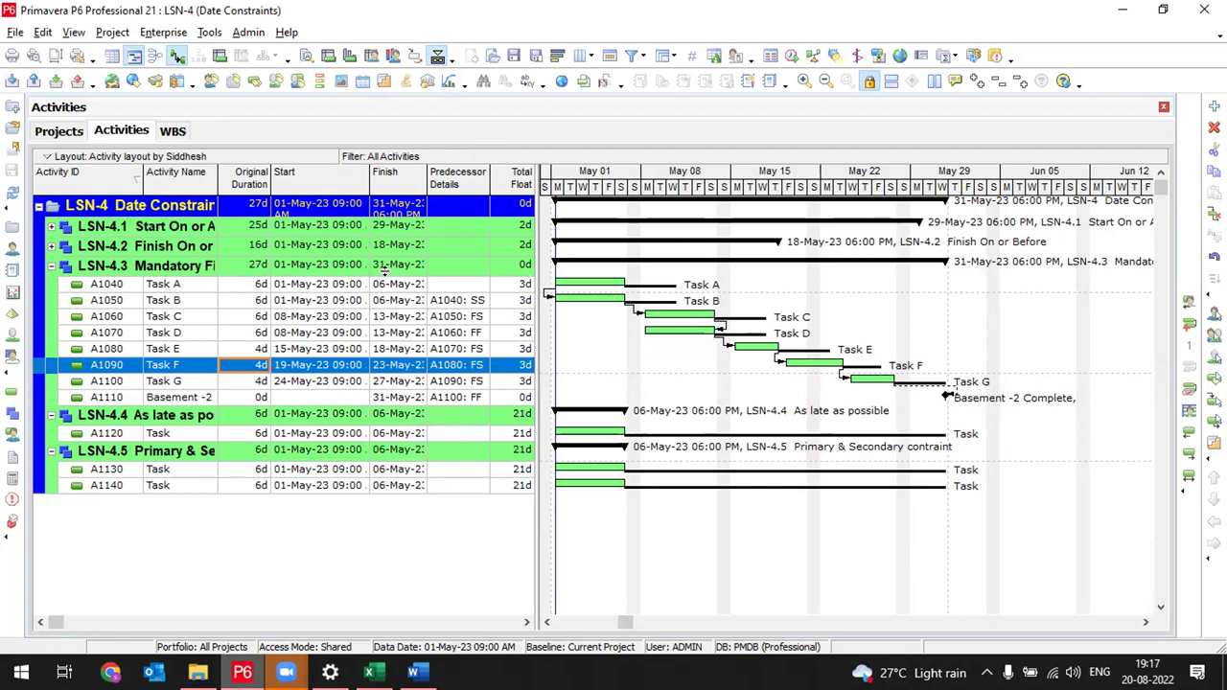
left_click(197, 285)
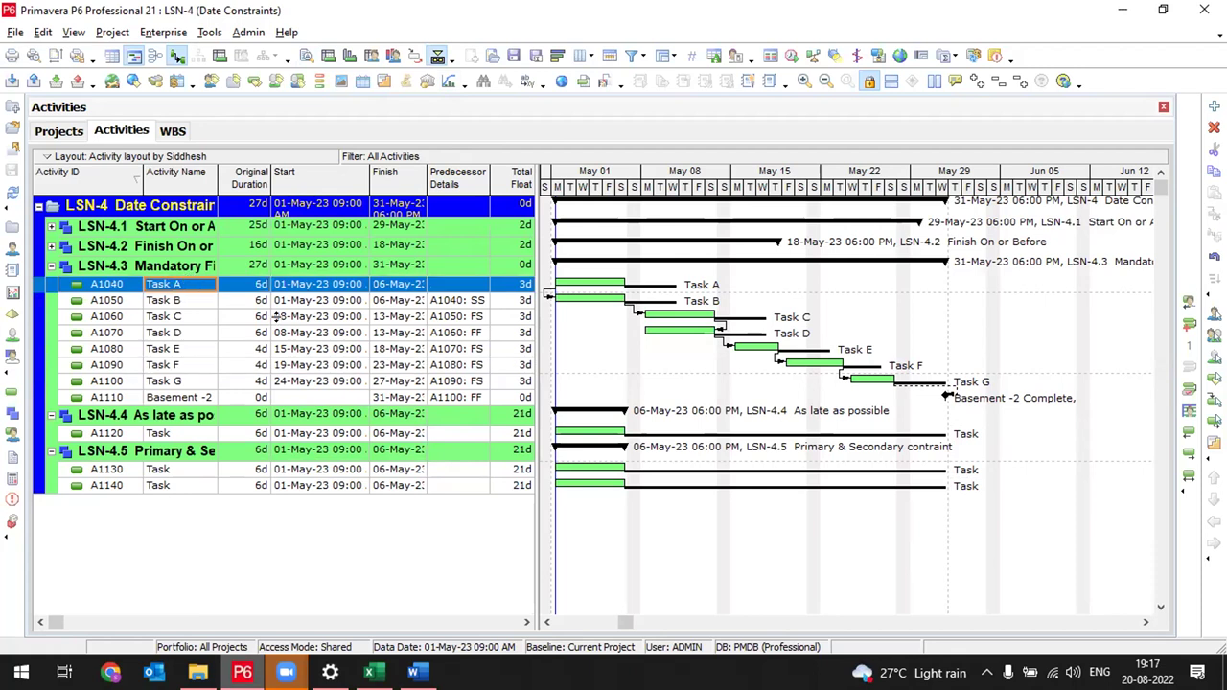
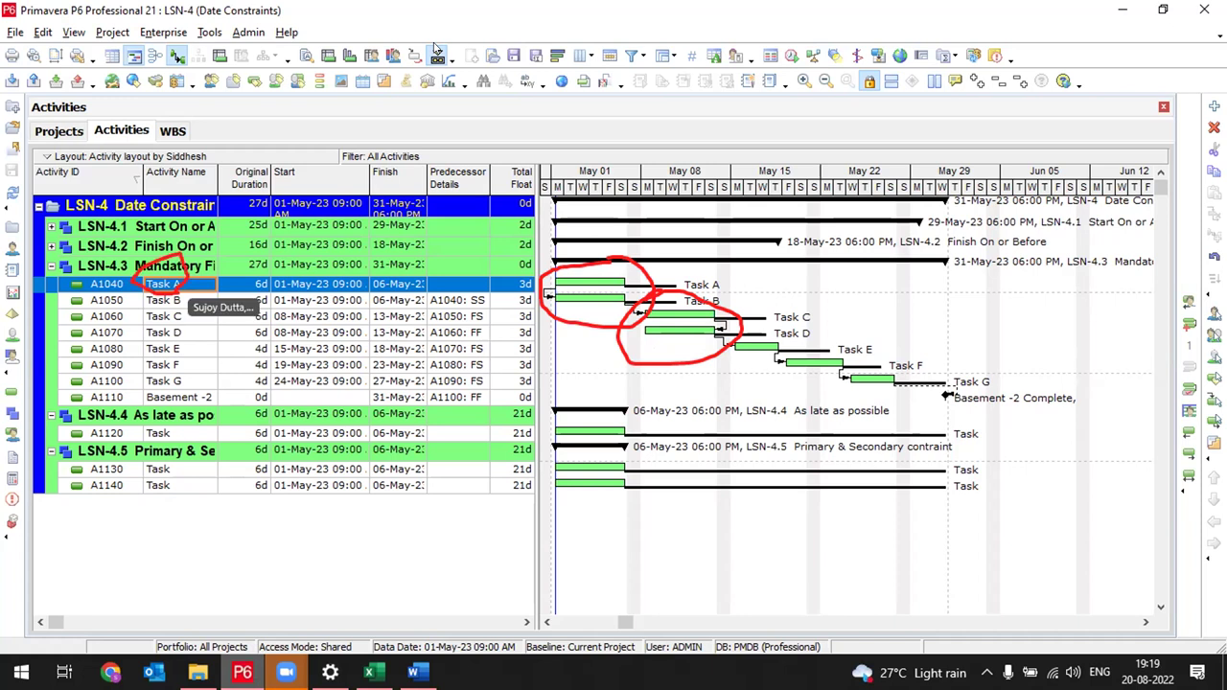
left_click_drag(218, 168, 306, 171)
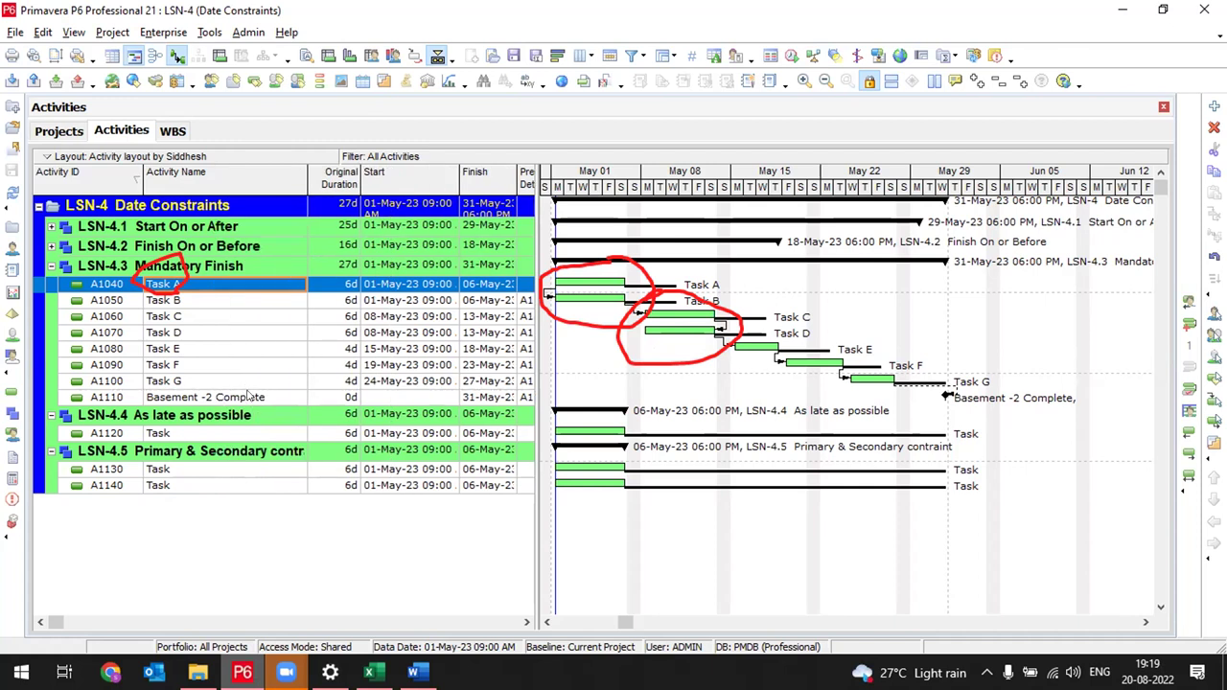
left_click(270, 399)
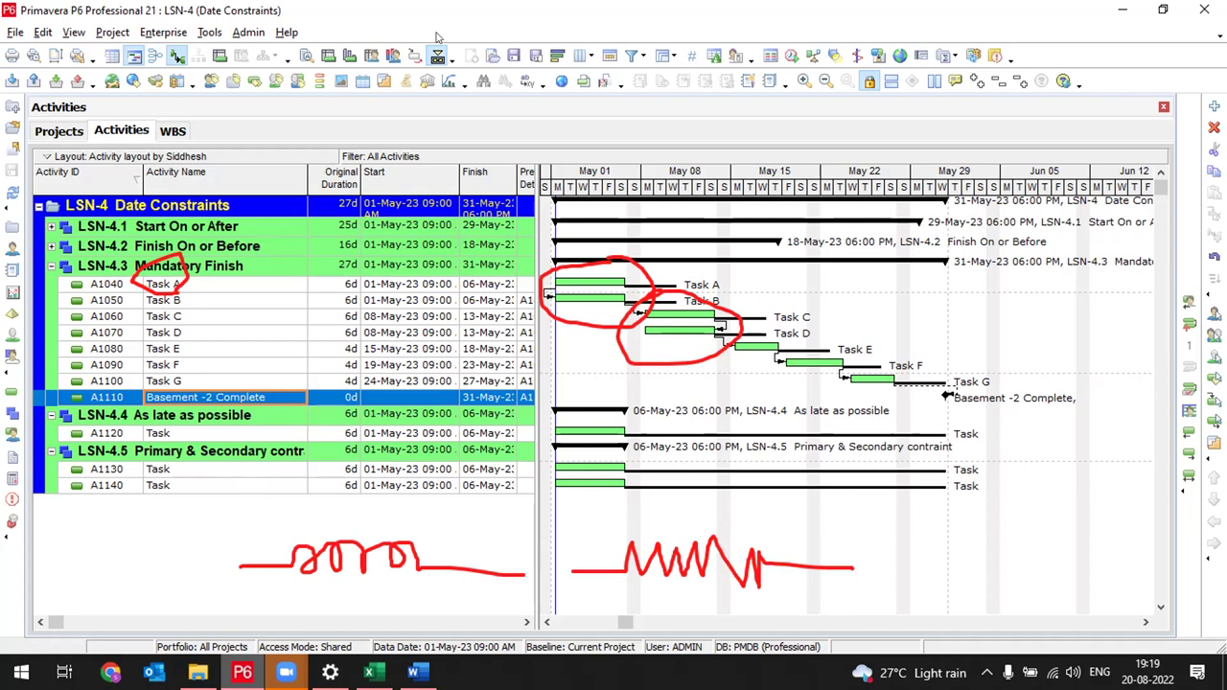
key("Escape")
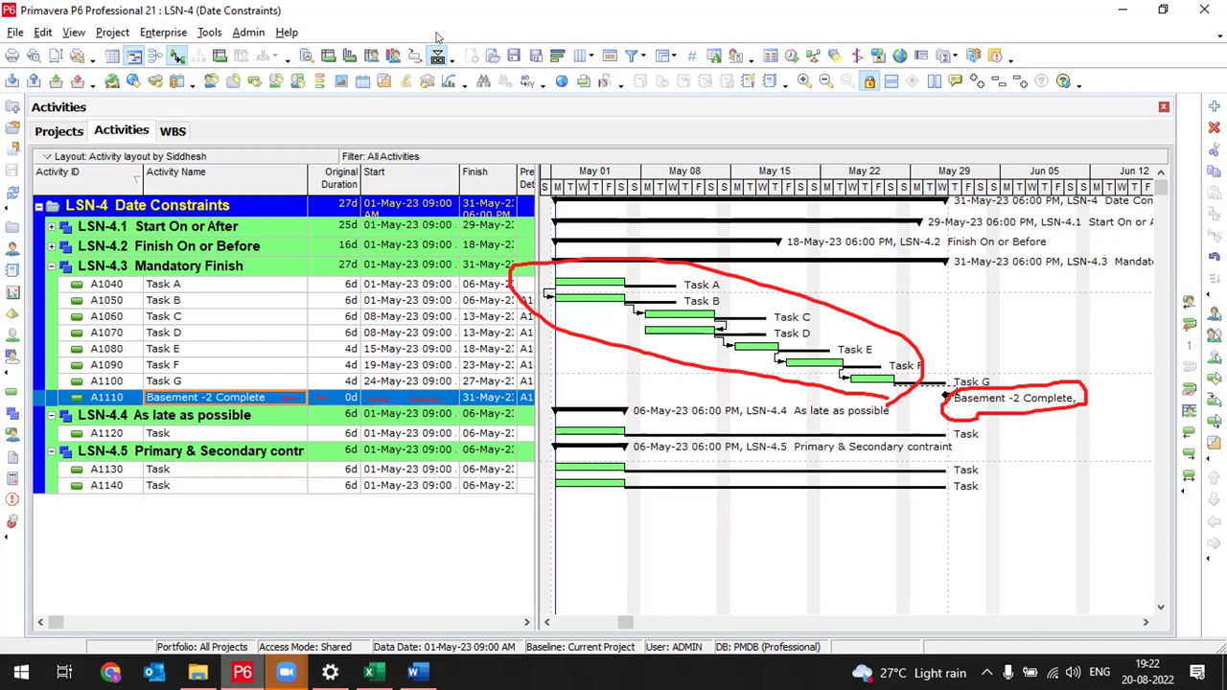
left_click_drag(203, 282, 192, 396)
key("e")
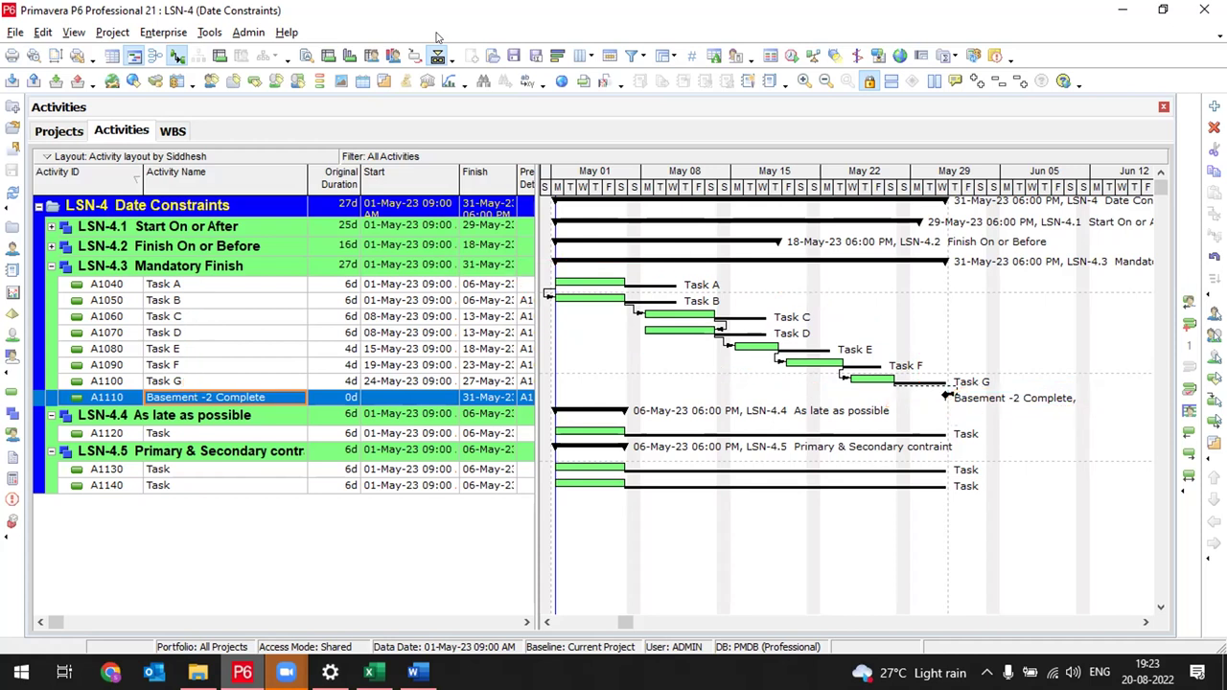
Switch to the Primavera_Notes Word document and review the Schedule Compression and Fast Tracking definitions
key("alt+Tab")
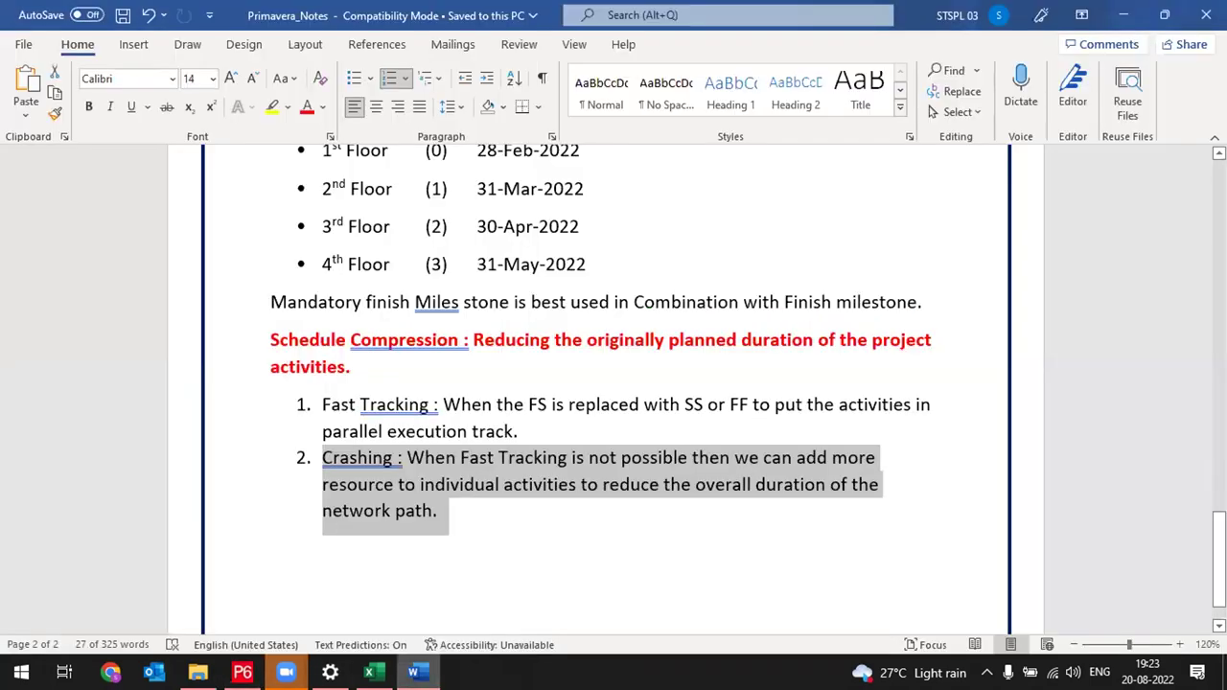
left_click(453, 356)
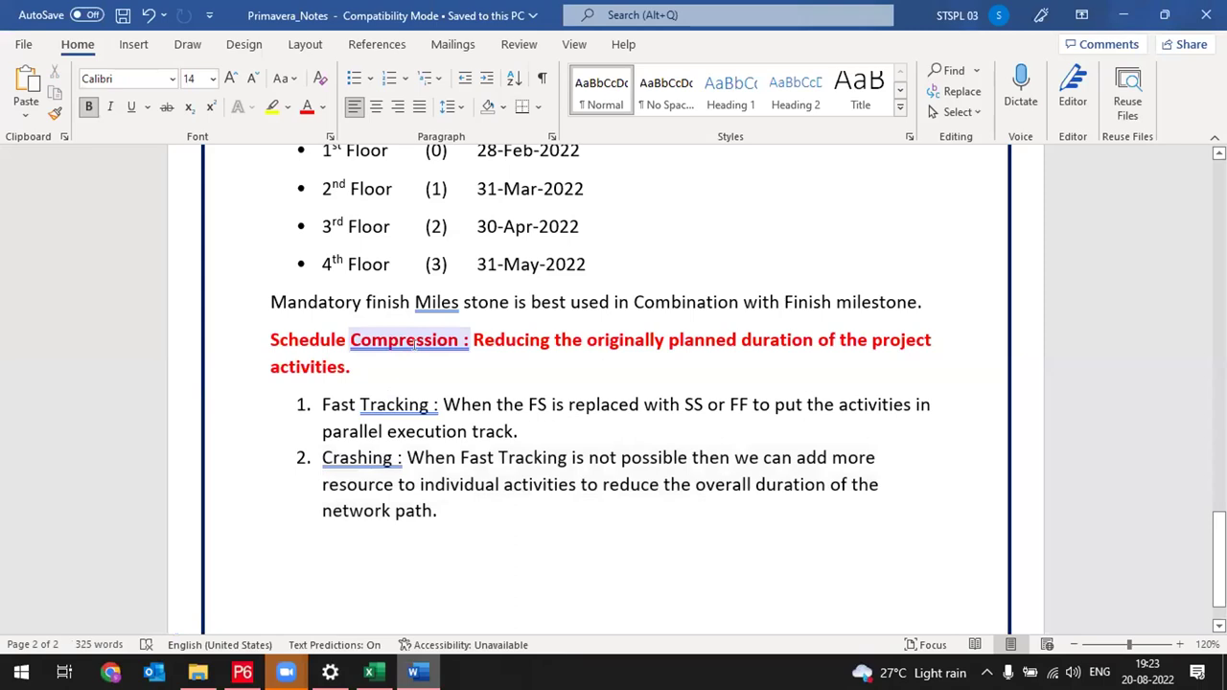
left_click_drag(351, 370, 251, 323)
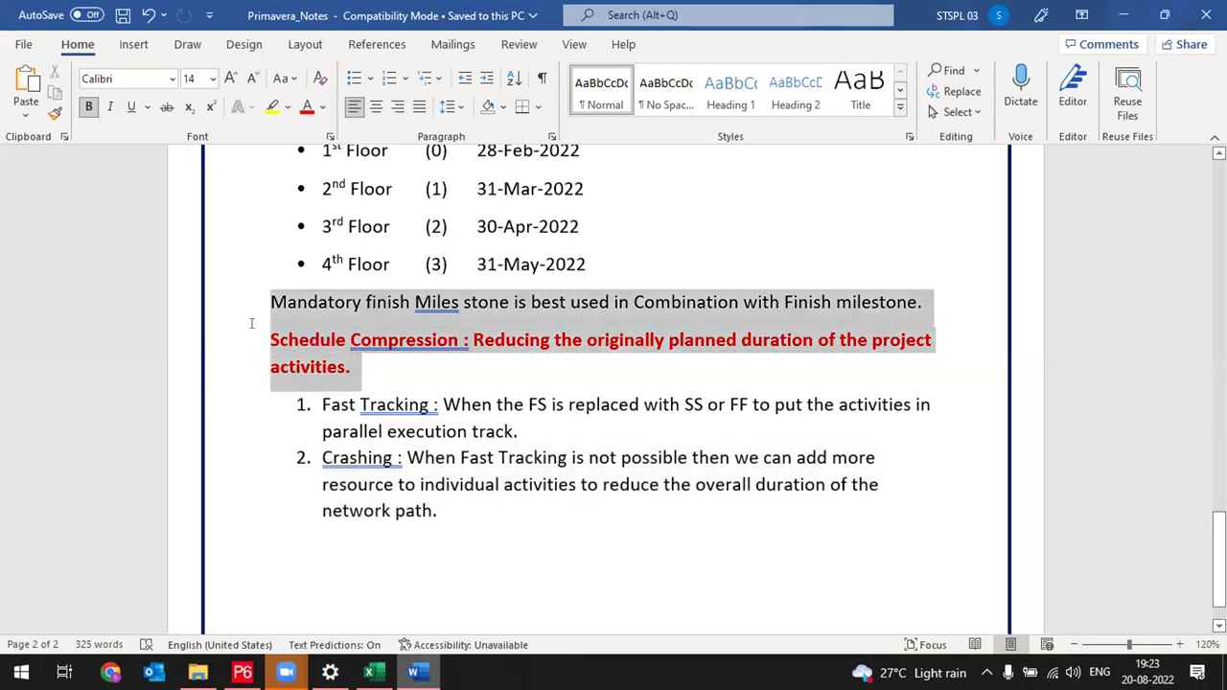
left_click(363, 370)
left_click_drag(363, 370, 269, 341)
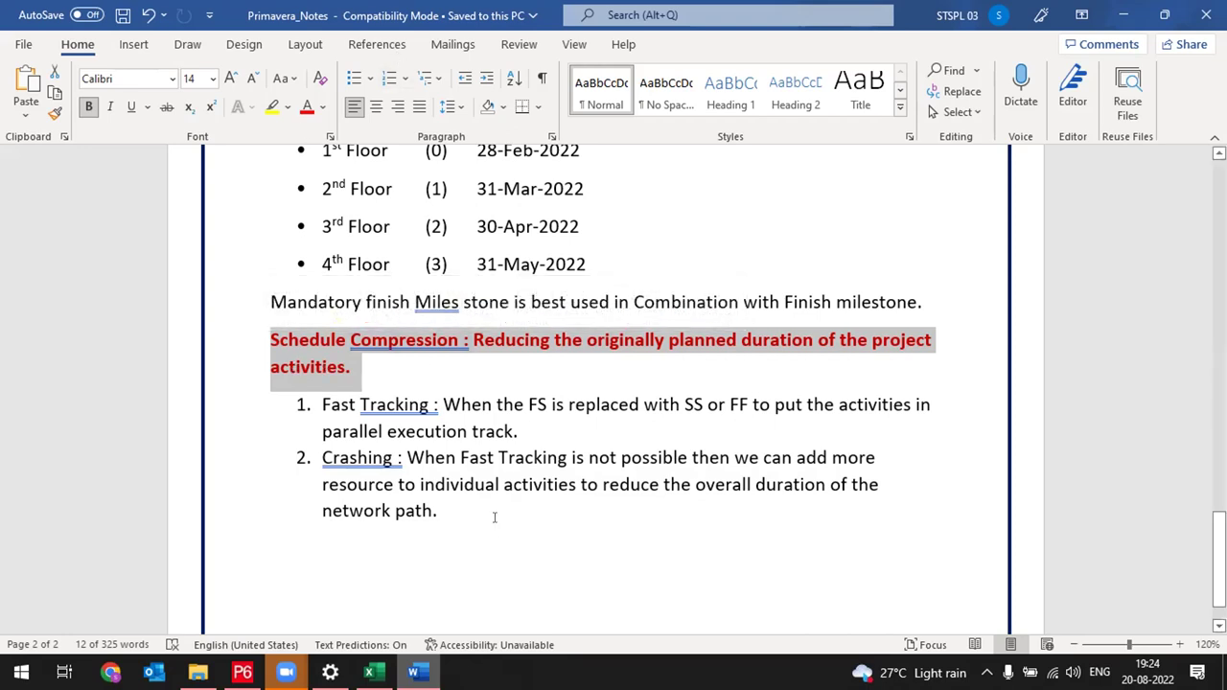
left_click(459, 478)
left_click_drag(525, 432, 322, 404)
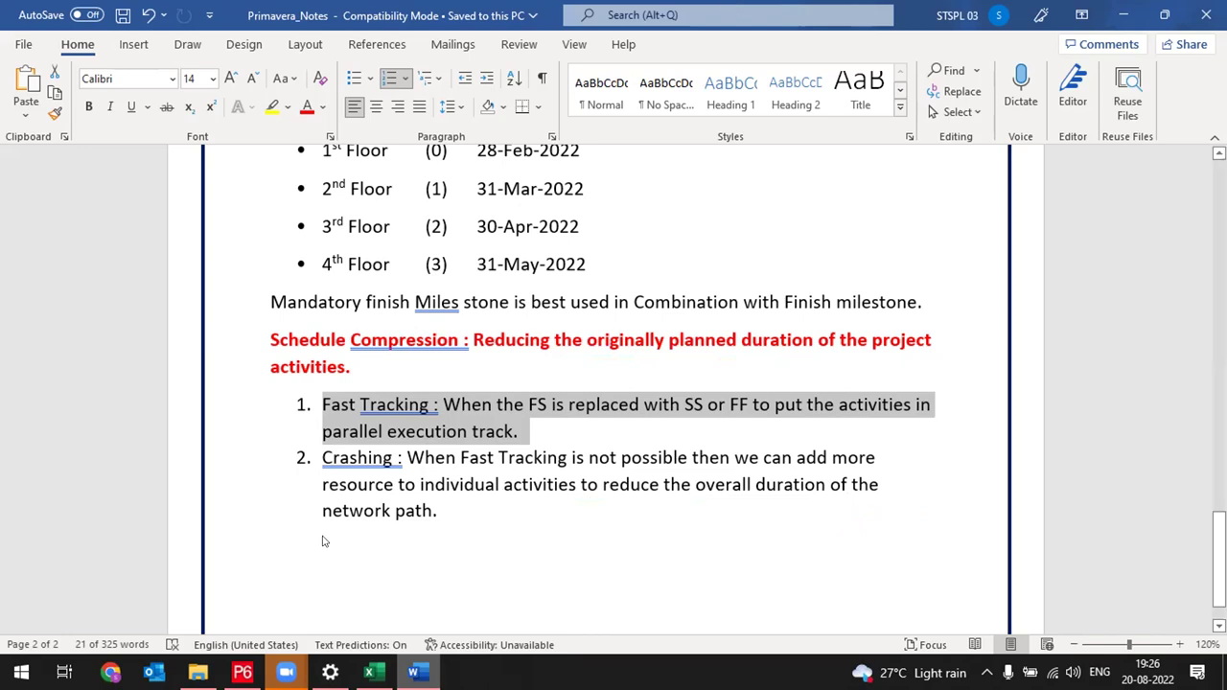
Switch to Primavera P6 and examine the Mandatory Finish task bars against the Basement -2 Complete milestone in the Gantt chart
key("alt+Tab")
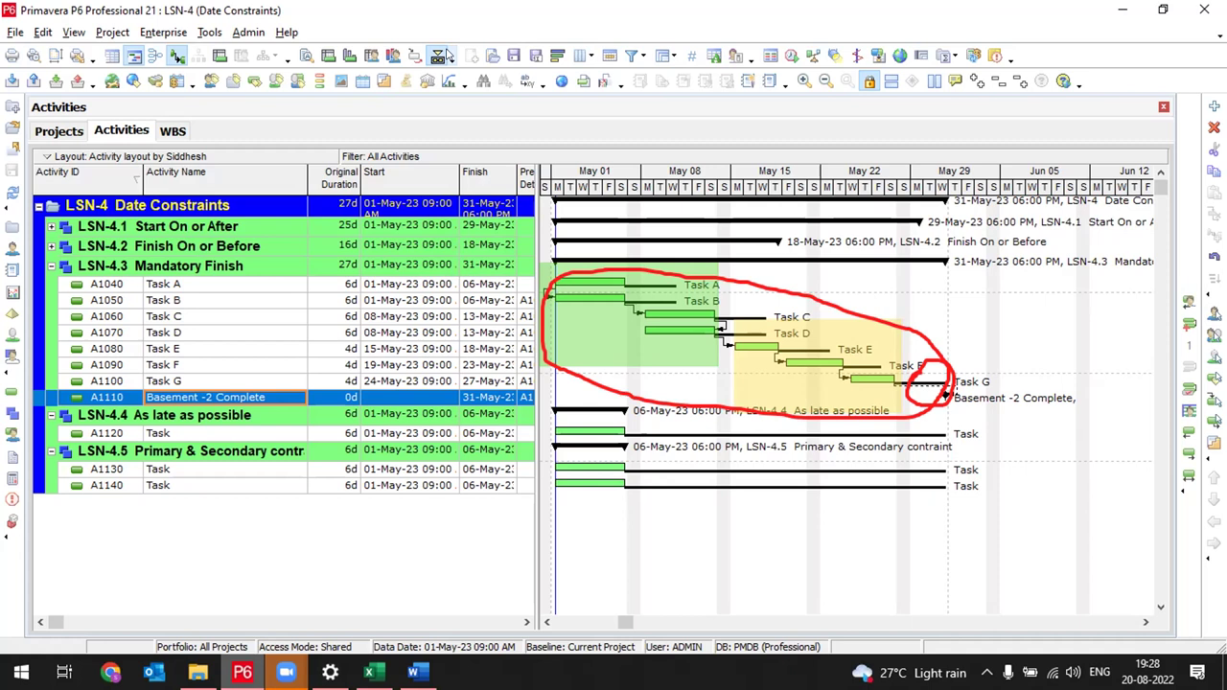
key("Escape")
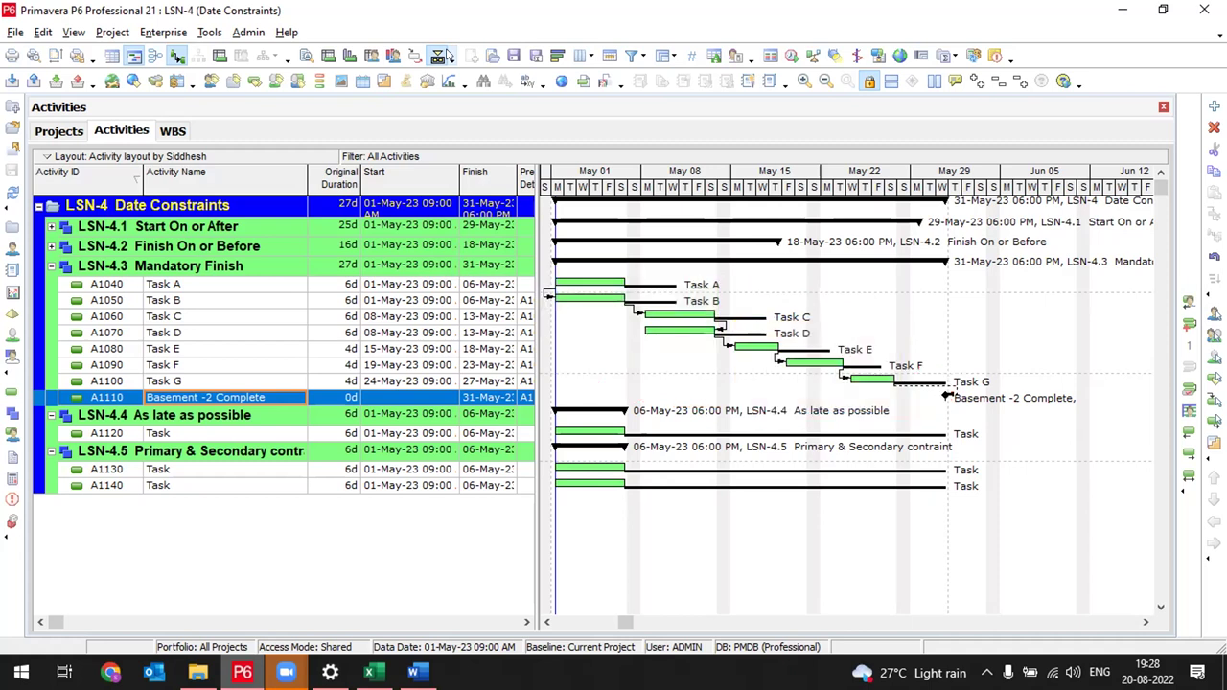
left_click_drag(902, 364, 896, 389)
left_click_drag(948, 396, 823, 410)
left_click_drag(948, 382, 955, 390)
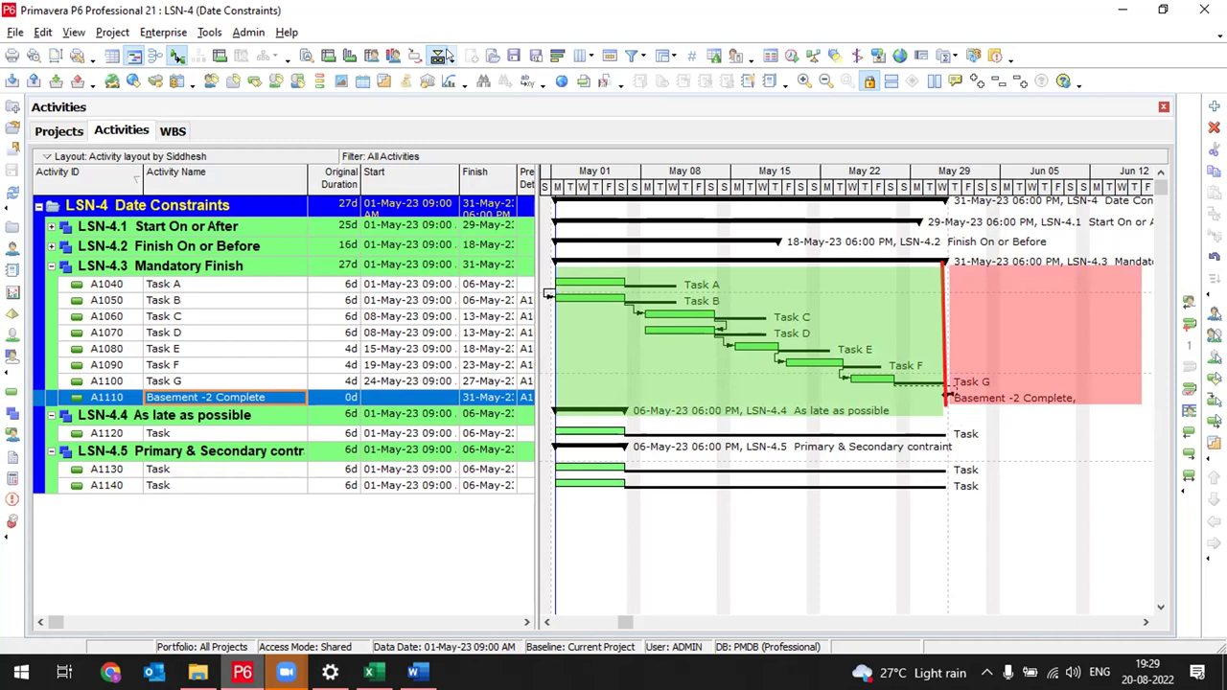
Show Task G's relationships, remove its successor link to Basement -2 Complete and reschedule the project
left_click(234, 380)
left_click(234, 380)
left_click(325, 400)
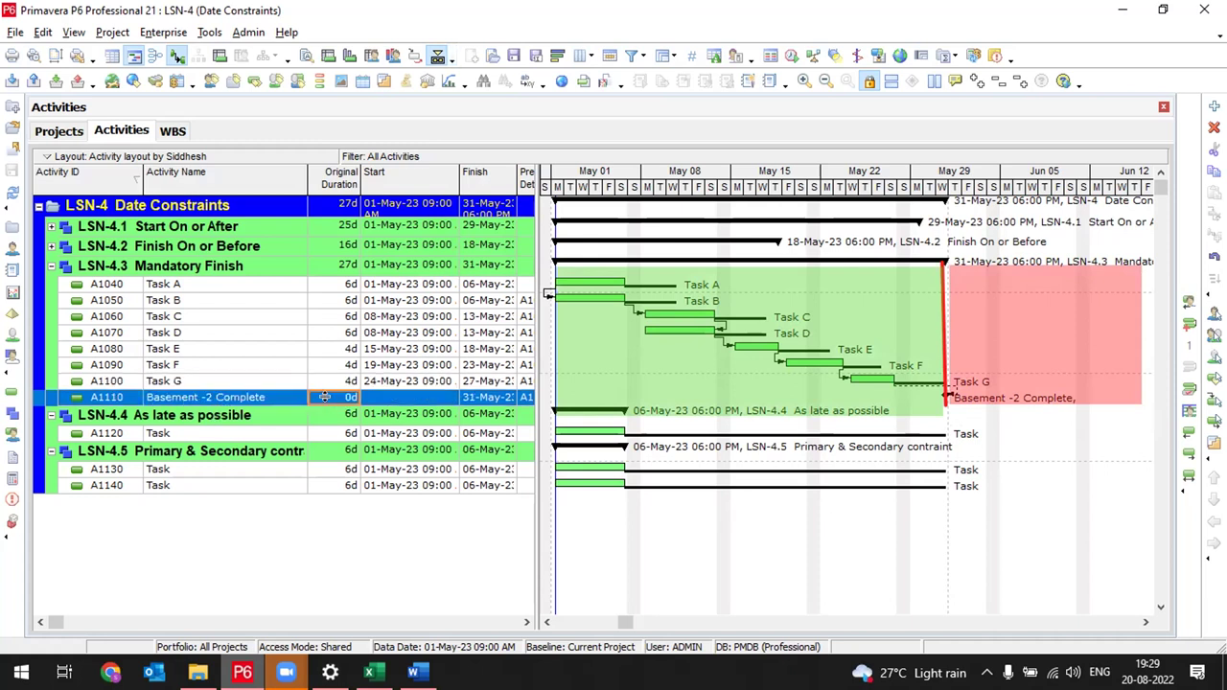
left_click(288, 384)
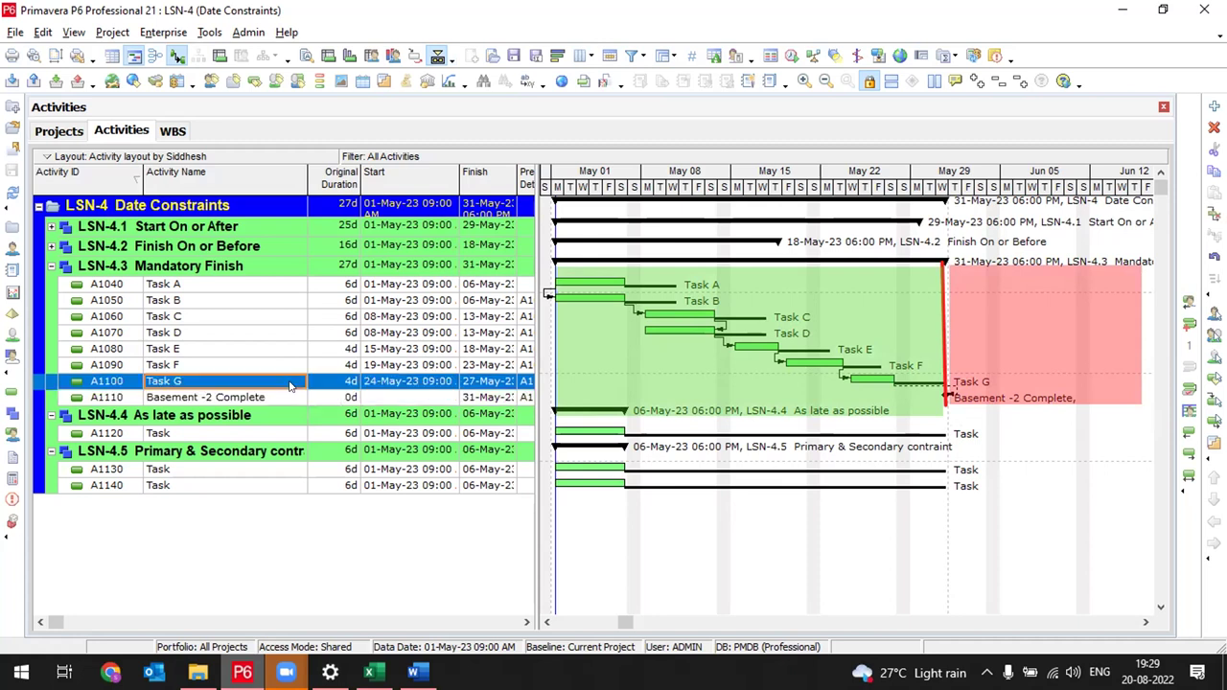
left_click(306, 54)
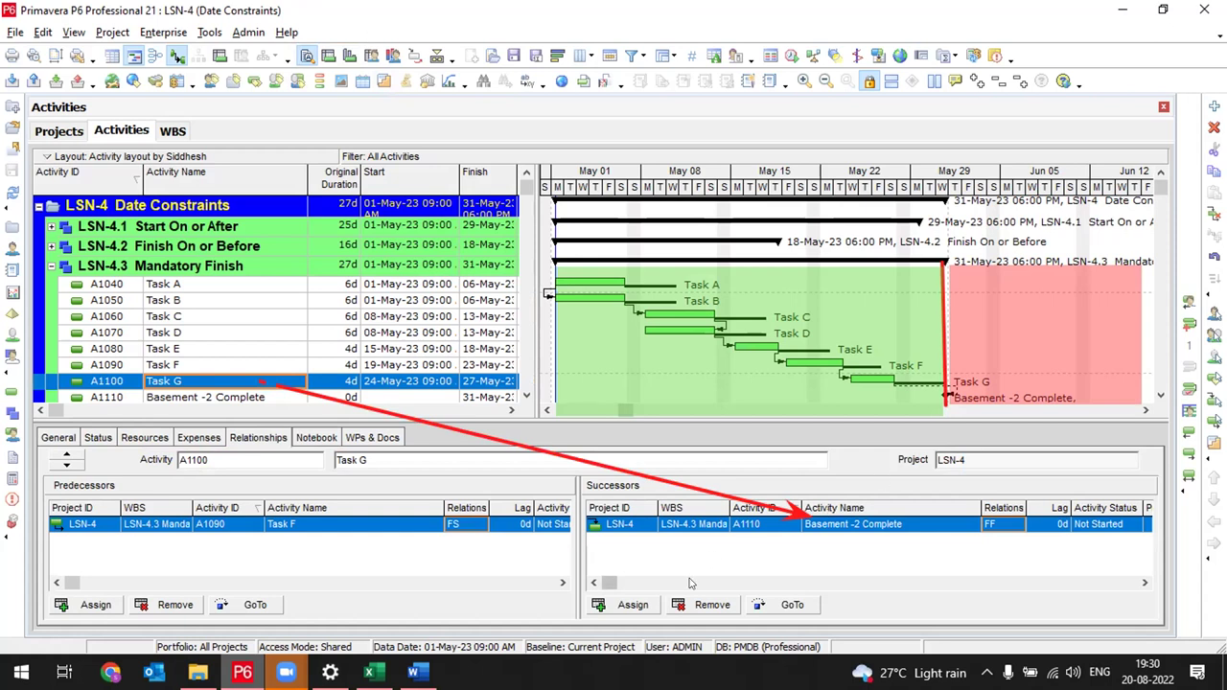
left_click(712, 606)
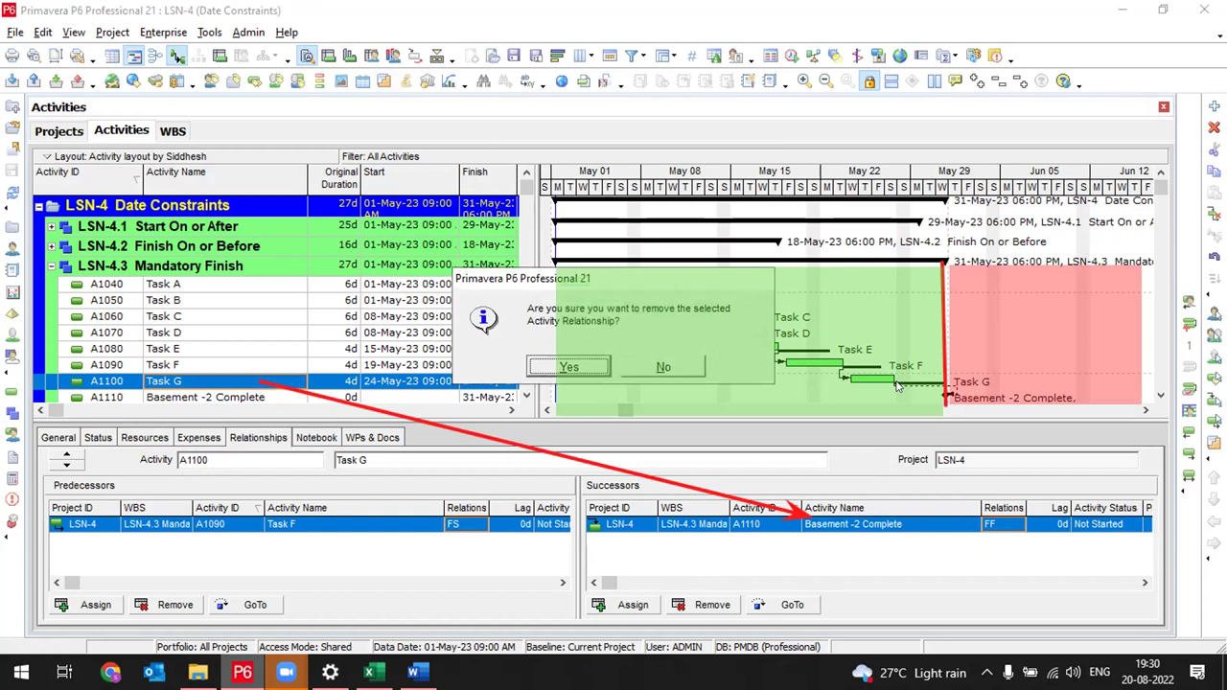
left_click(569, 368)
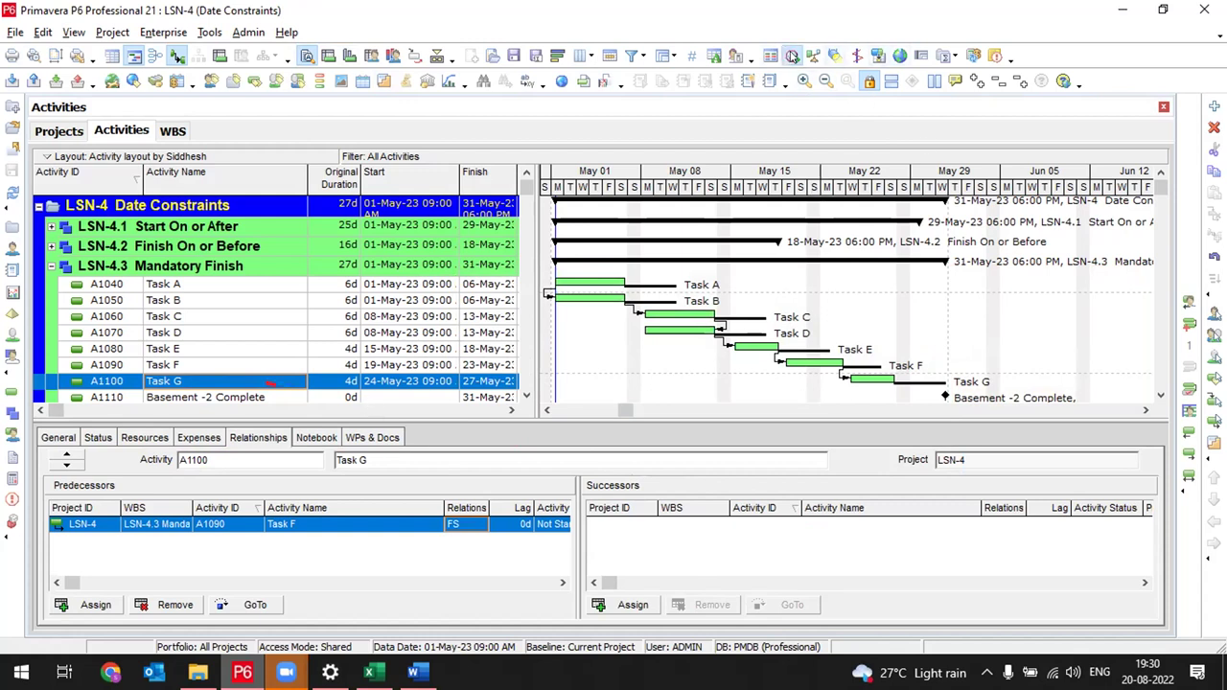
key("F9")
left_click(810, 267)
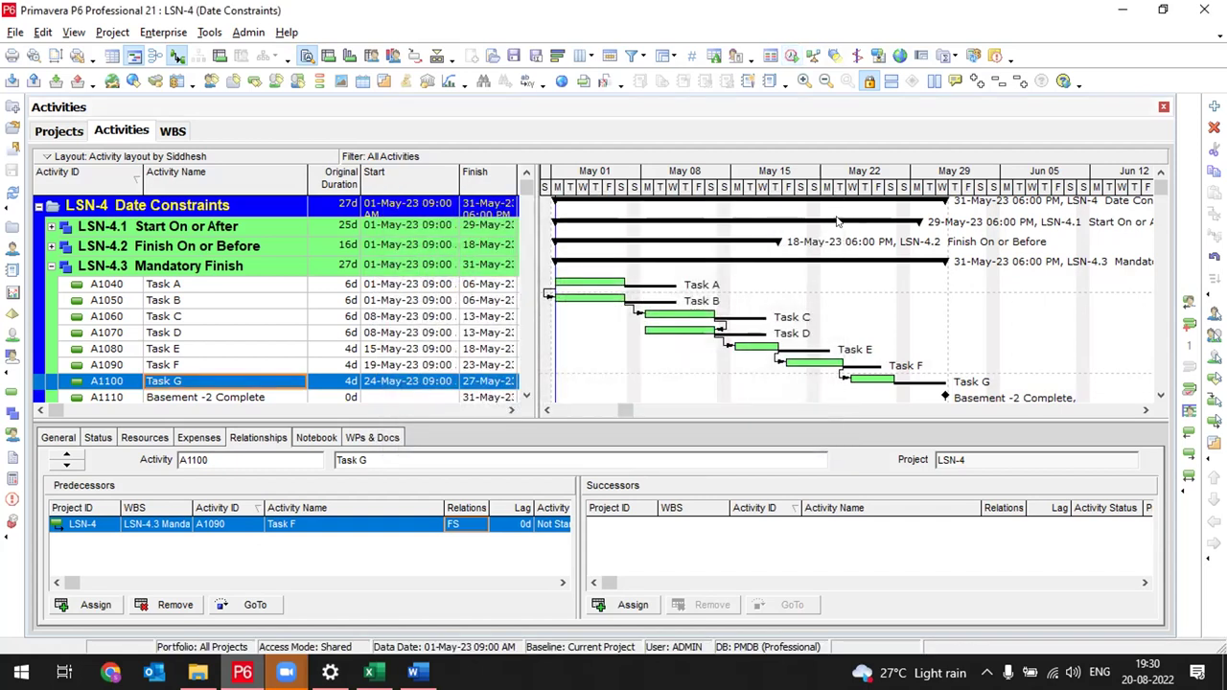
Set the original duration of Task2 under LSN-4.1 Start On or After to 12 days and collapse that WBS
left_click(51, 226)
left_click(336, 263)
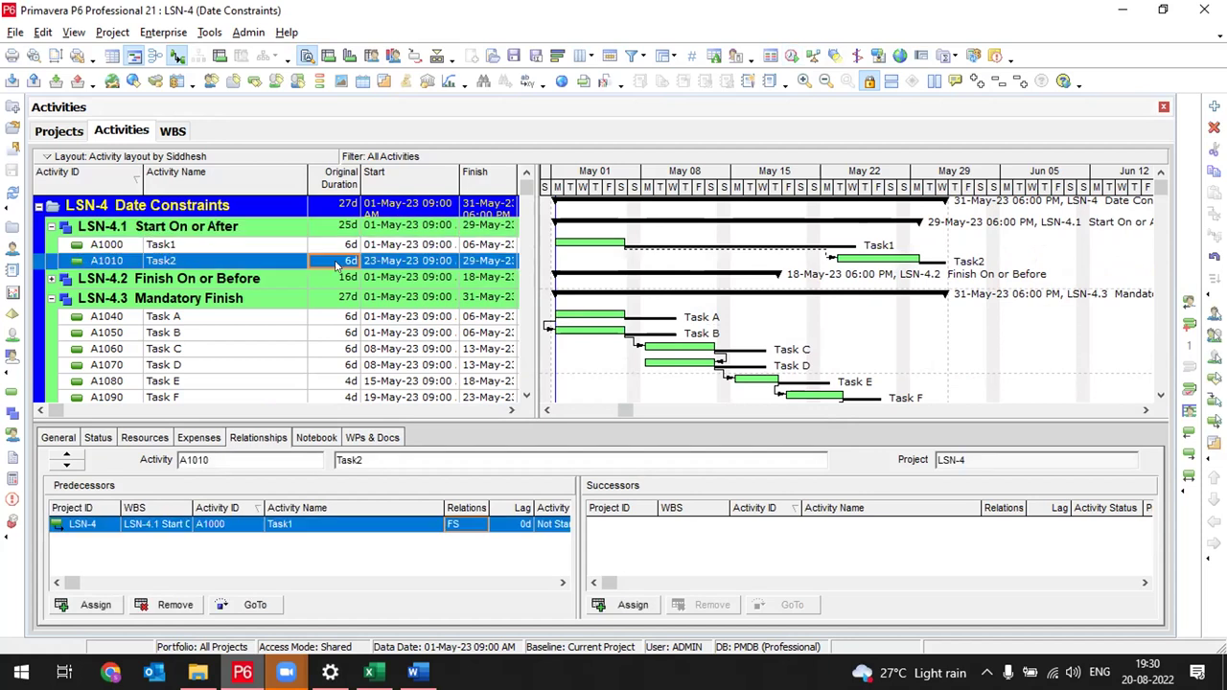
type("12")
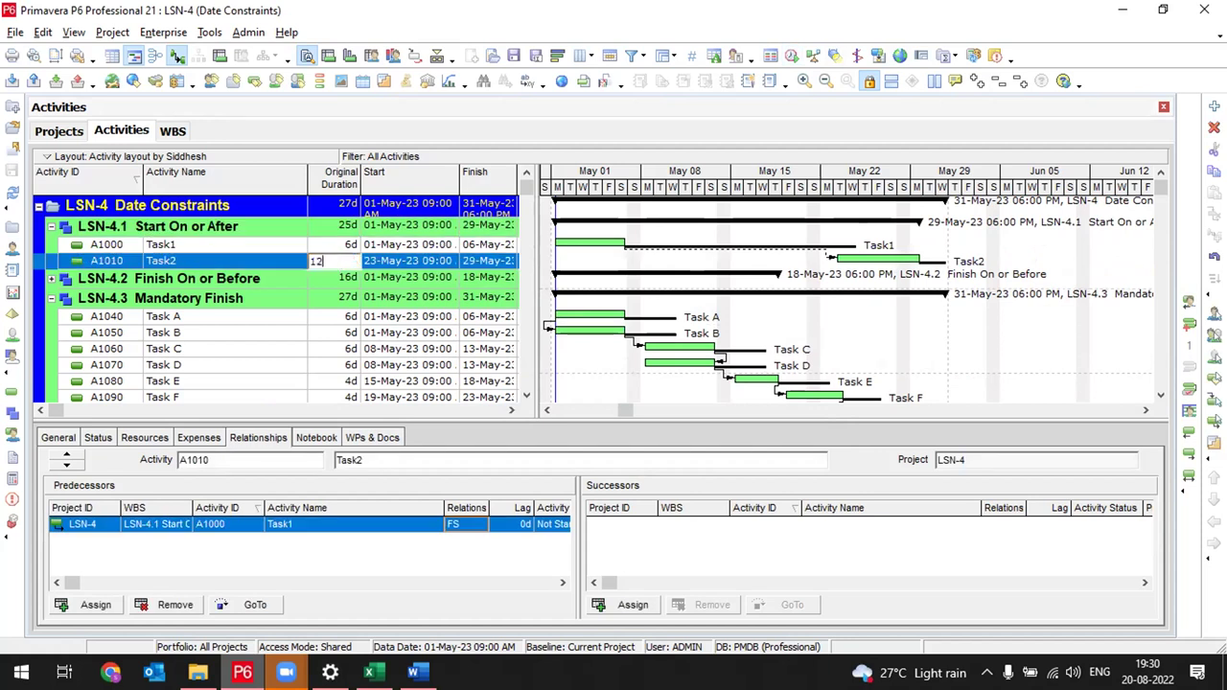
key("Return")
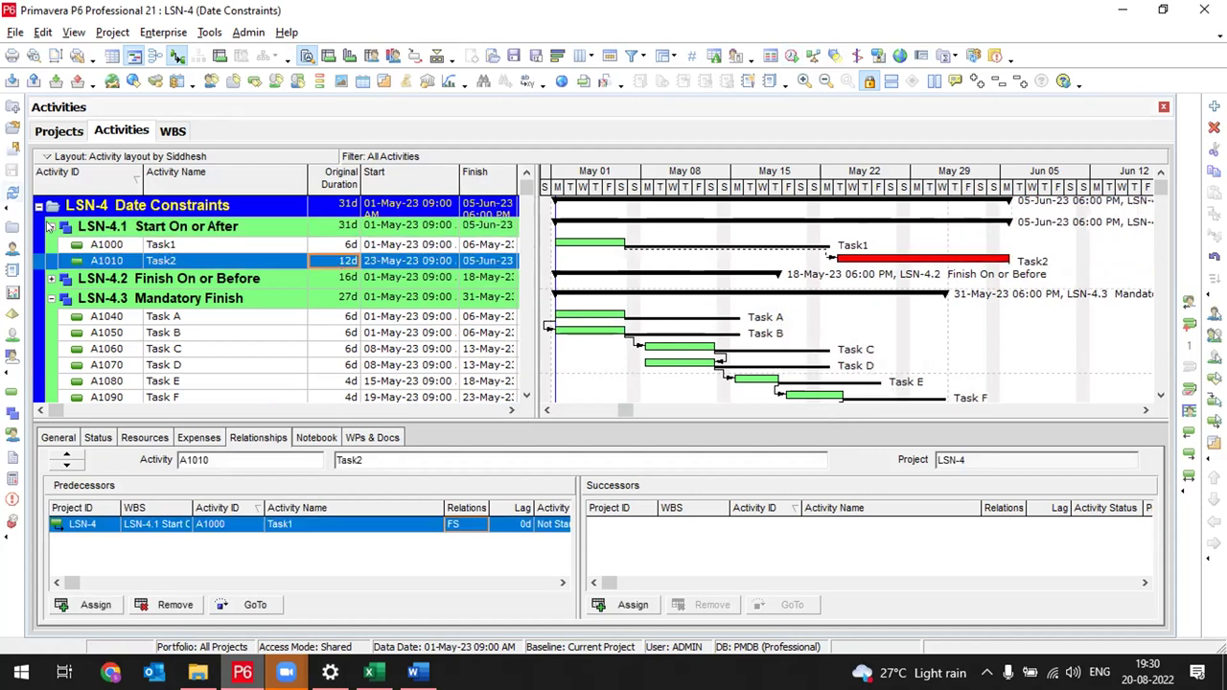
left_click(52, 227)
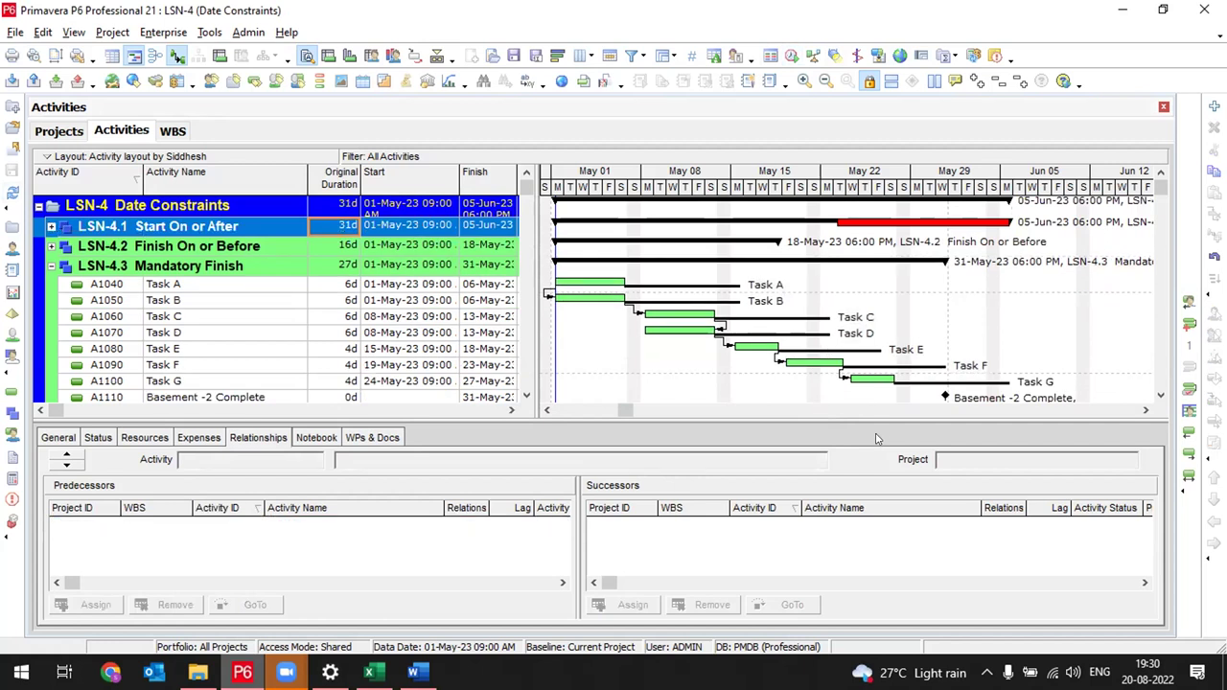
Enlarge the activity table to show the Predecessor Details and Total Float columns and select Task G's total float
left_click_drag(872, 415, 878, 439)
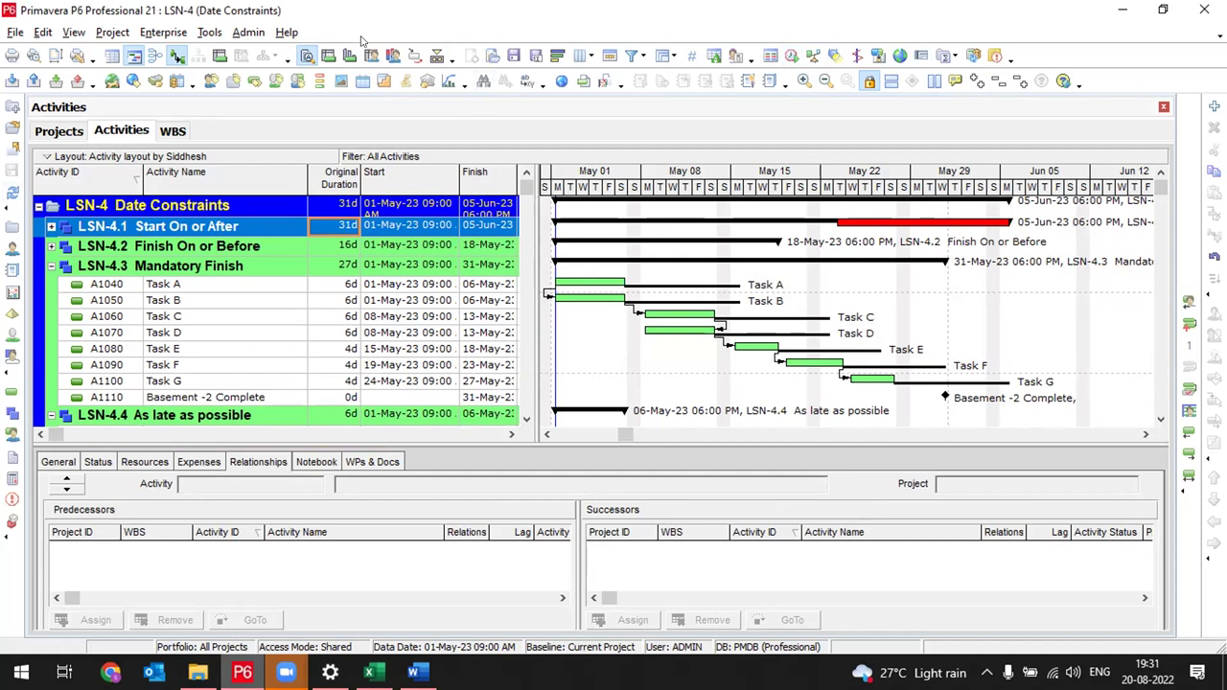
left_click_drag(531, 359, 651, 370)
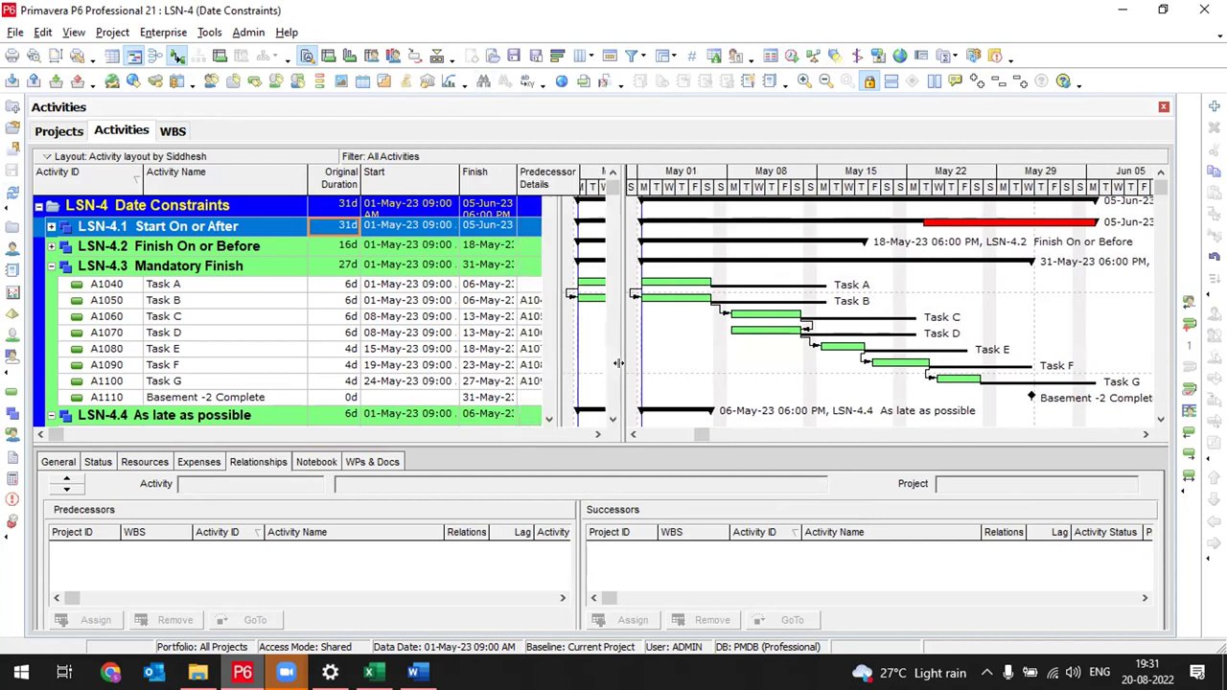
left_click(610, 382)
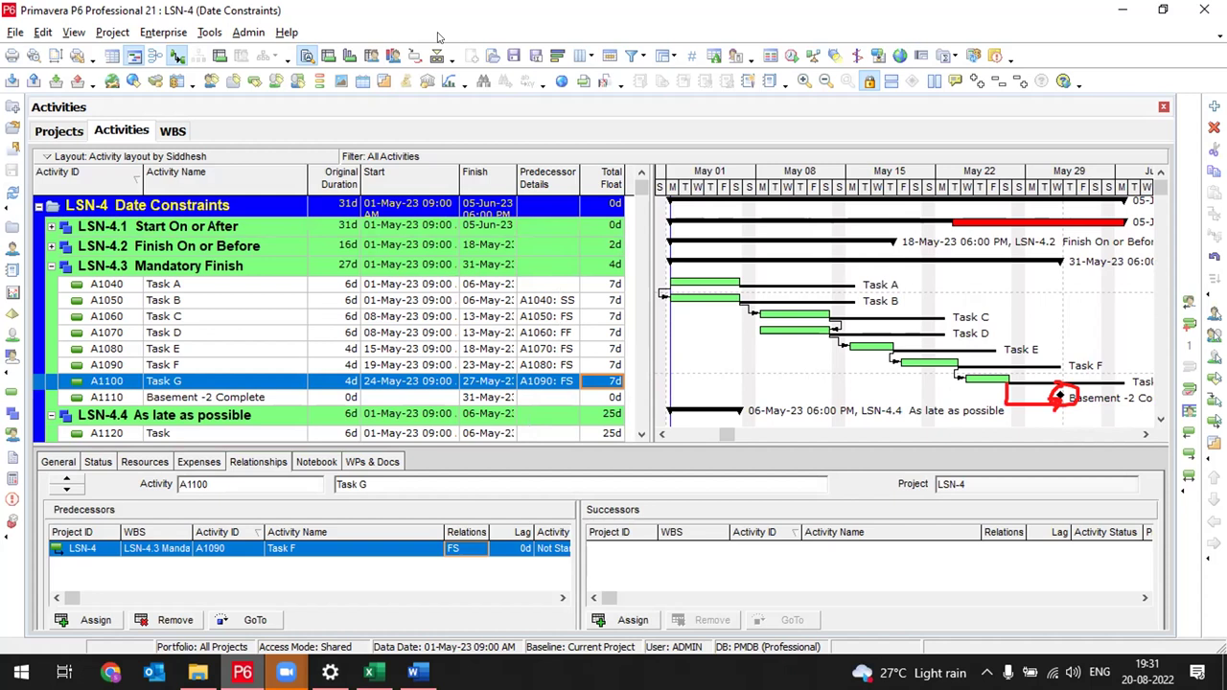
Link Task G to the Basement -2 Complete milestone with an FF relationship and display the milestone's predecessors
left_click(249, 398, "ctrl")
right_click(250, 399)
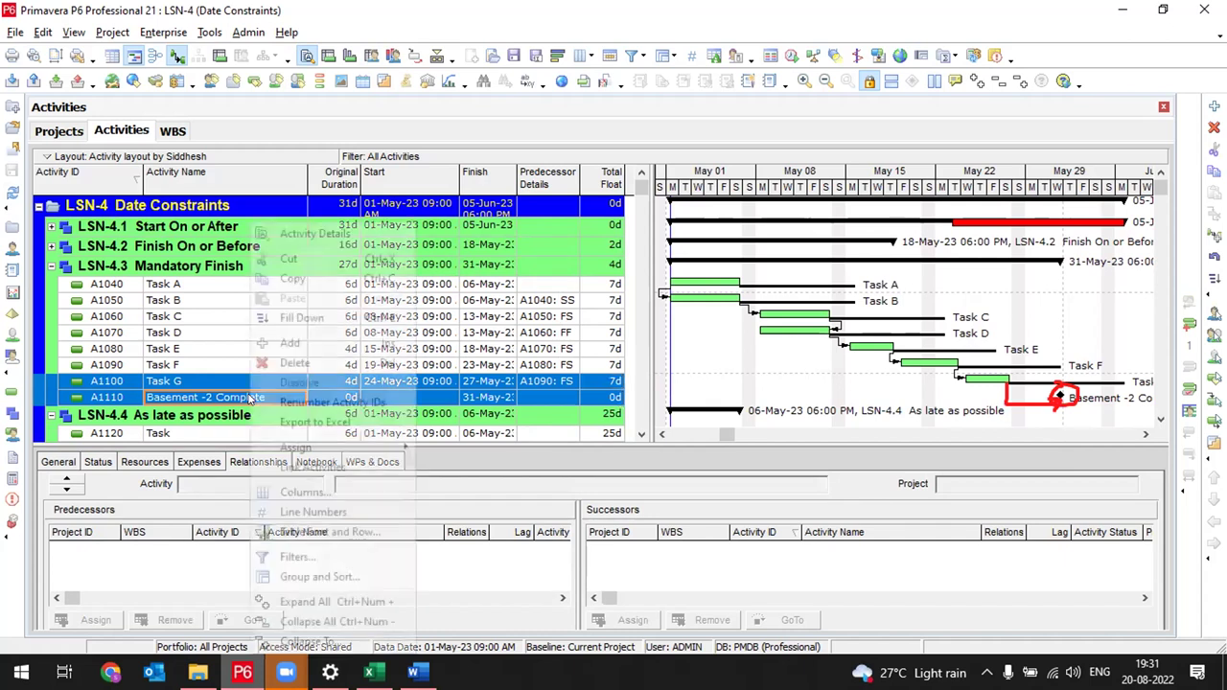
left_click(307, 466)
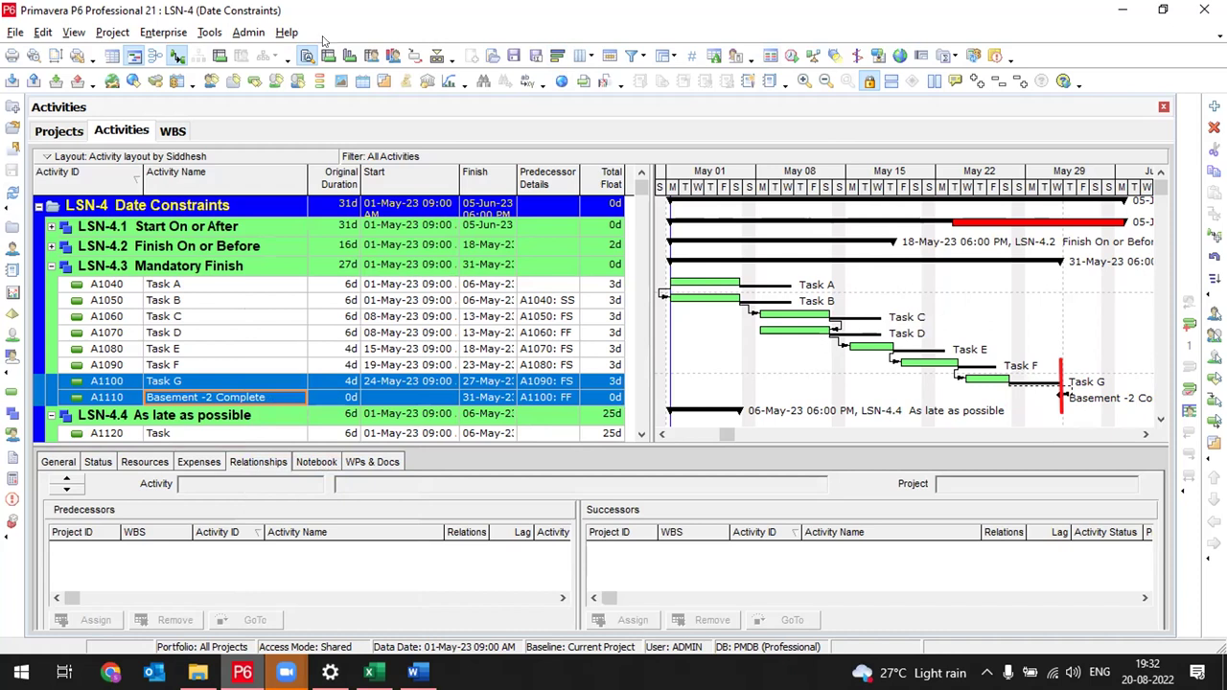
left_click(204, 399)
left_click(136, 399)
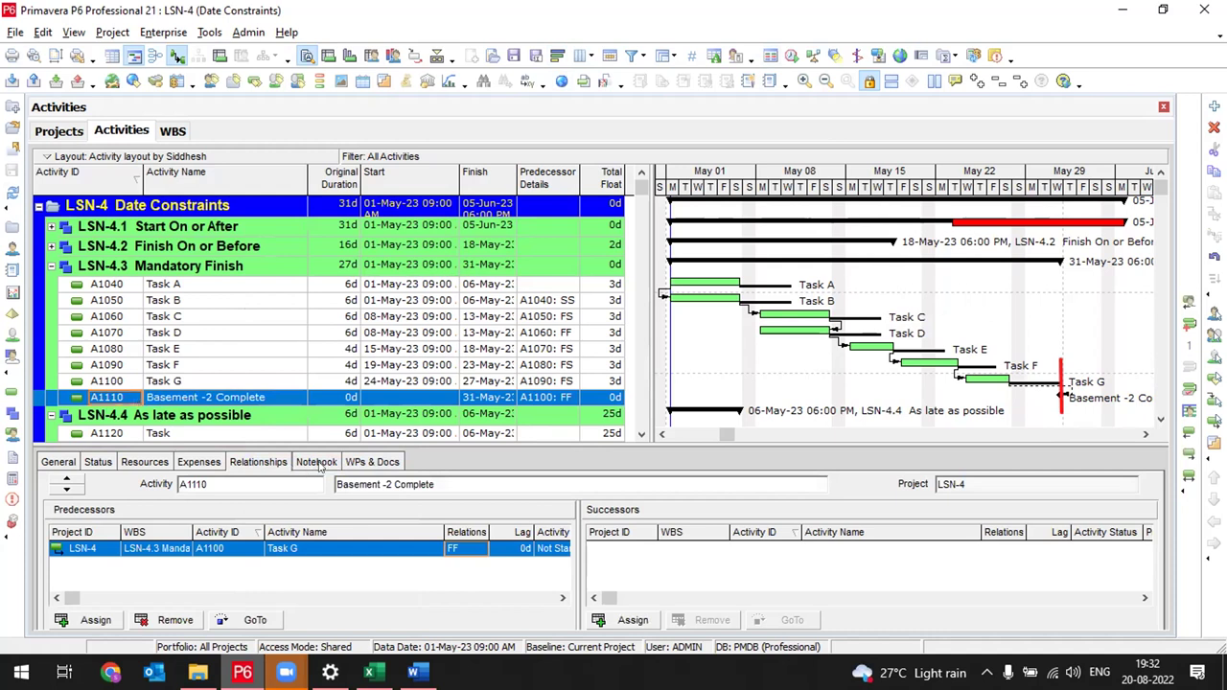
Mark the Basement -2 Complete milestone as started and finished, and enlarge the activity details to show its constraints
left_click(96, 462)
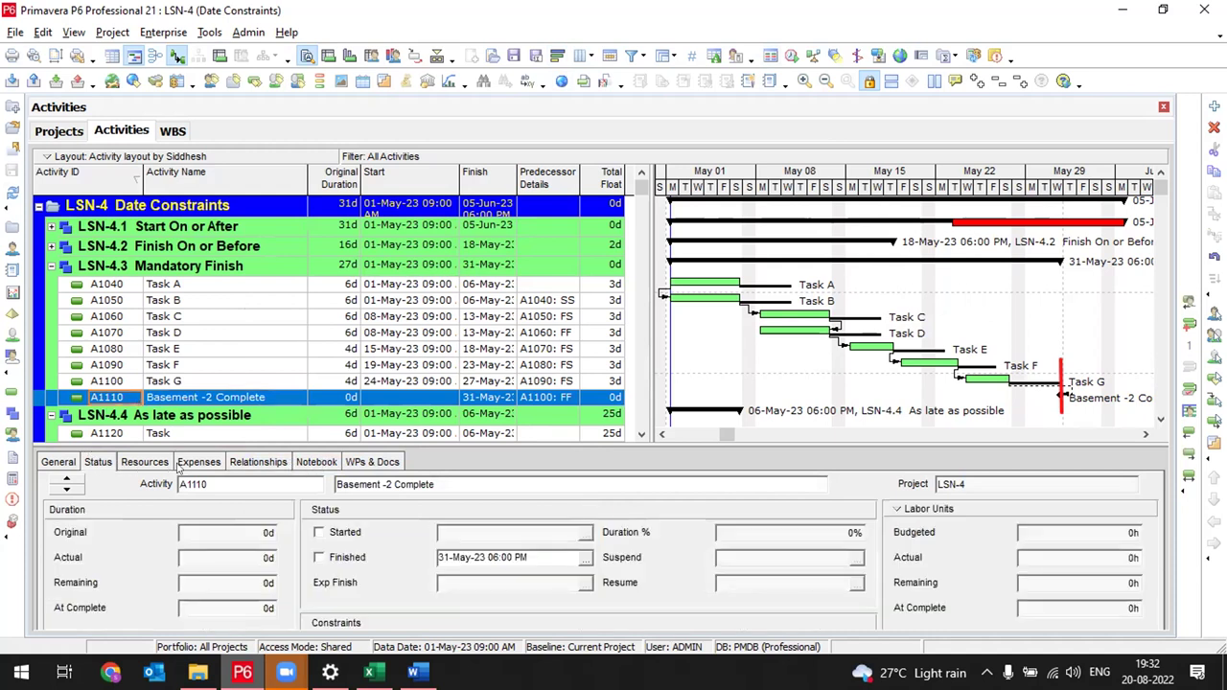
left_click(376, 541)
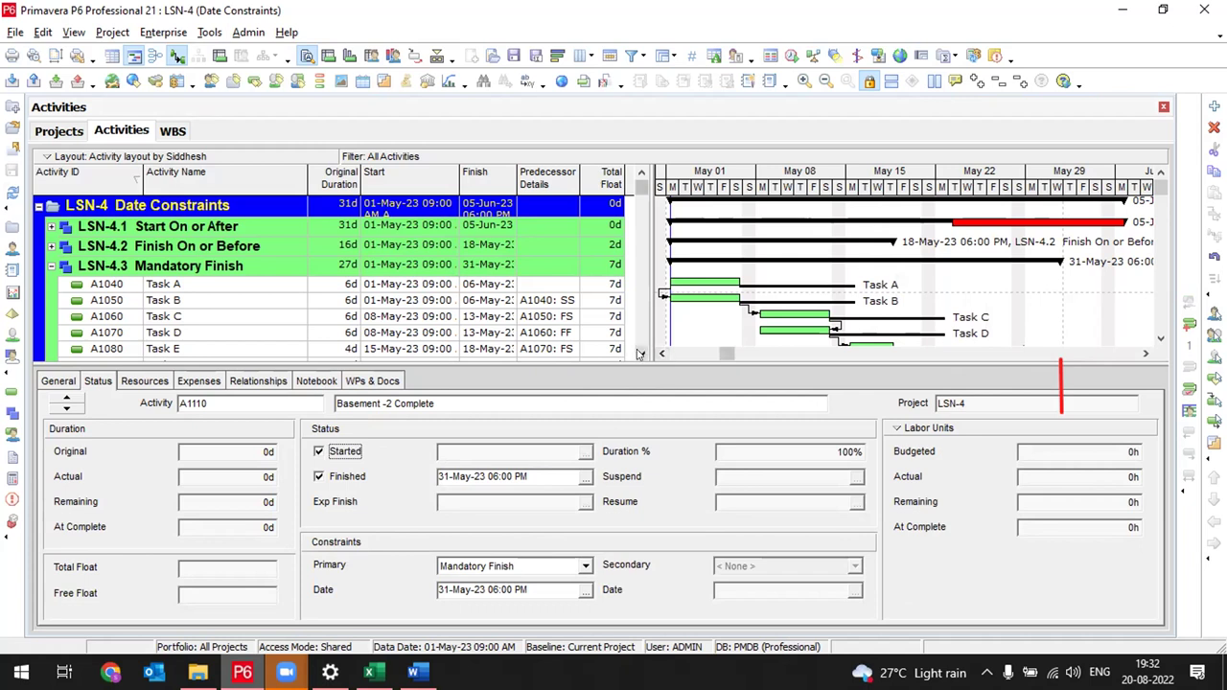
scroll(641, 354, "down", 5)
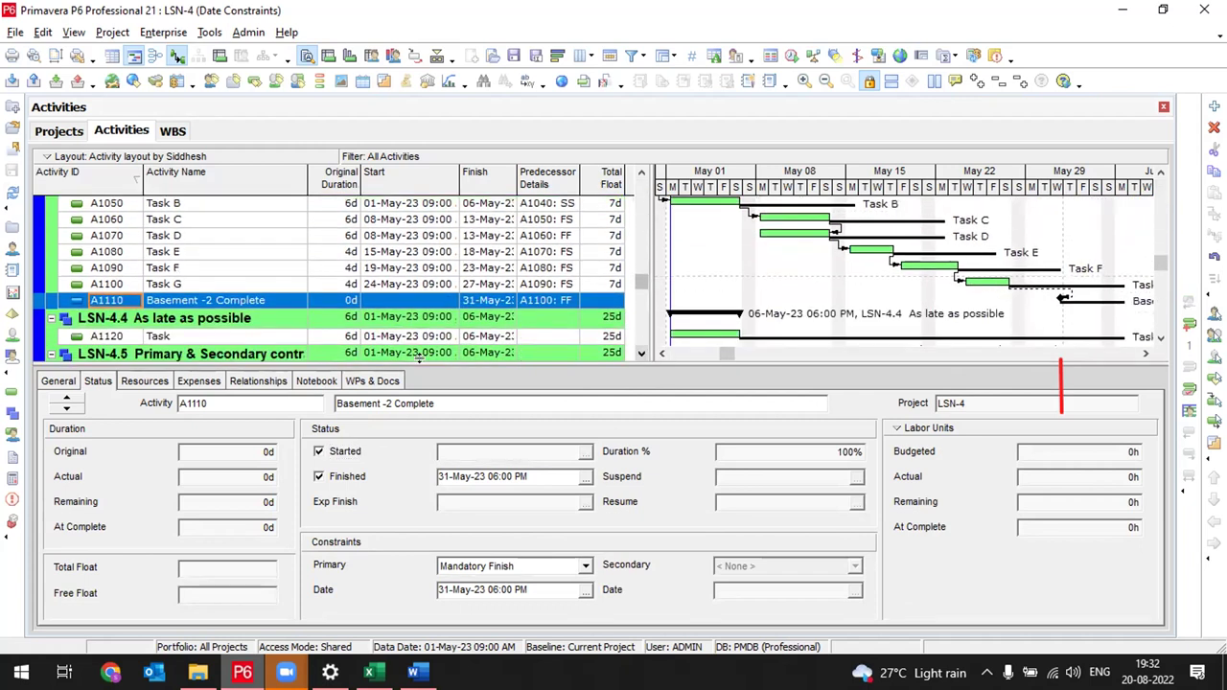
Assign the Constraints notebook topic to the Basement -2 Complete milestone
left_click(323, 381)
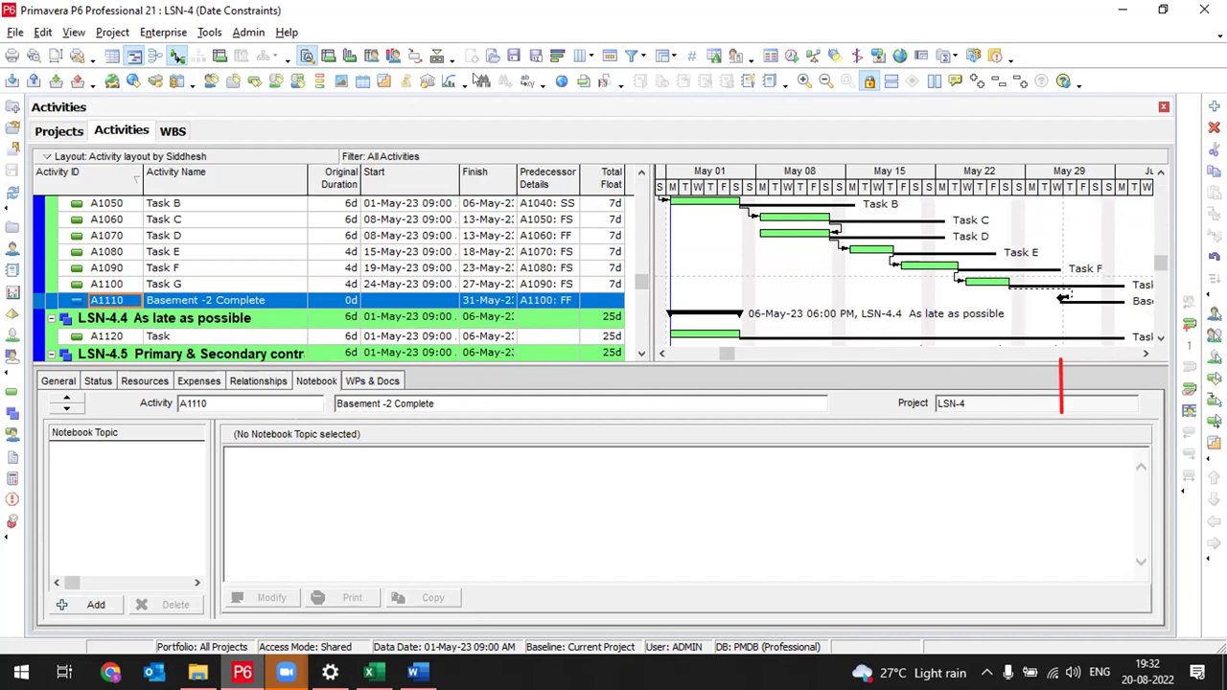
left_click(91, 605)
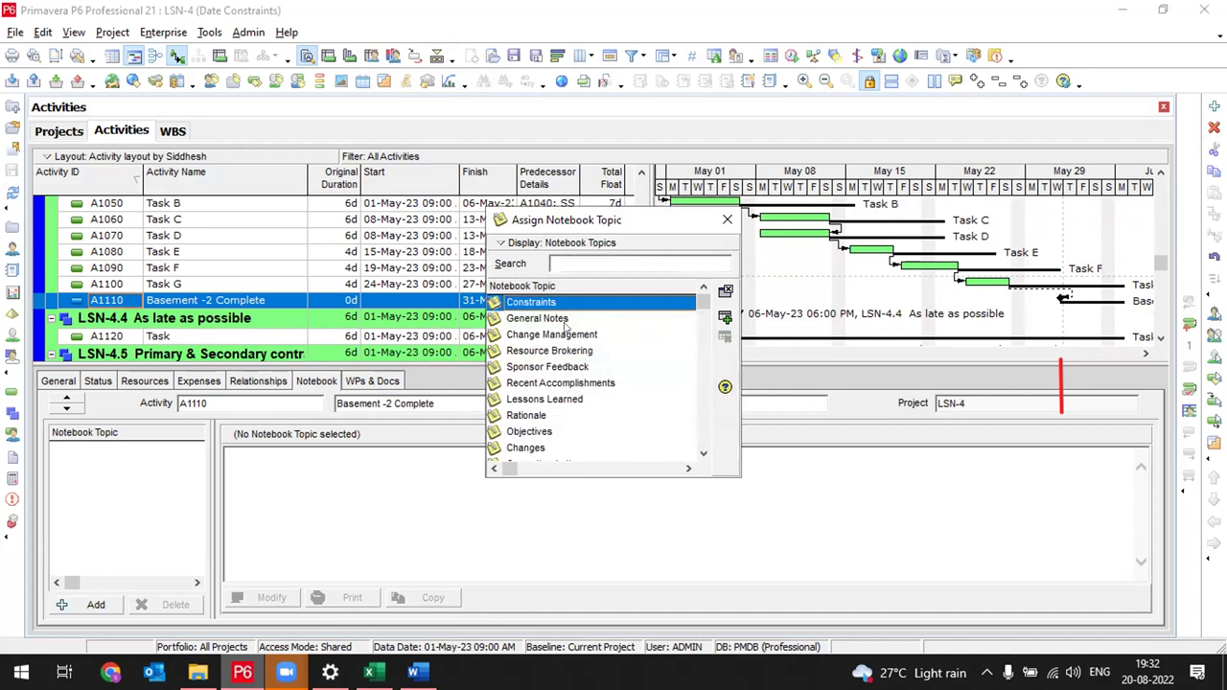
left_click(725, 316)
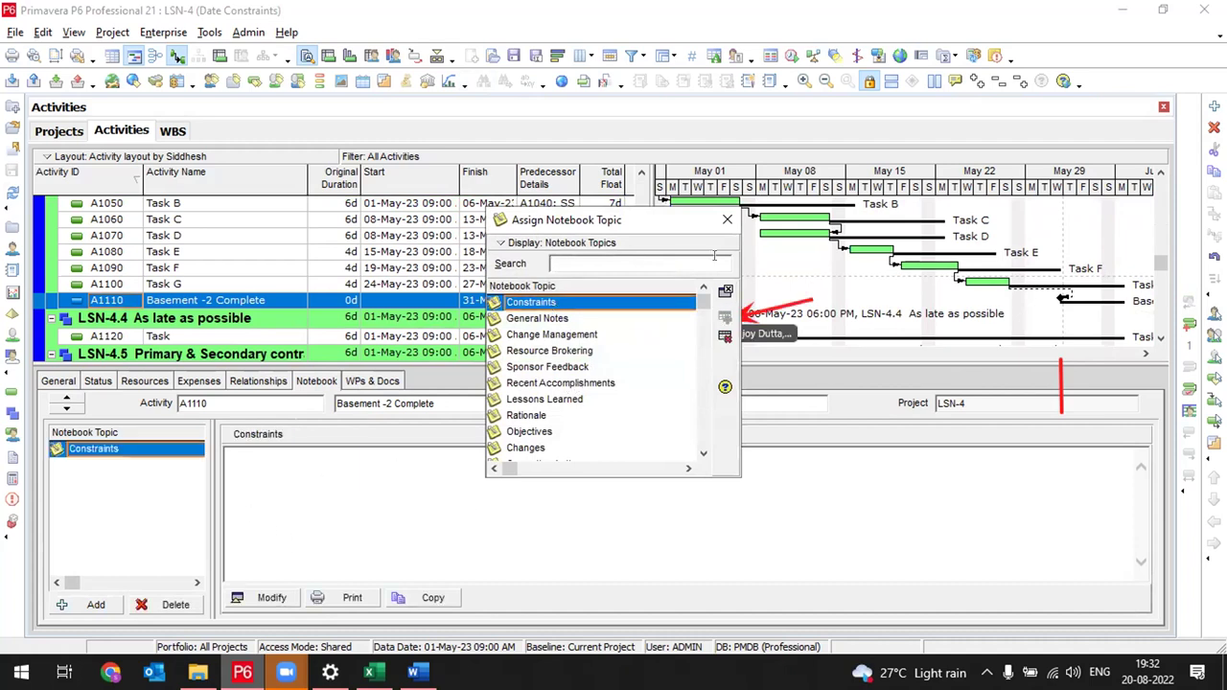
left_click(727, 219)
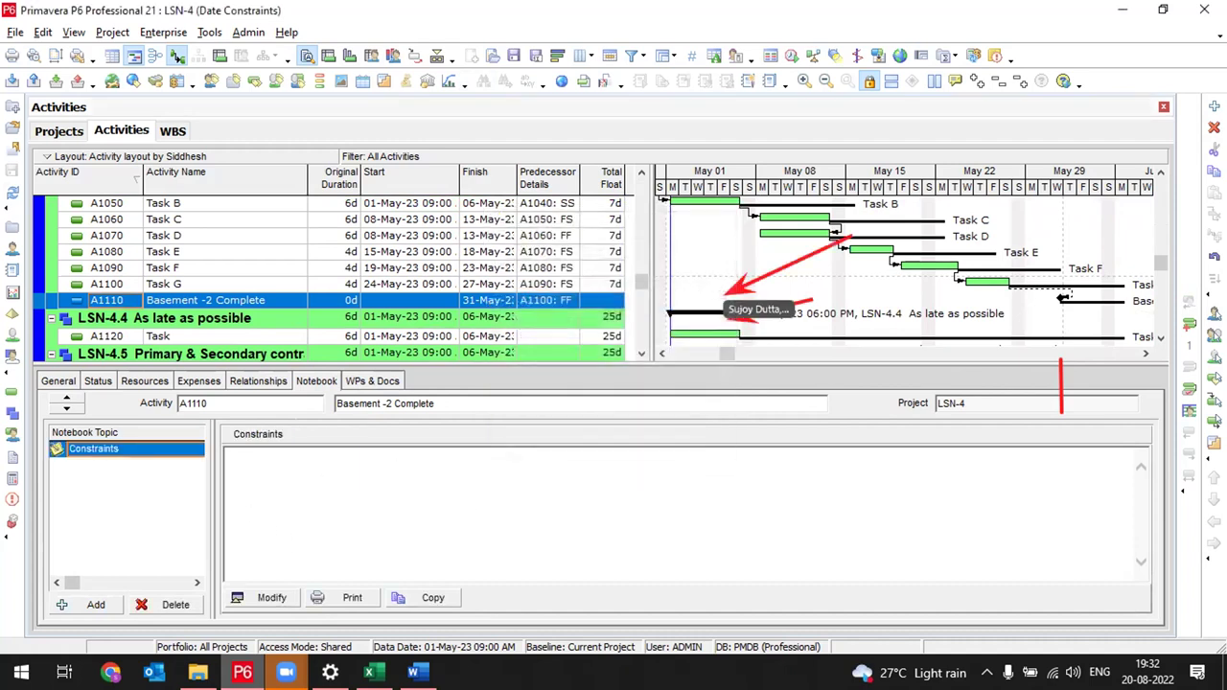
Write the Constraints note "The Basement -2 has to be completed by 31st May as agreed in the contract." and save it
left_click(245, 595)
left_click(259, 251)
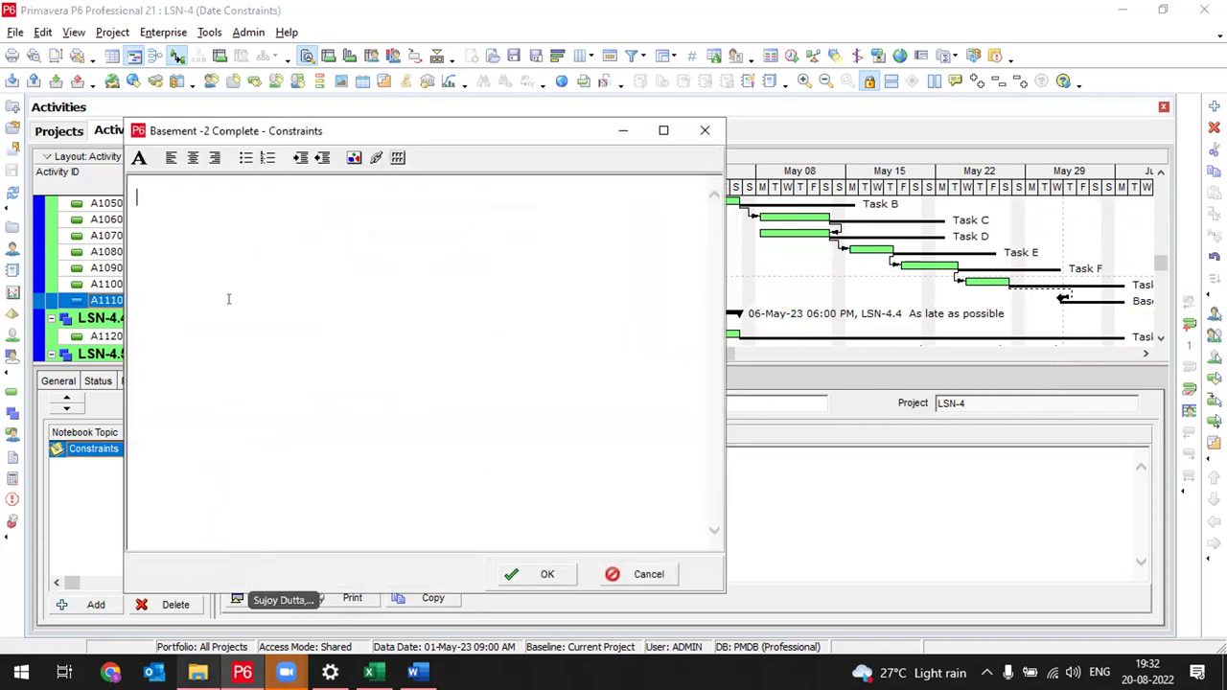
type("Th")
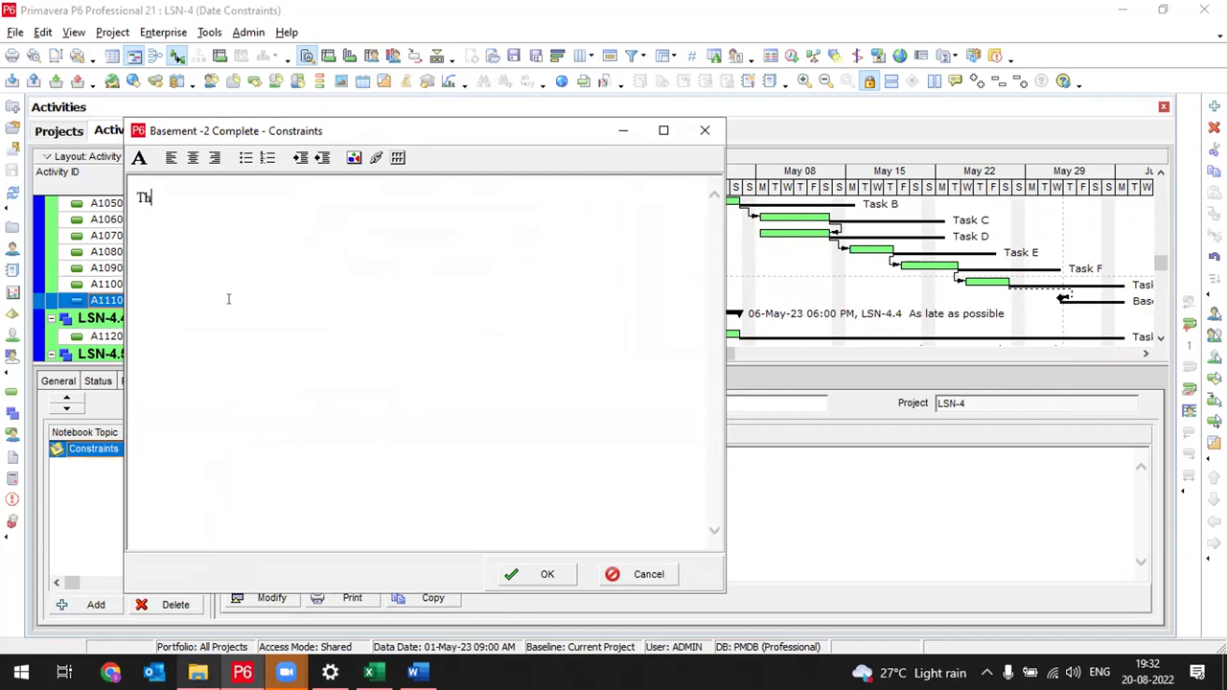
type("e Basement -2 has to b")
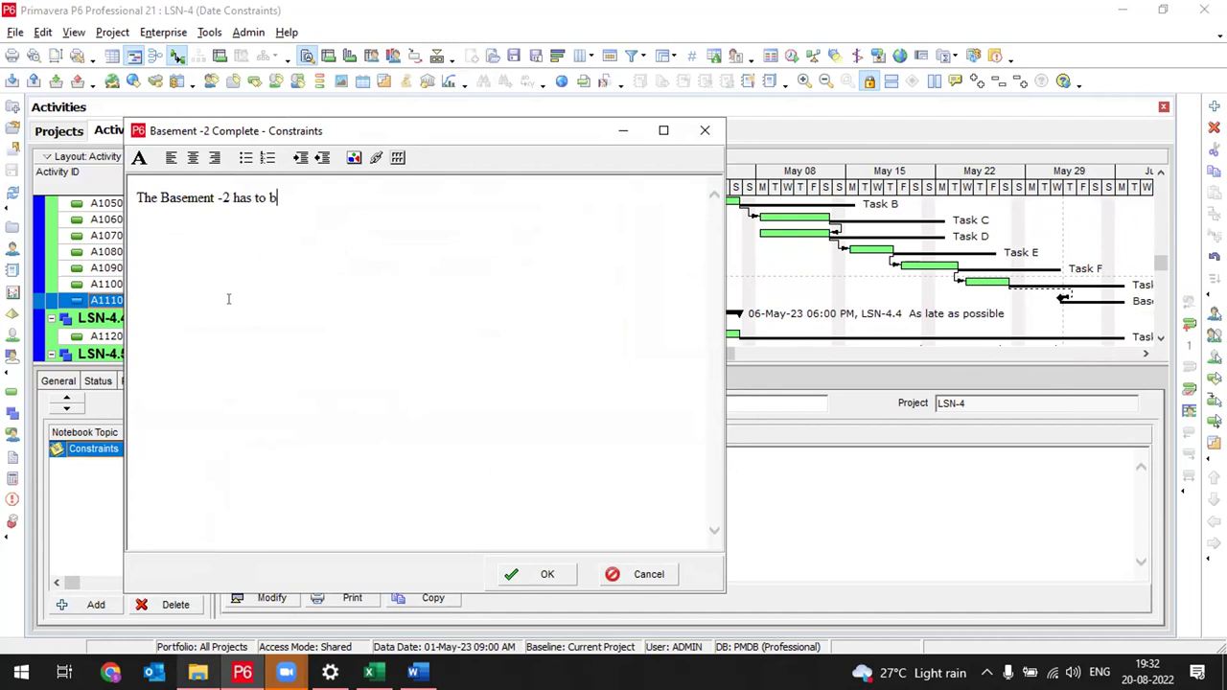
type("e completed by 31st May")
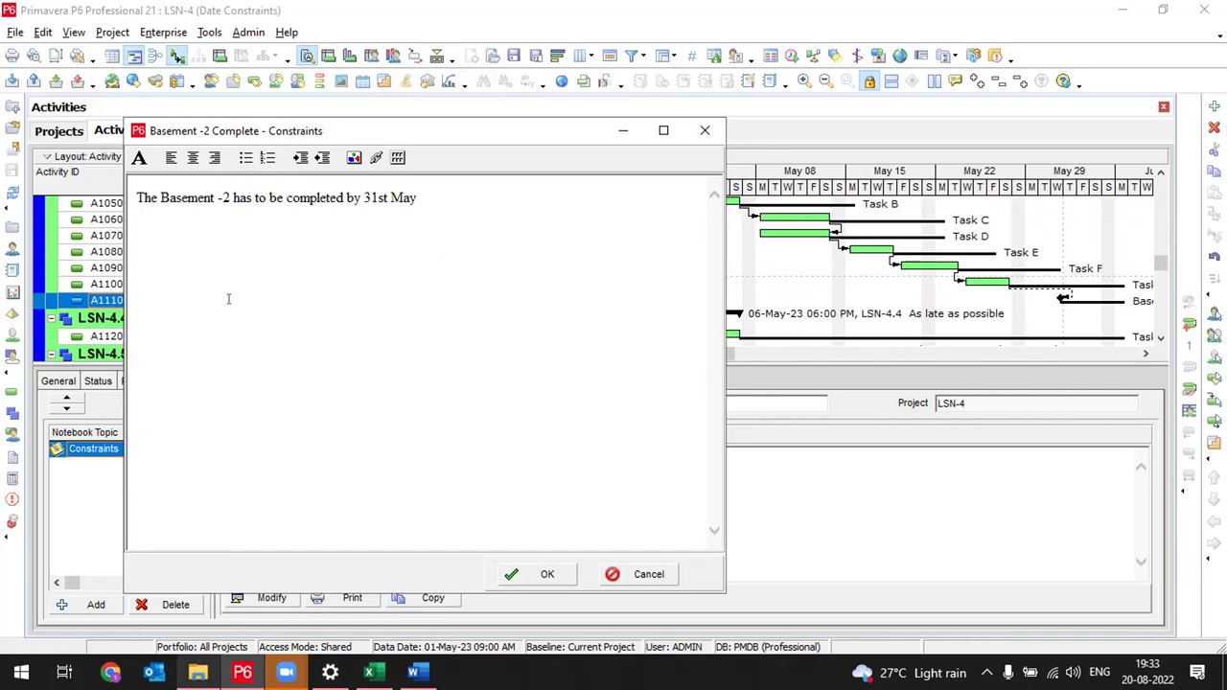
type("as agreed in the contract")
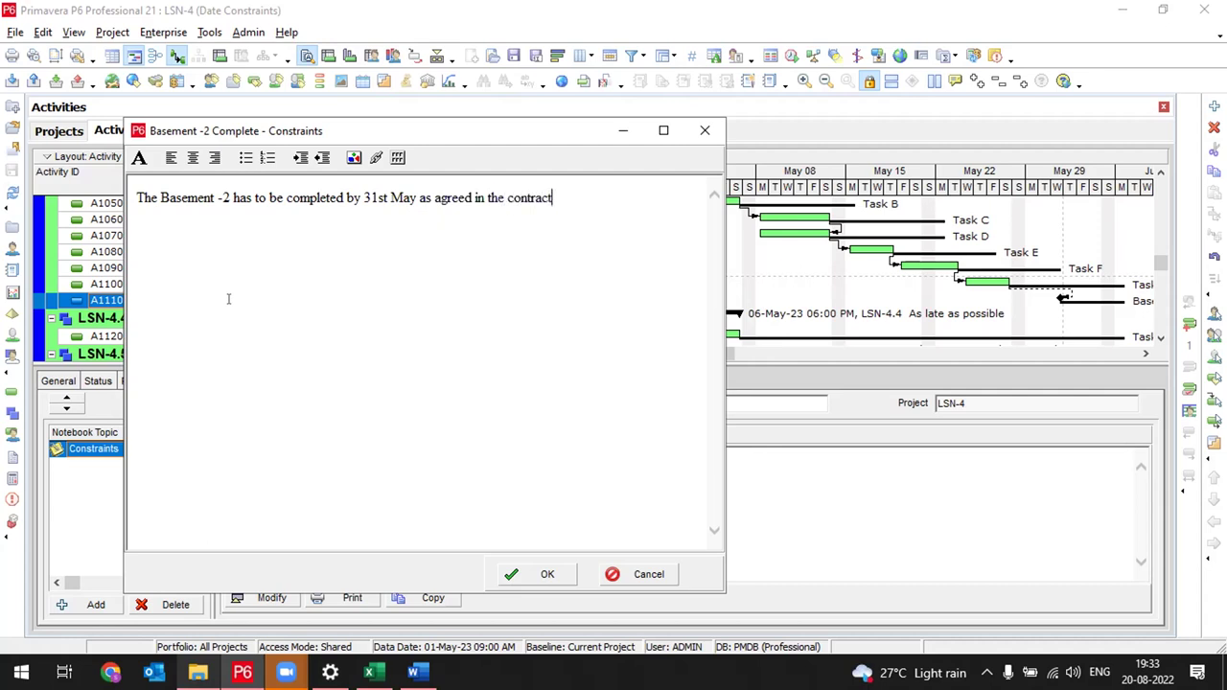
type(".")
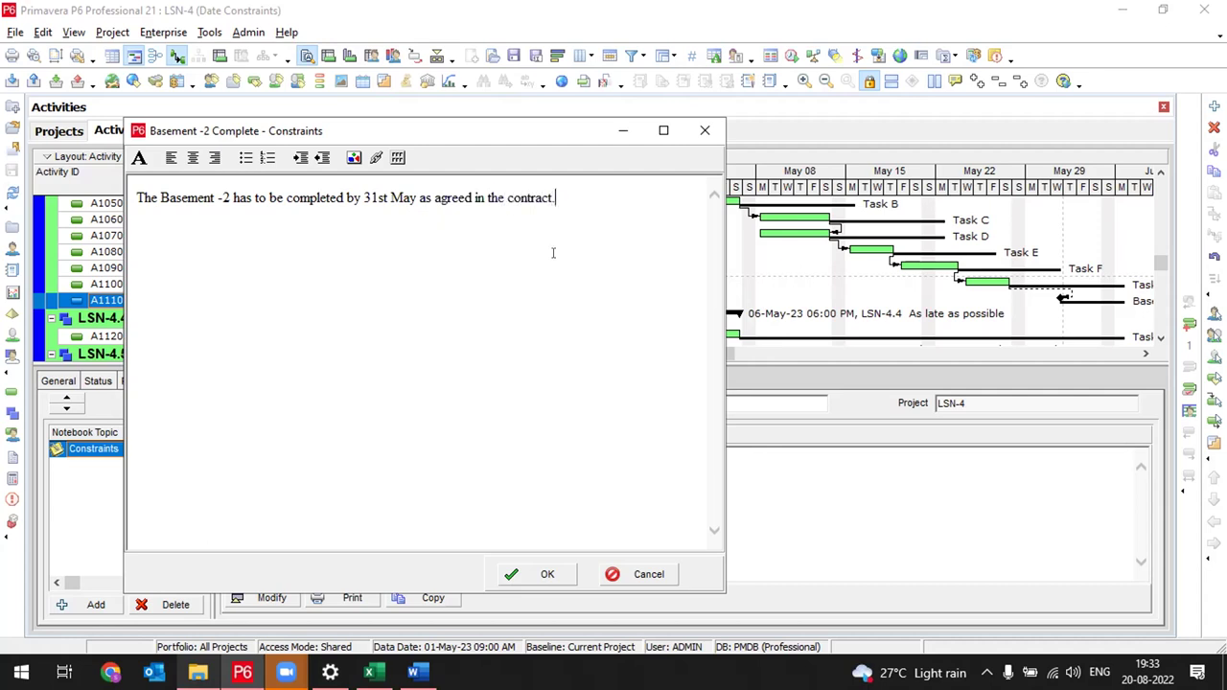
left_click(512, 573)
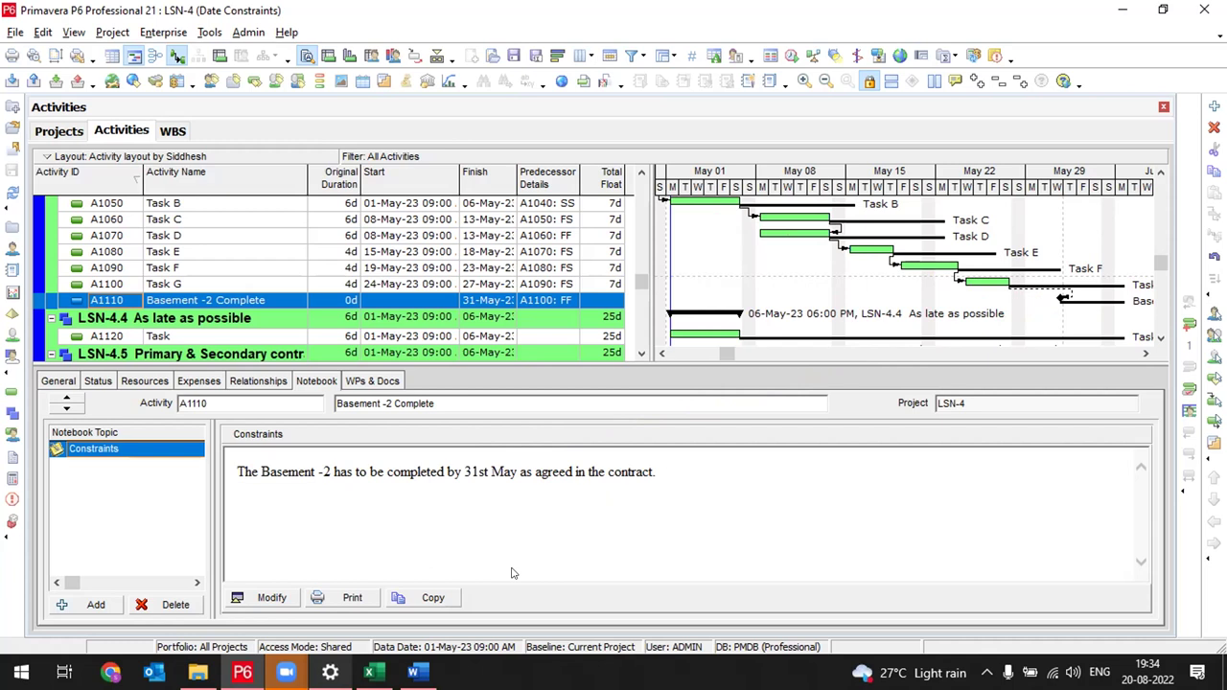
Reselect FF as Task G's relationship to its successor Basement -2 Complete and reschedule the project using its own data date
left_click(206, 284)
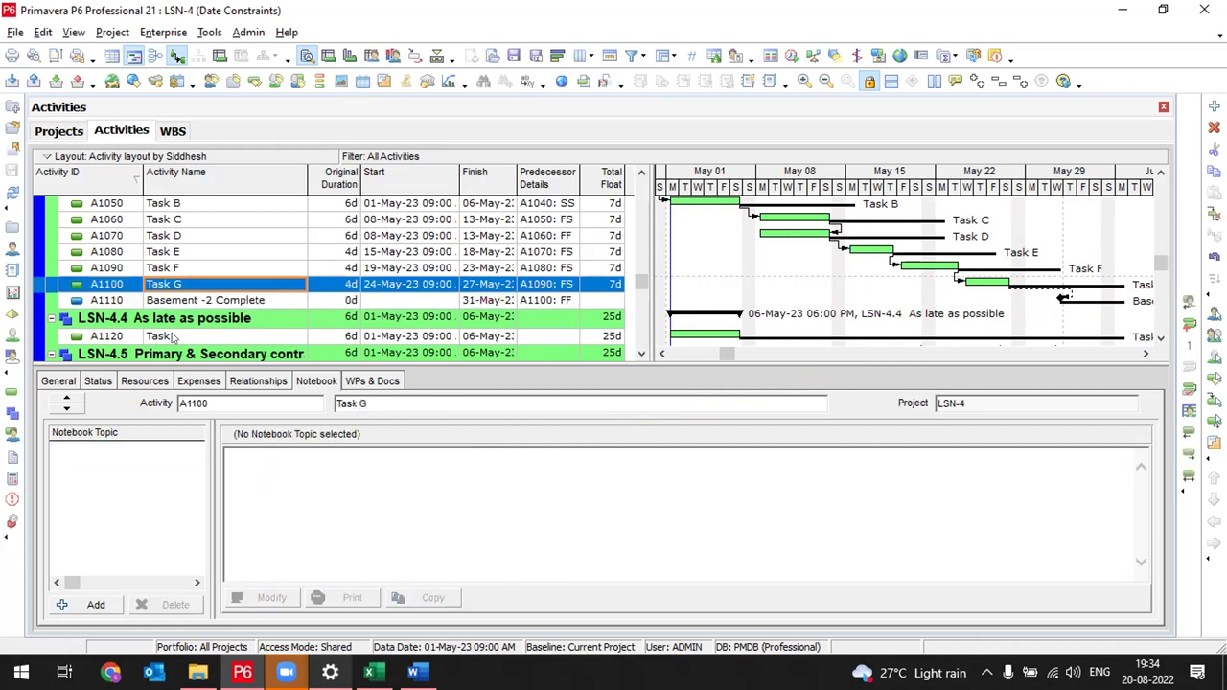
left_click(101, 381)
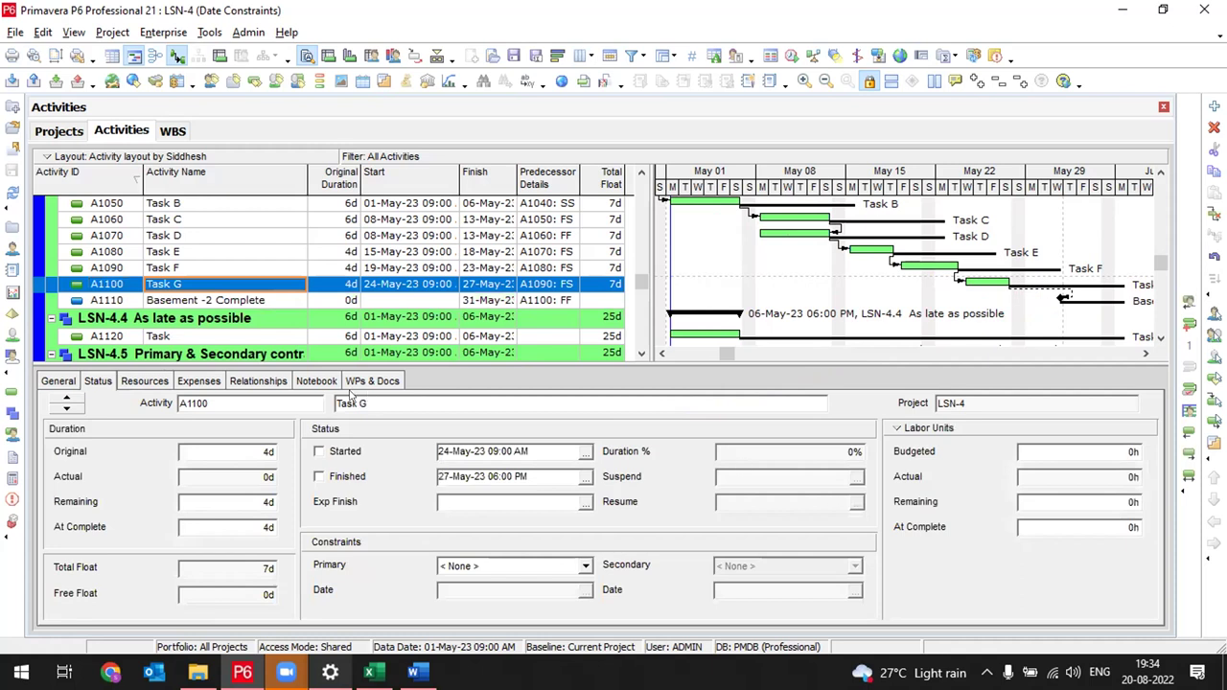
left_click(254, 381)
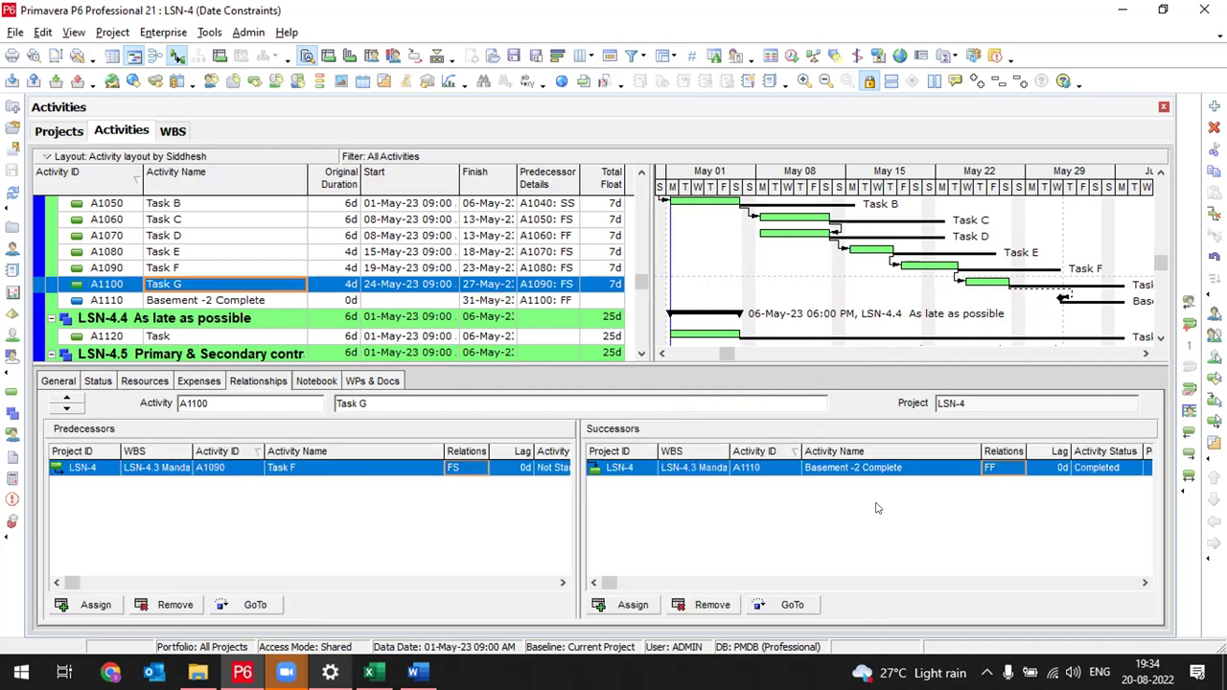
left_click(1005, 468)
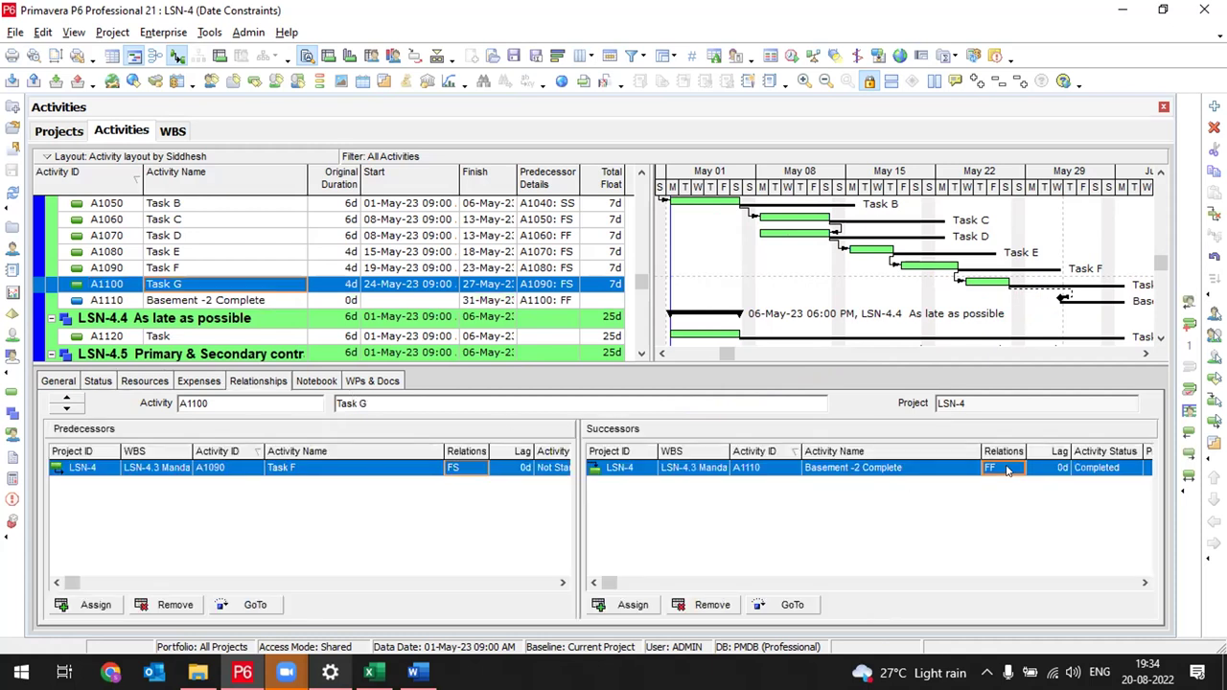
left_click(1004, 469)
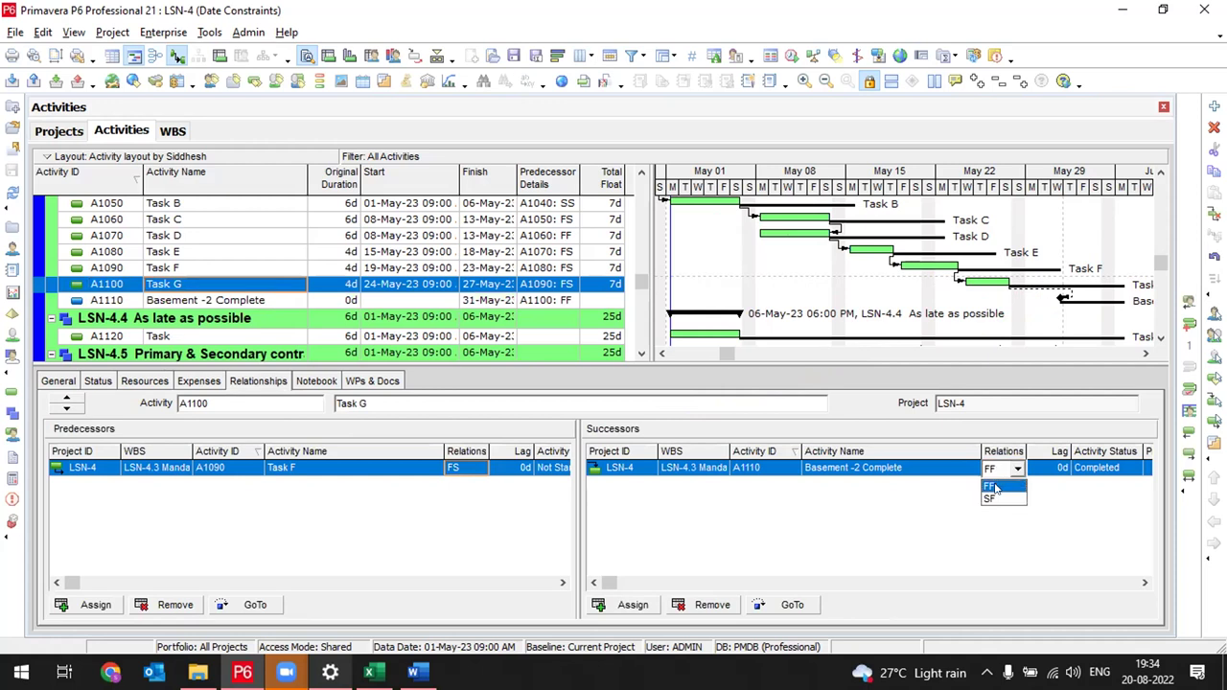
left_click(995, 488)
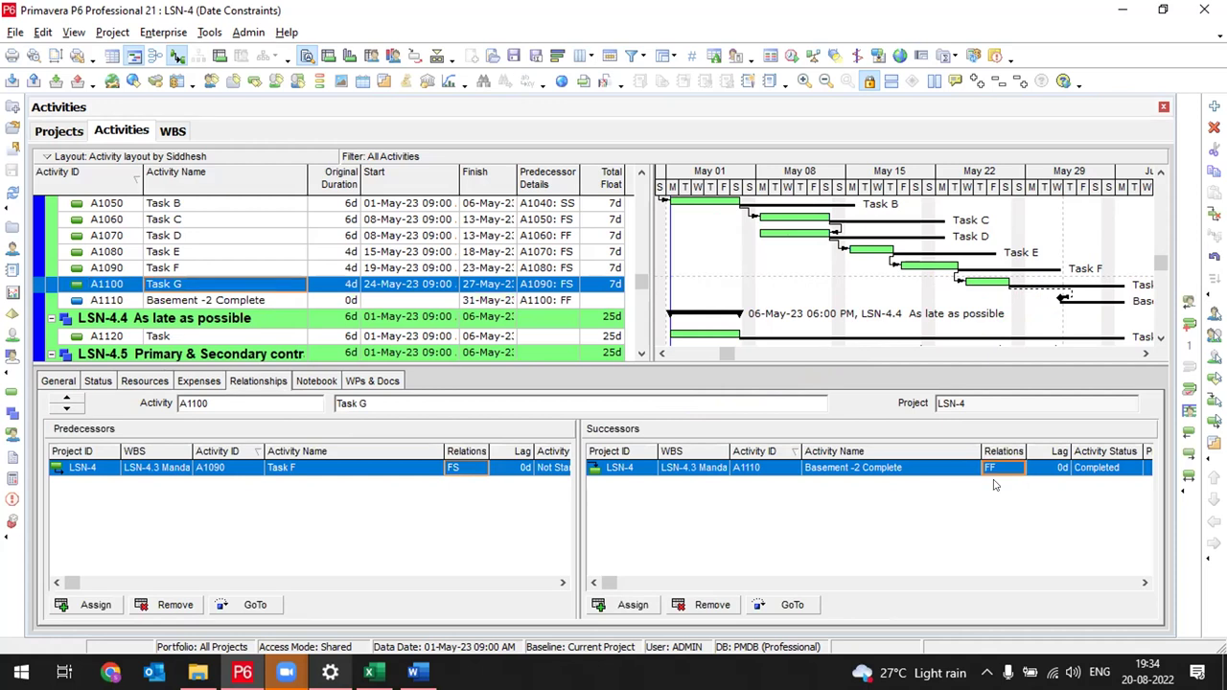
left_click(792, 55)
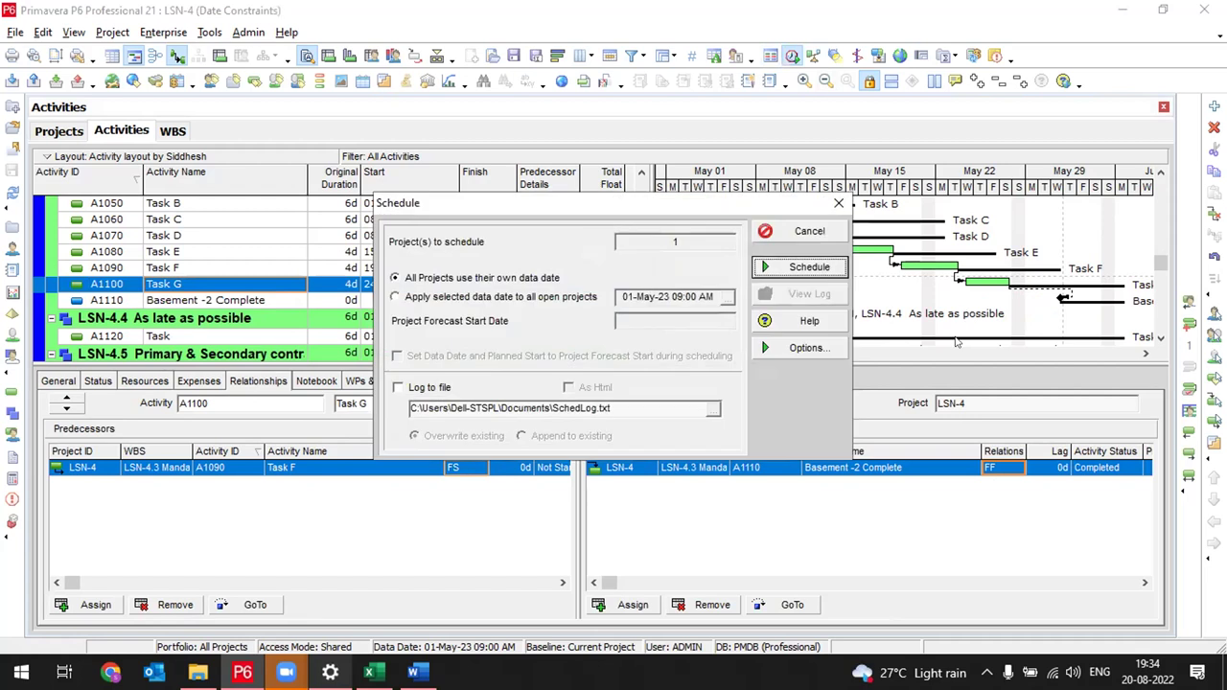
left_click(800, 268)
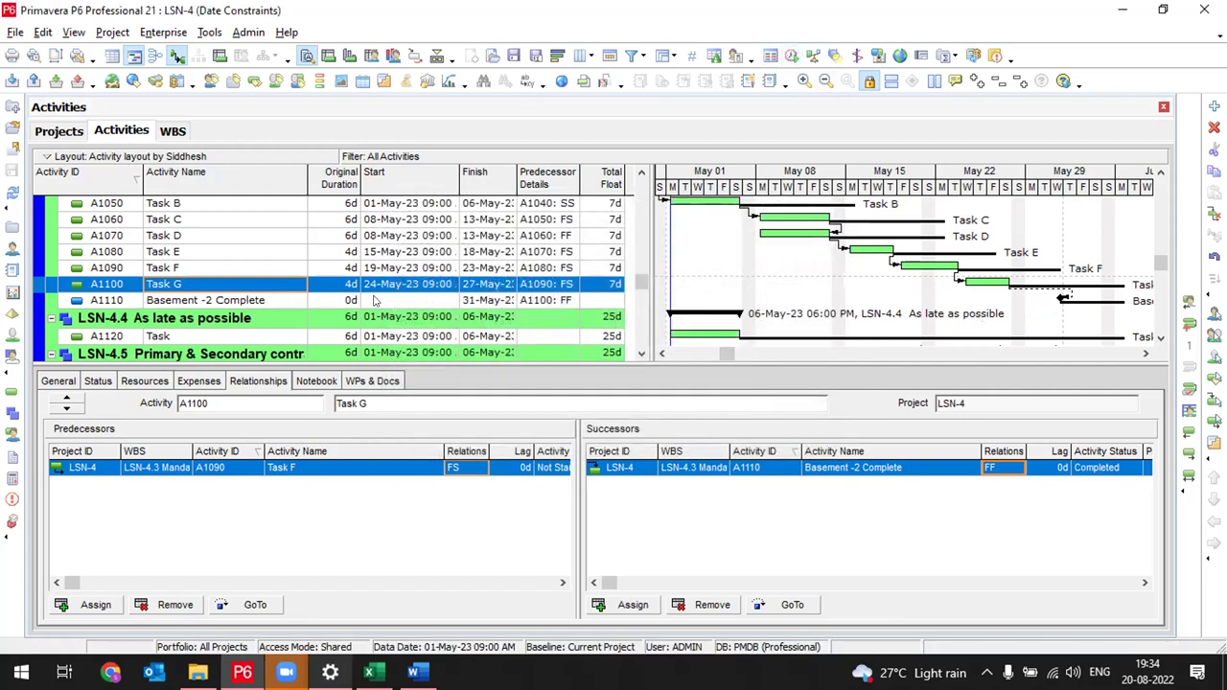
Inspect the relationship types available for the Basement -2 Complete milestone's predecessor Task G, keeping FF
left_click(337, 300)
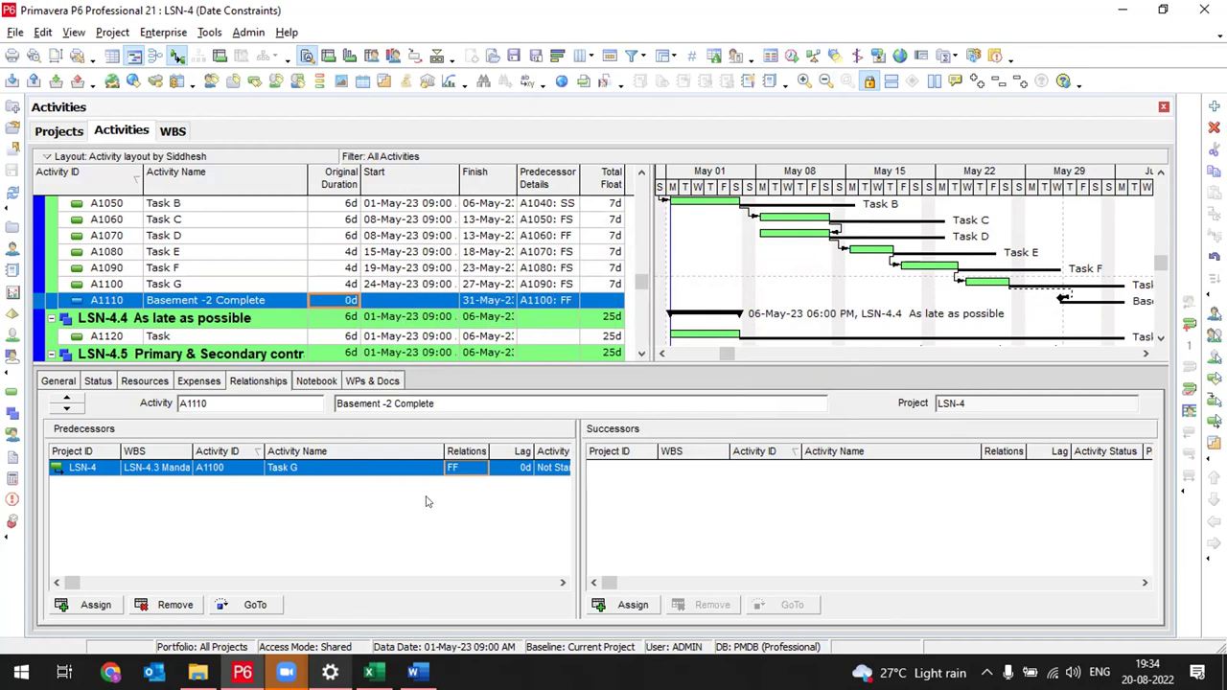
left_click(469, 469)
left_click(469, 469)
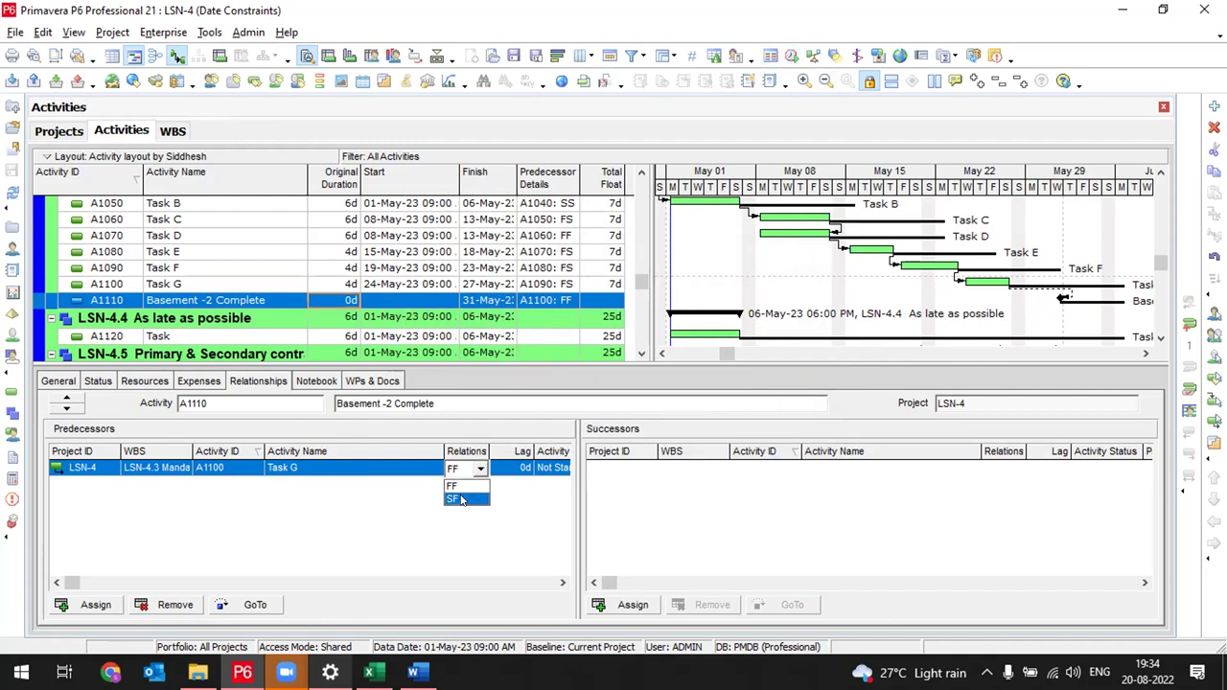
left_click(455, 486)
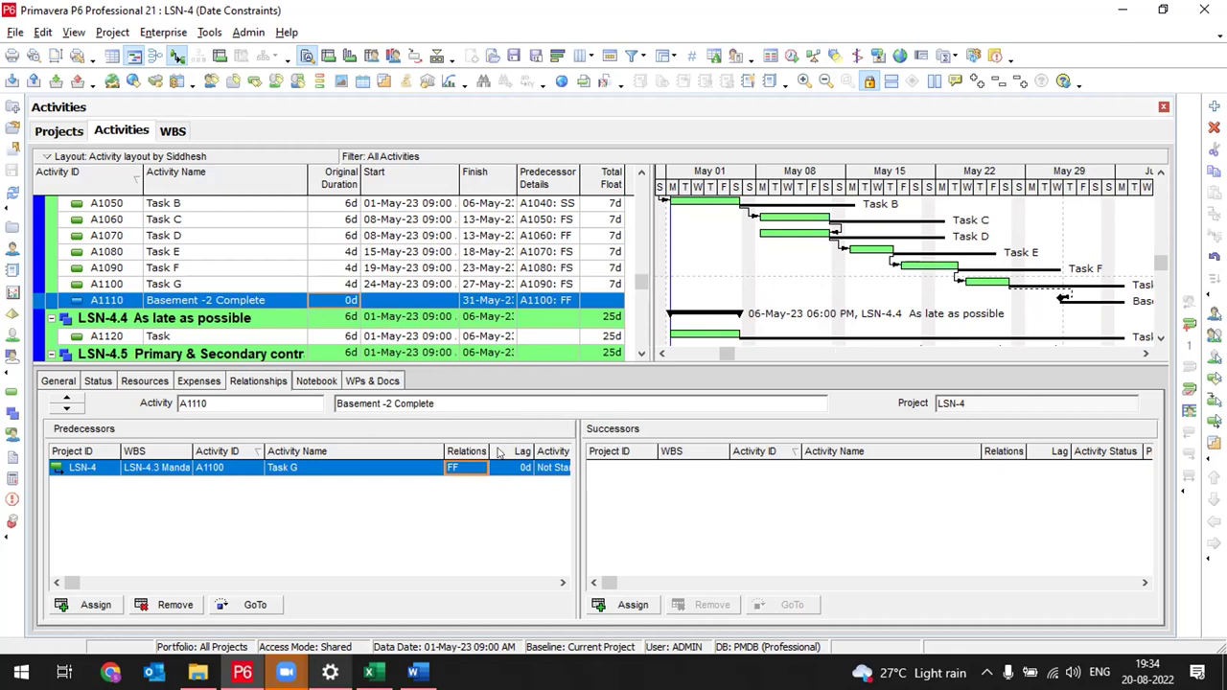
Remove Task G from the Basement -2 Complete milestone's predecessors and assign it again with an FF relationship
left_click(175, 610)
left_click(570, 366)
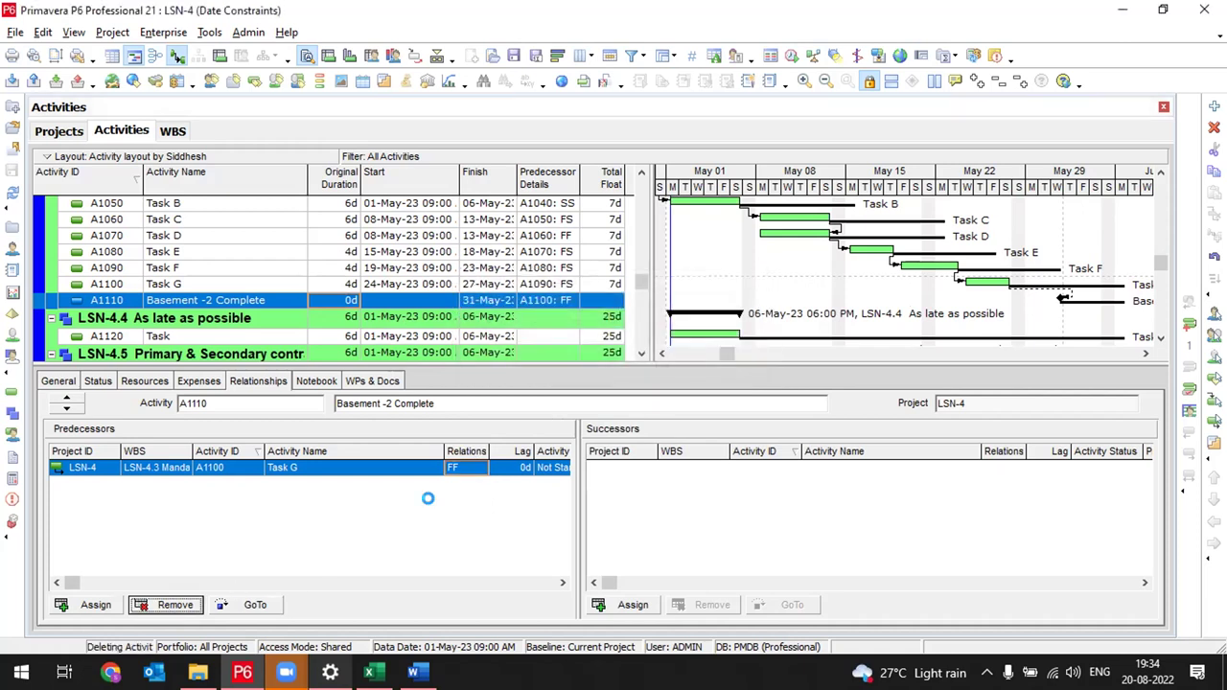
left_click(96, 606)
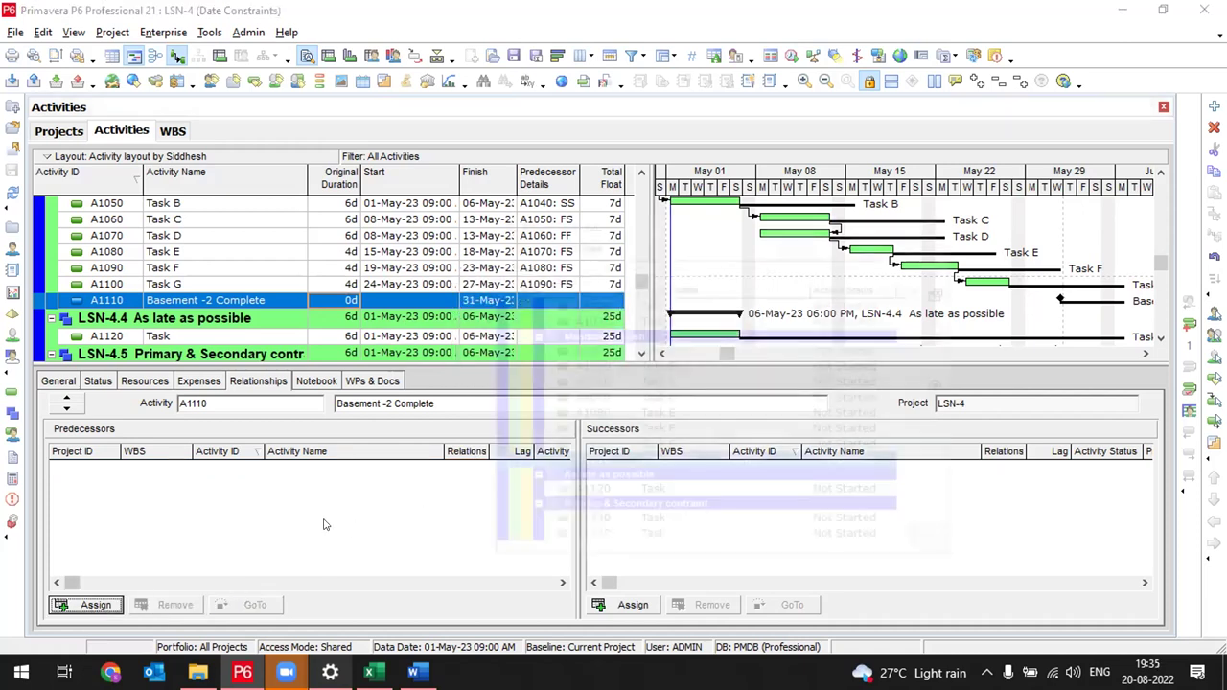
left_click(674, 447)
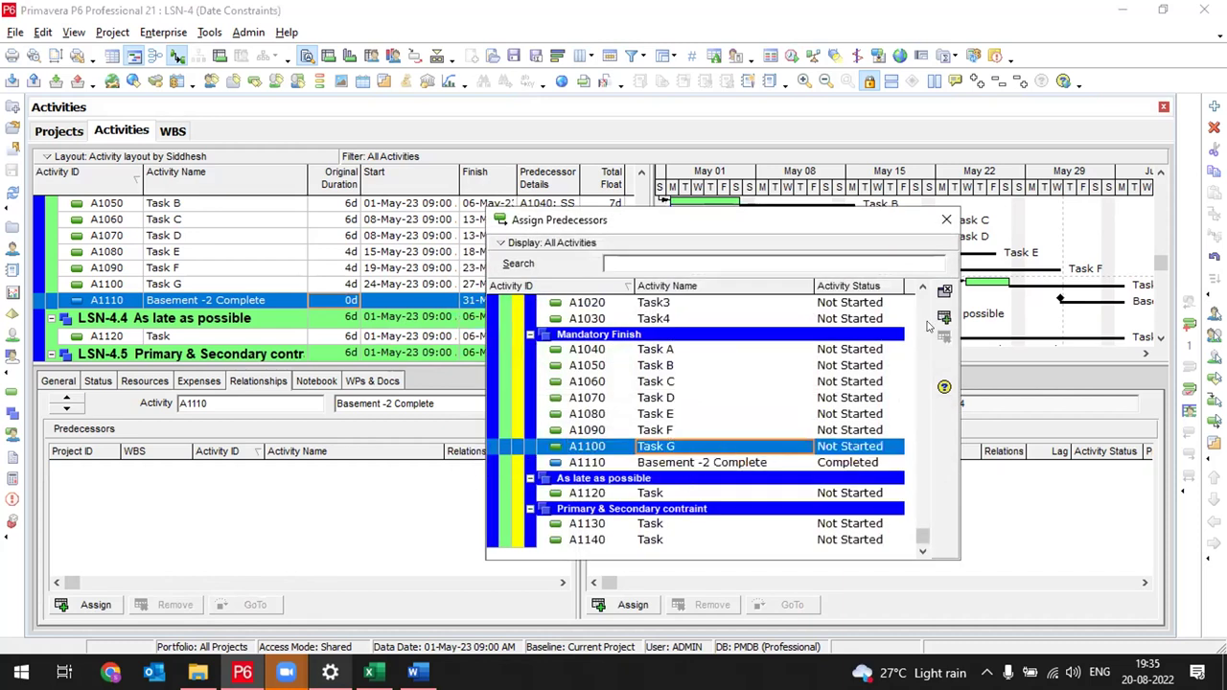
left_click(945, 316)
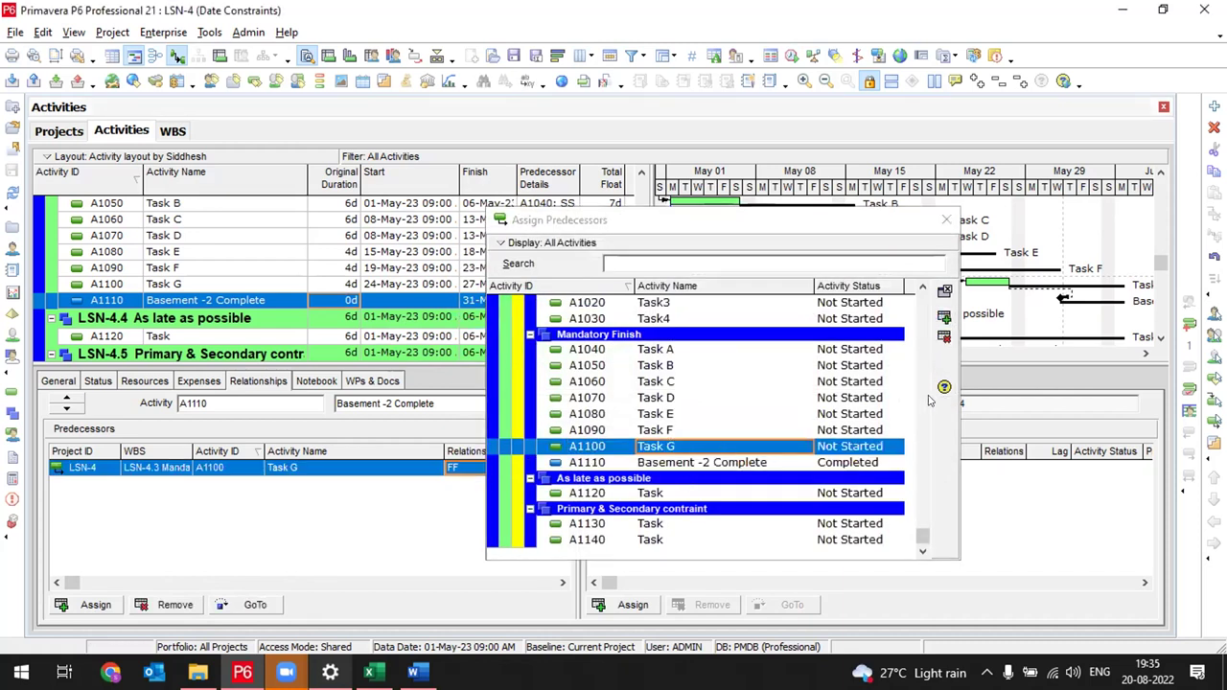
left_click(944, 289)
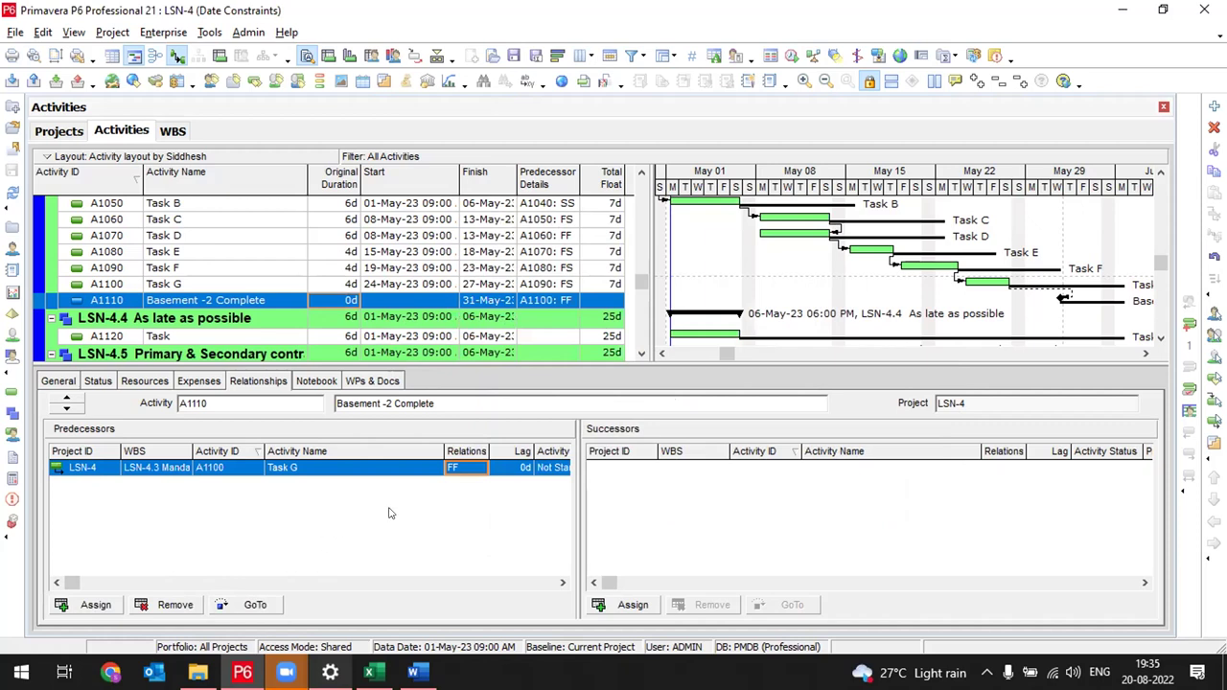
left_click(455, 470)
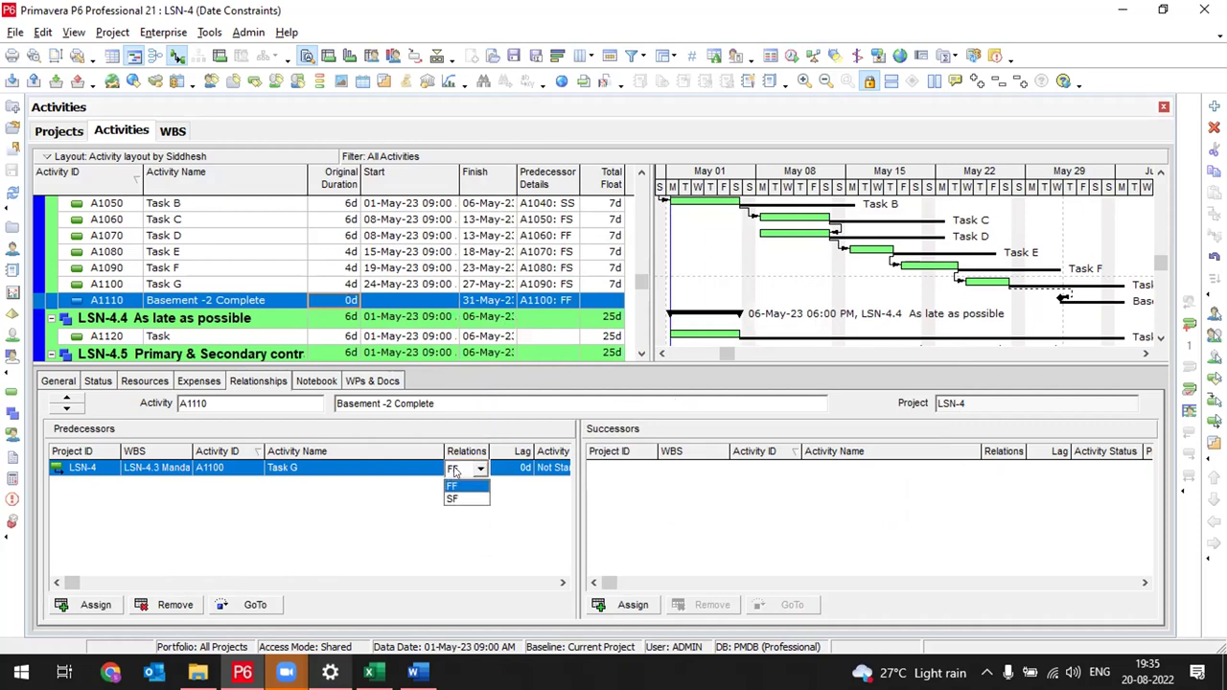
left_click(452, 485)
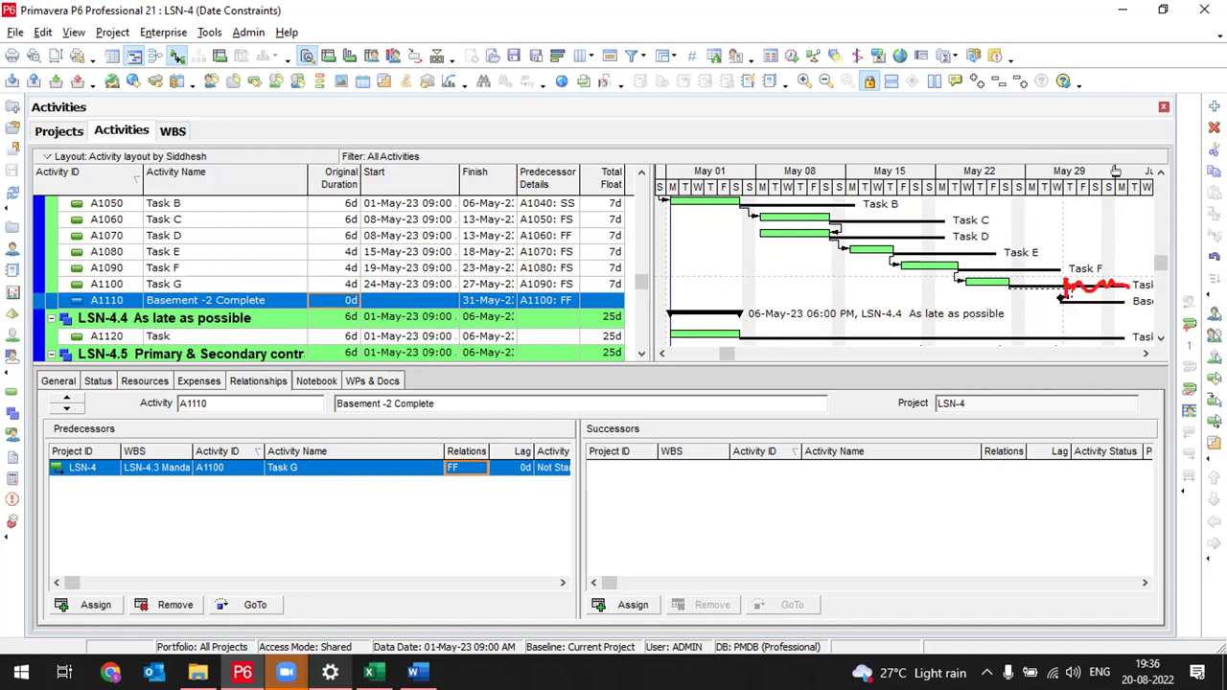
Review the Mandatory Finish activities in the Gantt chart and show Task G's predecessors and successors
left_click(1159, 172)
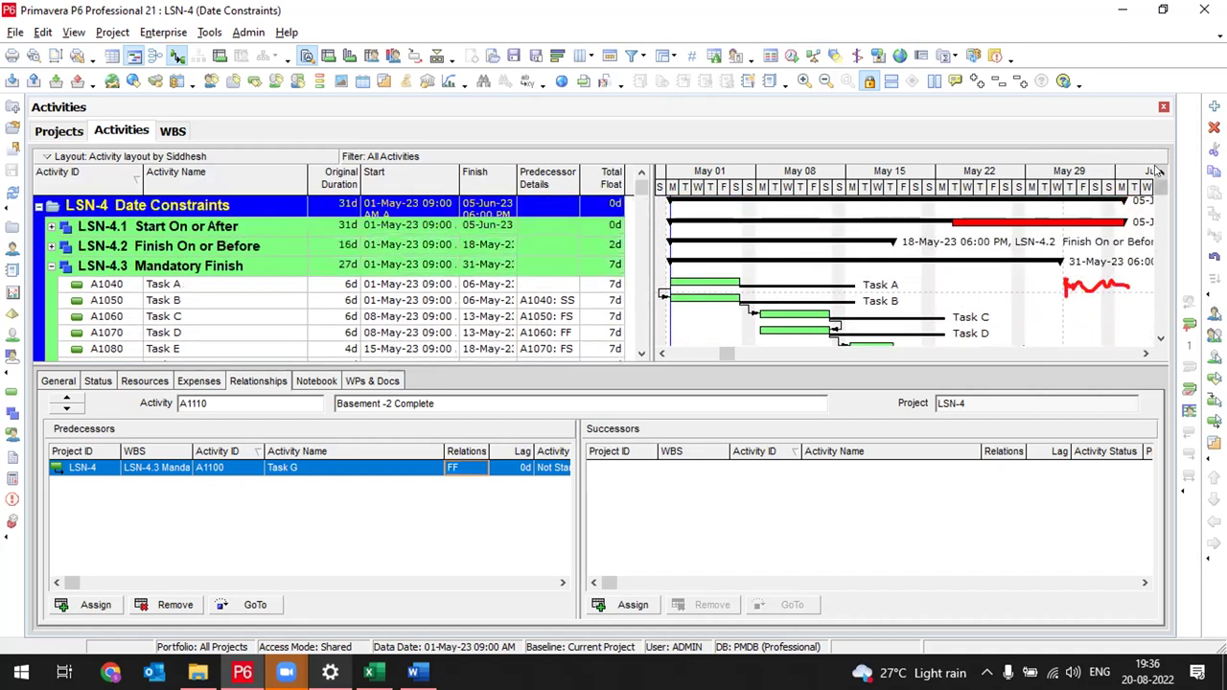
left_click(1158, 337)
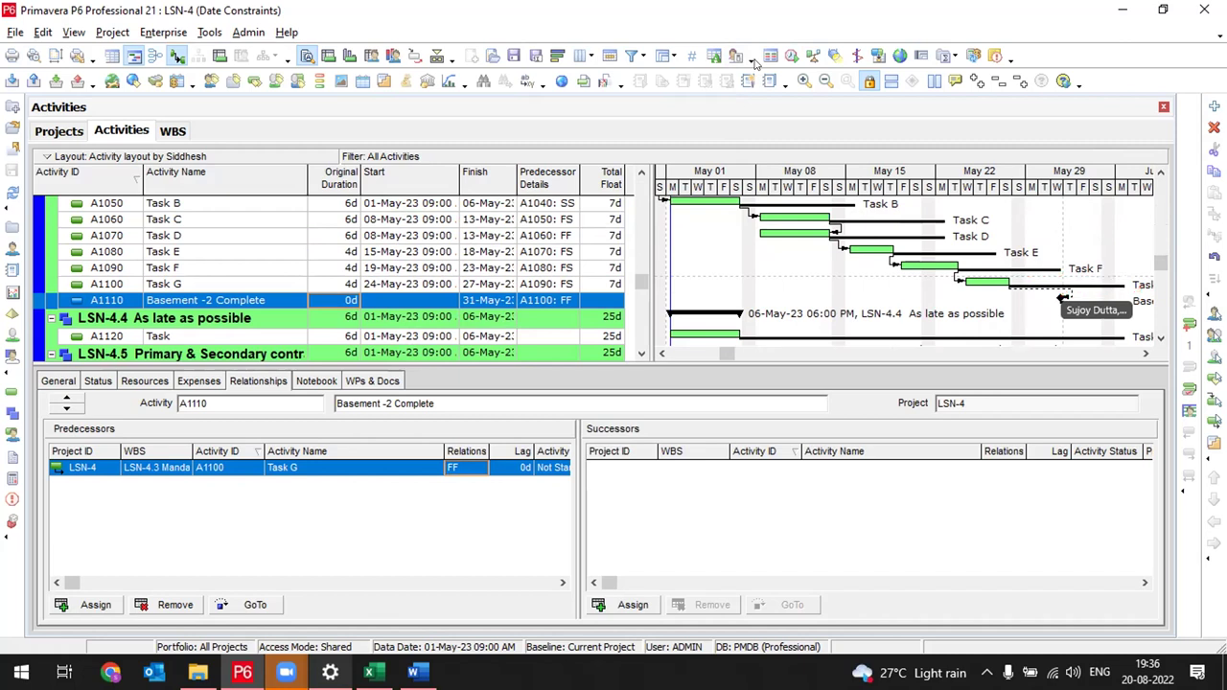
left_click(276, 286)
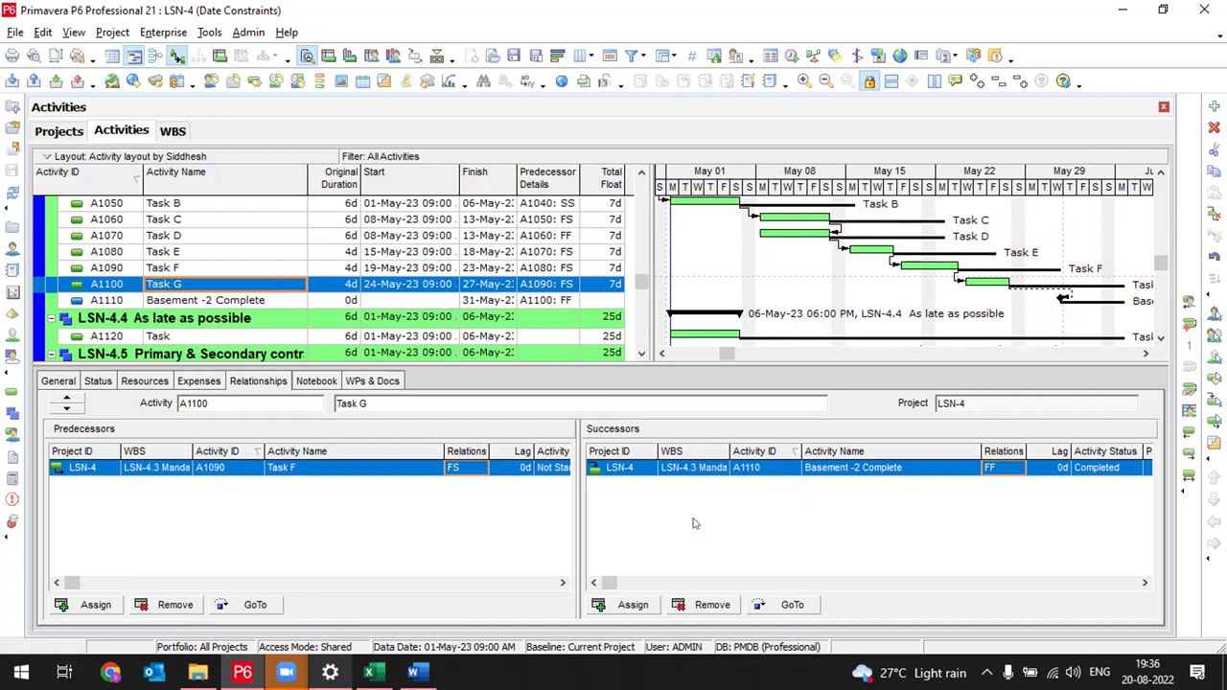
Remove Basement -2 Complete from Task G's successors, link the two activities again, and show the milestone's predecessors
left_click(713, 605)
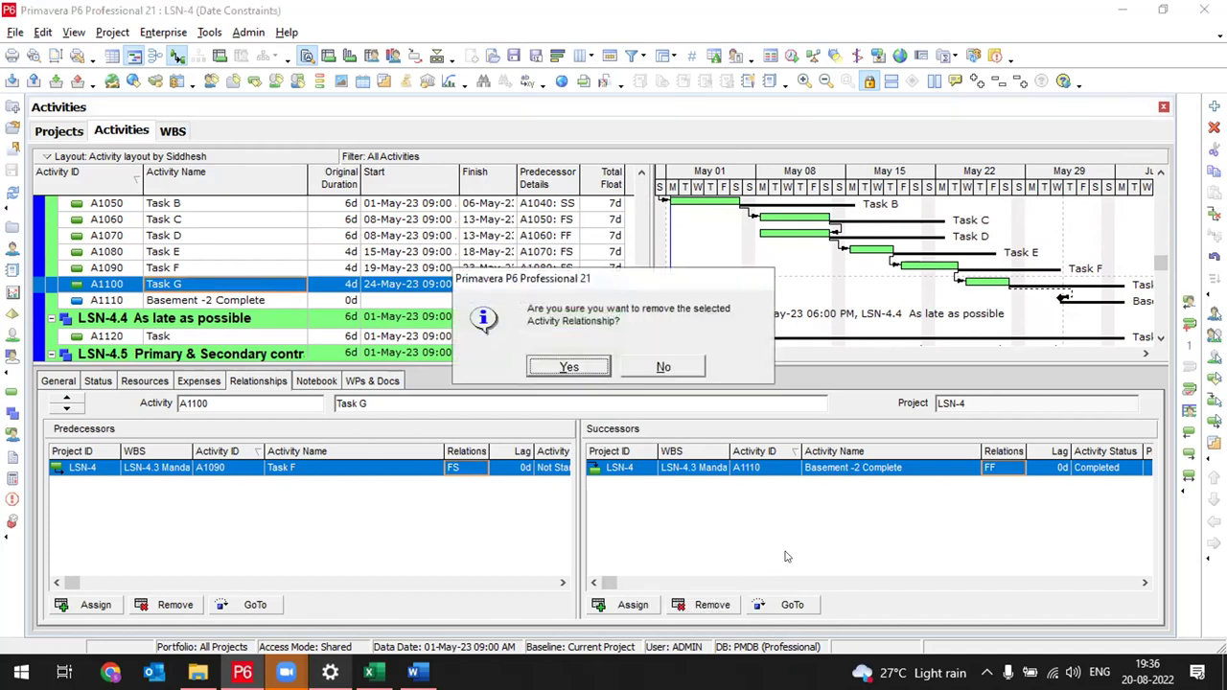
left_click(568, 368)
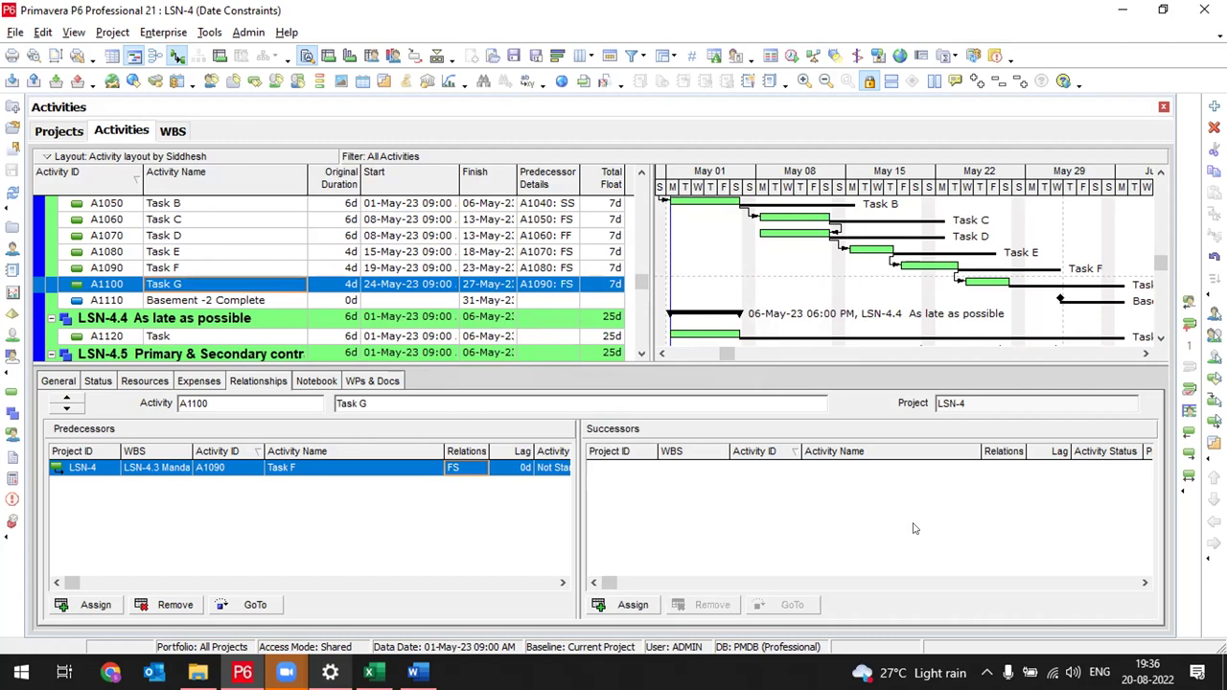
left_click(246, 303, "ctrl")
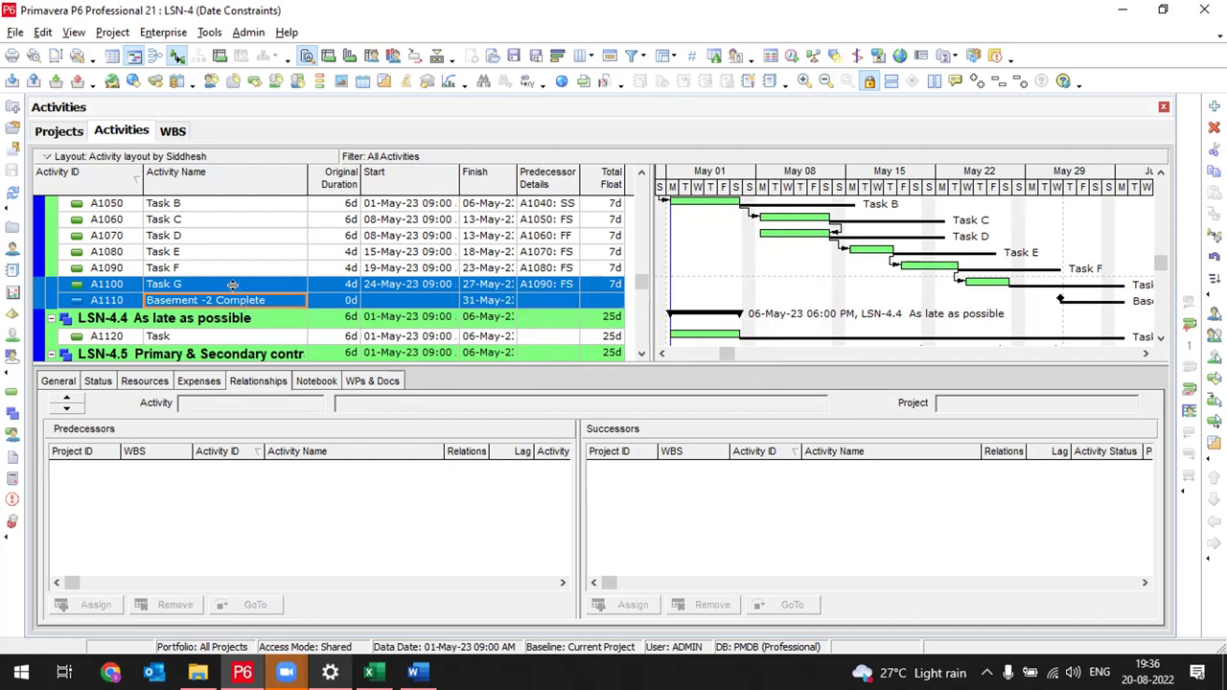
right_click(238, 293)
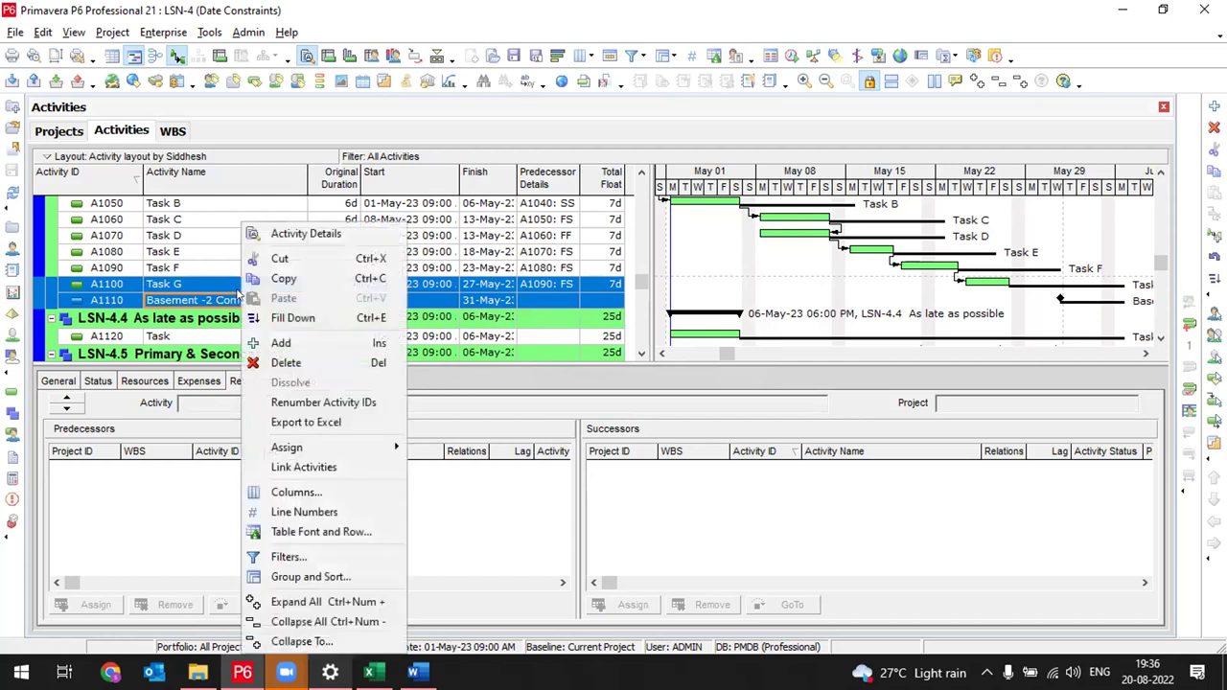
left_click(330, 468)
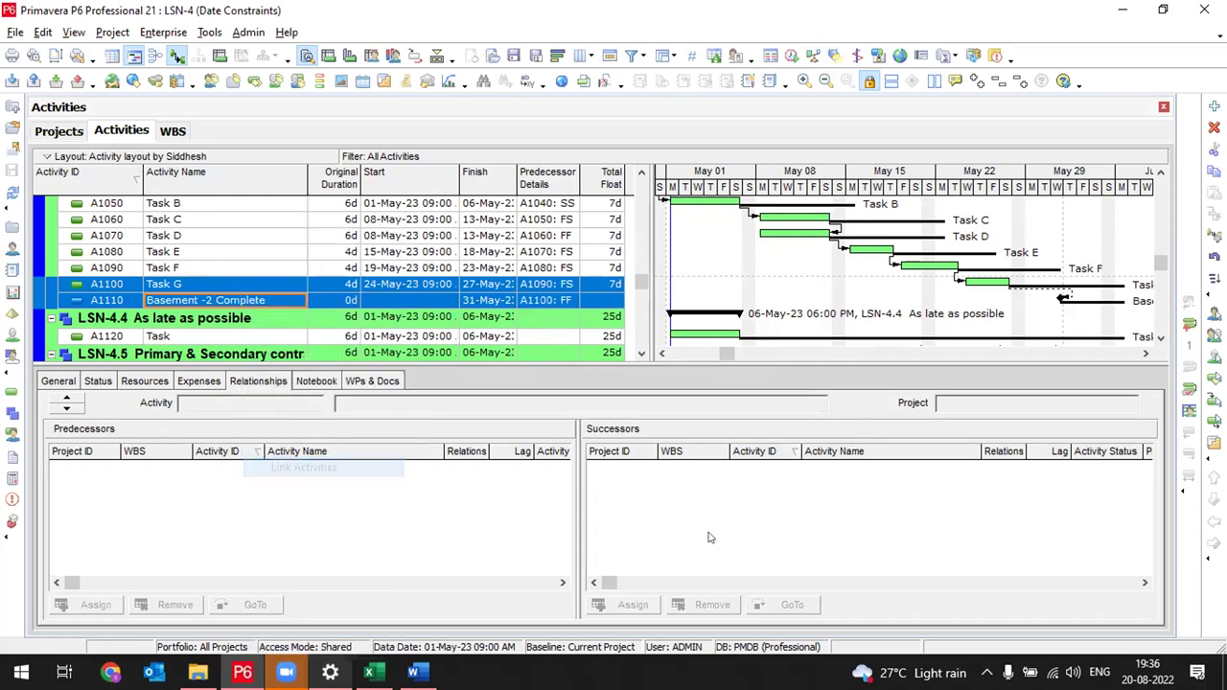
left_click(265, 304)
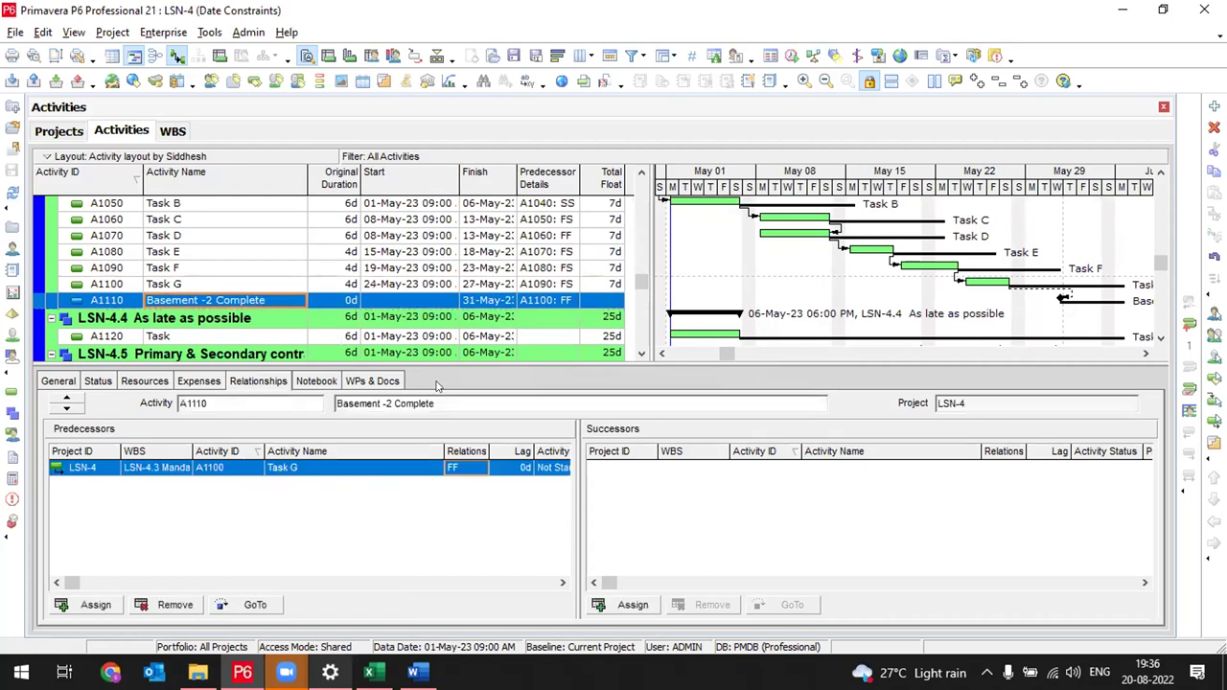
Try SF as Task G's relationship to its successor Basement -2 Complete and switch it back to FF
left_click(217, 283)
left_click(1007, 468)
left_click(1007, 468)
left_click(1008, 468)
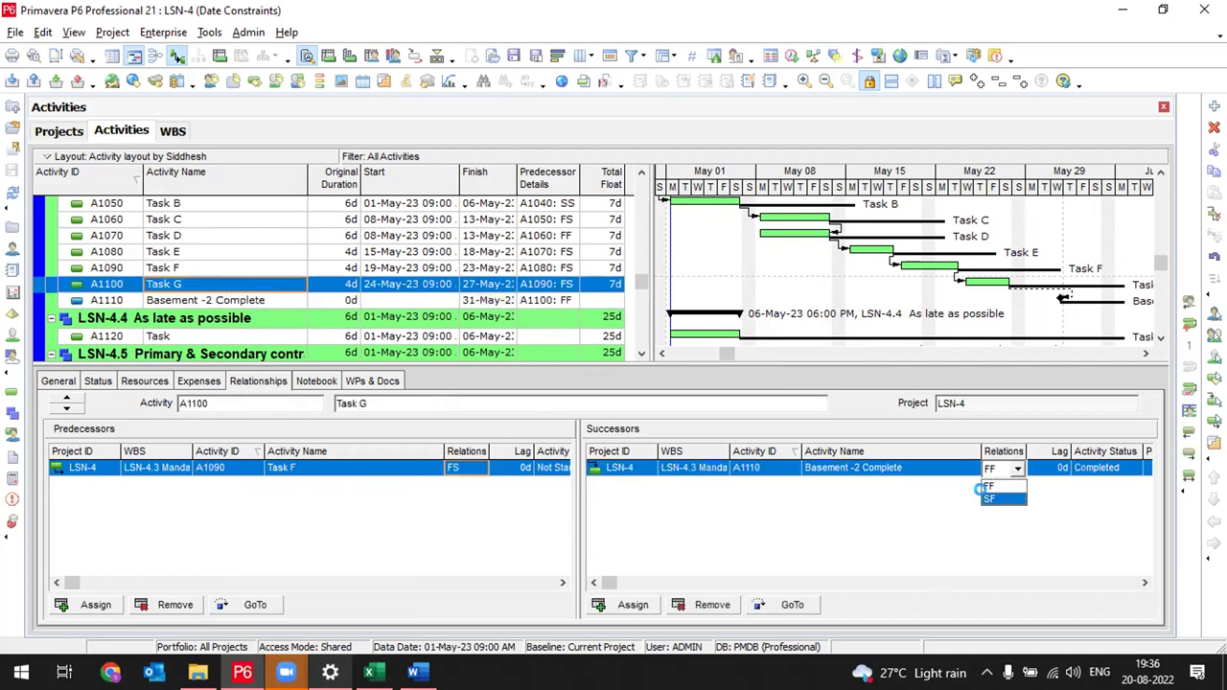
left_click(988, 498)
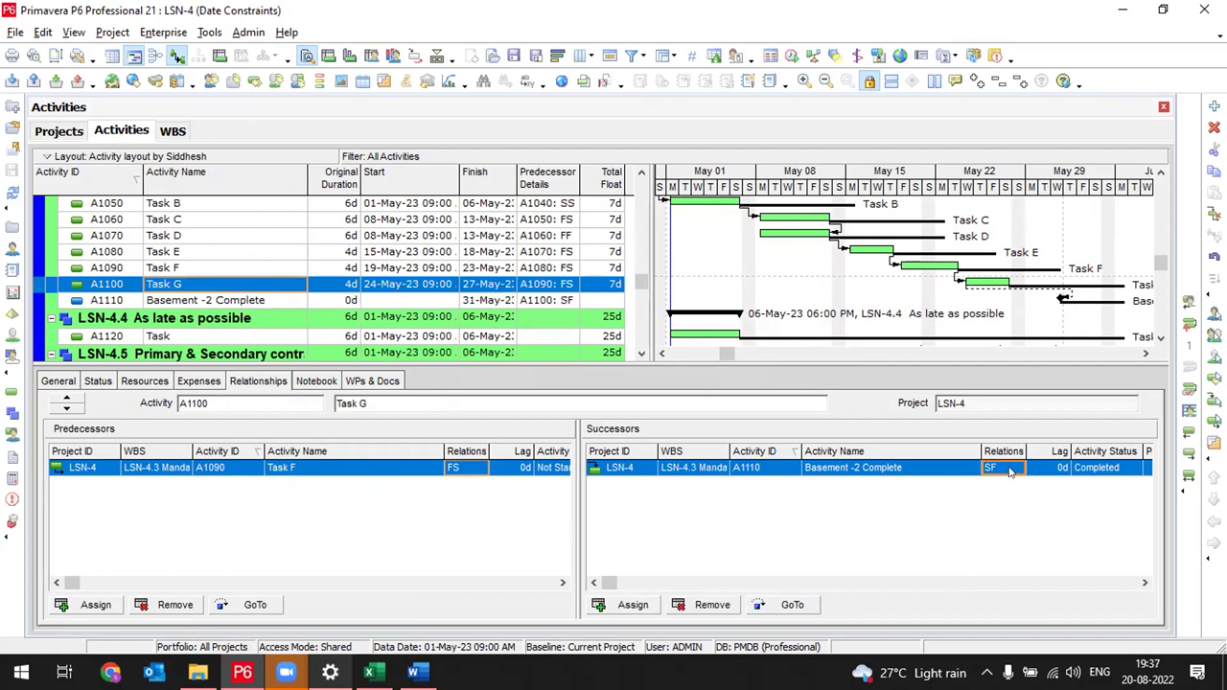
left_click(1007, 469)
left_click(997, 485)
Remove Task G from the Basement -2 Complete milestone's predecessors
left_click(264, 302)
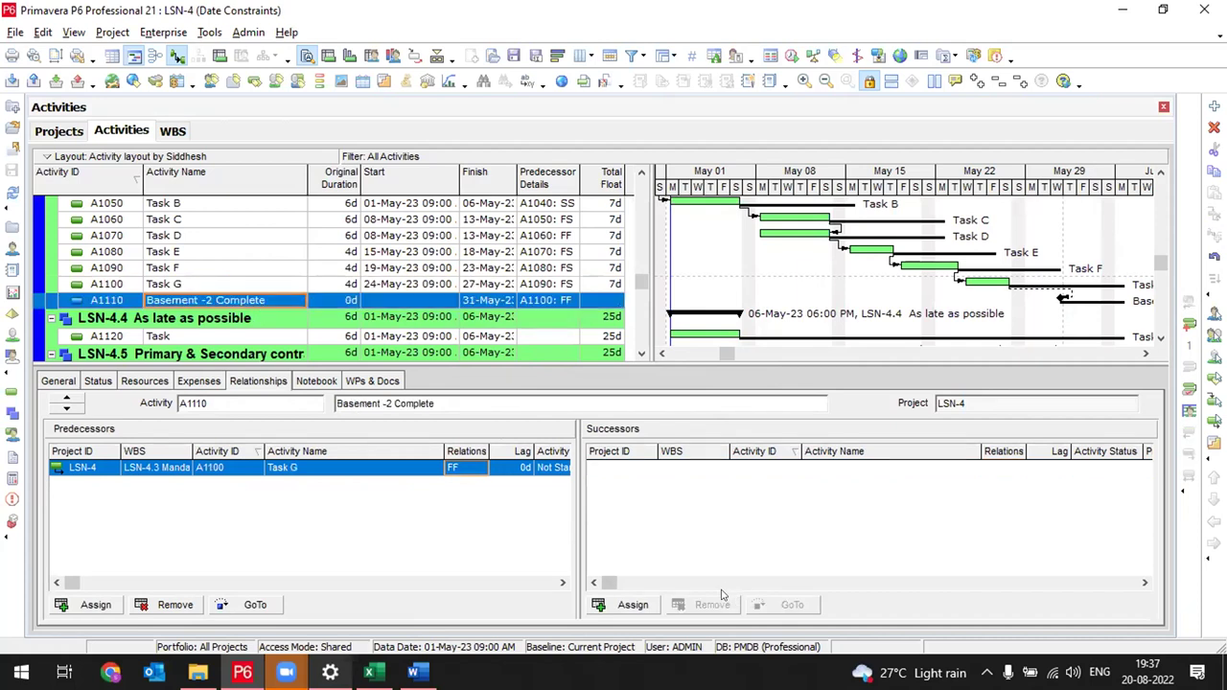
left_click(181, 601)
left_click(540, 368)
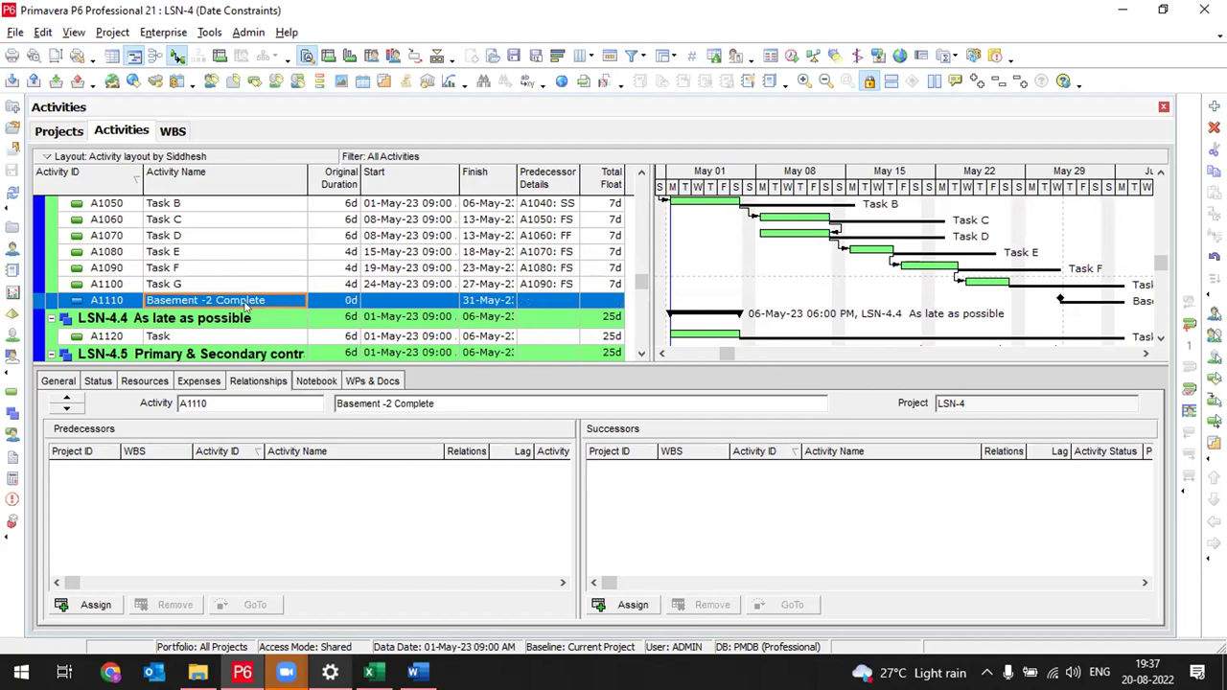
Change Basement -2 Complete to a Task Dependent activity with an original duration of 1 day
left_click(72, 381)
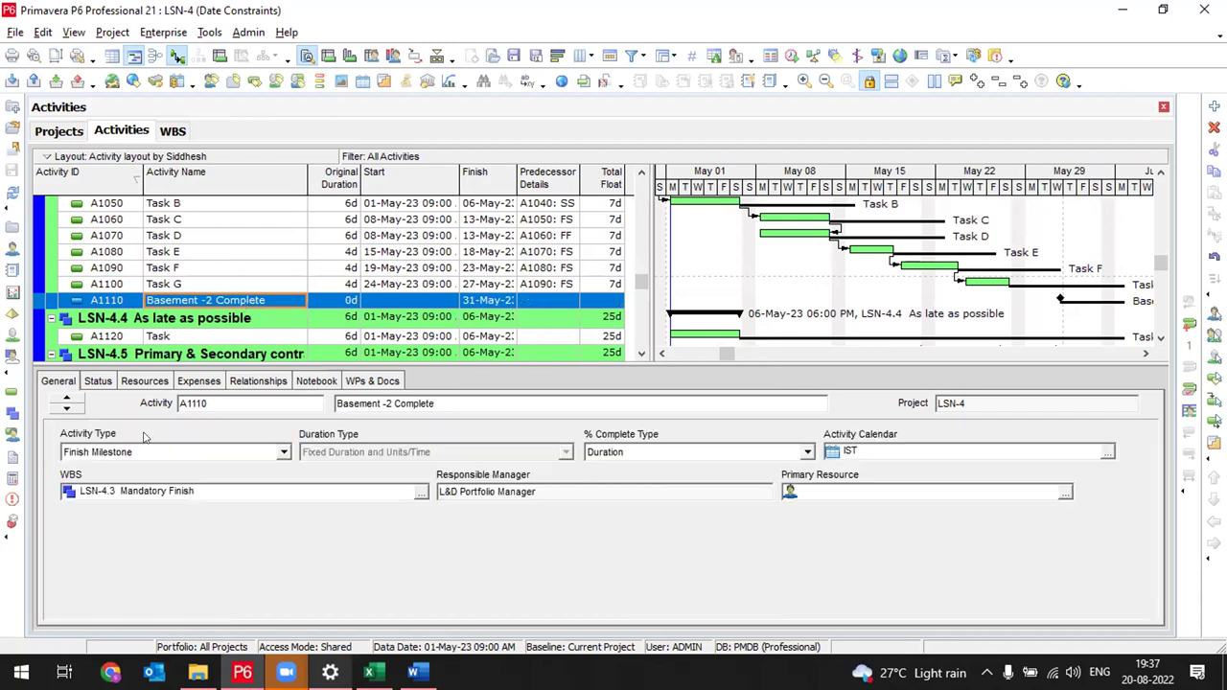
left_click(284, 452)
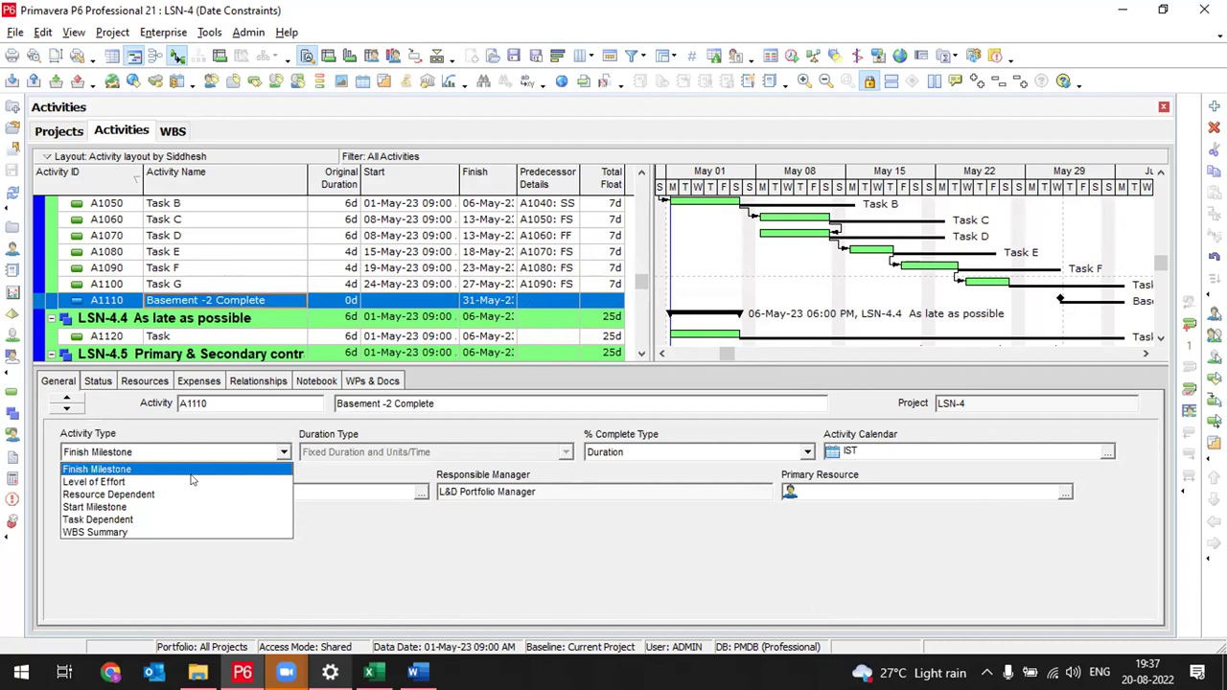
left_click(146, 521)
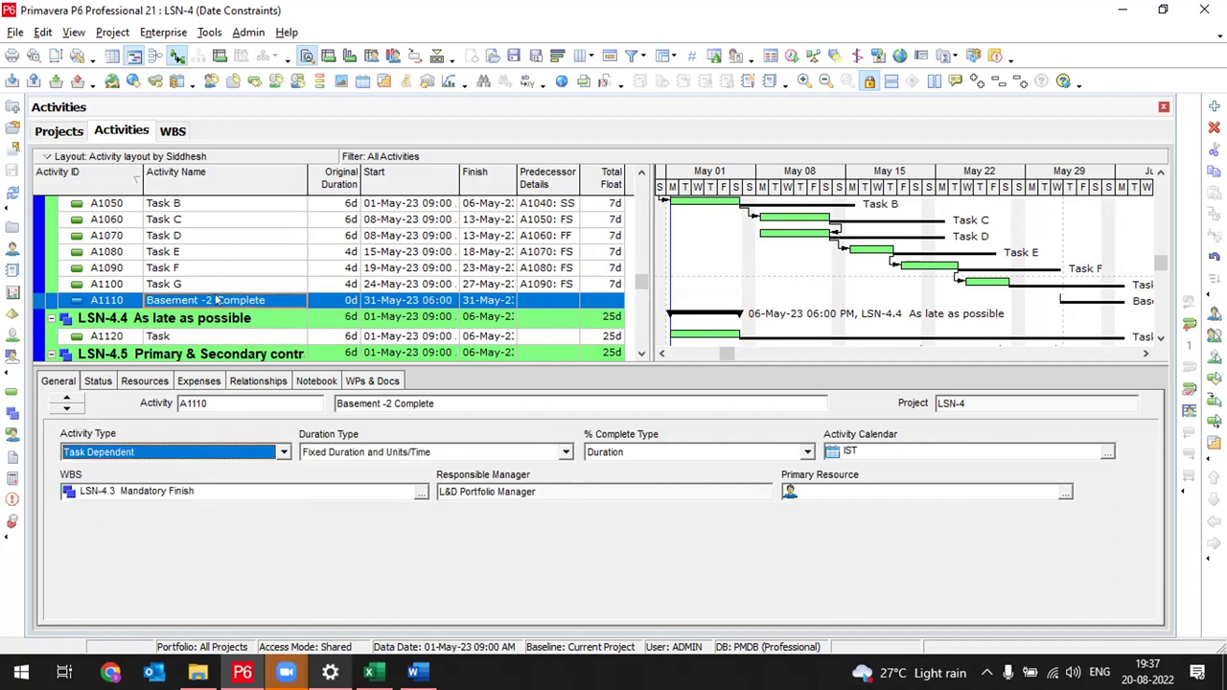
left_click(333, 303)
type("1")
key("Return")
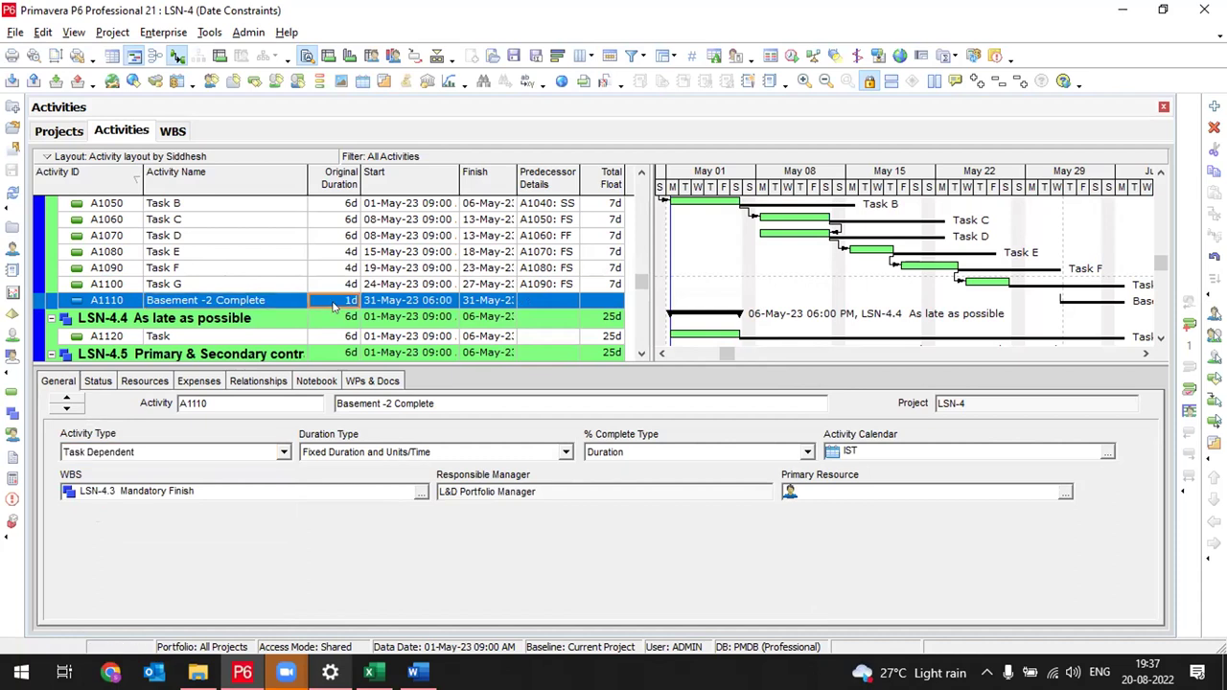
Link Task G to Basement -2 Complete as an FS predecessor and check the relationship type in its predecessor list
left_click(238, 284)
left_click(236, 300, "shift")
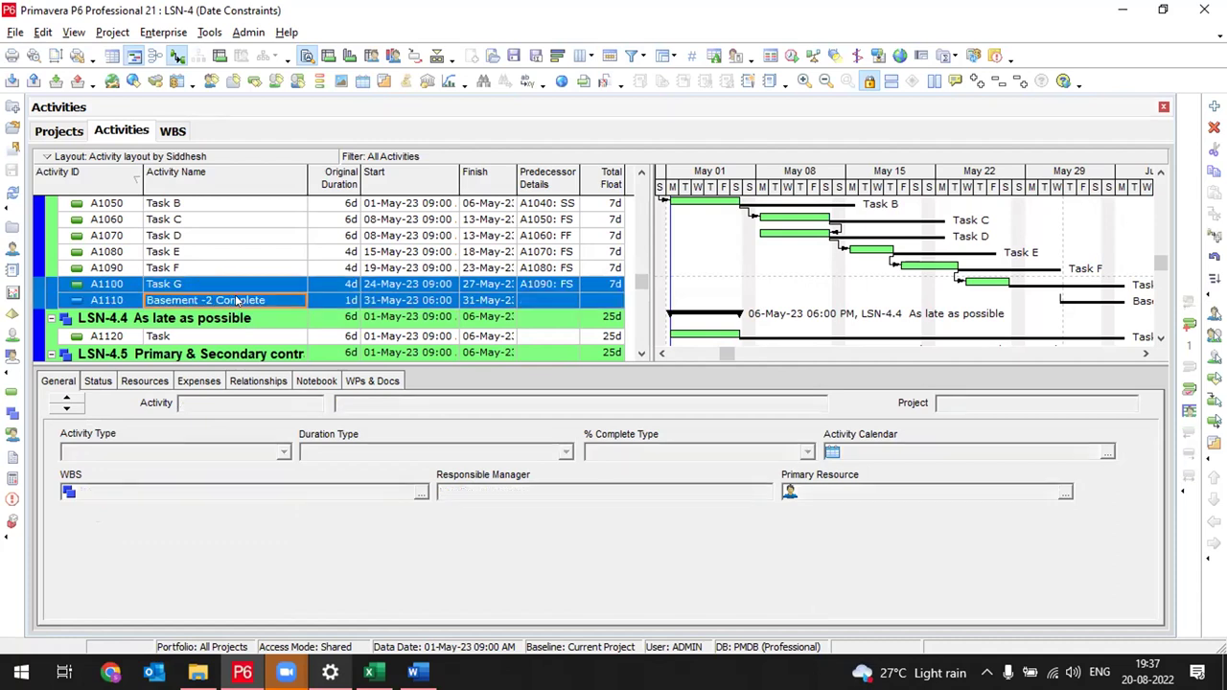
right_click(236, 300)
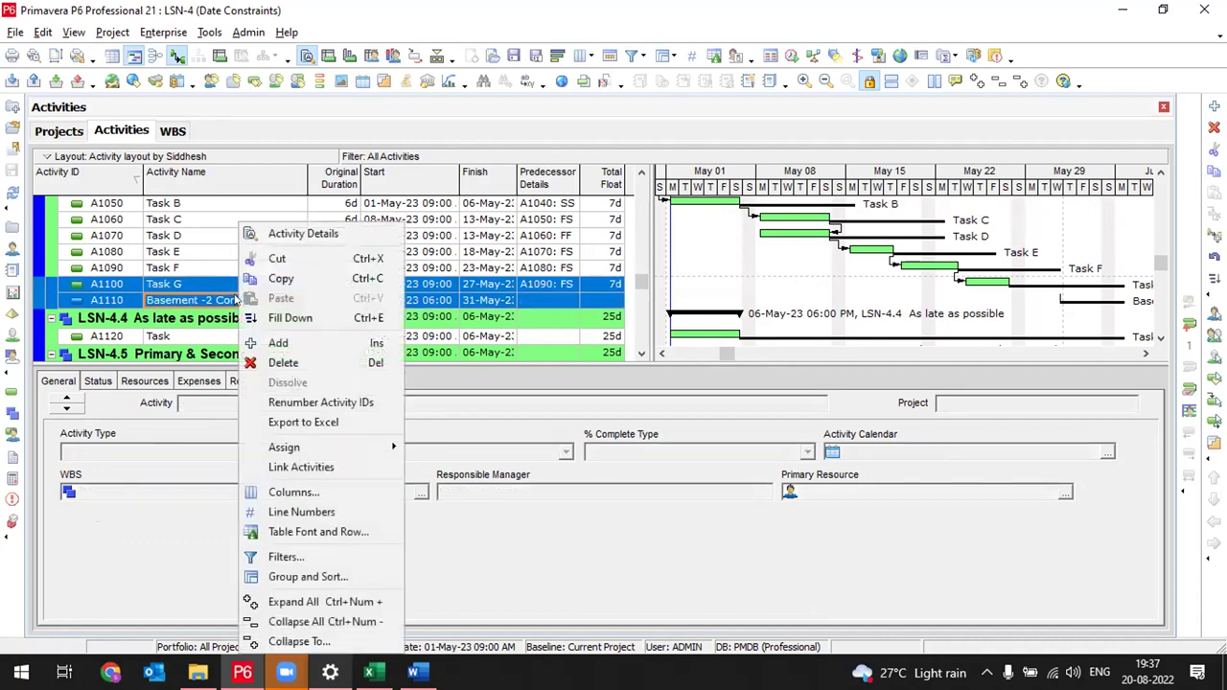
left_click(297, 468)
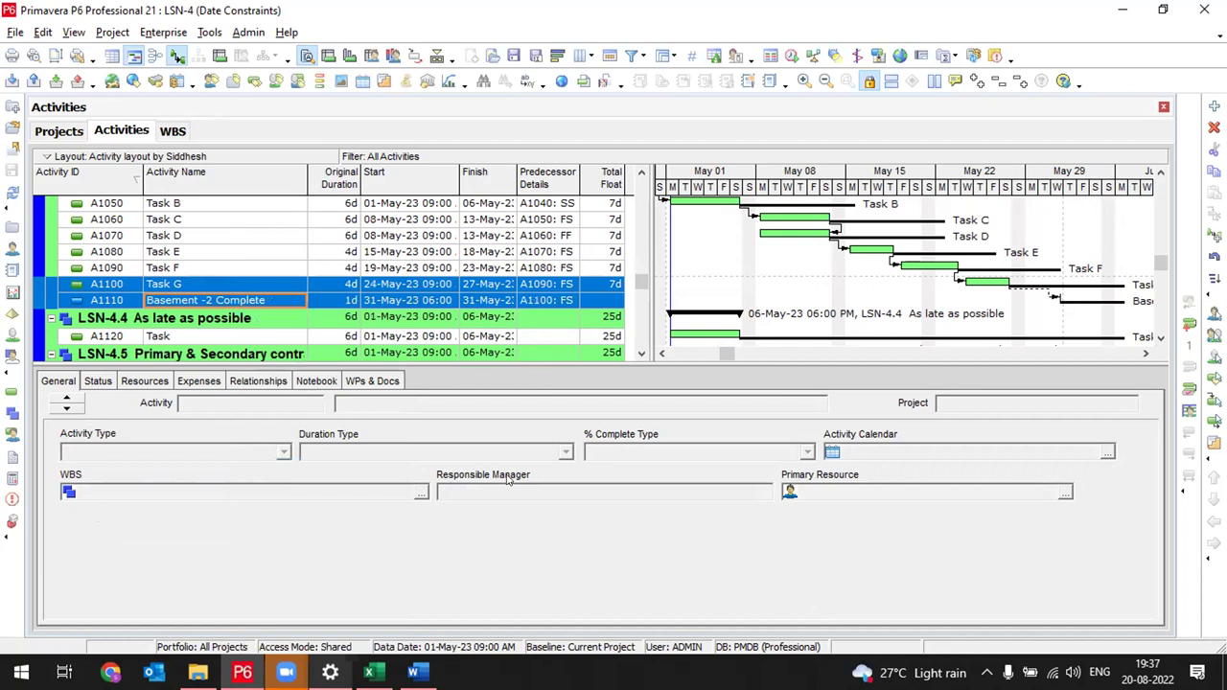
left_click(239, 384)
left_click(196, 300)
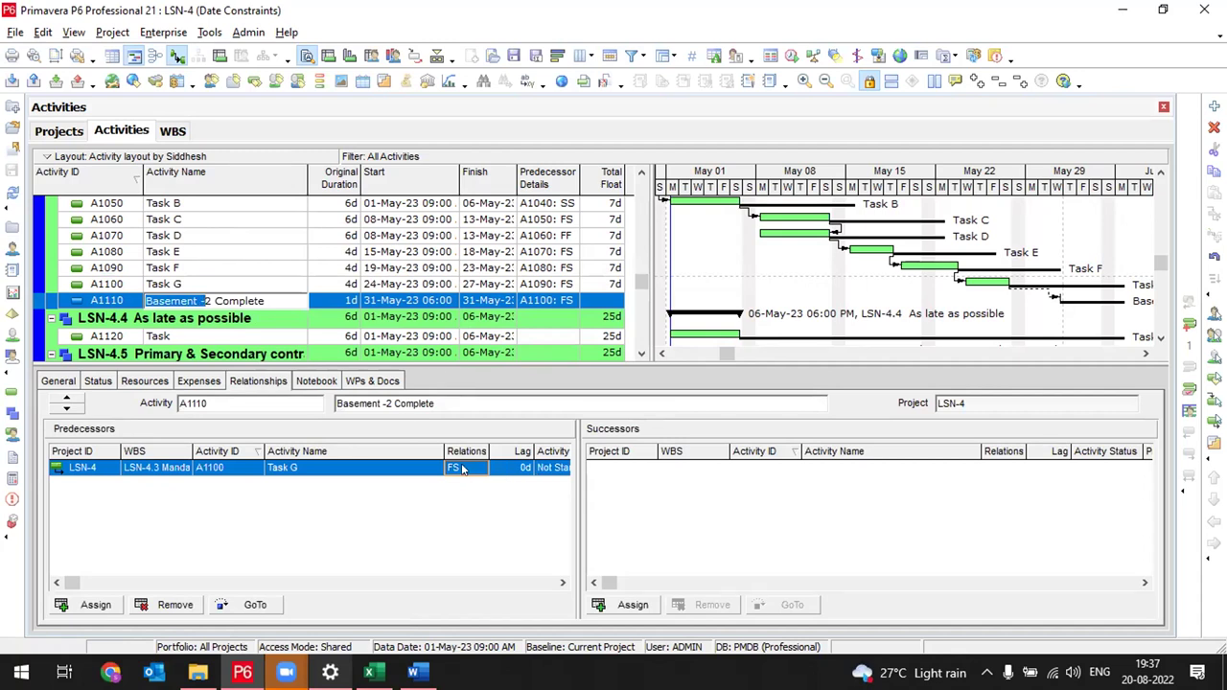
left_click(323, 305)
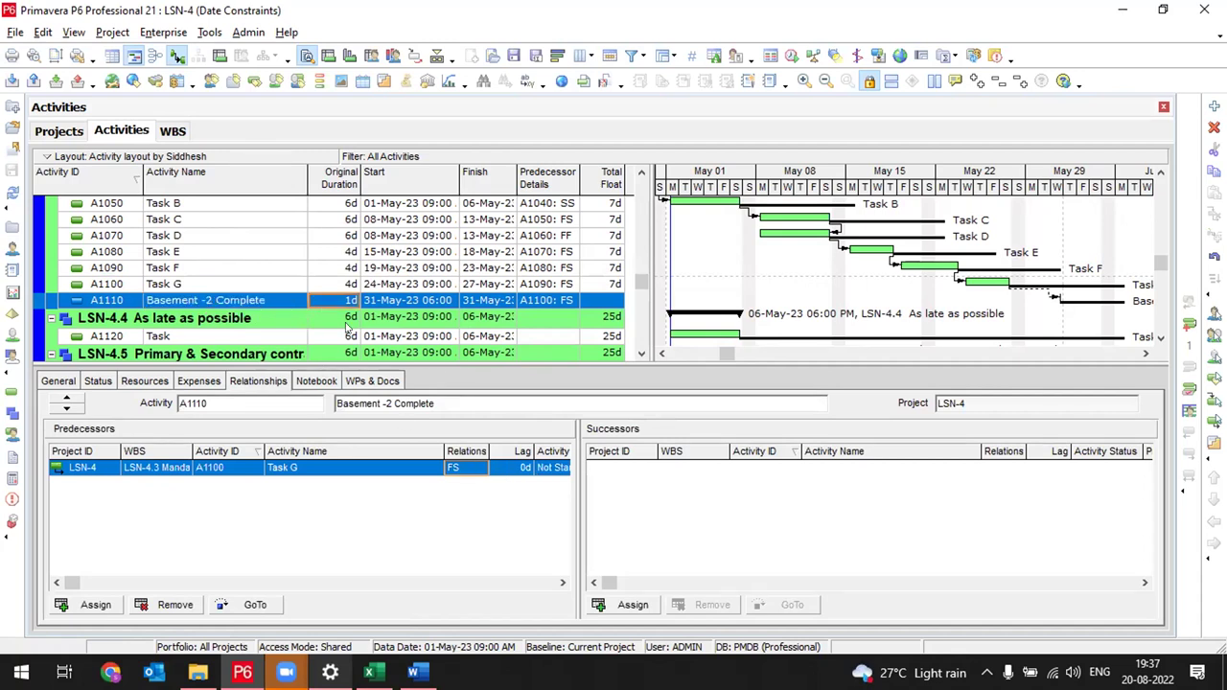
Change the activity type of Basement -2 Complete back to Finish Milestone
left_click(59, 382)
left_click(284, 453)
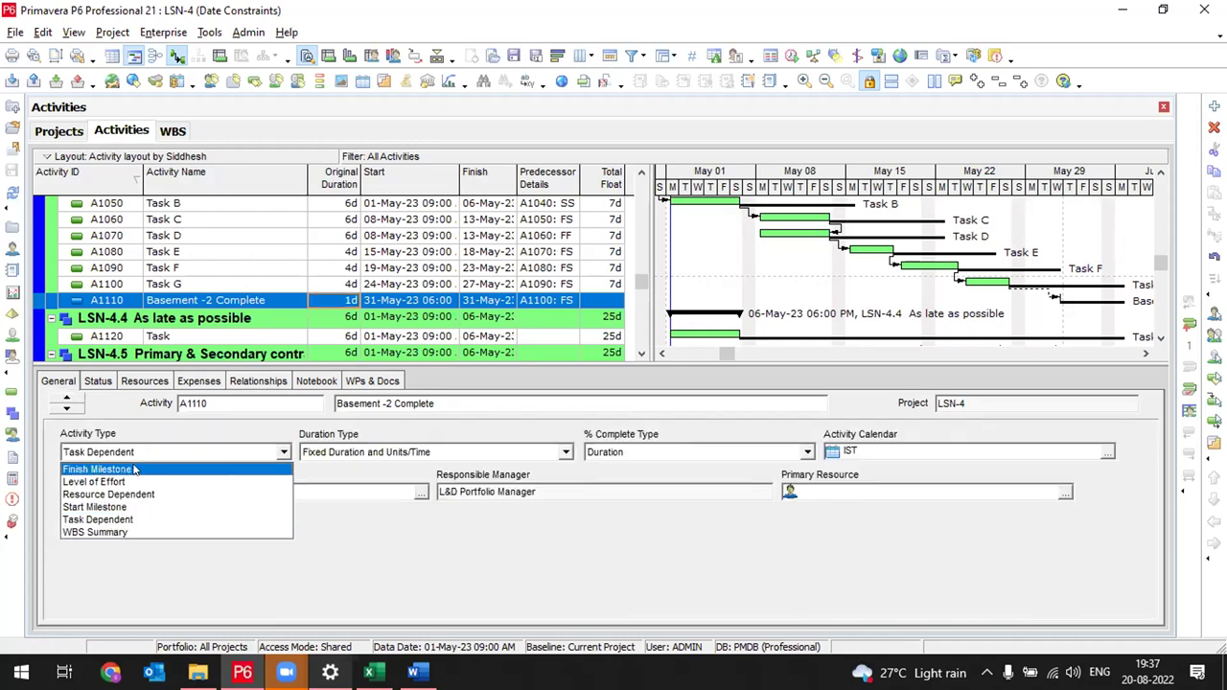
left_click(272, 470)
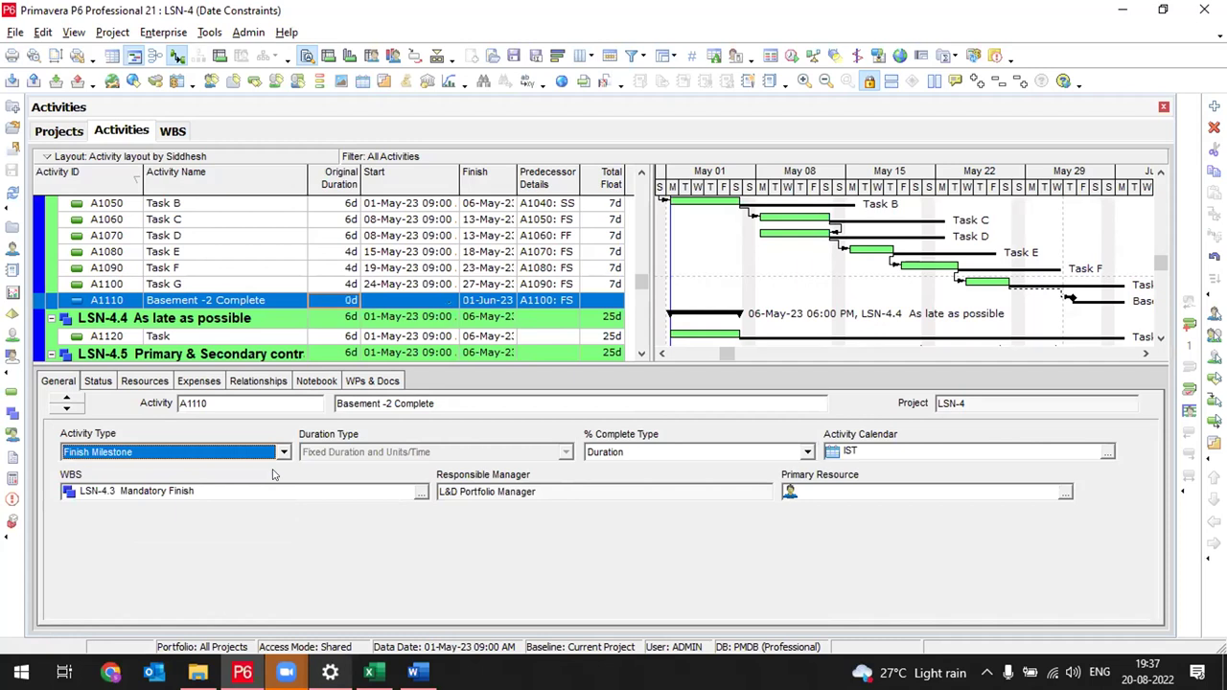
Enlarge the activity table, show Task G's relationships, and reschedule the project using its own data date
left_click(257, 382)
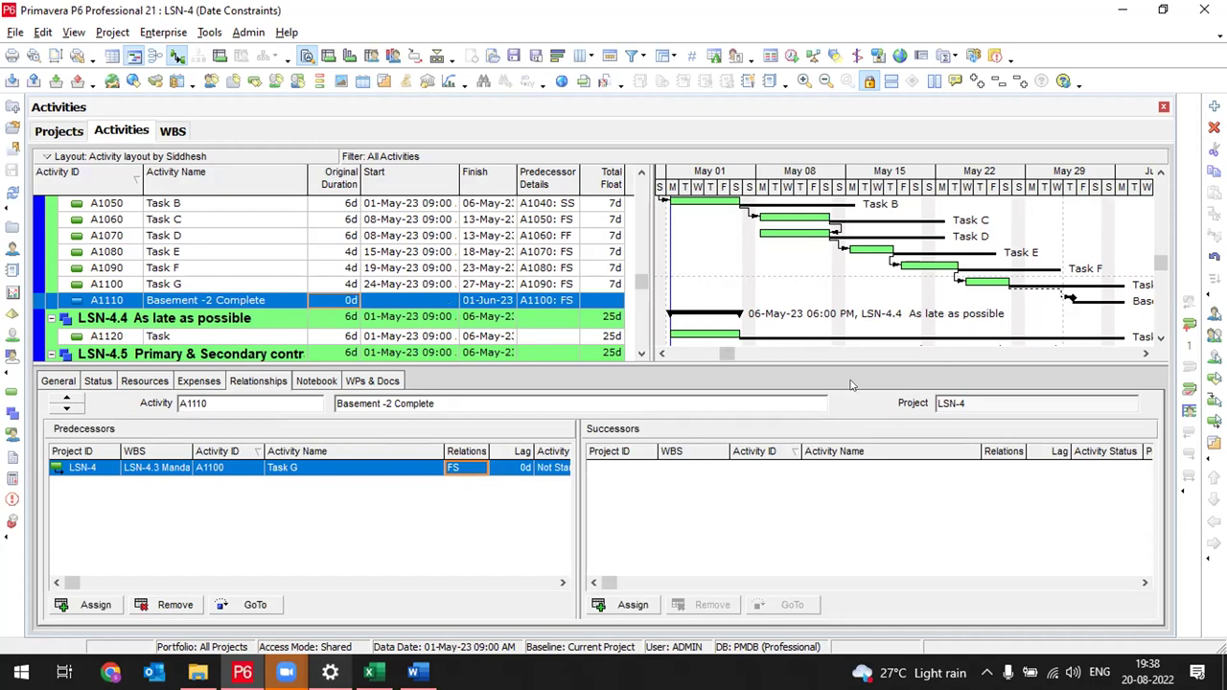
left_click_drag(814, 368, 822, 413)
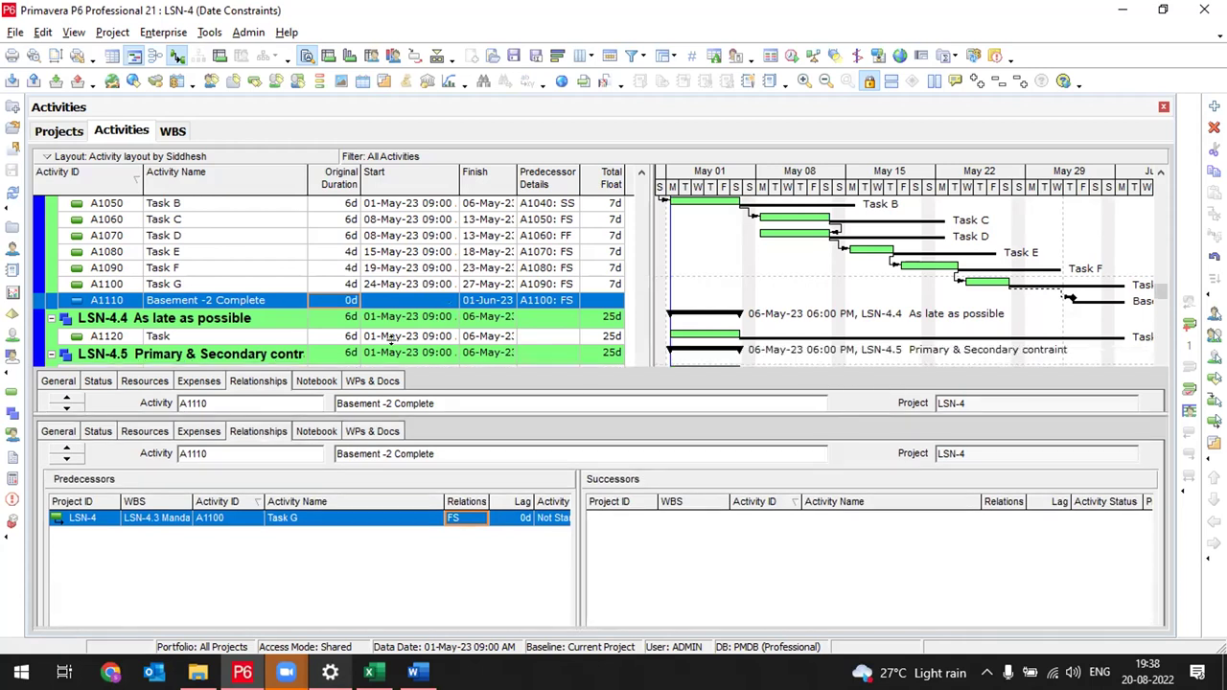
left_click(239, 284)
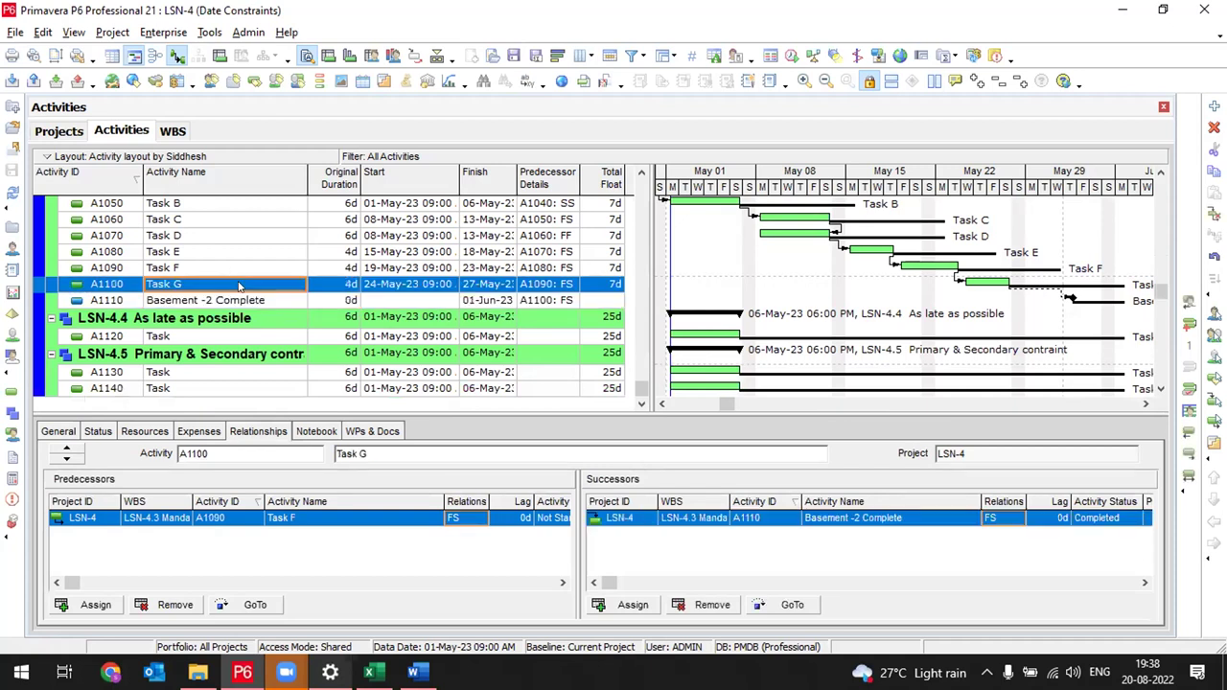
left_click(792, 56)
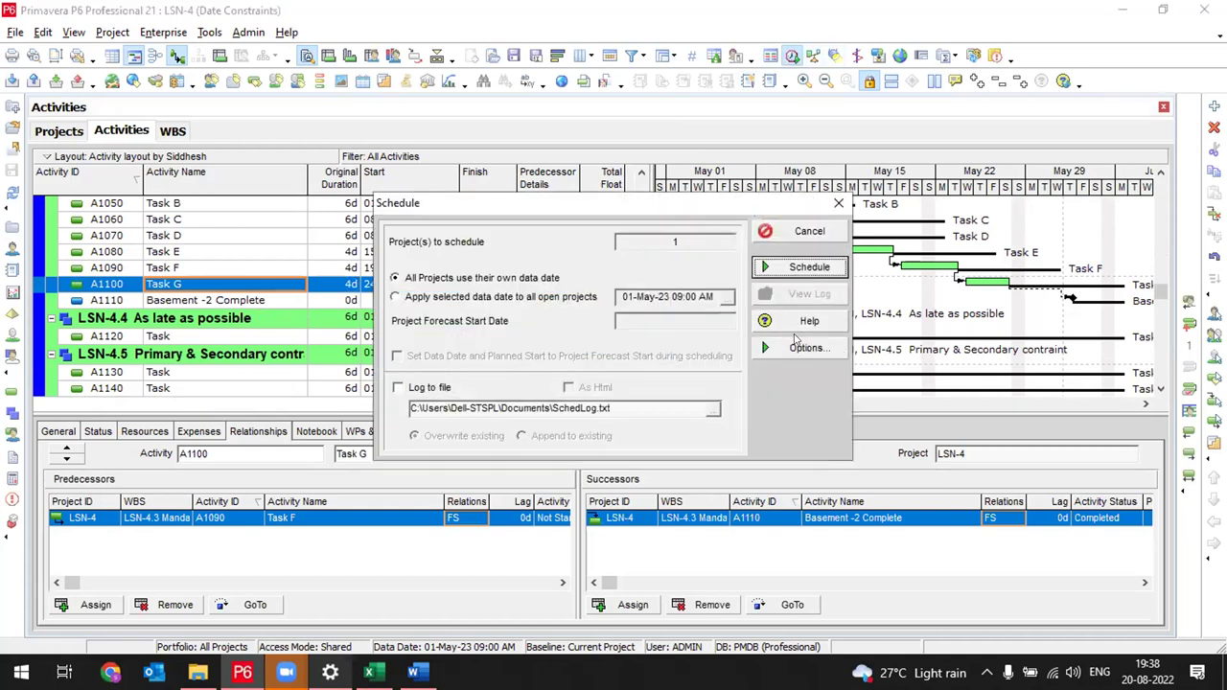
left_click(817, 263)
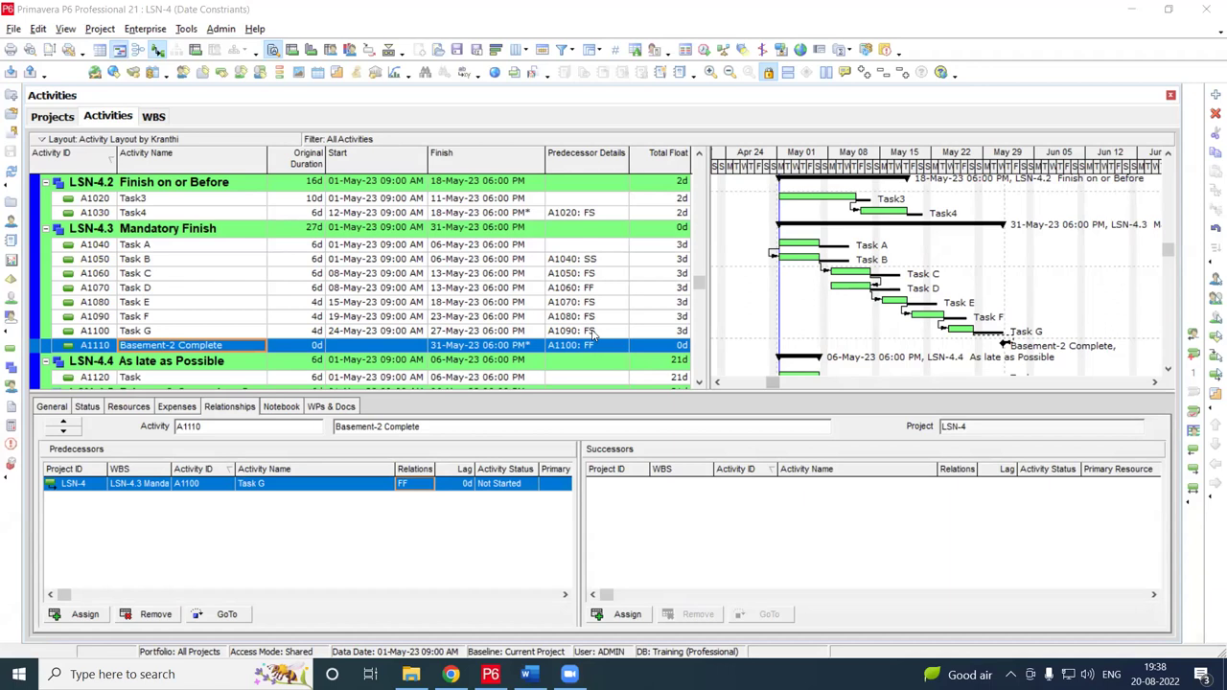
Set Task4's original duration to 20 days under Finish on or Before
left_click(306, 212)
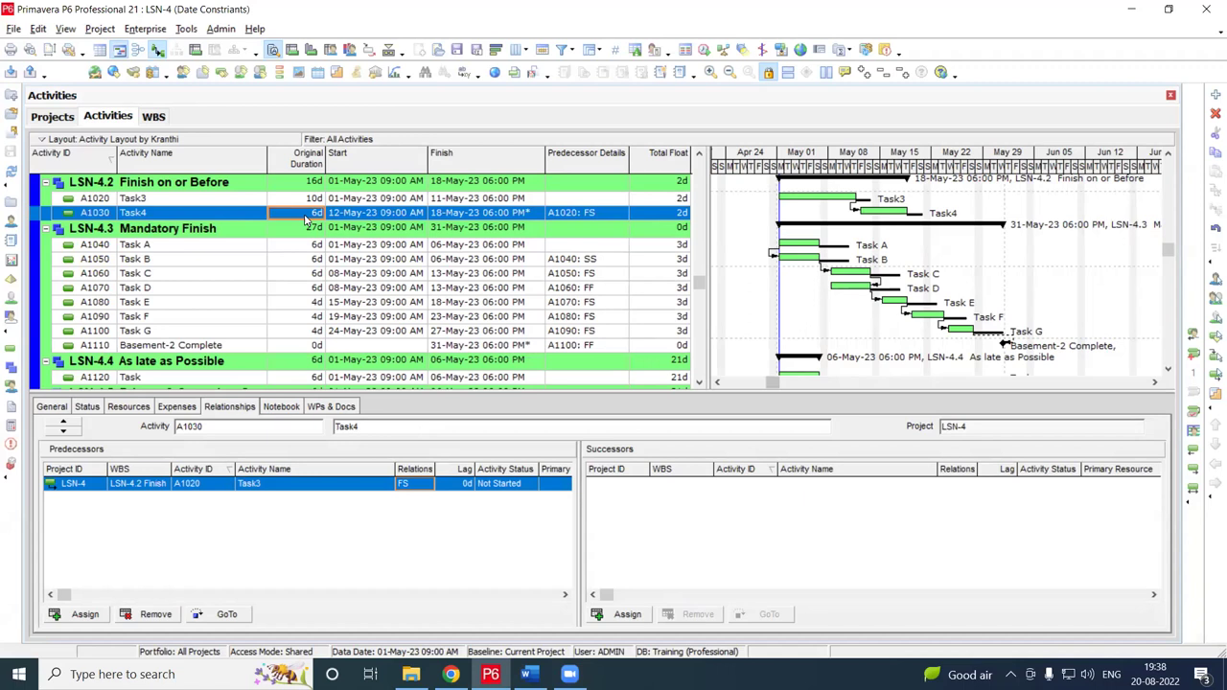
type("20")
key("Return")
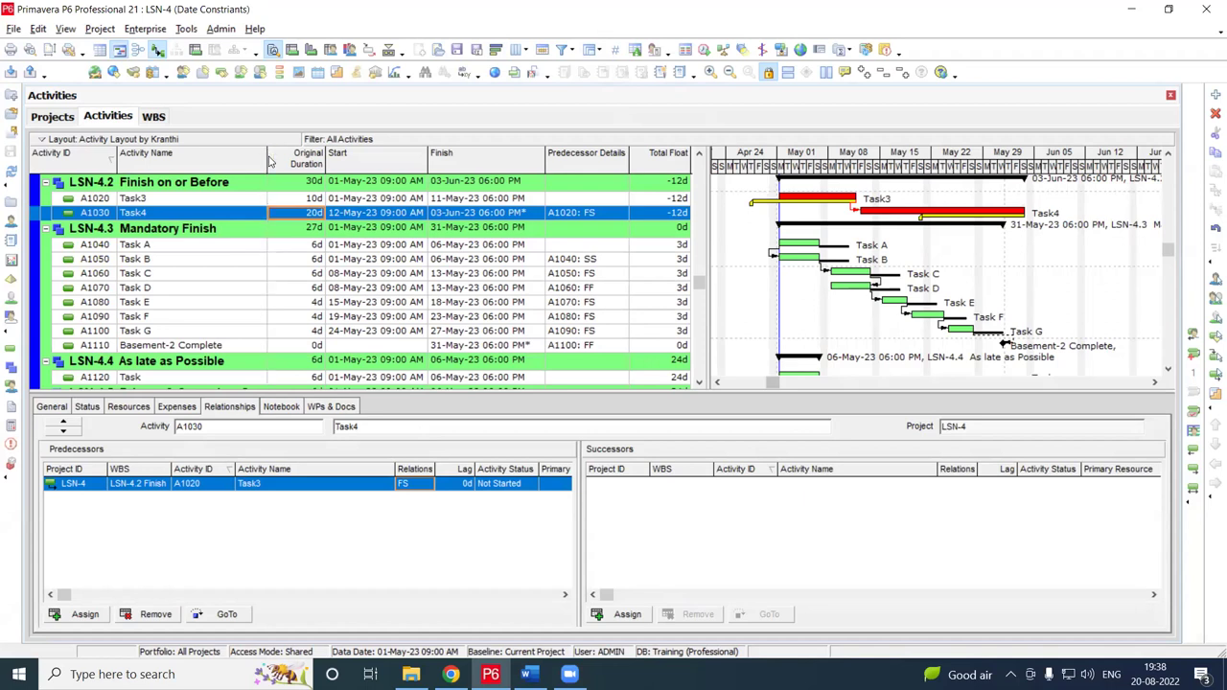
Narrow the Activity Name and Predecessor Details columns, widen the Gantt chart area, and stretch its timescale
left_click_drag(267, 156, 206, 155)
left_click_drag(567, 159, 527, 159)
left_click_drag(712, 214, 601, 207)
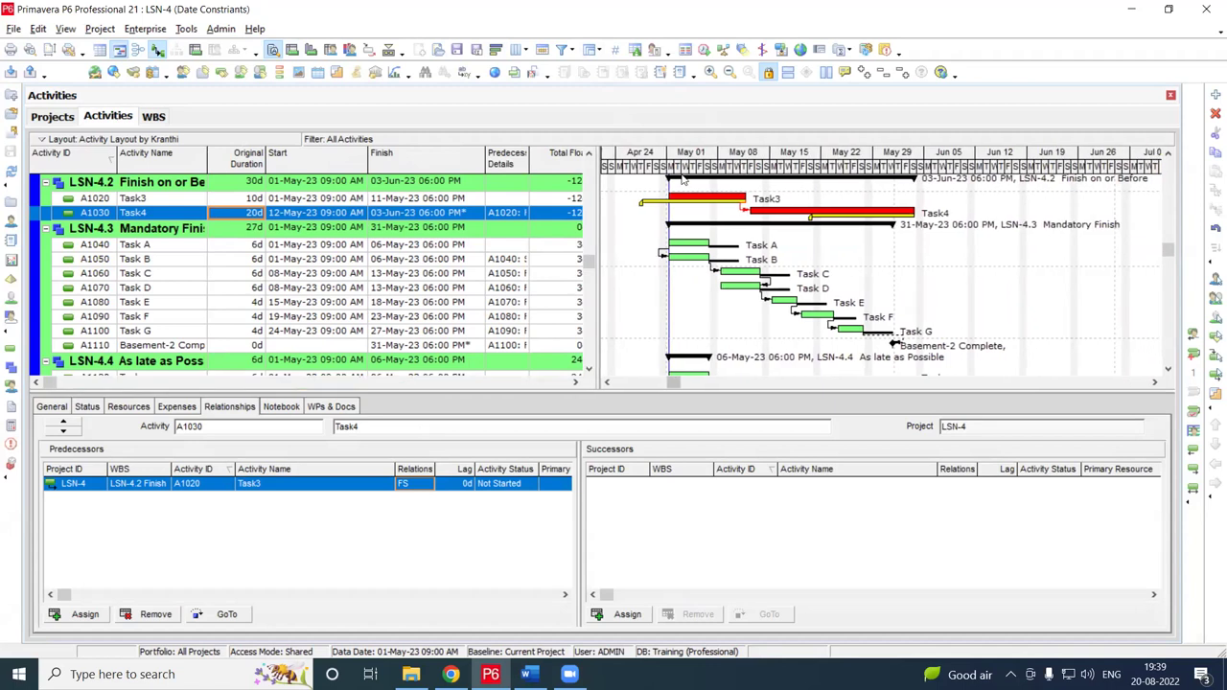
left_click_drag(692, 156, 764, 158)
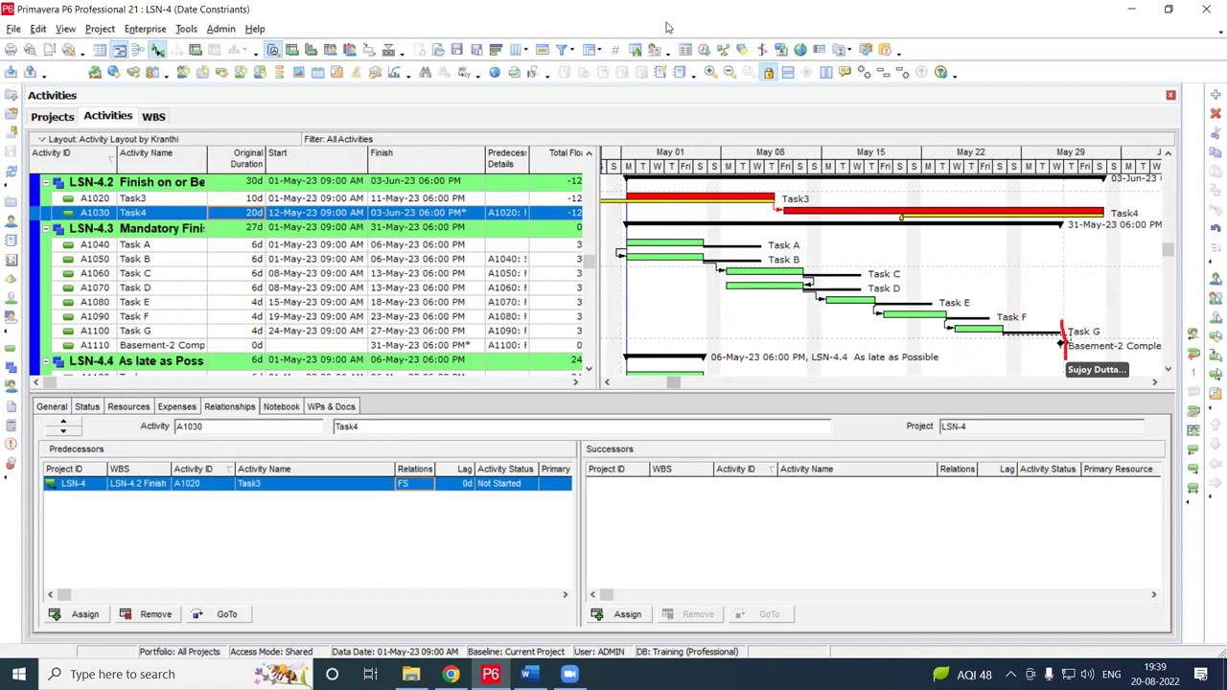
Remove Basement-2 Complete from Task G's successors and assign it again with an FF relationship
left_click(189, 333)
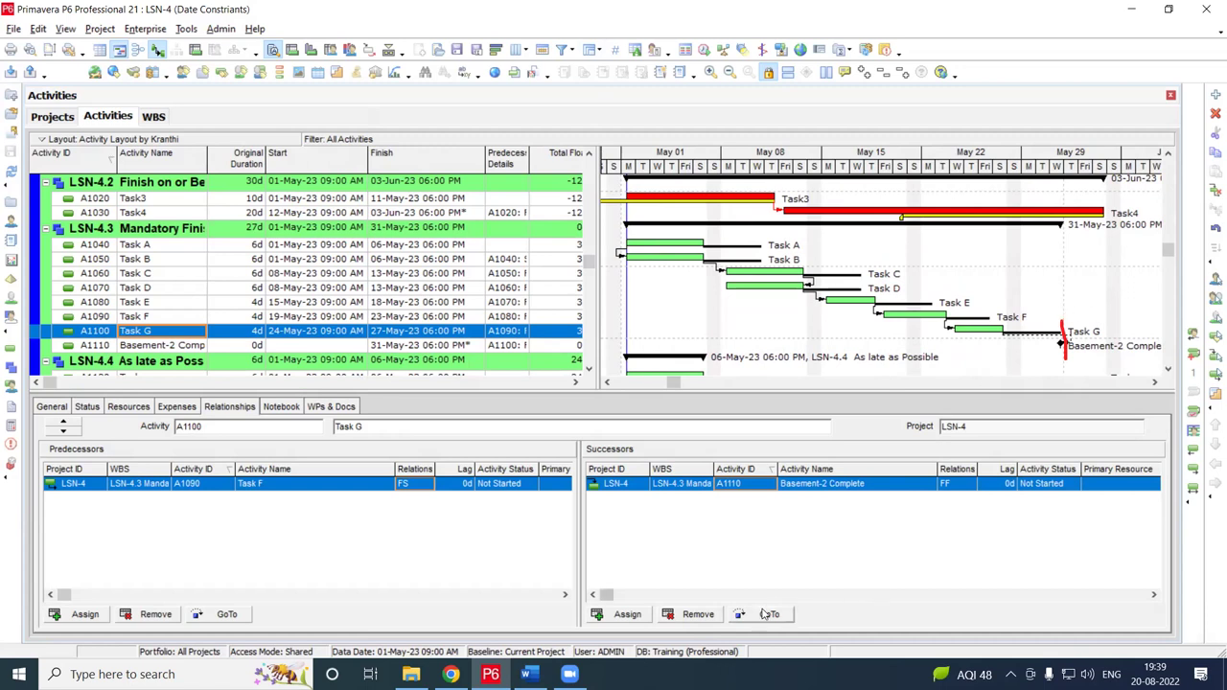
left_click(698, 617)
left_click(594, 370)
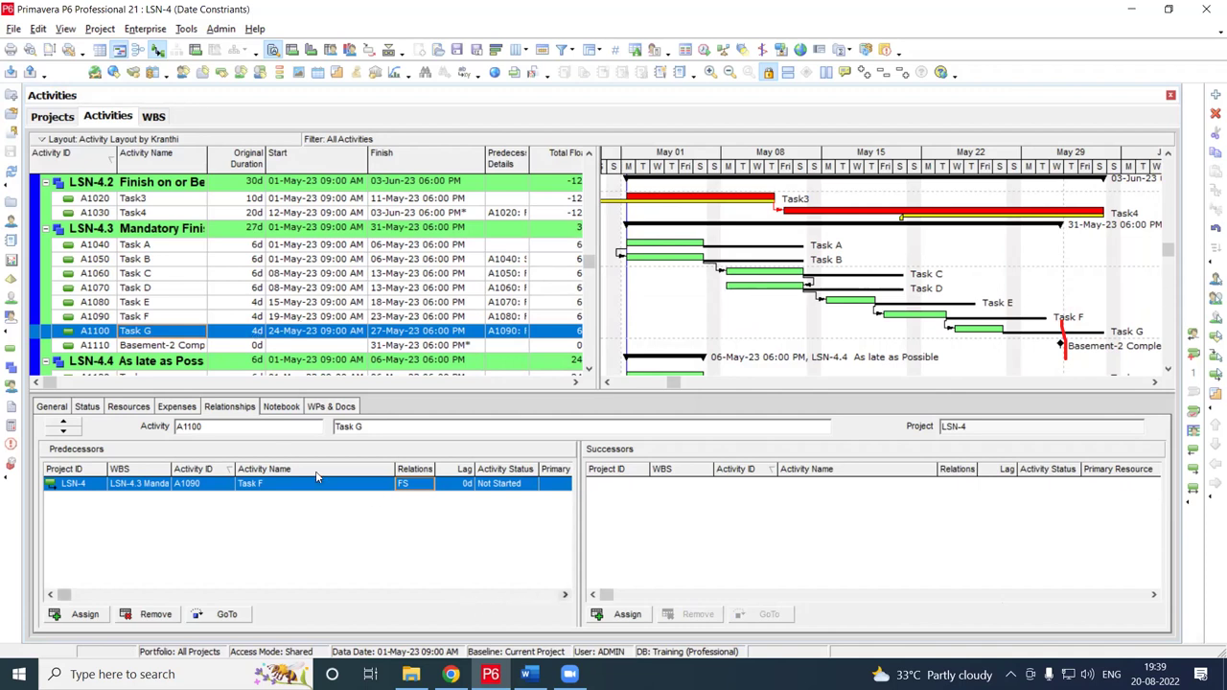
left_click(625, 615)
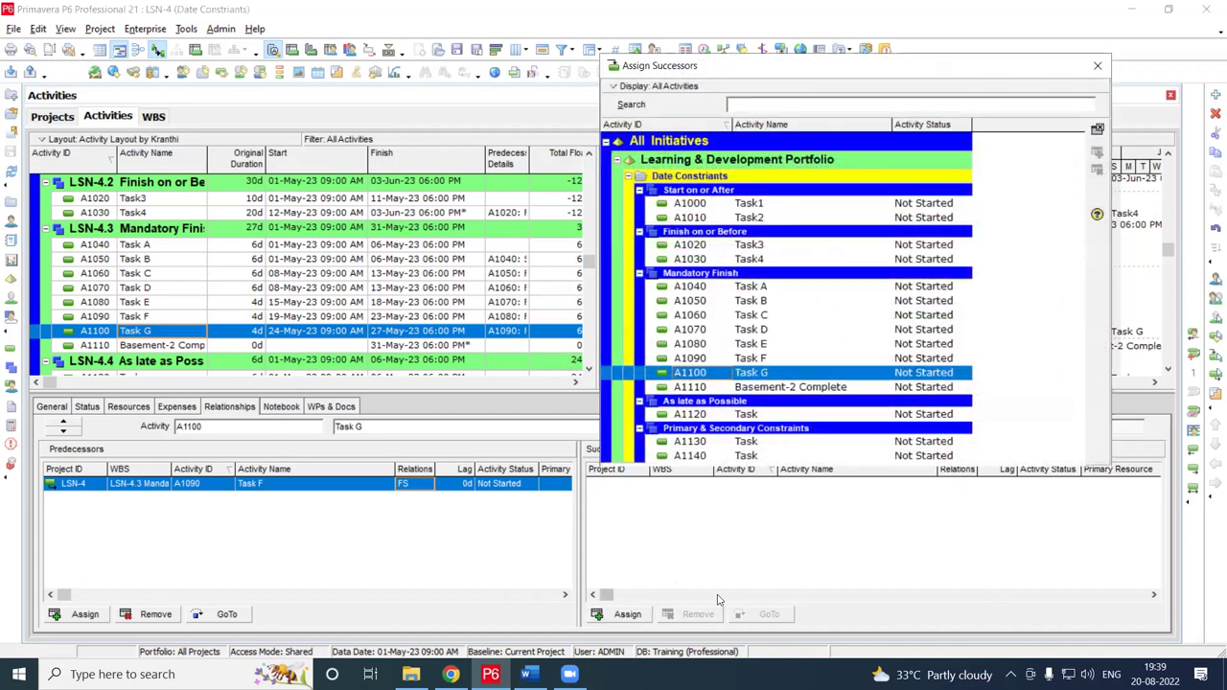
left_click(790, 388)
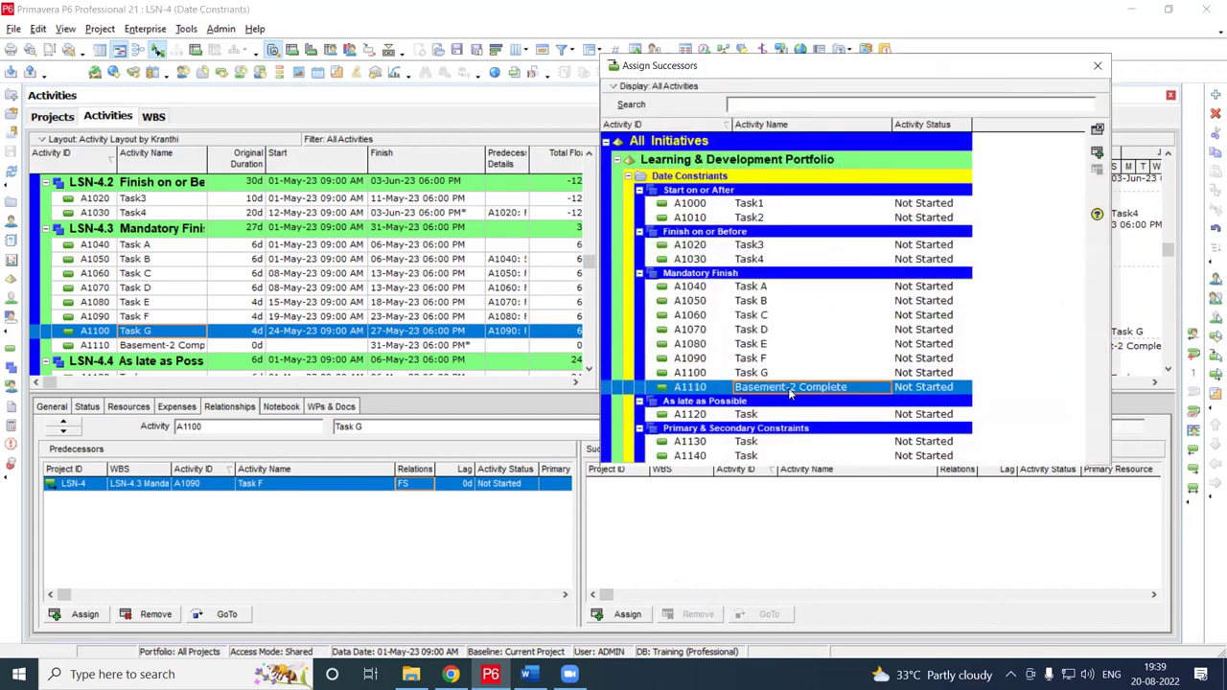
left_click(1097, 153)
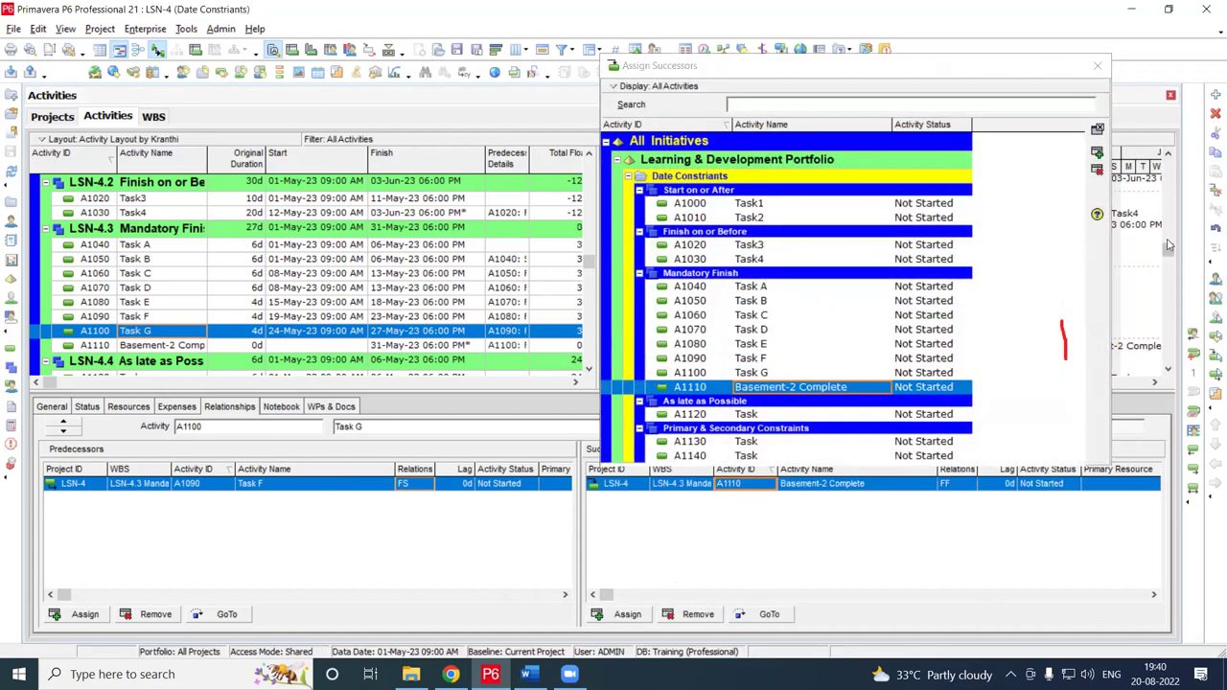
Close the successor assignment dialog and show the relationships of the Basement - 2 Complete milestone
left_click(1101, 132)
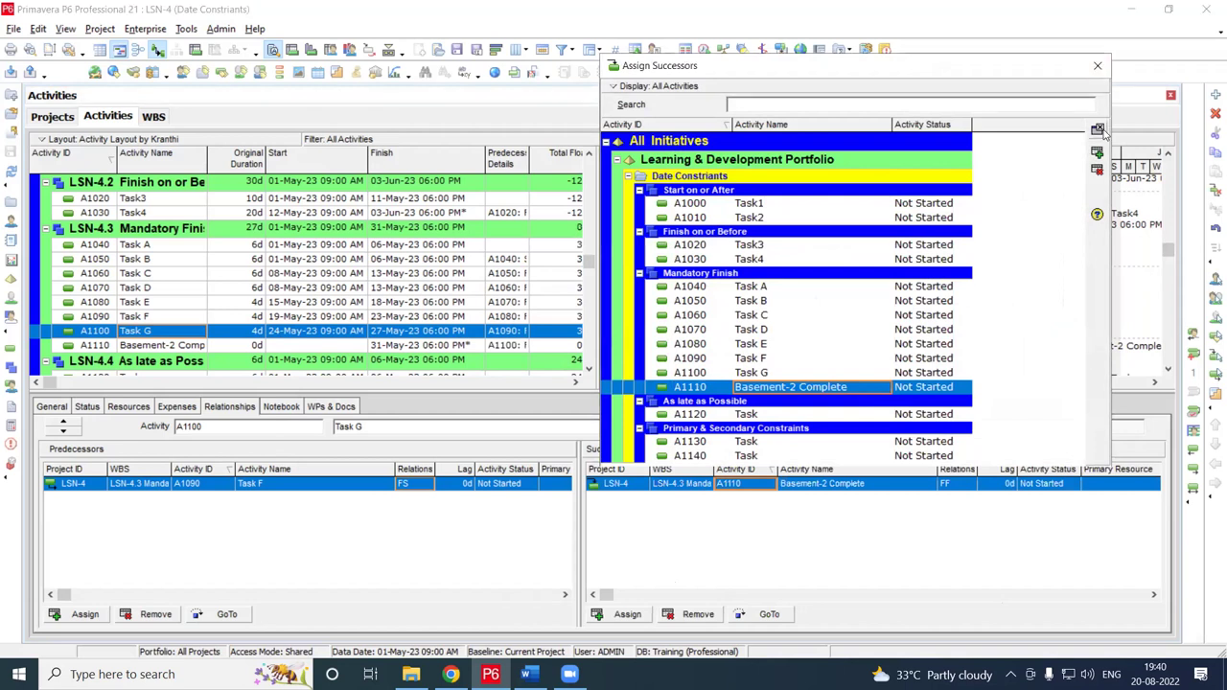
left_click(1099, 131)
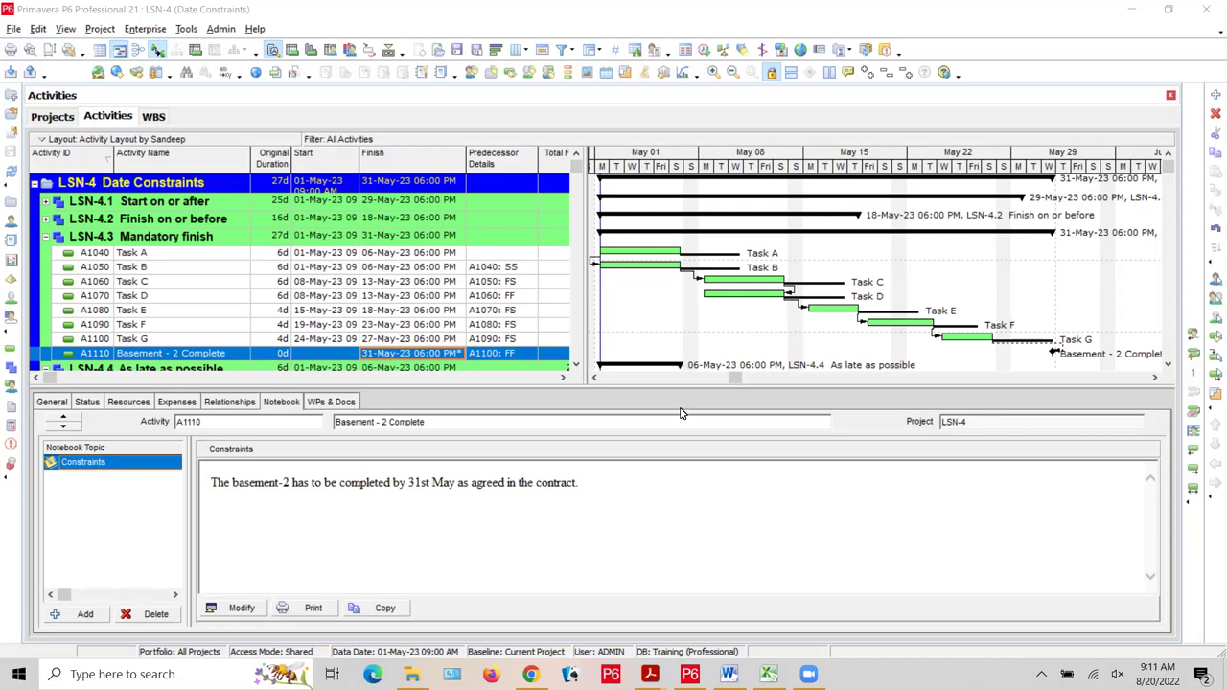
key("ctrl+Tab")
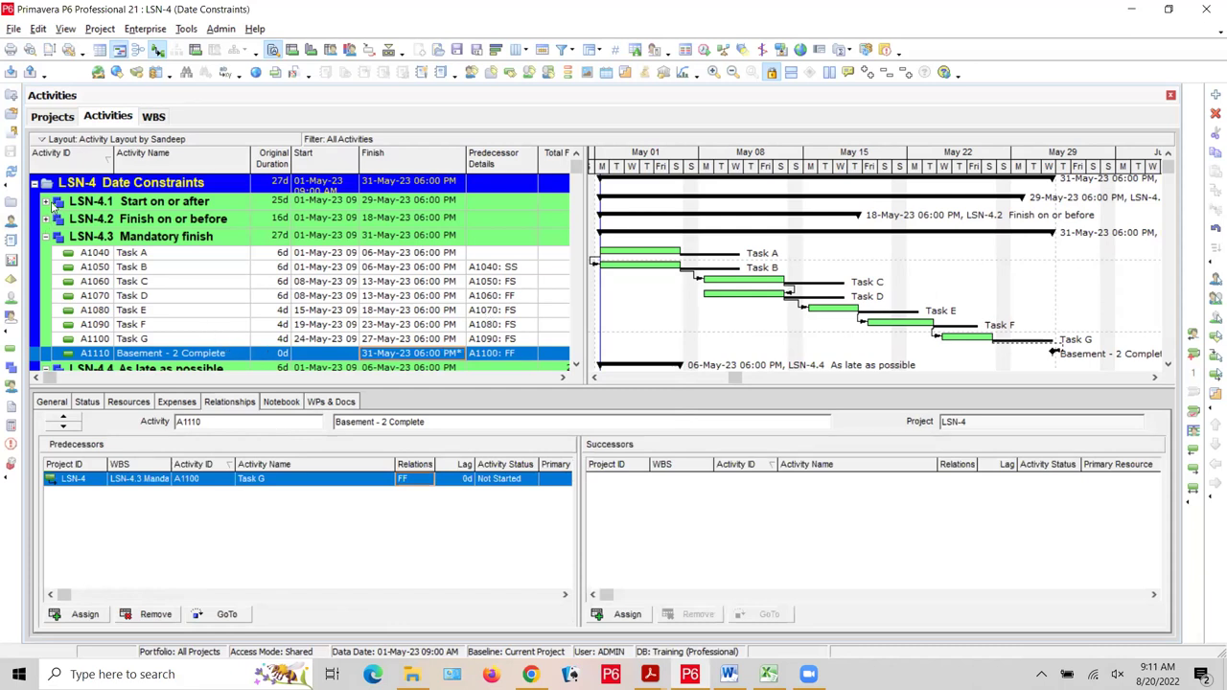
Expand the Start on or after group and set Task2's original duration to 20 days
left_click(46, 204)
left_click(46, 204)
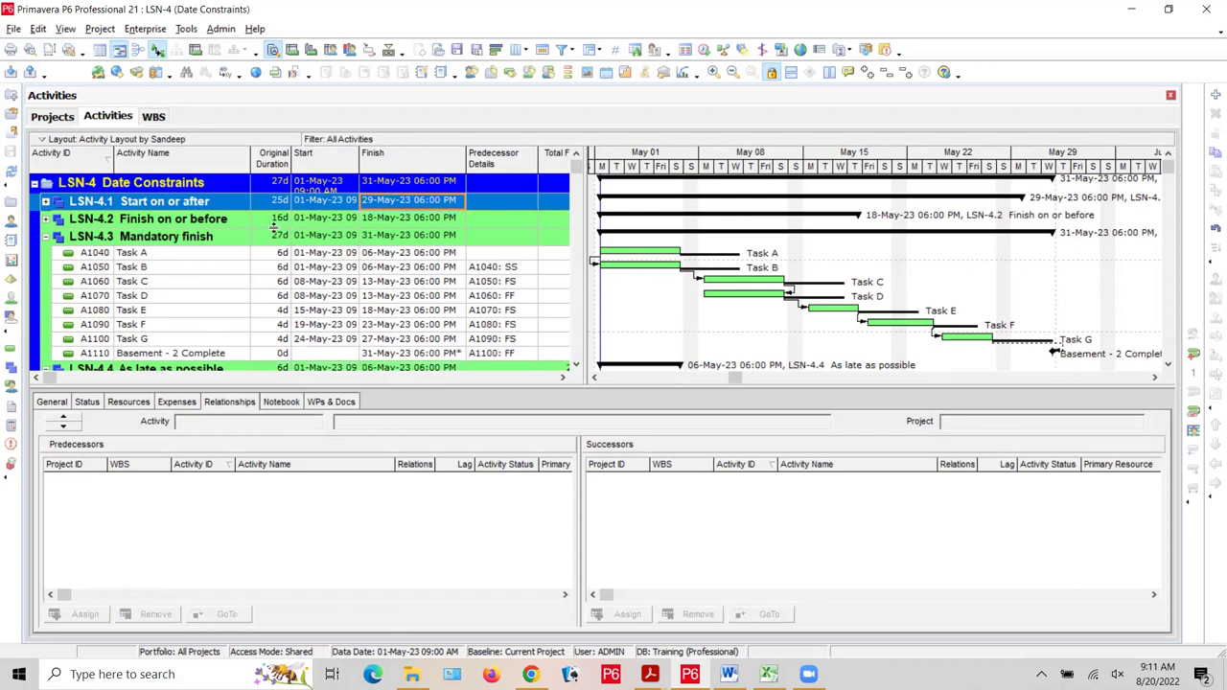
left_click(46, 204)
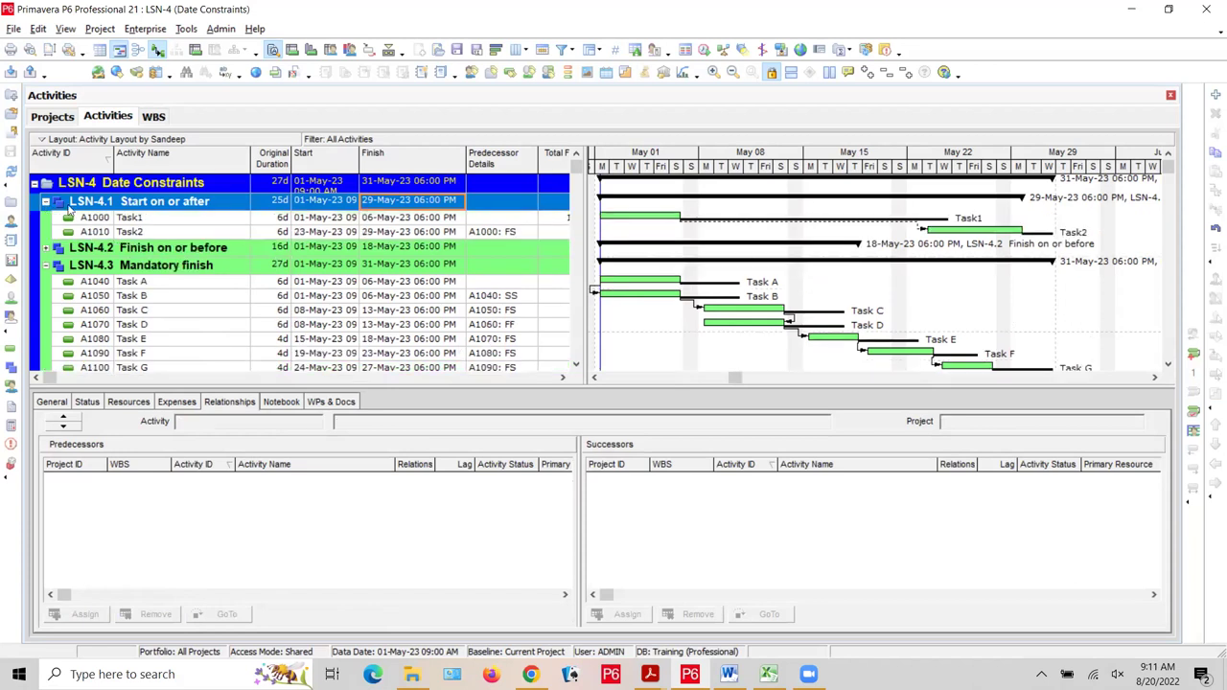
left_click(274, 233)
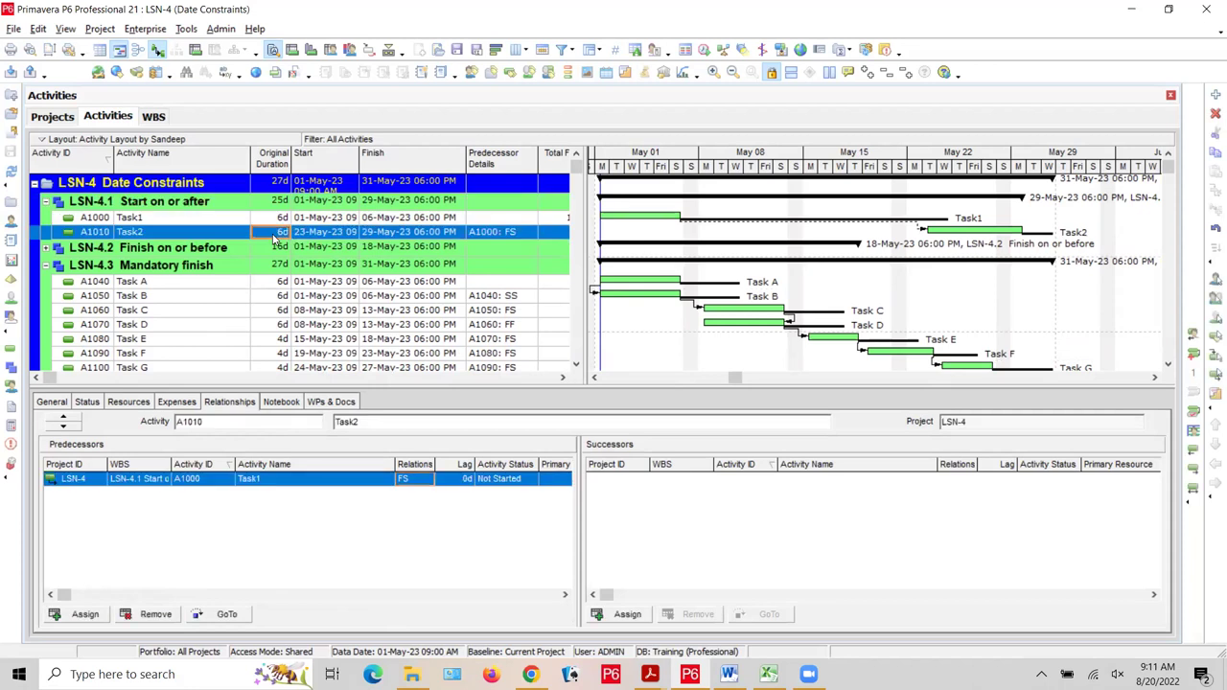
type("20")
key("Return")
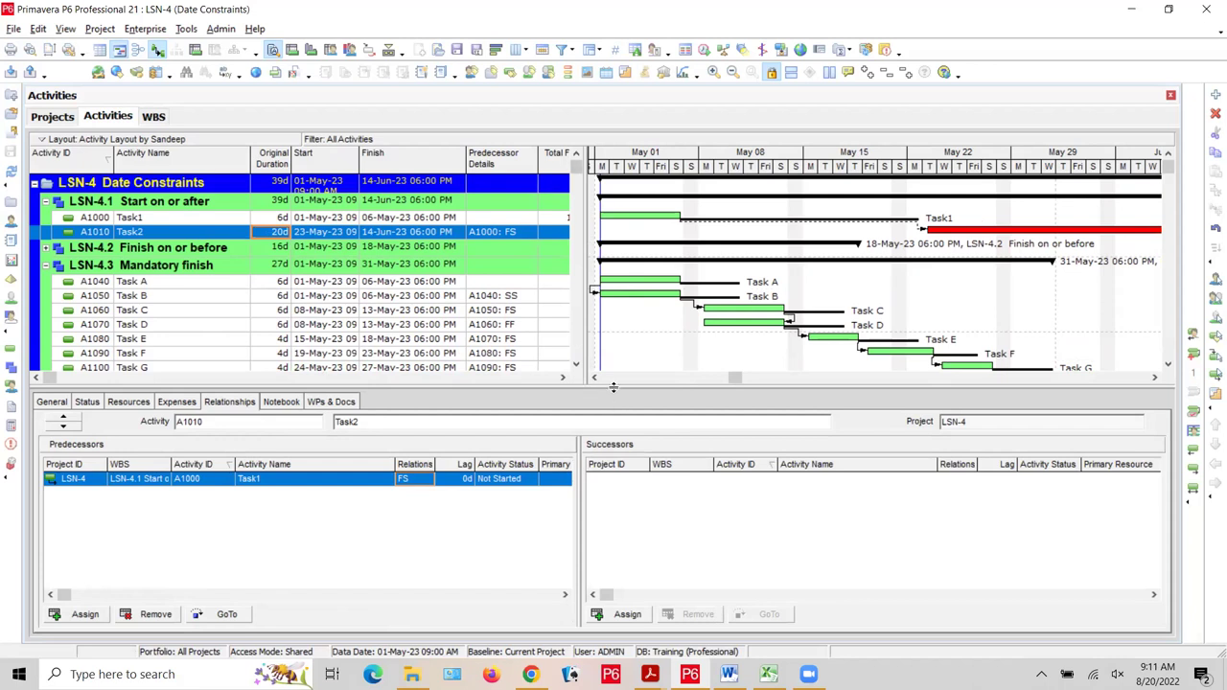
Enlarge the activity table and remove the Basement - 2 Complete successor from Task G
left_click_drag(614, 386, 635, 456)
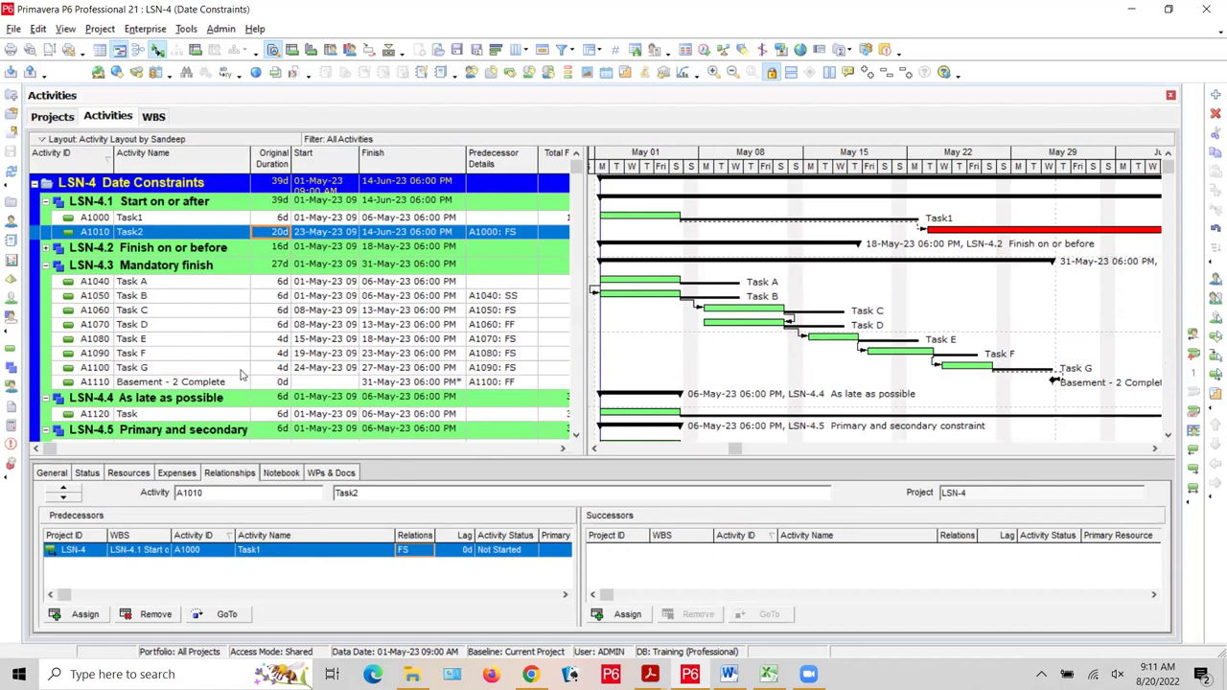
left_click(208, 368)
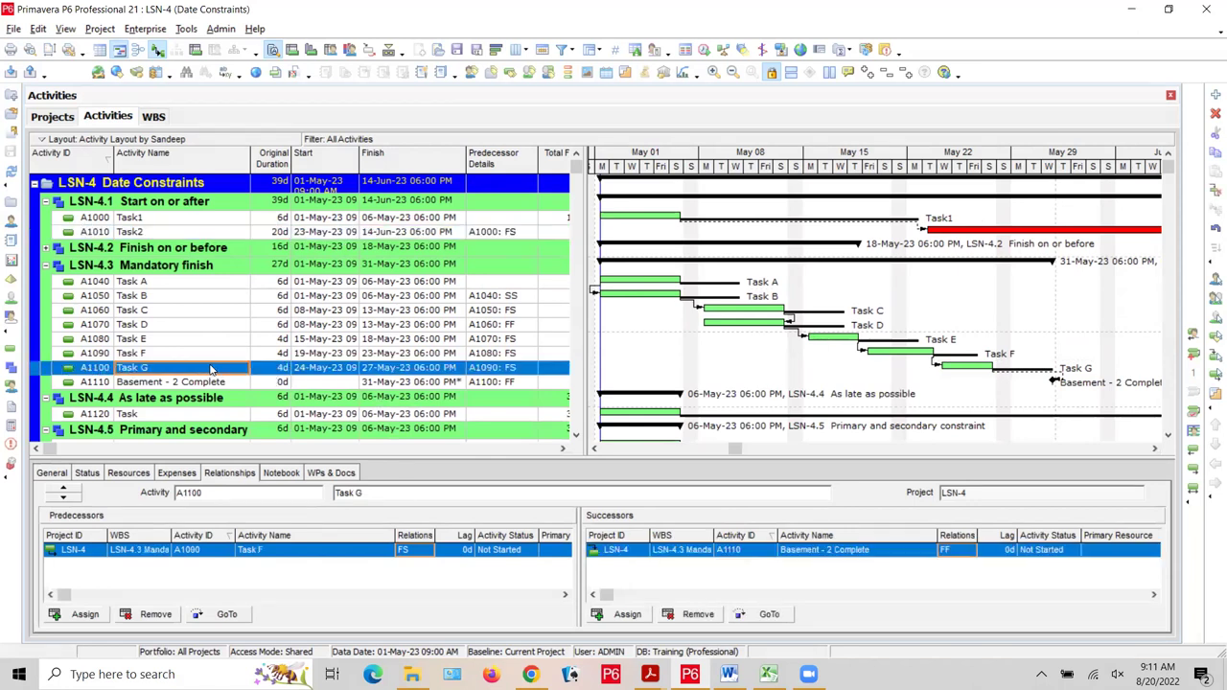
left_click(699, 614)
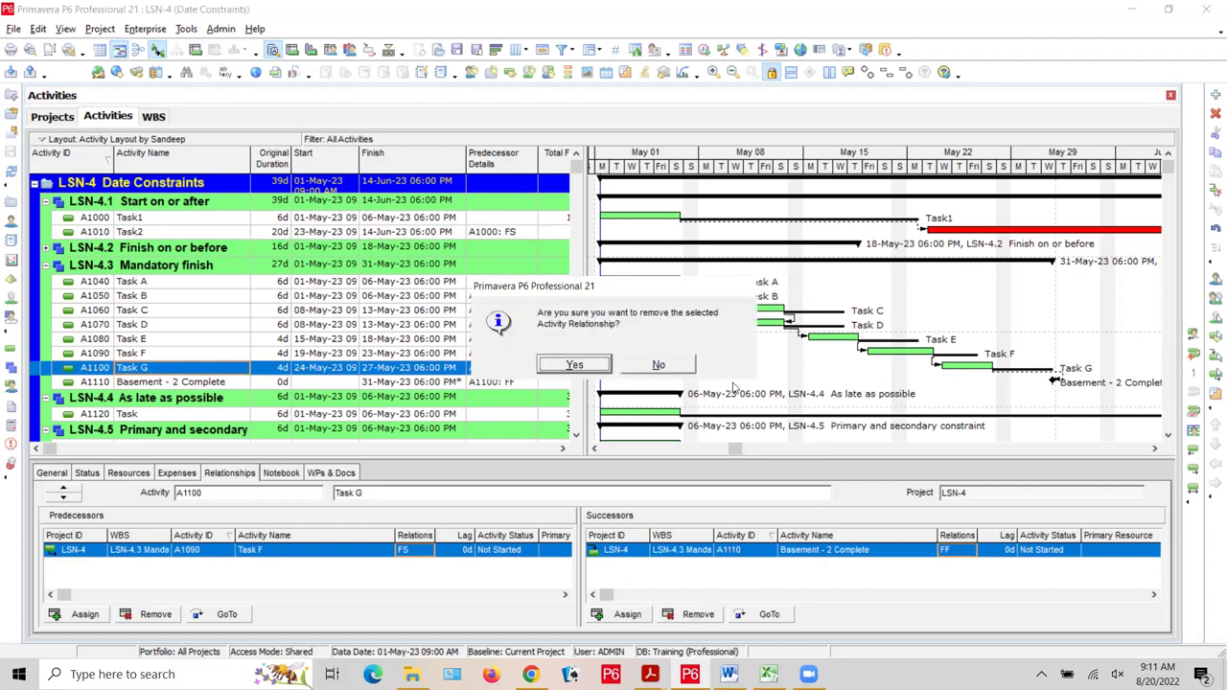
key("Return")
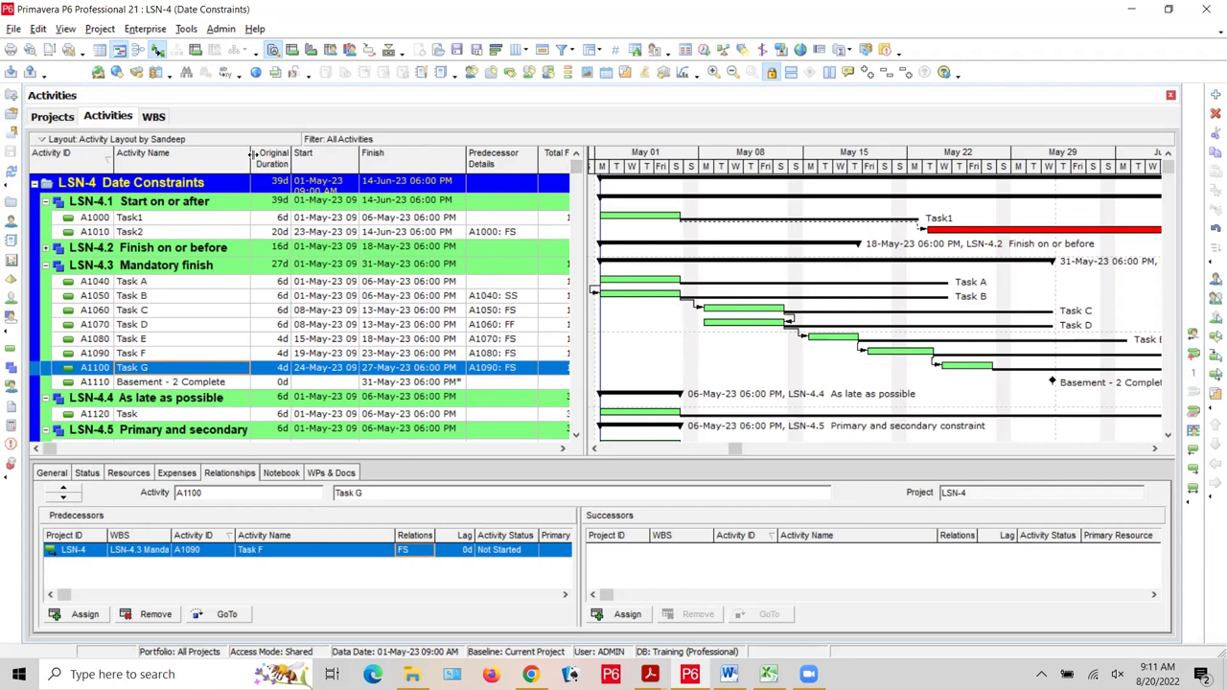
Narrow the Activity Name and Finish columns, widen the Gantt chart area, and bring its May 2023 bars into view
mouse_move(251, 159)
left_mouse_down()
mouse_move(216, 157)
mouse_move(230, 157)
left_mouse_up()
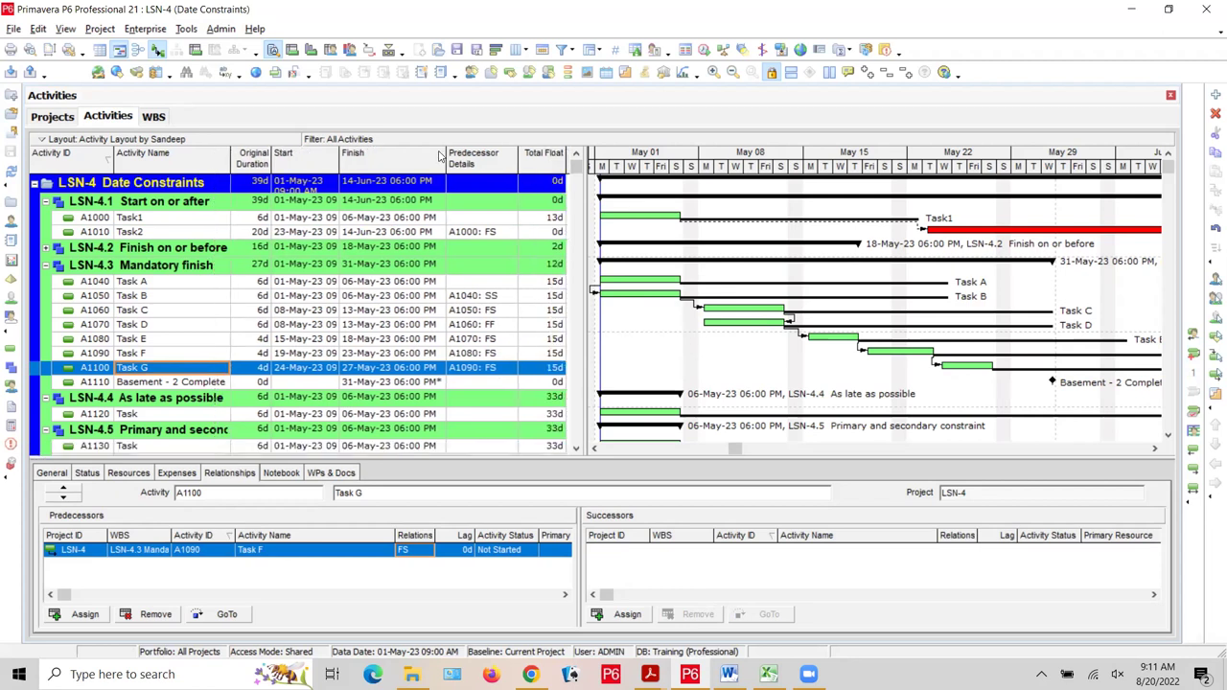
left_click_drag(445, 153, 388, 154)
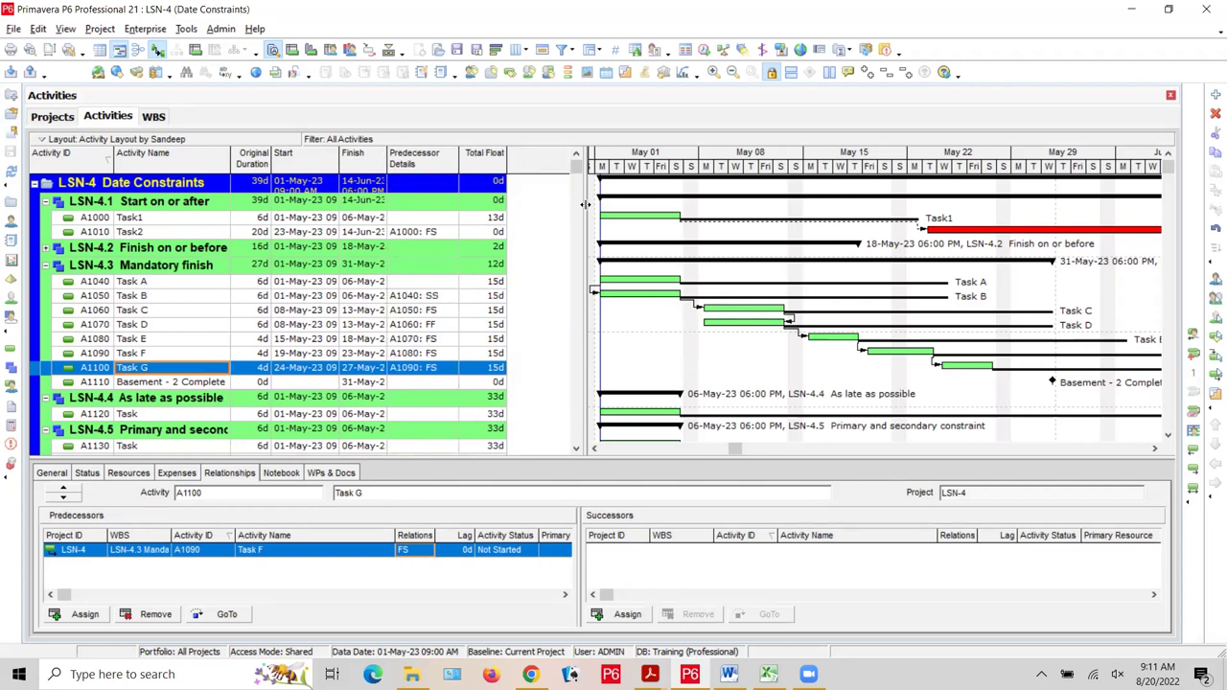
left_click(503, 198)
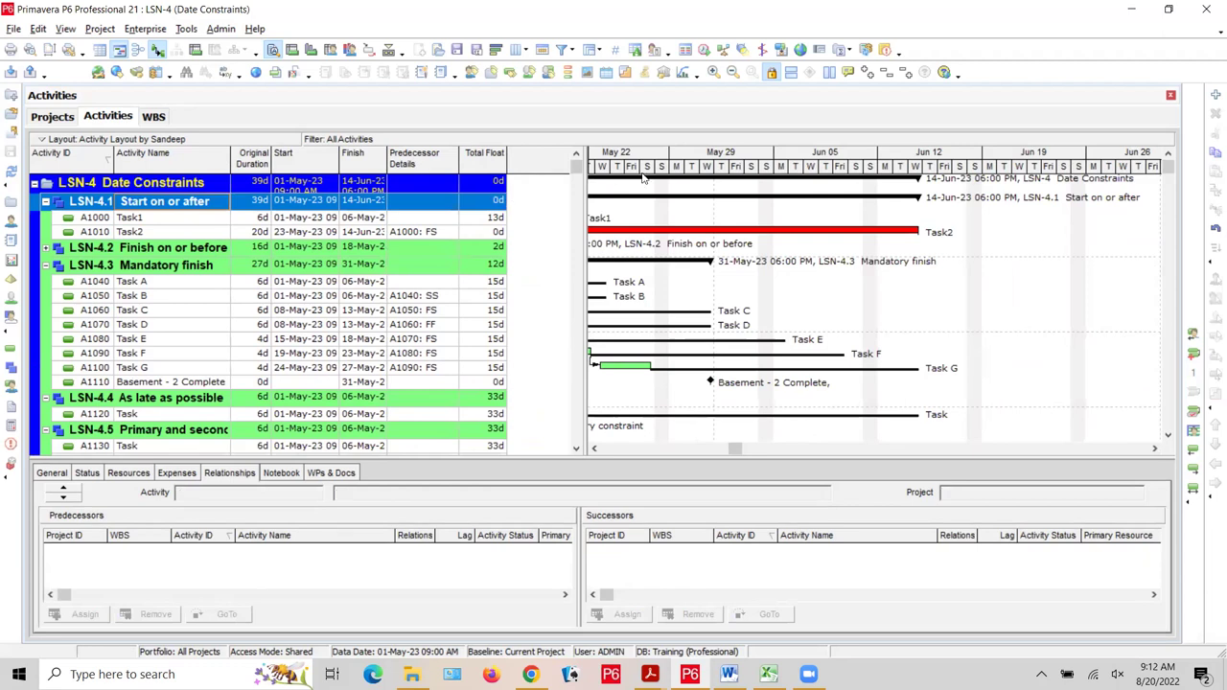
scroll(711, 157, "left", 3)
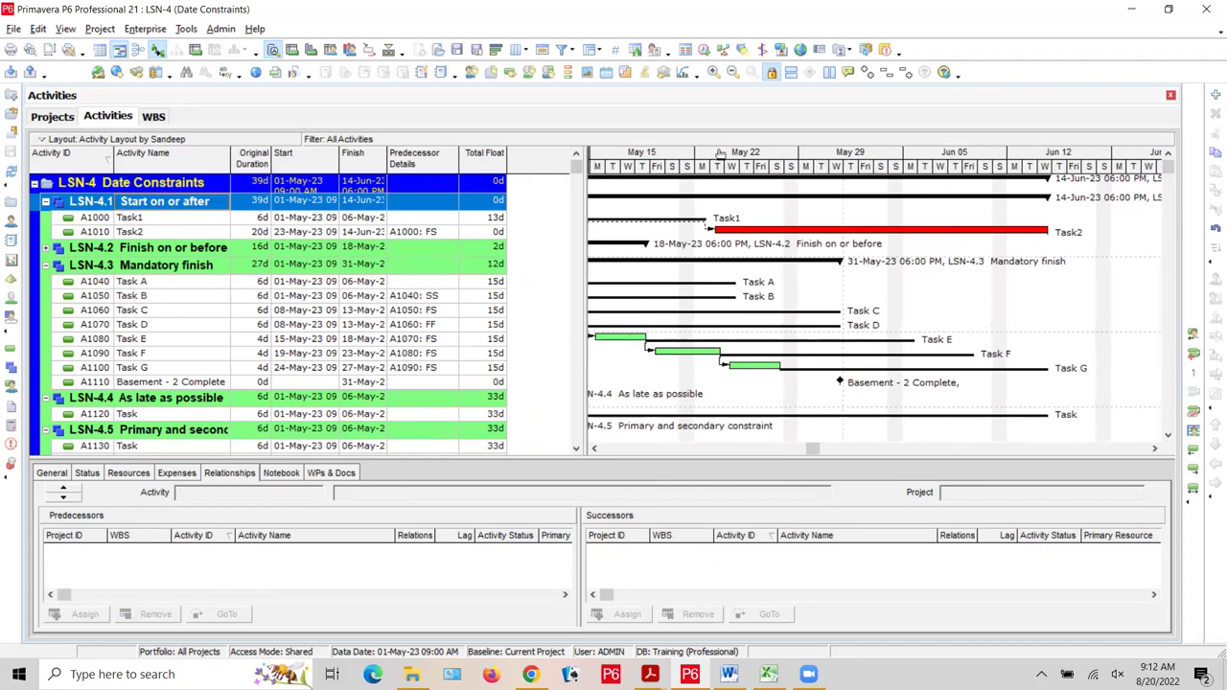
scroll(759, 156, "left", 3)
scroll(759, 157, "left", 1)
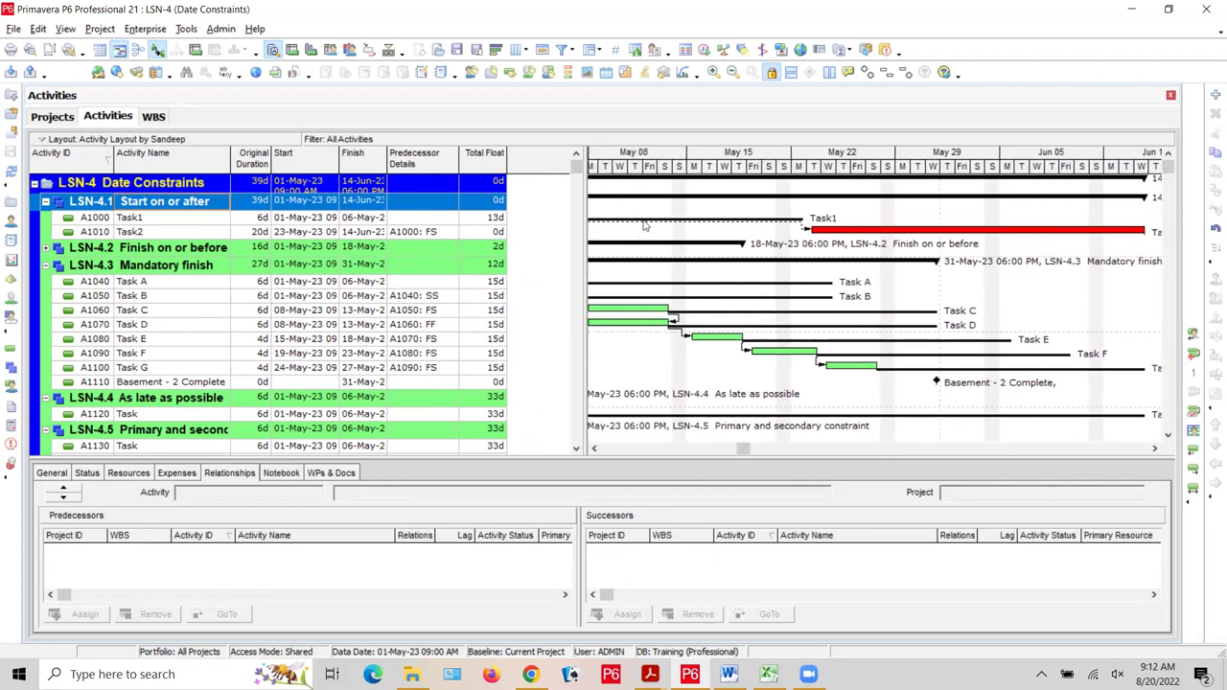
left_click_drag(584, 244, 516, 244)
left_click_drag(619, 154, 714, 154)
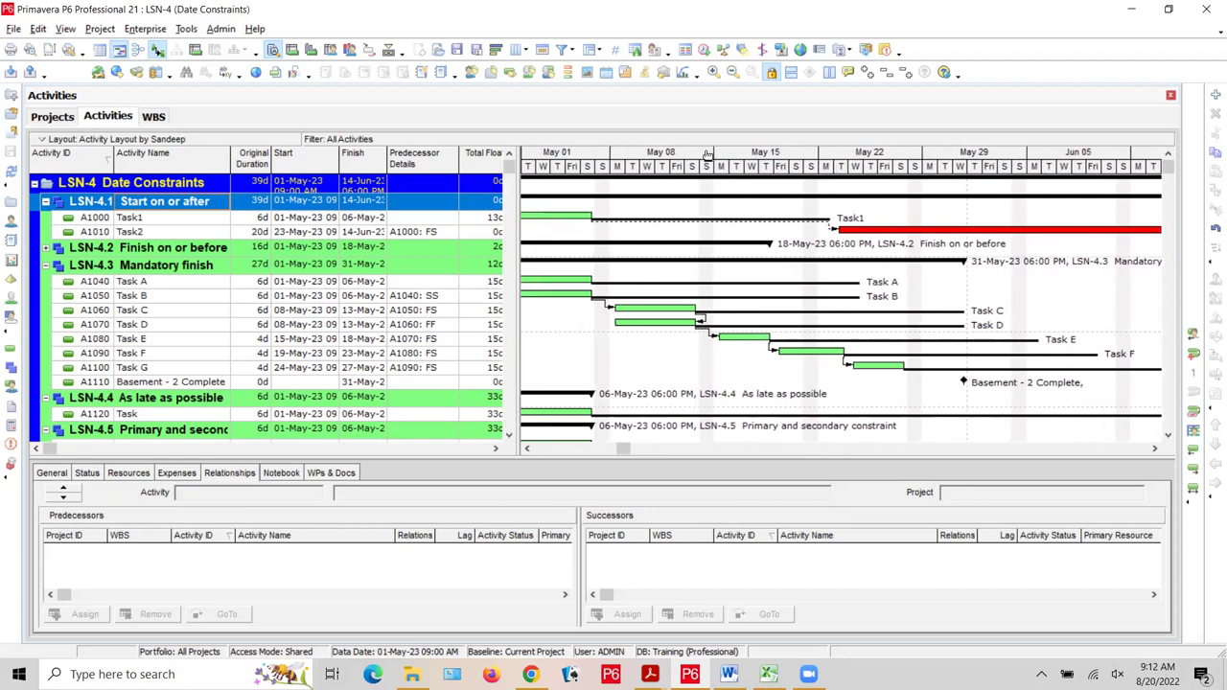
Assign Basement - 2 Complete as Task G's successor with an FF relationship
left_click(202, 369)
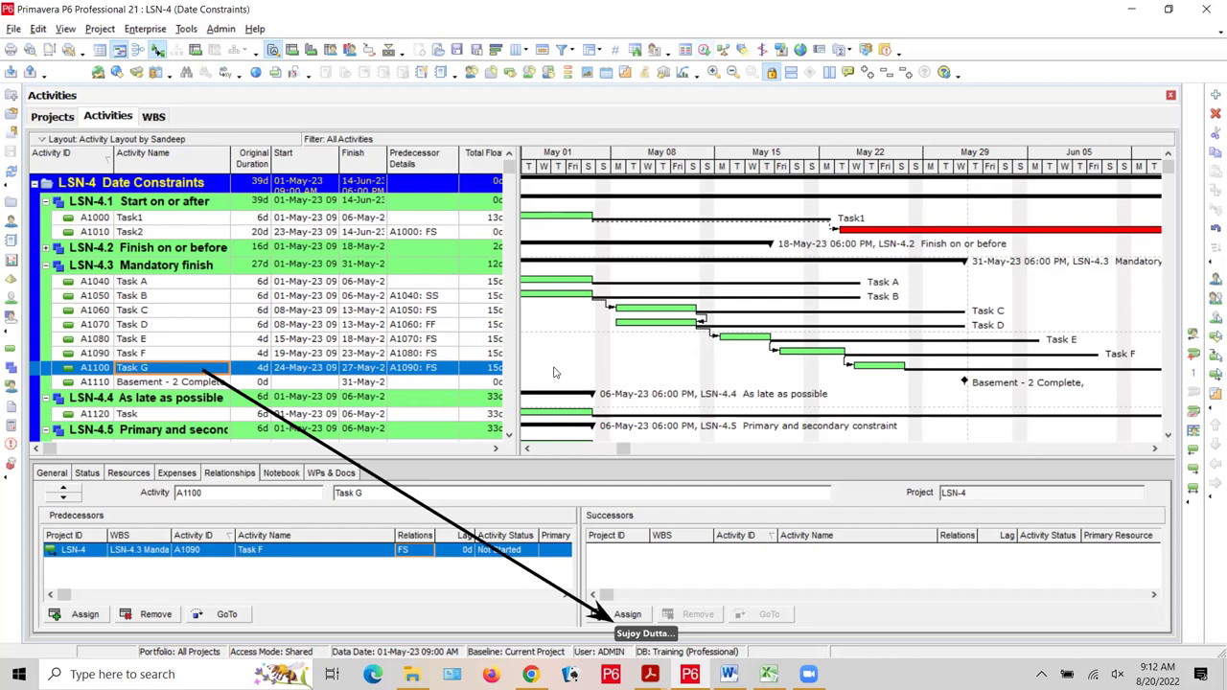
left_click(619, 617)
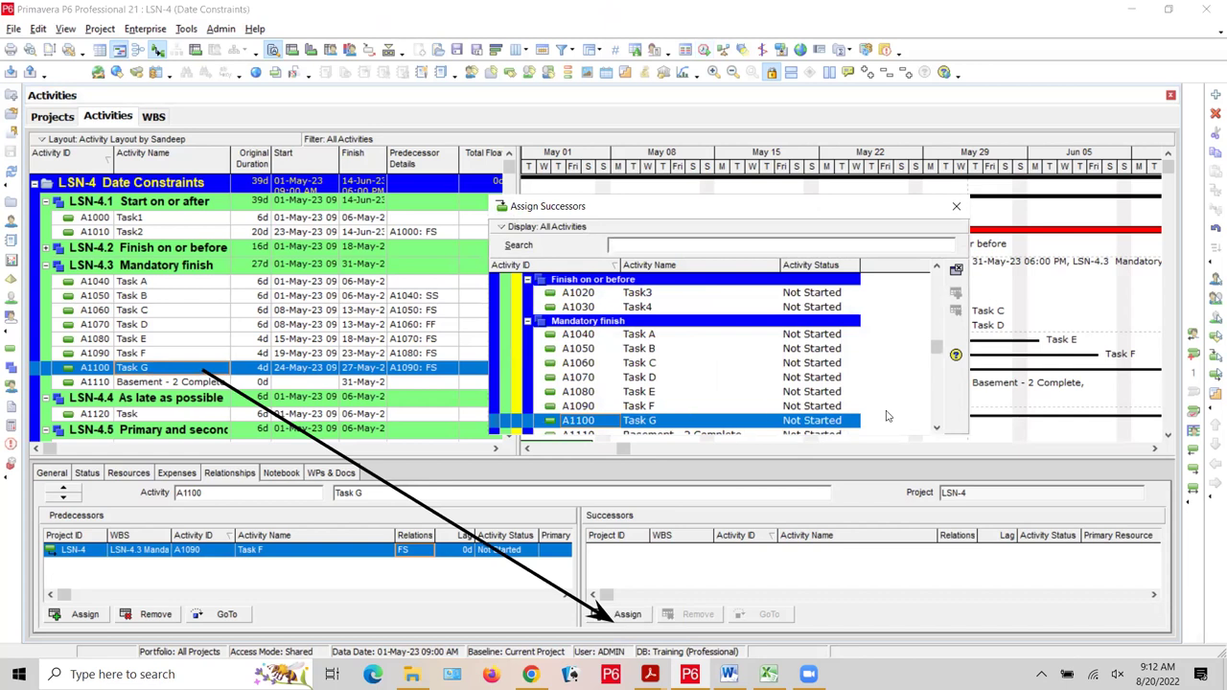
left_click(937, 428)
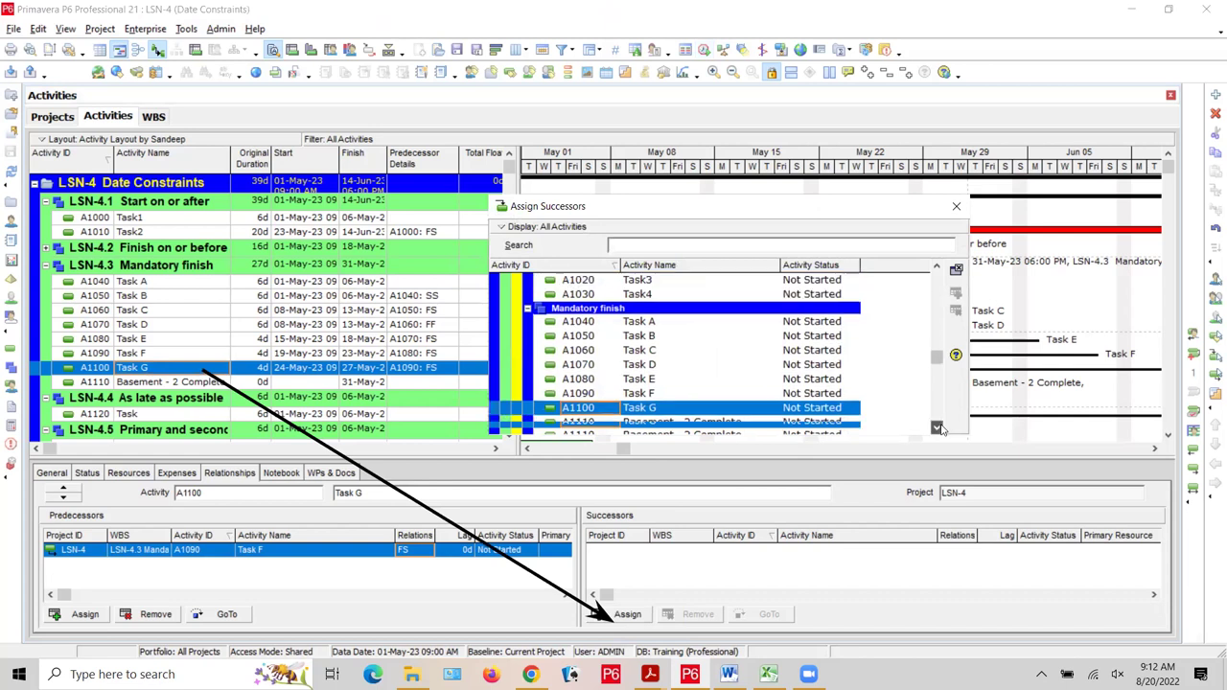
left_click(737, 424)
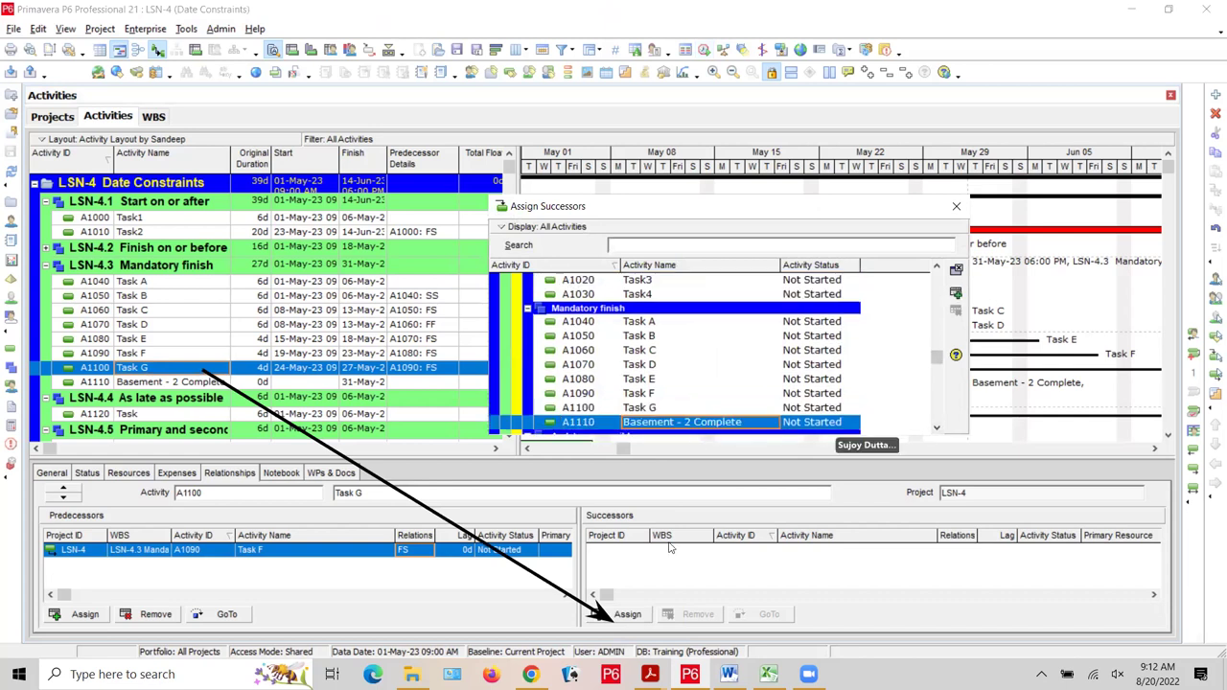
left_click(957, 207)
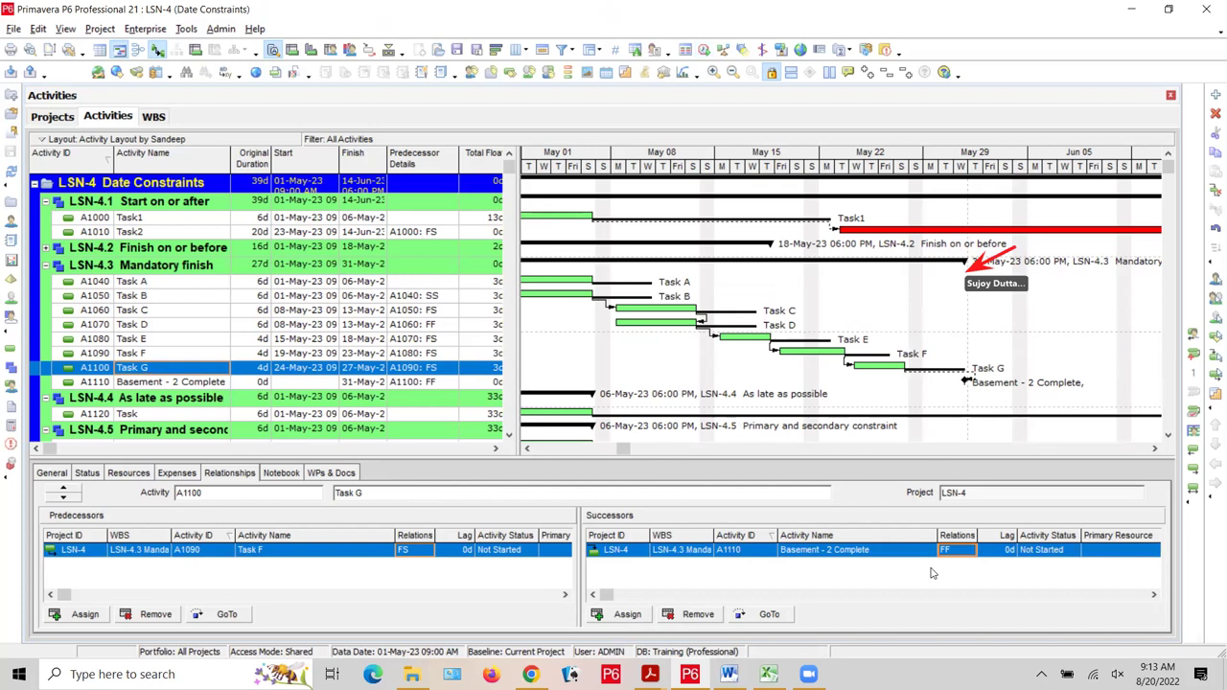
left_click_drag(968, 338, 960, 362)
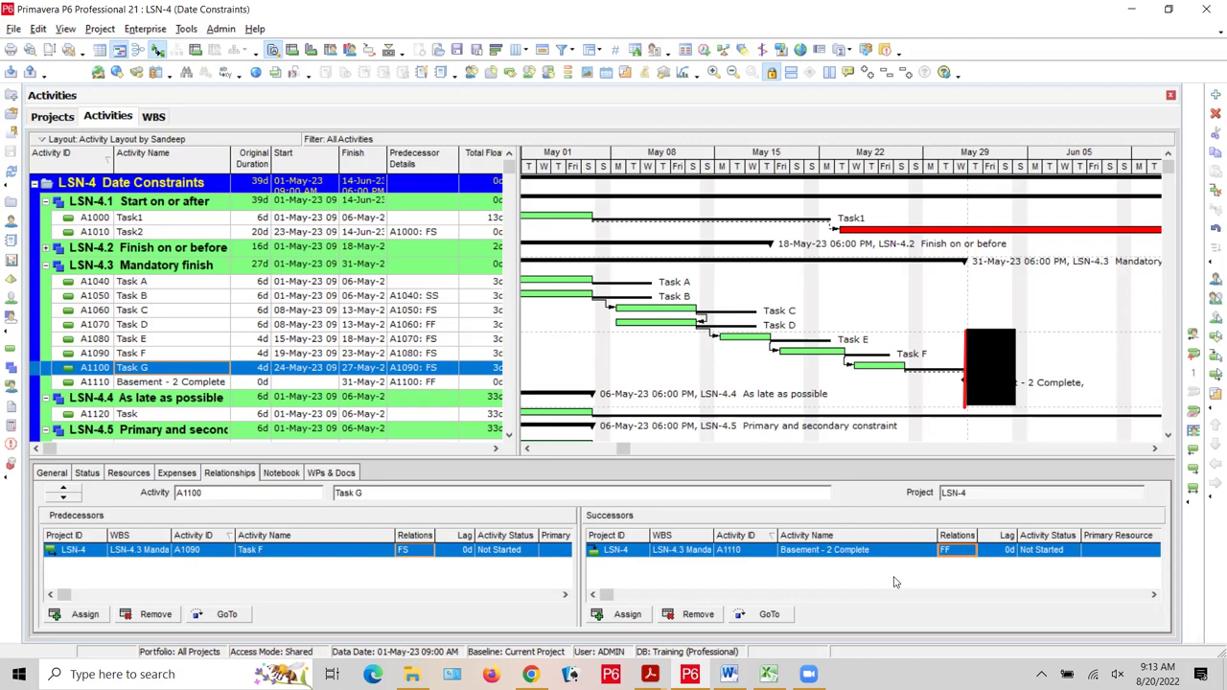
Enlarge the activity details and examine the status and constraints of Task G and Basement - 2 Complete
left_click(87, 475)
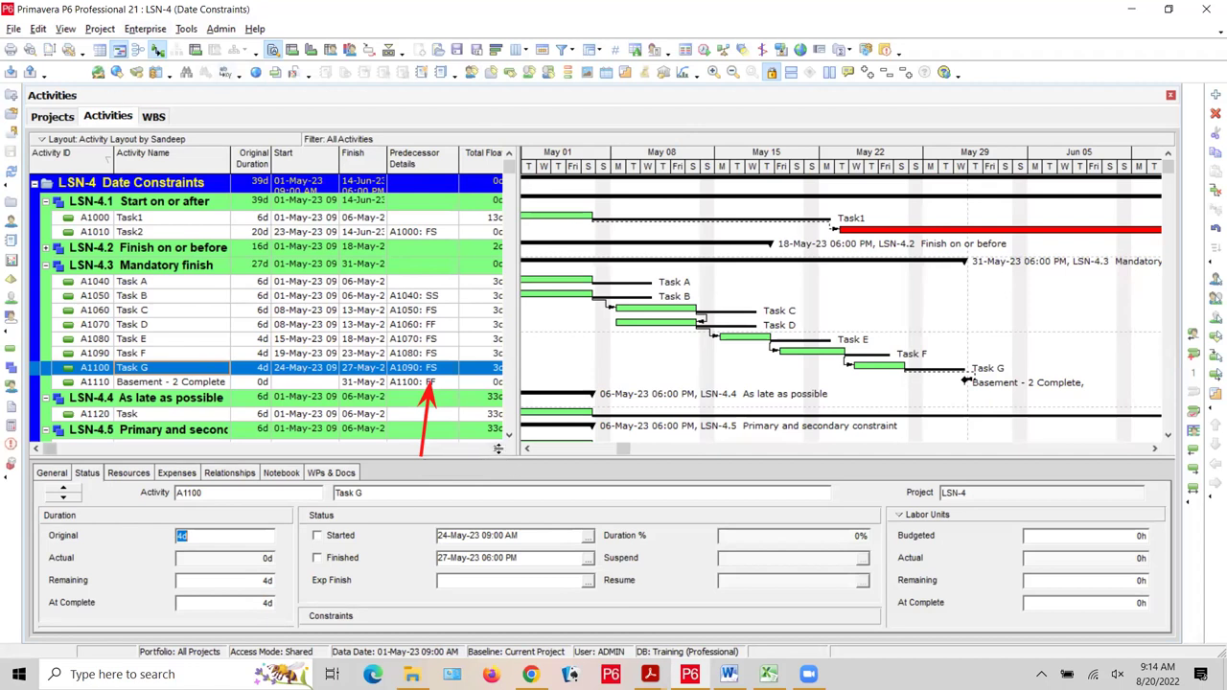
left_click_drag(492, 410, 494, 355)
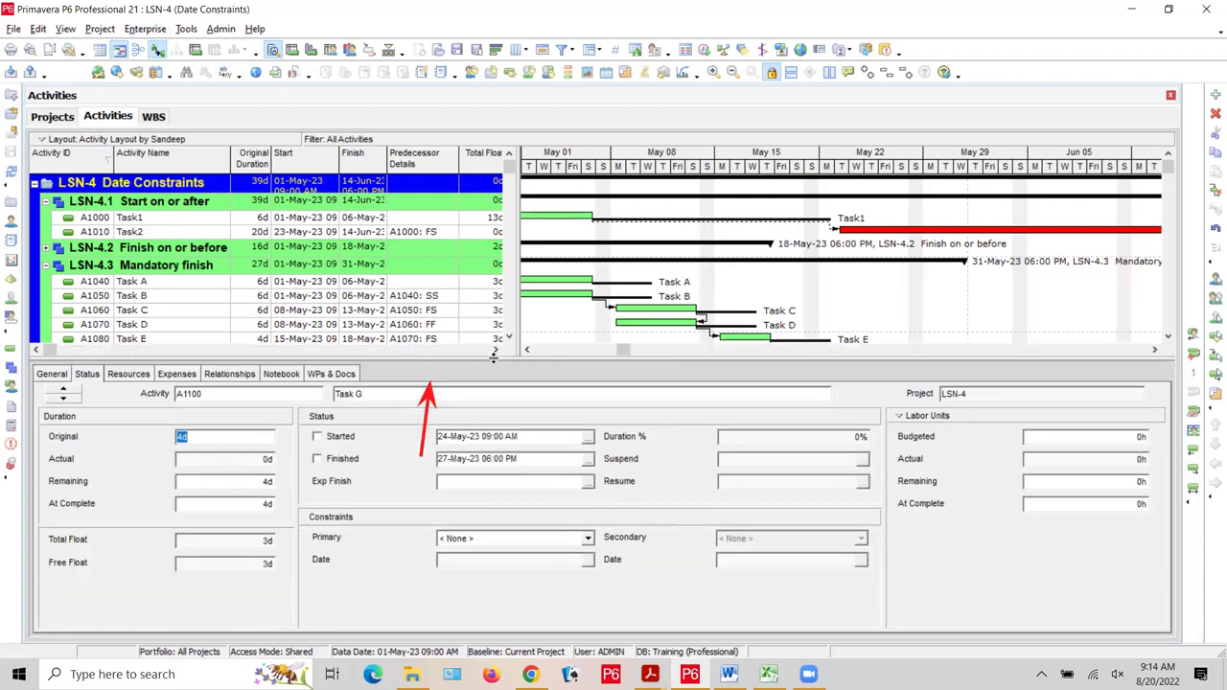
scroll(278, 319, "down", 3)
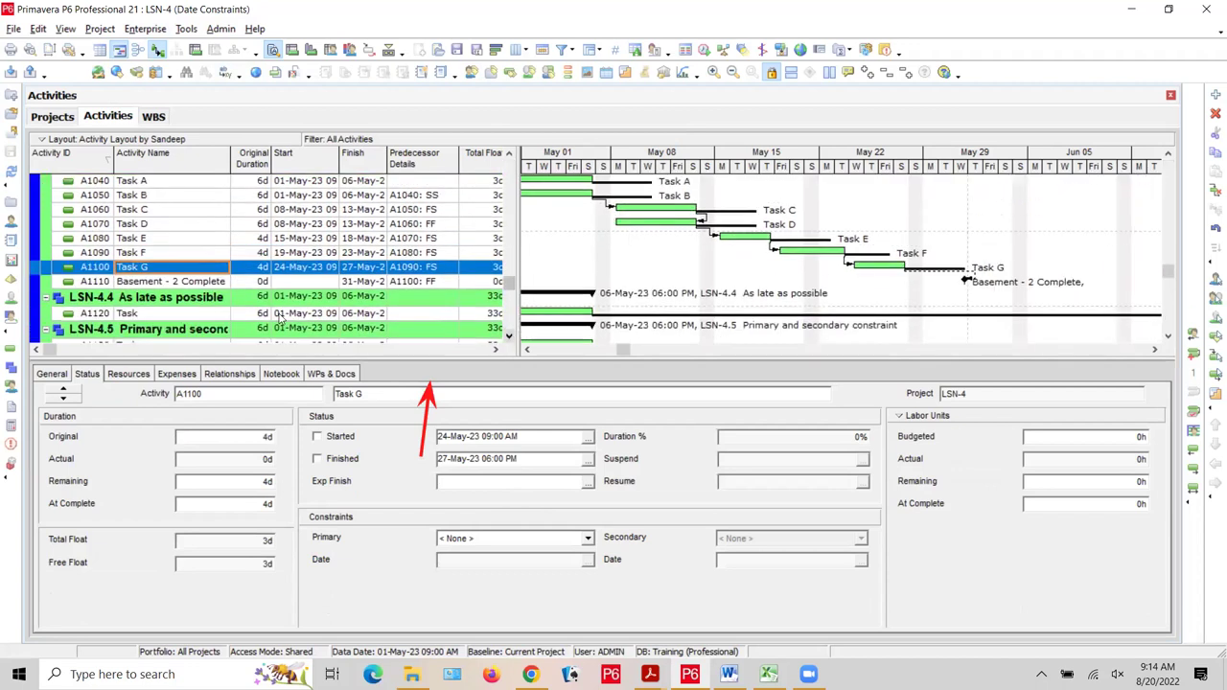
left_click(209, 280)
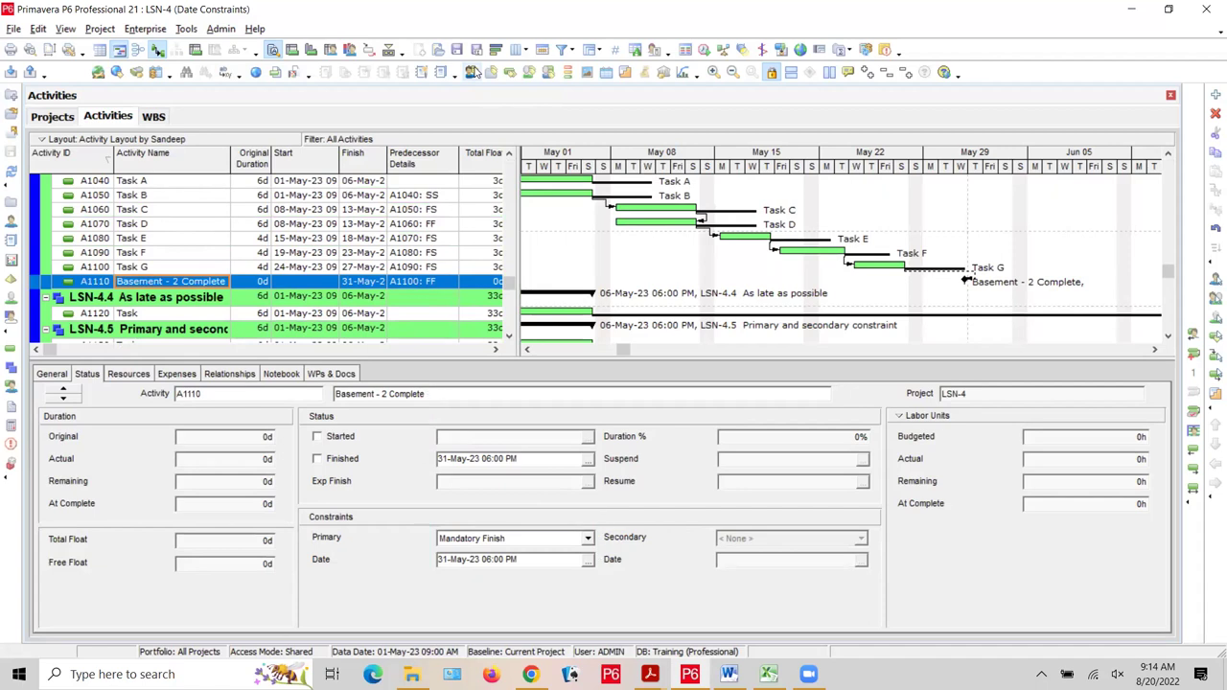
Review the Constraints notebook topic, activity type and resources of Basement - 2 Complete
left_click(284, 376)
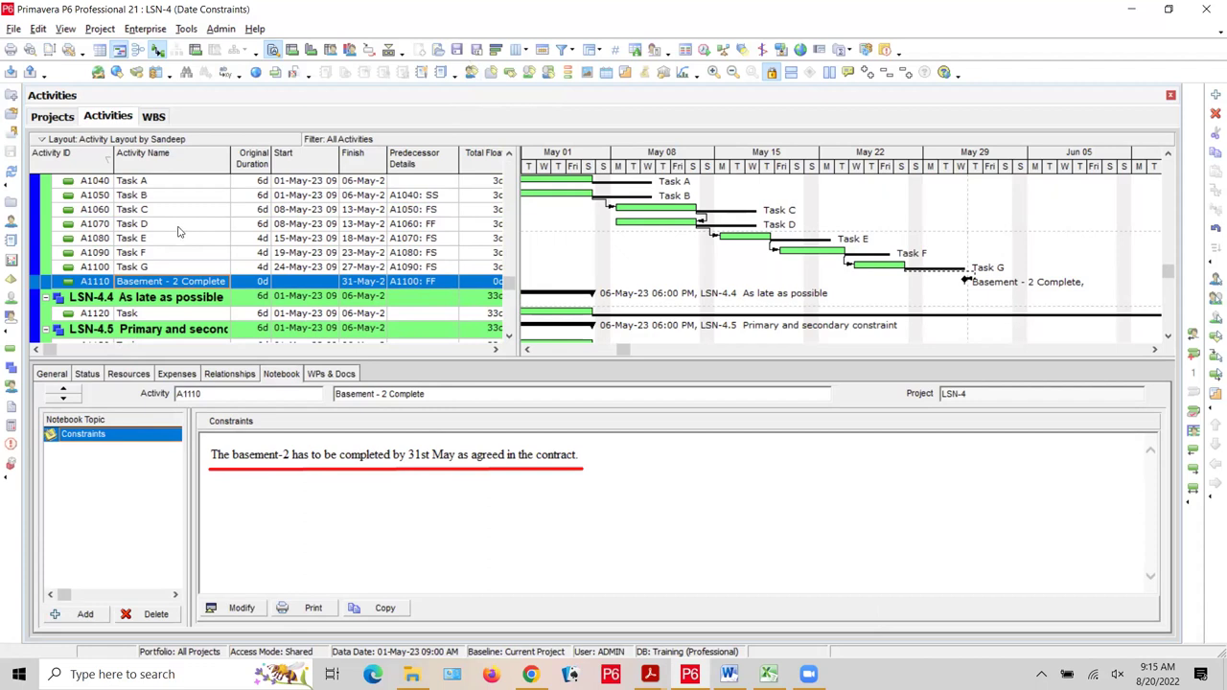
left_click(54, 374)
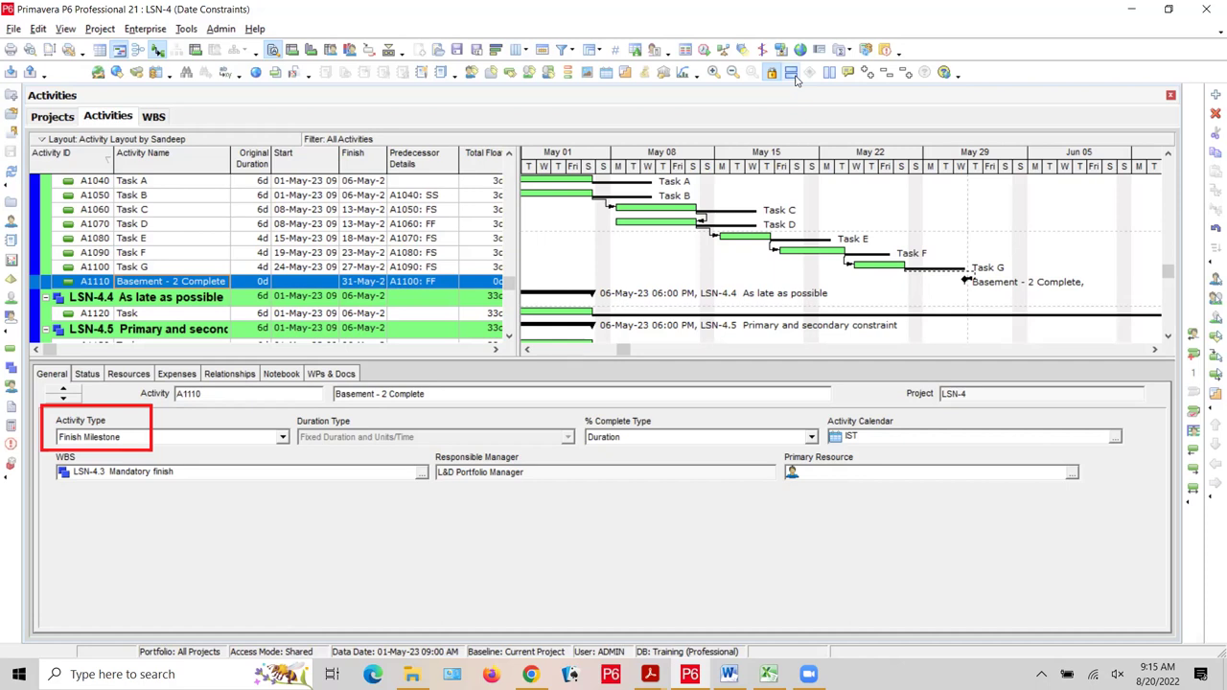
left_click(139, 379)
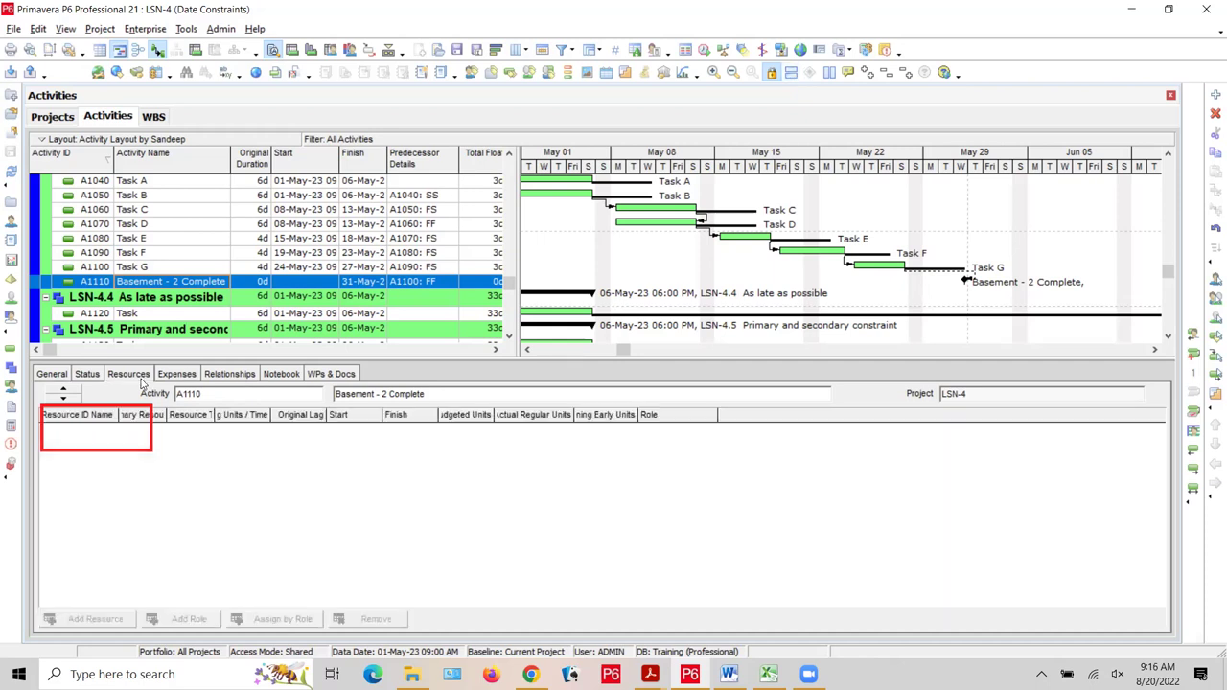
left_click(88, 375)
Remove Task G from the predecessors of the Basement - 2 Complete milestone
left_click(243, 378)
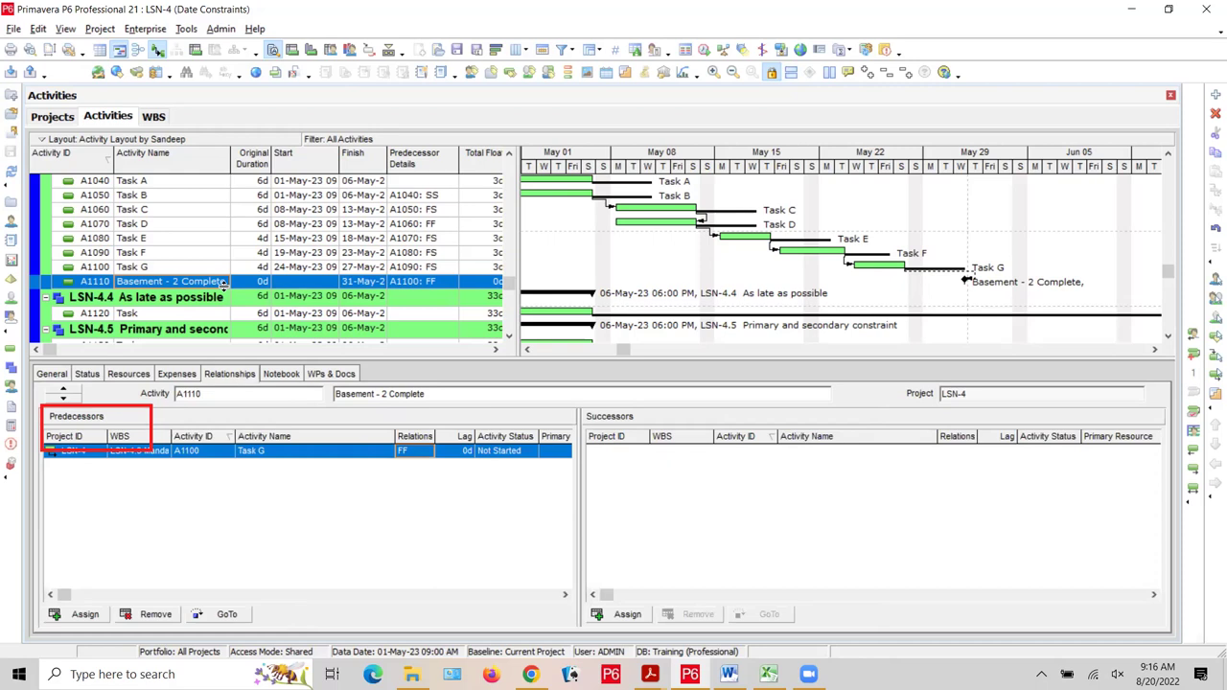
left_click(153, 615)
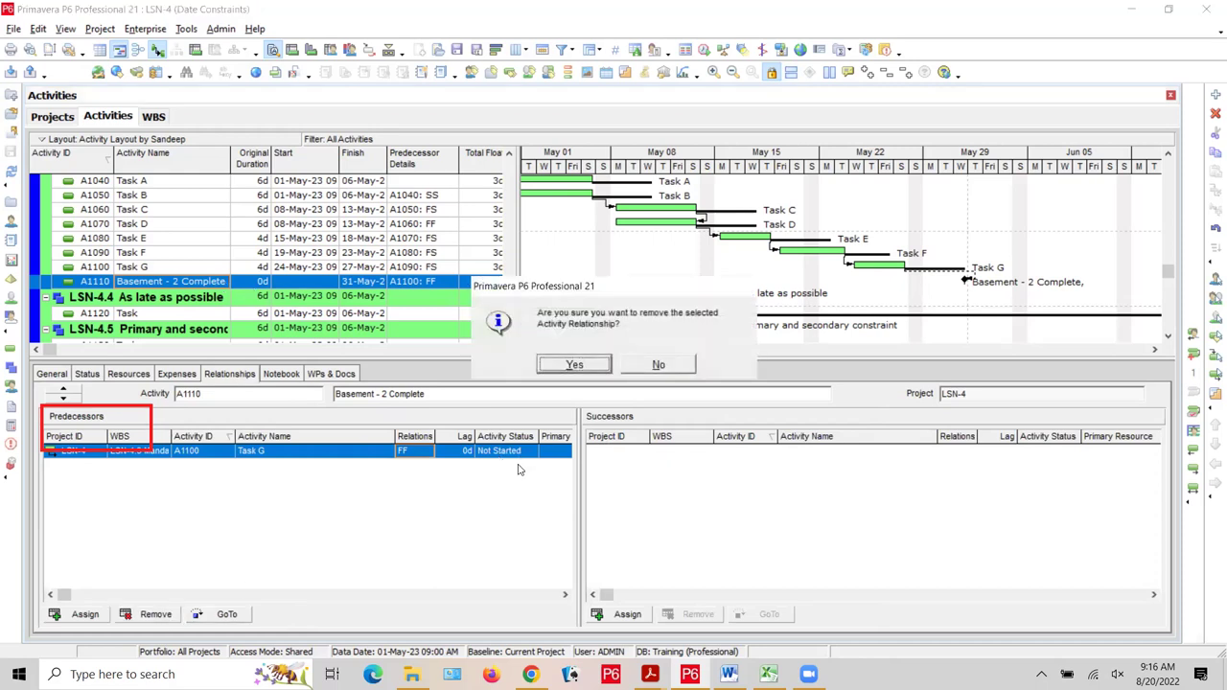
left_click(567, 372)
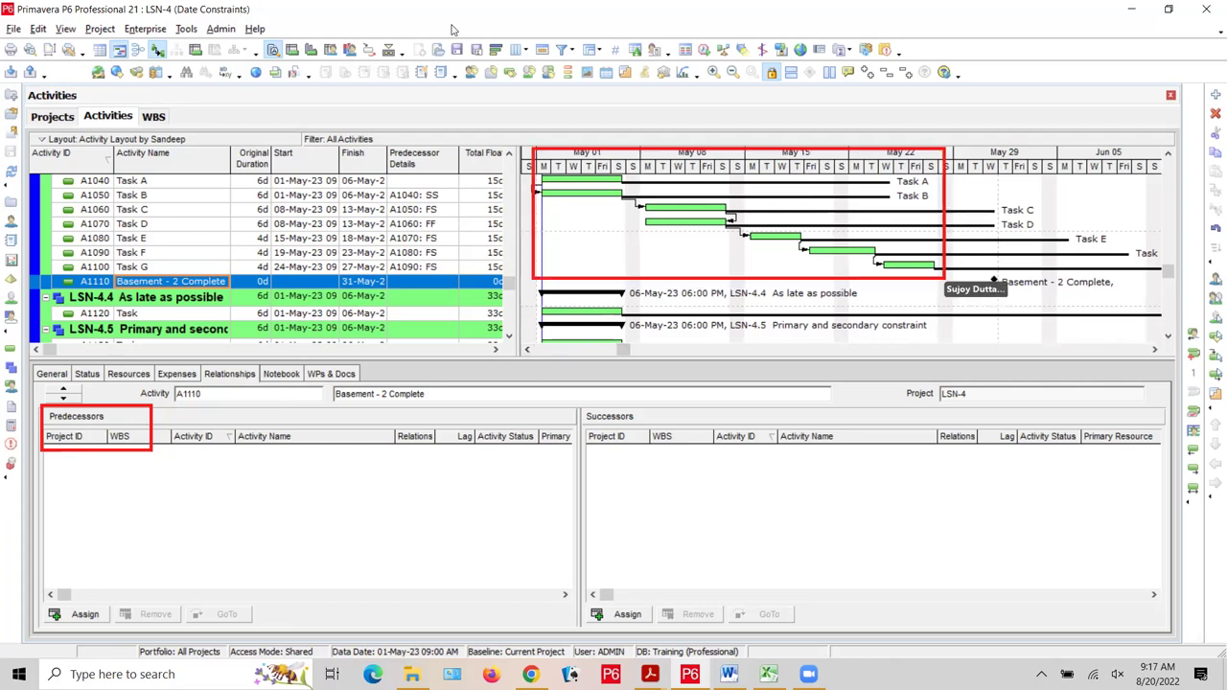
Assign Task G as the predecessor of Basement - 2 Complete with an FF relationship
left_click(86, 616)
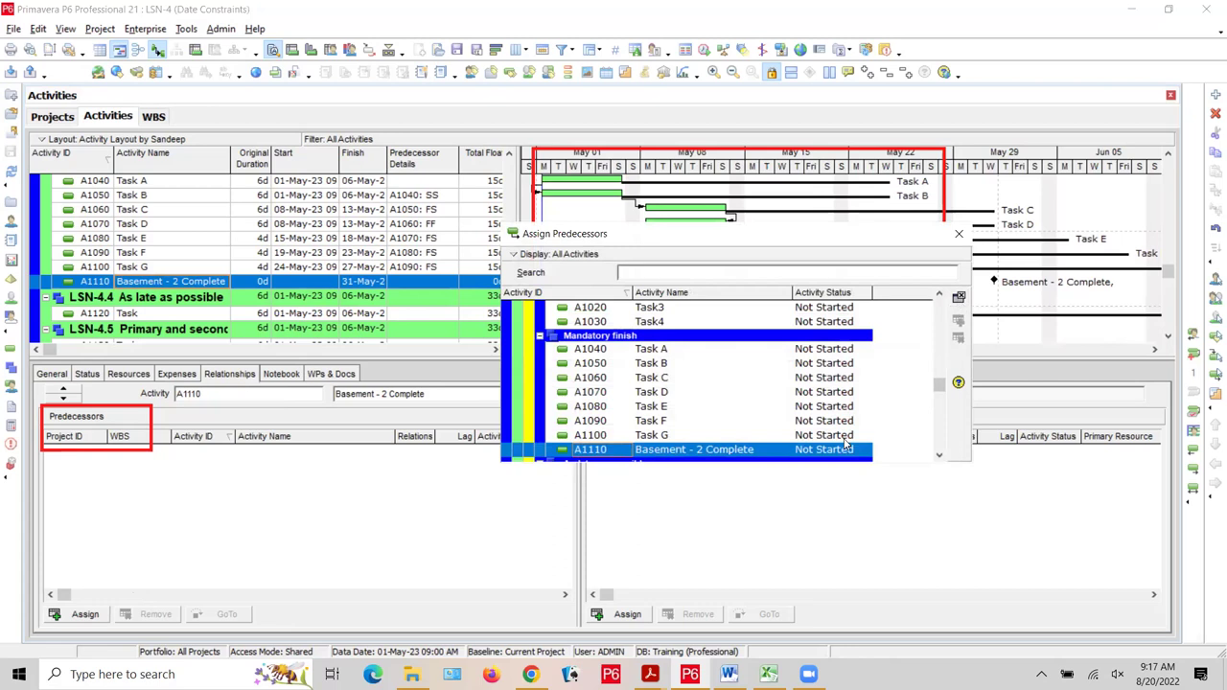
left_click(826, 437)
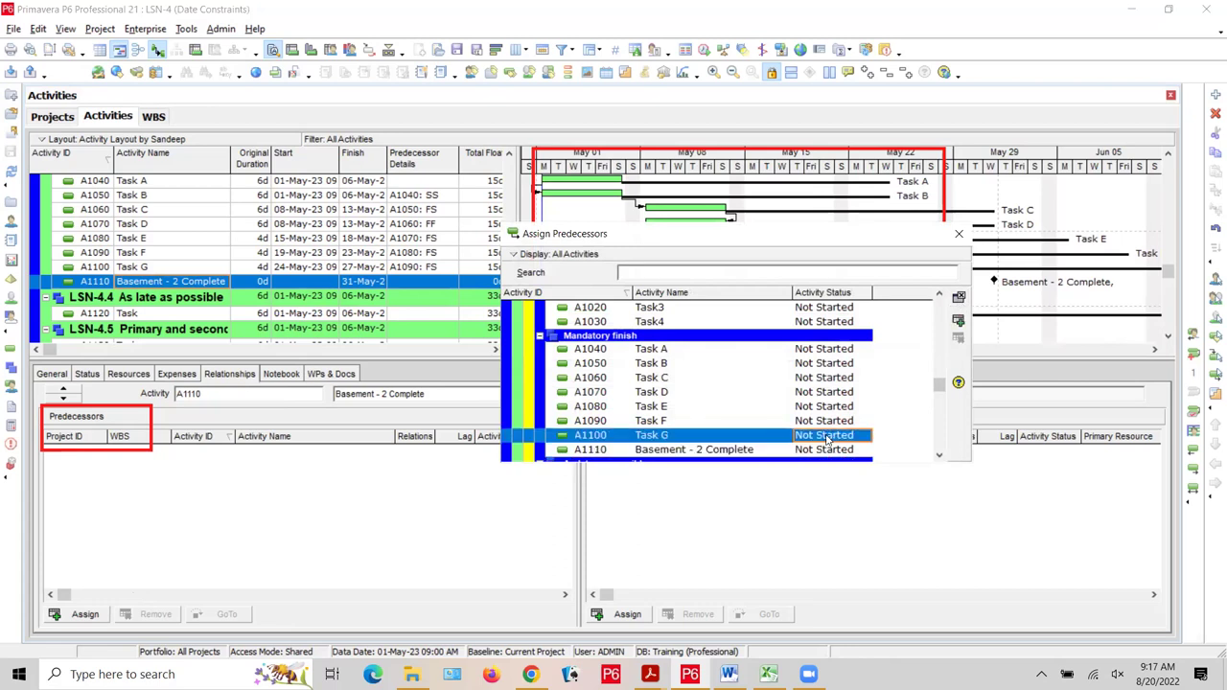
left_click(960, 322)
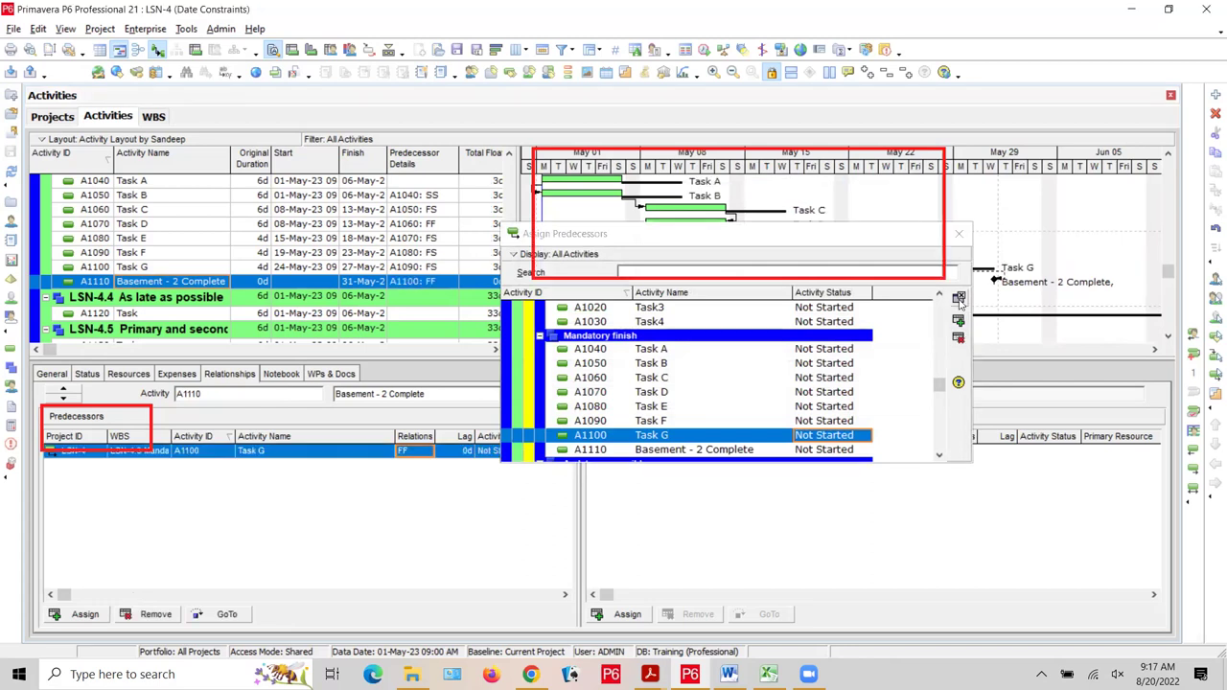
left_click(960, 299)
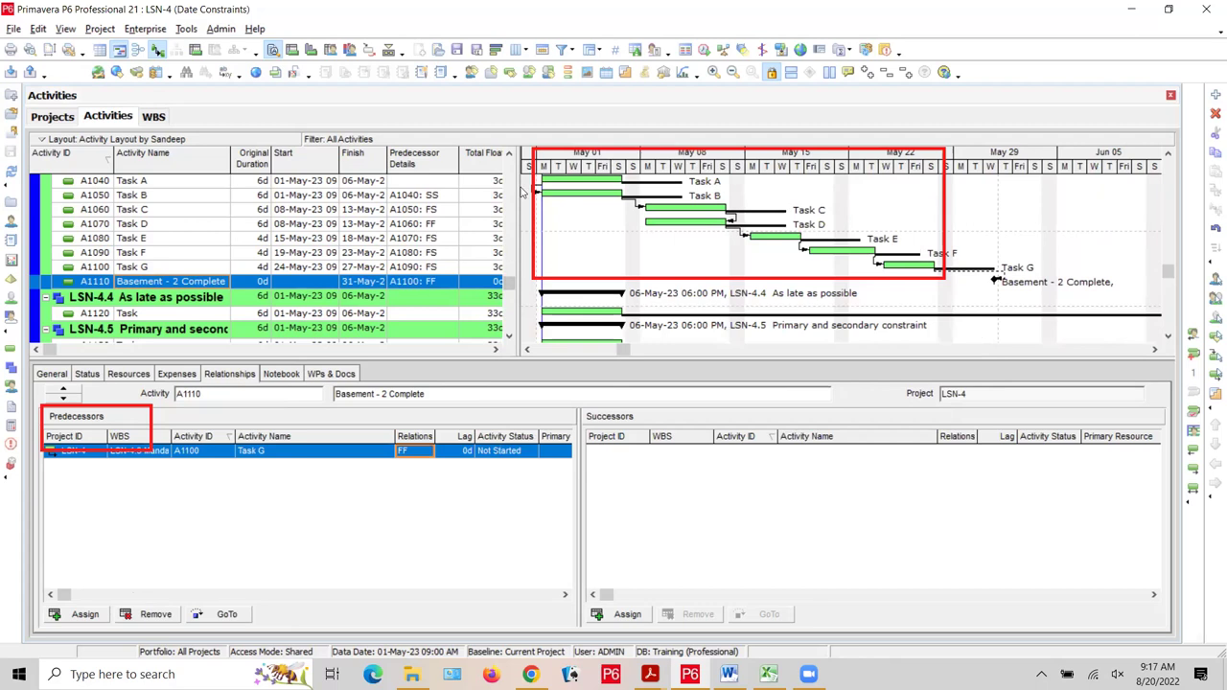
Widen the activity table to show the full Total Float column and set Task G's original duration to 5 days
key("ctrl+Home")
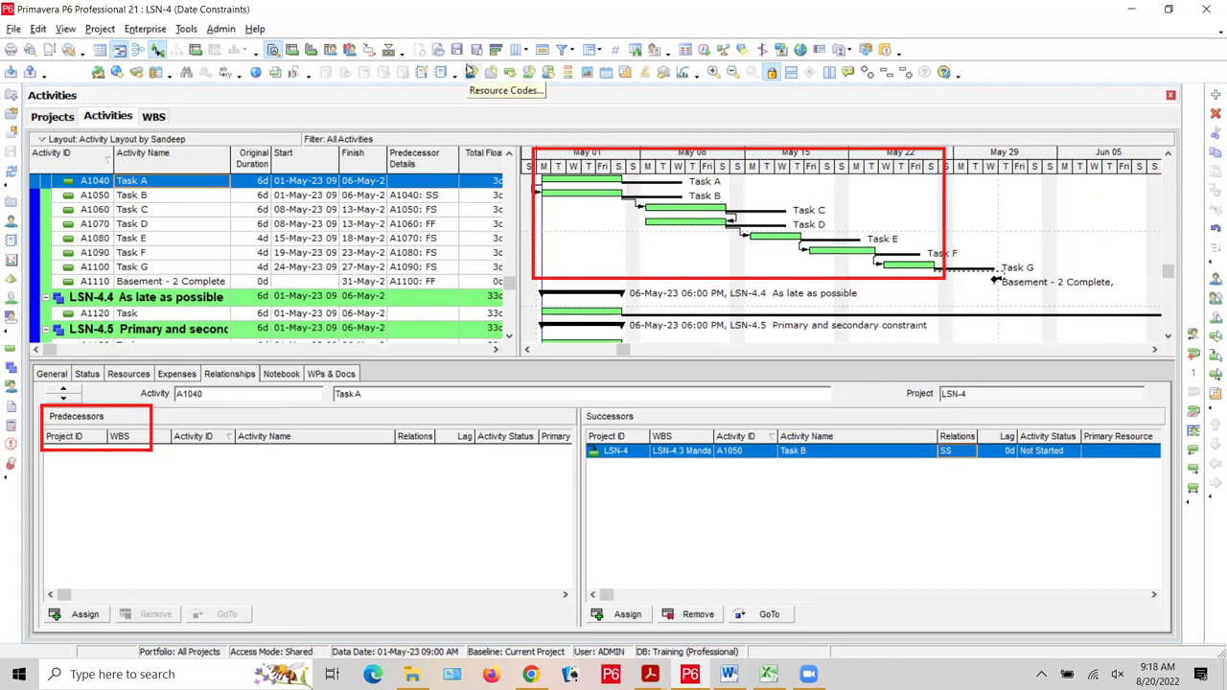
left_click(250, 269)
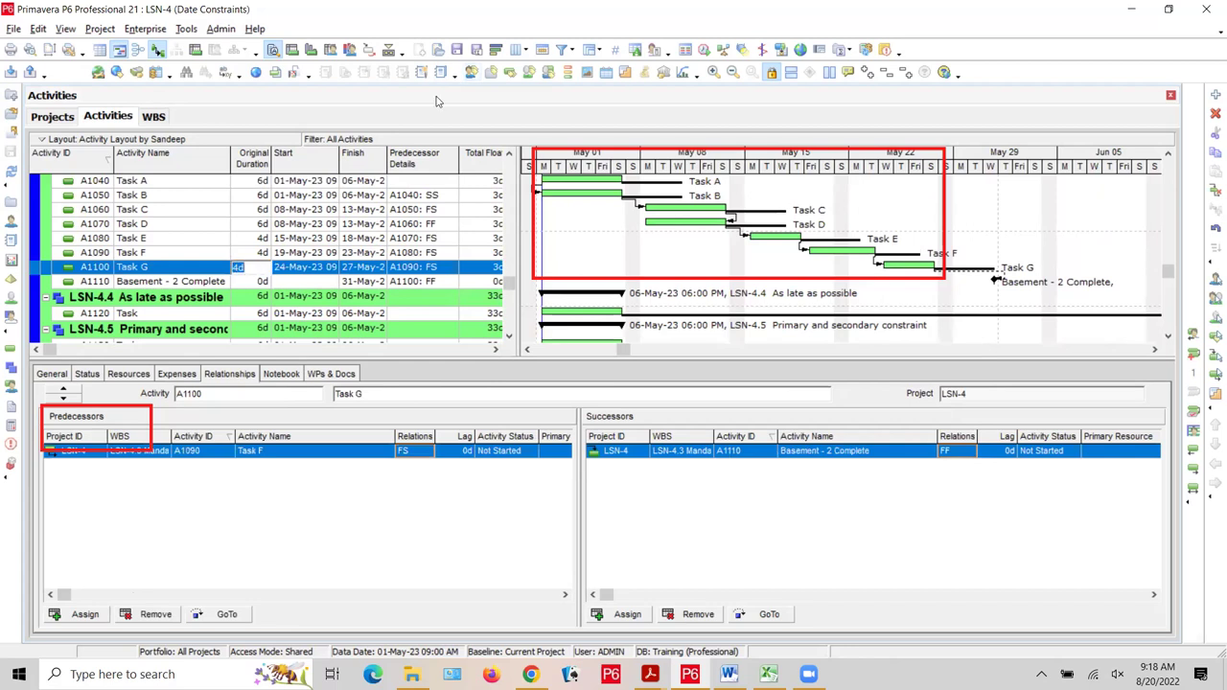
left_click_drag(522, 188, 539, 187)
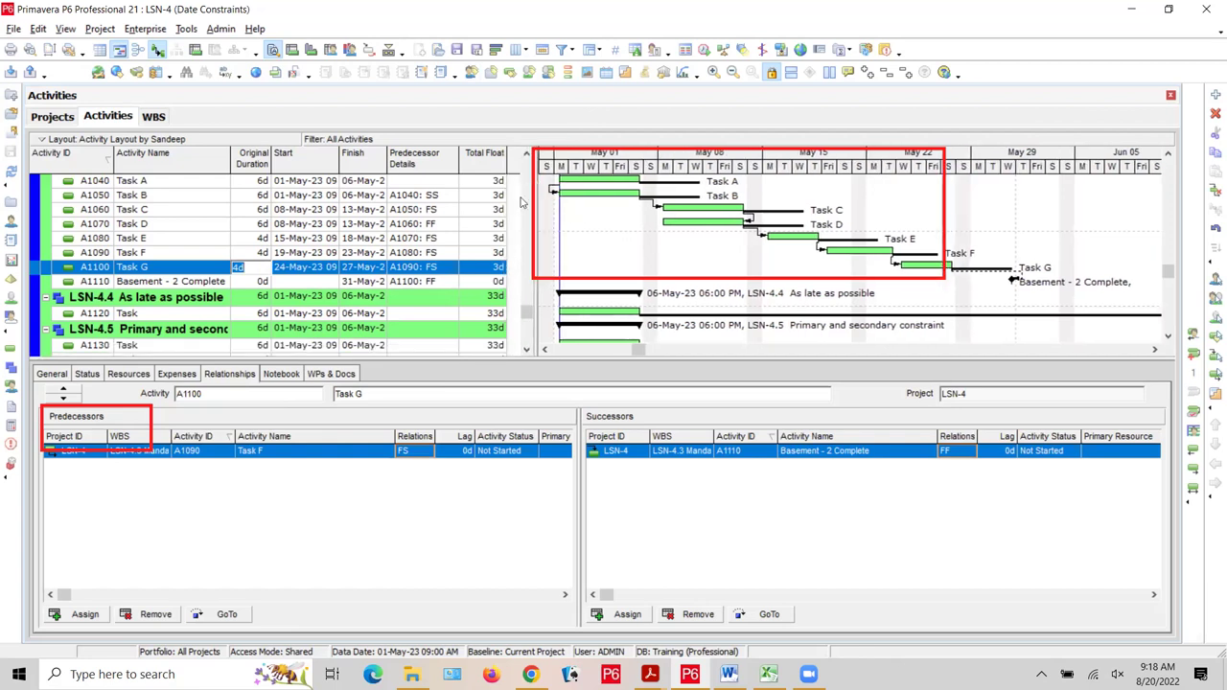
left_click(254, 269)
key("shift+Home")
type("5")
key("Return")
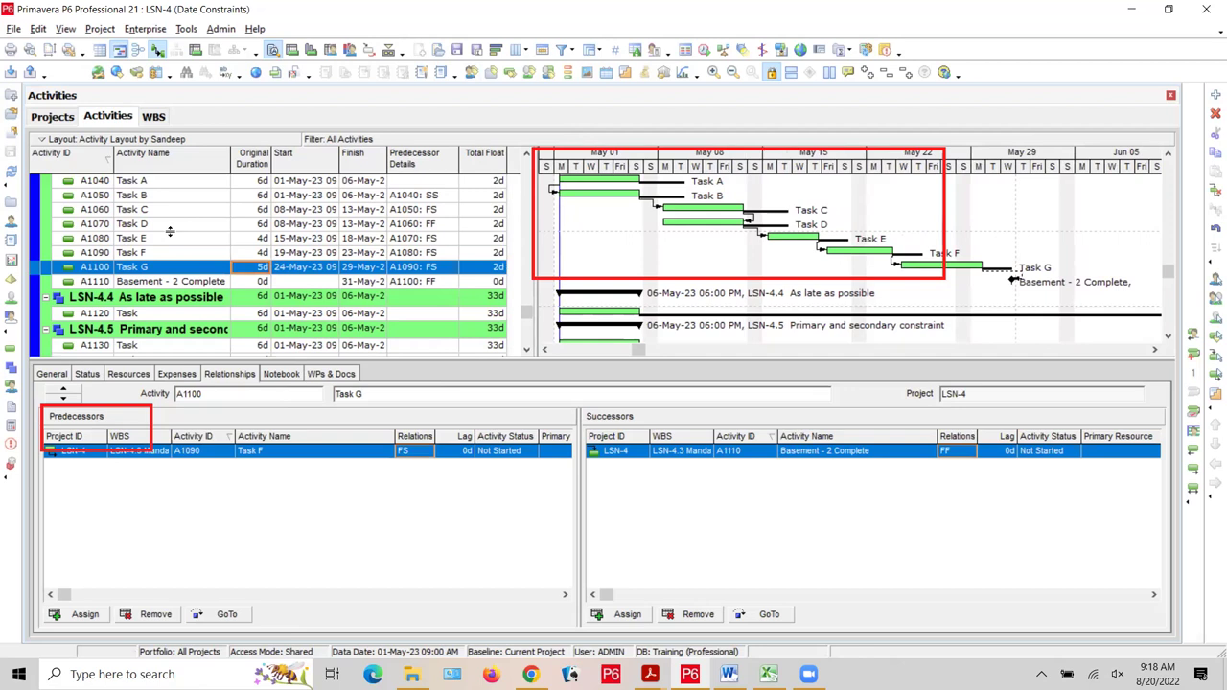
Set the original durations of Task F and Task E to 5 days each
left_click(257, 253)
left_click(245, 253)
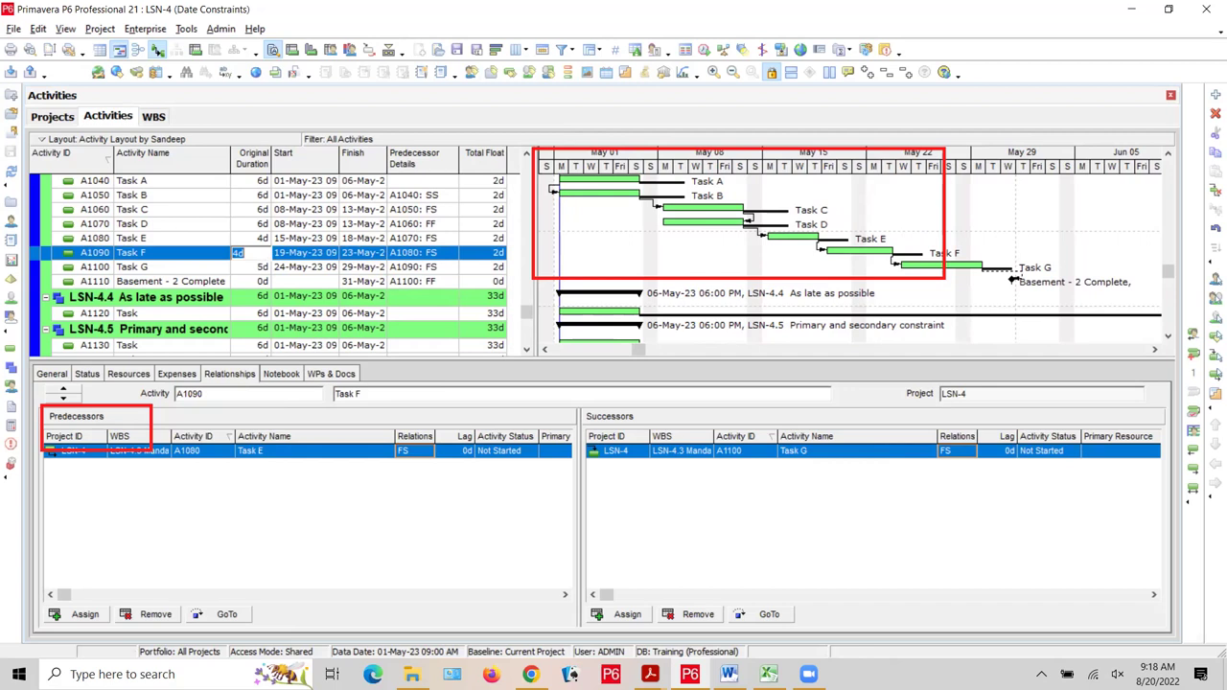
type("5")
key("Return")
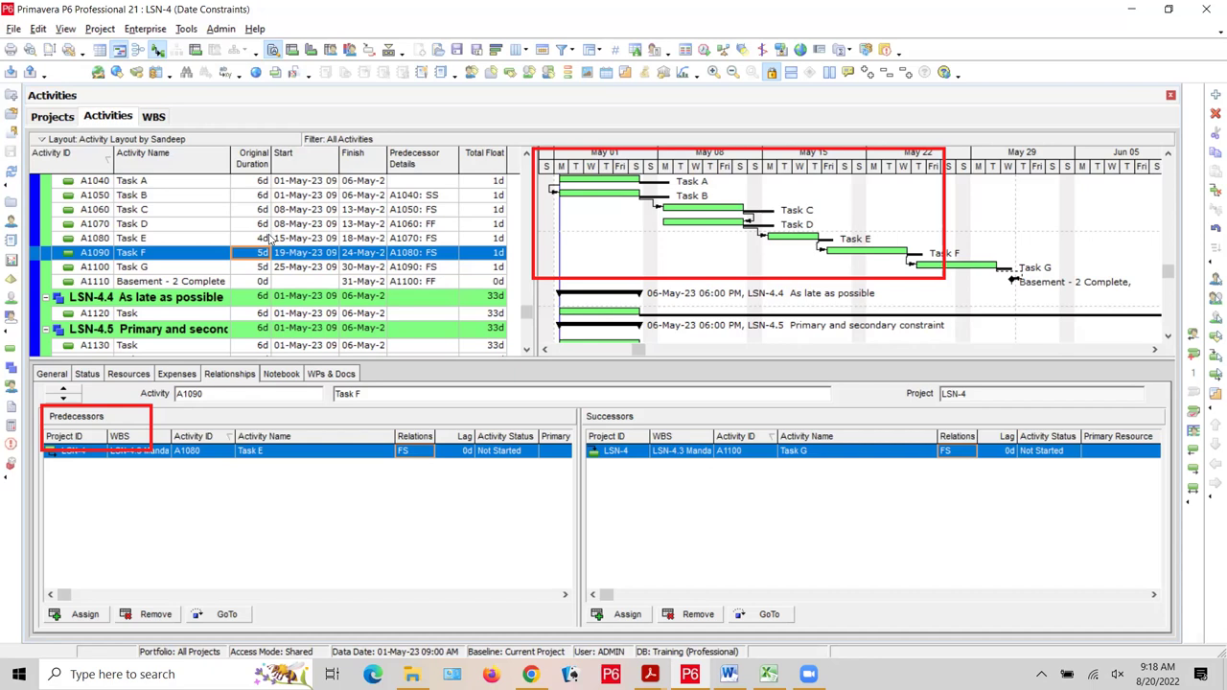
left_click(248, 240)
left_click(245, 239)
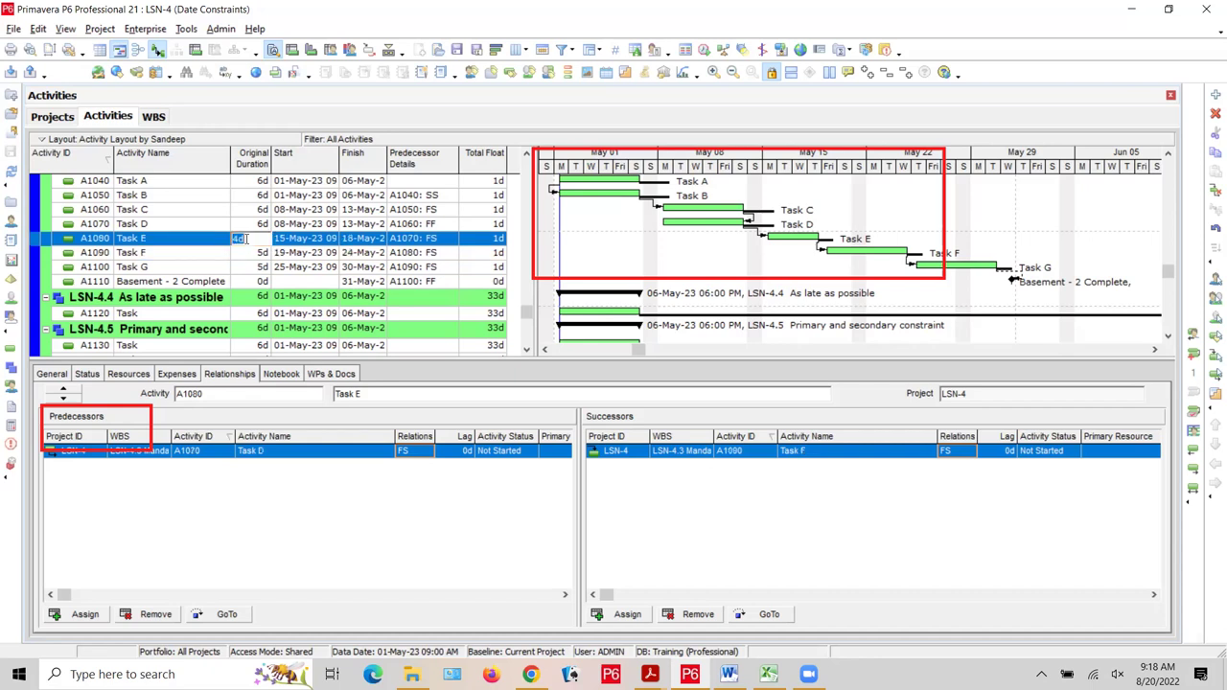
type("5")
key("Return")
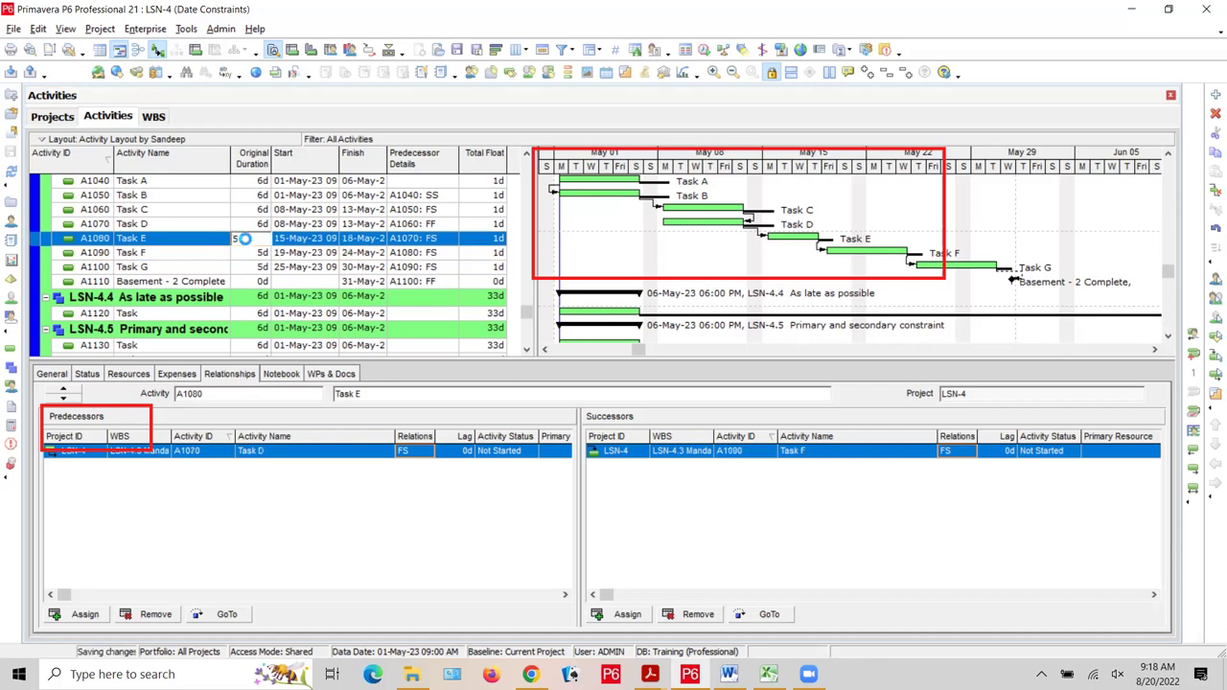
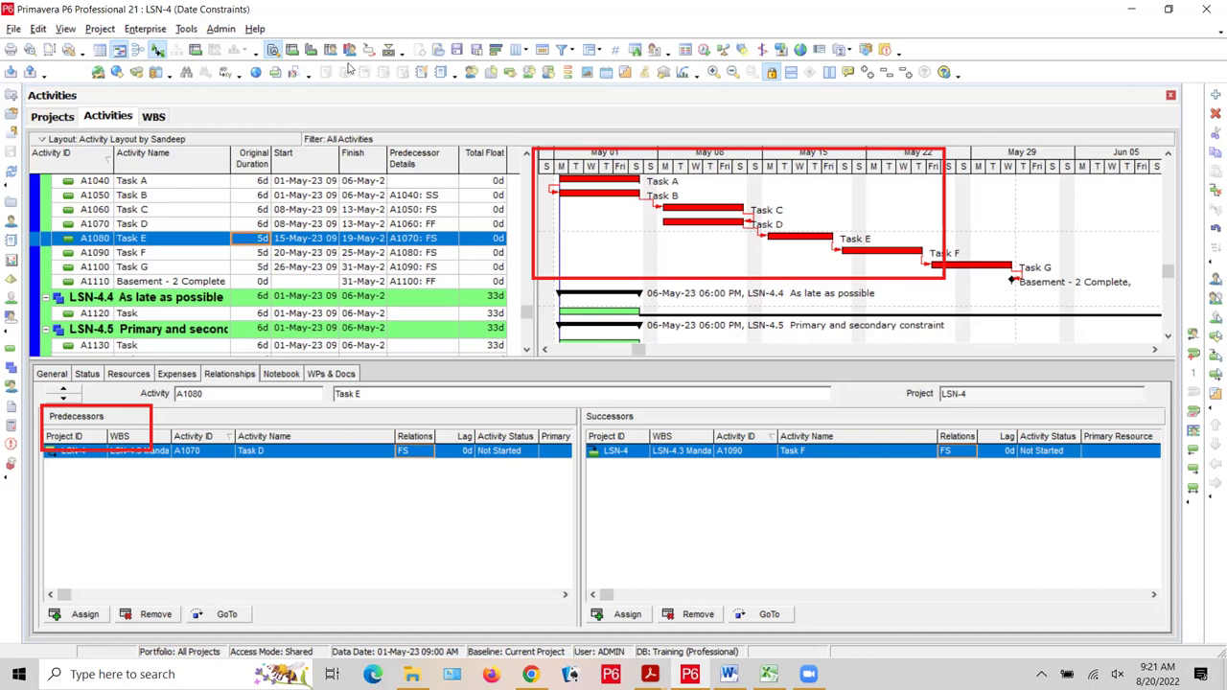
Review the Constraints notebook topic of Basement - 2 Complete and remove the milestone's Task G predecessor
left_click(223, 282)
left_click(223, 282)
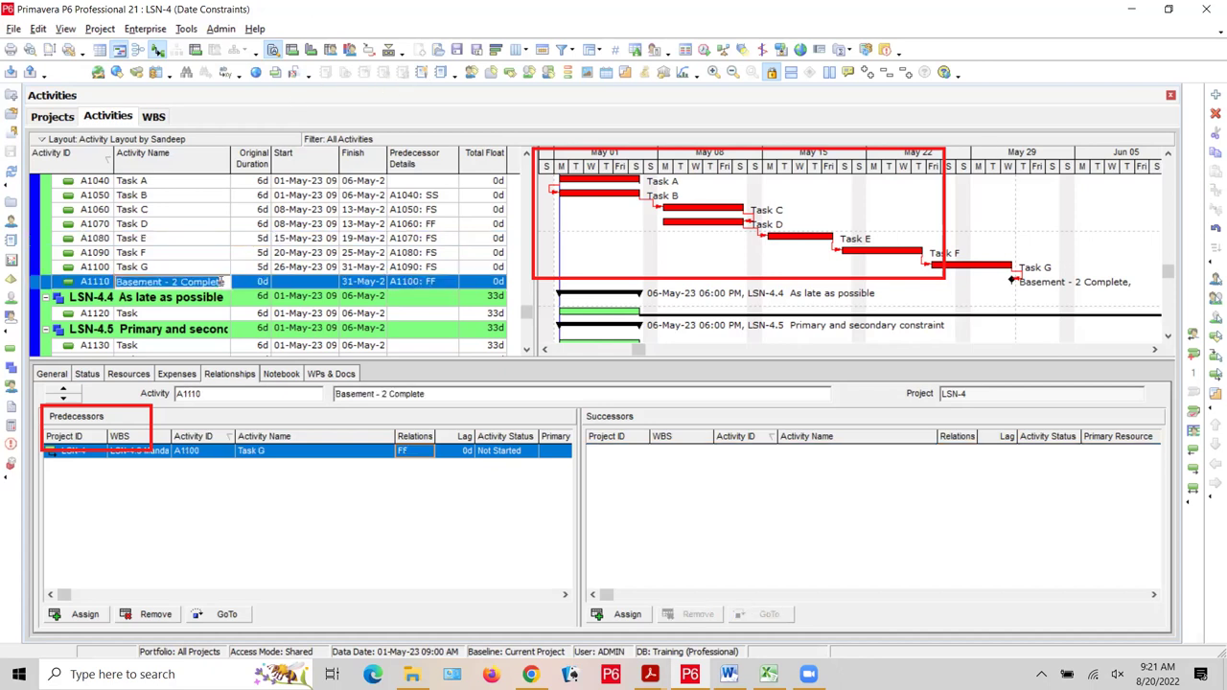
left_click(280, 375)
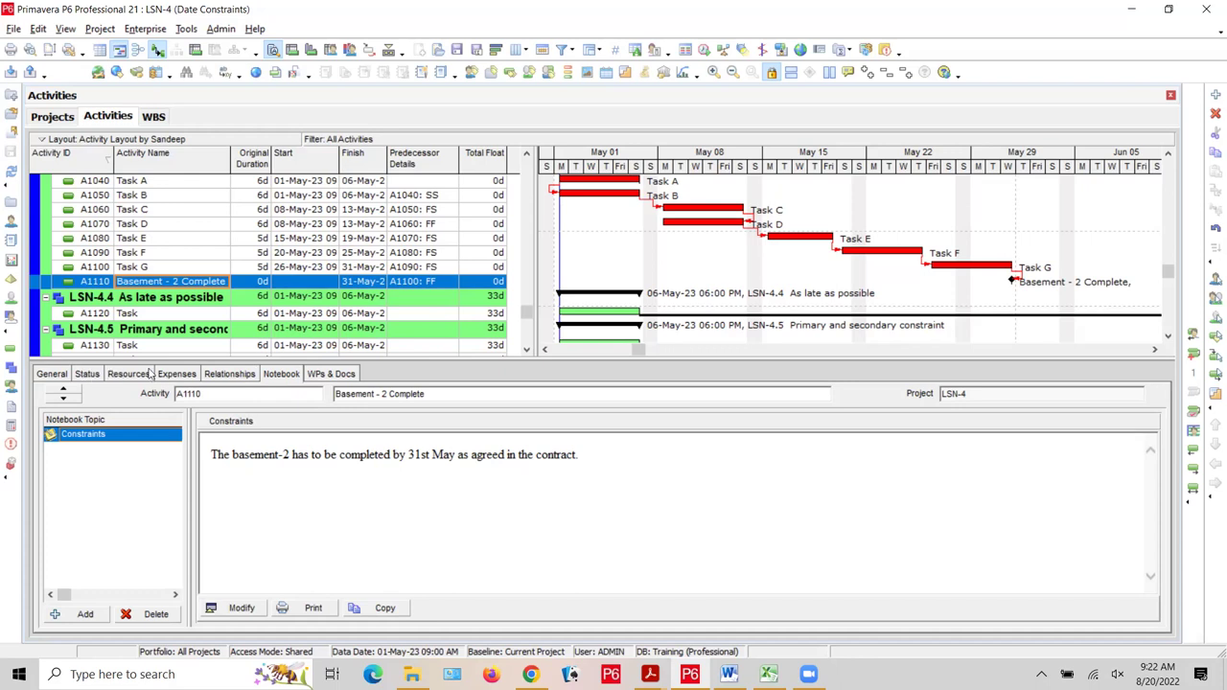
left_click(231, 377)
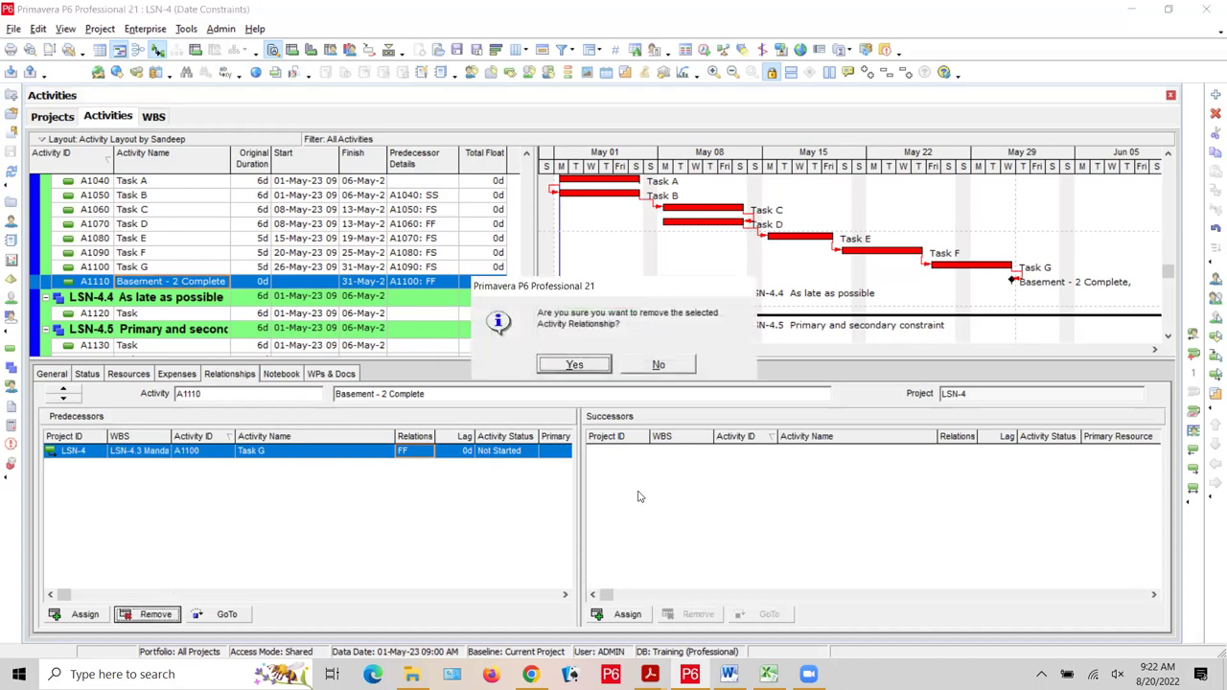
left_click(572, 361)
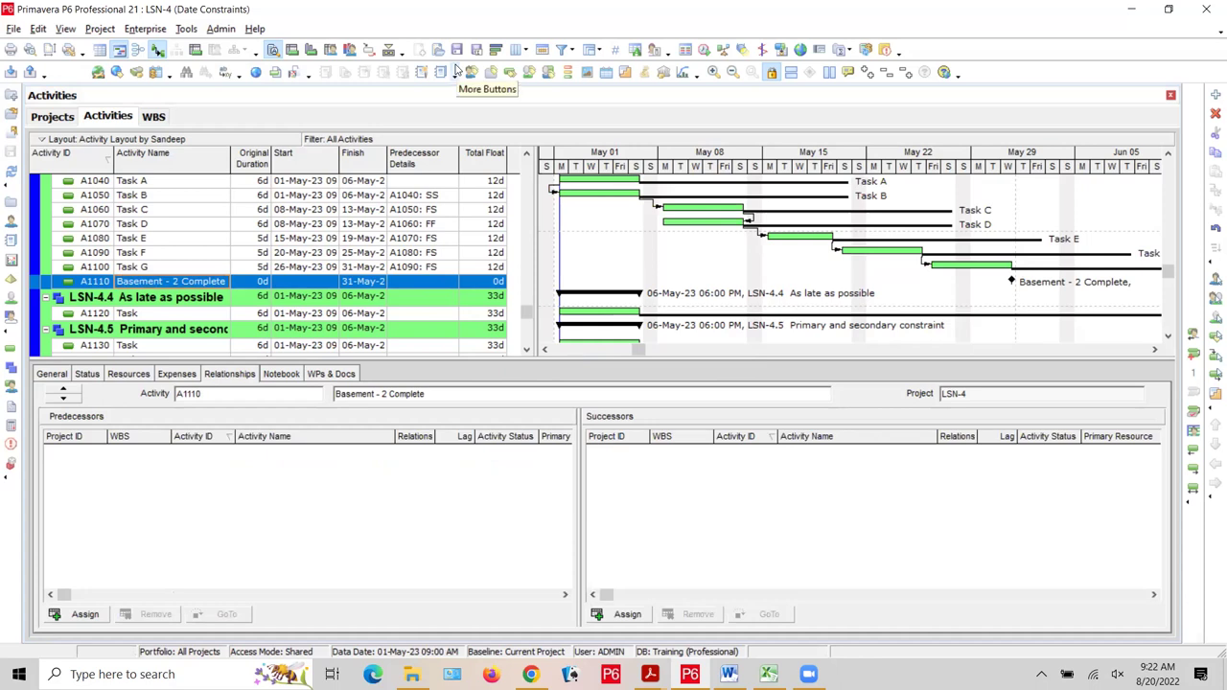
Hide the activity details and compress the Gantt chart timescale to show more weeks
left_click(388, 49)
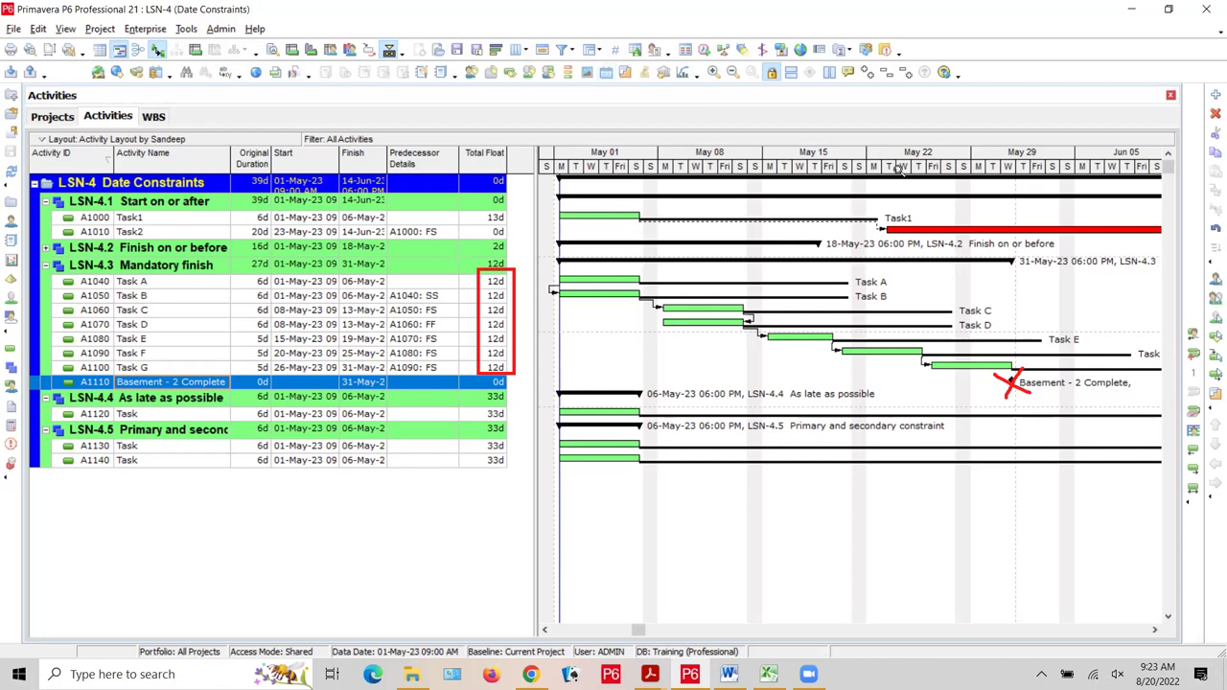
left_click_drag(935, 168, 897, 168)
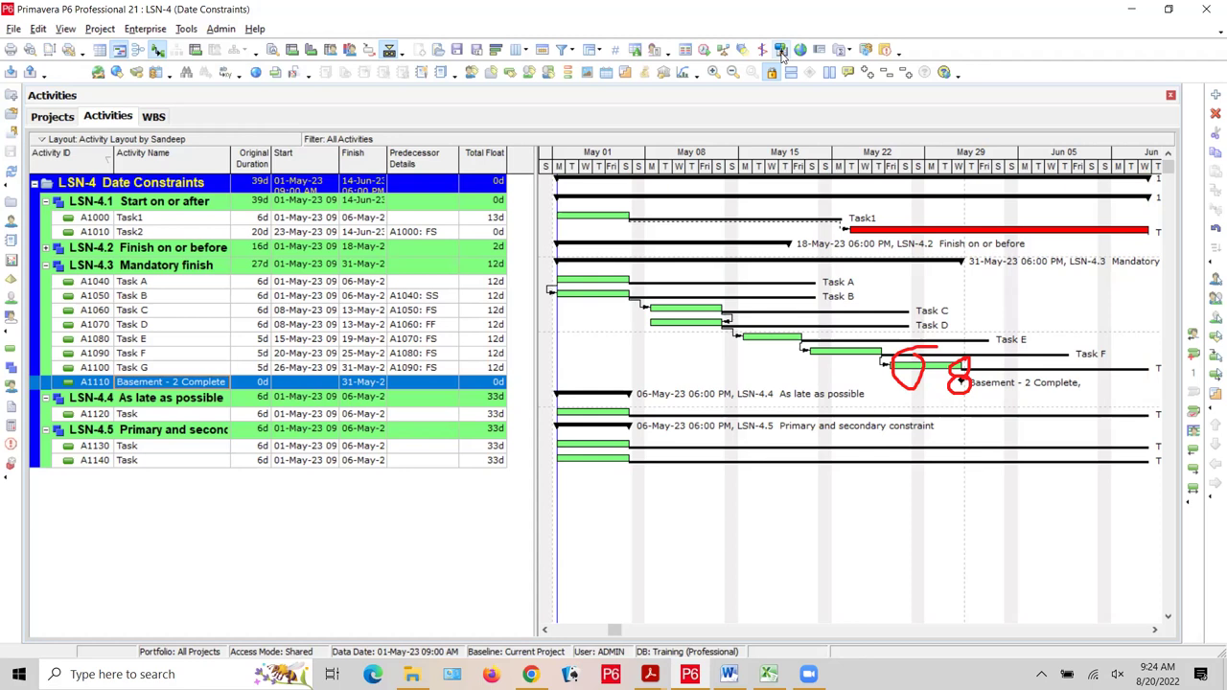
key("Escape")
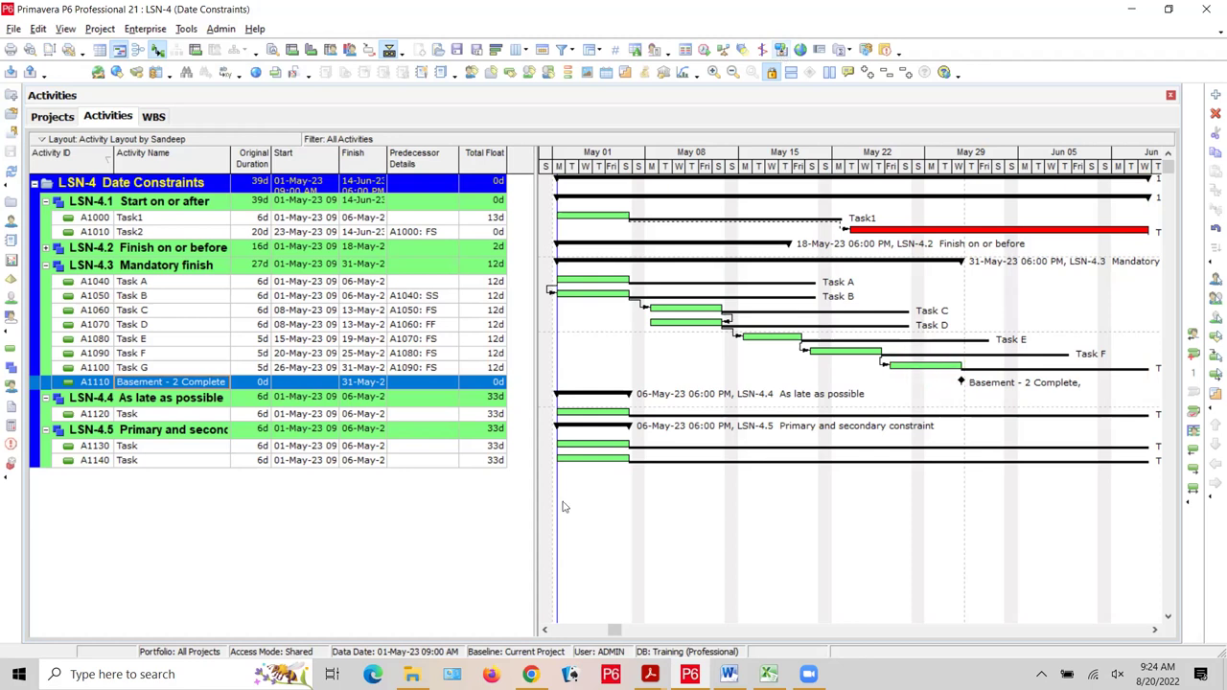
Show the activity details again and assign Basement - 2 Complete as Task G's successor with an FF relationship
left_click(189, 370)
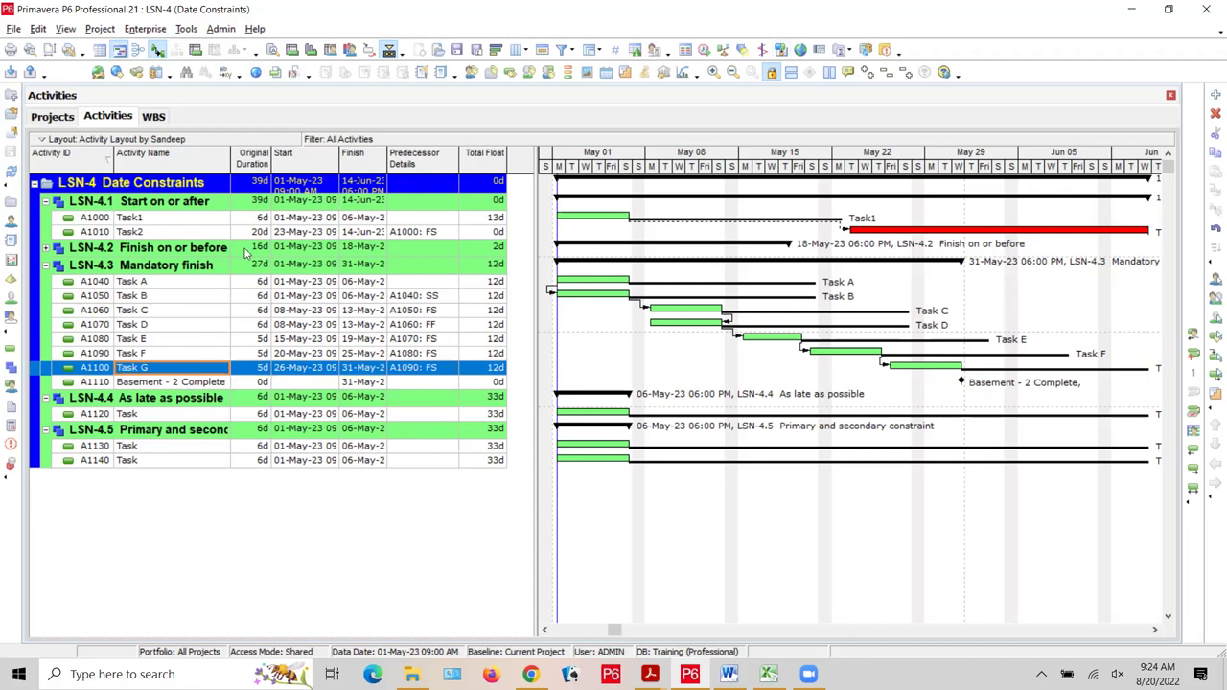
left_click(272, 49)
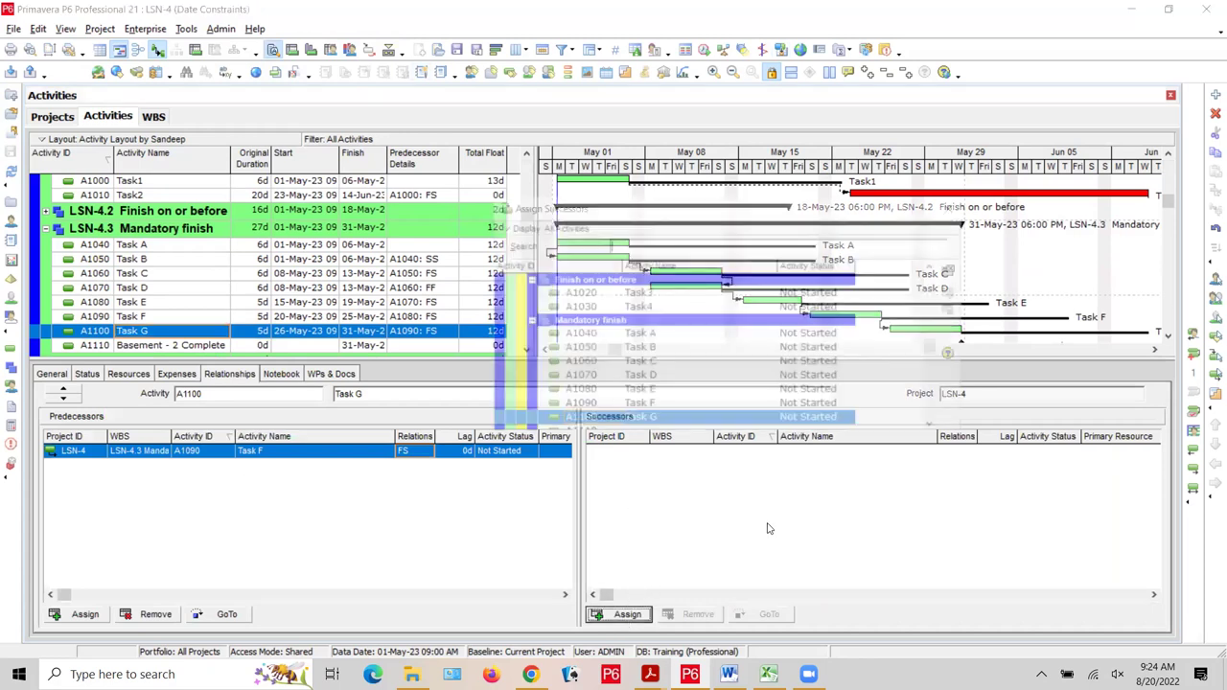
left_click(937, 428)
left_click(936, 428)
left_click(937, 428)
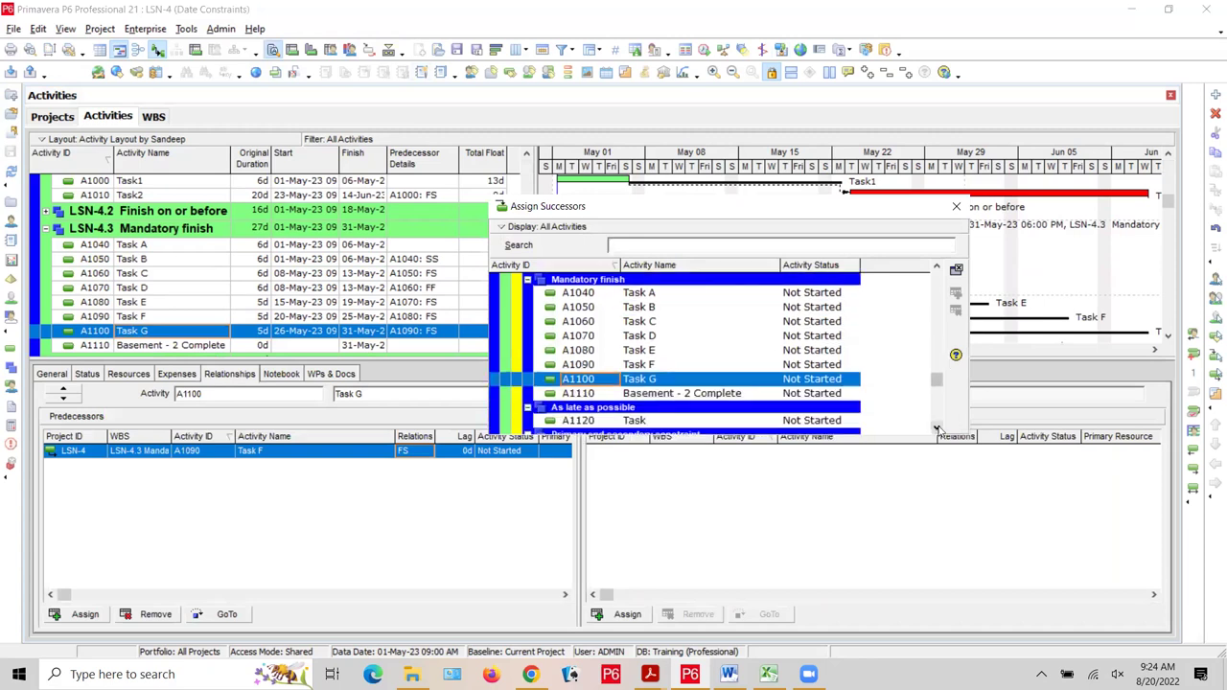
left_click(719, 395)
left_click(955, 293)
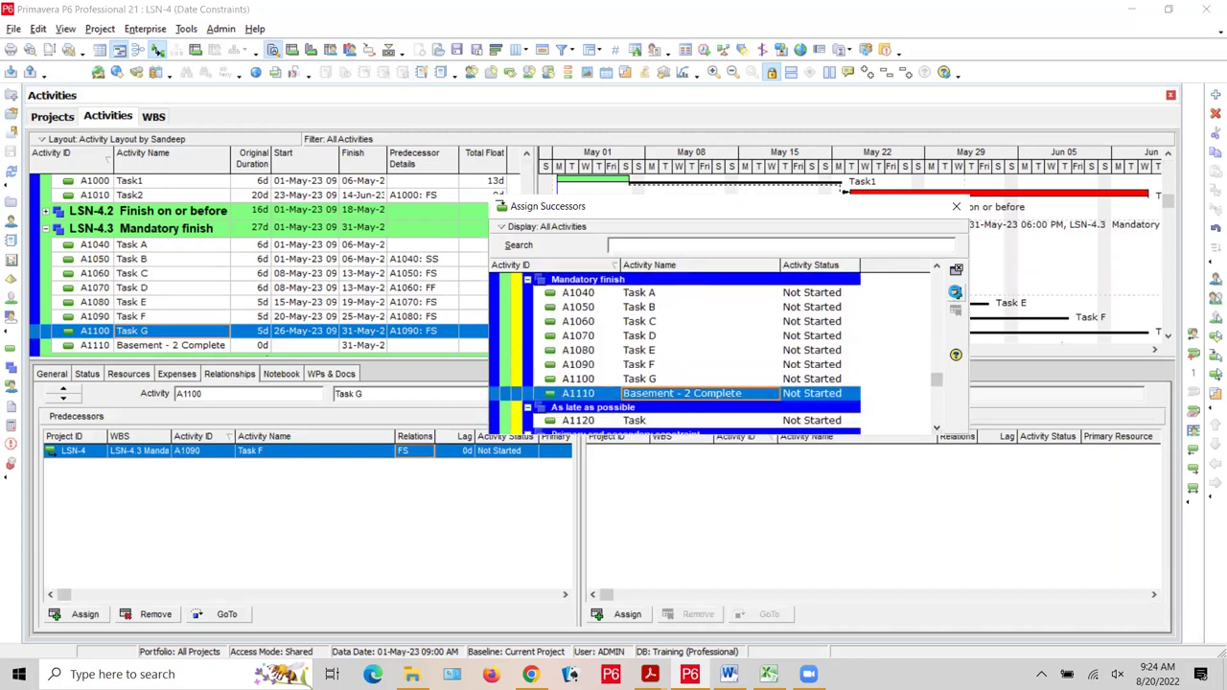
left_click(957, 272)
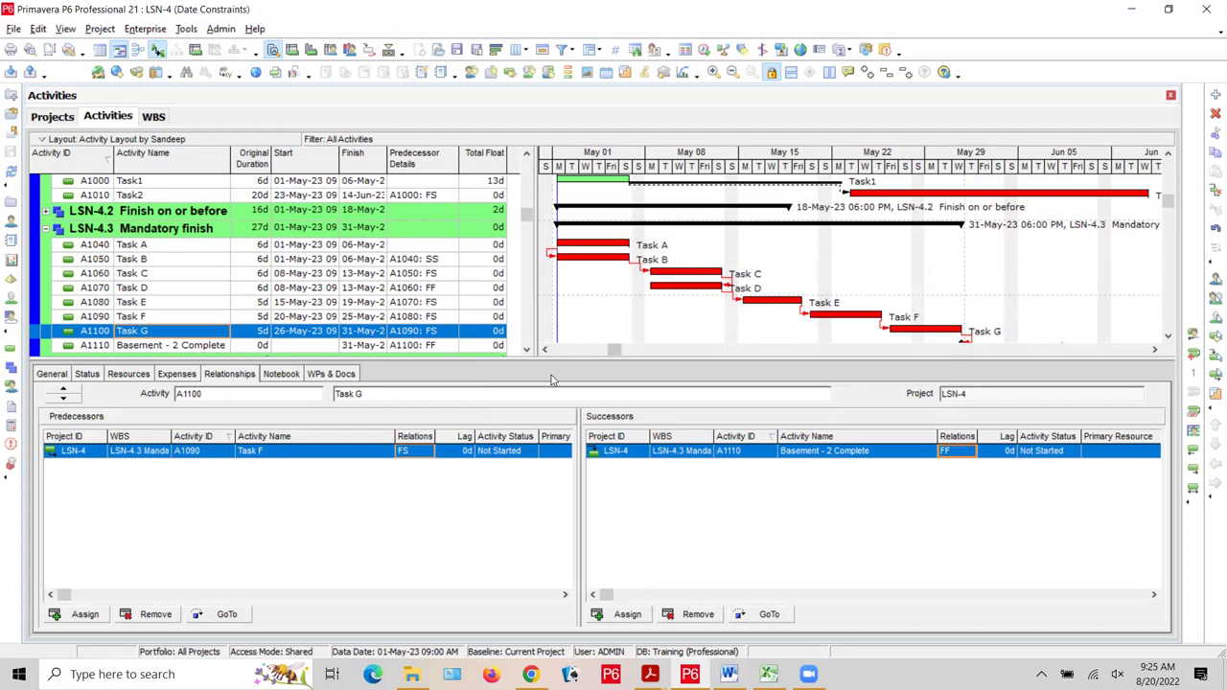
Shrink the activity details to reveal more activity rows and set Task G's original duration to 4 days
left_click_drag(563, 370, 593, 403)
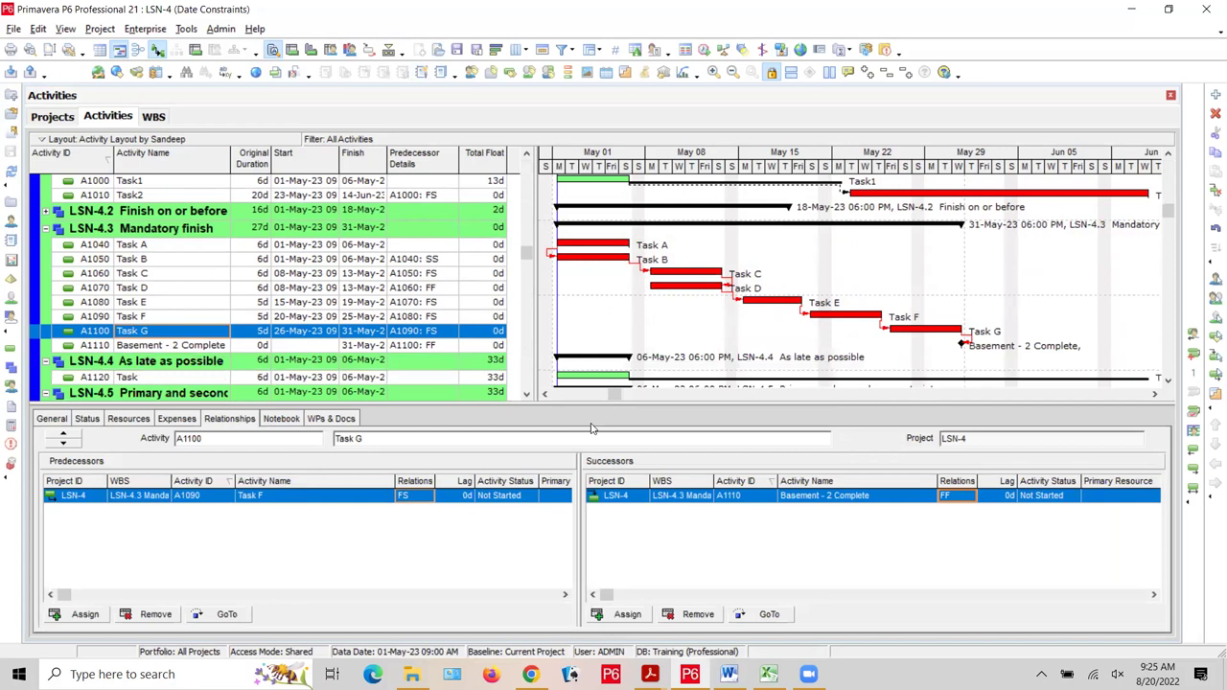
left_click(255, 330)
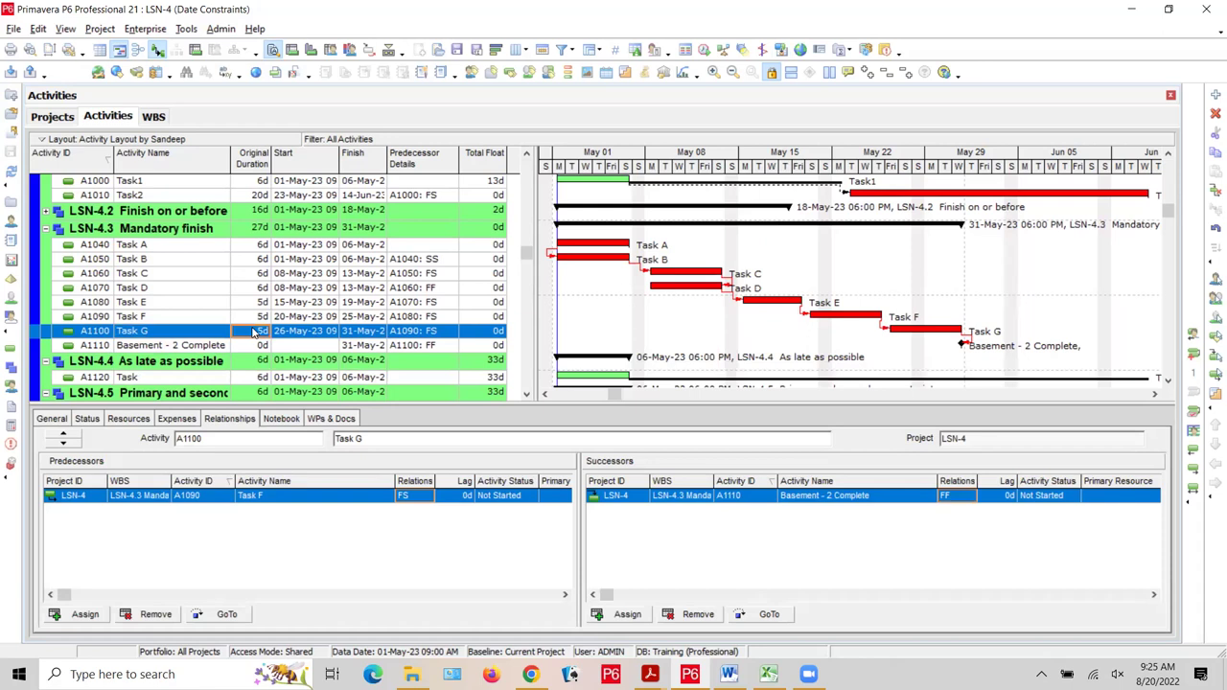
type("4")
key("Return")
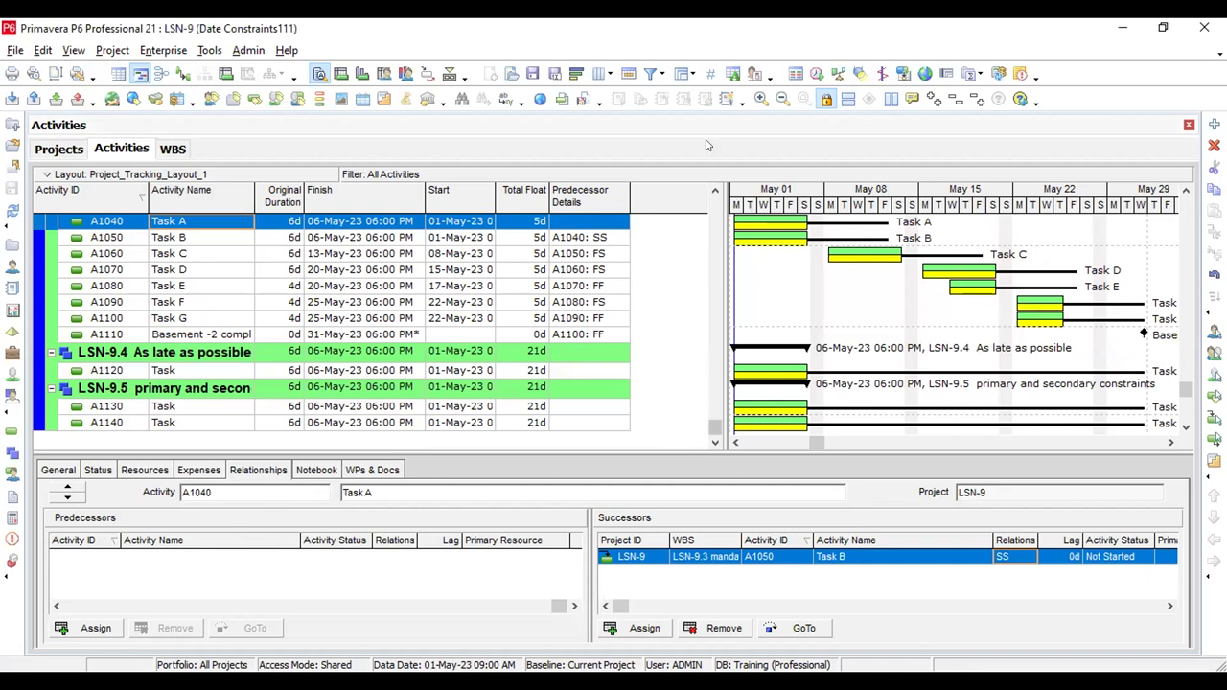
In project LSN-9, show the mandatory finish group in ascending Activity ID order and widen the Gantt chart area
left_click(115, 190)
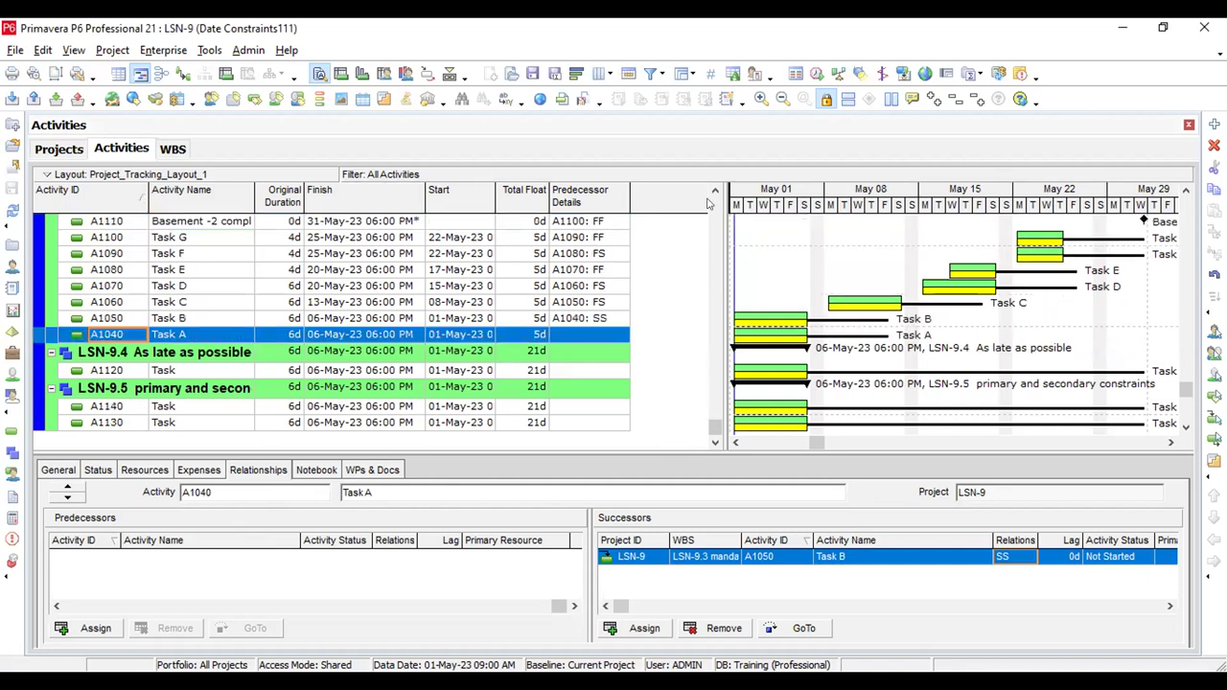
left_click(714, 189)
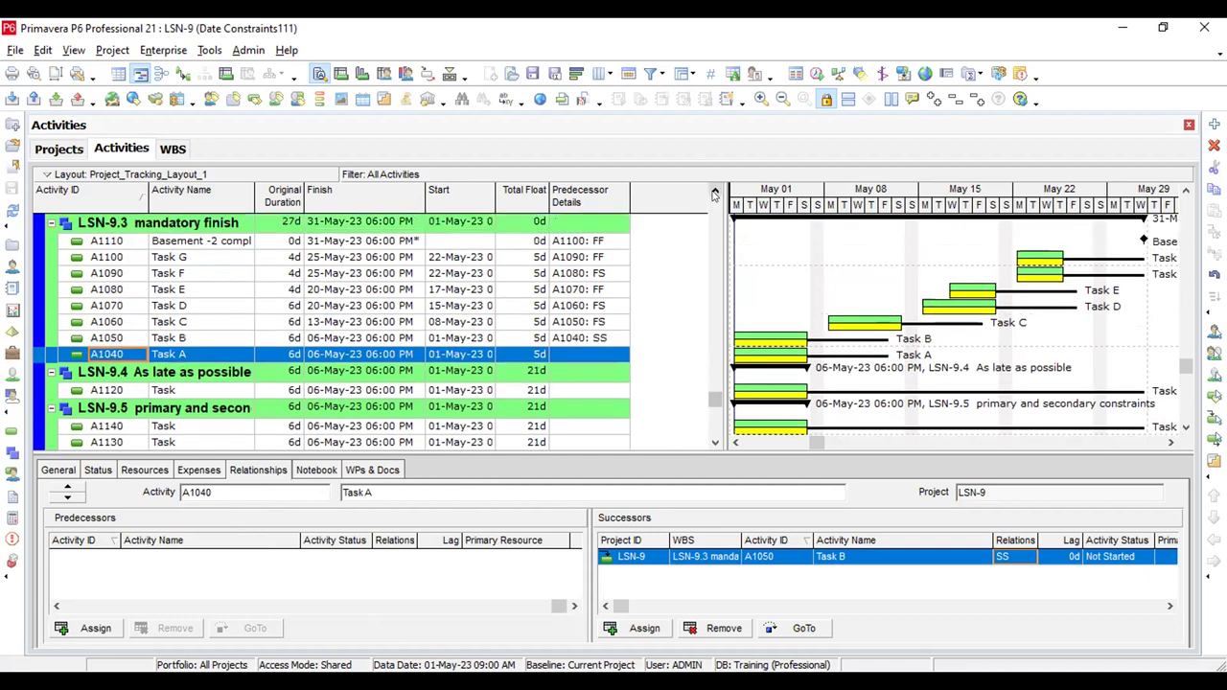
left_click(714, 189)
left_click(115, 189)
left_click(116, 189)
left_click(115, 190)
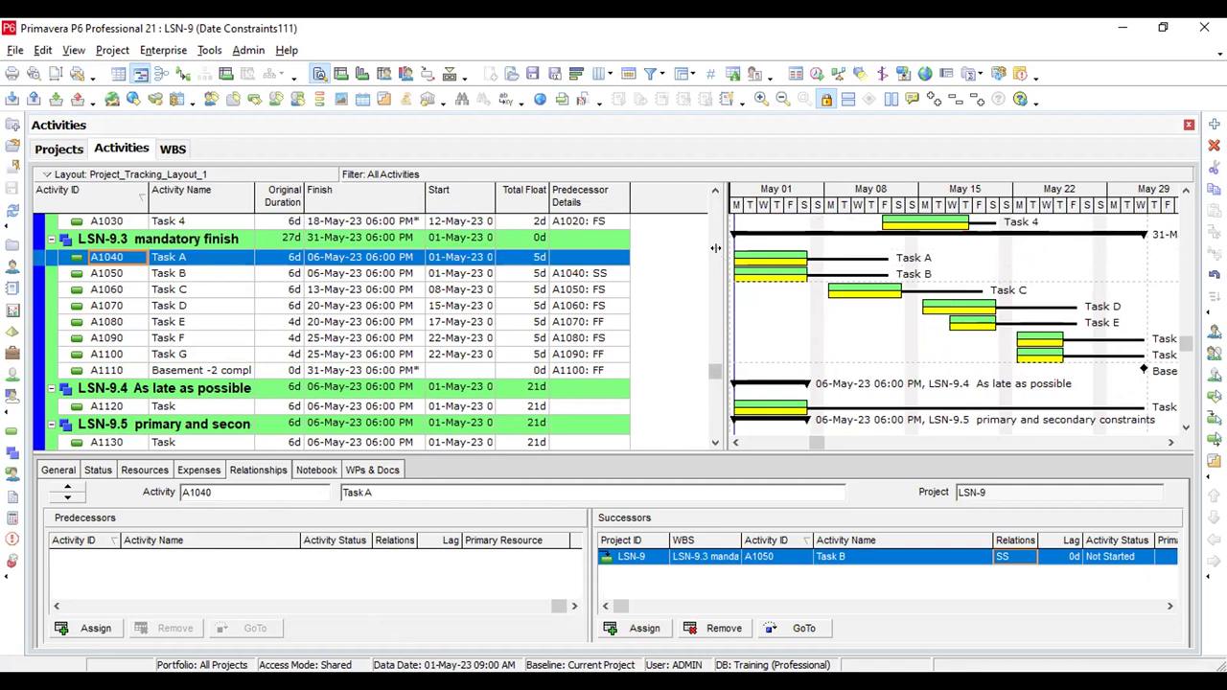
left_click_drag(720, 249, 647, 236)
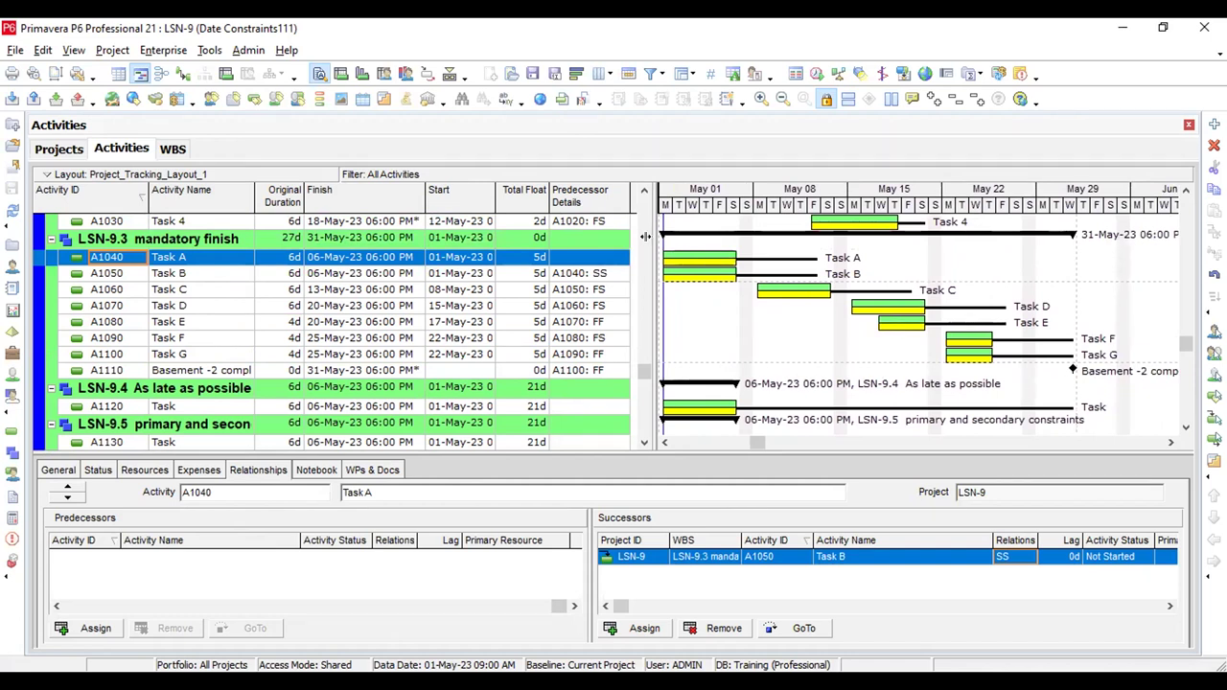
Toggle the relationship lines on and off in the Gantt chart to compare the display with and without them
left_click(183, 75)
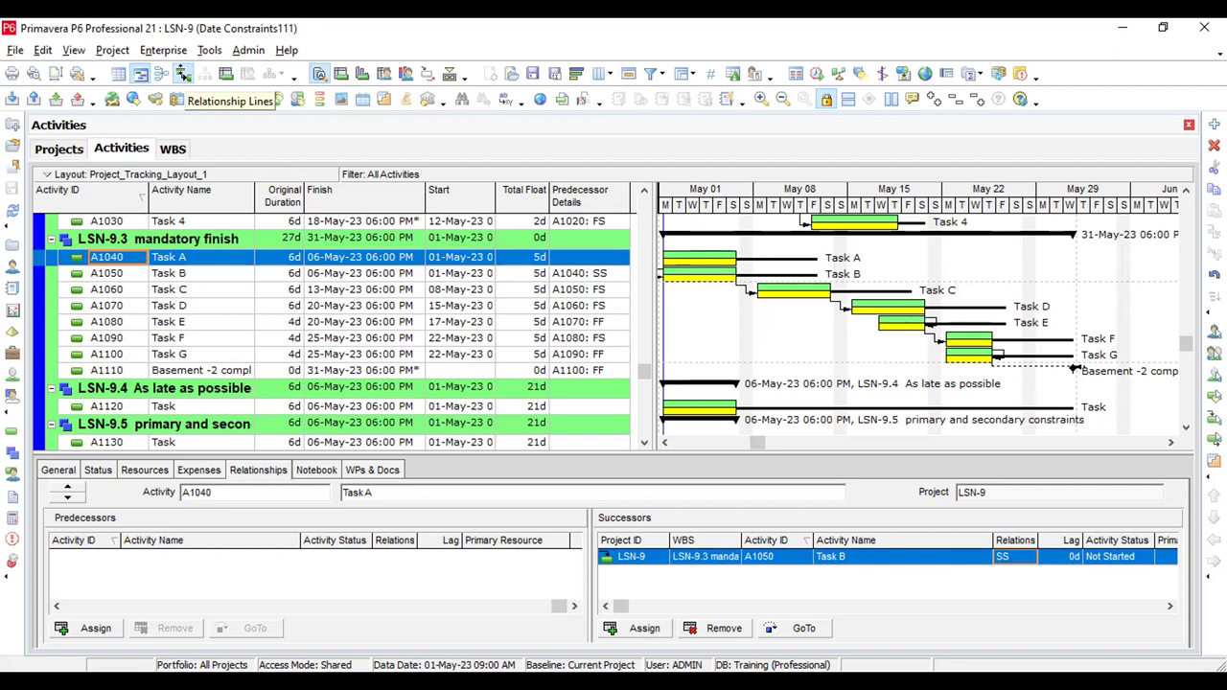
left_click(183, 75)
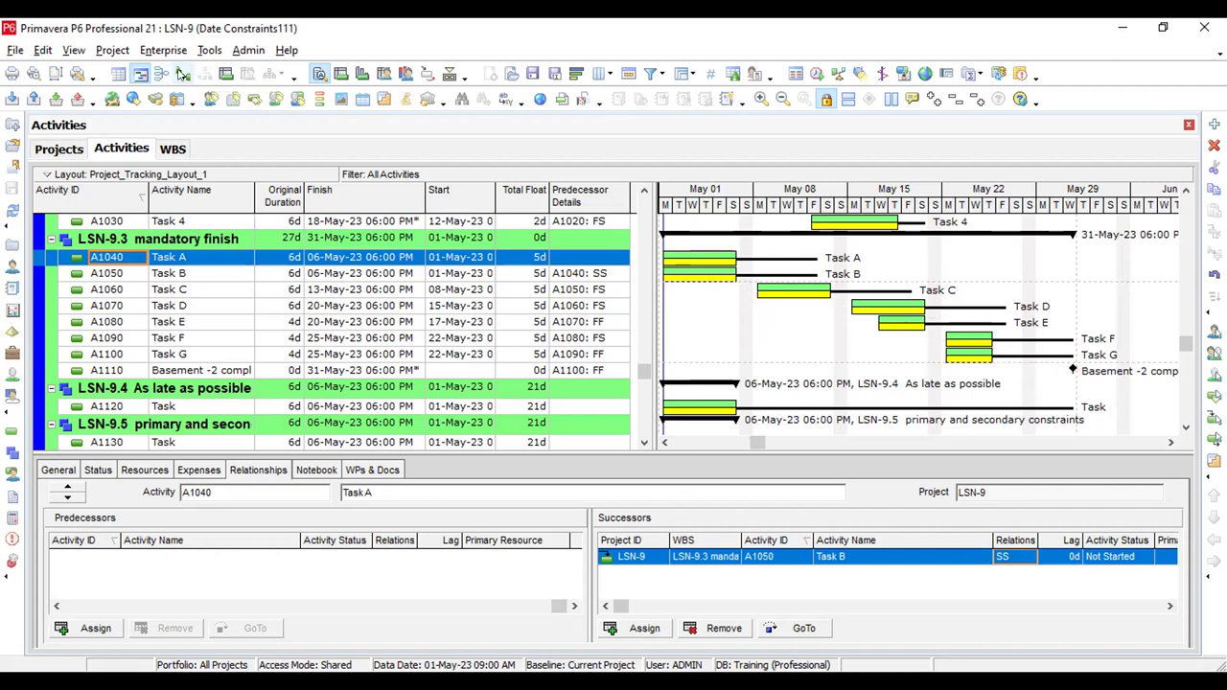
left_click(183, 75)
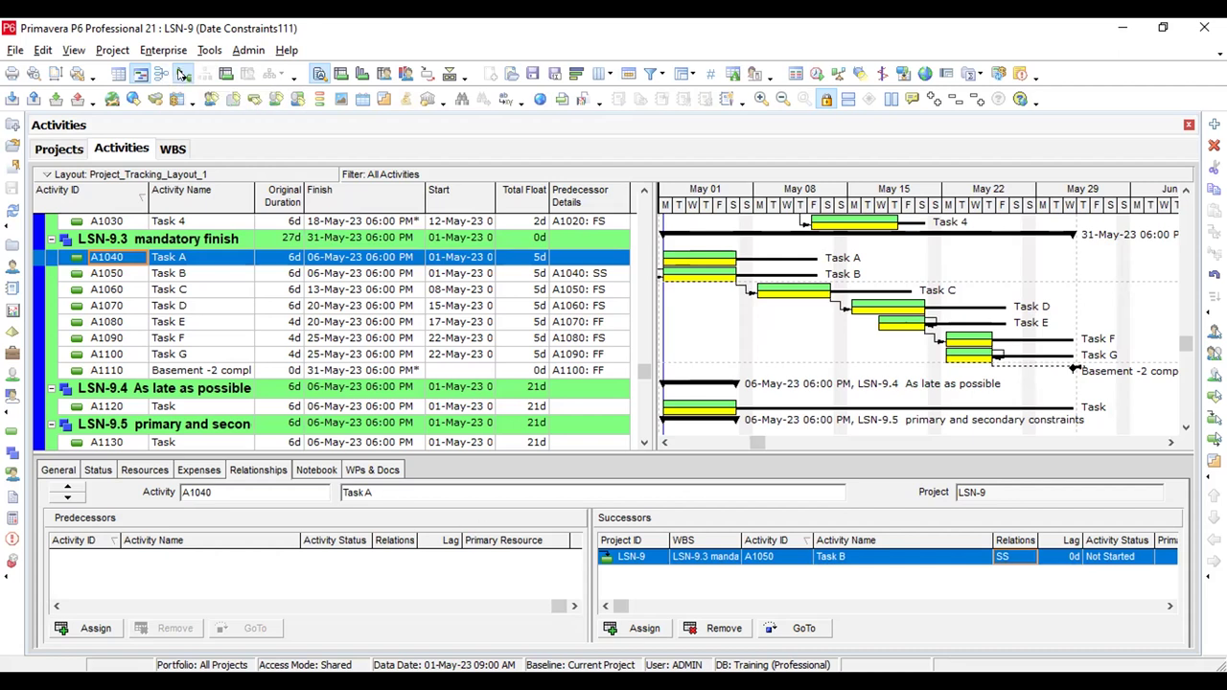
left_click(183, 75)
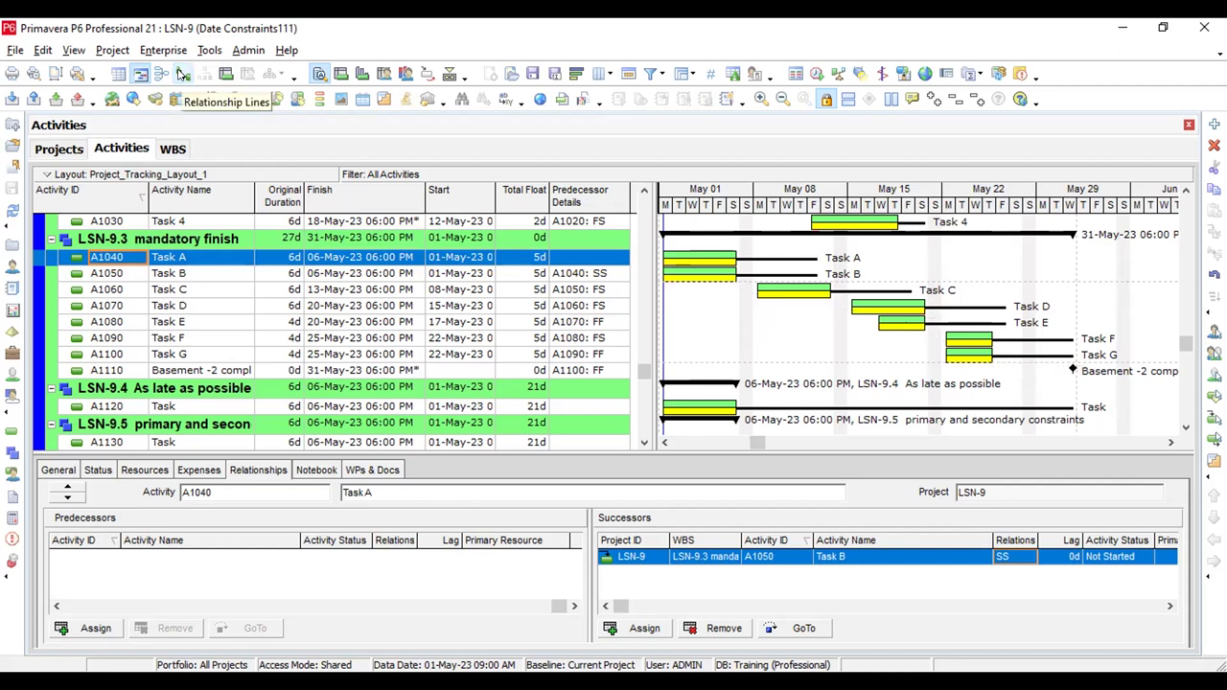
left_click(183, 75)
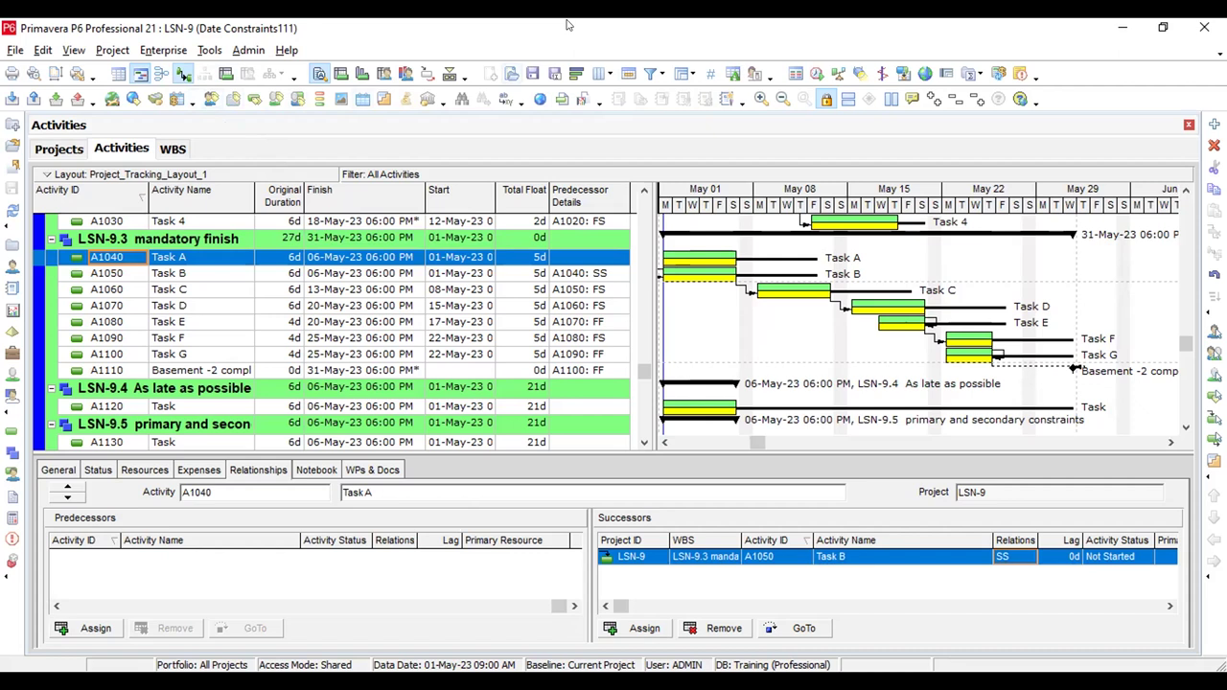
left_click(182, 74)
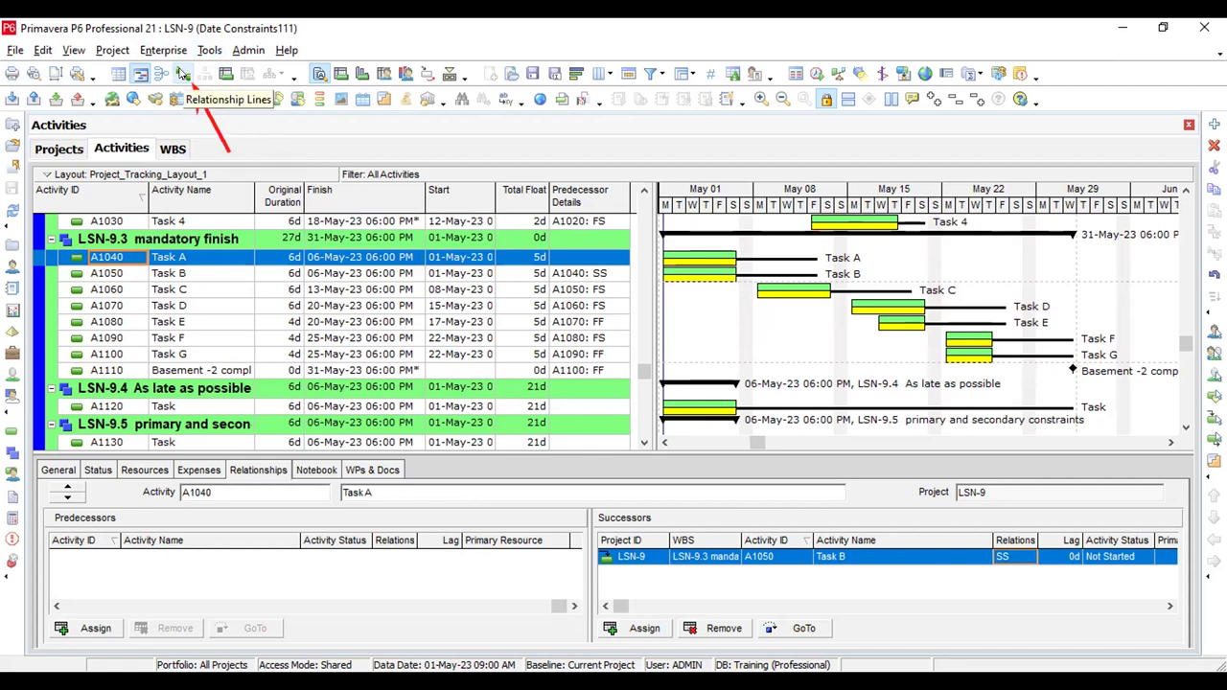
left_click(181, 74)
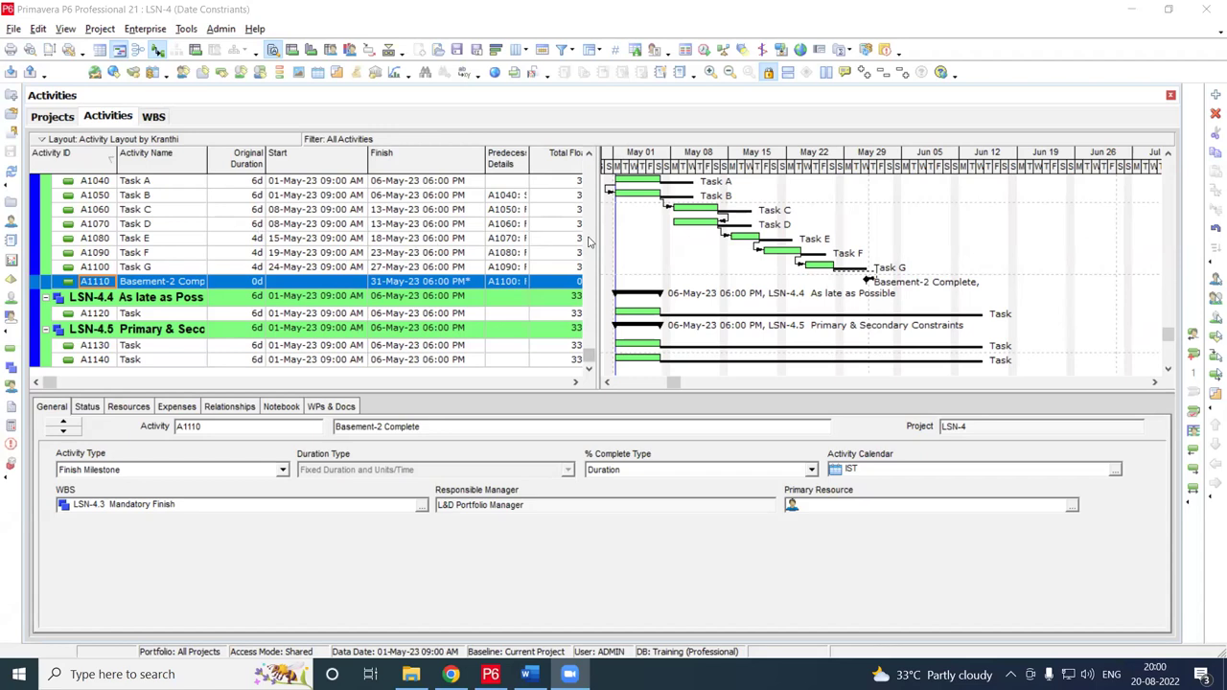
In project LSN-4, widen the activity table and Activity Name column, and collapse the Start on or After, Finish on or Before and Mandatory Finish groups
left_click_drag(597, 251, 609, 251)
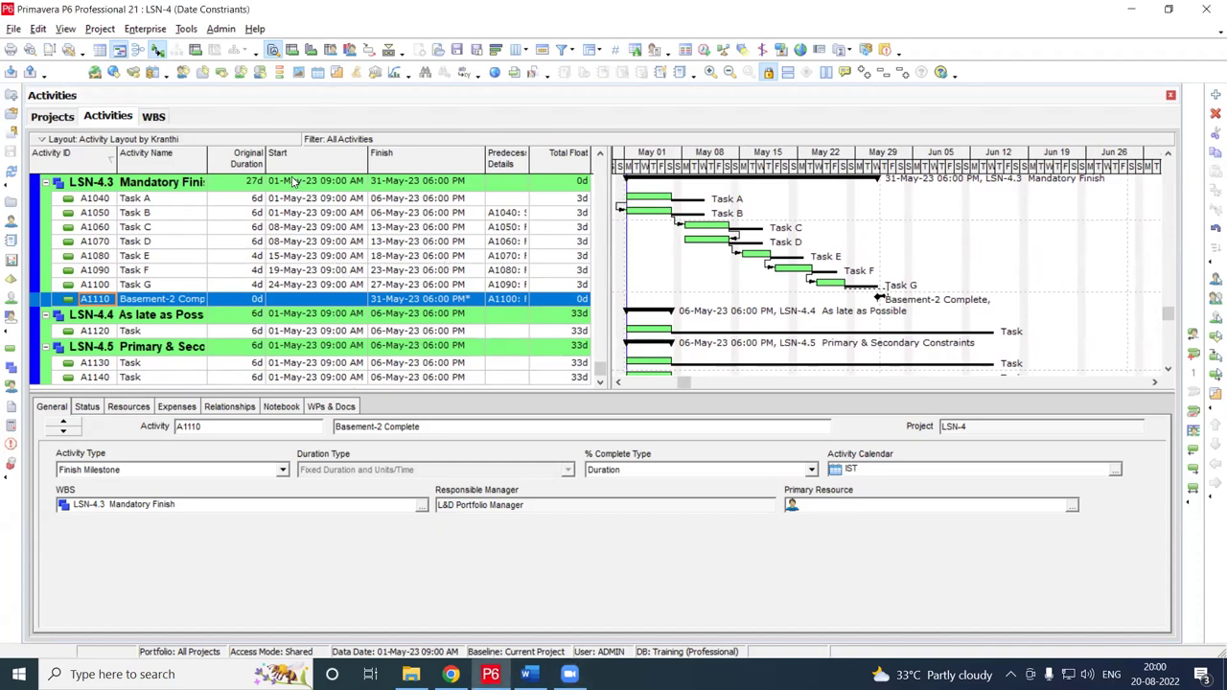
left_click(767, 73)
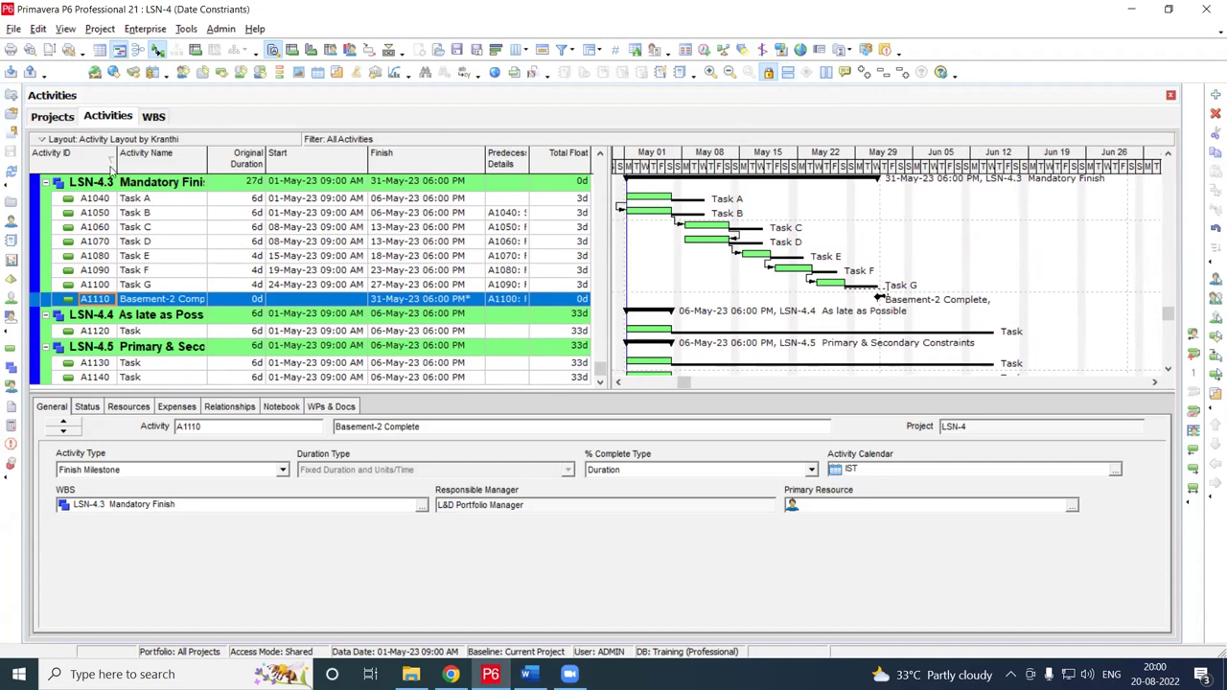
left_click(45, 182)
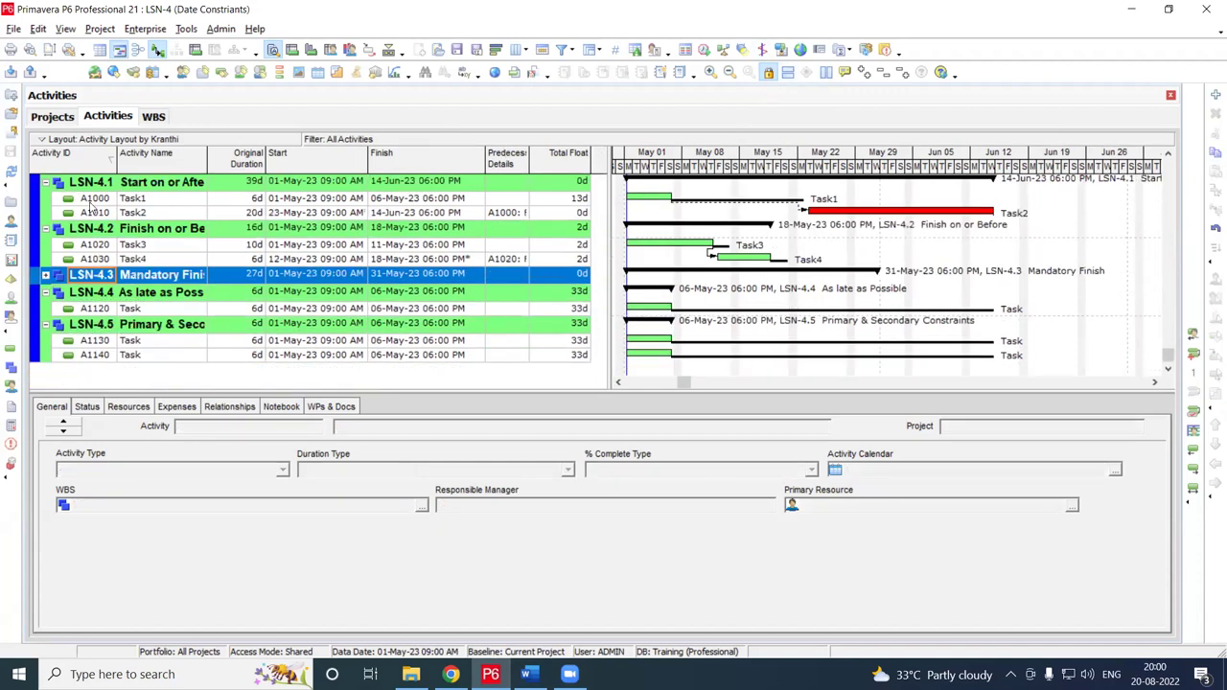
left_click(45, 182)
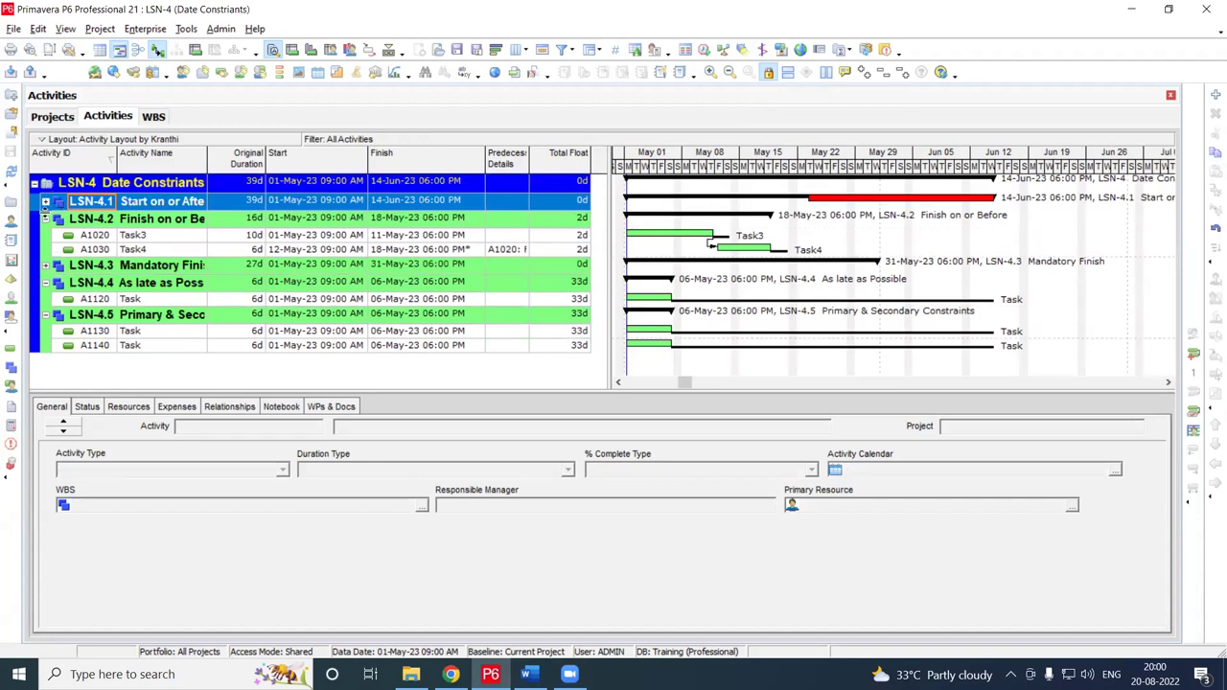
left_click(45, 219)
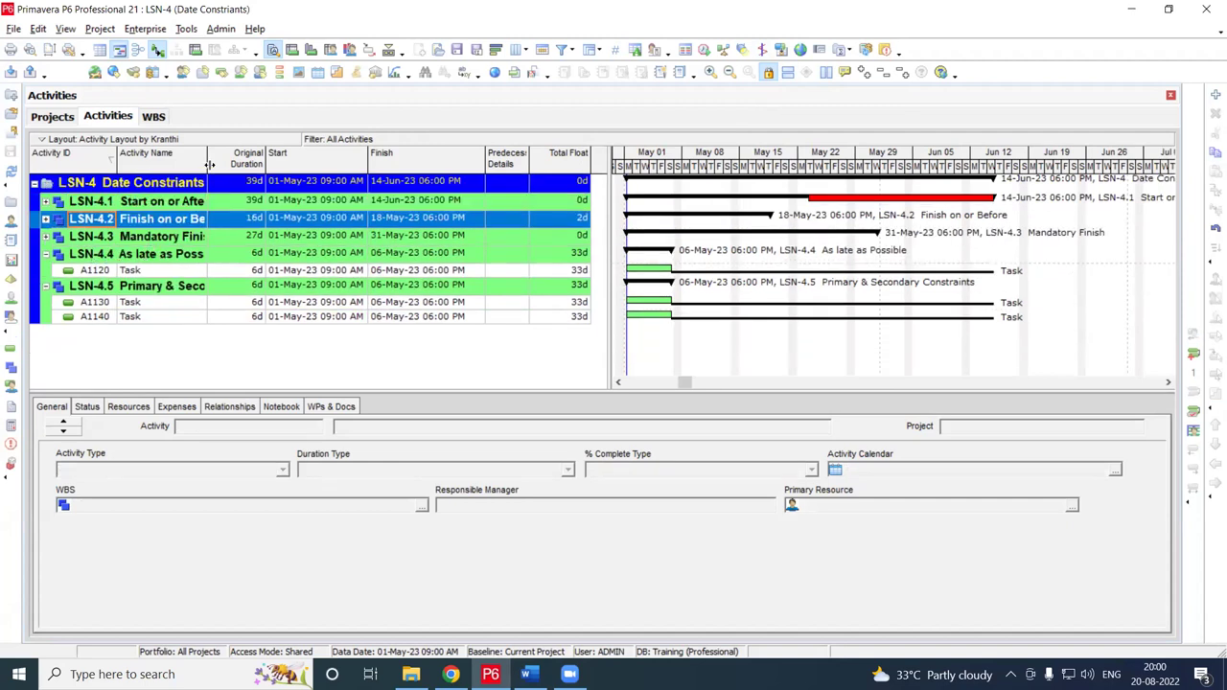
left_click_drag(208, 158, 224, 158)
Rename activity A1120 in the As late as Possible group to Closing Process and stretch the Gantt chart timescale
left_click(193, 272)
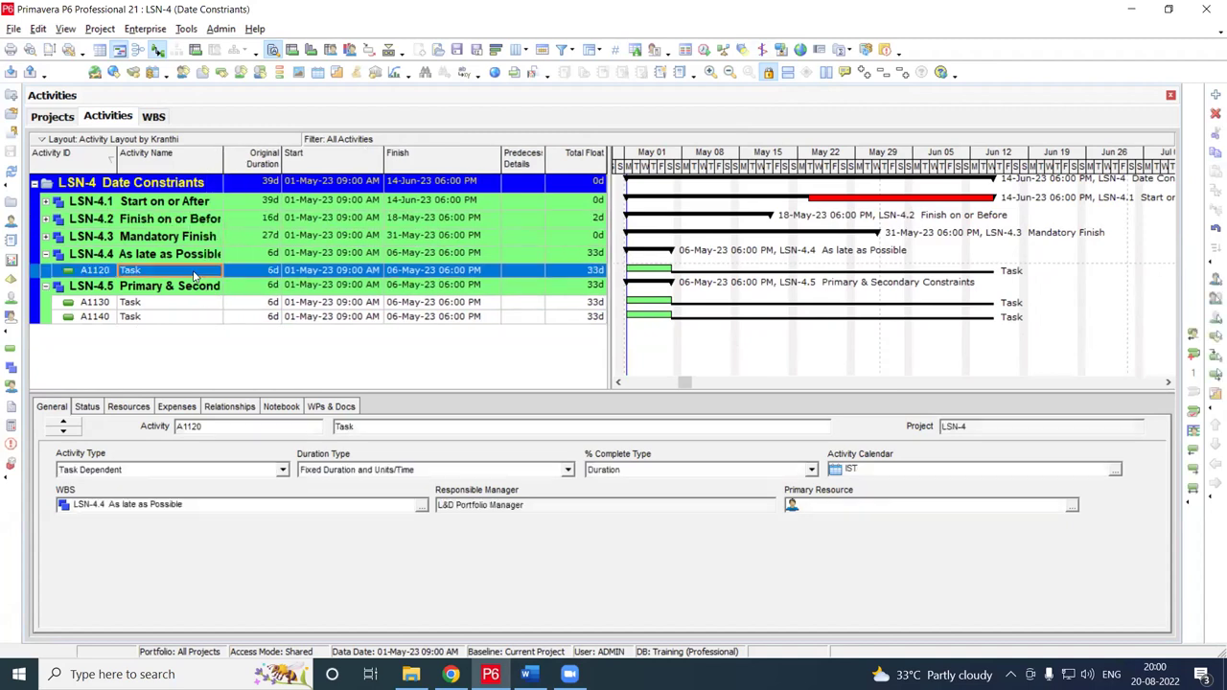
left_click(195, 272)
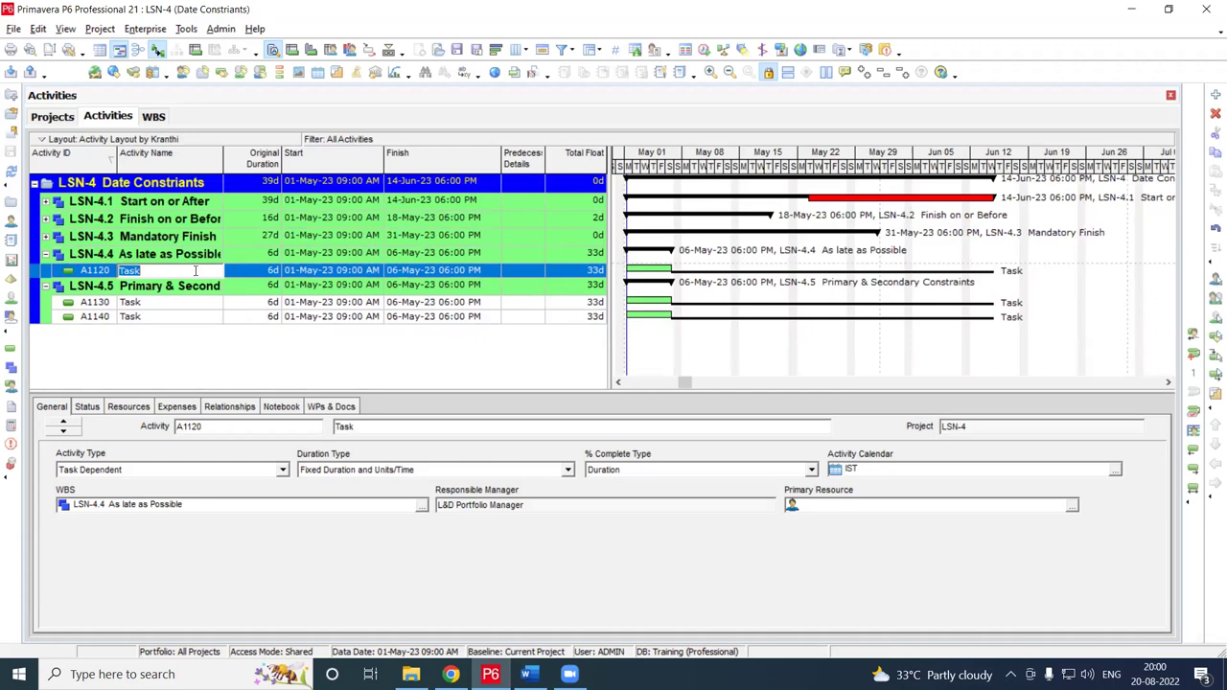
type("Closing Process")
key("Return")
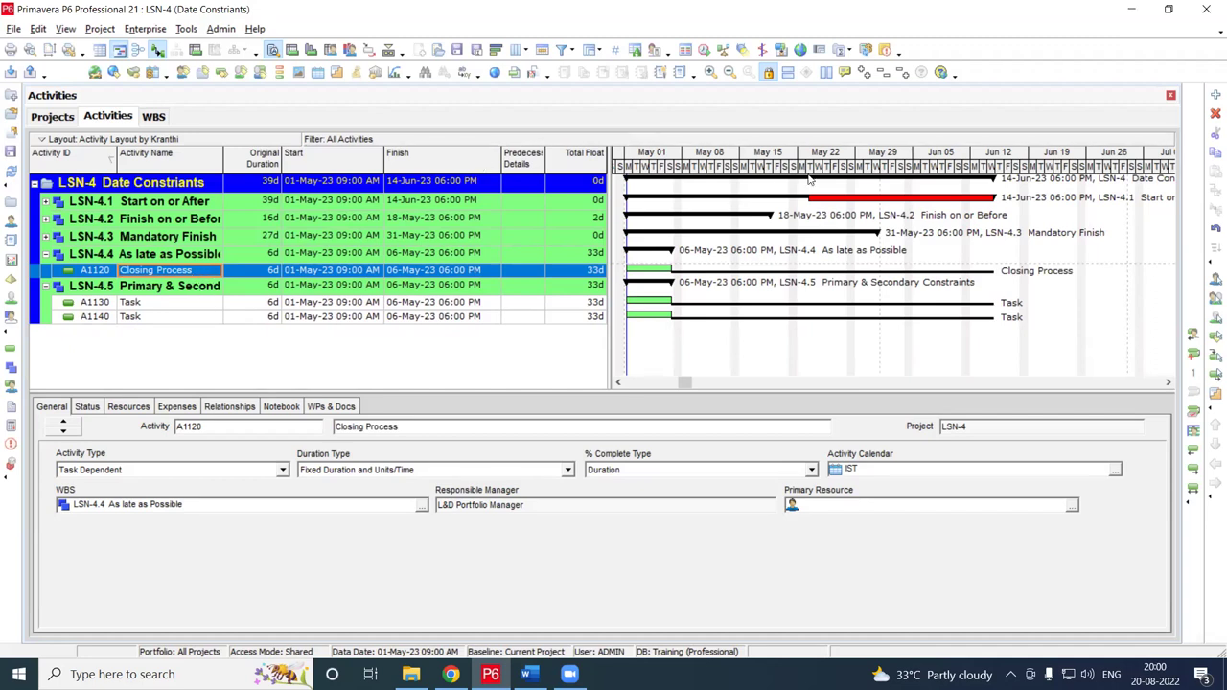
left_click_drag(804, 169, 869, 169)
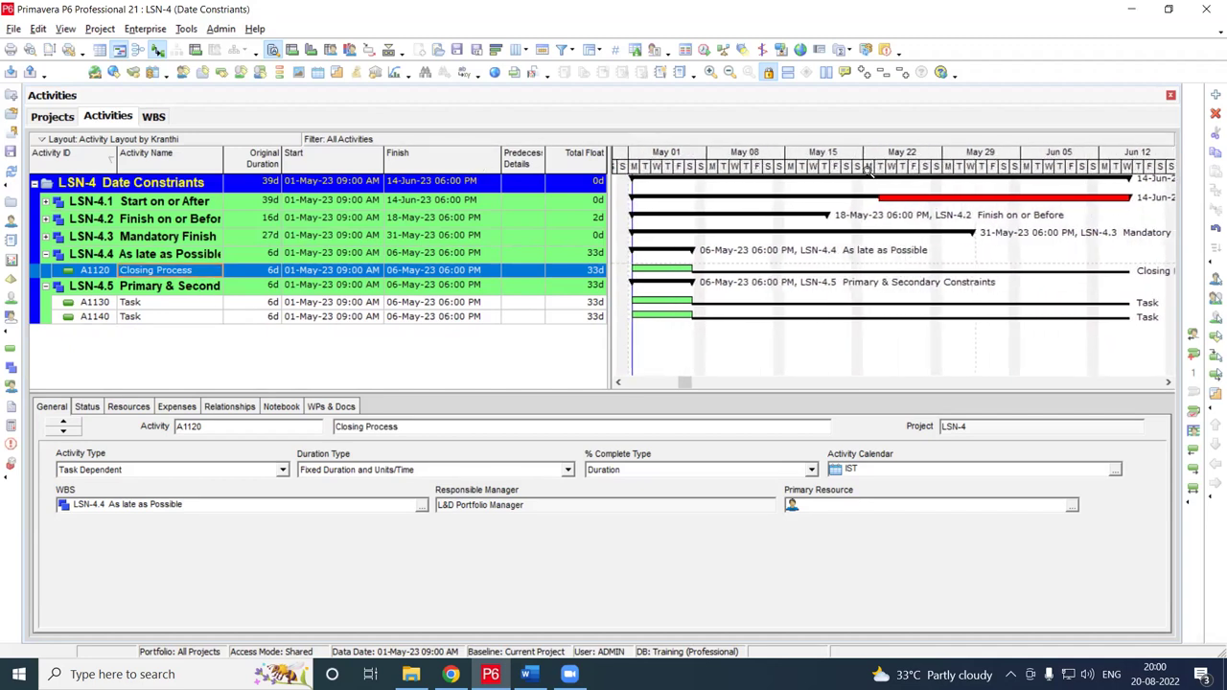
Assign the General Notes notebook topic to the Closing Process activity
left_click(281, 407)
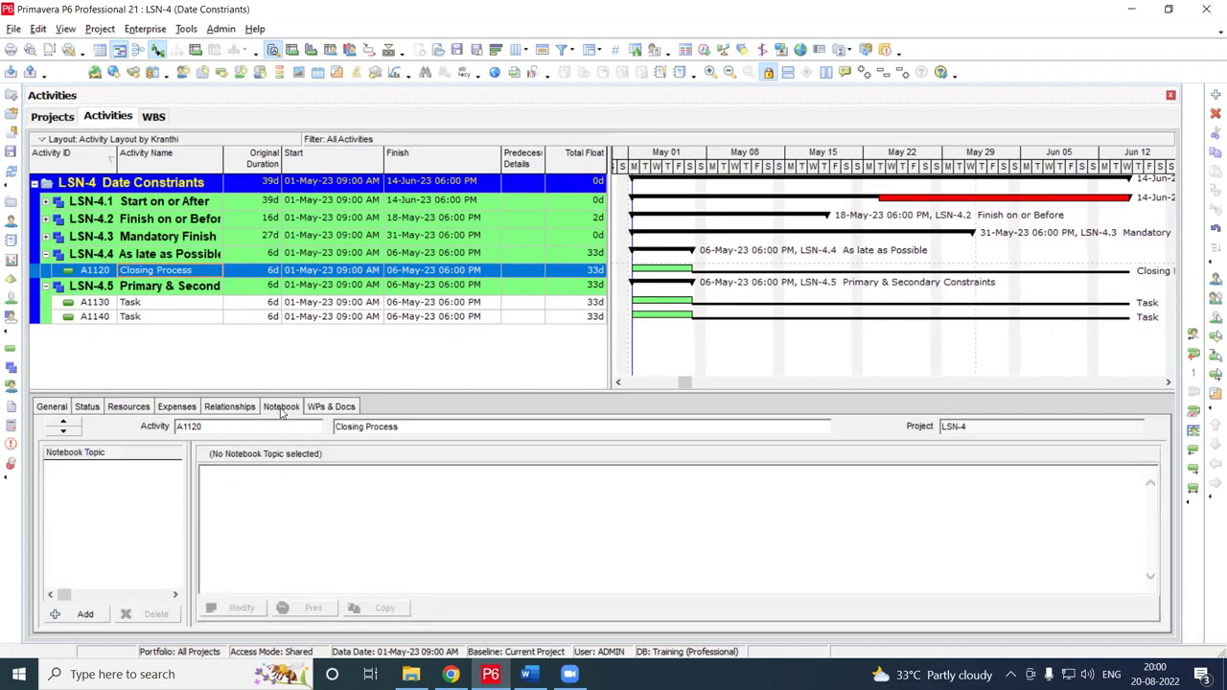
left_click(75, 615)
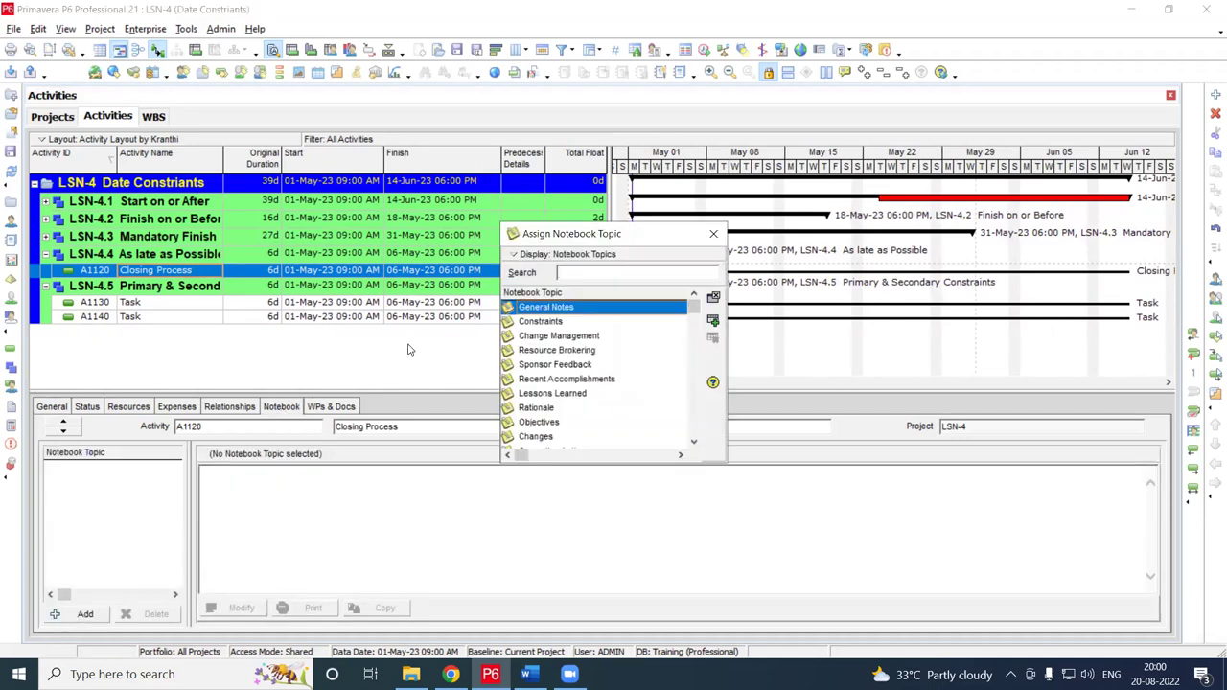
left_click(712, 320)
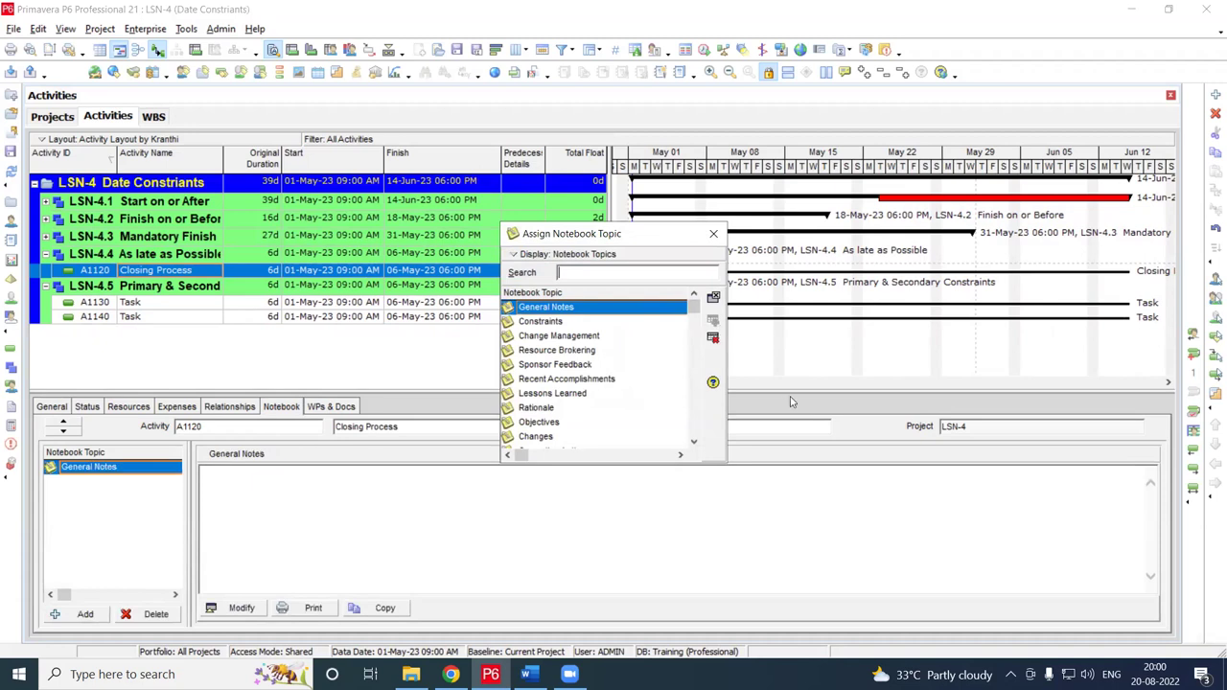
left_click(713, 233)
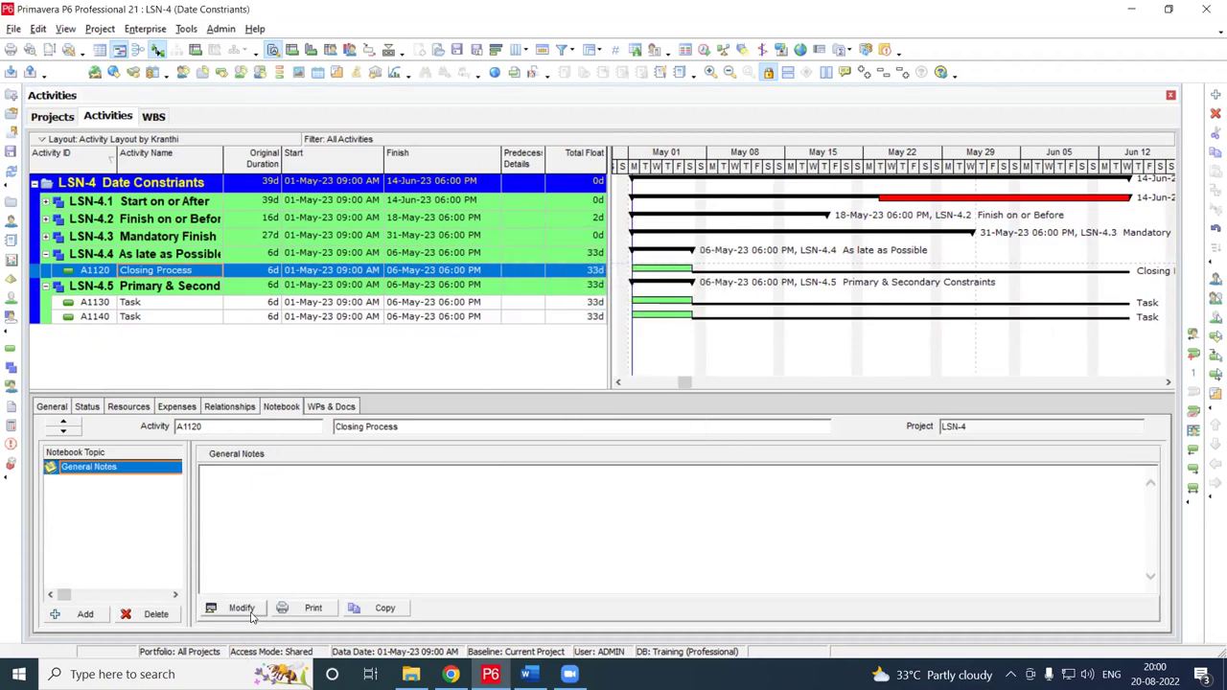
Open Closing Process's General Notes for editing and start a bulleted list with "We gracefully close theproject"
left_click(242, 609)
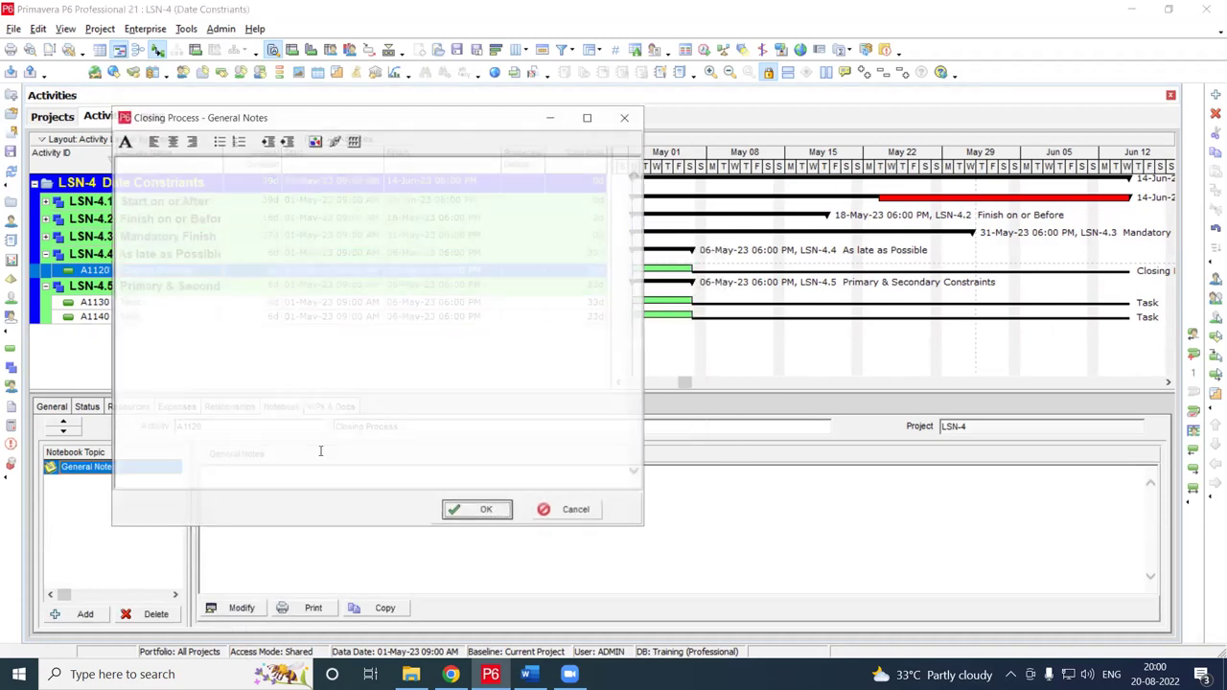
left_click(219, 141)
left_click(189, 181)
type("We gra")
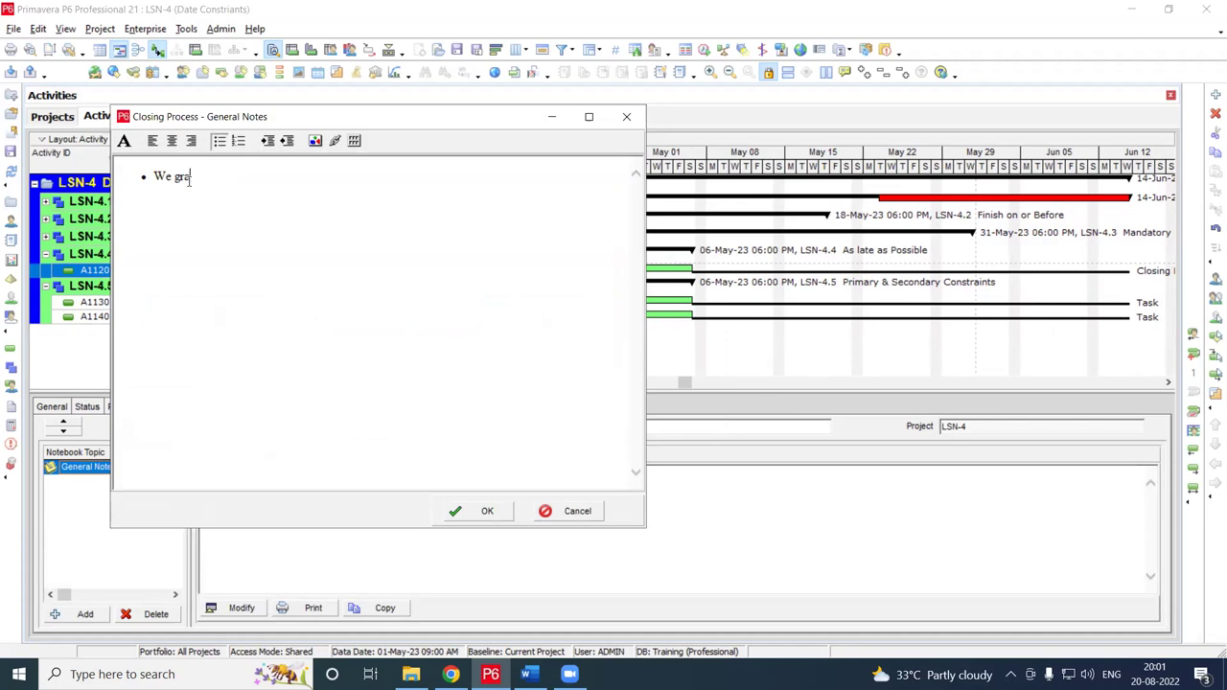
type("cefully ")
type("closefi n")
type("h")
key("BackSpace")
key("BackSpace")
key("BackSpace")
key("BackSpace")
key("BackSpace")
key("BackSpace")
type("the re")
key("BackSpace")
key("BackSpace")
type("project ")
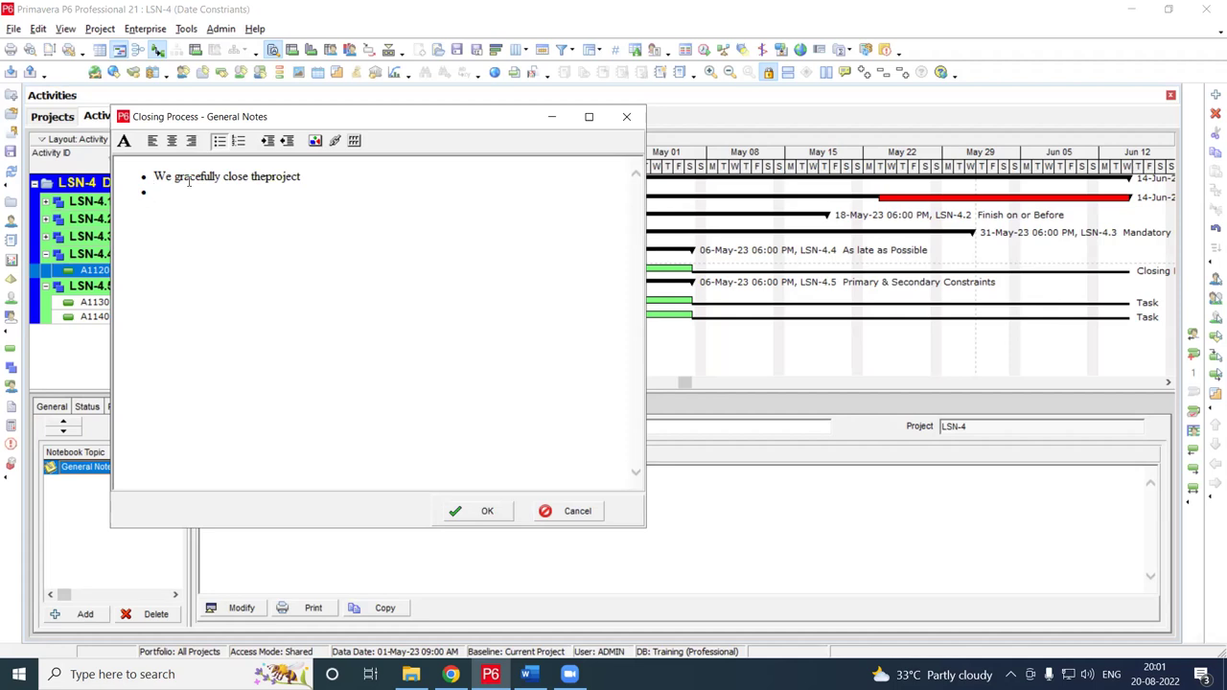
Add the bullets "Clean the project site" and "Remove temporary structures" to the General Notes
type("Clean the project site")
type("Remove ")
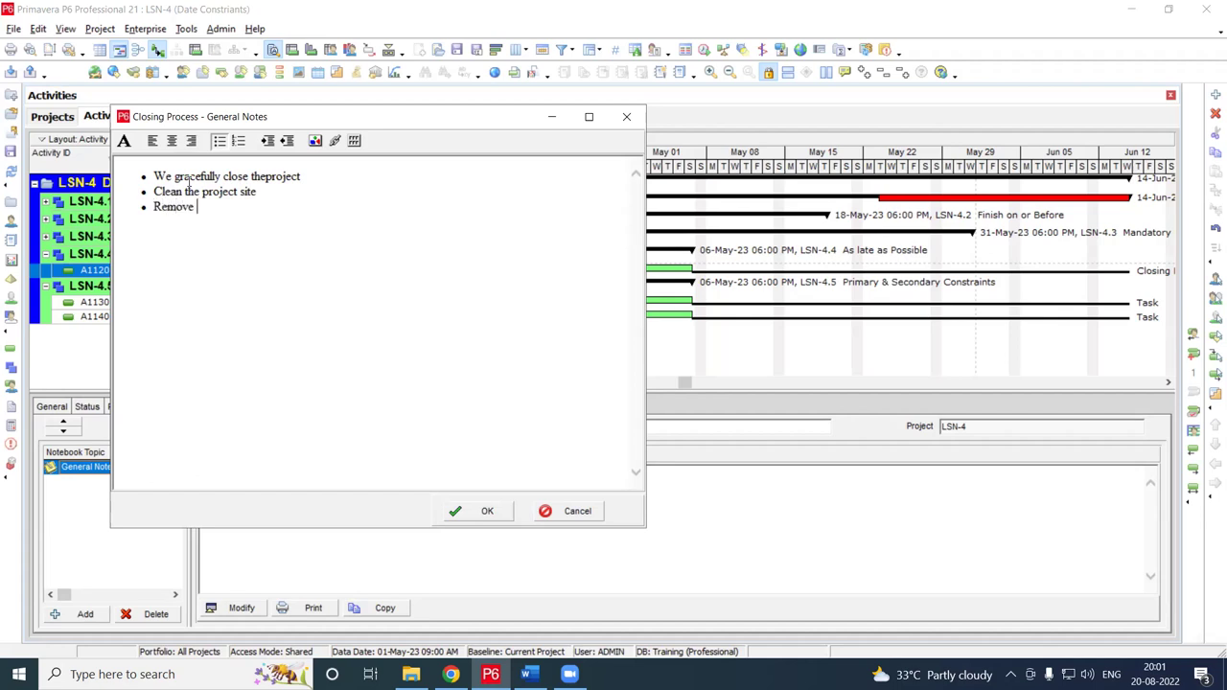
type("temporary stur")
key("BackSpace")
key("BackSpace")
type("ructures")
key("BackSpace")
key("BackSpace")
key("BackSpace")
key("BackSpace")
type("ures Get ")
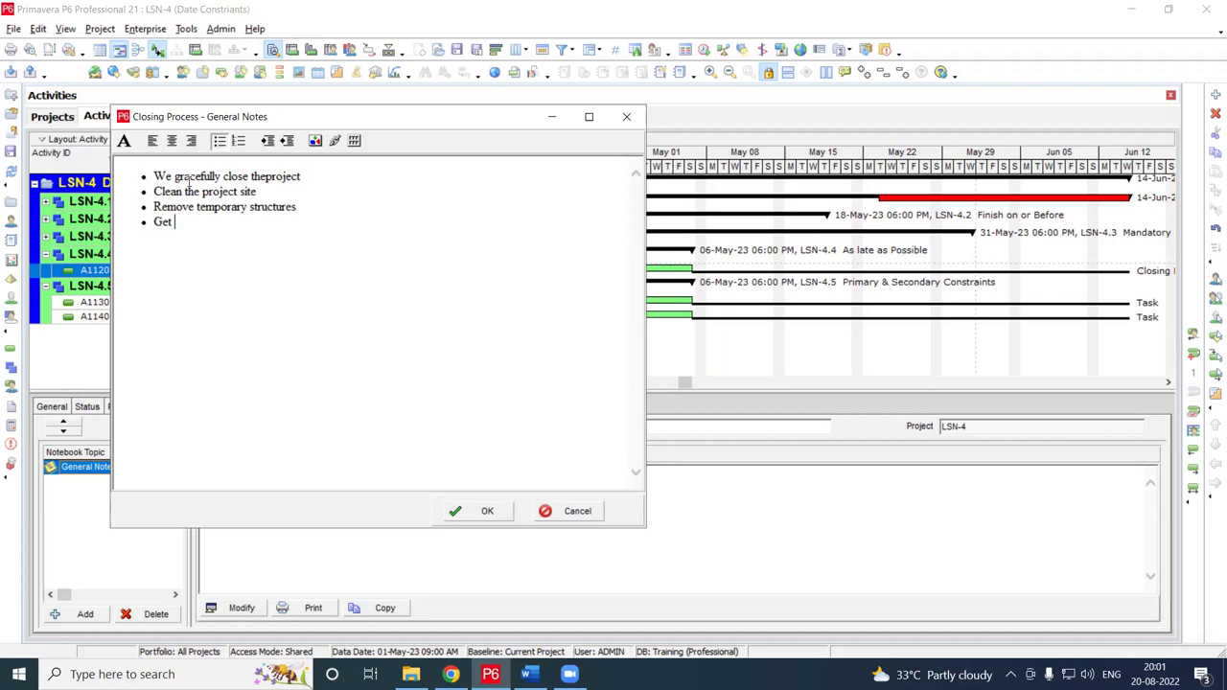
Add the bullets "Get QA certficate from client" and "Raise final invoice and get payment" to the General Notes
type("QA certficate from clin")
key("BackSpace")
key("BackSpace")
type("ient ")
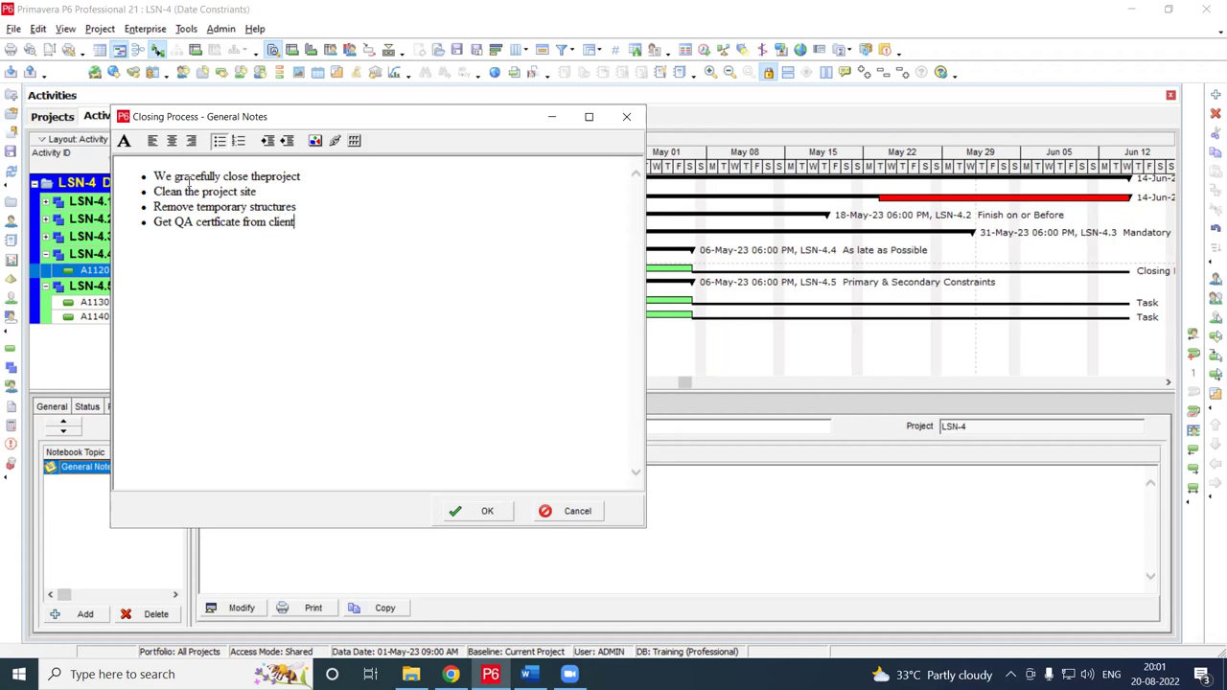
type("Raise final invoice and get ")
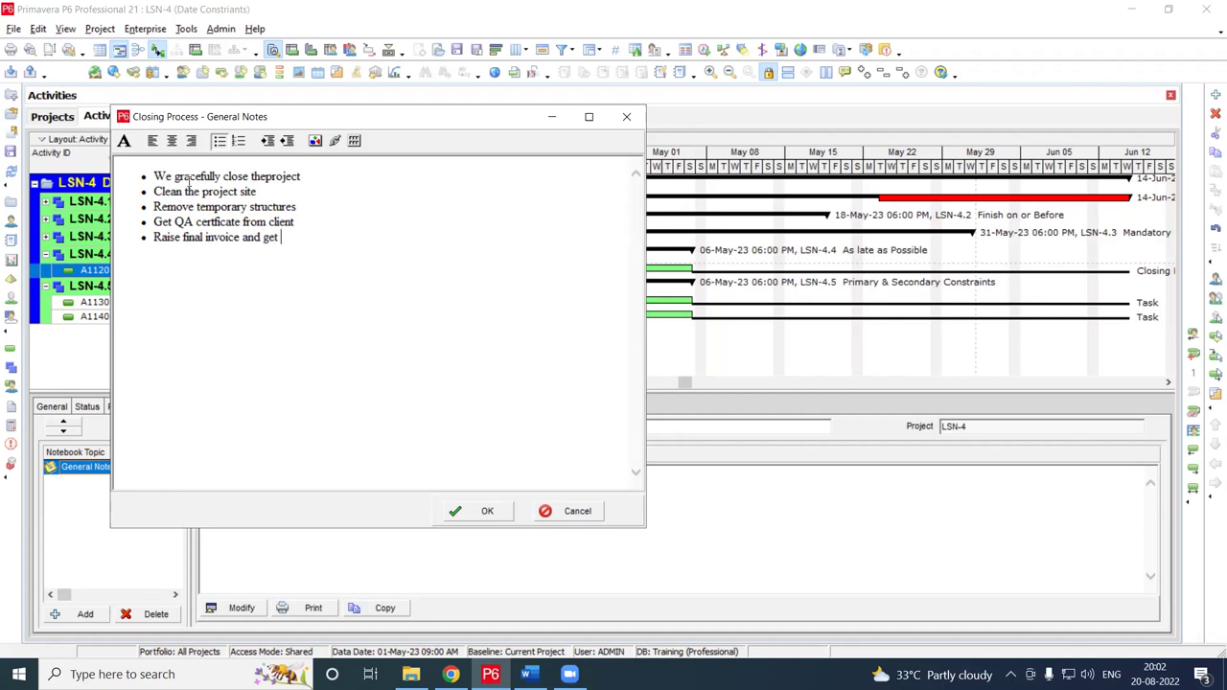
type("payment")
key("Return")
Add the bullets "Release the sub contractors and make final payment" and "Release men and machine" to the General Notes
type("Realse")
key("BackSpace")
key("BackSpace")
key("BackSpace")
key("BackSpace")
key("BackSpace")
type("lease the sub contractors and make t")
type("inal pay")
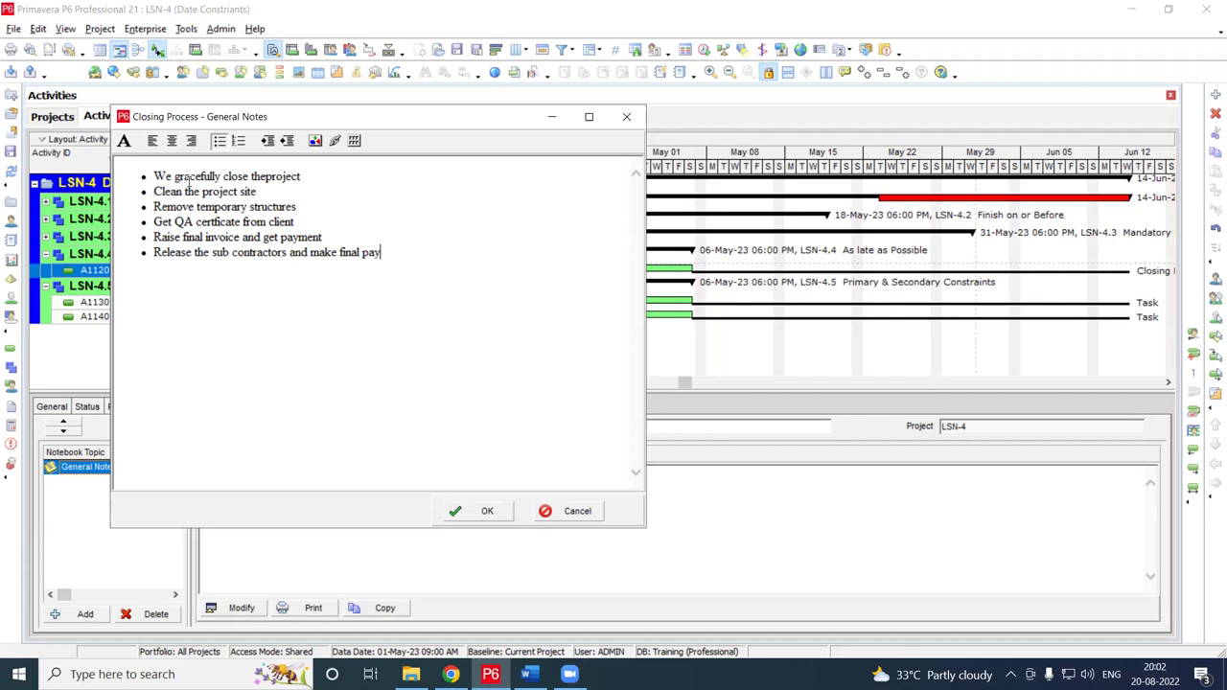
type("ment")
key("Return")
type("Release men an d machine")
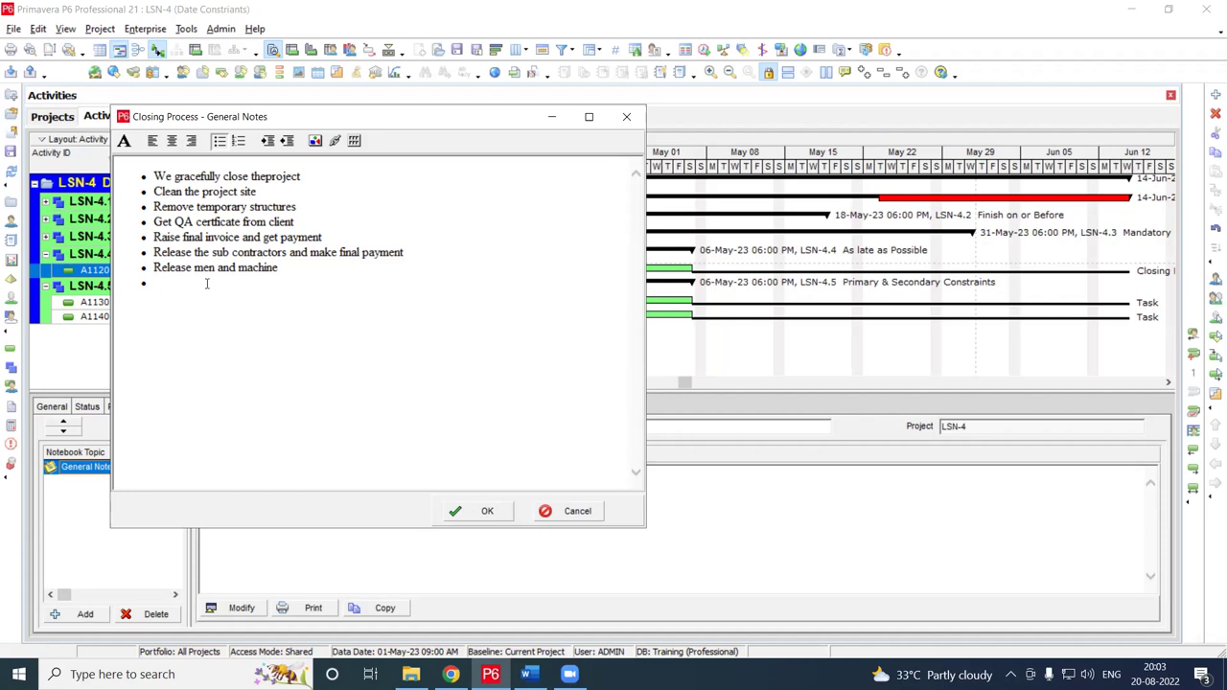
Add the bullet "handover maps, diagrams to client" to the General Notes
type("R")
key("BackSpace")
type("hnad")
key("BackSpace")
type("o")
key("BackSpace")
key("BackSpace")
key("BackSpace")
type("andover")
type("maps, diagra")
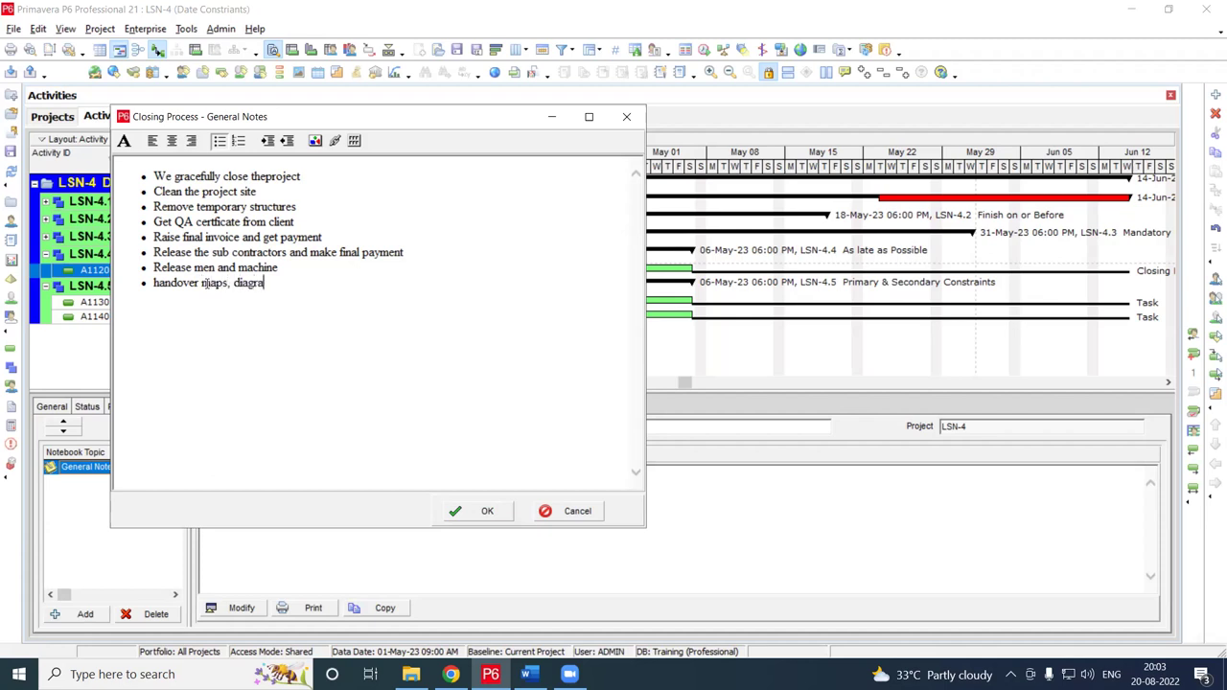
type("ms to client")
Add the bullets "train the client staff on using the building equipents" and "etc.", and save the General Notes
type("train the")
type(" client")
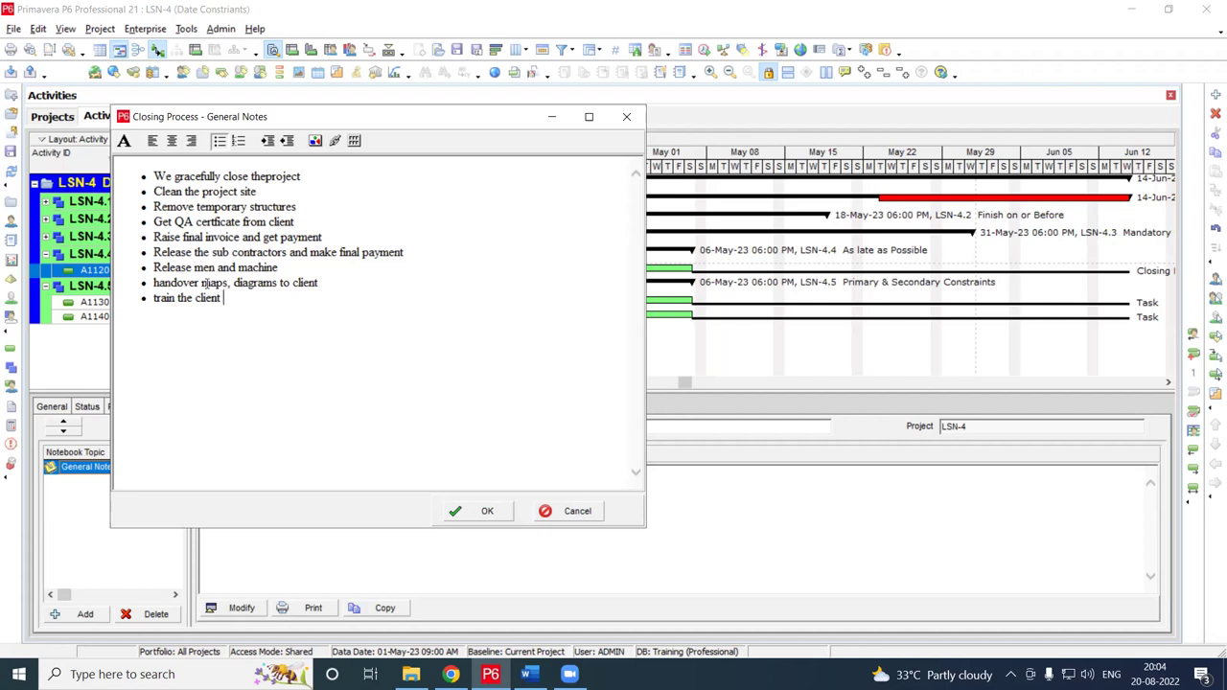
type("staff on using the building")
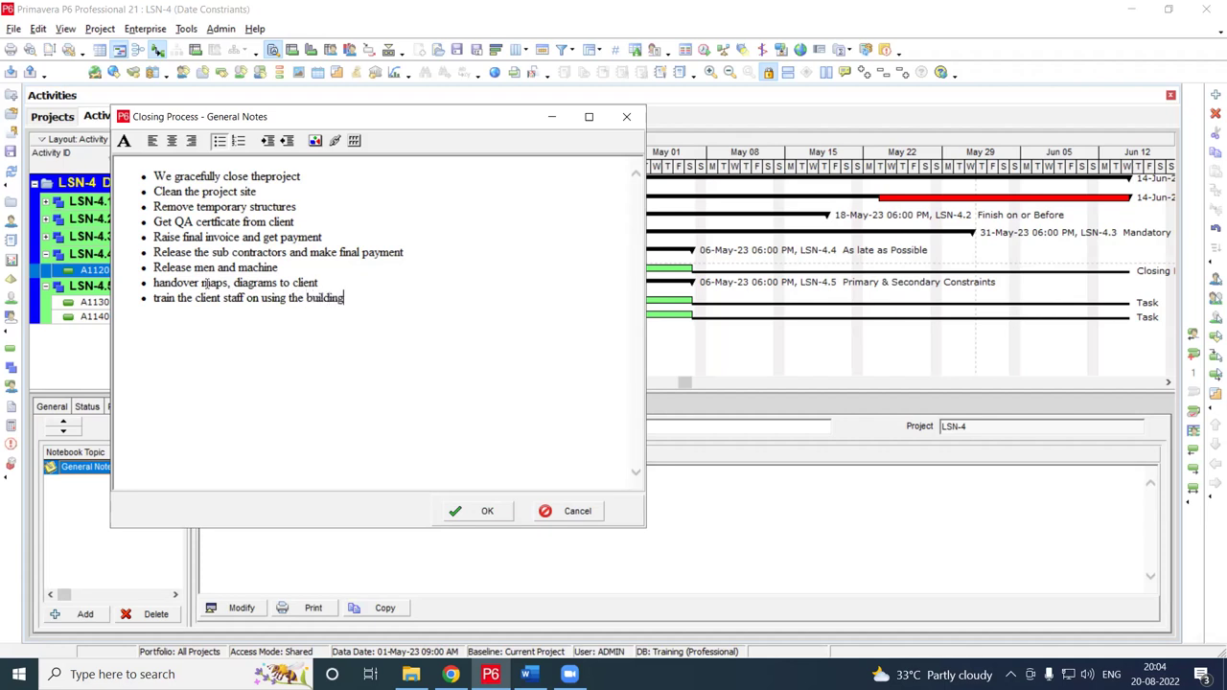
type(" equipent")
type("s ")
type("etc.")
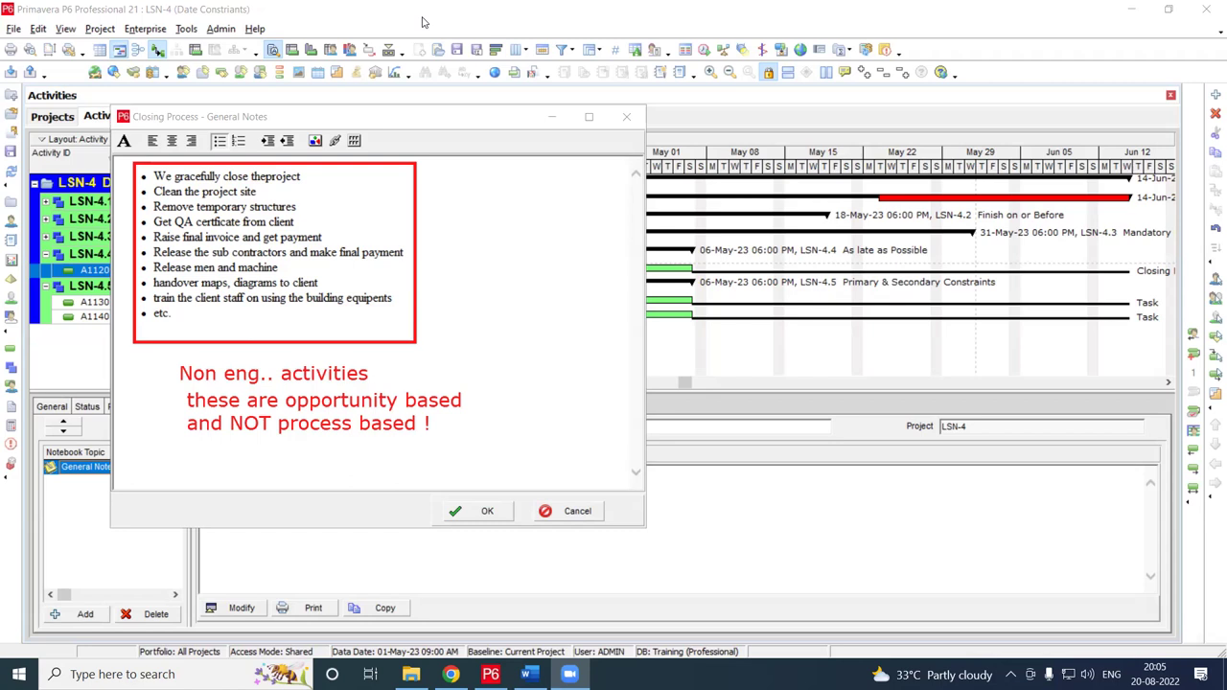
left_click(496, 510)
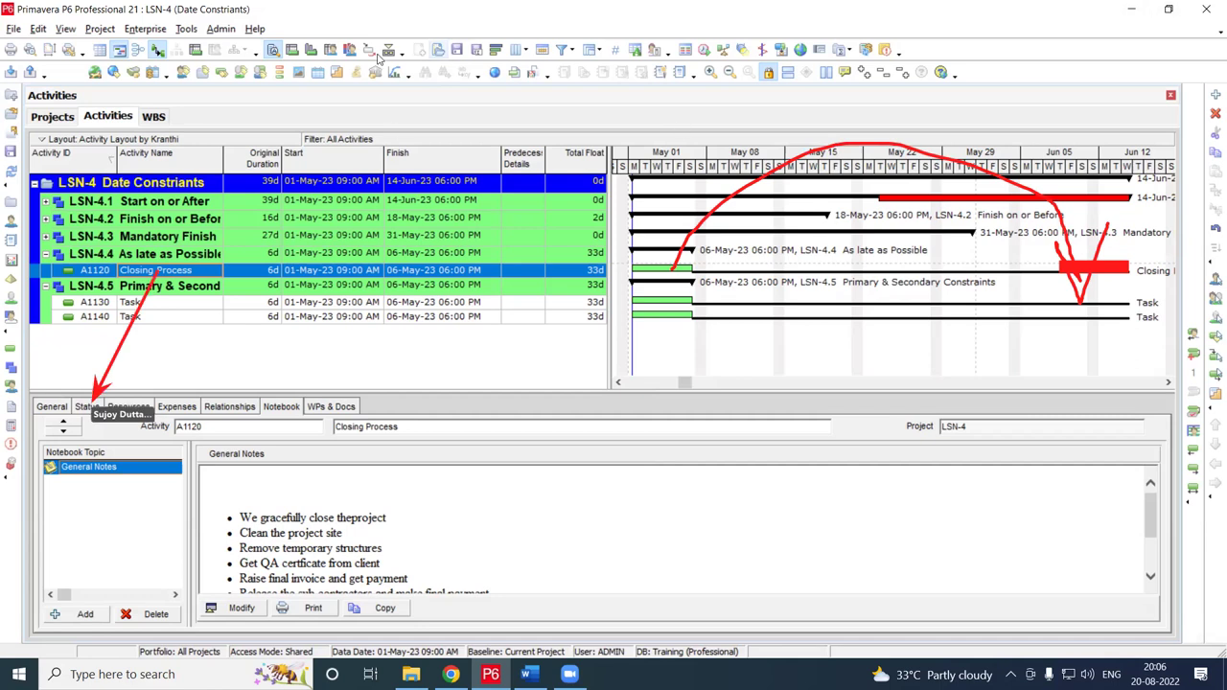
Apply As Late As Possible as the primary constraint of the Closing Process activity
left_click(90, 405)
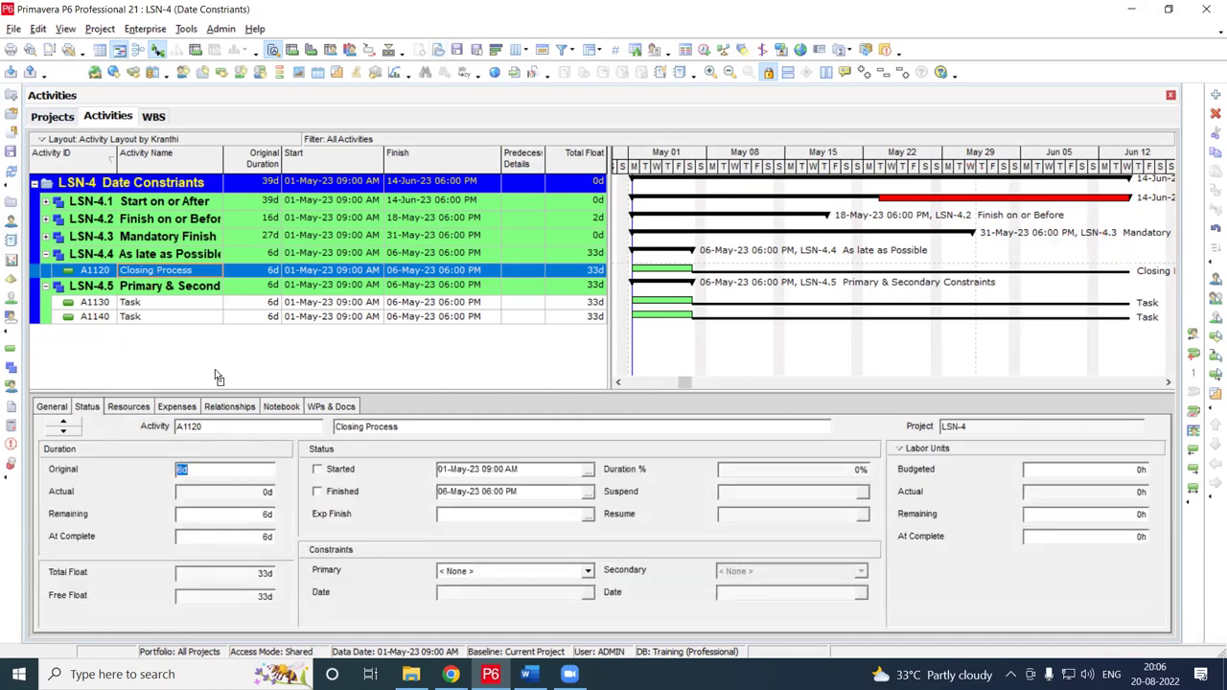
left_click(587, 571)
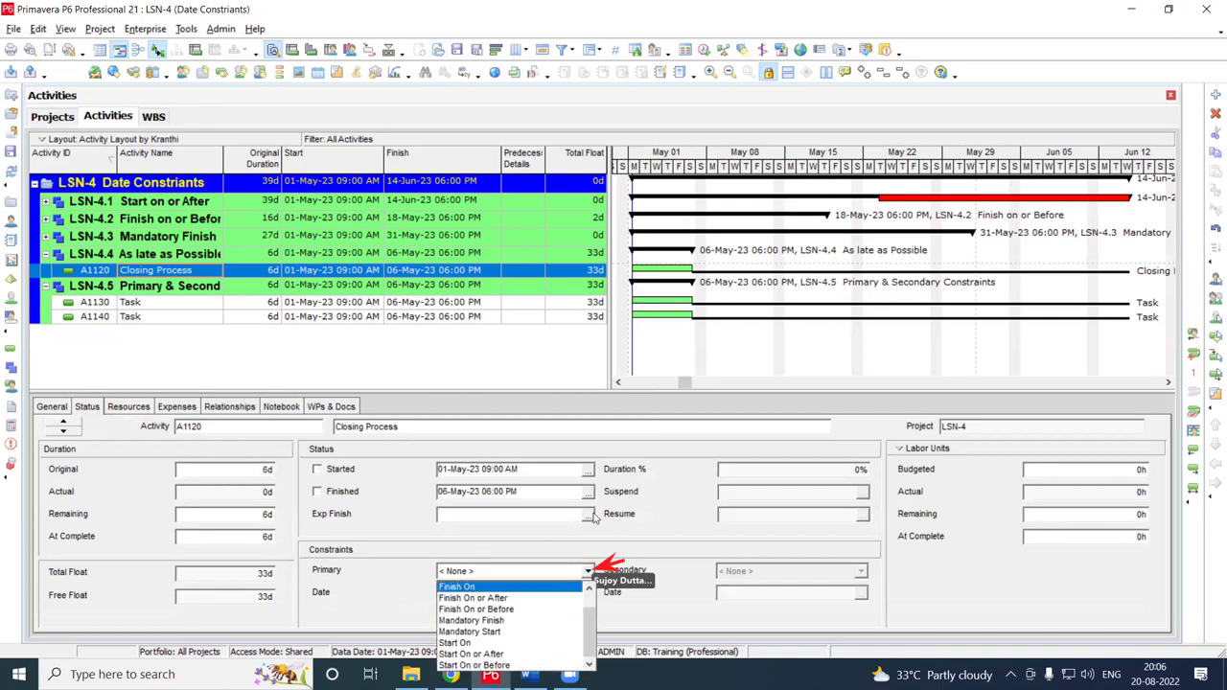
scroll(537, 628, "up", 2)
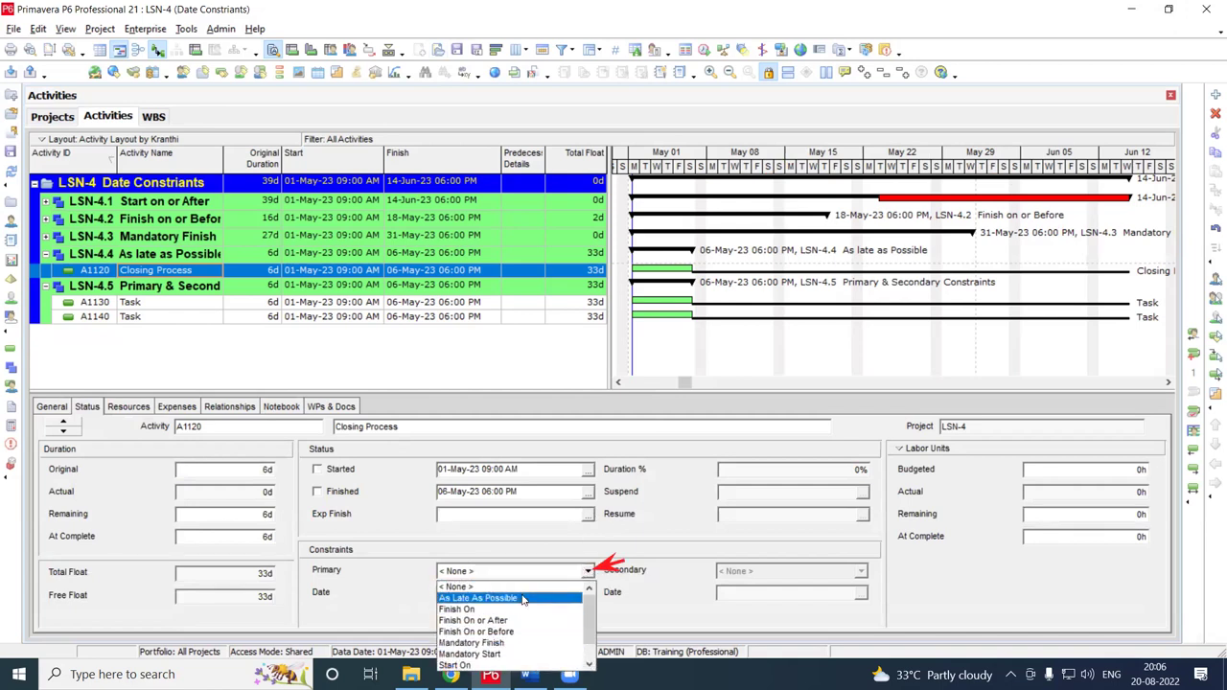
left_click(524, 598)
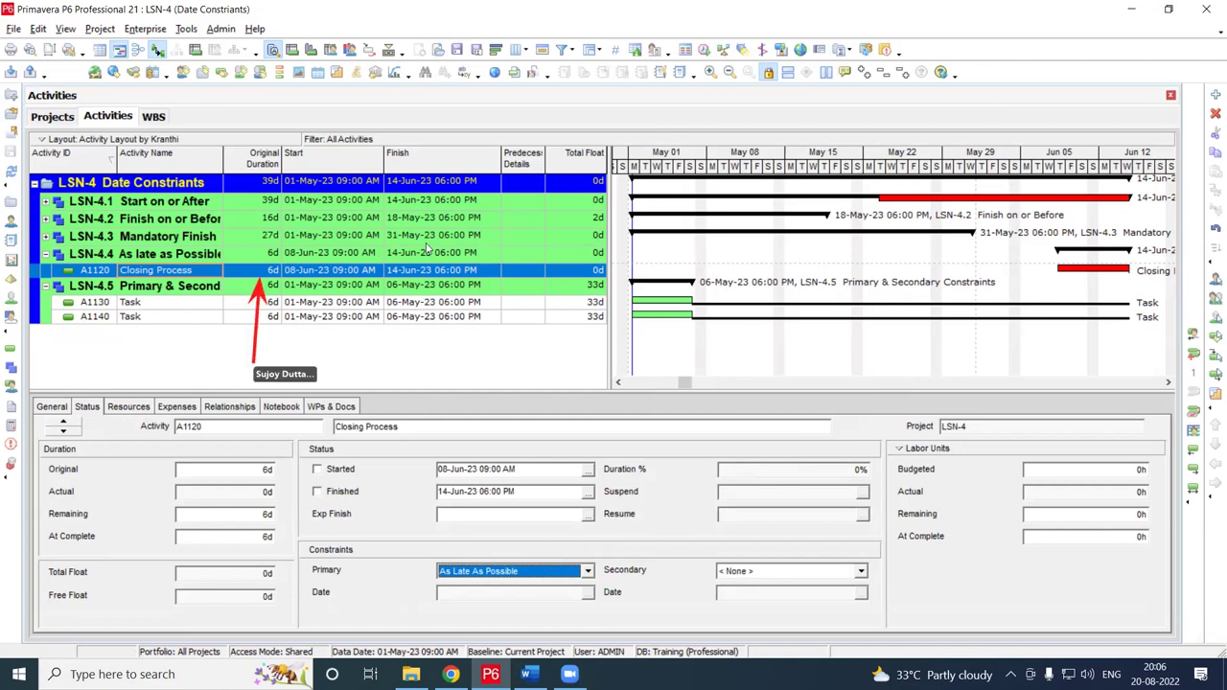
Set the original duration of the Closing Process activity to 10 days
left_click(271, 272)
type("10")
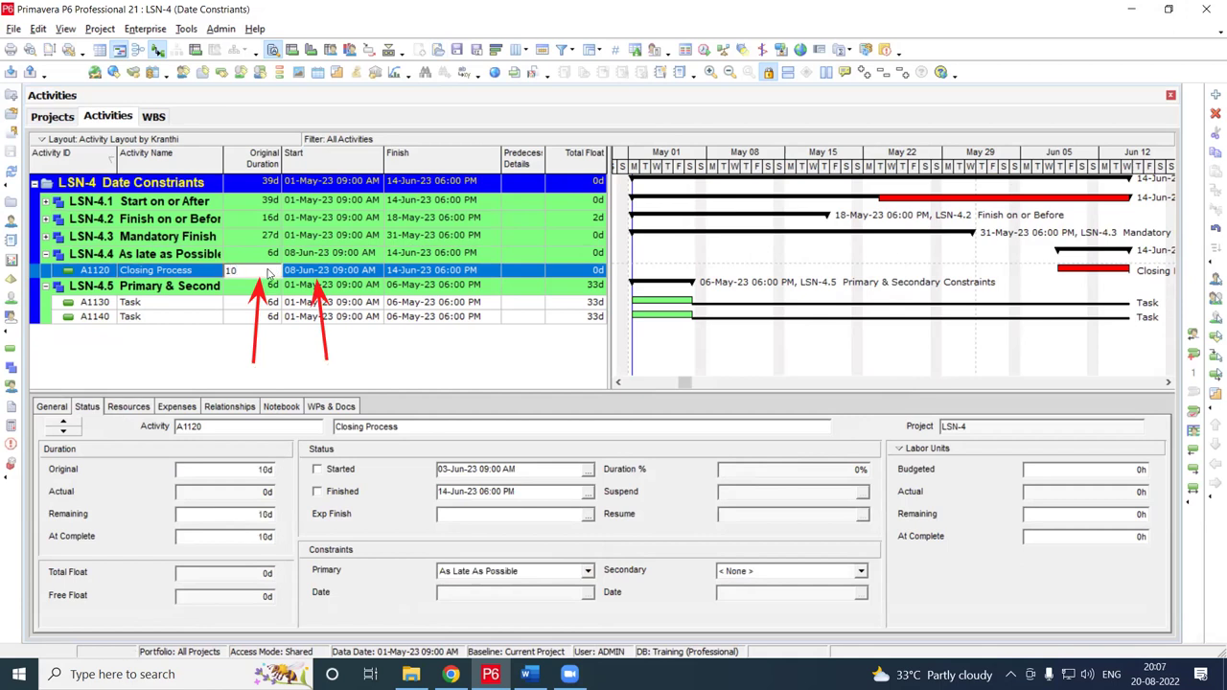
key("Return")
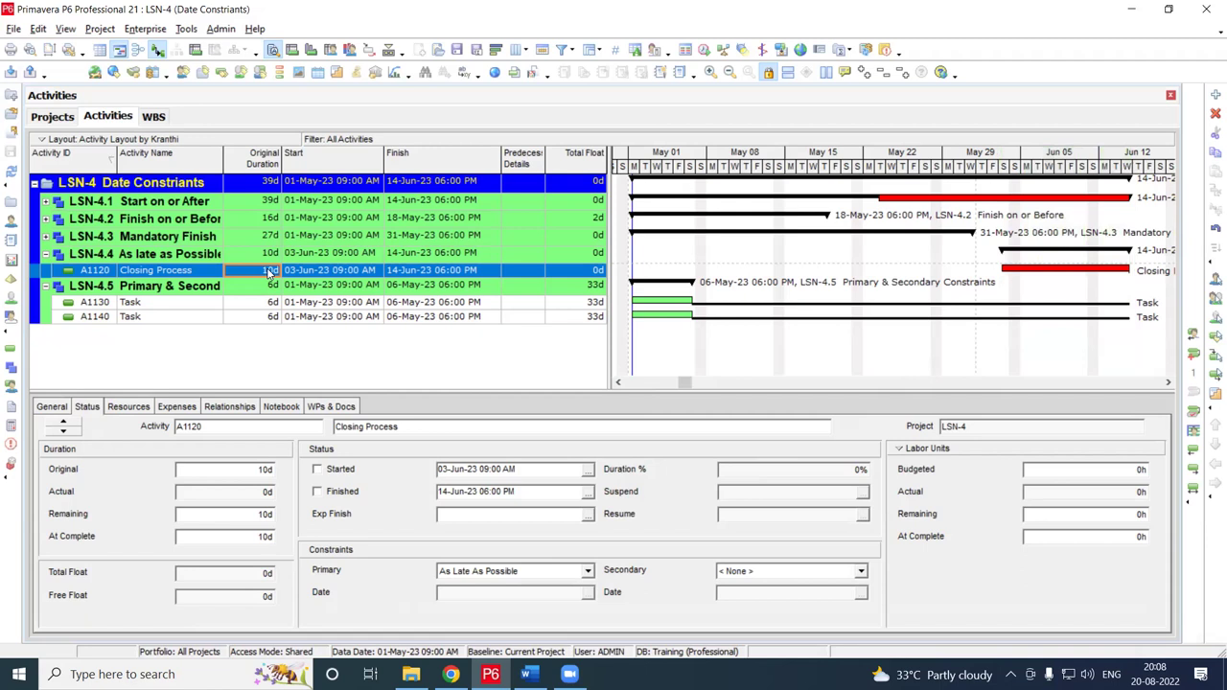
Rename the two activities under Primary & Secondary Constraints as Task X (A1130) and Task Y (A1140)
left_click(190, 308)
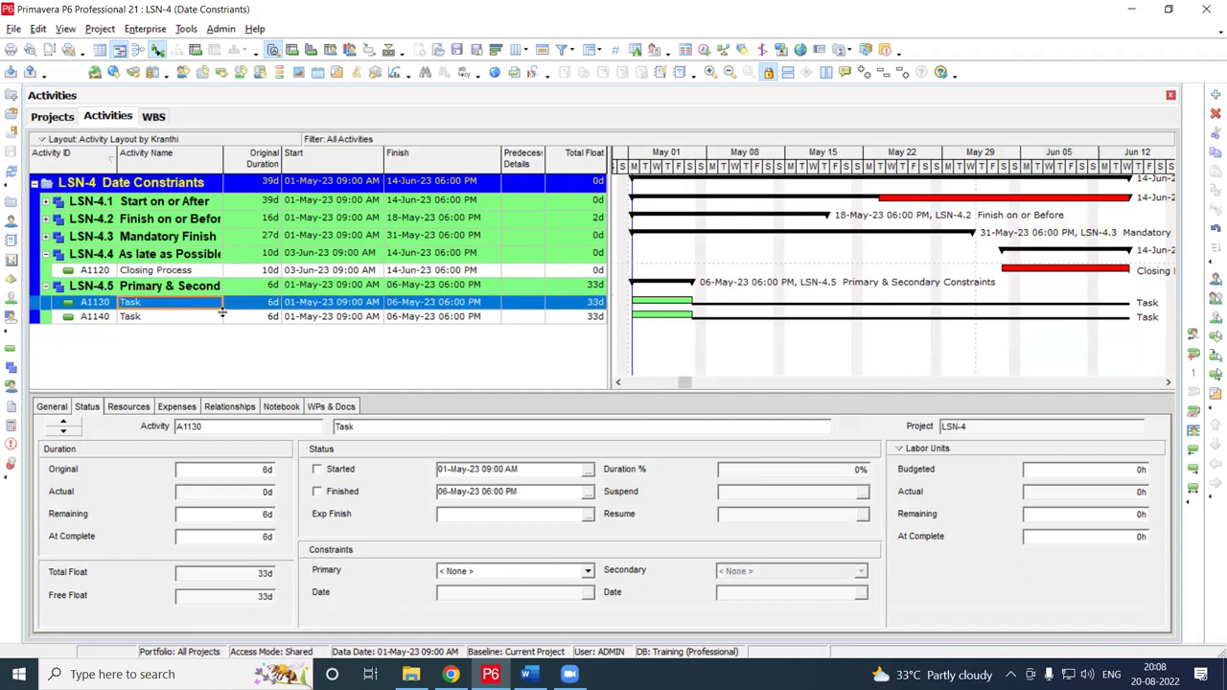
left_click(188, 304)
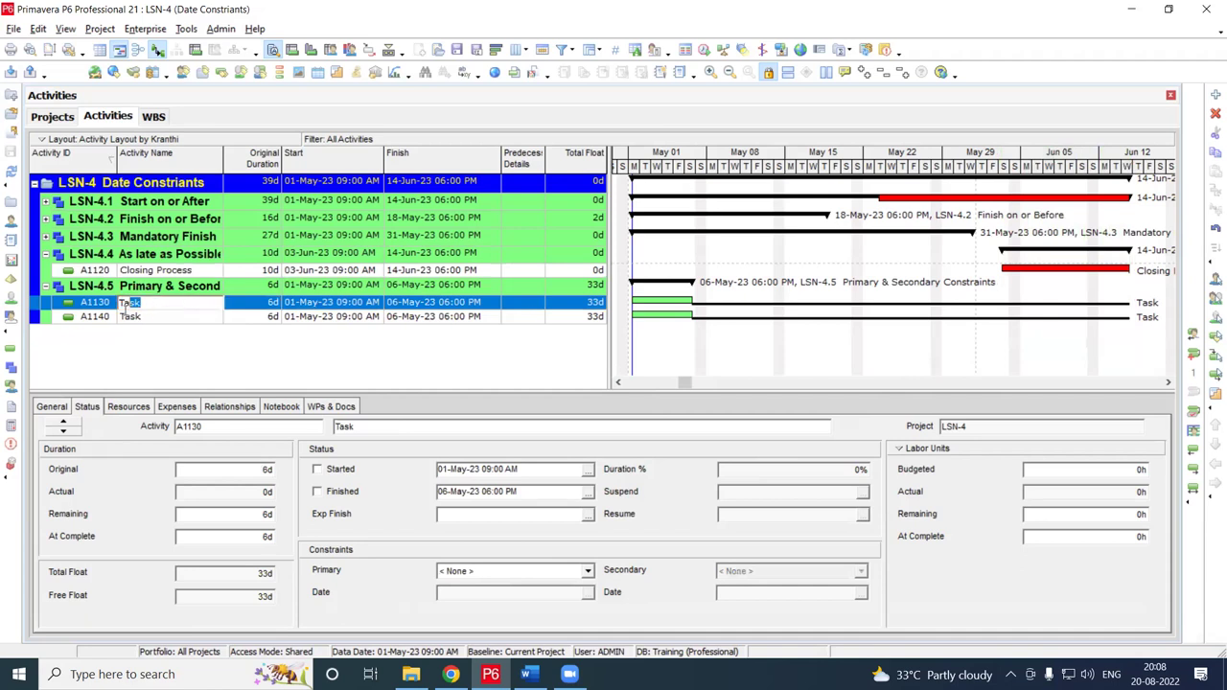
type("X")
left_click(153, 321)
key("BackSpace")
type("Task X")
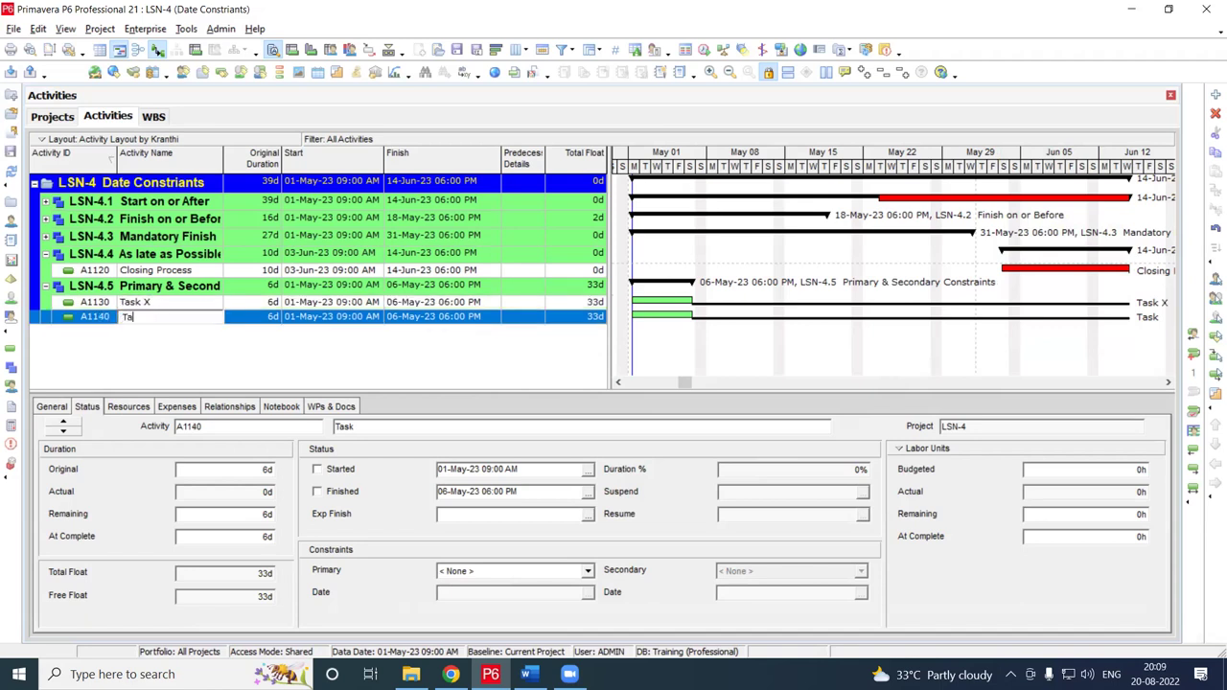
type("Y")
Set the original duration of both Task X and Task Y to 4 days
left_click(261, 305)
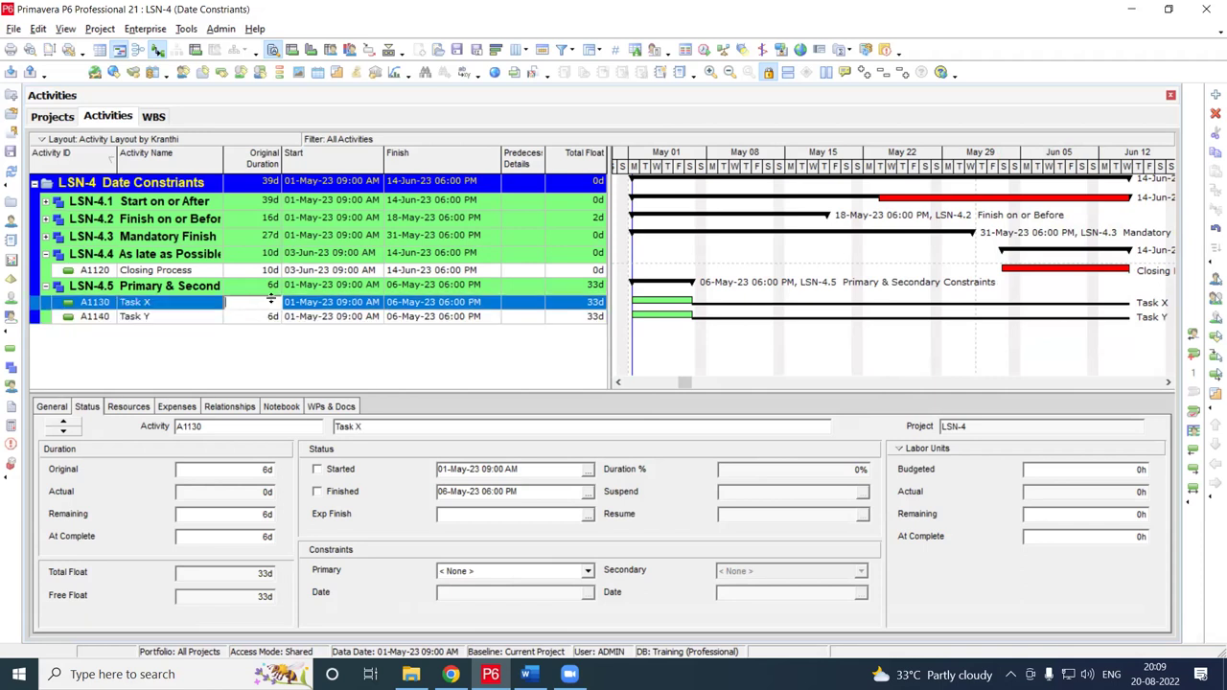
type("4d")
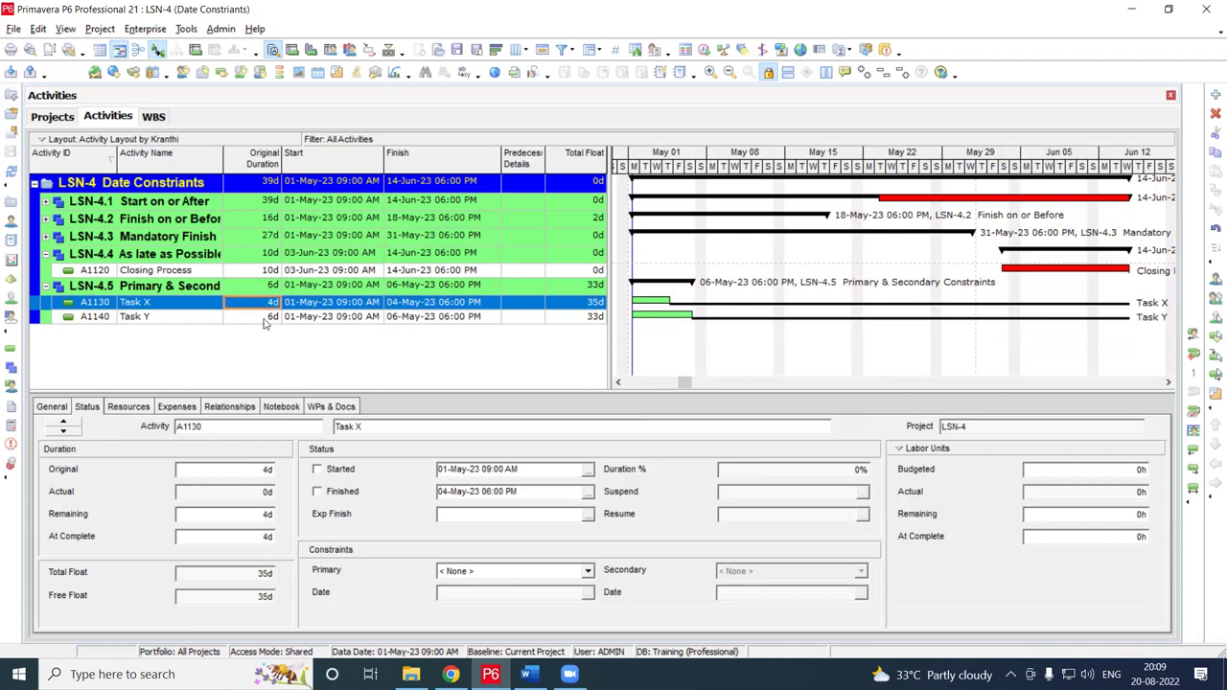
left_click(261, 318)
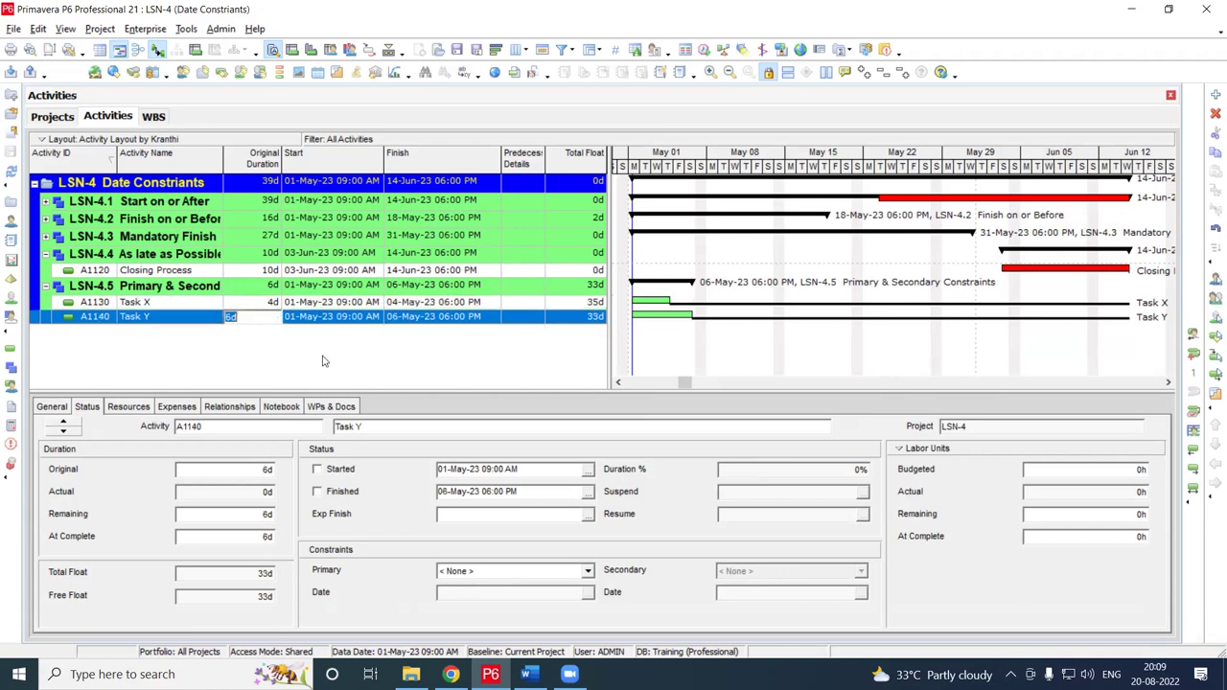
type("4")
key("Return")
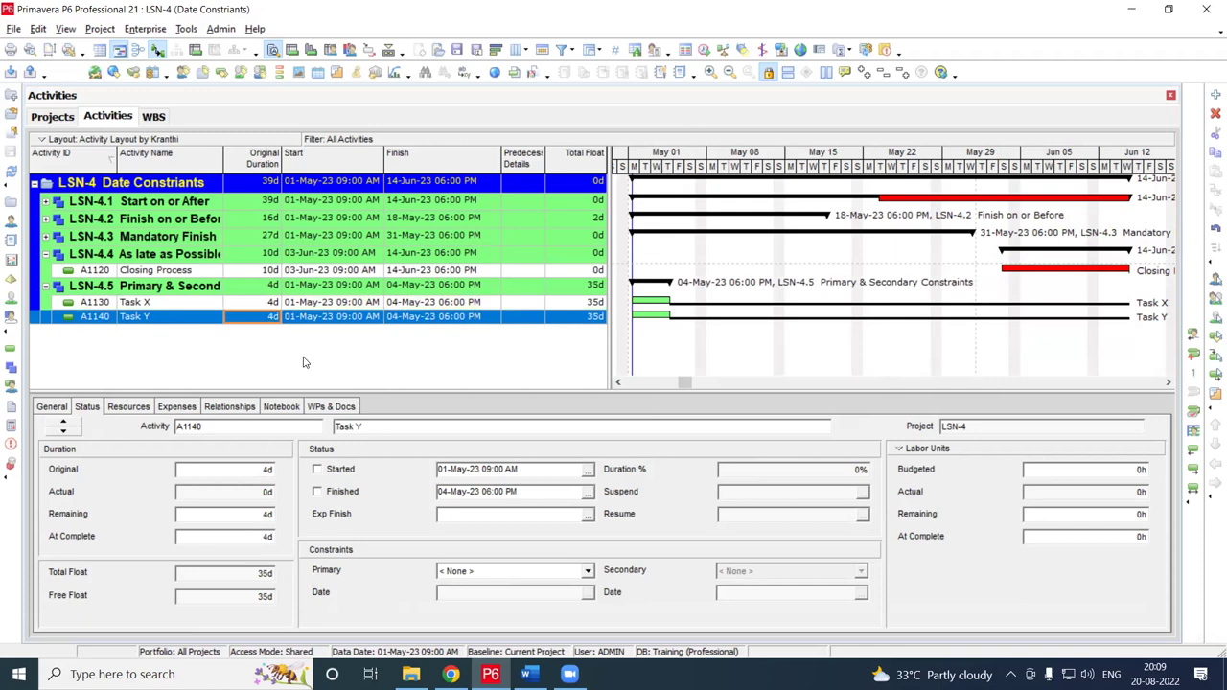
Assign Task Y as a finish-to-start successor of Task X
left_click(178, 304)
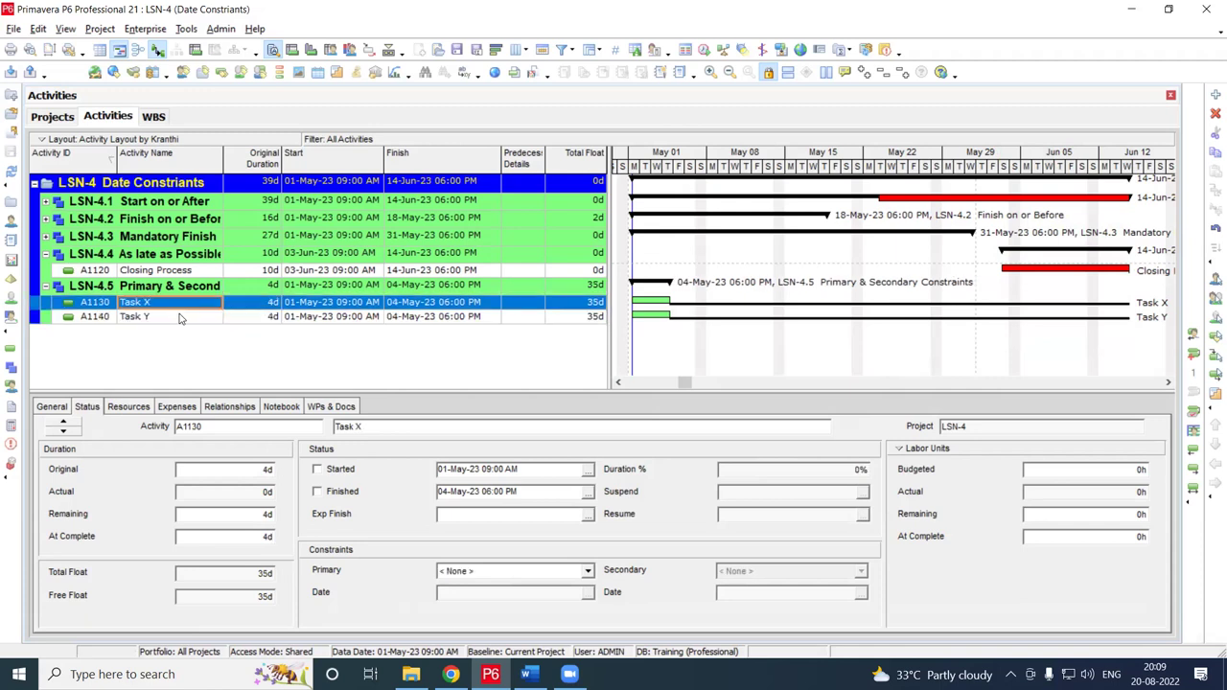
left_click(239, 410)
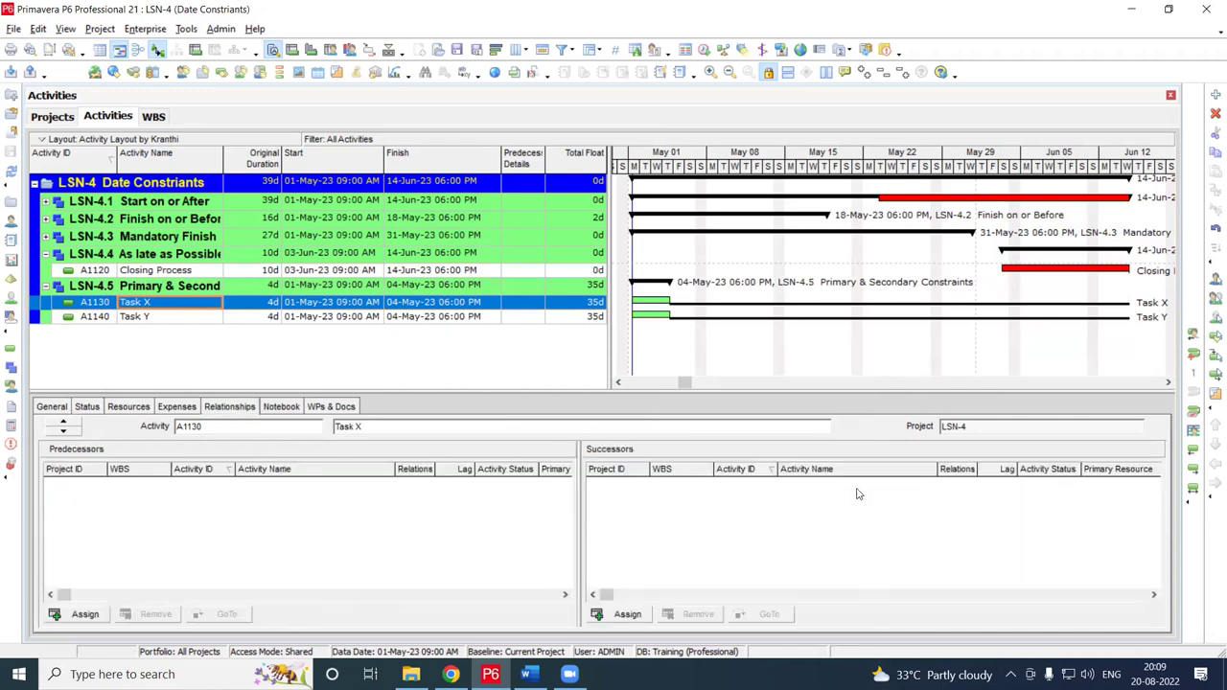
left_click(629, 615)
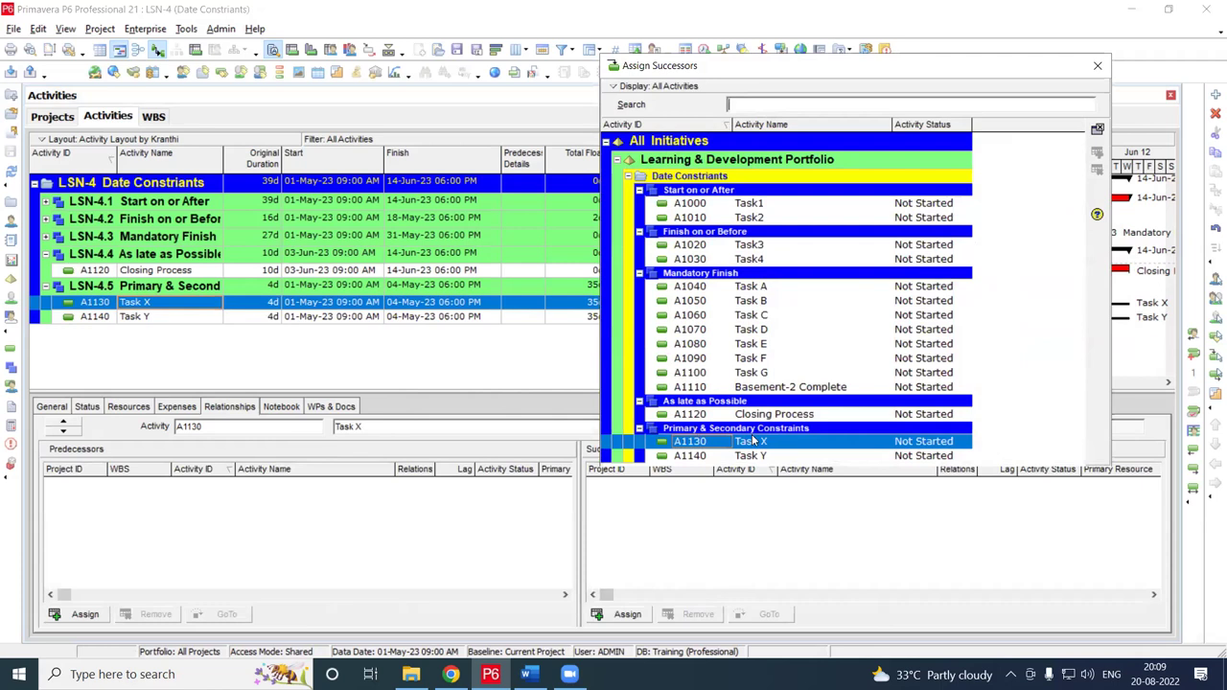
left_click(752, 456)
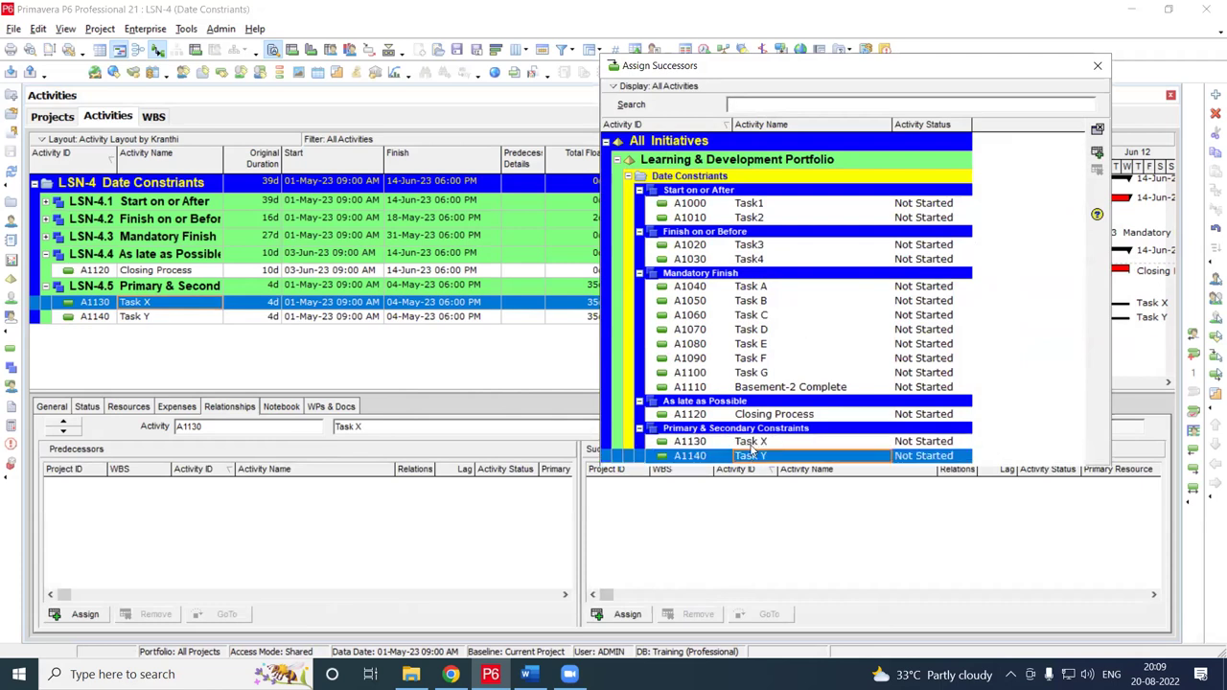
left_click(1098, 152)
left_click(957, 484)
left_click(1097, 168)
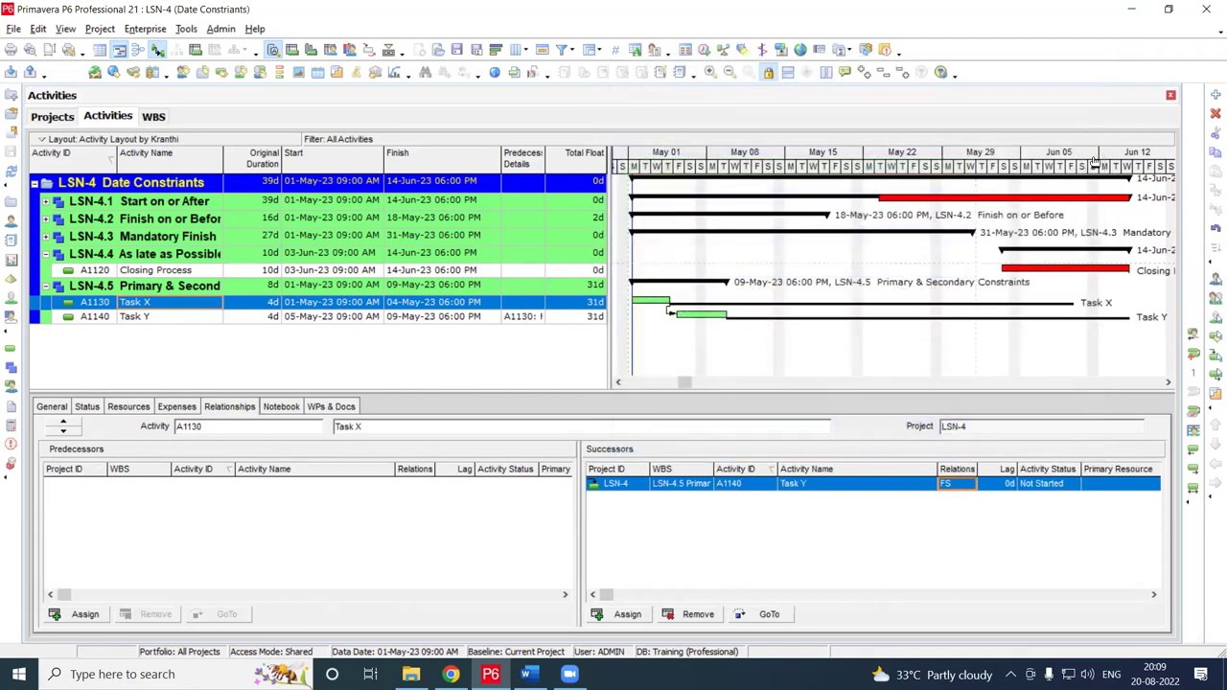
Rename activity A1140 as "Task Y (20 T Crane)"
left_click(323, 318)
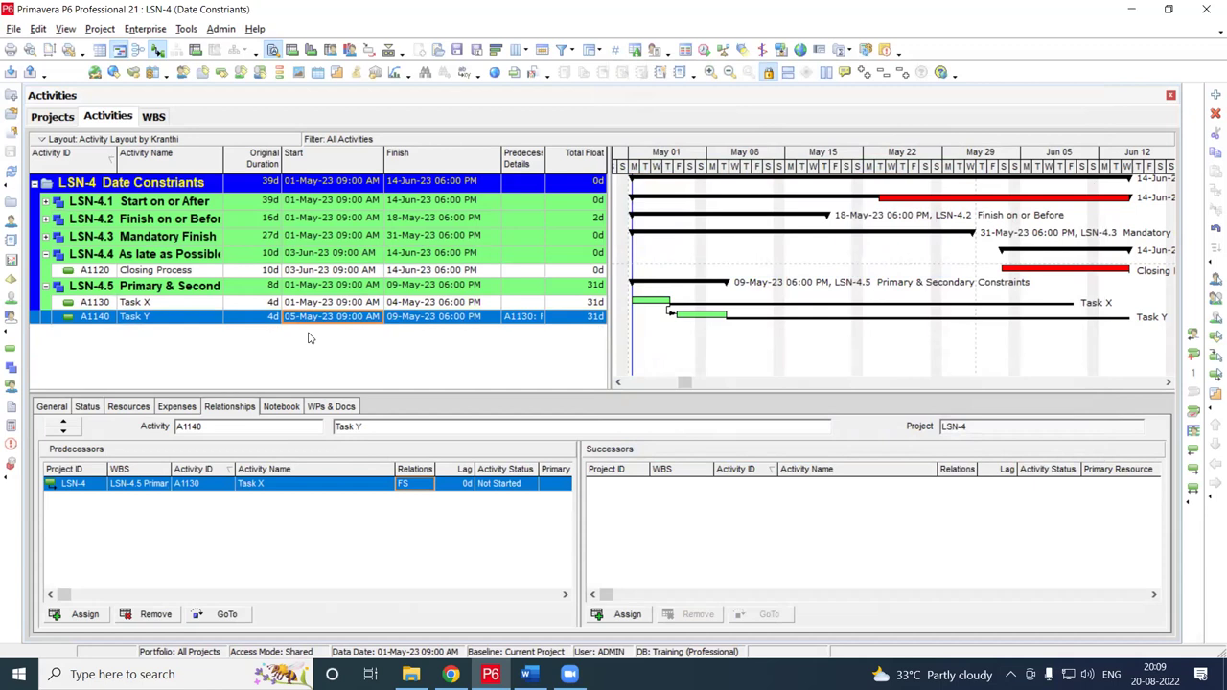
left_click(179, 317)
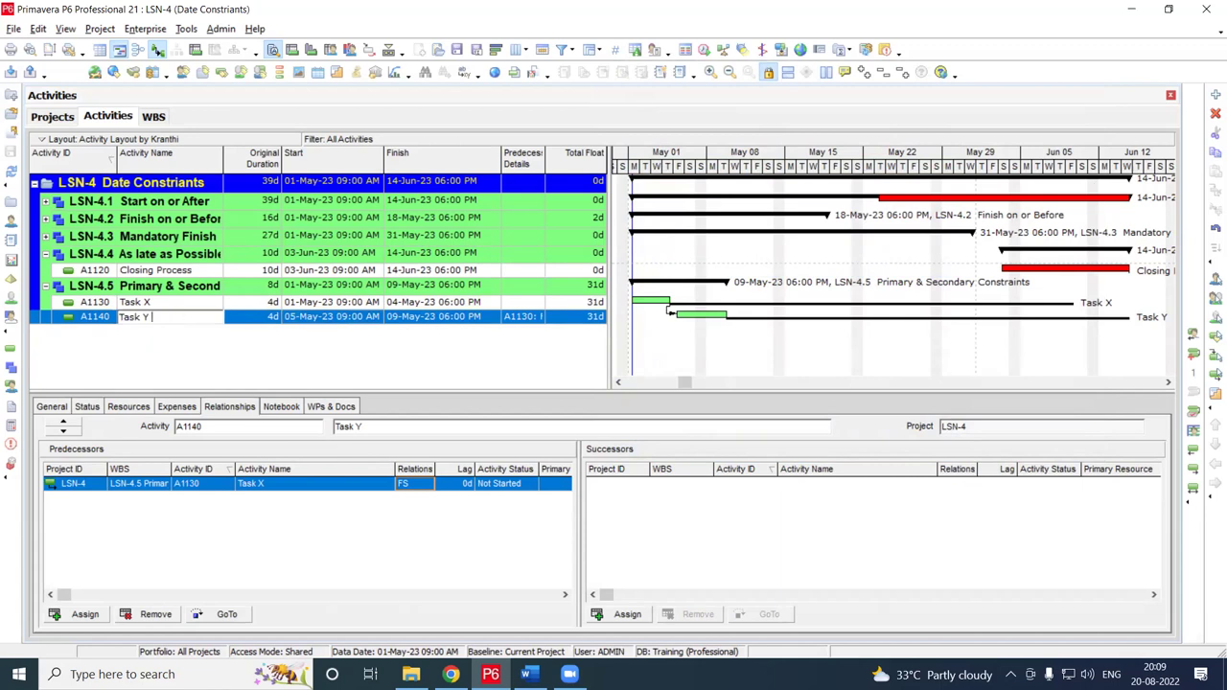
type("(20 T Crane)")
key("Return")
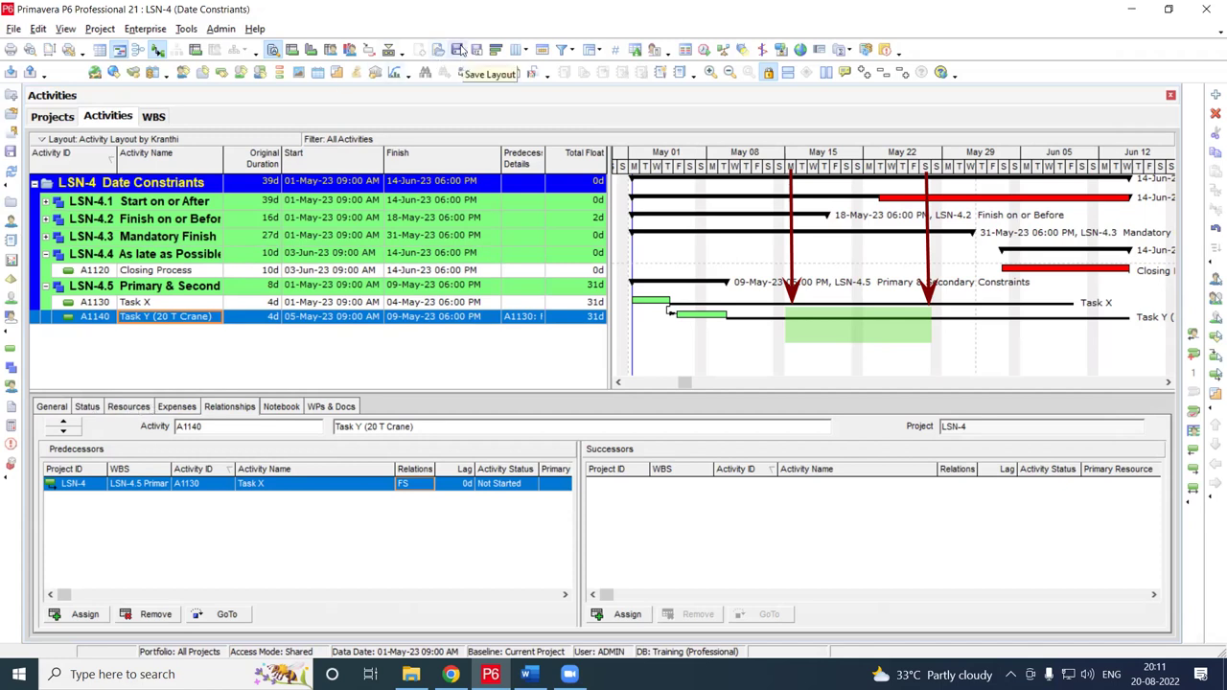
Give Task Y (20 T Crane) a Start On or After primary constraint dated 15-May-23 09:00 AM
left_click(84, 407)
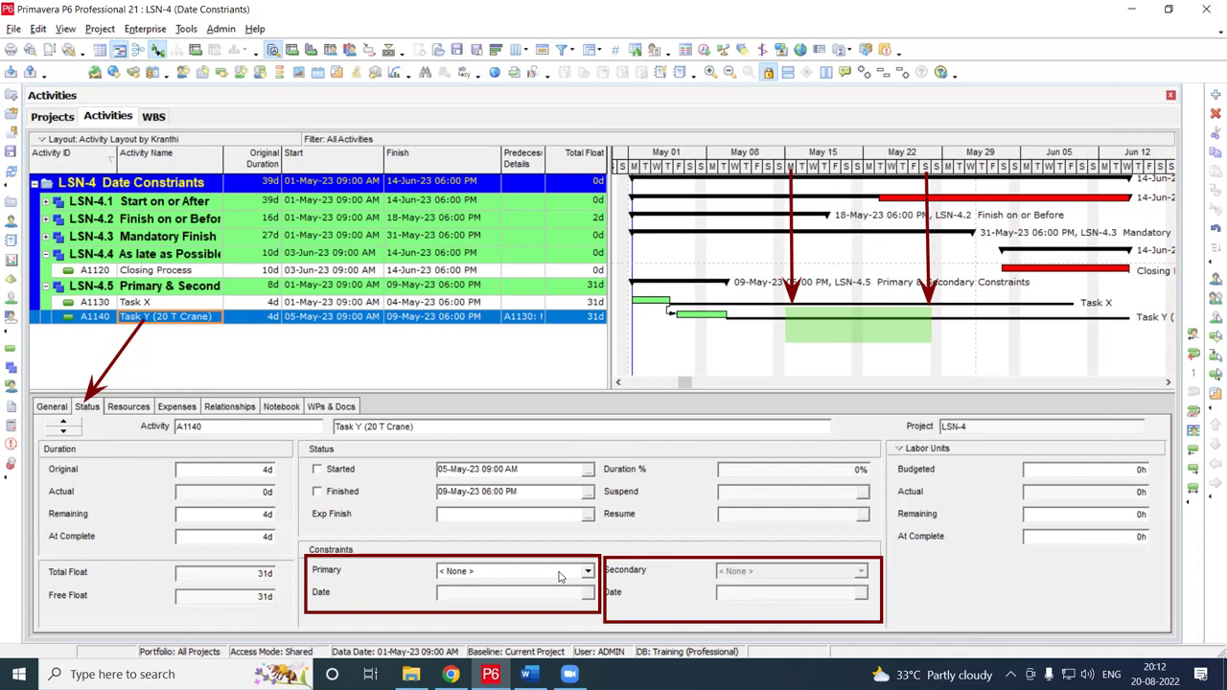
left_click(589, 572)
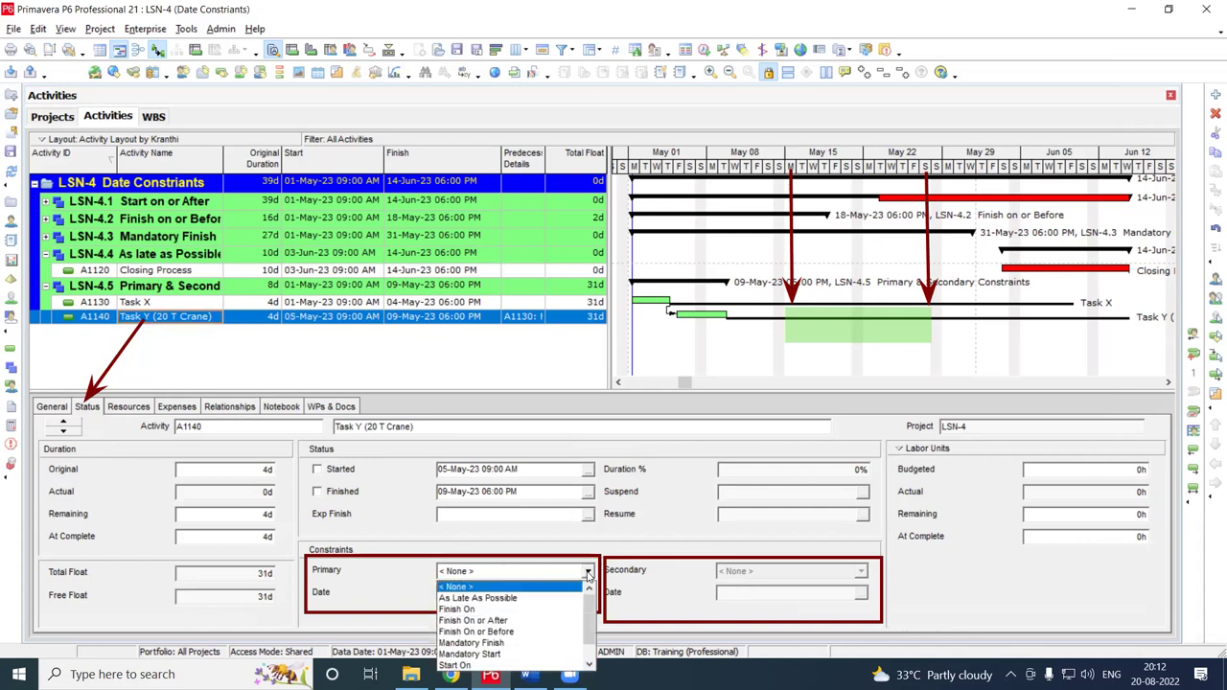
scroll(537, 628, "down", 1)
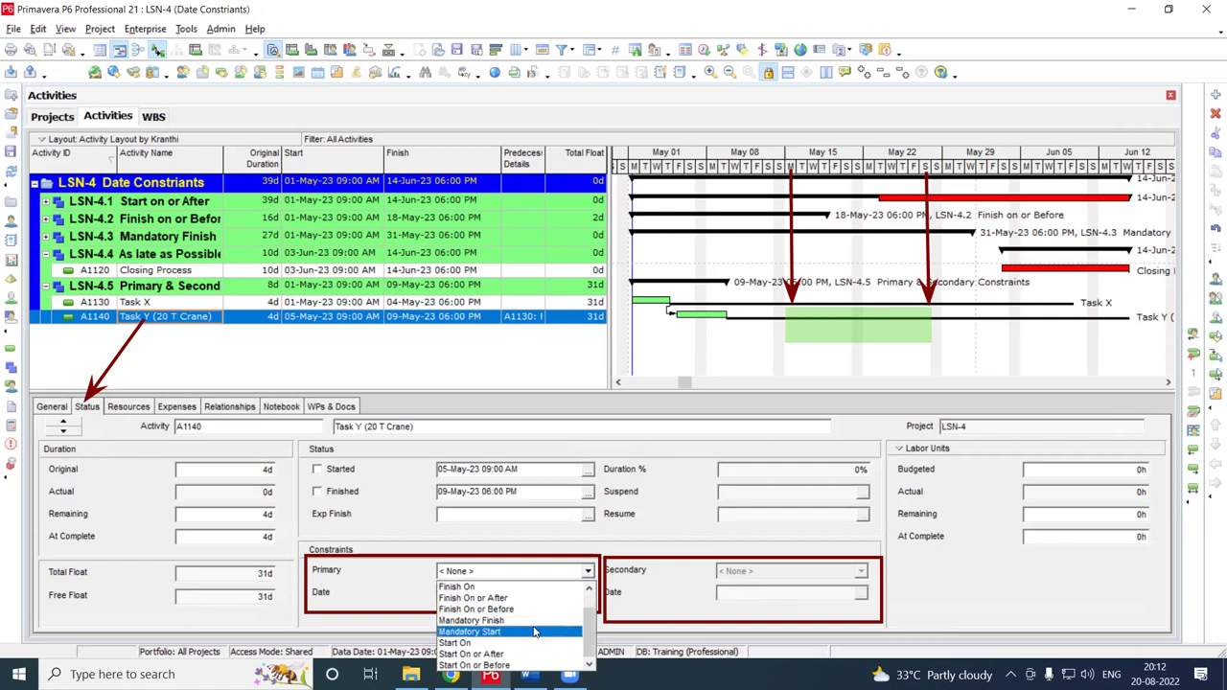
left_click(518, 654)
left_click(588, 594)
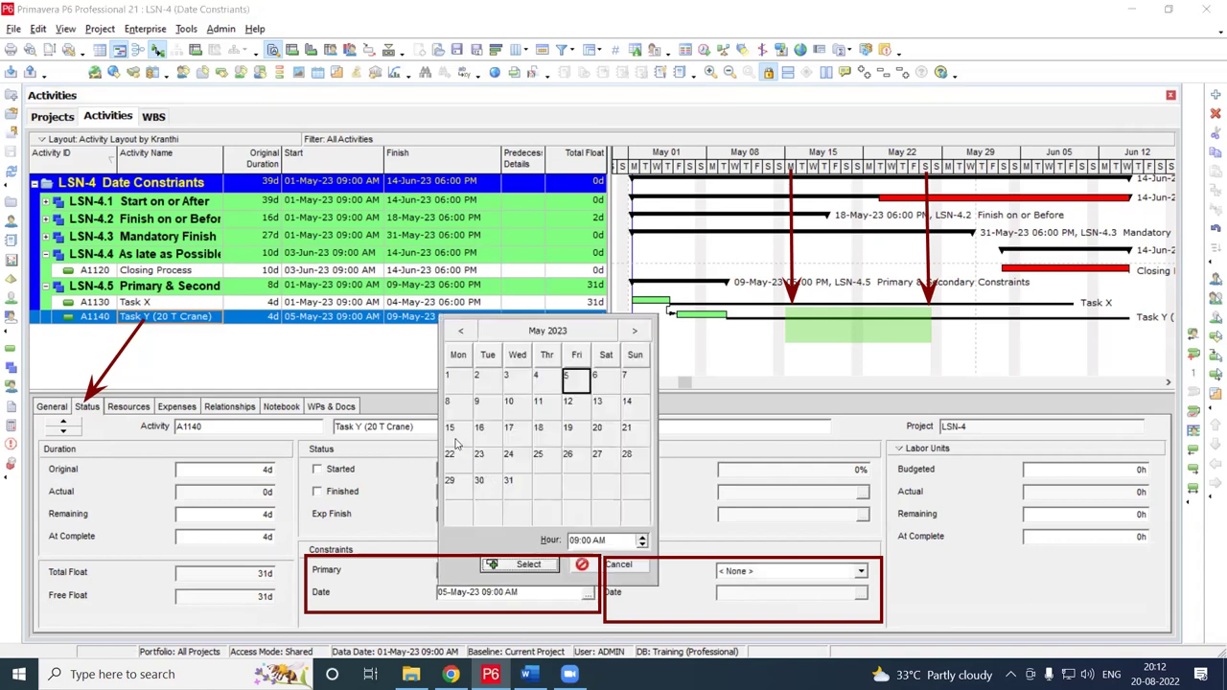
left_click(456, 435)
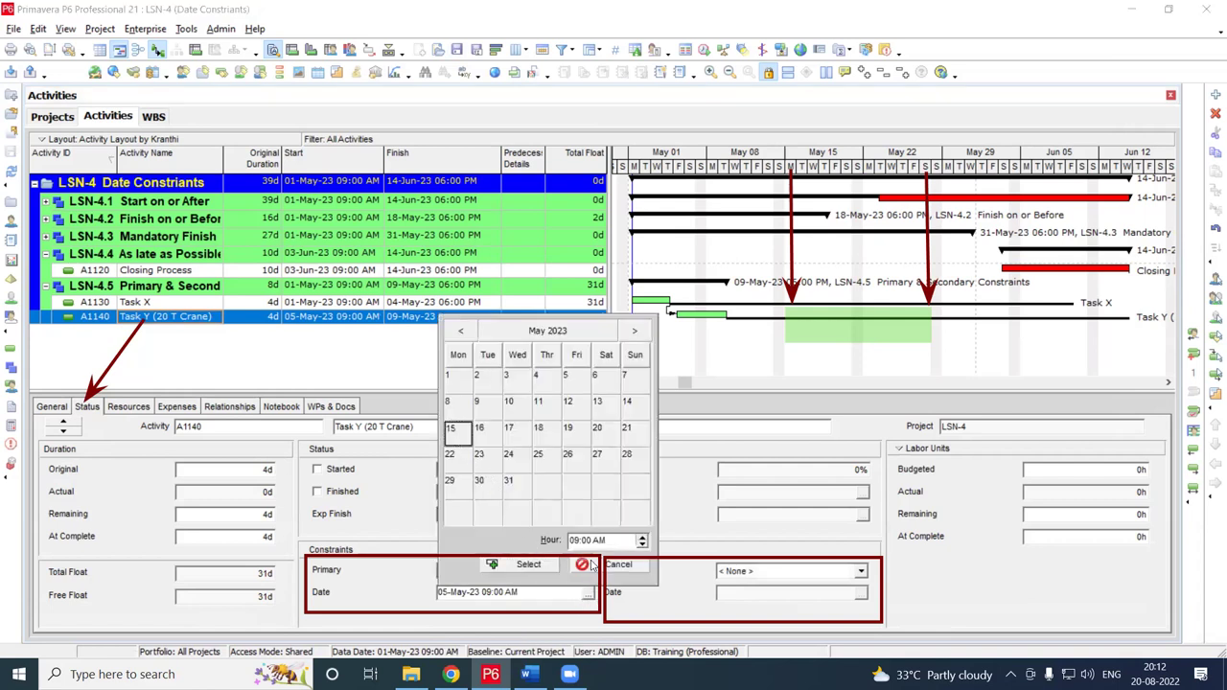
left_click(530, 566)
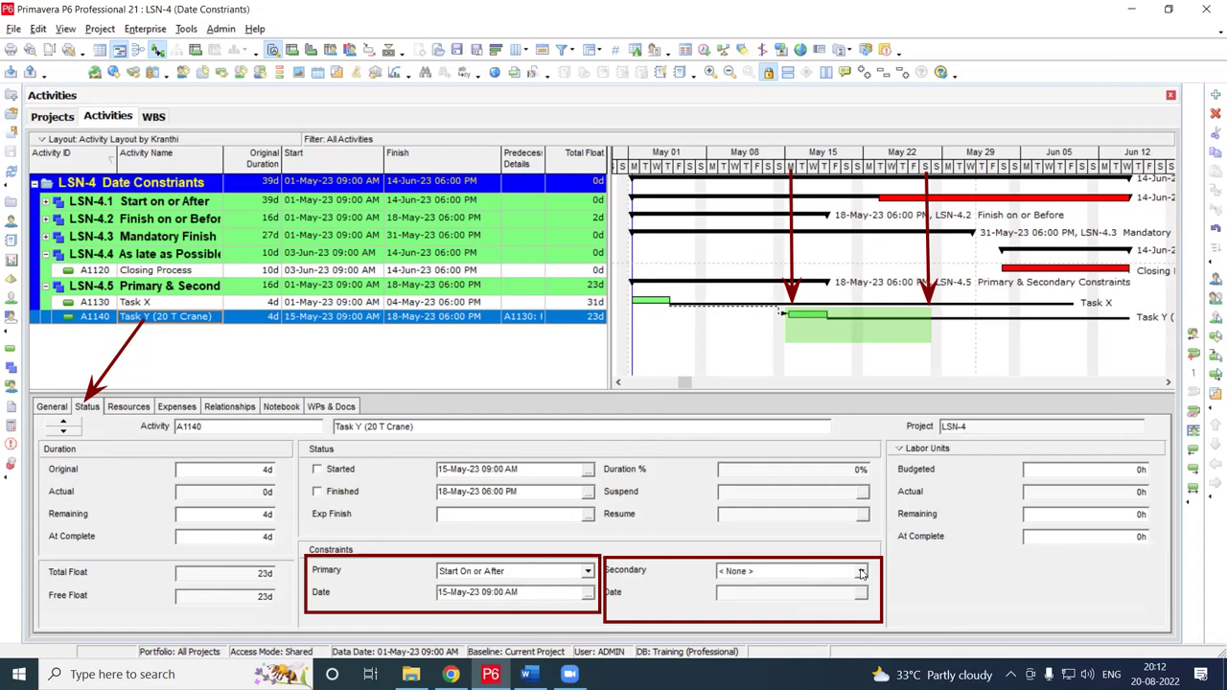
Give Task Y (20 T Crane) a Finish On or Before secondary constraint dated 27-May-23 06:00 PM
left_click(861, 572)
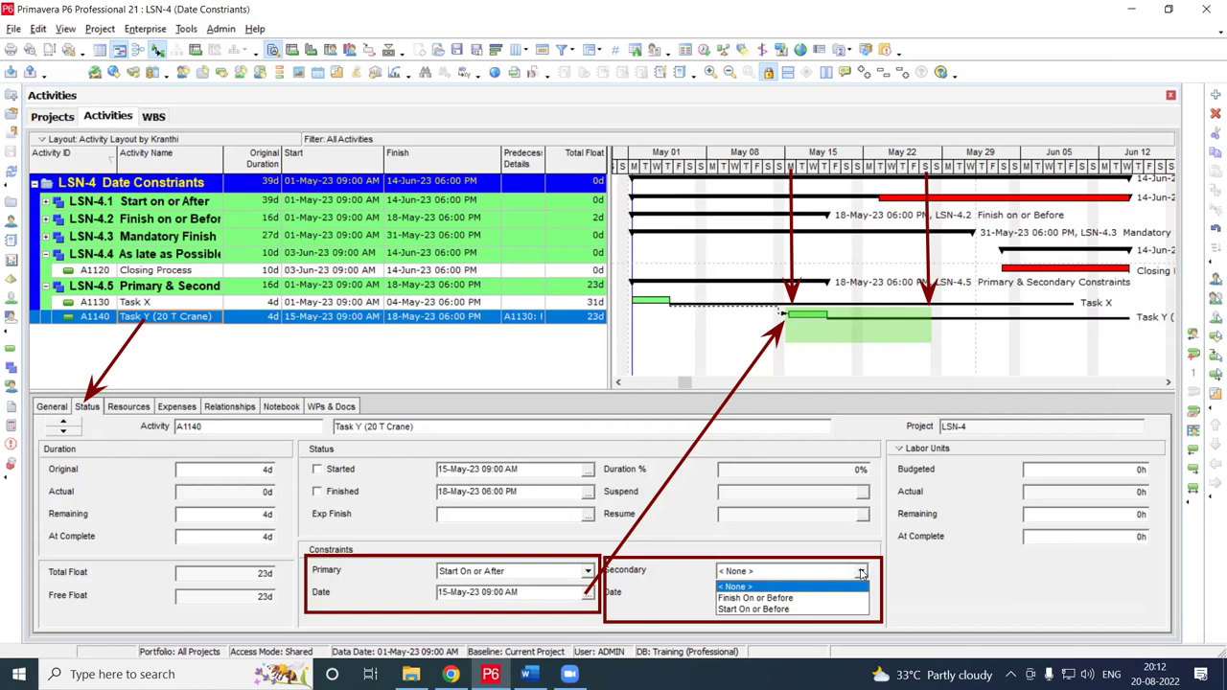
left_click(861, 573)
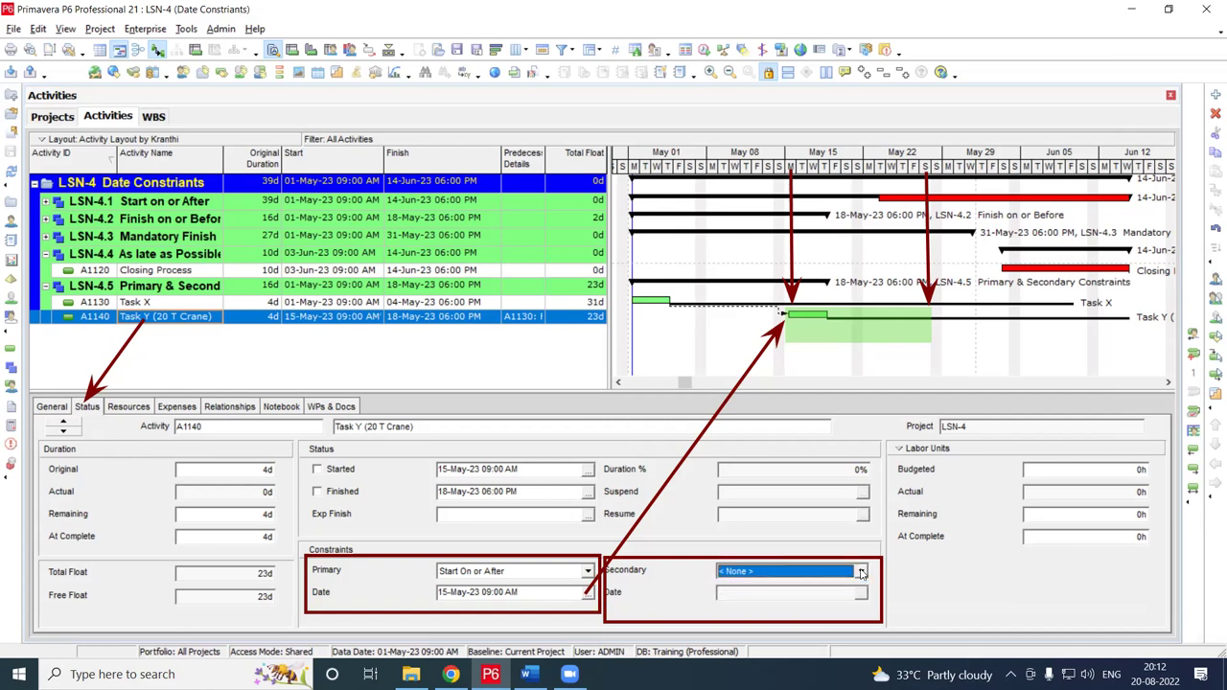
left_click(861, 572)
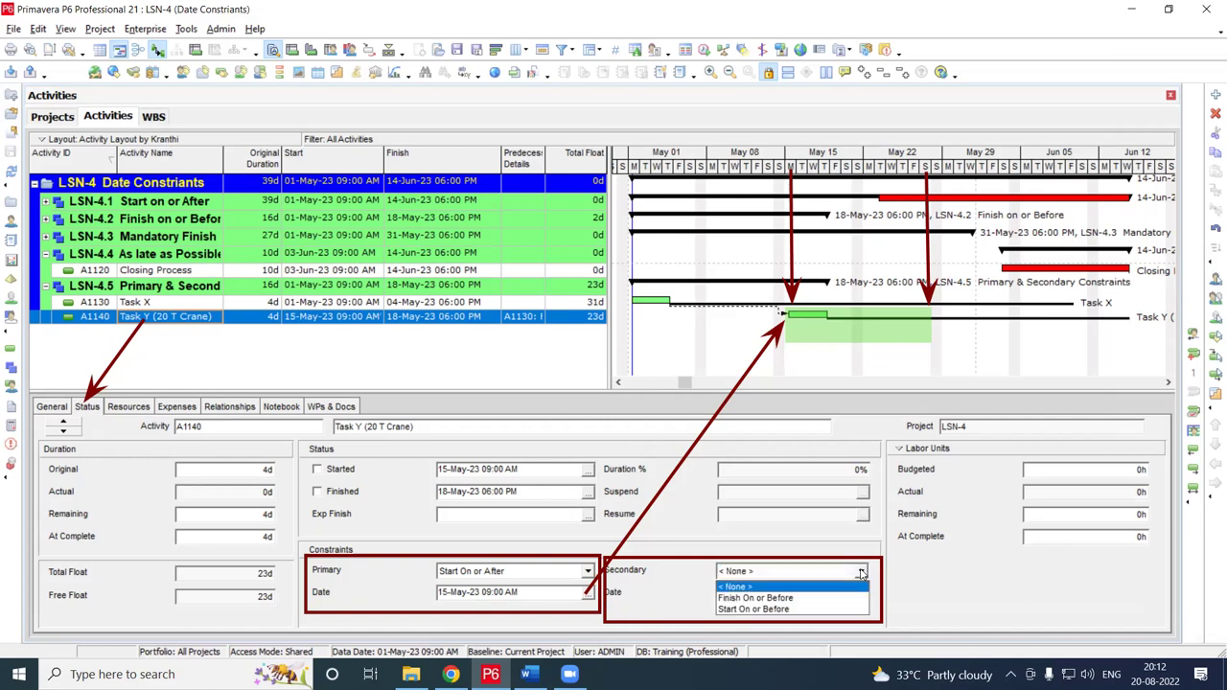
left_click(861, 573)
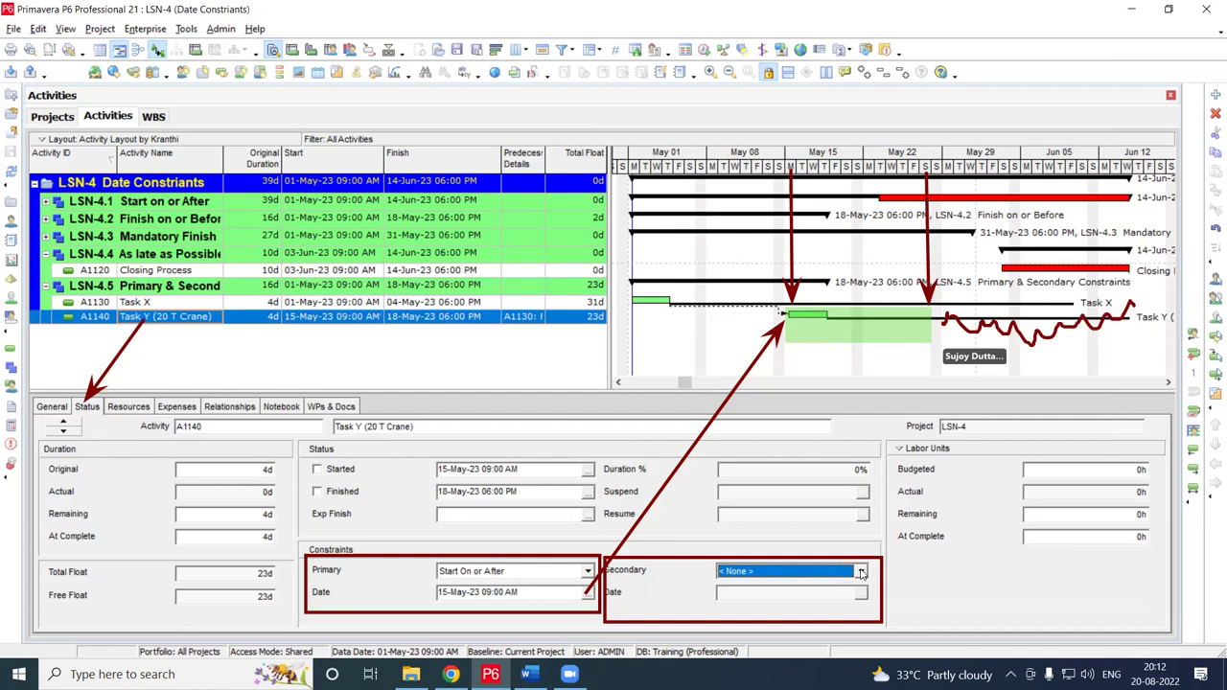
left_click(862, 572)
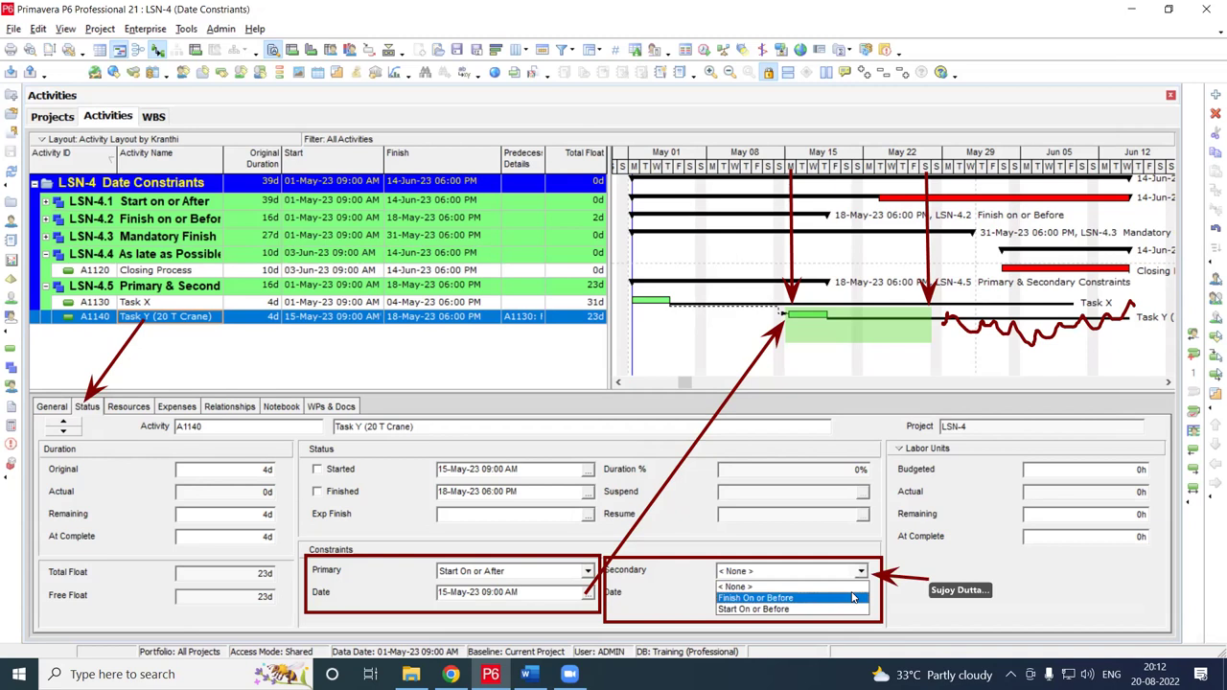
left_click(852, 597)
left_click(862, 593)
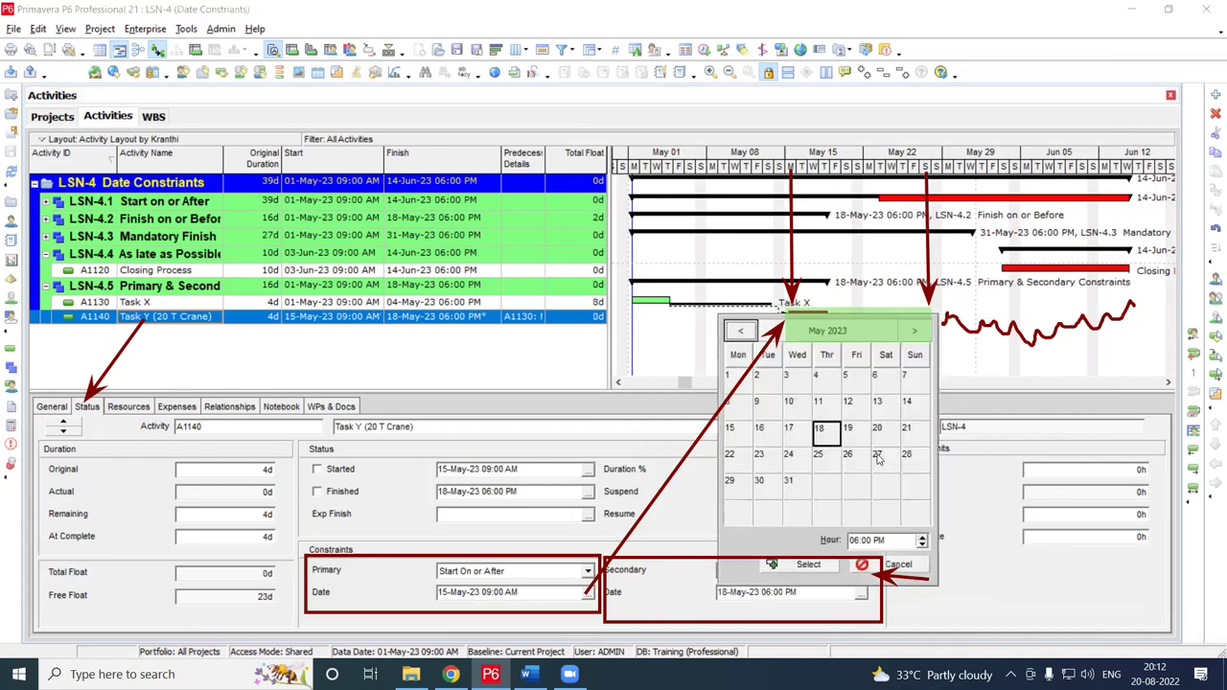
left_click(878, 456)
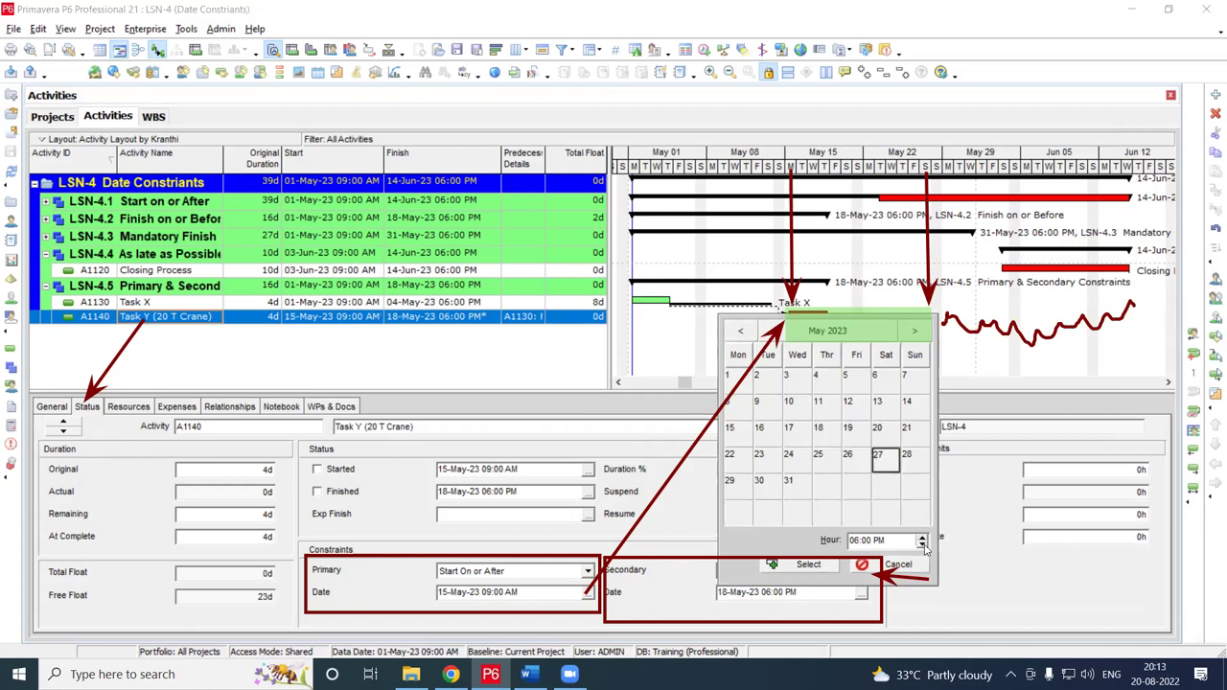
left_click(804, 566)
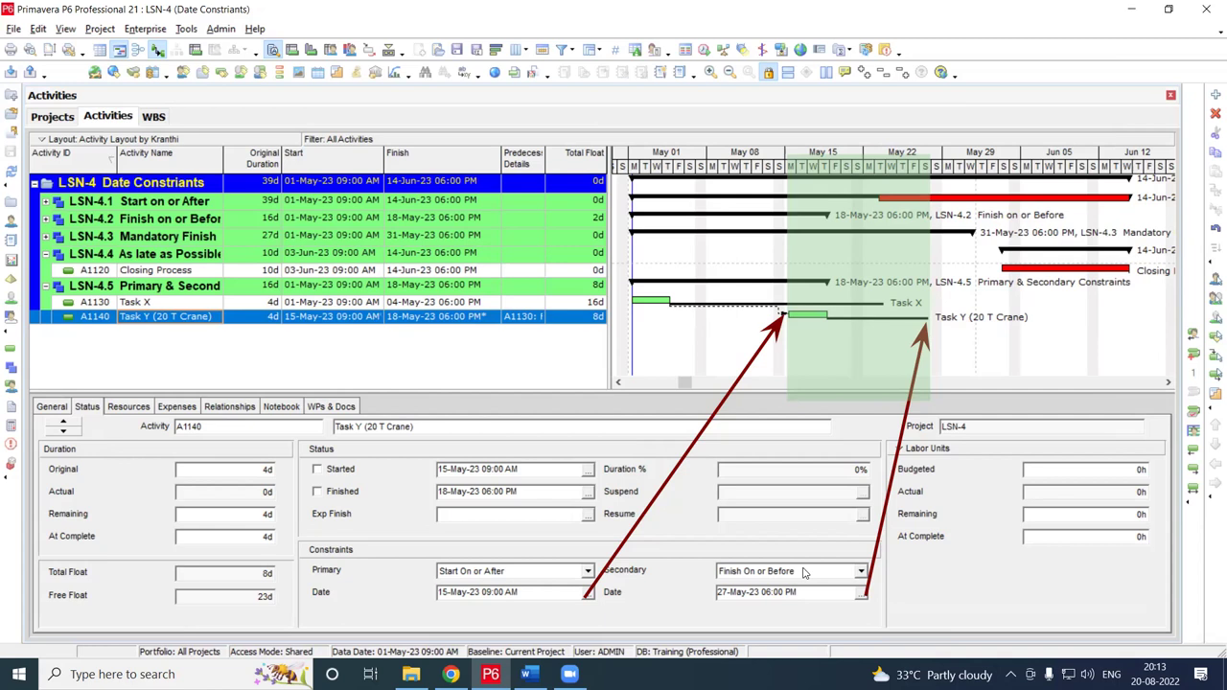
Widen the Start column and enlarge the activity table until the Total Float column fits fully
left_click_drag(384, 159, 403, 163)
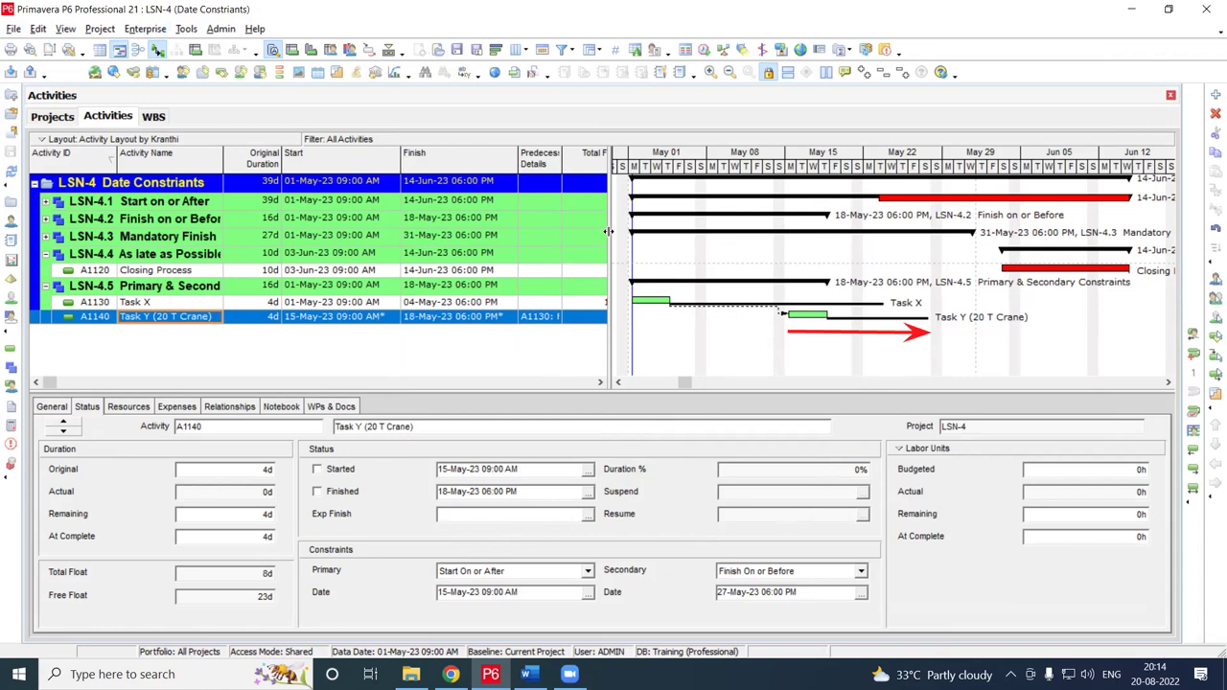
left_click(620, 170)
left_click_drag(607, 168, 636, 168)
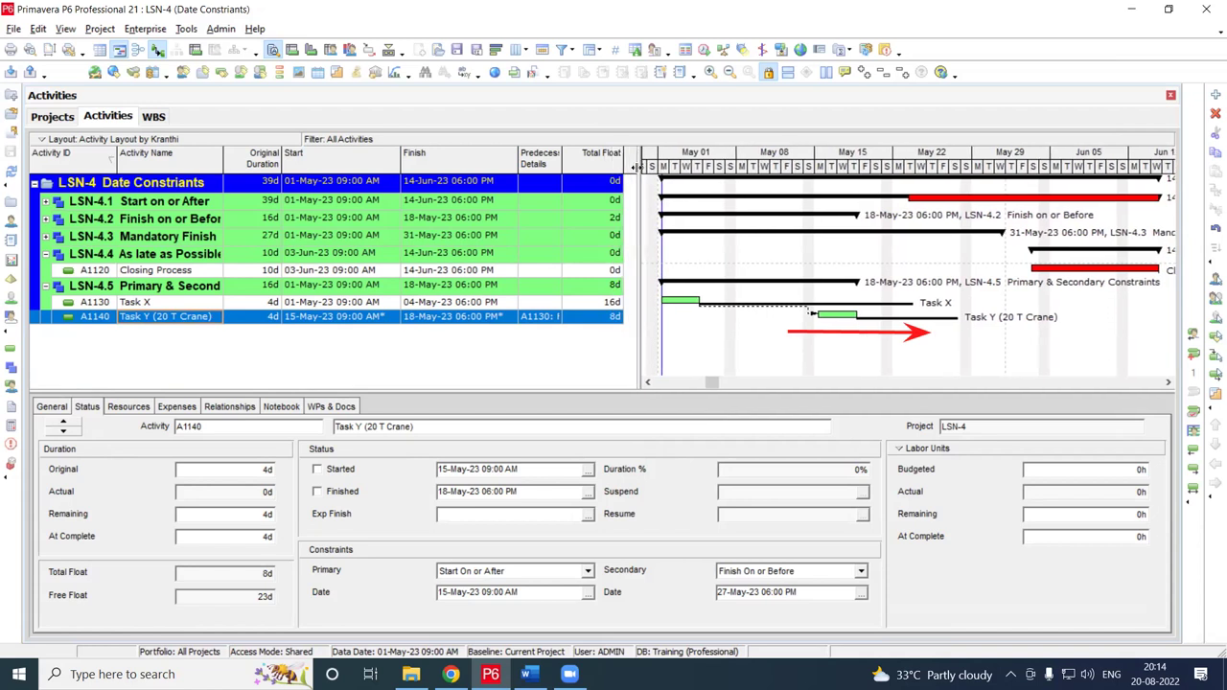
Try original durations of 20 days and 24 days for Task X to test Task Y's date constraints
left_click(255, 304)
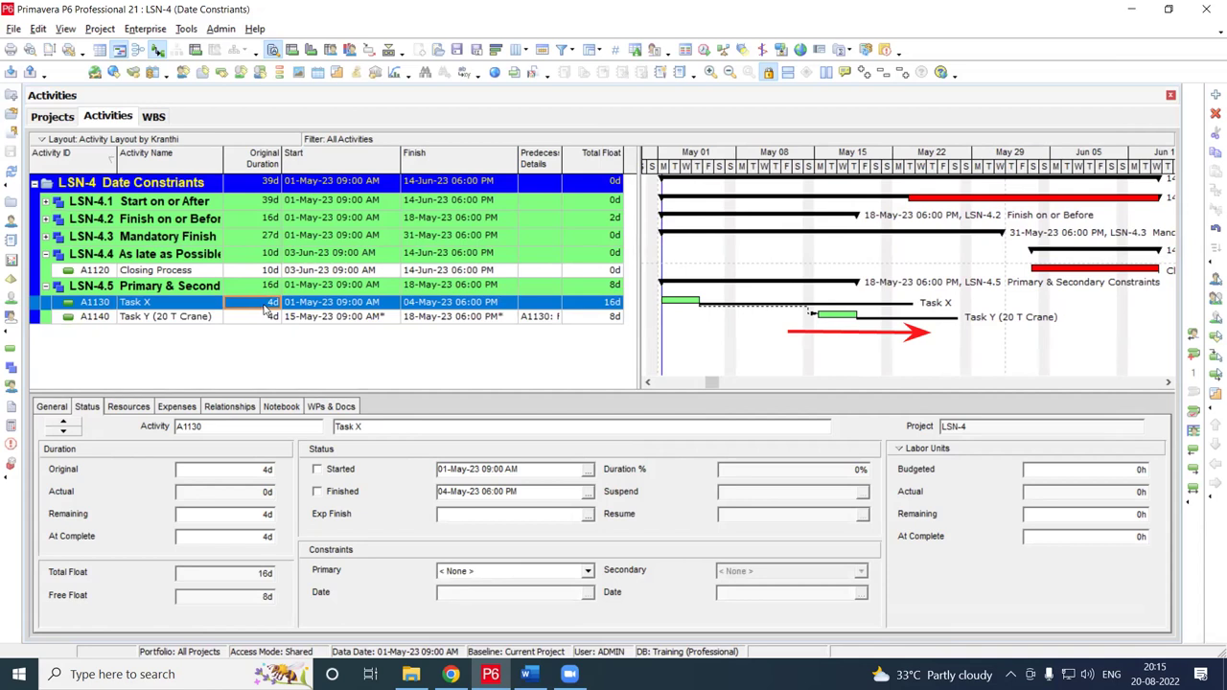
left_click(264, 304)
type("20")
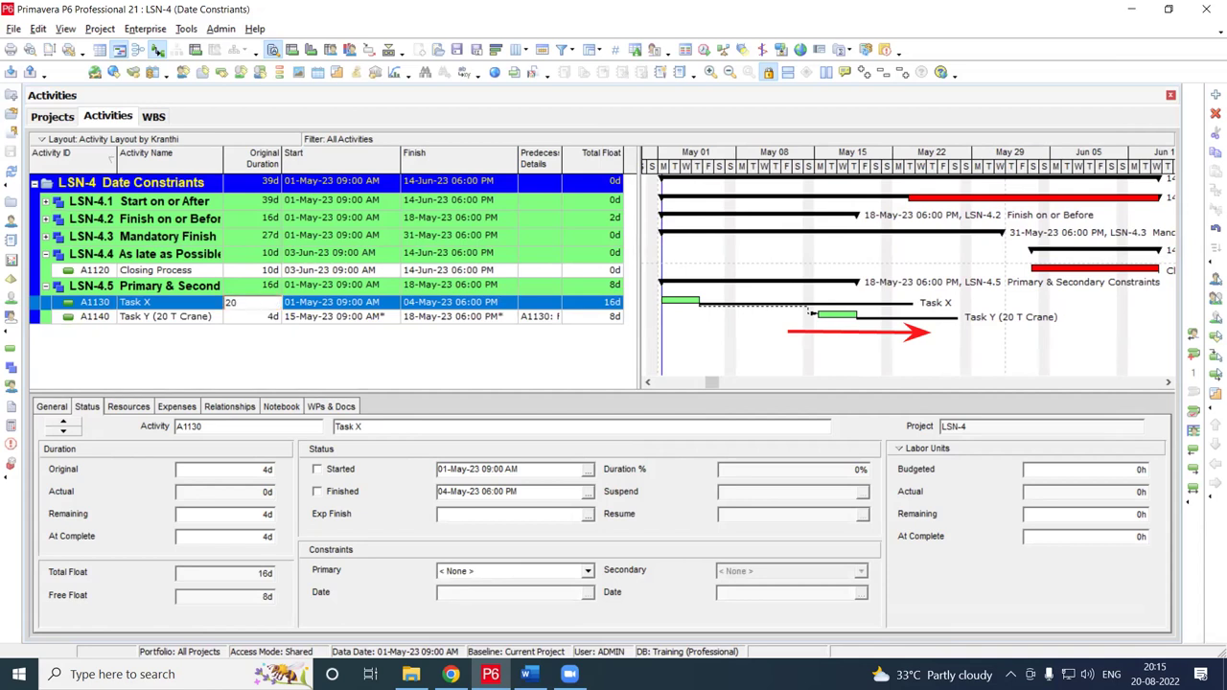
key("Return")
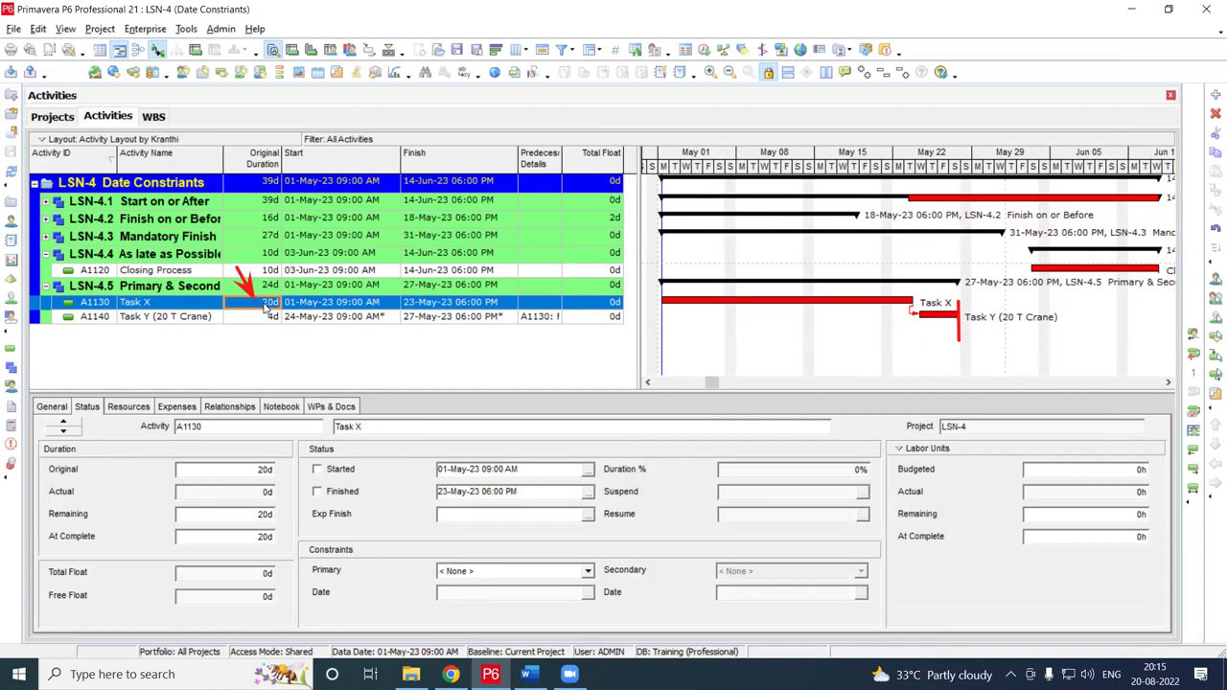
type("24")
key("Return")
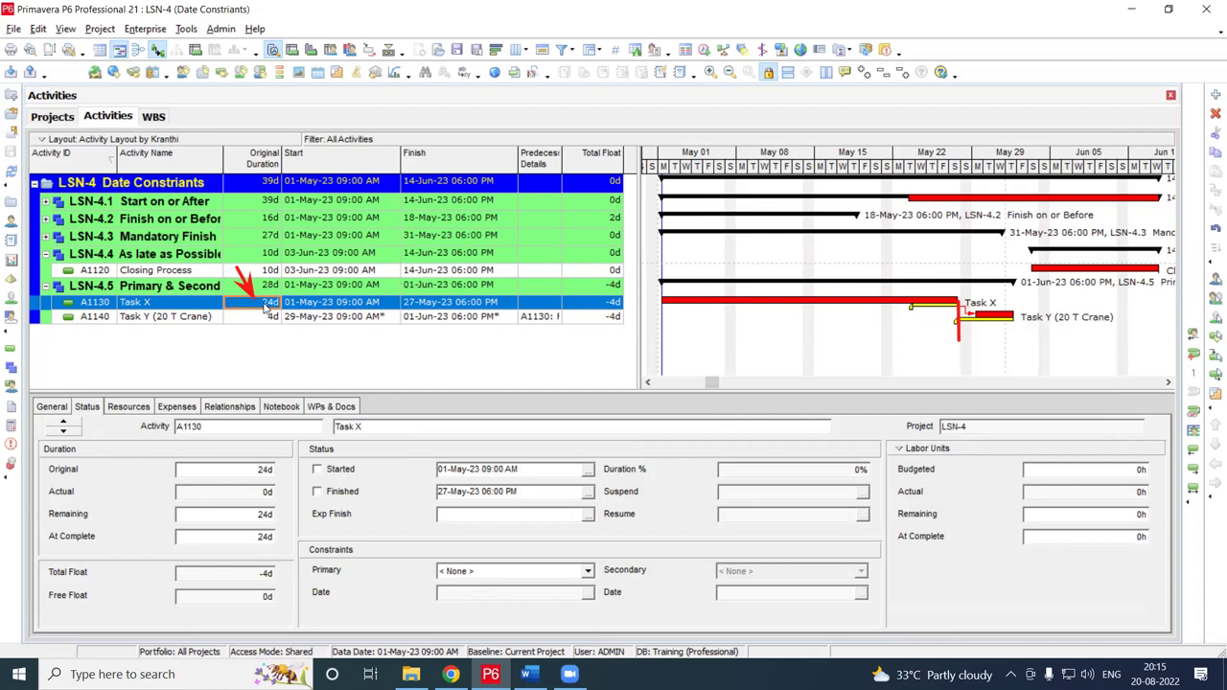
Expand all WBS groups in the activity table and hide the activity details below it
left_click_drag(1003, 168, 1024, 167)
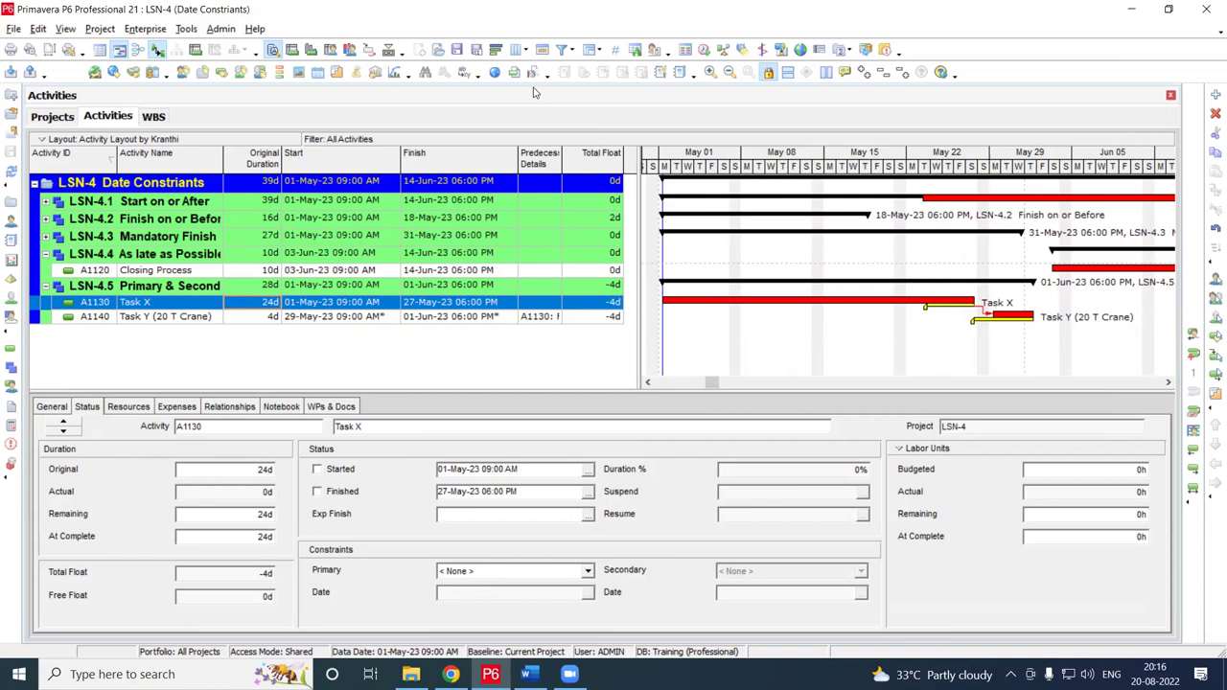
left_click(862, 71)
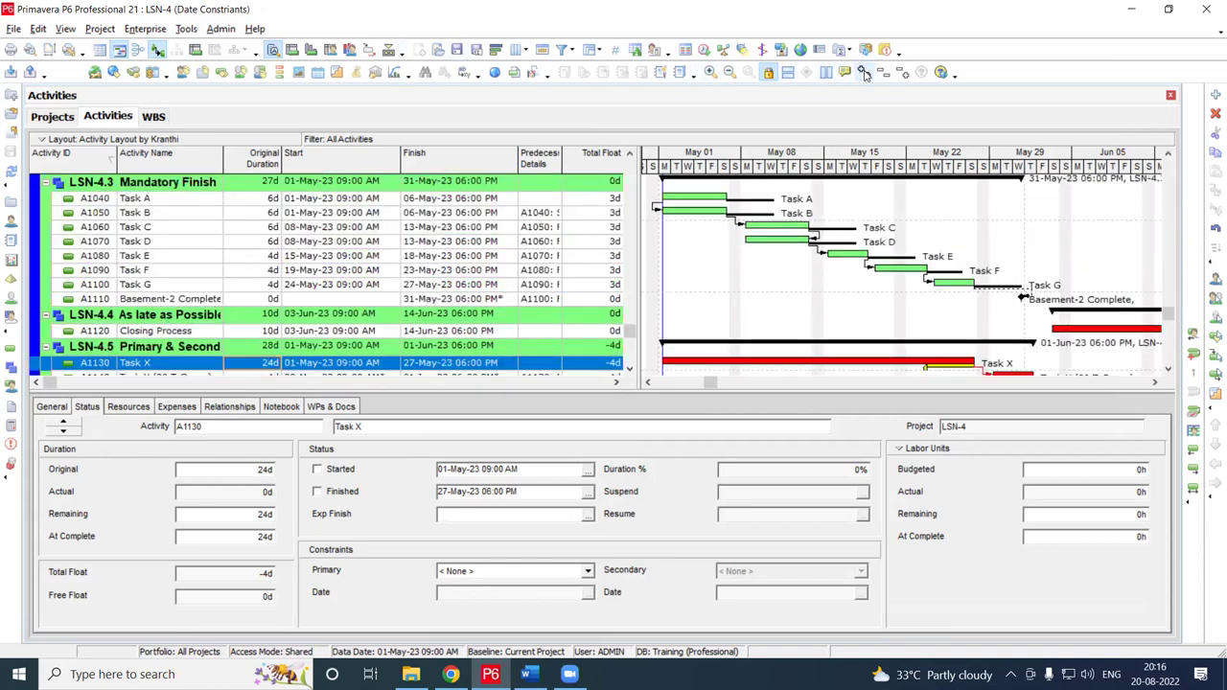
left_click(389, 49)
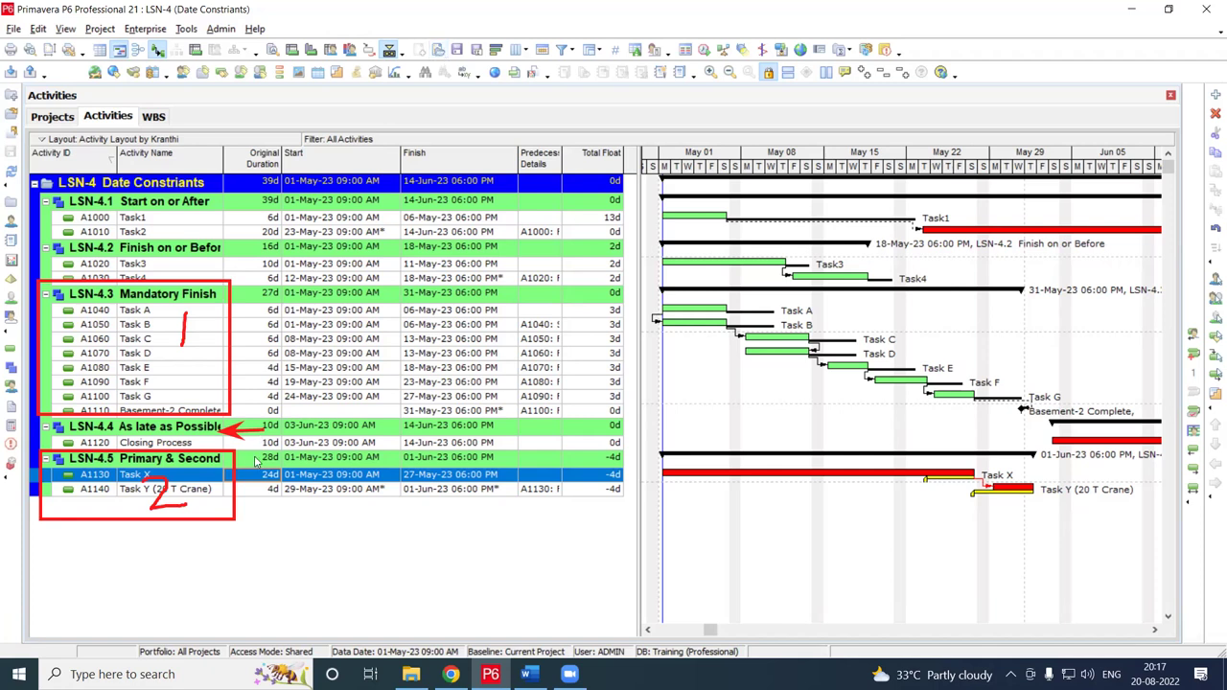
Set Task X's original duration to 16 days
left_click(261, 474)
double_click(260, 474)
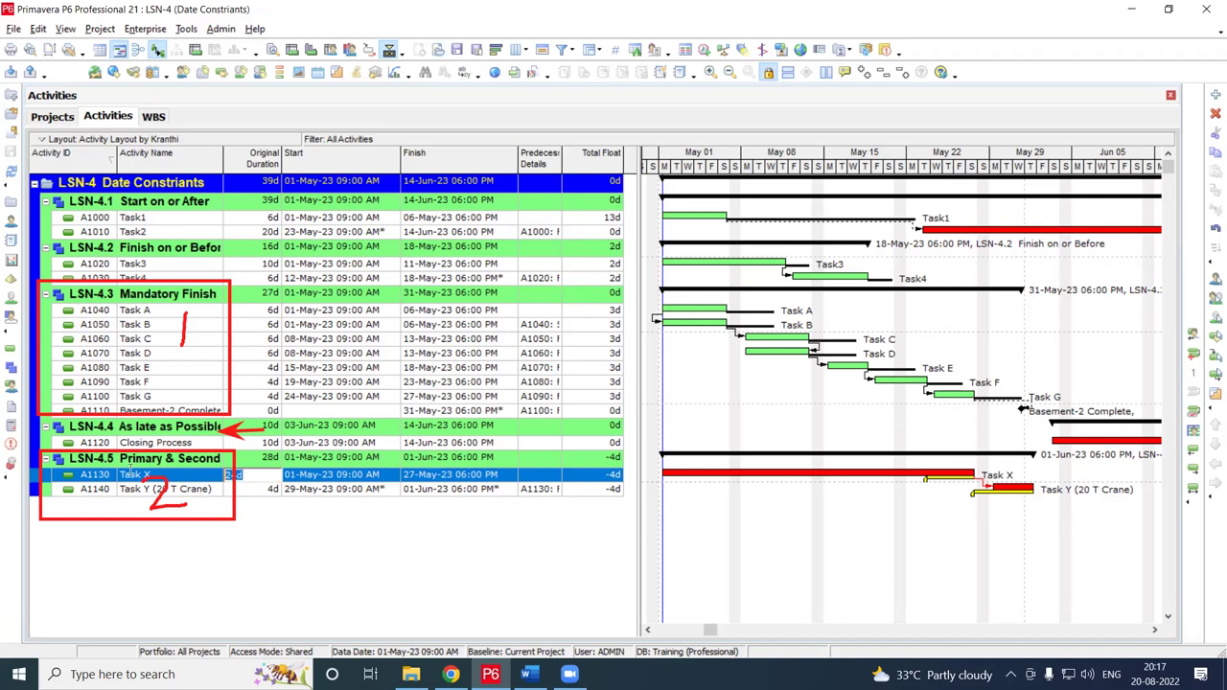
type("16")
key("Return")
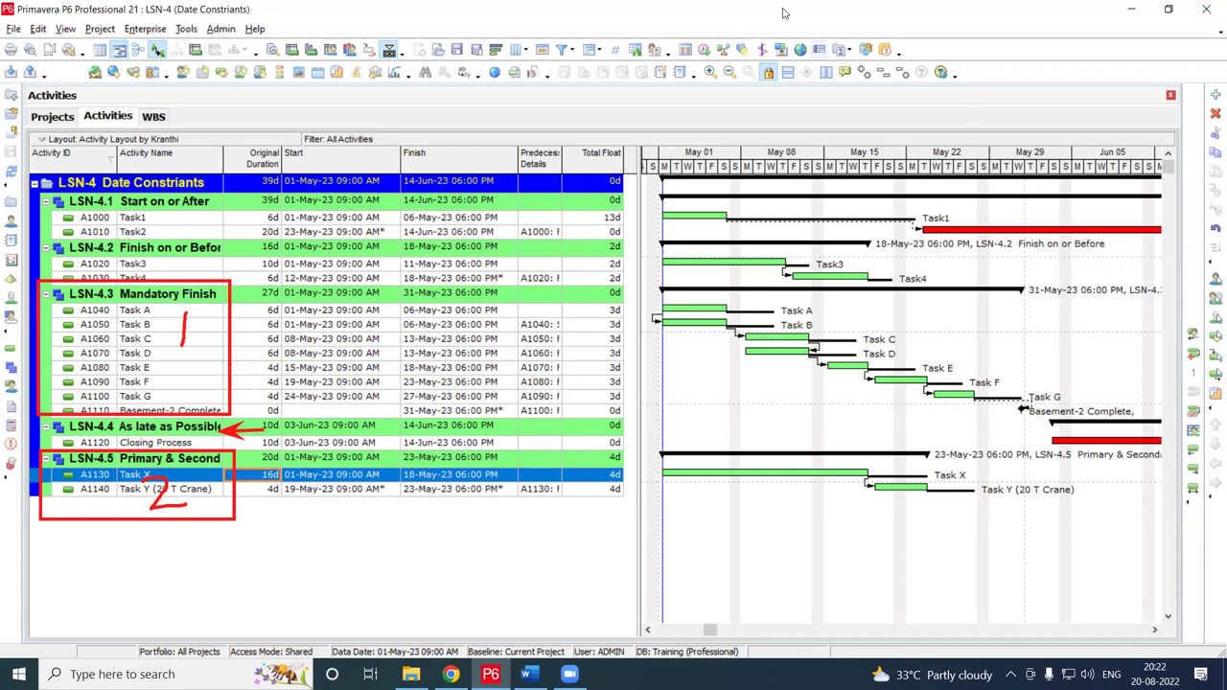
key("Escape")
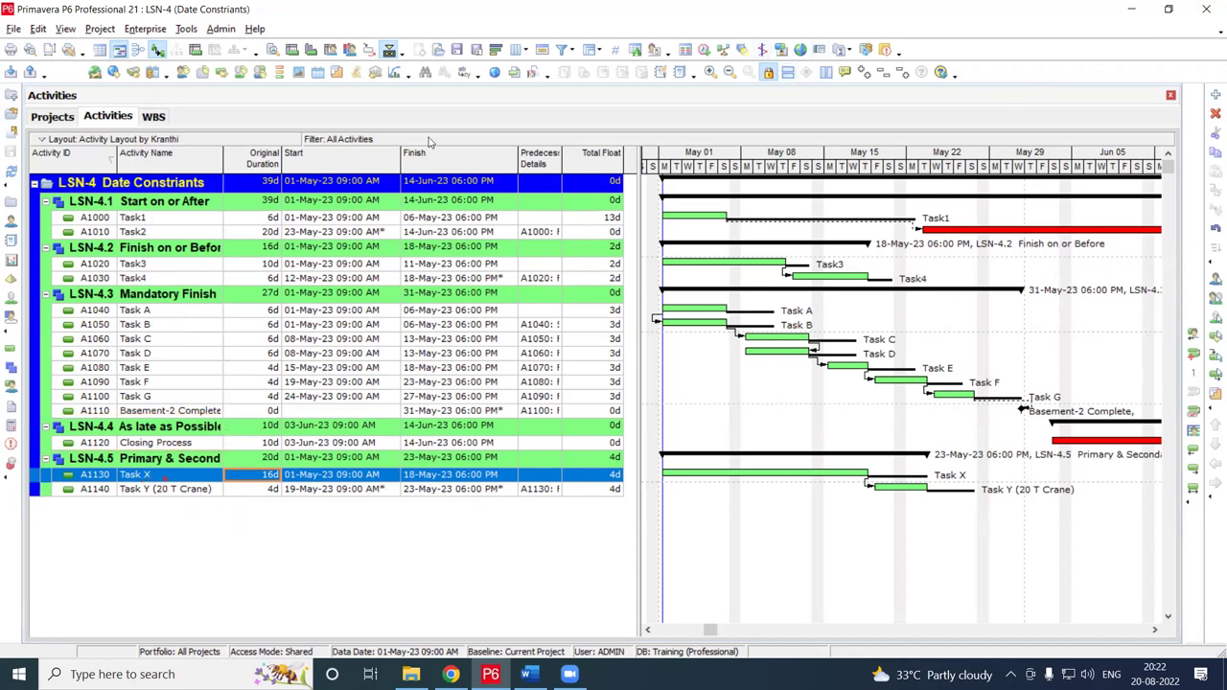